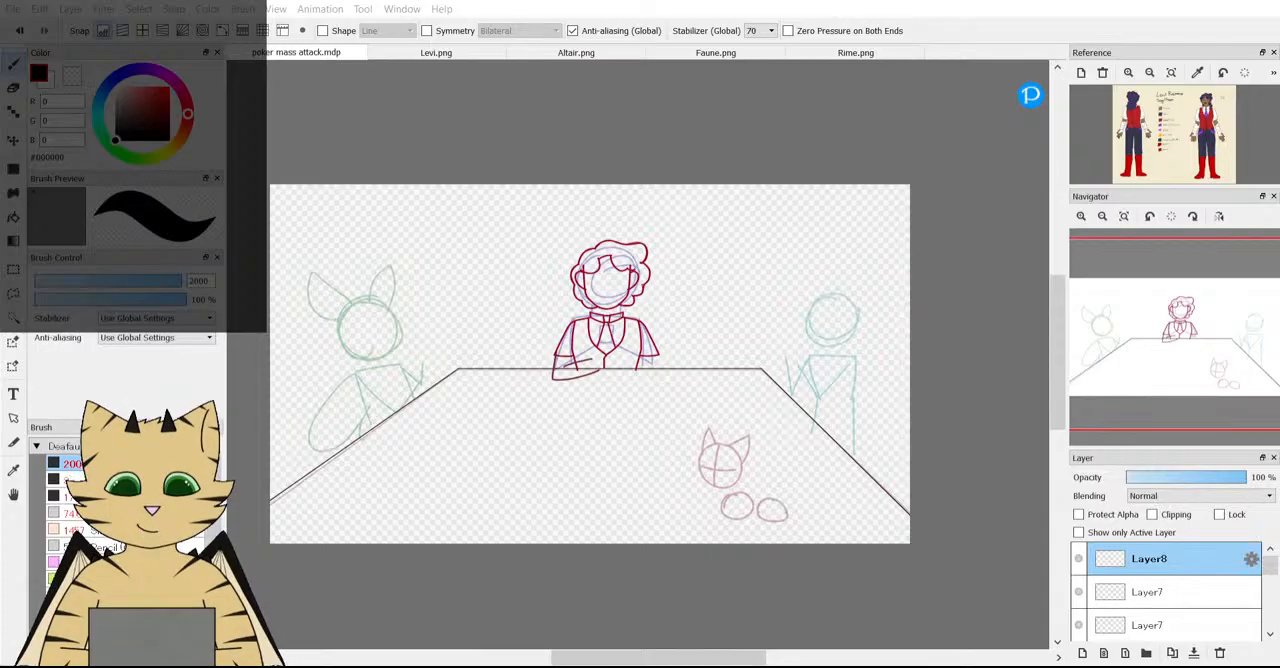
Set the brush size to 5.
scroll(388, 325, down, 2)
scroll(400, 300, up, 2)
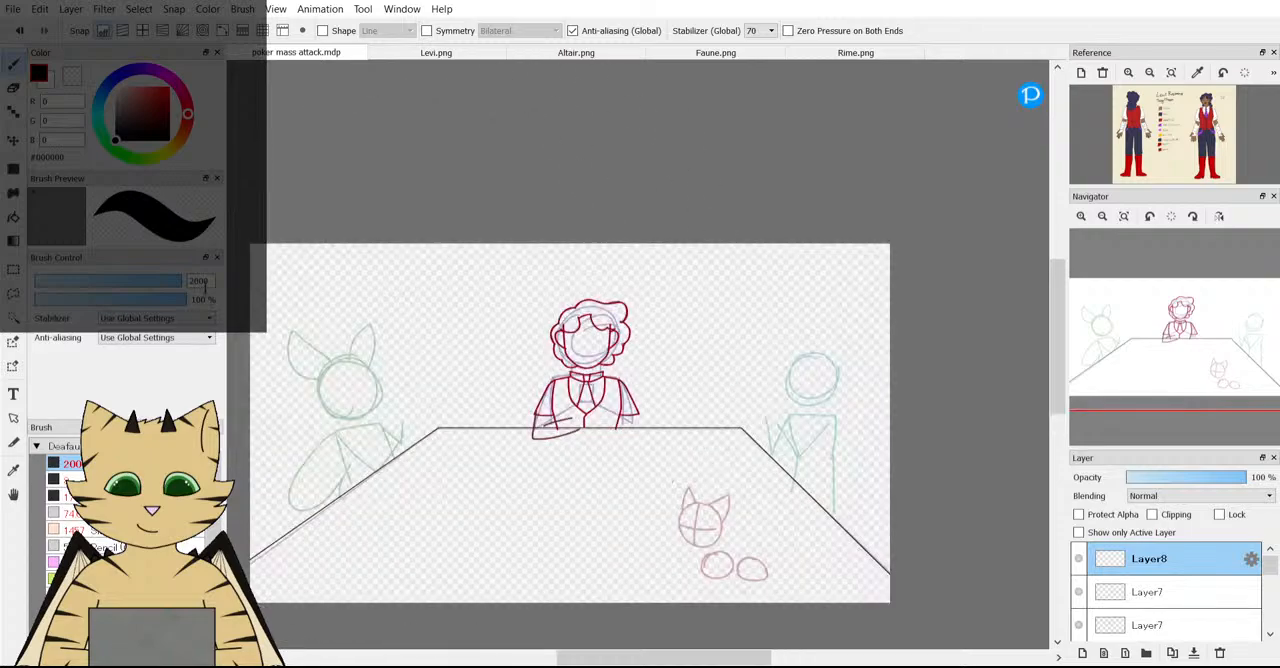
double_click(205, 283)
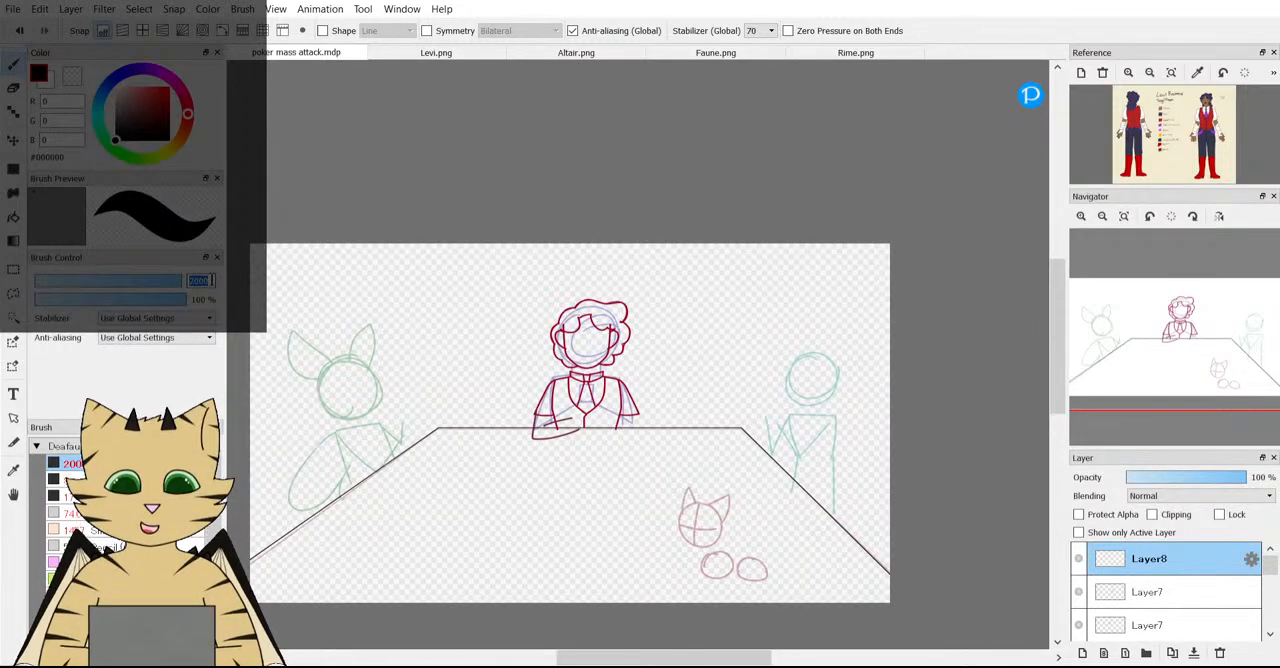
text(5)
key(Return)
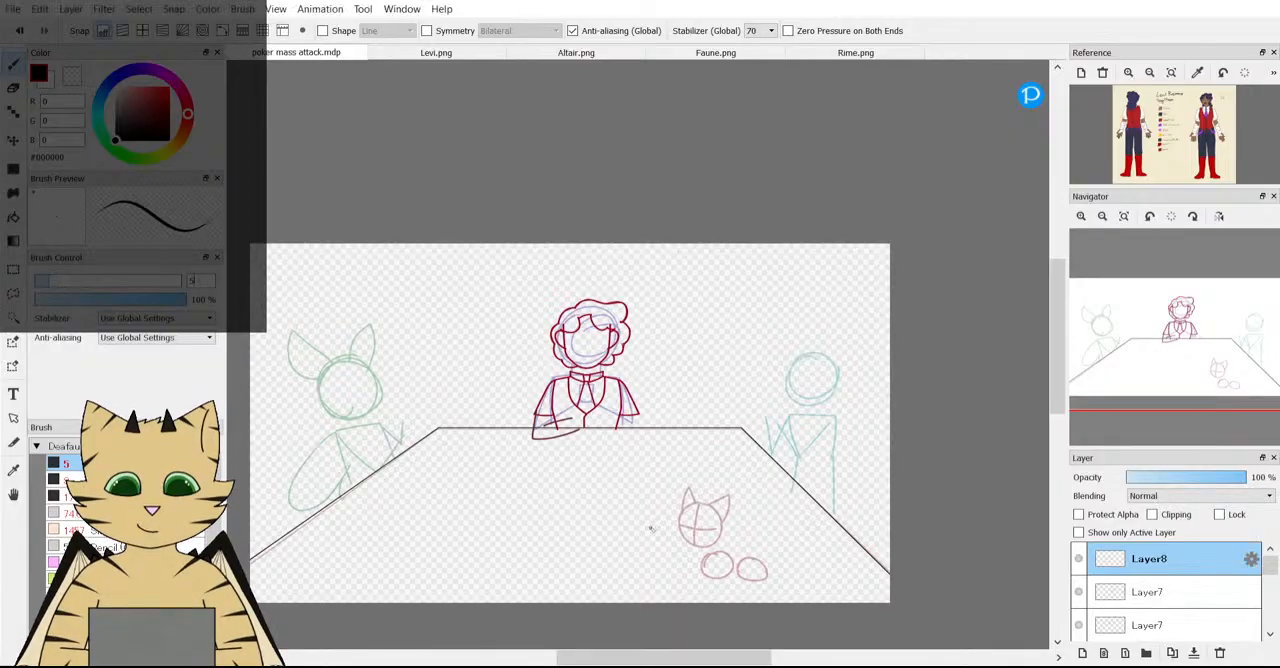
Examine the middle character's sketch and forearm against the table edge, both close up and in the full scene.
scroll(640, 503, down, 4)
scroll(640, 504, up, 4)
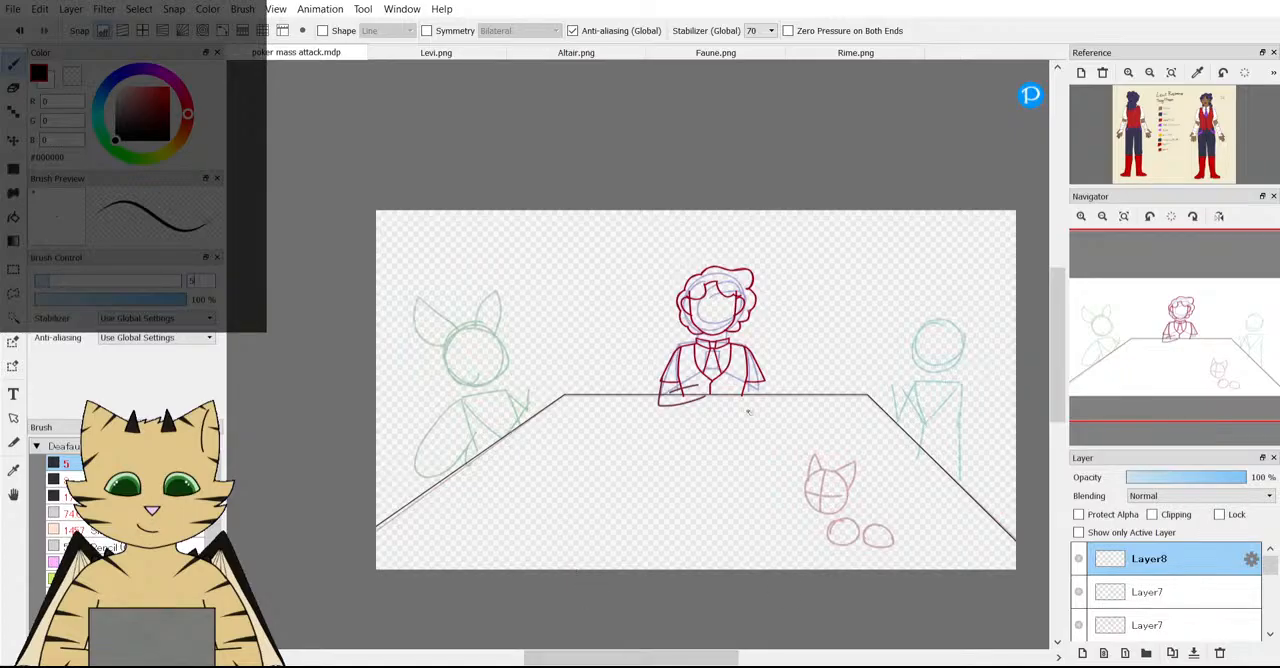
scroll(748, 411, up, 3)
scroll(553, 366, down, 1)
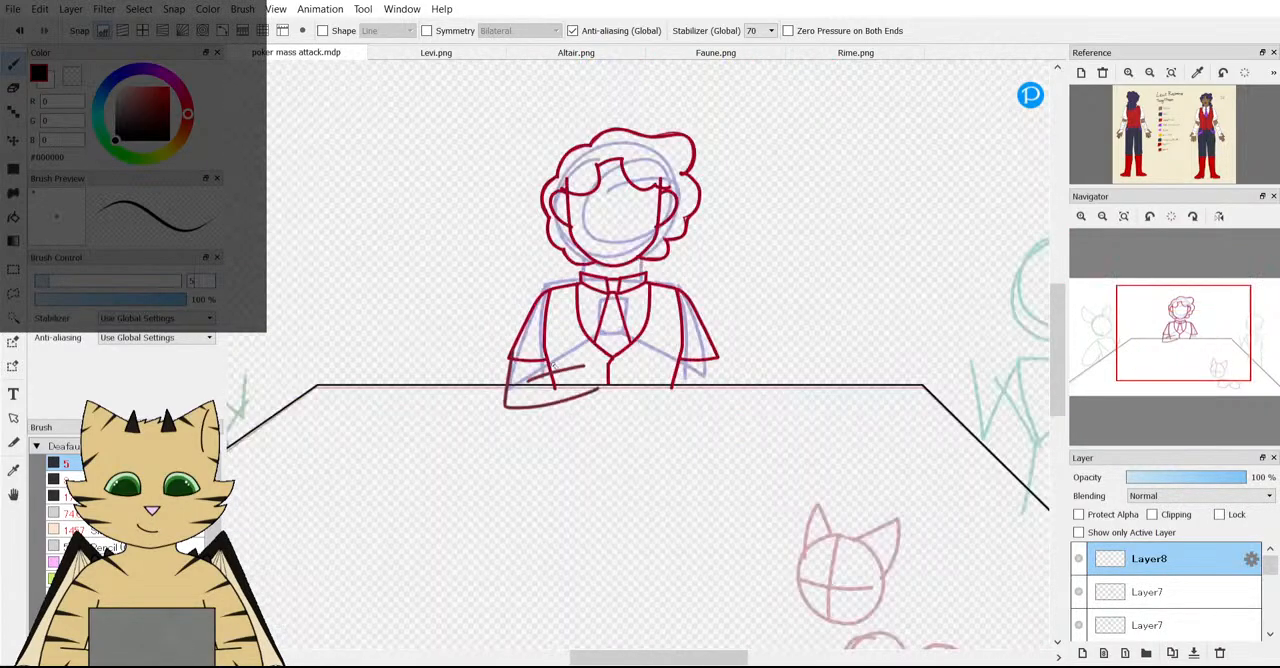
scroll(476, 348, down, 3)
scroll(480, 350, up, 3)
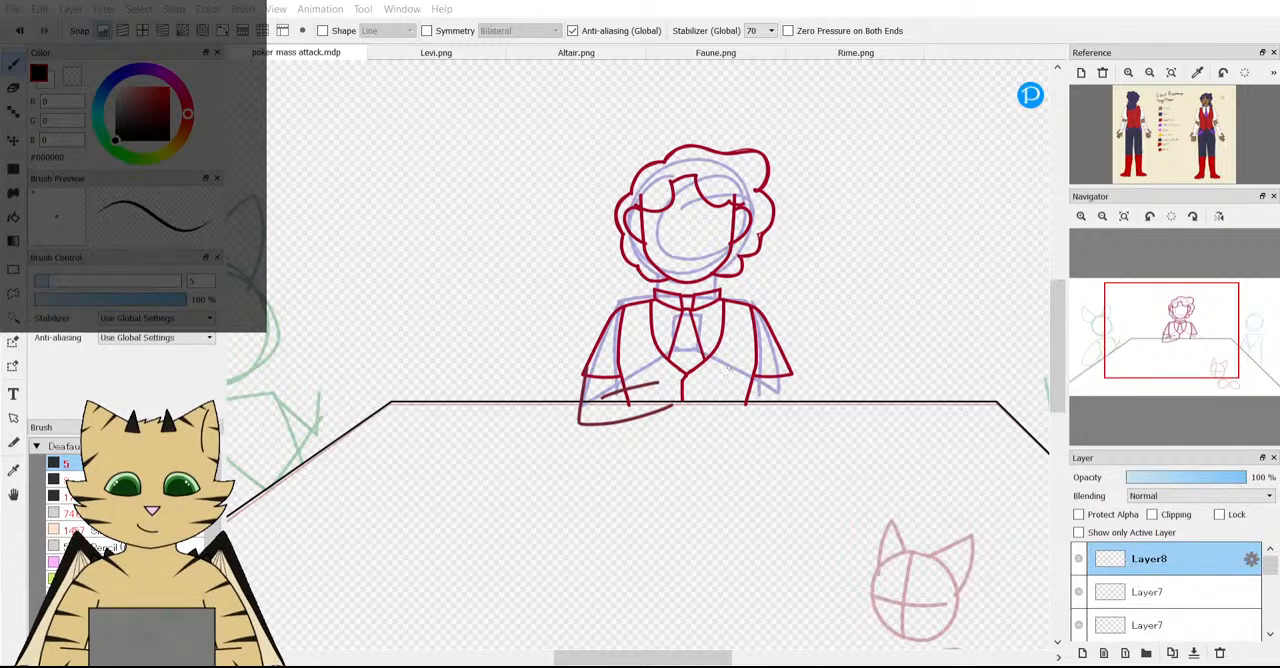
scroll(729, 367, down, 2)
scroll(729, 367, up, 2)
scroll(594, 443, up, 3)
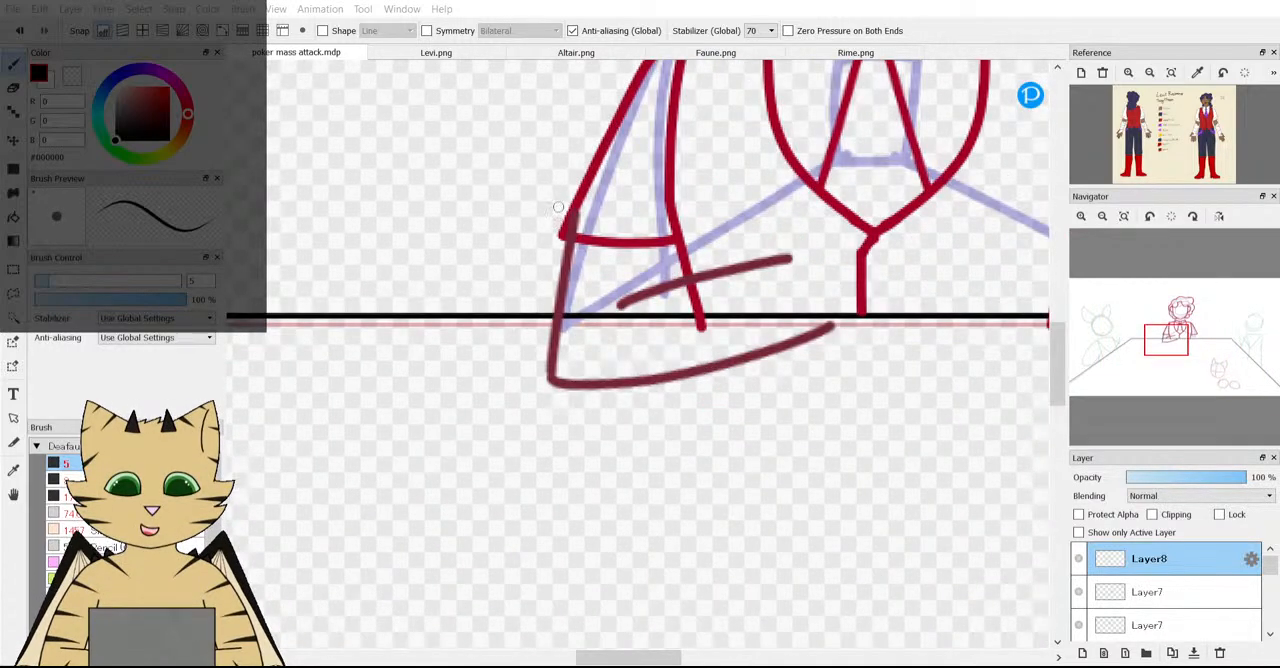
scroll(331, 237, down, 4)
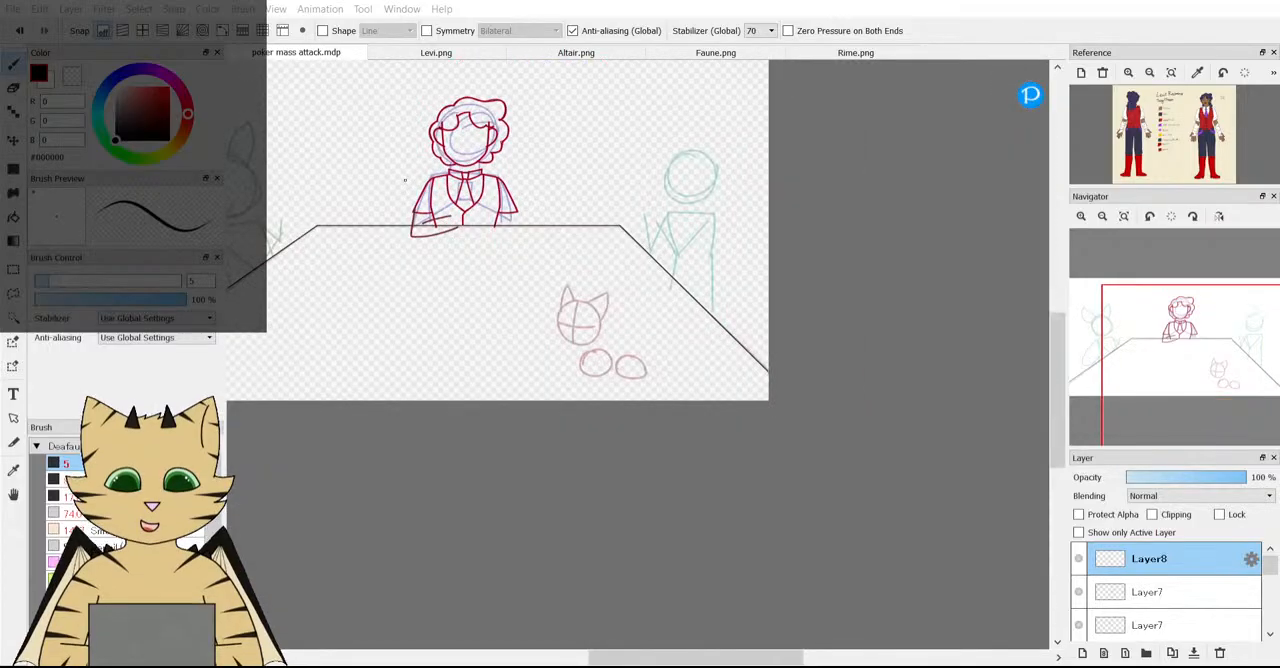
scroll(400, 140, up, 2)
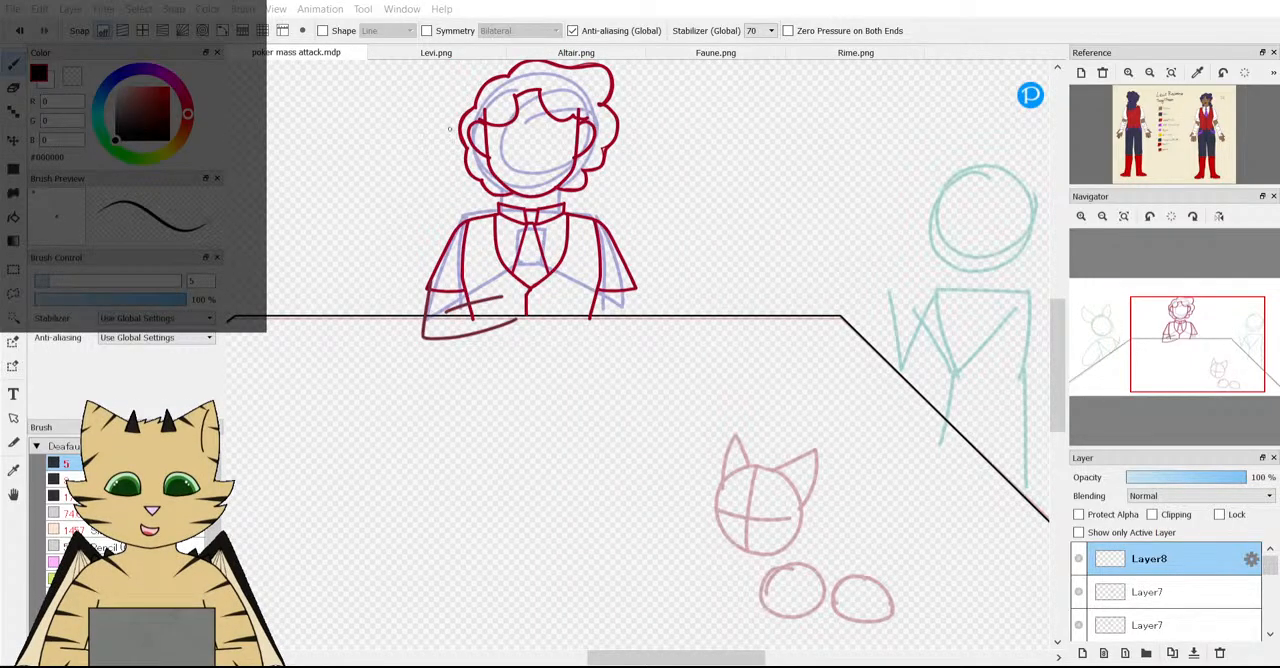
scroll(449, 128, down, 2)
scroll(449, 128, up, 3)
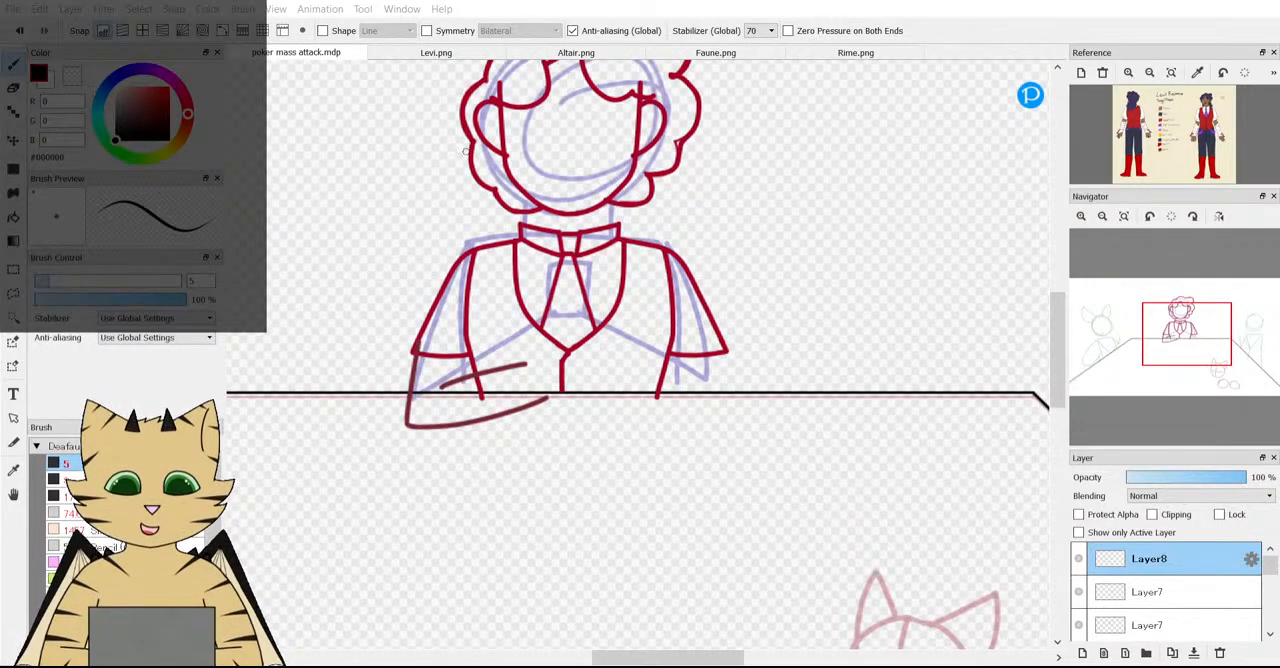
scroll(466, 151, down, 2)
scroll(466, 151, down, 1)
scroll(511, 218, up, 3)
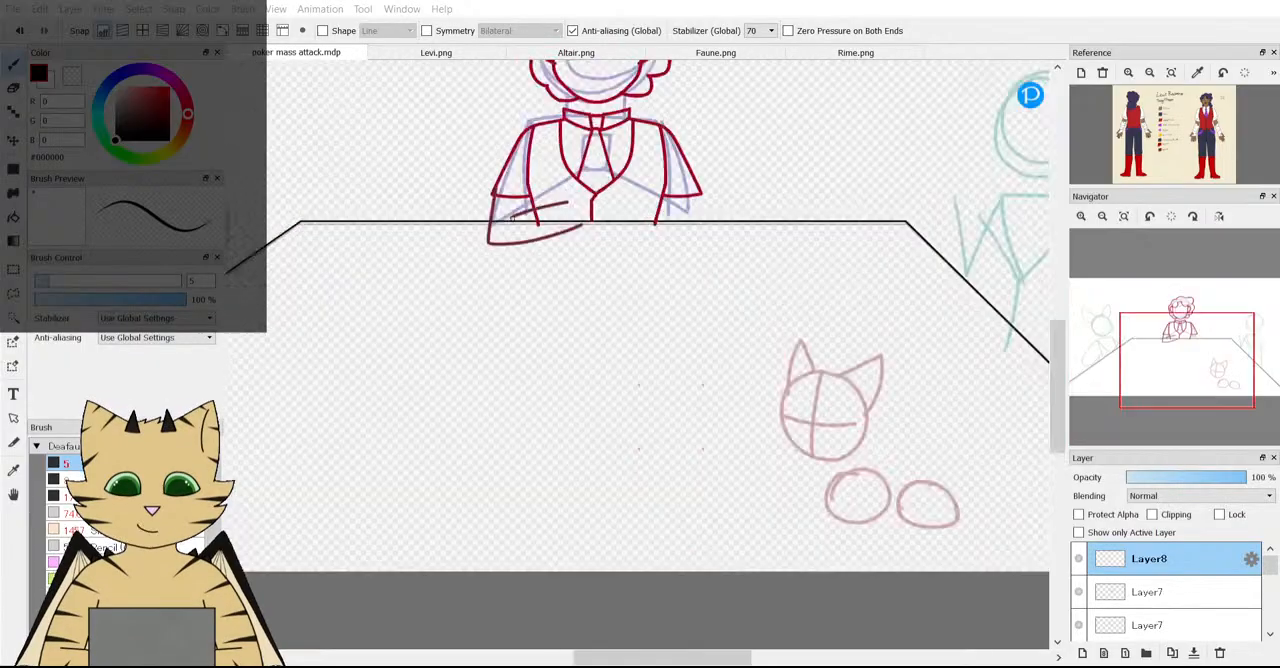
Set the global stabilizer to 60 and draw a short dark red line below the middle character's sleeve cuff, above the forearm.
scroll(511, 218, up, 3)
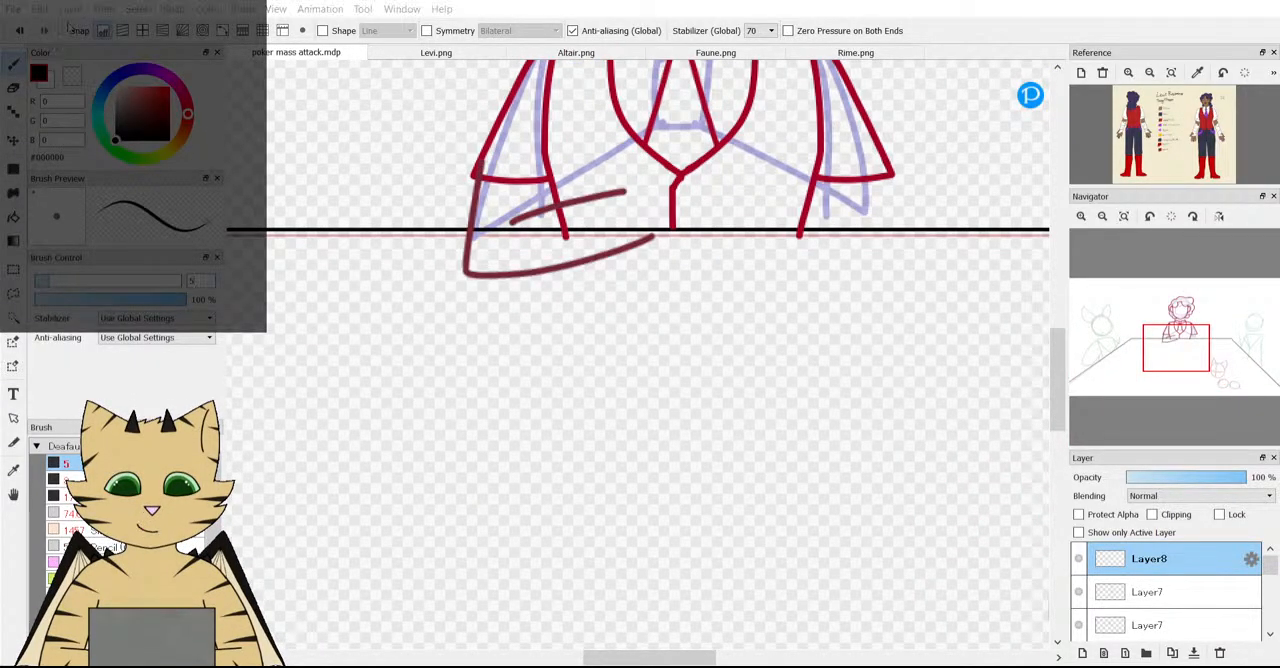
scroll(471, 208, up, 3)
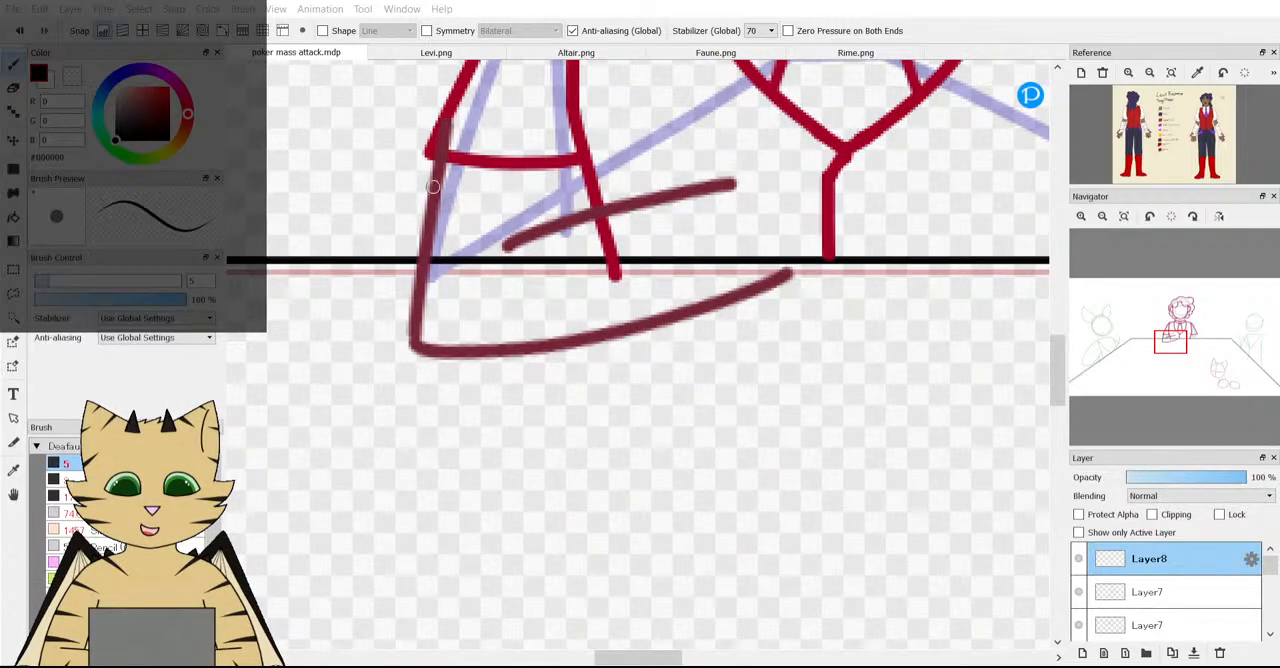
scroll(474, 200, up, 2)
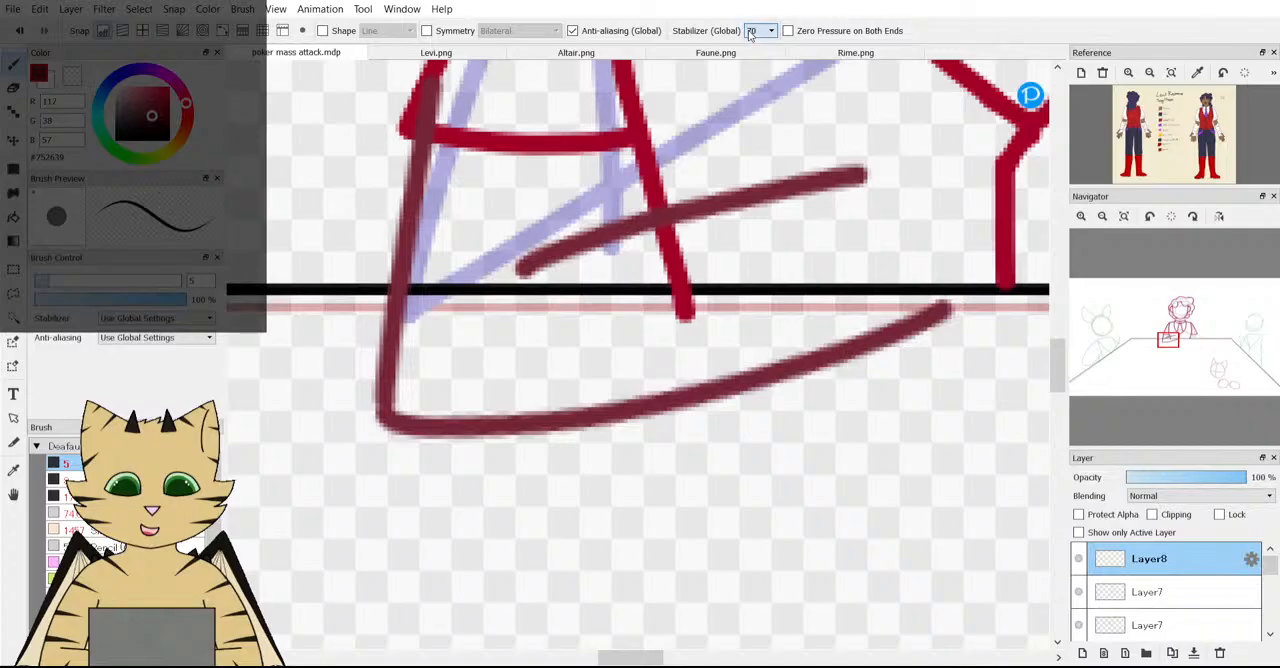
click(751, 496)
drag(628, 147, 628, 216)
scroll(588, 229, down, 5)
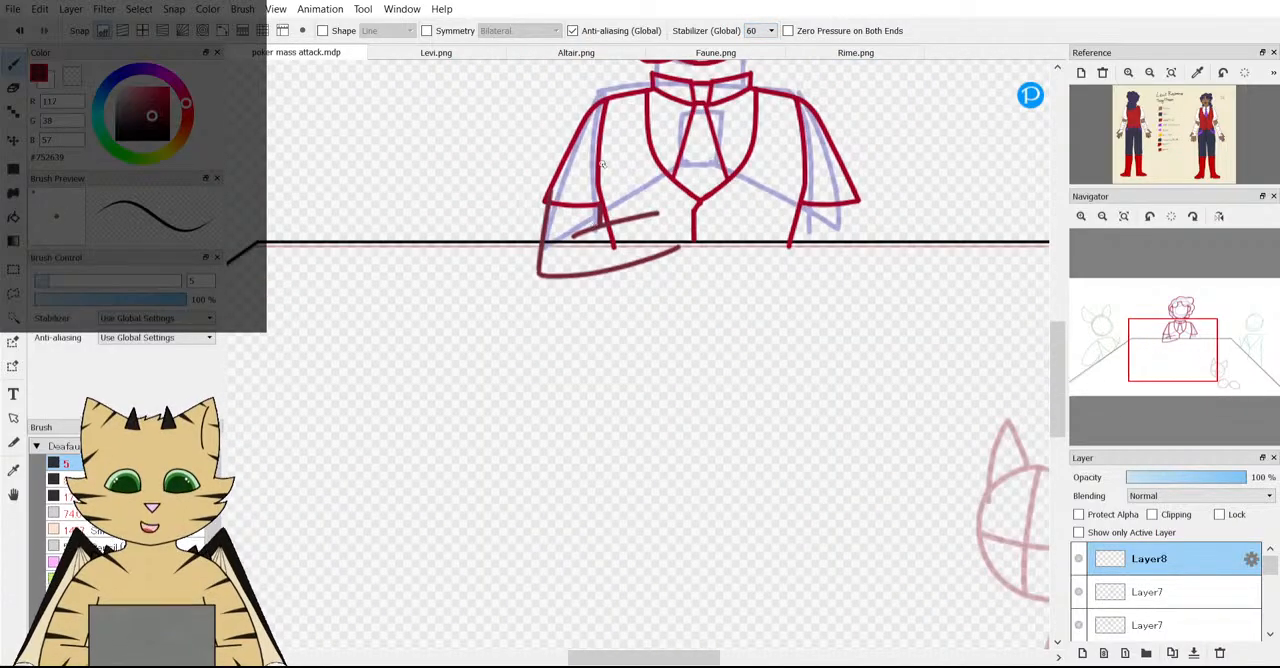
scroll(607, 160, up, 4)
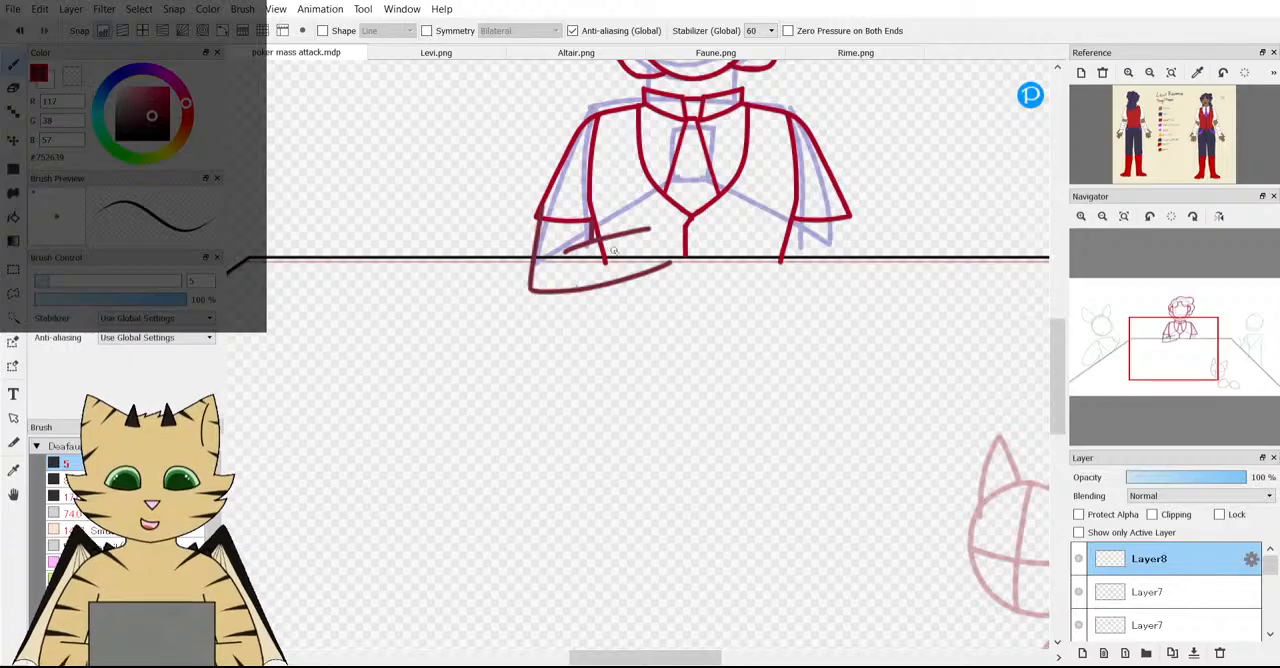
Transform the forearm sketch on Layer8: widen it, rotate it to -5.5 degrees and move it so it meets the sleeve.
key(ctrl+t)
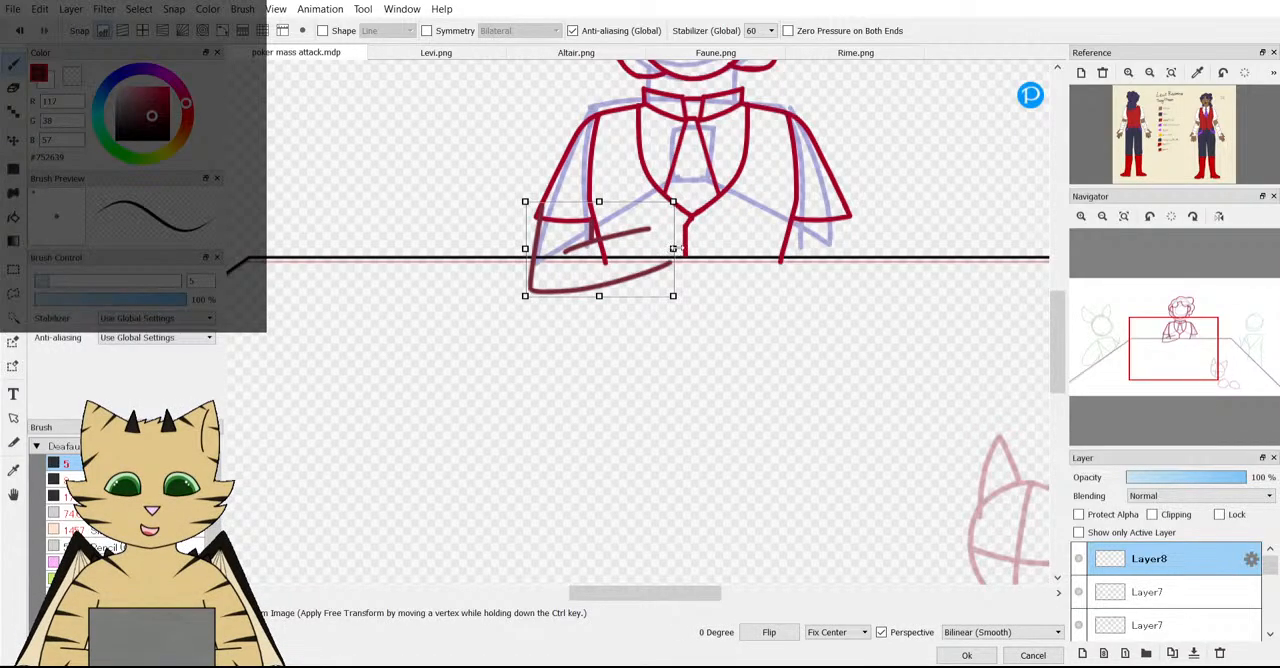
drag(678, 248, 703, 249)
drag(779, 275, 810, 253)
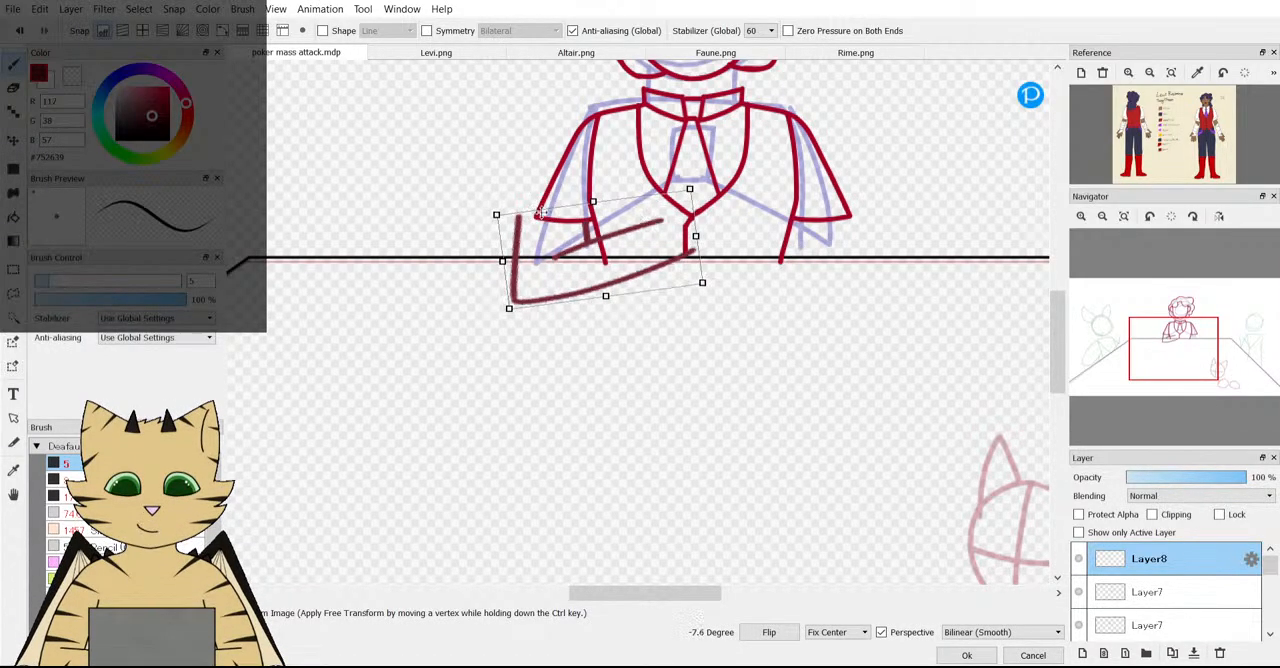
drag(540, 213, 605, 216)
drag(792, 282, 791, 289)
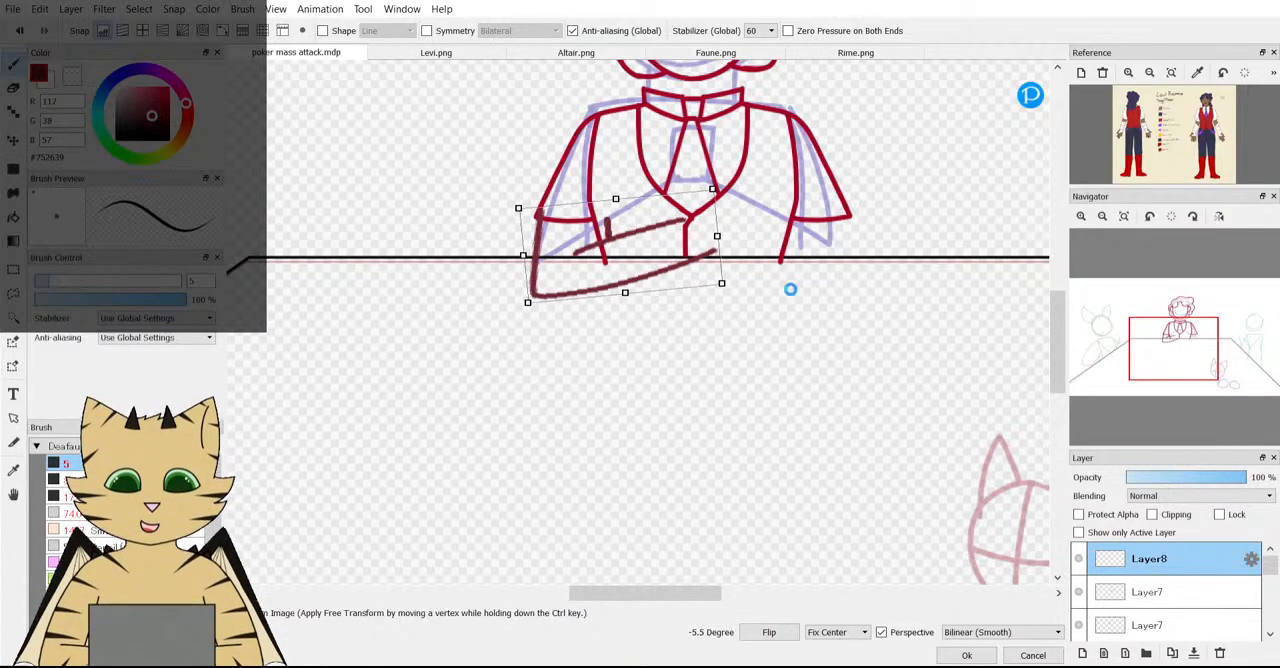
drag(694, 261, 694, 257)
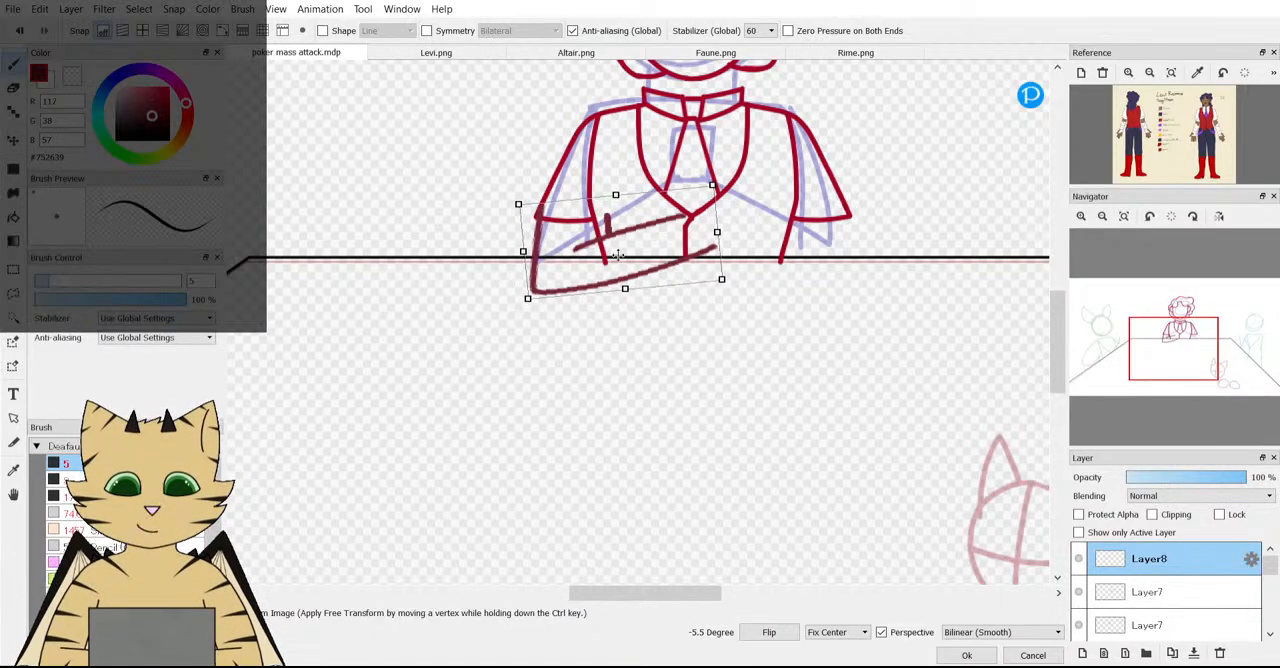
click(966, 655)
Lower the opacity of the rough forearm layer, Layer8, to 39%.
scroll(965, 269, down, 3)
scroll(896, 212, up, 4)
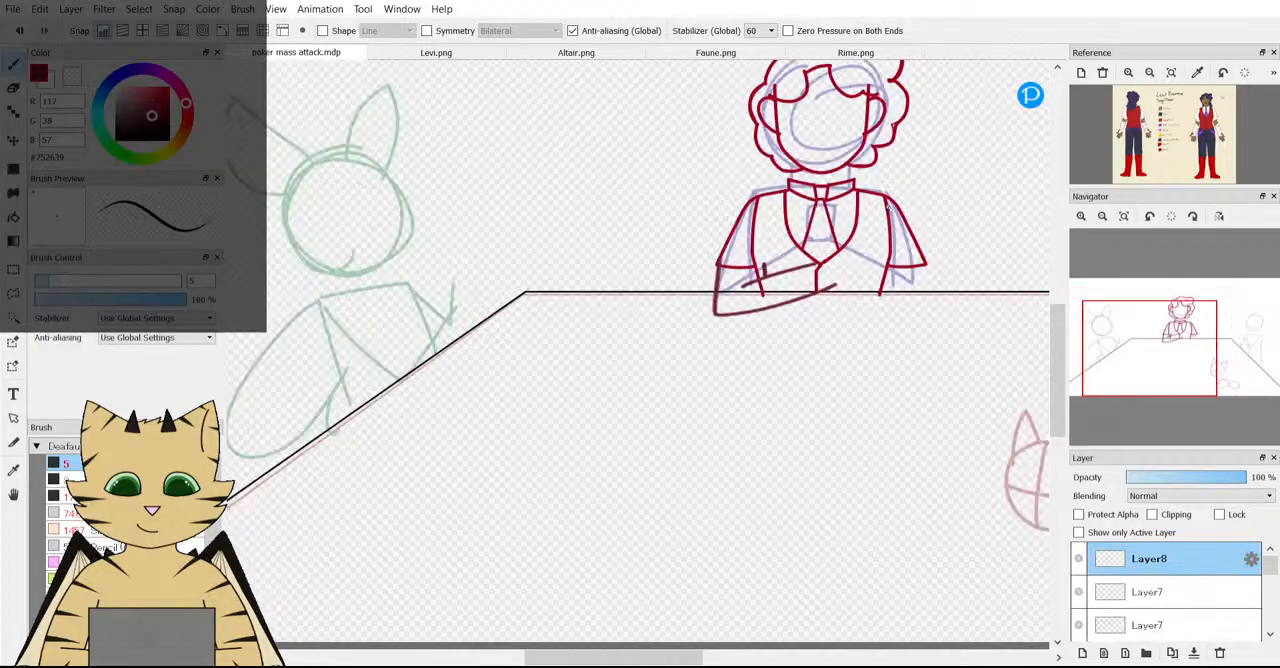
drag(1200, 482, 1173, 480)
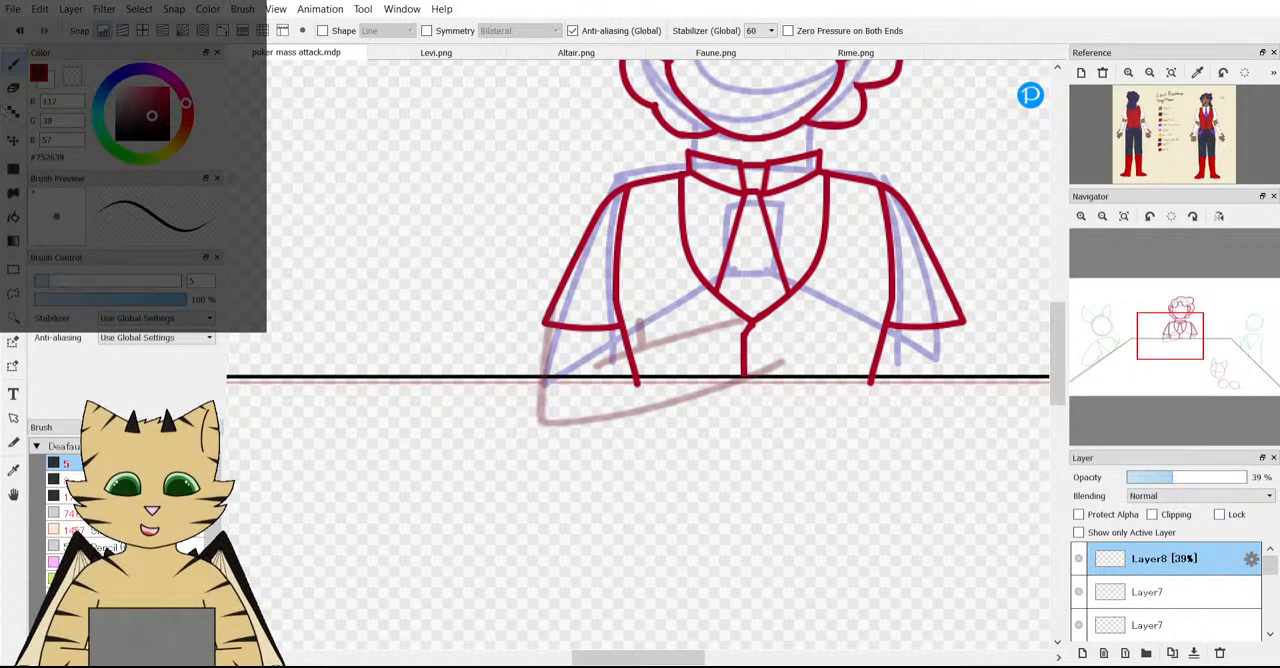
Add a new layer above Layer8 and trace the outer and inner forearm lines over the faded sketch in dark red.
scroll(610, 438, down, 4)
scroll(610, 438, up, 4)
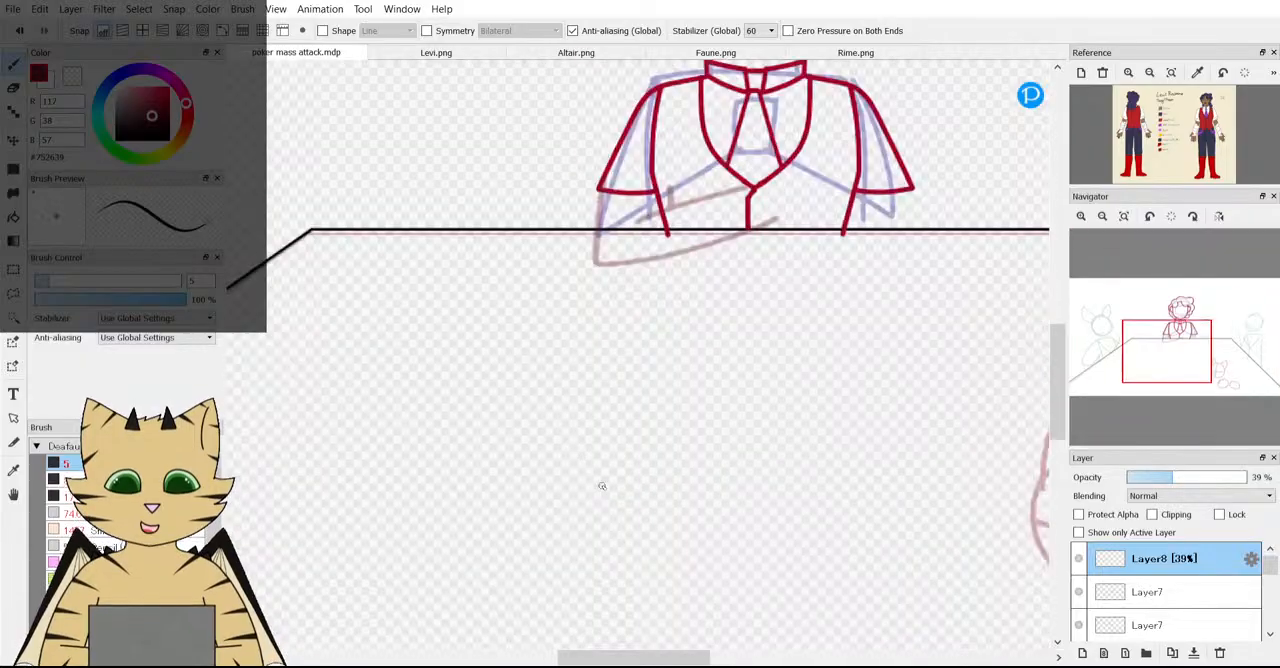
scroll(576, 204, up, 3)
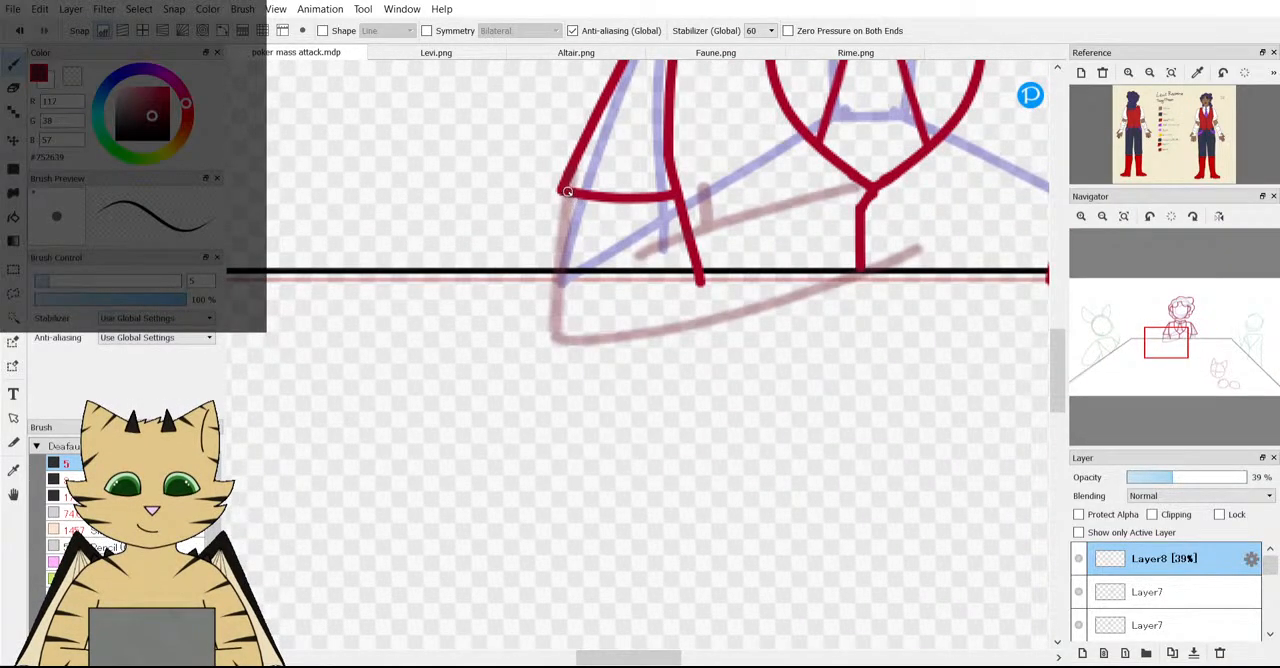
click(1082, 652)
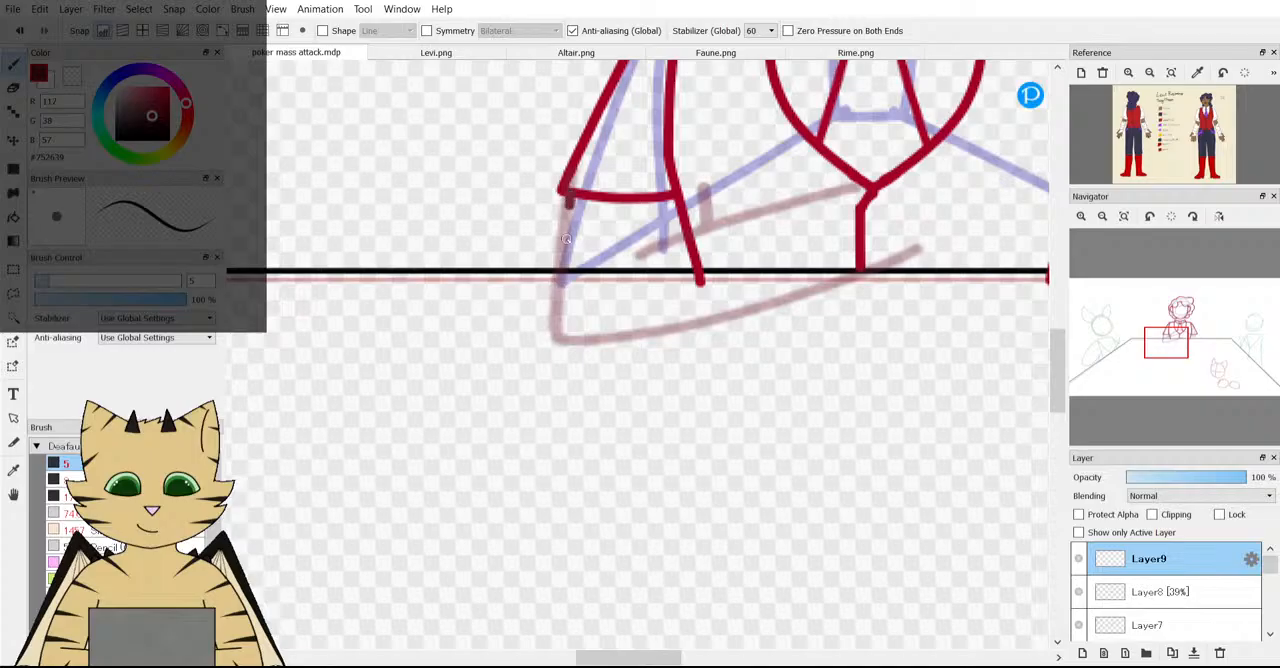
mouse_move(566, 240)
mouse_down()
mouse_move(563, 333)
mouse_move(608, 342)
mouse_move(893, 262)
mouse_up()
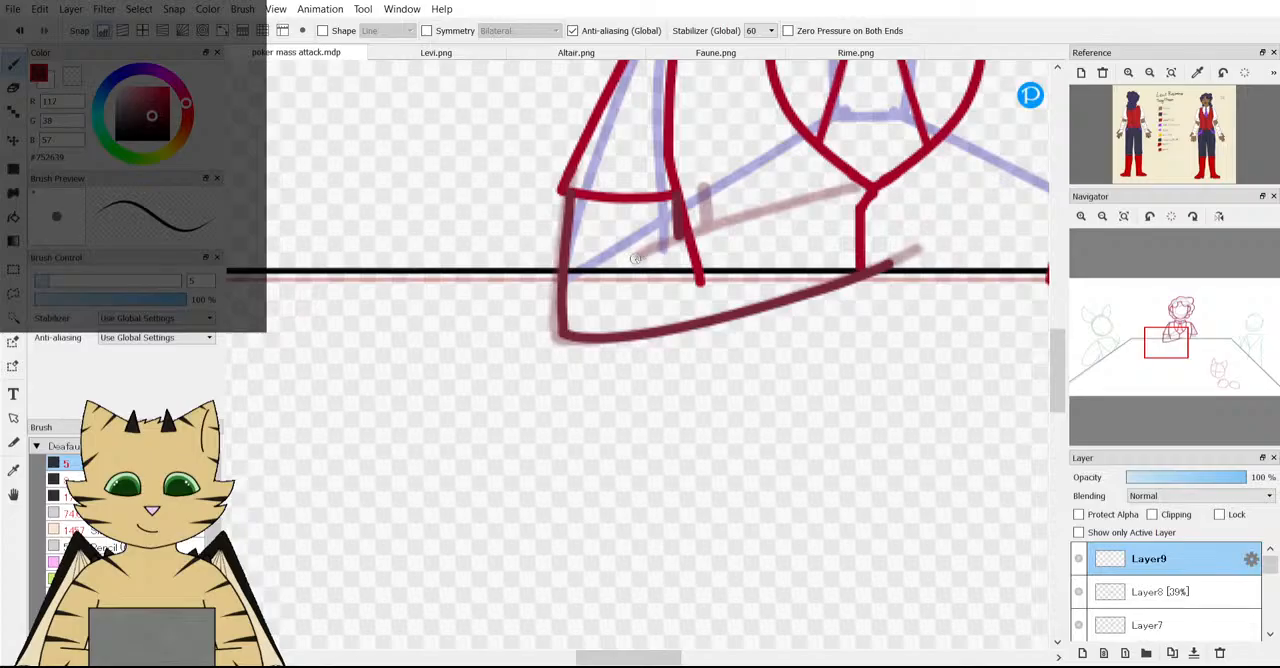
drag(683, 230, 851, 191)
Check the traced forearm against the whole scene and enlarge it slightly with a transform.
scroll(851, 191, down, 3)
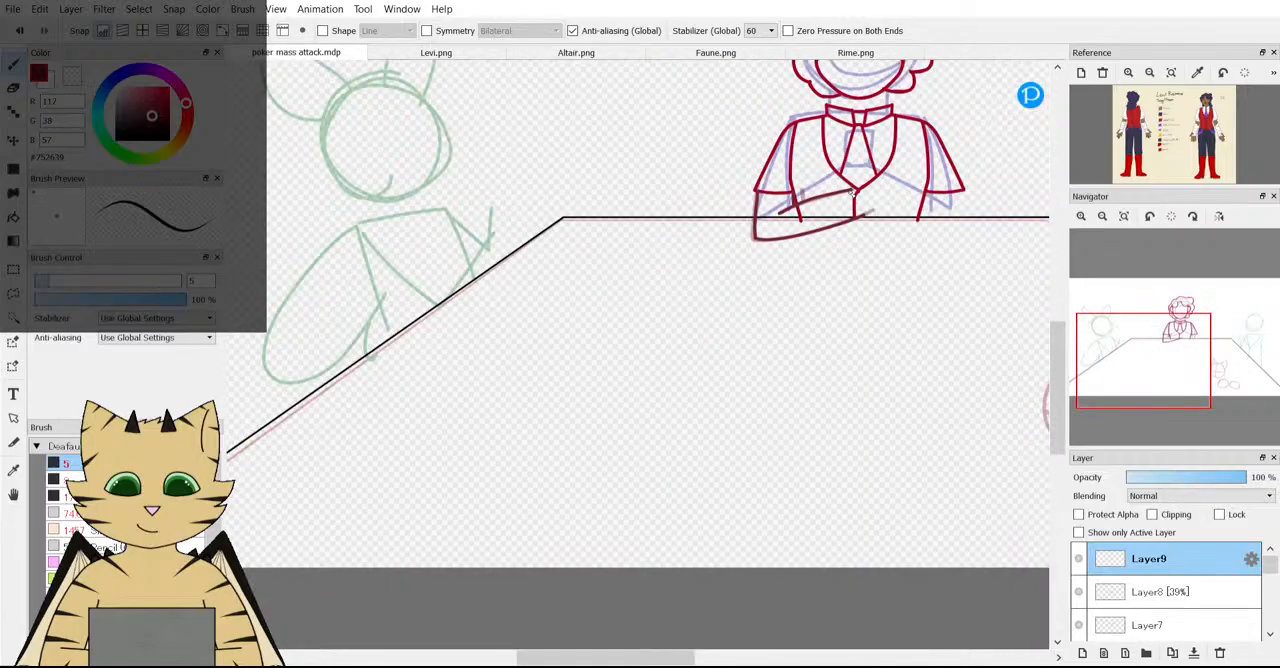
scroll(898, 163, up, 3)
scroll(898, 163, down, 2)
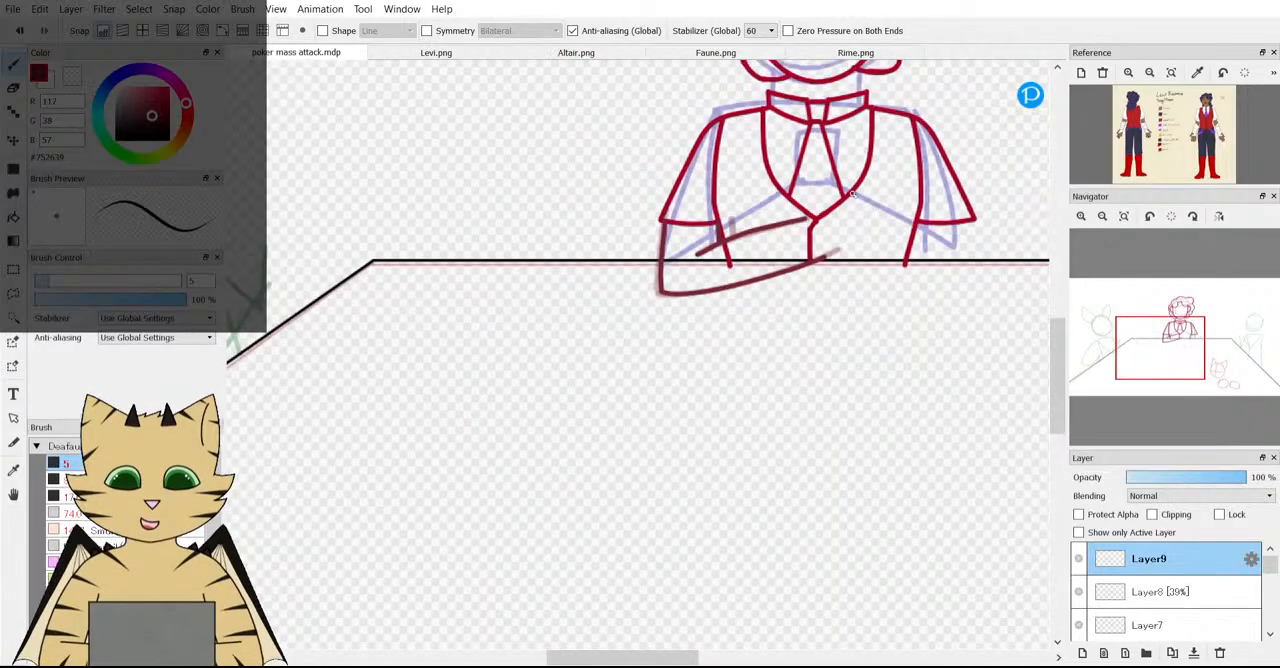
scroll(898, 163, up, 2)
scroll(321, 184, down, 3)
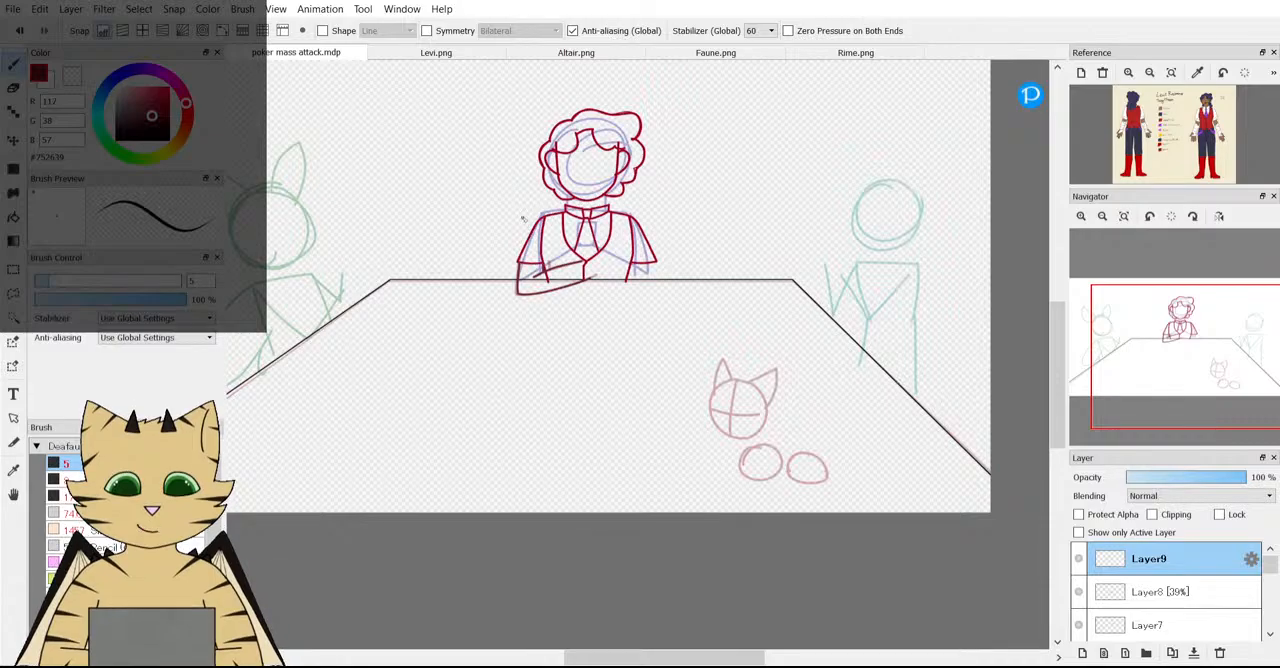
scroll(455, 140, up, 4)
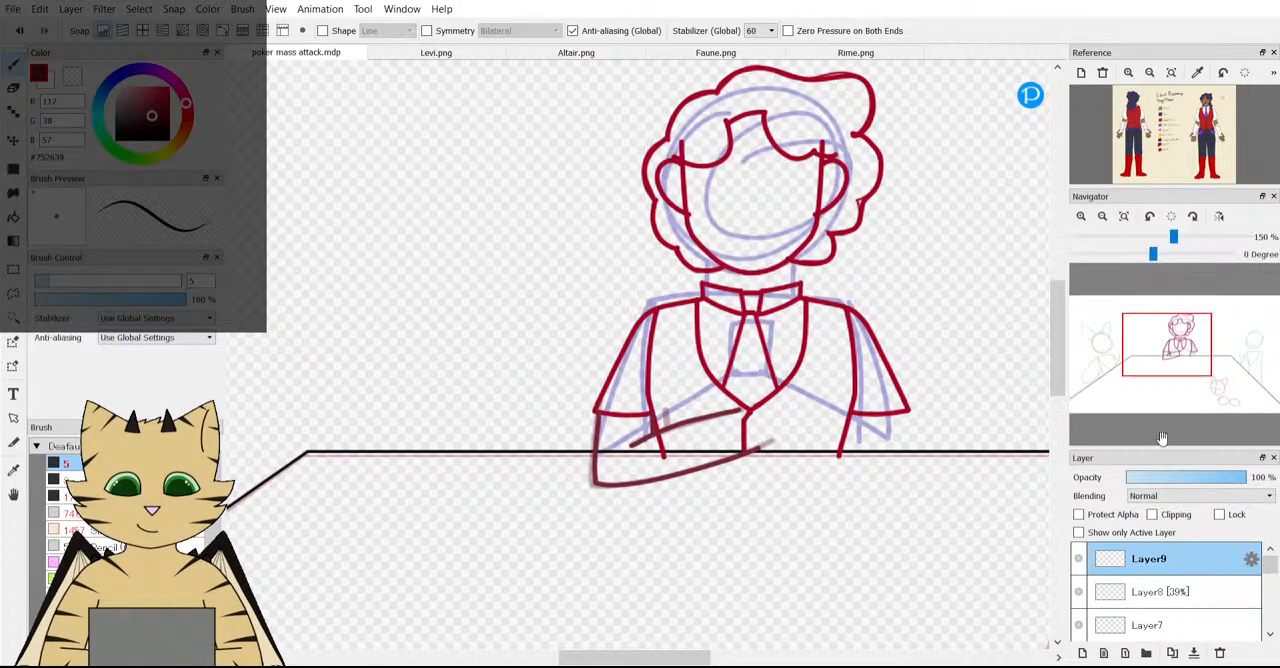
scroll(851, 518, up, 1)
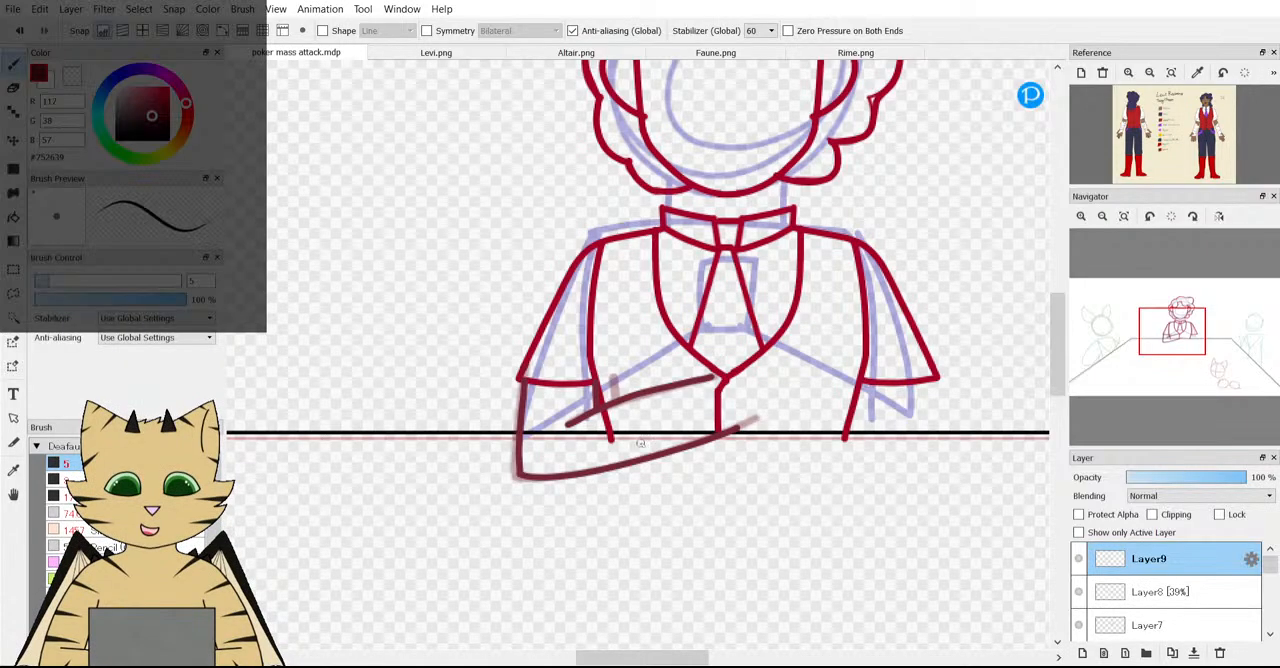
key(ctrl+t)
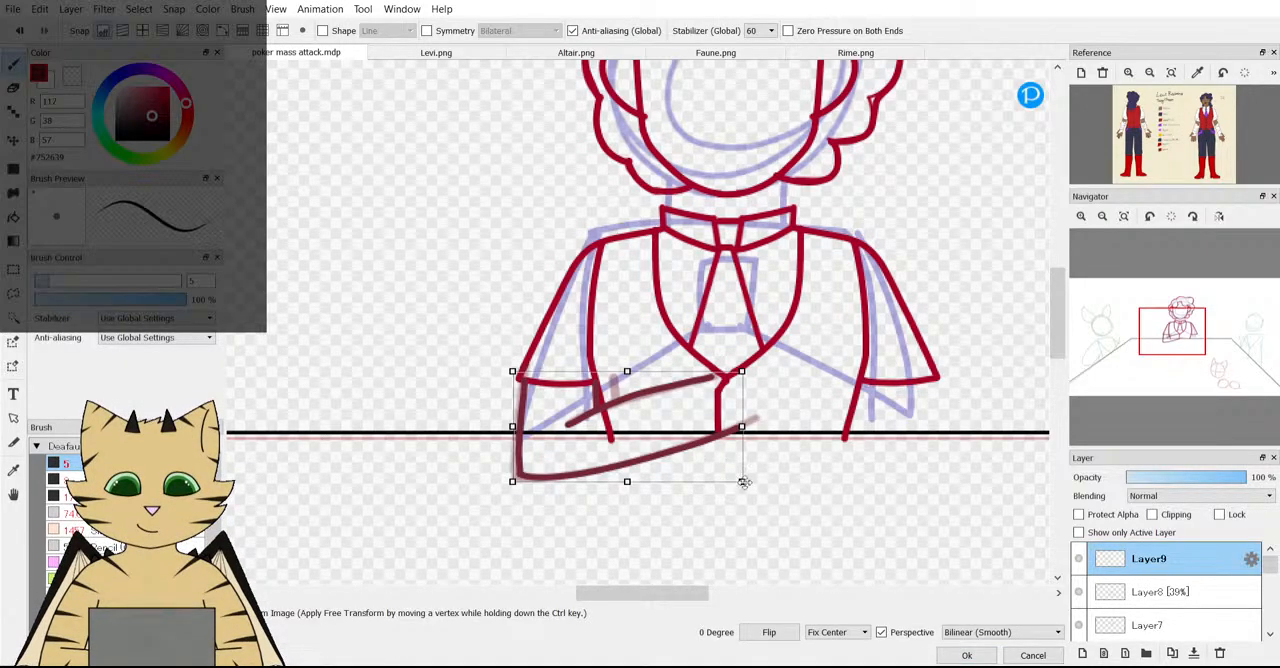
mouse_move(743, 482)
mouse_down()
mouse_move(766, 493)
mouse_move(730, 486)
mouse_up()
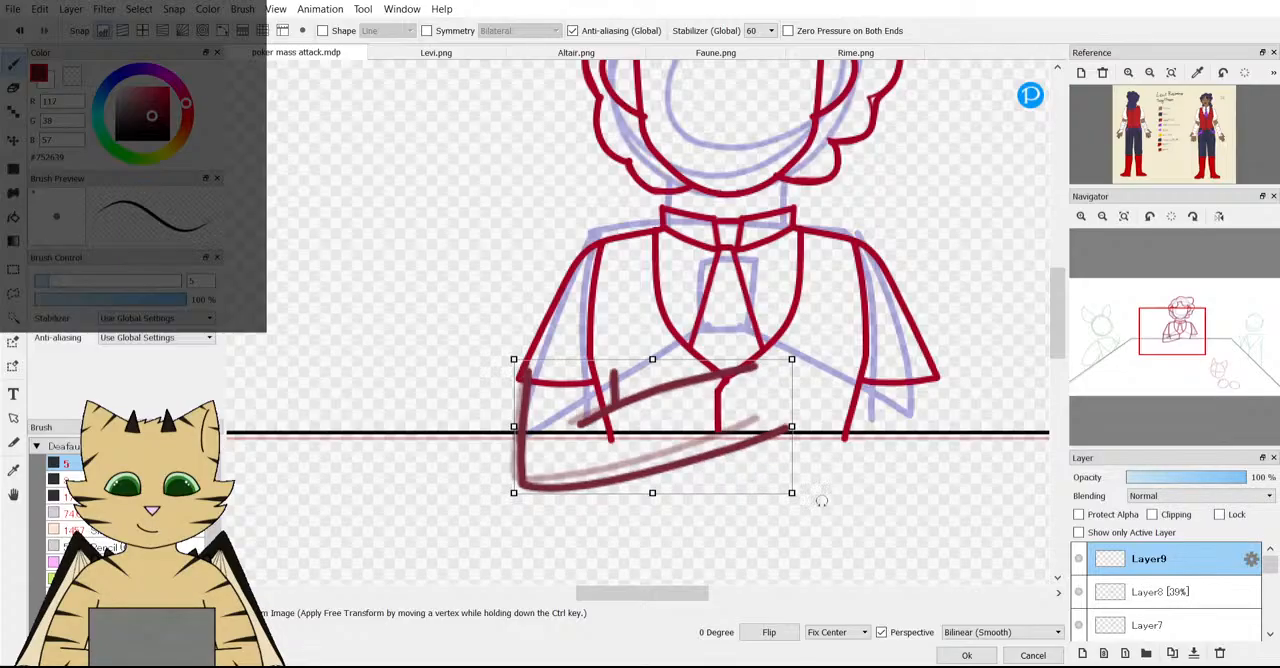
click(978, 655)
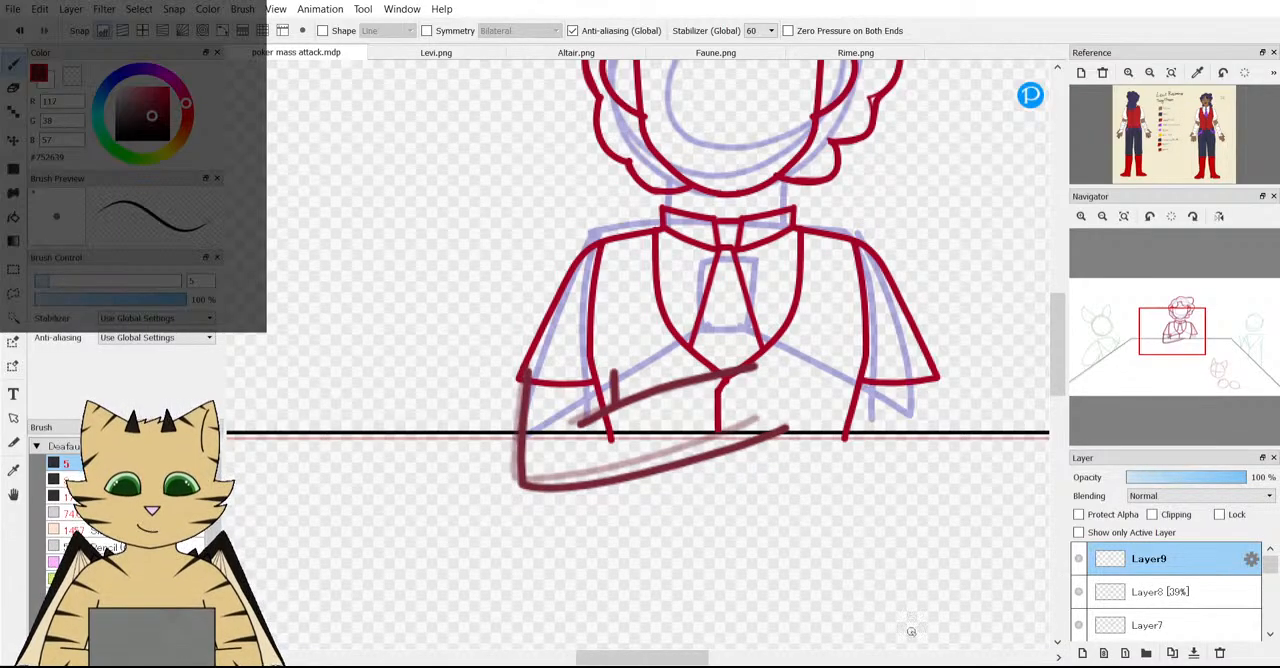
Transform the traced forearm on Layer9: rotate it to -6.5 degrees, move it down over the table edge and apply.
key(ctrl+t)
drag(558, 447, 550, 451)
drag(717, 572, 733, 562)
drag(640, 464, 640, 475)
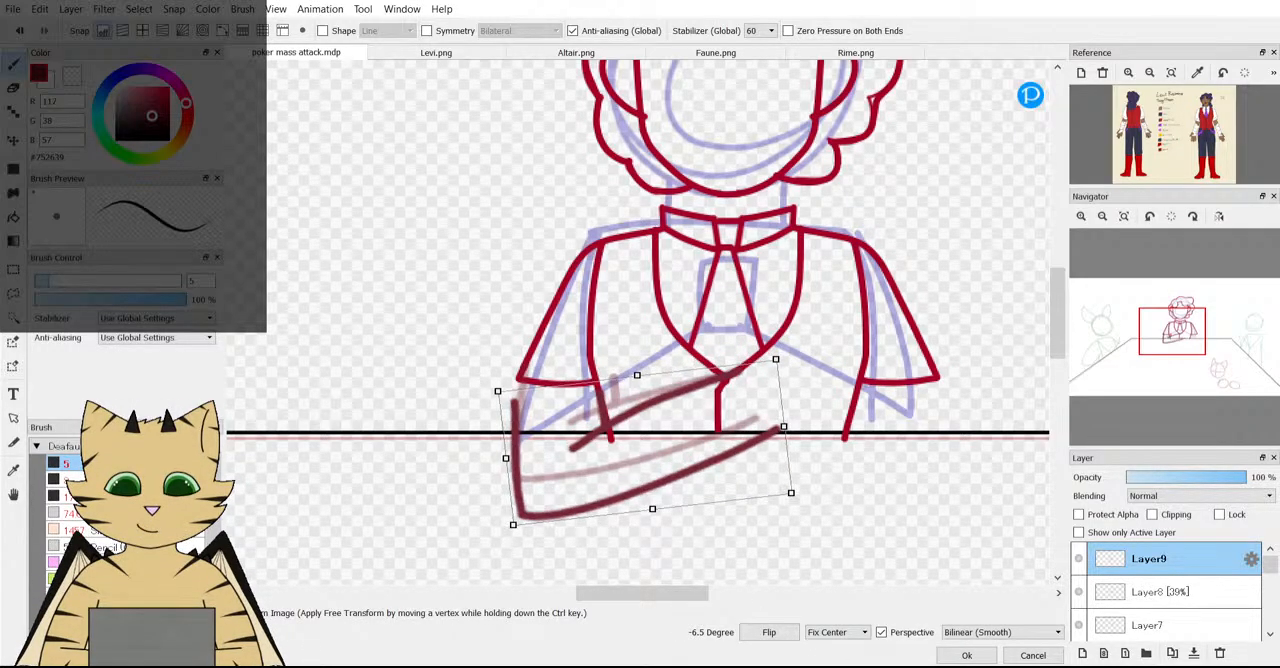
click(966, 656)
scroll(412, 327, up, 6)
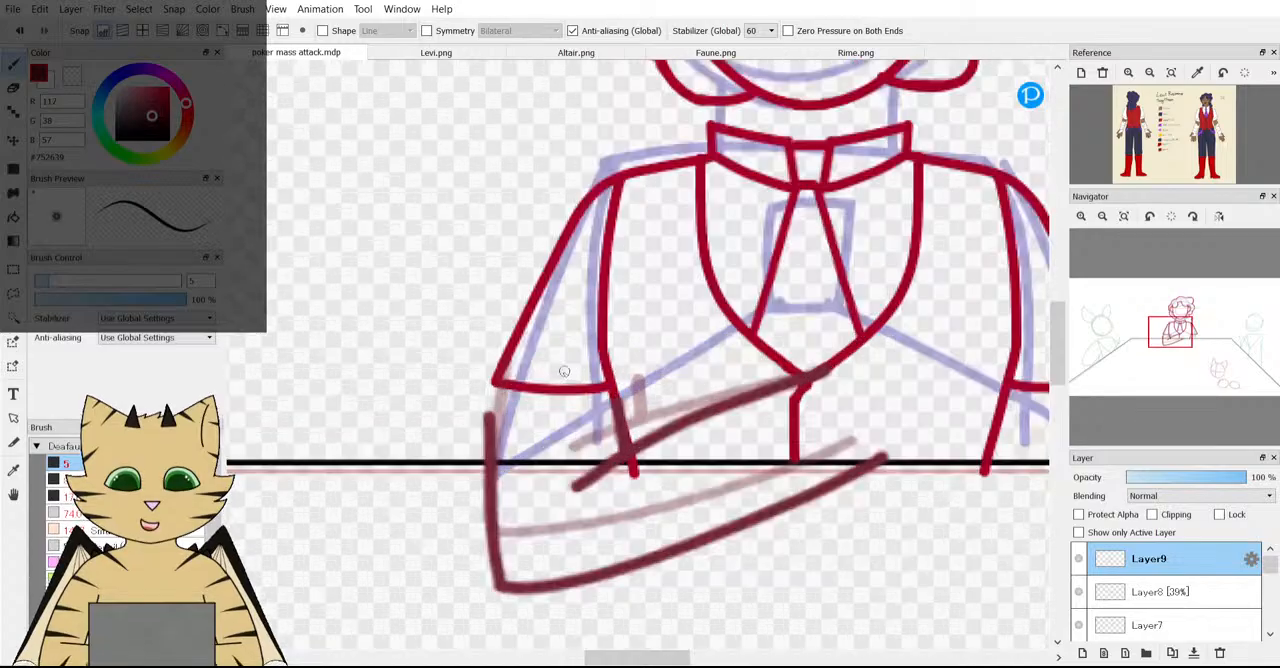
Draw the outer arm line connecting the sleeve to the forearm on Layer9 and erase the overhanging line end beside it.
mouse_move(412, 327)
mouse_down()
mouse_move(382, 497)
mouse_move(374, 612)
mouse_up()
scroll(380, 459, down, 6)
scroll(380, 459, up, 3)
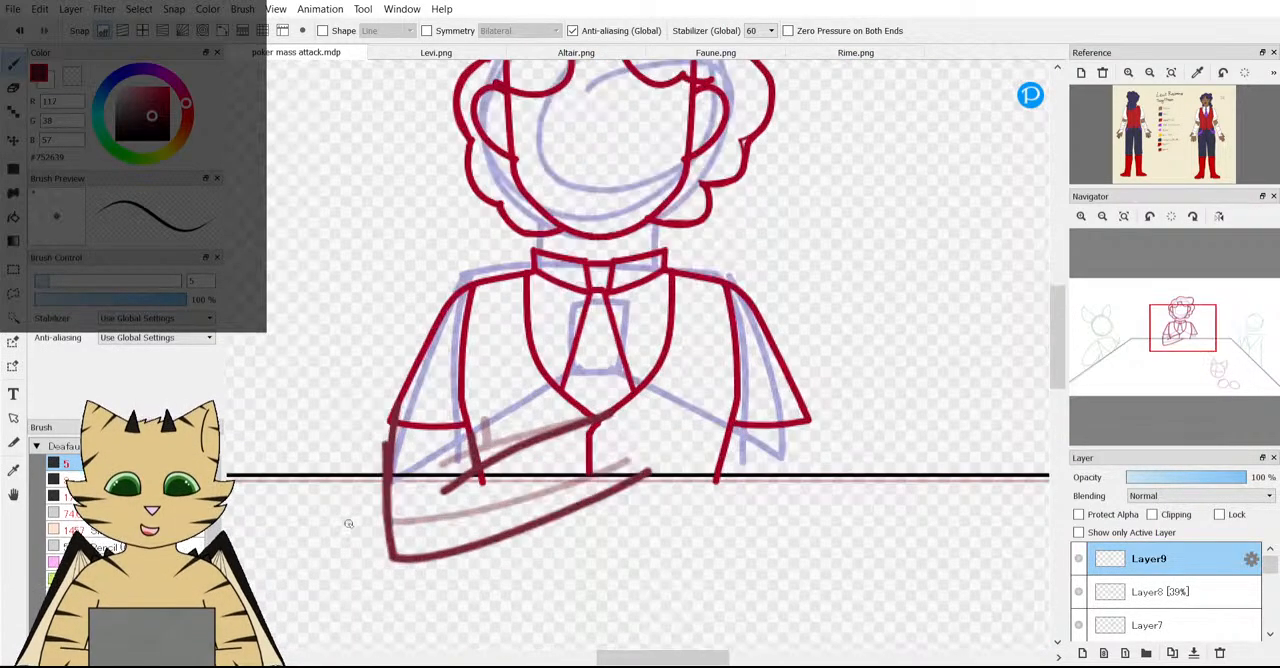
click(12, 86)
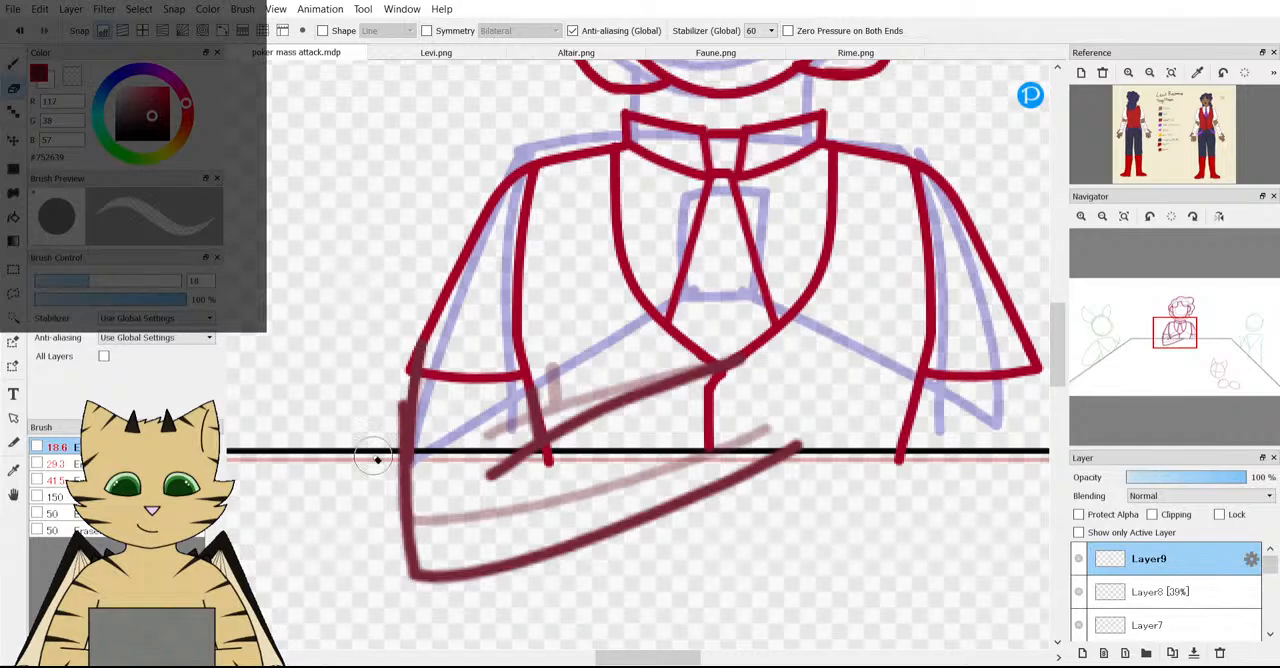
drag(389, 374, 401, 428)
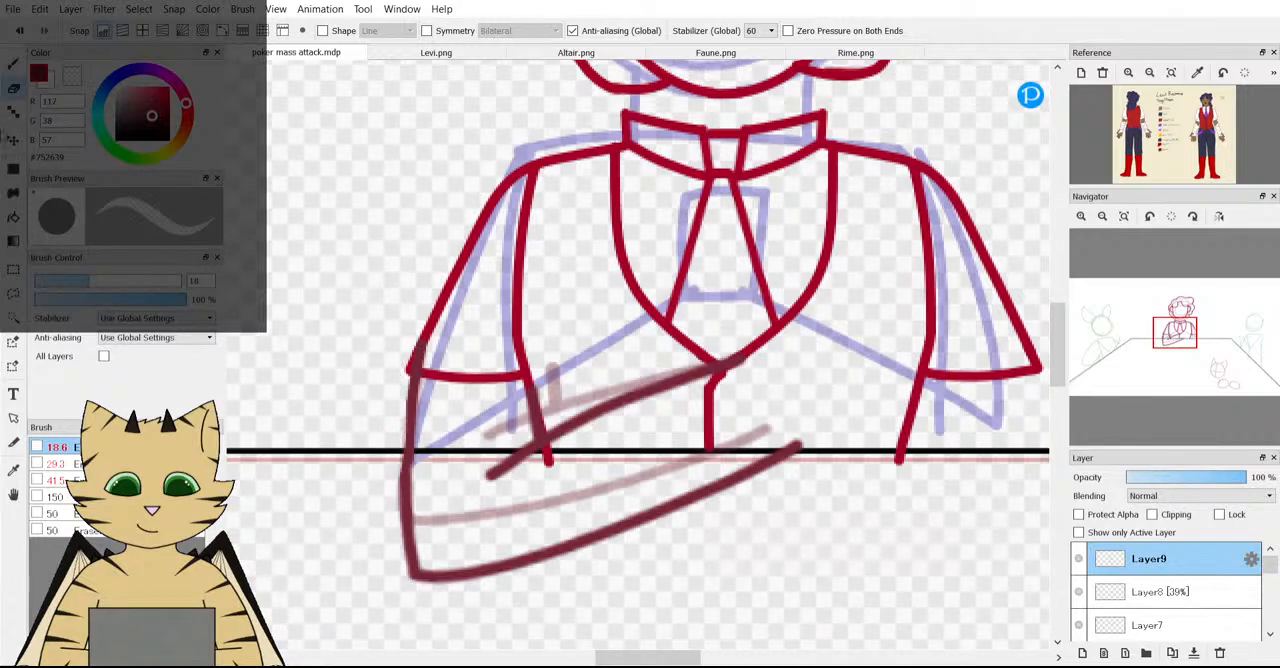
click(10, 67)
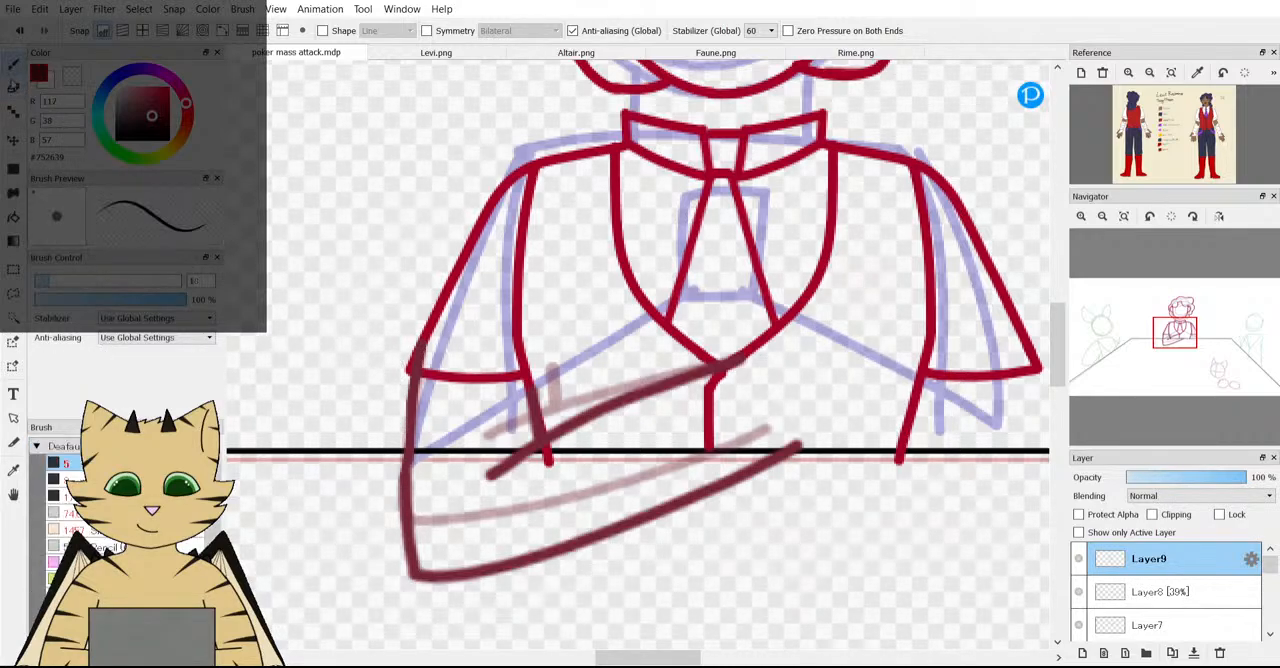
Compare the forearm's size and position with the whole table scene and with the arms on the character reference.
scroll(248, 330, down, 2)
scroll(291, 430, up, 3)
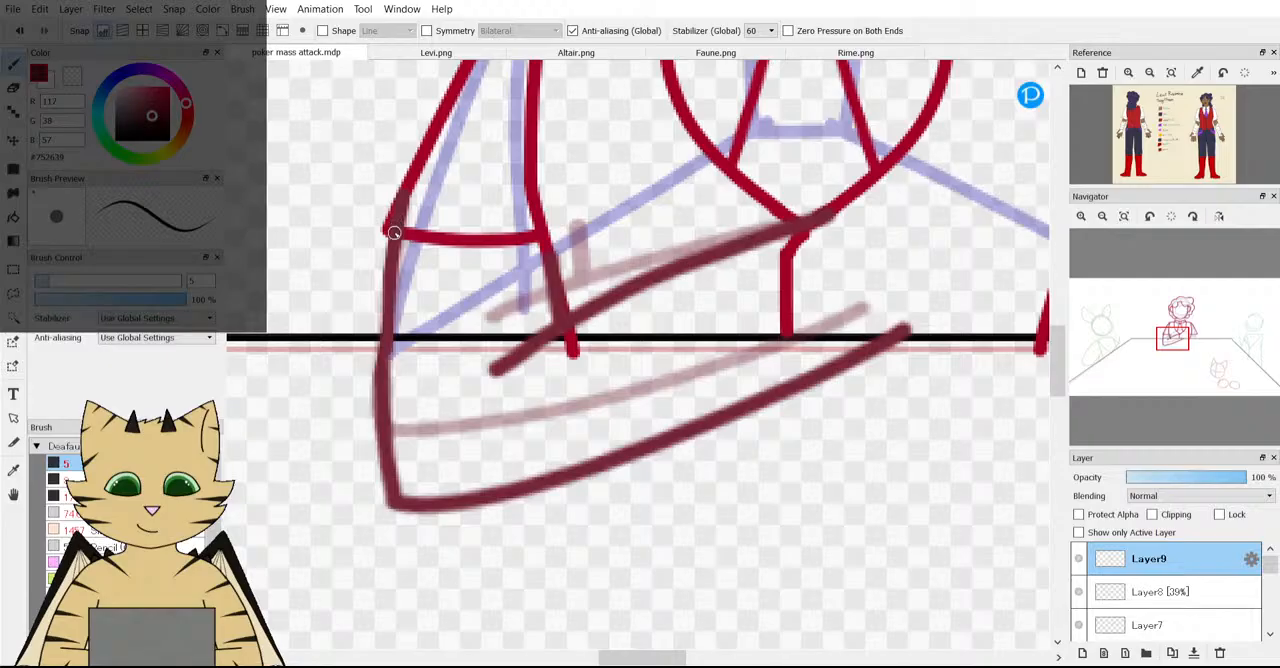
scroll(380, 372, down, 4)
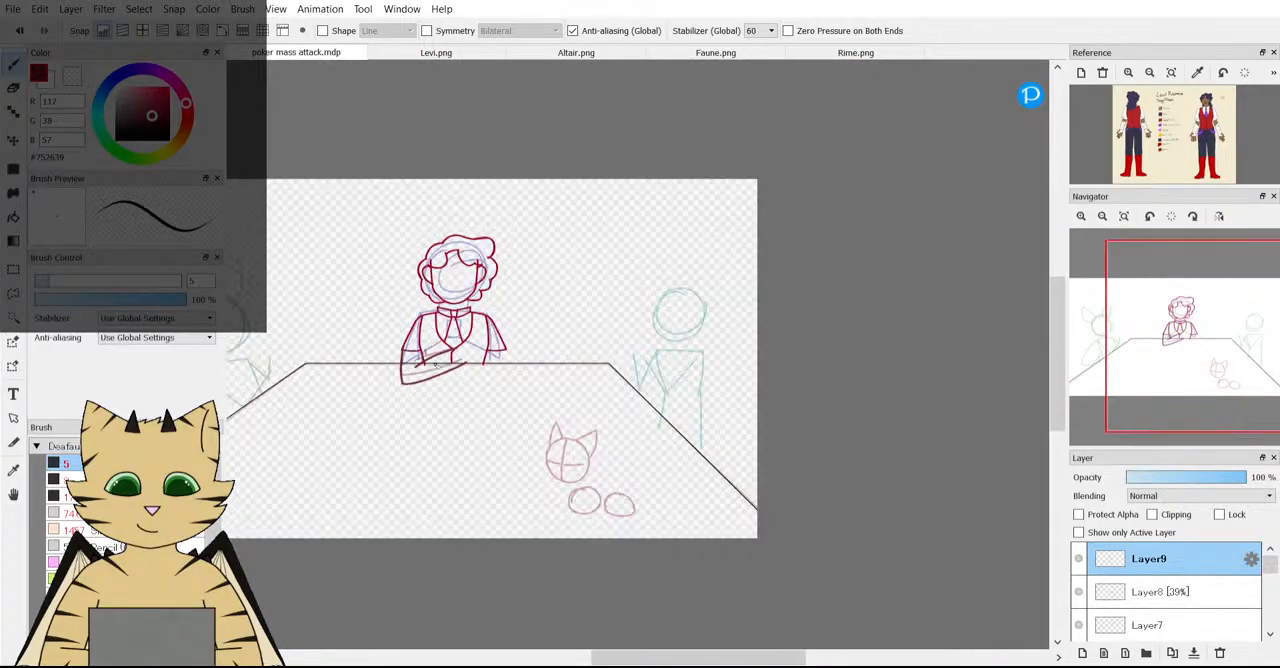
scroll(380, 357, up, 3)
scroll(434, 400, down, 3)
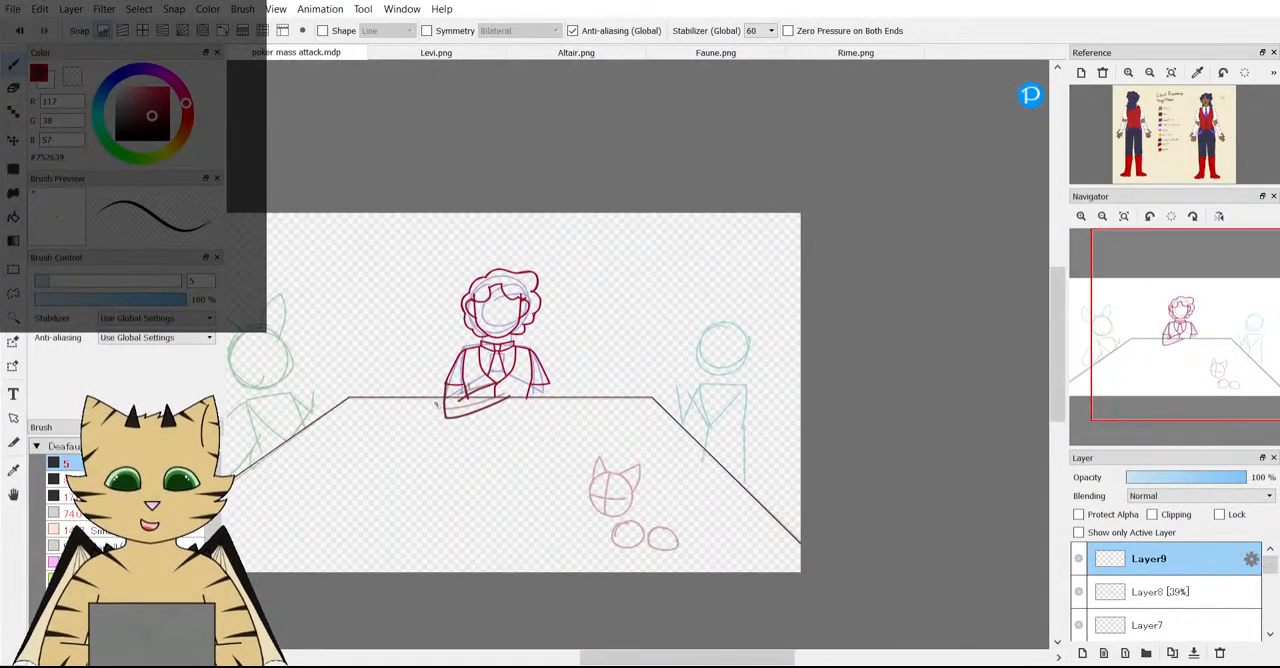
scroll(436, 404, up, 3)
scroll(1226, 150, up, 3)
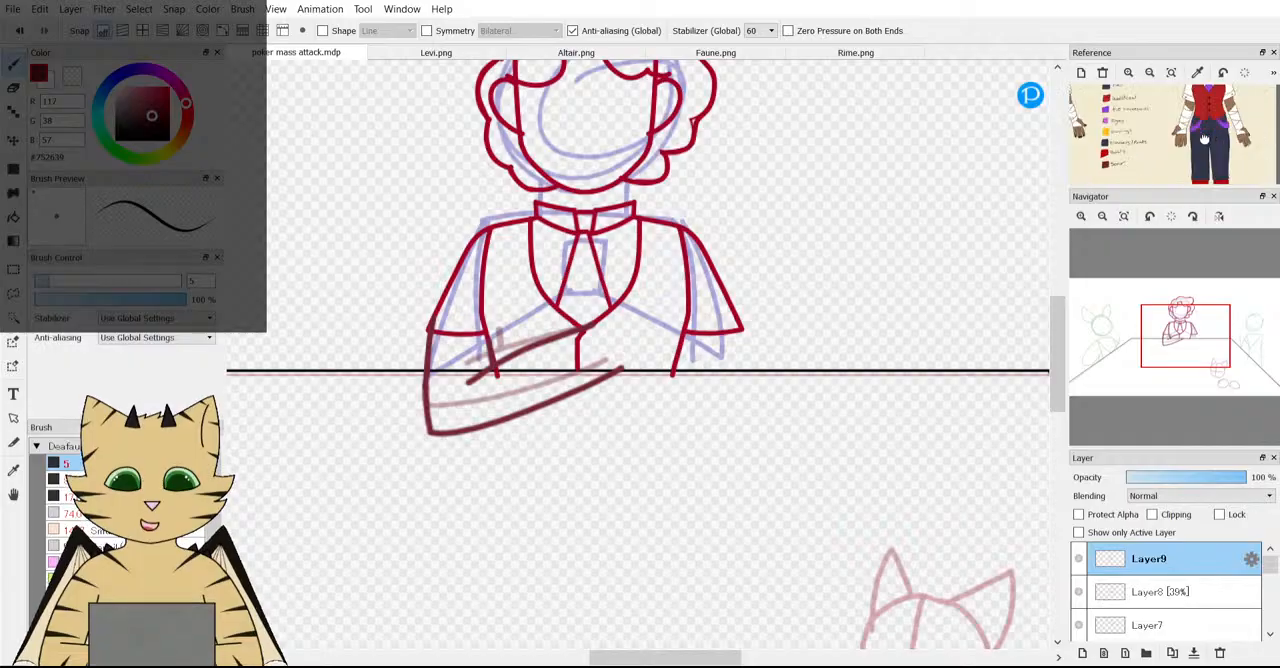
scroll(1226, 150, up, 3)
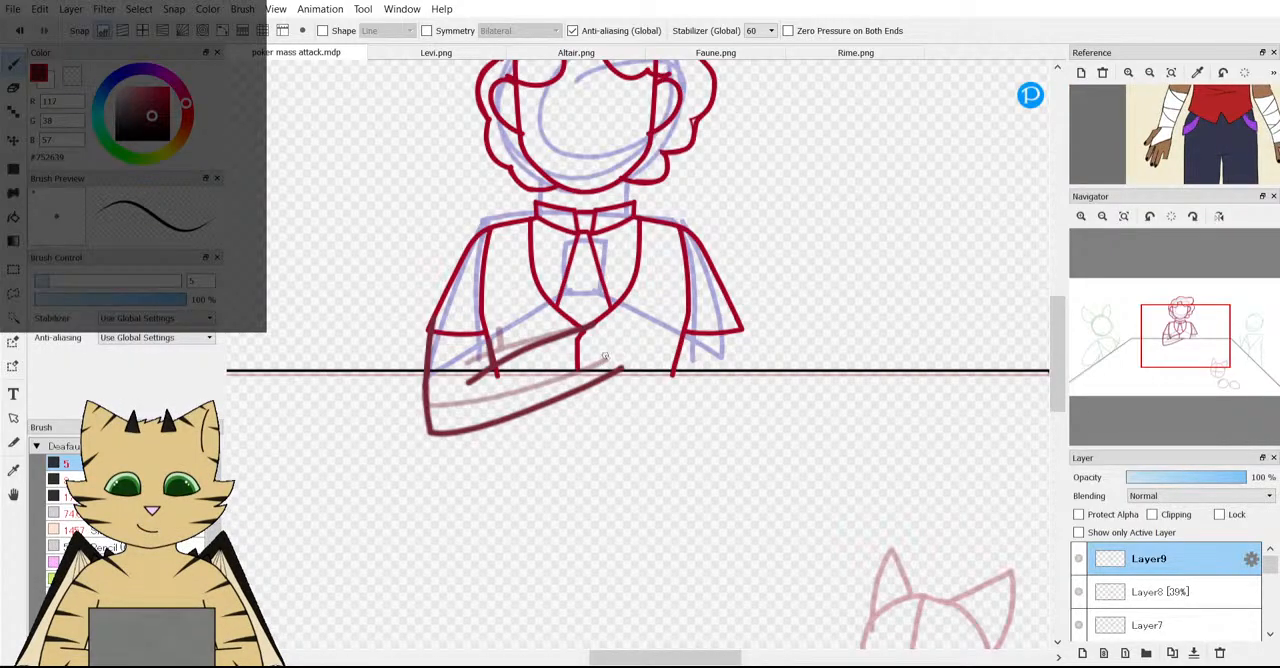
scroll(605, 357, down, 4)
scroll(547, 406, up, 4)
scroll(596, 330, down, 4)
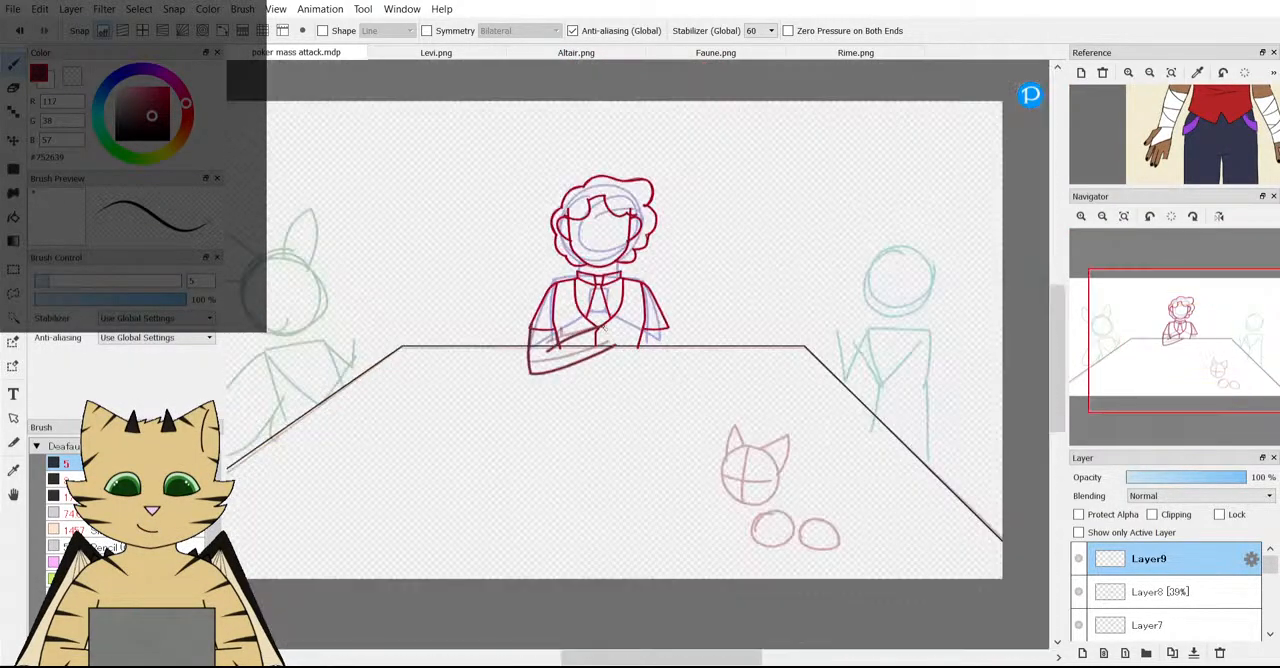
scroll(601, 331, up, 6)
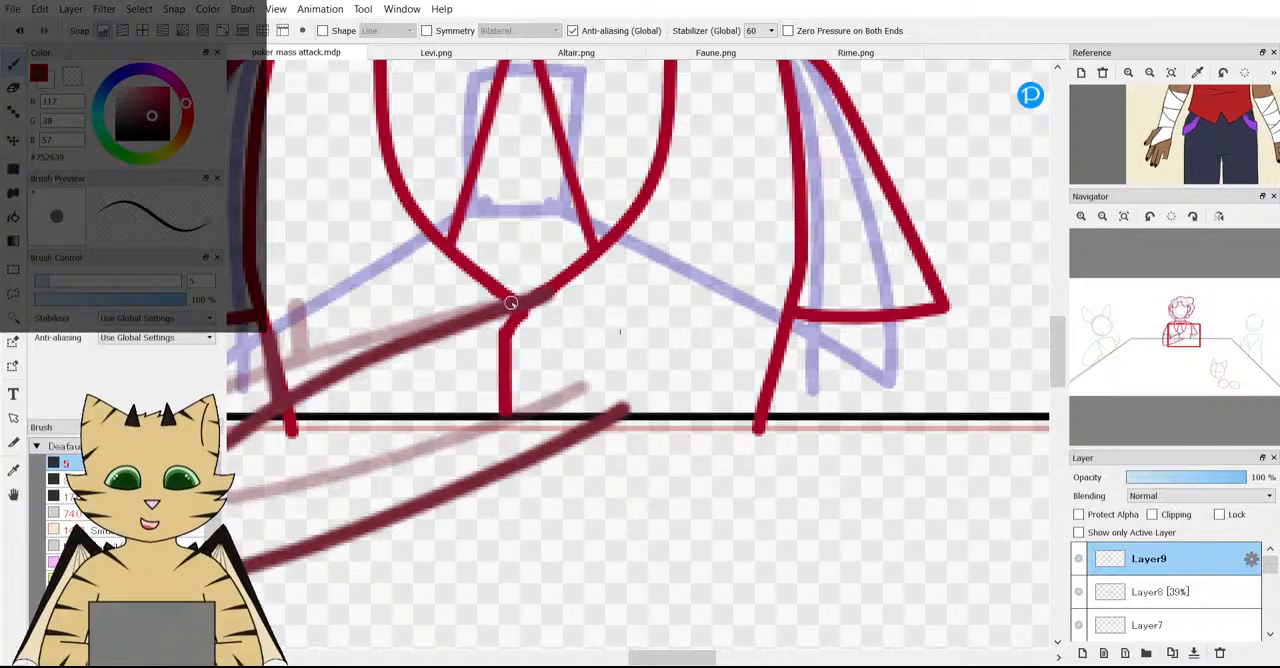
scroll(520, 268, down, 5)
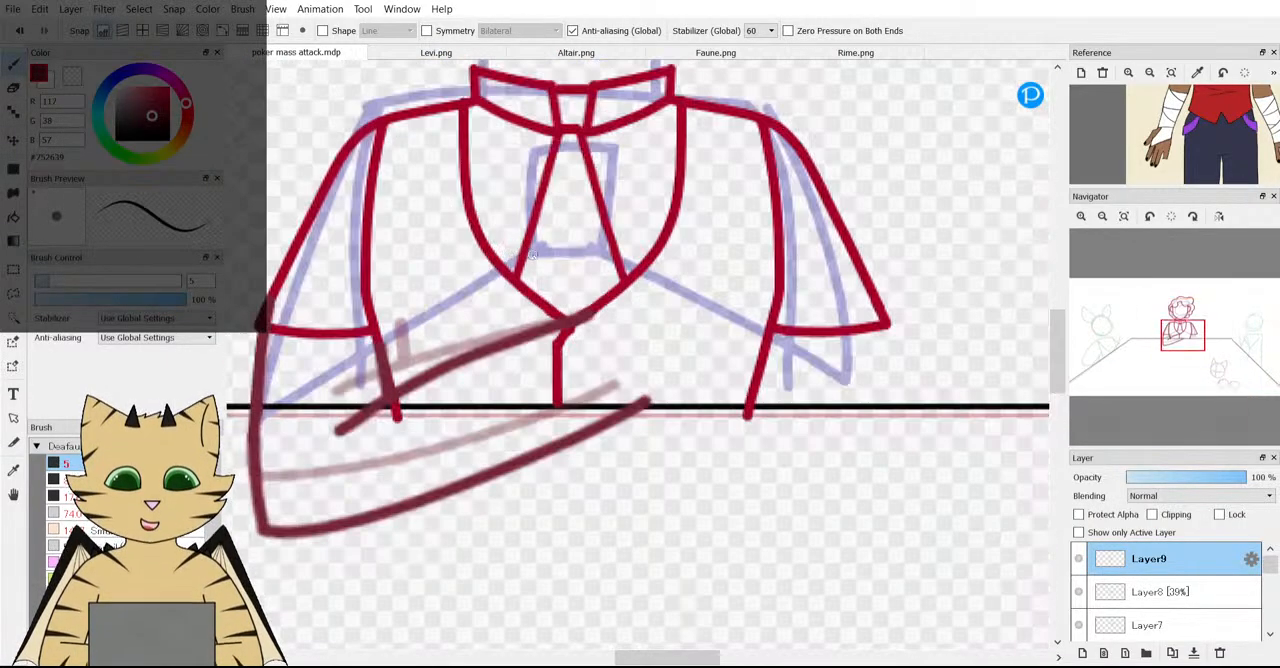
Delete both forearm layers, Layer9 and the faded Layer8.
scroll(500, 256, up, 5)
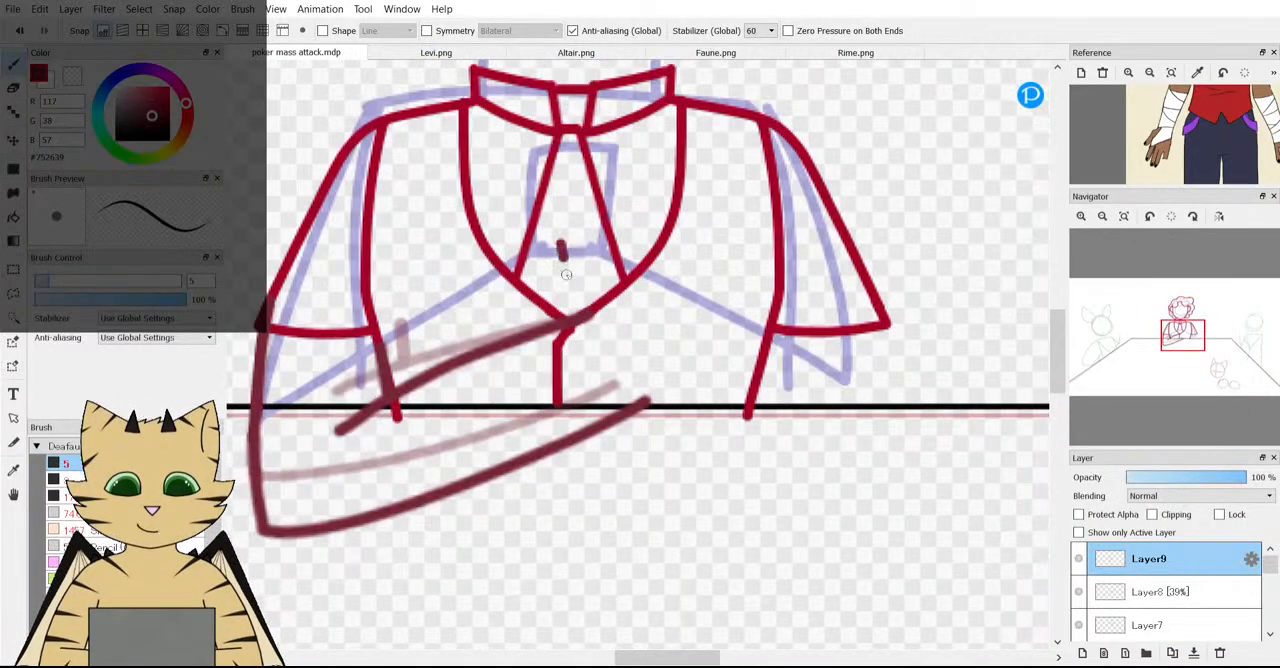
click(1219, 652)
click(1219, 652)
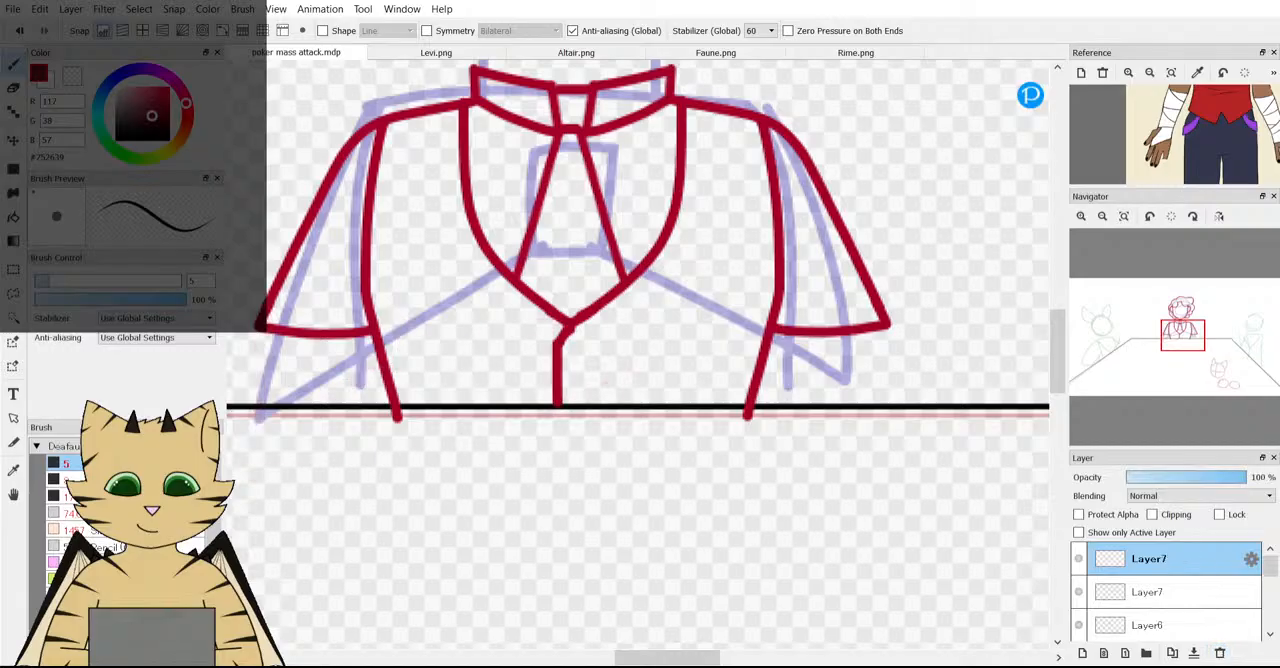
Review the middle character without forearms against the whole scene and add a new layer above Layer7.
scroll(478, 372, down, 5)
scroll(388, 380, up, 3)
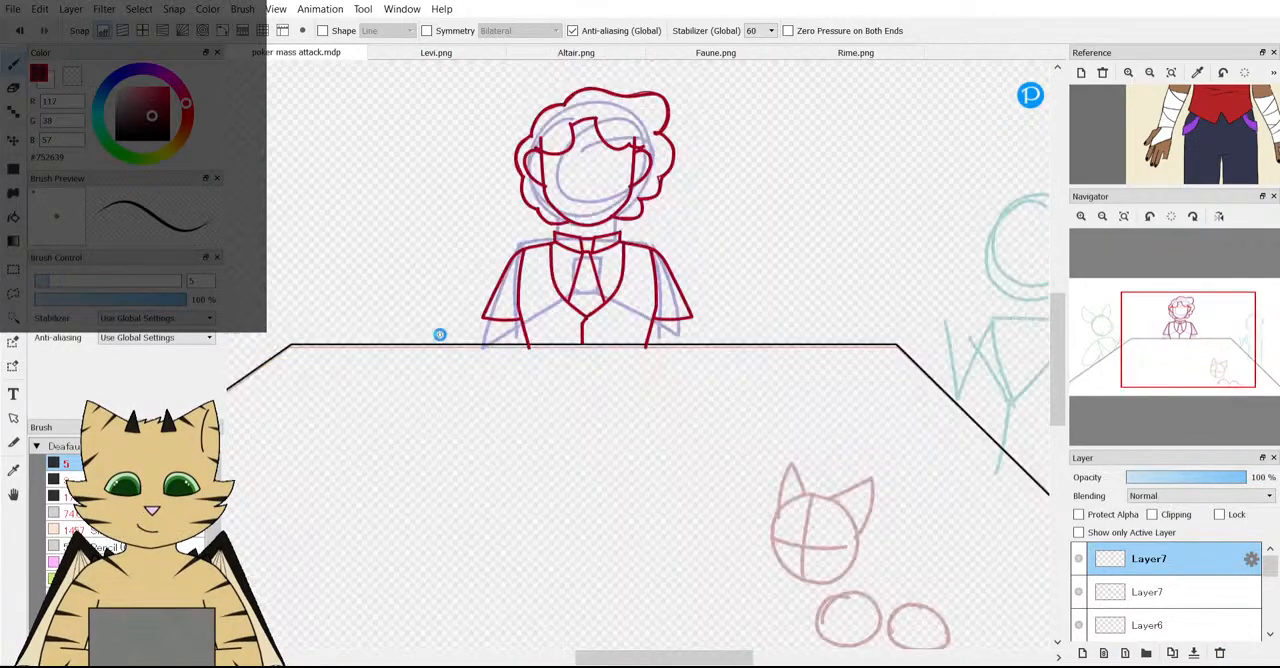
scroll(440, 334, down, 3)
scroll(536, 298, up, 3)
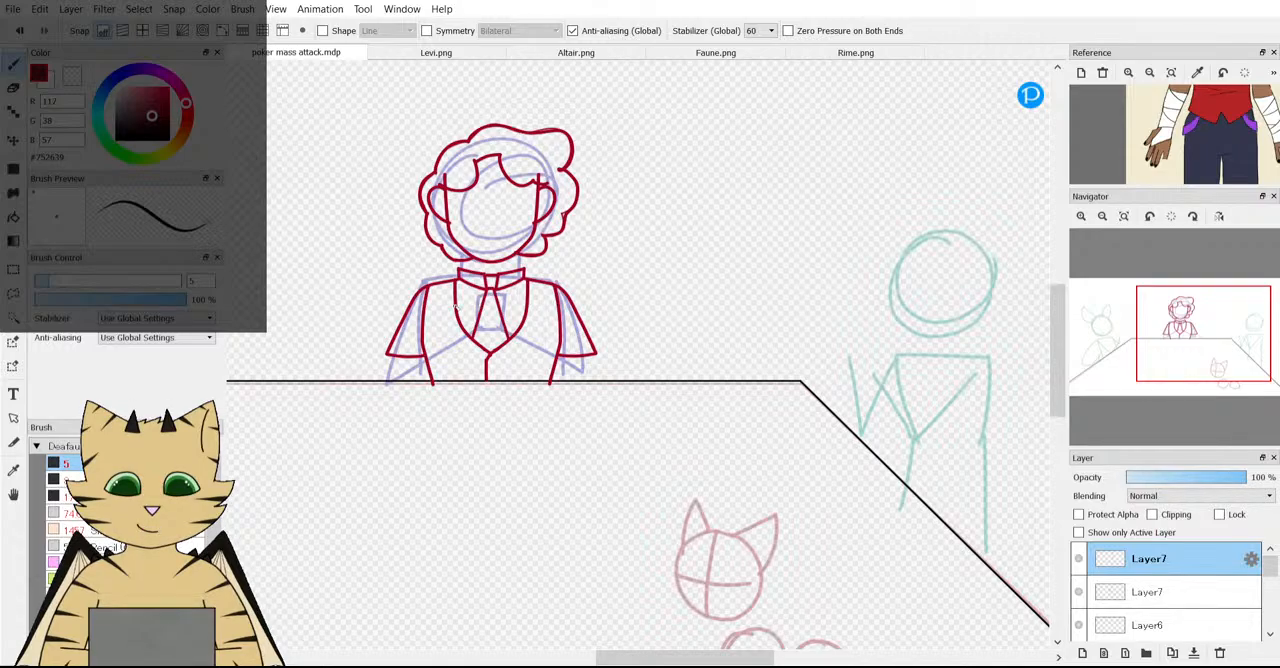
scroll(458, 308, down, 2)
scroll(334, 369, up, 2)
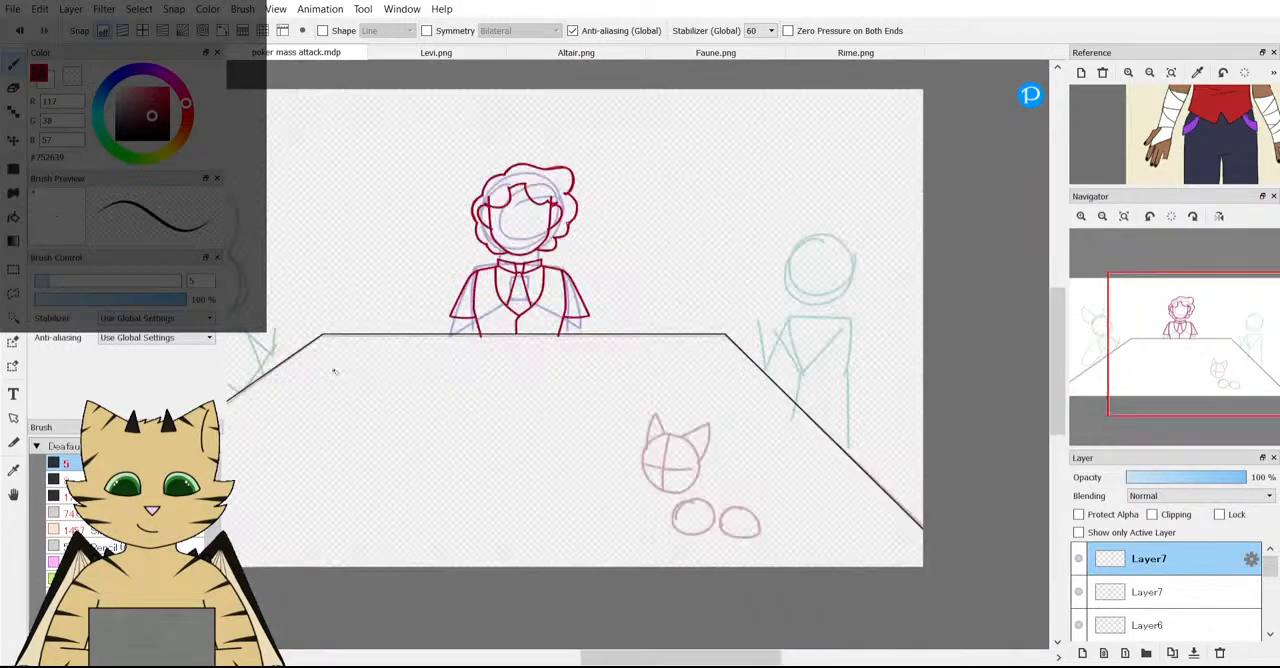
scroll(521, 320, up, 4)
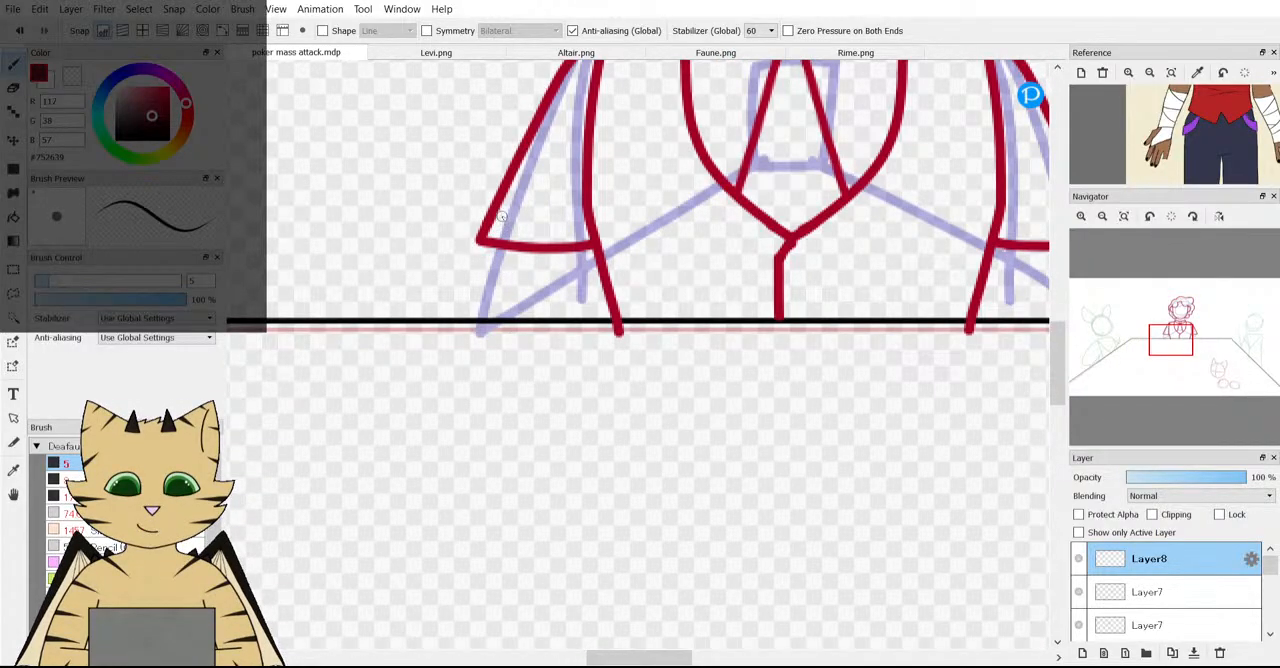
Try a raised forearm on Layer8 with dark red outer and inner lines running from the sleeve towards the chest.
mouse_move(466, 320)
mouse_down()
mouse_move(480, 366)
mouse_move(523, 358)
mouse_move(733, 232)
mouse_up()
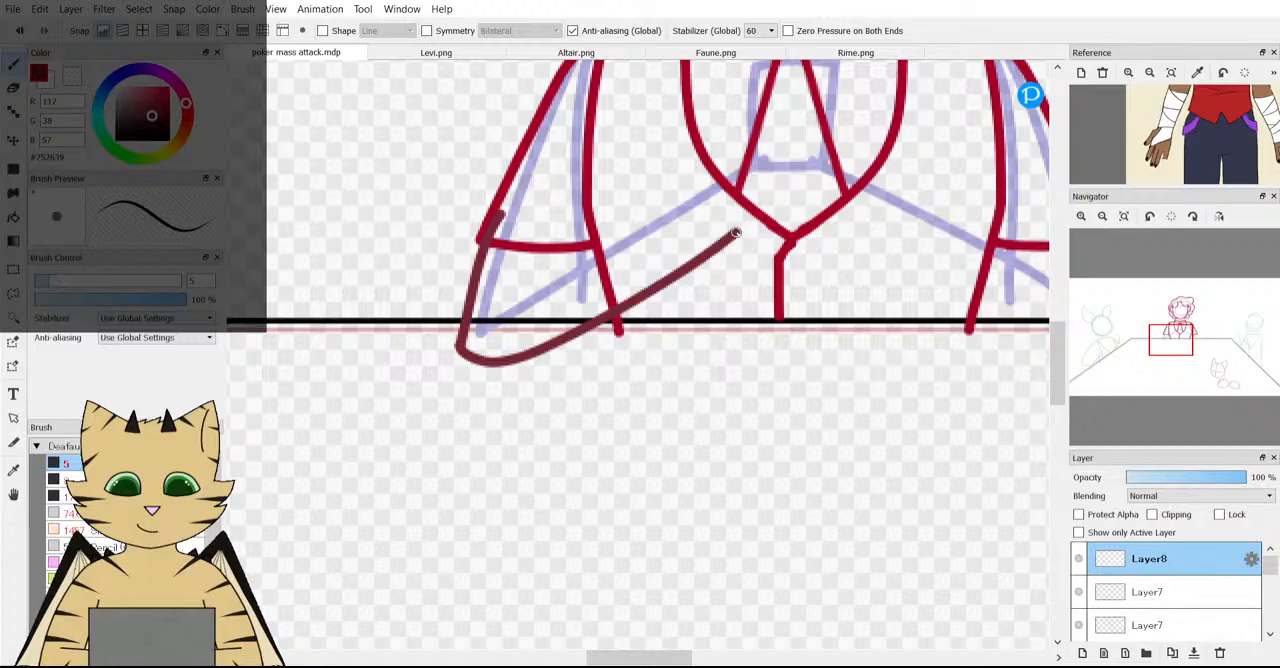
scroll(677, 241, down, 4)
scroll(675, 259, up, 3)
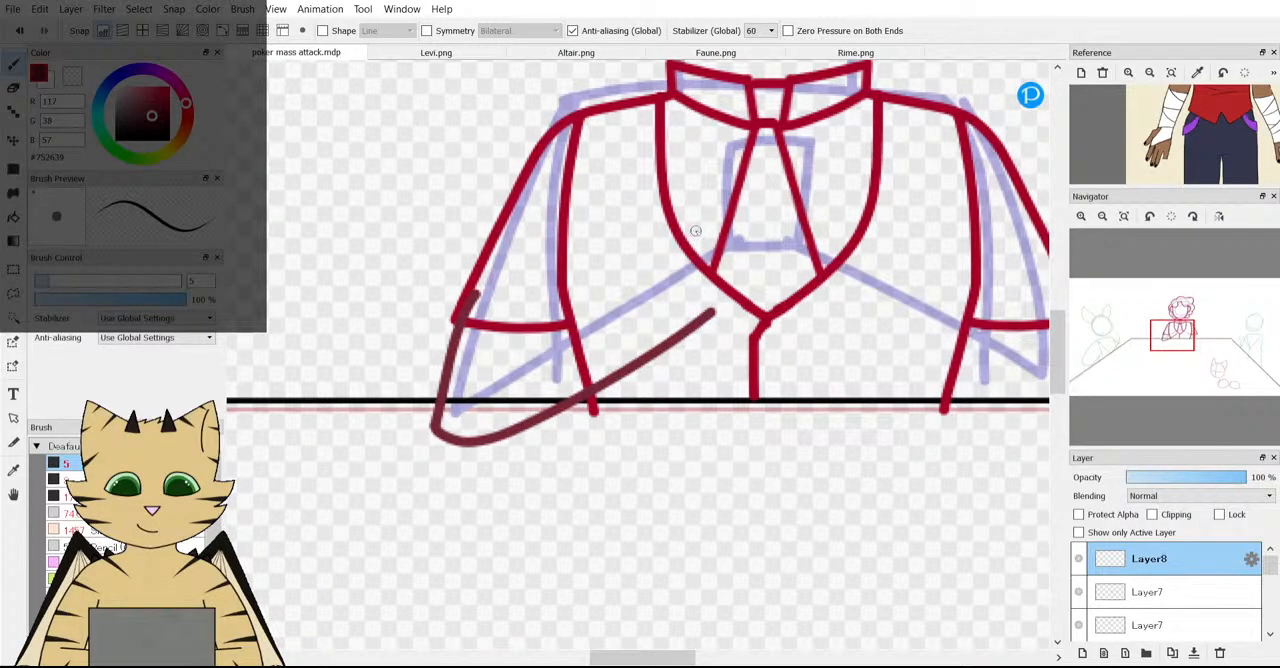
drag(696, 228, 565, 322)
scroll(578, 314, down, 4)
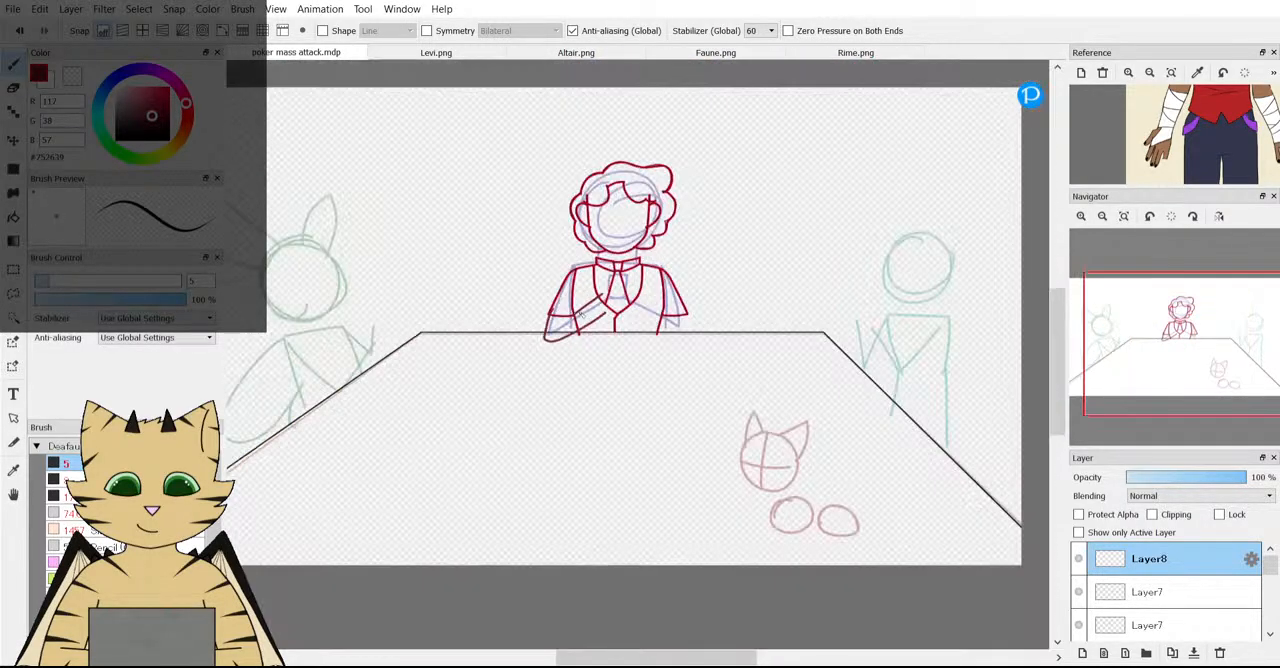
scroll(568, 263, up, 4)
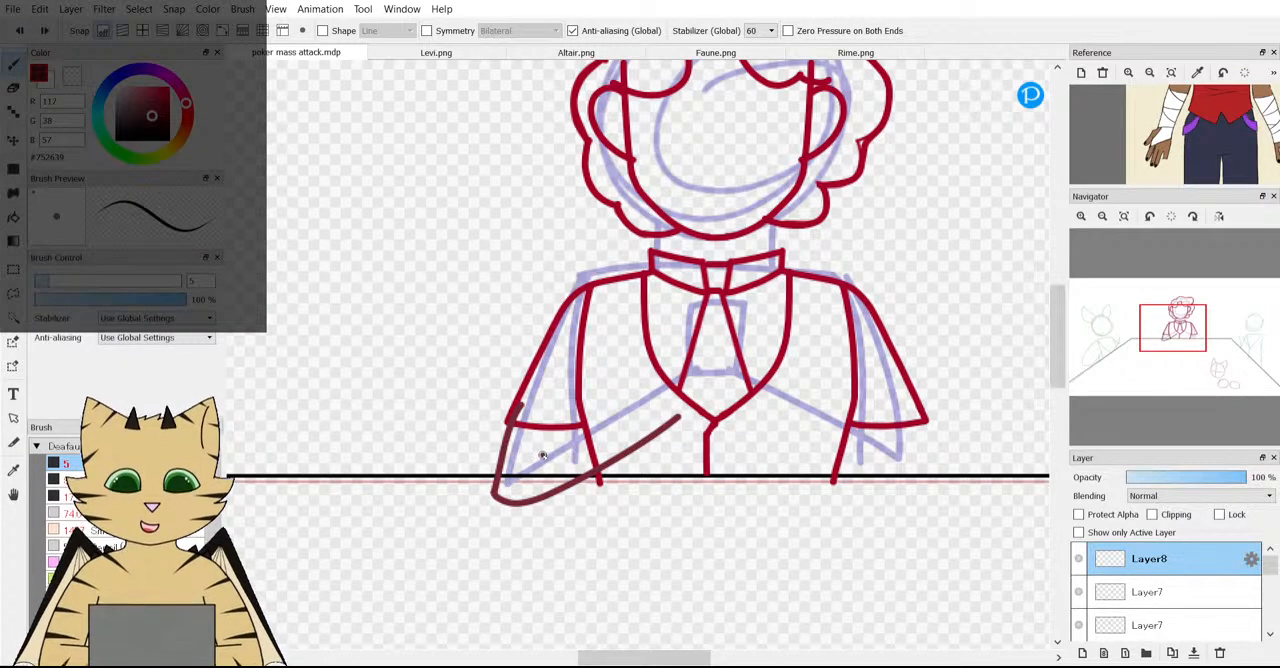
drag(543, 449, 588, 432)
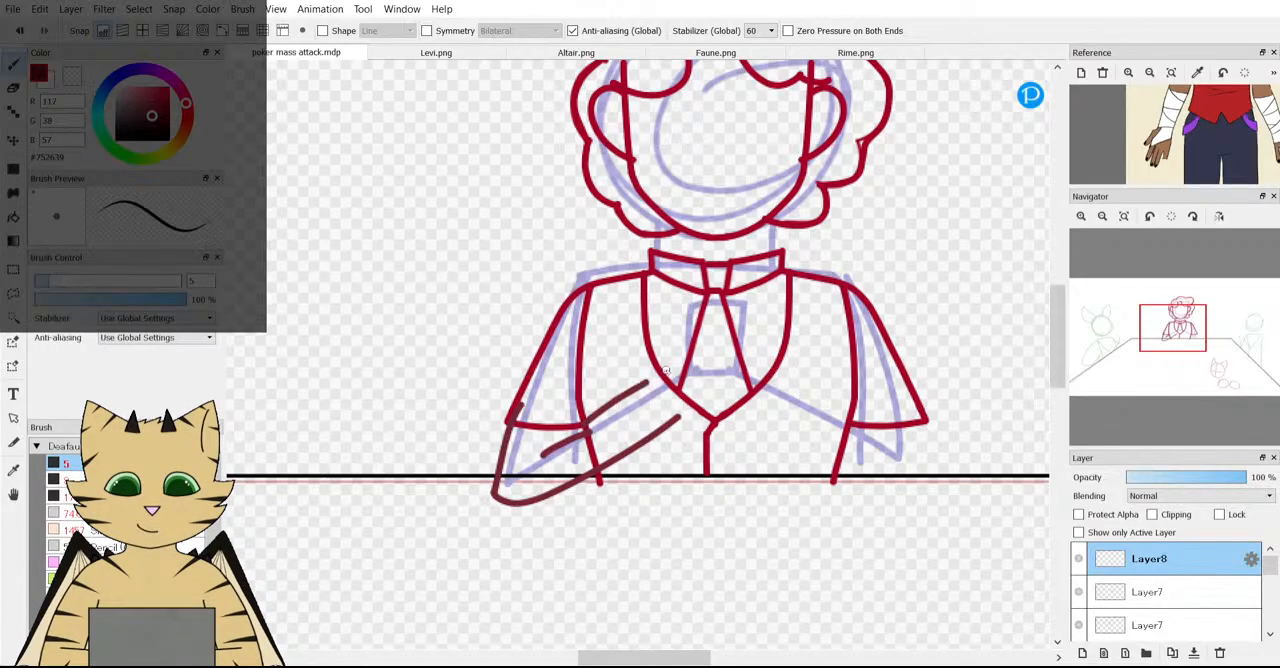
scroll(670, 395, down, 3)
scroll(670, 398, up, 3)
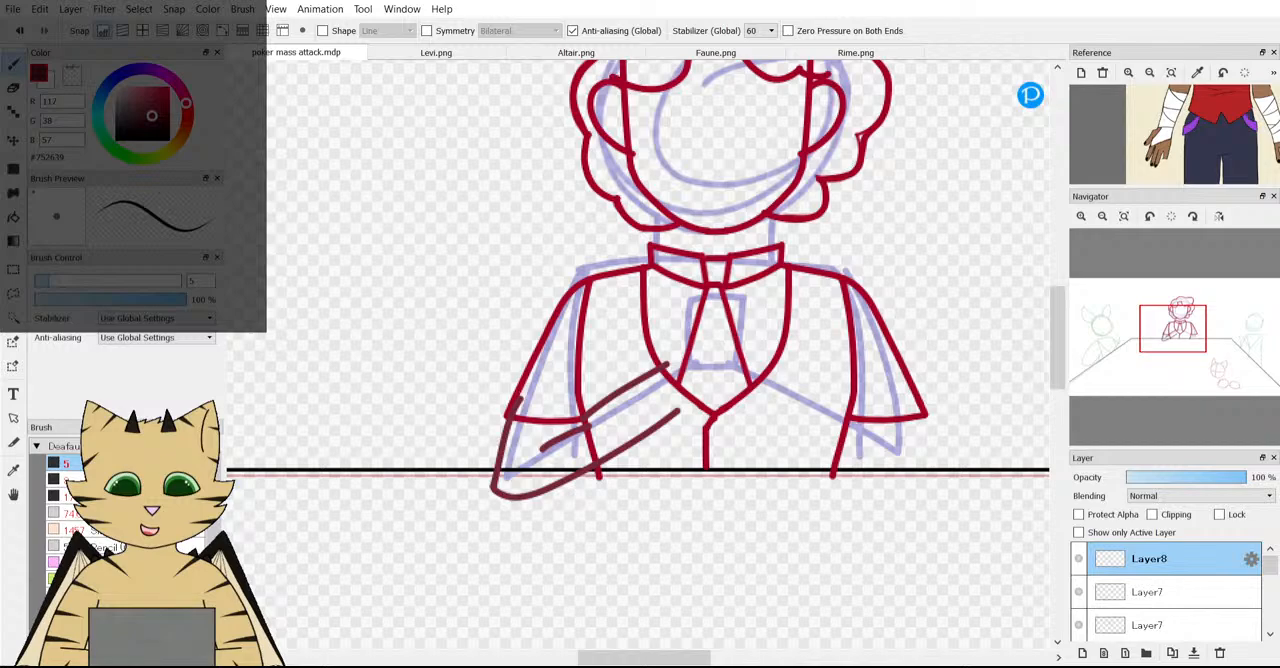
Undo the raised forearm's strokes on Layer8 until the layer is empty.
click(14, 32)
click(14, 32)
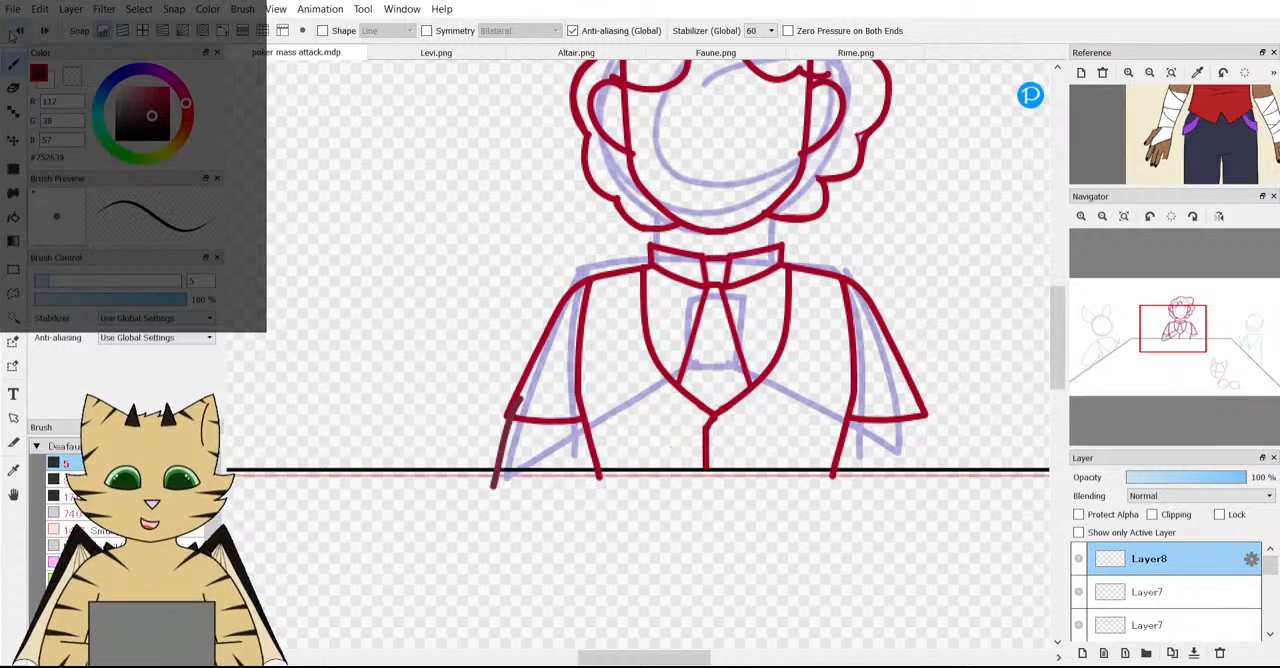
click(14, 32)
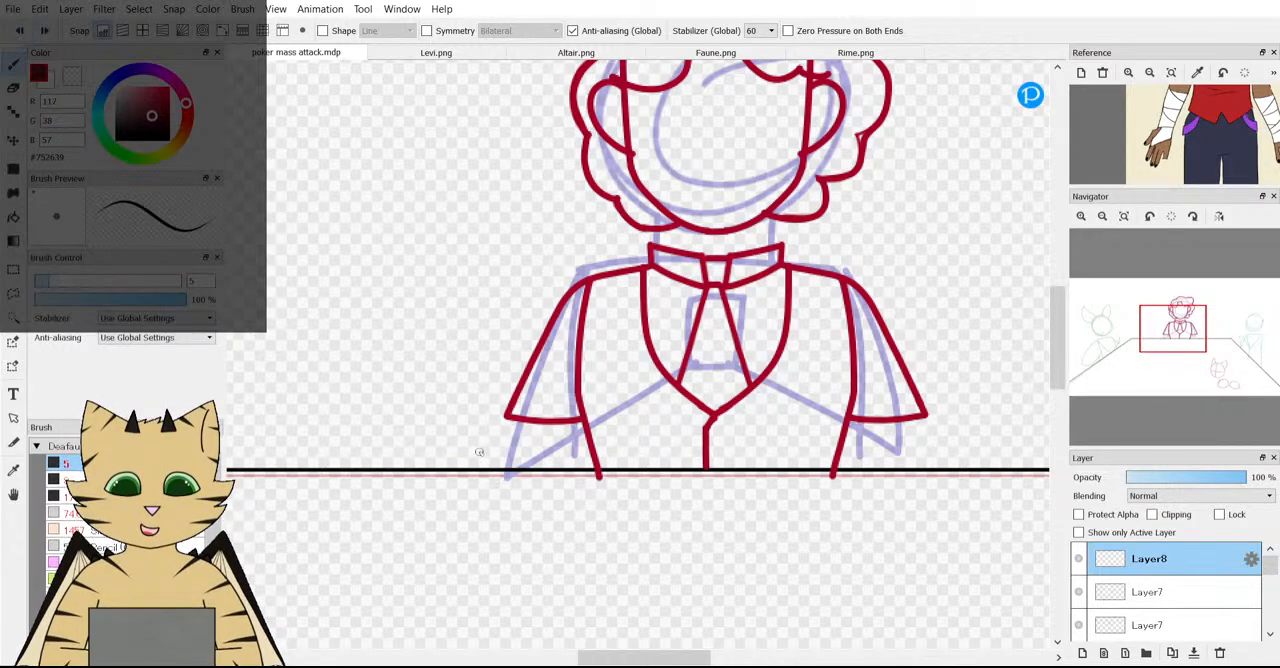
Examine the whole table scene and the arms, hands and waistcoat on the character reference.
scroll(479, 452, down, 4)
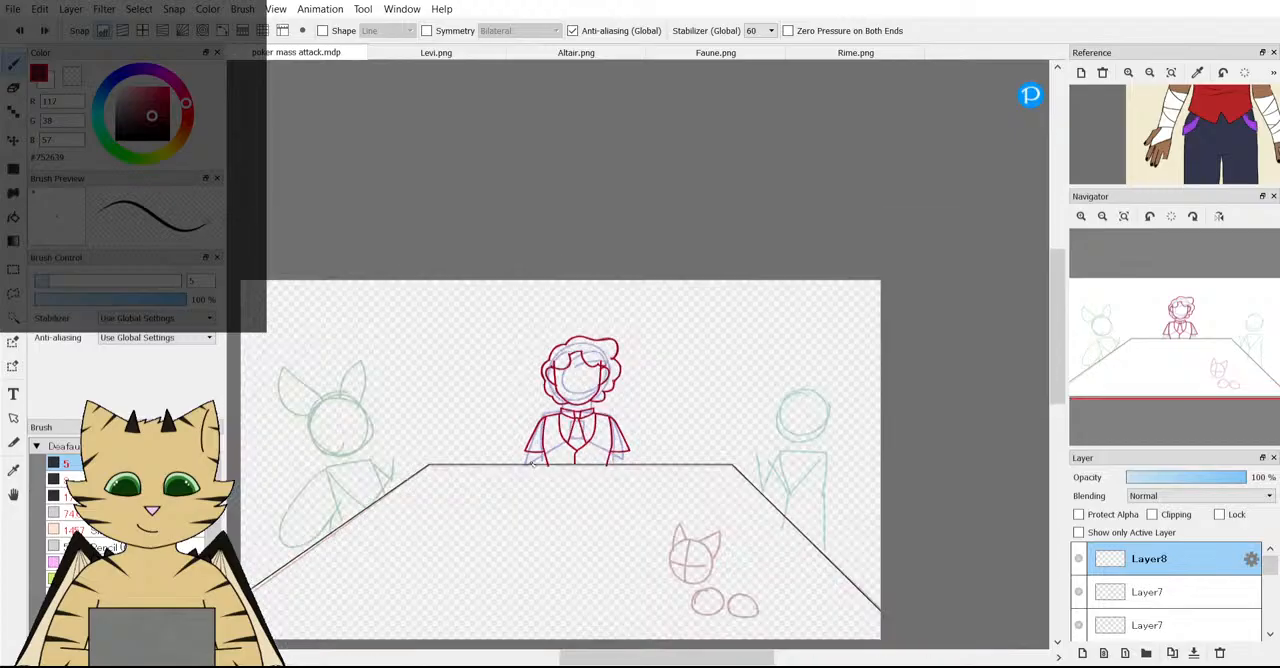
scroll(532, 463, up, 3)
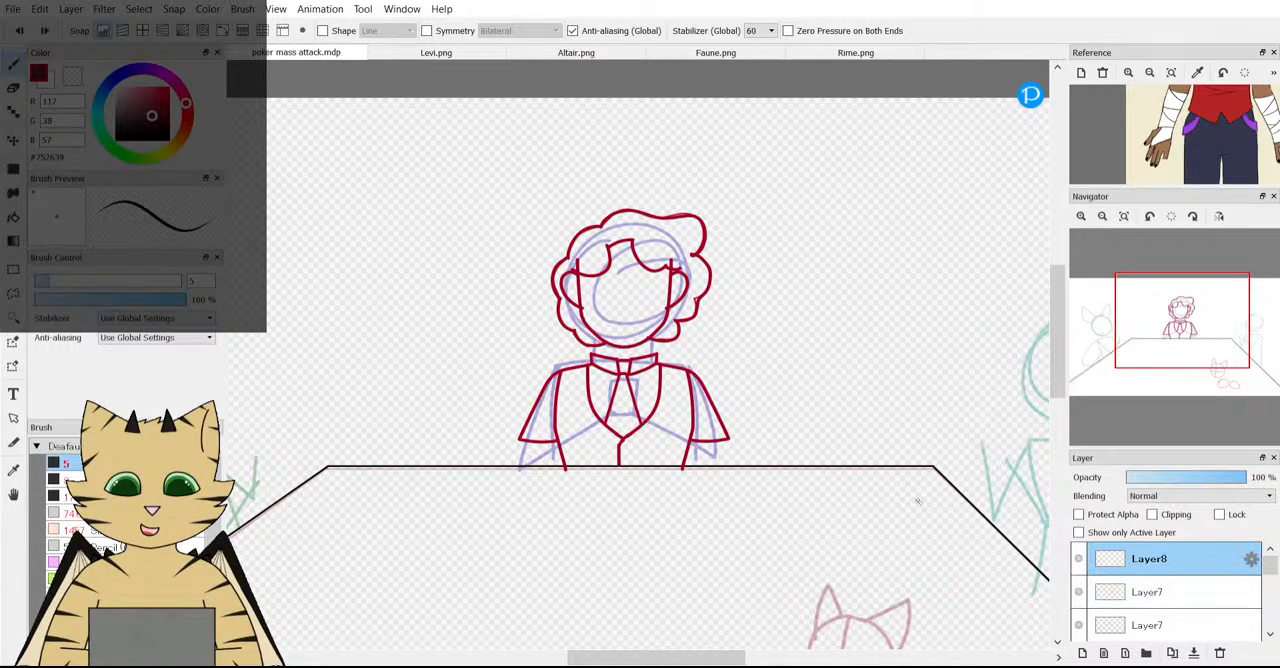
scroll(873, 401, down, 3)
scroll(670, 419, down, 2)
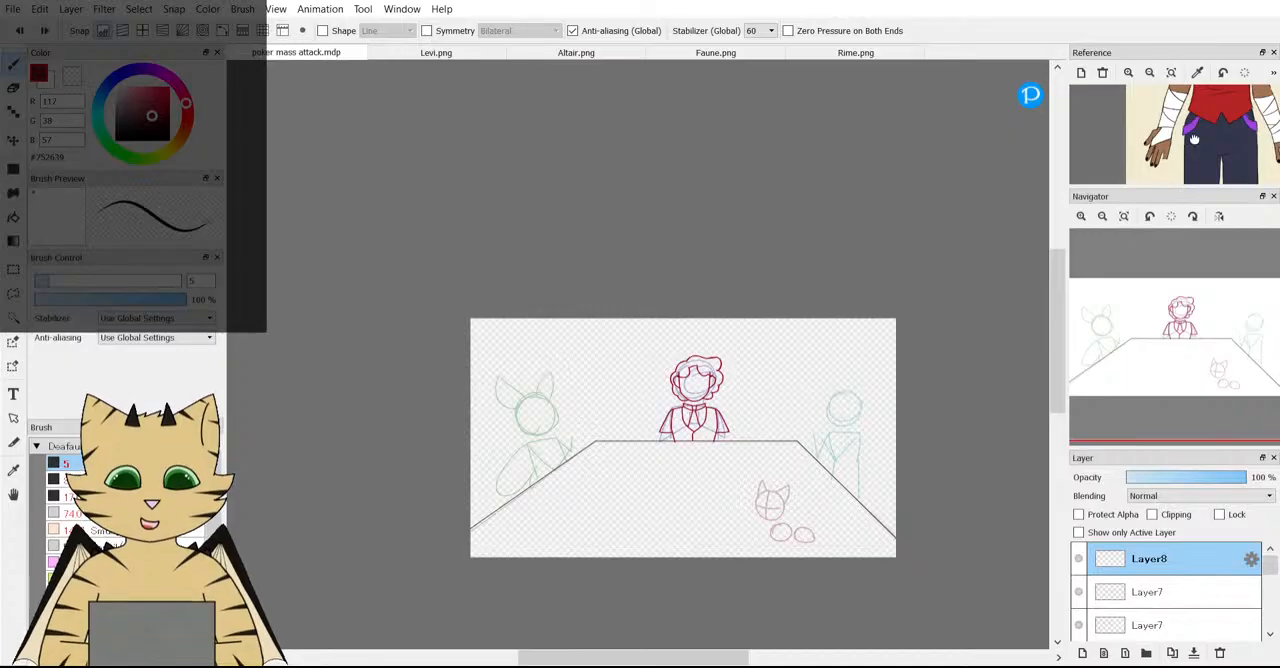
scroll(1193, 140, down, 2)
scroll(1193, 140, up, 3)
scroll(1188, 146, down, 1)
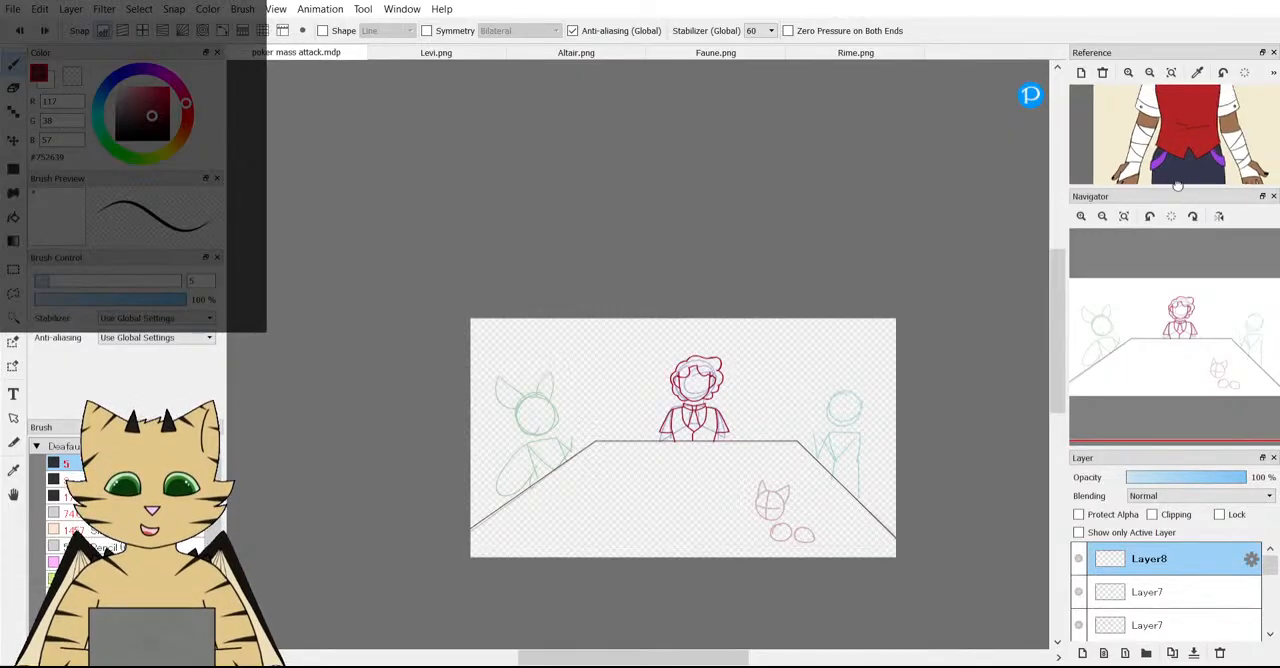
scroll(1186, 148, down, 3)
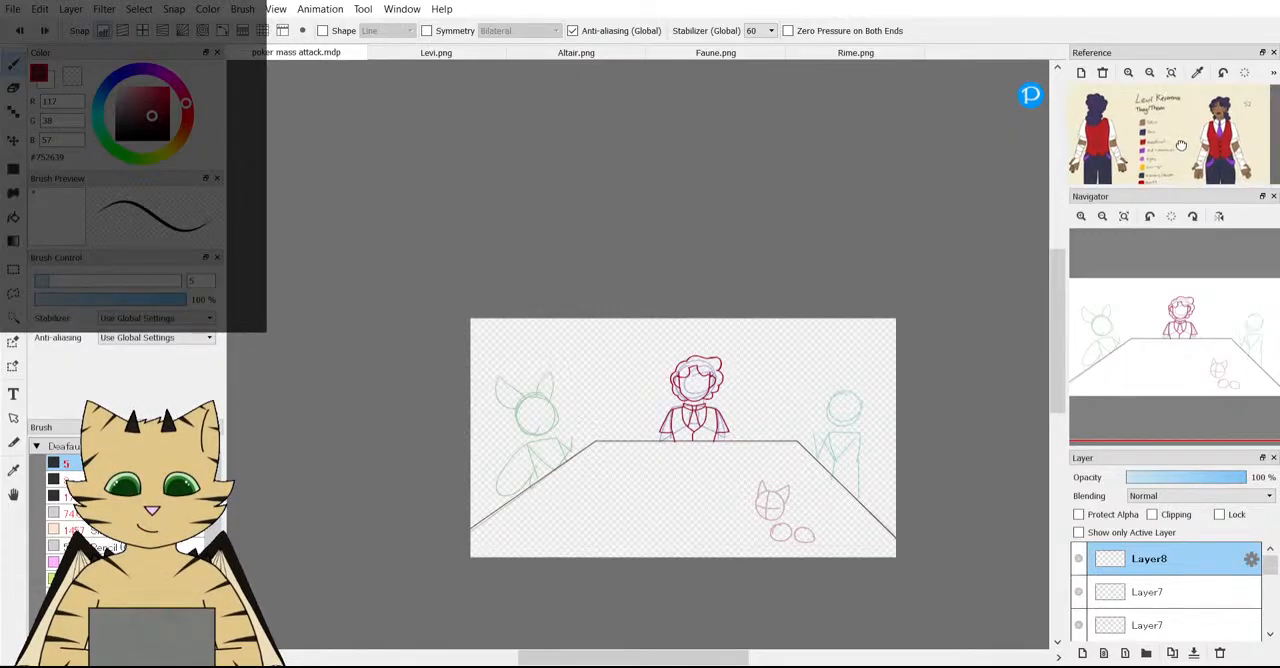
scroll(1237, 154, up, 3)
scroll(1237, 154, down, 2)
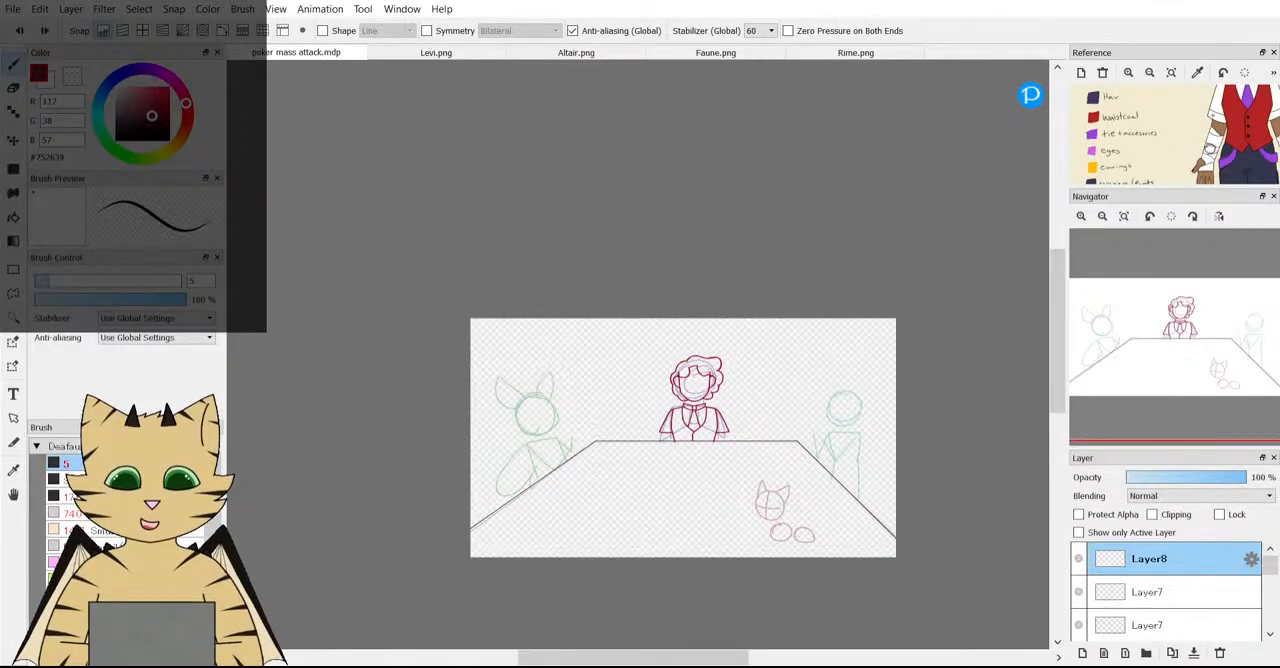
drag(1208, 170, 1165, 156)
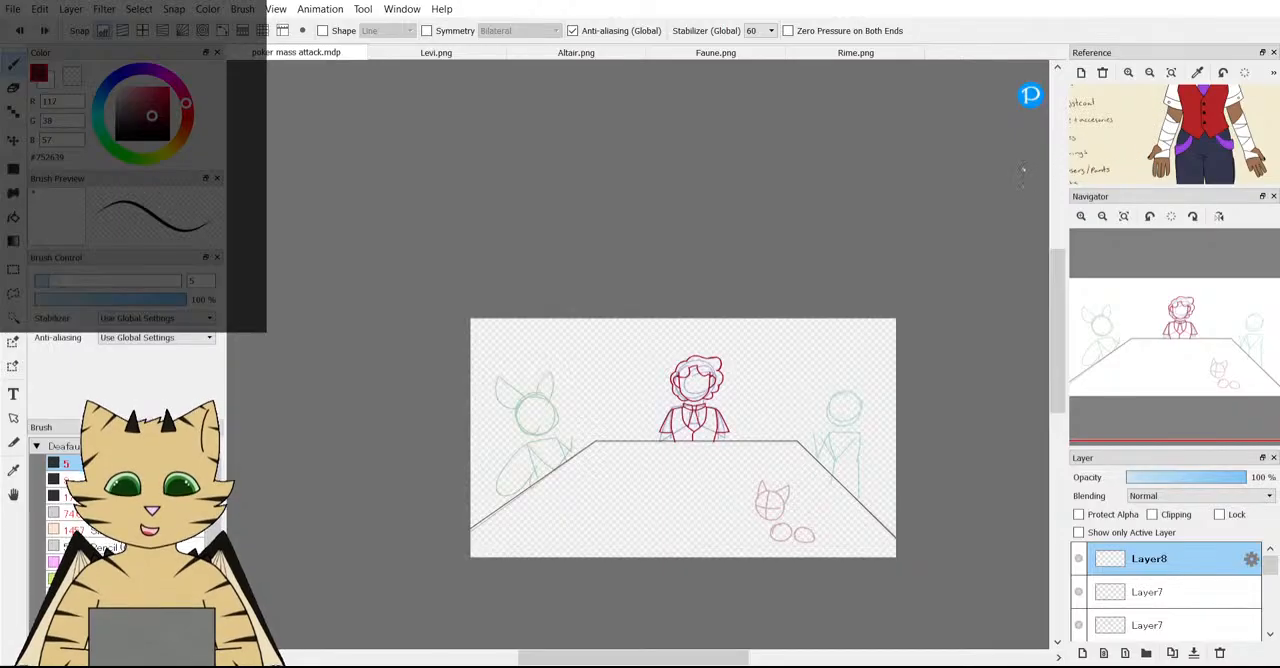
Examine the sleeve cuff, elbow and wrapped forearm on the character reference beside the middle character's sleeve.
scroll(1232, 148, up, 3)
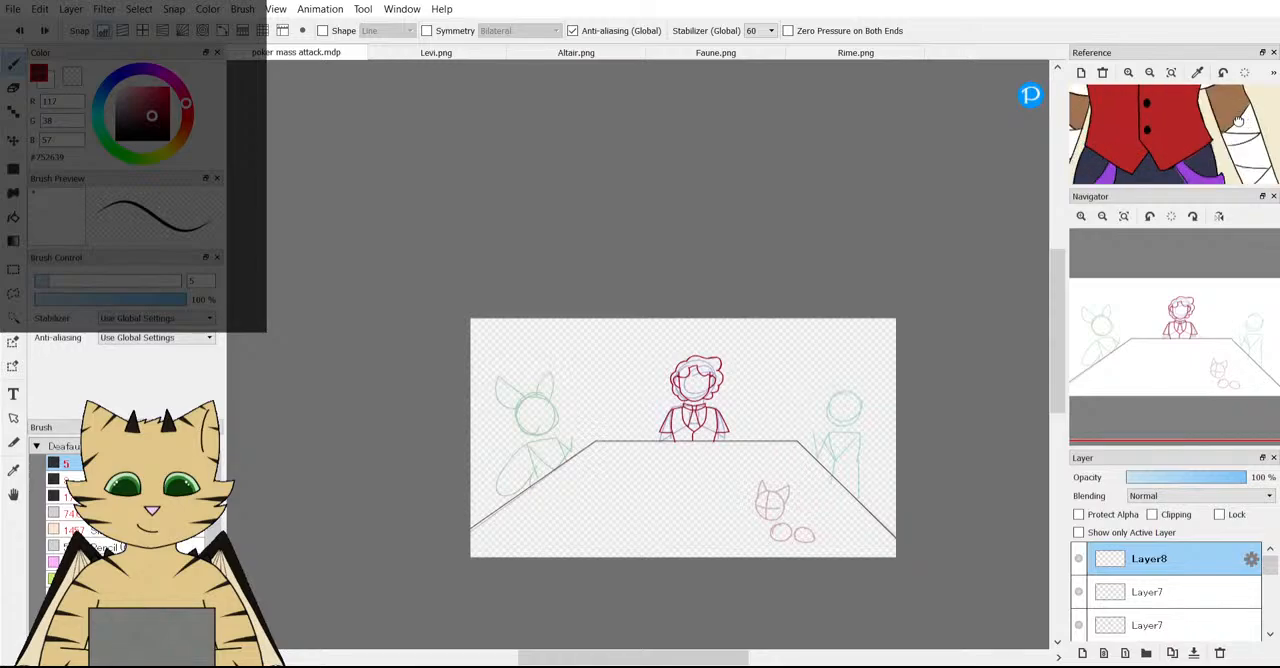
drag(1232, 148, 1115, 110)
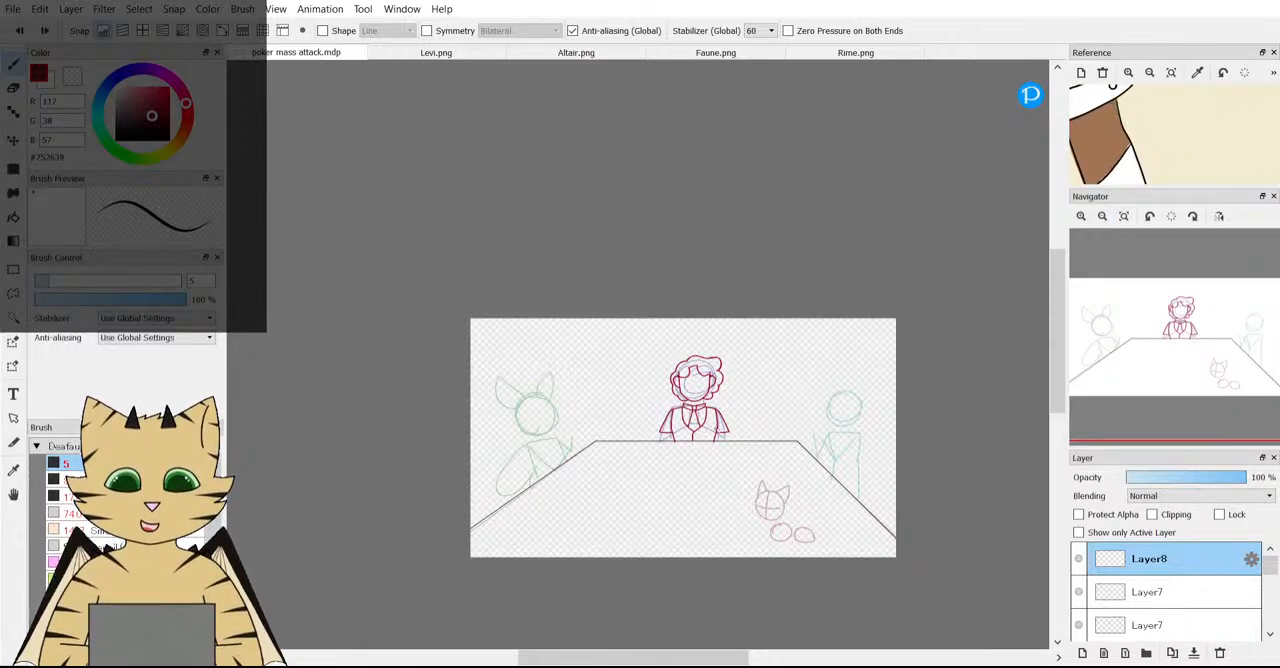
scroll(666, 455, up, 2)
scroll(664, 455, up, 2)
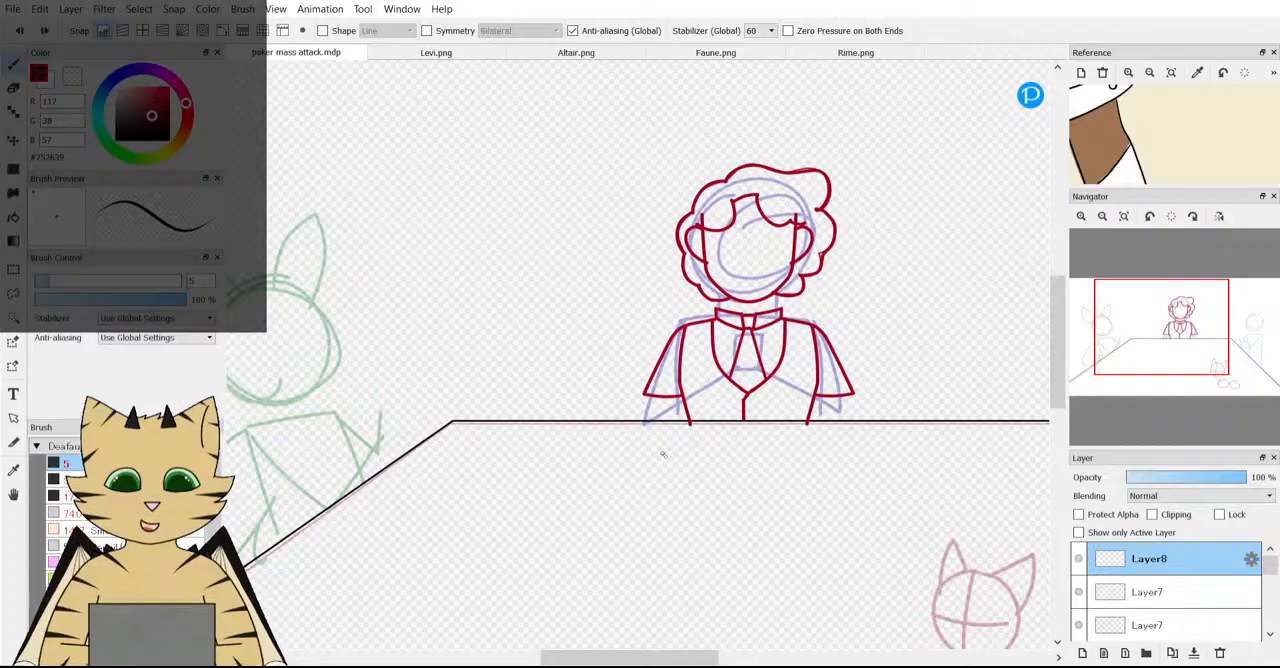
scroll(1100, 148, down, 2)
drag(1100, 148, 1154, 143)
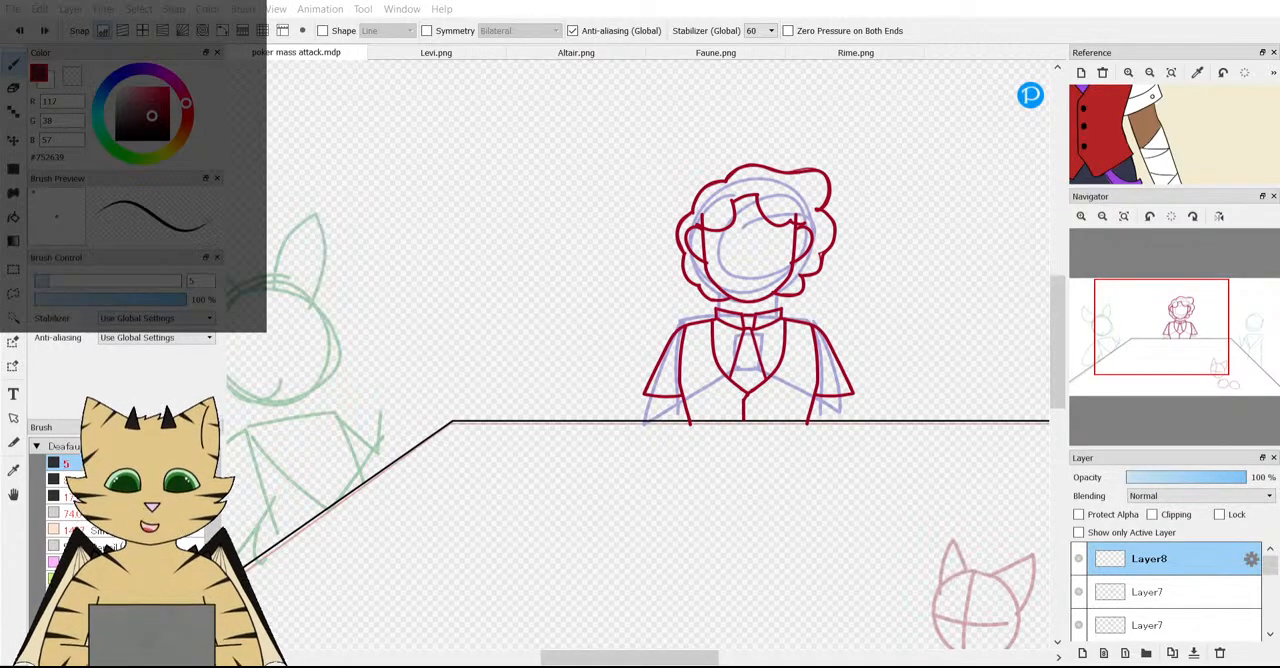
scroll(554, 373, up, 6)
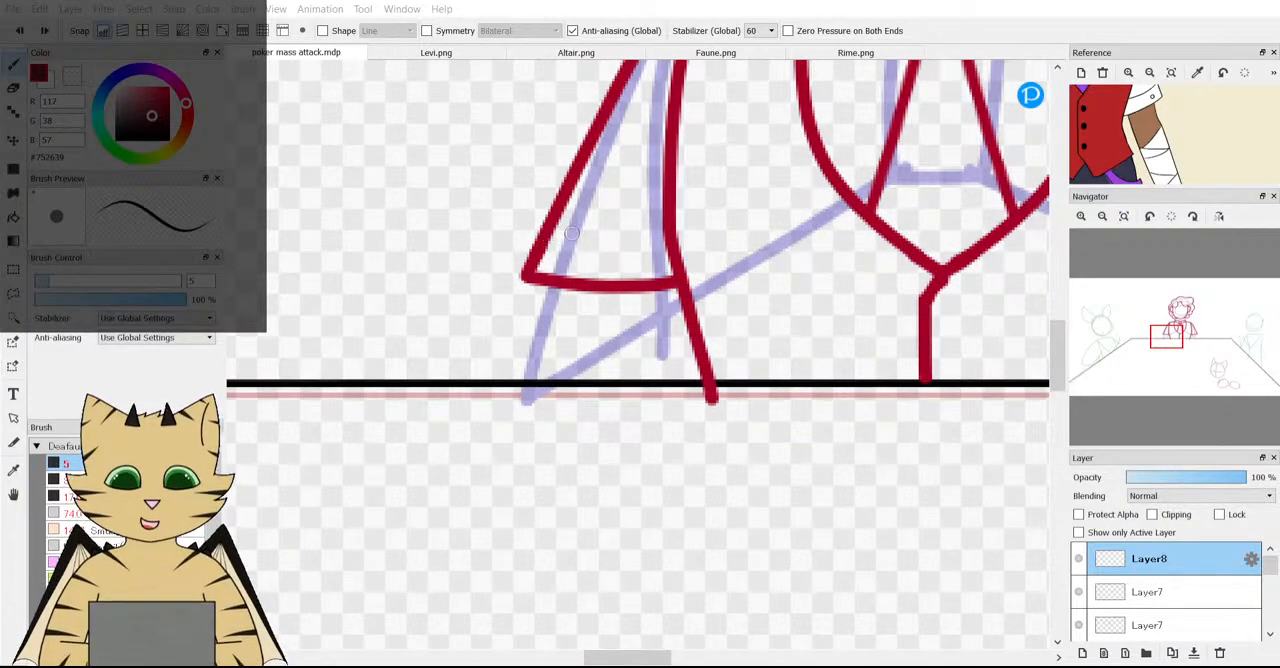
scroll(1174, 134, up, 1)
drag(1174, 147, 1163, 156)
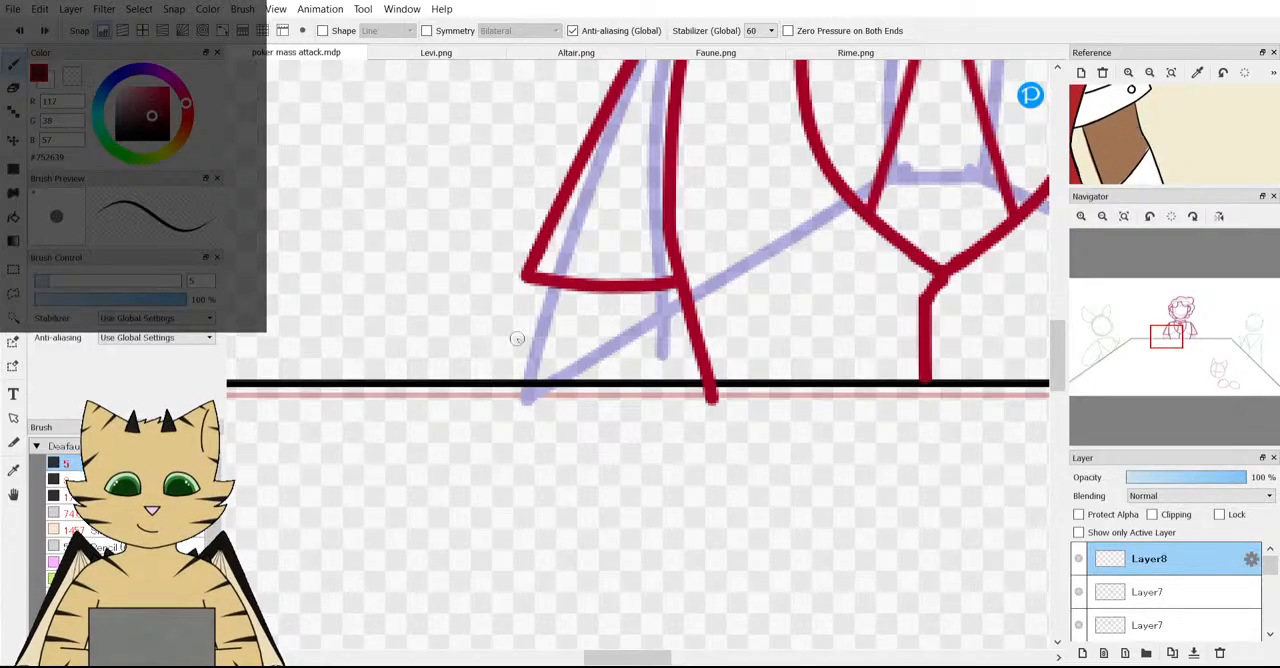
Draw the dark red lower forearm outline on Layer8, curving from the sleeve's outer corner around below the table edge to the waistcoat's point.
mouse_move(527, 283)
mouse_down()
mouse_move(506, 404)
mouse_move(539, 431)
mouse_move(615, 422)
mouse_move(729, 379)
mouse_move(838, 328)
mouse_move(896, 280)
mouse_up()
scroll(876, 263, down, 1)
scroll(876, 263, down, 3)
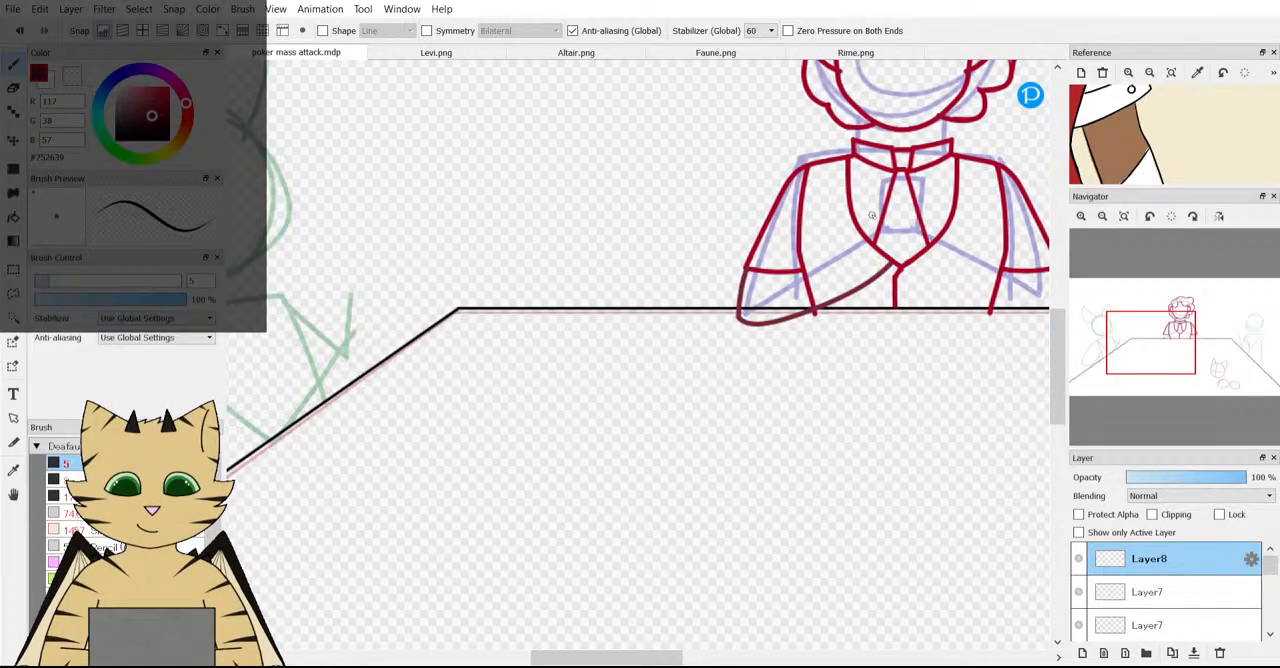
Try an upper forearm line running from just above the table edge up to the waistcoat's neckline, undoing and redrawing it once.
scroll(748, 318, up, 4)
mouse_move(666, 331)
mouse_down()
mouse_move(837, 214)
mouse_move(940, 170)
mouse_up()
scroll(935, 172, down, 2)
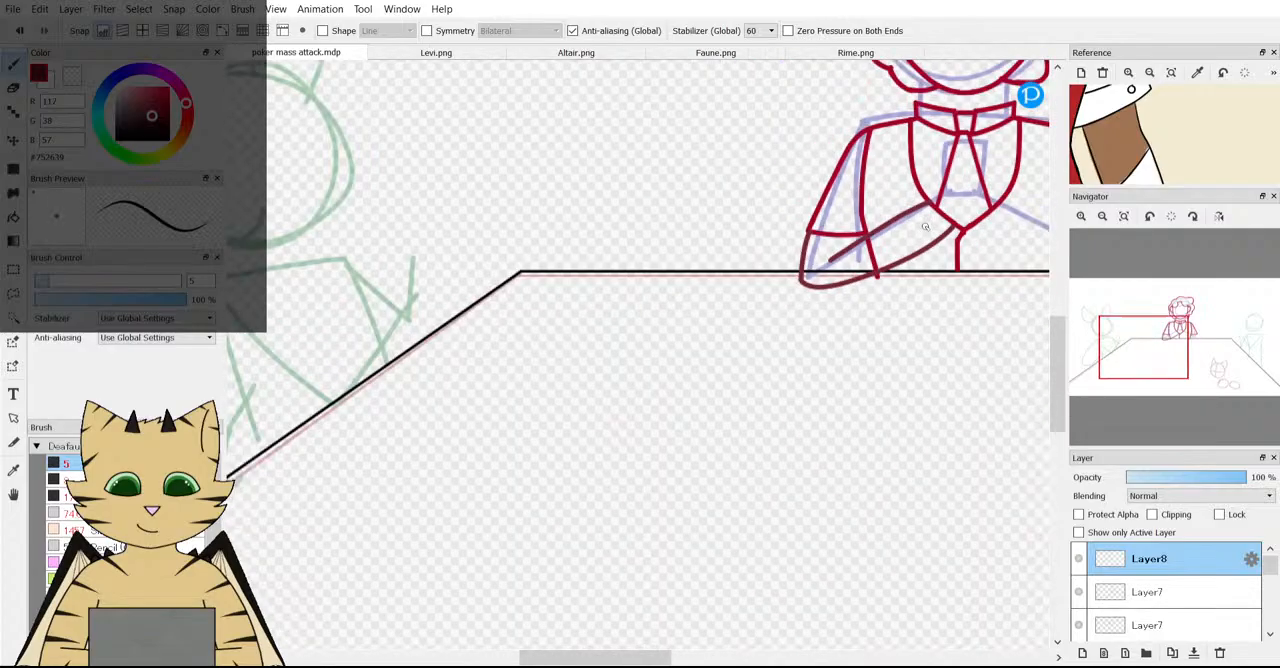
scroll(935, 172, up, 2)
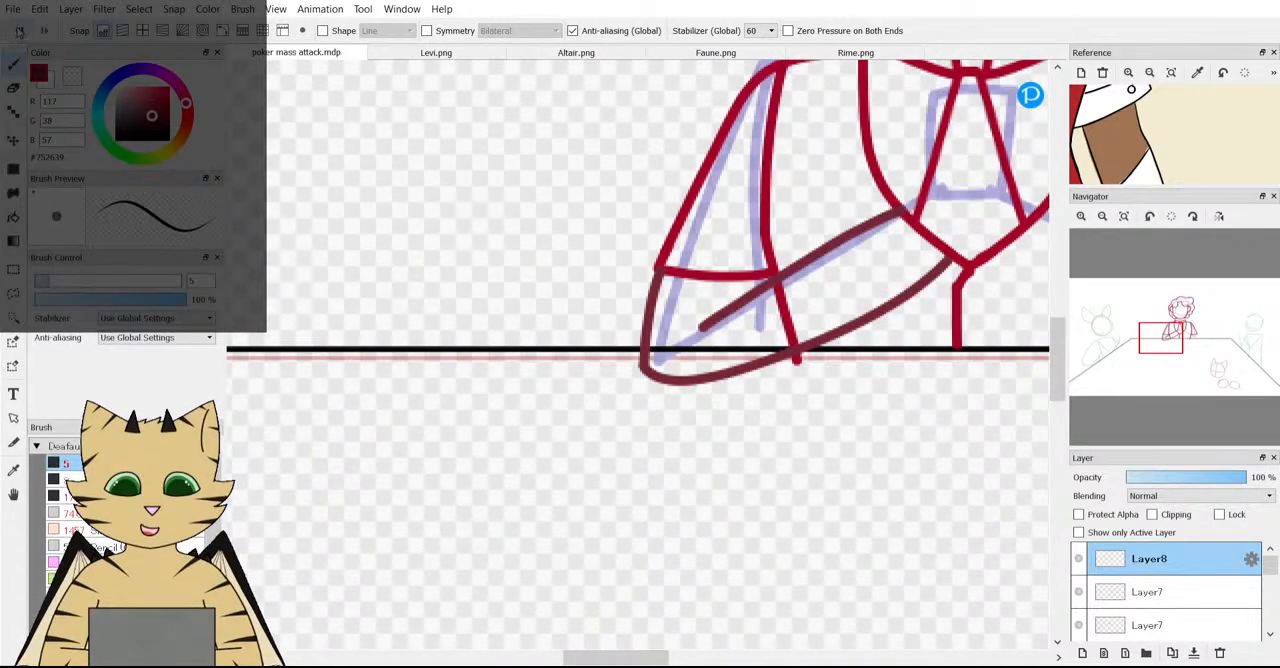
key(ctrl+z)
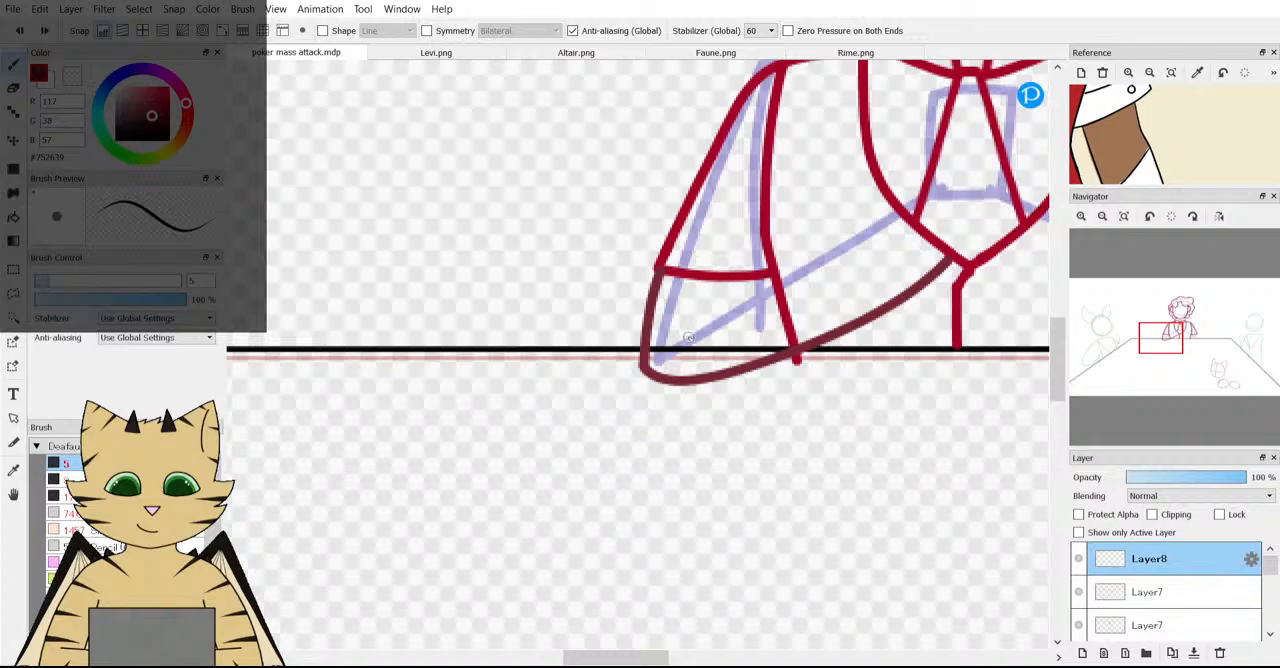
drag(688, 337, 902, 204)
scroll(902, 204, down, 3)
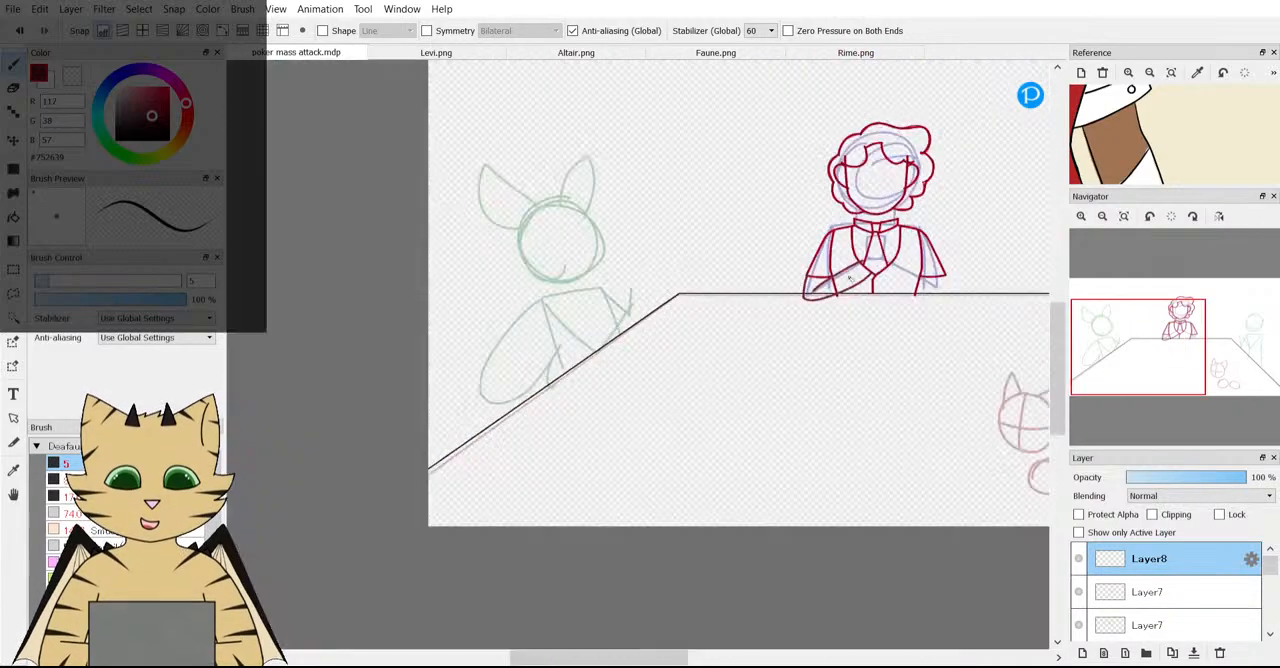
Move the Layer8 forearm slightly down and outward, and extend its outer line up to the sleeve's corner.
scroll(578, 472, up, 4)
scroll(563, 420, down, 5)
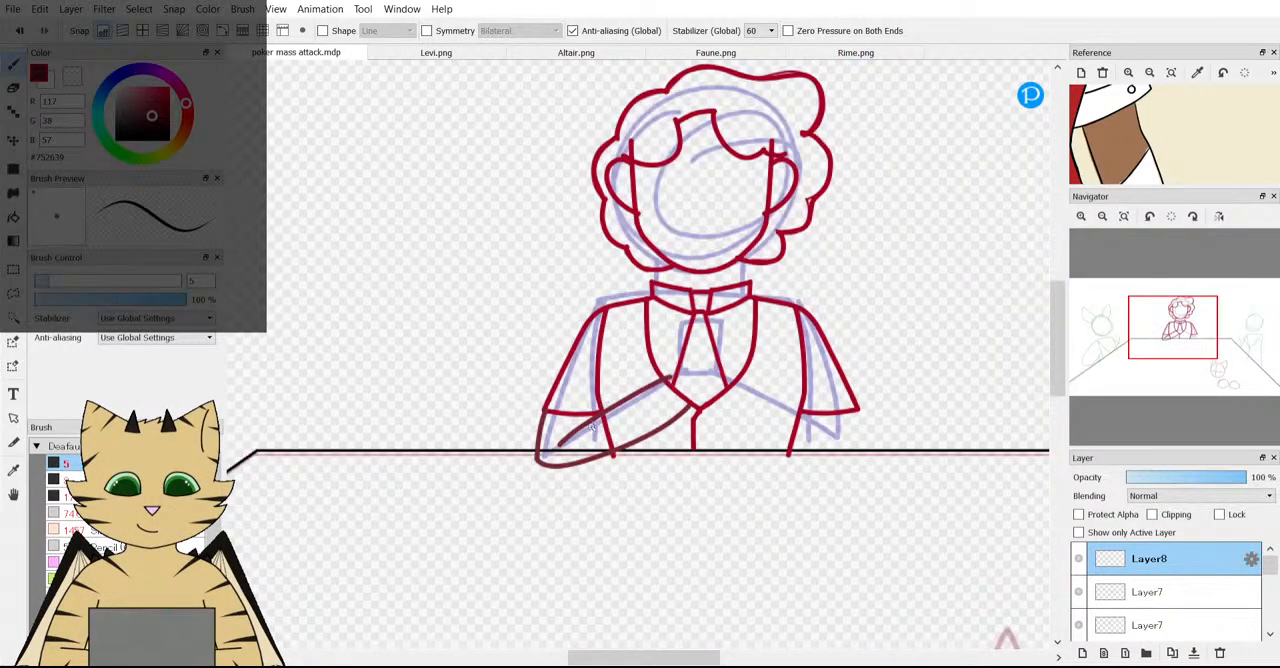
scroll(578, 452, up, 2)
scroll(578, 452, up, 3)
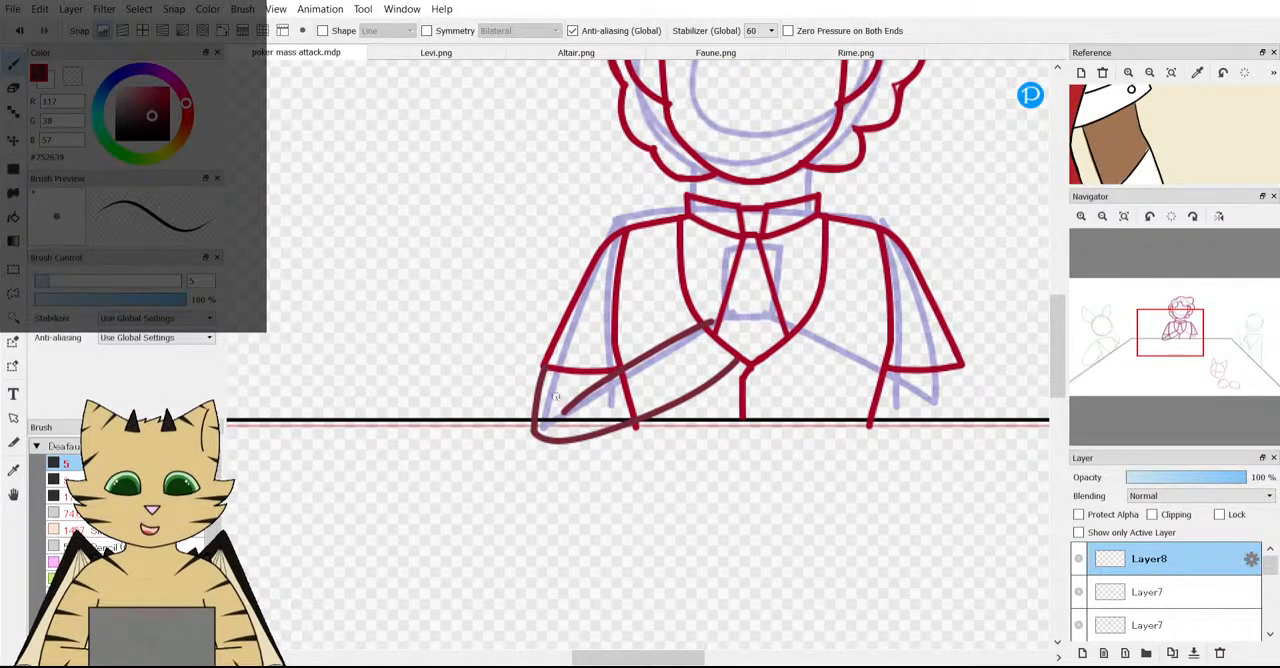
scroll(527, 428, up, 2)
click(13, 140)
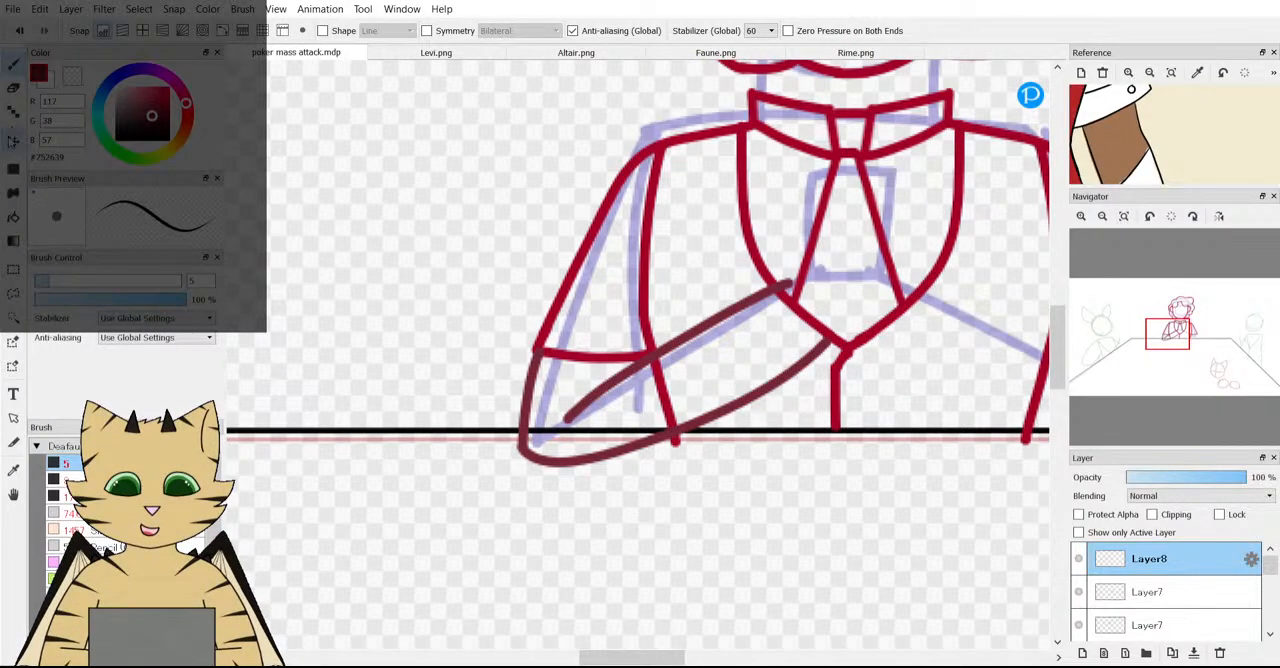
drag(560, 432, 551, 441)
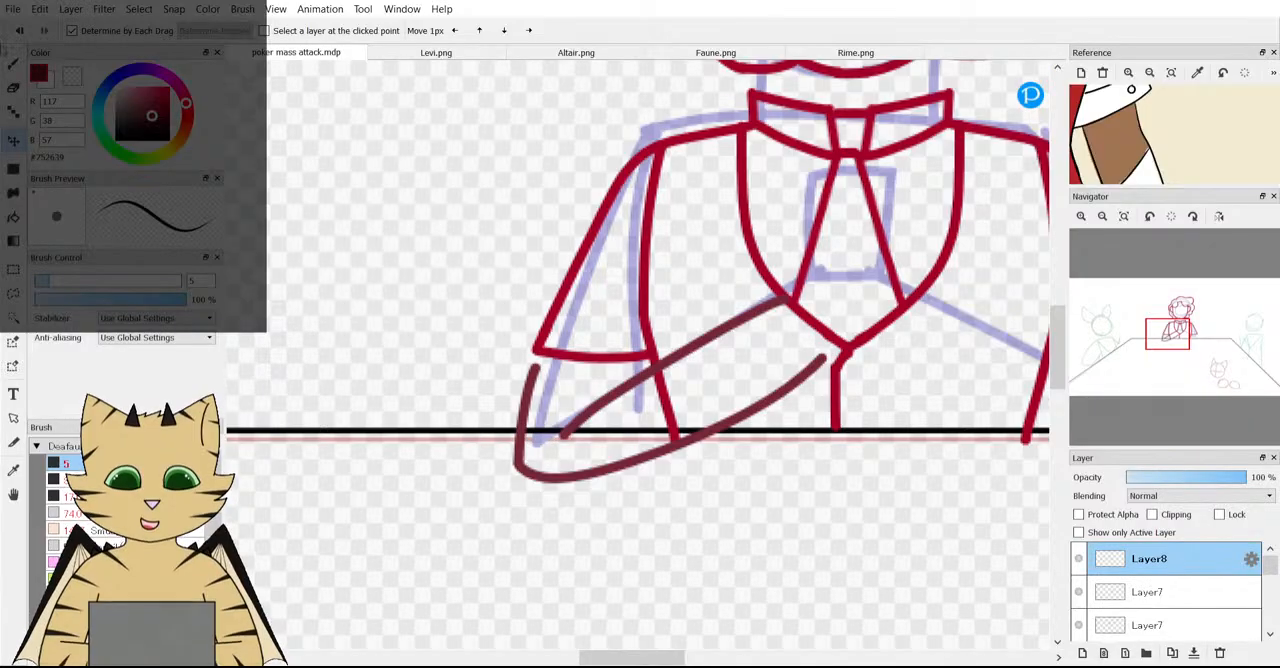
key(b)
scroll(530, 438, up, 2)
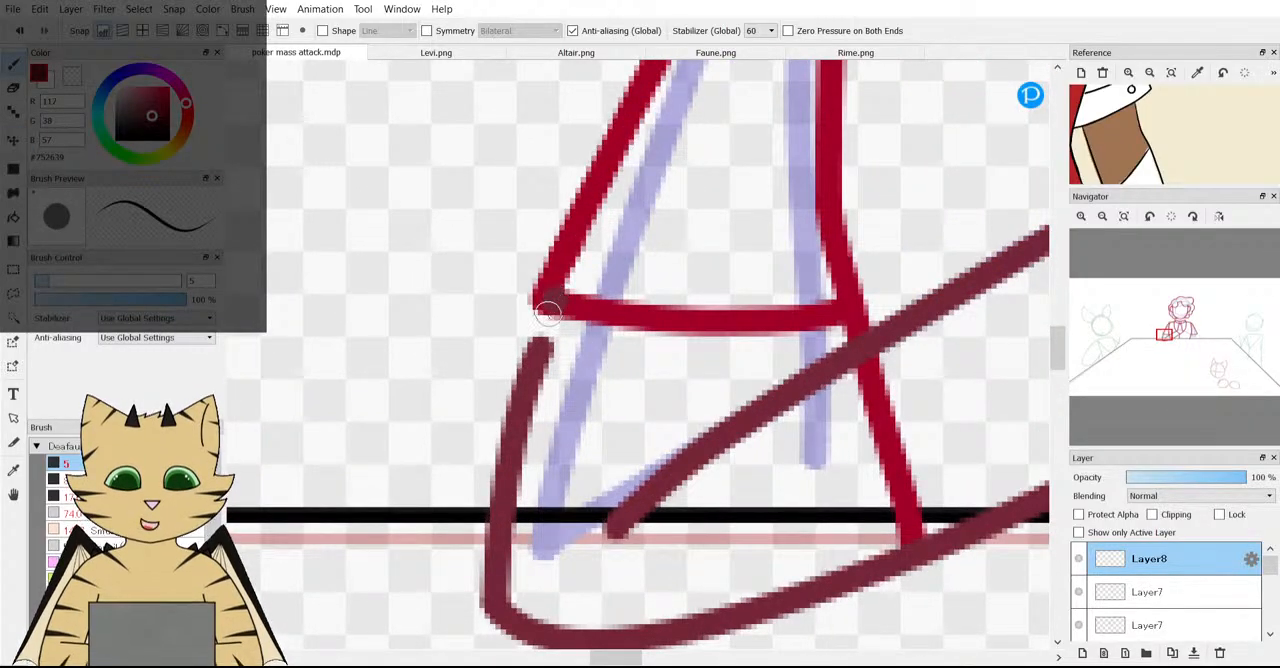
scroll(540, 330, down, 4)
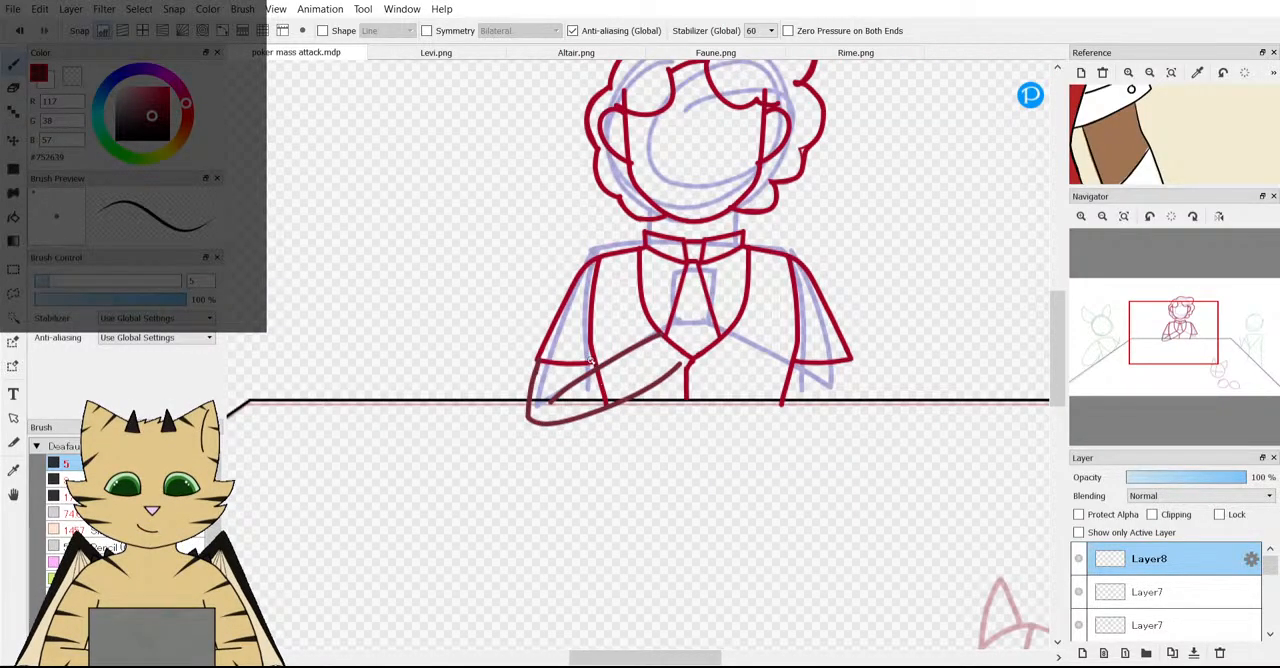
Erase the upper line of the folded forearm on Layer8.
scroll(596, 364, up, 2)
key(e)
drag(525, 432, 737, 303)
key(b)
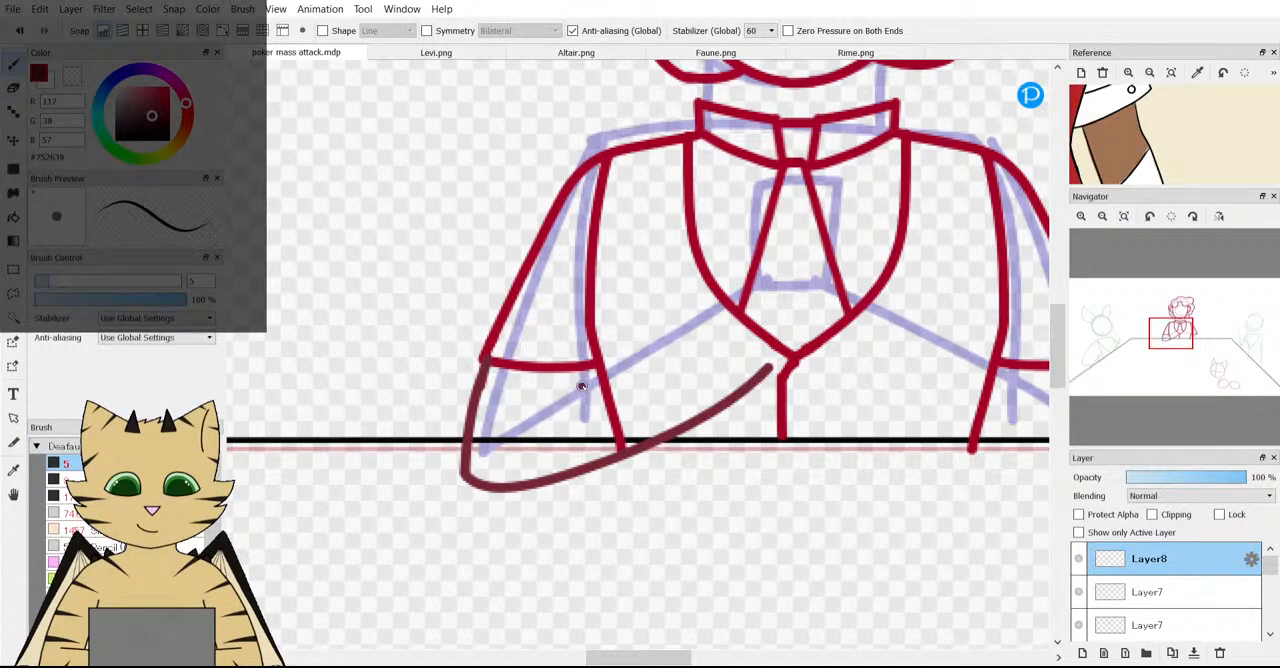
Draw the upper forearm line parallel to the lower outline, from the waistcoat's neckline past the torso edge towards the elbow.
drag(581, 386, 758, 294)
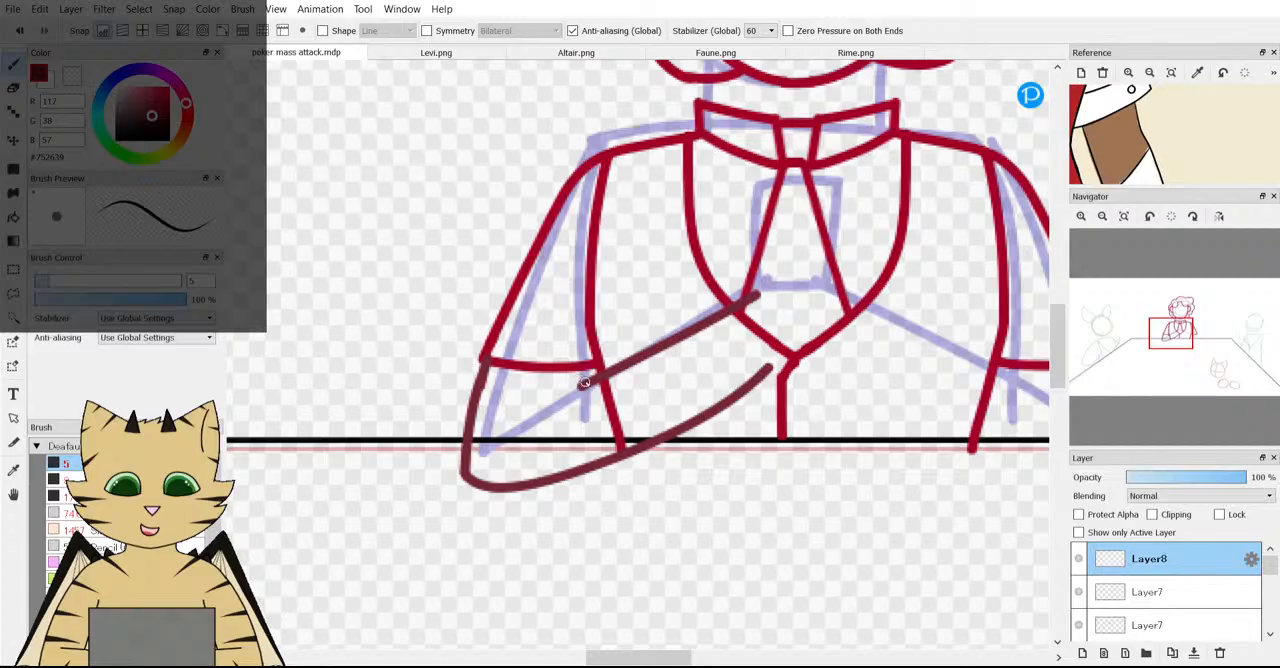
drag(588, 380, 516, 420)
scroll(340, 345, down, 3)
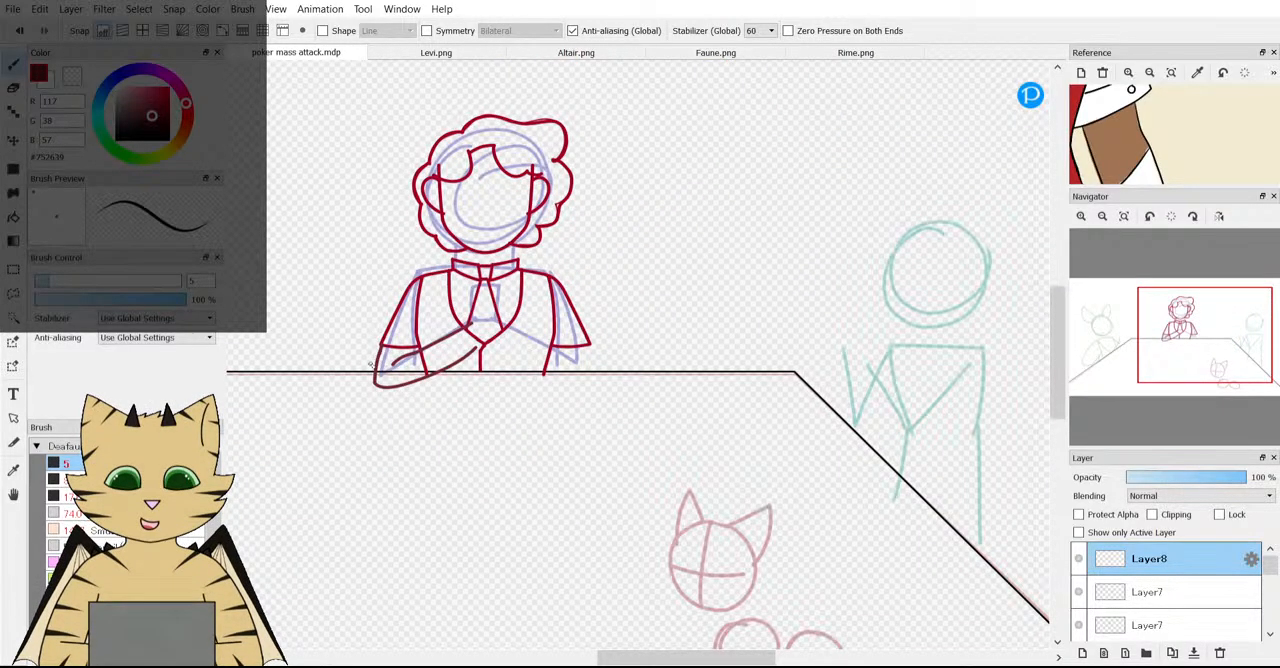
scroll(370, 365, up, 3)
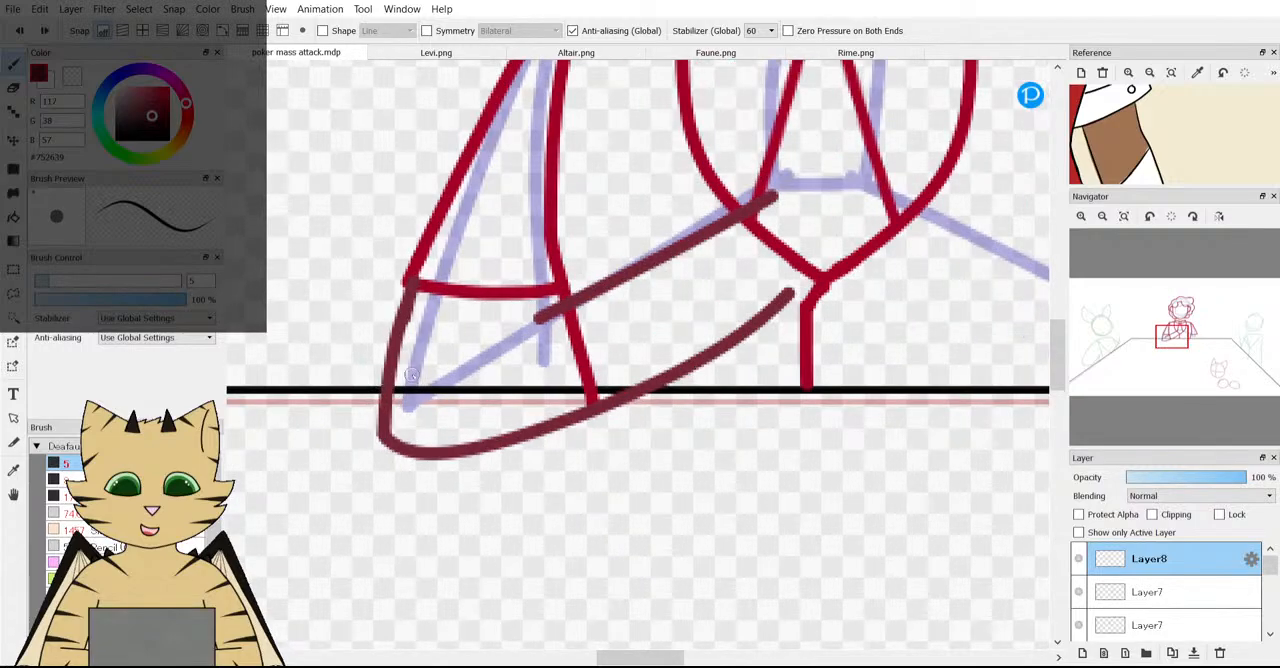
scroll(483, 316, up, 2)
scroll(400, 383, up, 2)
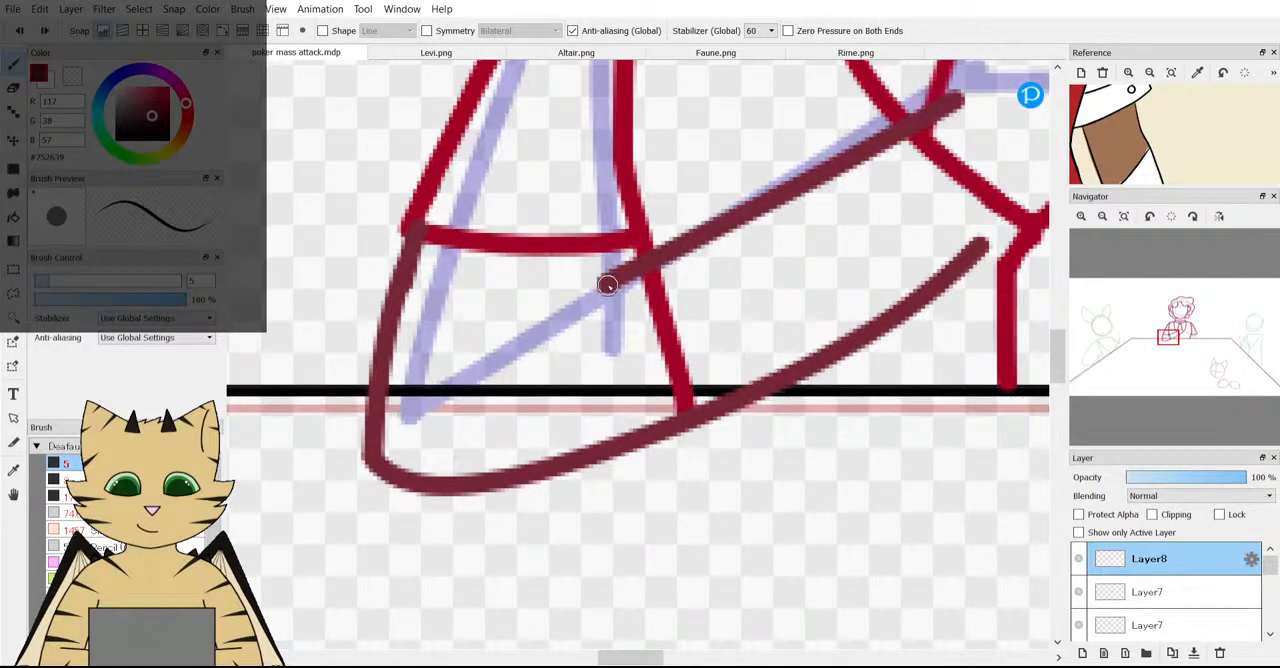
mouse_move(606, 285)
mouse_down()
mouse_move(490, 342)
mouse_move(466, 377)
mouse_up()
scroll(468, 385, down, 4)
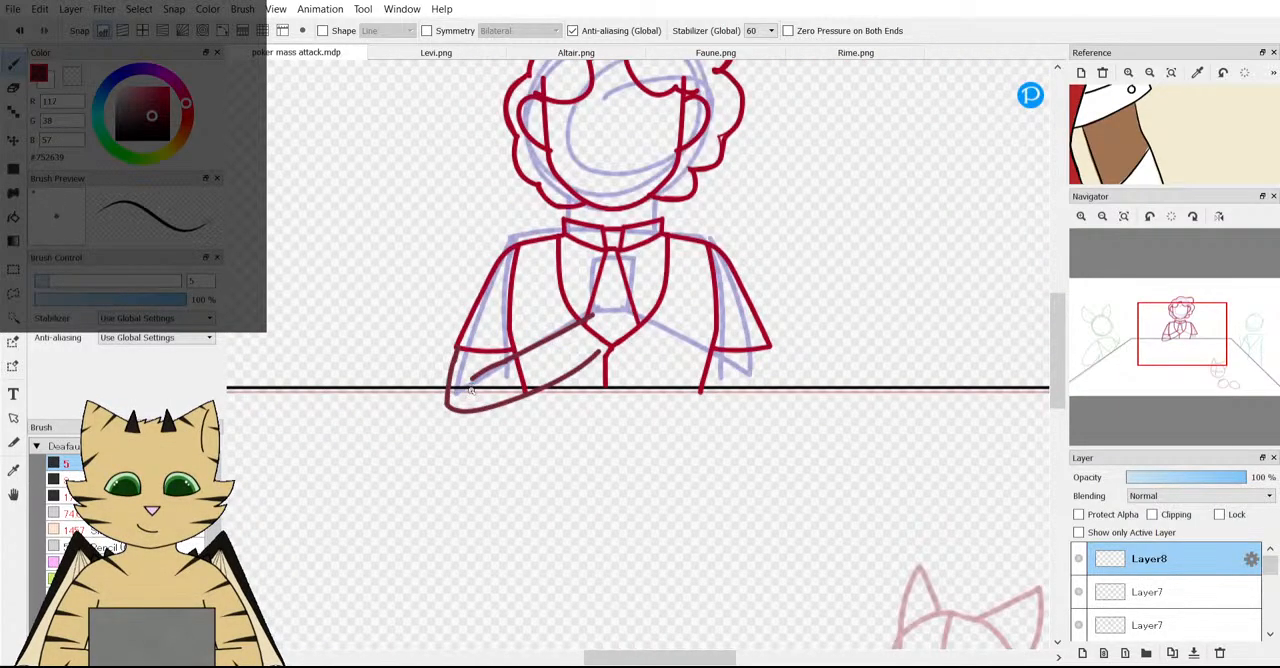
scroll(469, 393, down, 4)
scroll(465, 398, up, 5)
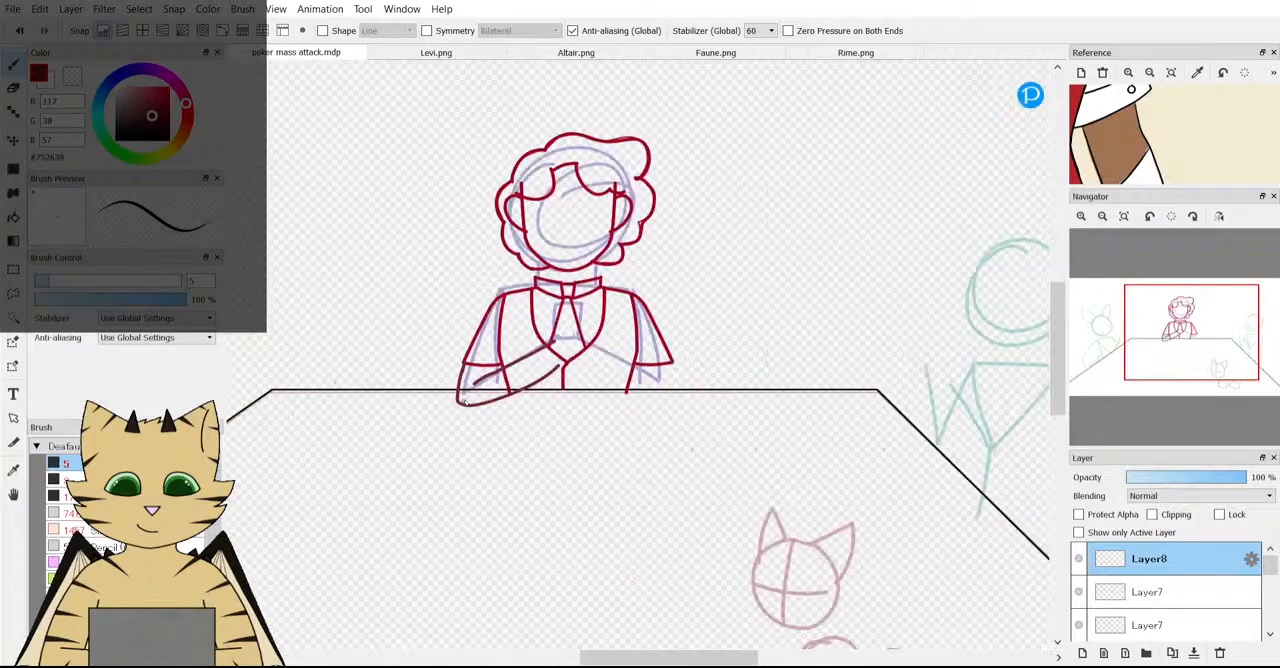
Transform the Layer8 forearm to stretch it slightly taller about its centre and apply the change.
key(ctrl+t)
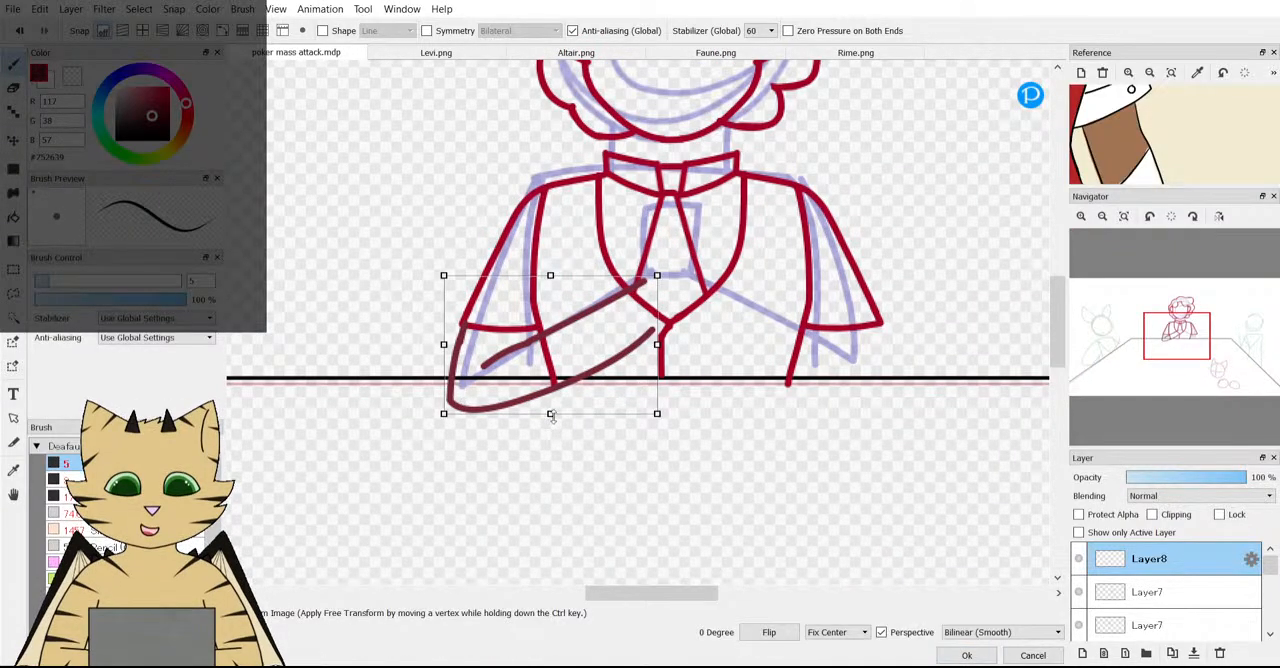
drag(552, 414, 550, 425)
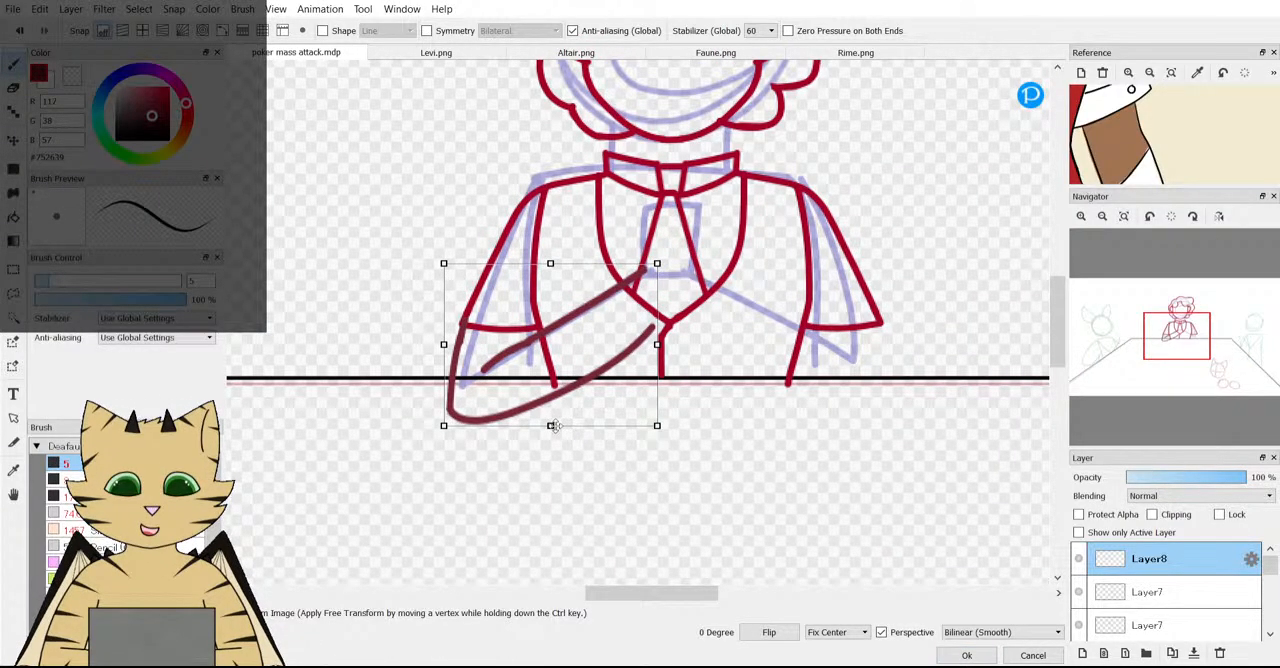
click(966, 655)
Review the stretched forearm against the whole table scene and the arms on the character reference.
scroll(696, 531, down, 3)
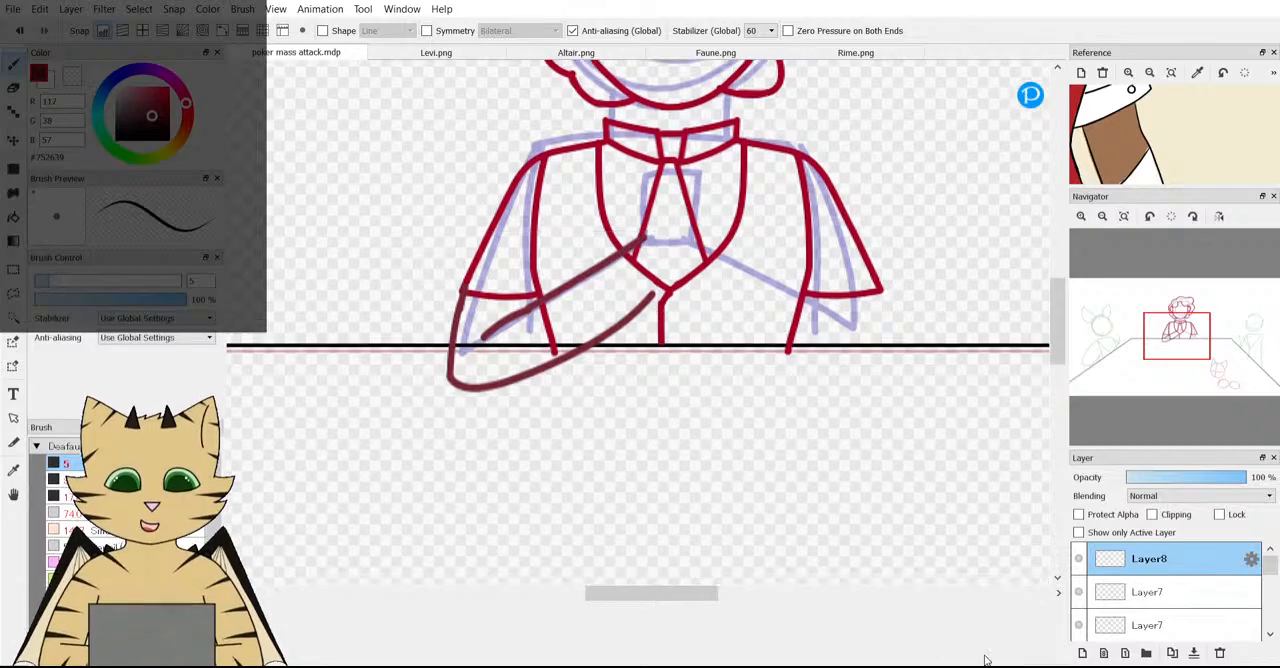
scroll(530, 360, down, 1)
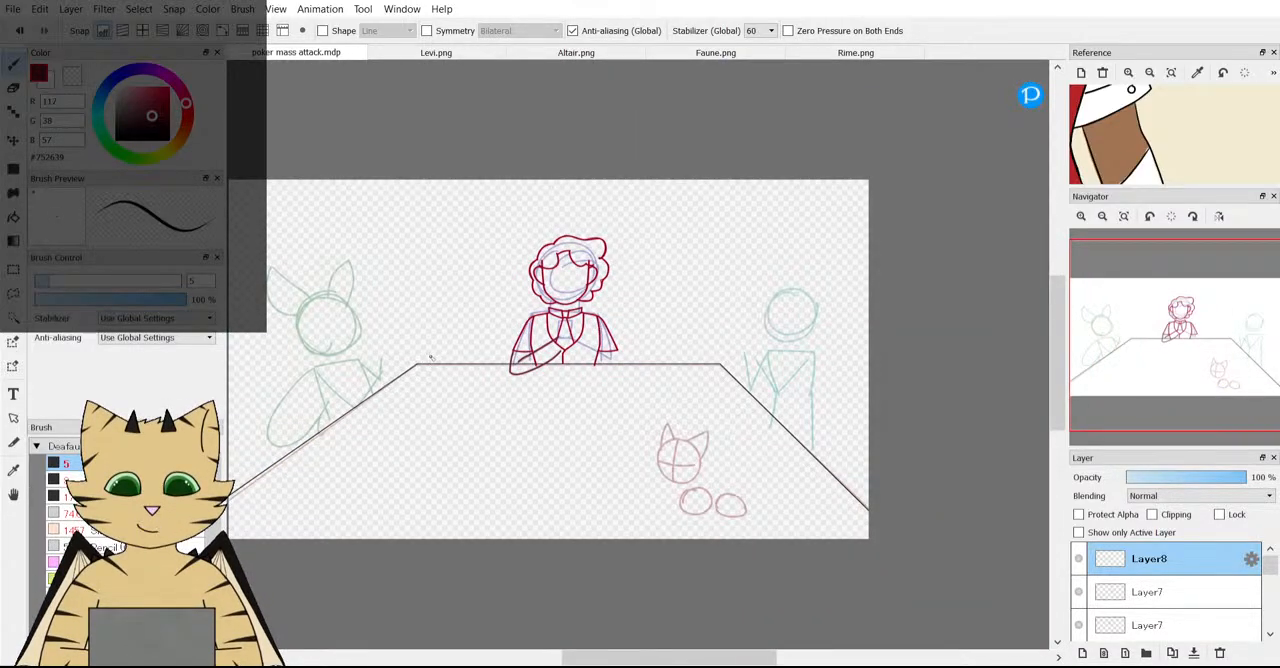
scroll(431, 358, down, 2)
scroll(431, 358, up, 3)
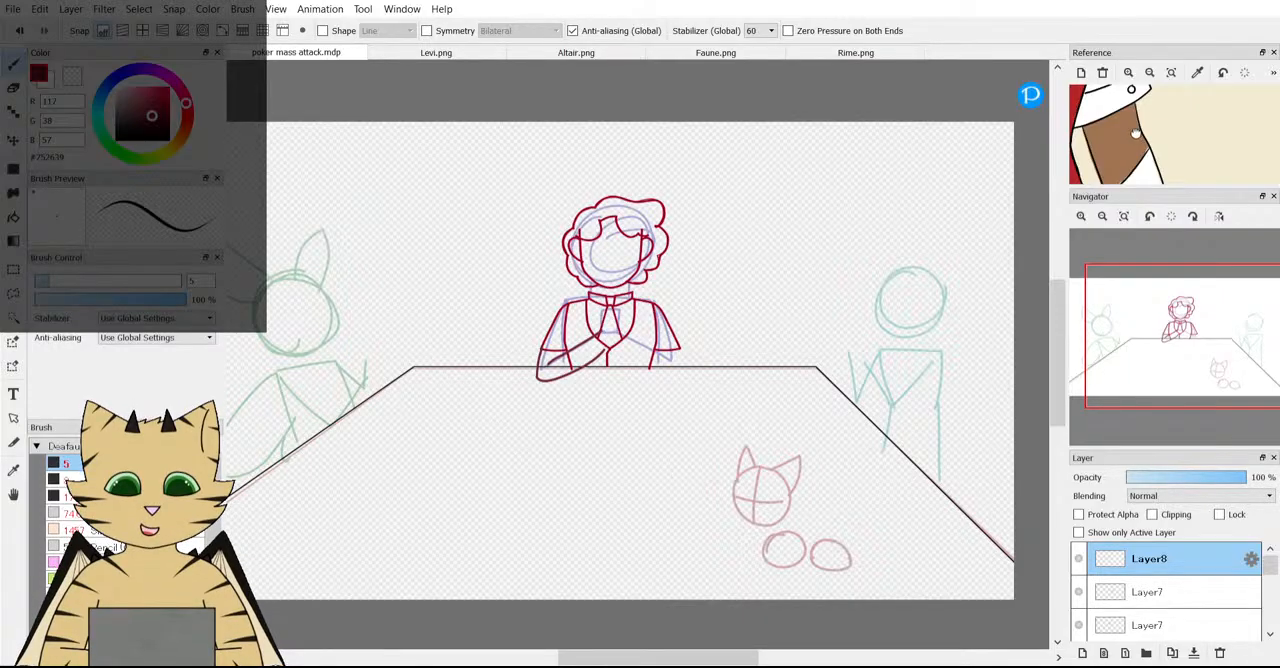
scroll(1134, 132, down, 4)
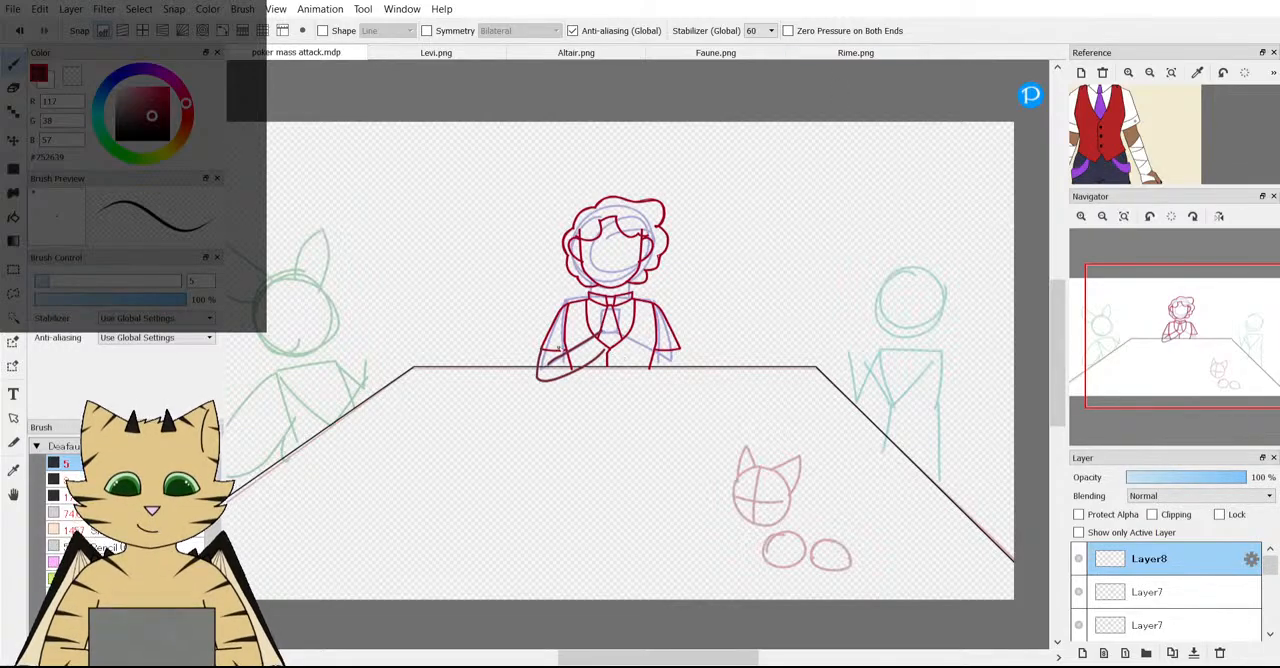
scroll(625, 333, up, 4)
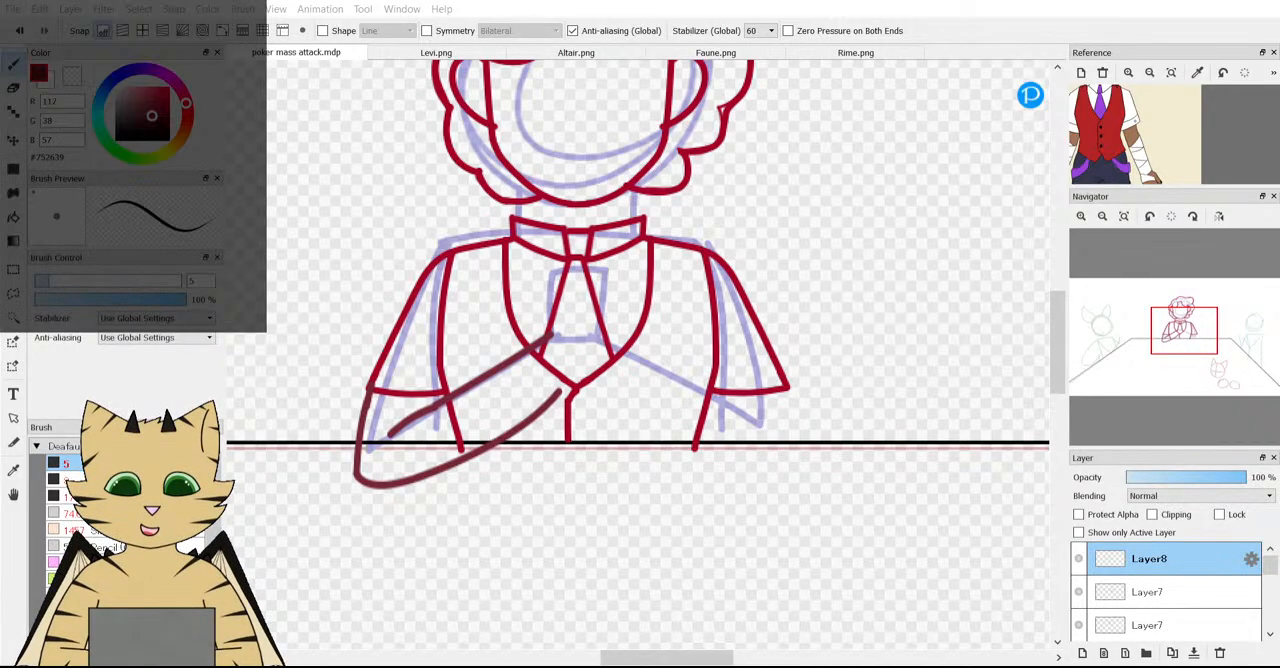
scroll(718, 473, down, 4)
scroll(718, 473, up, 5)
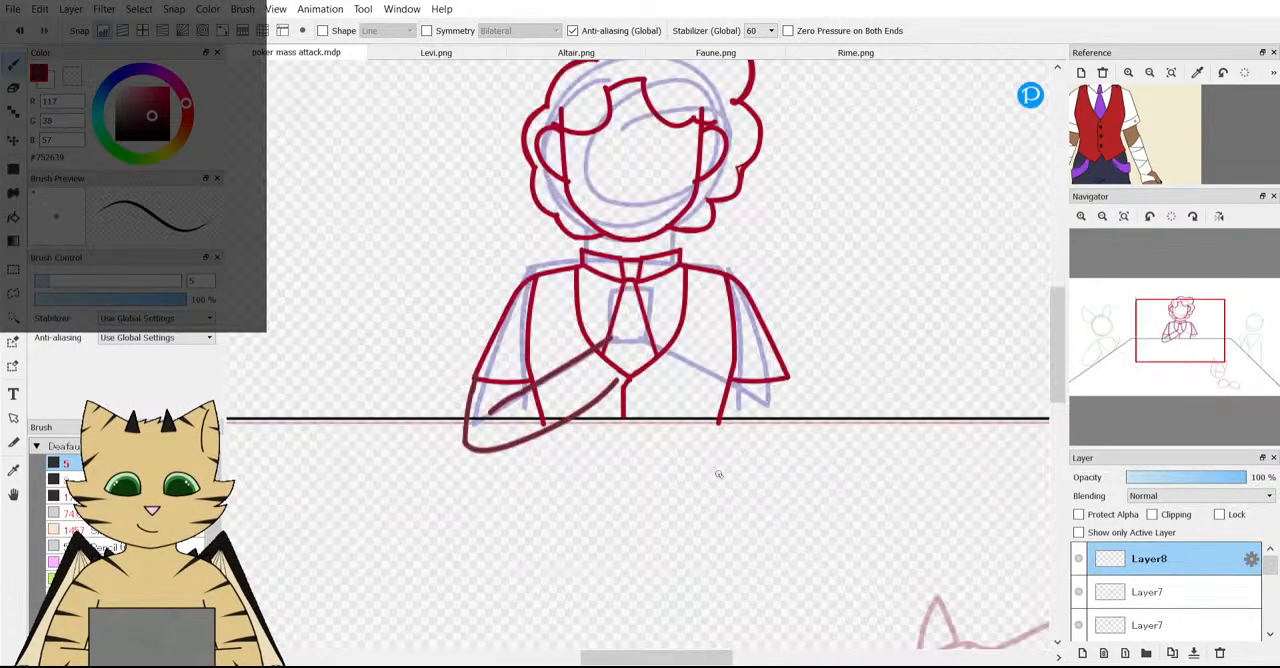
scroll(256, 363, down, 2)
scroll(260, 360, up, 1)
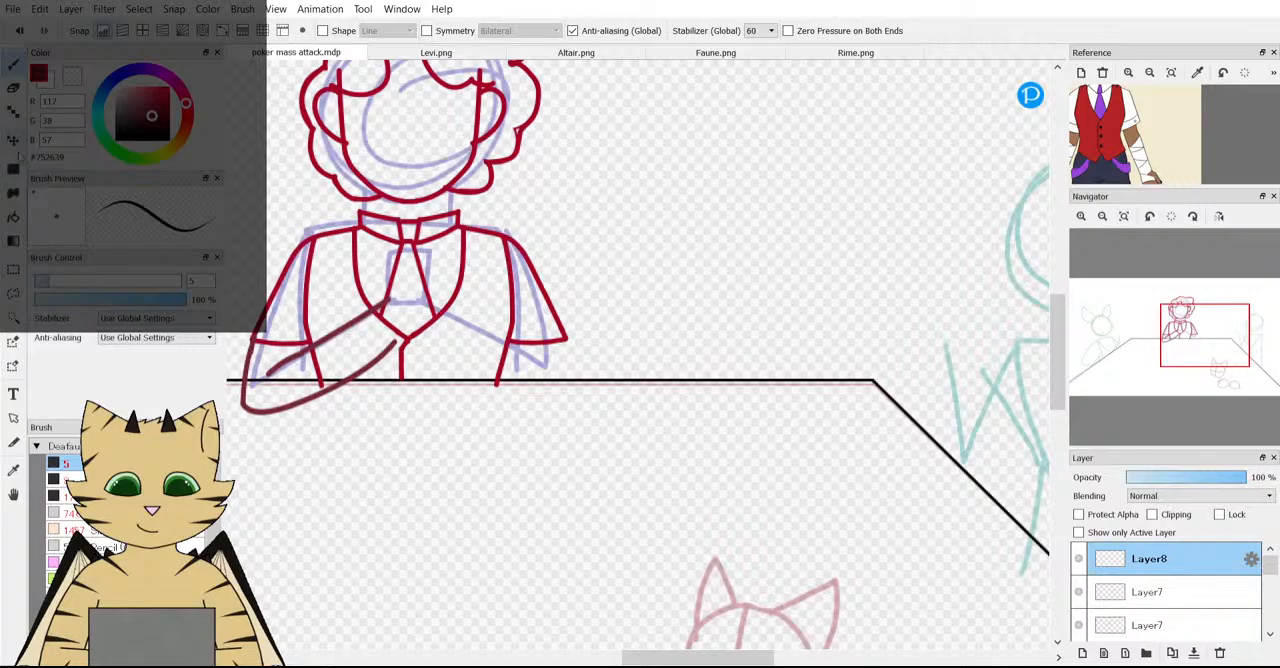
Shift the Layer8 forearm slightly inward towards the middle character's body.
key(v)
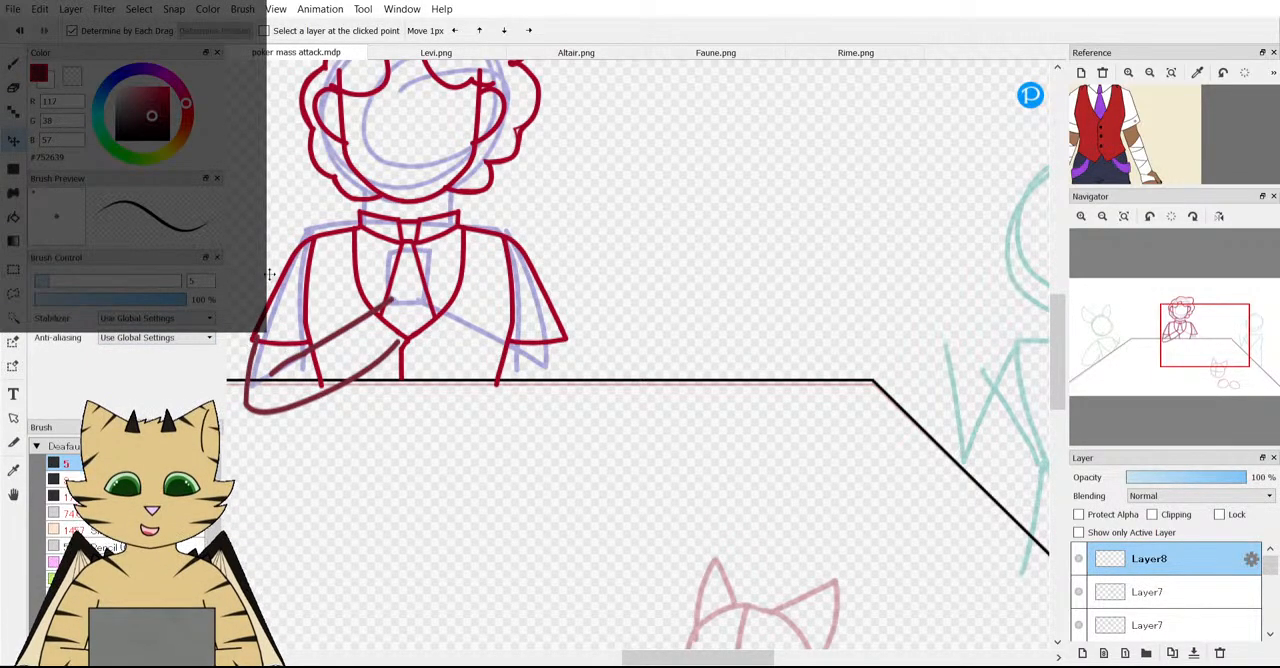
scroll(258, 335, up, 1)
scroll(260, 333, down, 3)
scroll(247, 350, up, 4)
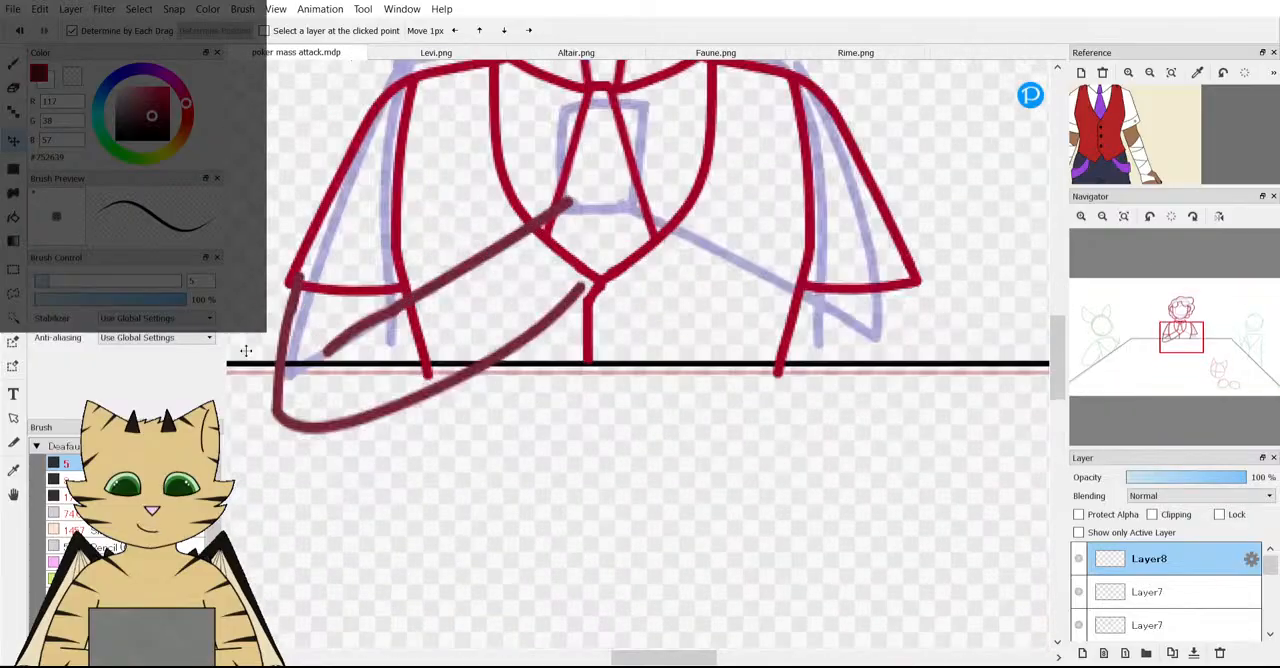
Sketch a small trial forearm shape with the 6.5-width brush in the empty area below the middle character's folded arm.
click(15, 66)
click(52, 281)
scroll(317, 505, down, 3)
scroll(338, 520, up, 3)
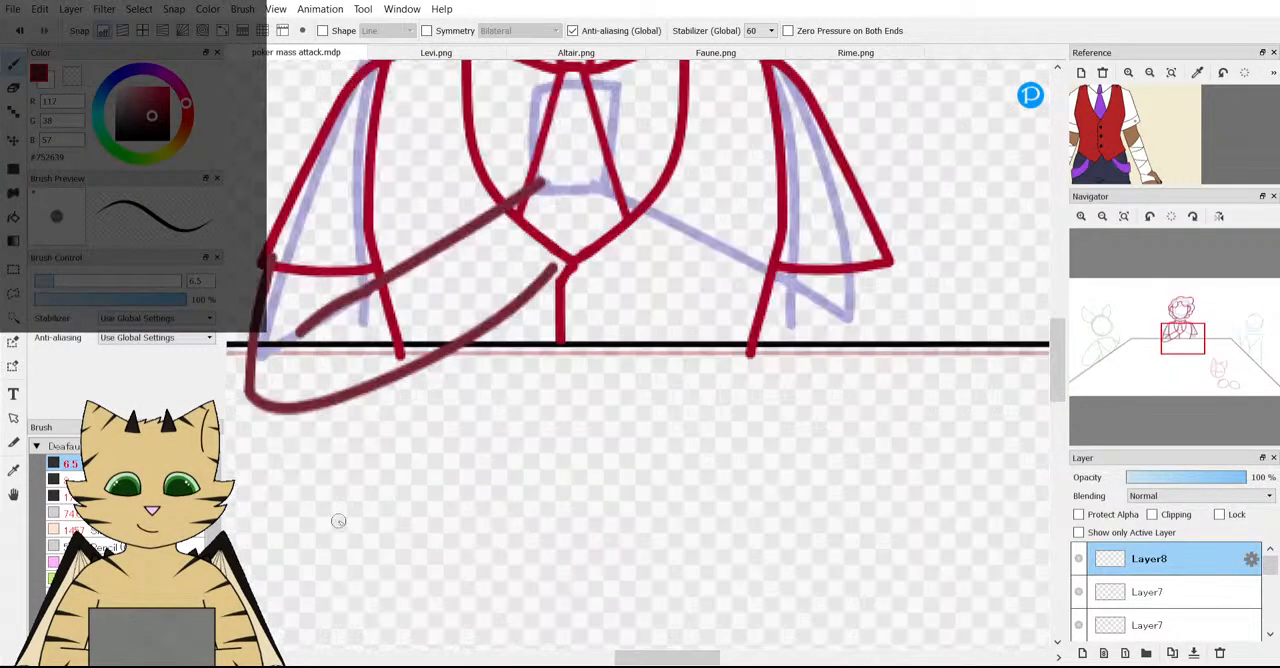
drag(380, 437, 382, 562)
drag(447, 406, 448, 535)
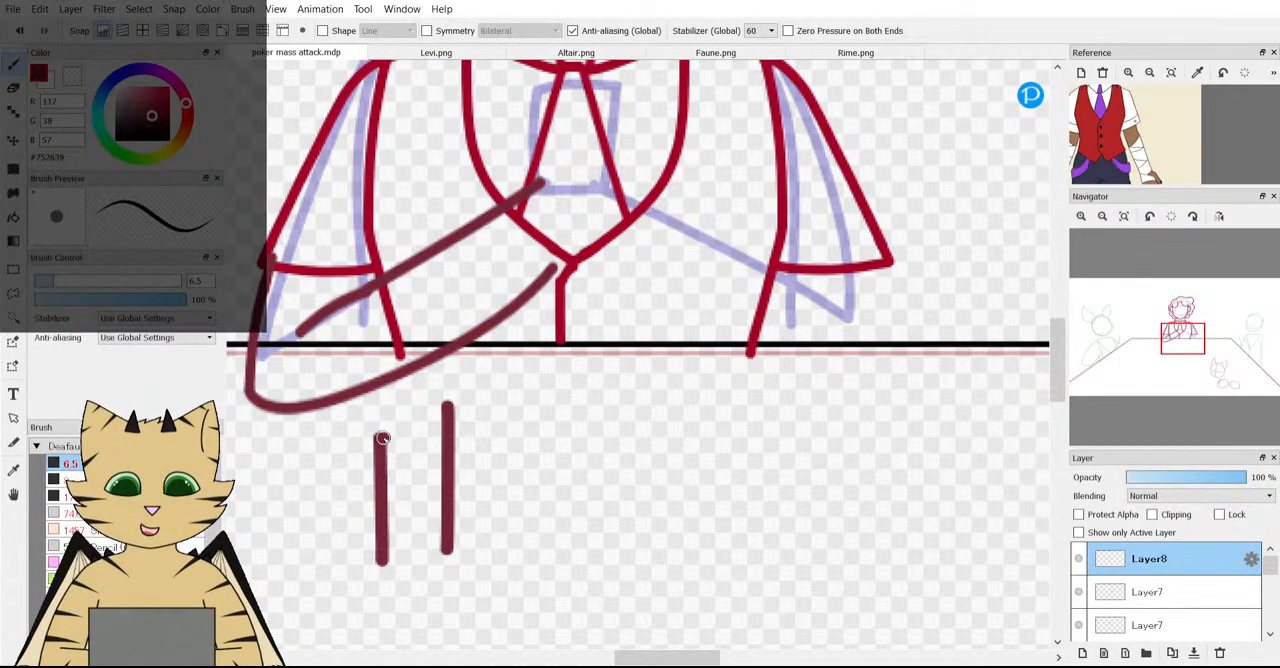
drag(376, 440, 468, 462)
mouse_move(452, 540)
mouse_down()
mouse_move(411, 580)
mouse_move(452, 545)
mouse_up()
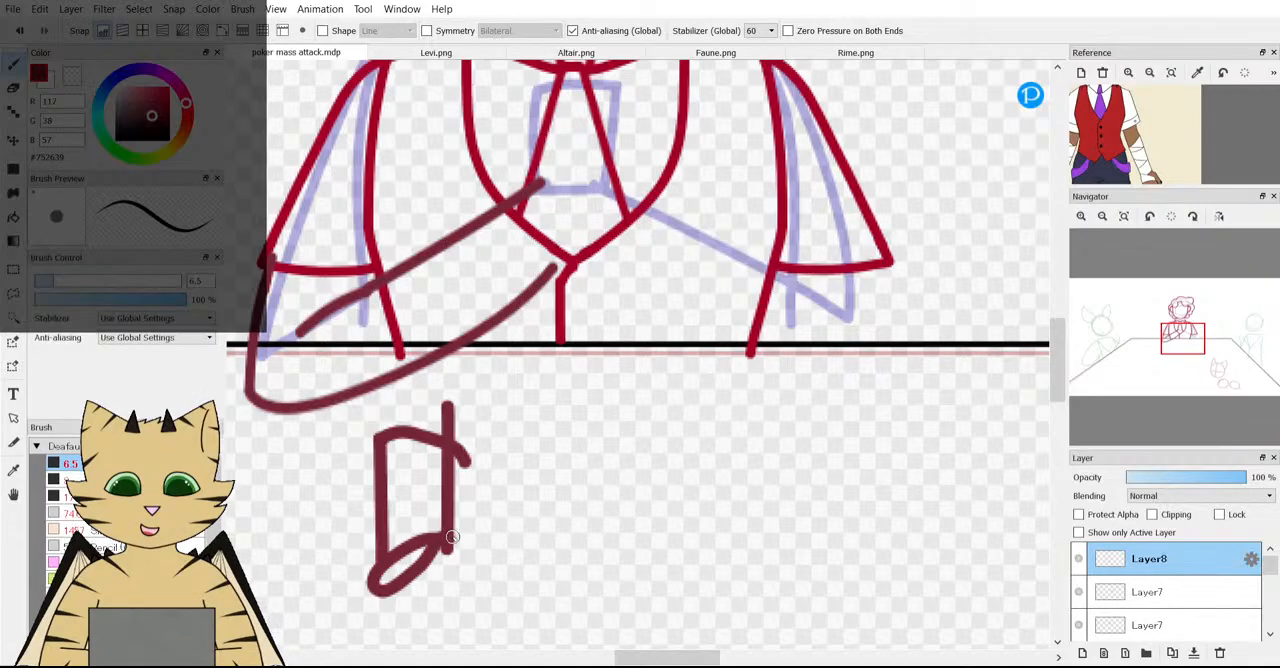
drag(388, 478, 448, 463)
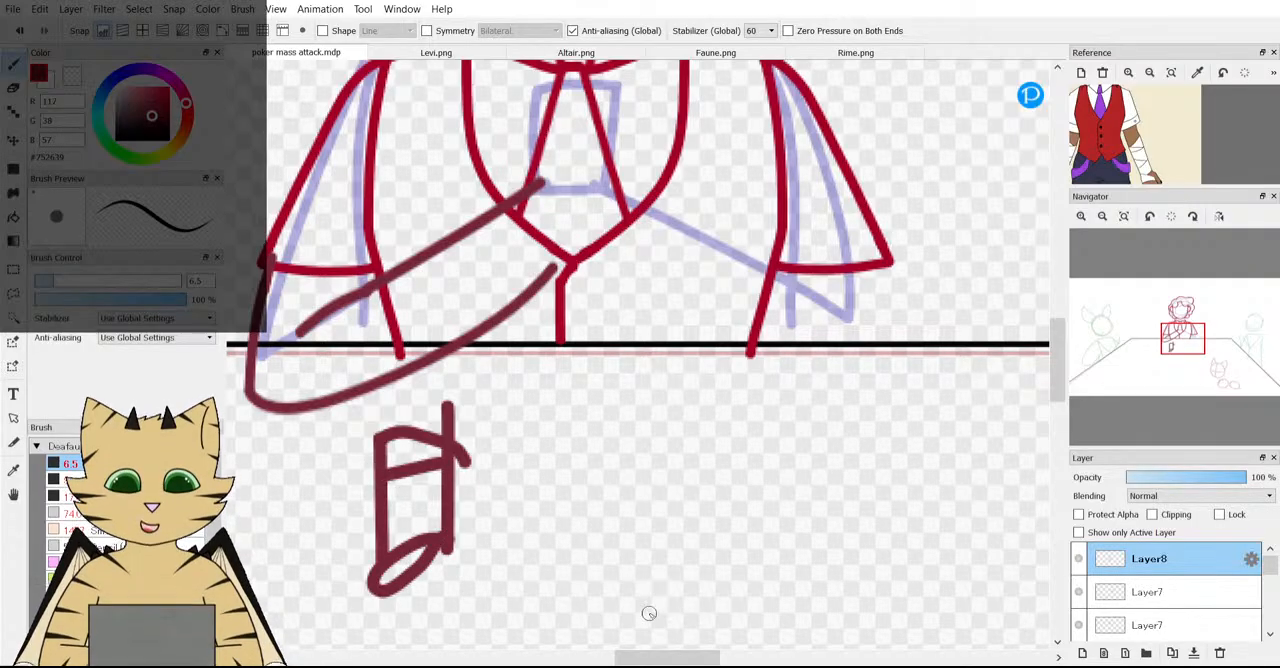
scroll(651, 608, down, 3)
scroll(516, 600, up, 3)
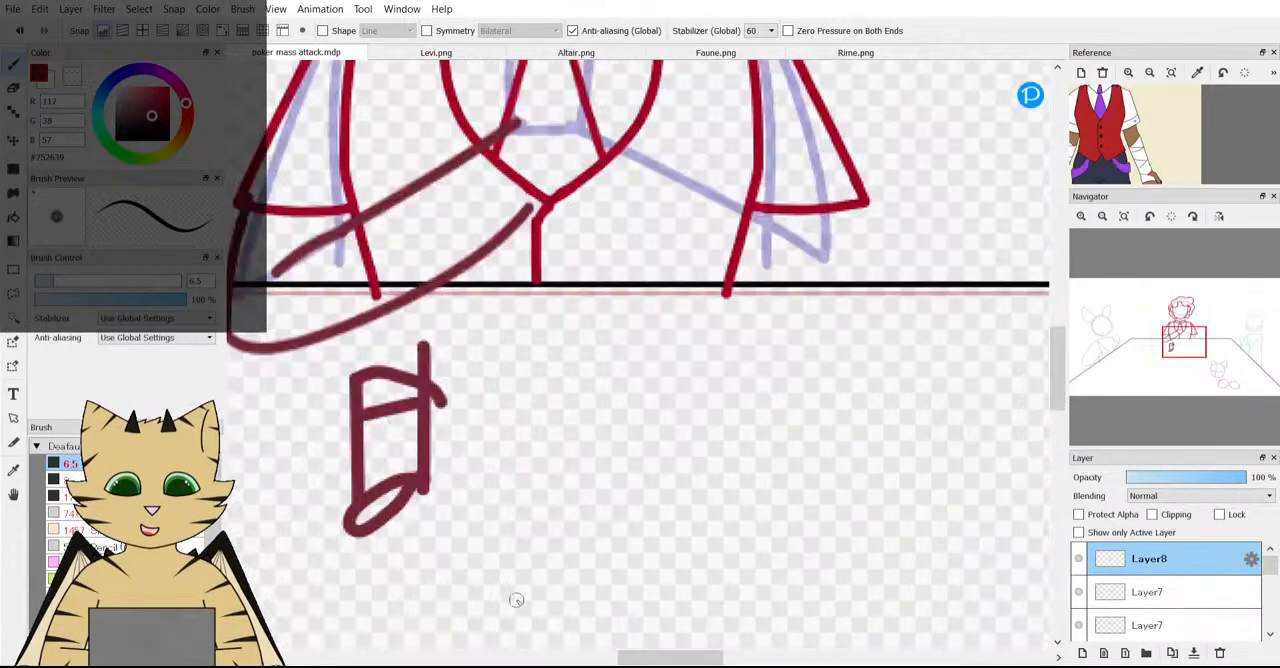
Undo the small trial forearm sketch below the table edge.
click(21, 31)
click(21, 31)
click(21, 31)
click(21, 31)
click(21, 31)
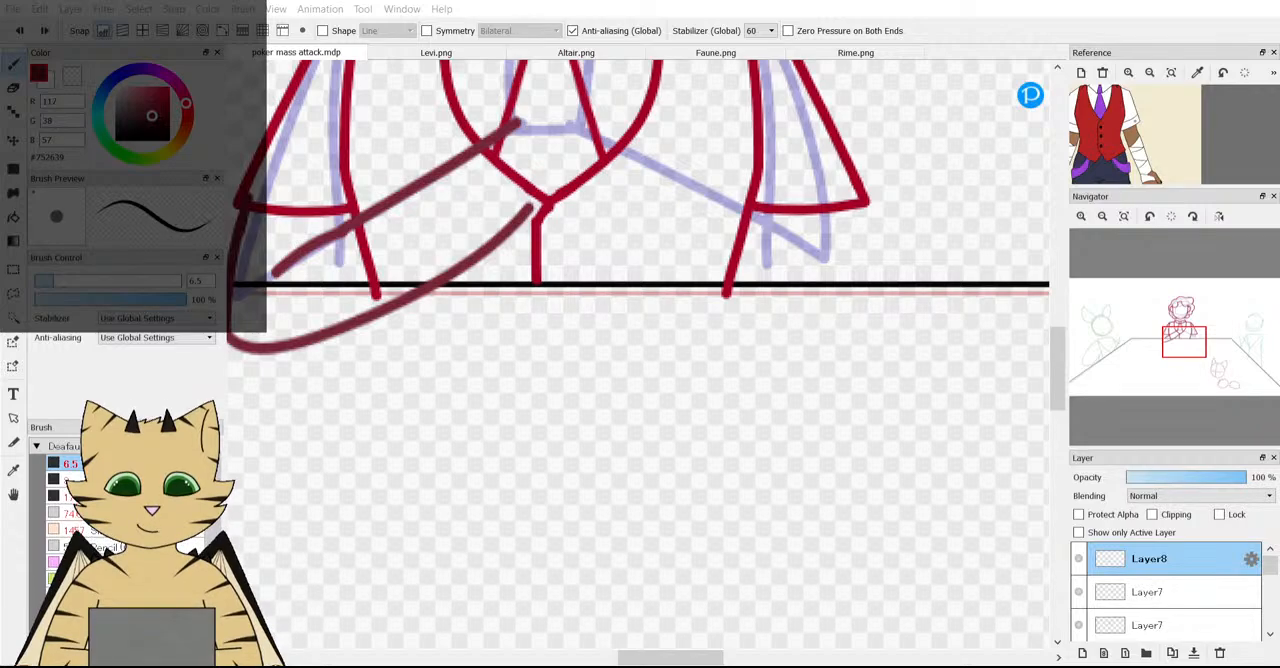
click(626, 544)
scroll(486, 311, down, 3)
scroll(492, 270, up, 2)
scroll(492, 270, down, 2)
scroll(589, 250, up, 4)
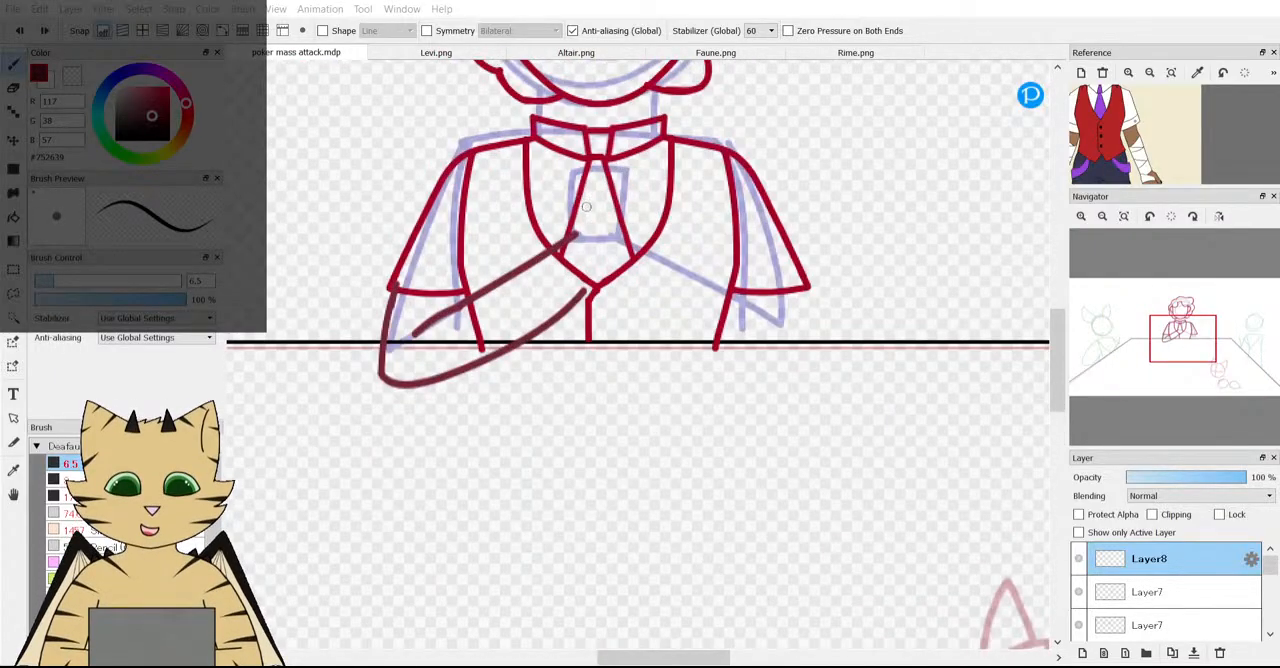
scroll(589, 250, down, 3)
scroll(640, 390, up, 3)
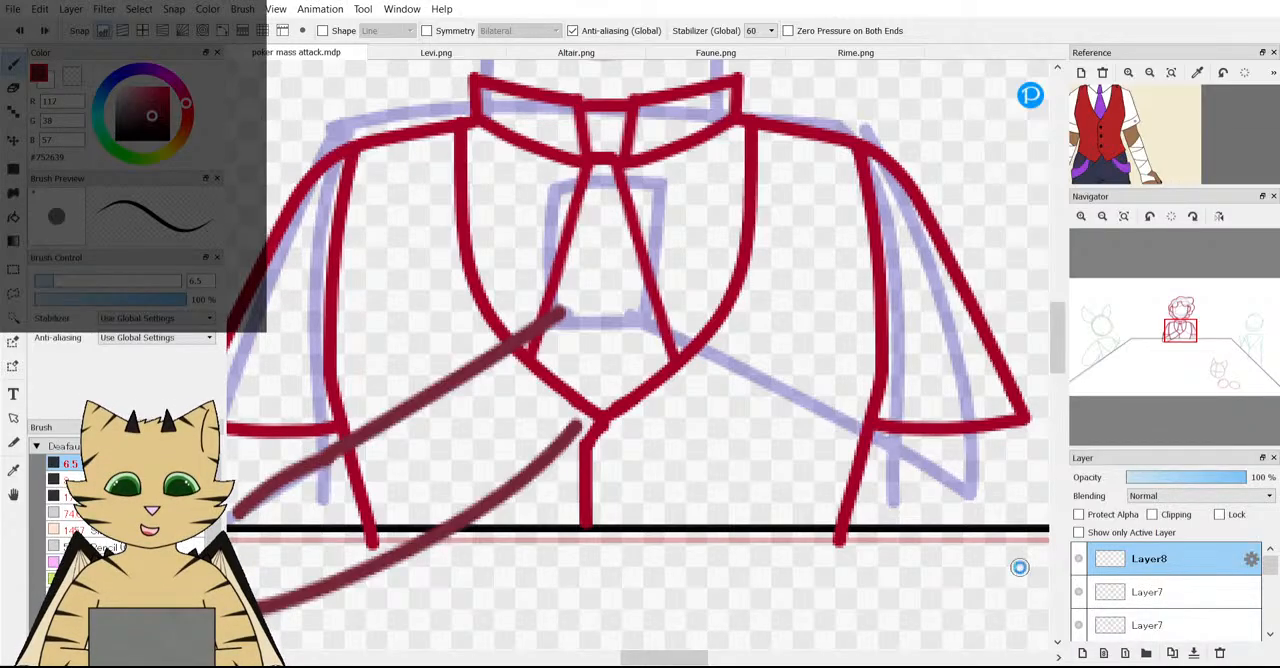
Paste the photo of the man holding two cards as a new layer and examine his arm pose beside the sketch.
key(ctrl+v)
scroll(761, 407, down, 7)
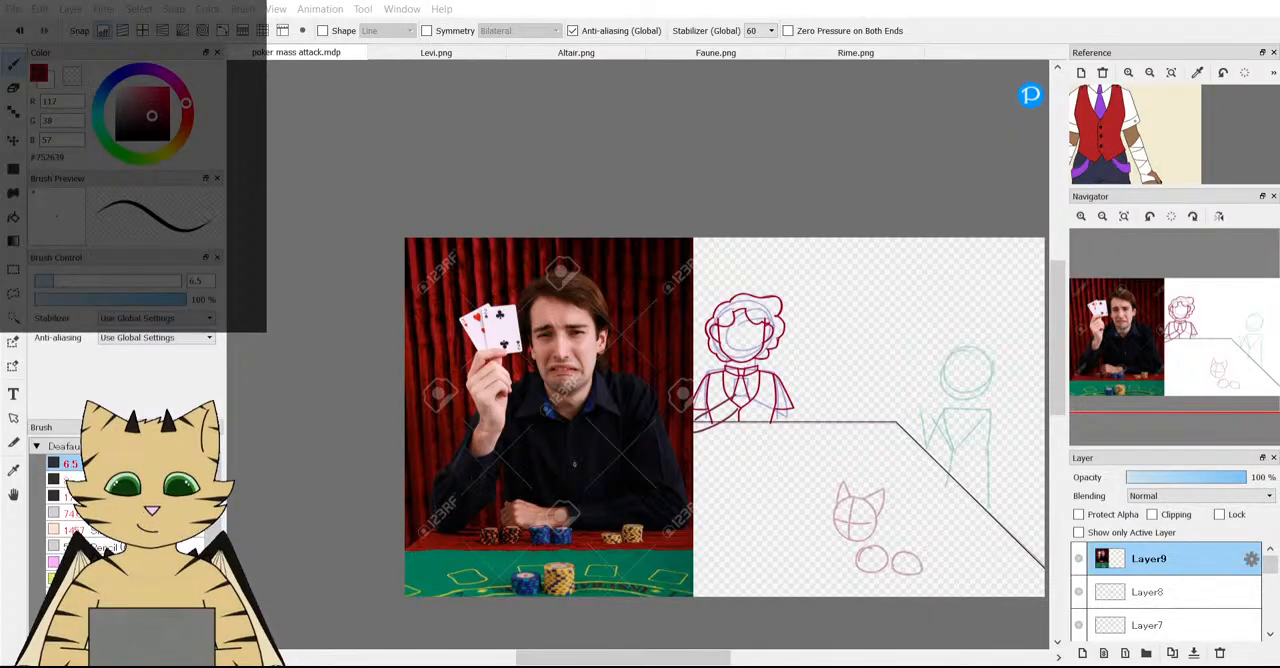
drag(1120, 379, 1119, 366)
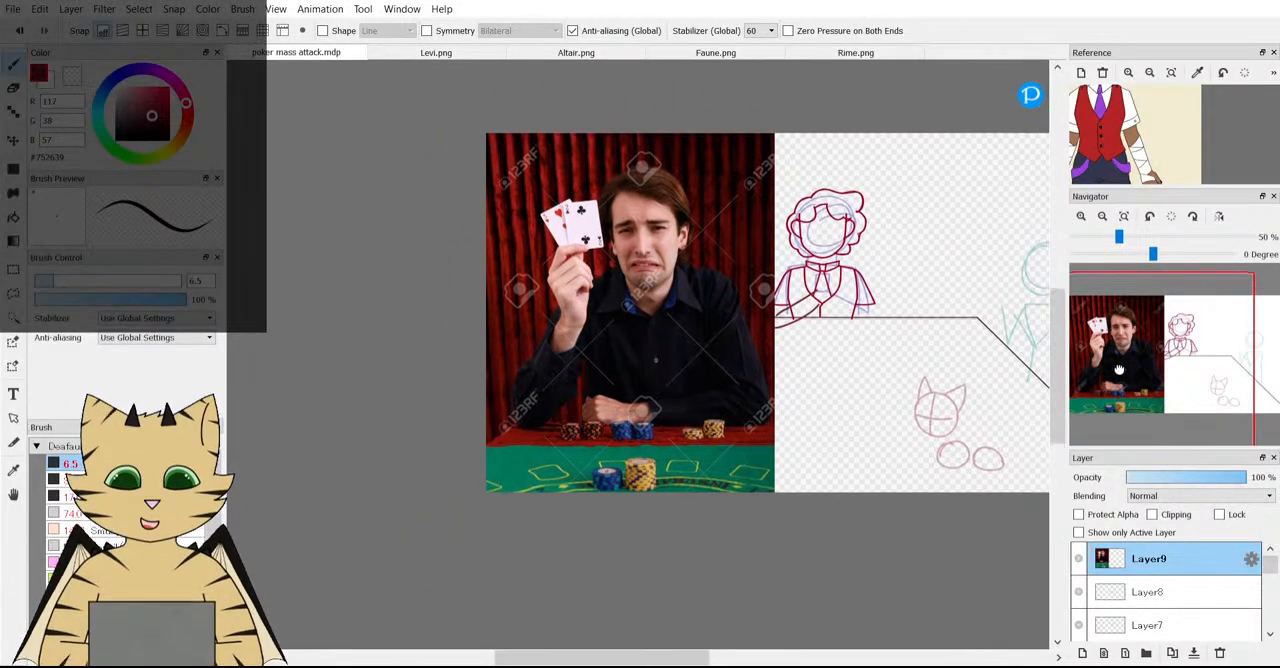
scroll(695, 218, up, 1)
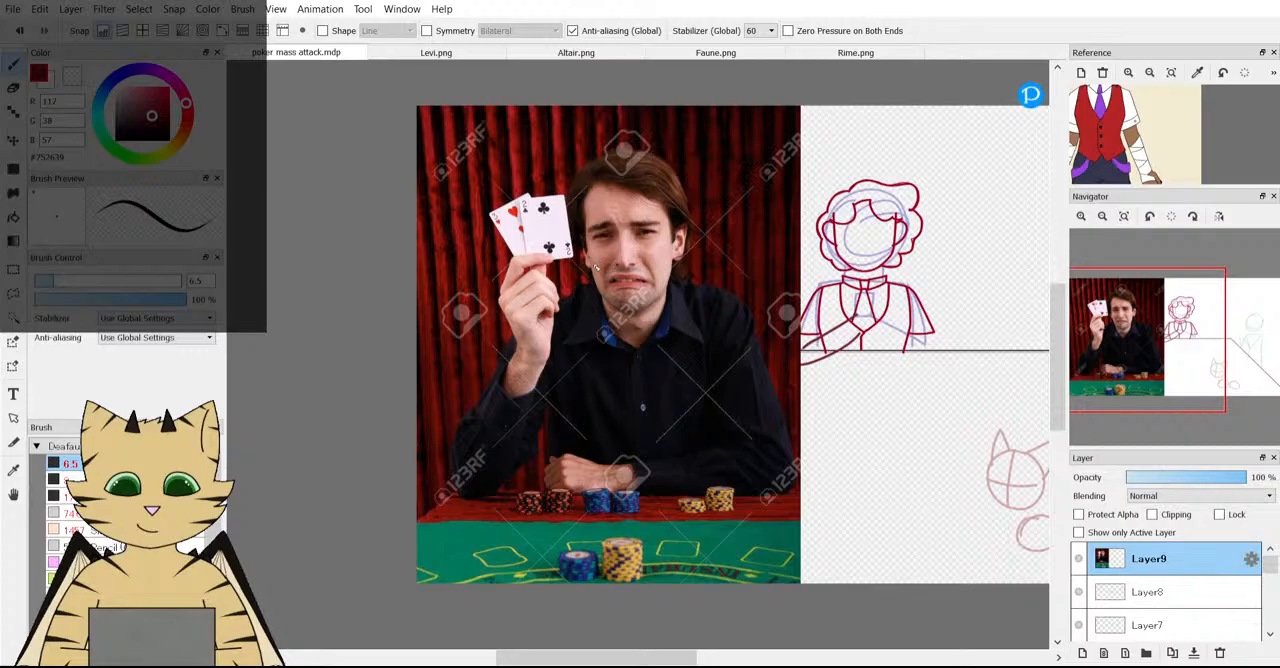
scroll(438, 235, down, 1)
scroll(433, 218, up, 2)
scroll(433, 218, down, 1)
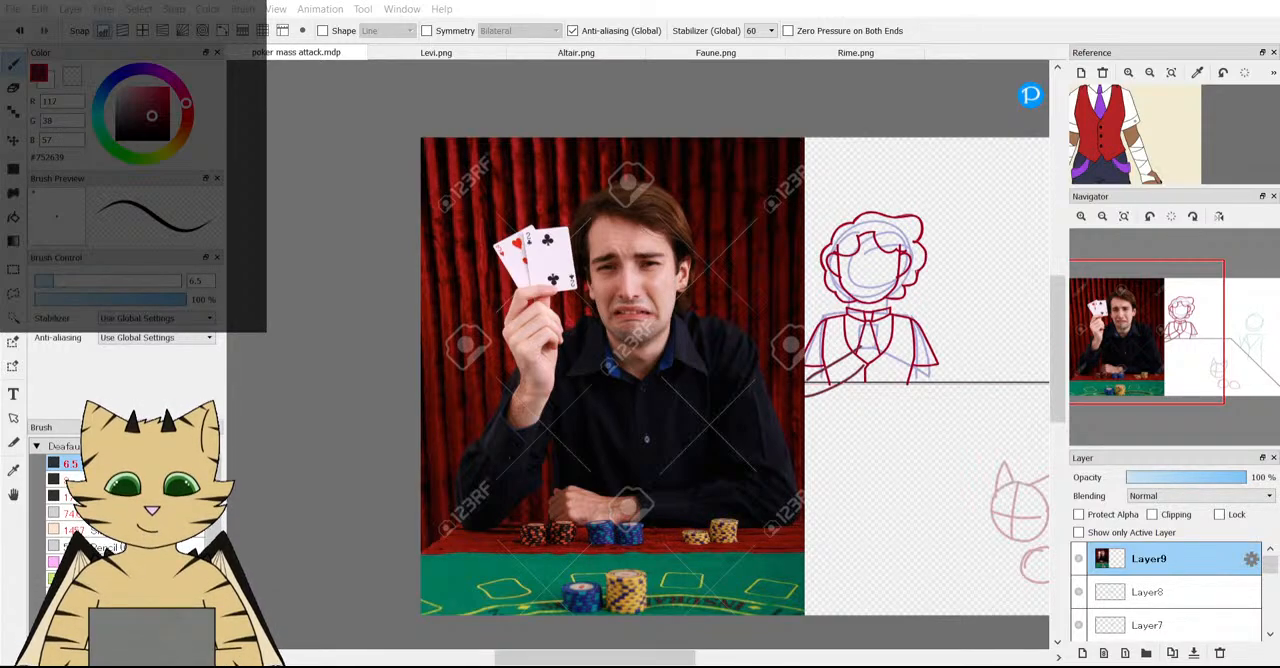
Delete the pasted card player photo layer.
click(1220, 653)
scroll(665, 500, down, 2)
scroll(668, 480, up, 1)
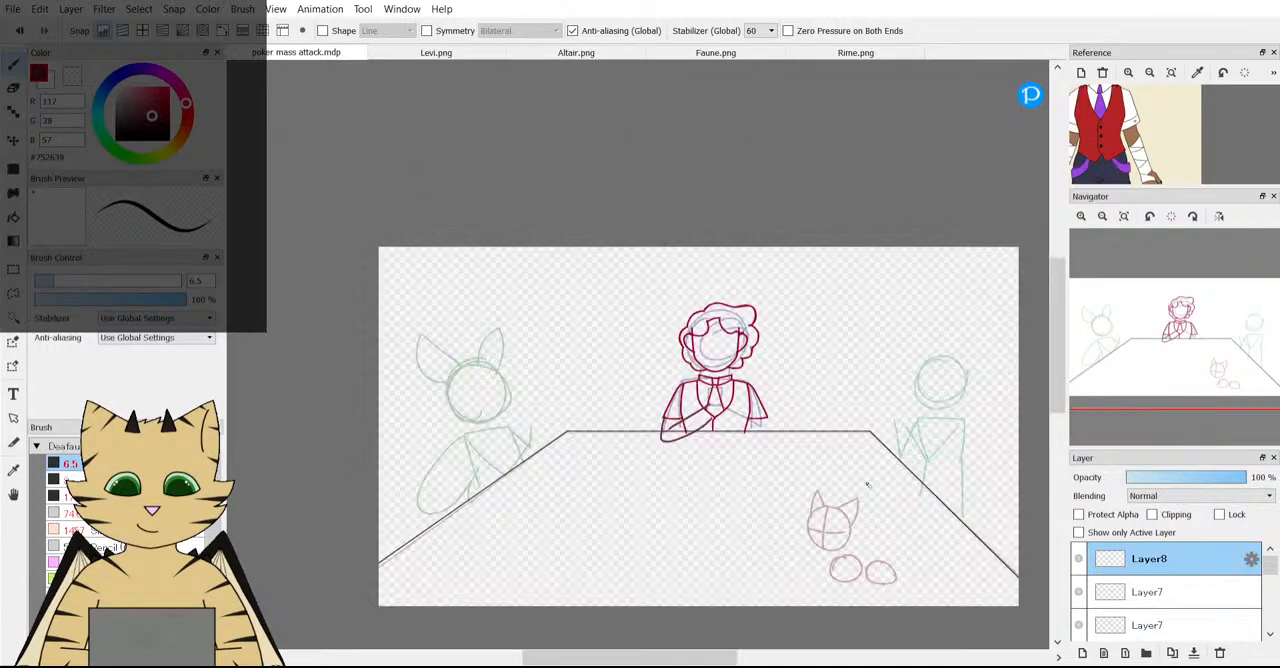
scroll(820, 455, up, 2)
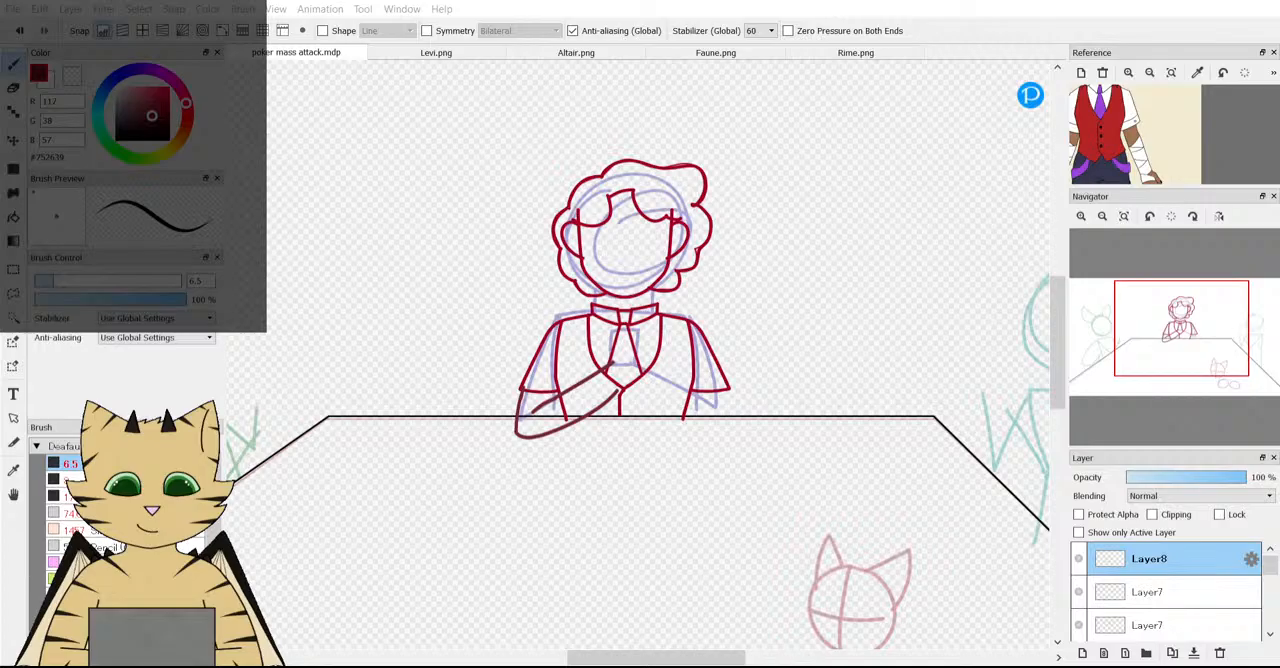
Replace the character image in the Reference window with the photo of hands holding playing cards over poker chips.
click(1083, 74)
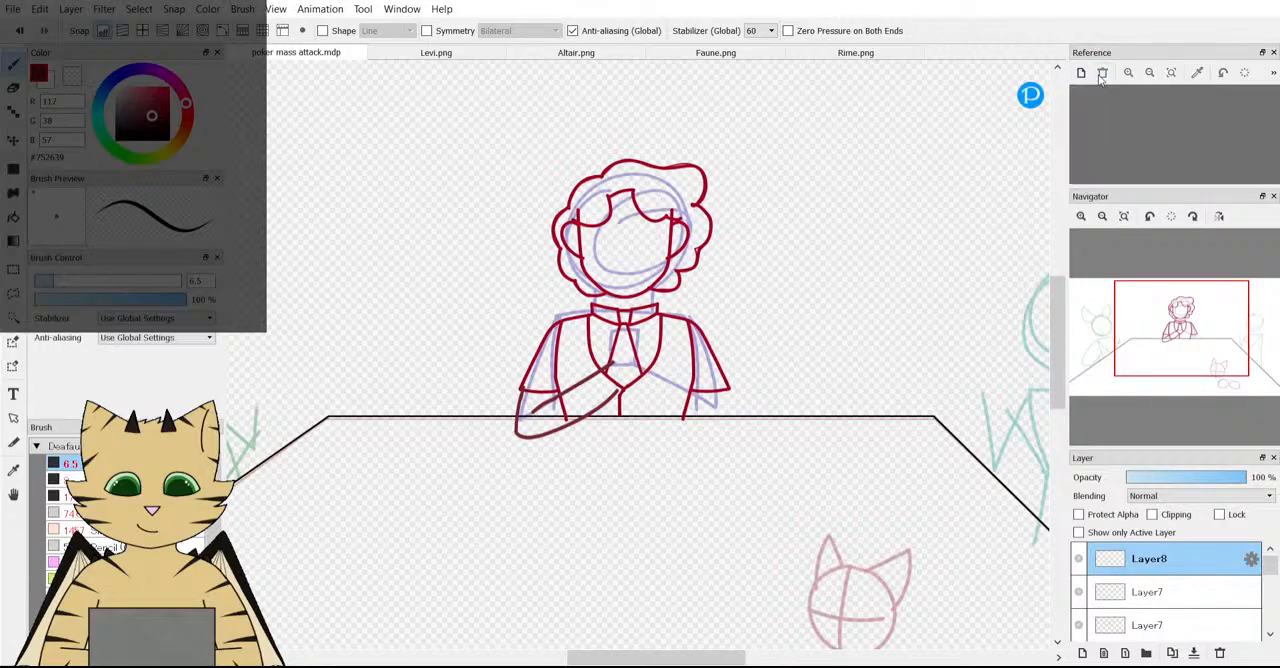
double_click(1134, 106)
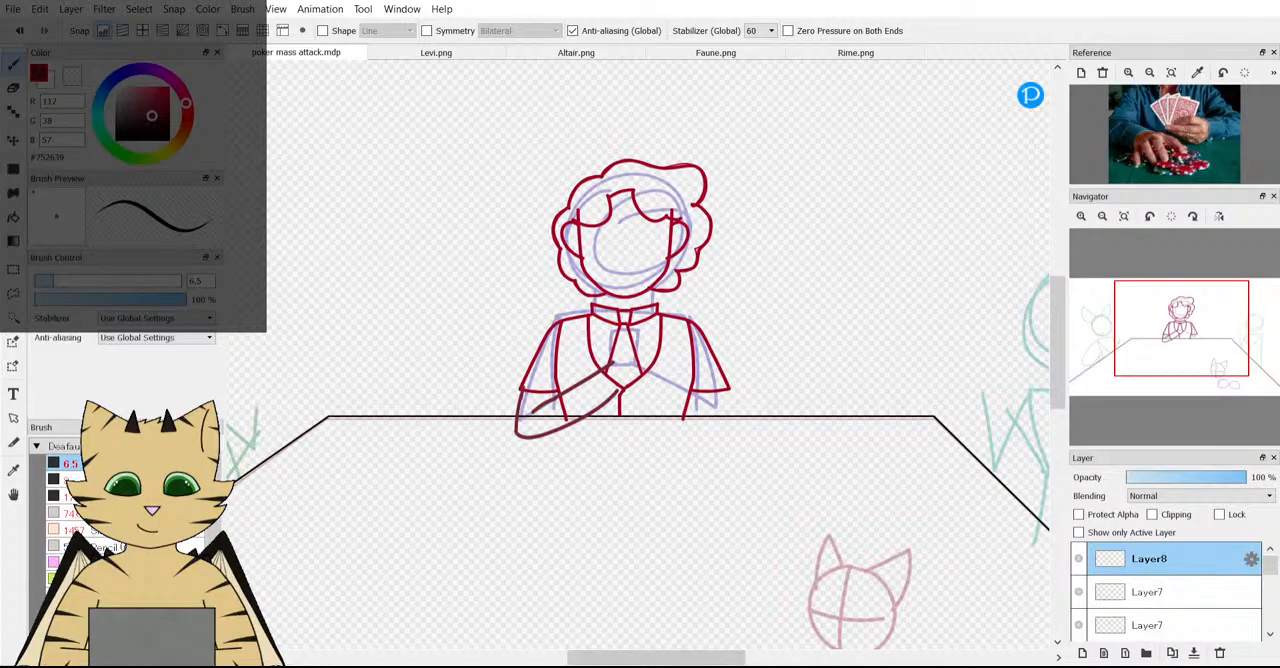
Paste the photo of the man holding two cards onto the canvas again and compare his pose with the middle character.
key(ctrl+v)
scroll(409, 440, down, 3)
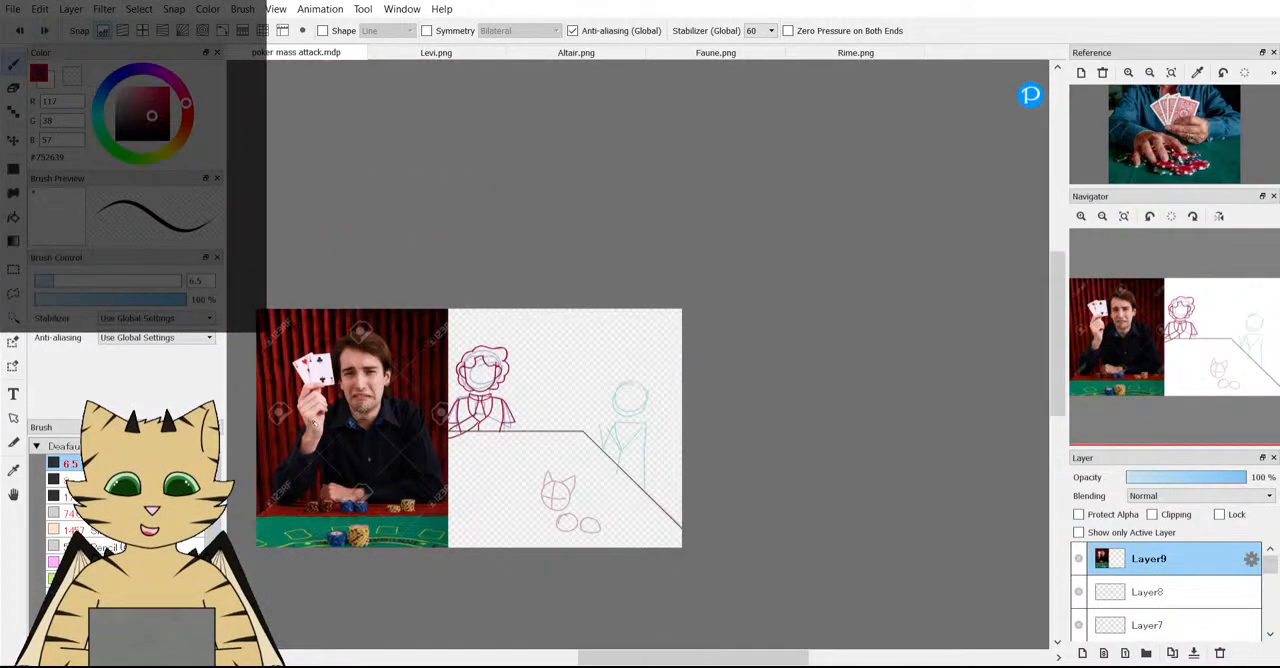
scroll(309, 423, up, 1)
drag(1159, 366, 1143, 342)
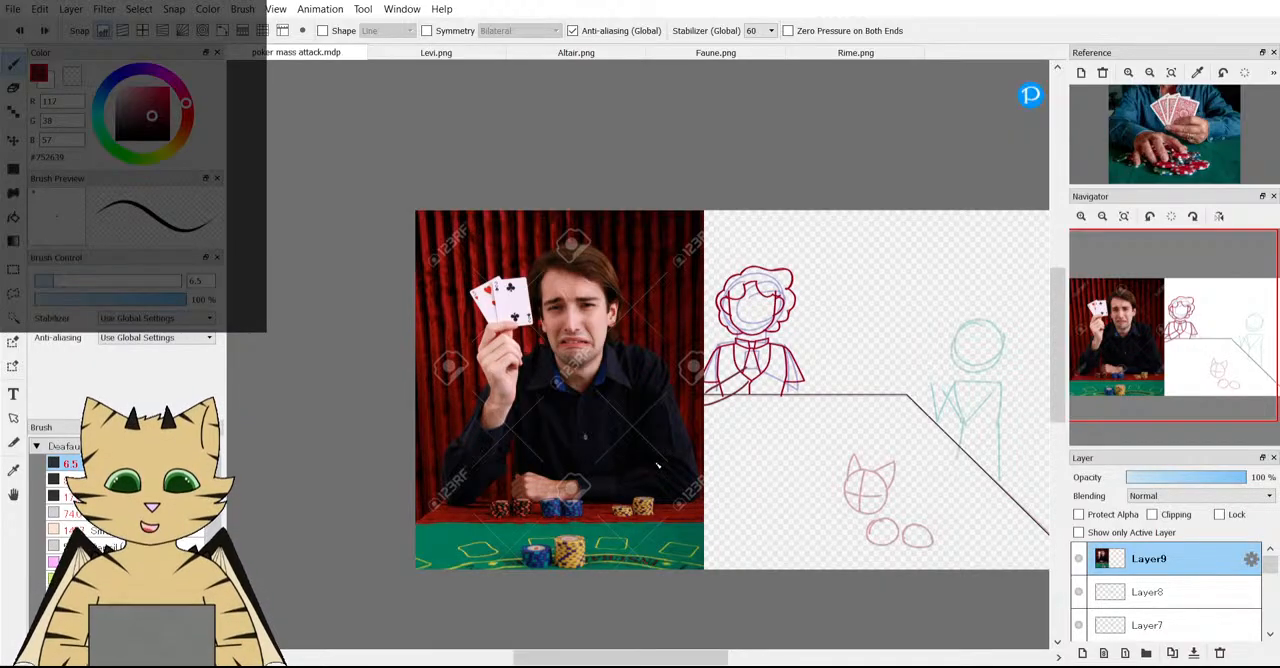
scroll(625, 466, up, 2)
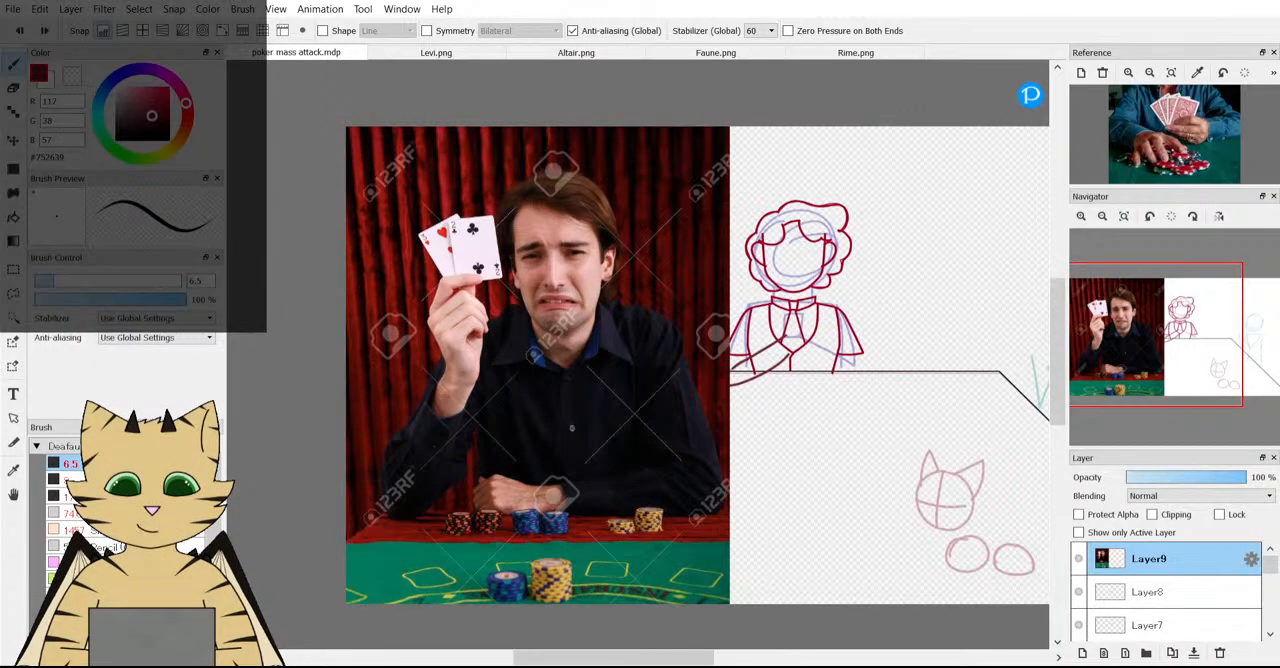
key(ctrl+t)
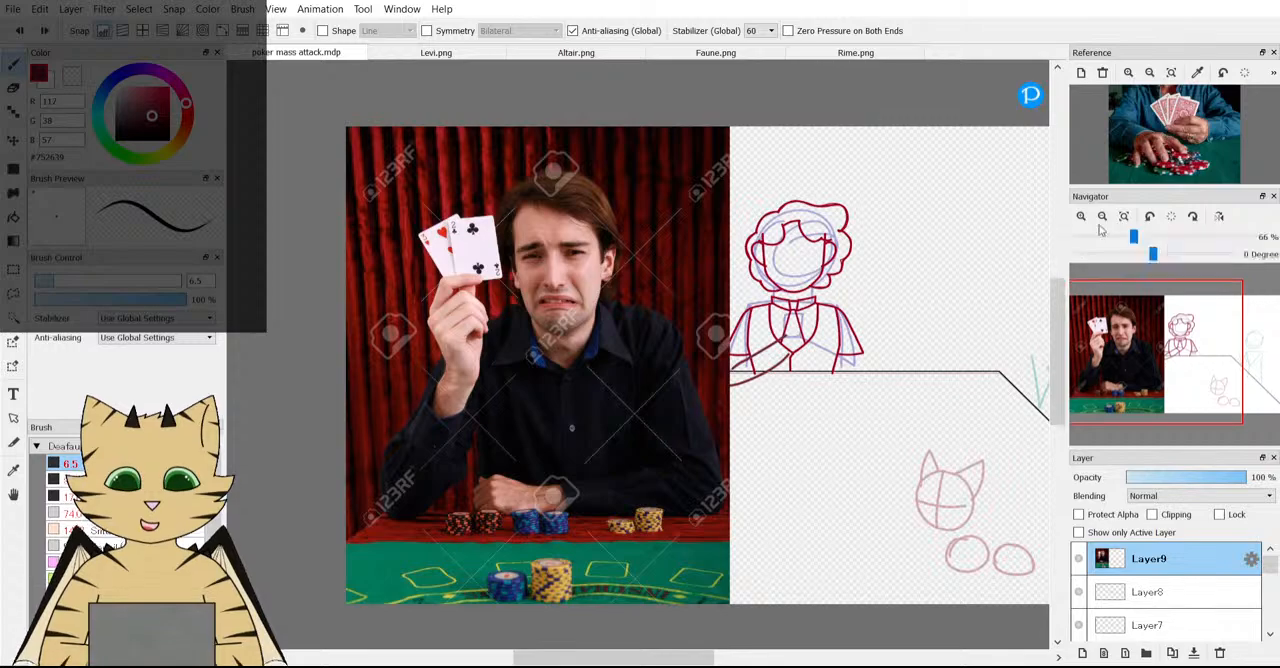
Paste the photo of the suited man with clasped hands as a new layer and delete the card player photo layer.
key(ctrl+v)
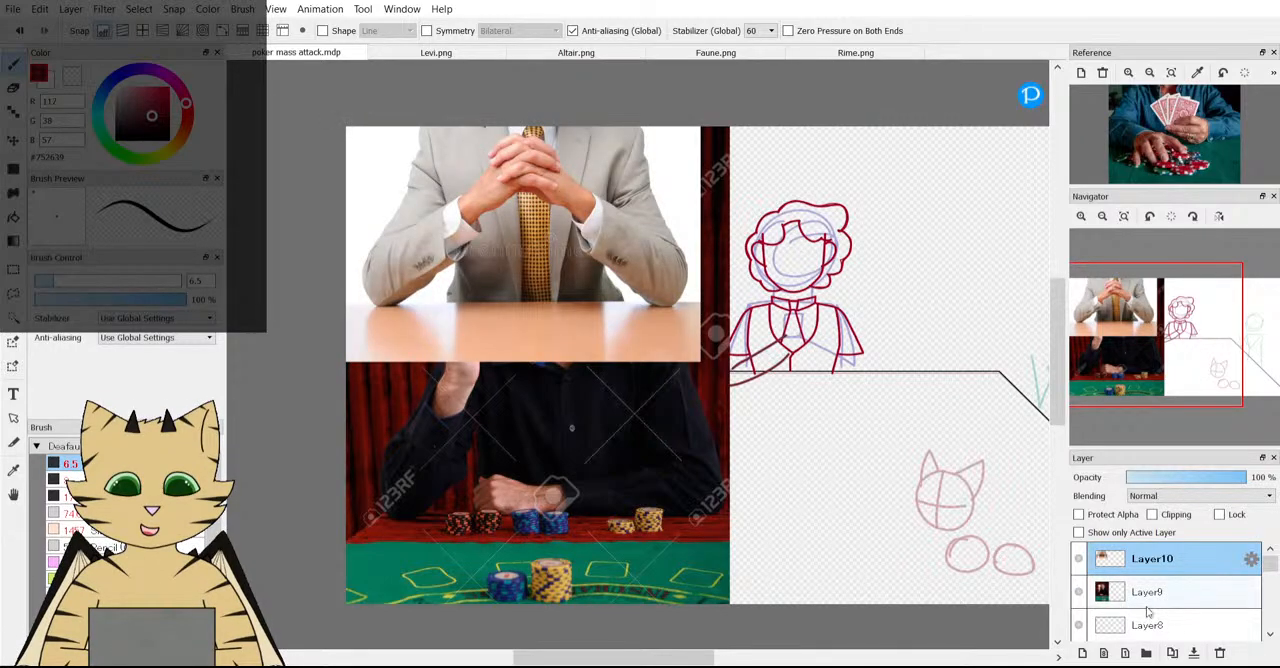
click(1219, 652)
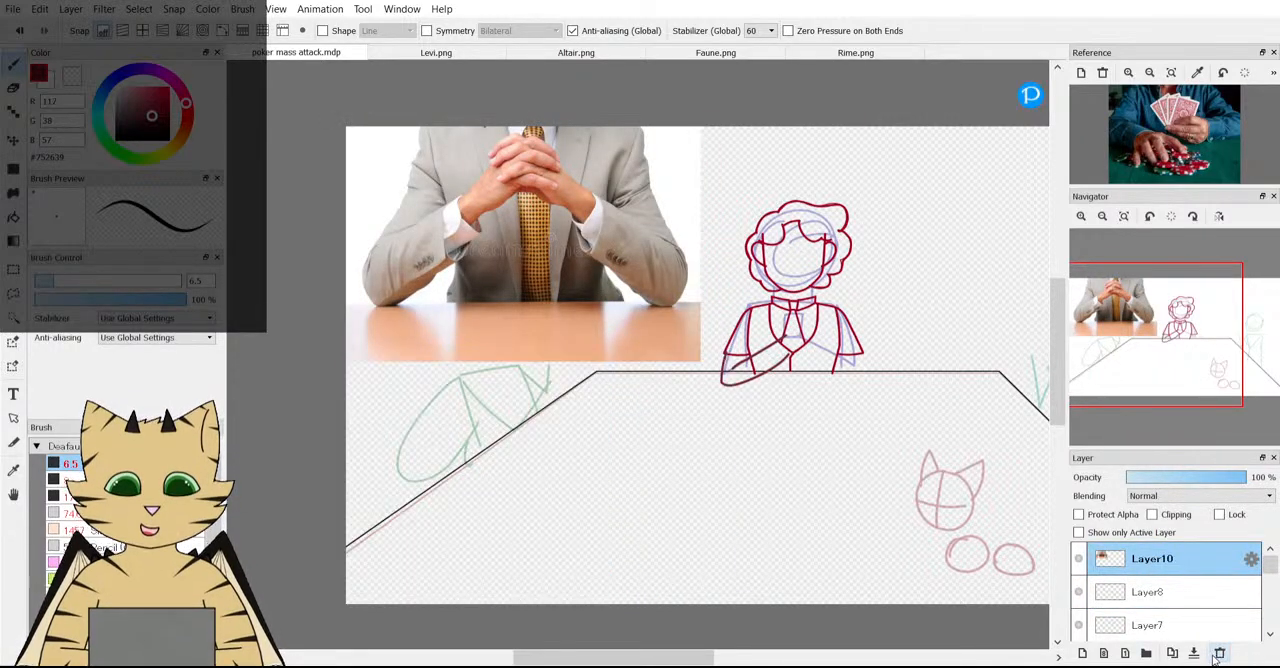
Scale the clasped-hands photo to about half size and place it between the eared green character and the middle character.
key(ctrl+t)
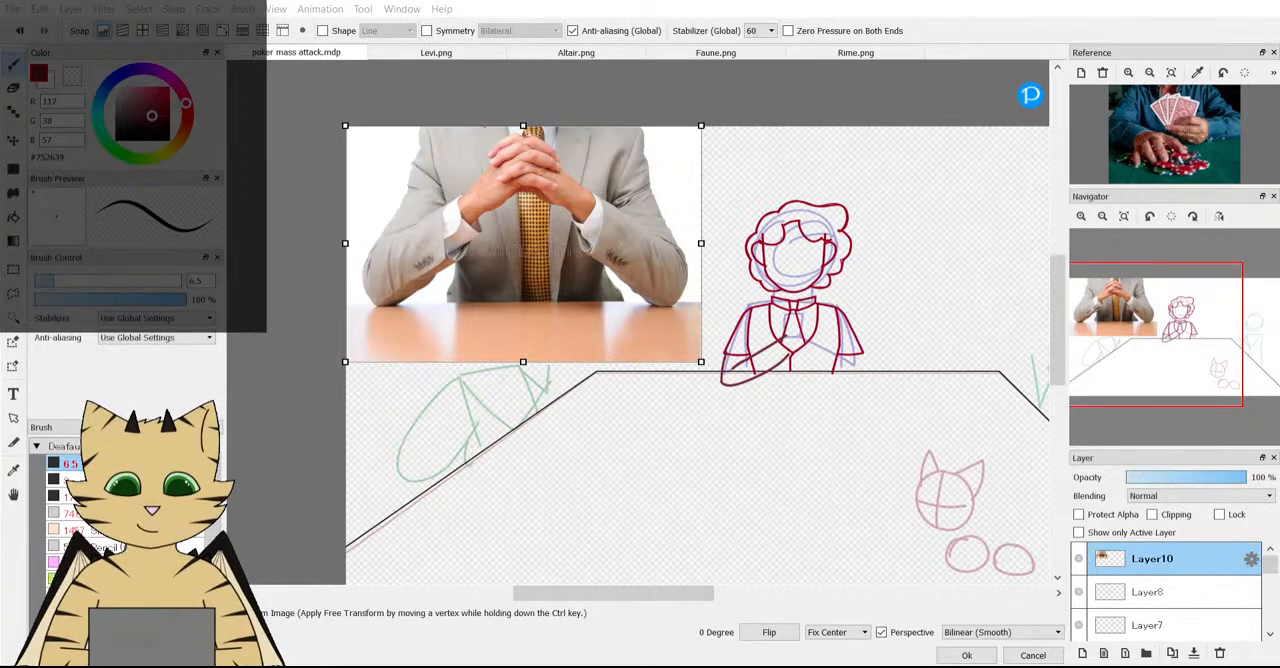
drag(701, 126, 612, 180)
drag(591, 267, 679, 278)
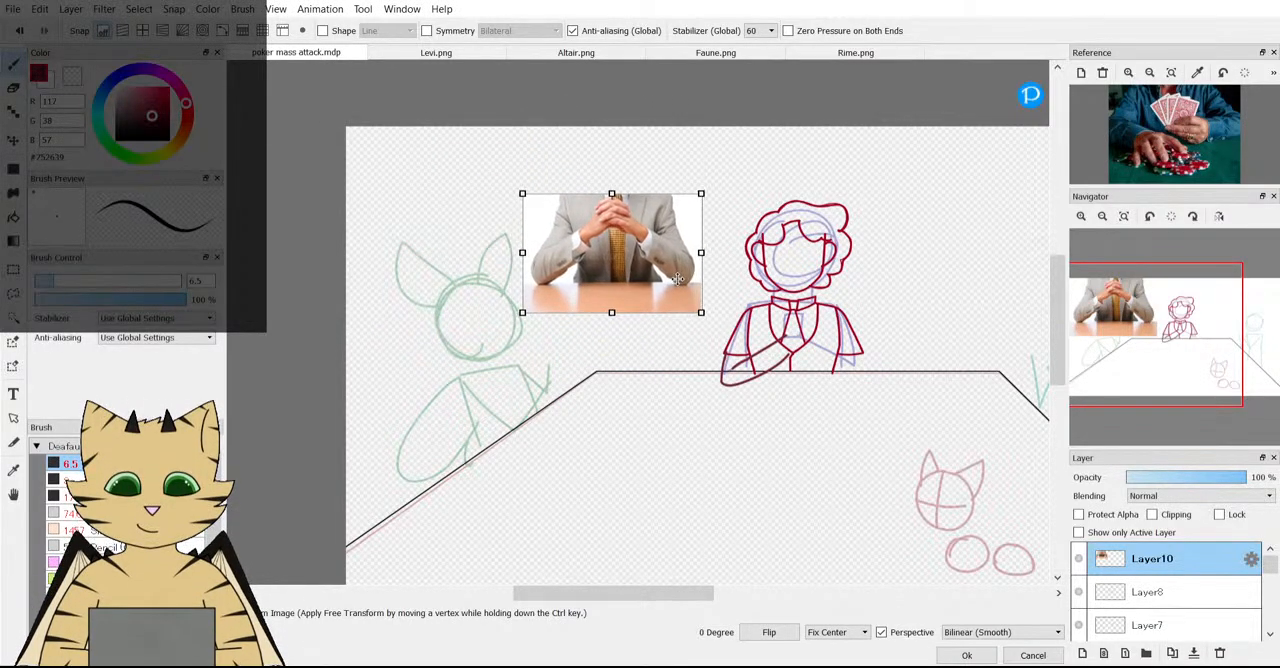
click(963, 655)
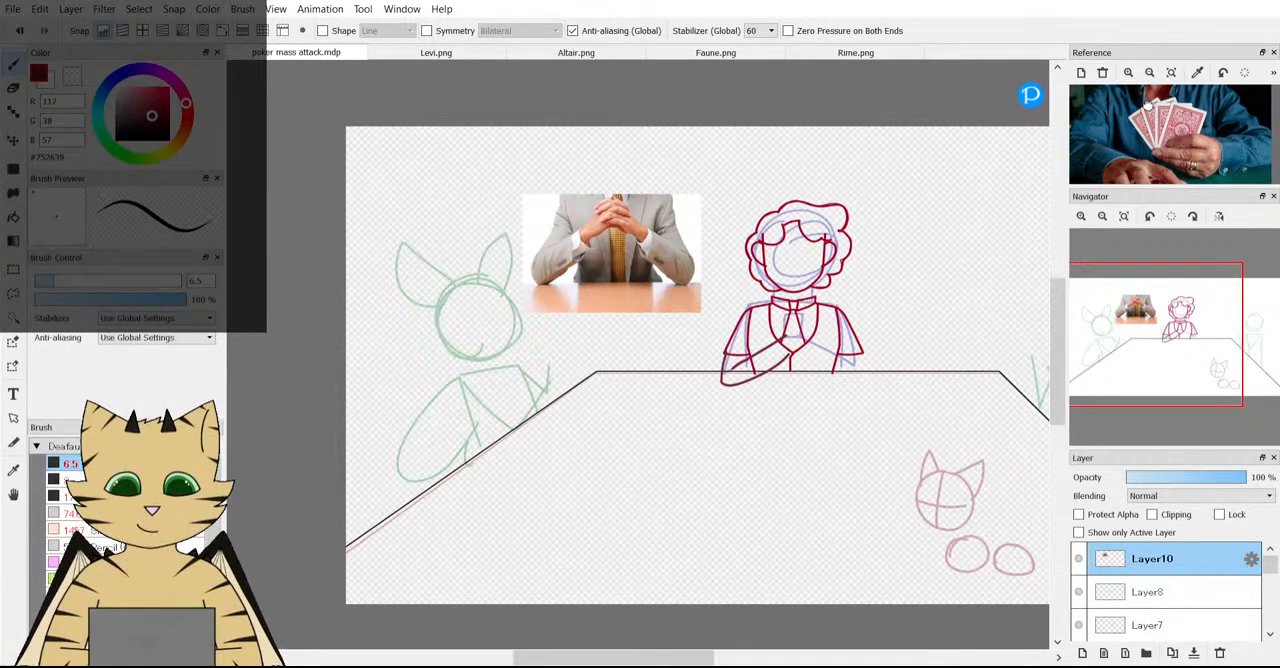
Hide the folded forearm sketch on Layer8 and make that layer active.
scroll(713, 161, down, 3)
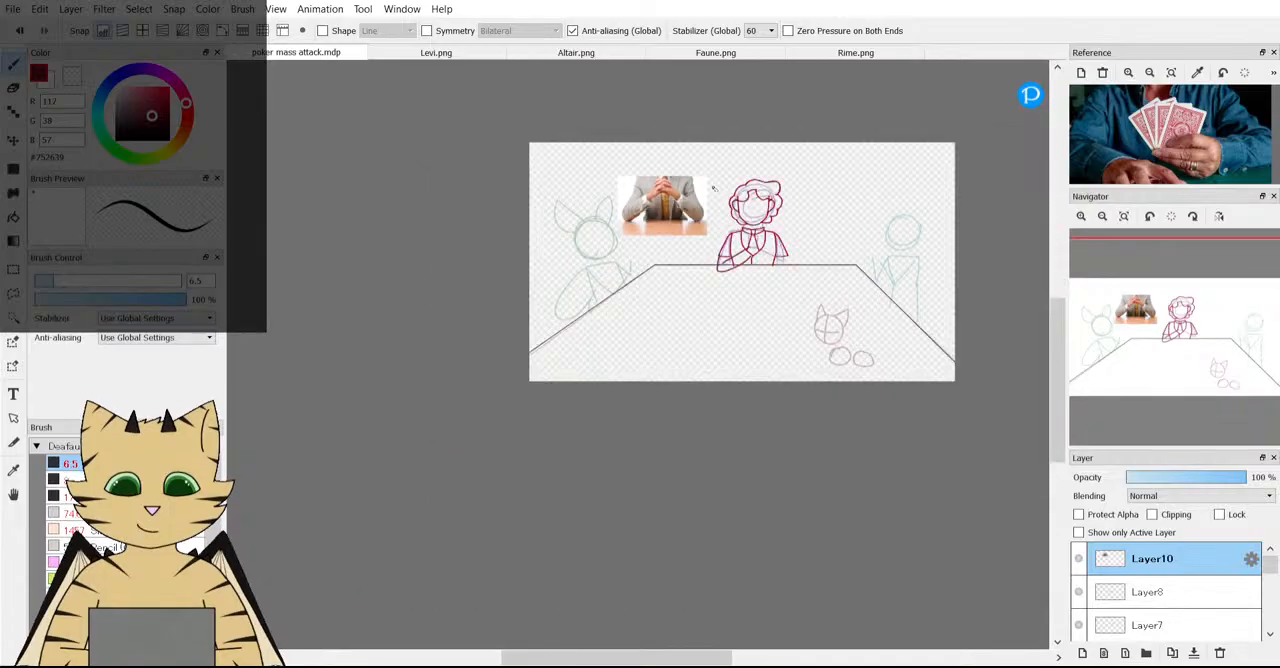
scroll(727, 205, up, 6)
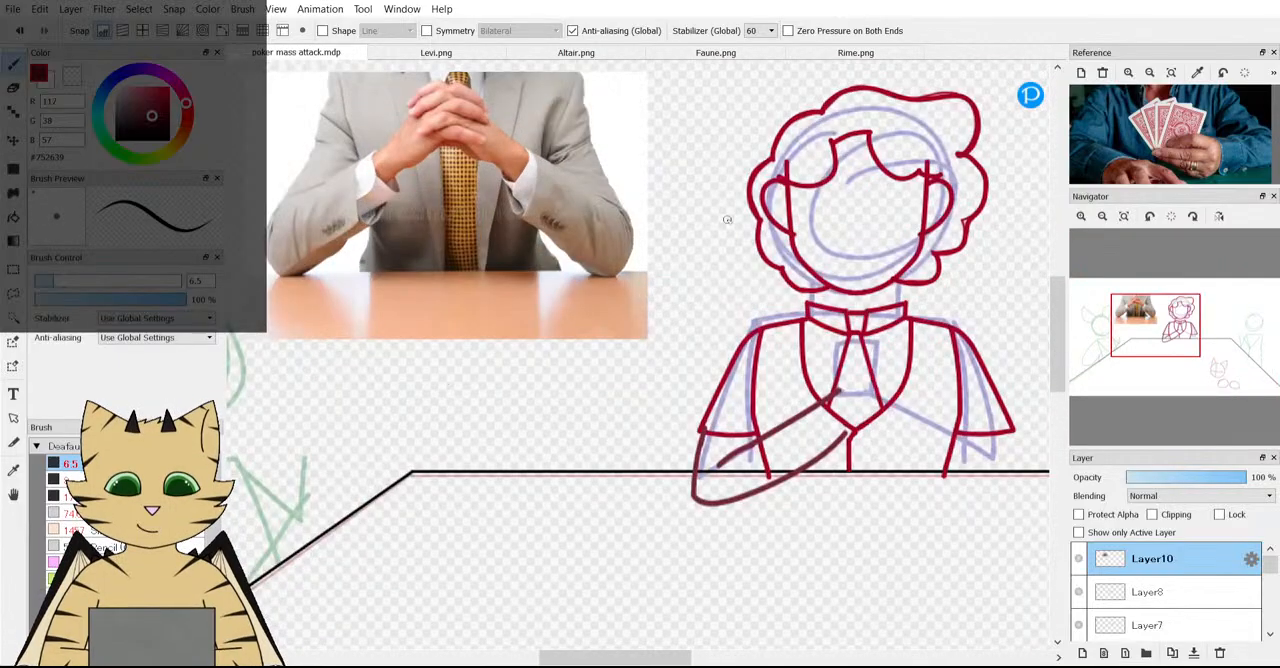
click(1082, 593)
click(1082, 593)
click(1082, 593)
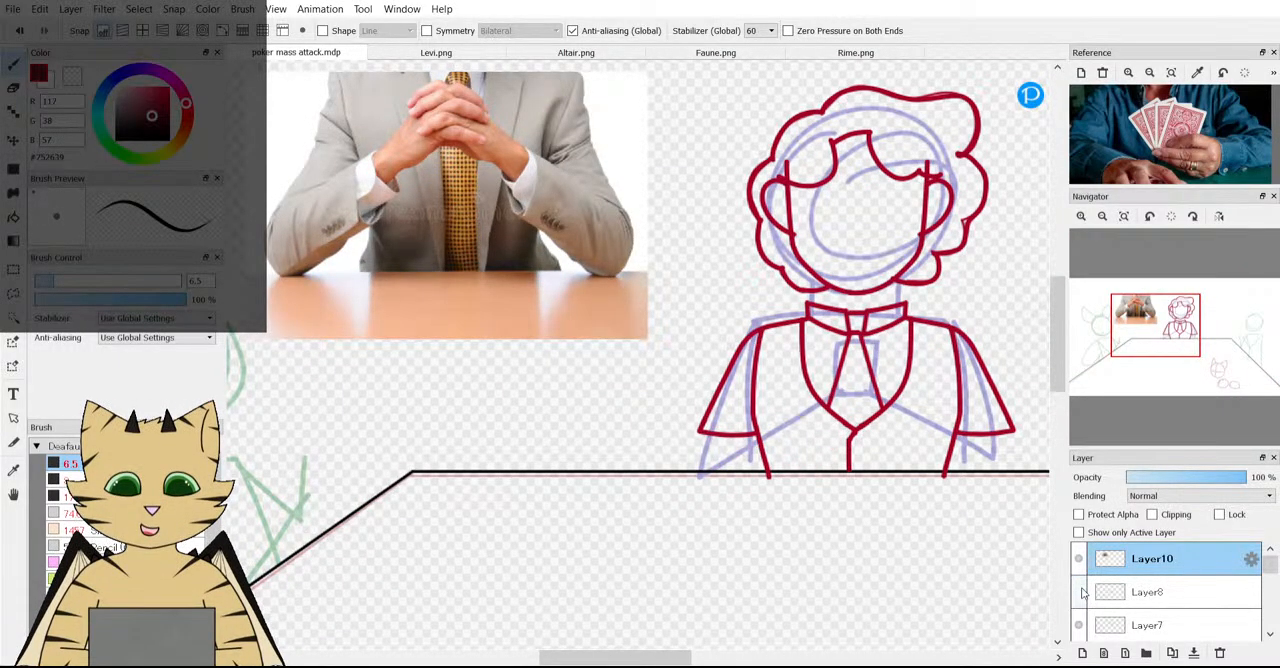
click(1101, 597)
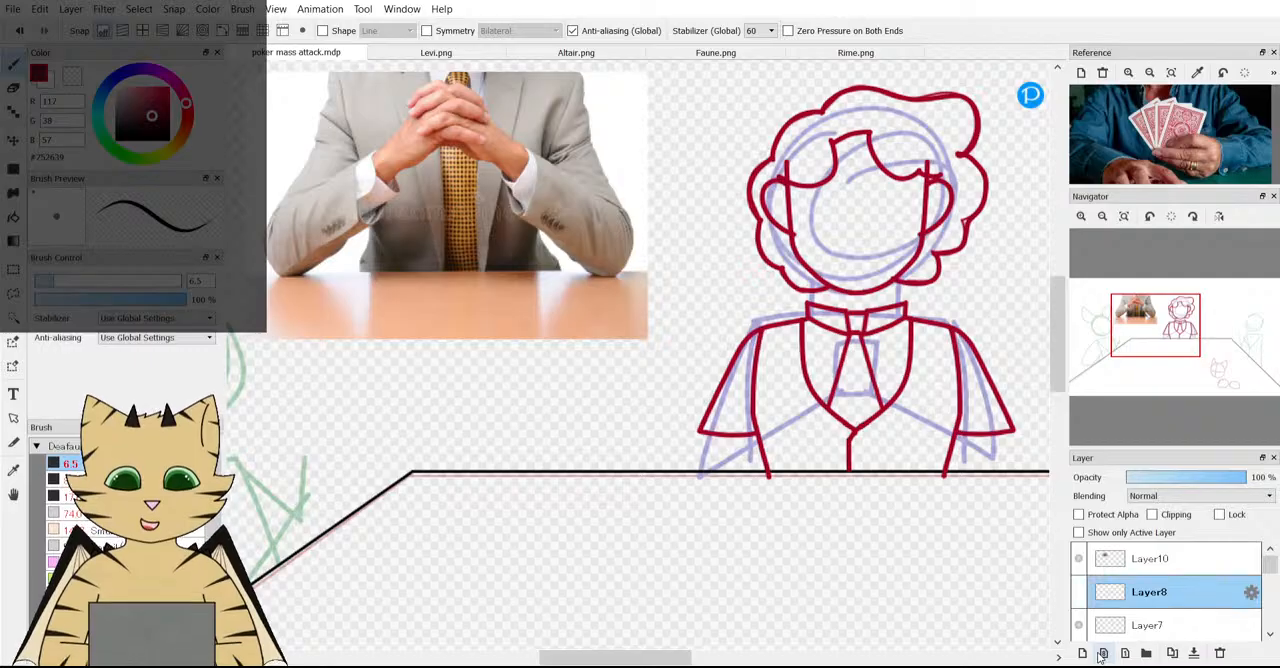
click(1102, 653)
scroll(358, 230, down, 1)
scroll(320, 266, up, 1)
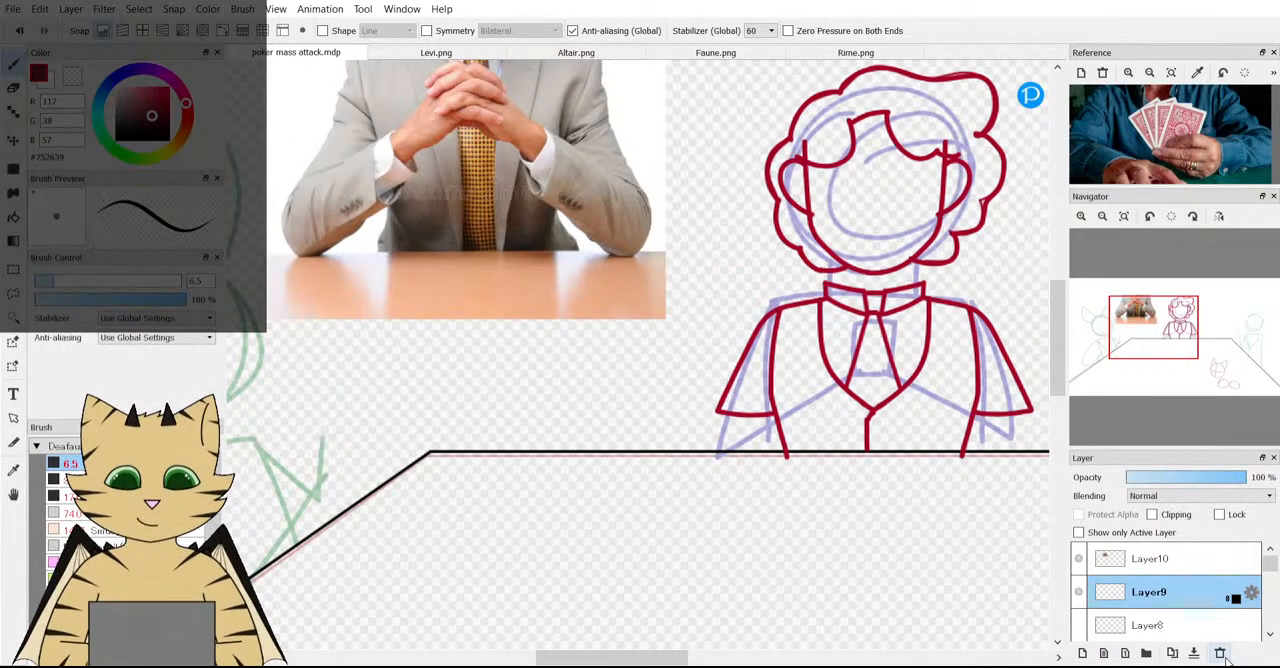
click(1219, 653)
Add an empty layer directly above Layer8 and another above the clasped-hands photo on Layer10.
click(1162, 598)
click(1081, 656)
click(1128, 555)
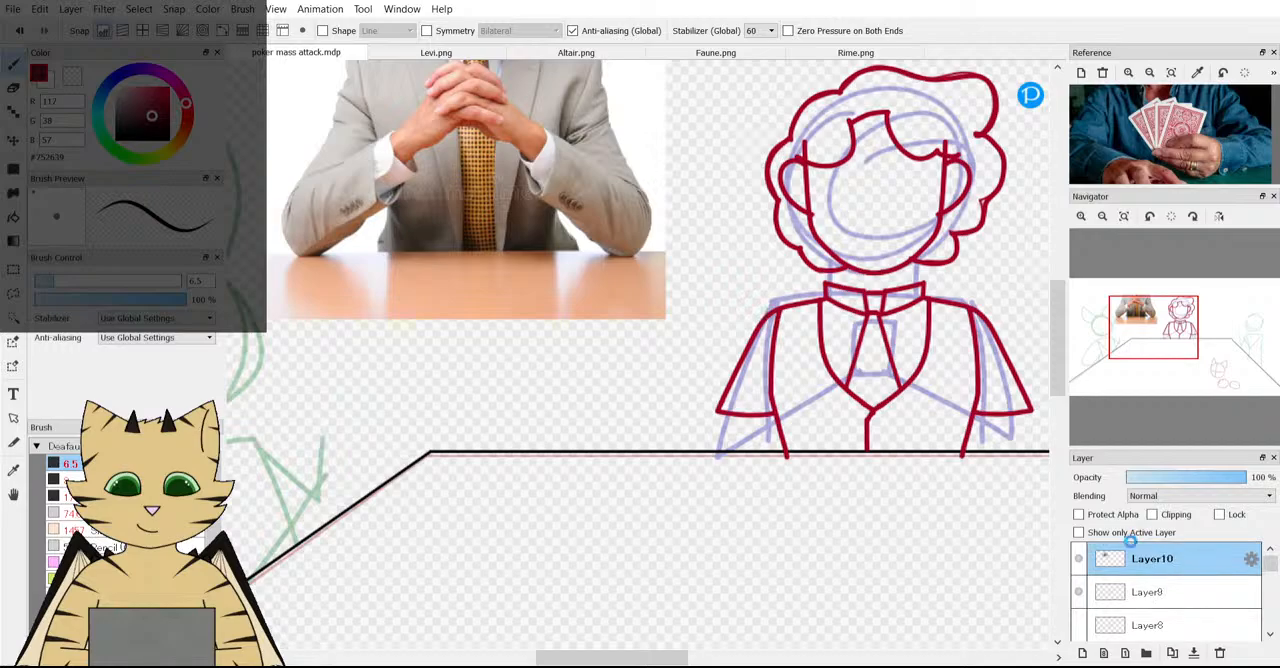
click(1082, 653)
Mark the sleeve ends across both upper arms of the clasped-hands photo with short curved strokes in blue (RGB 69, 119, 177).
click(47, 86)
click(104, 90)
drag(118, 92, 148, 103)
scroll(409, 197, down, 2)
scroll(373, 179, up, 4)
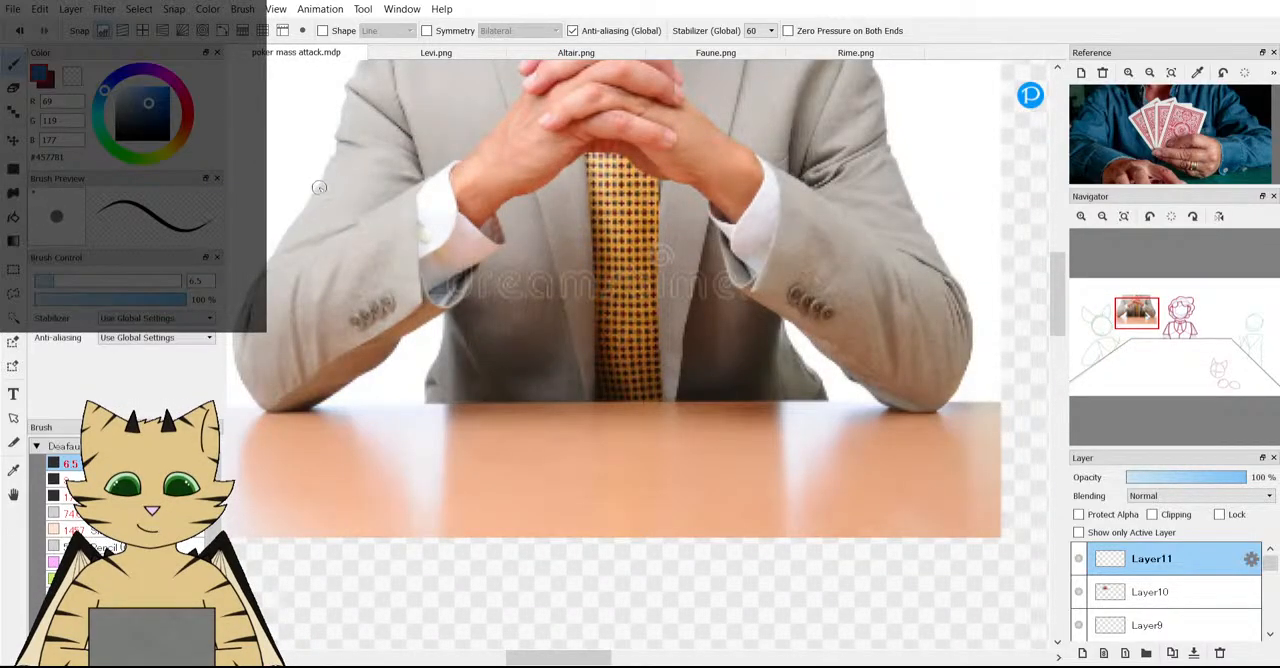
drag(312, 191, 405, 197)
scroll(405, 197, down, 3)
scroll(354, 207, up, 3)
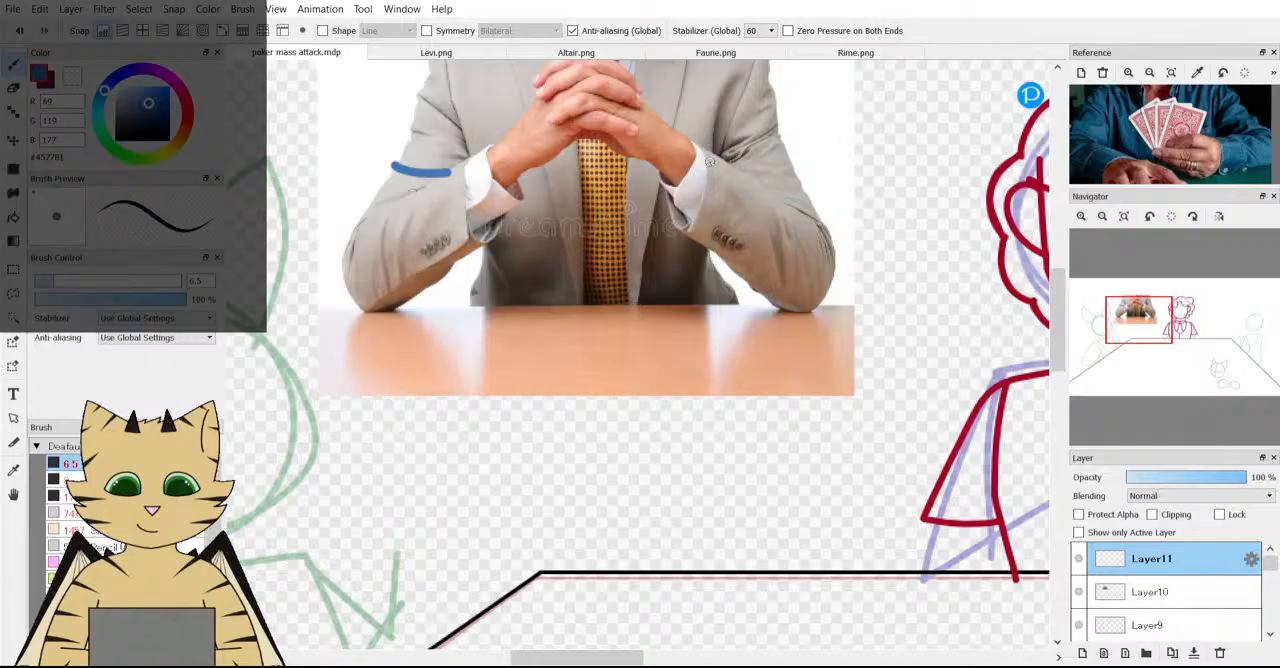
drag(760, 170, 804, 142)
Try to sketch a small blue chin outline above the clasped hands at the photo's upper edge.
scroll(804, 142, down, 3)
scroll(804, 142, up, 2)
scroll(750, 155, down, 2)
scroll(700, 150, up, 4)
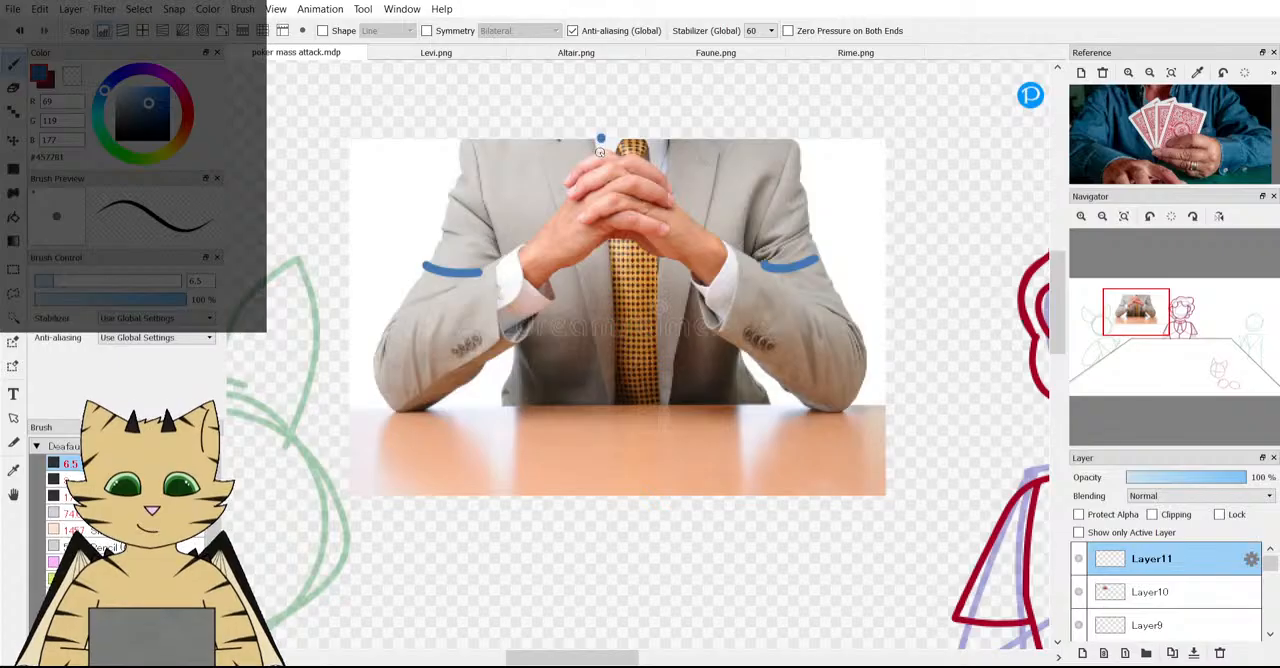
mouse_move(602, 150)
mouse_down()
mouse_move(650, 155)
mouse_move(642, 115)
mouse_move(608, 107)
mouse_move(602, 152)
mouse_up()
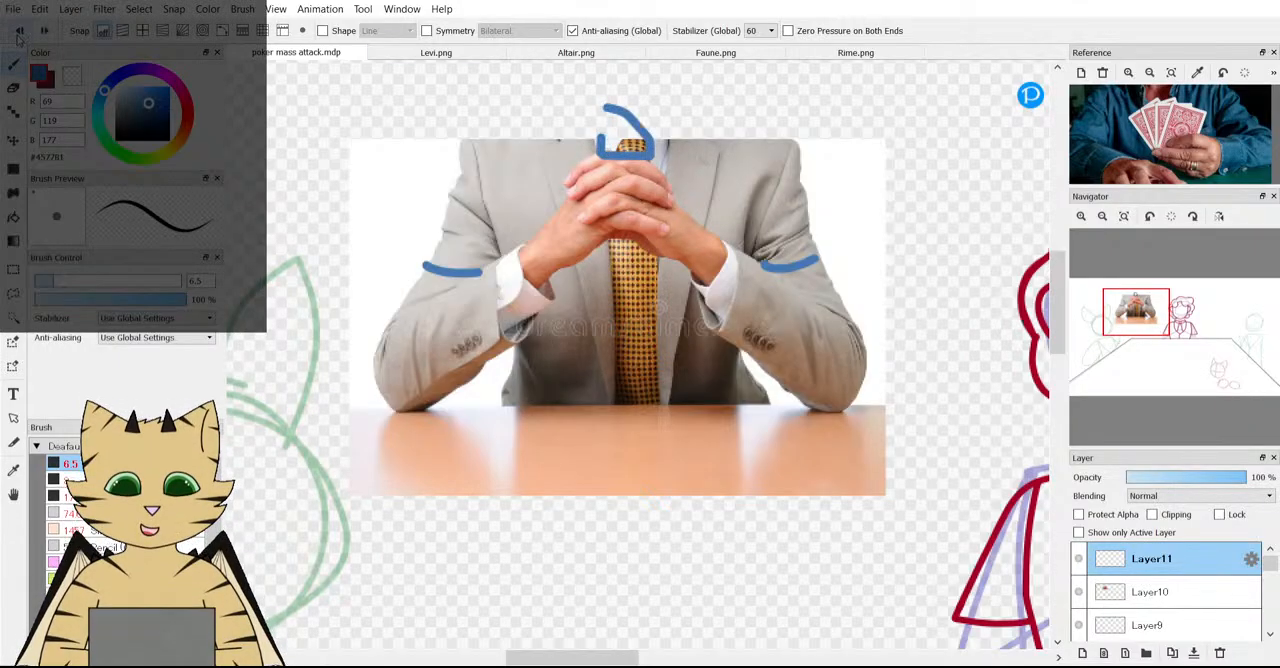
key(ctrl+z)
Add a new empty layer above Layer11 for the middle character's arm sketch.
scroll(608, 145, down, 1)
scroll(608, 145, down, 1)
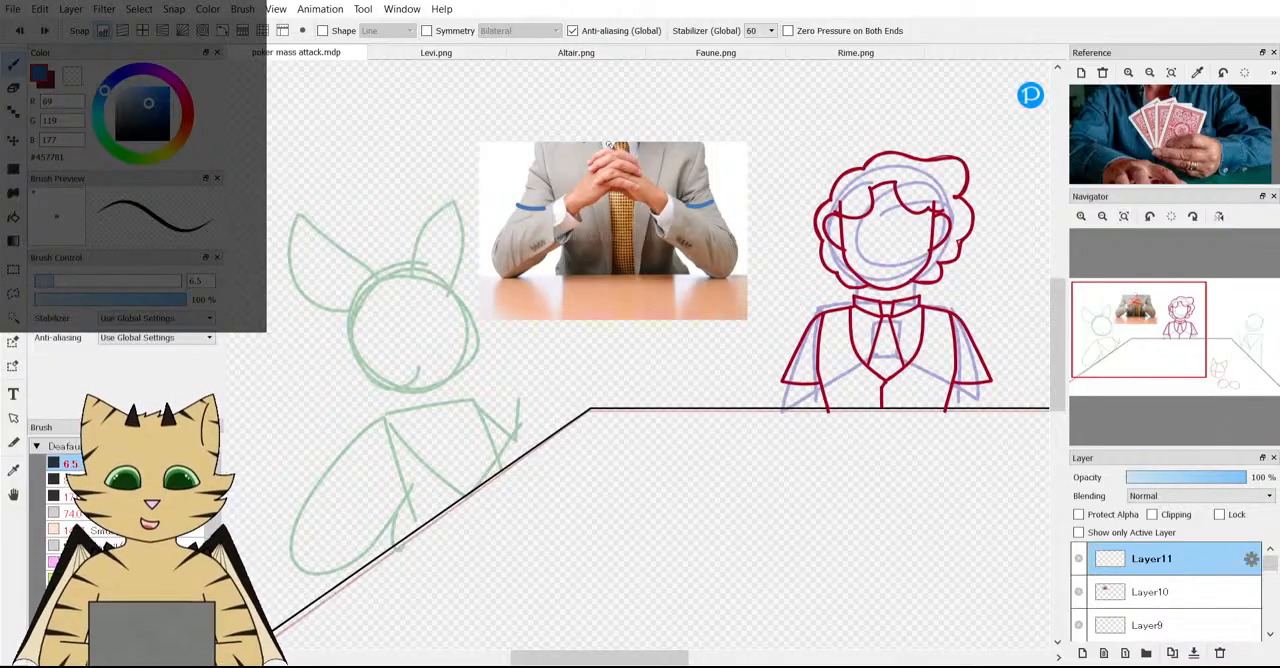
scroll(509, 147, up, 1)
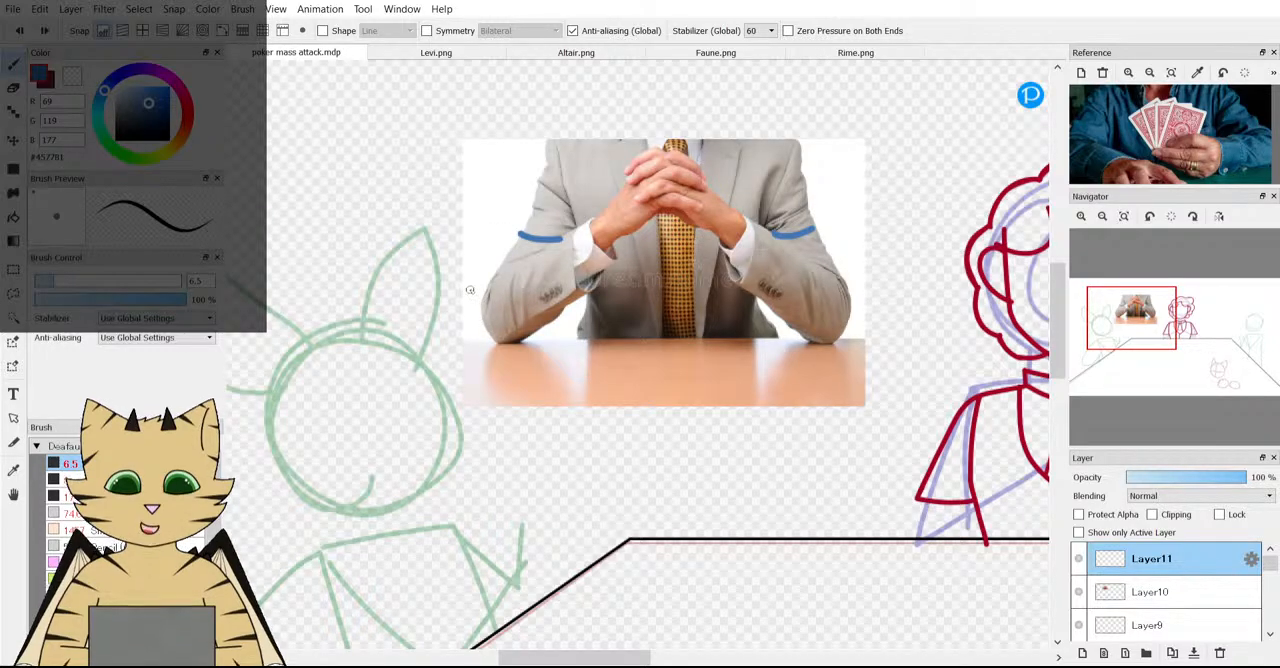
scroll(540, 332, down, 3)
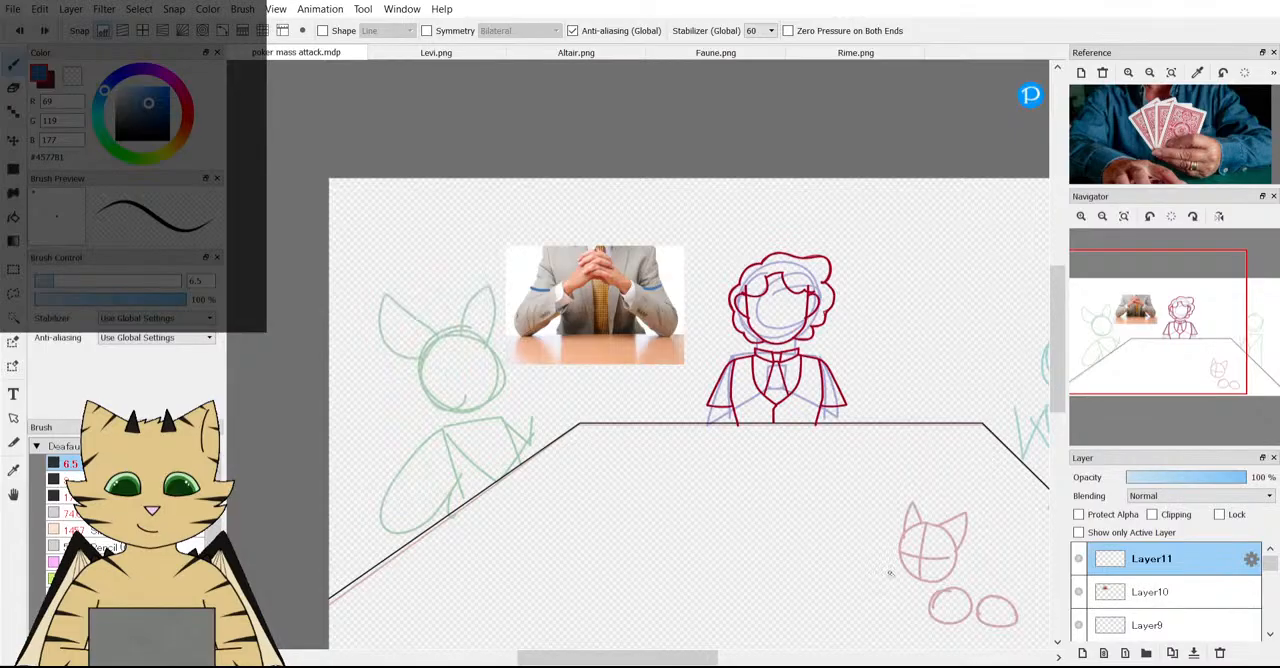
scroll(891, 567, up, 3)
scroll(750, 325, down, 4)
scroll(658, 260, up, 1)
scroll(661, 262, up, 1)
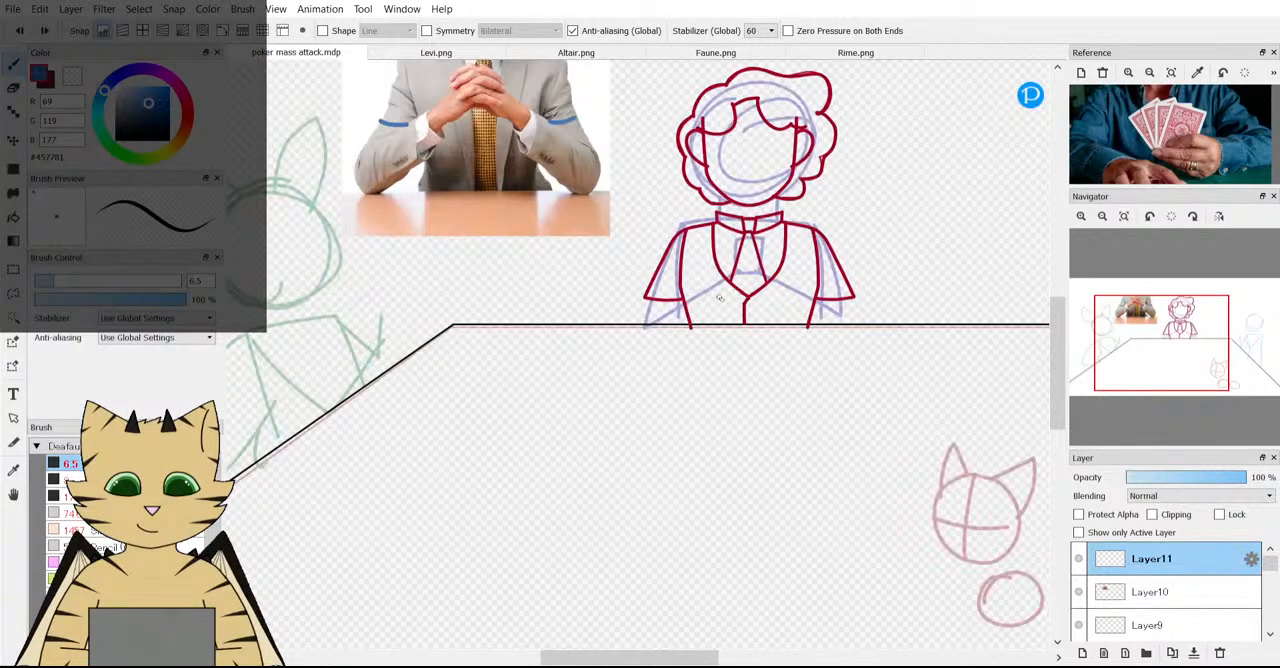
scroll(733, 179, up, 1)
drag(1142, 350, 1164, 353)
click(1082, 652)
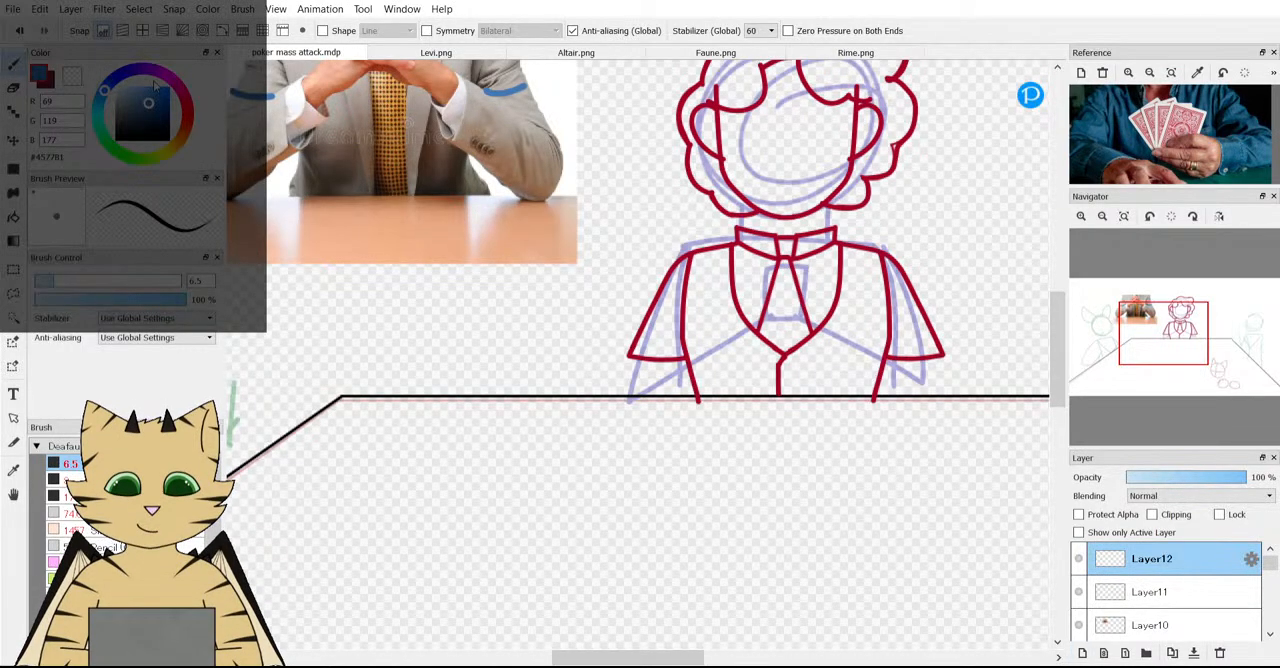
Set the brush colour to blue (RGB 69, 124, 177).
click(119, 72)
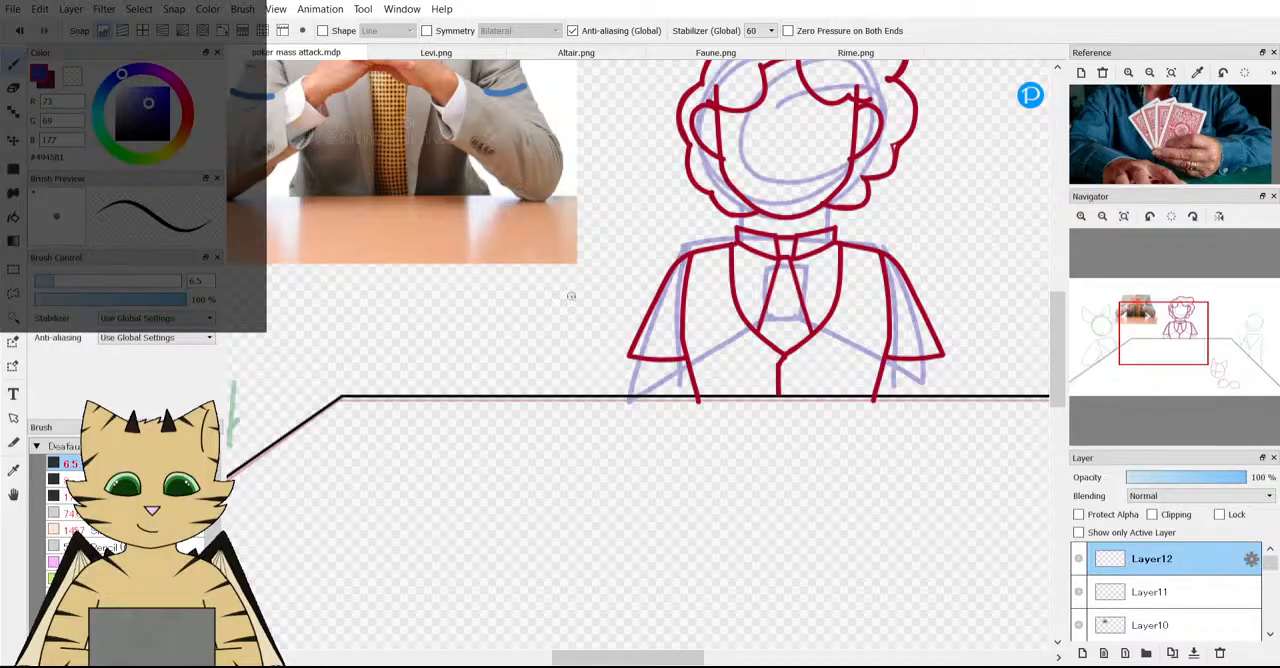
drag(630, 357, 631, 399)
key(ctrl+z)
click(104, 95)
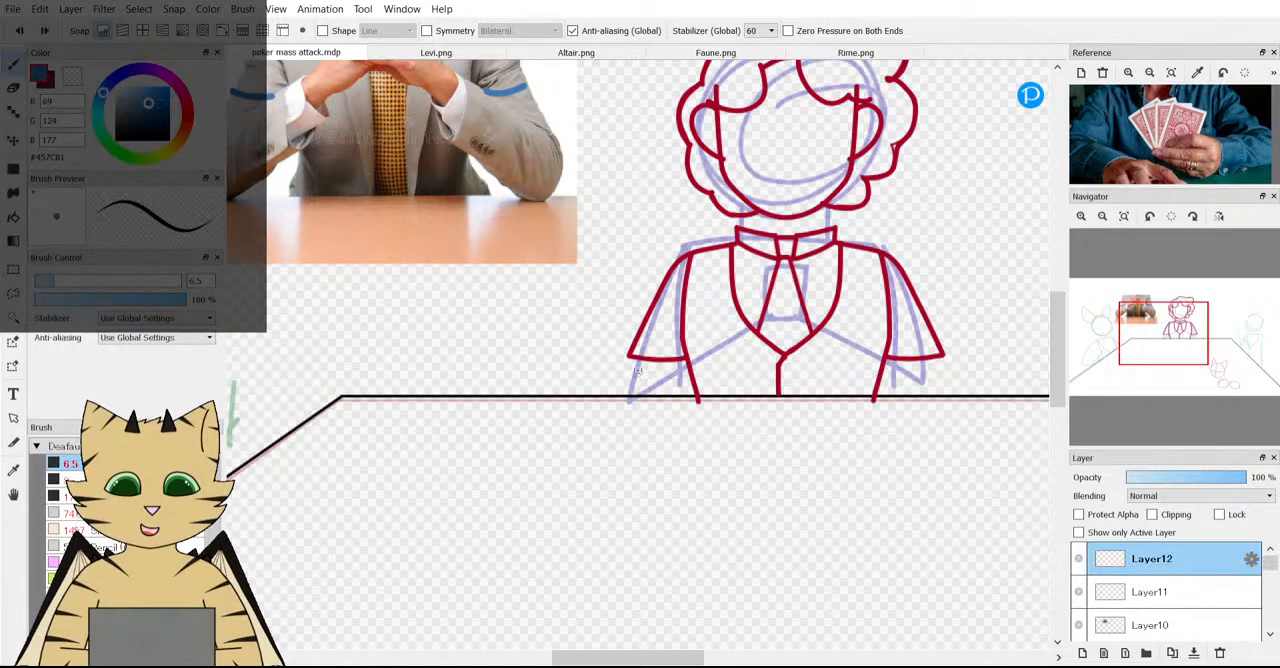
Try to sketch the middle character's bent left-hand forearm from the sleeve end, past the table edge and back toward the vest.
mouse_move(627, 373)
mouse_down()
mouse_move(622, 474)
mouse_move(811, 379)
mouse_up()
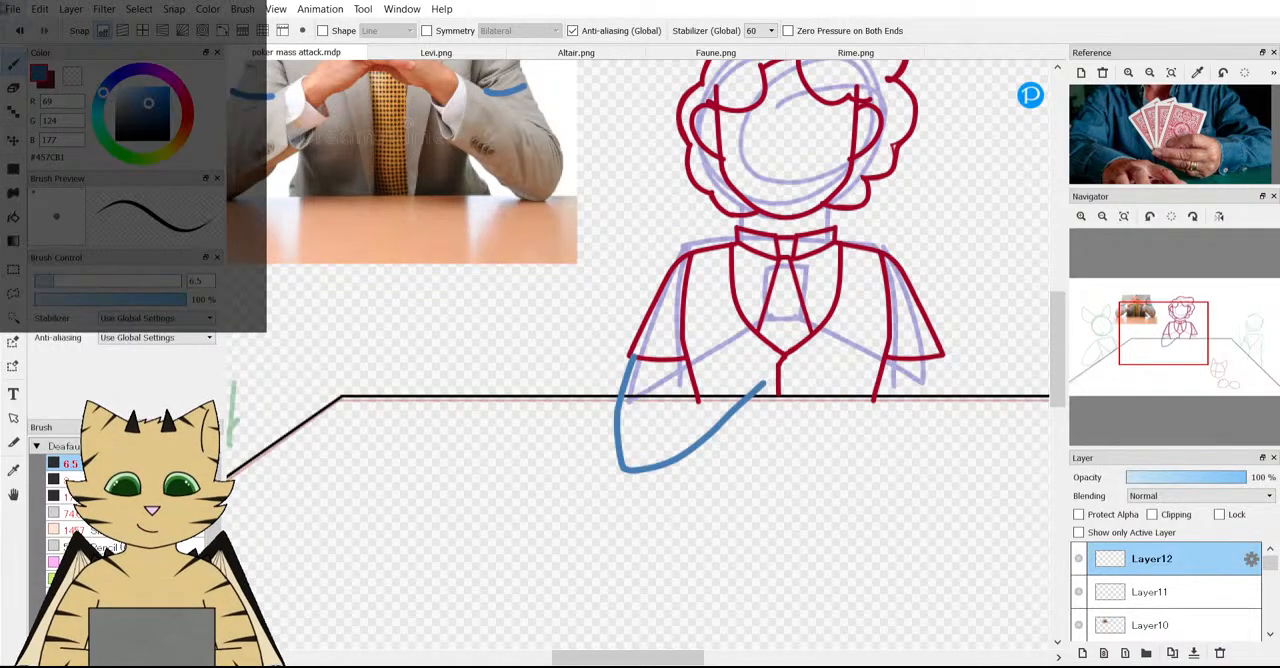
key(ctrl+z)
key(ctrl+z)
key(ctrl+z)
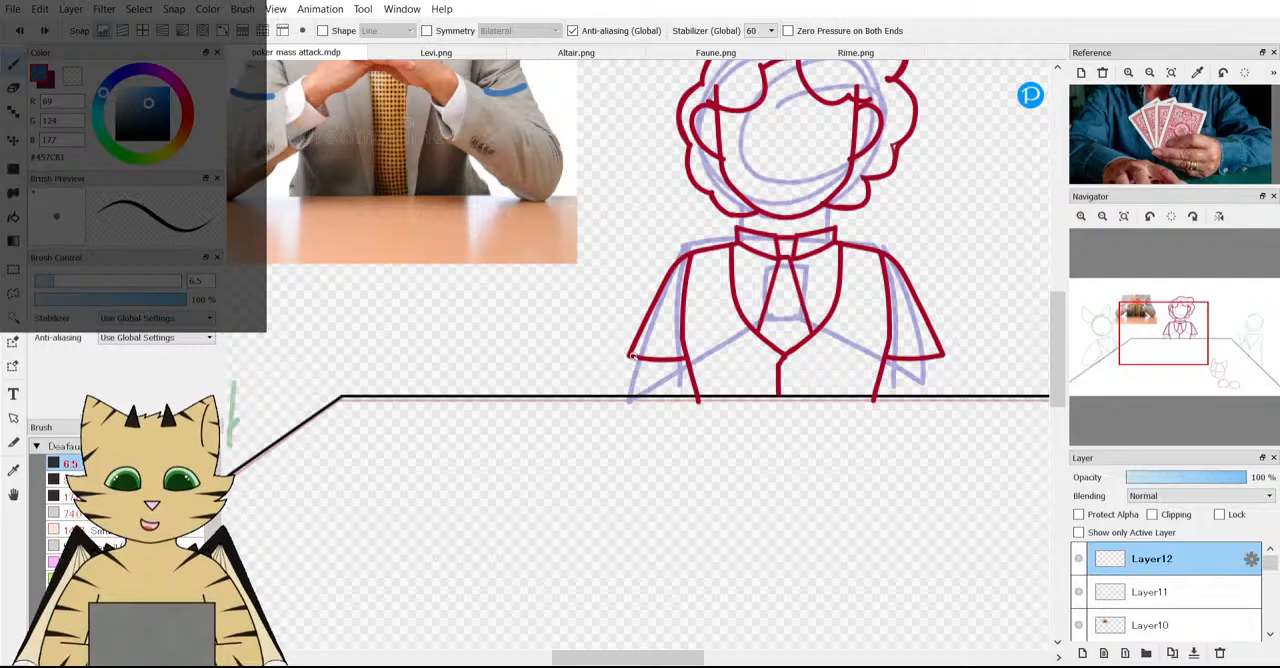
mouse_move(632, 358)
mouse_down()
mouse_move(612, 440)
mouse_move(629, 451)
mouse_move(770, 370)
mouse_up()
scroll(770, 370, down, 3)
scroll(770, 370, down, 1)
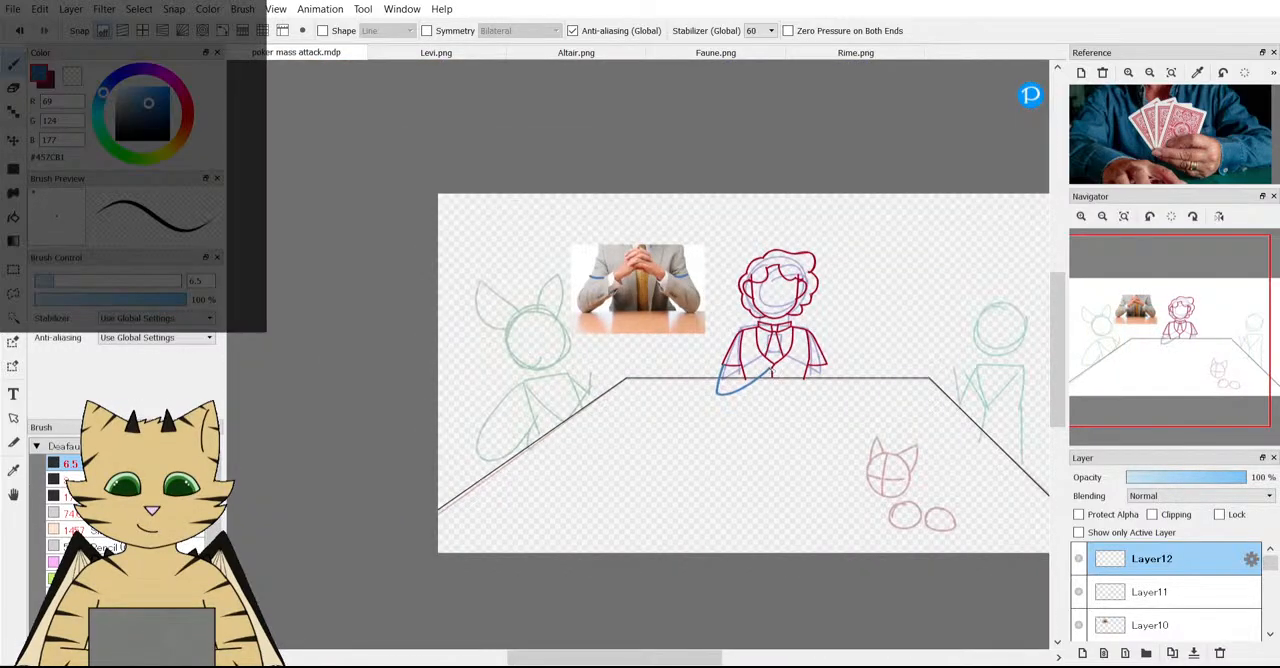
scroll(770, 370, up, 2)
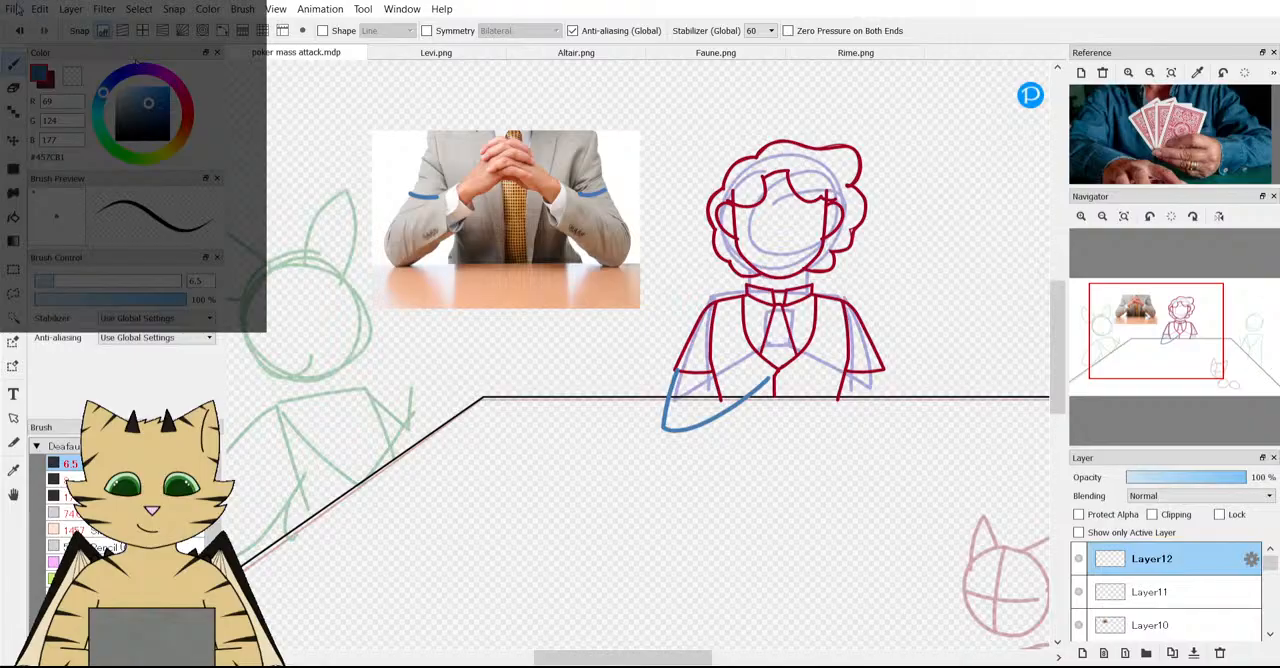
key(ctrl+z)
key(ctrl+z)
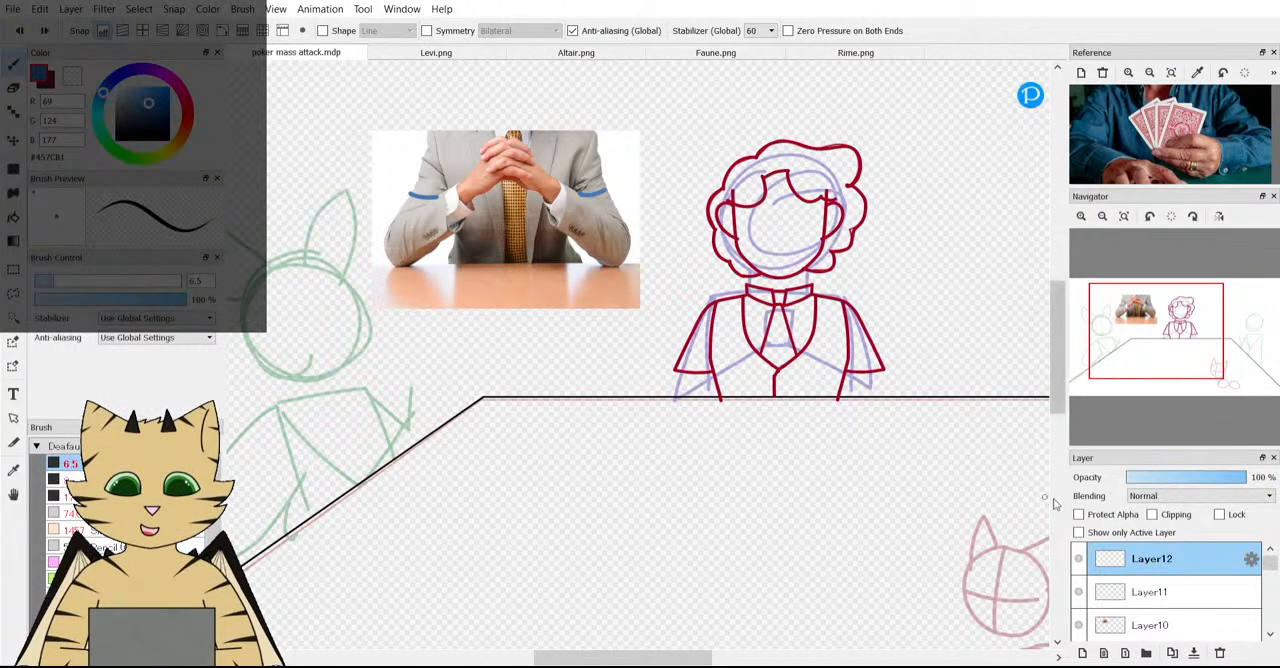
On Layer11, outline the left-hand forearm in the clasped-hands photo in blue, from the sleeve mark around the elbow to the cuff.
click(1180, 598)
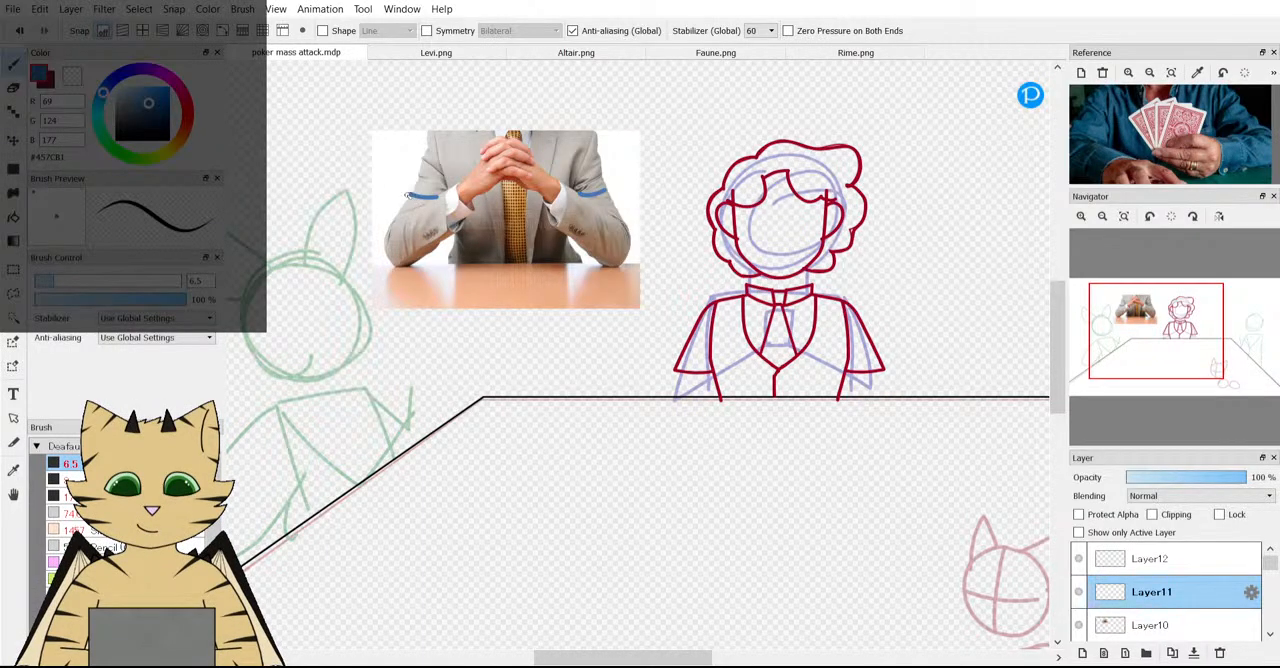
drag(405, 196, 395, 268)
click(19, 31)
click(22, 31)
drag(412, 213, 464, 181)
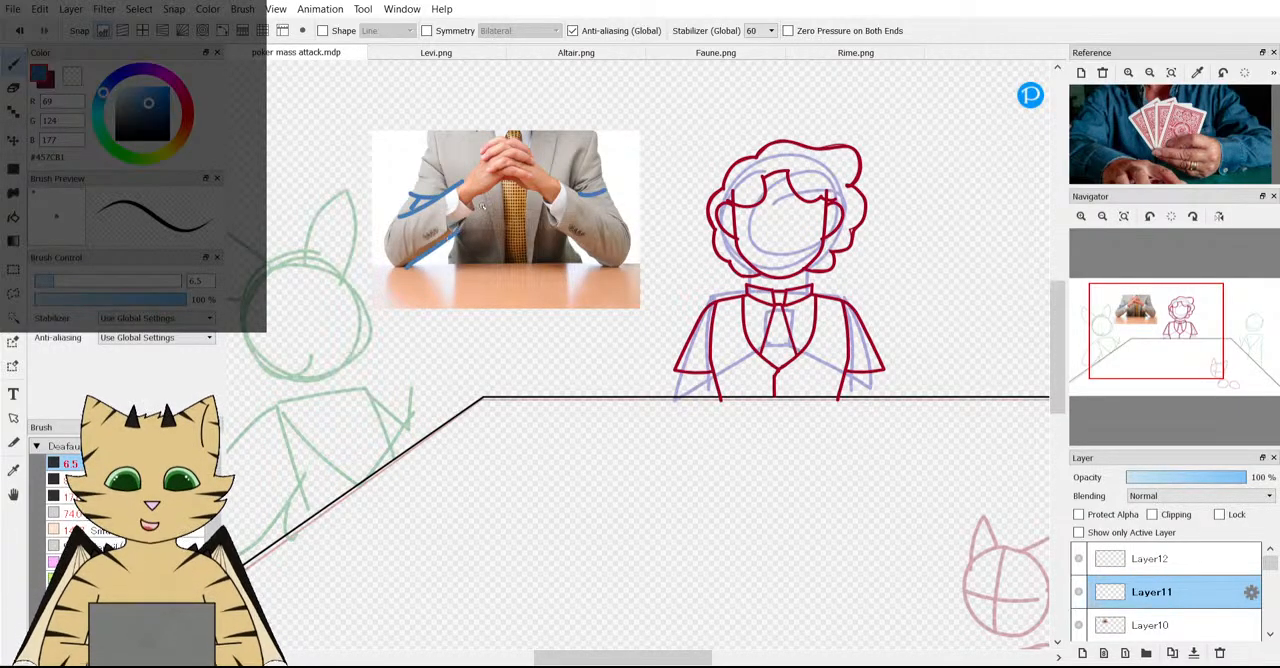
scroll(471, 216, up, 2)
mouse_move(443, 126)
mouse_down()
mouse_move(452, 160)
mouse_move(498, 189)
mouse_up()
scroll(494, 188, down, 5)
scroll(395, 212, up, 5)
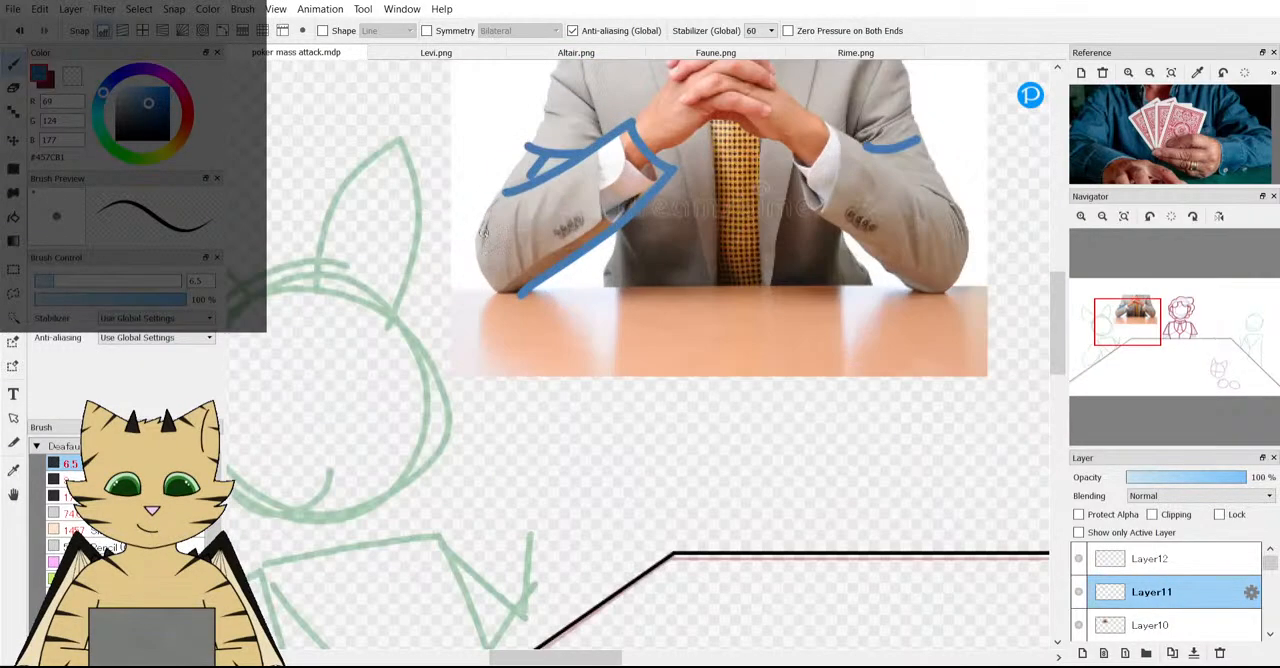
mouse_move(519, 289)
mouse_down()
mouse_move(479, 276)
mouse_move(474, 219)
mouse_move(538, 137)
mouse_up()
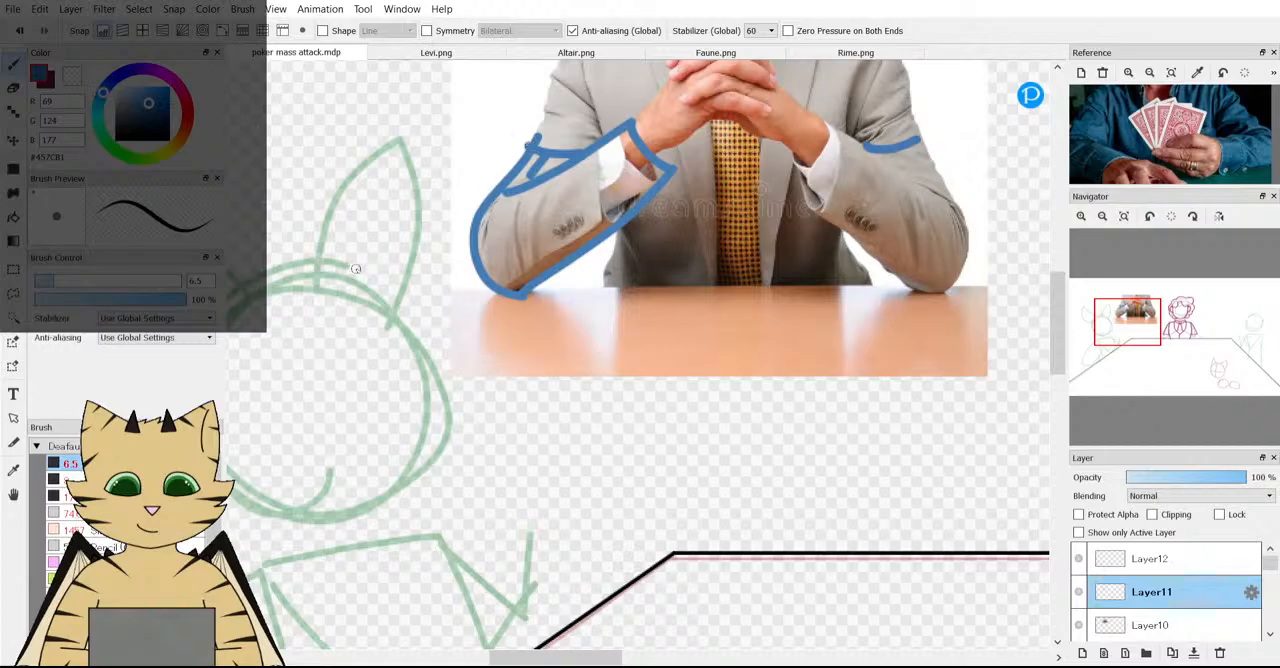
Hide the clasped-hands photo on Layer10 to examine the traced arm outline alone, and show the photo again.
scroll(355, 268, down, 3)
scroll(402, 207, up, 4)
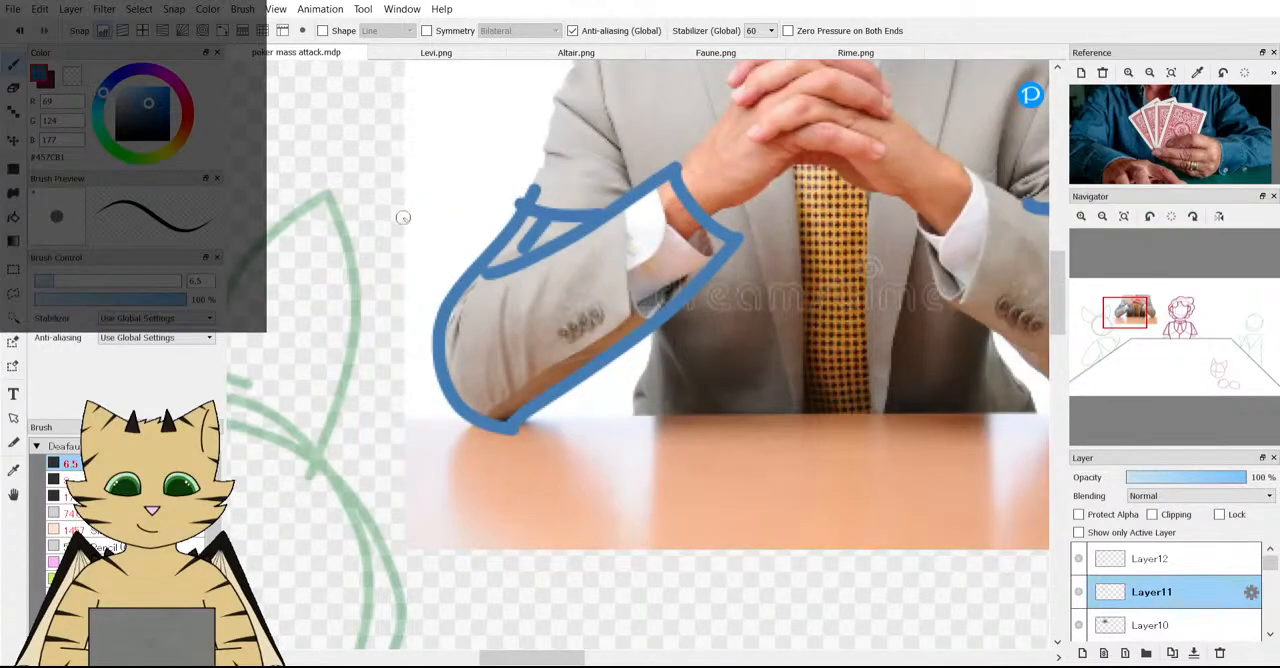
scroll(402, 210, down, 6)
click(1080, 625)
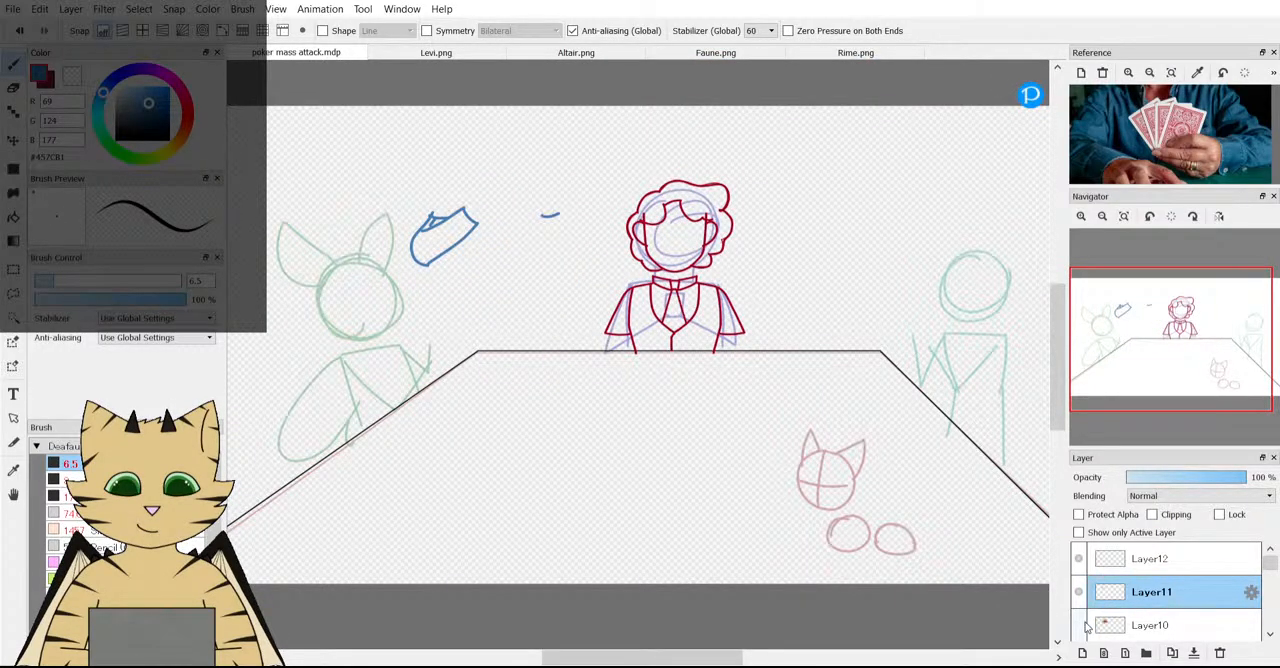
click(1080, 625)
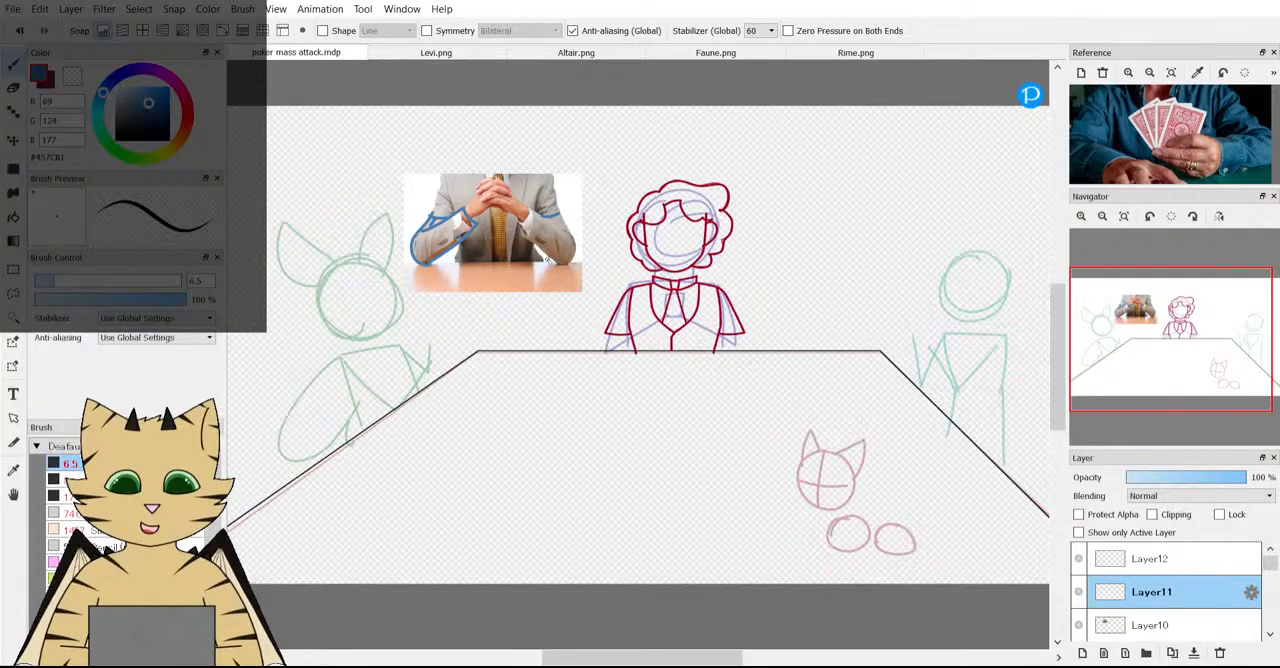
Set the brush size to 5.
scroll(549, 363, up, 2)
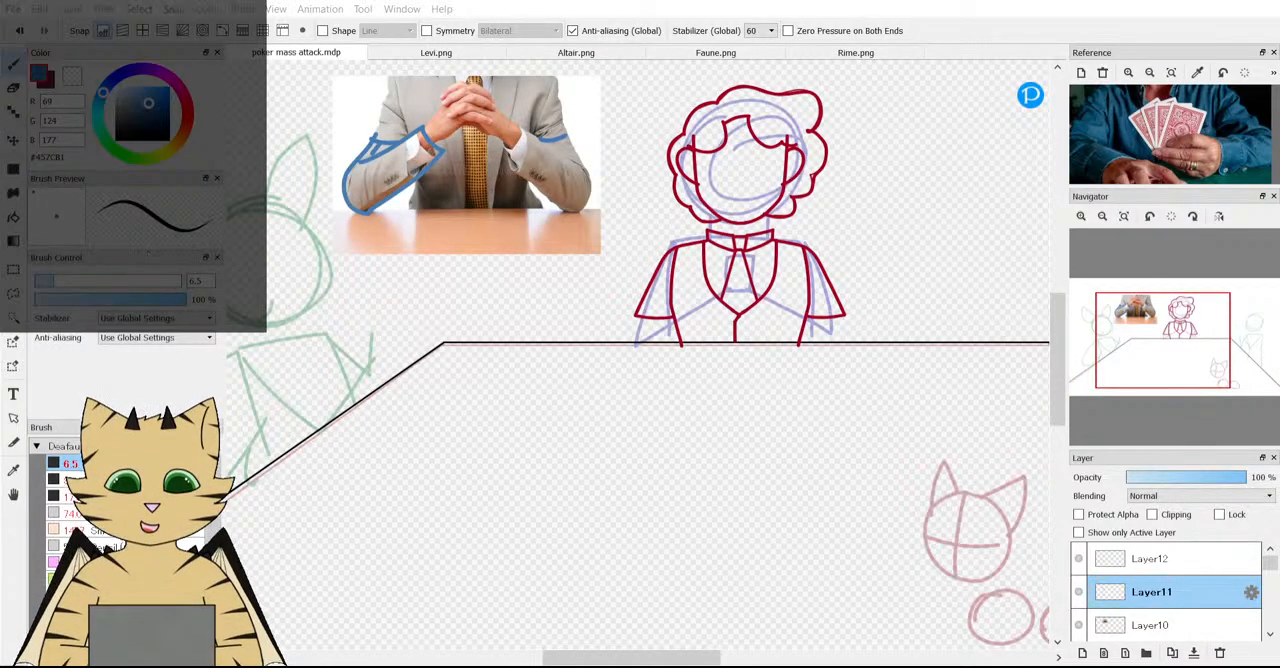
click(198, 281)
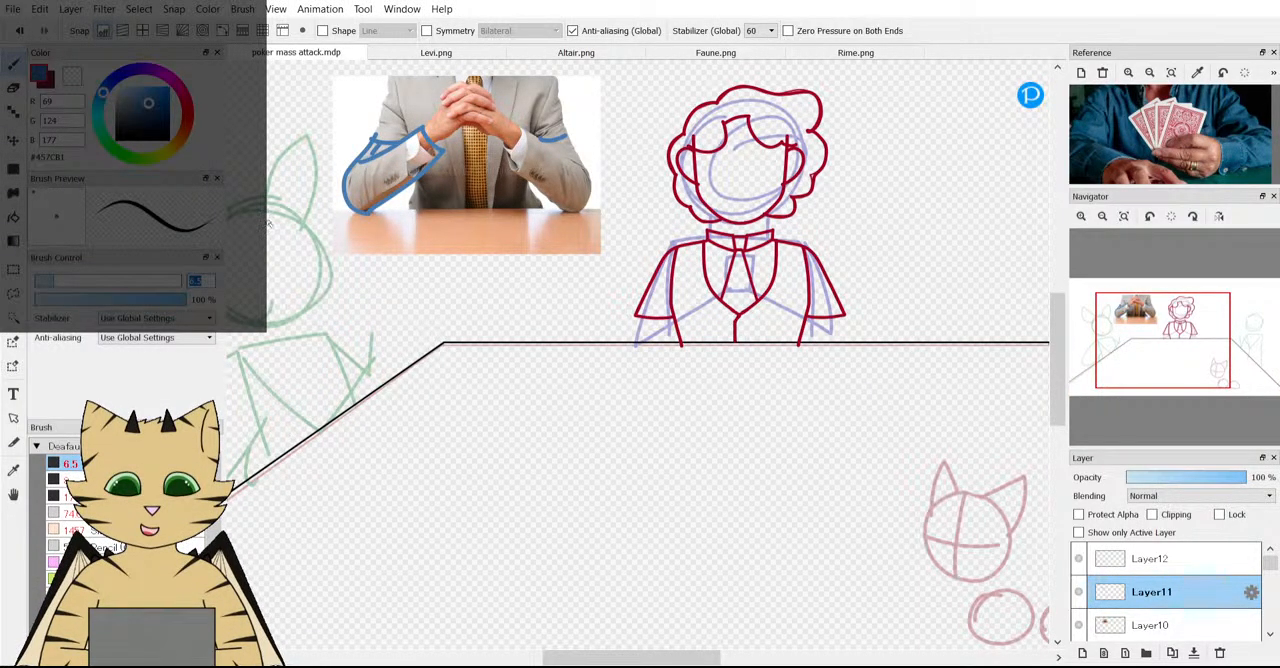
text(5)
scroll(699, 400, down, 3)
scroll(694, 386, up, 3)
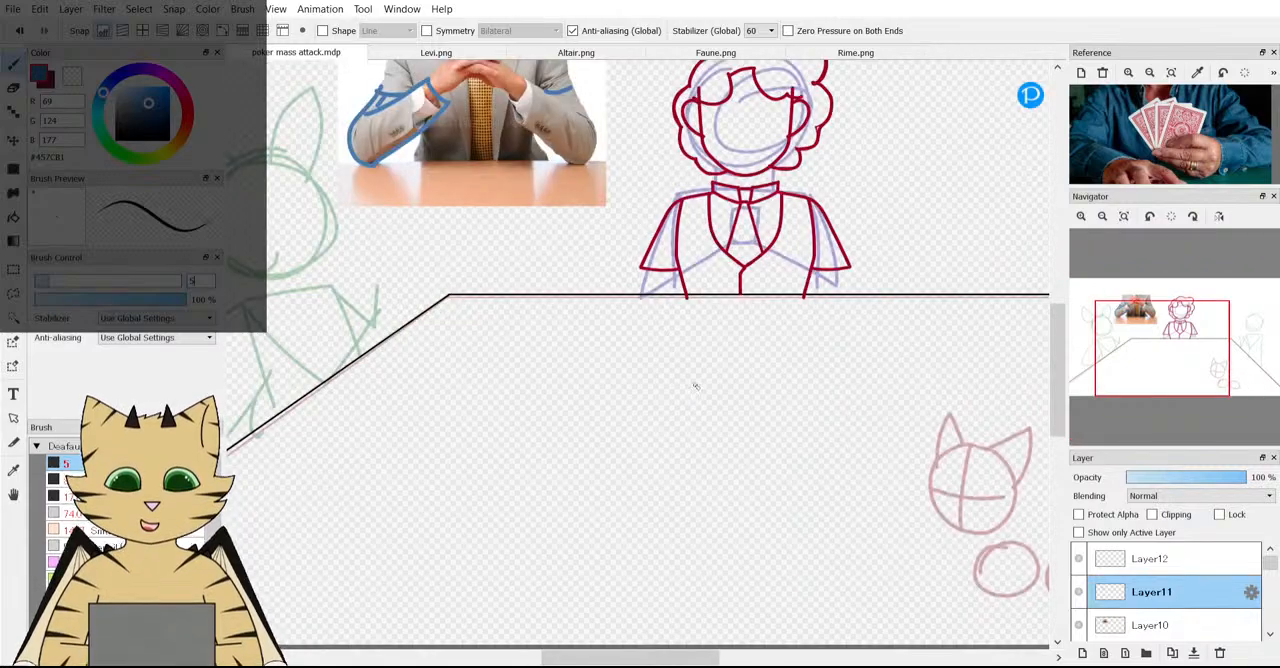
Sketch a narrow bent forearm on Layer11 from the middle character's left-hand sleeve, just over the table edge and toward the vest.
scroll(660, 261, up, 3)
scroll(645, 280, down, 3)
scroll(635, 245, up, 3)
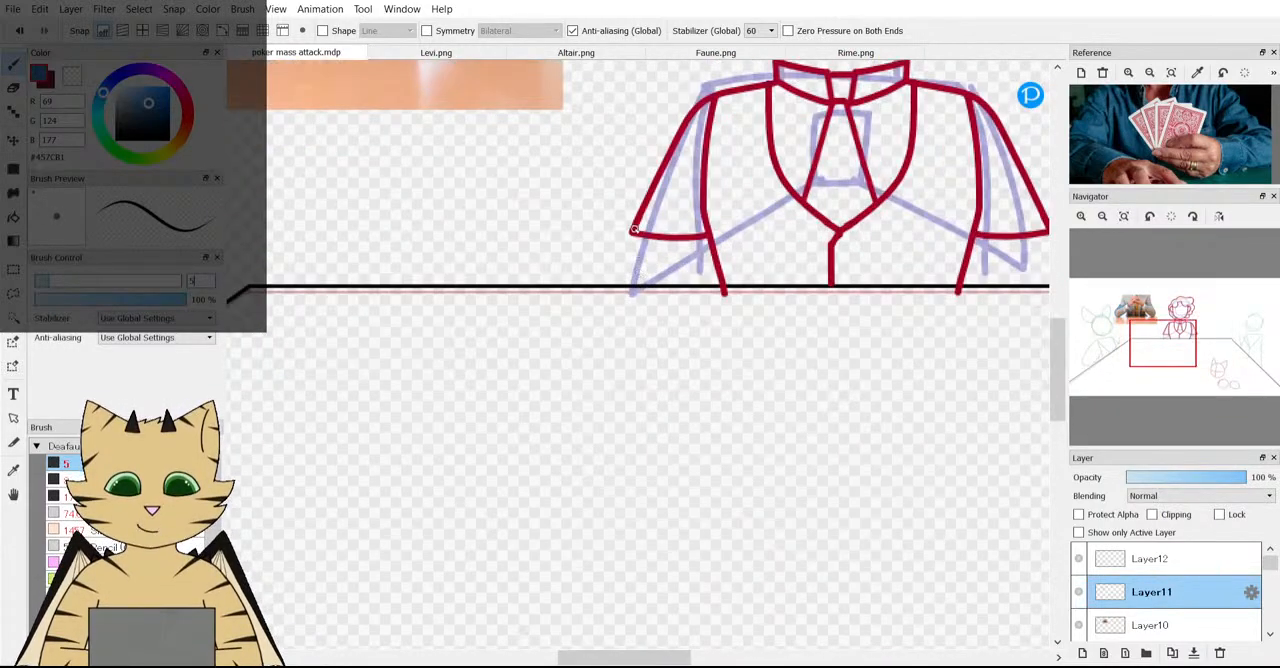
mouse_move(633, 232)
mouse_down()
mouse_move(626, 322)
mouse_move(698, 306)
mouse_move(805, 245)
mouse_up()
Erase the blue arm tracing and sleeve marks over the clasped-hands photo and delete the empty Layer12.
click(1137, 341)
drag(1137, 341, 1139, 343)
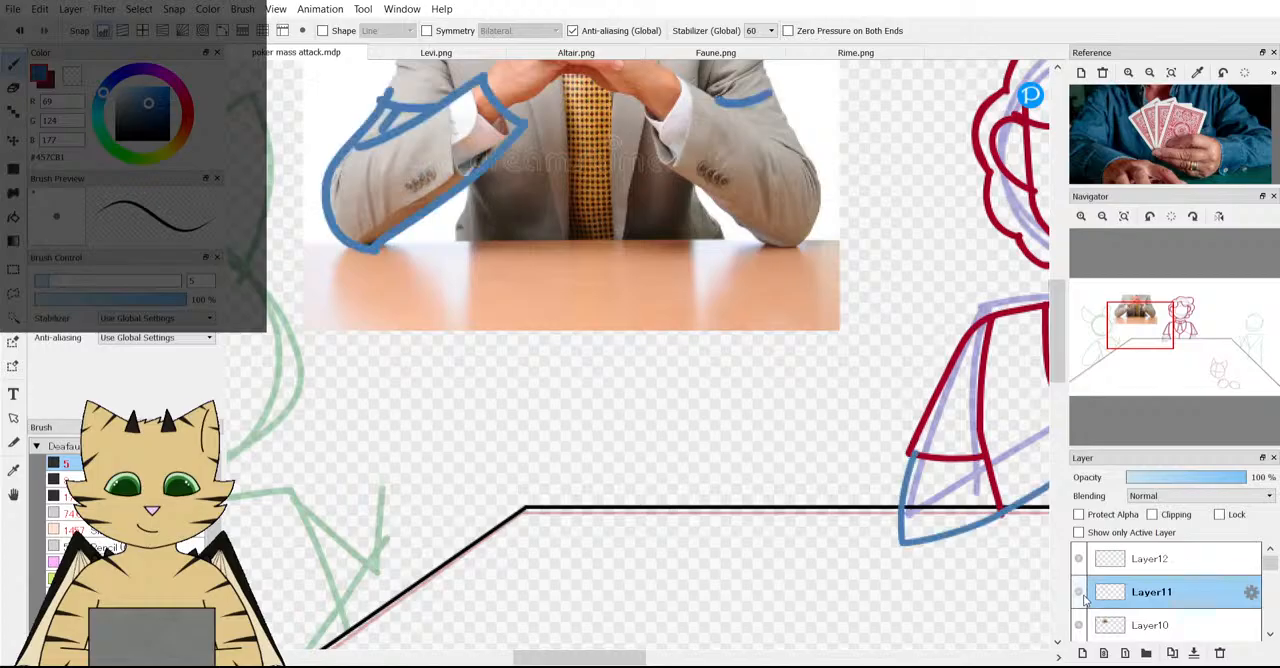
scroll(440, 354, down, 3)
scroll(490, 248, up, 1)
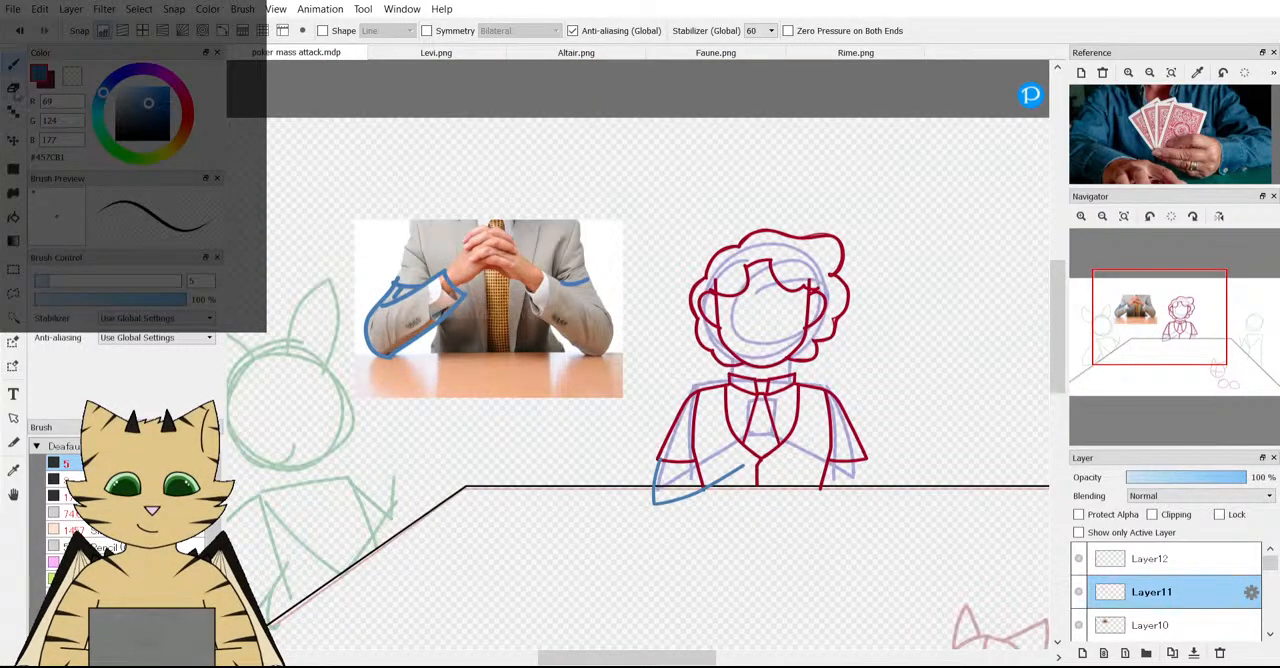
click(13, 88)
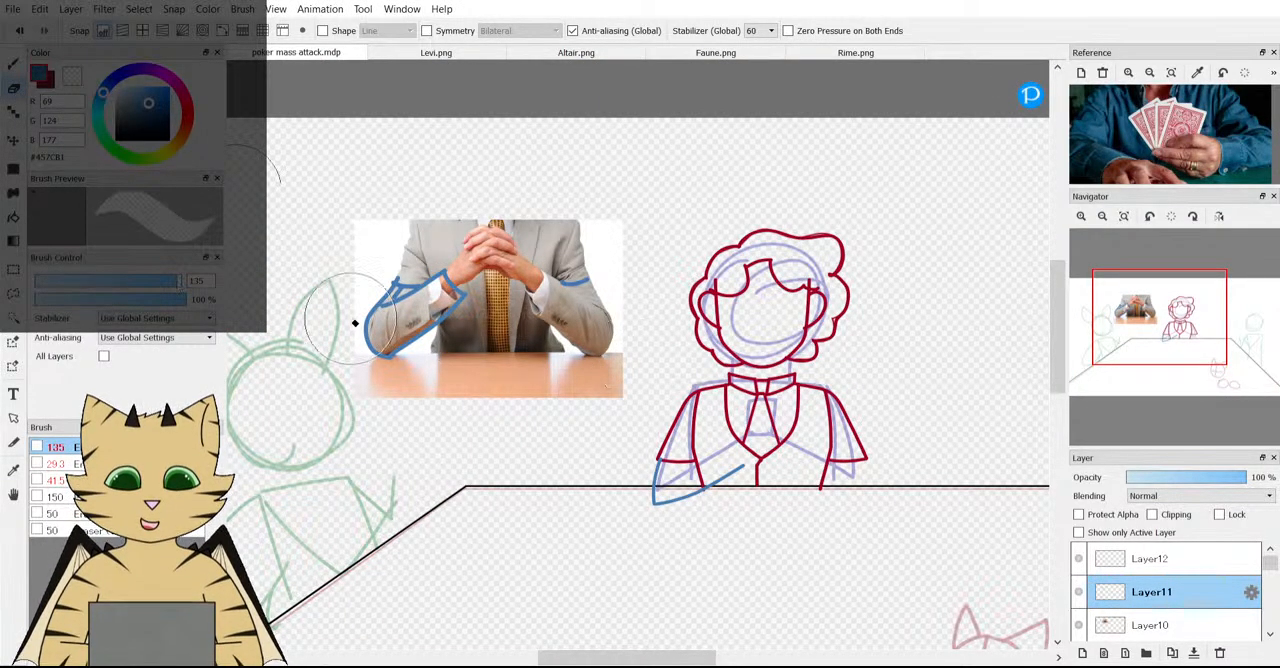
mouse_move(354, 323)
mouse_down()
mouse_move(559, 297)
mouse_move(409, 357)
mouse_move(483, 402)
mouse_up()
click(1207, 558)
click(1217, 651)
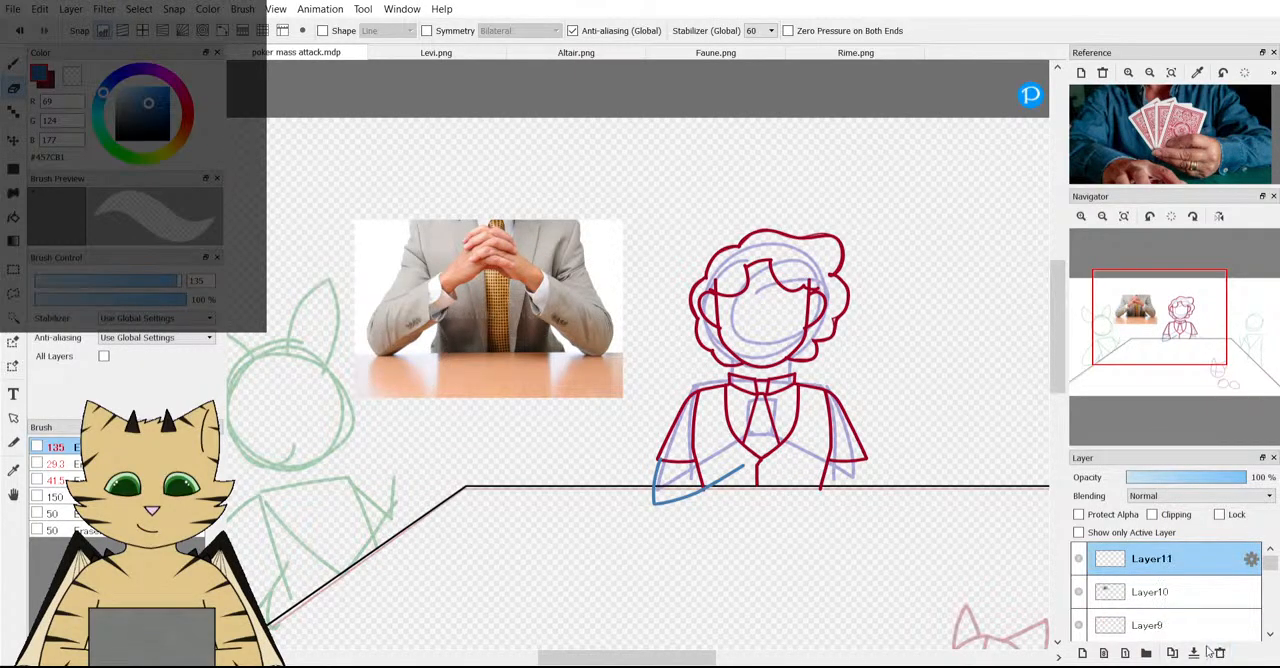
Discard the blue forearm sketch and redraw it with the brush, the elbow farther outward and the forearm reaching past the vest's centre line.
click(12, 66)
scroll(722, 445, down, 2)
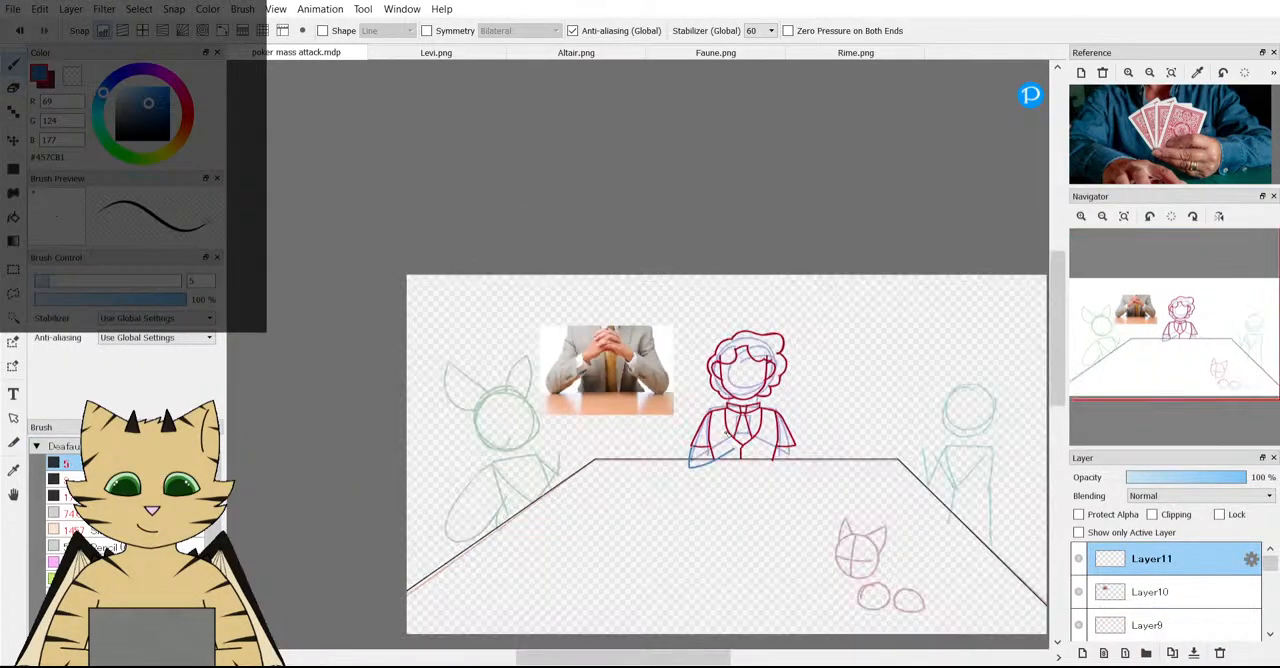
scroll(722, 457, up, 4)
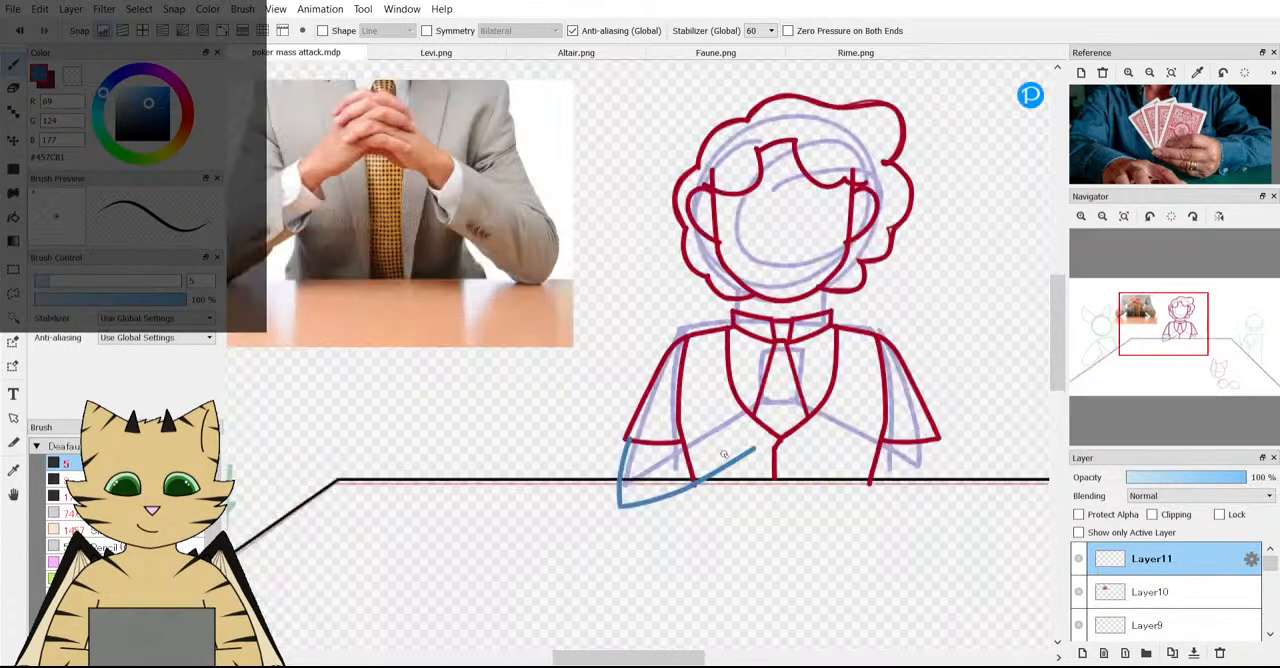
click(1220, 652)
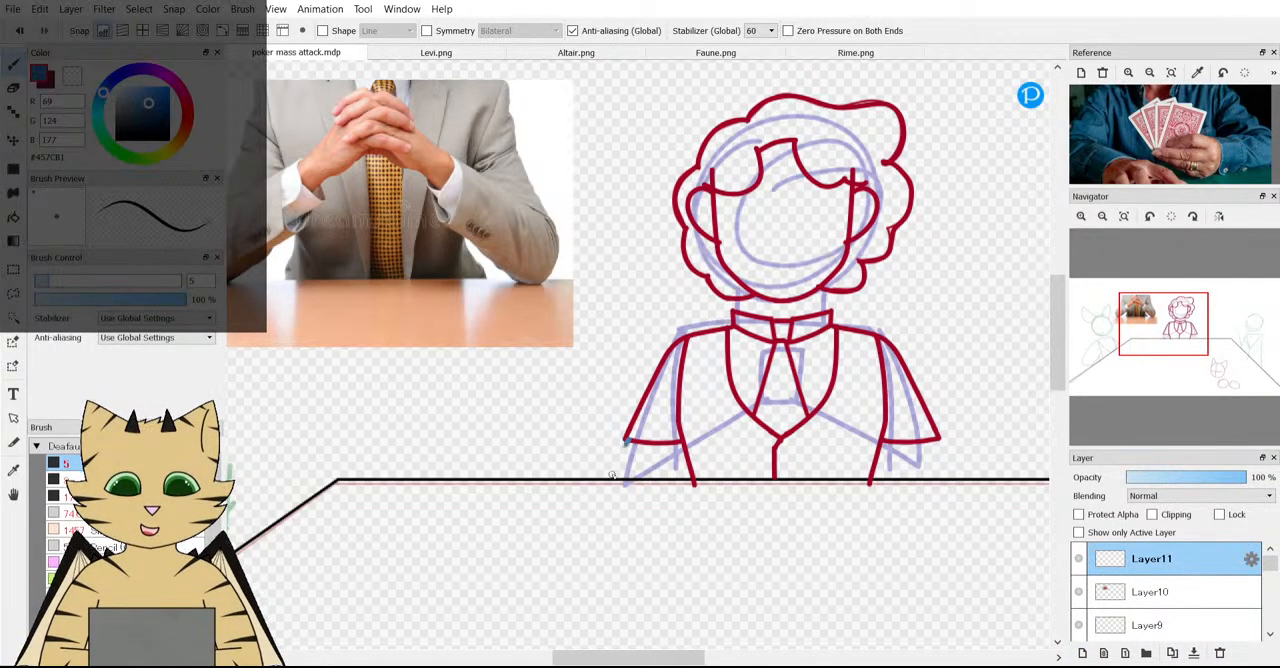
mouse_move(626, 441)
mouse_down()
mouse_move(601, 502)
mouse_move(655, 508)
mouse_move(791, 450)
mouse_move(862, 464)
mouse_up()
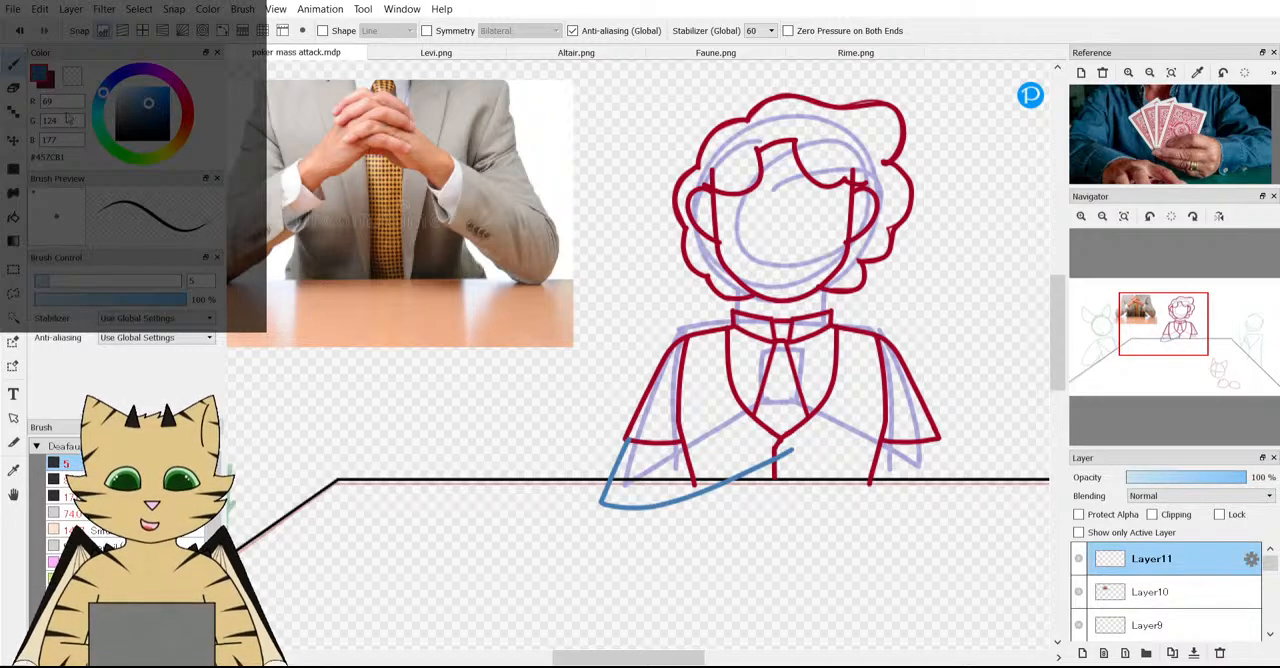
Undo the blue forearm and redraw the outer arm line from higher on the left-hand sleeve to an elbow below the table edge.
click(19, 30)
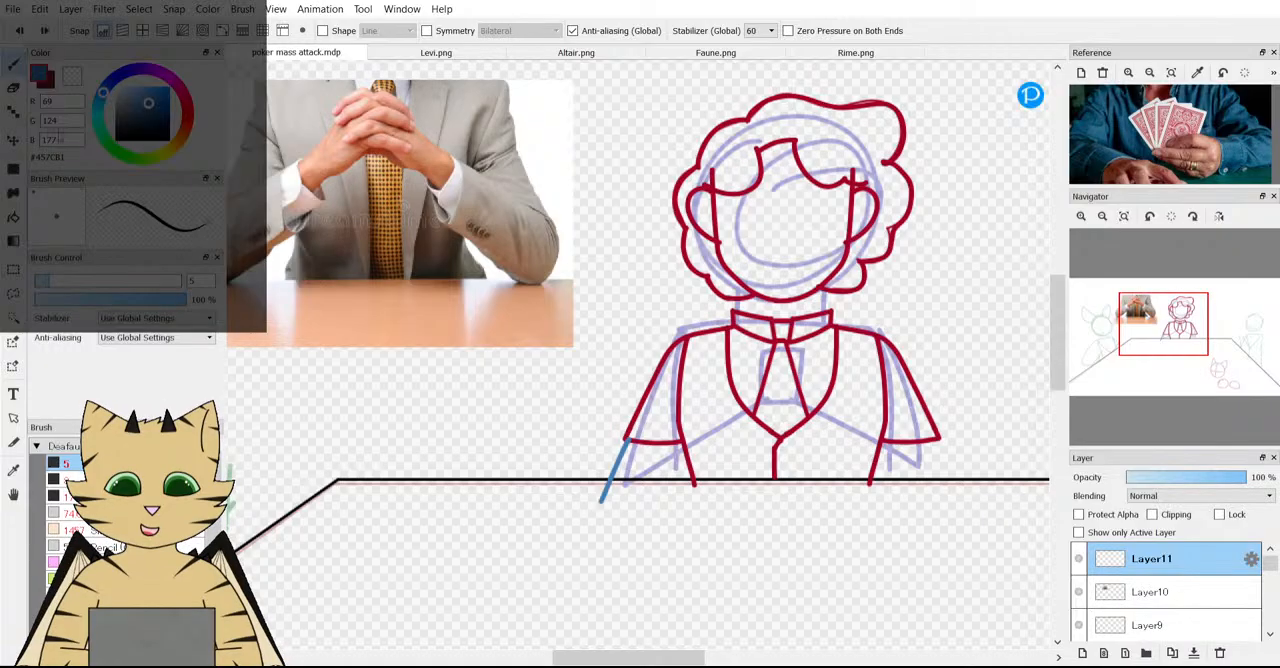
key(ctrl+z)
drag(625, 480, 594, 518)
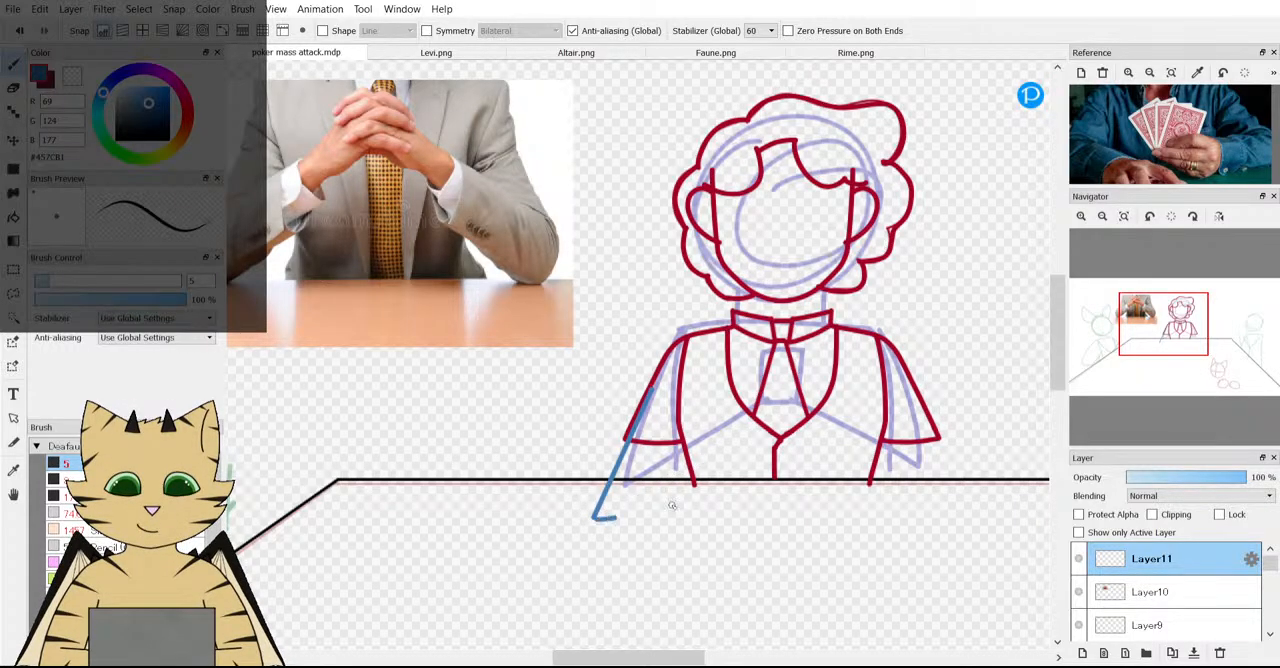
Try curved lower forearm lines from the elbow up toward the vest's point, undoing each attempt.
mouse_move(672, 505)
mouse_down()
mouse_move(731, 485)
mouse_move(790, 430)
mouse_up()
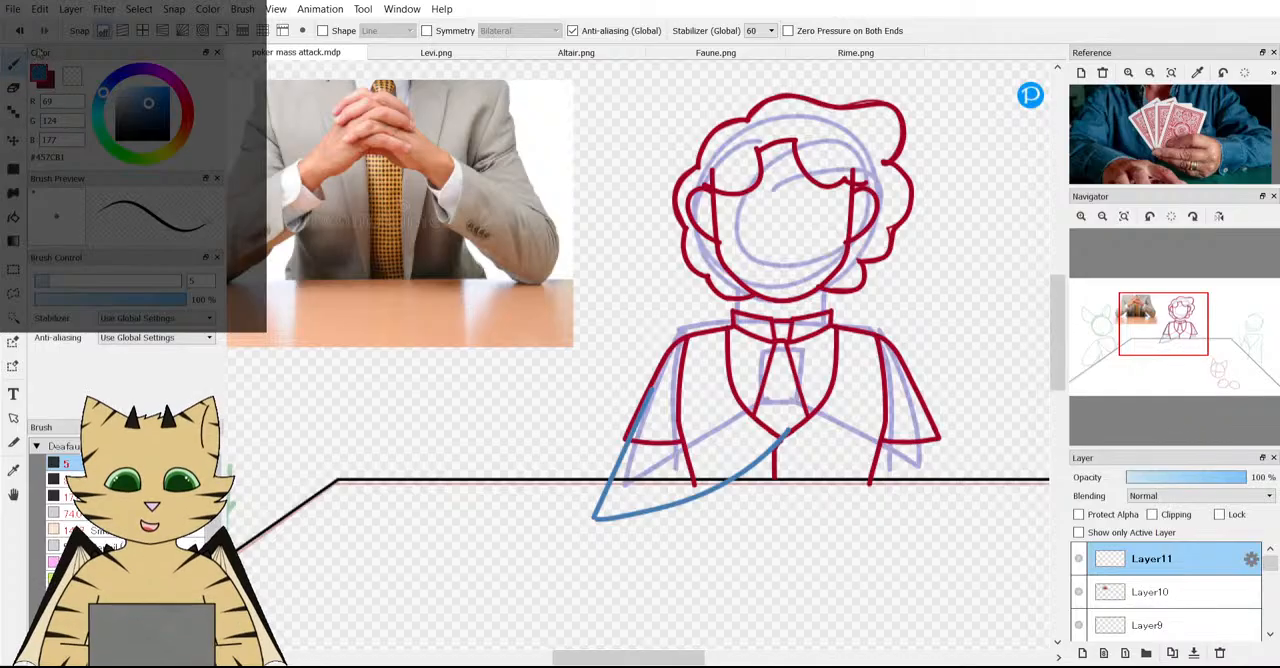
key(ctrl+z)
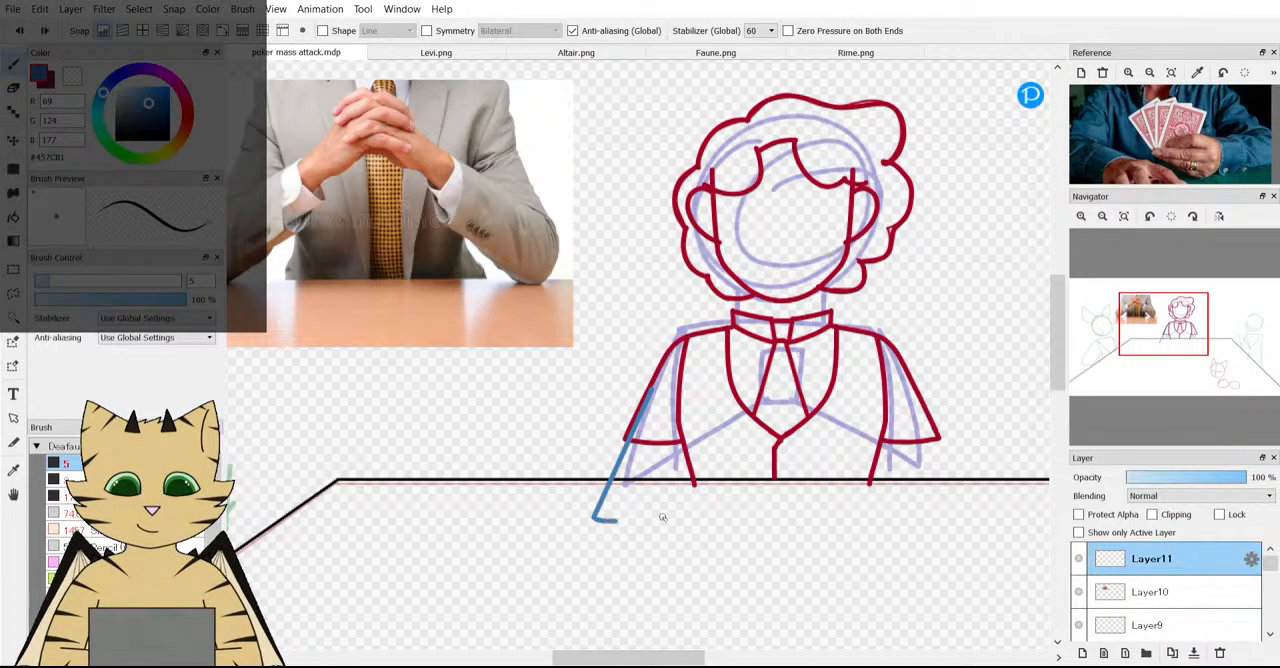
mouse_move(662, 517)
mouse_down()
mouse_move(706, 499)
mouse_move(757, 448)
mouse_up()
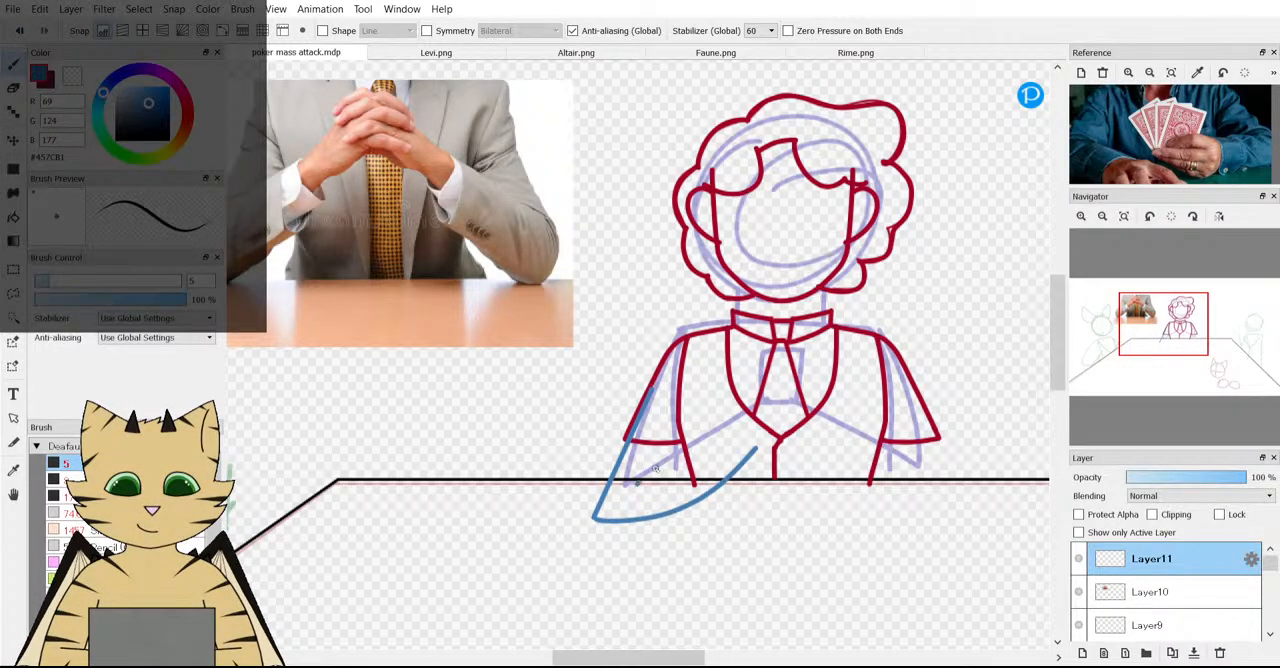
drag(655, 468, 738, 437)
drag(616, 382, 620, 380)
click(15, 30)
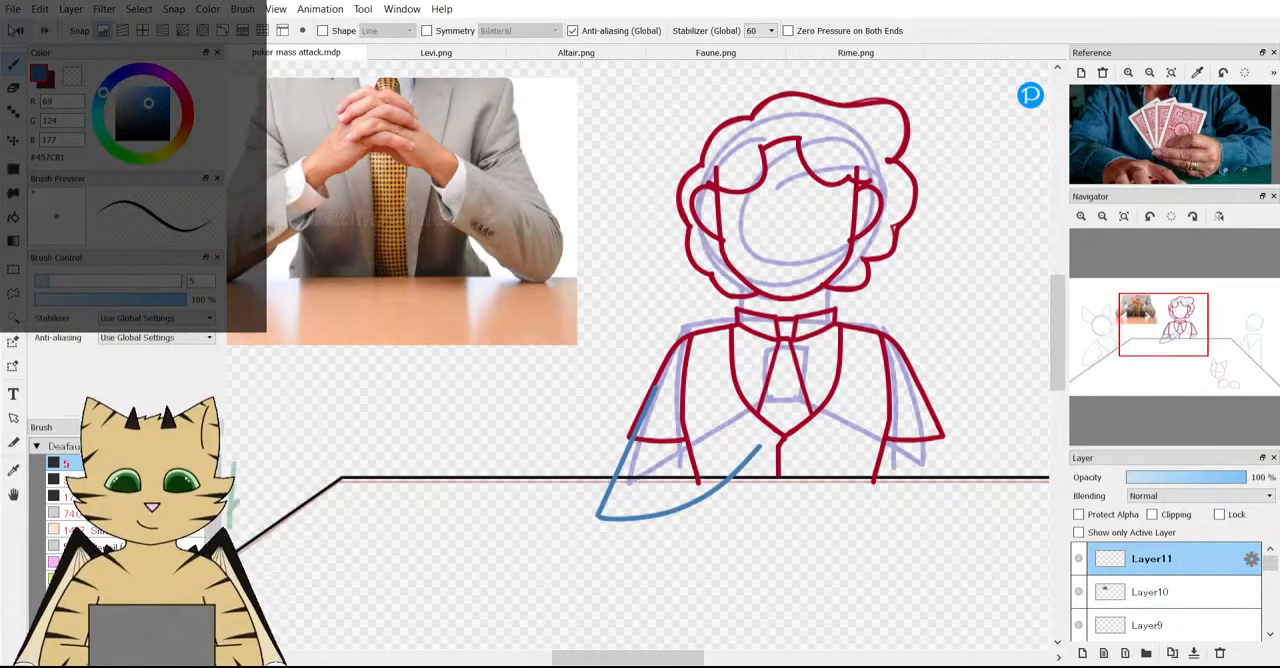
click(15, 30)
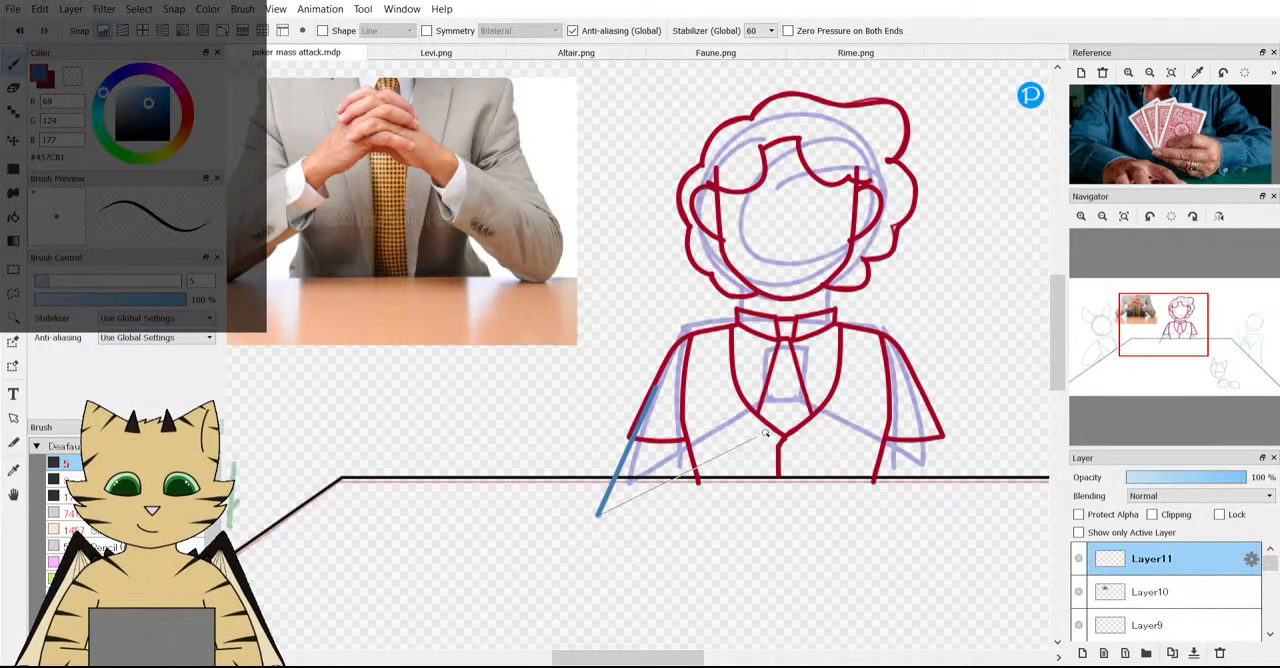
Try a forearm of two straight diagonal lines toward the vest, lower Layer11's opacity to 33 %, and undo these changes.
scroll(766, 557, down, 3)
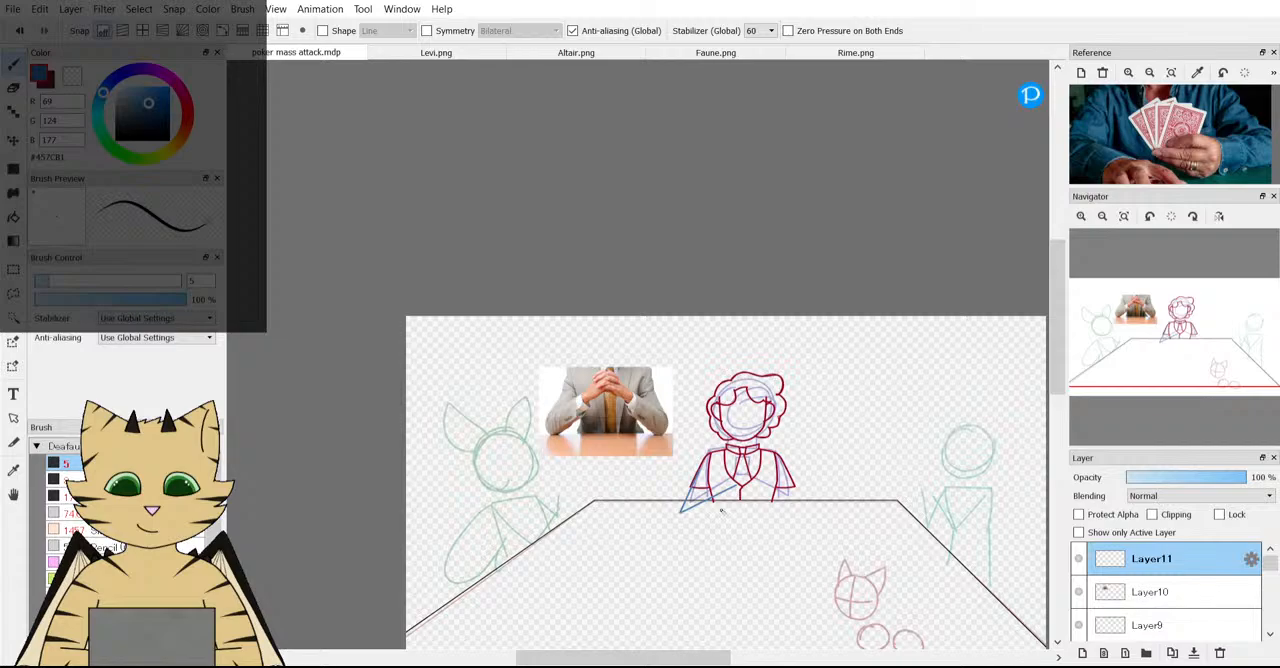
scroll(720, 510, up, 3)
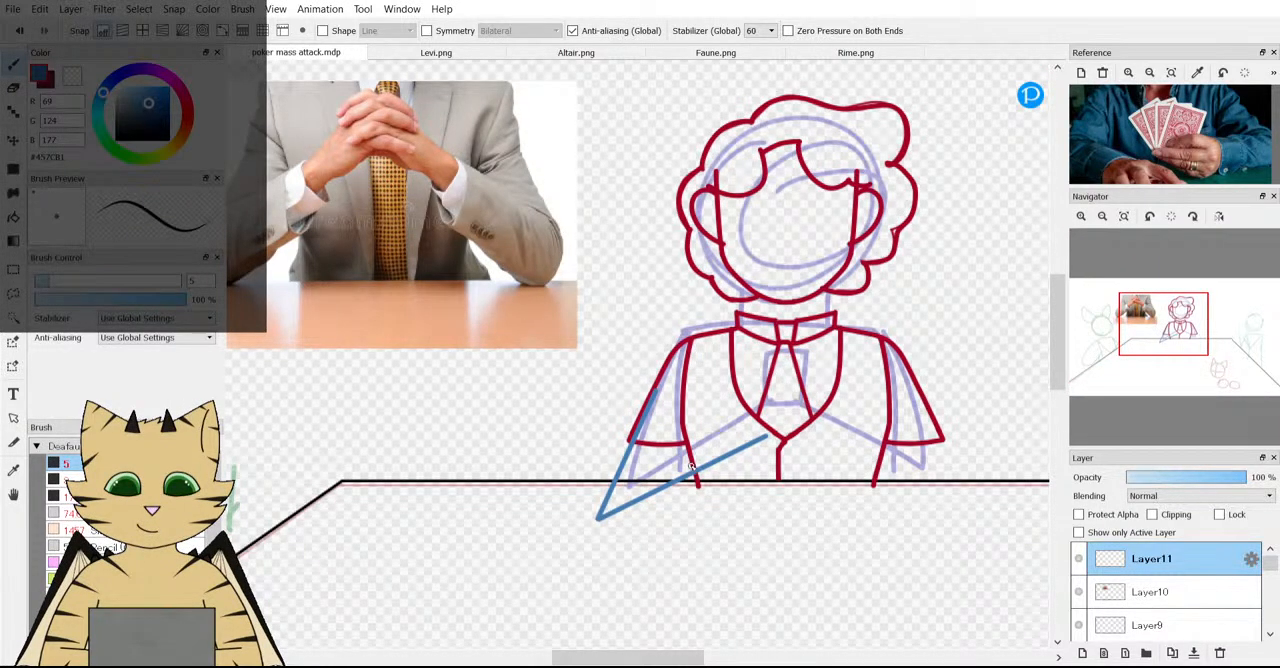
scroll(690, 466, up, 1)
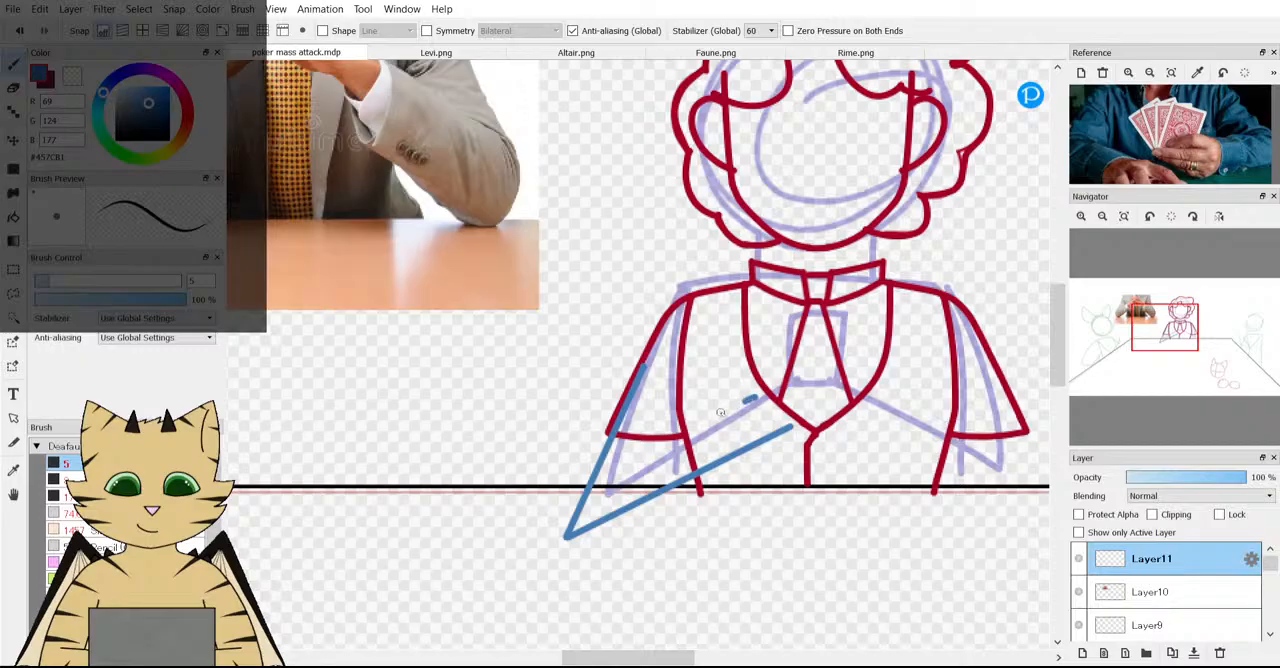
drag(676, 438, 629, 462)
scroll(634, 477, down, 4)
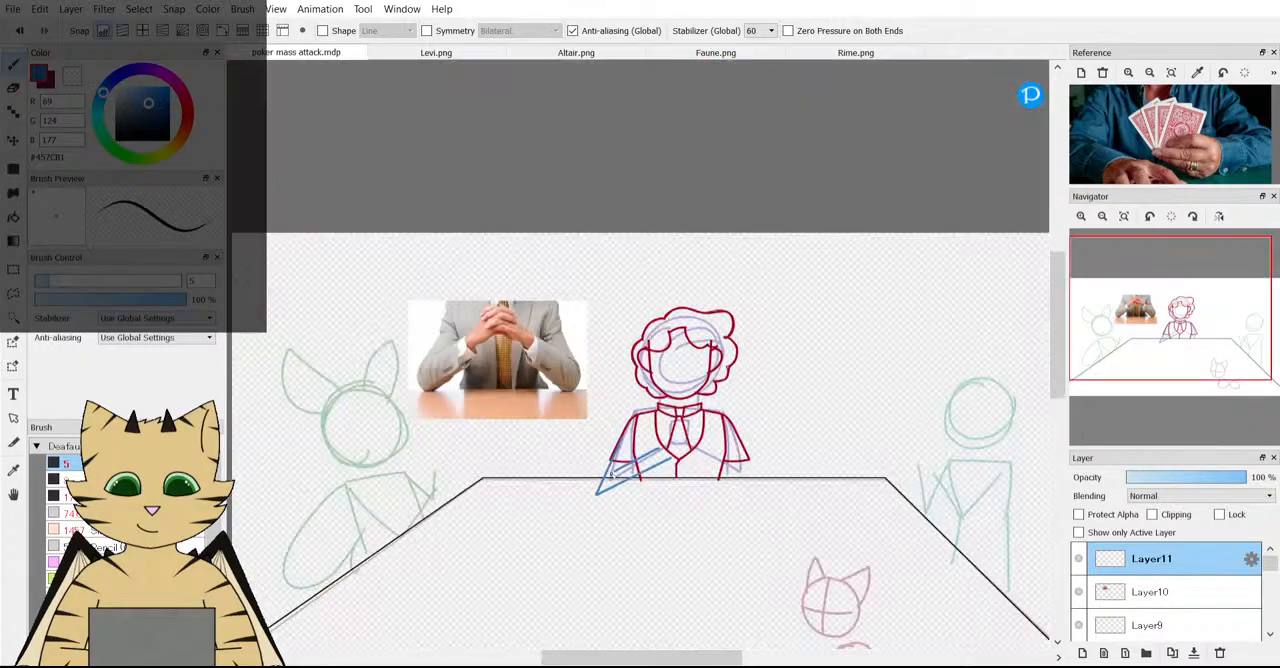
scroll(748, 523, up, 3)
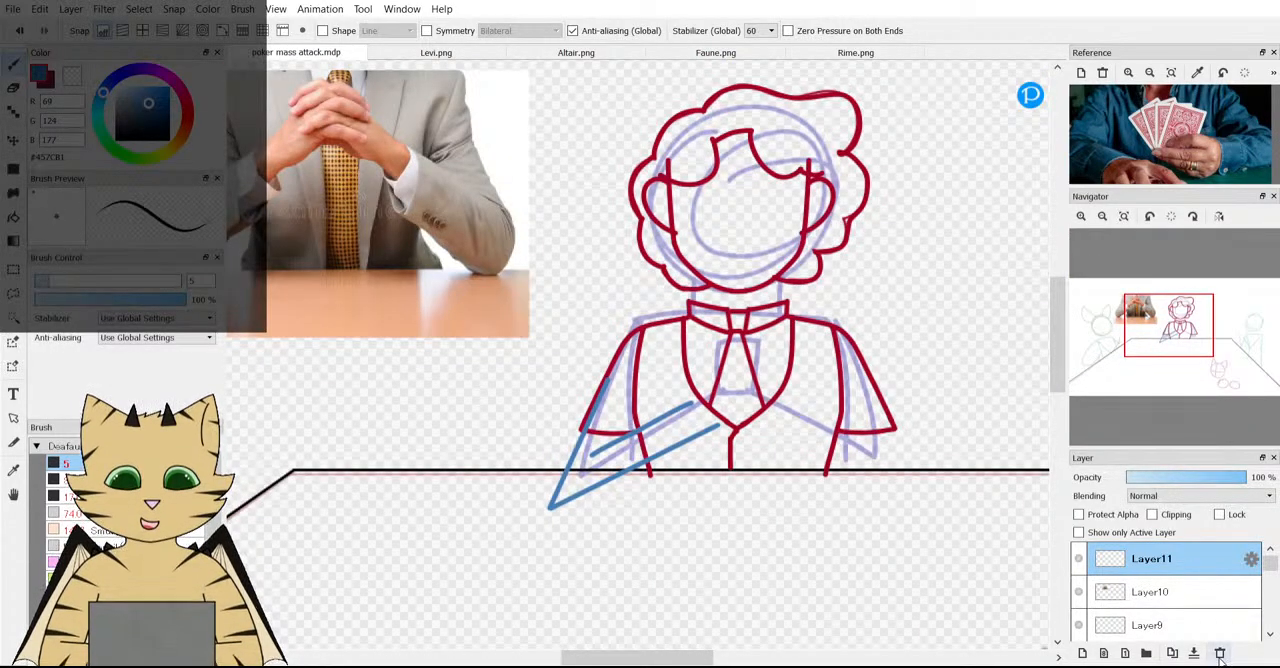
click(1166, 478)
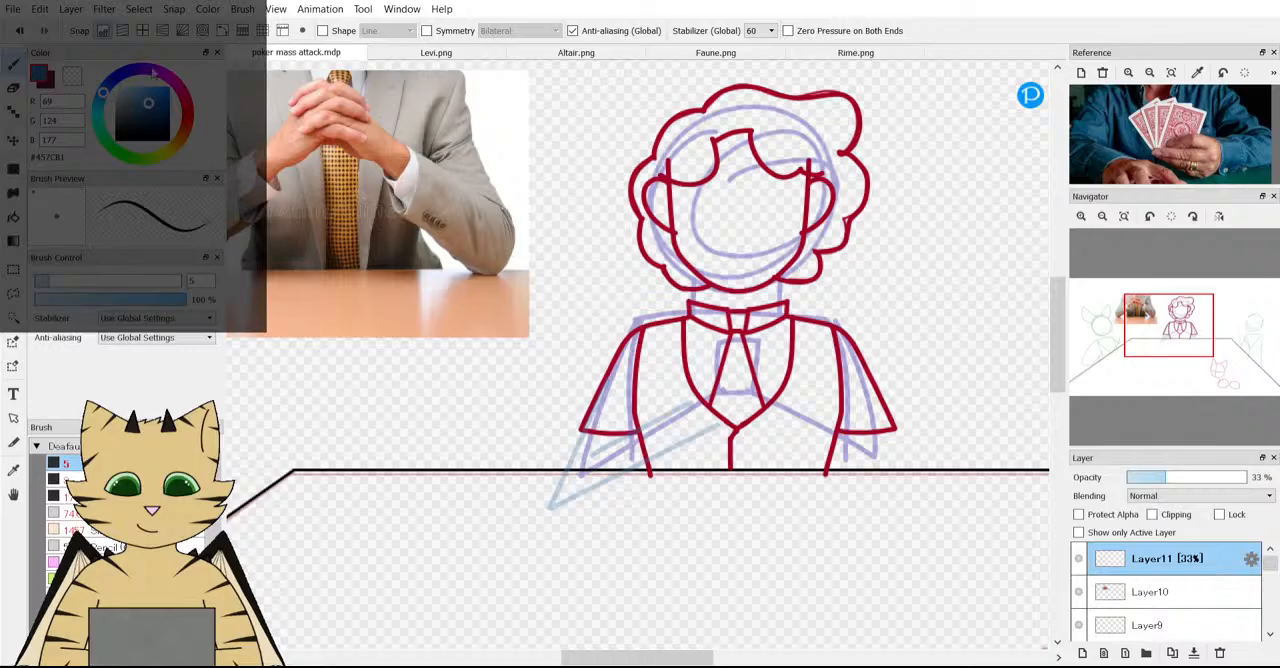
click(17, 34)
click(17, 34)
click(17, 34)
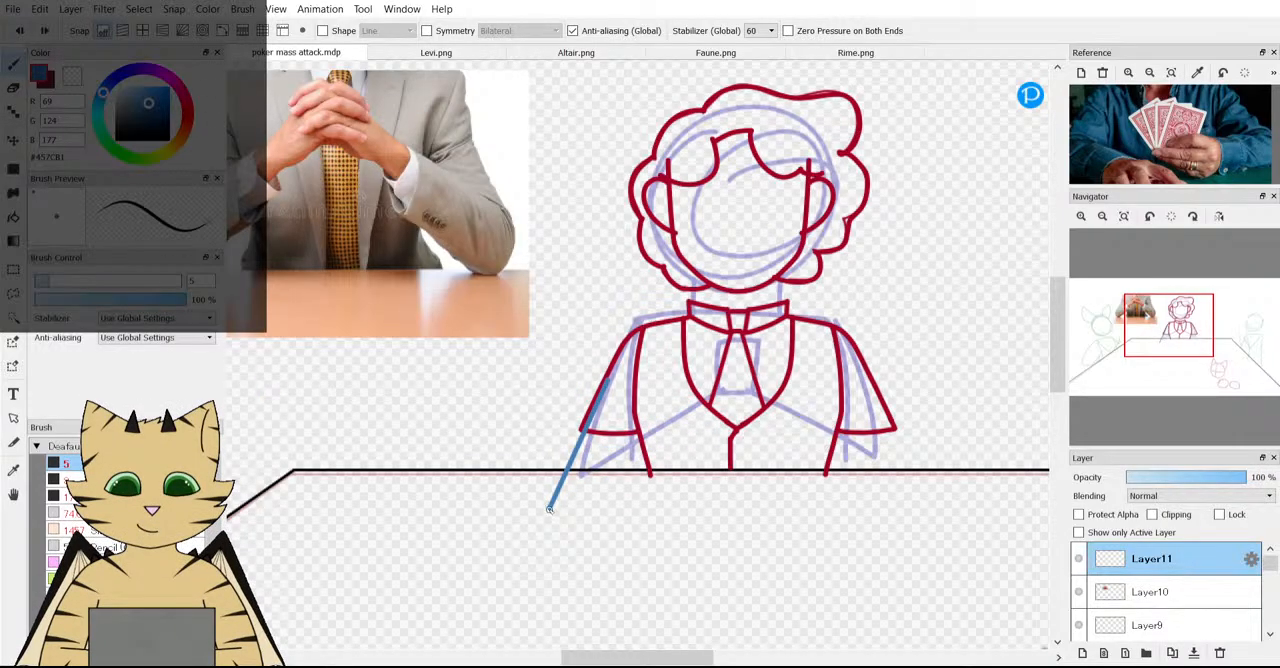
Draw the forearm's lower edge as a shallow curve from the elbow across the tabletop and try short upper edges above it.
drag(637, 521, 724, 499)
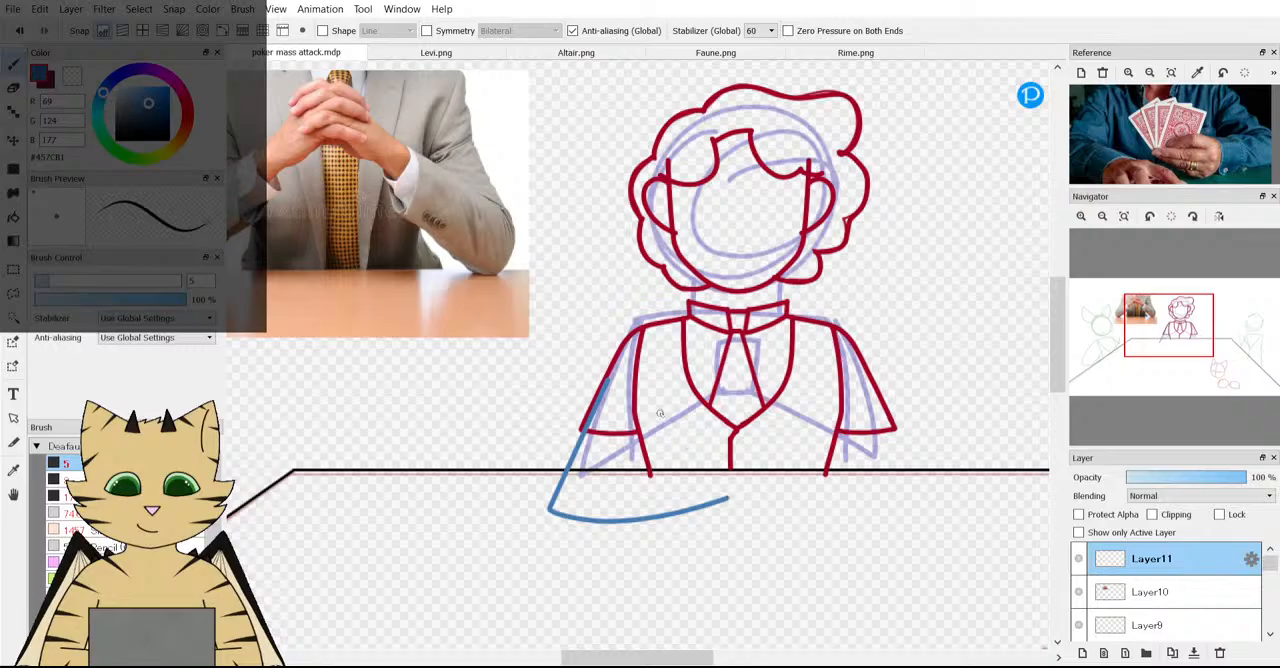
drag(595, 472, 700, 468)
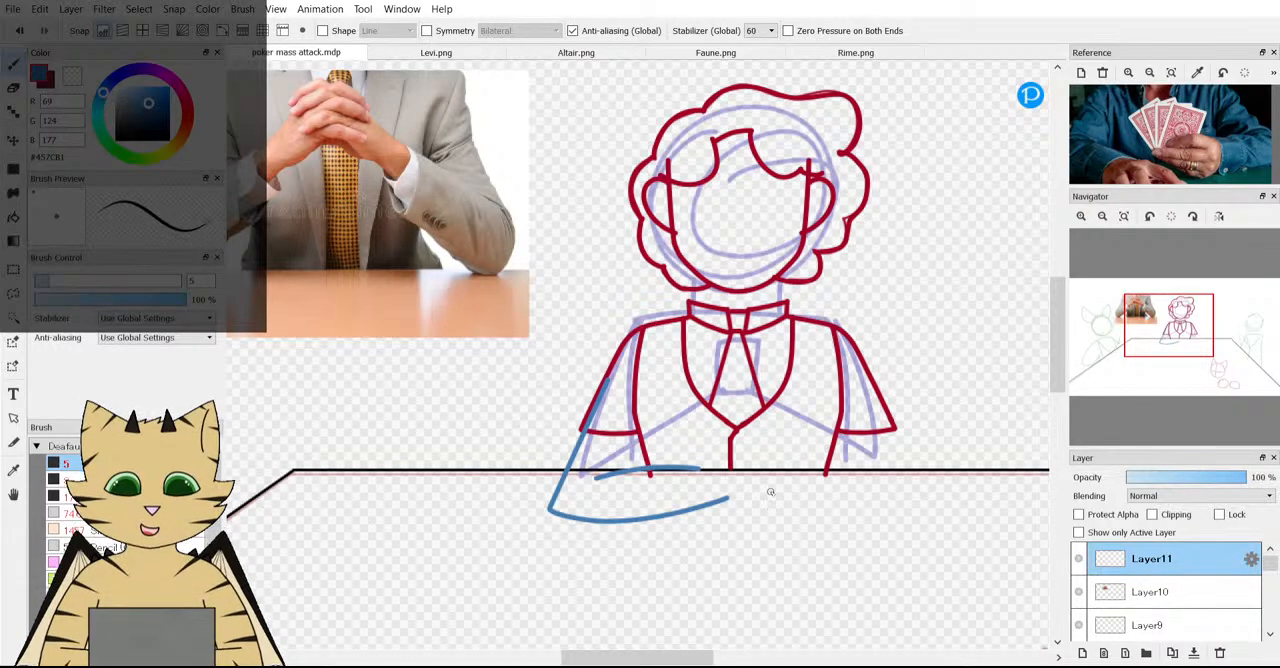
key(ctrl+z)
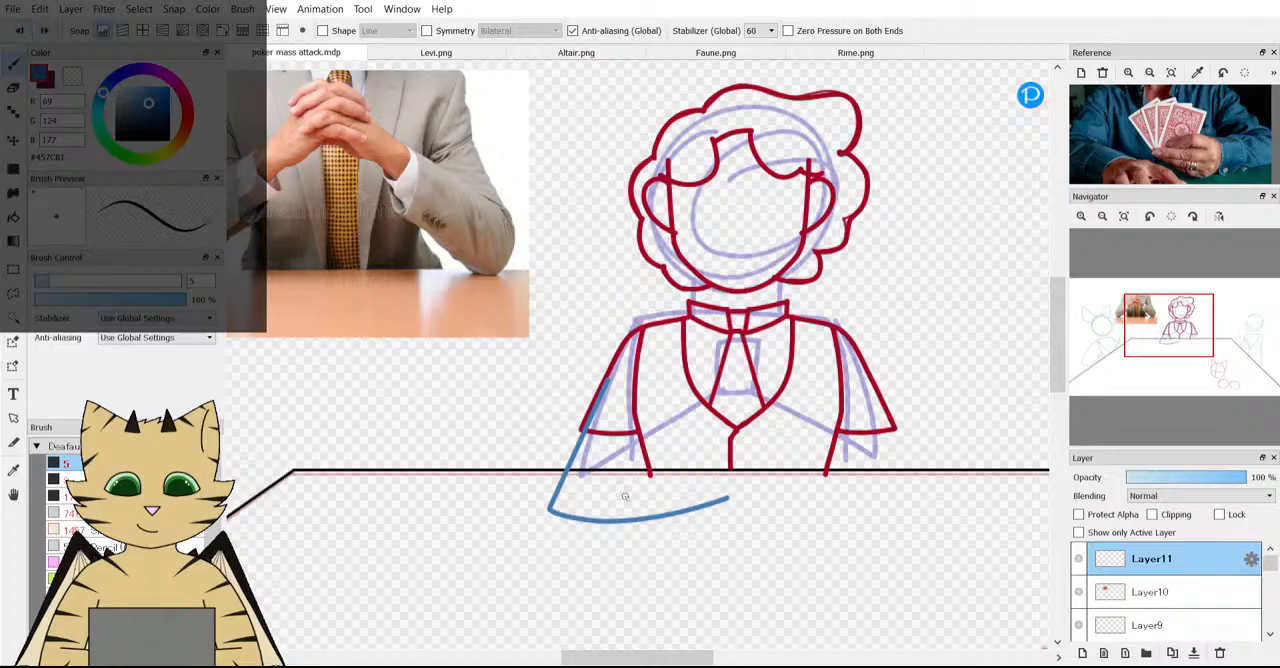
click(621, 490)
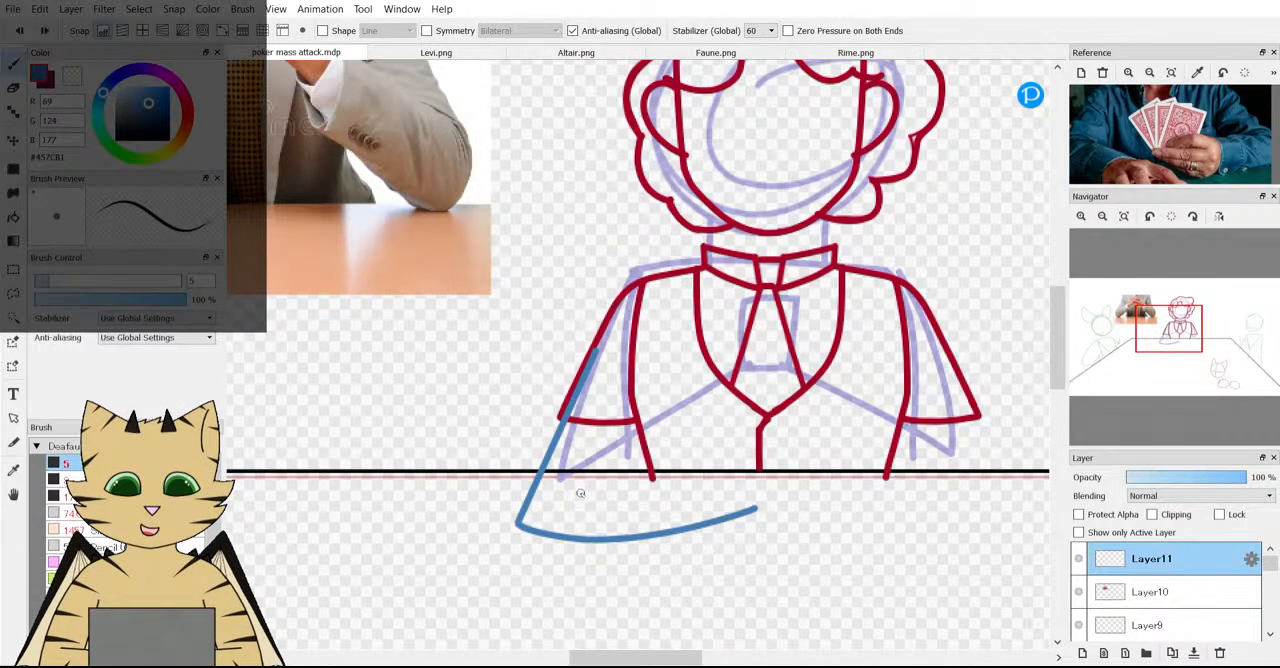
drag(658, 482, 700, 484)
scroll(745, 509, down, 3)
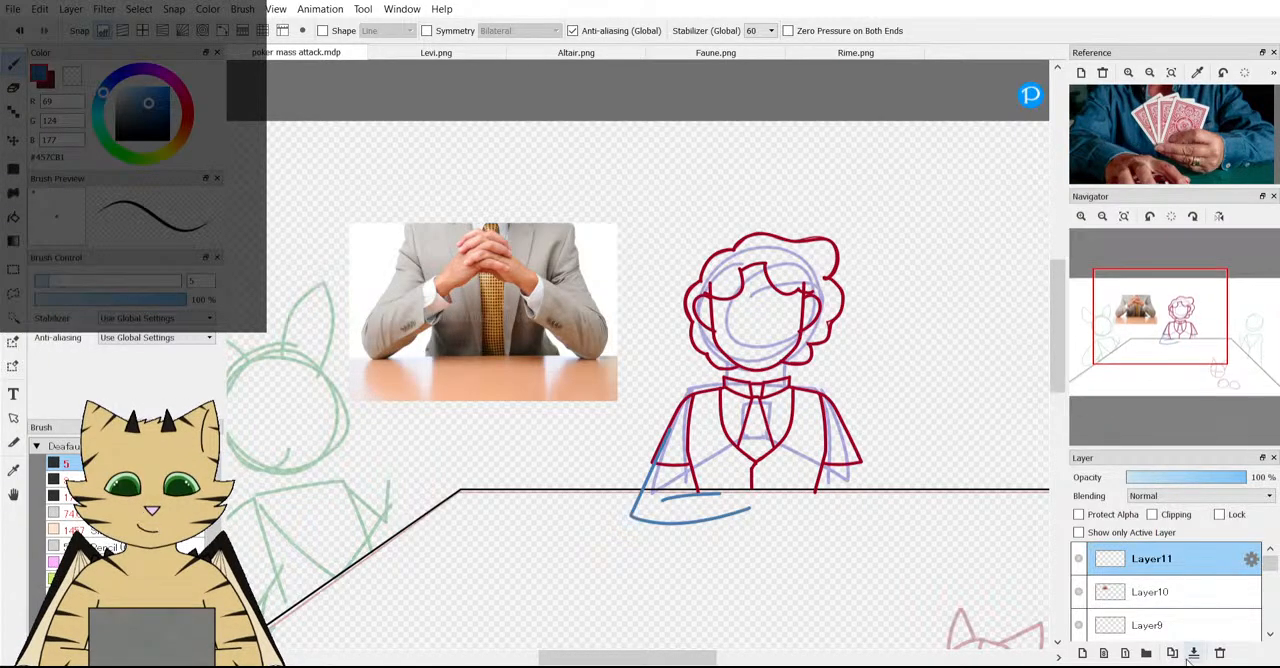
Undo the forearm's upper edge and delete Layer10 with the clasped-hands photo, keeping Layer11 active and visible.
click(1165, 593)
click(1220, 654)
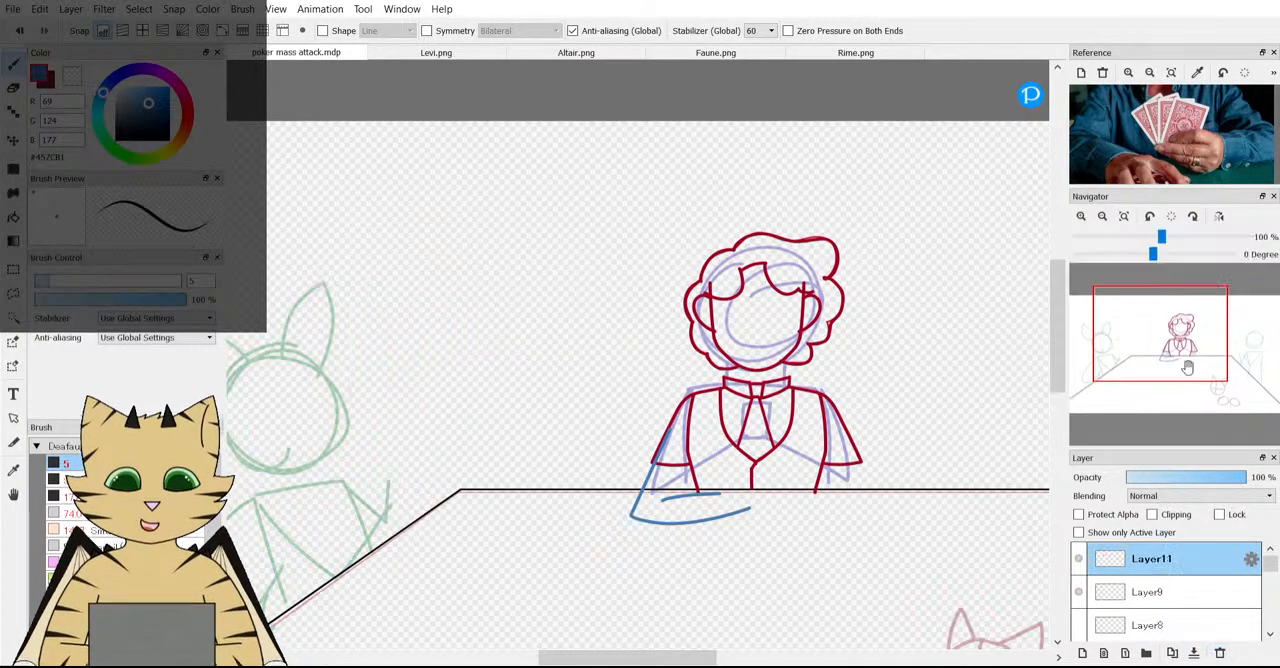
scroll(1147, 162, up, 1)
scroll(728, 422, down, 1)
scroll(732, 449, up, 2)
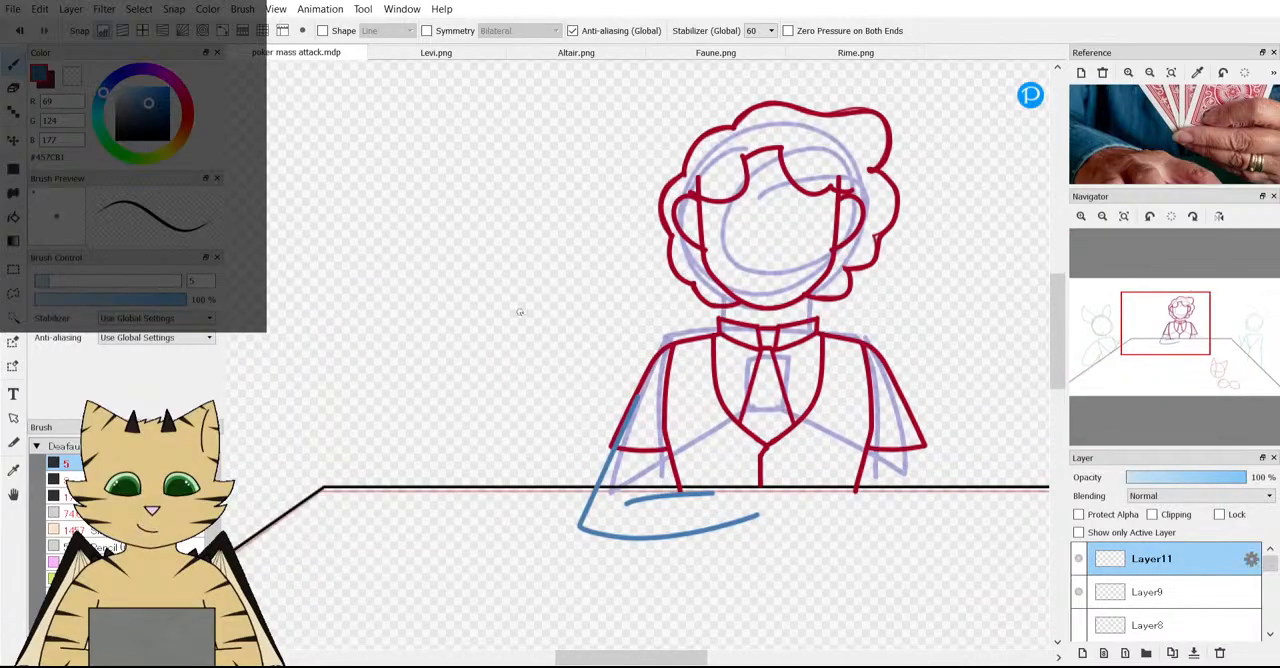
click(19, 30)
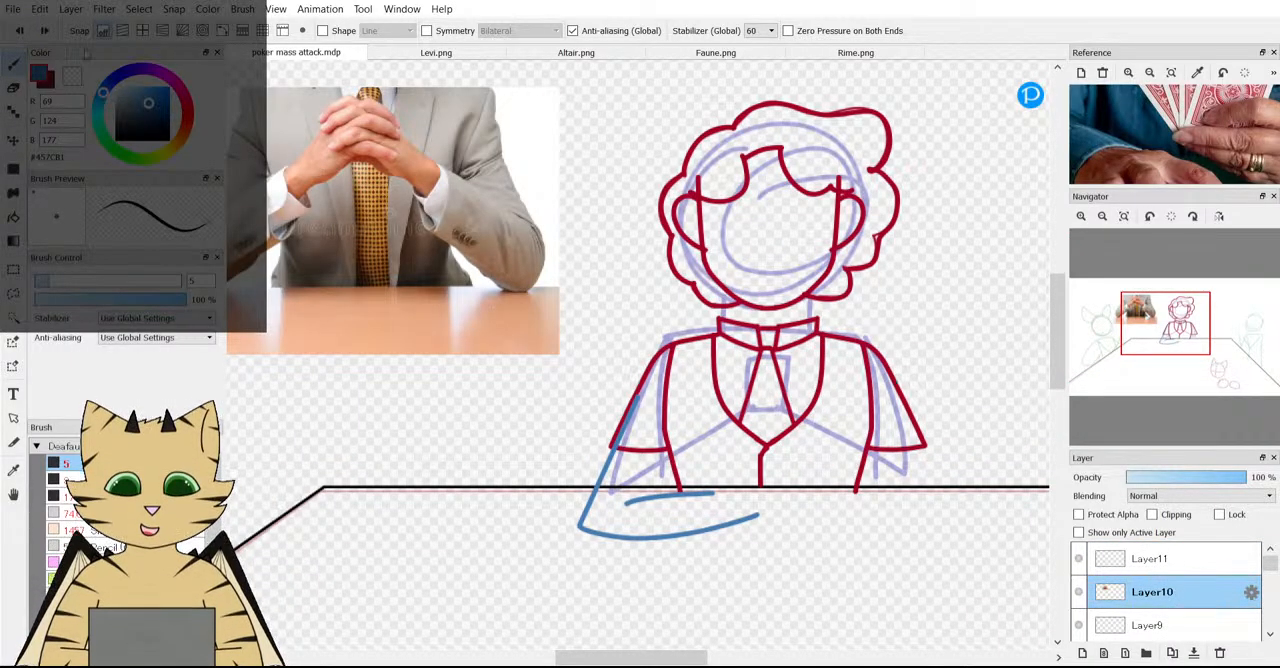
click(44, 30)
click(19, 30)
click(19, 30)
click(1219, 652)
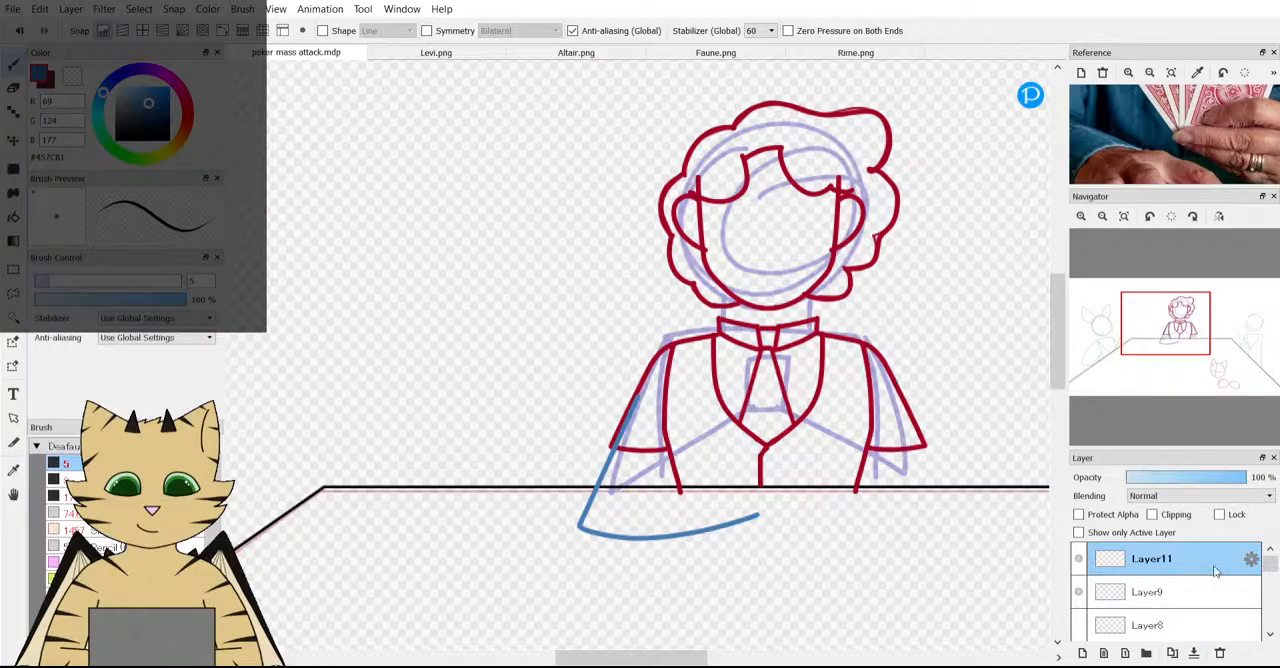
click(1079, 560)
click(1079, 560)
Draw the forearm's upper edge as a gentle curve rising over the table line, replacing the first attempt with a second stroke.
scroll(787, 495, down, 2)
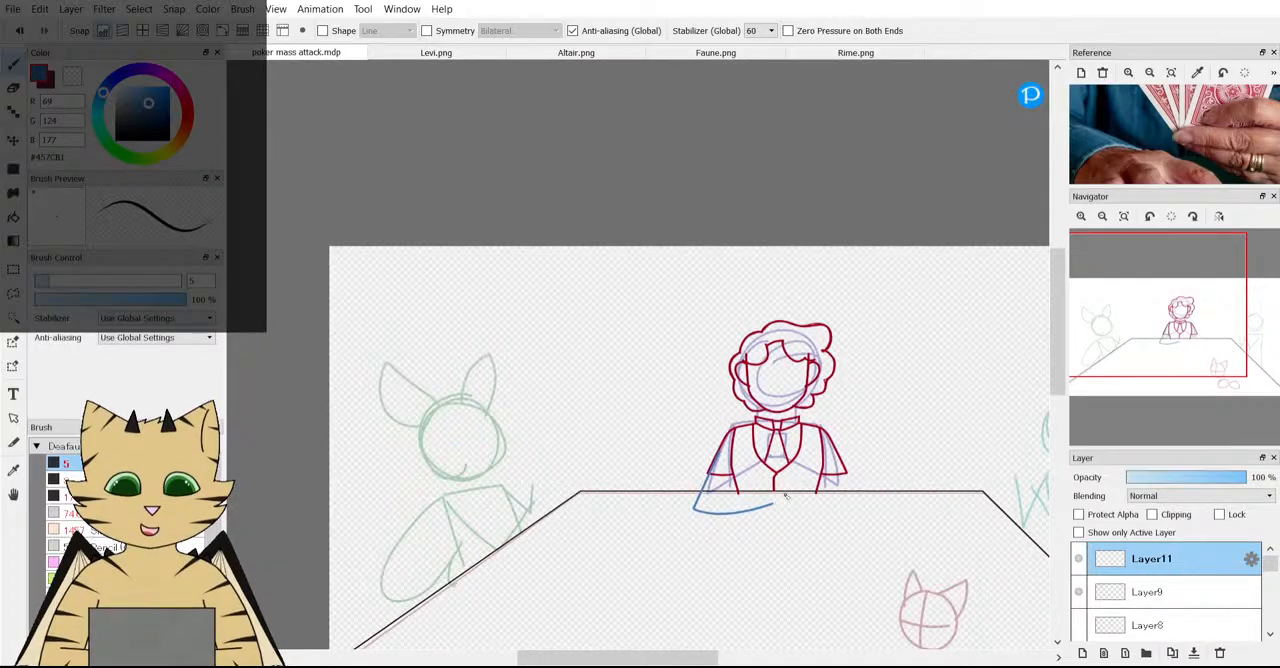
scroll(787, 507, up, 2)
scroll(787, 507, up, 2)
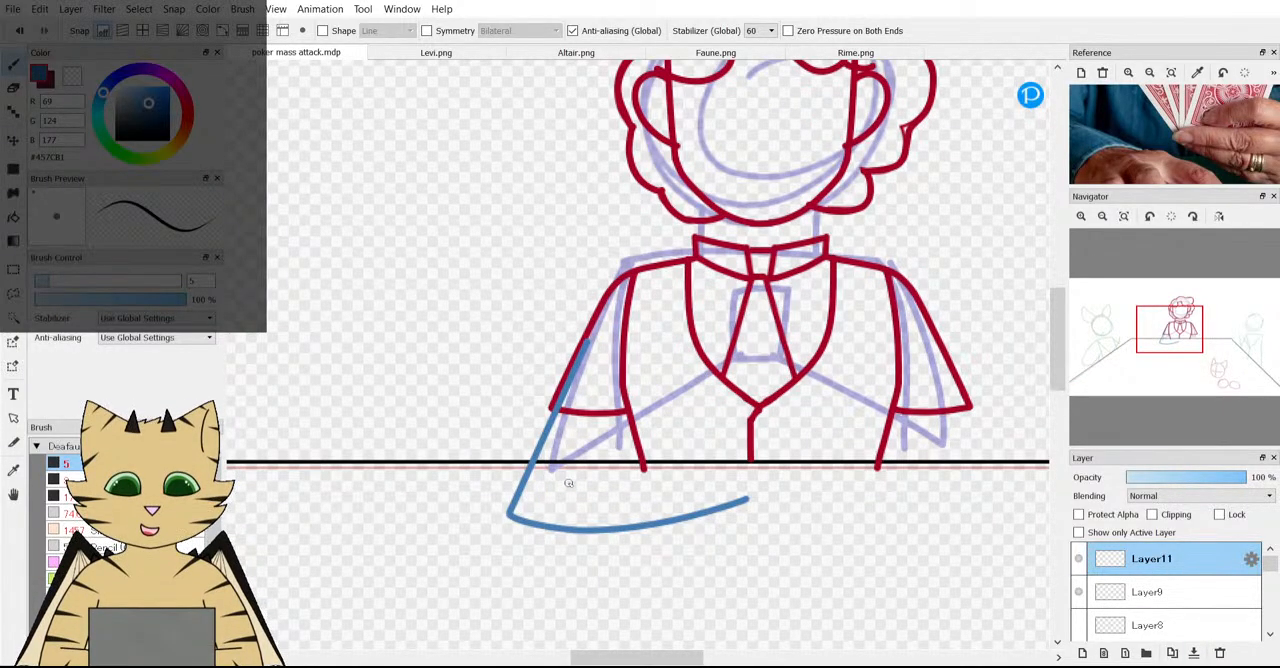
drag(566, 485, 726, 452)
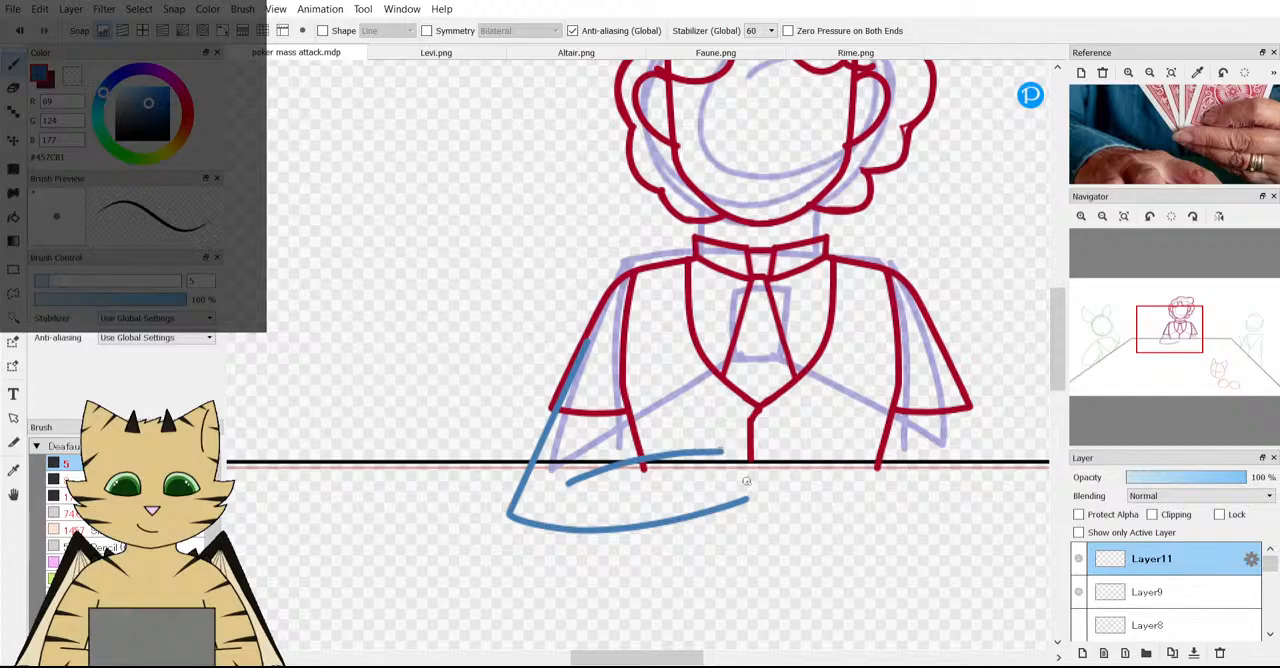
scroll(726, 455, down, 3)
scroll(734, 486, up, 2)
key(ctrl+z)
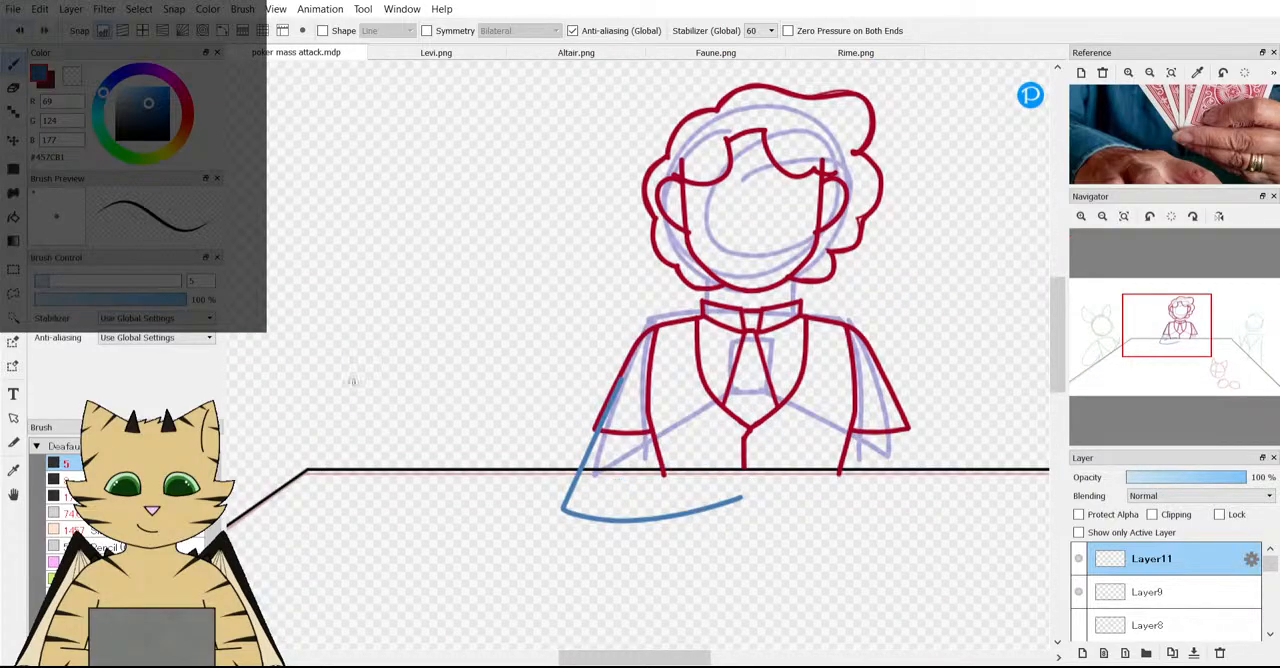
scroll(605, 495, up, 1)
drag(591, 495, 757, 464)
scroll(770, 468, down, 3)
Draw the inner arm line from the left-hand sleeve's inner corner down to the forearm's upper edge.
scroll(800, 478, up, 5)
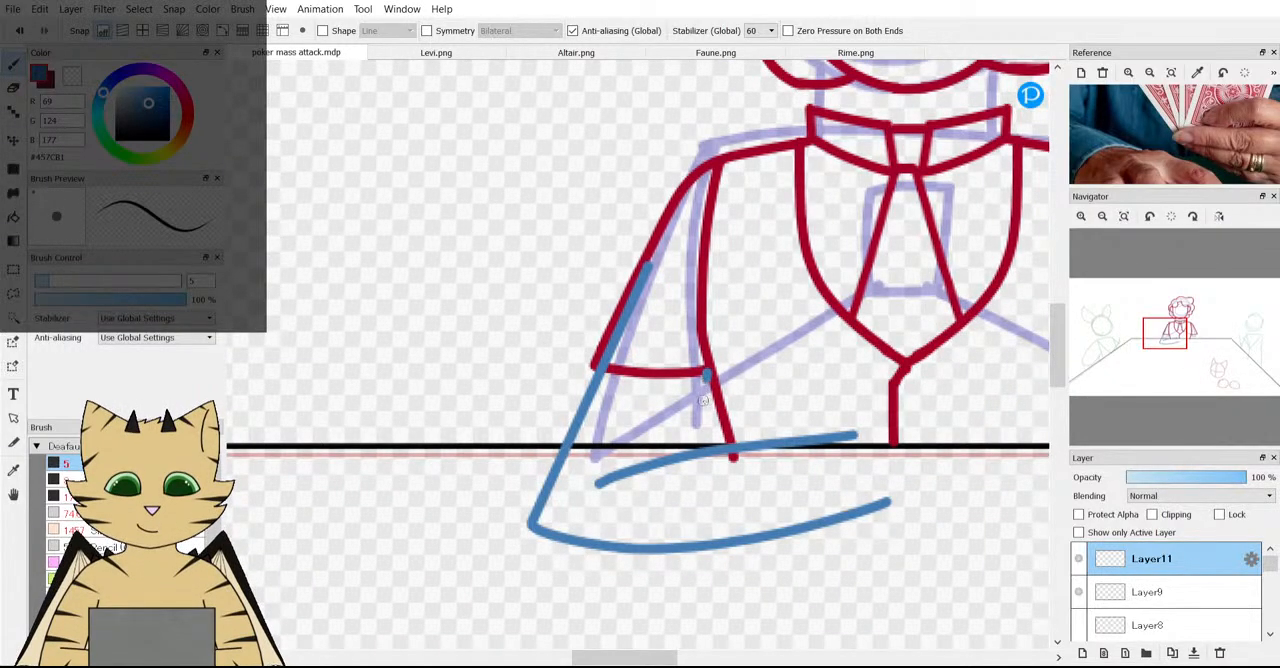
scroll(721, 472, down, 5)
scroll(734, 487, up, 2)
scroll(735, 487, up, 1)
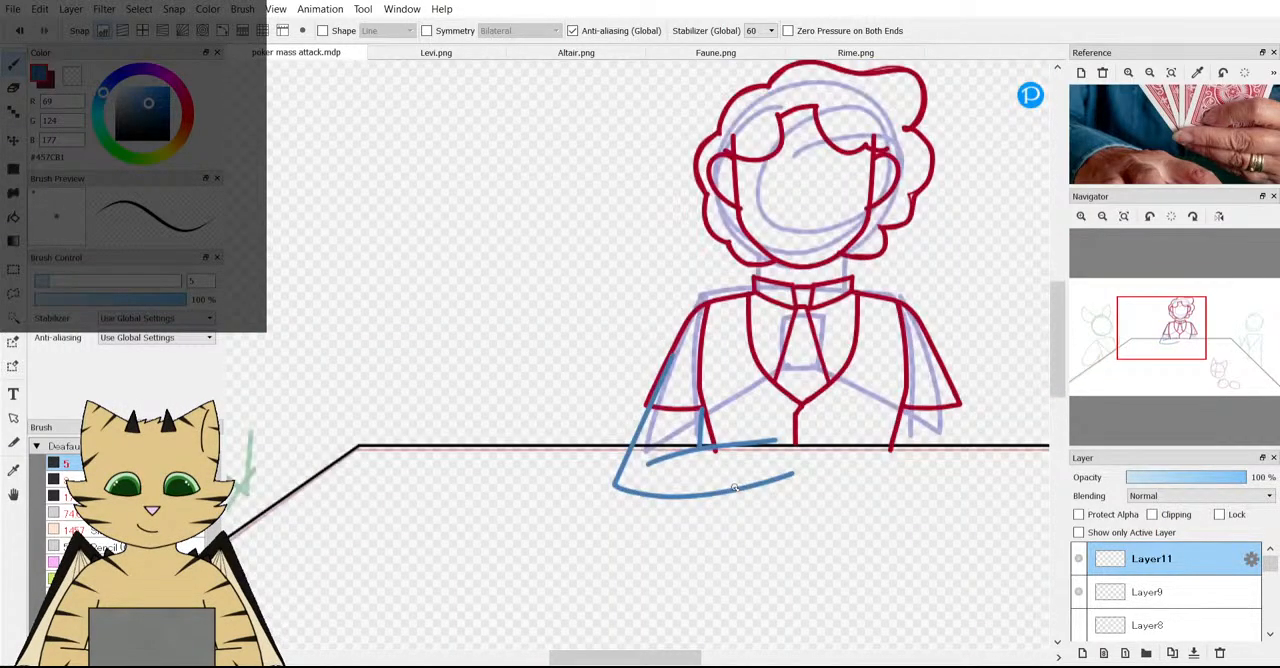
scroll(597, 305, up, 2)
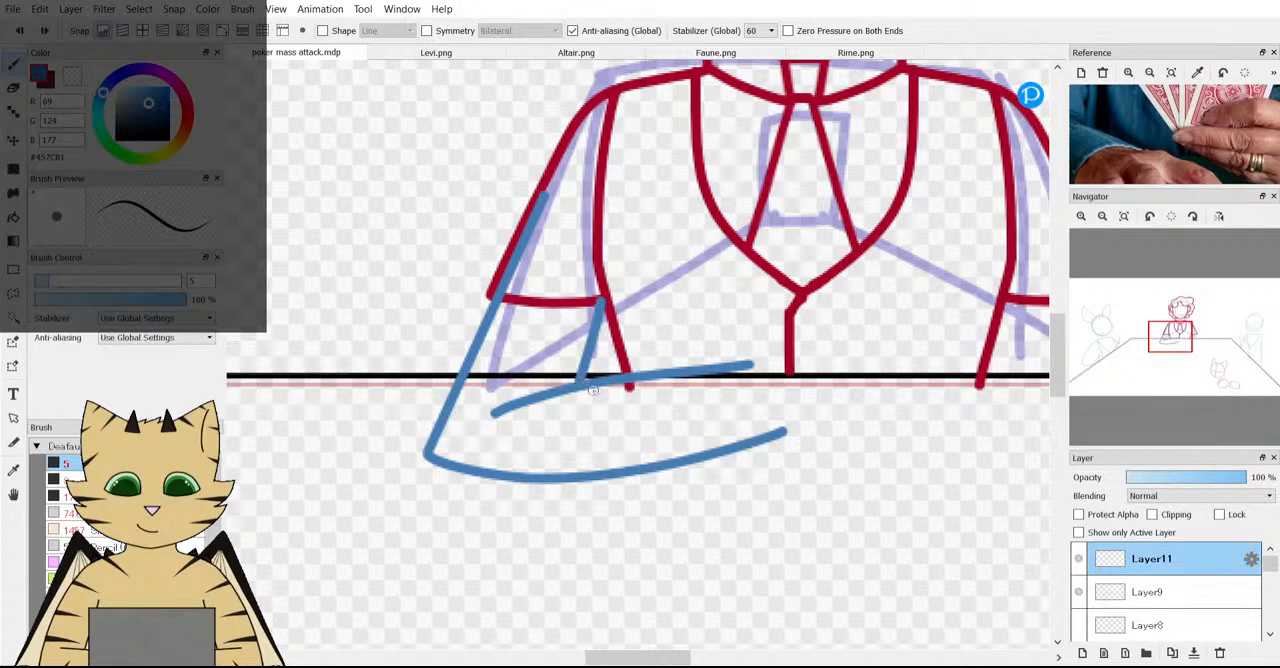
scroll(594, 390, down, 3)
scroll(646, 432, up, 3)
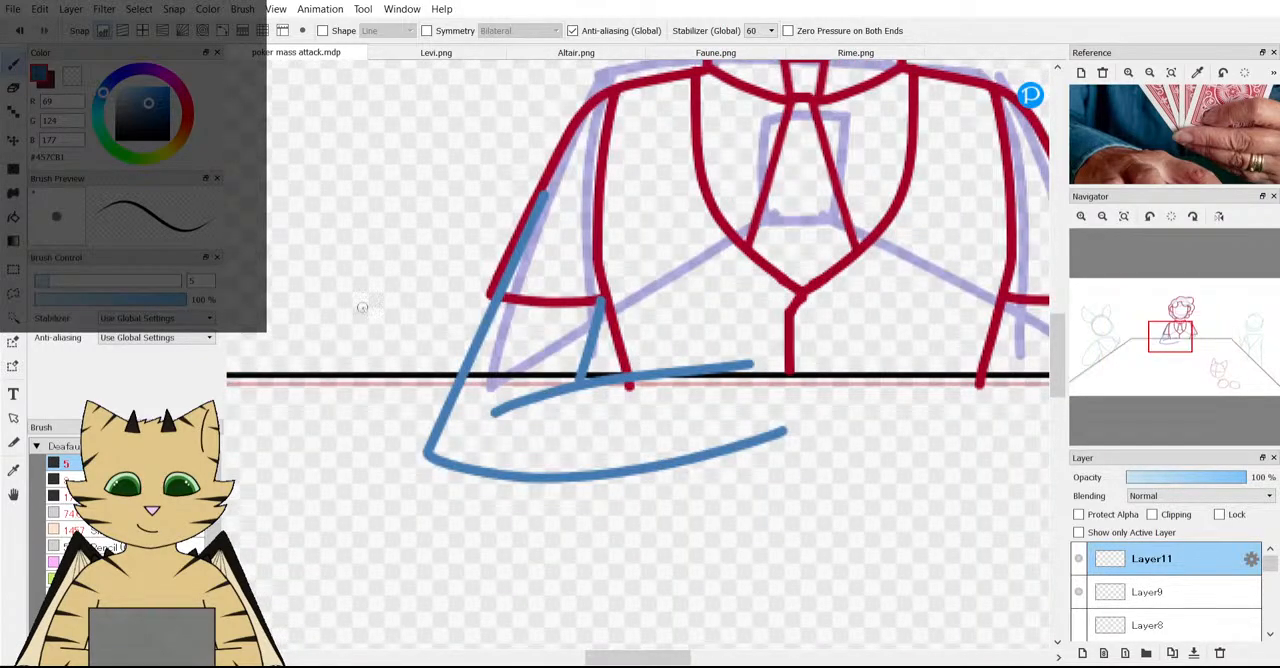
scroll(651, 453, down, 3)
scroll(593, 431, up, 3)
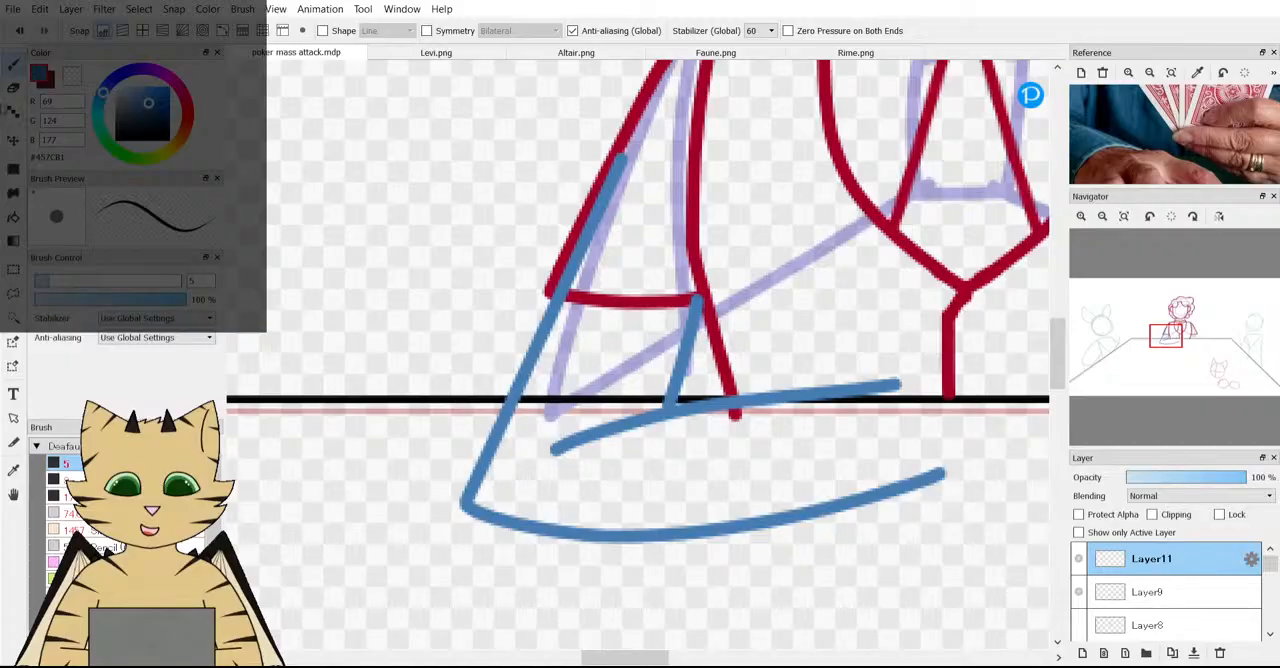
Erase the forearm's upper edge, redraw it shorter and slightly lower, and extend the inner arm line down to meet it.
key(e)
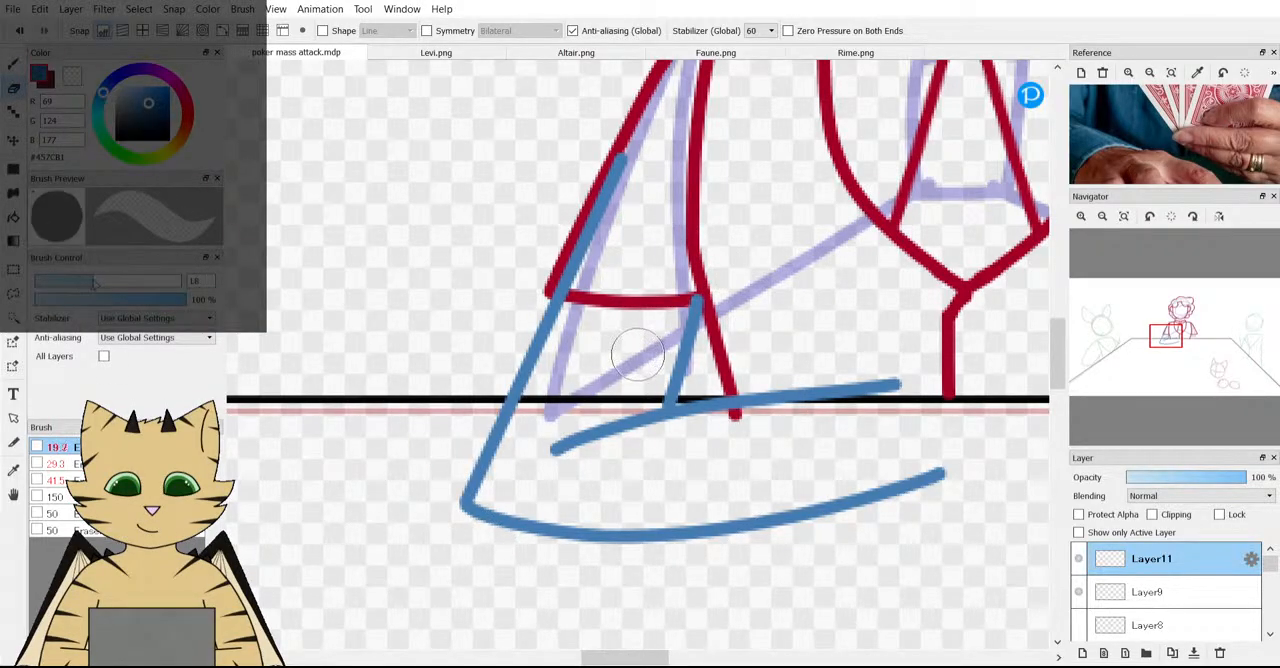
mouse_move(566, 457)
mouse_down()
mouse_move(643, 423)
mouse_move(902, 389)
mouse_move(578, 448)
mouse_up()
key(p)
drag(678, 371, 658, 432)
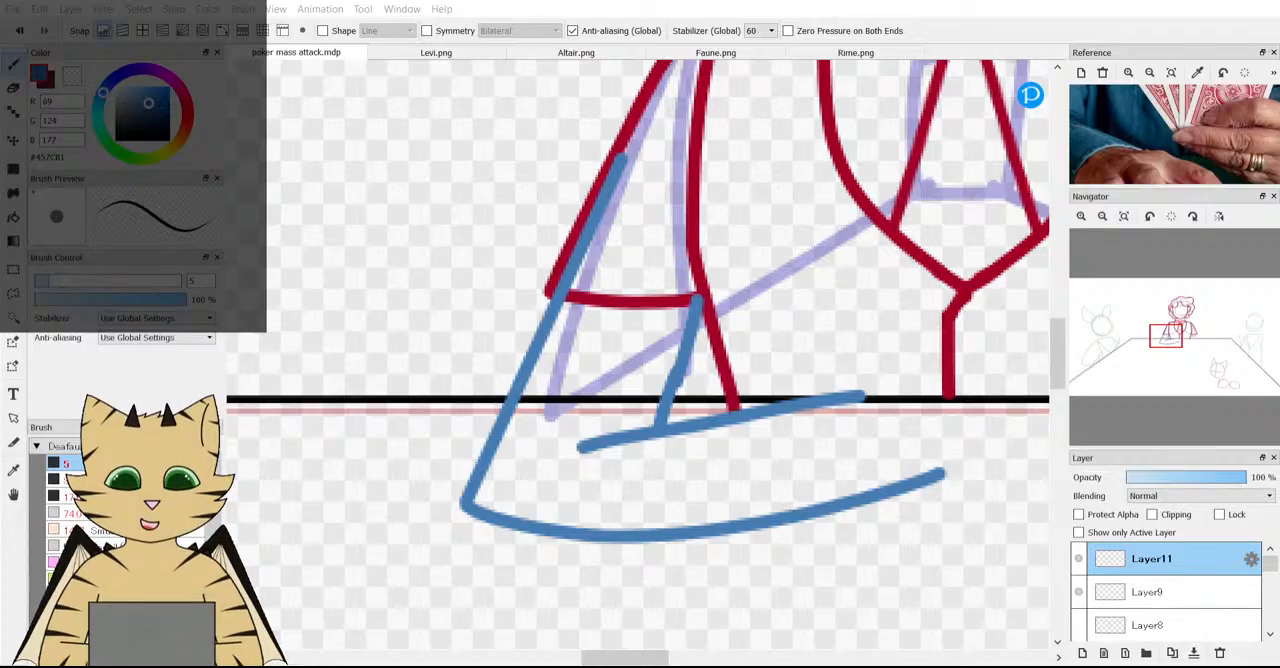
scroll(518, 341, down, 5)
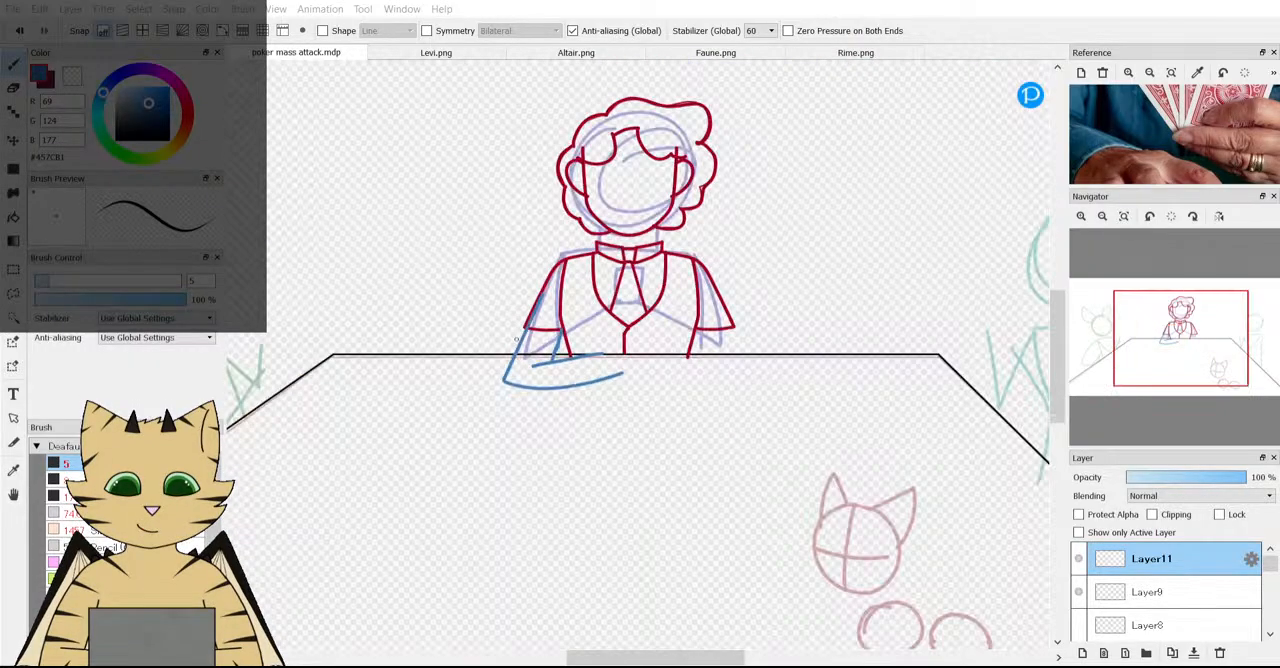
Try redrawing the forearm's upper edge as a steeper curve that rises above the table line, in two attempts.
scroll(518, 341, up, 4)
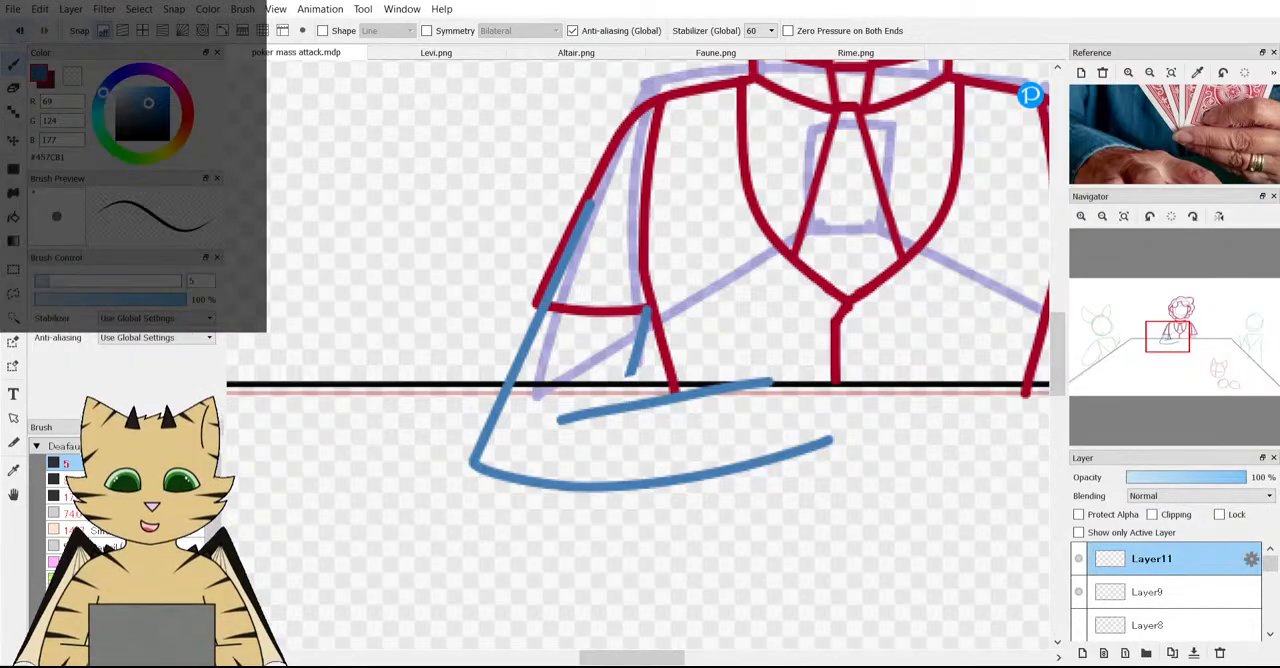
click(19, 31)
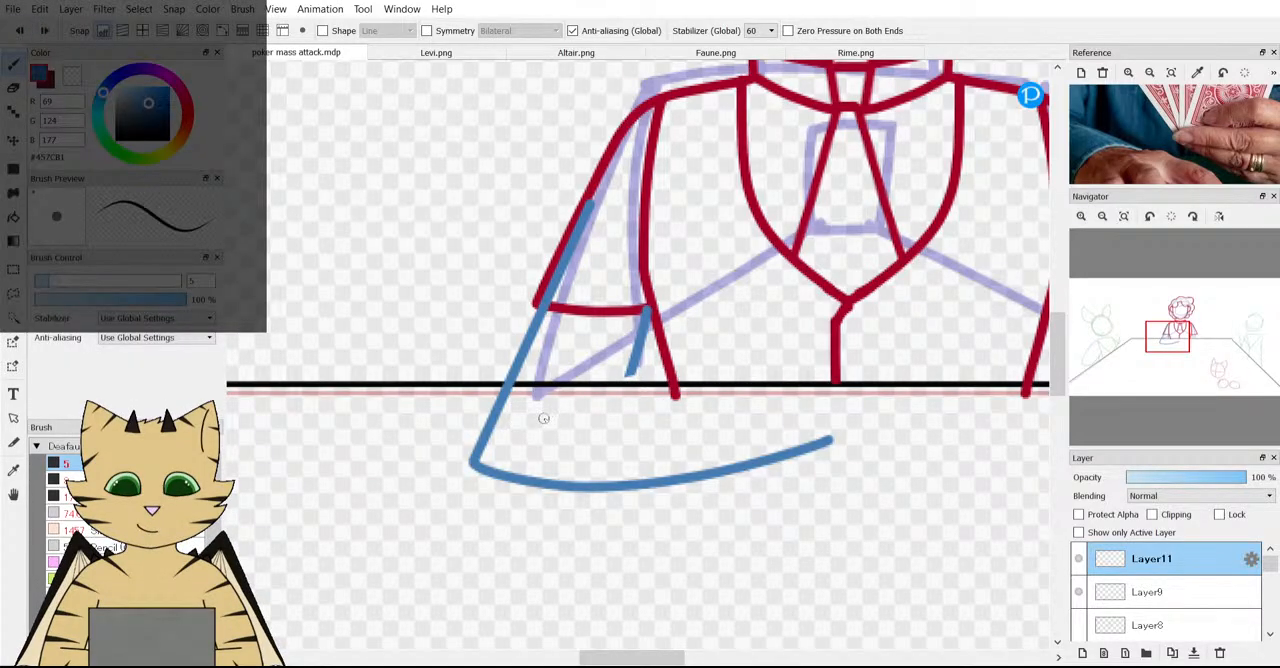
mouse_move(538, 421)
mouse_down()
mouse_move(679, 360)
mouse_move(772, 347)
mouse_up()
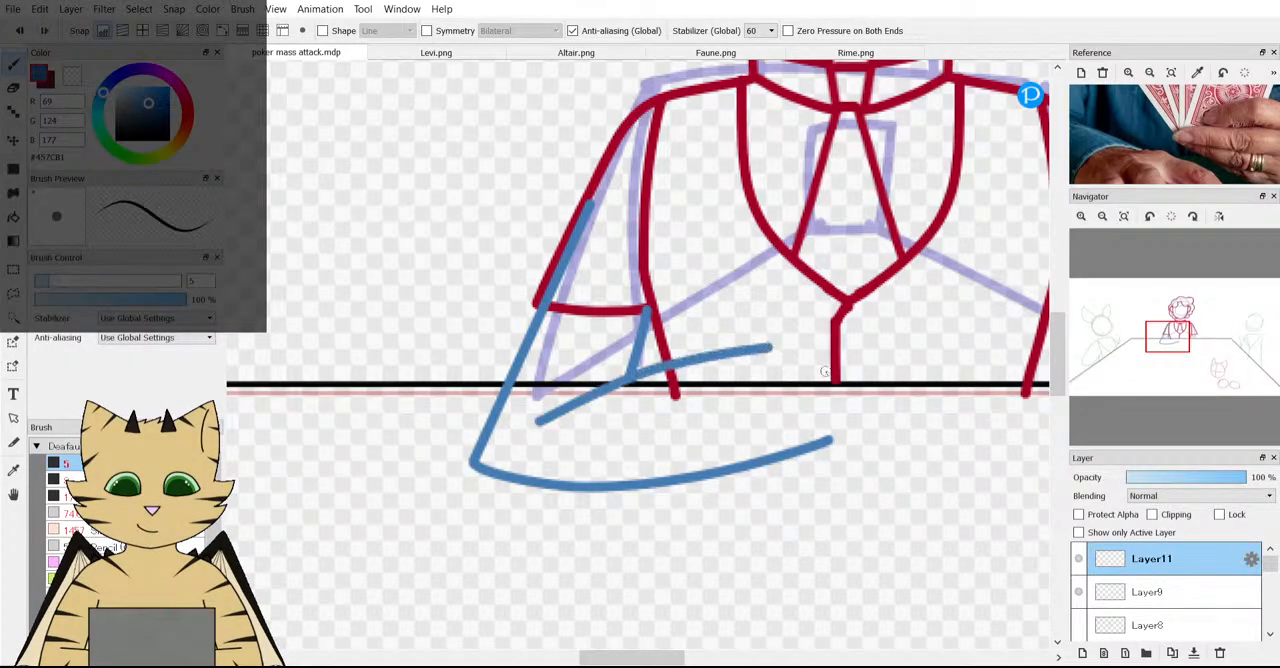
click(19, 31)
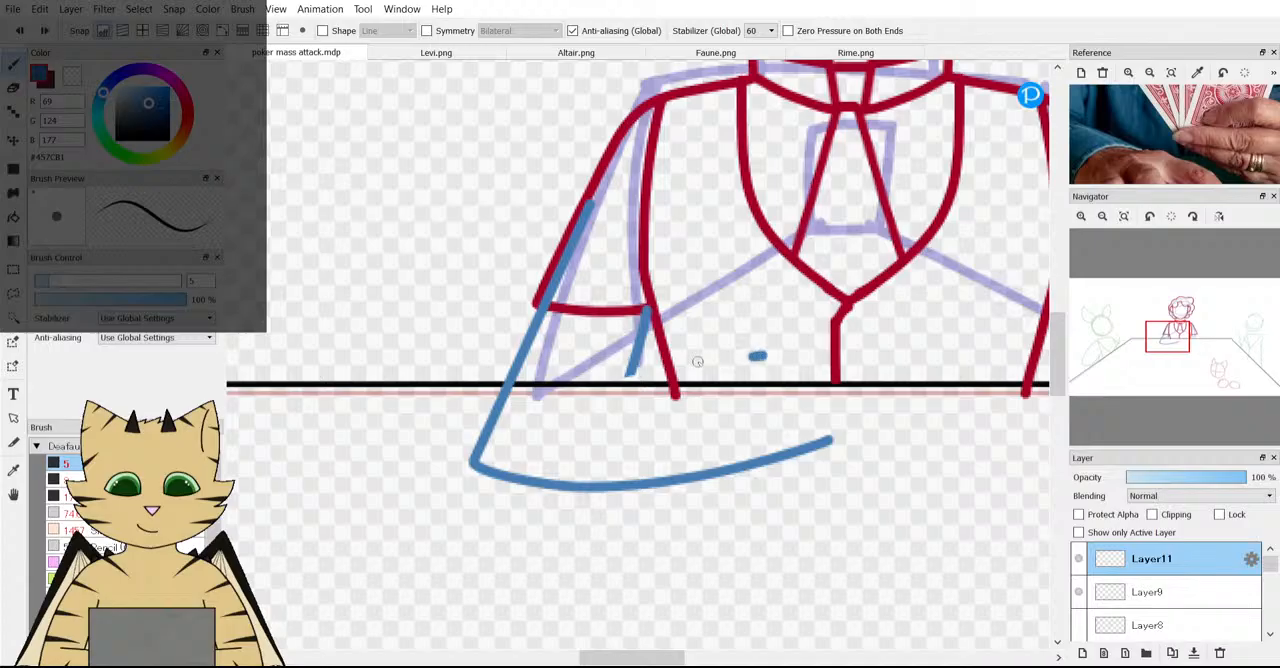
drag(698, 362, 550, 403)
scroll(670, 400, down, 3)
scroll(670, 400, up, 5)
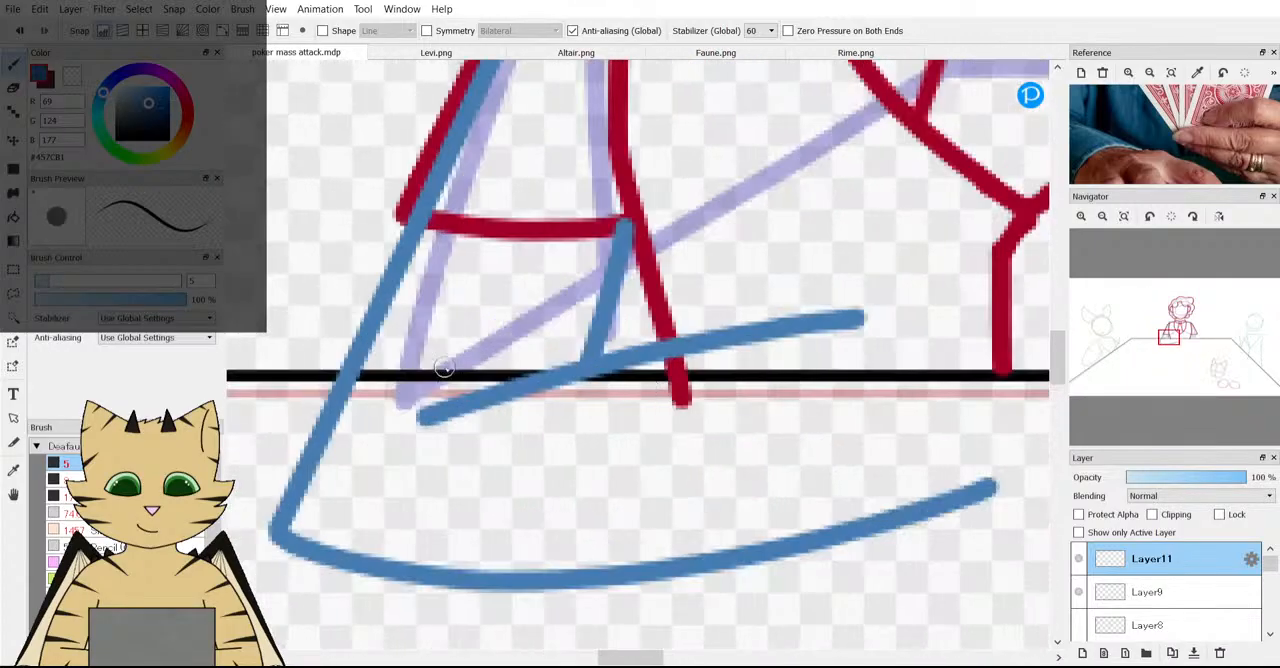
Try two more versions of the forearm's upper edge, one lower and one flatter across the table line.
key(ctrl+z)
mouse_move(428, 443)
mouse_down()
mouse_move(740, 362)
mouse_move(891, 362)
mouse_up()
scroll(885, 362, down, 3)
scroll(876, 362, up, 4)
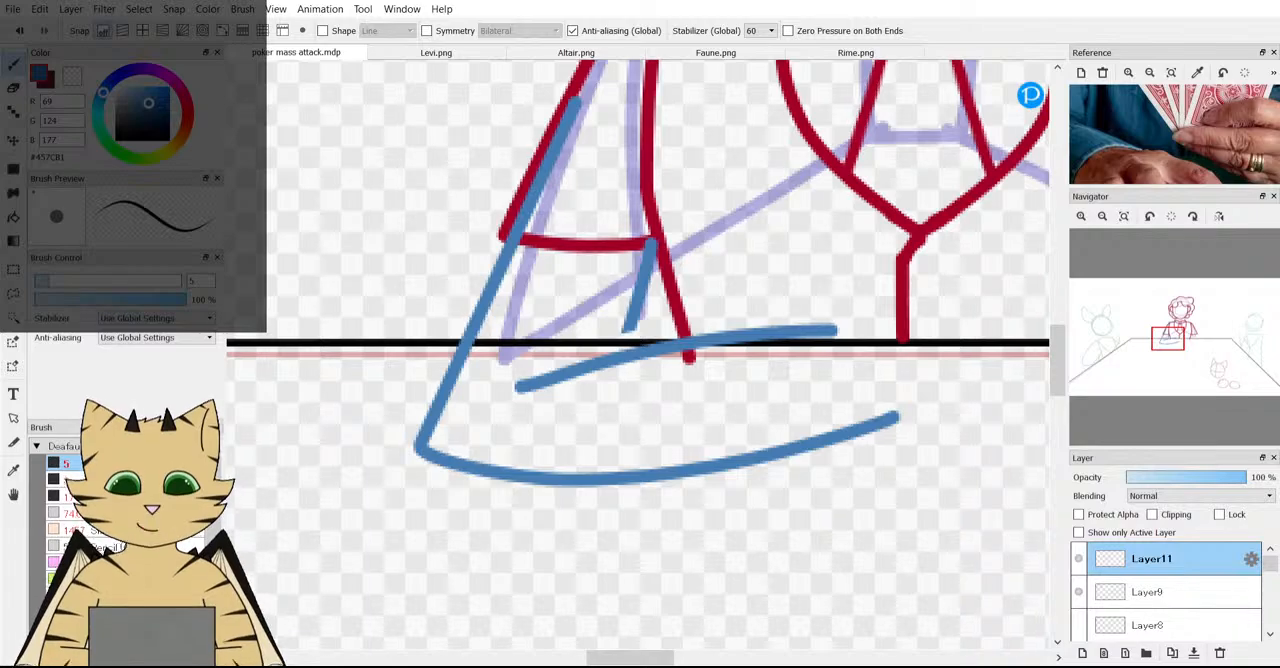
click(17, 28)
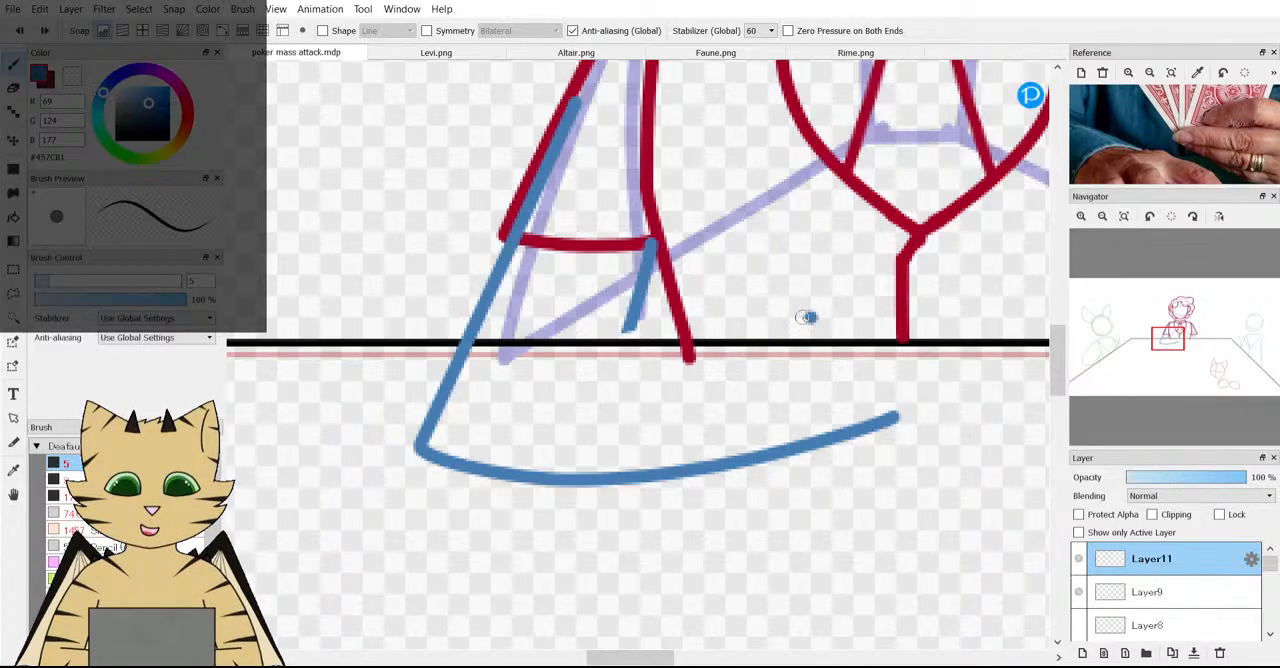
drag(806, 317, 540, 352)
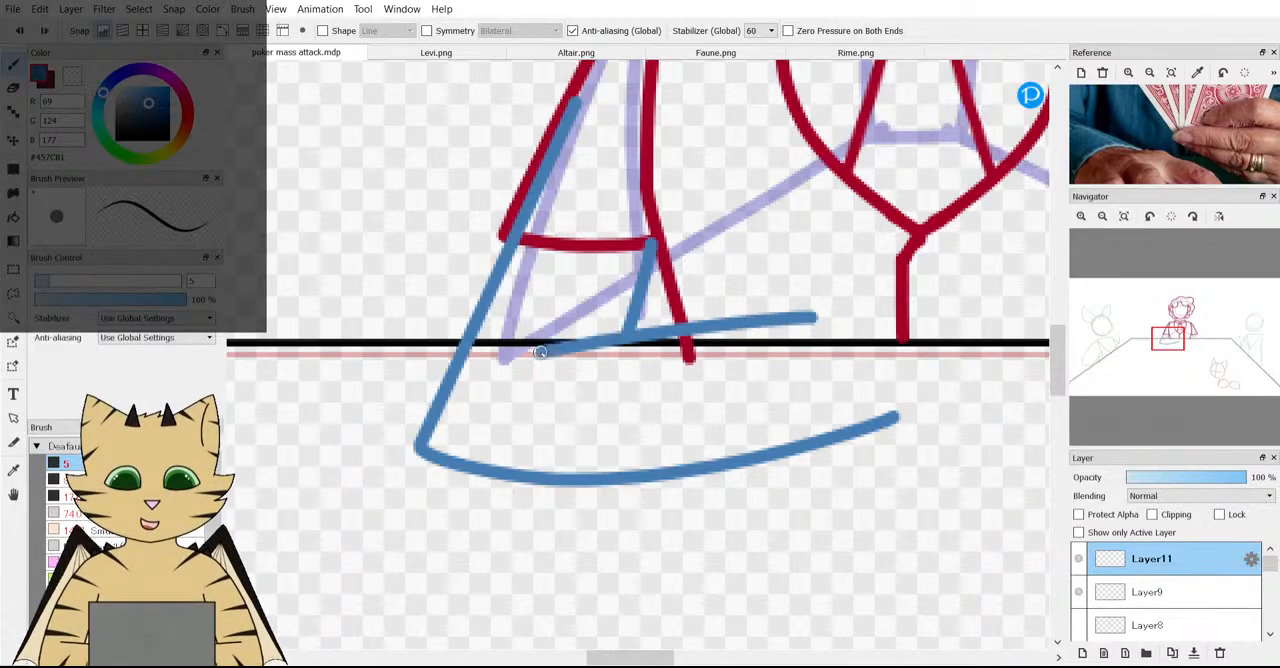
Replace the forearm's upper edge with a low curve that starts below the table line and levels off along it.
click(24, 32)
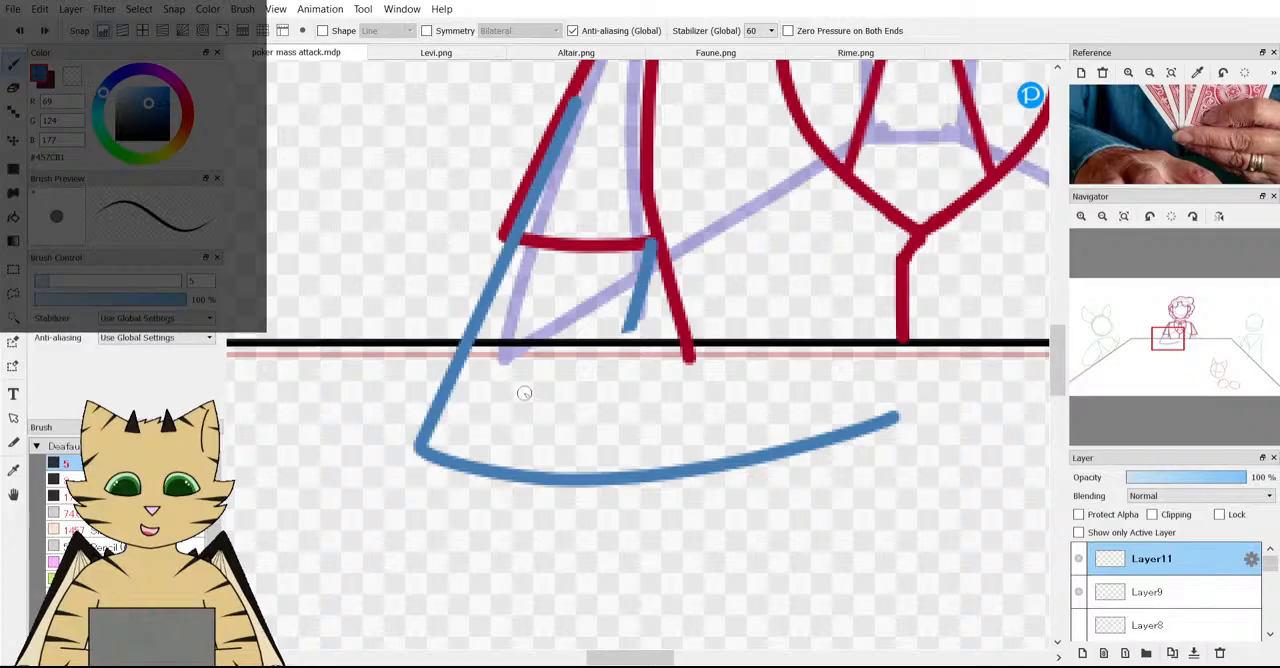
drag(525, 362, 812, 341)
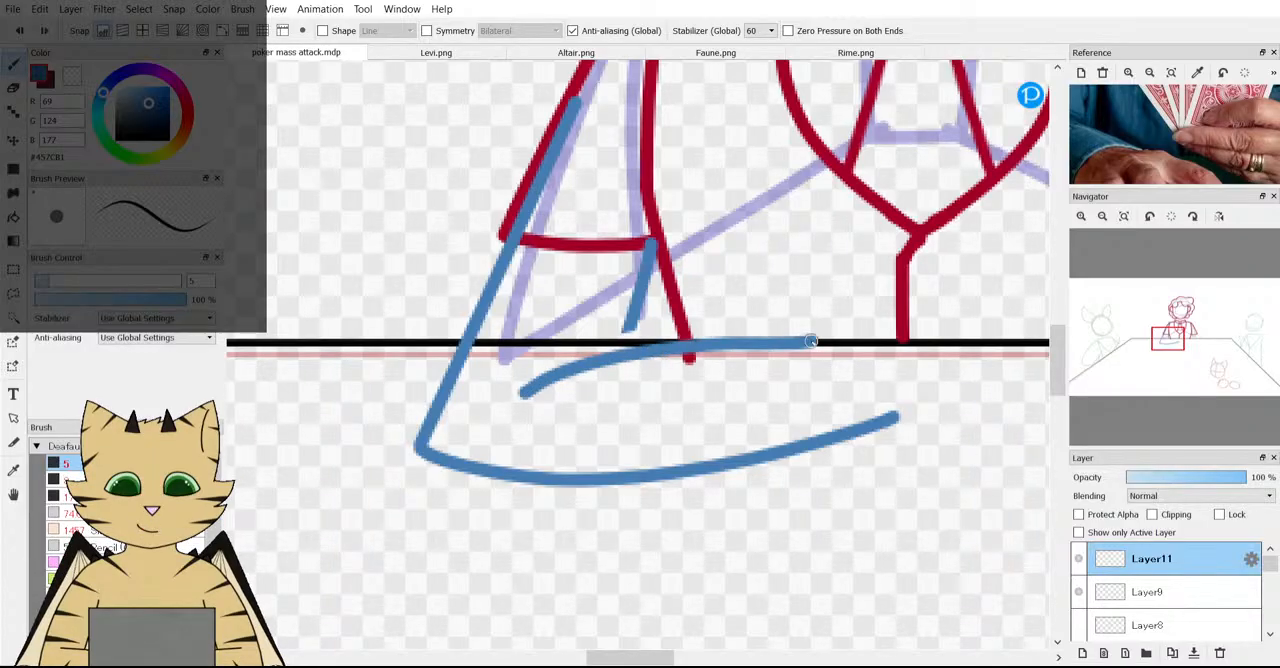
scroll(950, 296, down, 3)
scroll(938, 306, down, 2)
scroll(940, 300, up, 10)
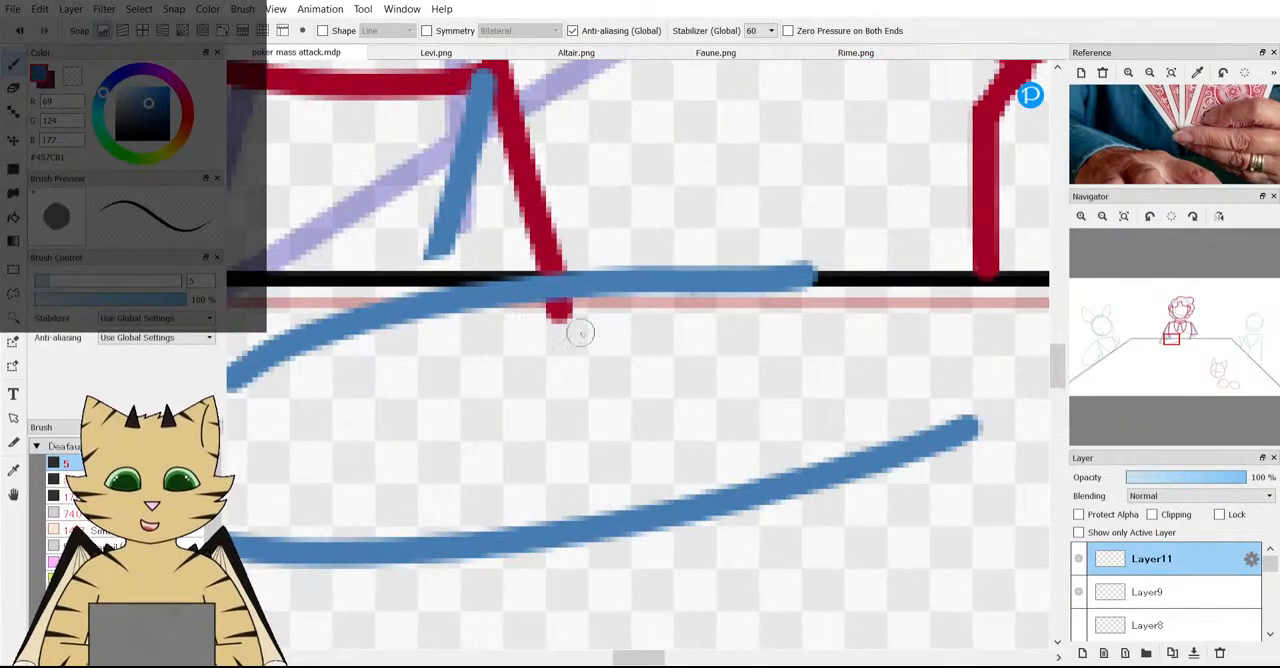
scroll(430, 272, down, 10)
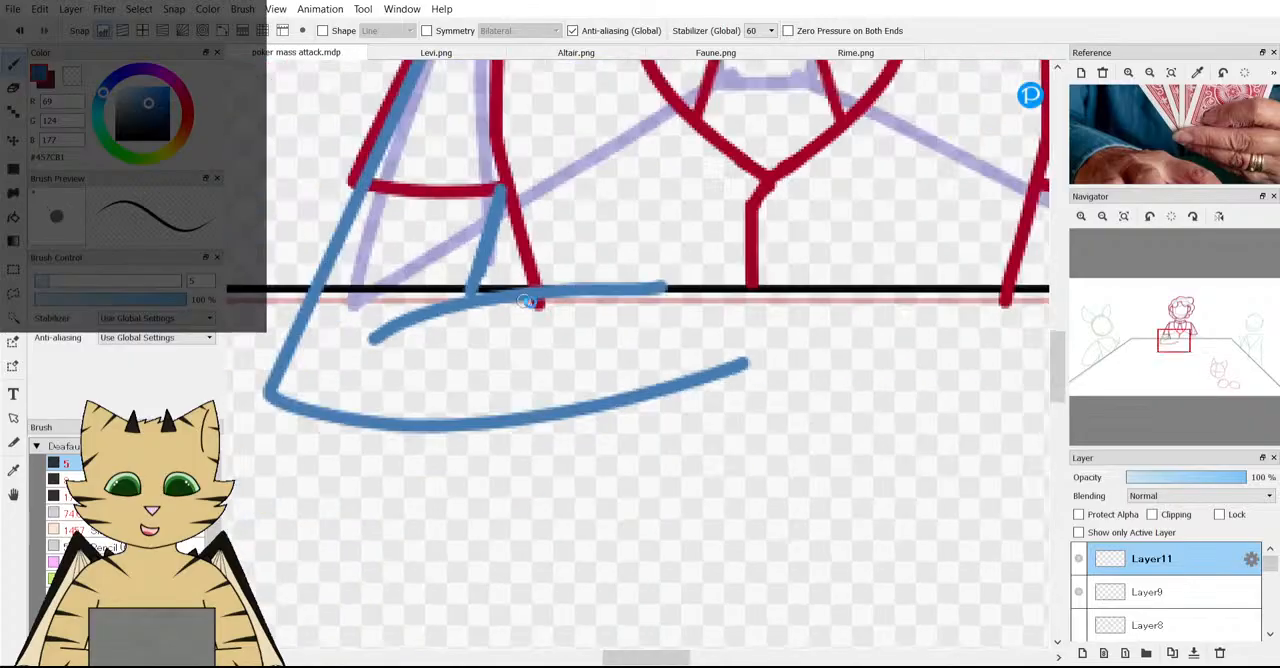
scroll(593, 341, up, 10)
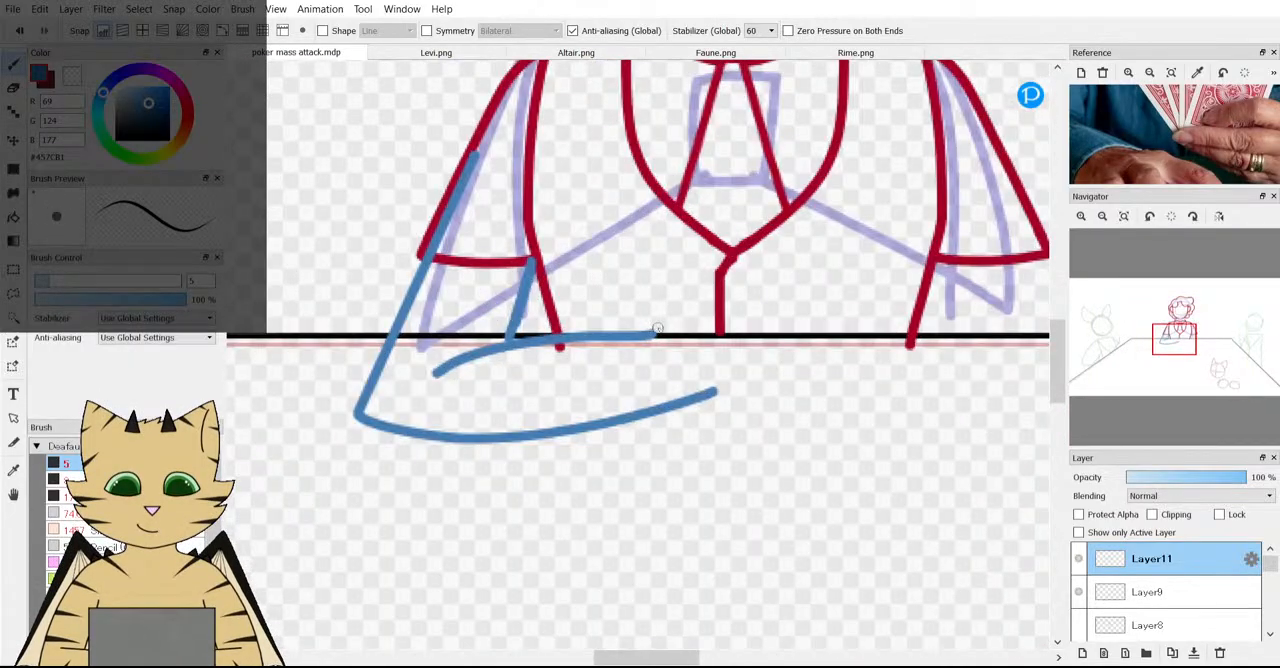
Hide the baselines layer so that only the red, blue and table linework shows.
scroll(652, 343, down, 5)
scroll(1157, 600, down, 5)
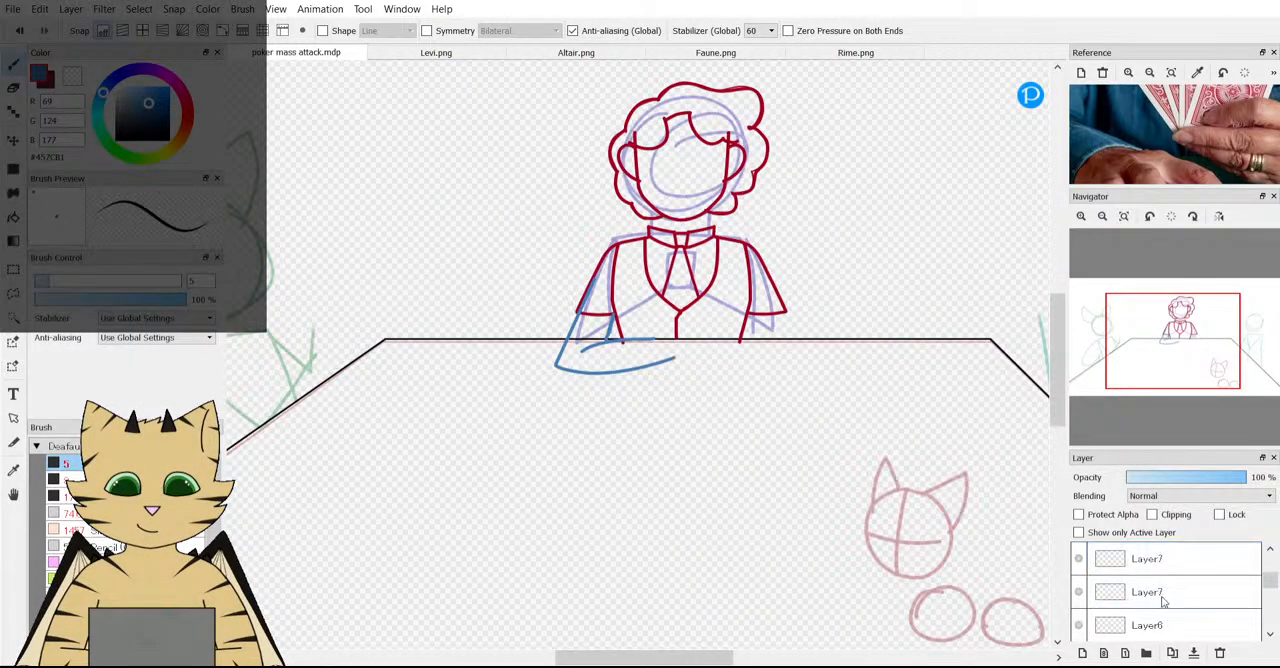
click(1078, 625)
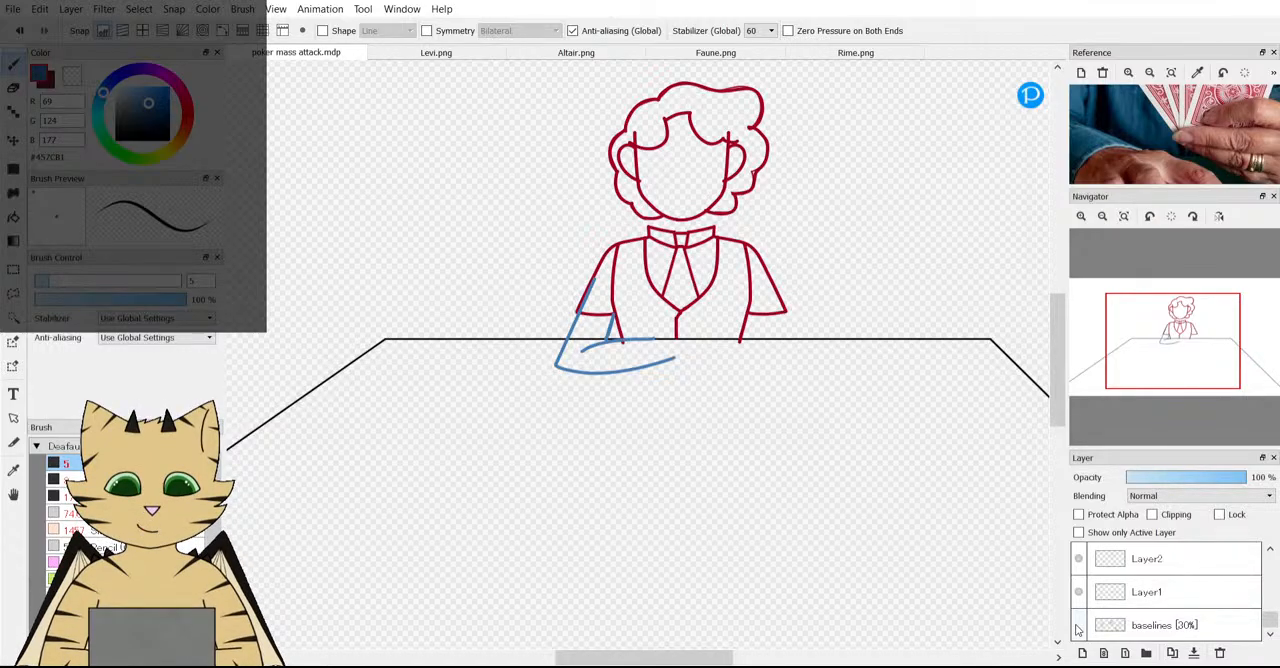
Erase the blue inner arm line between the left-hand sleeve and the forearm's upper edge.
scroll(680, 323, up, 4)
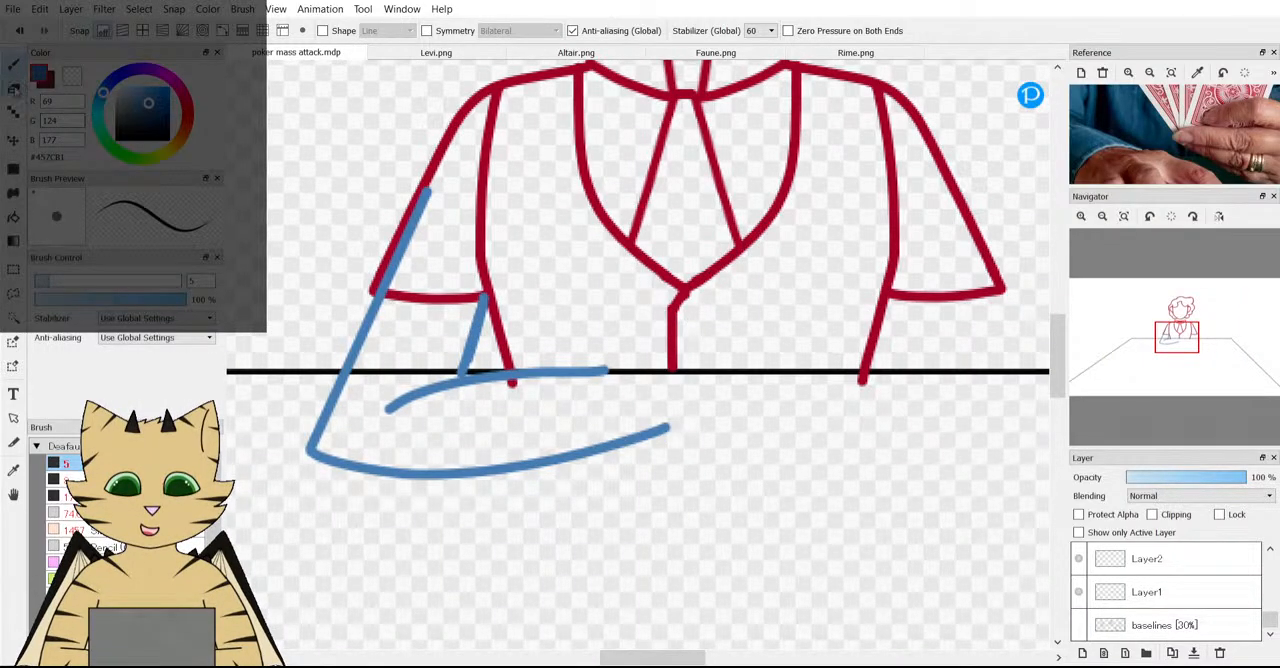
click(13, 88)
mouse_move(462, 372)
mouse_down()
mouse_move(449, 357)
mouse_move(466, 349)
mouse_move(451, 343)
mouse_up()
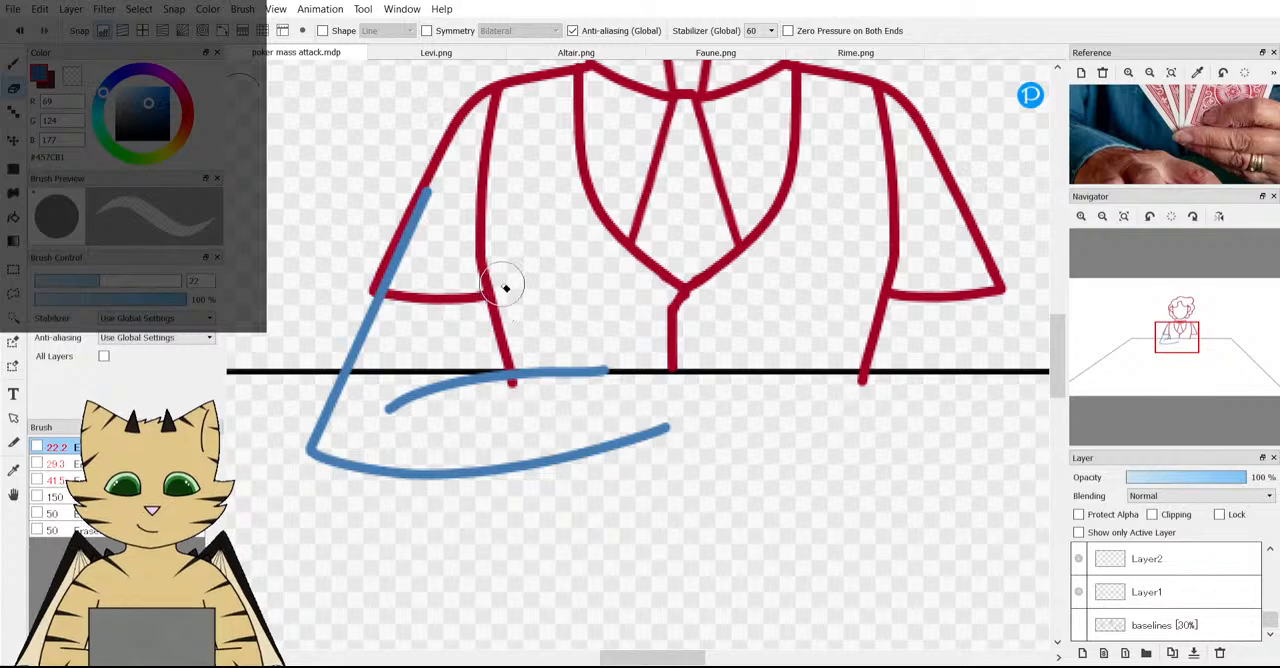
Try redrawing the inner arm line at a slight slant from the sleeve's inner corner to the forearm, and undo it.
click(12, 64)
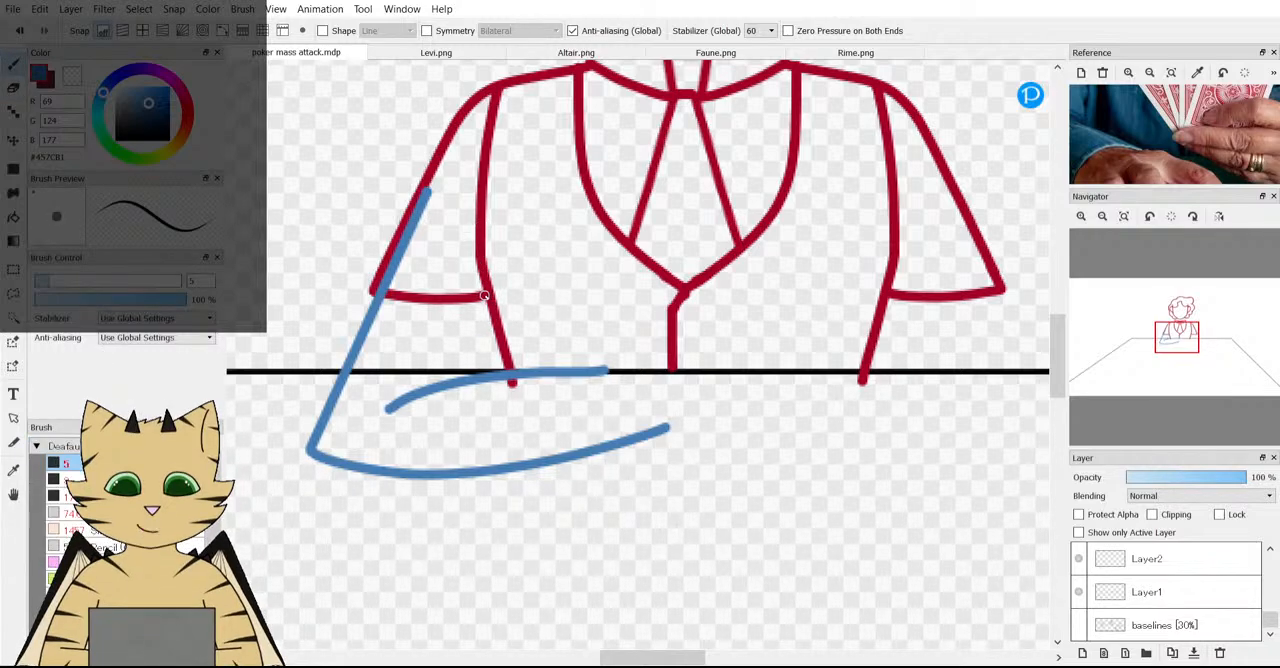
drag(481, 295, 471, 373)
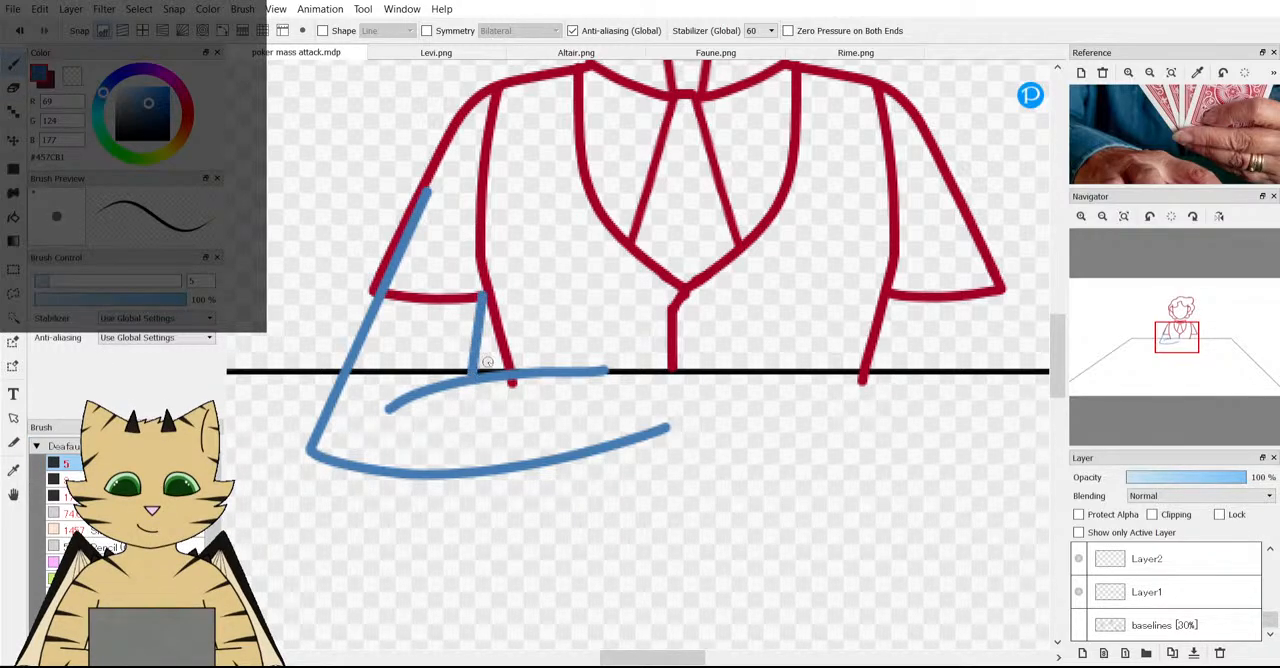
scroll(487, 362, down, 4)
scroll(417, 384, up, 4)
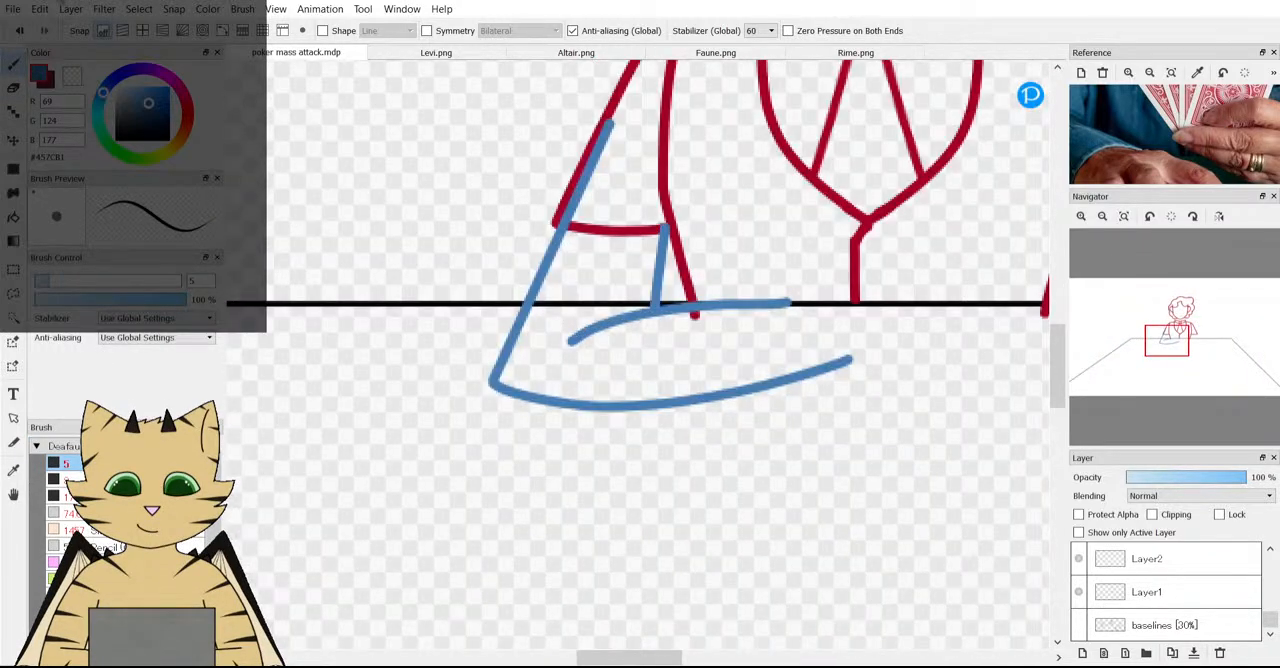
click(18, 29)
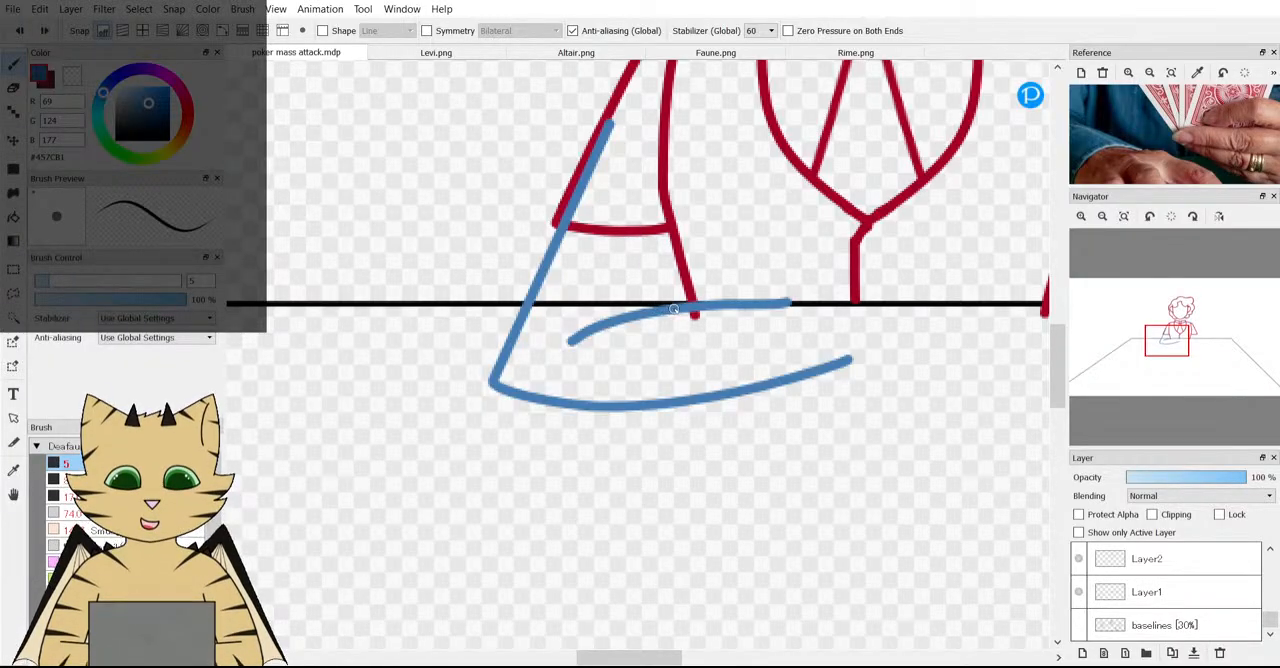
Try a nearly vertical inner arm line from the sleeve's inner corner down to the forearm, and undo it.
scroll(675, 255, up, 1)
drag(659, 219, 657, 322)
scroll(698, 295, down, 4)
scroll(690, 244, up, 2)
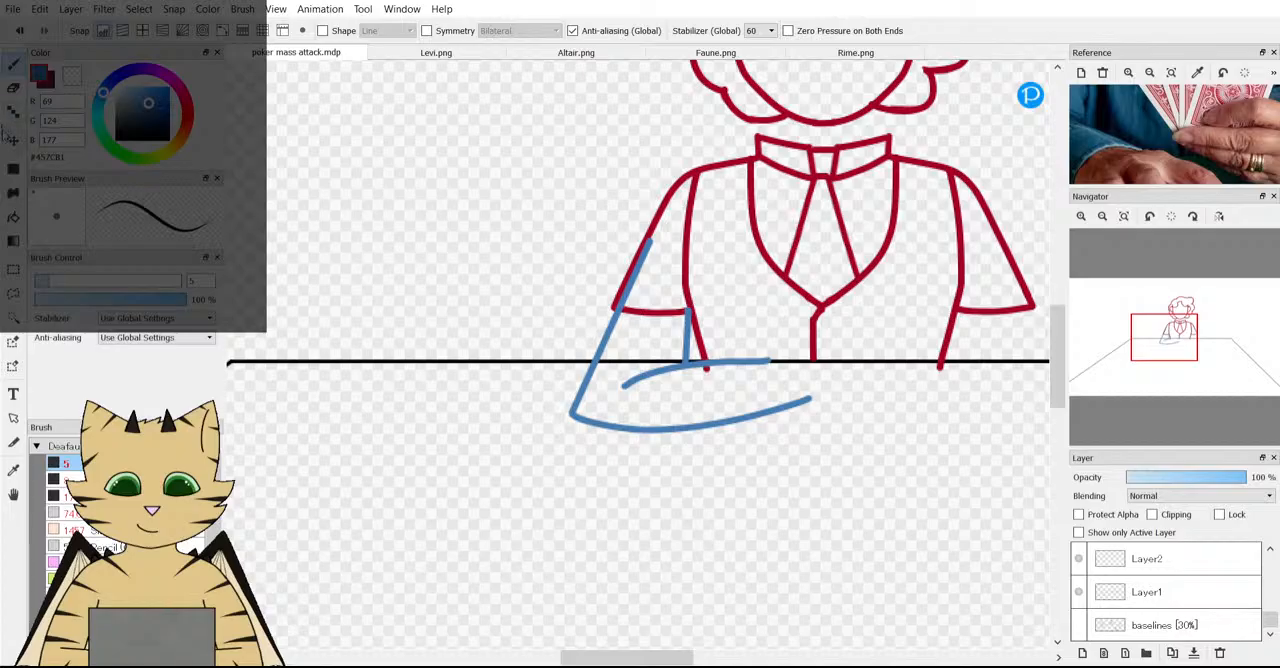
key(v)
scroll(685, 358, up, 2)
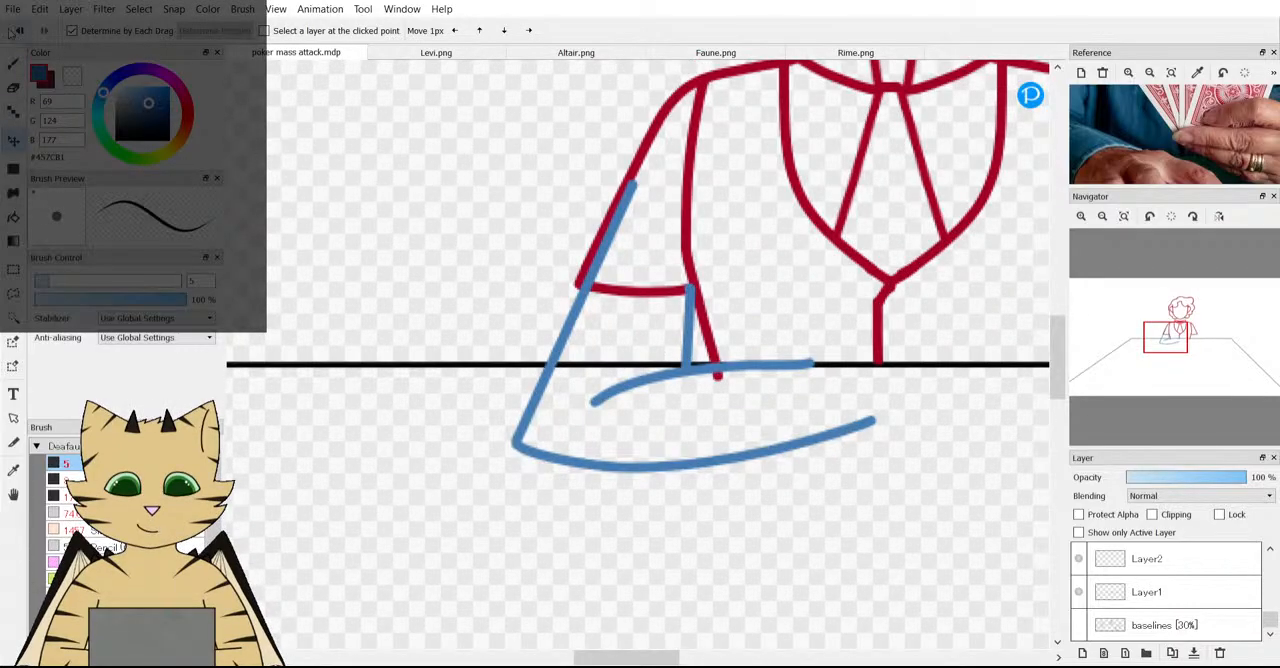
key(ctrl+z)
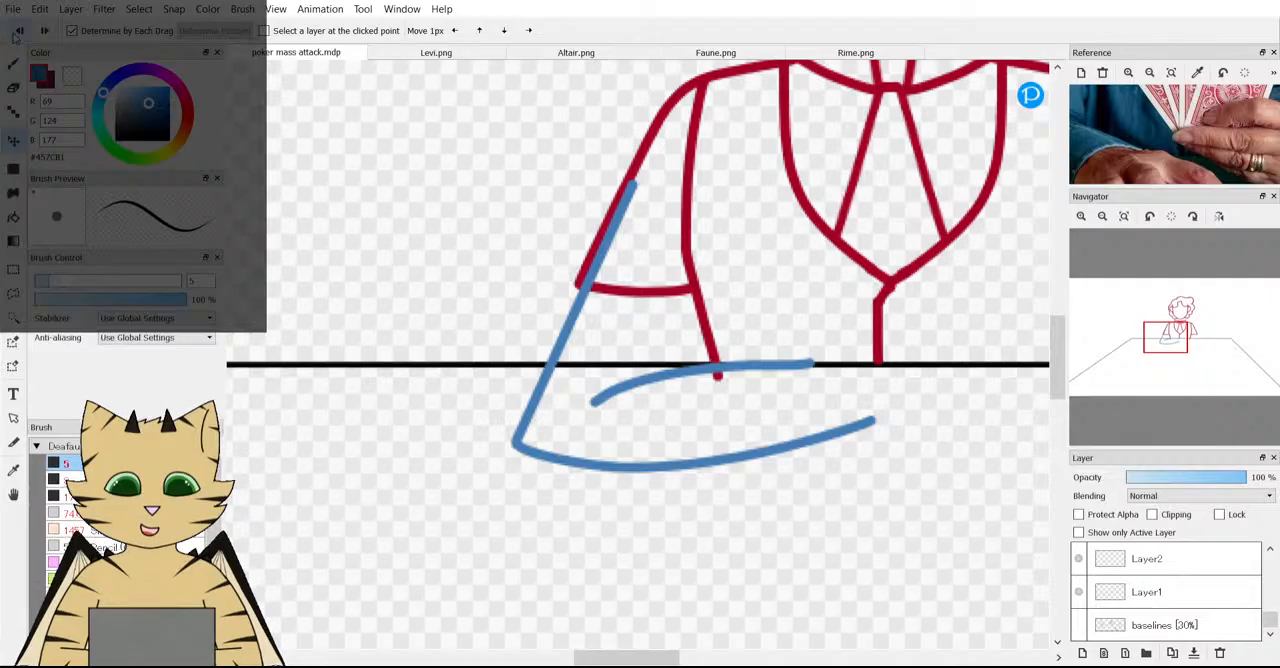
Nudge the blue arm sketch slightly left so its outer line lines up with the red sleeve's outer corner.
key(b)
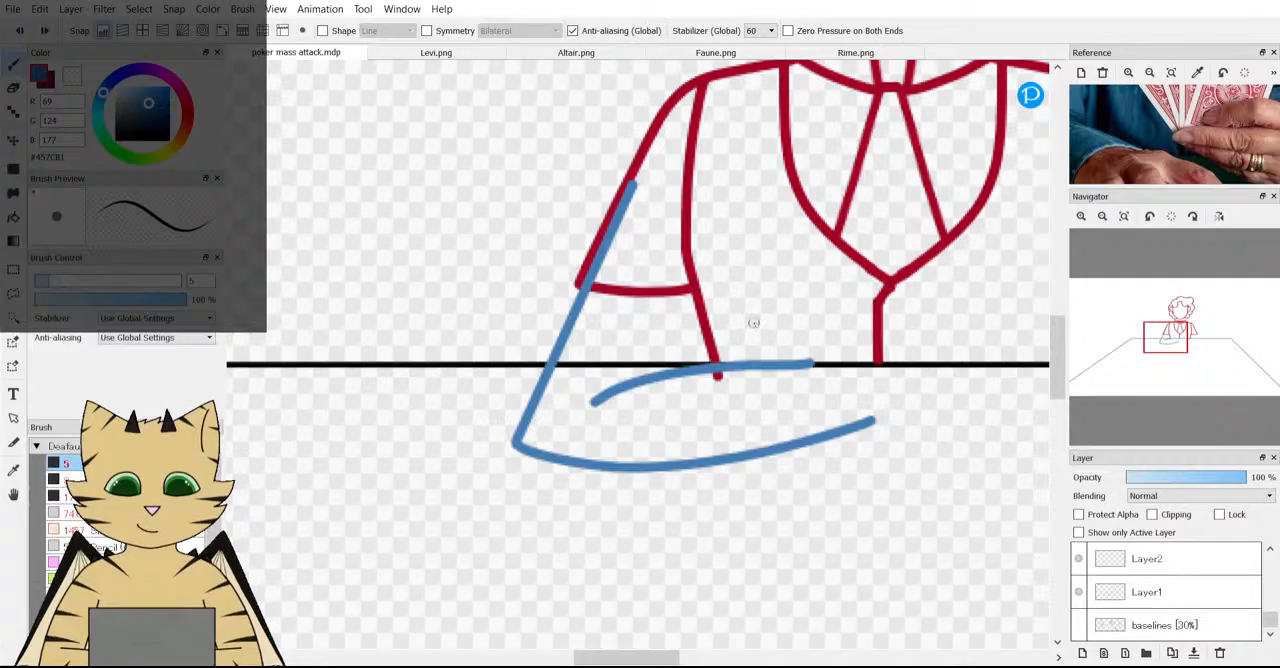
key(v)
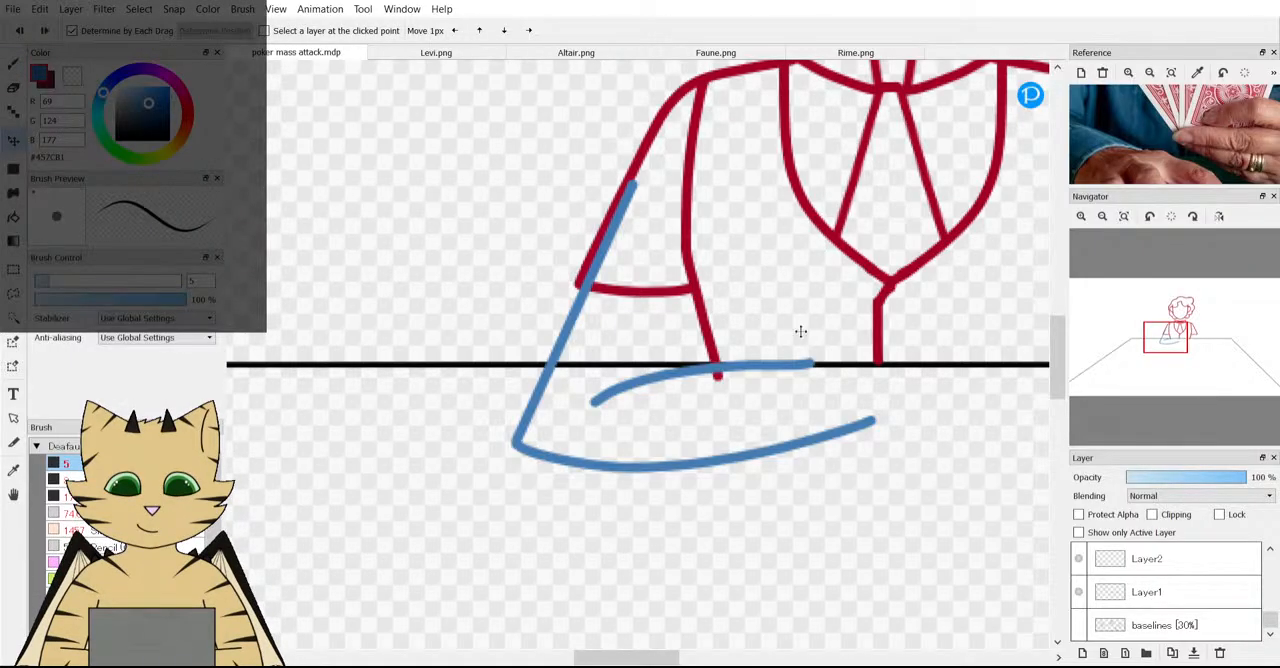
drag(621, 357, 617, 357)
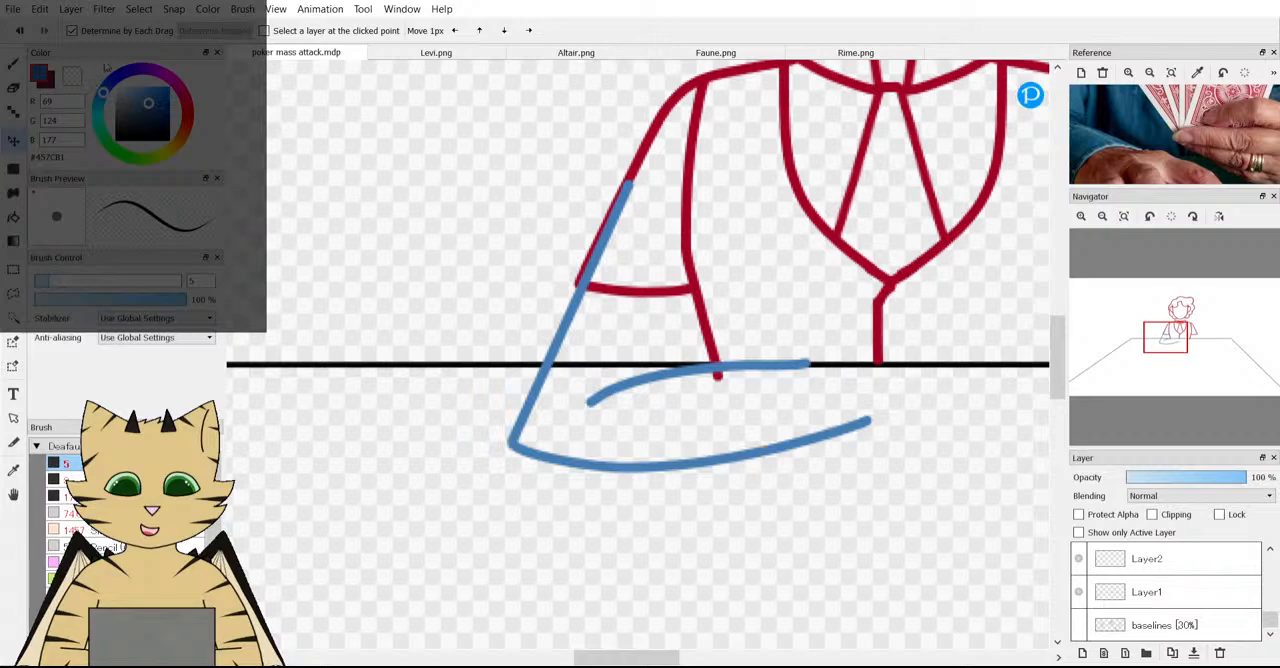
Erase the part of the blue outer arm line that overlaps the red sleeve above its hem.
key(b)
scroll(566, 245, up, 6)
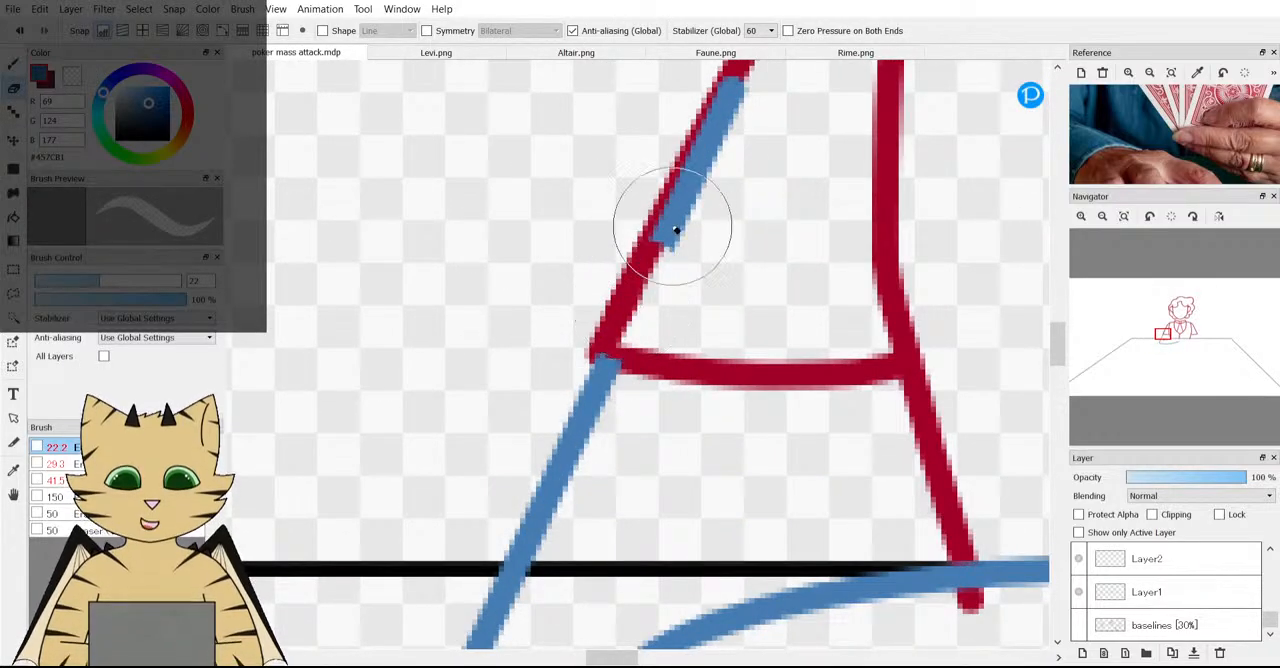
scroll(676, 230, down, 6)
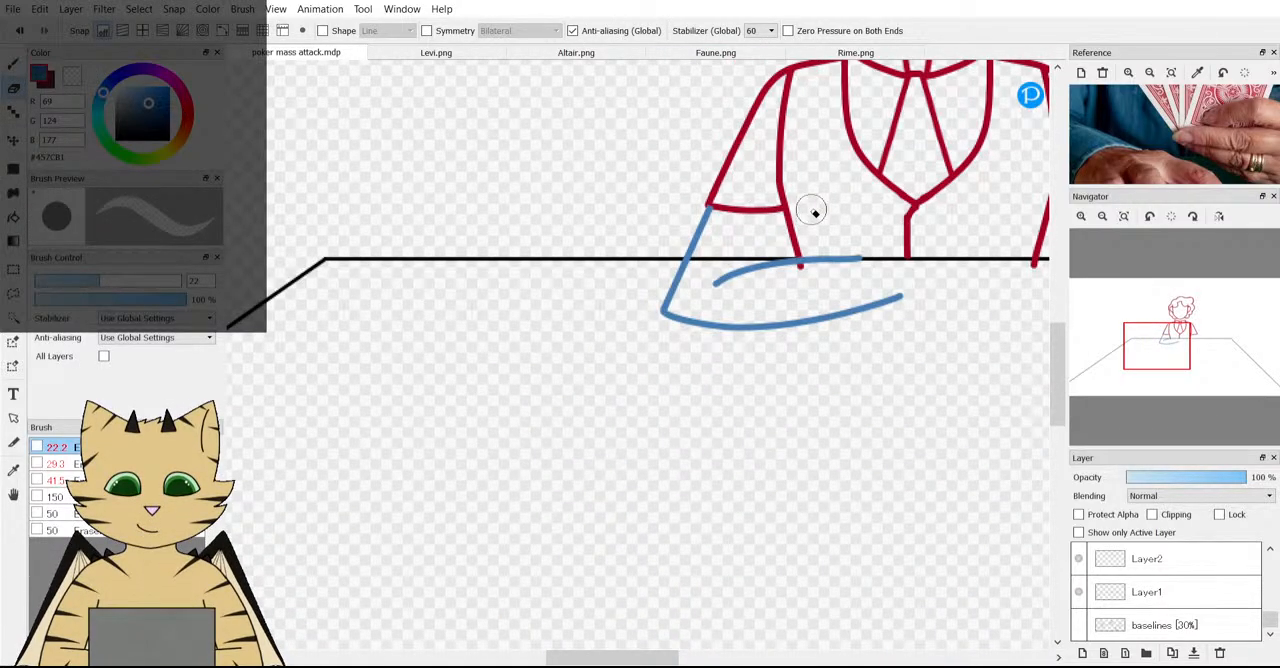
Look through the Levi, Altair, Faune and Rime reference sheets, examine Levi's sleeve and wrapped forearm, and return to poker mass attack.mdp.
click(436, 52)
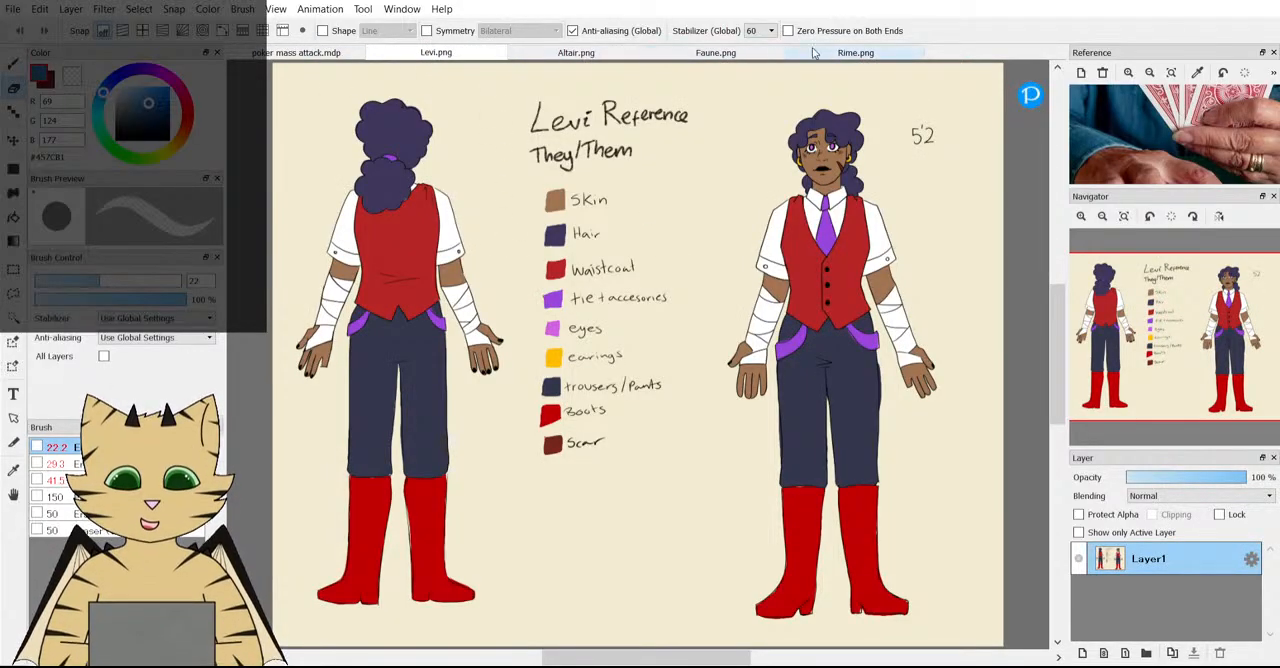
click(576, 52)
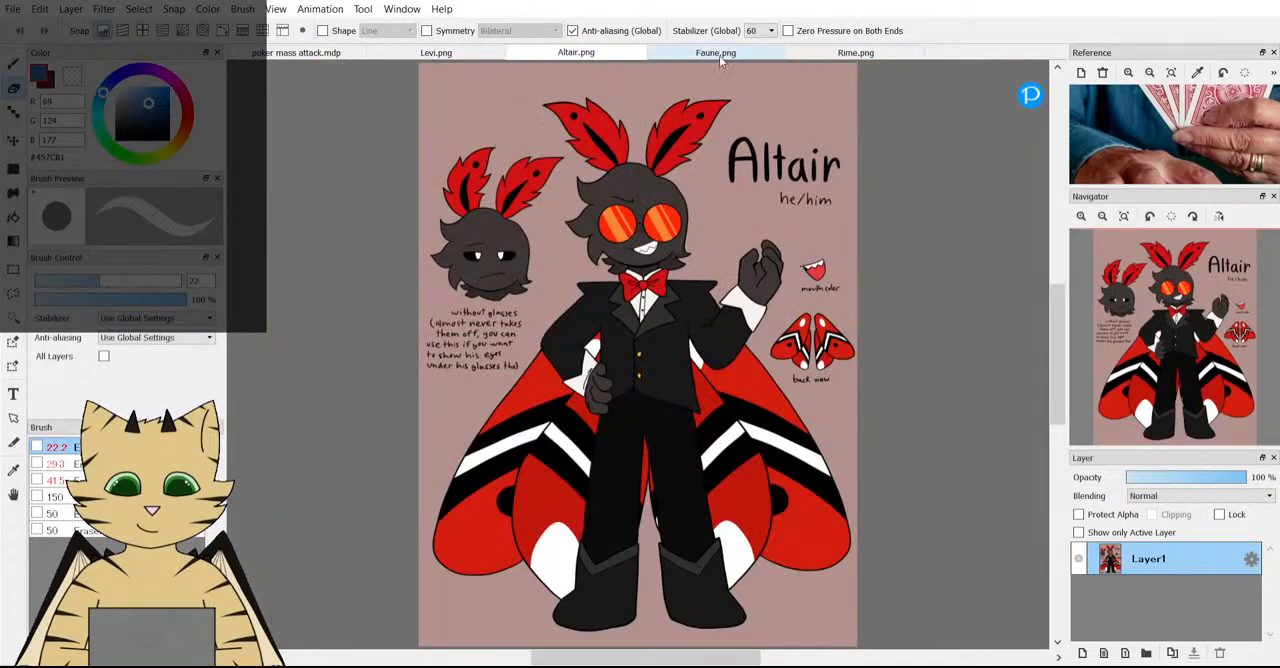
click(715, 52)
click(852, 52)
click(436, 52)
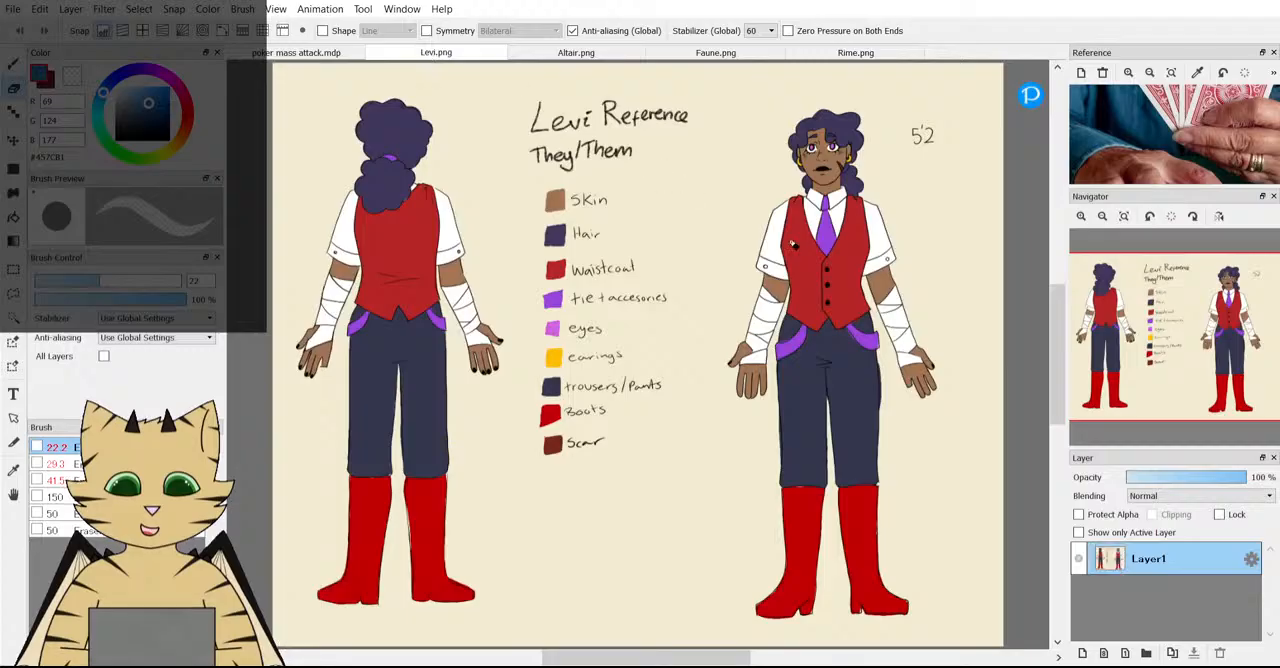
scroll(797, 234, up, 5)
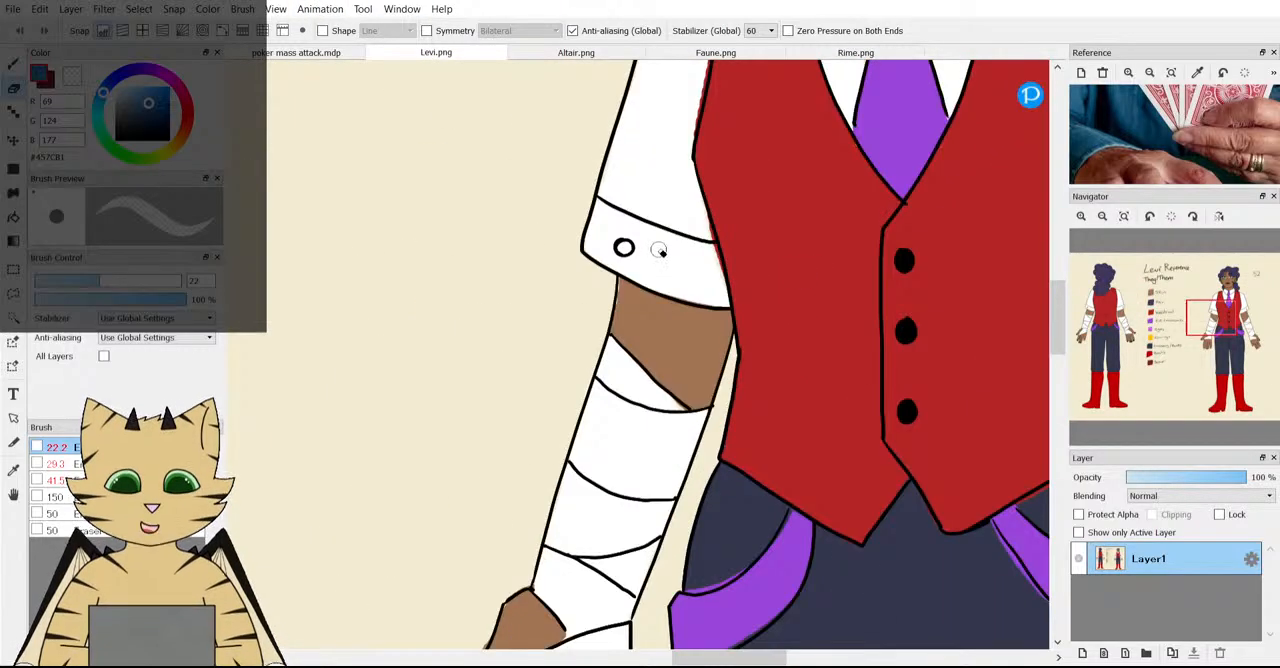
click(300, 52)
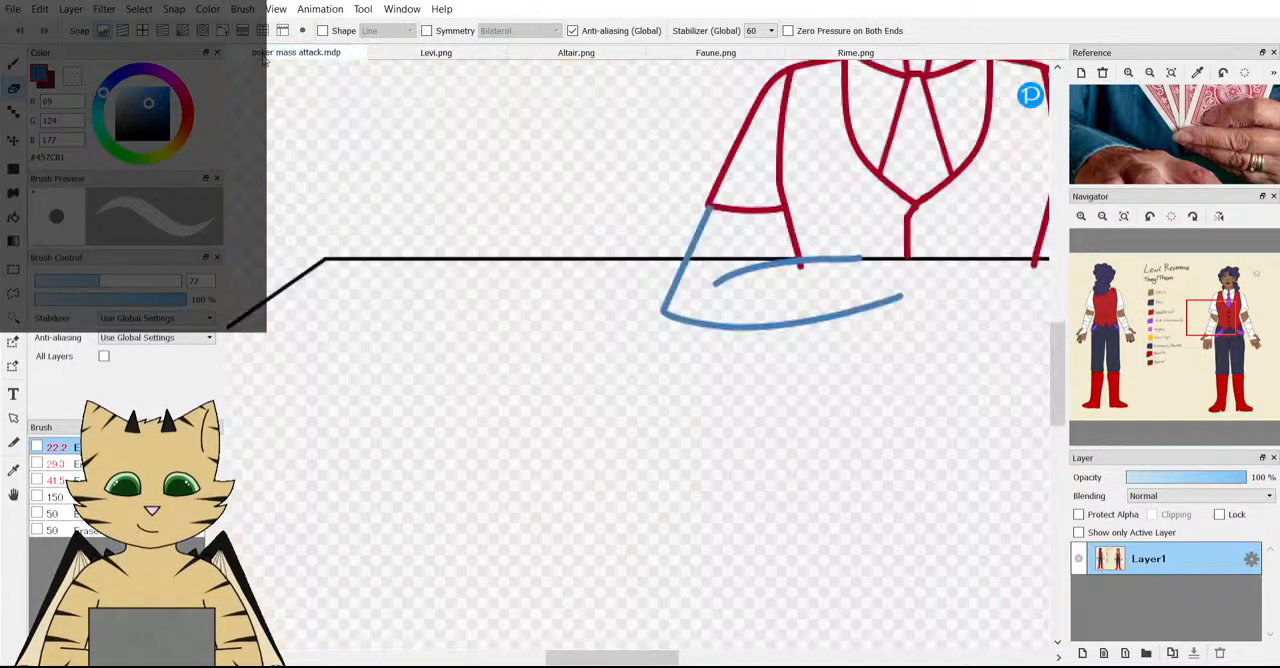
scroll(667, 213, down, 3)
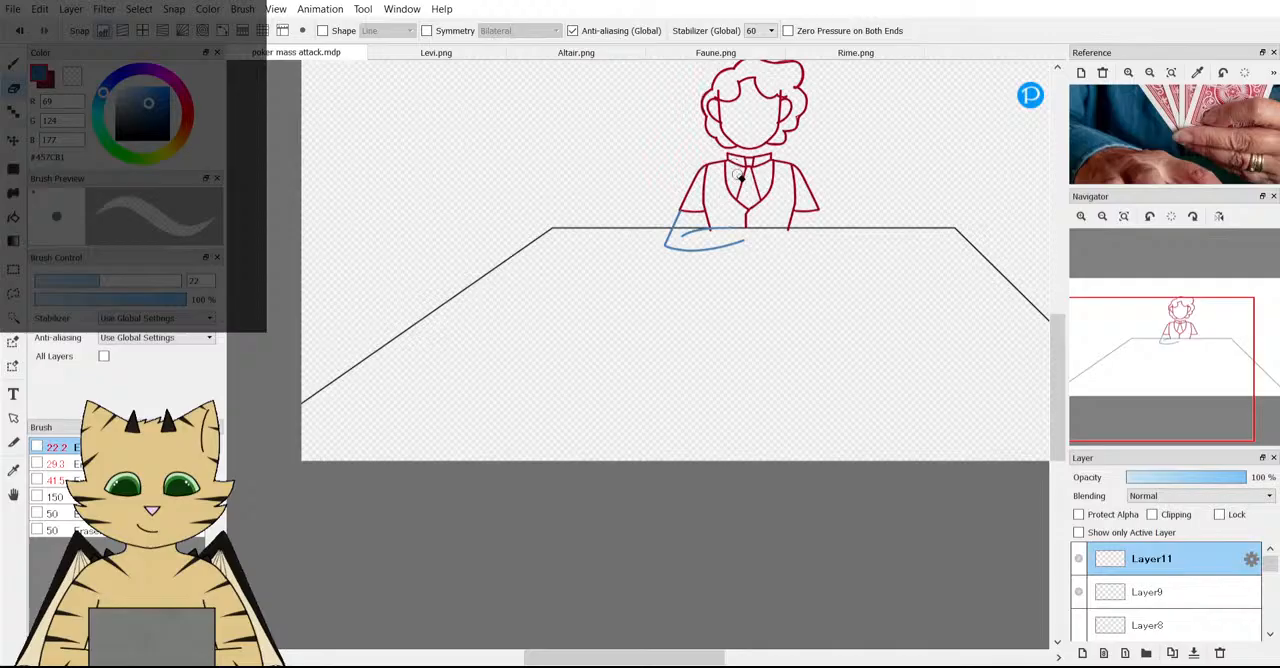
Hide the blue arm sketch on Layer11 and merge the two Layer7 layers holding the red torso sketch.
click(1078, 561)
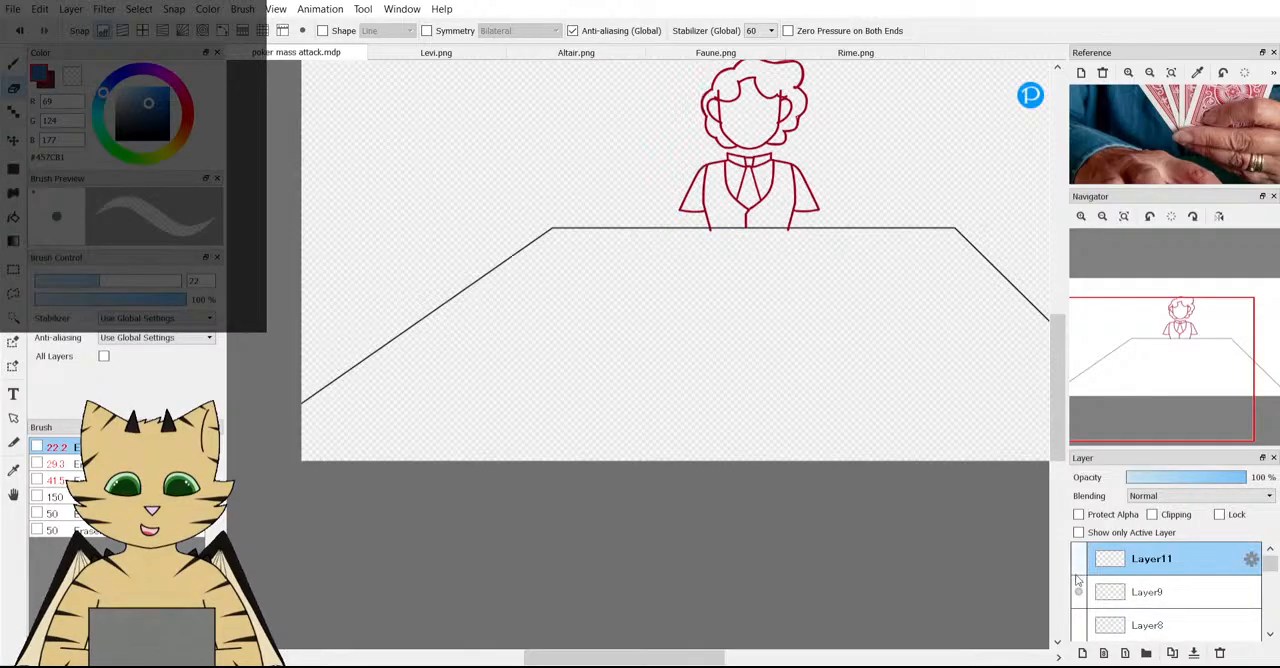
scroll(1085, 607, down, 1)
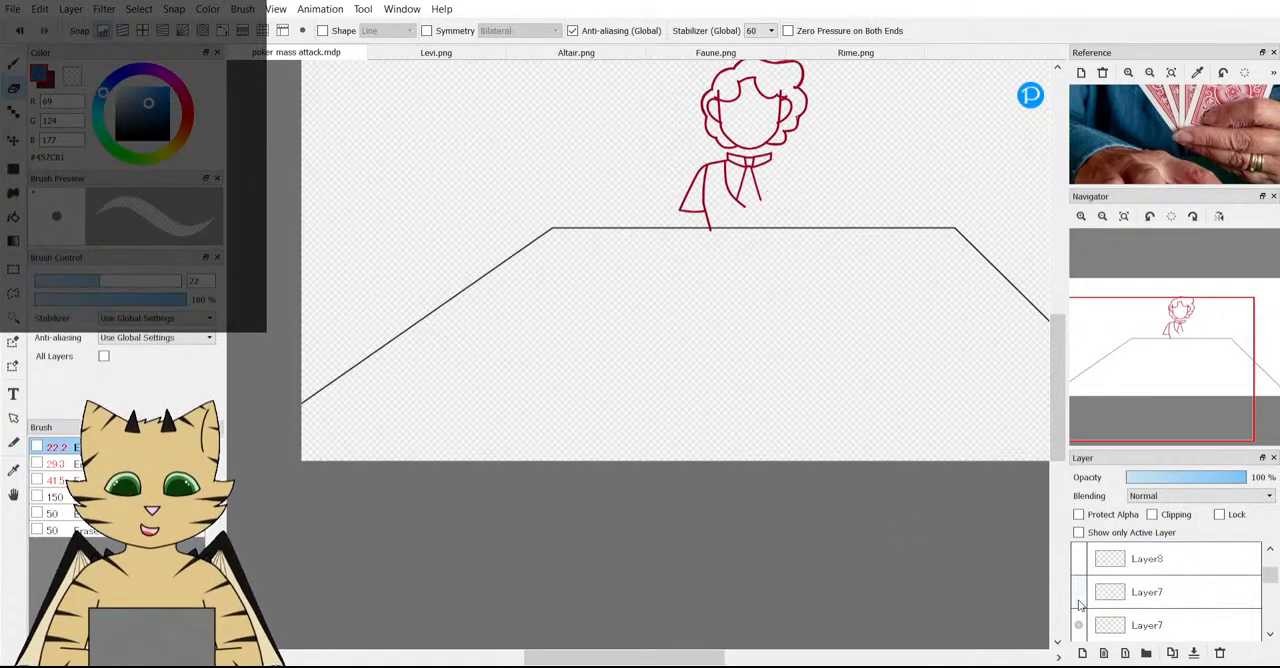
click(1150, 592)
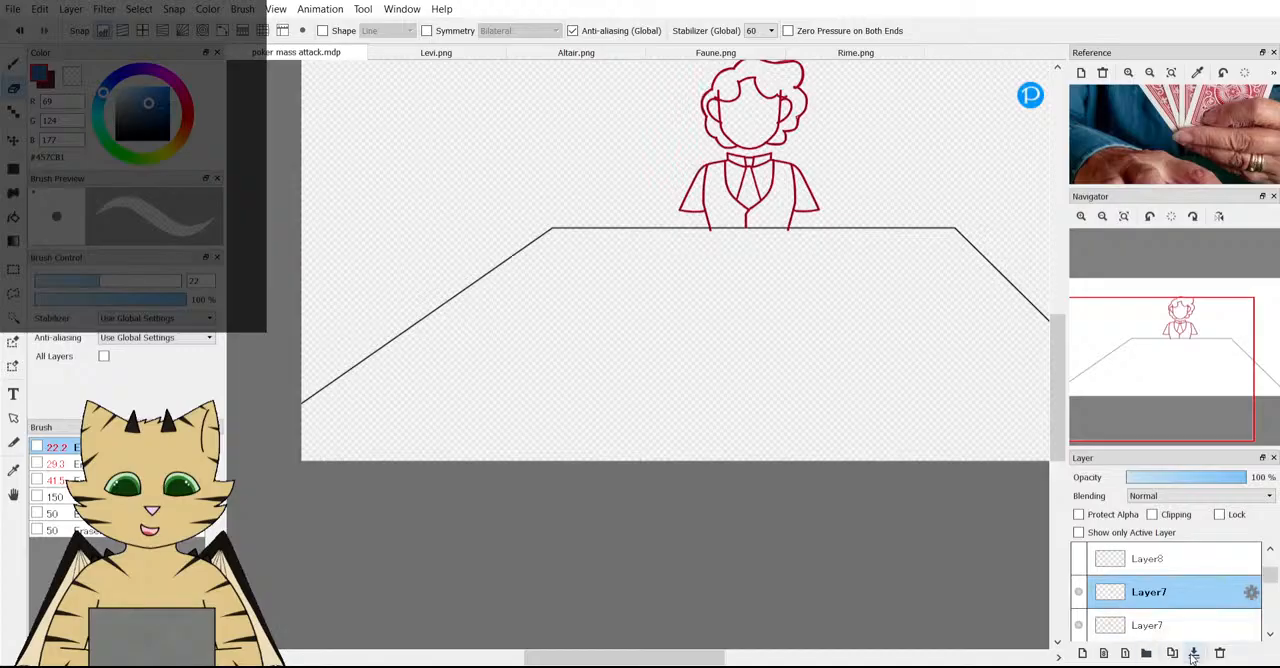
scroll(697, 171, up, 4)
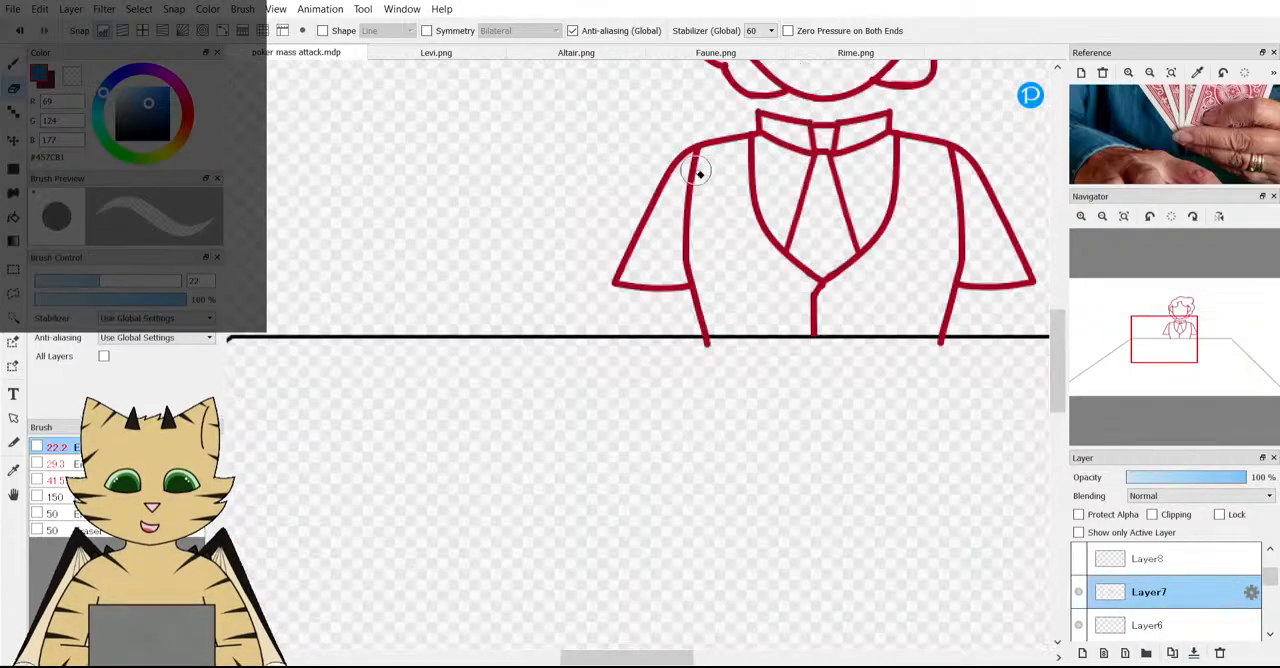
Reduce the merged torso layer's opacity to 50% and add a new layer directly above it.
click(1187, 481)
drag(1187, 484, 1189, 486)
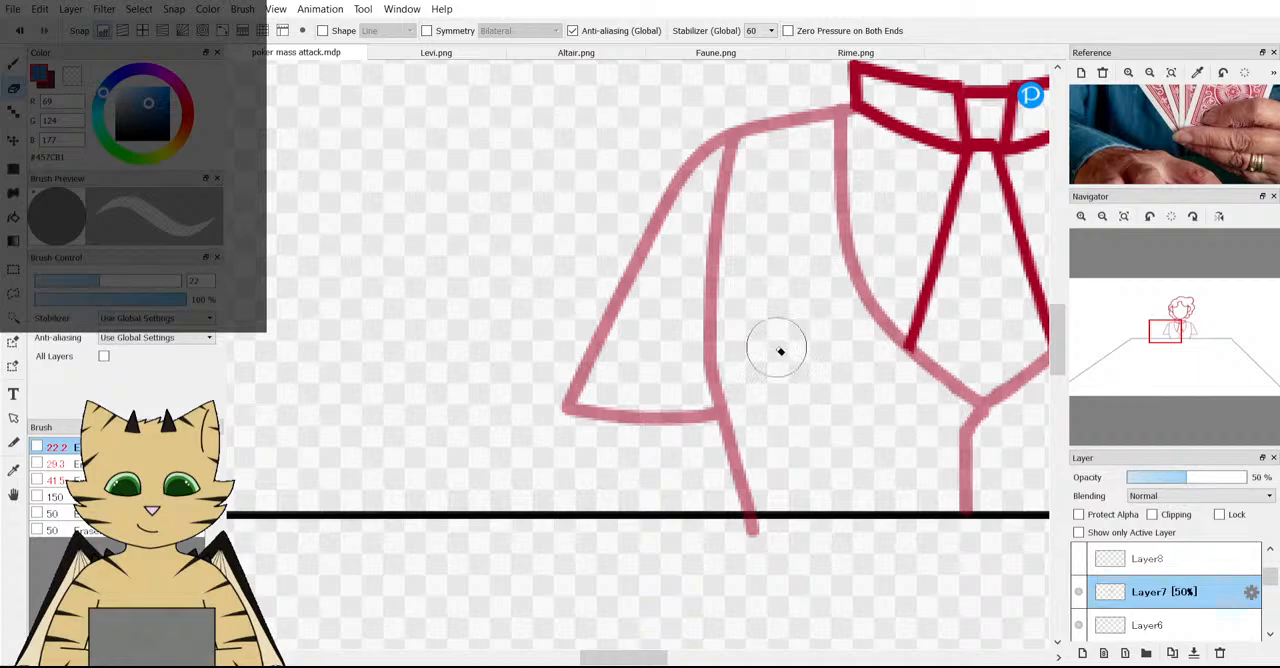
scroll(780, 348, down, 2)
click(1082, 652)
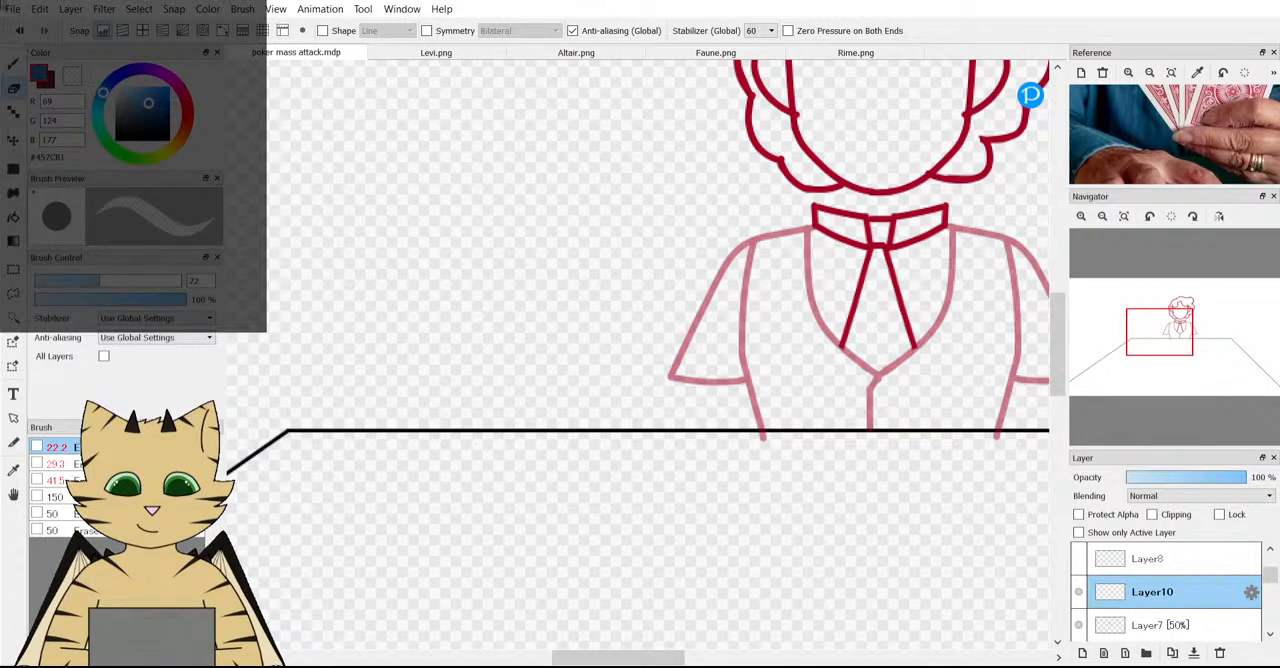
Draw a wider, rounded outline around the left sleeve on the new layer with the size 5 brush in muted red #B14552.
click(10, 64)
click(190, 108)
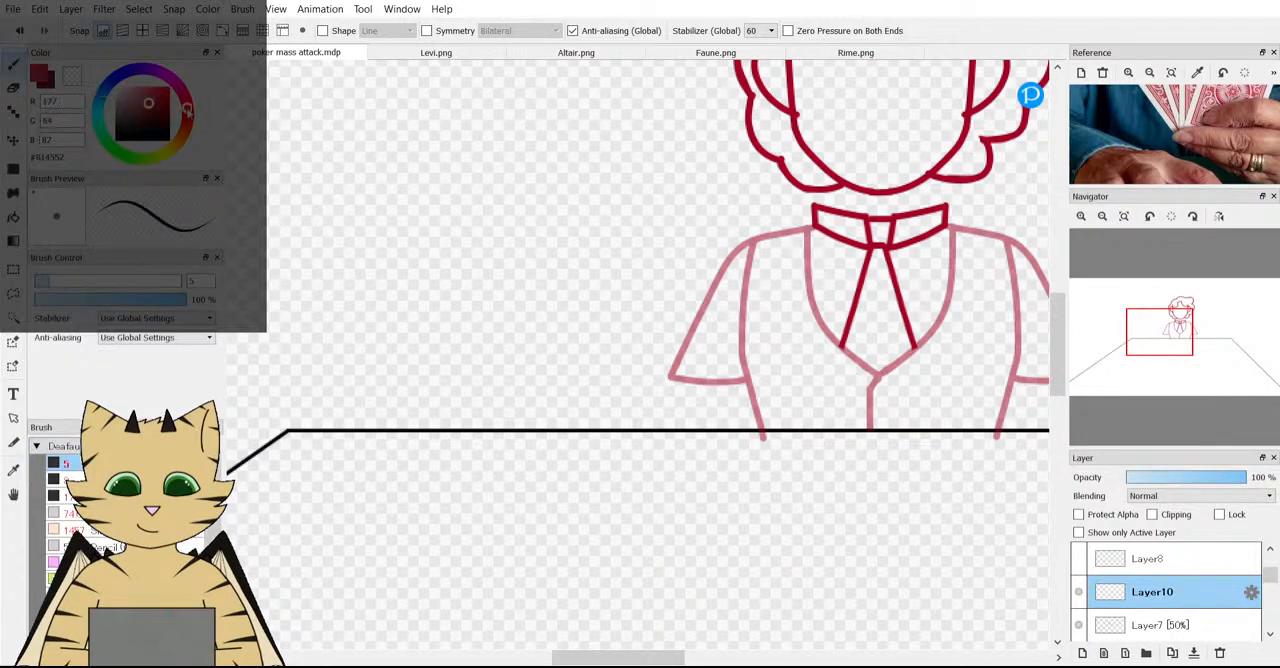
scroll(740, 256, down, 2)
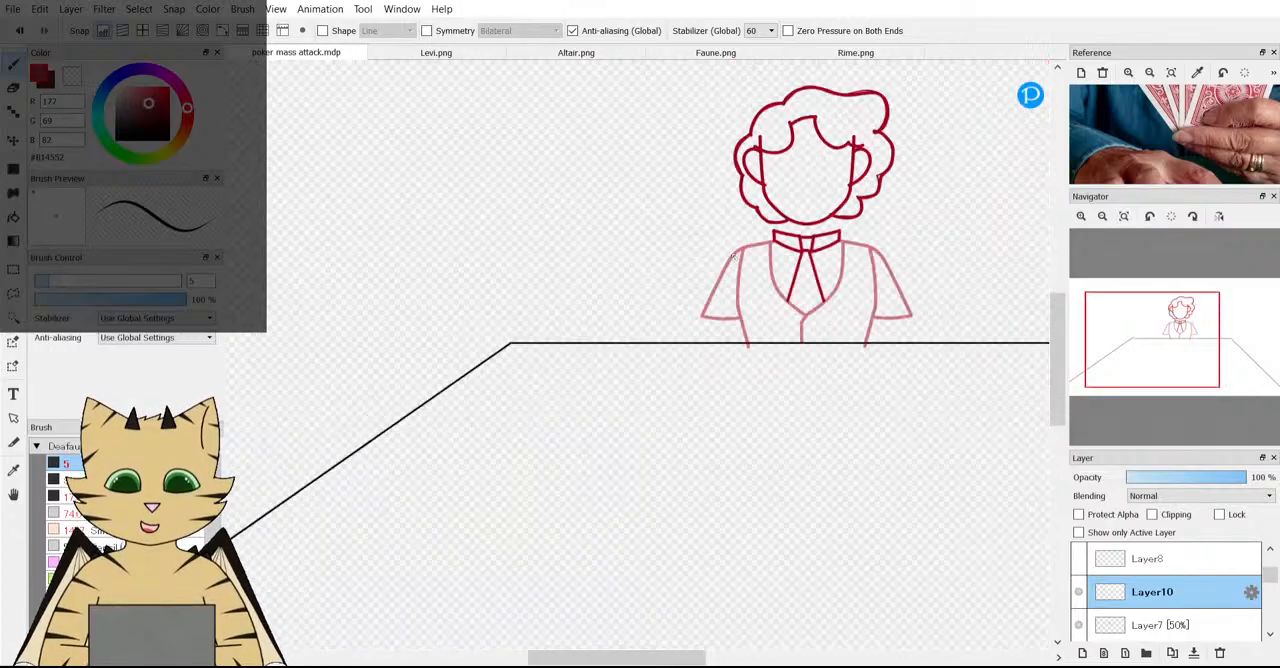
scroll(738, 305, up, 2)
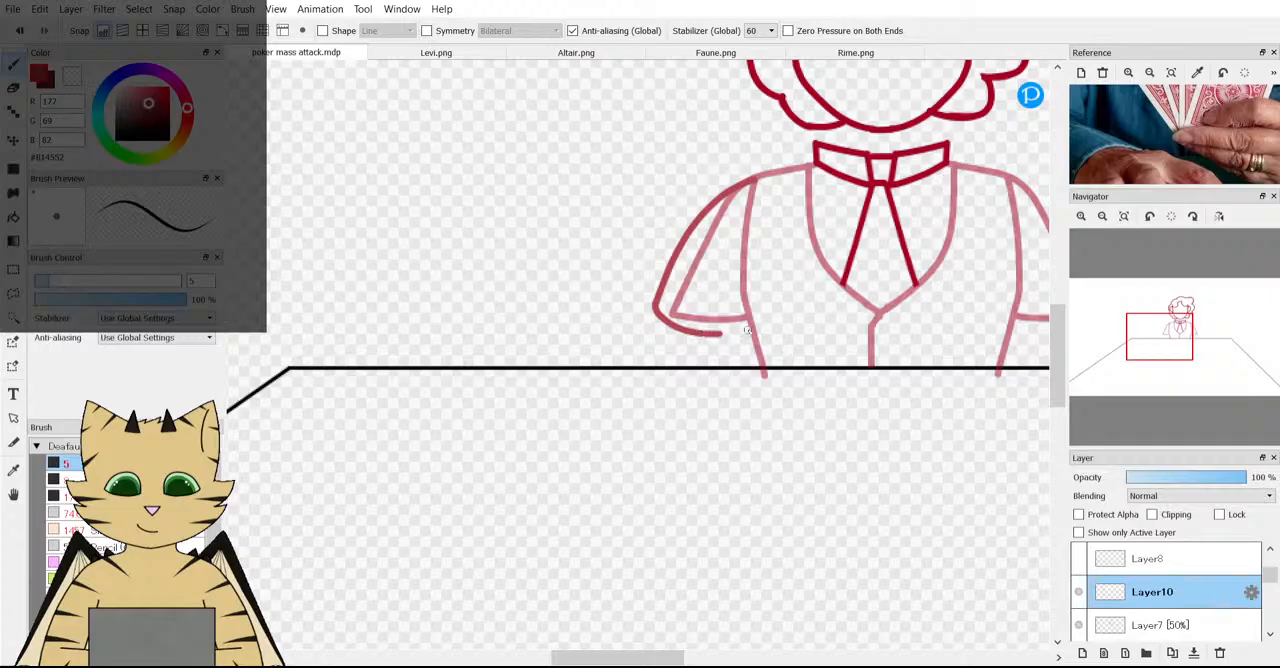
scroll(847, 287, down, 2)
scroll(730, 254, up, 2)
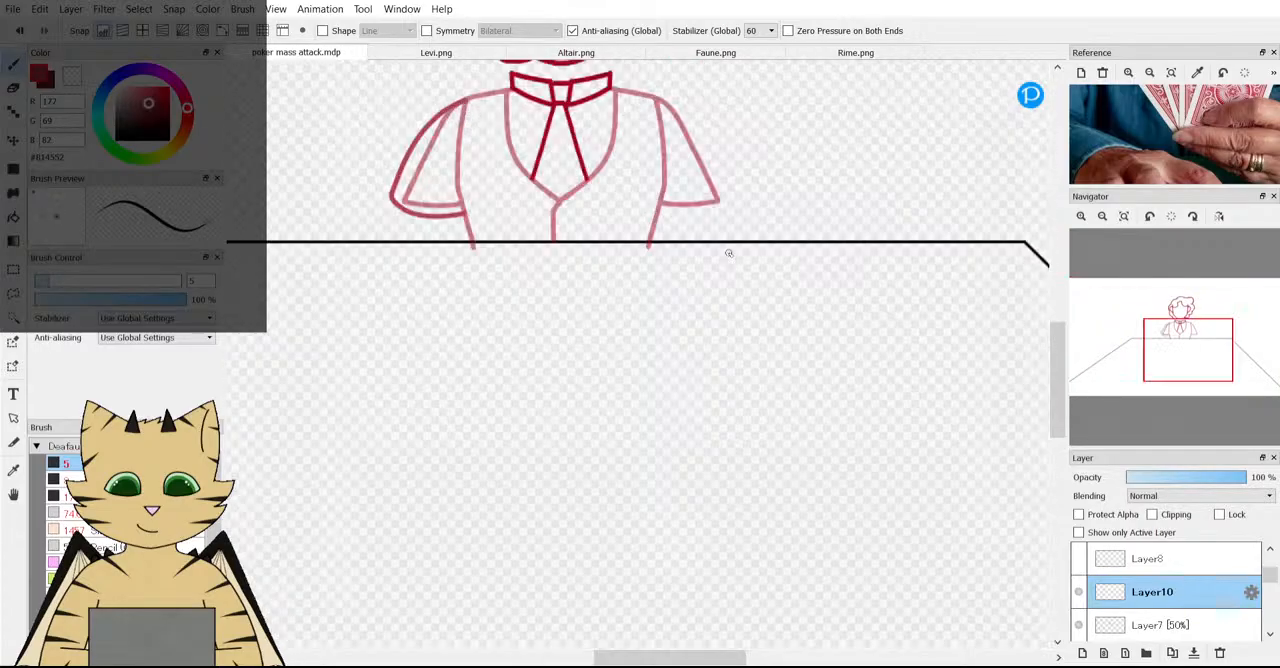
scroll(730, 254, down, 2)
scroll(806, 236, up, 2)
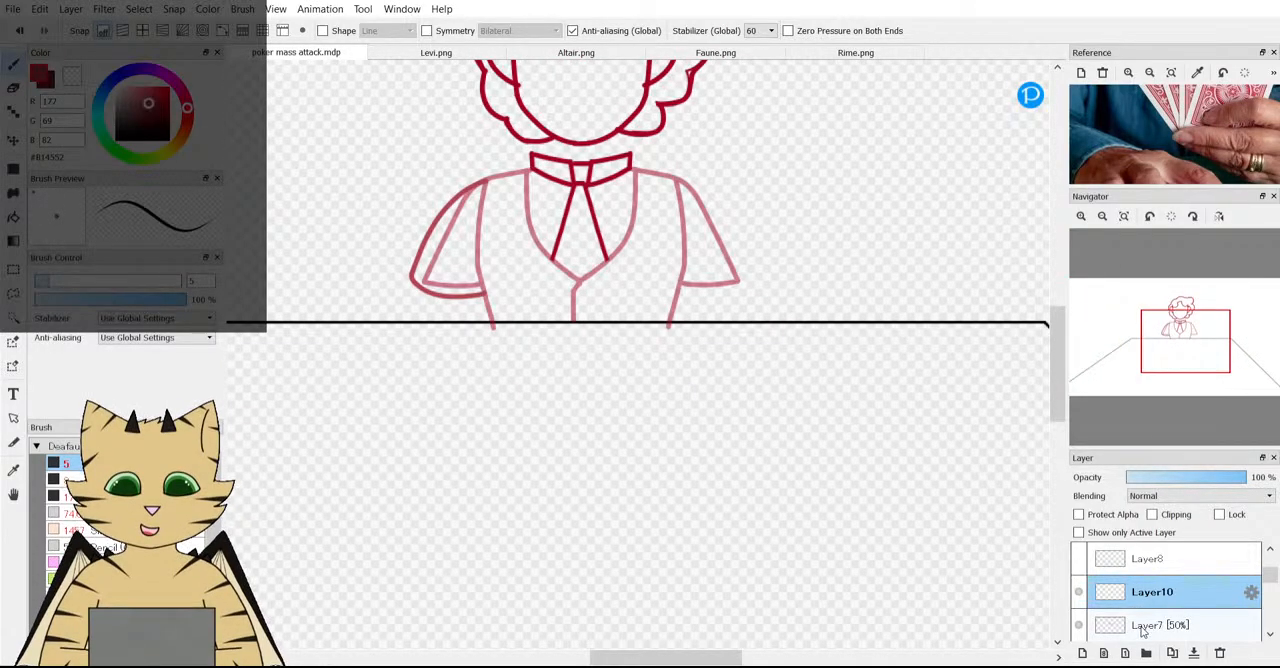
Erase the old angular left sleeve from Layer7, keeping the torso's side line and the new rounded sleeve.
click(1160, 625)
scroll(440, 150, up, 2)
key(e)
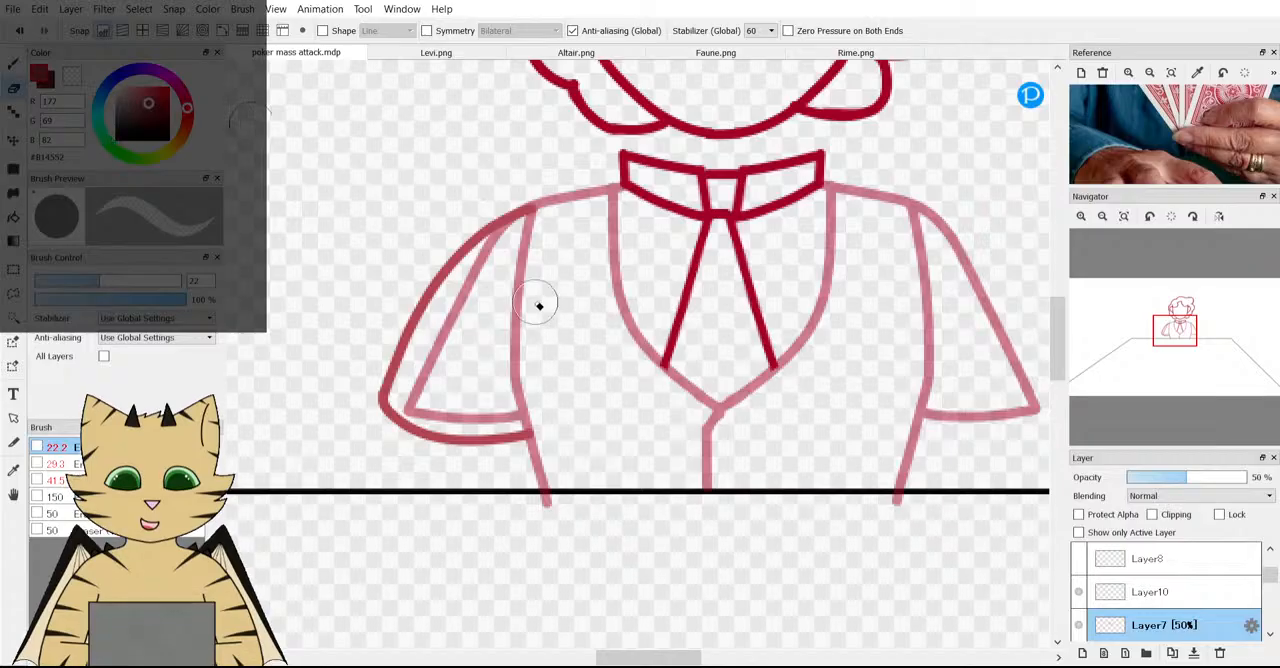
mouse_move(505, 232)
mouse_down()
mouse_move(437, 404)
mouse_move(435, 354)
mouse_move(405, 416)
mouse_move(503, 423)
mouse_up()
scroll(400, 386, down, 2)
scroll(450, 393, down, 1)
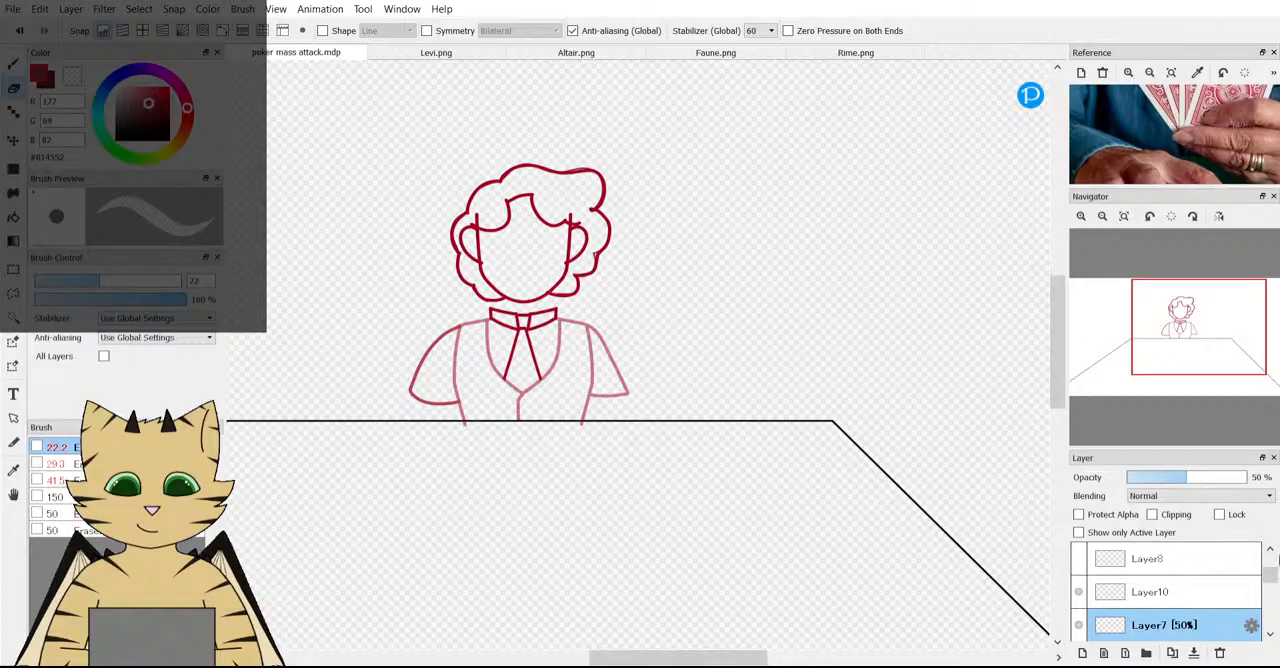
Restore Layer7's opacity to 100% and check the new sleeve by hiding and showing its layer.
drag(1186, 477, 1274, 478)
scroll(683, 288, down, 2)
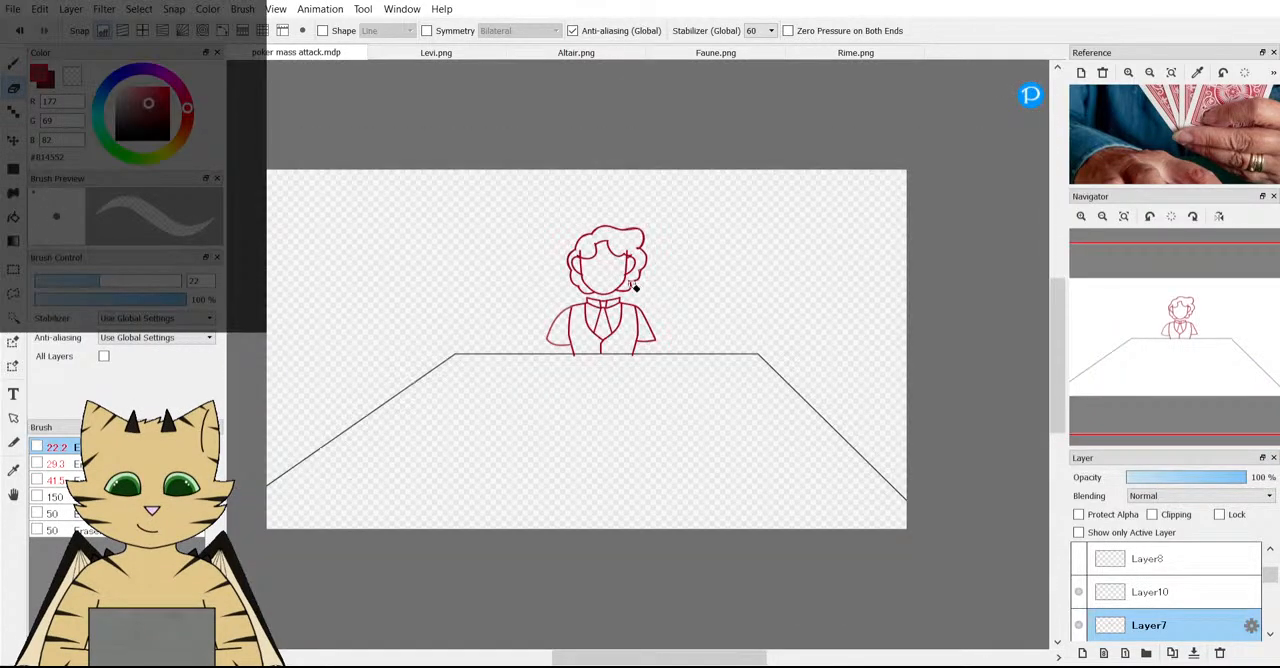
scroll(523, 286, up, 2)
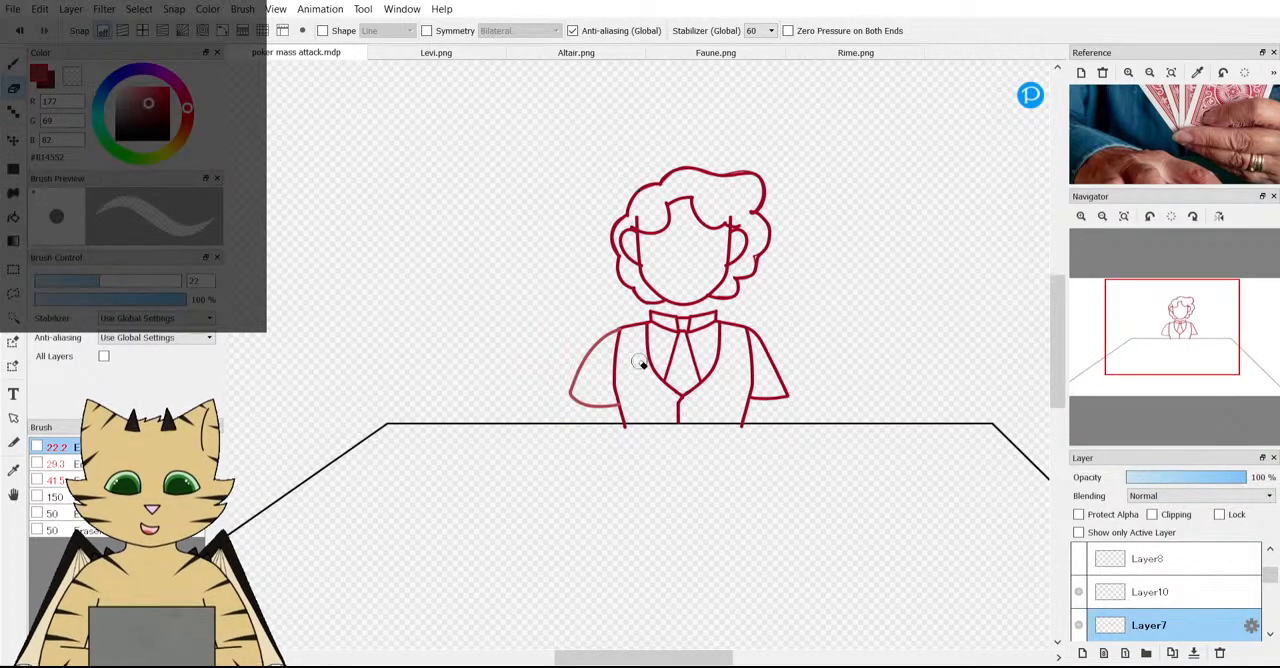
scroll(610, 328, down, 2)
scroll(693, 406, up, 2)
click(1077, 595)
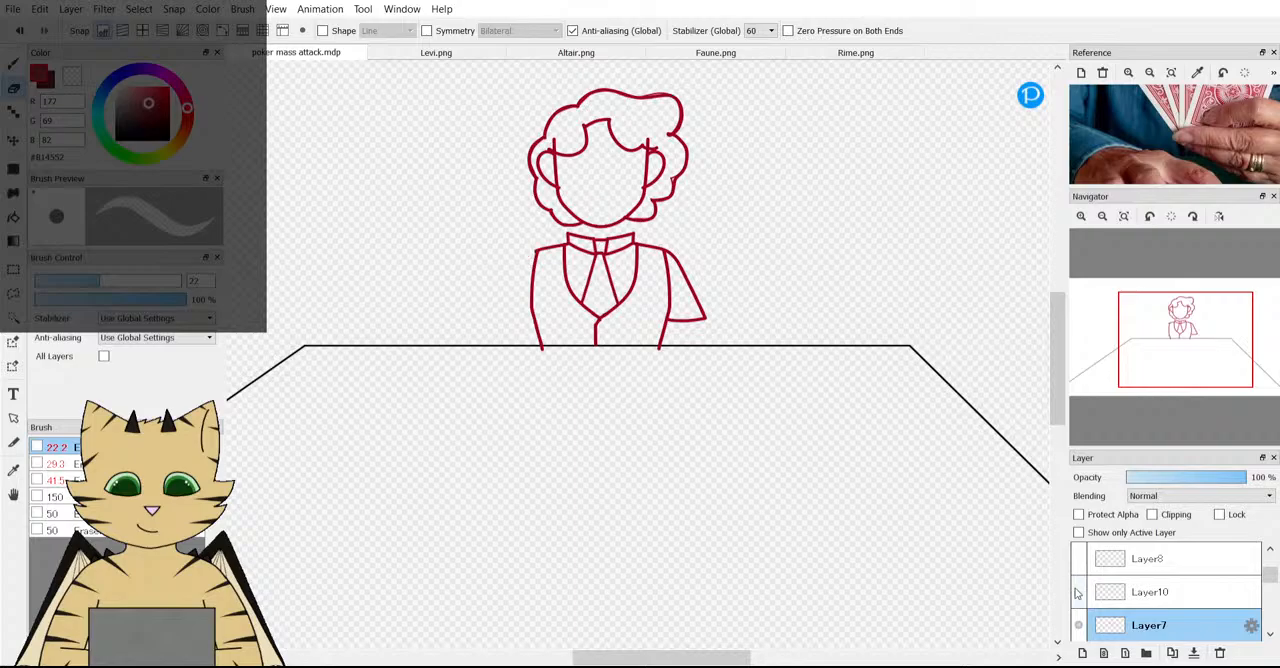
click(1077, 595)
Duplicate the rounded sleeve layer, flip the copy horizontally, and place it on the opposite shoulder.
click(1140, 592)
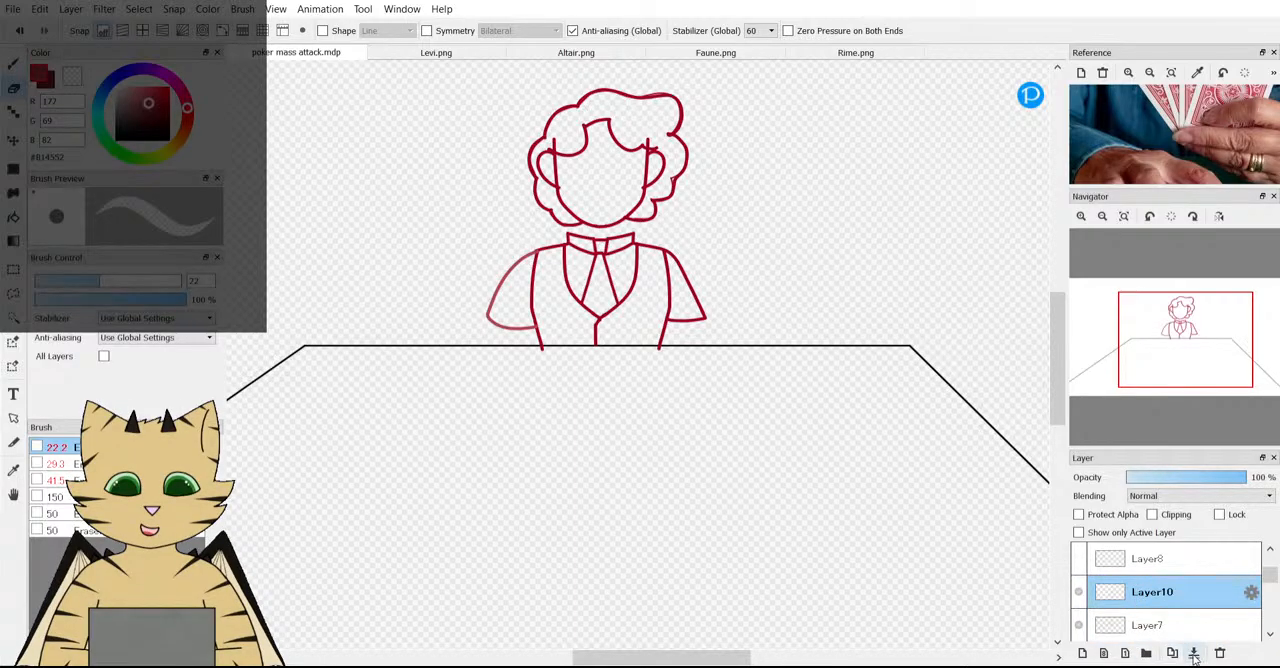
key(ctrl+t)
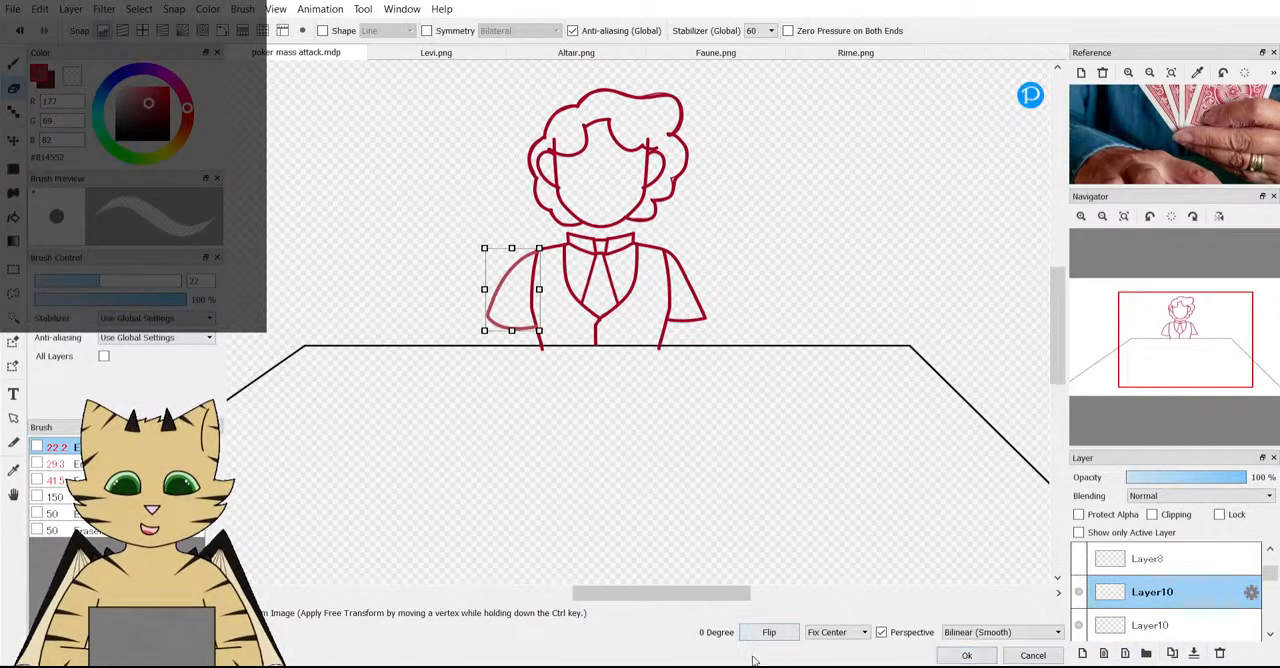
drag(516, 292, 692, 292)
scroll(657, 257, up, 5)
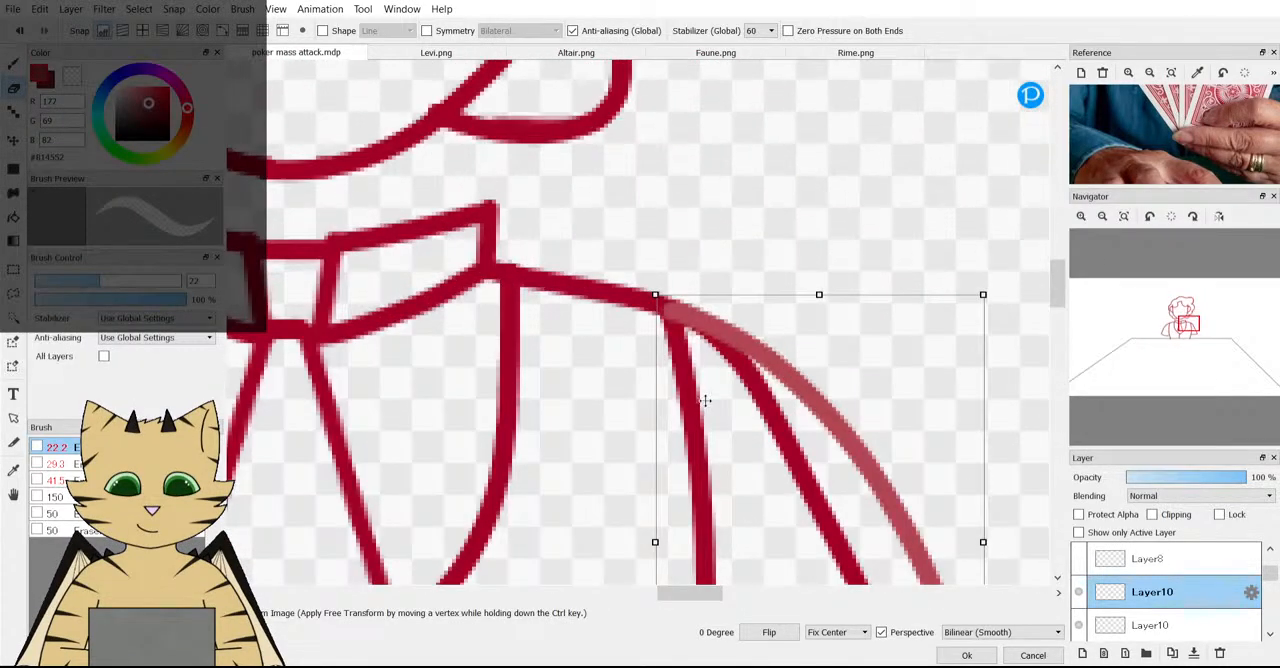
scroll(705, 400, down, 3)
scroll(755, 425, up, 3)
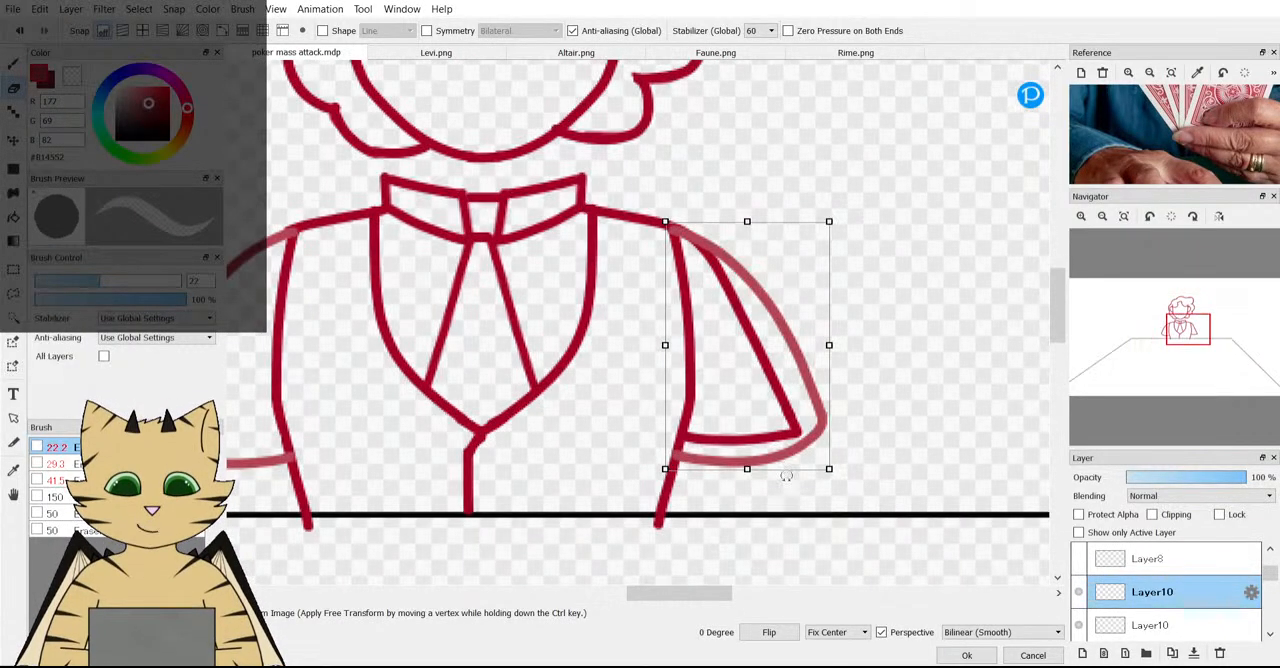
click(966, 655)
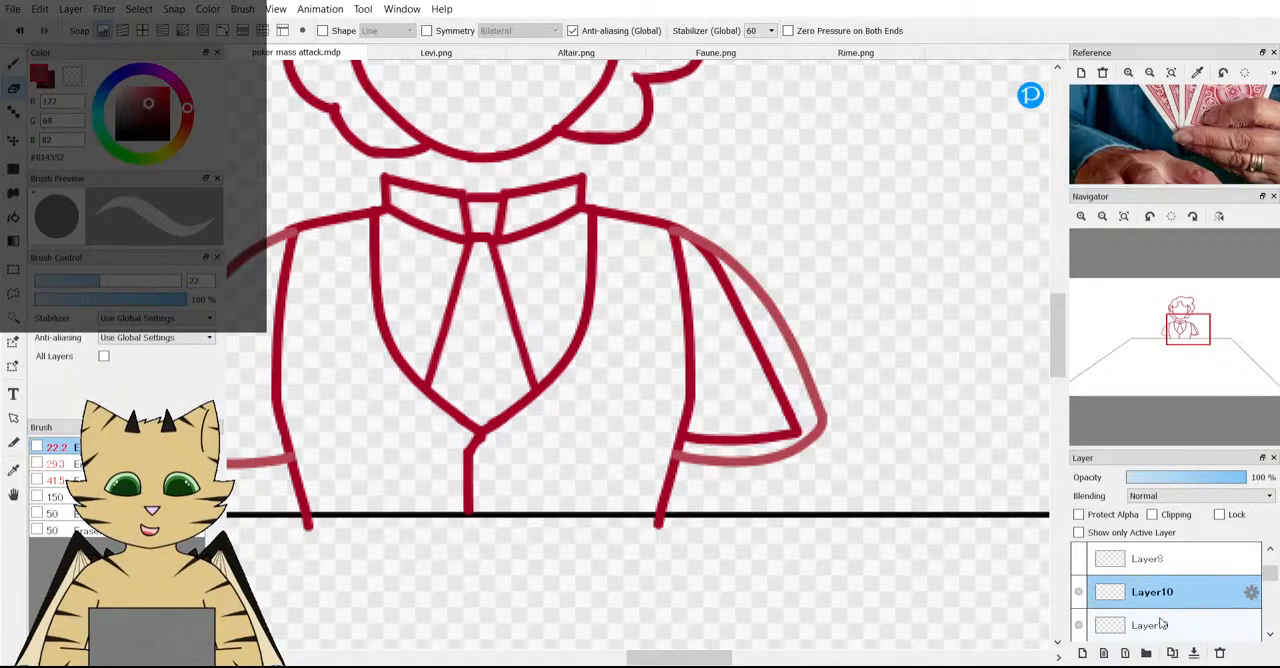
Erase the old angular right sleeve from Layer7 so only the mirrored rounded sleeve remains.
scroll(1162, 622, down, 1)
click(1160, 625)
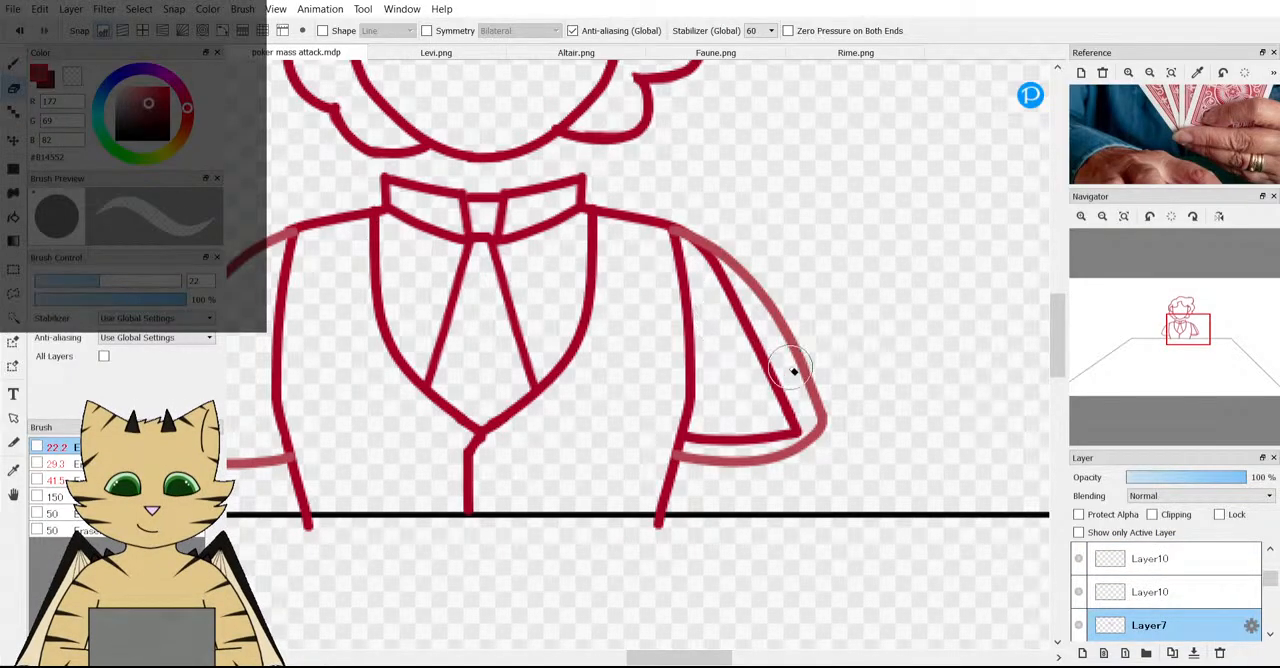
mouse_move(766, 334)
mouse_down()
mouse_move(766, 398)
mouse_move(808, 427)
mouse_move(793, 405)
mouse_move(785, 432)
mouse_move(711, 441)
mouse_move(826, 432)
mouse_move(744, 446)
mouse_move(749, 306)
mouse_move(715, 251)
mouse_up()
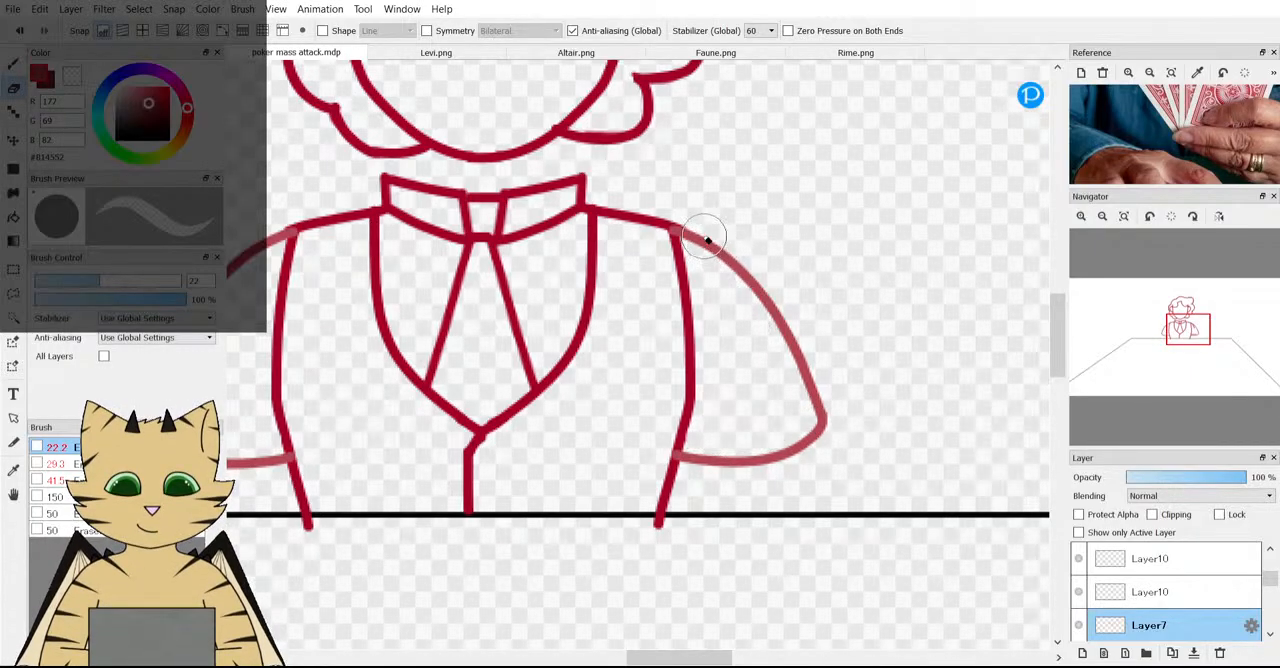
scroll(715, 250, down, 3)
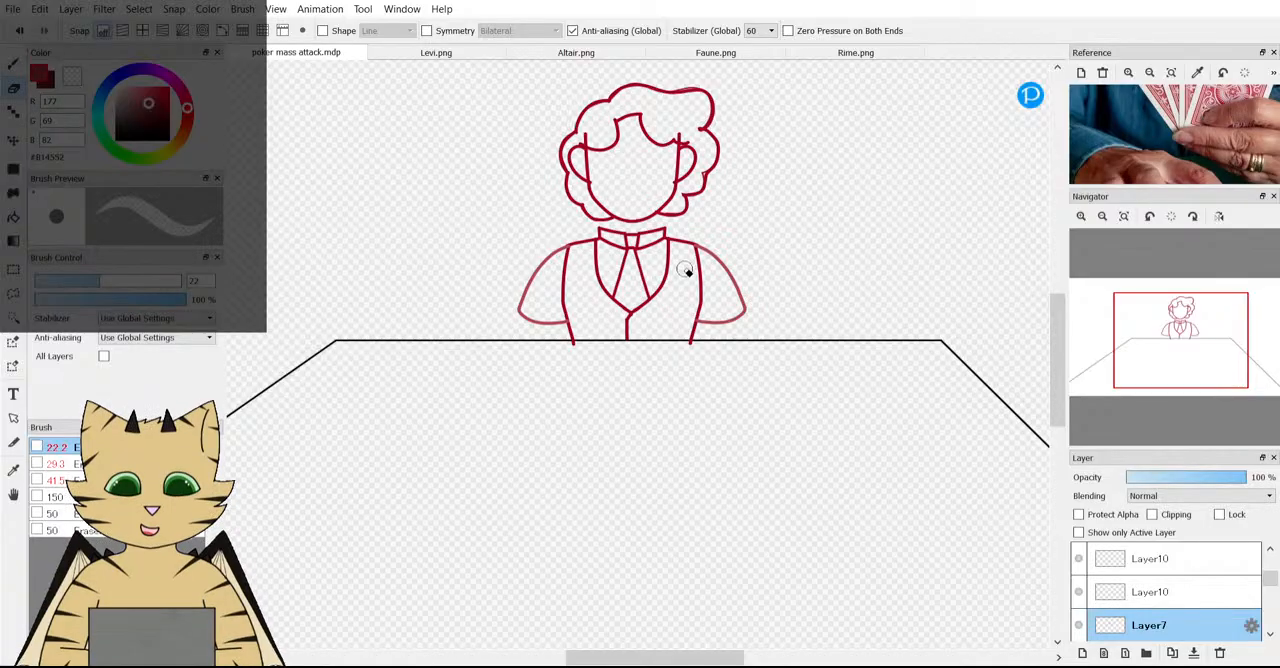
scroll(690, 265, down, 2)
scroll(590, 250, up, 4)
Switch back to the brush, check which layers hold the two rounded sleeves, and merge them into one layer.
key(b)
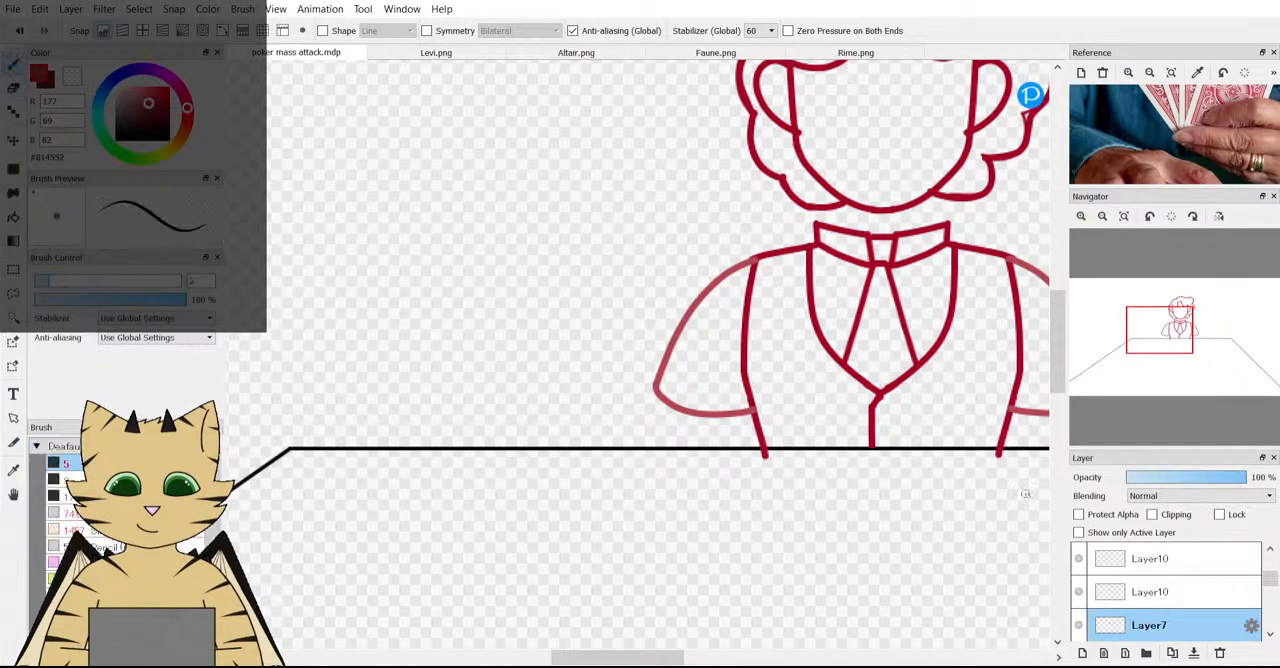
scroll(1146, 608, down, 1)
click(1080, 627)
click(1080, 627)
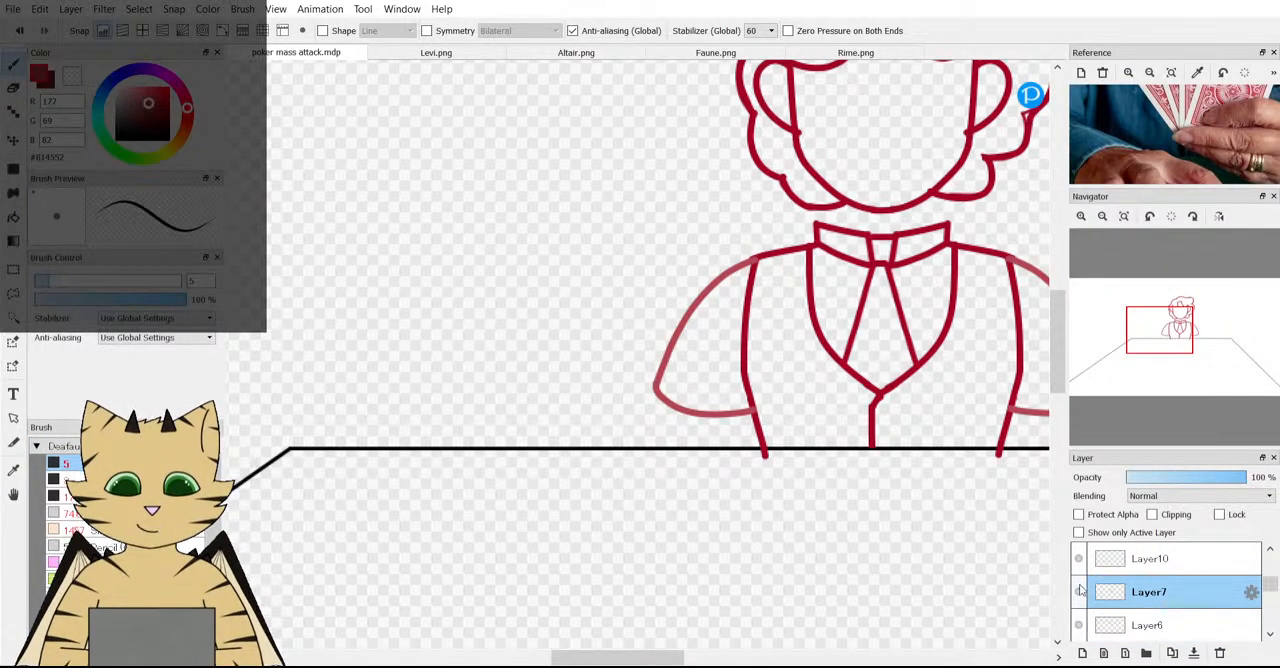
scroll(1090, 560, up, 1)
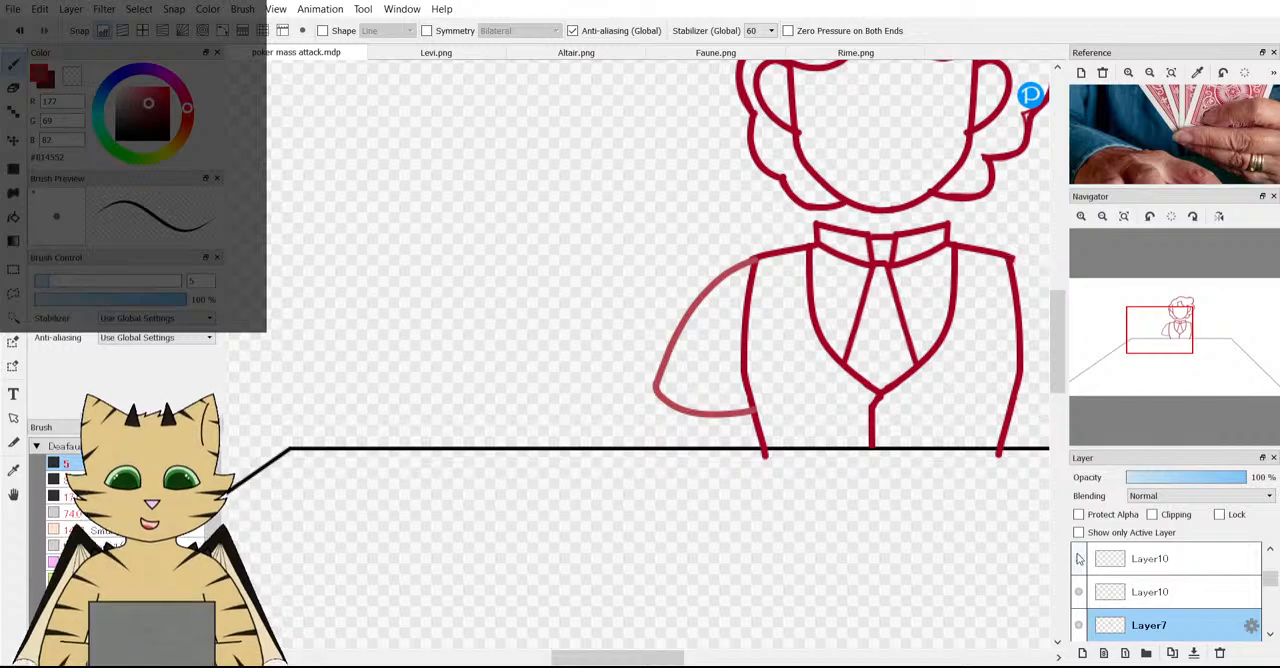
click(1138, 556)
scroll(648, 273, down, 2)
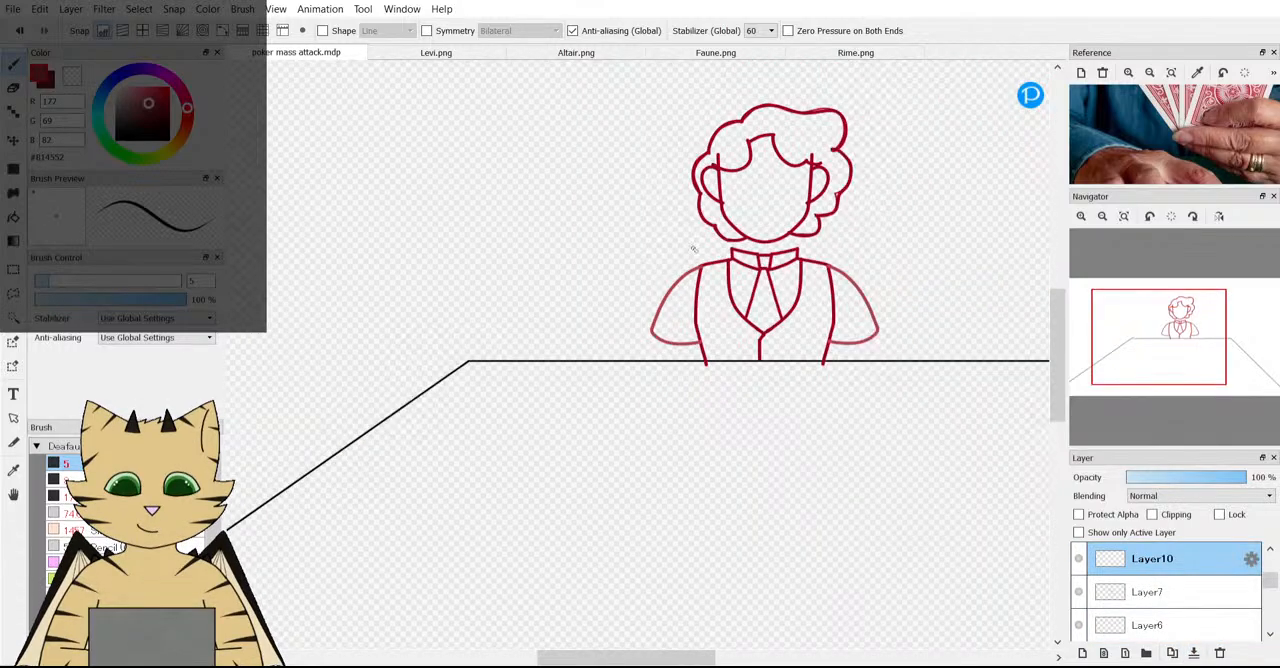
Examine the sleeves and wrapped forearms on the Levi reference sheet, and return to poker mass attack.mdp.
click(440, 52)
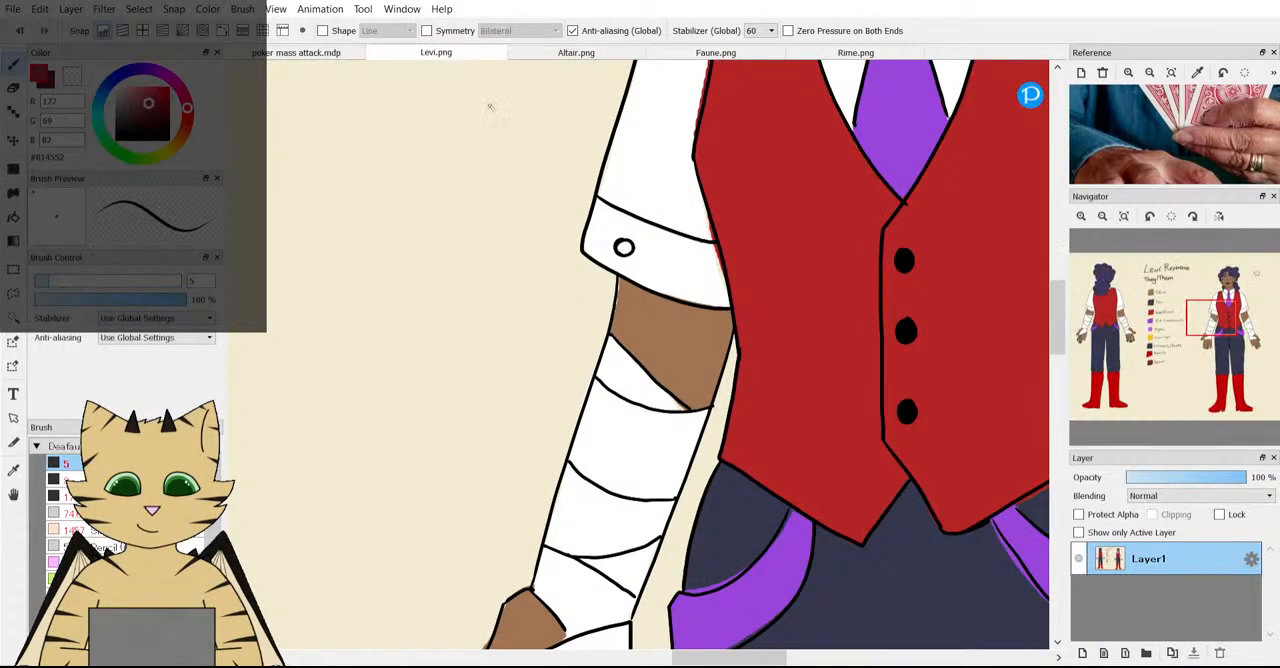
scroll(491, 106, down, 3)
scroll(651, 212, up, 3)
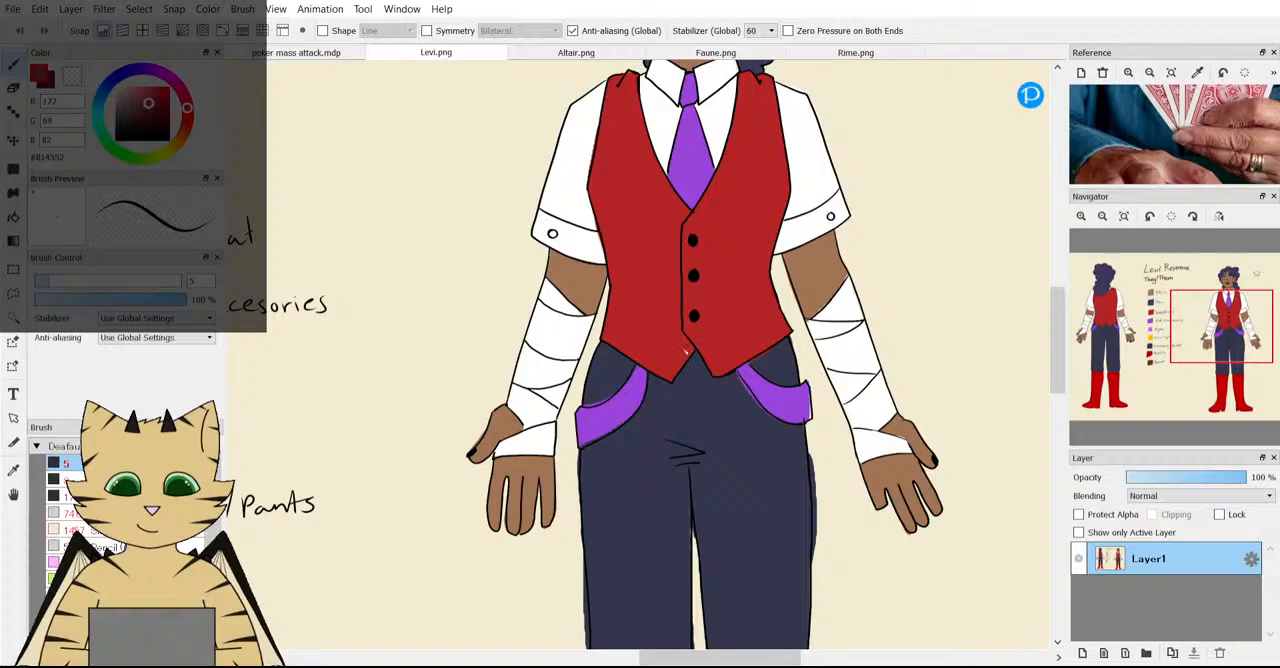
scroll(1120, 138, down, 3)
scroll(762, 212, down, 1)
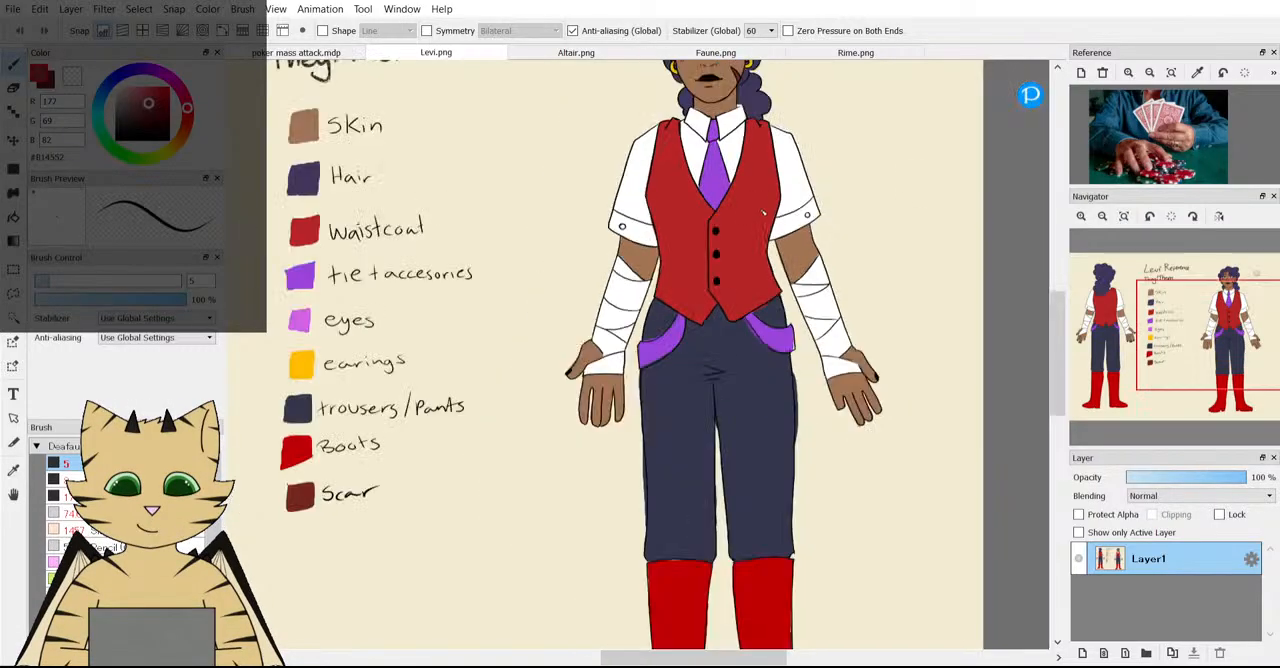
click(293, 52)
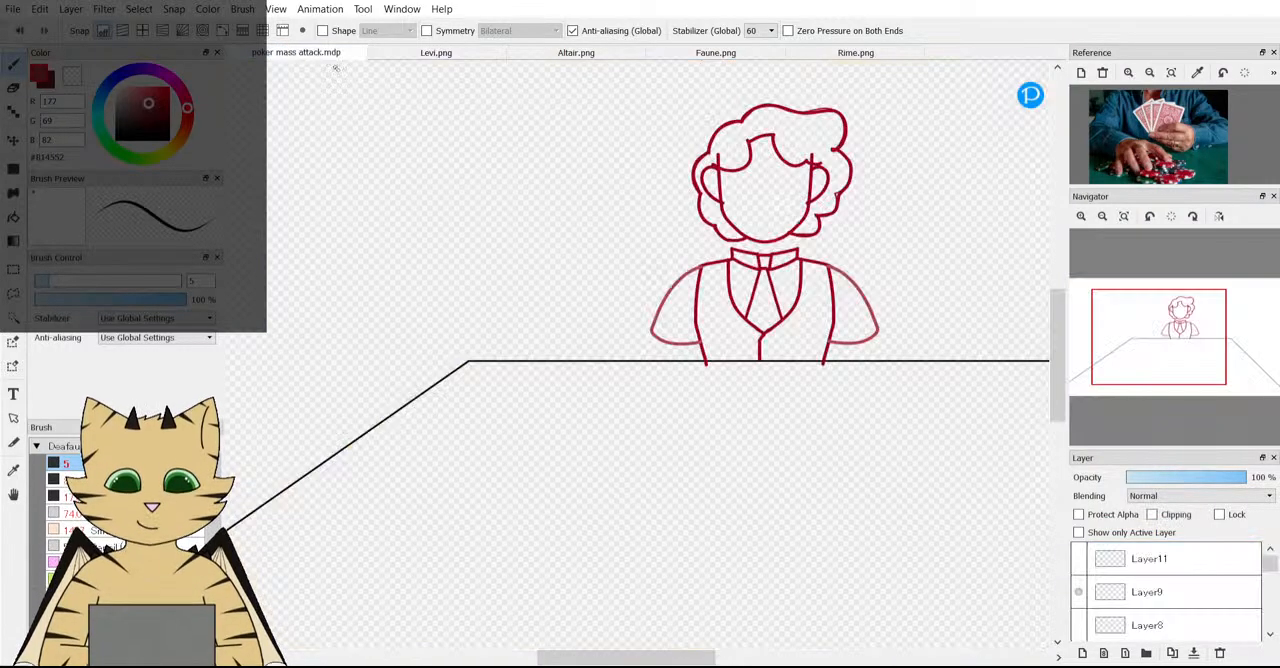
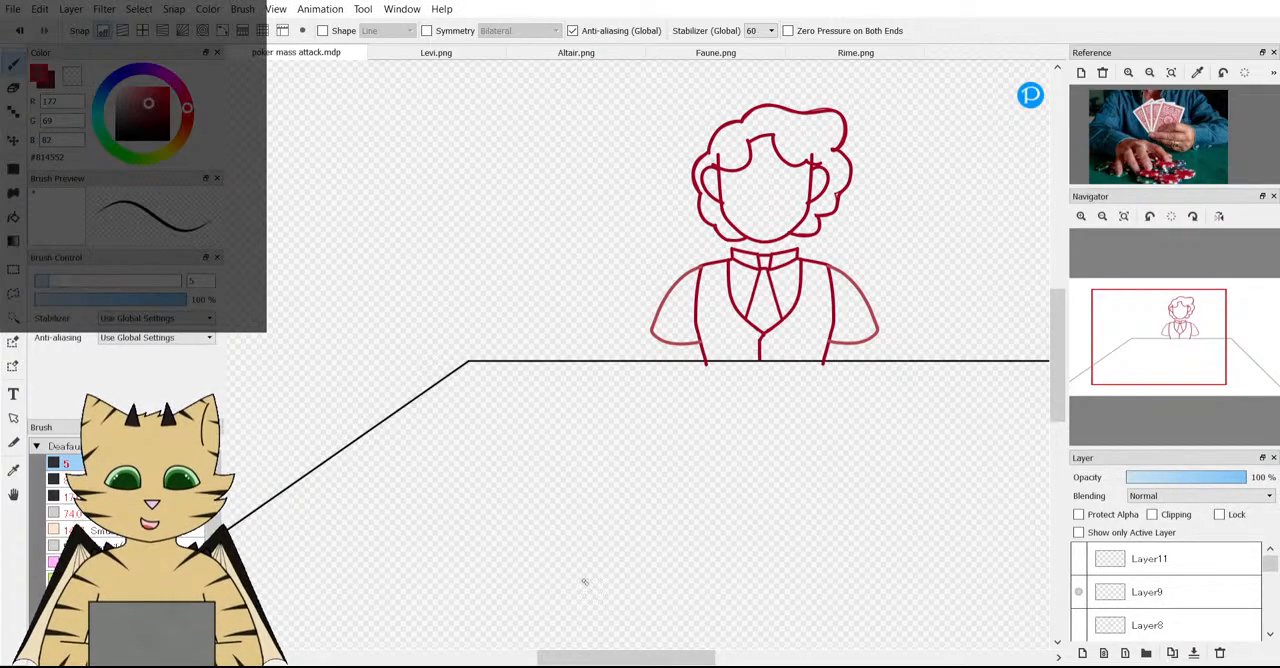
Replace the poker photo in the reference viewer with the Levi sheet, enlarged on the cuffed sleeve and waistcoat.
scroll(584, 581, down, 5)
scroll(640, 500, up, 3)
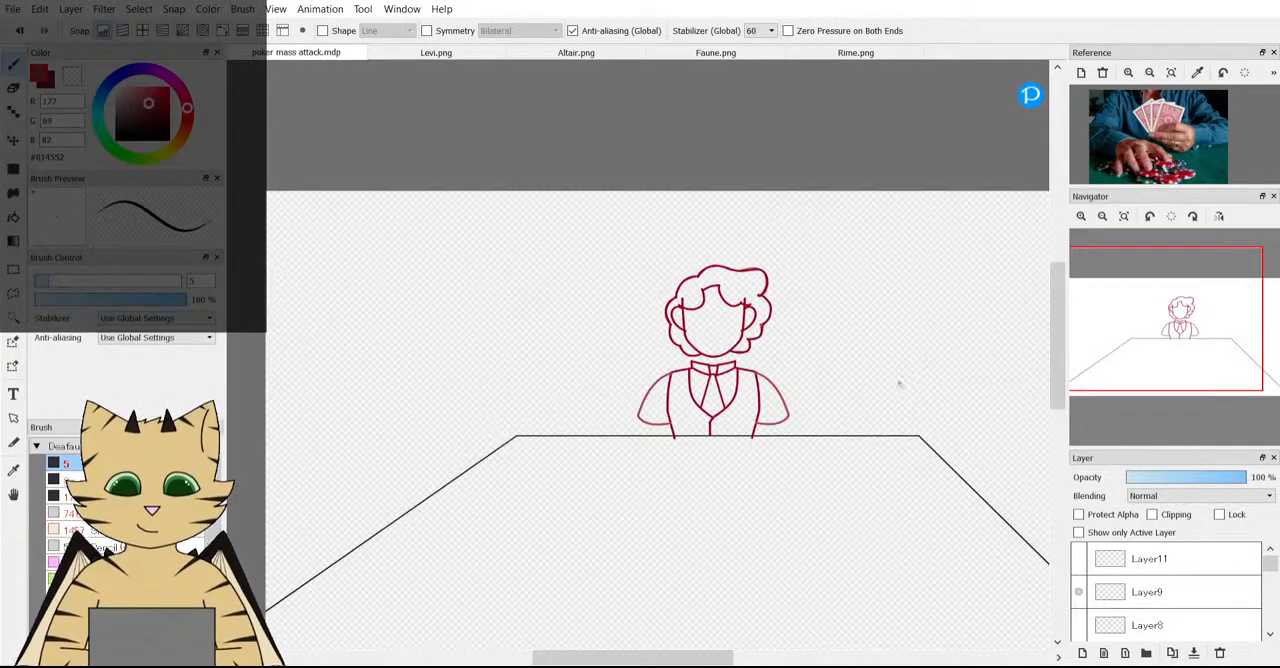
click(1102, 73)
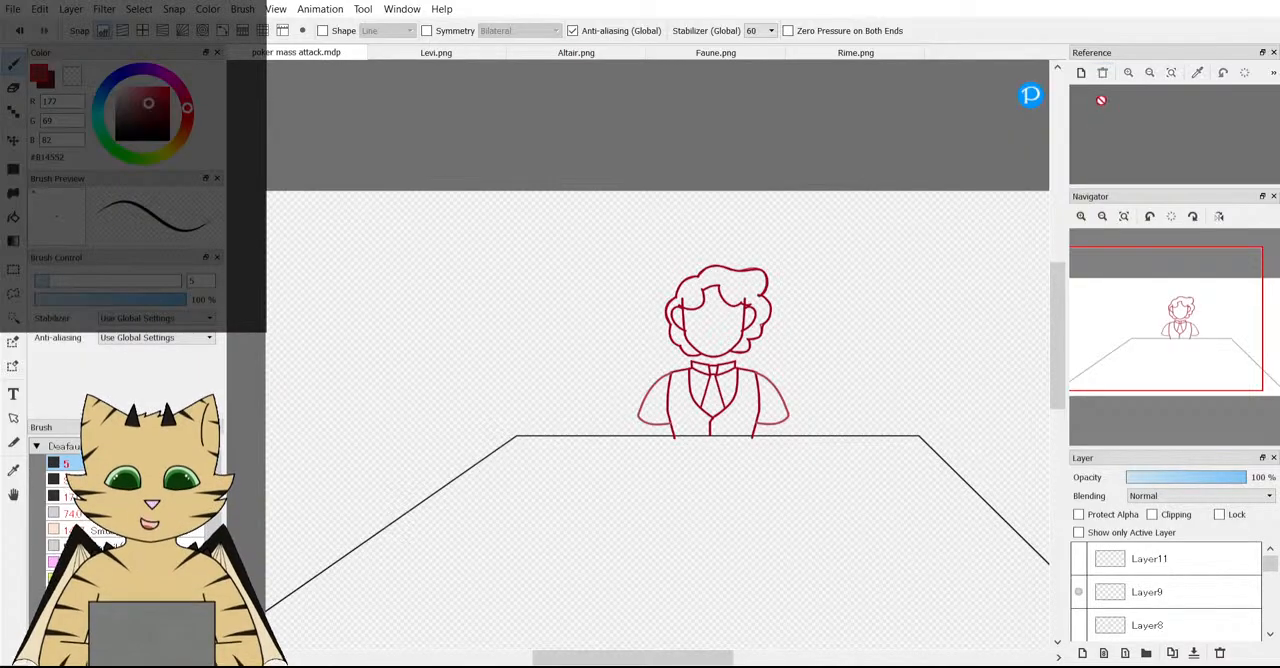
click(490, 52)
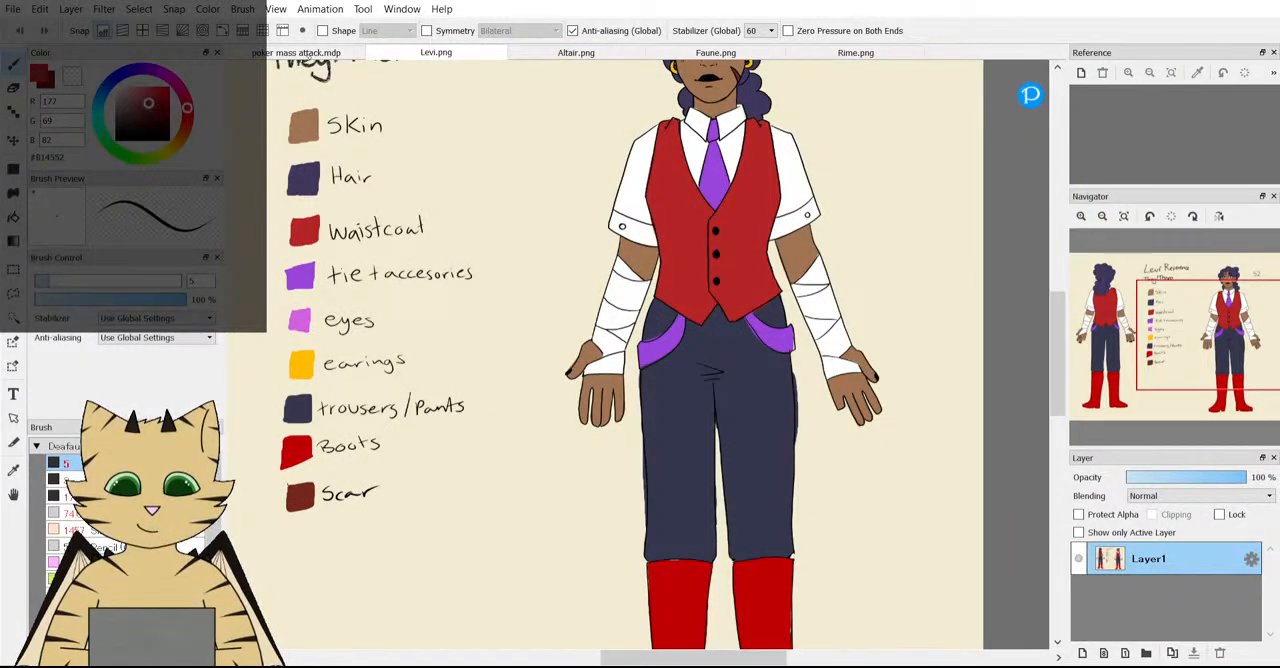
click(296, 52)
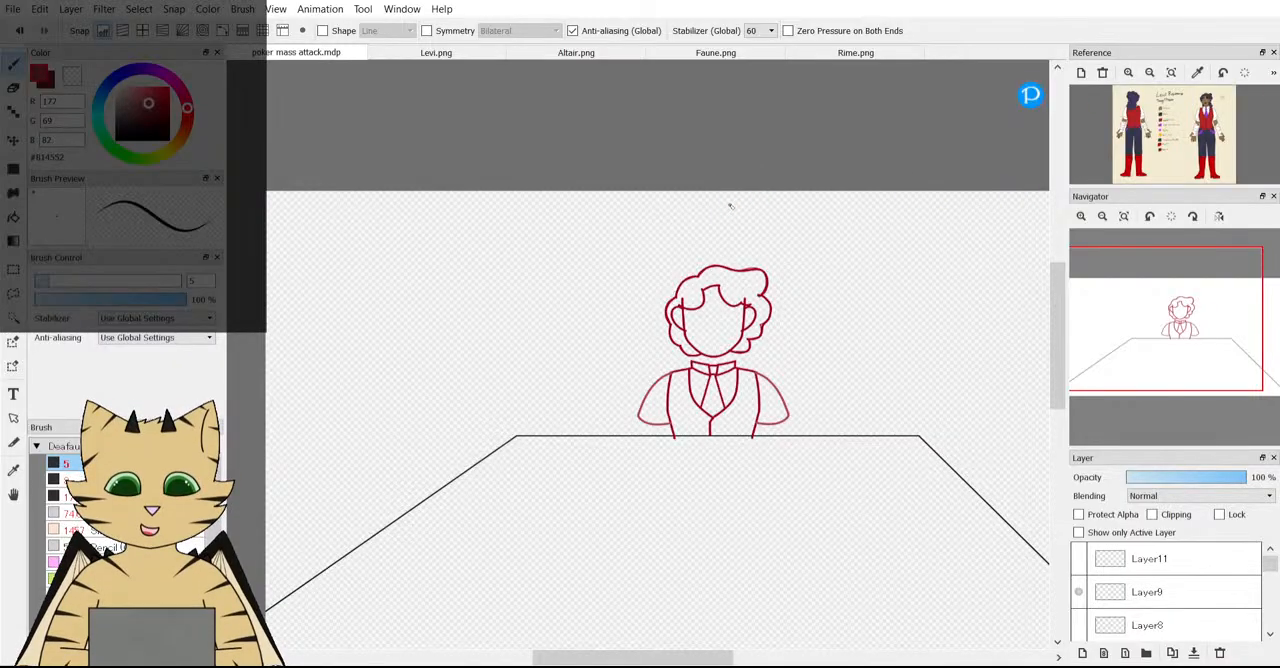
scroll(1217, 124, up, 3)
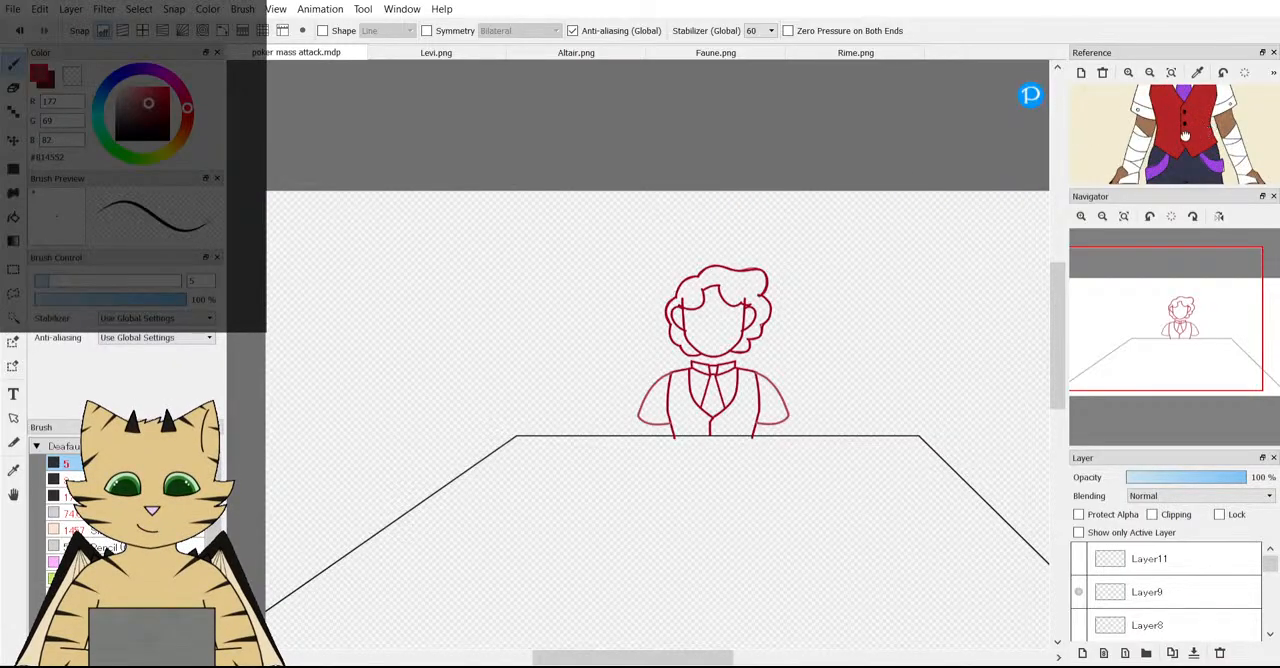
mouse_move(1157, 136)
mouse_down()
mouse_move(1179, 121)
mouse_move(1176, 149)
mouse_up()
scroll(1190, 101, up, 2)
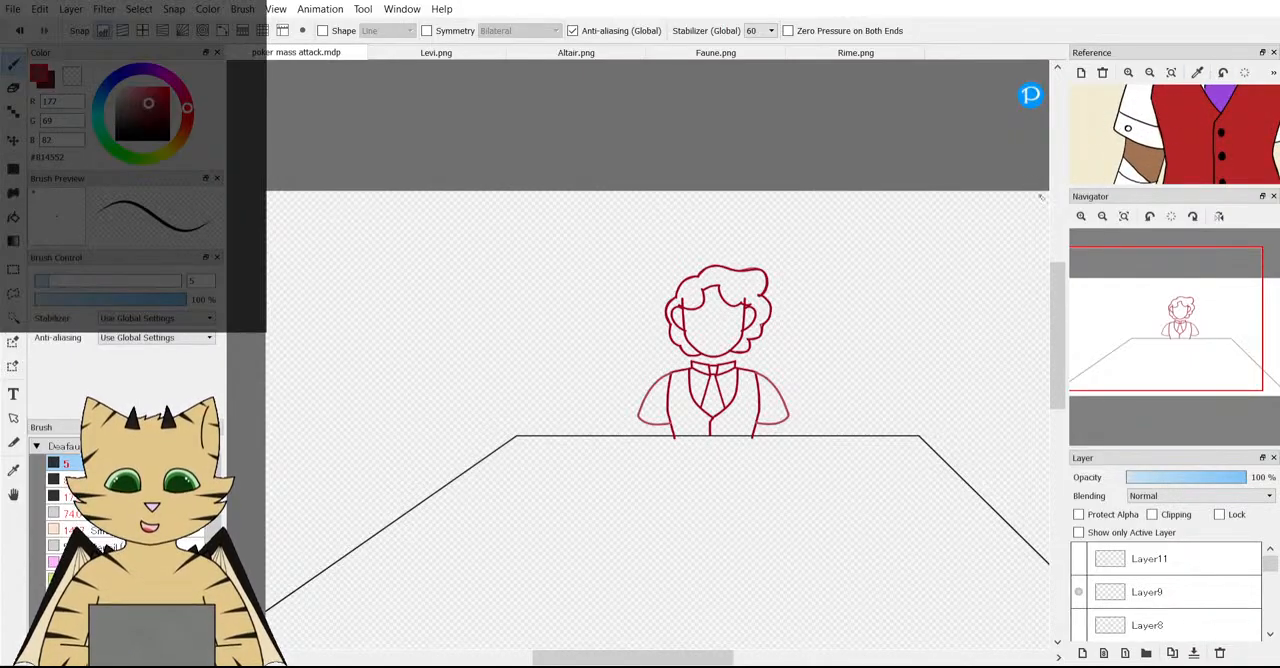
Draw a curved cuff line across the lower part of both rounded sleeves, redrawing the one on the right sleeve.
scroll(684, 452, up, 5)
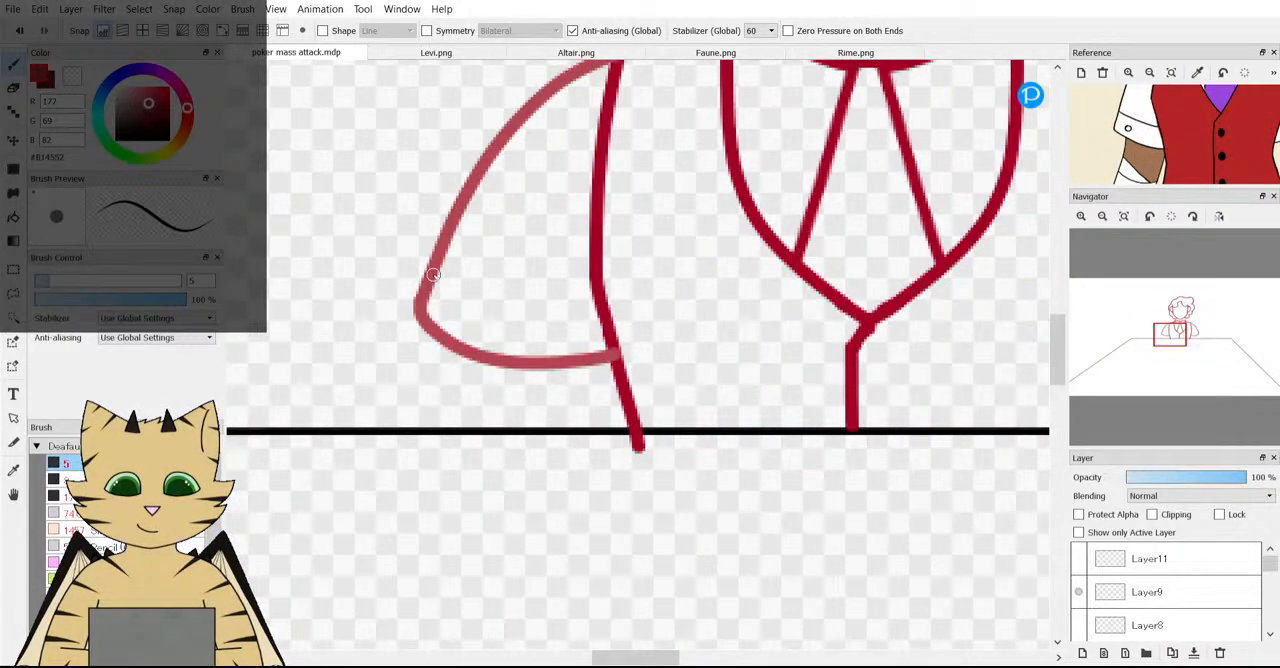
drag(437, 278, 606, 305)
scroll(857, 313, down, 5)
scroll(889, 311, up, 5)
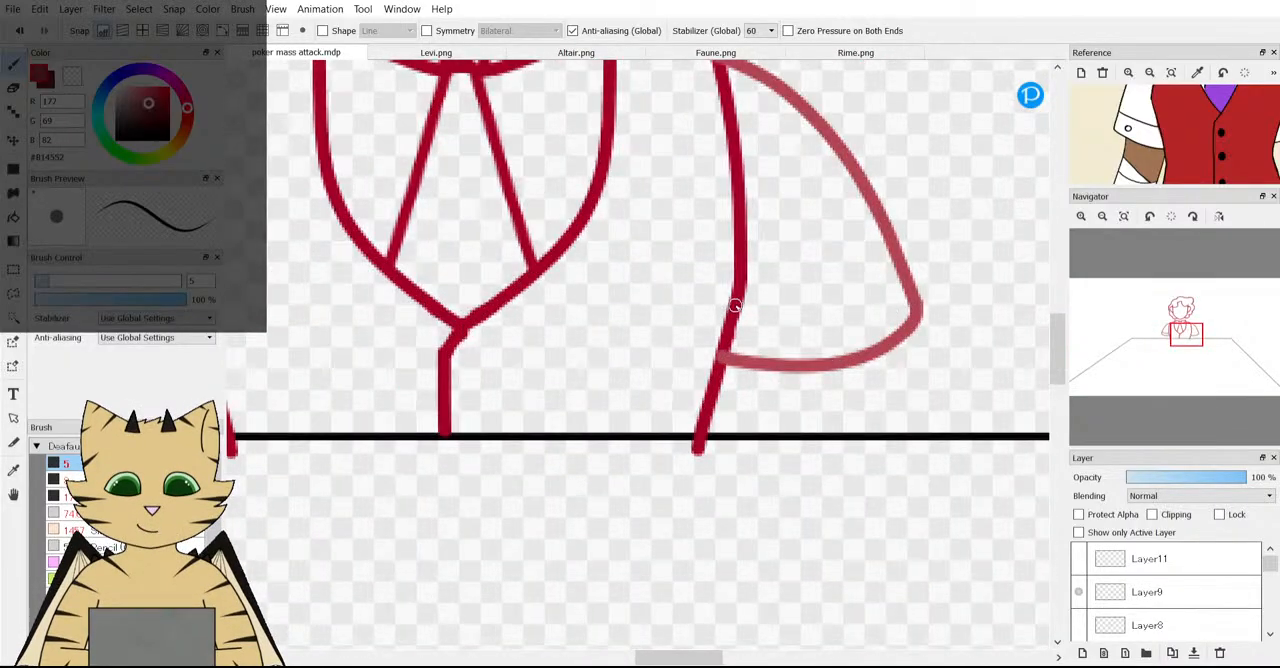
drag(737, 303, 912, 272)
scroll(895, 275, down, 3)
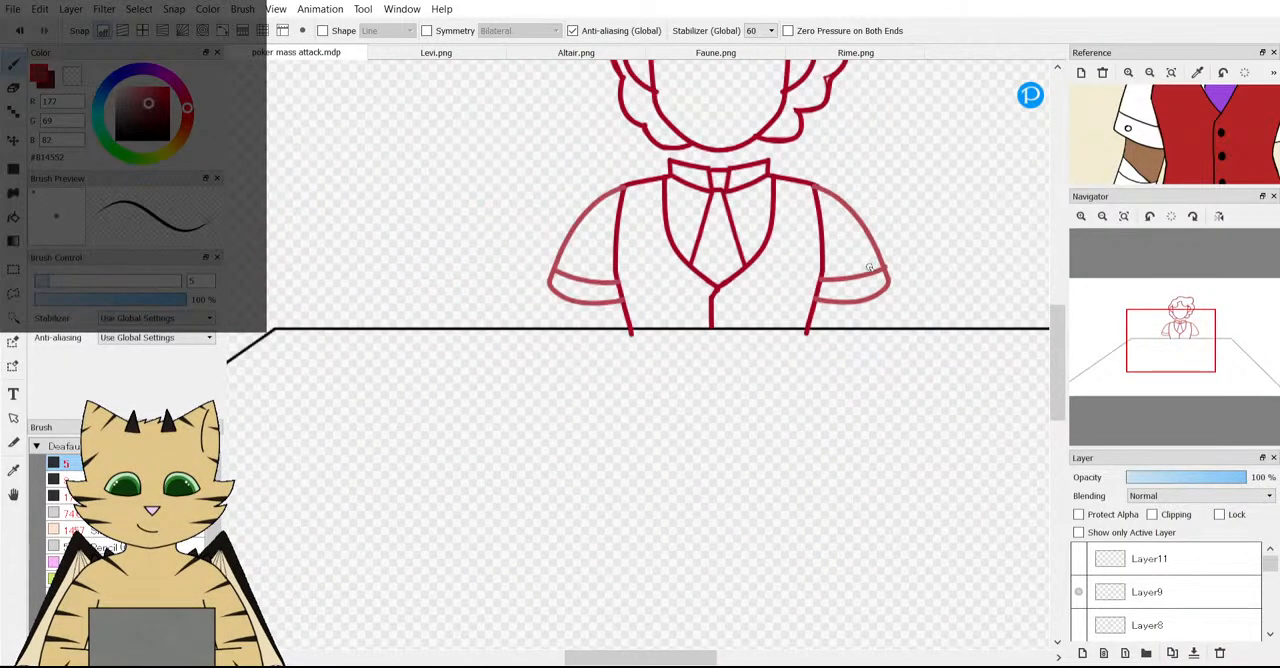
scroll(870, 267, up, 4)
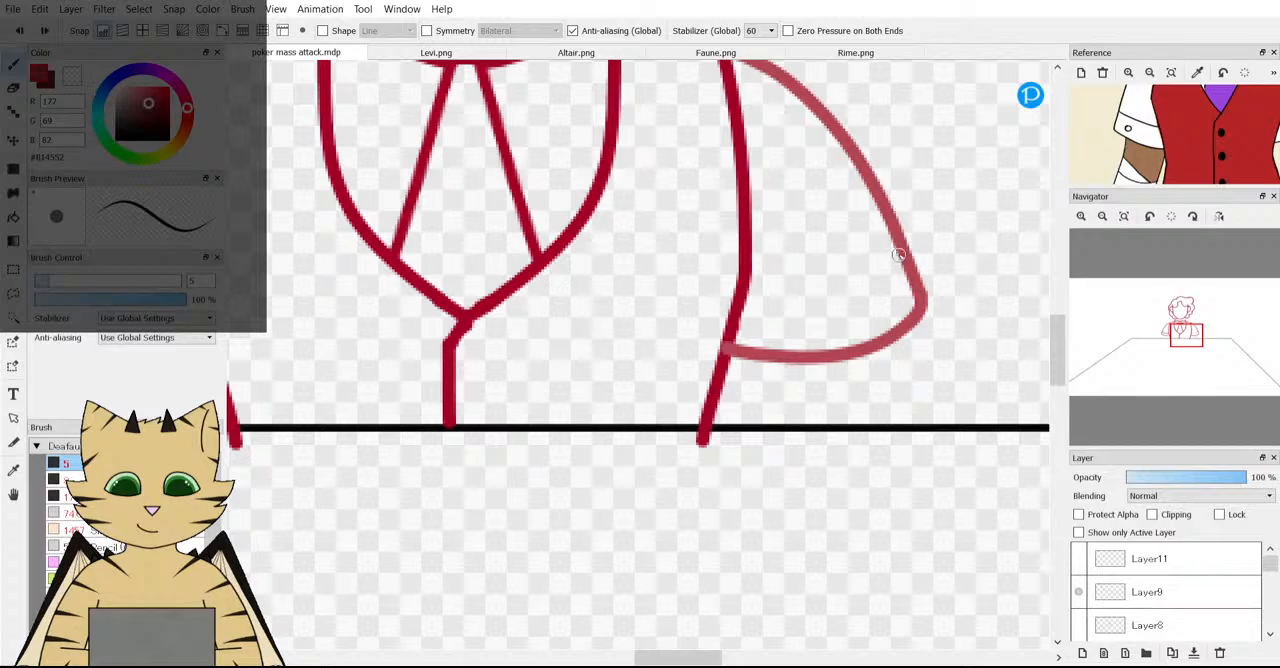
scroll(776, 272, down, 4)
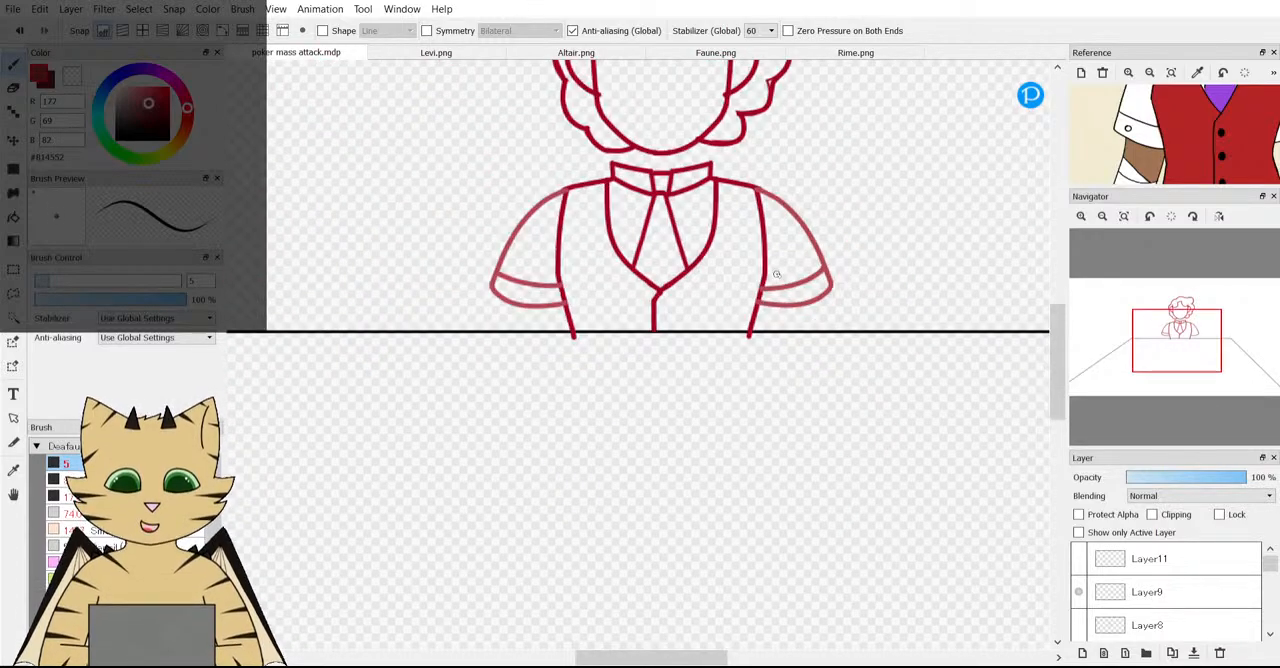
scroll(776, 272, up, 4)
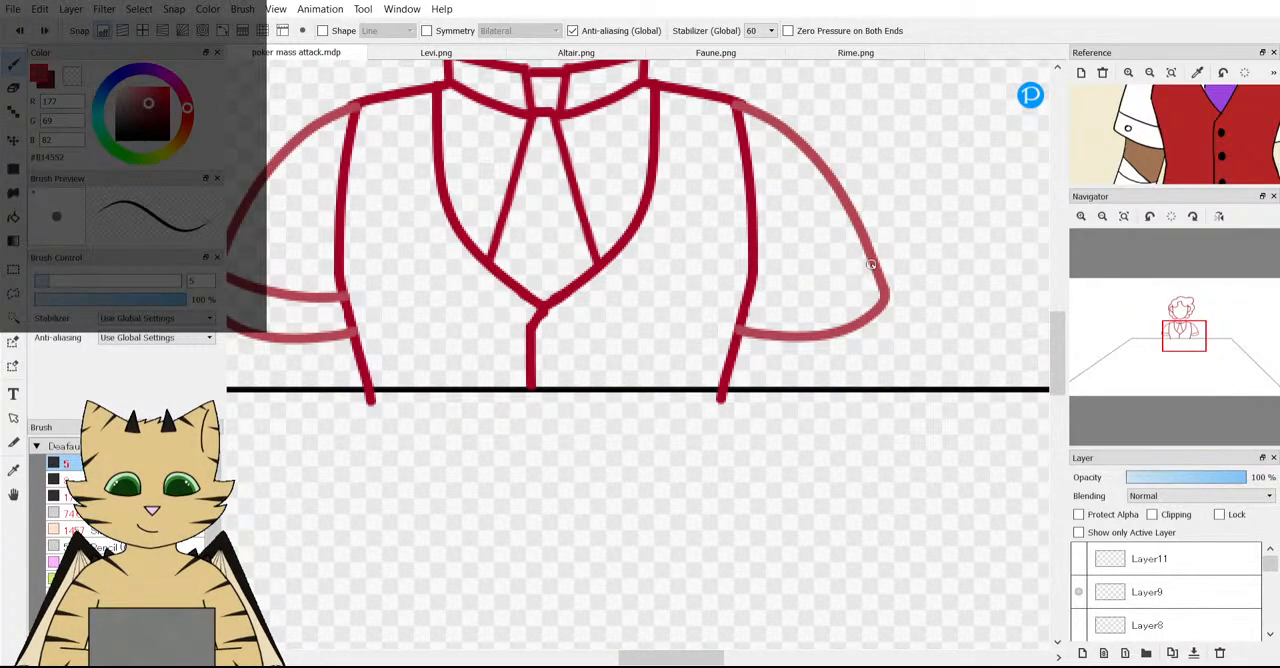
mouse_move(862, 268)
mouse_down()
mouse_move(829, 287)
mouse_move(748, 289)
mouse_move(791, 292)
mouse_move(773, 305)
mouse_move(778, 327)
mouse_move(800, 297)
mouse_up()
Try placing a round button dot near the middle of each sleeve cuff.
scroll(782, 296, up, 2)
click(792, 296)
scroll(800, 297, down, 5)
scroll(622, 296, up, 5)
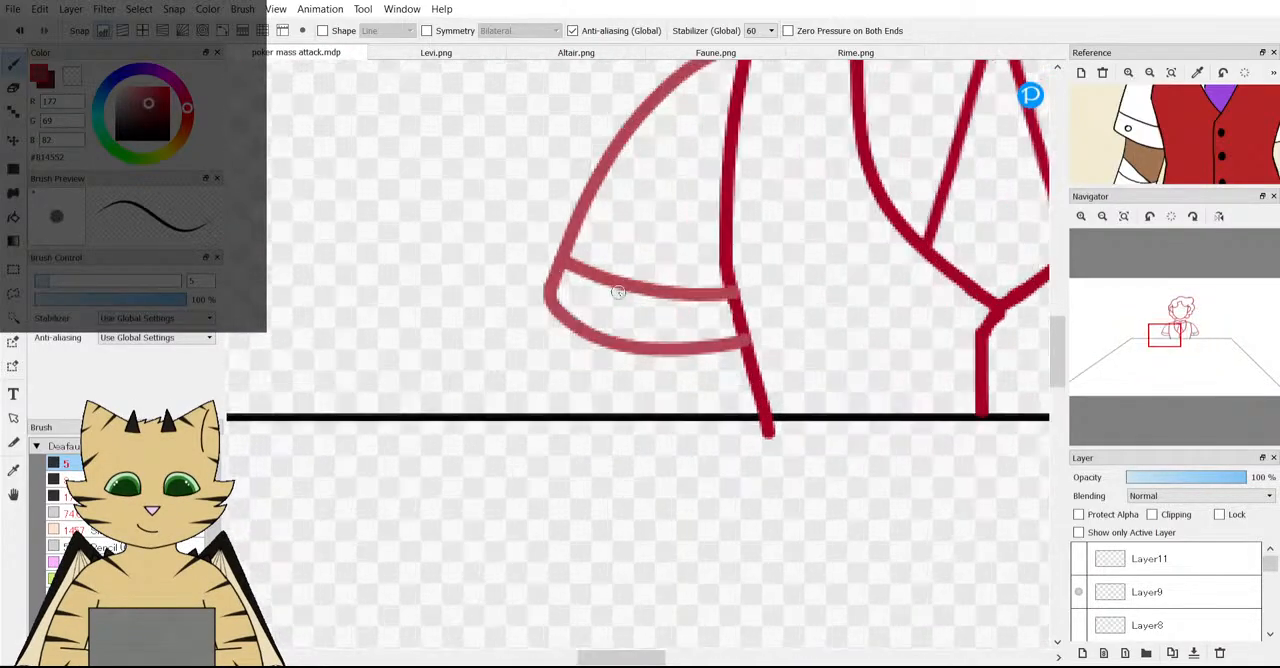
scroll(622, 296, up, 2)
mouse_move(600, 315)
mouse_down()
mouse_move(547, 325)
mouse_move(595, 358)
mouse_move(578, 309)
mouse_up()
scroll(578, 309, down, 6)
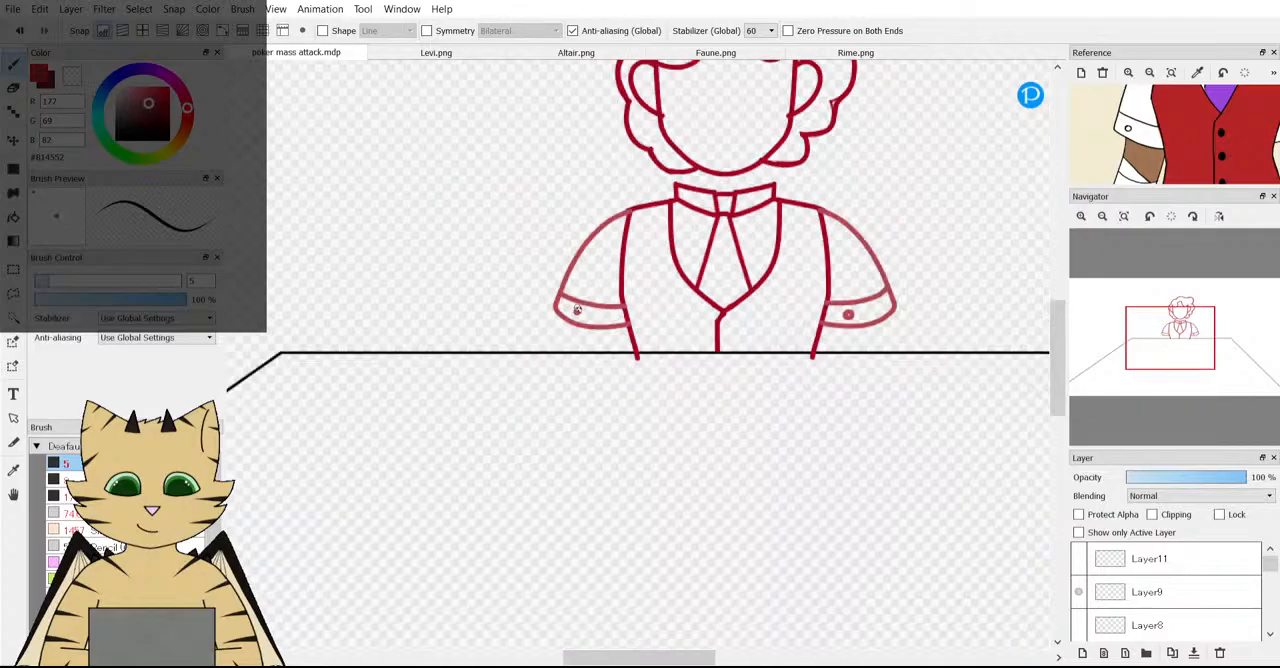
scroll(842, 307, up, 2)
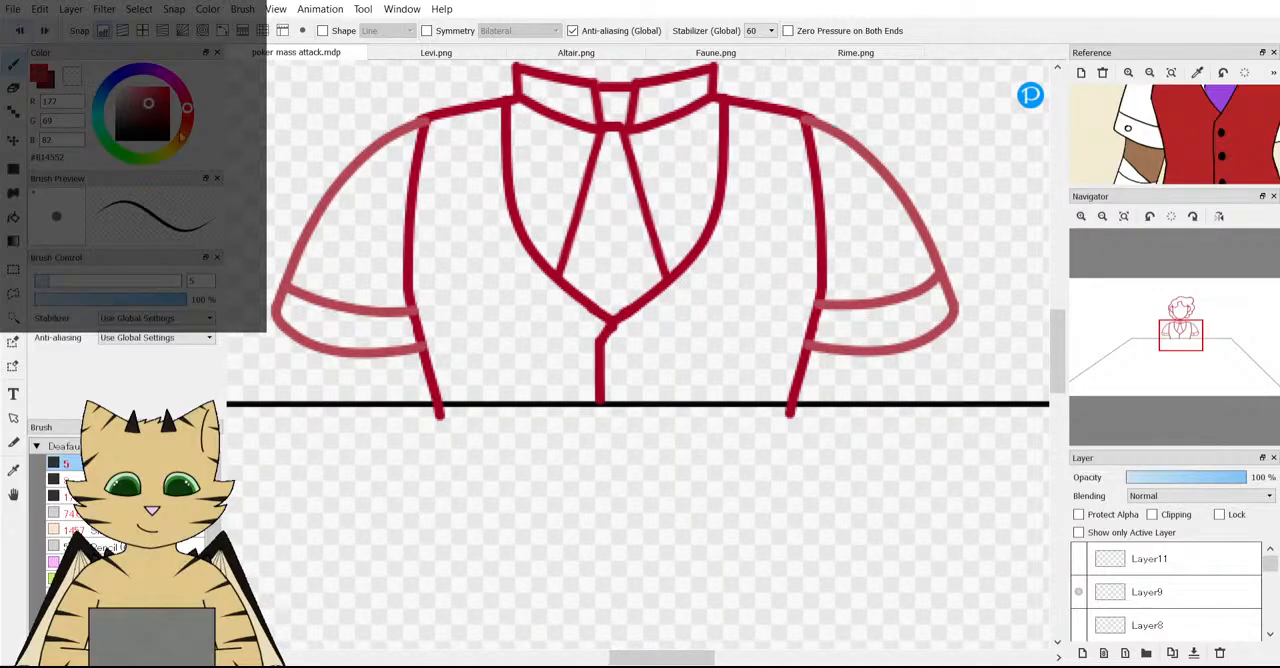
Paint a small round button dot near the outer edge of each sleeve cuff.
scroll(900, 345, up, 3)
drag(968, 266, 966, 268)
scroll(966, 268, down, 3)
scroll(868, 299, down, 2)
scroll(517, 280, up, 4)
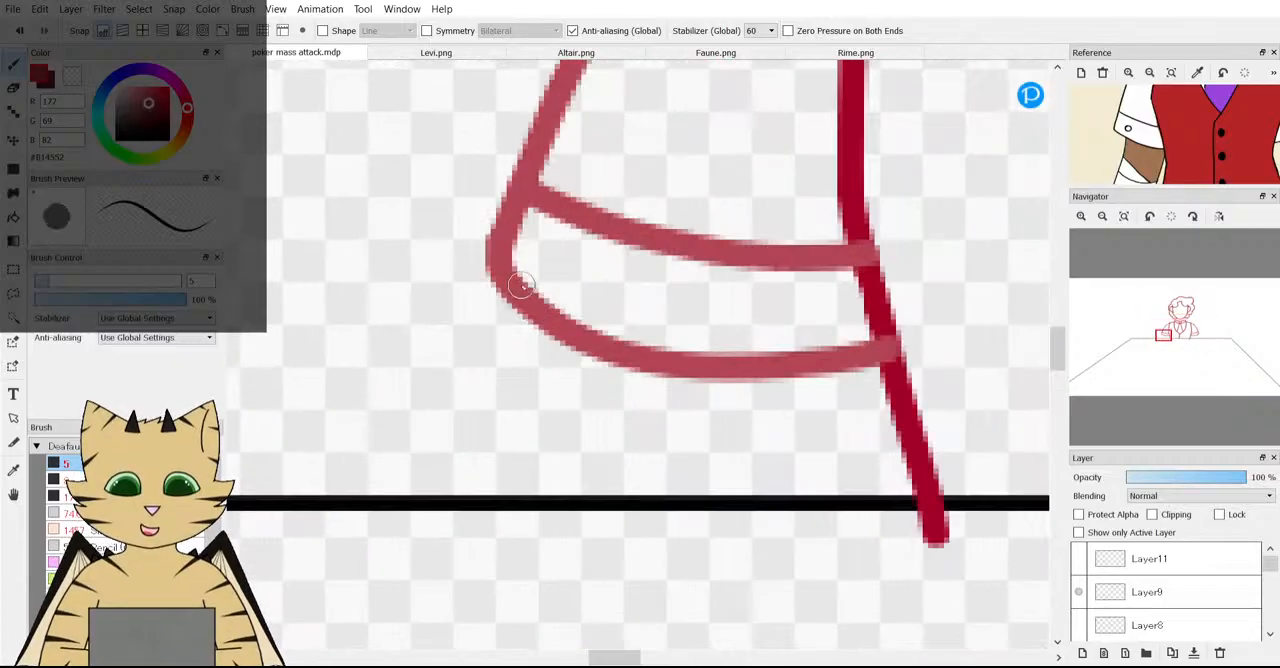
mouse_move(564, 261)
mouse_down()
mouse_move(555, 271)
mouse_move(570, 263)
mouse_up()
scroll(1061, 582, up, 1)
Compare the forearm sketches on Layer11 and Layer8 against the left sleeve, leaving Layer8 shown and Layer11 hidden.
click(1078, 561)
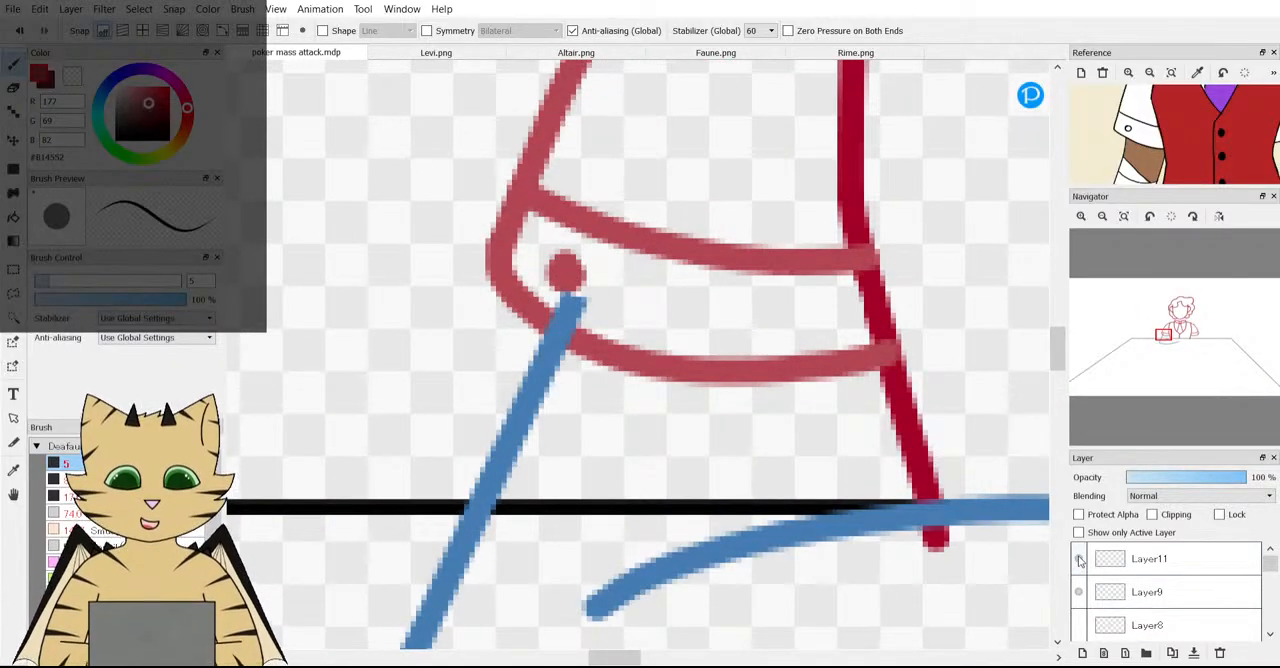
click(1078, 561)
click(1078, 625)
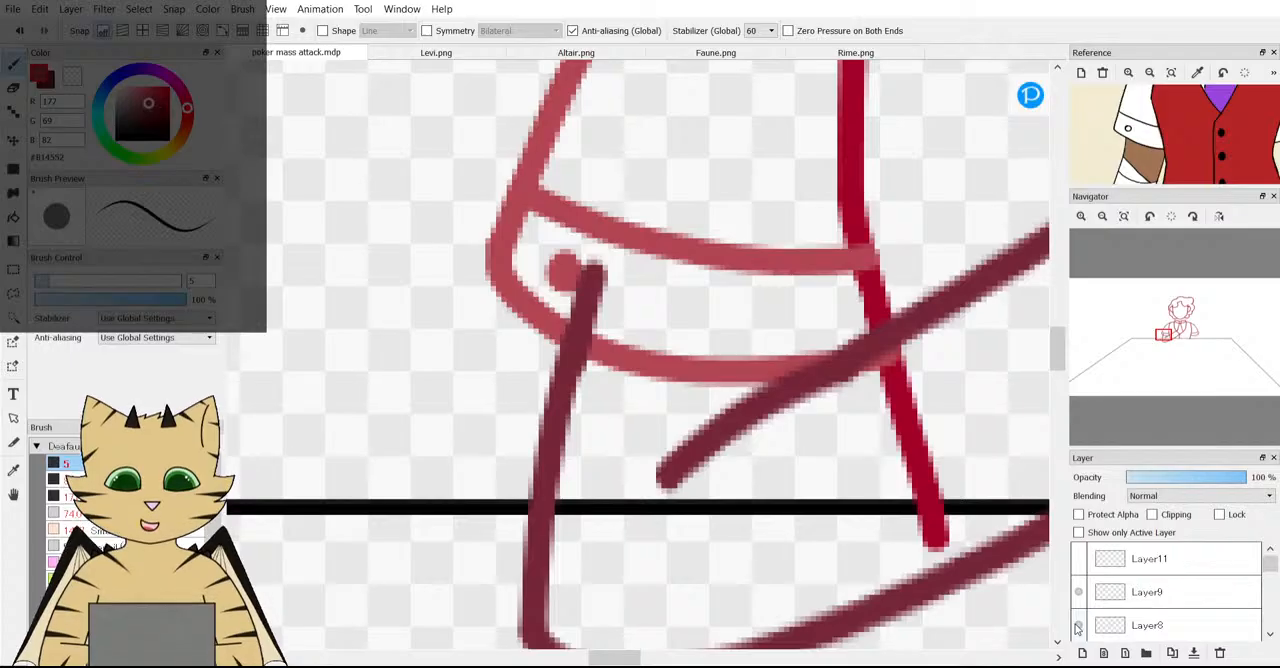
click(1078, 625)
click(1078, 561)
click(1078, 561)
scroll(880, 490, down, 3)
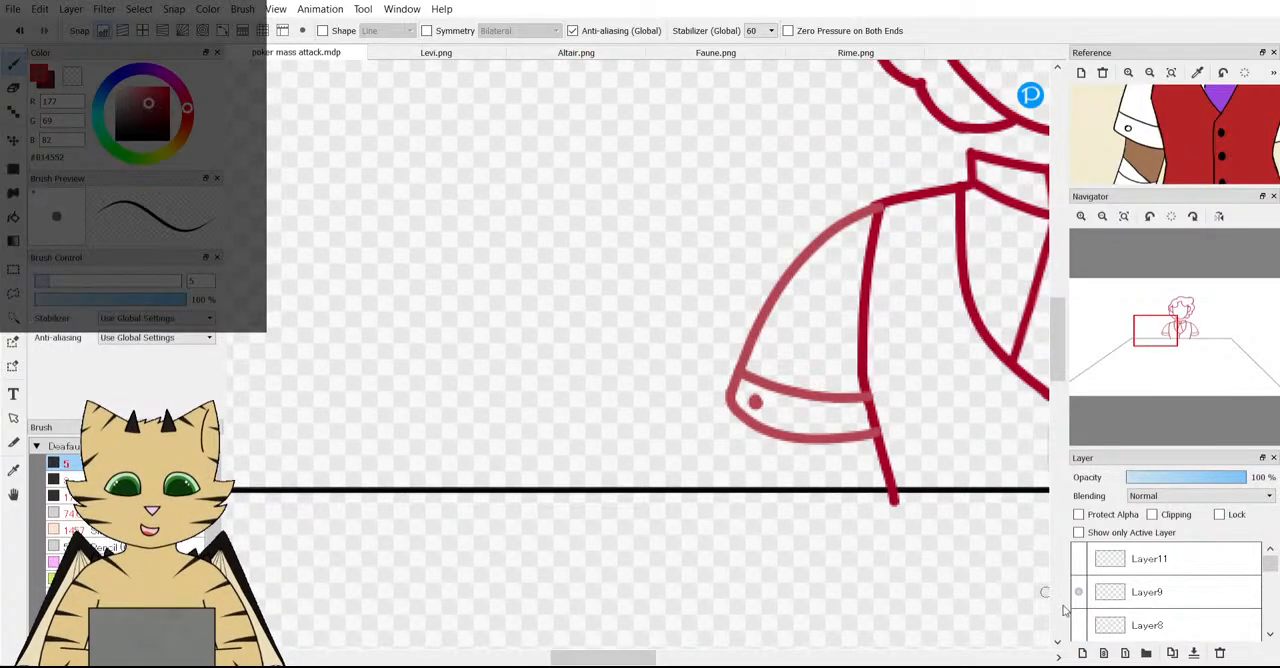
click(1078, 625)
drag(1176, 361, 1168, 351)
click(1079, 559)
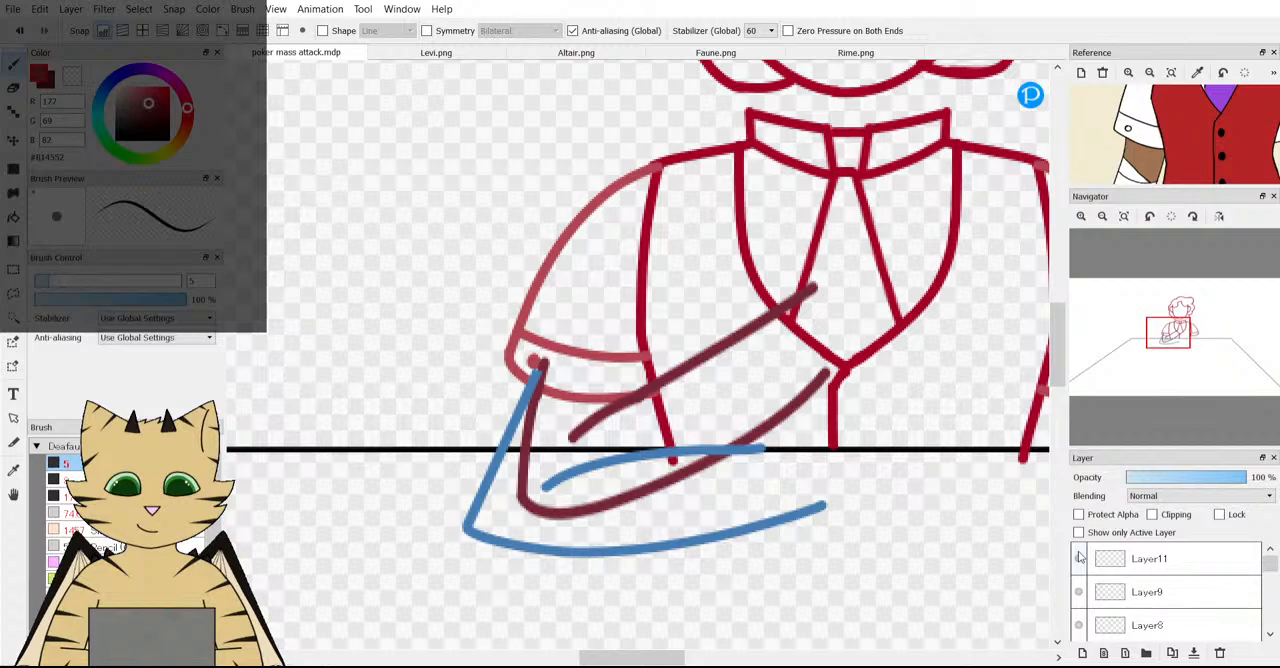
click(1079, 557)
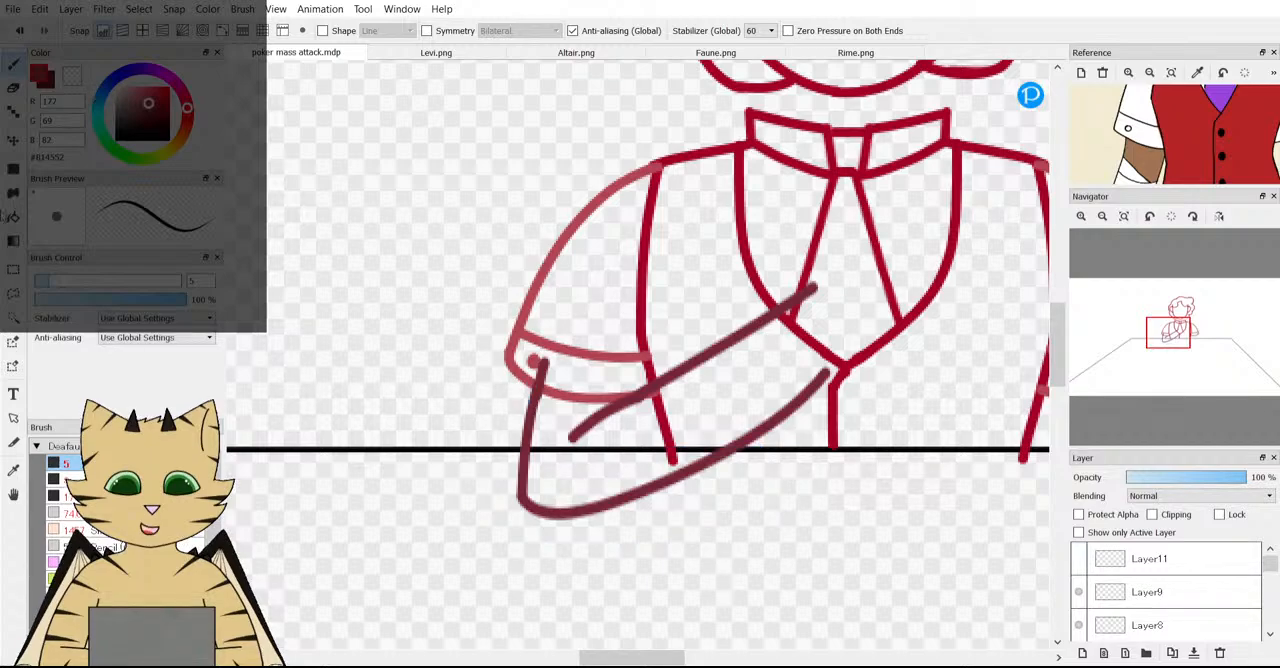
Move the dark red forearm on Layer8 slightly outward and down so it starts beneath the left sleeve cuff.
key(v)
click(1180, 625)
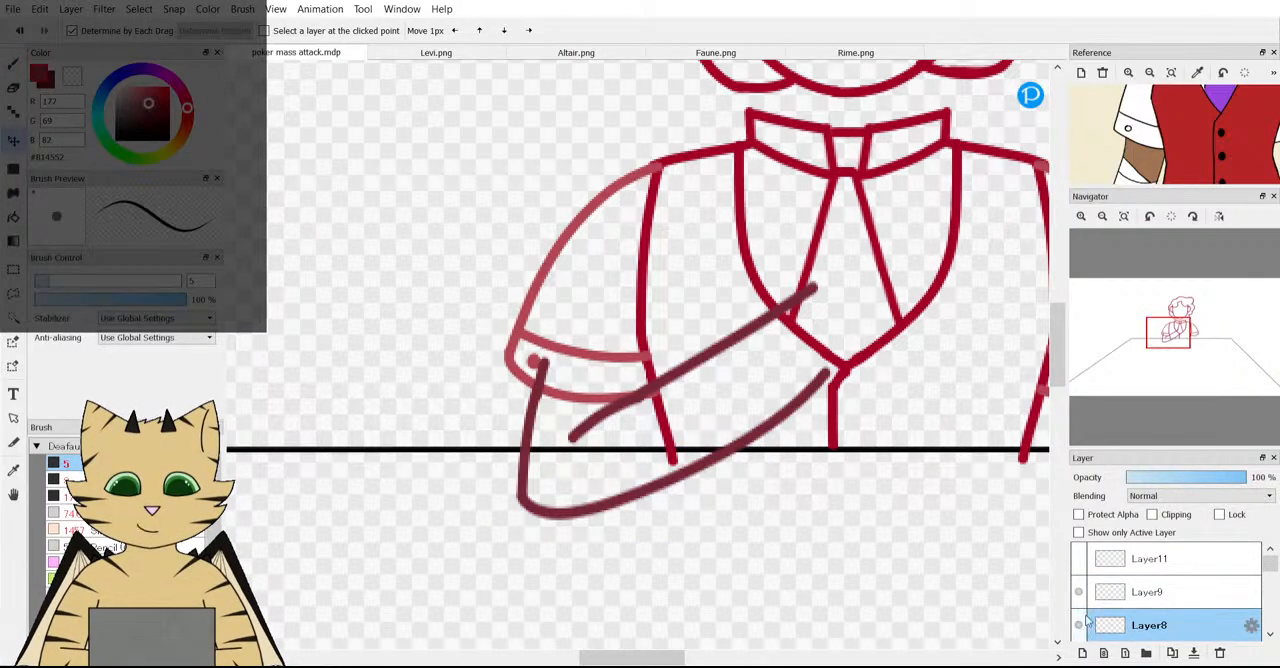
mouse_move(566, 453)
mouse_down()
mouse_move(531, 450)
mouse_move(544, 461)
mouse_up()
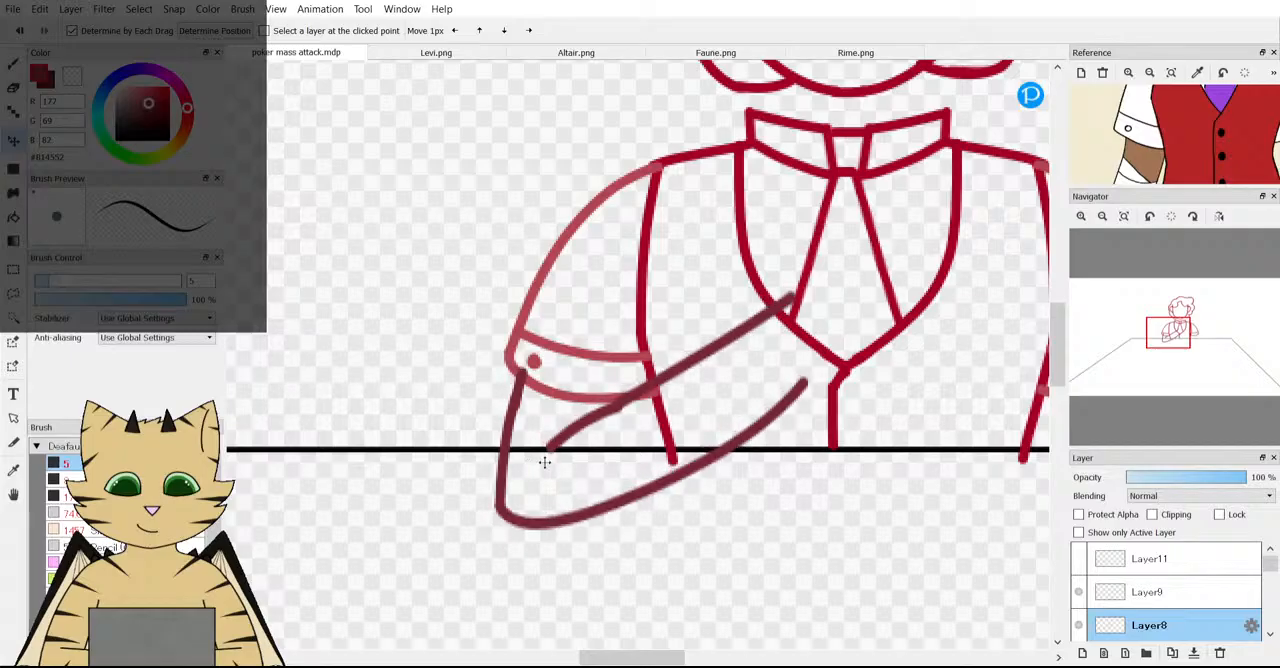
scroll(590, 435, down, 5)
scroll(592, 436, up, 4)
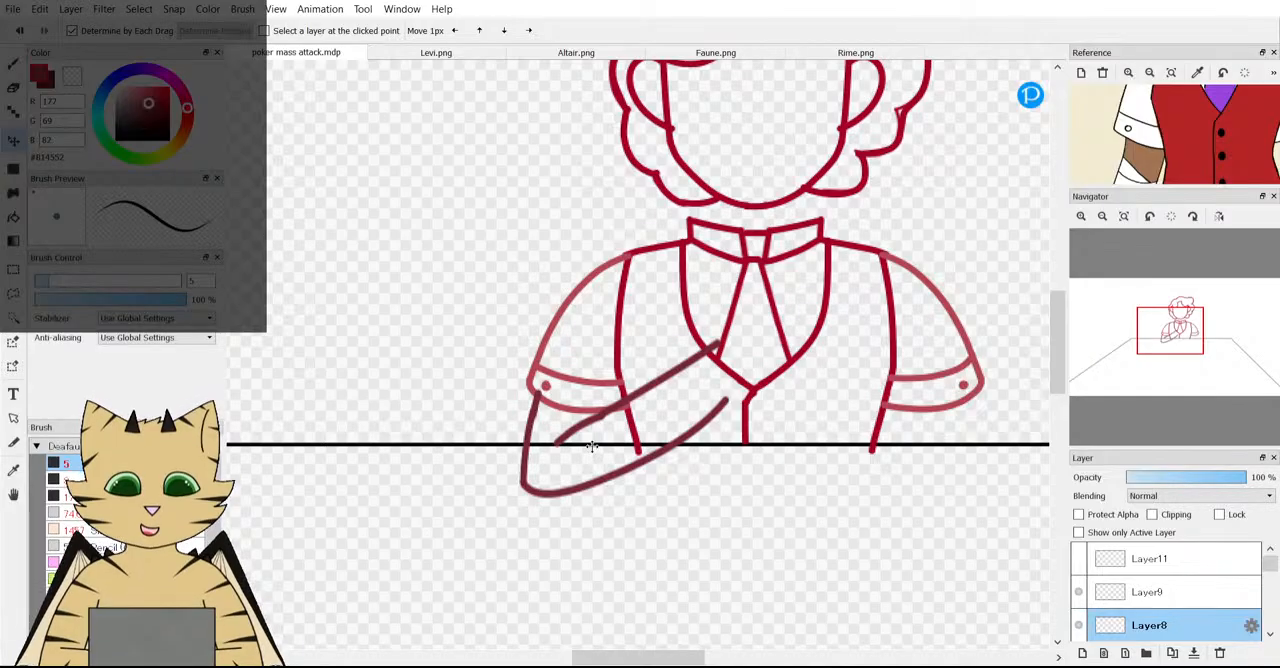
Transform the Layer8 forearm by stretching it slightly taller, rotating it 5 degrees and nudging it into line with the left cuff.
key(ctrl+t)
drag(626, 505, 626, 514)
drag(640, 472, 640, 467)
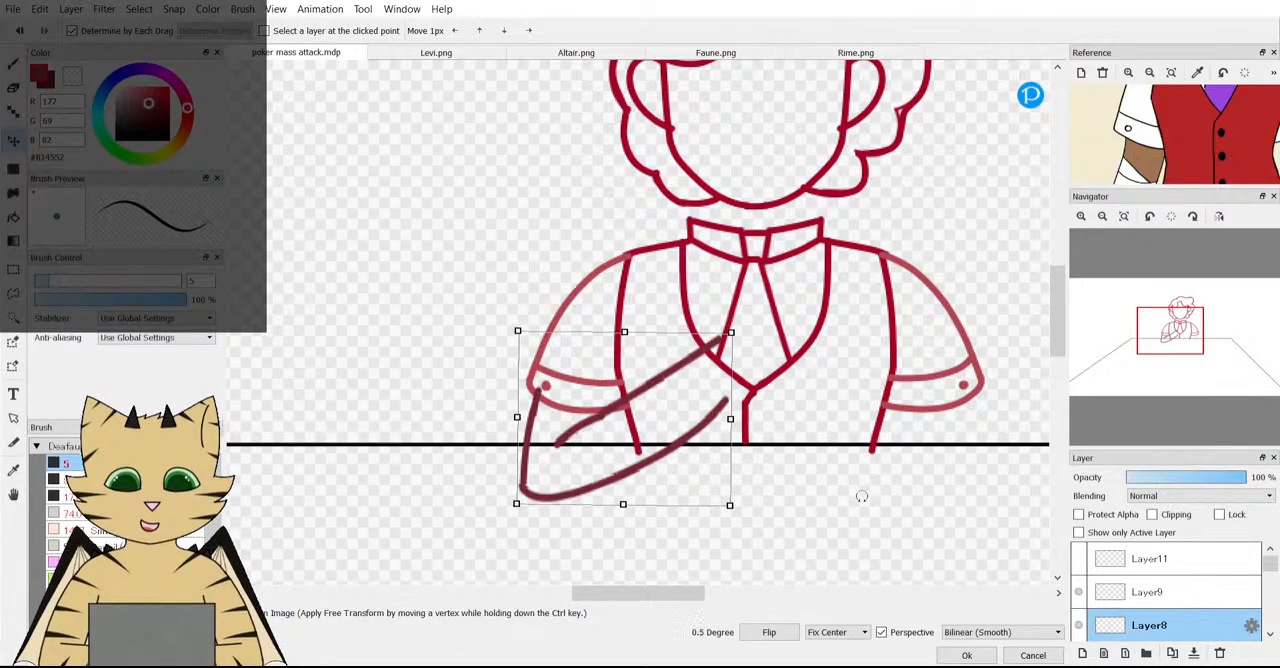
drag(861, 496, 860, 505)
drag(584, 459, 583, 463)
scroll(583, 463, down, 2)
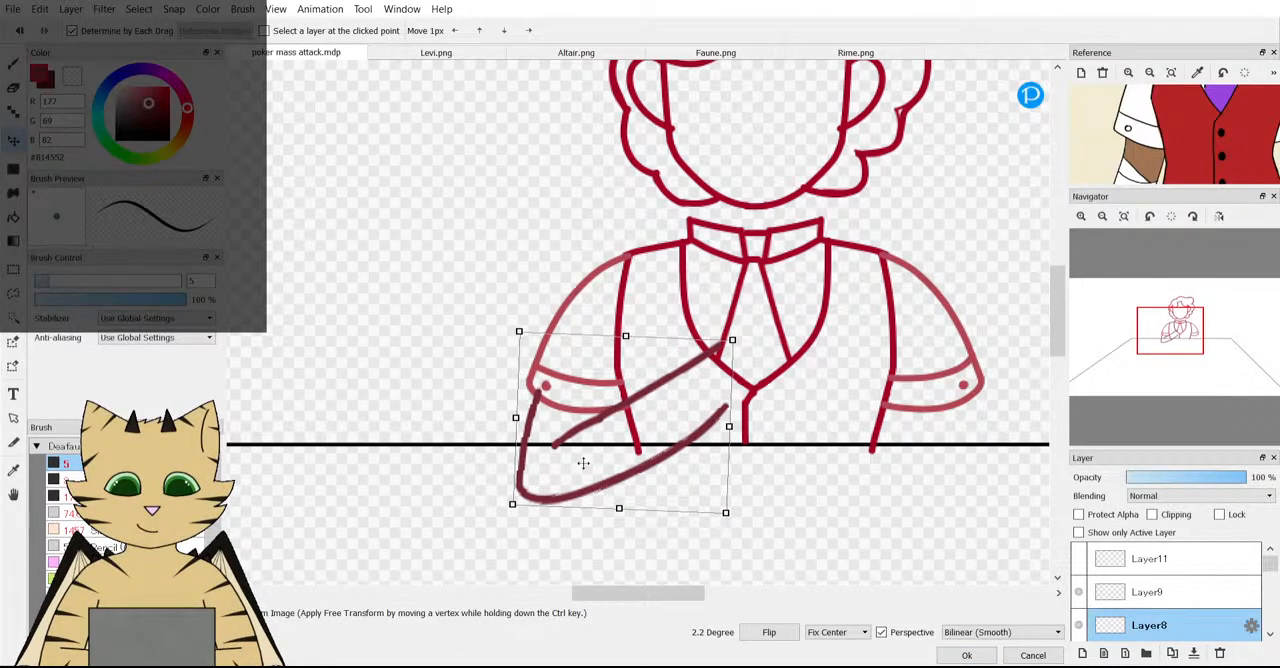
scroll(615, 440, down, 3)
scroll(633, 452, up, 4)
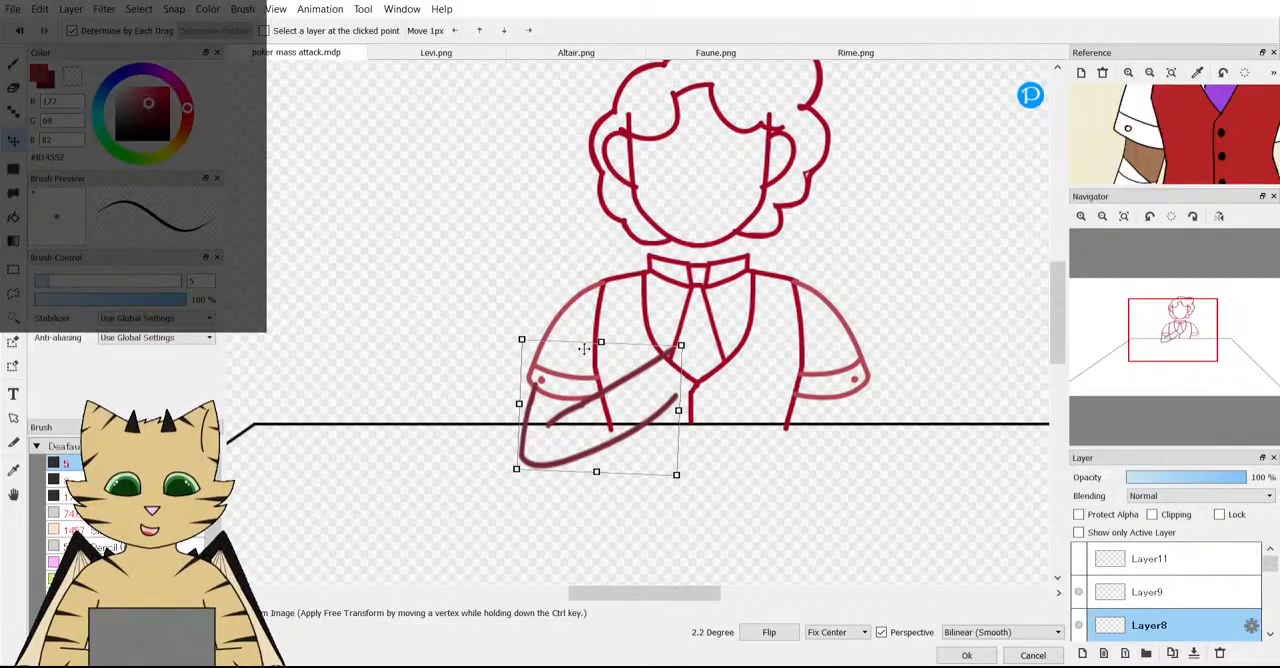
drag(600, 338, 600, 331)
drag(735, 421, 737, 428)
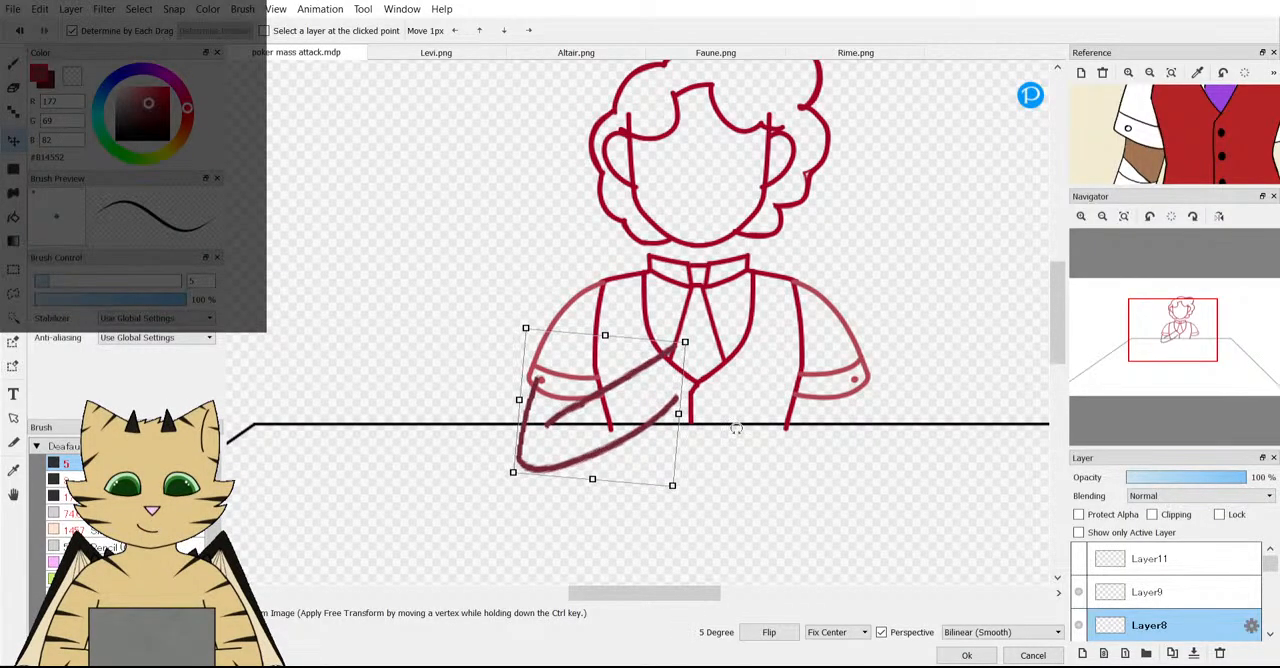
drag(647, 422, 647, 420)
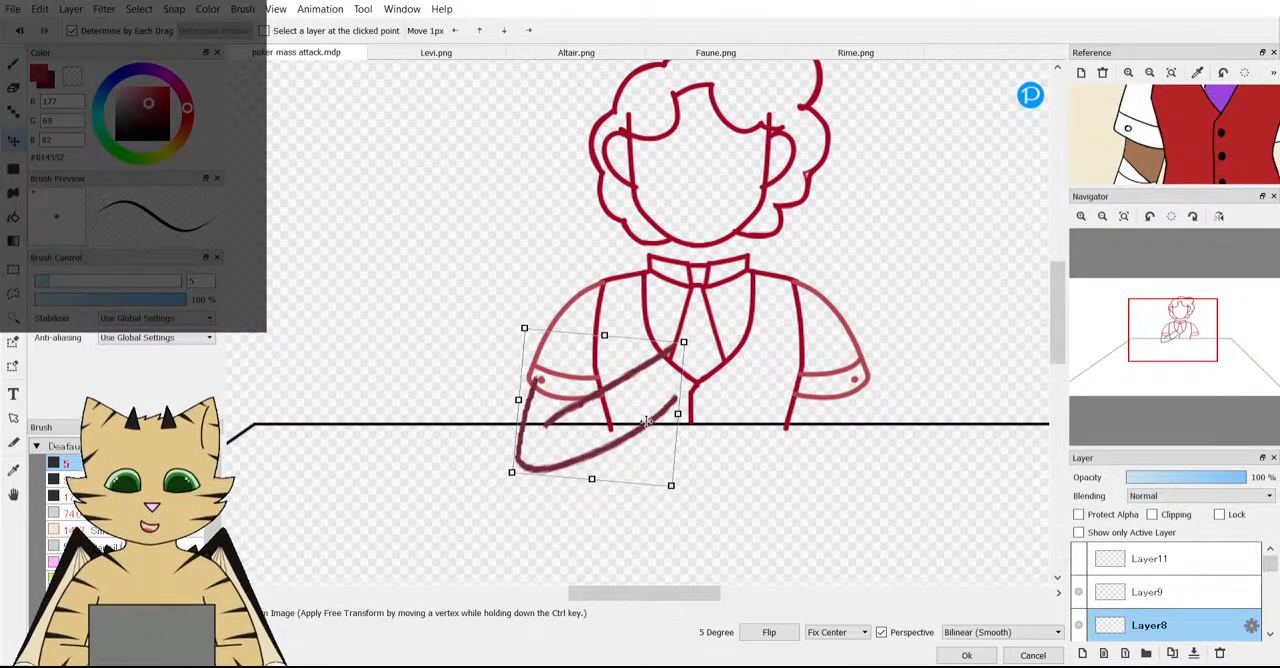
click(966, 655)
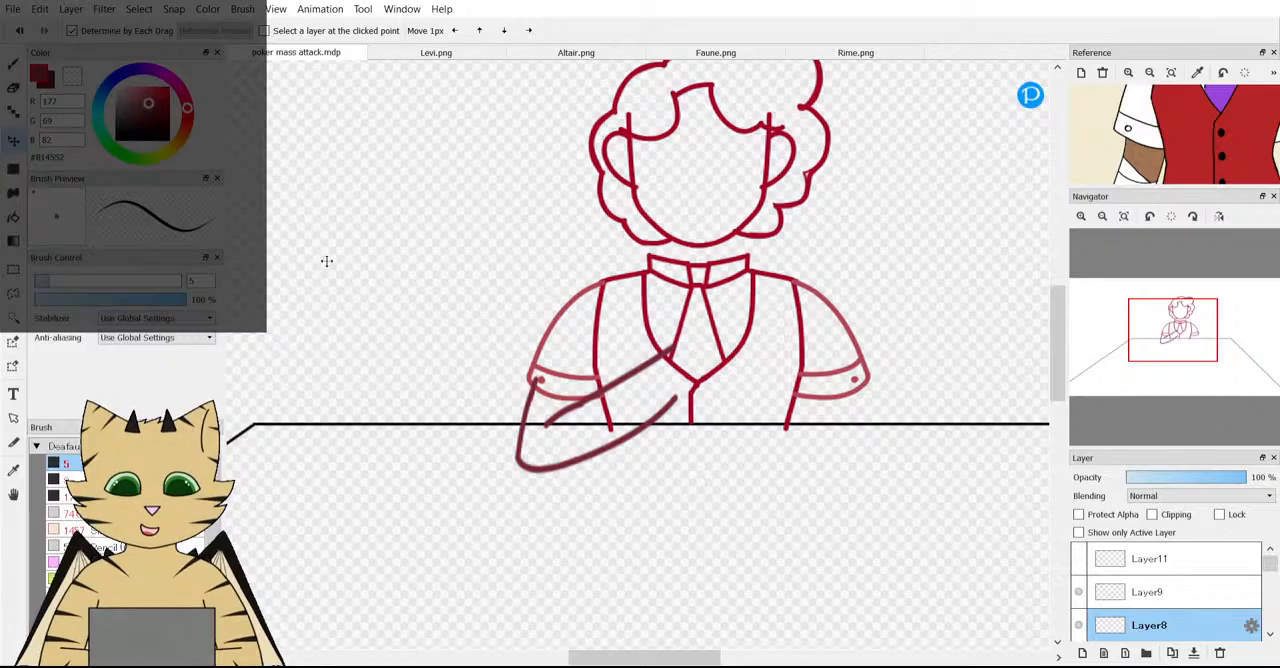
Erase the Layer8 forearm's upper end where it overlaps the left cuff and trim its line ends beside the waistcoat.
key(b)
scroll(545, 385, up, 3)
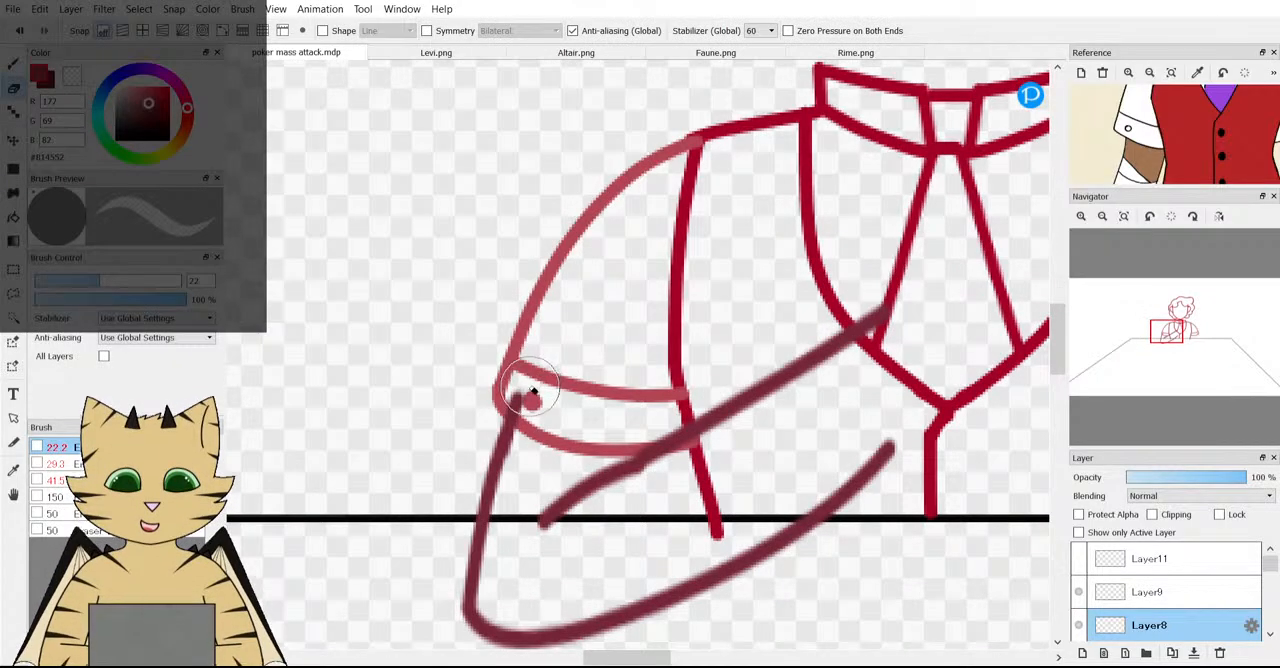
scroll(556, 397, down, 4)
scroll(680, 385, up, 2)
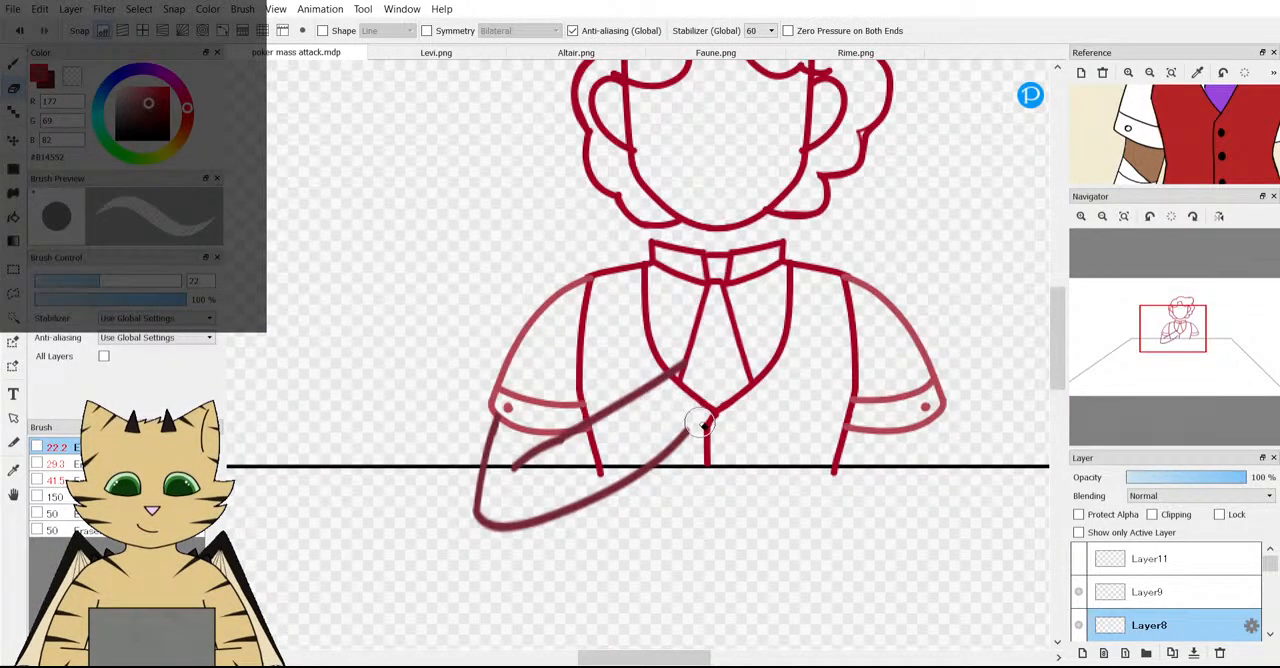
scroll(690, 400, down, 3)
scroll(702, 405, up, 3)
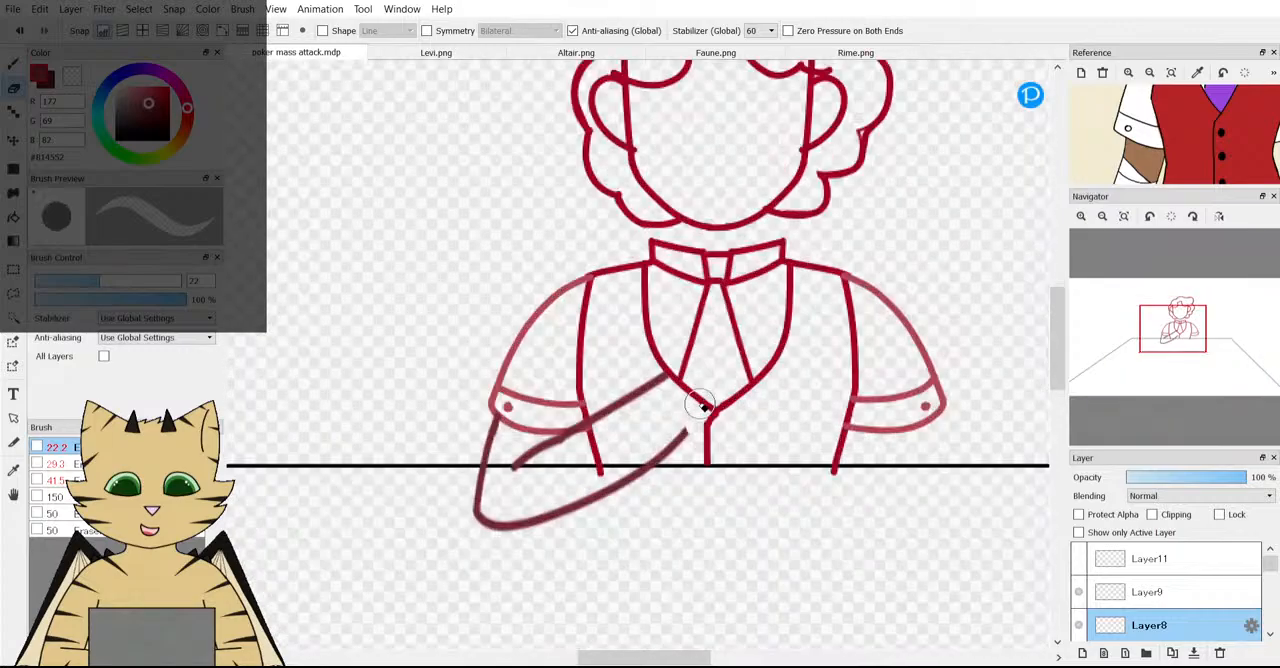
Delete the hidden Layer11 with the unused forearm sketch.
scroll(705, 410, down, 3)
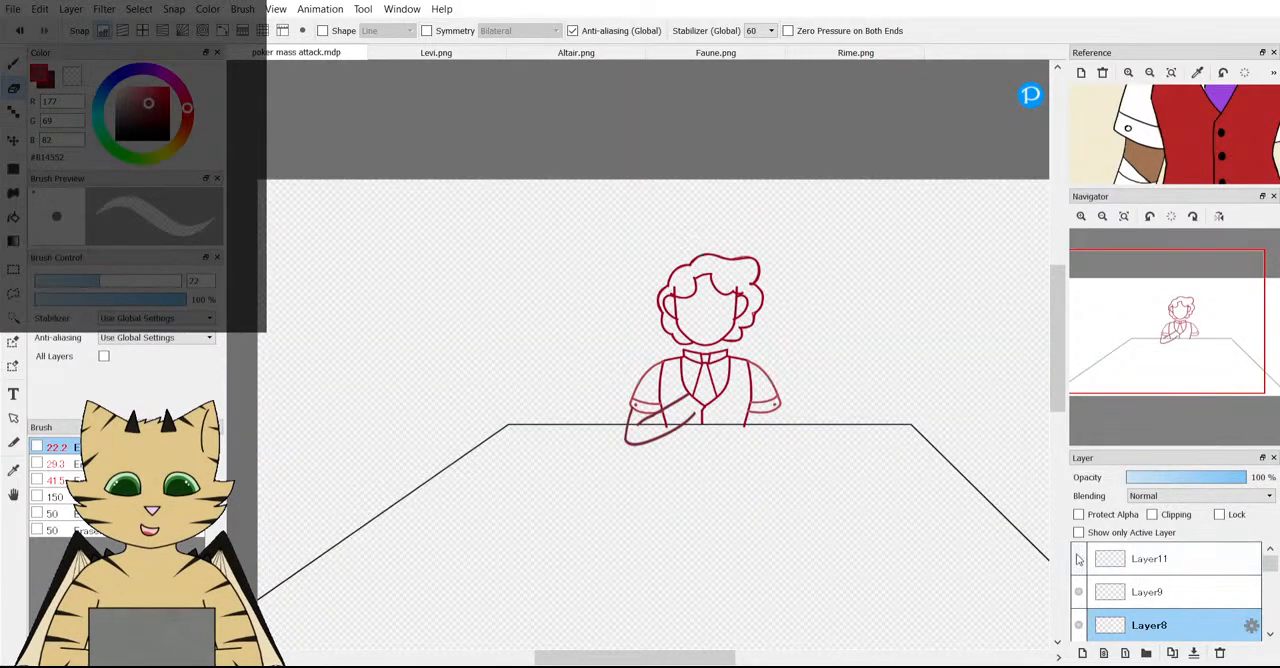
click(1115, 559)
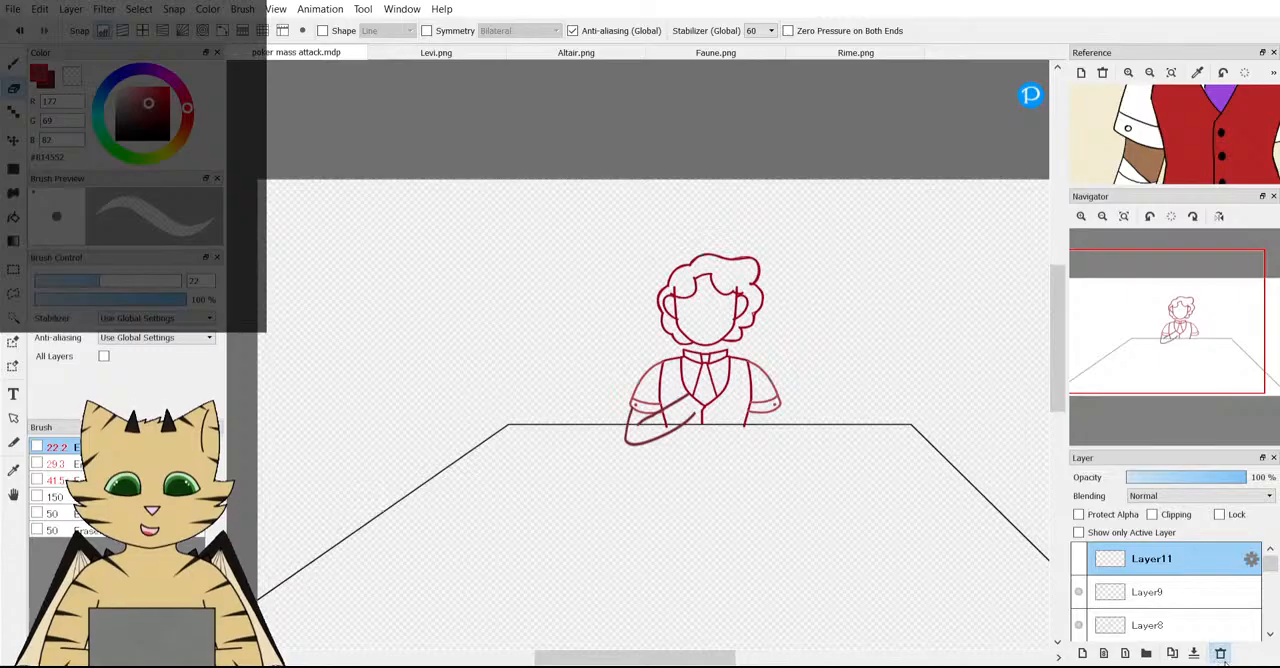
click(1219, 652)
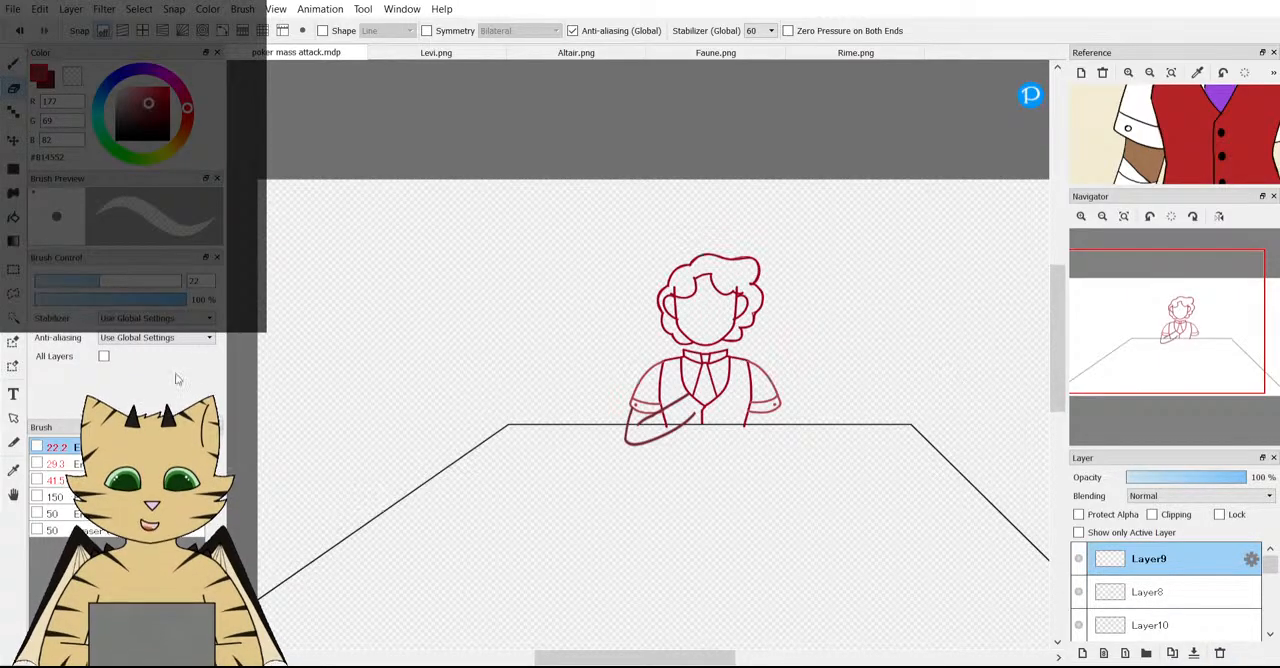
Try brushing two short vertical neck lines between the jaw and the collar on Layer9, and undo both.
click(16, 146)
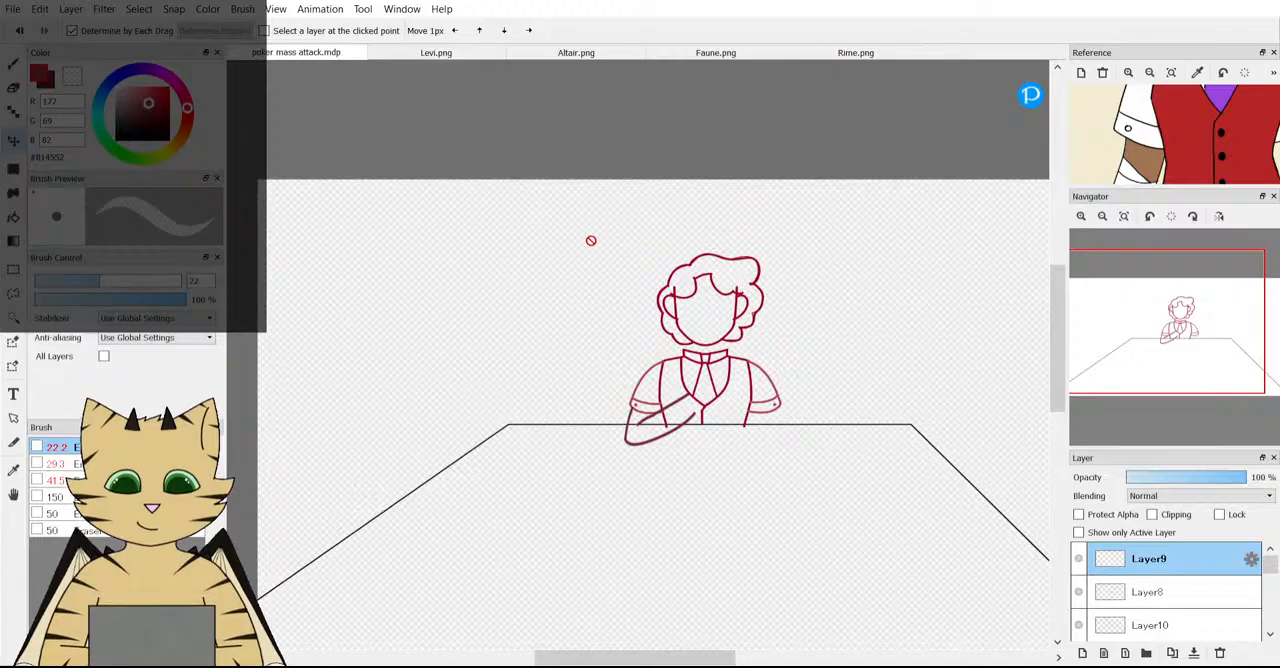
click(17, 66)
scroll(702, 351, up, 6)
scroll(702, 351, up, 2)
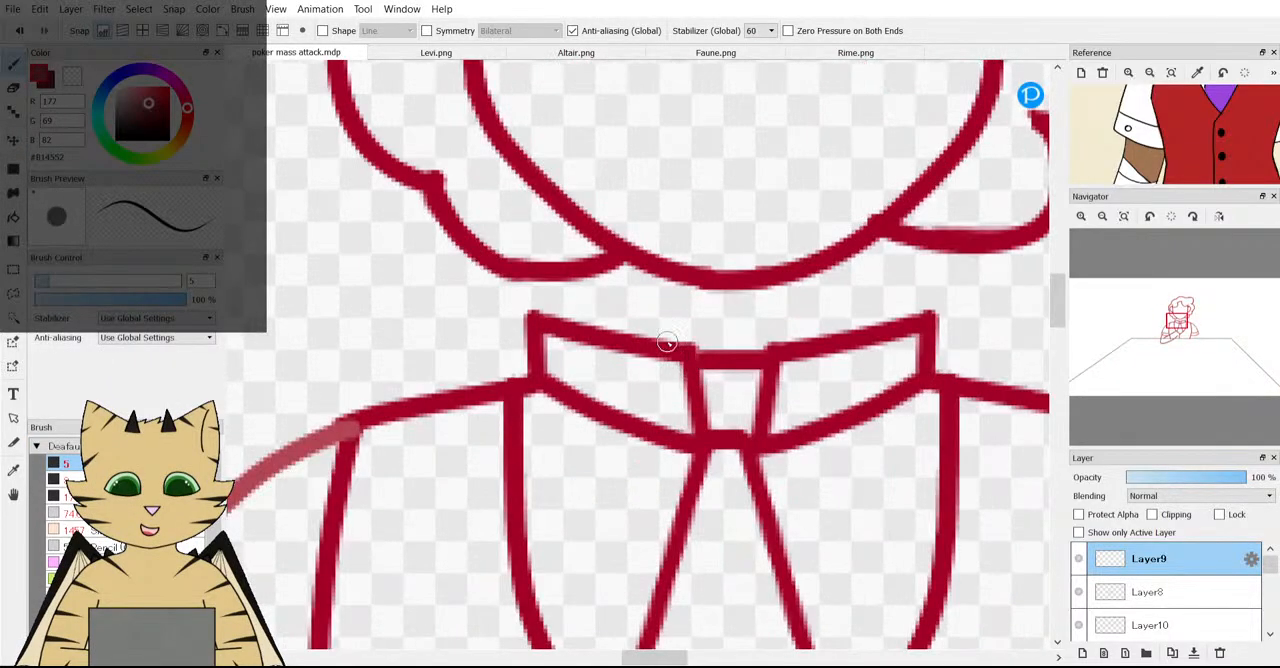
drag(628, 260, 628, 330)
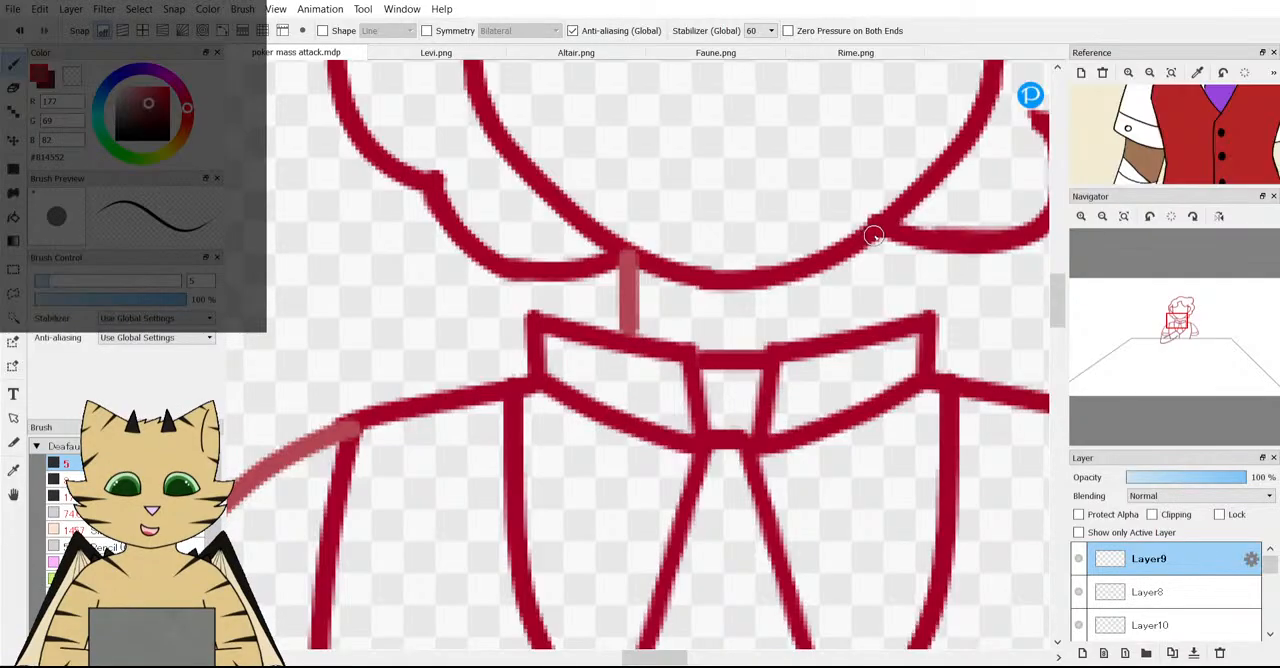
drag(877, 257, 877, 330)
scroll(878, 329, down, 5)
scroll(885, 328, up, 4)
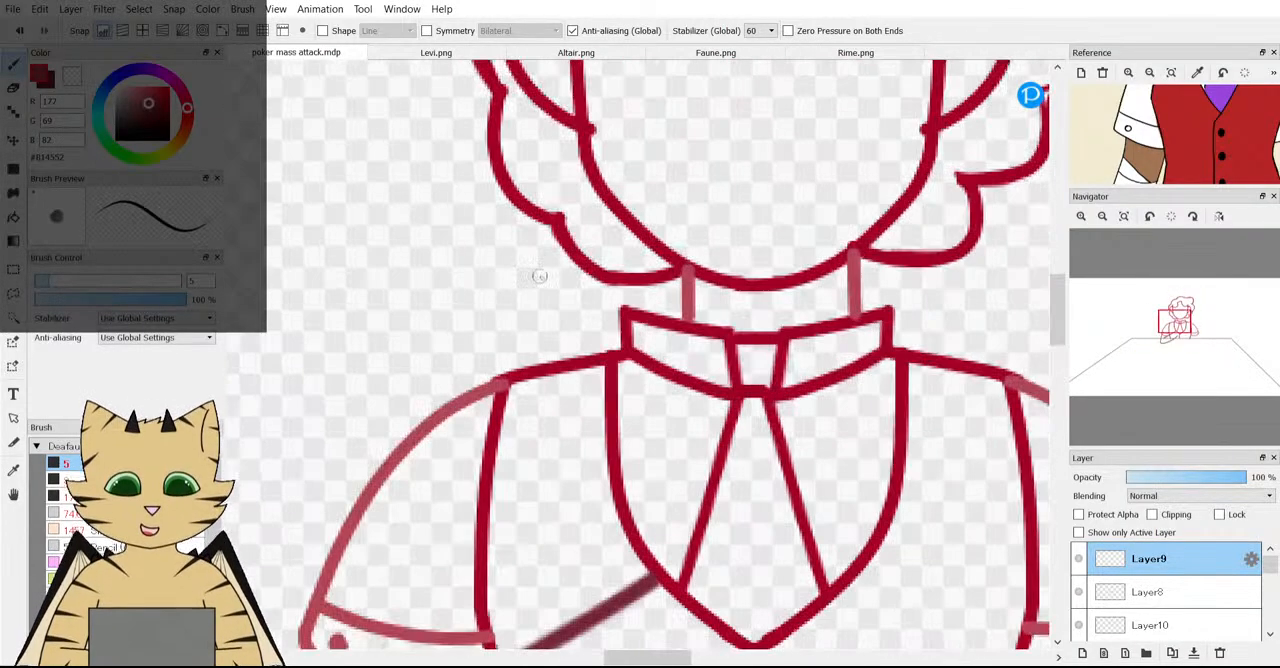
key(ctrl+z)
key(ctrl+z)
Check the neck and collar on the Levi reference and try a single neck line below the left jaw.
scroll(1214, 148, down, 3)
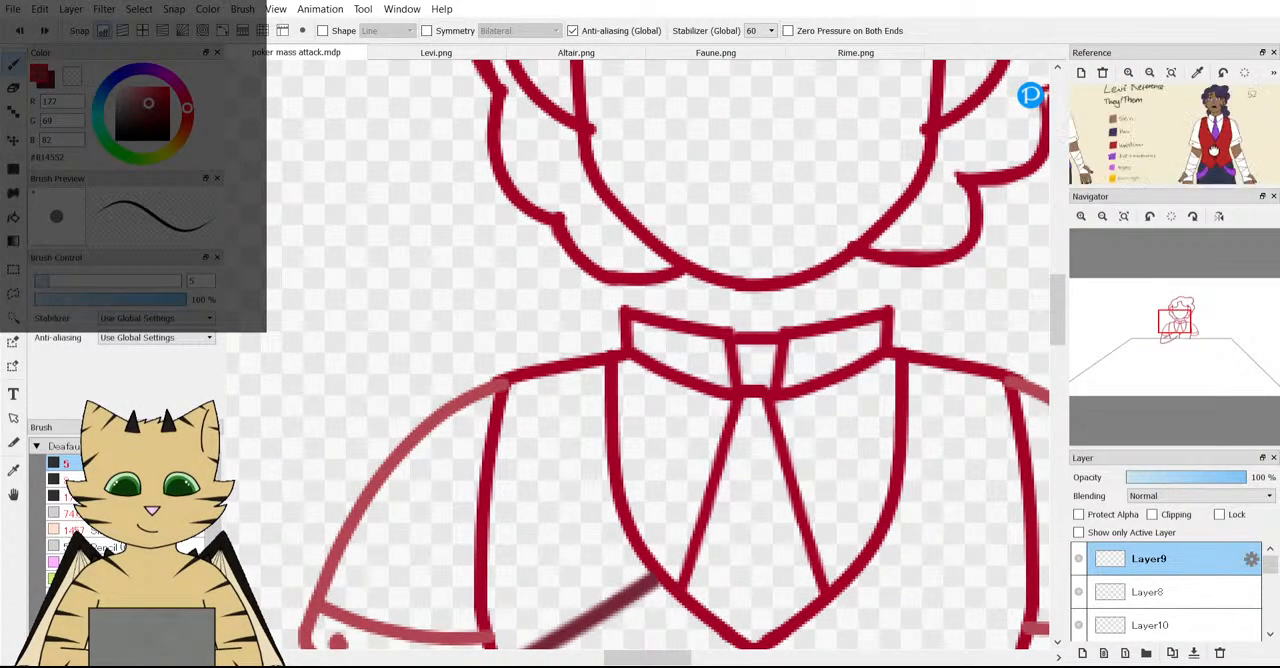
scroll(1214, 93, up, 5)
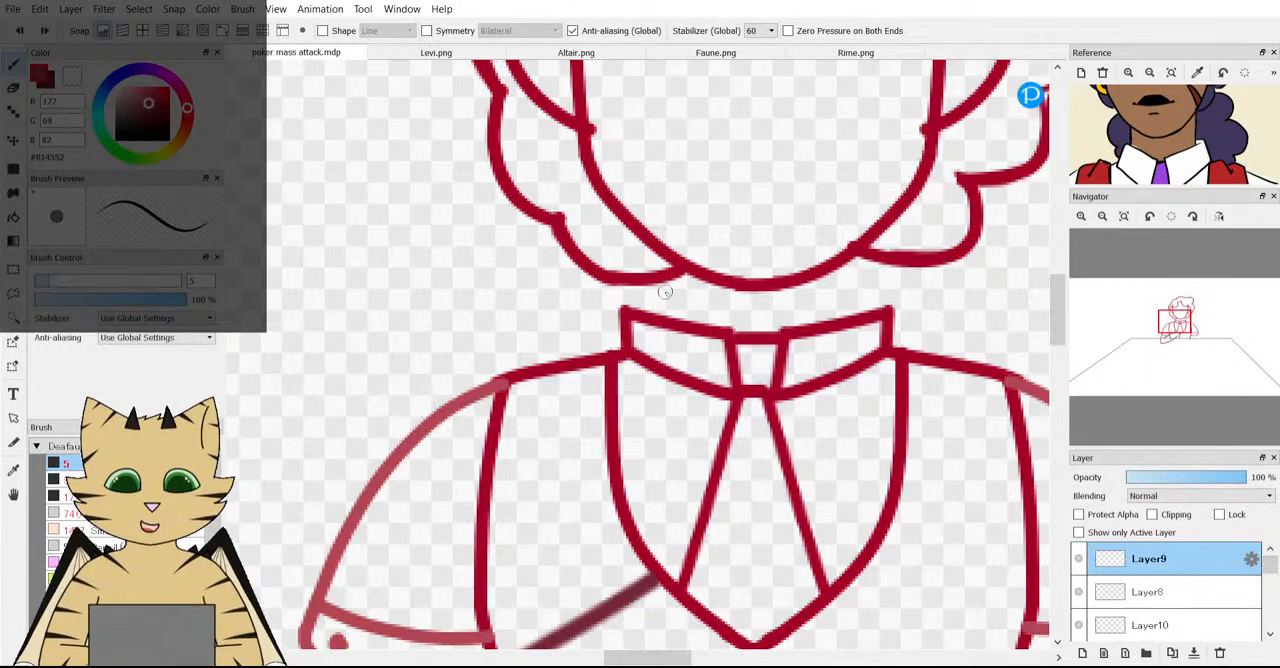
scroll(668, 289, down, 5)
scroll(690, 272, up, 3)
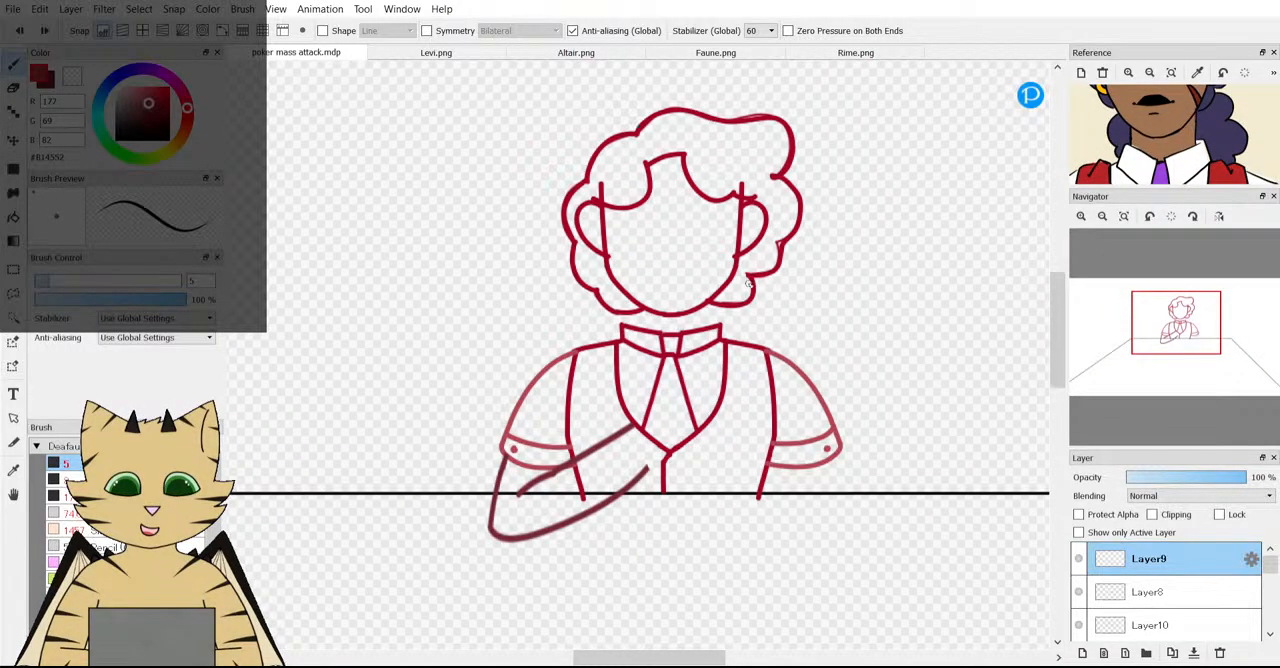
scroll(1172, 153, down, 3)
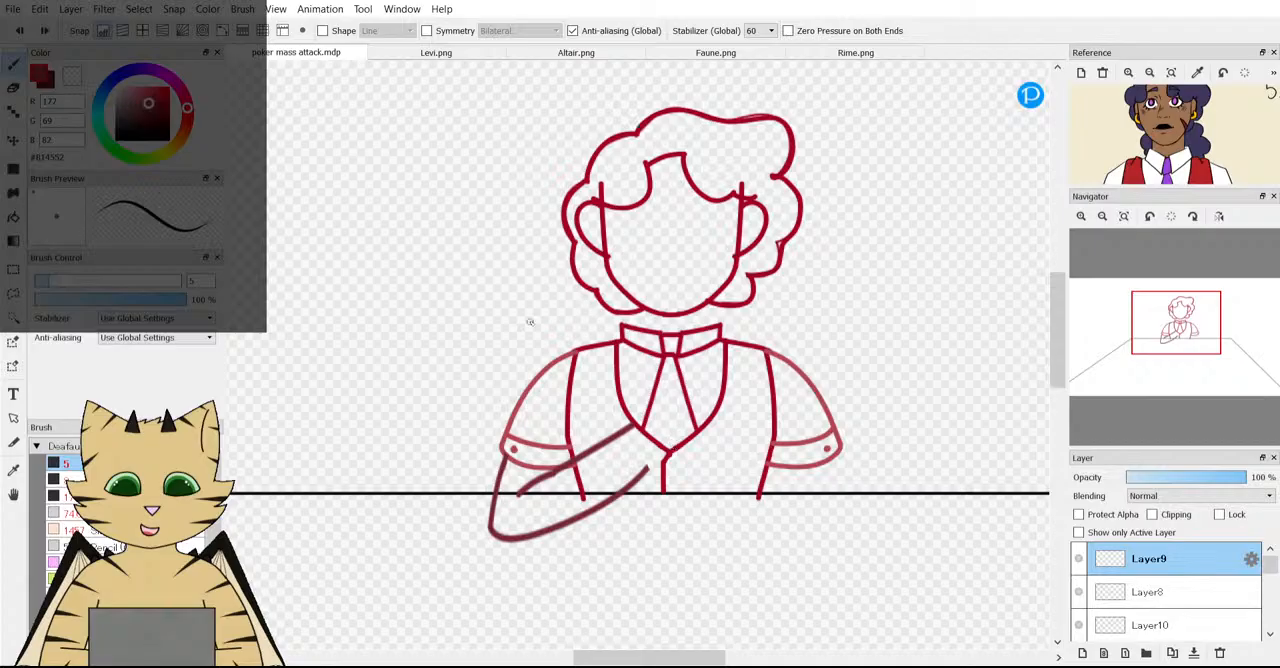
scroll(651, 345, down, 2)
scroll(636, 212, up, 8)
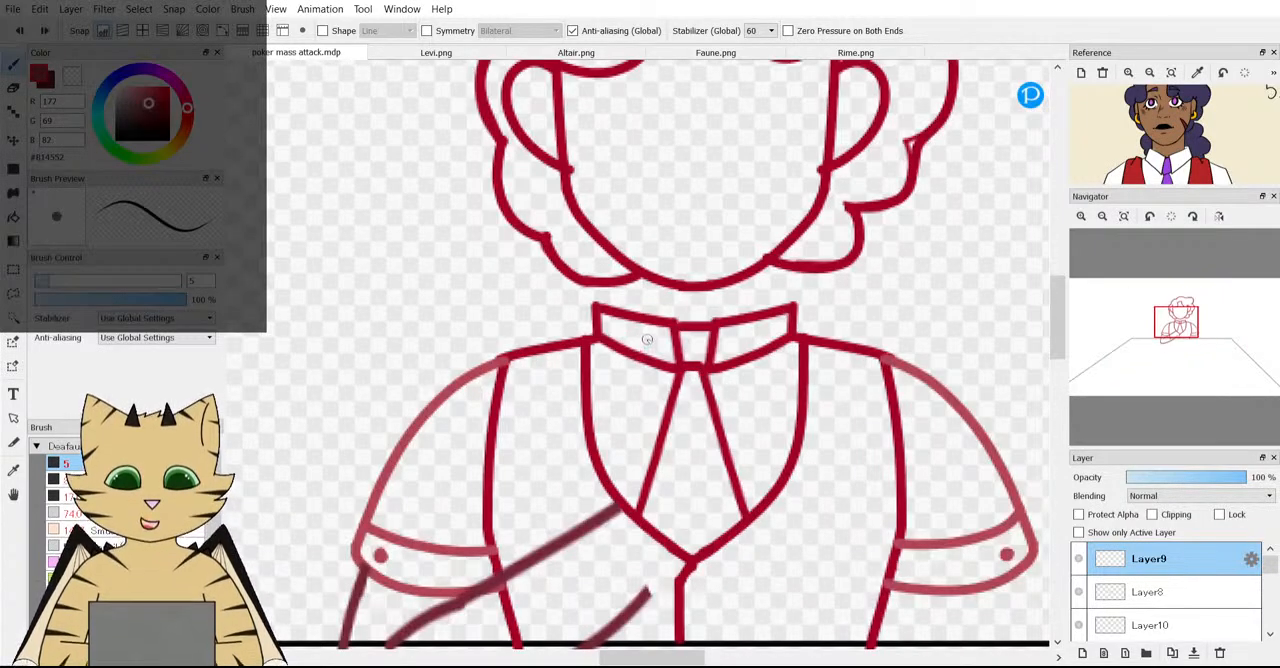
drag(636, 214, 635, 294)
click(19, 31)
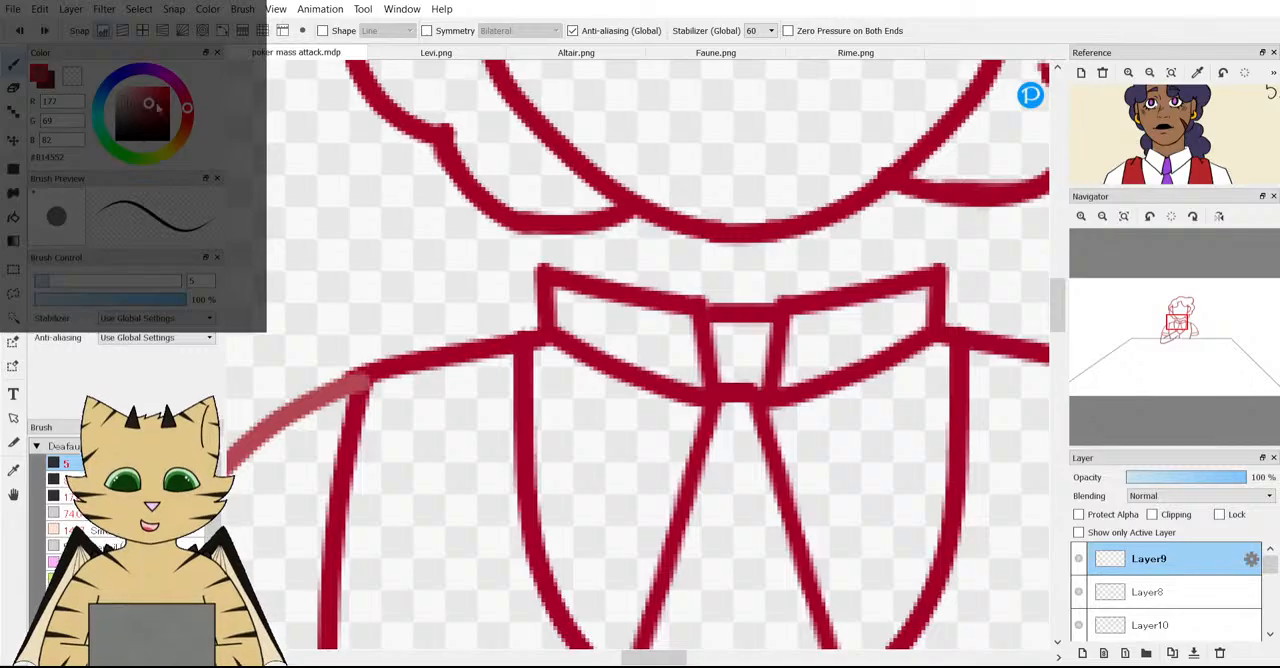
Set the brush color to dark red R 148, G 32, B 45 and try out freehand neck lines between jaw and collar.
click(158, 109)
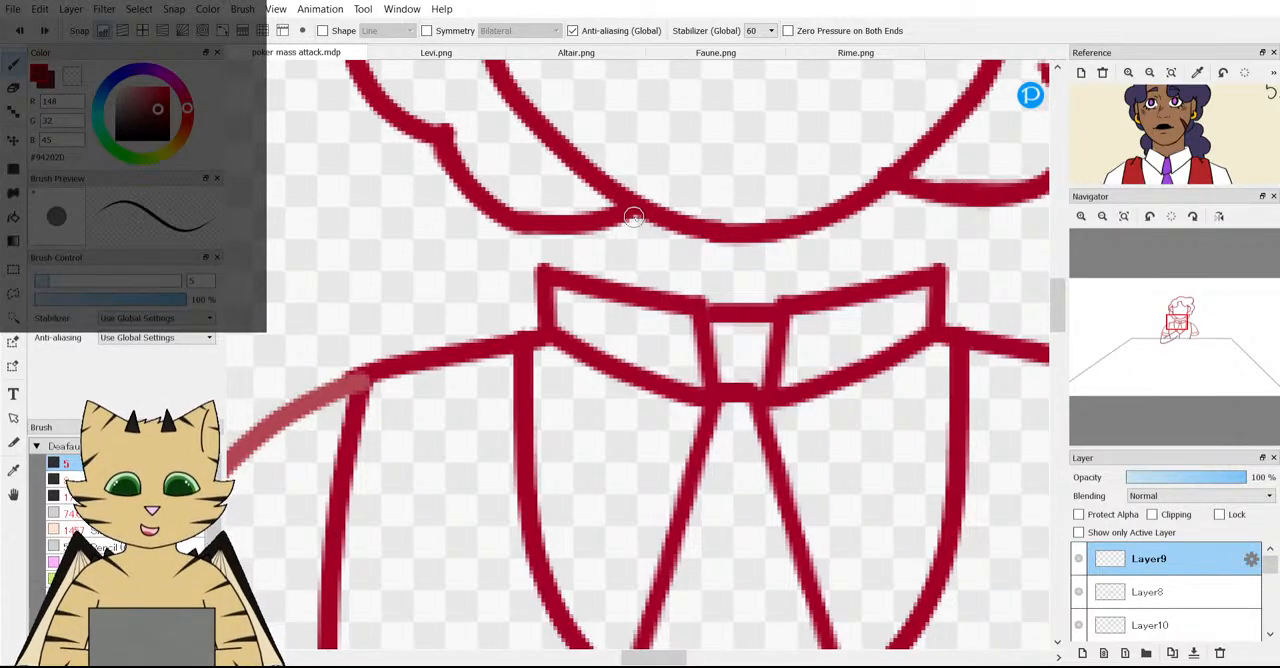
drag(634, 216, 634, 292)
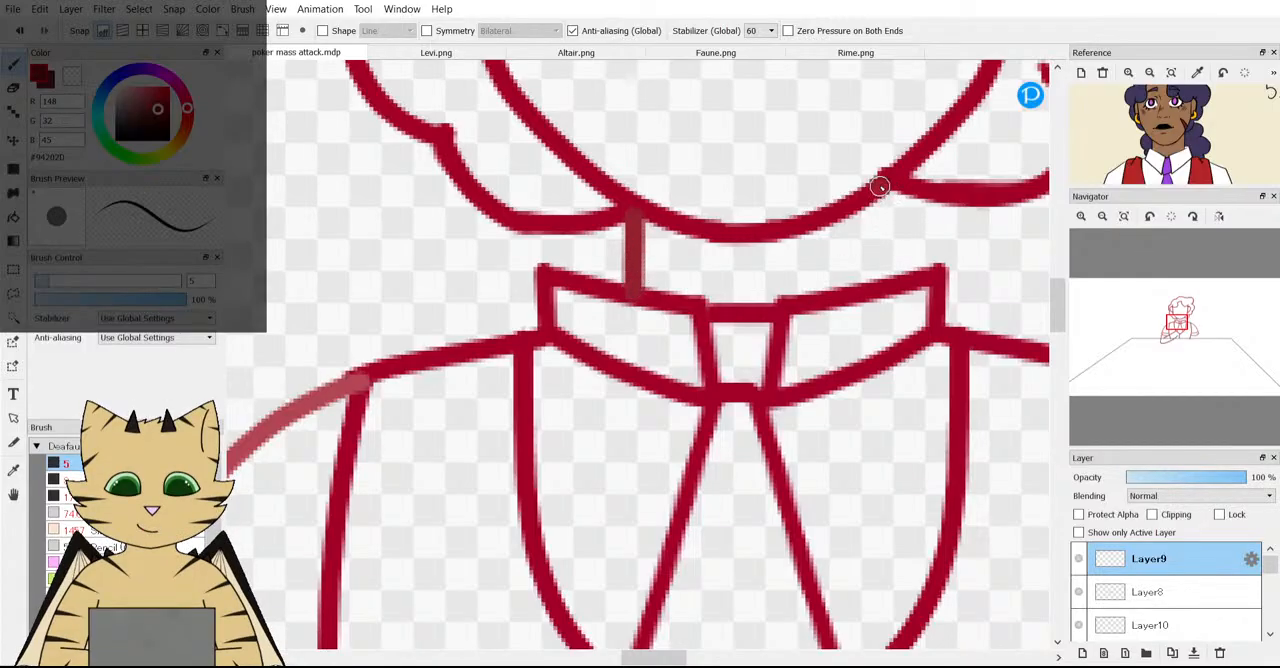
drag(880, 186, 884, 291)
scroll(884, 289, down, 7)
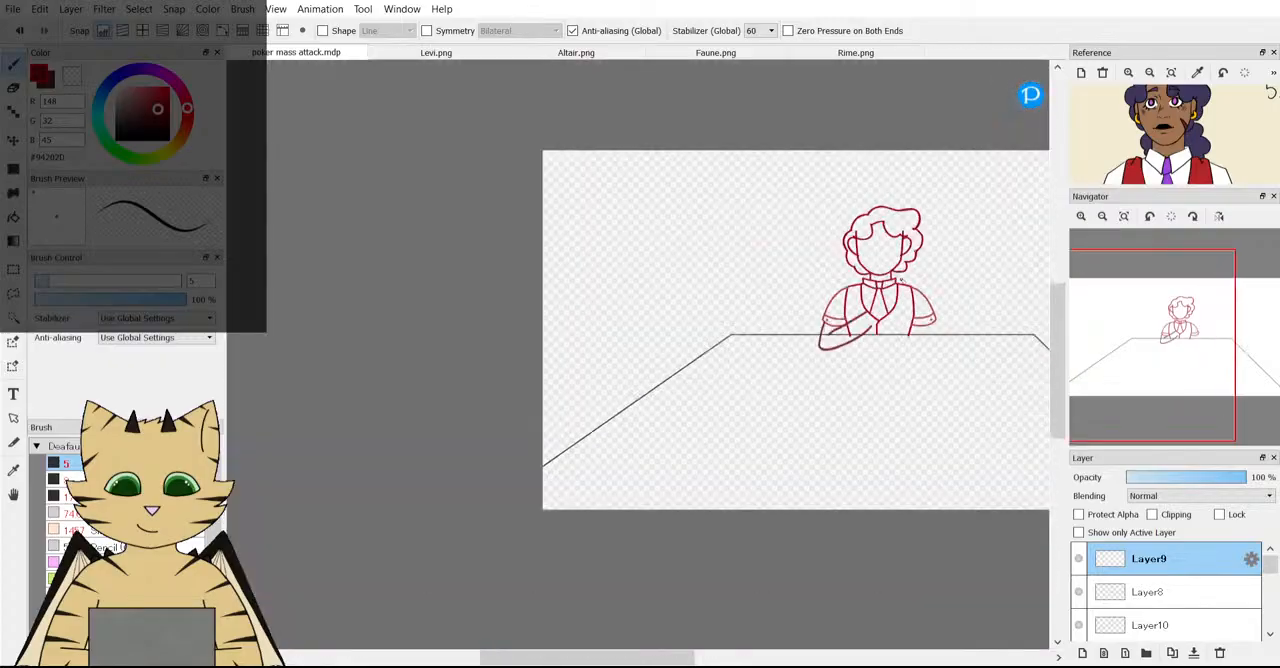
scroll(900, 280, up, 8)
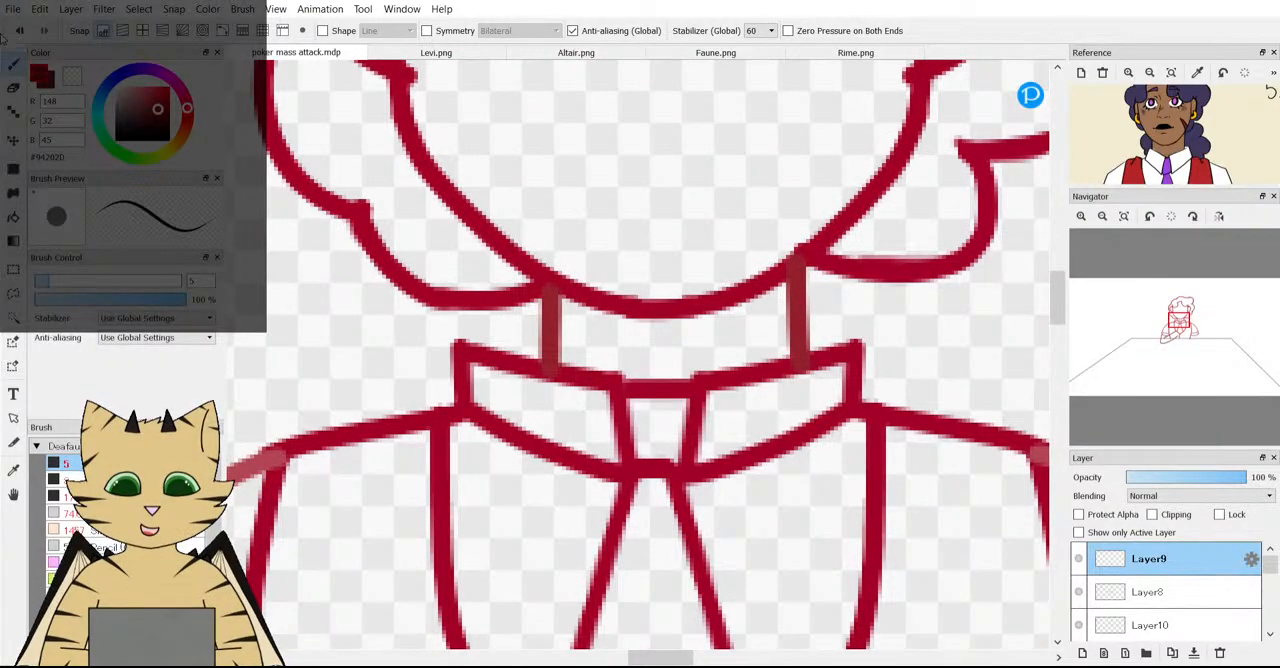
click(13, 28)
Enable horizontal-vertical grid snapping and draw two straight vertical neck lines from the jaw to the collar on Layer9.
click(144, 33)
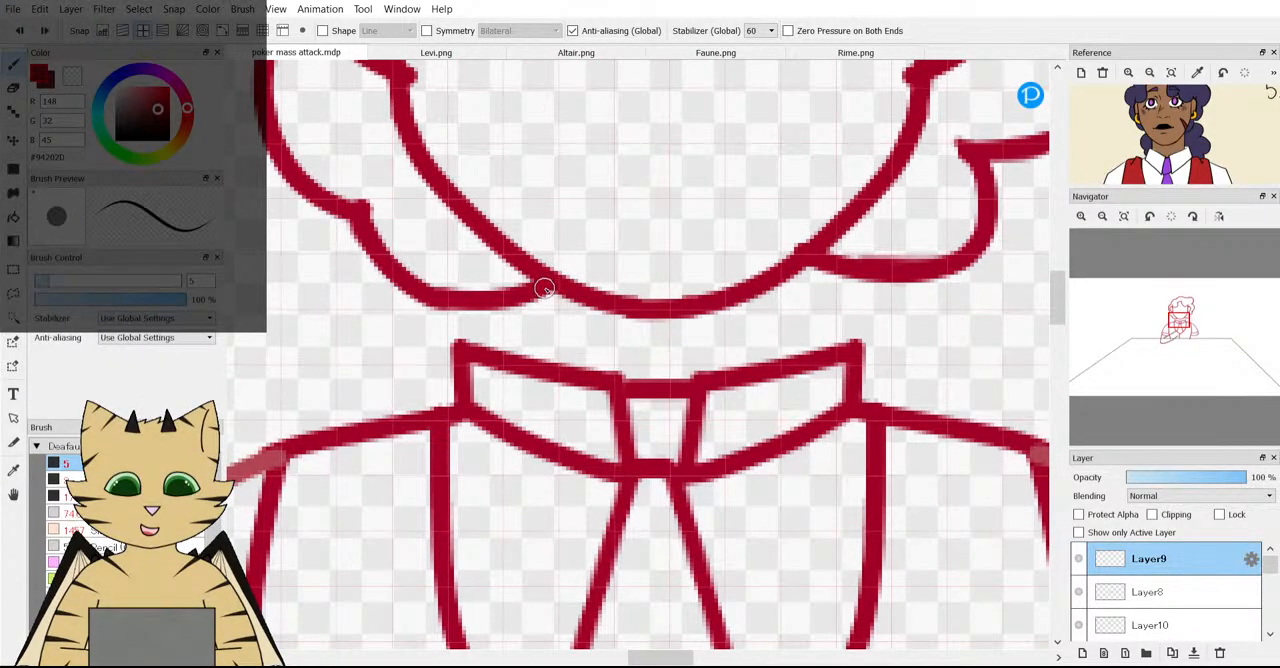
drag(543, 288, 548, 376)
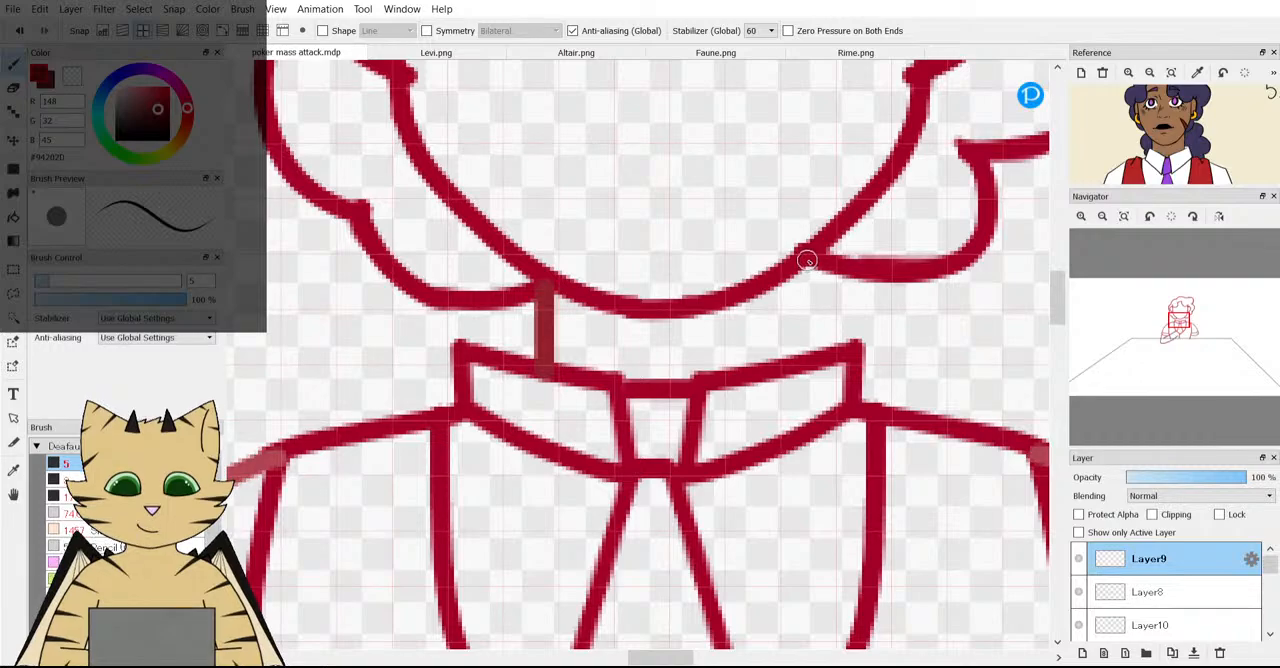
drag(807, 261, 807, 356)
scroll(880, 320, down, 8)
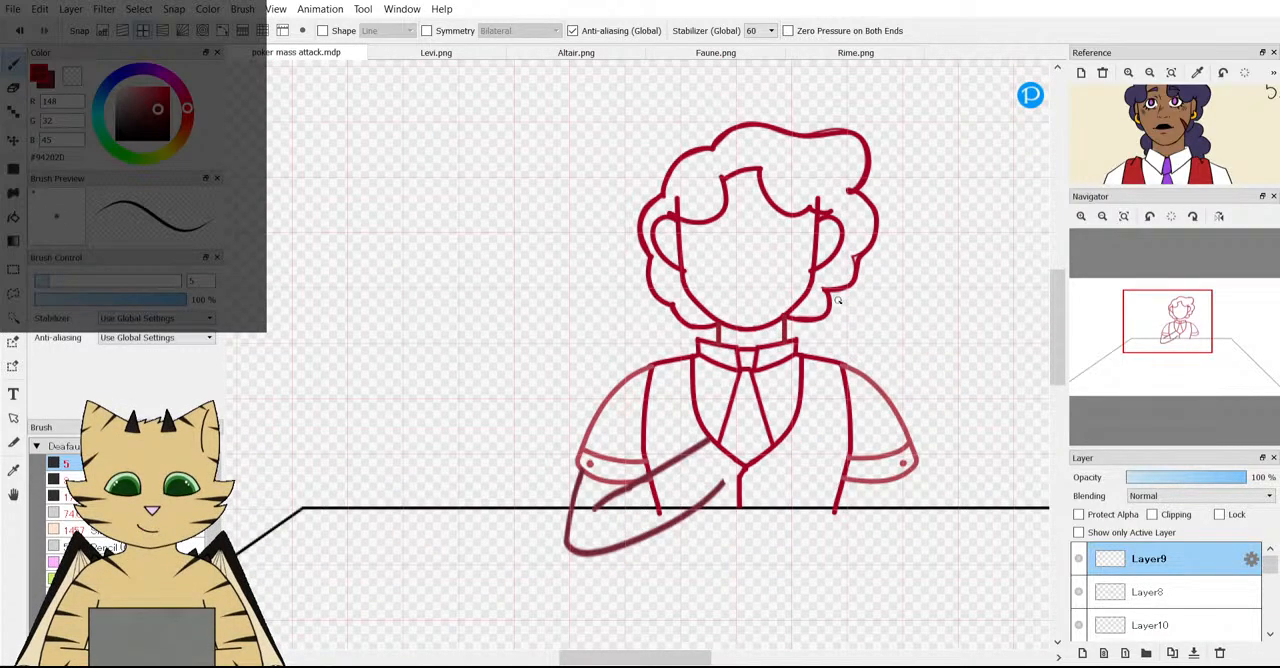
scroll(838, 300, up, 5)
Recheck the reference and toggle layer visibility from Layer9 downward to find the layer holding the left collar half.
key(v)
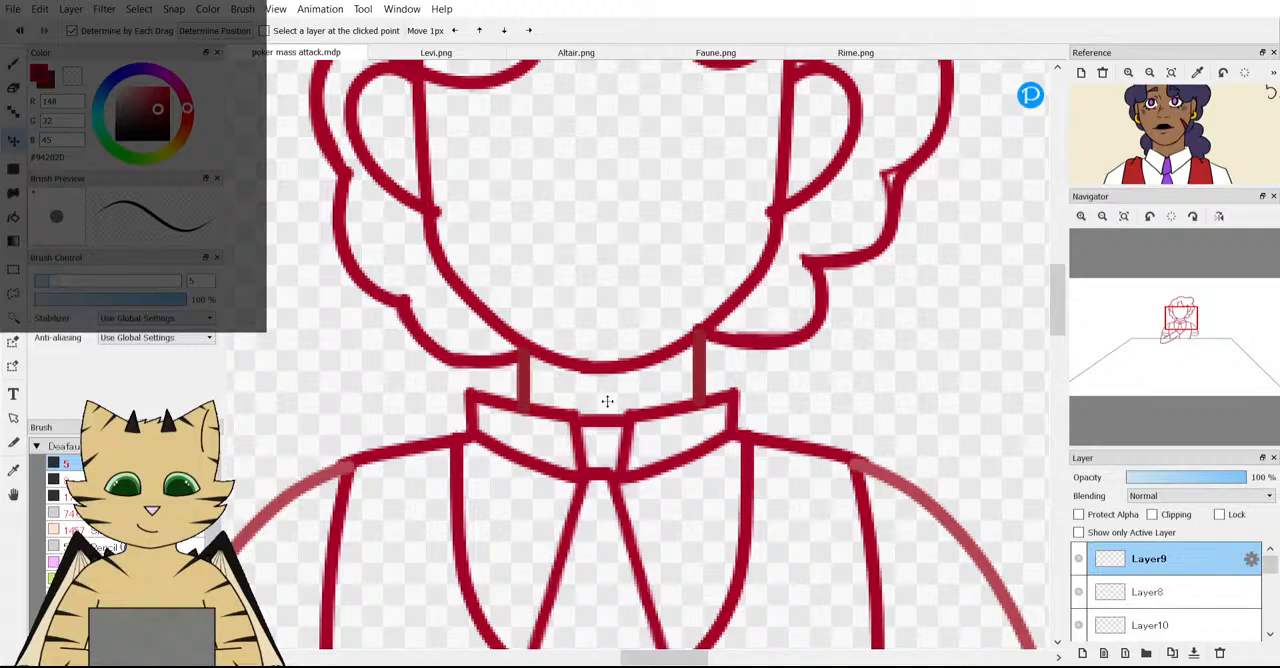
scroll(1145, 143, down, 2)
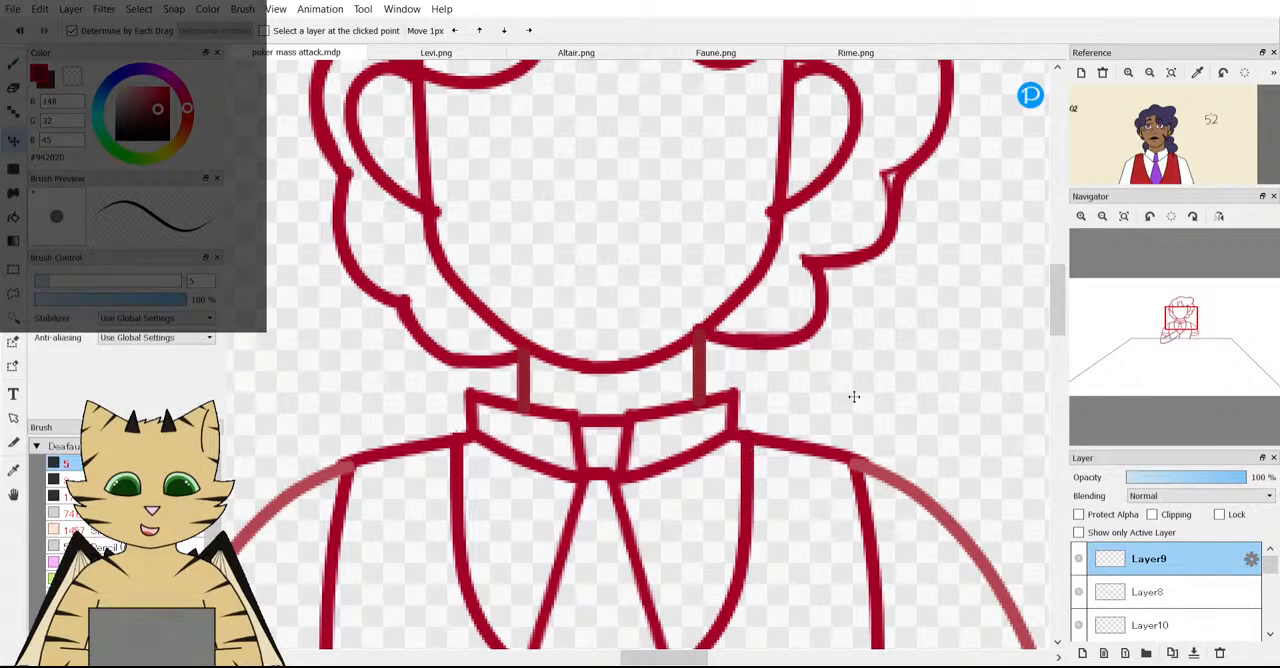
scroll(854, 397, down, 3)
scroll(666, 337, up, 4)
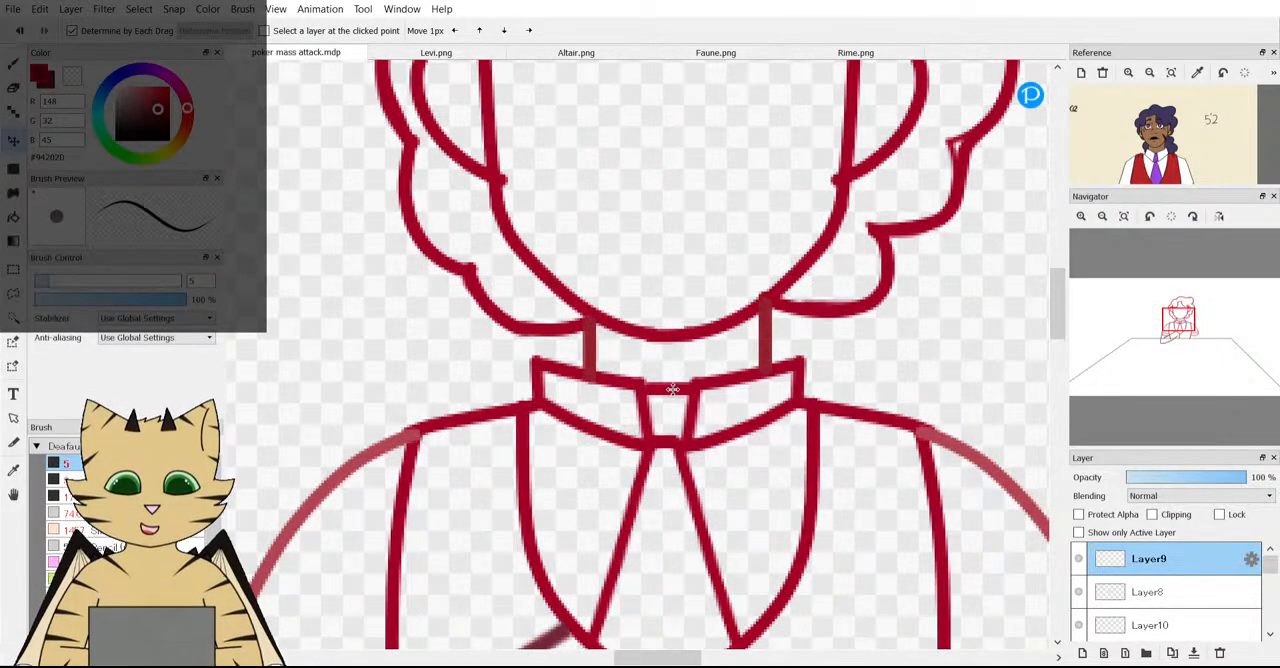
click(1081, 561)
click(1081, 561)
click(1081, 588)
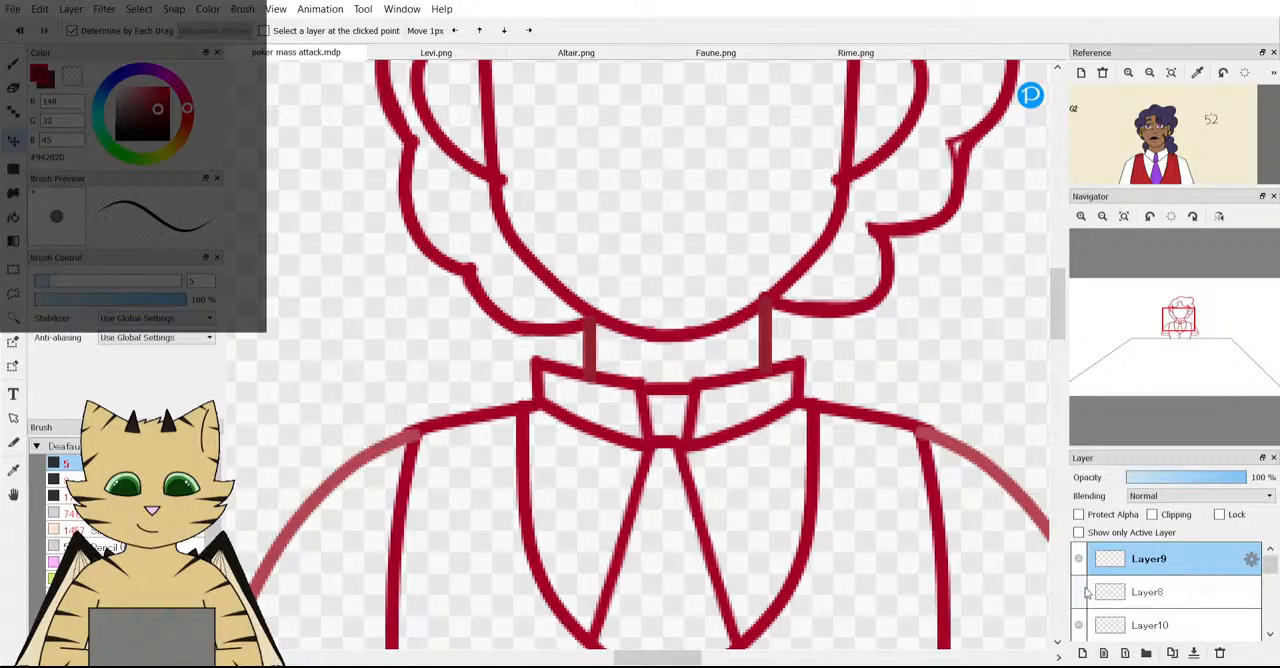
click(1085, 588)
scroll(1085, 589, down, 1)
click(1084, 589)
click(1084, 589)
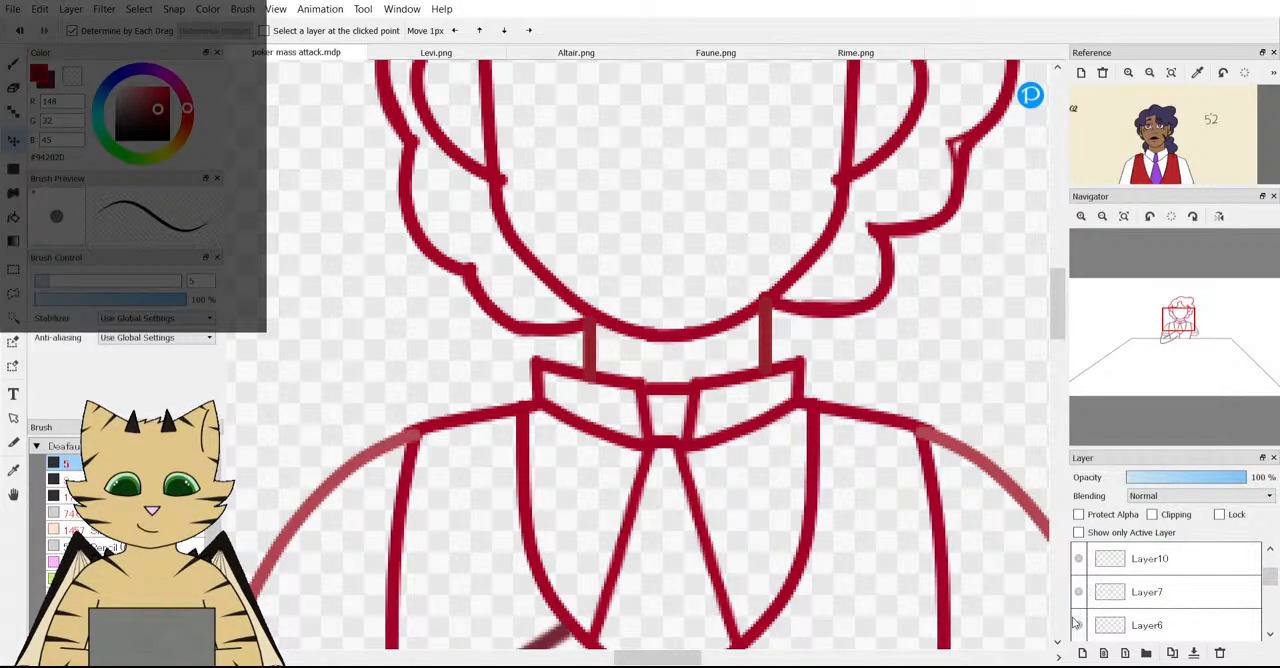
click(1077, 624)
click(1077, 624)
scroll(1076, 624, down, 1)
click(1077, 625)
click(1077, 625)
click(1077, 625)
click(1077, 625)
Try fading the left collar half and covering it with a horizontally flipped duplicate of the right collar half.
click(1096, 622)
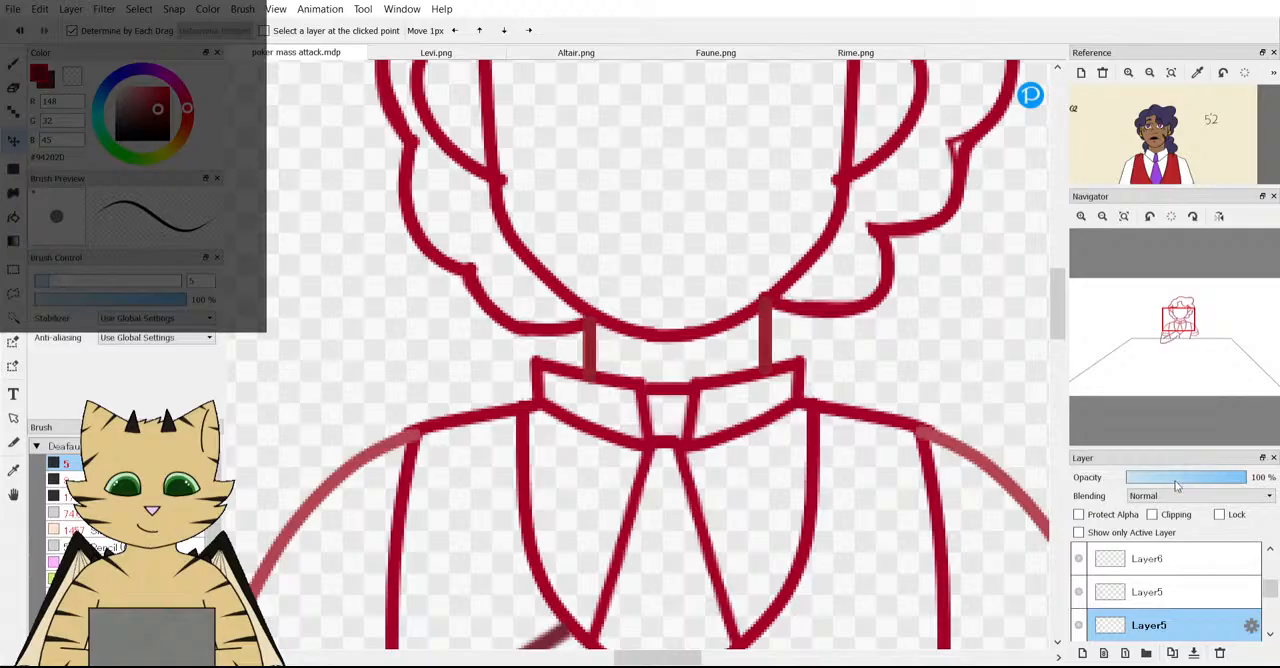
click(1176, 485)
click(1150, 592)
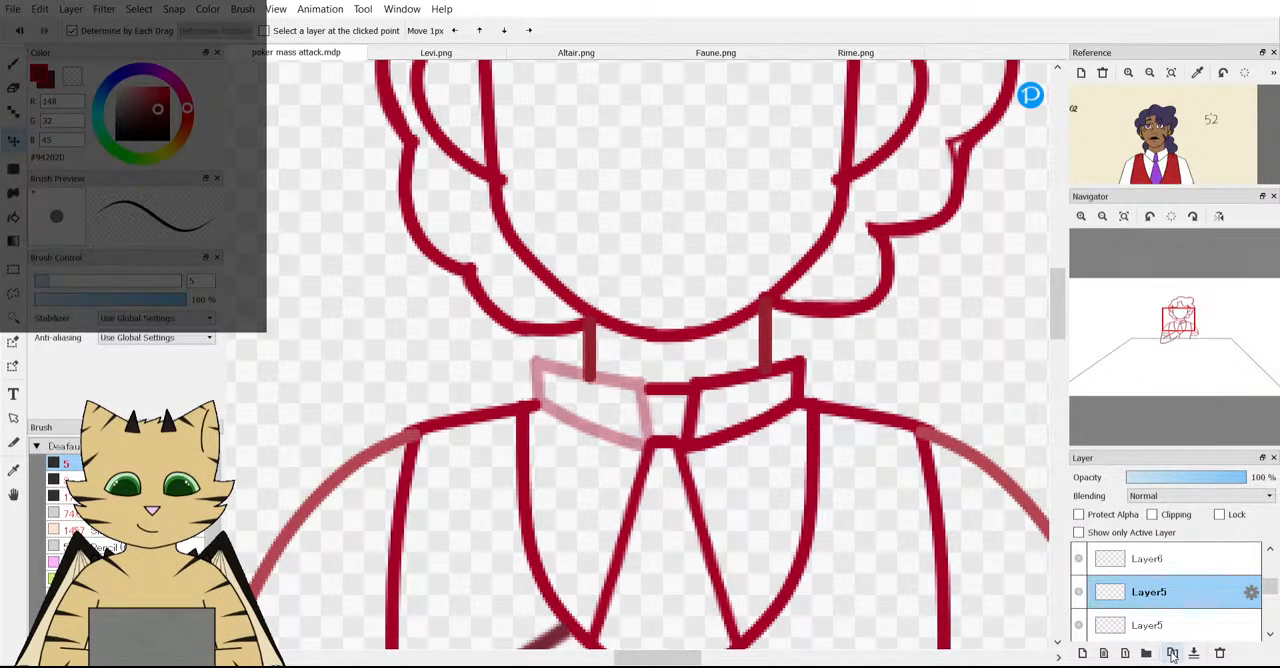
click(1172, 655)
key(ctrl+t)
click(769, 632)
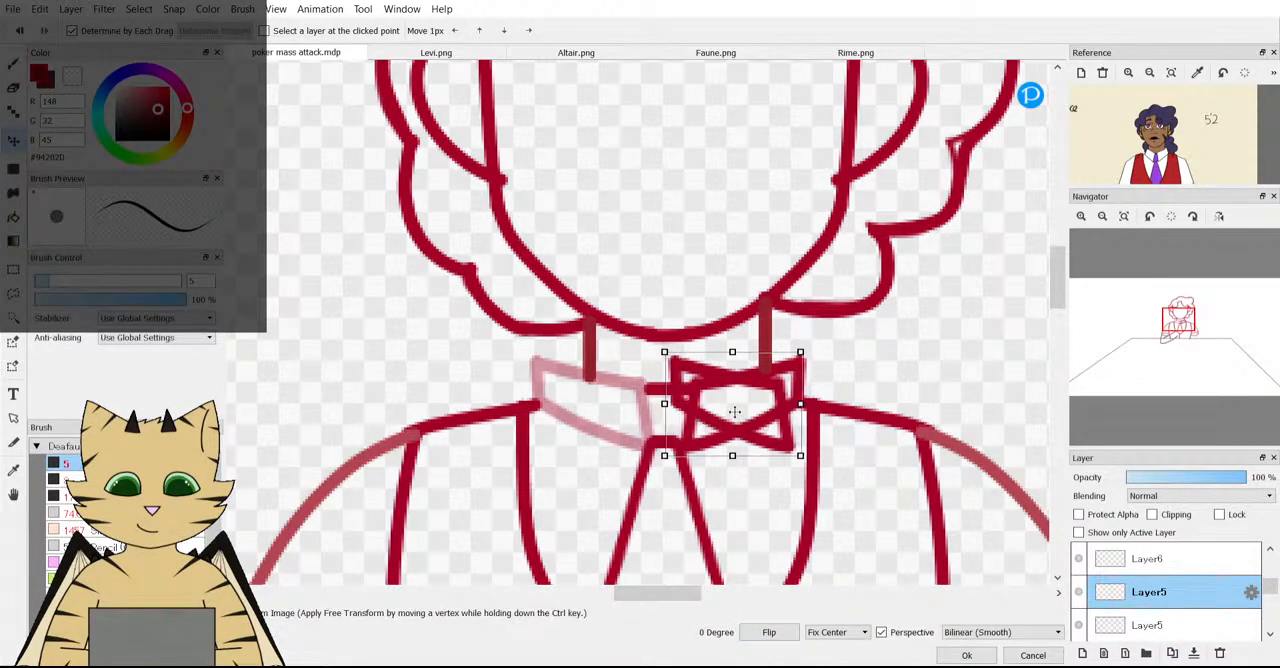
drag(735, 412, 609, 412)
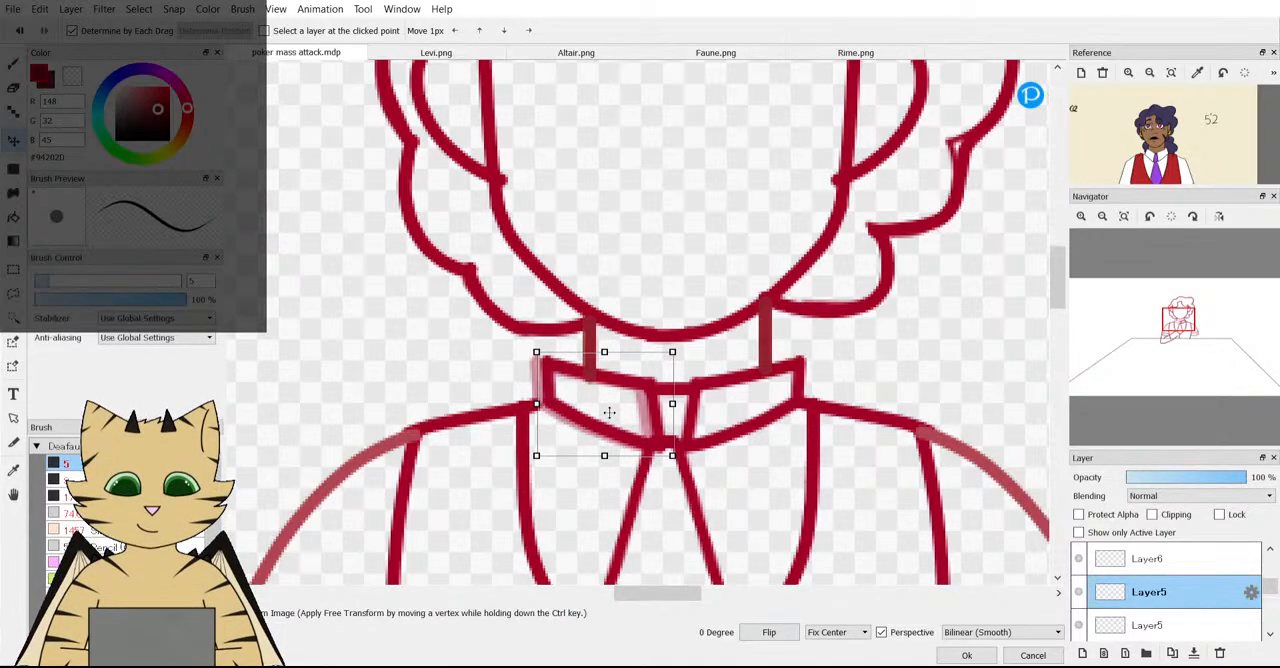
scroll(617, 366, down, 4)
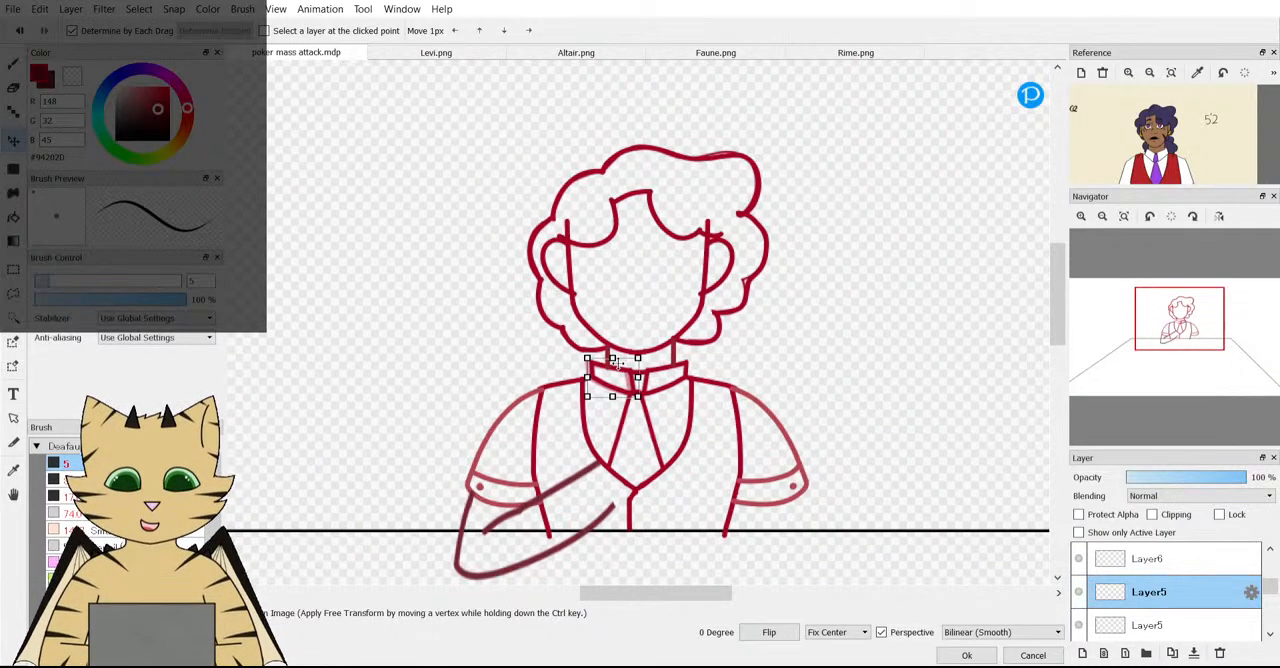
scroll(614, 376, up, 4)
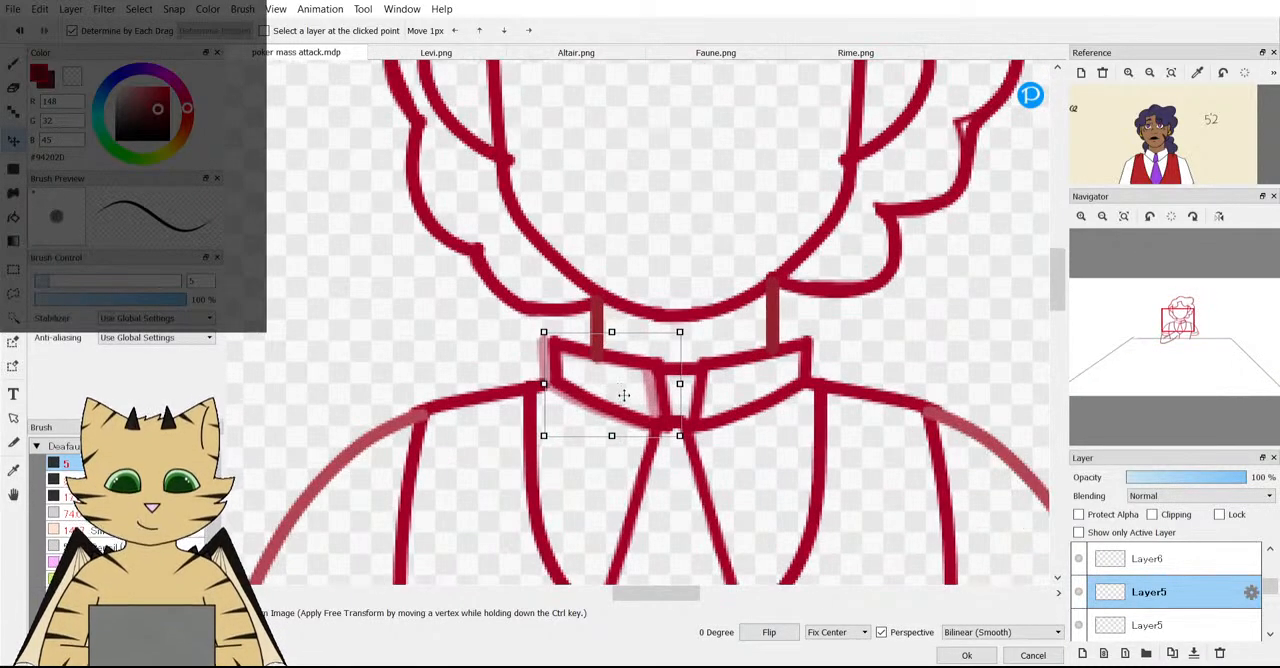
Cancel the transform, delete the duplicated collar layer and restore the left collar half's layer to 100% opacity.
click(1033, 656)
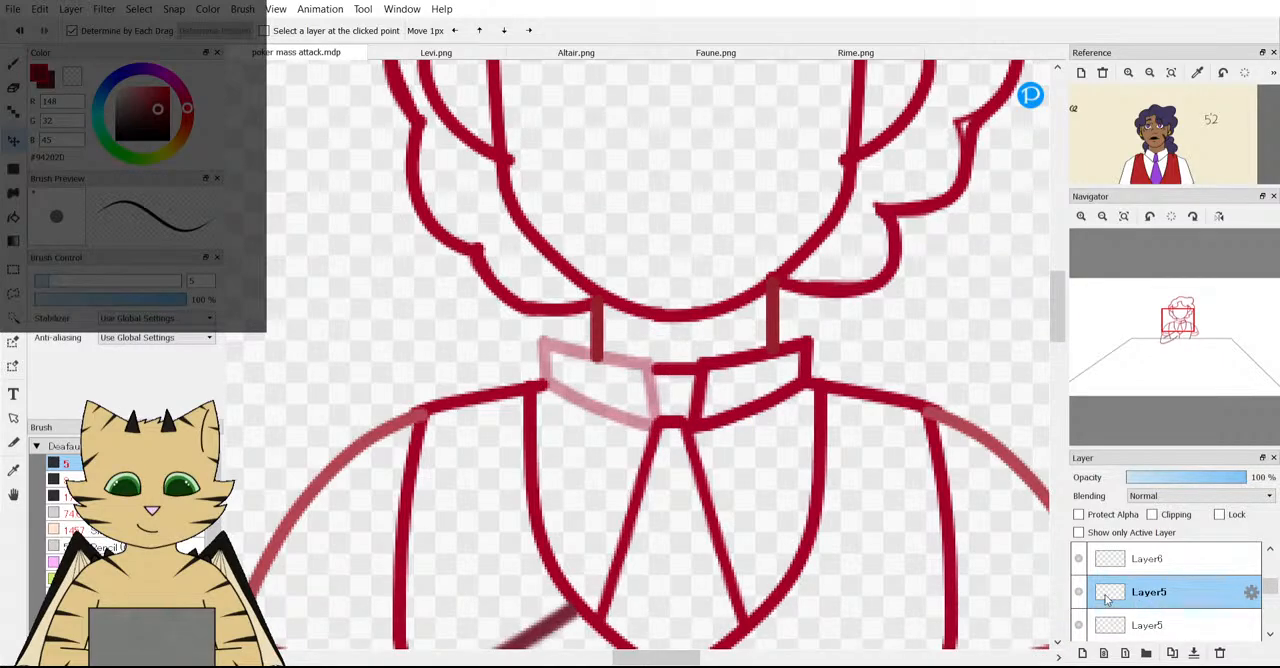
click(1219, 652)
click(1188, 629)
drag(1205, 477, 1266, 478)
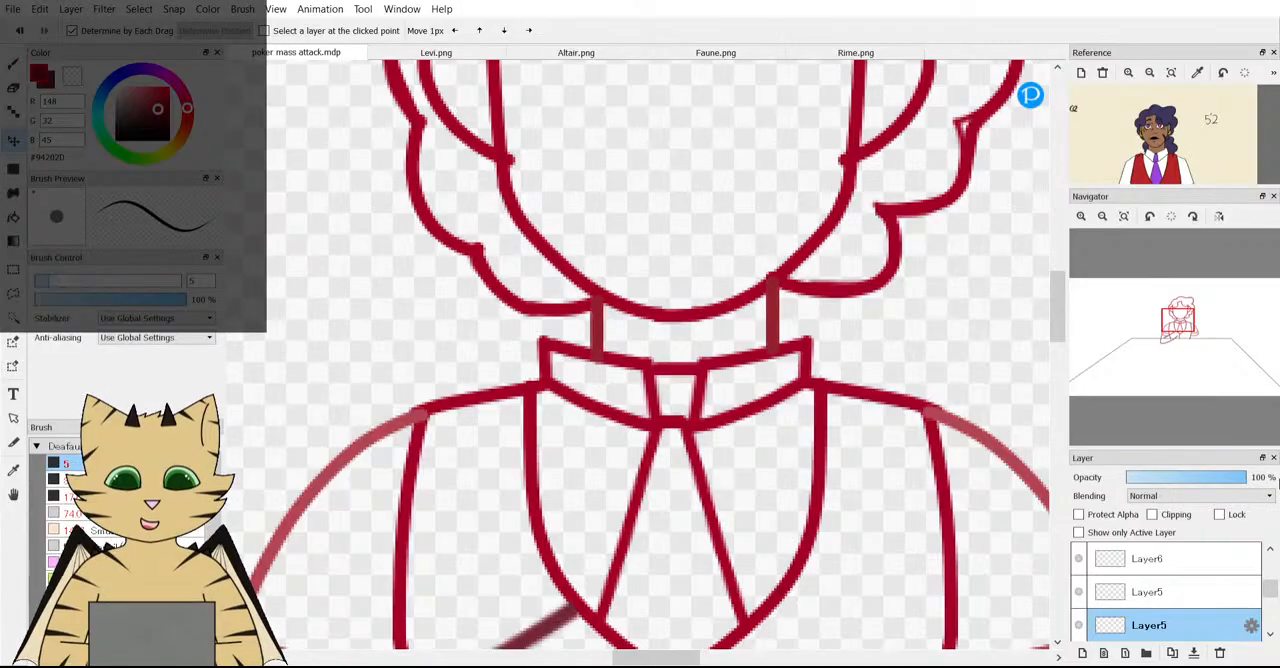
Transform the left collar half on Layer5 to make it narrower, bringing its outer edge in toward the neck.
key(ctrl+t)
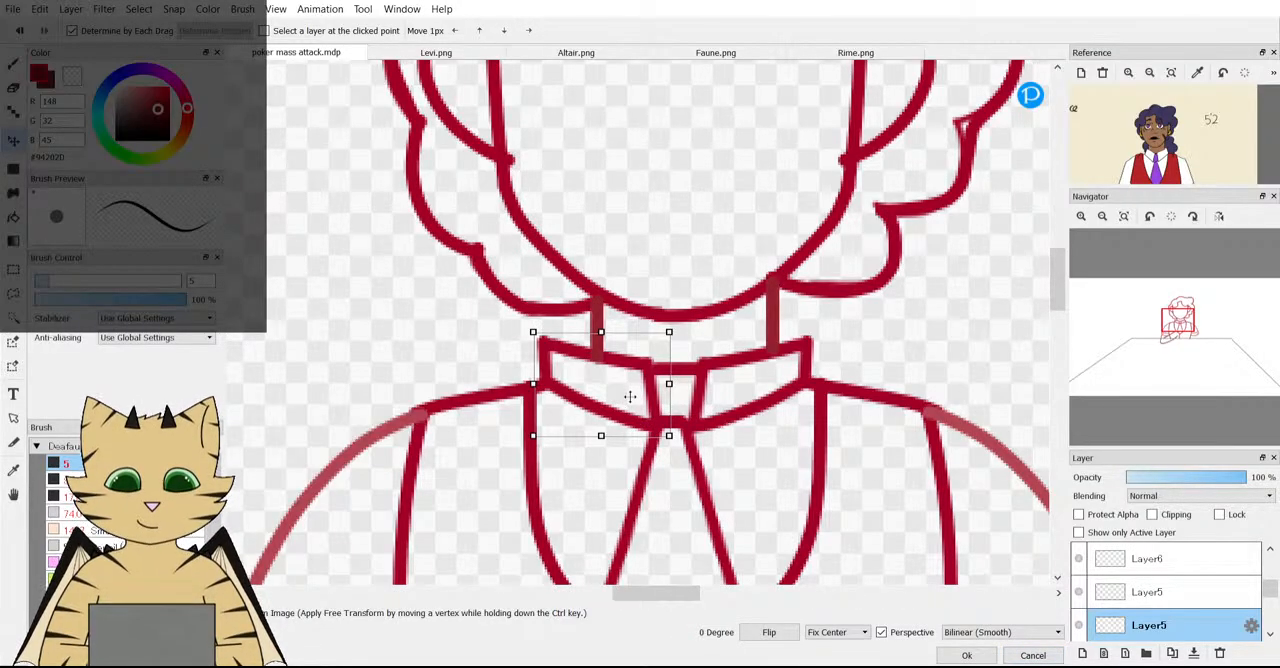
drag(636, 398, 670, 386)
drag(637, 409, 665, 386)
click(1014, 656)
key(ctrl+t)
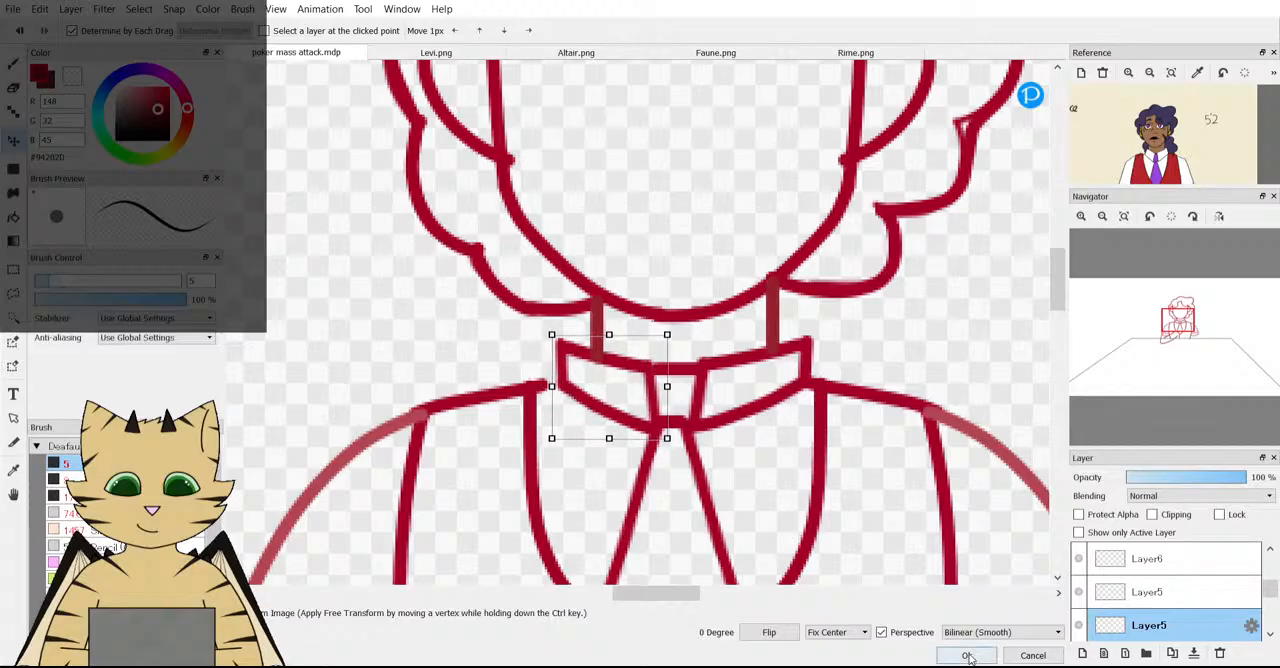
click(966, 655)
scroll(614, 409, down, 3)
scroll(600, 394, up, 2)
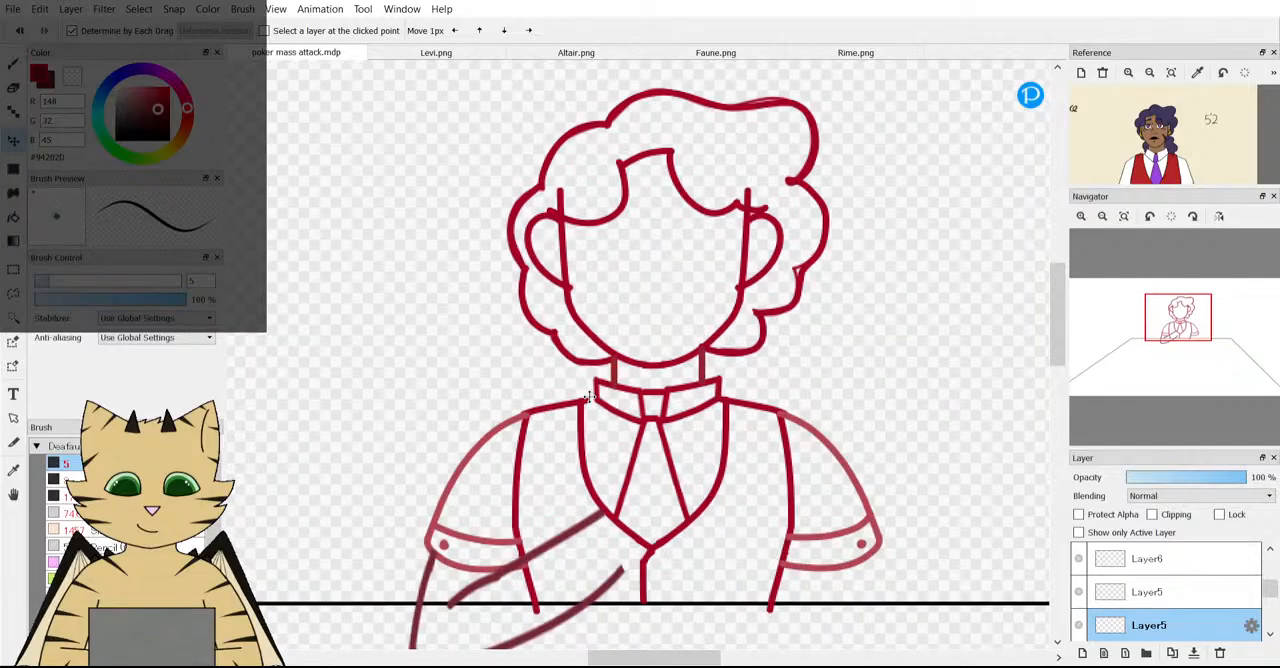
Fade the right collar half's layer to 53% opacity and duplicate the left collar half's layer.
click(1165, 594)
click(1190, 478)
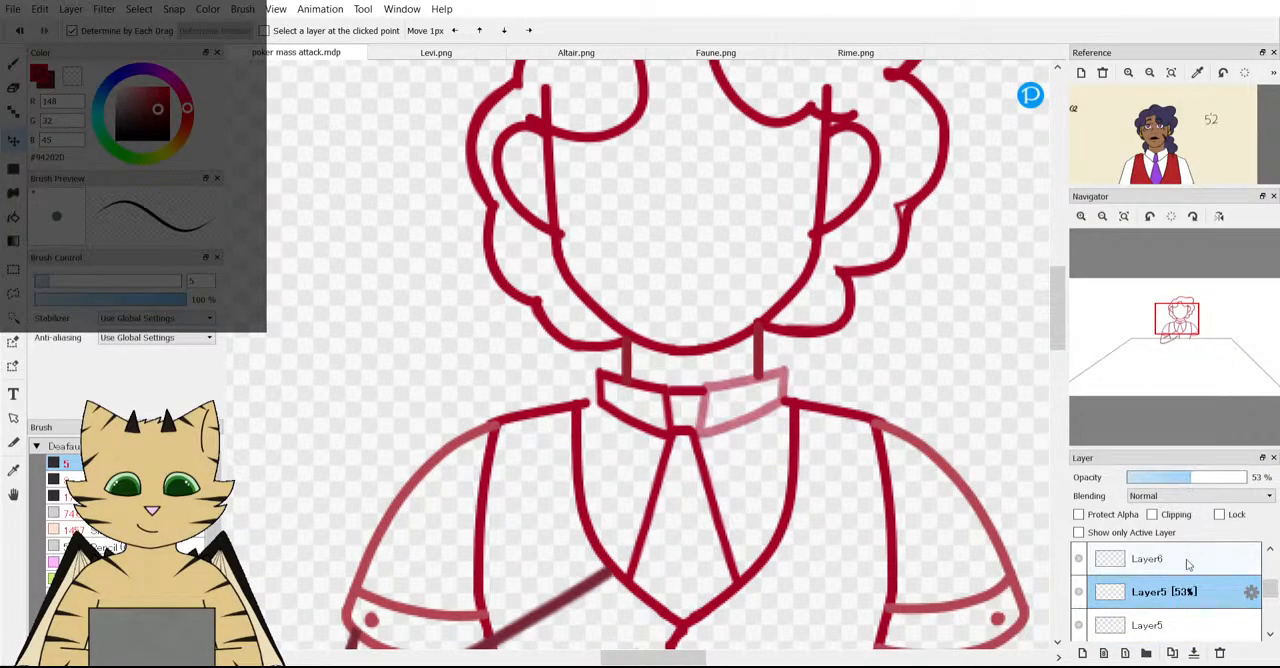
click(1161, 624)
click(1173, 653)
Flip the duplicated collar half horizontally and place it over the faded right half, lined up with the tie knot.
key(ctrl+t)
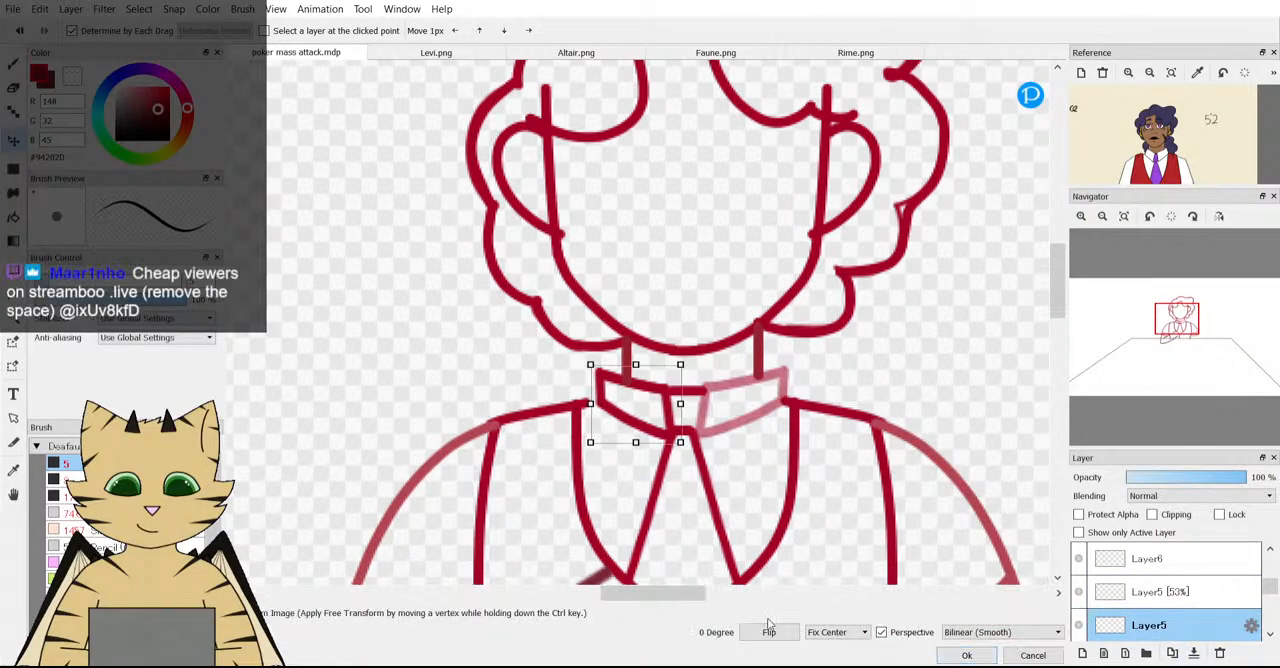
click(757, 635)
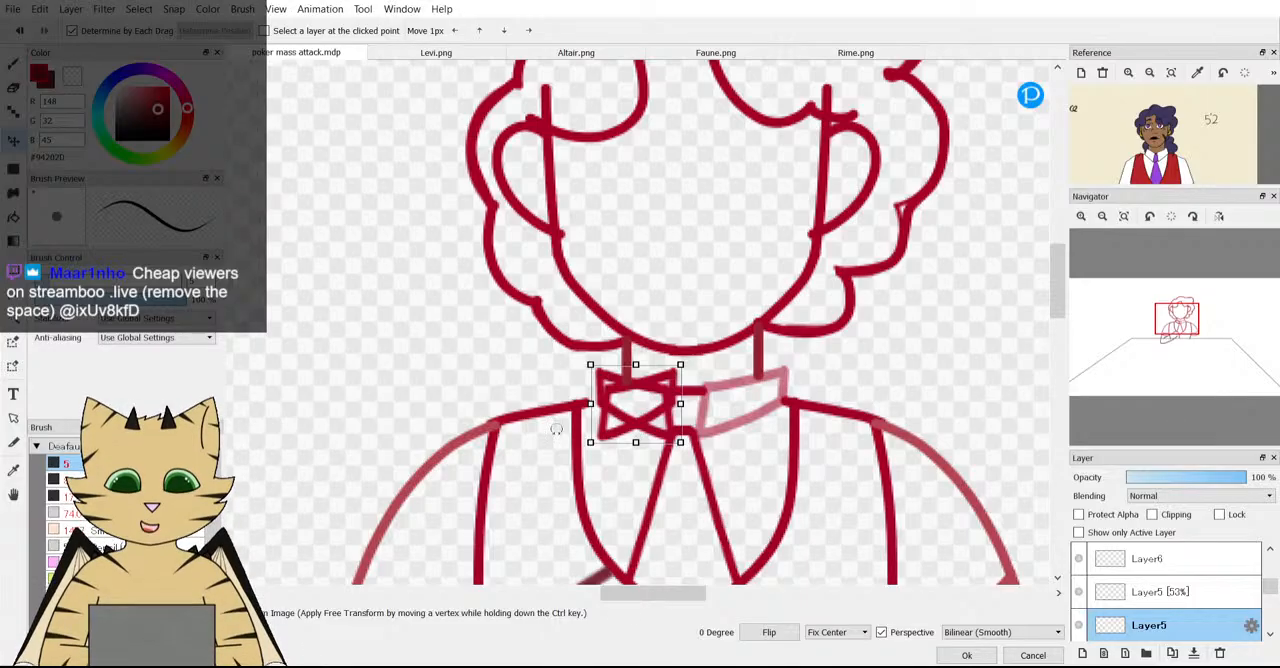
scroll(584, 410, down, 1)
scroll(614, 410, up, 2)
drag(617, 383, 771, 388)
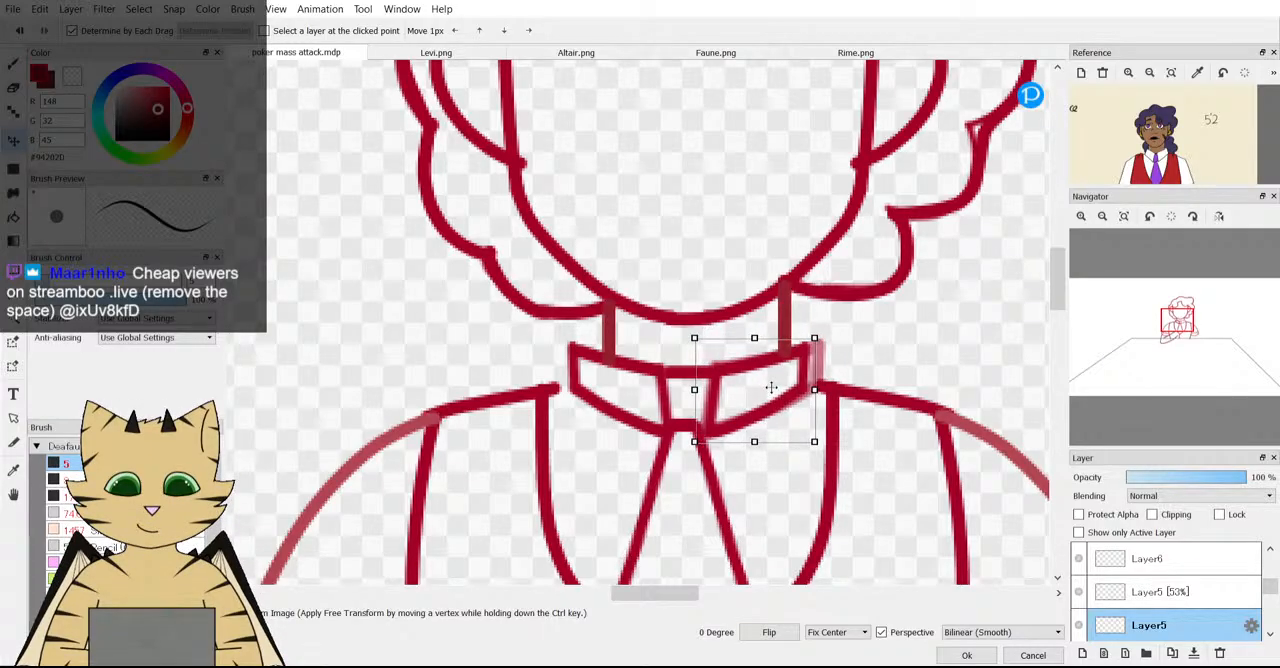
click(962, 656)
Delete the faded old right collar half, Layer5 at 53% opacity, and select the mirrored replacement's layer.
scroll(816, 492, down, 5)
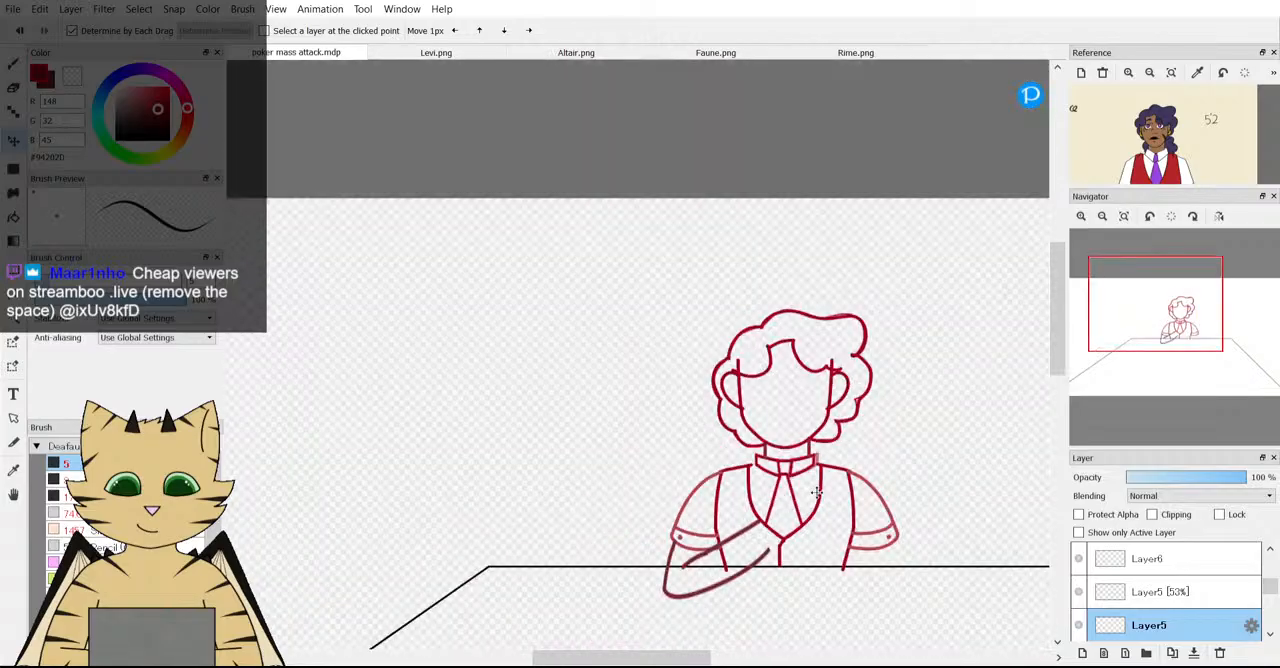
scroll(816, 492, down, 2)
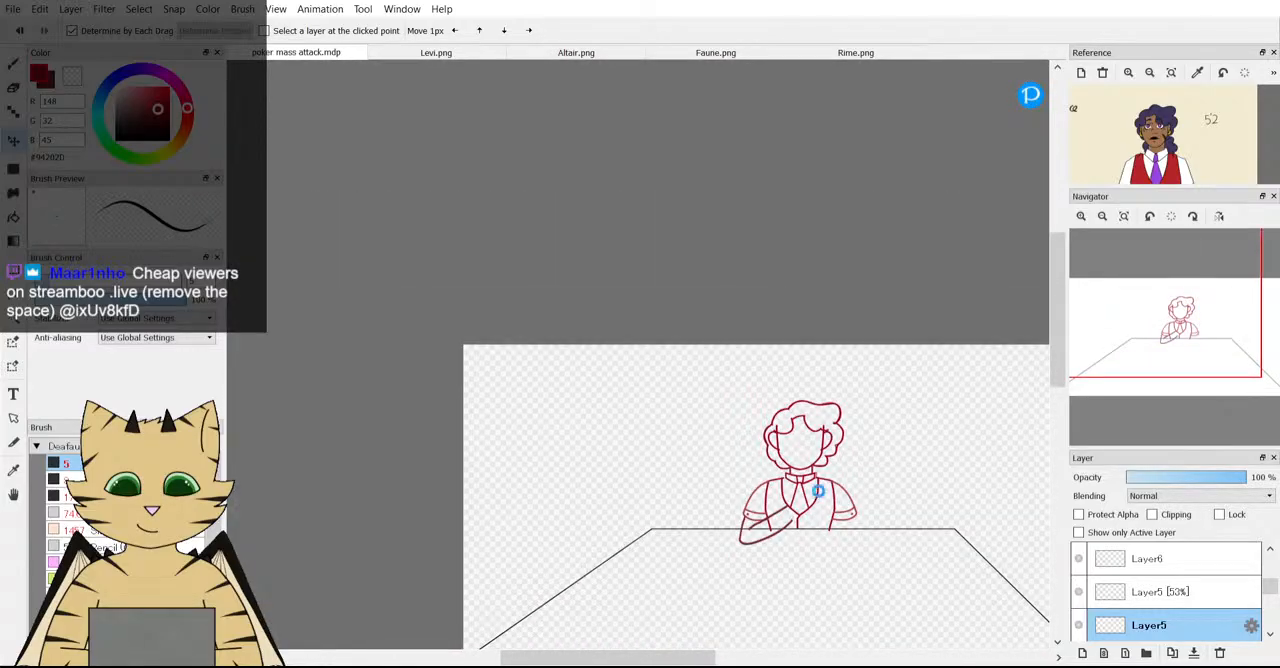
scroll(818, 492, up, 5)
scroll(830, 540, down, 3)
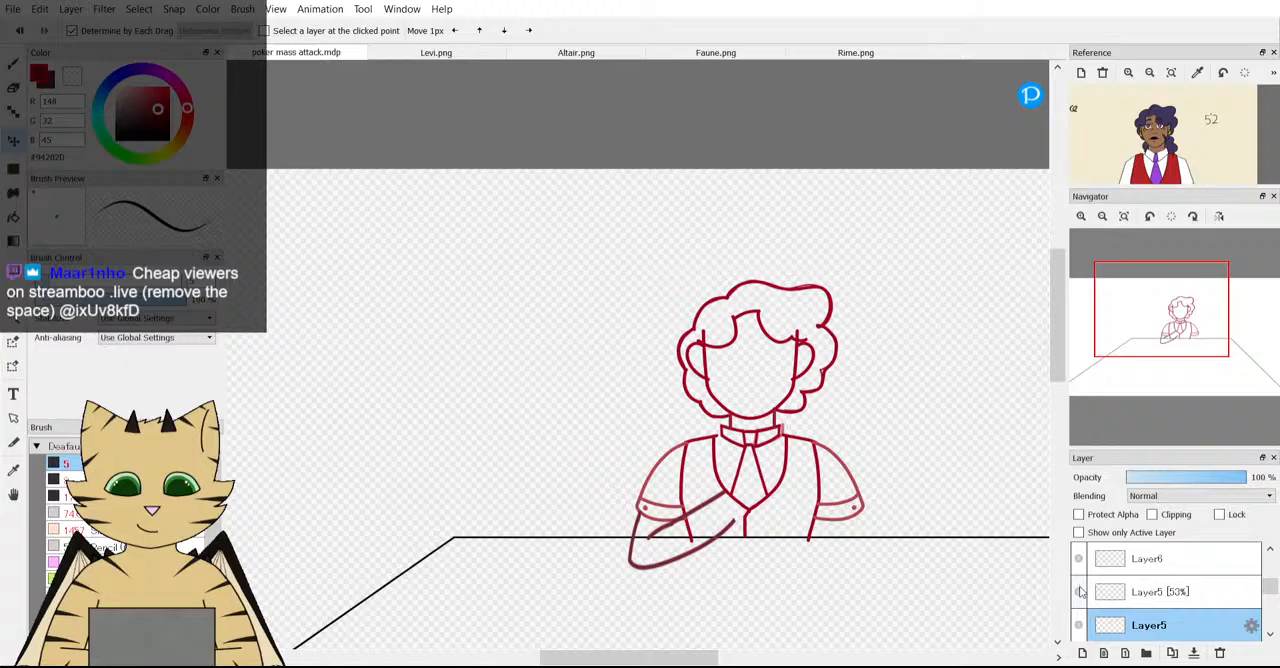
click(1129, 598)
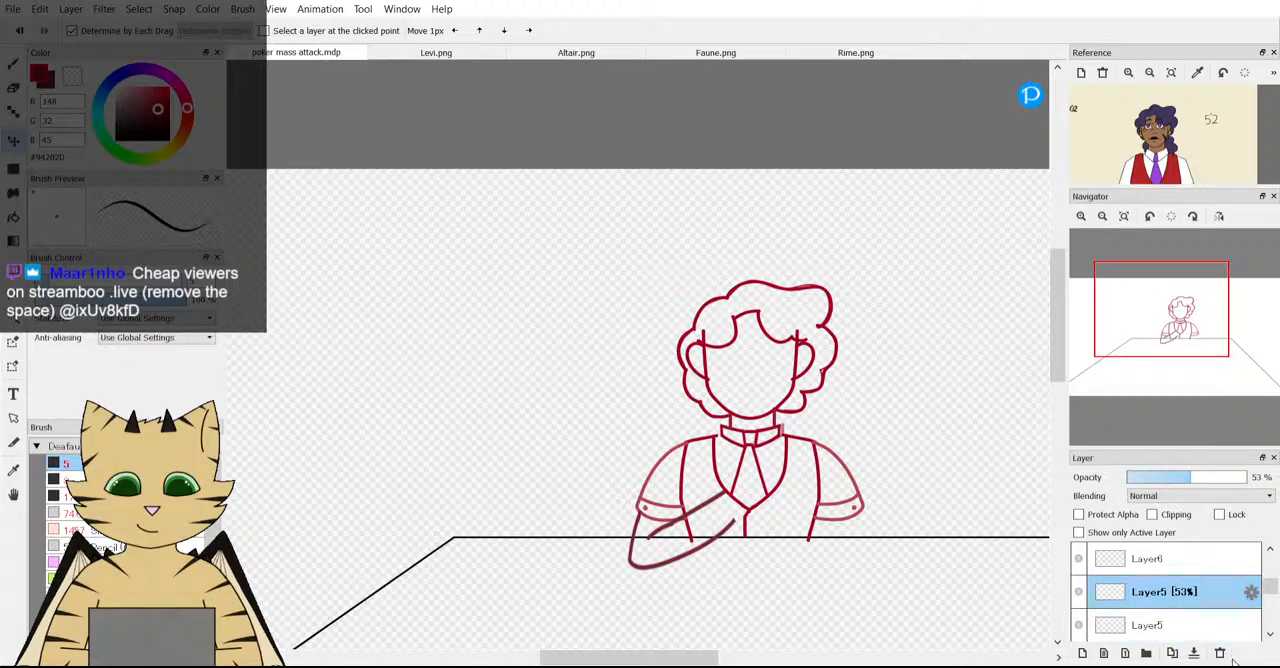
click(1220, 653)
click(1135, 598)
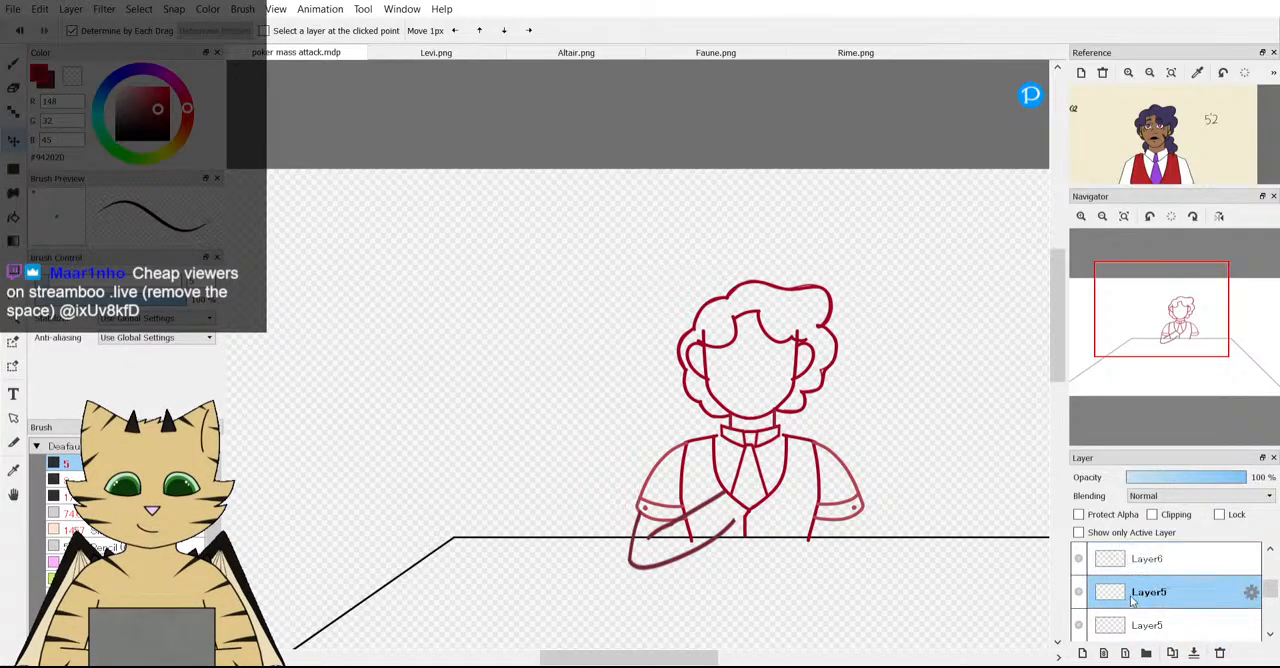
scroll(708, 435, down, 2)
scroll(708, 435, down, 1)
scroll(748, 489, up, 3)
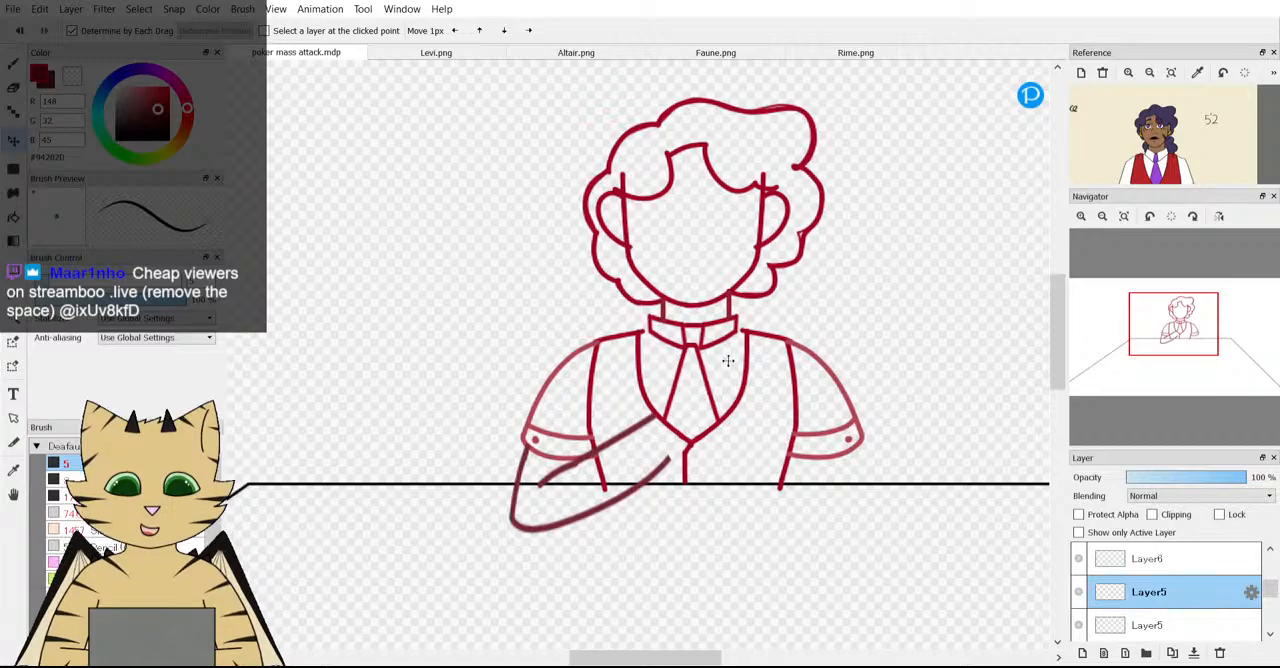
Toggle layer visibility from Layer1 upward to find the layer holding the vest's shoulder lines.
scroll(1072, 590, down, 3)
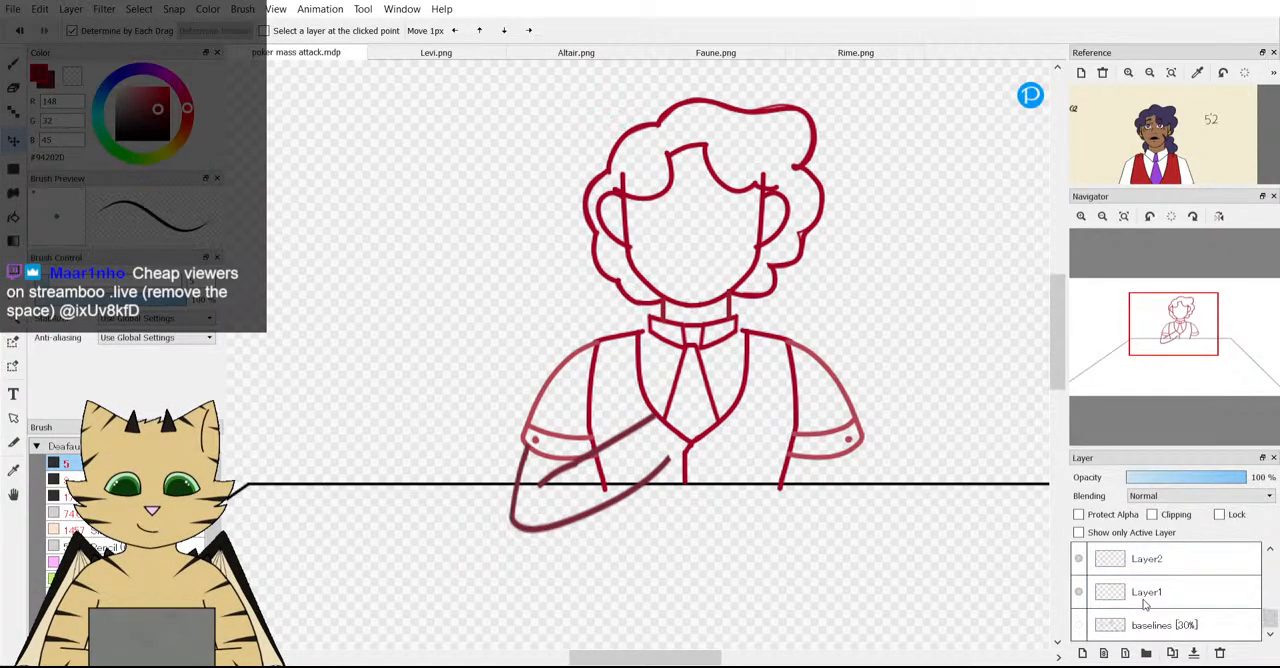
click(1073, 589)
click(1076, 562)
click(1076, 562)
scroll(1076, 564, up, 1)
click(1076, 563)
click(1076, 563)
scroll(1076, 564, up, 1)
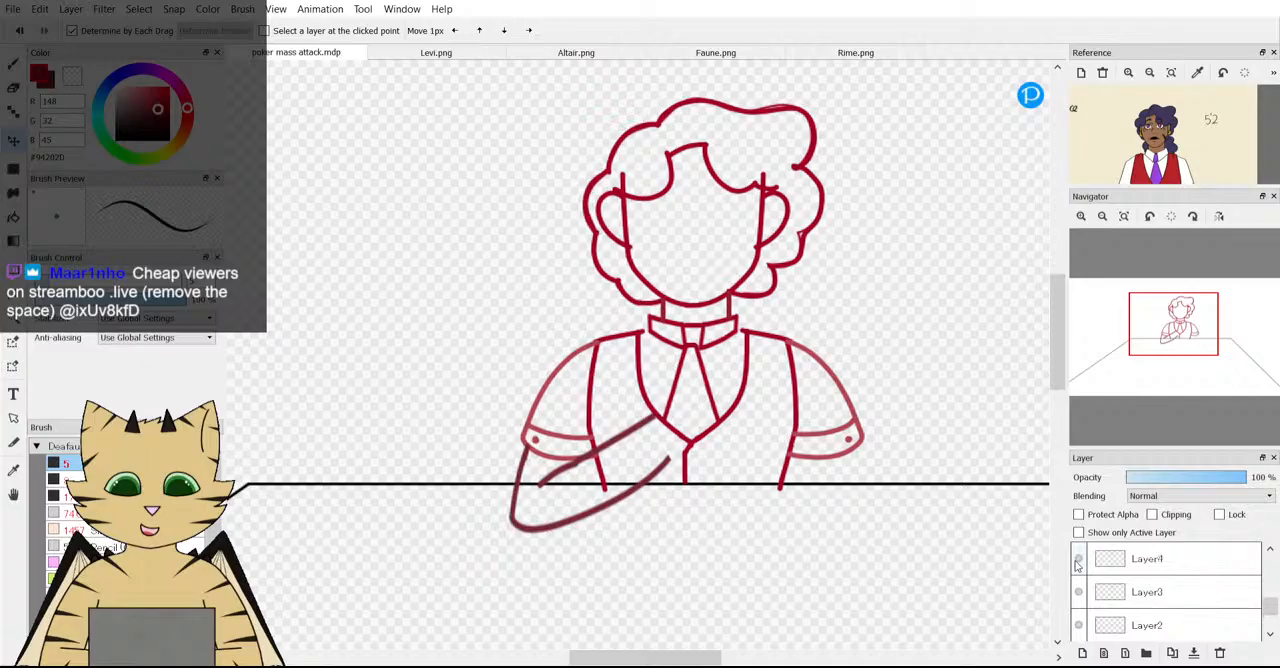
click(1076, 563)
click(1076, 563)
scroll(1076, 564, up, 1)
click(1076, 563)
click(1076, 563)
scroll(1076, 564, up, 1)
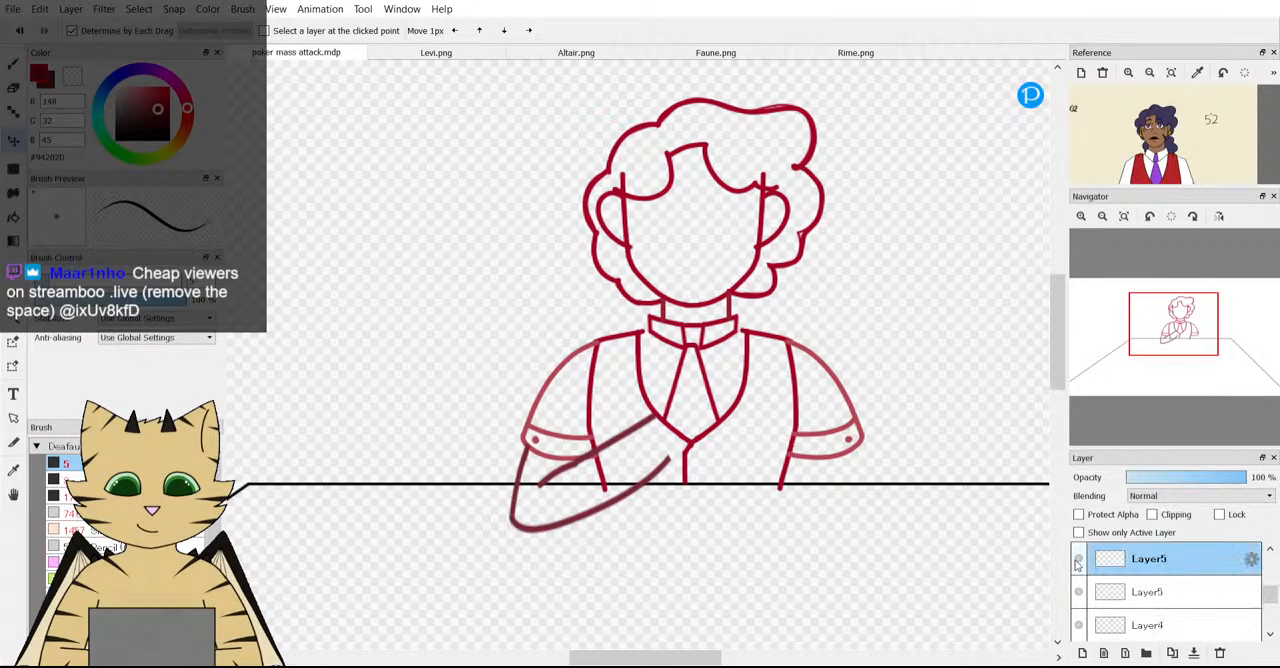
scroll(1076, 564, up, 1)
click(1076, 563)
click(1076, 563)
scroll(1076, 564, up, 1)
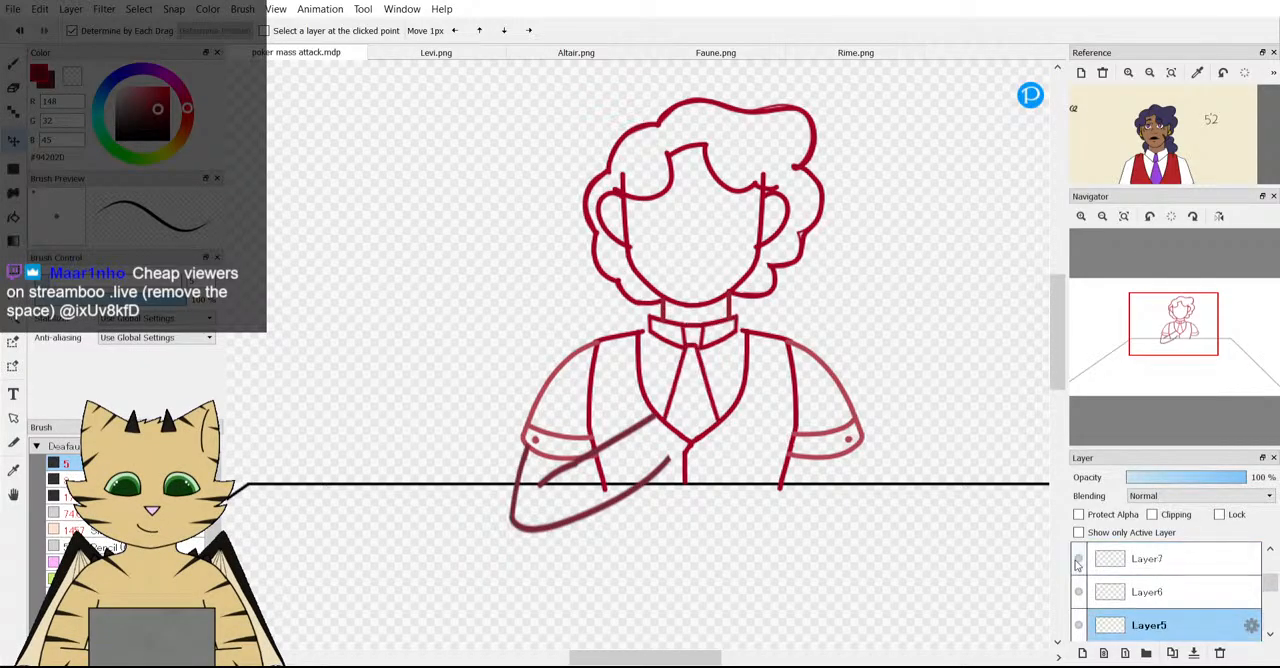
click(1076, 563)
click(1076, 563)
Sample the dark red line colour and, with snapping off, extend the left shoulder line on Layer7 to the collar corner.
click(1104, 561)
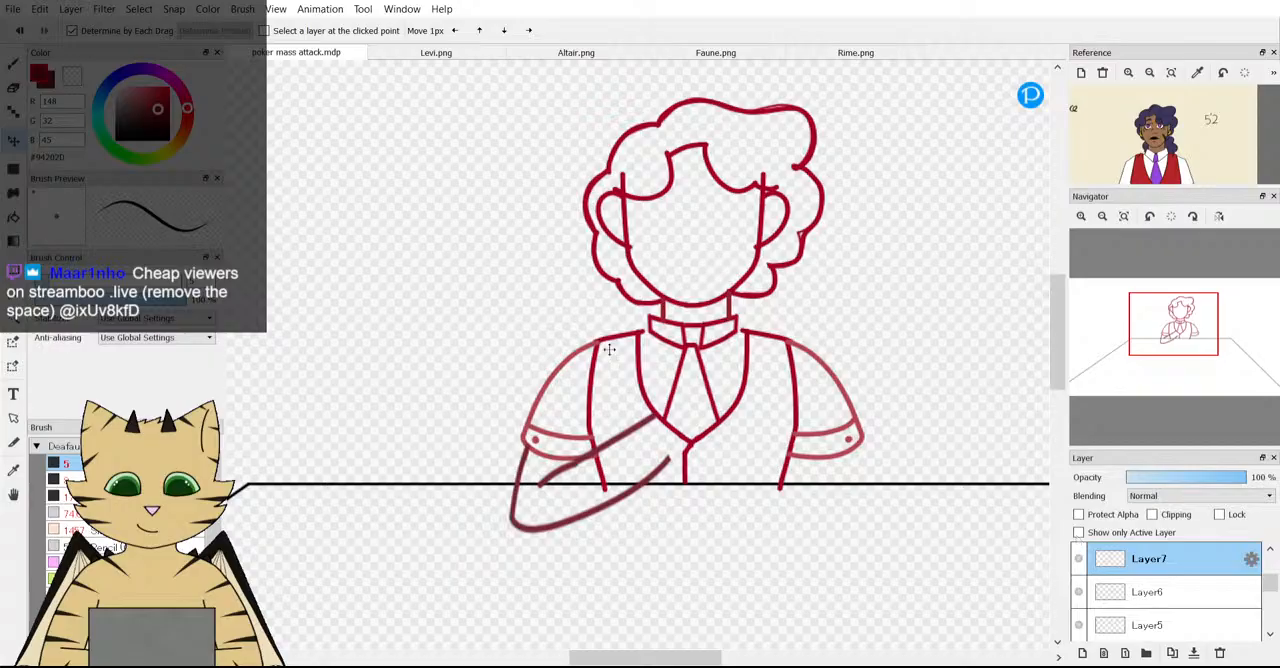
scroll(612, 342, up, 4)
right_click(680, 303)
click(12, 62)
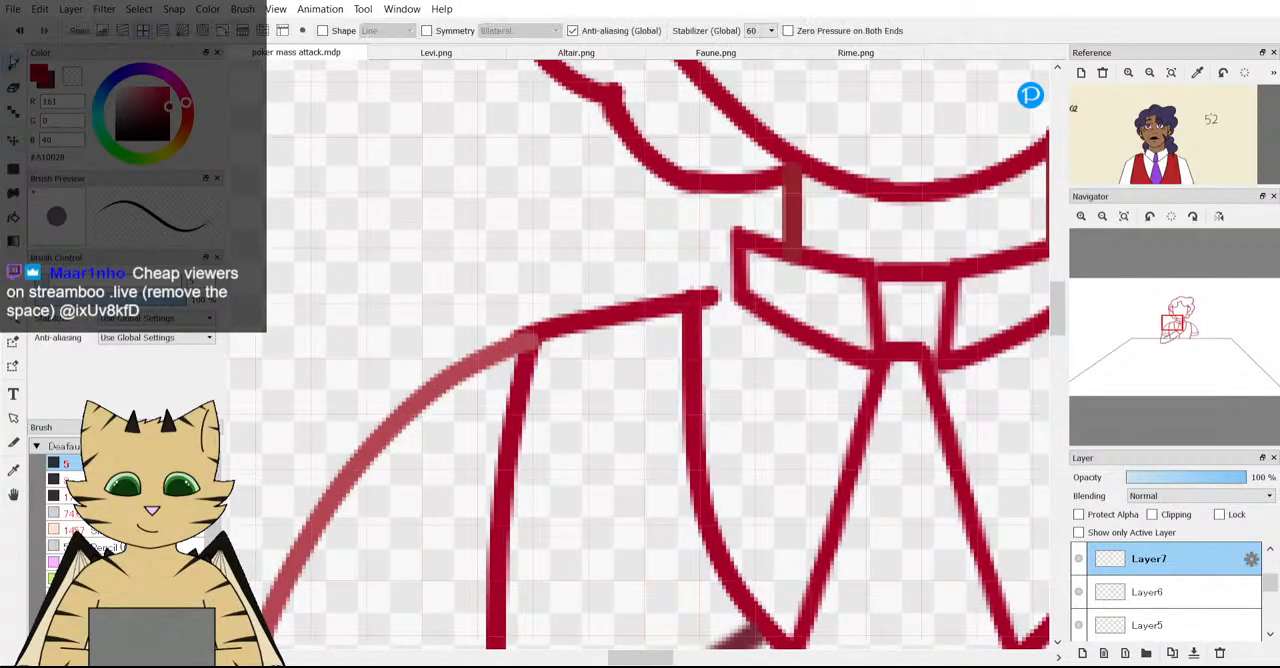
scroll(845, 287, up, 1)
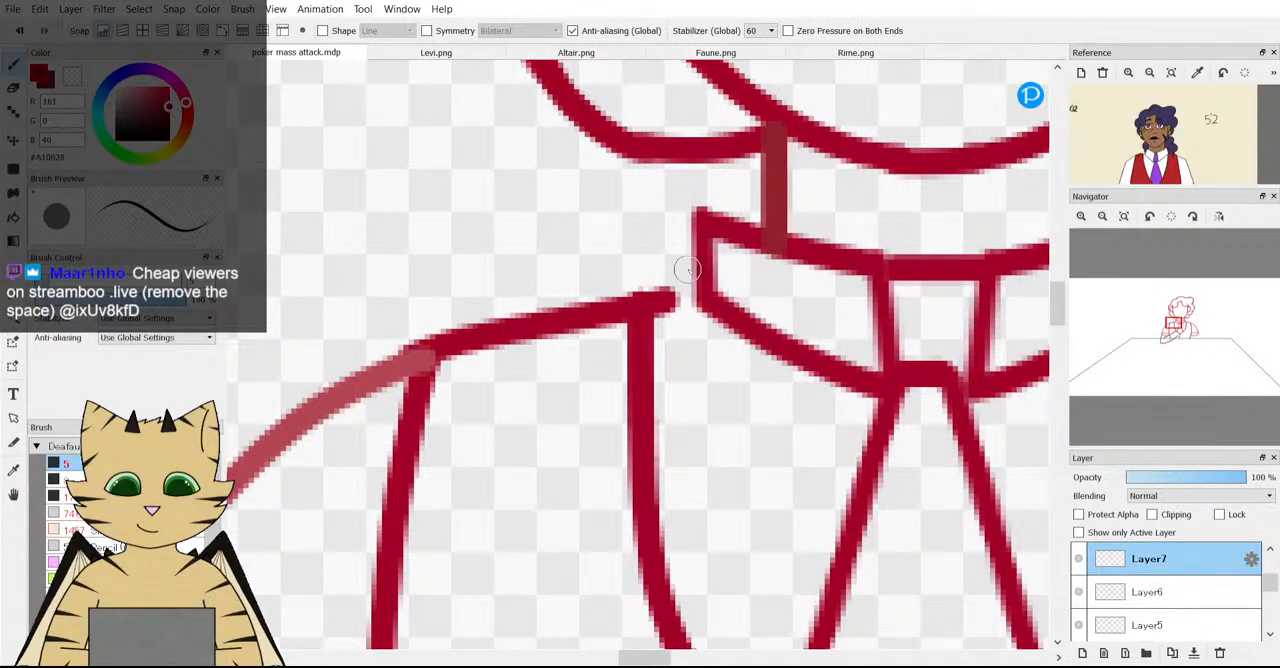
scroll(686, 274, up, 2)
mouse_move(575, 350)
mouse_down()
mouse_move(632, 341)
mouse_move(722, 284)
mouse_up()
scroll(722, 290, down, 3)
scroll(737, 338, up, 1)
scroll(737, 338, up, 1)
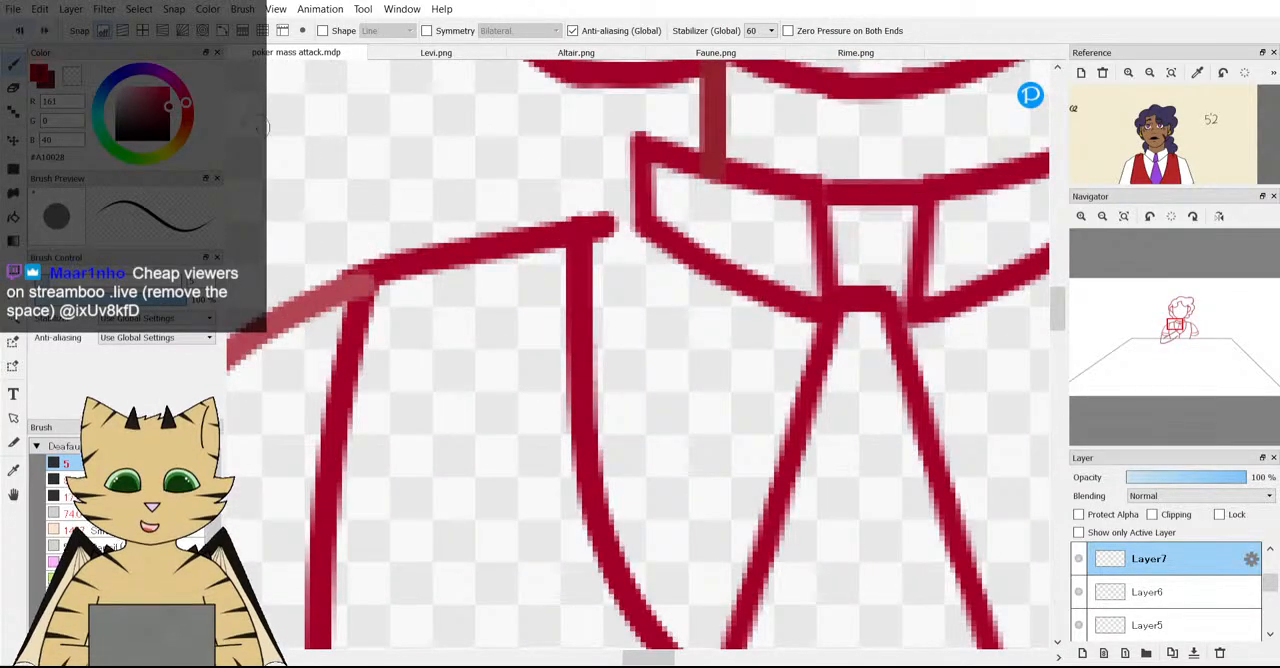
scroll(686, 251, up, 1)
drag(769, 241, 721, 256)
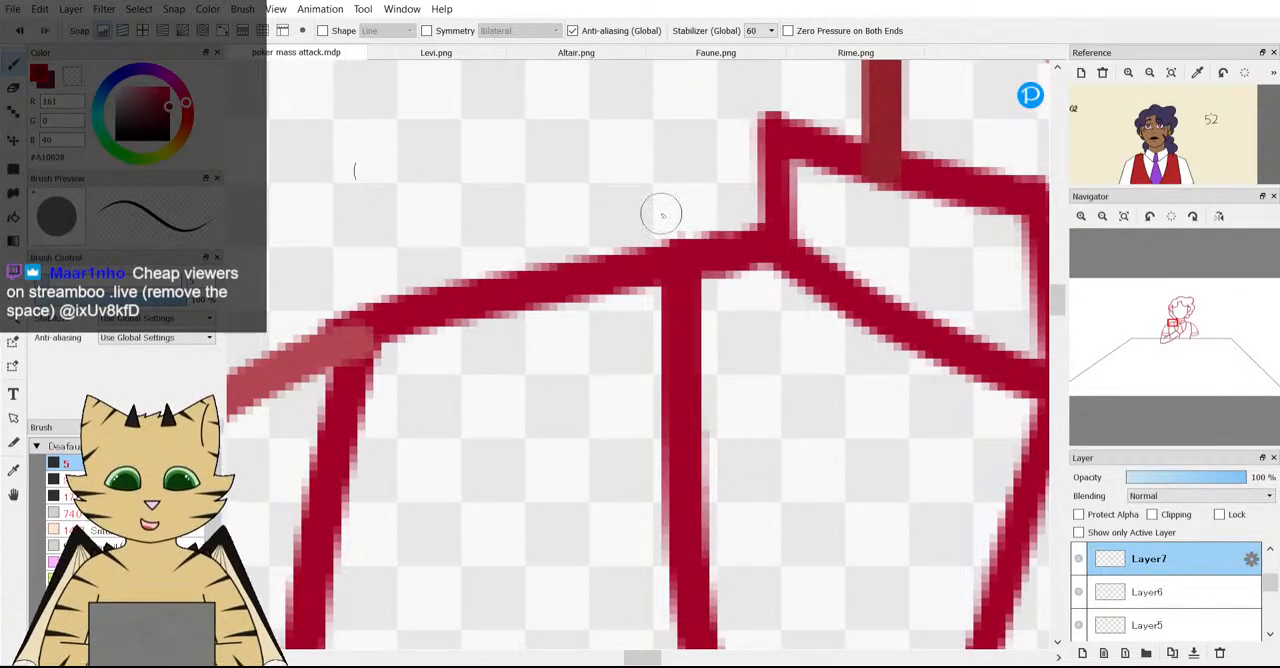
Draw a short brush stroke on Layer7 joining the right shoulder line to the right collar corner.
scroll(659, 213, down, 4)
scroll(827, 226, up, 3)
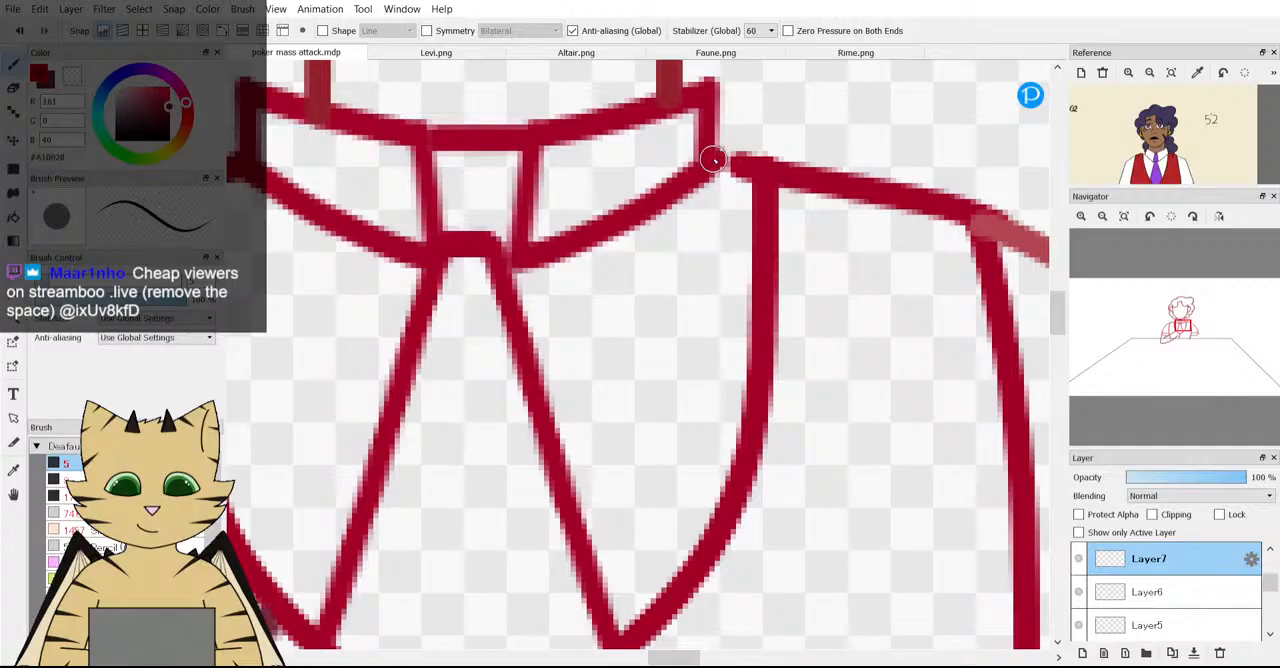
drag(714, 160, 747, 175)
scroll(759, 184, down, 4)
scroll(925, 245, down, 4)
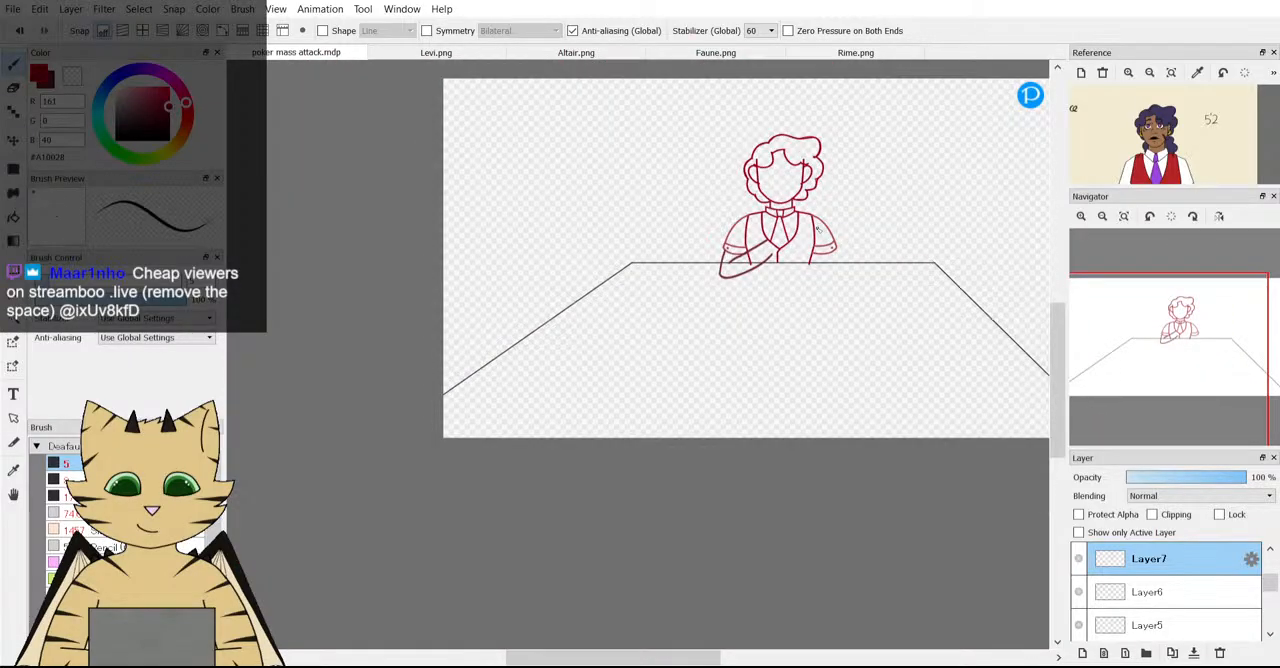
scroll(818, 229, up, 4)
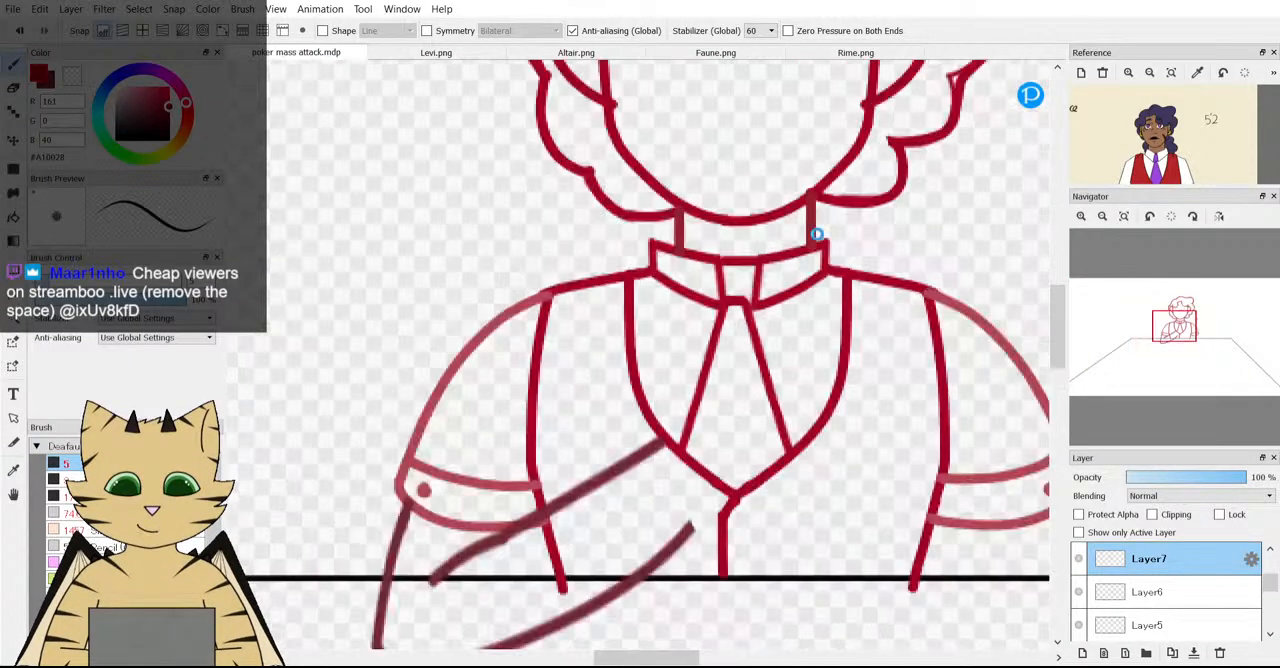
scroll(820, 240, down, 2)
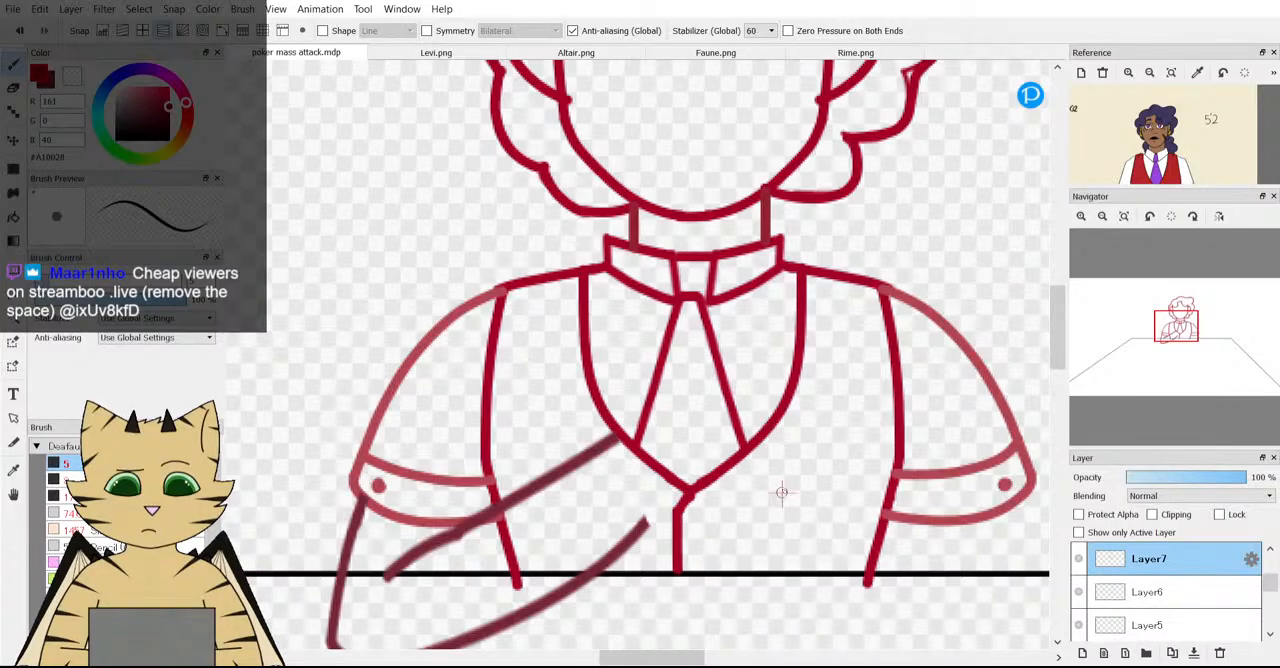
Select the Layer5 that holds the left collar half and move it slightly right toward the tie knot.
scroll(704, 210, down, 3)
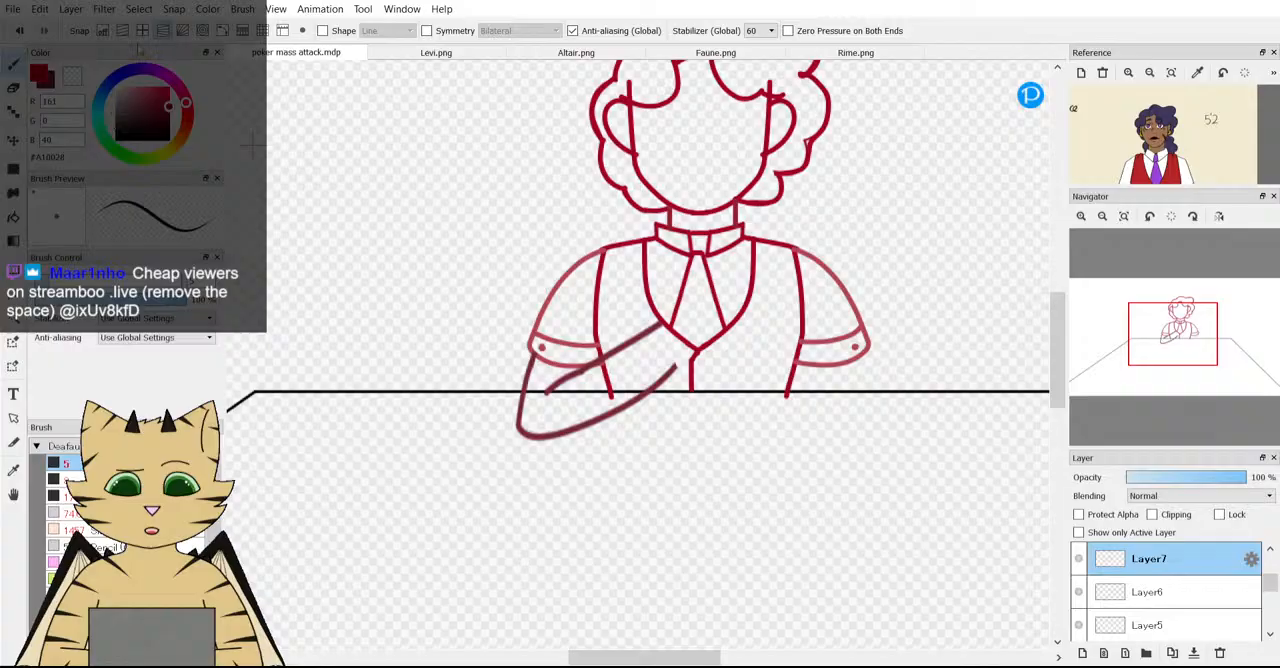
scroll(953, 347, up, 3)
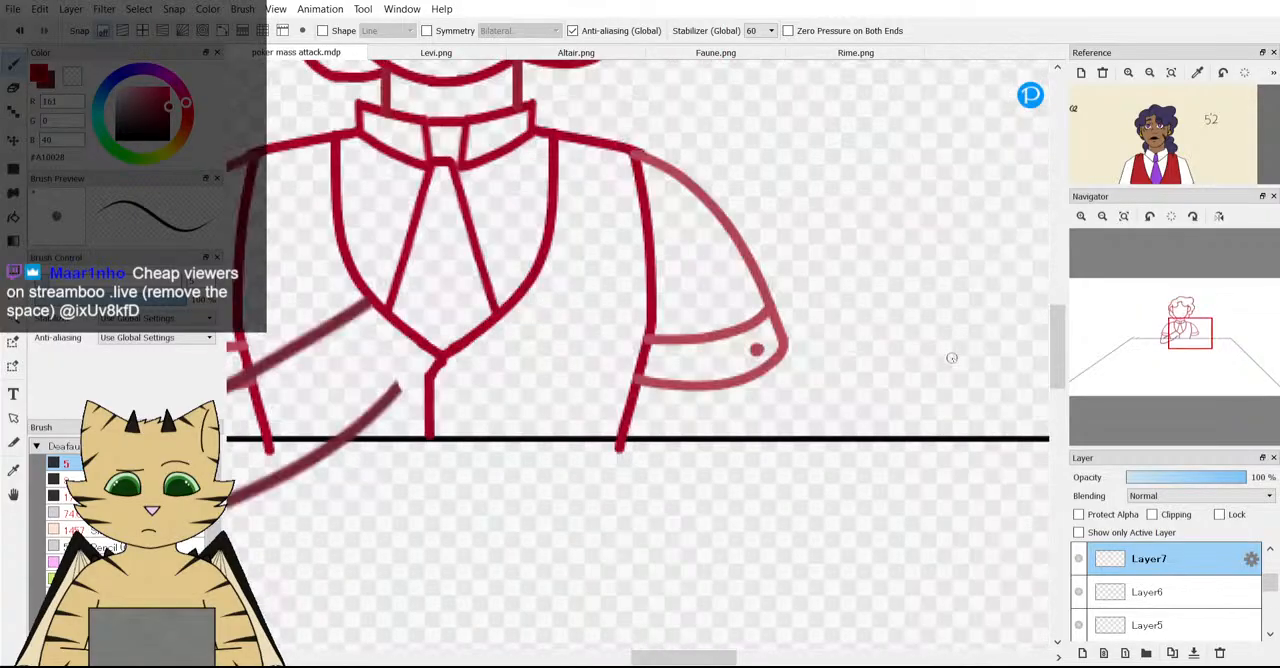
drag(1190, 352, 1181, 348)
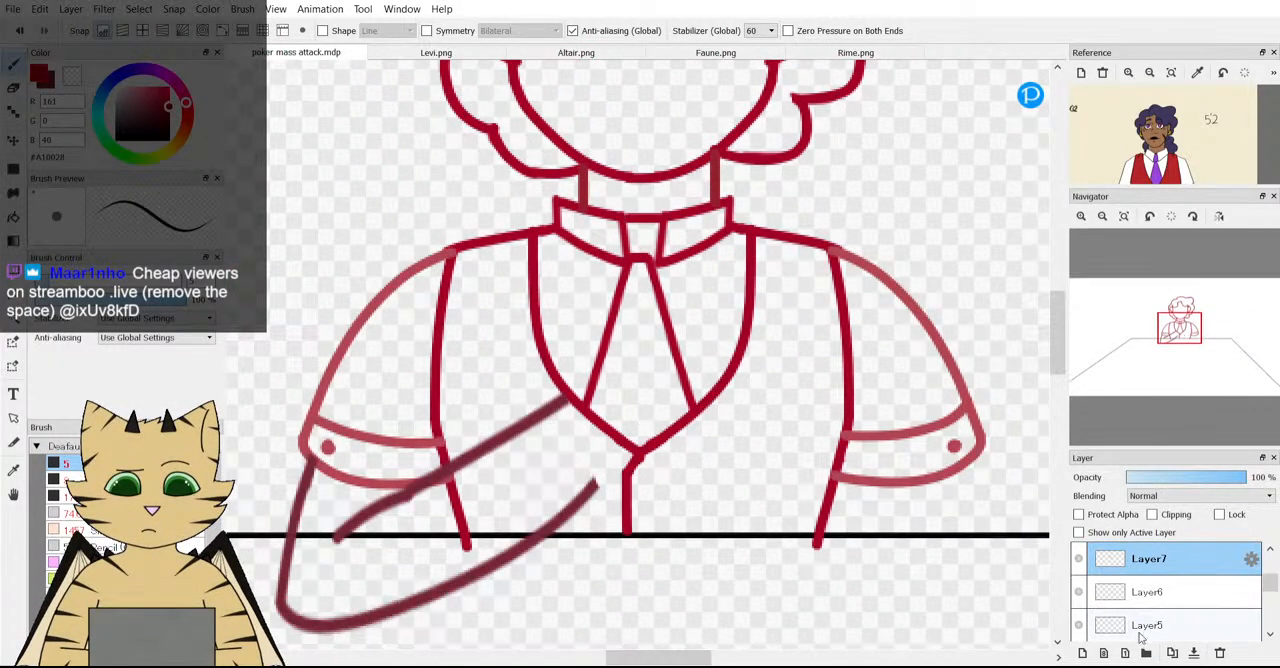
scroll(1110, 612, down, 1)
click(1079, 625)
click(1079, 625)
click(1100, 625)
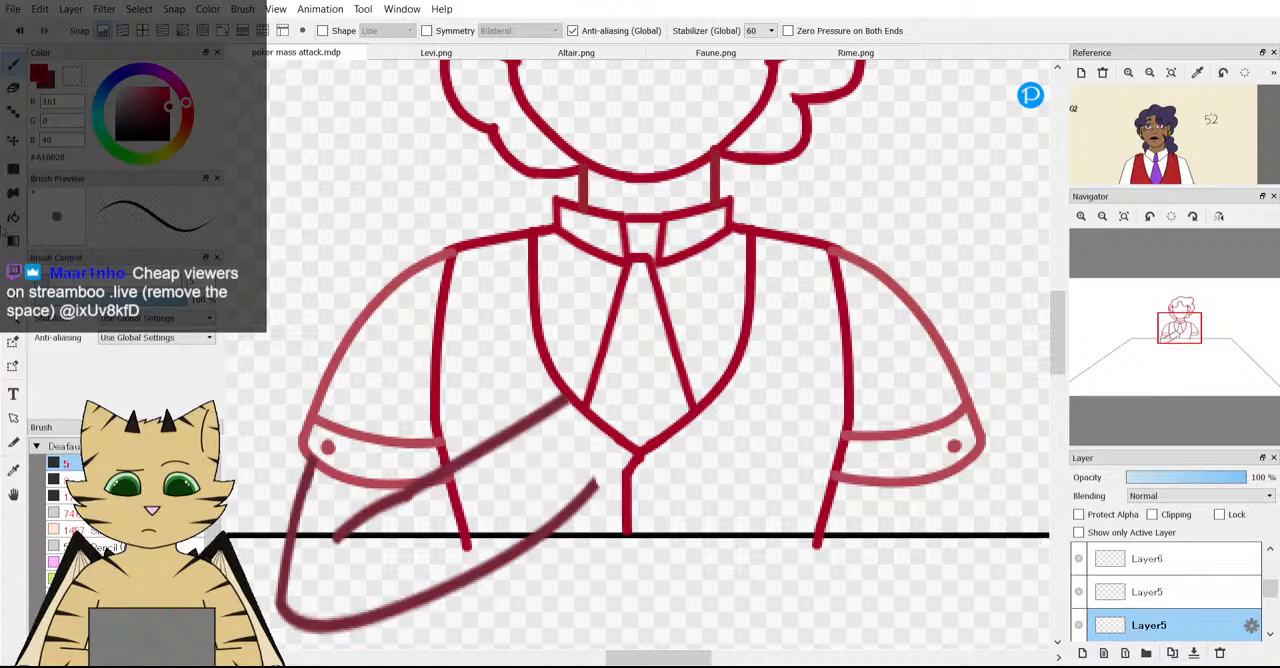
click(13, 141)
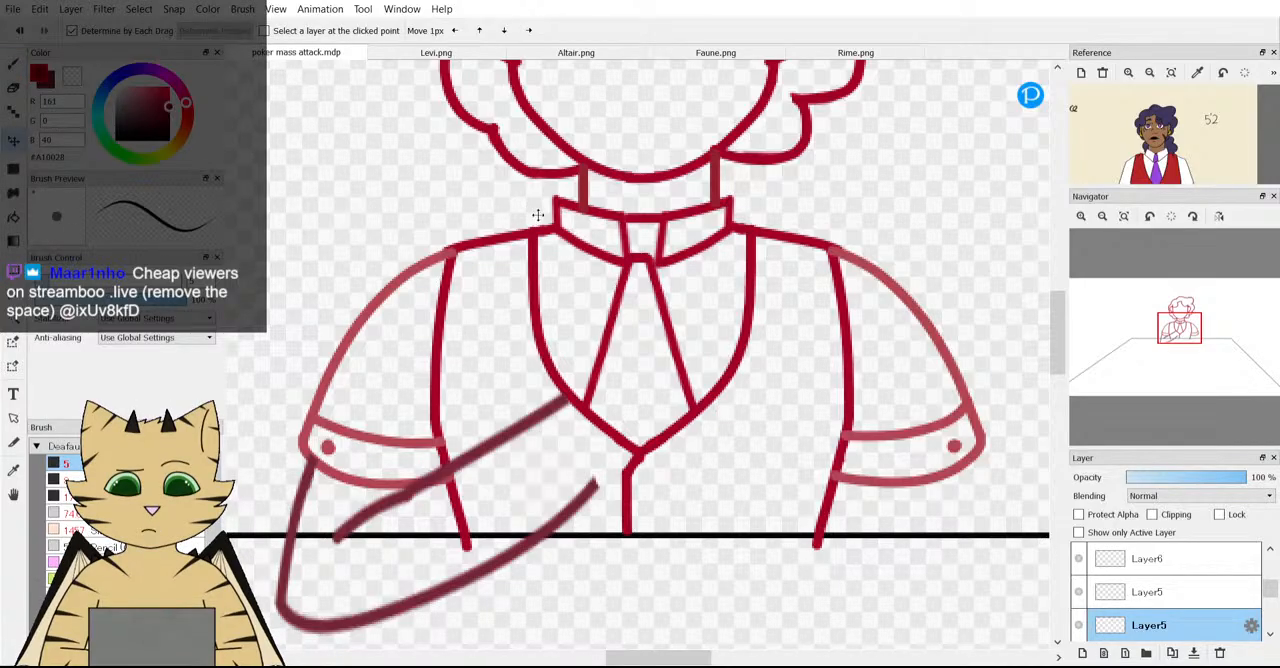
scroll(538, 215, up, 1)
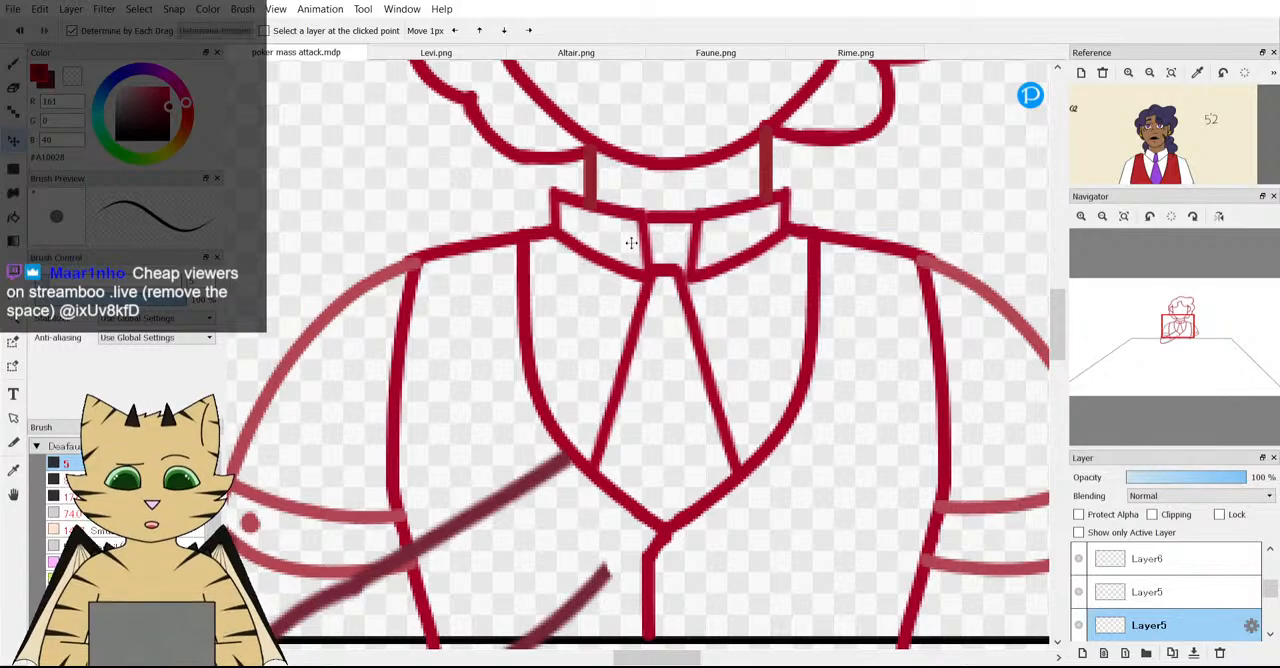
mouse_move(630, 240)
mouse_down()
mouse_move(644, 268)
mouse_move(617, 246)
mouse_move(627, 237)
mouse_up()
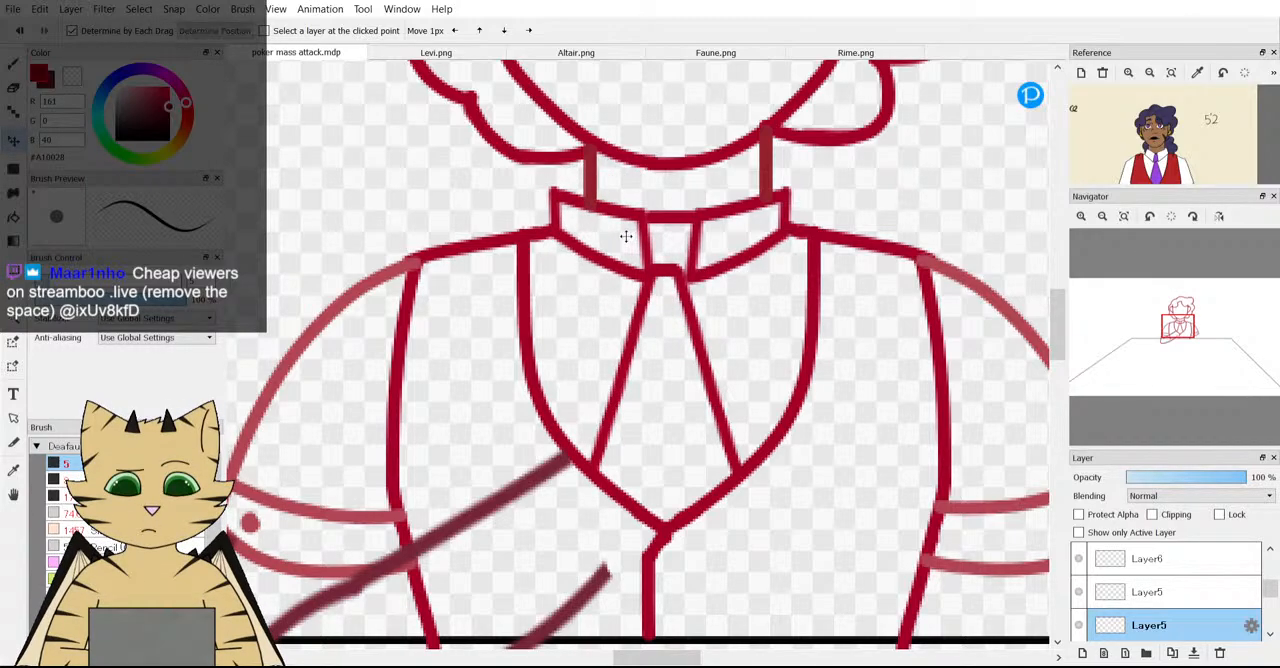
click(15, 30)
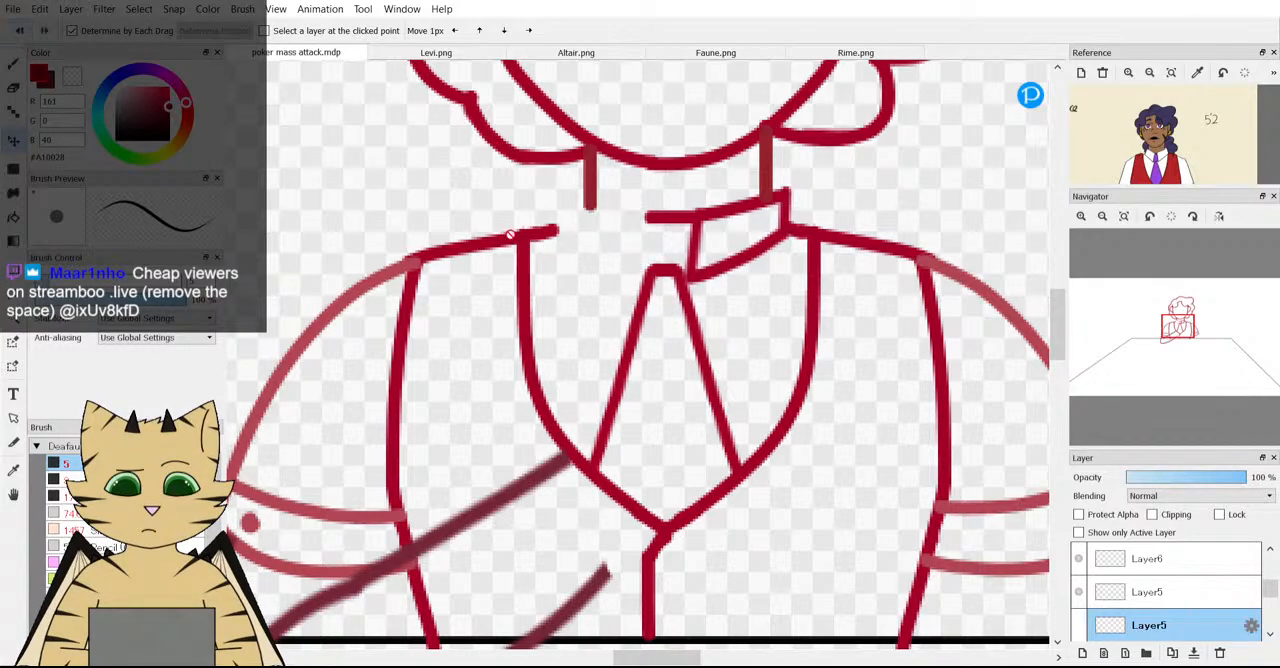
click(28, 32)
drag(615, 235, 625, 238)
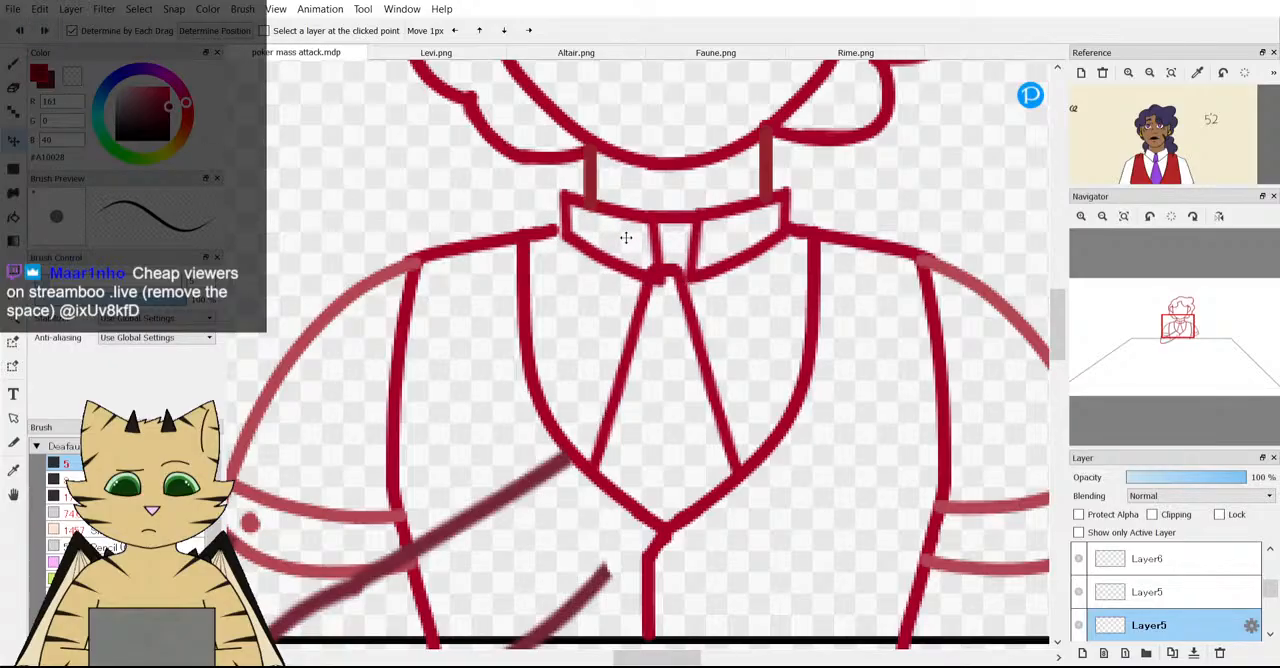
scroll(625, 237, down, 3)
scroll(617, 271, up, 5)
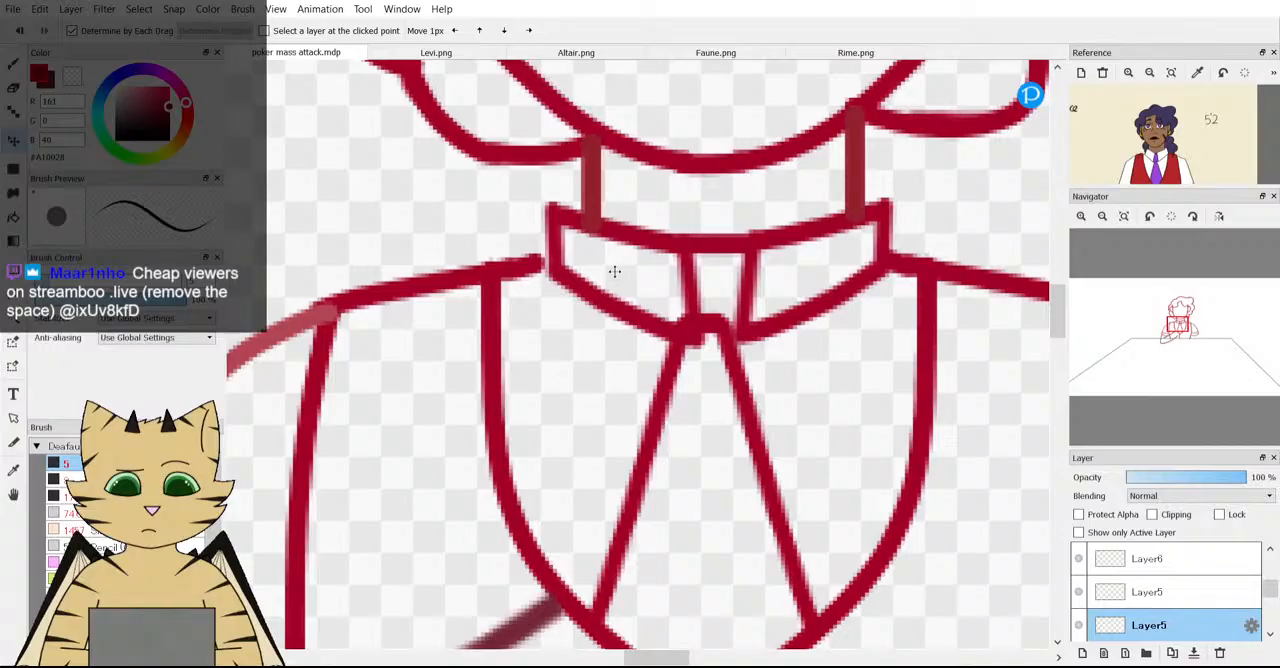
key(ctrl+t)
drag(715, 276, 650, 273)
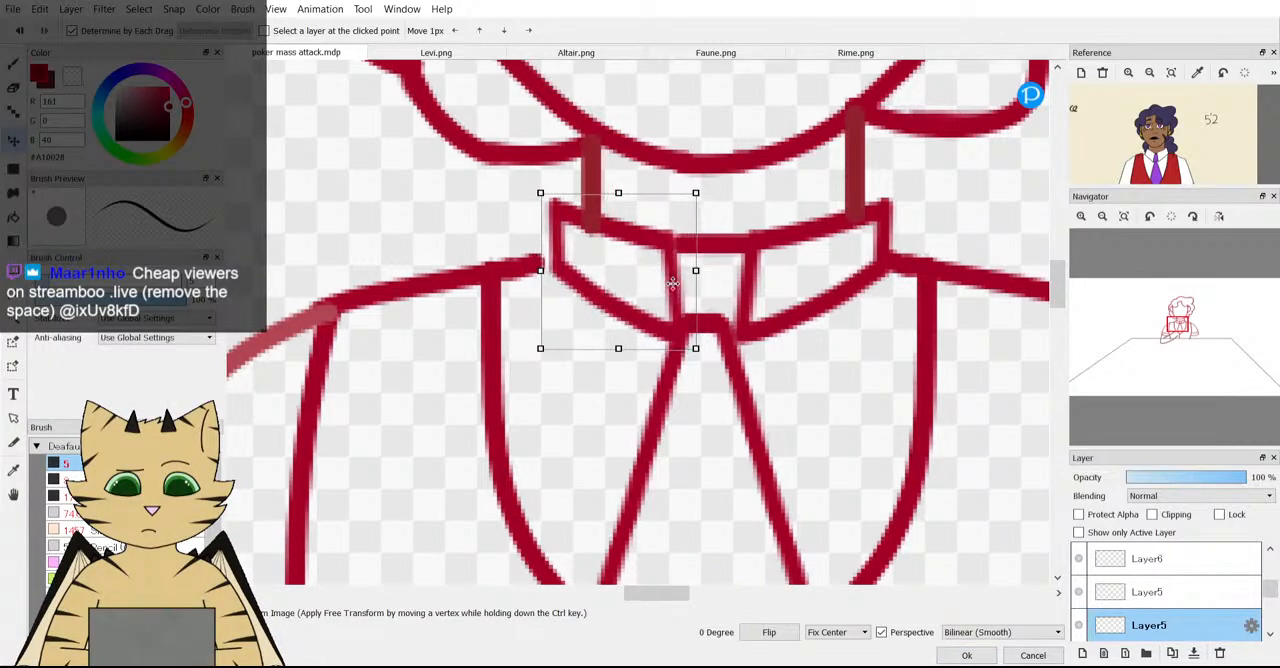
scroll(690, 282, down, 3)
scroll(748, 337, up, 2)
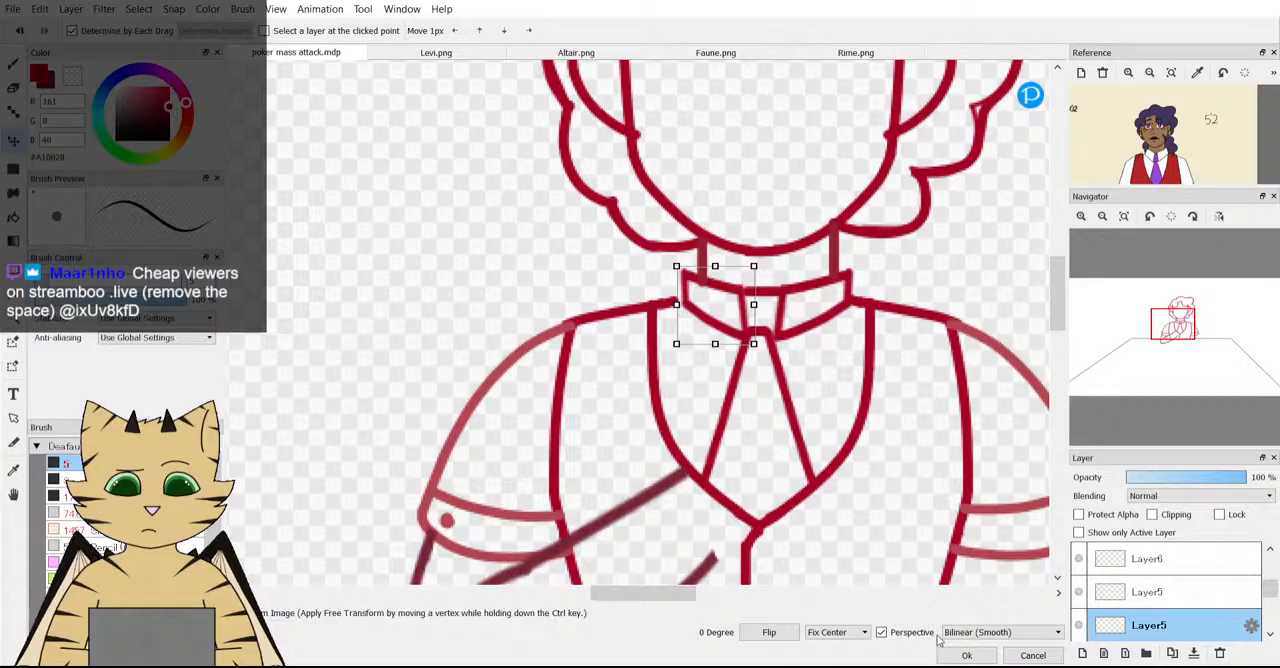
click(1035, 657)
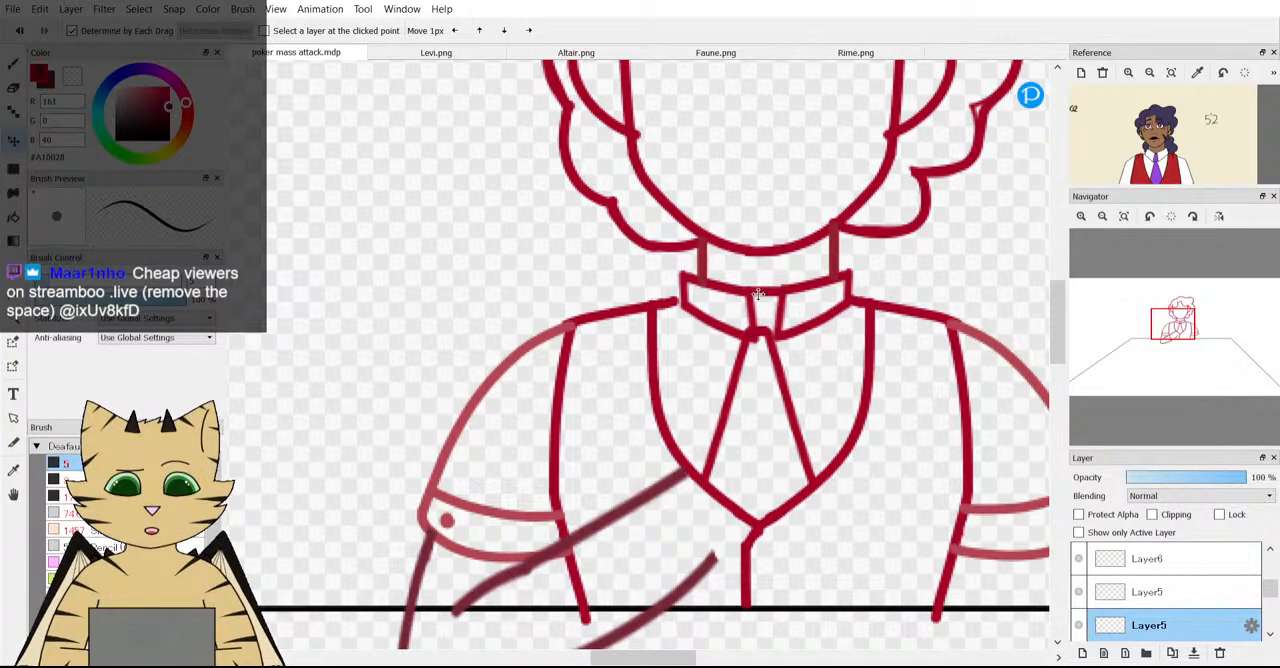
Examine the seated character at several zoom levels and with the view mirrored to judge the collar's symmetry.
scroll(833, 299, down, 3)
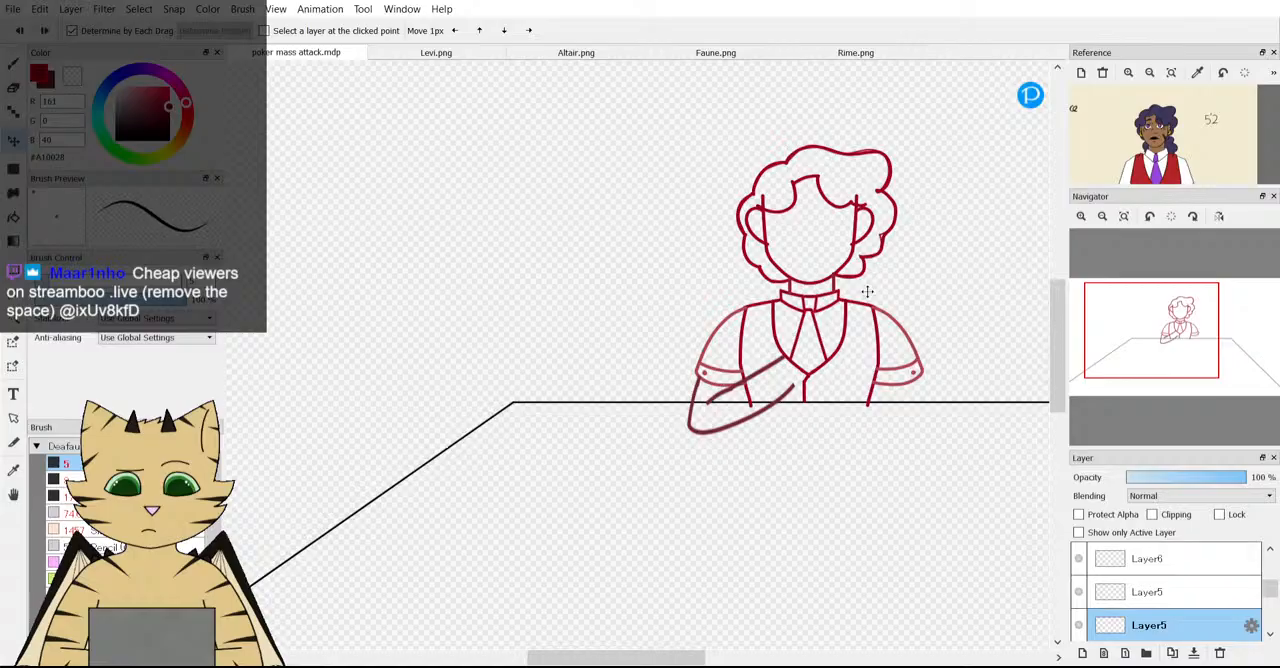
scroll(864, 291, up, 3)
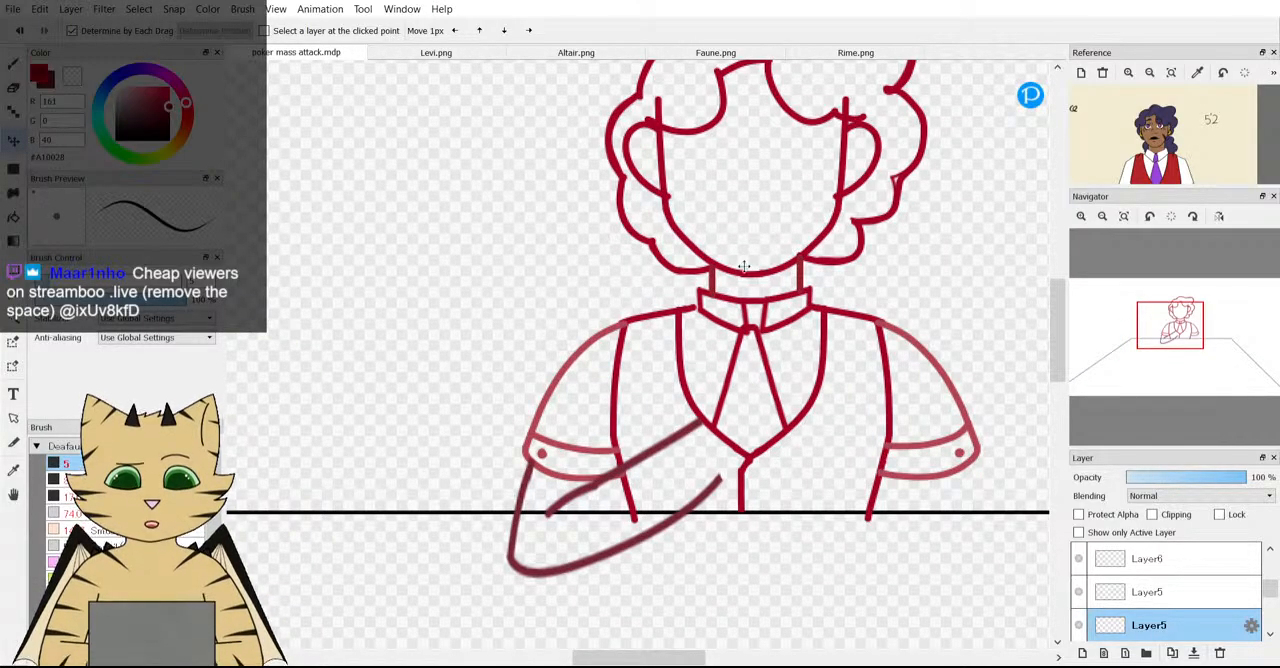
scroll(737, 268, down, 3)
scroll(737, 278, up, 4)
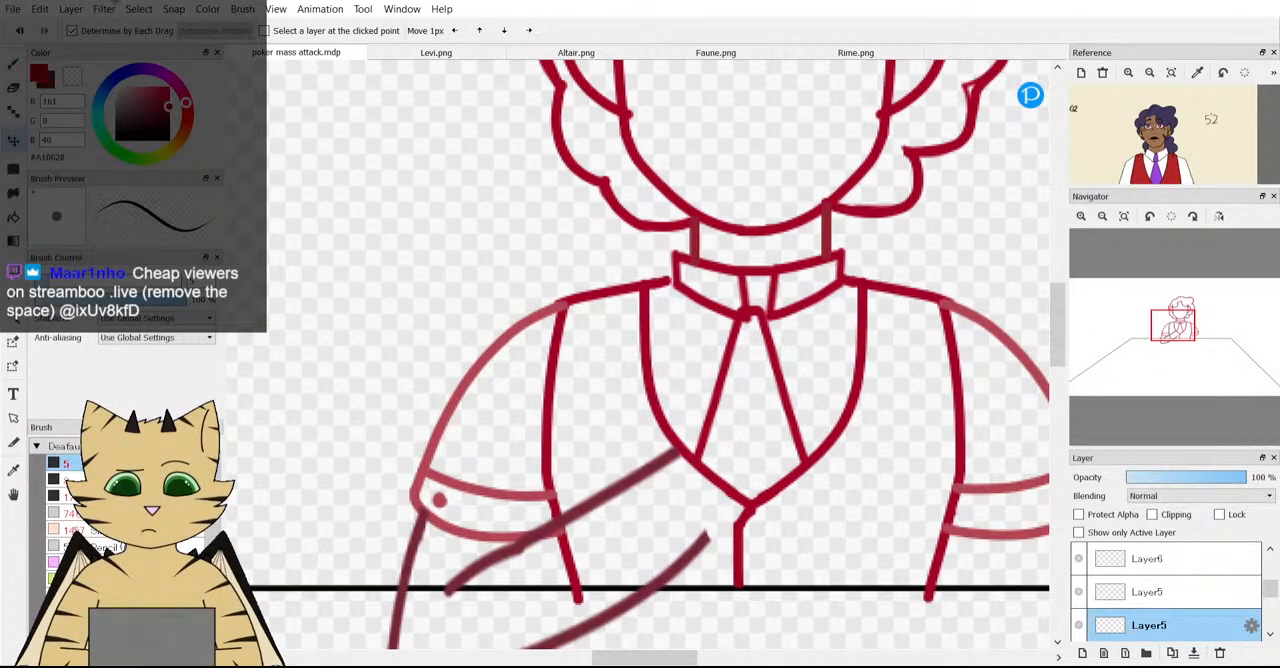
scroll(486, 175, down, 4)
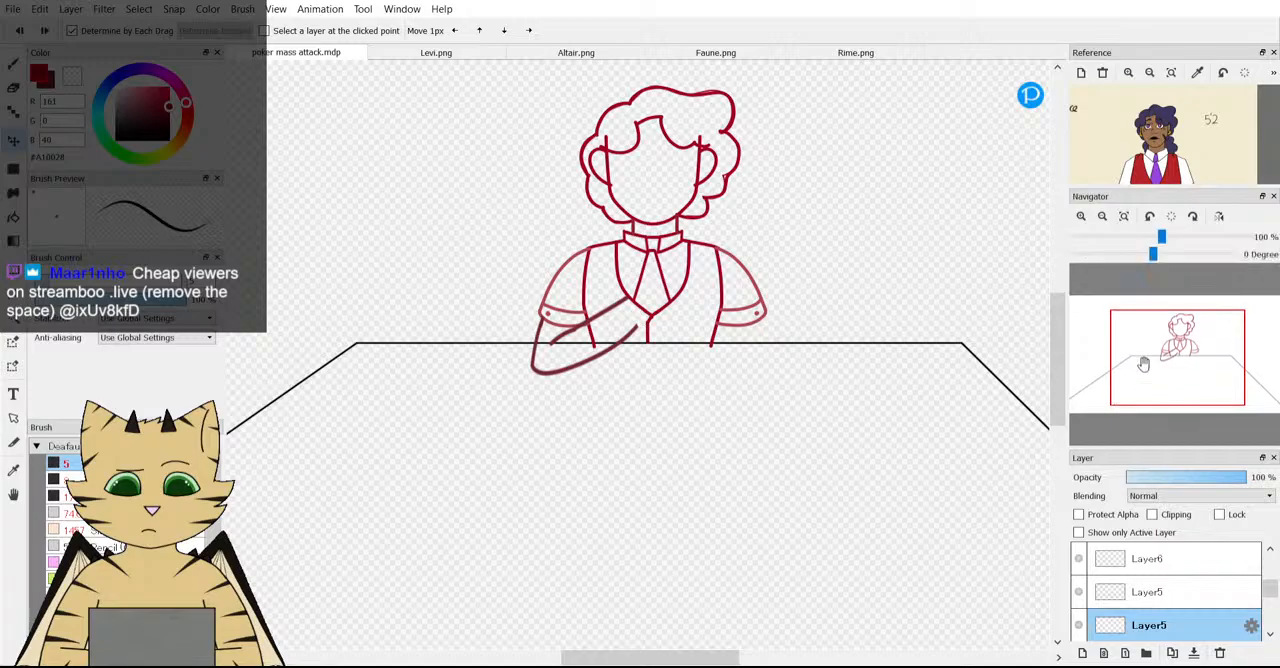
scroll(860, 166, up, 2)
drag(1166, 301, 1180, 327)
click(1219, 217)
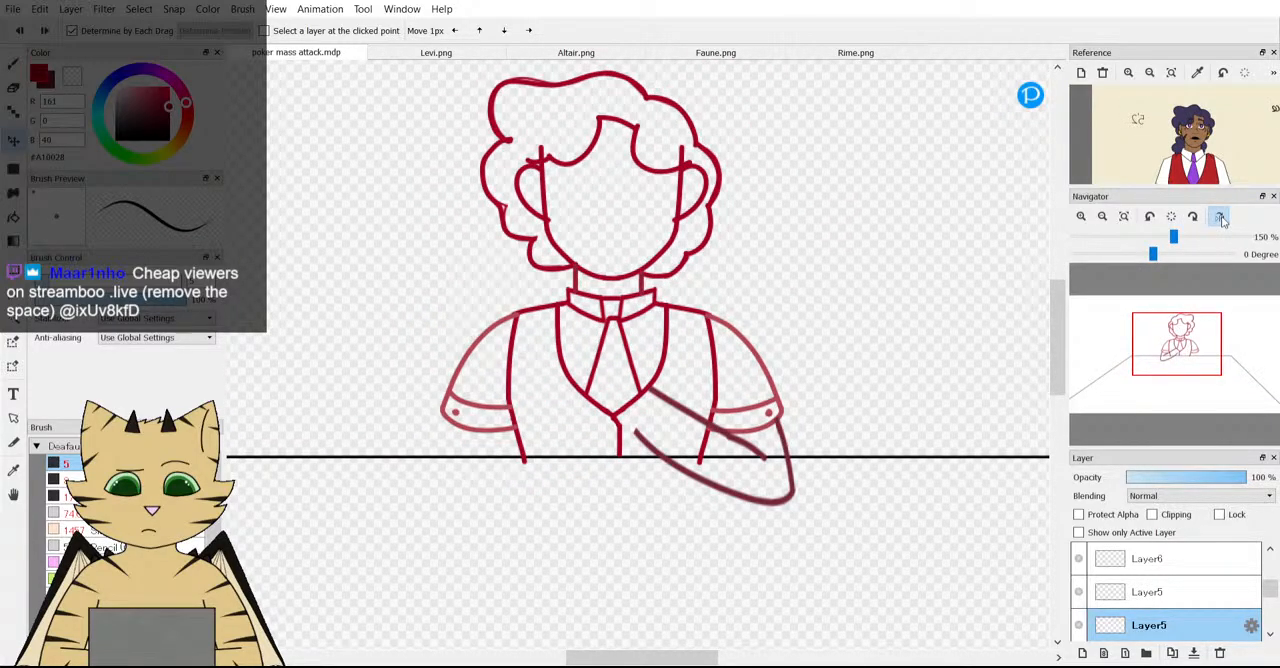
click(1221, 219)
click(1221, 219)
click(1221, 219)
click(1221, 219)
click(1221, 219)
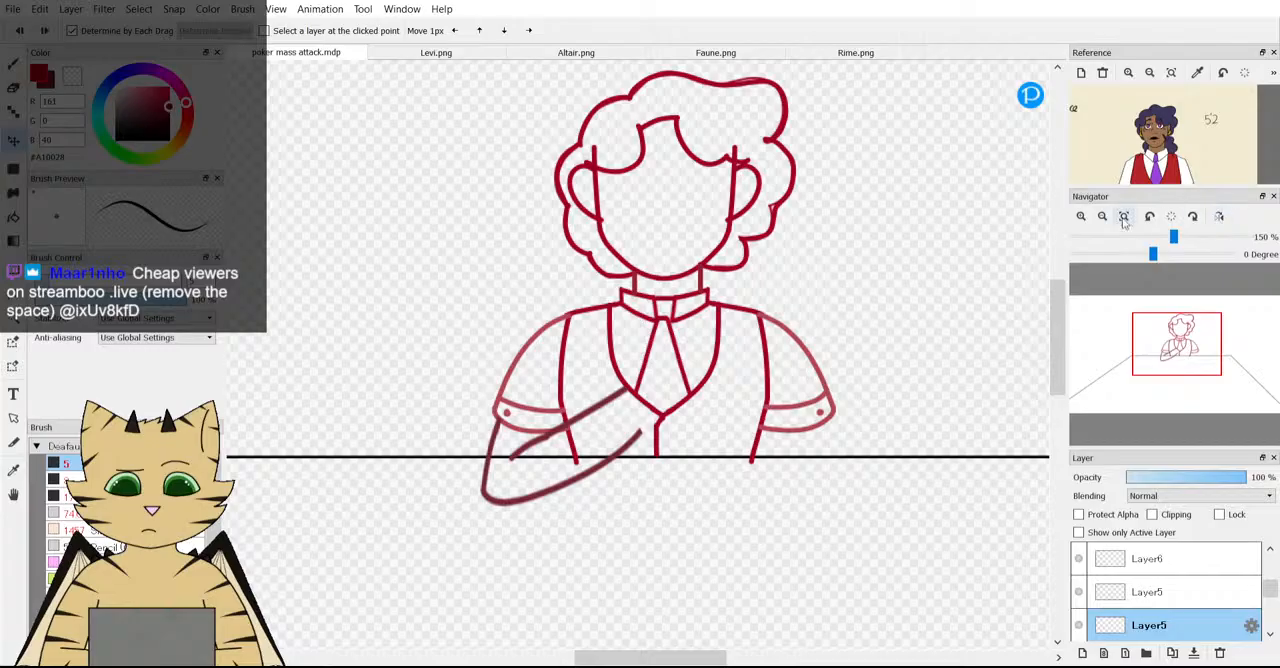
click(1124, 222)
Erase the left vertical edge of the collar on Layer5 and switch back to the brush.
scroll(675, 297, up, 3)
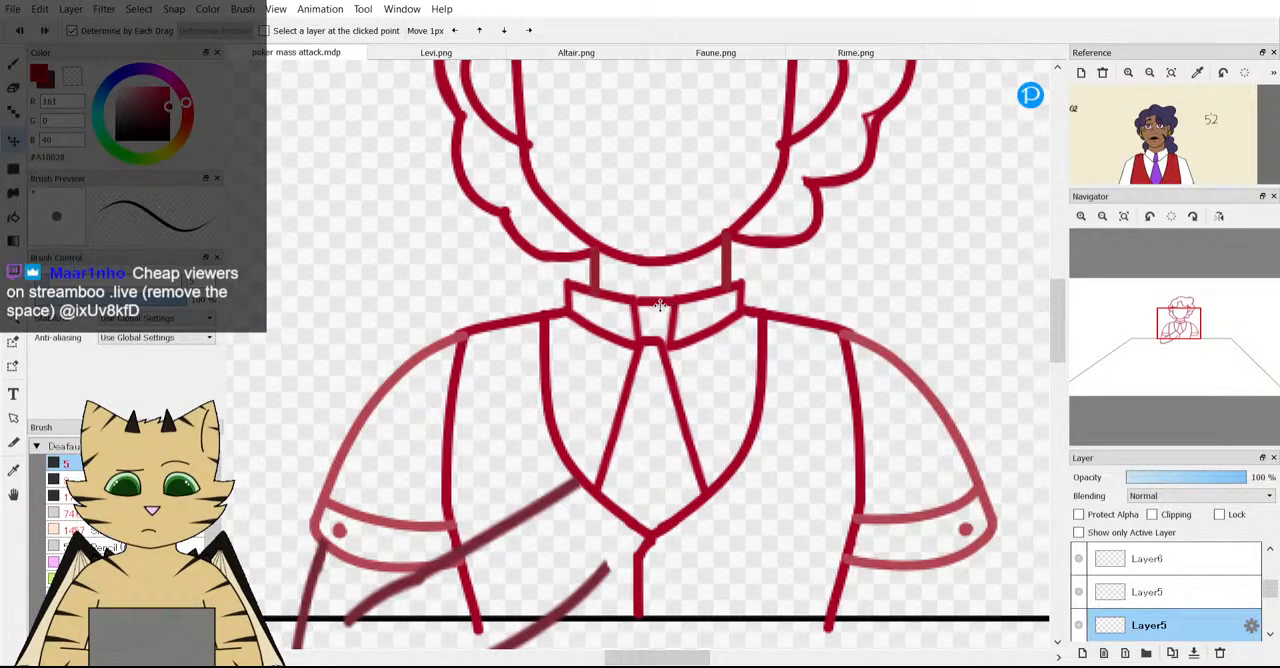
scroll(649, 305, up, 1)
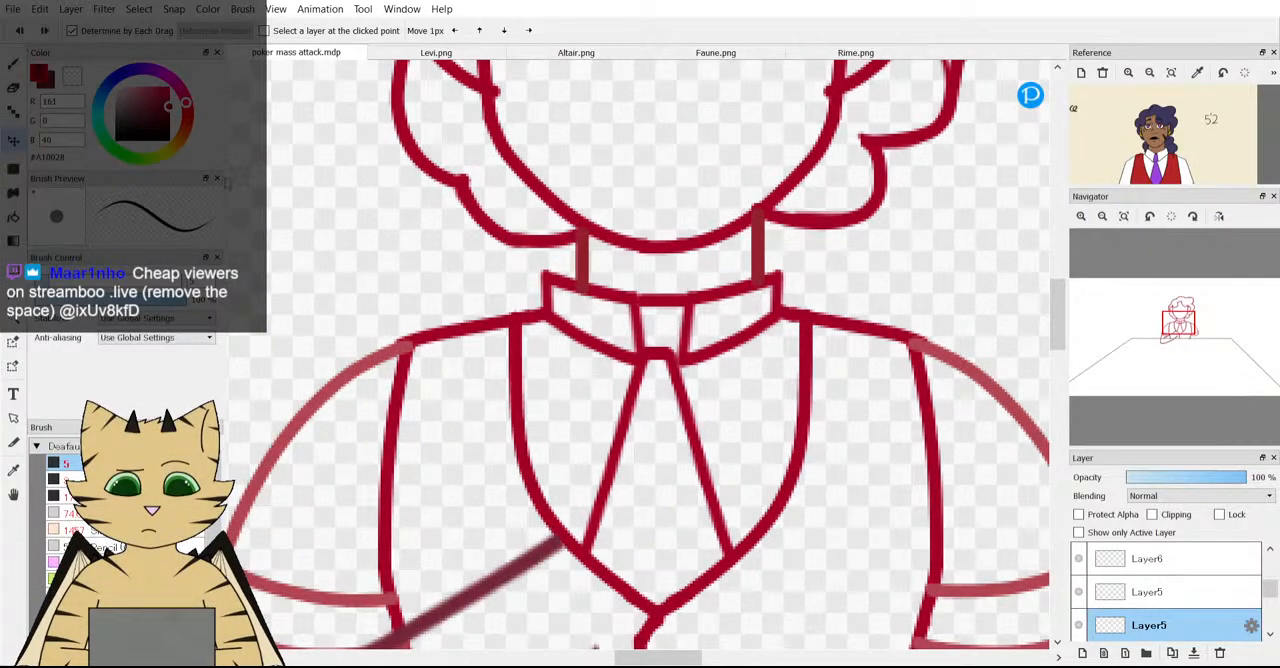
key(e)
click(515, 283)
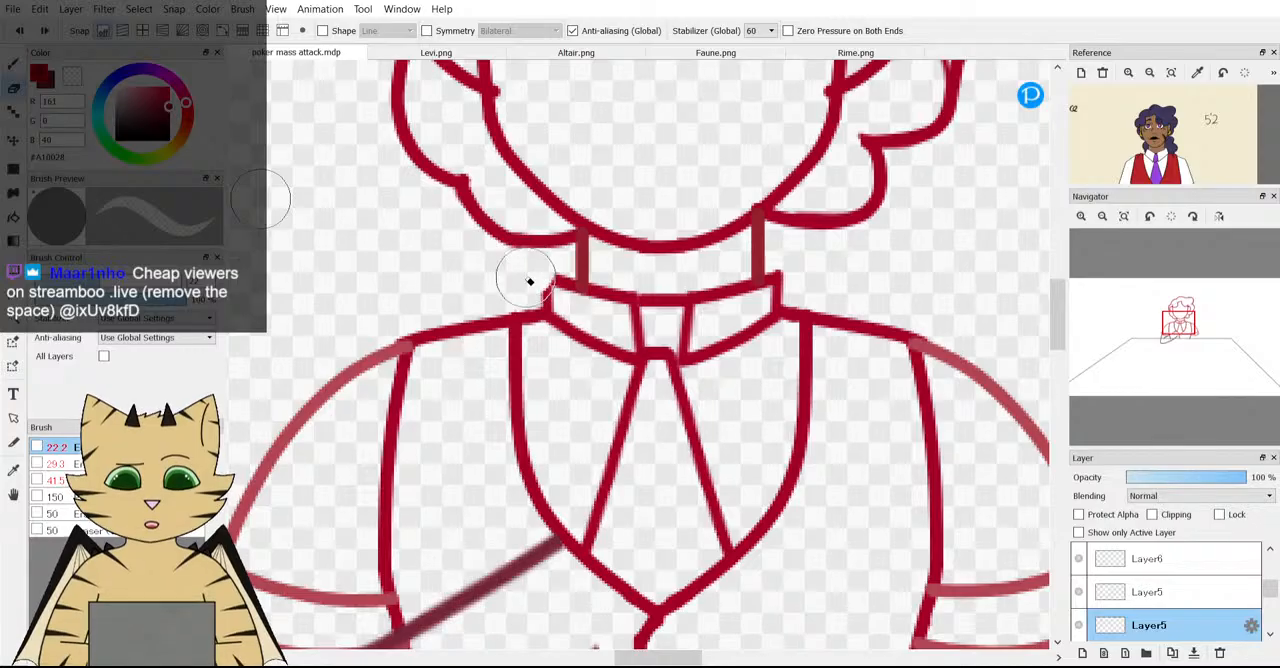
key(b)
scroll(593, 297, up, 2)
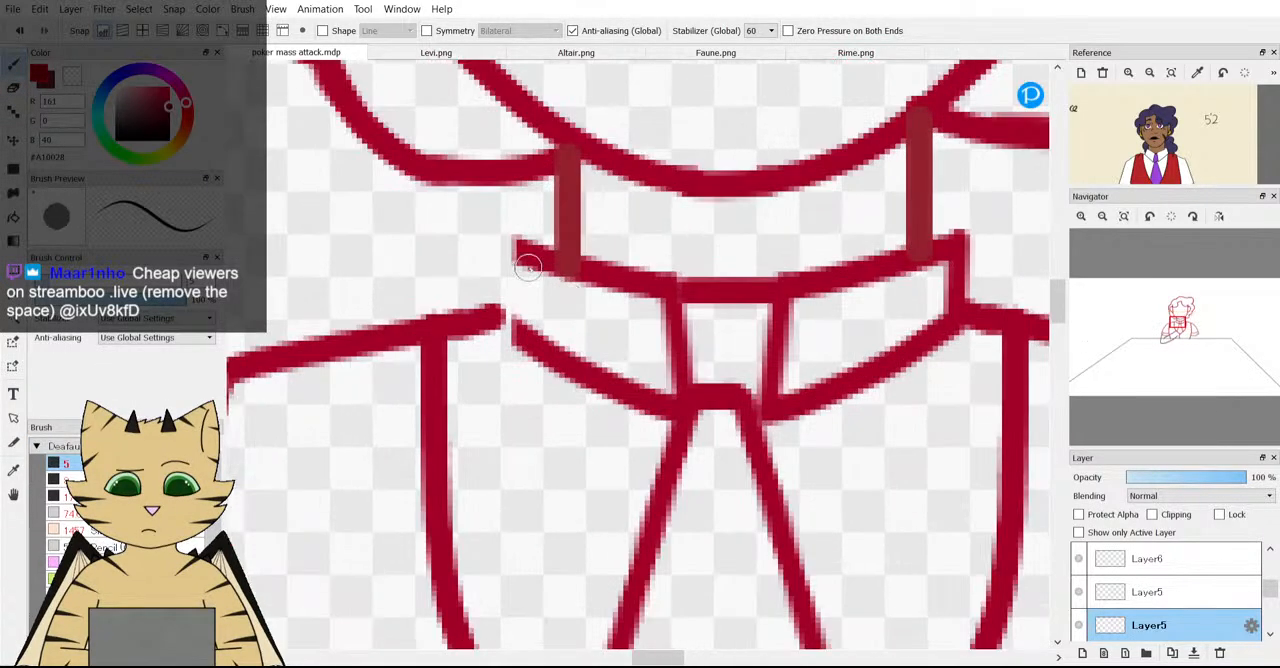
Try a brush stroke closing the collar's left edge, check it in the whole figure and undo it.
mouse_move(530, 253)
mouse_down()
mouse_move(517, 251)
mouse_move(514, 330)
mouse_move(572, 370)
mouse_up()
scroll(572, 370, down, 3)
scroll(571, 361, down, 1)
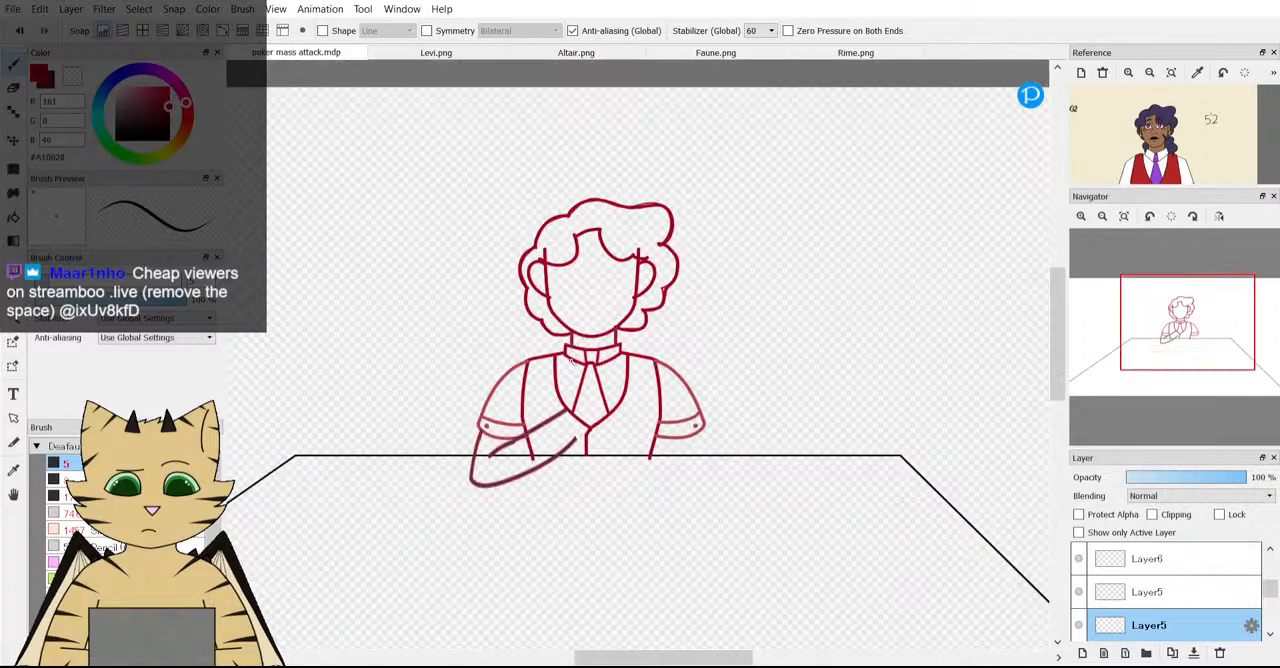
scroll(571, 361, up, 5)
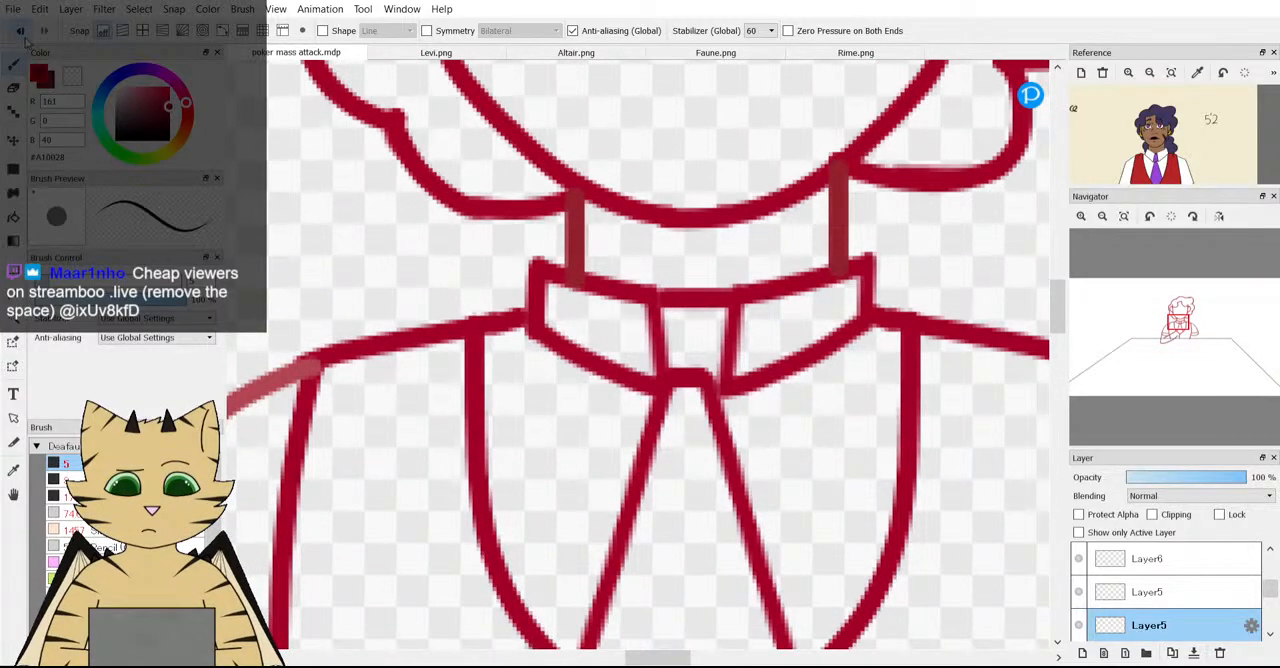
click(21, 31)
Draw a straight vertical stroke closing the collar's left edge where it meets the left shoulder line.
mouse_move(528, 263)
mouse_down()
mouse_move(531, 323)
mouse_move(551, 343)
mouse_up()
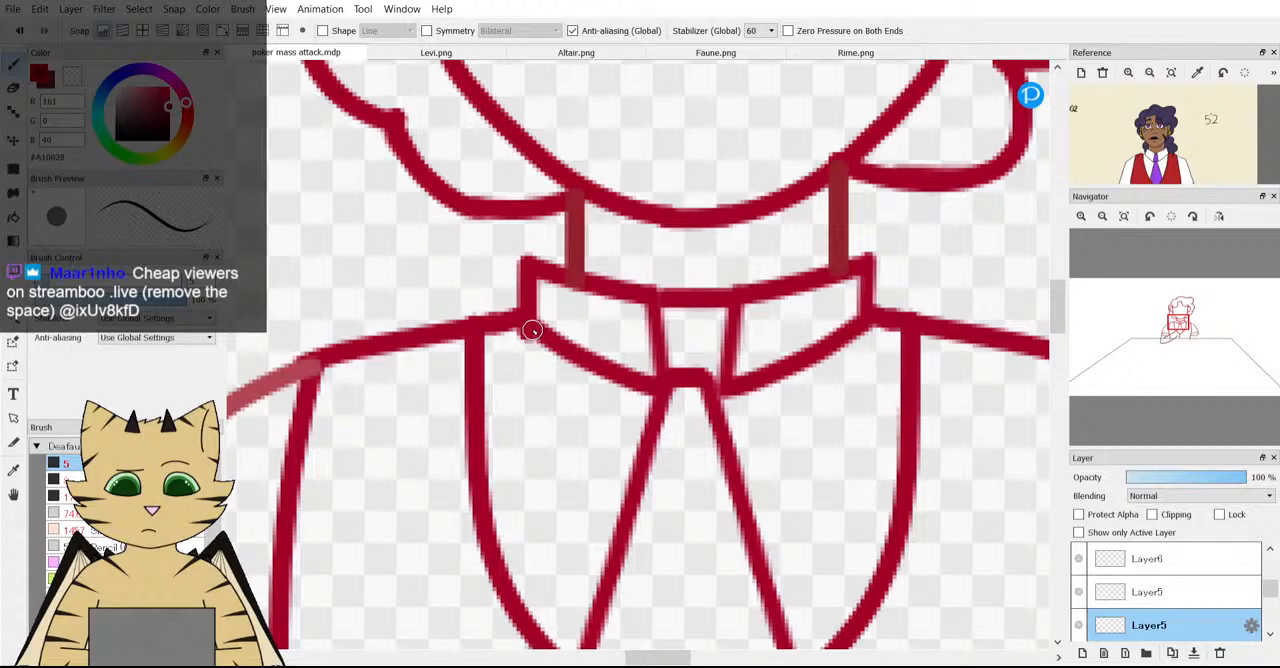
scroll(532, 330, down, 4)
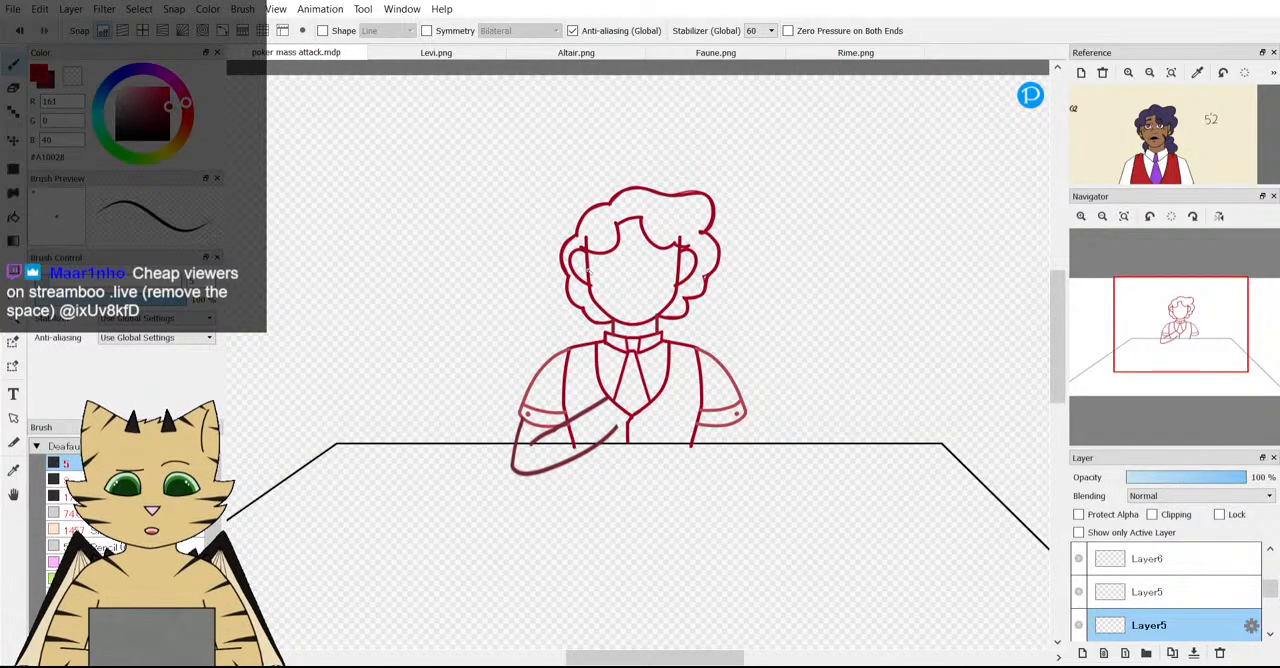
scroll(715, 343, down, 3)
scroll(592, 282, up, 3)
scroll(630, 397, up, 5)
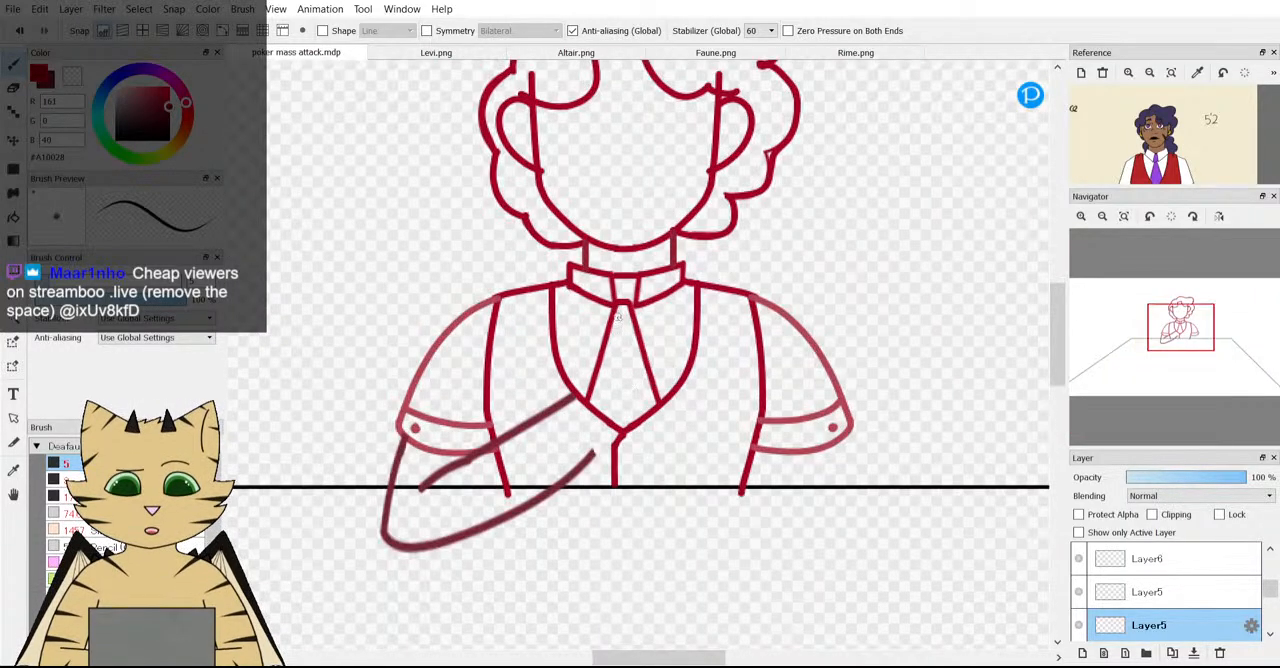
Select the tie area on Layer6 with a rectangular selection, shift it slightly right to centre it under the collar, and deselect.
click(1078, 592)
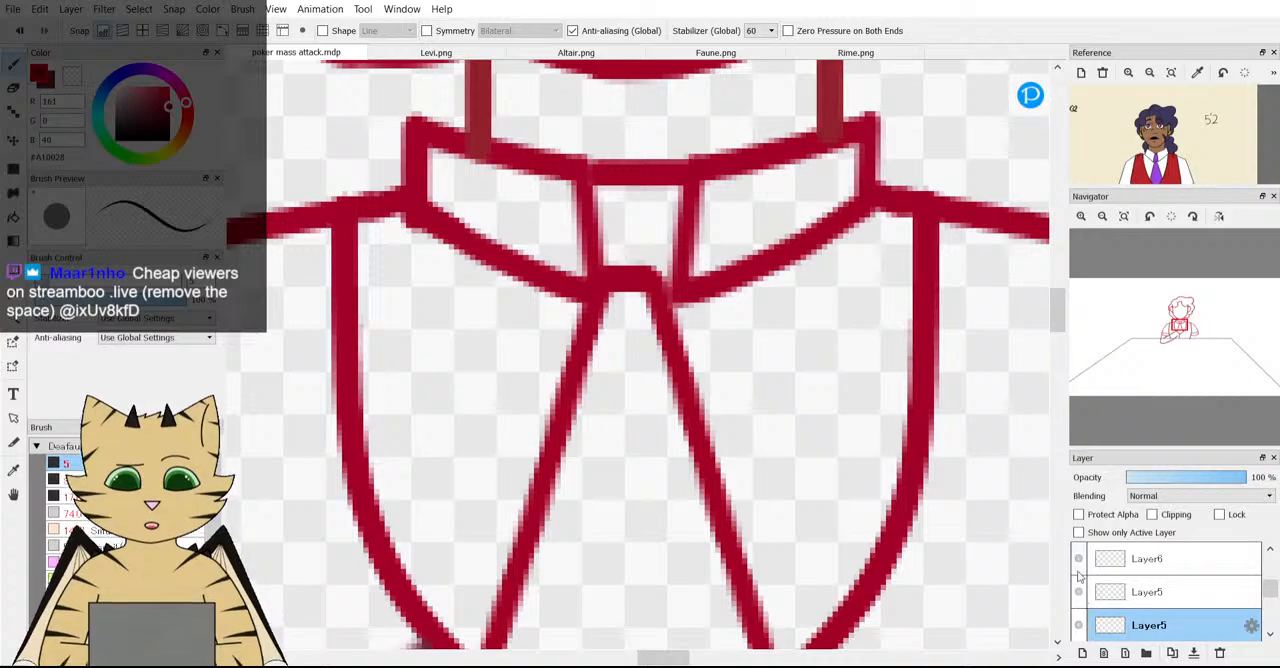
click(1147, 558)
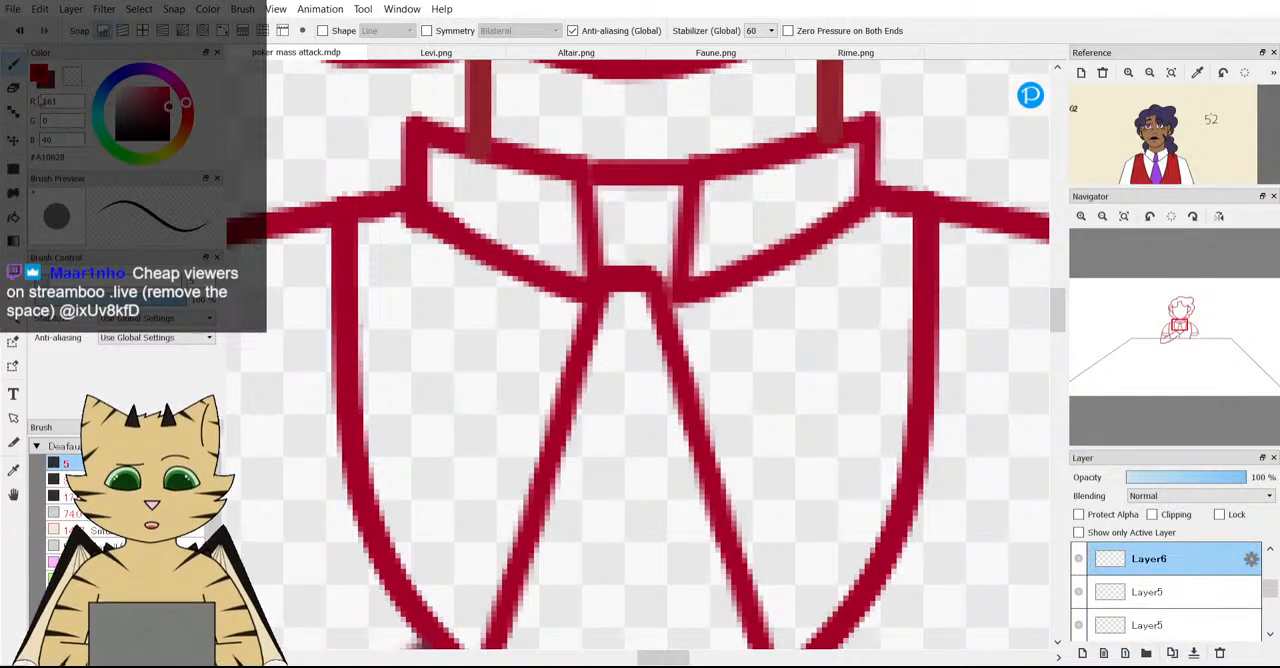
scroll(689, 343, down, 3)
scroll(730, 270, up, 2)
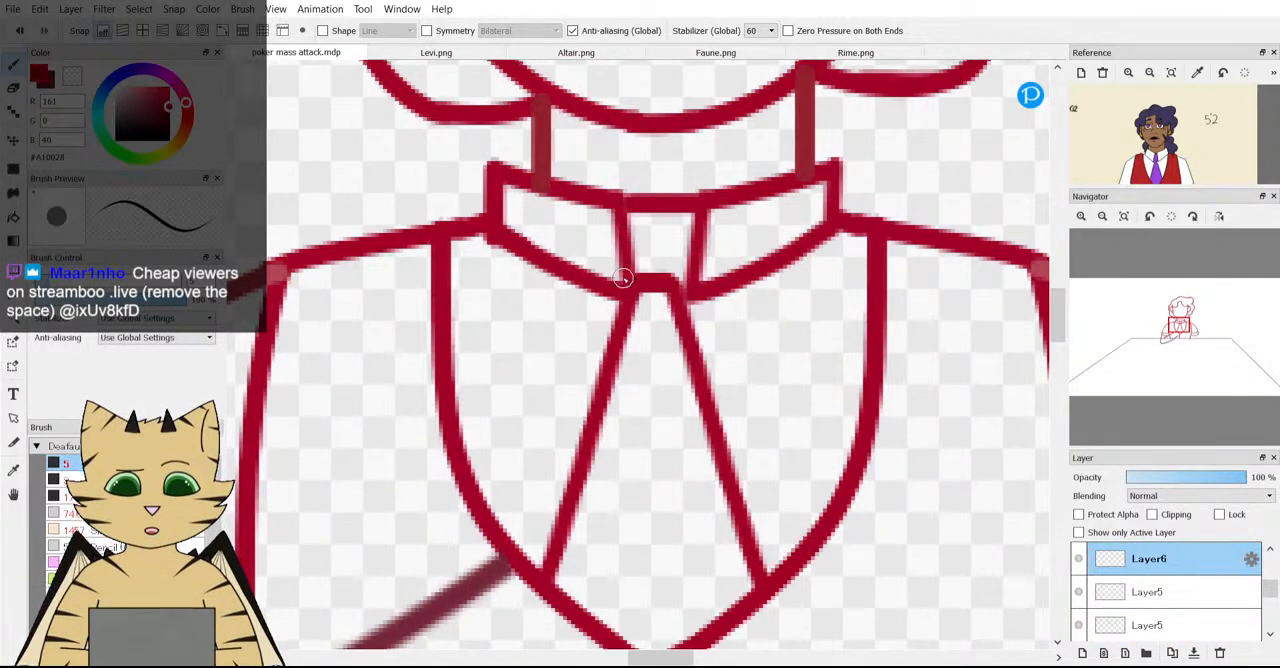
key(m)
scroll(504, 297, down, 3)
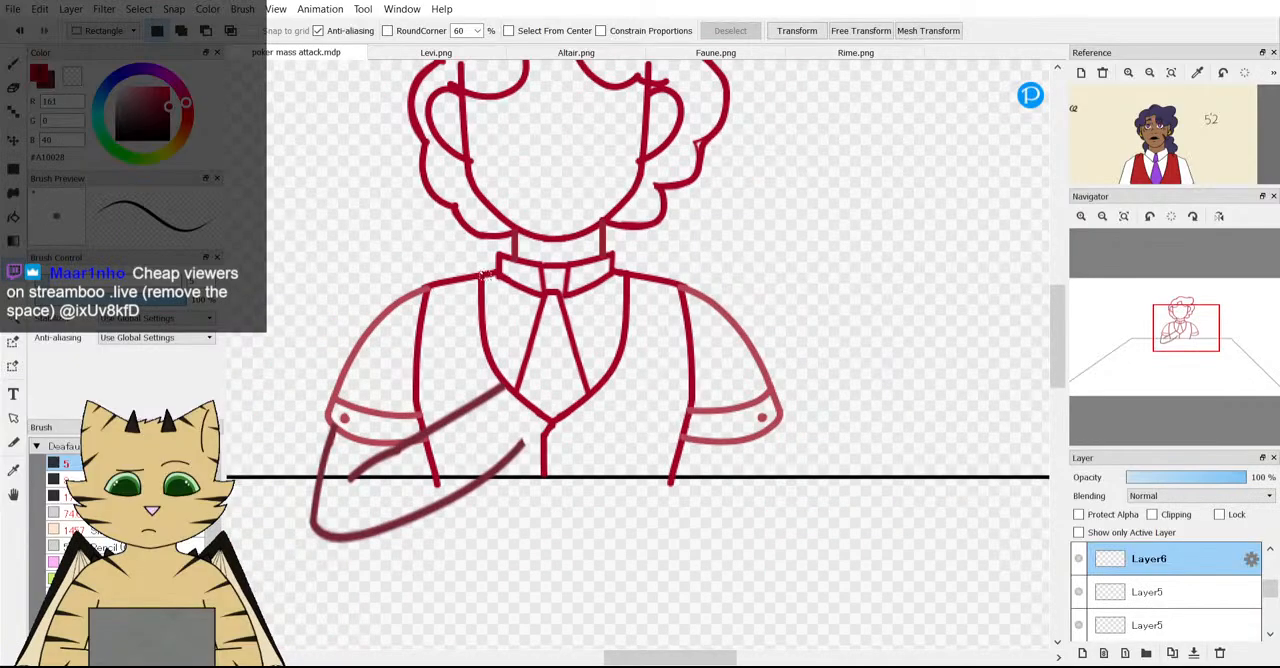
drag(472, 268, 595, 403)
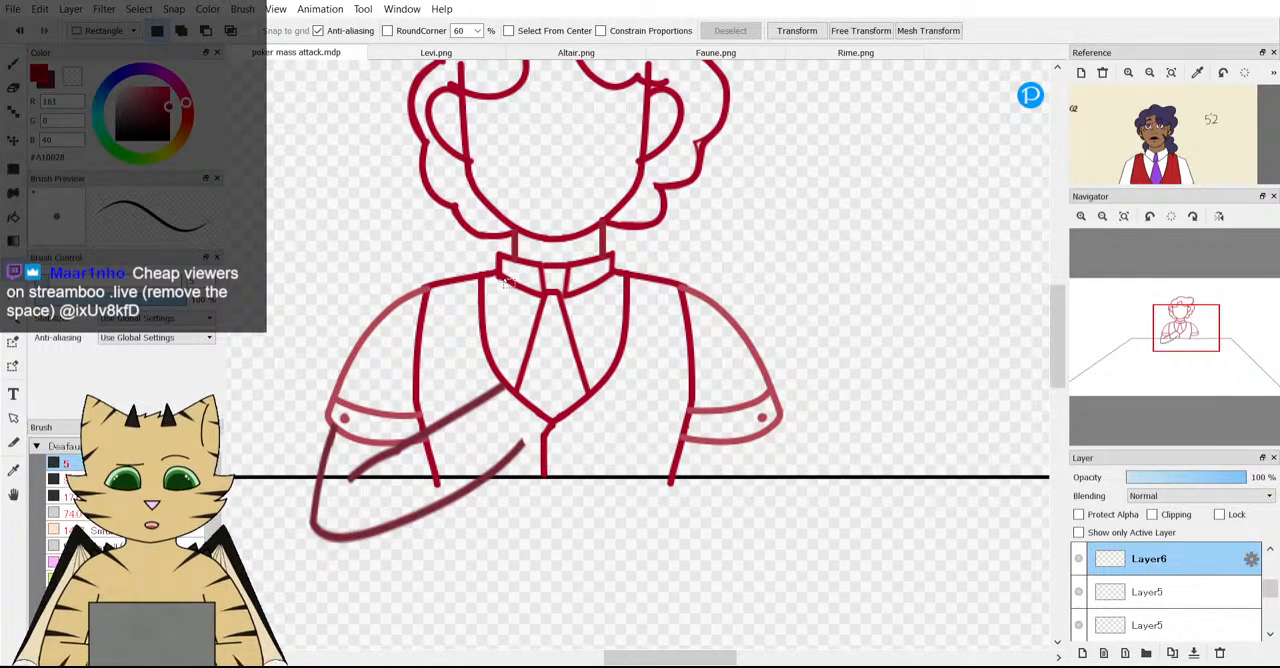
drag(502, 278, 638, 486)
key(ctrl+t)
scroll(535, 294, up, 3)
scroll(560, 319, up, 2)
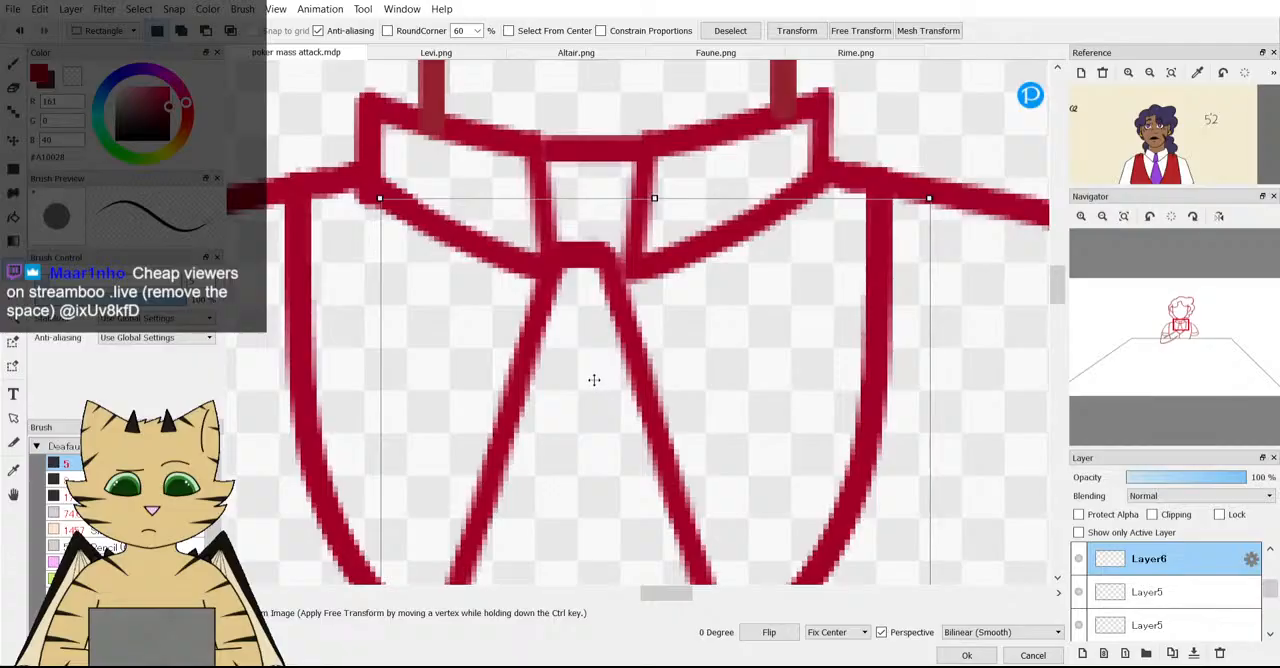
drag(592, 390, 604, 392)
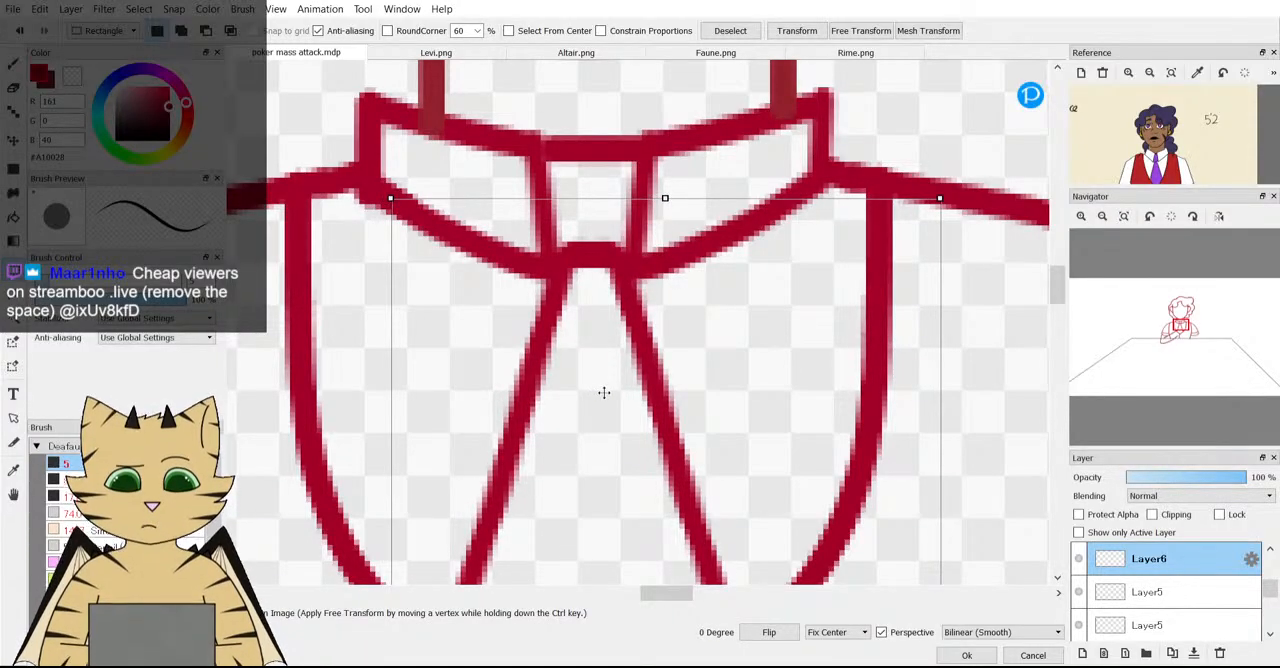
click(968, 654)
key(ctrl+d)
scroll(700, 350, down, 5)
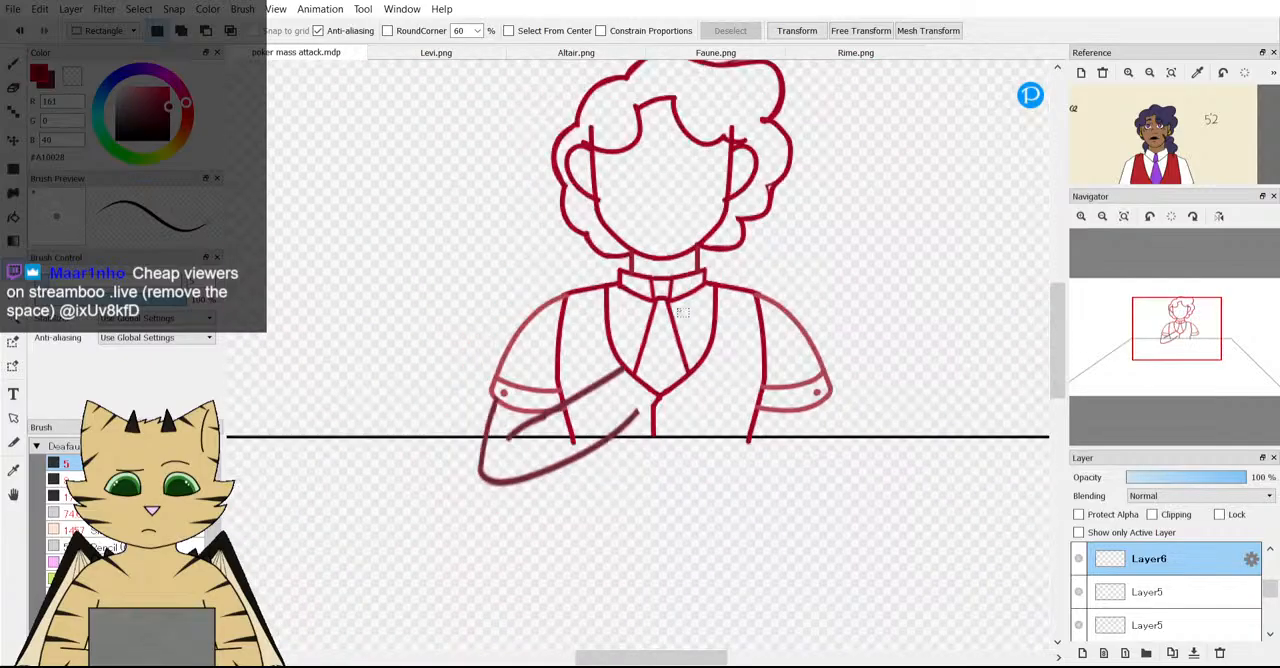
Examine the tie knot up close, the whole figure at the table, and the character's hair outline.
scroll(672, 330, up, 4)
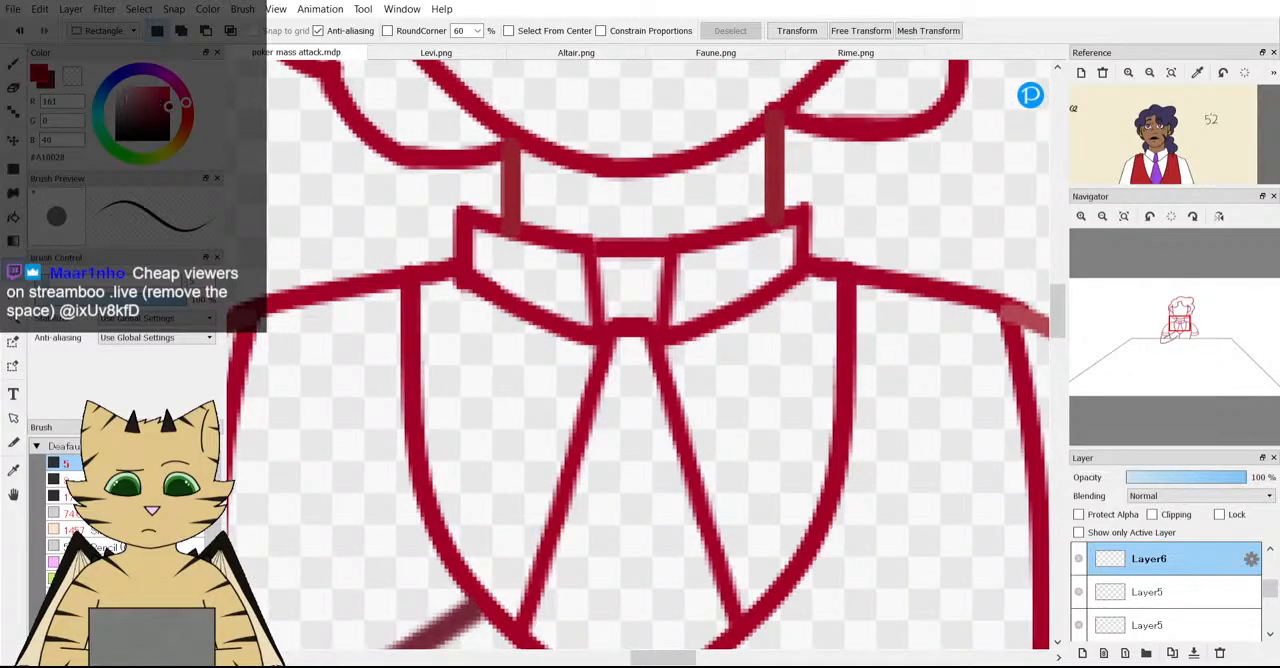
key(b)
scroll(643, 328, up, 4)
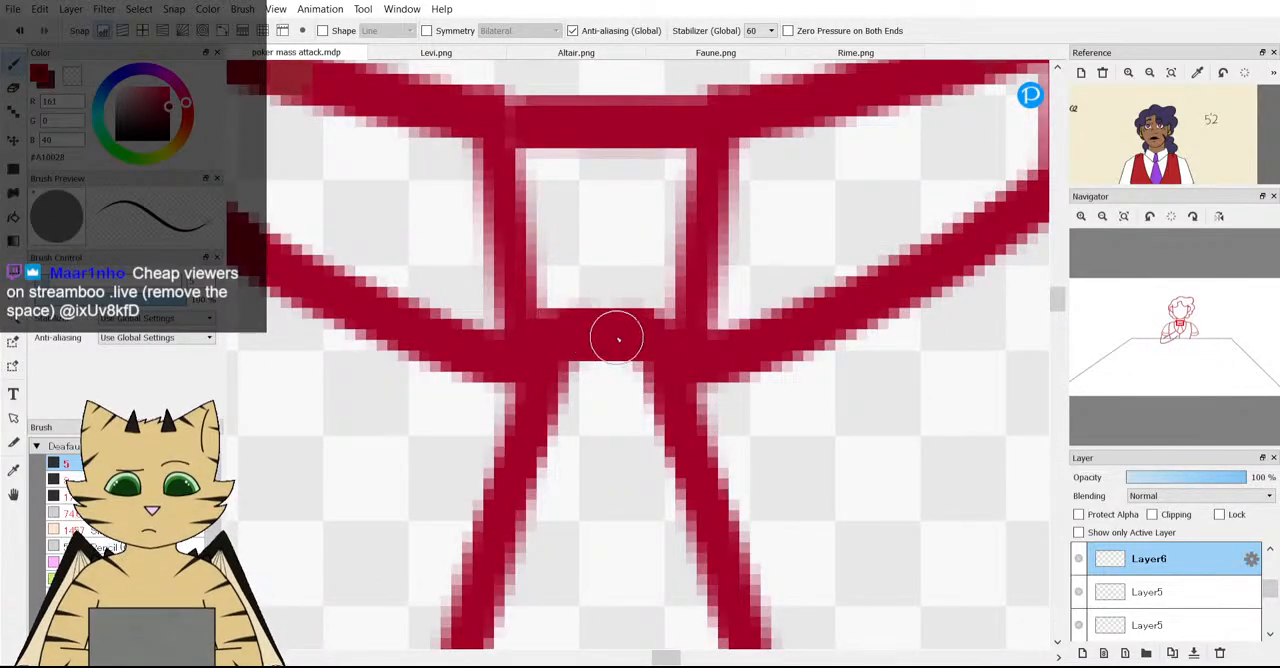
scroll(808, 420, down, 7)
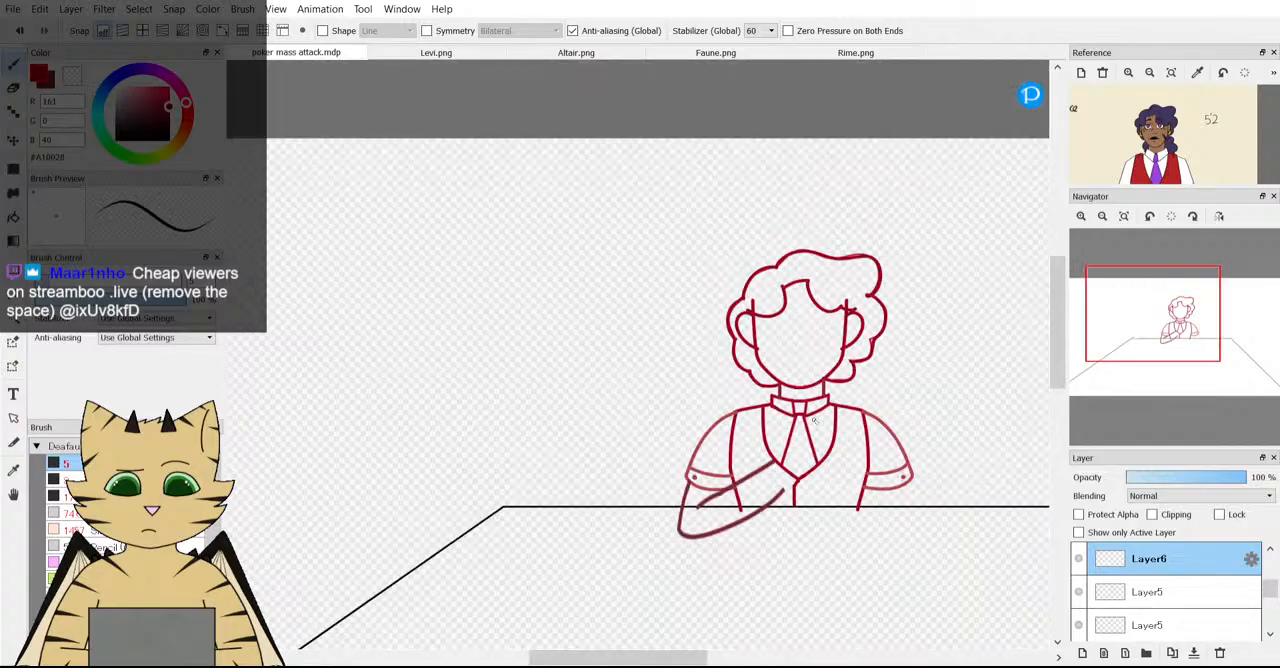
scroll(828, 455, down, 2)
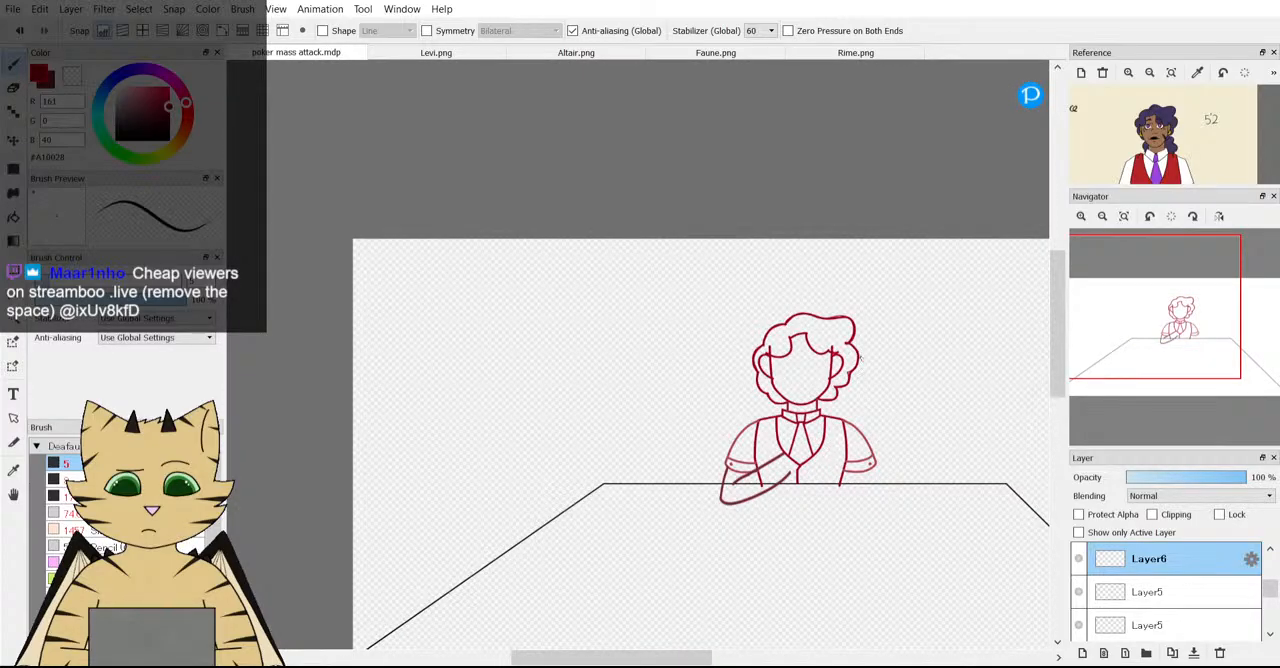
scroll(826, 447, up, 4)
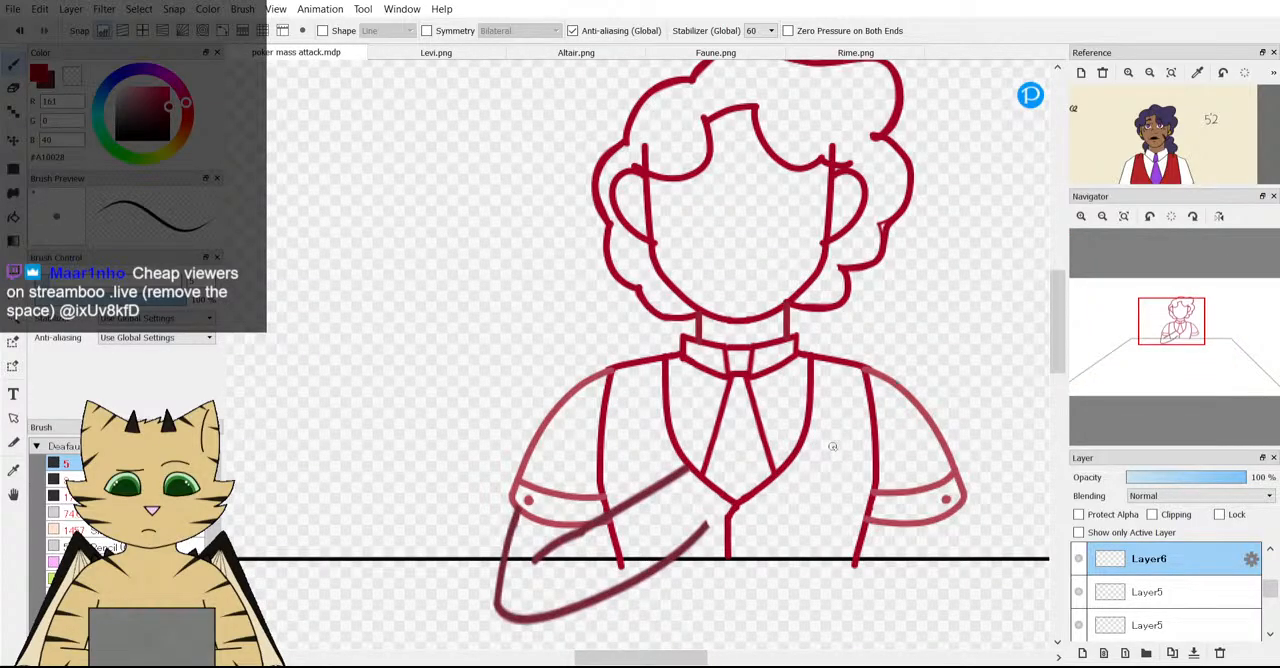
scroll(609, 401, down, 4)
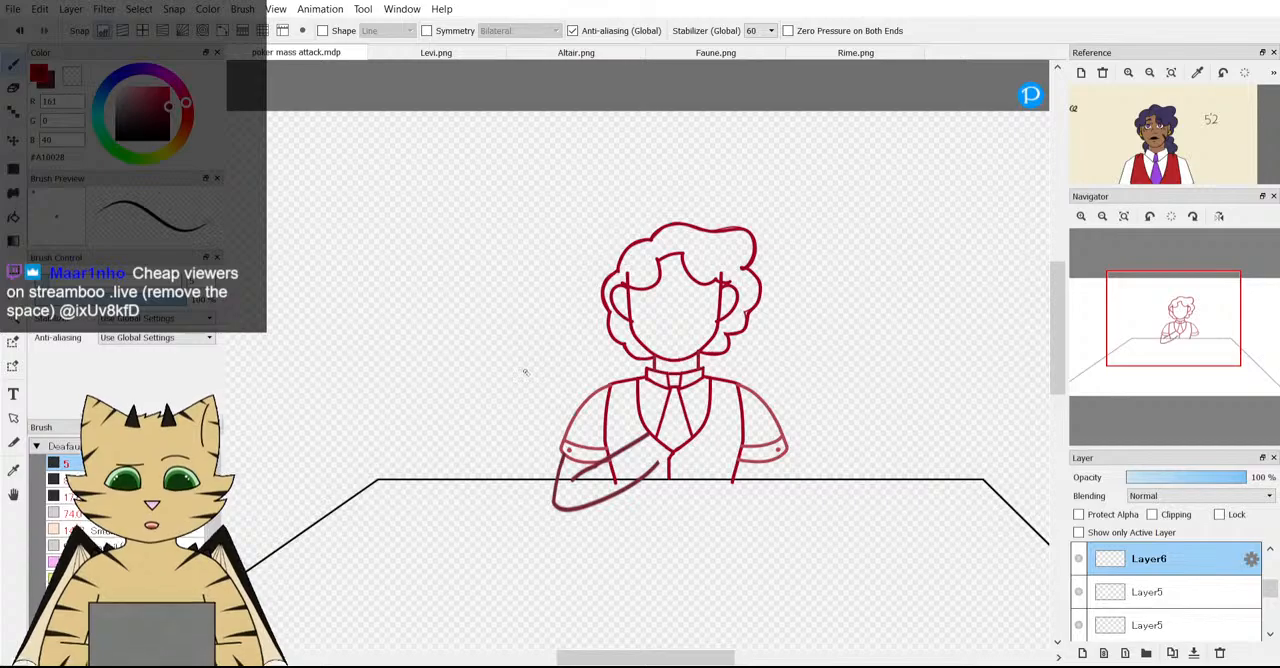
scroll(778, 350, down, 2)
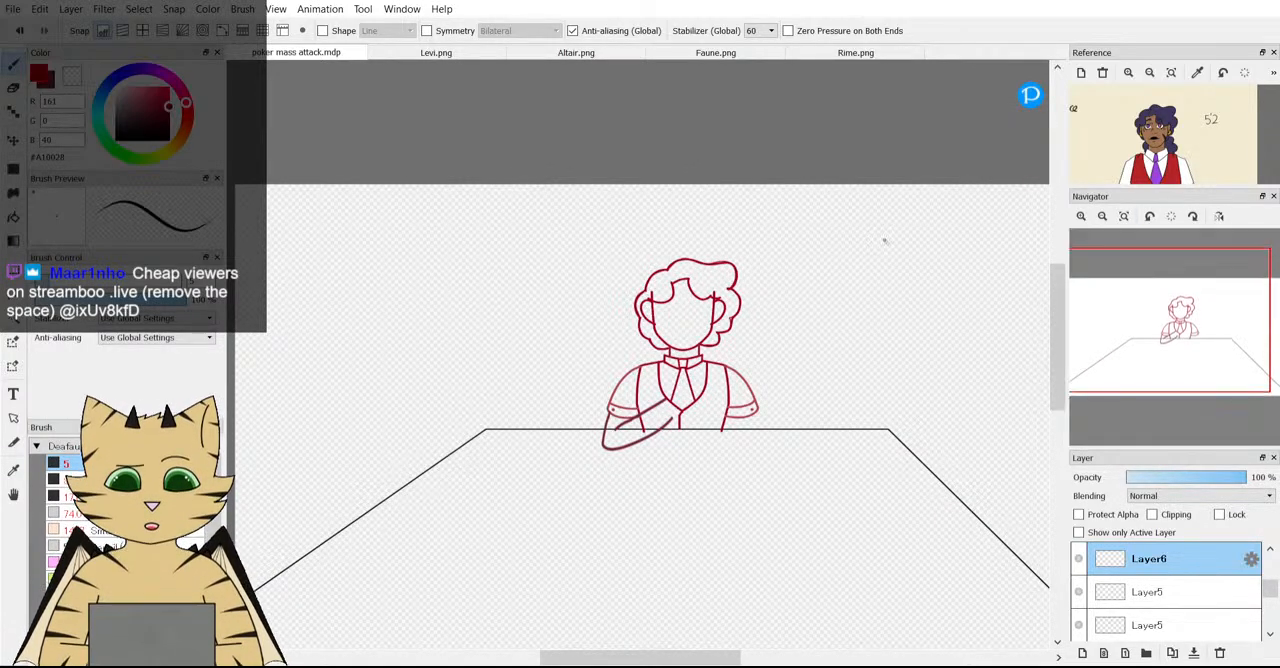
scroll(734, 283, up, 5)
scroll(636, 452, up, 1)
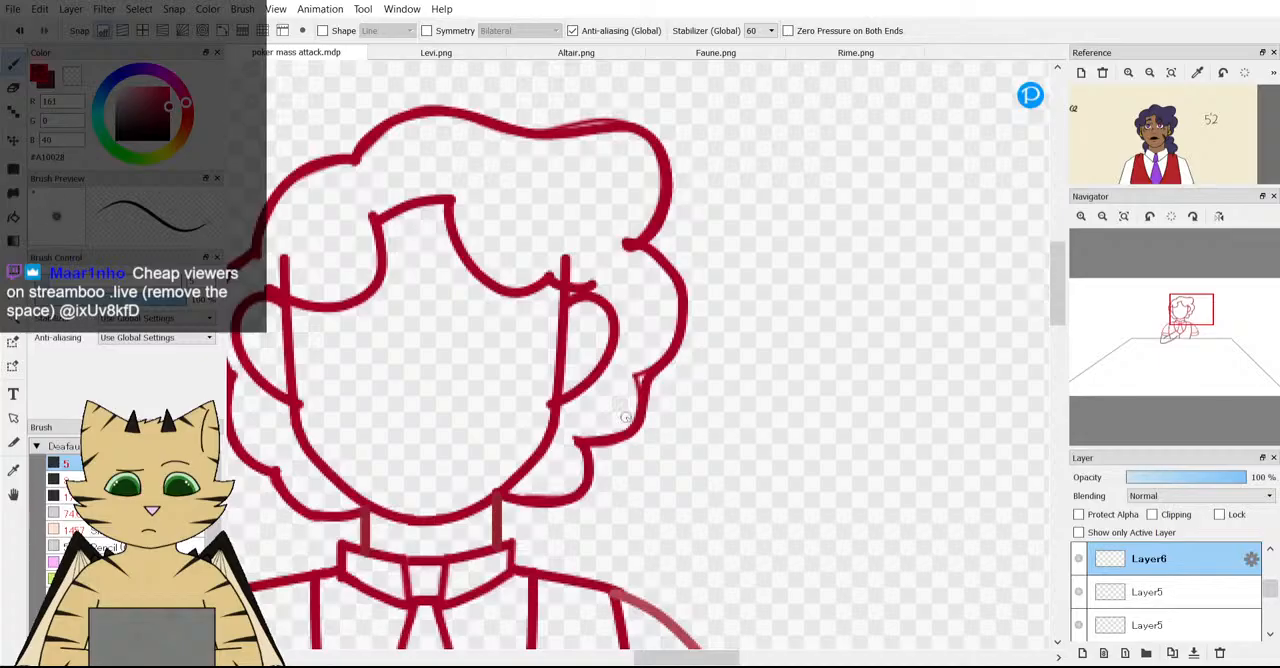
Check the character's hair against the reference, then make the hair outline layer Layer3 active.
scroll(625, 420, down, 2)
scroll(1145, 108, up, 2)
scroll(1165, 145, down, 2)
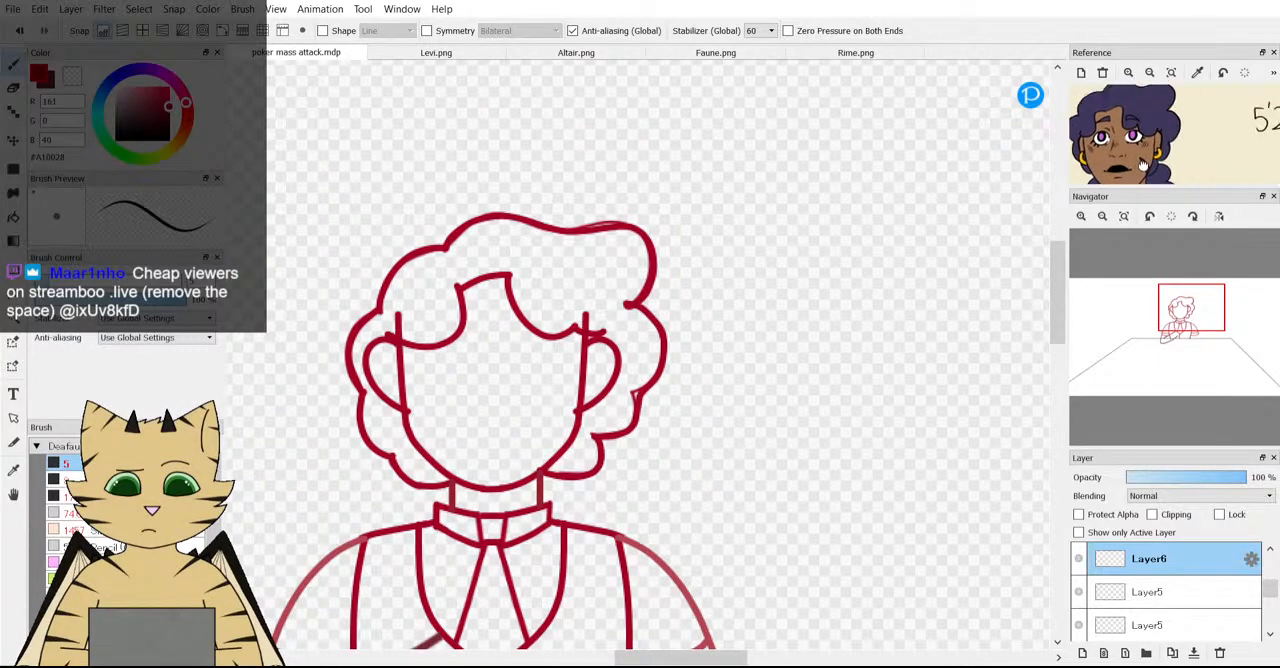
scroll(700, 356, down, 2)
scroll(702, 356, up, 2)
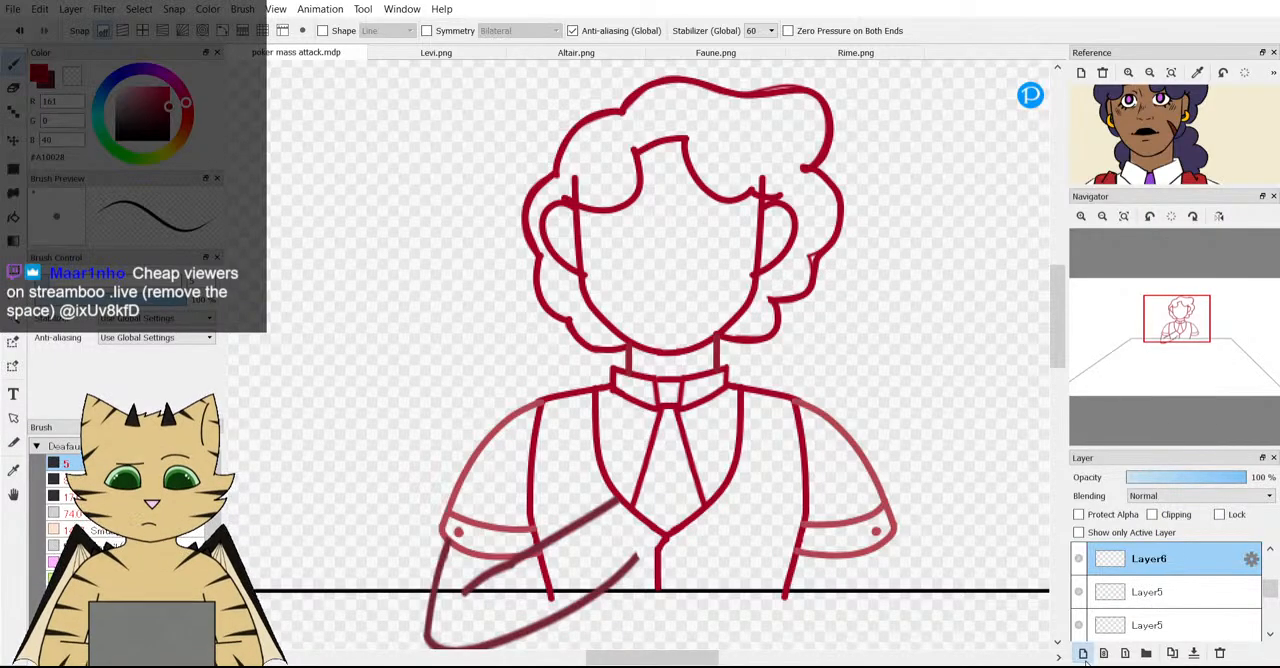
scroll(1147, 598, down, 1)
scroll(1147, 598, up, 1)
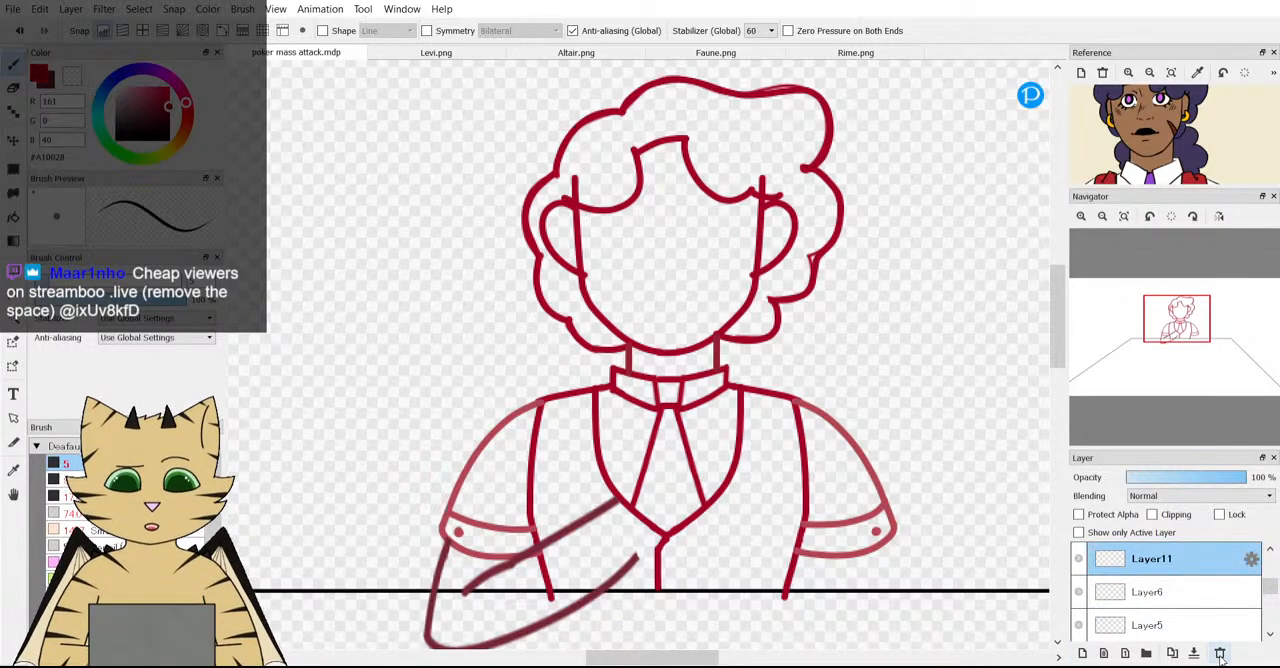
scroll(1147, 598, down, 5)
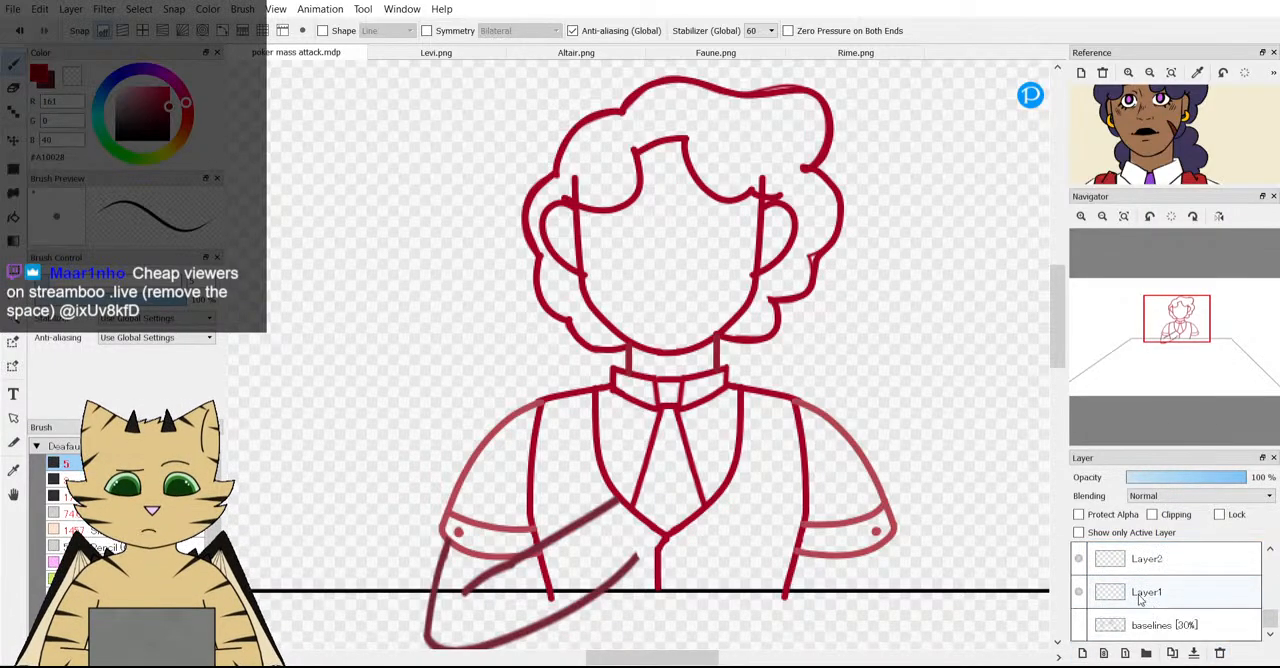
scroll(1080, 568, up, 1)
click(1080, 568)
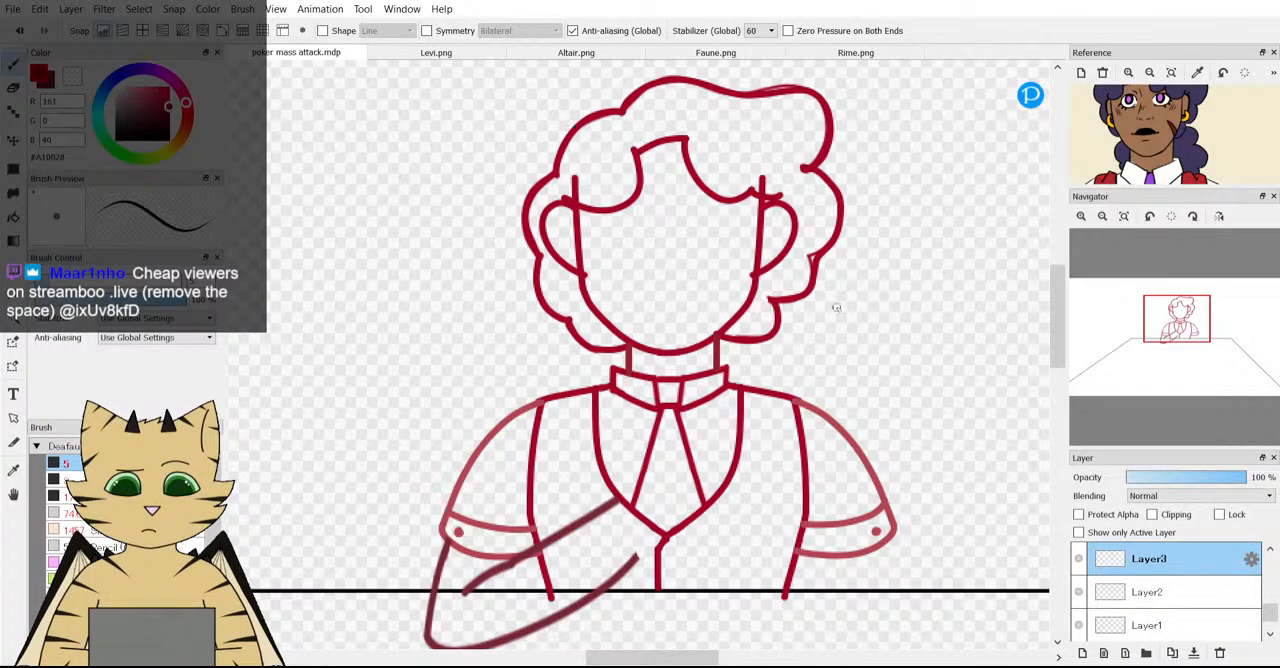
Try a curved hair stroke hanging from the lowest curl on the right side of the head.
scroll(836, 308, down, 3)
scroll(806, 303, up, 2)
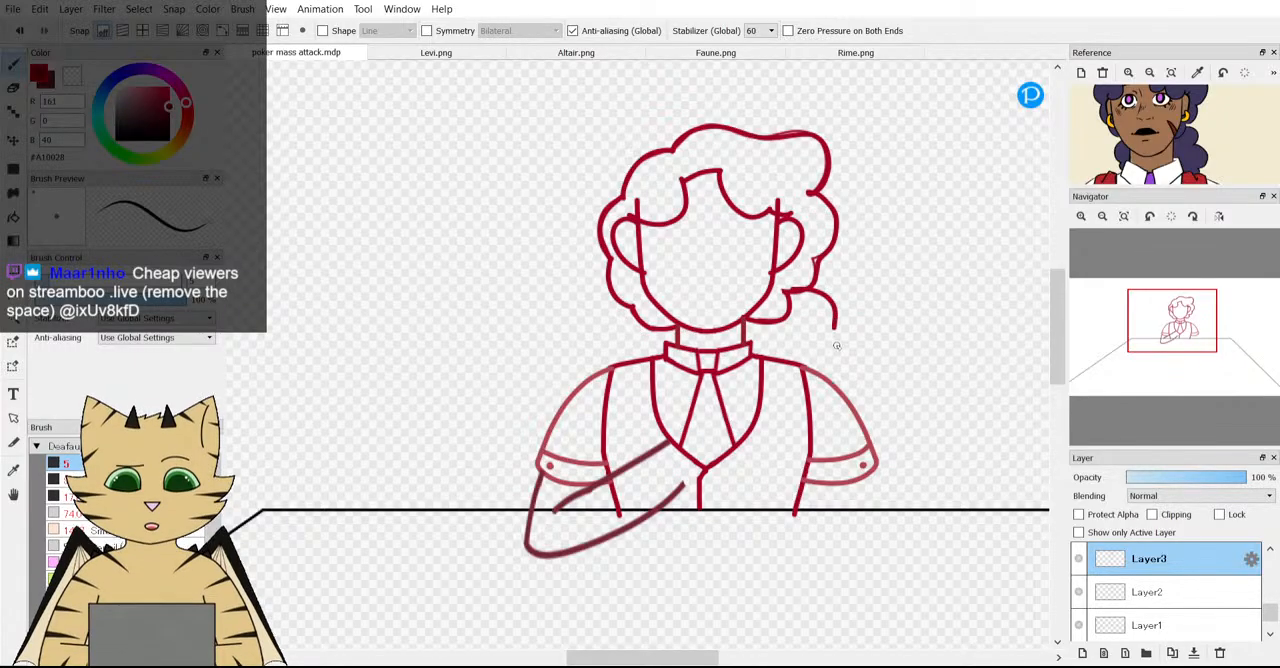
drag(834, 314, 829, 358)
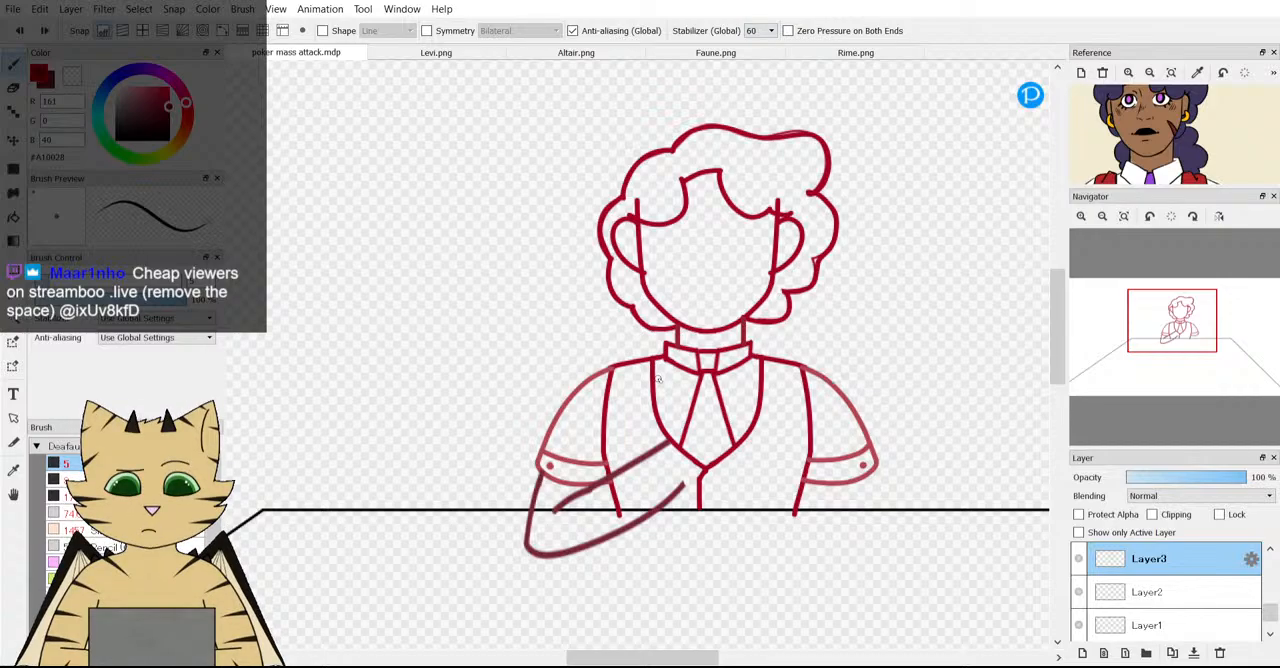
Try wavy hair locks running from the lowest curls down to the shoulders on both sides, and undo them.
scroll(658, 378, up, 2)
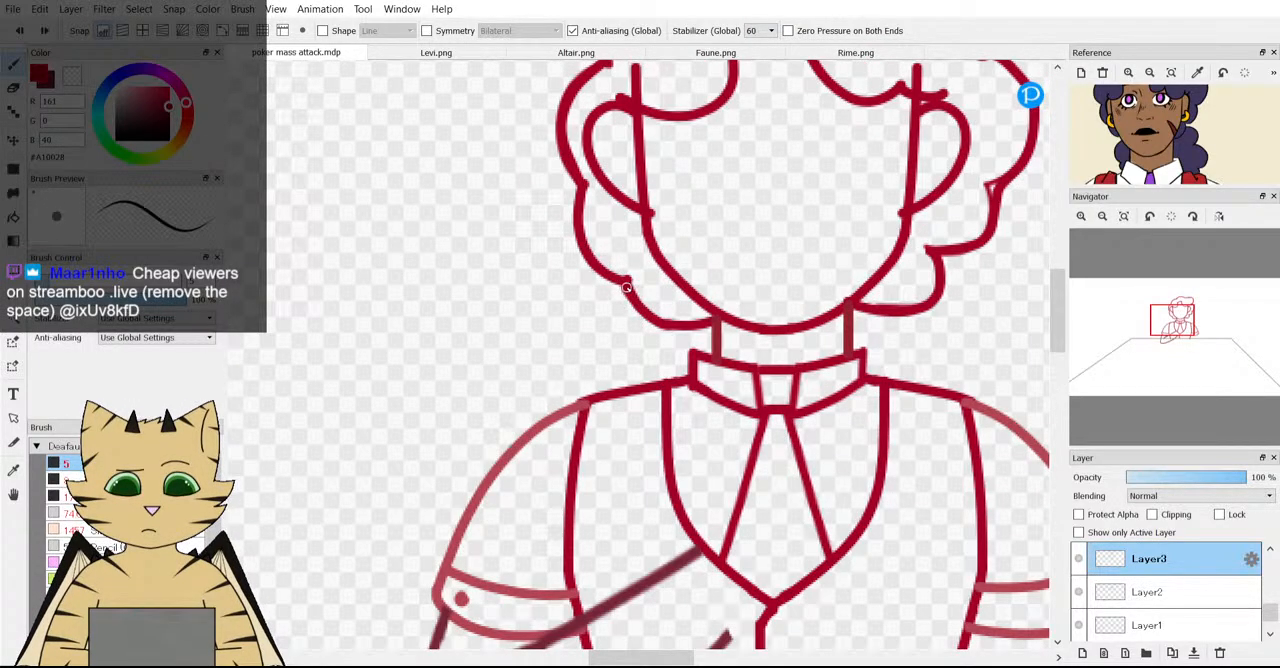
mouse_move(620, 285)
mouse_down()
mouse_move(598, 335)
mouse_move(600, 358)
mouse_move(620, 364)
mouse_up()
scroll(598, 398, down, 3)
scroll(742, 332, up, 3)
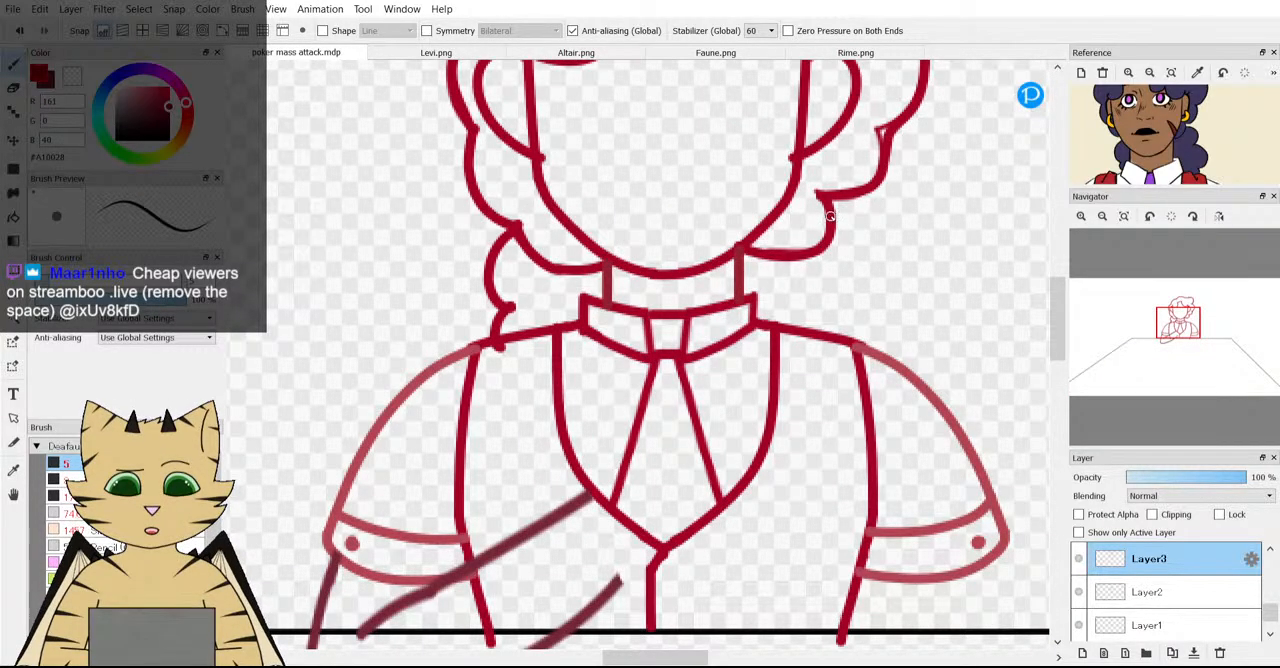
mouse_move(838, 213)
mouse_down()
mouse_move(880, 249)
mouse_move(874, 295)
mouse_move(852, 304)
mouse_move(870, 316)
mouse_move(847, 370)
mouse_up()
scroll(847, 370, down, 3)
scroll(413, 246, up, 3)
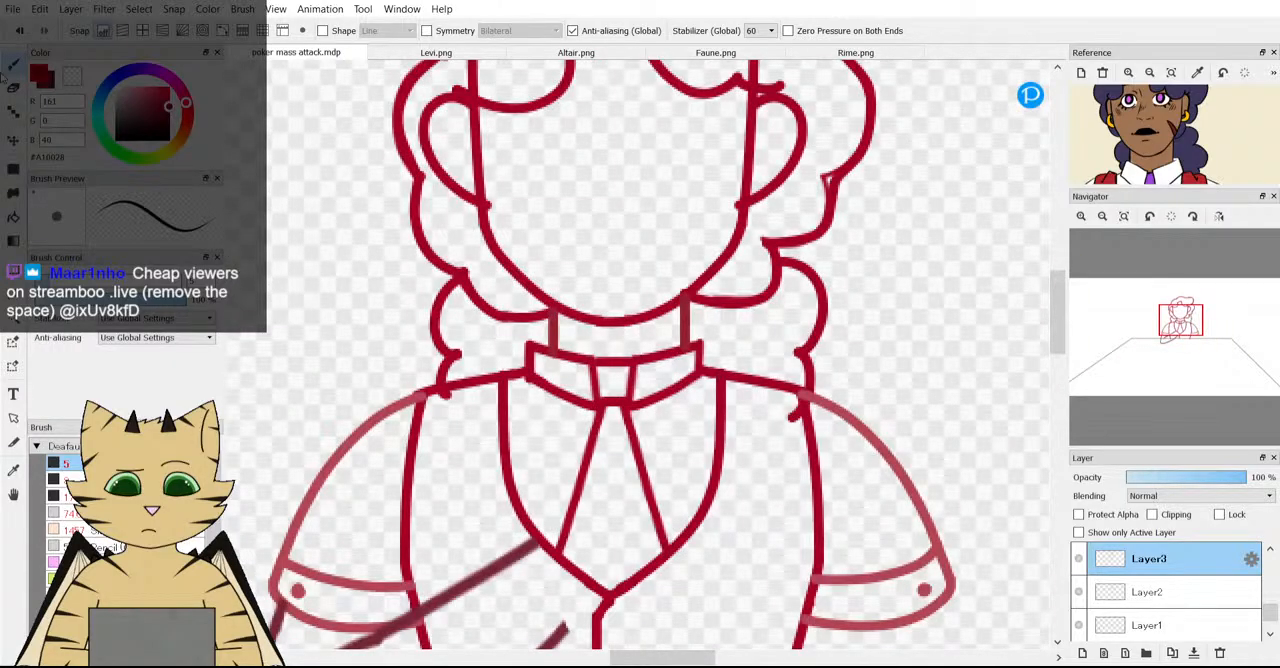
key(ctrl+z)
key(ctrl+z)
key(ctrl+z)
key(ctrl+z)
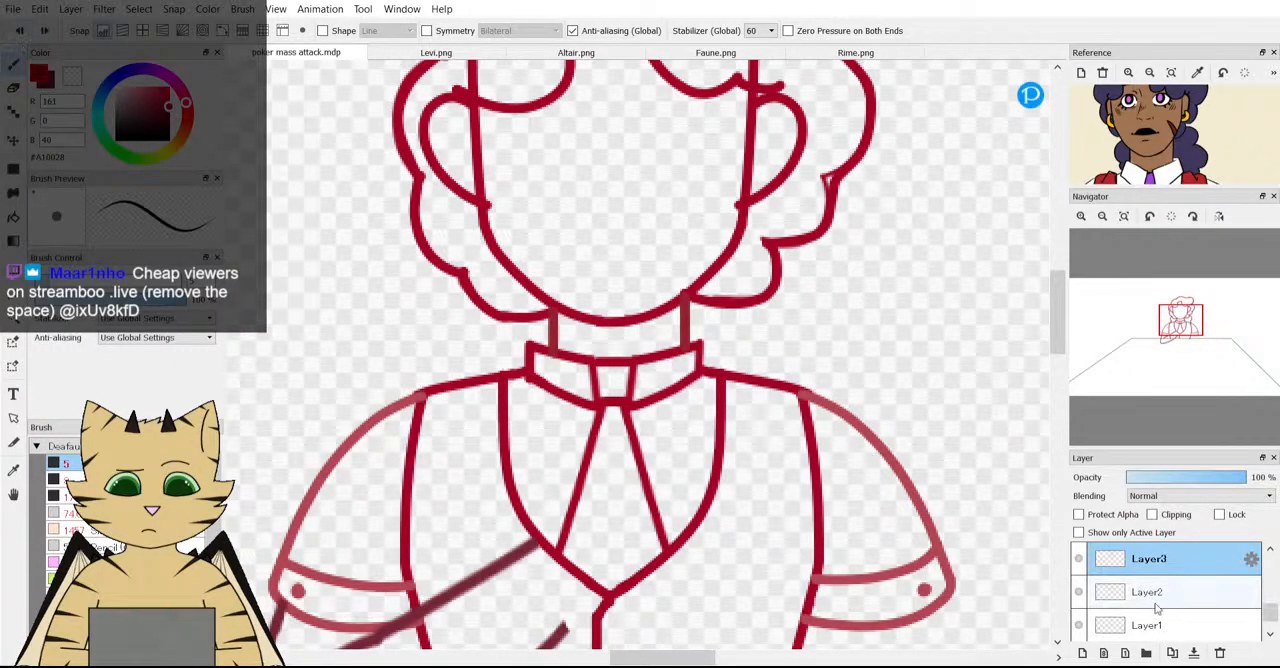
Lower the opacity of the hair outline layer Layer3 to 46% and add a new layer above it.
click(1081, 560)
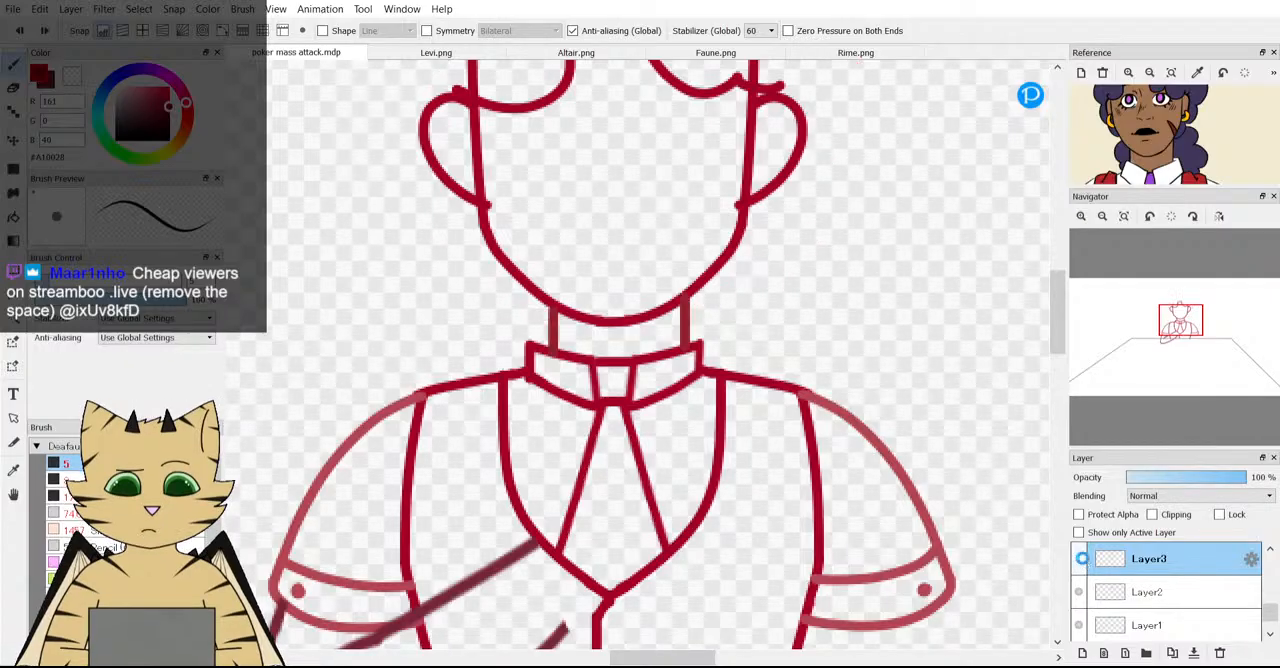
click(1081, 560)
click(1183, 480)
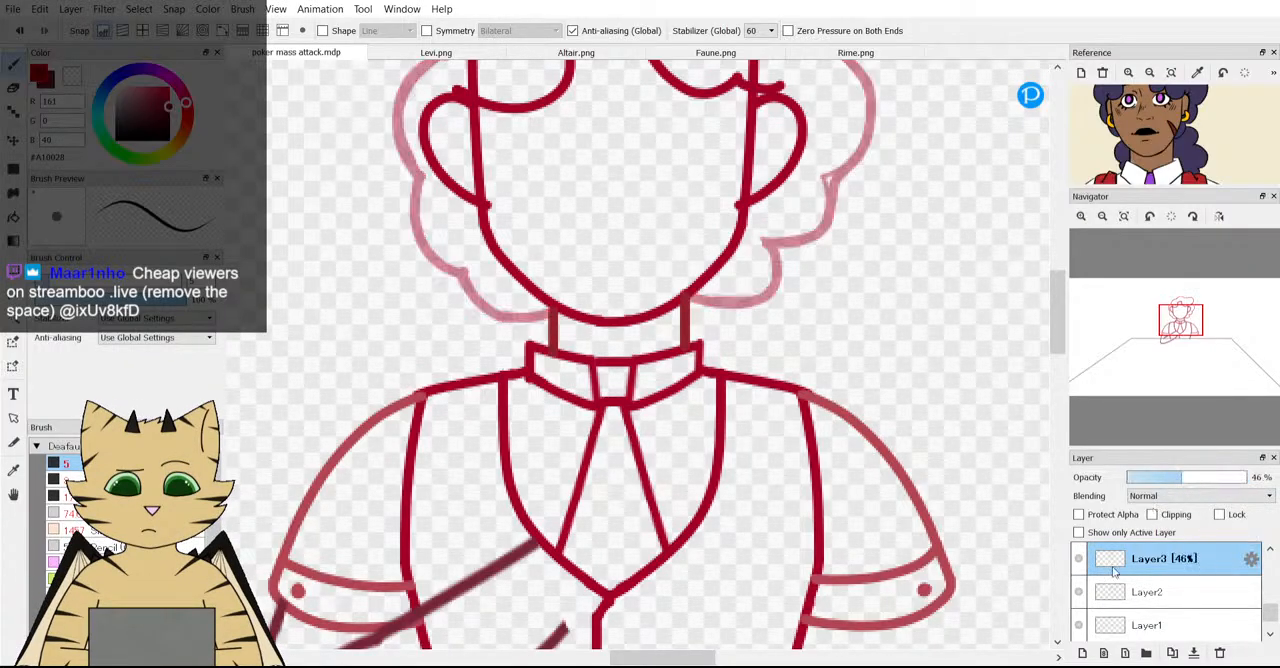
click(1083, 653)
Redraw the left-side curls closer to the face on Layer11, from above the ear down to the neck.
scroll(517, 369, down, 3)
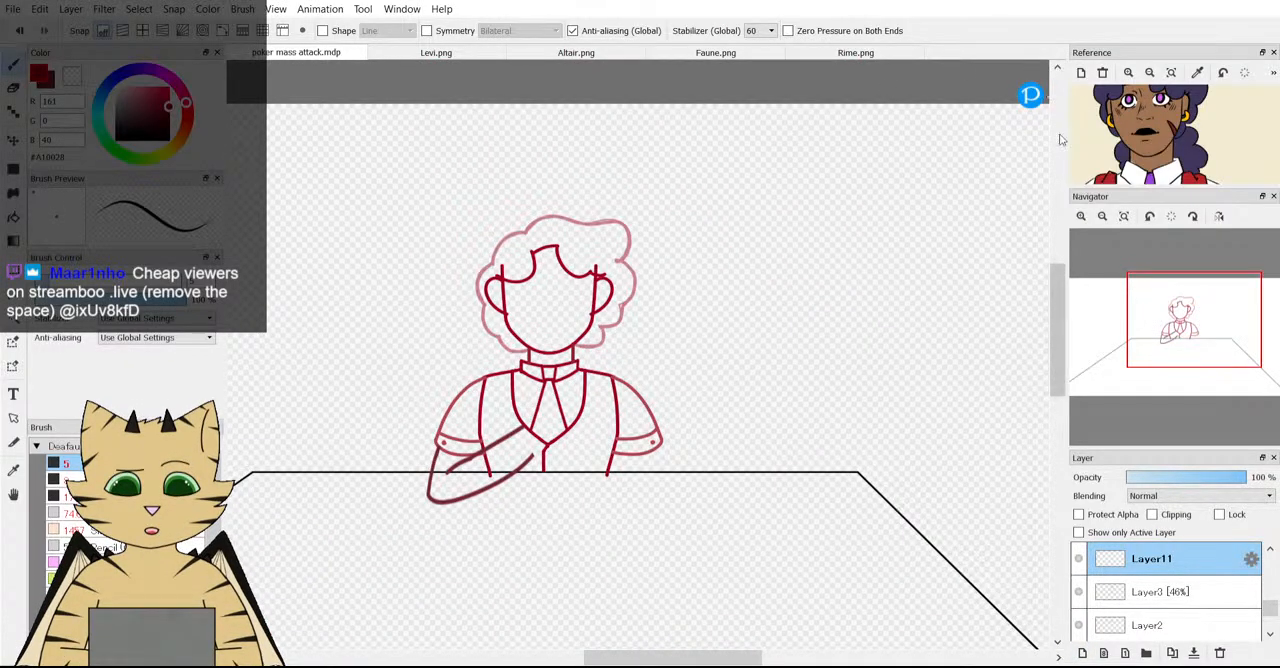
scroll(423, 323, up, 4)
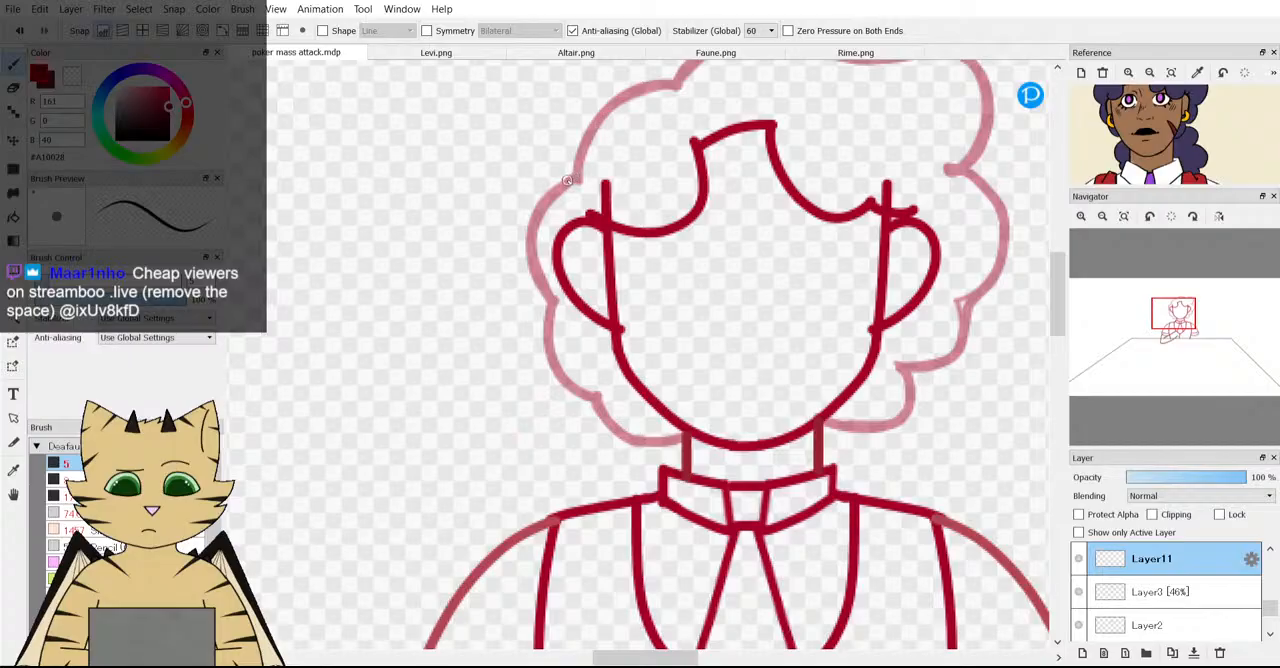
drag(576, 179, 544, 244)
mouse_move(537, 301)
mouse_down()
mouse_move(598, 346)
mouse_move(602, 383)
mouse_move(689, 440)
mouse_up()
scroll(662, 343, down, 2)
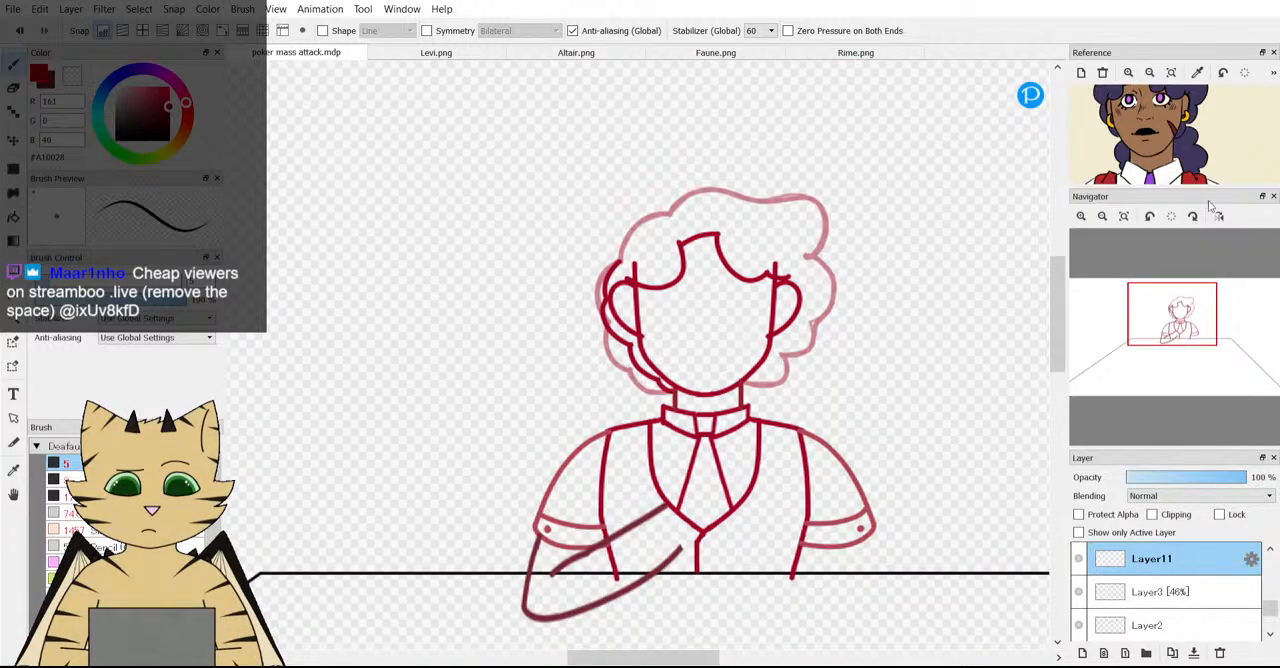
Redraw the right-side curls on Layer11 in shrinking scallops from above the ear down to the neck, guided by the reference.
scroll(791, 370, up, 2)
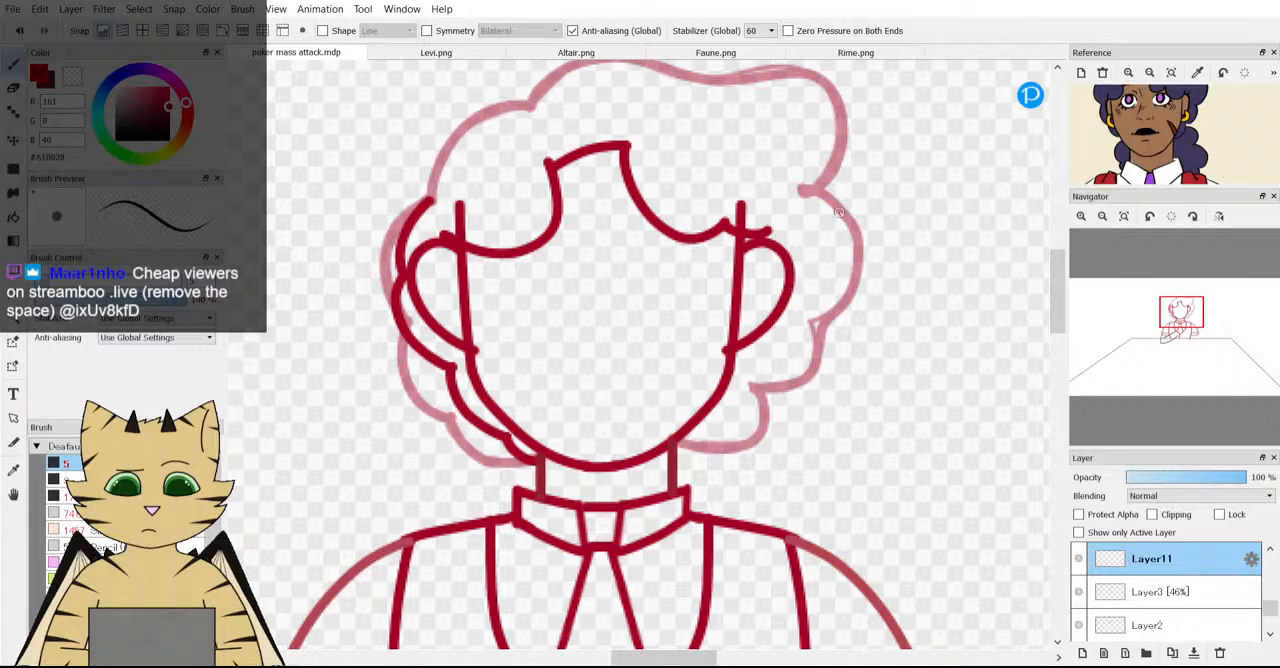
drag(1145, 152, 1144, 188)
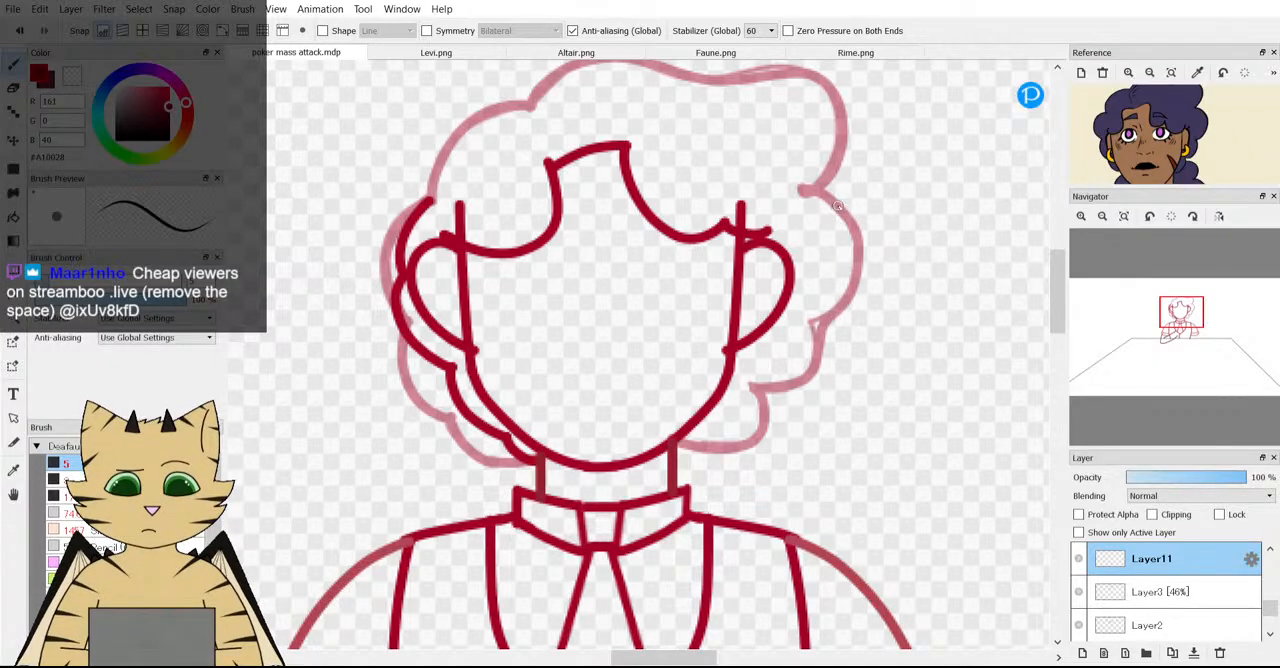
mouse_move(854, 224)
mouse_down()
mouse_move(859, 272)
mouse_move(844, 300)
mouse_move(799, 313)
mouse_move(820, 334)
mouse_move(812, 362)
mouse_move(750, 383)
mouse_up()
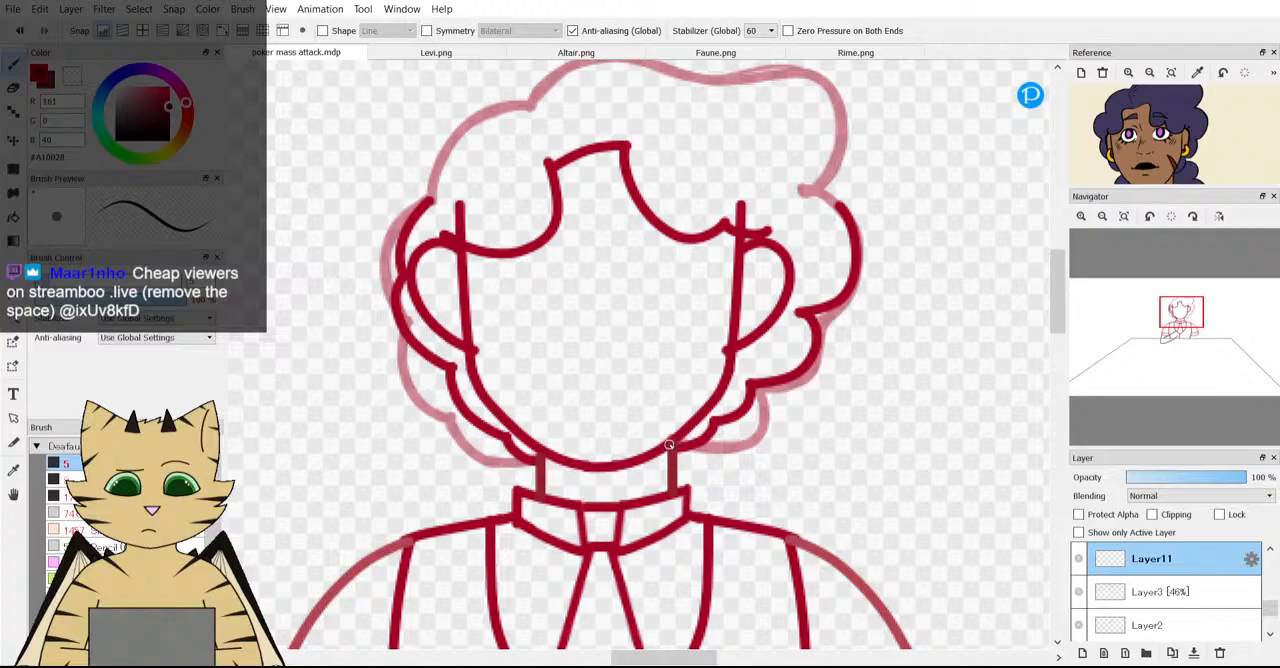
scroll(669, 444, down, 3)
scroll(669, 444, up, 3)
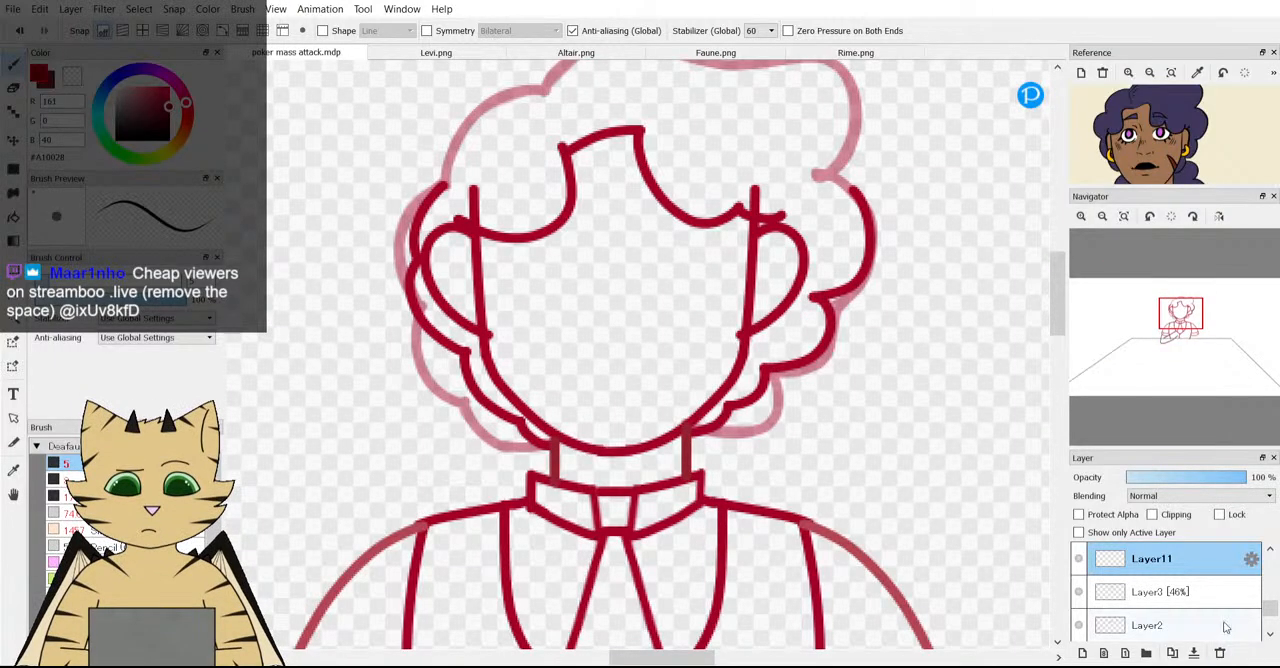
Erase the old faded side curls on Layer3 around both new curl outlines, keeping the top of the hair.
click(1170, 594)
key(e)
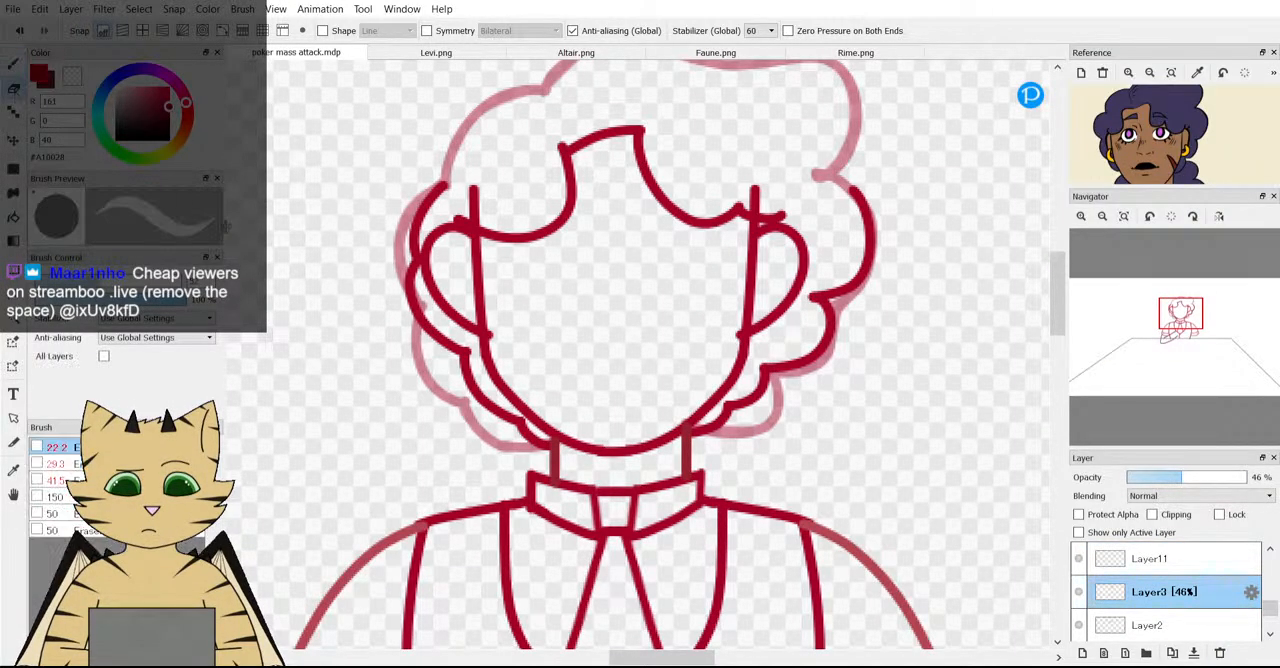
mouse_move(424, 200)
mouse_down()
mouse_move(390, 301)
mouse_move(406, 281)
mouse_move(429, 333)
mouse_move(423, 370)
mouse_move(445, 403)
mouse_move(530, 440)
mouse_up()
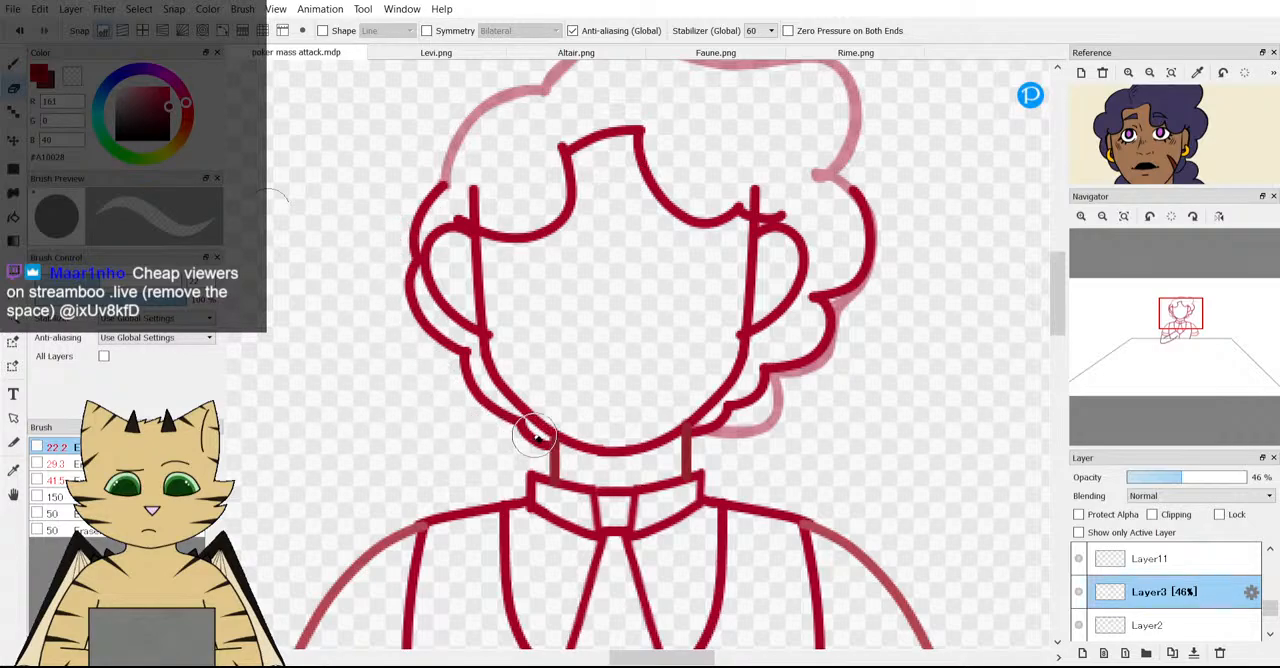
mouse_move(751, 448)
mouse_down()
mouse_move(792, 395)
mouse_move(748, 388)
mouse_move(768, 396)
mouse_move(751, 374)
mouse_move(803, 373)
mouse_move(832, 332)
mouse_move(819, 306)
mouse_move(862, 304)
mouse_move(878, 215)
mouse_up()
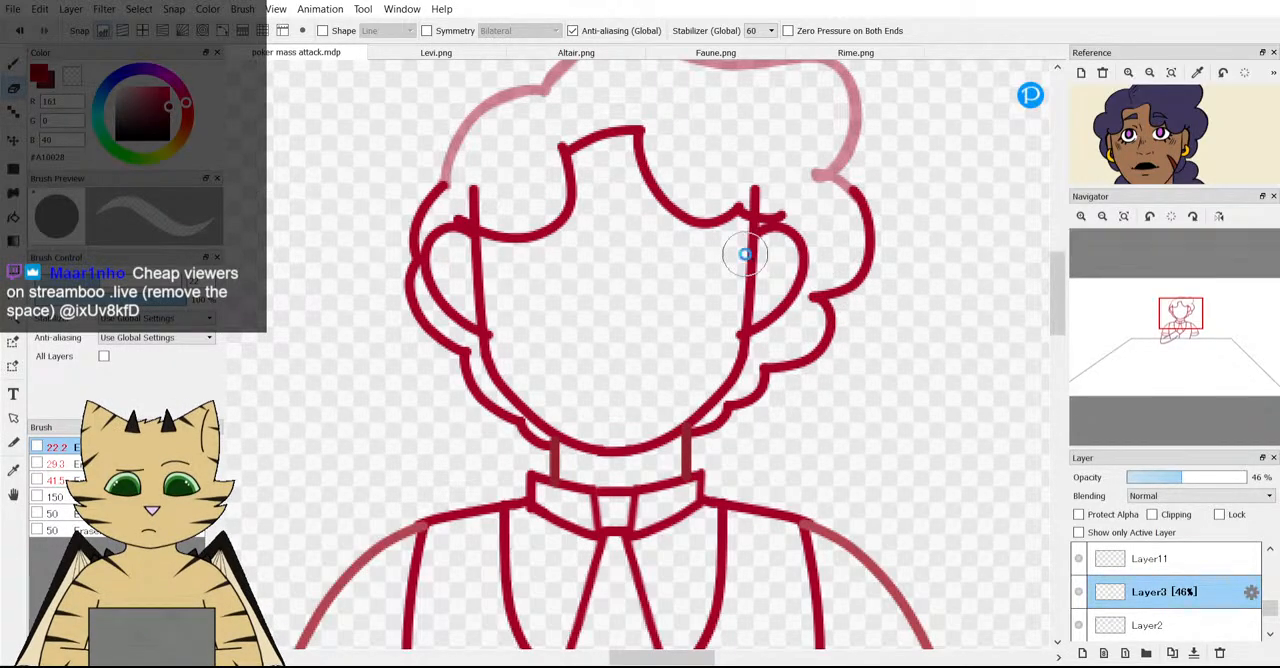
Restore Layer3 to 100% opacity and check the combined hair outline in the whole scene.
scroll(746, 253, down, 5)
scroll(762, 240, up, 3)
drag(1188, 477, 1250, 477)
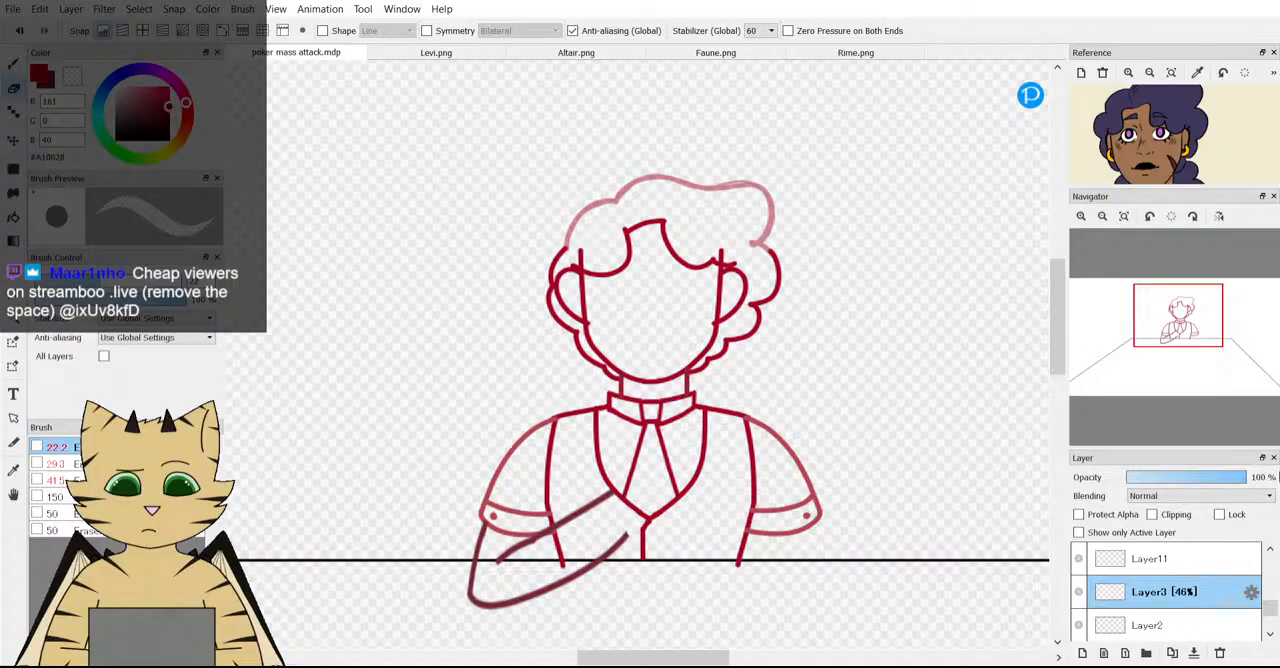
scroll(604, 425, down, 3)
scroll(604, 425, up, 2)
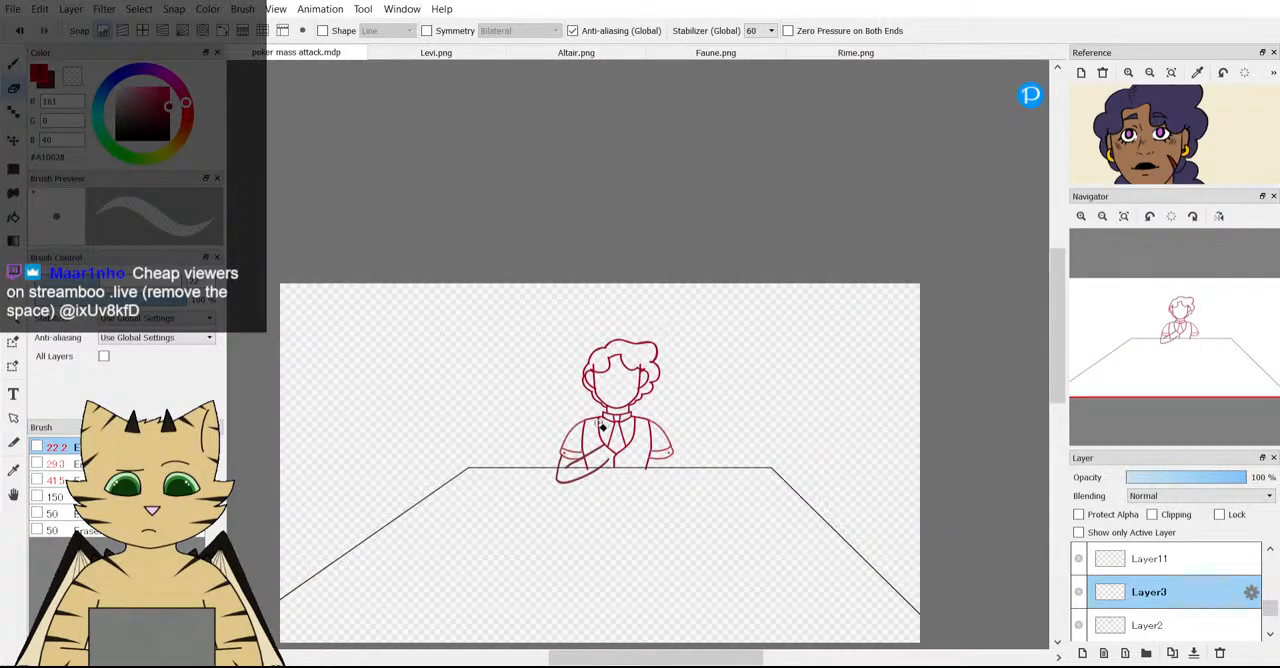
scroll(670, 363, up, 1)
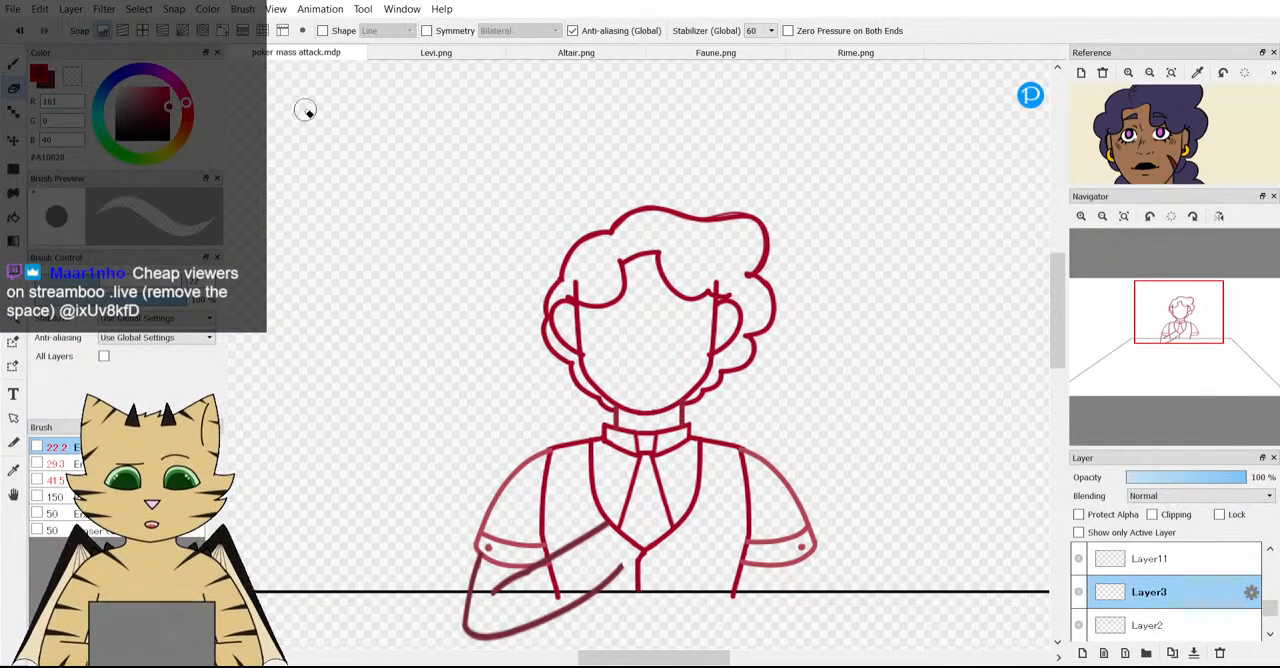
Switch back to the brush and add a new layer directly above Layer3 for the hanging hair.
click(13, 64)
scroll(611, 392, down, 1)
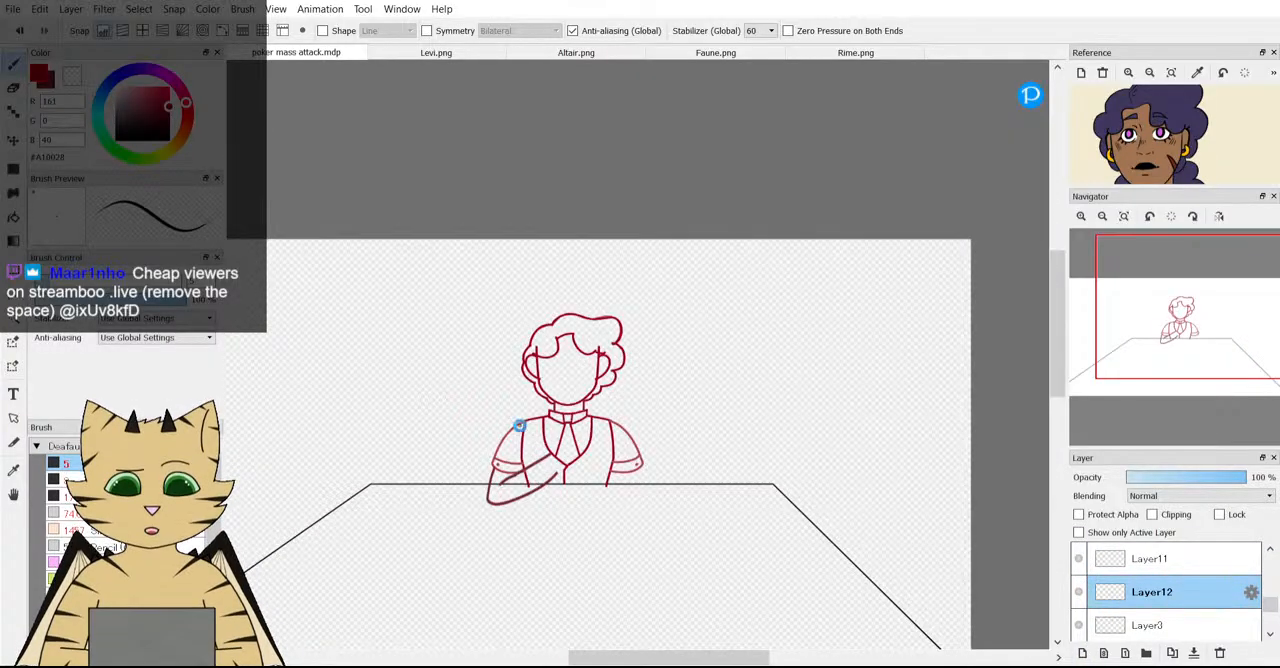
scroll(600, 400, up, 3)
scroll(714, 323, up, 1)
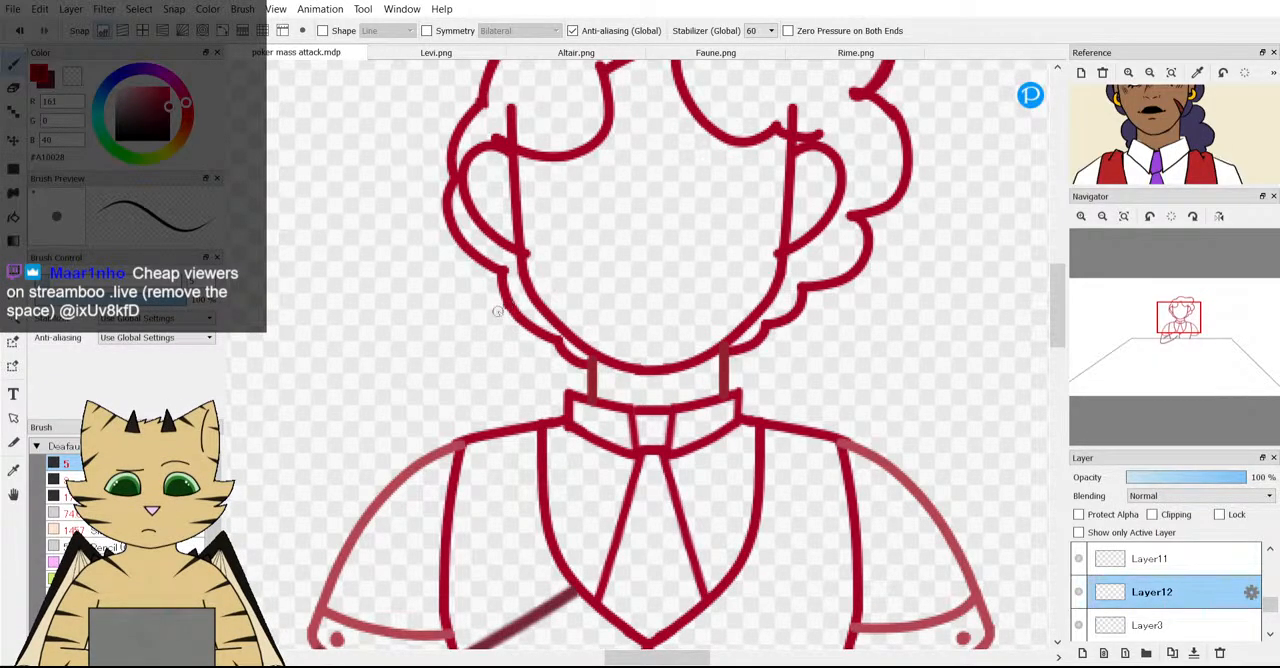
Try scalloped hair locks hanging from the lower curls to the shoulders on both sides, and undo the strokes.
drag(497, 312, 488, 354)
drag(507, 428, 527, 442)
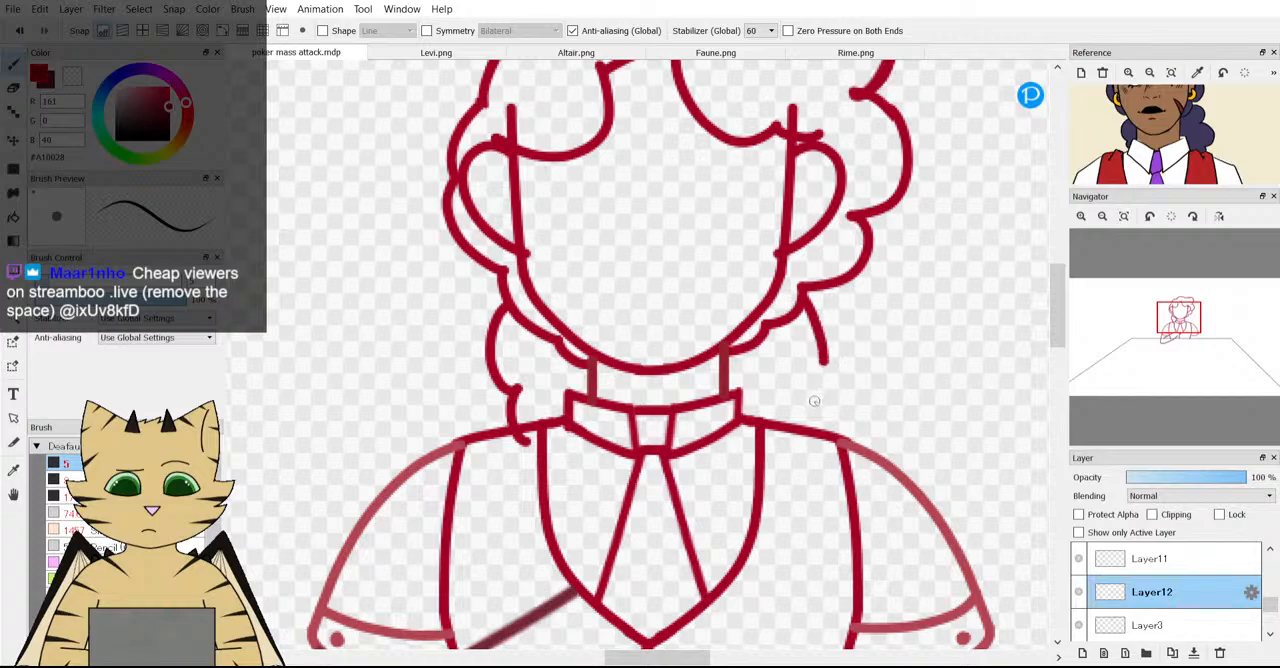
scroll(775, 423, down, 3)
scroll(773, 423, up, 3)
click(17, 27)
click(17, 27)
click(17, 27)
click(17, 27)
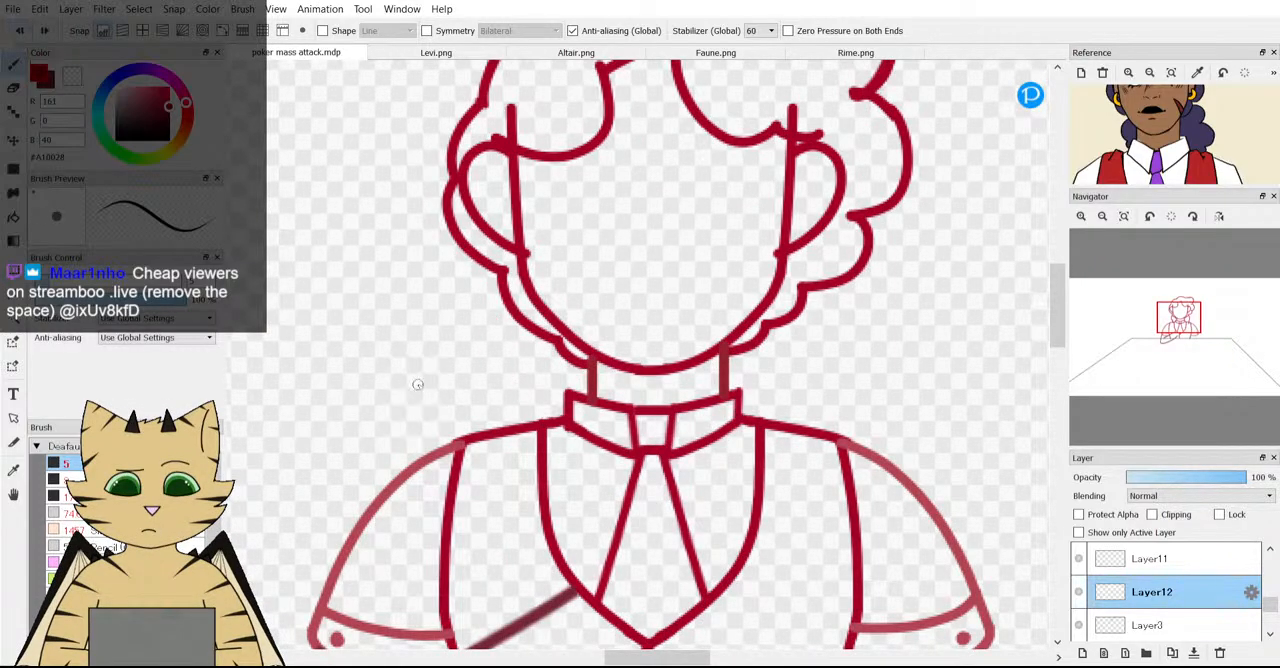
Try a left hair lock in smaller scallops ending where the shoulder line meets the vest, and undo it.
drag(474, 355, 501, 375)
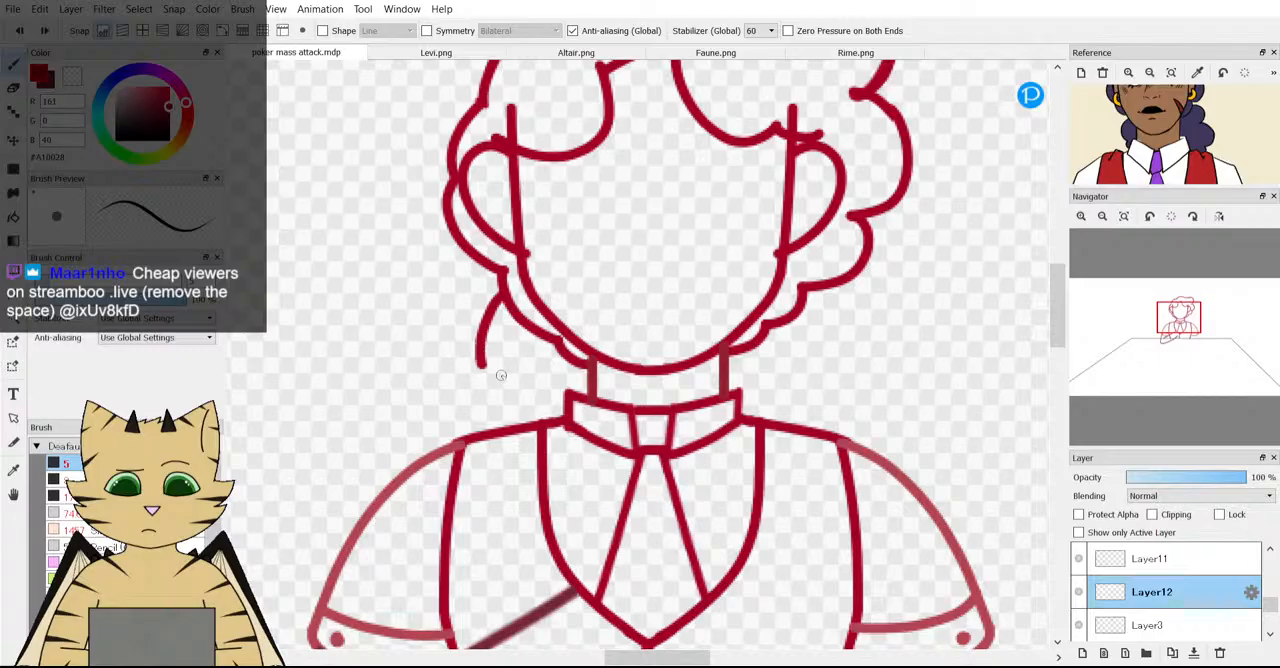
drag(533, 417, 546, 446)
scroll(554, 445, down, 4)
scroll(554, 445, up, 4)
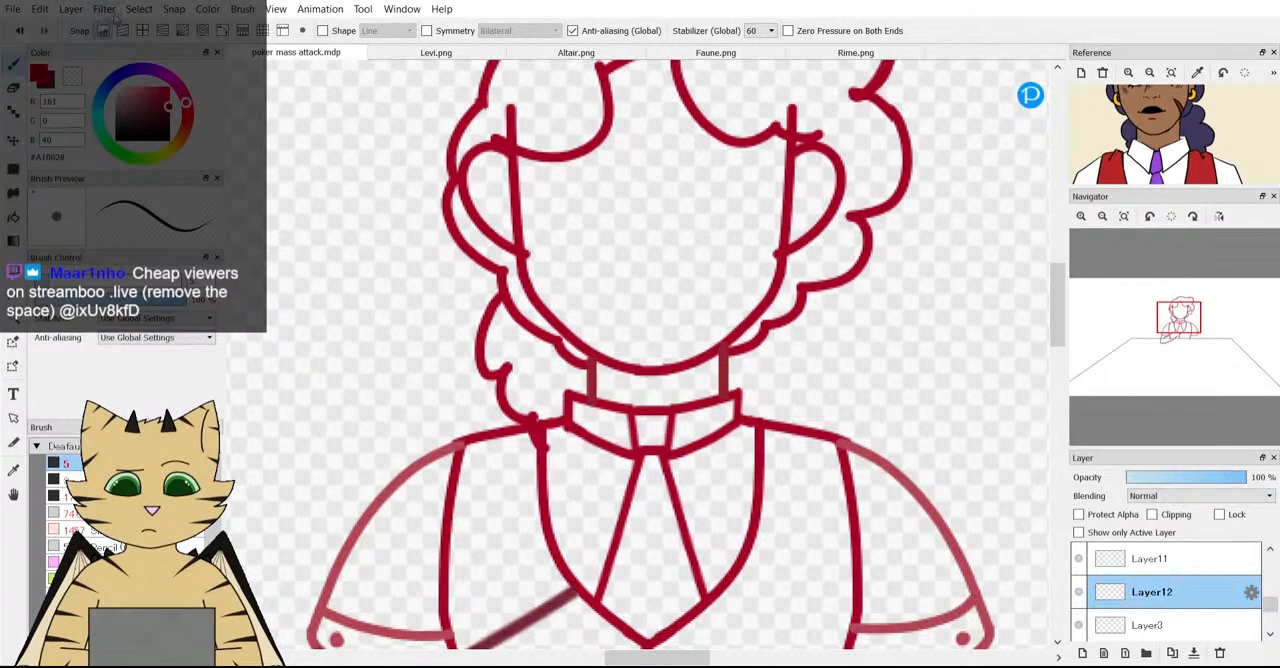
click(18, 31)
click(18, 31)
click(18, 31)
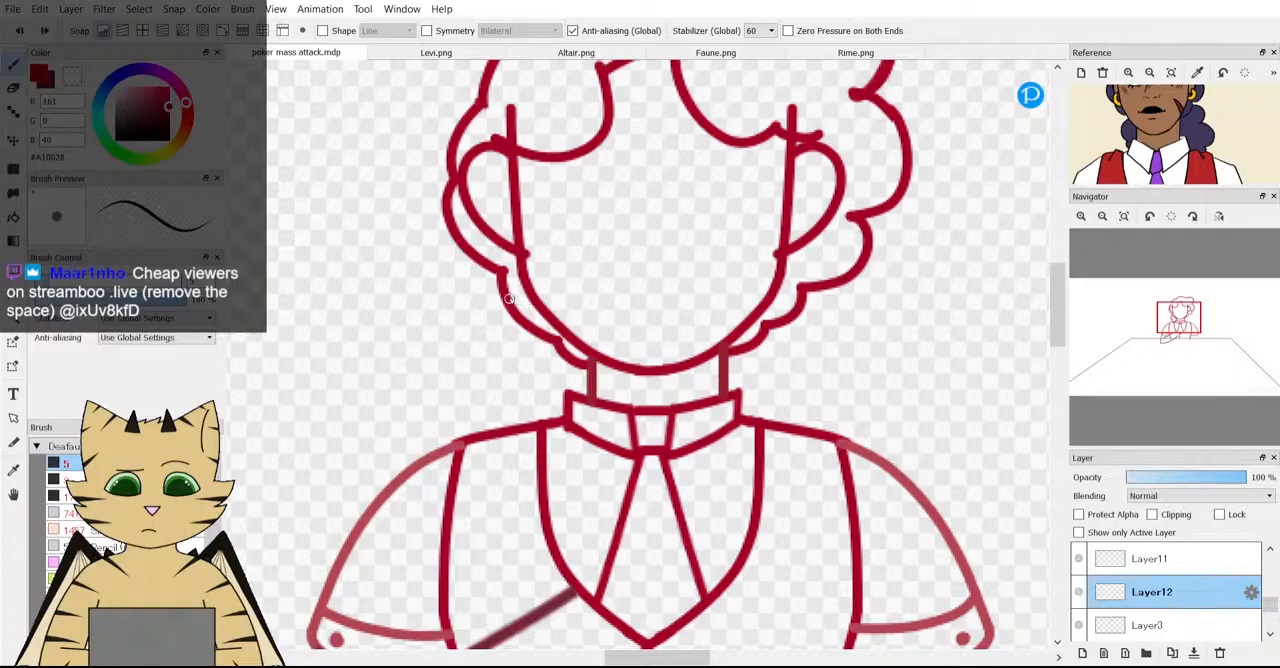
Try fuller rounded hair locks over both shoulders and judge them in the whole figure.
mouse_move(489, 300)
mouse_down()
mouse_move(465, 336)
mouse_move(476, 384)
mouse_move(511, 390)
mouse_up()
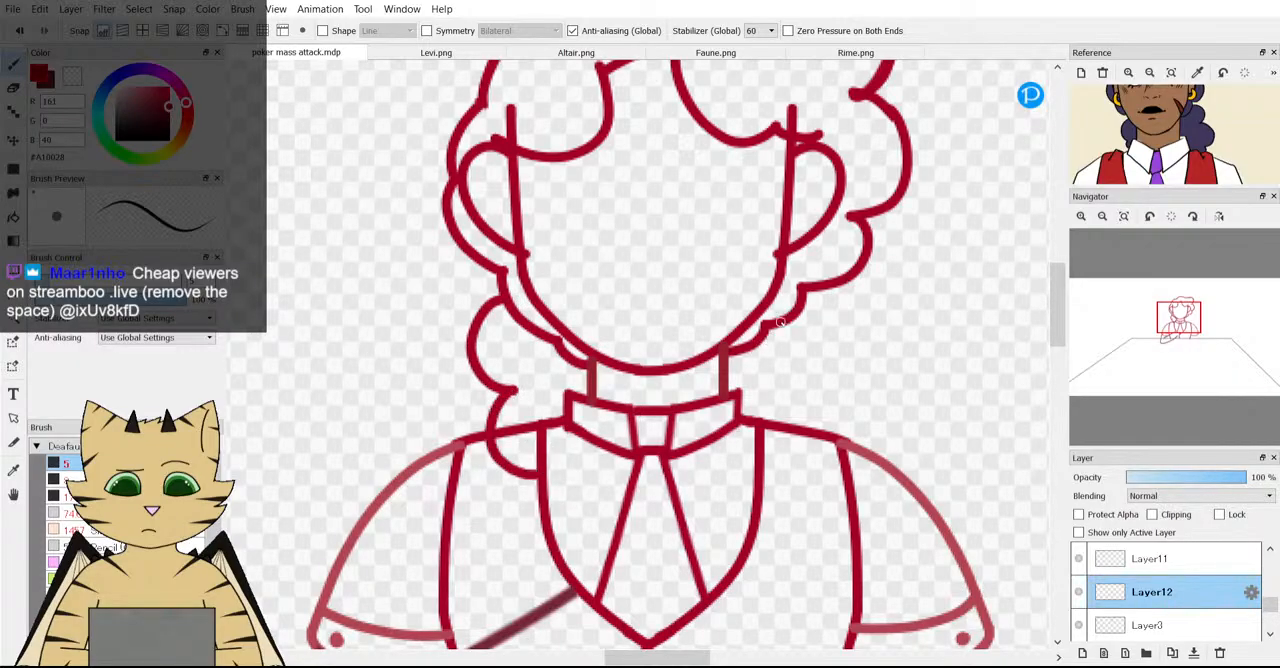
mouse_move(800, 296)
mouse_down()
mouse_move(810, 407)
mouse_move(773, 459)
mouse_up()
scroll(707, 358, down, 4)
scroll(707, 358, up, 1)
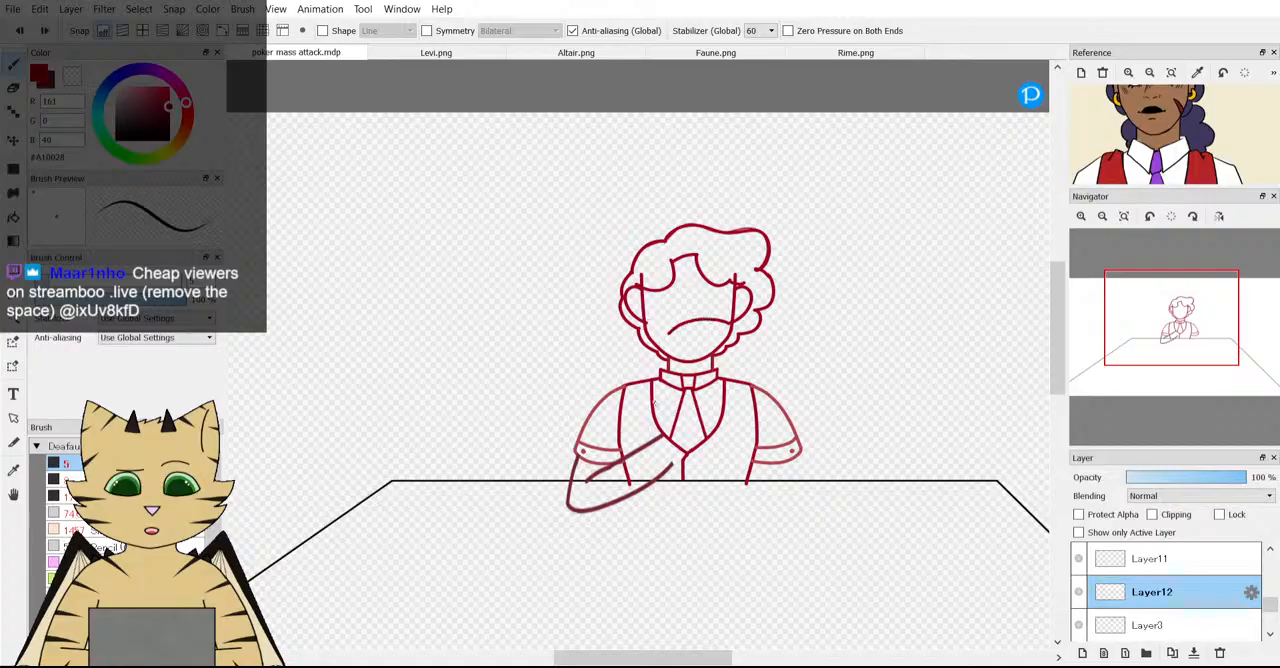
Change the brush colour to dark blue and draw a guide oval around the chin, neck and upper tie.
mouse_move(662, 330)
mouse_down()
mouse_move(700, 405)
mouse_move(665, 312)
mouse_up()
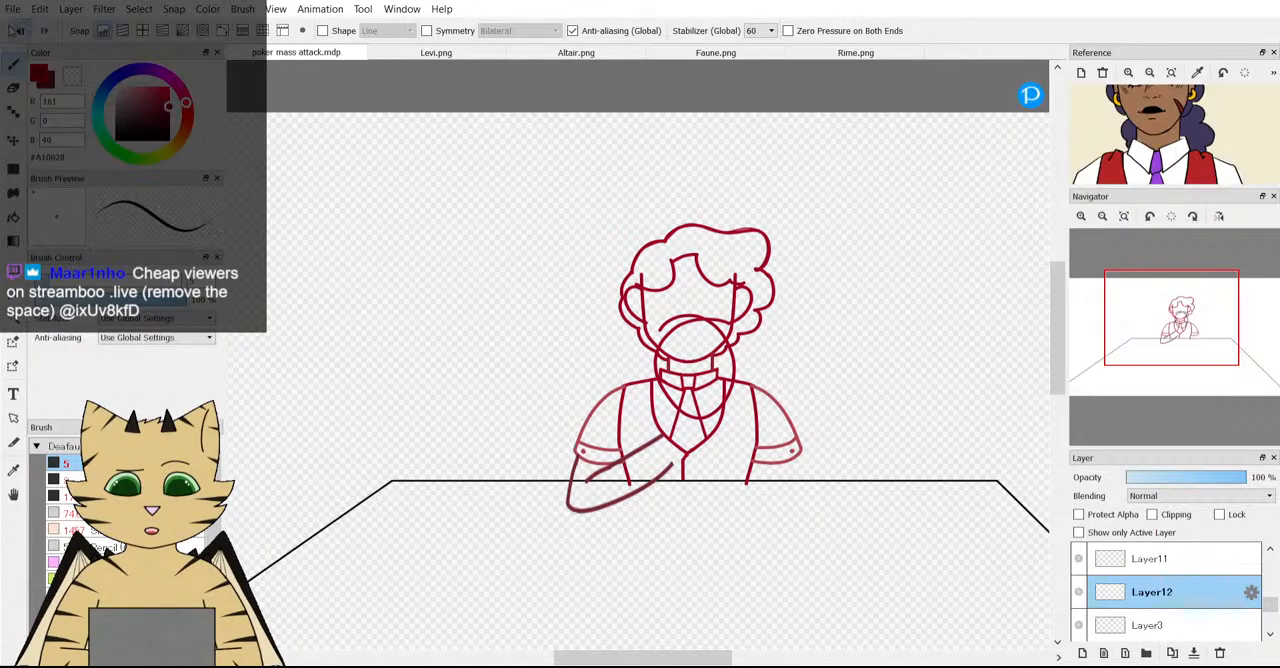
click(16, 30)
click(130, 71)
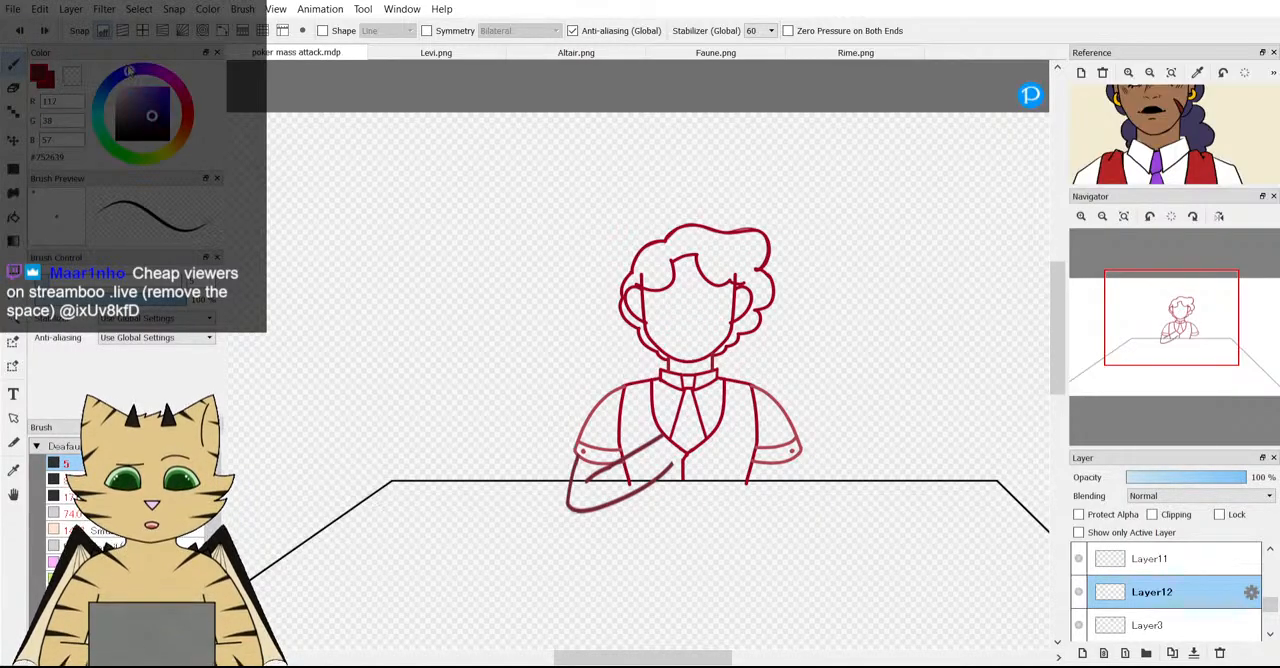
click(162, 100)
scroll(703, 285, up, 2)
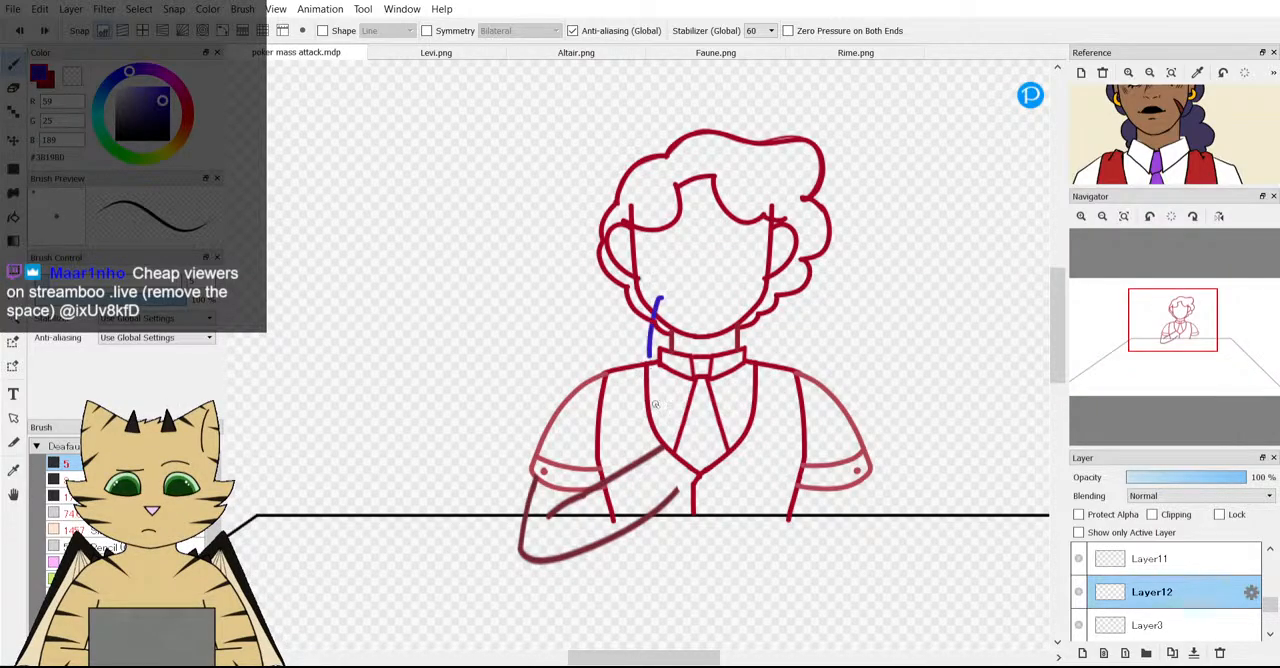
mouse_move(732, 276)
mouse_down()
mouse_move(700, 266)
mouse_move(668, 276)
mouse_move(655, 300)
mouse_up()
scroll(677, 316, down, 2)
scroll(677, 316, up, 4)
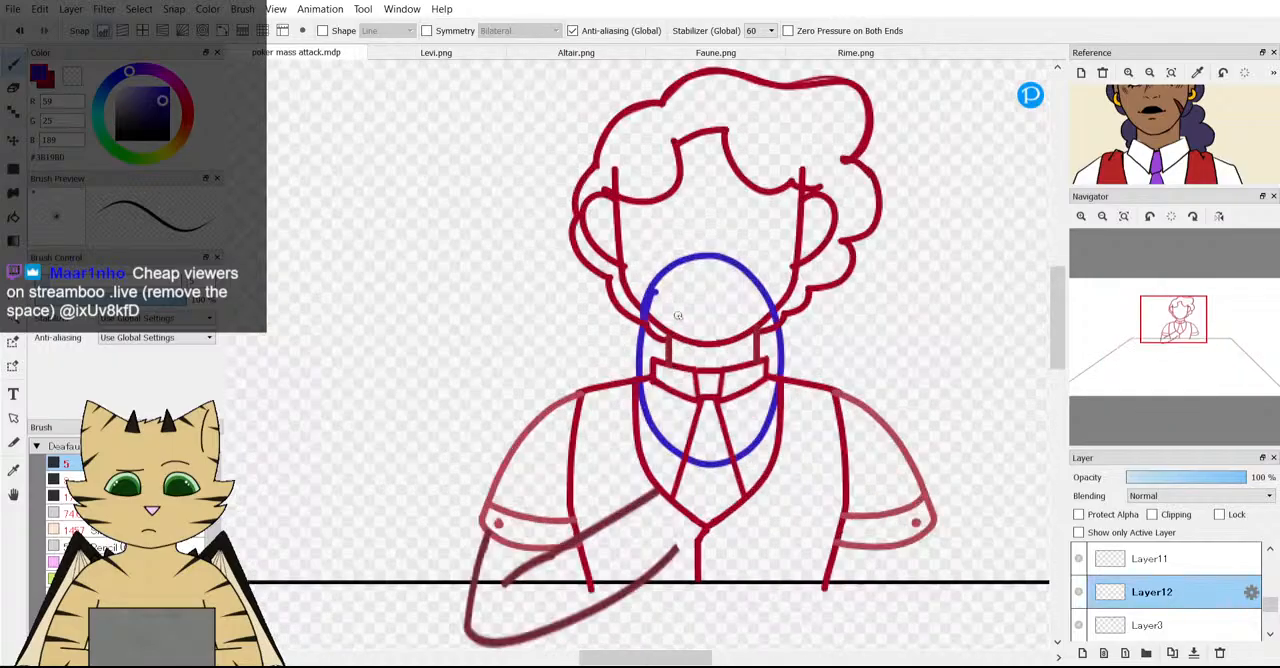
Adjust the blue guide oval's placement with a transform and lower Layer12's opacity to 53%.
key(ctrl+t)
scroll(1137, 160, down, 2)
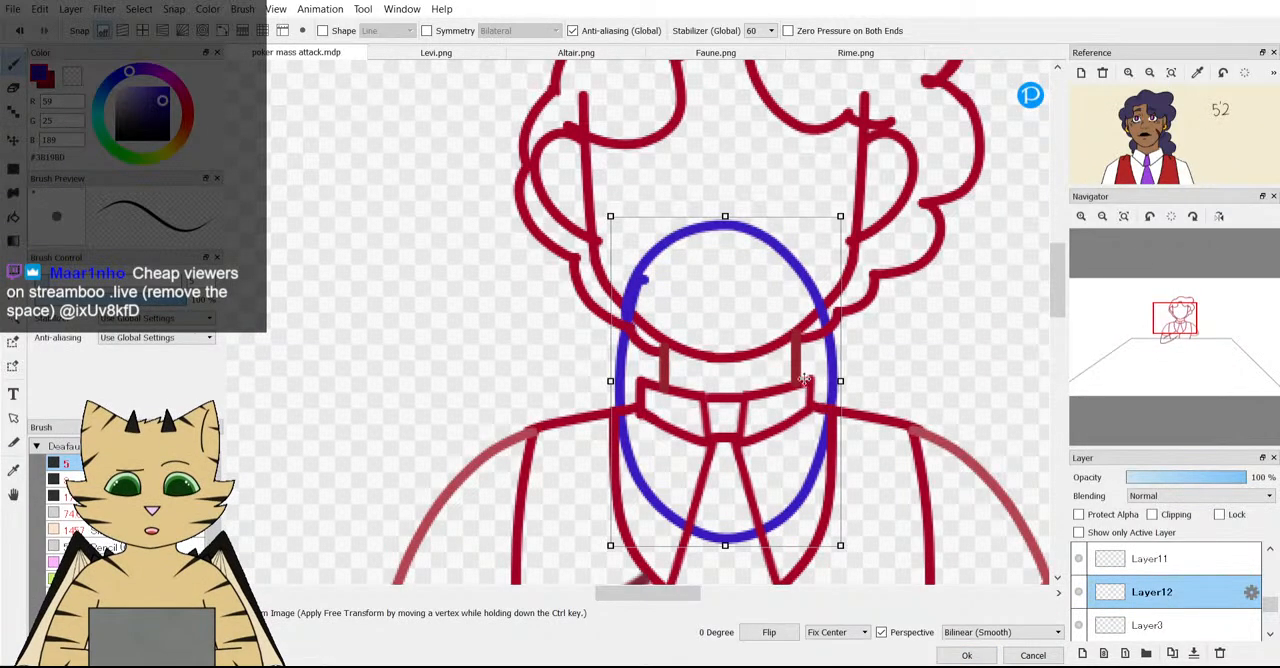
drag(781, 345, 785, 347)
scroll(785, 347, down, 2)
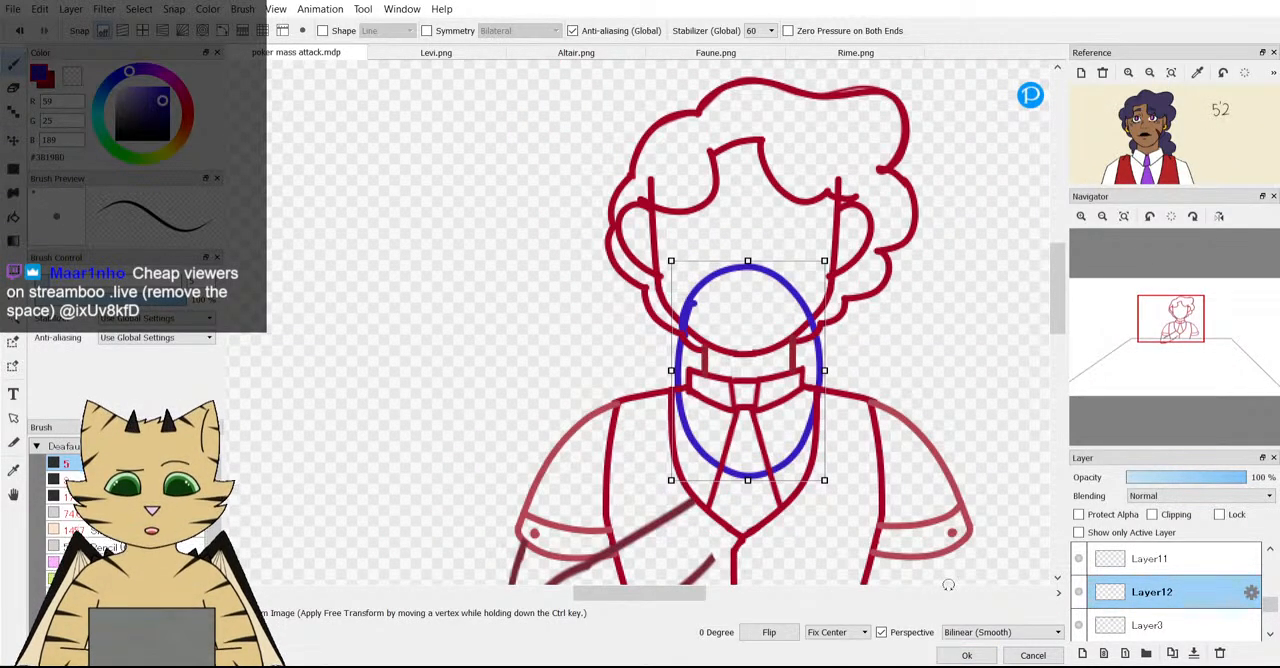
click(967, 656)
drag(1236, 478, 1190, 478)
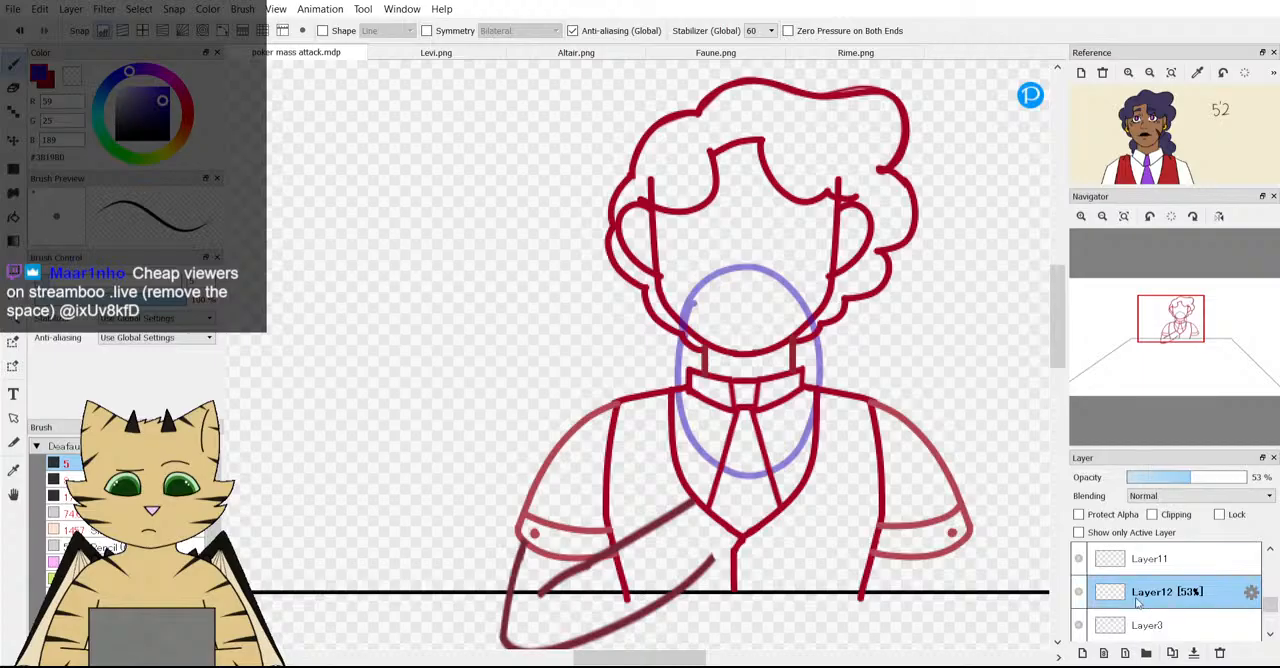
Add a layer above the guide and draw red scalloped curls along the oval, redrawing the curls on the character's right-hand edge.
click(1082, 652)
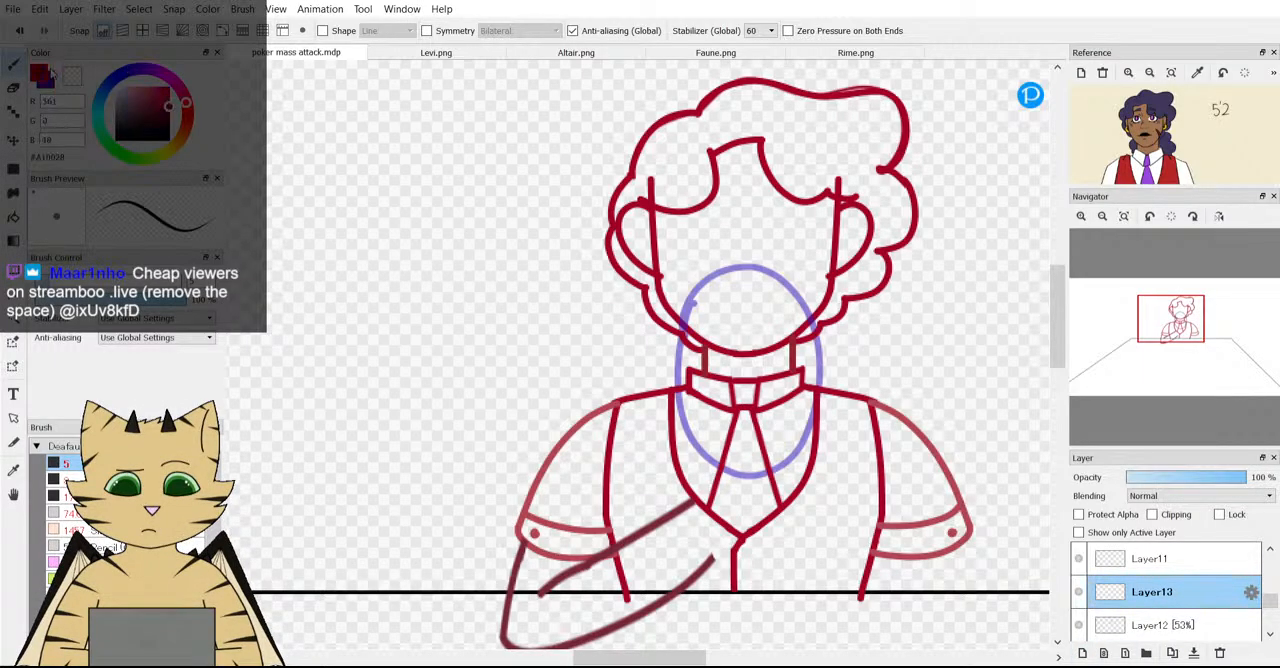
scroll(694, 302, down, 2)
scroll(622, 285, up, 4)
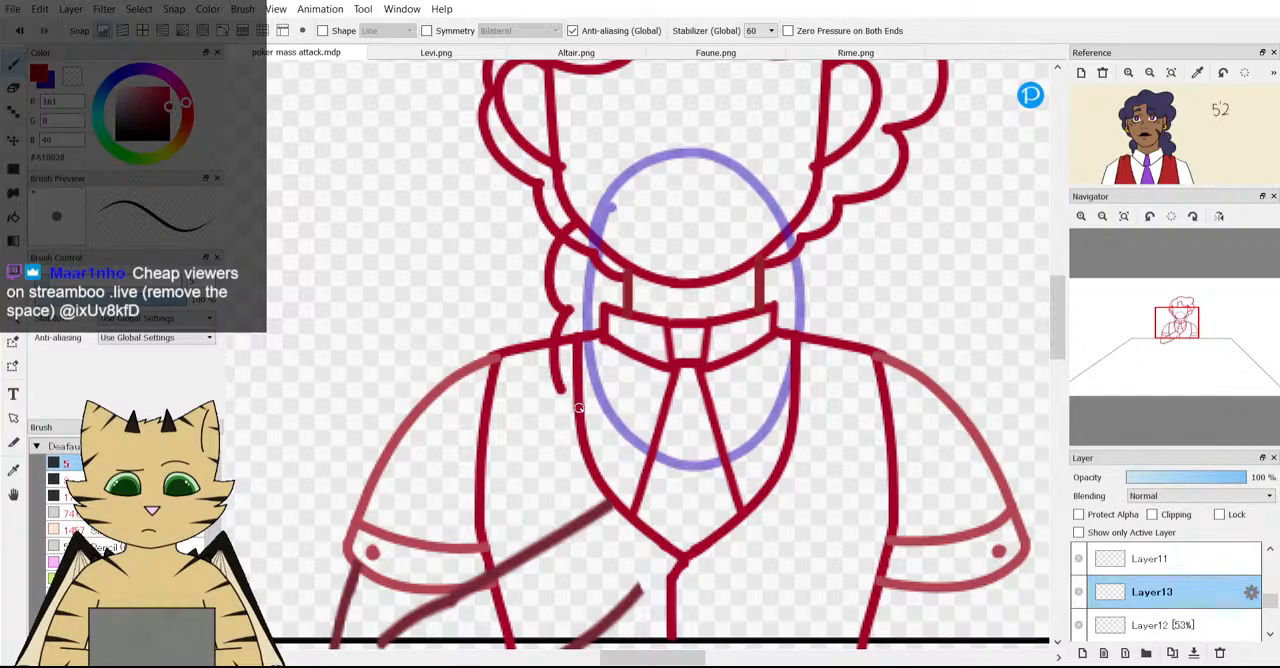
mouse_move(637, 482)
mouse_down()
mouse_move(713, 508)
mouse_move(732, 472)
mouse_move(753, 480)
mouse_move(793, 463)
mouse_move(812, 404)
mouse_up()
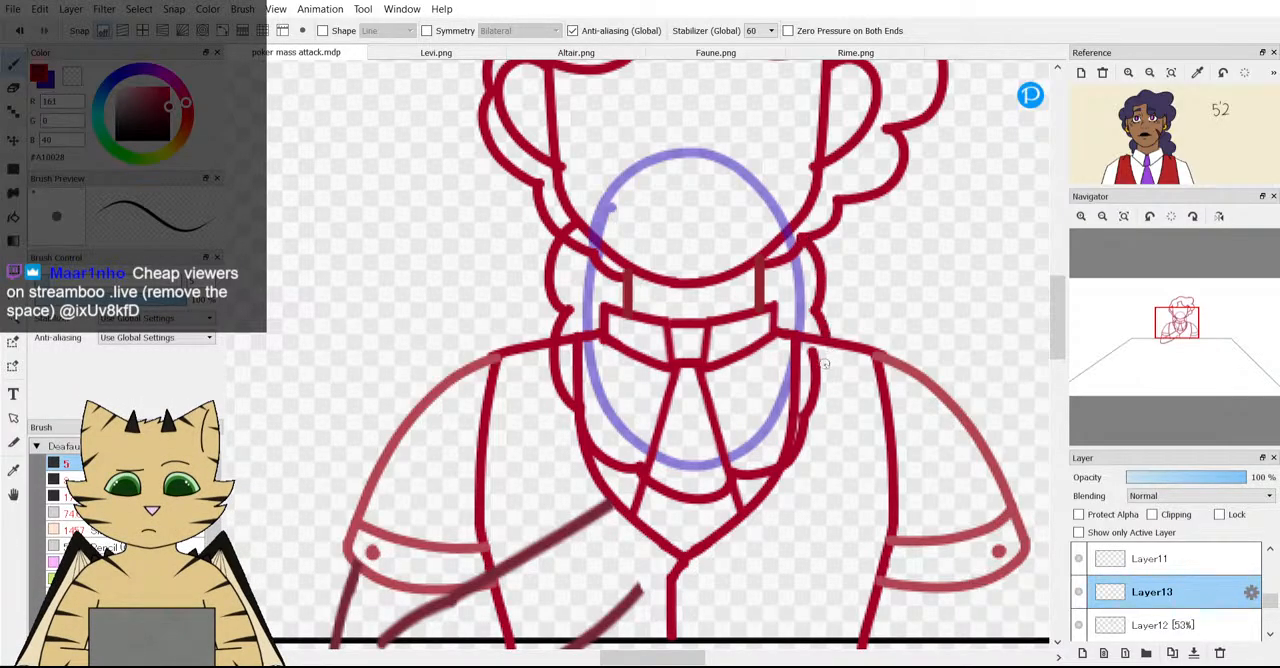
click(18, 31)
click(18, 31)
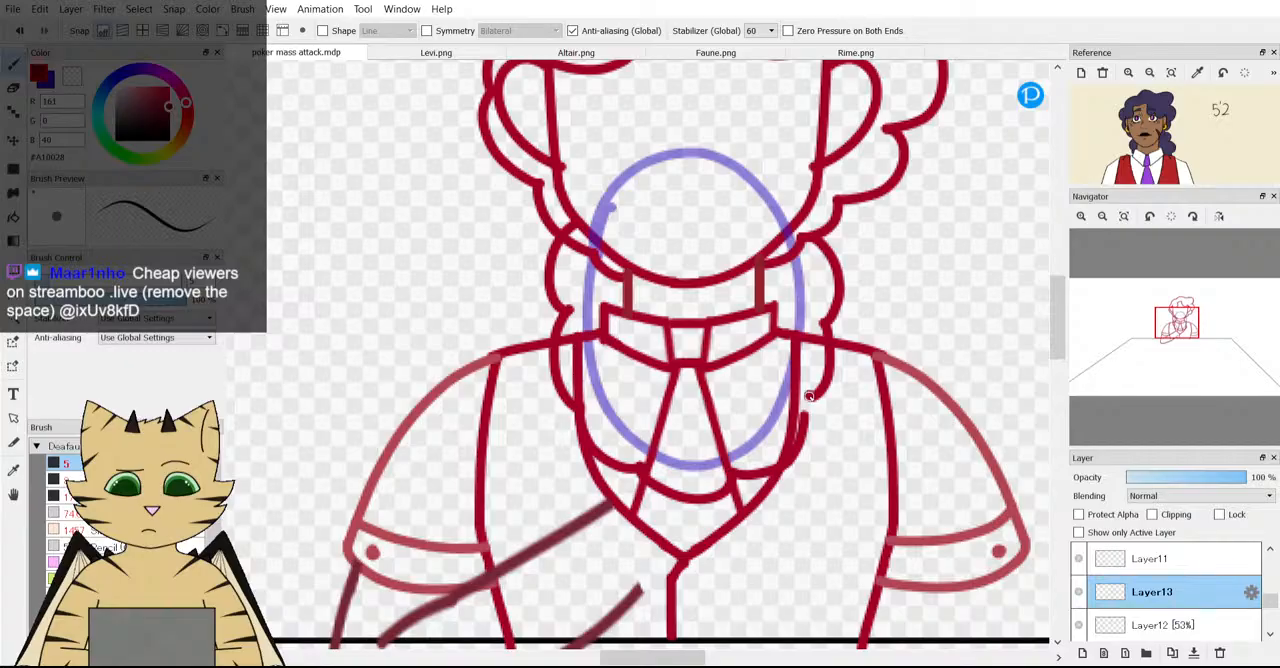
key(ctrl+z)
Connect the gap in the lower curls beside the right edge of the vest and erase the leftover stub.
scroll(782, 381, down, 2)
scroll(749, 350, up, 3)
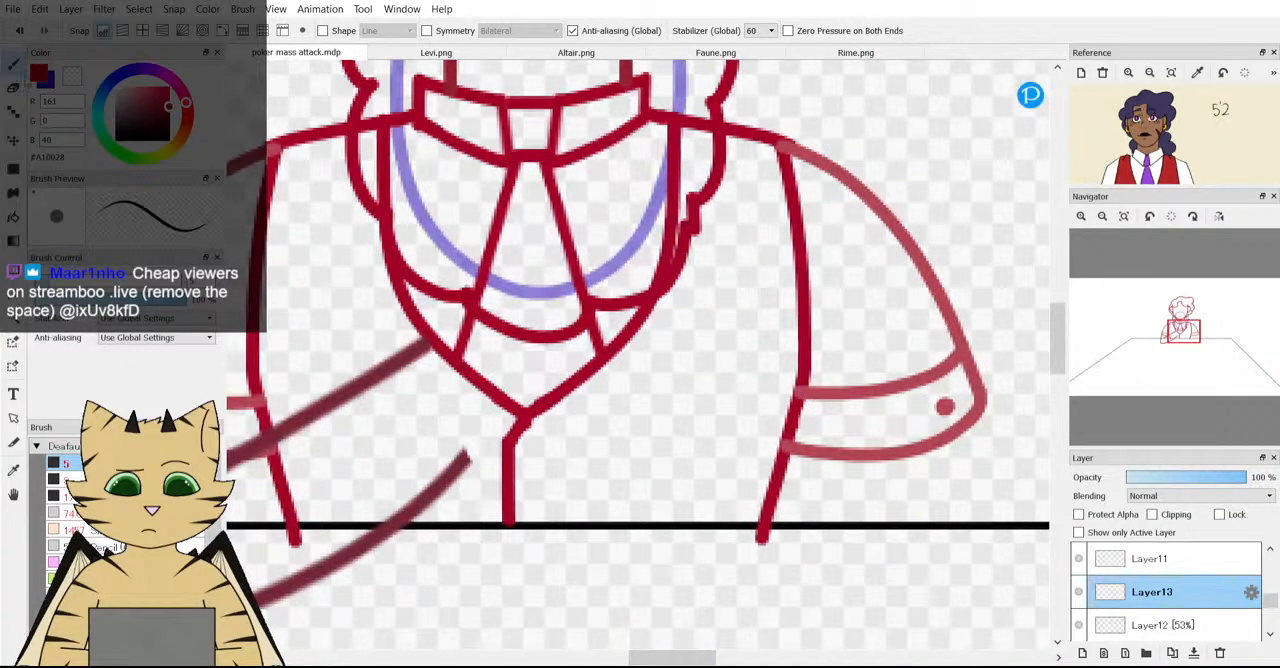
scroll(640, 260, up, 3)
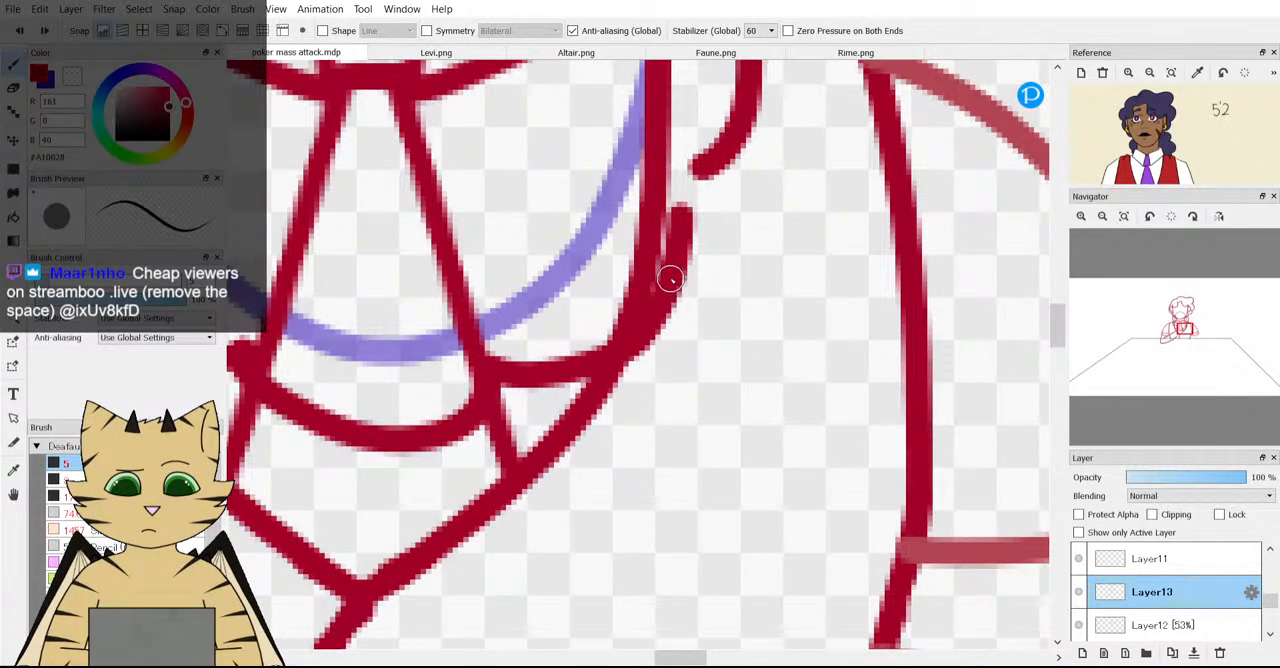
mouse_move(670, 278)
mouse_down()
mouse_move(710, 234)
mouse_move(712, 160)
mouse_up()
scroll(620, 218, down, 3)
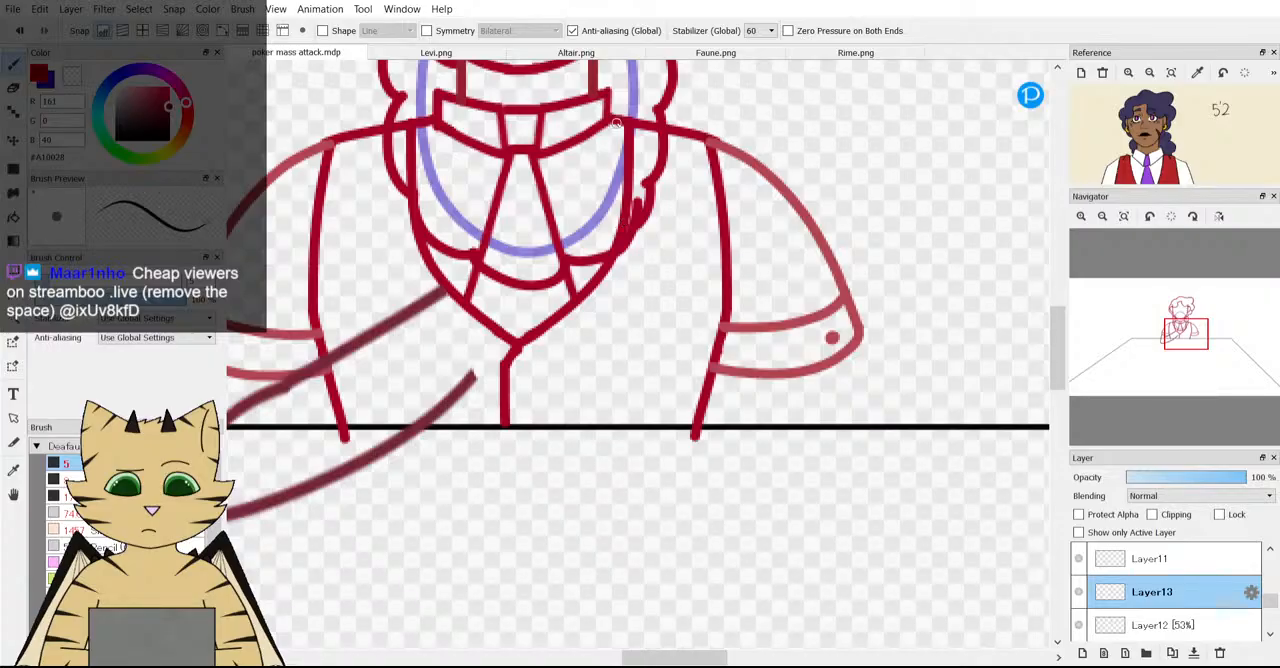
scroll(616, 123, up, 3)
key(e)
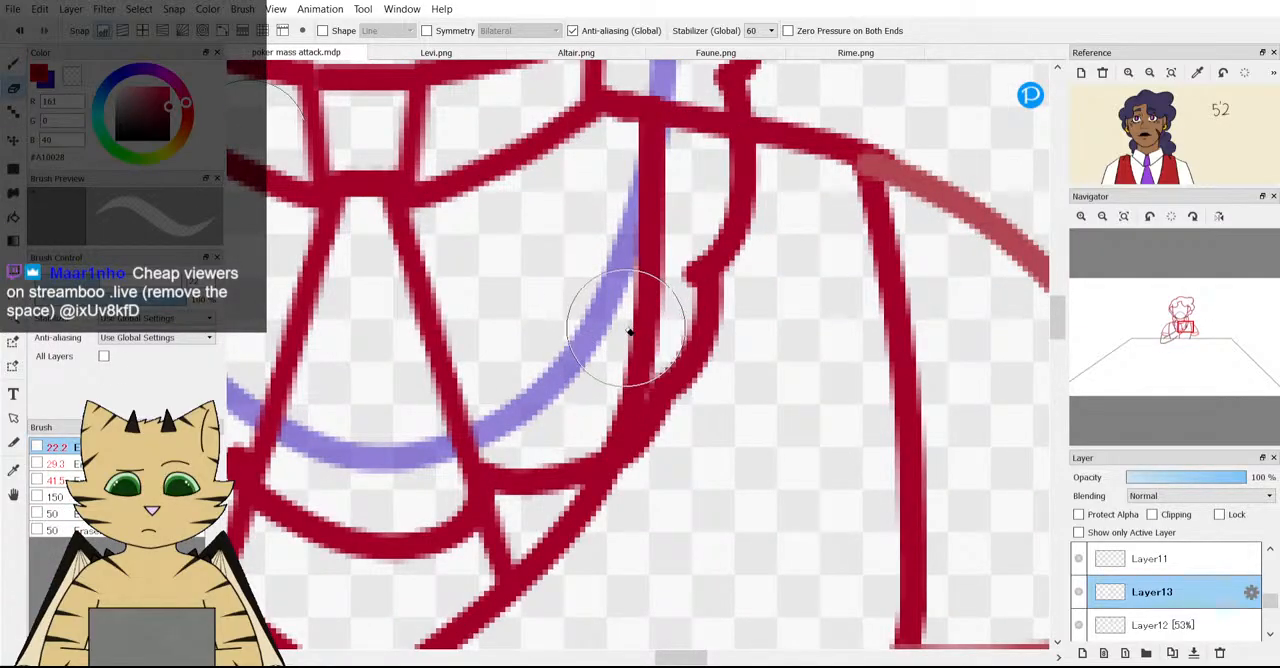
scroll(600, 340, down, 5)
scroll(480, 300, up, 2)
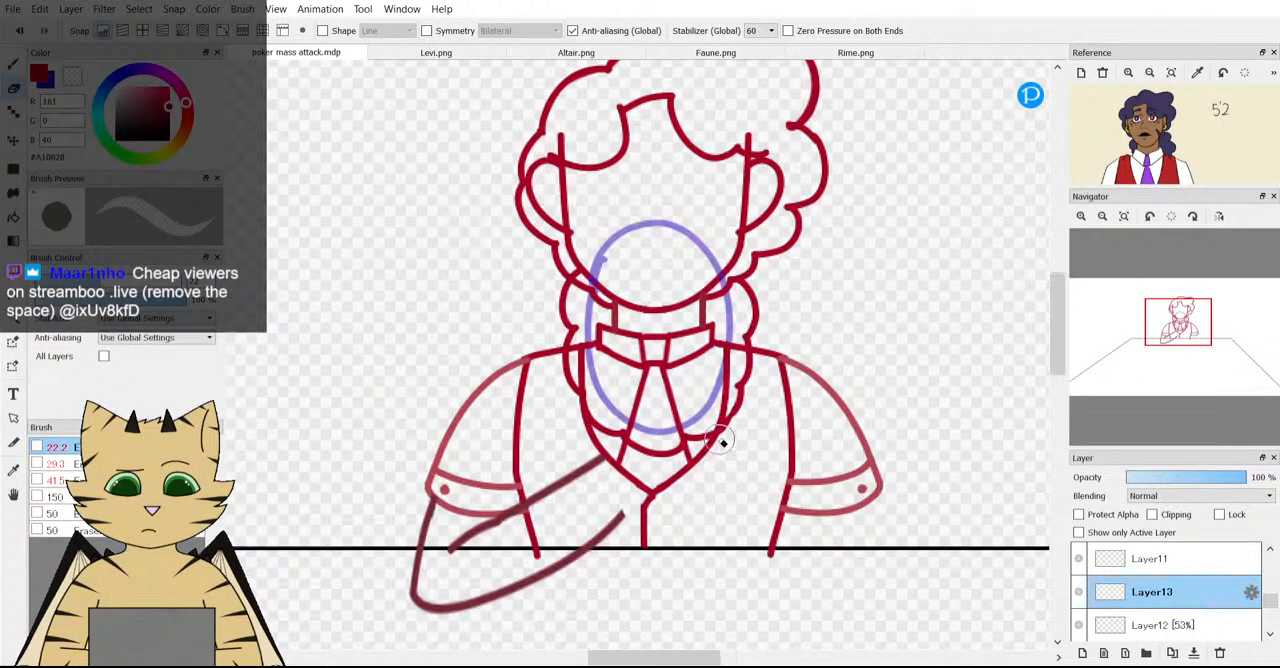
Hide the blue guide oval on Layer12 and make Layer13 active again.
click(1212, 625)
click(1080, 625)
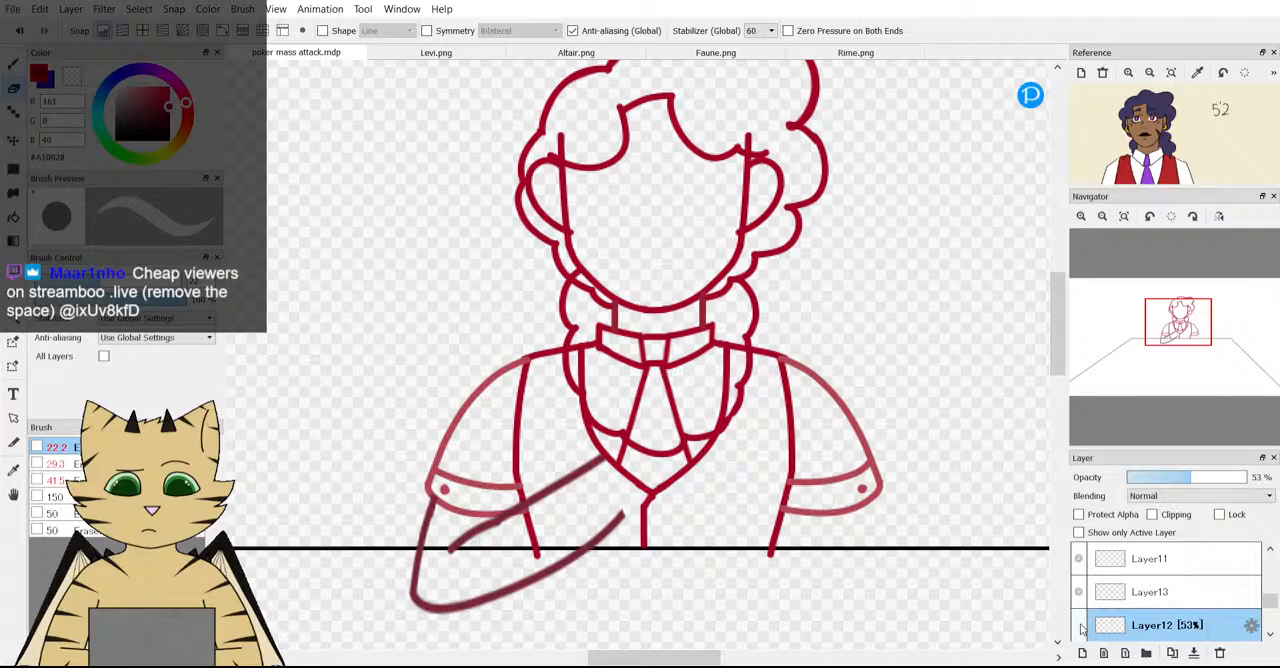
click(1100, 595)
Try erasing the hanging curls below the shoulder line, judge them in the whole figure, and undo the erasing.
scroll(606, 280, up, 4)
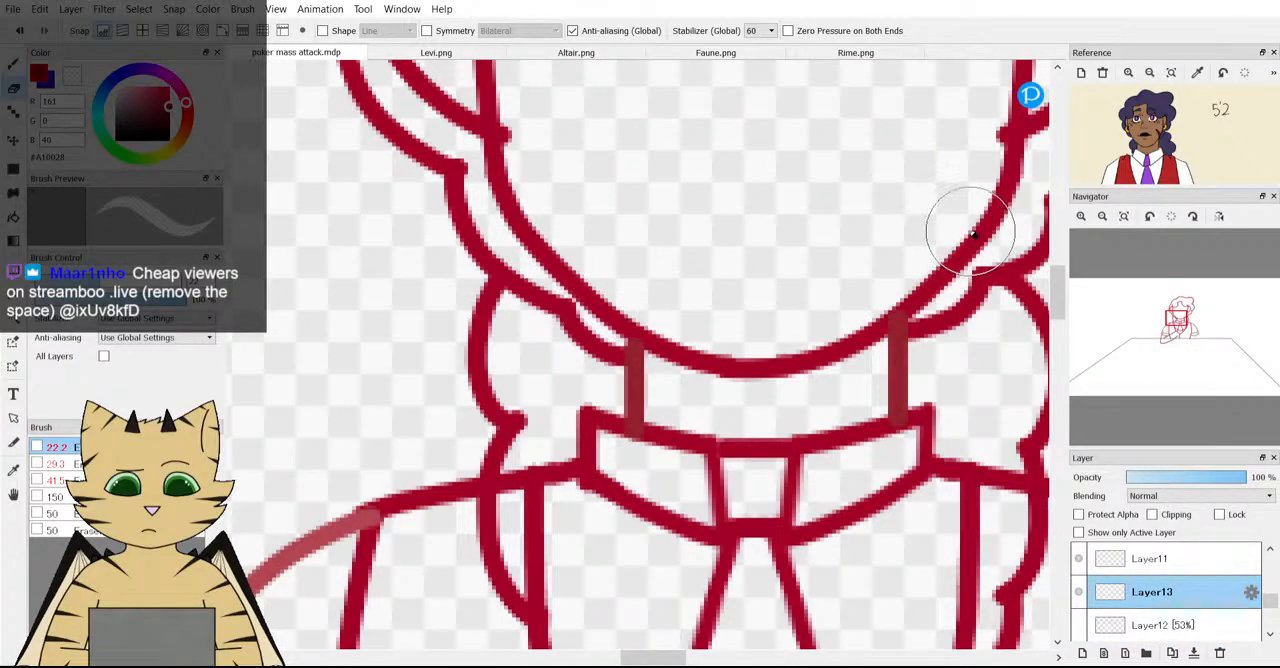
scroll(777, 327, down, 4)
scroll(777, 327, up, 2)
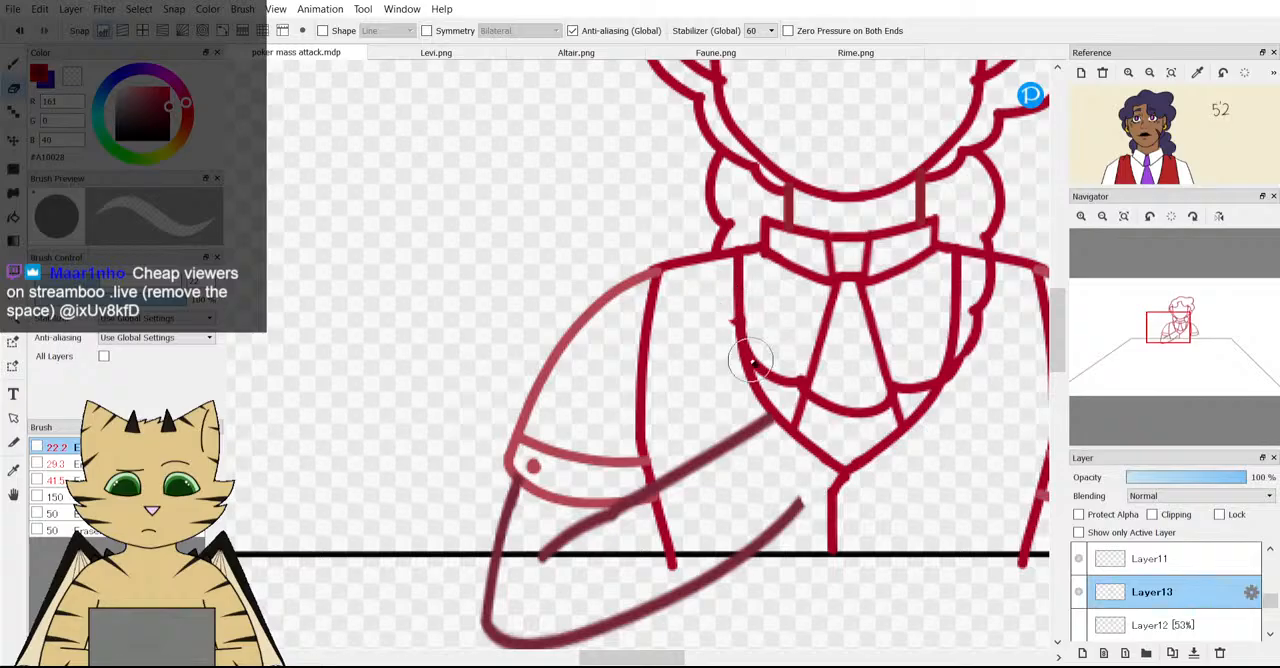
drag(833, 408, 866, 410)
key(ctrl+z)
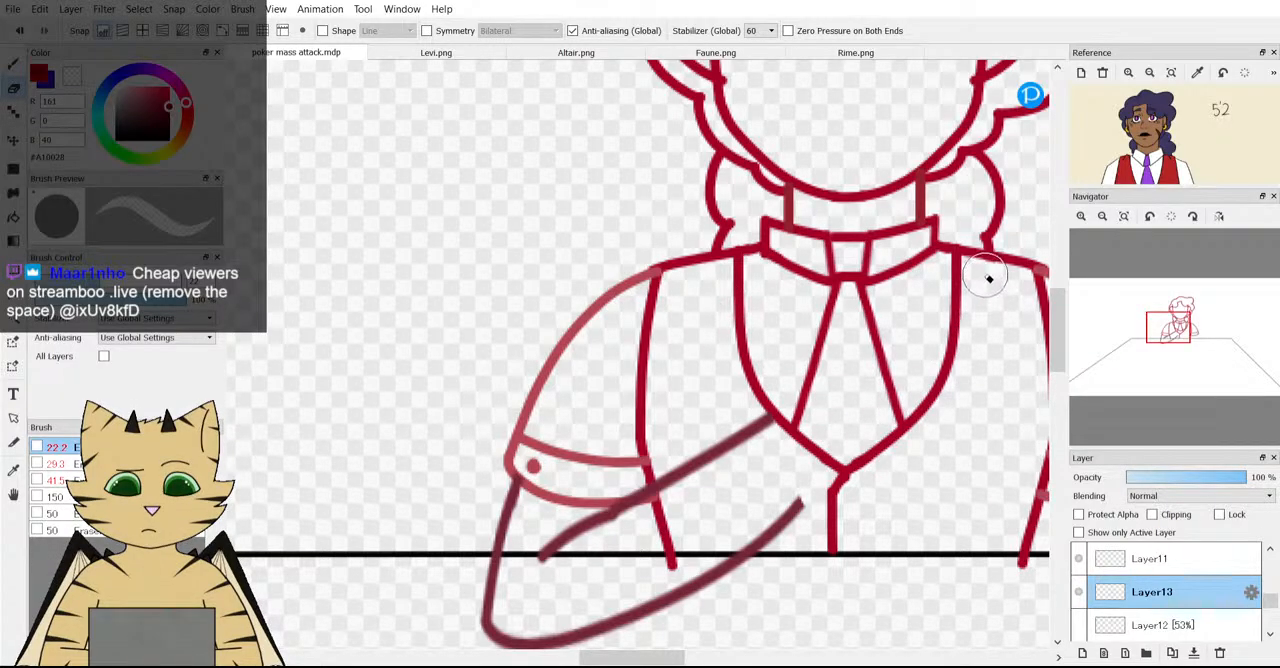
scroll(870, 368, down, 2)
scroll(870, 368, down, 2)
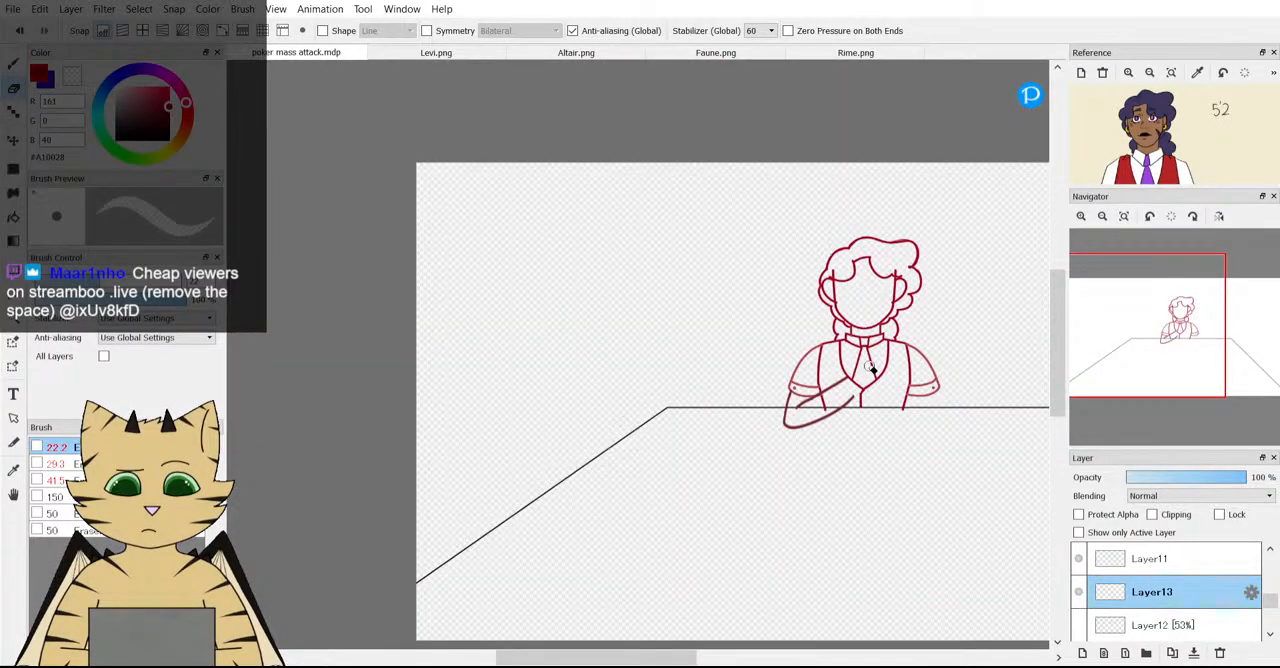
scroll(940, 327, up, 3)
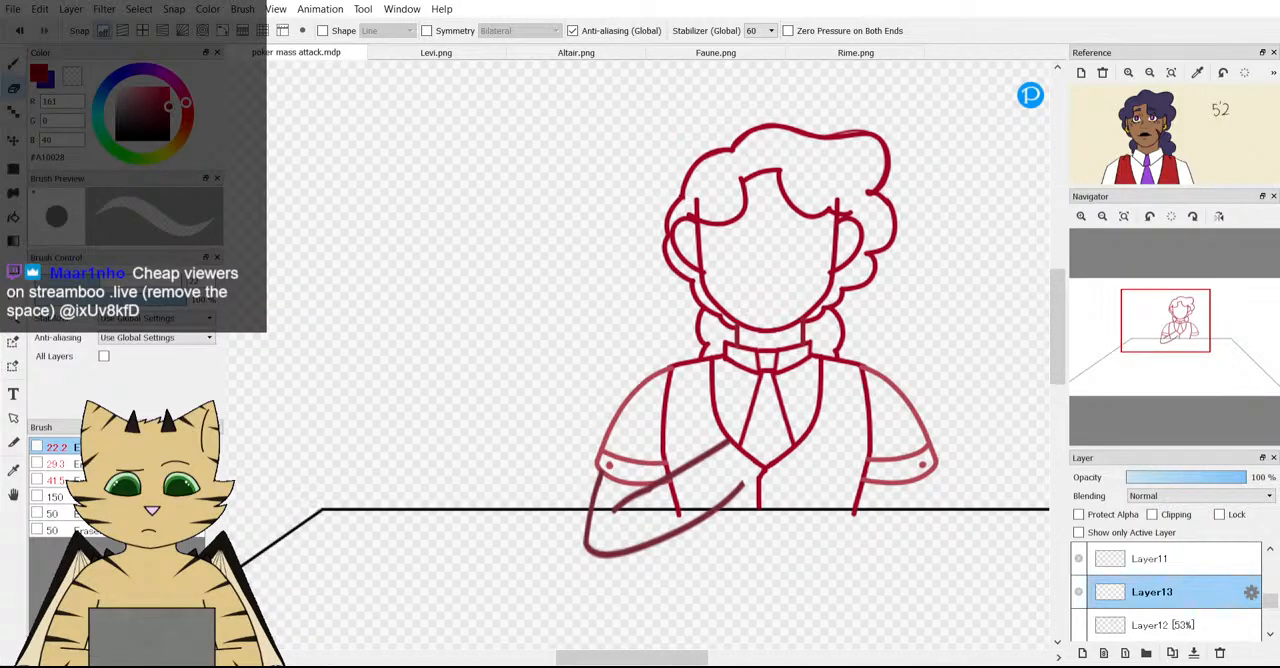
click(27, 31)
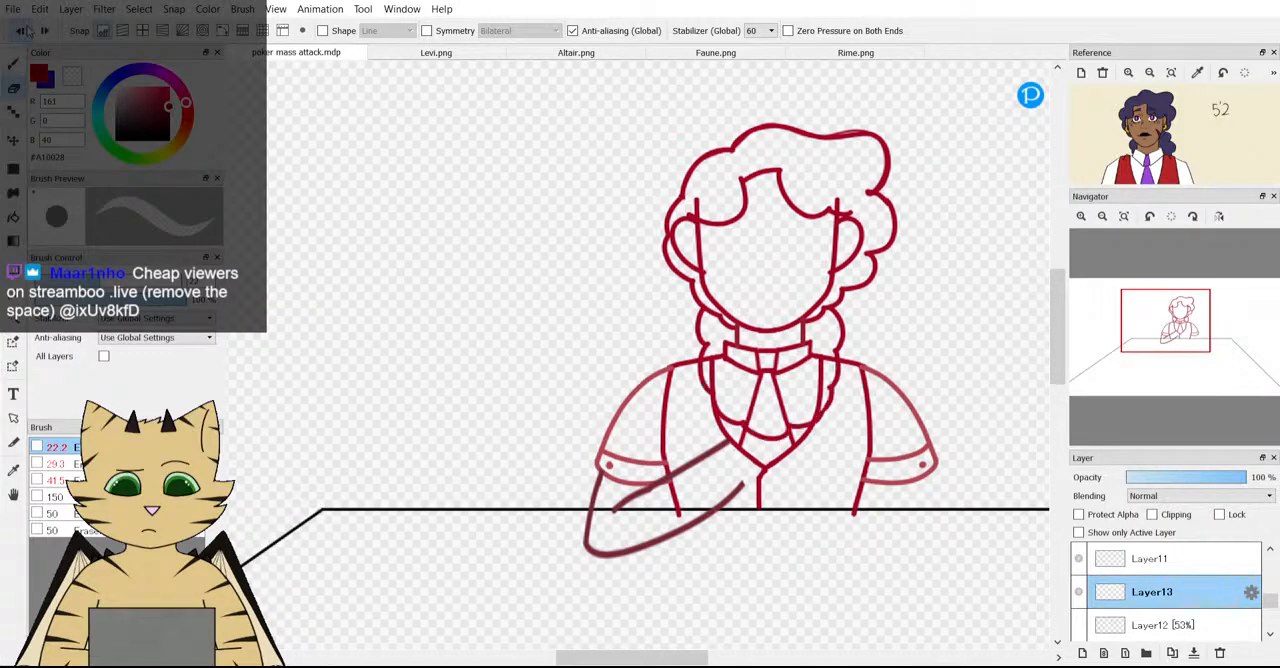
Move the scalloped curl outline up towards the jaw and lower Layer13's opacity to 65%.
key(v)
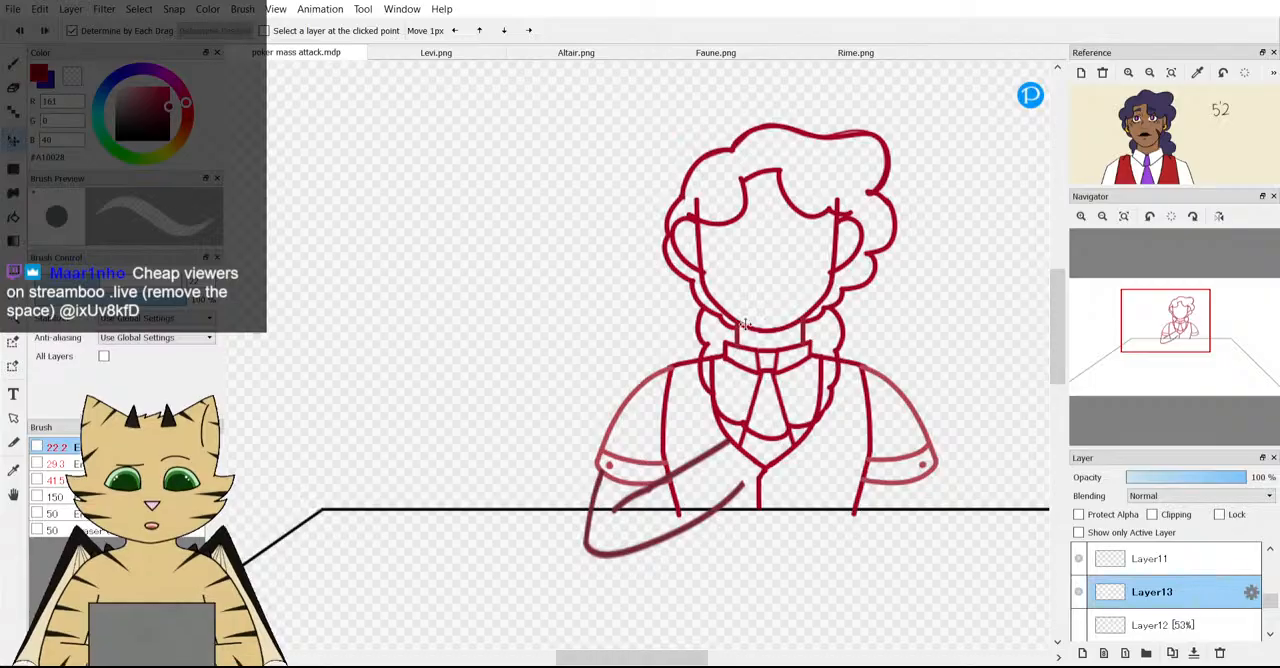
drag(787, 363, 788, 327)
click(19, 88)
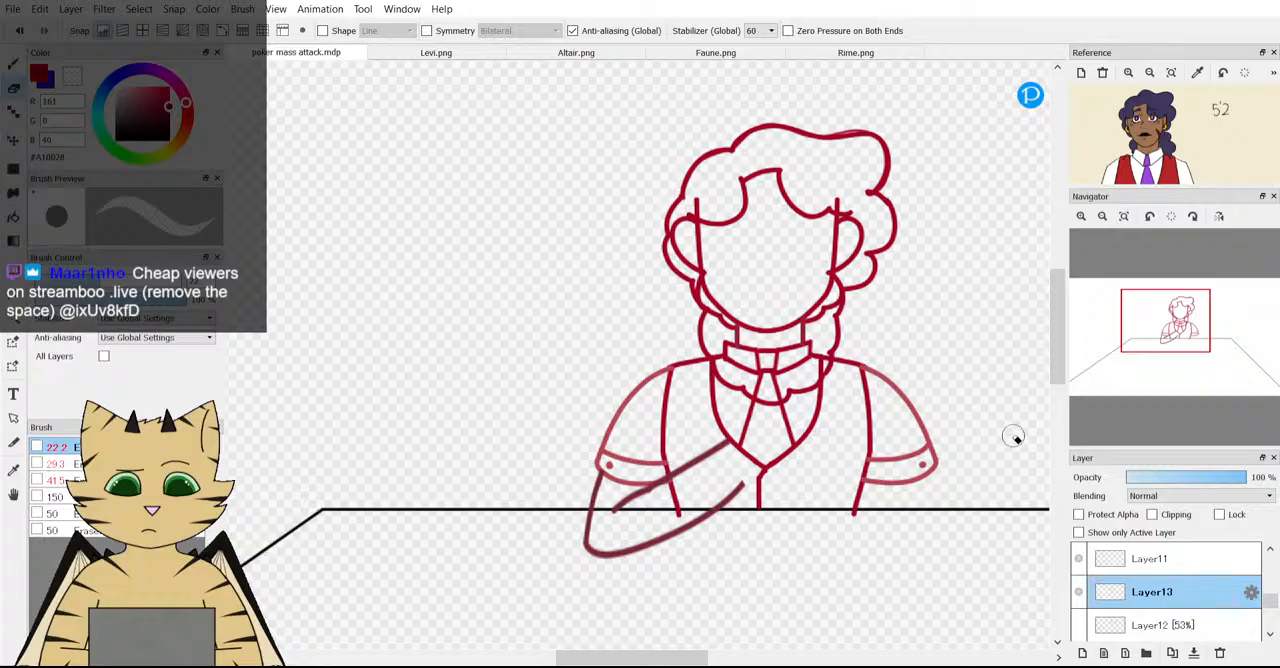
click(1204, 478)
Erase the upper ends of the curl outline where they overlap the face beside the ears.
scroll(812, 320, up, 1)
drag(655, 277, 672, 283)
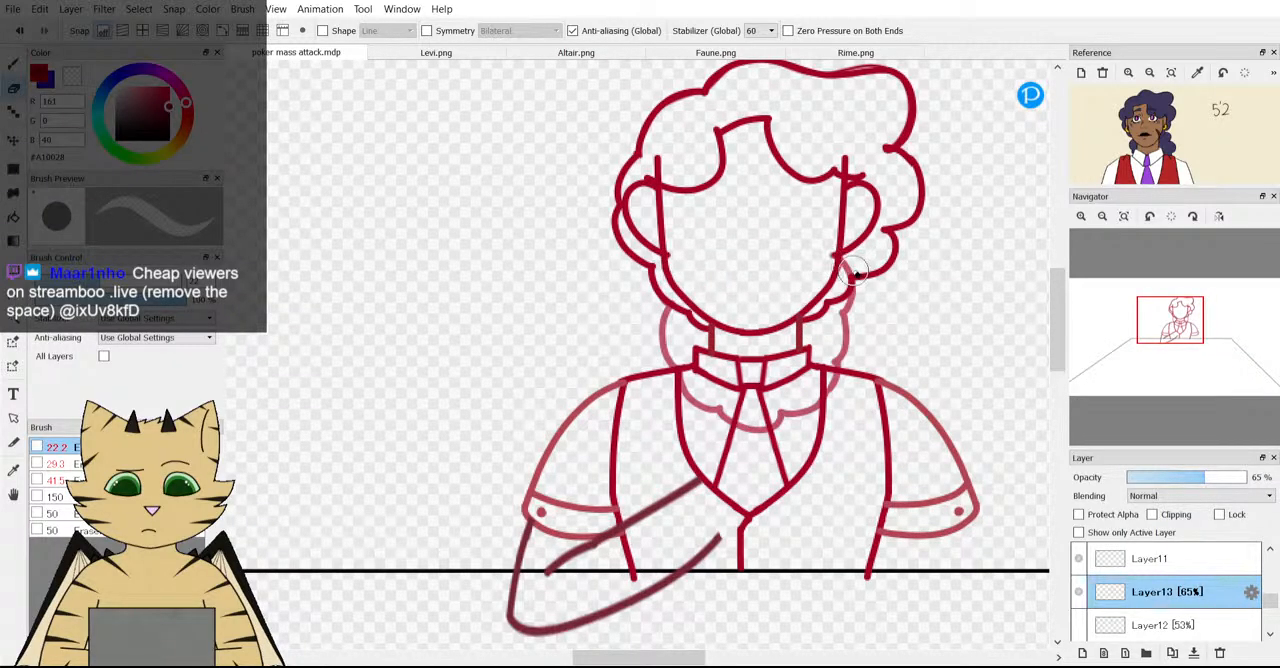
scroll(840, 262, up, 1)
scroll(808, 287, up, 1)
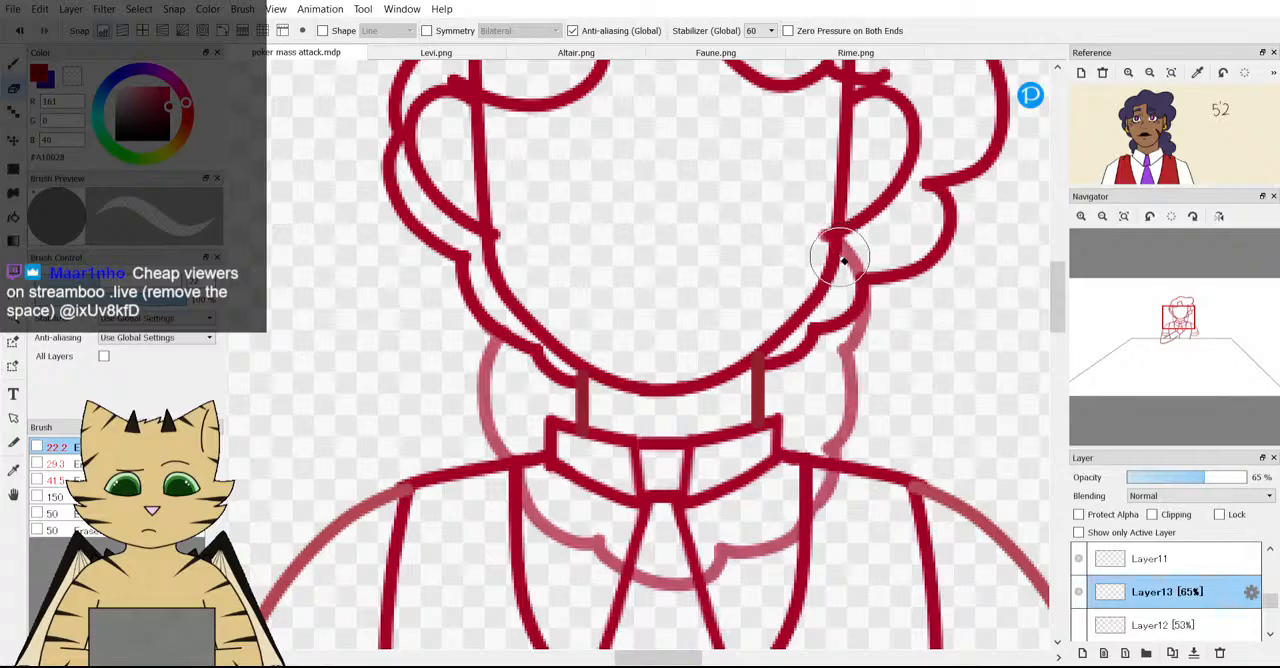
Try removing the scallops over the collar and vest, and undo the erasing.
mouse_move(822, 468)
mouse_down()
mouse_move(752, 557)
mouse_move(622, 580)
mouse_move(545, 534)
mouse_move(523, 506)
mouse_up()
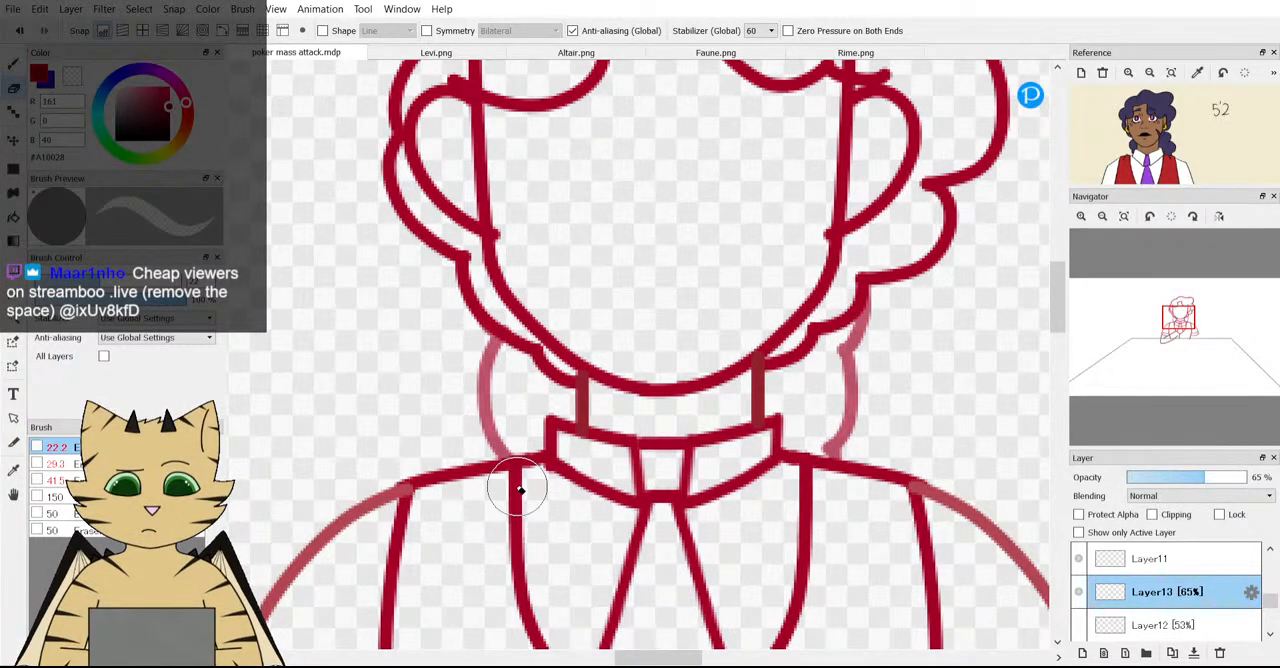
scroll(632, 480, down, 3)
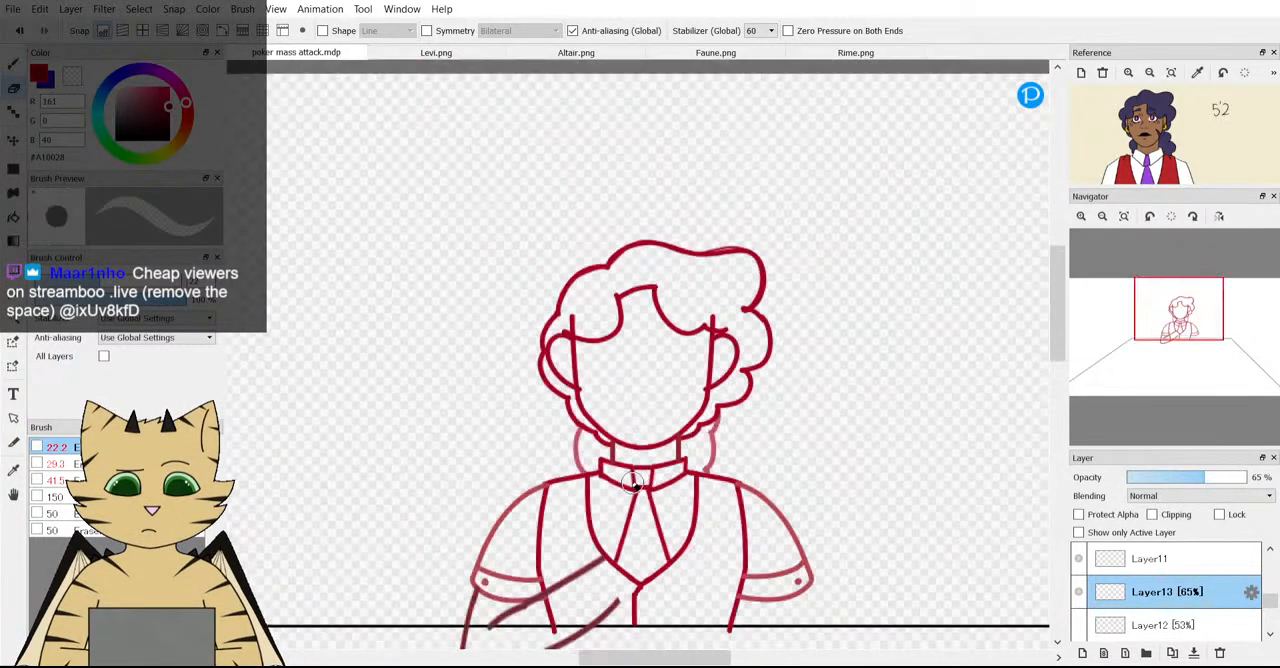
click(19, 30)
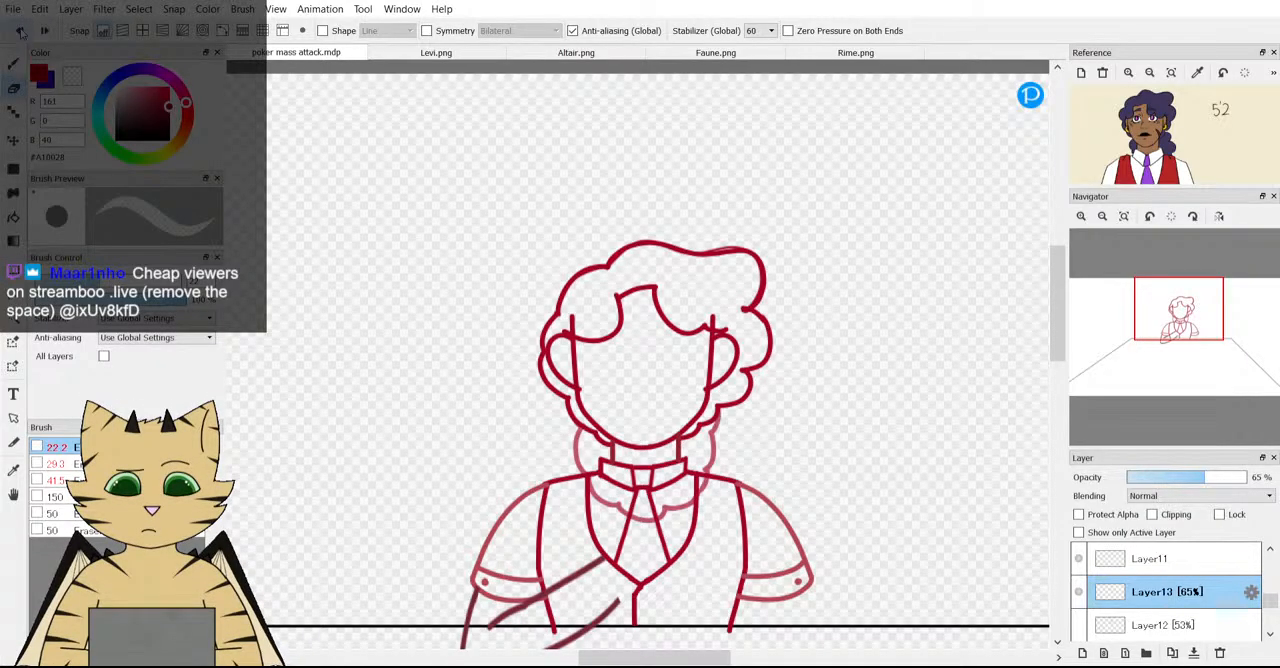
Transform the curl outline to sit slightly higher and wider around the neck, and restore Layer13's opacity to 100%.
key(ctrl+t)
drag(636, 476, 636, 462)
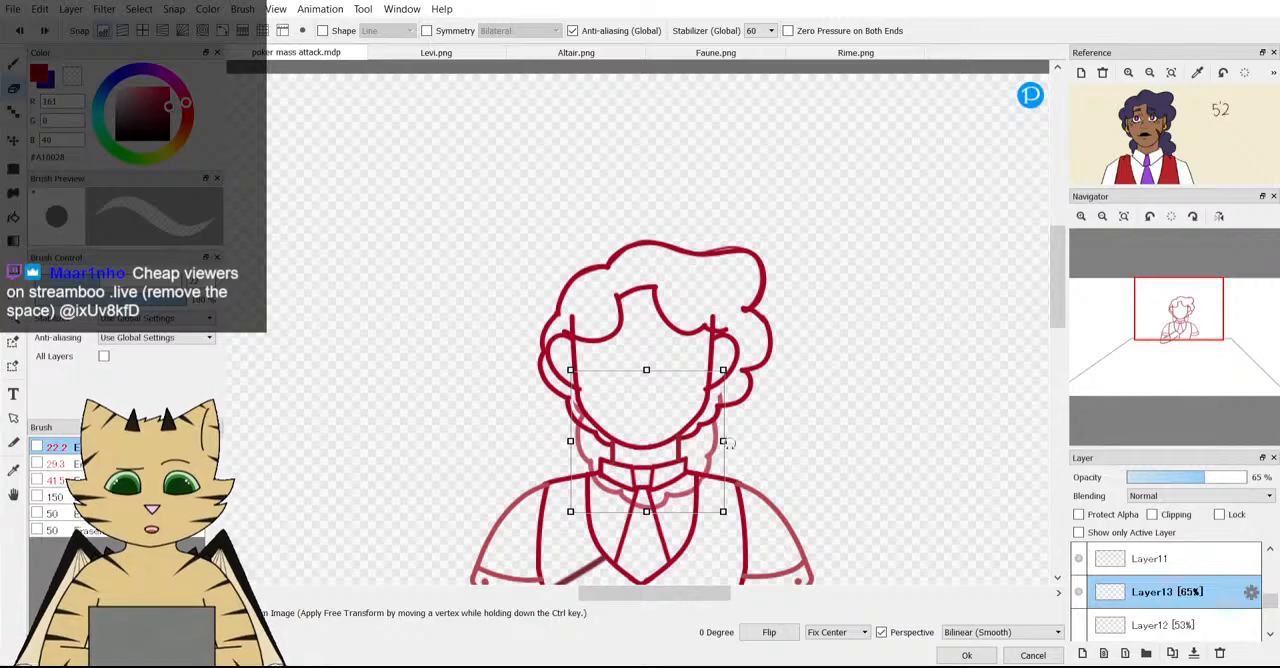
drag(720, 439, 735, 441)
click(967, 656)
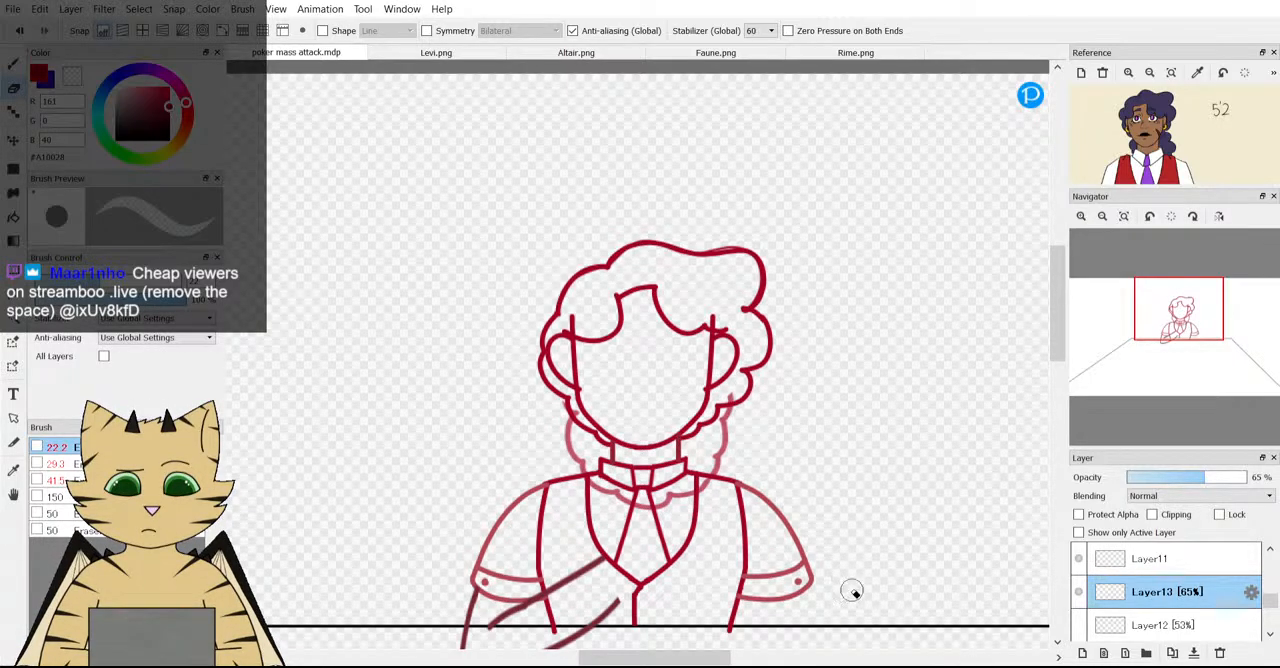
drag(1205, 477, 1250, 478)
Erase the curl outline below the shoulder line and its overlap with the upper curls, leaving locks beside the neck.
scroll(601, 500, down, 2)
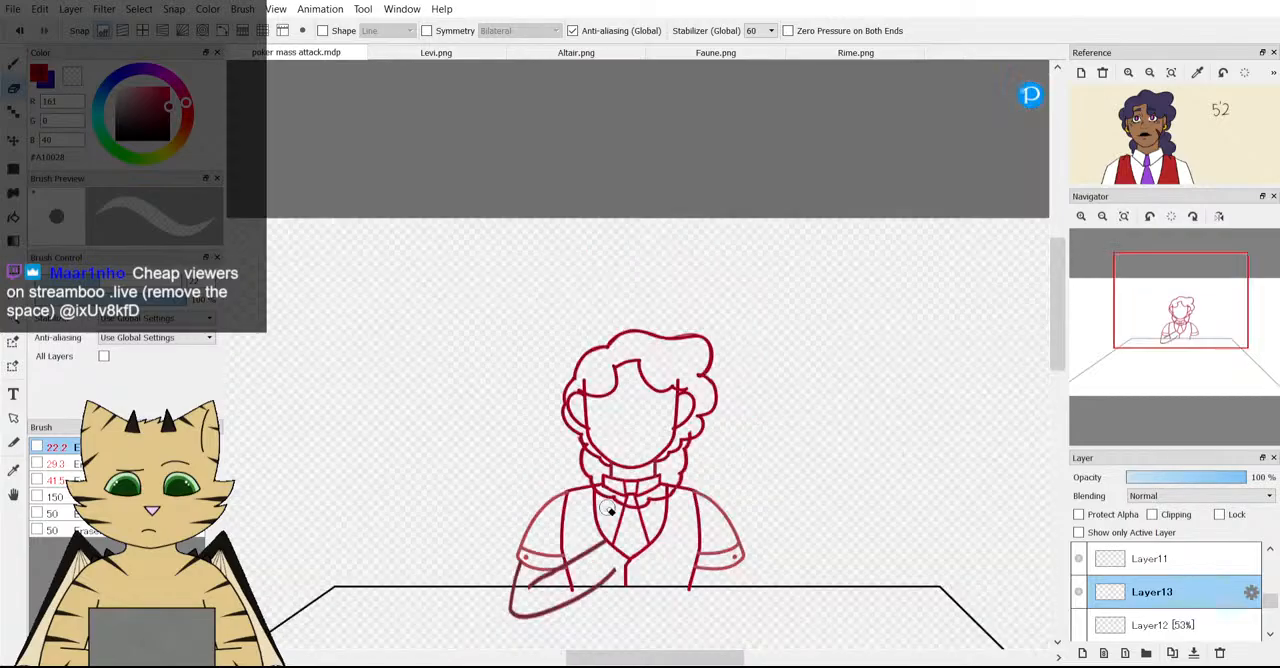
scroll(601, 500, up, 5)
mouse_move(601, 500)
mouse_down()
mouse_move(563, 440)
mouse_move(774, 480)
mouse_move(814, 460)
mouse_move(580, 503)
mouse_up()
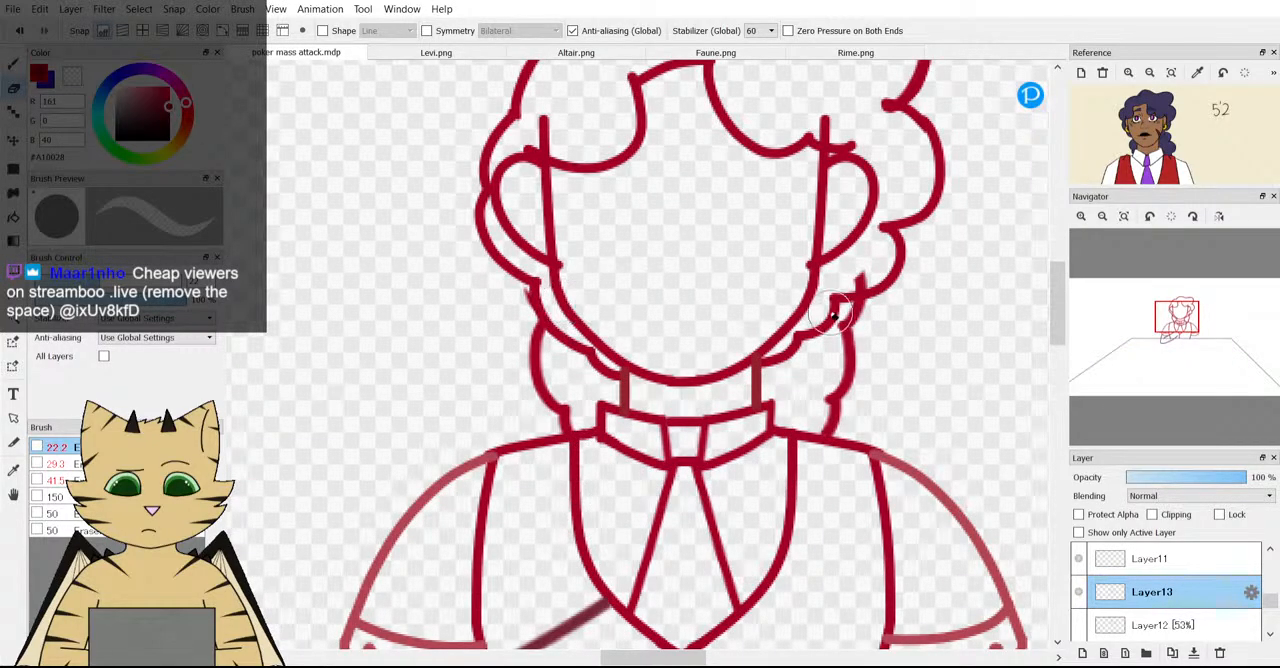
scroll(565, 286, down, 3)
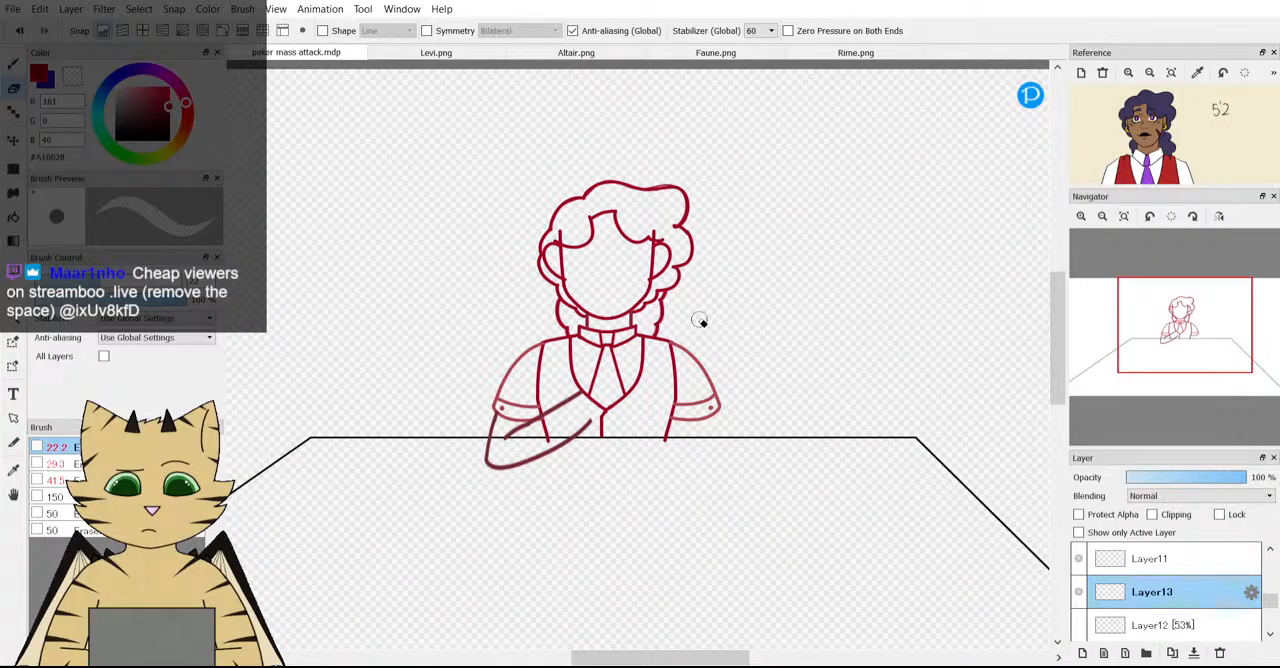
Delete the old curl outline layer and add a new empty layer directly above Layer12.
click(1219, 652)
click(1150, 624)
click(1160, 592)
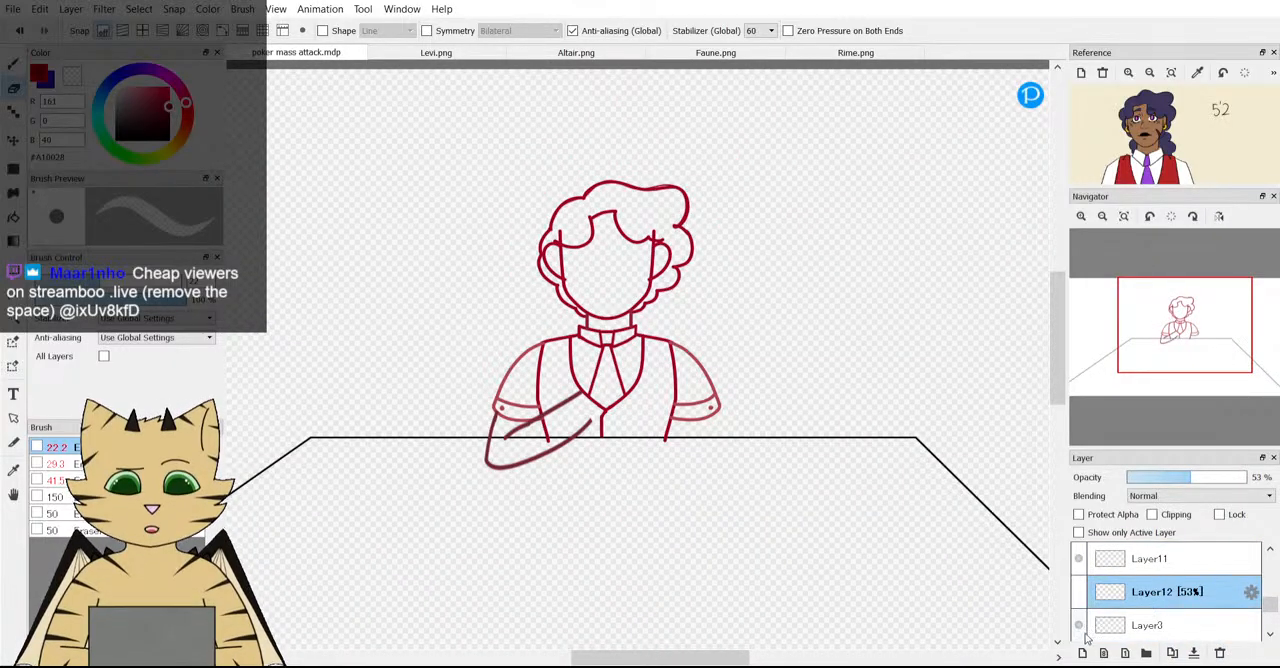
click(1081, 653)
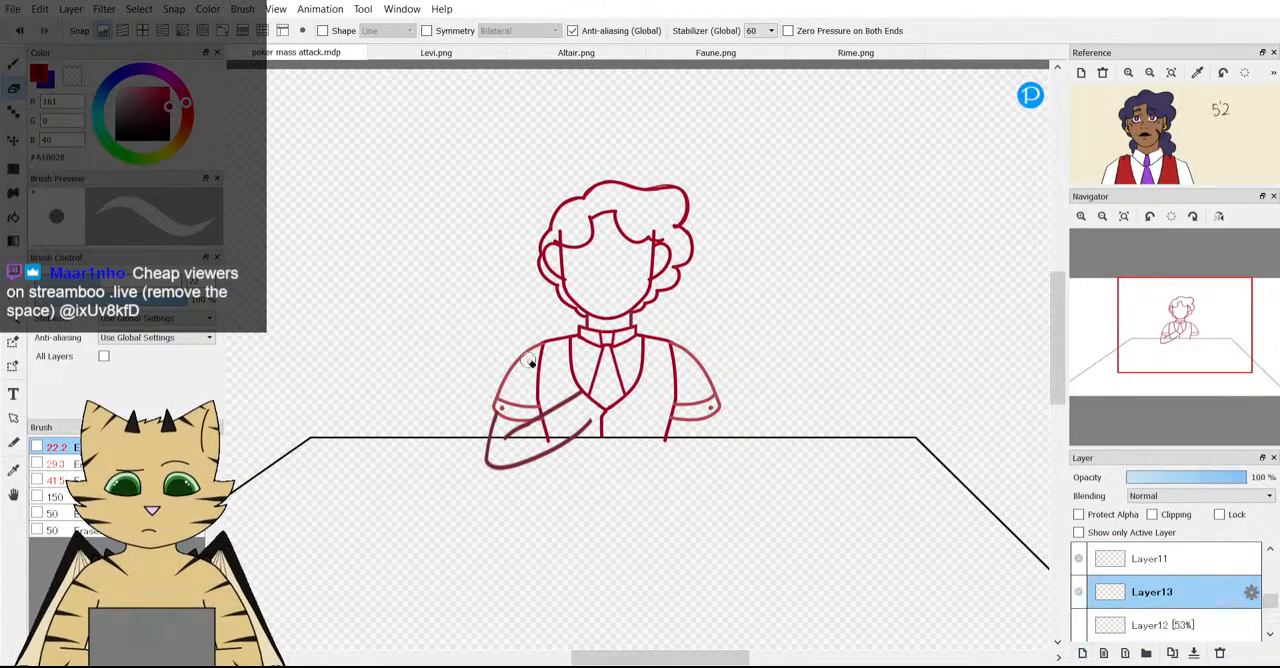
Draw scalloped hanging curls on both sides of the neck, from the hair down over the shoulders.
click(13, 65)
scroll(1121, 141, up, 1)
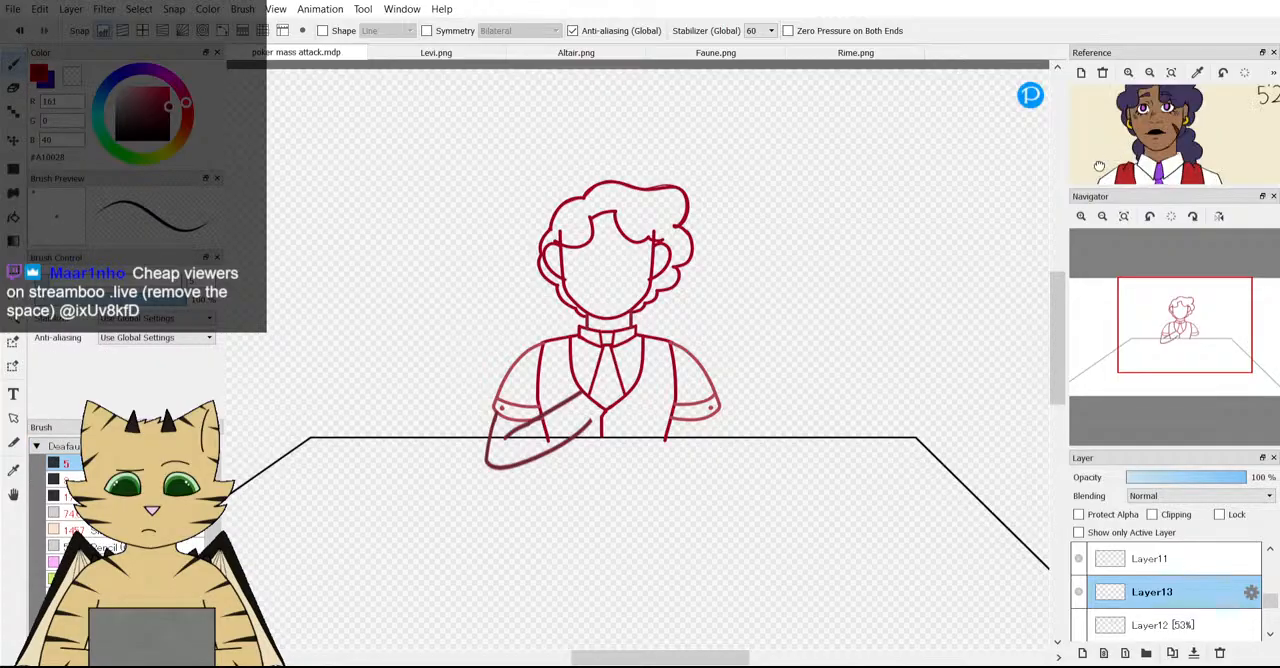
scroll(558, 371, up, 2)
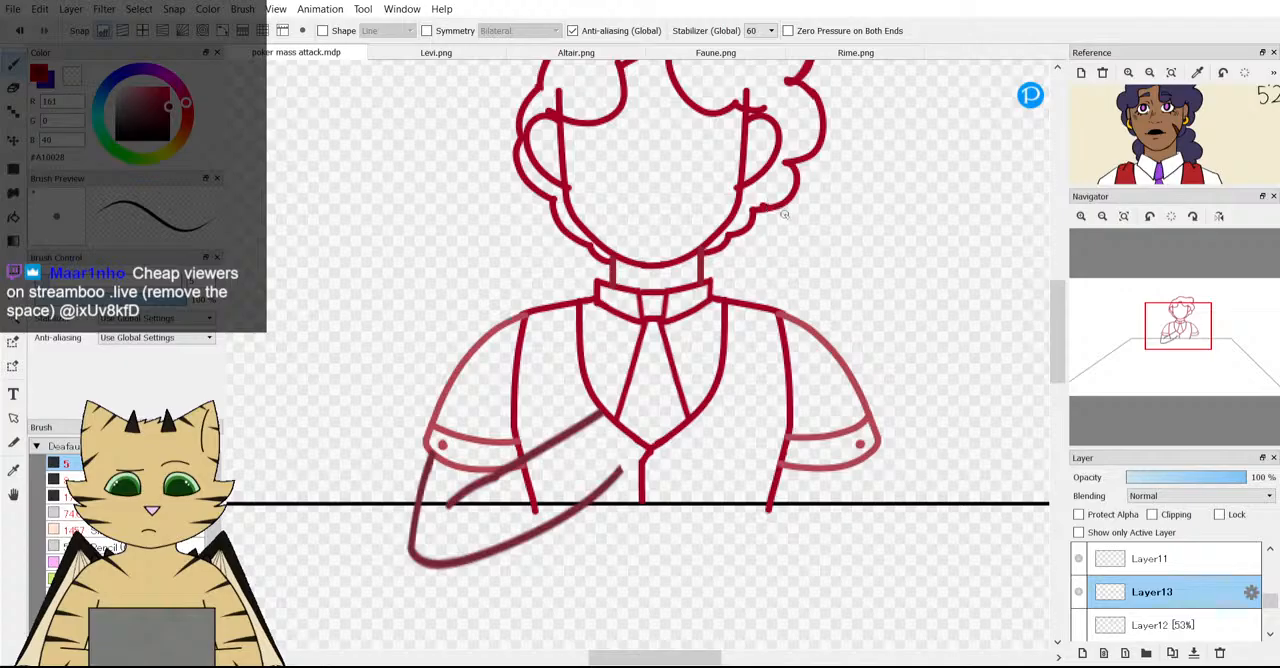
mouse_move(787, 270)
mouse_down()
mouse_move(797, 321)
mouse_move(755, 358)
mouse_move(718, 337)
mouse_up()
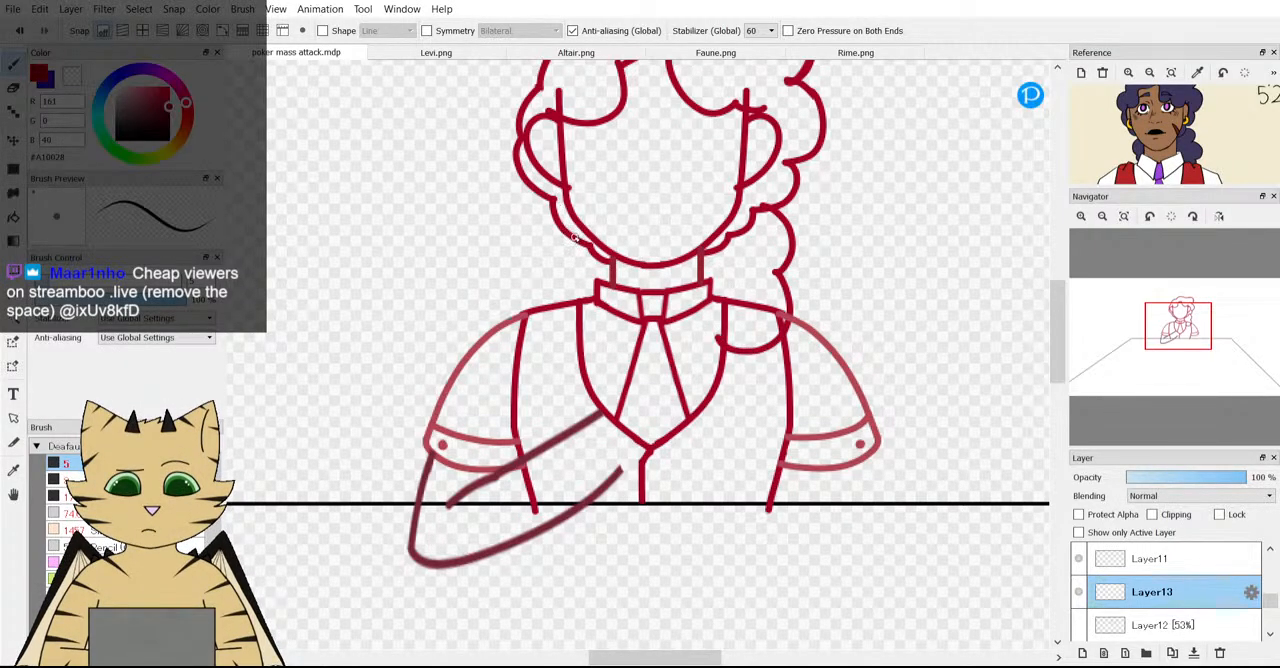
drag(558, 250, 571, 292)
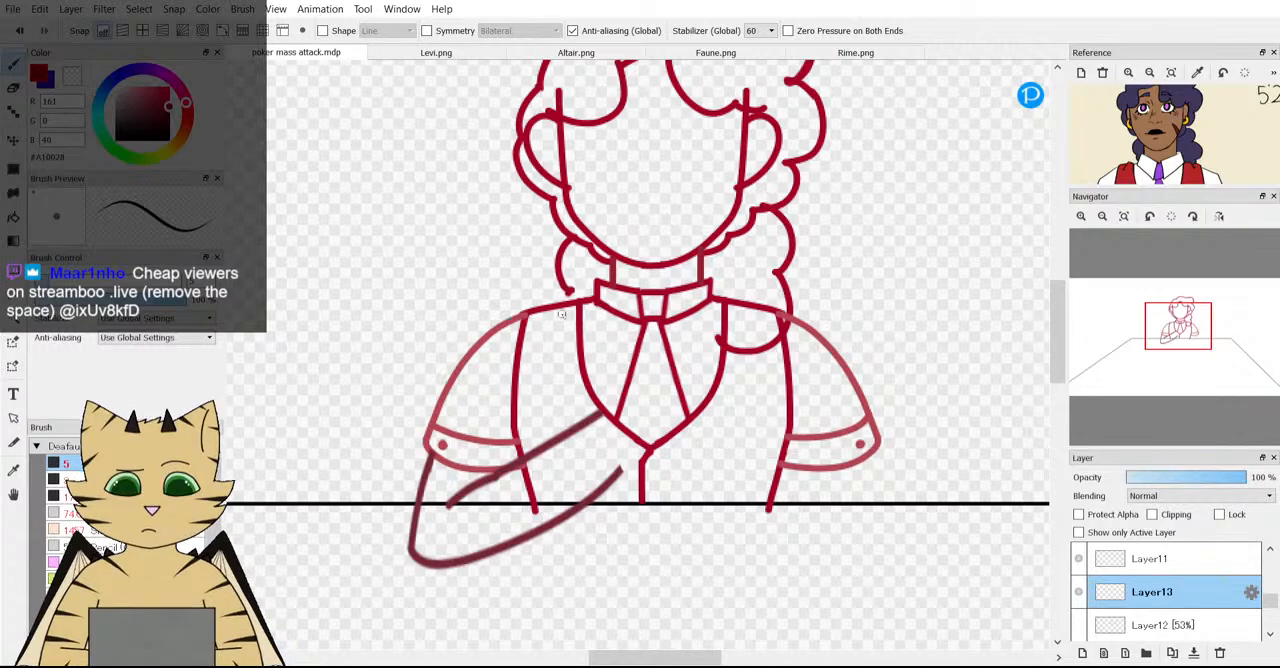
Erase the parts of both hanging curls that fall below the shoulder line onto the vest.
key(e)
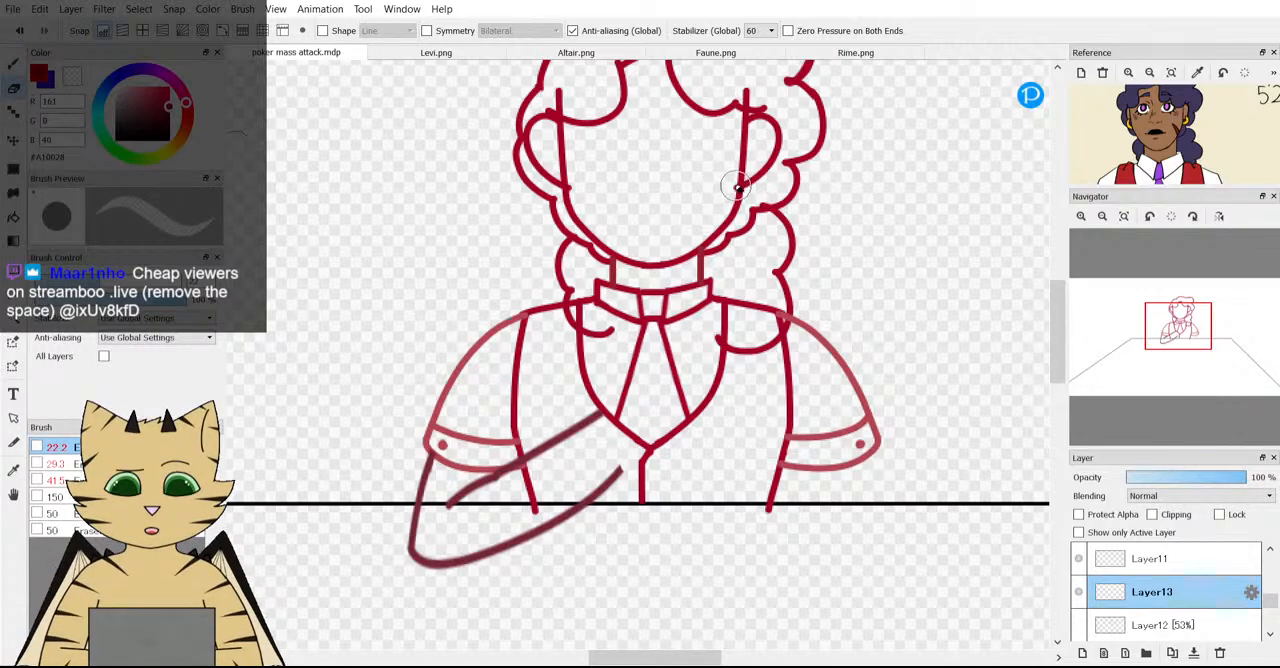
scroll(745, 188, up, 2)
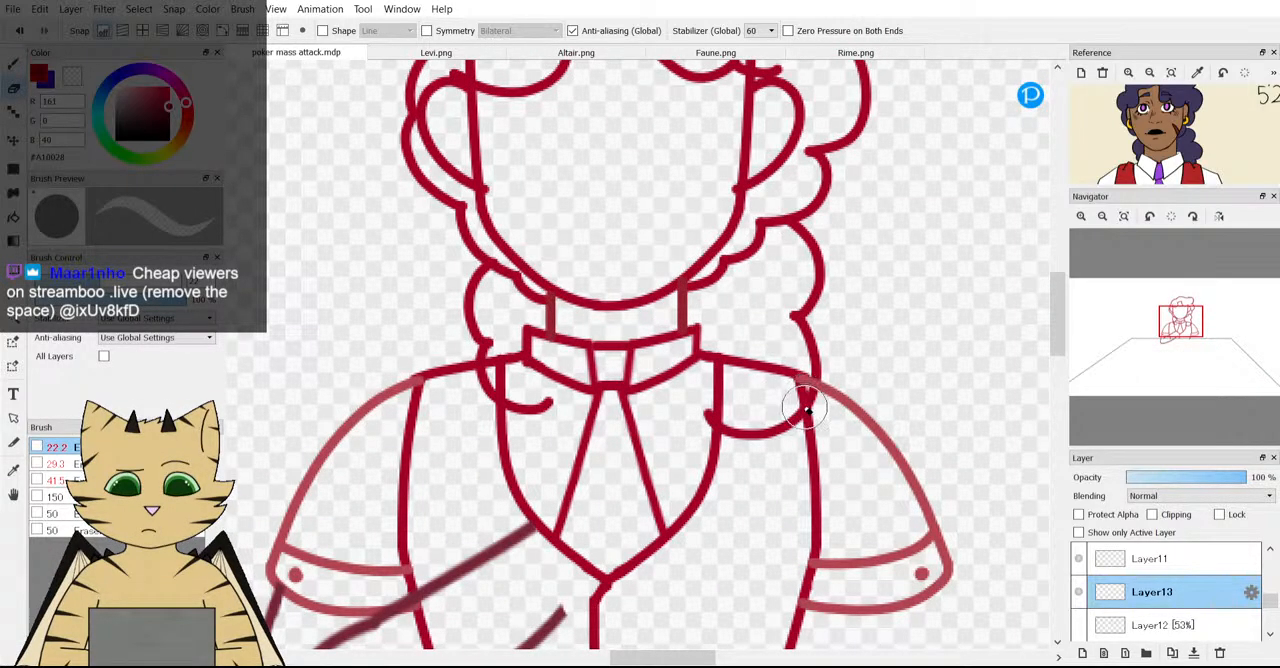
mouse_move(806, 404)
mouse_down()
mouse_move(716, 430)
mouse_move(802, 436)
mouse_move(691, 414)
mouse_up()
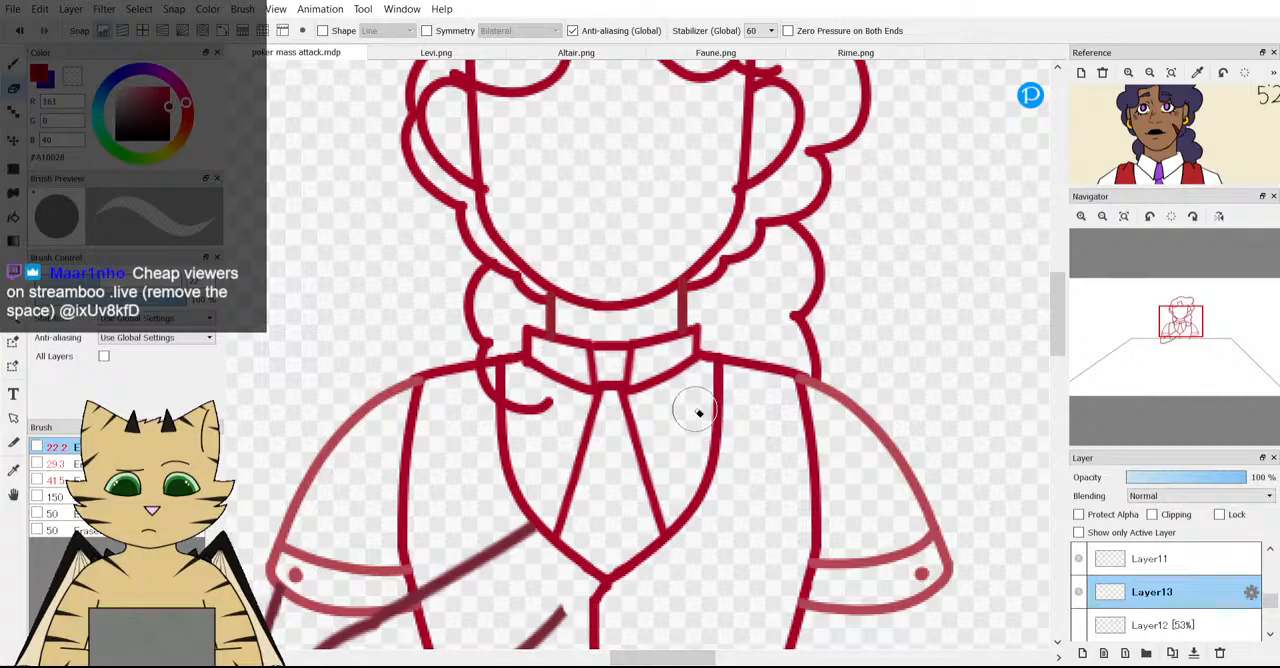
drag(487, 390, 571, 414)
scroll(573, 413, down, 2)
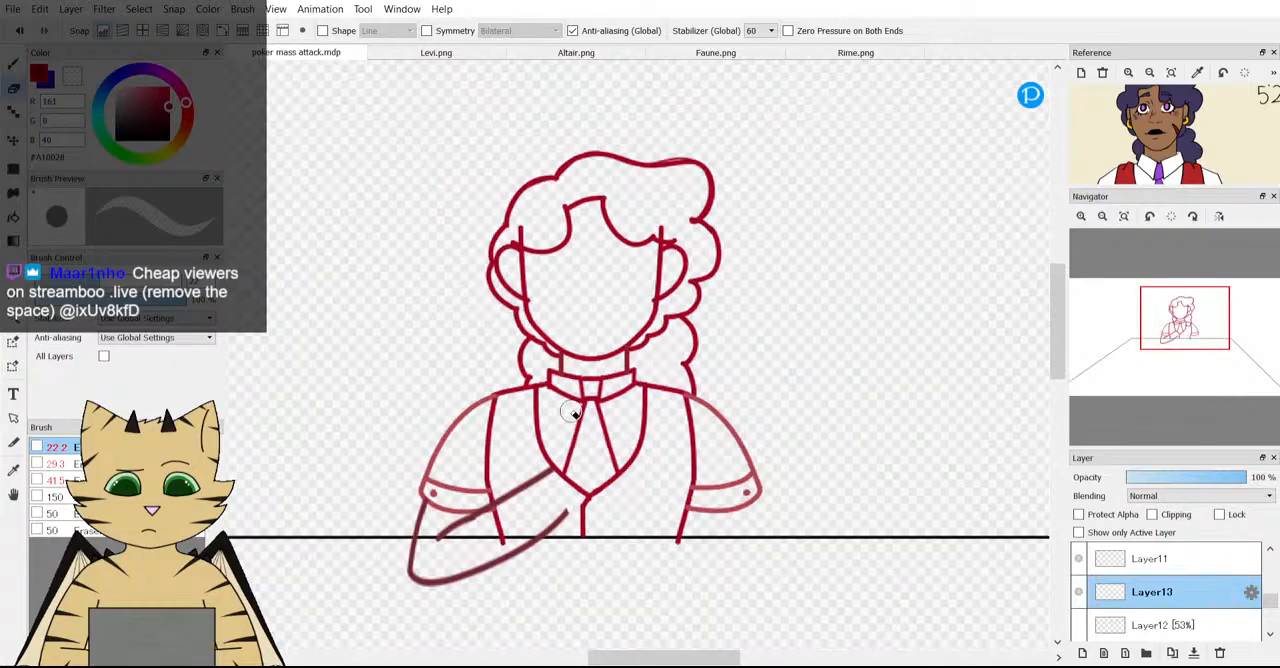
scroll(573, 413, up, 1)
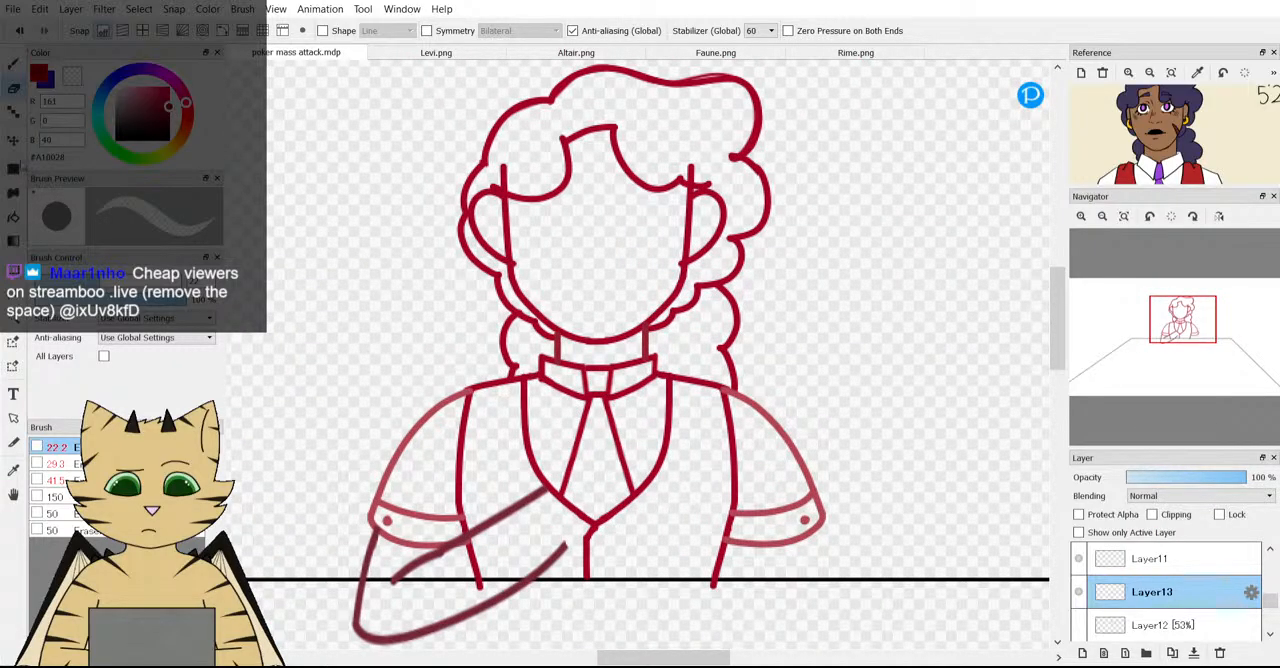
Move the hanging curls closer behind the neck and join the detached lock to the hair outline.
key(v)
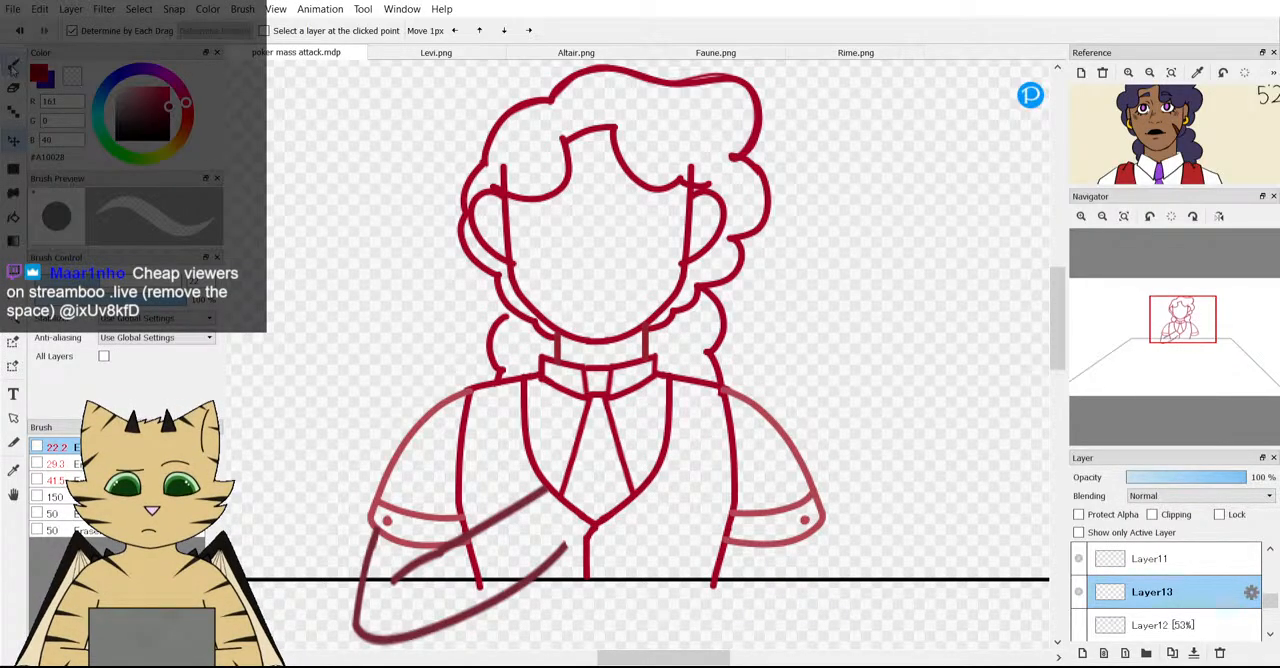
click(13, 68)
scroll(534, 332, up, 3)
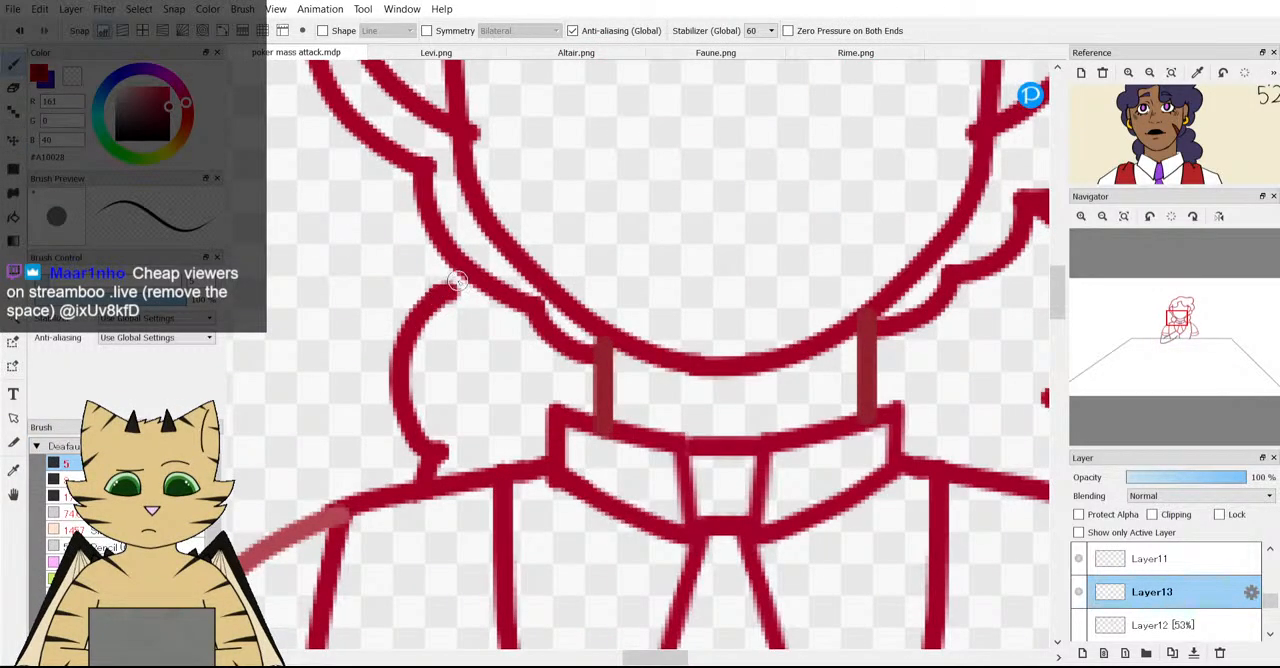
scroll(457, 282, down, 3)
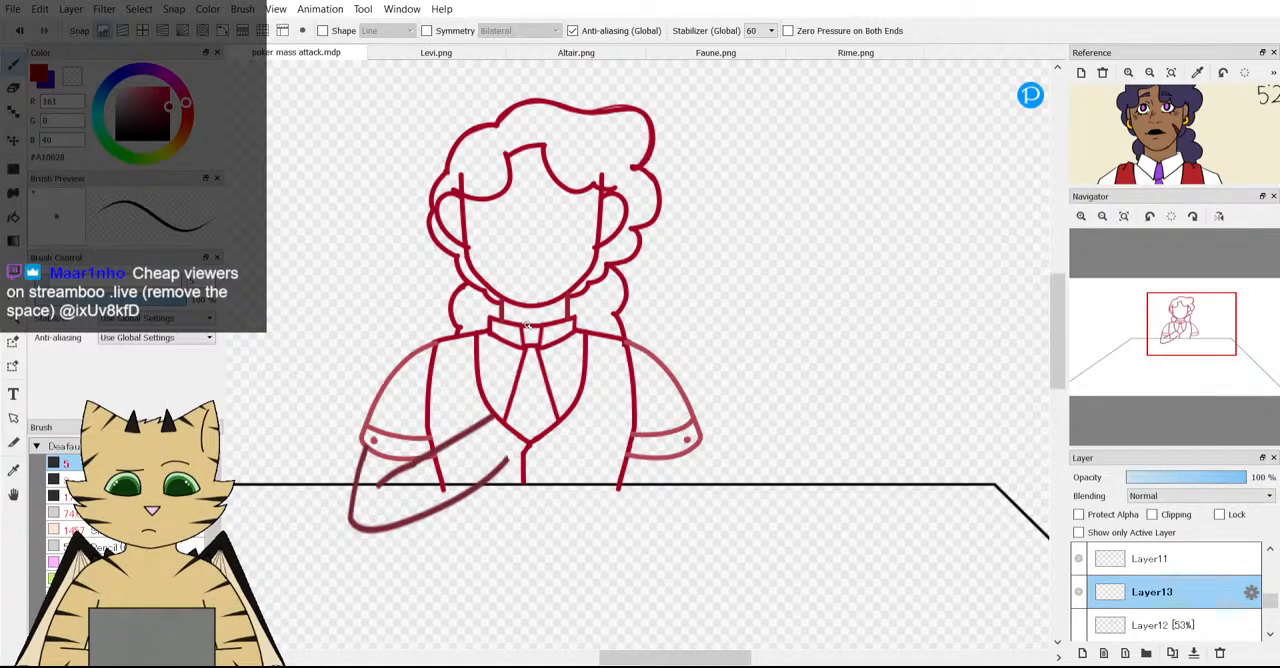
Show the baselines layer and lower its opacity to 15%.
scroll(526, 324, down, 3)
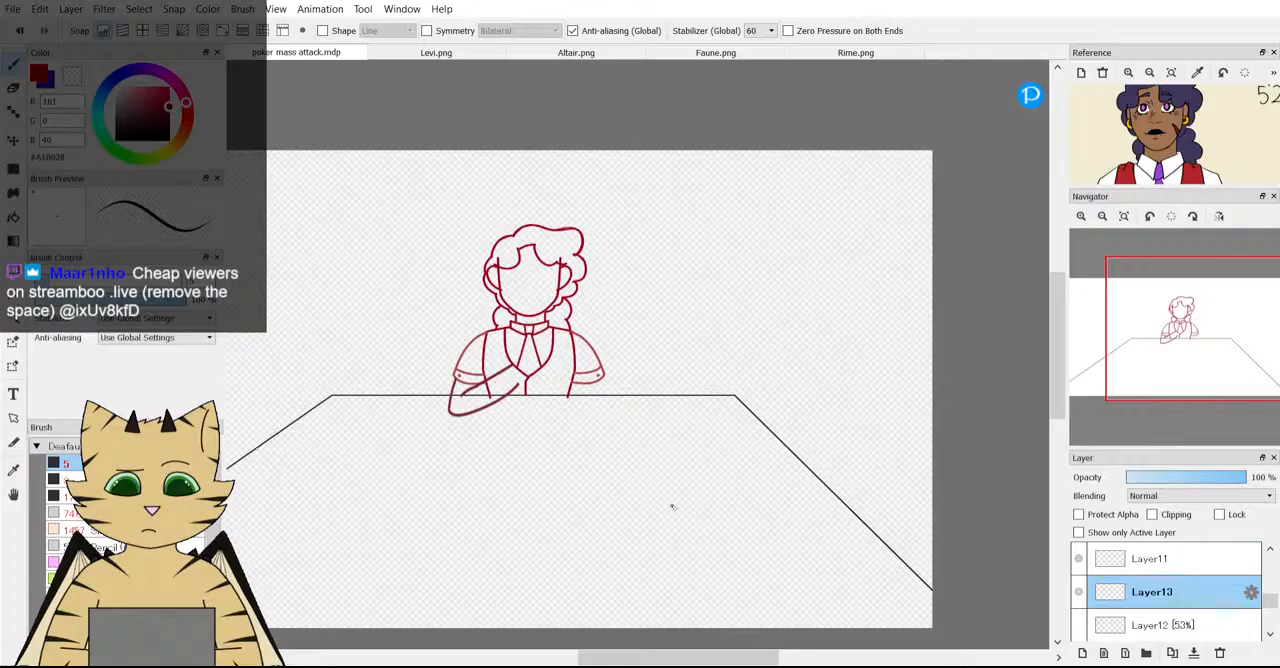
scroll(645, 508, down, 2)
scroll(488, 516, up, 2)
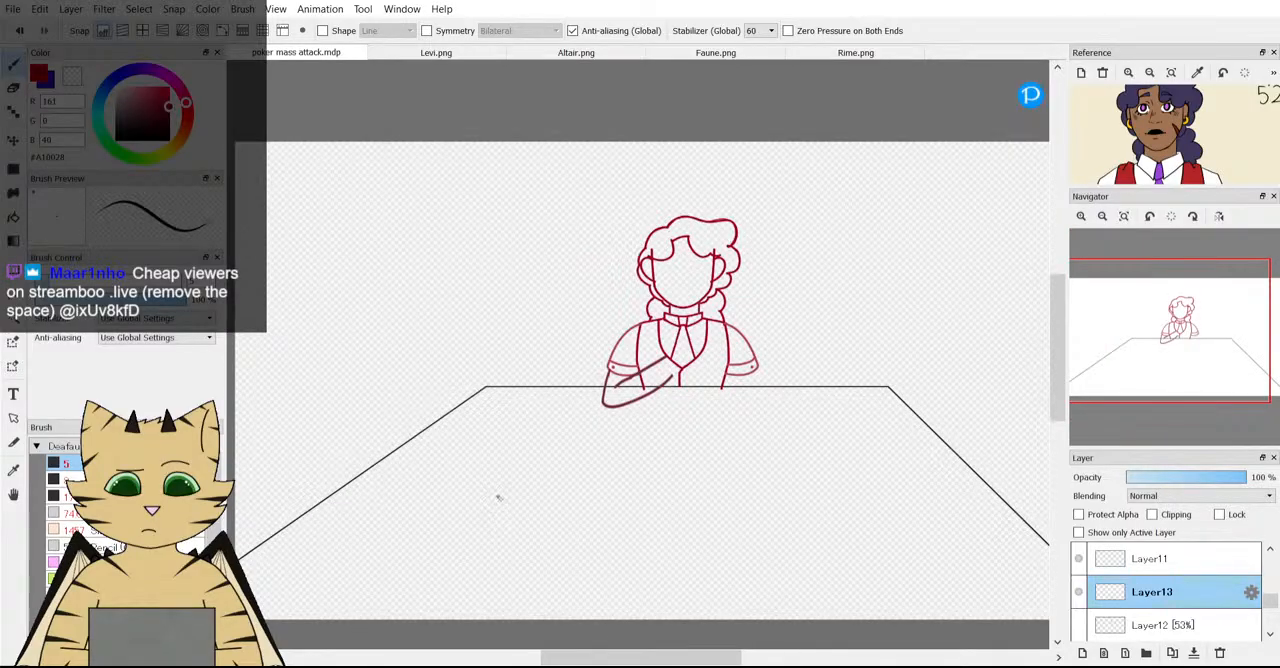
scroll(673, 392, up, 2)
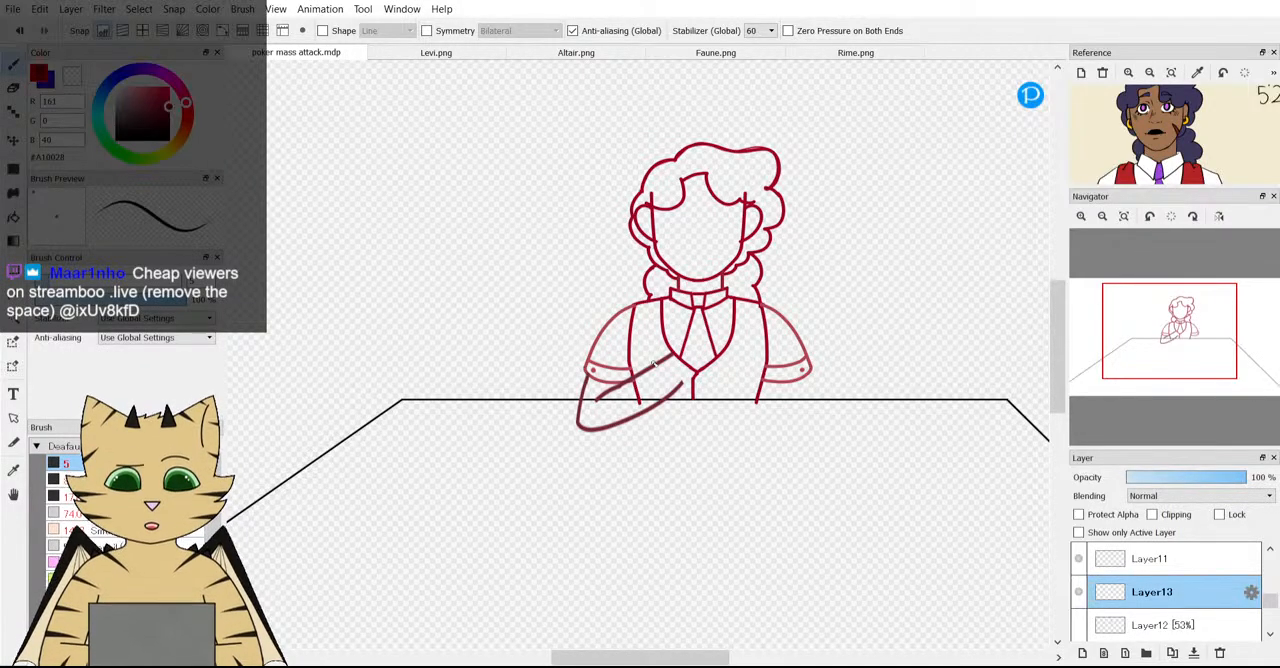
scroll(866, 306, down, 3)
scroll(868, 309, up, 2)
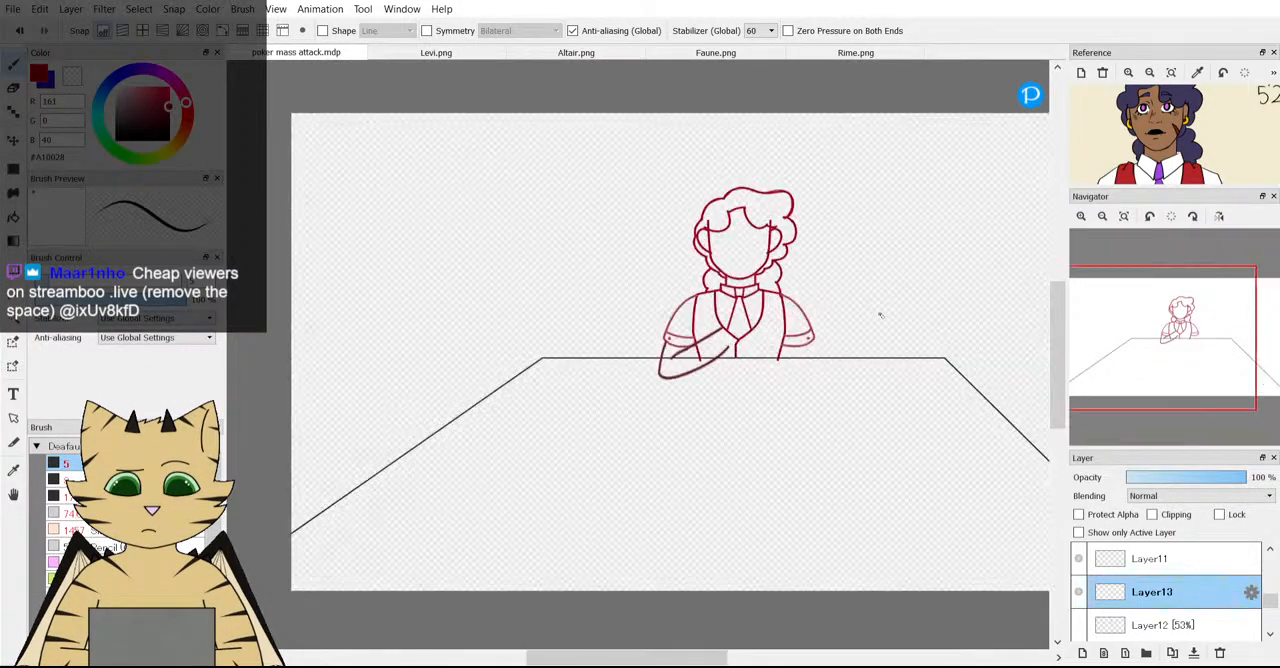
scroll(1083, 545, down, 4)
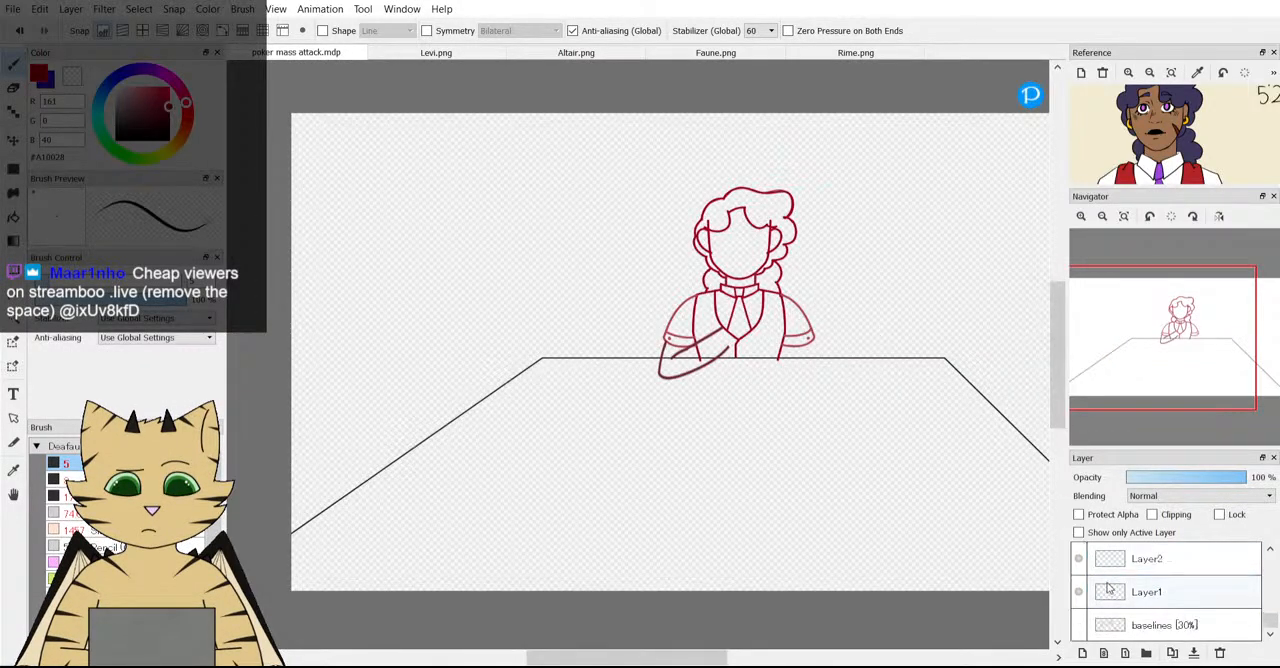
click(1079, 632)
click(1160, 625)
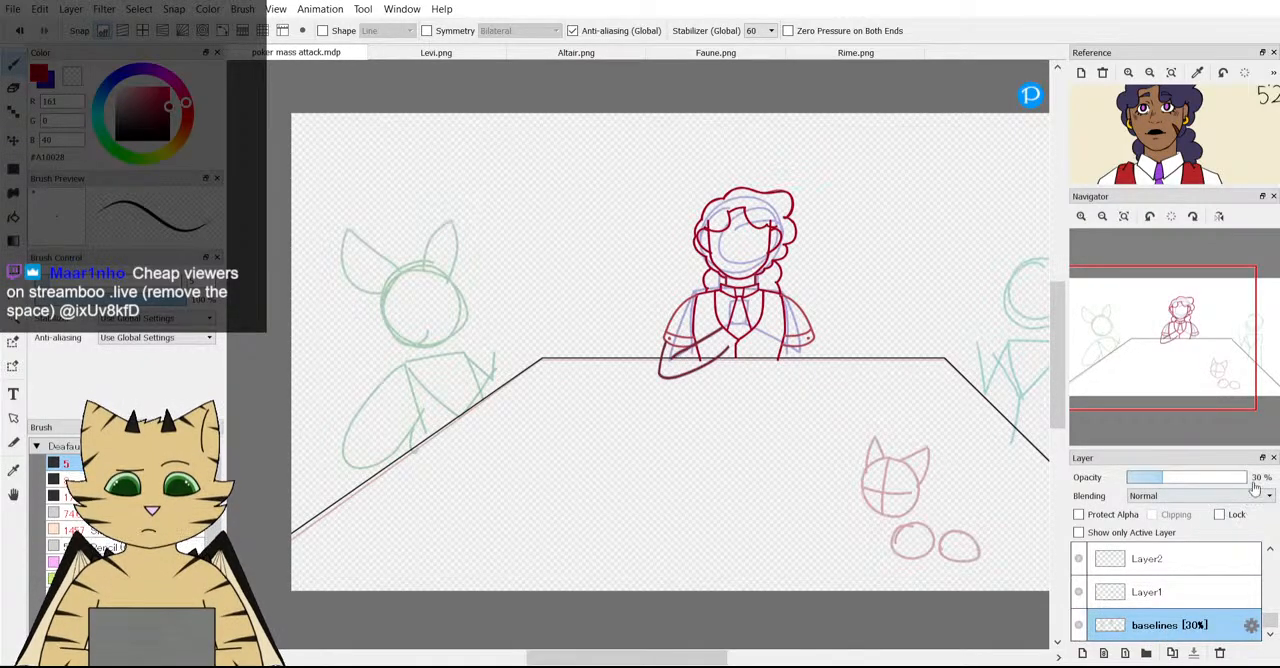
click(1151, 478)
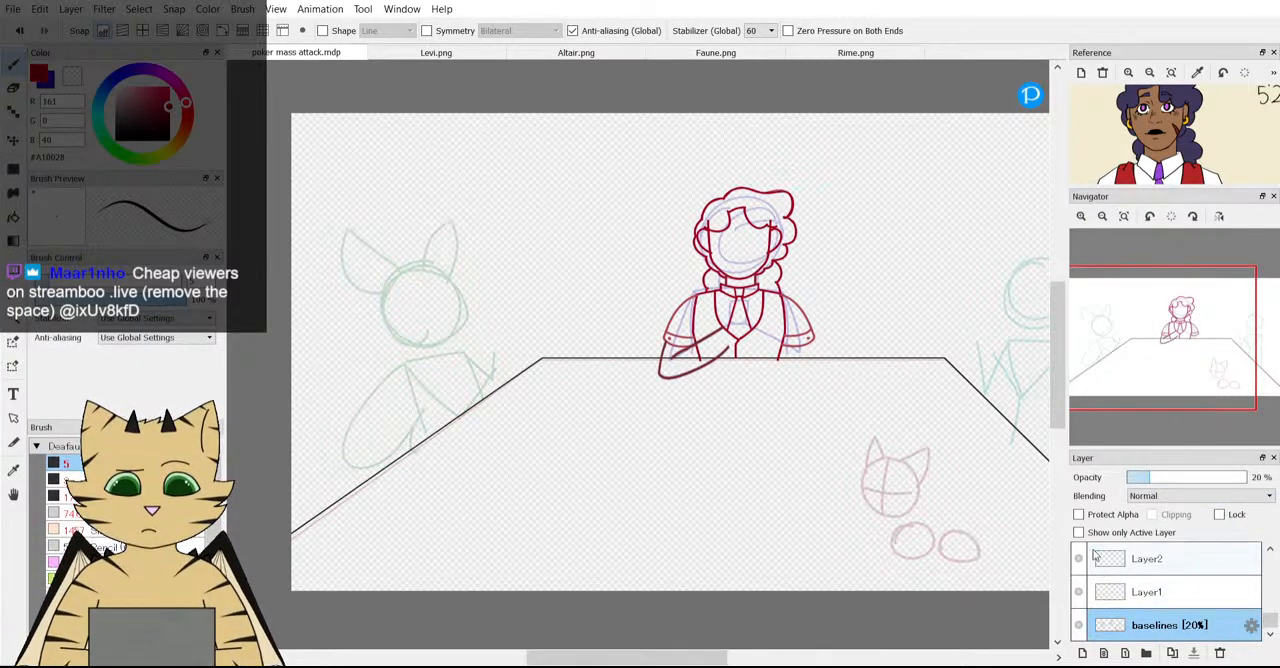
click(1261, 477)
click(1239, 648)
Examine the middle character against the faint baselines and the composition of the whole table scene.
scroll(1116, 555, up, 3)
scroll(1120, 560, up, 2)
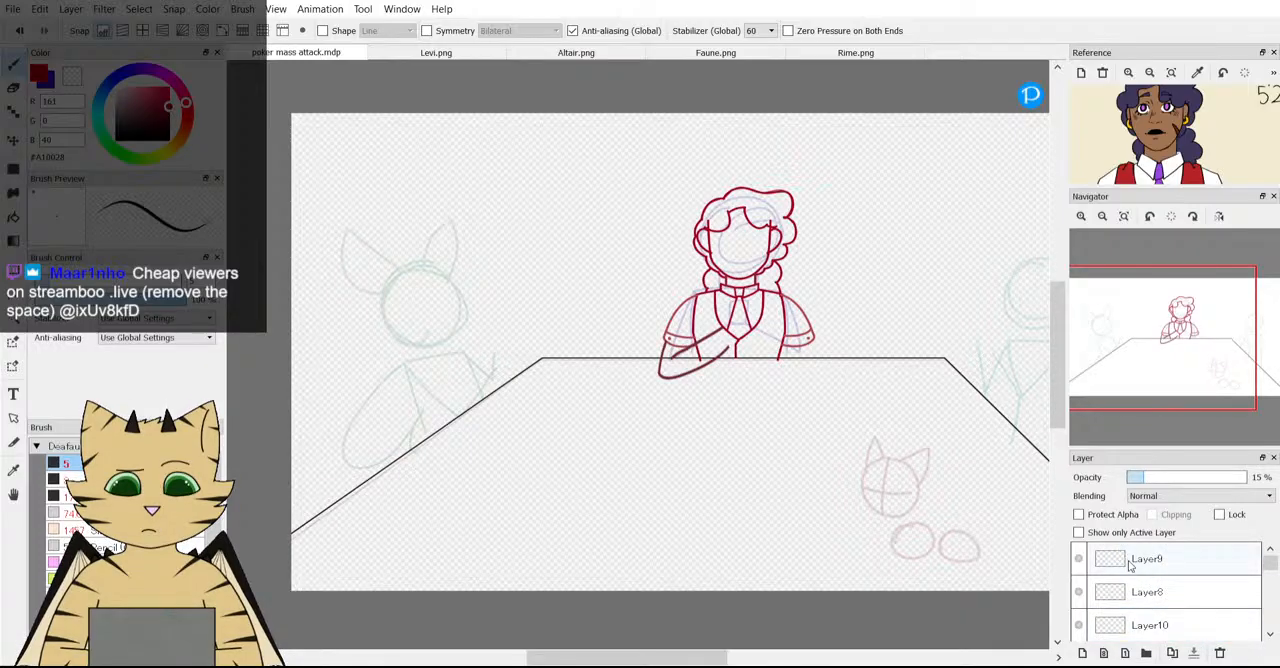
click(1130, 563)
scroll(789, 272, down, 2)
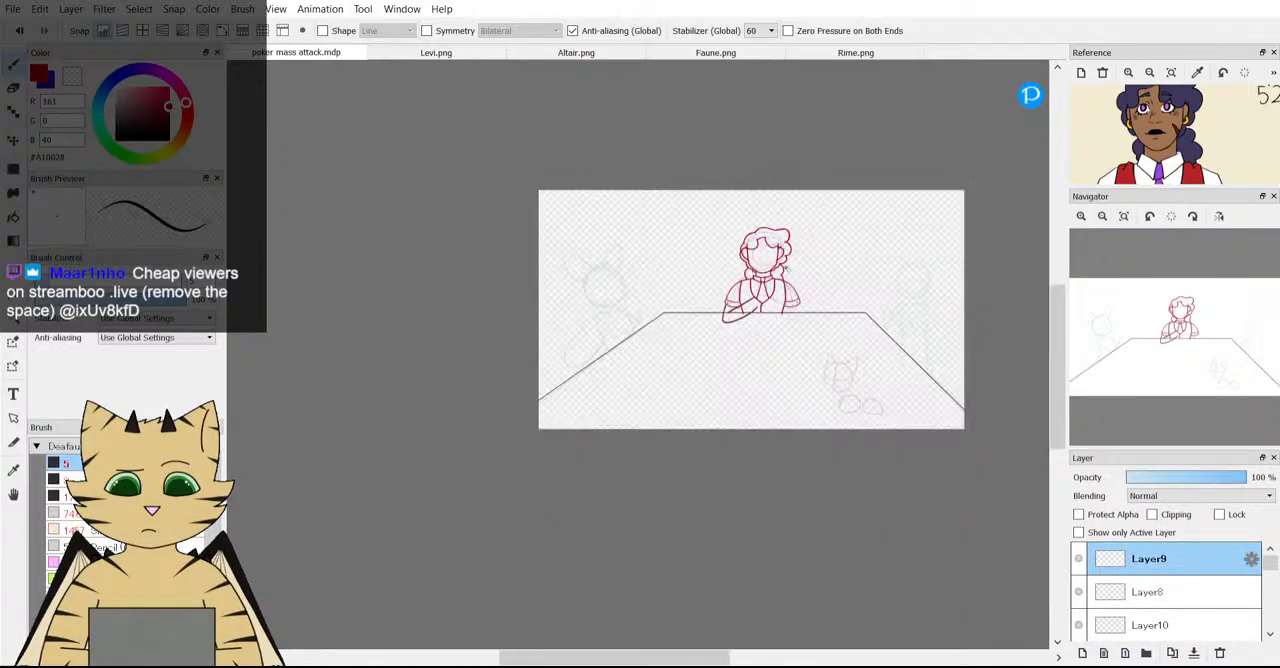
scroll(821, 237, up, 2)
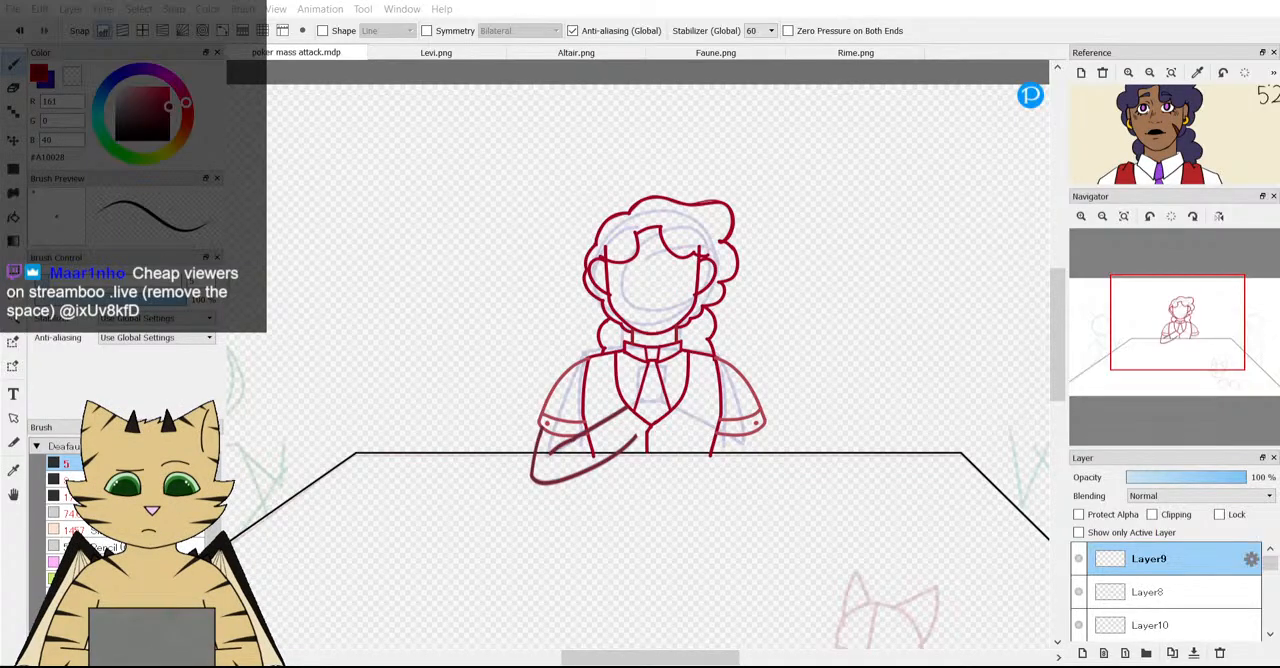
scroll(405, 372, down, 5)
scroll(407, 370, down, 1)
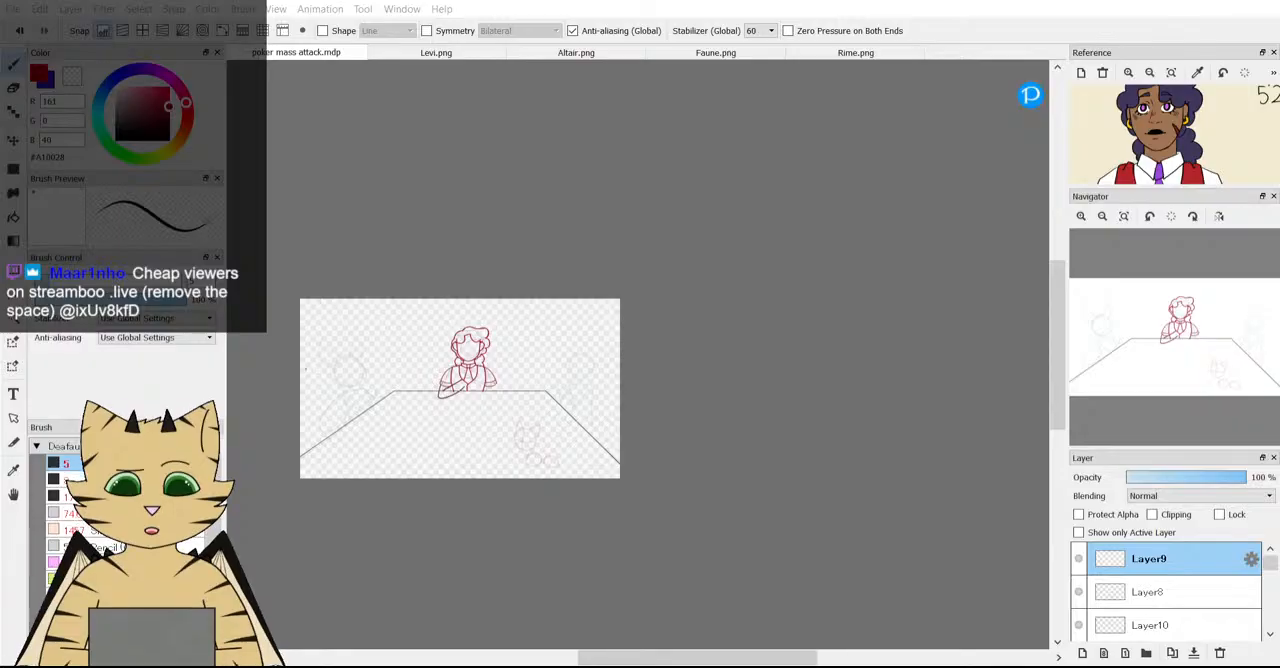
scroll(354, 376, up, 1)
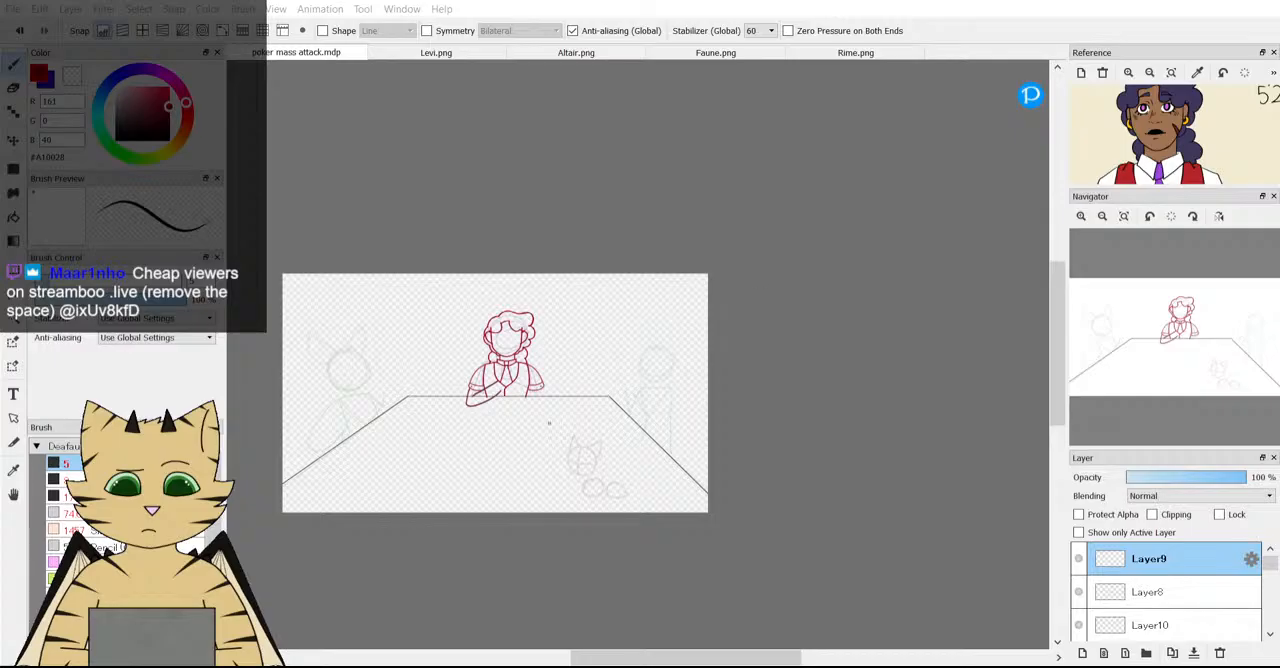
scroll(480, 318, up, 3)
scroll(494, 463, down, 3)
scroll(540, 490, up, 3)
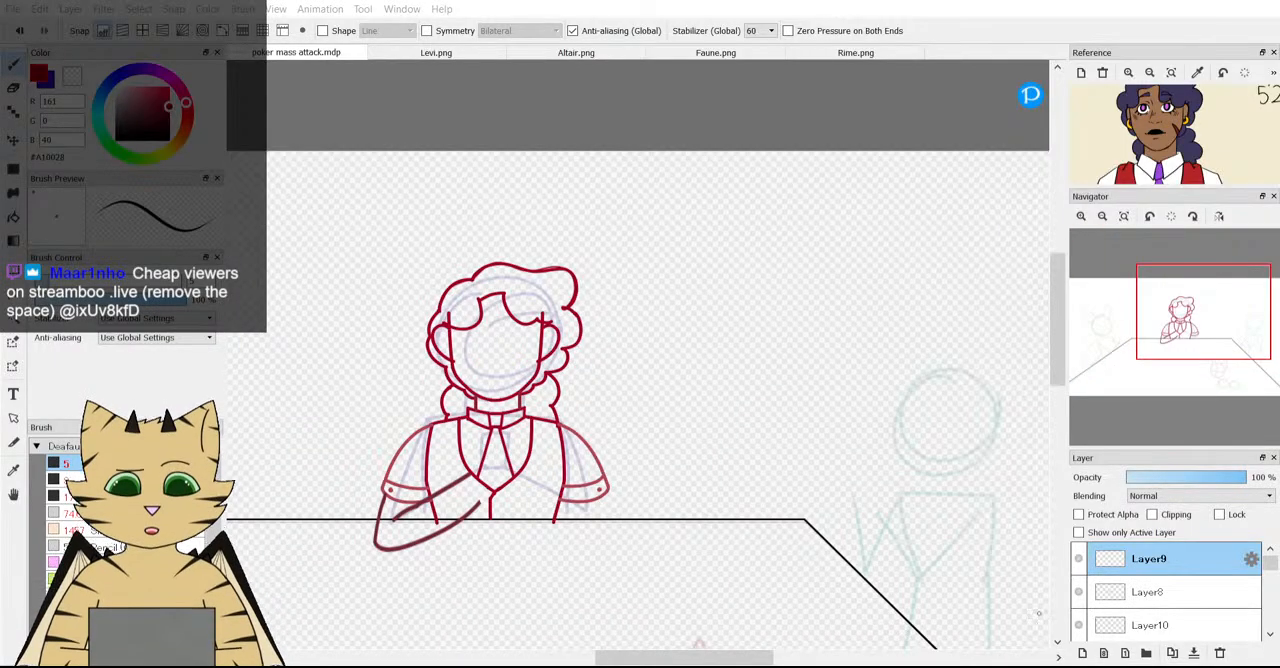
scroll(520, 391, down, 3)
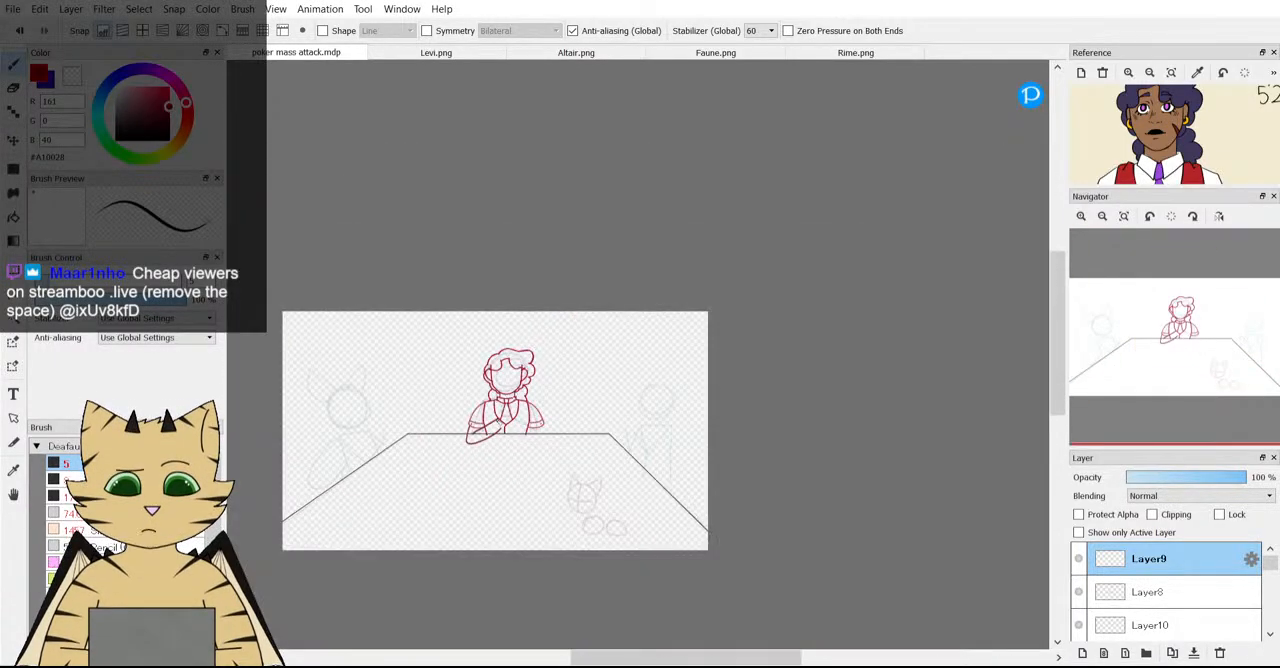
scroll(465, 484, up, 2)
scroll(607, 338, up, 1)
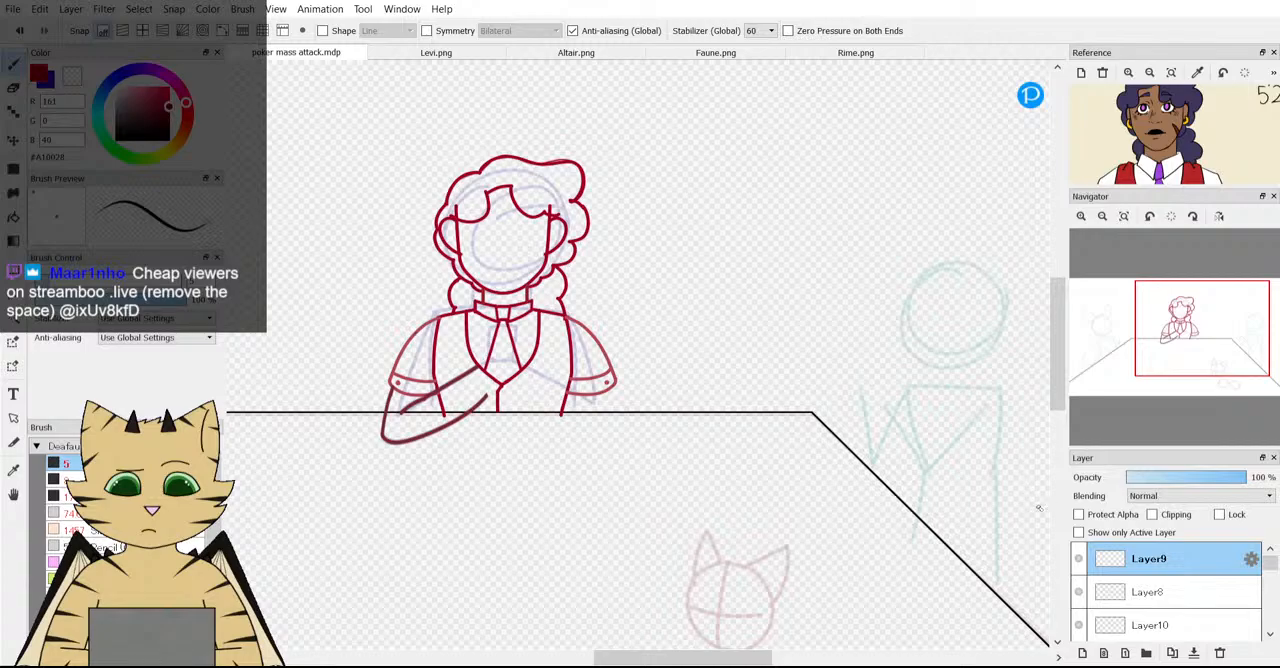
Duplicate Layer8 with the forearm, flip the copy, and place it mirrored on the other side of the vest.
click(1160, 592)
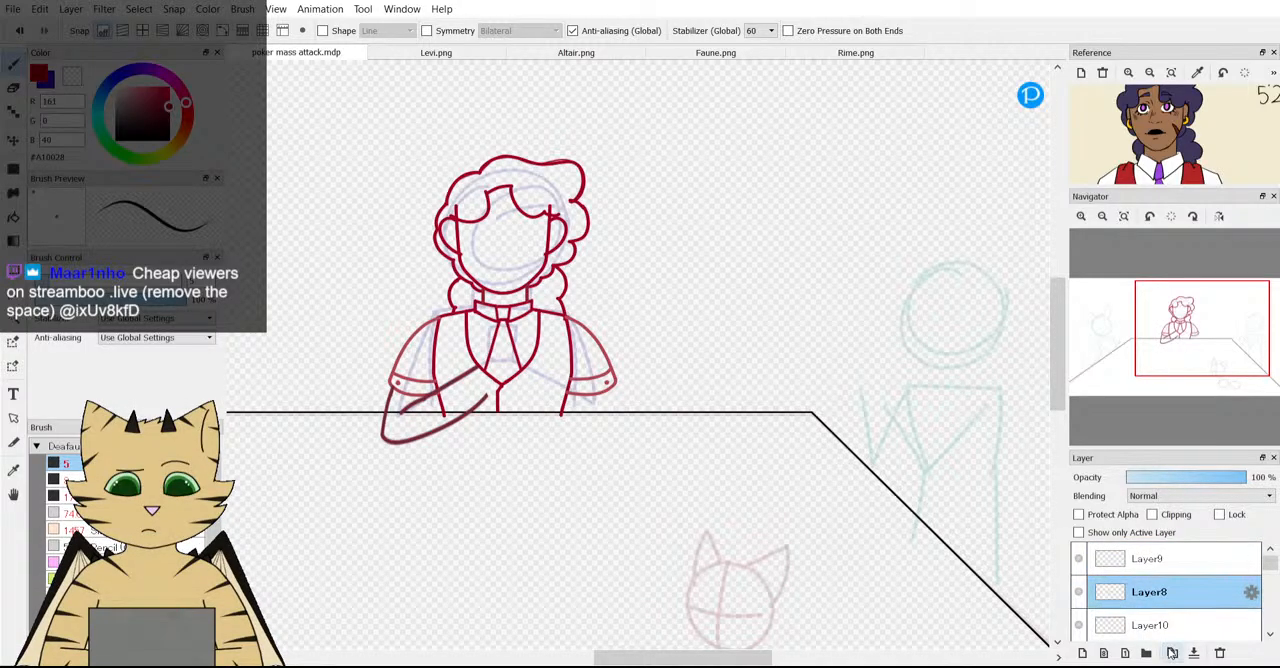
click(1172, 652)
key(ctrl+t)
click(769, 632)
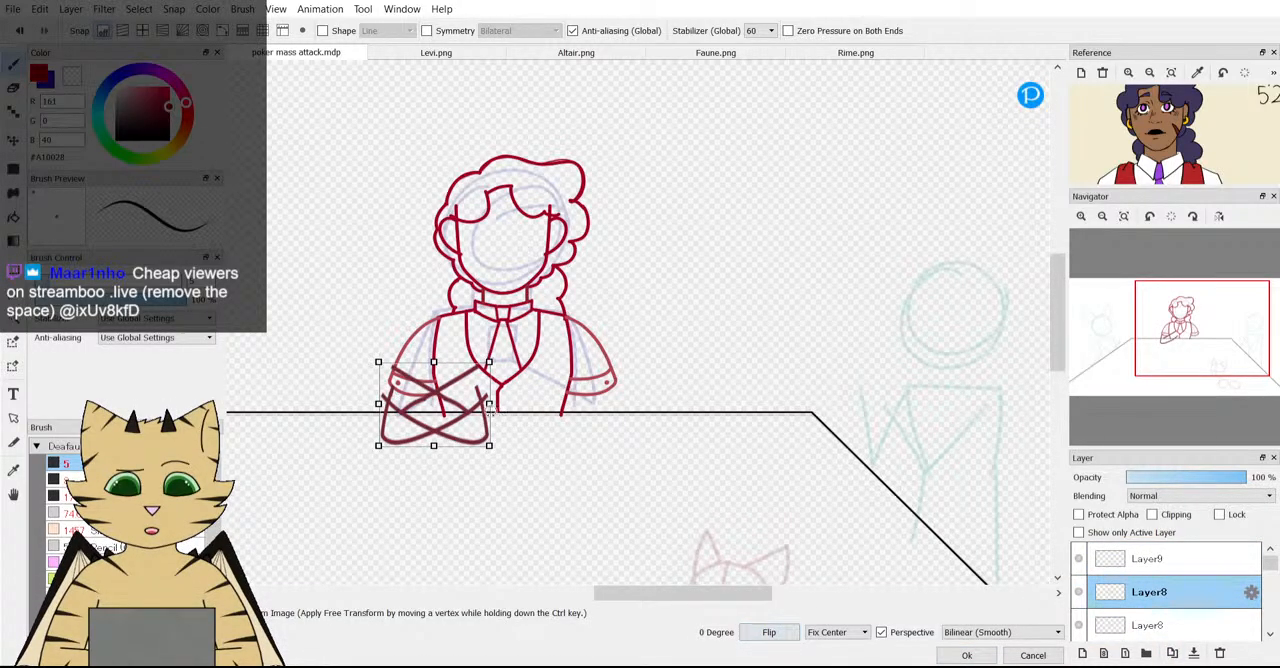
scroll(489, 404, up, 1)
drag(466, 426, 668, 427)
scroll(546, 416, down, 3)
scroll(451, 381, up, 2)
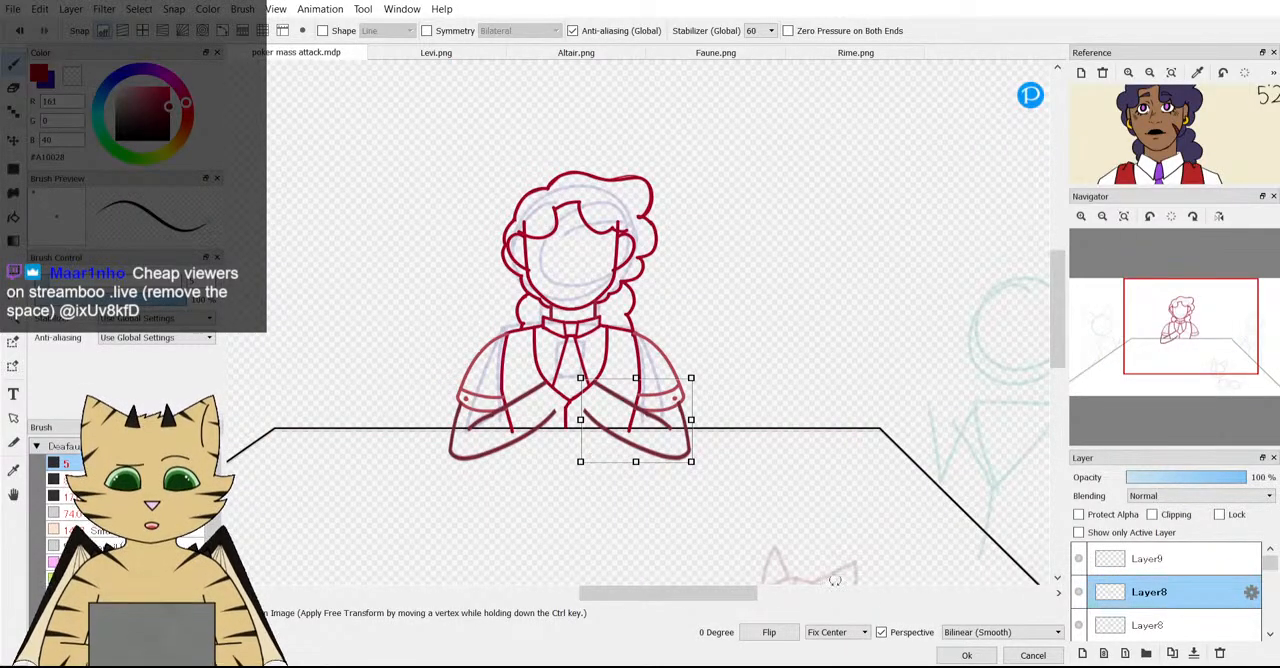
click(966, 655)
Pick the forearm line's dark red #742539 as the drawing colour.
scroll(505, 417, up, 3)
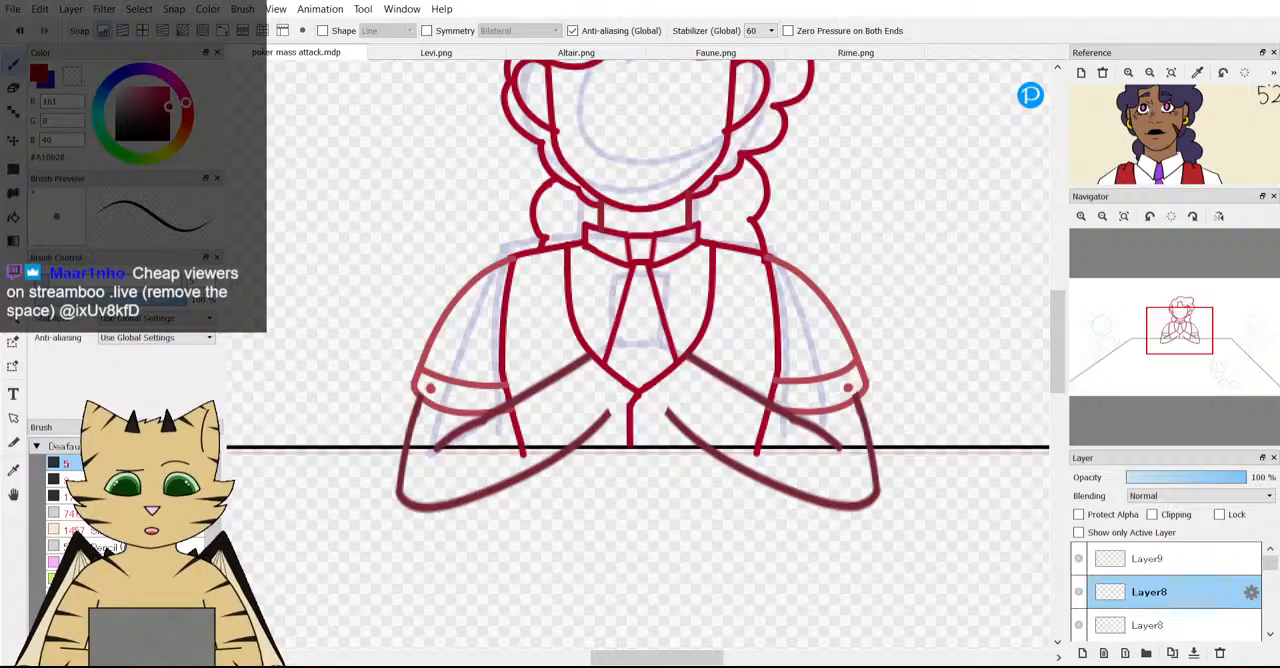
scroll(430, 317, up, 2)
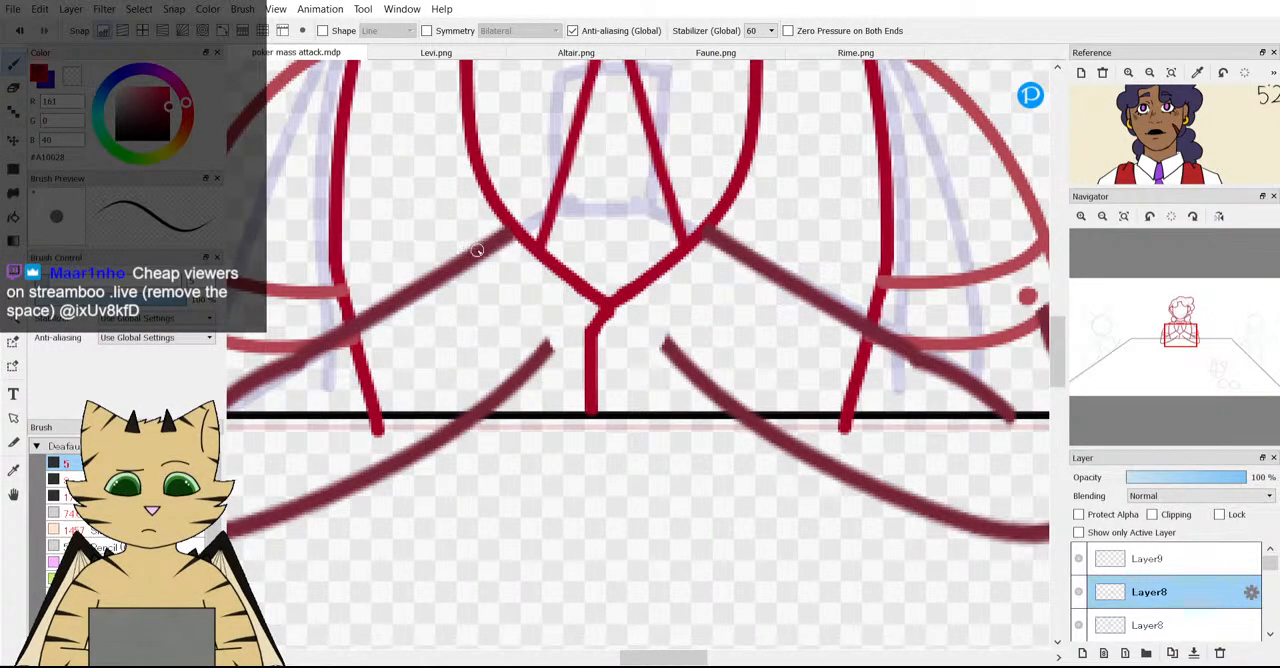
alt+click(283, 382)
scroll(283, 382, down, 6)
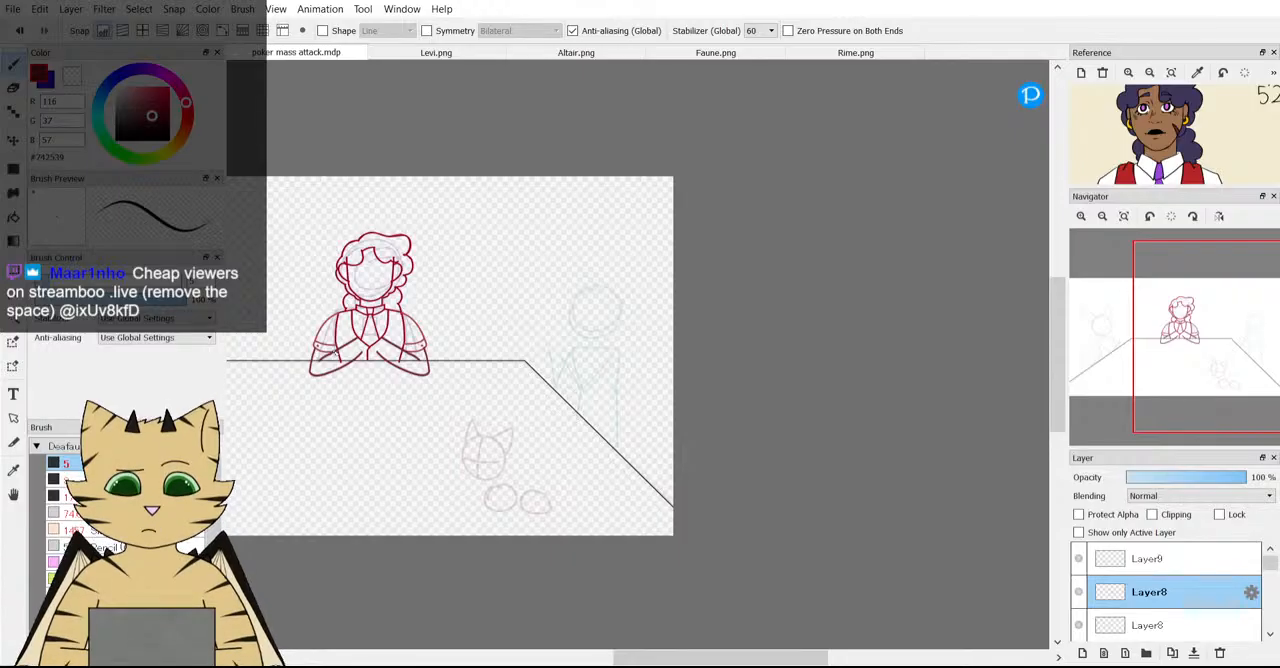
Examine the mirrored forearms up close and within the whole table scene.
scroll(283, 392, down, 3)
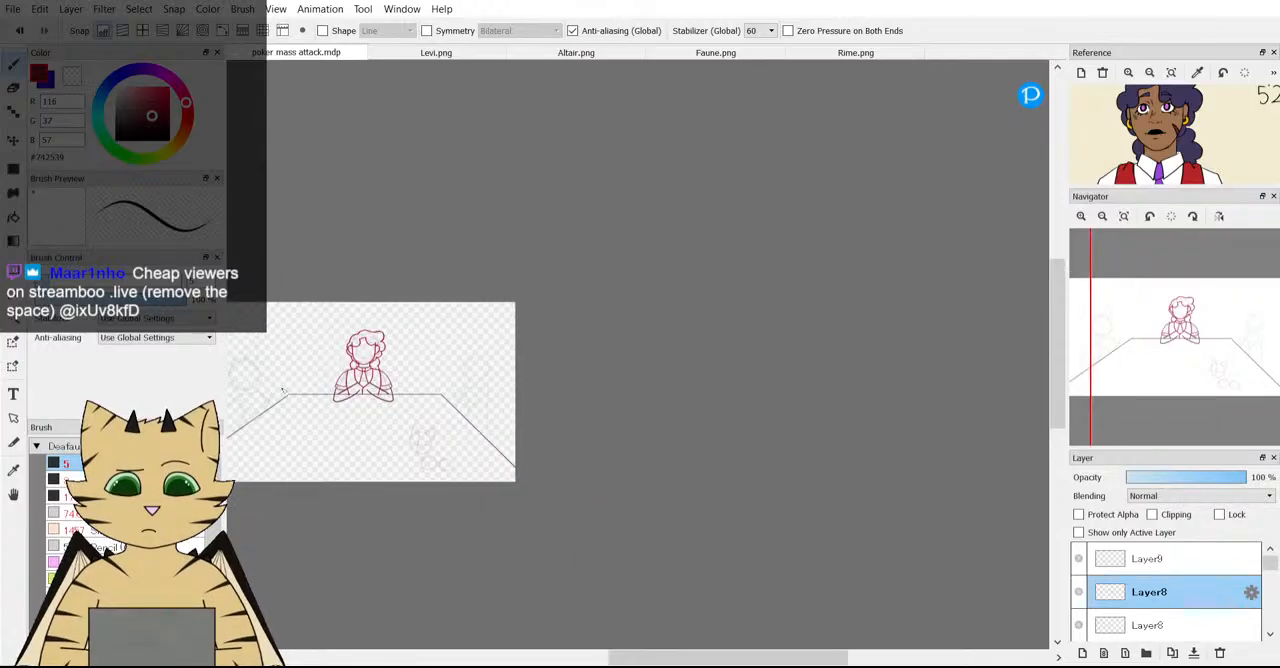
scroll(283, 392, up, 4)
scroll(548, 396, down, 2)
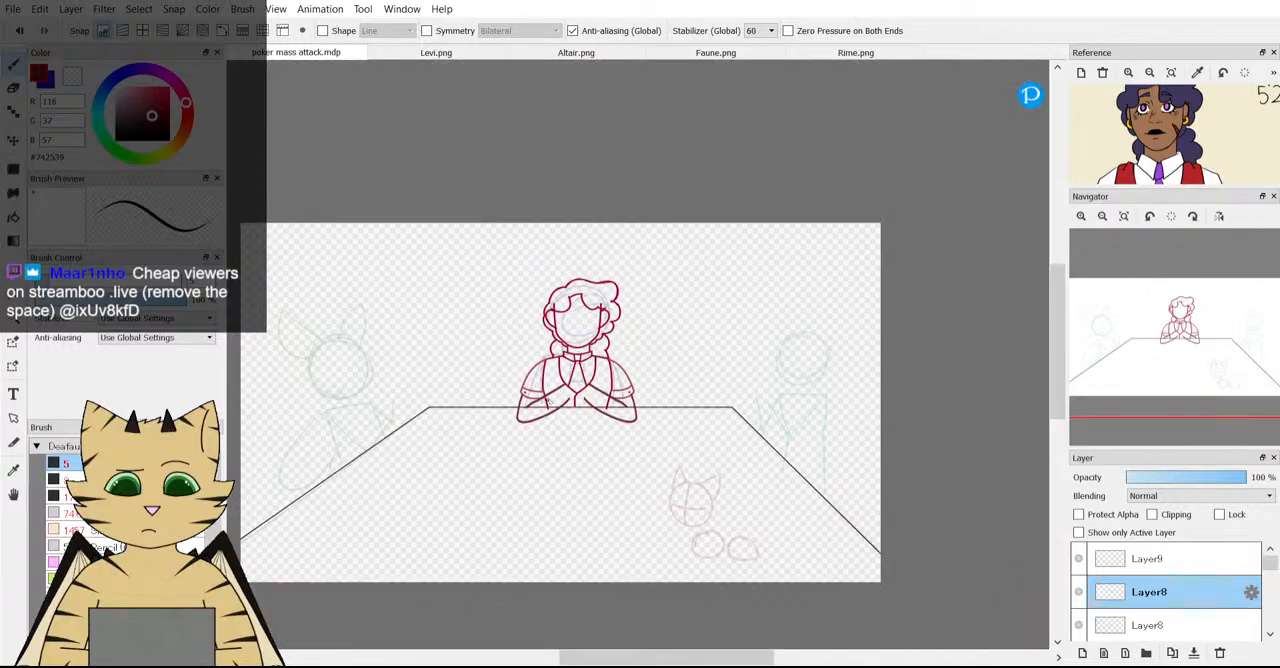
scroll(548, 400, up, 2)
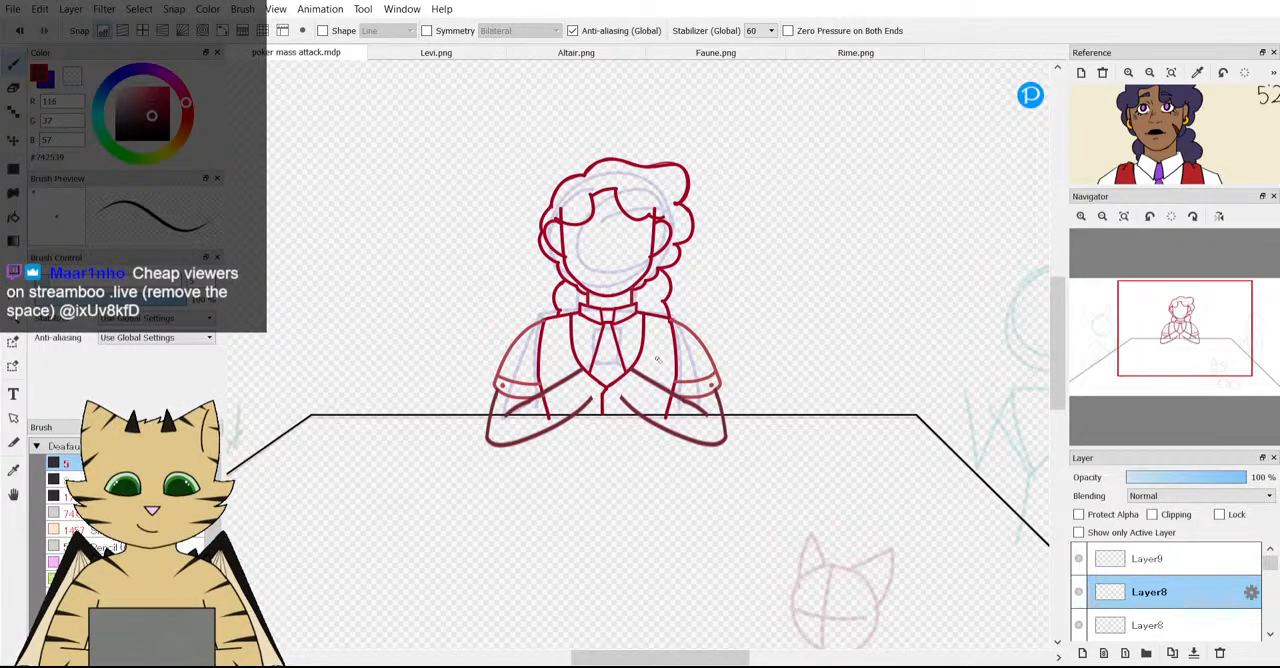
scroll(650, 361, down, 3)
scroll(645, 363, up, 3)
scroll(662, 405, up, 3)
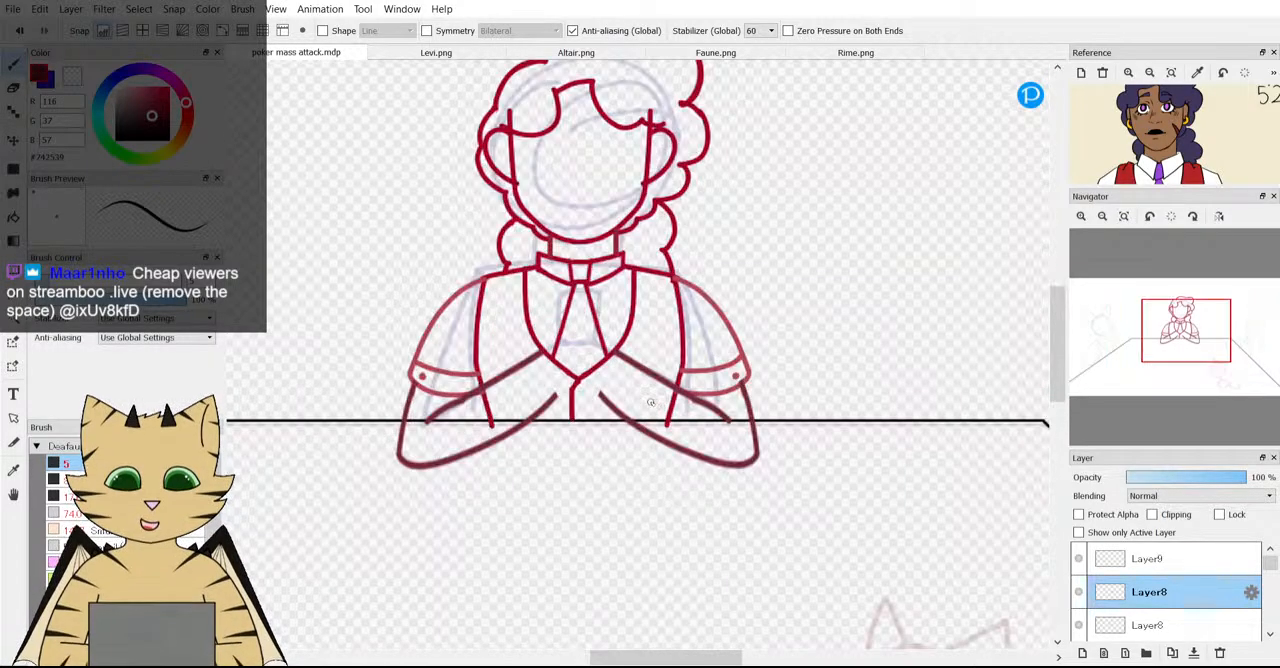
Add a new layer above Layer9 and choose the pinkish red #BA2B72 as the drawing colour.
click(1087, 565)
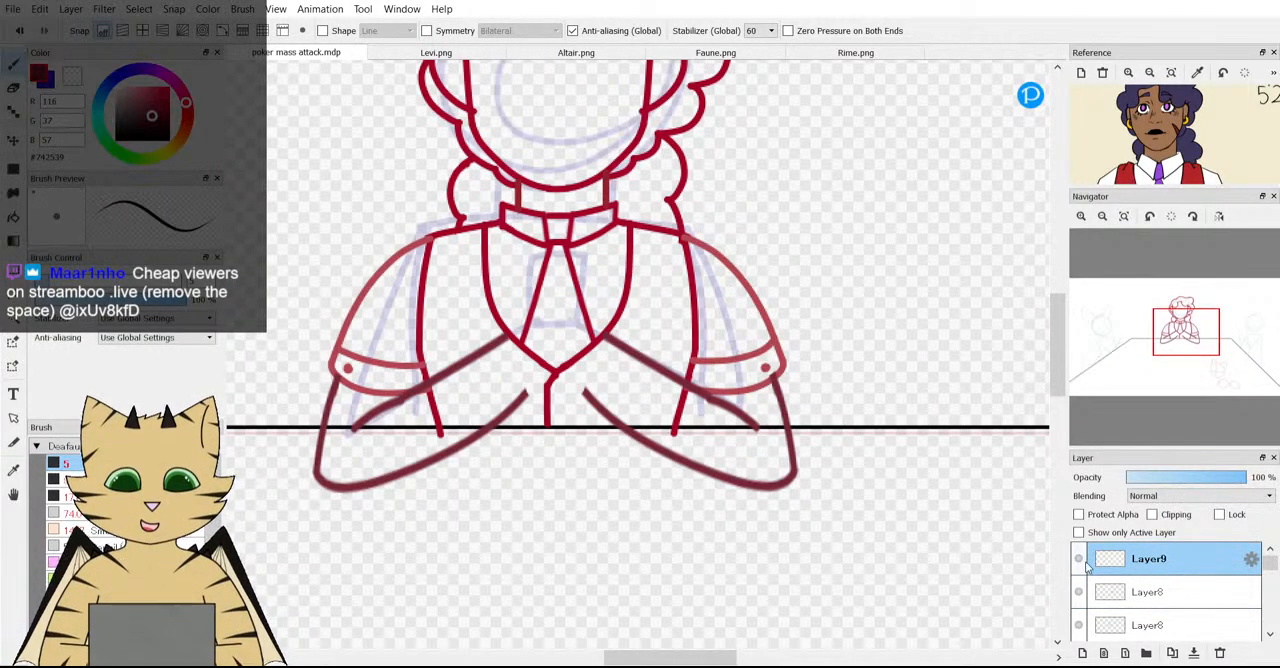
click(1083, 653)
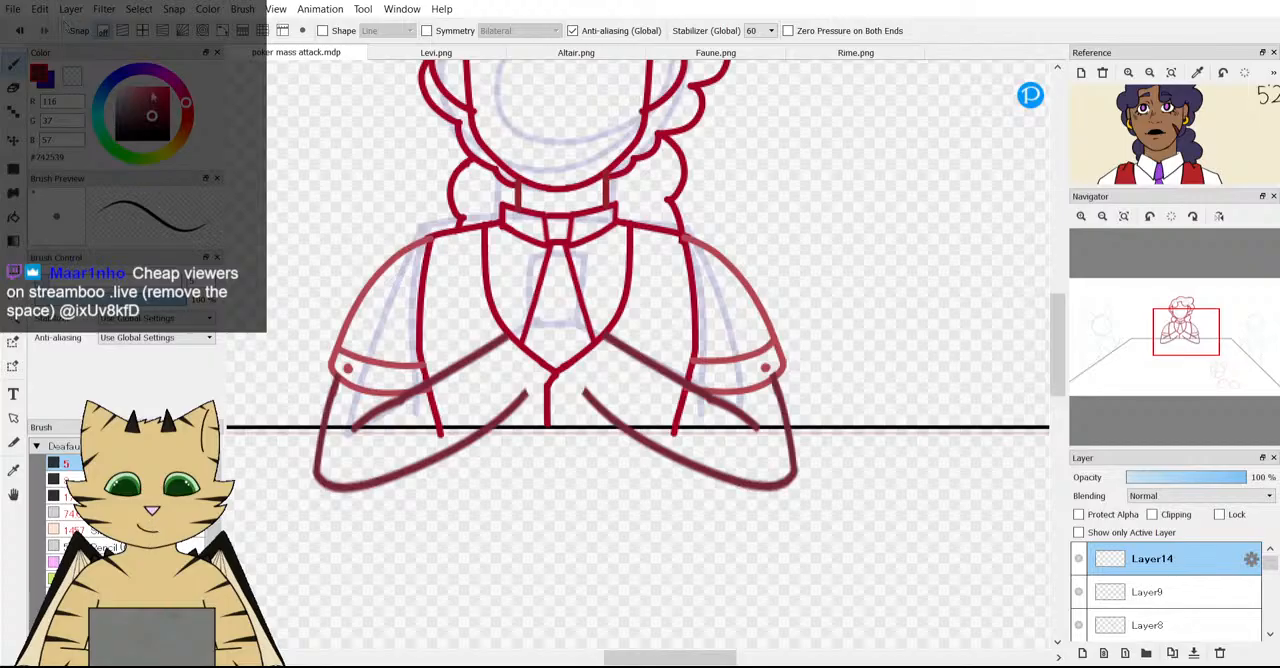
click(181, 92)
click(157, 102)
scroll(532, 324, down, 2)
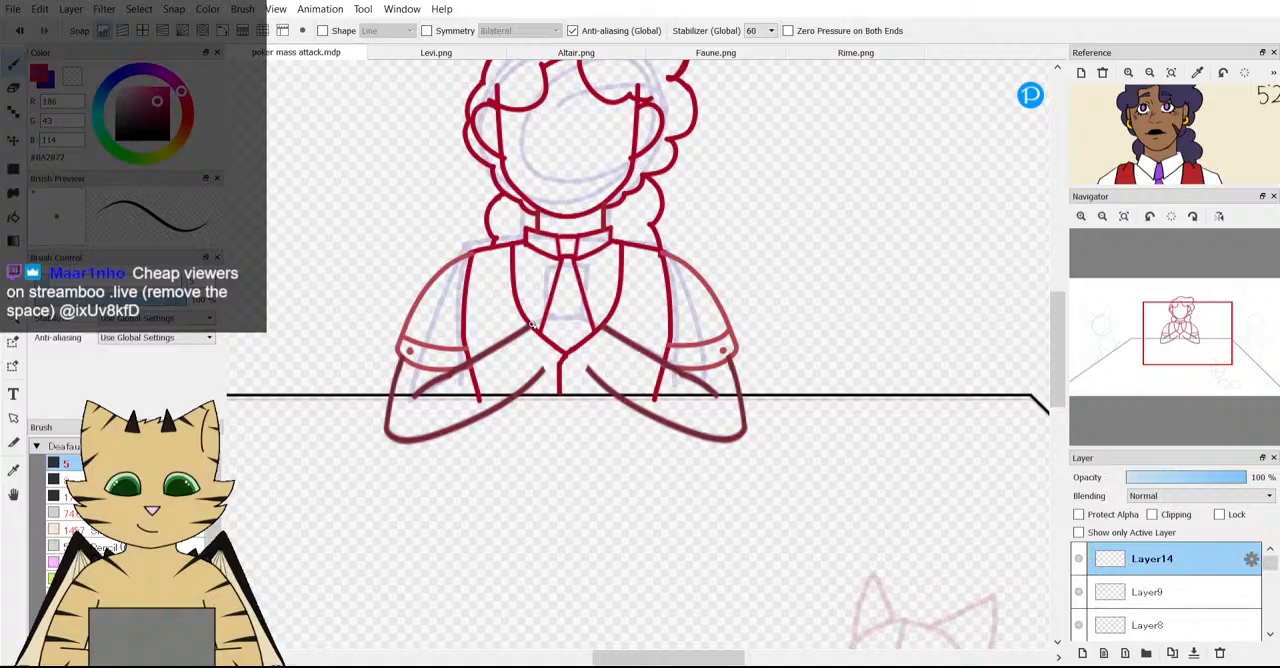
scroll(532, 324, down, 2)
scroll(532, 327, up, 5)
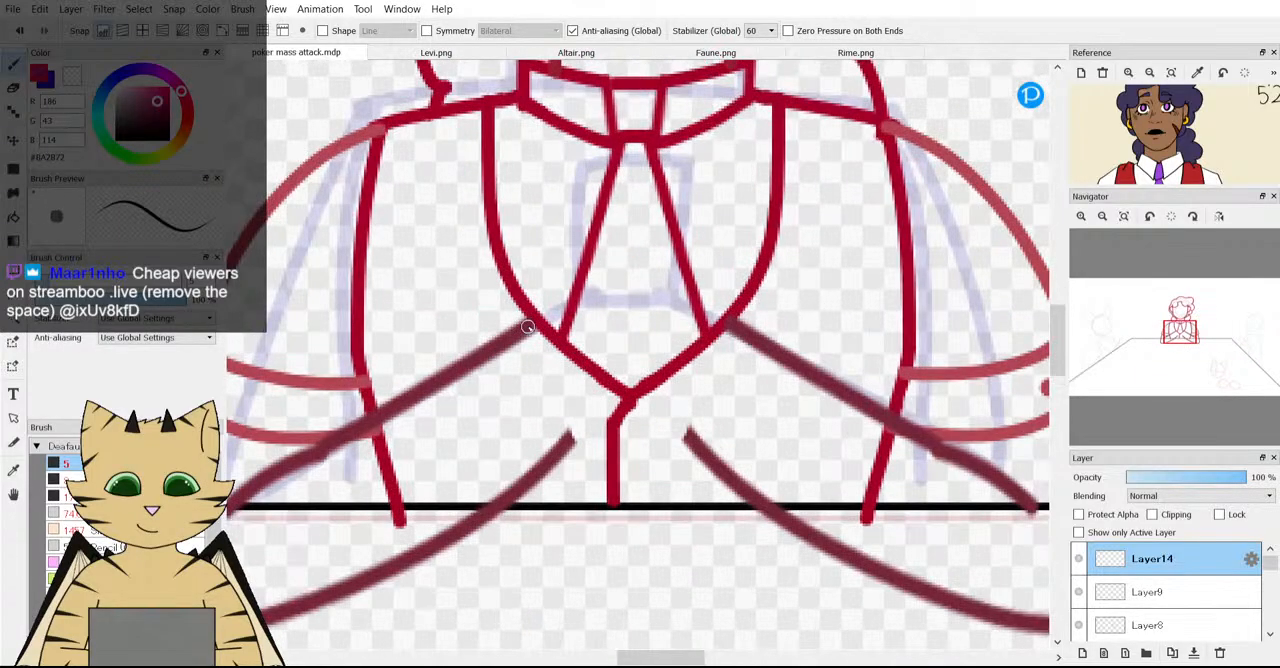
scroll(528, 327, down, 5)
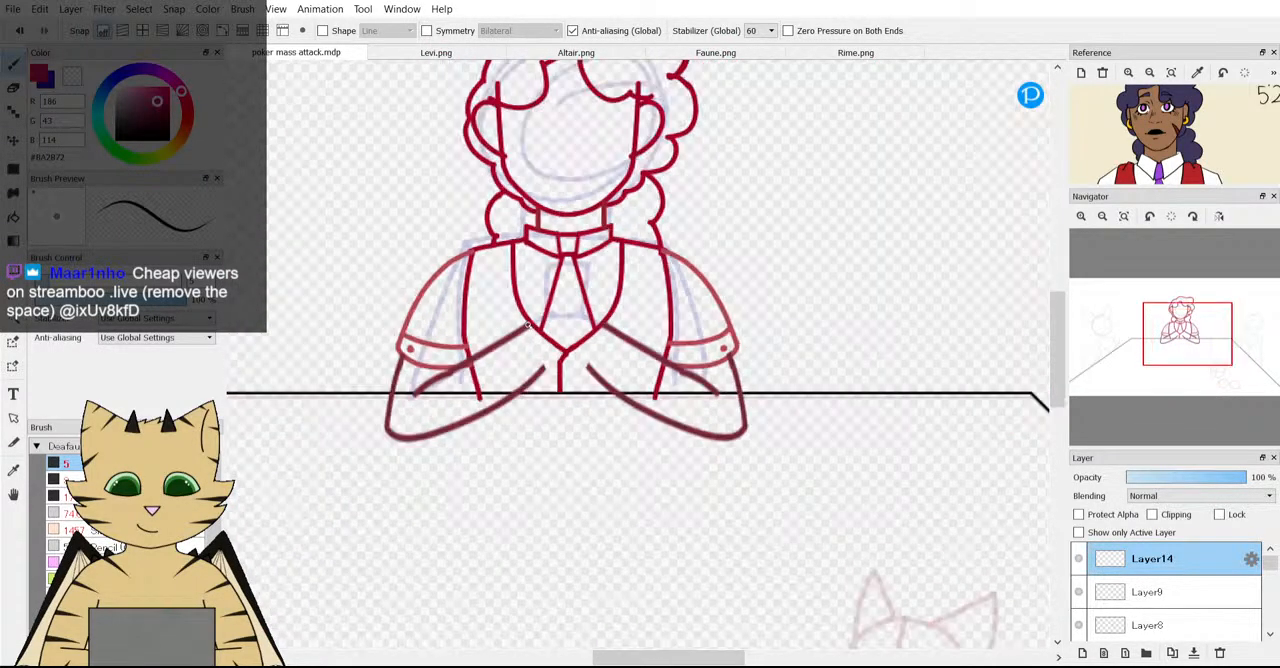
scroll(528, 325, up, 1)
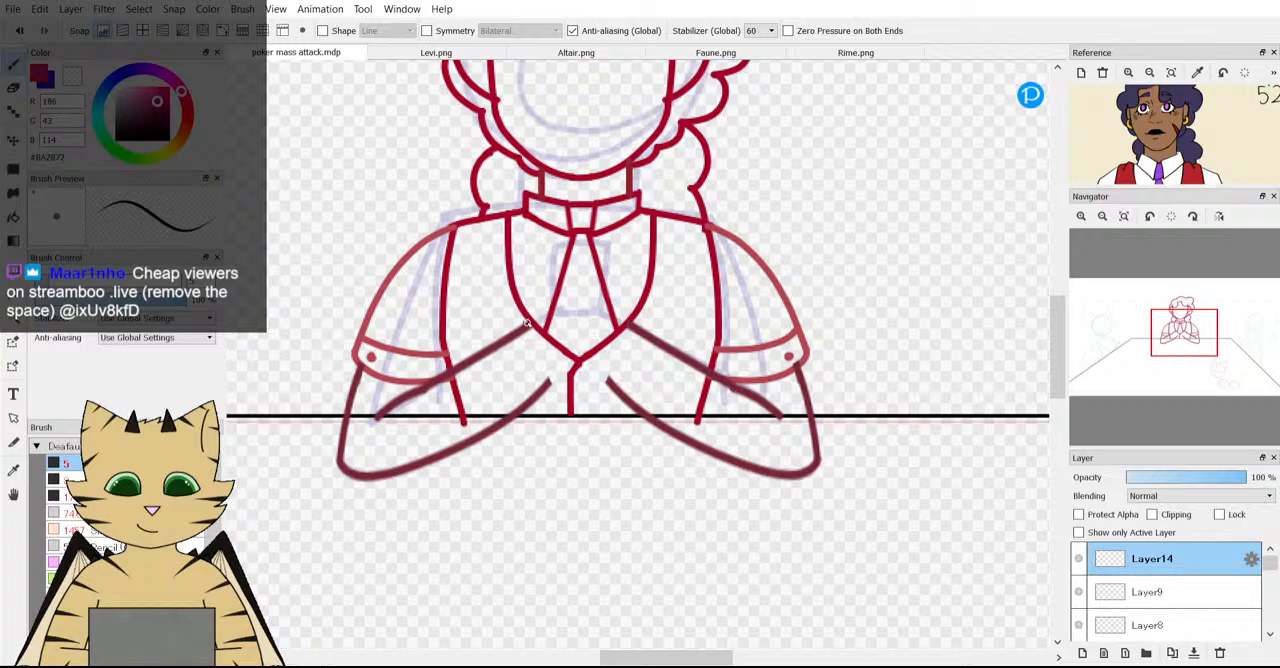
mouse_move(566, 317)
mouse_down()
mouse_move(545, 382)
mouse_move(575, 320)
mouse_up()
key(ctrl+z)
Switch to the blue #3B19BD and sketch a guide circle for each hand between the inner ends of the forearms.
key(x)
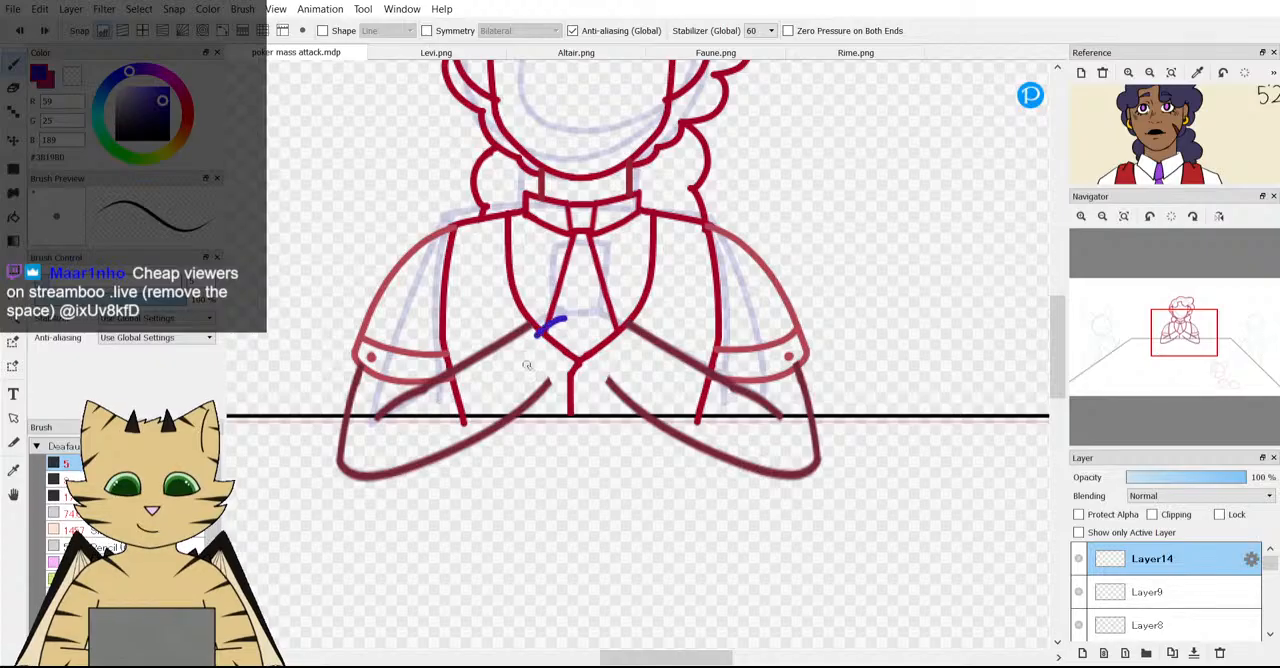
mouse_move(553, 318)
mouse_down()
mouse_move(572, 362)
mouse_move(586, 337)
mouse_move(570, 305)
mouse_move(546, 303)
mouse_move(527, 361)
mouse_move(552, 372)
mouse_move(570, 314)
mouse_up()
scroll(554, 349, down, 3)
scroll(553, 352, up, 6)
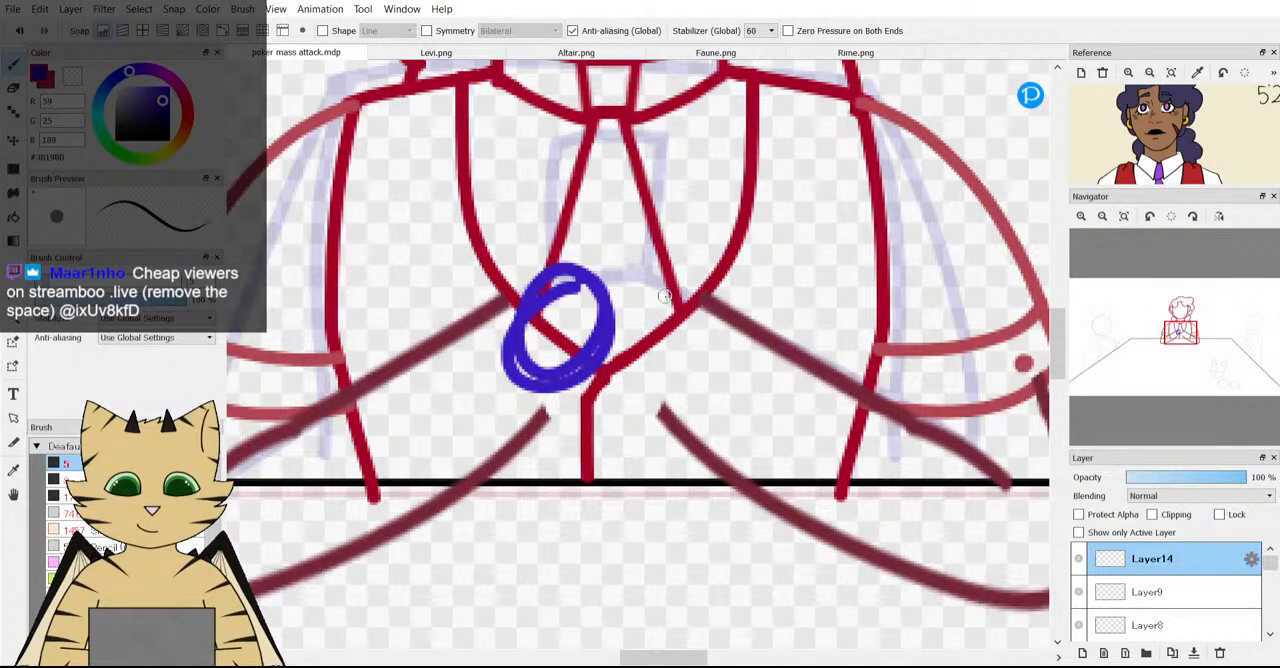
mouse_move(676, 292)
mouse_down()
mouse_move(633, 295)
mouse_move(609, 336)
mouse_move(644, 394)
mouse_move(704, 359)
mouse_move(676, 295)
mouse_move(623, 322)
mouse_move(643, 379)
mouse_move(690, 352)
mouse_move(675, 294)
mouse_up()
scroll(604, 319, down, 5)
scroll(609, 299, up, 5)
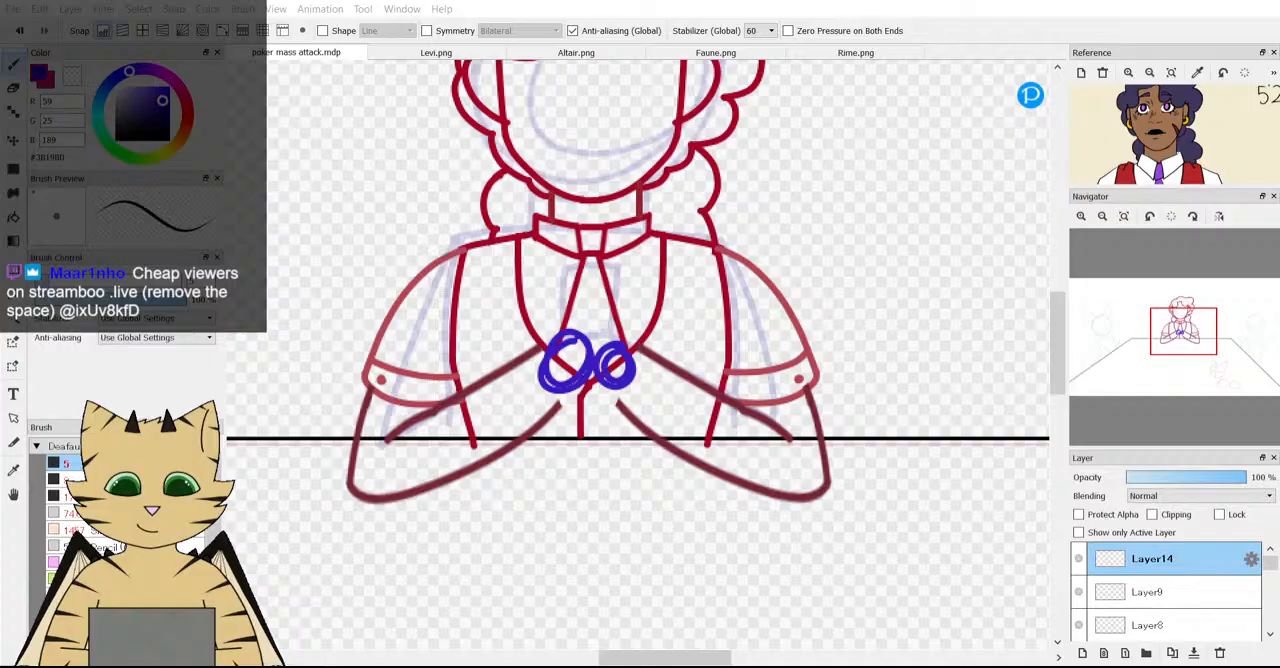
Remove the Levi image from the reference window.
click(1102, 72)
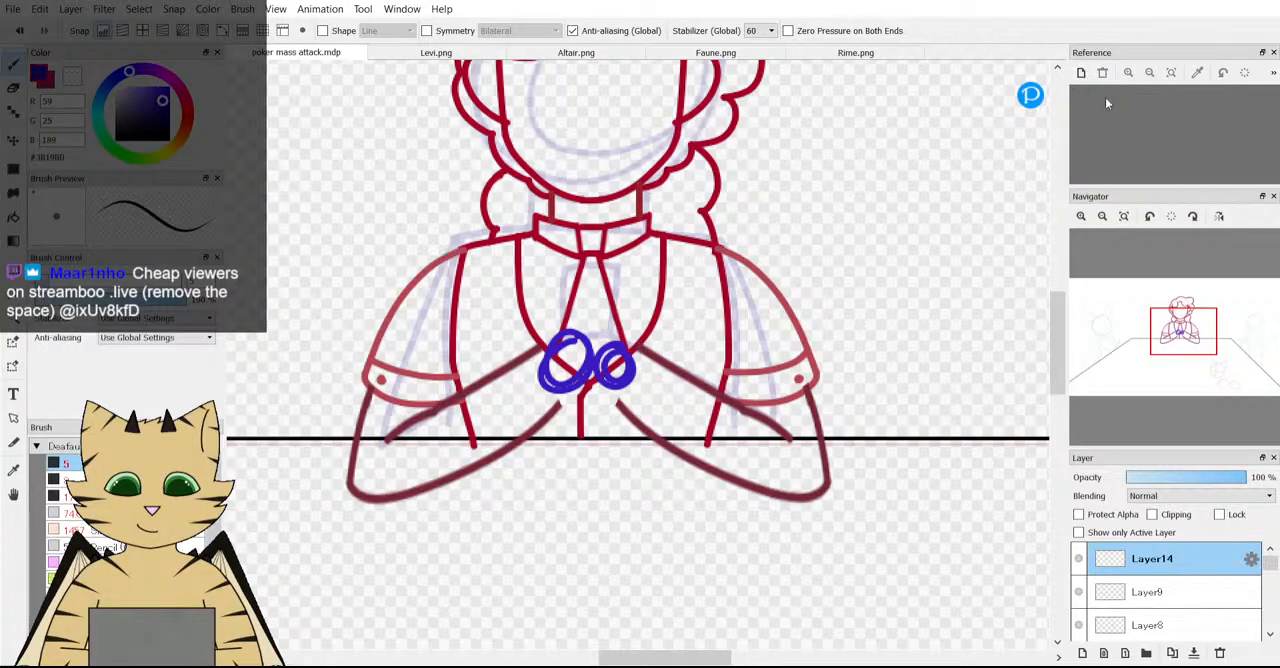
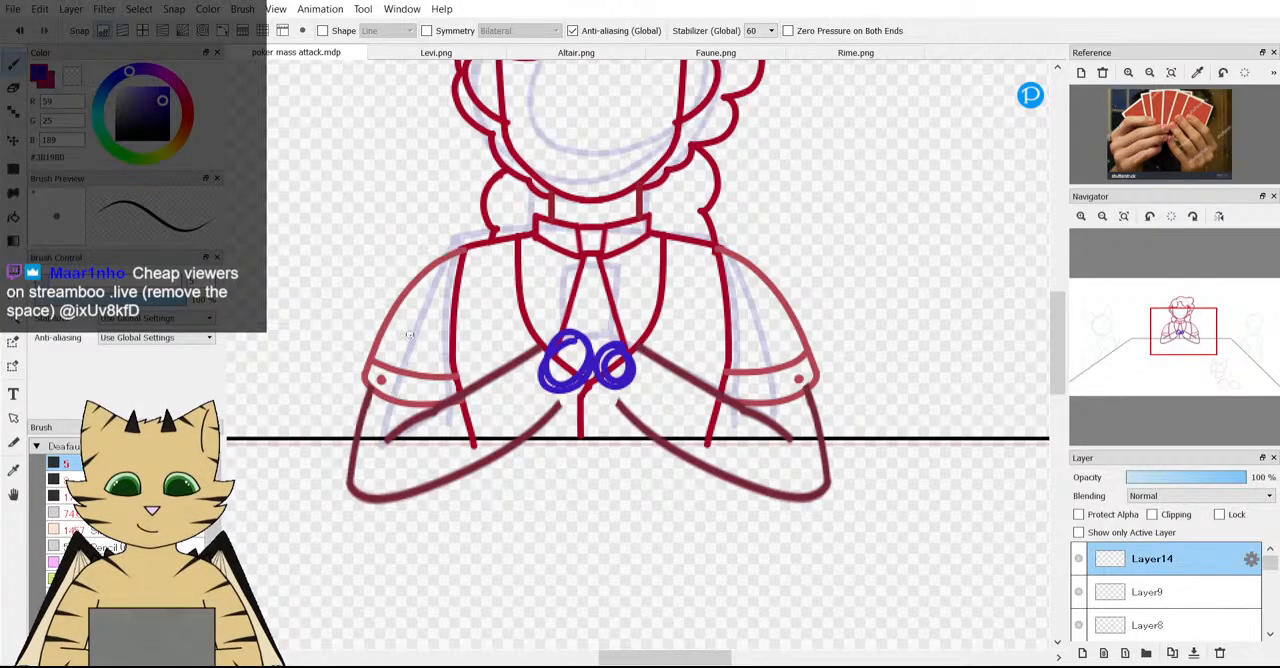
scroll(684, 334, up, 2)
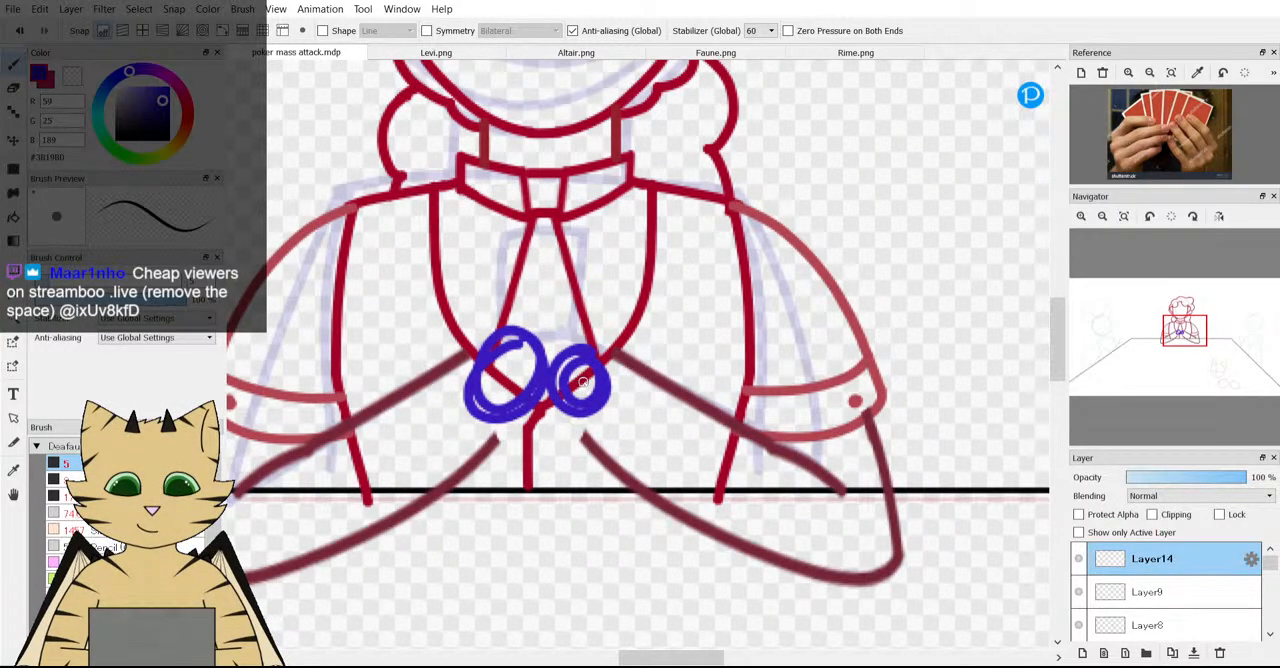
mouse_move(475, 332)
mouse_down()
mouse_move(476, 296)
mouse_move(497, 270)
mouse_move(525, 267)
mouse_move(531, 297)
mouse_move(515, 320)
mouse_move(412, 307)
mouse_up()
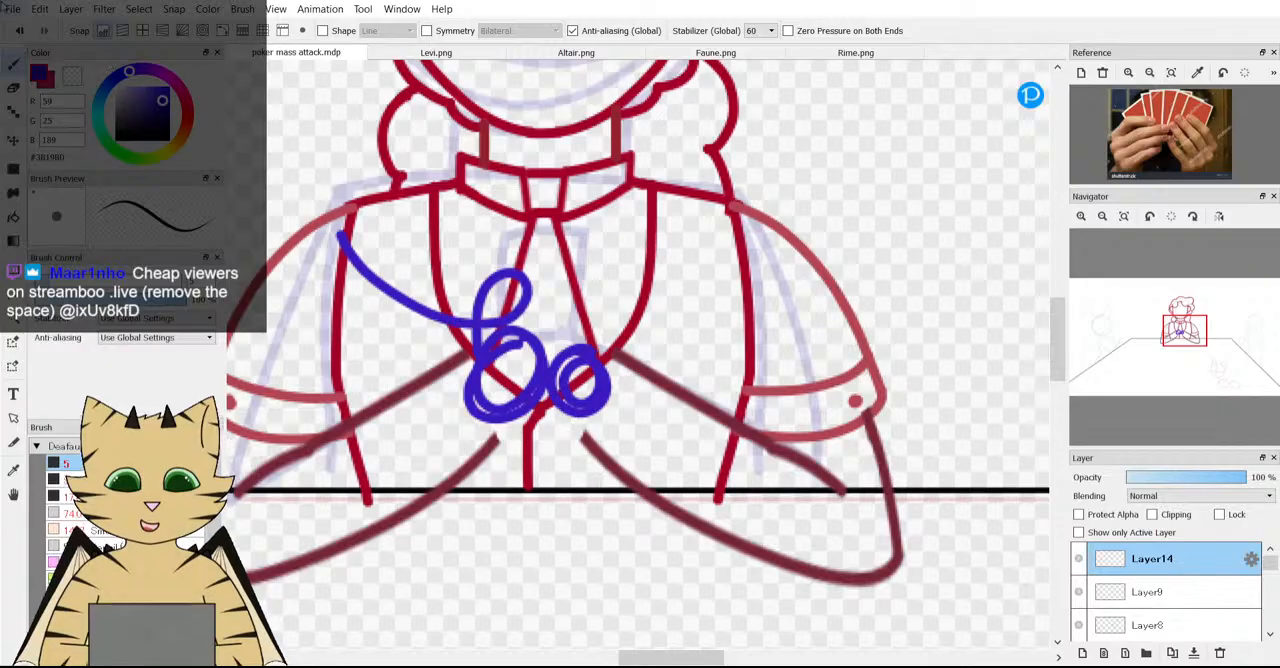
click(19, 30)
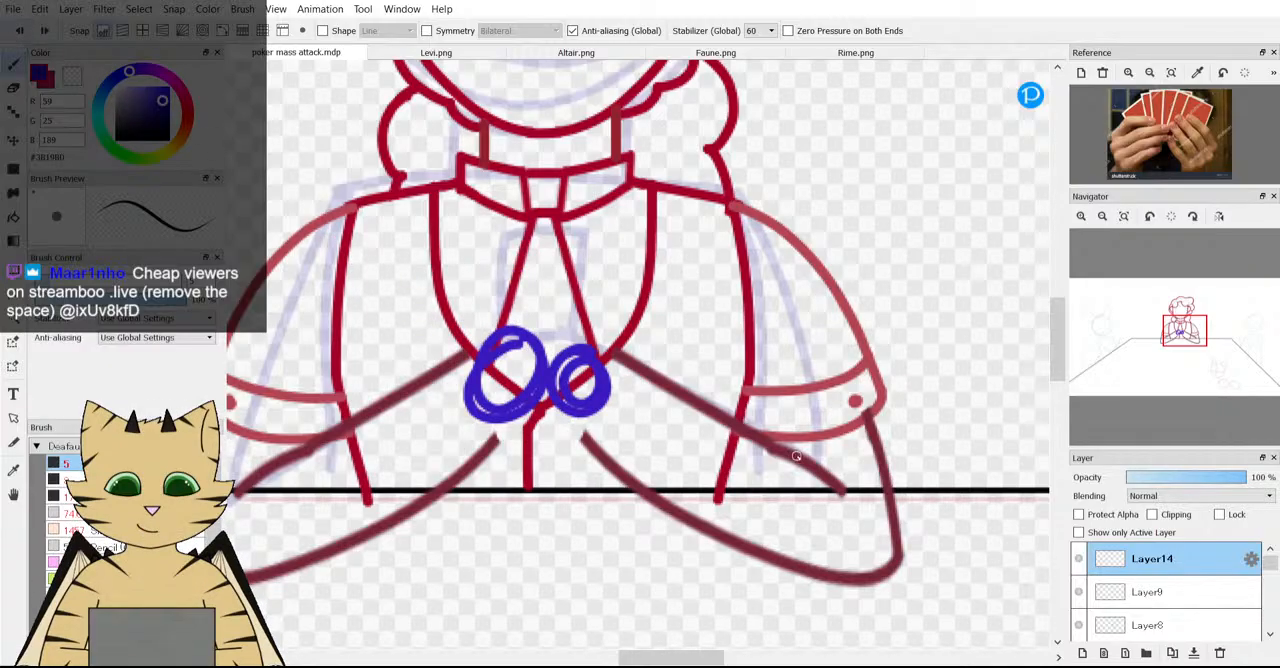
Add a new layer above Layer14 and choose the green #2B8B13 as the drawing colour.
click(1078, 559)
click(1078, 559)
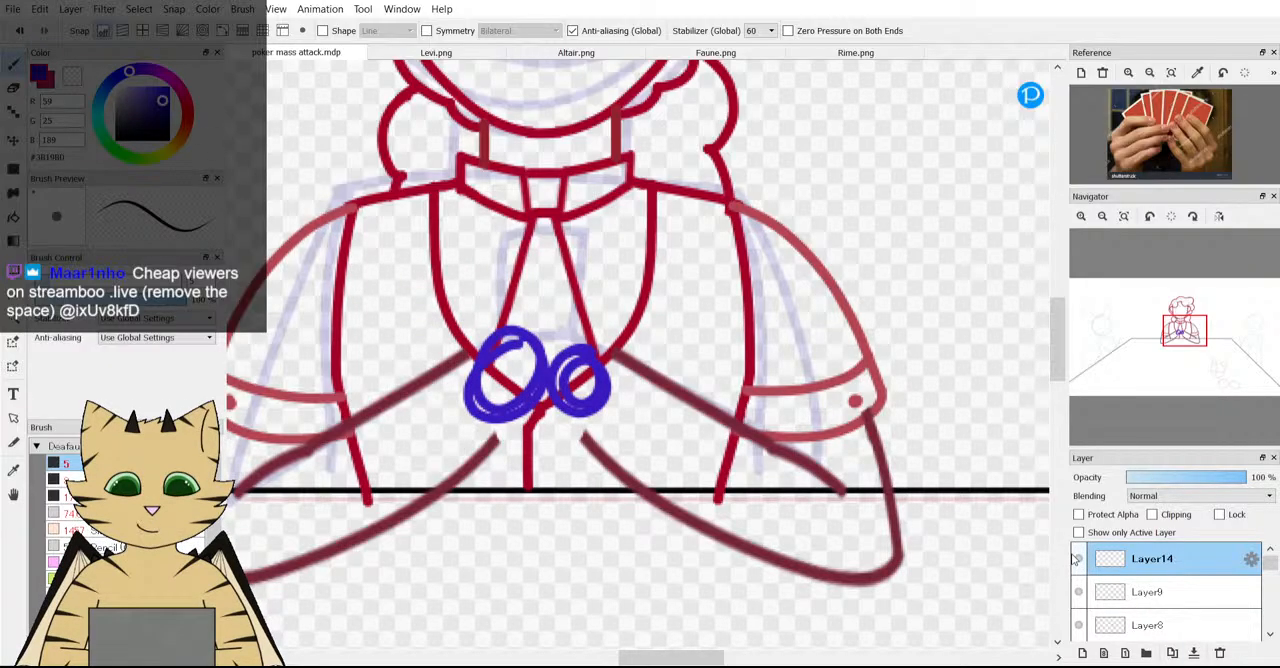
click(1082, 652)
click(130, 160)
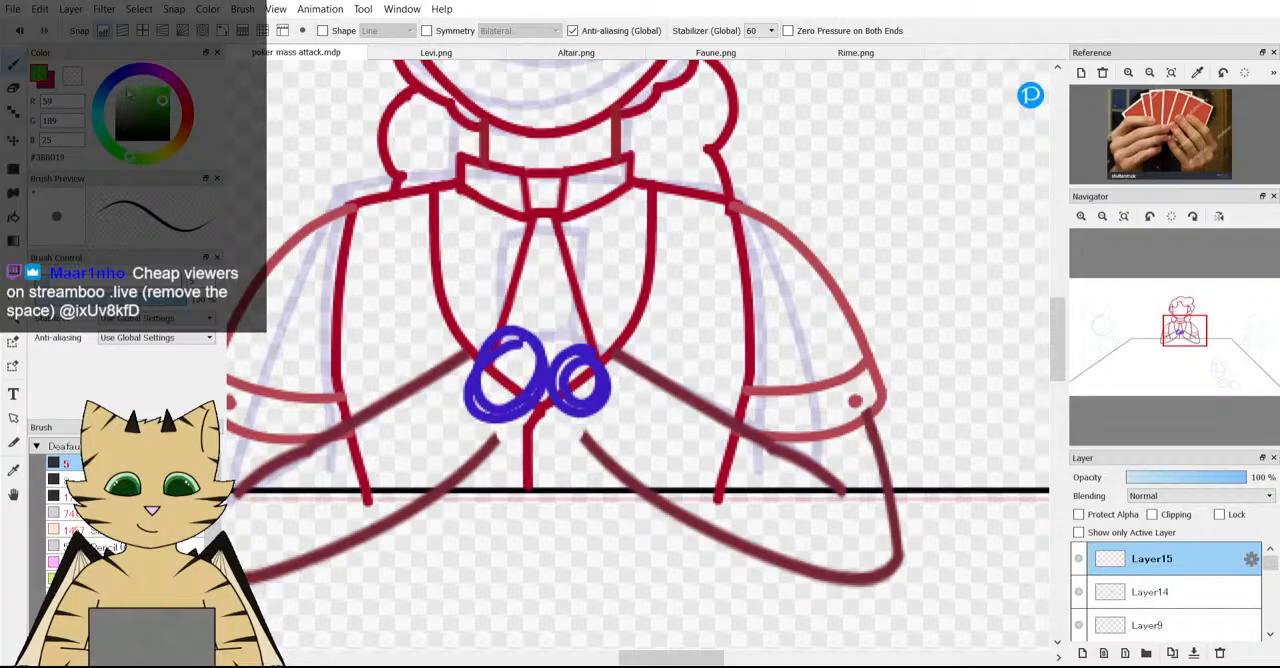
click(164, 114)
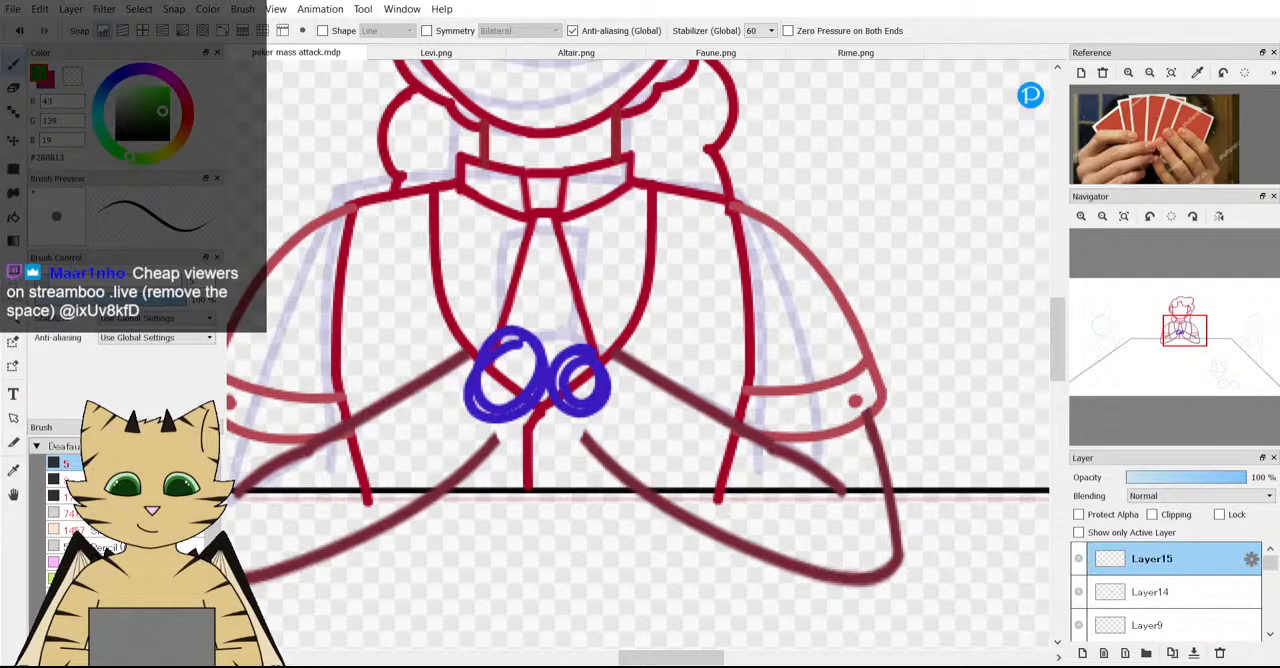
Set up the Rectangle shape tool with rounded corners enabled at 80%, undoing the square-cornered trial rectangle.
click(16, 170)
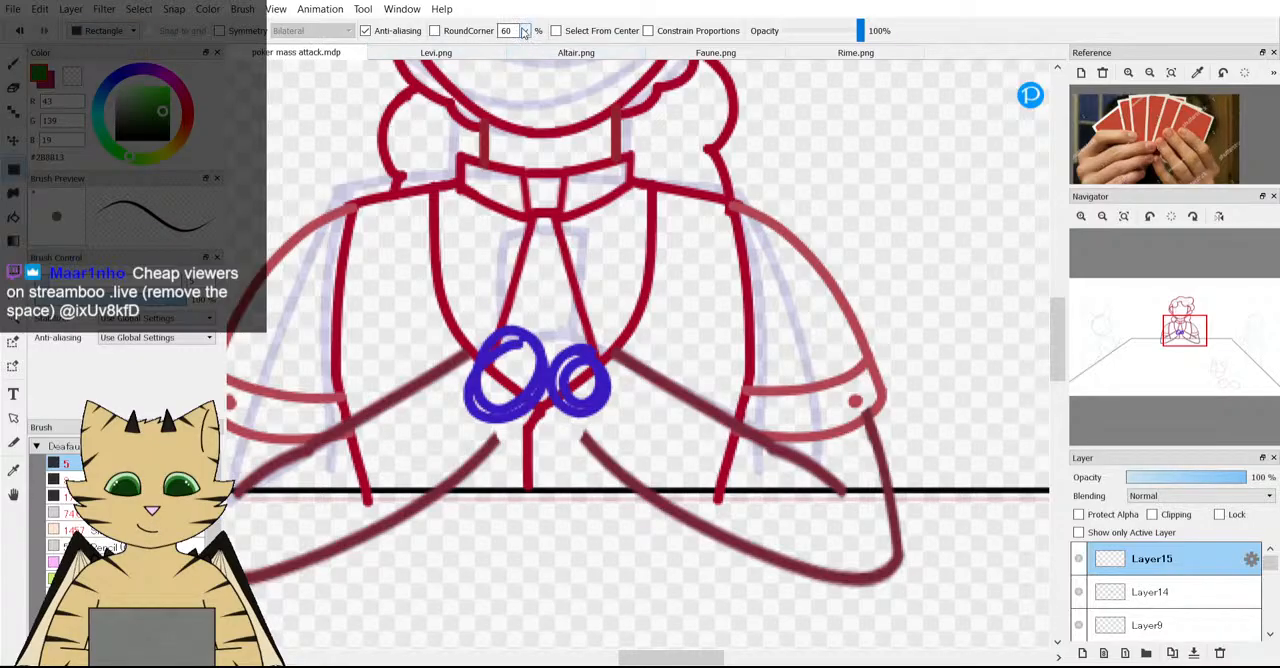
click(517, 118)
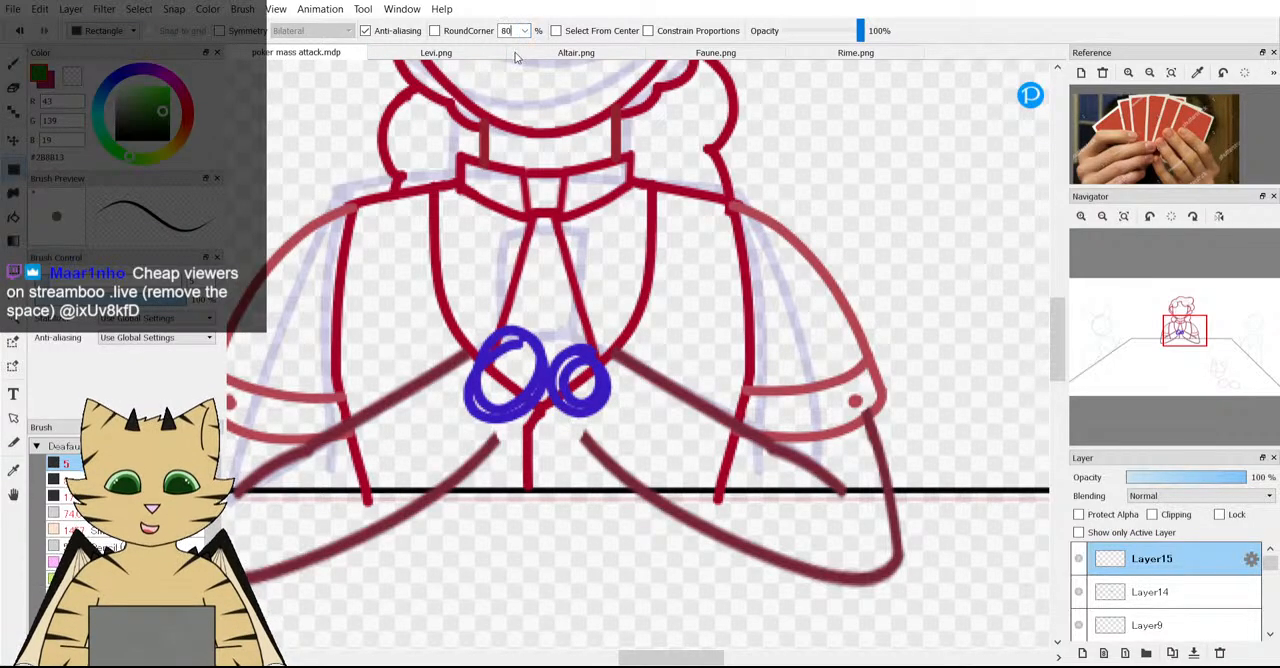
drag(488, 240, 579, 357)
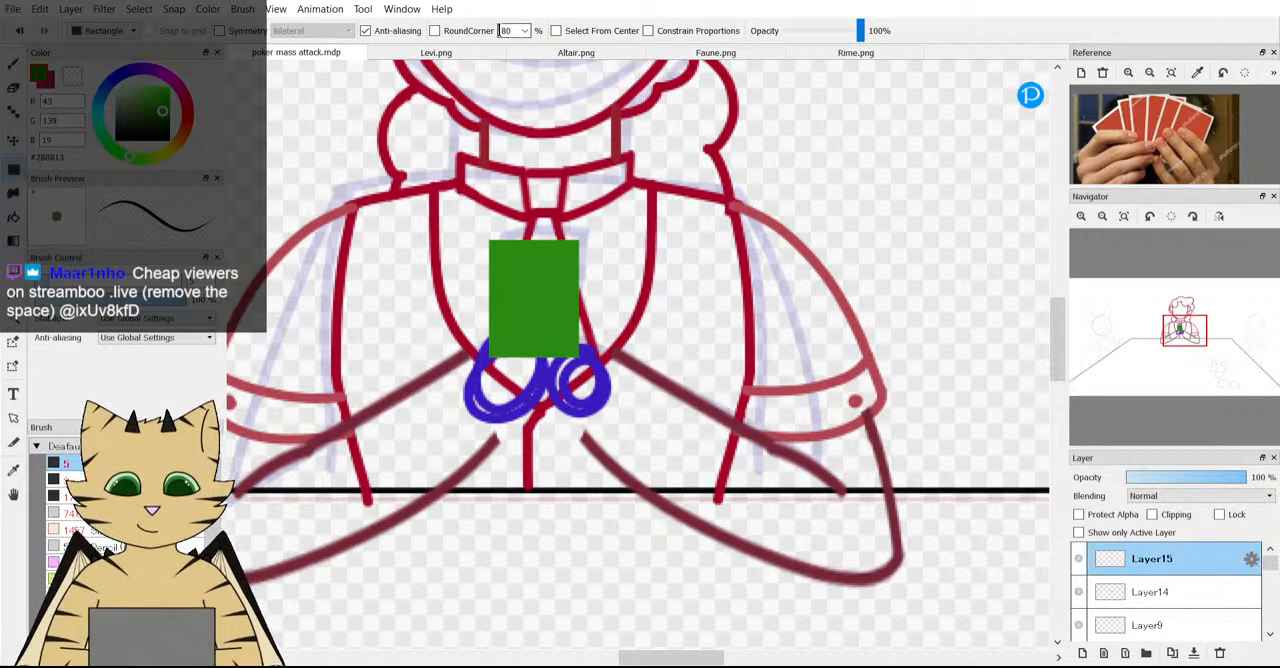
click(434, 31)
click(18, 31)
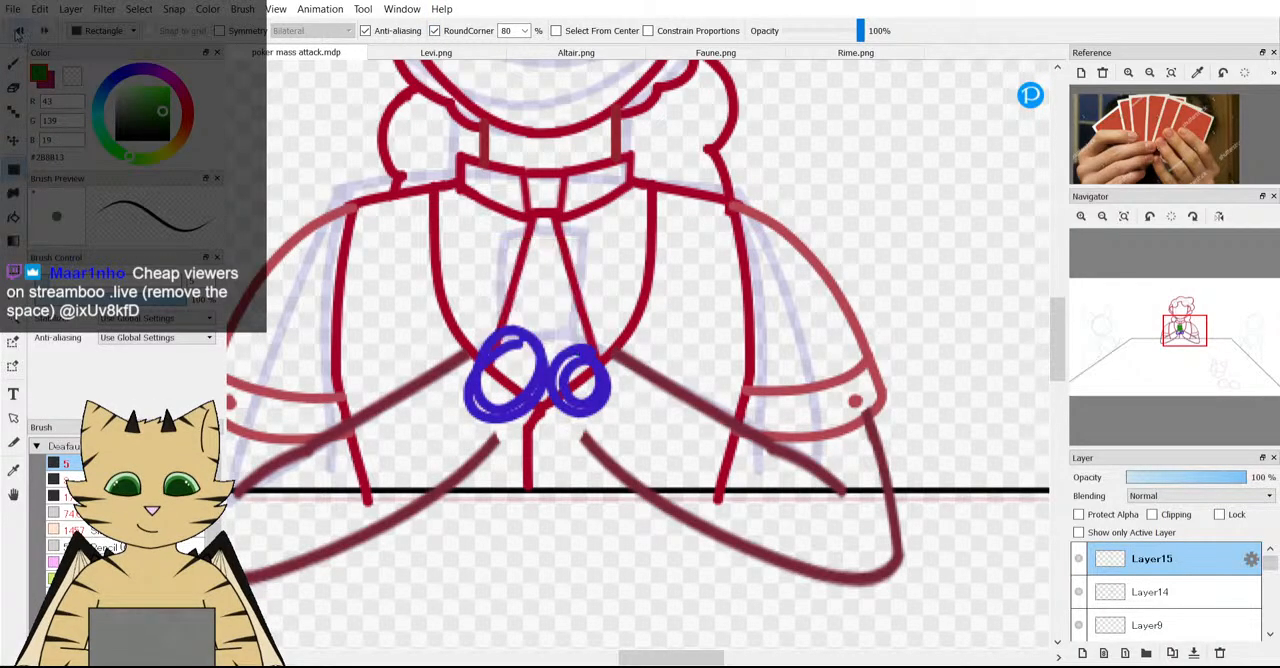
drag(493, 277, 589, 365)
key(ctrl+z)
click(523, 31)
click(523, 70)
drag(495, 208, 617, 360)
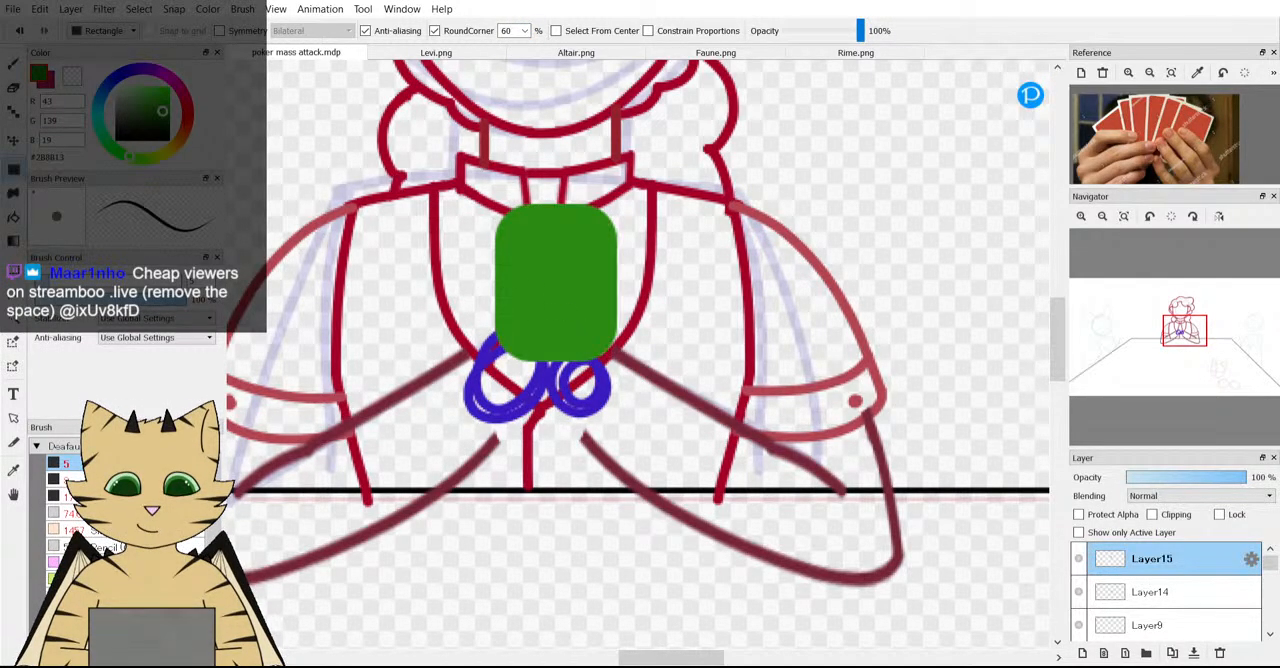
click(19, 31)
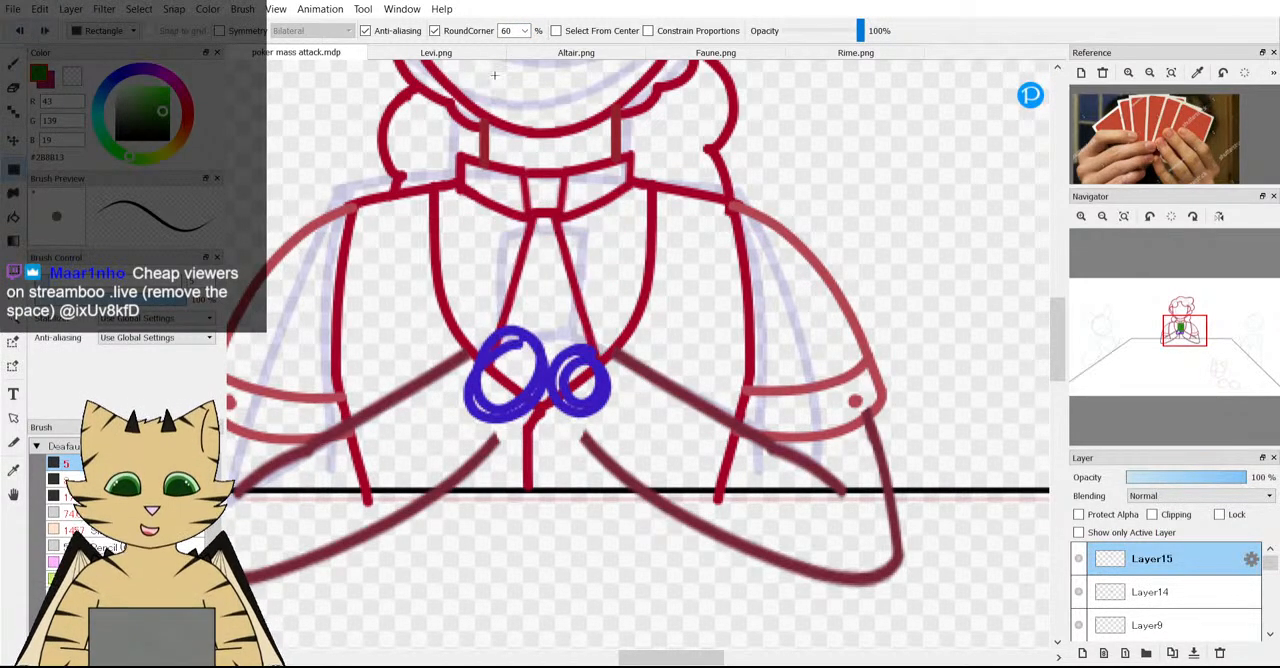
Draw a green playing card with 40% corner rounding over the vest, then tilt it 7.3 degrees counterclockwise and lower it toward the hands.
click(523, 31)
click(521, 81)
drag(474, 171, 573, 318)
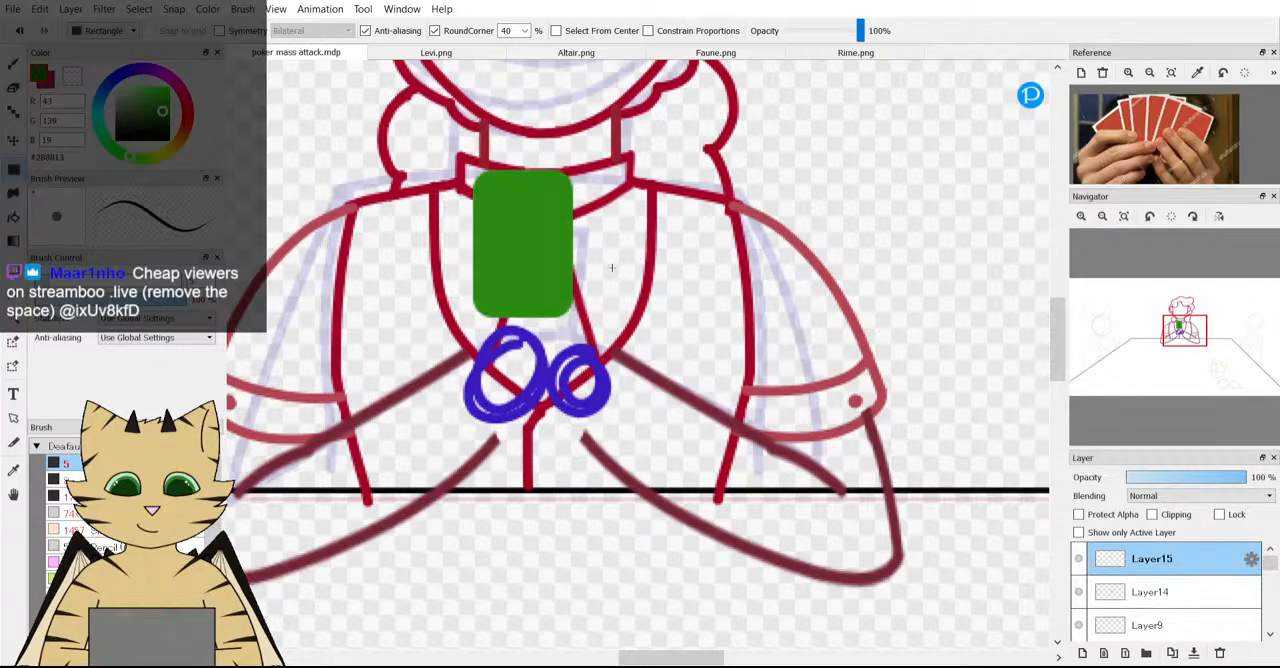
key(ctrl+t)
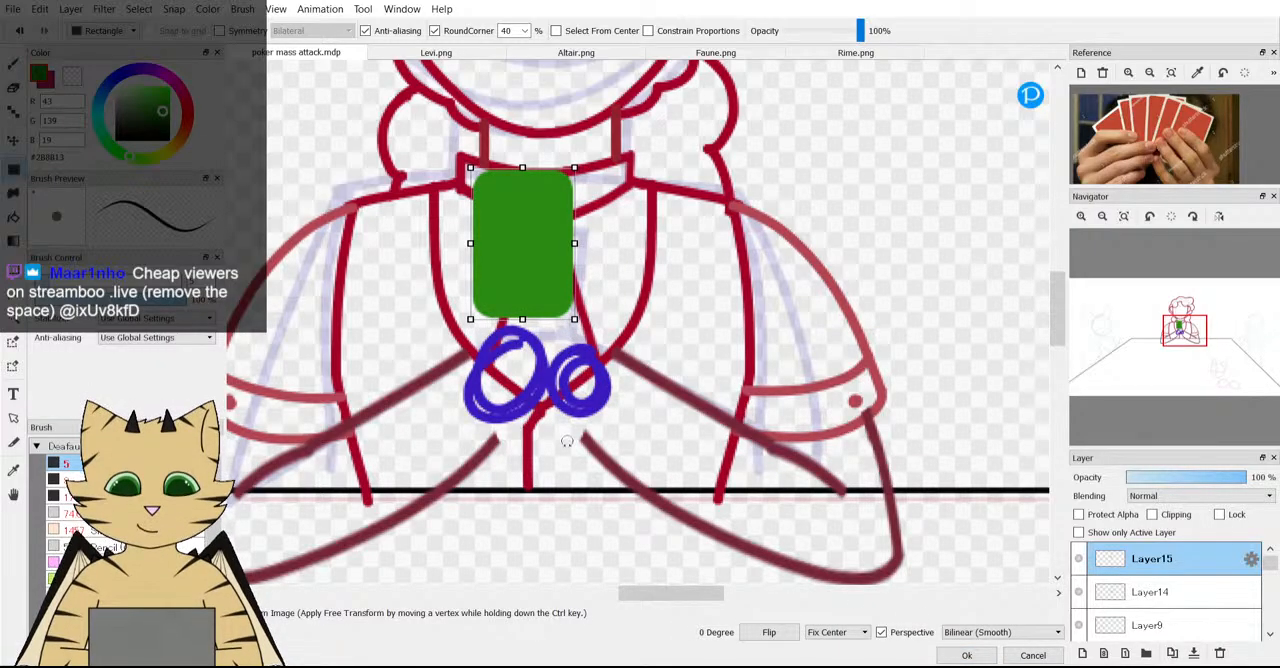
drag(571, 423, 596, 421)
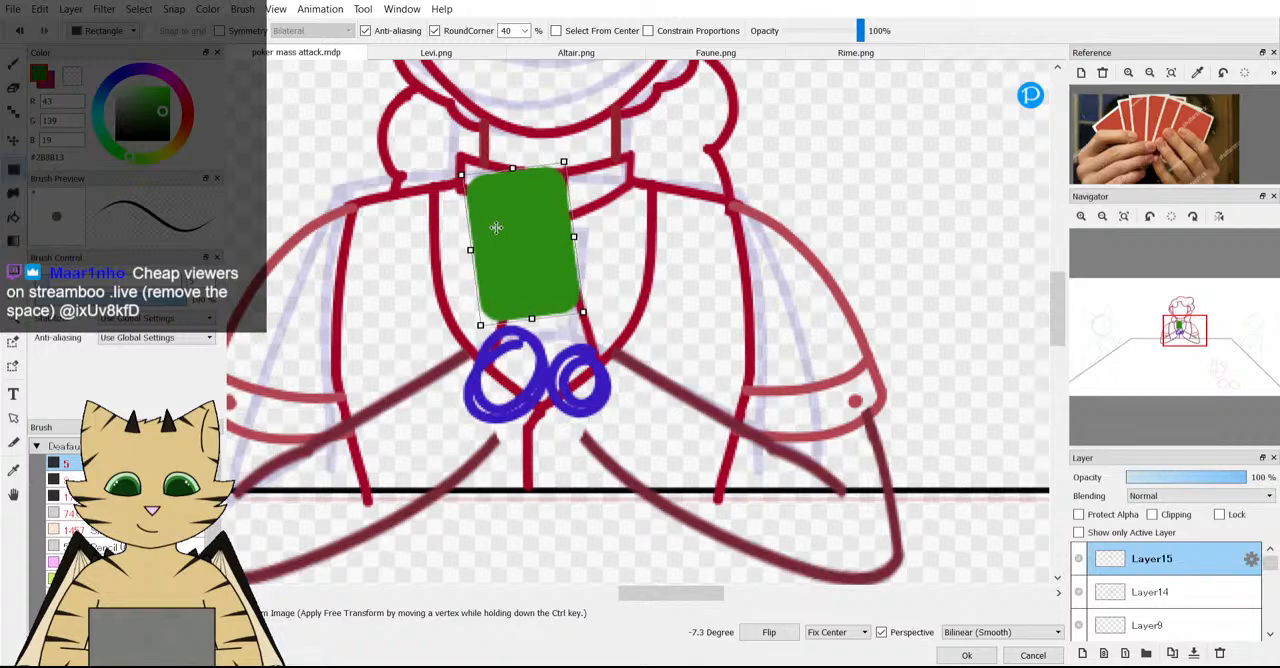
drag(496, 227, 483, 267)
click(966, 655)
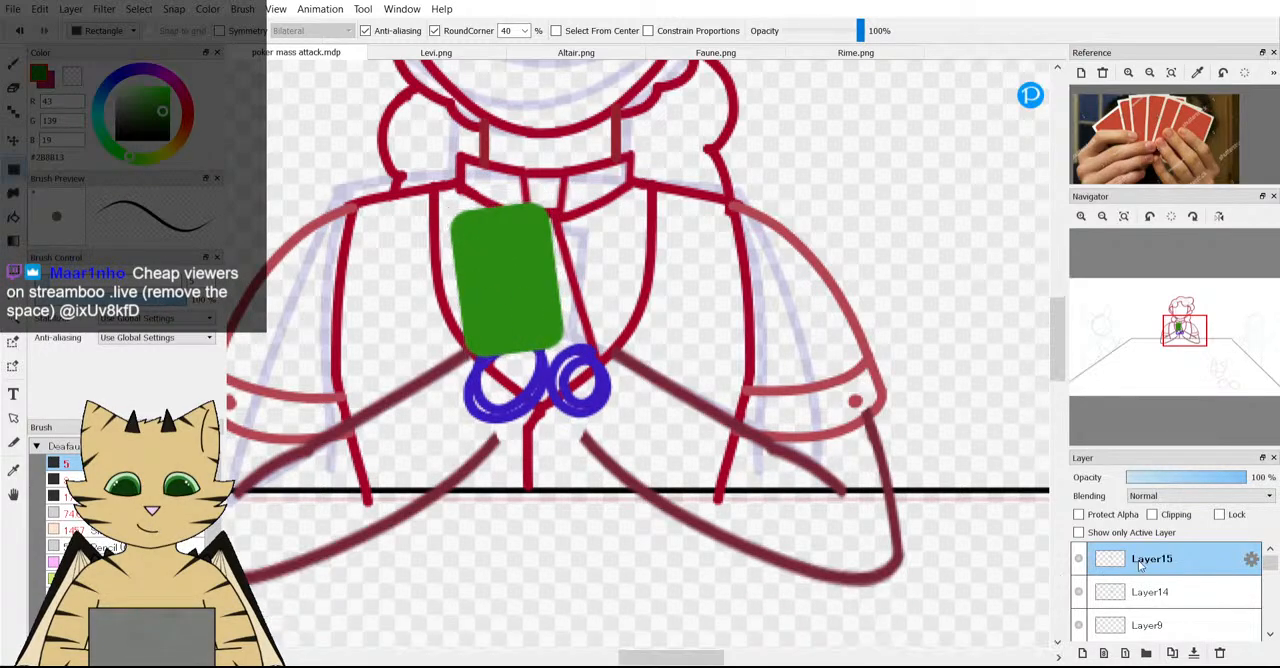
Place the card's layer beneath the hand circles on Layer14 and tilt the card a further 9.6 degrees counterclockwise.
drag(1138, 560, 1140, 594)
key(ctrl+t)
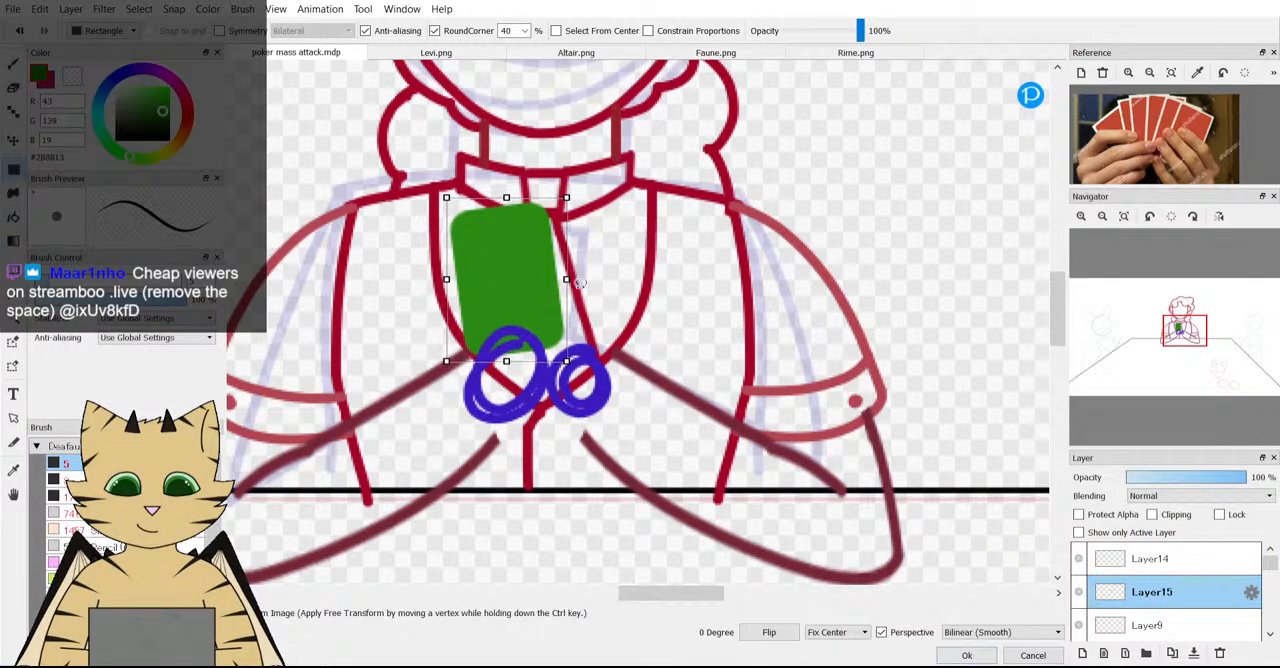
drag(579, 283, 591, 401)
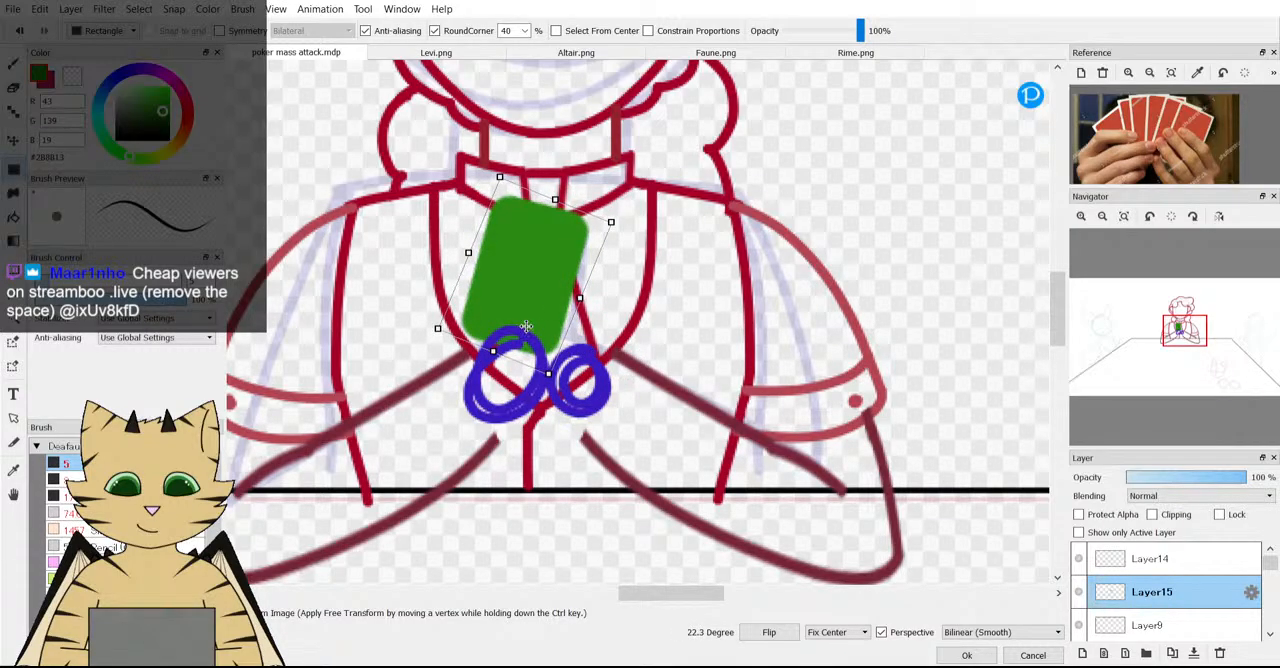
drag(608, 352, 609, 291)
drag(530, 304, 534, 302)
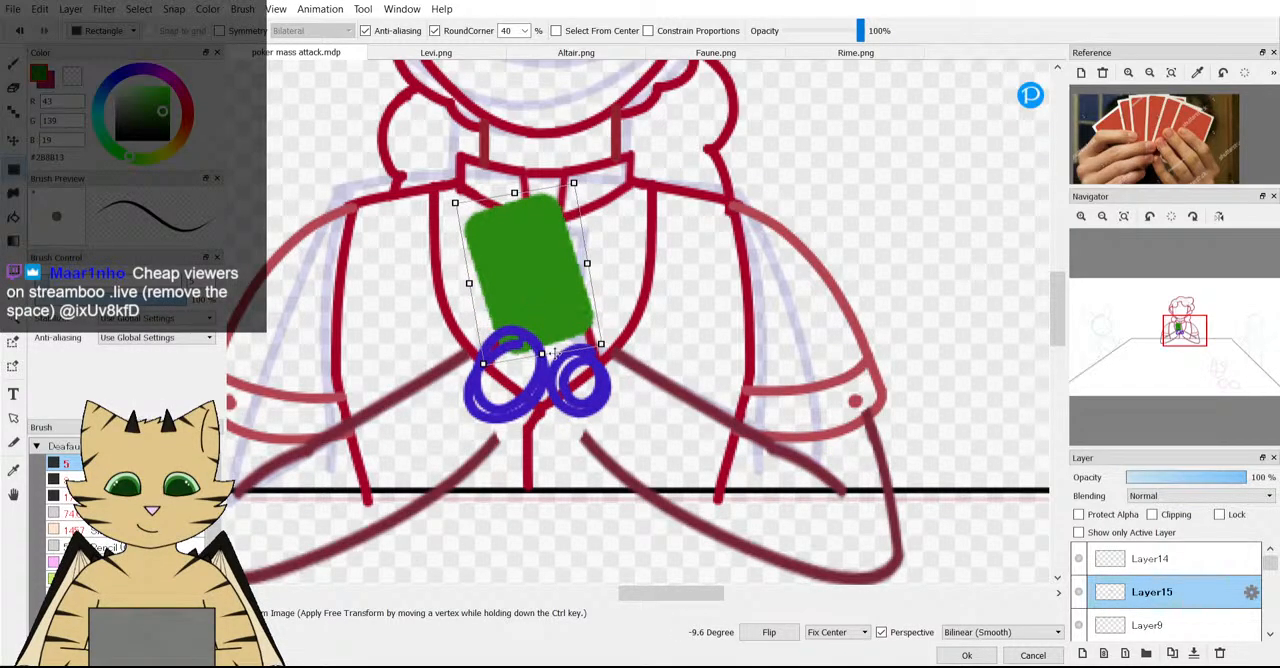
click(966, 655)
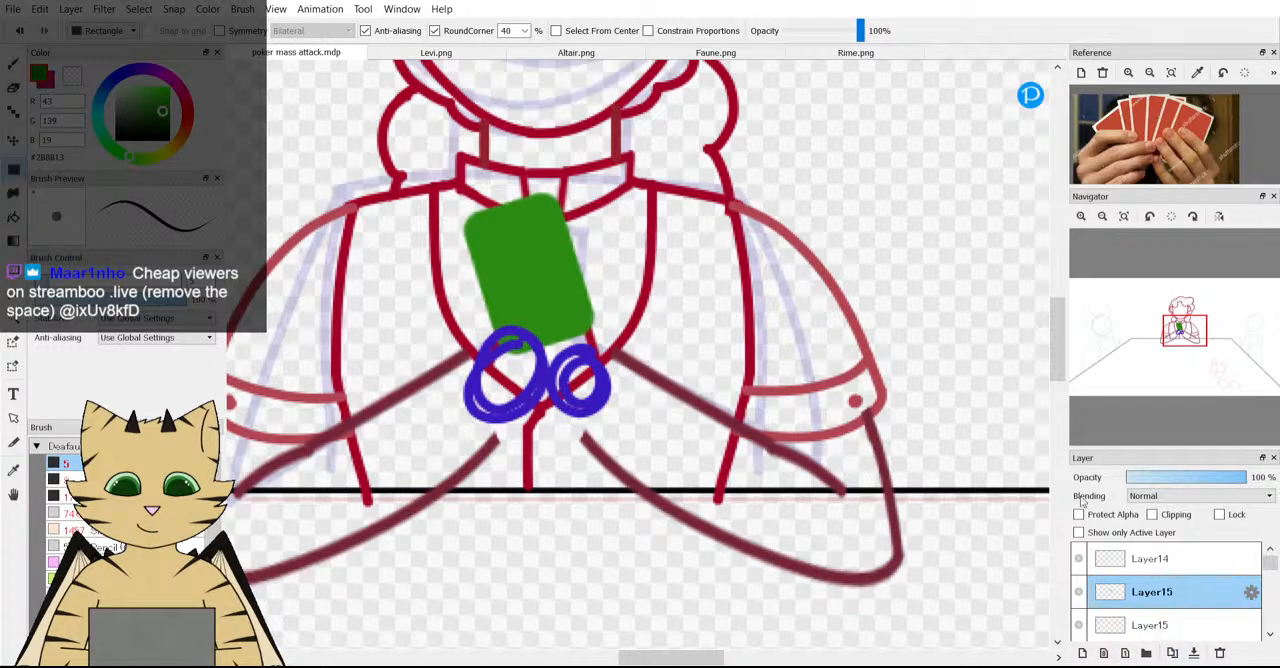
Repaint a duplicate of the card in the lighter green #44B427 with its alpha protected.
click(158, 102)
drag(150, 281, 188, 281)
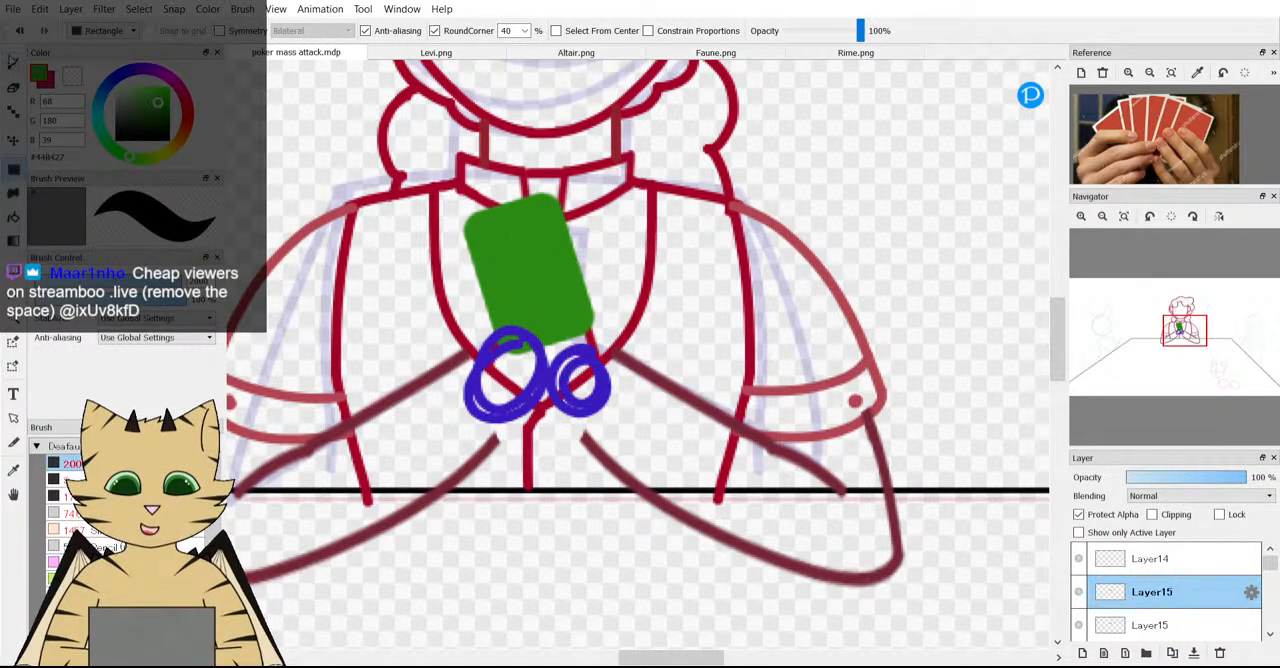
key(b)
click(535, 276)
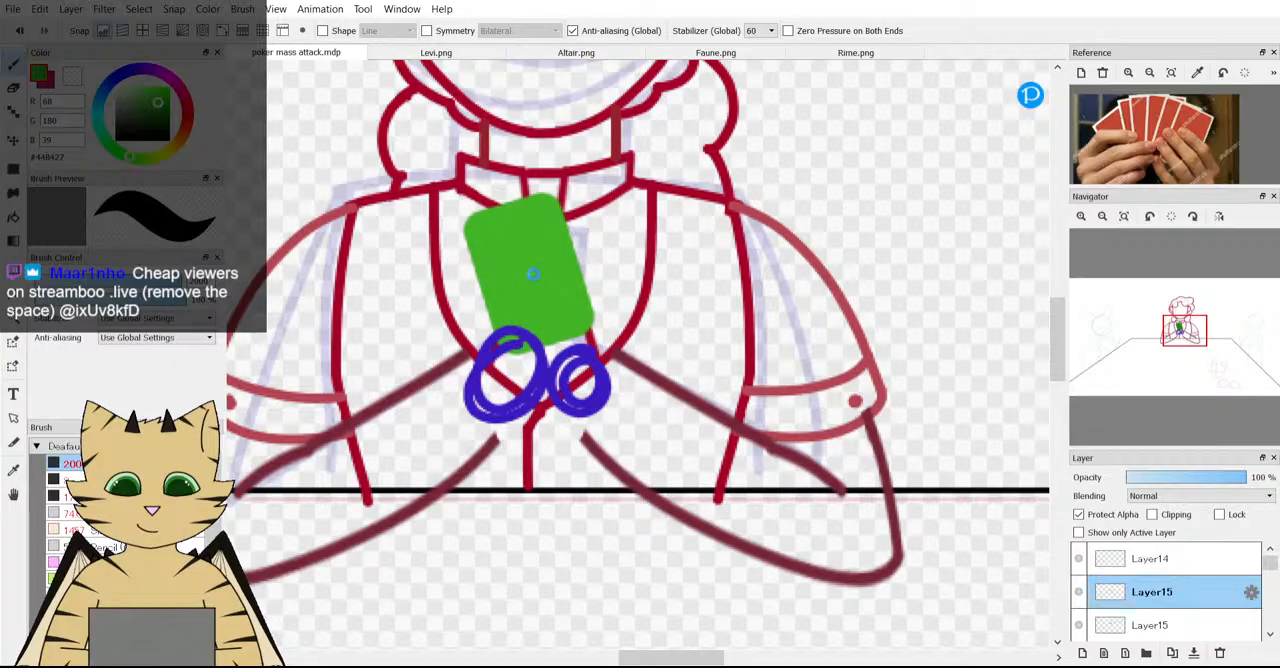
Rotate the lighter green card 7.9 degrees clockwise and shift it right so the first card shows behind it.
key(ctrl+t)
drag(551, 302, 587, 297)
drag(746, 334, 741, 362)
drag(602, 309, 606, 307)
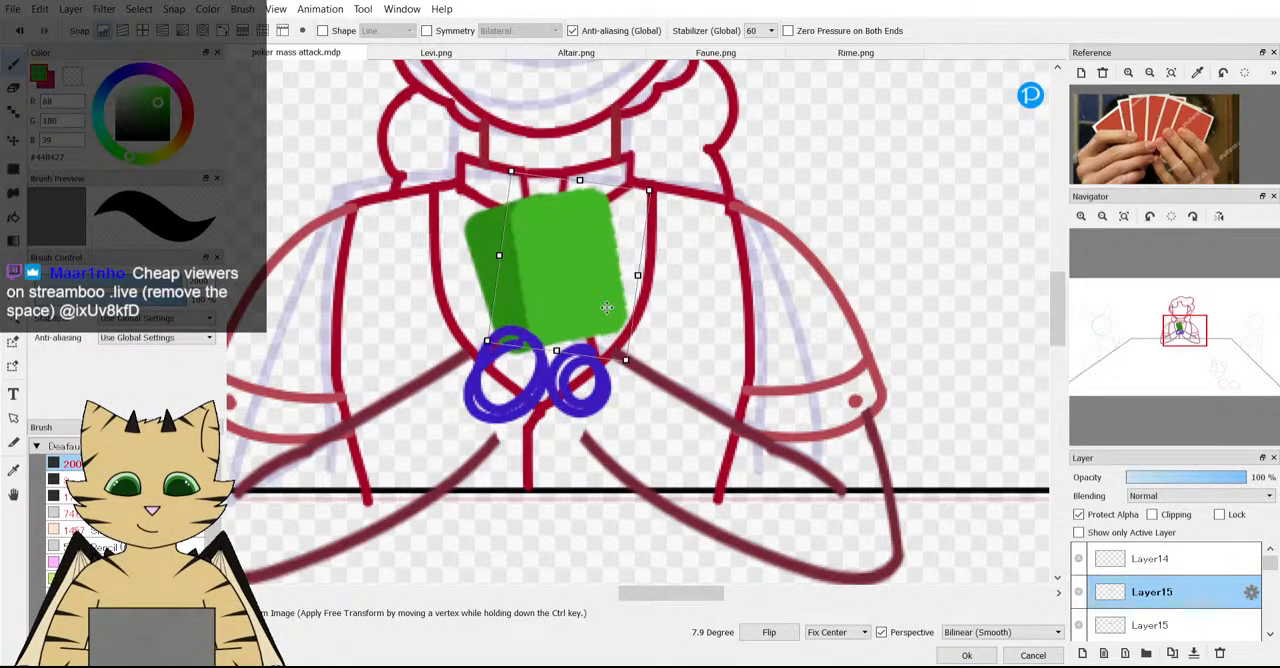
click(966, 655)
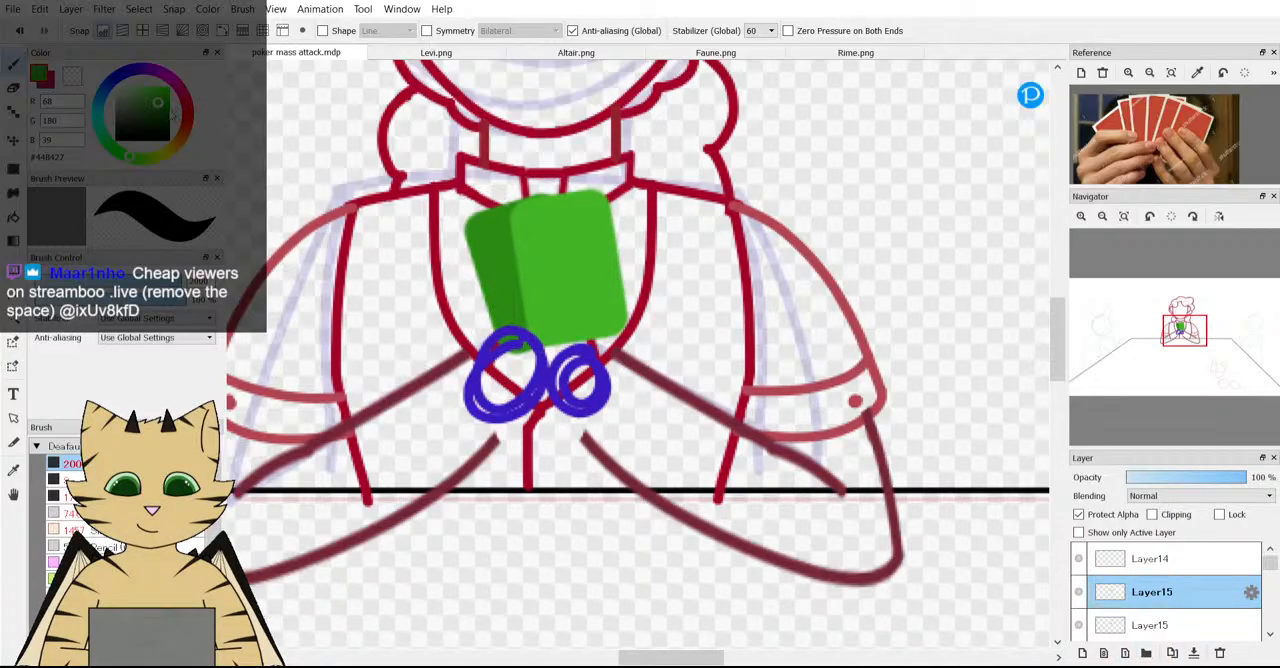
Repaint a duplicate of the lighter card in #319119, rotate it about 11 degrees clockwise and offset it right as the third card.
click(161, 112)
click(591, 287)
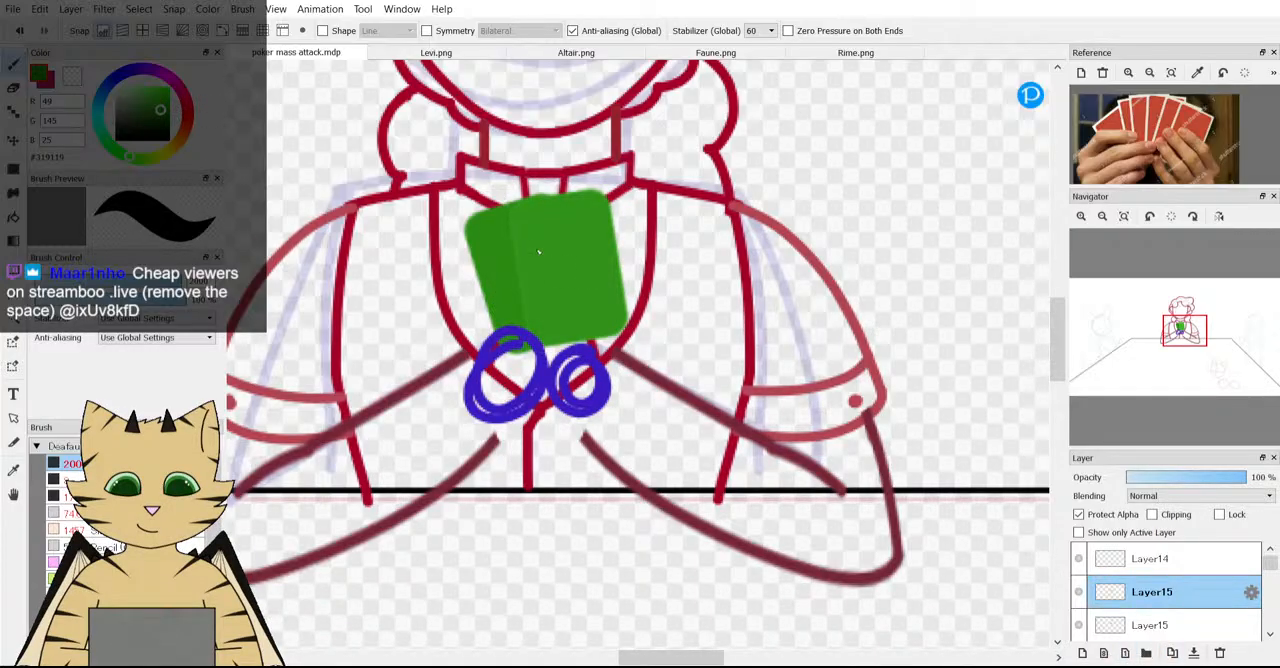
key(ctrl+t)
drag(695, 285, 708, 330)
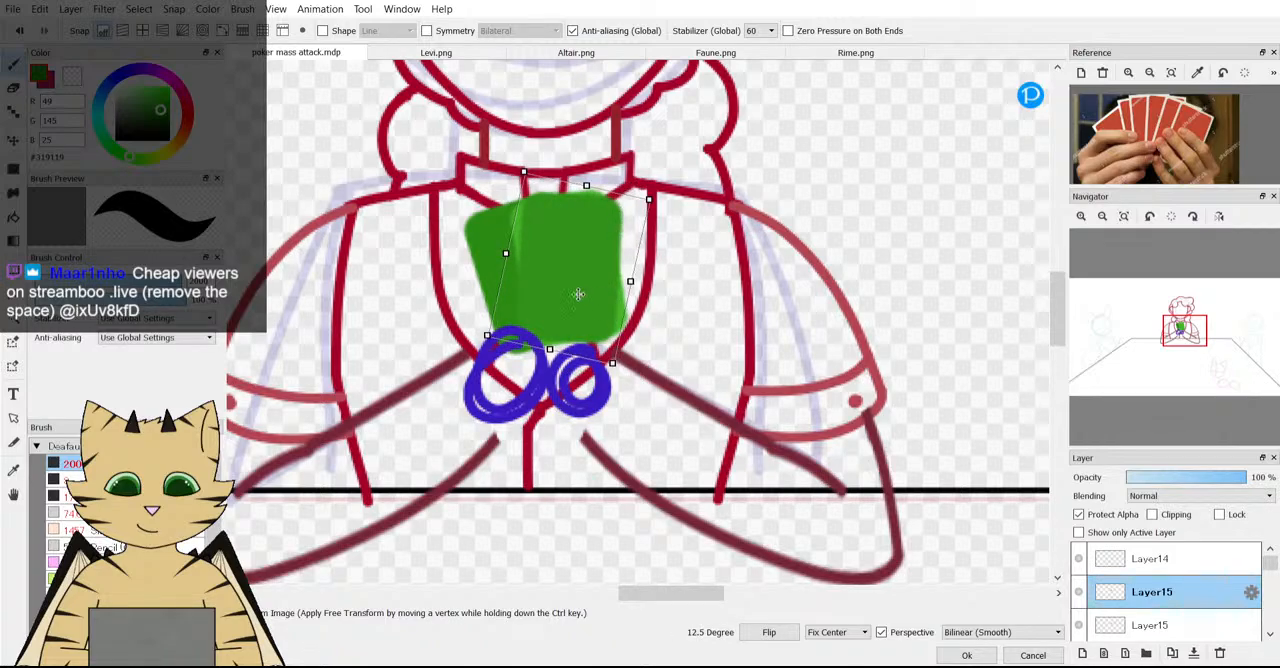
drag(578, 294, 600, 298)
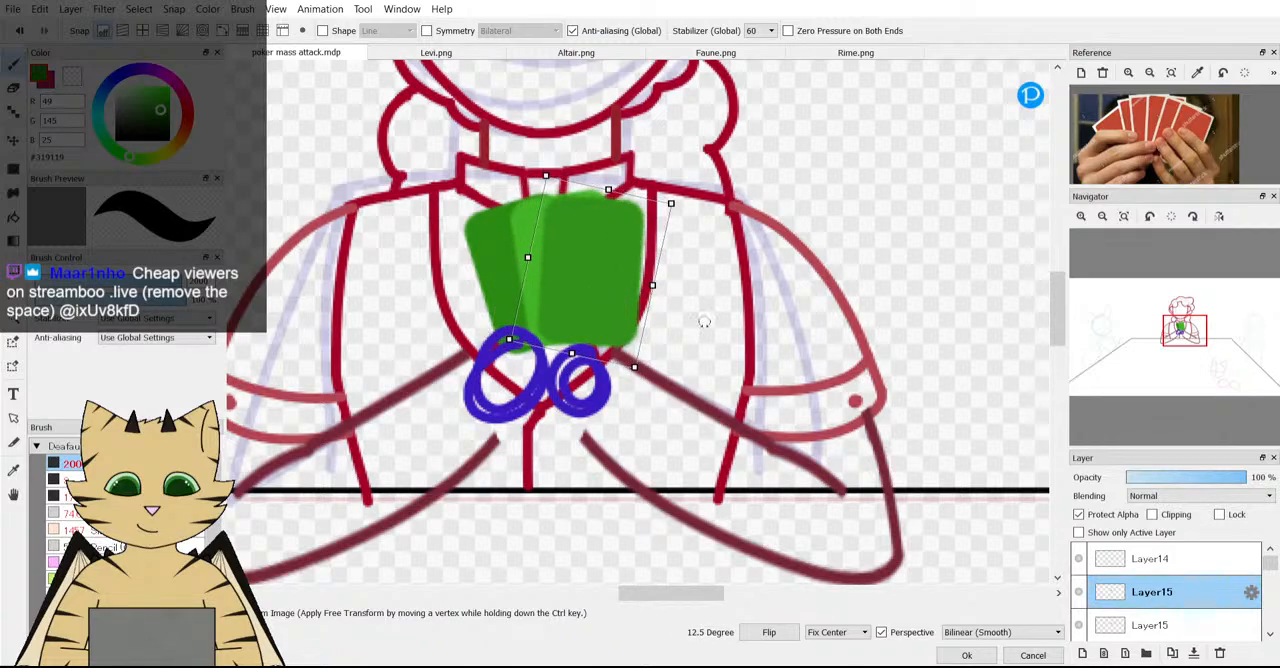
drag(703, 321, 705, 315)
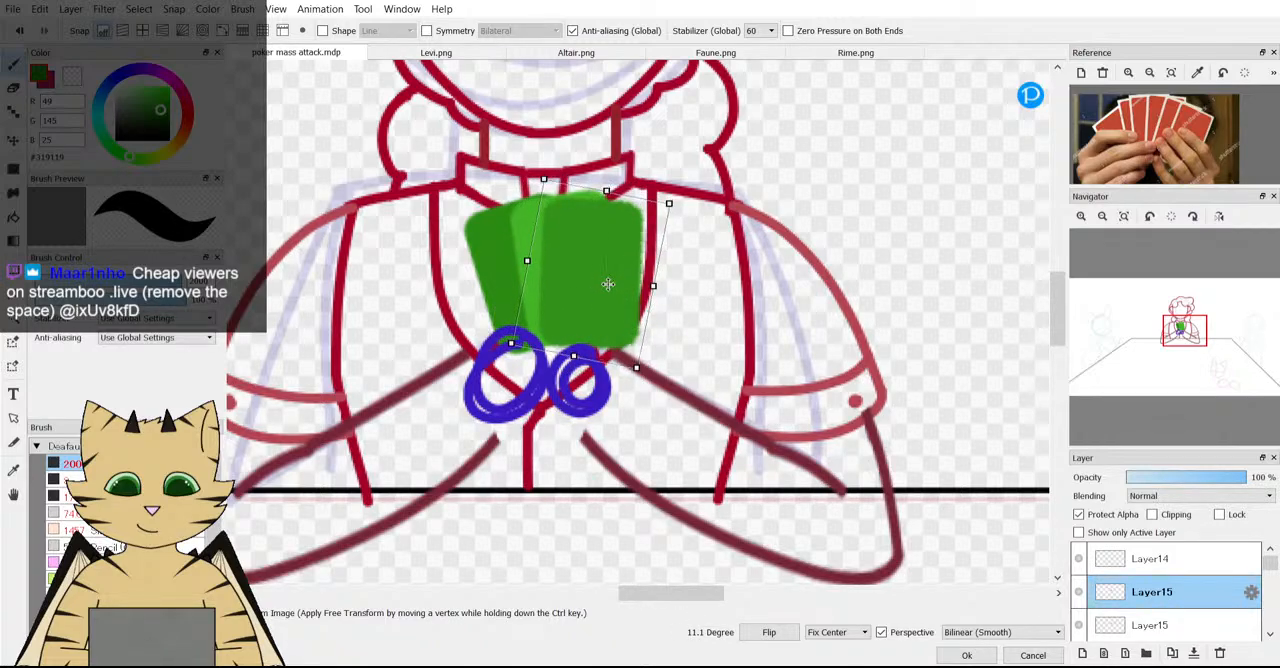
drag(608, 284, 612, 283)
click(1033, 657)
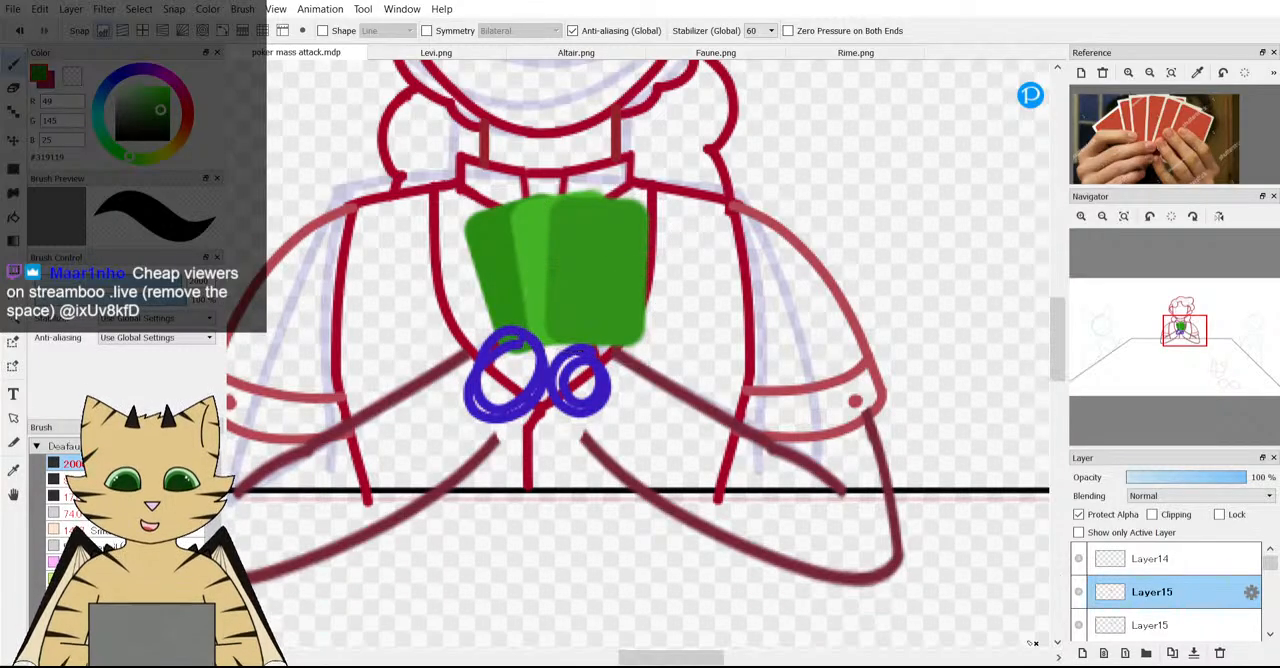
Nudge the lighter green middle card slightly to the right within the fan.
click(1130, 625)
key(ctrl+t)
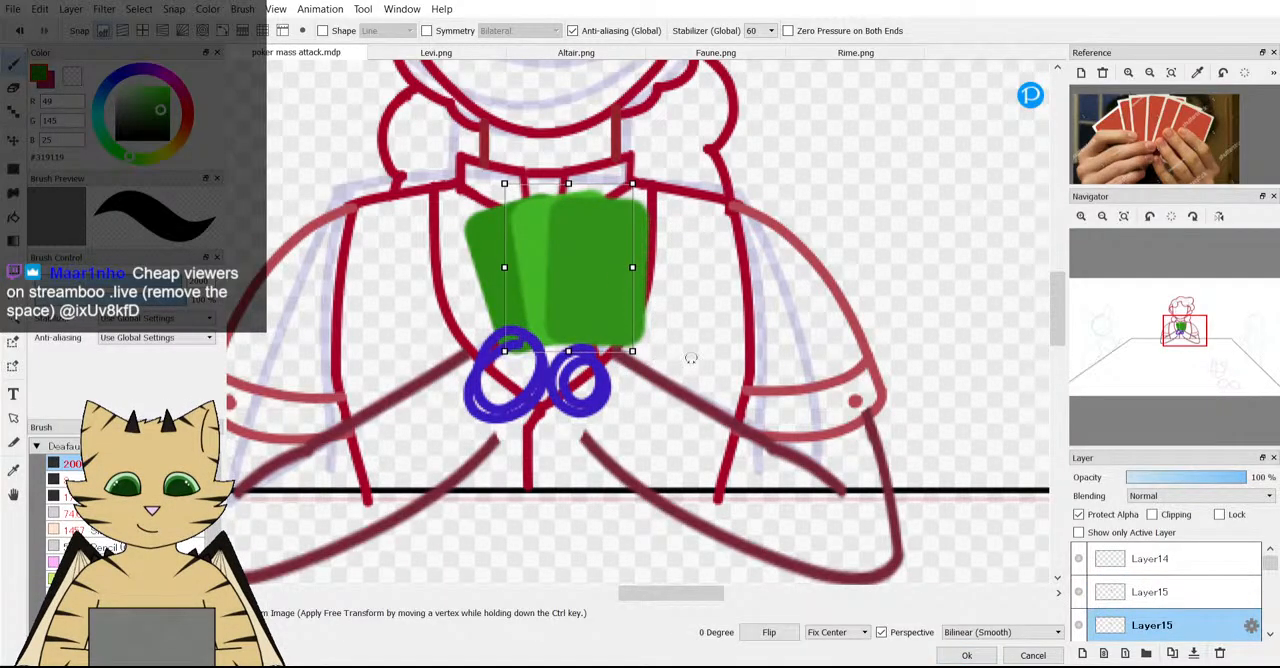
click(966, 655)
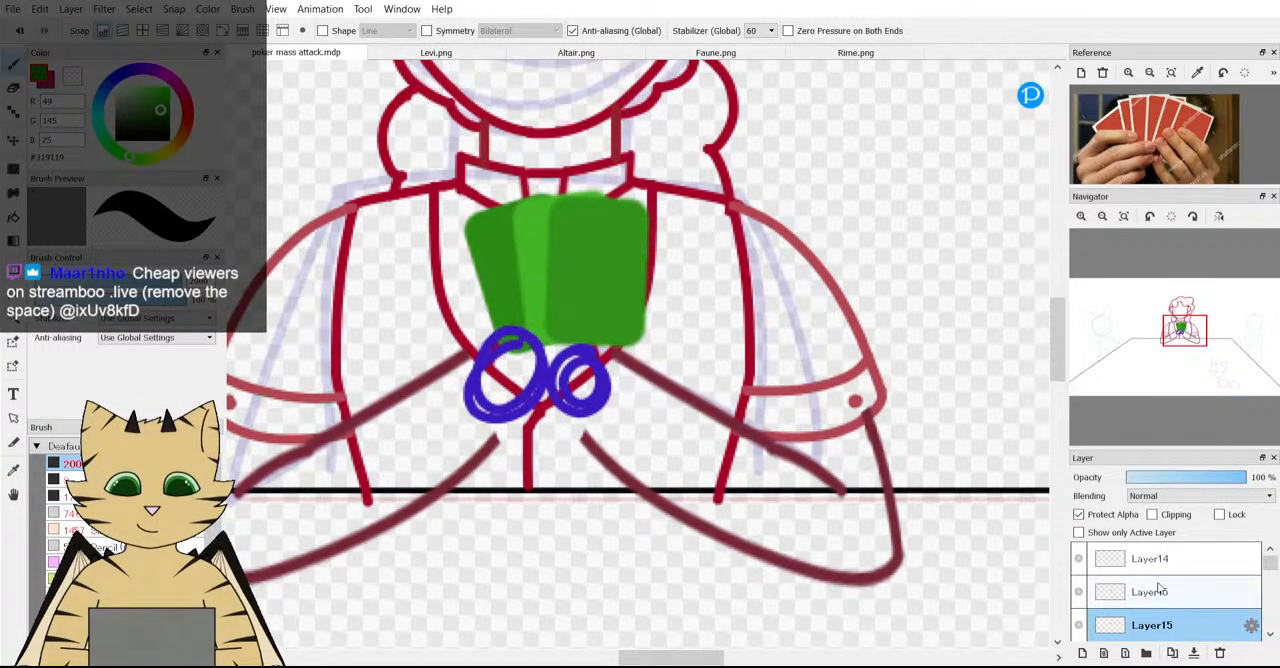
Check the fanned cards with the blue hand circles on Layer14 hidden and shown.
click(1160, 561)
click(1078, 560)
click(1078, 563)
click(1078, 563)
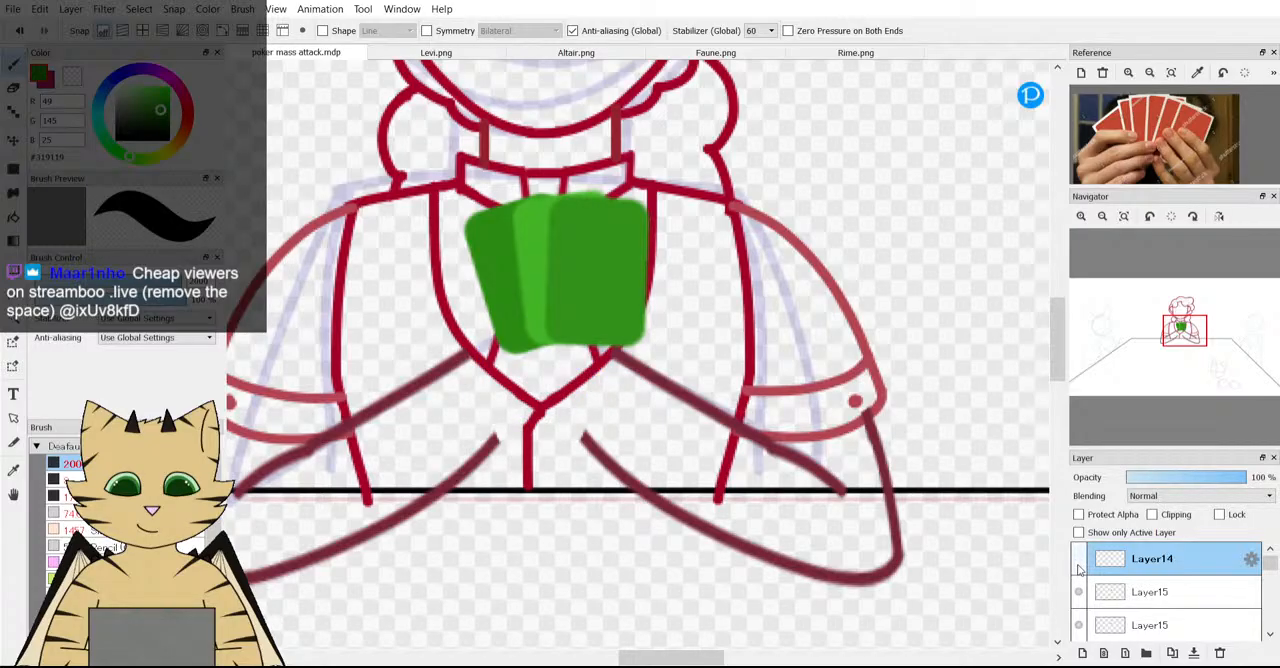
click(1078, 563)
Repaint the duplicated front card in #1F5F0F, rotate it about 17 degrees clockwise and offset it right as the fourth card.
click(1140, 592)
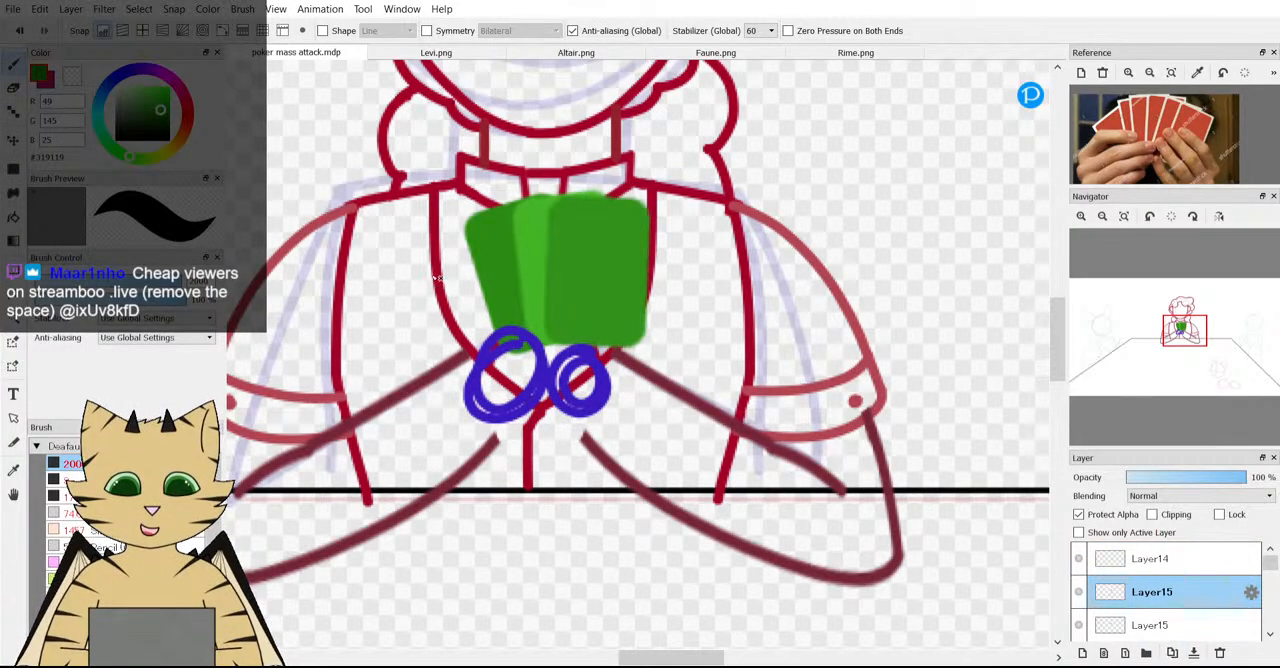
click(162, 121)
key(Insert)
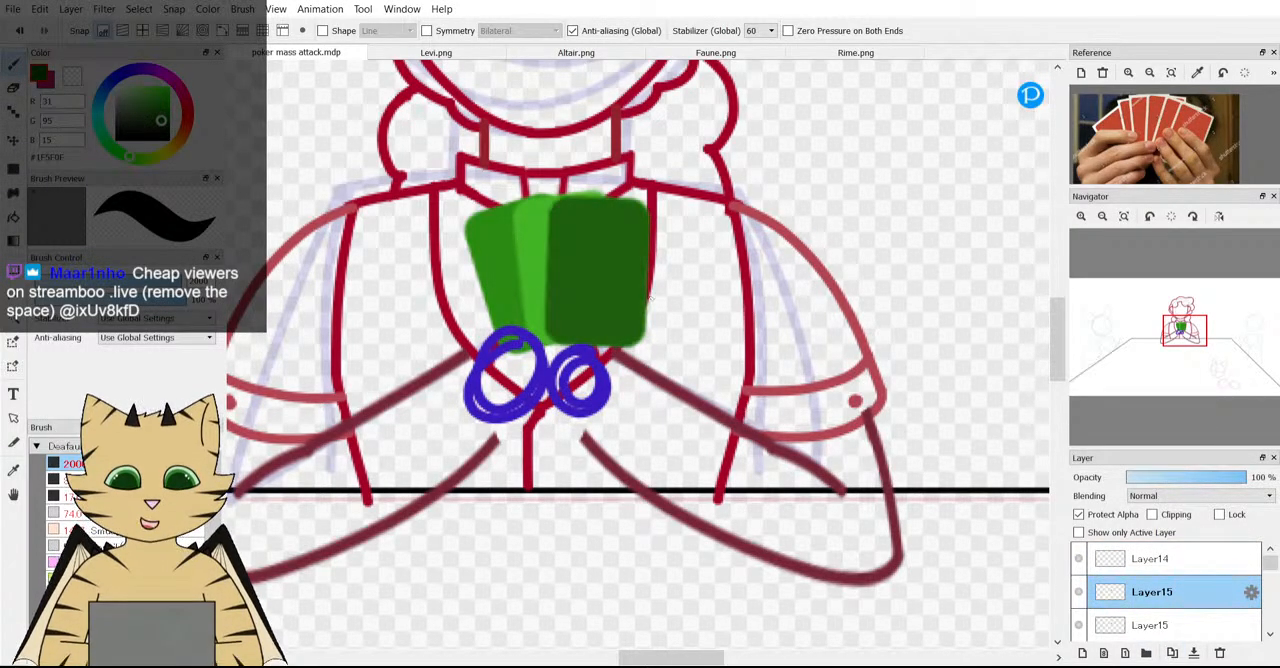
key(ctrl+t)
drag(684, 298, 710, 354)
drag(550, 285, 582, 304)
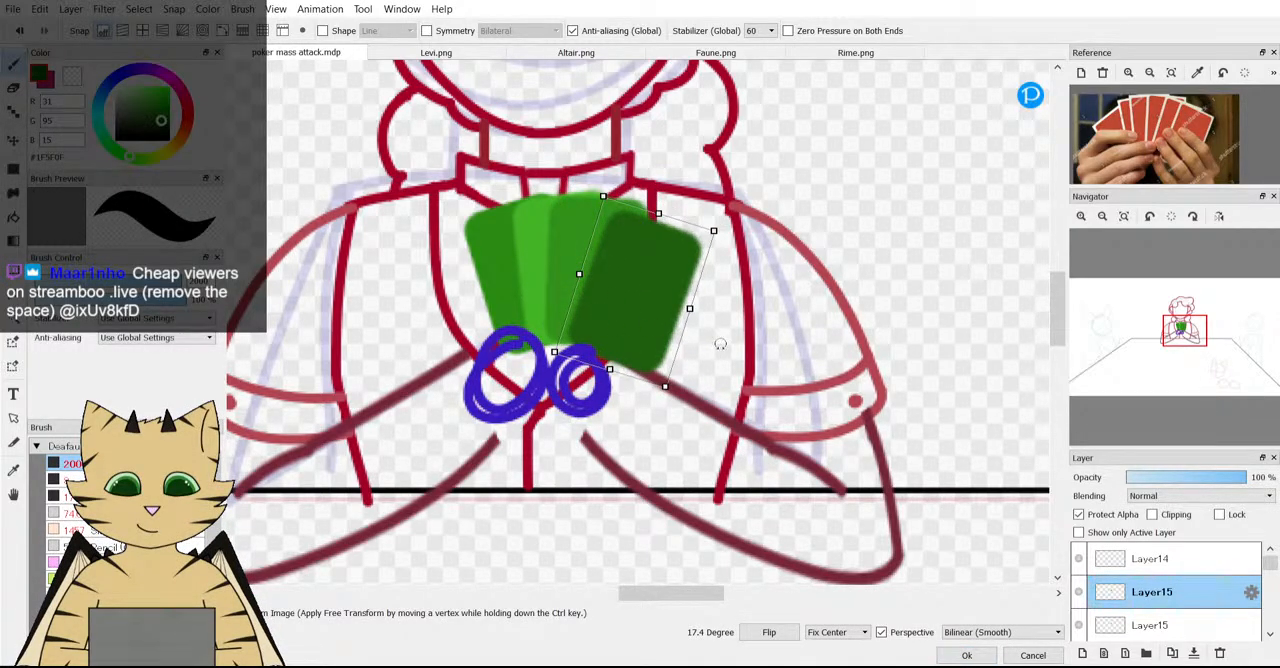
drag(720, 344, 716, 356)
click(966, 655)
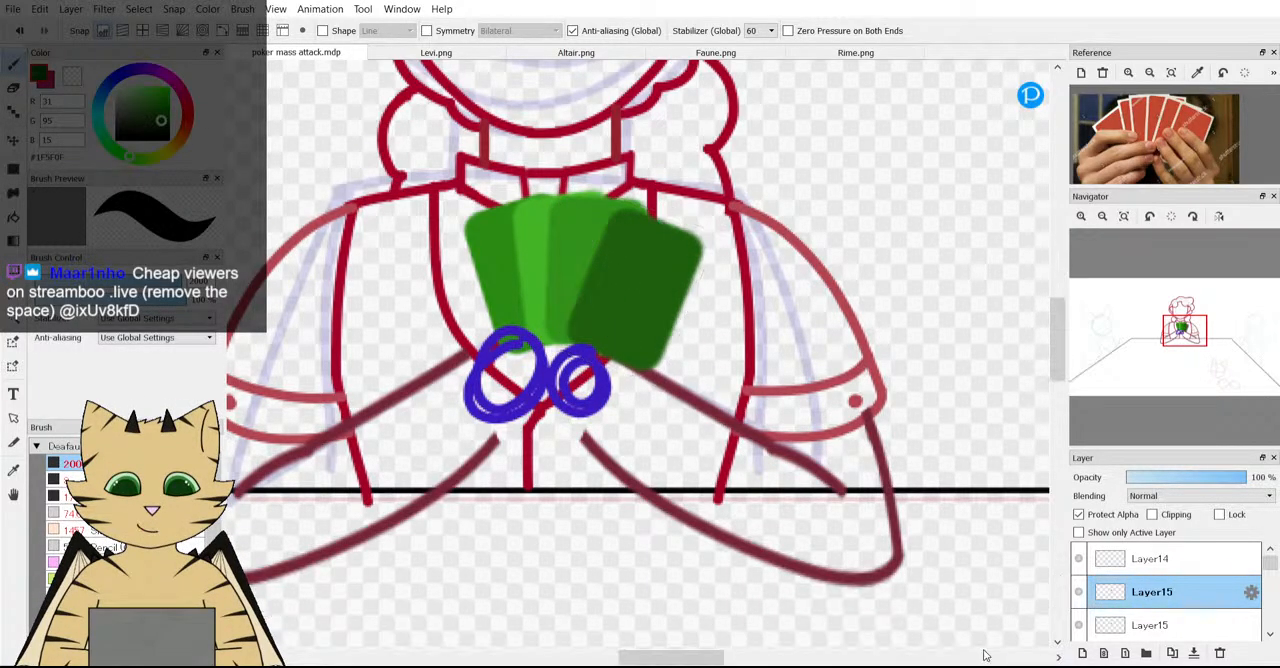
Rotate the third card 5.4 degrees clockwise, and nudge both it and the dark fourth card slightly right.
click(1148, 627)
key(ctrl+t)
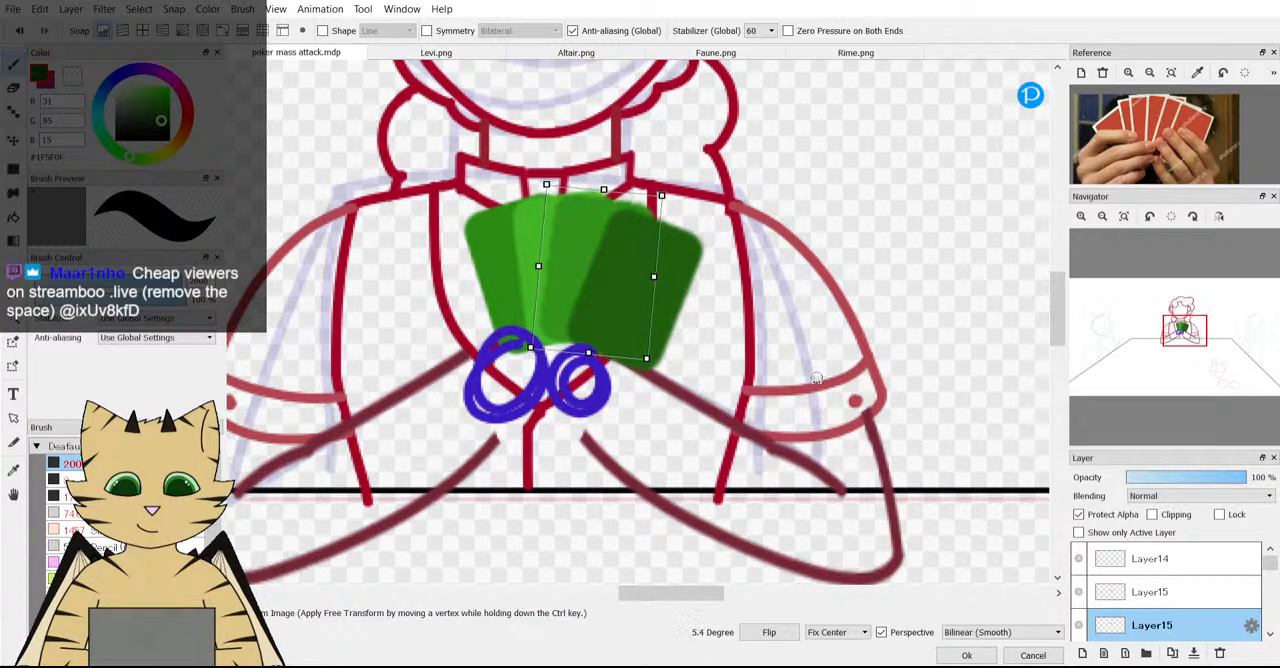
drag(592, 300, 599, 300)
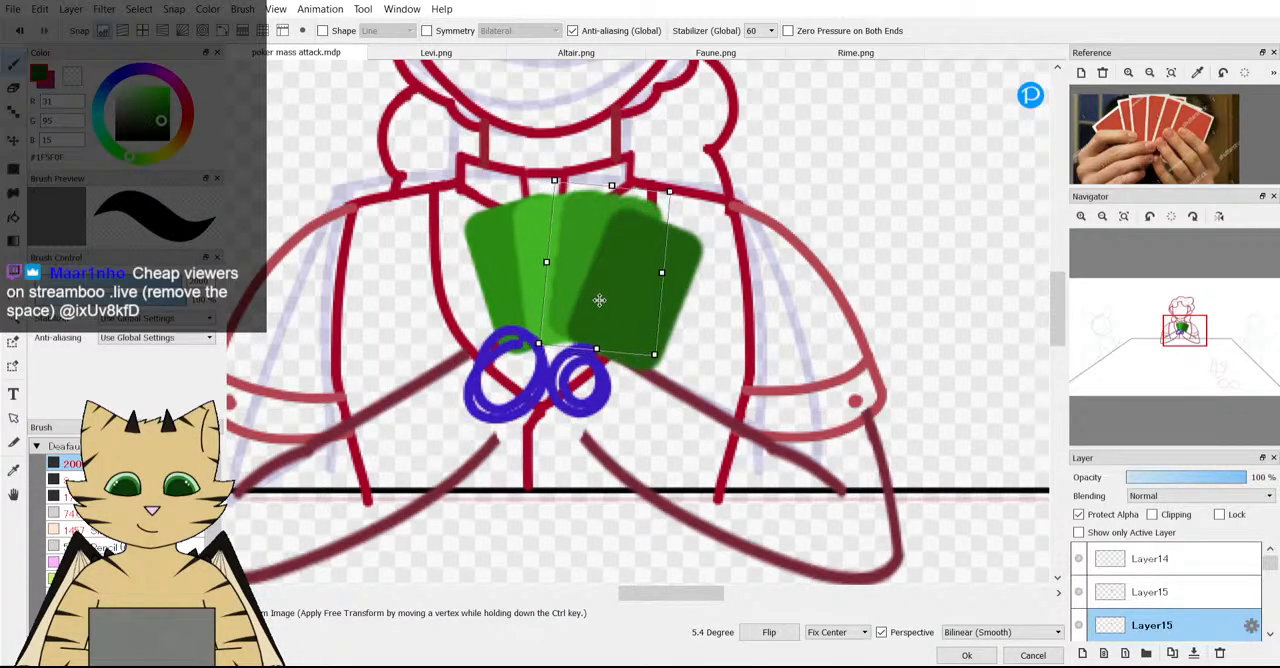
click(966, 655)
key(ctrl+t)
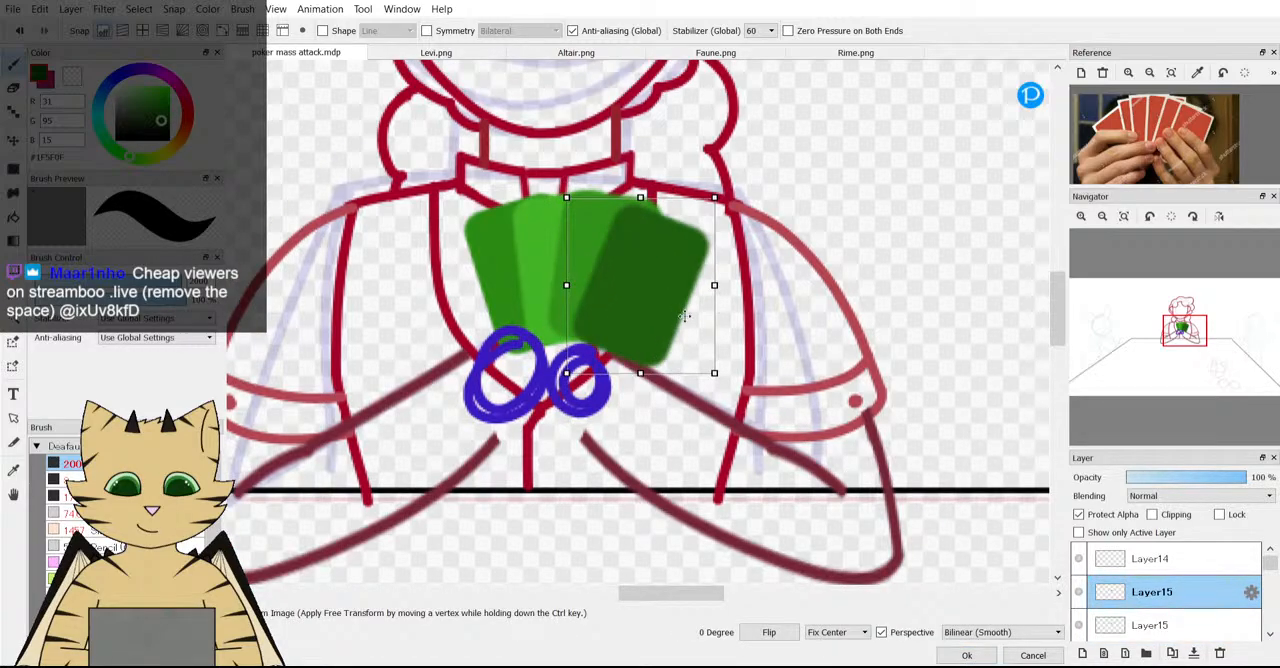
drag(771, 351, 768, 355)
click(966, 655)
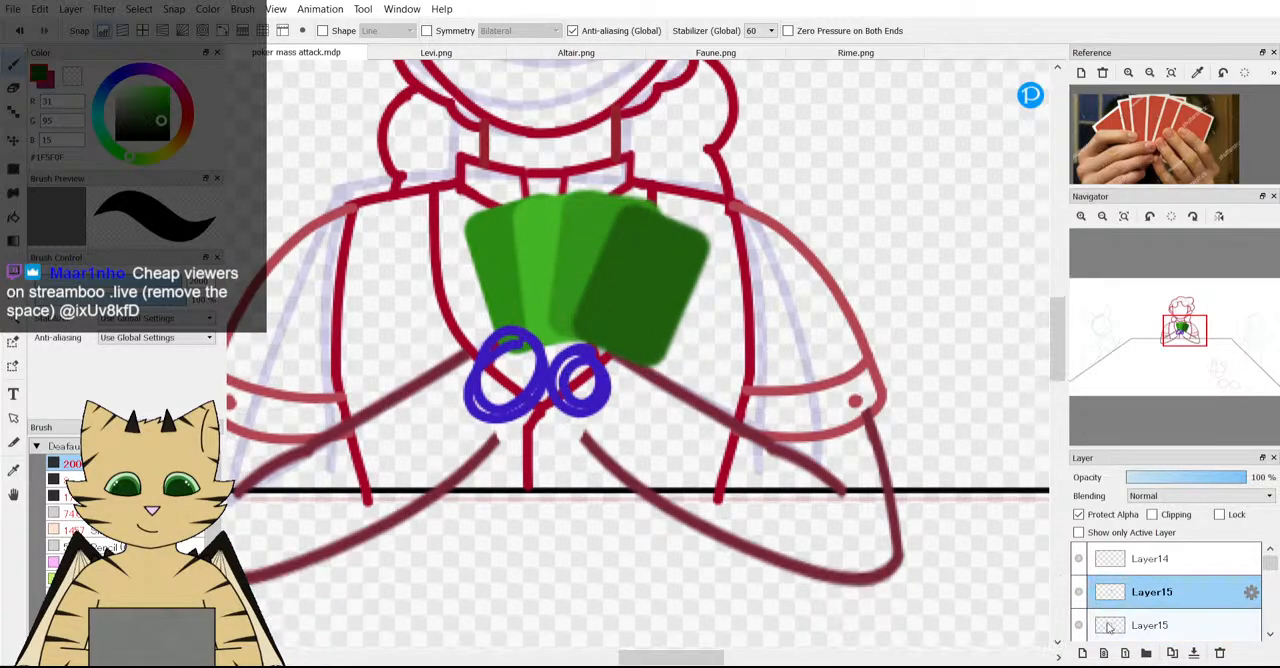
Nudge the lightest green second card slightly up and left within the fan.
click(1120, 618)
scroll(1120, 614, down, 1)
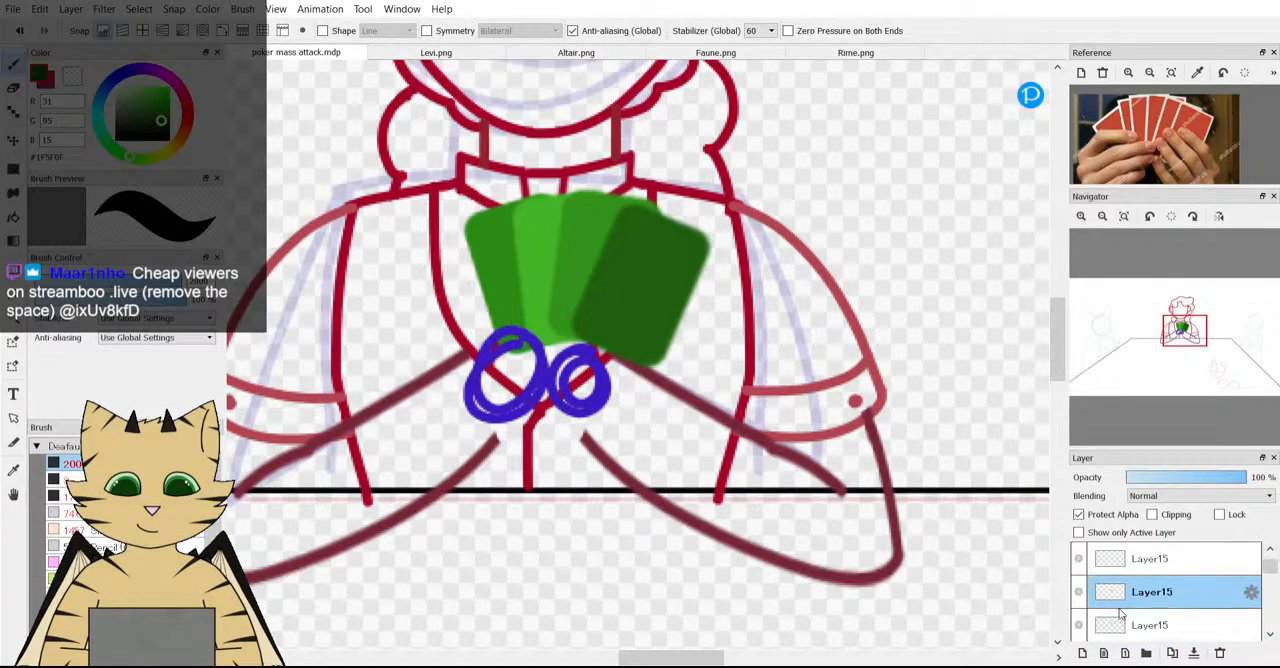
click(1121, 619)
key(ctrl+t)
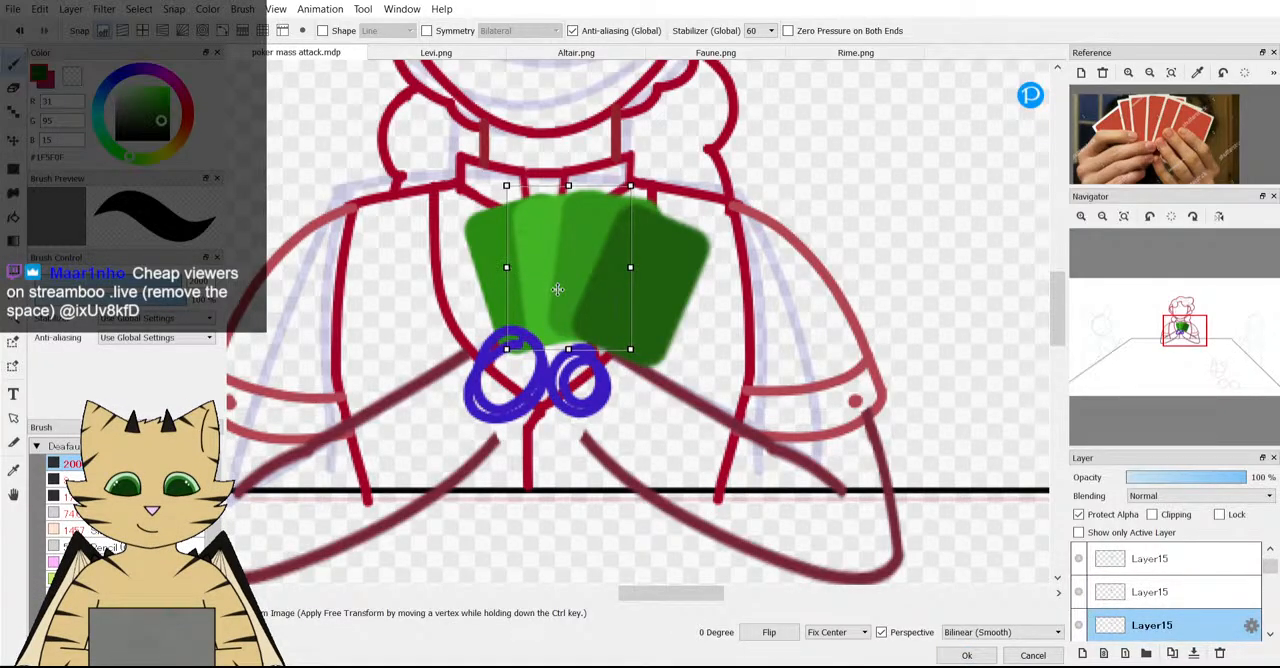
drag(557, 289, 548, 285)
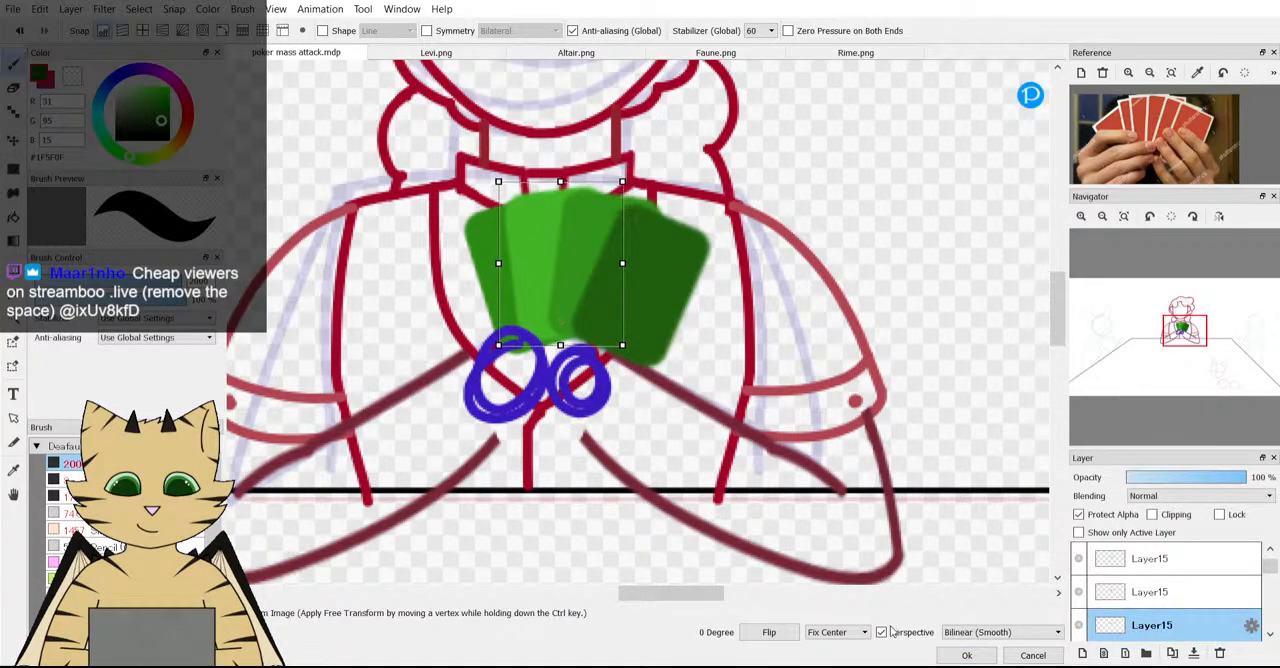
click(966, 655)
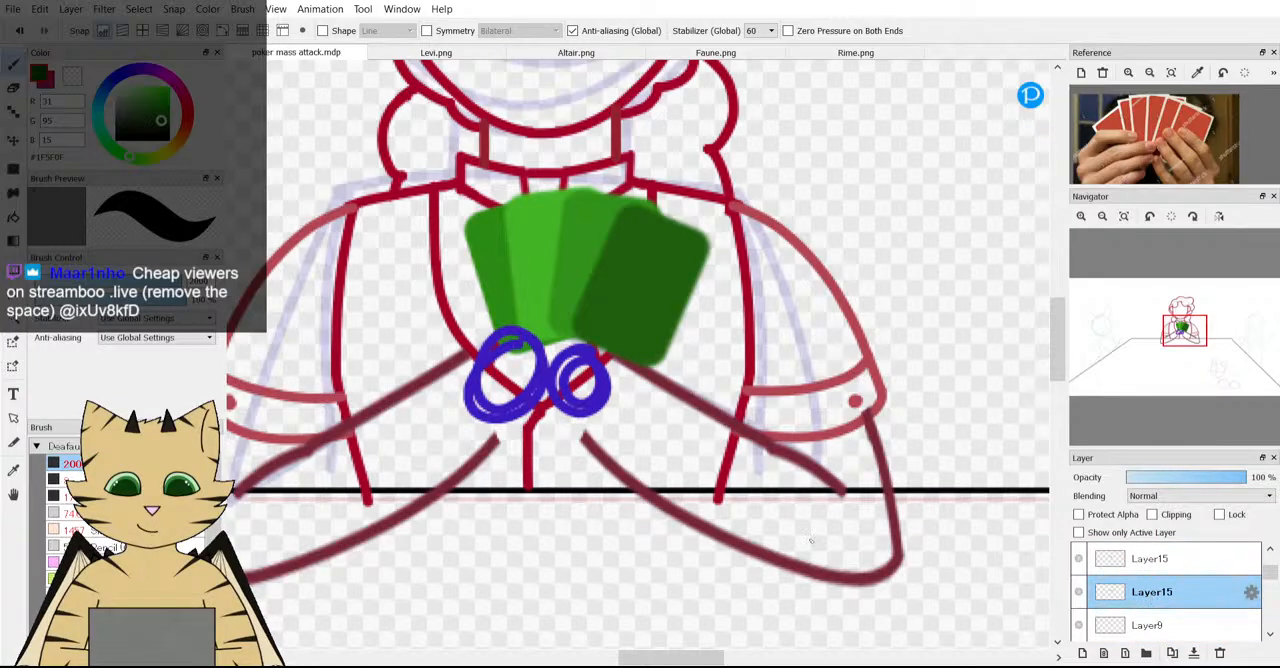
Rotate the first card 11.1 degrees counter-clockwise and shift it left to widen the fan.
key(ctrl+t)
drag(474, 375, 494, 380)
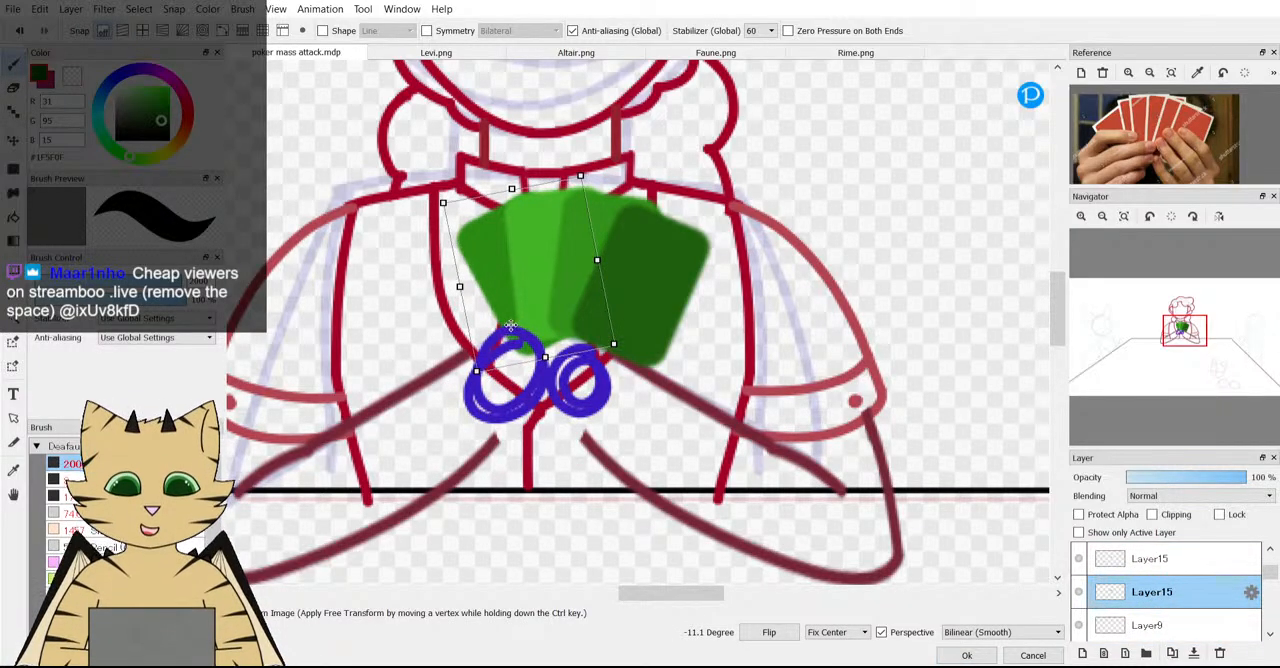
drag(510, 325, 488, 327)
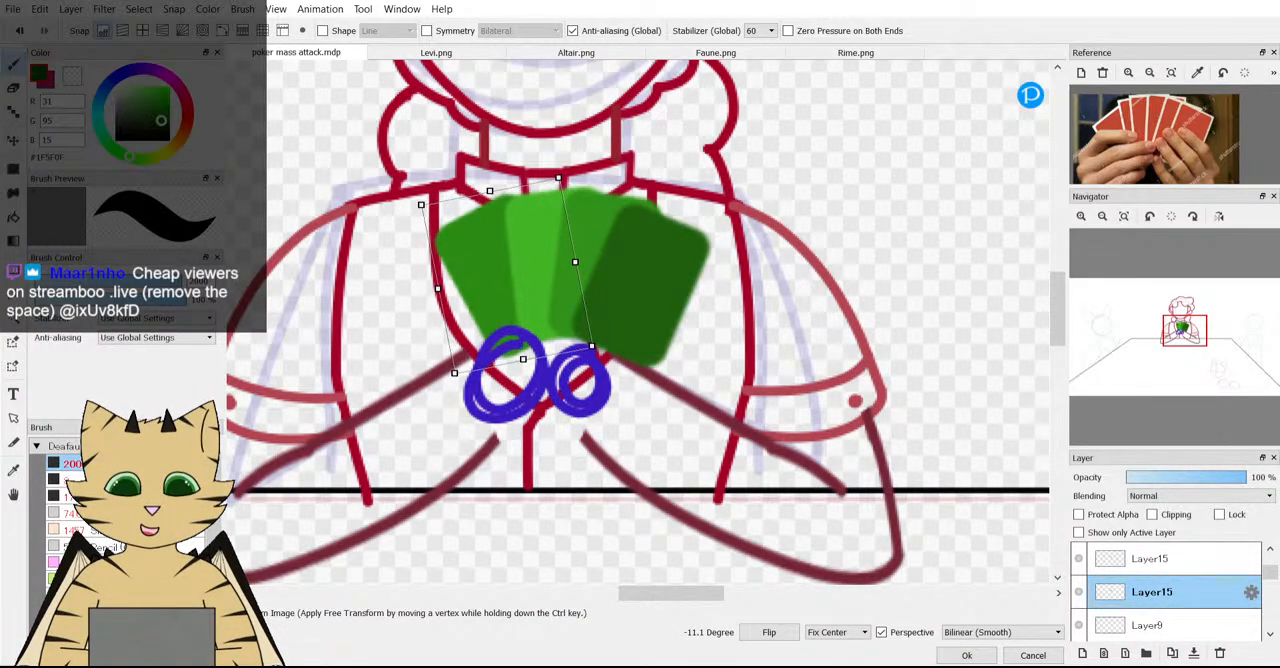
click(966, 655)
Select all four card layers together and move the whole fan slightly down and left behind the blue hand circles.
click(1153, 600)
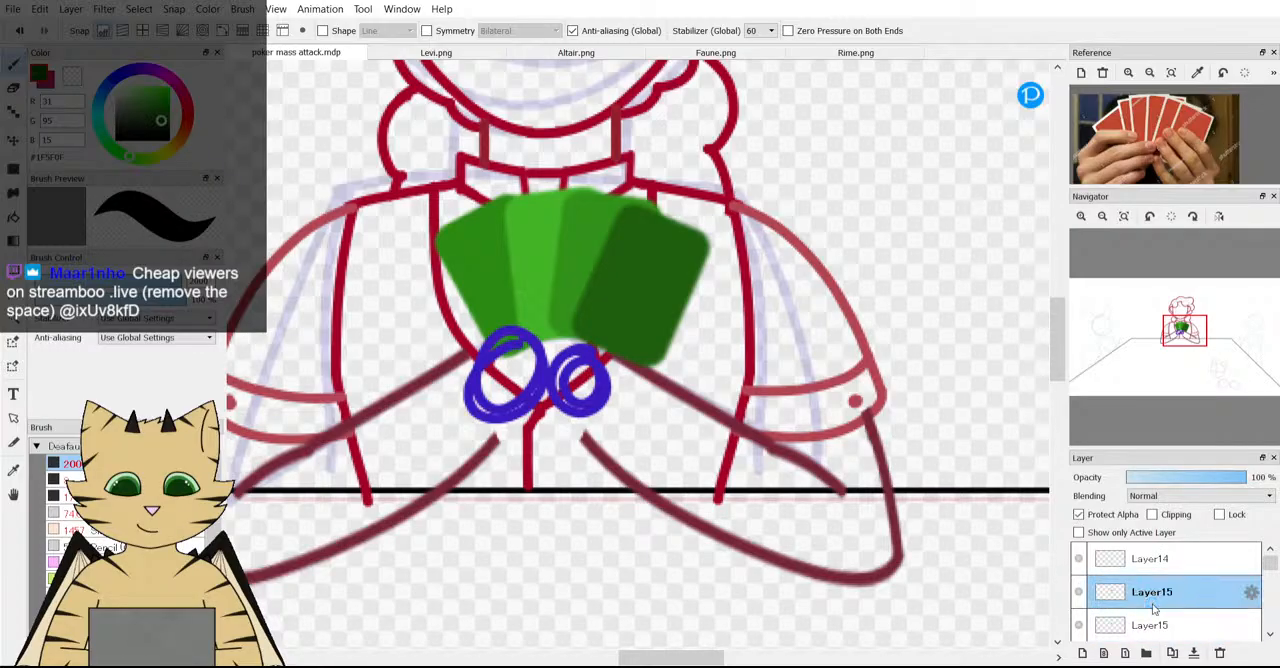
scroll(1153, 607, down, 2)
shift+click(1153, 600)
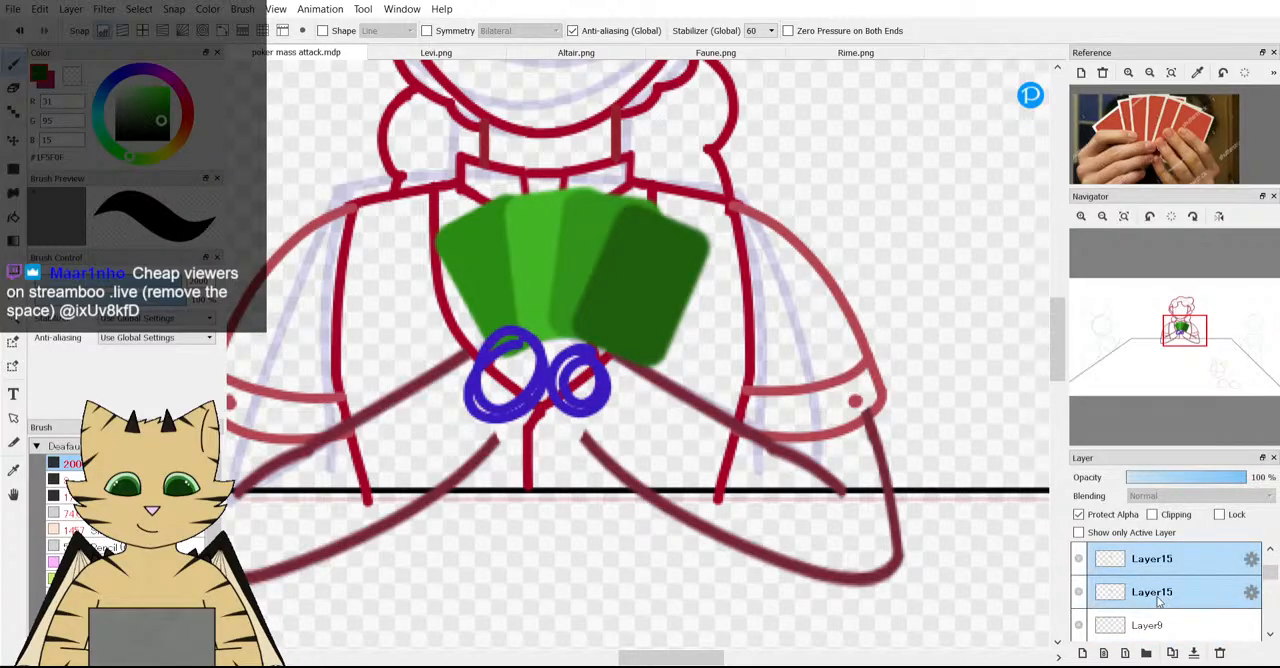
key(ctrl+t)
drag(545, 343, 531, 354)
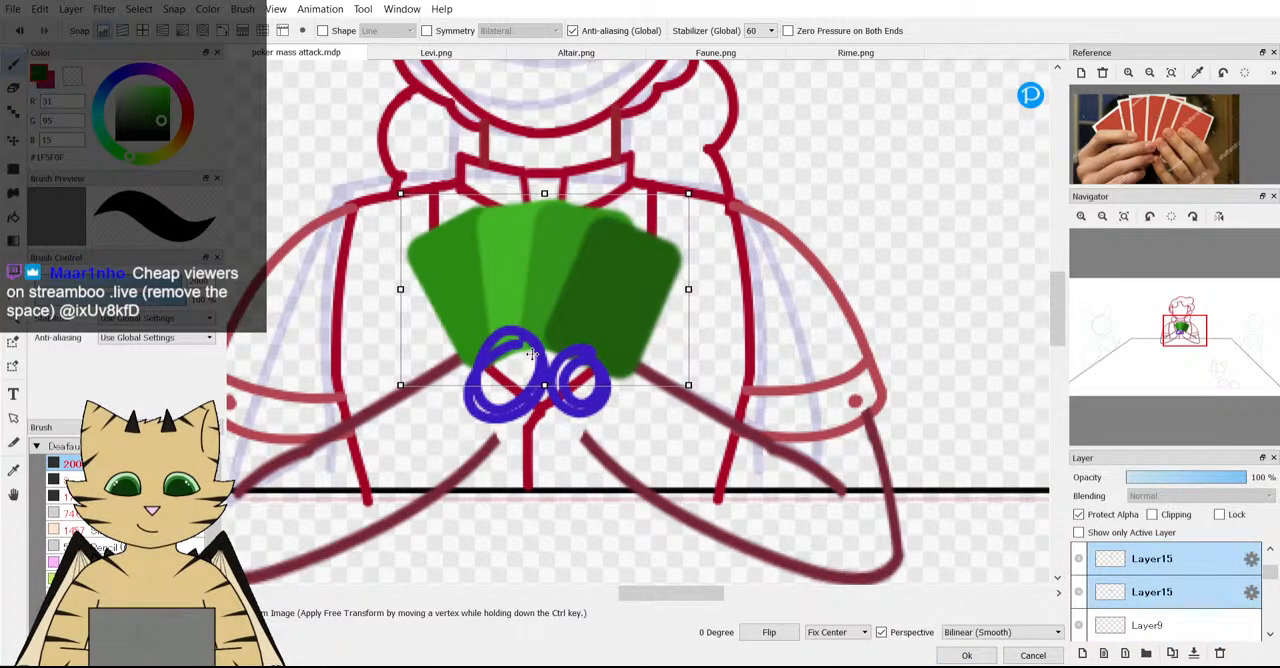
click(962, 656)
scroll(753, 586, down, 2)
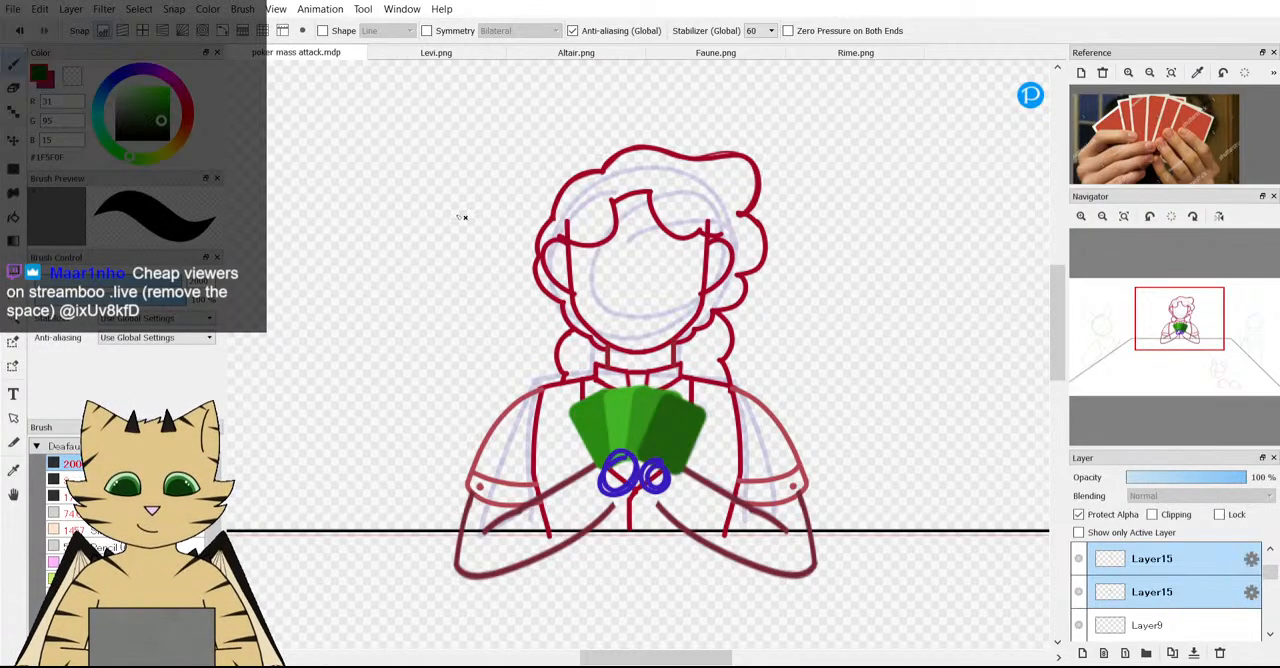
Replace the card-hand reference photo with the Levi character sheet after a look at Levi.png.
click(1103, 72)
click(436, 53)
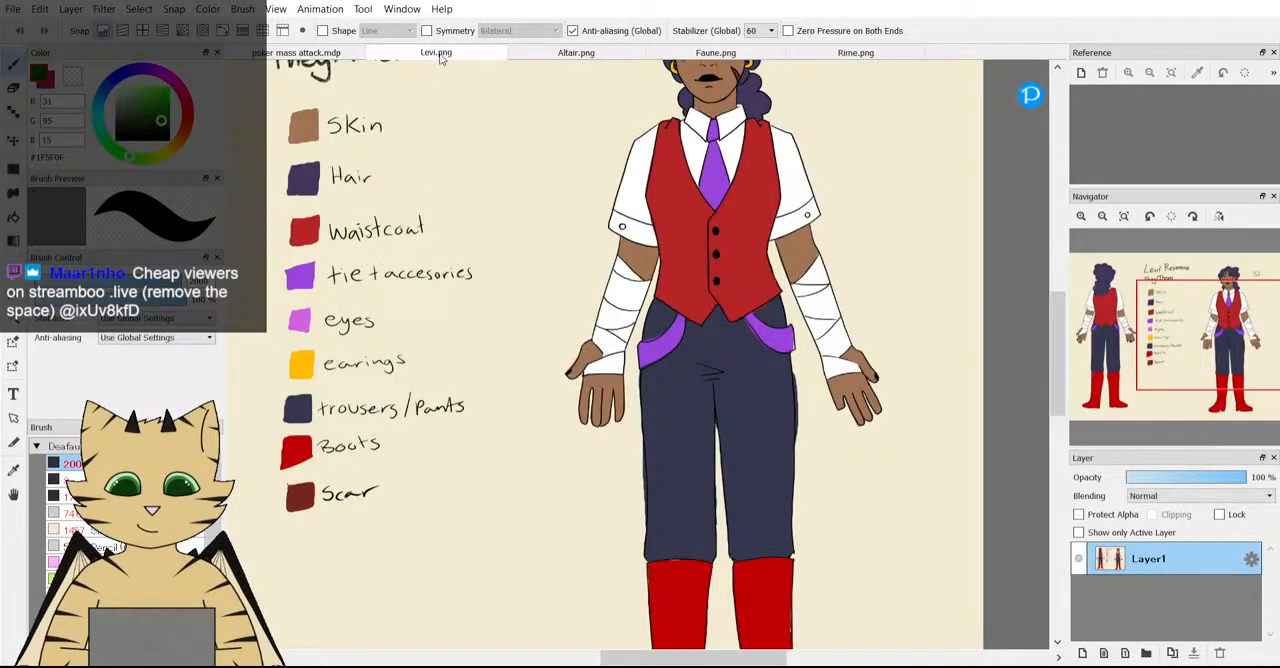
click(316, 54)
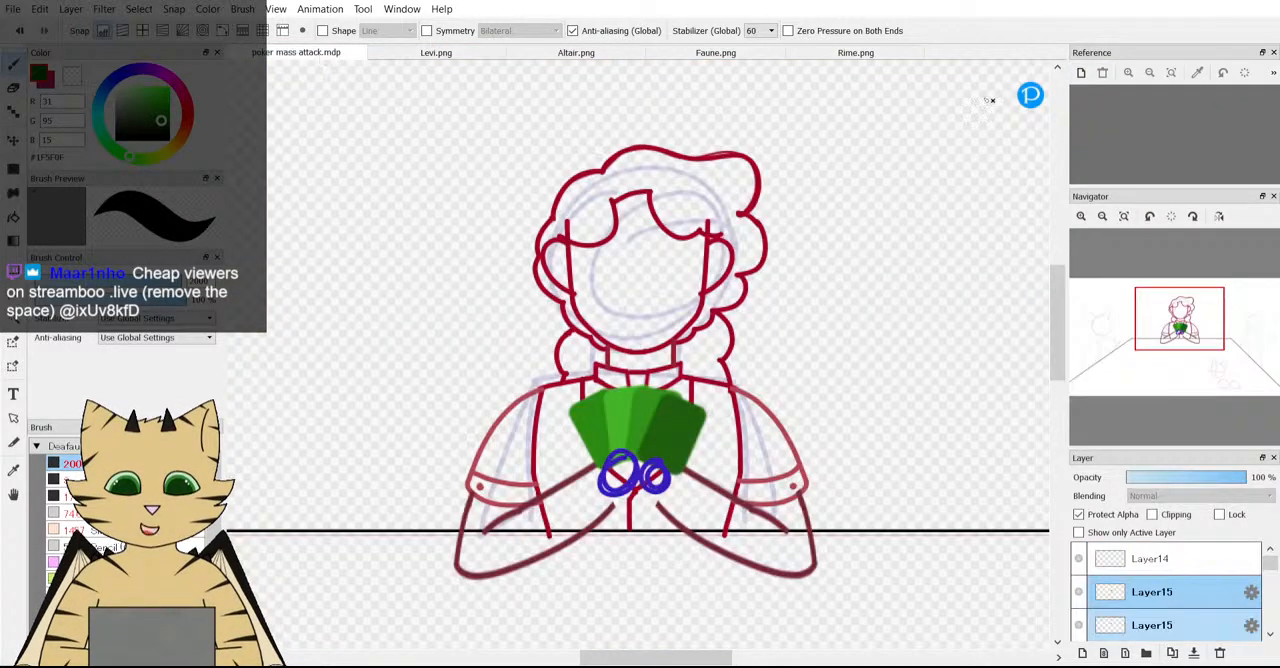
click(1082, 74)
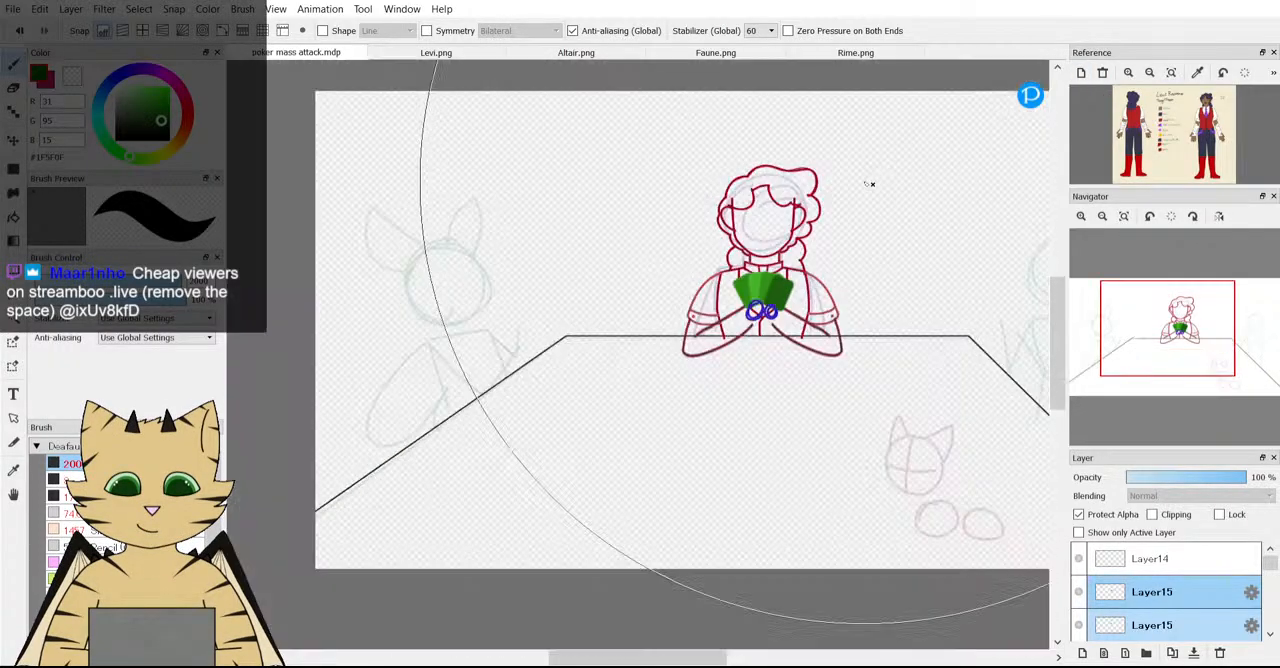
Merge the selected card layers into a single Layer15.
scroll(871, 186, down, 3)
scroll(880, 230, up, 1)
scroll(882, 244, up, 4)
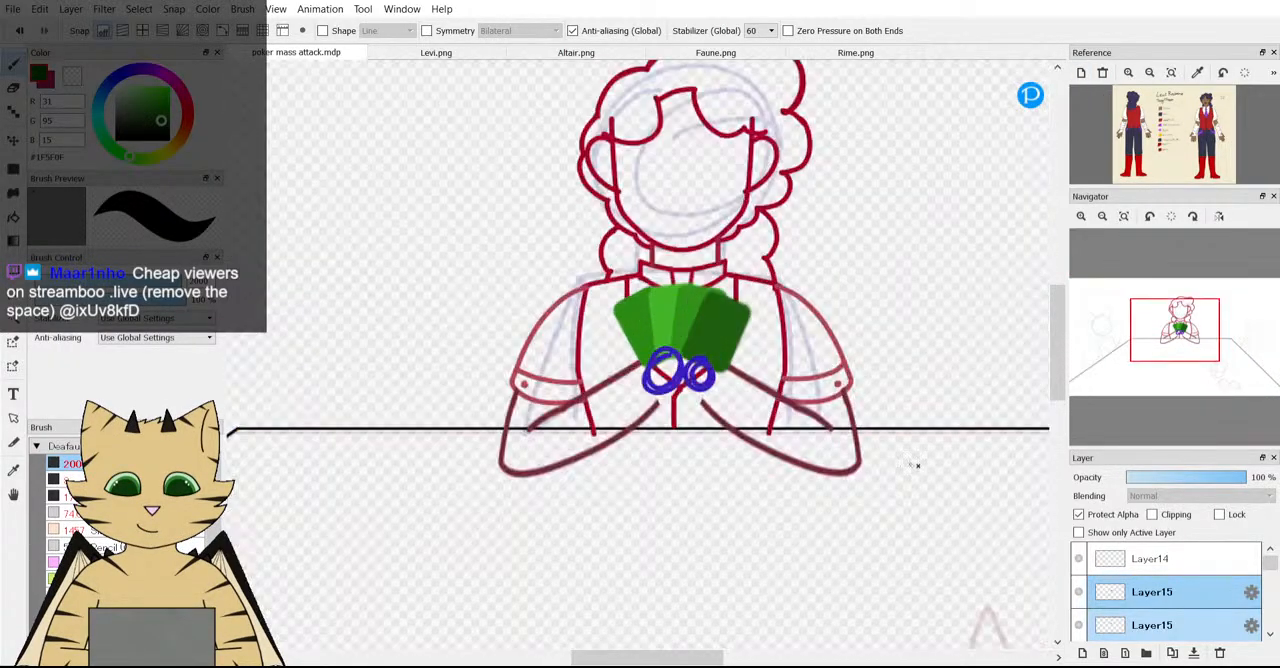
click(1193, 652)
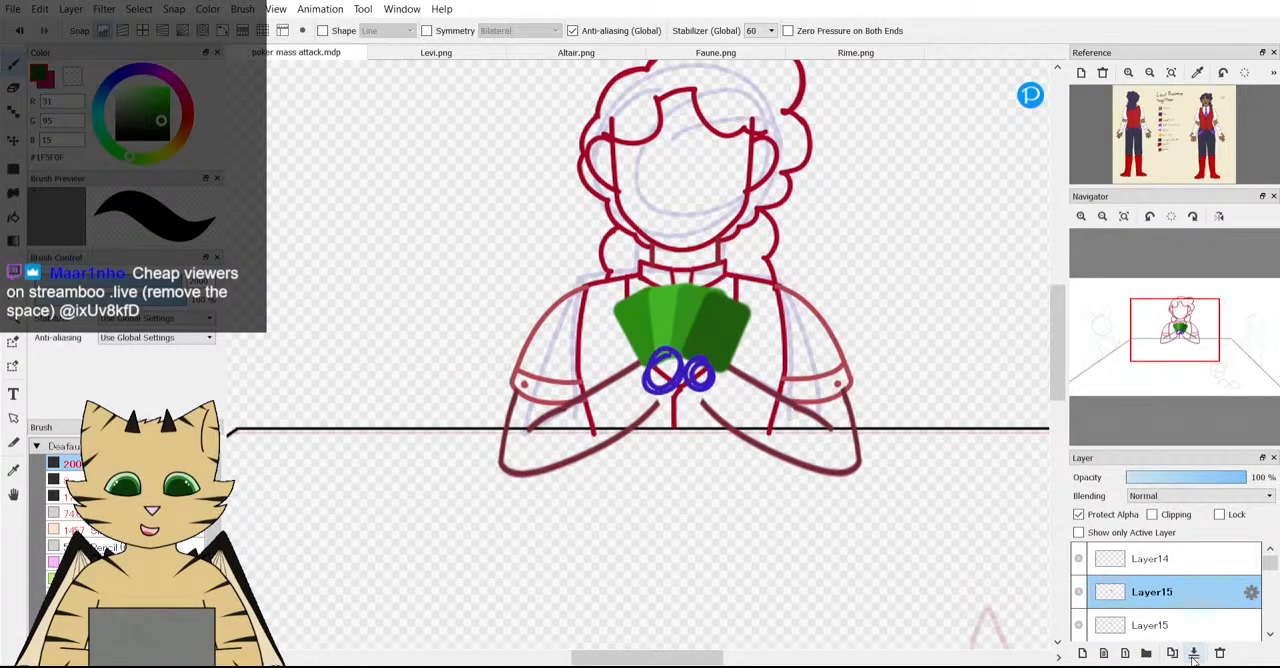
scroll(638, 390, down, 2)
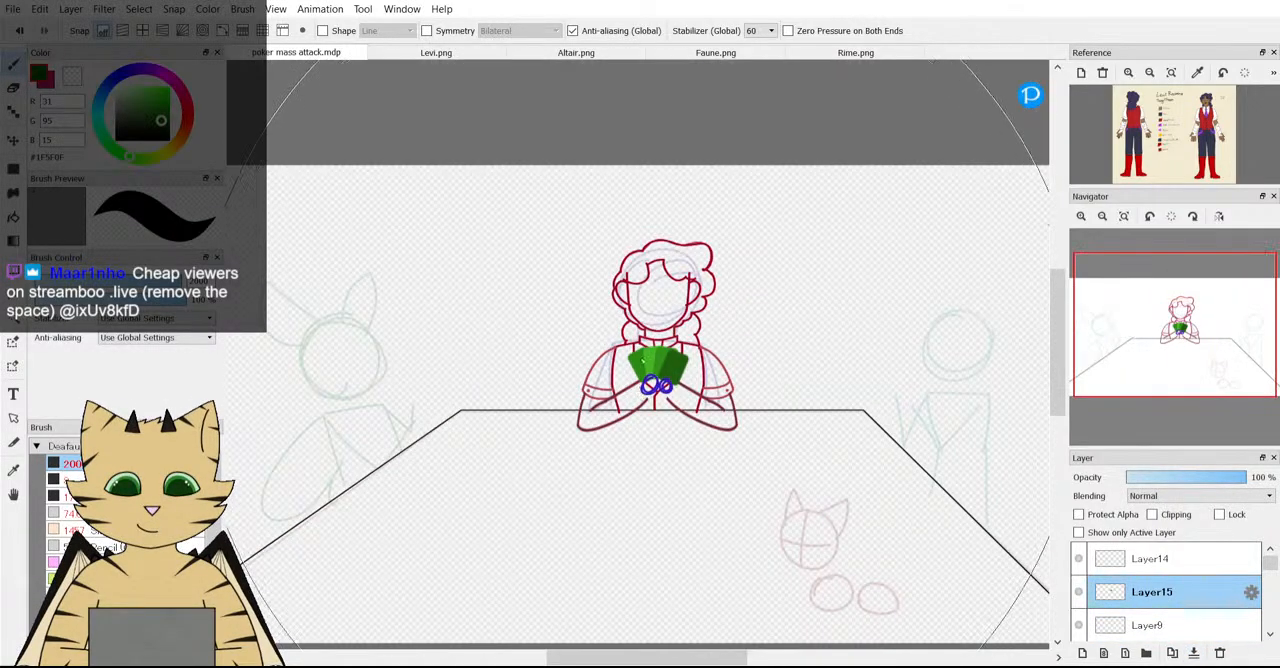
scroll(645, 314, up, 1)
Set the brush size to 16 px and make Layer14 the active layer.
click(86, 283)
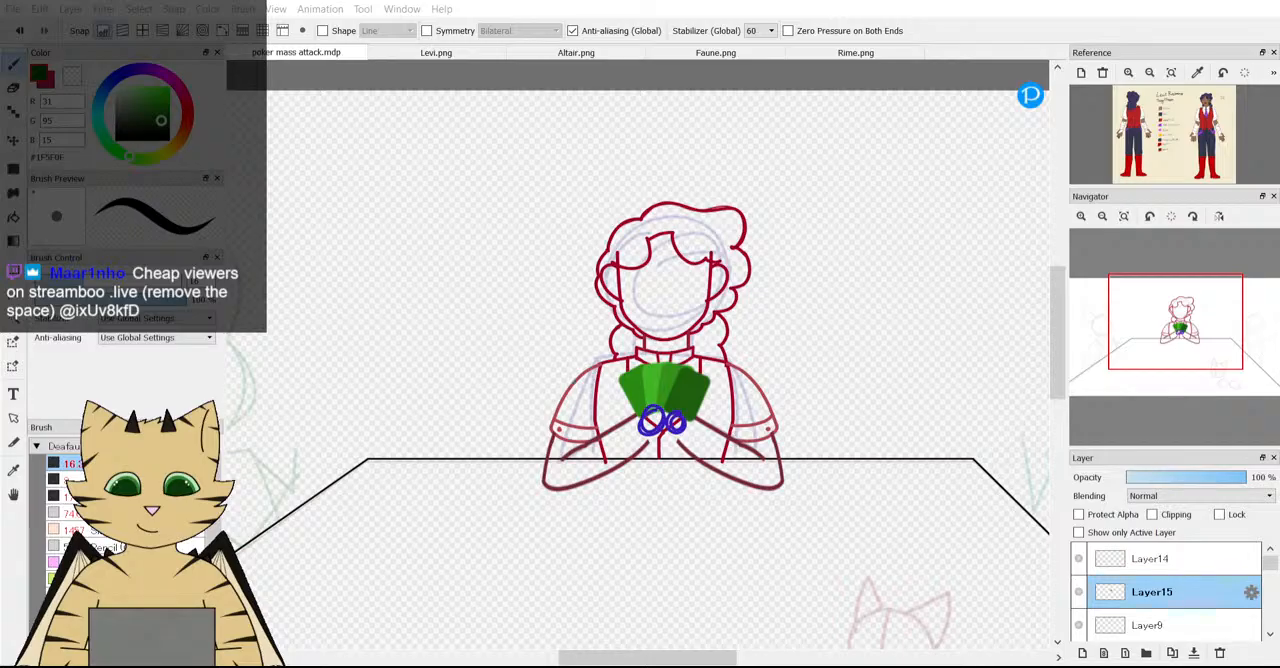
scroll(662, 397, down, 2)
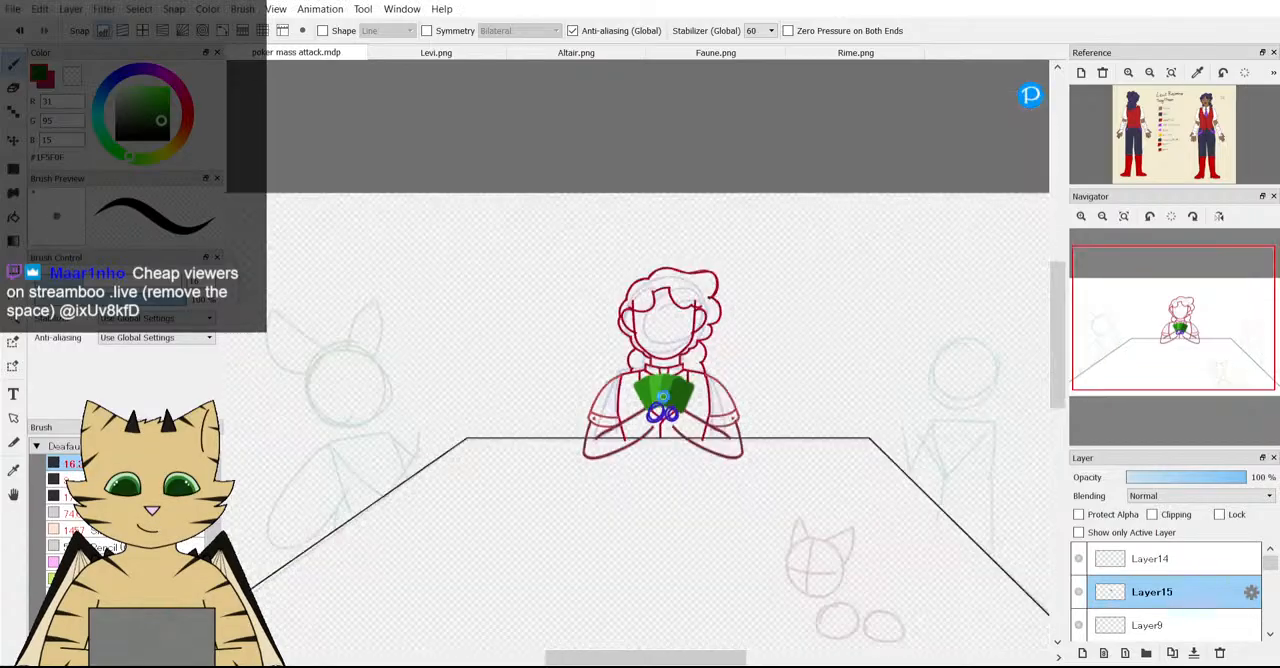
scroll(662, 437, up, 1)
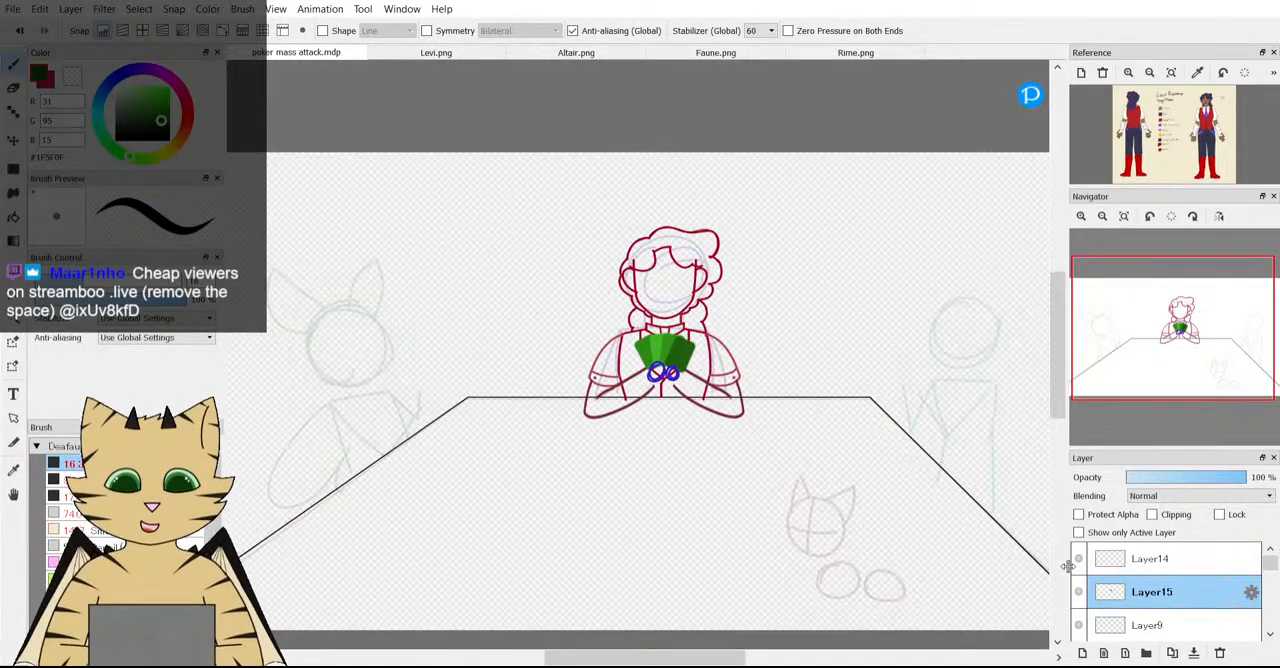
click(1127, 556)
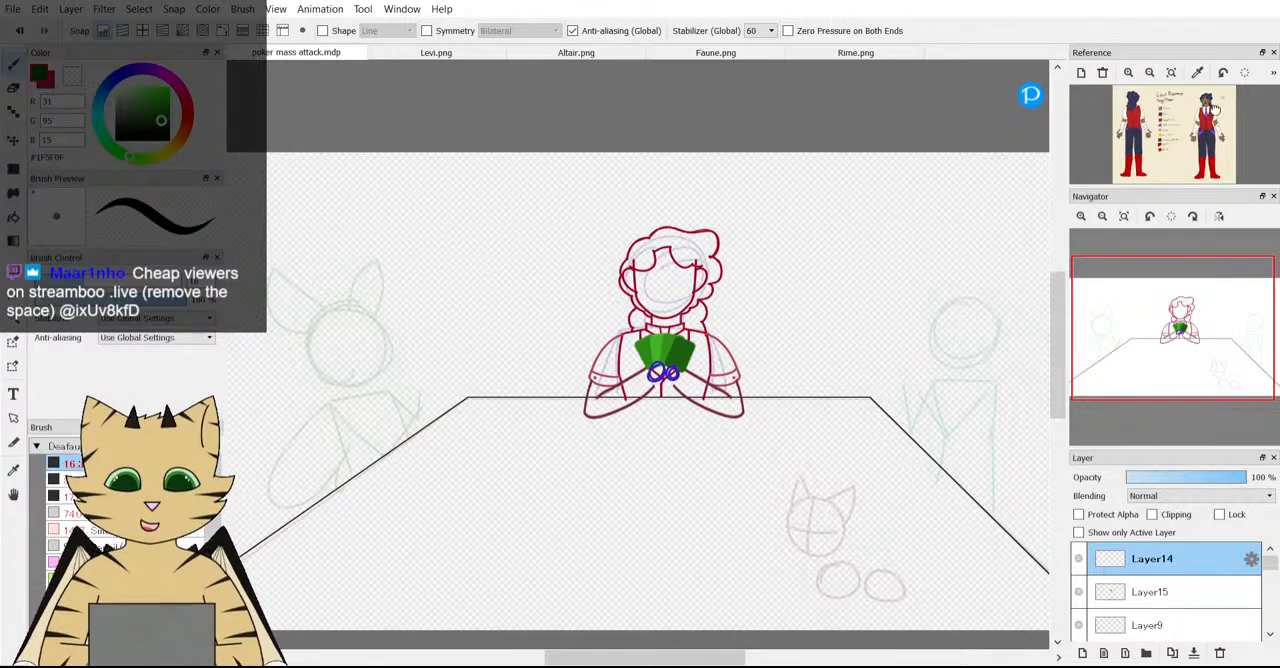
Examine the face on the Levi reference sheet and compare it with the middle character's head and card fan.
scroll(1217, 131, up, 4)
scroll(1217, 131, up, 3)
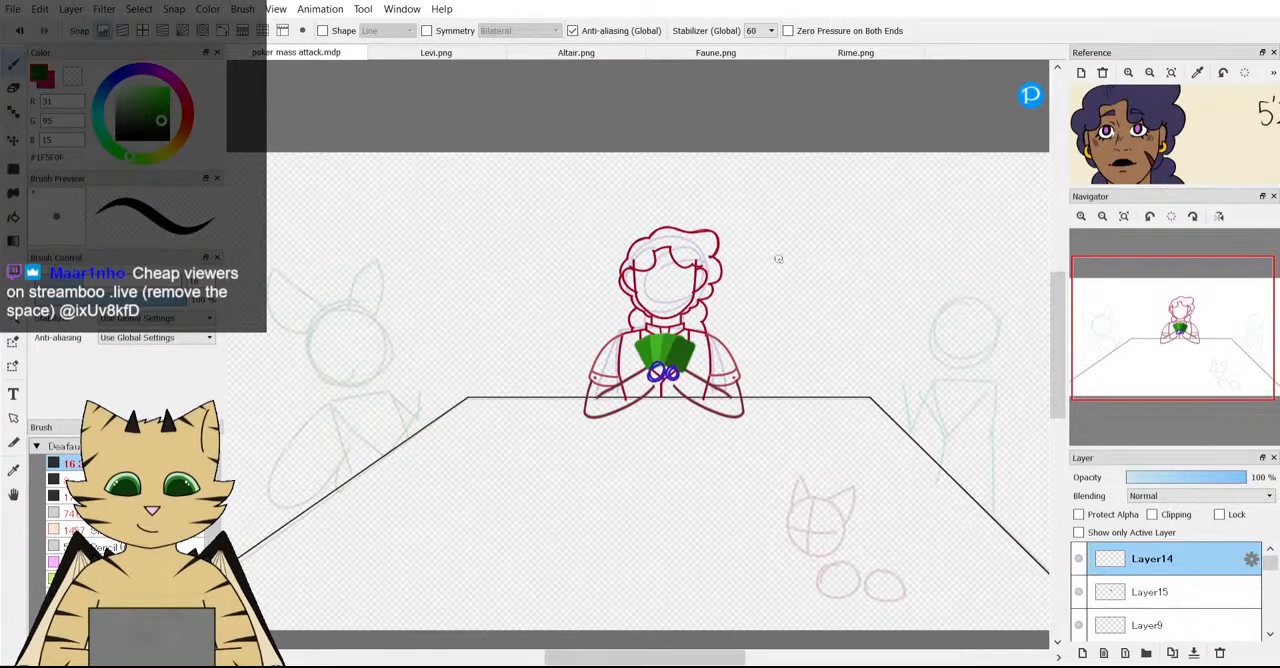
scroll(774, 257, up, 2)
scroll(571, 380, up, 3)
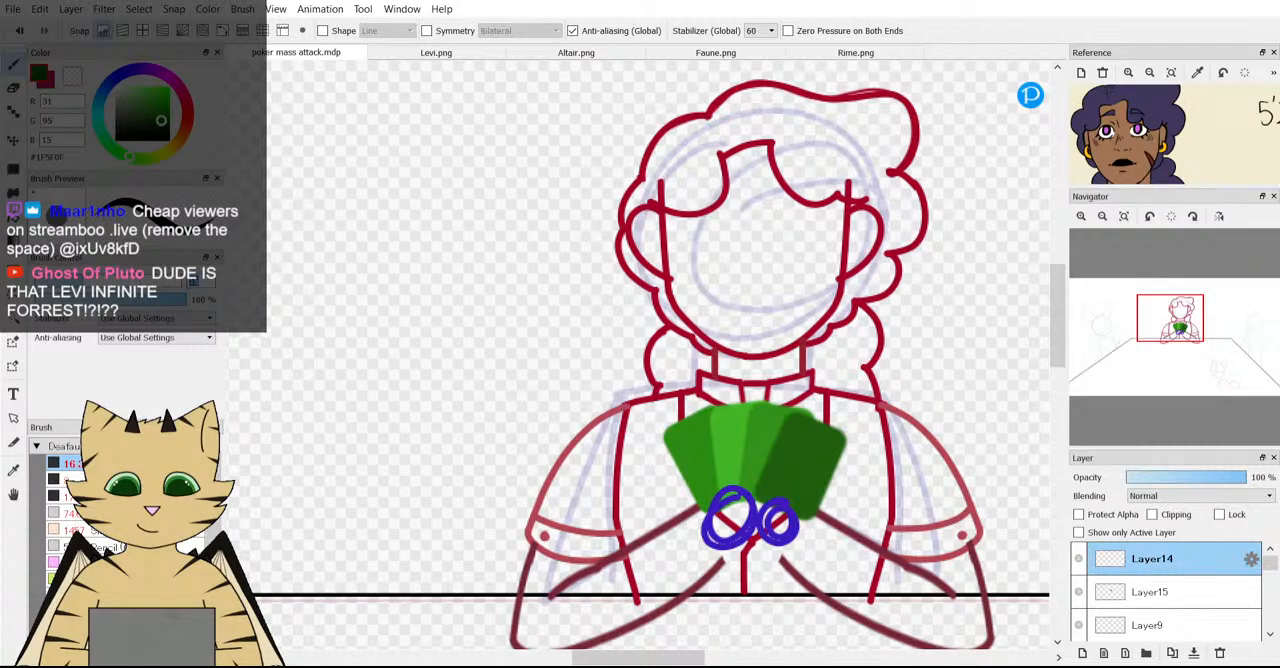
scroll(815, 298, down, 1)
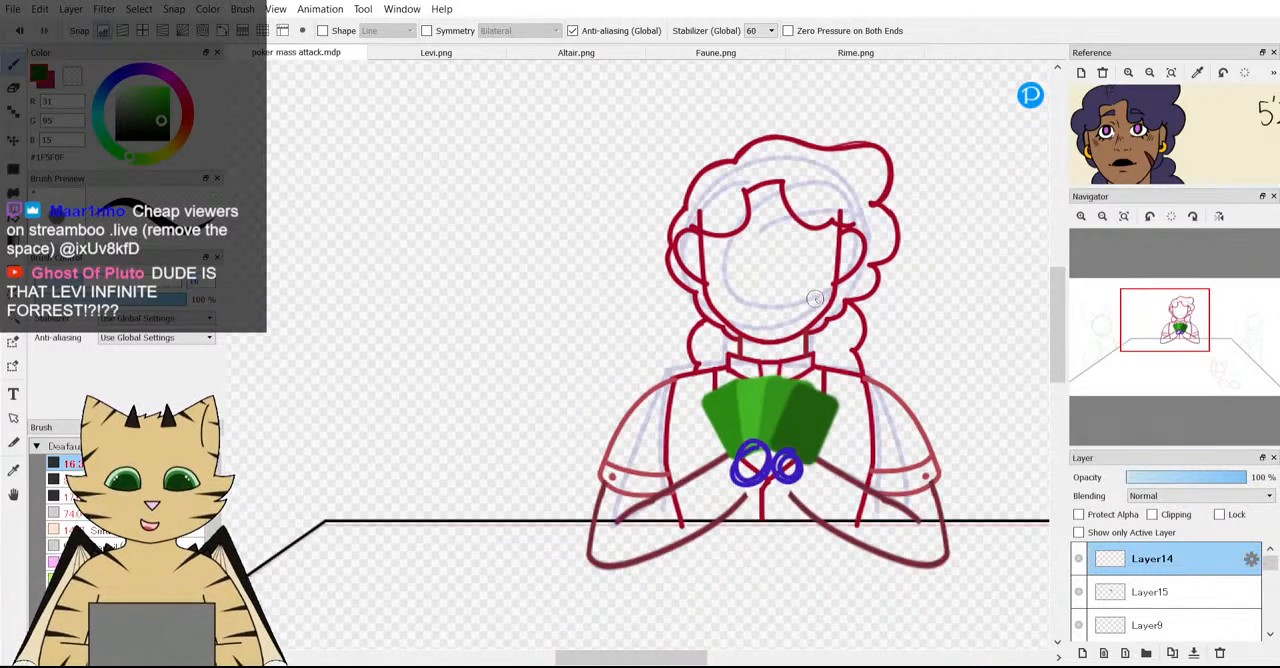
scroll(815, 298, down, 3)
scroll(677, 275, up, 3)
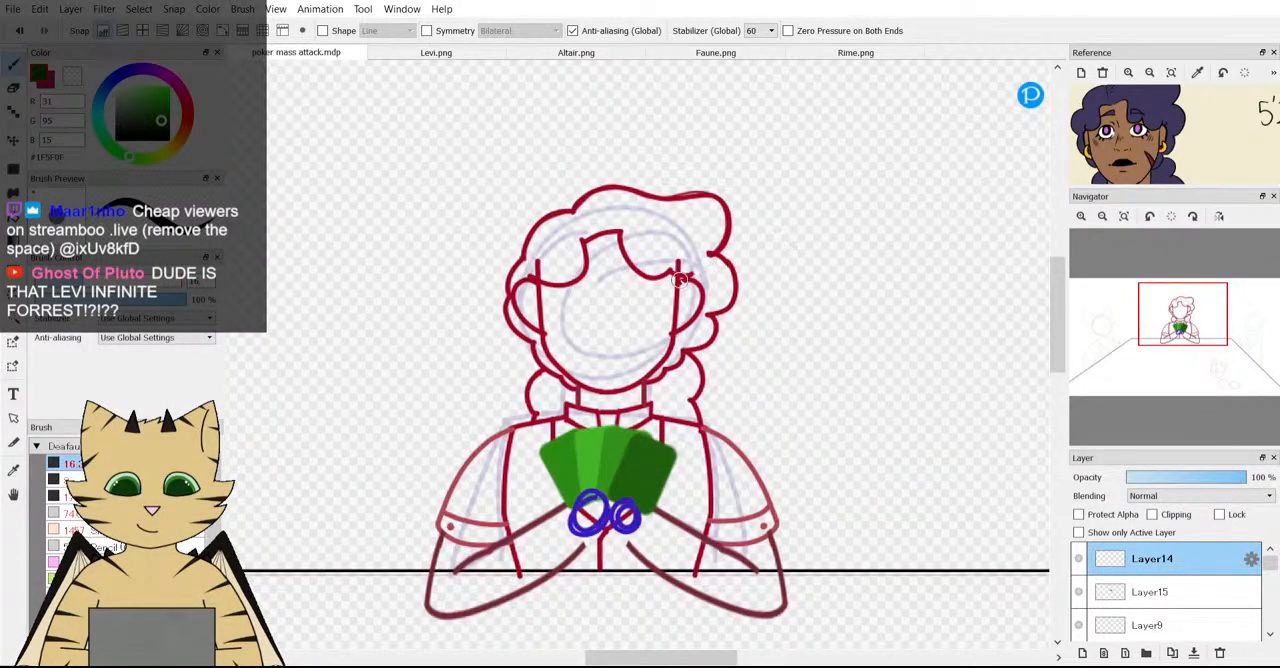
scroll(677, 280, down, 3)
scroll(486, 314, up, 4)
scroll(278, 232, down, 1)
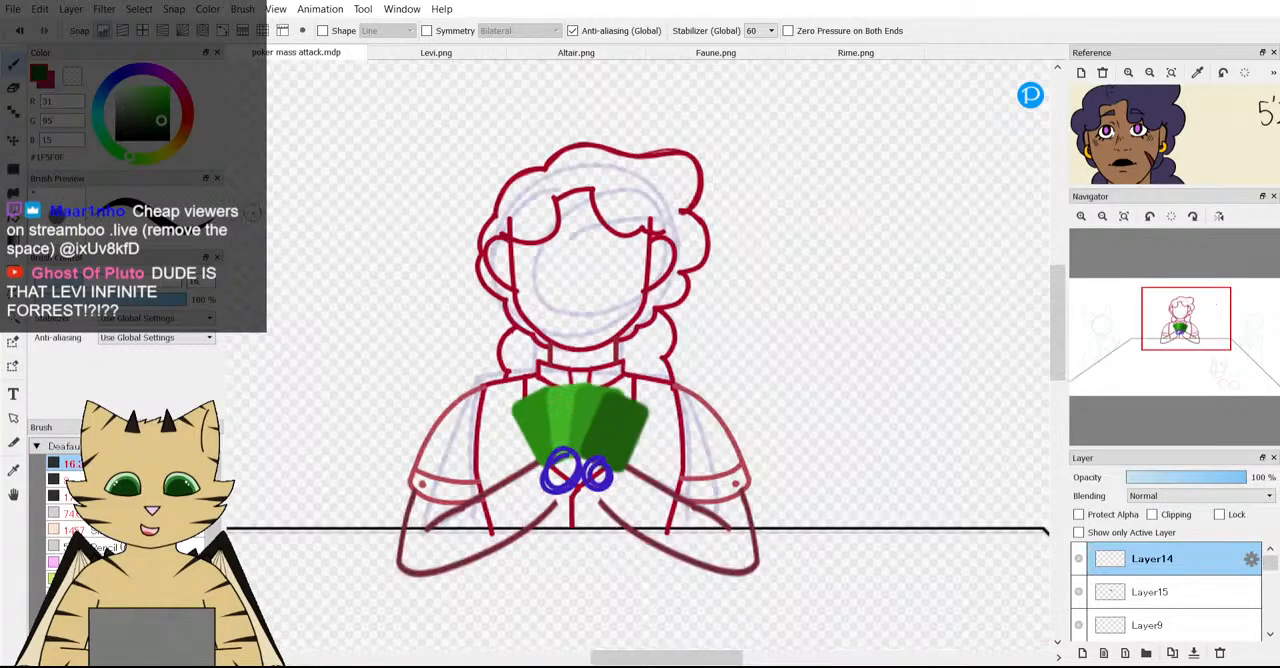
scroll(371, 194, down, 3)
scroll(380, 214, up, 4)
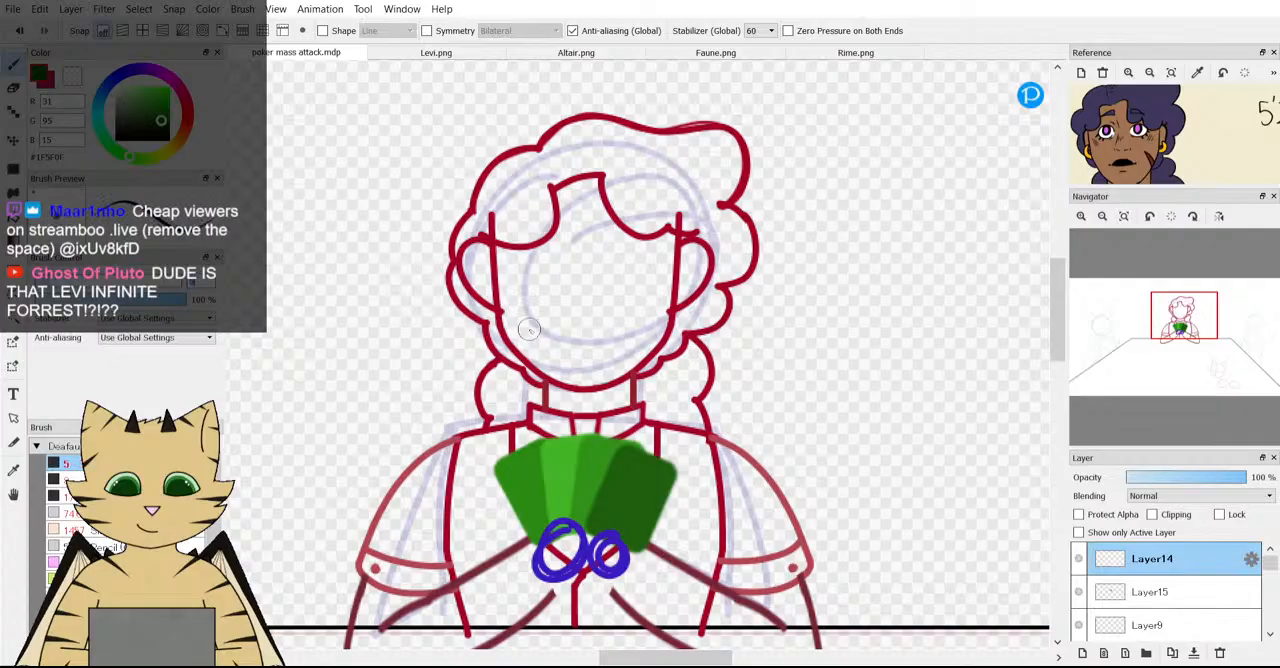
scroll(529, 329, down, 4)
scroll(540, 365, up, 3)
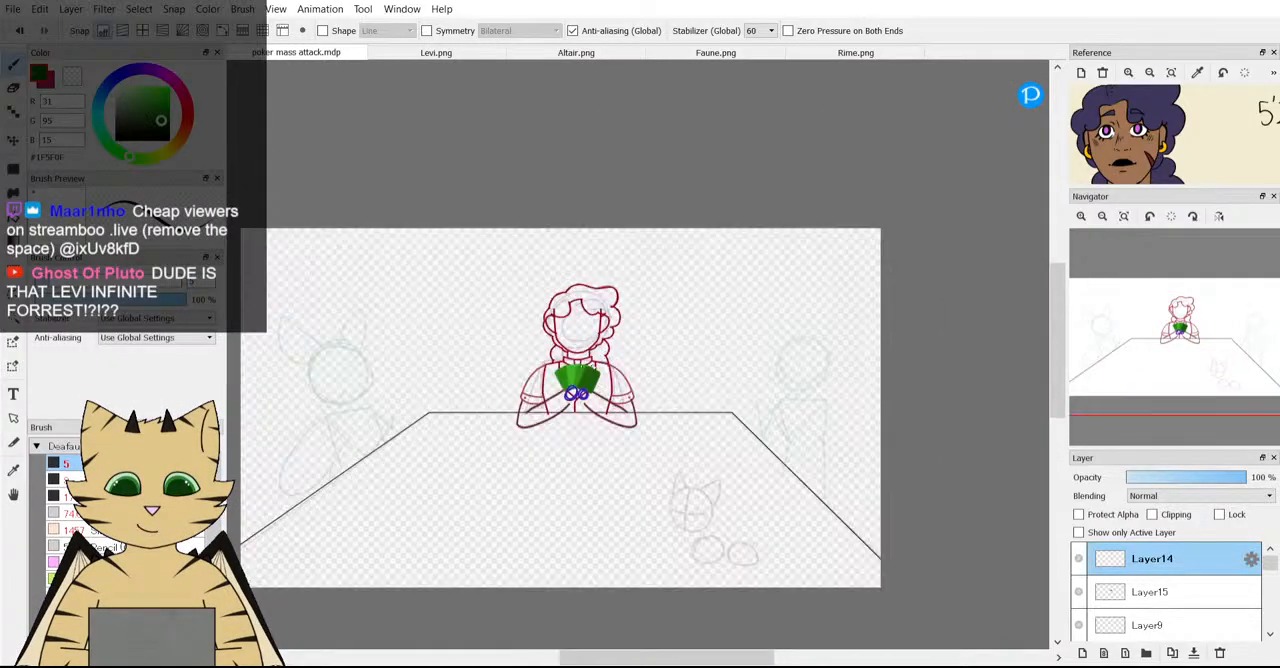
Compare the middle character's head and upper body with the face and outfit on the Levi reference sheet.
scroll(527, 348, down, 2)
scroll(525, 350, up, 2)
scroll(469, 352, up, 3)
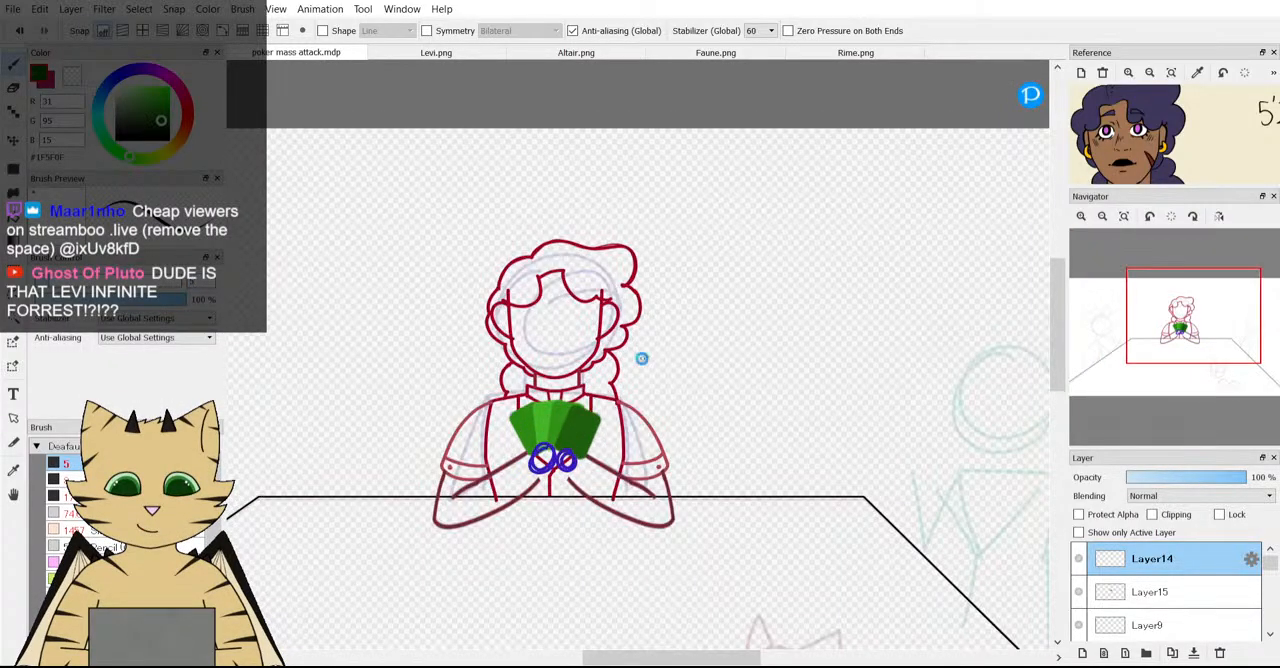
scroll(408, 330, down, 2)
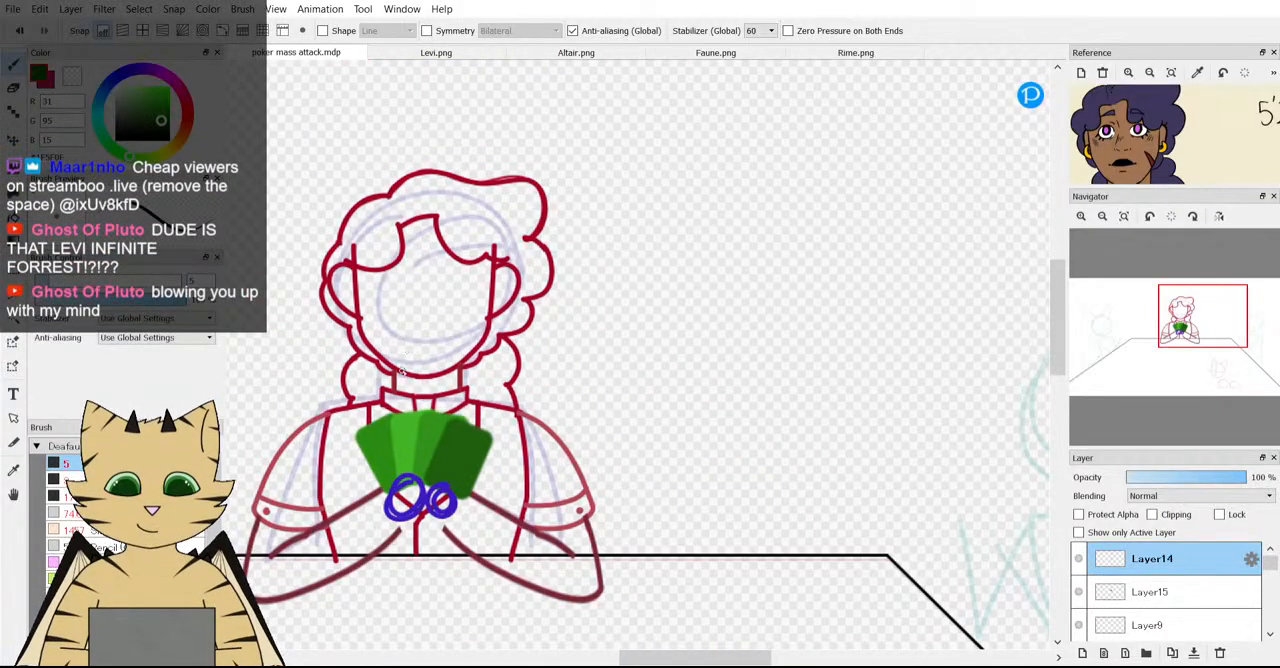
scroll(408, 330, up, 1)
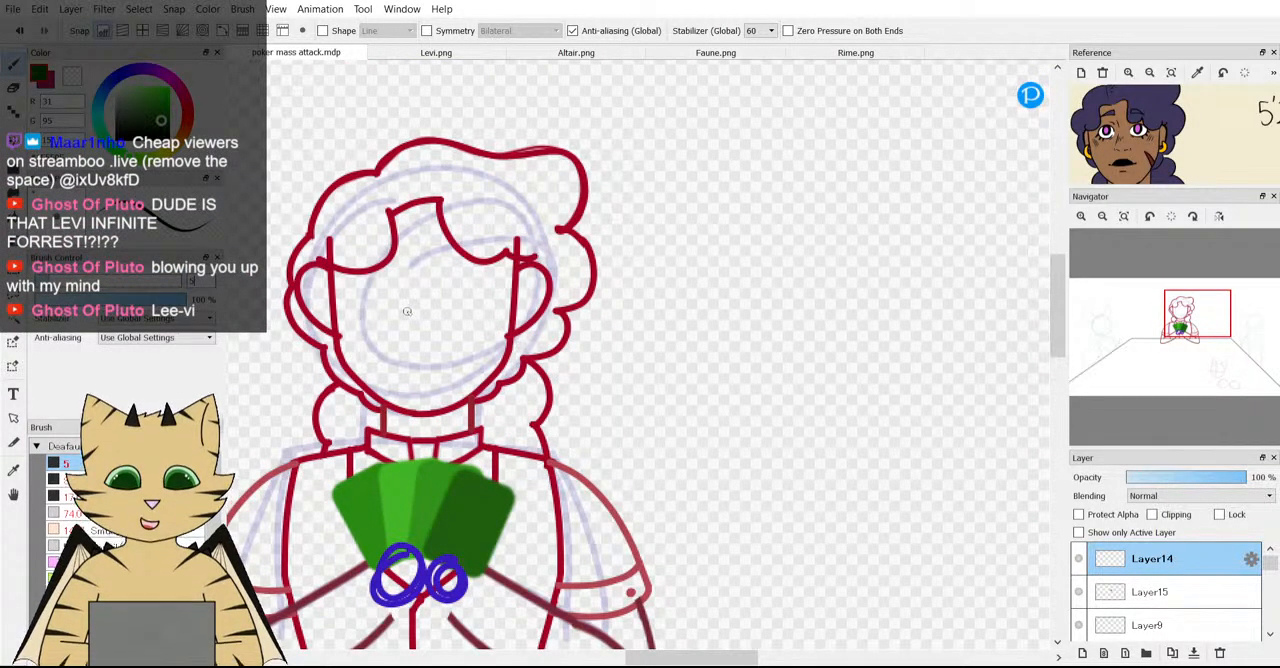
scroll(406, 308, up, 2)
scroll(389, 292, down, 3)
scroll(380, 296, up, 1)
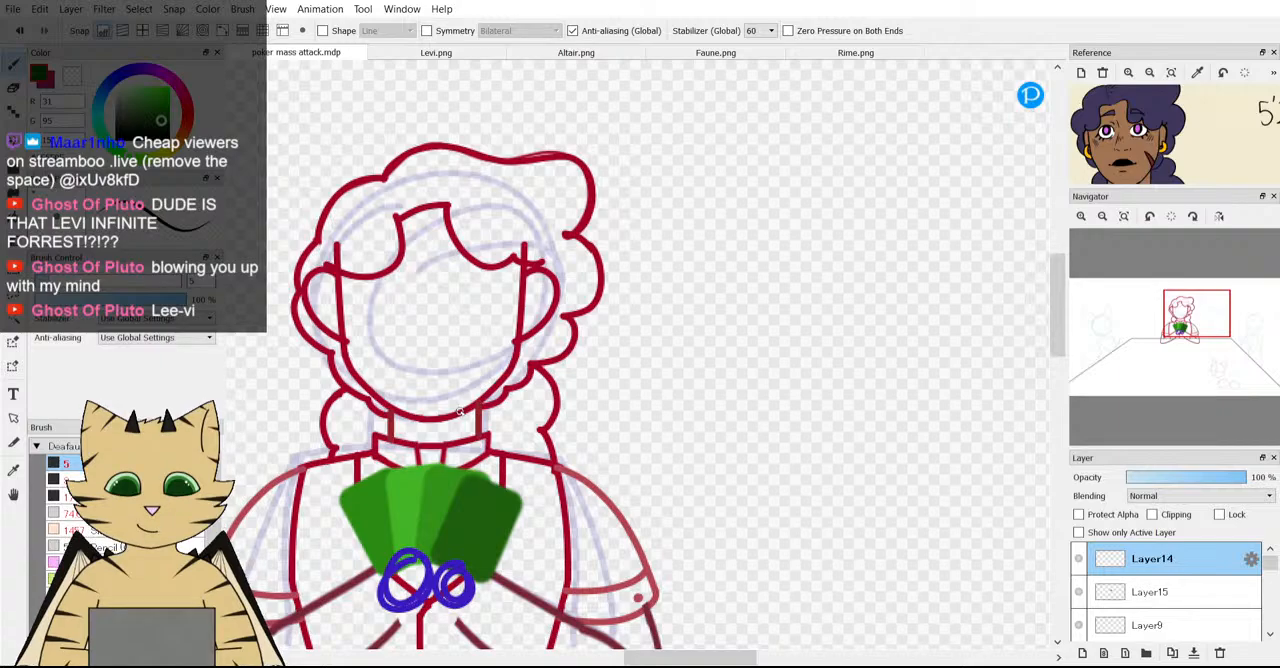
scroll(1200, 118, down, 5)
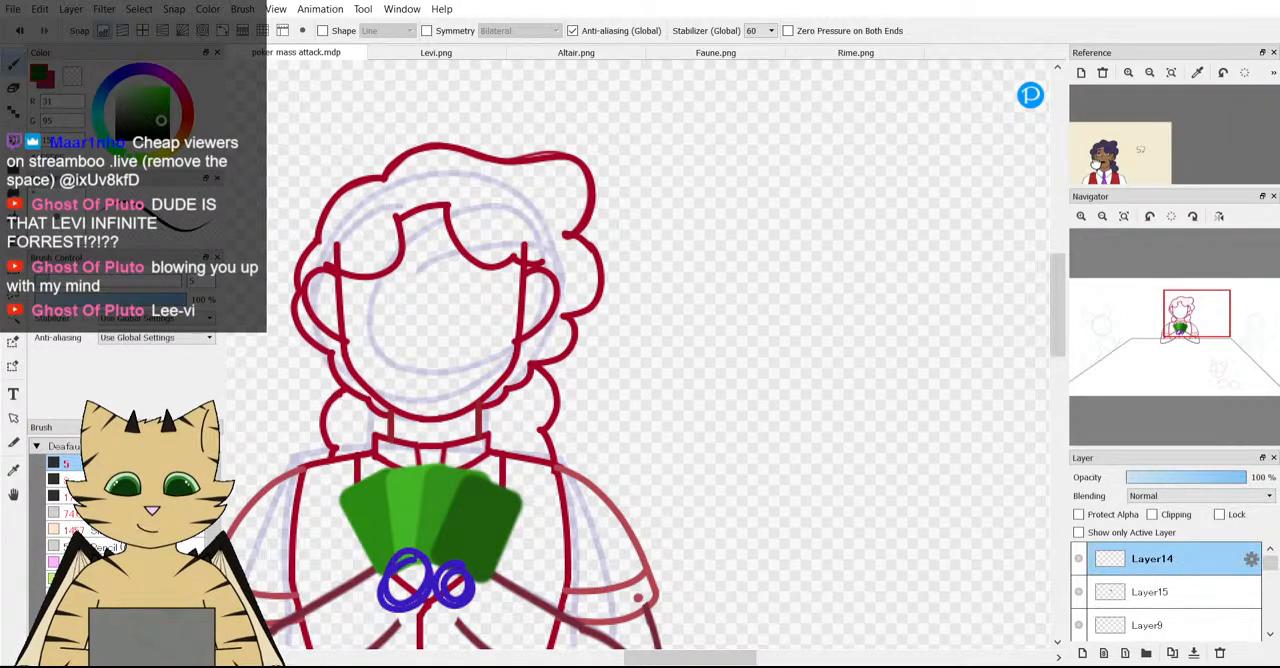
drag(1168, 158, 1139, 130)
scroll(636, 371, down, 2)
scroll(636, 371, up, 5)
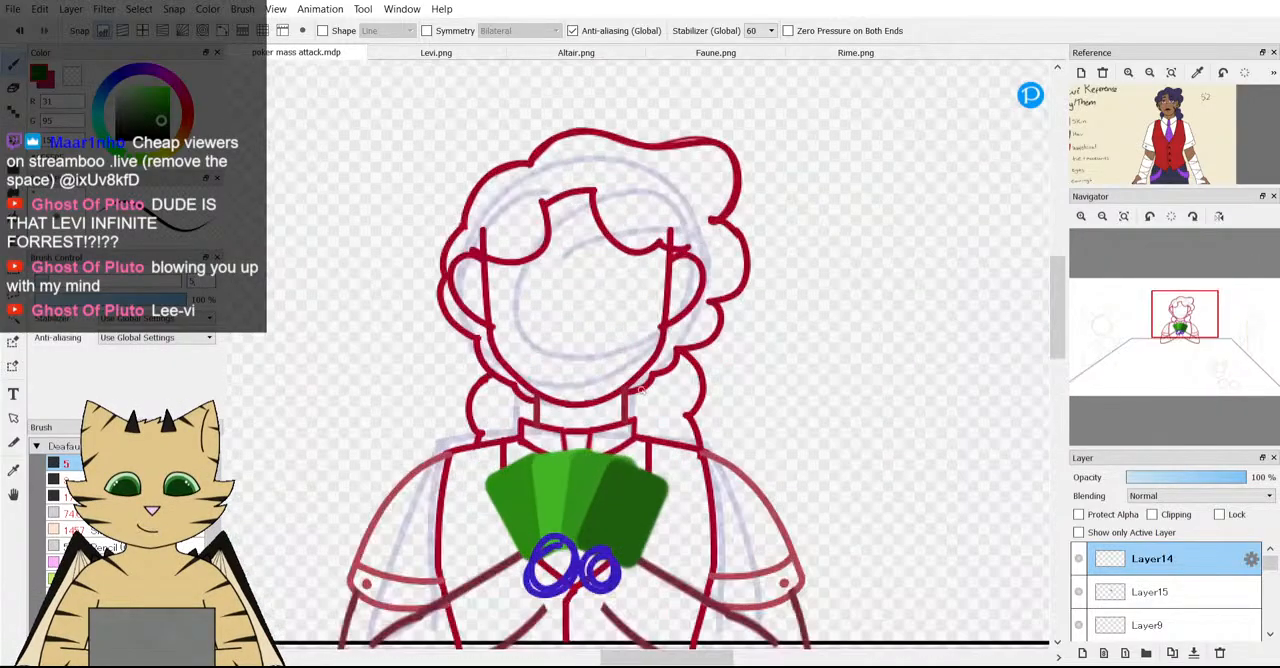
Draw a narrow pointed scar in dark green on Layer14, rising from the jawline onto the middle character's cheek.
scroll(636, 371, up, 2)
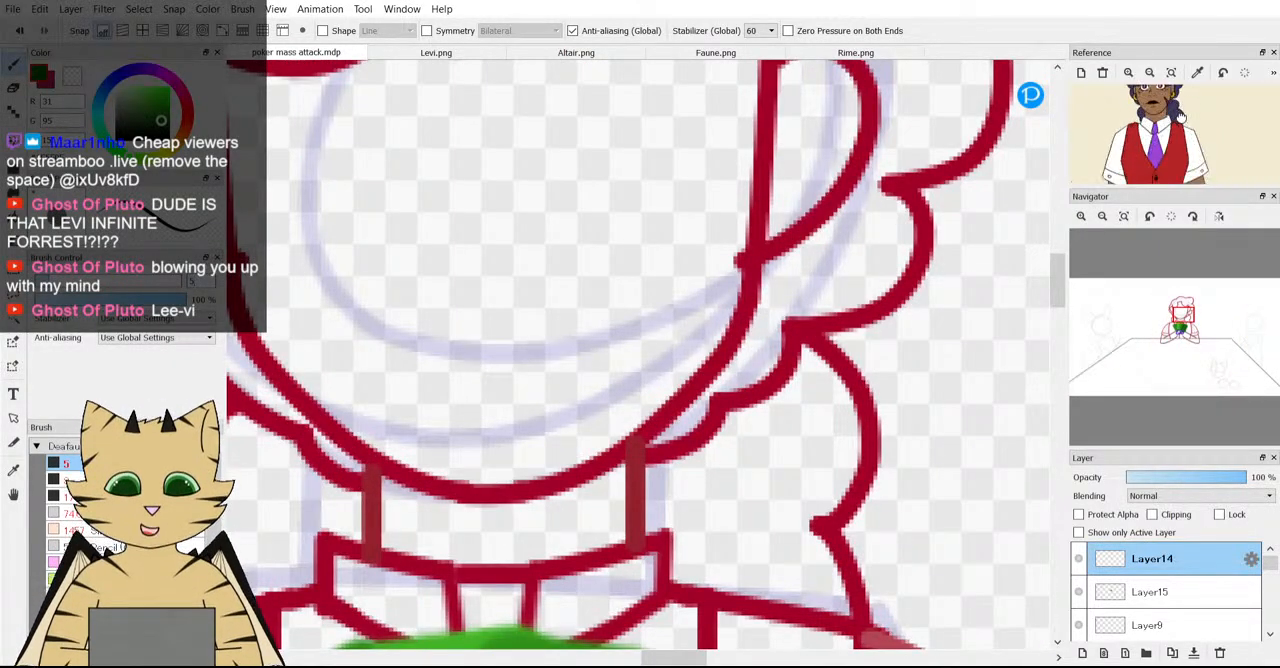
scroll(796, 230, down, 3)
scroll(651, 353, up, 4)
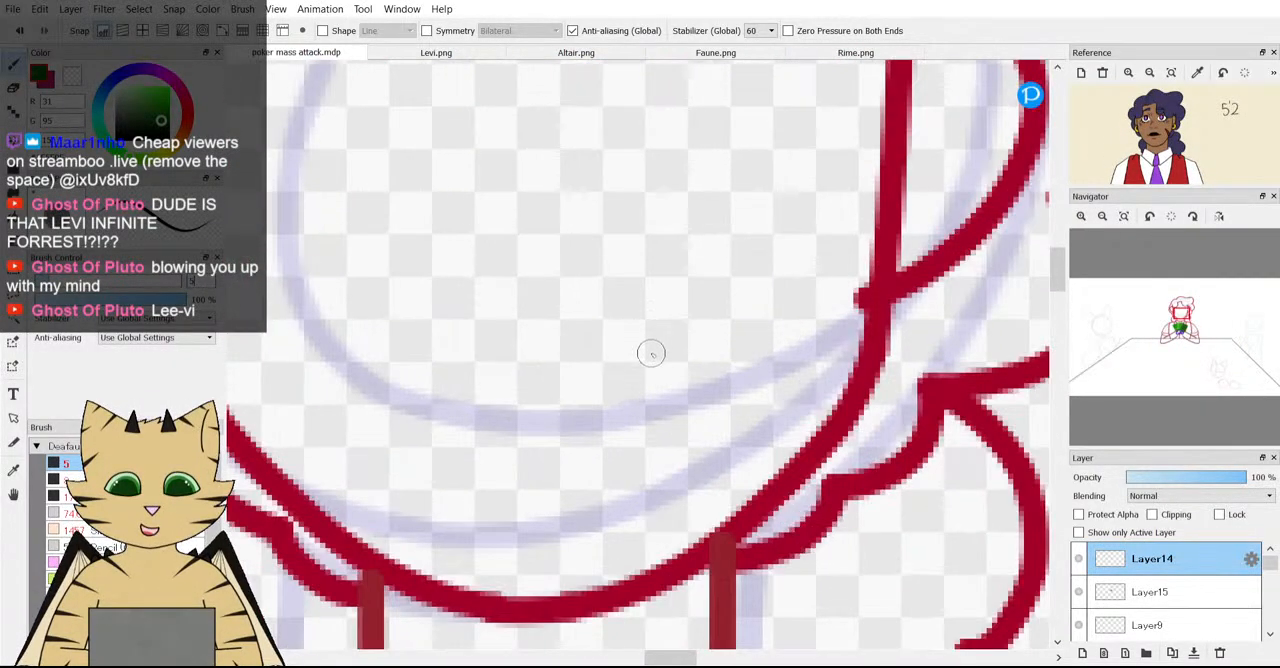
mouse_move(808, 463)
mouse_down()
mouse_move(791, 416)
mouse_move(663, 324)
mouse_move(760, 500)
mouse_up()
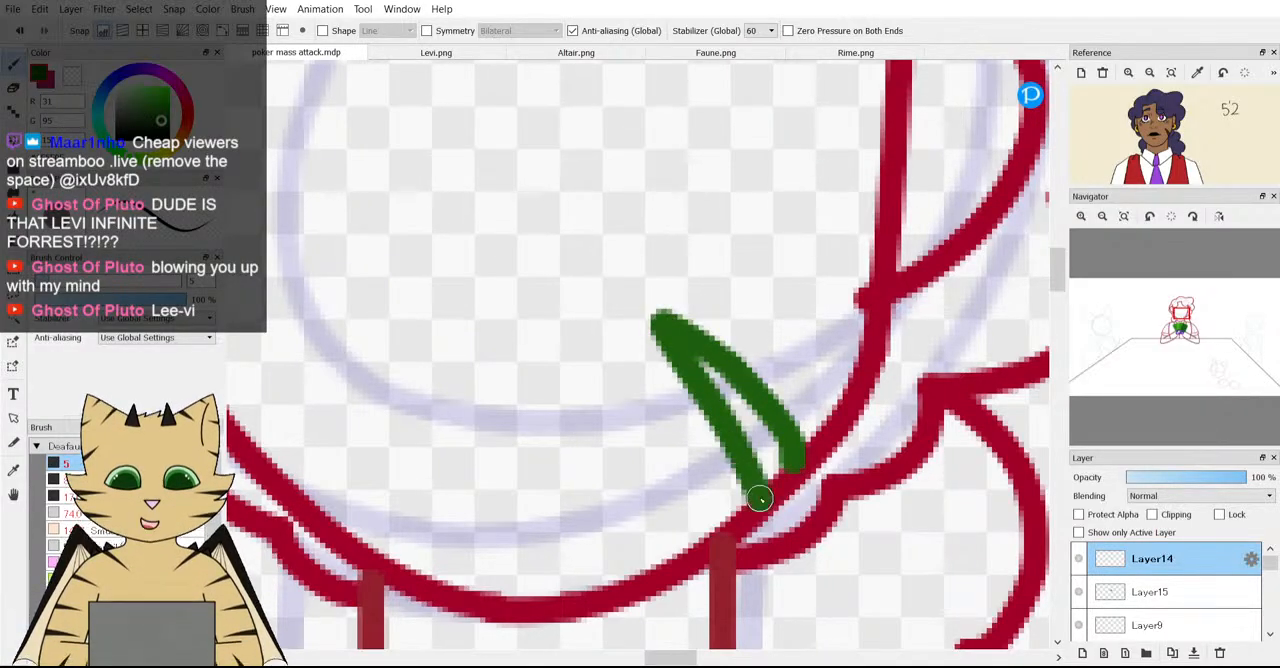
Move the green cheek scar slightly up and outward along the edge of the middle character's jaw.
scroll(760, 500, down, 3)
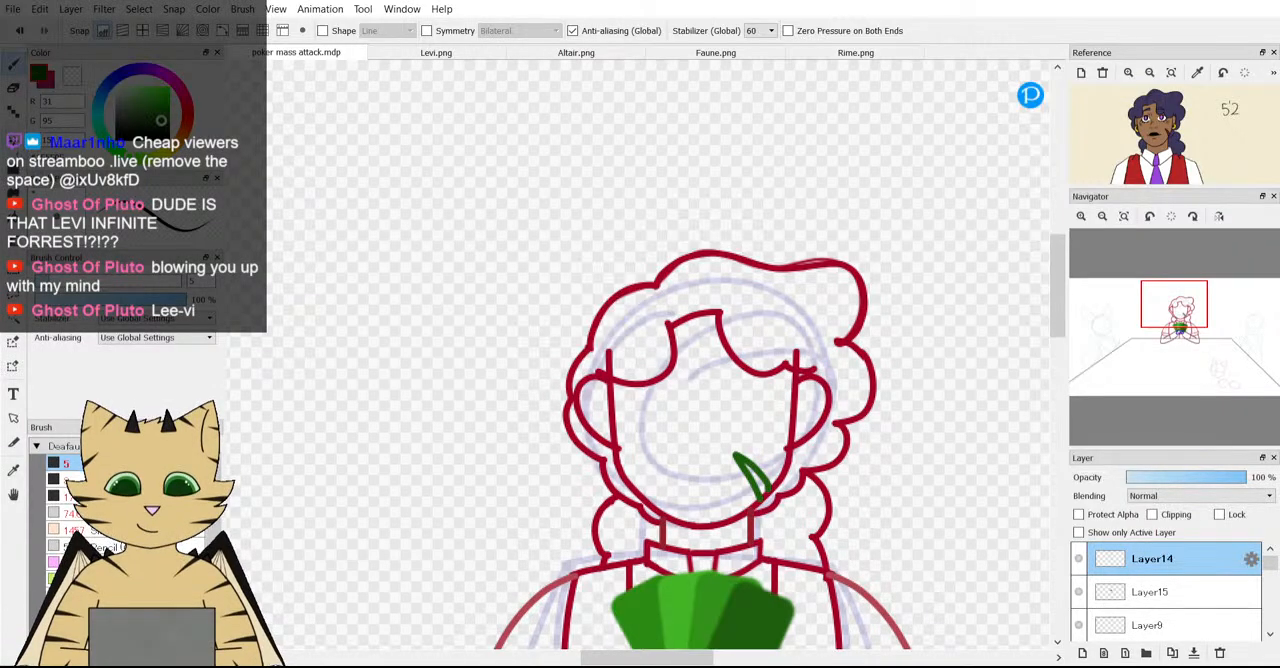
key(v)
drag(777, 458, 787, 452)
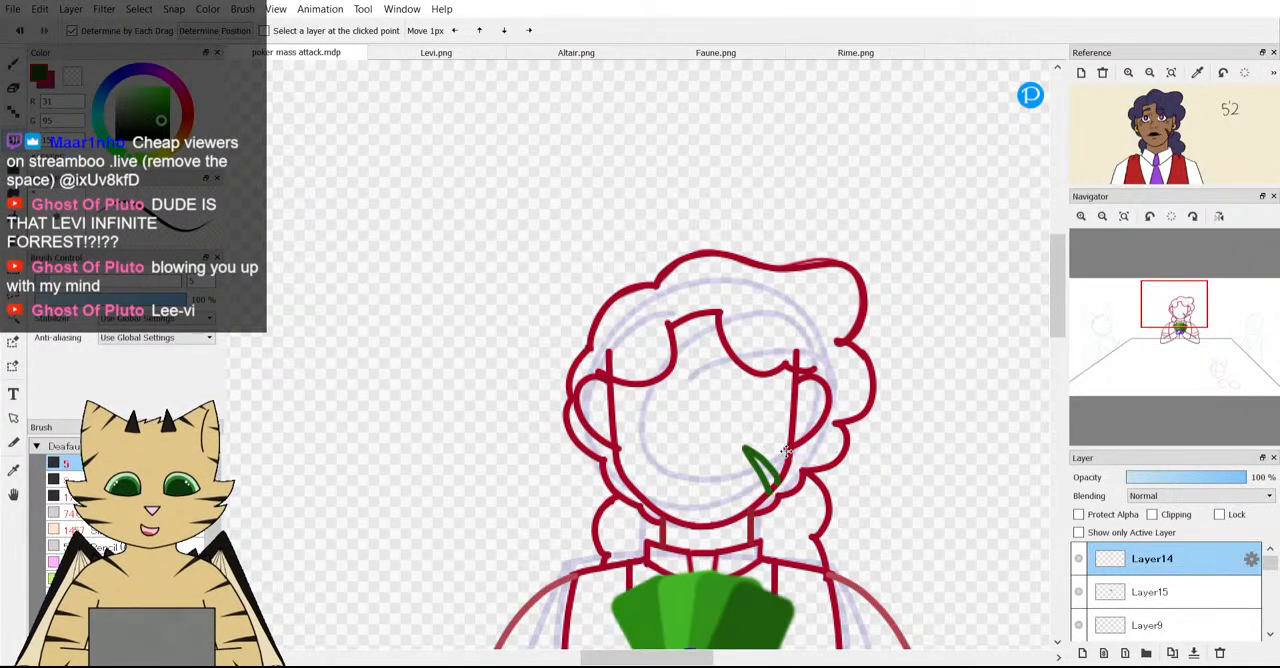
scroll(889, 417, down, 1)
scroll(863, 451, up, 2)
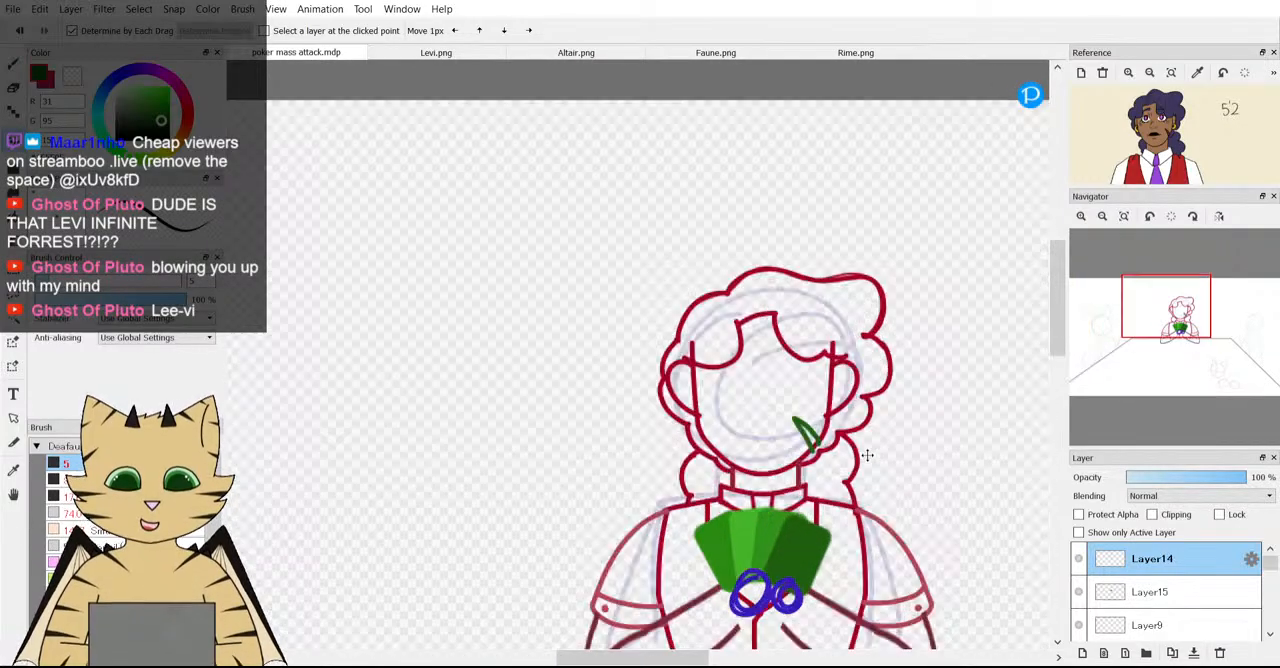
scroll(800, 490, up, 3)
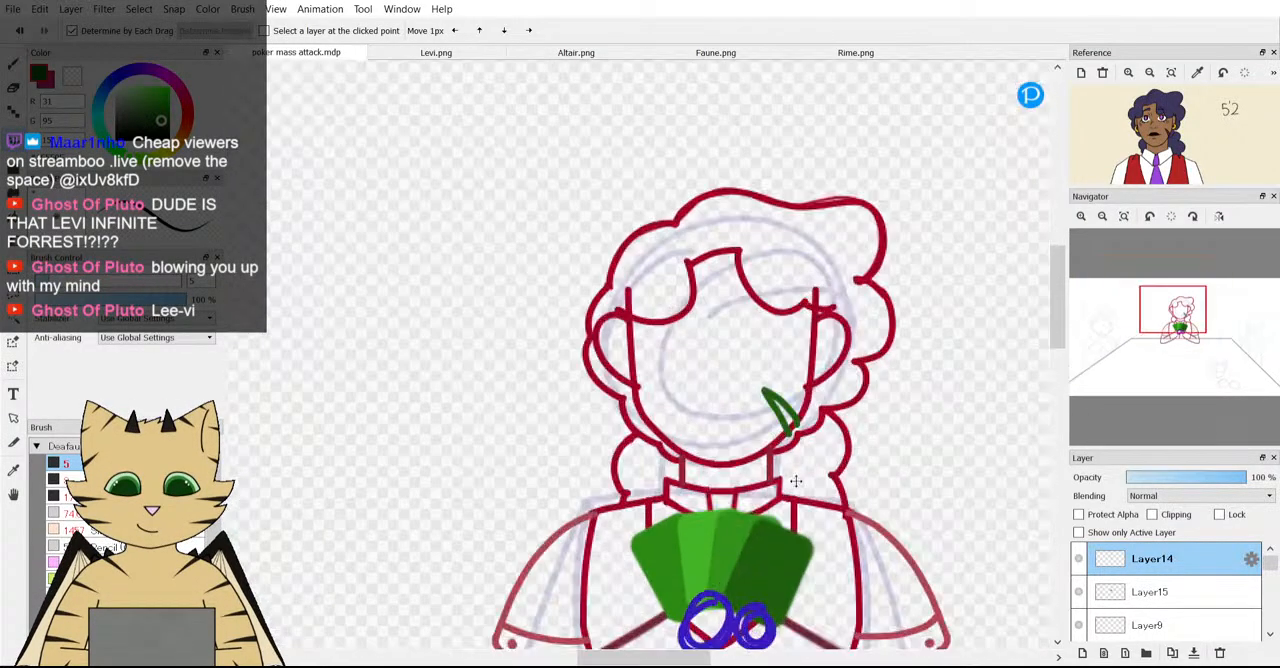
Erase the ends of the green scar that extend past the jawline.
key(b)
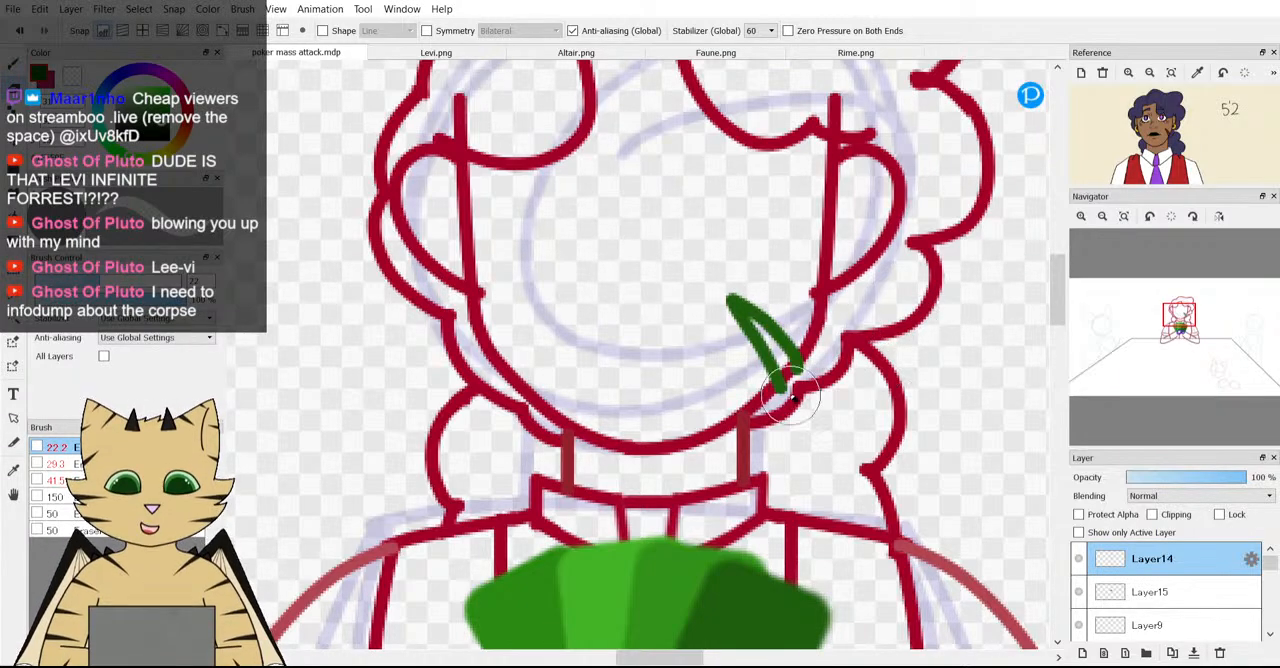
scroll(914, 327, up, 1)
scroll(843, 371, up, 1)
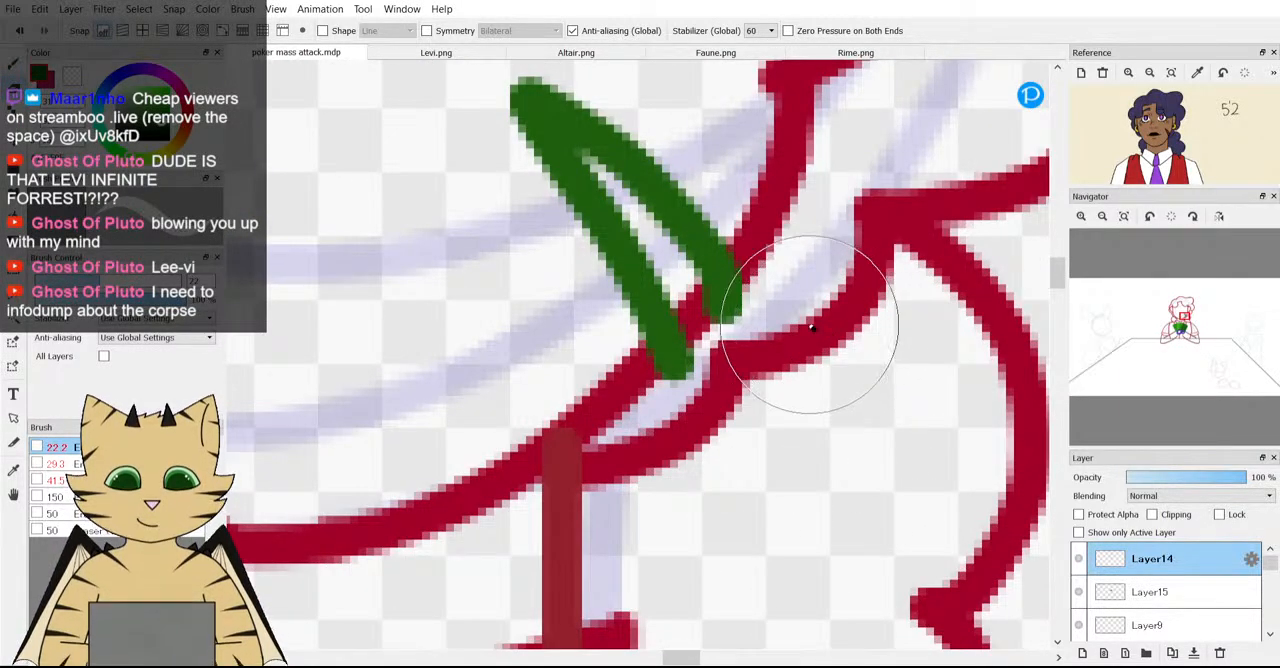
drag(811, 320, 797, 314)
drag(779, 360, 757, 351)
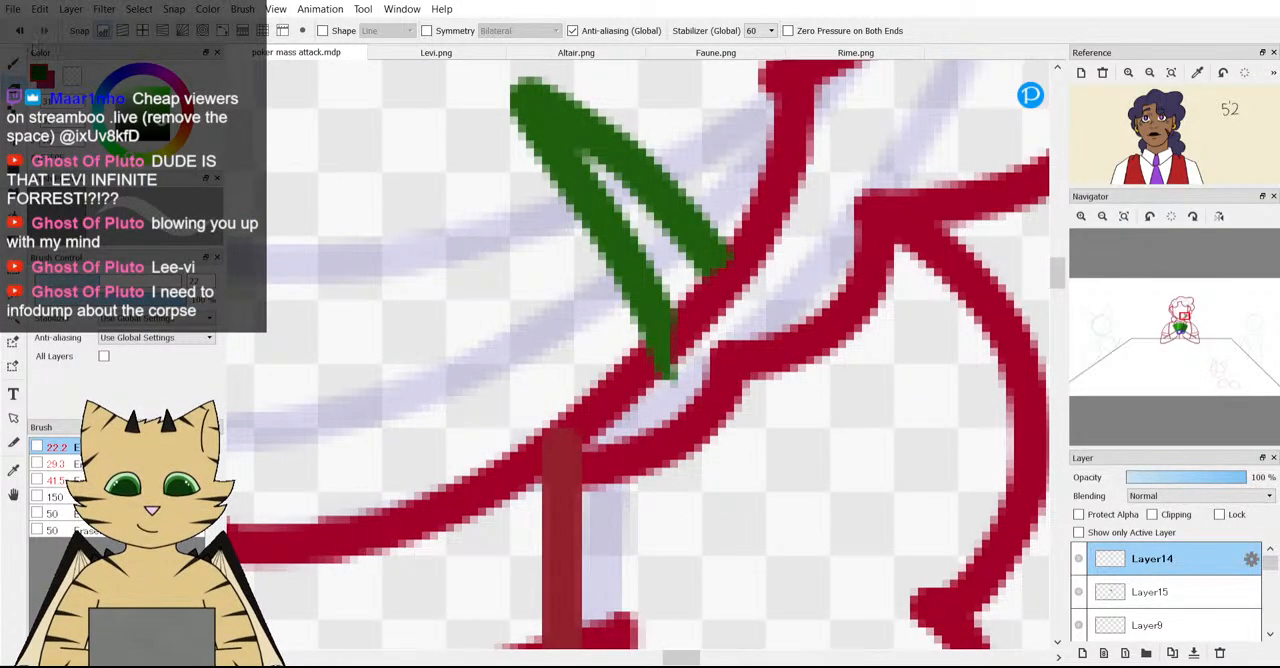
click(22, 34)
drag(744, 411, 733, 395)
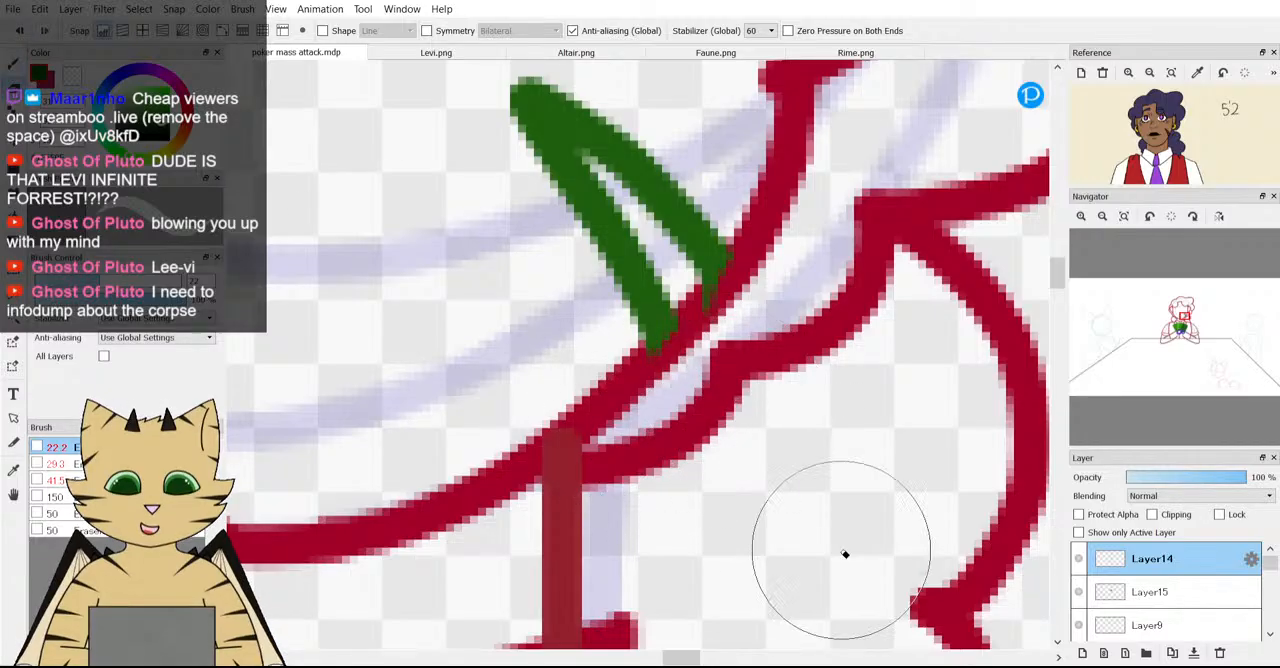
scroll(775, 362, down, 5)
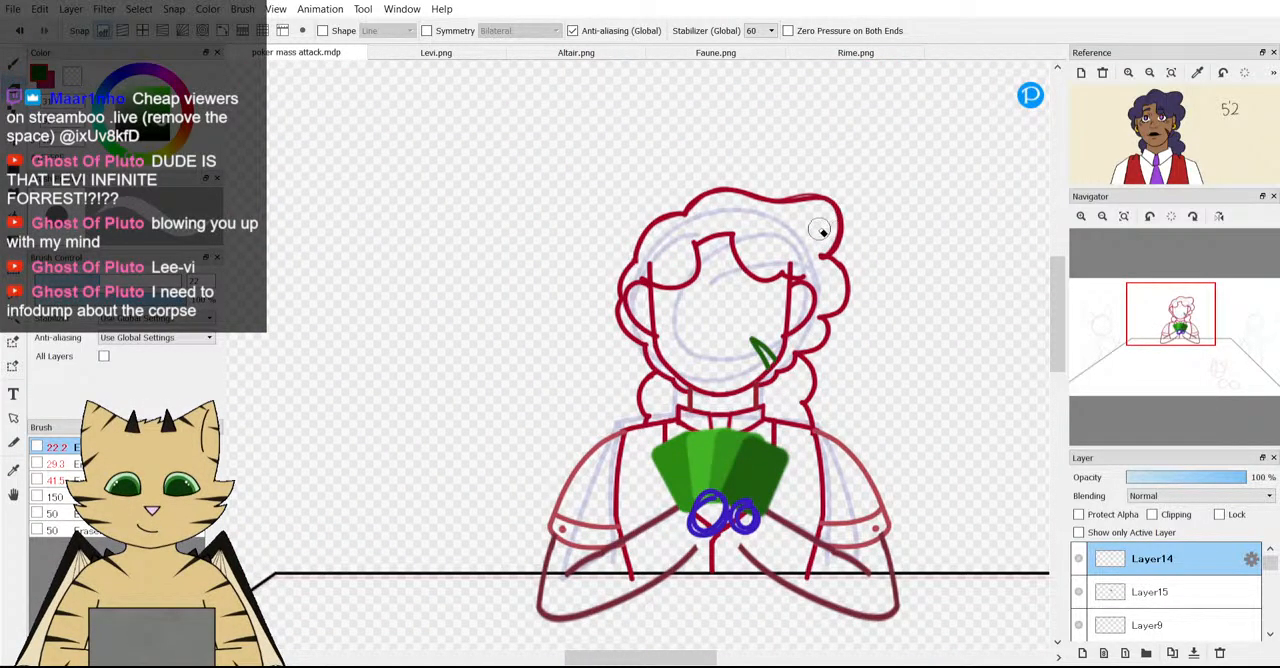
Add a new layer above Layer14 and draw a dark brown vertical centre line from the hairline down to the chin.
scroll(820, 230, up, 2)
scroll(706, 354, up, 2)
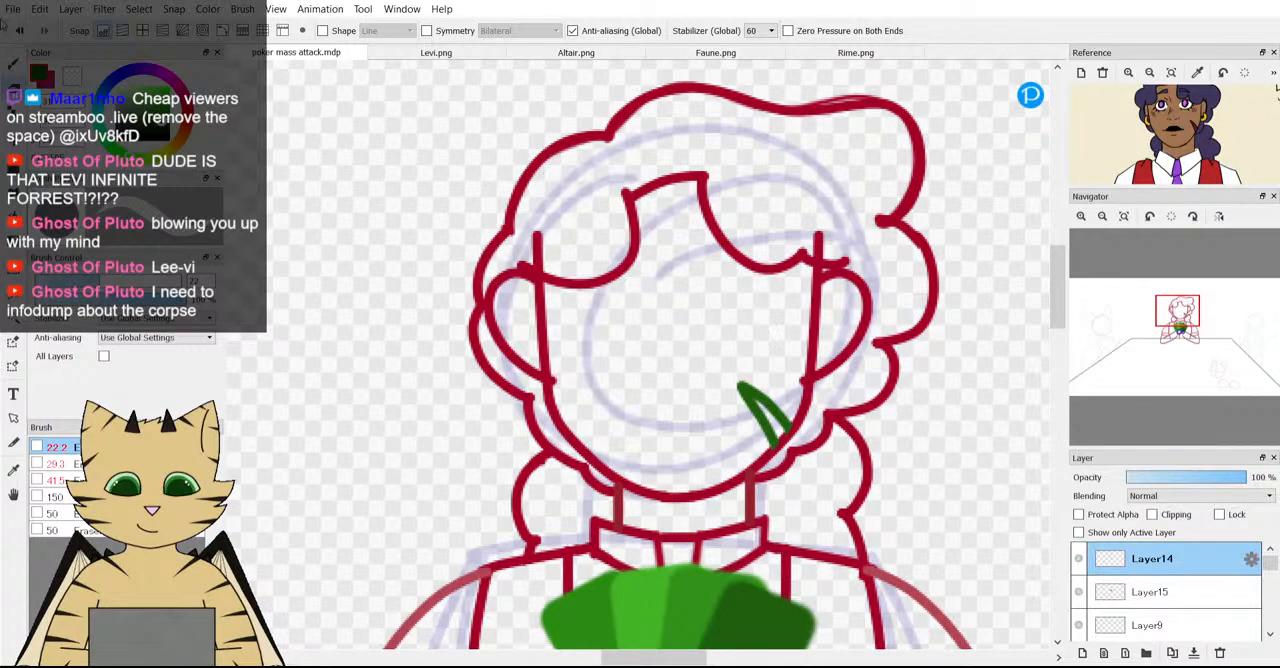
key(b)
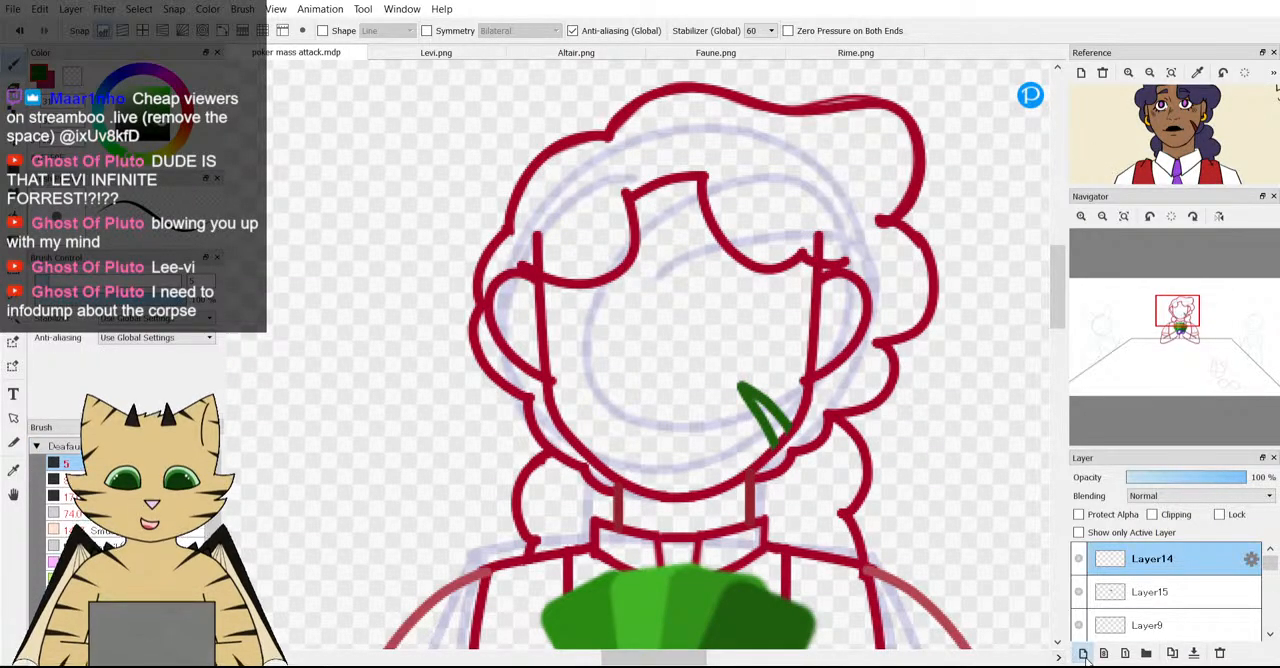
click(1082, 653)
click(190, 126)
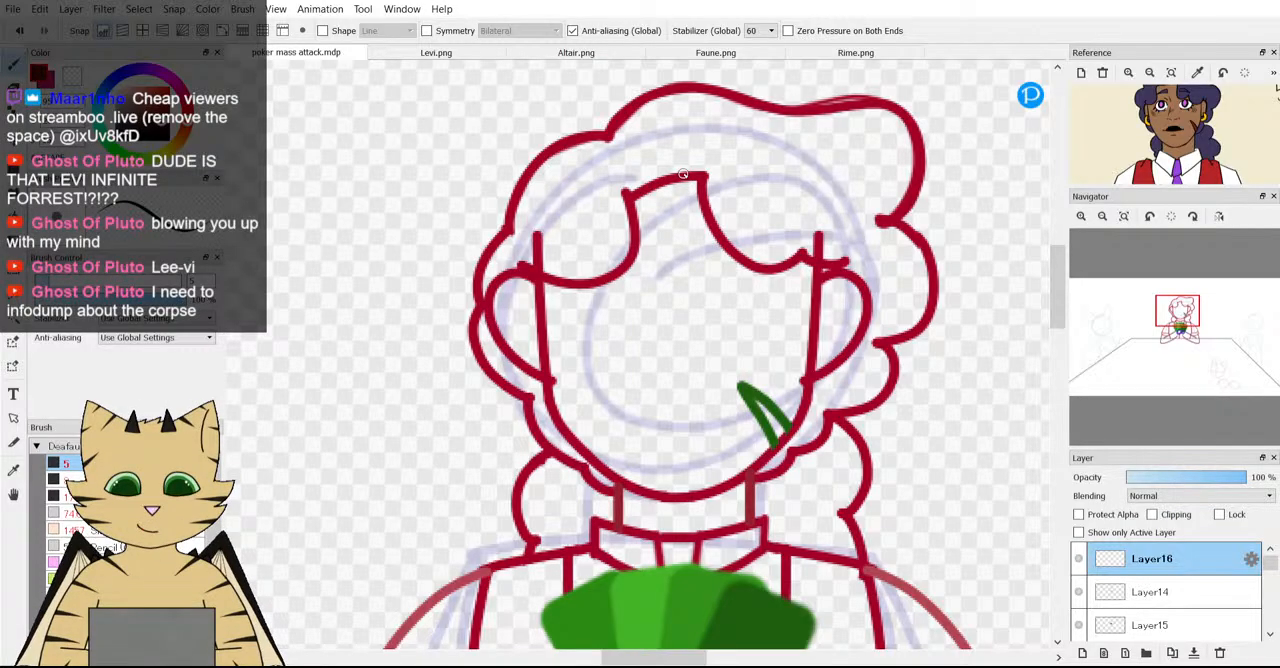
drag(683, 172, 676, 435)
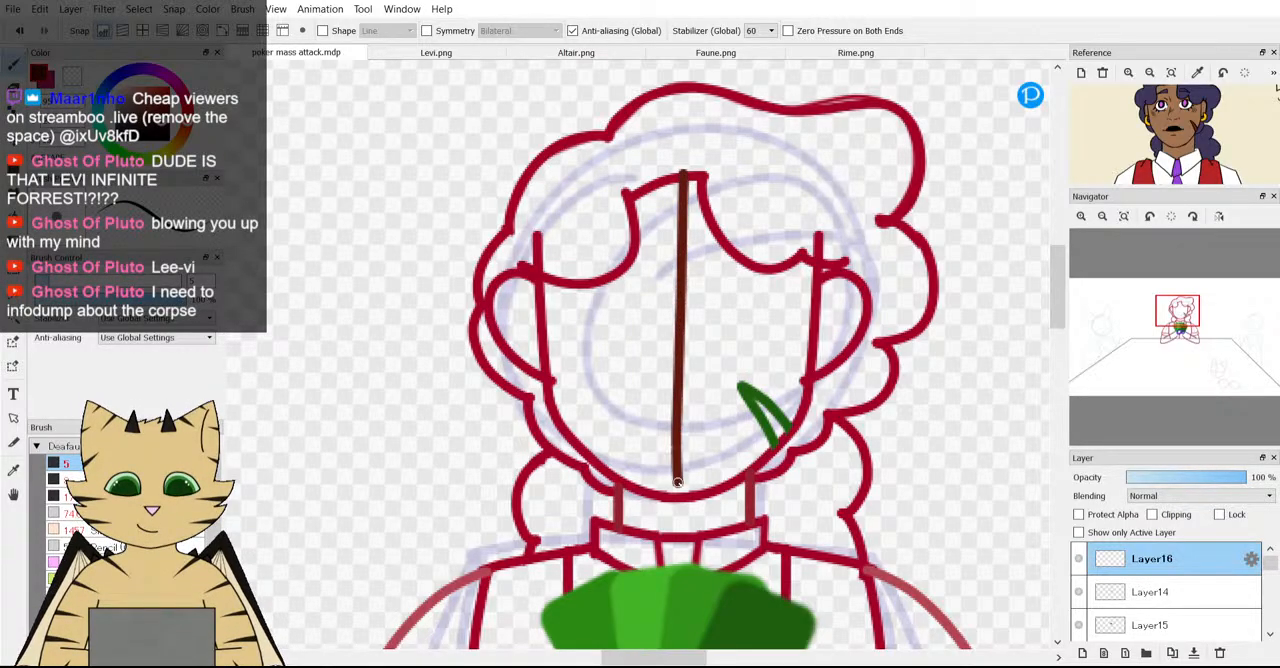
Try a curved horizontal guideline across the face, redraw it lower, and place Layer16 beneath Layer14.
mouse_move(551, 373)
mouse_down()
mouse_move(701, 395)
mouse_move(810, 376)
mouse_up()
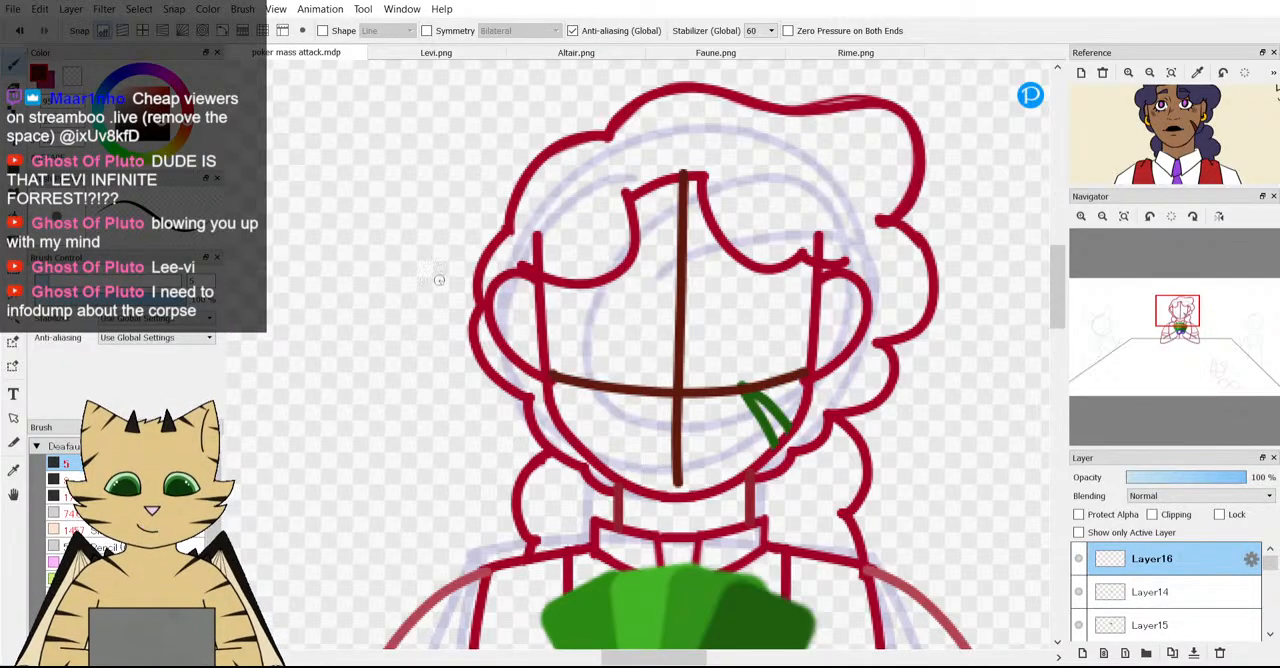
click(18, 31)
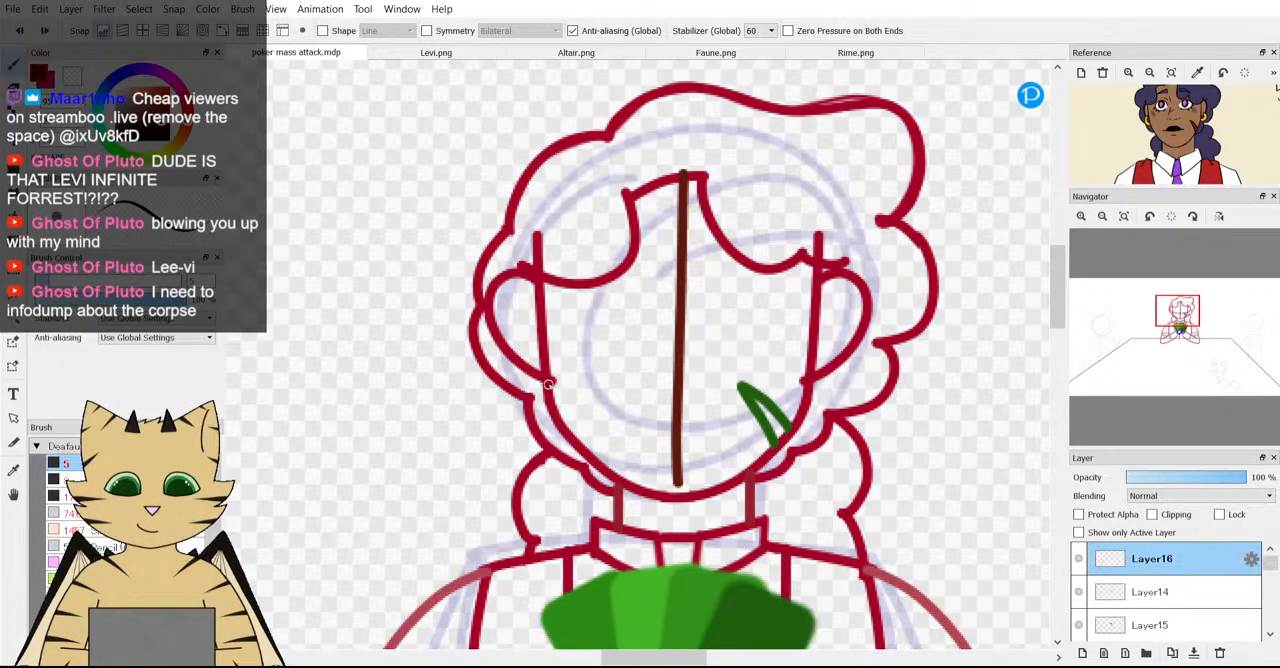
drag(655, 412, 812, 410)
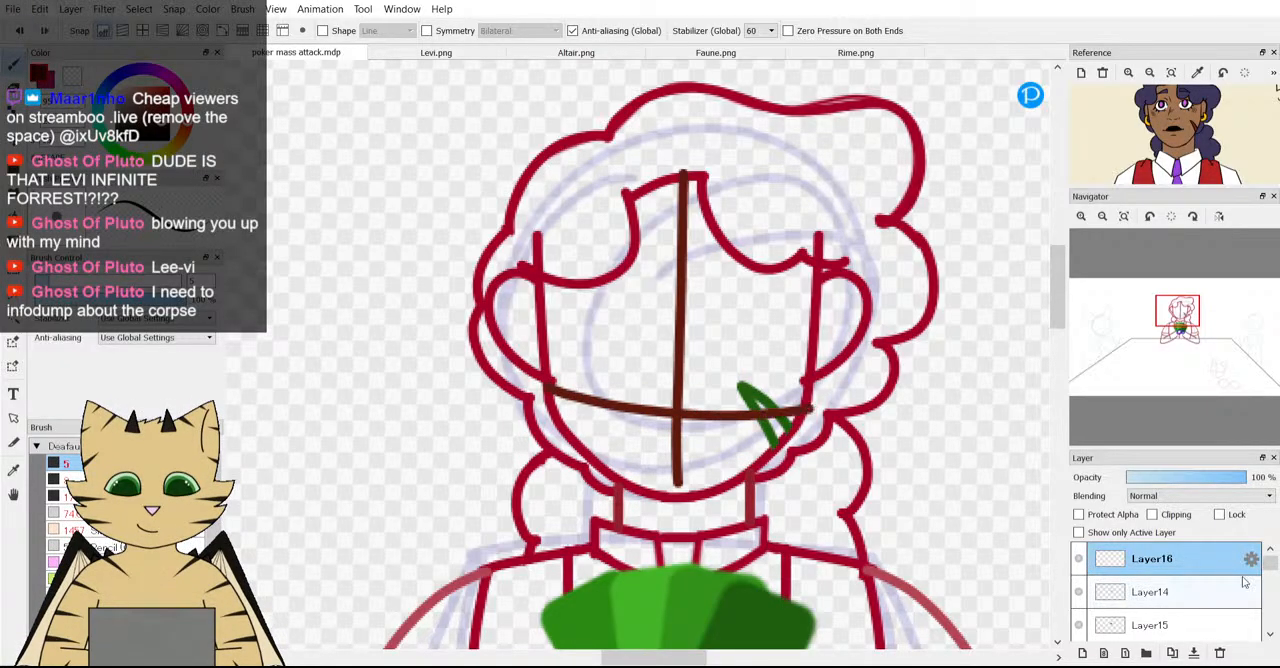
drag(1170, 590, 1170, 600)
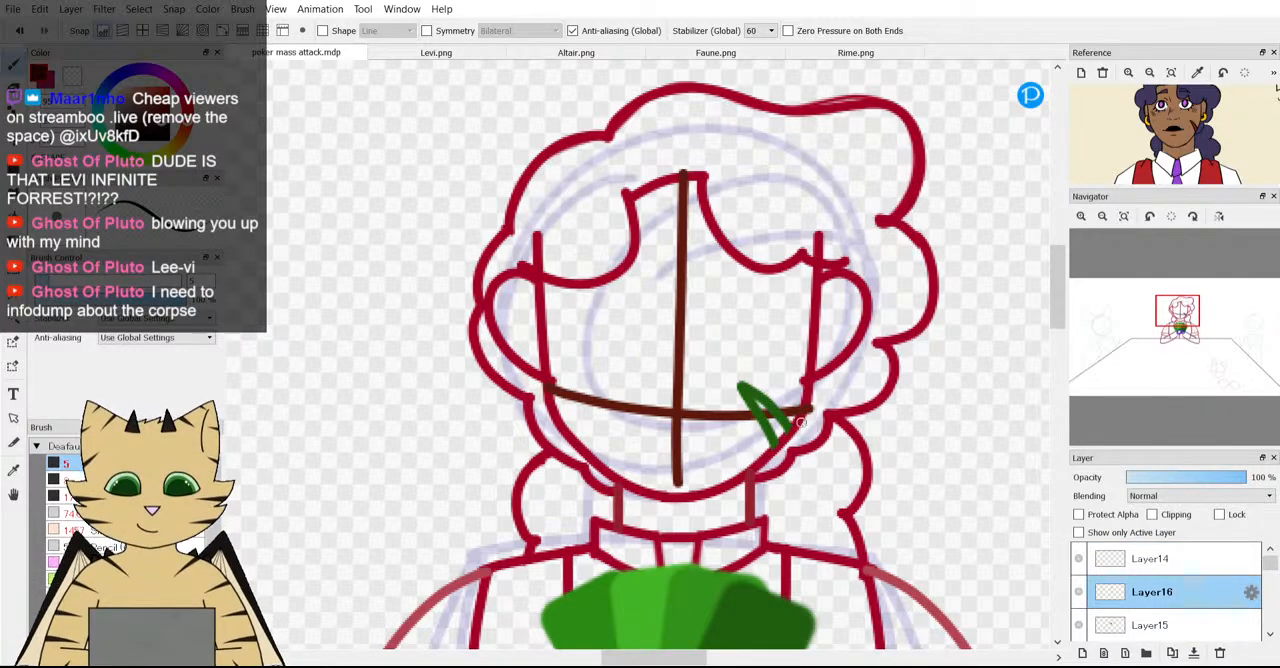
Check the face guidelines against the whole figure, and undo the layer reorder and the horizontal guideline.
scroll(825, 357, down, 3)
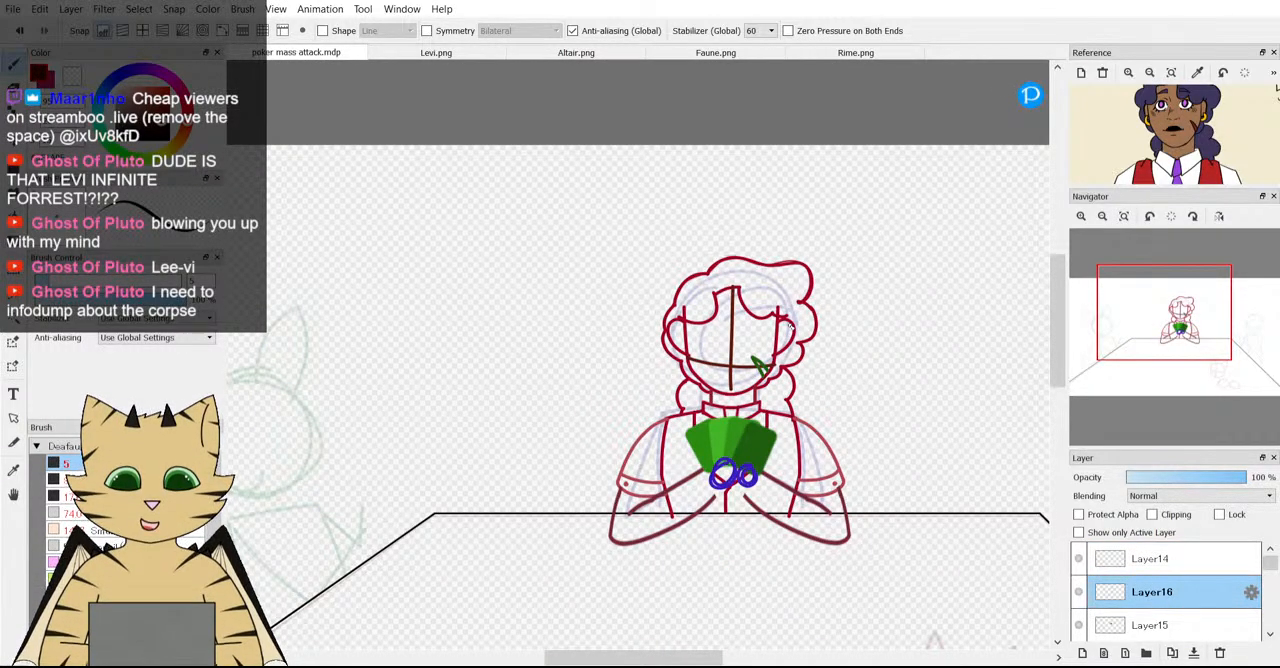
scroll(778, 335, up, 3)
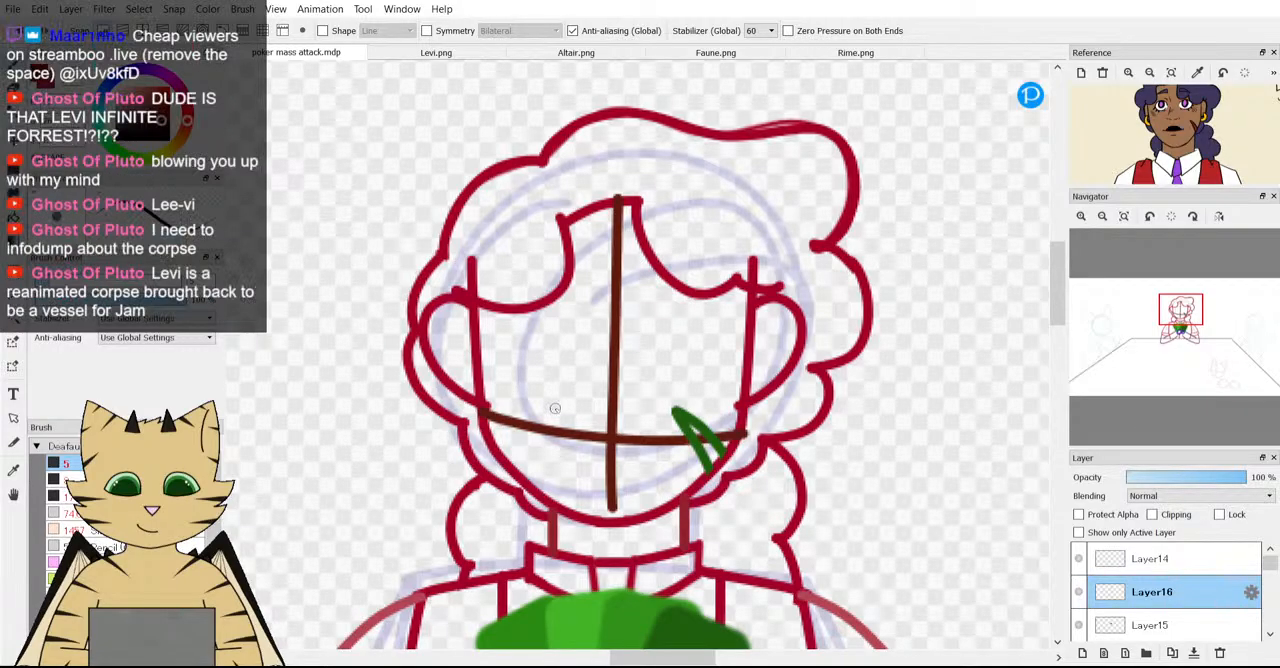
scroll(560, 400, down, 3)
scroll(578, 420, up, 3)
scroll(578, 420, down, 1)
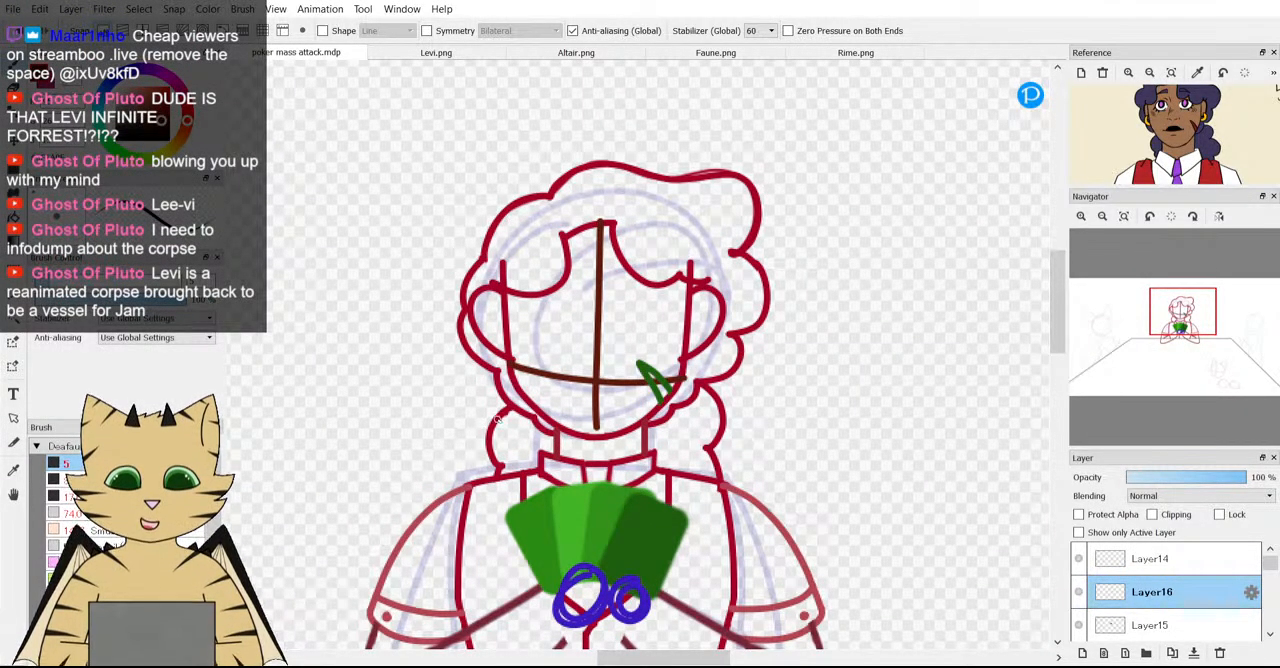
scroll(496, 411, up, 2)
key(ctrl+z)
key(ctrl+z)
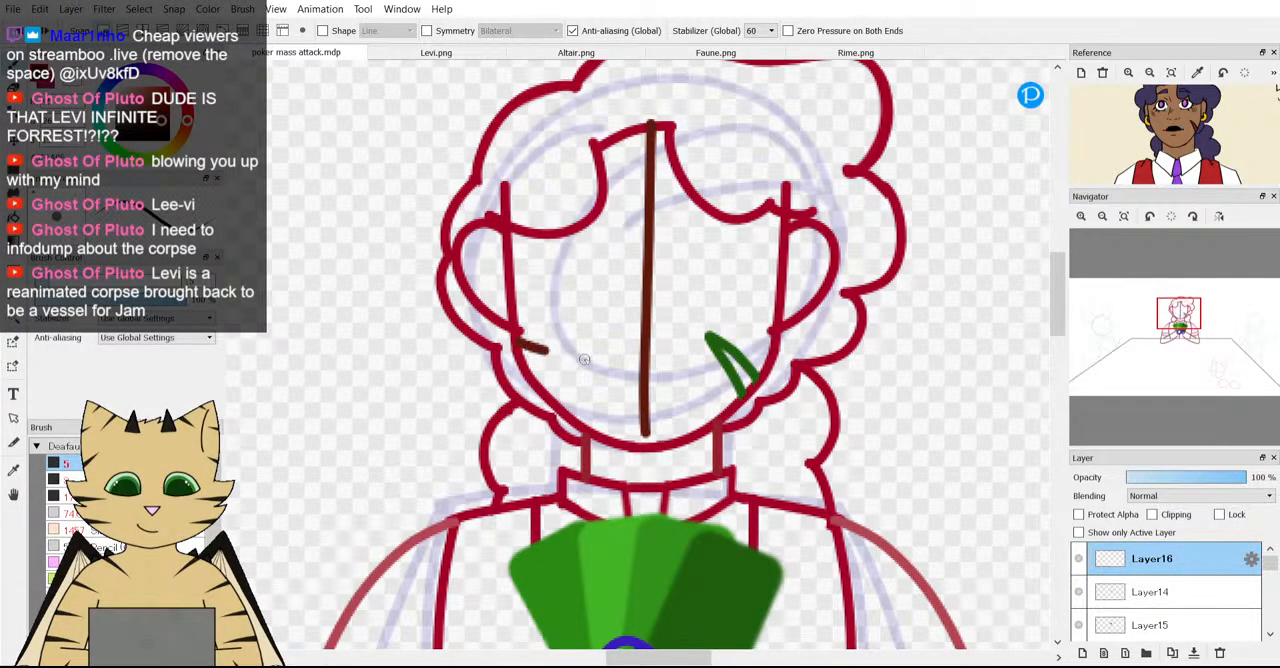
Redraw the curved horizontal guideline across the lower face out to the hair edge, and move Layer16 below Layer14.
drag(687, 366, 792, 357)
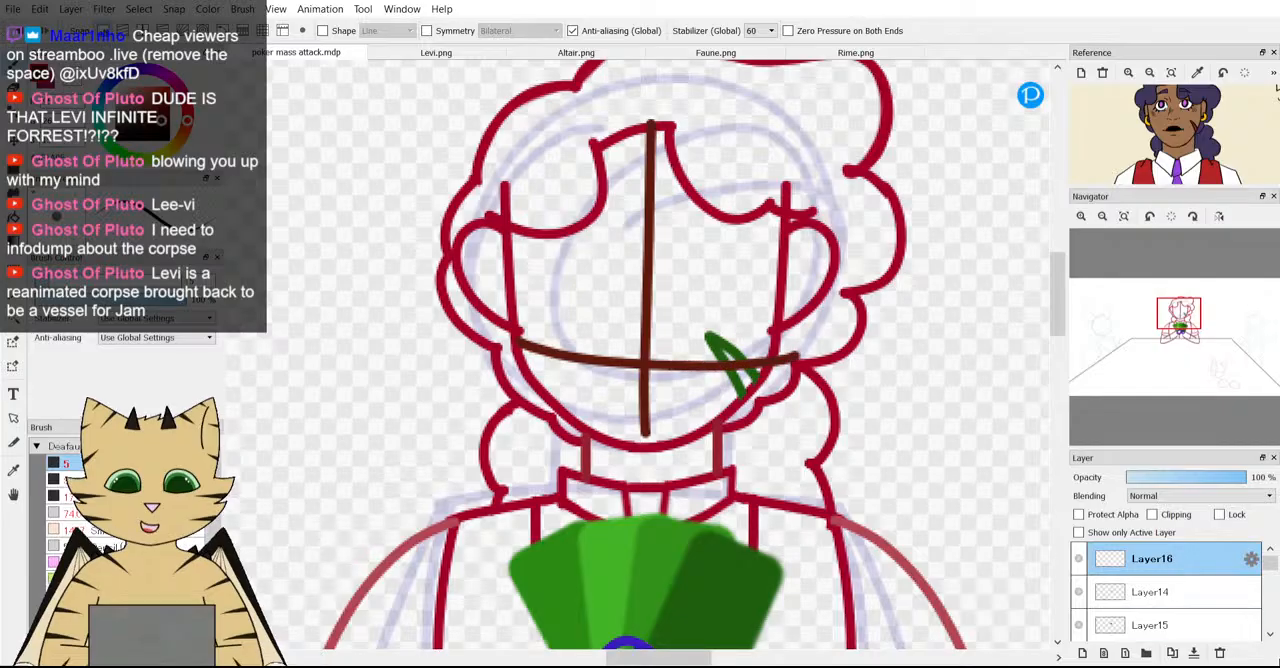
drag(1212, 566, 1212, 591)
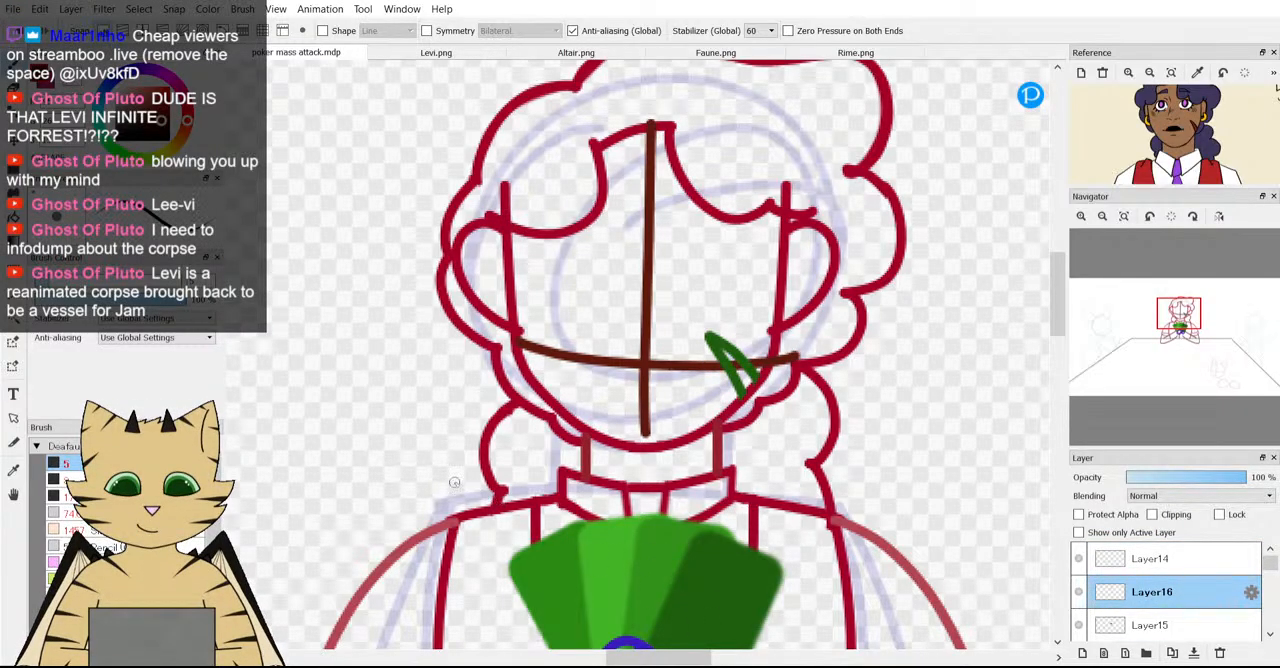
scroll(481, 341, down, 4)
scroll(460, 322, up, 2)
scroll(672, 465, up, 3)
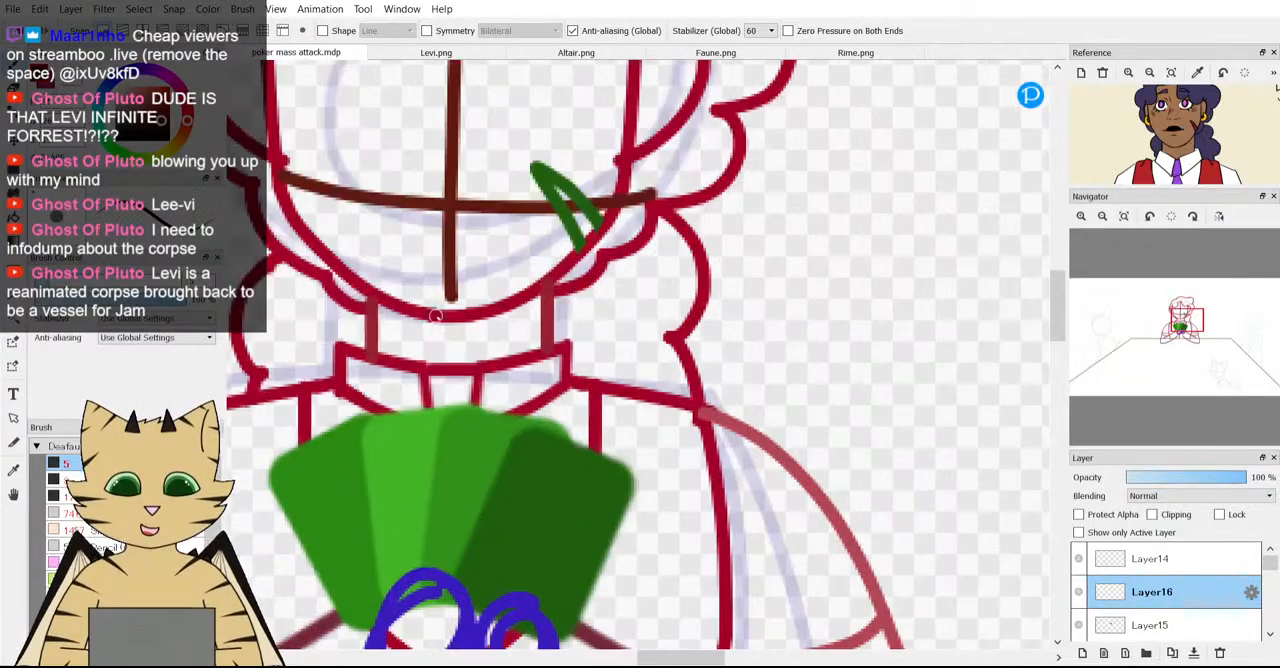
Undo the second layer reorder and the redrawn horizontal face guideline.
drag(1152, 592, 1152, 558)
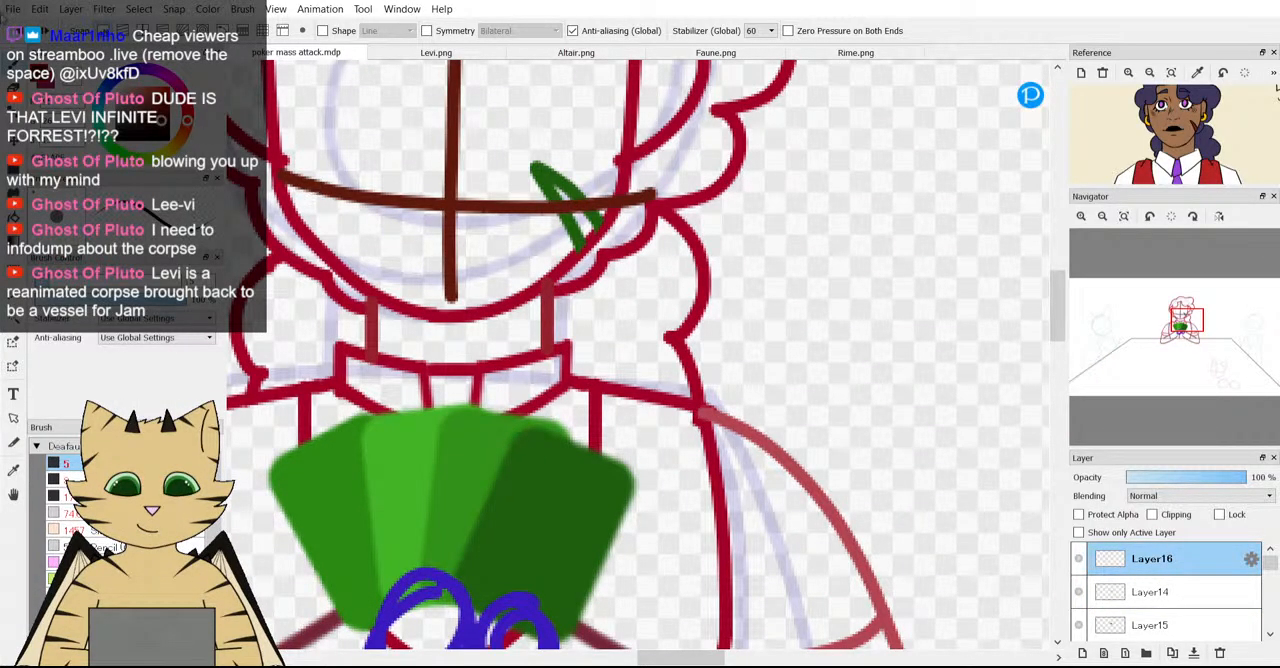
key(ctrl+z)
scroll(388, 275, down, 3)
scroll(388, 275, up, 3)
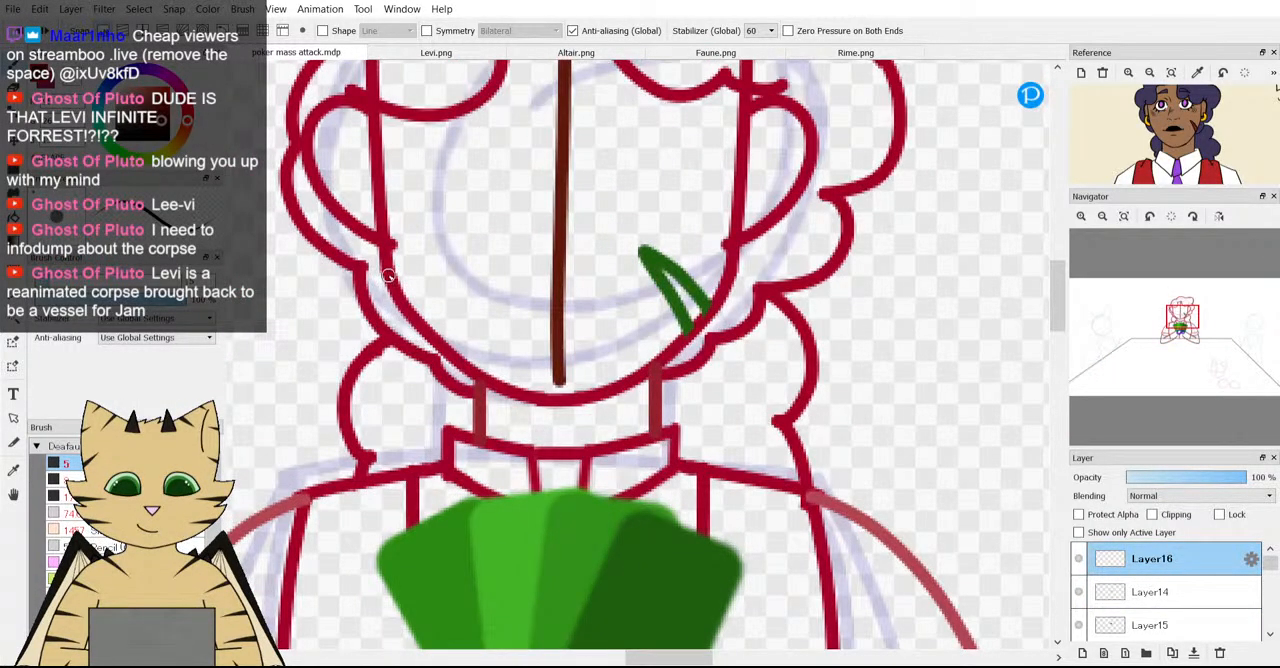
Draw a curved horizontal guideline across the lower face and move Layer16 below Layer14.
mouse_move(394, 266)
mouse_down()
mouse_move(575, 296)
mouse_move(665, 290)
mouse_up()
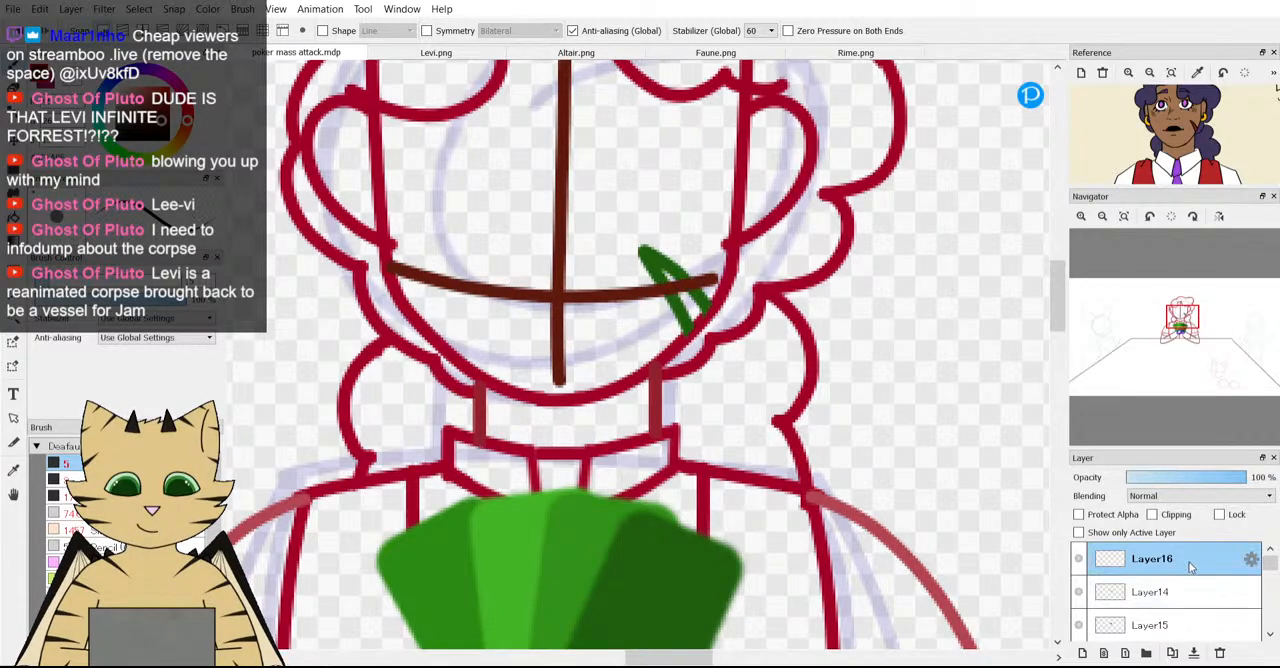
drag(1190, 567, 1193, 591)
scroll(643, 425, down, 3)
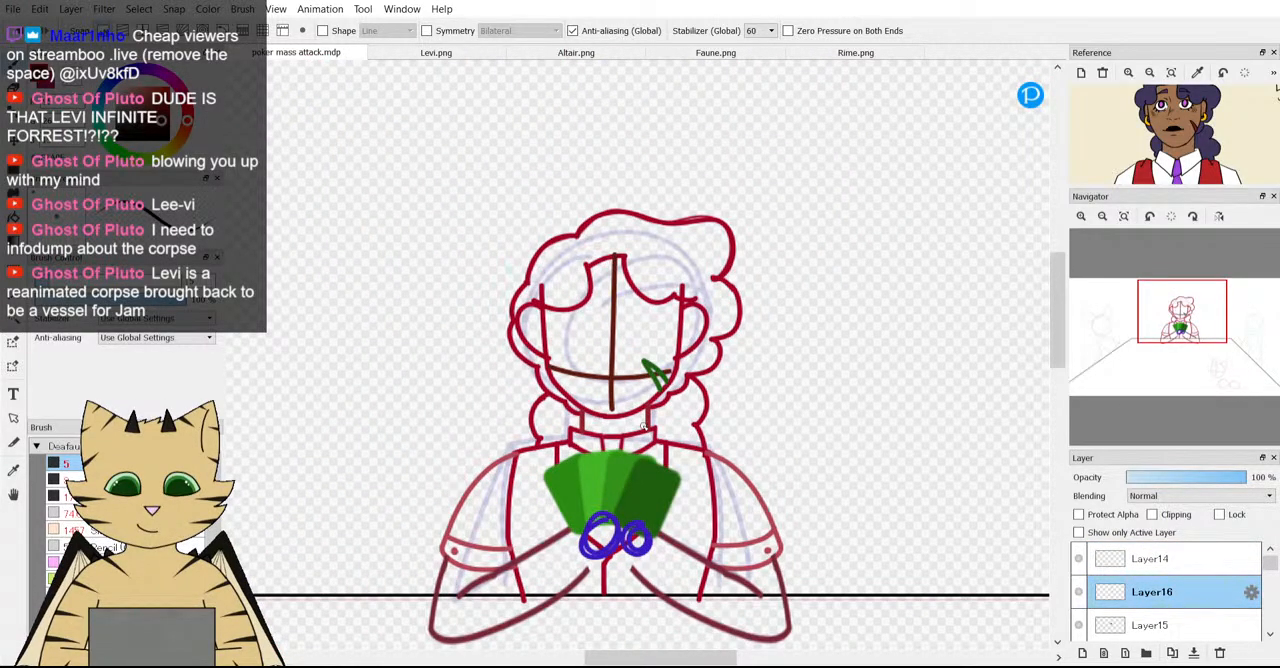
Check the face guidelines against the whole scene and lower Layer16's opacity to 60%.
scroll(644, 427, down, 3)
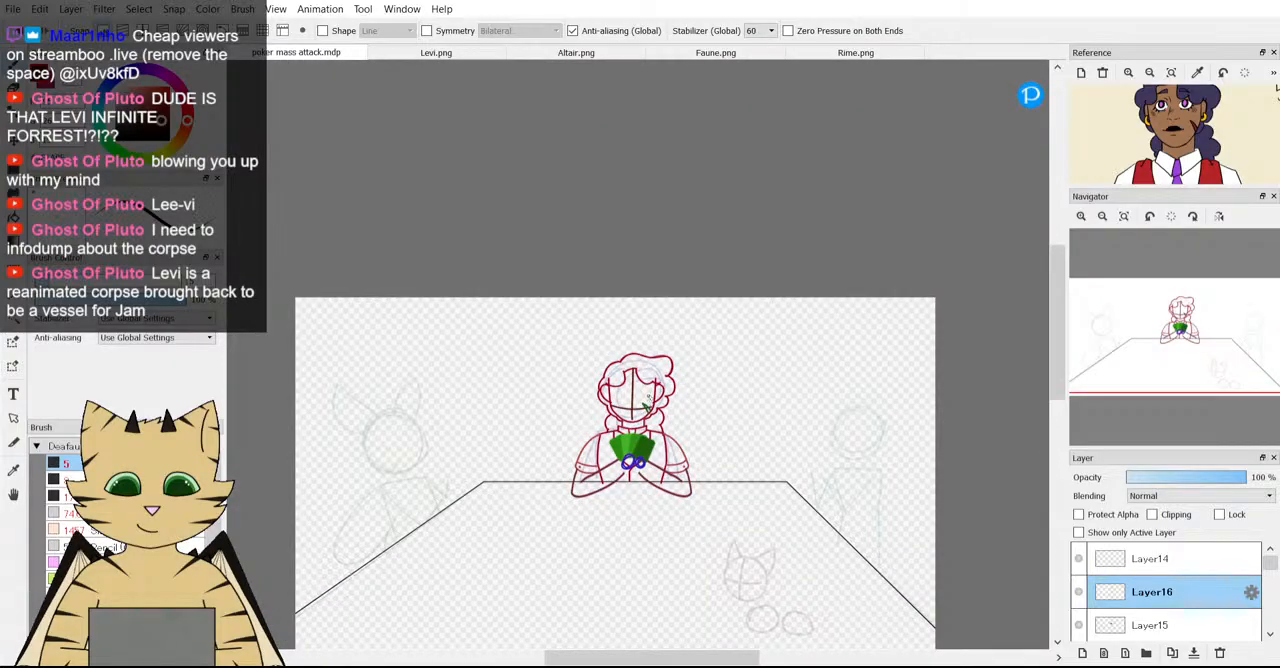
scroll(647, 401, up, 4)
scroll(588, 431, up, 3)
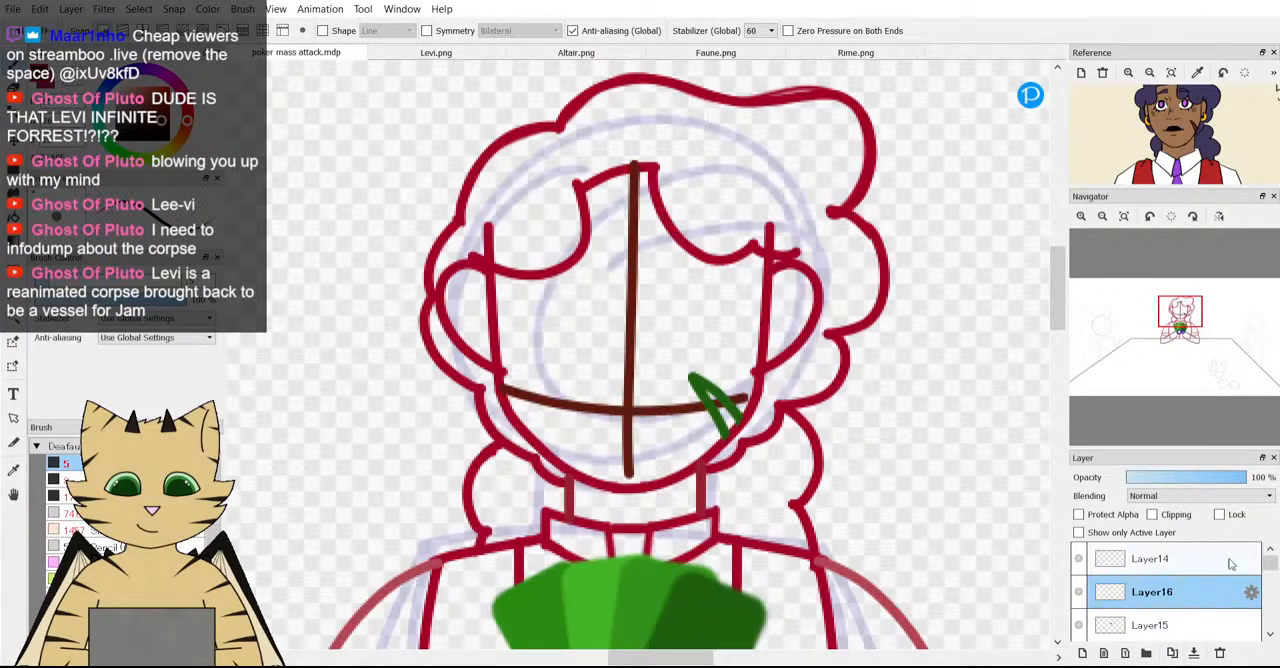
click(1199, 478)
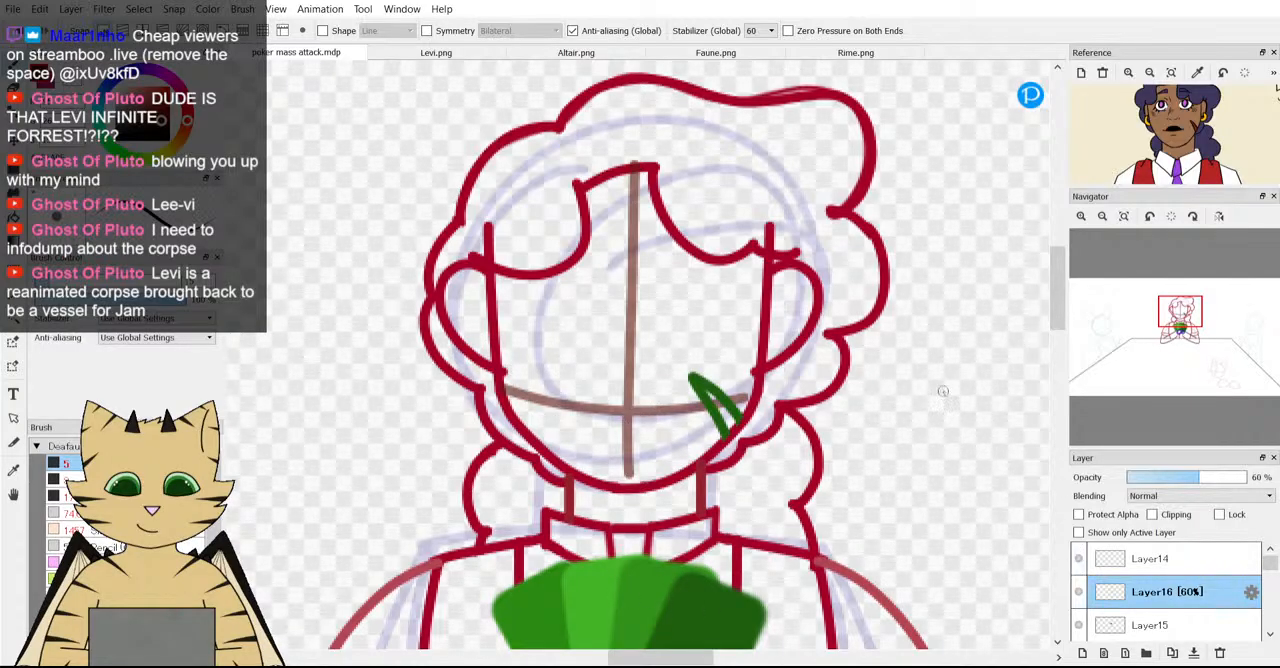
Identify Layer14's content by toggling its visibility, and add a new layer directly above Layer16.
click(1132, 562)
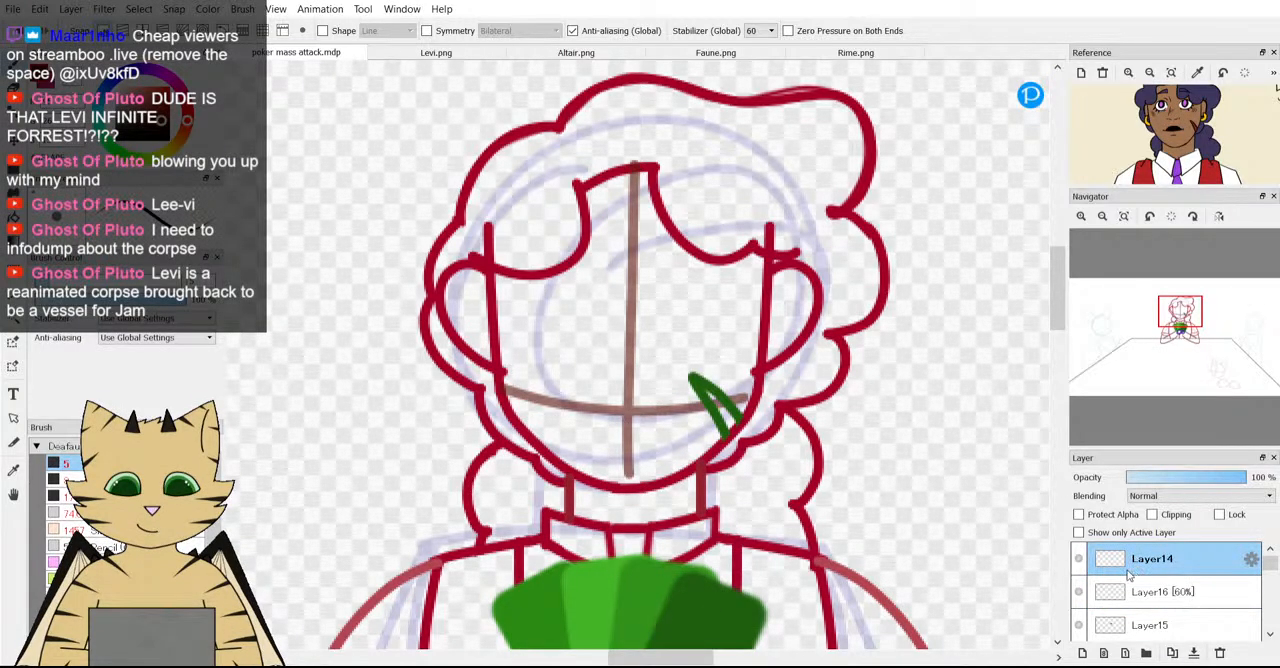
click(1078, 560)
click(1078, 562)
click(1112, 596)
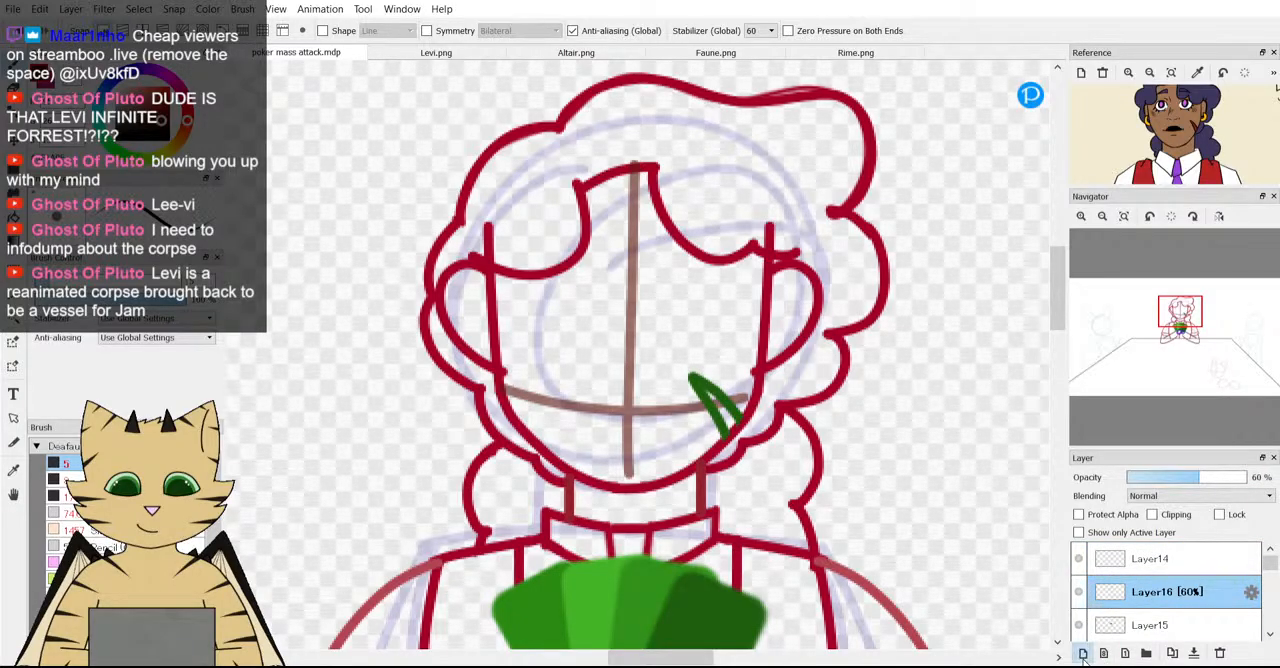
click(1083, 654)
Examine the eye shape up close in the Levi reference image.
scroll(1158, 128, up, 3)
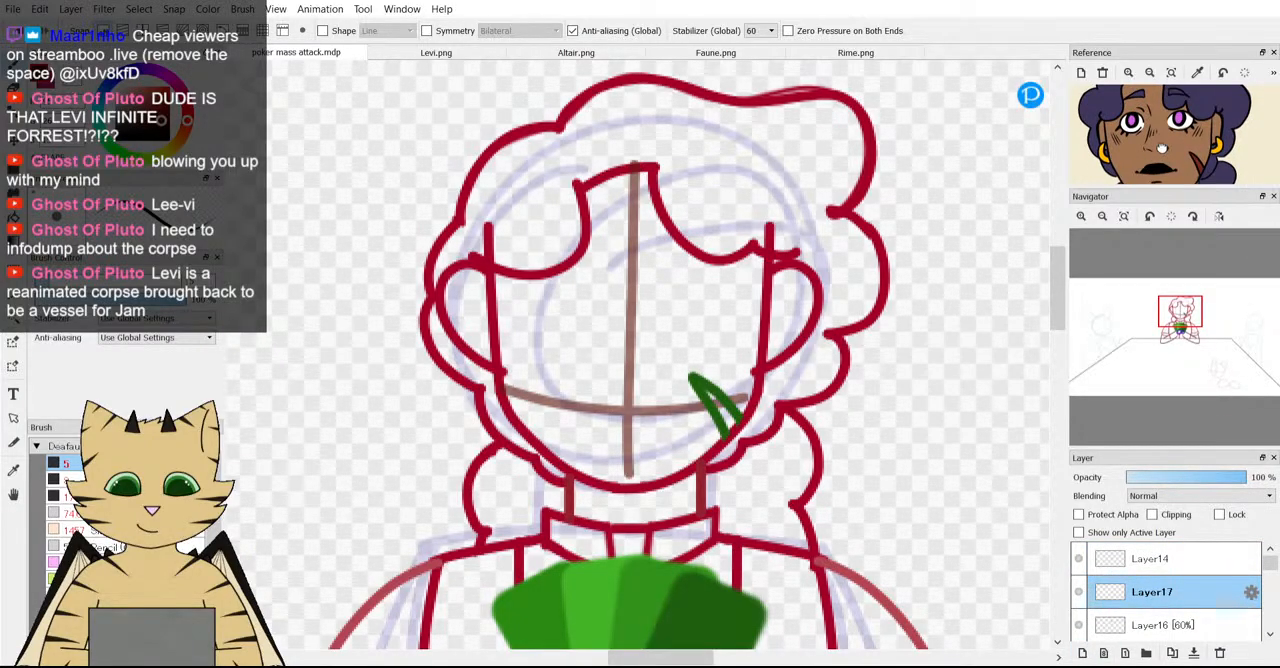
drag(1162, 148, 1162, 161)
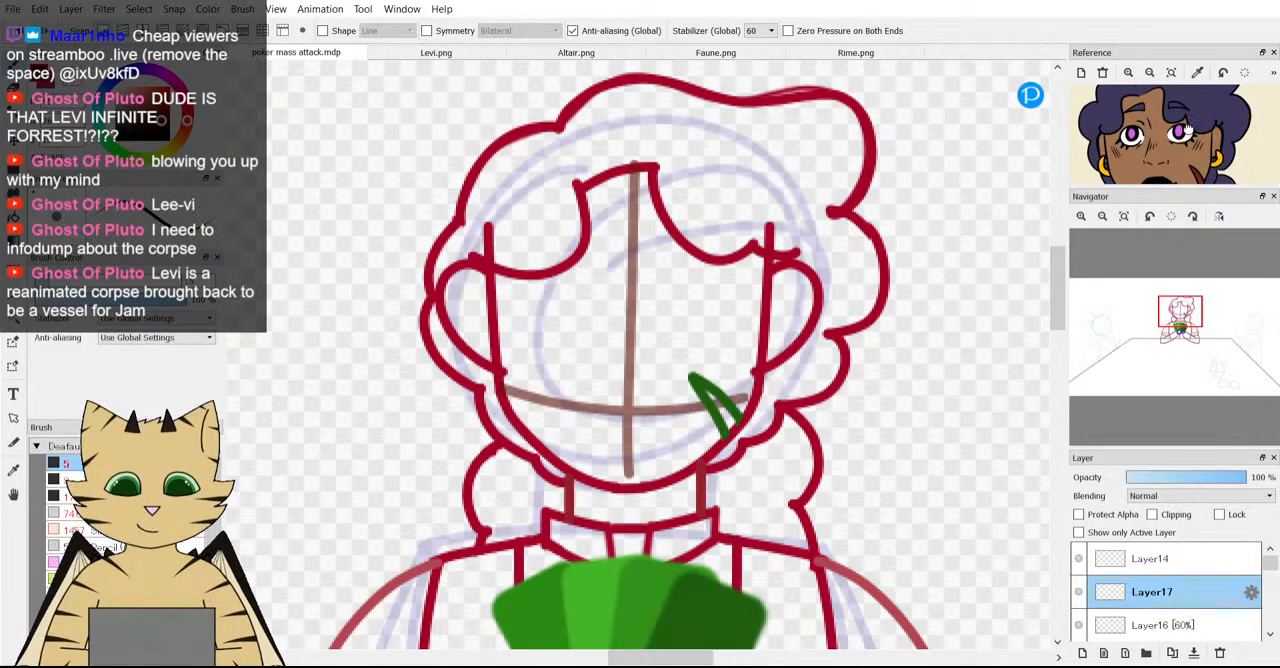
scroll(1186, 128, up, 3)
drag(1188, 150, 1180, 142)
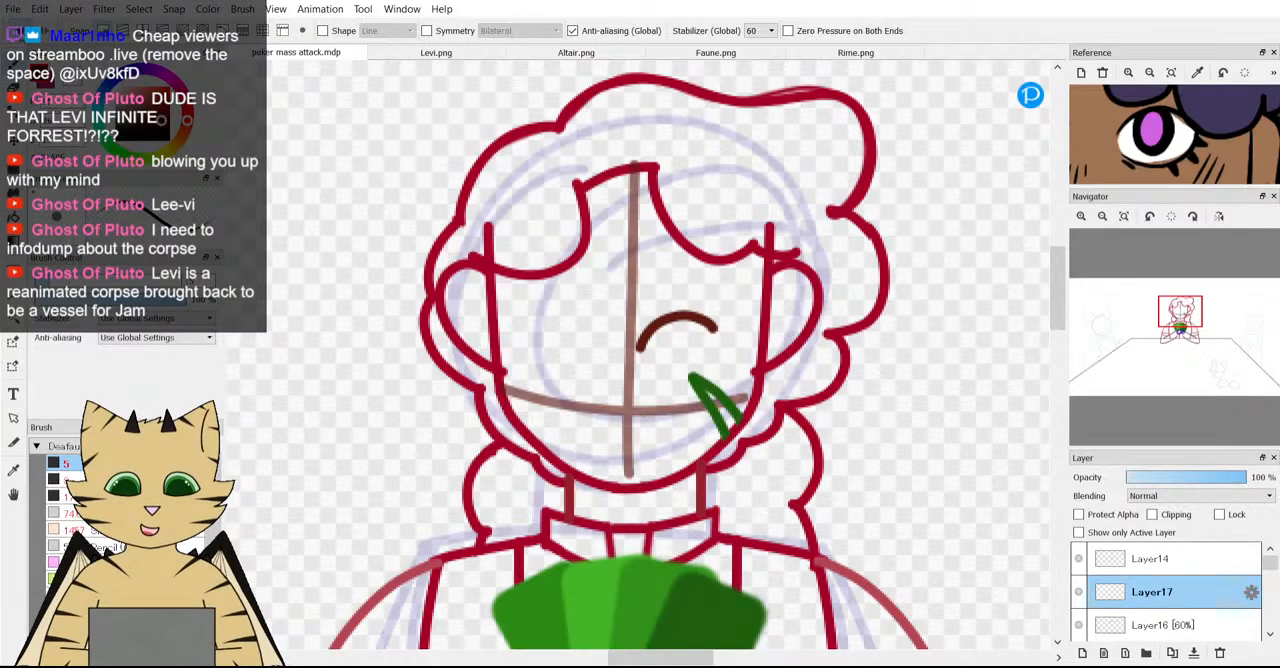
Undo the trial upper-eyelid arc and reduce the brush size to 3.
key(ctrl+z)
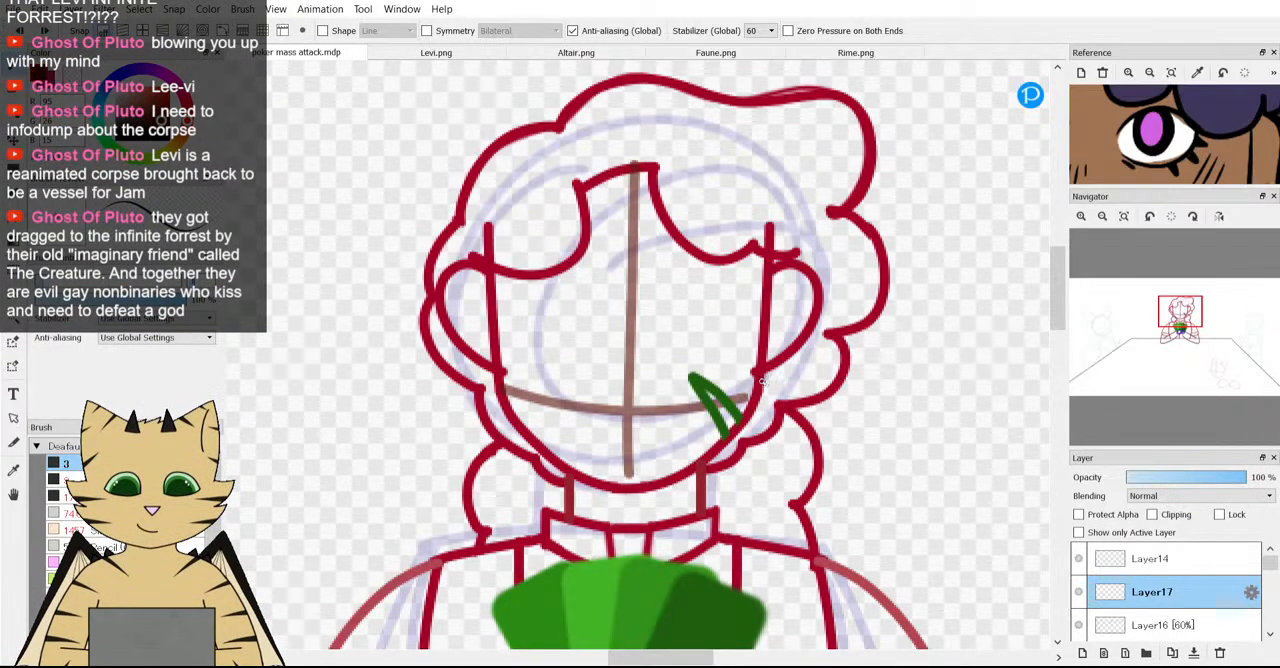
key(bracketleft)
key(bracketleft)
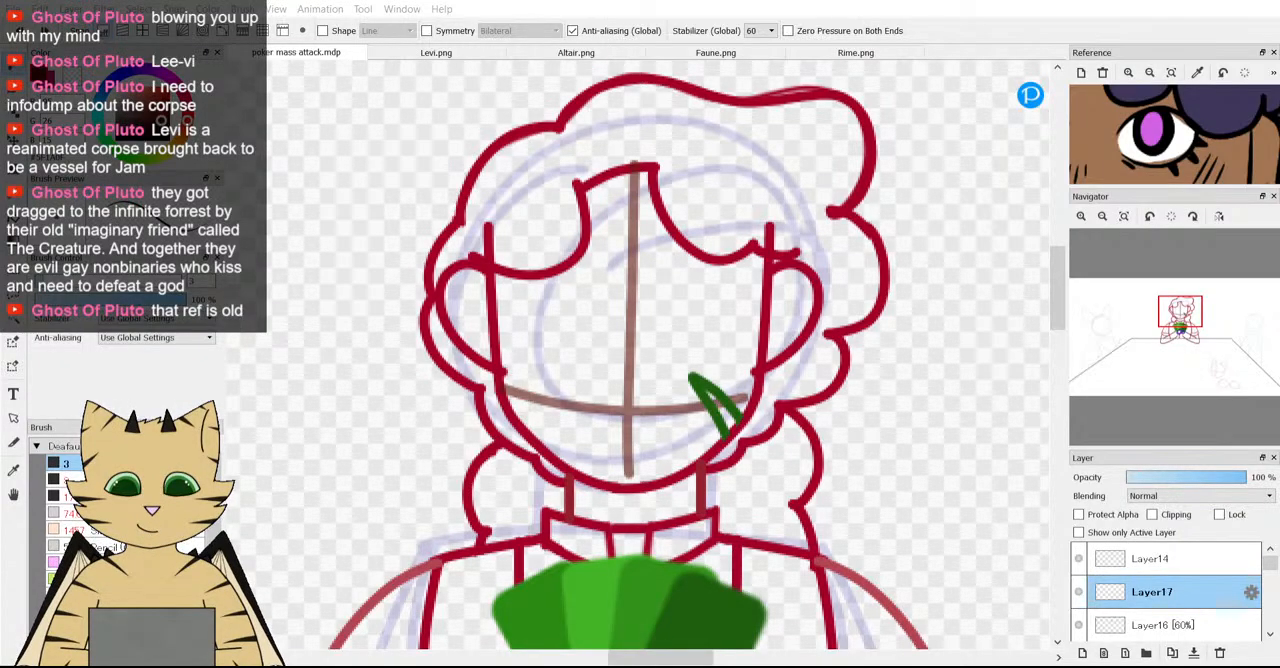
Compare the head sketch and face guidelines with the full table scene and the reference character's head.
scroll(668, 378, down, 6)
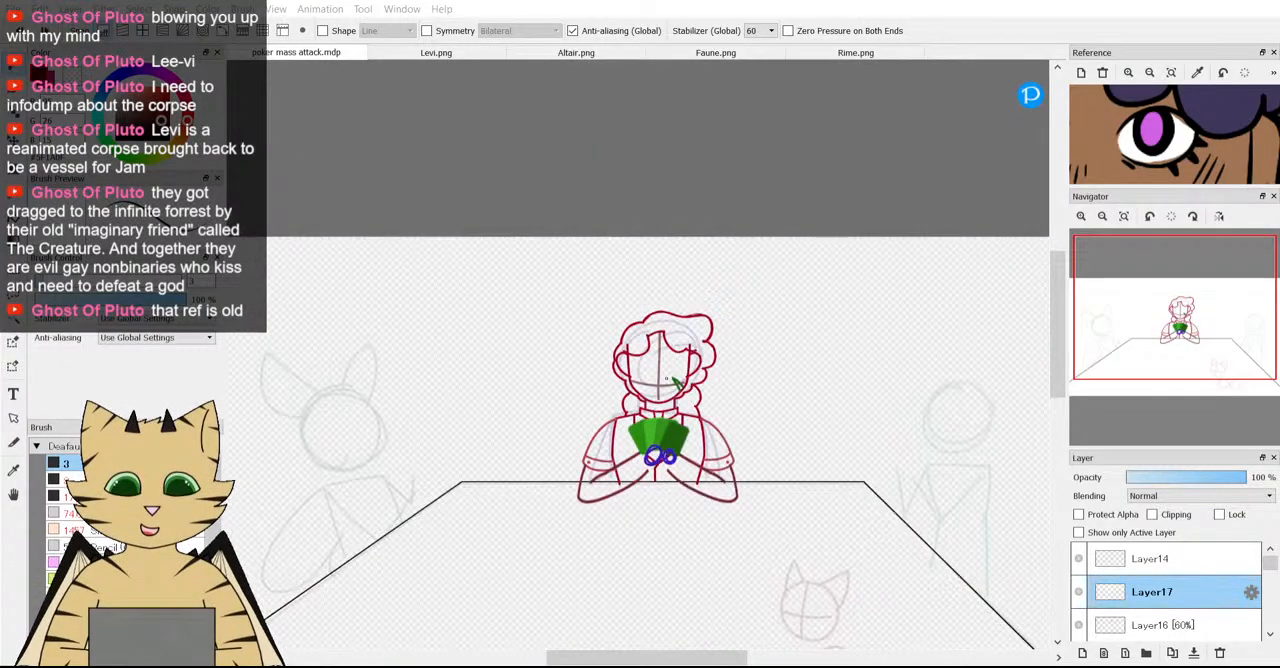
scroll(1235, 139, down, 1)
scroll(1227, 136, down, 4)
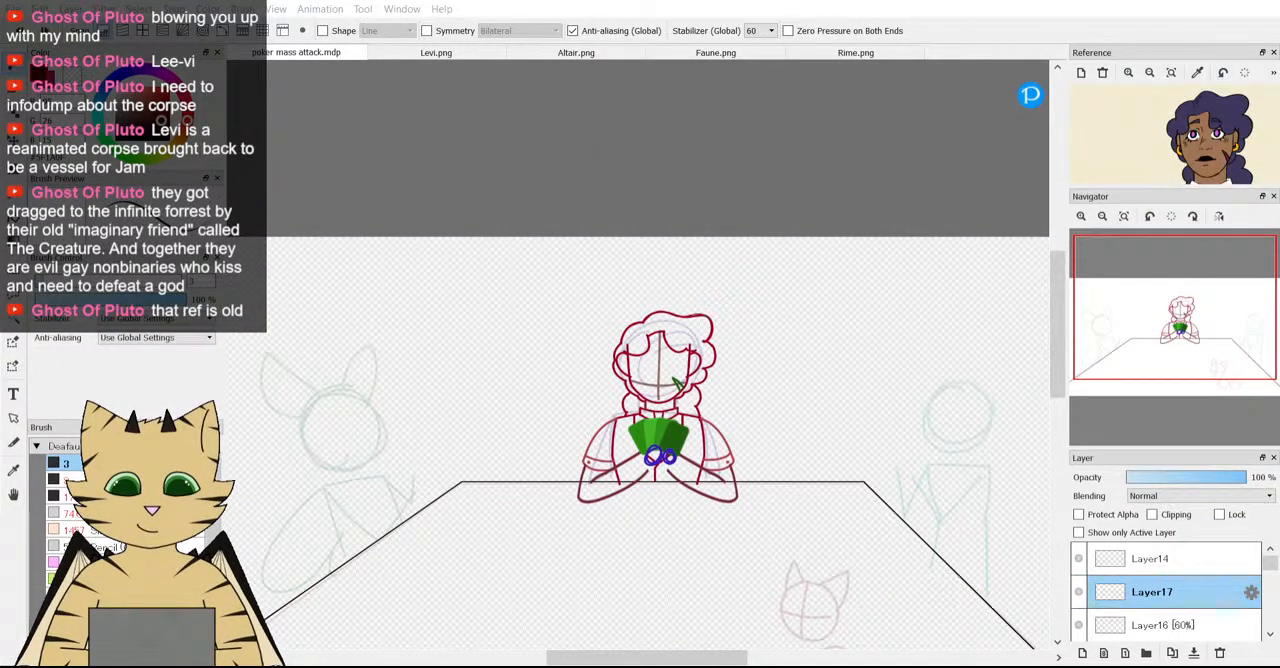
scroll(700, 385, up, 3)
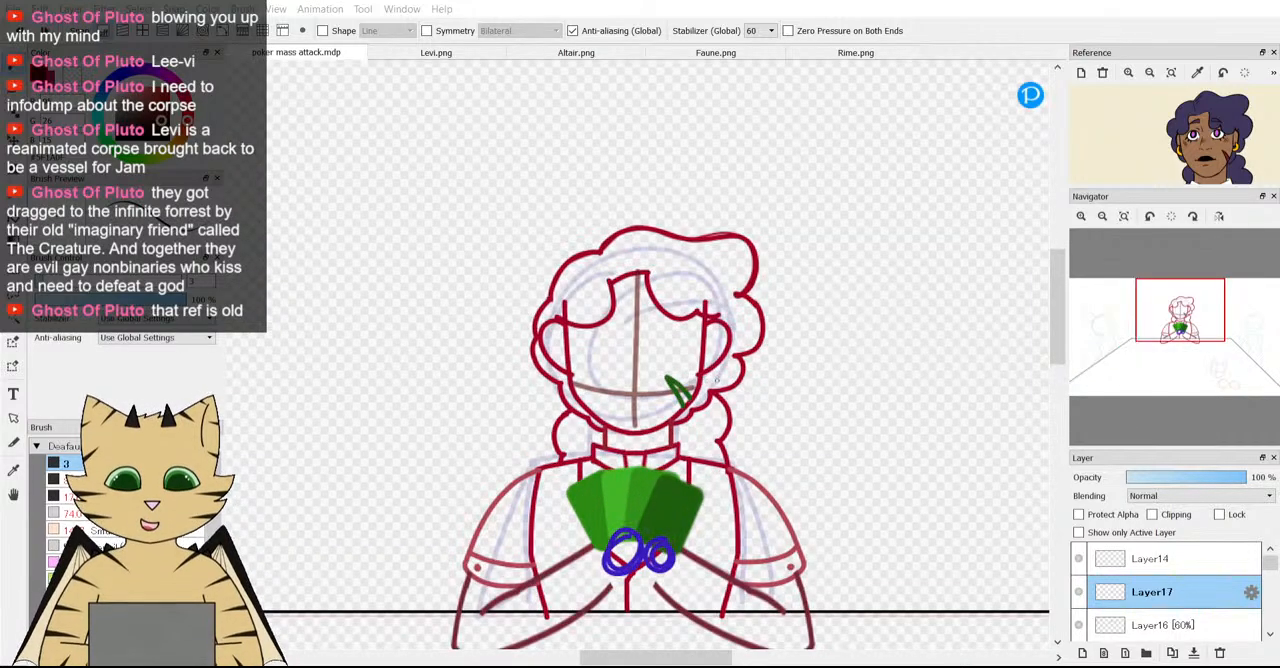
scroll(716, 369, up, 1)
scroll(712, 362, down, 4)
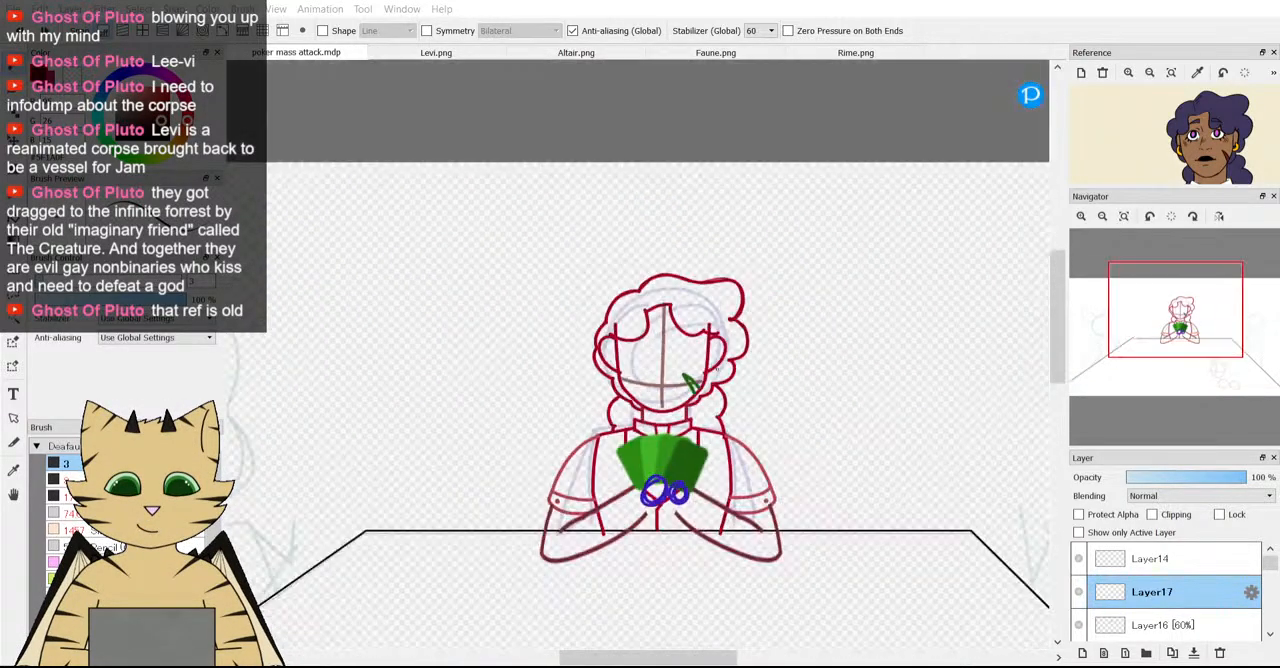
scroll(705, 350, up, 2)
scroll(705, 350, up, 4)
scroll(705, 355, down, 4)
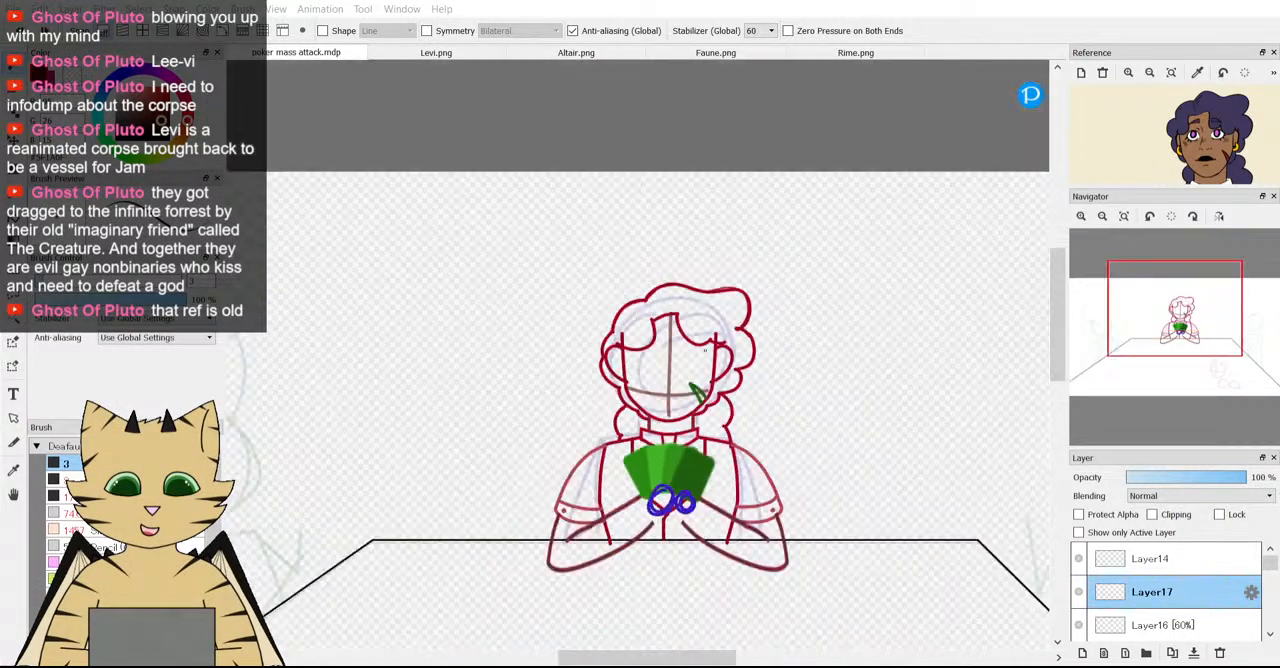
scroll(704, 362, up, 1)
scroll(704, 362, up, 4)
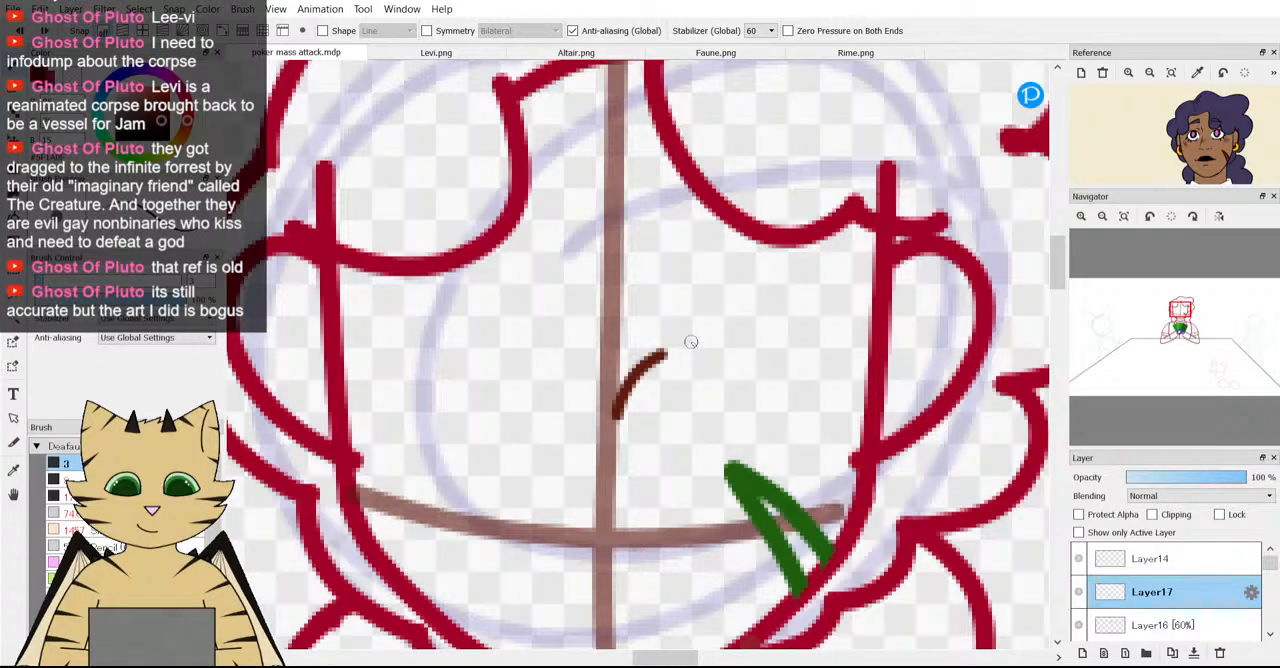
Try a short upper-eyelid arc beside the vertical guideline and inspect the full-body reference in a temporarily enlarged view.
drag(690, 345, 718, 340)
scroll(1138, 183, down, 2)
drag(1138, 183, 1161, 102)
scroll(1178, 104, down, 3)
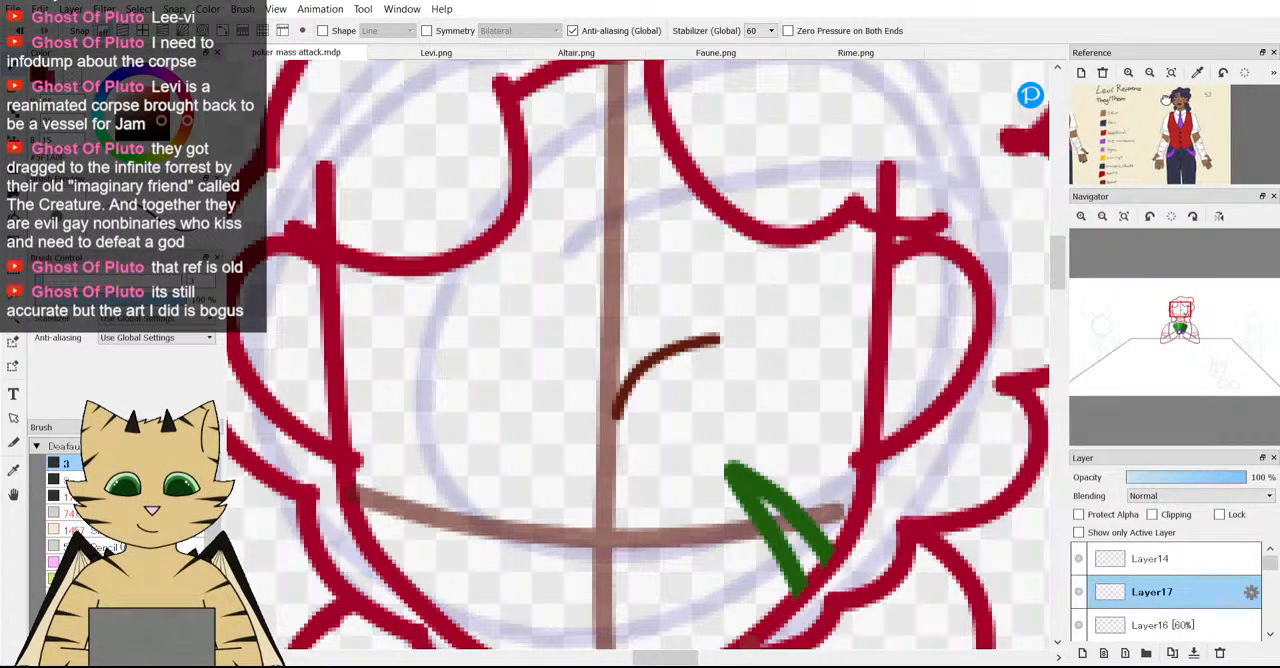
scroll(1198, 150, up, 1)
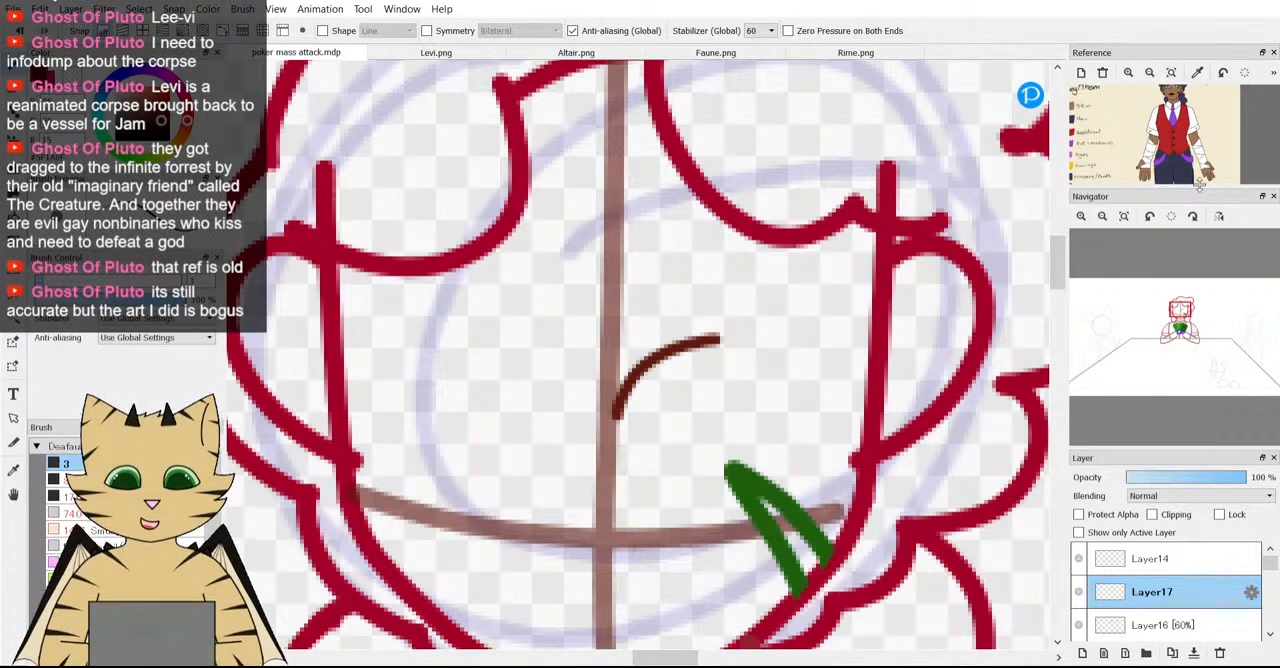
drag(1199, 188, 1197, 372)
scroll(1167, 261, up, 2)
scroll(1173, 216, down, 3)
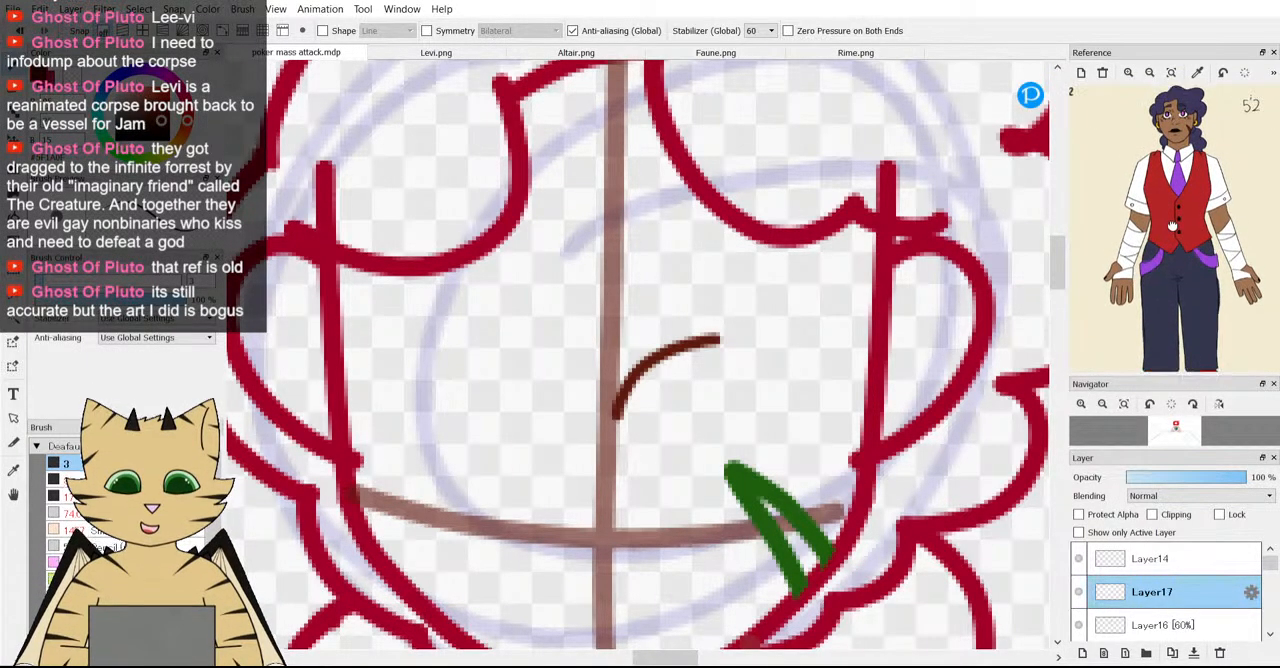
scroll(1167, 230, up, 1)
drag(1278, 193, 1224, 195)
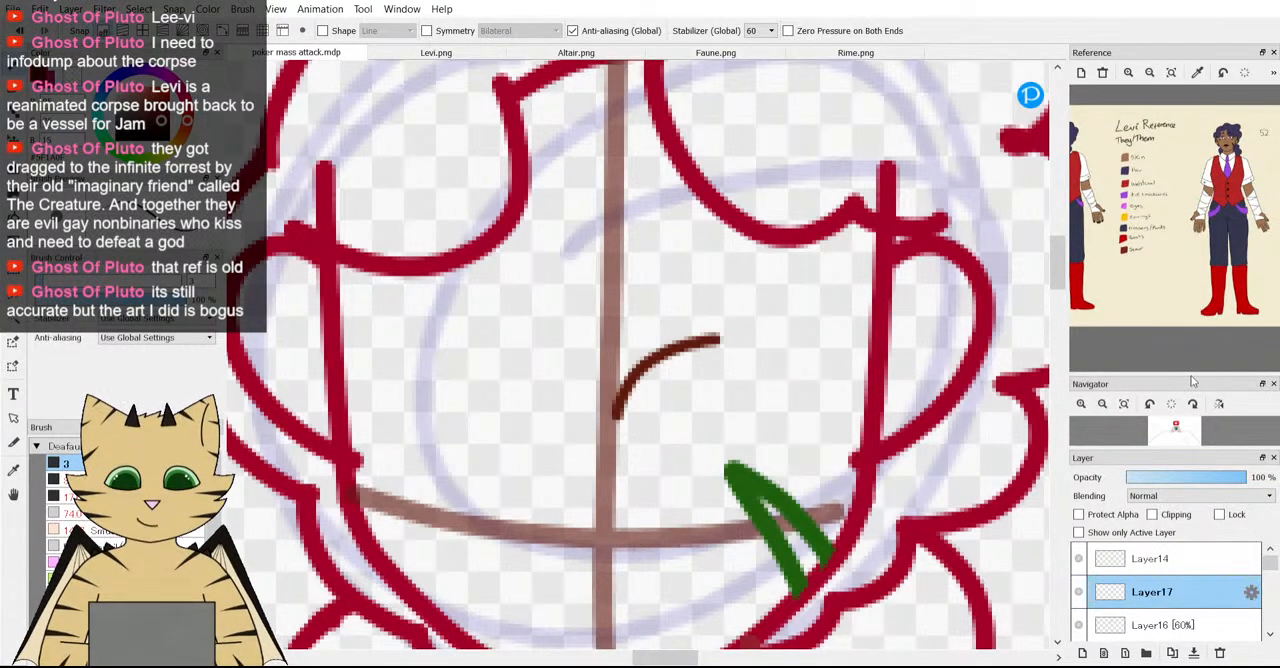
drag(1196, 372, 1196, 187)
Examine both eyes up close in the reference image beside the face sketch.
scroll(627, 293, down, 1)
scroll(633, 339, up, 1)
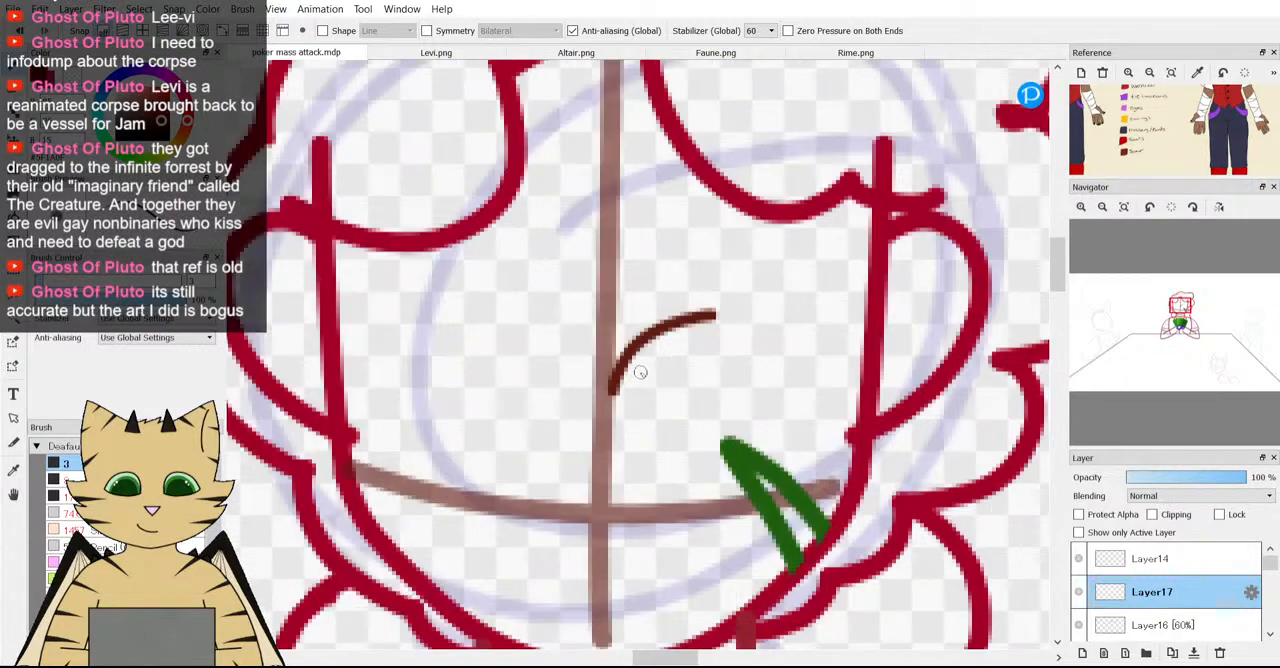
scroll(1170, 128, up, 4)
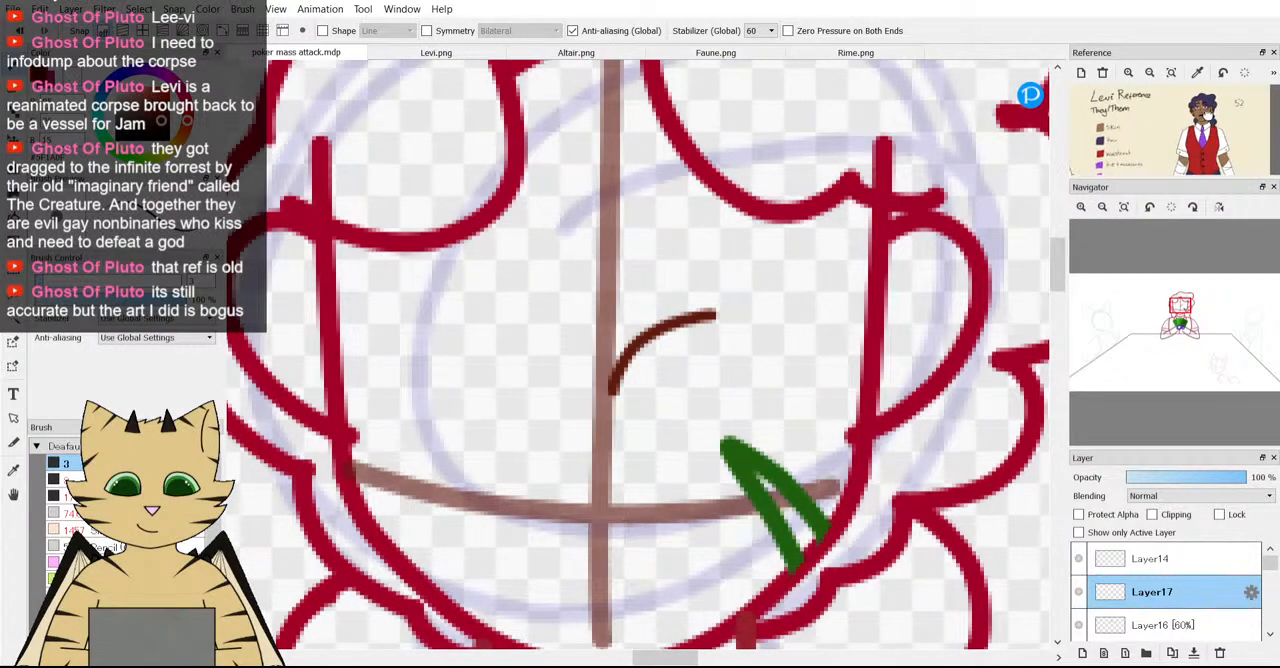
scroll(1190, 128, up, 4)
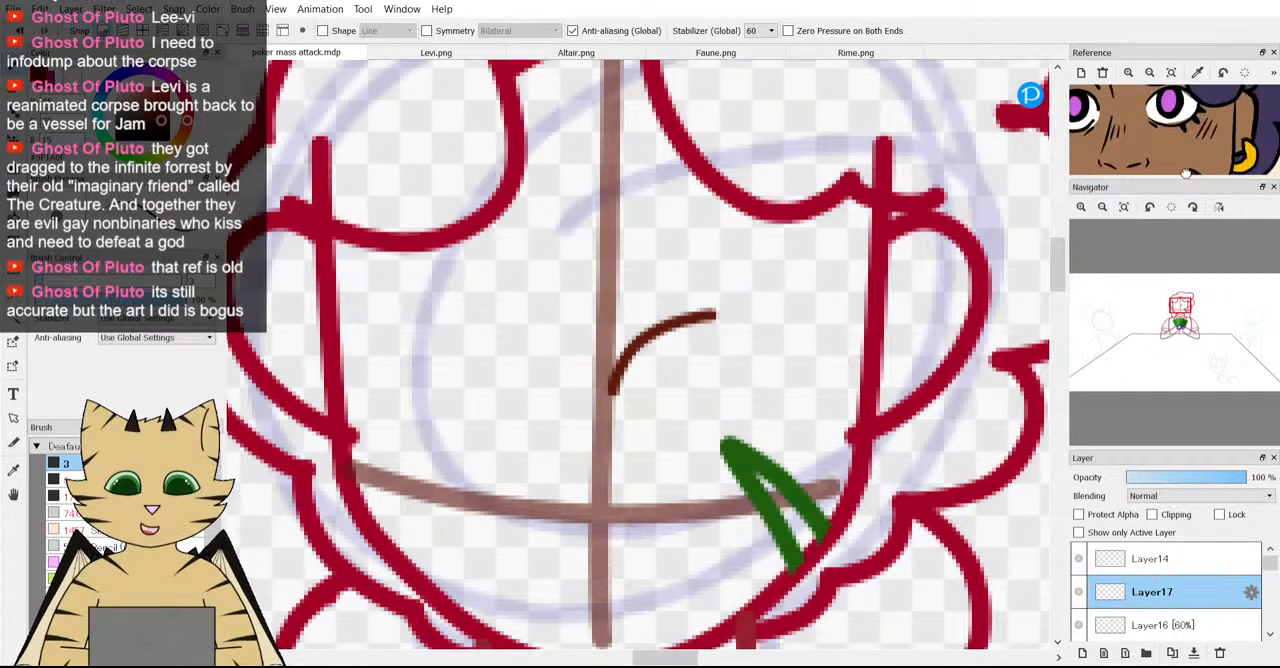
drag(1178, 140, 1179, 143)
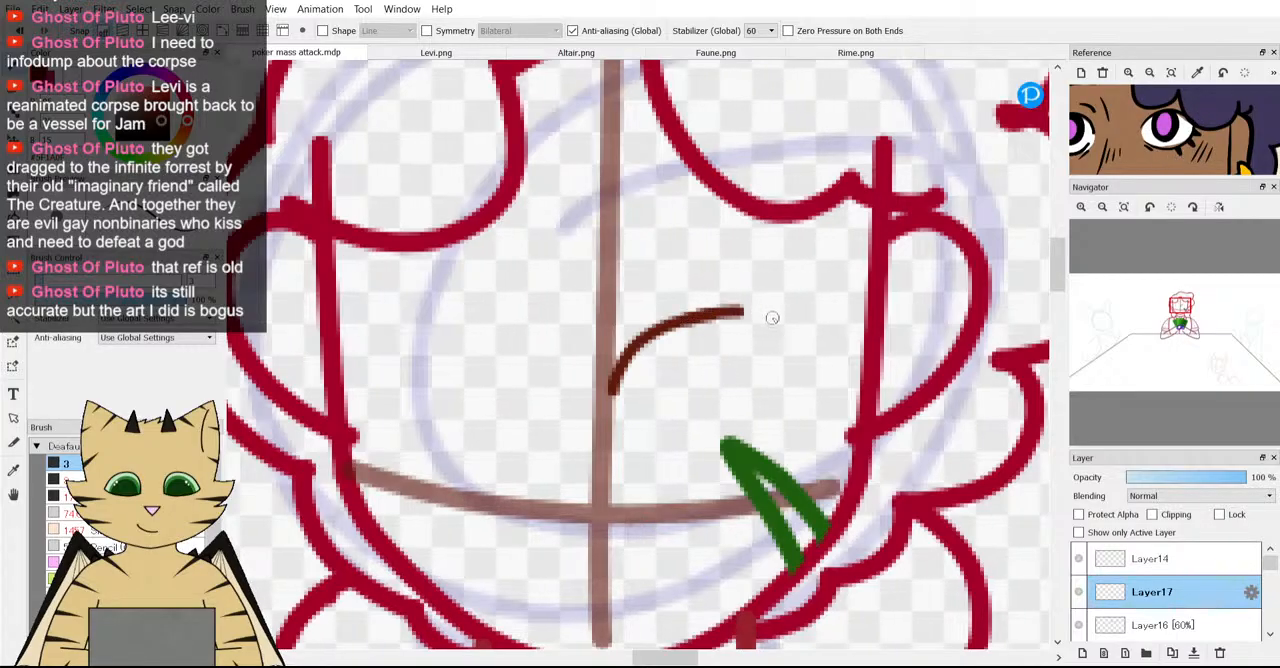
Try extending the eyelid arc into a rounded eye outline, and undo all of the eye strokes.
drag(795, 347, 797, 348)
mouse_move(797, 348)
mouse_down()
mouse_move(798, 386)
mouse_move(769, 432)
mouse_move(713, 440)
mouse_up()
key(ctrl+z)
key(ctrl+z)
key(ctrl+z)
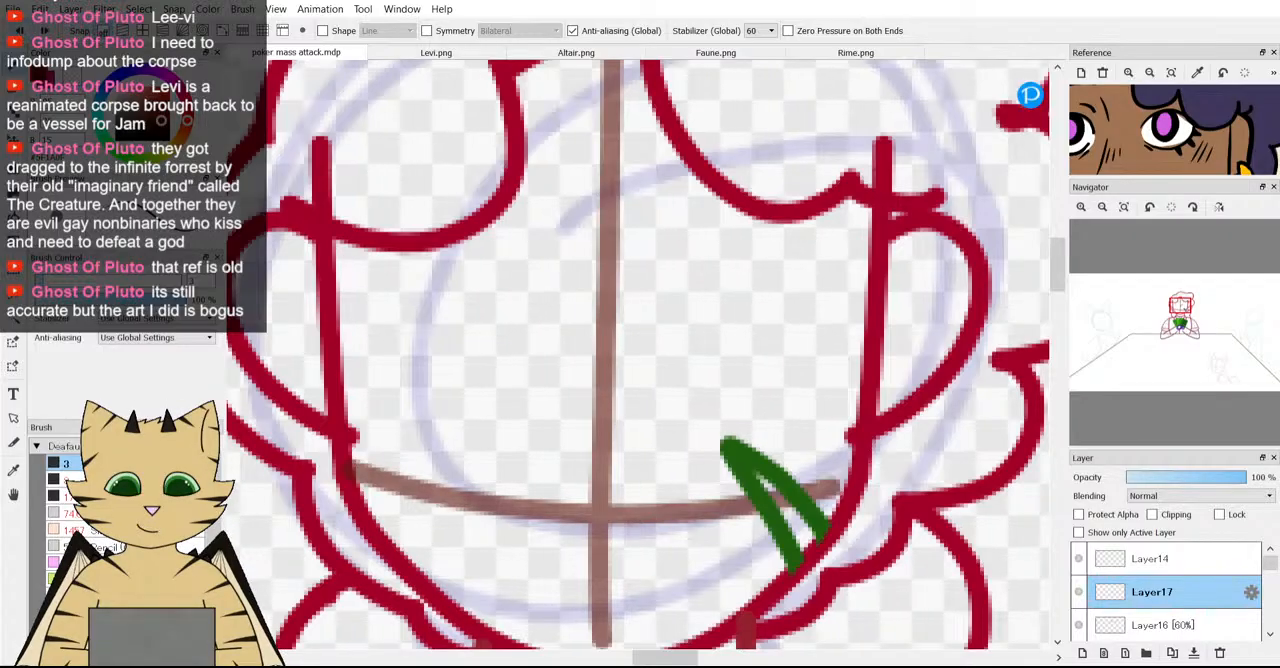
Sketch a rounded eye outline on Layer17 just right of the vertical guideline, undoing the first attempt and leaving the inner side open.
scroll(538, 317, down, 5)
scroll(589, 343, up, 2)
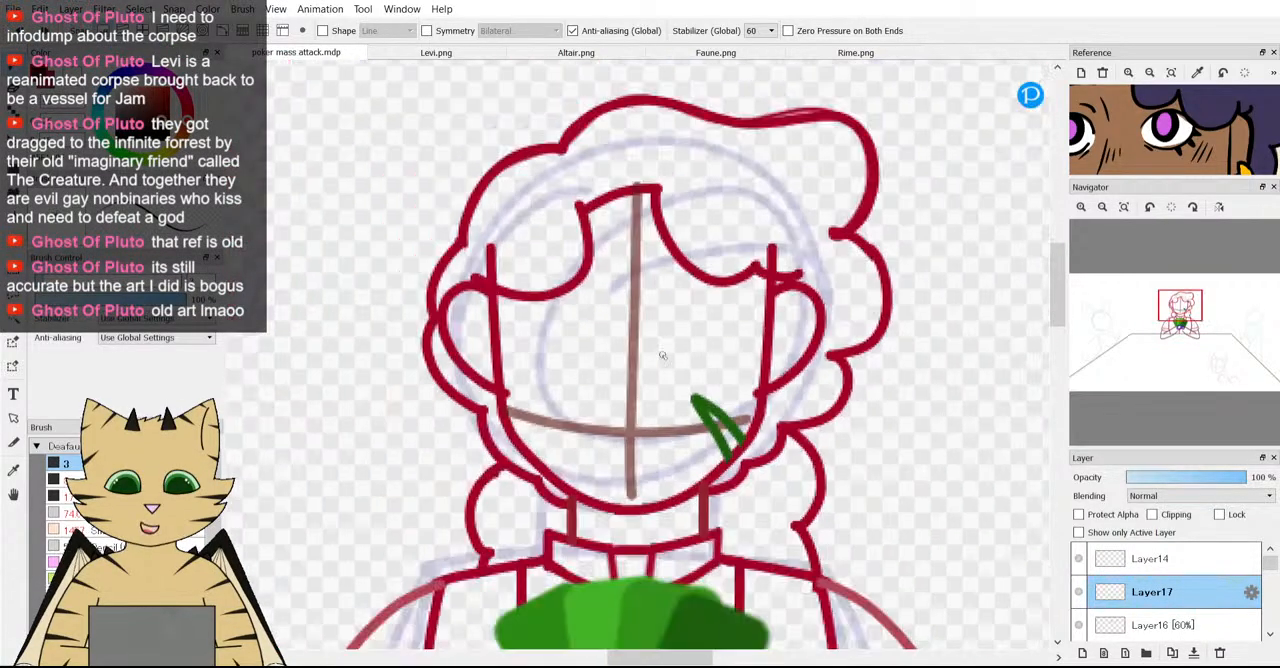
scroll(662, 355, down, 1)
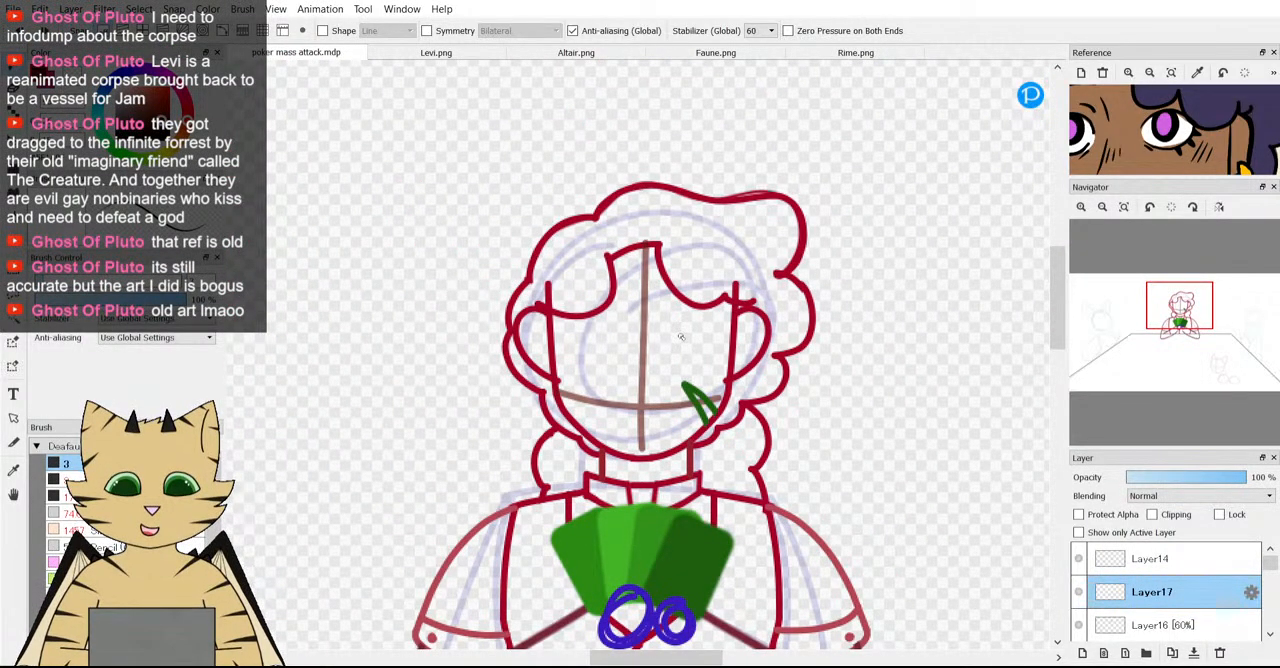
scroll(680, 340, up, 3)
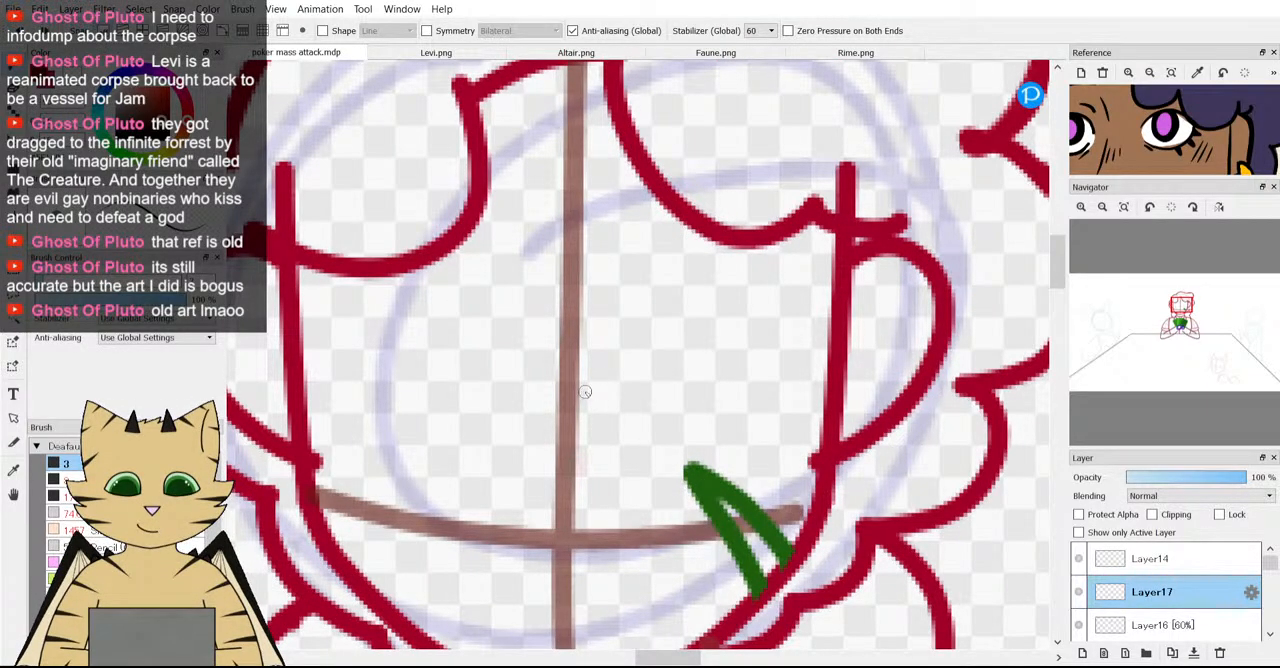
mouse_move(580, 390)
mouse_down()
mouse_move(644, 339)
mouse_move(744, 350)
mouse_move(756, 389)
mouse_move(739, 442)
mouse_move(645, 478)
mouse_up()
key(ctrl+z)
key(ctrl+z)
mouse_move(578, 358)
mouse_down()
mouse_move(633, 325)
mouse_move(690, 333)
mouse_move(726, 381)
mouse_move(707, 432)
mouse_move(650, 457)
mouse_move(580, 447)
mouse_up()
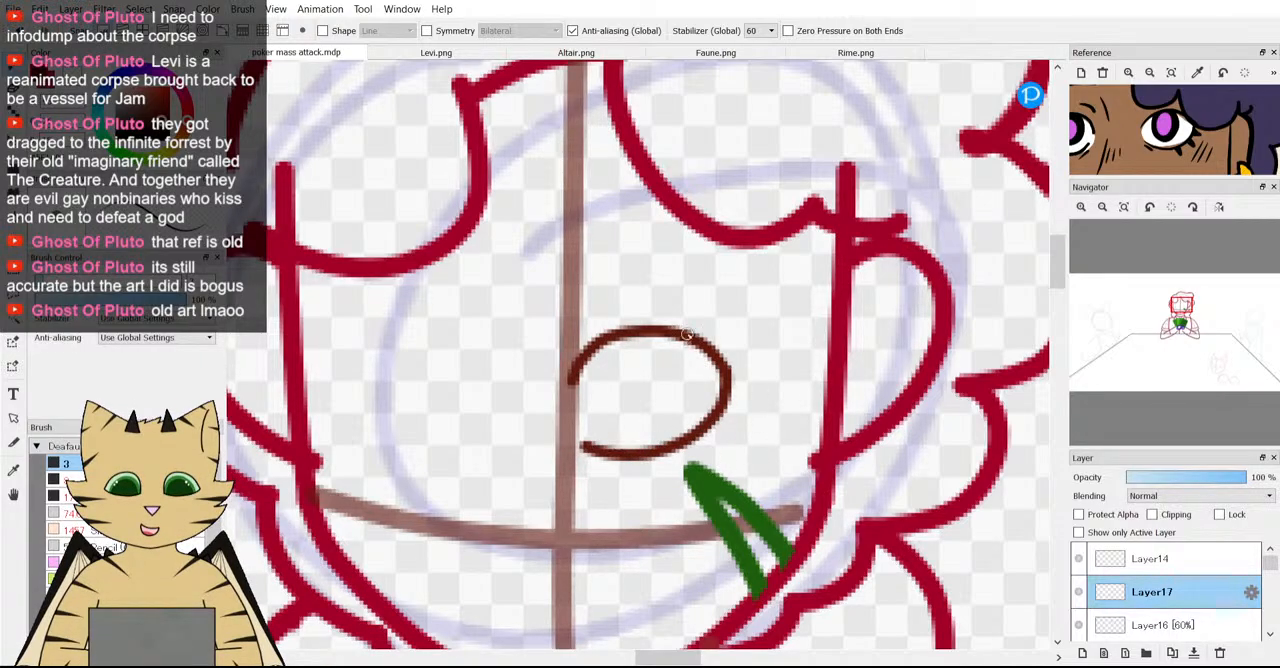
Add a short slanted lash stroke running down from the outer edge of the eye outline.
scroll(584, 285, down, 4)
scroll(574, 322, up, 5)
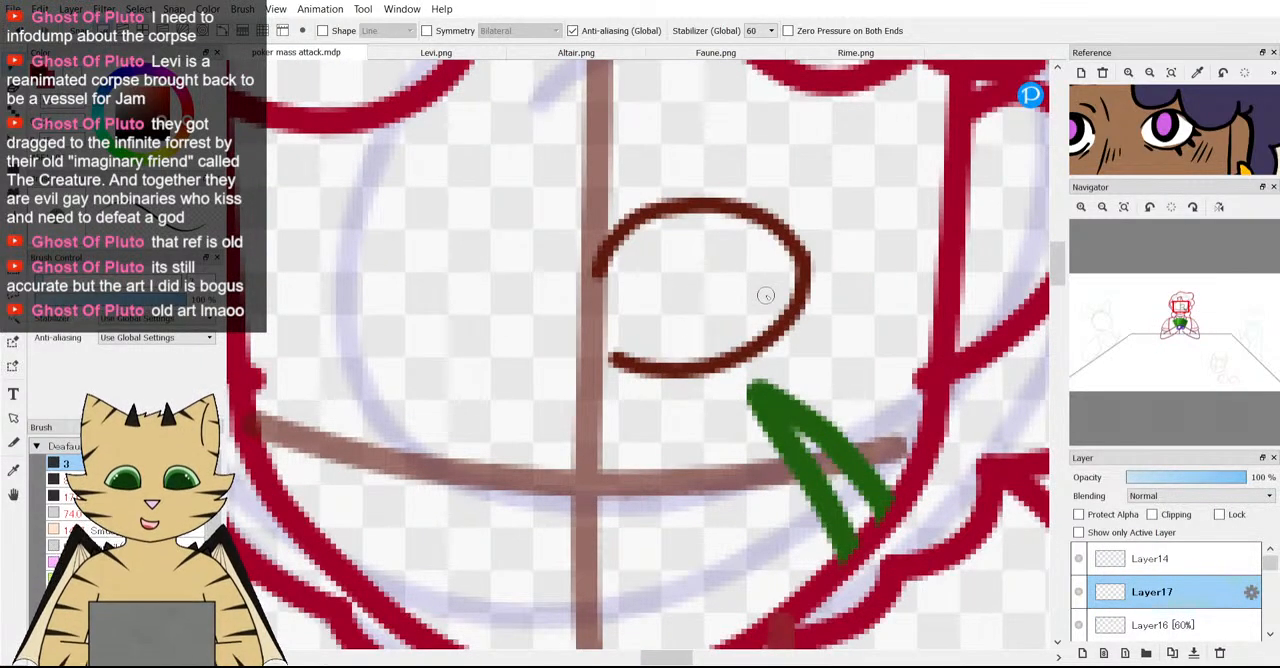
scroll(766, 295, up, 4)
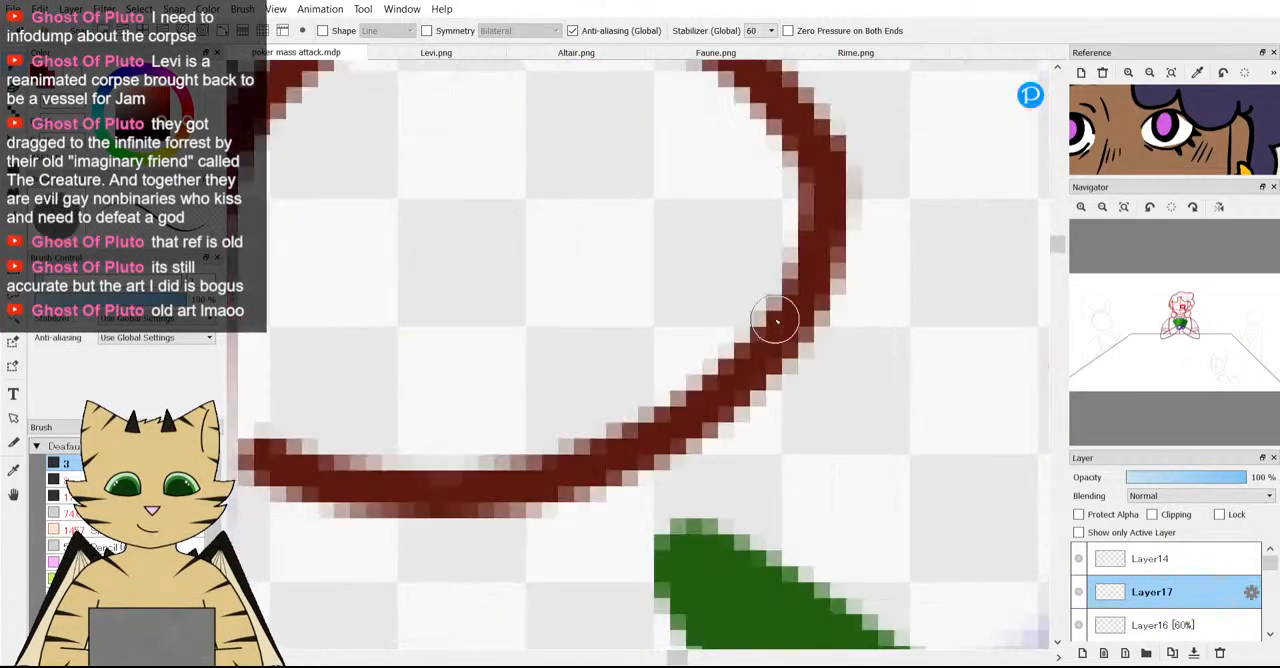
scroll(776, 322, down, 5)
scroll(788, 307, up, 4)
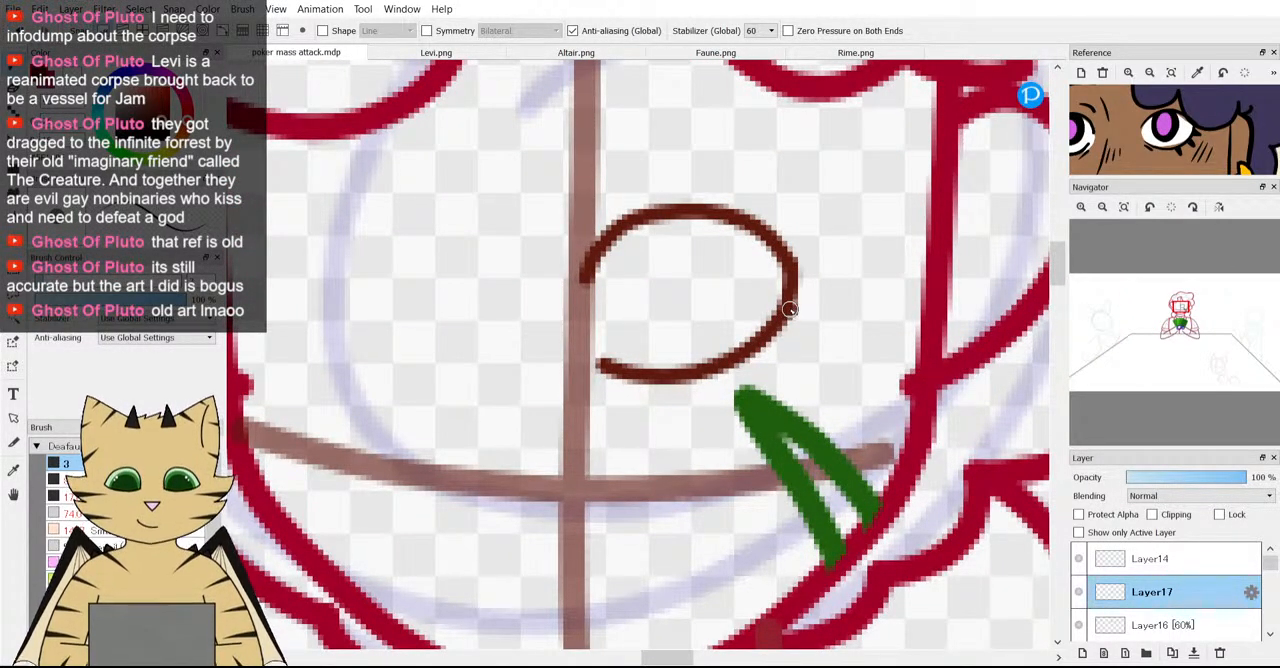
drag(790, 310, 810, 362)
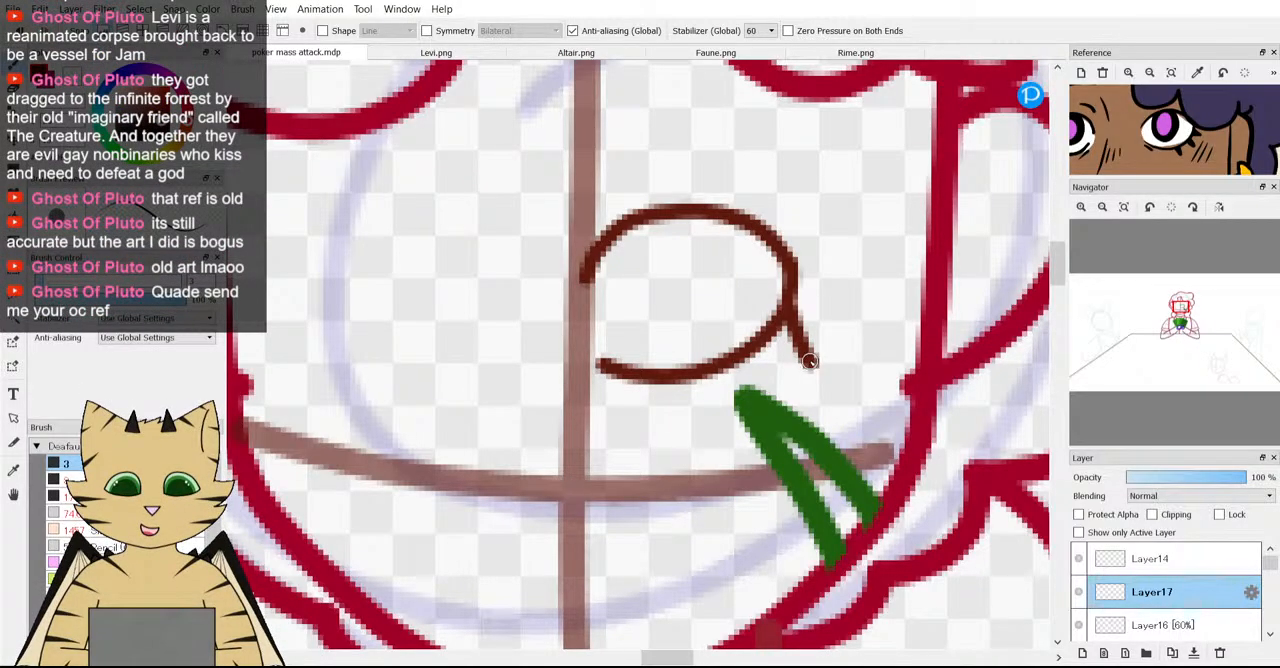
Try closing the lash stroke into a small triangle at the eye's outer edge, and undo the lash.
drag(810, 362, 745, 352)
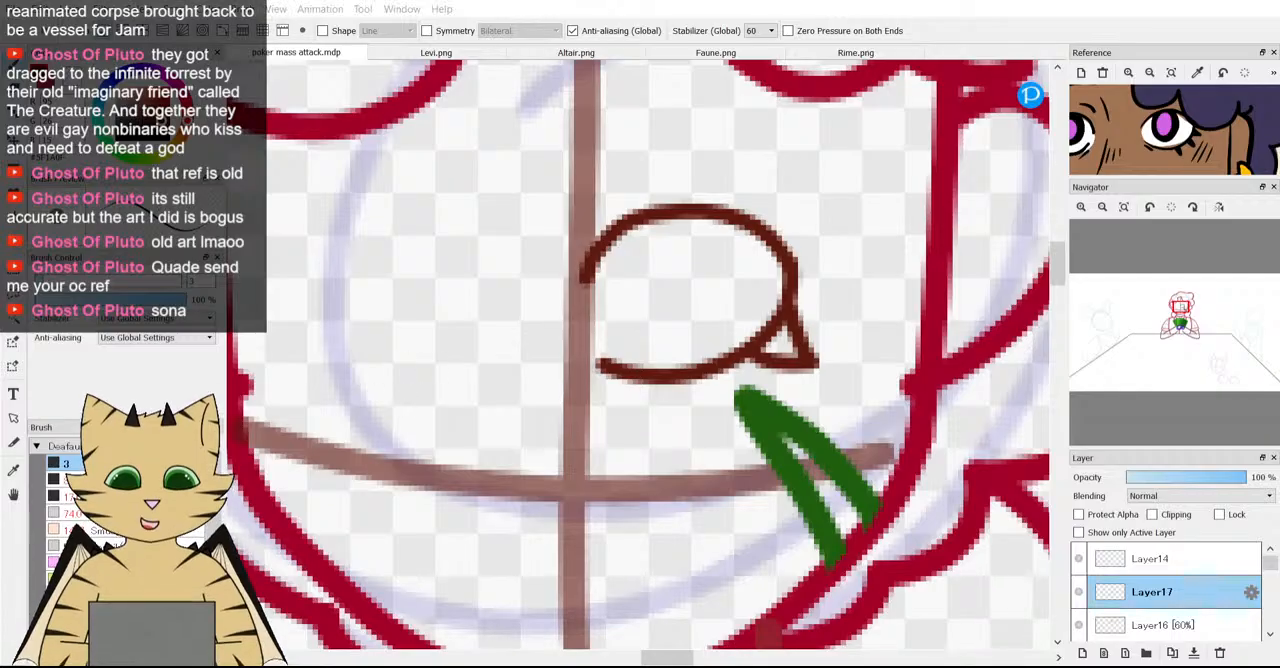
scroll(622, 308, down, 2)
scroll(664, 302, up, 2)
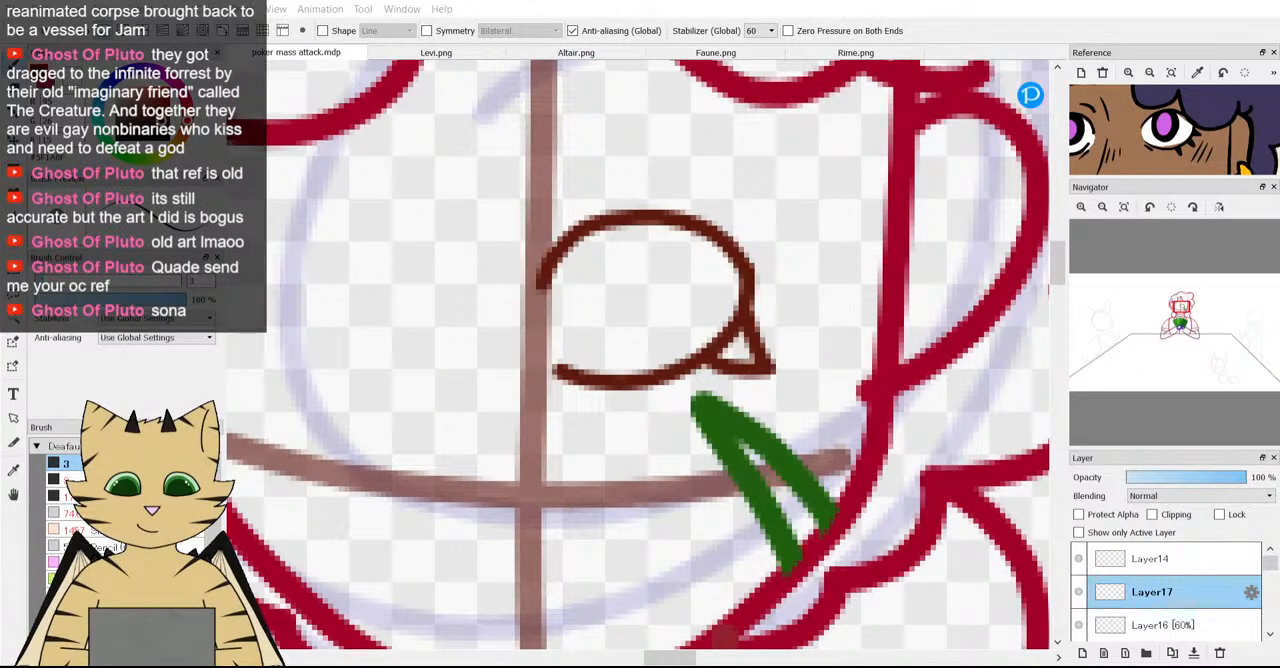
scroll(671, 386, down, 1)
scroll(722, 369, up, 2)
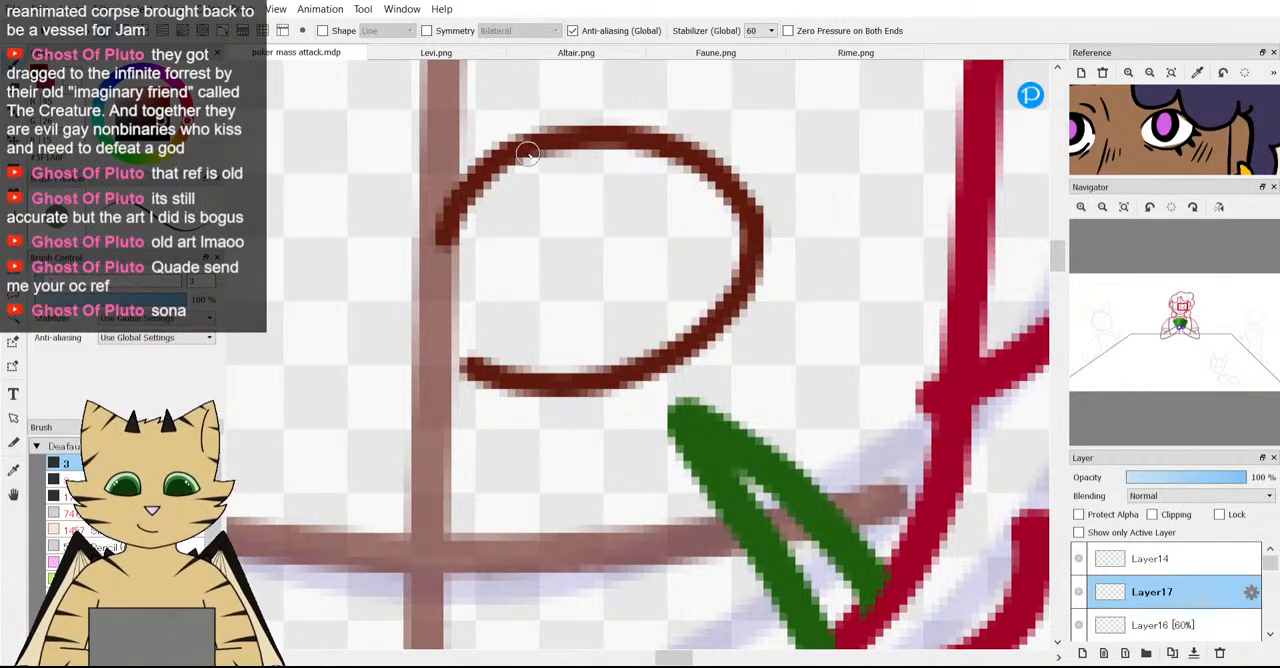
Try sketching an arched iris inside the eye outline on Layer17, and undo each attempt.
drag(527, 153, 522, 166)
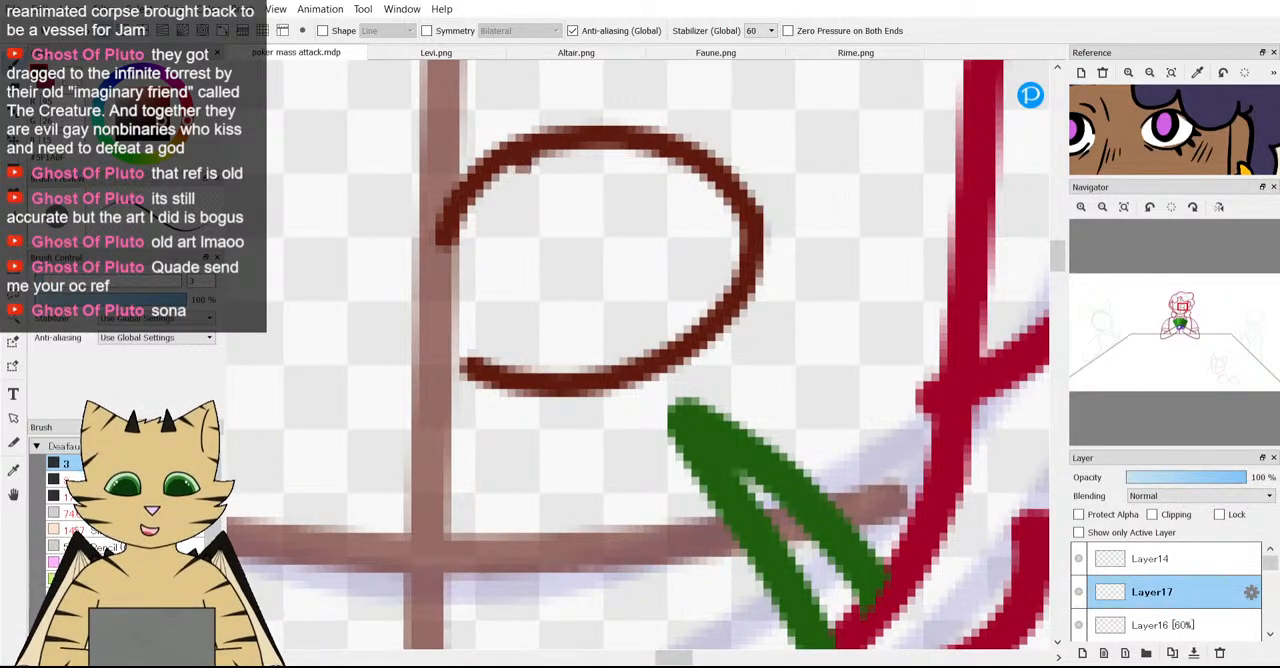
key(ctrl+z)
mouse_move(494, 362)
mouse_down()
mouse_move(506, 367)
mouse_move(526, 266)
mouse_move(589, 229)
mouse_move(634, 229)
mouse_move(665, 256)
mouse_move(679, 355)
mouse_up()
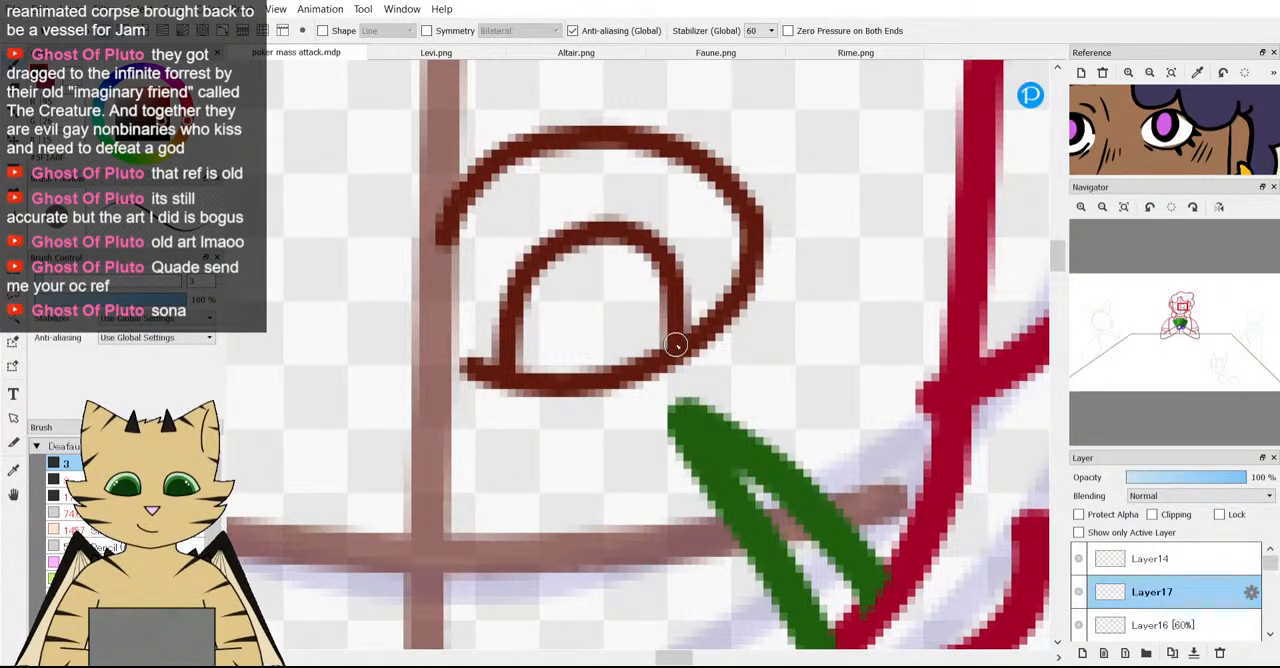
scroll(679, 355, down, 4)
scroll(712, 366, up, 4)
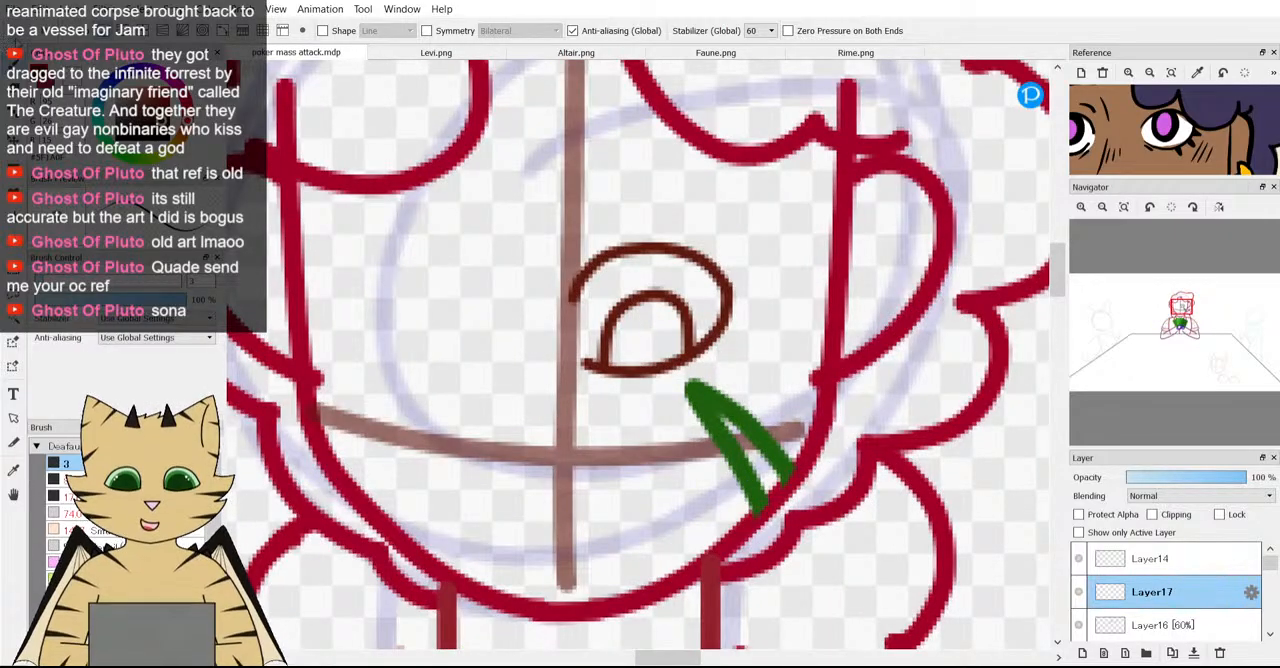
key(ctrl+z)
scroll(713, 369, up, 1)
mouse_move(713, 369)
mouse_down()
mouse_move(717, 310)
mouse_move(668, 282)
mouse_move(625, 304)
mouse_move(604, 395)
mouse_up()
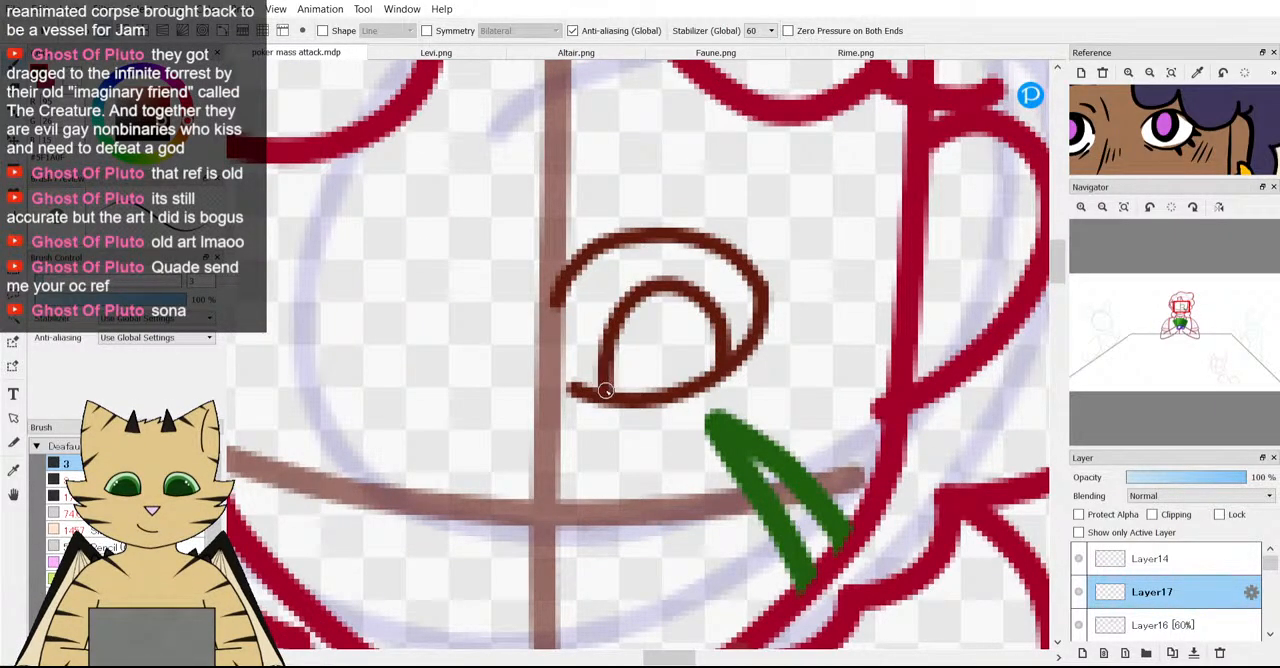
scroll(610, 395, down, 4)
scroll(628, 385, up, 3)
scroll(628, 385, down, 2)
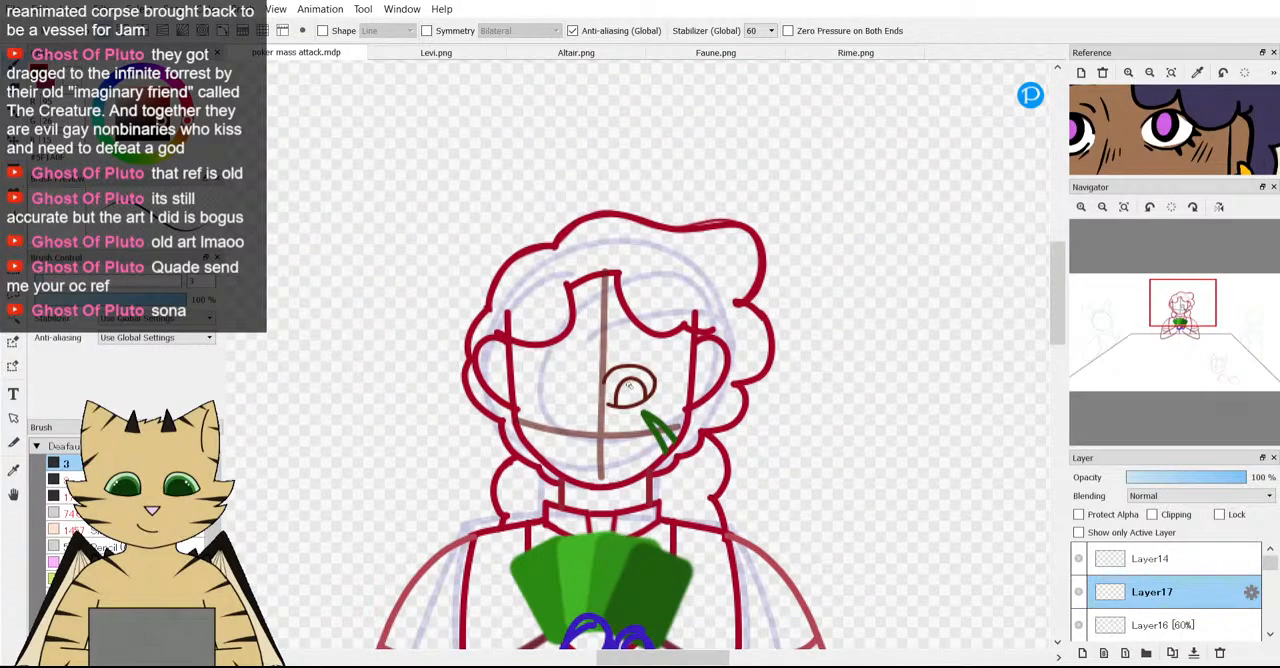
scroll(628, 385, up, 2)
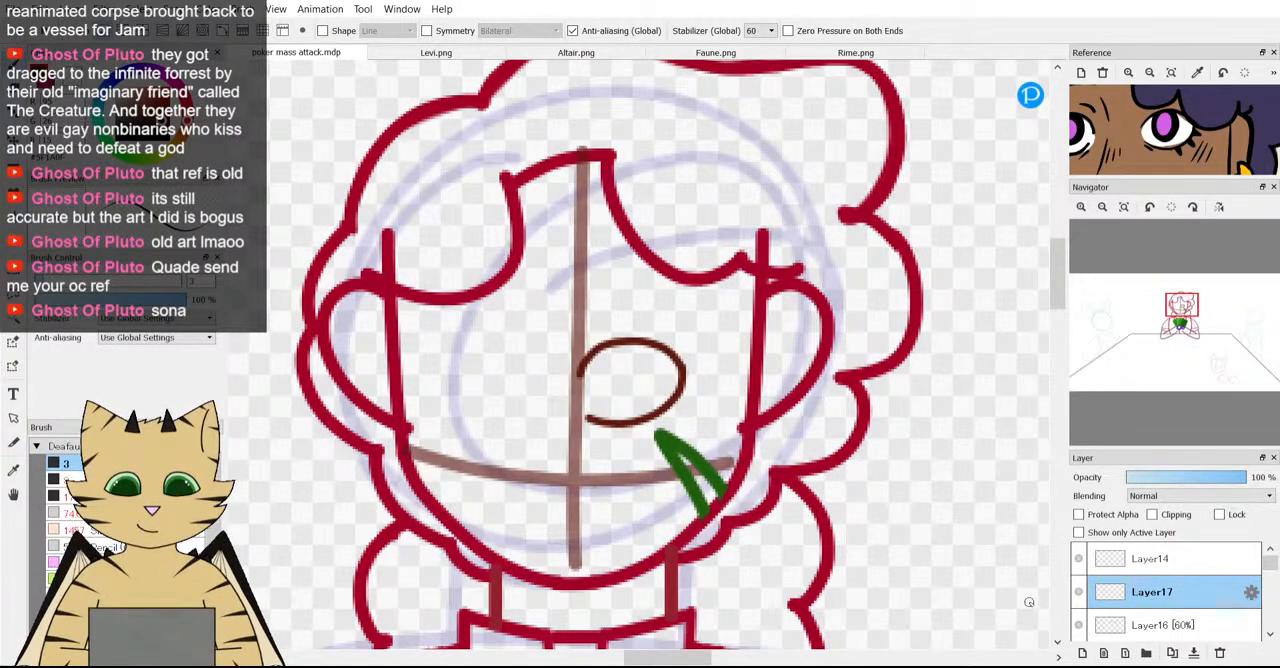
Add a new layer above Layer17 and sketch an arched iris rising from the eye's lower lid.
click(1082, 652)
scroll(611, 384, up, 2)
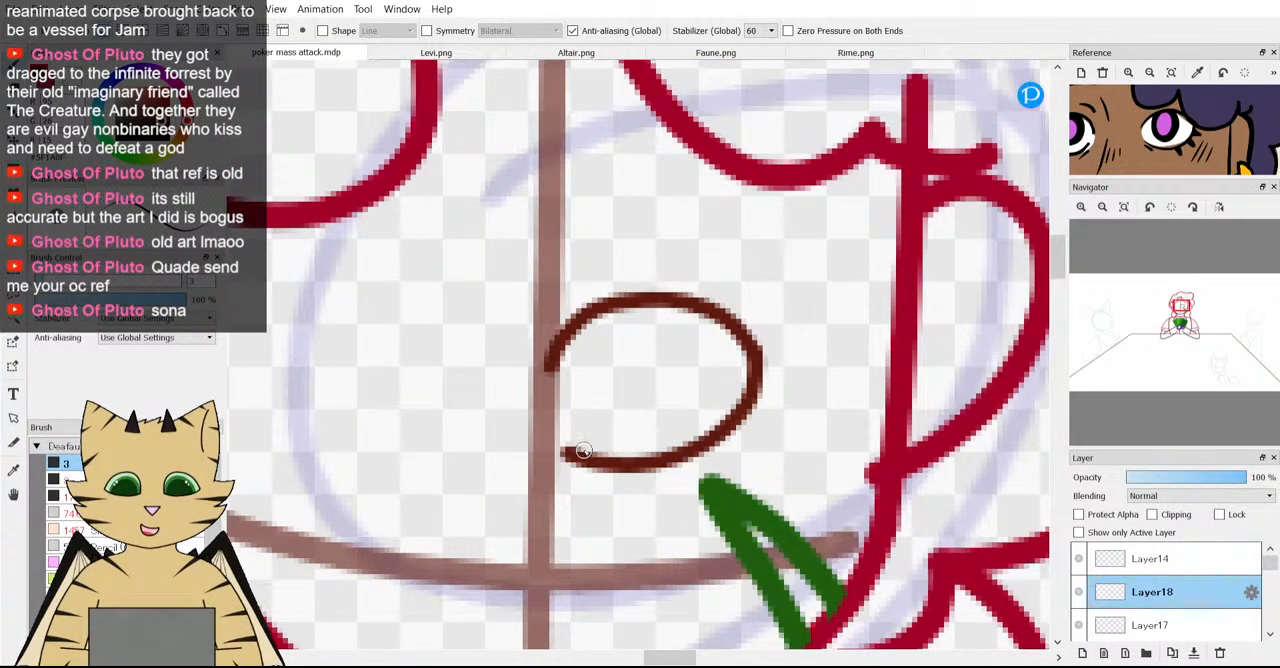
mouse_move(575, 460)
mouse_down()
mouse_move(583, 400)
mouse_move(609, 360)
mouse_move(655, 358)
mouse_move(685, 385)
mouse_move(700, 448)
mouse_up()
scroll(700, 448, down, 4)
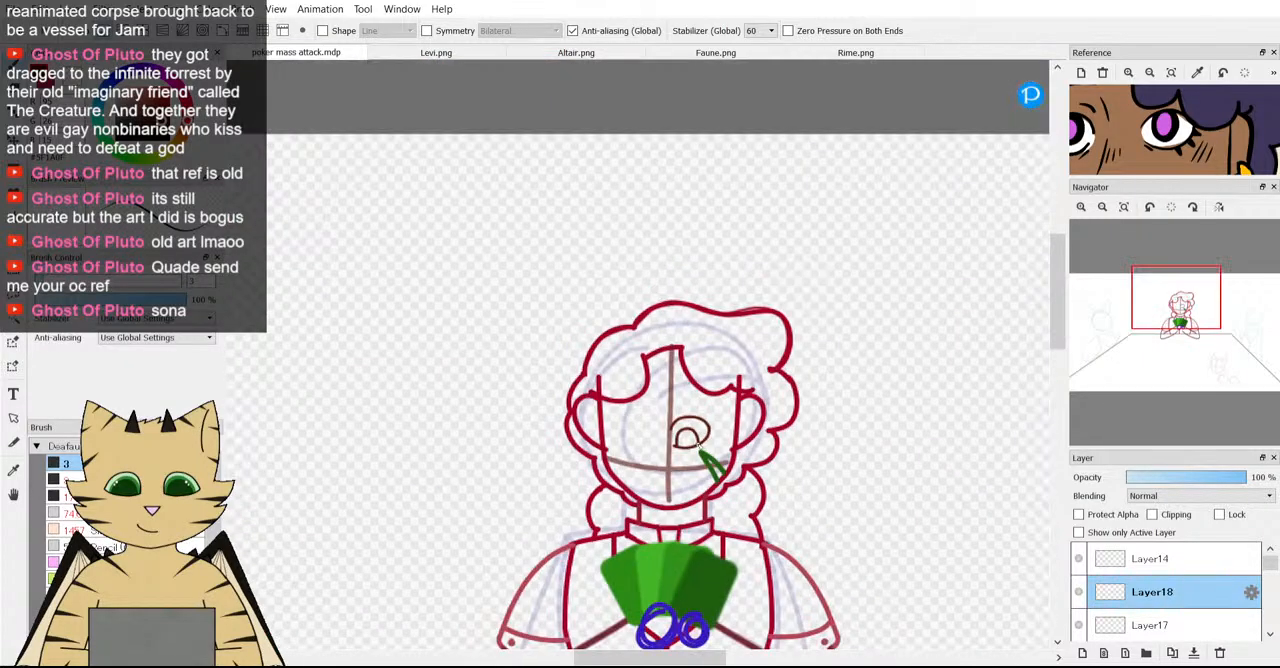
scroll(702, 454, up, 3)
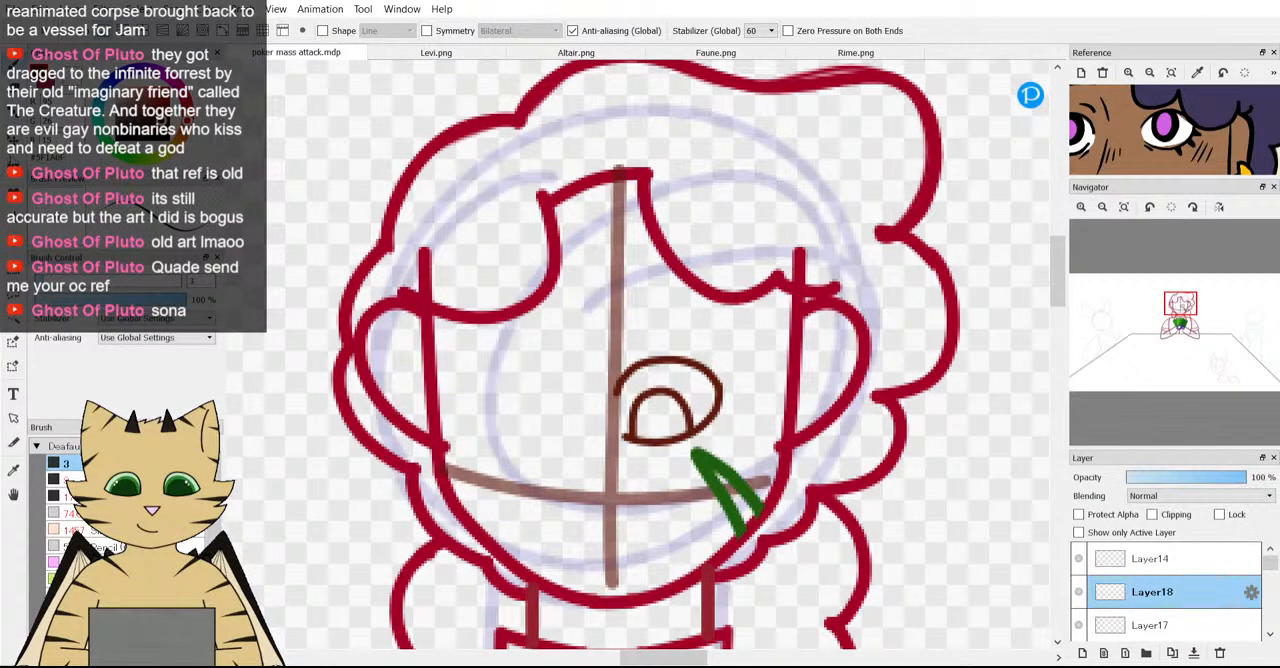
Move Layer18 and Layer17 together so the eye sits slightly farther right of the vertical guideline.
key(v)
ctrl+click(1163, 626)
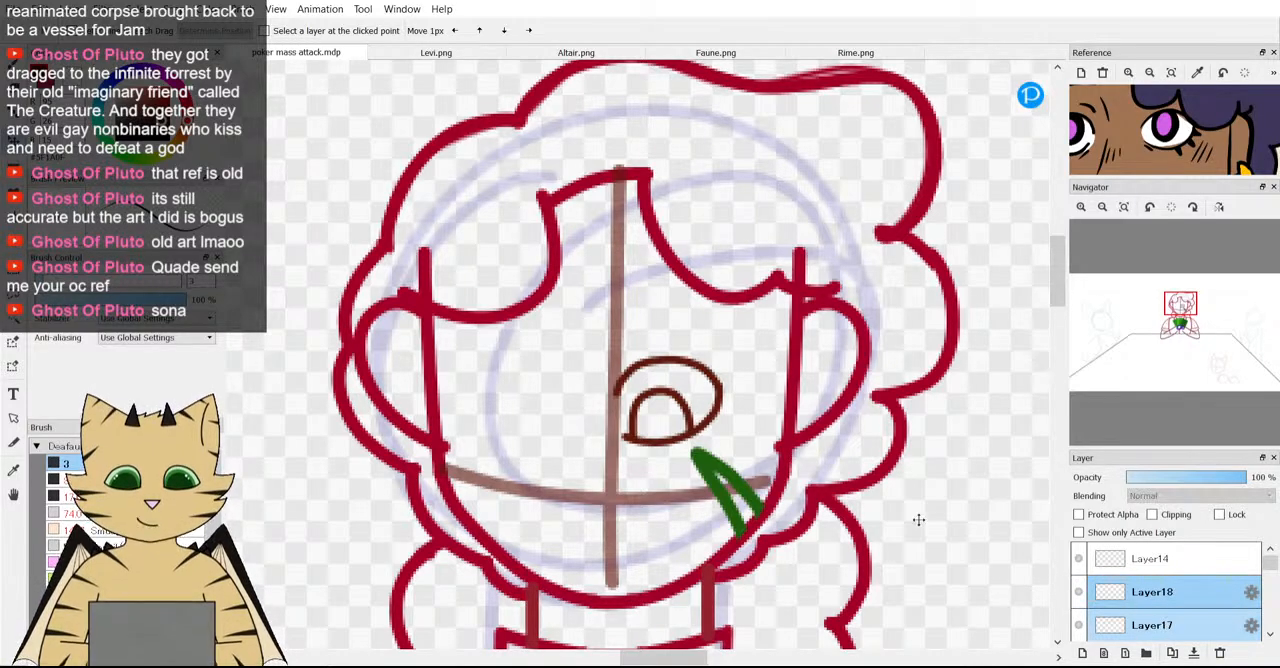
drag(687, 403, 703, 405)
Draw two short lashes on Layer17 at the eye's lower outer corner, one pointing outward and one pointing down.
click(1150, 592)
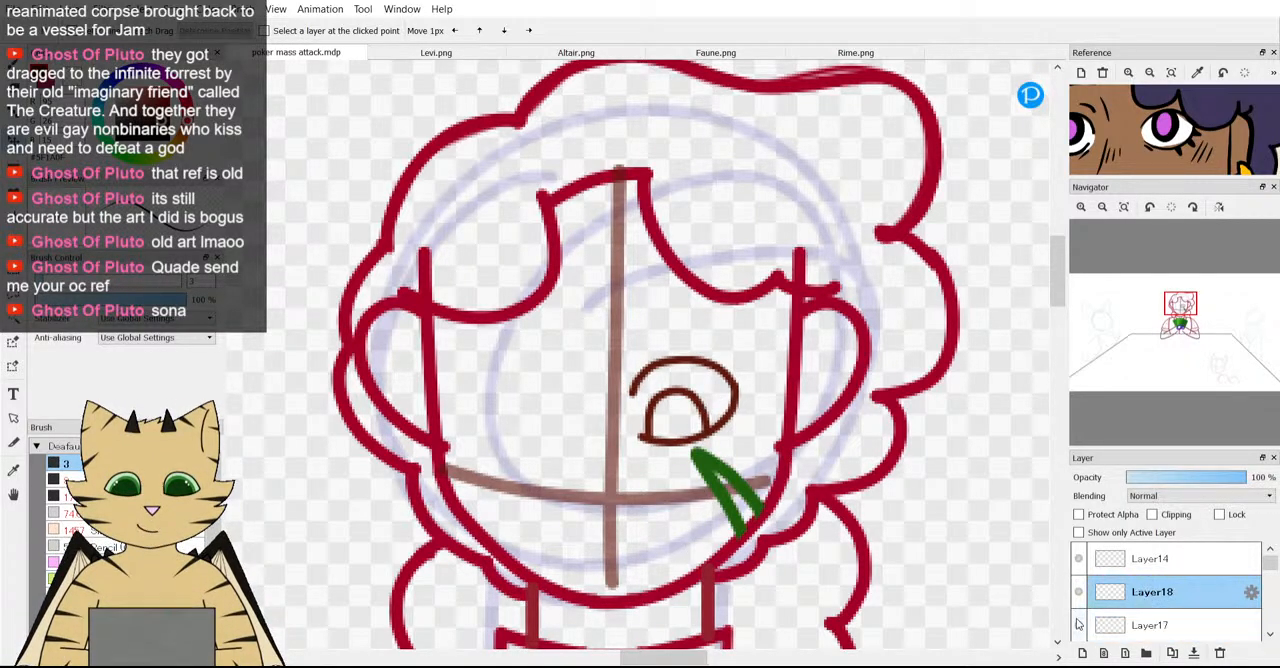
click(1150, 625)
key(b)
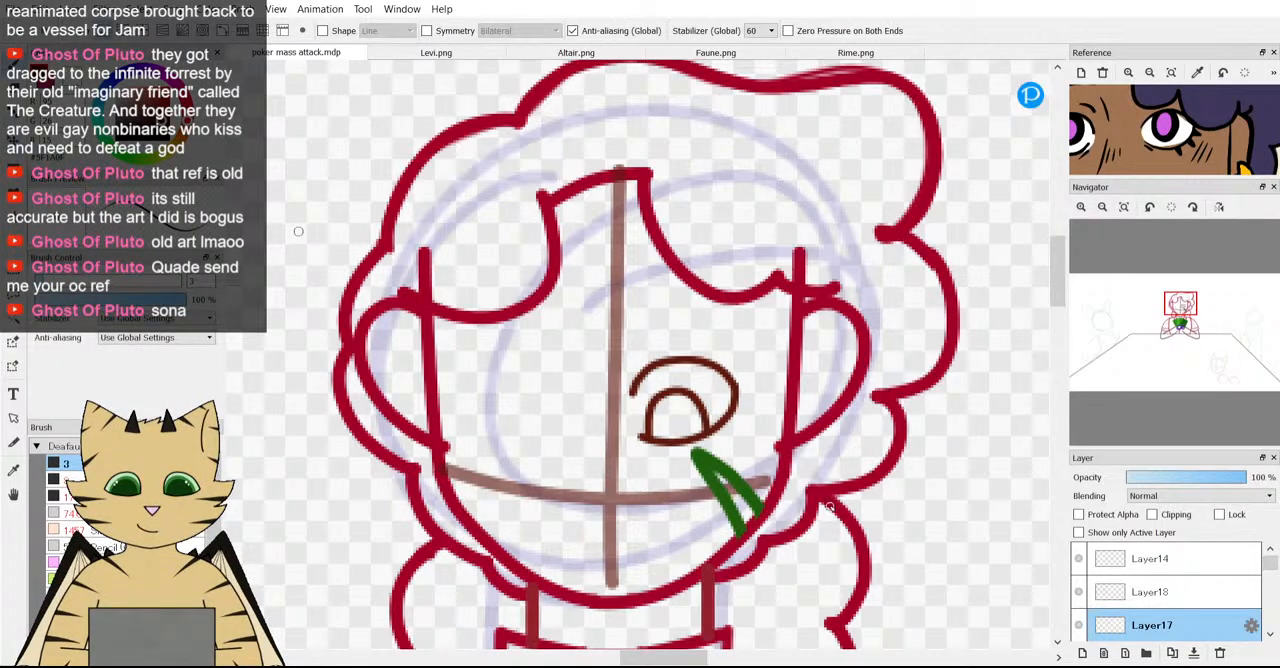
scroll(748, 400, up, 3)
scroll(732, 412, down, 2)
scroll(716, 488, up, 3)
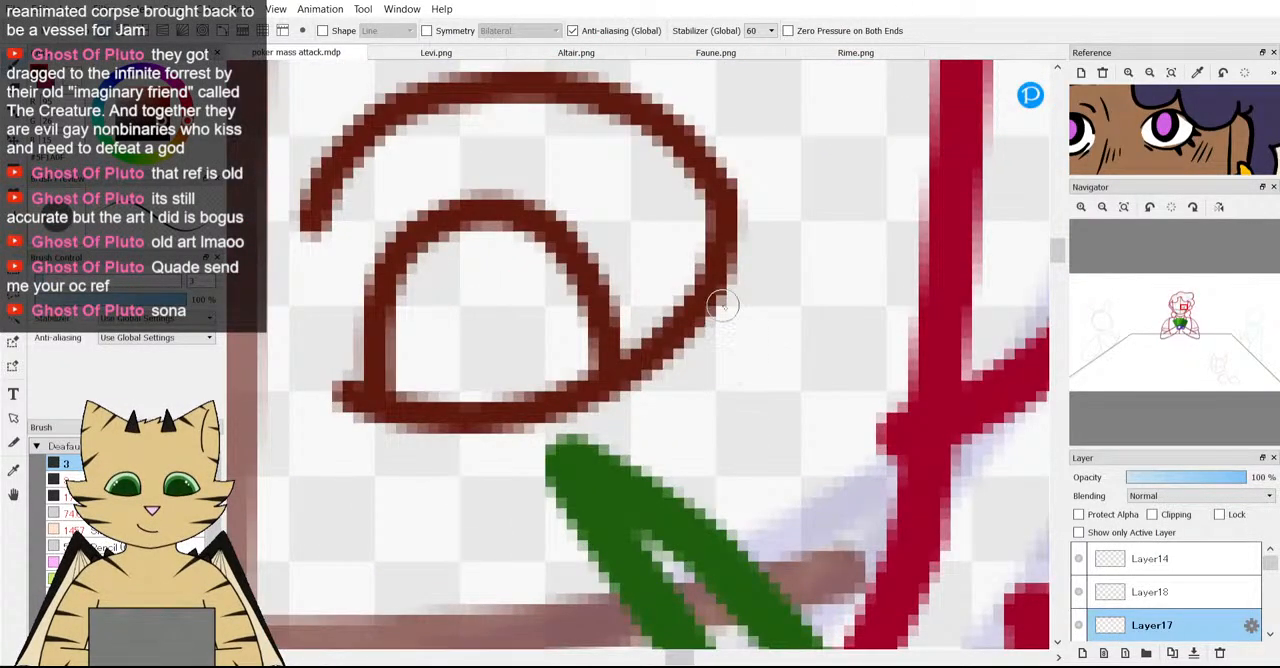
mouse_move(700, 322)
mouse_down()
mouse_move(761, 338)
mouse_move(689, 325)
mouse_up()
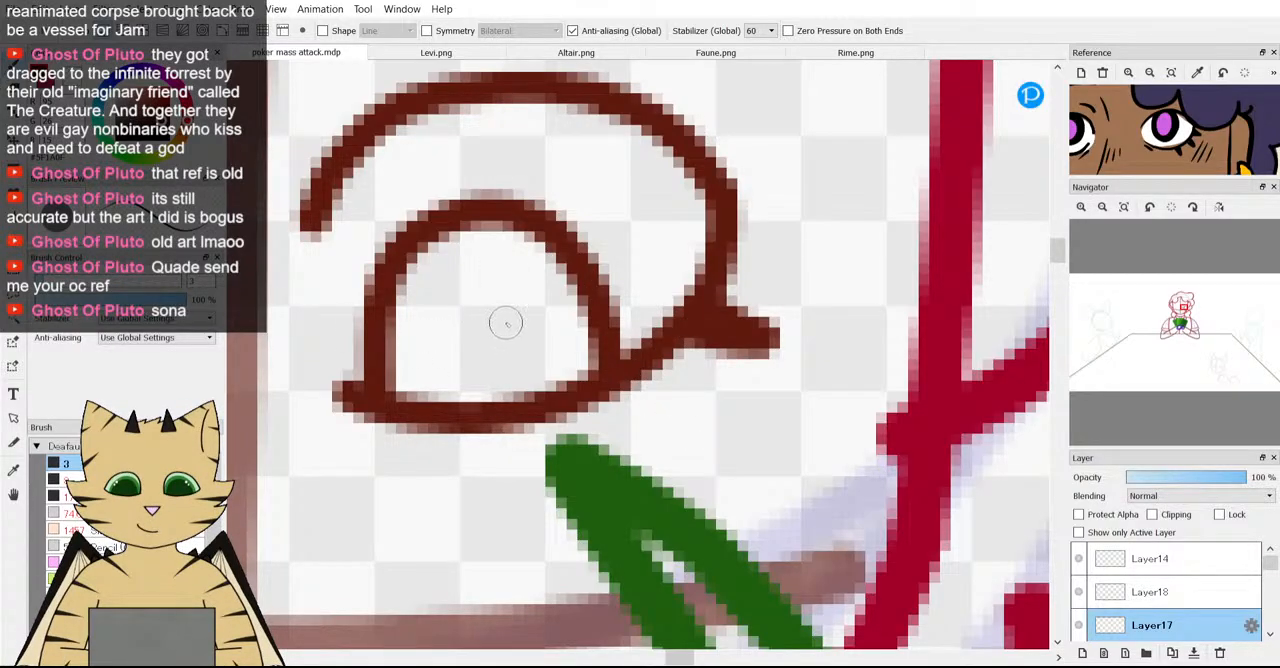
drag(636, 372, 673, 426)
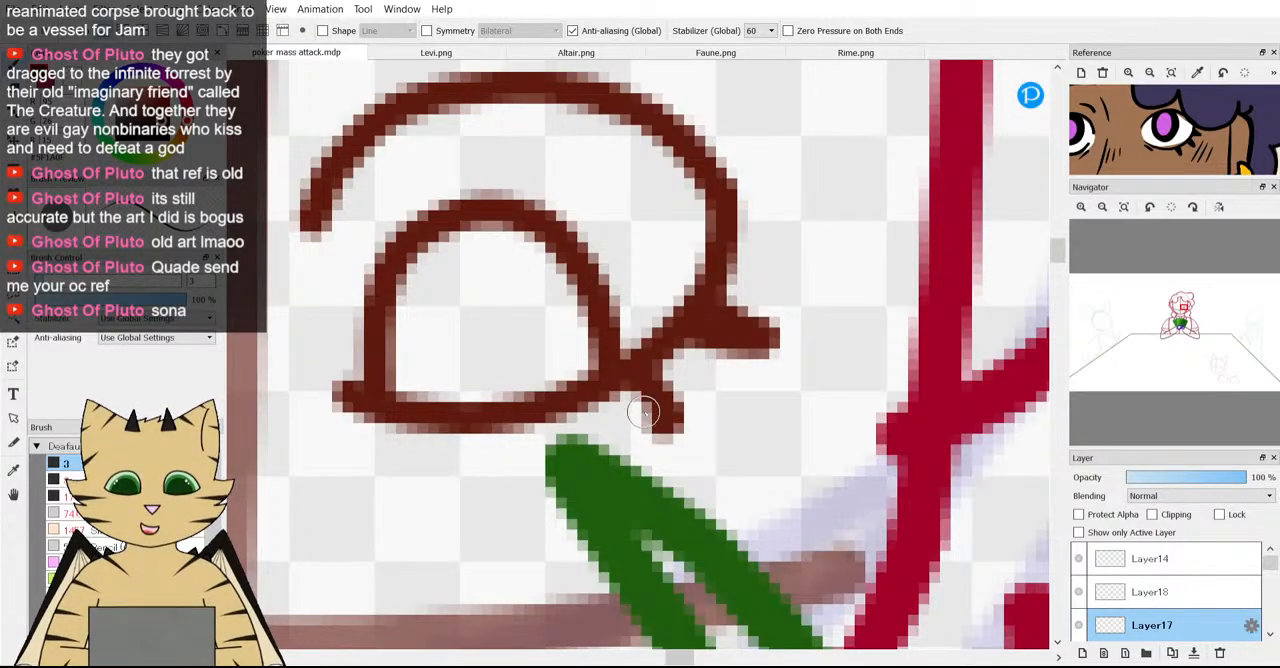
scroll(629, 394, down, 3)
scroll(1181, 607, down, 1)
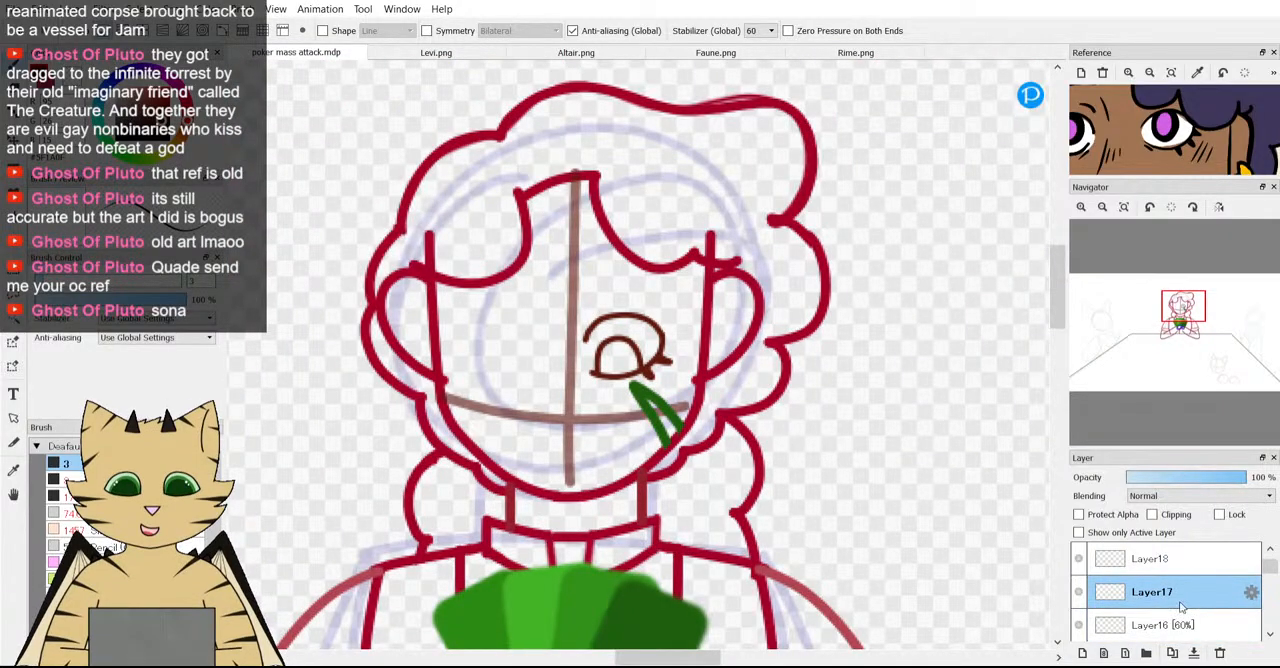
Move the green scar on Layer14 slightly lower on the cheek, away from the eye.
scroll(1123, 607, up, 1)
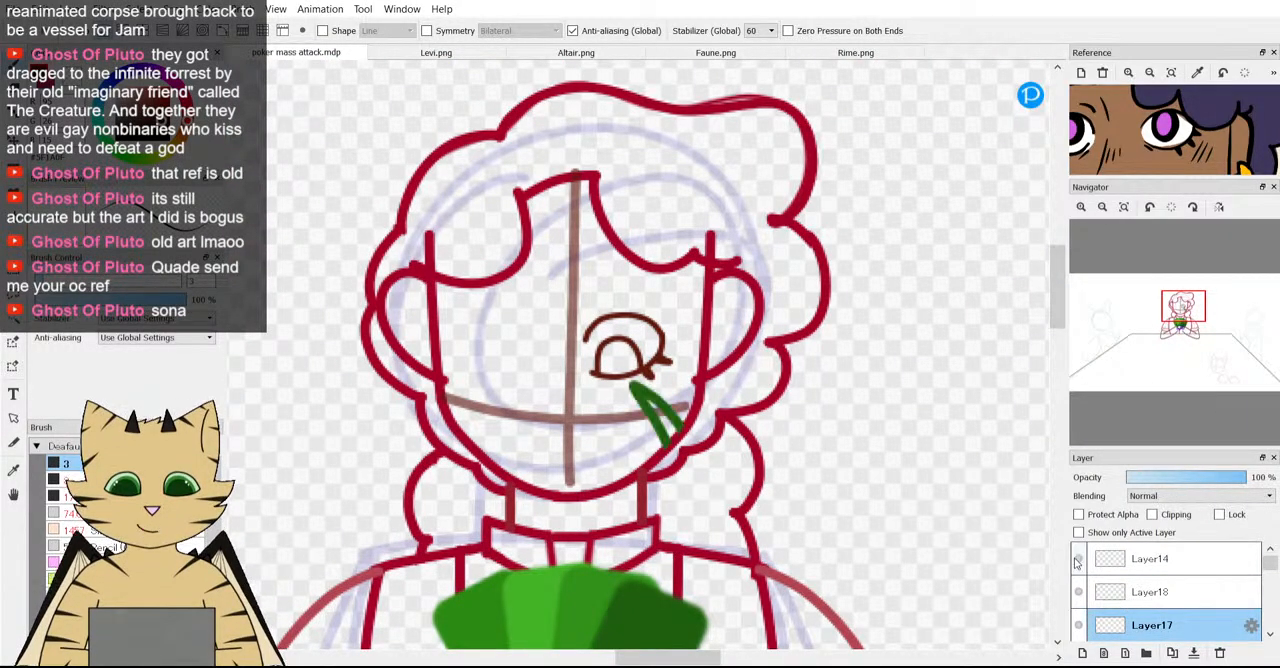
click(1140, 558)
scroll(1275, 133, down, 2)
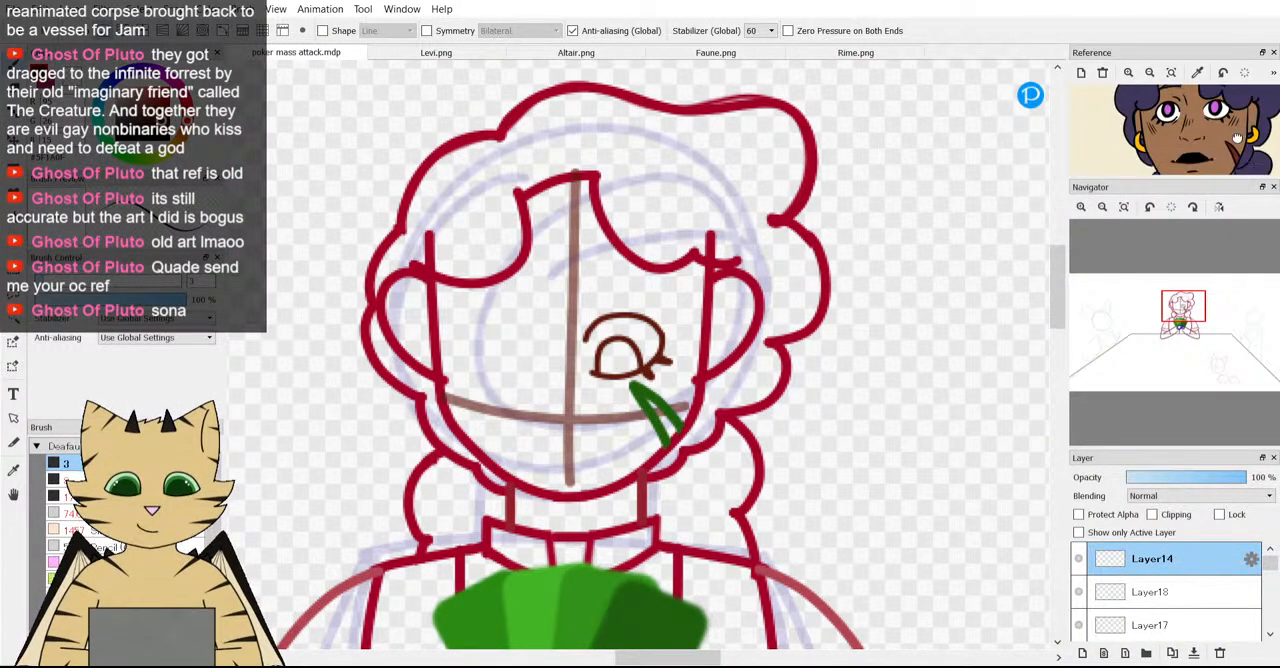
key(v)
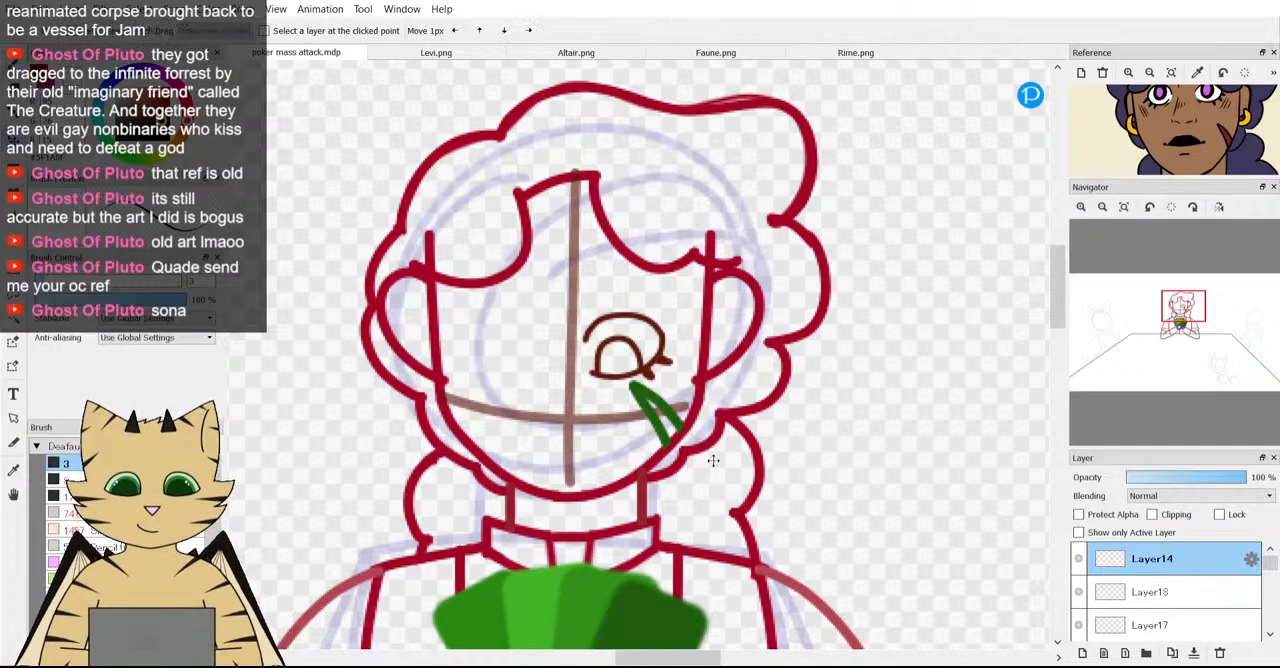
drag(649, 417, 654, 441)
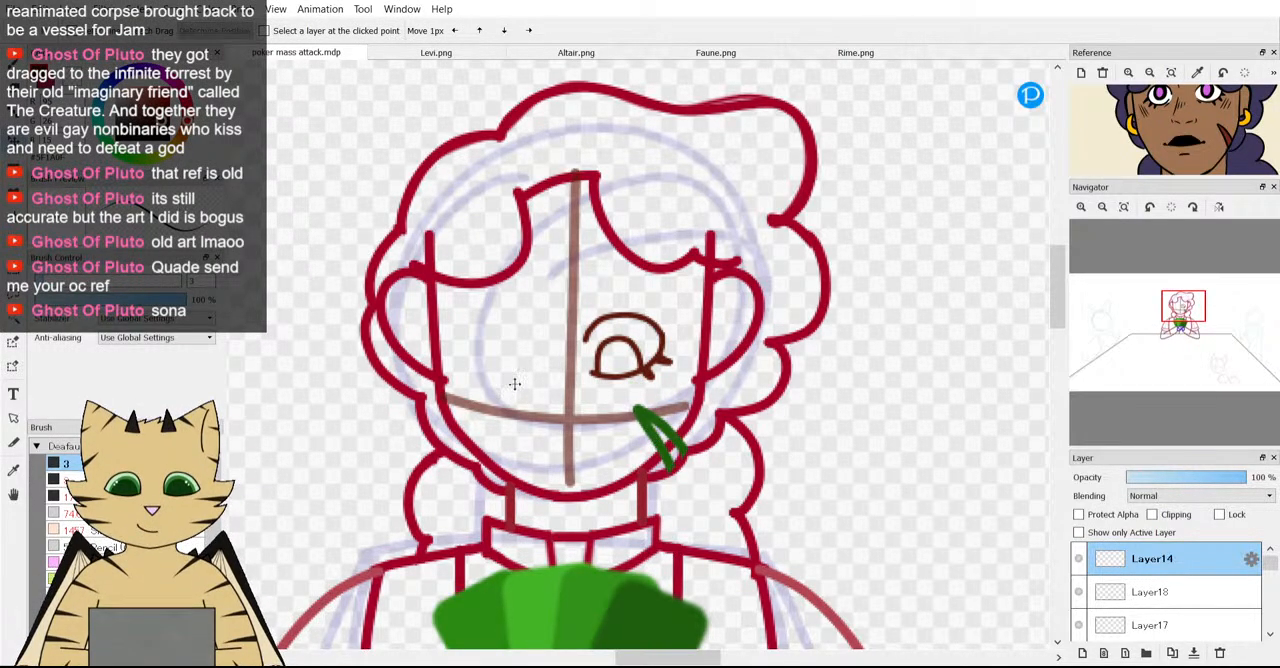
drag(670, 447, 665, 444)
Erase the lower ends of the green scar where they overshoot the face outline.
key(e)
scroll(663, 494, up, 2)
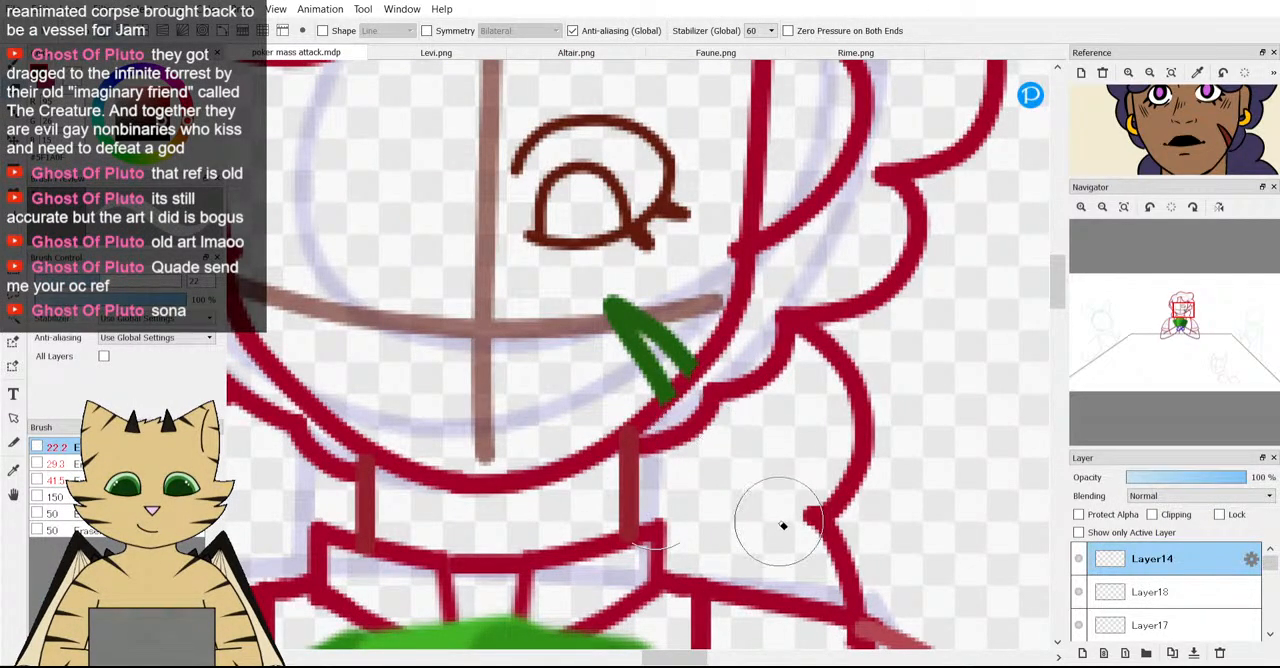
scroll(720, 444, down, 4)
scroll(592, 420, up, 3)
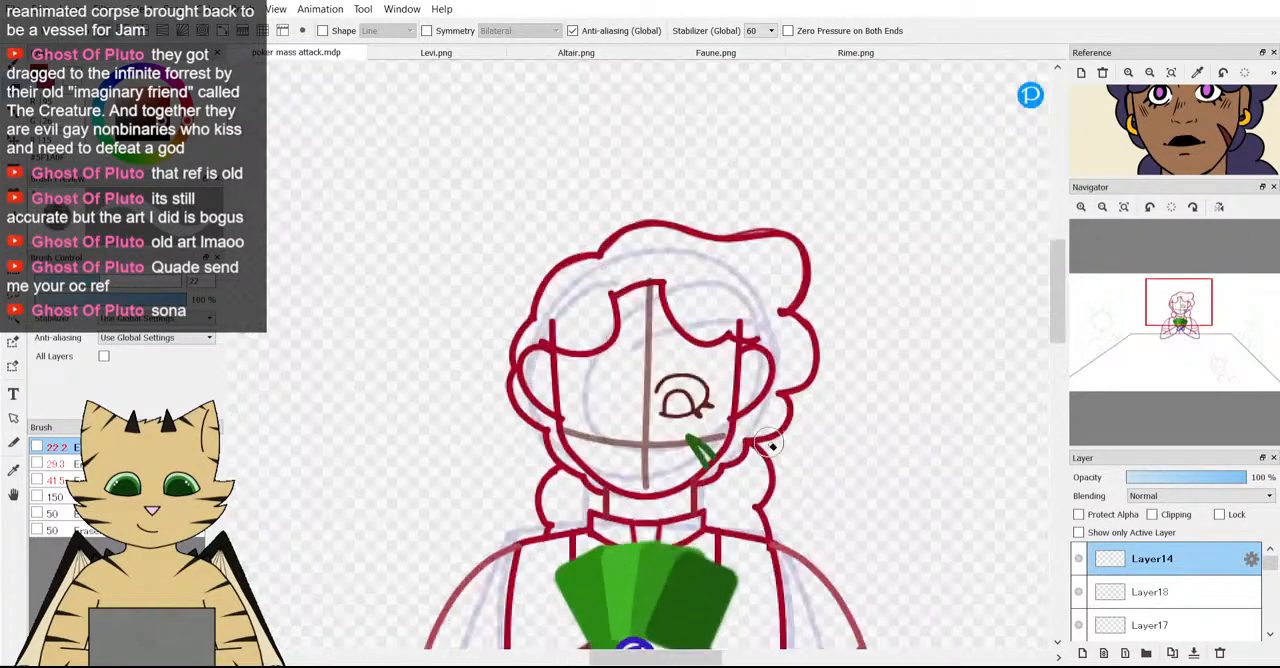
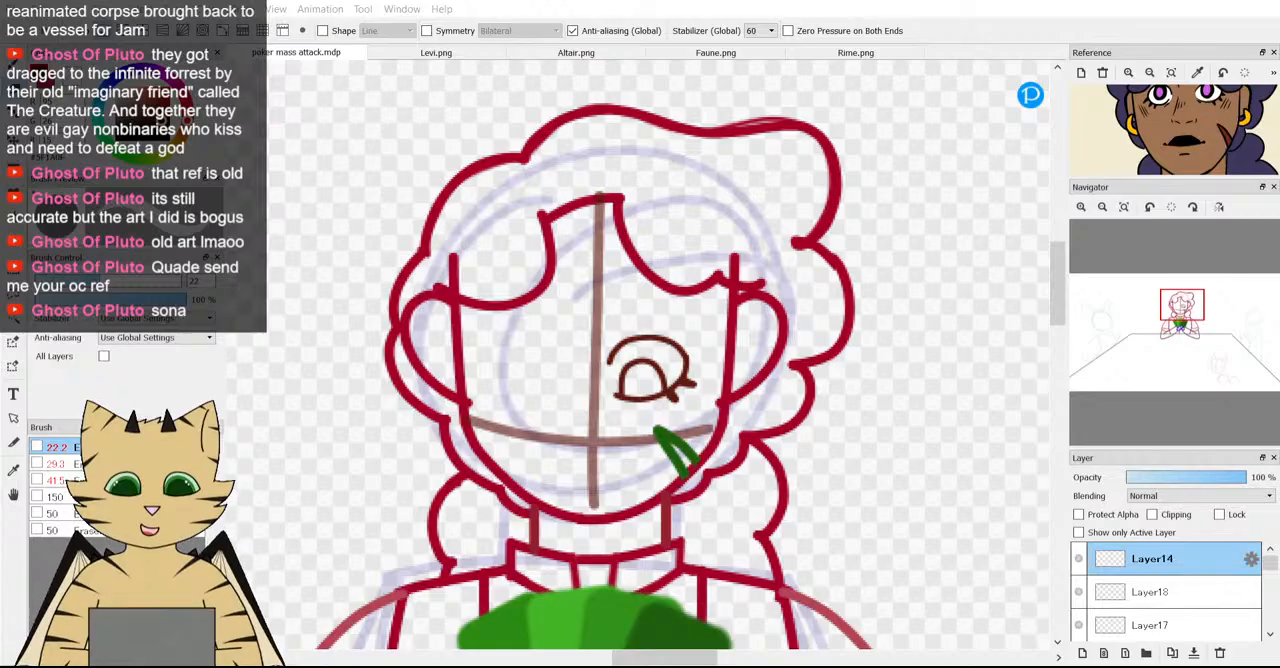
scroll(523, 446, down, 5)
scroll(438, 452, up, 5)
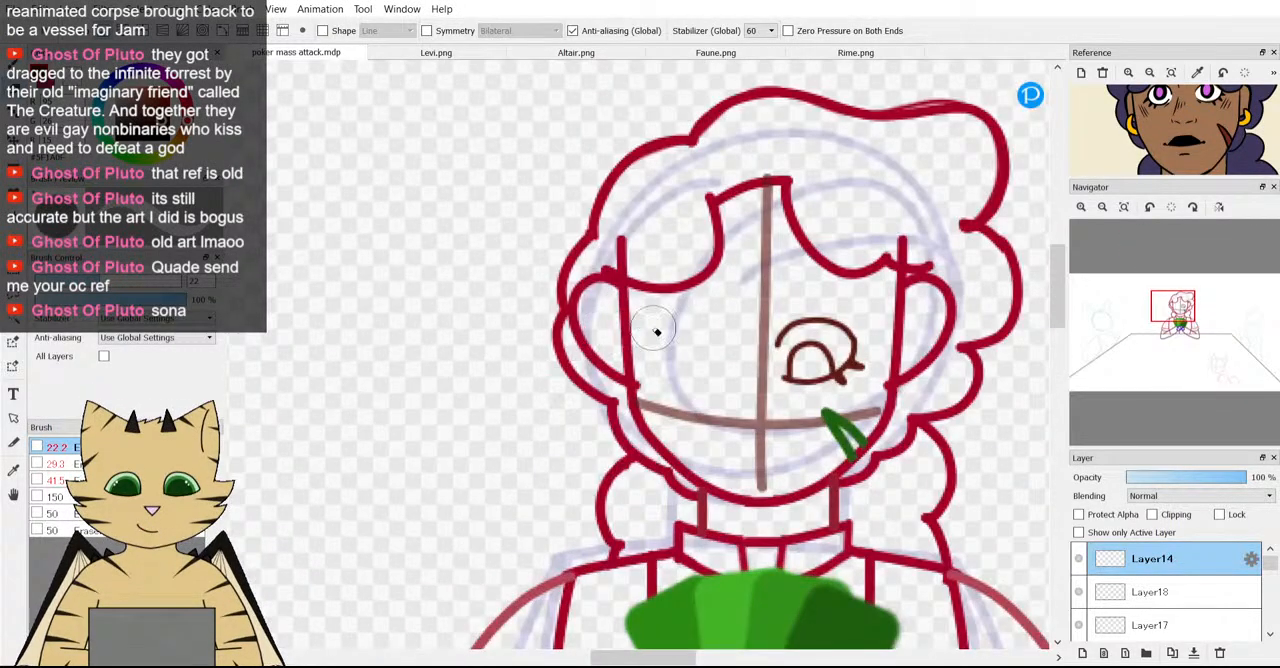
scroll(654, 328, down, 4)
scroll(722, 350, up, 4)
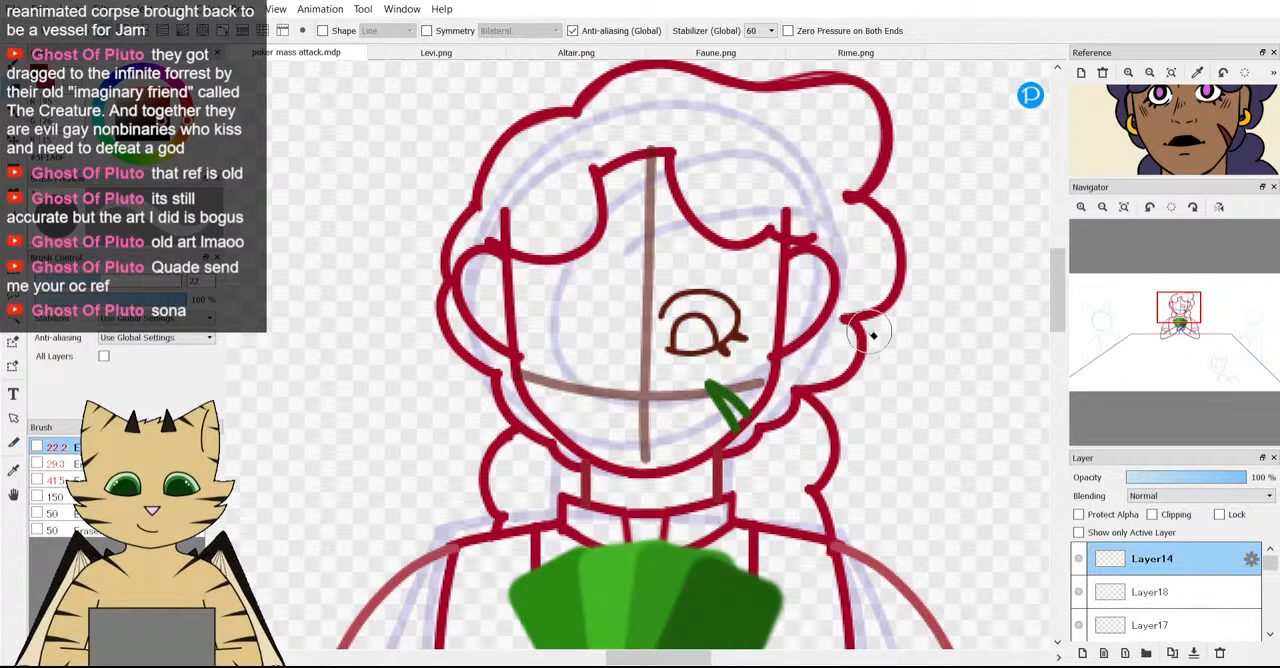
scroll(815, 355, up, 2)
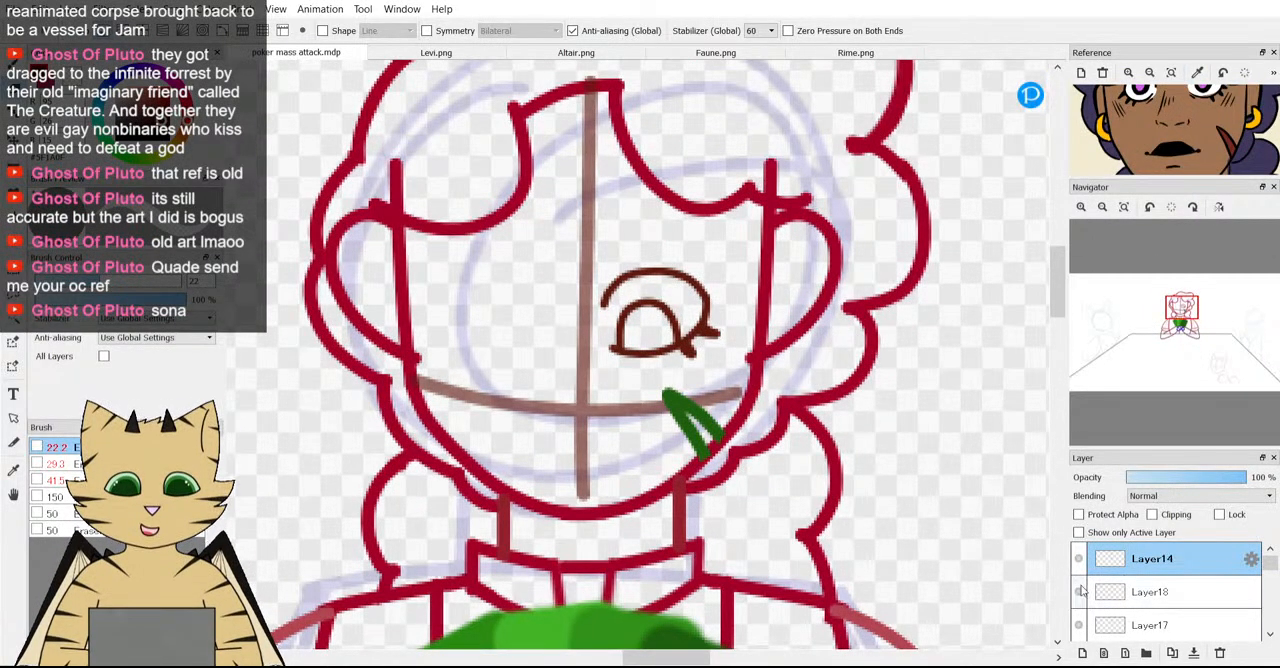
Draw a third short lash on Layer17 beneath the eye's lower lid, inward from the two existing lower lashes.
click(1079, 559)
click(1079, 559)
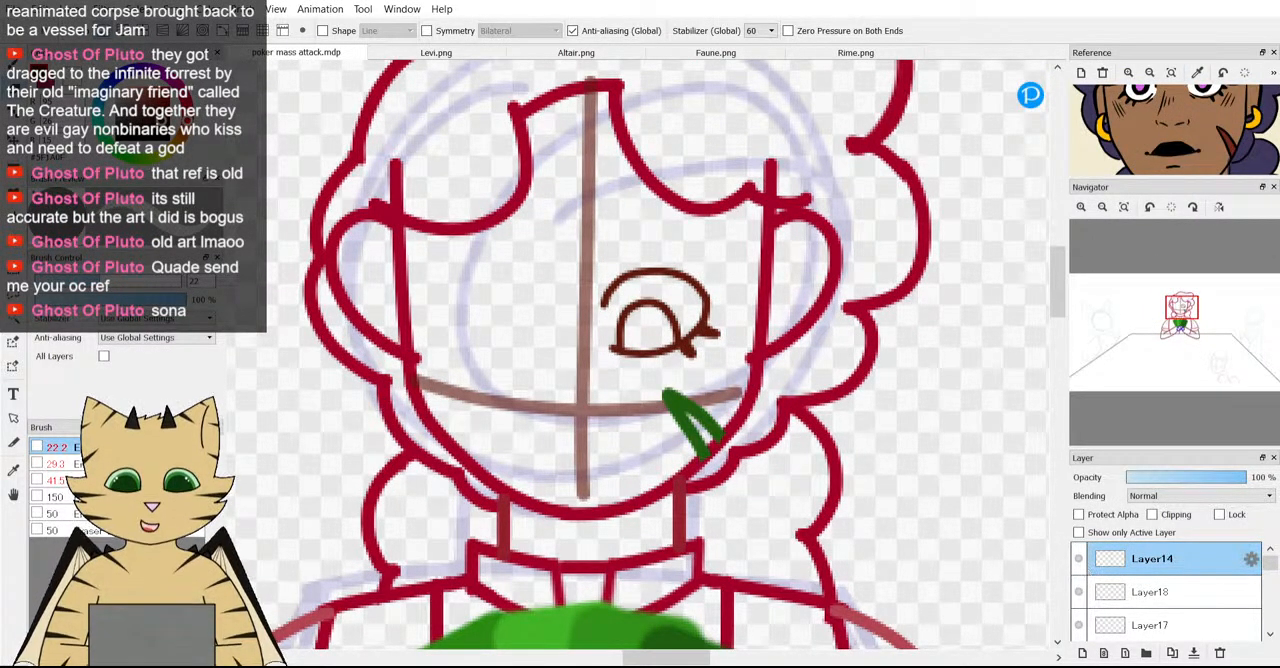
click(1150, 625)
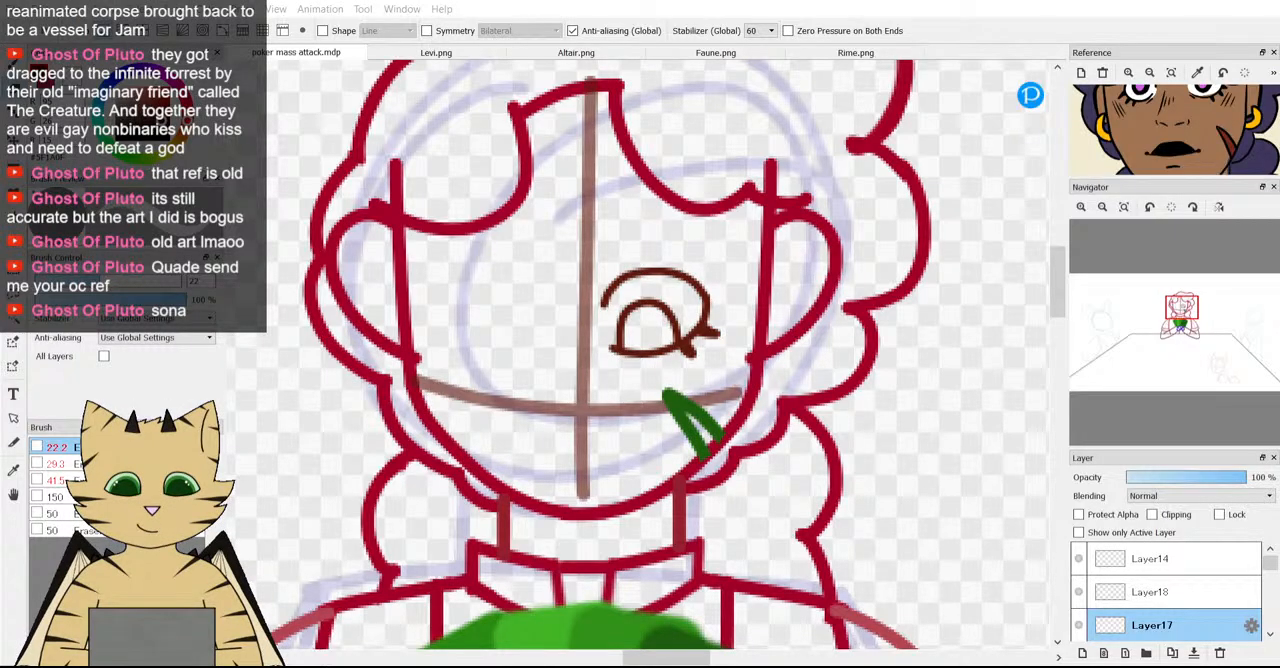
key(b)
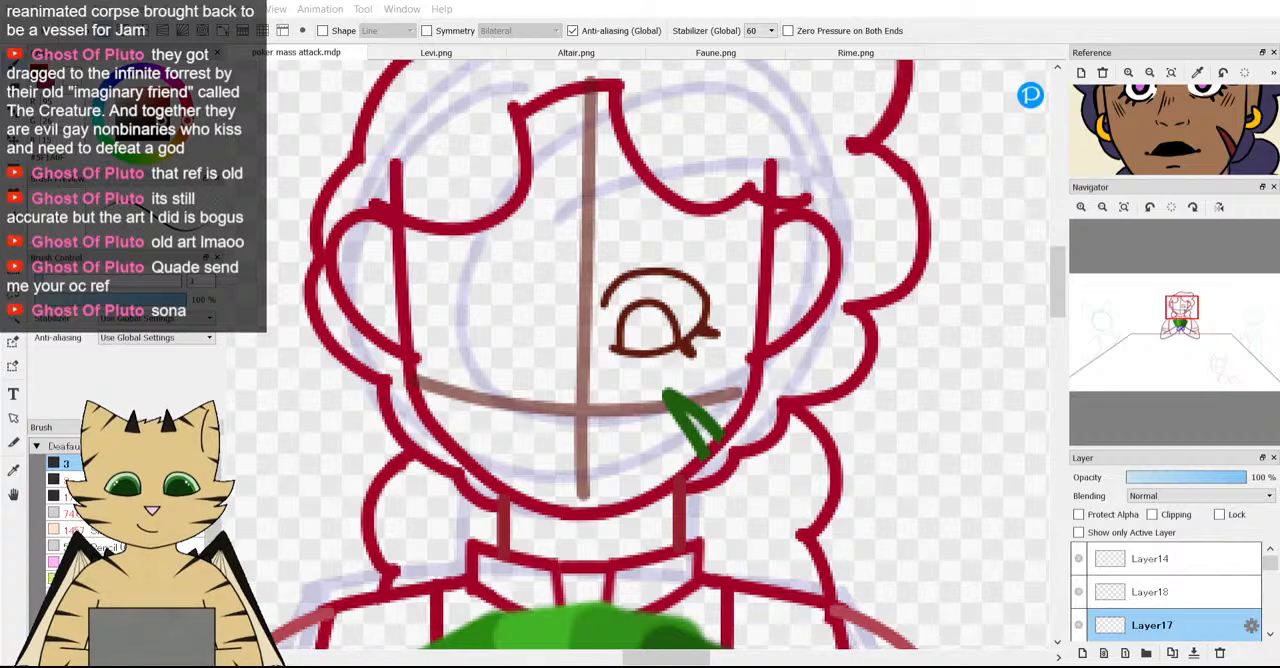
scroll(603, 443, down, 2)
scroll(629, 383, up, 5)
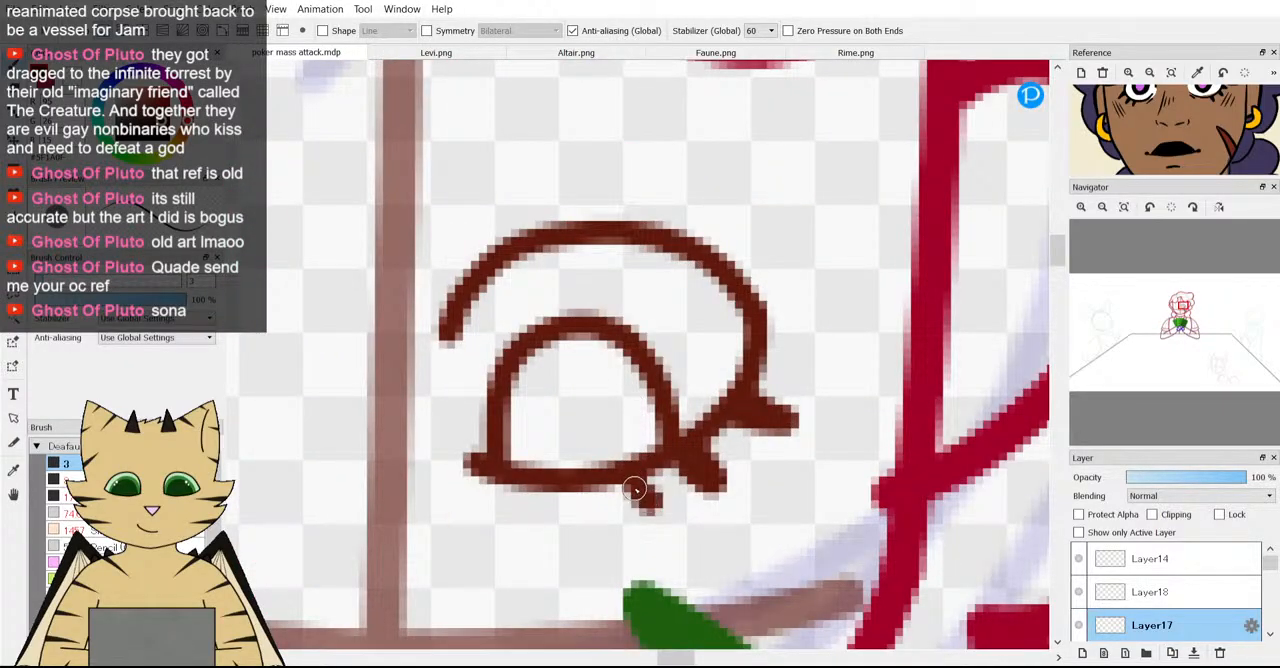
scroll(633, 478, down, 4)
scroll(640, 490, up, 3)
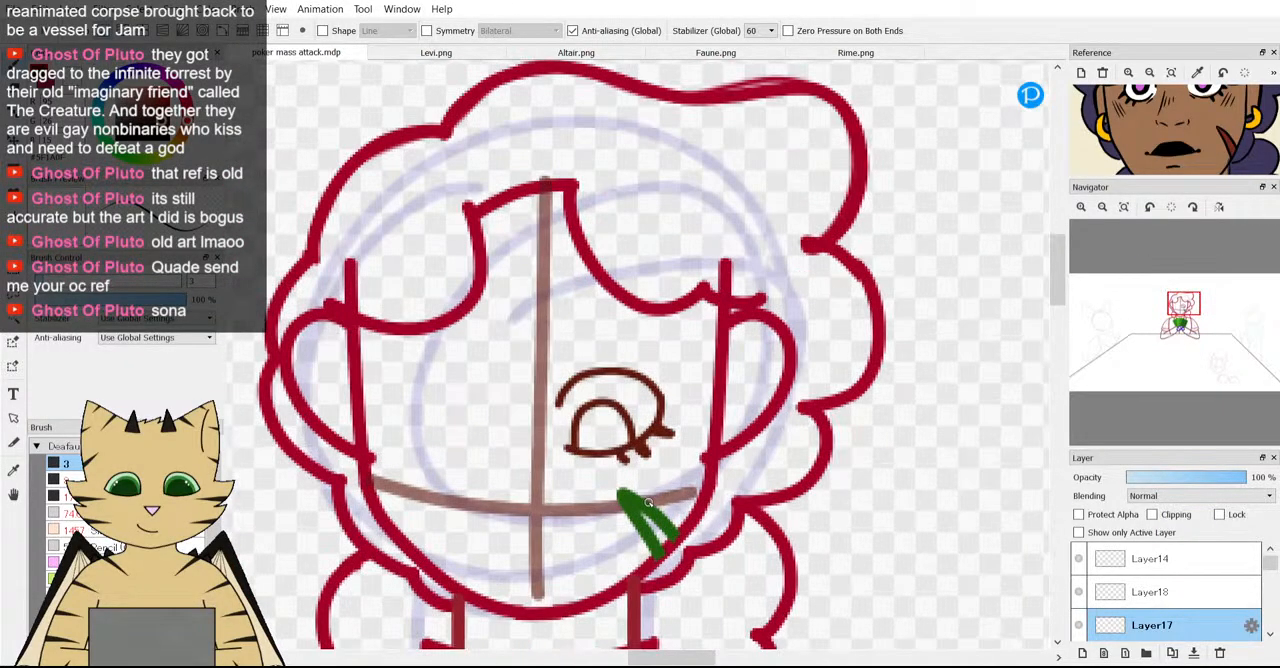
Transform Layer18 and Layer17 together to shift the eye slightly farther right of the vertical guideline.
ctrl+click(1155, 592)
key(ctrl+t)
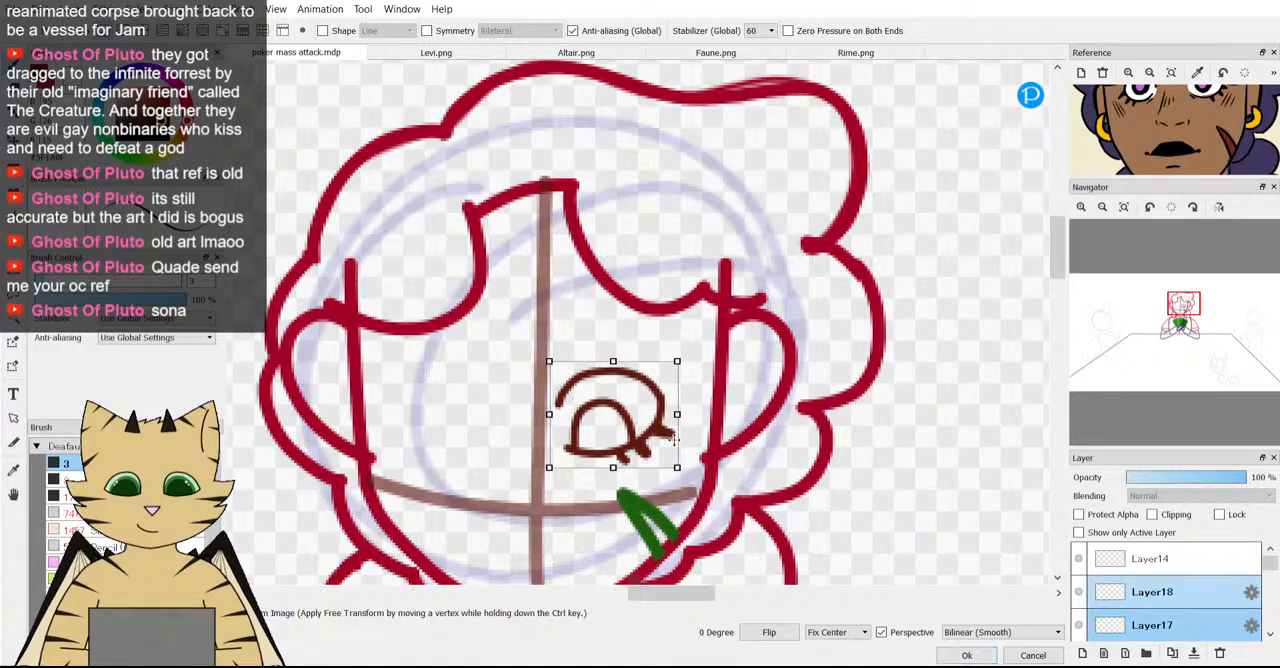
drag(622, 422, 635, 427)
scroll(635, 427, down, 2)
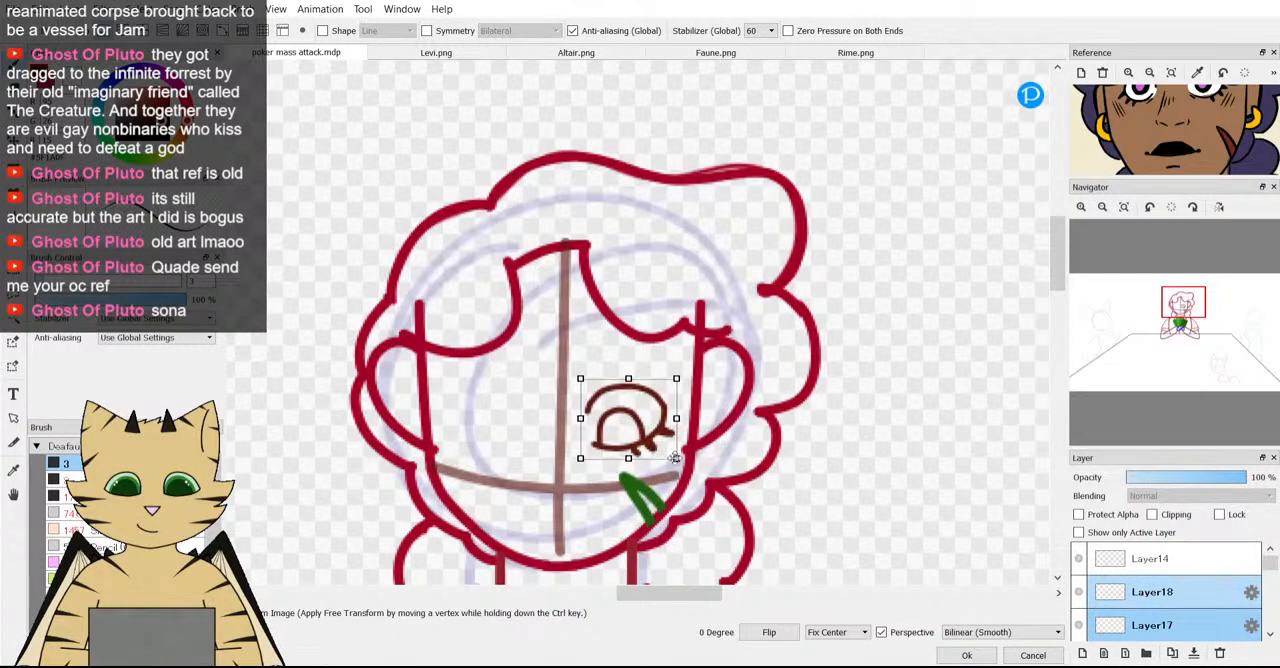
drag(675, 463, 624, 439)
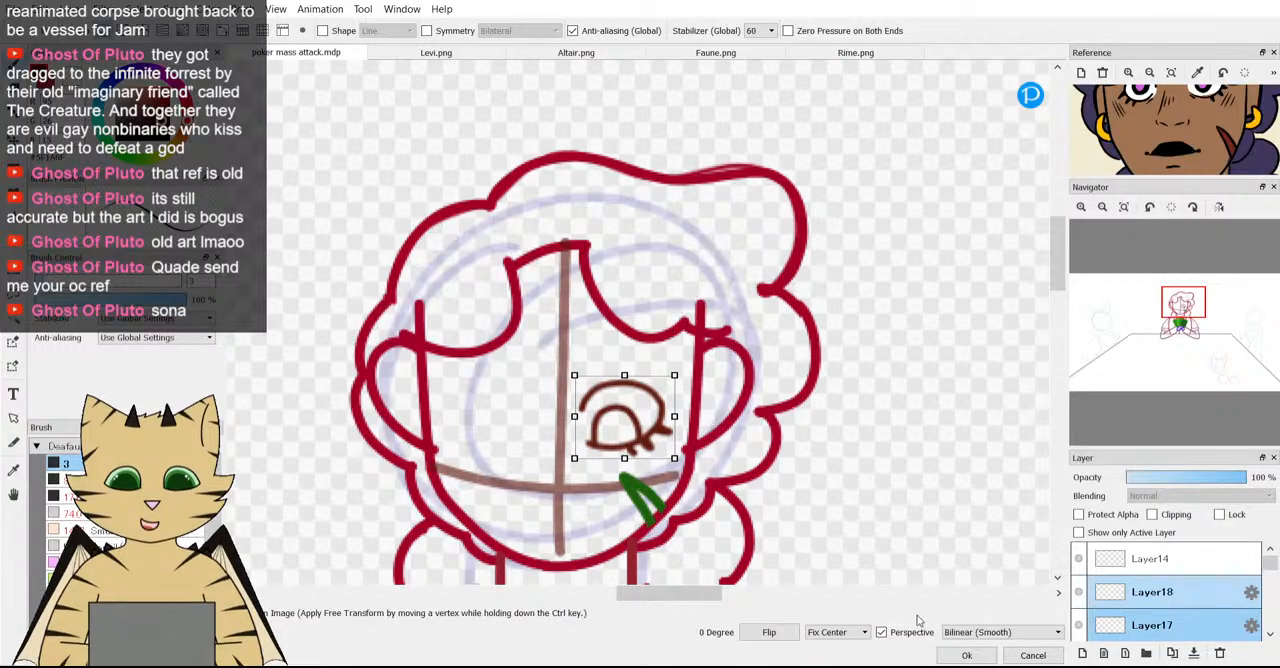
key(Return)
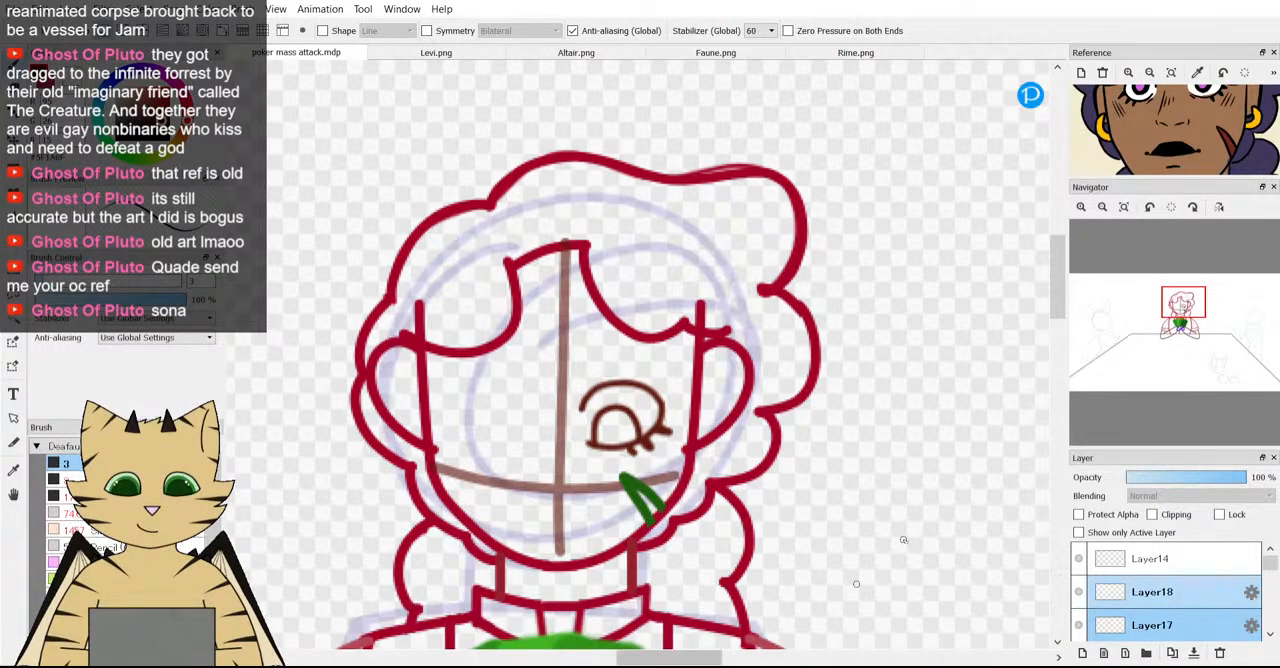
scroll(864, 445, down, 3)
scroll(864, 445, up, 2)
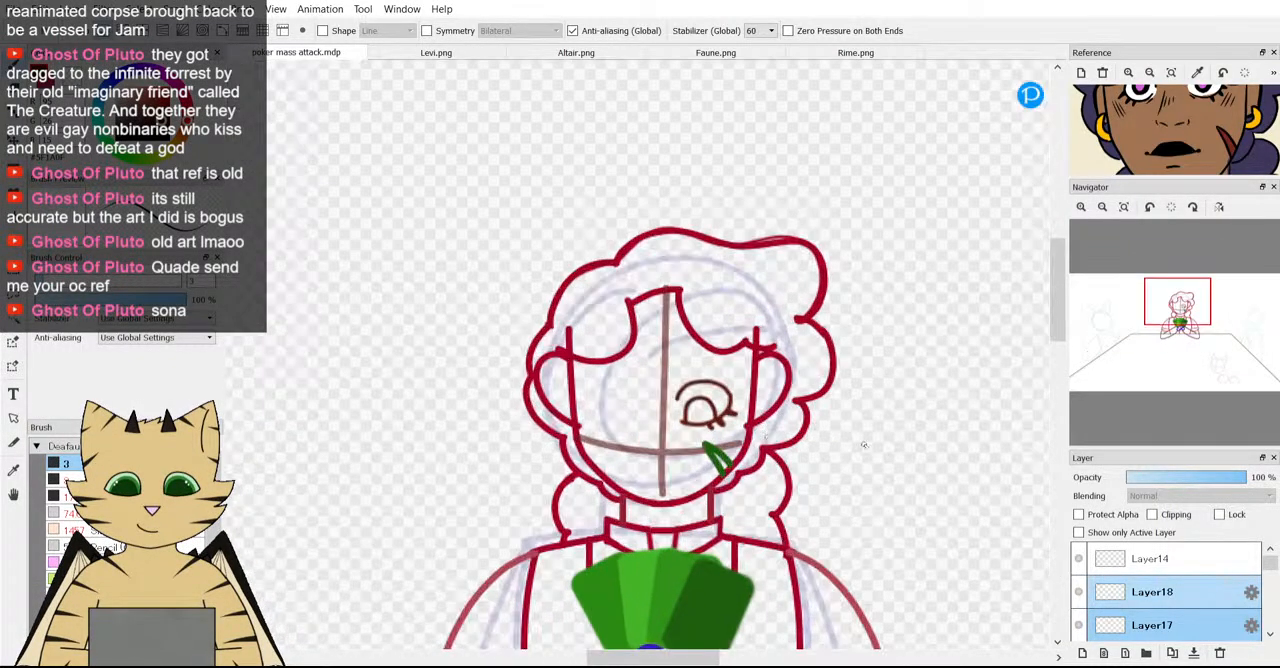
Duplicate Layer18 and Layer17 together to make a second copy of the eye.
click(1216, 600)
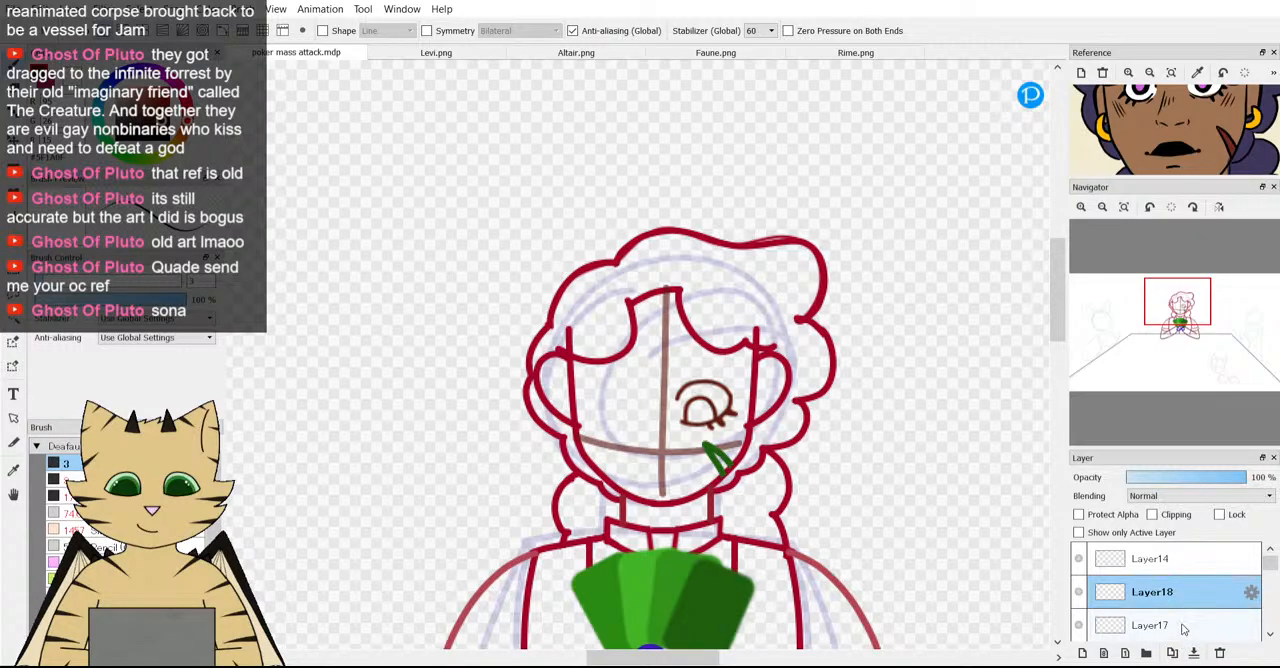
click(1181, 623)
click(1181, 606)
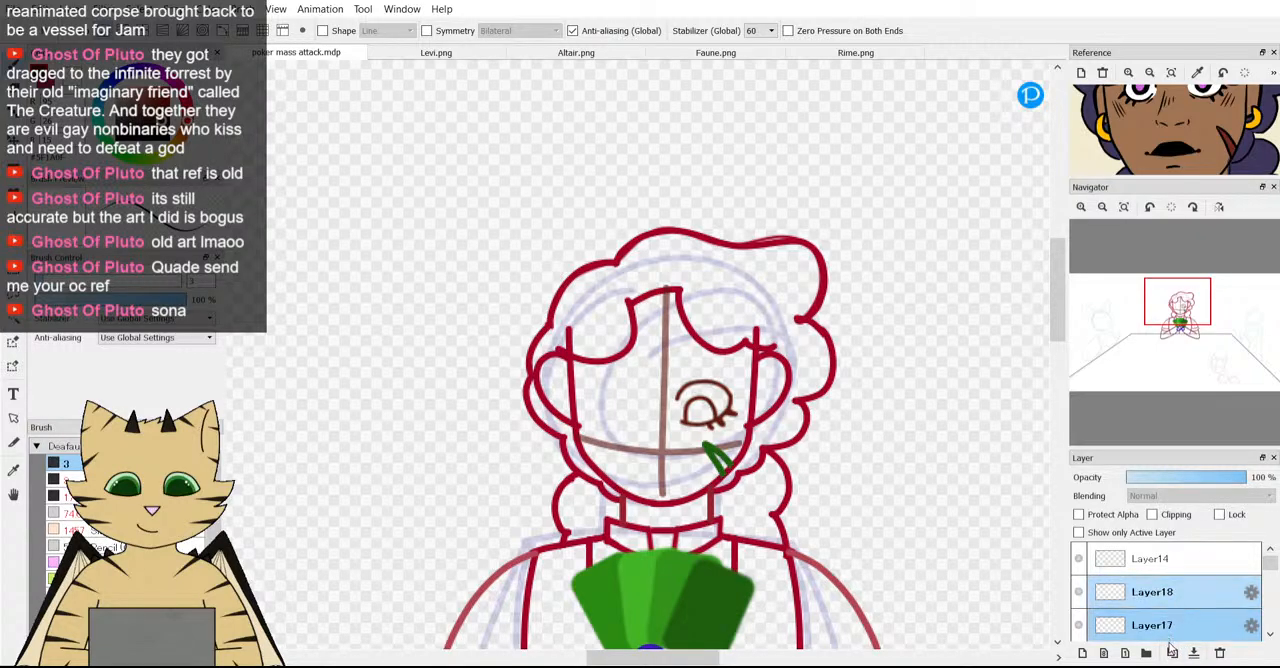
scroll(1172, 623, down, 2)
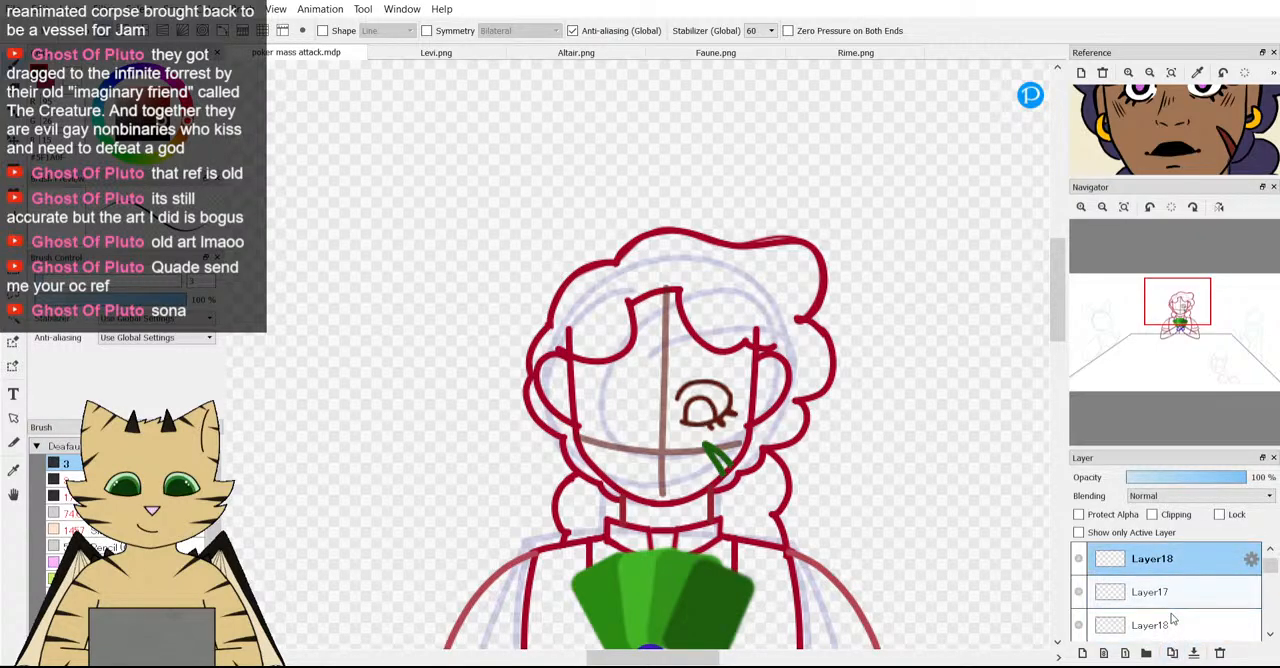
scroll(1173, 620, up, 1)
shift+click(1180, 606)
Flip the duplicated eye horizontally and place it on the left side of the vertical guideline, level with the original.
key(ctrl+t)
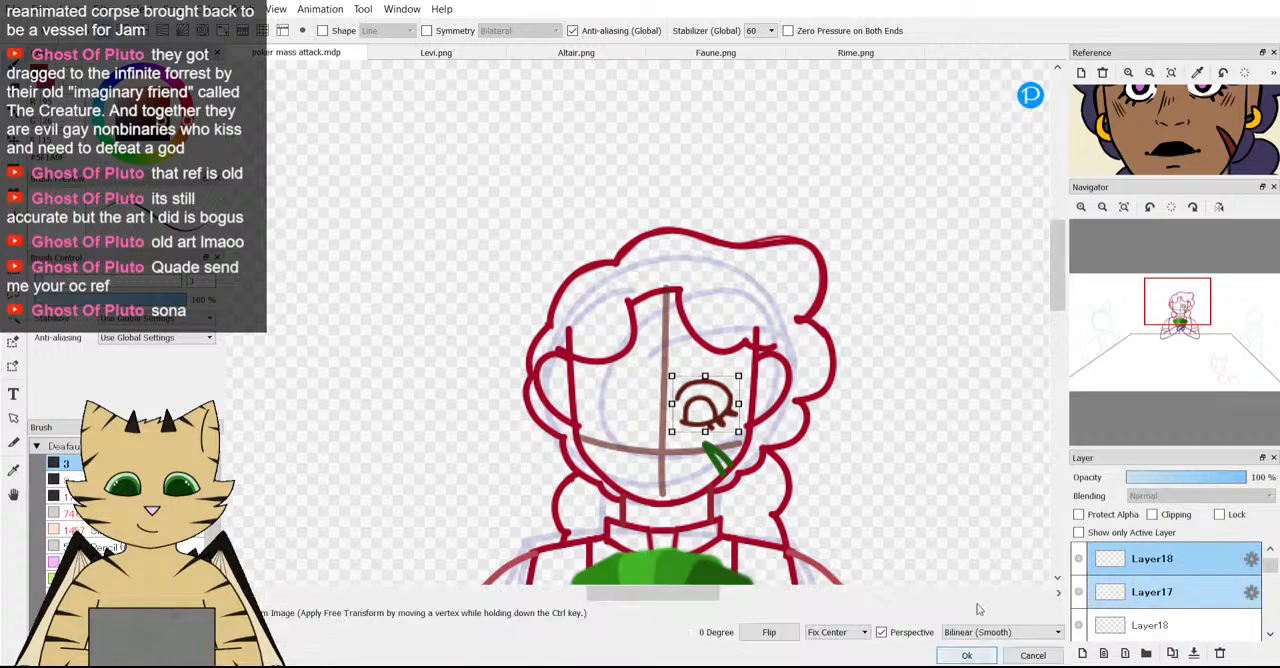
click(769, 632)
scroll(615, 425, up, 2)
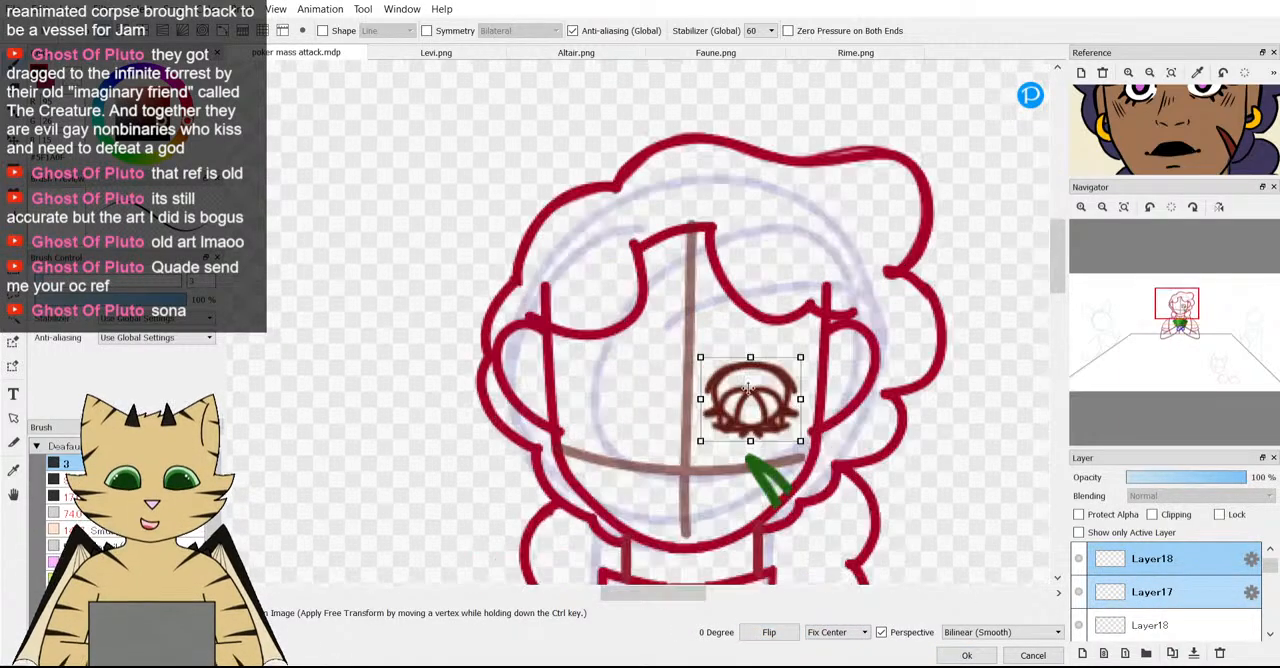
drag(772, 393, 636, 395)
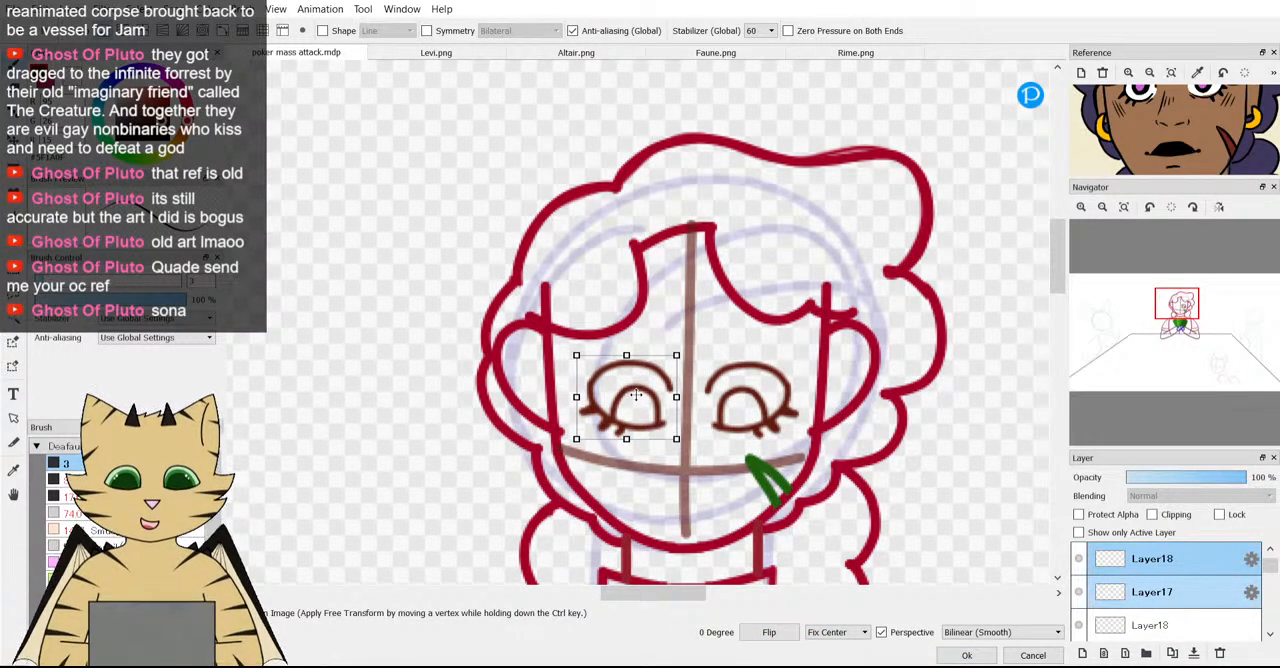
scroll(636, 395, down, 2)
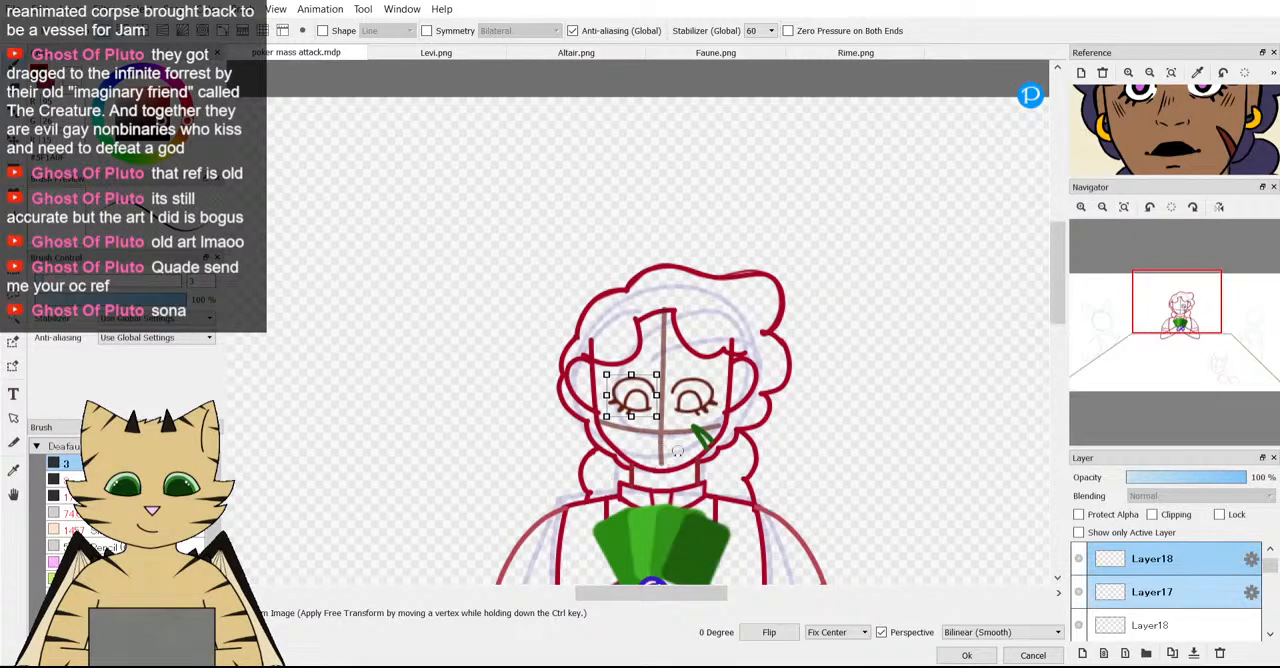
scroll(691, 410, up, 3)
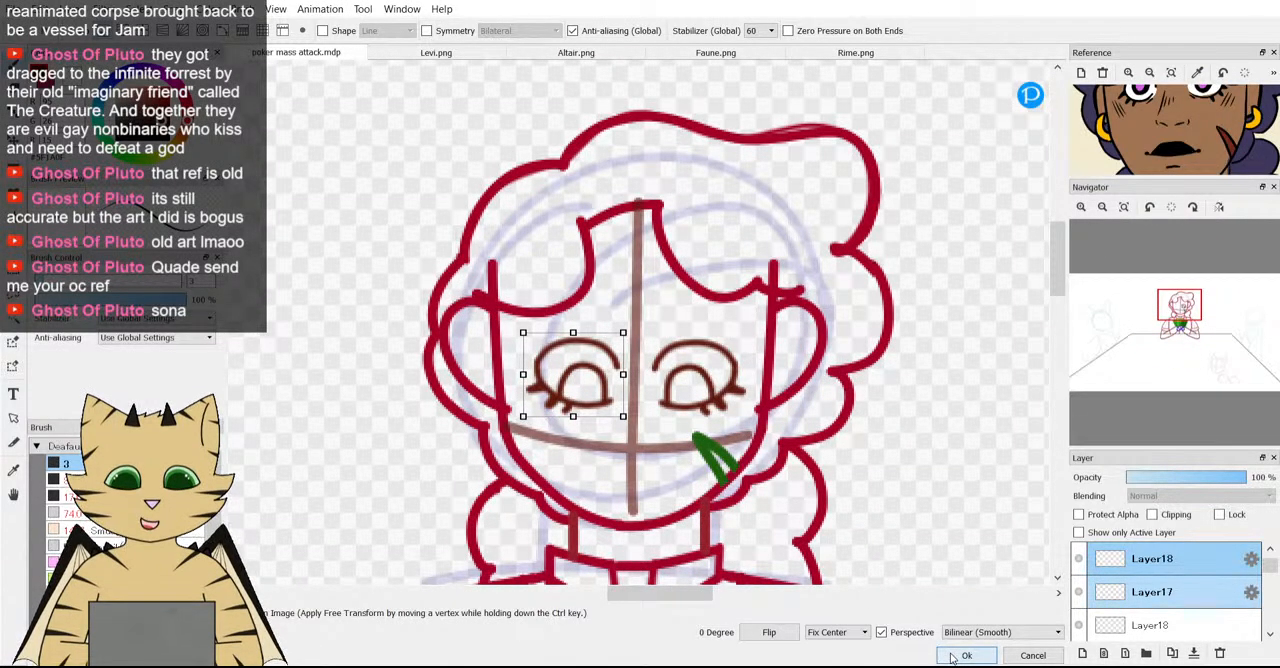
scroll(746, 465, down, 2)
scroll(647, 466, up, 2)
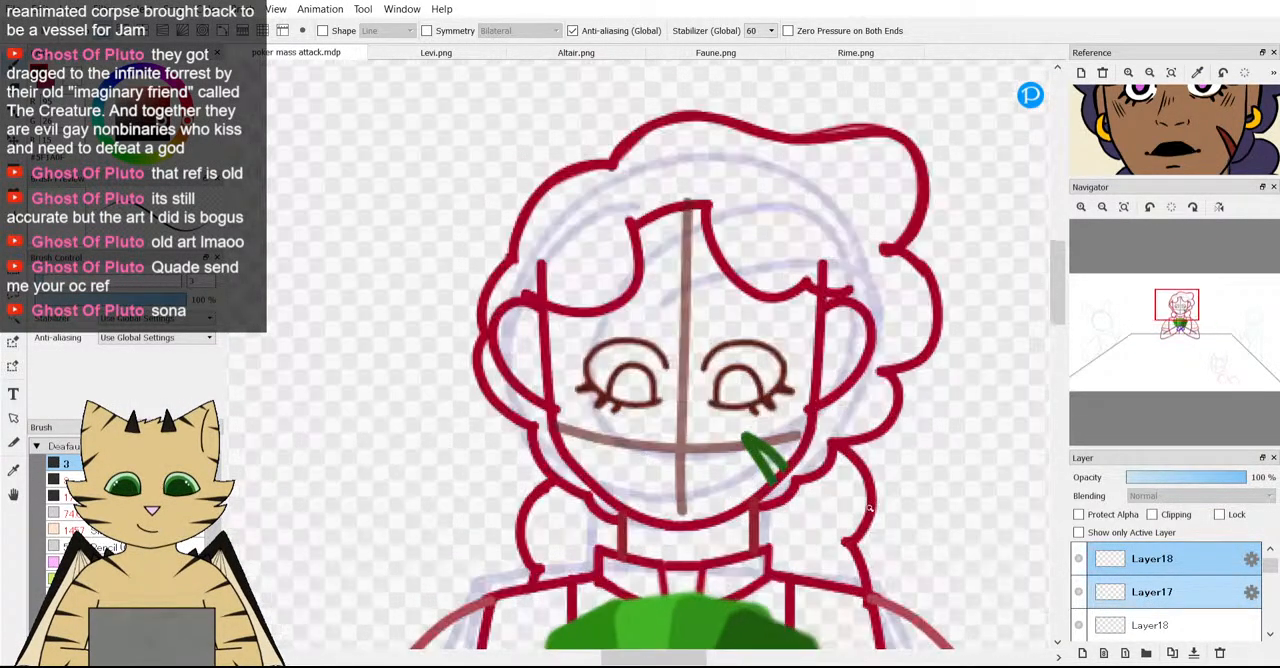
Merge each Layer18 down into the Layer17 beneath it, leaving one layer per eye.
click(1122, 556)
click(1193, 652)
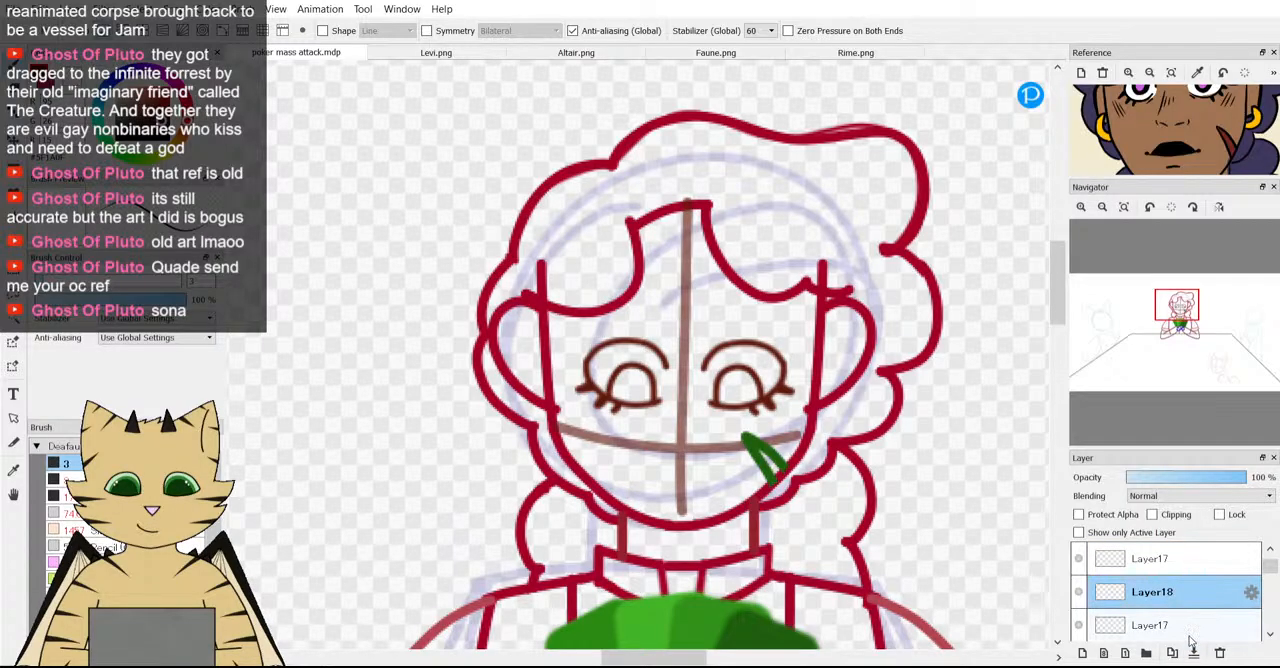
click(1193, 652)
Move the eye on the lower Layer17 slightly up and farther right from the vertical guideline.
key(ctrl+t)
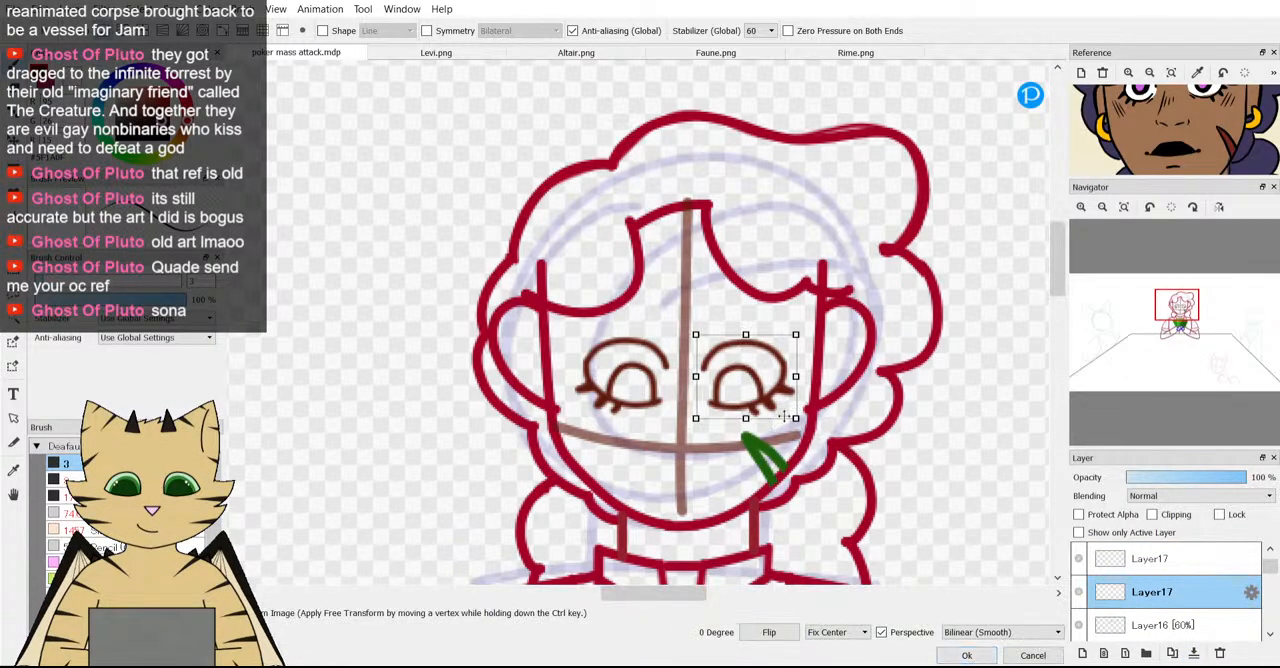
scroll(752, 398, up, 2)
drag(752, 398, 763, 356)
click(952, 655)
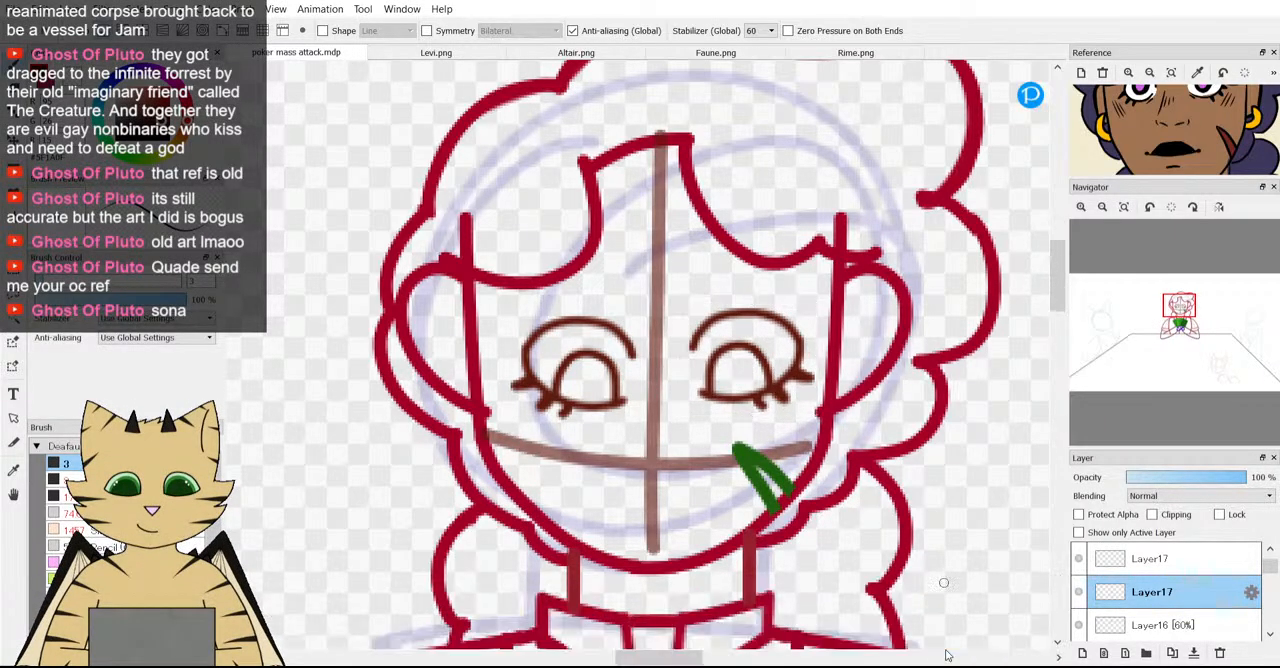
Raise the mirrored eye on the upper Layer17 to the other eye's height and nudge it slightly left.
click(1133, 558)
key(ctrl+t)
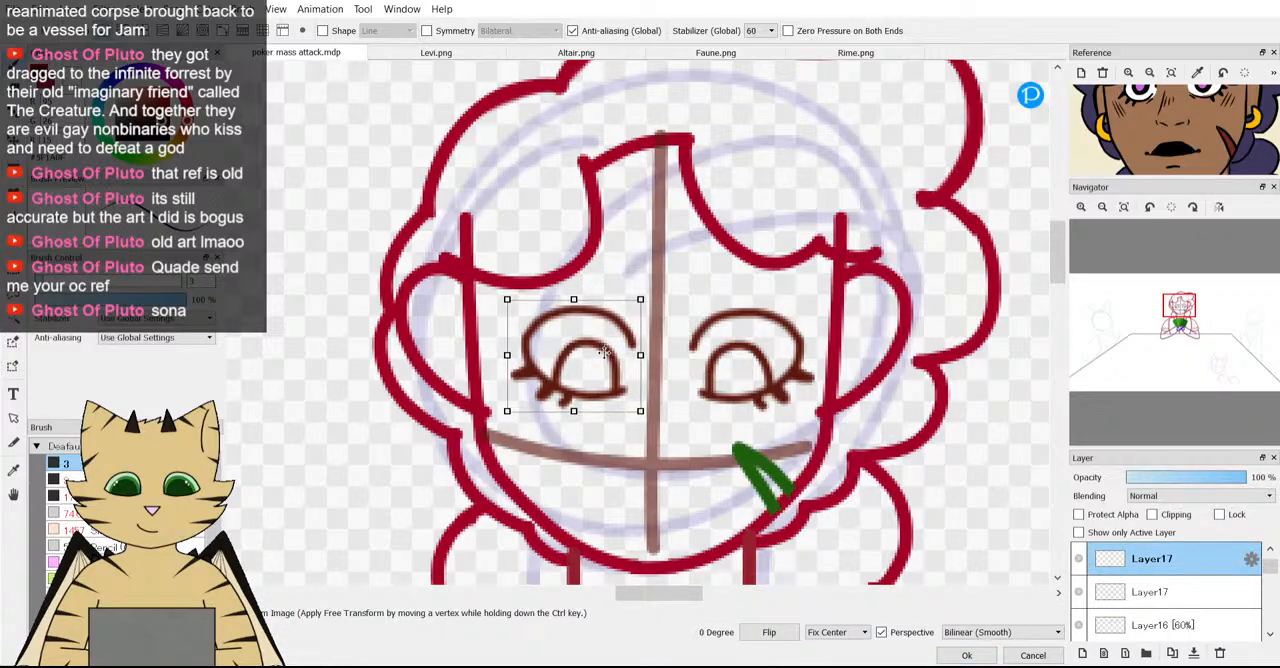
scroll(604, 354, down, 2)
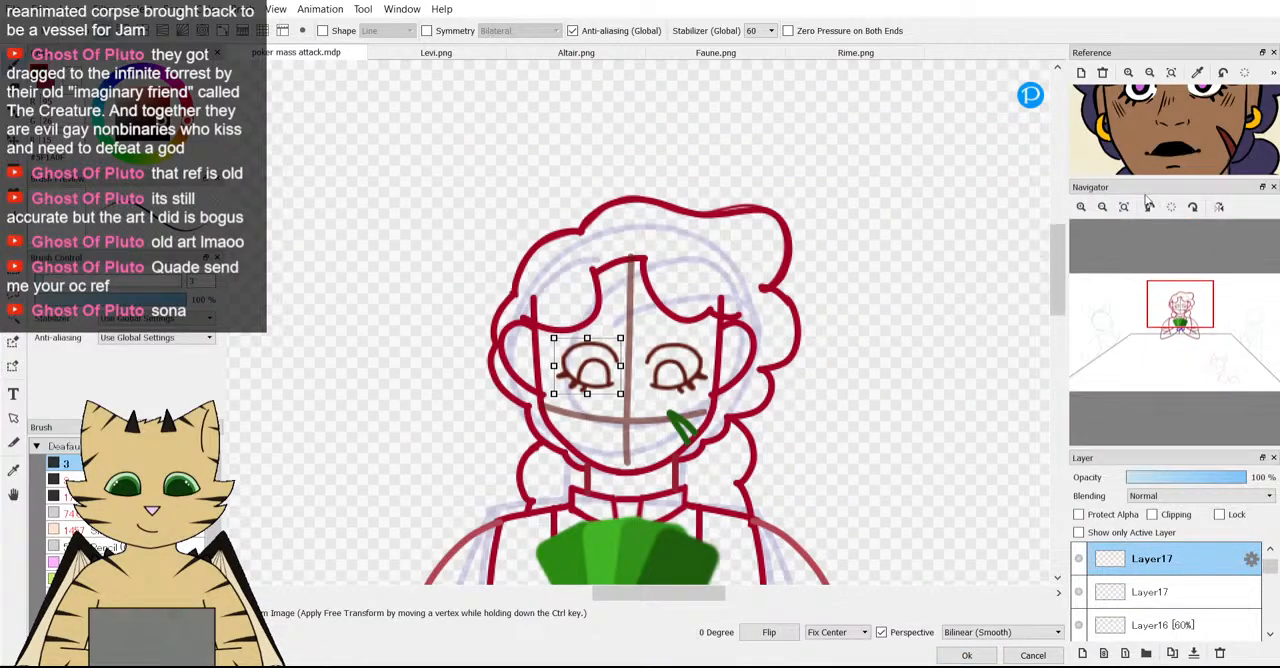
scroll(1166, 110, down, 2)
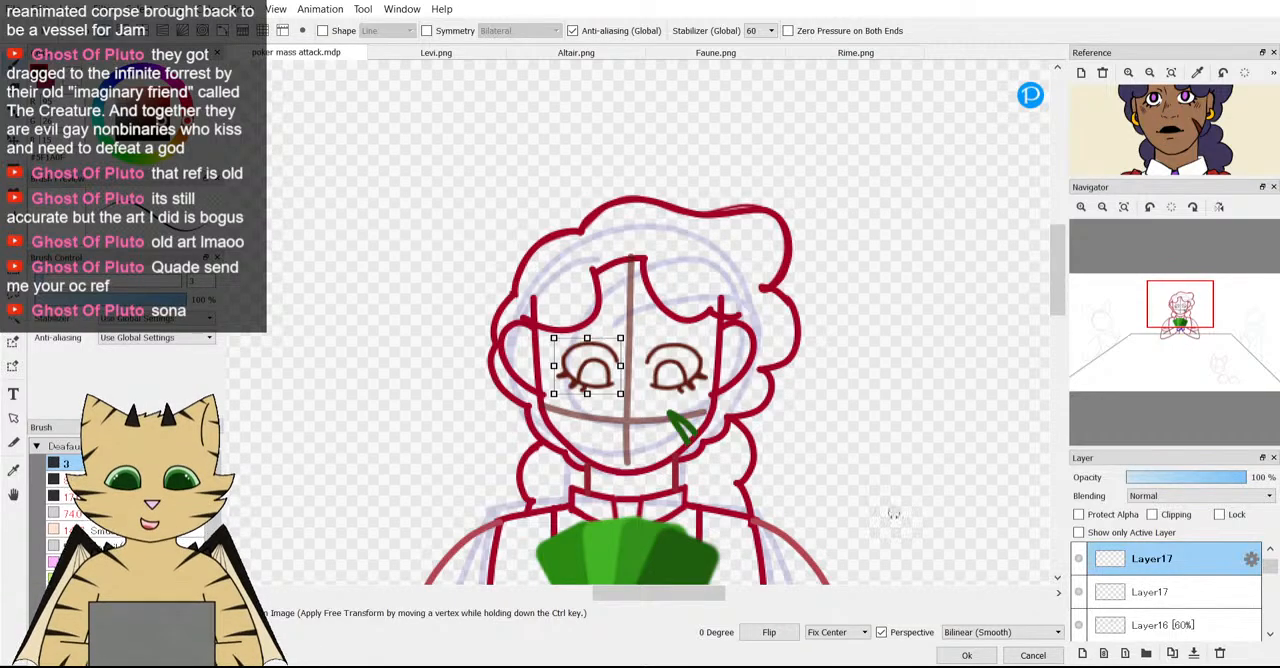
click(960, 654)
scroll(581, 407, up, 3)
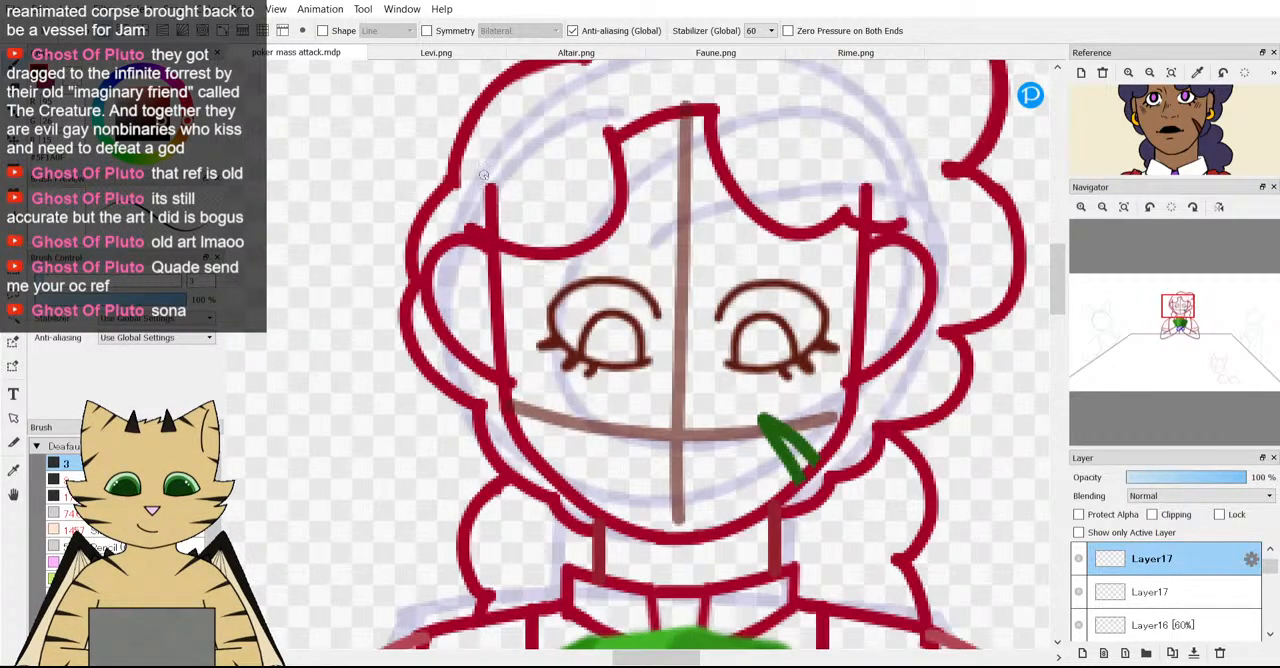
key(v)
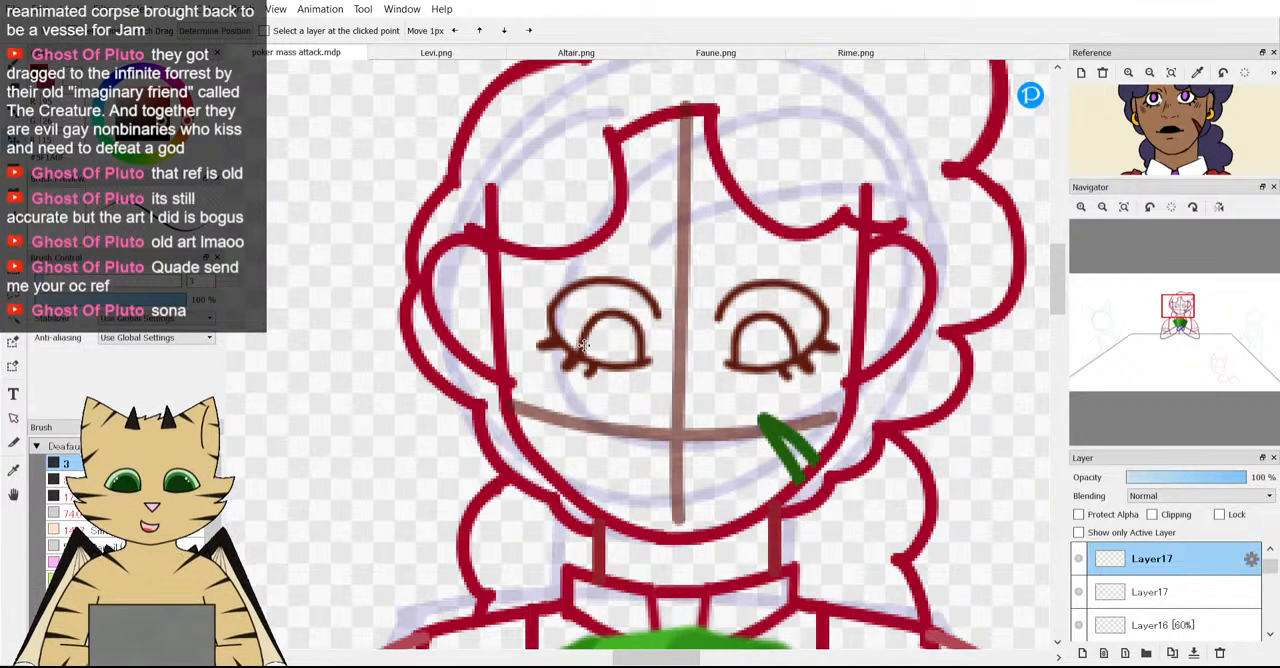
drag(584, 345, 575, 343)
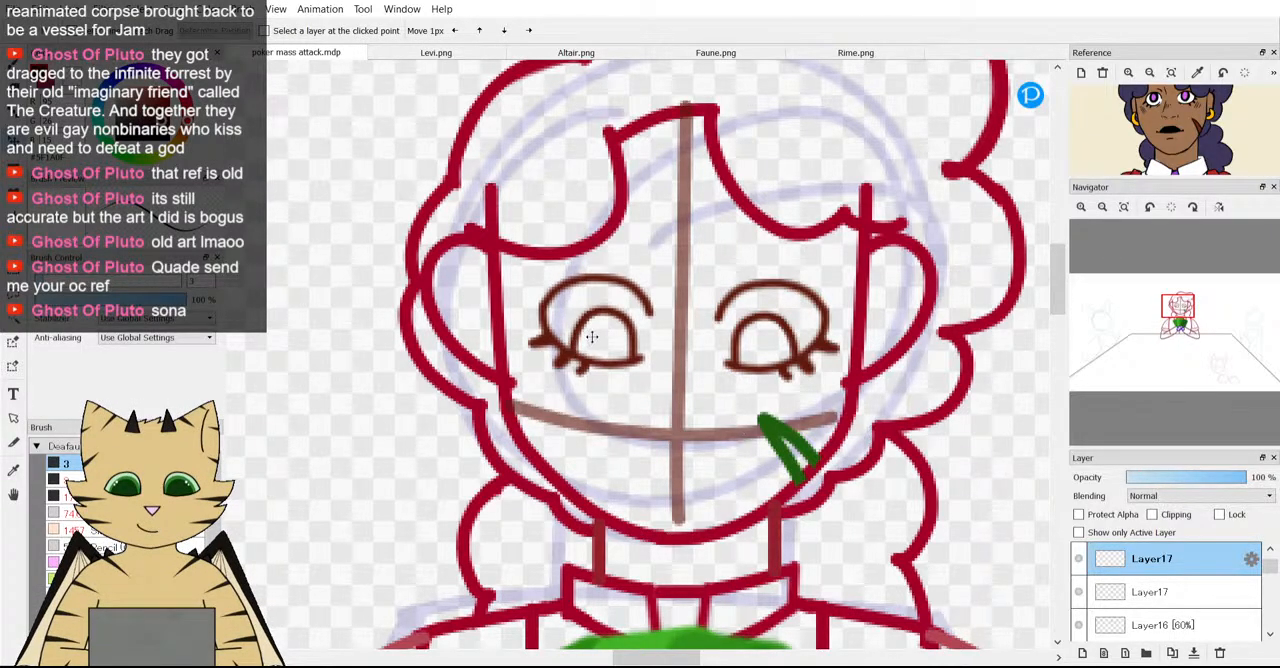
Nudge the right eye on the lower Layer17 slightly upward so both eyes sit level.
click(1127, 593)
drag(784, 325, 783, 320)
scroll(783, 321, down, 7)
scroll(783, 326, up, 5)
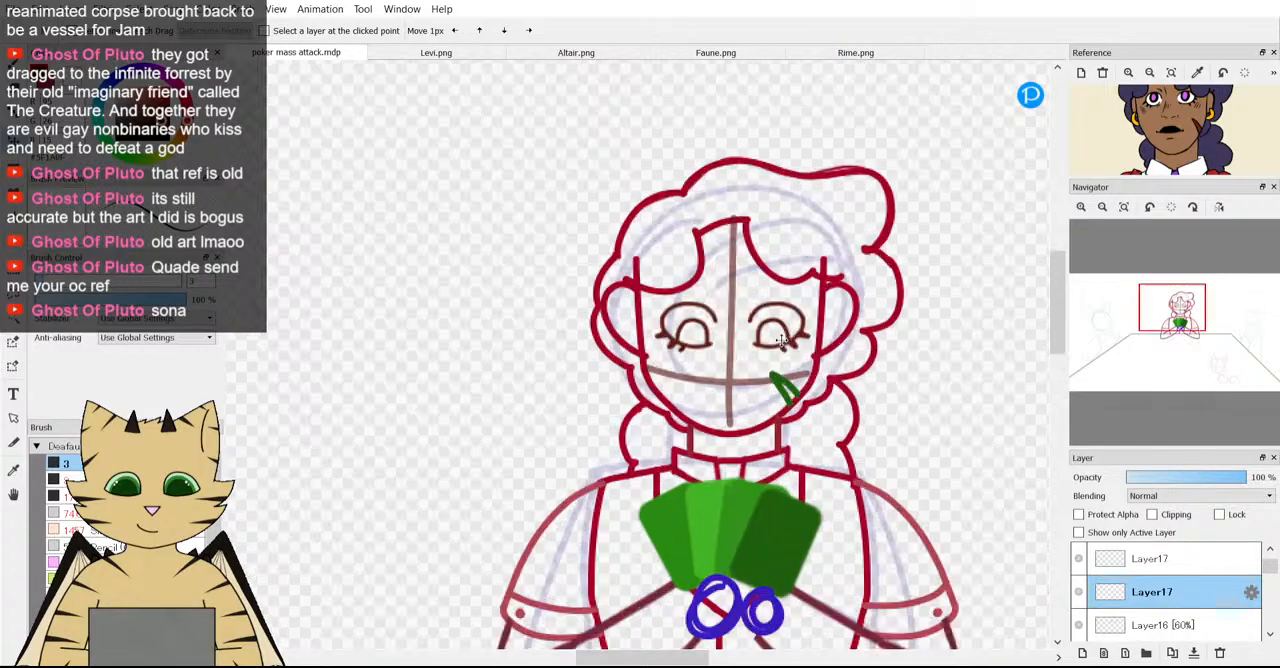
drag(782, 332, 782, 331)
scroll(783, 330, down, 3)
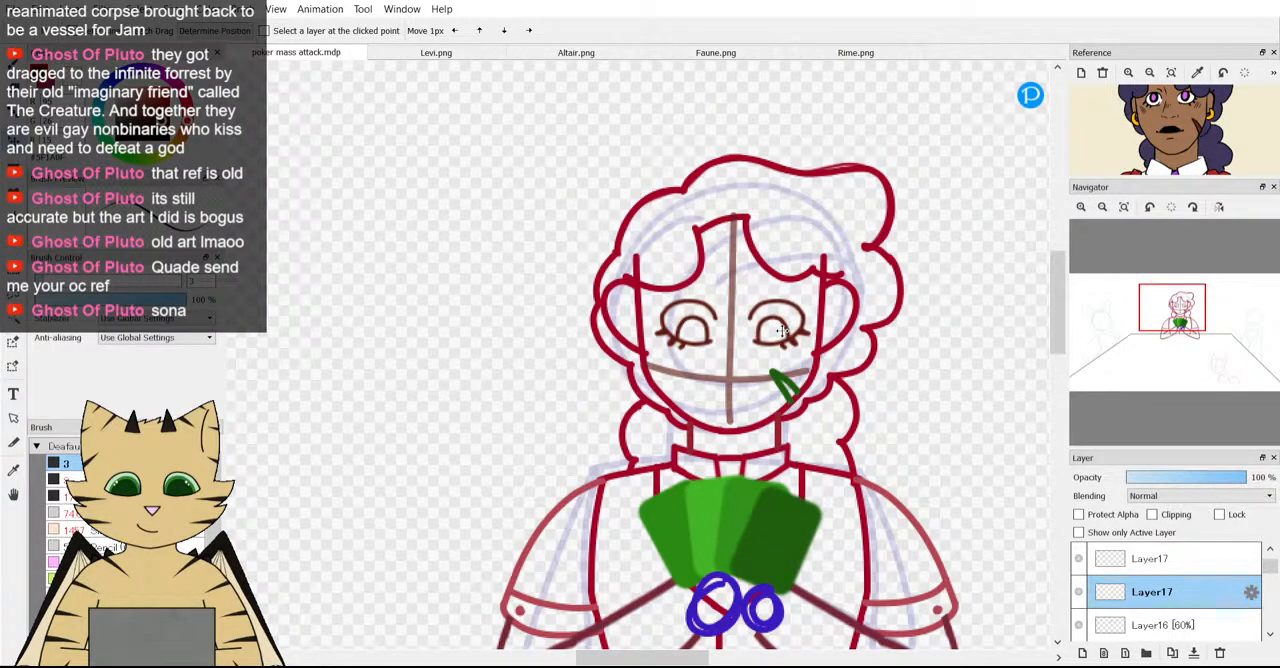
scroll(783, 331, up, 9)
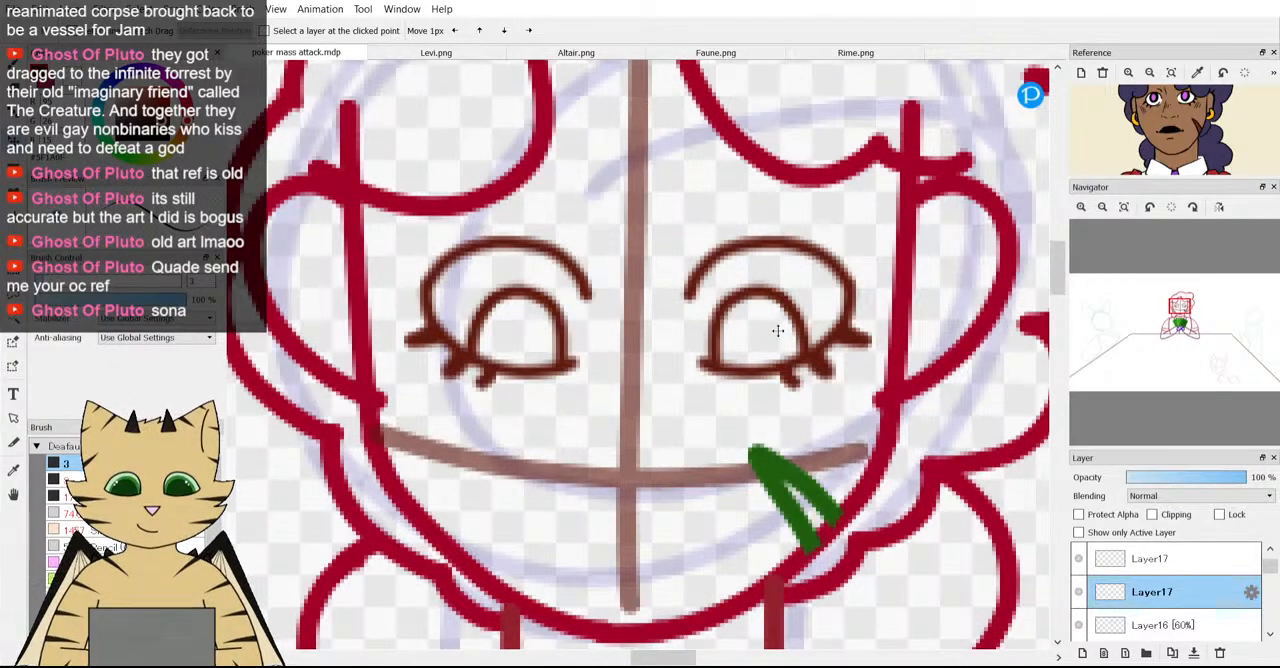
scroll(691, 305, down, 6)
scroll(691, 305, down, 4)
scroll(705, 281, up, 5)
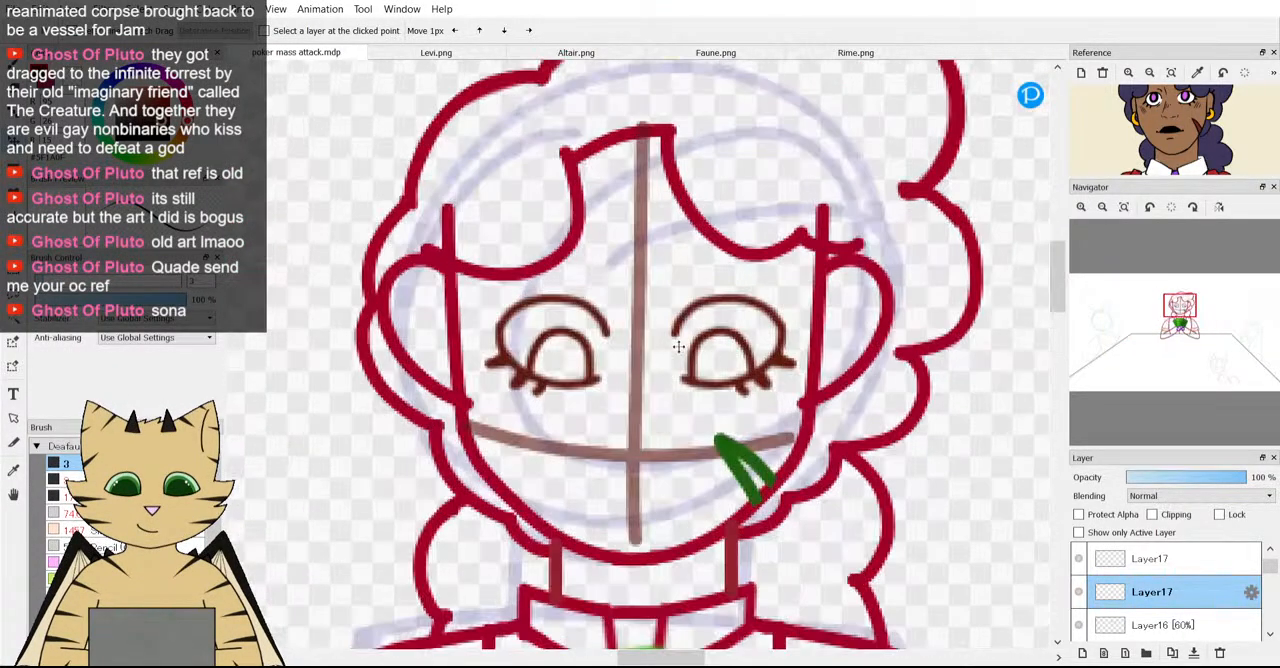
Nudge the right eye slightly up, and shift the left eye on the upper Layer17 slightly right and up to match.
drag(708, 355, 707, 353)
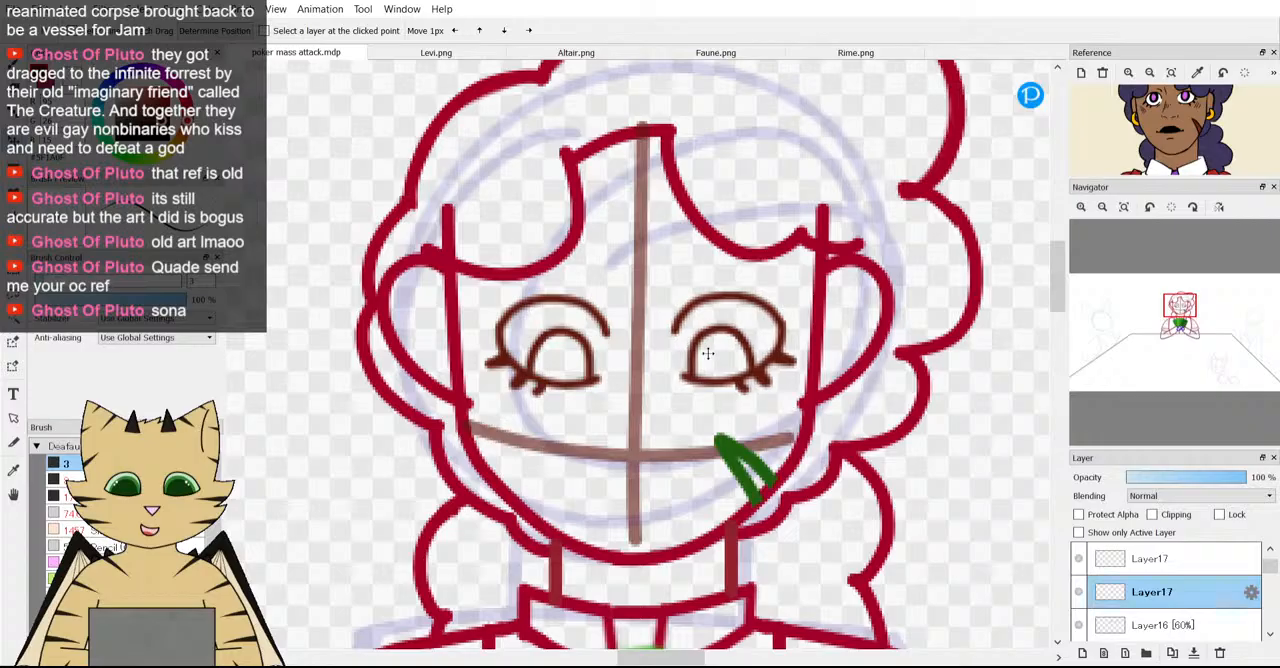
click(1134, 567)
drag(603, 364, 598, 354)
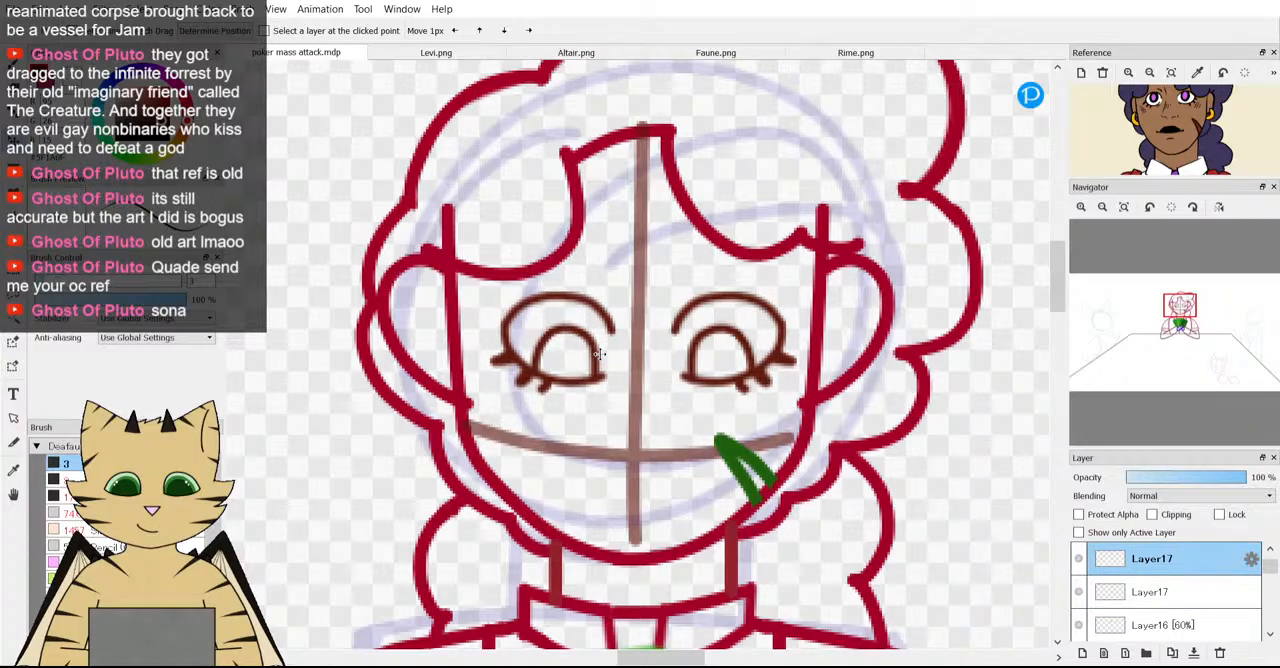
scroll(603, 375, down, 3)
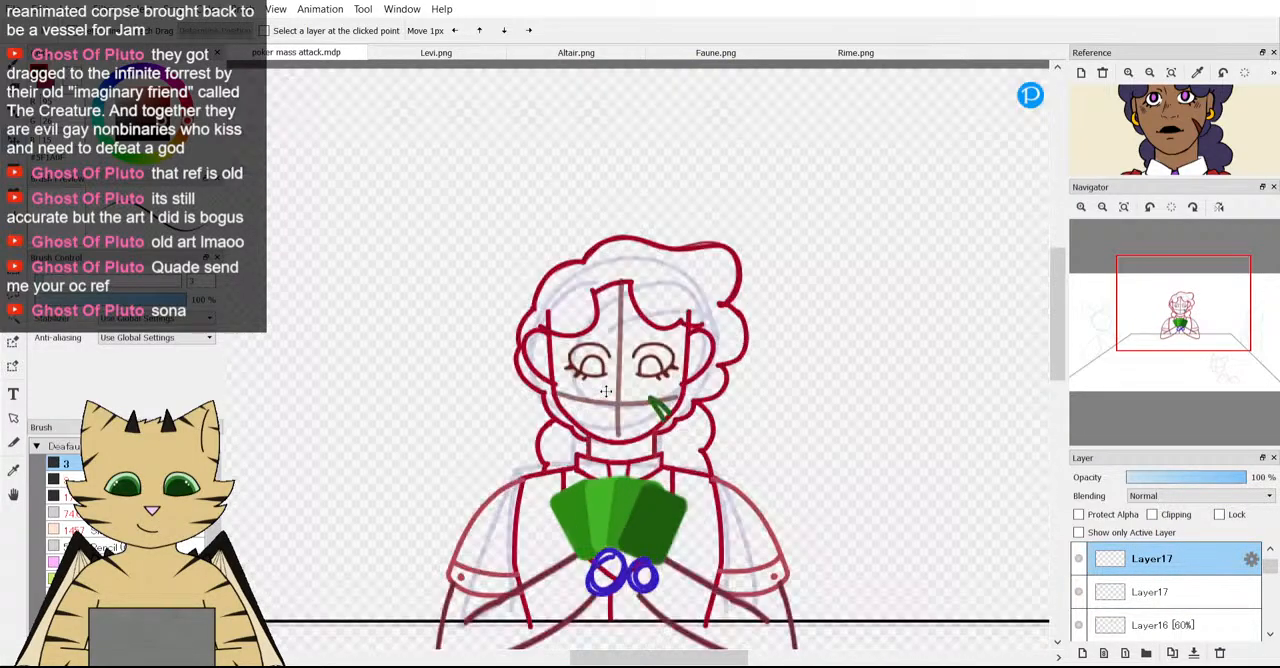
scroll(607, 385, up, 3)
Add a new layer above both eye layers, enlarge the face in the reference, and activate the brush.
click(1084, 652)
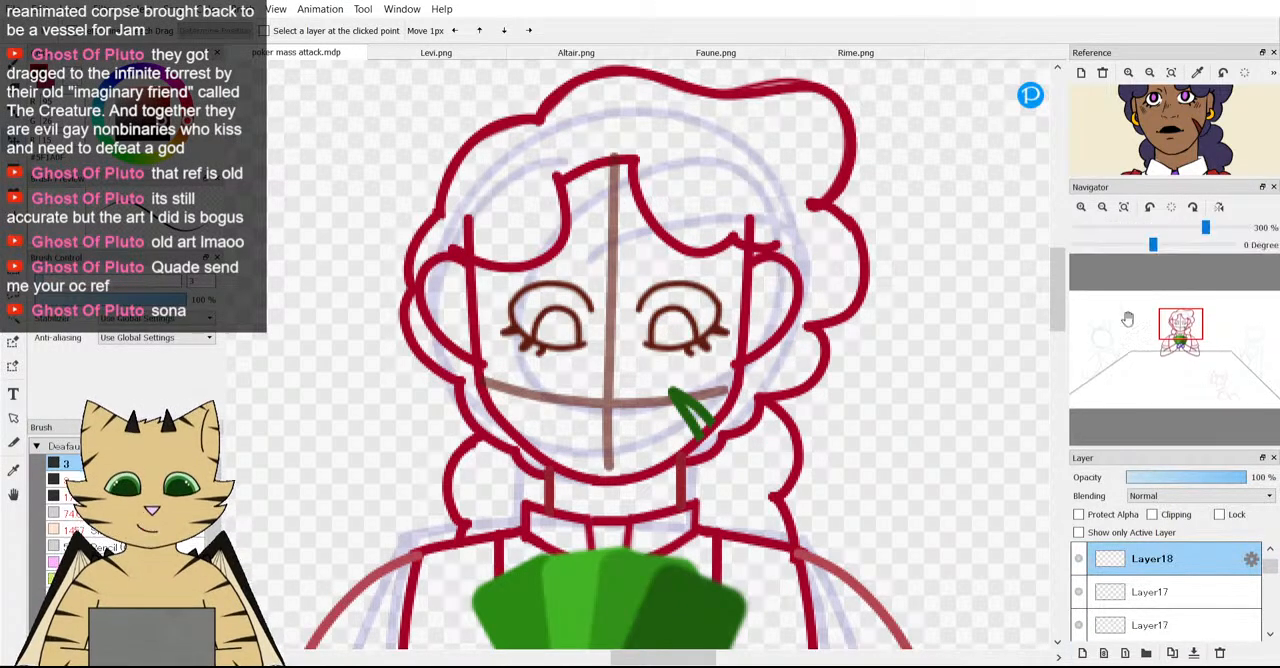
scroll(1158, 150, up, 3)
scroll(1158, 150, down, 2)
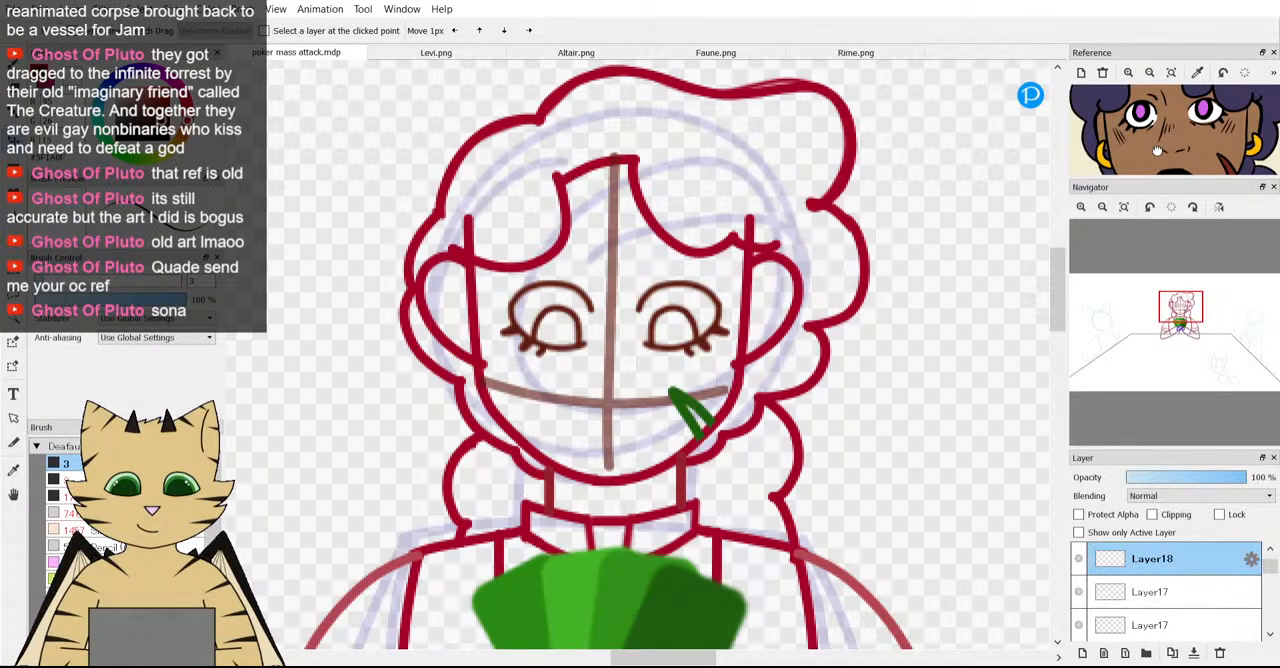
key(b)
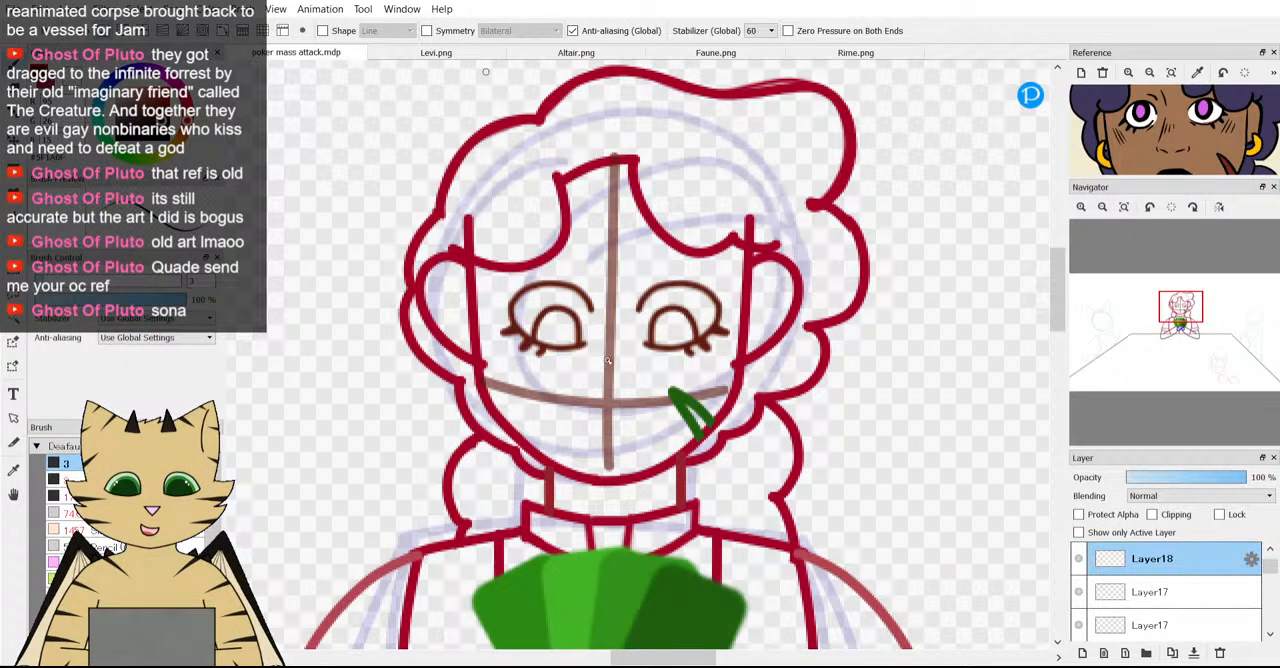
Try to sketch a bridge line beside the left eye, a slanted nose side and a small right nostril.
drag(613, 362, 617, 388)
drag(605, 284, 605, 320)
key(ctrl+z)
drag(633, 407, 634, 408)
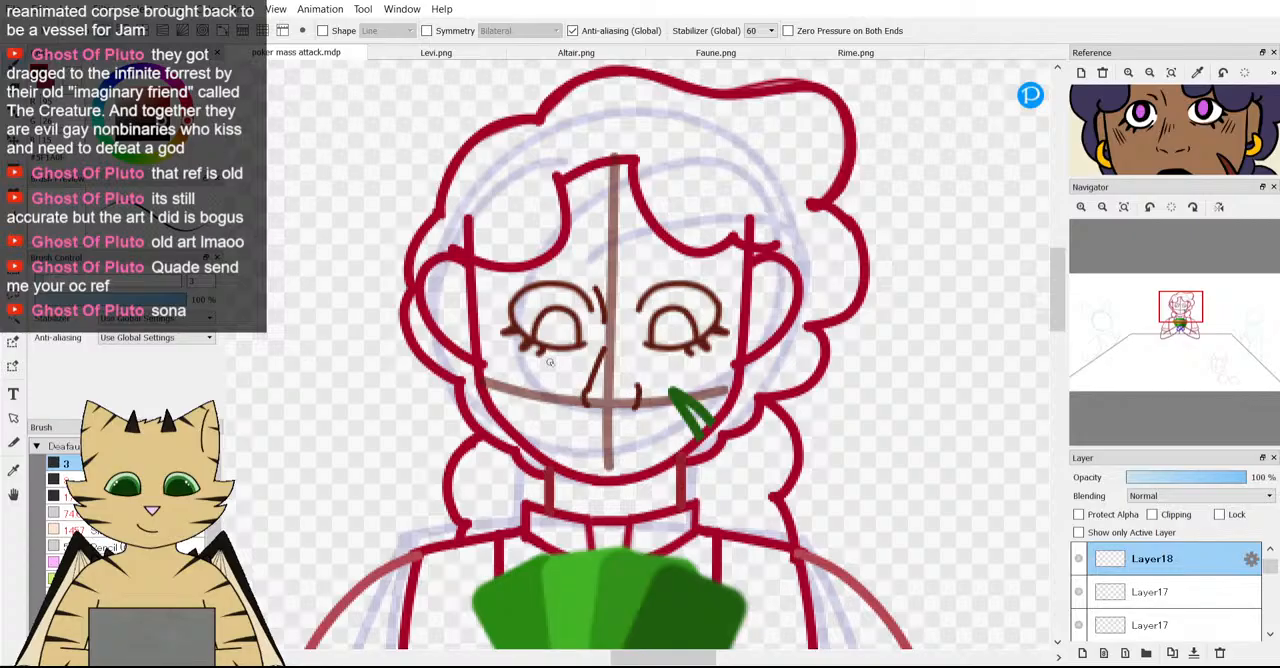
scroll(599, 460, up, 2)
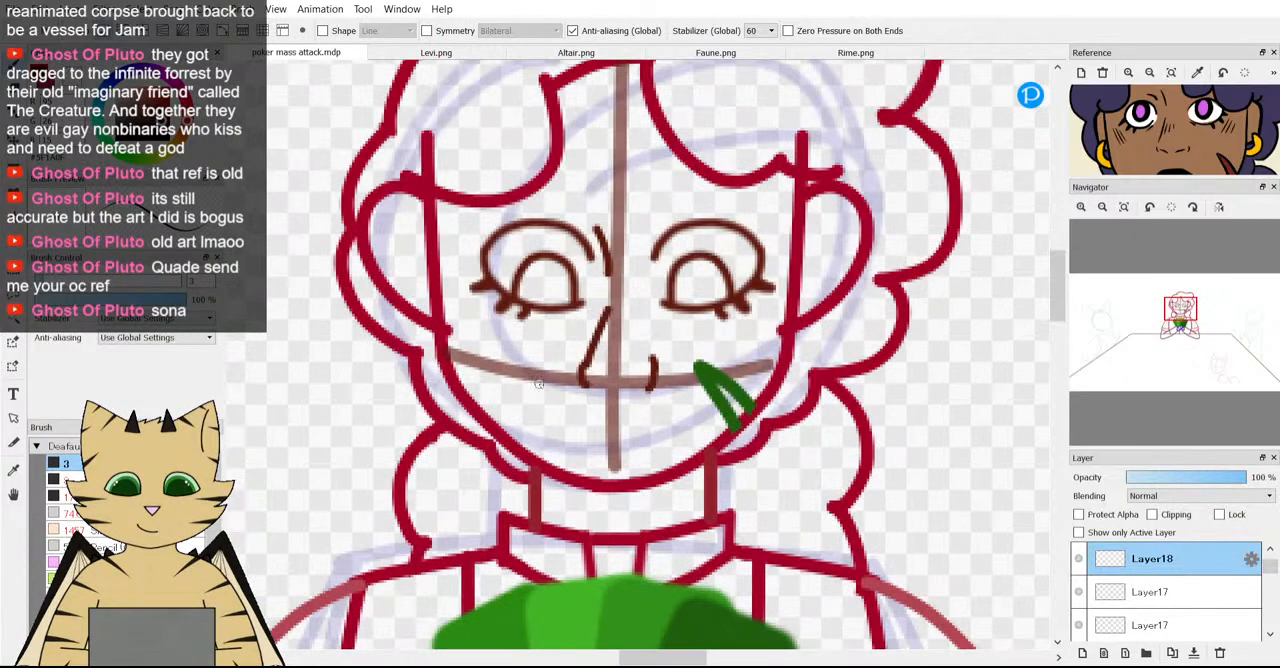
key(ctrl+z)
key(ctrl+z)
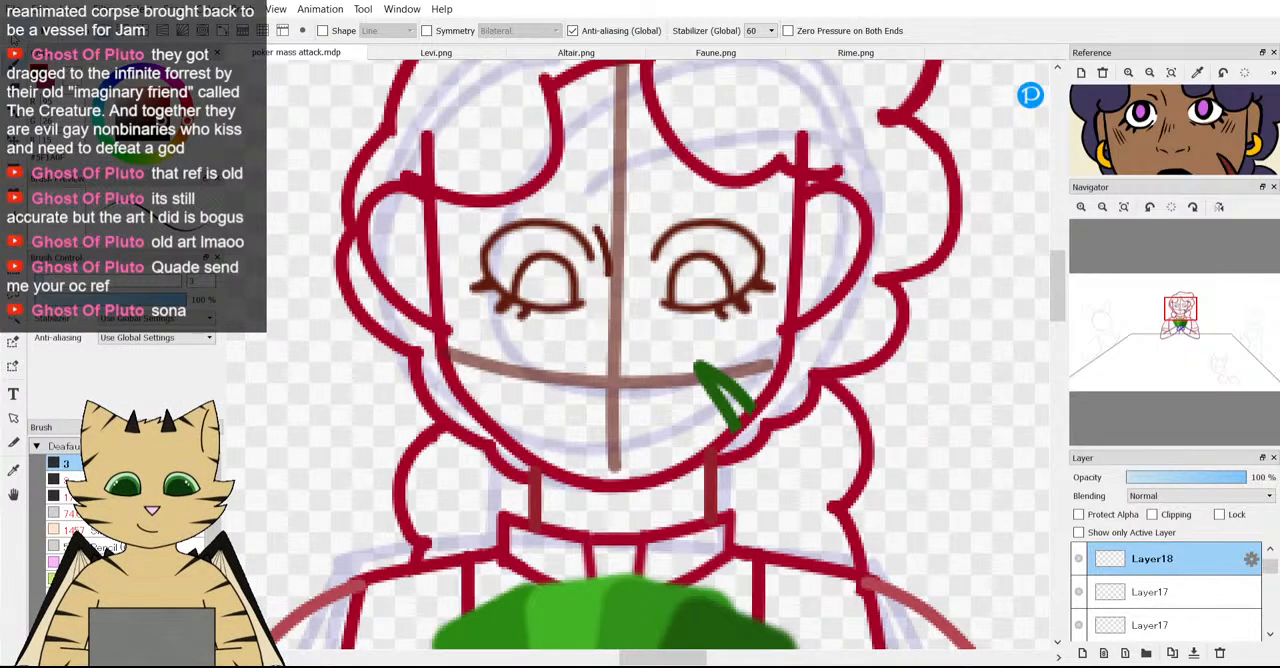
Try a more curved nose side line along the vertical guideline with a short nostril stroke opposite it.
key(ctrl+y)
drag(608, 329, 594, 367)
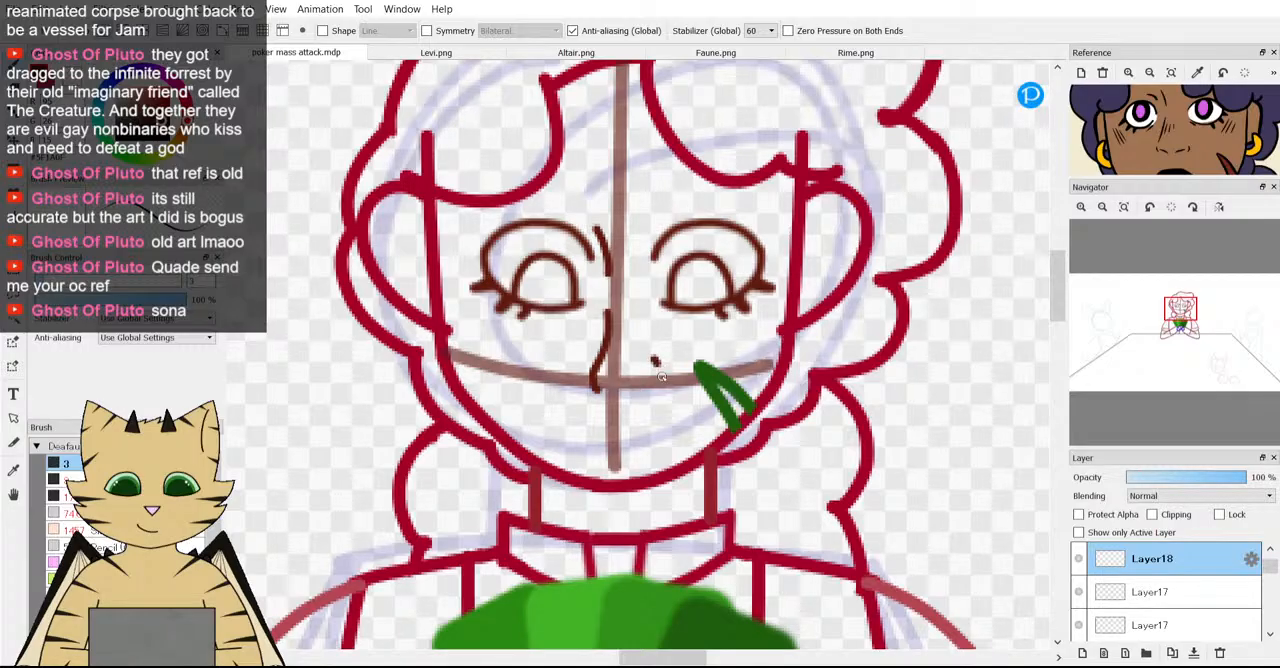
drag(657, 385, 656, 388)
scroll(582, 338, down, 2)
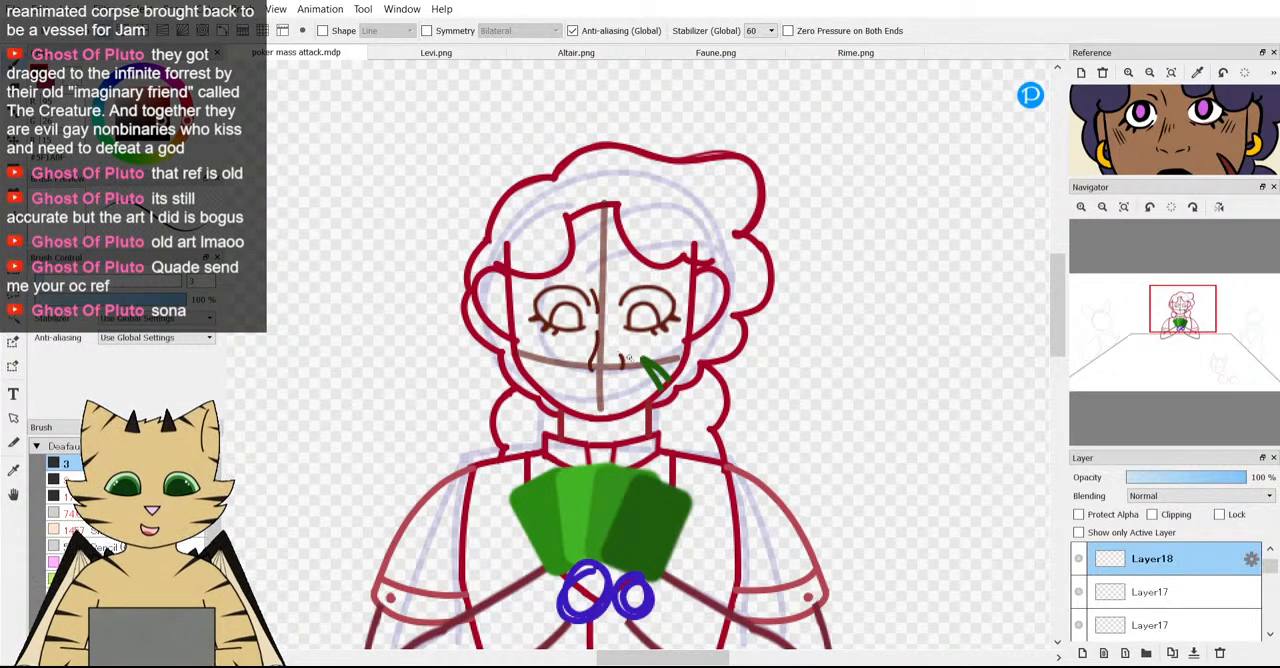
Try to add short strokes for the nose's underside between the two nostrils.
scroll(631, 365, up, 1)
scroll(631, 365, up, 2)
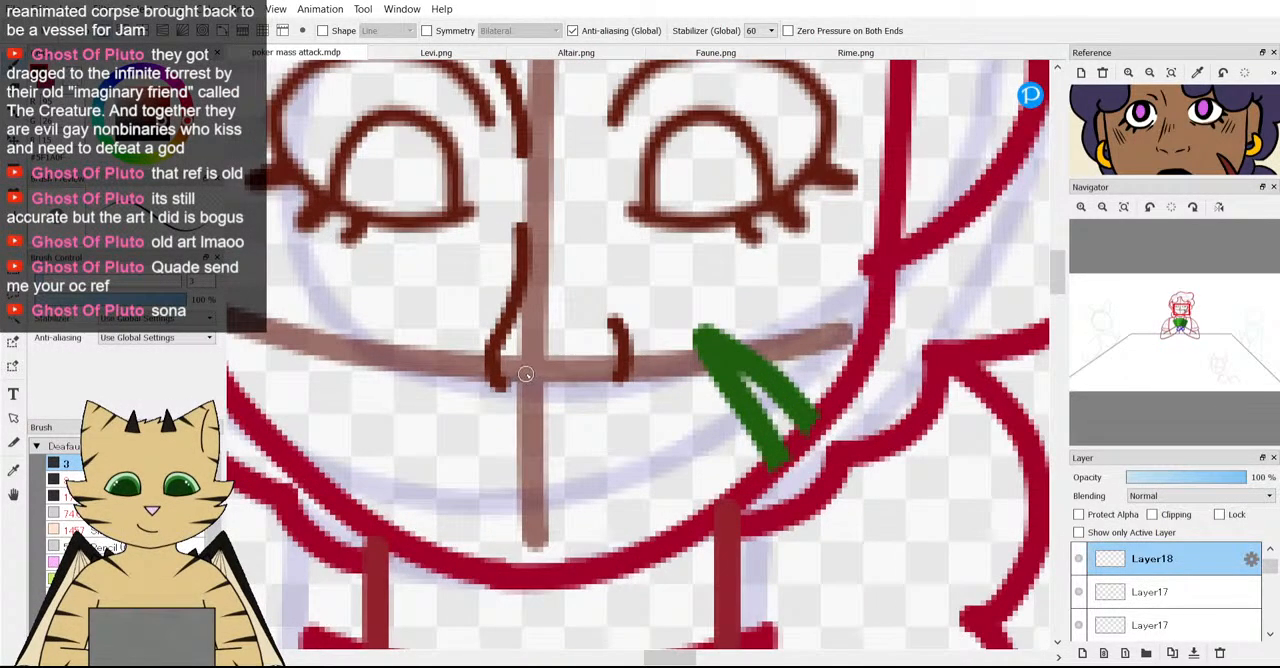
click(531, 373)
click(570, 371)
mouse_move(596, 371)
mouse_down()
mouse_move(508, 374)
mouse_move(508, 386)
mouse_move(547, 377)
mouse_up()
scroll(548, 377, down, 3)
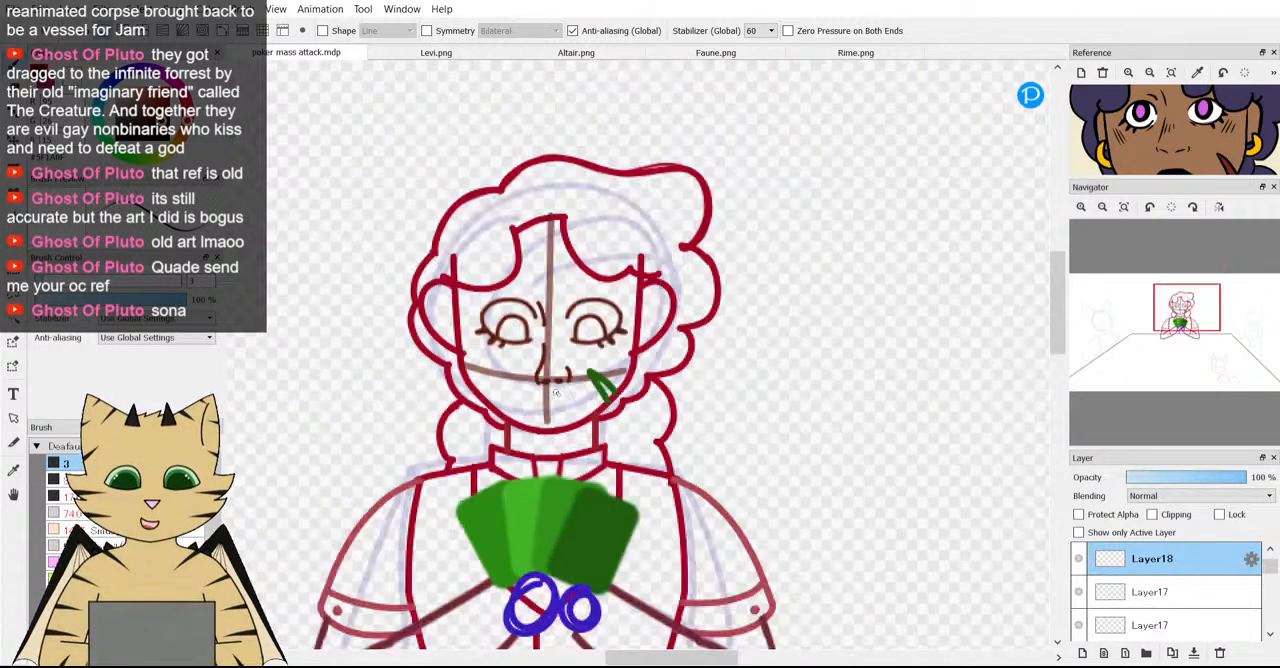
scroll(558, 391, up, 1)
scroll(556, 392, up, 1)
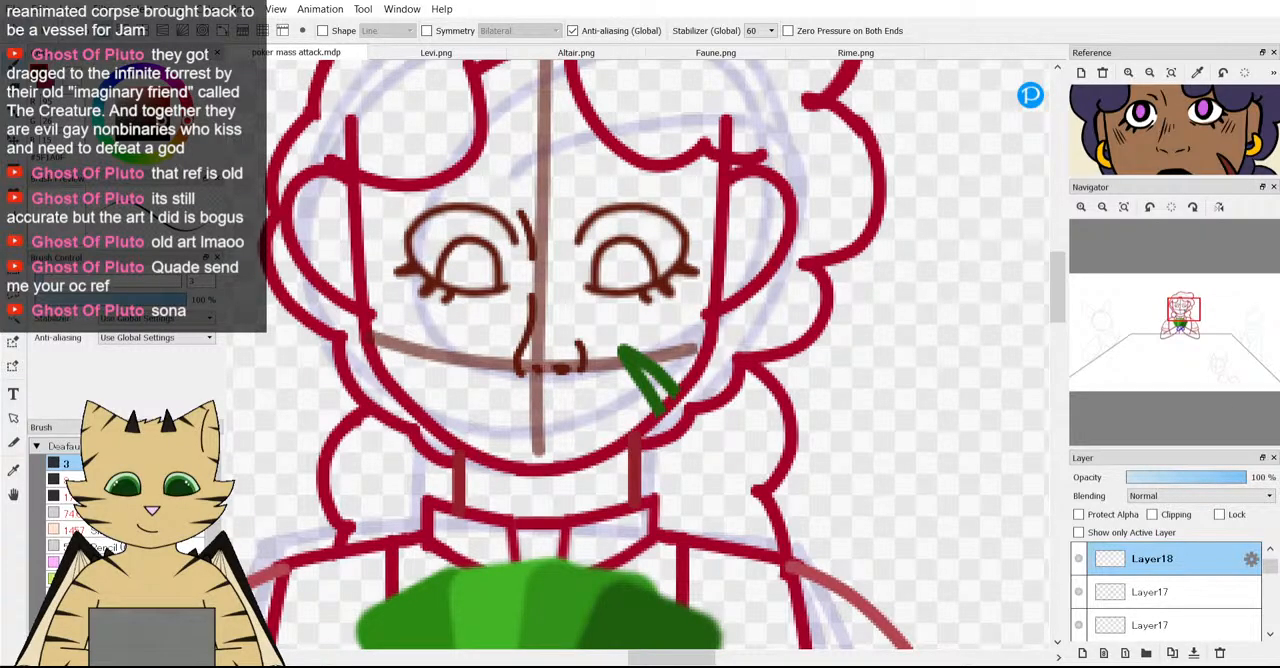
Undo all the nose and bridge strokes on Layer18.
key(ctrl+z)
key(ctrl+z)
key(ctrl+z)
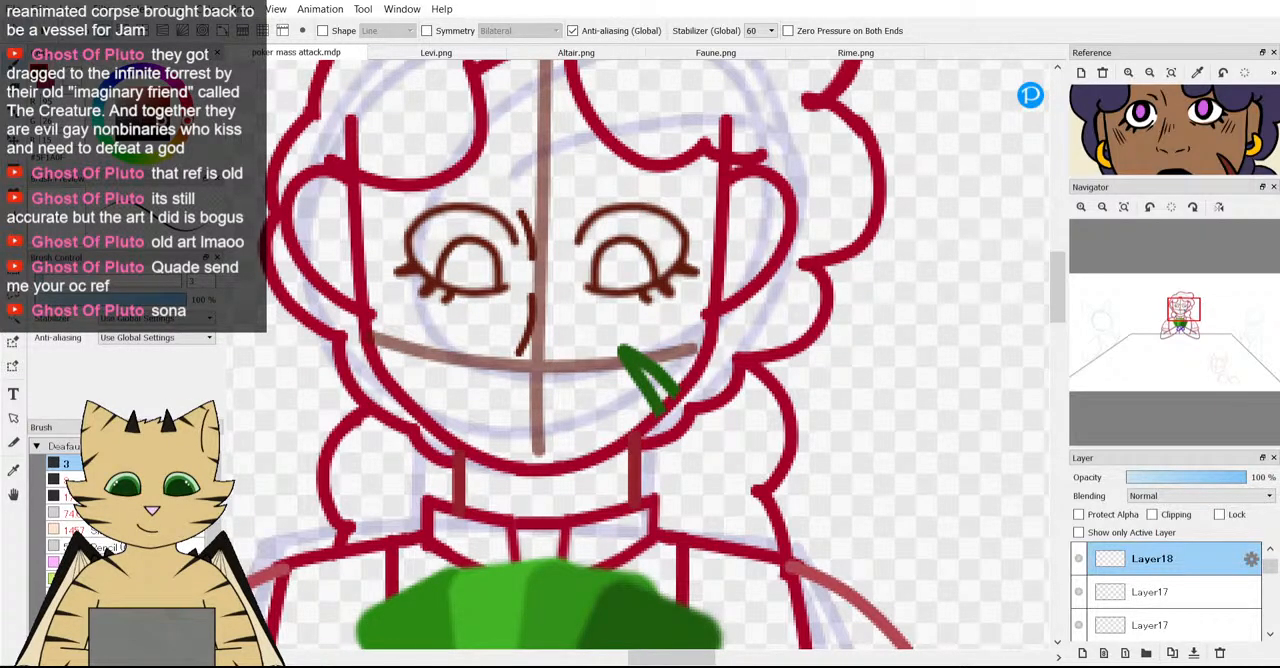
key(ctrl+z)
key(ctrl+z)
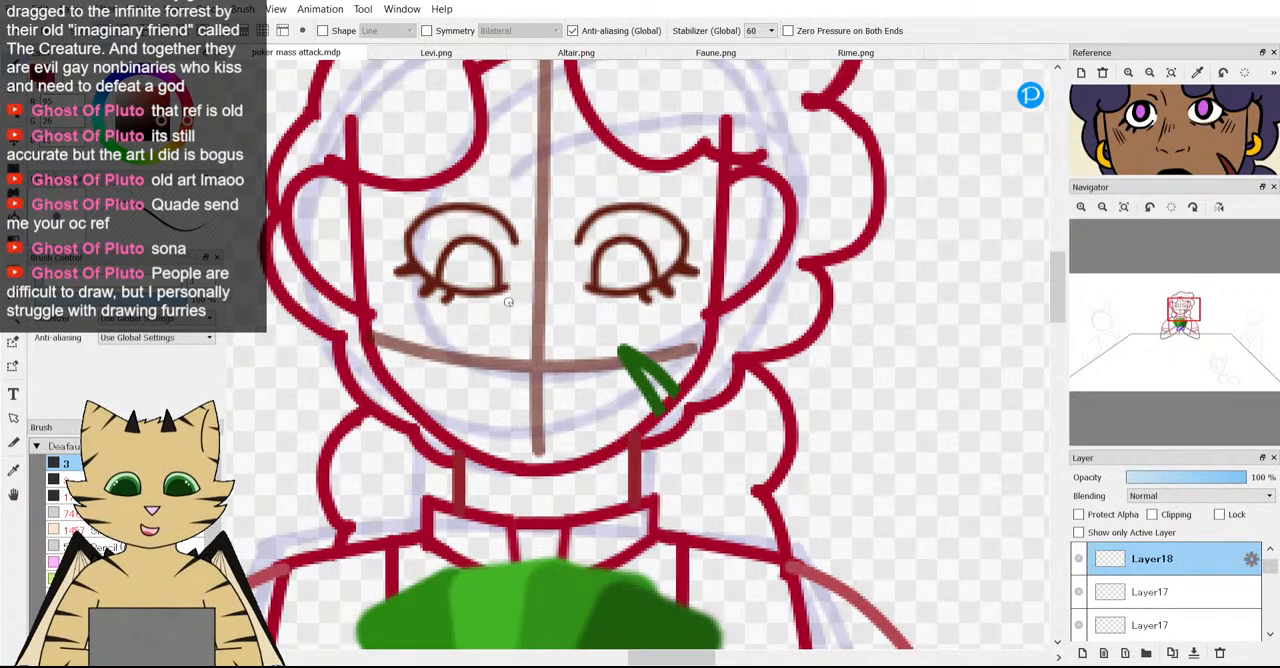
scroll(528, 100, down, 3)
scroll(510, 276, up, 2)
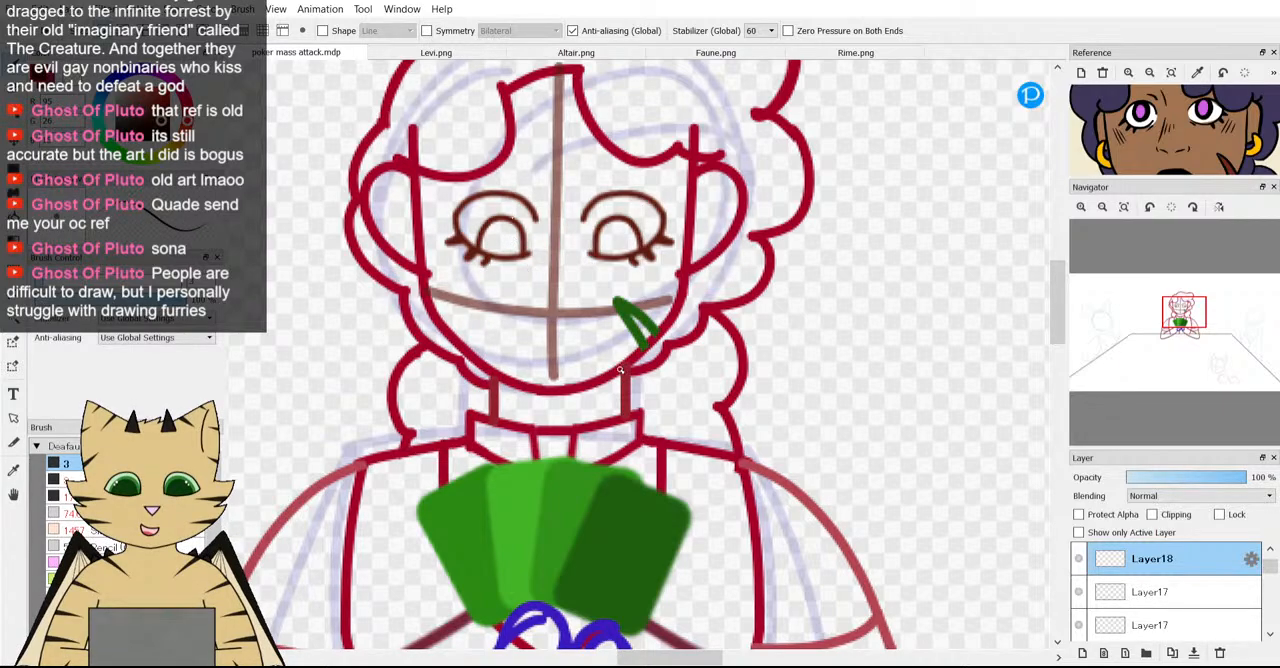
Try to sketch a flat triangular nose across the vertical guideline below the eyes, and undo its strokes.
scroll(529, 360, up, 2)
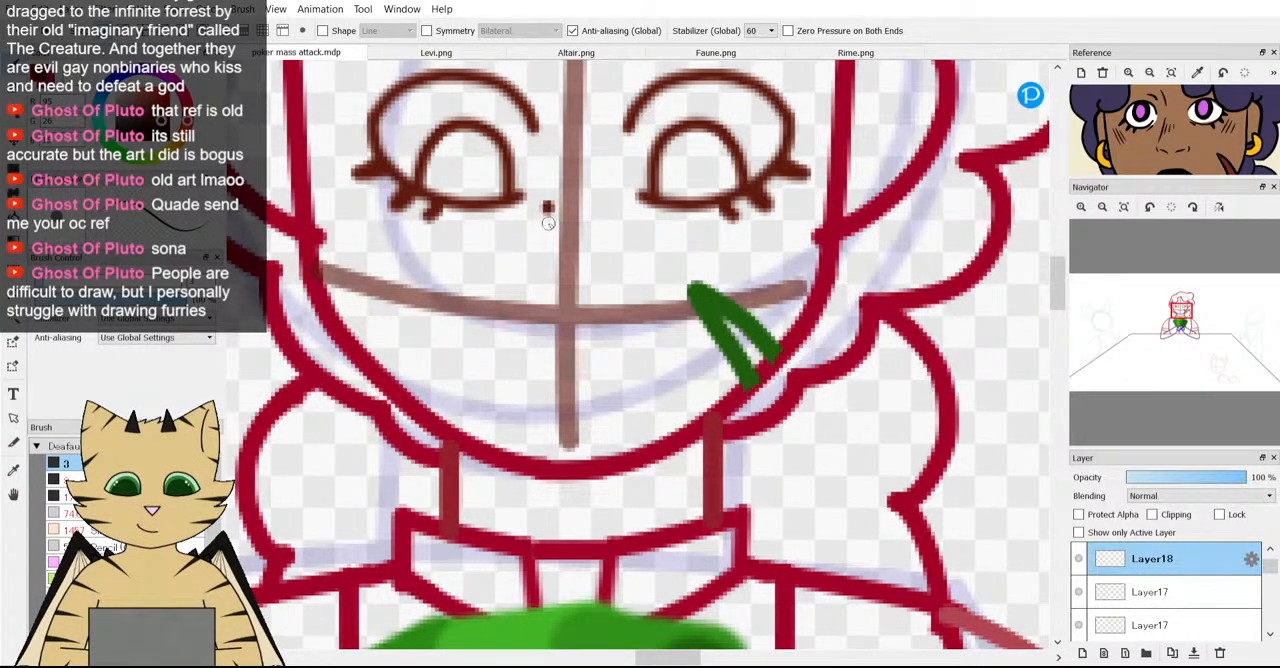
drag(548, 223, 522, 292)
key(ctrl+z)
drag(552, 198, 552, 207)
drag(545, 263, 550, 272)
key(ctrl+z)
mouse_move(598, 283)
mouse_down()
mouse_move(572, 298)
mouse_move(541, 283)
mouse_move(621, 325)
mouse_up()
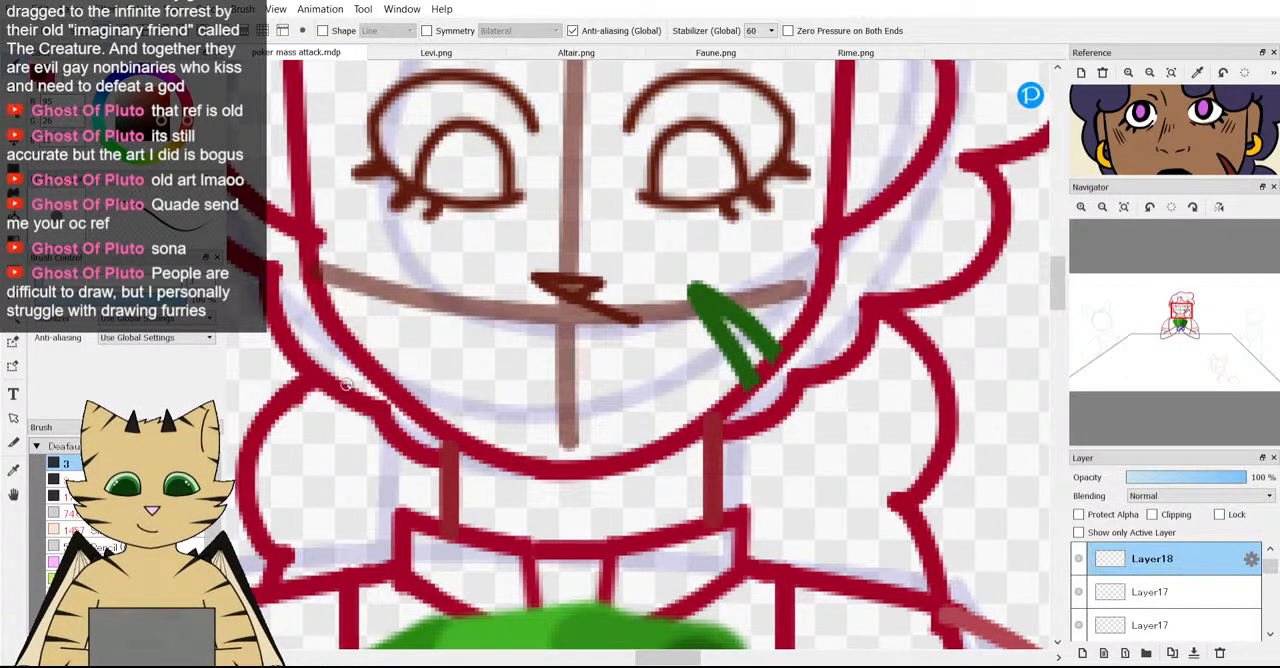
key(ctrl+z)
key(ctrl+z)
key(ctrl+z)
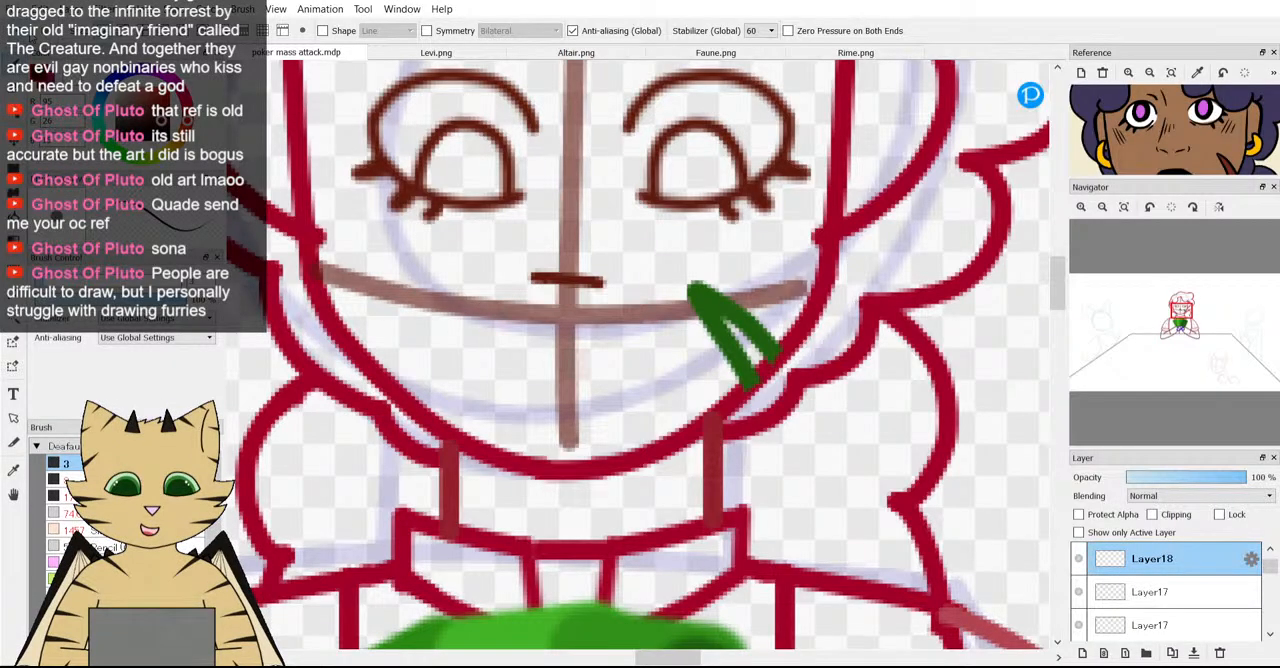
Try to draw a small rounded button nose where the face guidelines cross, and undo it.
scroll(374, 384, down, 2)
scroll(294, 345, up, 2)
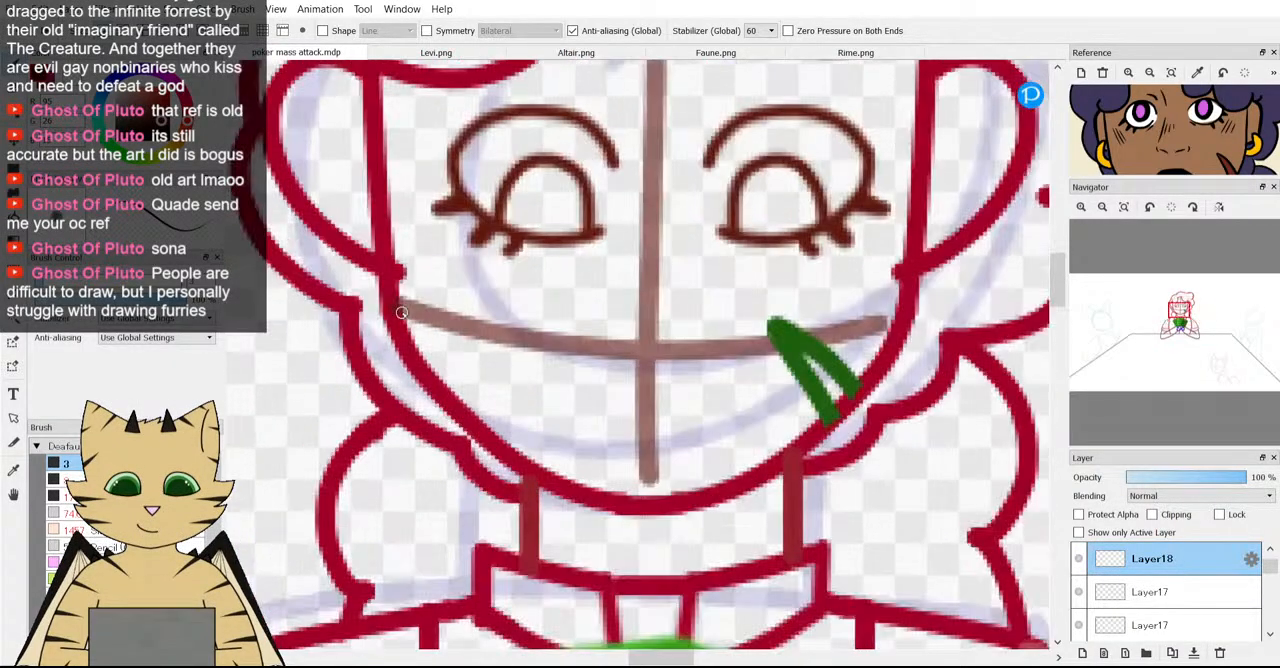
scroll(572, 279, up, 3)
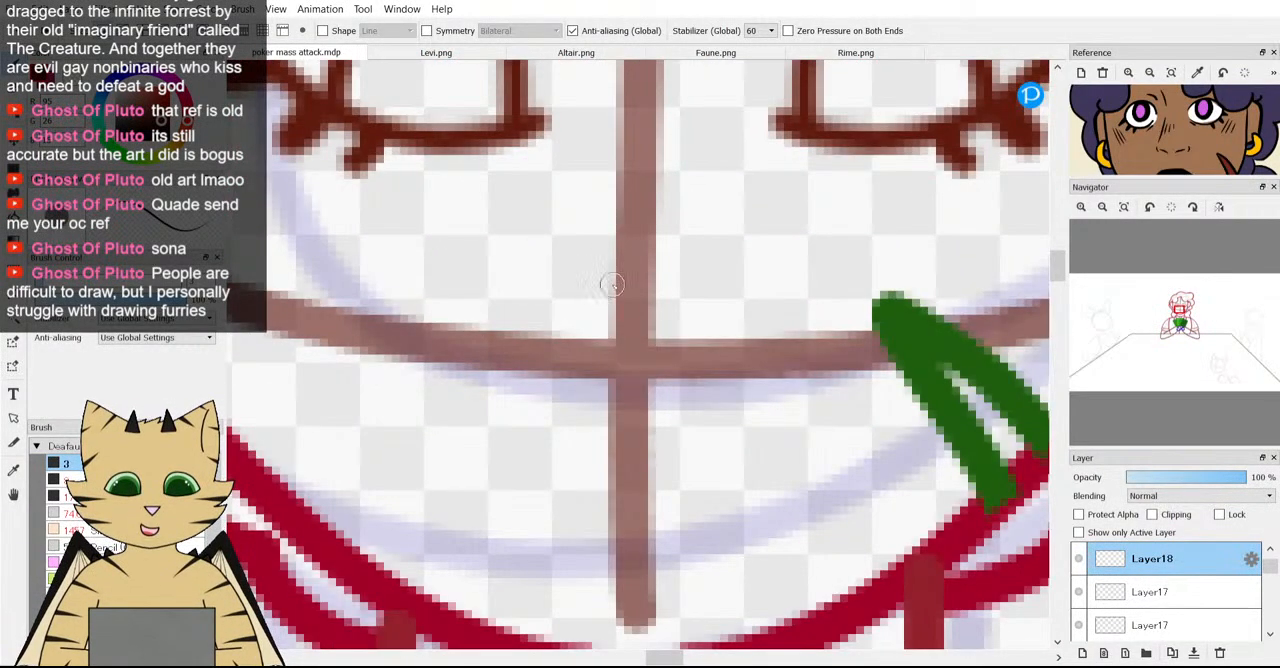
mouse_move(612, 285)
mouse_down()
mouse_move(672, 264)
mouse_move(696, 274)
mouse_move(692, 322)
mouse_move(573, 303)
mouse_move(595, 336)
mouse_move(642, 373)
mouse_up()
scroll(578, 283, down, 4)
scroll(557, 238, up, 4)
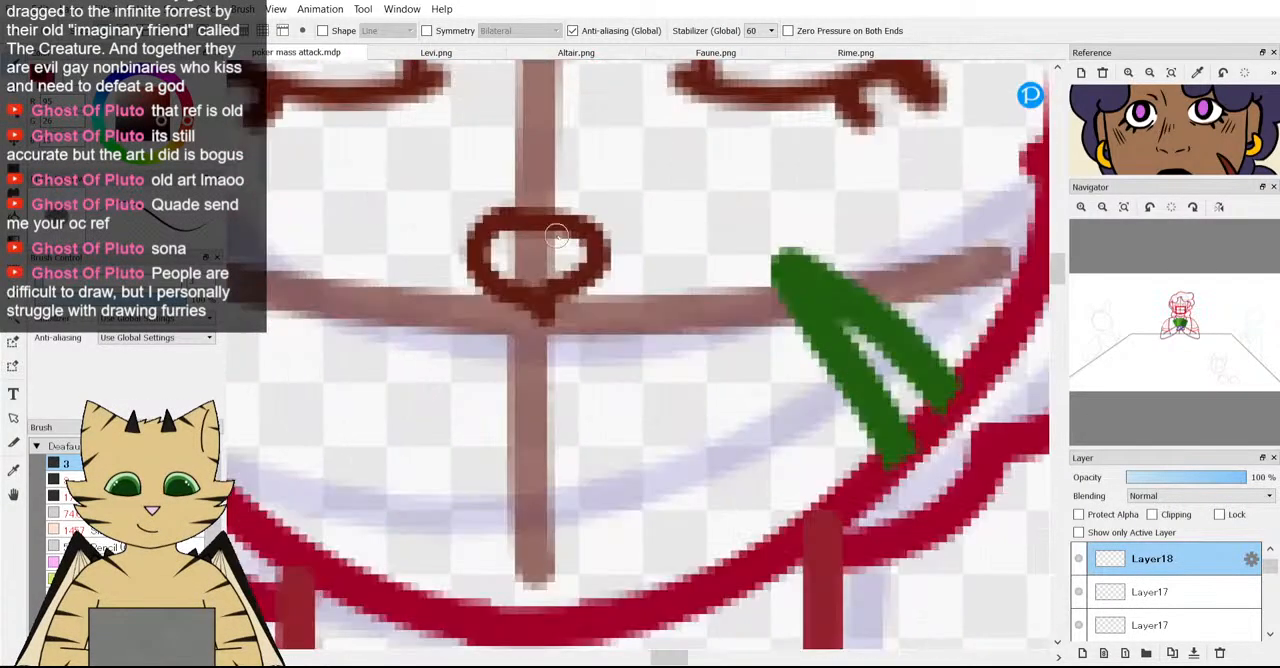
key(ctrl+z)
key(ctrl+z)
scroll(547, 313, down, 4)
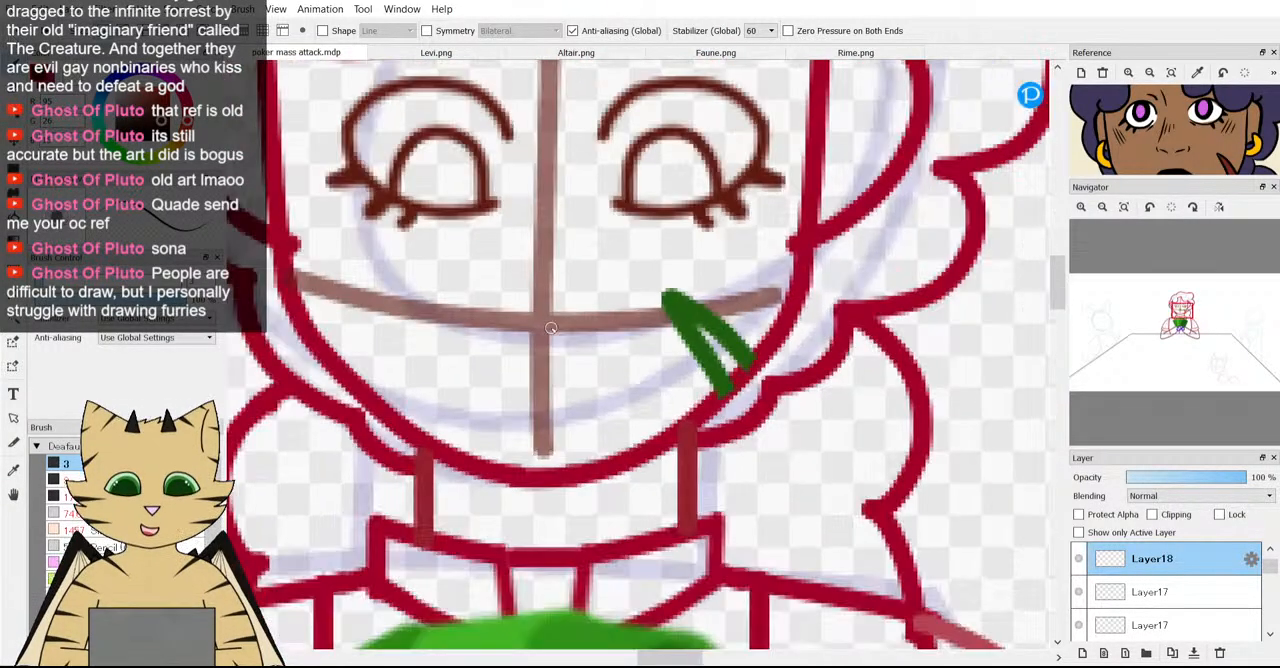
Sketch the nose bridge slanting down beside the left eye's inner corner, with a curved left nostril beneath it.
scroll(491, 356, up, 2)
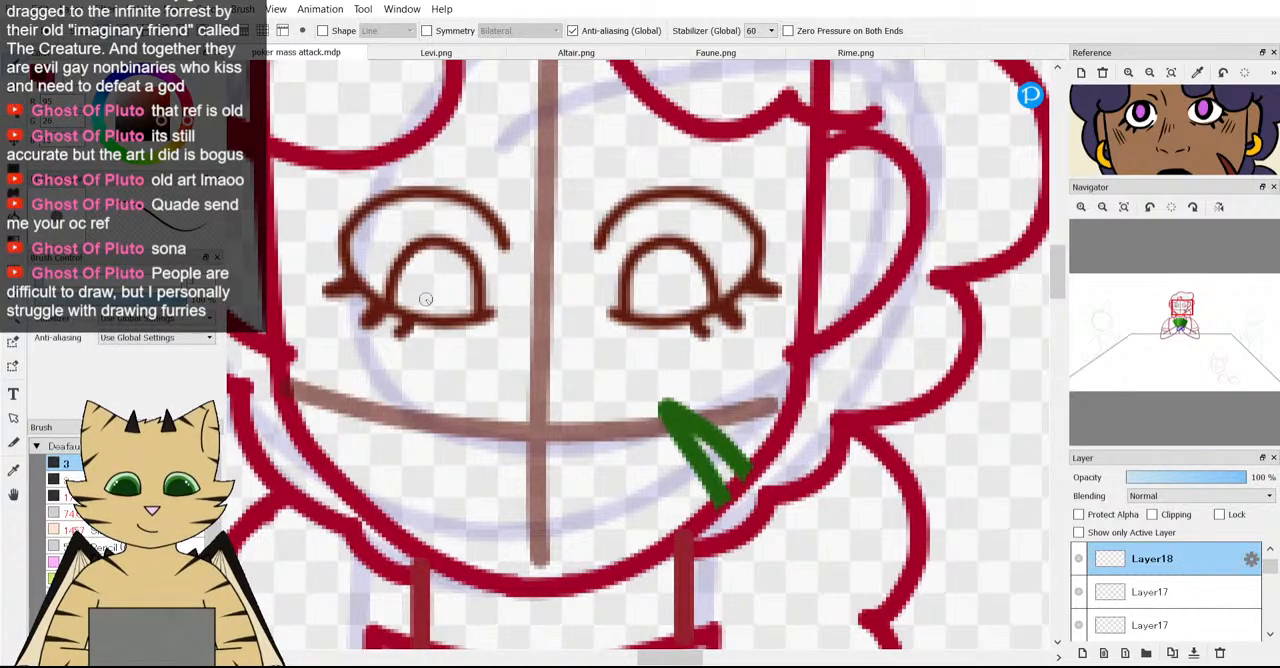
scroll(560, 384, down, 2)
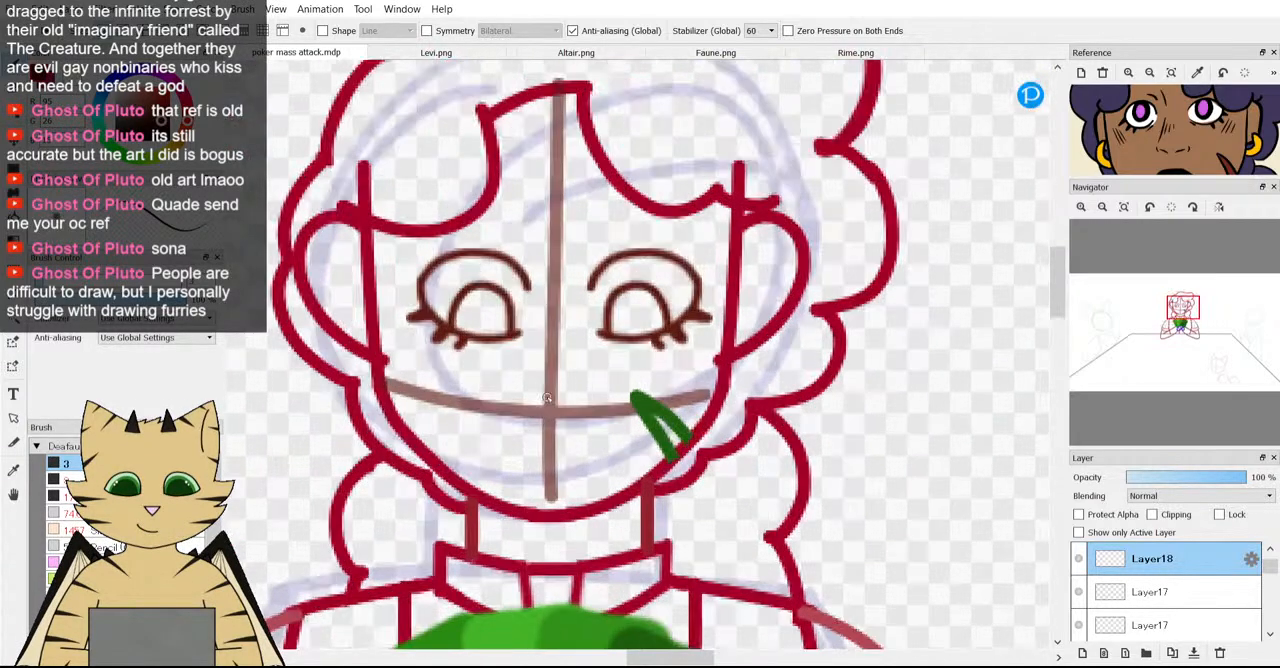
scroll(548, 281, up, 4)
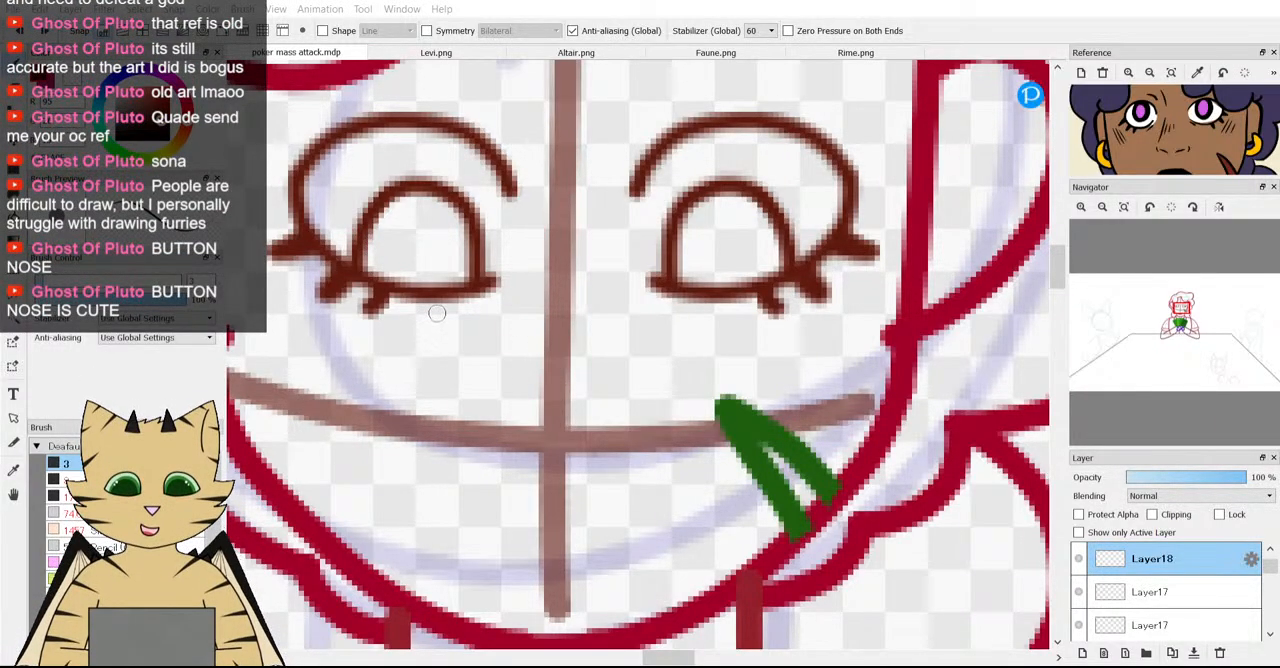
scroll(496, 346, down, 3)
scroll(520, 360, up, 3)
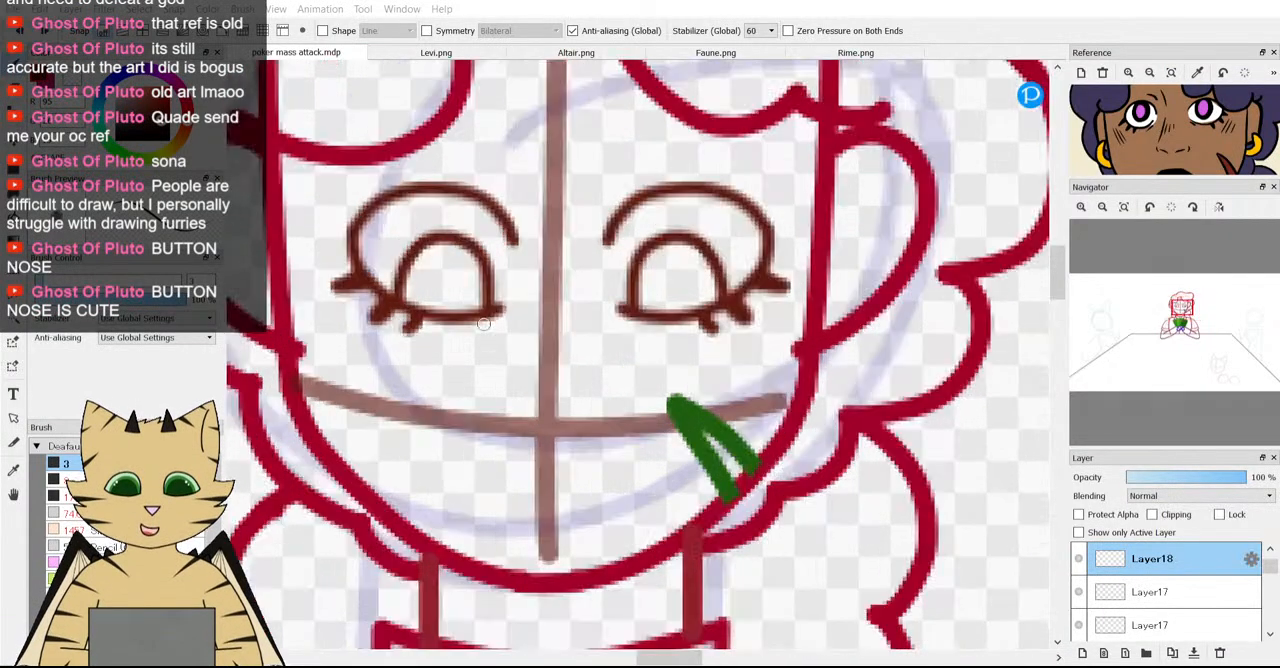
scroll(533, 386, down, 2)
scroll(511, 375, up, 2)
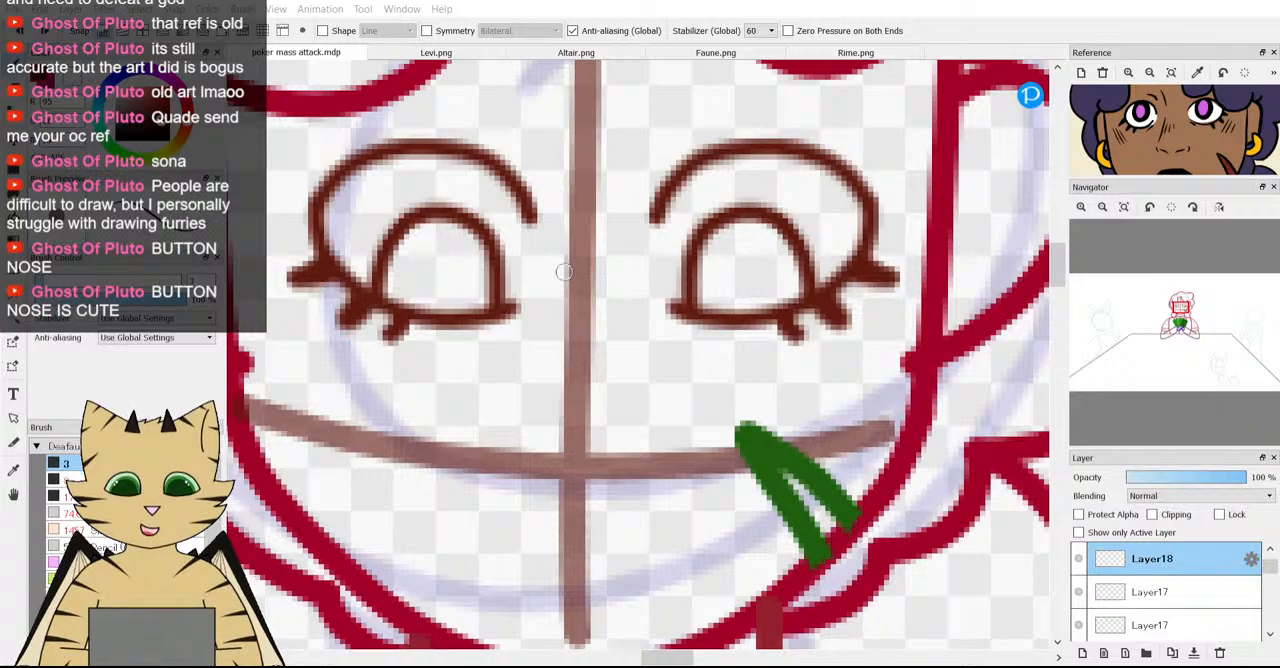
drag(563, 271, 530, 380)
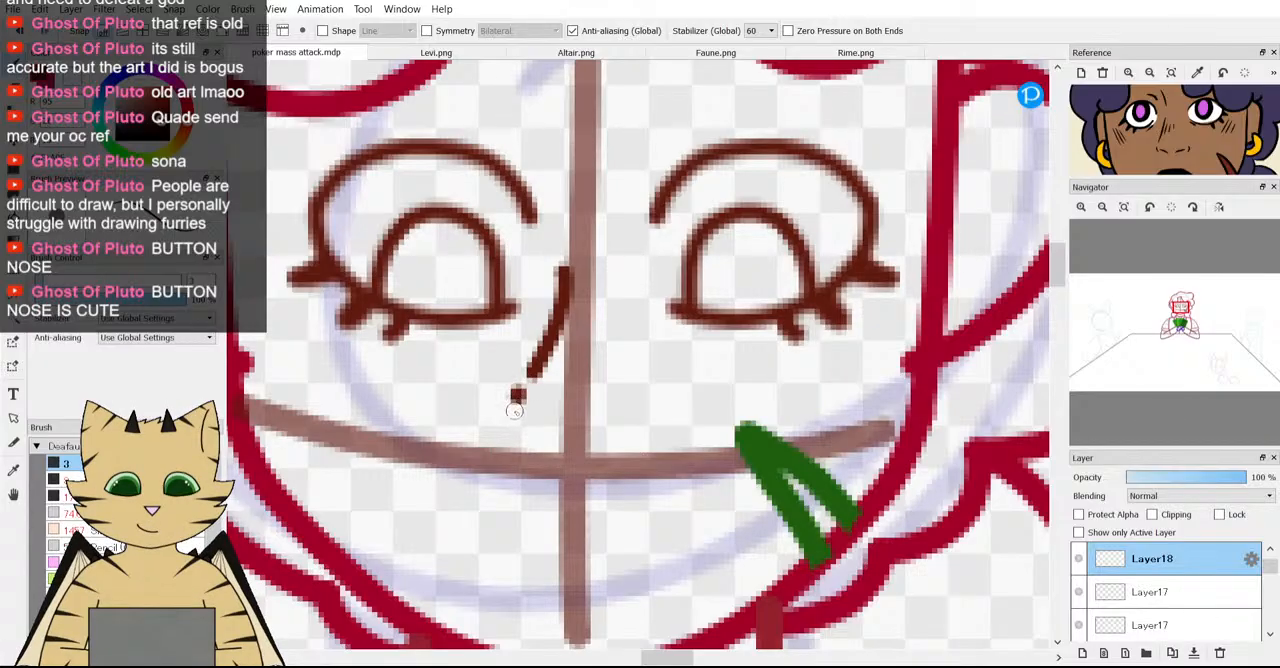
drag(518, 440, 535, 451)
drag(566, 399, 557, 379)
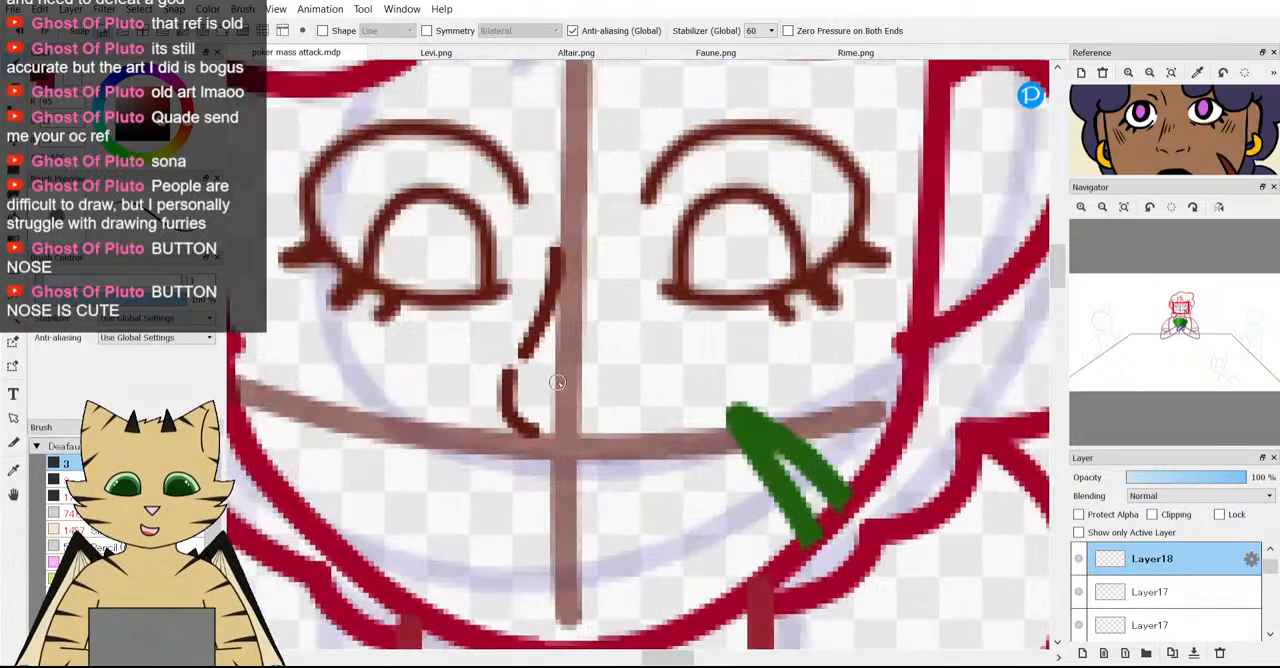
Enlarge the nose in the reference and try a curved right nostril opposite the left one.
scroll(1149, 170, up, 2)
scroll(1160, 148, up, 2)
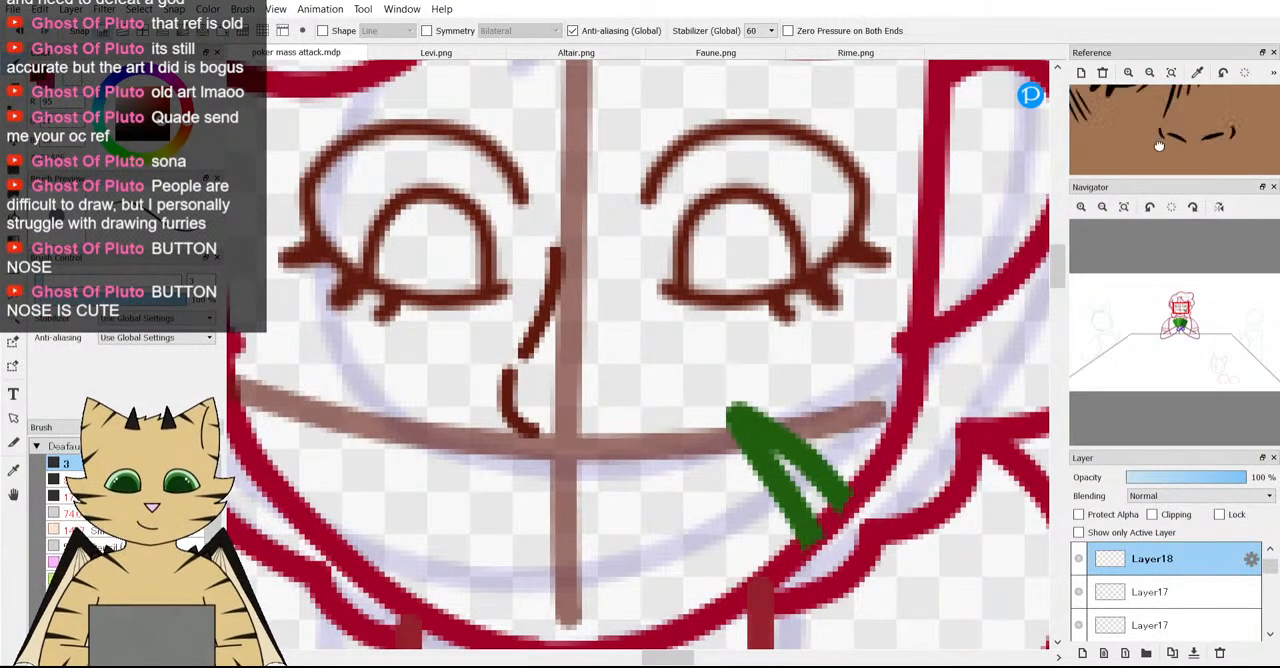
drag(1157, 143, 1156, 168)
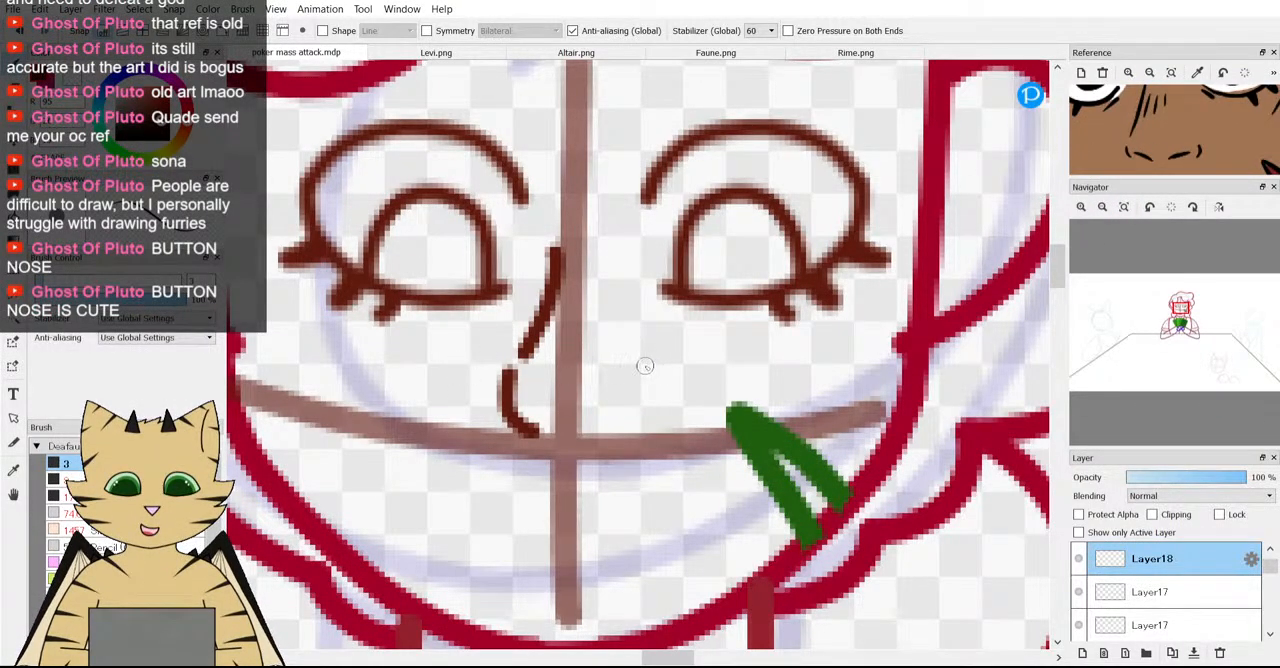
mouse_move(654, 370)
mouse_down()
mouse_move(660, 390)
mouse_move(642, 414)
mouse_up()
scroll(521, 385, down, 2)
scroll(521, 385, up, 2)
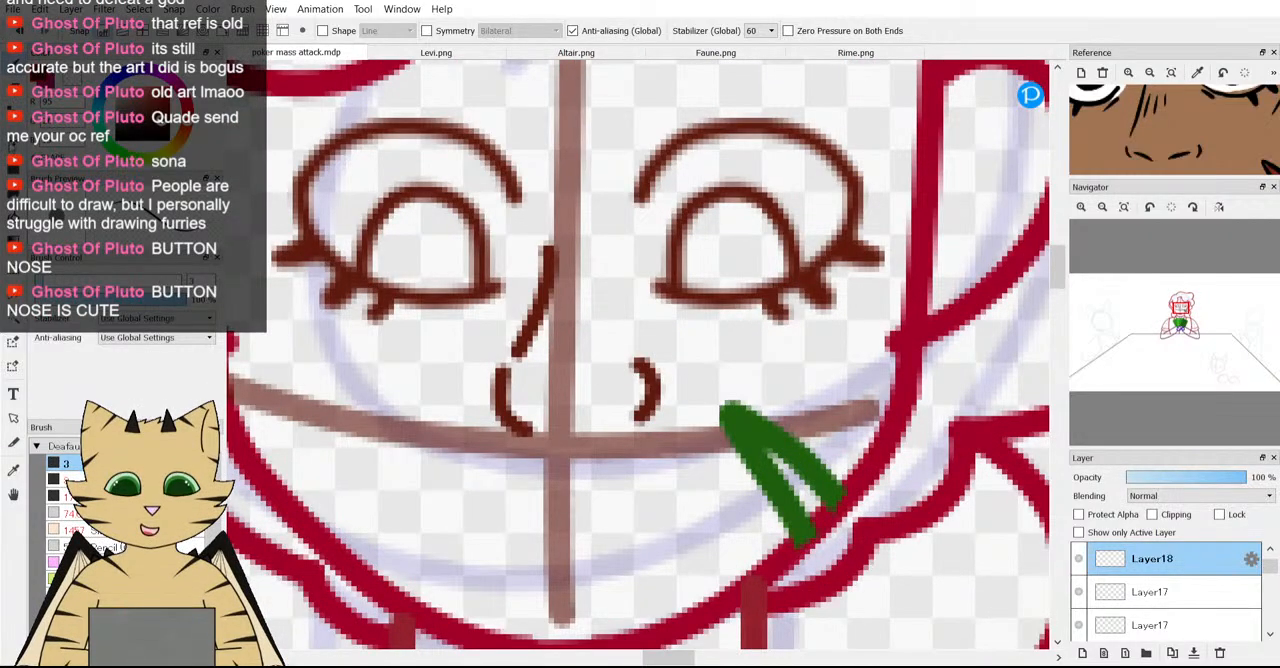
key(ctrl+z)
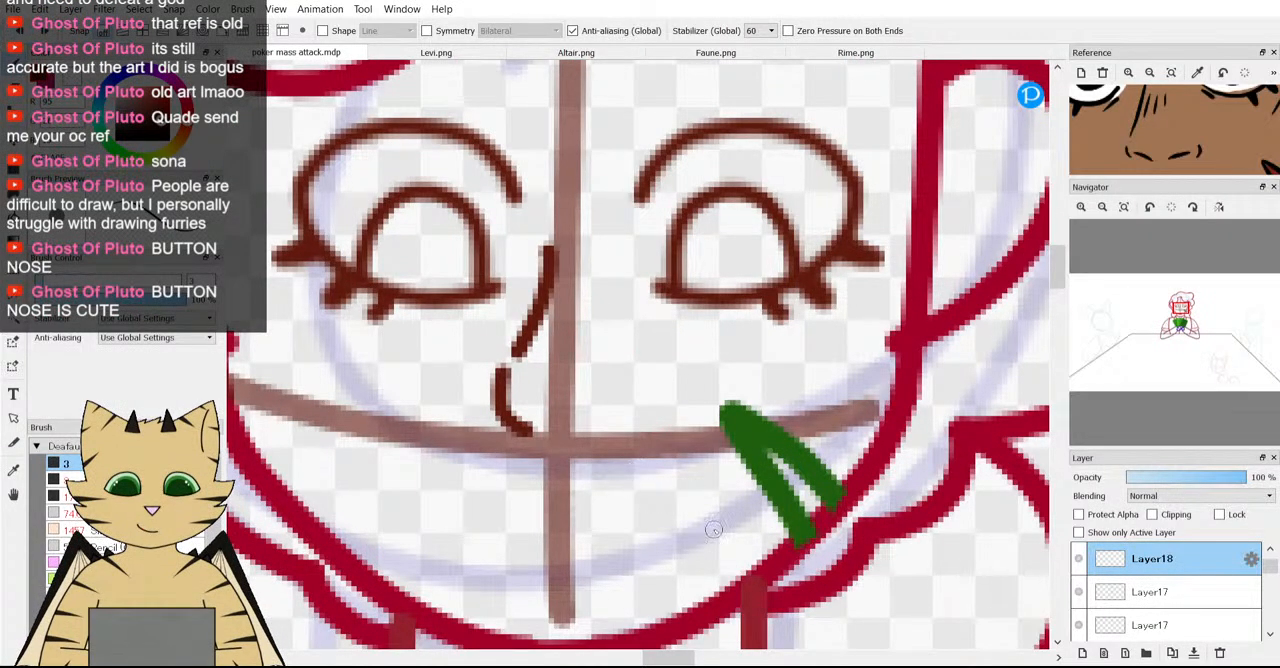
Mirror the copied nose half to the other side of the vertical guideline and erase its bridge line, keeping only the right nostril.
key(ctrl+t)
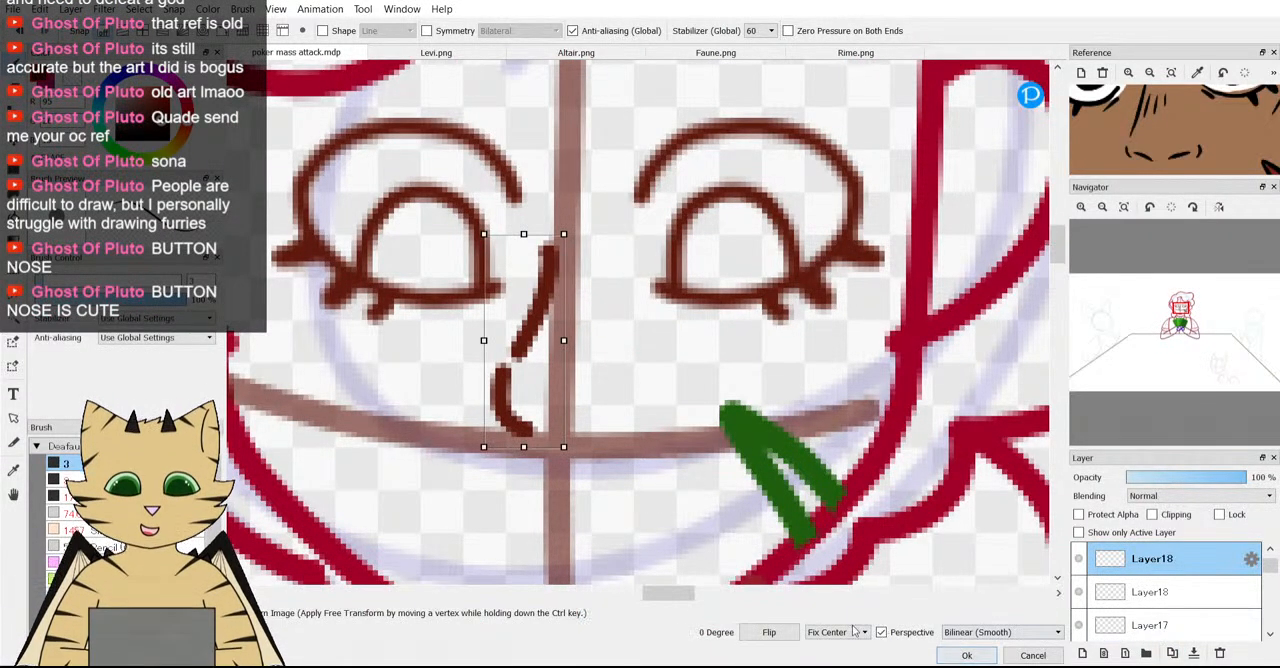
click(768, 632)
drag(523, 385, 620, 380)
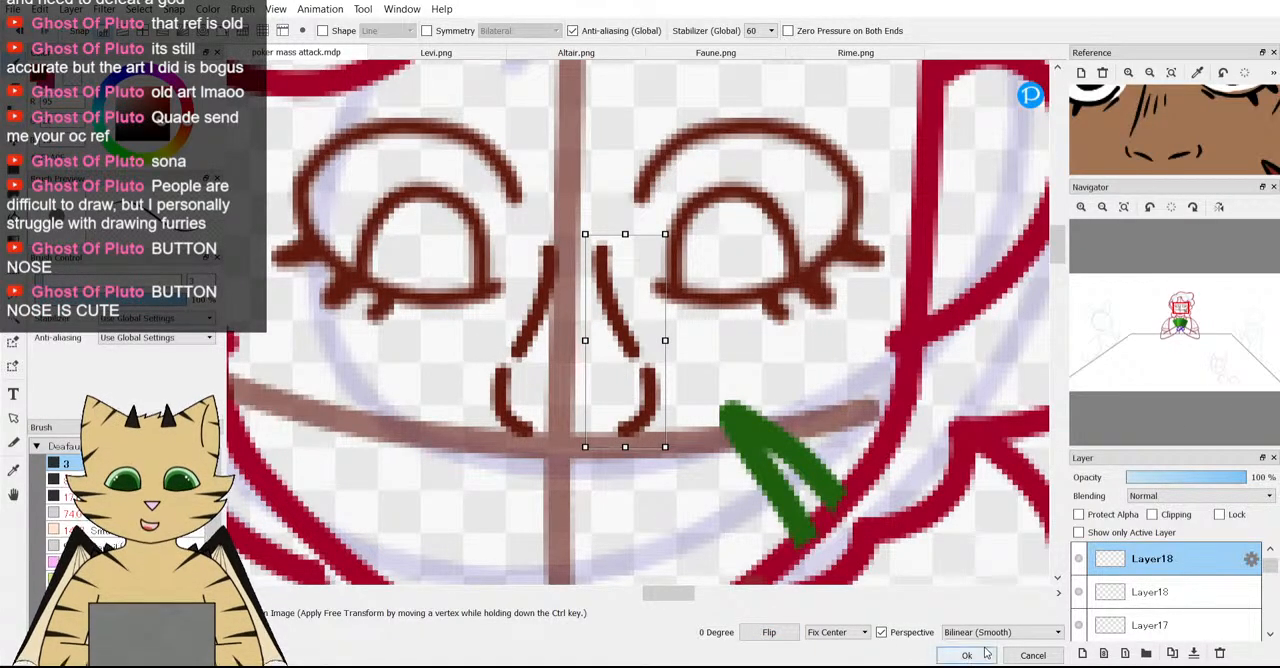
key(Return)
key(e)
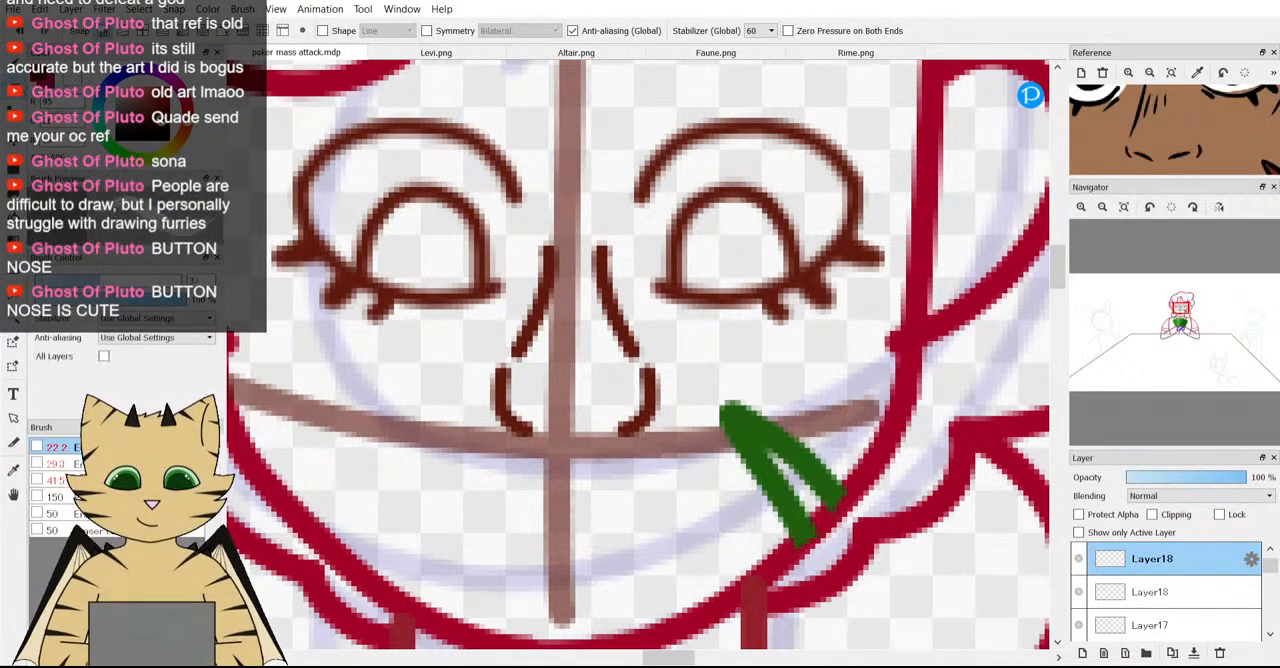
drag(614, 277, 617, 270)
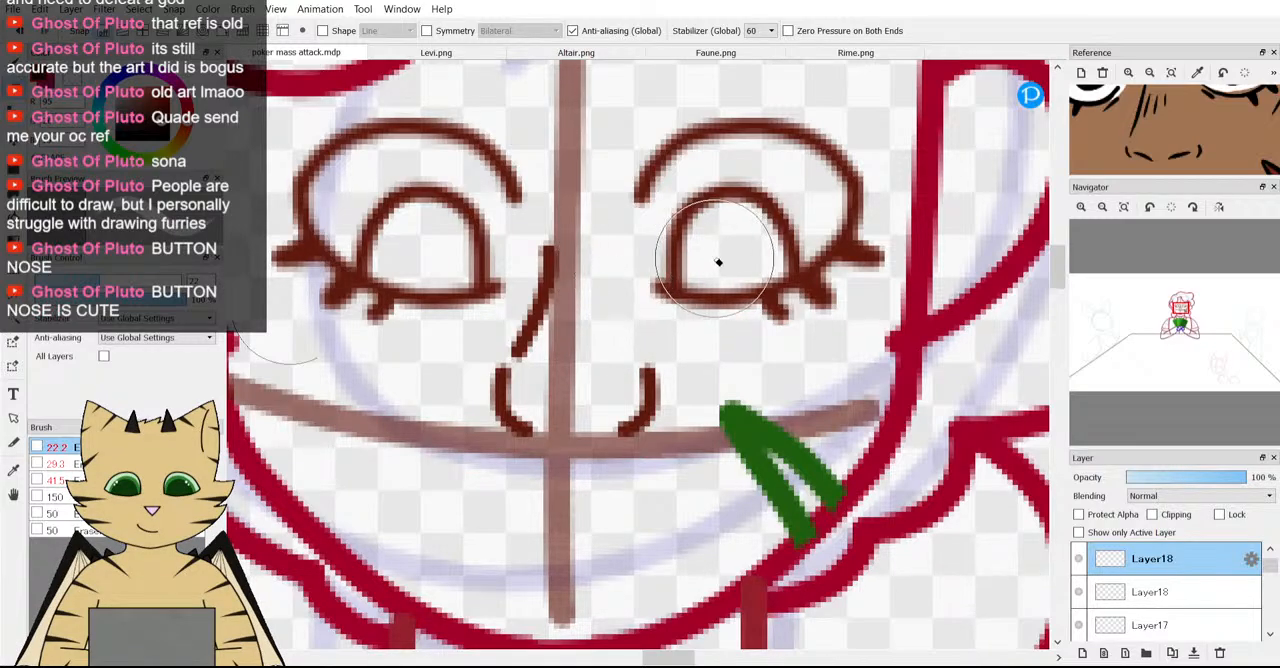
scroll(714, 263, down, 5)
scroll(697, 268, up, 4)
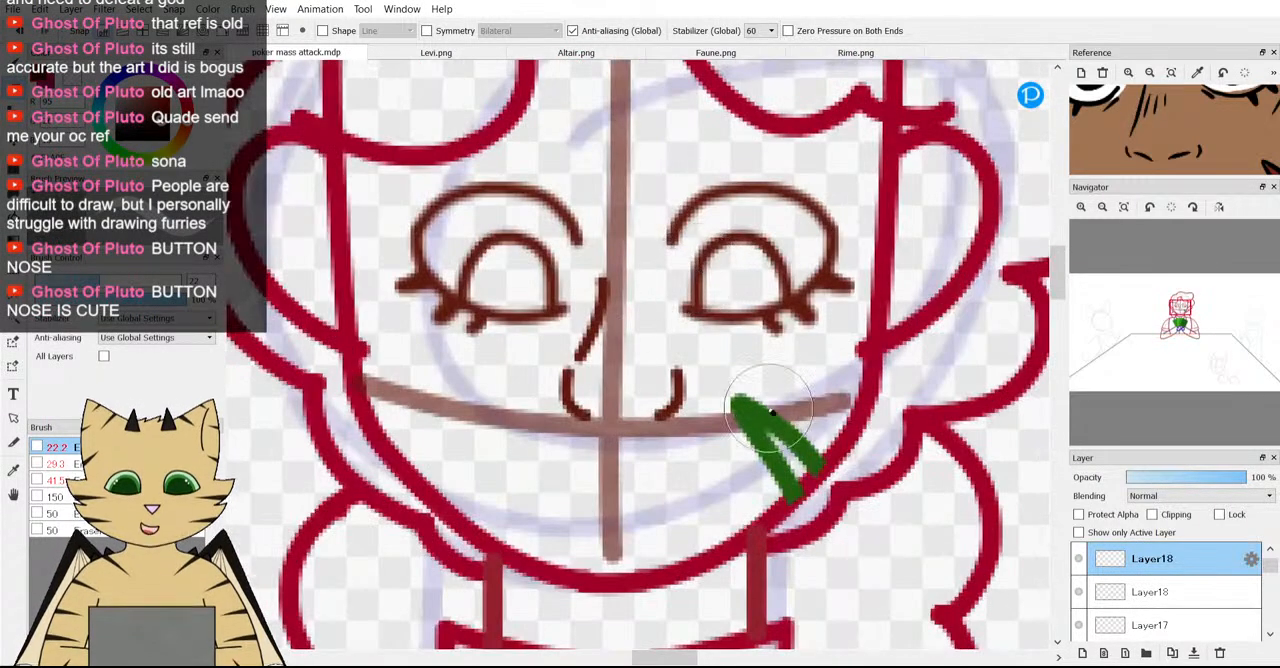
Select the nose bridge line on the lower Layer18 and shift it slightly upward, then clear the selection.
click(1150, 592)
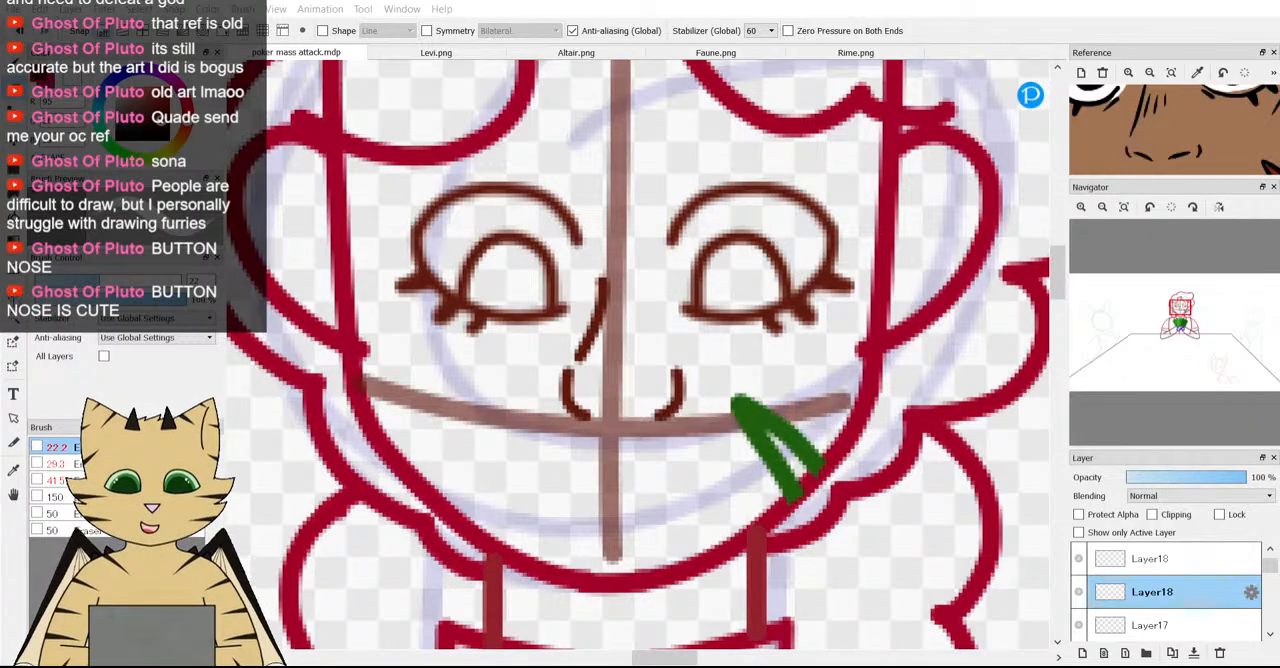
key(m)
scroll(566, 338, up, 1)
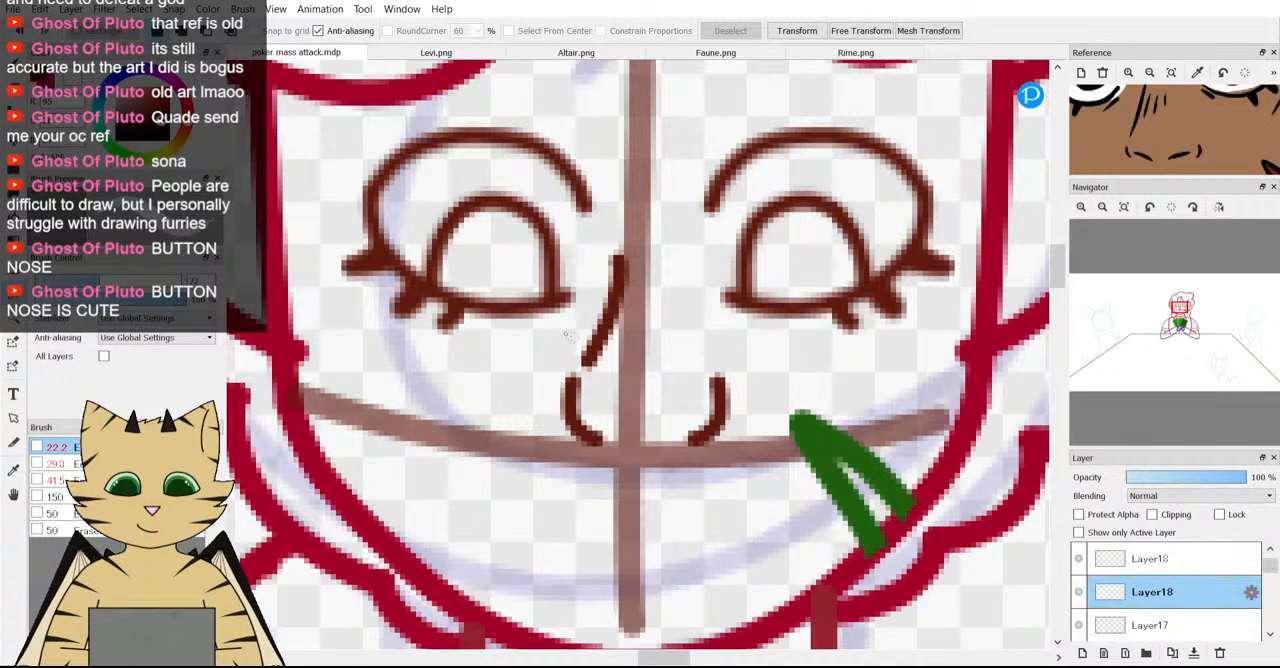
mouse_move(590, 378)
mouse_down()
mouse_move(674, 274)
mouse_move(658, 236)
mouse_move(622, 237)
mouse_move(563, 340)
mouse_up()
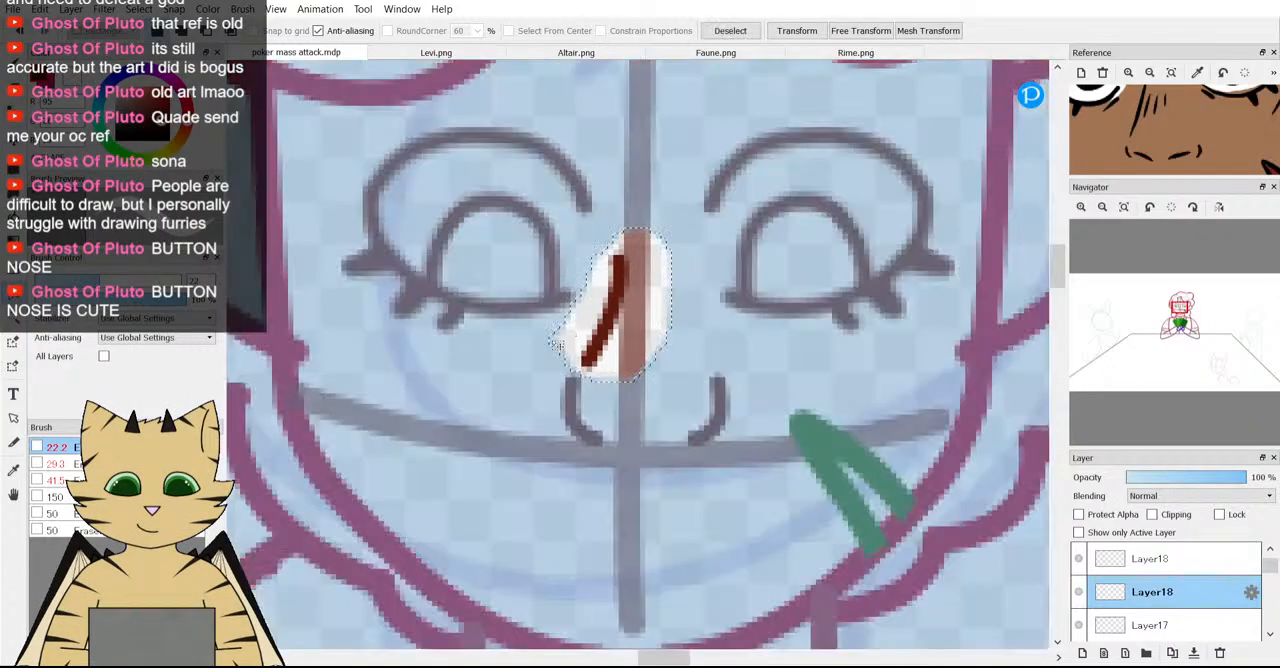
key(ctrl+t)
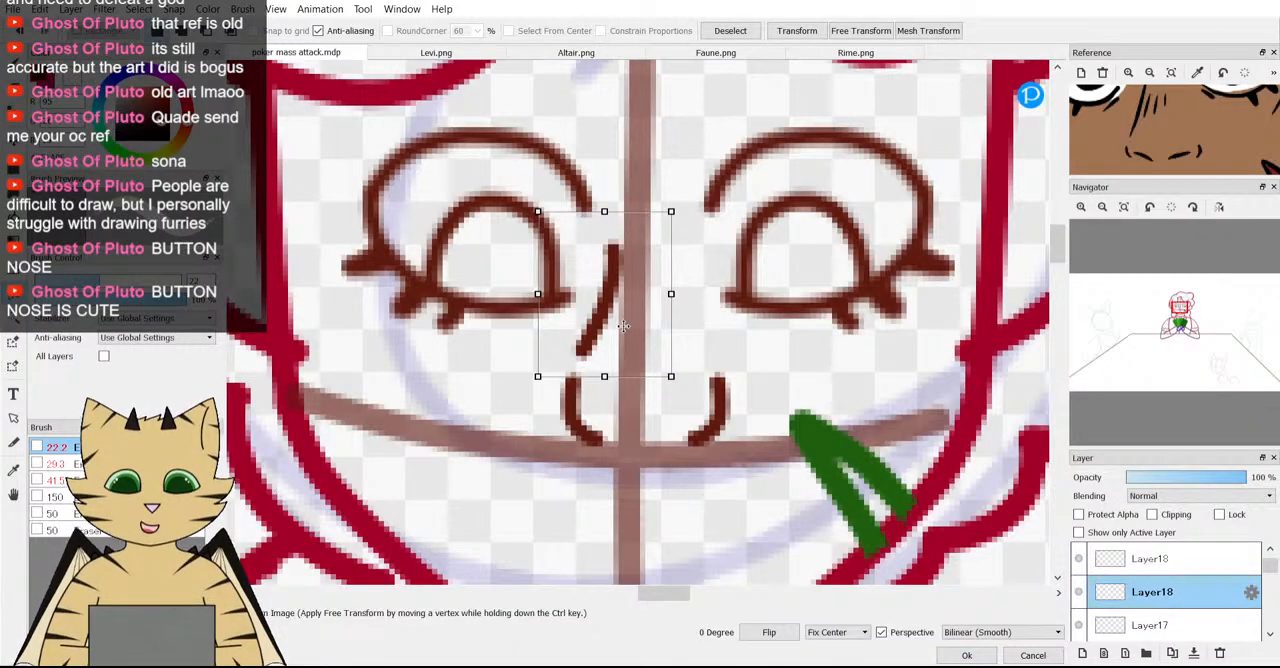
scroll(622, 326, down, 2)
scroll(631, 237, up, 1)
drag(1131, 104, 1134, 151)
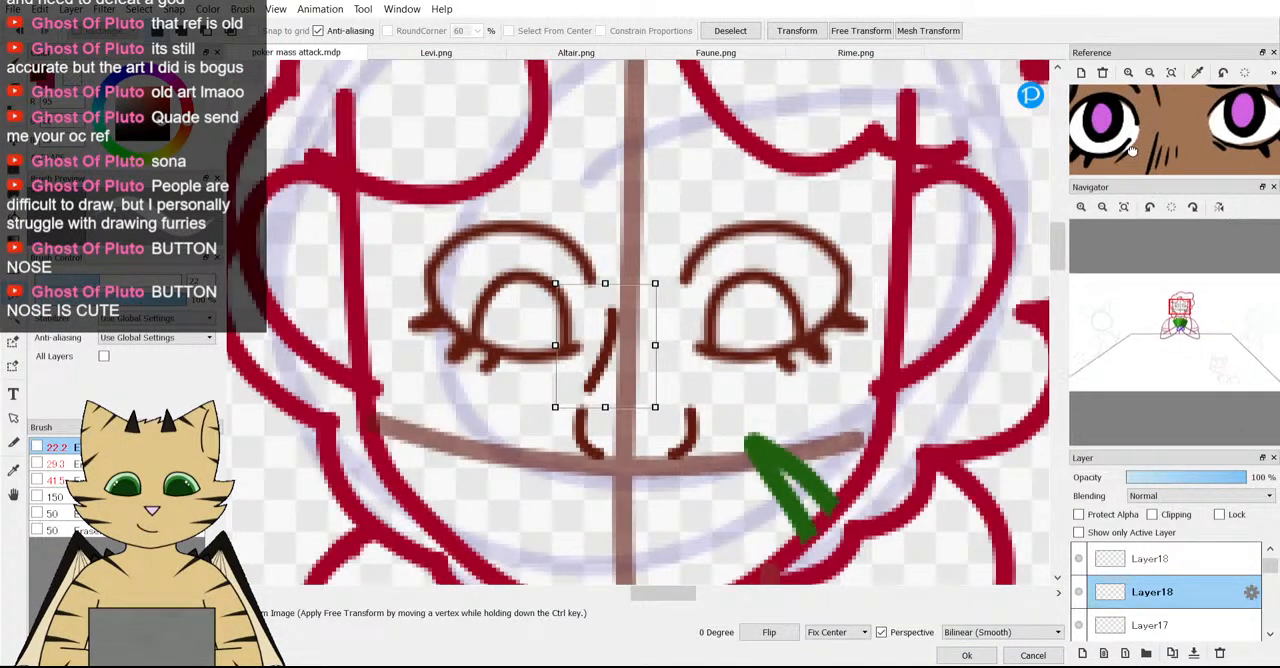
scroll(1128, 136, down, 1)
click(966, 655)
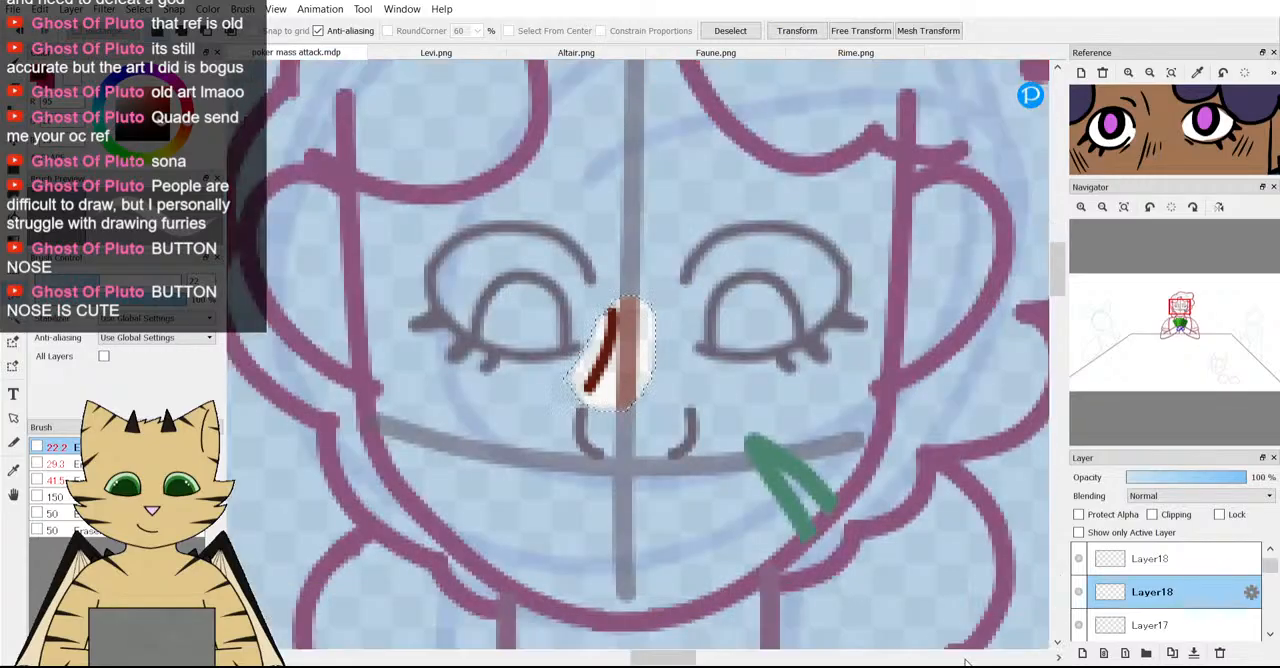
key(ctrl+d)
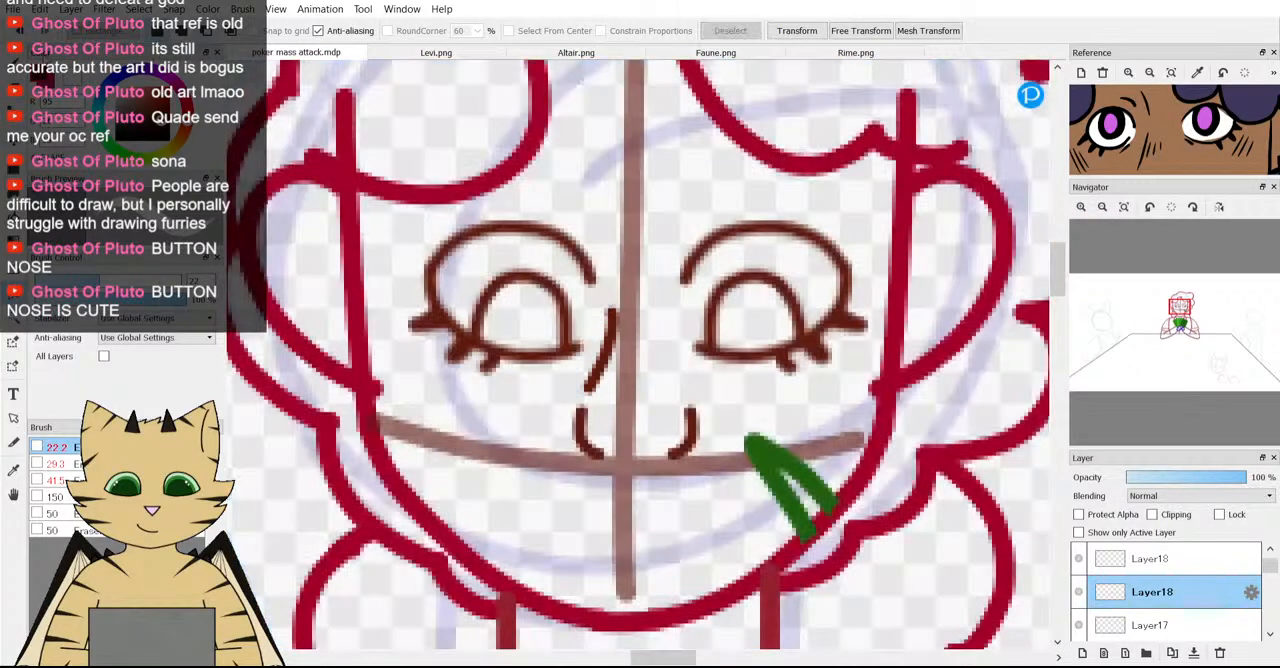
Try a short curved line above the nose bridge beside the left eye's inner corner, and undo it.
key(b)
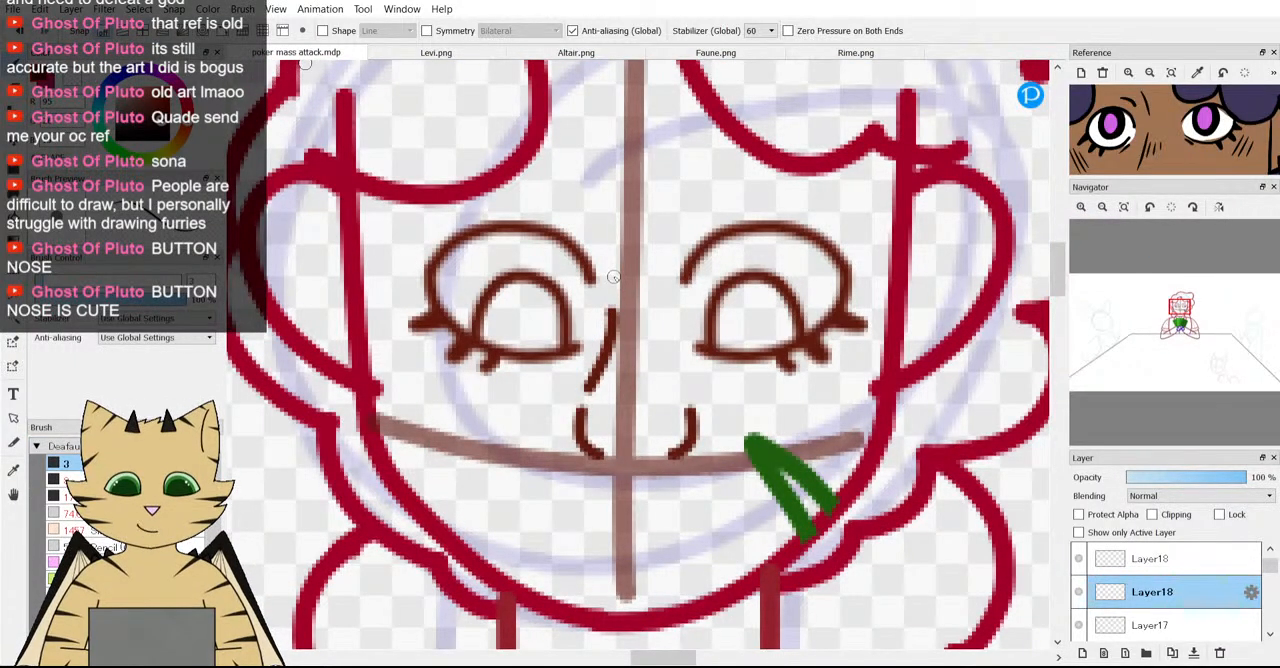
drag(615, 282, 611, 250)
scroll(597, 229, down, 5)
scroll(600, 205, up, 5)
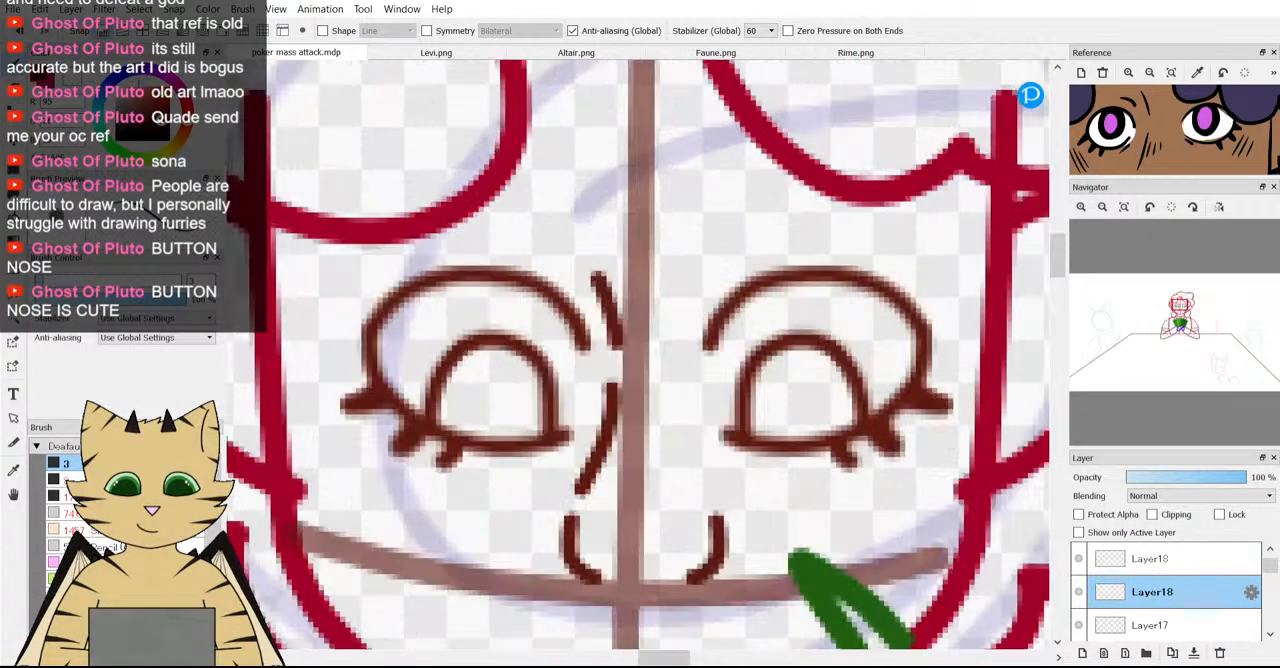
key(ctrl+z)
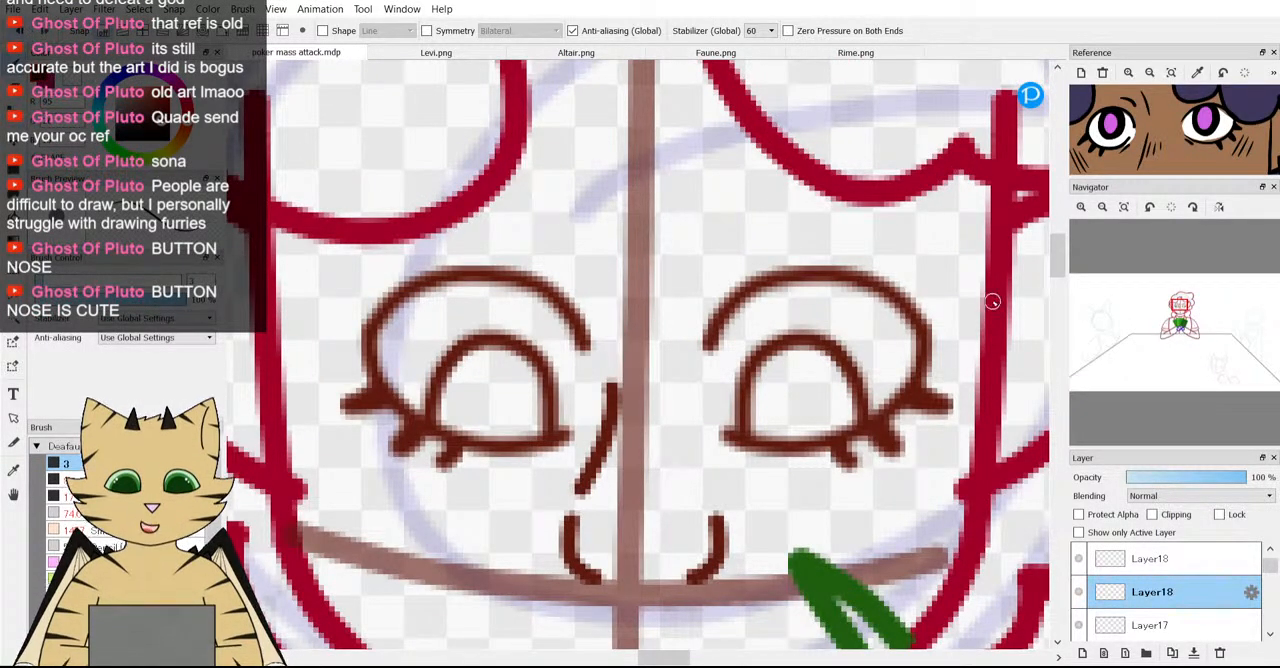
scroll(674, 262, down, 3)
scroll(628, 278, up, 2)
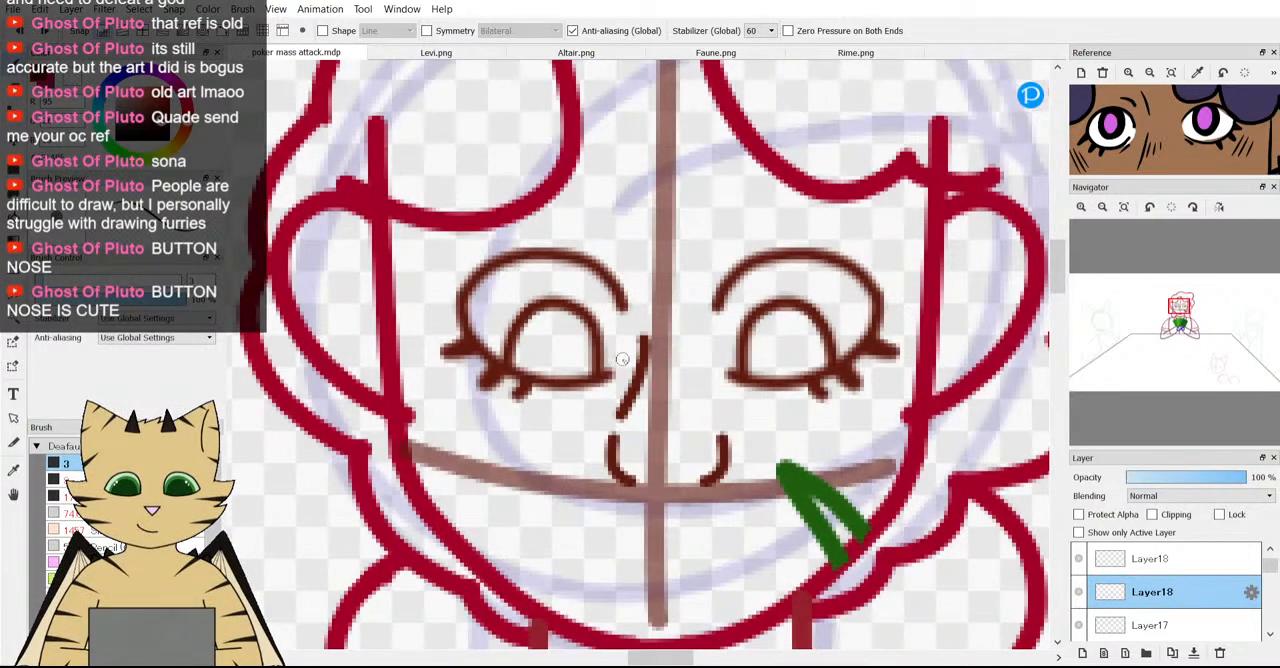
scroll(622, 358, up, 1)
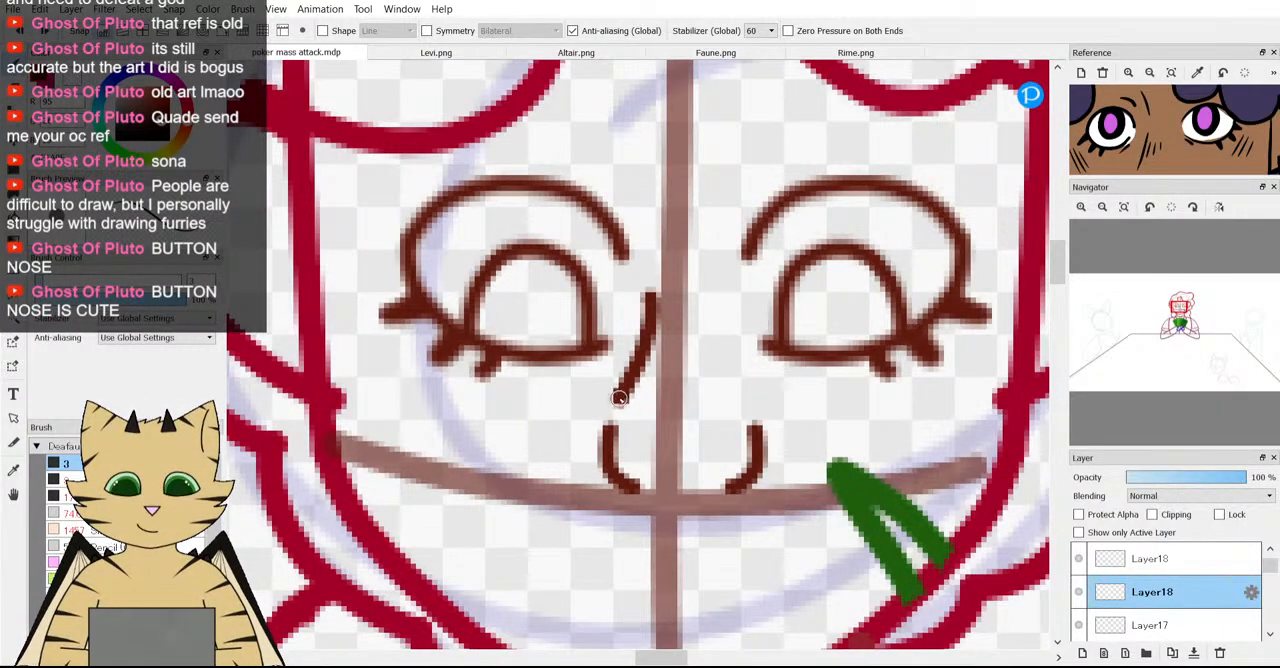
Try a short stroke closing the gap between the nose bridge line and the left nostril curve.
drag(614, 408, 608, 431)
scroll(676, 435, down, 4)
scroll(676, 435, up, 2)
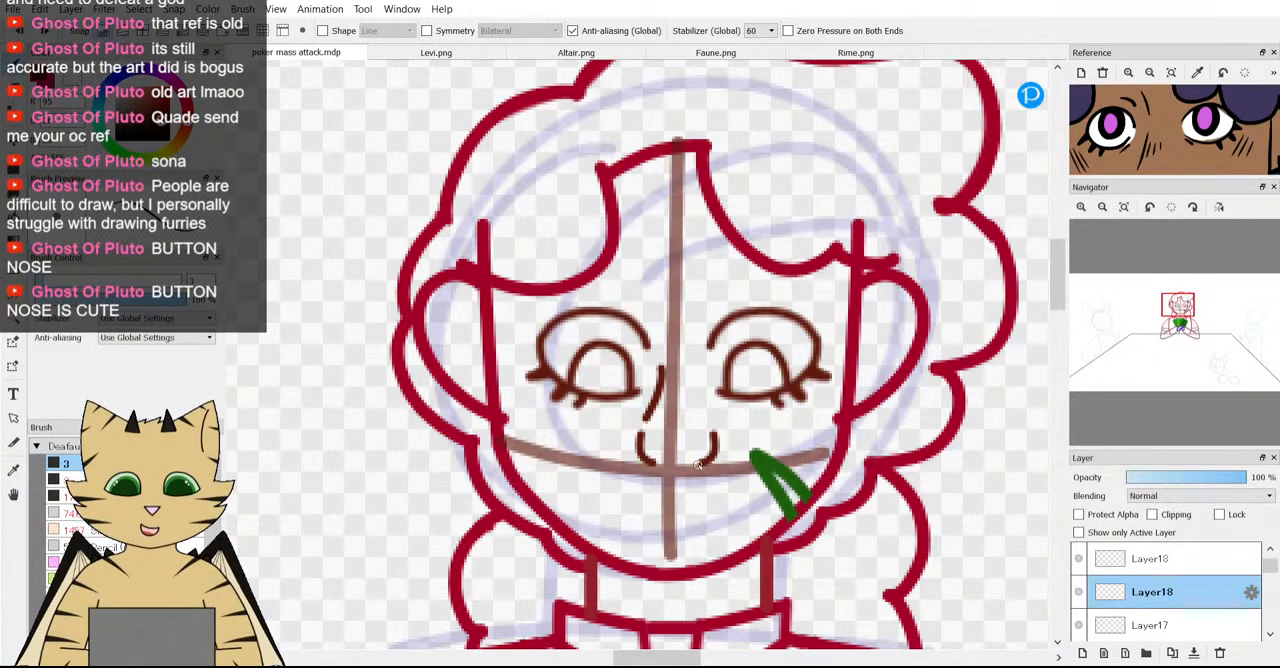
scroll(700, 458, up, 4)
mouse_move(531, 408)
mouse_down()
mouse_move(545, 420)
mouse_move(598, 416)
mouse_move(562, 426)
mouse_move(706, 416)
mouse_move(654, 420)
mouse_move(686, 424)
mouse_up()
scroll(714, 450, down, 5)
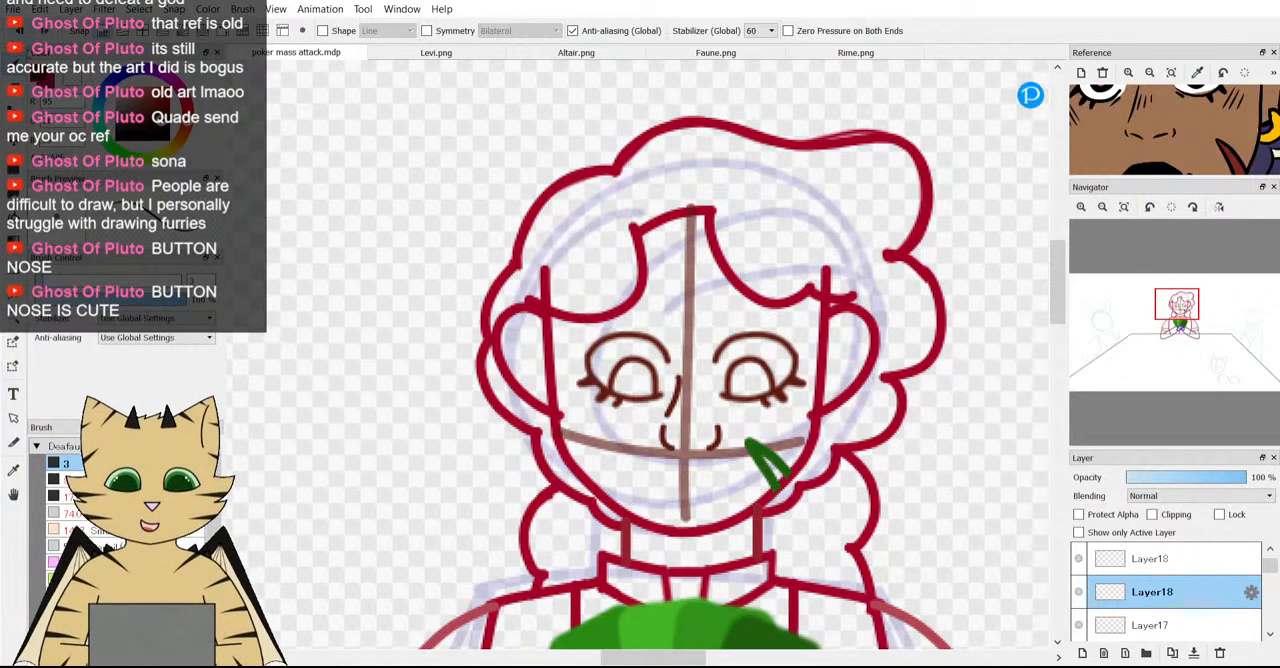
Try two short nostril marks between the nostril curves with the size 3 brush, and undo them.
scroll(772, 505, up, 8)
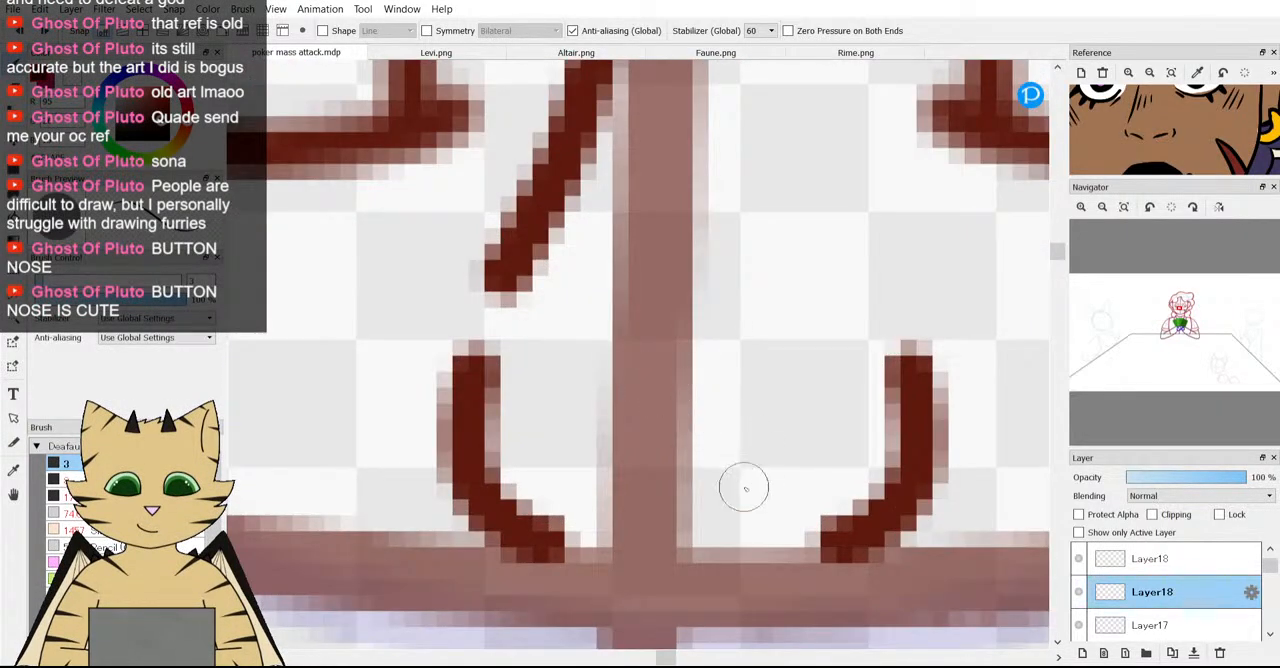
click(756, 485)
click(643, 490)
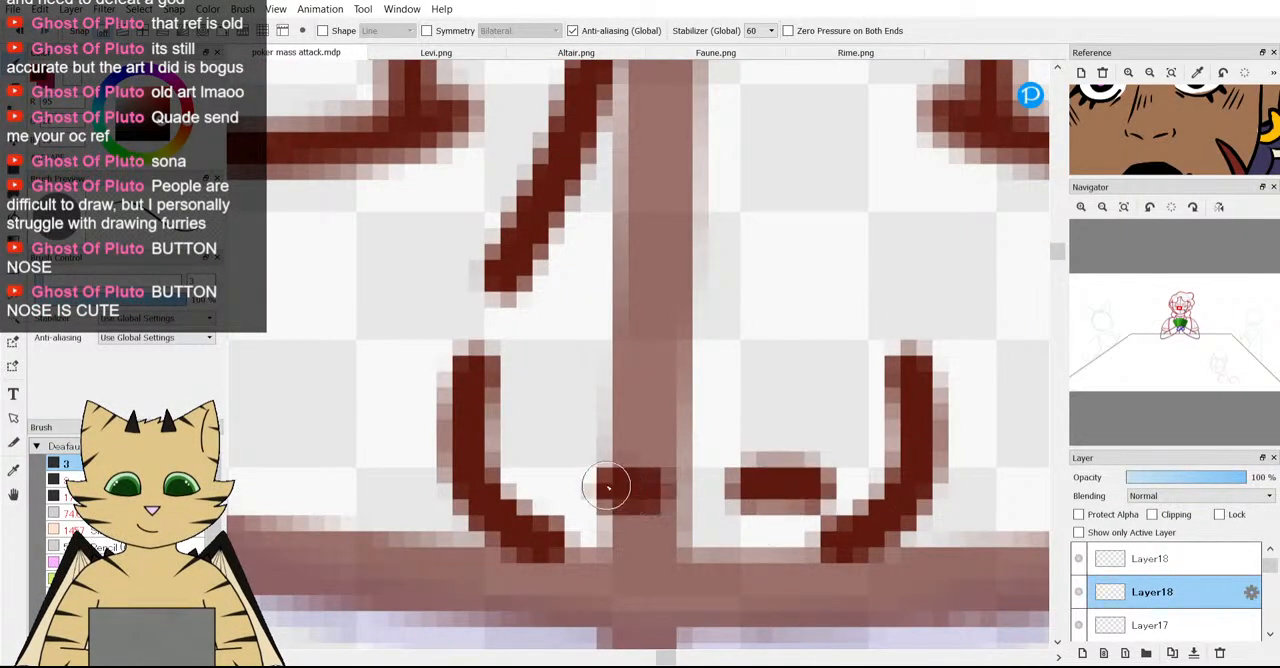
scroll(690, 515, down, 6)
scroll(704, 517, down, 5)
scroll(440, 452, up, 5)
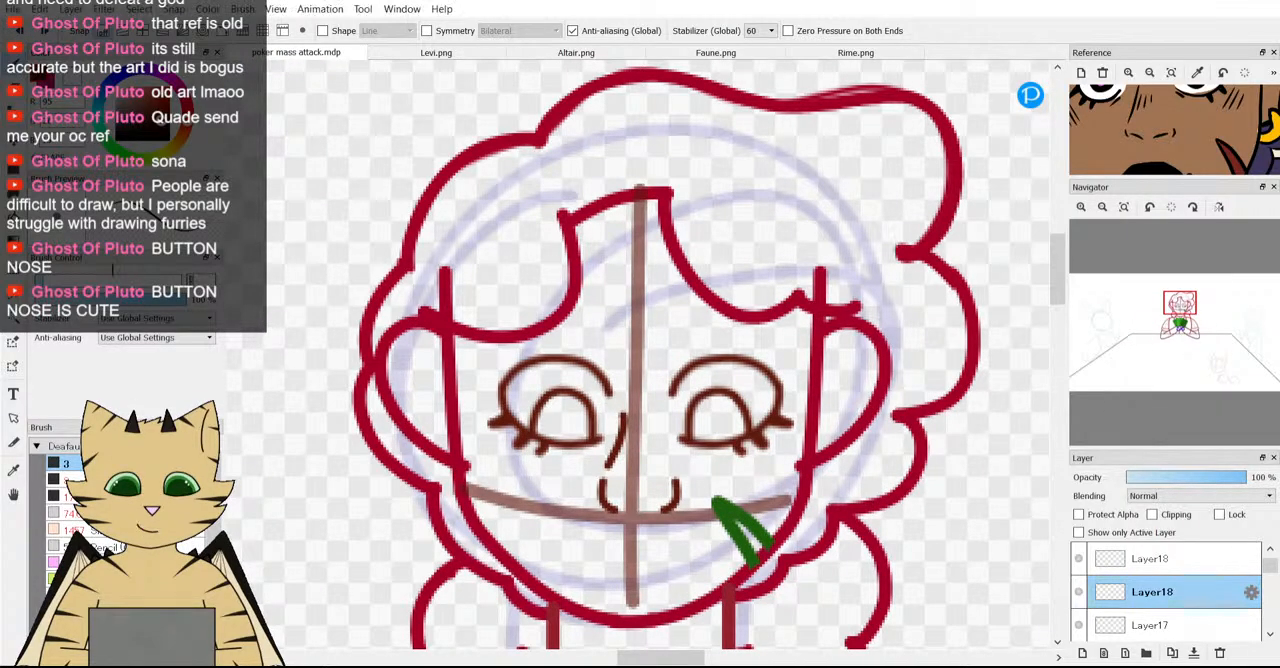
Draw two thin horizontal nostril dashes between the nostril curves with the size 2 brush, and lengthen the left one.
scroll(601, 545, up, 6)
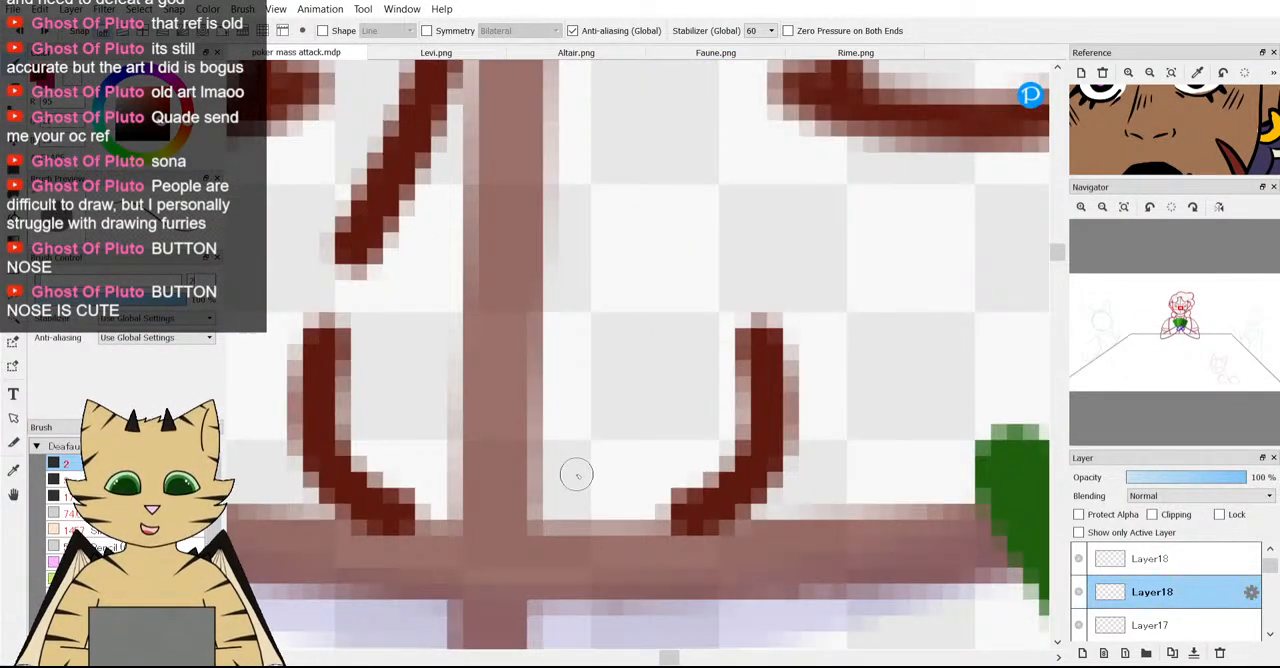
click(580, 478)
drag(580, 478, 655, 478)
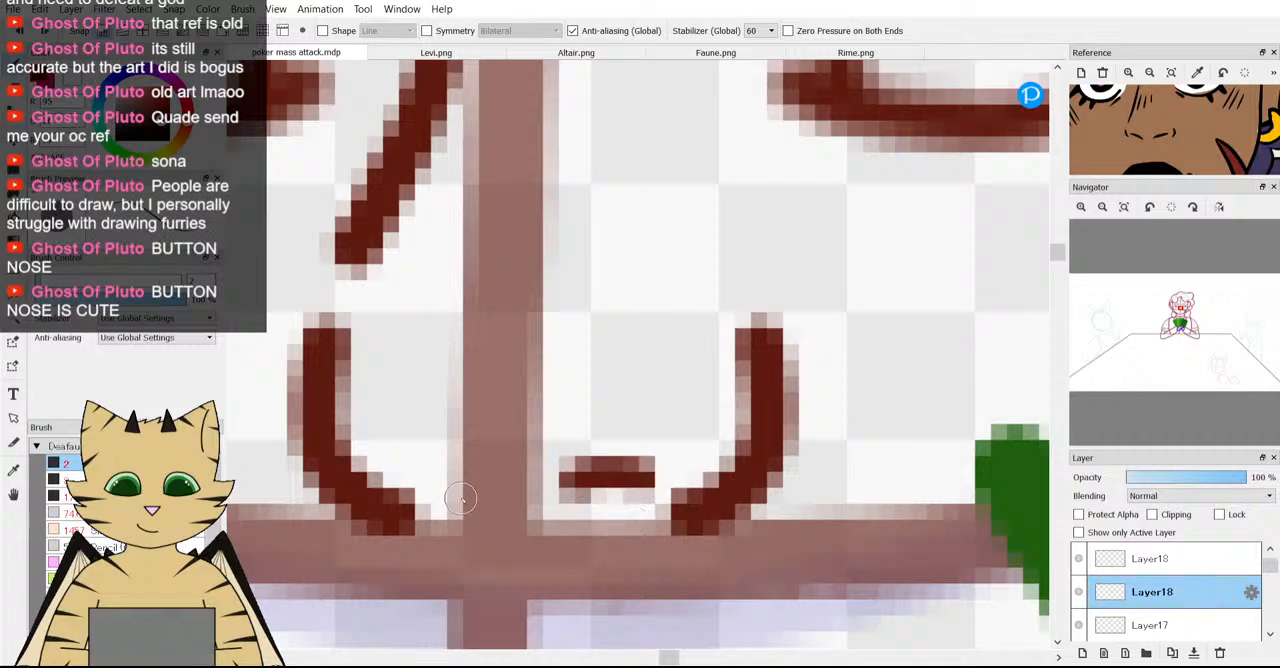
drag(498, 486, 440, 500)
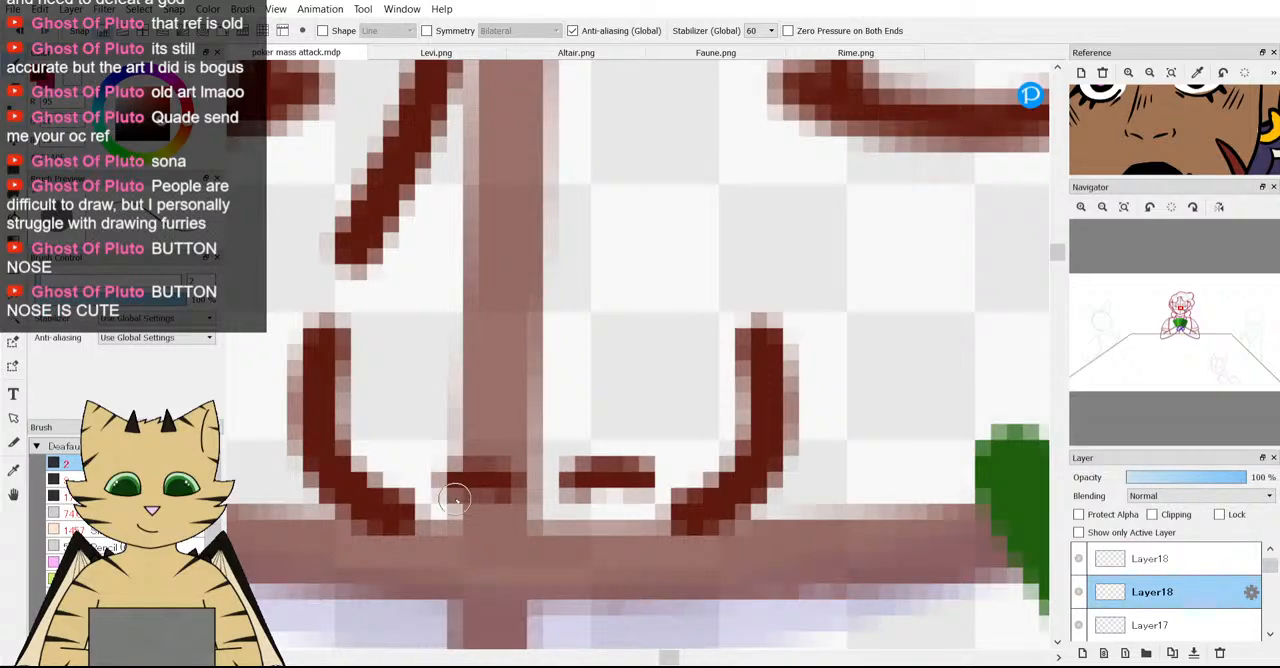
scroll(527, 547, down, 6)
scroll(527, 547, down, 2)
scroll(597, 462, up, 8)
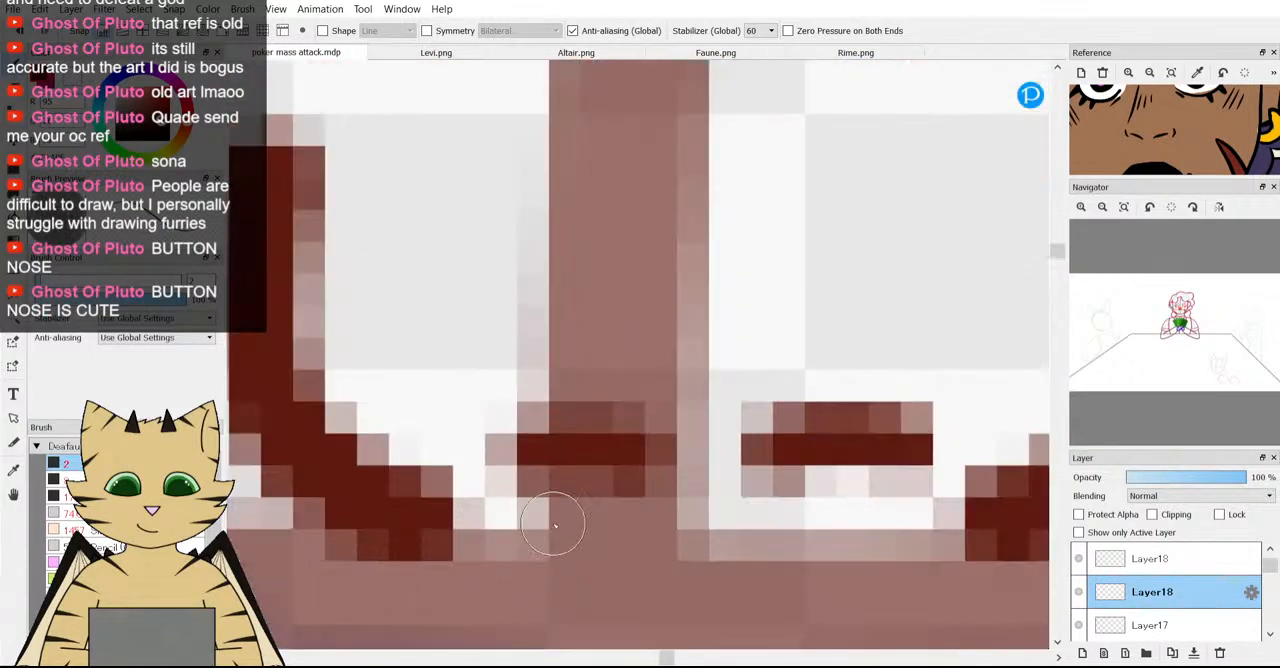
mouse_move(597, 462)
mouse_down()
mouse_move(554, 446)
mouse_move(499, 453)
mouse_up()
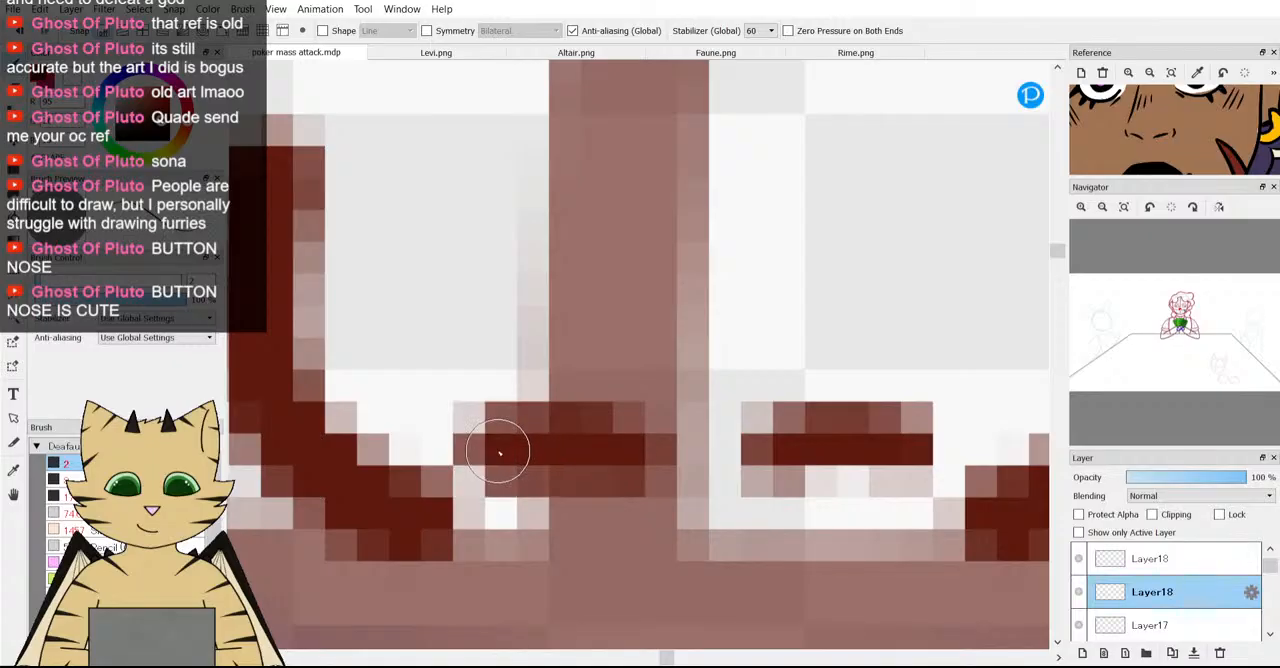
scroll(499, 453, down, 8)
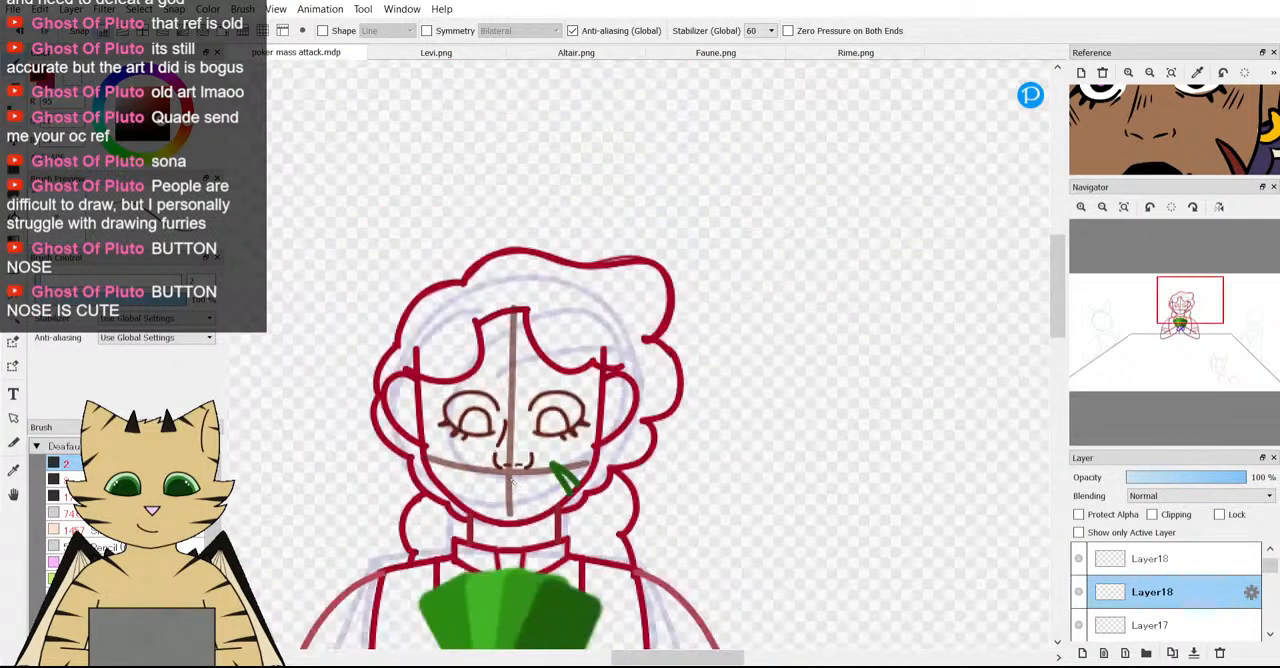
scroll(514, 480, up, 4)
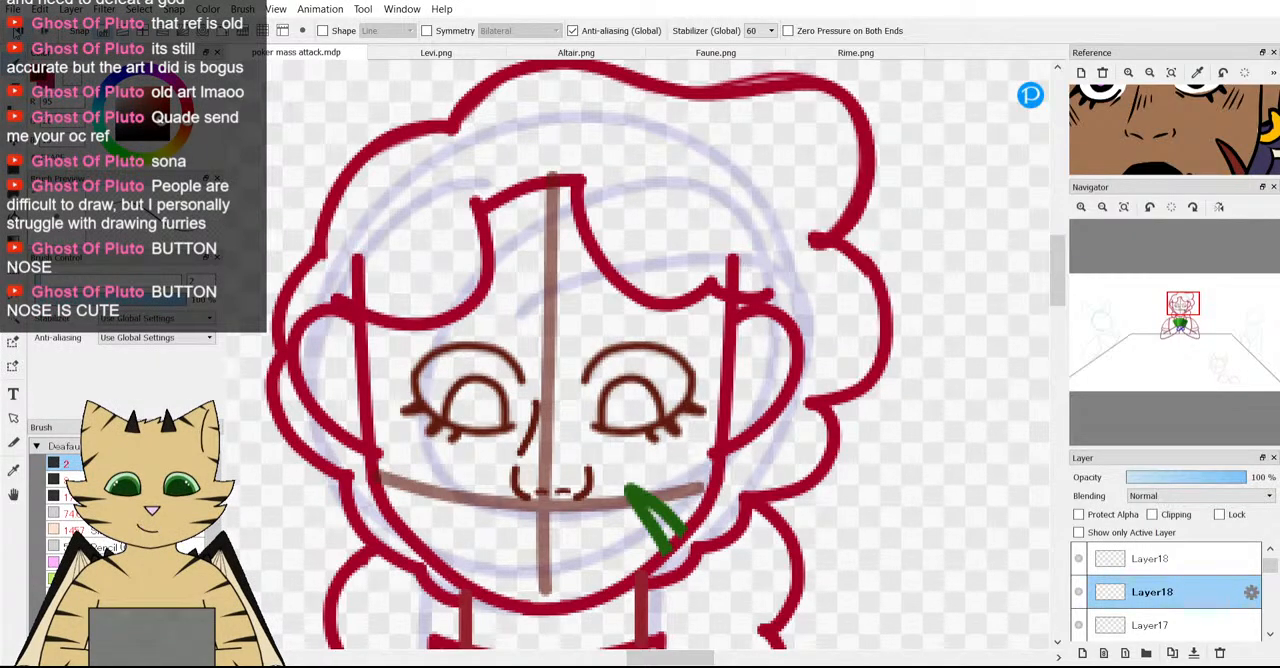
Undo the nostril dashes, delete both Layer18 nose layers, clear the selection and make the upper Layer17 active.
click(16, 33)
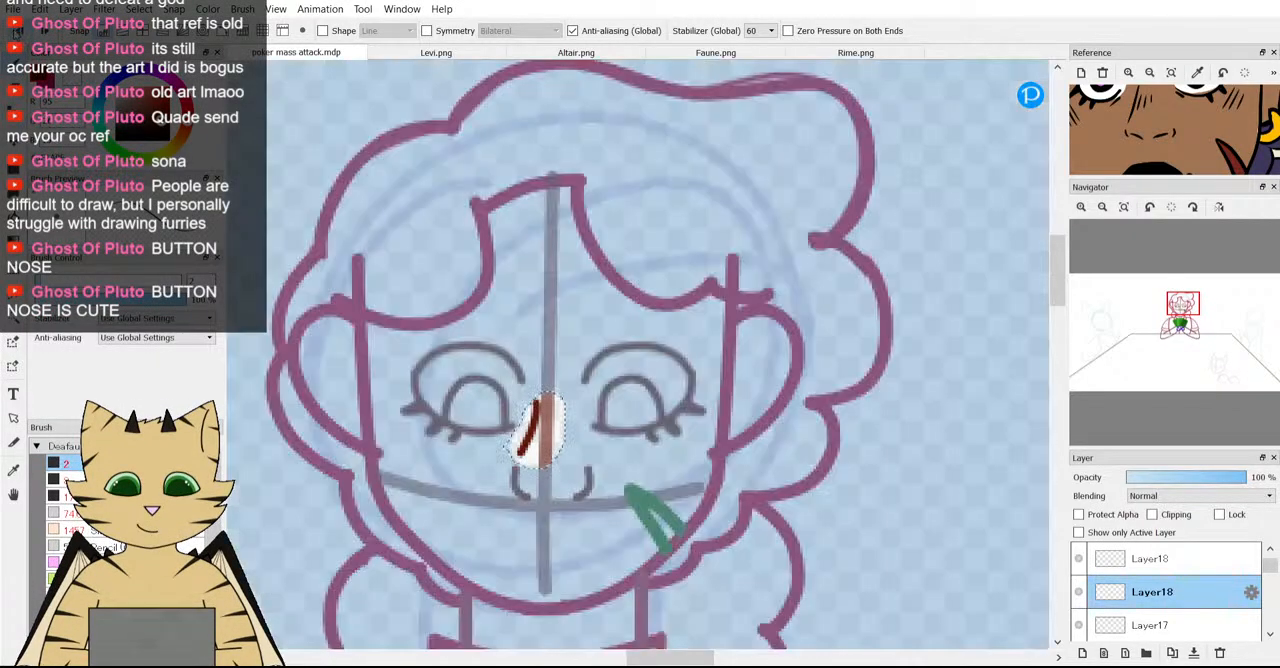
click(1219, 652)
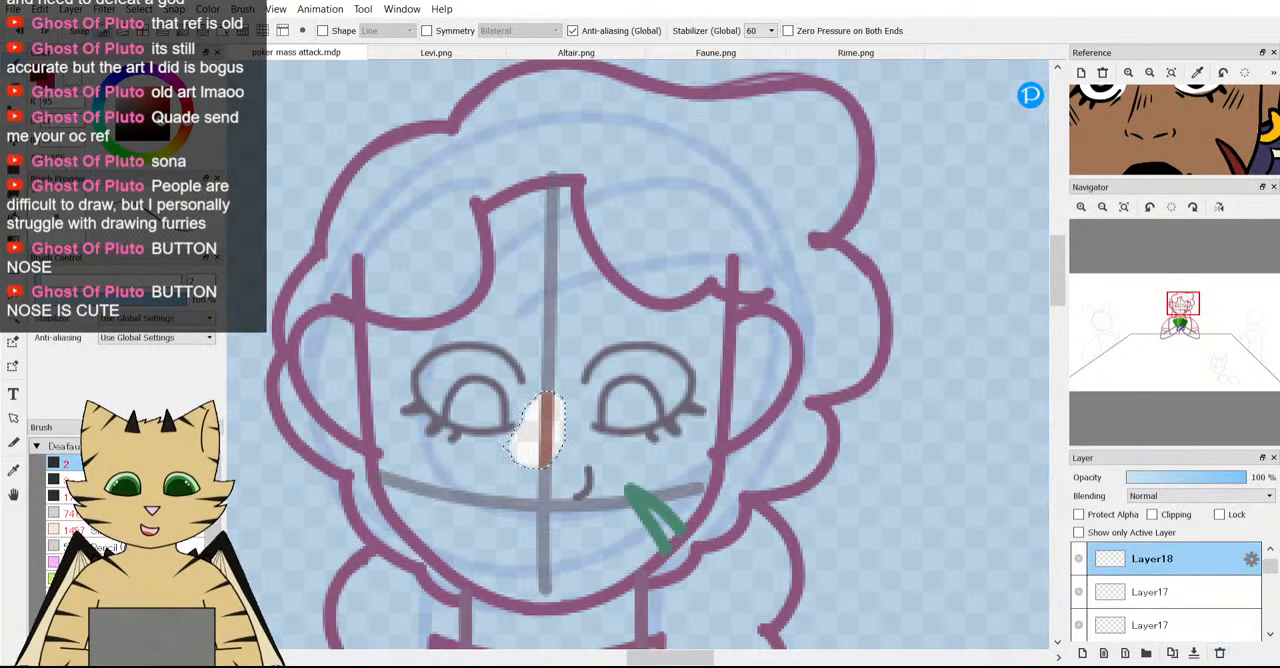
click(1219, 652)
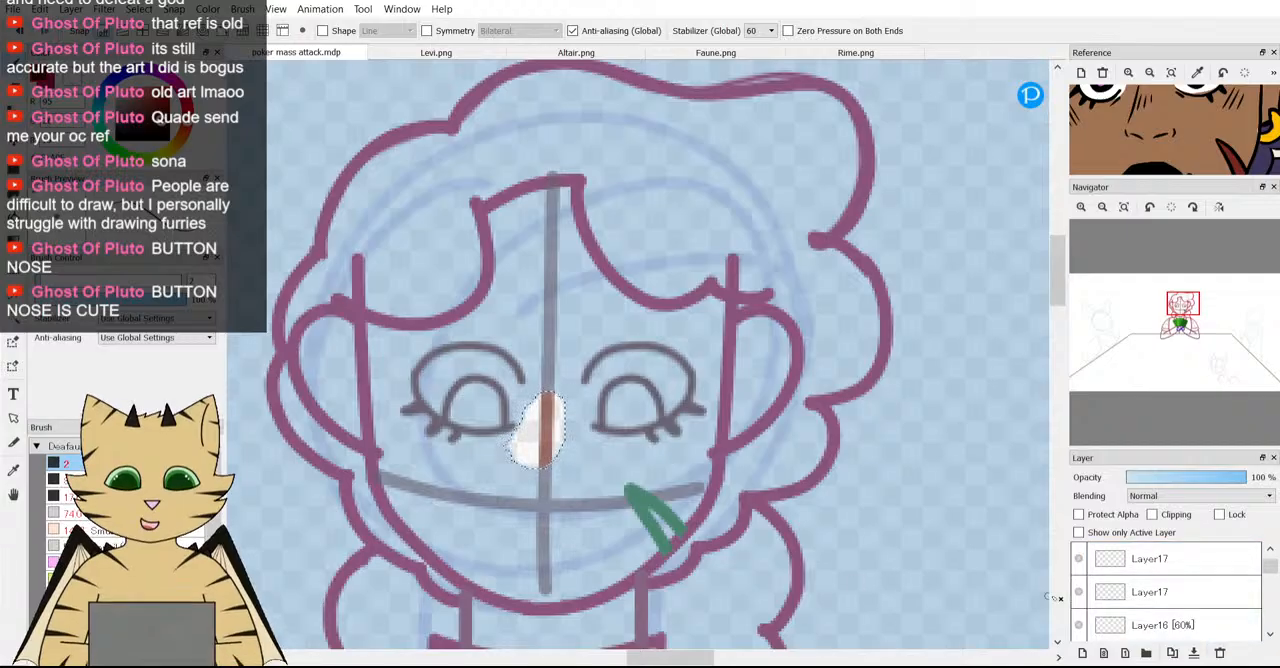
click(1126, 563)
scroll(1104, 592, up, 1)
key(ctrl+d)
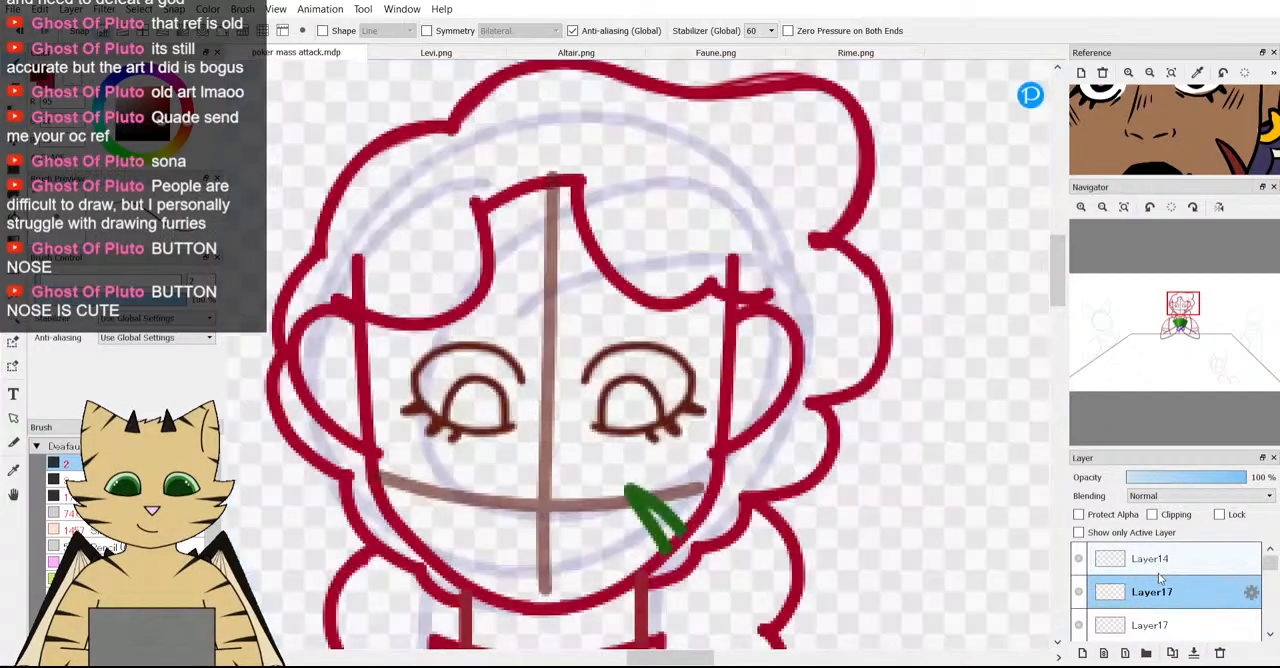
scroll(395, 300, down, 4)
scroll(393, 310, up, 1)
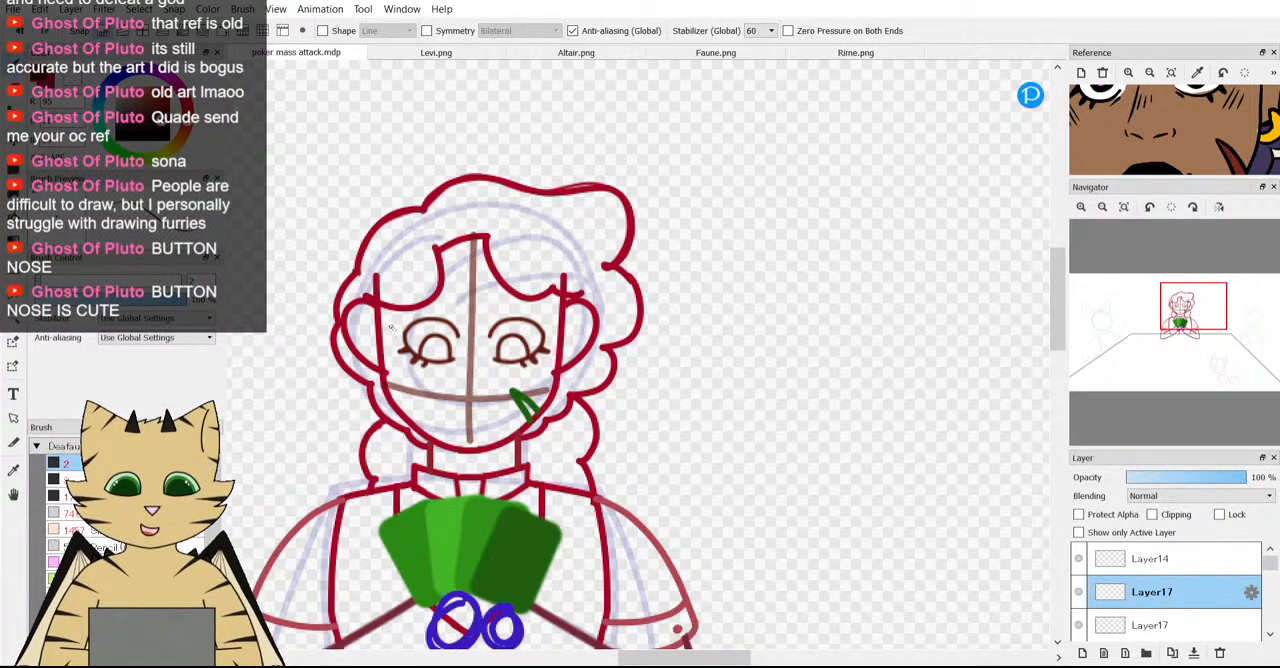
scroll(633, 438, down, 2)
scroll(562, 445, up, 3)
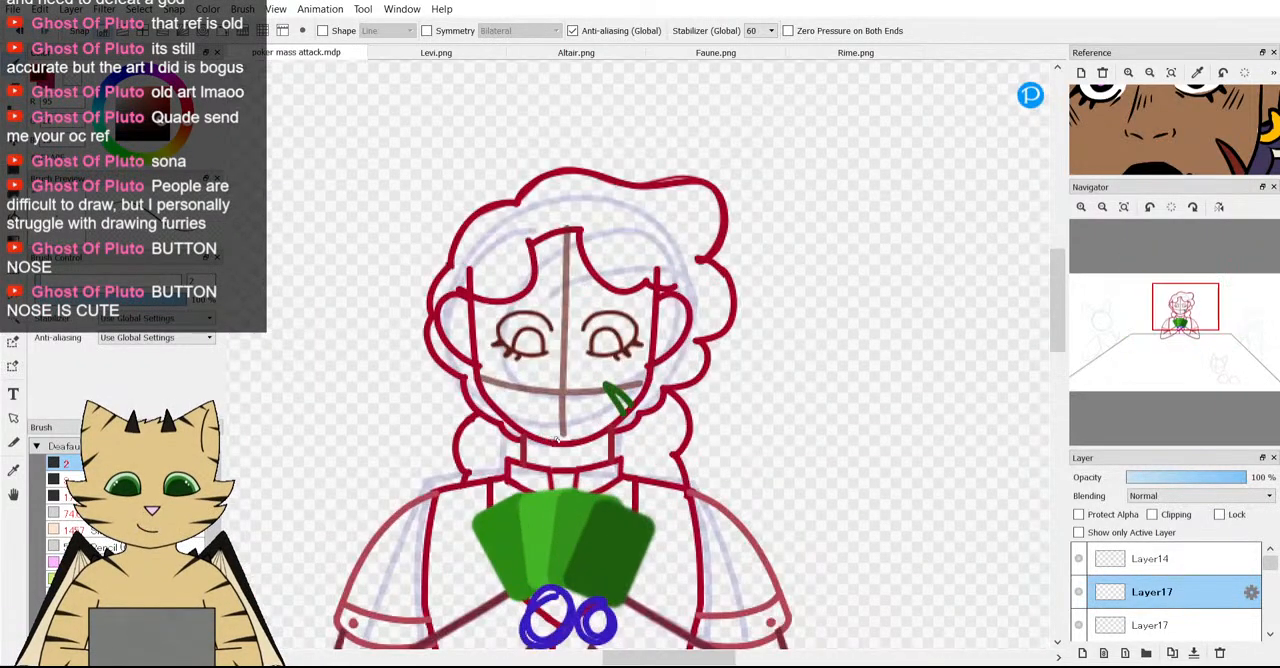
Try a pair of short nostril curves on Layer17 either side of the face's vertical guideline, using the reference nose, and undo them.
drag(1180, 124, 1182, 148)
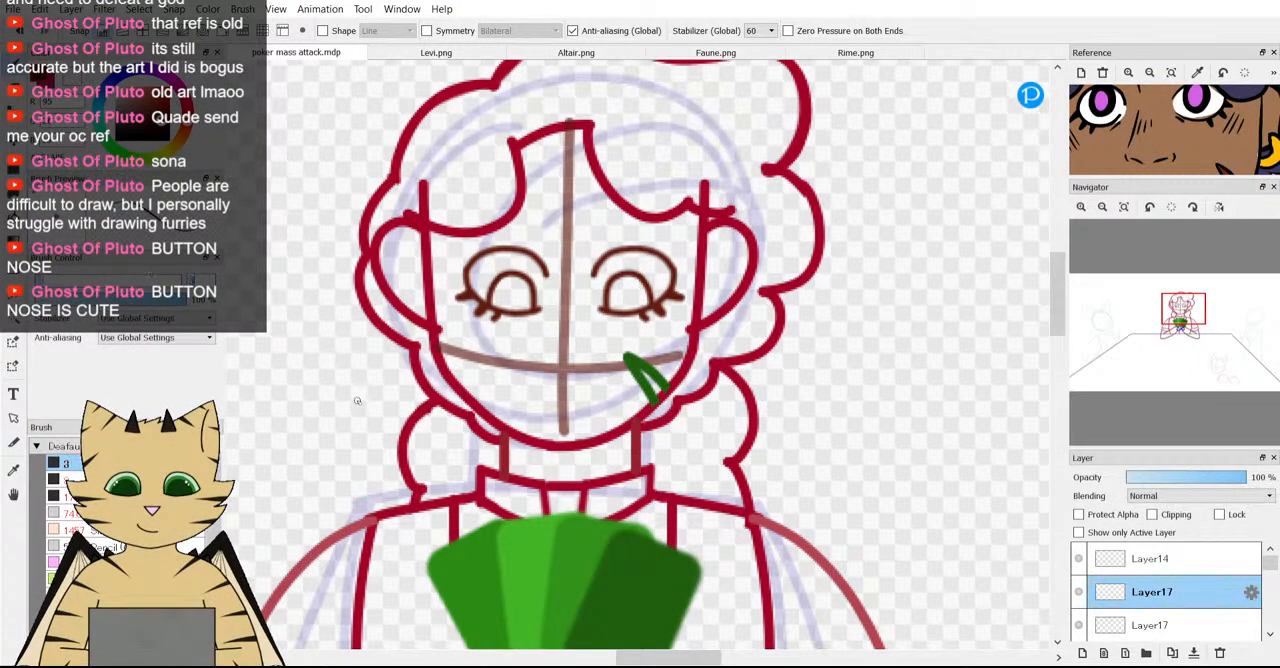
scroll(386, 378, down, 2)
scroll(386, 378, up, 3)
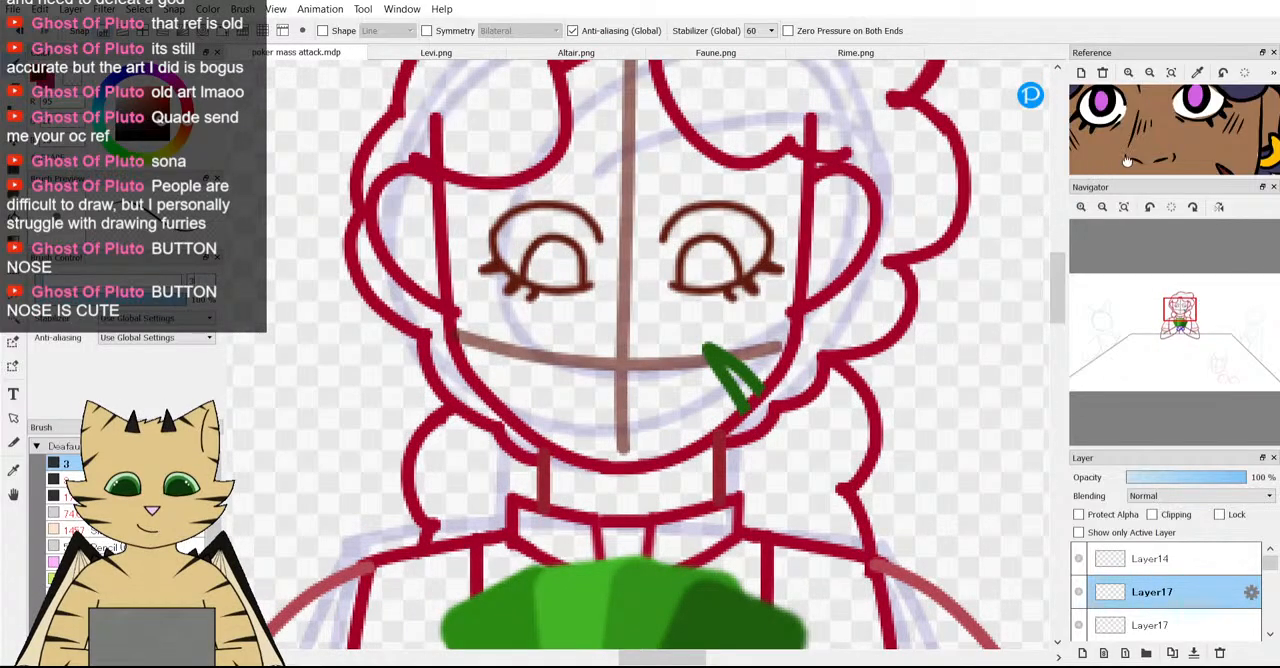
scroll(586, 380, up, 2)
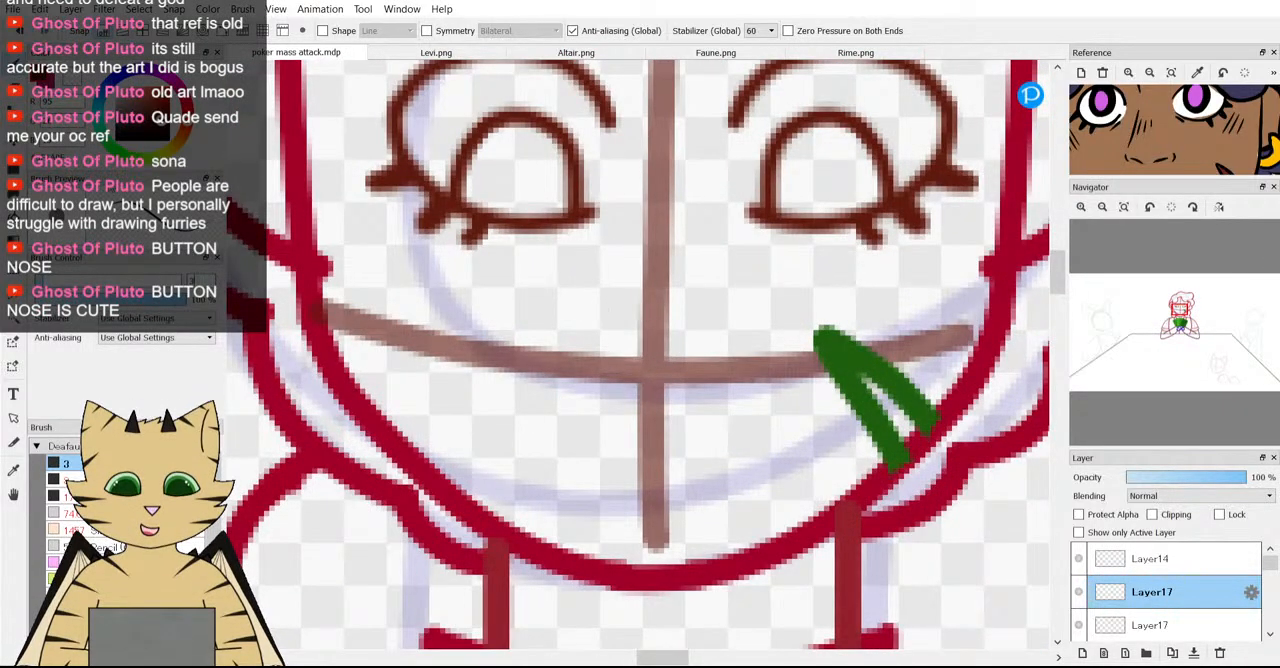
click(582, 311)
drag(585, 308, 574, 352)
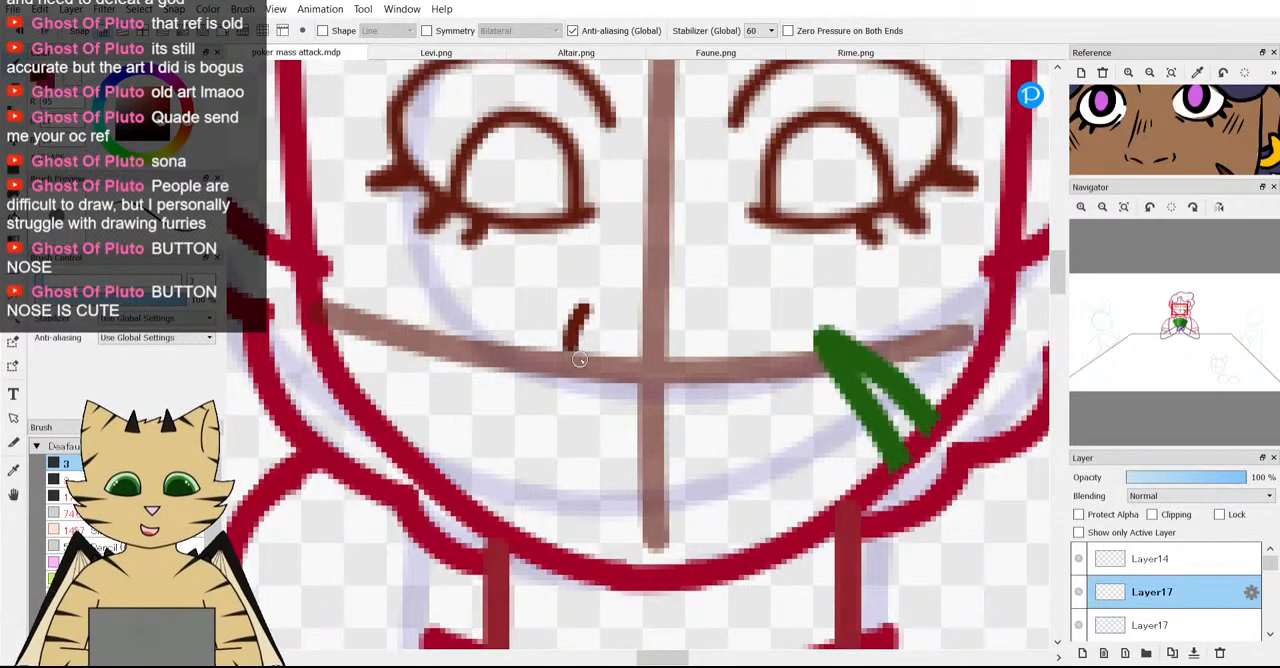
scroll(583, 360, down, 3)
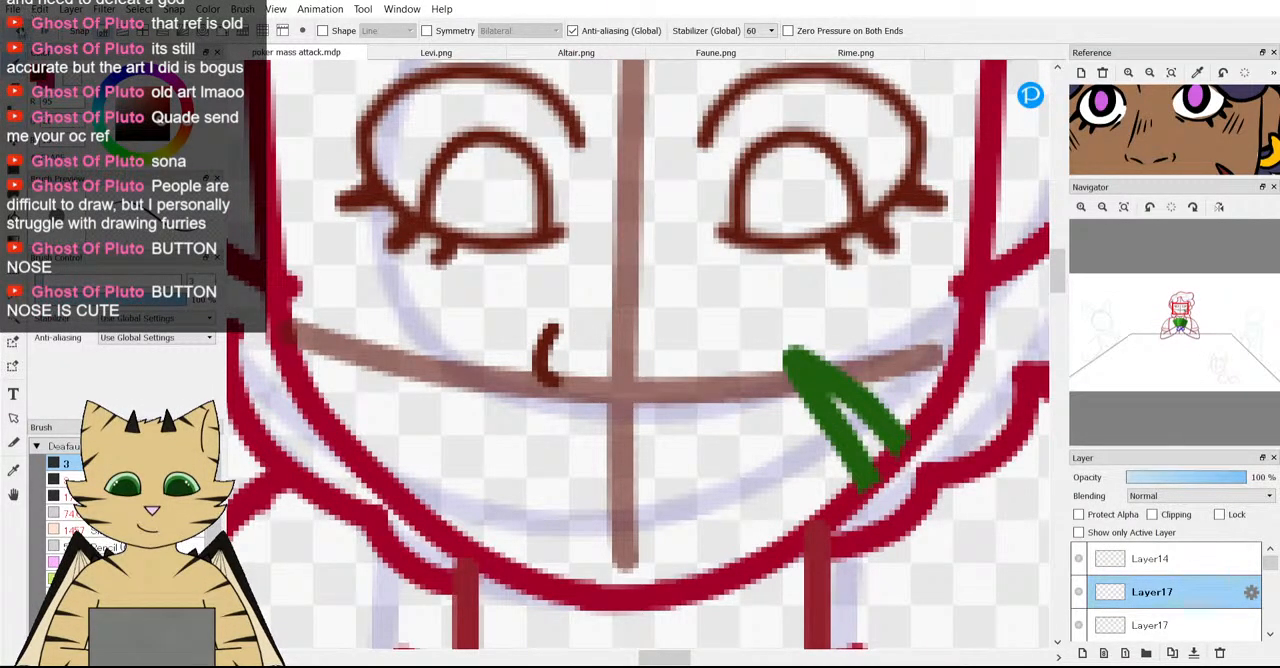
key(ctrl+z)
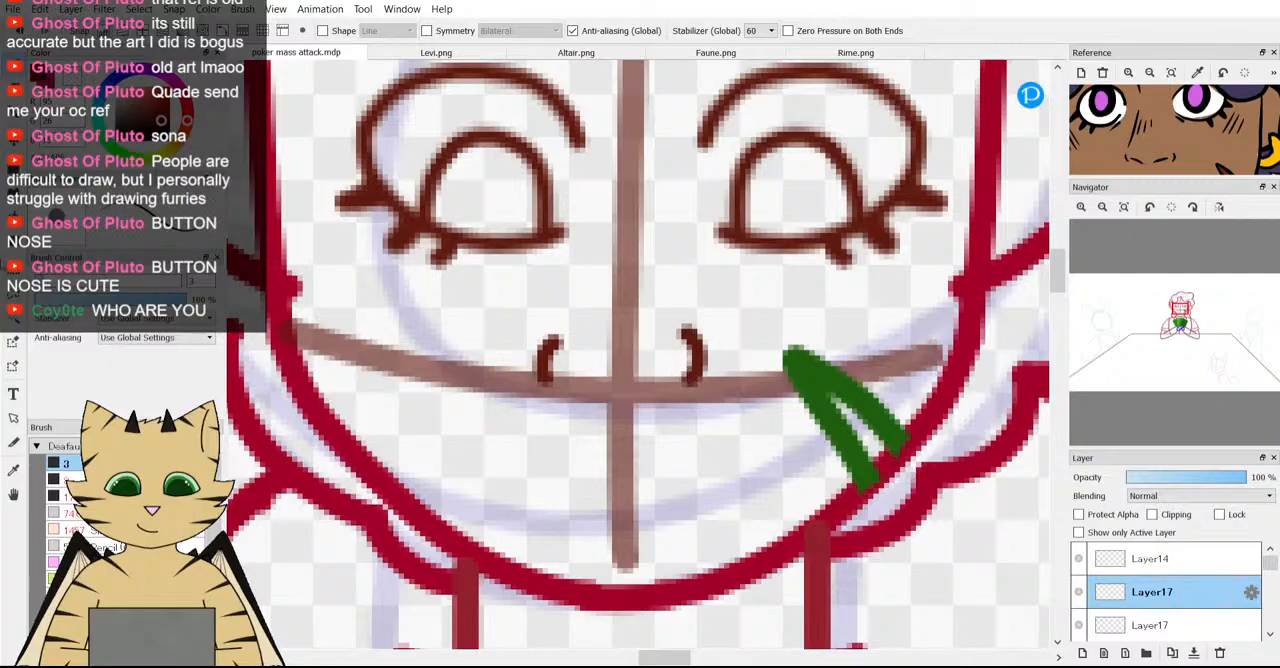
key(ctrl+z)
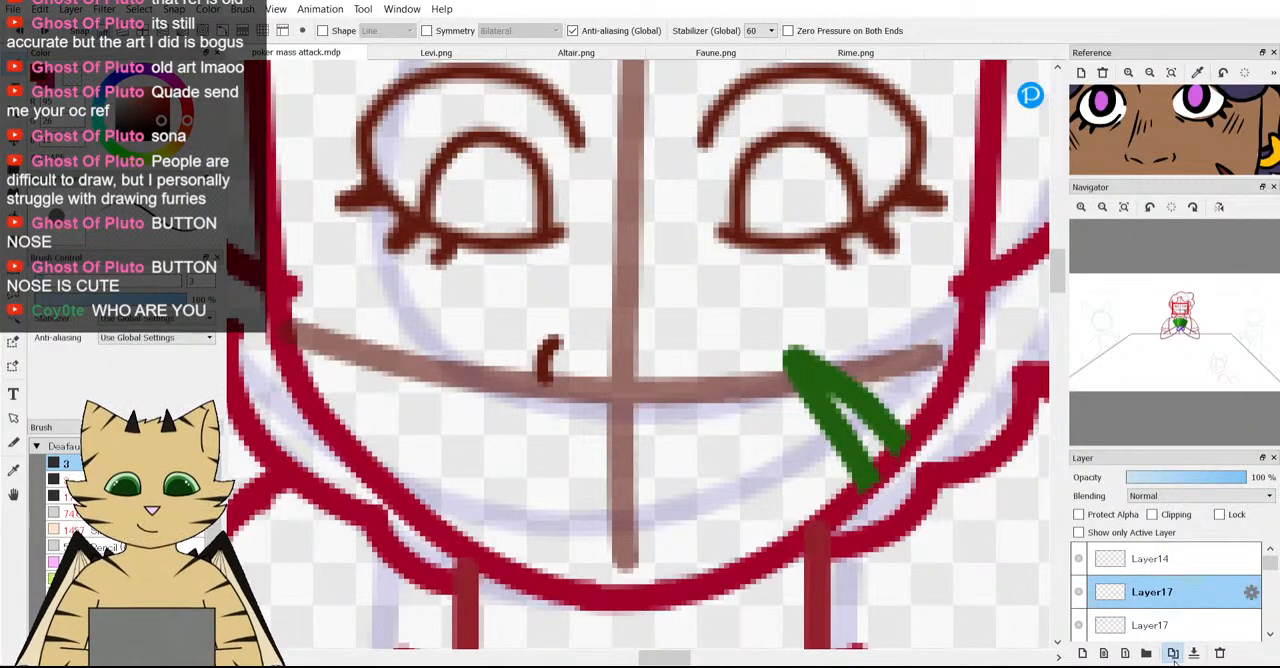
key(ctrl+z)
Add a new layer directly above the upper Layer17.
click(1174, 563)
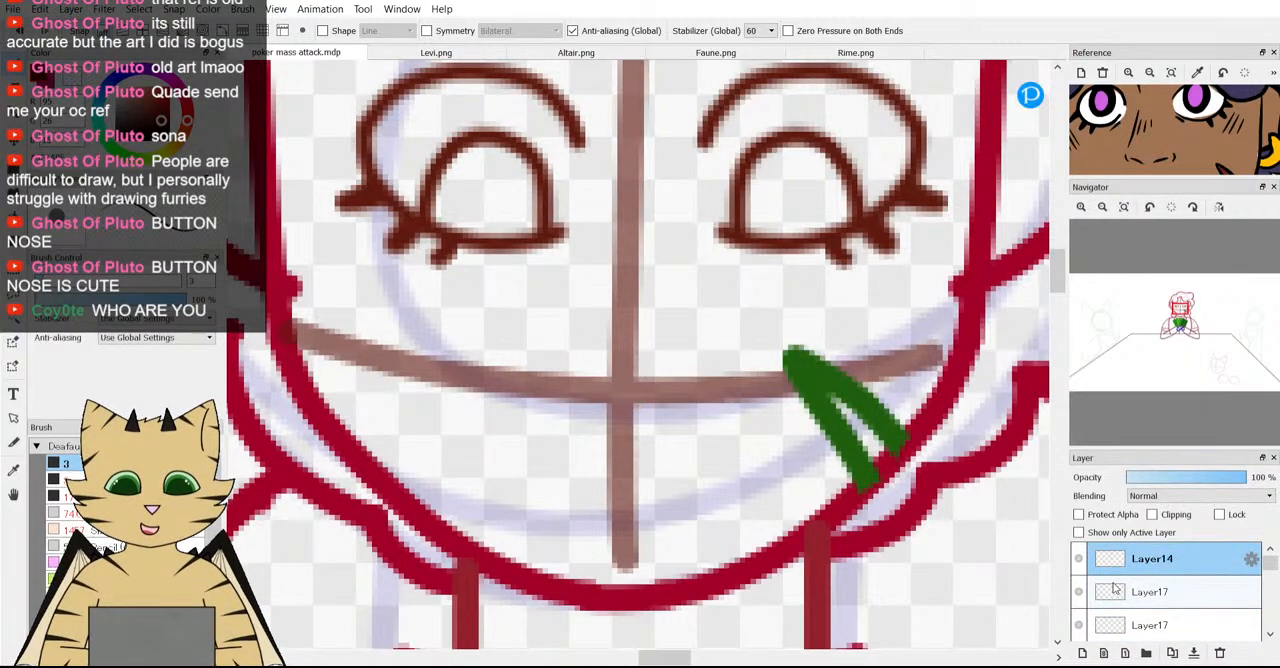
click(1184, 592)
click(1085, 654)
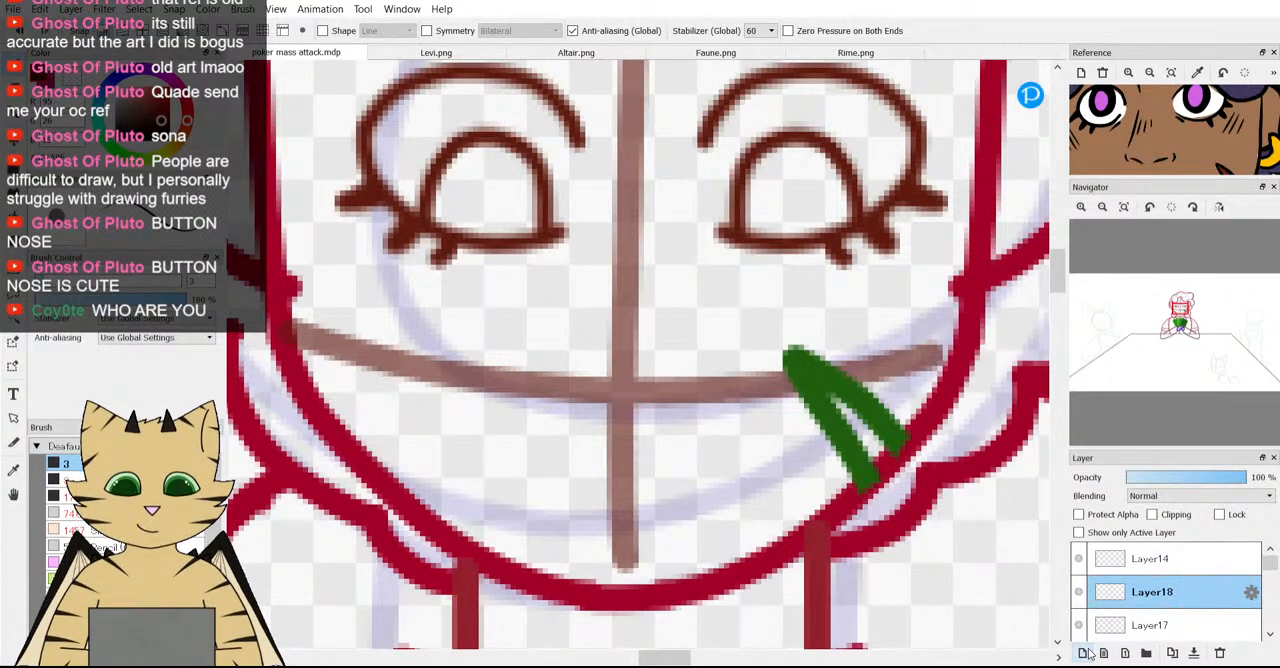
Try a small C-shaped left nostril curve just above the horizontal face guideline, and undo it.
scroll(537, 463, down, 5)
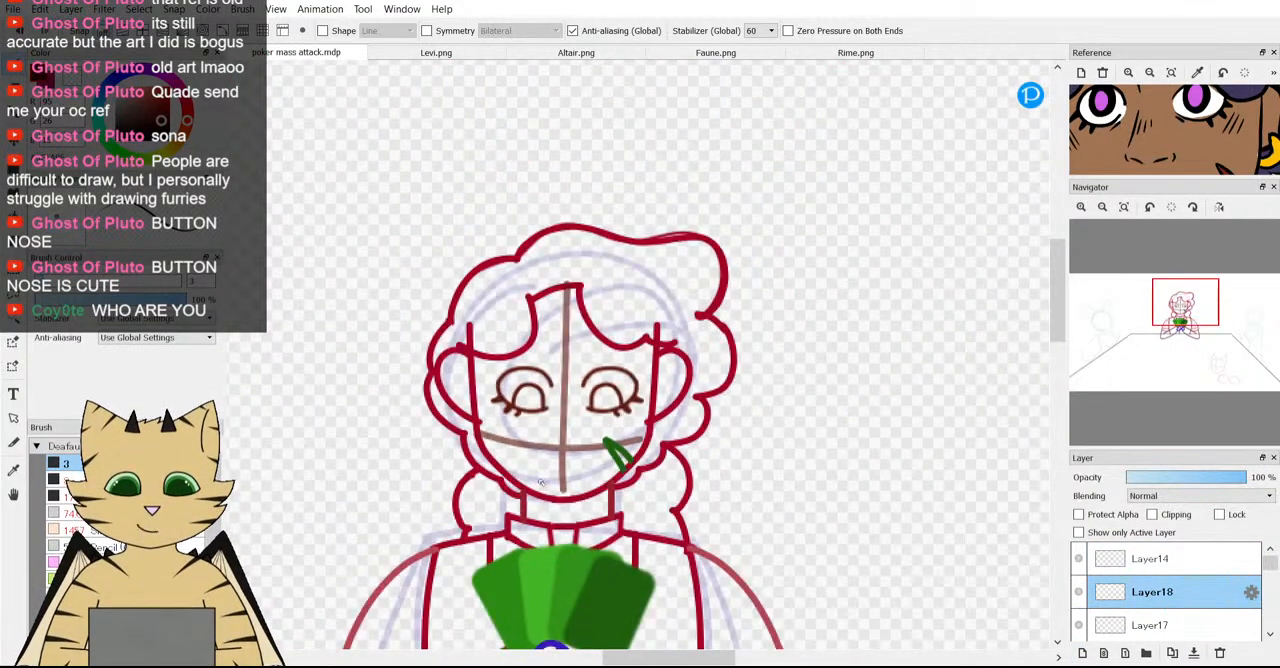
scroll(541, 483, up, 4)
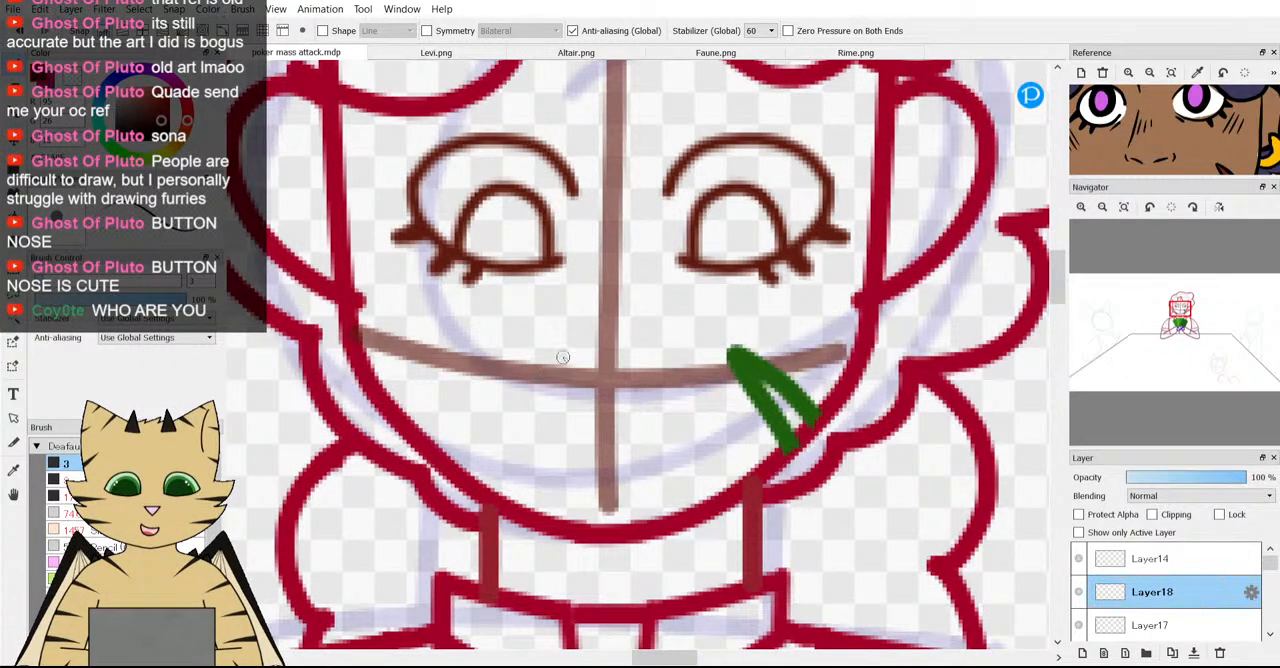
scroll(562, 357, down, 3)
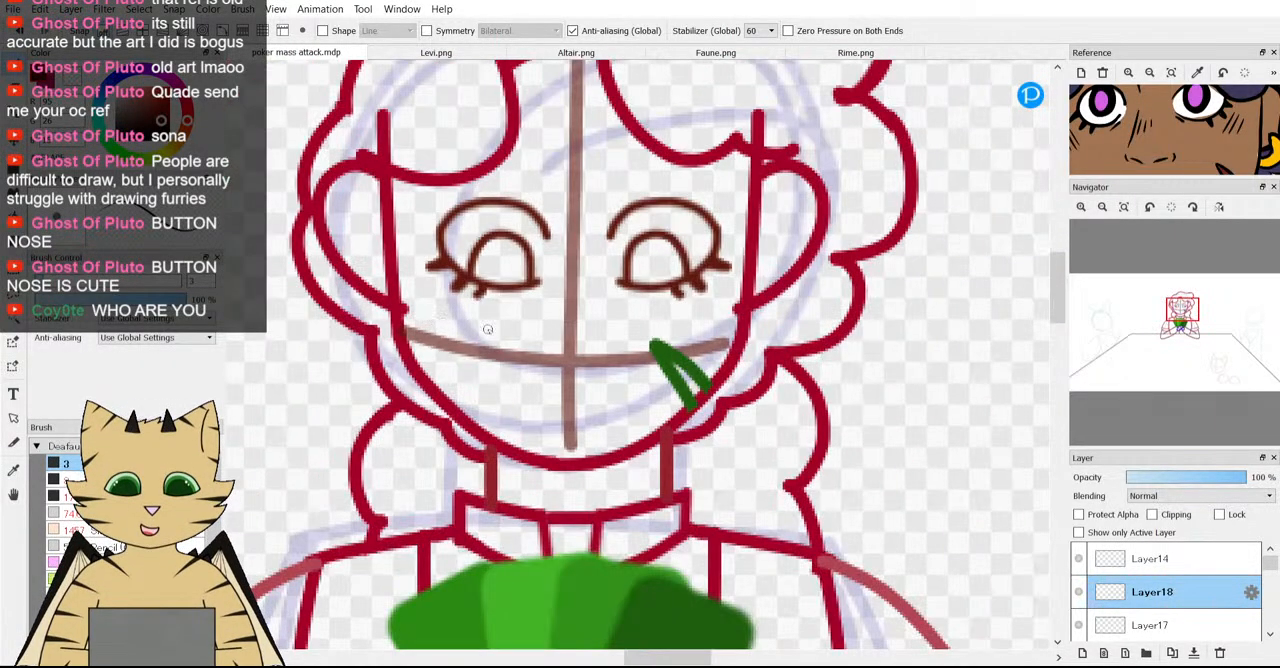
scroll(510, 332, up, 2)
scroll(537, 334, down, 1)
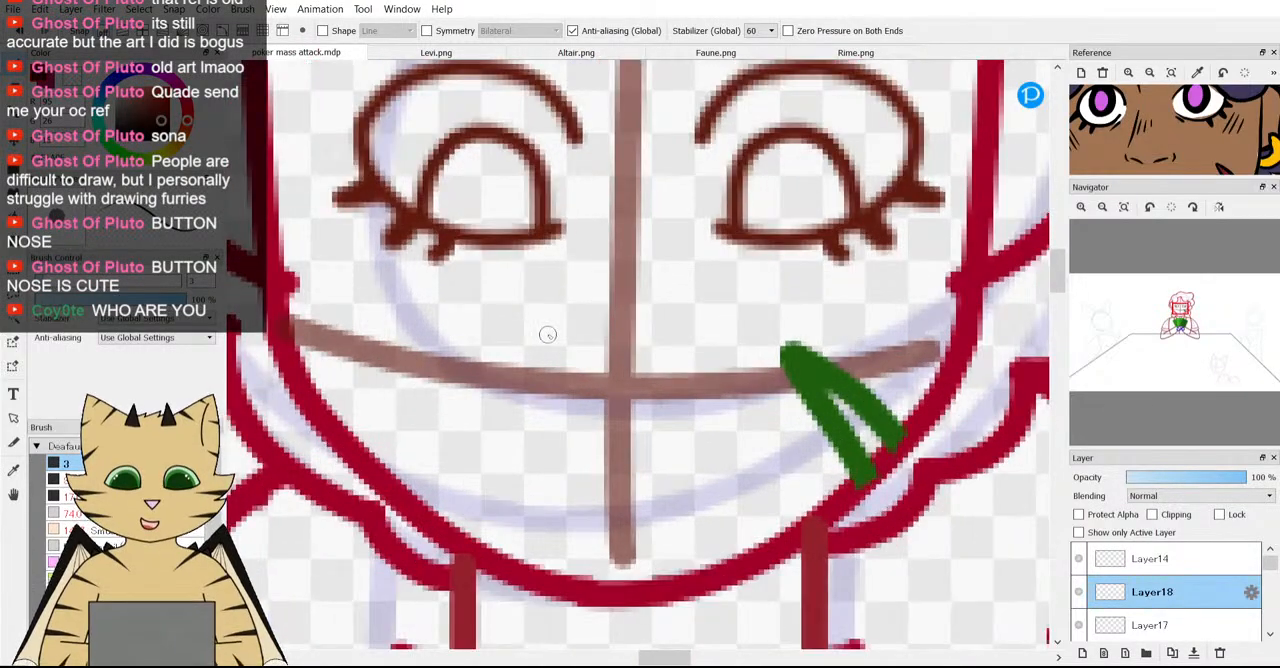
scroll(577, 337, up, 2)
scroll(690, 338, down, 3)
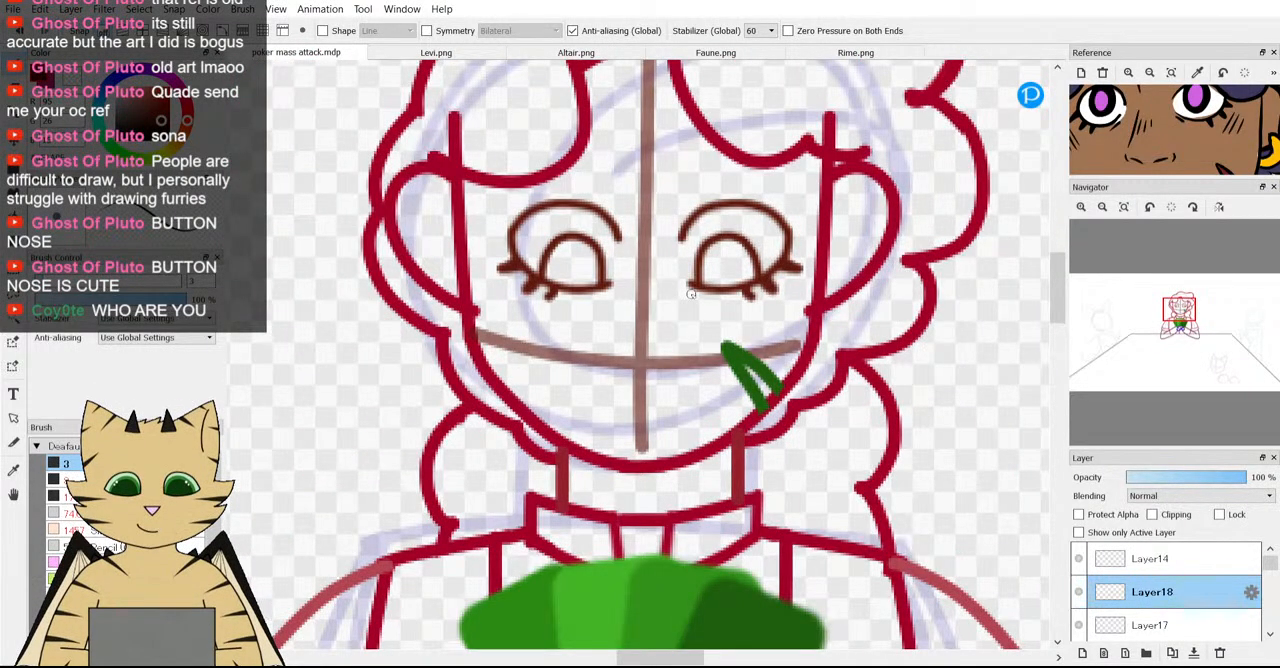
scroll(690, 310, up, 1)
scroll(700, 343, up, 2)
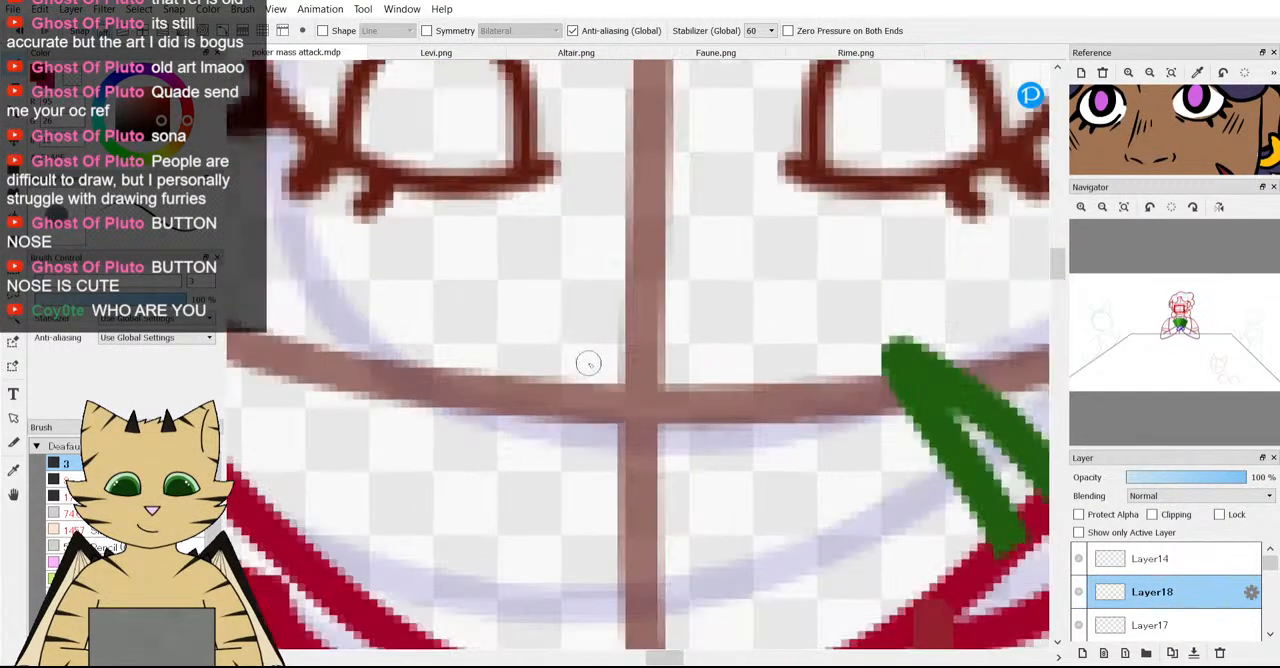
scroll(601, 333, up, 1)
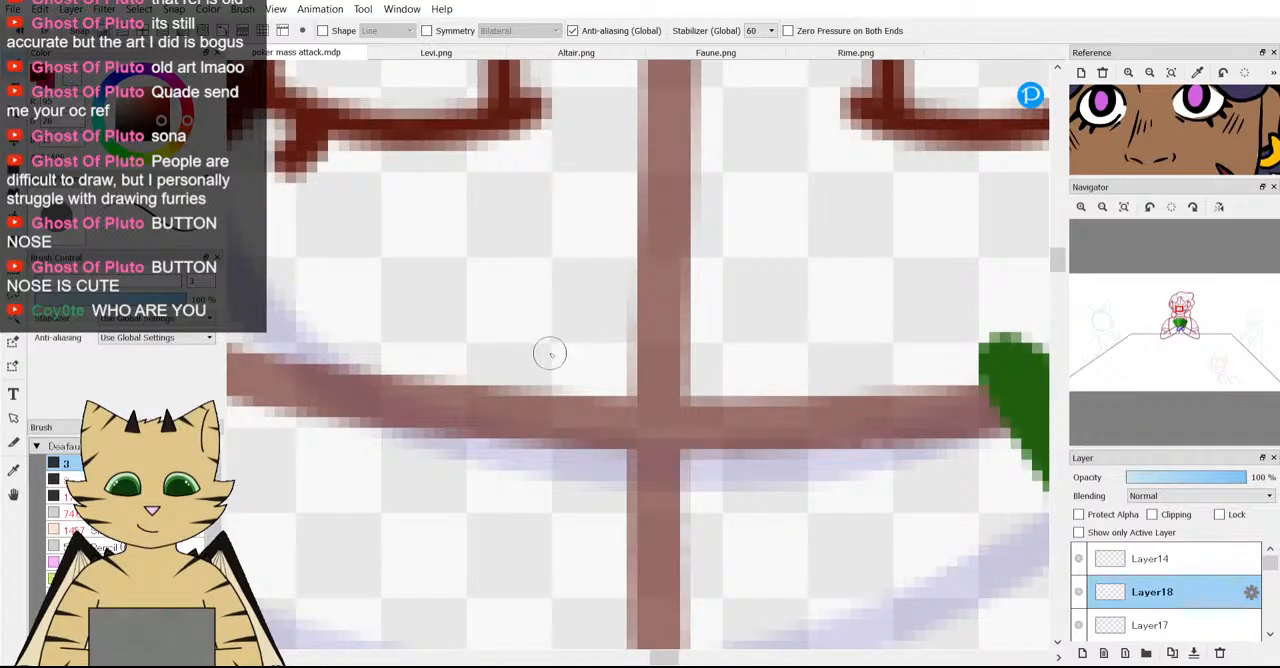
mouse_move(532, 330)
mouse_down()
mouse_move(492, 350)
mouse_move(502, 378)
mouse_move(545, 393)
mouse_up()
scroll(545, 393, down, 3)
scroll(545, 393, up, 3)
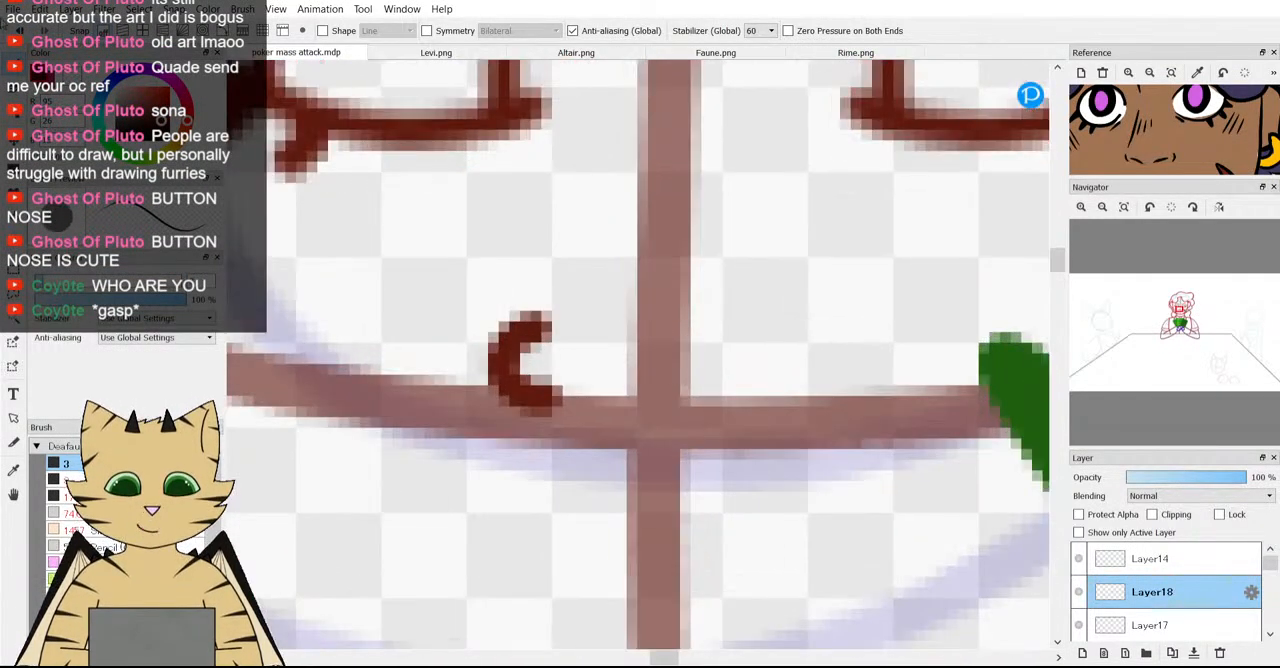
key(ctrl+z)
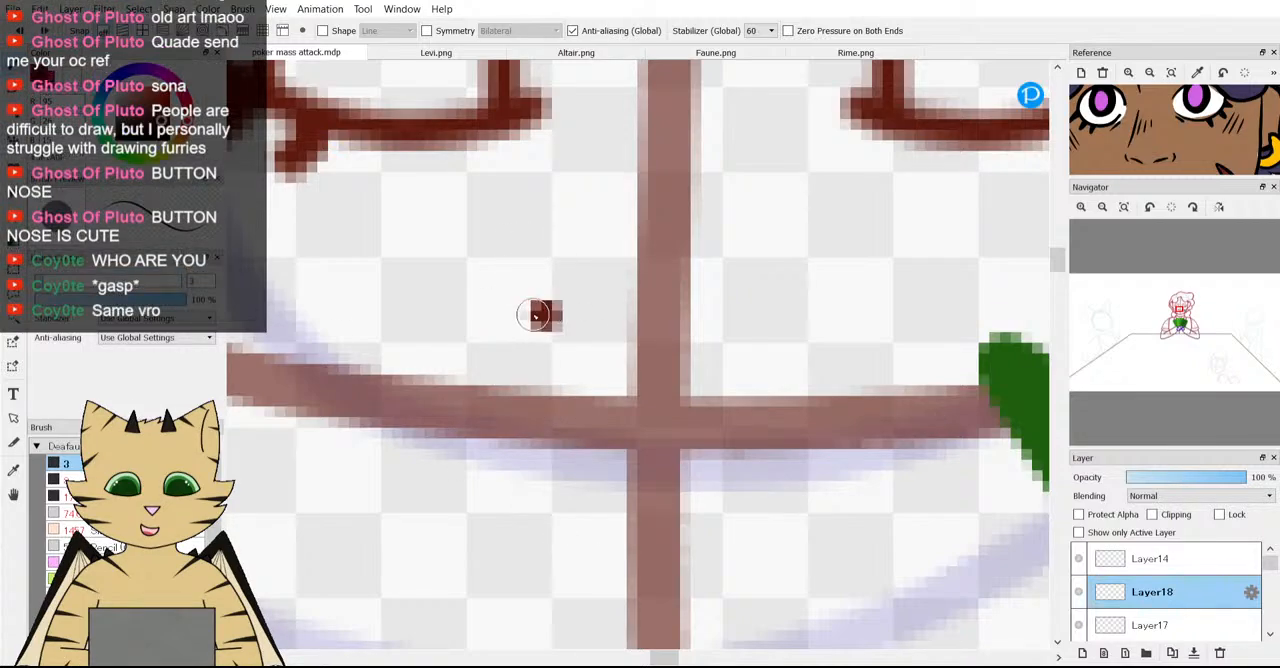
Try a taller, more open left nostril curve crossing the horizontal face guideline, and undo it.
mouse_move(540, 315)
mouse_down()
mouse_move(508, 331)
mouse_move(502, 385)
mouse_move(514, 408)
mouse_move(545, 390)
mouse_up()
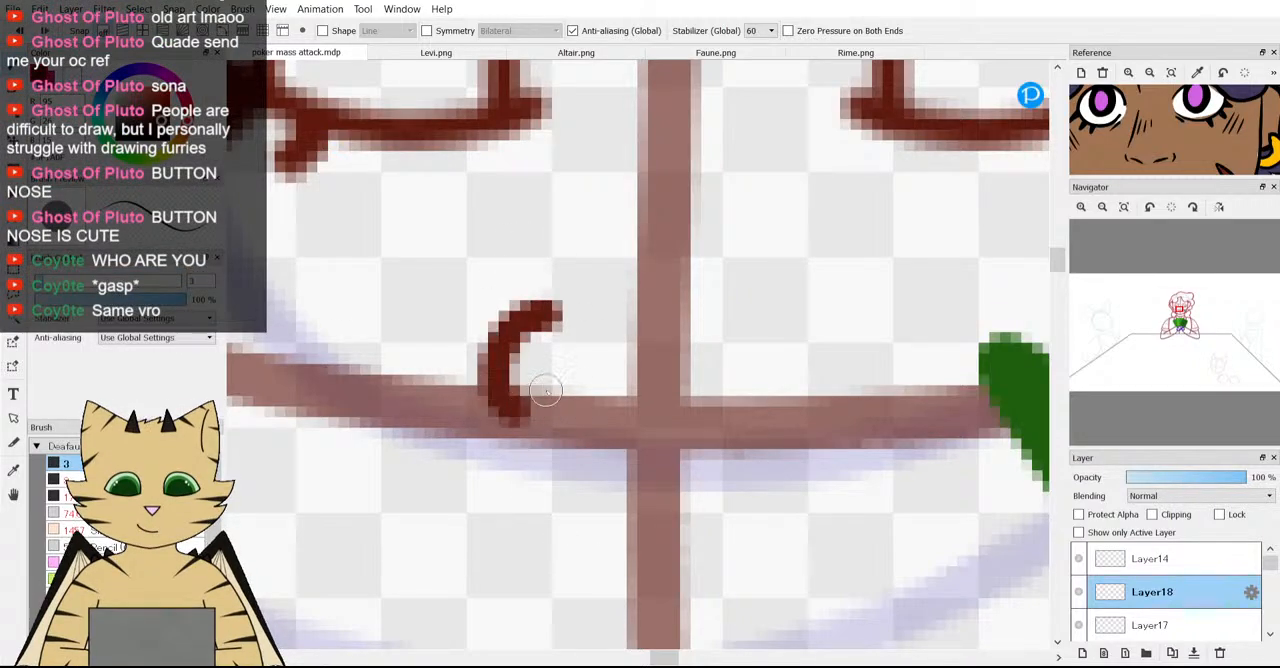
scroll(545, 390, down, 3)
scroll(567, 385, up, 2)
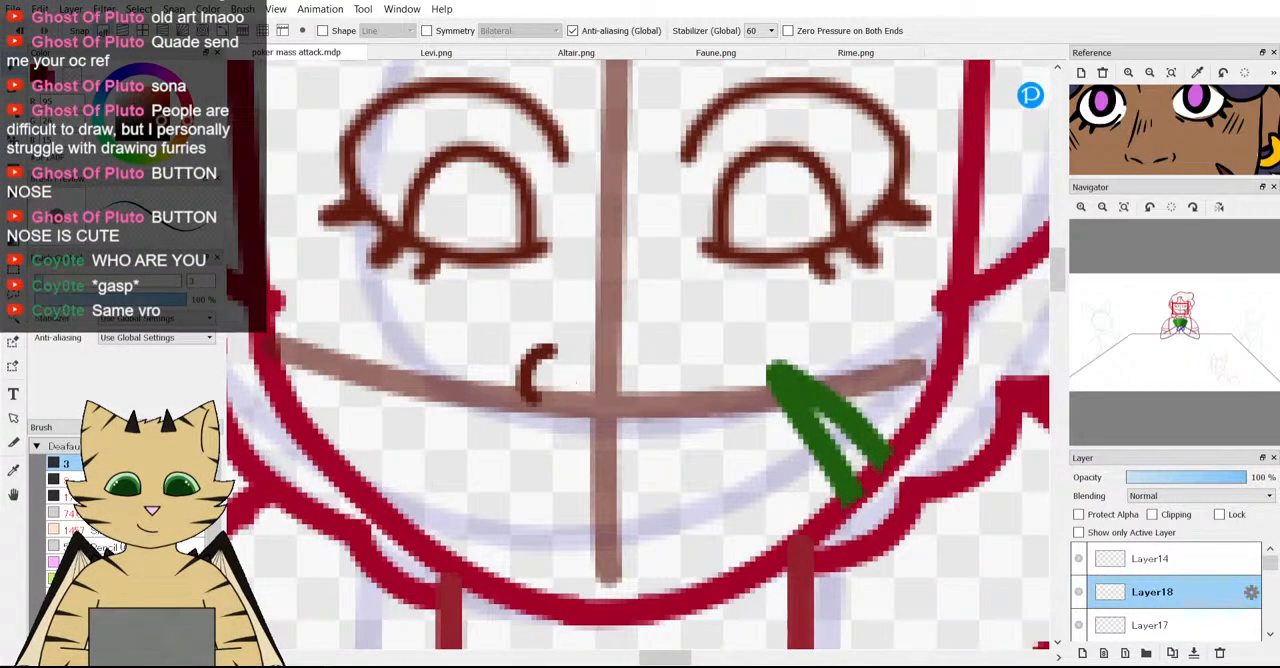
key(ctrl+z)
Try a short slanted left nostril stroke close to the vertical guideline, and undo it.
scroll(585, 403, up, 2)
click(554, 356)
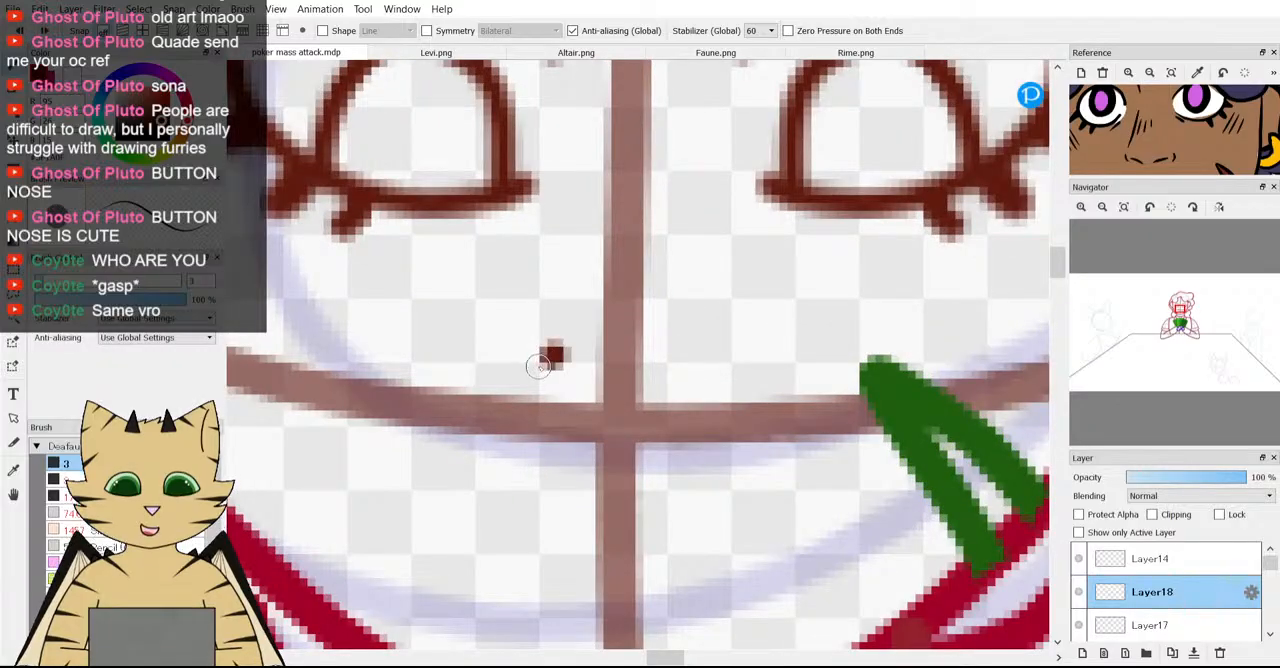
drag(532, 392, 552, 350)
scroll(540, 380, down, 3)
scroll(540, 380, up, 3)
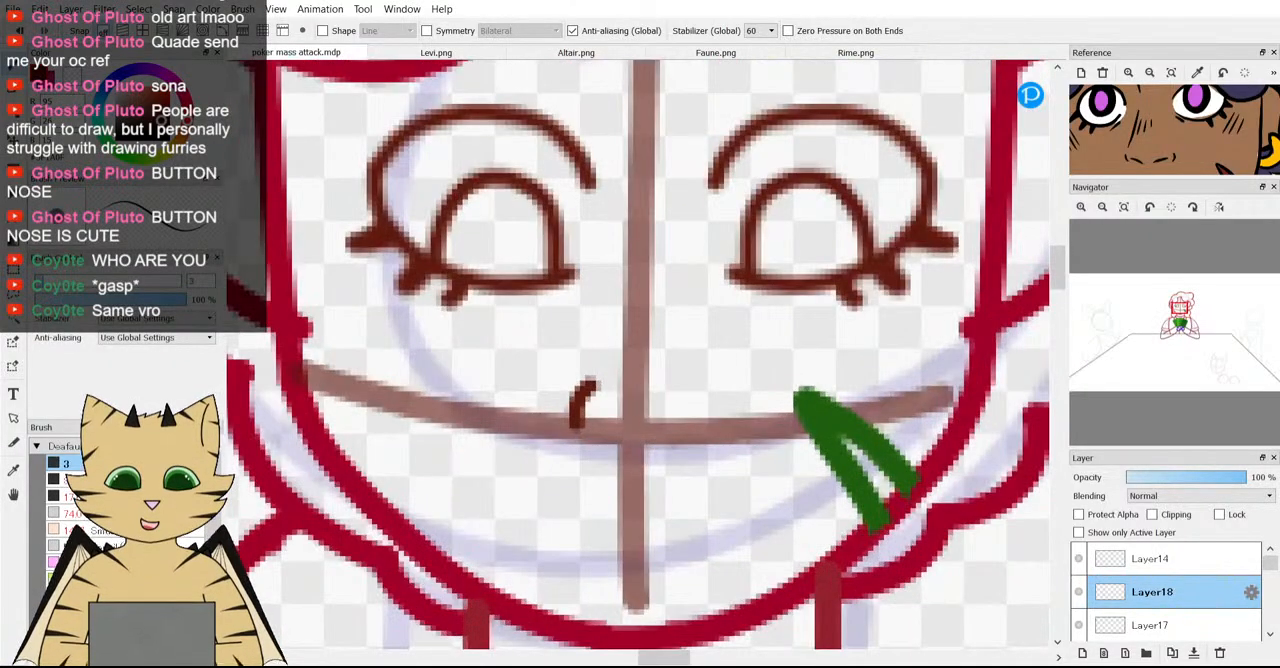
scroll(534, 365, down, 5)
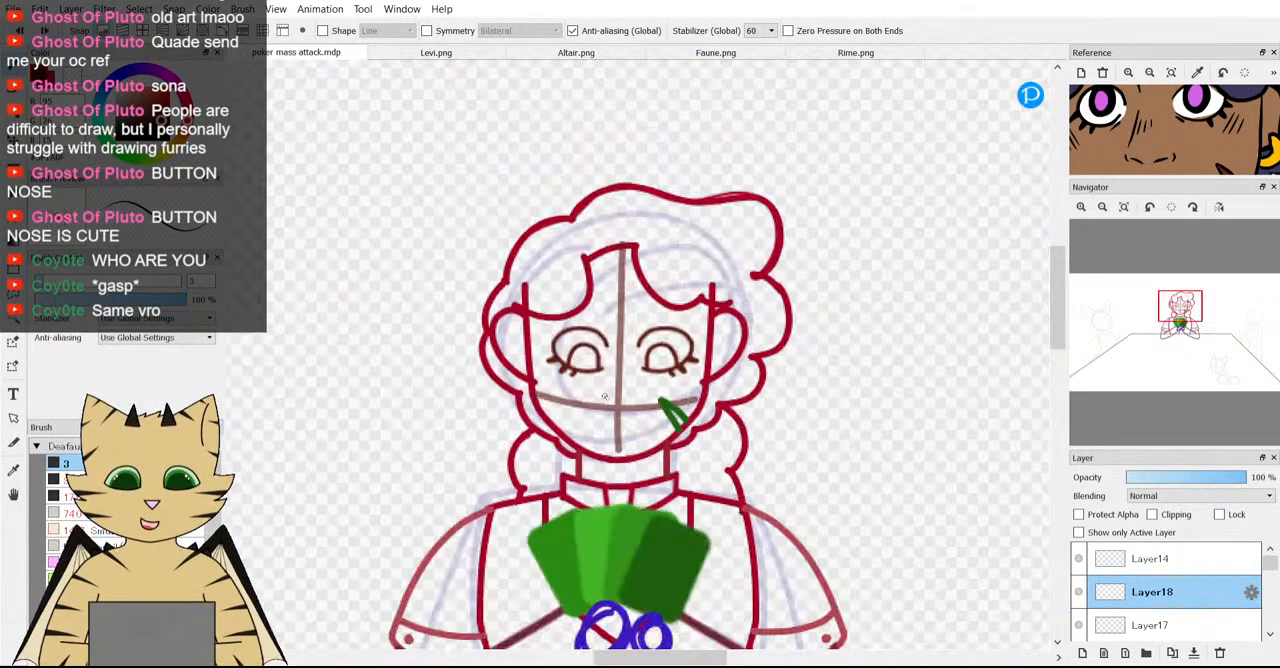
Draw two short facing nostril curves either side of the vertical guideline, ending at the horizontal face guideline.
scroll(610, 460, up, 3)
scroll(610, 460, down, 3)
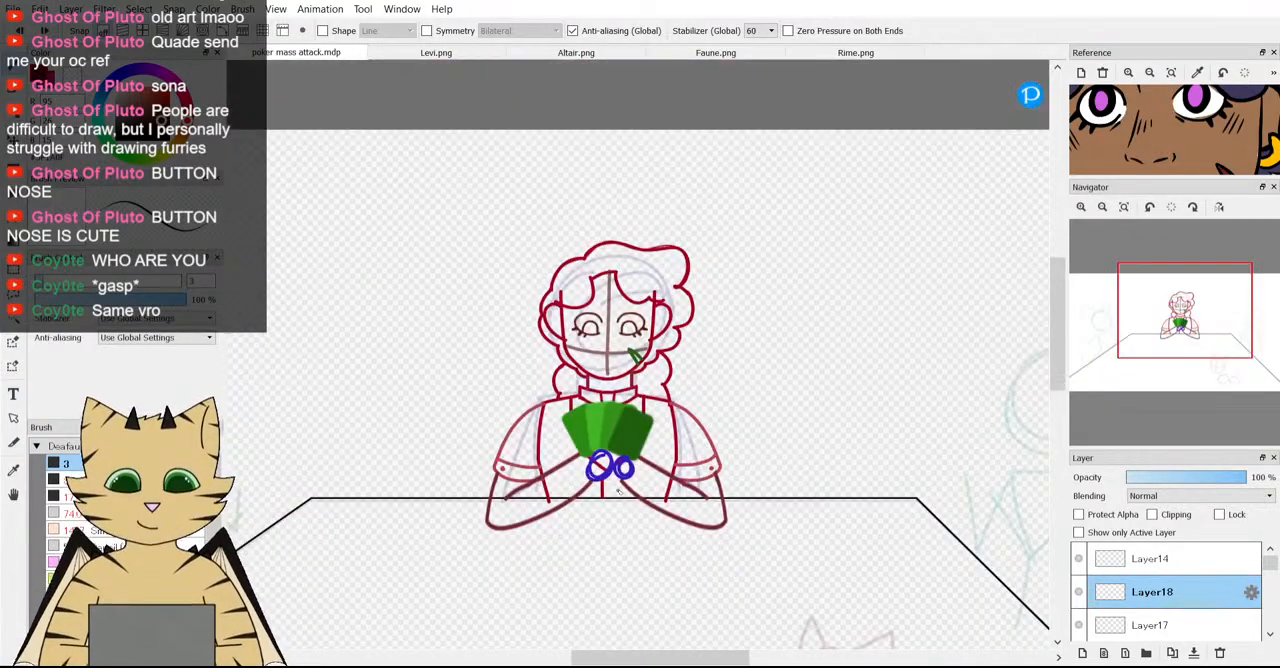
scroll(610, 436, up, 6)
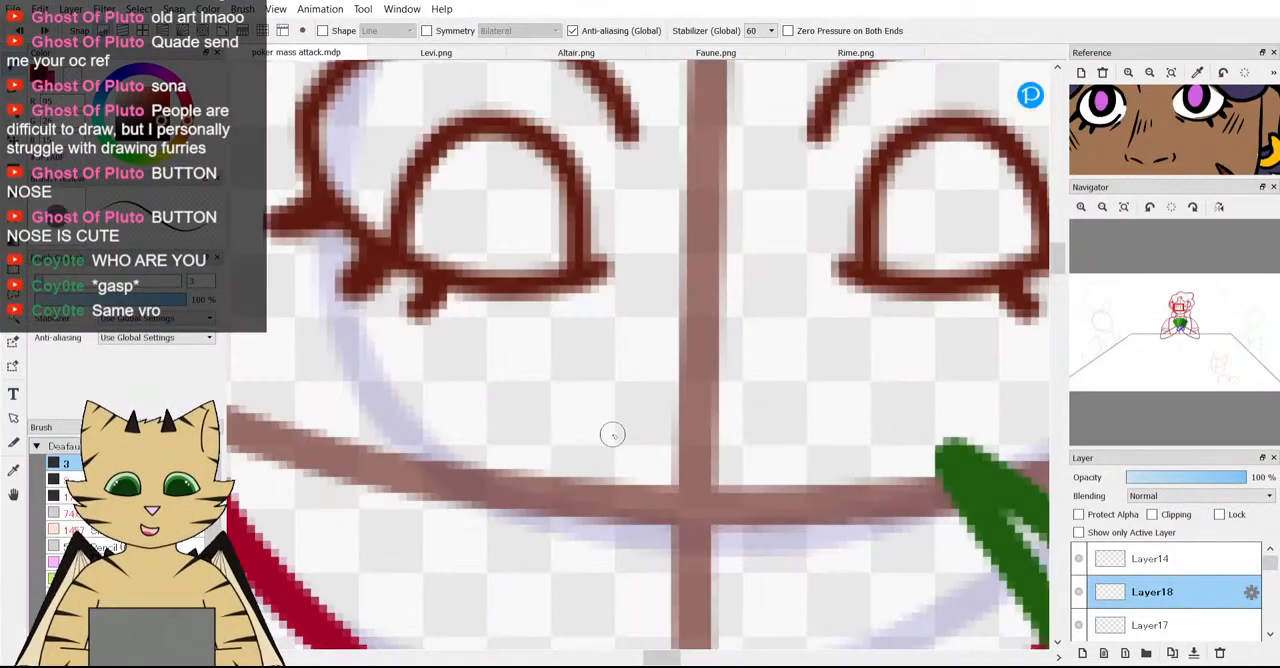
scroll(613, 436, up, 1)
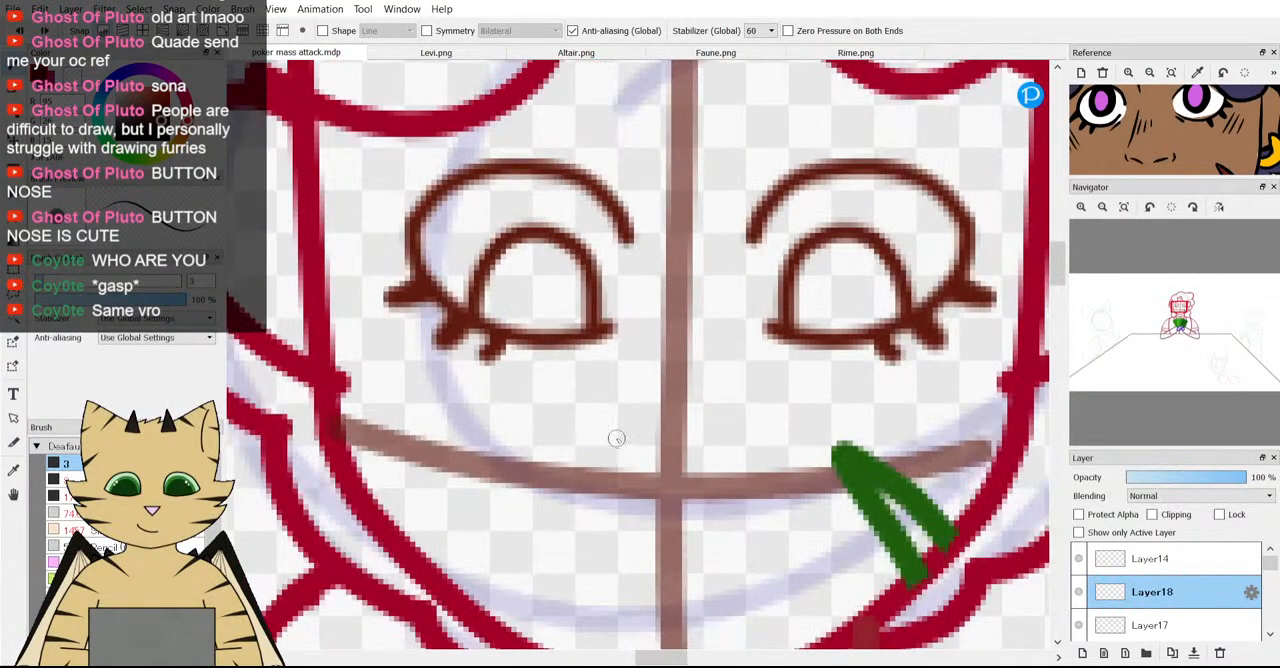
drag(611, 438, 618, 479)
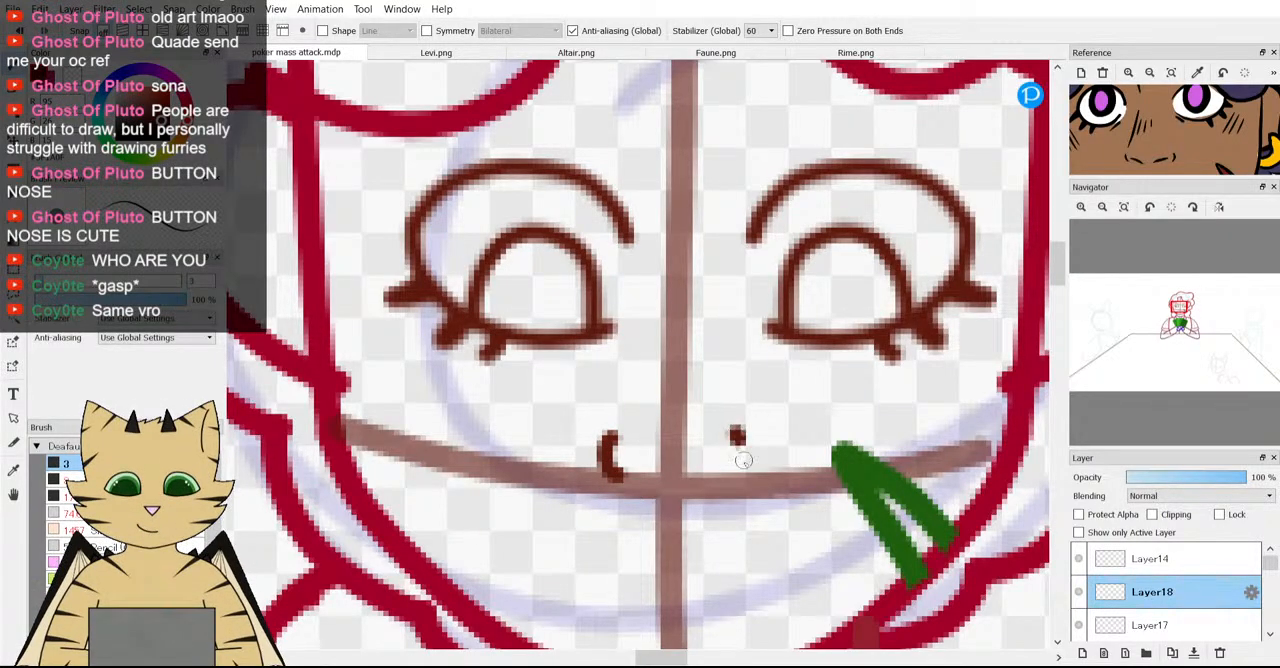
drag(738, 440, 740, 476)
scroll(590, 420, down, 2)
scroll(632, 436, up, 2)
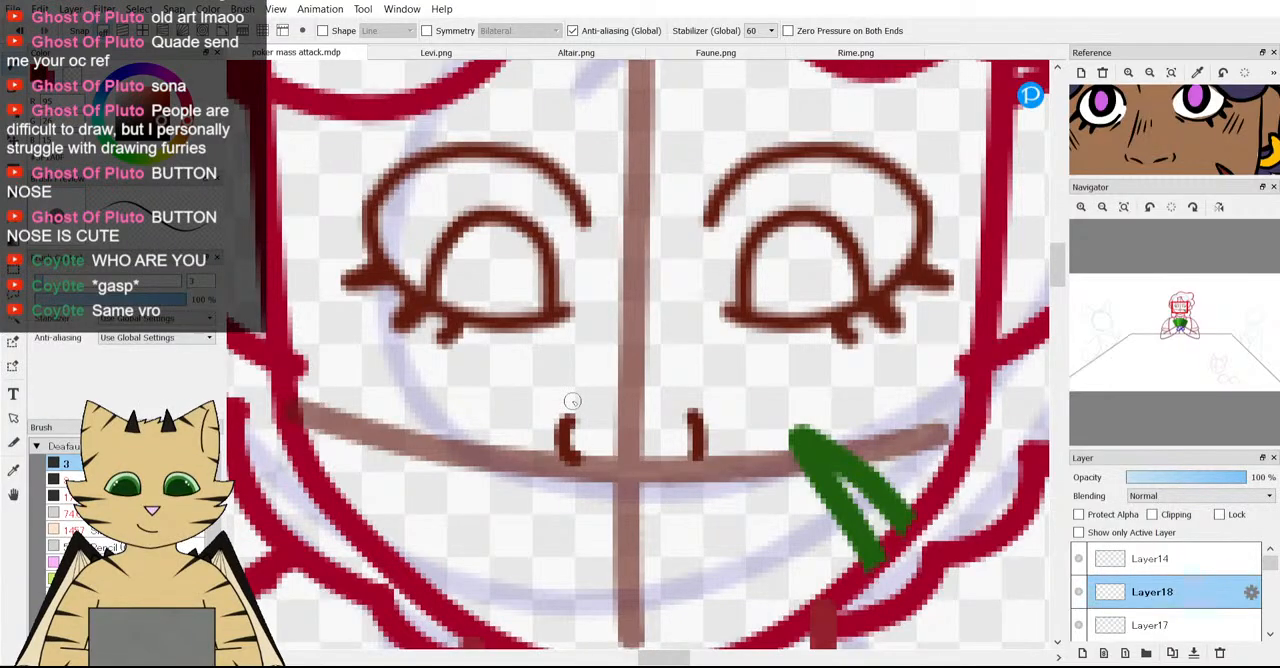
Try a nose bridge line from the left nostril up beside the left eye, and undo it together with the nostril curves.
drag(567, 396, 591, 257)
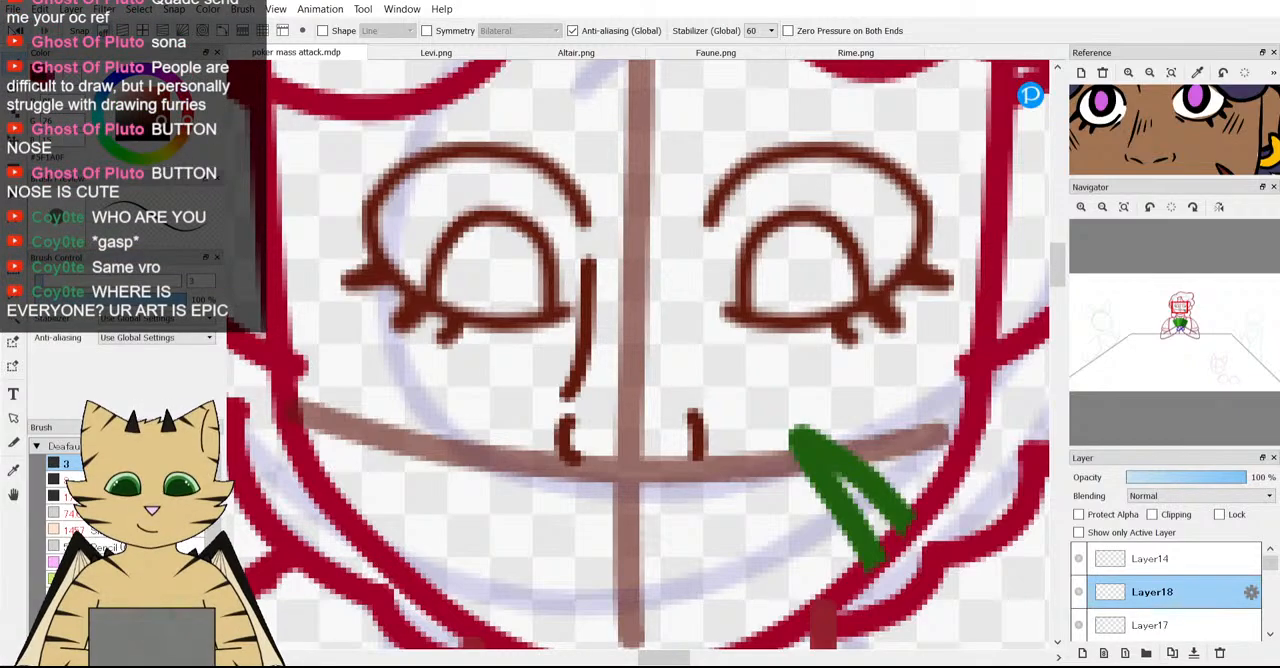
key(ctrl+z)
scroll(484, 367, down, 3)
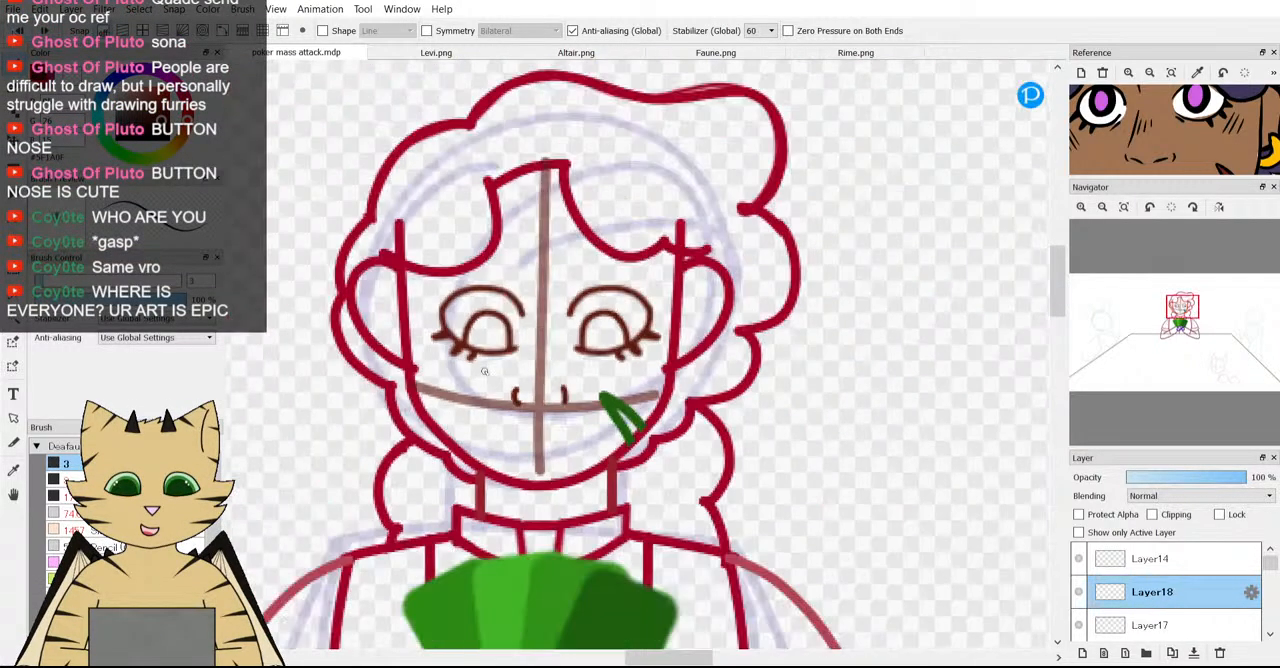
scroll(484, 367, up, 3)
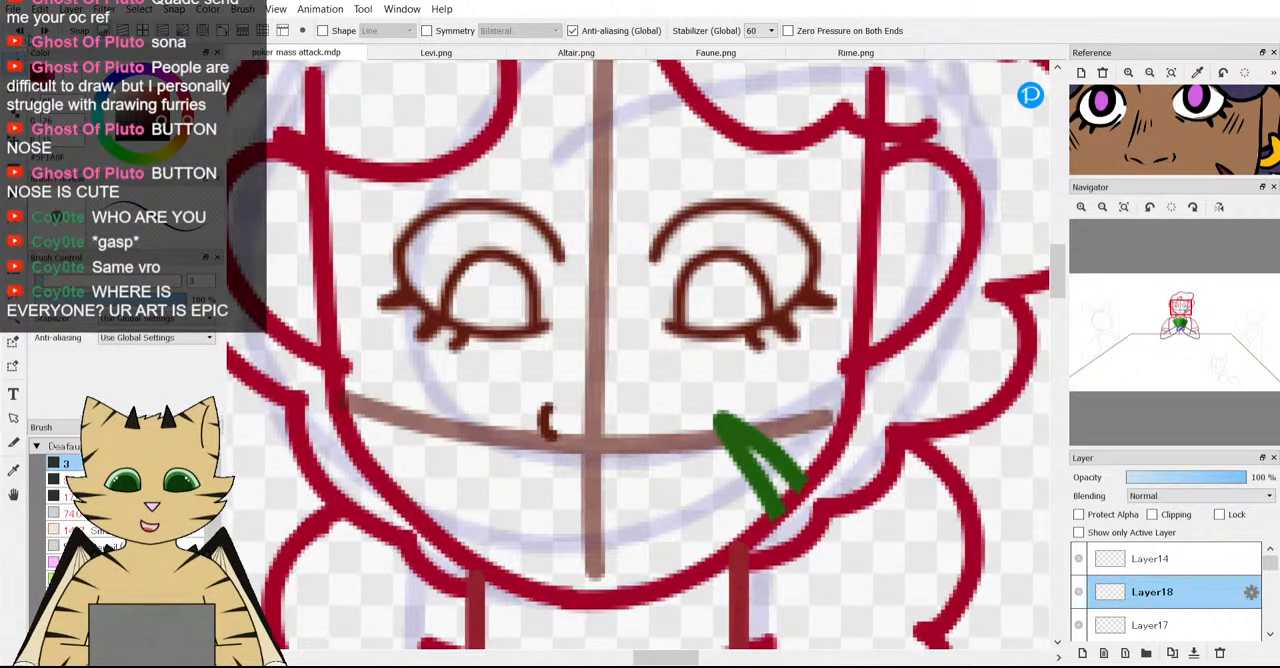
Try a fresh pair of nostril strokes with the left one curved and the right one nearly straight, and undo both.
scroll(543, 434, up, 4)
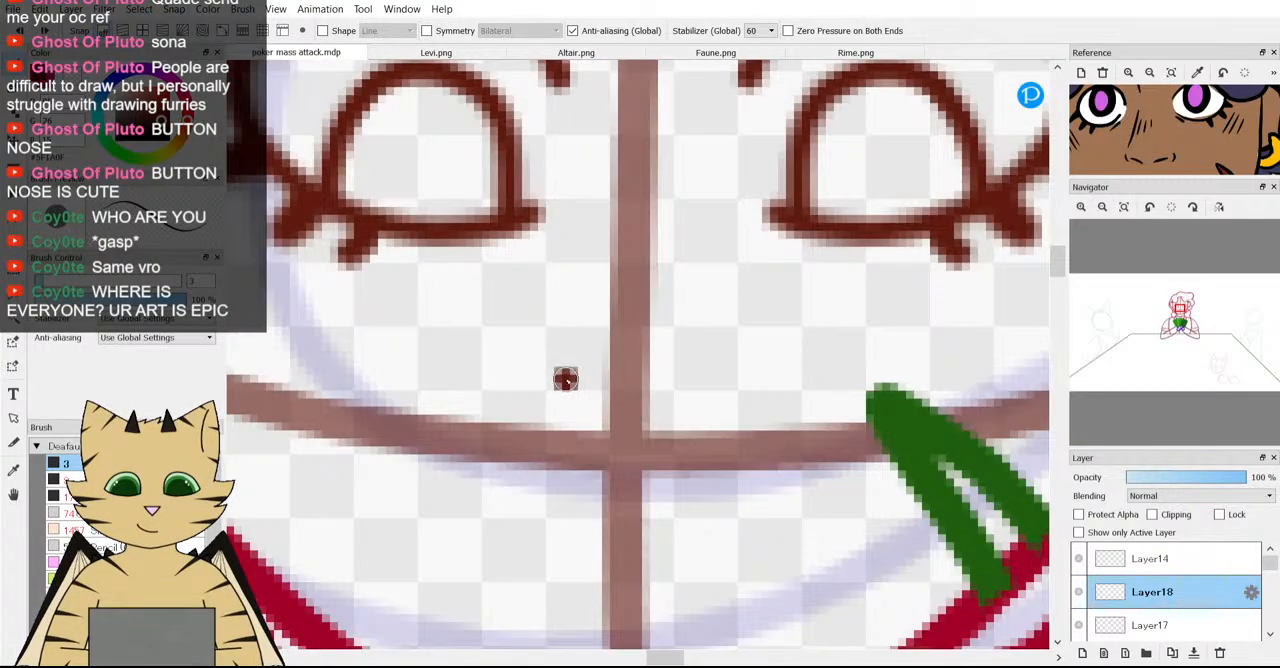
drag(541, 397, 546, 441)
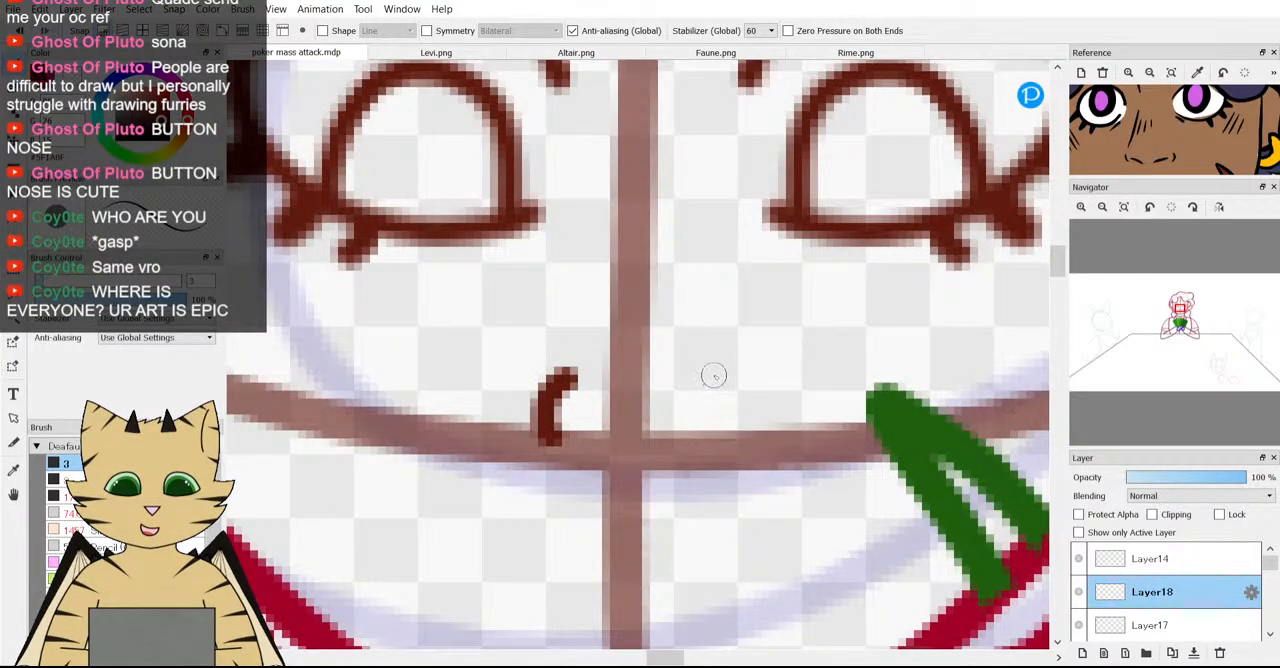
drag(717, 368, 721, 427)
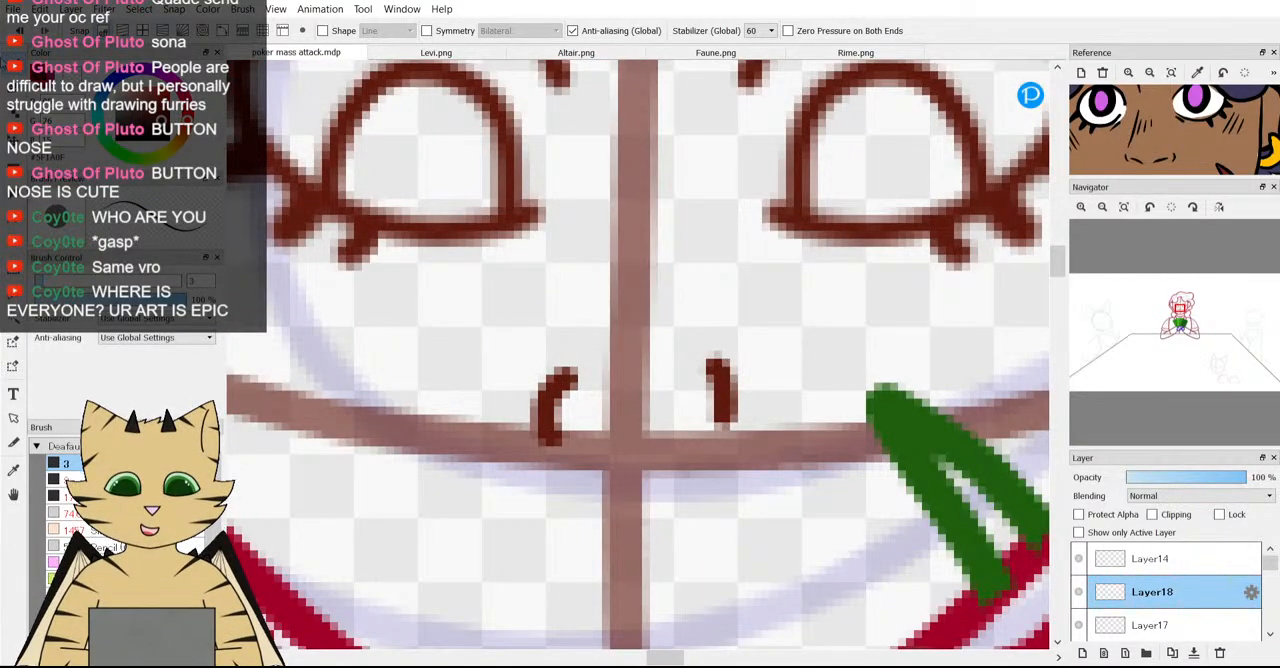
key(ctrl+z)
key(ctrl+z)
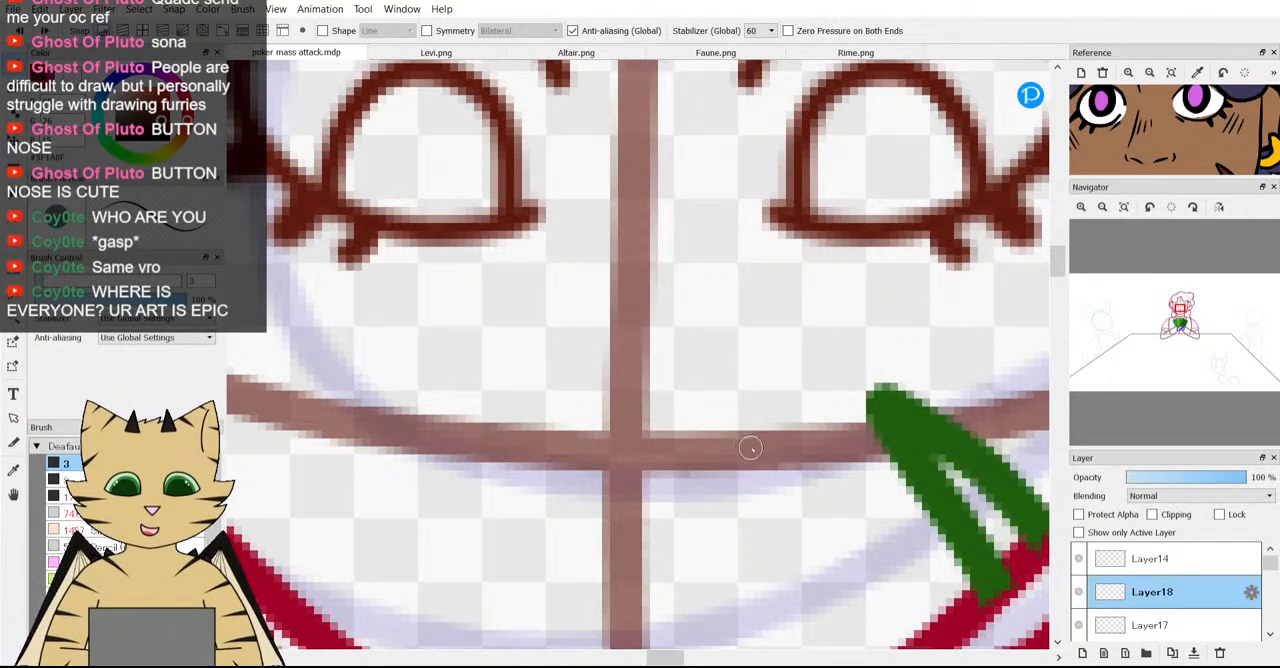
Try two short nostril curves either side of the vertical guideline, meeting the horizontal face guideline, and undo both.
scroll(709, 405, down, 3)
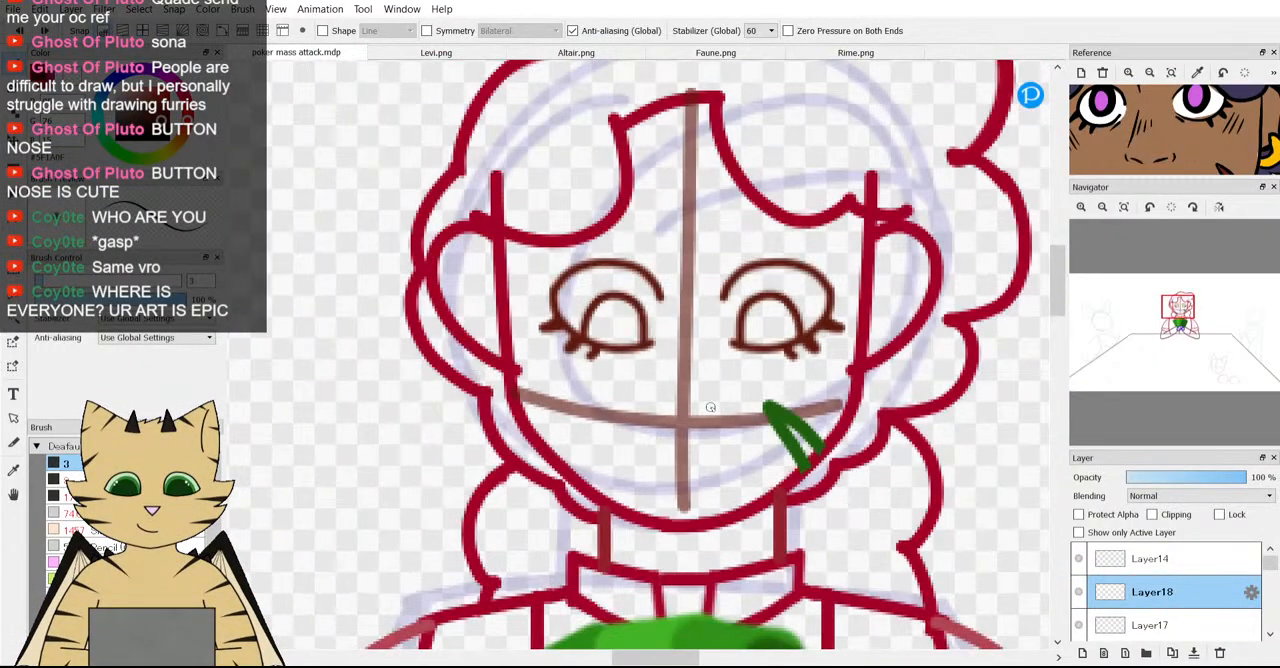
scroll(705, 408, up, 5)
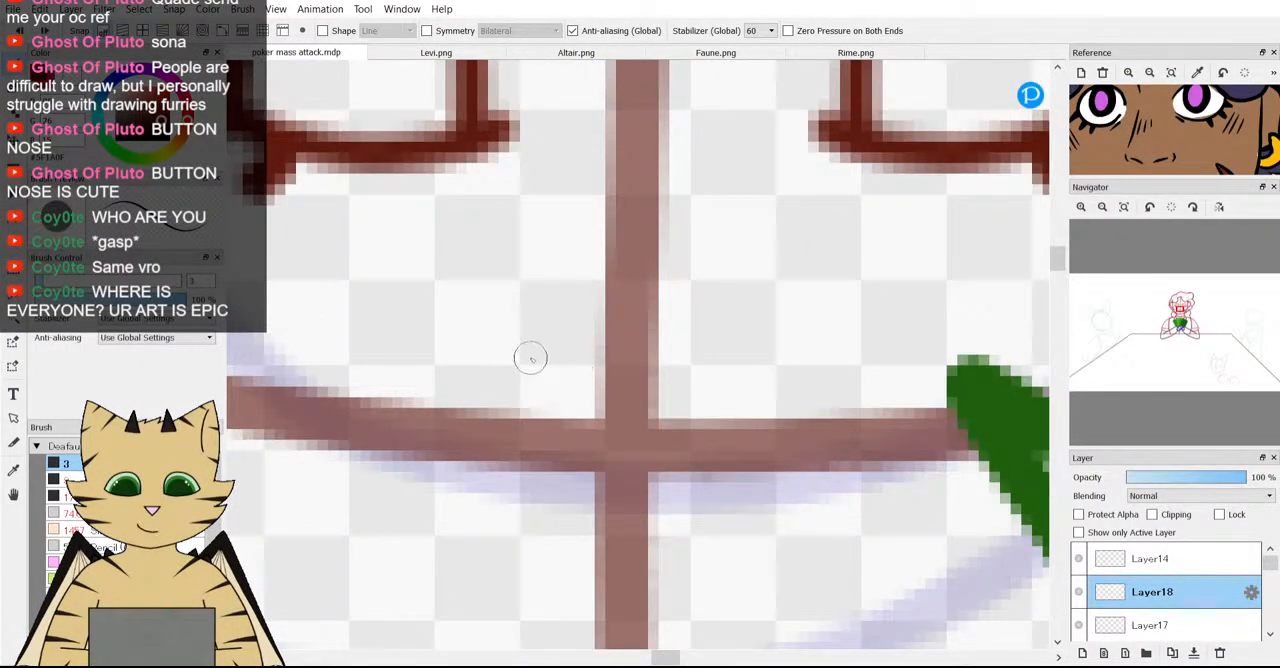
mouse_move(530, 358)
mouse_down()
mouse_move(543, 357)
mouse_move(529, 397)
mouse_move(535, 448)
mouse_up()
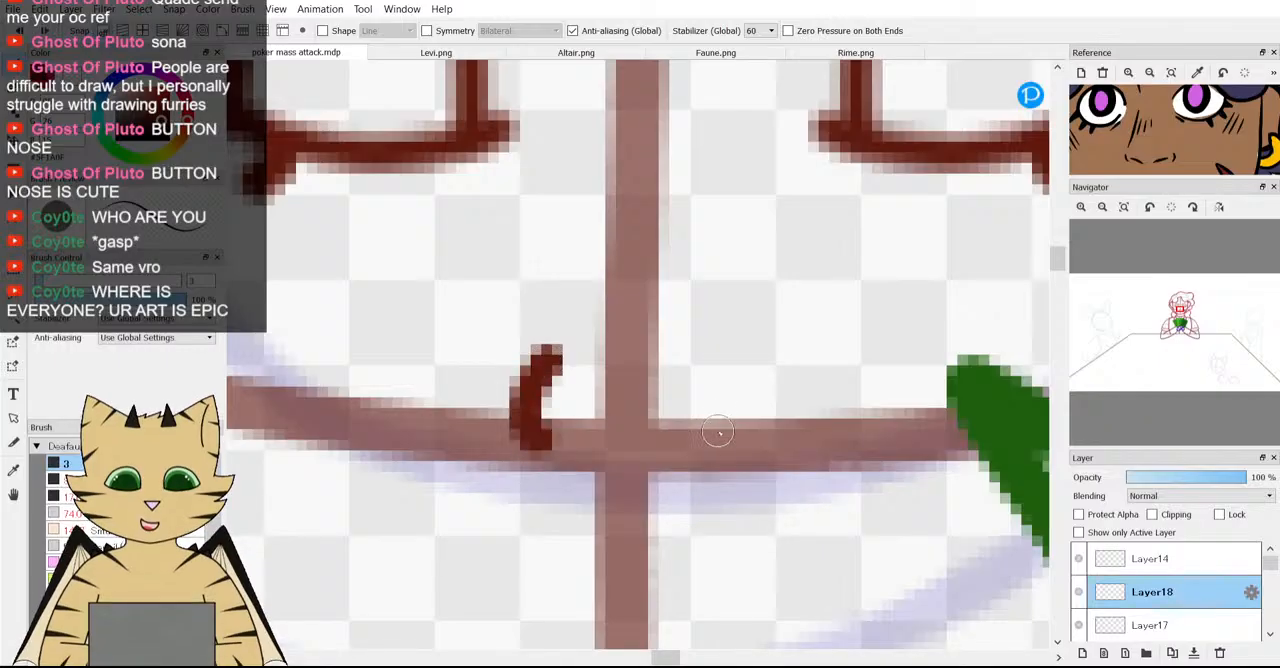
mouse_move(737, 342)
mouse_down()
mouse_move(760, 410)
mouse_move(712, 445)
mouse_up()
scroll(371, 334, down, 3)
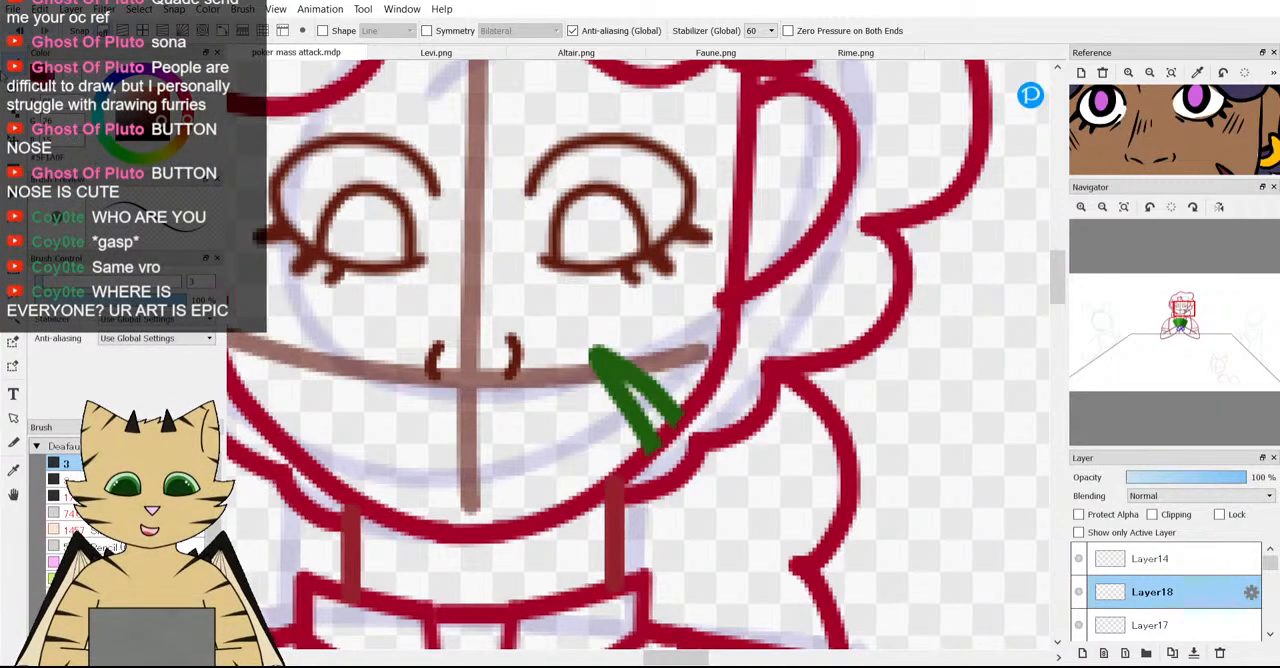
key(ctrl+z)
key(ctrl+z)
Try a longer slanted left nostril curve above the horizontal face guideline, and undo it.
scroll(449, 429, down, 2)
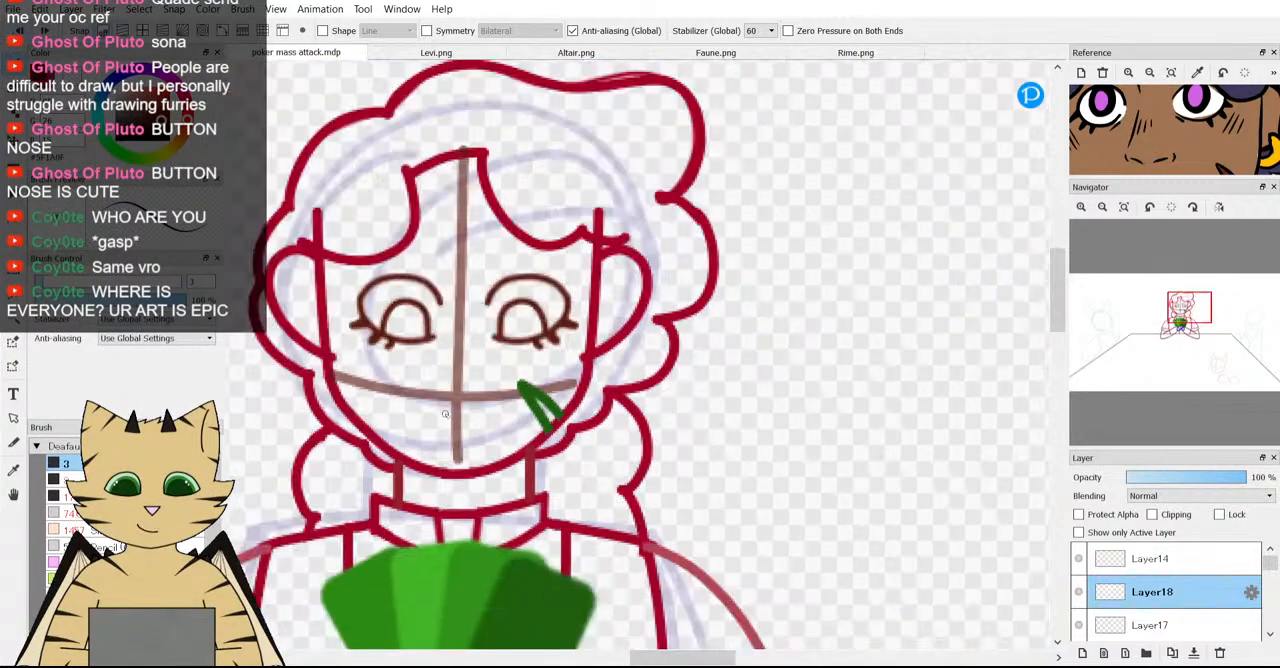
scroll(400, 408, up, 2)
scroll(508, 377, up, 4)
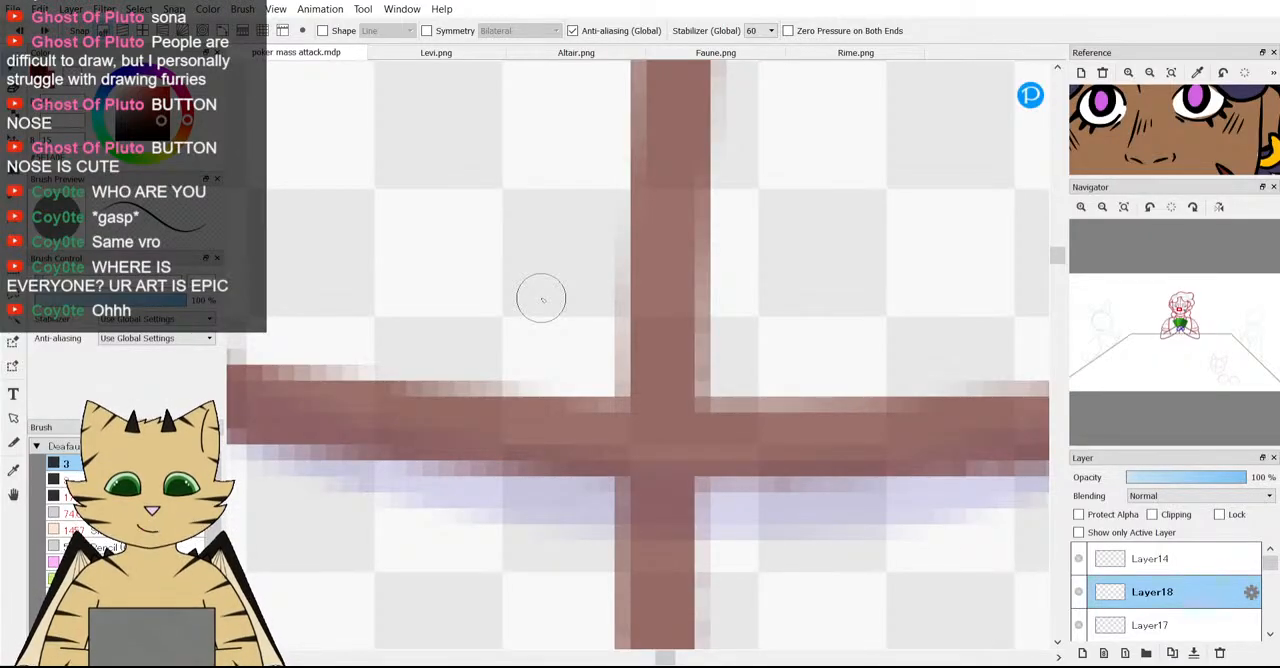
mouse_move(503, 185)
mouse_down()
mouse_move(458, 212)
mouse_move(426, 273)
mouse_move(430, 358)
mouse_up()
scroll(455, 311, down, 3)
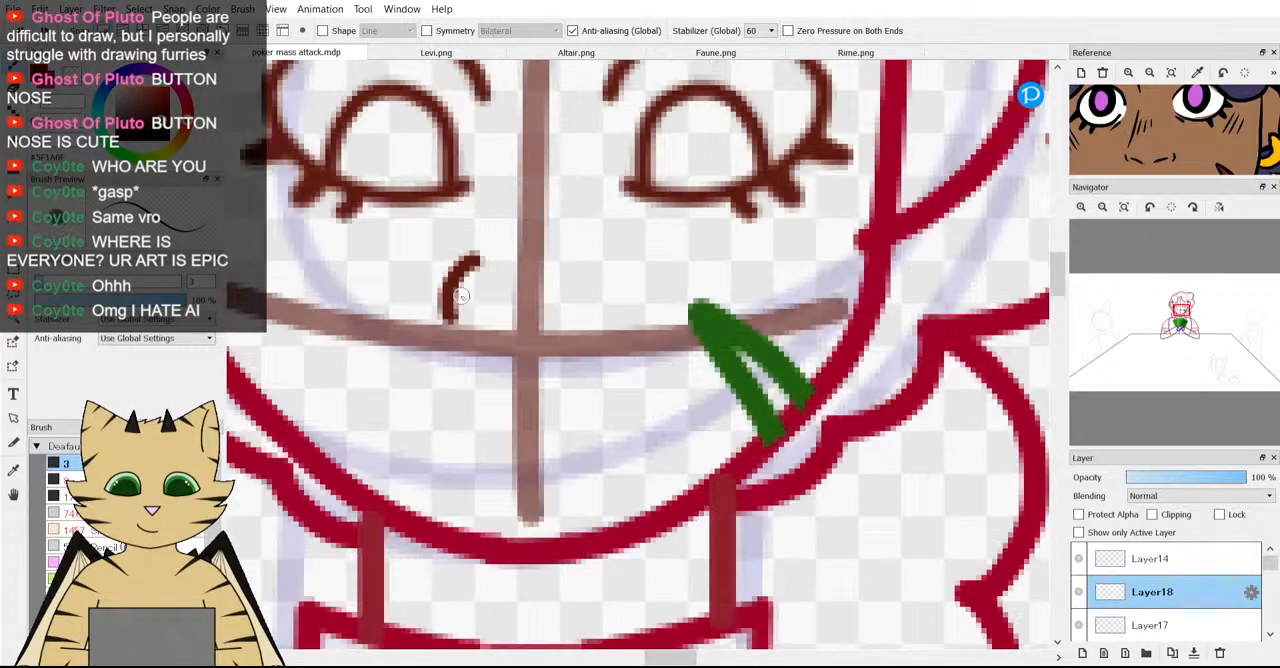
scroll(462, 311, up, 1)
key(ctrl+z)
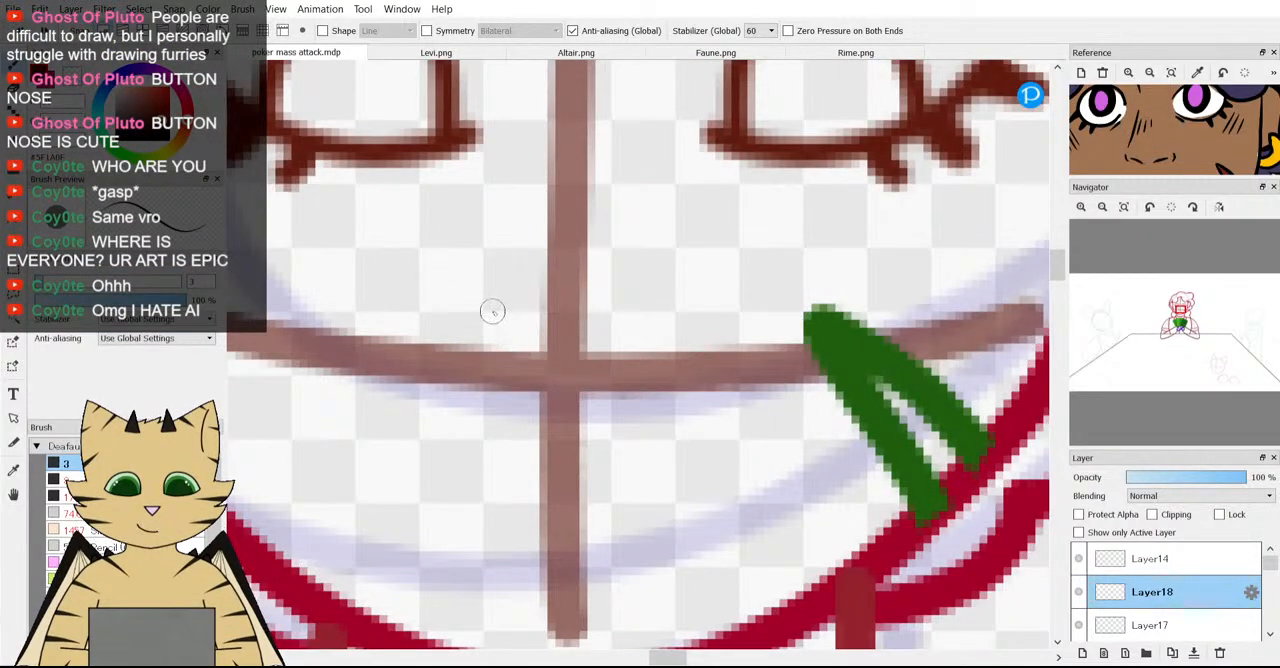
Try a pair of small nostril curves bowing outward on either side of the vertical guideline, ending on the horizontal guideline.
drag(492, 311, 484, 380)
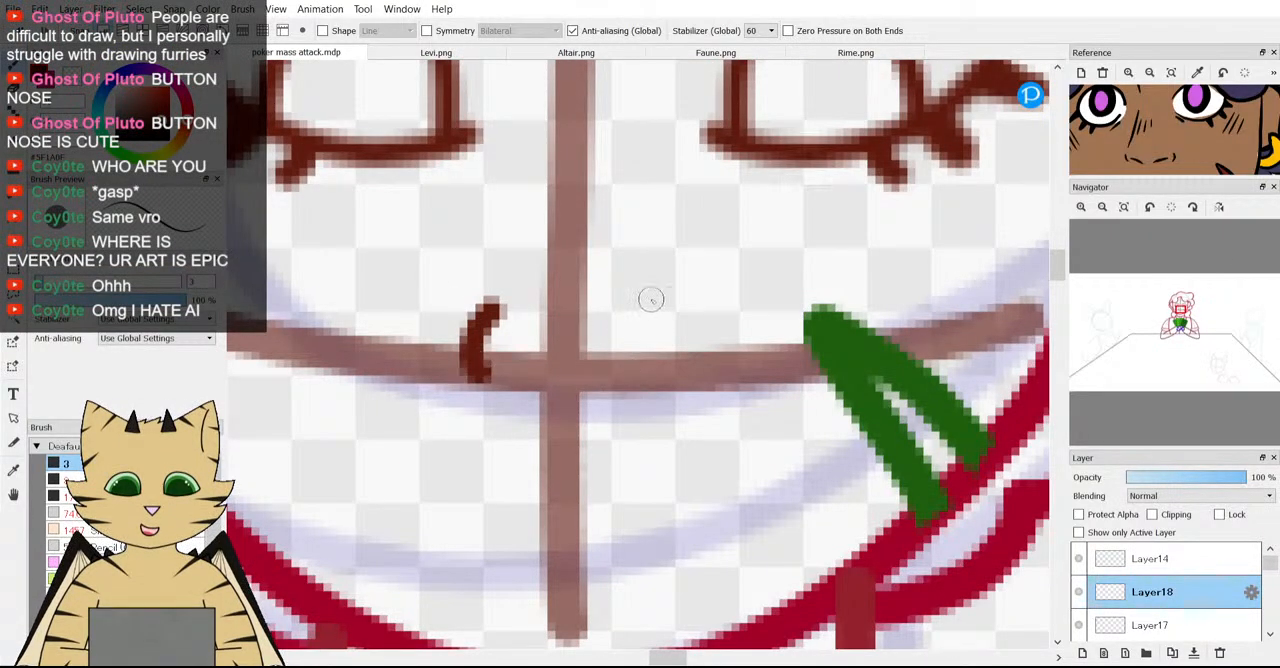
mouse_move(654, 299)
mouse_down()
mouse_move(677, 323)
mouse_move(663, 368)
mouse_up()
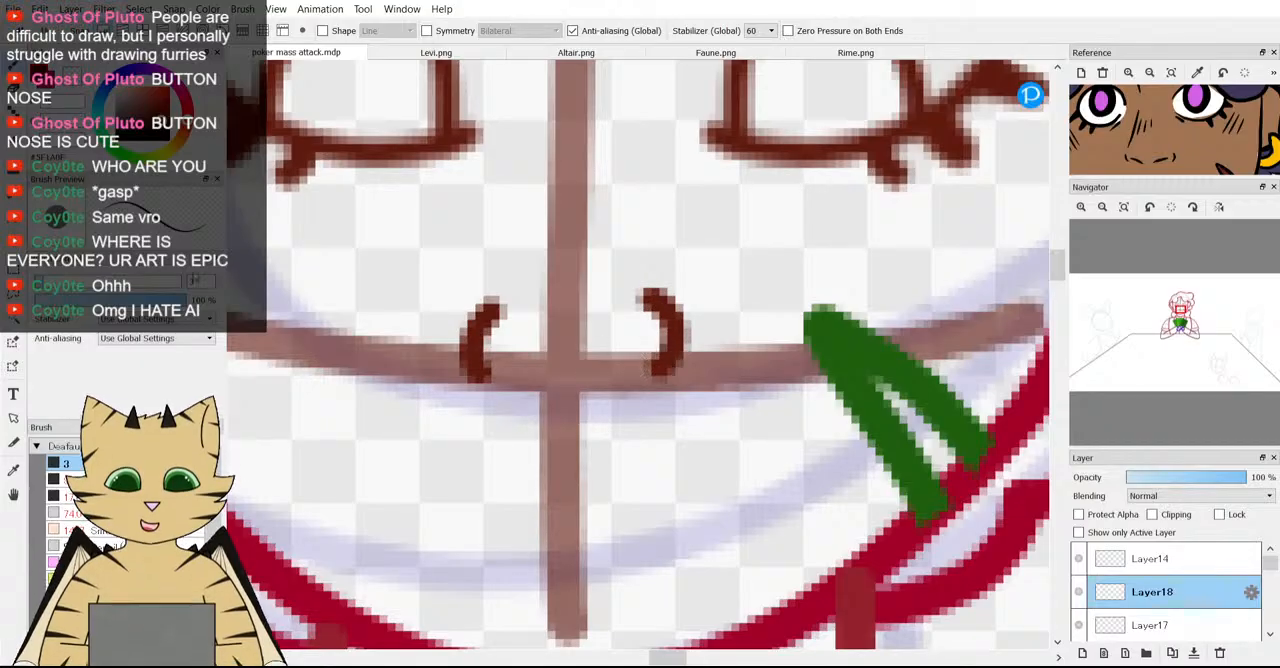
scroll(425, 363, down, 3)
scroll(425, 363, up, 3)
scroll(471, 320, down, 3)
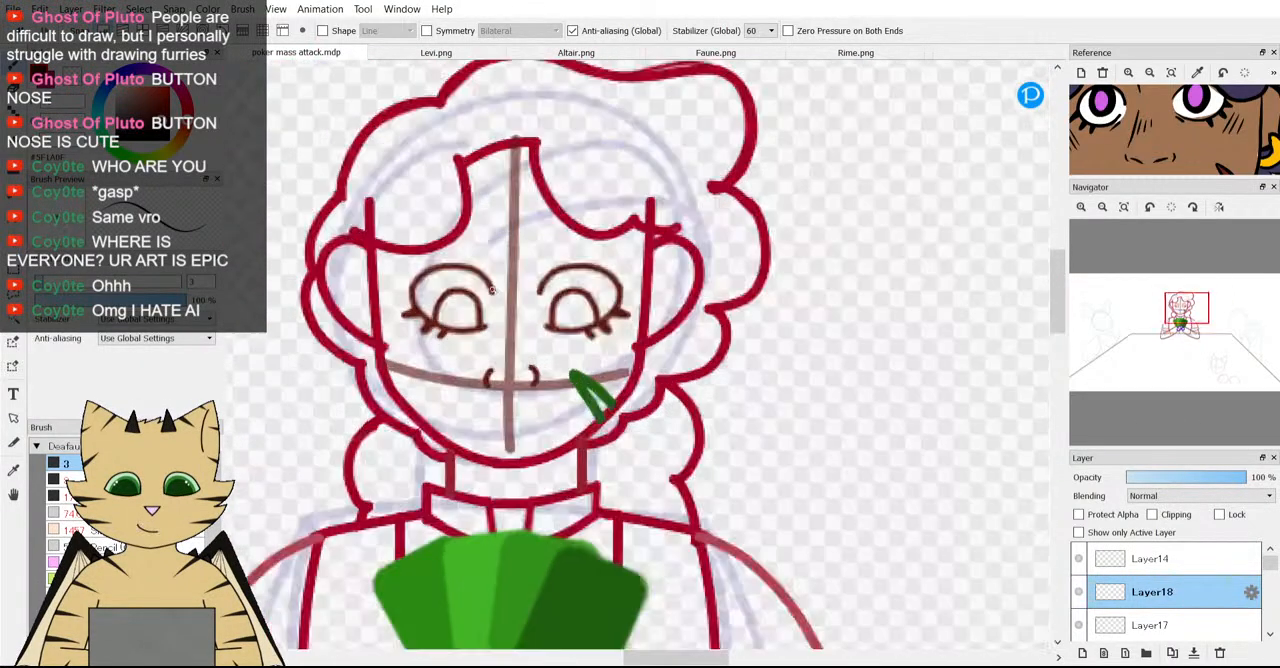
scroll(494, 423, up, 5)
scroll(494, 423, down, 3)
scroll(560, 470, up, 3)
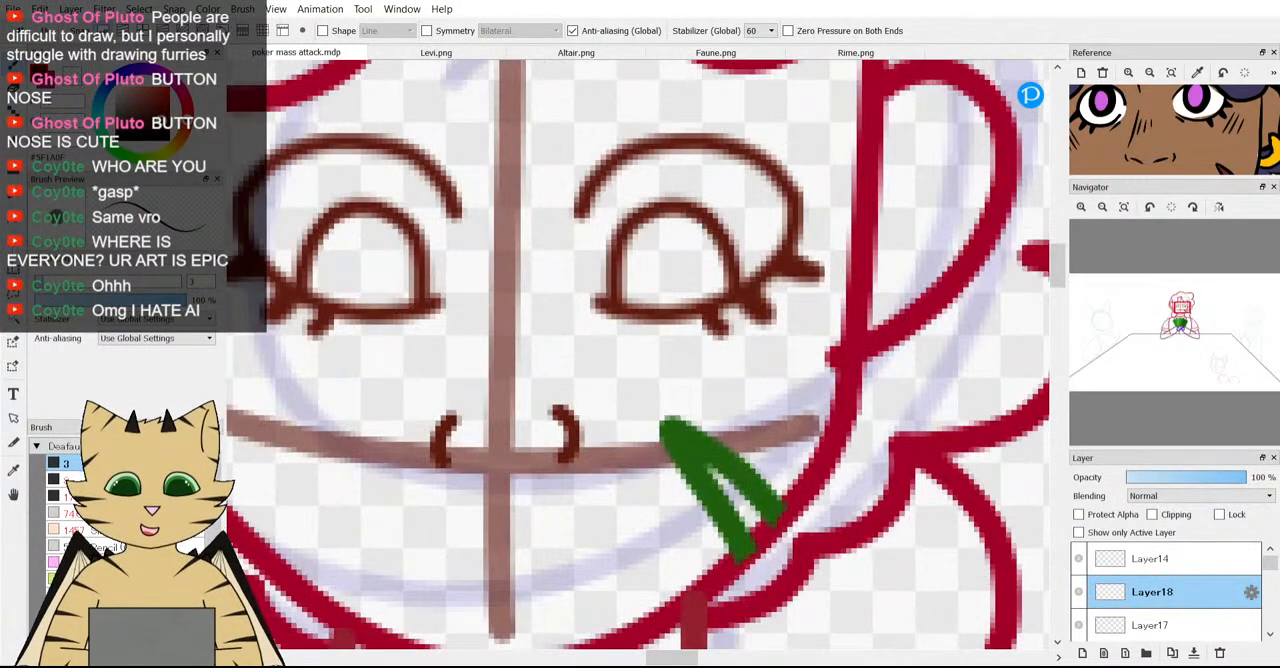
Select the right nostril curve with a rectangular selection, transform it slightly downward level with the left one, and deselect.
key(m)
drag(518, 394, 610, 483)
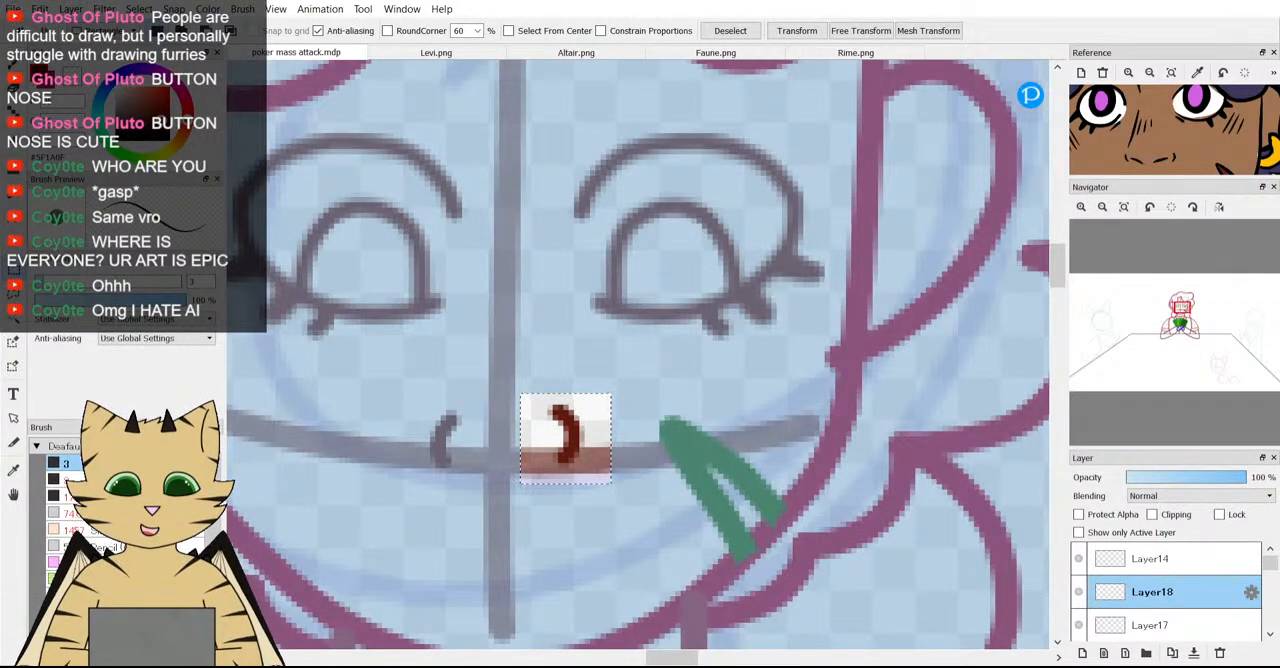
key(ctrl+t)
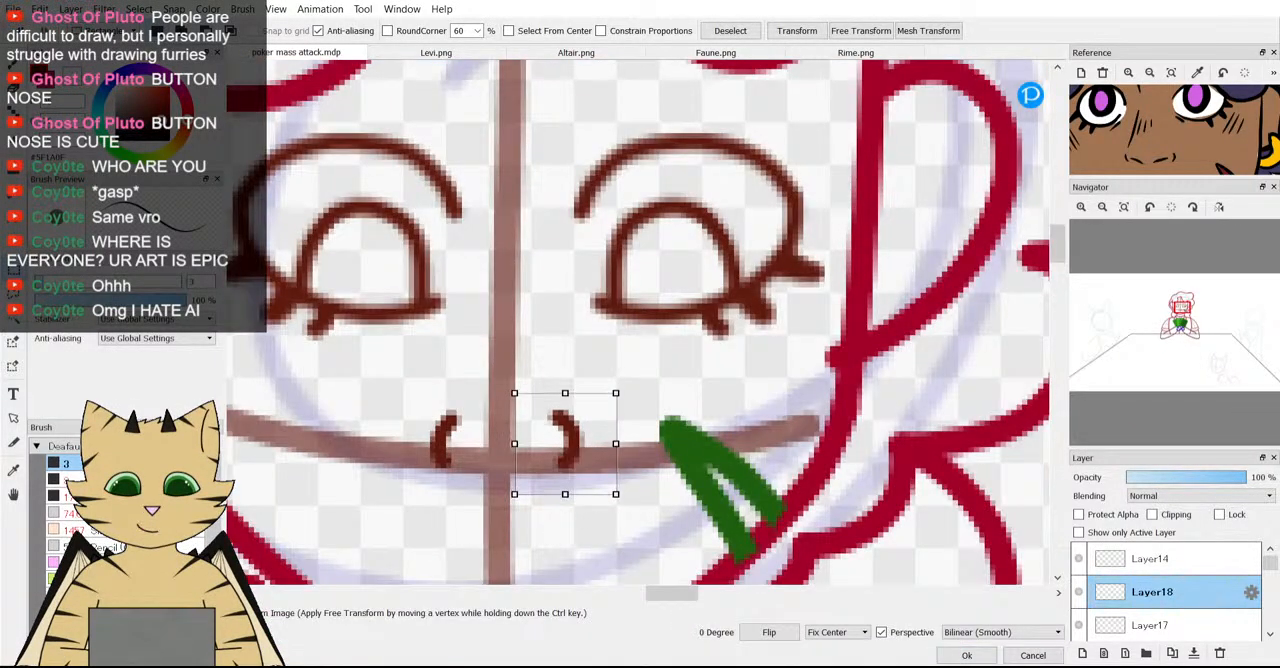
key(Return)
key(ctrl+d)
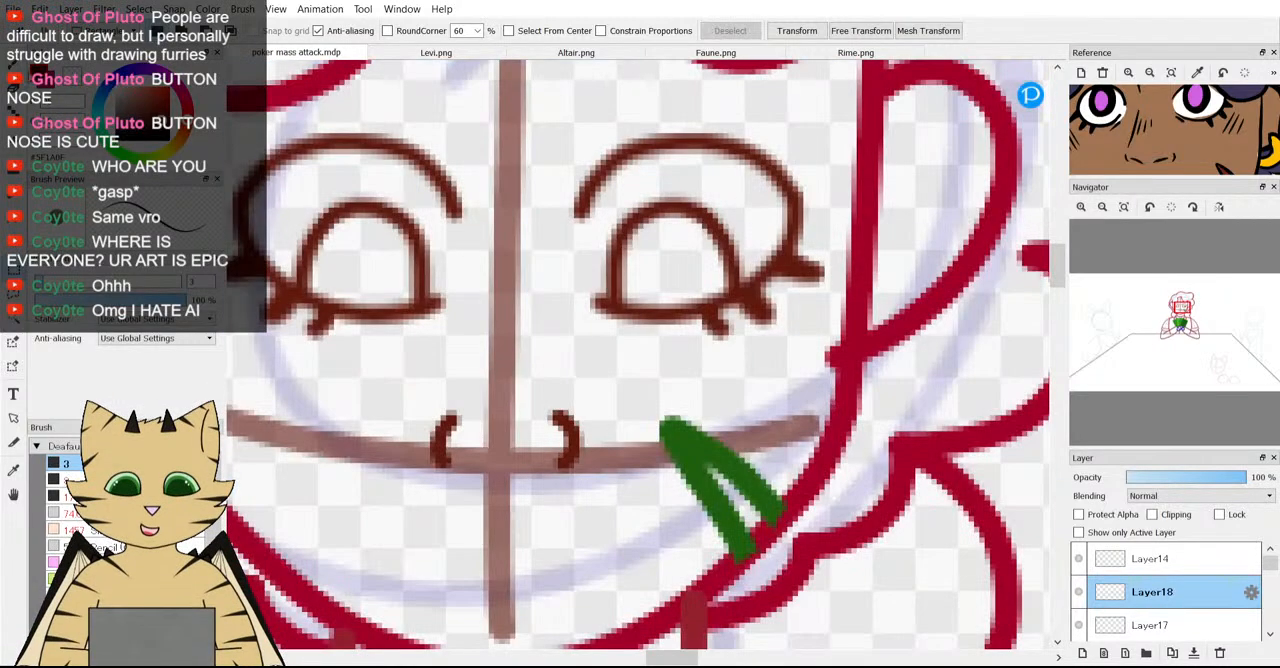
Enlarge the nose in the reference image and erase the upper ends of both nostril curves.
key(b)
scroll(534, 386, down, 3)
scroll(490, 348, up, 3)
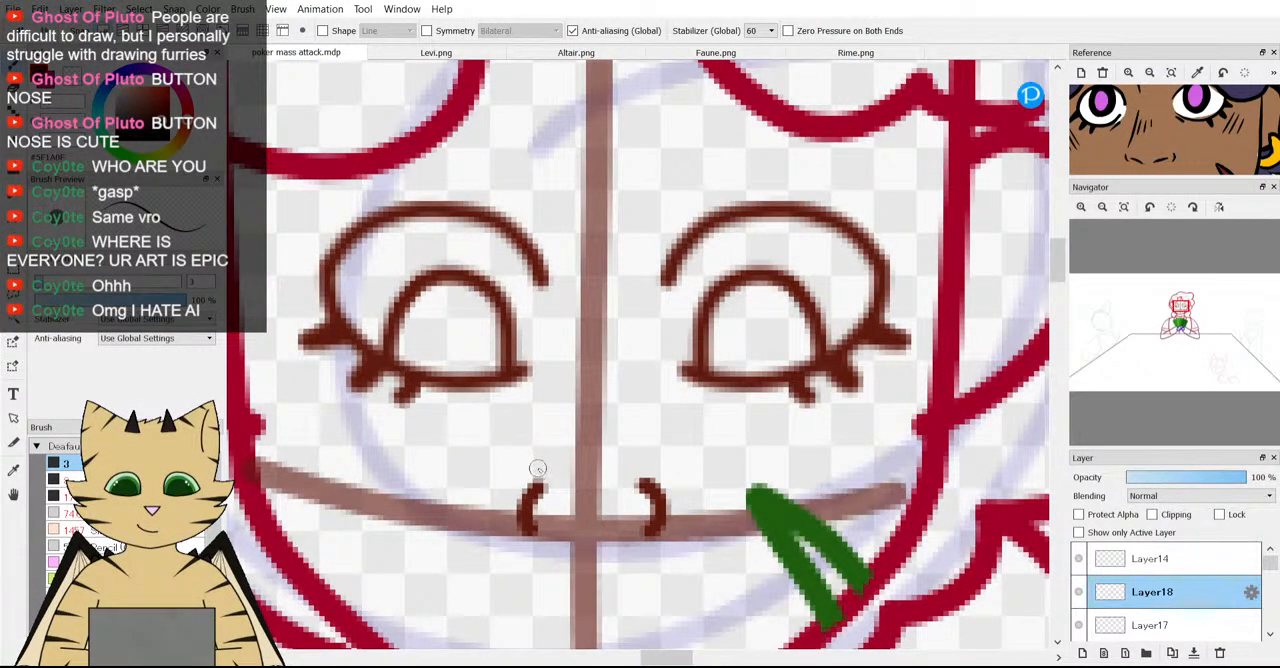
scroll(1130, 150, up, 3)
drag(1115, 168, 1146, 150)
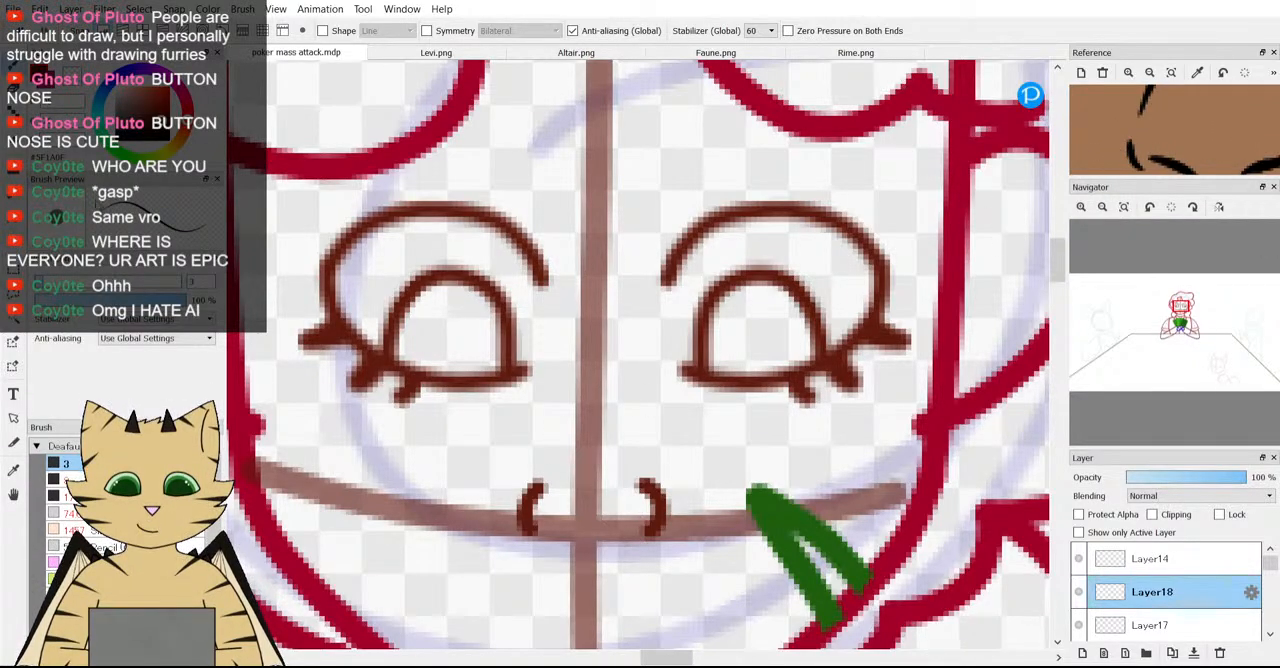
key(e)
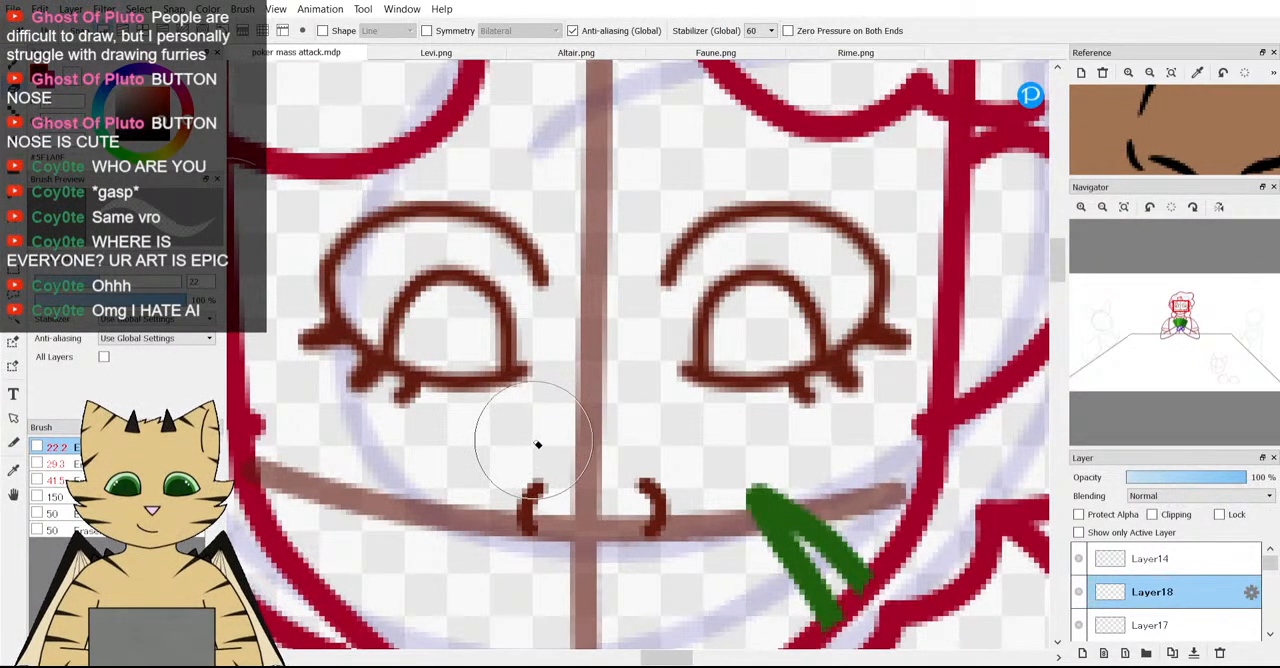
drag(609, 434, 651, 434)
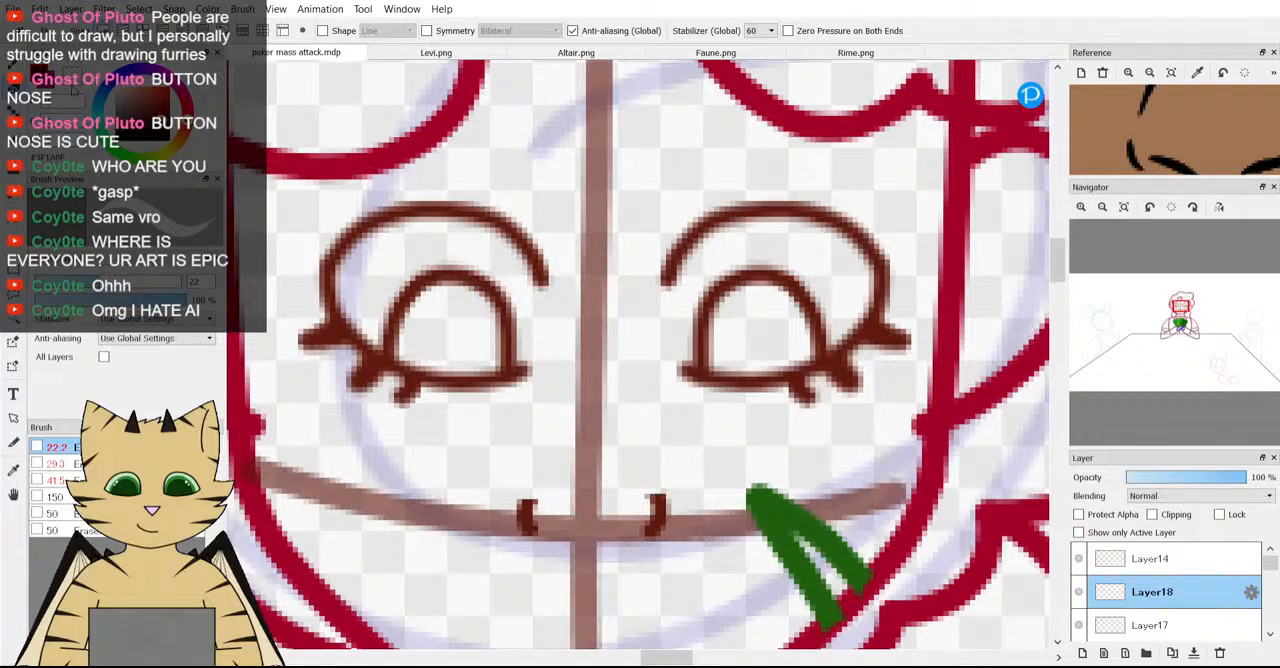
Erase the remaining pieces of both nostril curves.
key(b)
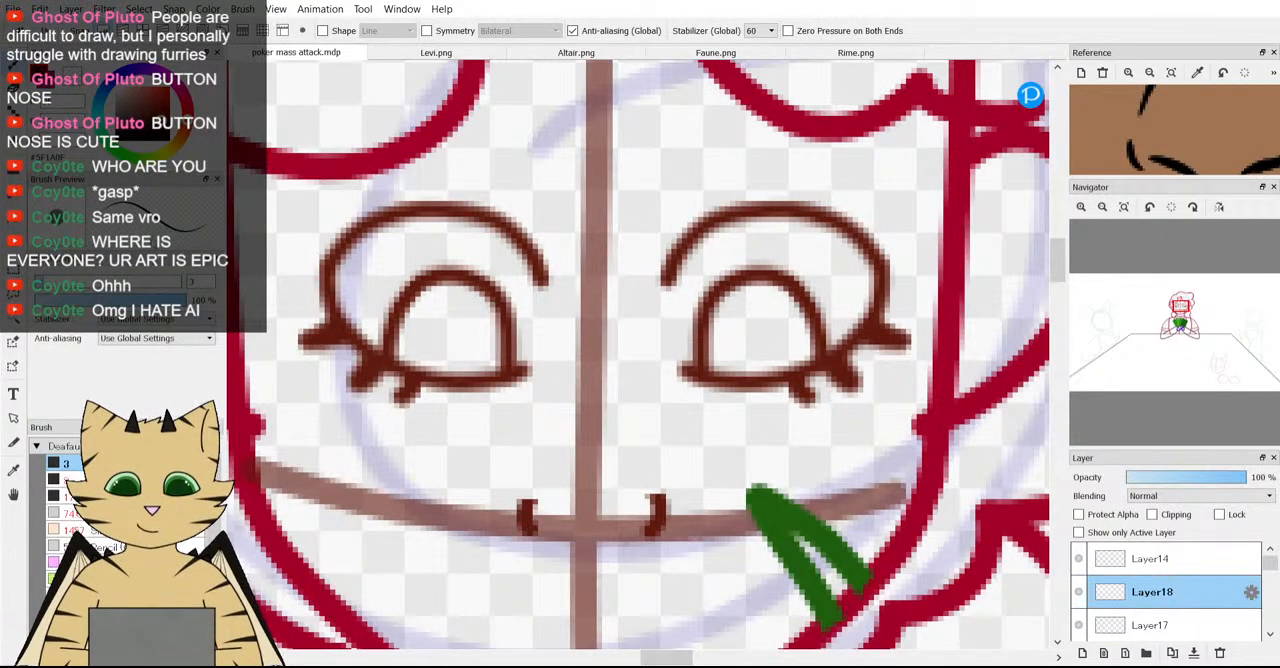
key(e)
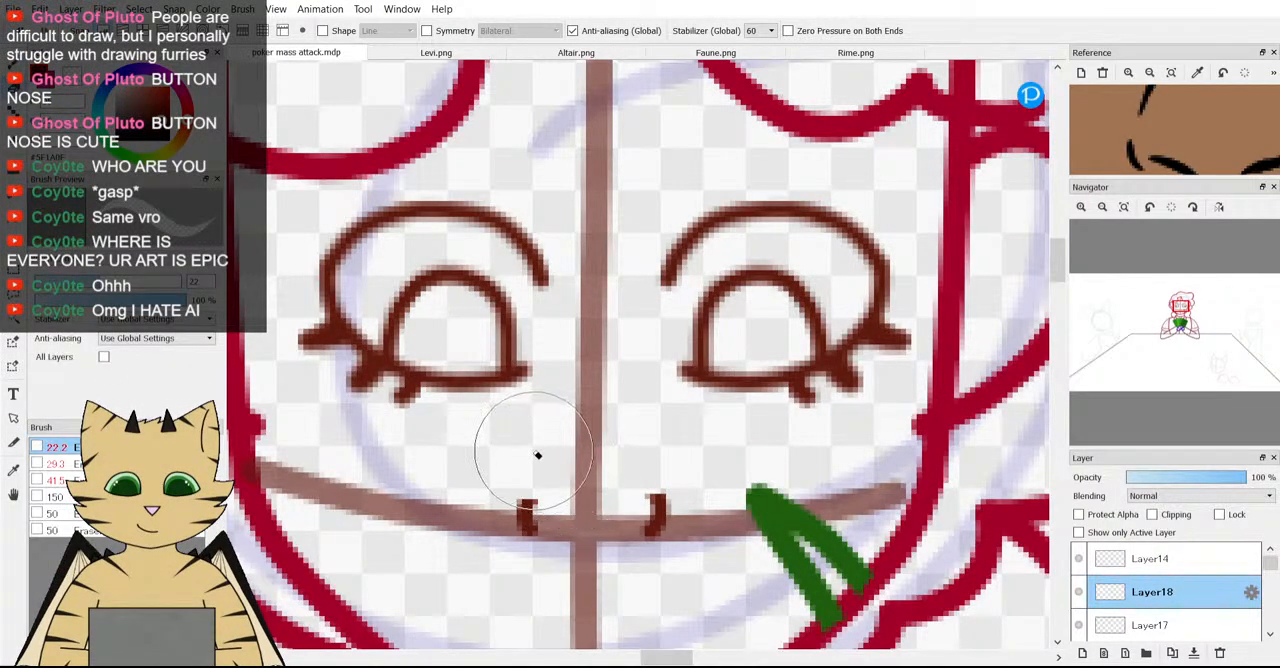
click(655, 450)
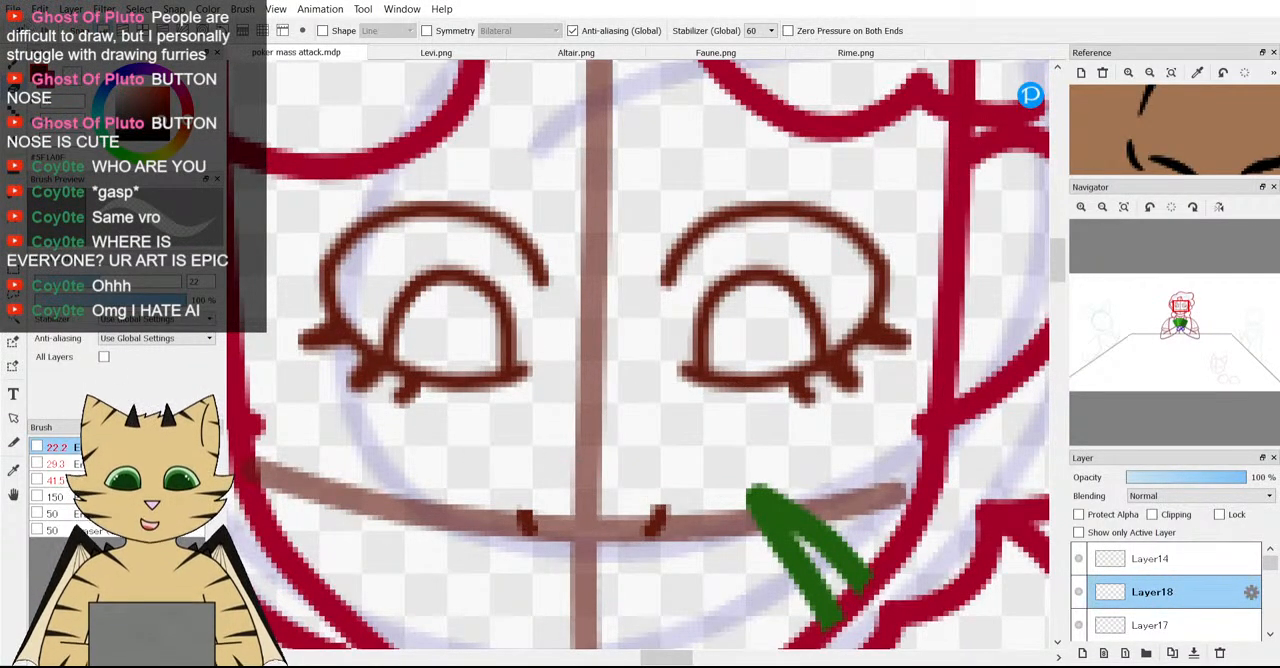
click(527, 528)
click(660, 522)
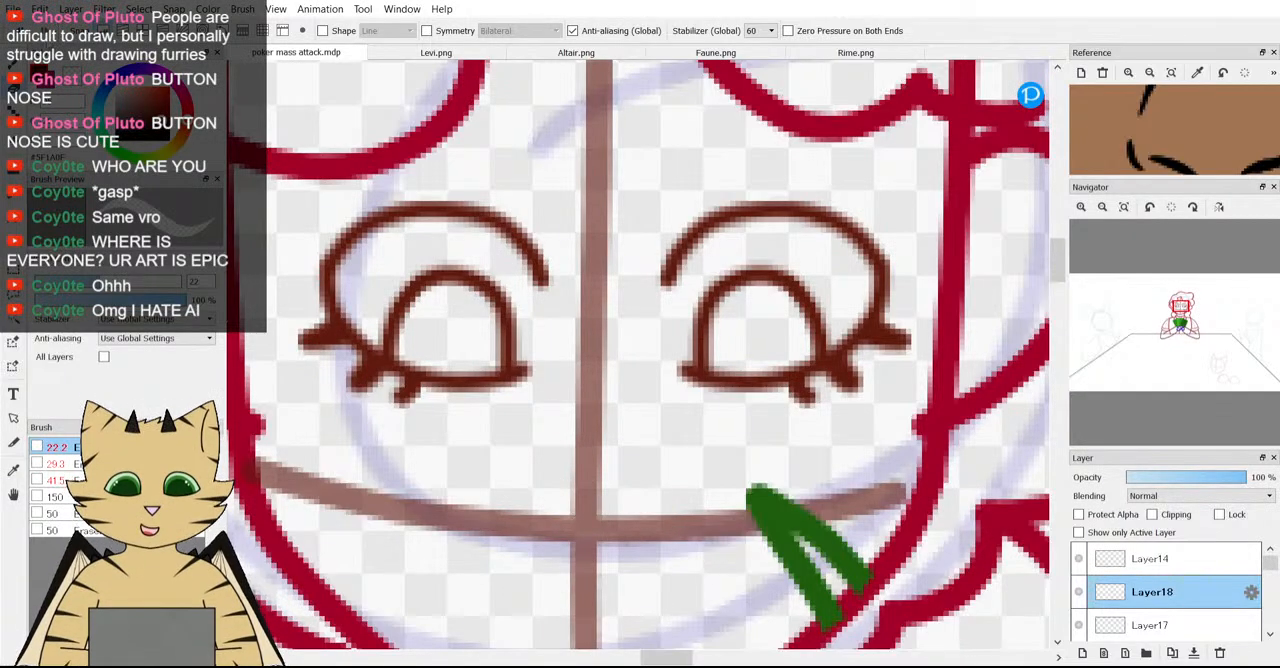
Draw a rounded left nostril curve crossing the horizontal face guideline toward the vertical one, and erase its upper end.
key(b)
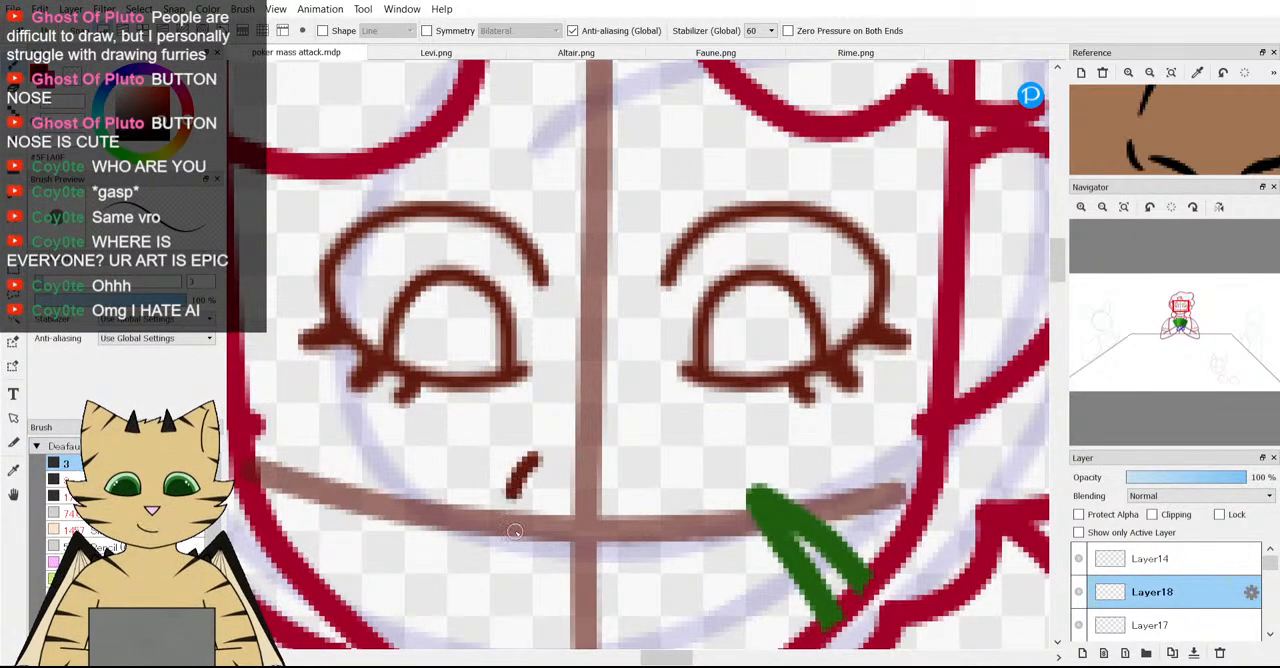
drag(514, 531, 551, 544)
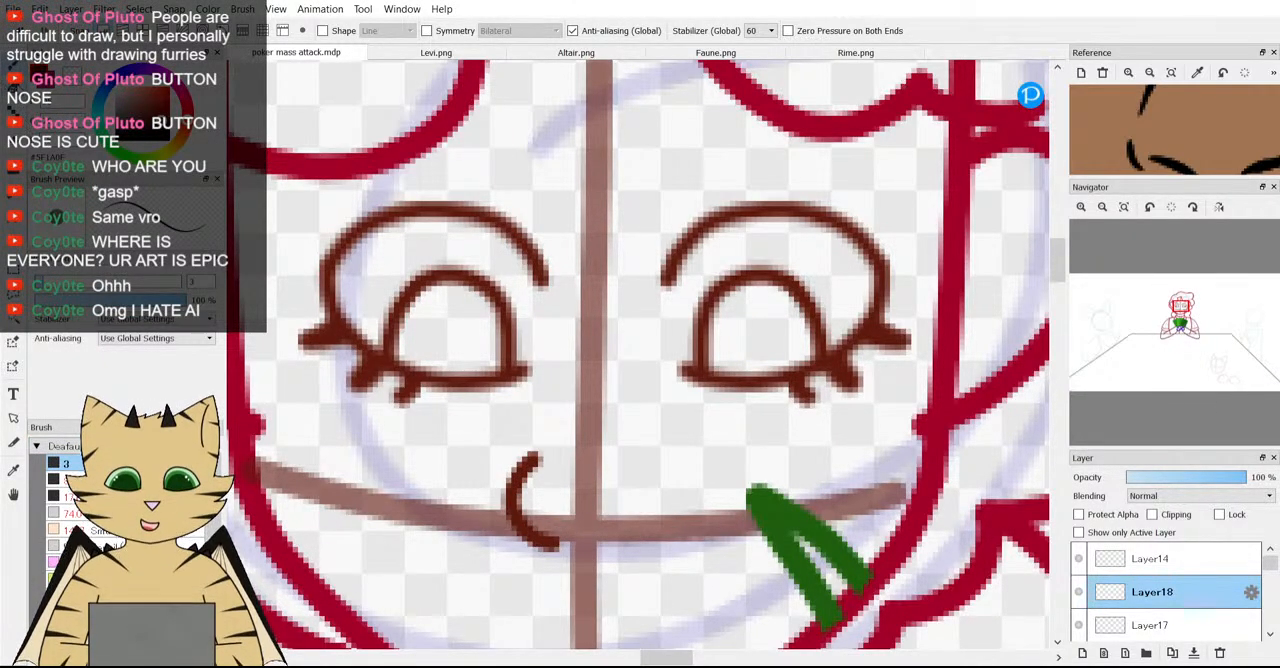
key(e)
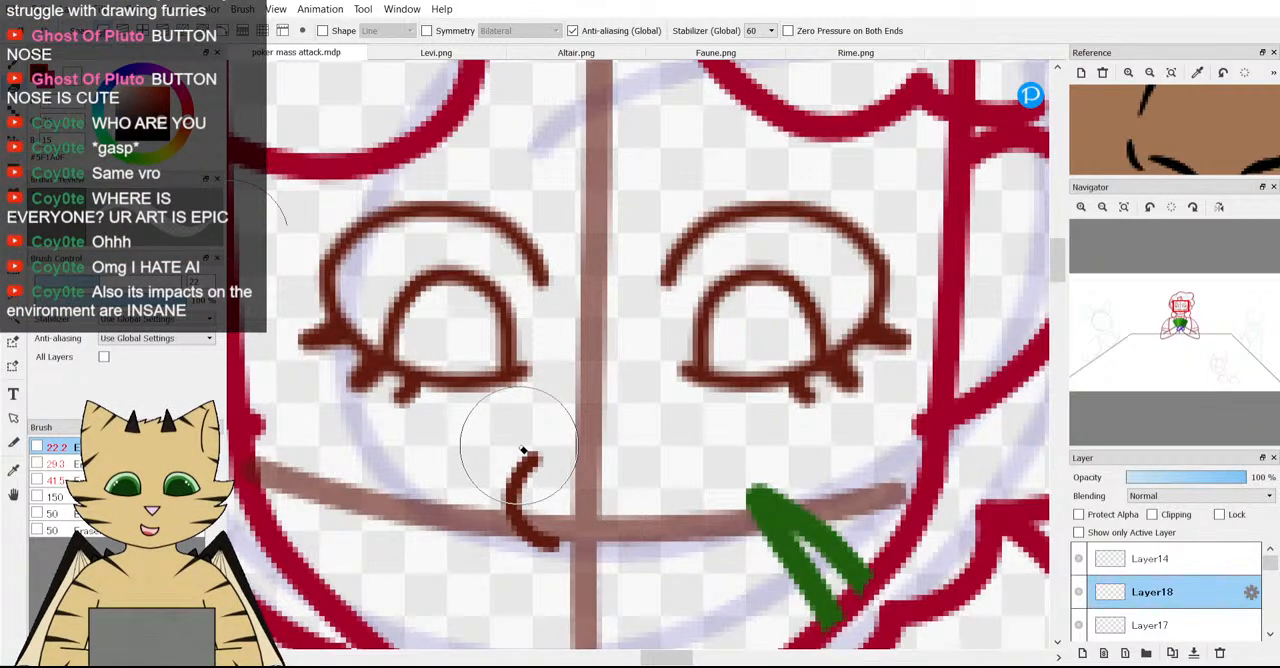
drag(521, 450, 514, 443)
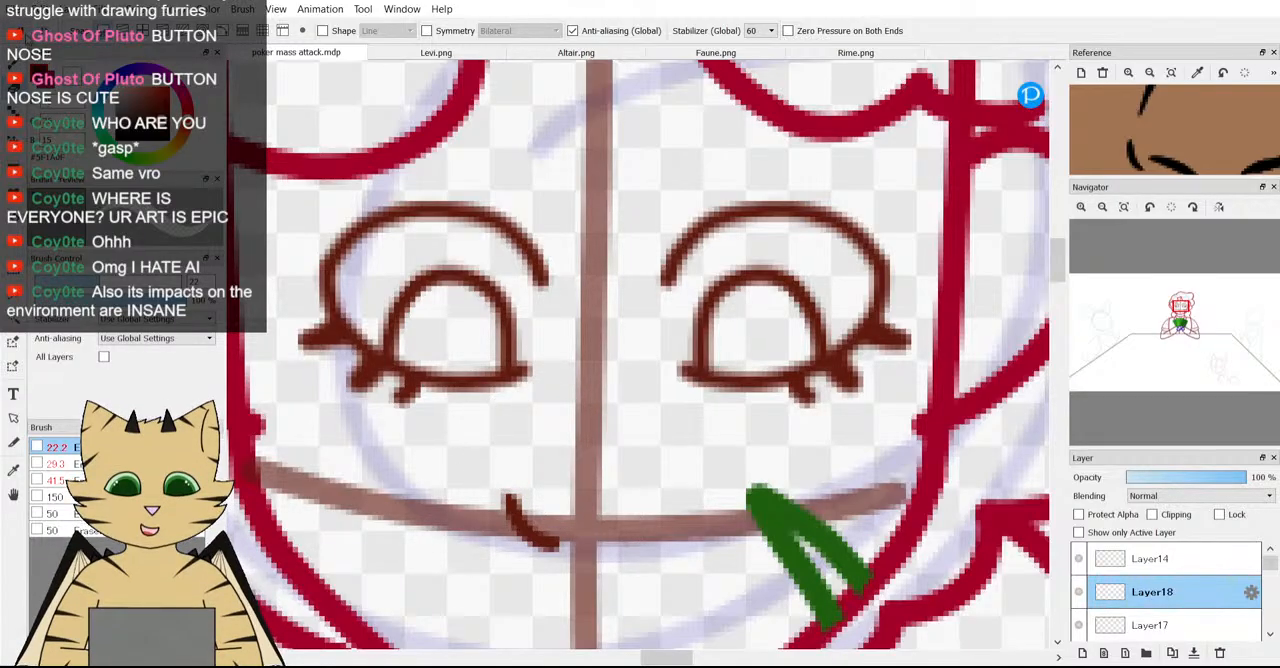
drag(508, 495, 536, 457)
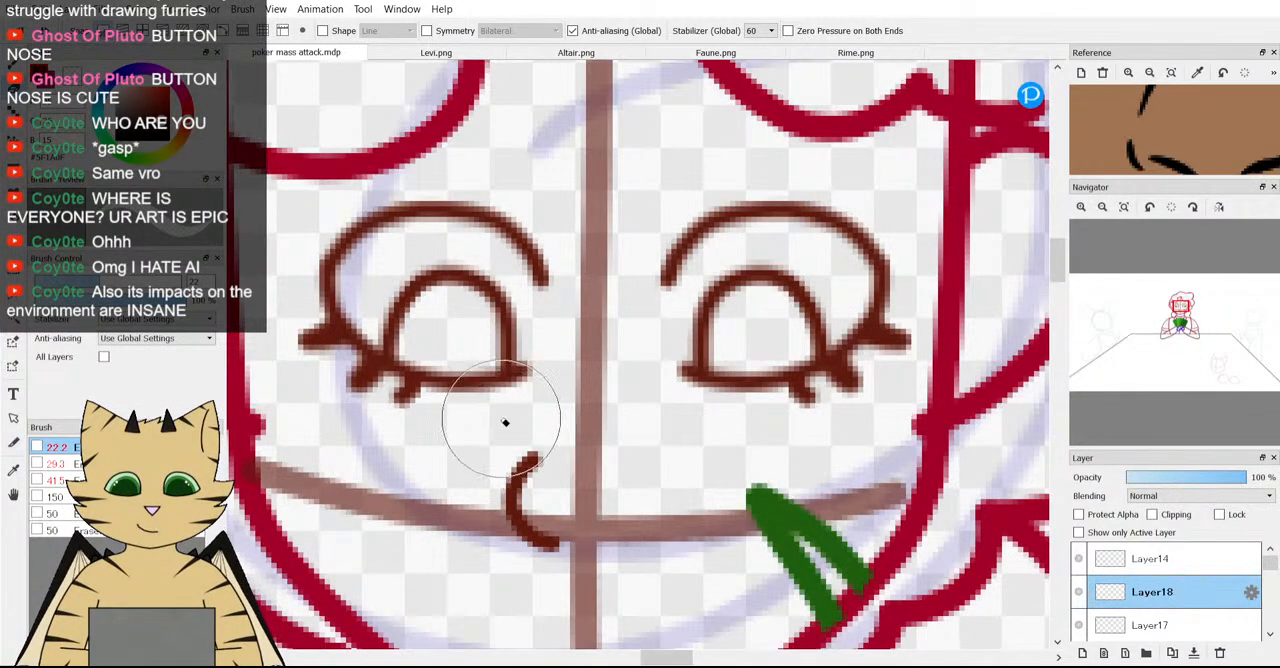
key(ctrl+z)
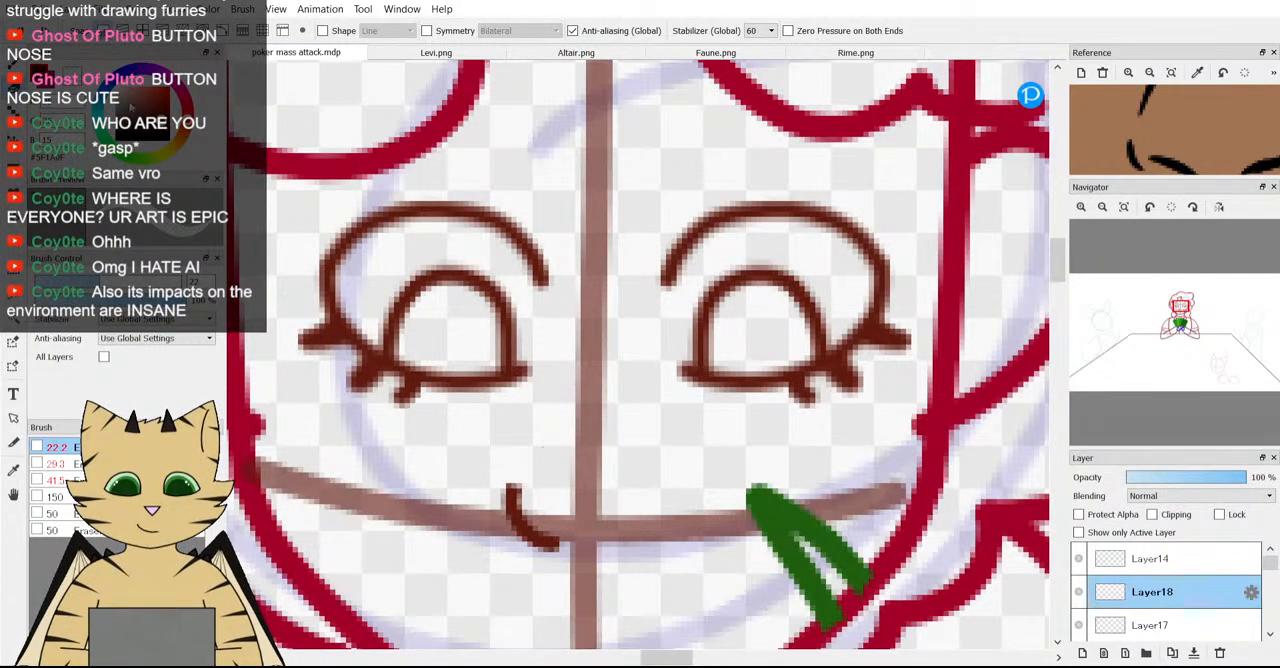
click(14, 67)
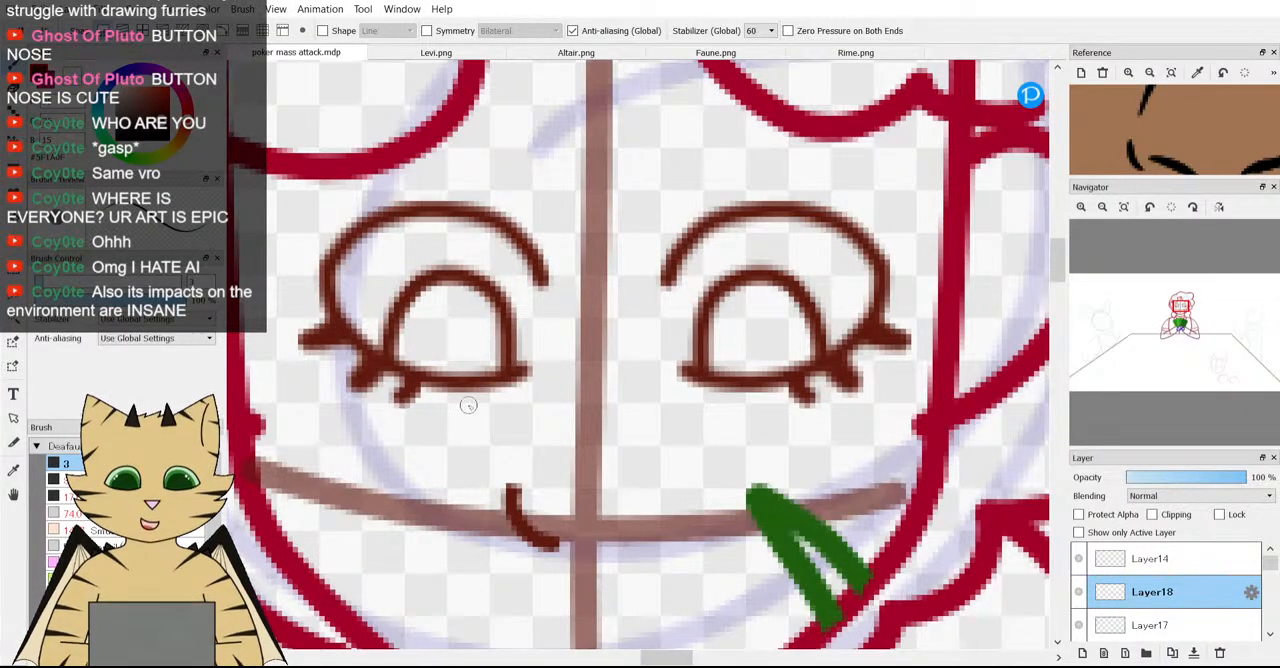
Try a slanted nose bridge line from just above the left nostril up beside the left eye, and undo it.
scroll(467, 404, down, 2)
scroll(496, 434, up, 2)
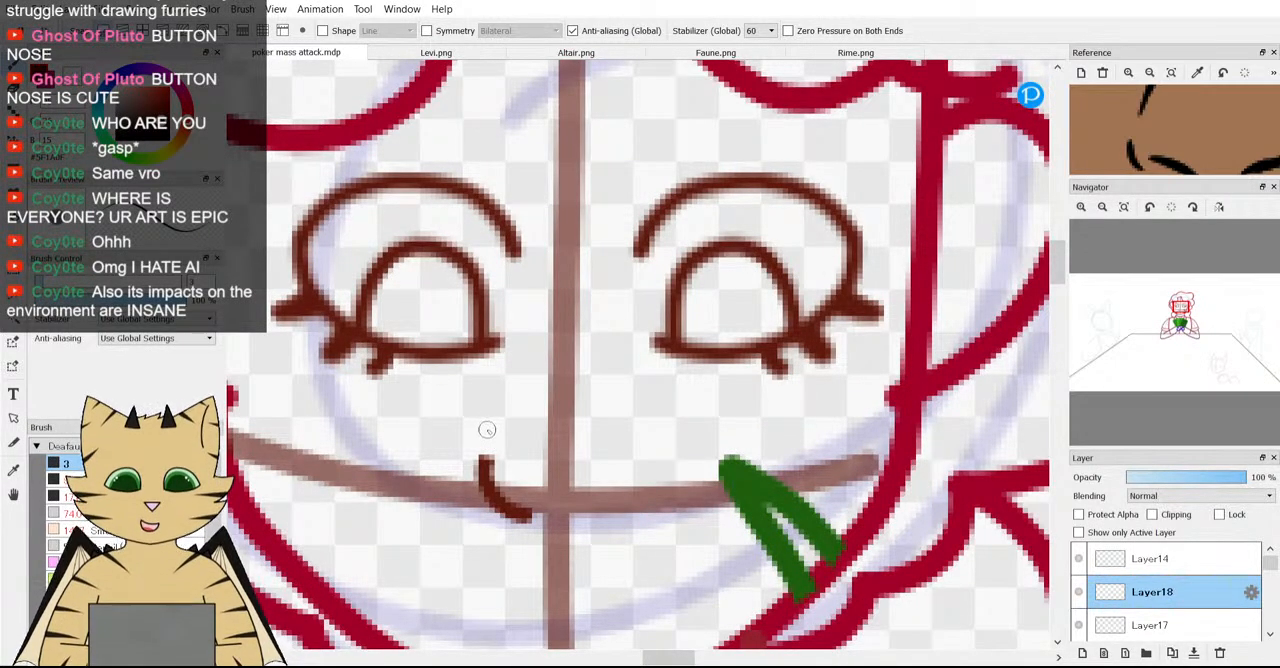
scroll(1135, 140, down, 3)
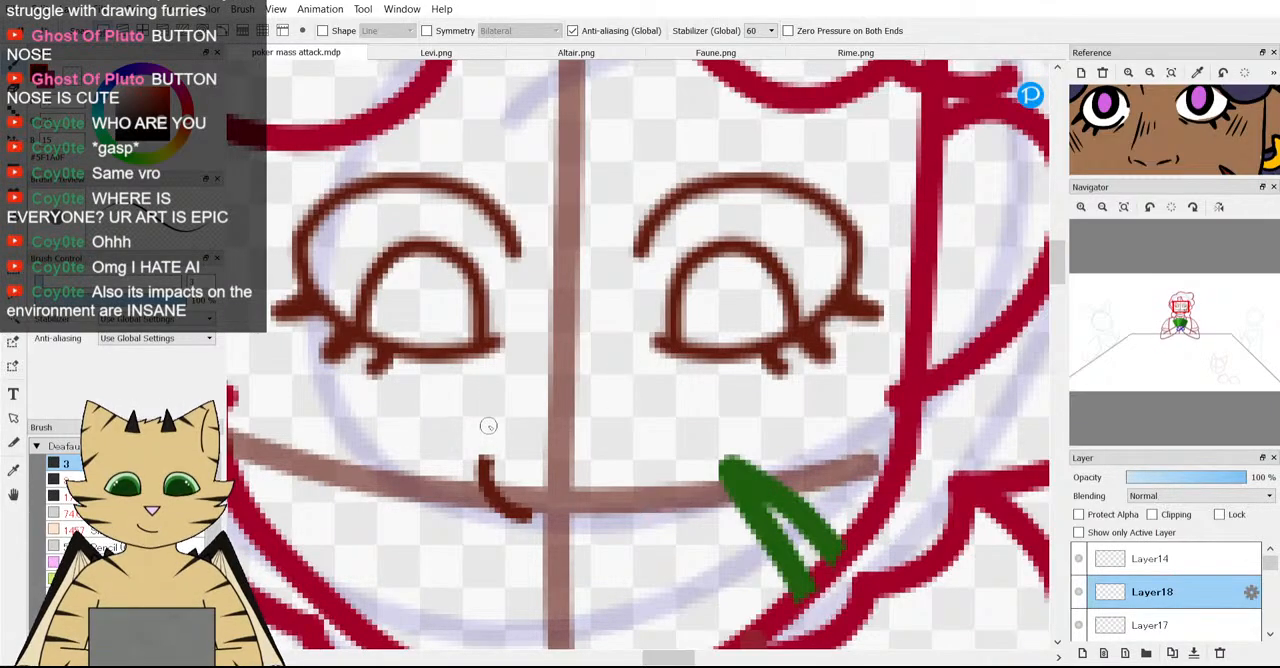
drag(485, 428, 539, 281)
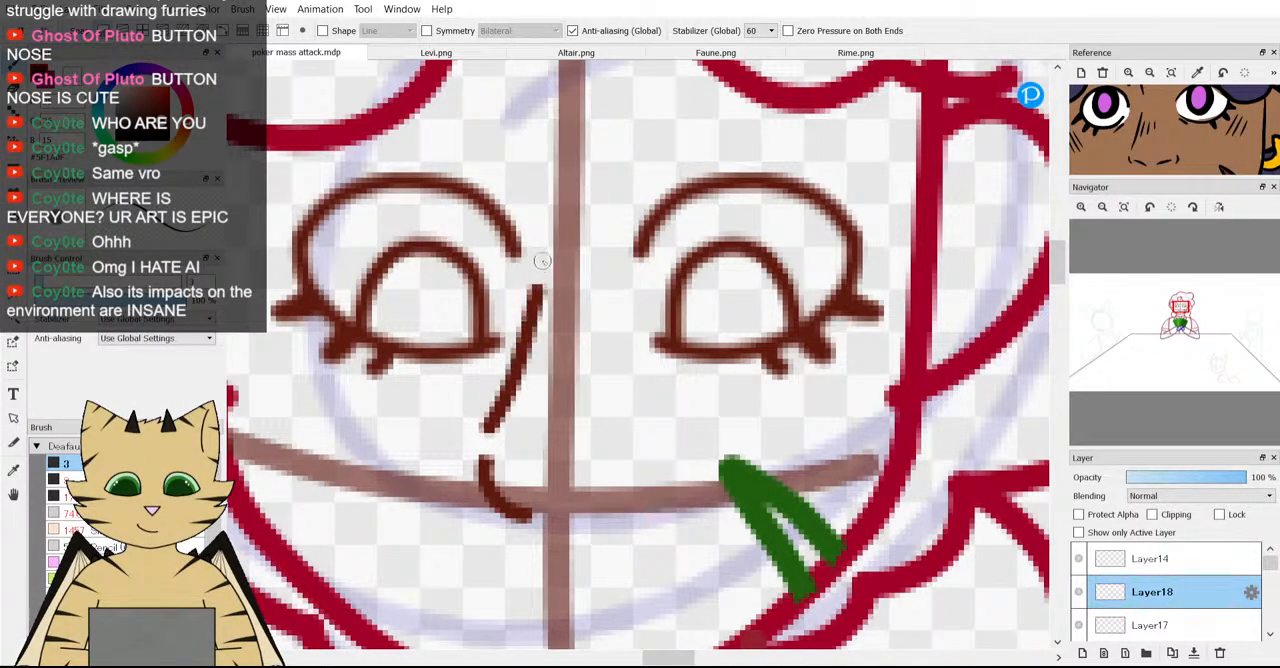
scroll(579, 410, down, 3)
scroll(579, 412, up, 3)
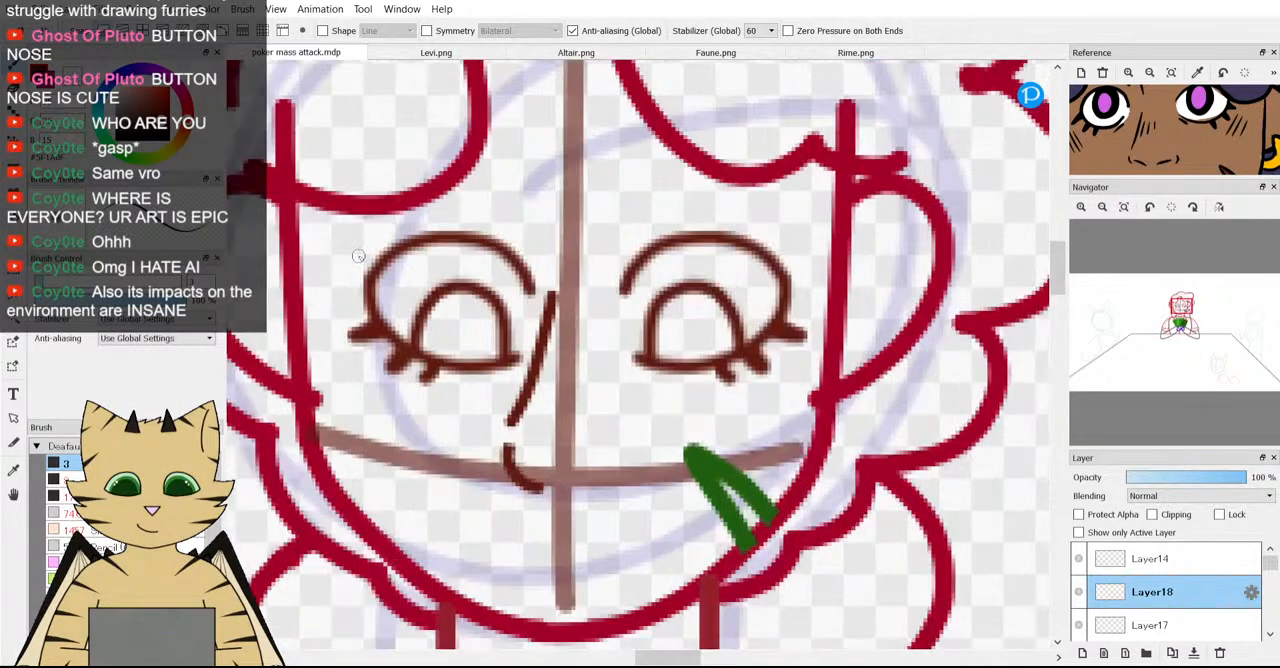
key(ctrl+z)
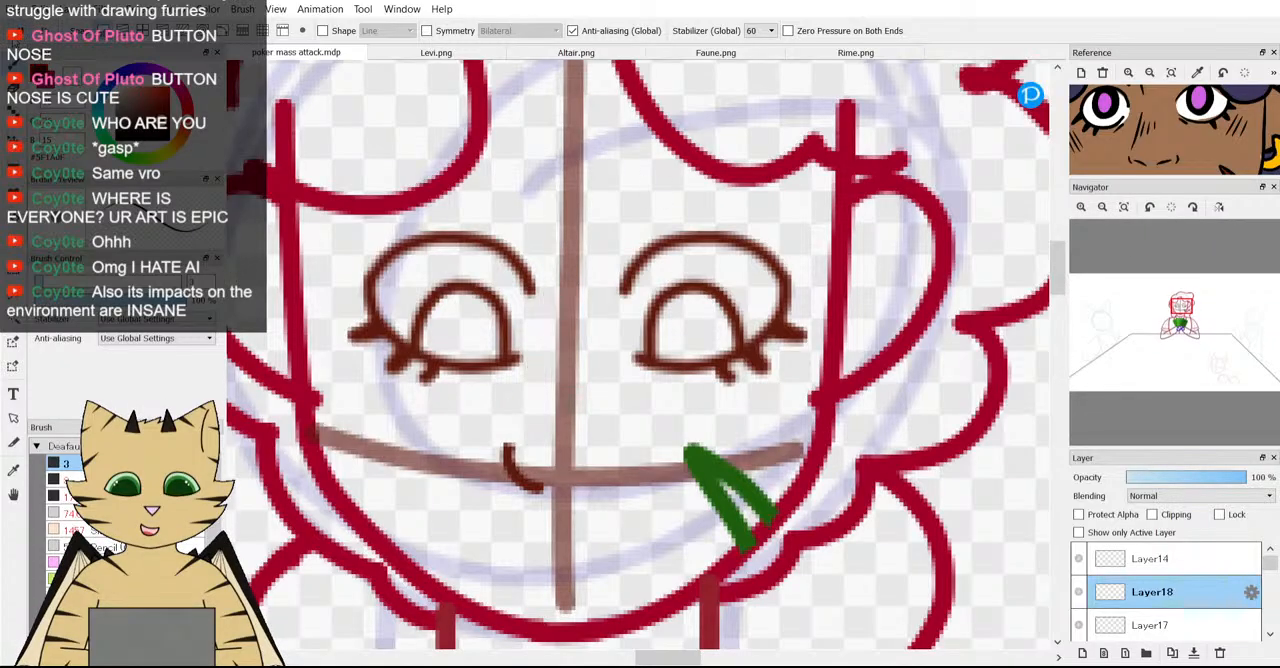
Undo the left nostril curve, try a small triangular nose where the face guidelines cross, and undo it.
key(ctrl+z)
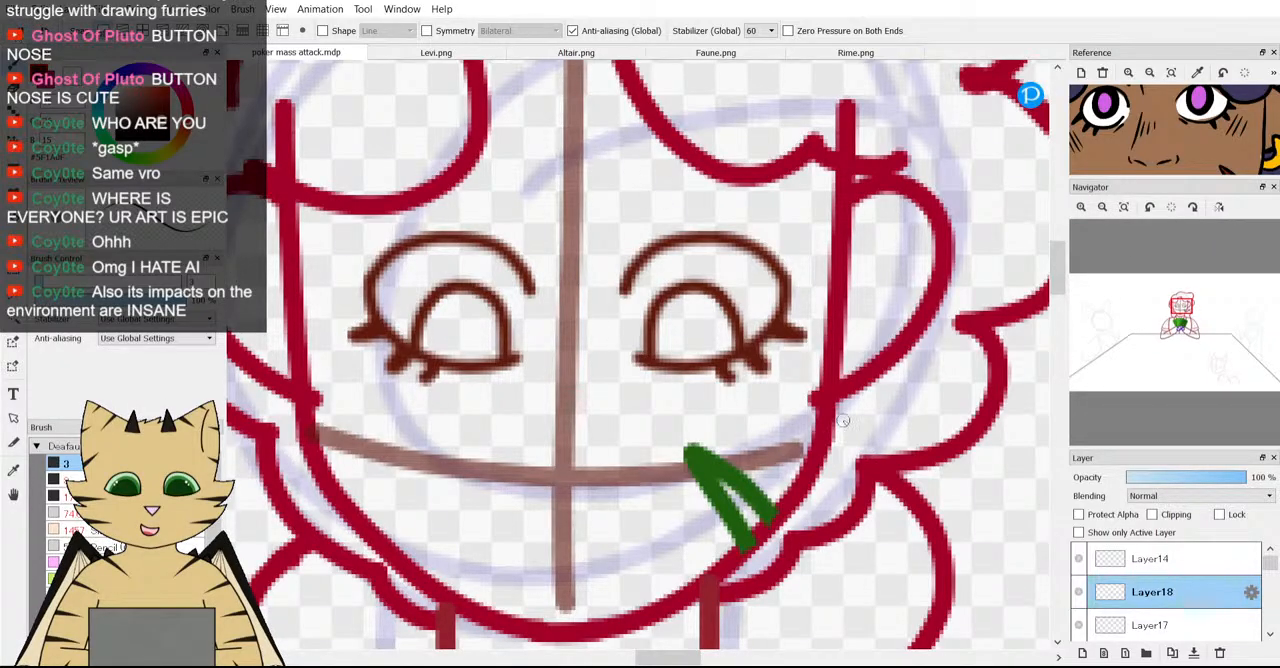
mouse_move(535, 431)
mouse_down()
mouse_move(537, 467)
mouse_move(562, 464)
mouse_up()
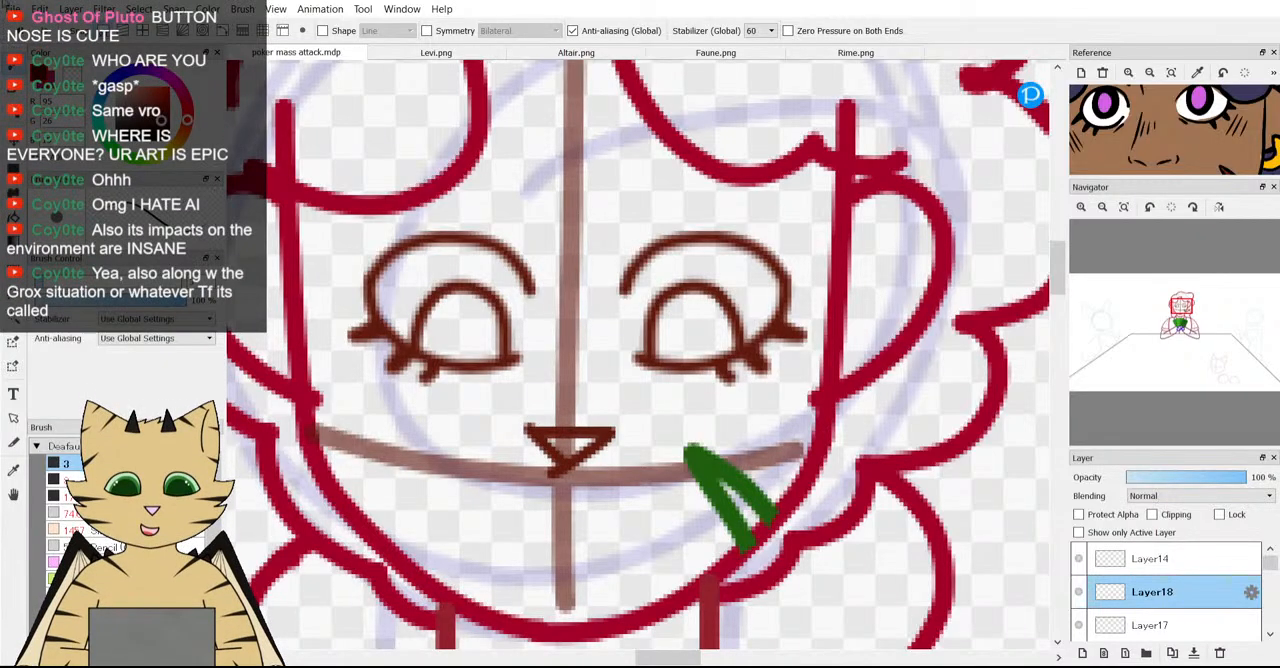
key(ctrl+z)
key(ctrl+z)
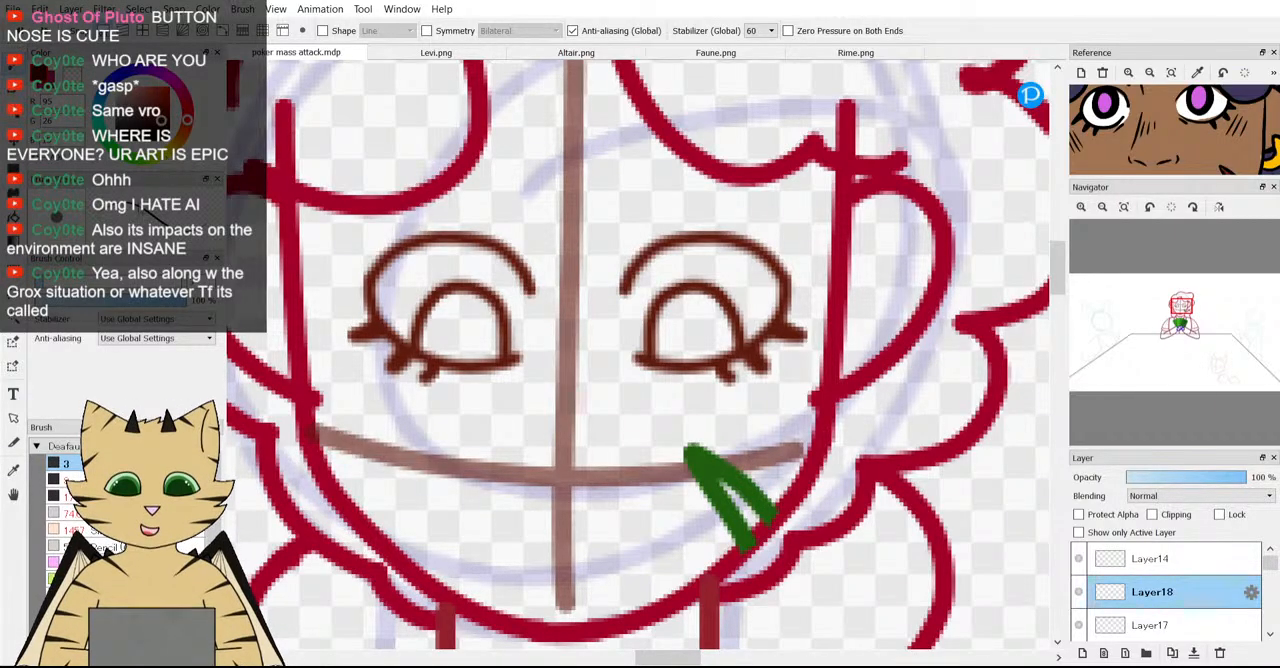
Examine the middle character's face without a nose, both close up and from farther away.
scroll(581, 464, down, 5)
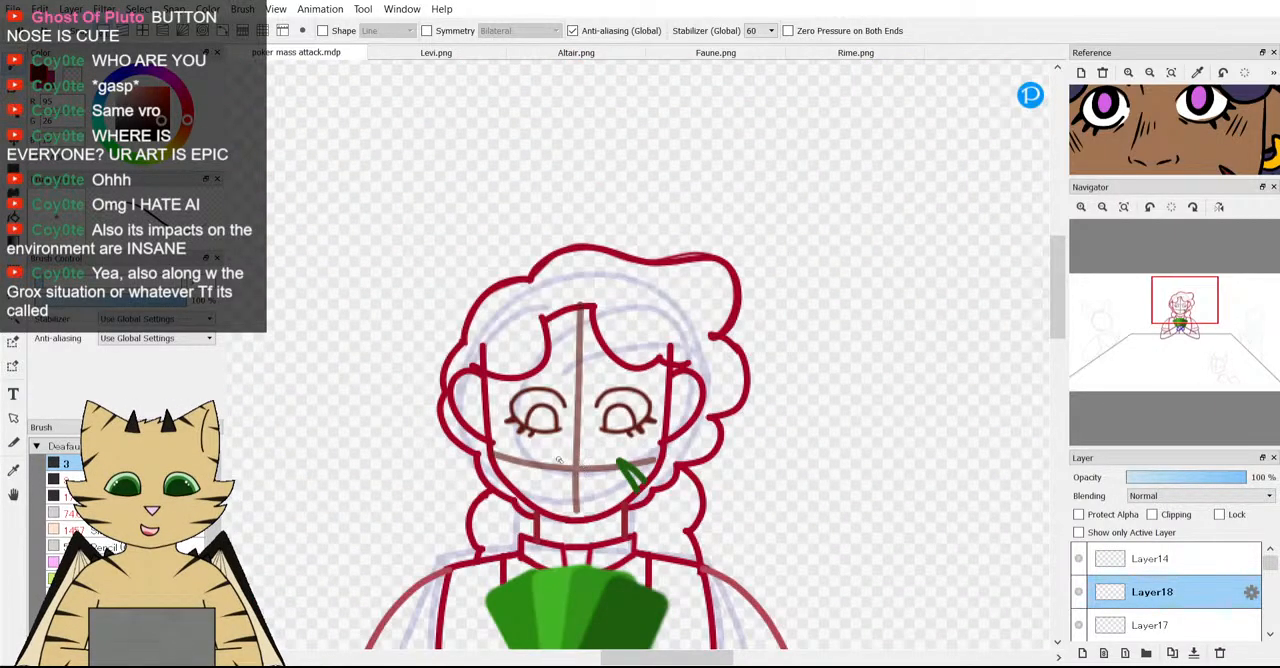
scroll(558, 461, down, 2)
scroll(558, 461, up, 2)
scroll(560, 463, down, 3)
scroll(561, 467, up, 4)
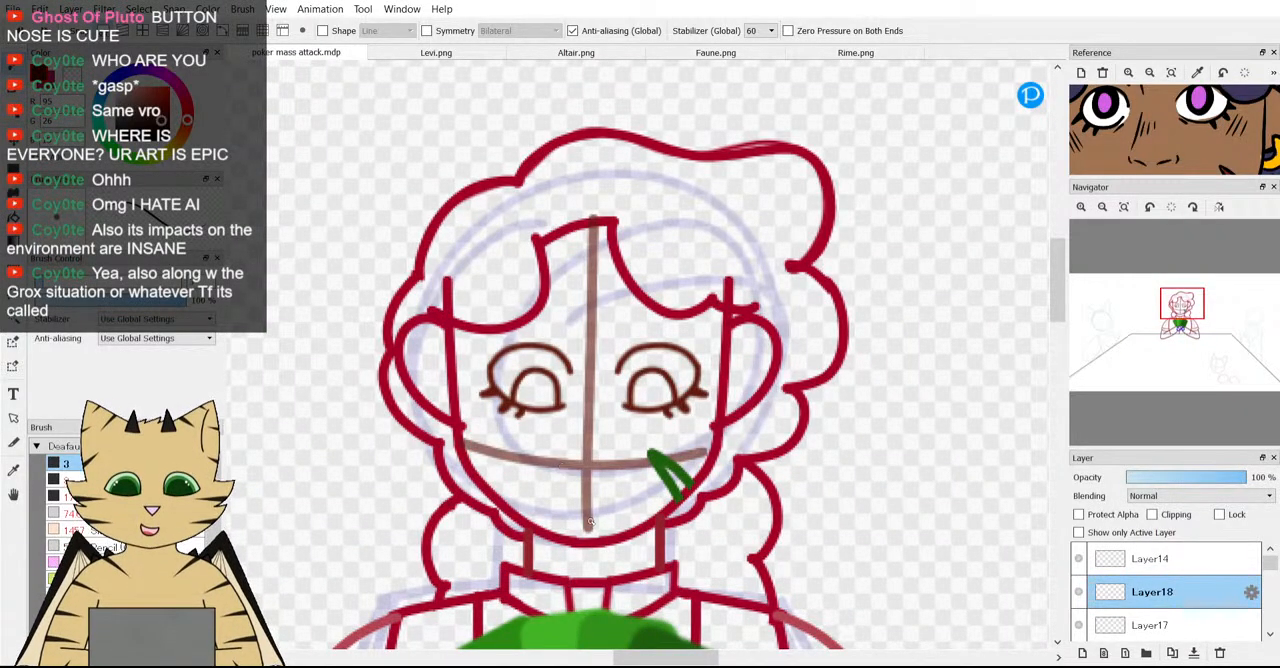
scroll(561, 467, down, 3)
scroll(561, 467, up, 3)
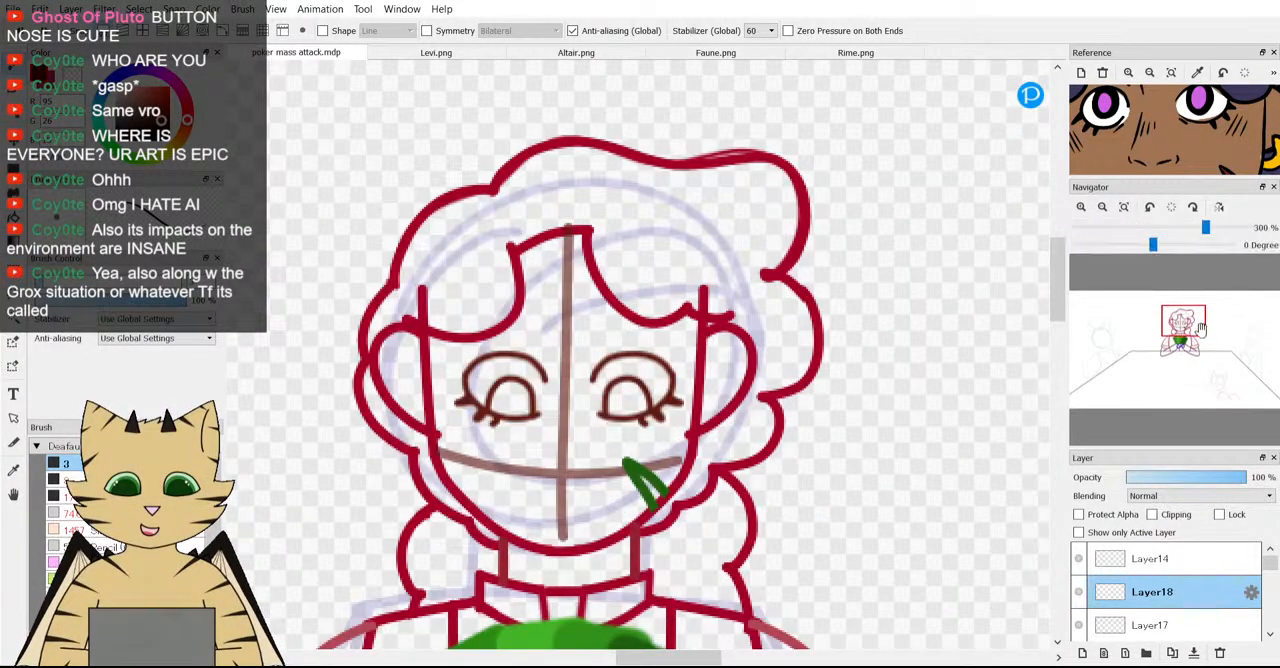
scroll(728, 401, down, 3)
scroll(728, 401, down, 1)
scroll(690, 430, up, 4)
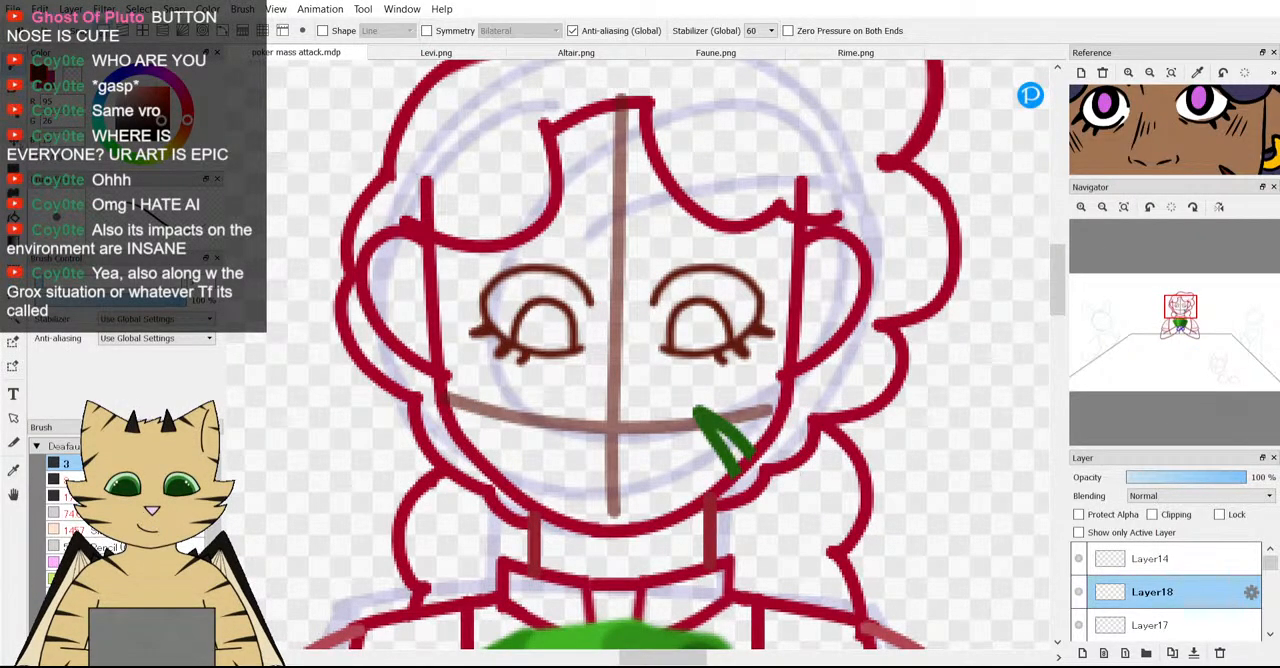
Delete the emptied nose layer Layer18.
key(v)
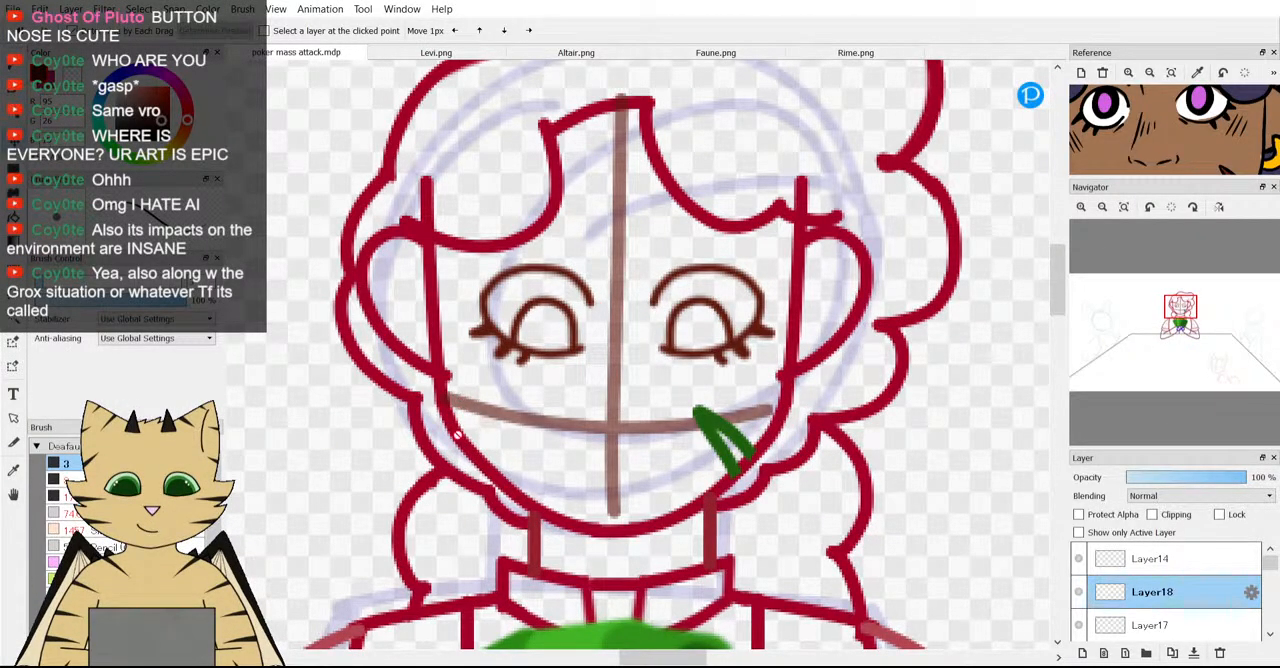
click(1220, 653)
scroll(762, 474, down, 3)
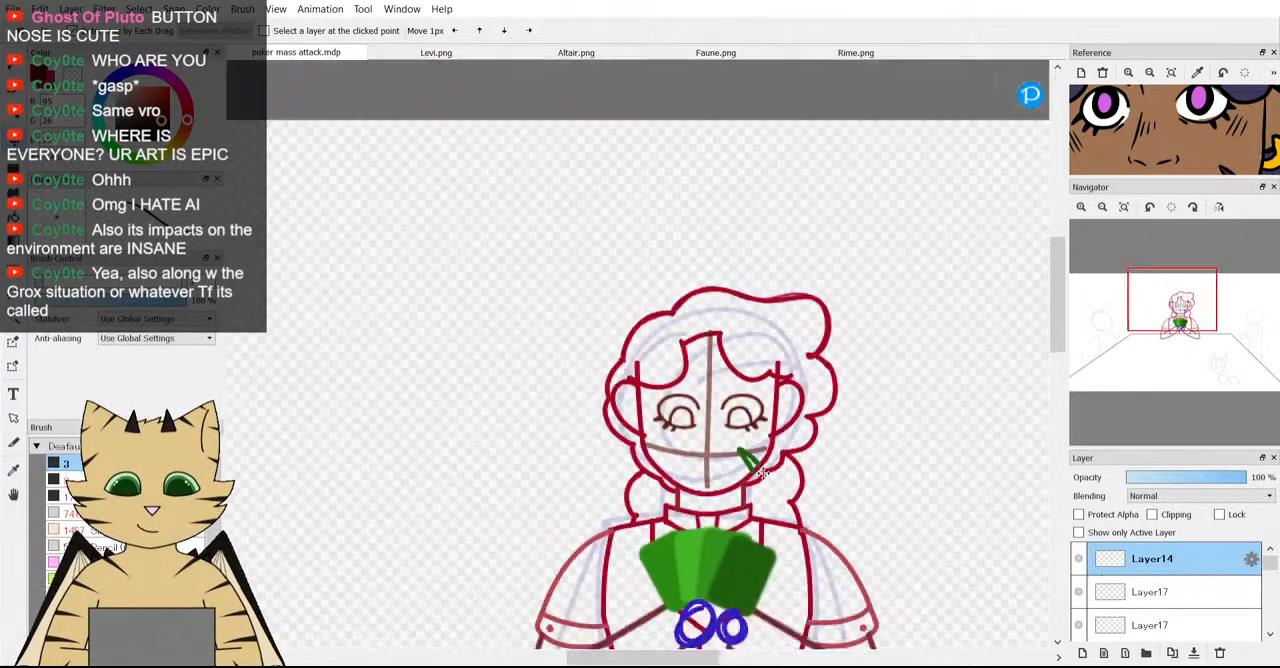
Transform both Layer17 eye layers together to enlarge the middle character's eyes slightly.
click(1190, 591)
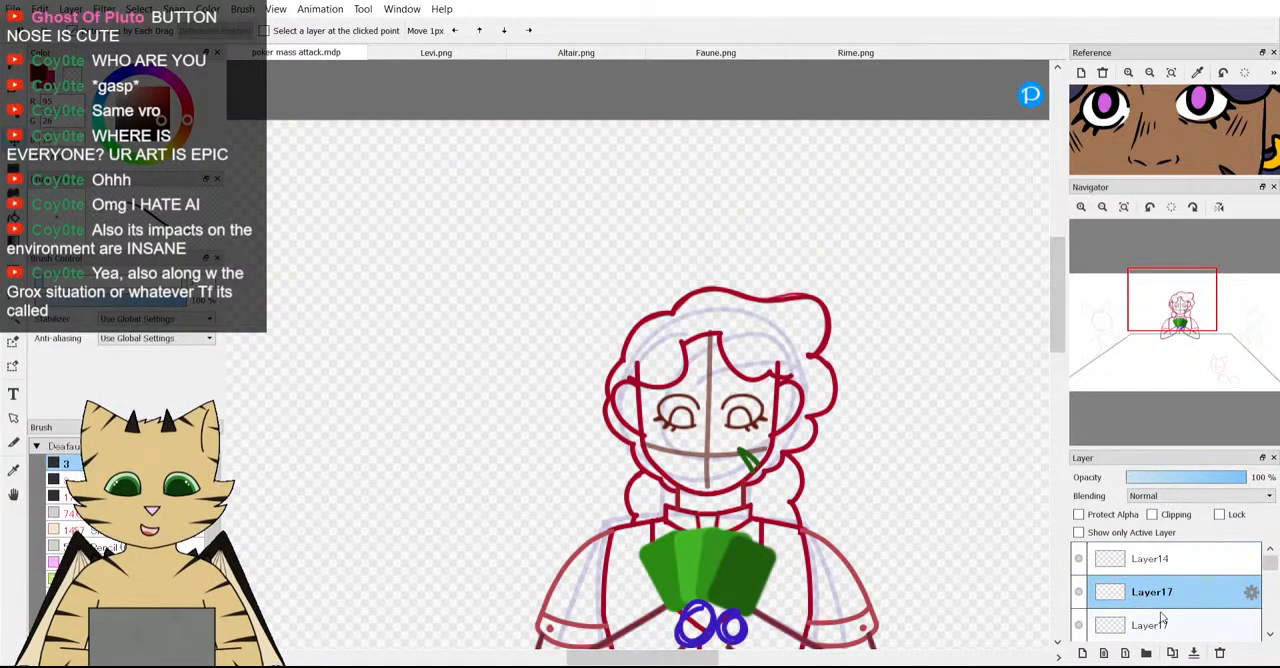
ctrl+click(1165, 624)
key(ctrl+t)
scroll(776, 417, up, 3)
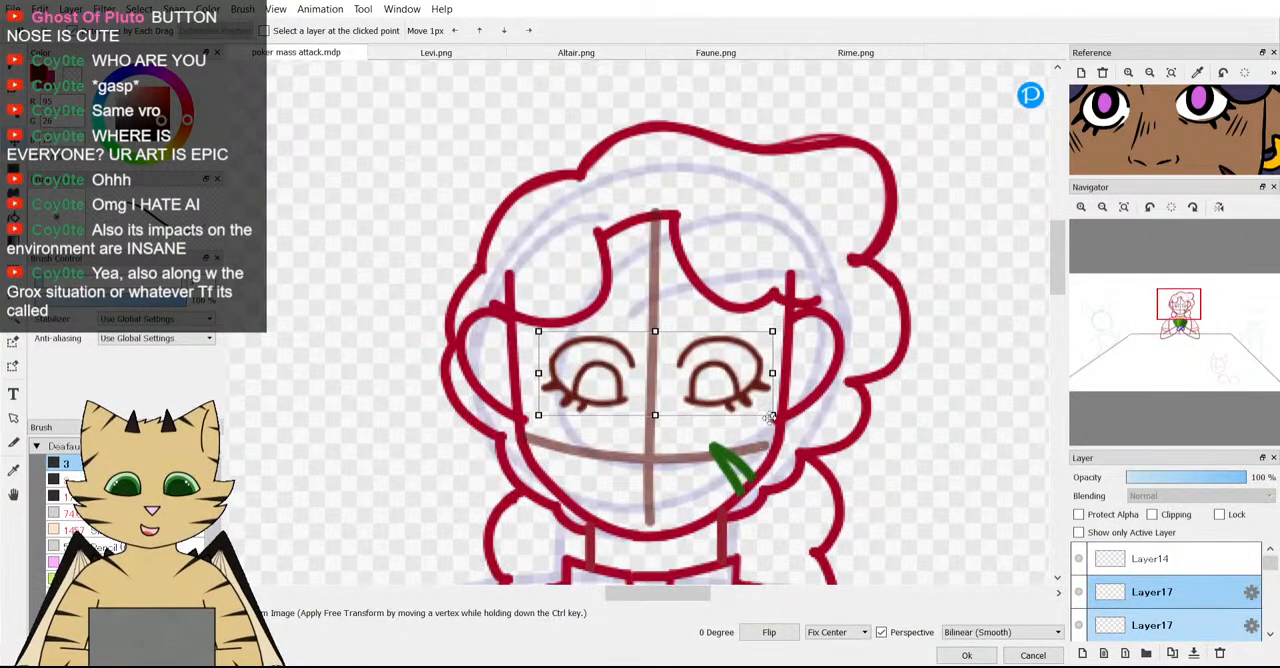
drag(776, 417, 779, 418)
click(966, 655)
Move each of the middle character's eyes slightly inward toward the vertical face guideline.
scroll(791, 508, up, 3)
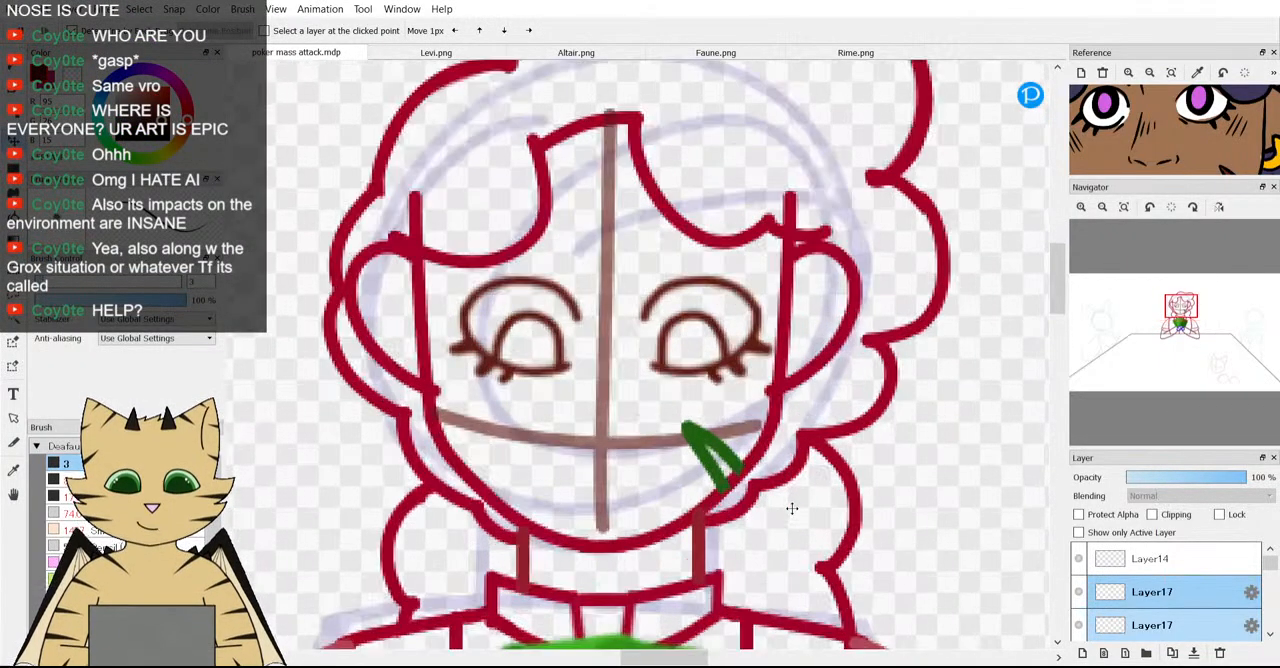
click(1170, 603)
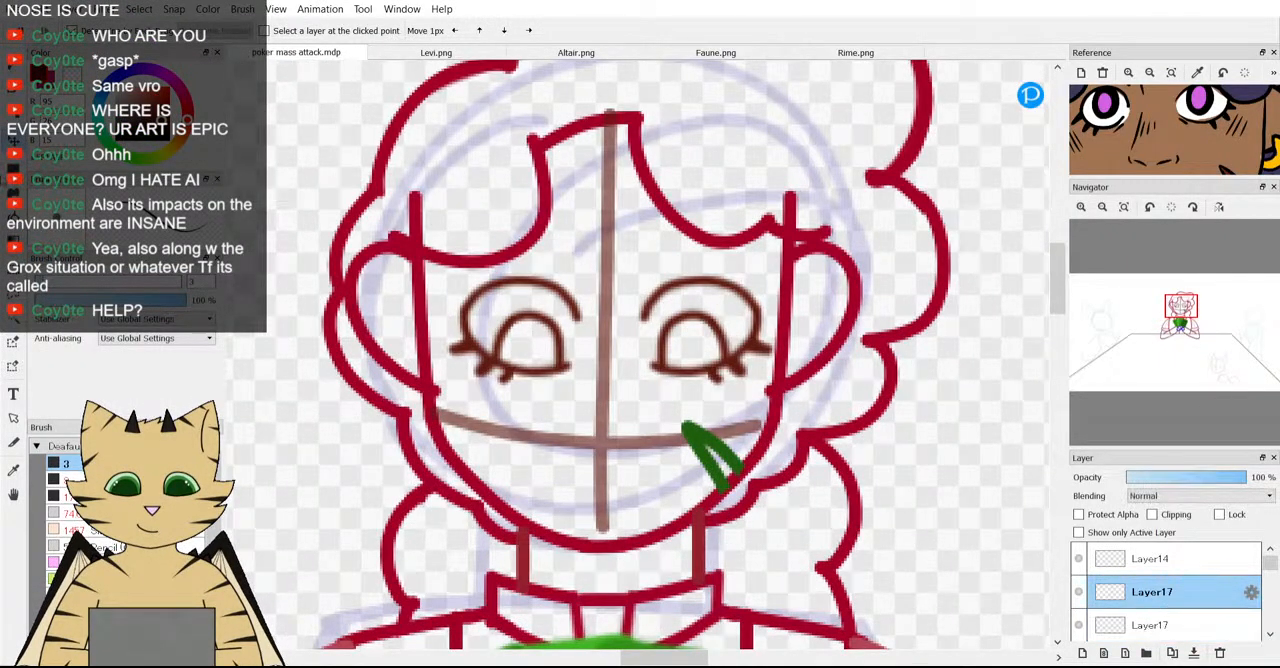
drag(566, 365, 572, 364)
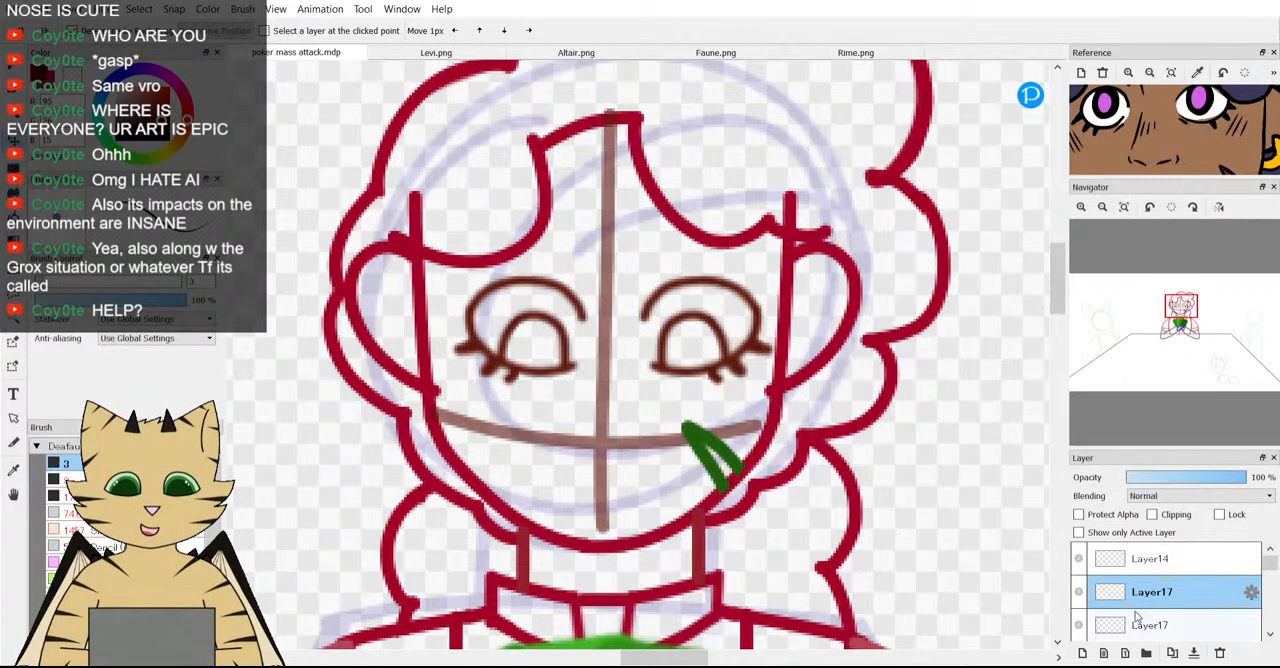
click(1136, 622)
drag(702, 377, 693, 376)
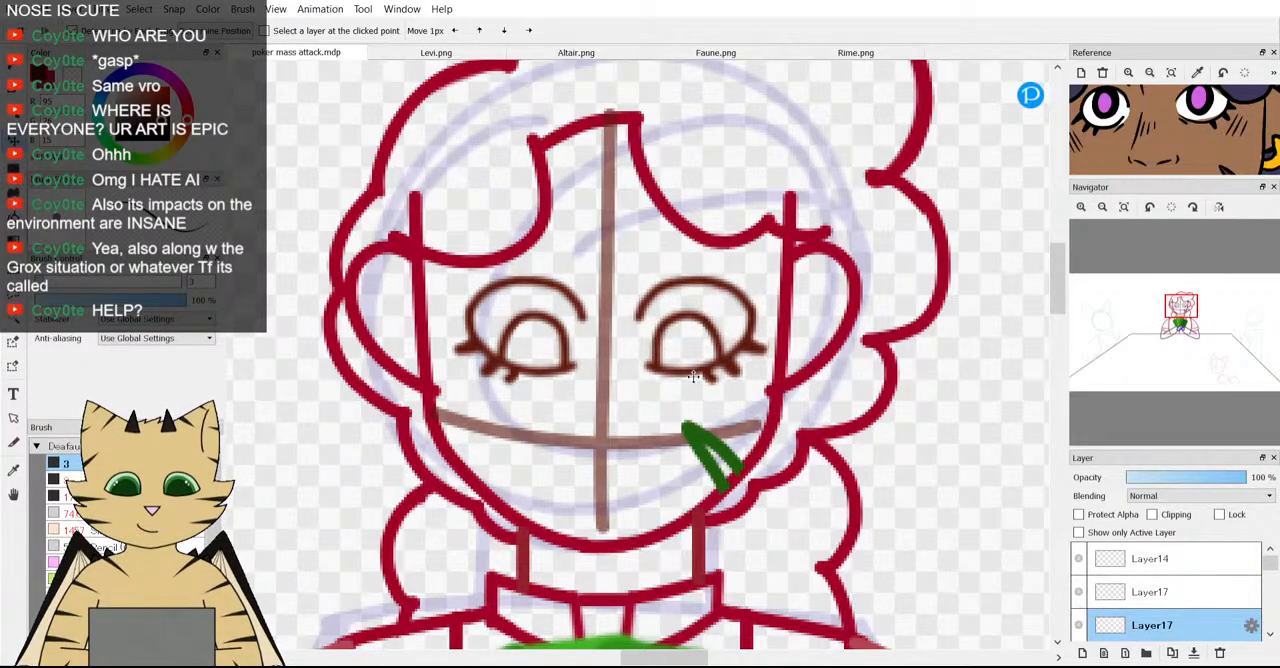
Examine the middle character within the whole poker table scene and fit the entire reference image to its view.
scroll(693, 376, down, 4)
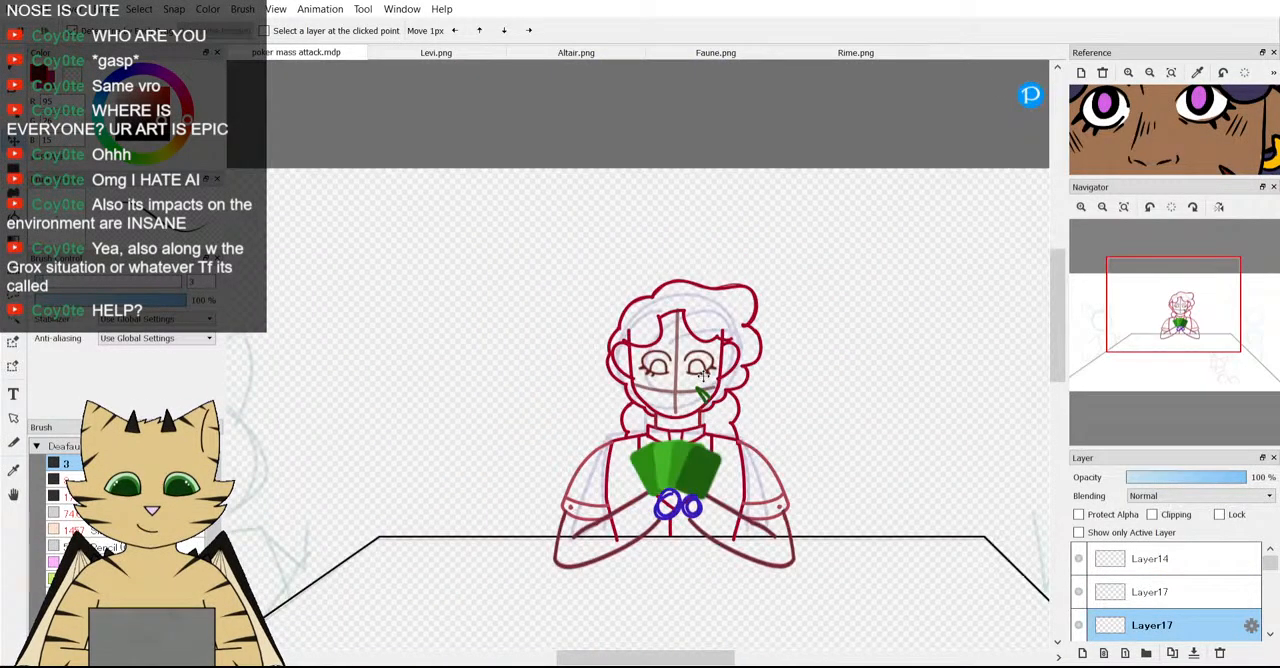
scroll(703, 374, down, 2)
scroll(722, 413, up, 4)
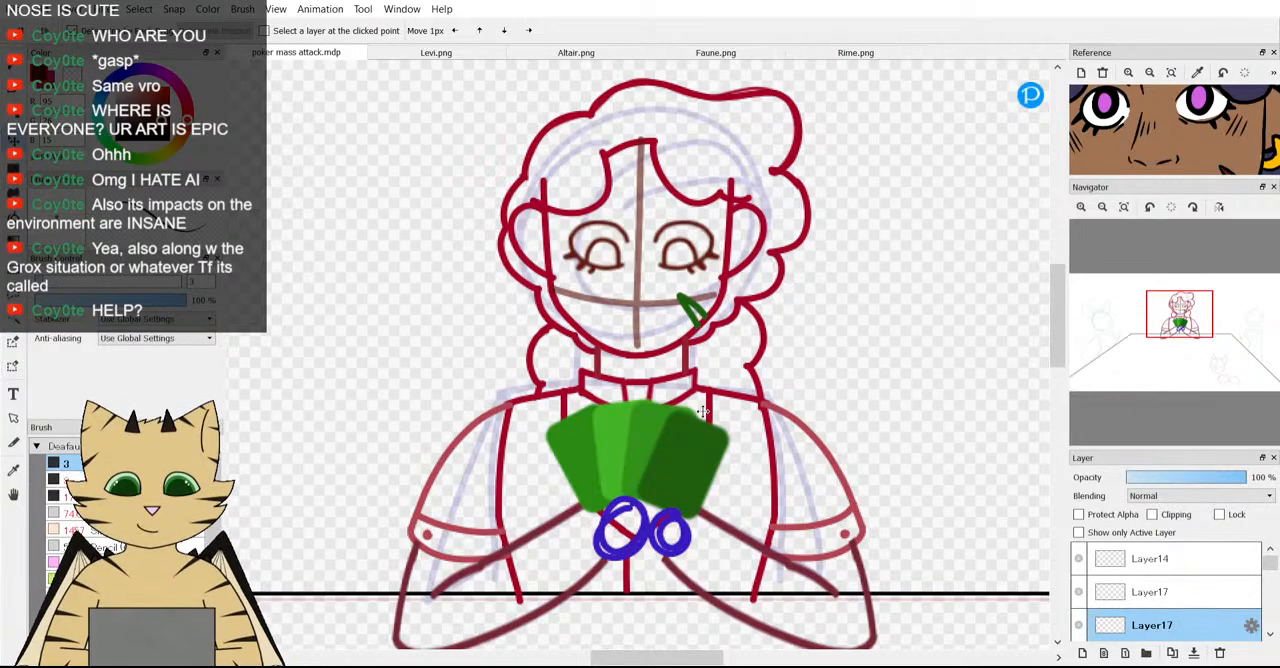
scroll(809, 338, down, 5)
scroll(812, 338, down, 1)
scroll(812, 338, up, 1)
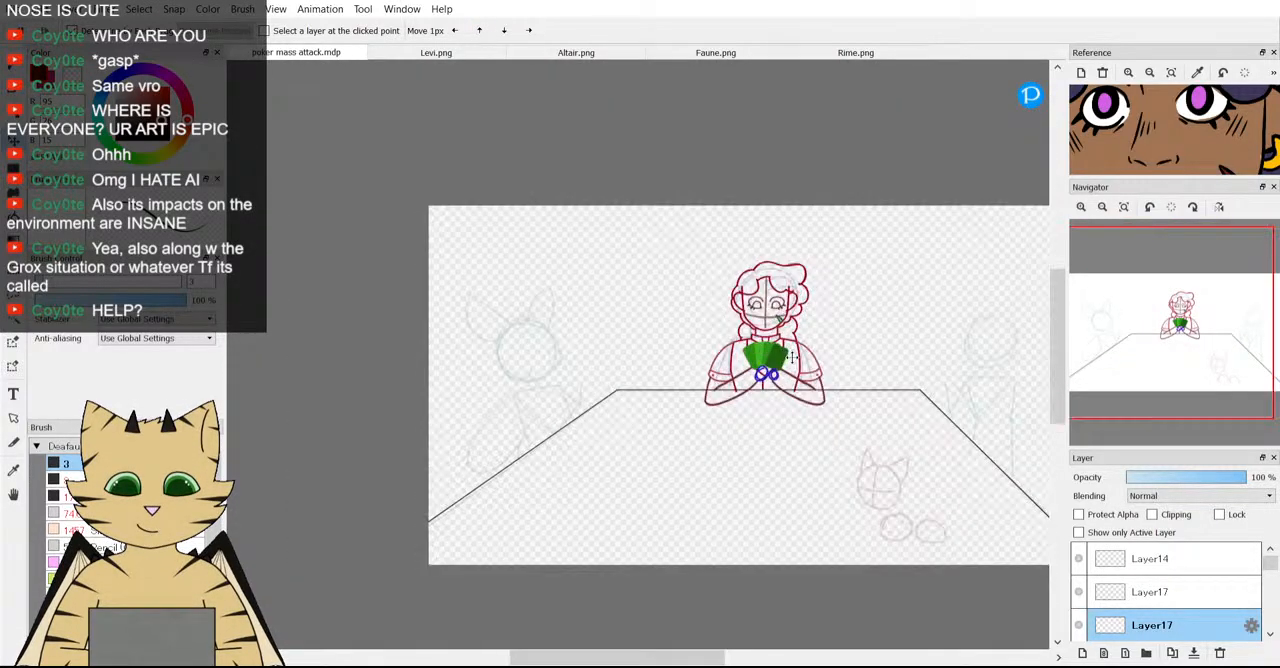
click(1171, 73)
scroll(843, 318, down, 1)
scroll(843, 318, up, 1)
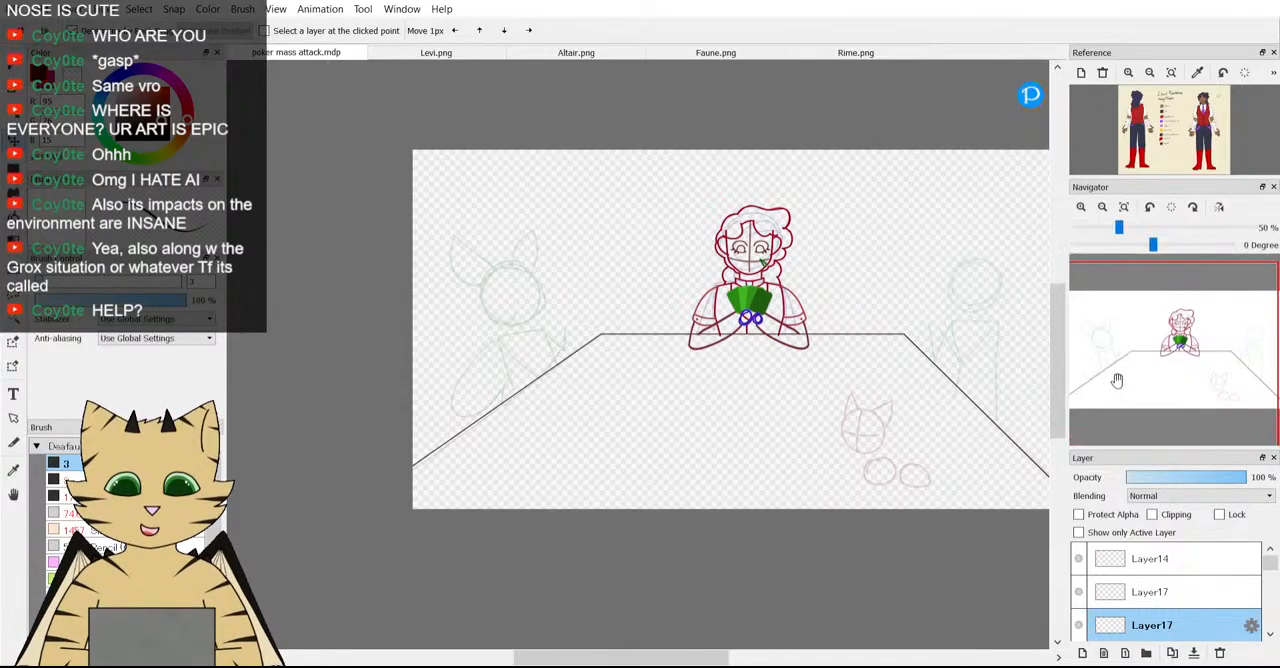
drag(1118, 379, 1168, 358)
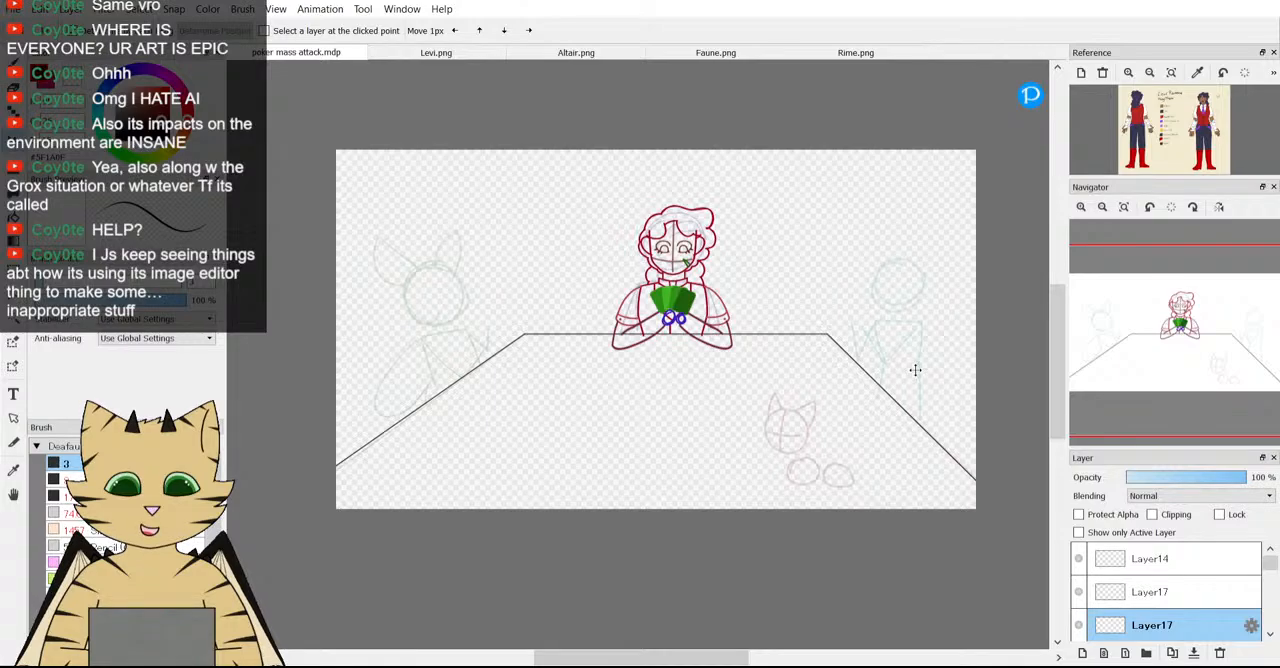
Add a new layer above Layer14 and replace the reference image with the Altair character sheet.
click(1160, 558)
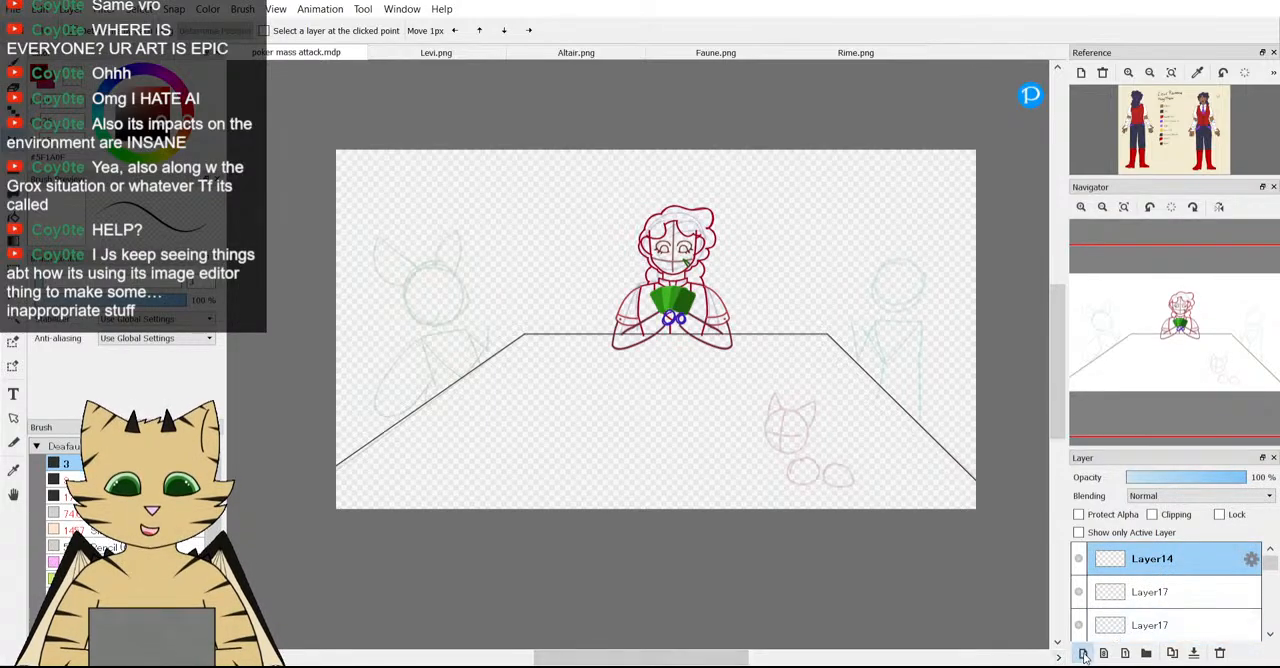
click(1083, 654)
click(559, 57)
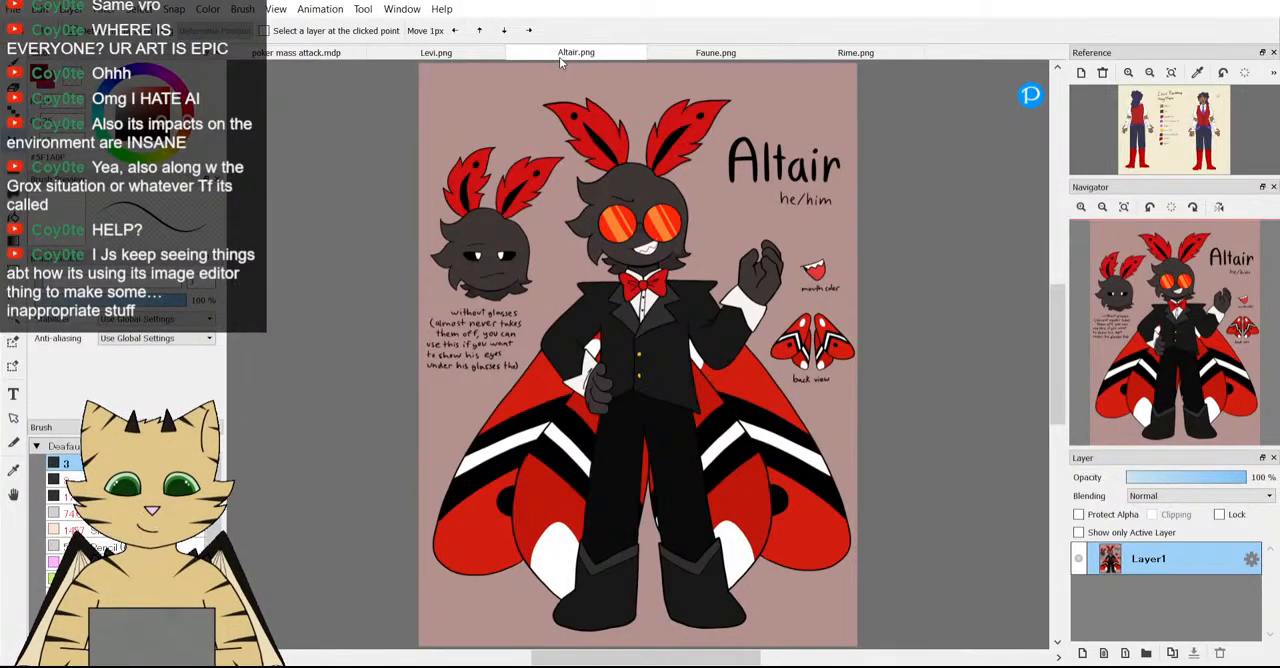
click(324, 57)
click(1102, 73)
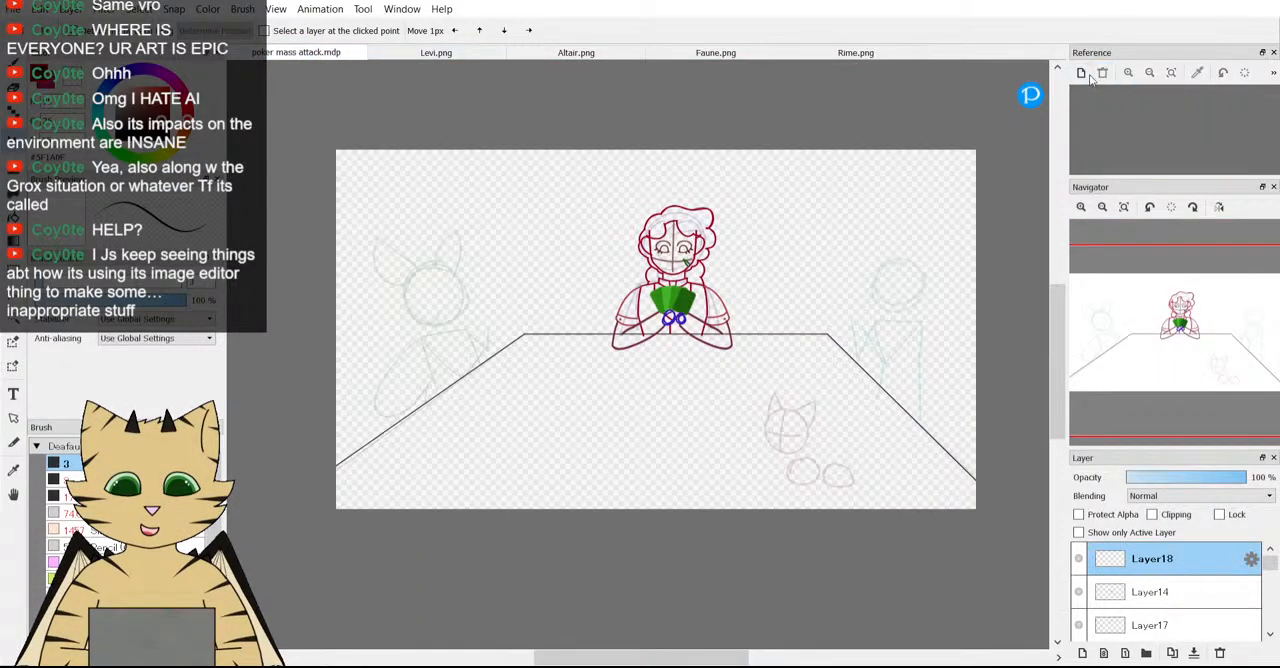
double_click(1127, 108)
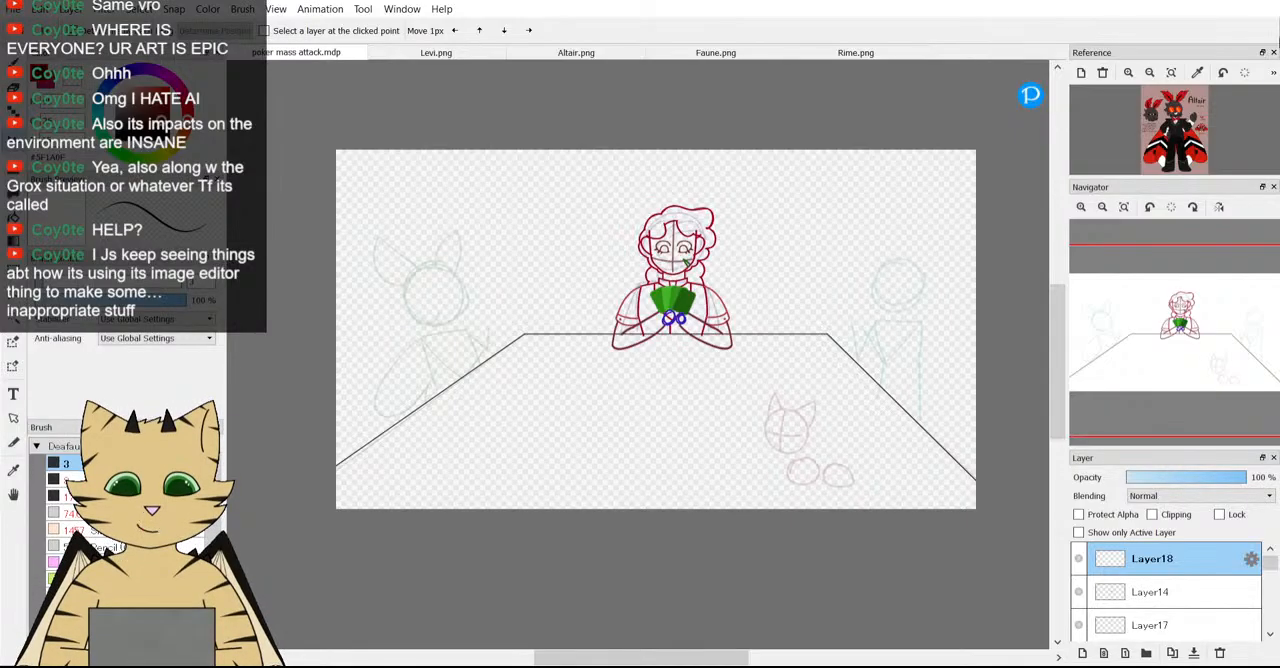
Add another new layer above Layer18 for the left figure, with the Altair reference framed on his upper body and the Brush tool ready.
scroll(1178, 100, up, 5)
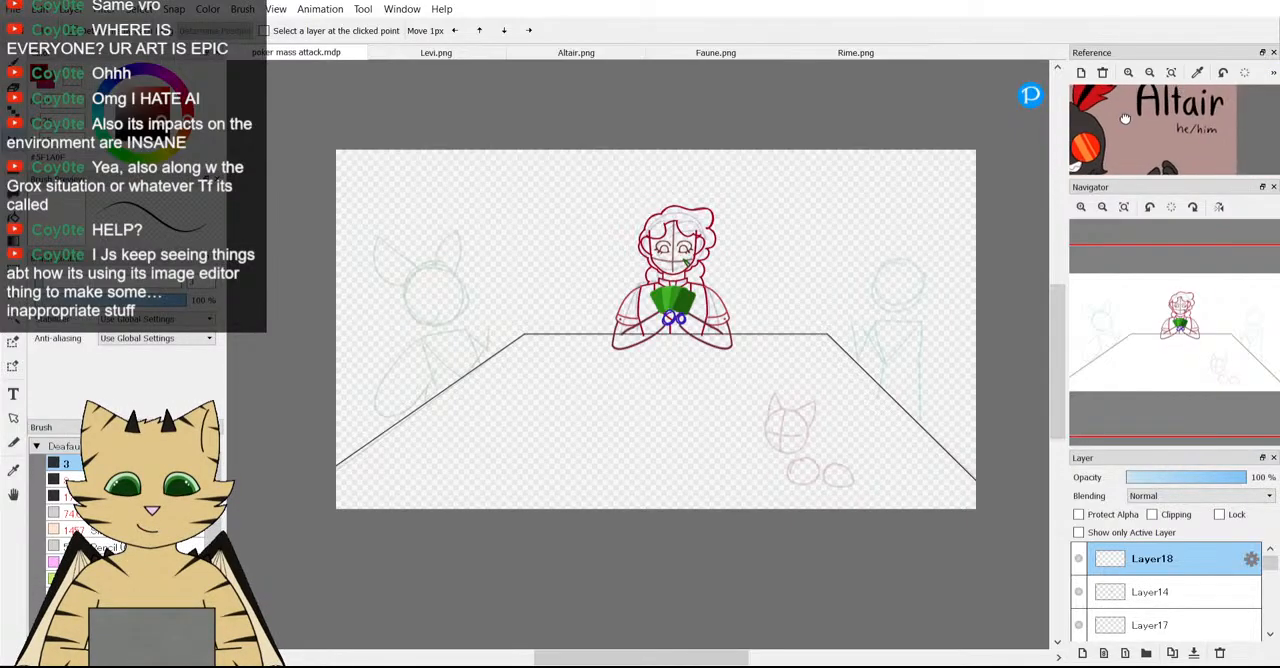
scroll(1125, 119, down, 3)
scroll(449, 286, down, 2)
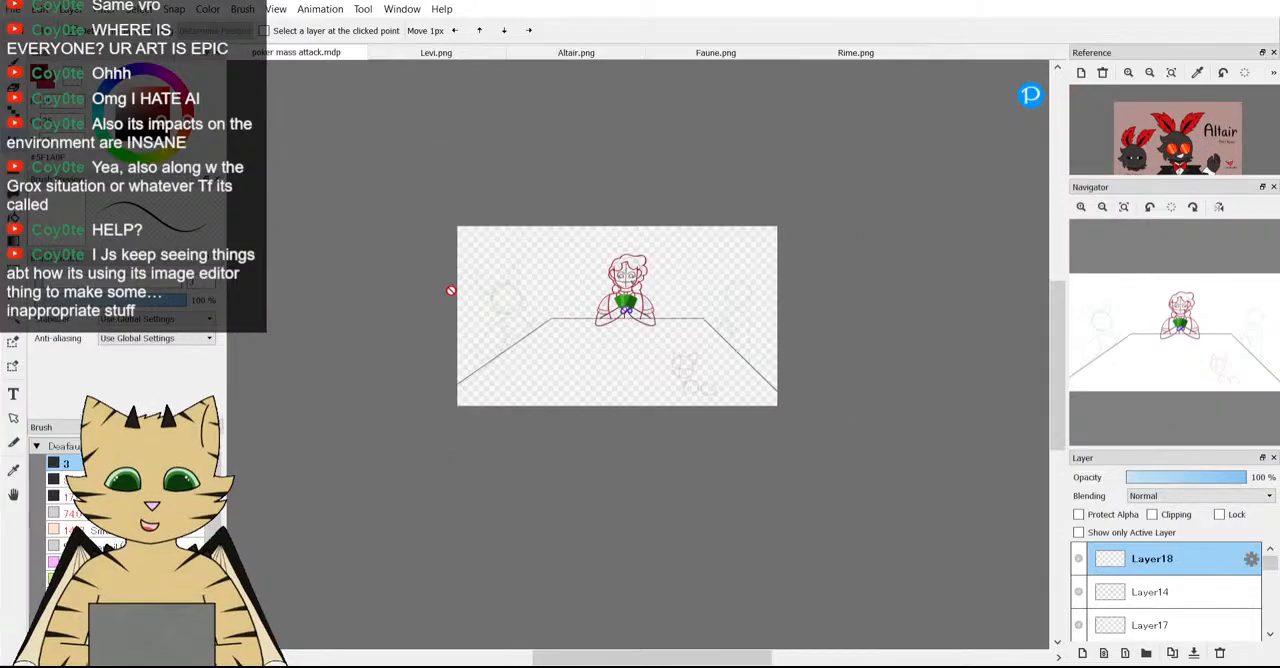
scroll(472, 297, up, 5)
scroll(472, 297, up, 2)
scroll(657, 262, down, 2)
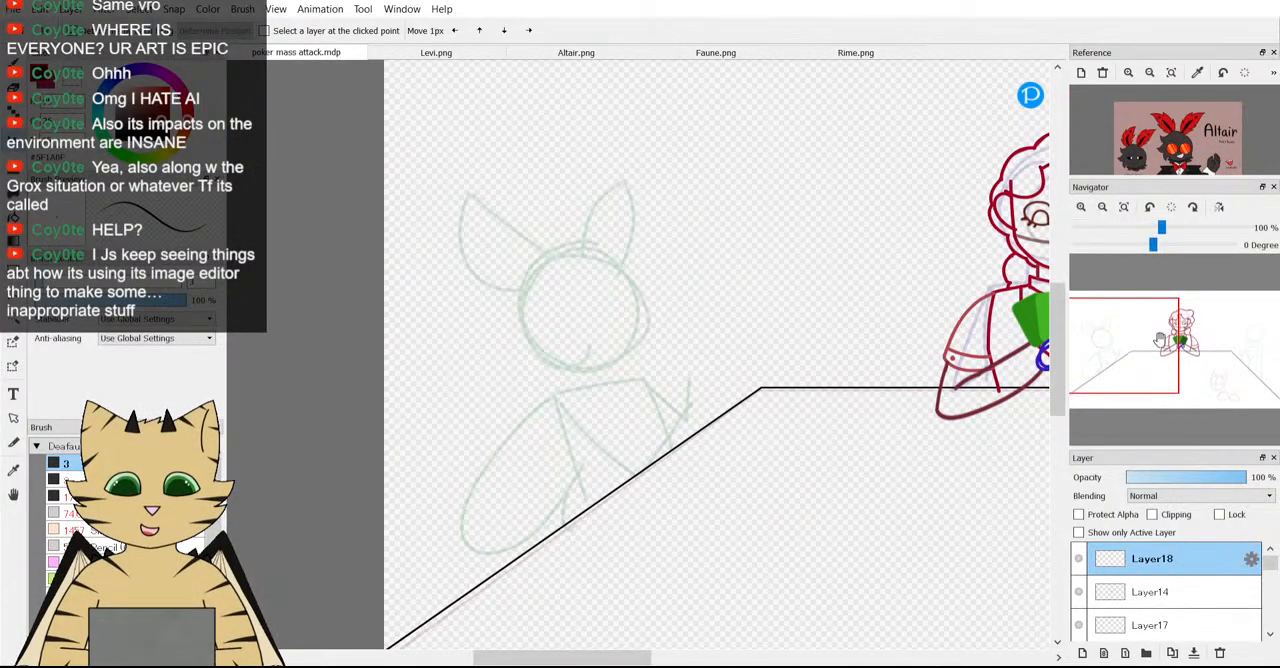
mouse_move(1157, 350)
mouse_down()
mouse_move(1142, 339)
mouse_move(1105, 360)
mouse_move(1100, 347)
mouse_up()
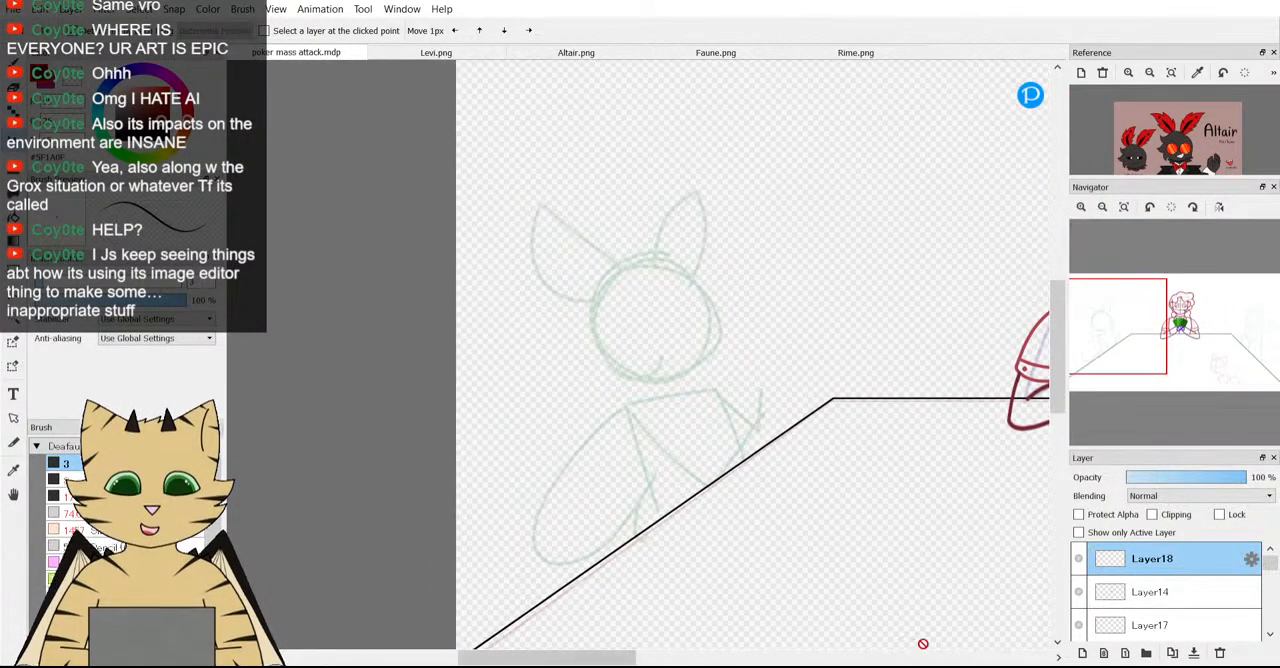
click(1100, 656)
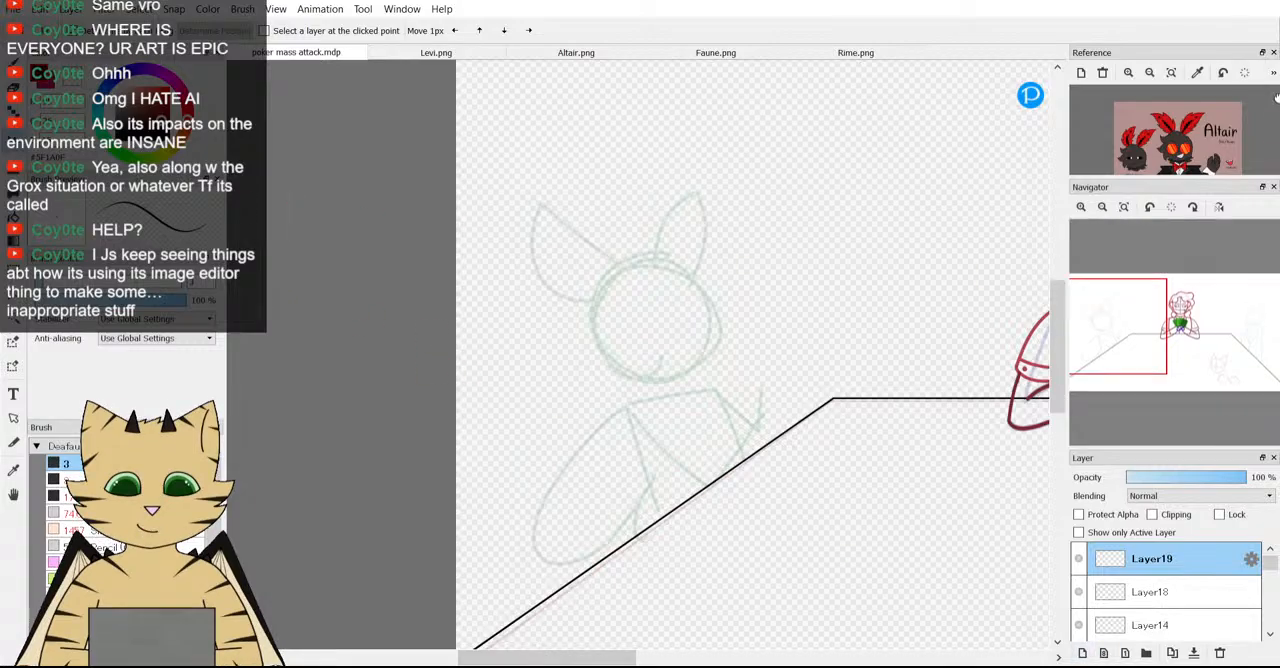
drag(1217, 160, 1209, 144)
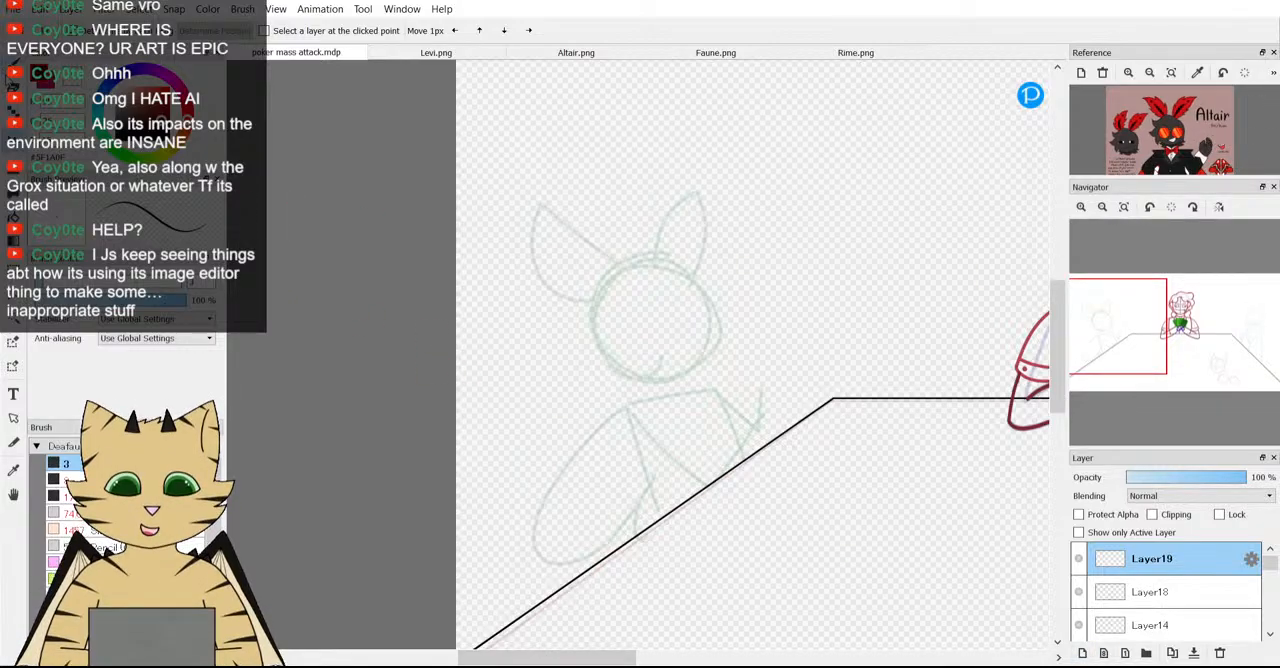
click(12, 65)
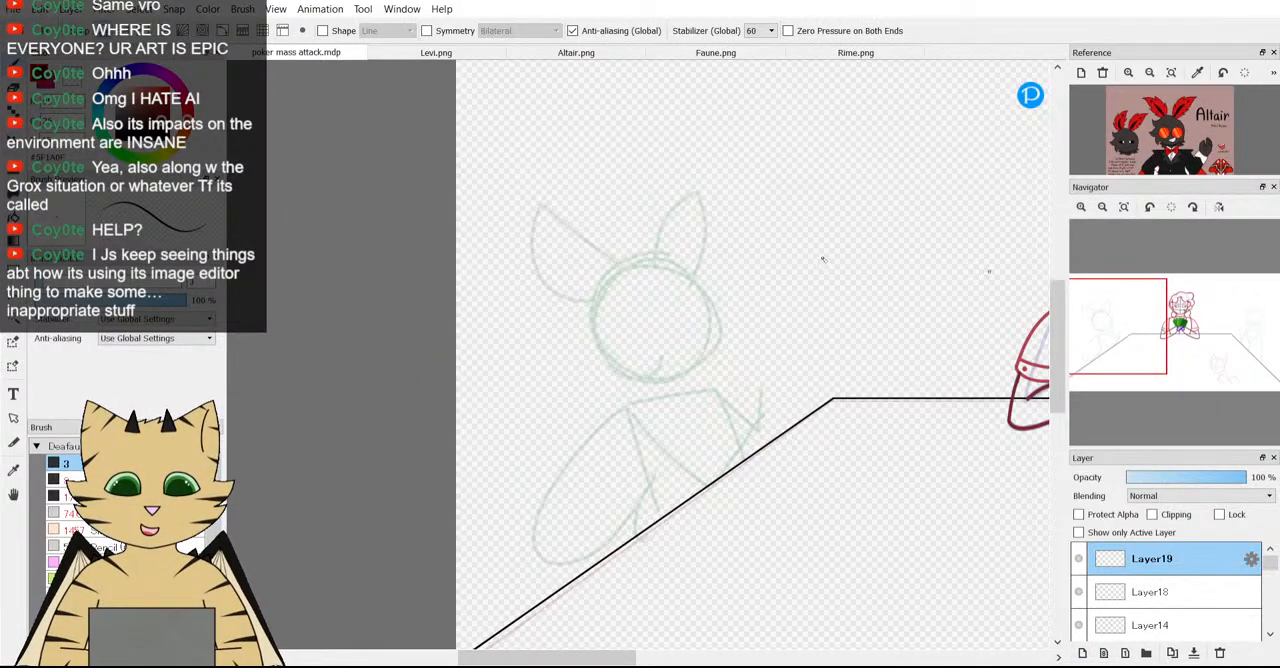
Enlarge Altair's head in the reference, try a stroke along the top of the left figure's head, and undo it.
scroll(615, 232, up, 4)
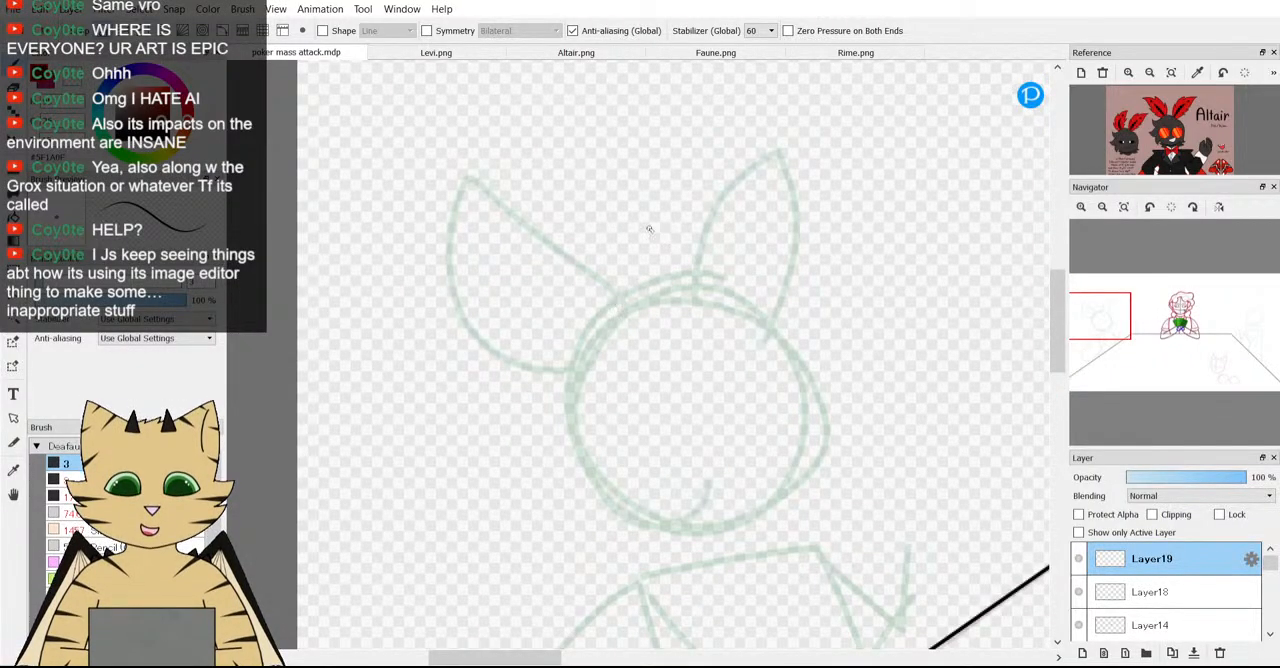
scroll(651, 229, down, 2)
scroll(752, 270, up, 2)
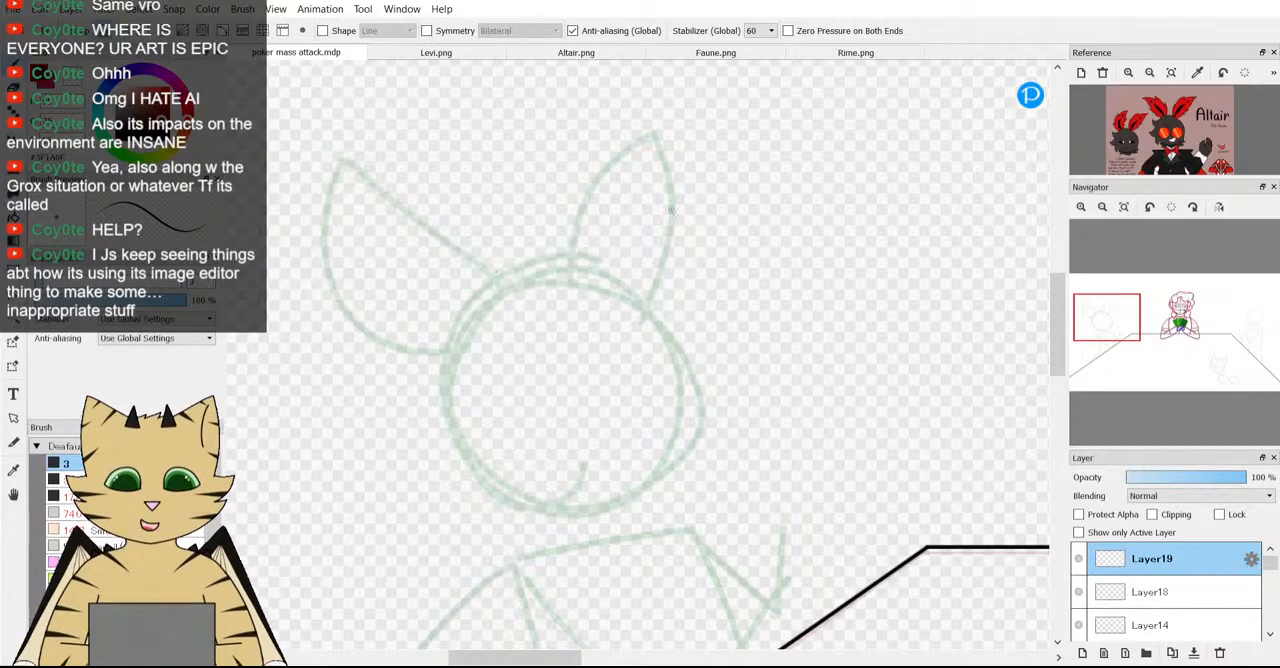
scroll(1161, 122, up, 2)
scroll(1161, 122, up, 3)
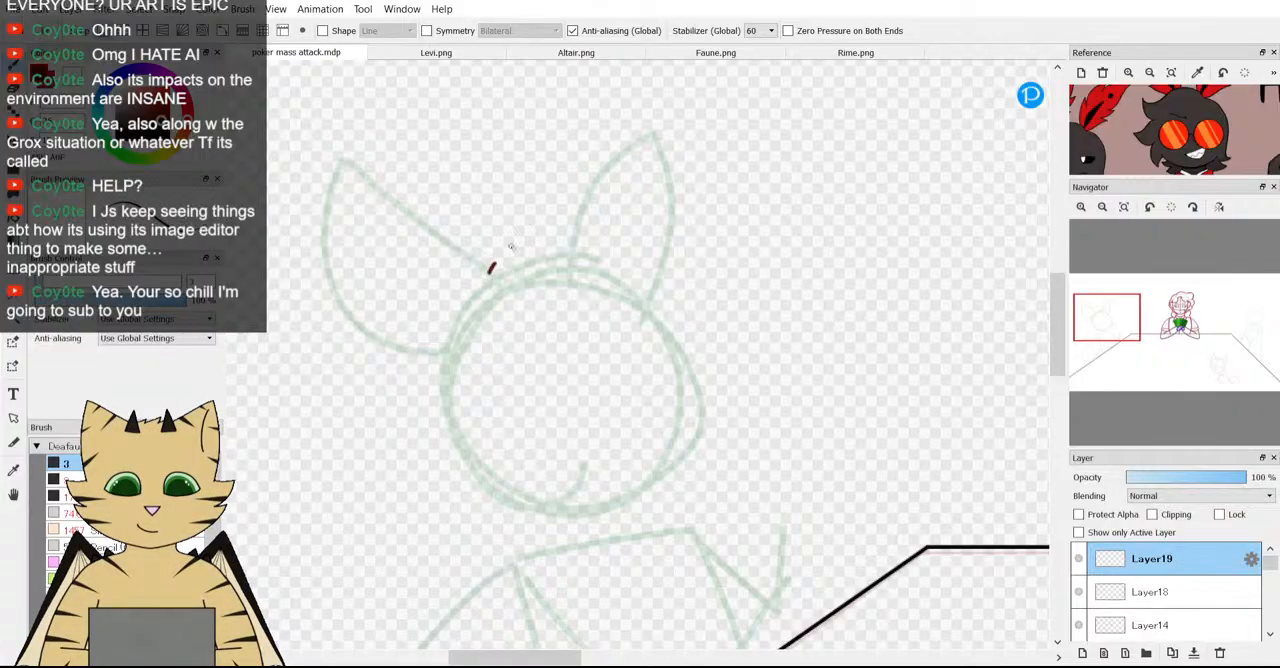
drag(510, 246, 572, 233)
key(ctrl+z)
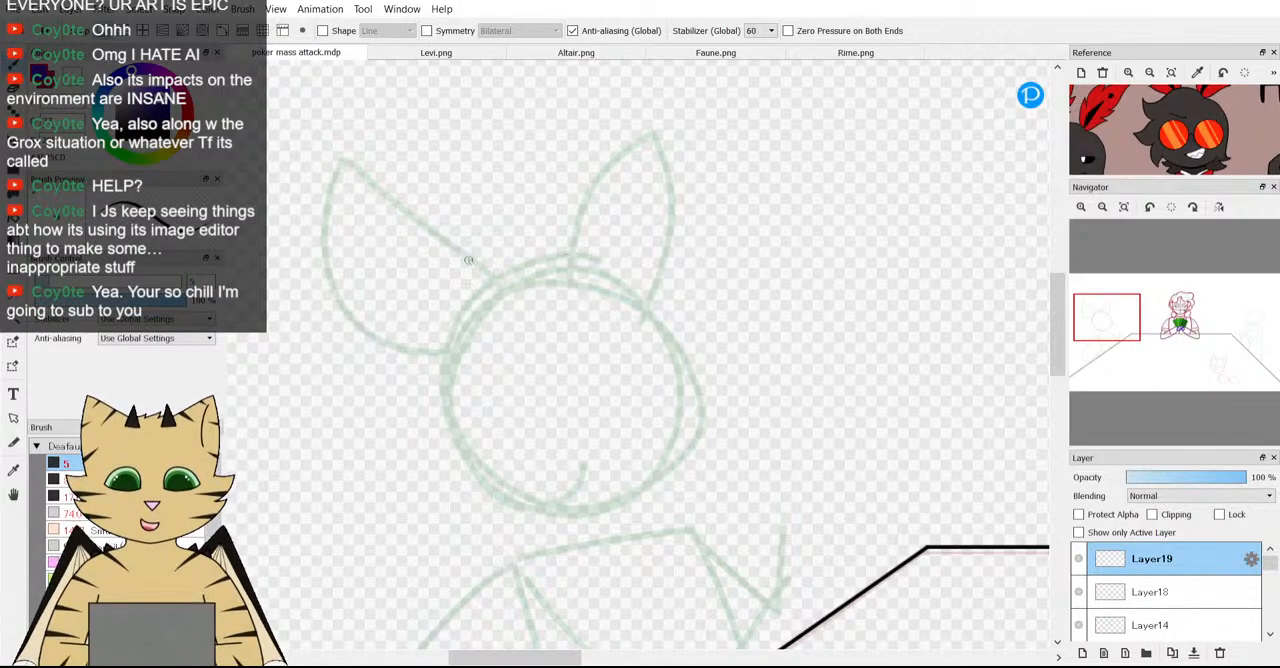
Try a wavy blue stroke over the top of the left figure's head and out past its ear, and undo it.
scroll(502, 255, down, 3)
scroll(563, 265, up, 1)
scroll(564, 268, up, 1)
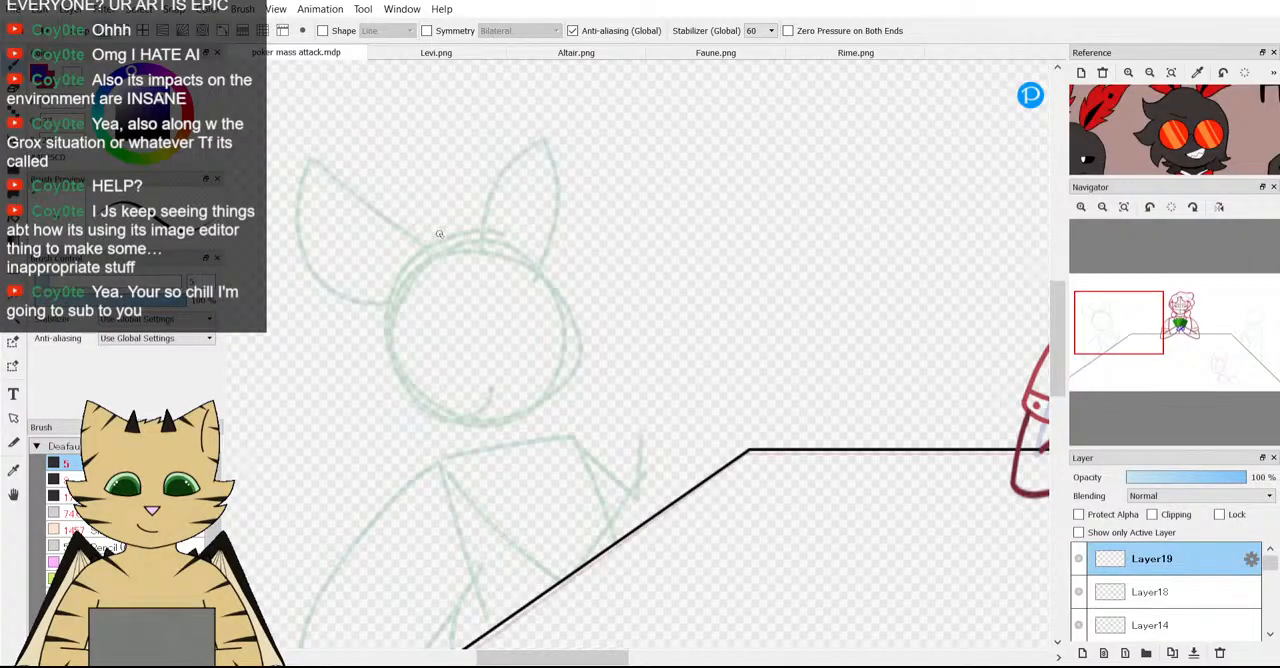
mouse_move(435, 234)
mouse_down()
mouse_move(486, 216)
mouse_move(527, 231)
mouse_move(594, 284)
mouse_up()
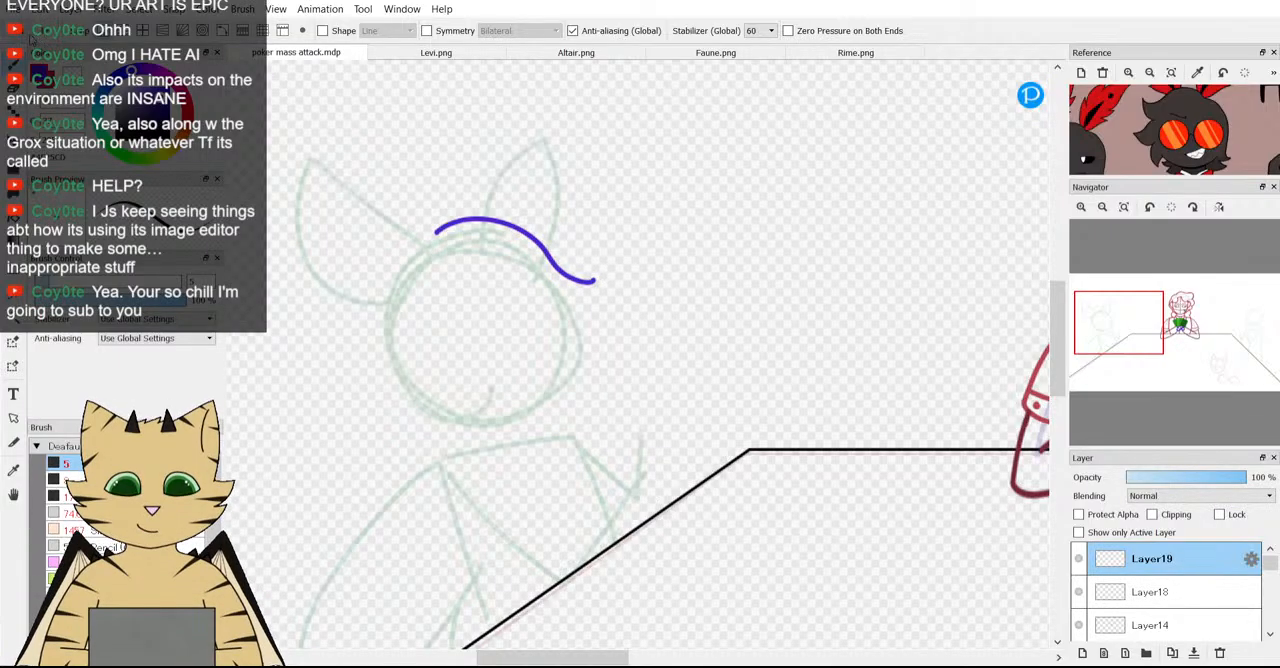
key(ctrl+z)
Examine the whole poker table scene and the left figure's rough sketch alongside Altair's head in the reference image.
scroll(1160, 140, down, 3)
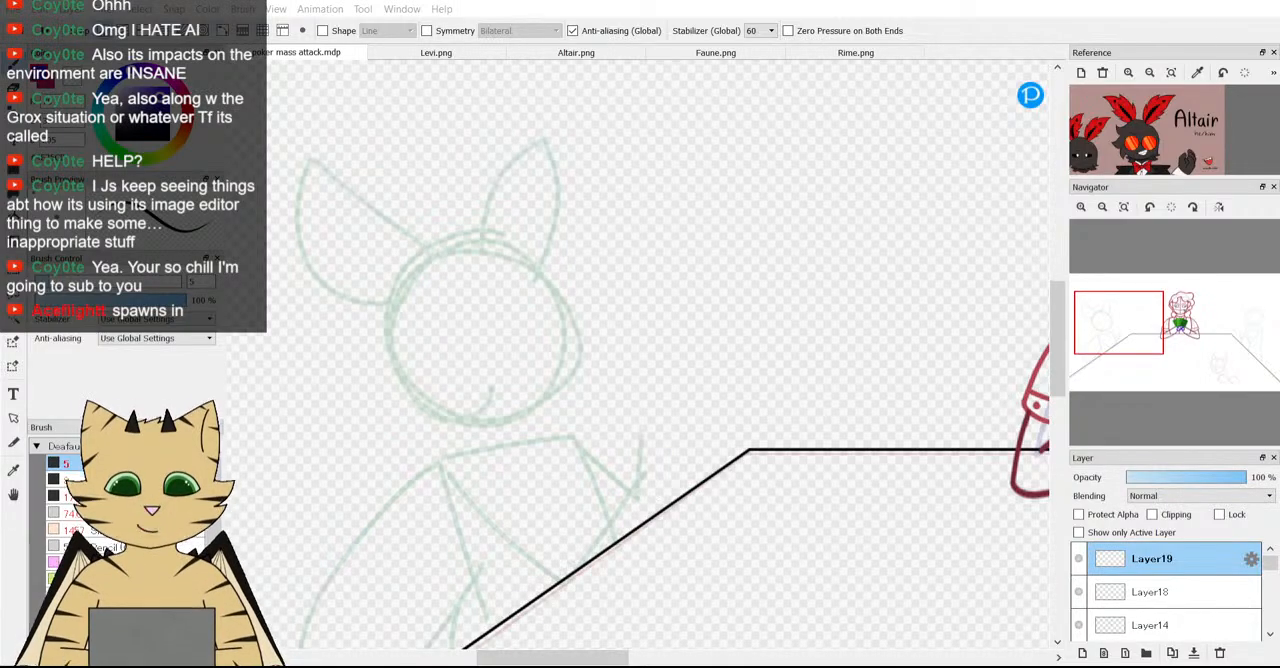
click(1123, 206)
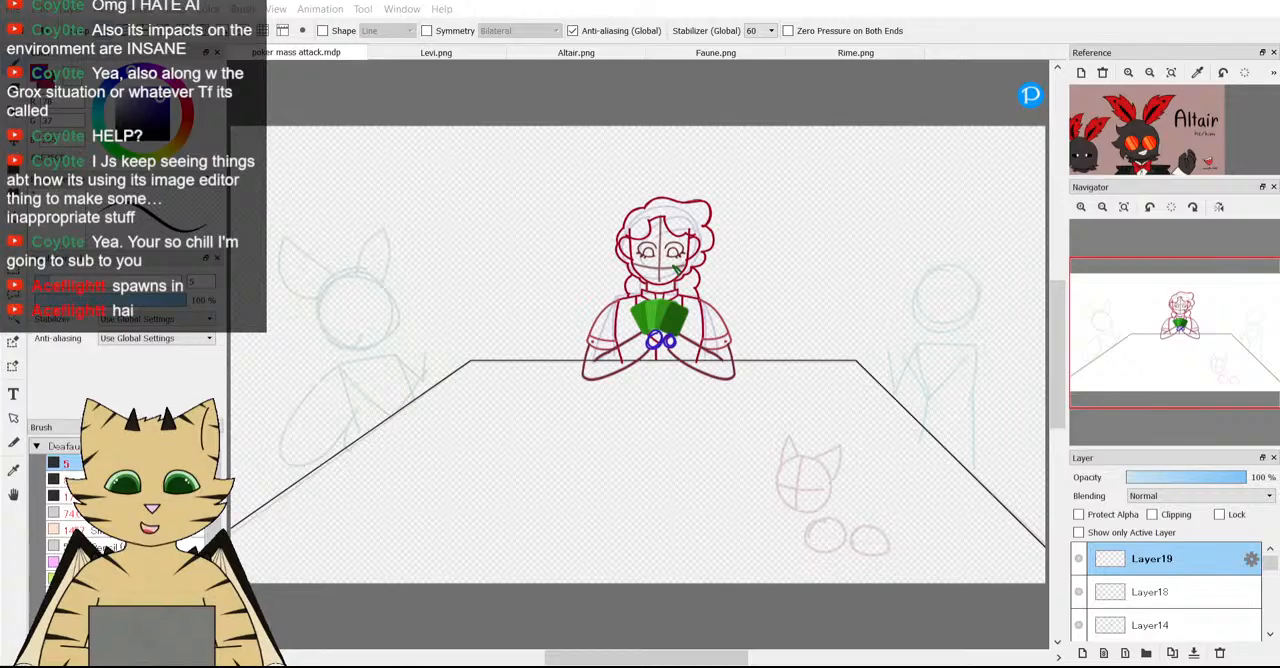
scroll(568, 357, down, 2)
scroll(568, 357, up, 2)
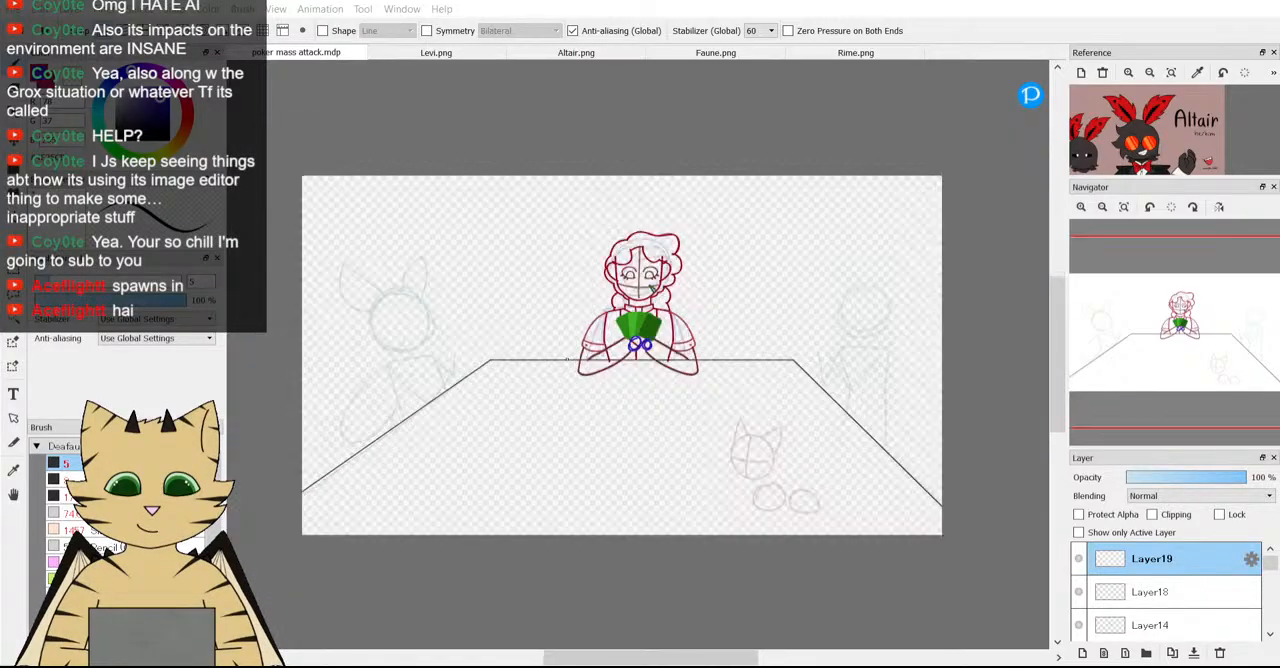
click(1132, 357)
drag(1132, 357, 1091, 351)
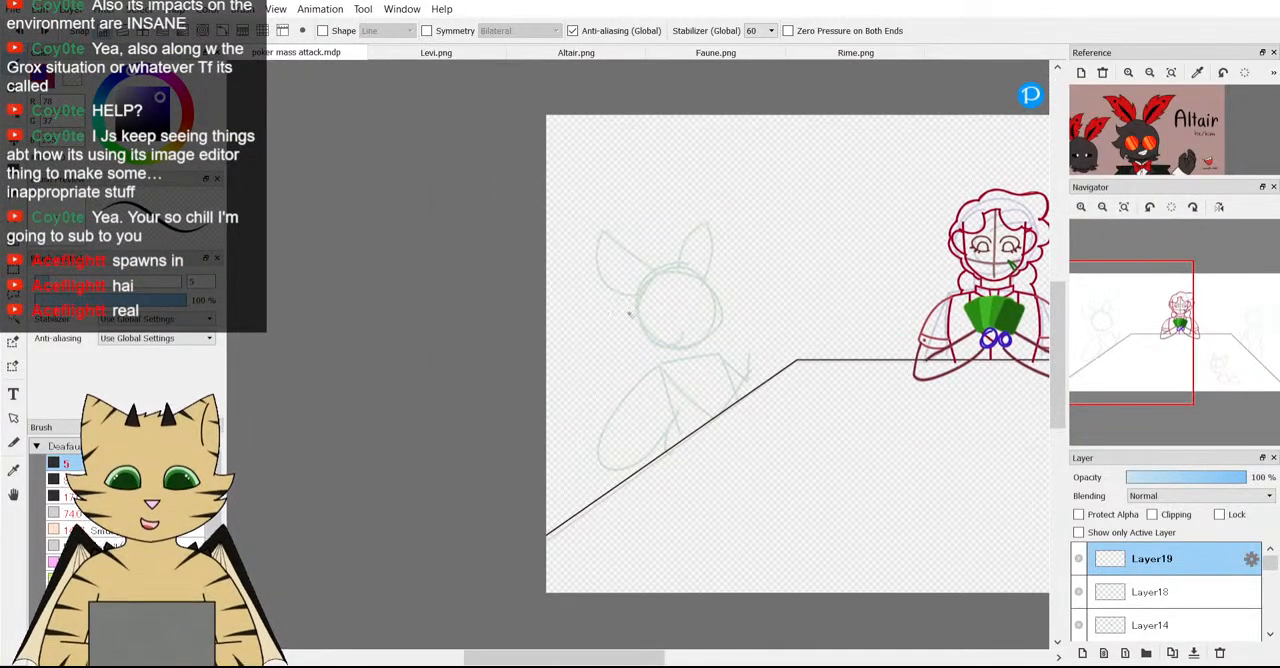
scroll(632, 312, up, 1)
scroll(1205, 132, up, 1)
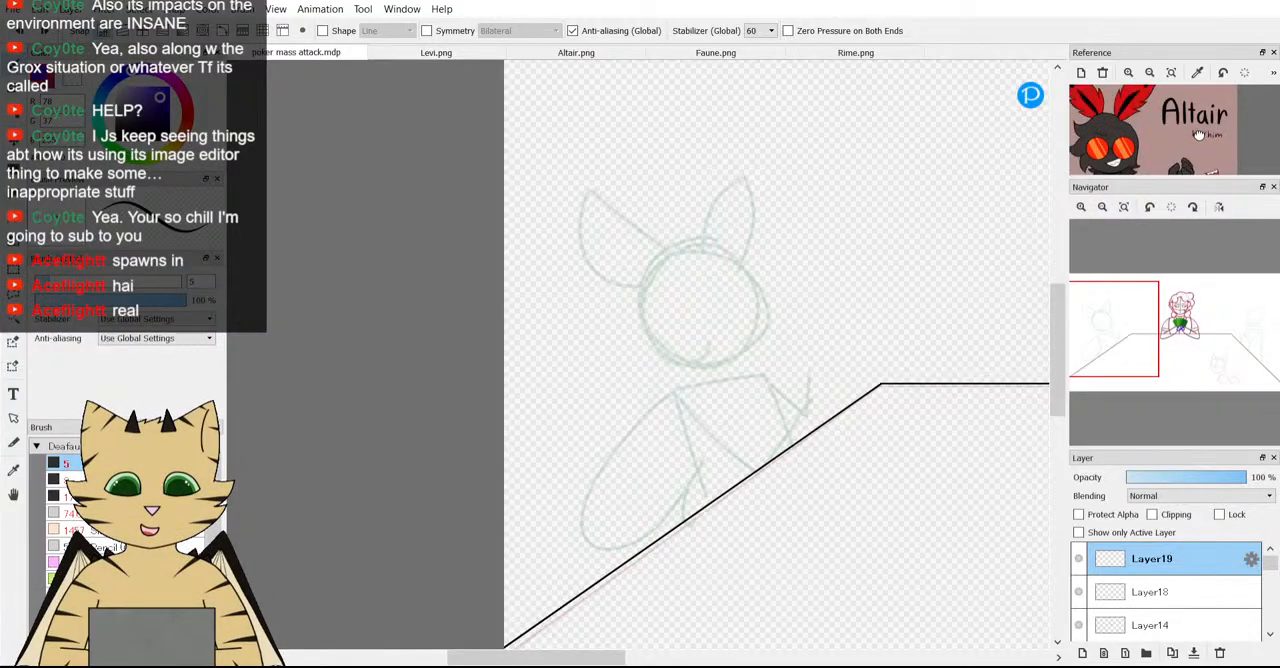
drag(1116, 347, 1082, 345)
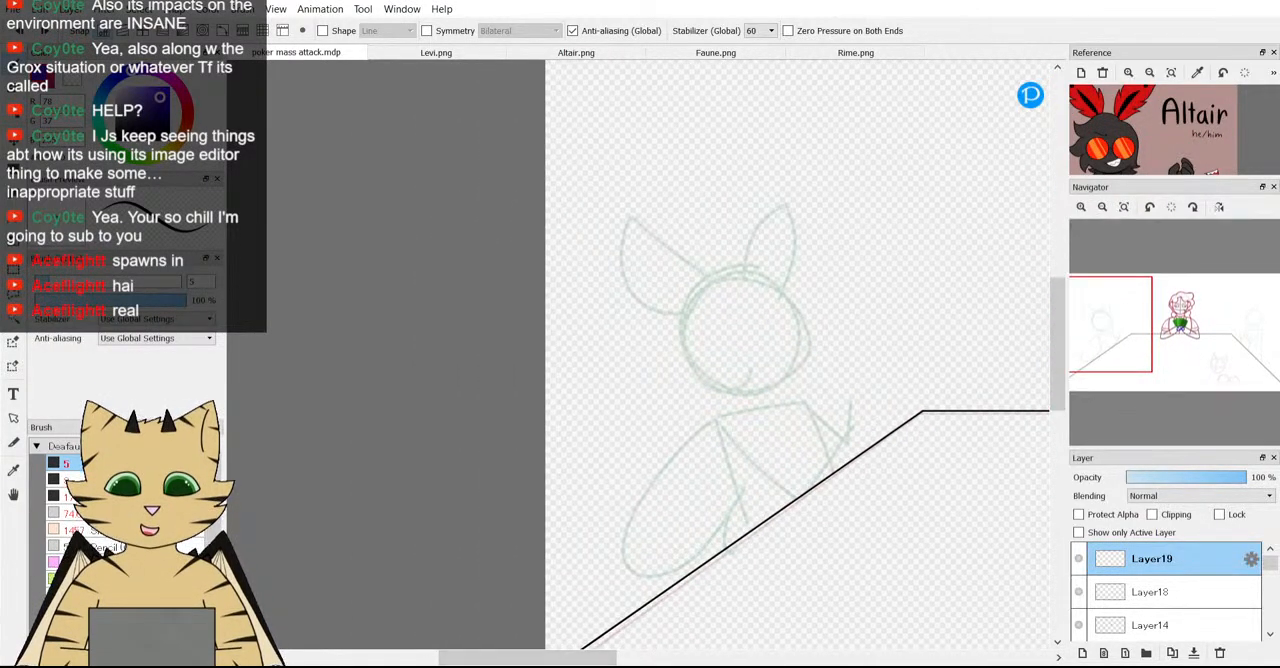
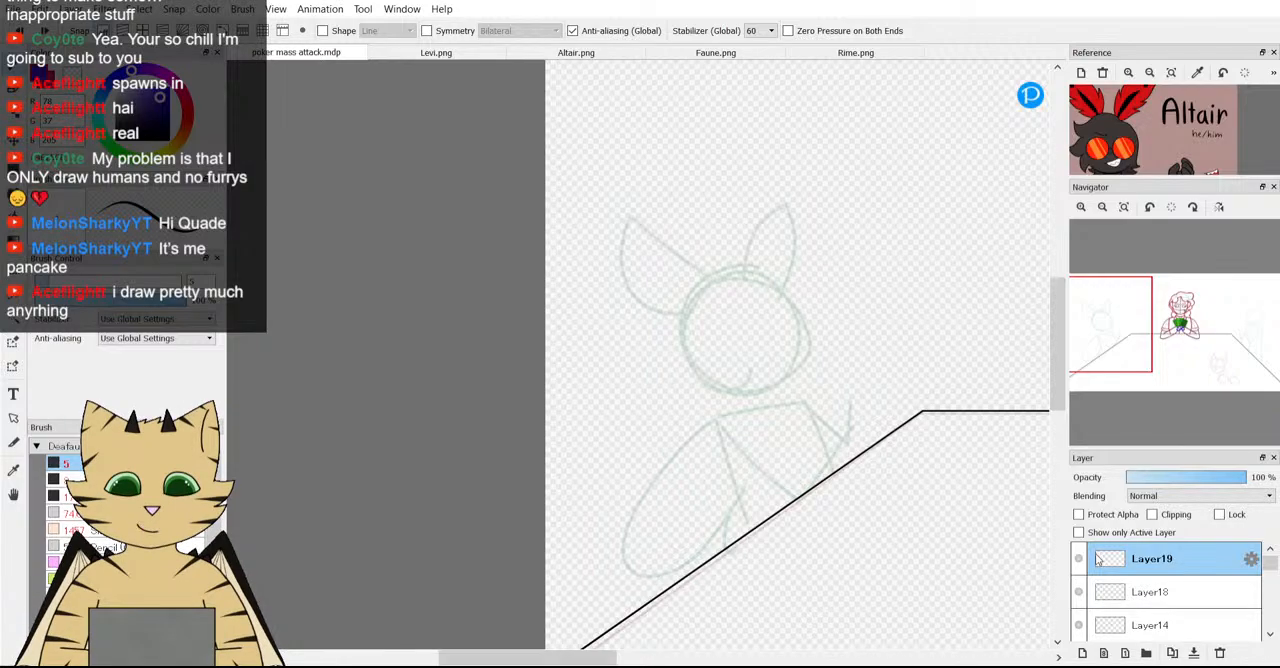
Paste the photo of the pen sketches as a new layer and move it so the character heads fall inside the canvas.
key(ctrl+v)
scroll(718, 495, down, 5)
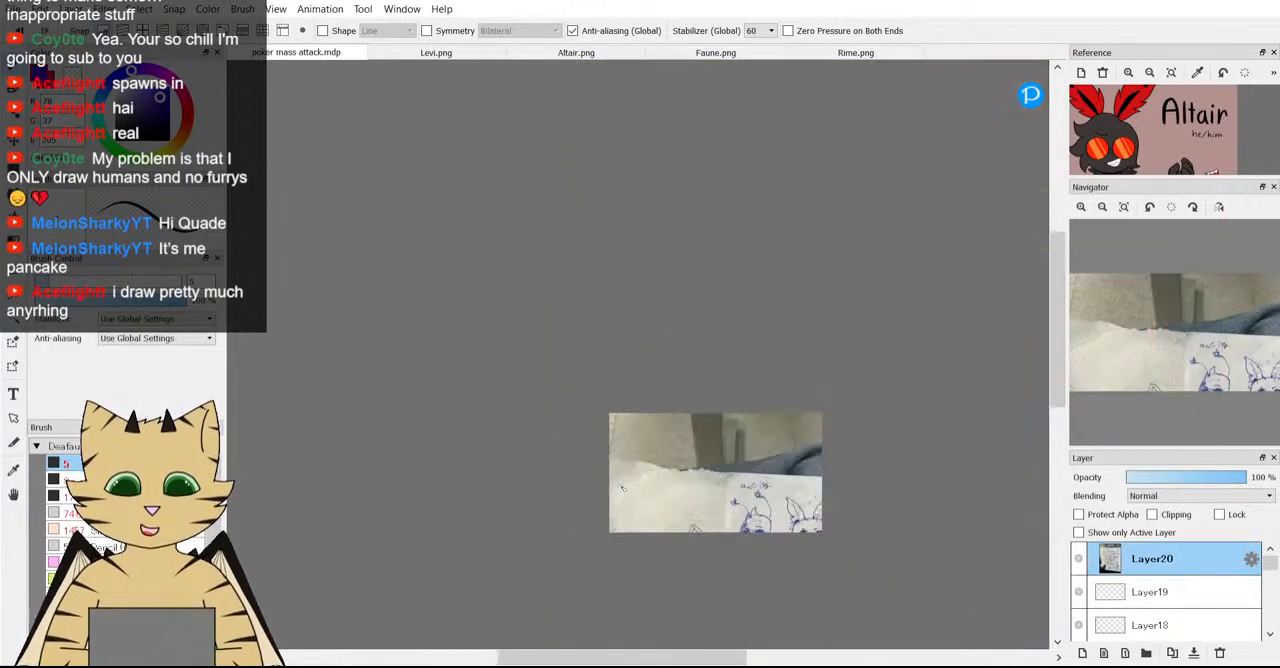
scroll(742, 586, up, 1)
scroll(741, 584, up, 1)
drag(1231, 404, 1216, 375)
key(ctrl+t)
mouse_move(656, 411)
mouse_down()
mouse_move(638, 332)
mouse_move(606, 314)
mouse_move(484, 318)
mouse_up()
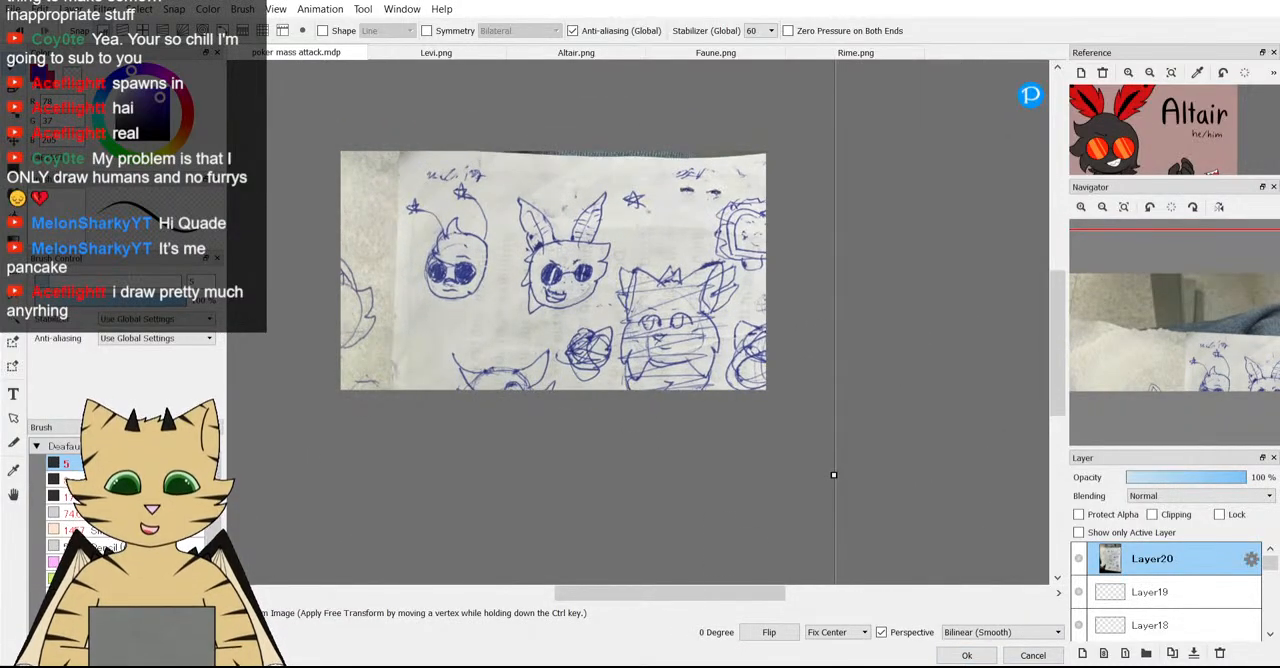
click(976, 655)
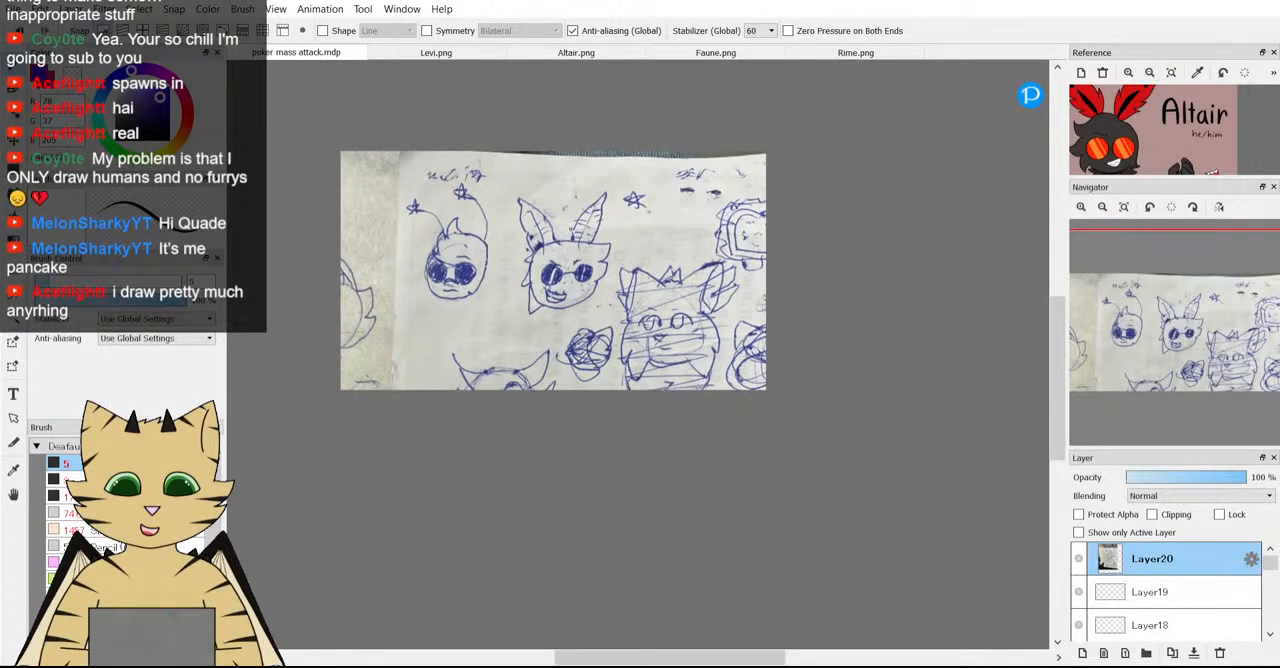
Examine the sunglasses-wearing character heads in the pasted photo.
scroll(570, 232, up, 2)
mouse_move(466, 176)
mouse_down()
mouse_move(438, 295)
mouse_move(571, 402)
mouse_move(666, 355)
mouse_move(639, 228)
mouse_move(478, 200)
mouse_up()
key(ctrl+z)
scroll(270, 340, down, 3)
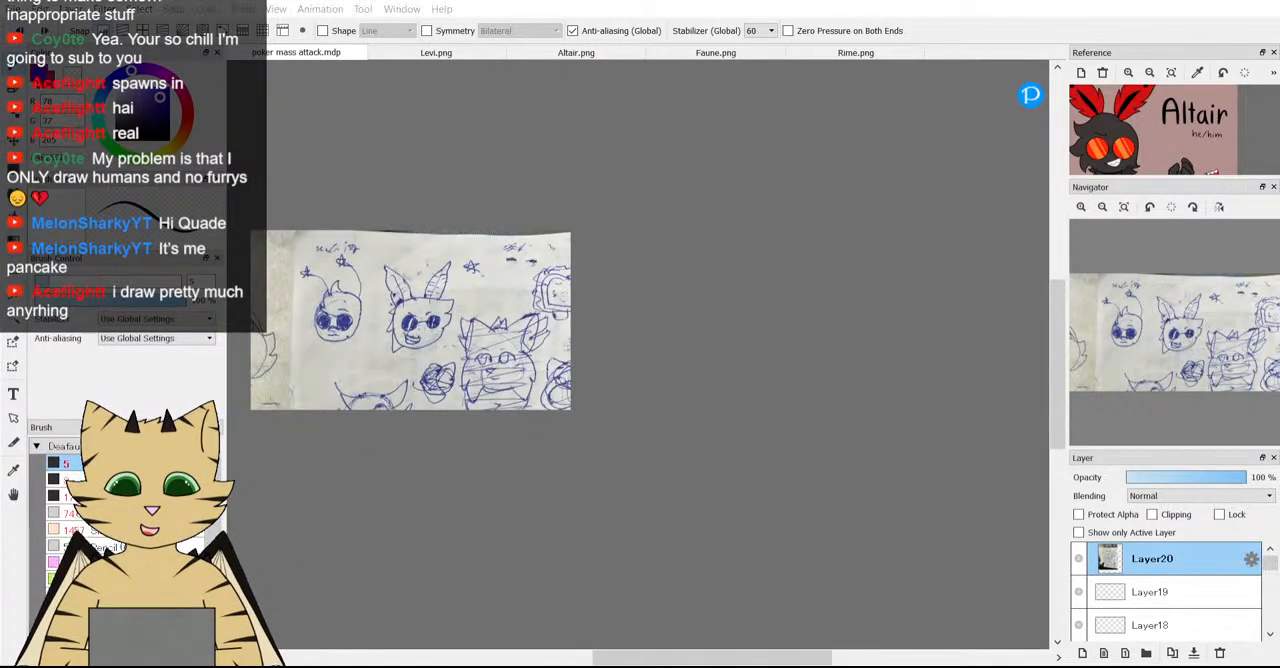
scroll(376, 306, up, 3)
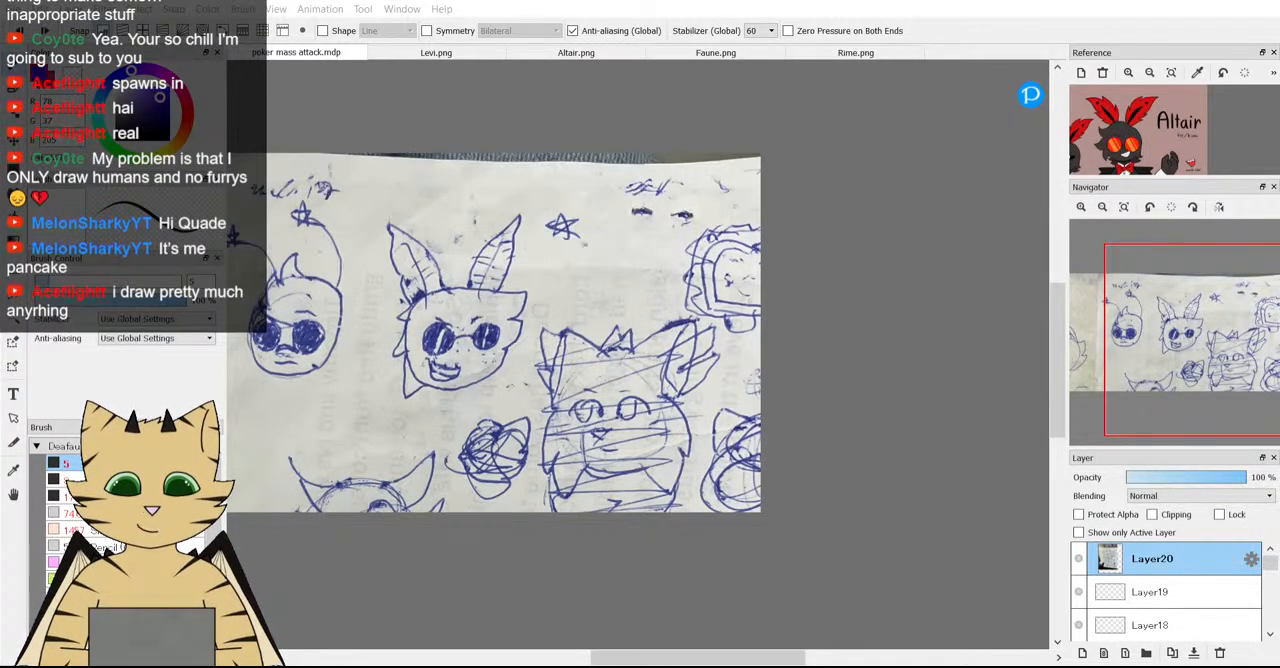
Try shifting the photo within the canvas, then cancel the transform and remove the photo layer.
key(ctrl+t)
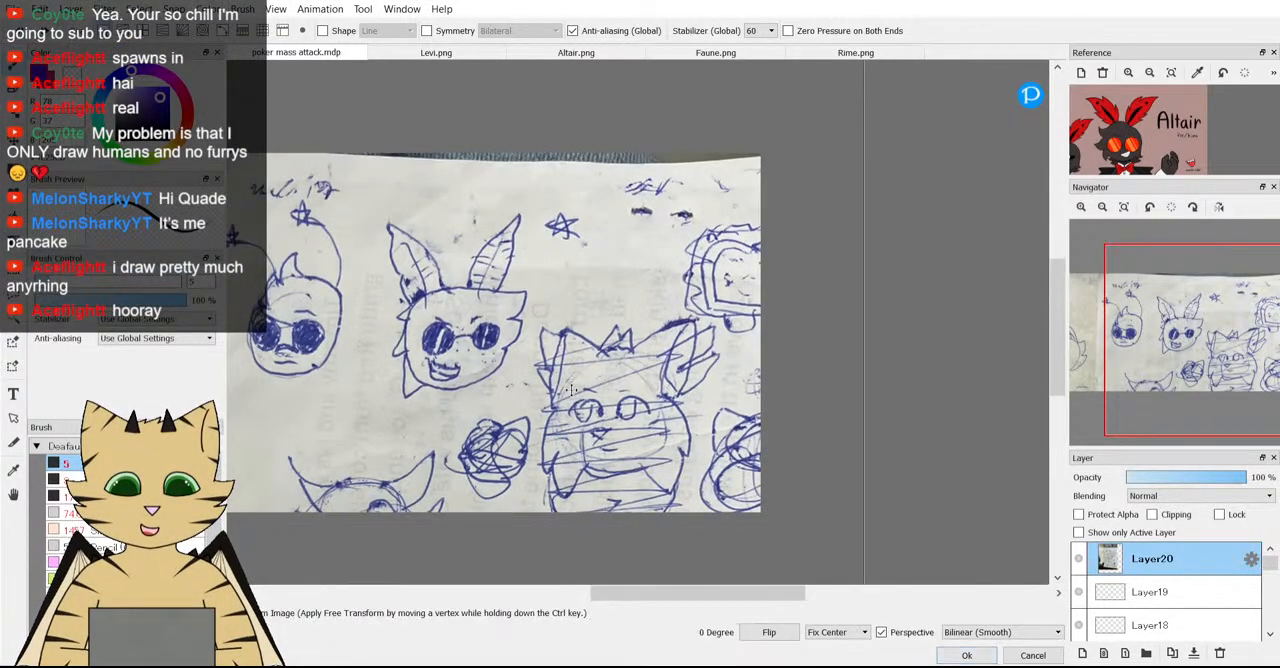
scroll(572, 393, down, 2)
drag(571, 394, 567, 331)
scroll(567, 331, down, 1)
scroll(567, 330, up, 3)
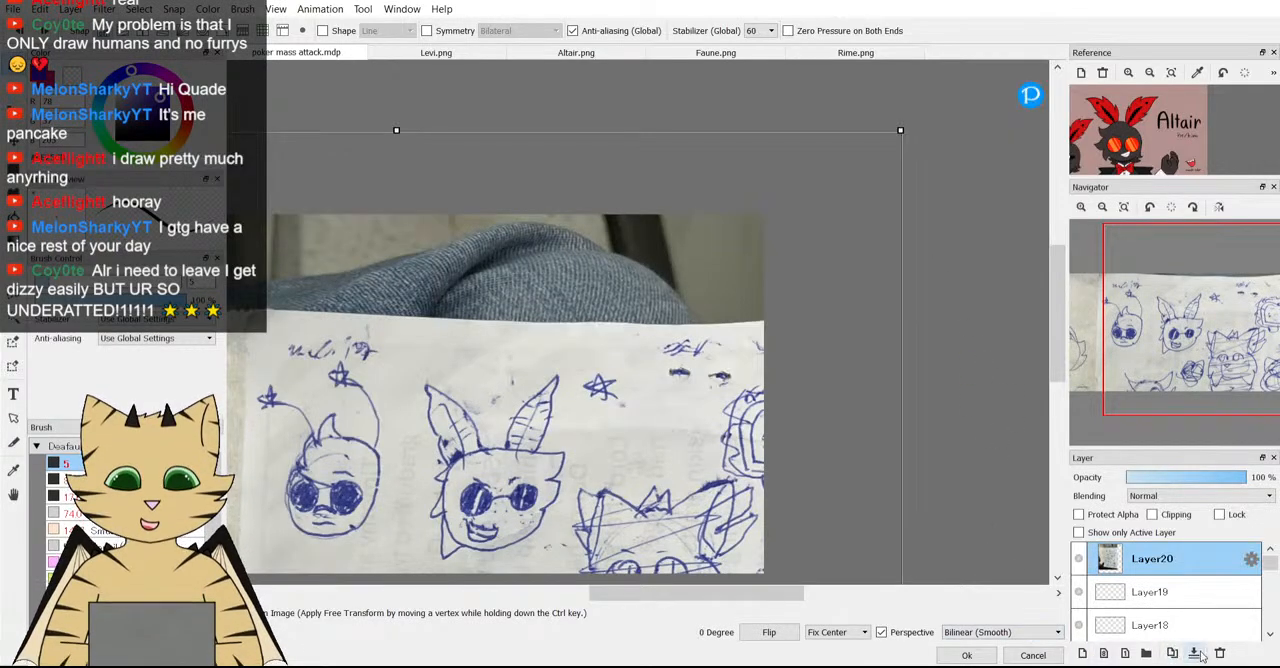
click(1033, 655)
scroll(738, 481, down, 2)
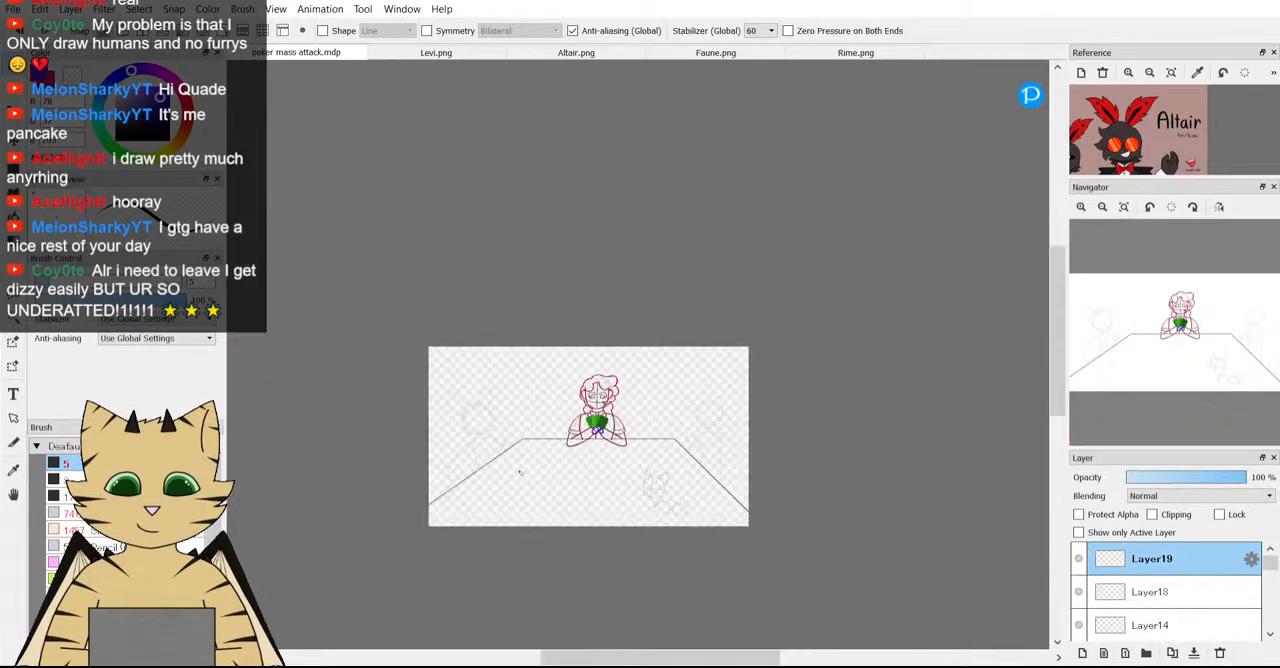
Draw a wavy purple hair outline around the green guide head of the eared figure beside the table.
scroll(452, 438, up, 3)
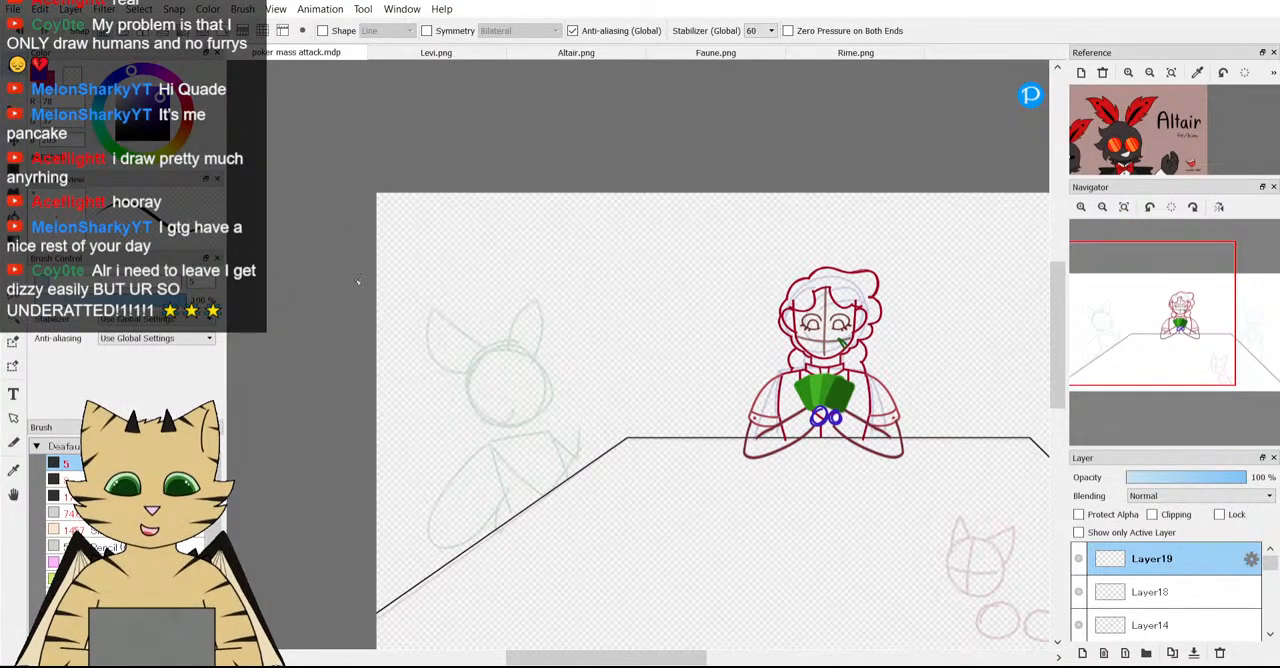
scroll(1117, 332, up, 3)
drag(1116, 332, 1116, 340)
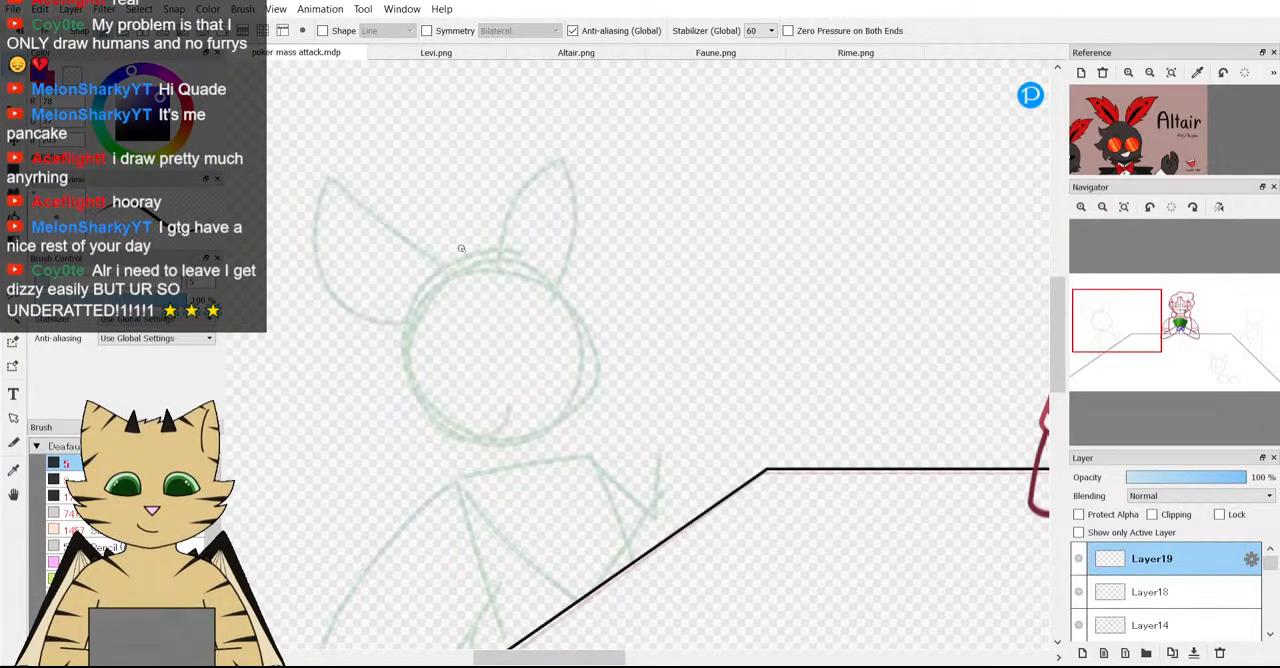
drag(460, 245, 478, 234)
mouse_move(571, 267)
mouse_down()
mouse_move(587, 261)
mouse_move(589, 280)
mouse_up()
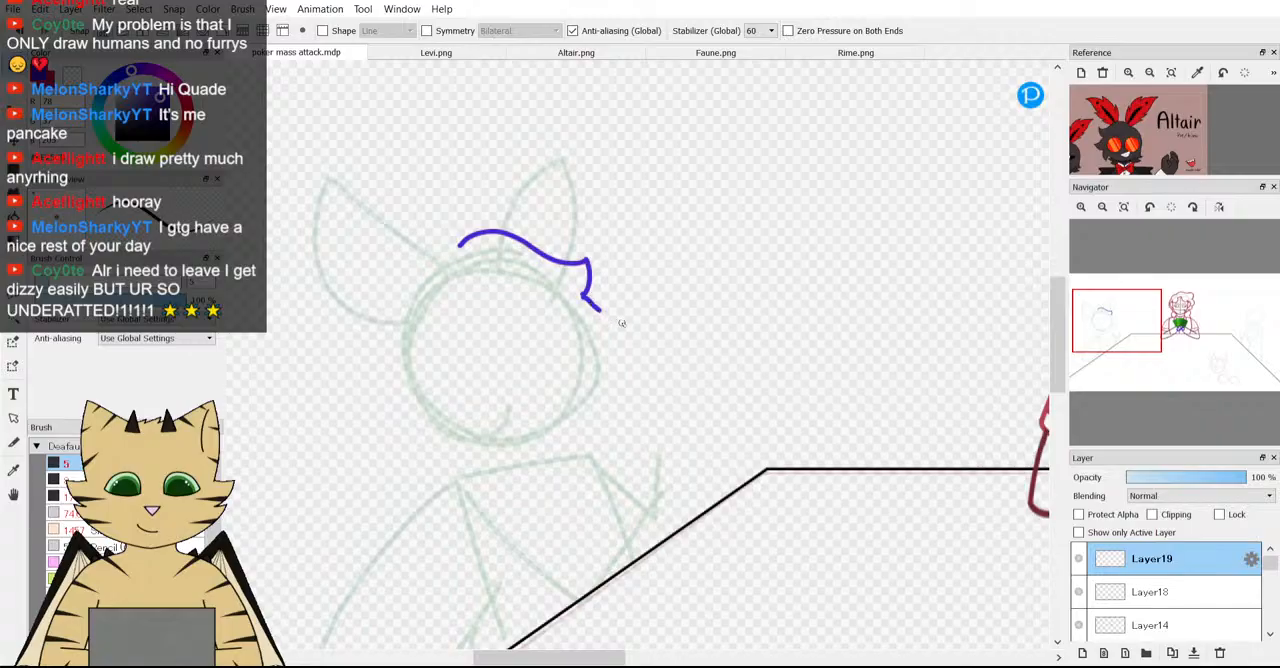
drag(606, 355, 603, 357)
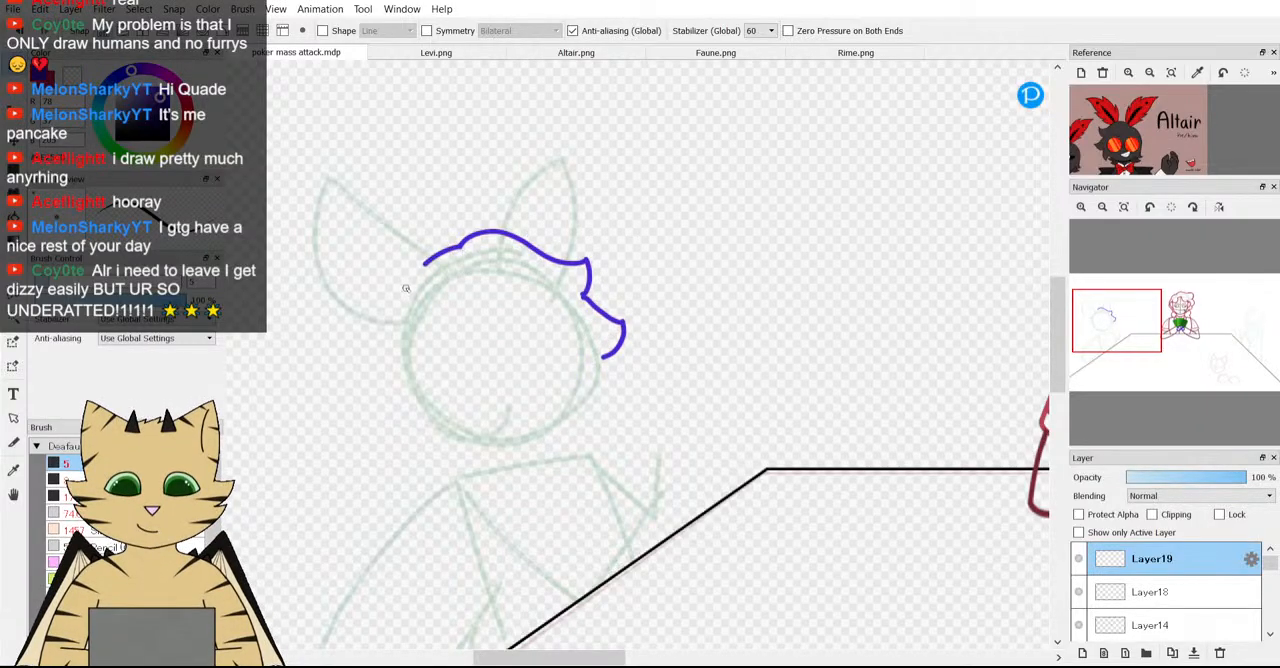
drag(432, 256, 391, 326)
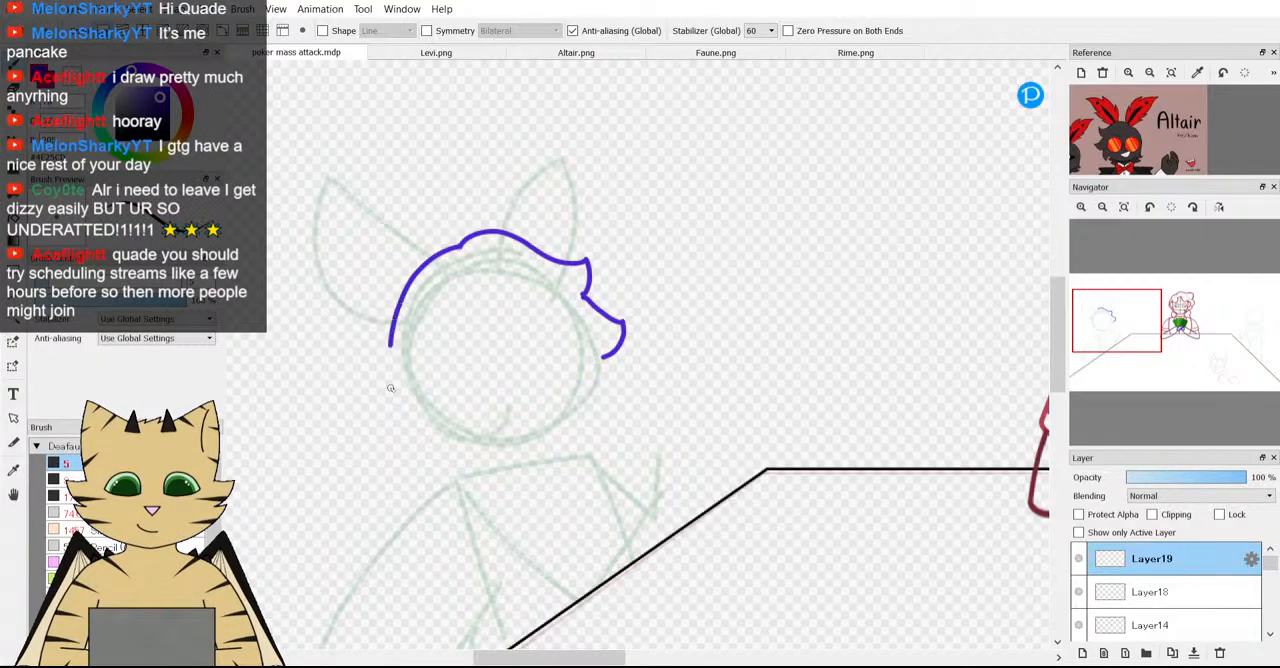
drag(406, 425, 408, 460)
Delete the layer holding the purple hair outline and add a new empty layer.
click(1220, 654)
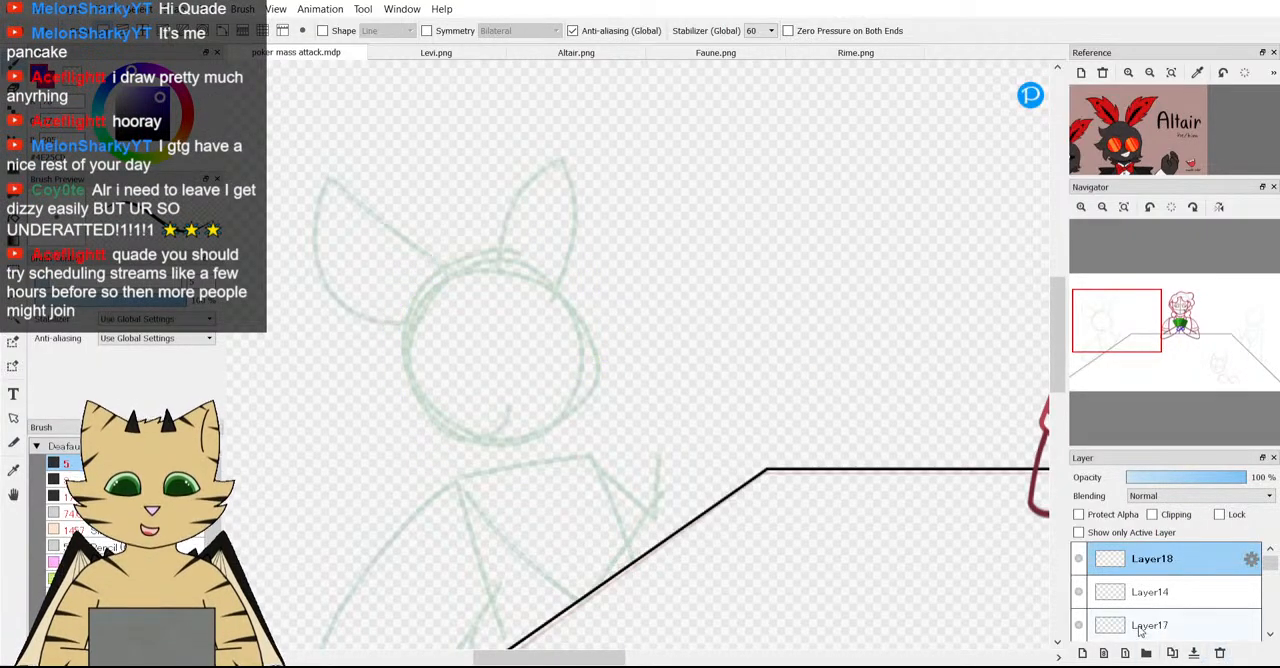
click(1081, 654)
scroll(740, 546, down, 3)
scroll(673, 473, up, 4)
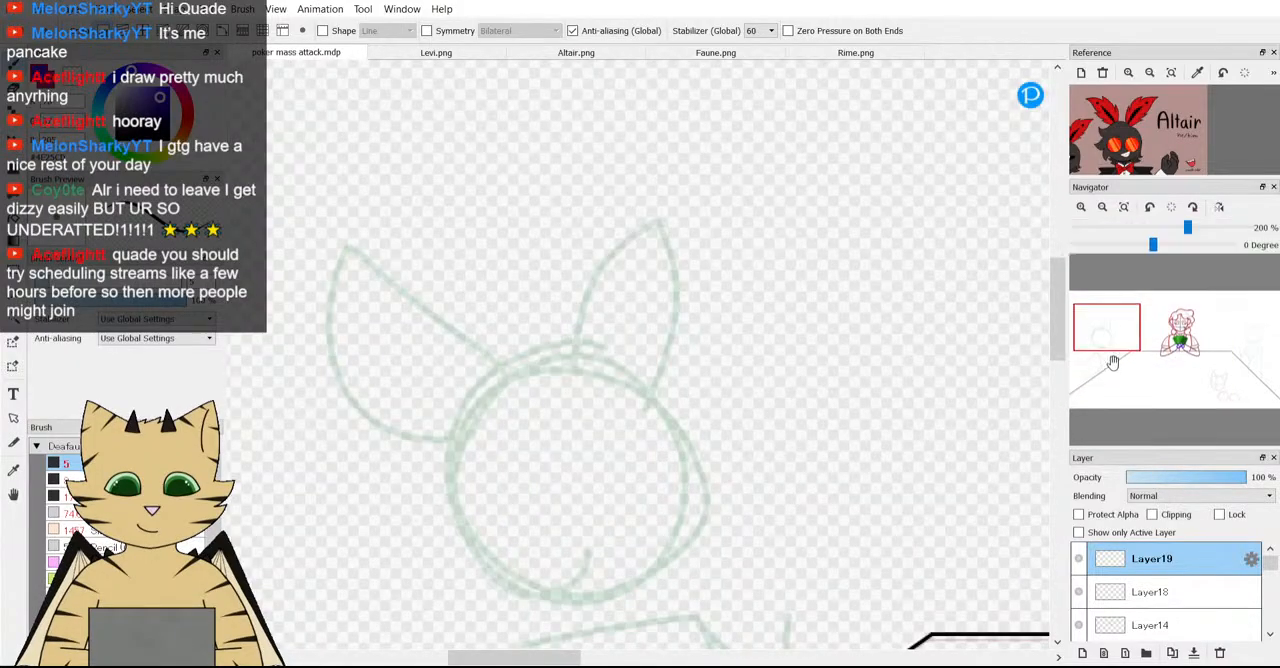
Try drawing a pointed purple tuft rising from the crown of the green guide head, then undo the strokes.
click(1094, 346)
mouse_move(1094, 346)
mouse_down()
mouse_move(1104, 323)
mouse_move(1111, 347)
mouse_move(1131, 346)
mouse_move(1116, 336)
mouse_up()
scroll(1162, 112, up, 1)
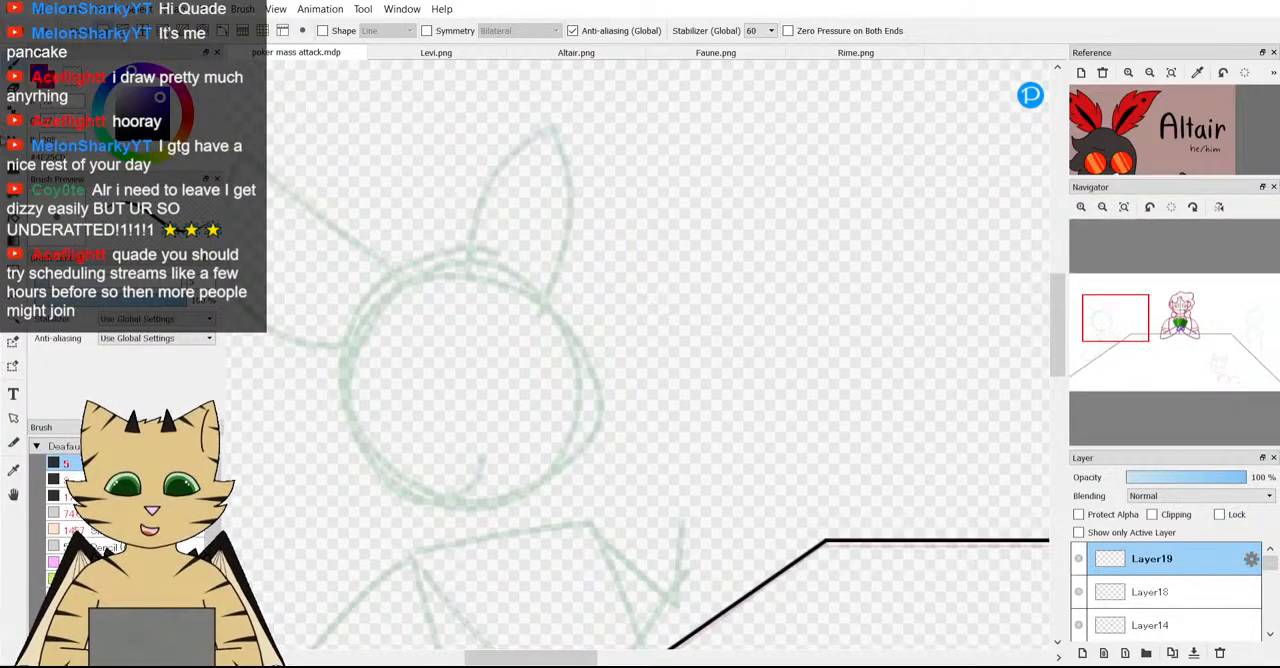
key(v)
key(b)
drag(1115, 335, 1108, 330)
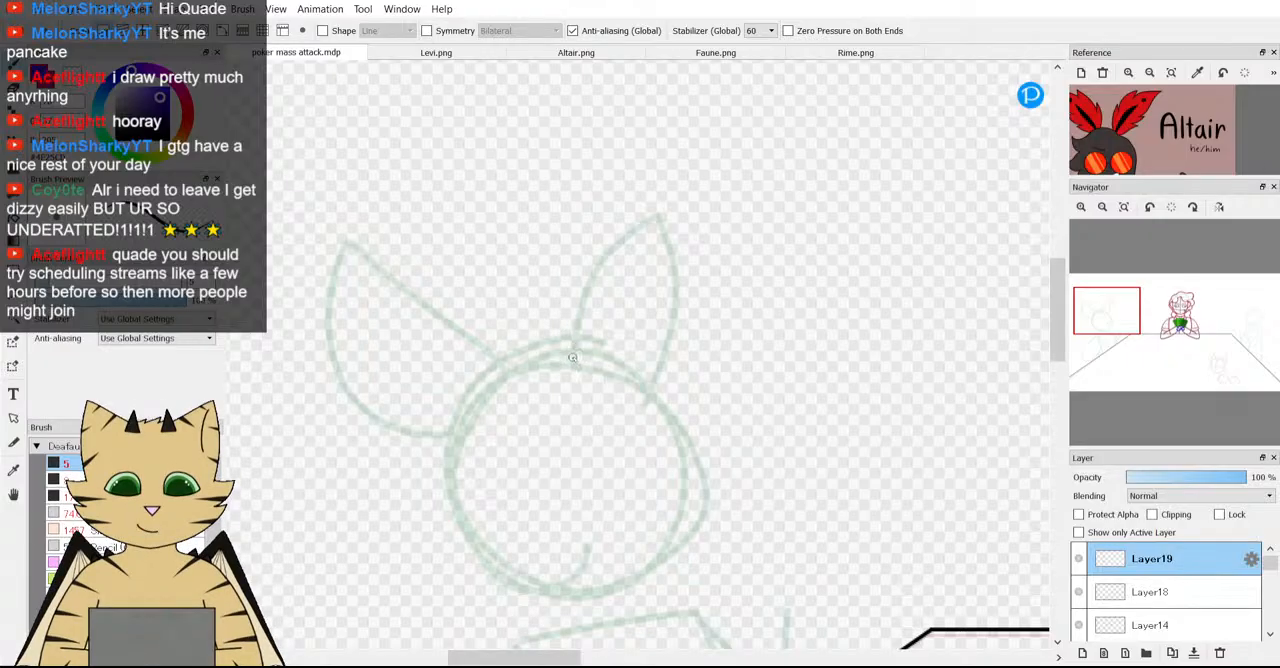
mouse_move(573, 357)
mouse_down()
mouse_move(572, 305)
mouse_move(592, 260)
mouse_move(597, 290)
mouse_up()
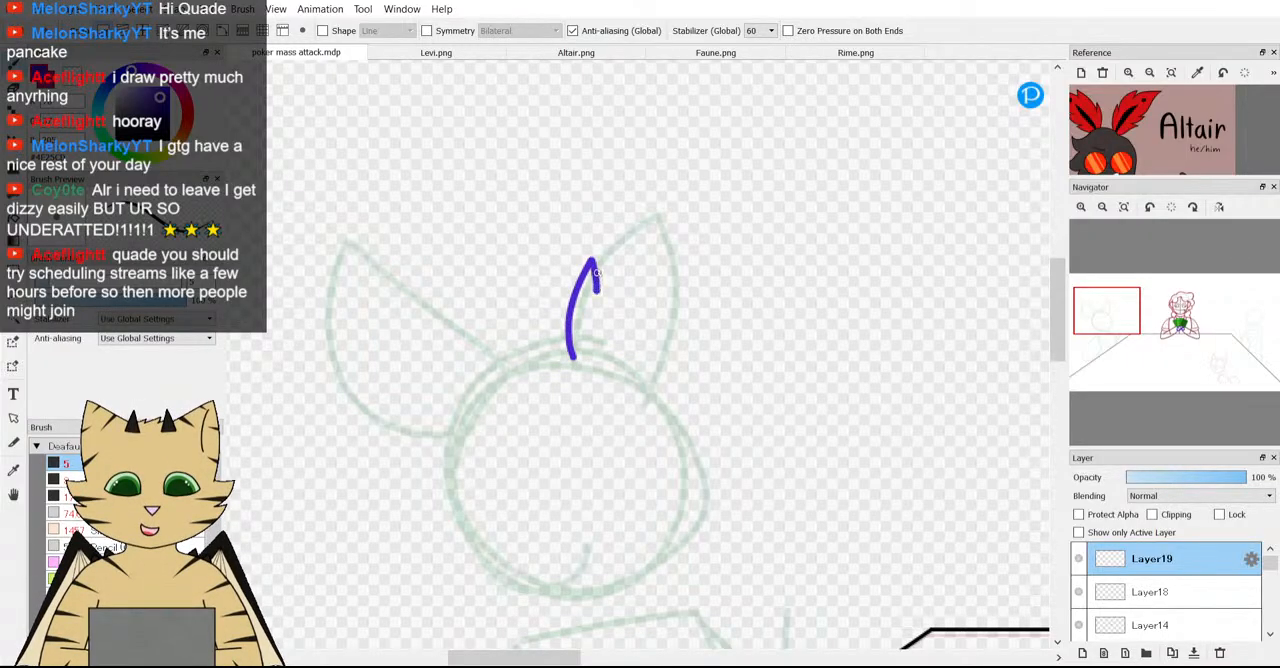
drag(605, 242, 632, 205)
key(ctrl+z)
key(ctrl+z)
key(ctrl+z)
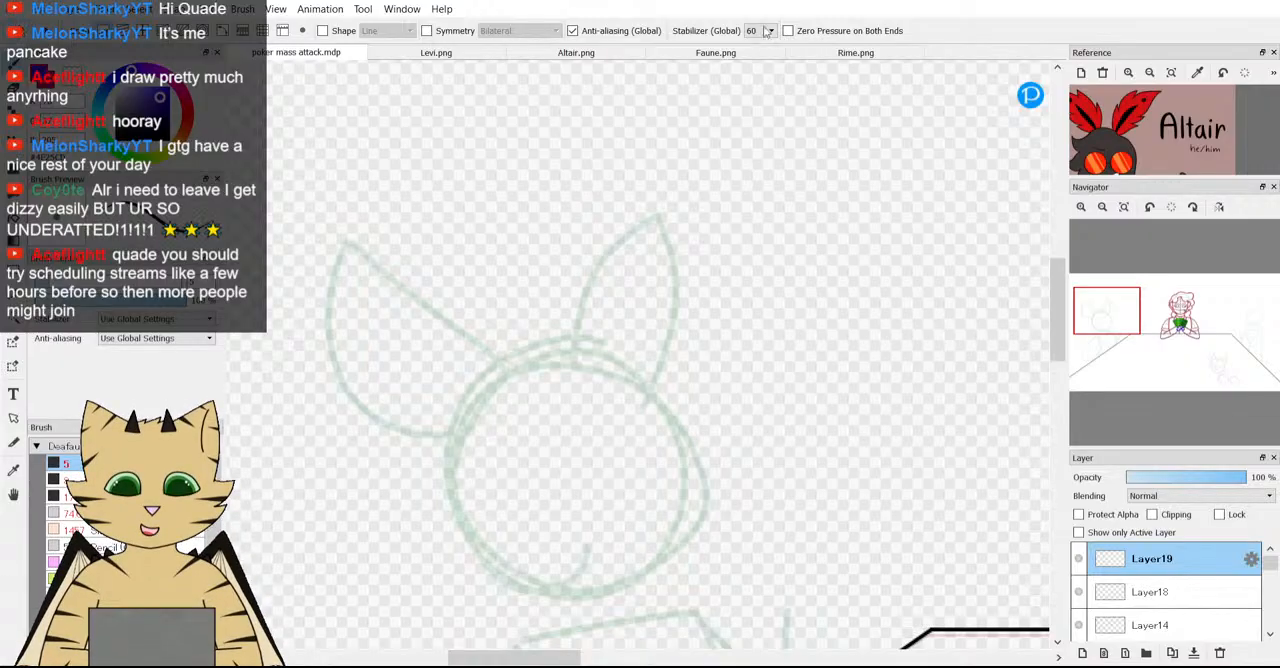
Try a wavy purple hair curve across the top of the green guide head, using Altair's face as reference, and undo it.
drag(1140, 142, 1154, 117)
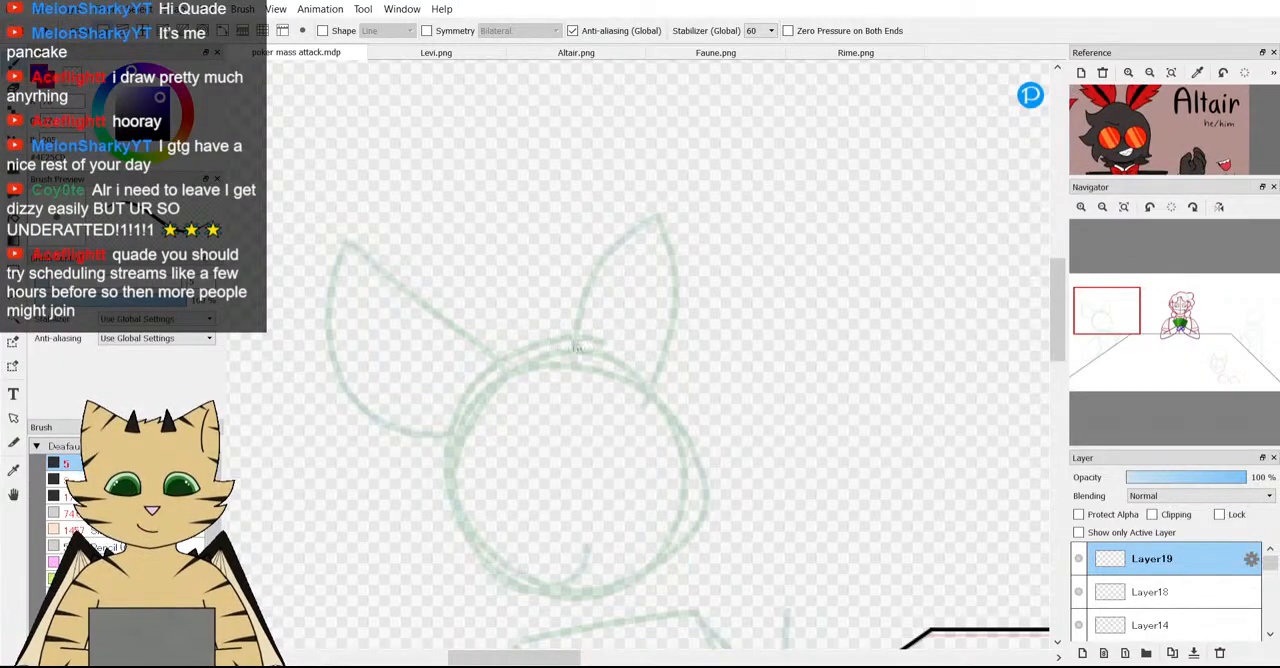
mouse_move(535, 326)
mouse_down()
mouse_move(596, 296)
mouse_move(694, 320)
mouse_up()
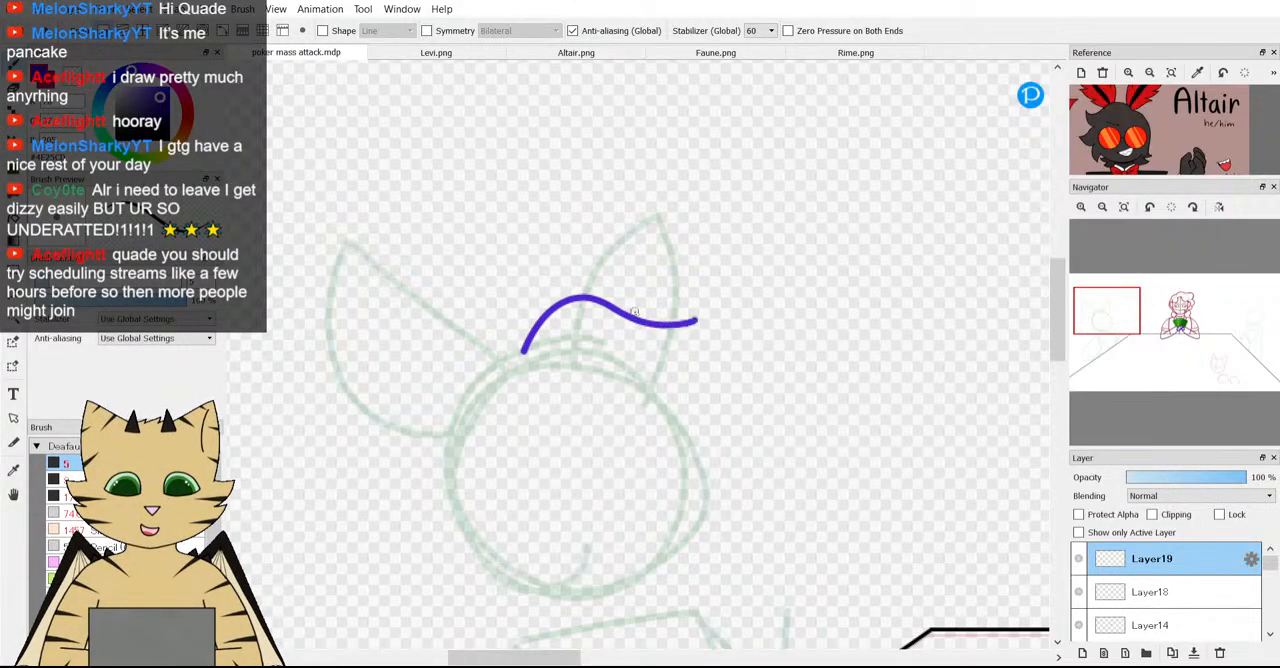
key(ctrl+z)
Replace the Altair reference picture with the Rime.png character sheet and return to the poker mass attack.mdp drawing.
scroll(1003, 171, down, 6)
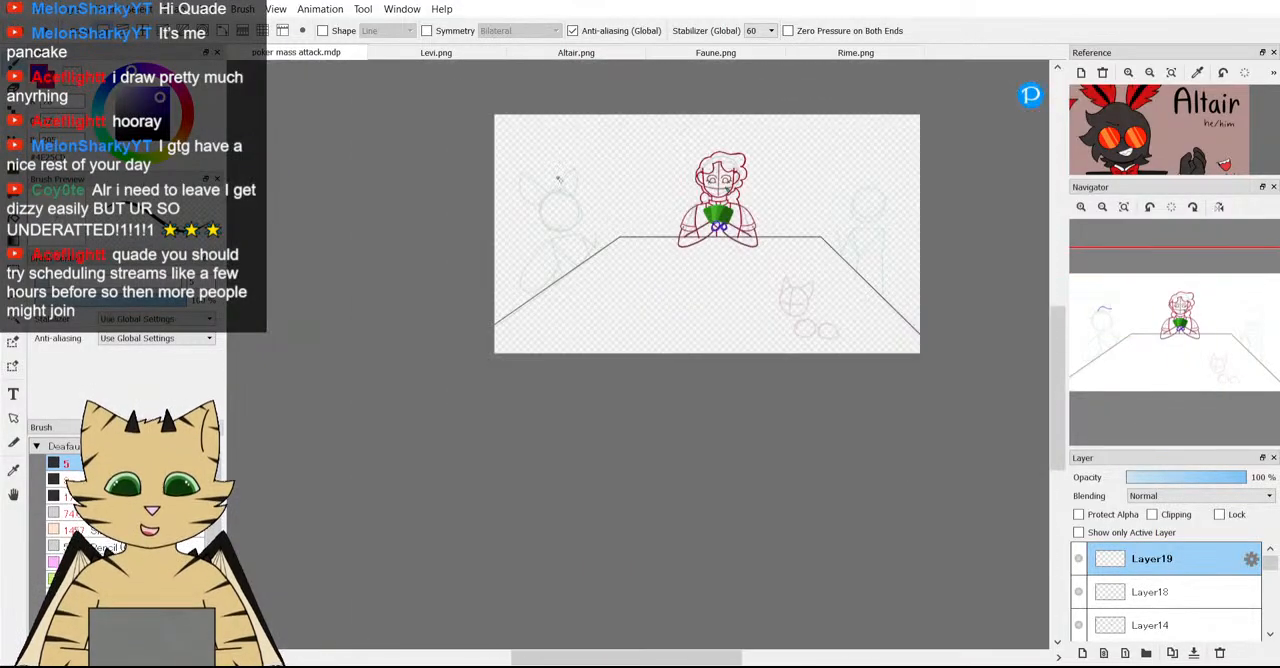
scroll(716, 265, up, 6)
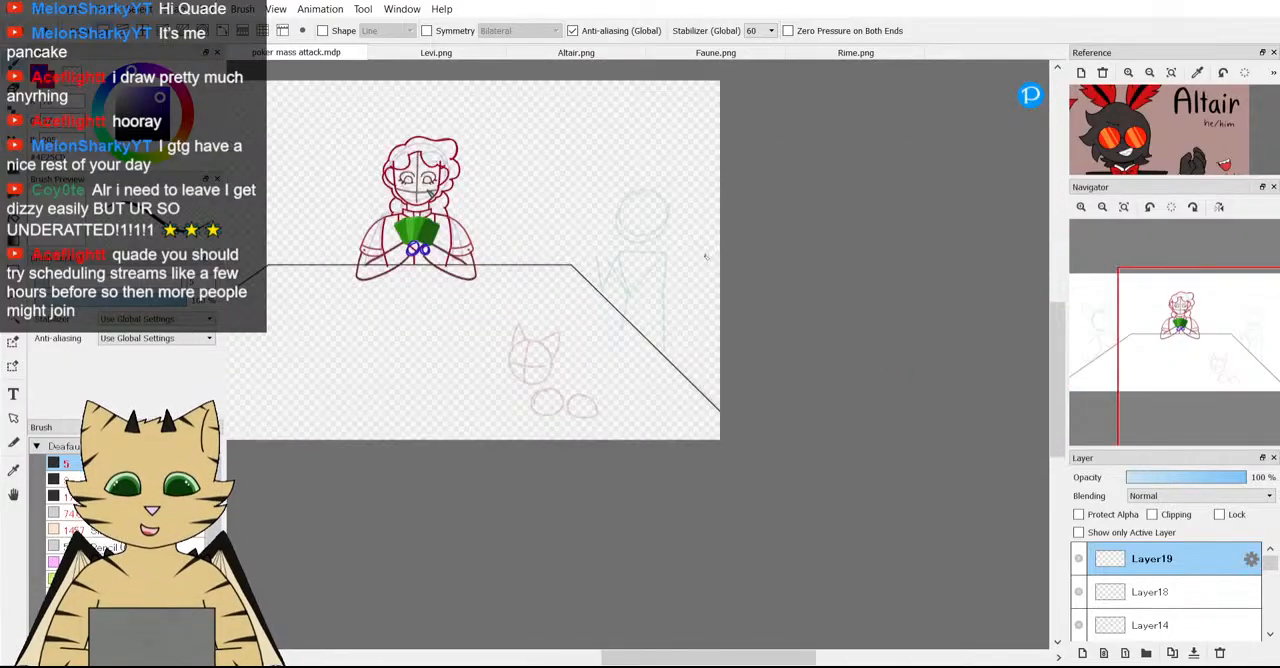
scroll(716, 265, down, 1)
click(716, 54)
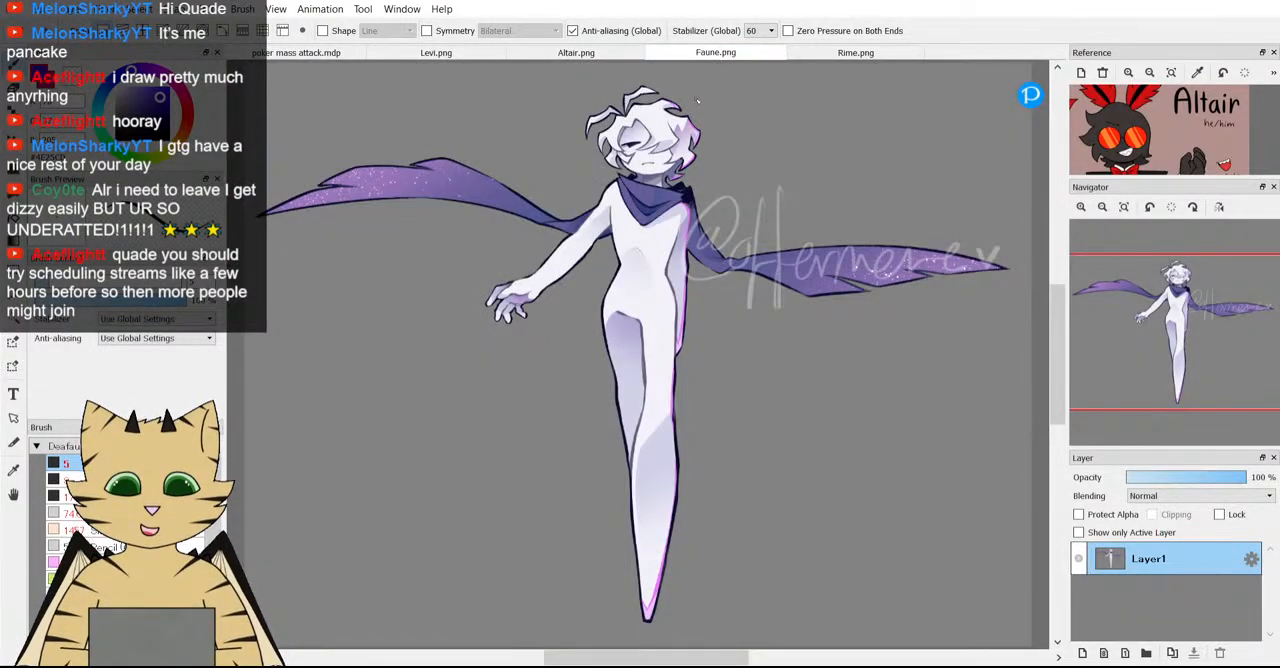
click(797, 54)
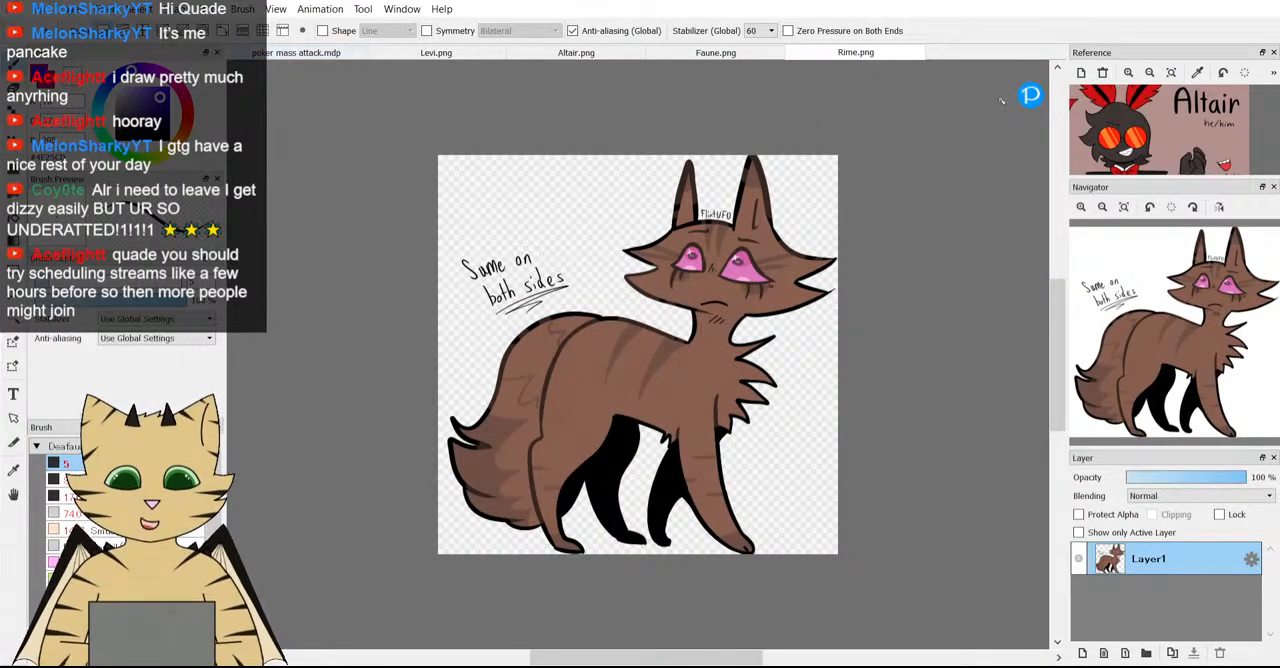
click(1102, 73)
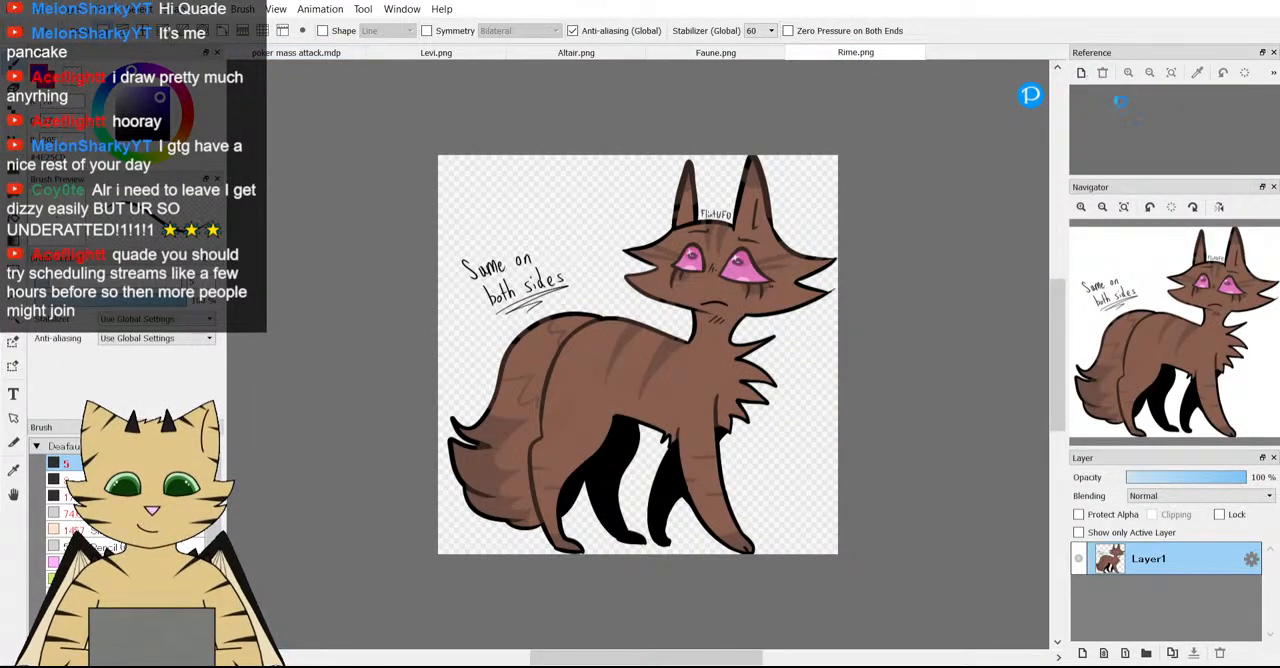
click(330, 54)
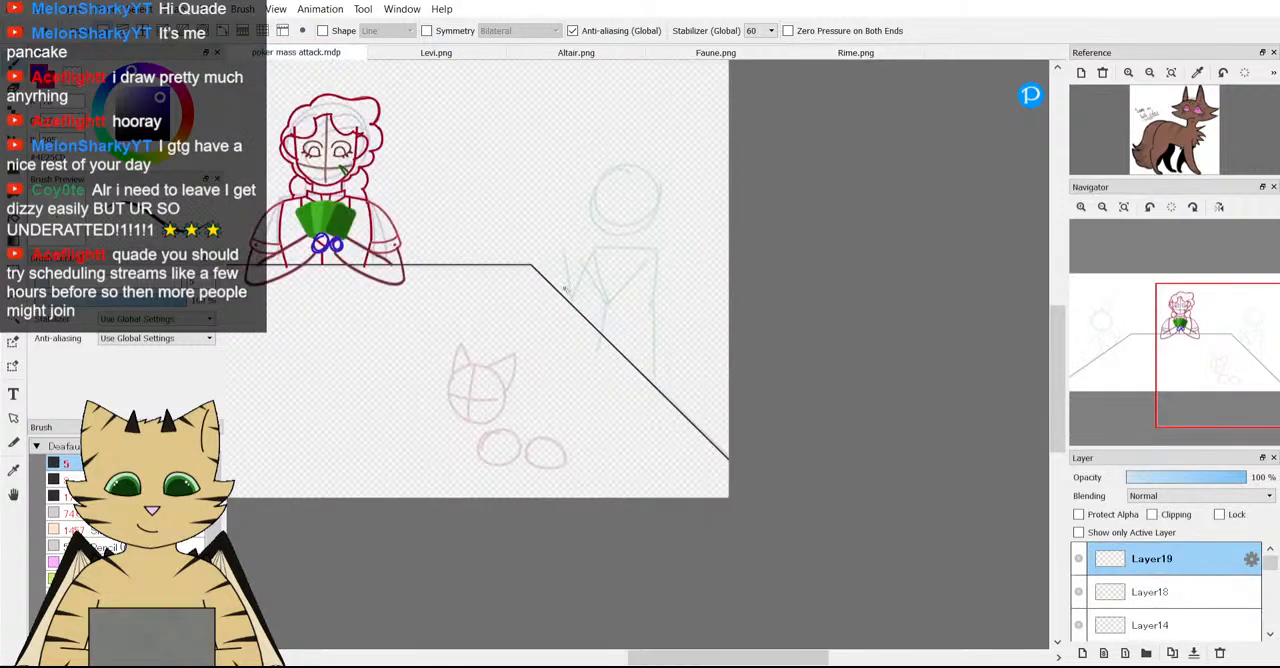
Examine the pink cat-head guide sketch on the table closely, alongside Rime's head in the reference picture.
scroll(477, 325, up, 5)
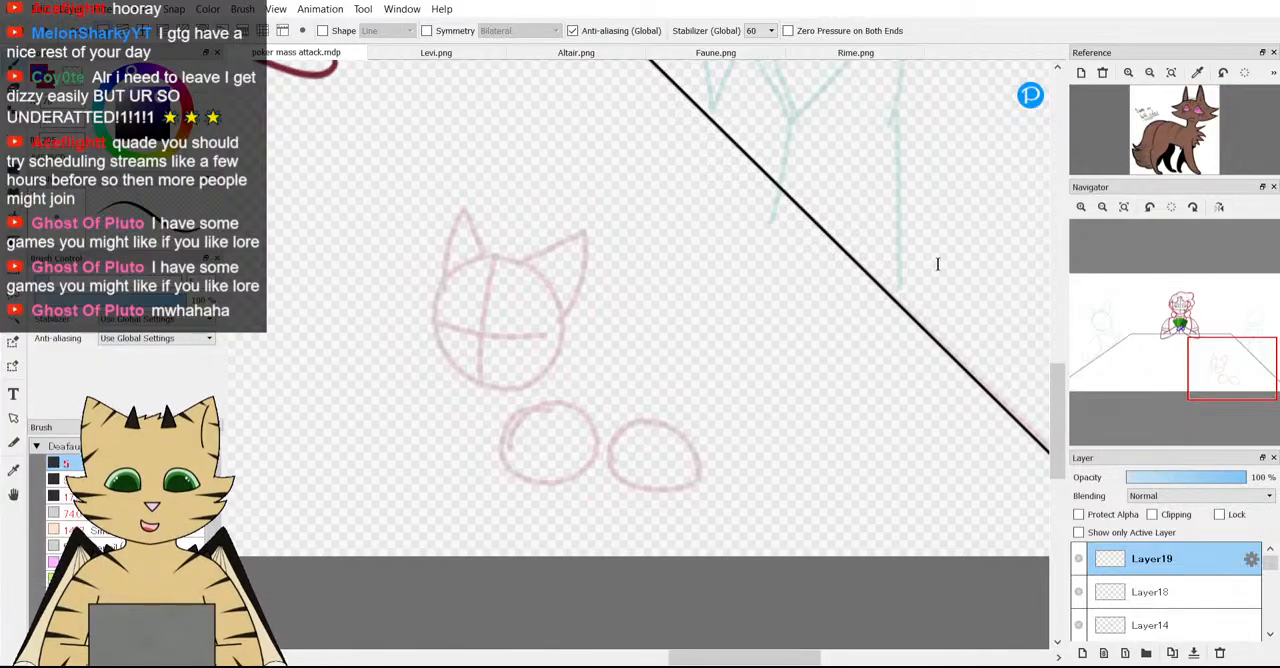
click(865, 264)
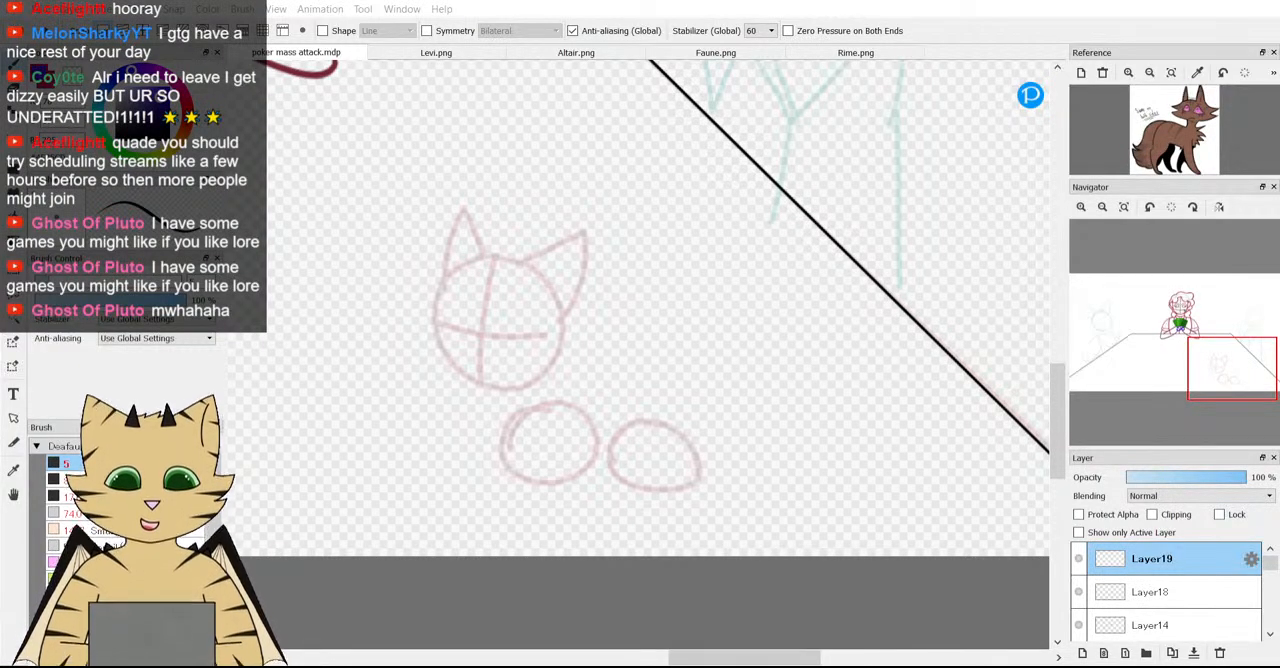
scroll(718, 247, down, 1)
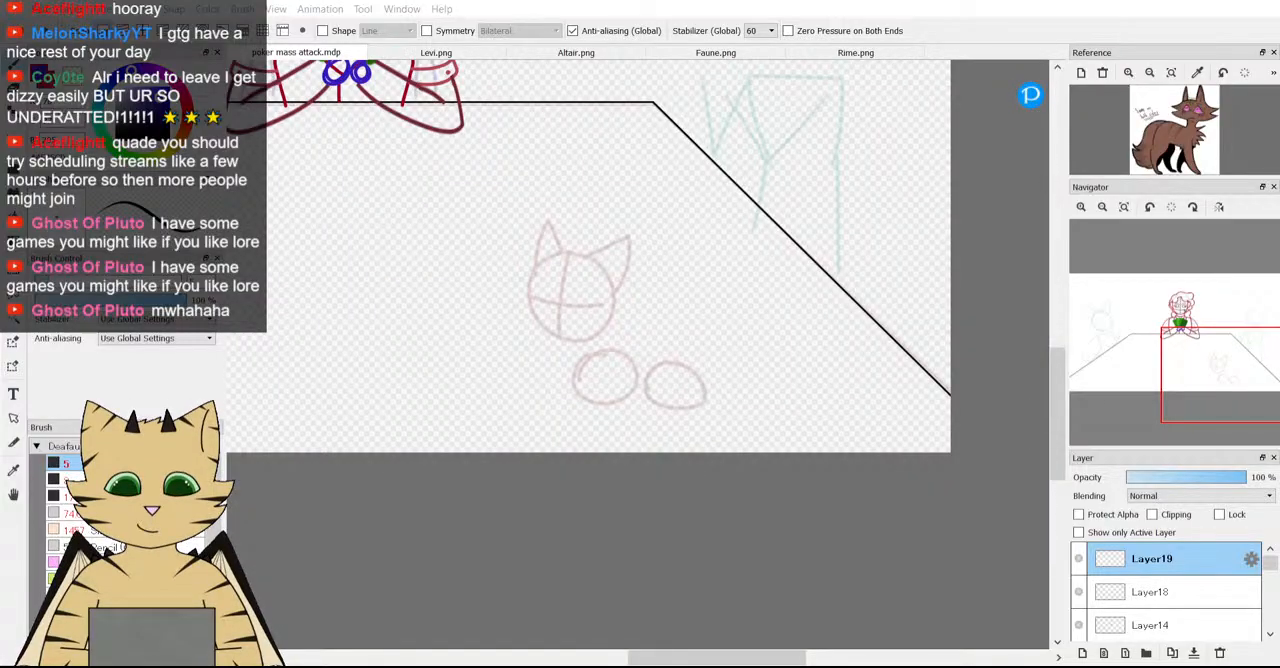
scroll(517, 236, down, 2)
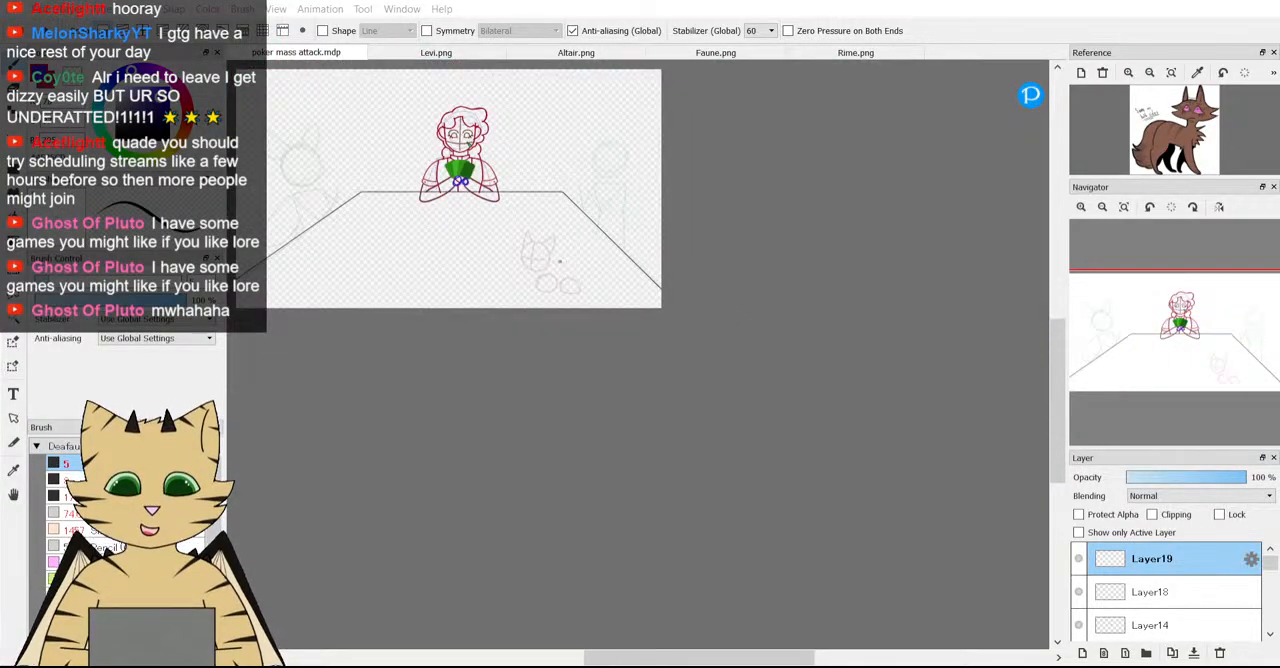
scroll(540, 258, up, 4)
scroll(441, 180, up, 2)
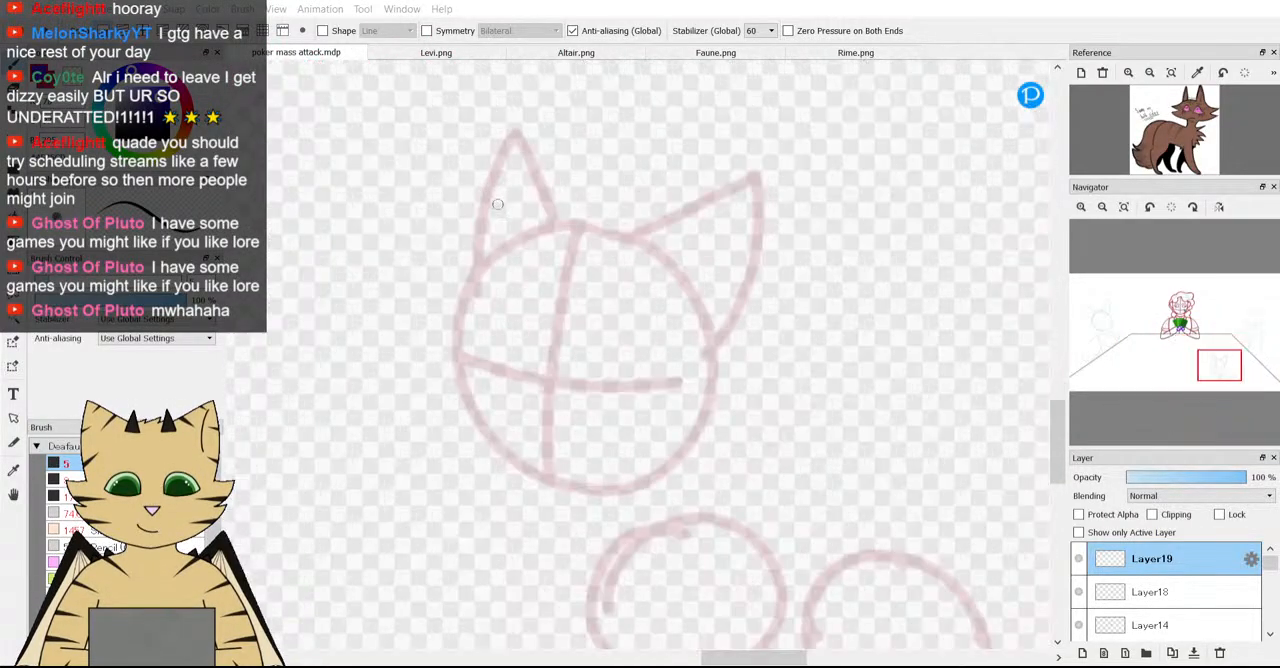
scroll(560, 230, down, 3)
scroll(595, 247, up, 2)
scroll(595, 247, up, 1)
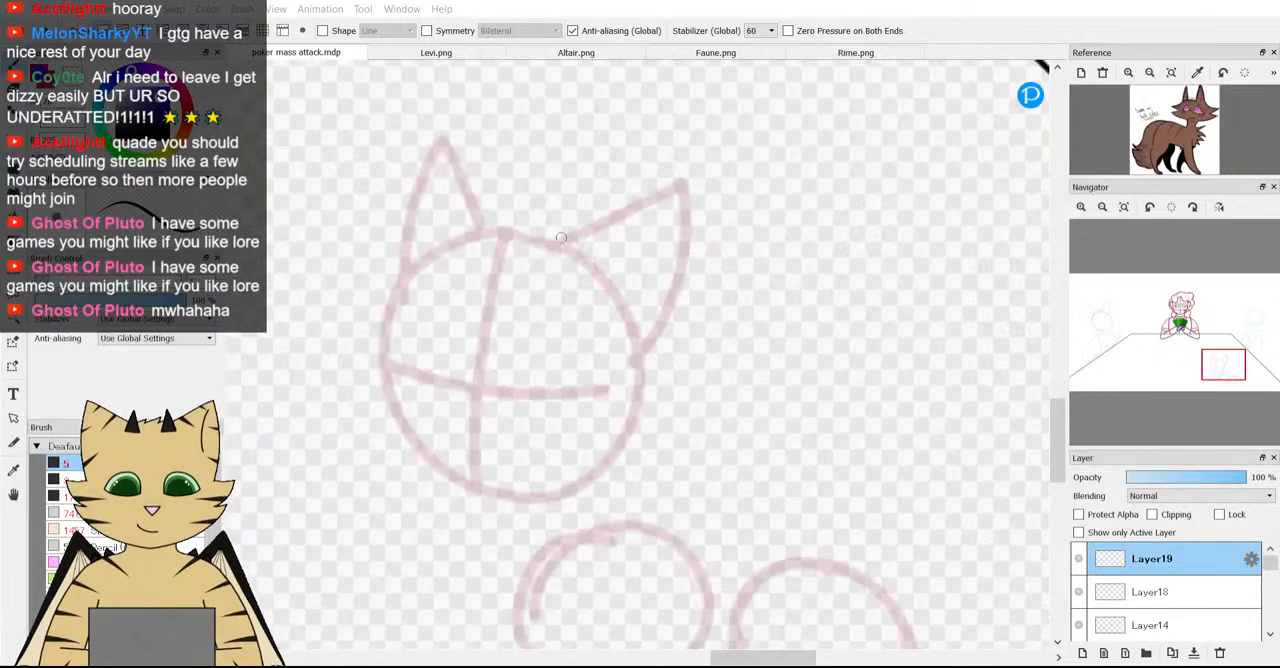
scroll(1170, 150, up, 4)
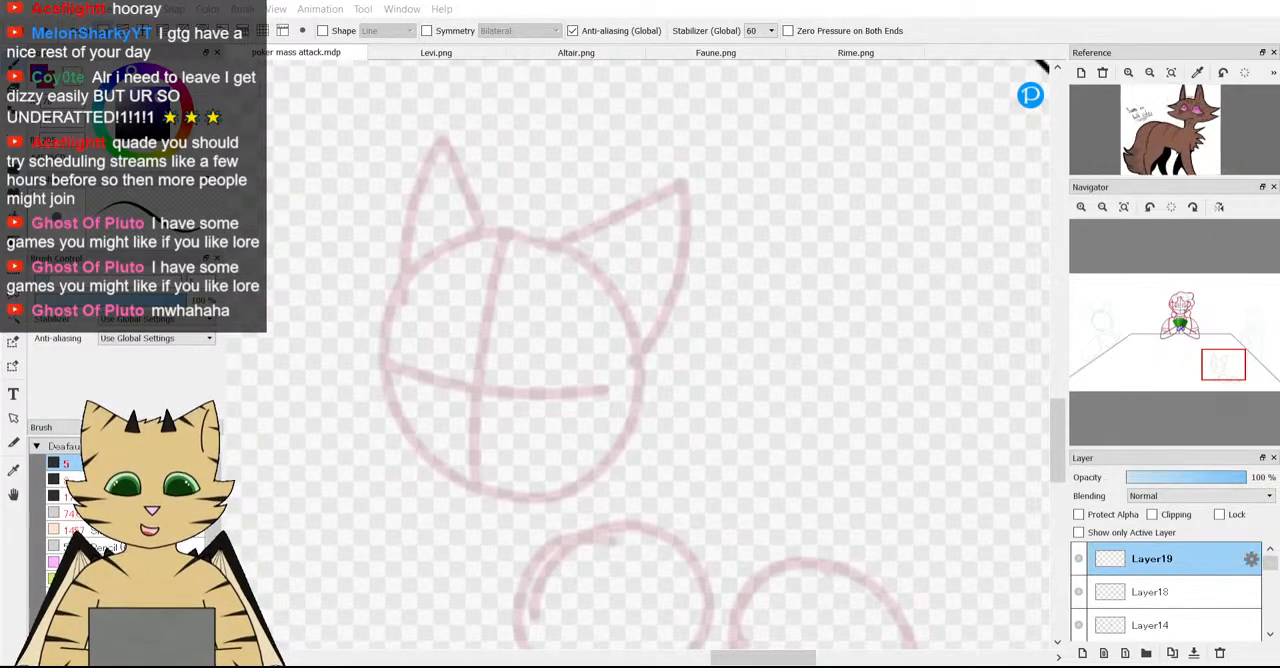
drag(1170, 152, 1160, 165)
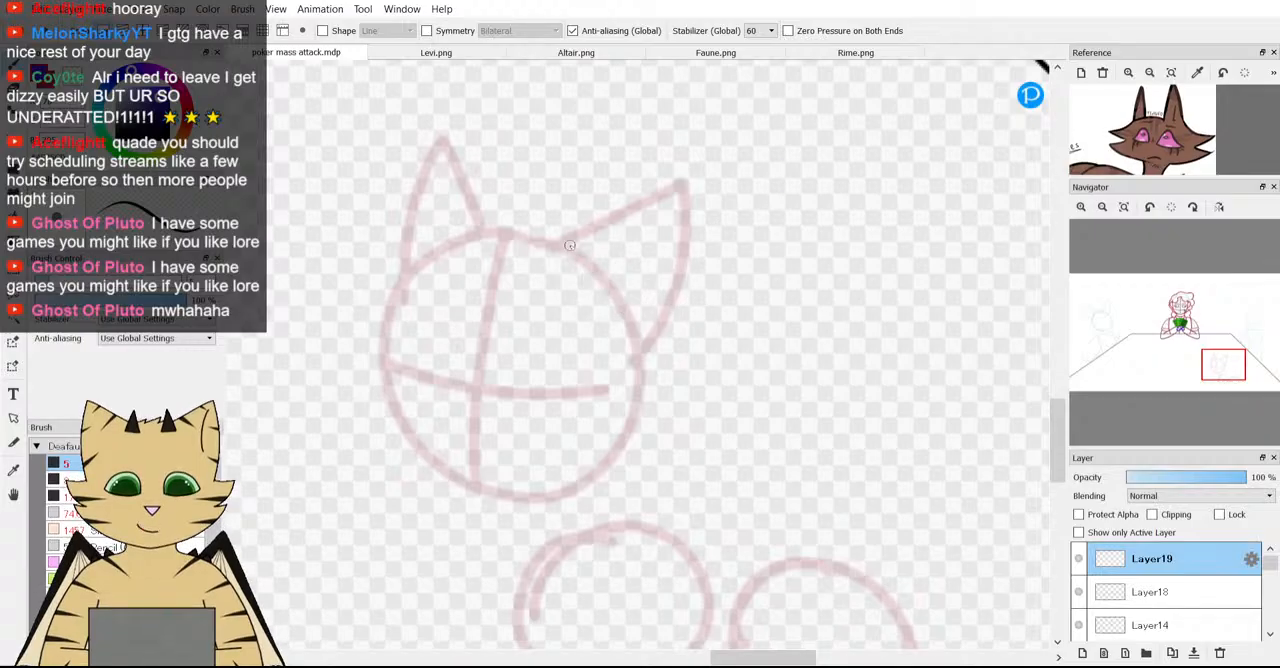
Try outlining the right ear of the pink guide head in purple, then undo the strokes.
mouse_move(593, 219)
mouse_down()
mouse_move(674, 162)
mouse_move(680, 222)
mouse_move(663, 304)
mouse_up()
drag(646, 347, 644, 348)
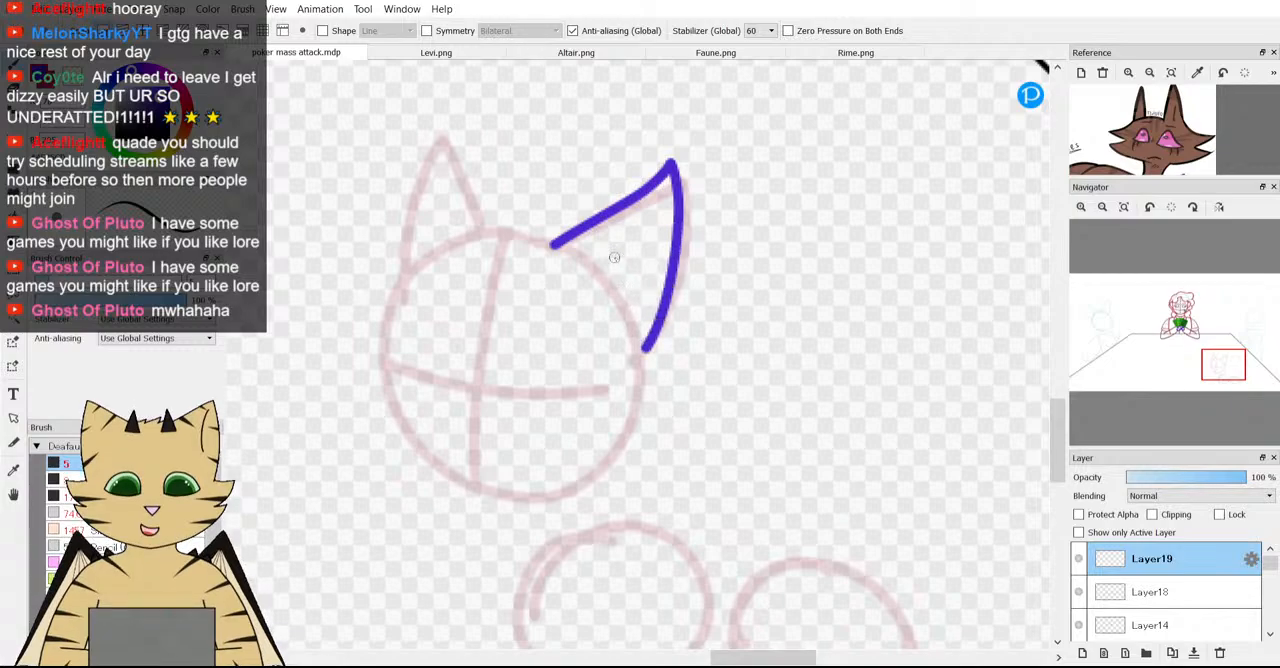
scroll(615, 257, down, 3)
scroll(624, 278, up, 2)
key(ctrl+z)
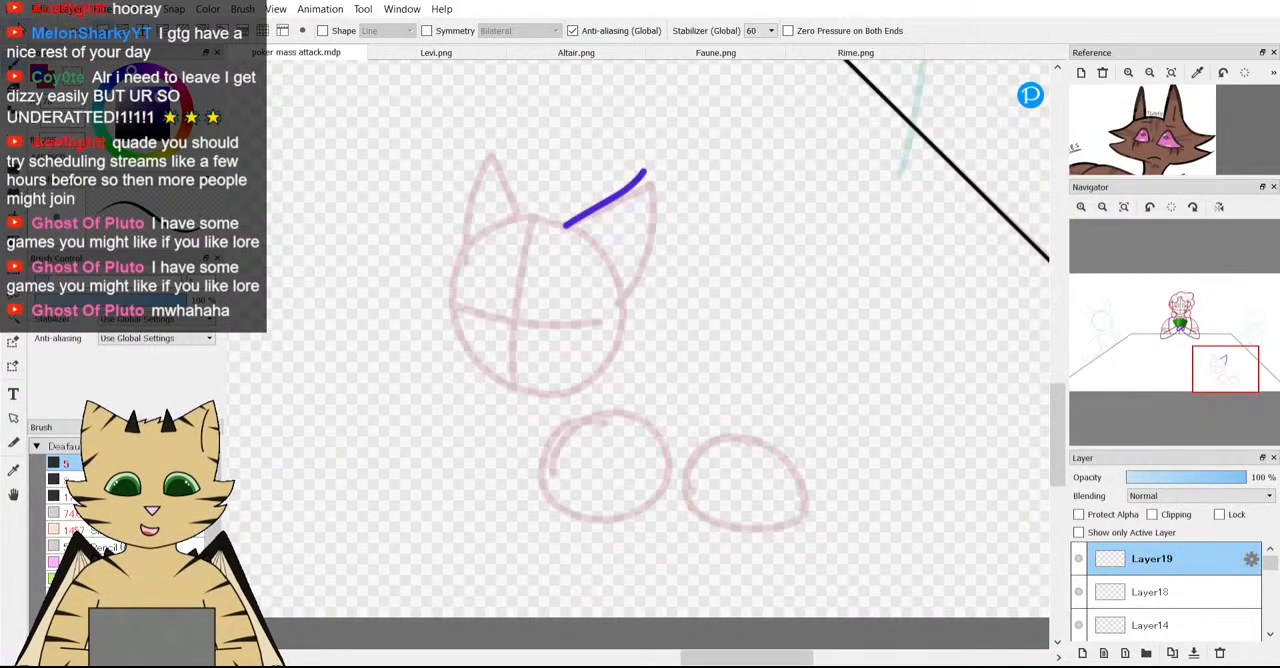
key(ctrl+z)
Try a single purple stroke along the upper edge of the guide head's right ear and undo it.
scroll(580, 215, up, 2)
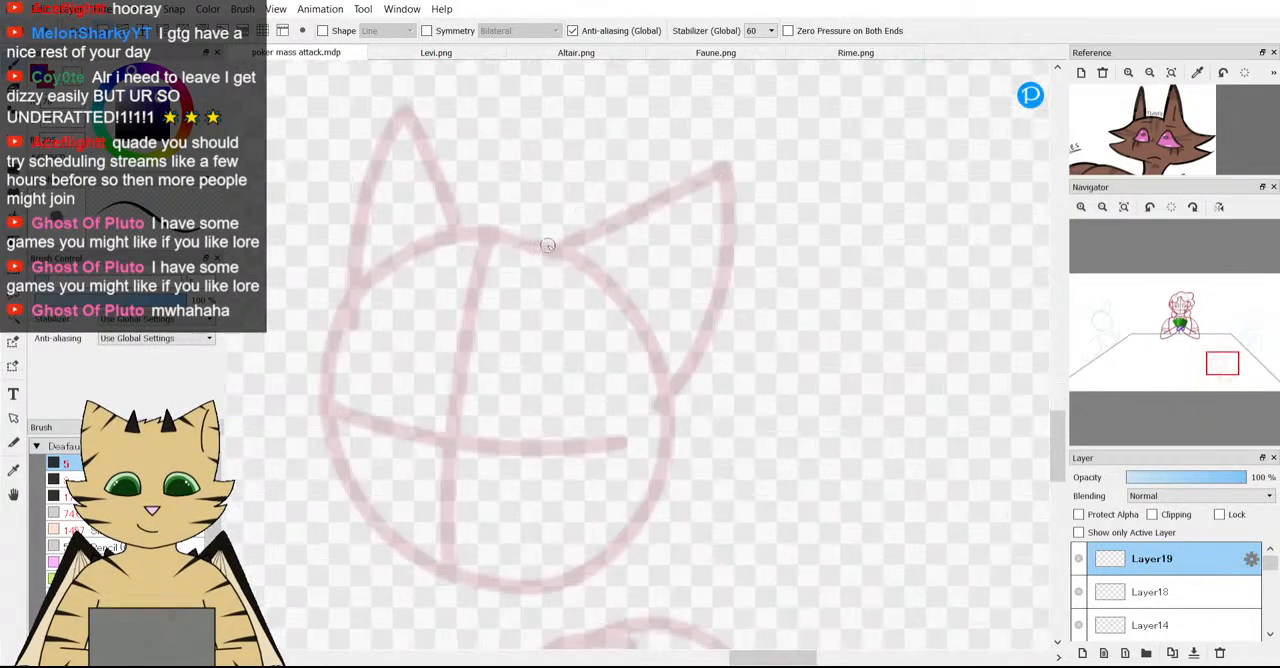
drag(575, 240, 717, 160)
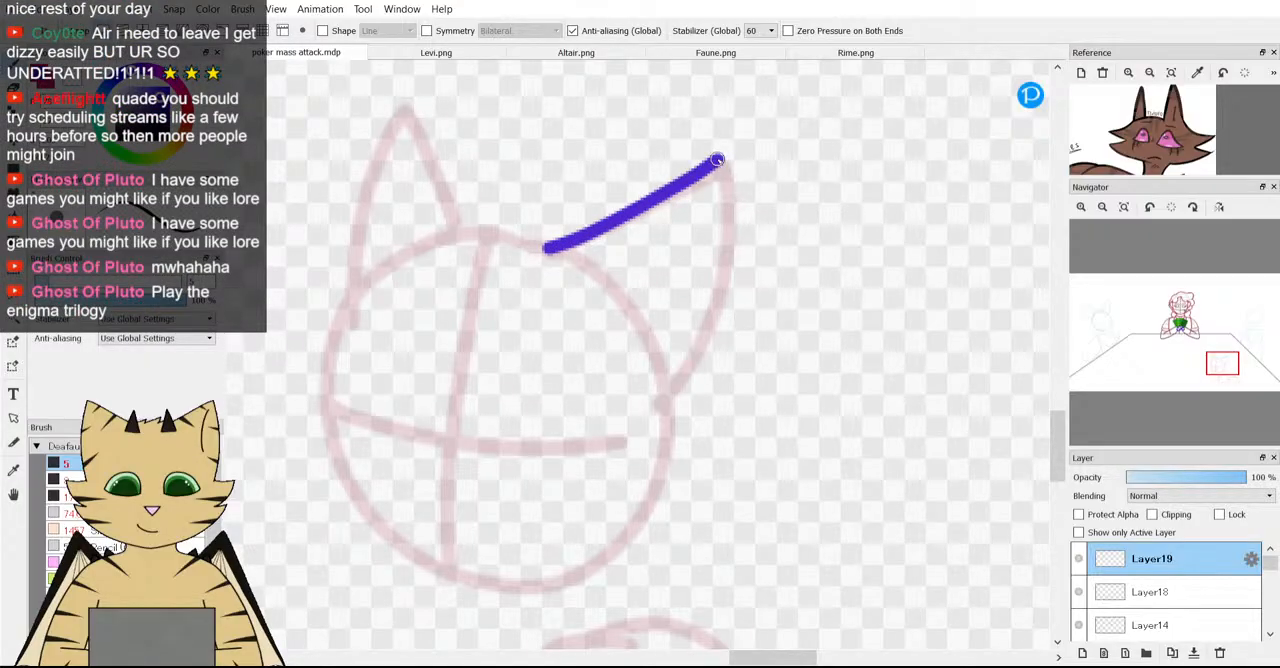
click(840, 336)
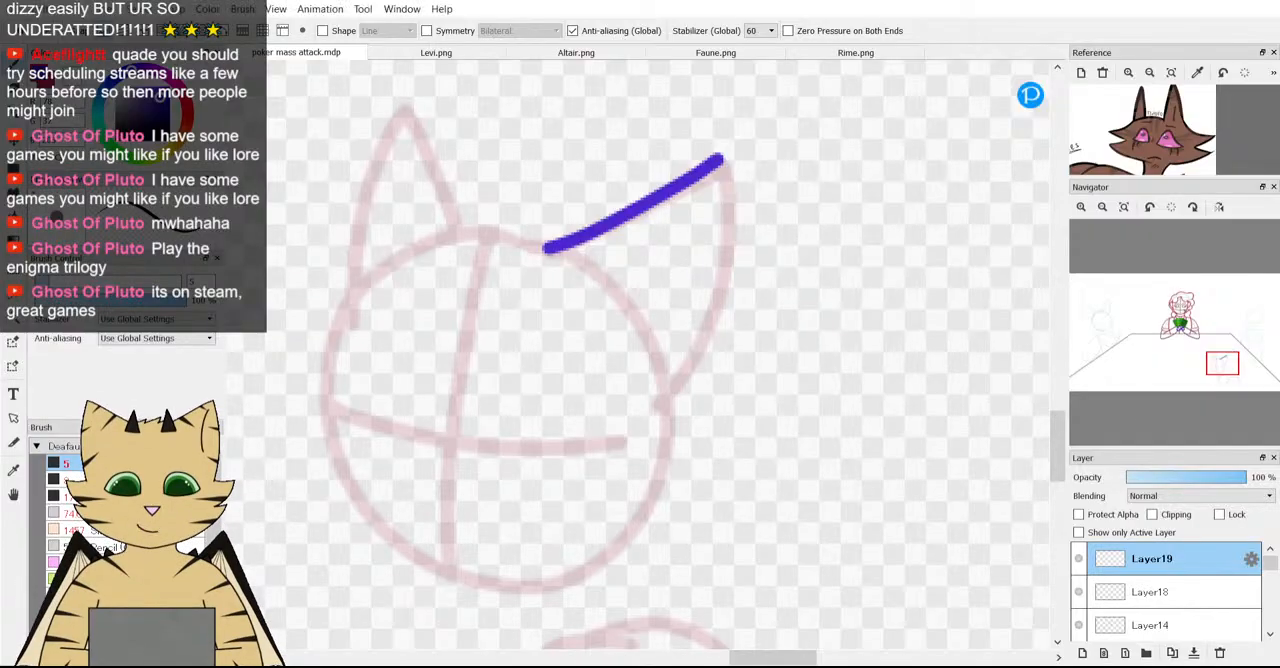
scroll(412, 445, down, 4)
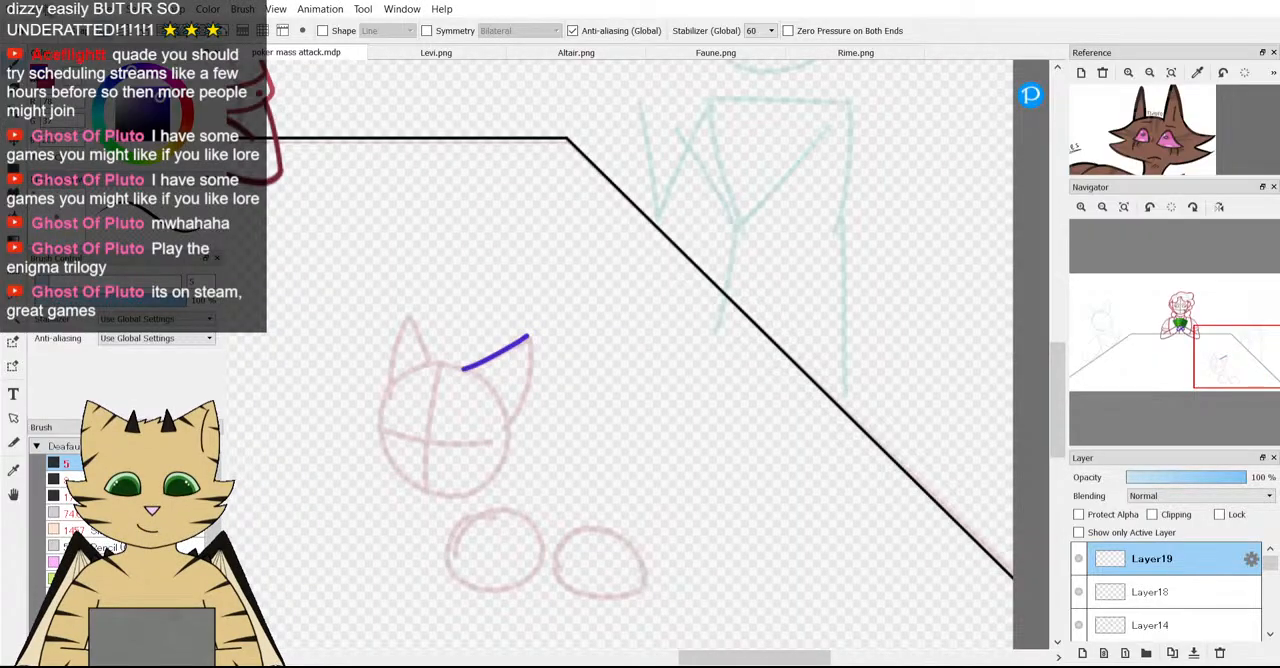
drag(528, 337, 529, 336)
scroll(461, 379, up, 3)
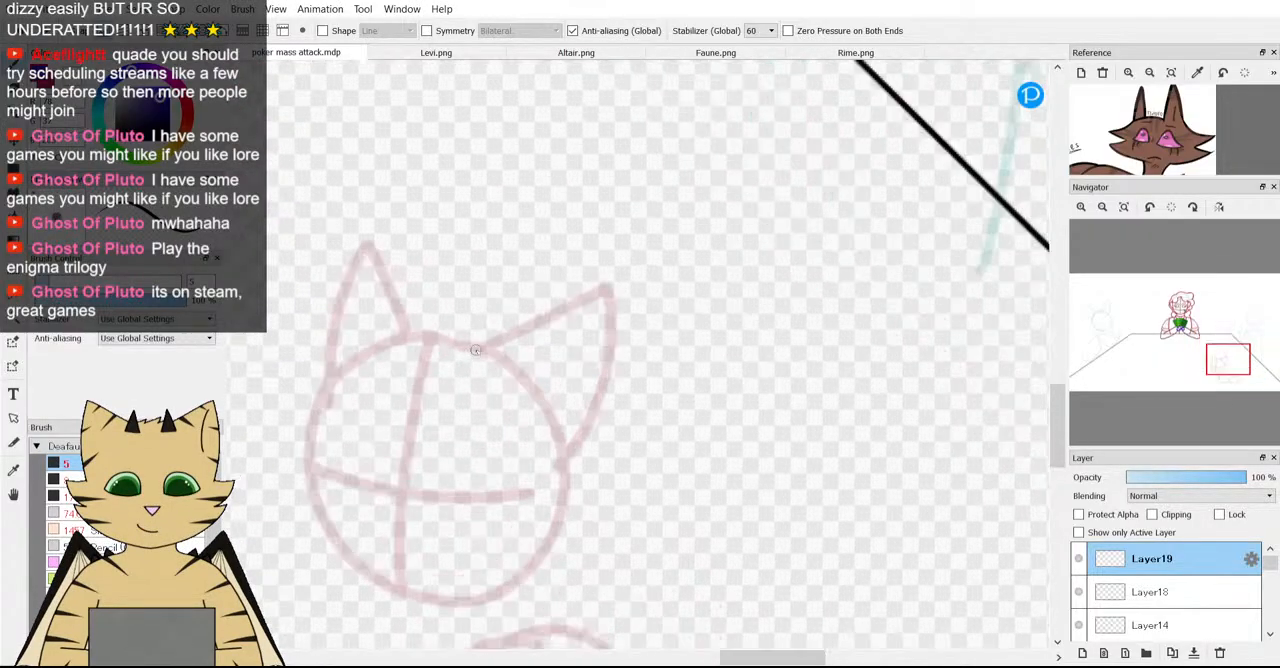
scroll(300, 430, down, 3)
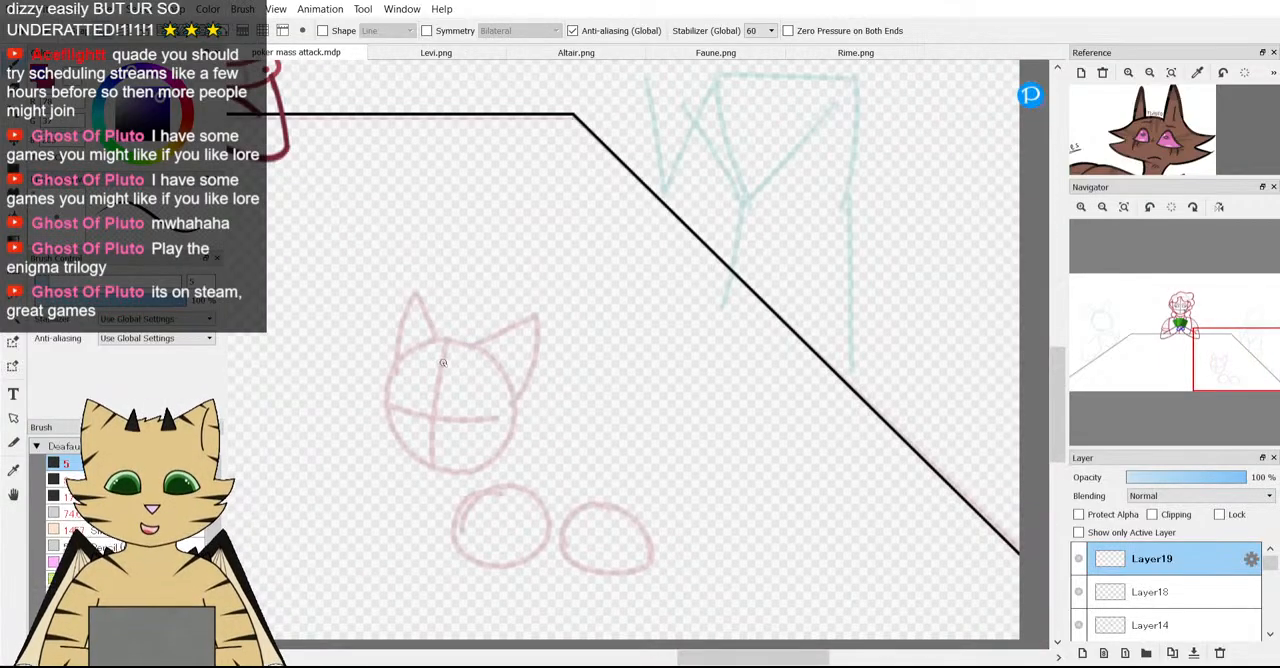
Outline the guide head's right ear in purple, from the crown to the tip and down to the side of the head.
scroll(305, 440, up, 3)
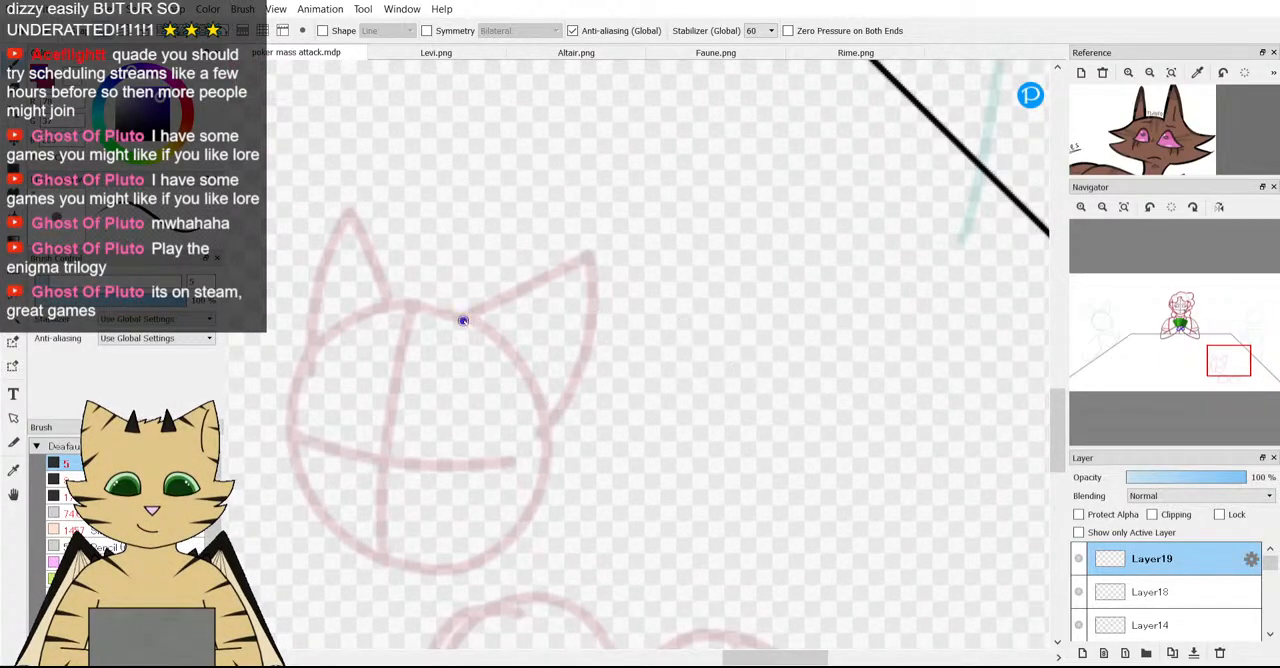
mouse_move(463, 320)
mouse_down()
mouse_move(588, 247)
mouse_move(576, 380)
mouse_move(554, 437)
mouse_up()
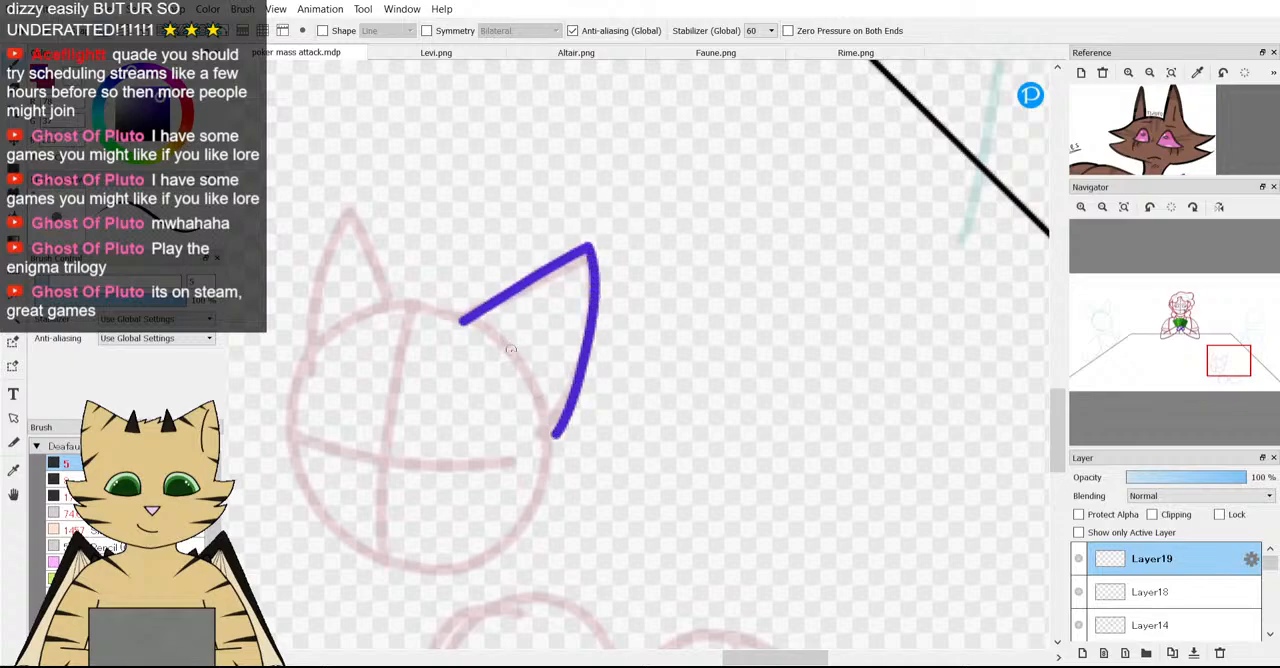
scroll(510, 349, down, 3)
Try drawing spiky cheek fur from the right ear's base down to the chin, then undo it.
scroll(512, 352, up, 4)
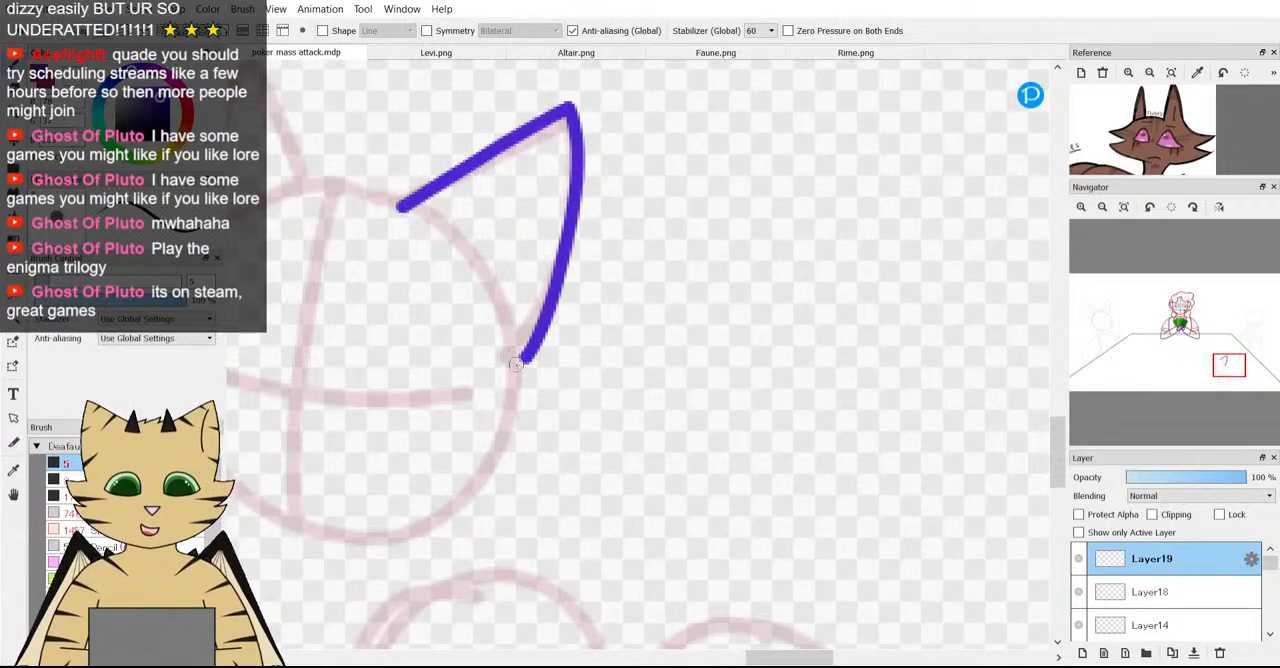
mouse_move(516, 364)
mouse_down()
mouse_move(542, 400)
mouse_move(651, 408)
mouse_move(644, 439)
mouse_move(606, 470)
mouse_move(543, 473)
mouse_move(551, 504)
mouse_move(591, 512)
mouse_move(574, 537)
mouse_move(492, 561)
mouse_move(406, 557)
mouse_move(367, 527)
mouse_up()
scroll(367, 527, down, 5)
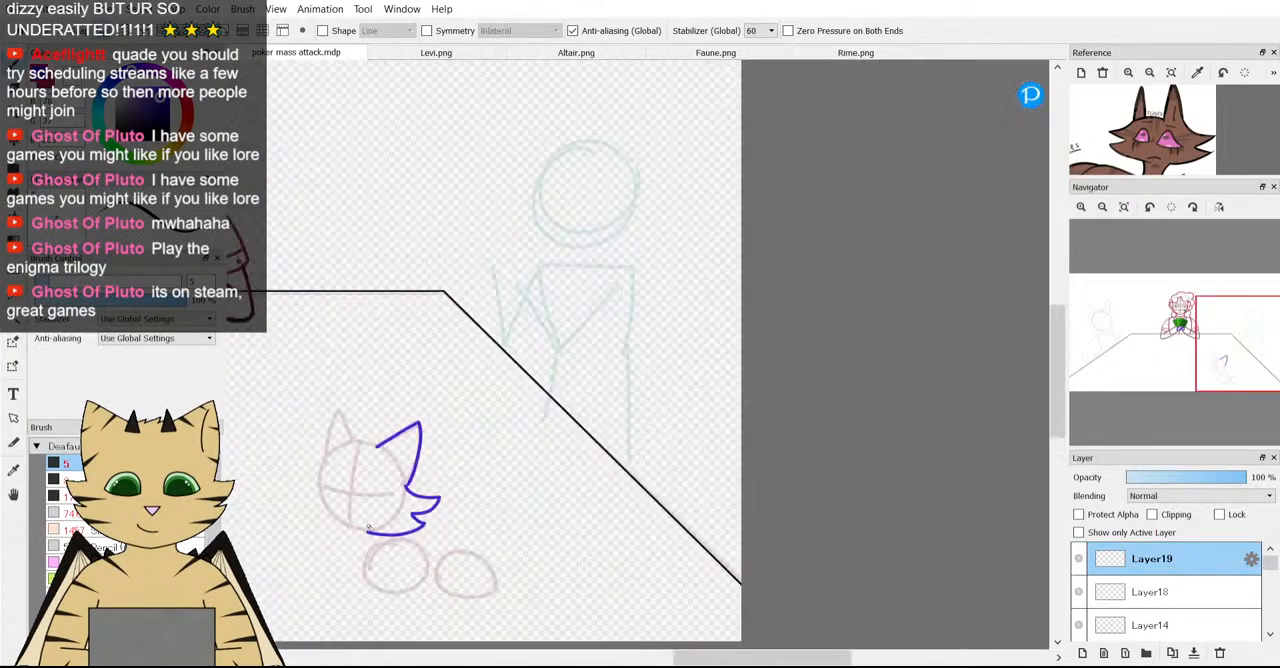
scroll(355, 531, up, 3)
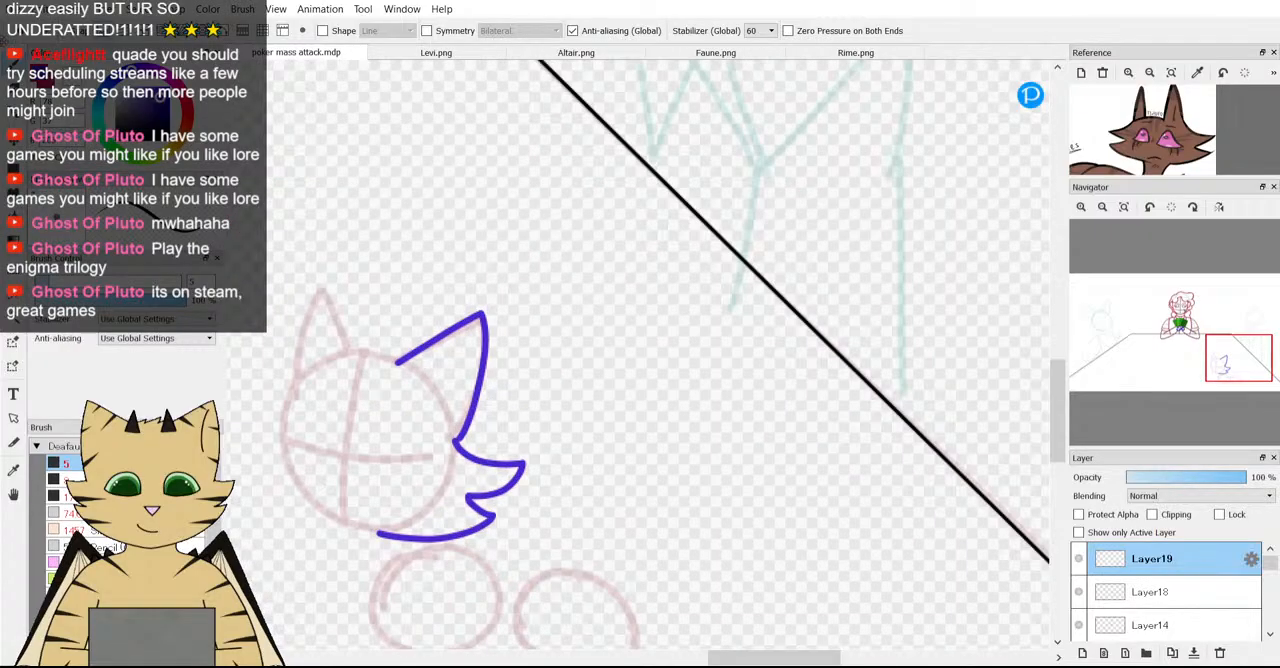
key(ctrl+z)
key(ctrl+z)
key(ctrl+z)
key(ctrl+z)
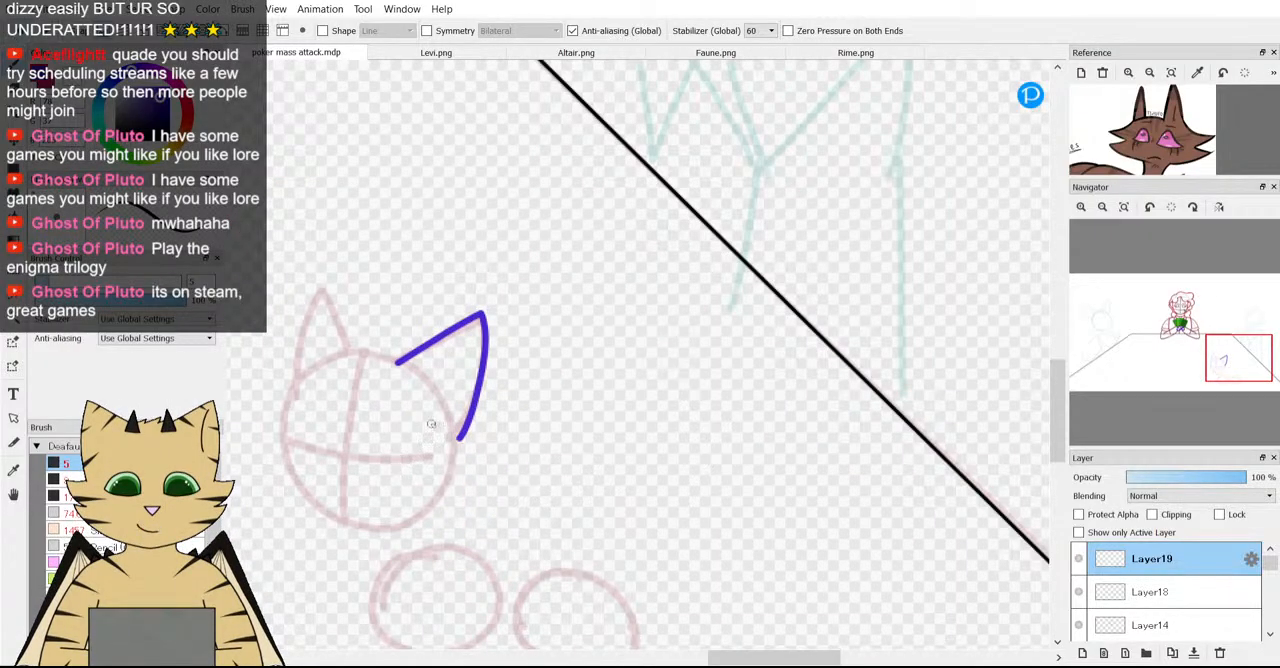
Draw the right cheek fur in purple as two pointed tufts running from the ear's base to the chin.
scroll(267, 425, down, 3)
scroll(267, 425, down, 2)
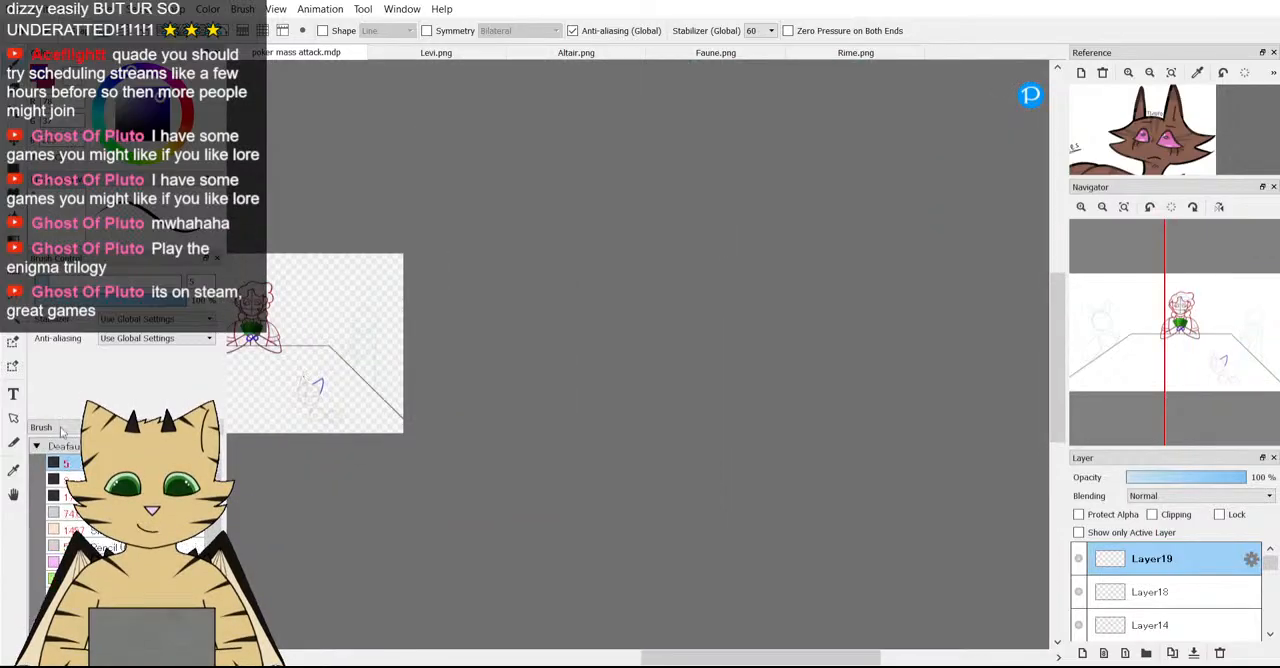
scroll(333, 452, down, 3)
scroll(322, 447, up, 6)
drag(1230, 388, 1219, 388)
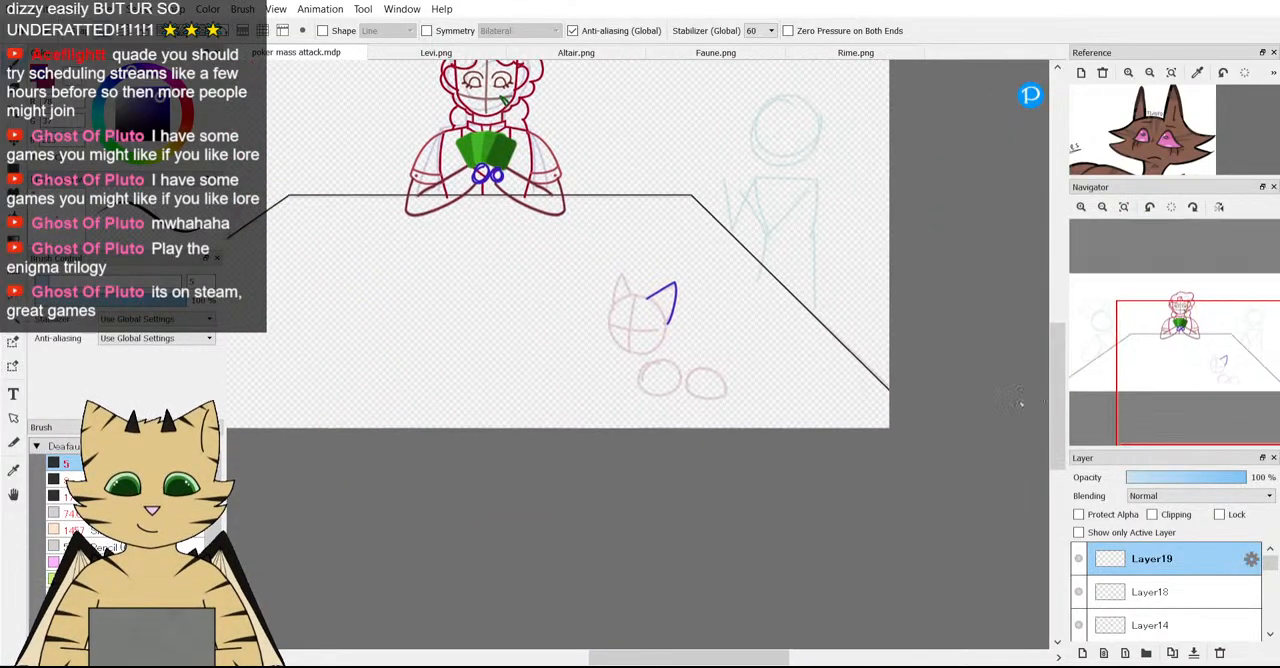
scroll(717, 292, down, 1)
scroll(757, 340, up, 5)
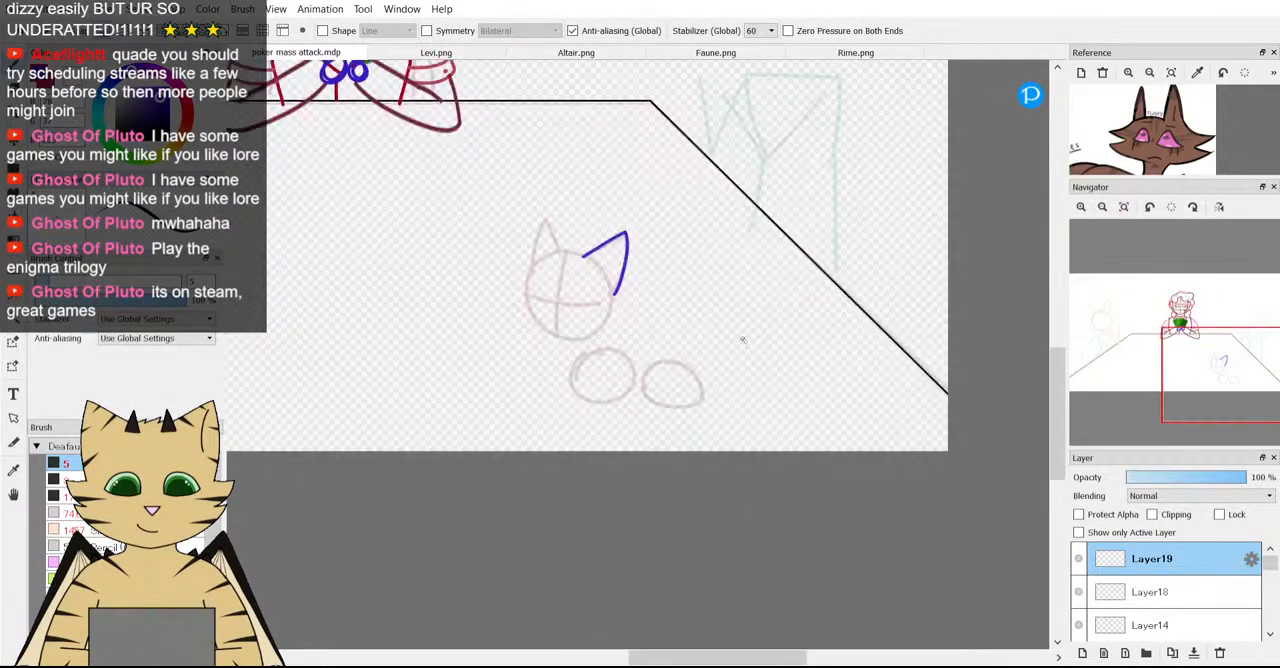
scroll(389, 247, down, 2)
scroll(389, 247, up, 1)
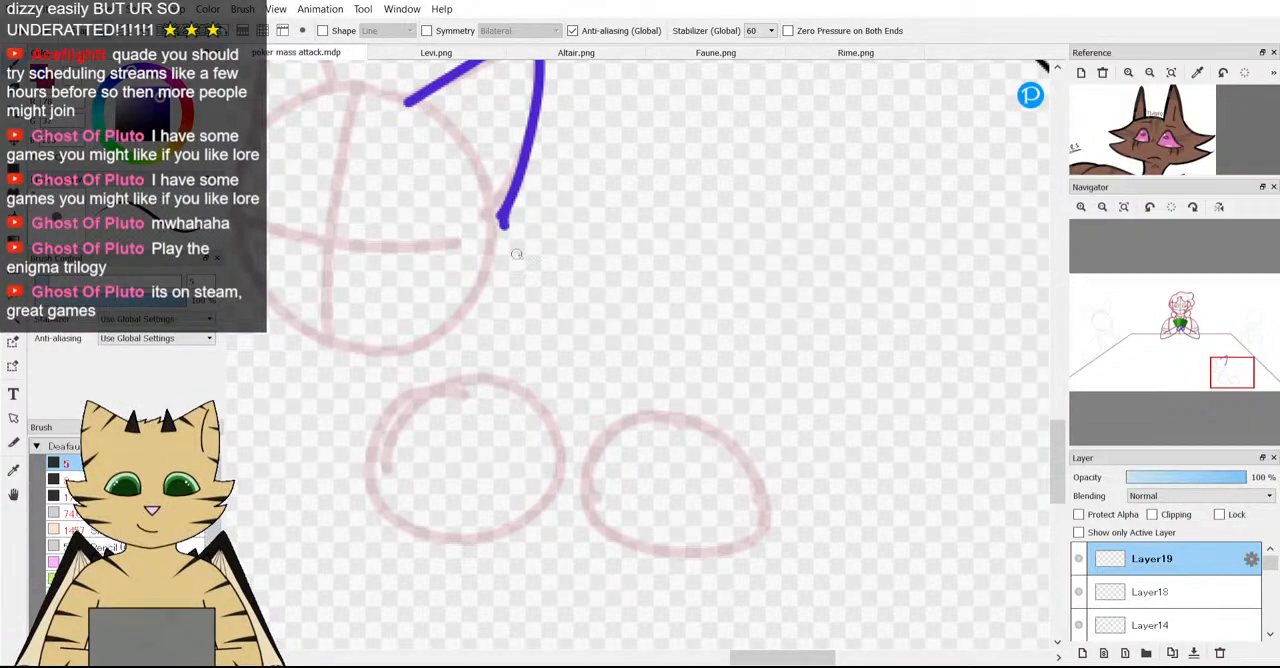
mouse_move(502, 222)
mouse_down()
mouse_move(530, 258)
mouse_move(573, 262)
mouse_move(537, 306)
mouse_move(500, 314)
mouse_move(532, 334)
mouse_move(485, 364)
mouse_move(400, 352)
mouse_up()
scroll(450, 295, down, 5)
scroll(323, 257, up, 3)
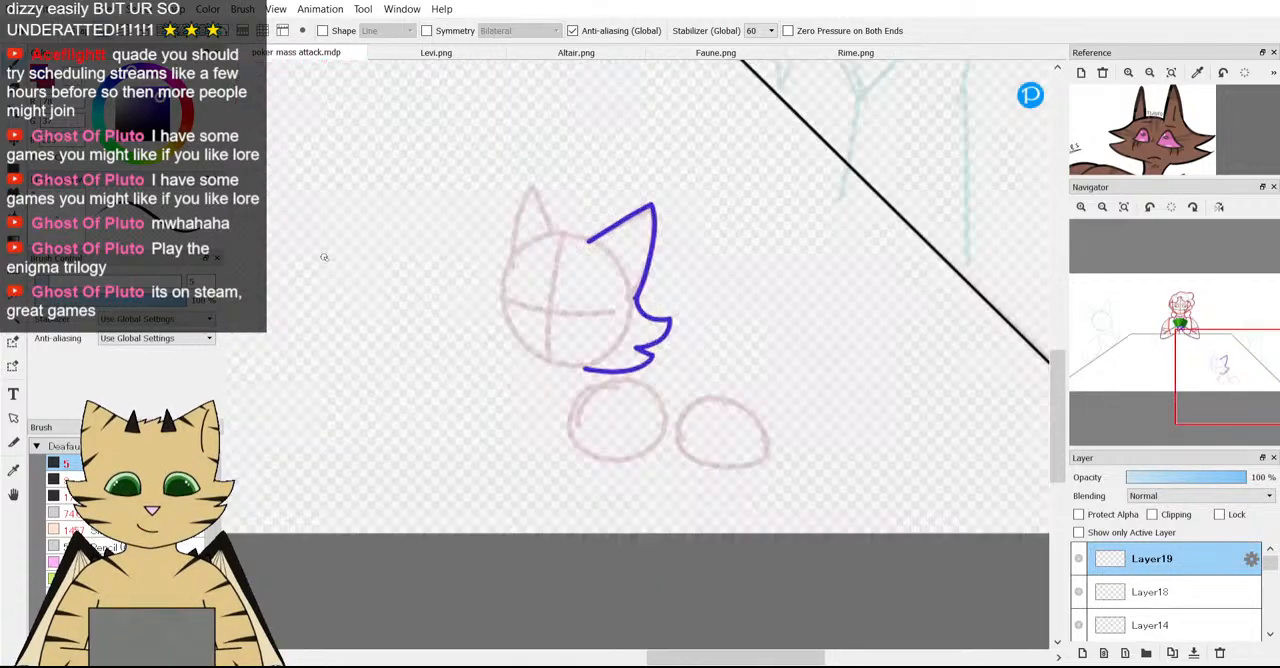
Try drawing the crown and left cheek fur in one continuous outline from the right ear towards the chin, then undo the strokes.
scroll(597, 236, up, 1)
scroll(597, 236, down, 1)
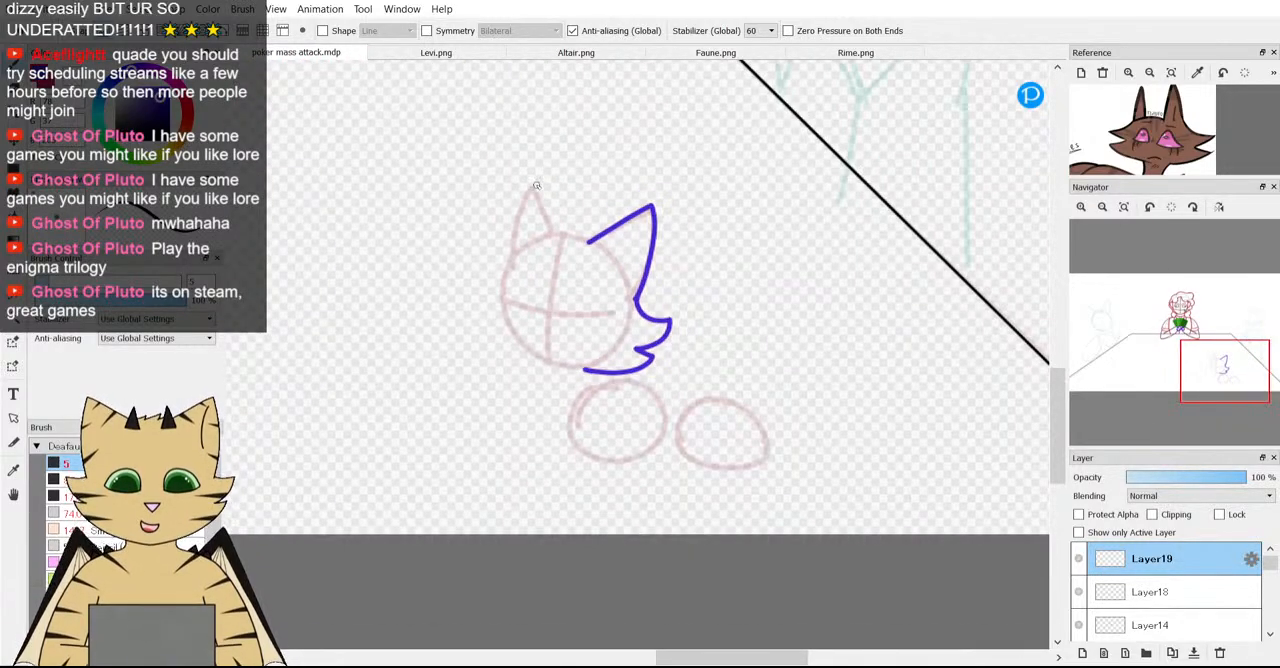
scroll(600, 245, up, 2)
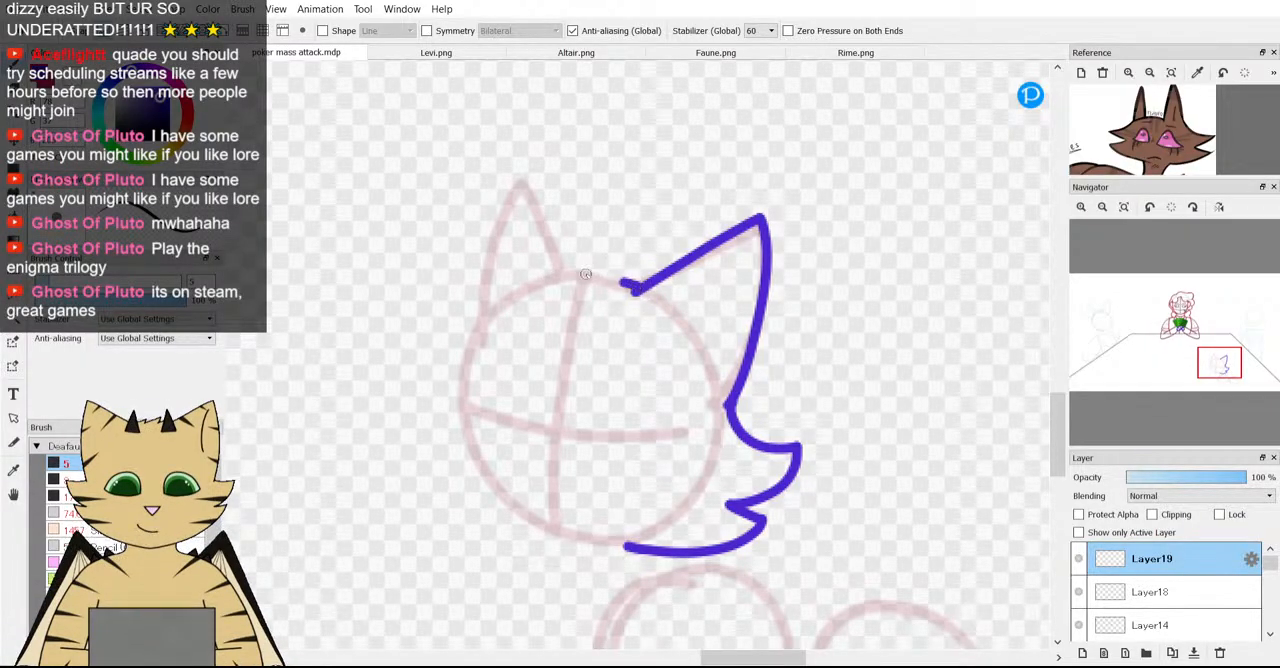
mouse_move(628, 289)
mouse_down()
mouse_move(545, 277)
mouse_move(430, 356)
mouse_move(404, 359)
mouse_move(452, 416)
mouse_up()
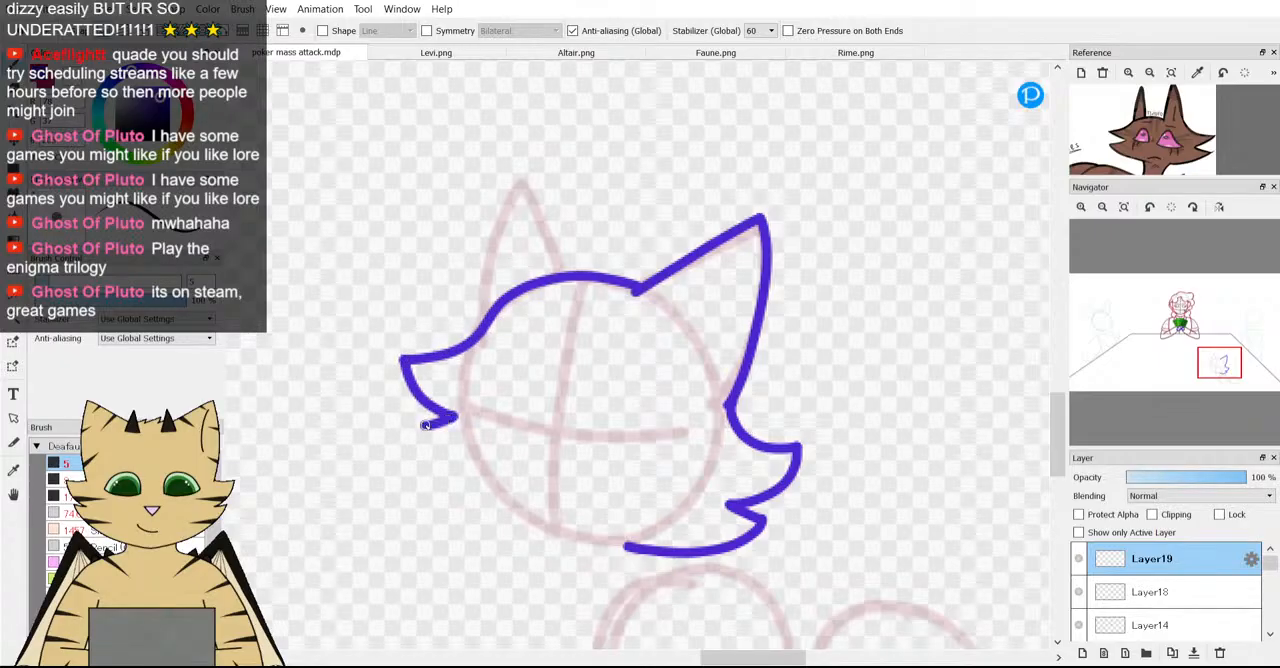
drag(434, 462, 563, 521)
scroll(525, 323, down, 2)
scroll(530, 380, up, 1)
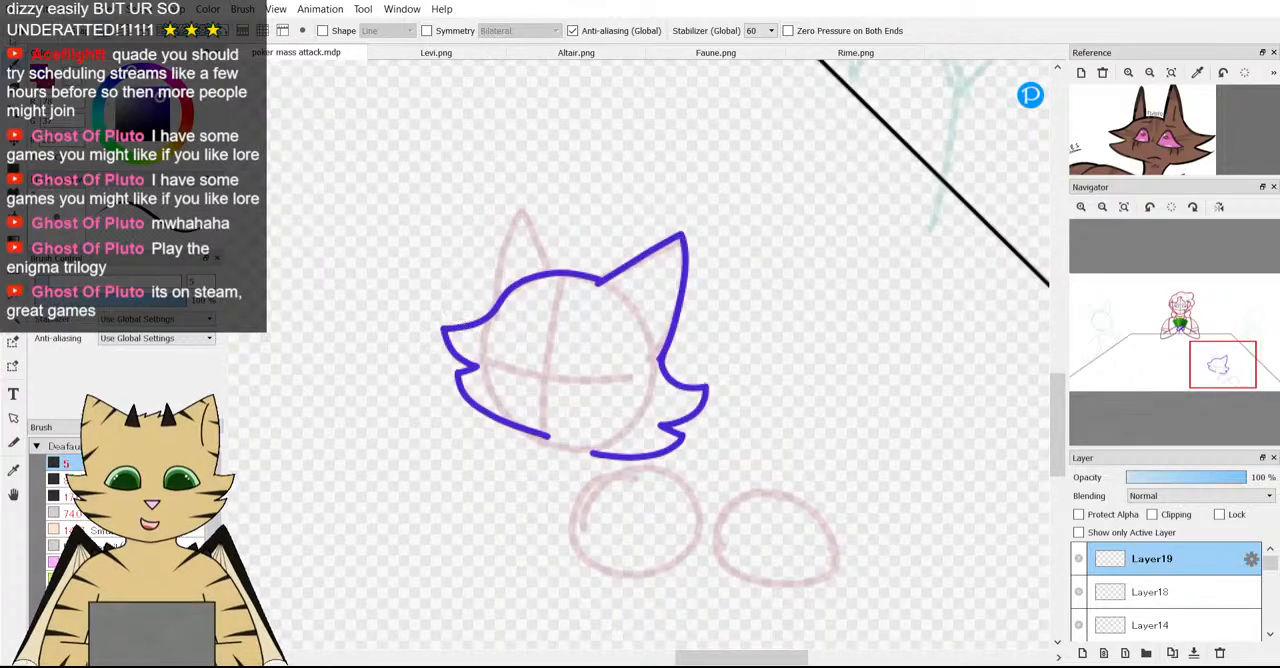
key(ctrl+z)
key(ctrl+z)
key(ctrl+z)
key(ctrl+z)
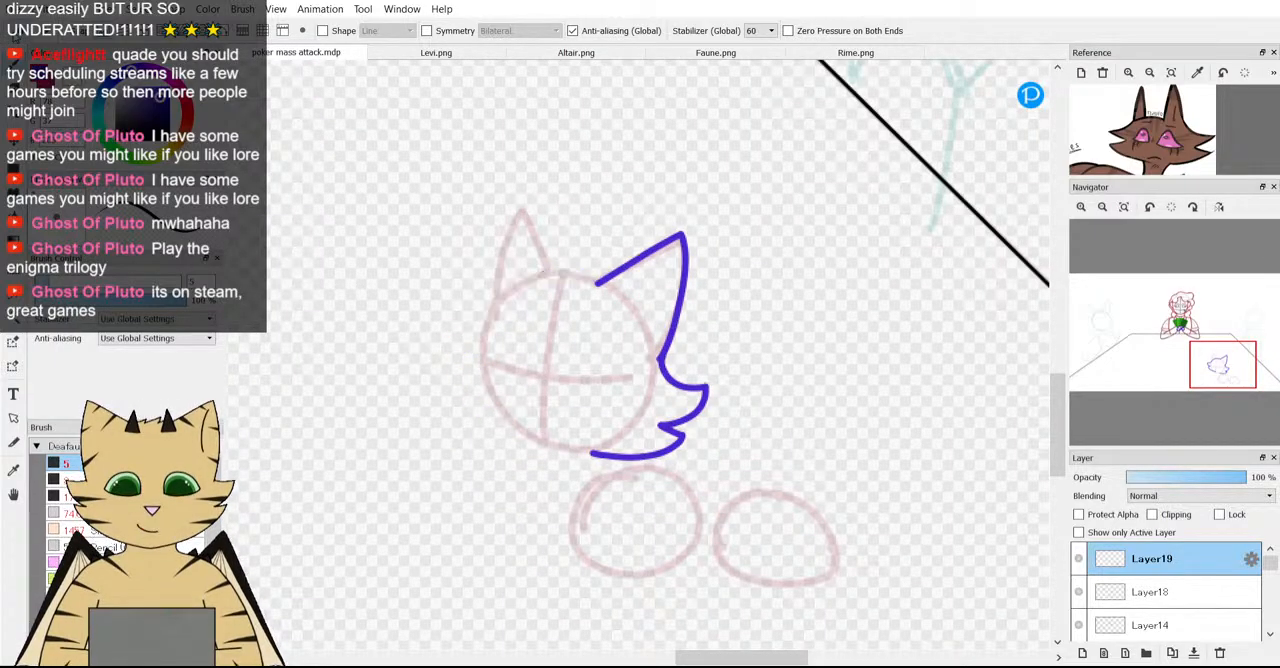
Draw the left cheek fur in purple as two pointed tufts running from the side of the guide head to the chin.
scroll(489, 330, up, 3)
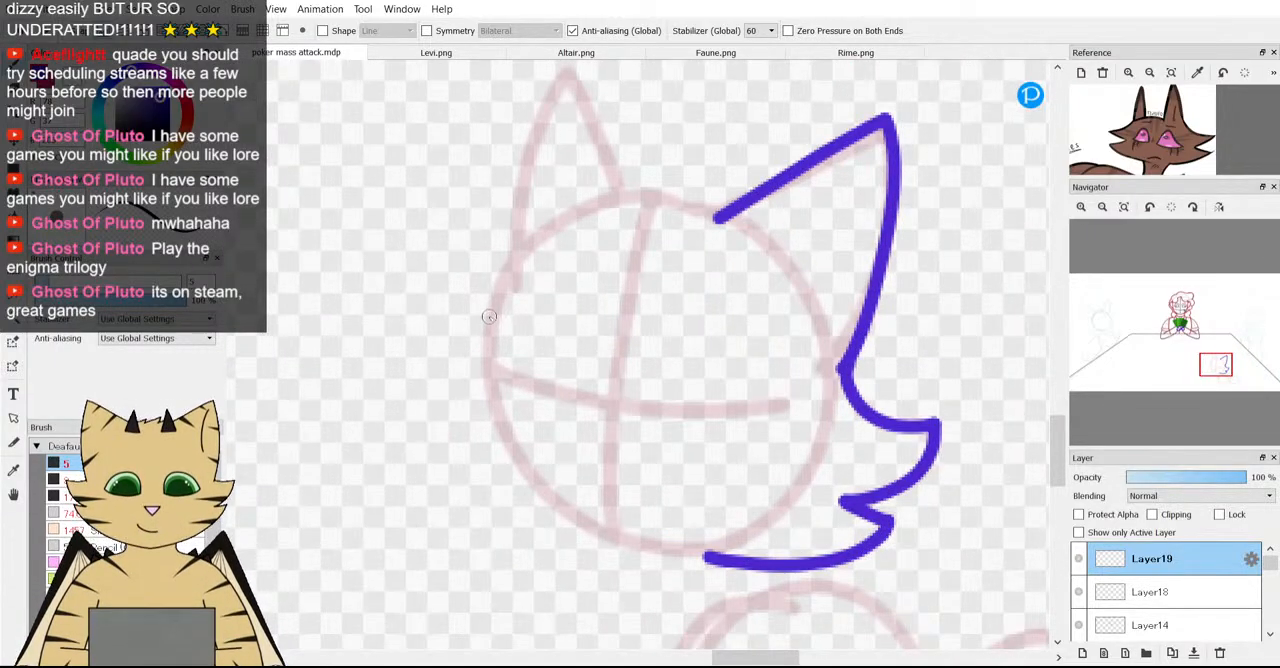
mouse_move(489, 330)
mouse_down()
mouse_move(464, 350)
mouse_move(383, 356)
mouse_move(395, 409)
mouse_move(503, 469)
mouse_move(454, 476)
mouse_move(464, 502)
mouse_move(523, 534)
mouse_move(697, 551)
mouse_up()
scroll(697, 551, down, 3)
scroll(700, 525, up, 3)
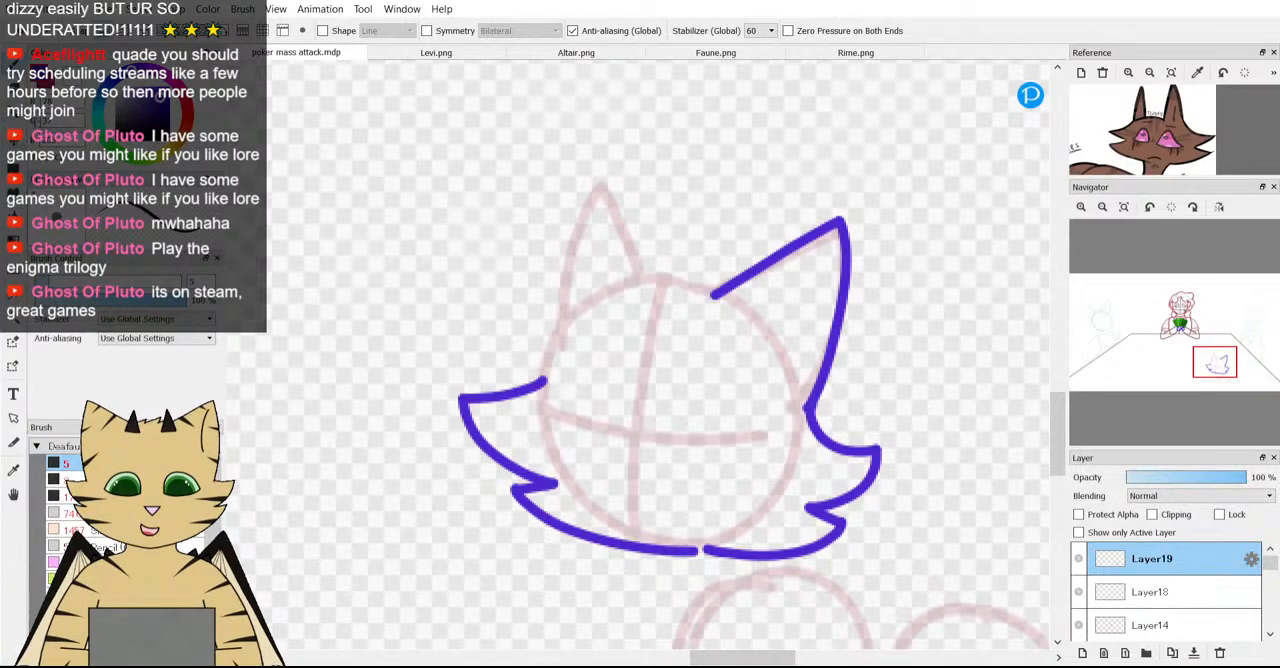
Lasso the left cheek fur and transform it: rotate it to 10 degrees, shrink it slightly and reposition it against the guide head.
key(m)
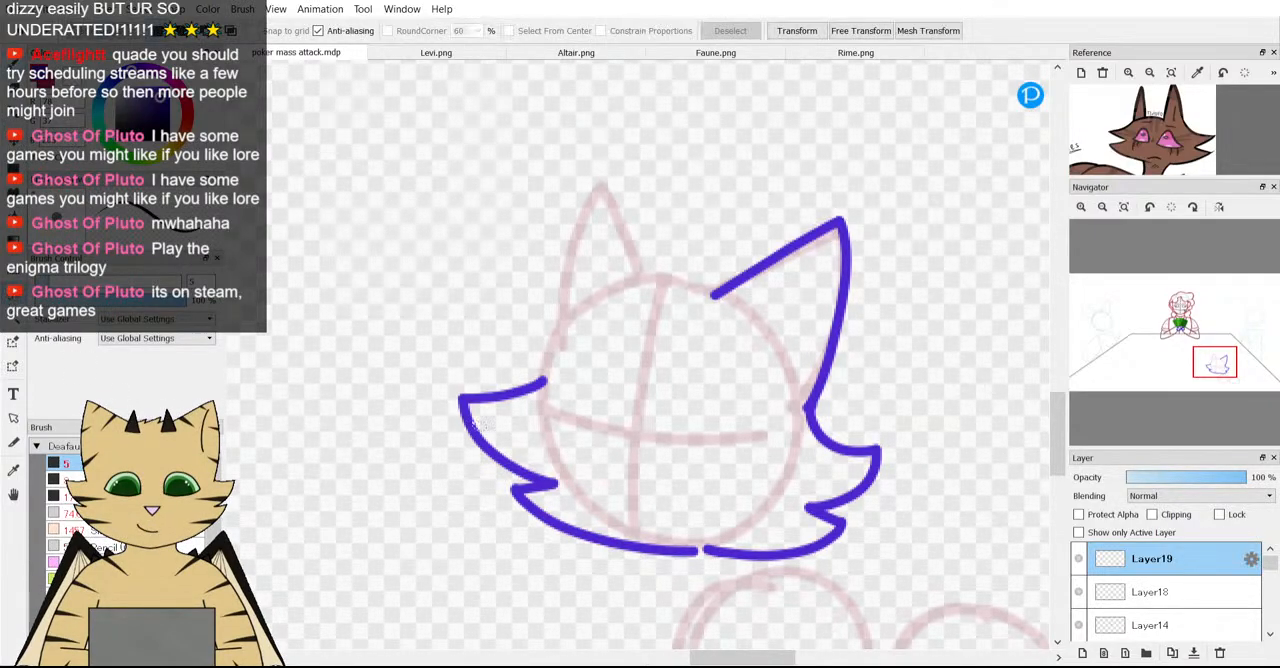
mouse_move(468, 358)
mouse_down()
mouse_move(443, 496)
mouse_move(594, 597)
mouse_up()
mouse_move(692, 582)
mouse_down()
mouse_move(681, 453)
mouse_move(566, 343)
mouse_move(531, 326)
mouse_up()
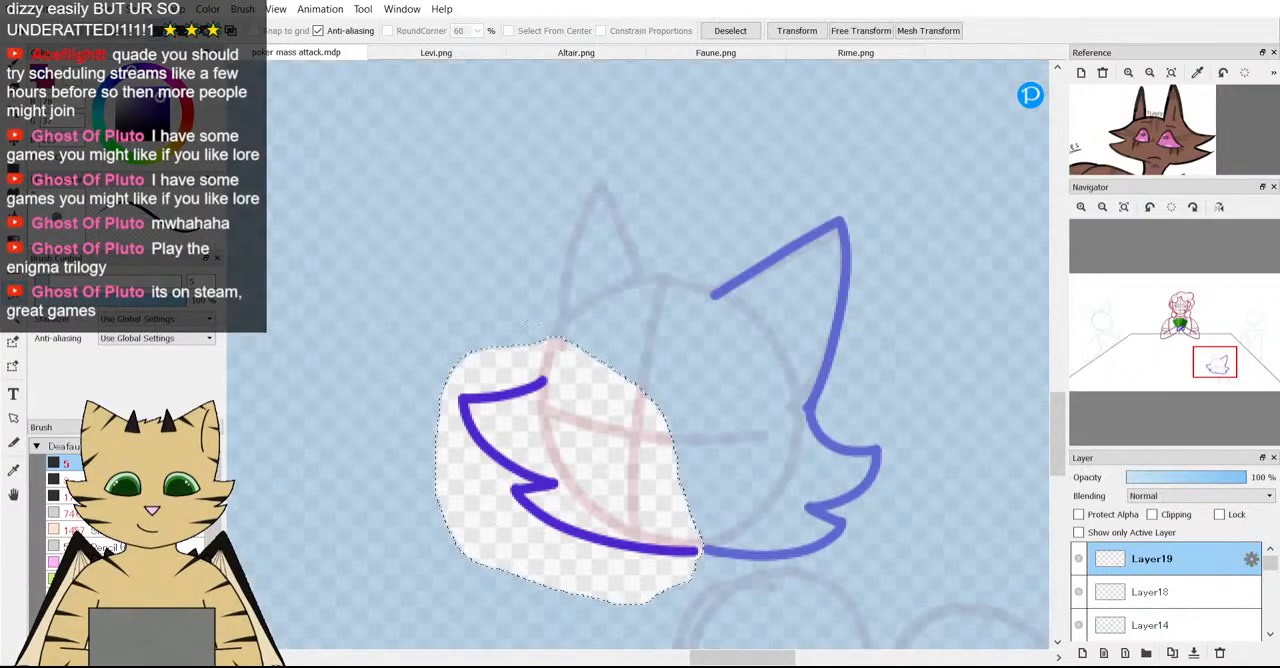
key(ctrl+t)
drag(750, 350, 764, 374)
drag(609, 510, 589, 483)
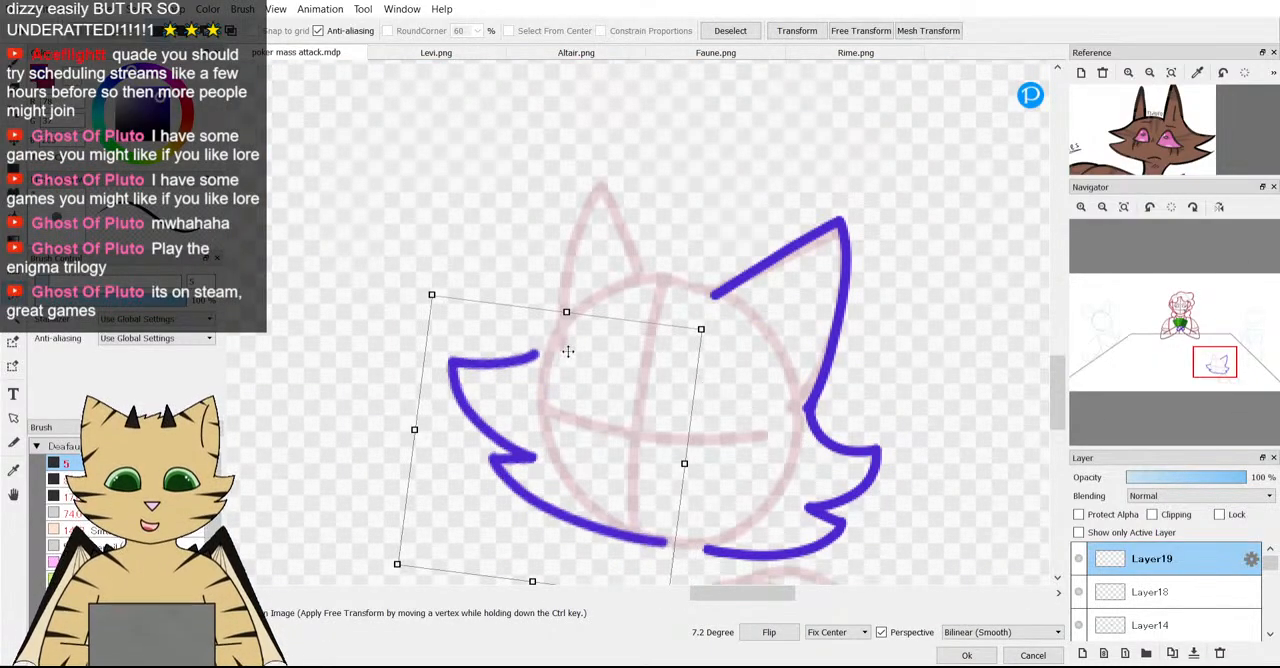
drag(566, 311, 564, 327)
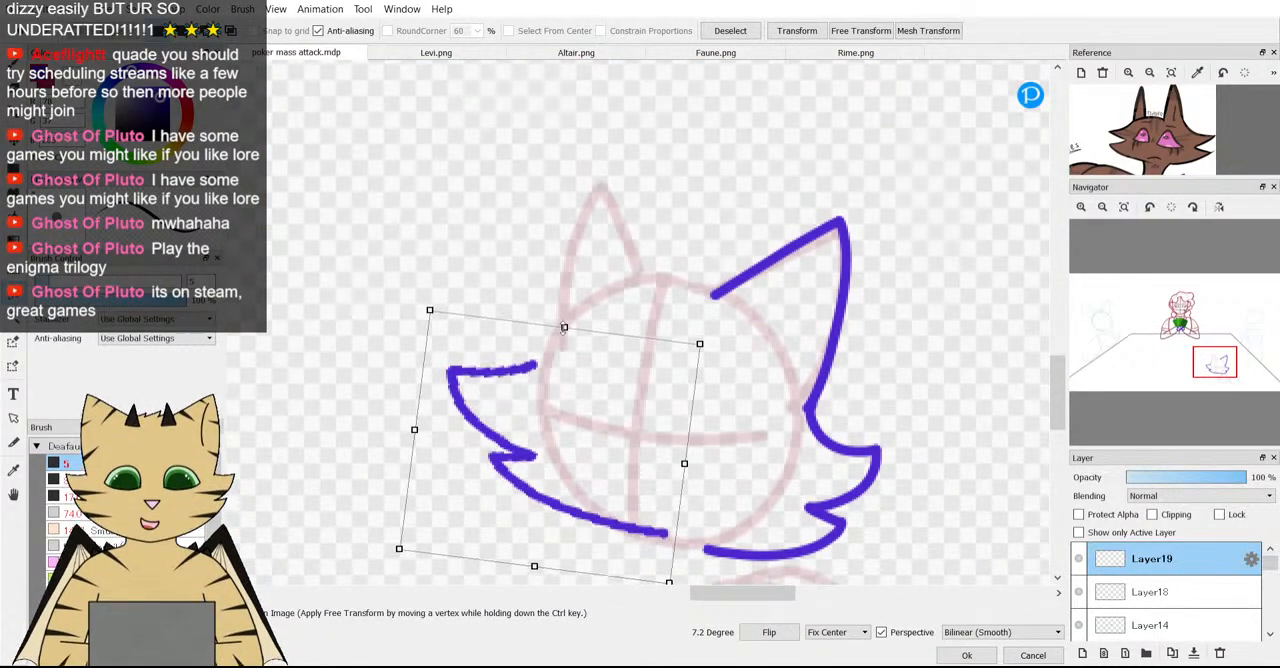
drag(699, 344, 684, 345)
drag(652, 383, 651, 391)
drag(757, 460, 753, 471)
scroll(623, 428, down, 2)
scroll(643, 461, up, 1)
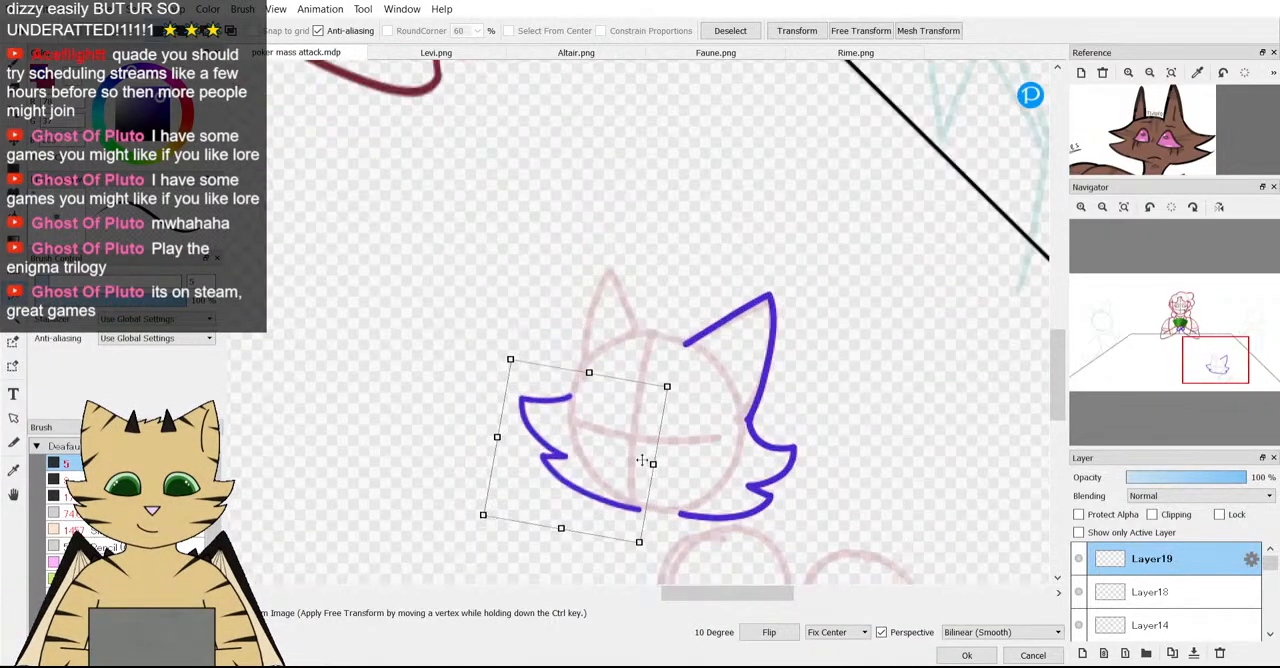
click(963, 655)
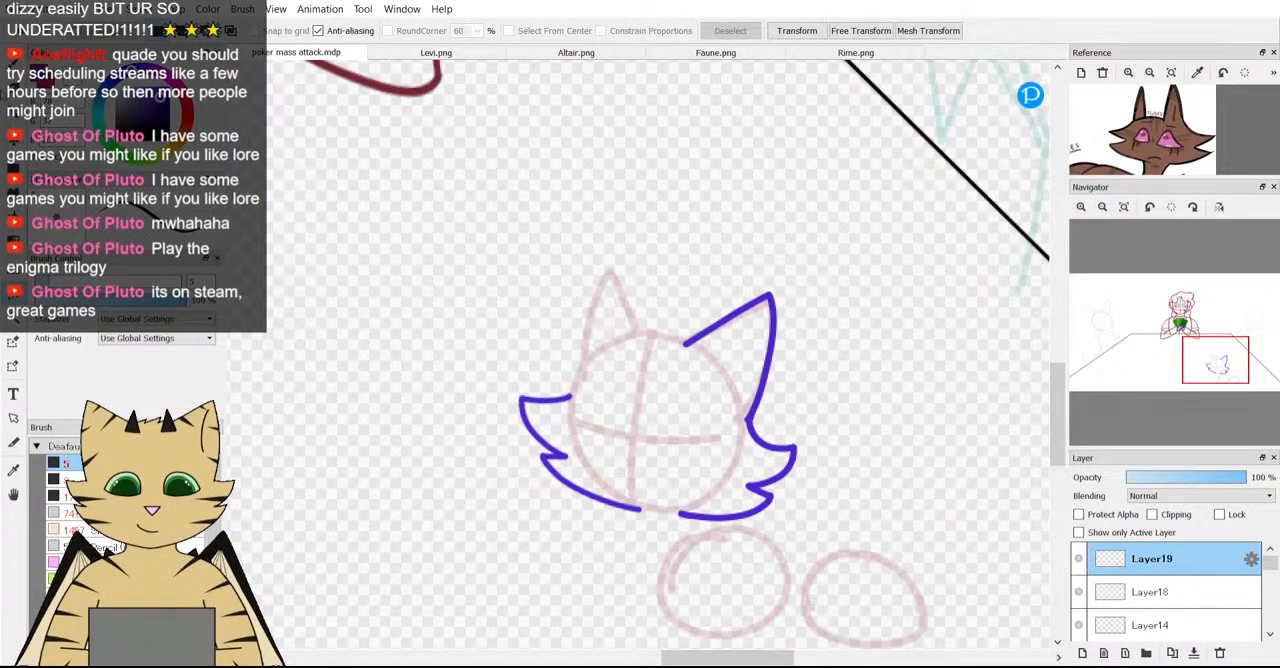
Erase the chin end of the left cheek line to shorten it.
key(b)
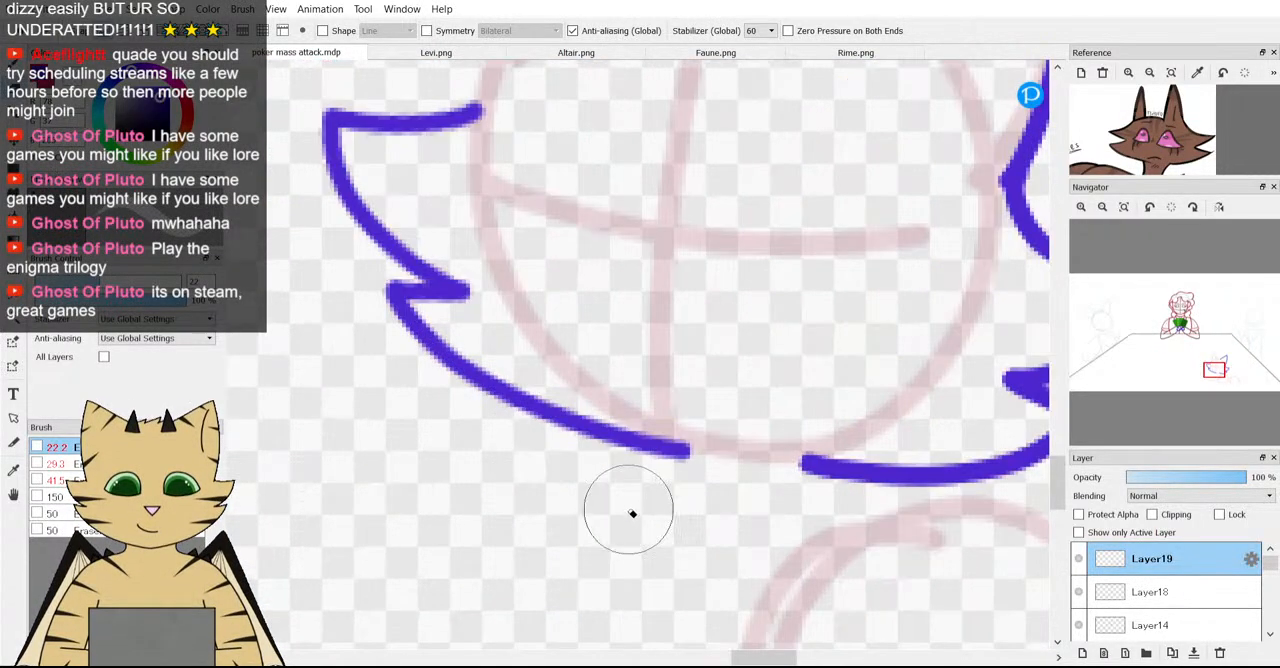
scroll(626, 509, up, 3)
key(ctrl+z)
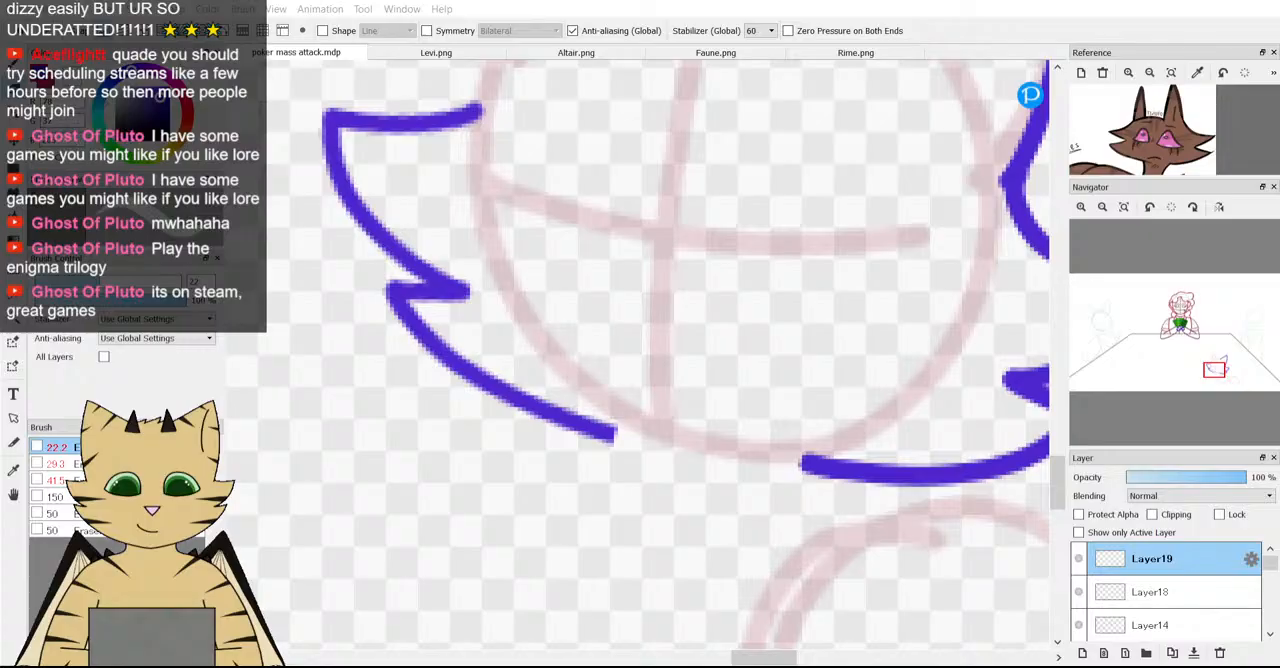
scroll(651, 400, down, 3)
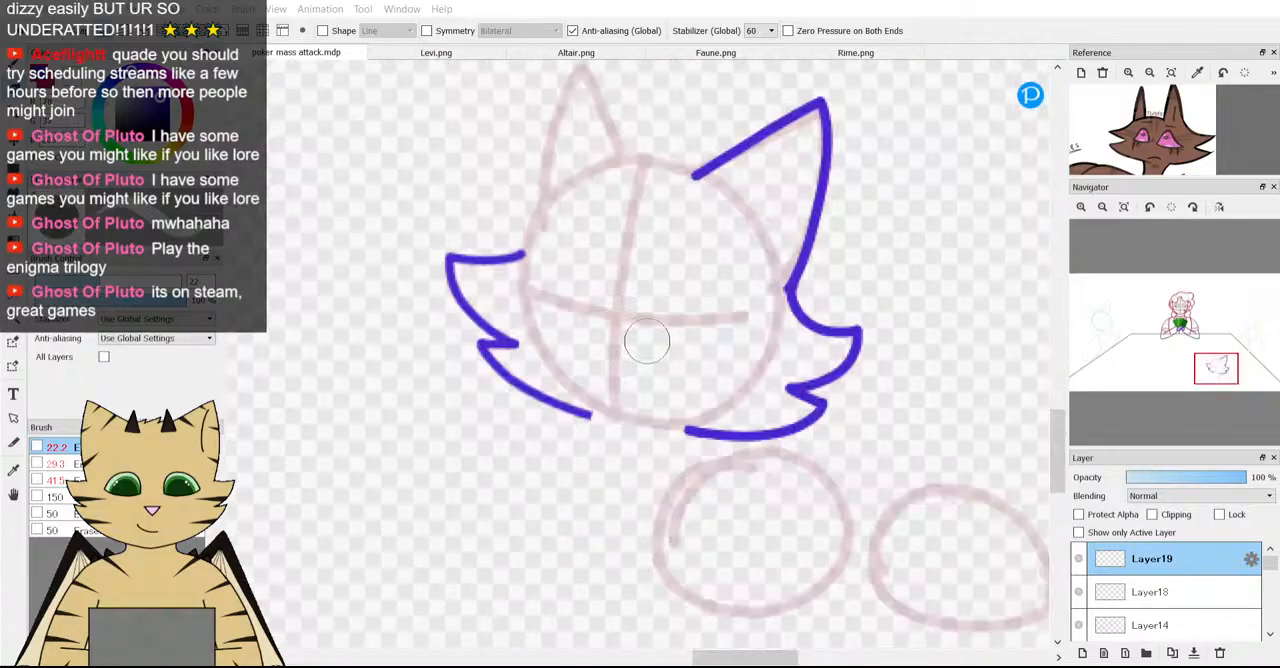
Try joining the left and right cheek lines with a purple stroke along the chin, then undo it.
key(b)
scroll(485, 278, down, 3)
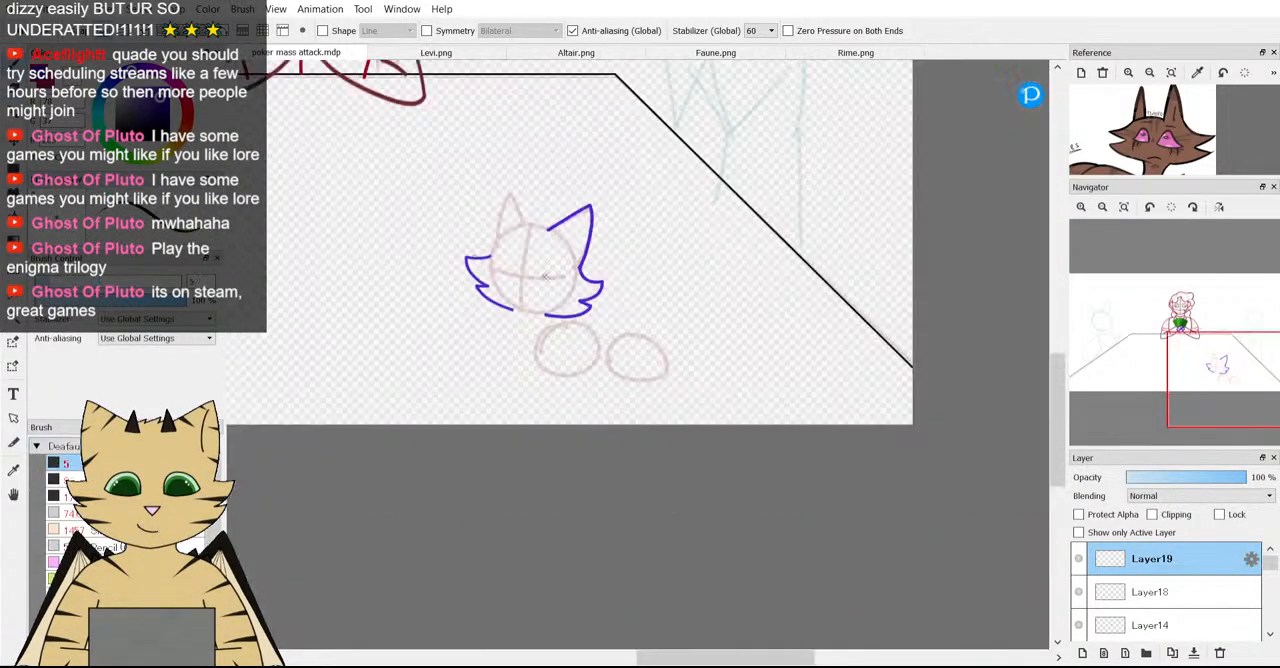
scroll(523, 298, up, 3)
scroll(547, 296, up, 3)
scroll(434, 260, down, 3)
scroll(410, 265, up, 4)
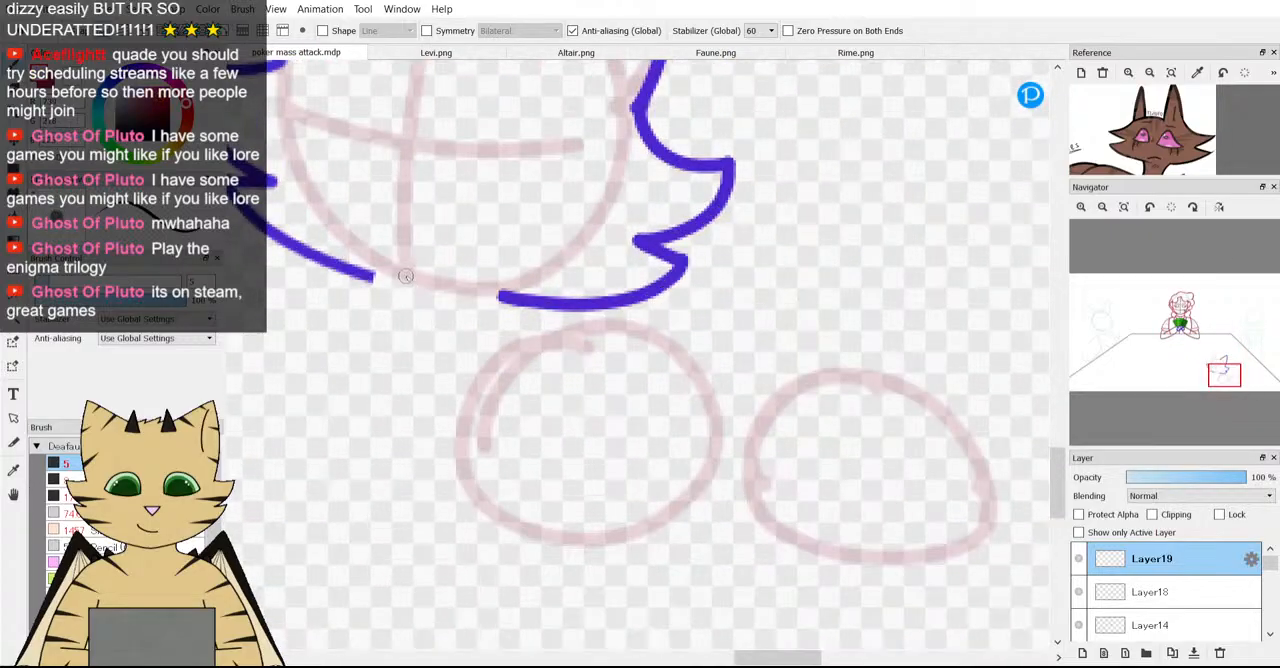
drag(388, 298, 651, 344)
scroll(651, 344, down, 5)
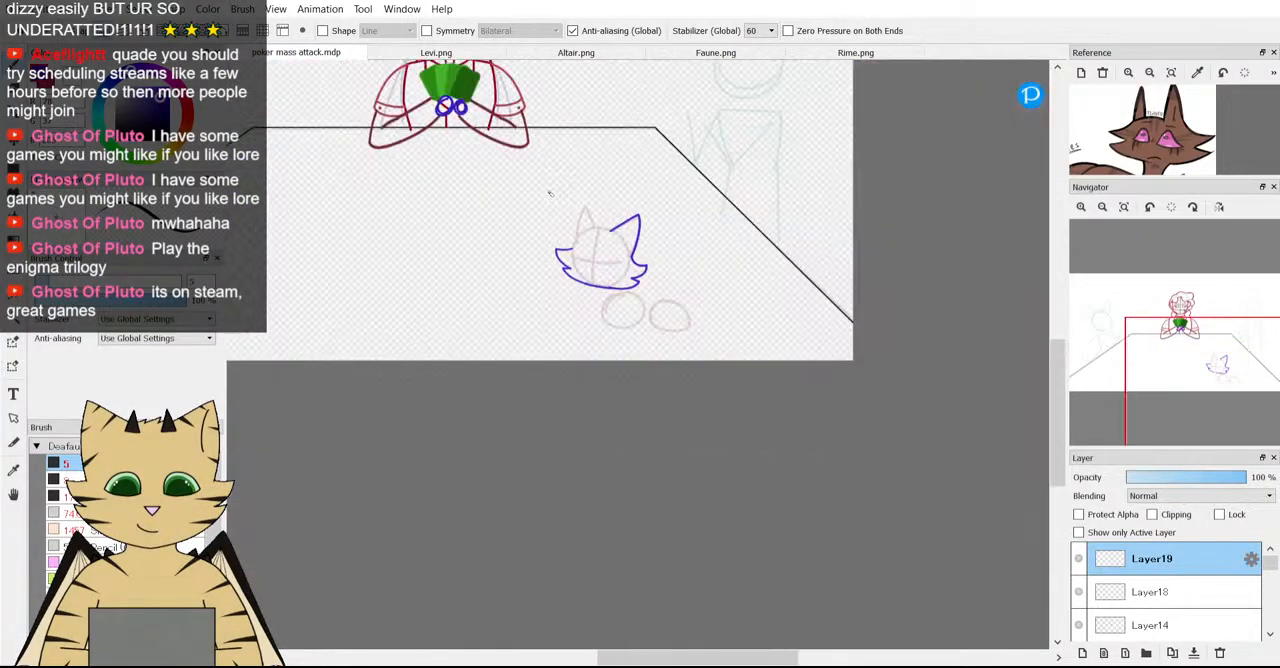
scroll(644, 209, up, 5)
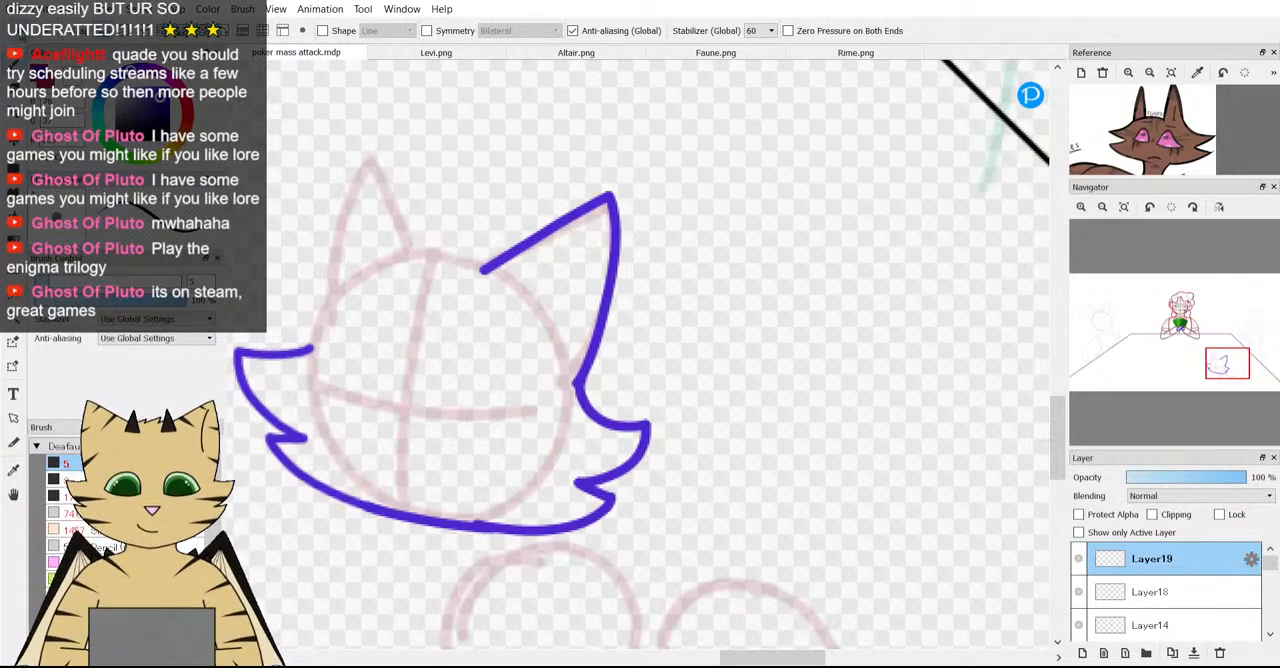
scroll(309, 291, down, 5)
scroll(309, 291, up, 5)
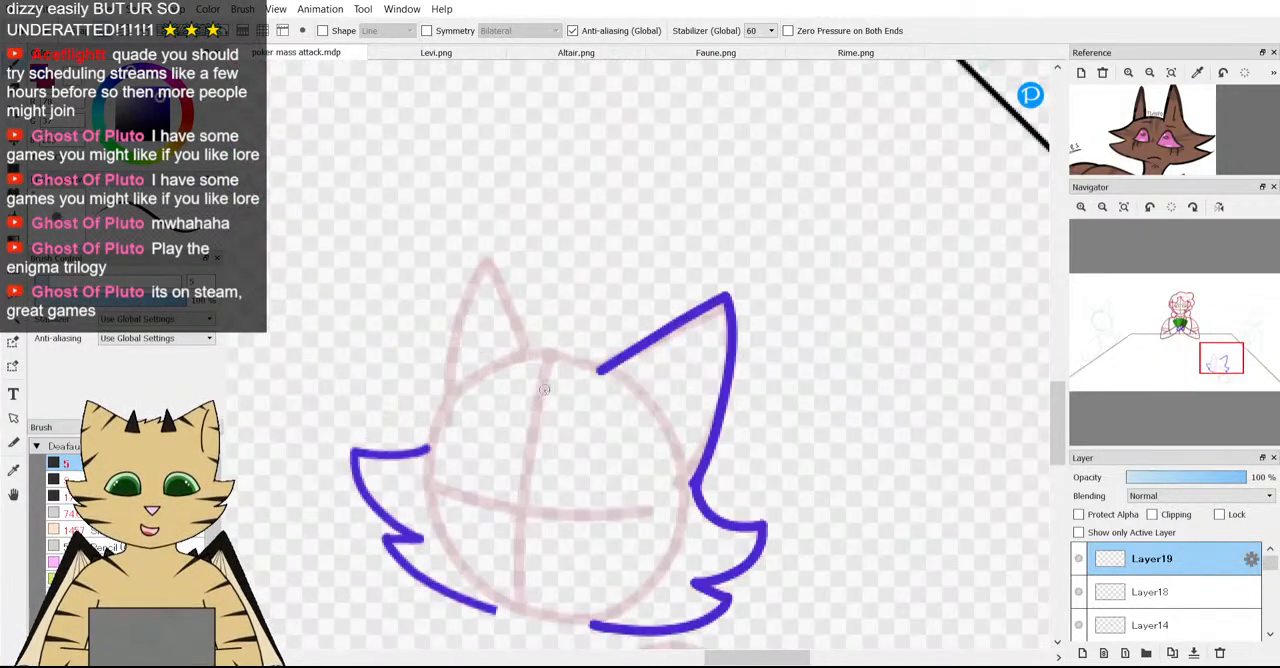
Add a new layer and draw the left ear in purple as a pointed outline over the pink guide ear.
click(1082, 652)
scroll(497, 325, up, 2)
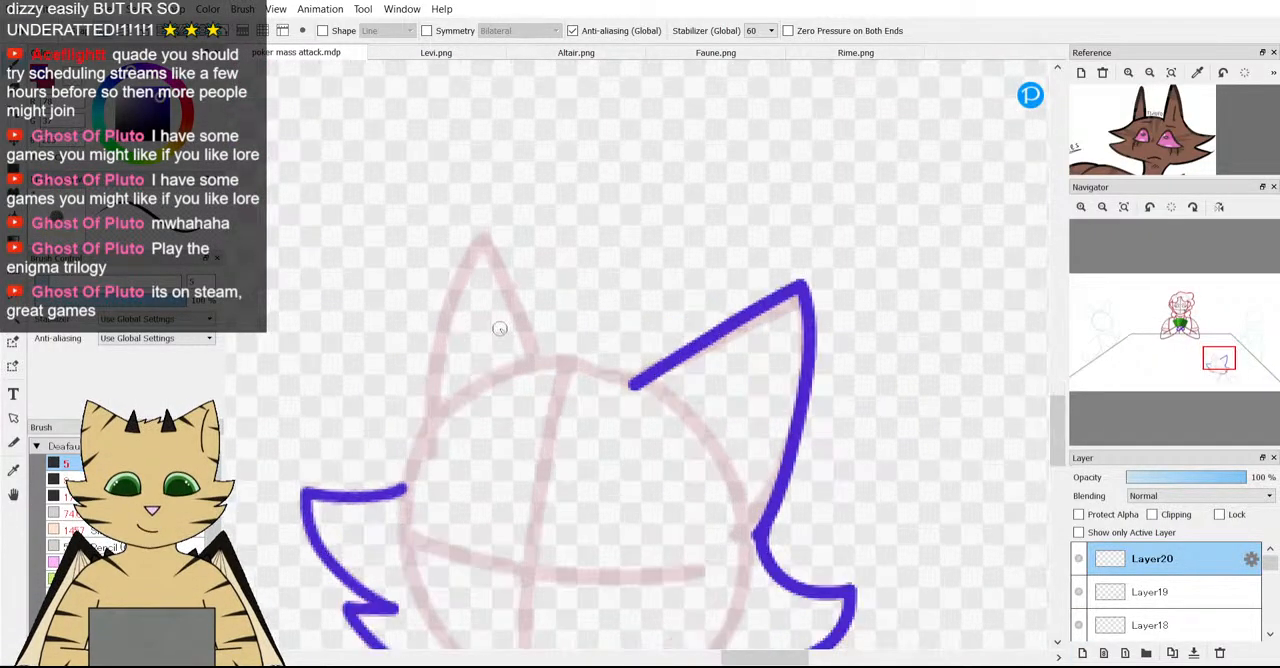
drag(543, 359, 524, 290)
key(ctrl+z)
scroll(438, 318, up, 1)
mouse_move(567, 348)
mouse_down()
mouse_move(506, 207)
mouse_move(436, 321)
mouse_move(410, 472)
mouse_up()
scroll(463, 420, down, 2)
scroll(406, 424, up, 1)
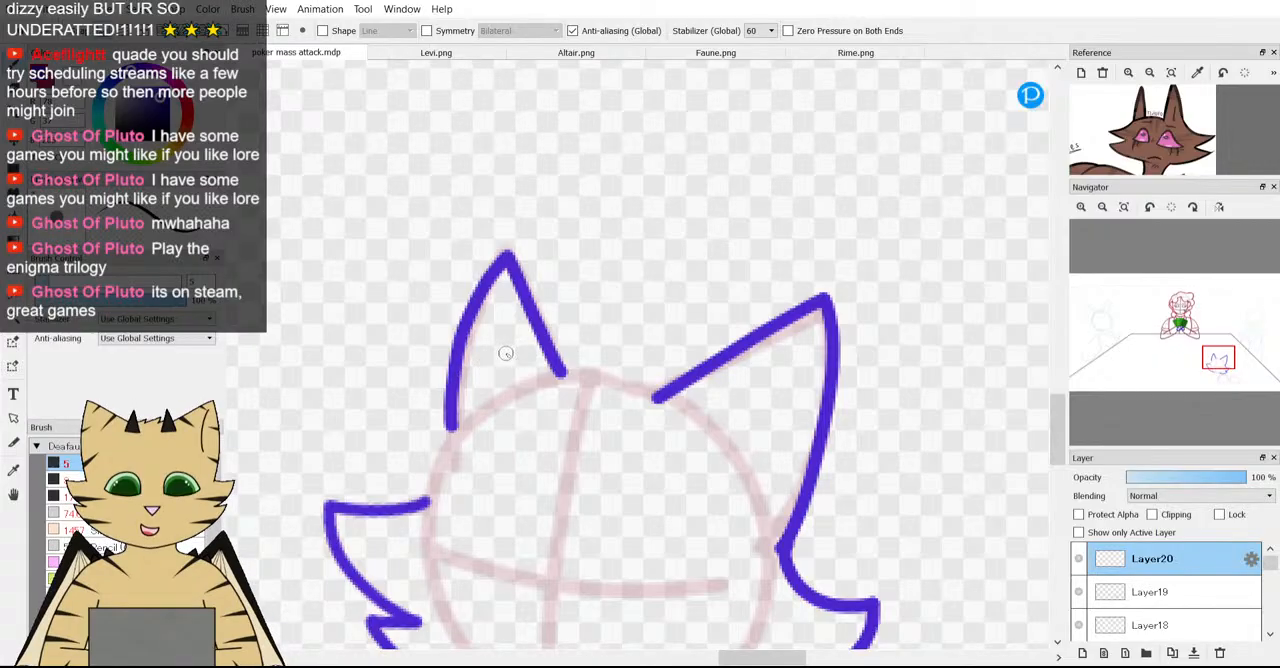
scroll(456, 312, down, 3)
scroll(467, 361, up, 5)
scroll(650, 335, down, 3)
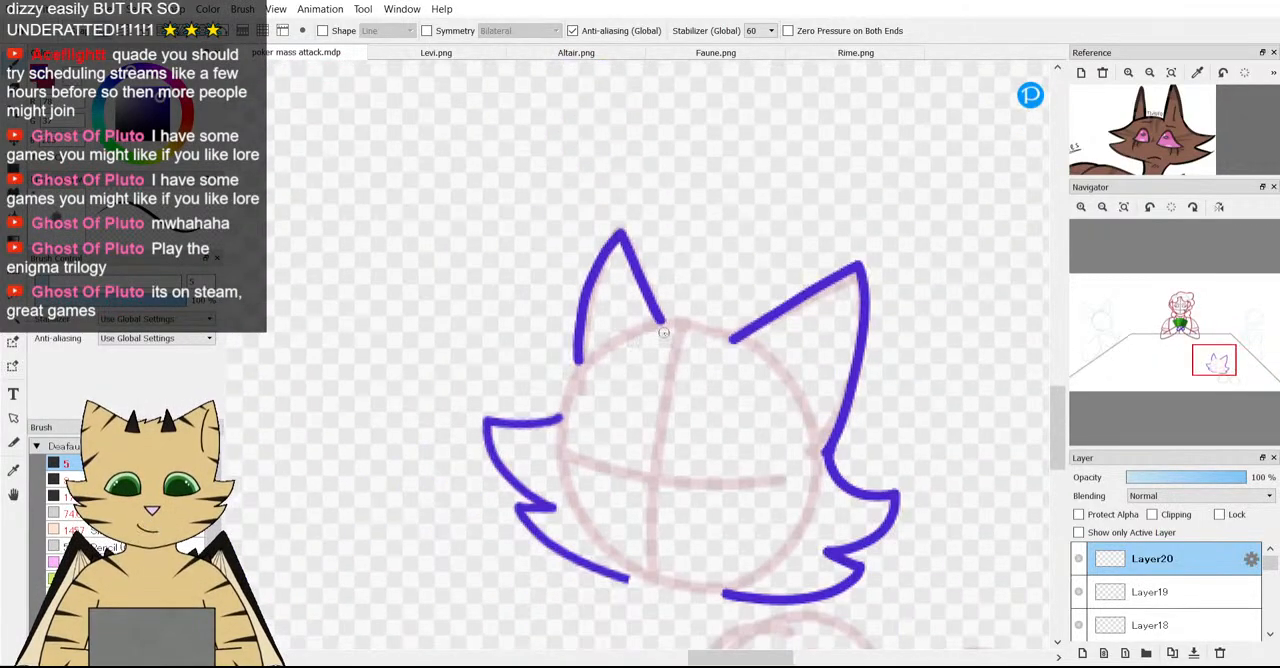
Try drawing the crown from the right ear past the left ear to the left cheek fur, then undo the strokes.
scroll(664, 332, up, 2)
drag(1215, 378, 1221, 380)
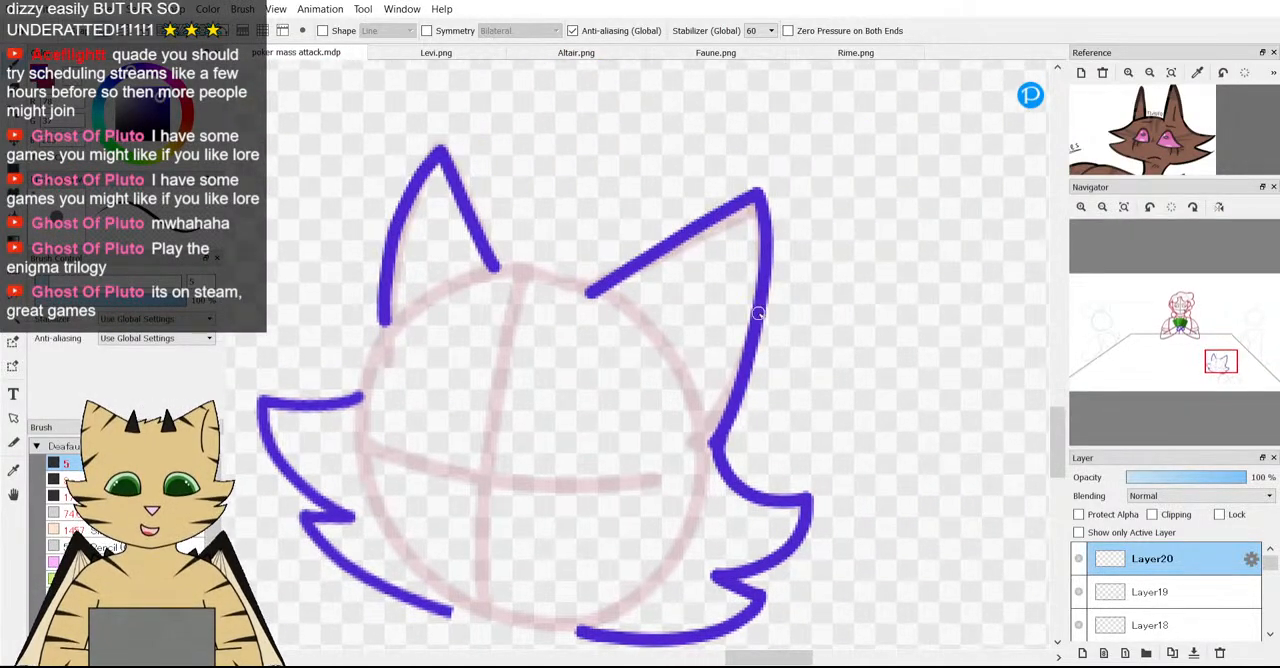
drag(594, 292, 551, 274)
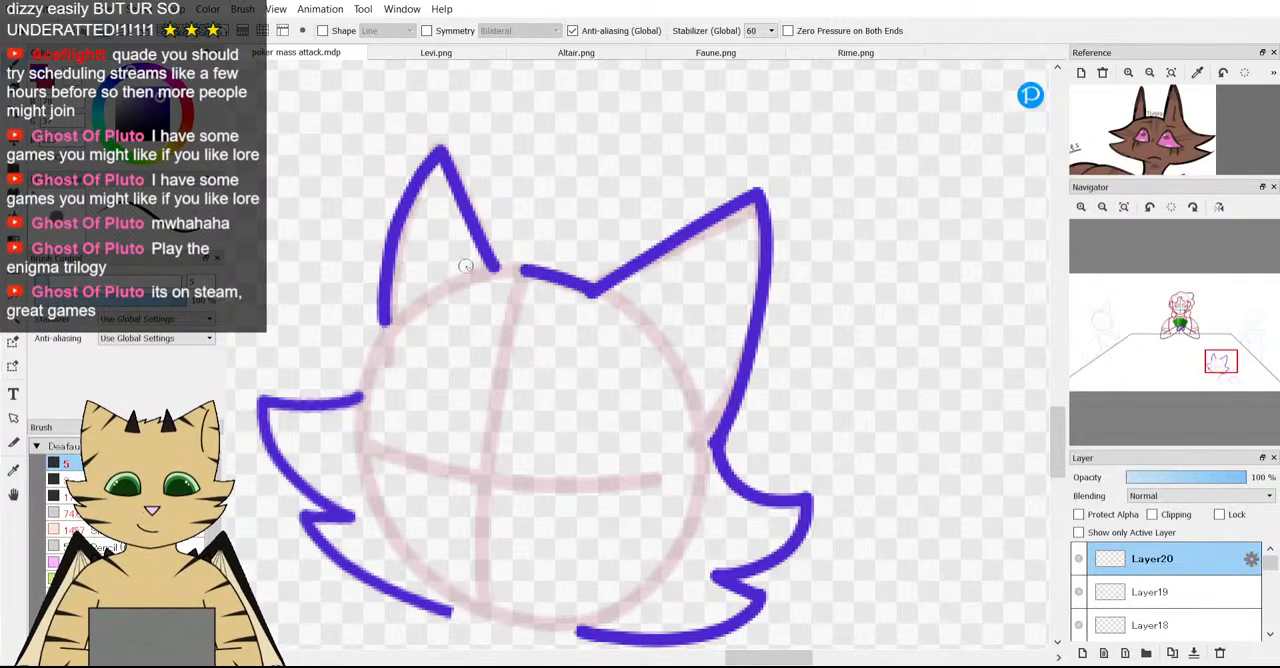
drag(434, 280, 364, 356)
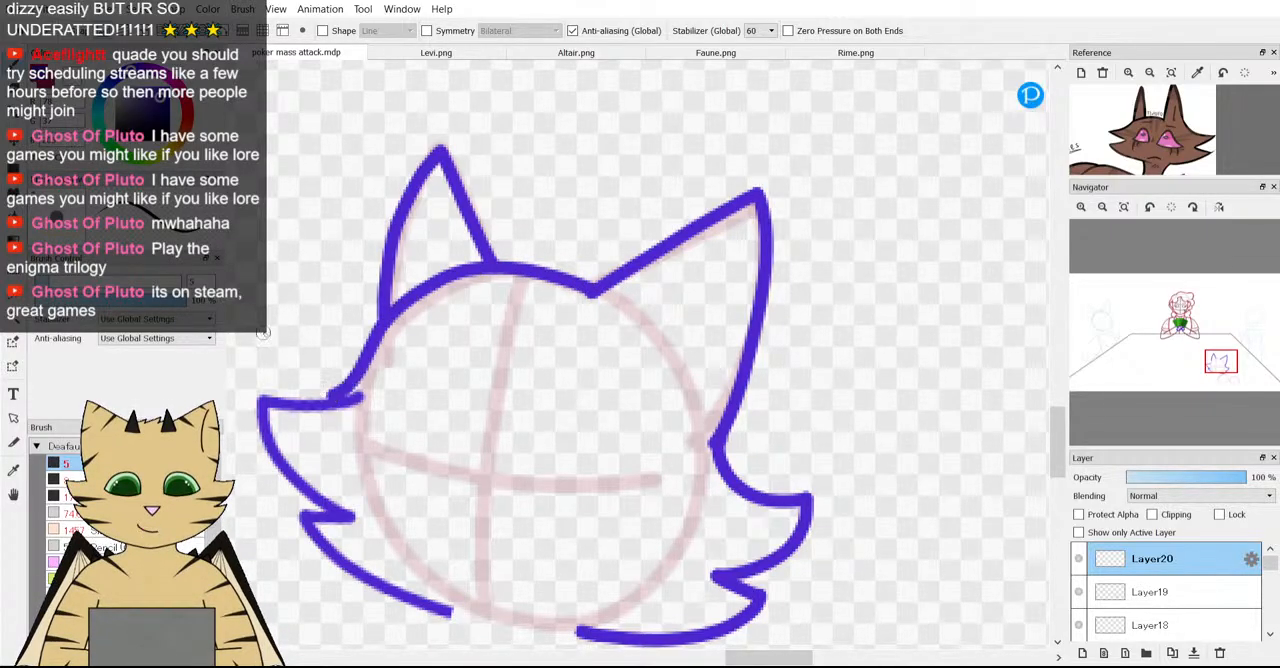
scroll(263, 333, down, 1)
scroll(263, 333, up, 1)
key(ctrl+z)
Try drawing the crown with brush size 6, in one arc from the left cheek fur to the right ear.
key(bracketright)
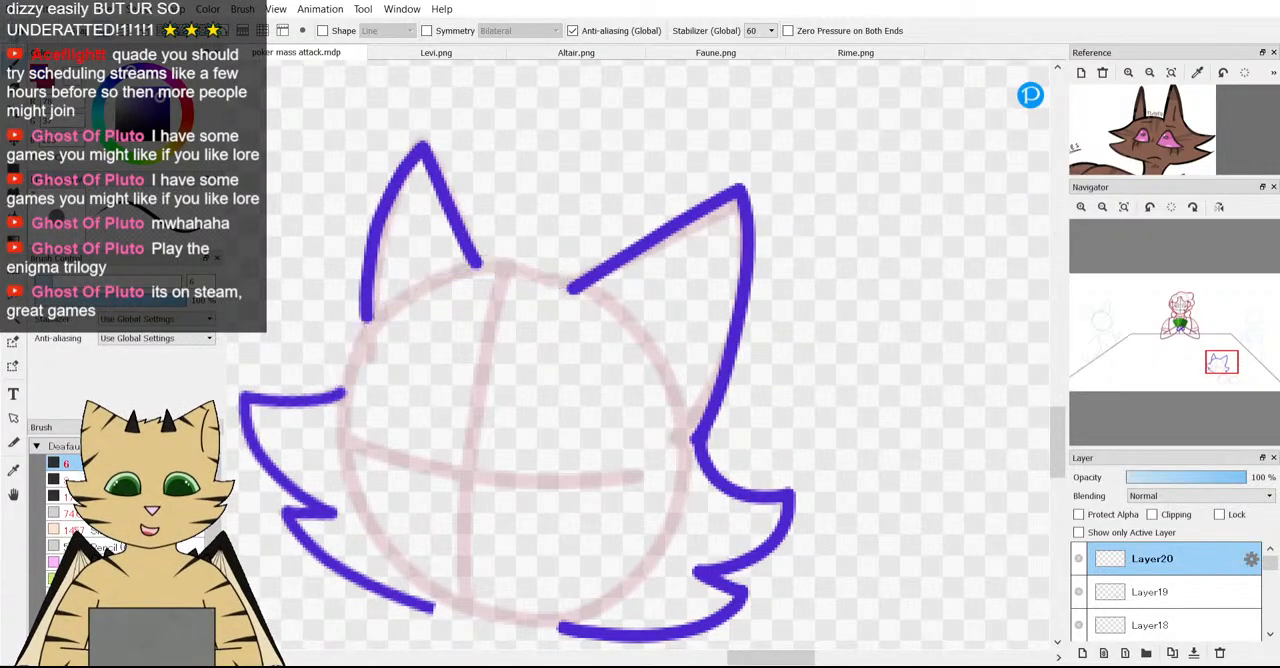
scroll(341, 316, up, 1)
mouse_move(328, 415)
mouse_down()
mouse_move(357, 334)
mouse_move(429, 263)
mouse_move(563, 223)
mouse_move(678, 240)
mouse_move(682, 262)
mouse_up()
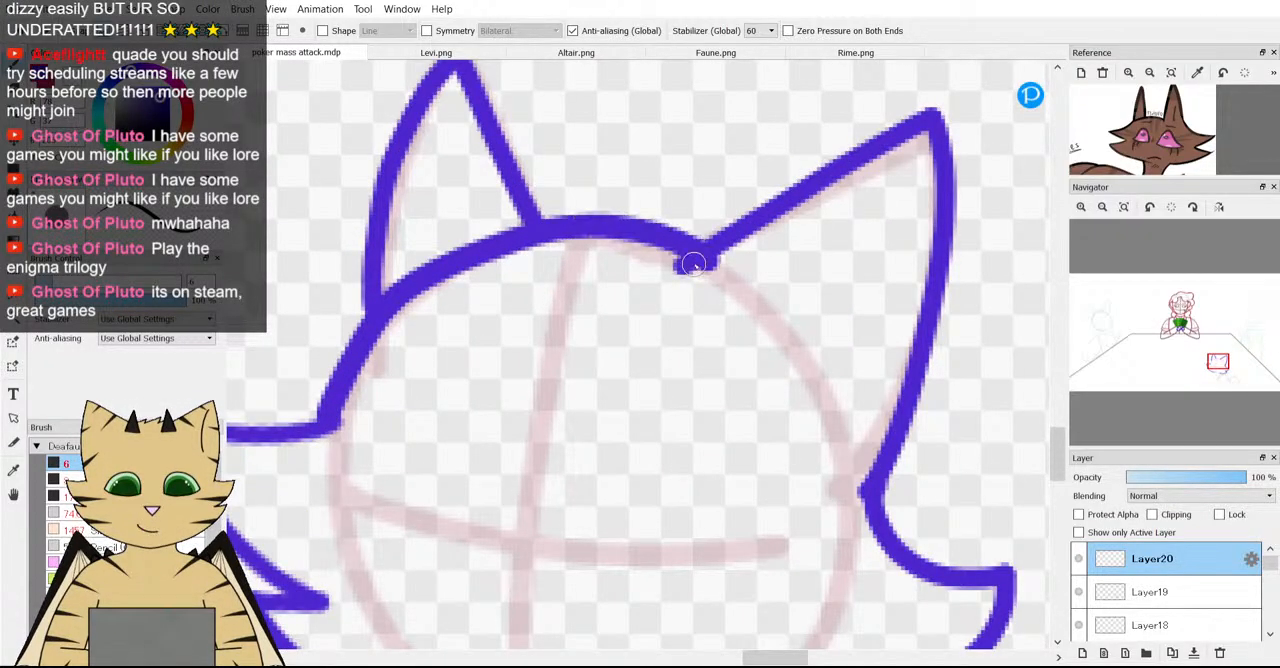
scroll(682, 262, down, 3)
scroll(488, 257, up, 2)
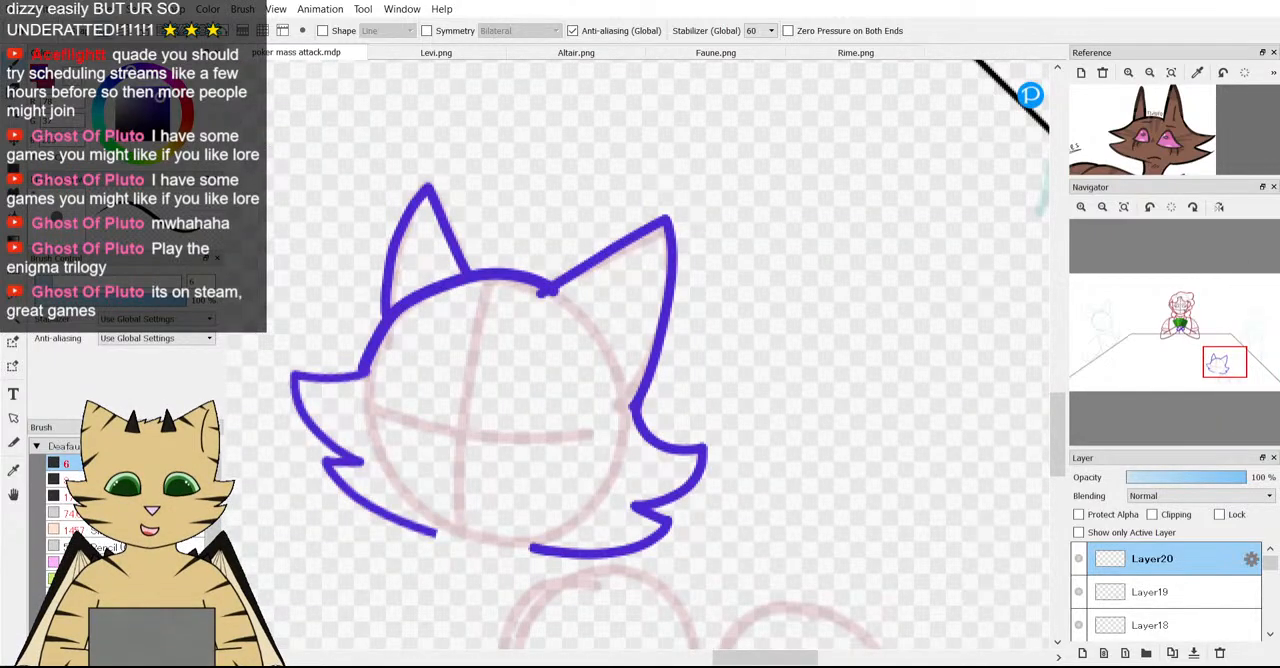
Erase the overshoot at the right ear's inner corner on Layer19, then undo it together with the thick crown line.
key(e)
scroll(523, 320, up, 4)
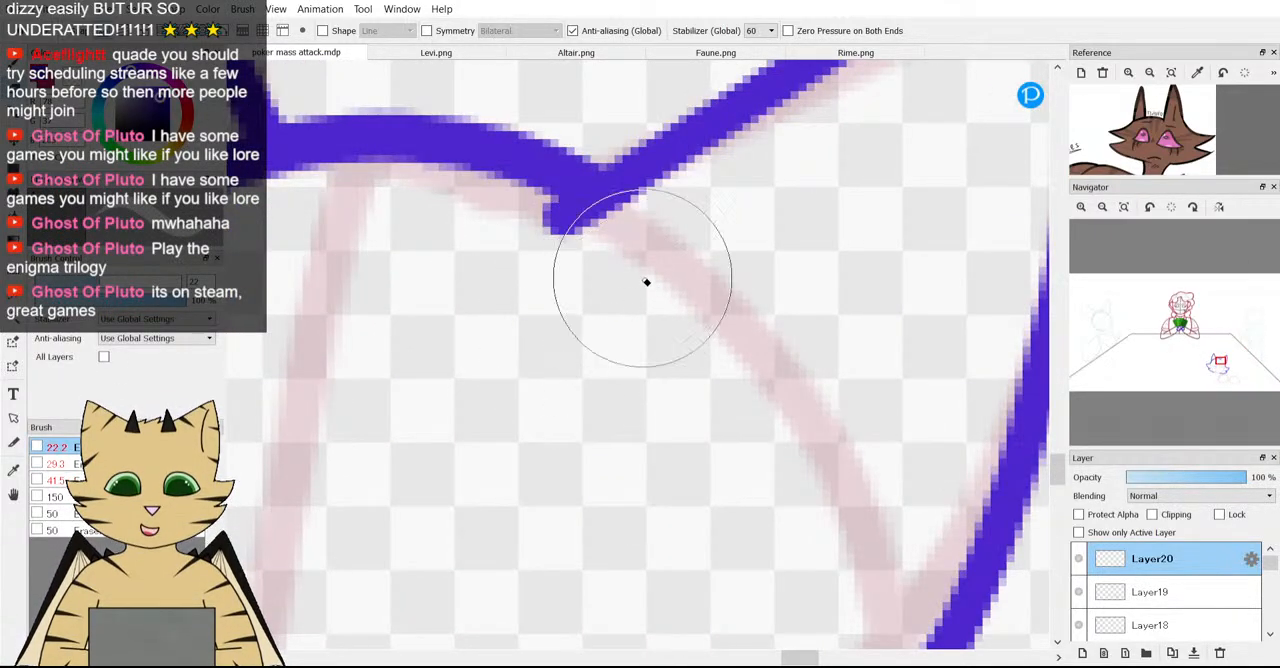
scroll(646, 280, down, 4)
scroll(540, 328, up, 2)
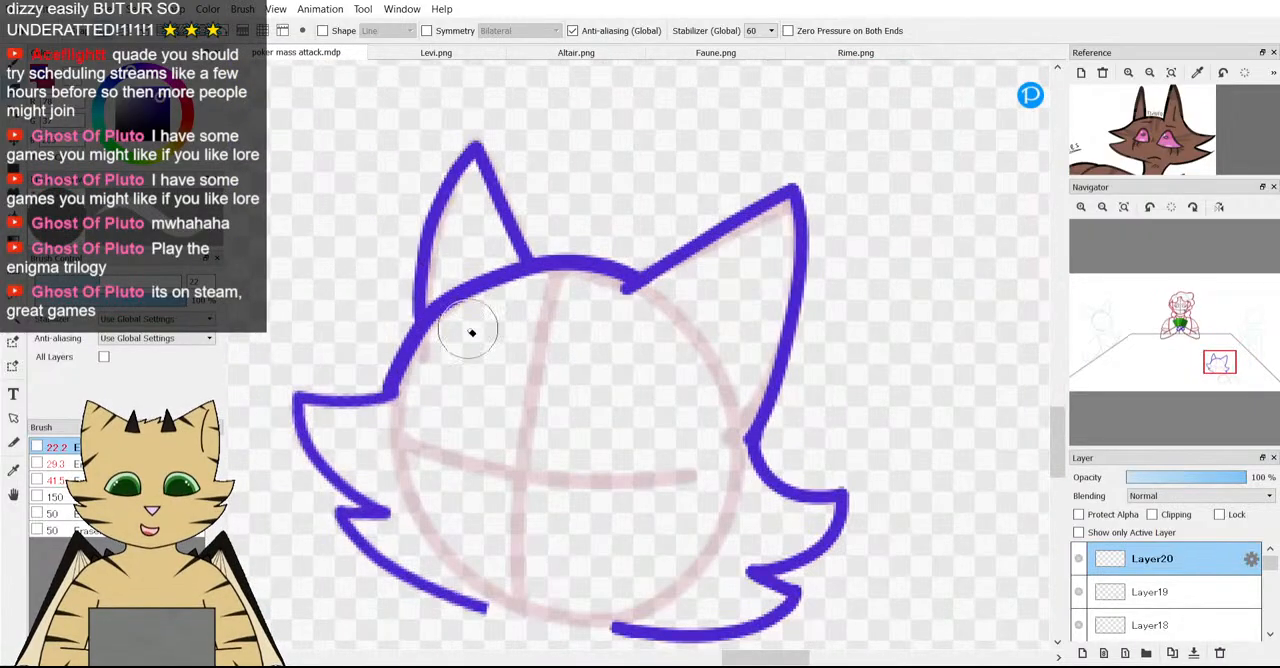
click(1141, 592)
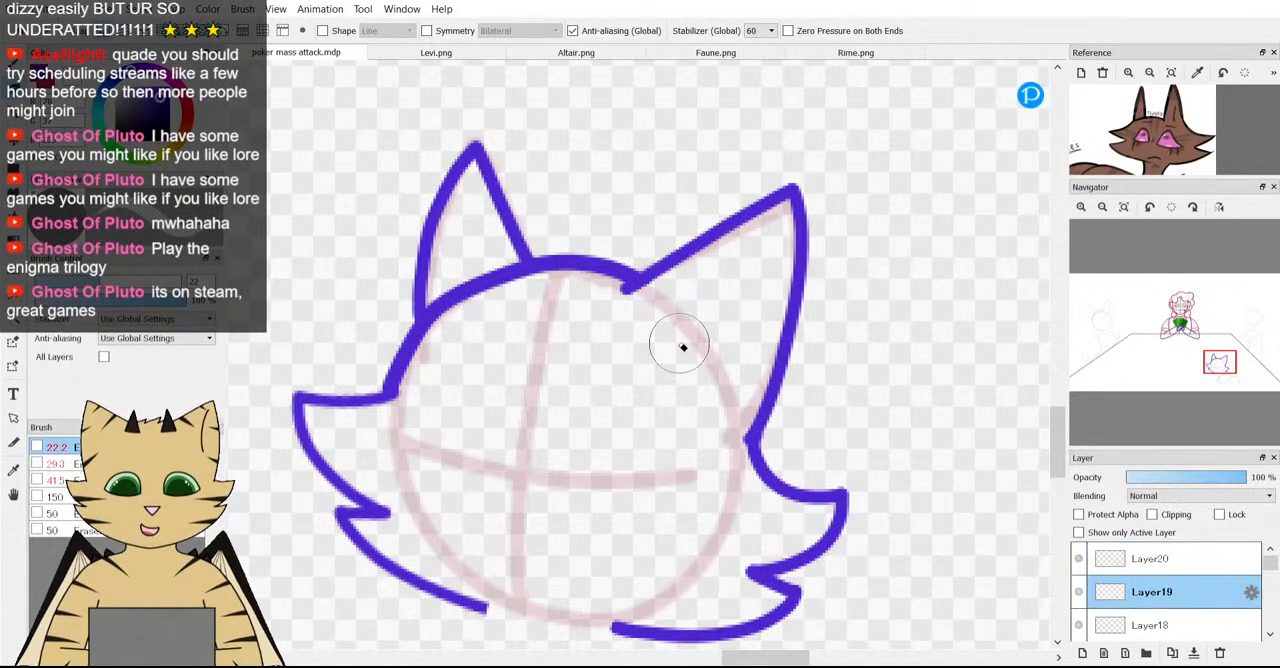
scroll(554, 371, down, 2)
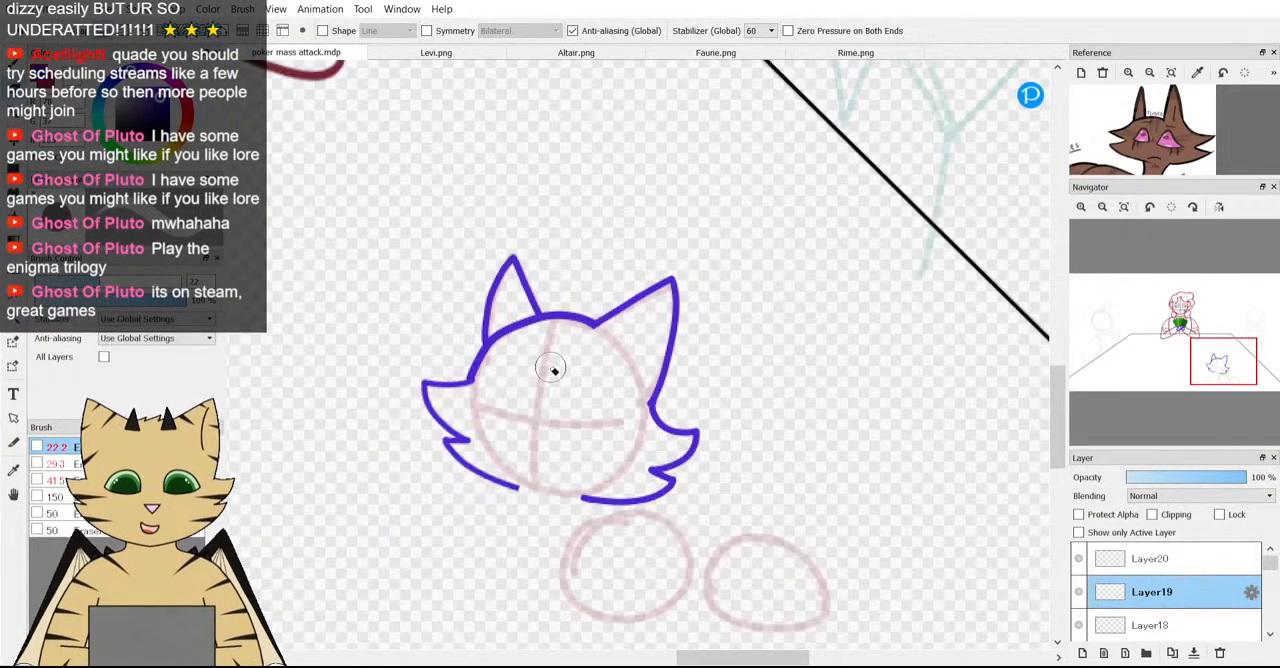
scroll(532, 378, up, 2)
scroll(426, 396, down, 3)
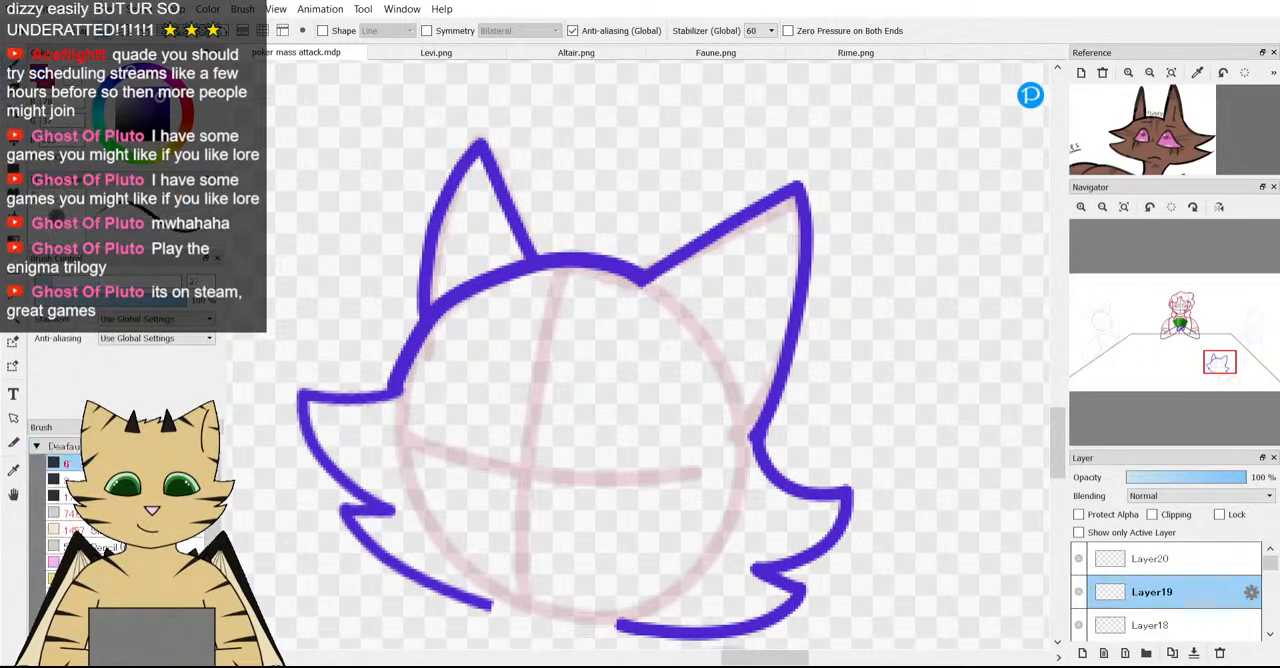
scroll(426, 396, up, 1)
scroll(426, 396, down, 1)
scroll(426, 396, up, 3)
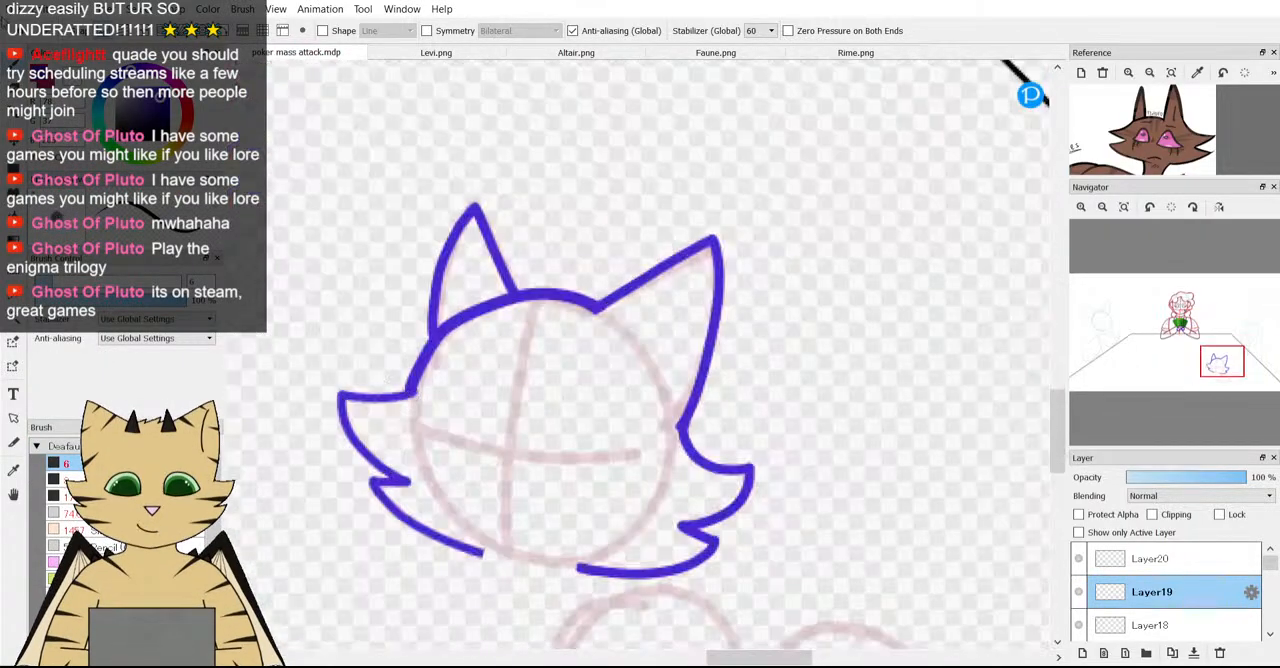
key(ctrl+z)
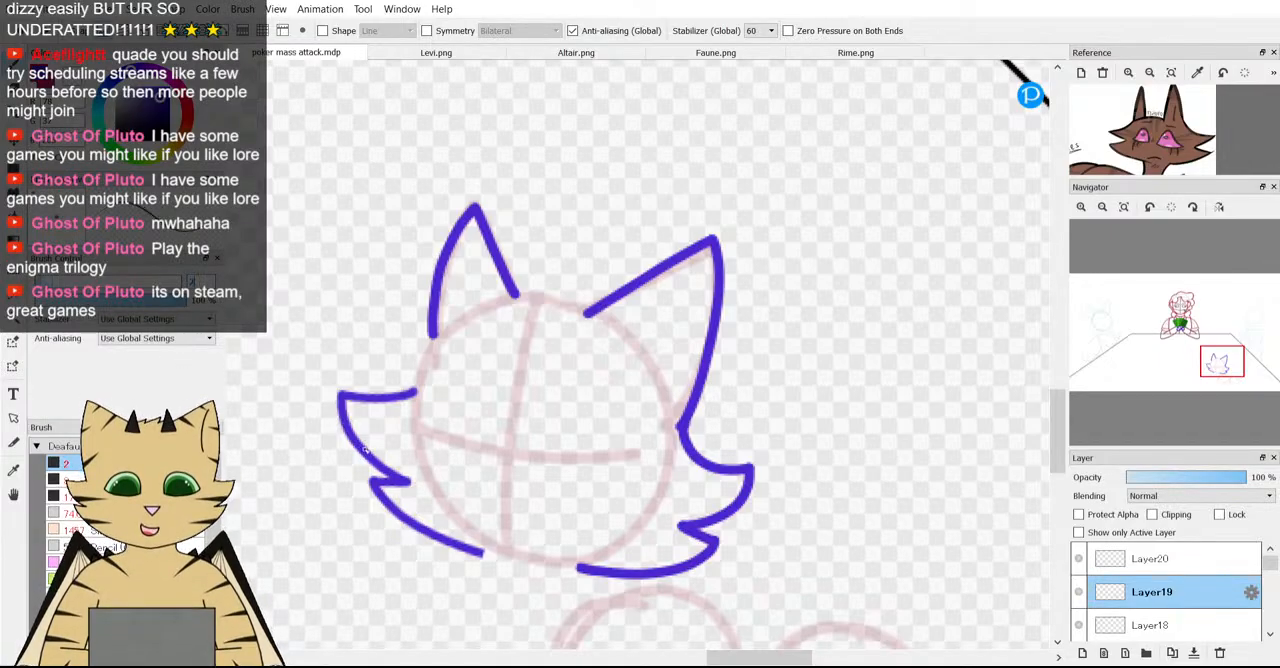
Set the brush size to 5 and make Layer20, which holds the left ear, visible and active.
scroll(445, 321, down, 2)
scroll(445, 321, up, 3)
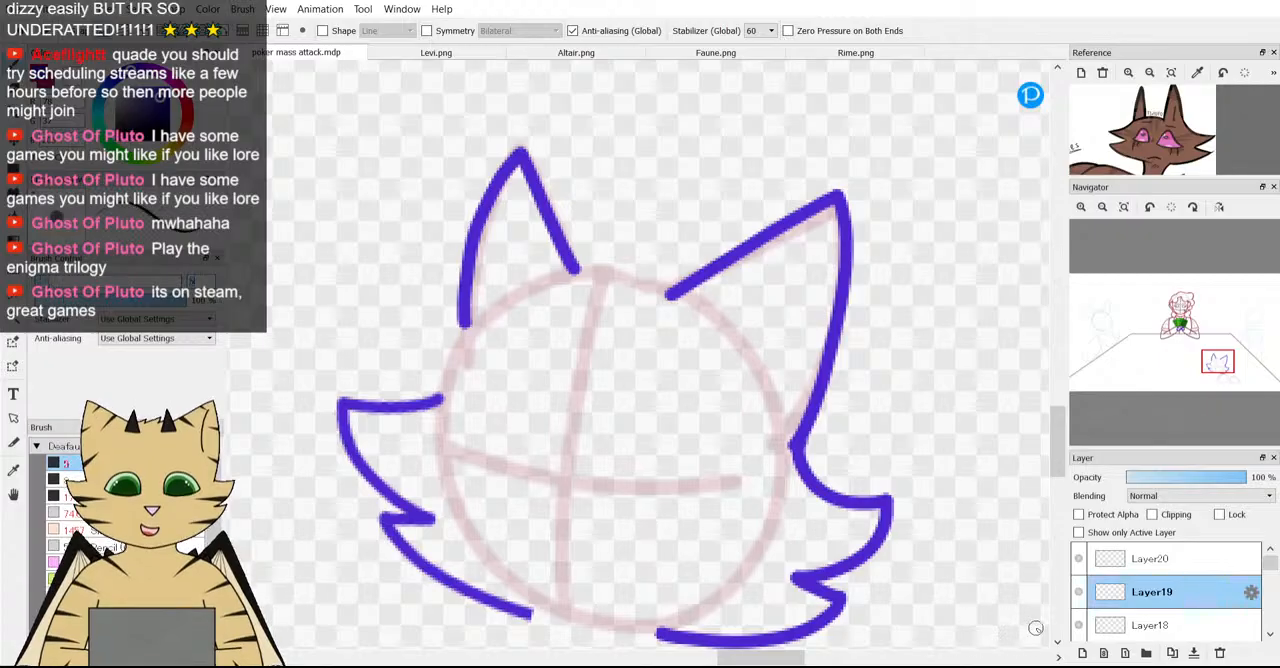
click(1092, 568)
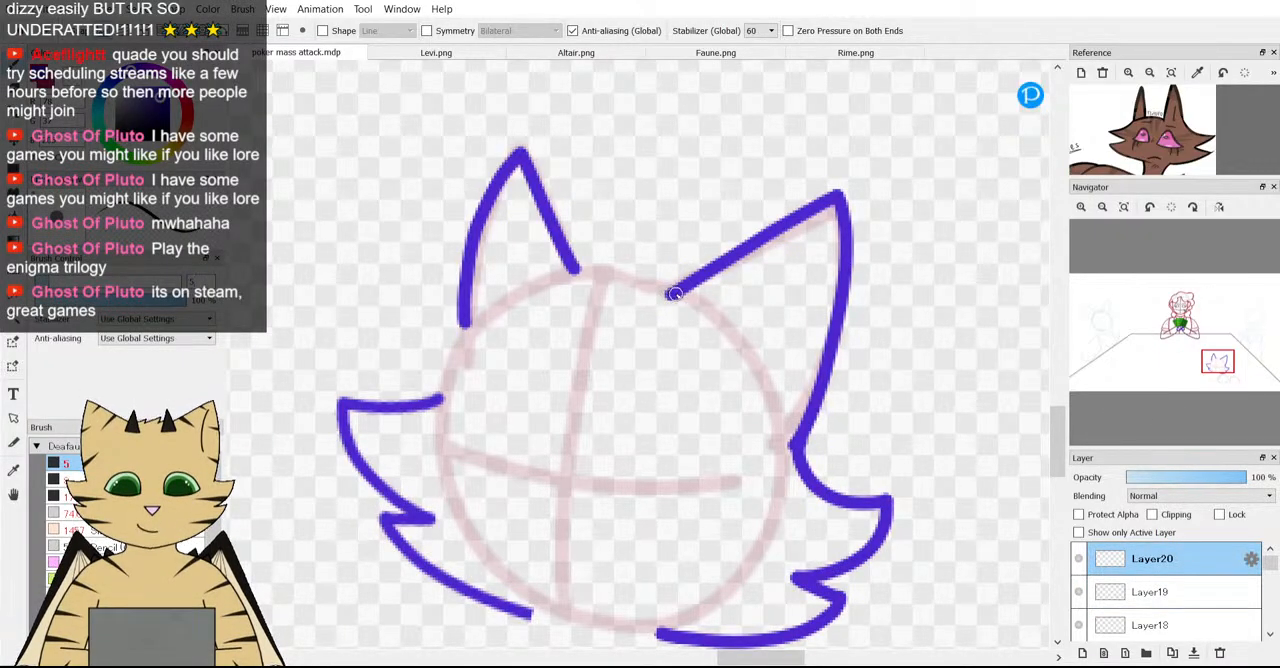
Try tracing the crown closely along the guide circle from the right ear down to the left cheek fur, then undo it.
mouse_move(550, 284)
mouse_down()
mouse_move(473, 323)
mouse_move(443, 385)
mouse_up()
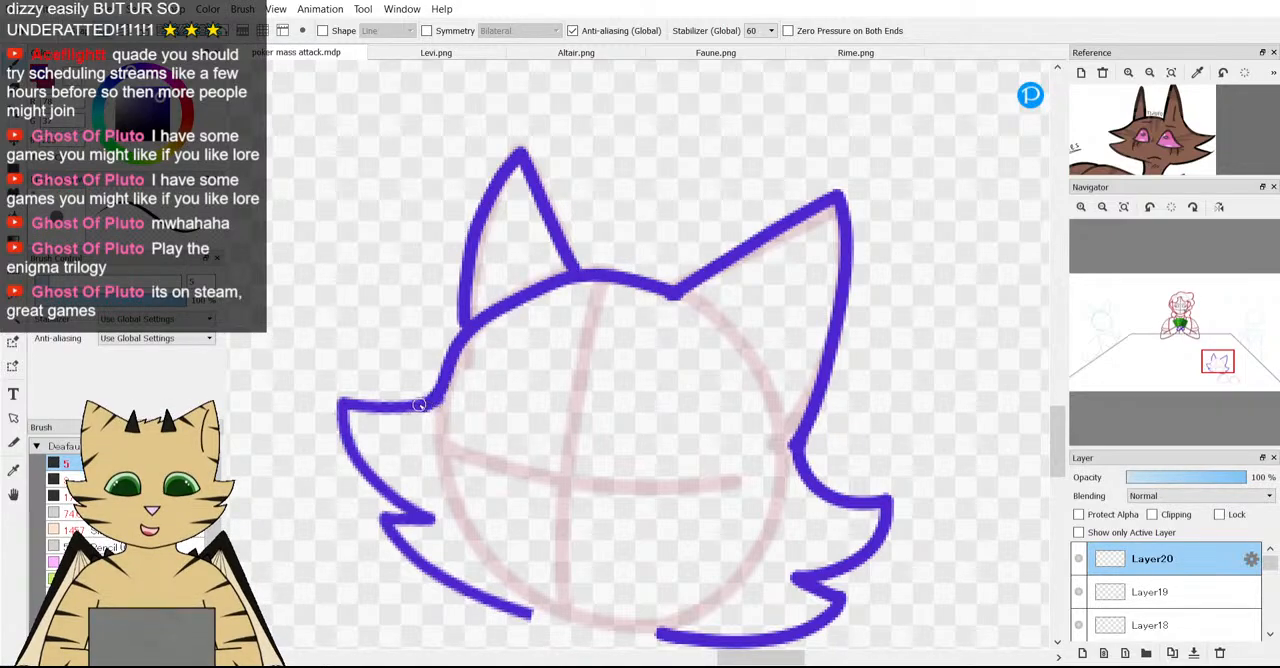
scroll(419, 405, down, 4)
scroll(422, 421, up, 2)
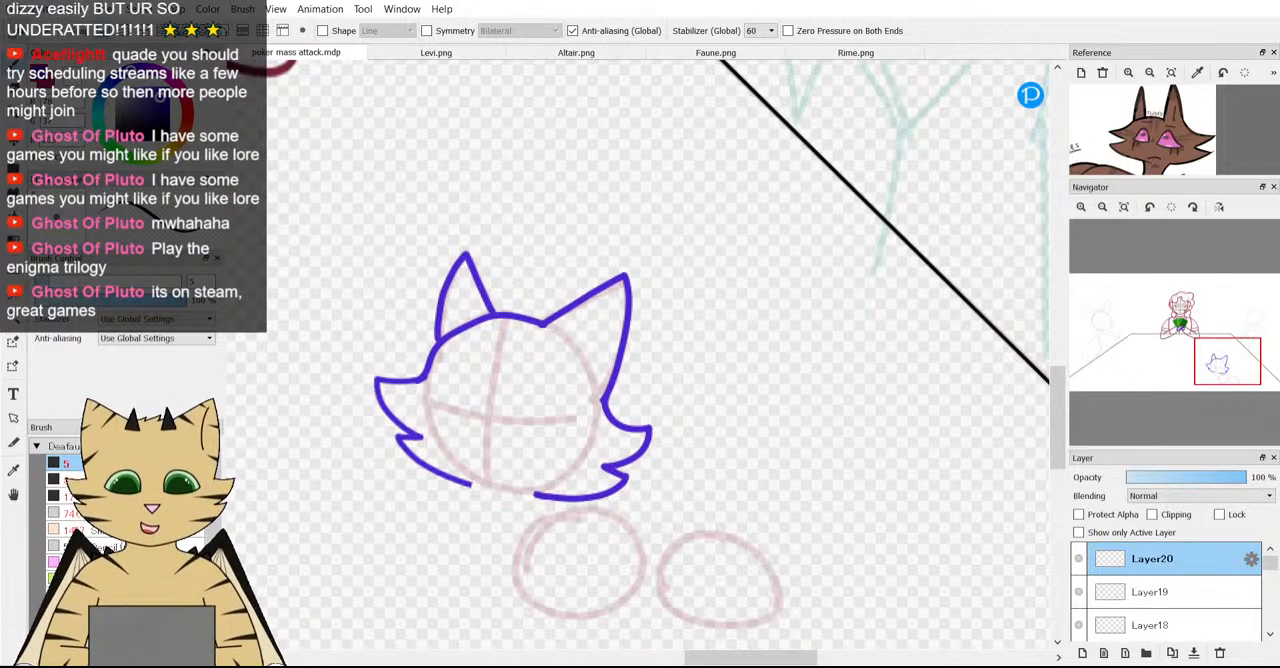
key(ctrl+z)
Draw the crown in purple as one arc from the left cheek fur past the left ear's base to the right ear.
scroll(466, 310, up, 2)
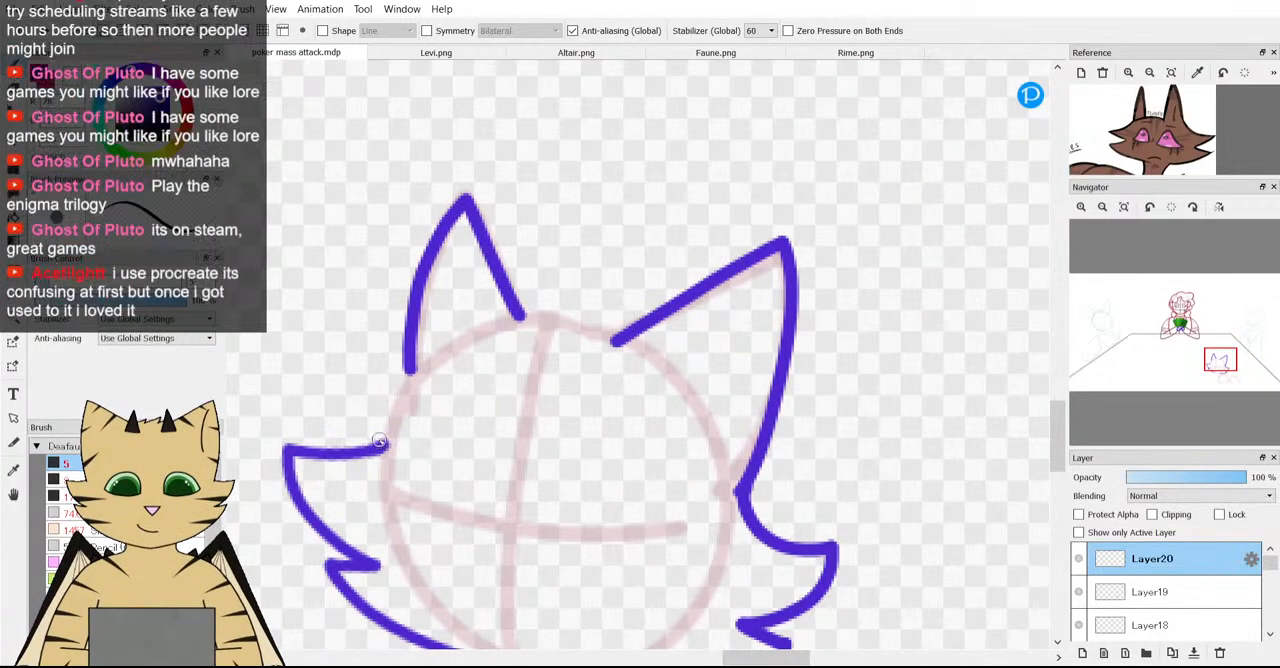
mouse_move(410, 387)
mouse_down()
mouse_move(490, 332)
mouse_move(565, 318)
mouse_move(637, 354)
mouse_up()
scroll(637, 354, down, 4)
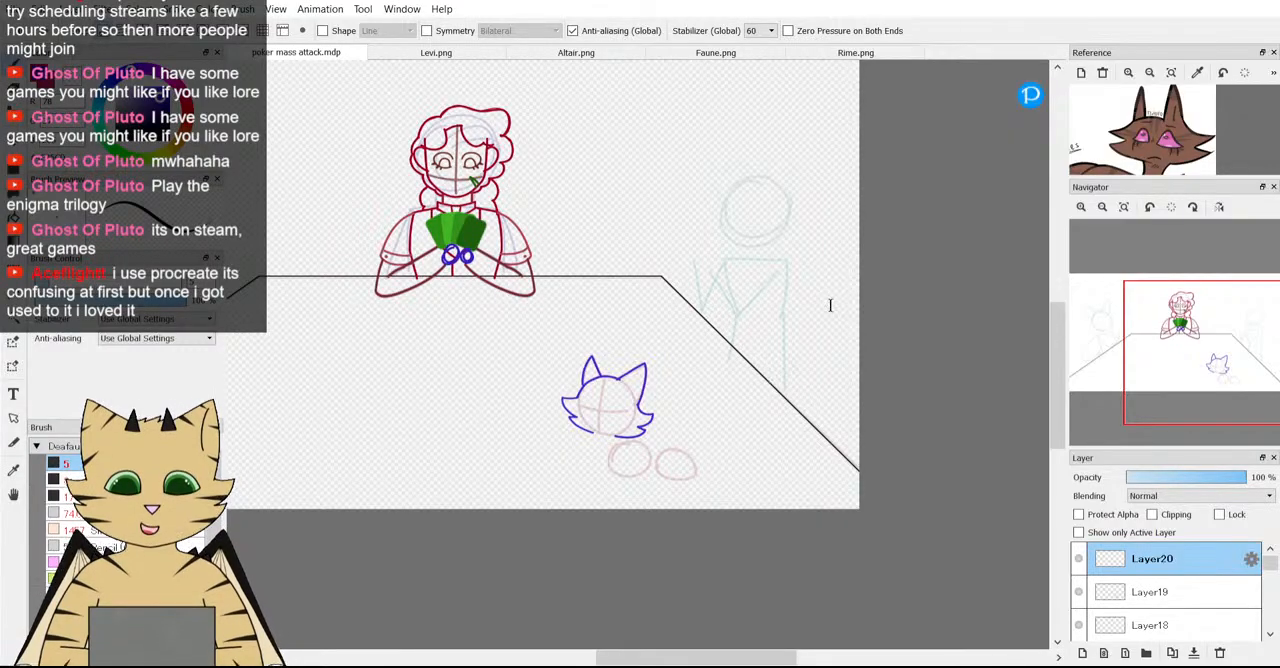
scroll(621, 412, up, 3)
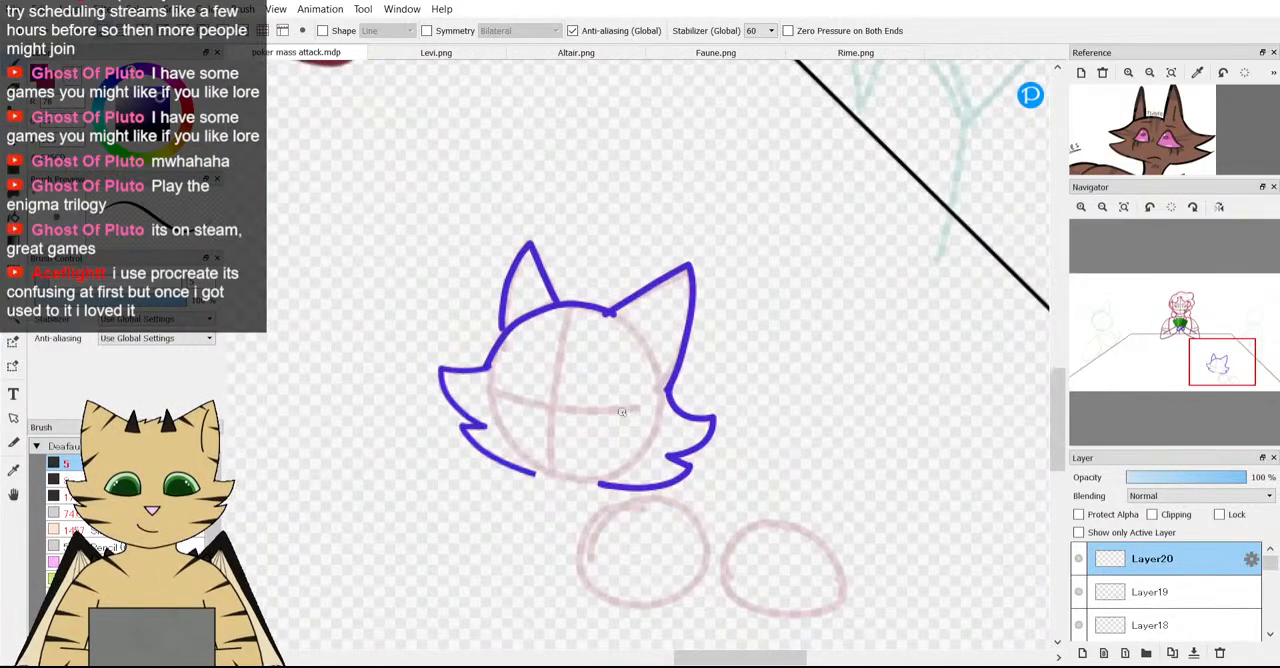
Fill in the small notch where the left ear's outer edge meets the crown line.
scroll(621, 412, up, 3)
scroll(517, 291, down, 3)
scroll(300, 266, up, 6)
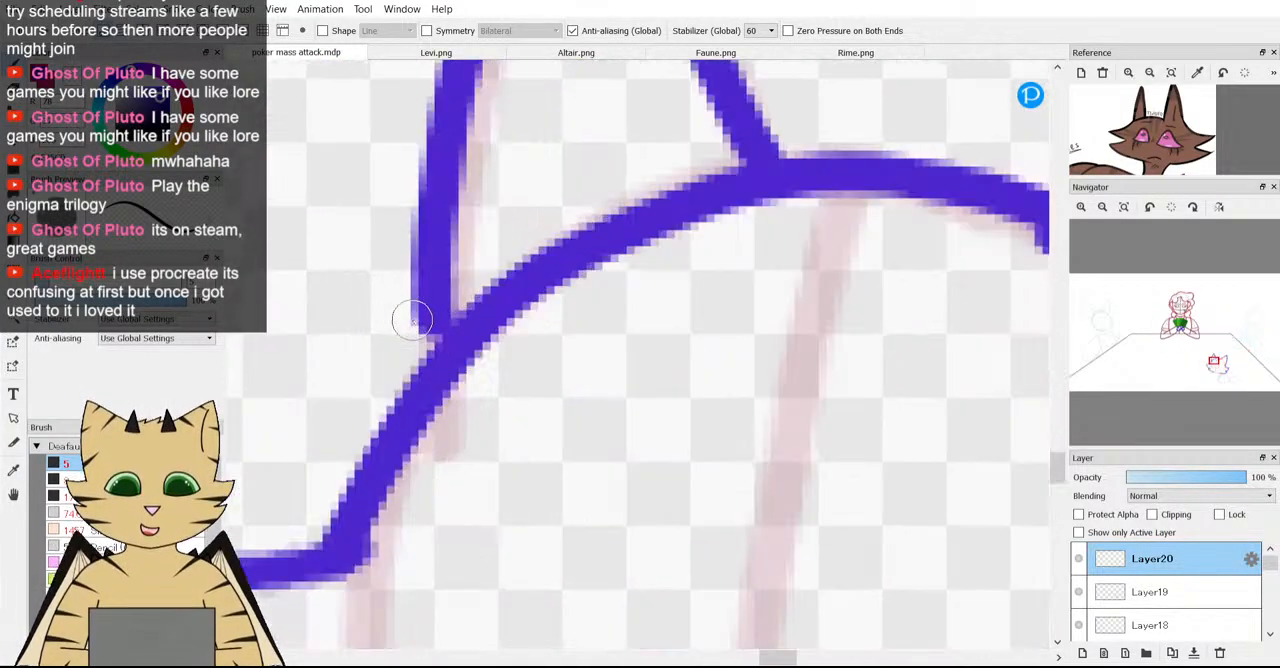
scroll(412, 320, up, 1)
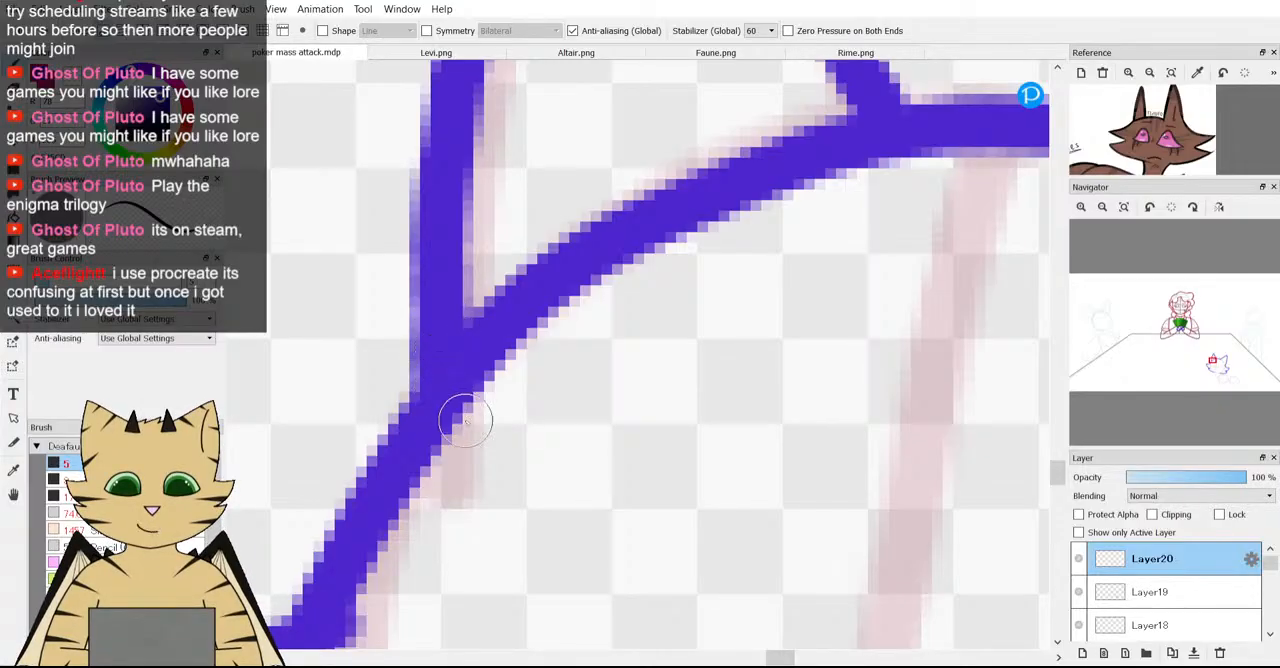
scroll(465, 422, down, 8)
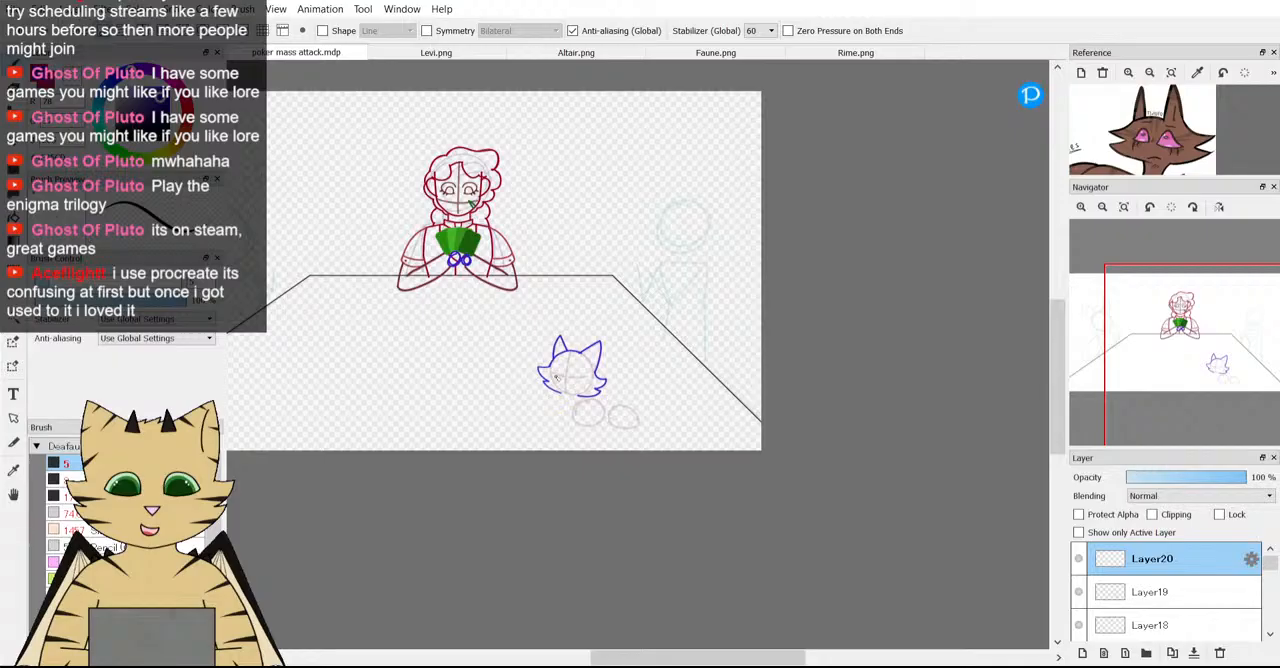
Examine the reference's neck and body fur and compare them with the pink guide circles below the head.
scroll(555, 377, up, 4)
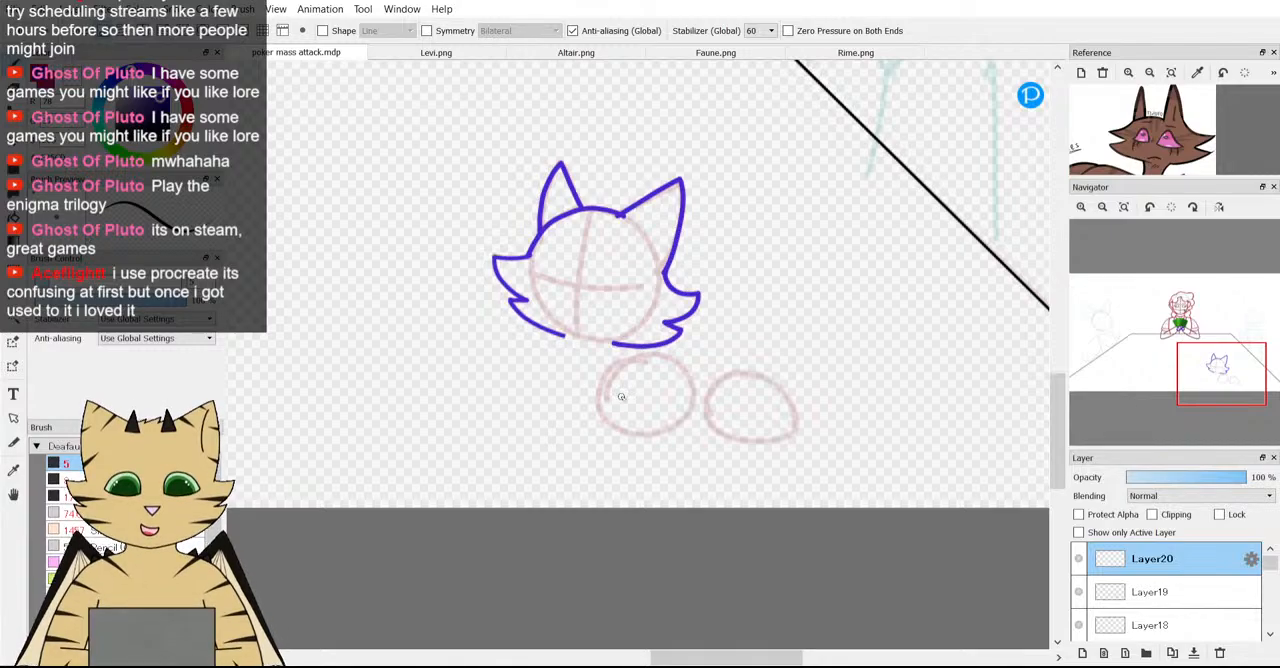
scroll(621, 398, down, 2)
scroll(621, 397, up, 2)
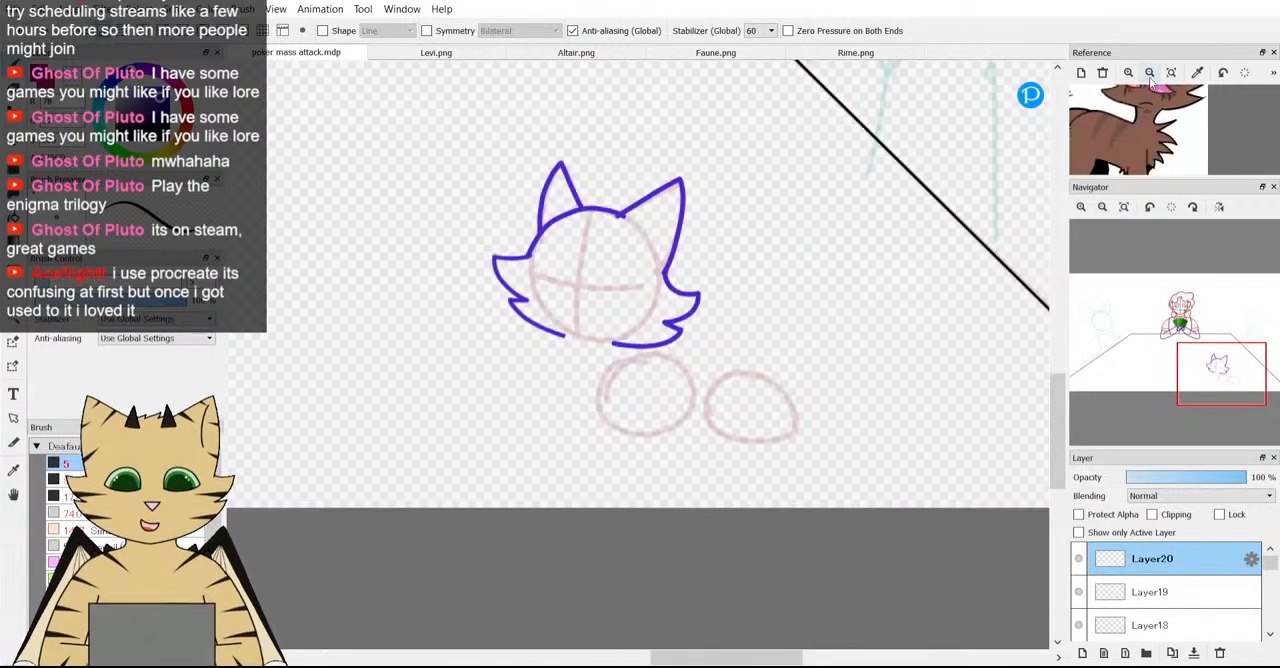
scroll(491, 362, down, 1)
scroll(491, 362, up, 2)
scroll(491, 362, down, 3)
scroll(491, 362, up, 2)
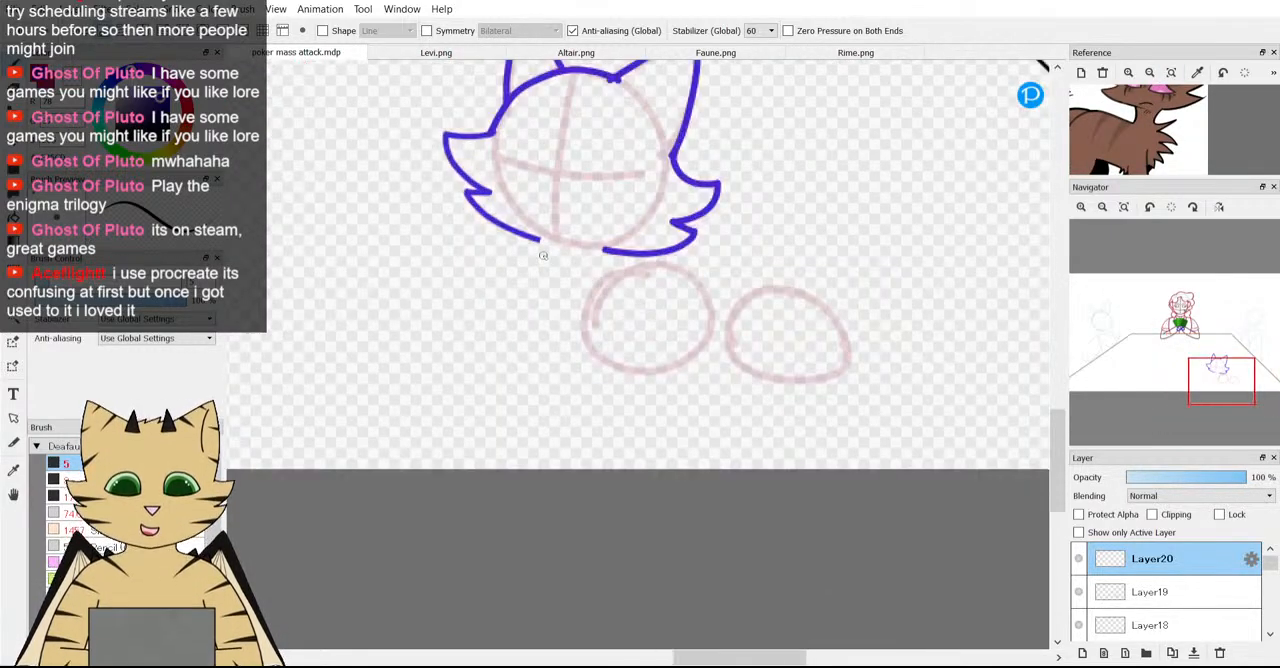
scroll(616, 176, down, 3)
scroll(572, 303, up, 2)
scroll(572, 303, up, 1)
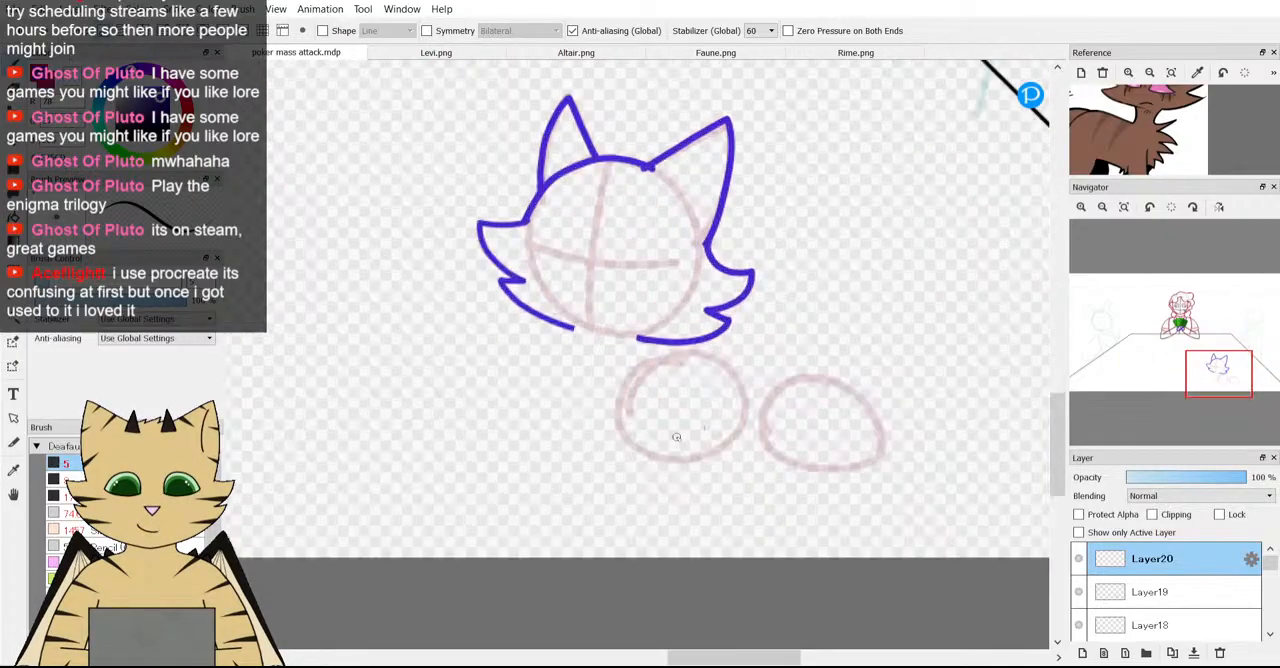
Try drawing the neck from the left cheek fur down into jagged chest fur, then undo it.
scroll(644, 456, up, 1)
mouse_move(565, 311)
mouse_down()
mouse_move(437, 174)
mouse_move(494, 285)
mouse_move(625, 283)
mouse_up()
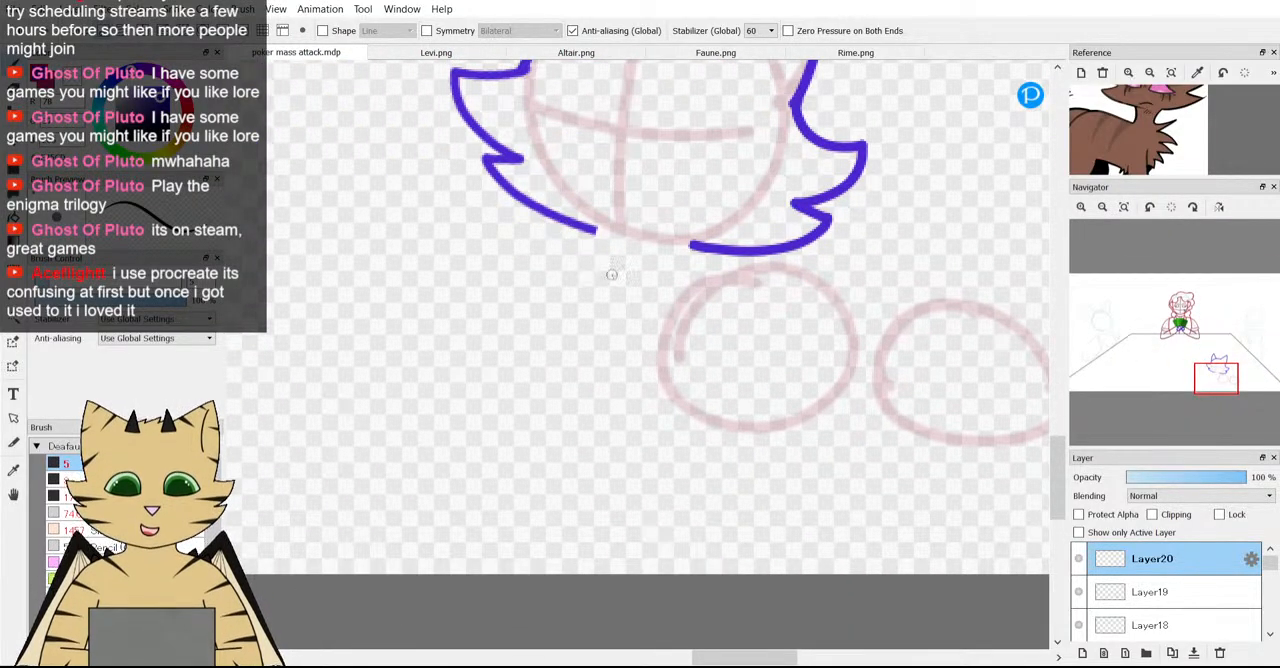
scroll(613, 279, down, 2)
scroll(641, 313, up, 2)
scroll(583, 235, up, 1)
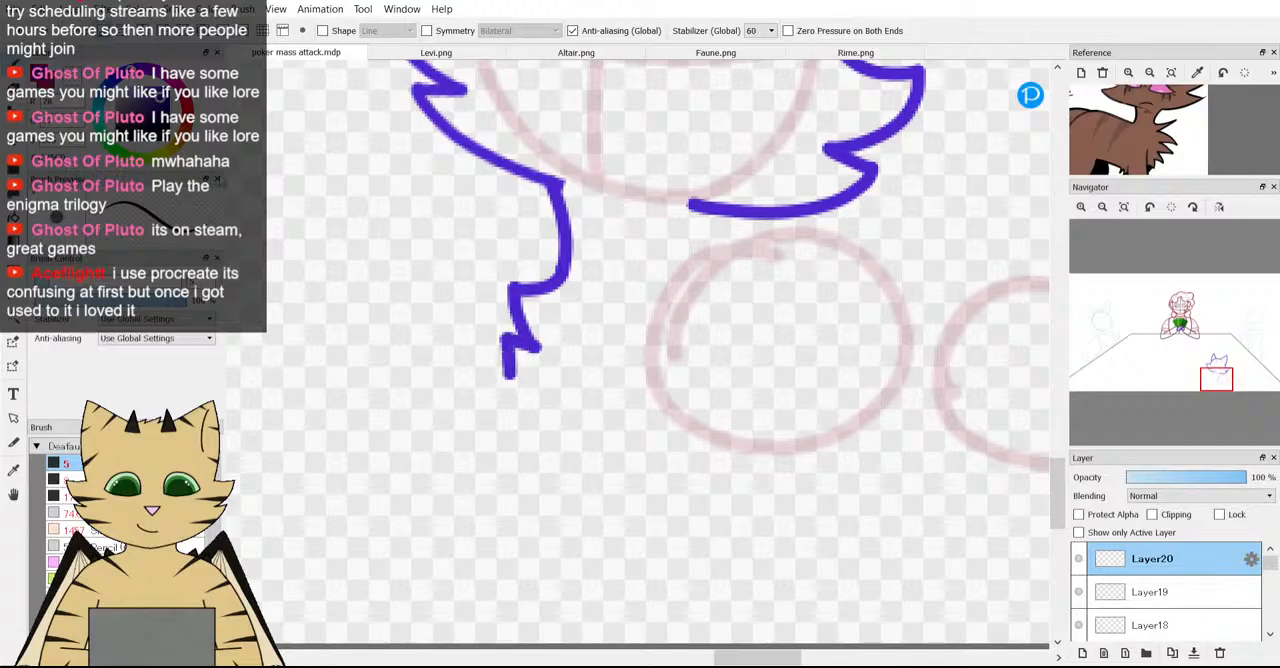
Draw two short purple neck lines below the head, one from each inner end of the cheek fur.
scroll(548, 190, down, 3)
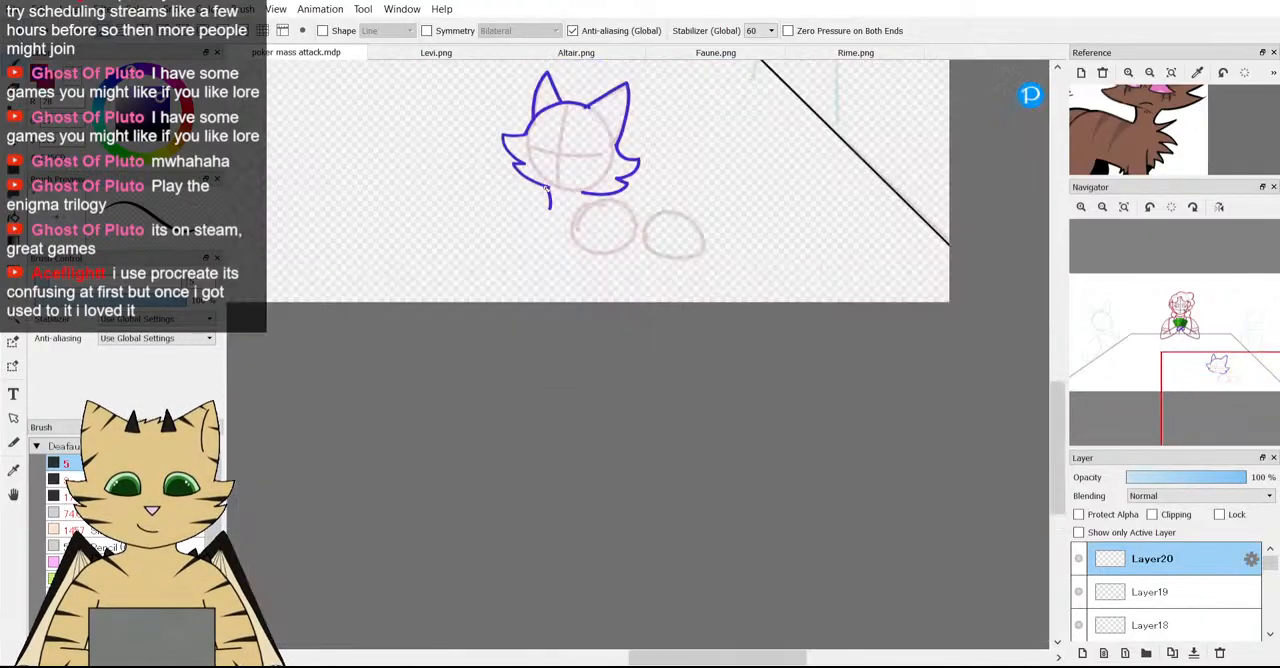
scroll(617, 203, down, 1)
scroll(600, 205, up, 5)
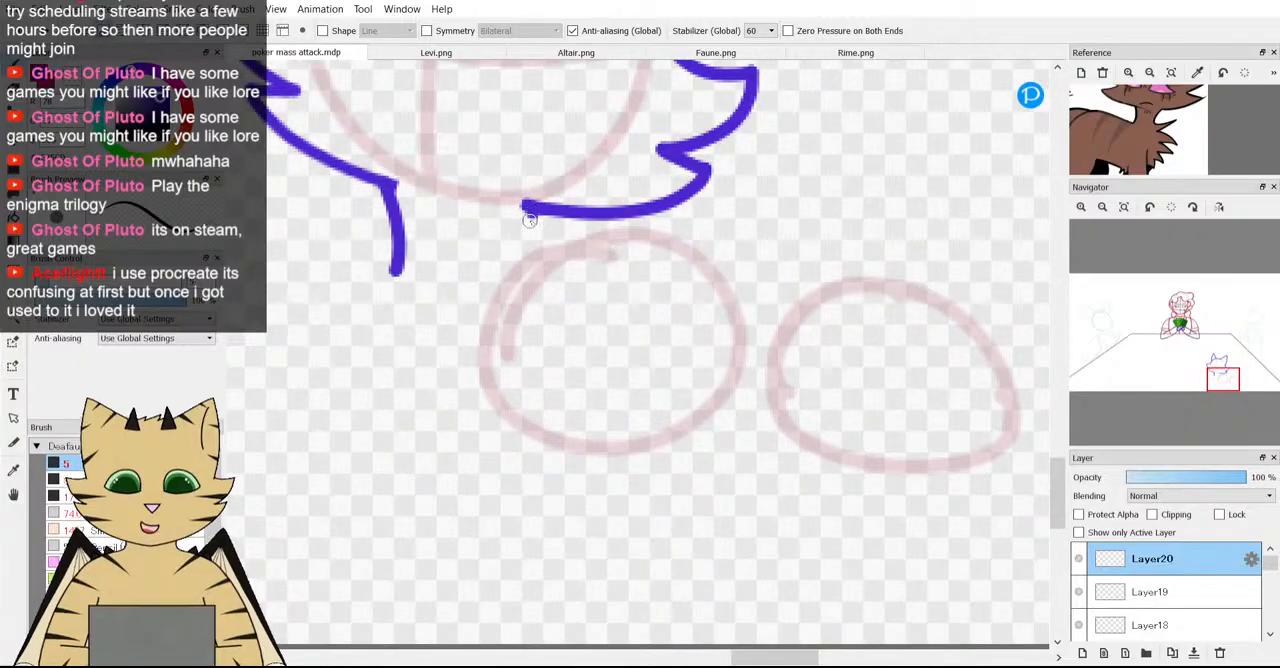
scroll(535, 230, down, 4)
scroll(537, 237, up, 3)
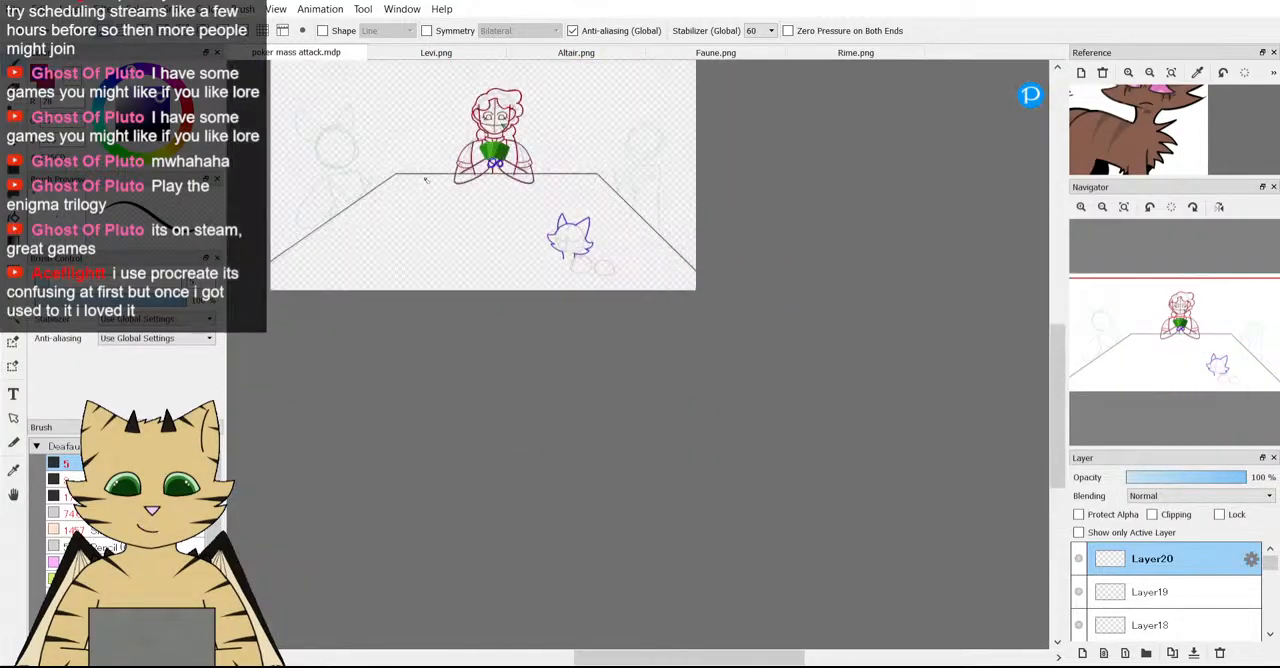
scroll(538, 210, down, 3)
scroll(539, 187, up, 1)
scroll(539, 187, up, 2)
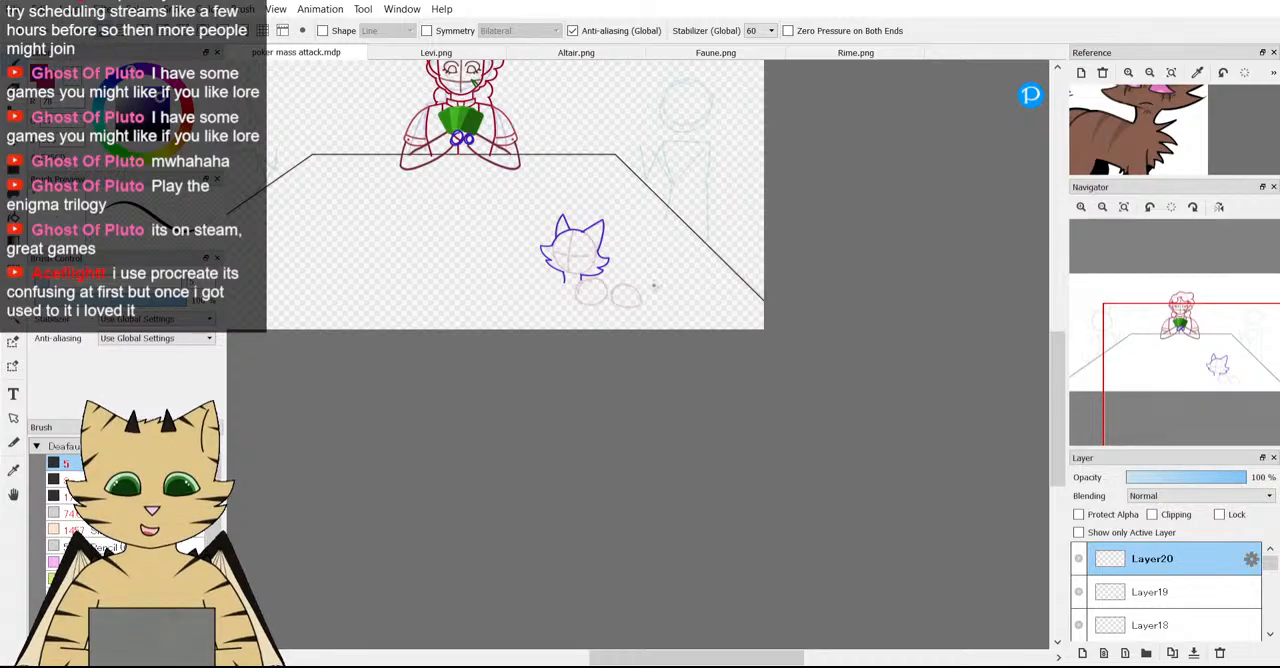
scroll(653, 285, down, 3)
scroll(619, 276, up, 2)
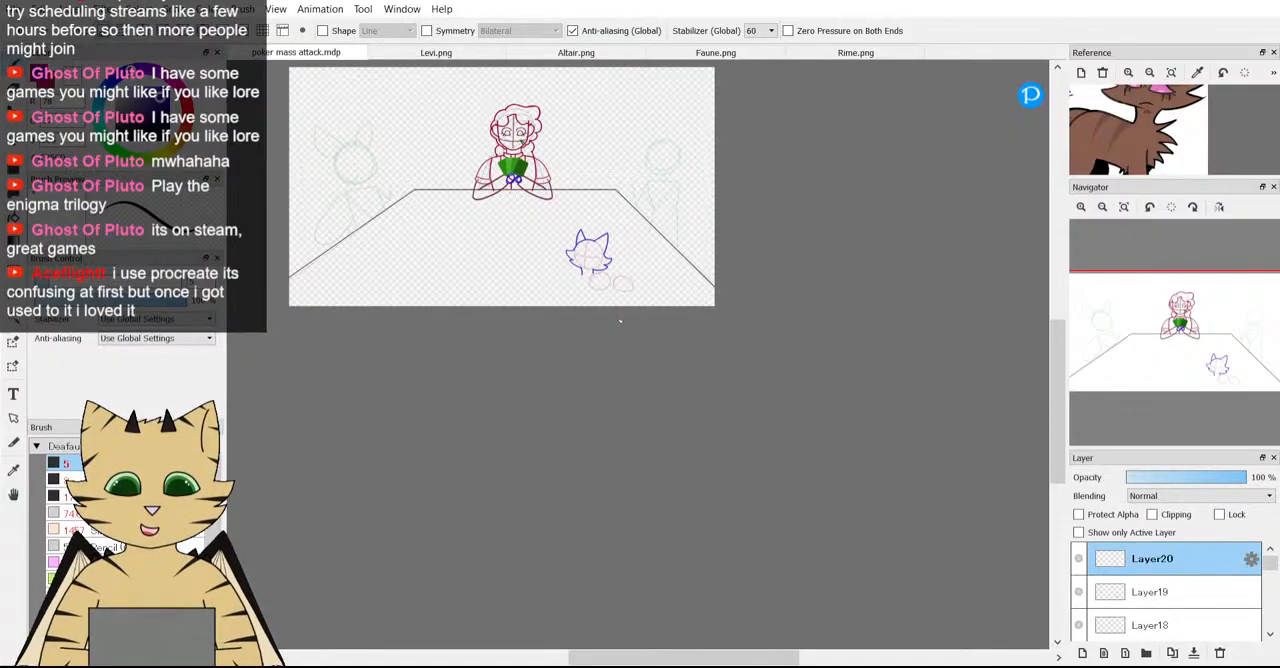
Try outlining the body closely around the two guide circles from the right neck line, then undo it.
scroll(619, 321, down, 1)
scroll(619, 321, up, 3)
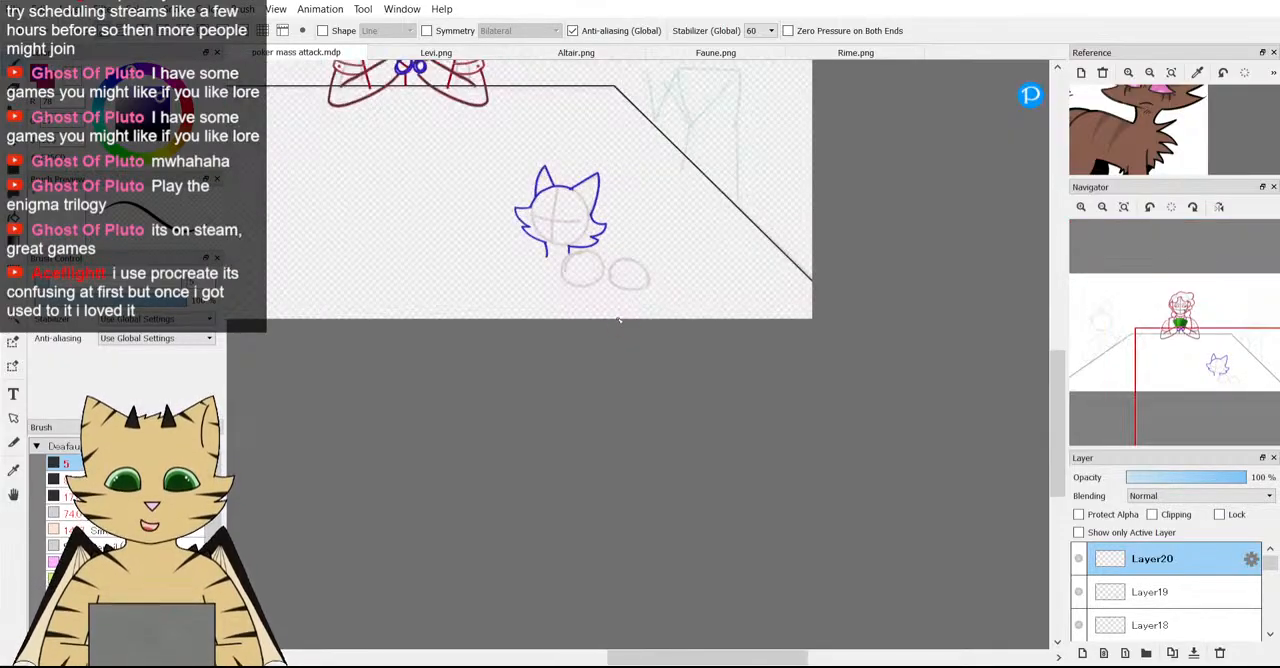
scroll(619, 321, up, 2)
scroll(494, 130, down, 3)
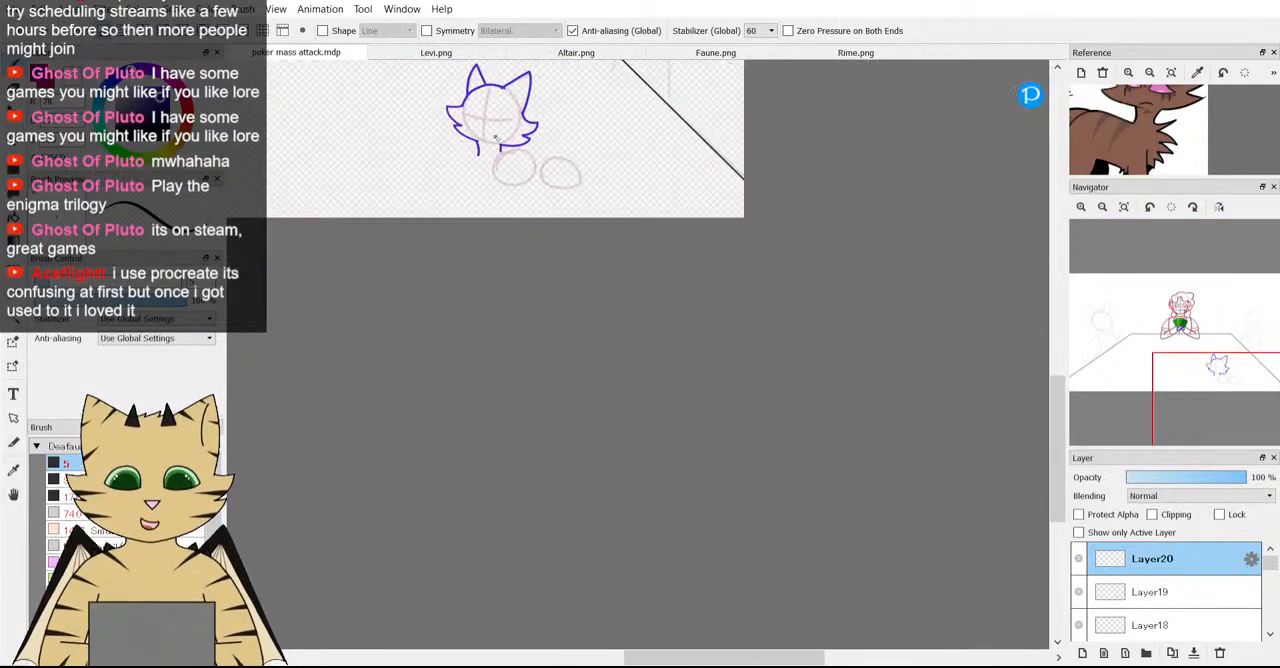
scroll(476, 116, up, 3)
scroll(441, 234, down, 2)
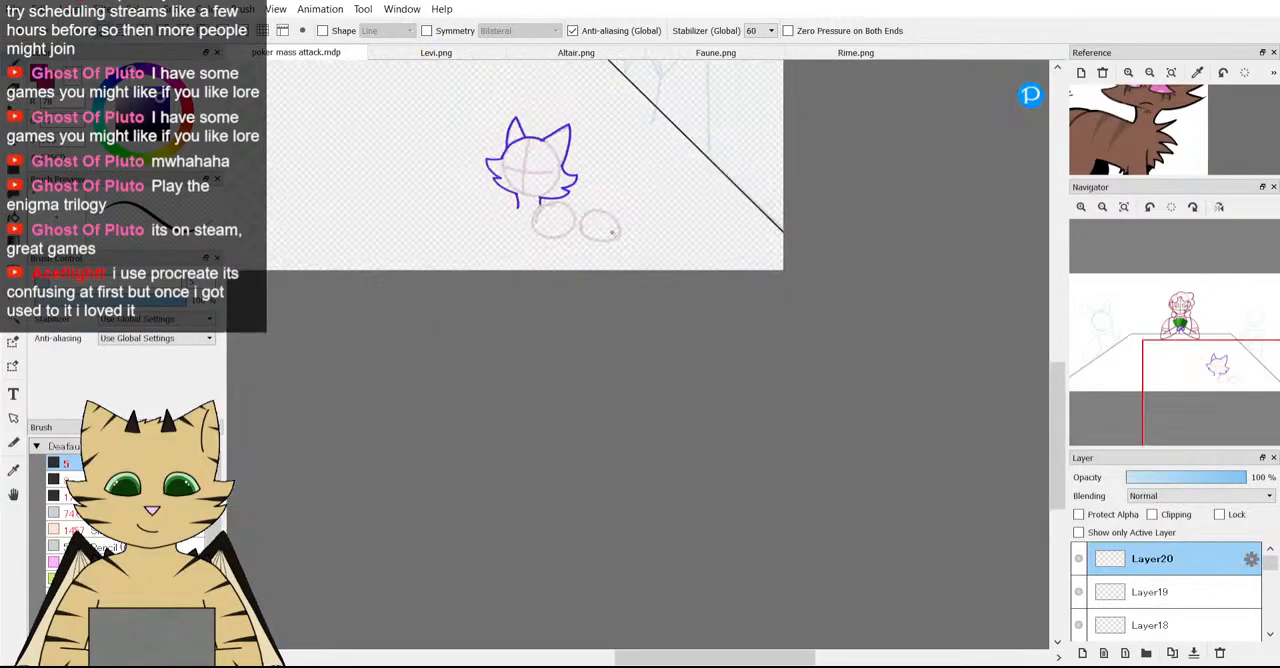
scroll(441, 234, up, 1)
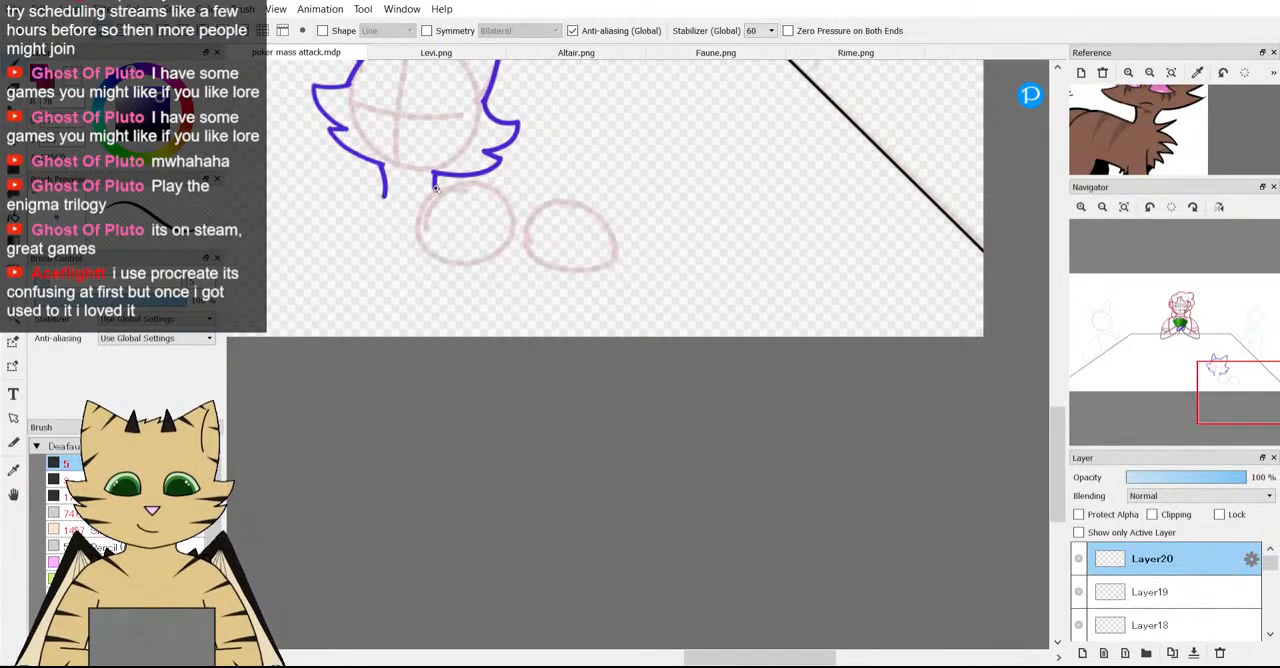
drag(1070, 138, 1082, 145)
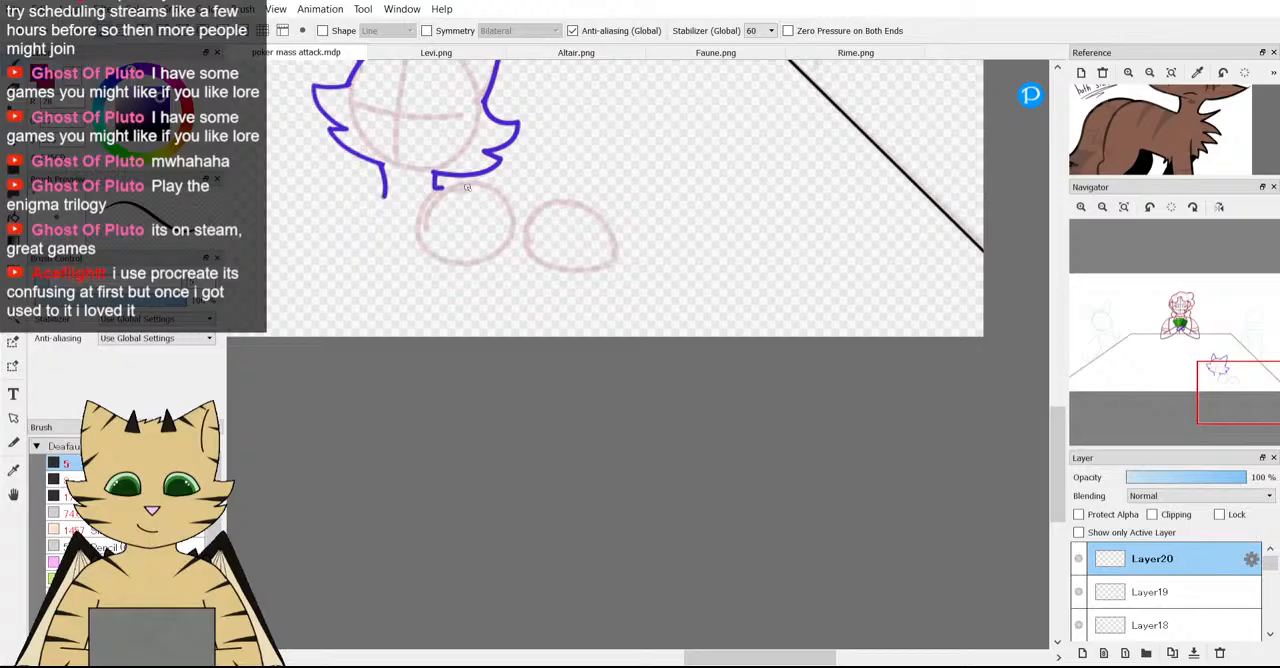
mouse_move(466, 187)
mouse_down()
mouse_move(558, 199)
mouse_move(597, 231)
mouse_move(588, 266)
mouse_move(555, 276)
mouse_move(463, 261)
mouse_up()
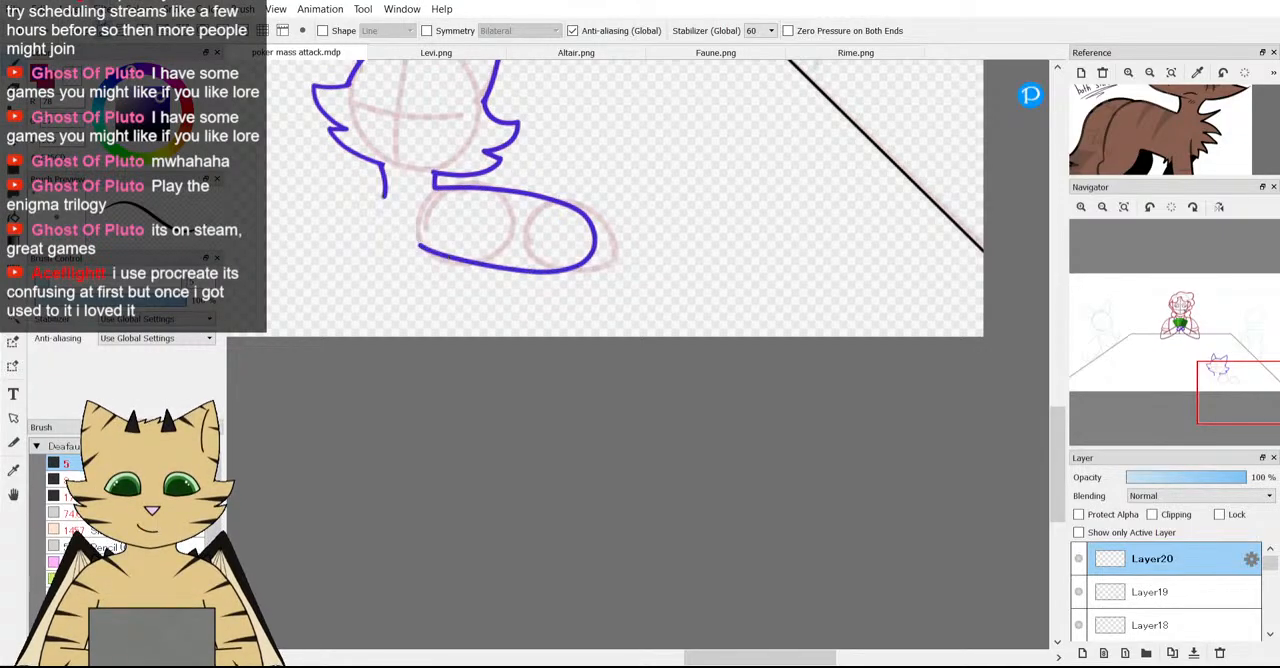
key(ctrl+z)
Outline the body in purple from the left neck line under both guide circles, around the rear and along the back to the right neck line.
scroll(503, 354, up, 2)
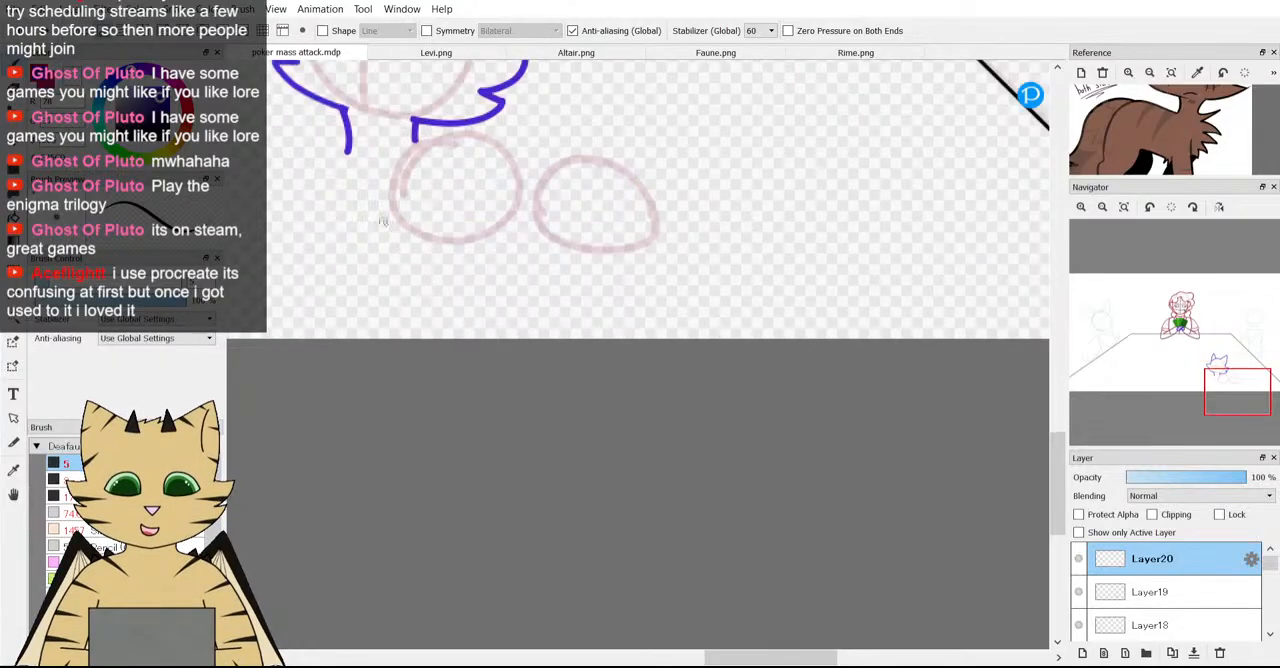
mouse_move(334, 185)
mouse_down()
mouse_move(336, 216)
mouse_move(427, 260)
mouse_move(617, 267)
mouse_up()
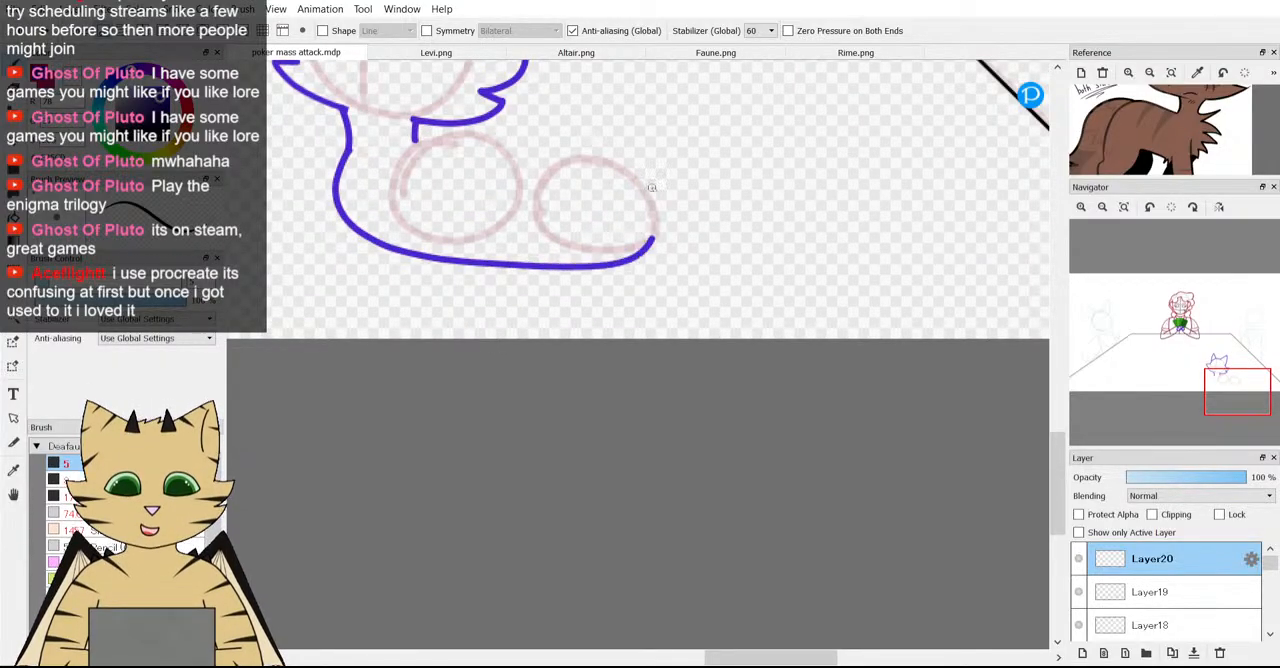
mouse_move(651, 187)
mouse_down()
mouse_move(596, 153)
mouse_move(538, 146)
mouse_up()
drag(450, 142, 415, 131)
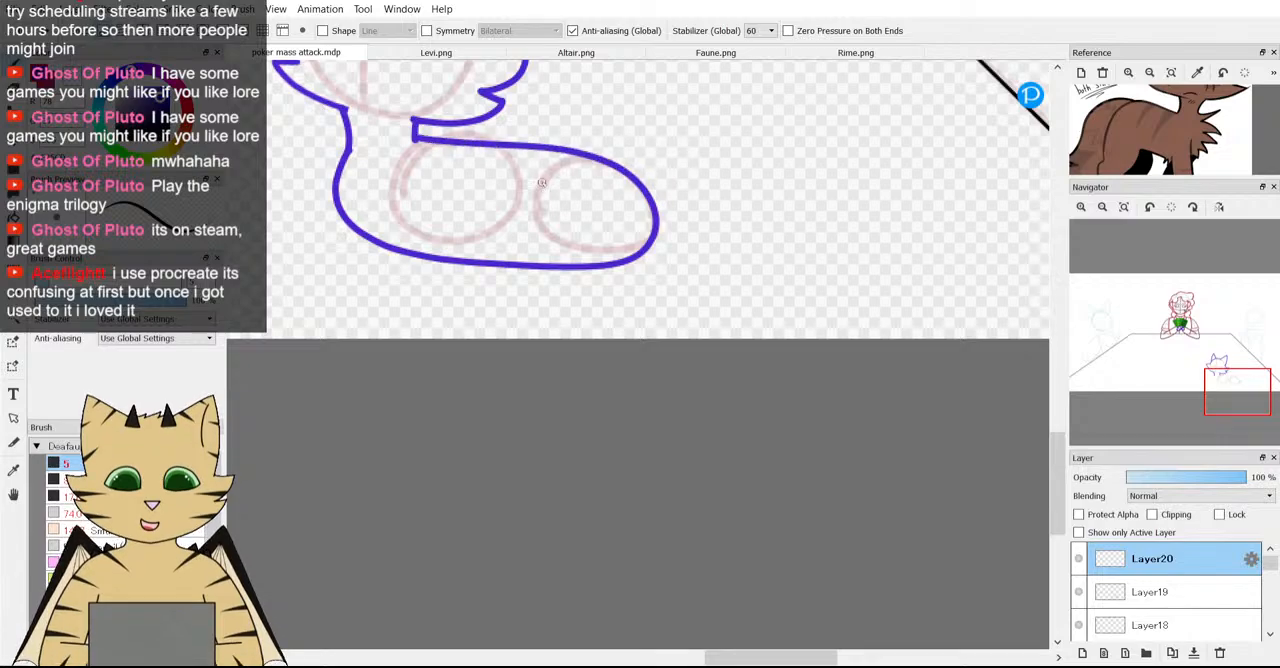
Merge Layer20 down into Layer19 and check the merged layer by toggling its visibility.
scroll(543, 187, down, 4)
scroll(487, 199, up, 3)
scroll(487, 199, down, 3)
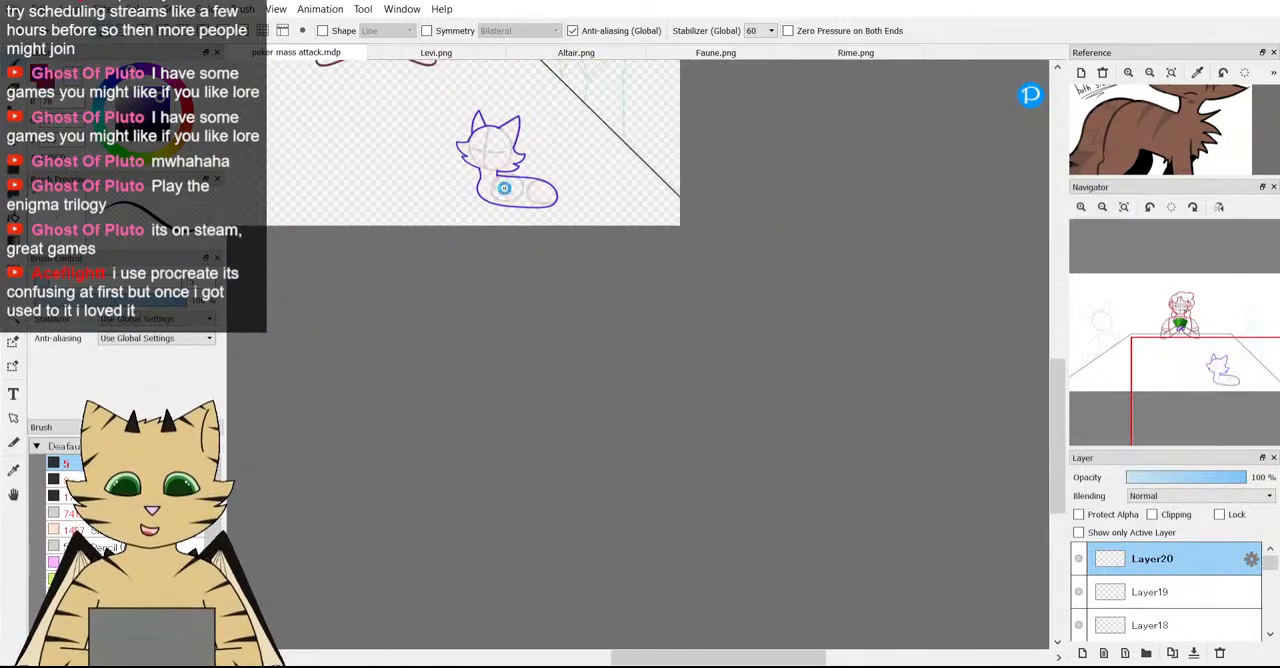
scroll(504, 188, up, 1)
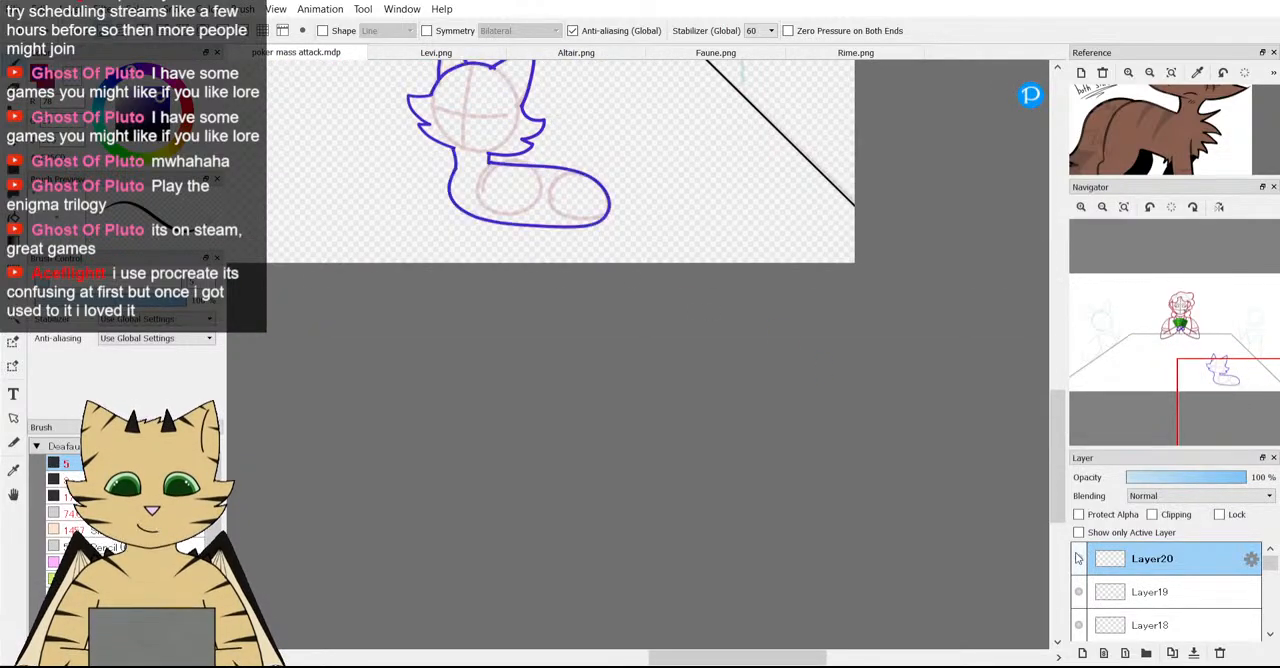
scroll(600, 460, down, 3)
scroll(787, 486, up, 4)
click(1193, 654)
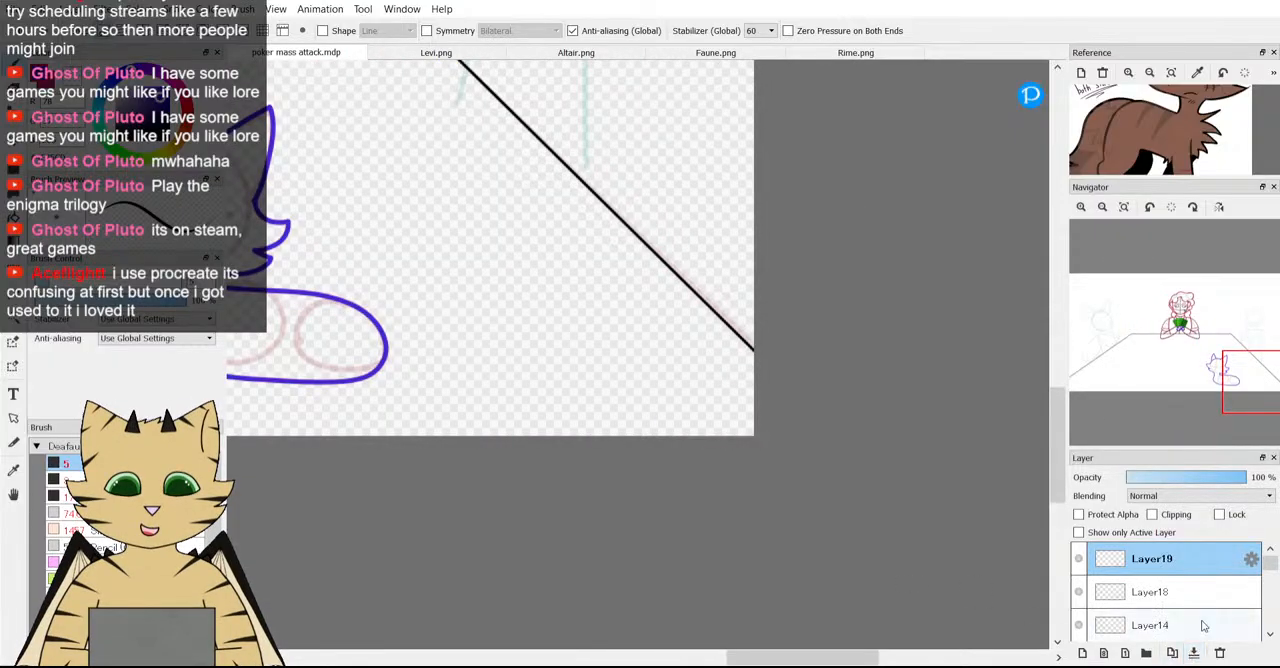
drag(1228, 382, 1224, 392)
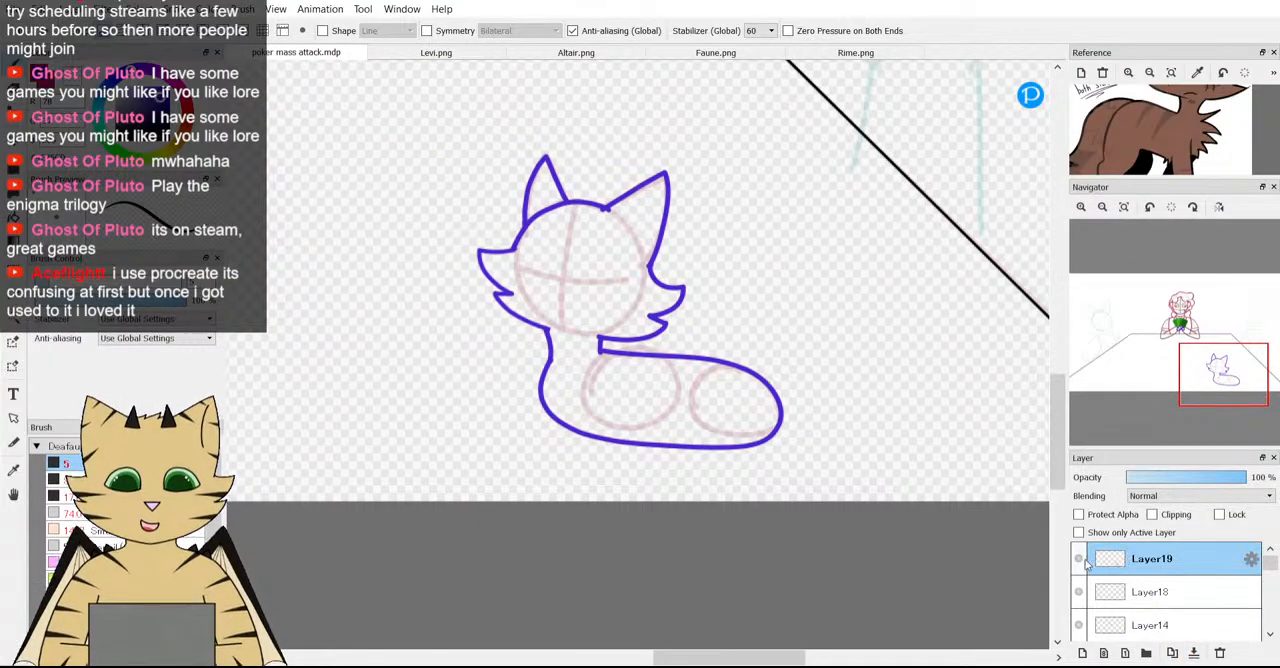
click(1080, 560)
click(1080, 560)
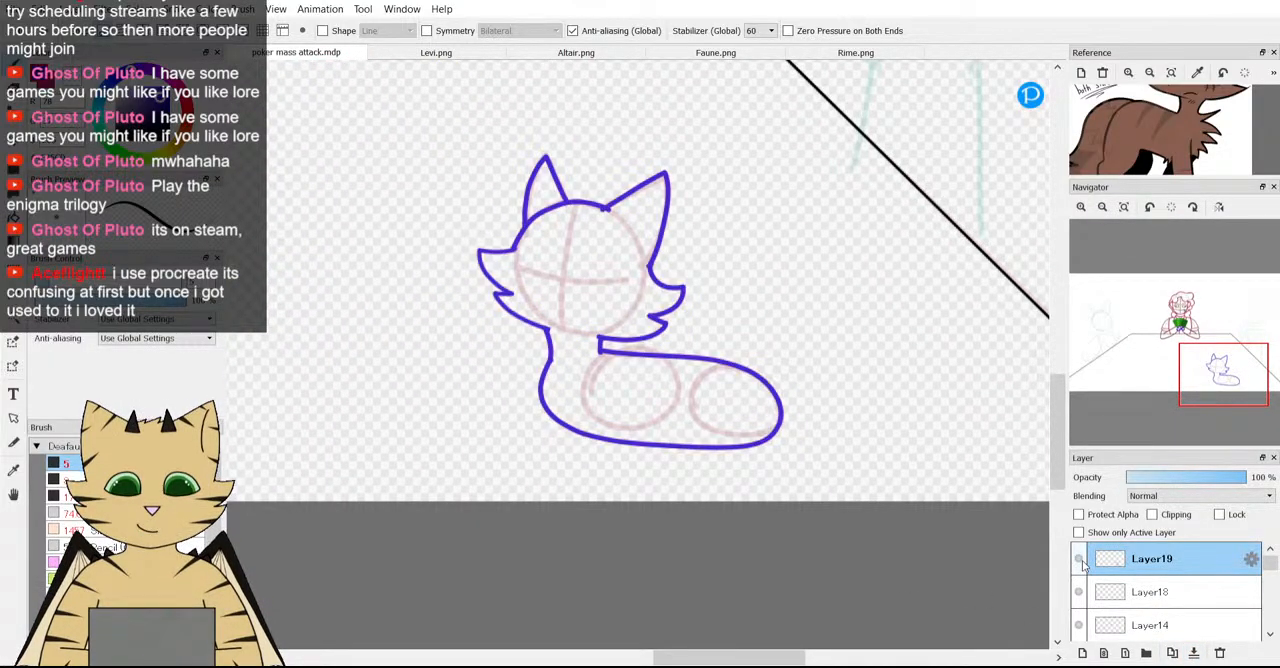
Add a new layer above Layer19.
scroll(609, 370, down, 2)
scroll(614, 414, up, 2)
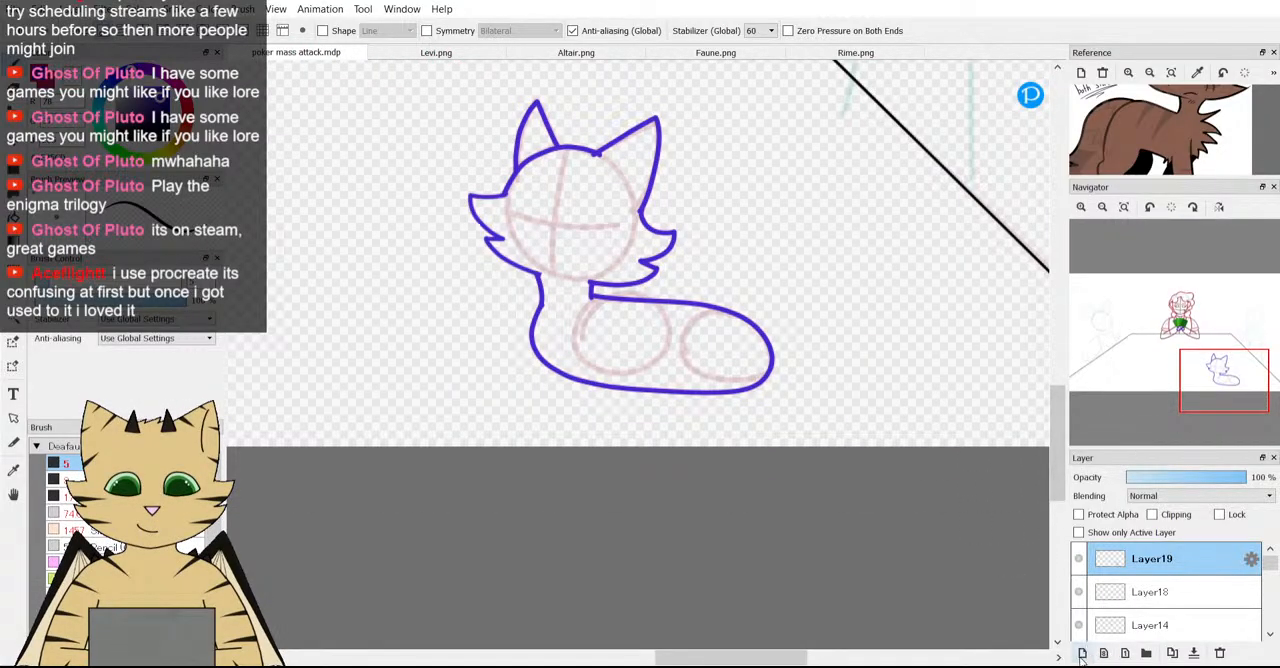
scroll(685, 476, down, 3)
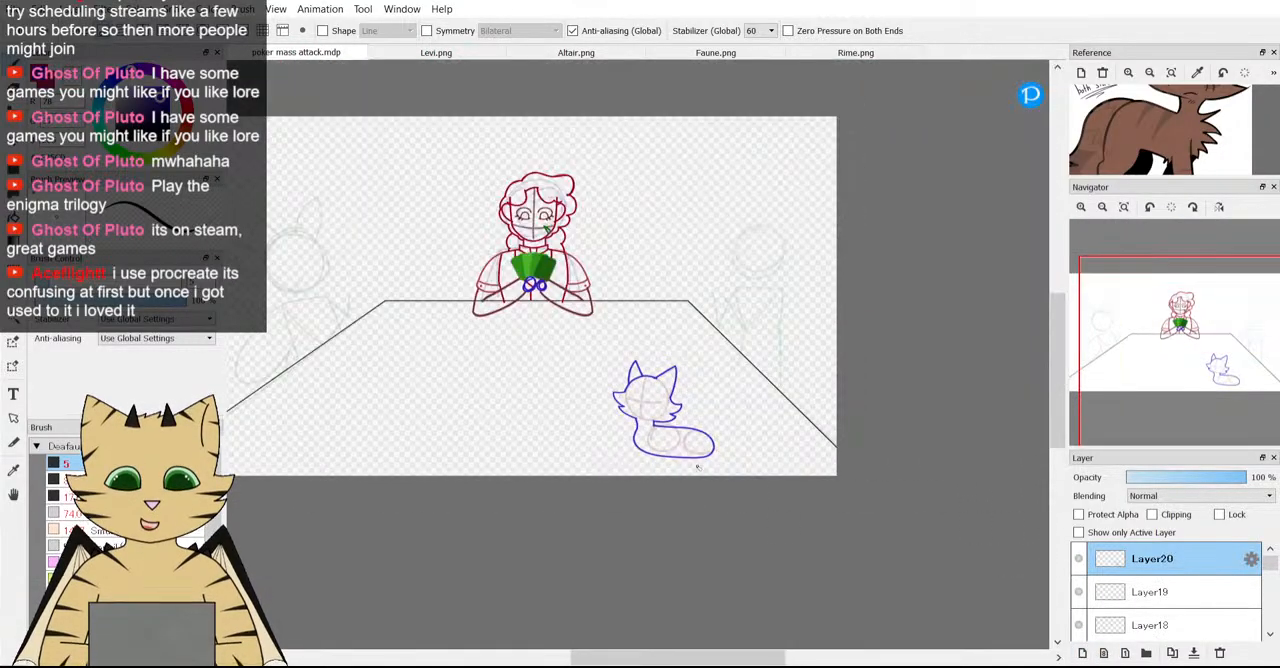
Try drawing a purple tail curling around the rear and along the belly to the chest, then undo it.
scroll(690, 430, up, 4)
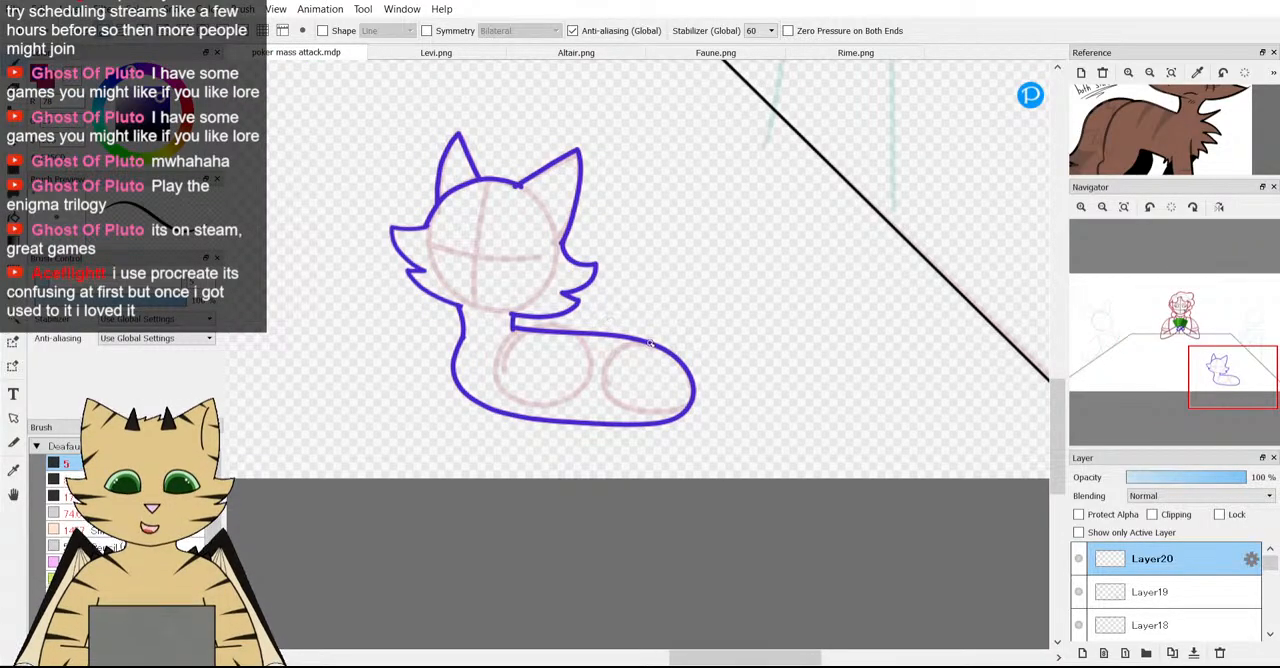
drag(717, 370, 720, 400)
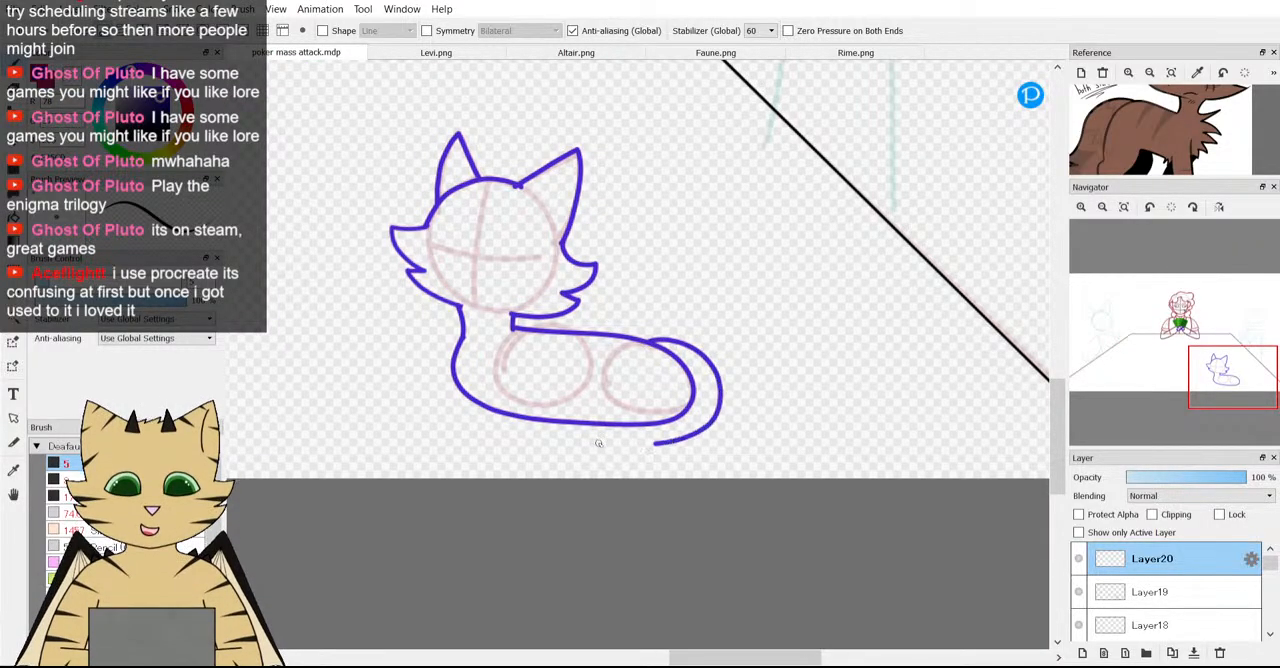
mouse_move(598, 443)
mouse_down()
mouse_move(487, 414)
mouse_move(463, 391)
mouse_up()
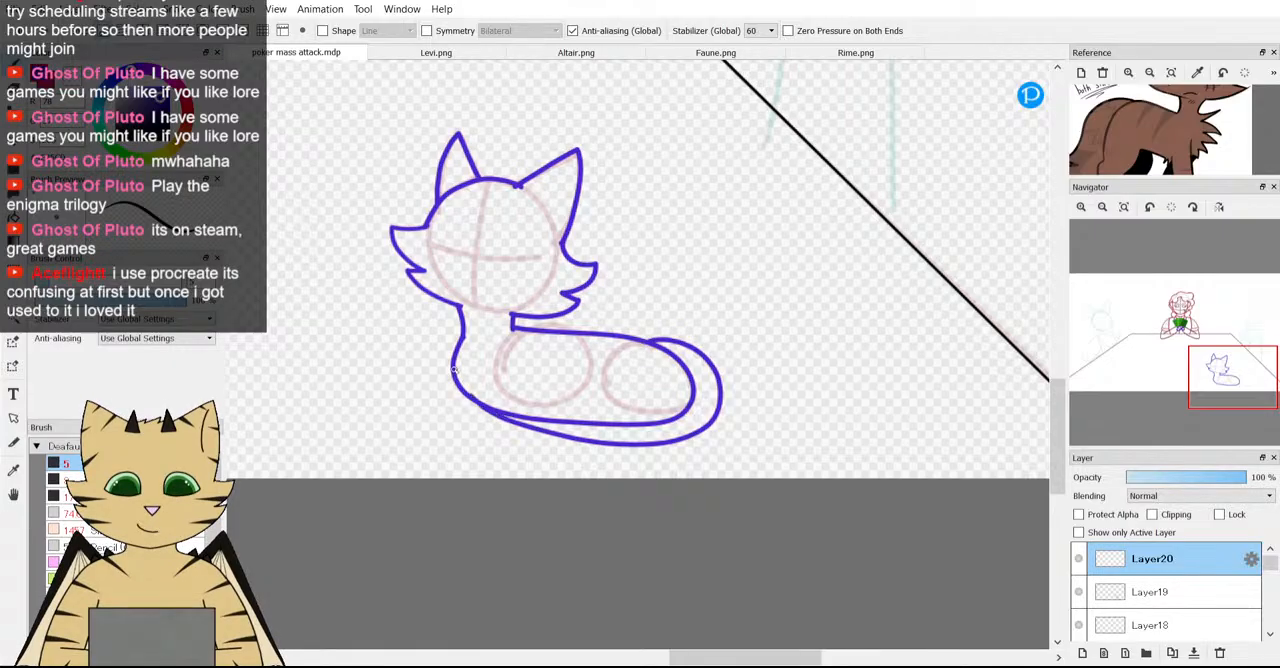
key(ctrl+z)
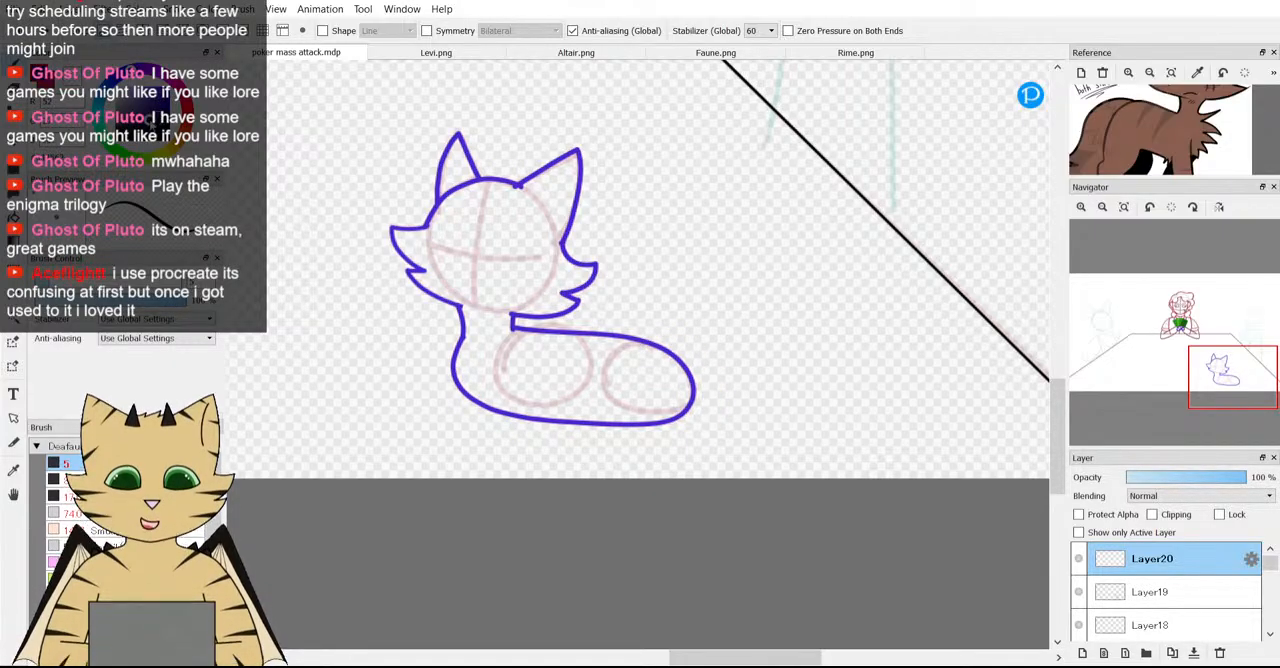
Try curling a dark navy tail from the lower back around the rear and under the belly, then undo it.
scroll(612, 344, down, 3)
scroll(612, 344, up, 3)
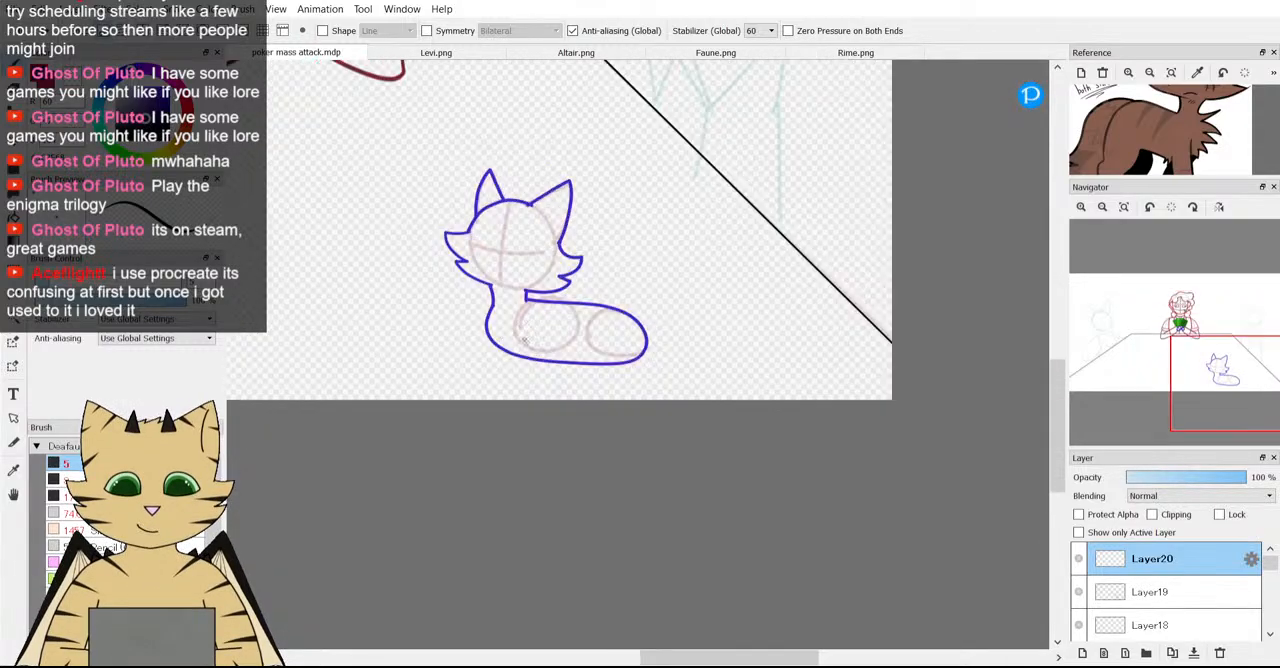
scroll(612, 344, up, 1)
scroll(1140, 150, down, 2)
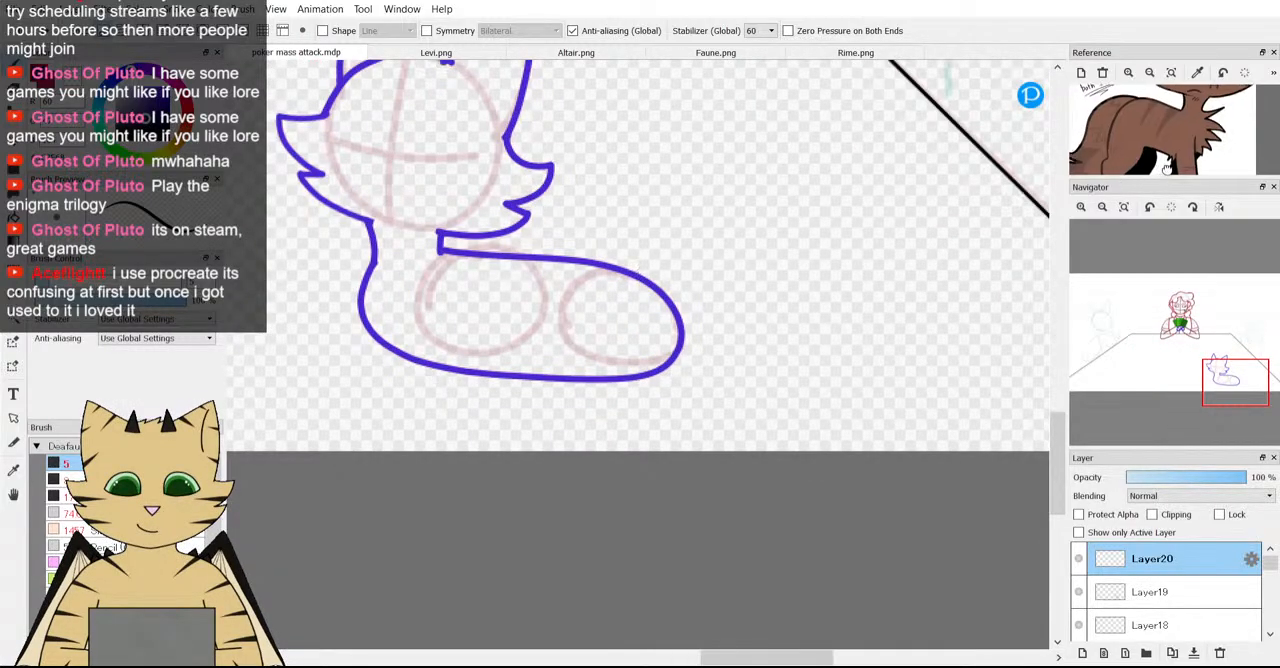
drag(1140, 150, 1190, 141)
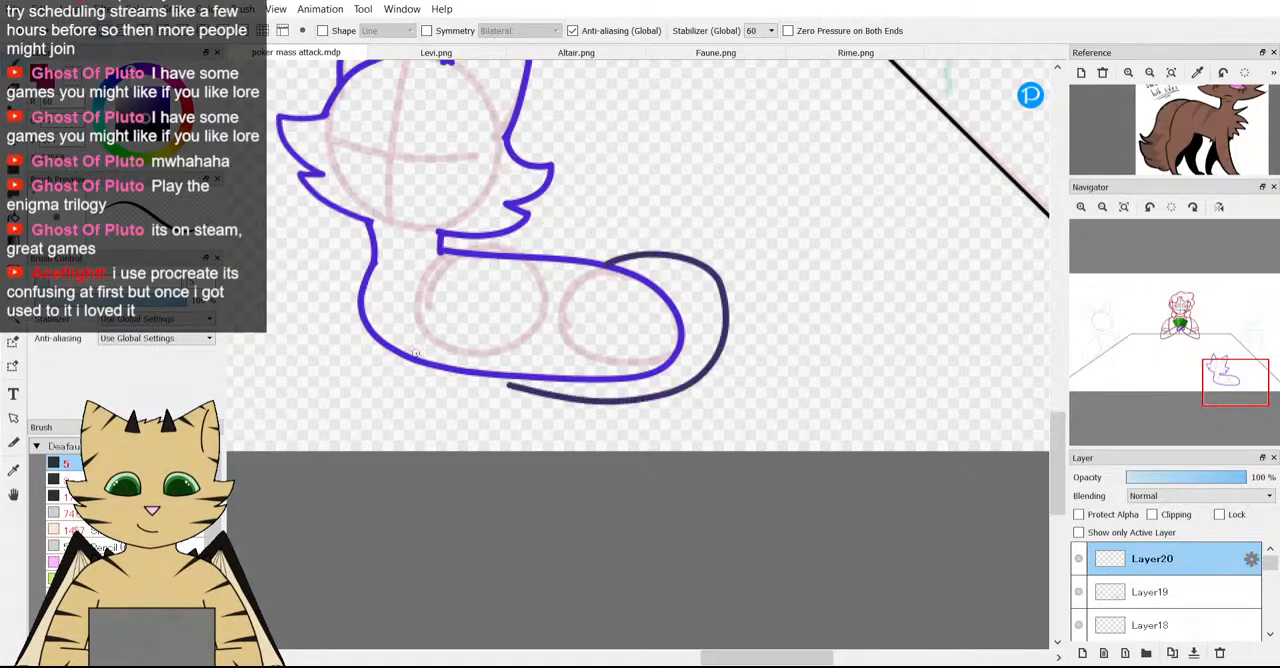
key(ctrl+z)
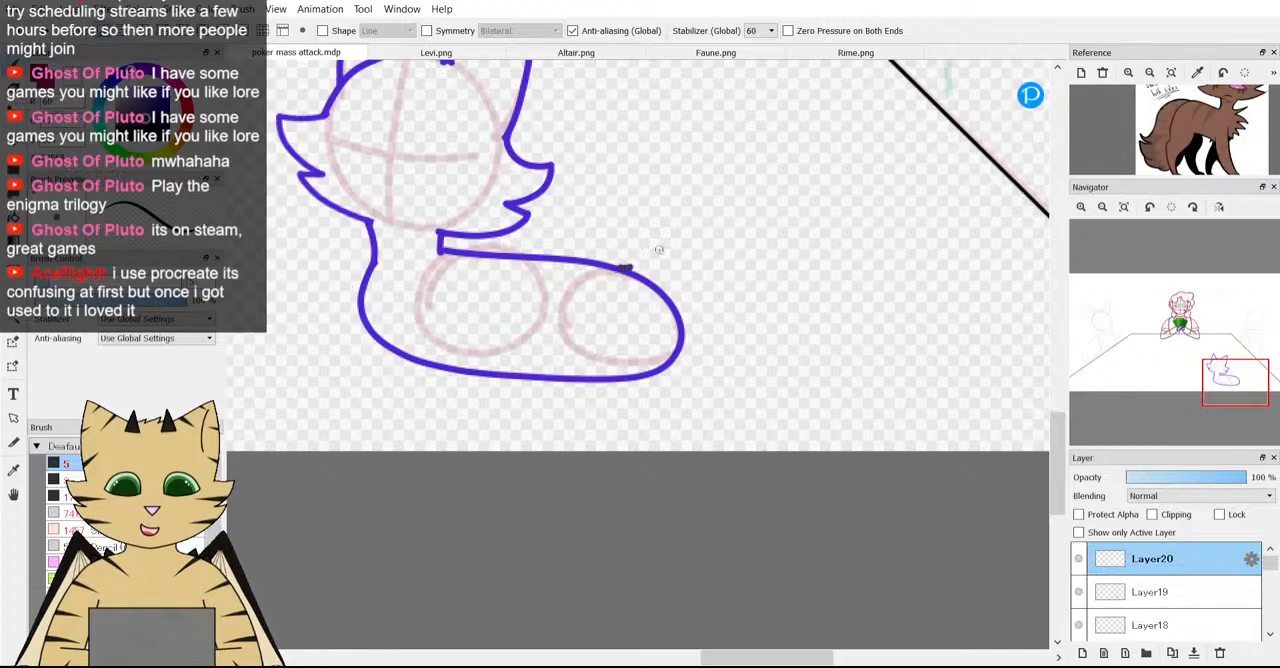
Try drawing a raised, rounded dark navy tail extending up and away from the rear, then undo it.
mouse_move(659, 249)
mouse_down()
mouse_move(669, 171)
mouse_move(703, 126)
mouse_move(777, 119)
mouse_move(849, 135)
mouse_up()
mouse_move(715, 203)
mouse_down()
mouse_move(670, 264)
mouse_move(659, 326)
mouse_up()
scroll(692, 283, down, 5)
scroll(692, 283, up, 4)
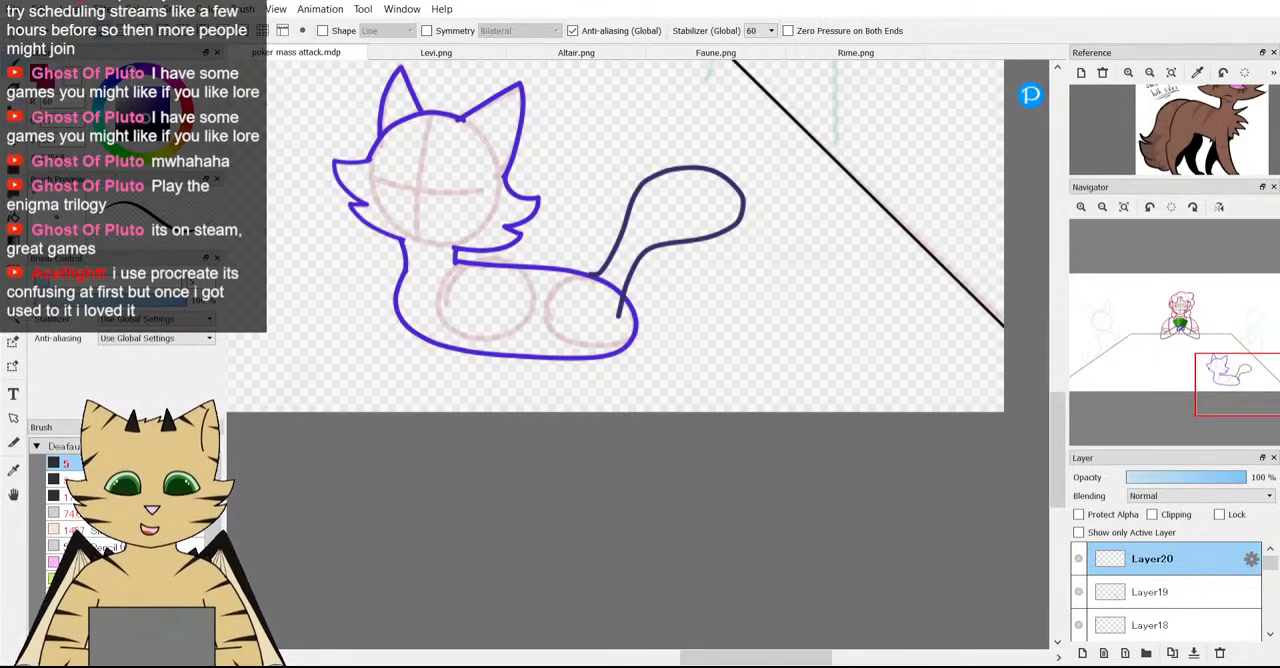
key(ctrl+z)
Examine the reference's tail and hindquarters and compare them with the sketched body's rear.
scroll(395, 188, down, 2)
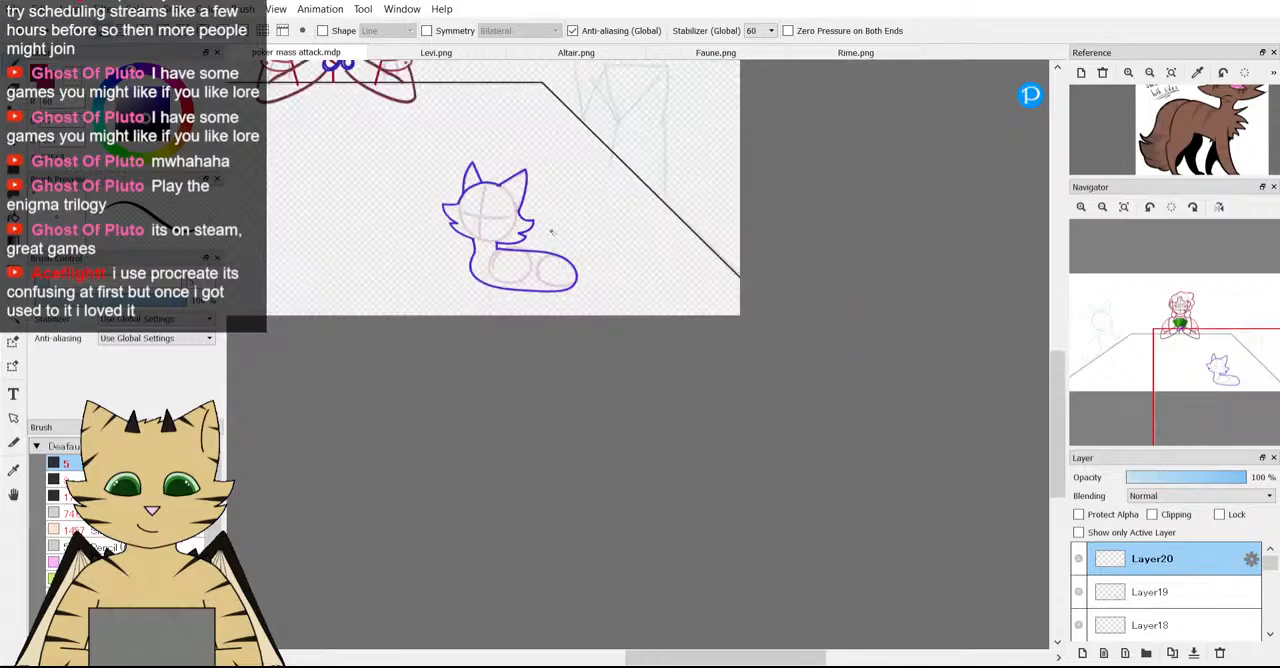
scroll(448, 172, up, 2)
scroll(380, 310, up, 1)
scroll(370, 310, down, 1)
scroll(363, 310, up, 1)
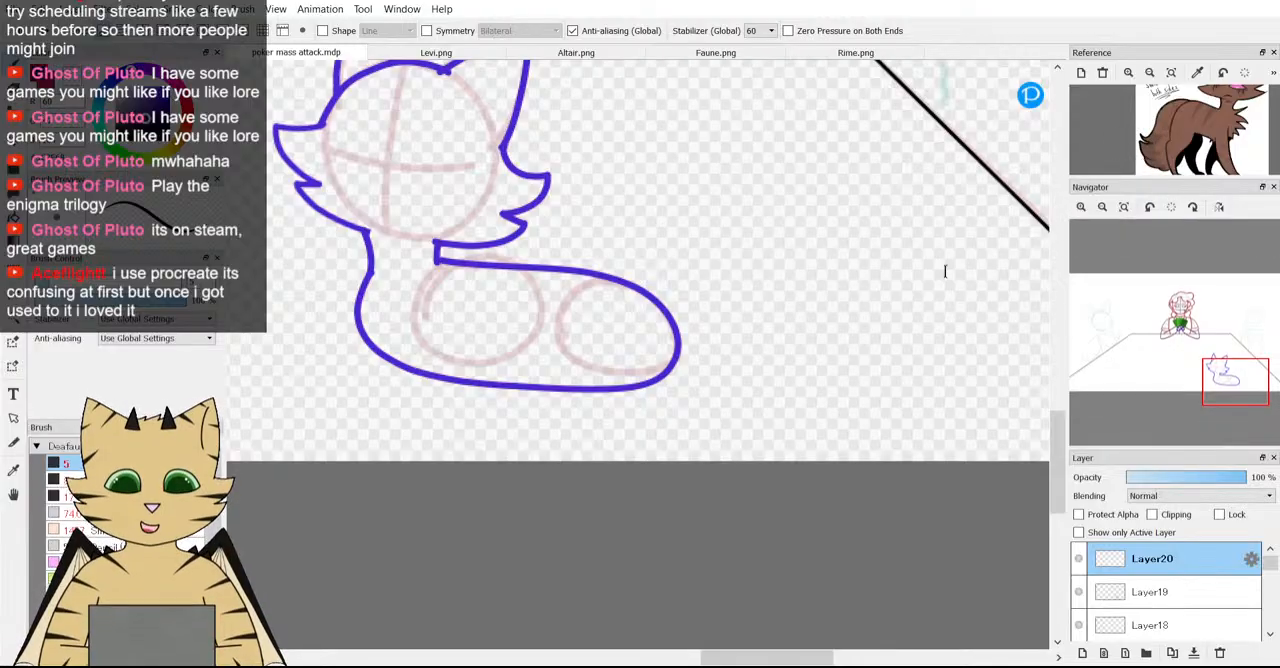
drag(1217, 171, 1204, 140)
scroll(1232, 171, up, 1)
scroll(1201, 146, up, 1)
scroll(1204, 140, down, 2)
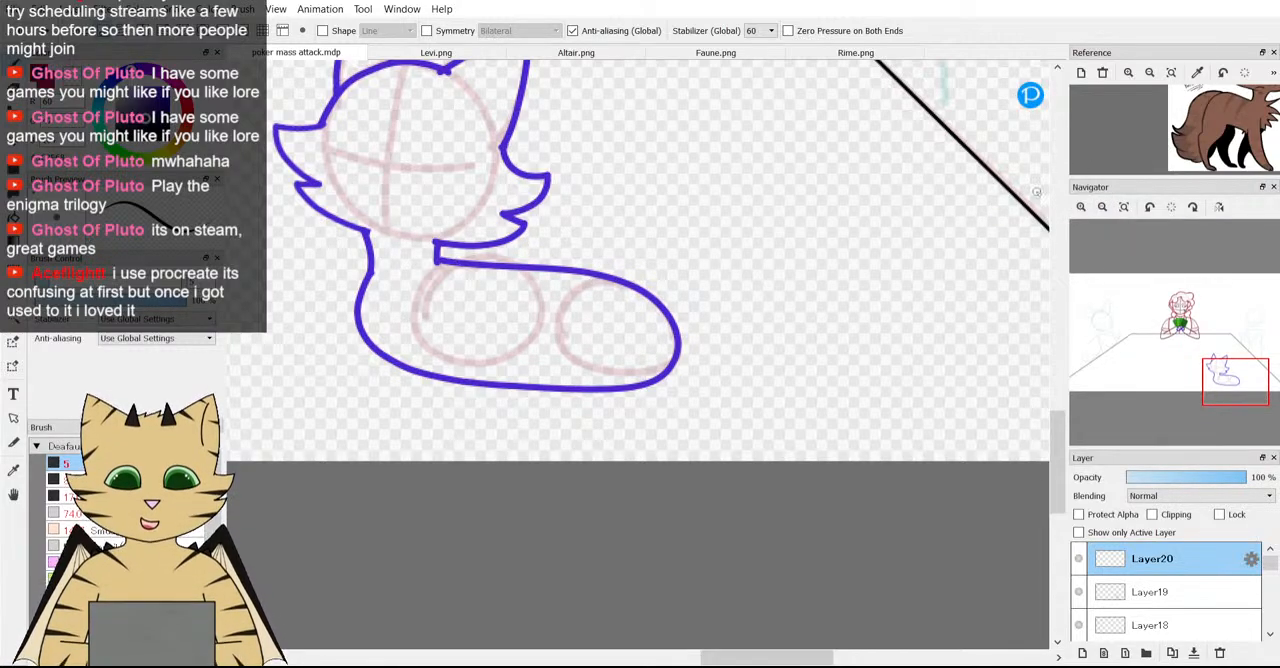
Try drawing a short dark navy curve around the top of the rear using the reference's tail, then undo it.
scroll(1182, 134, up, 2)
drag(1182, 134, 1158, 130)
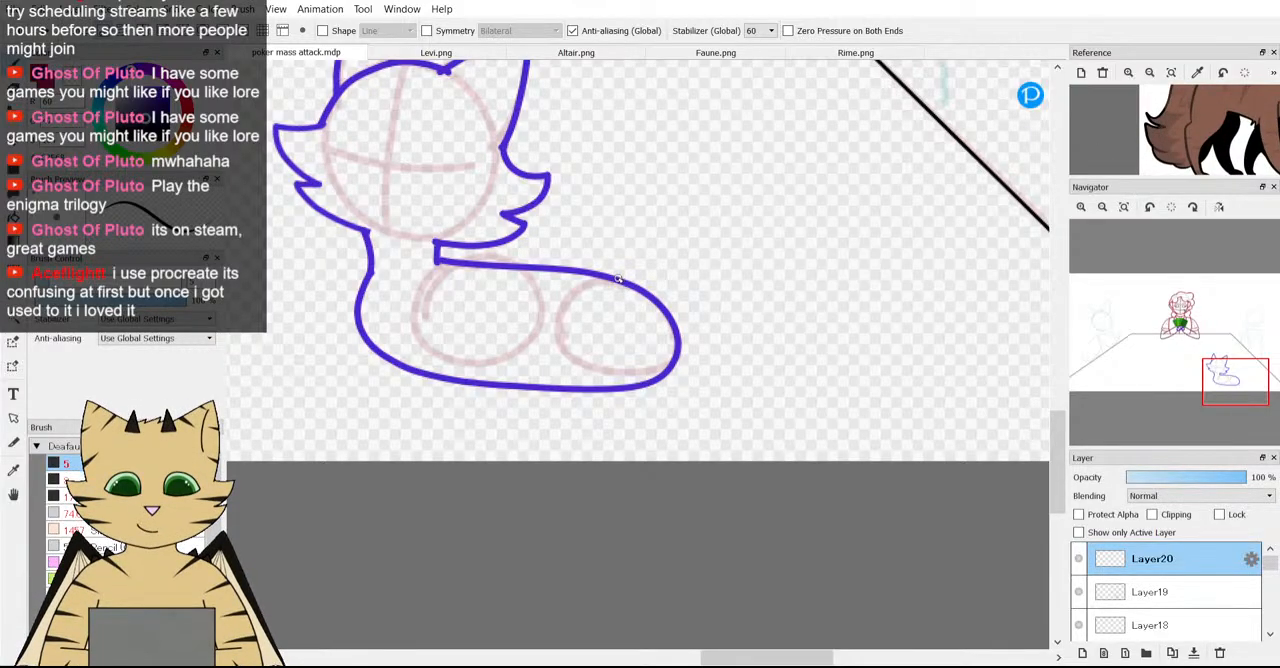
drag(677, 323, 665, 348)
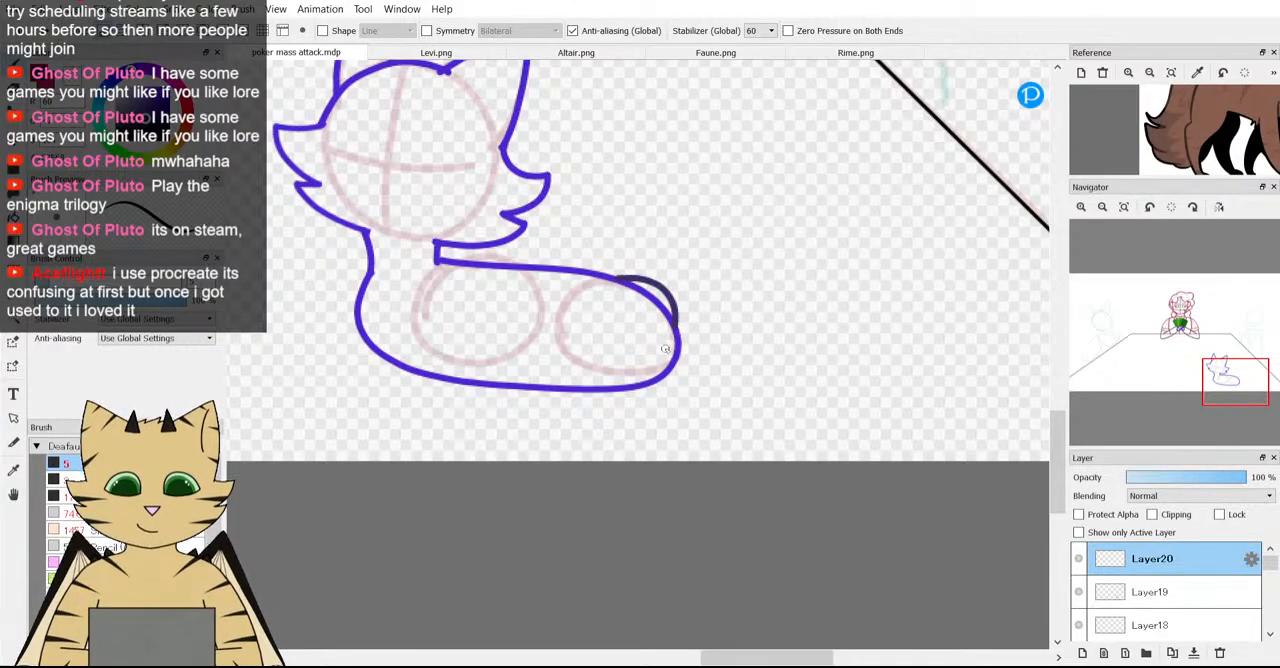
key(ctrl+z)
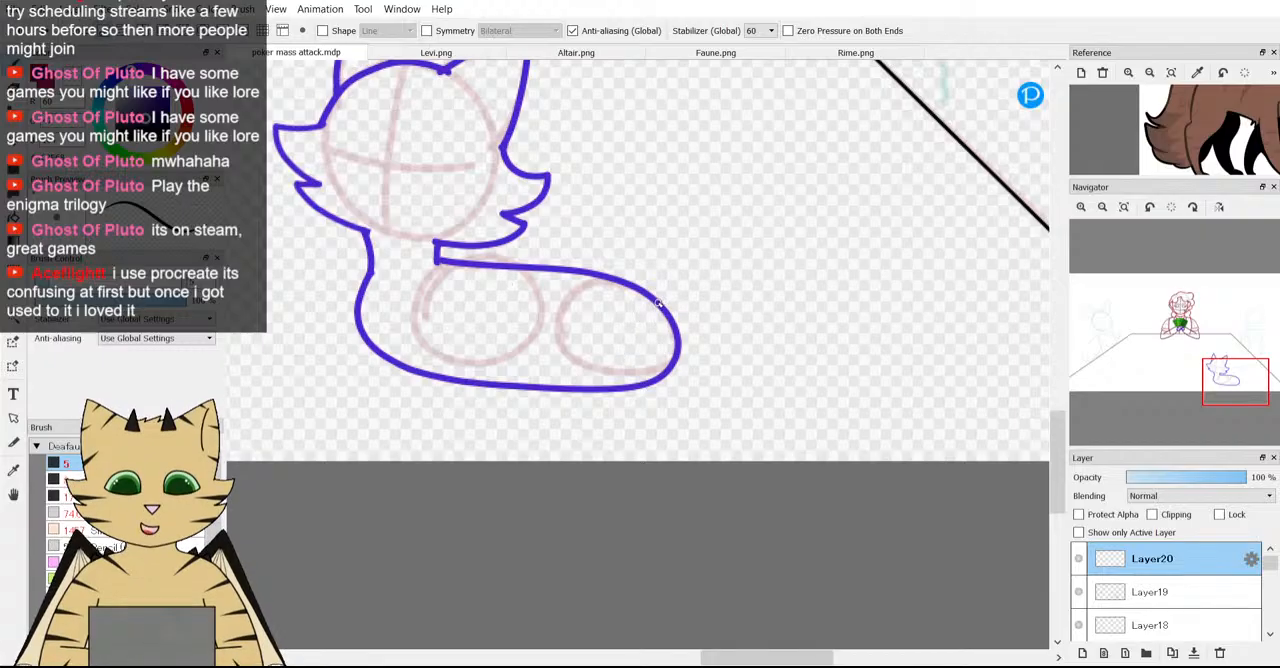
Try drawing a jagged-tipped dark navy tail curling from the rear beneath the body to the chest, then undo it.
mouse_move(662, 305)
mouse_down()
mouse_move(683, 370)
mouse_move(618, 378)
mouse_move(472, 327)
mouse_move(425, 290)
mouse_move(412, 321)
mouse_move(389, 289)
mouse_move(374, 352)
mouse_up()
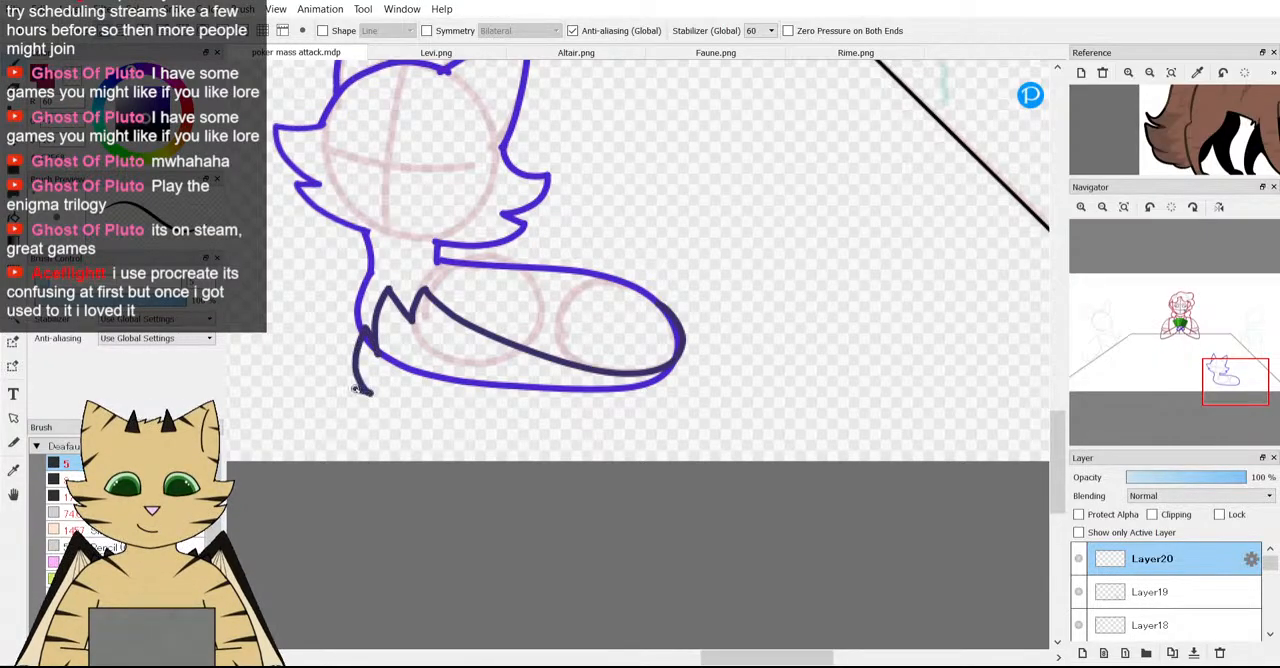
mouse_move(450, 449)
mouse_down()
mouse_move(631, 443)
mouse_move(692, 418)
mouse_move(727, 360)
mouse_move(716, 292)
mouse_move(680, 265)
mouse_move(639, 261)
mouse_up()
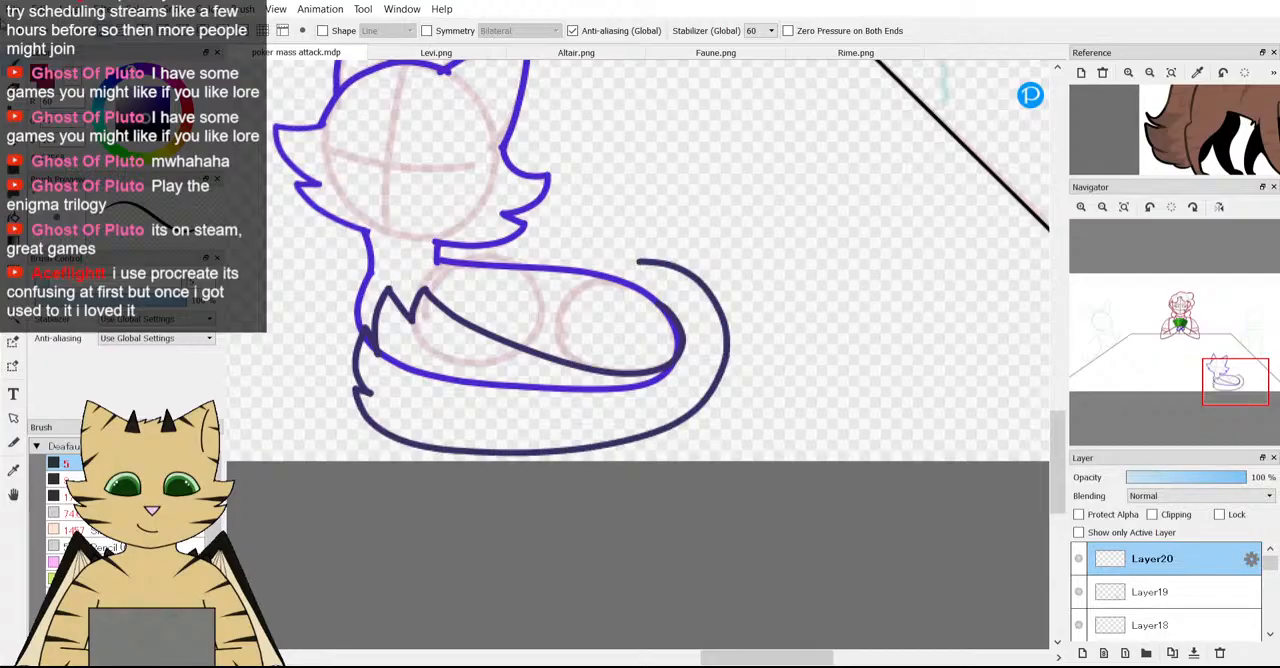
key(ctrl+z)
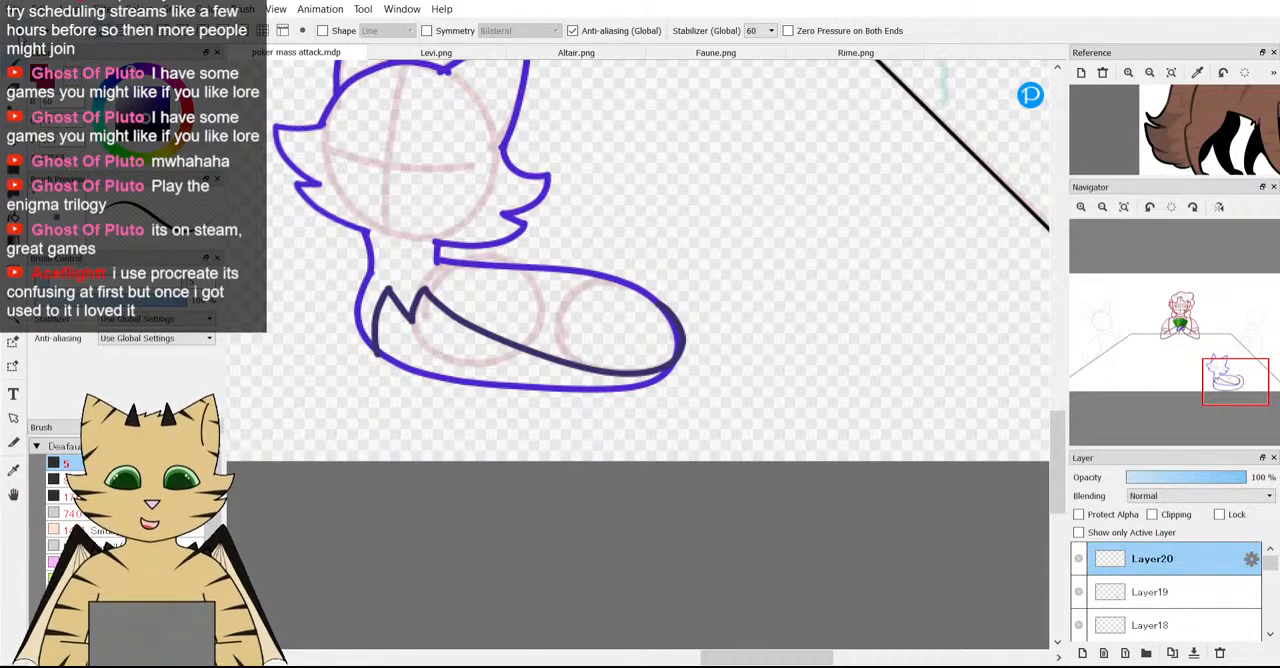
key(ctrl+z)
key(ctrl+z)
key(ctrl+z)
key(ctrl+z)
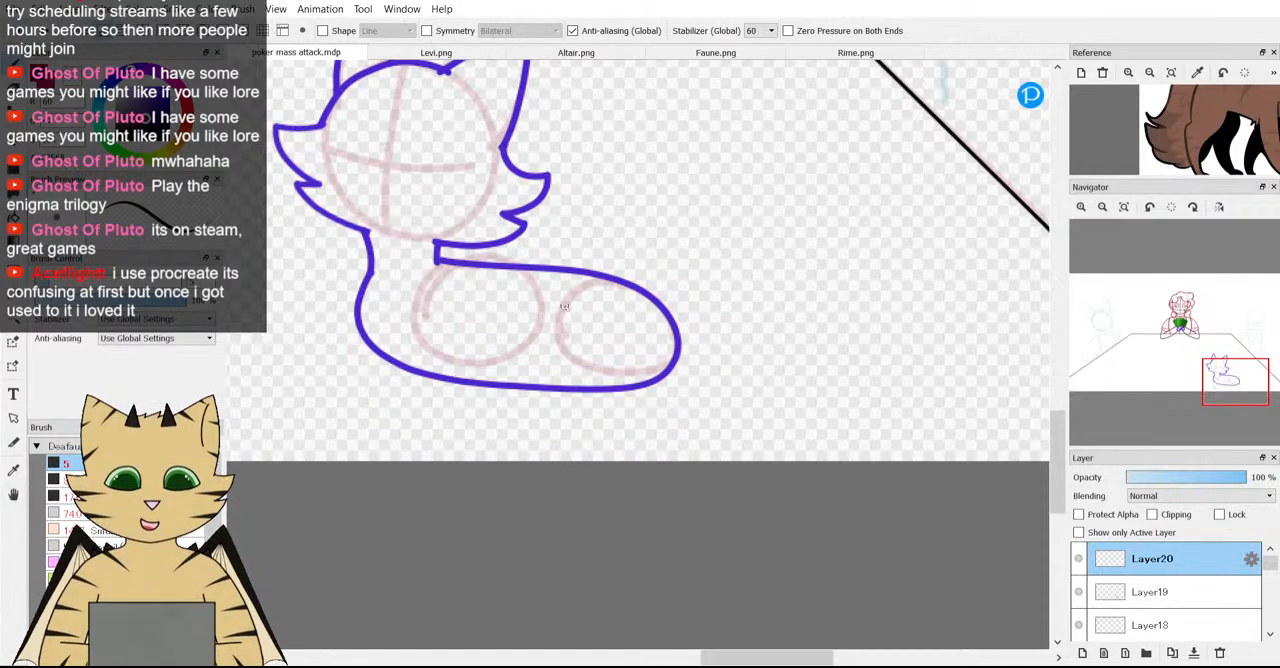
Draw a smooth dark navy tail curling from the lower back around the rear and under the belly, with its tip at the chest.
mouse_move(592, 271)
mouse_down()
mouse_move(653, 267)
mouse_move(732, 302)
mouse_move(747, 388)
mouse_move(672, 446)
mouse_move(545, 442)
mouse_move(414, 412)
mouse_move(339, 359)
mouse_move(336, 281)
mouse_up()
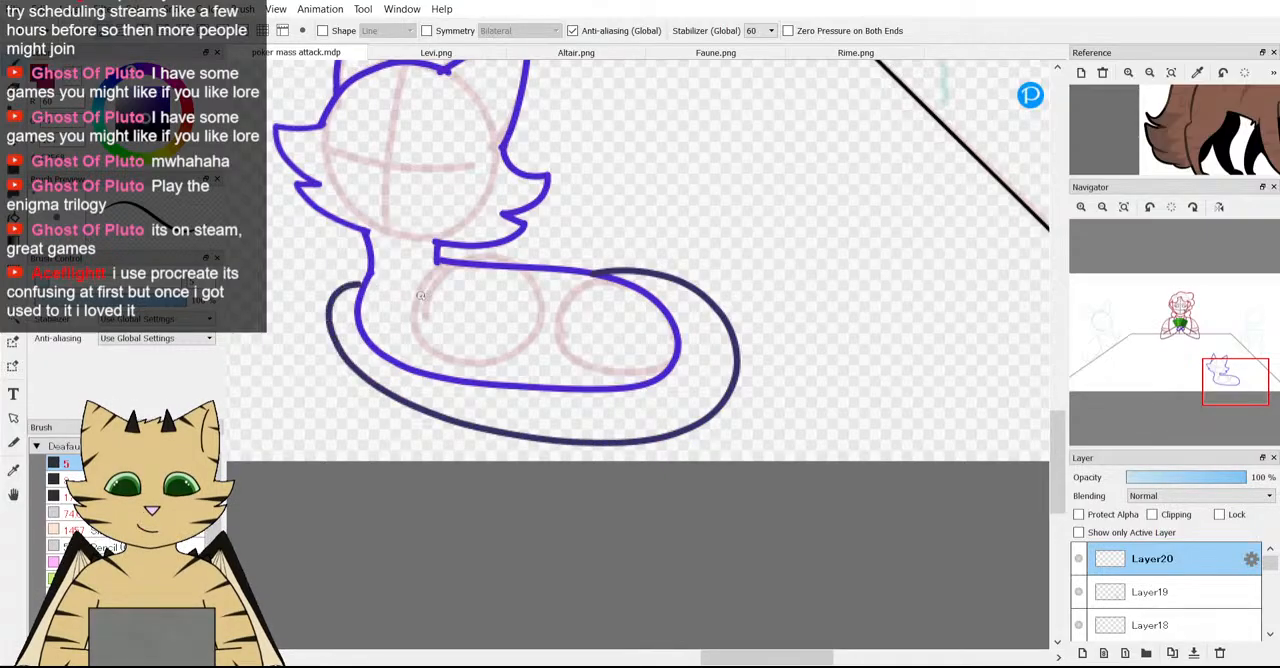
mouse_move(420, 294)
mouse_down()
mouse_move(513, 328)
mouse_move(658, 307)
mouse_up()
scroll(655, 316, down, 3)
scroll(657, 321, up, 2)
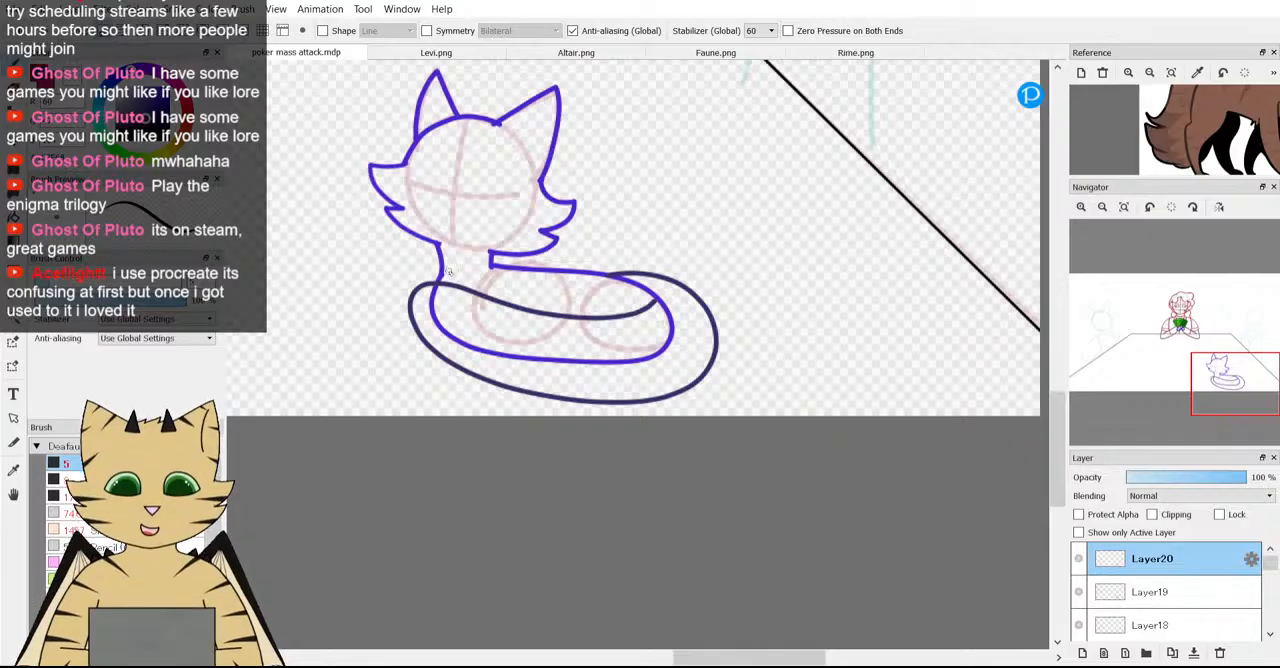
scroll(410, 303, up, 1)
Transform the tail outline to make it narrower and shift it so it fits closely around the body from rear to chest.
key(e)
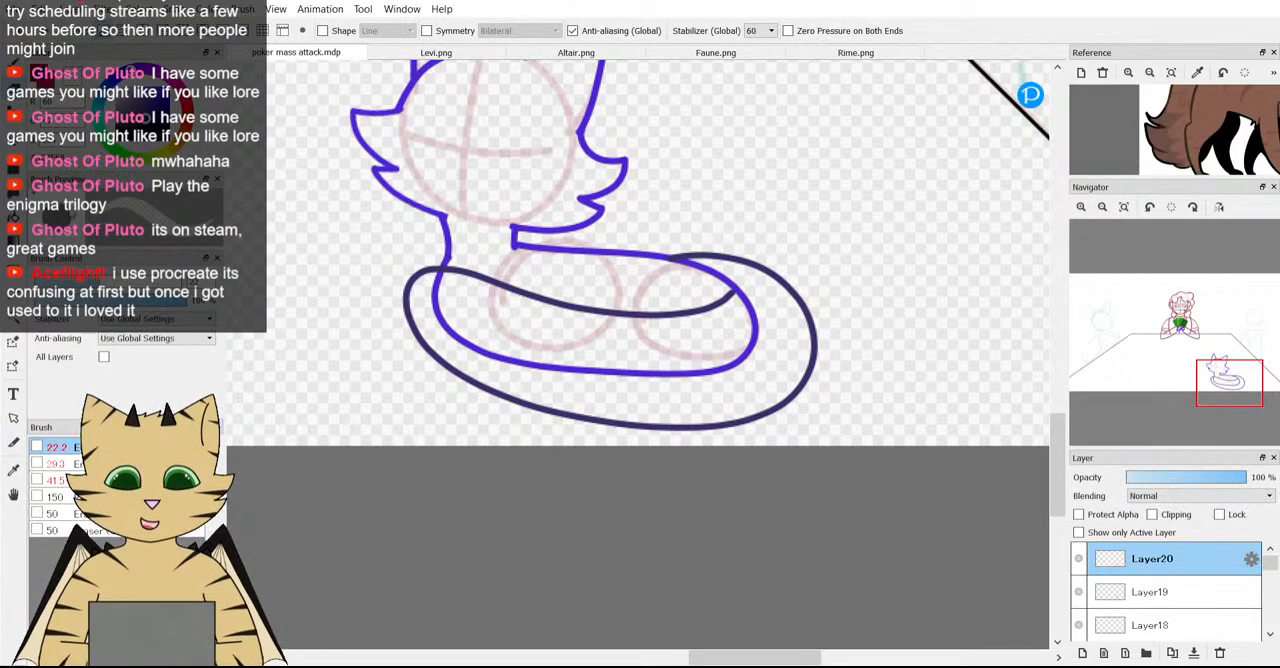
key(ctrl+t)
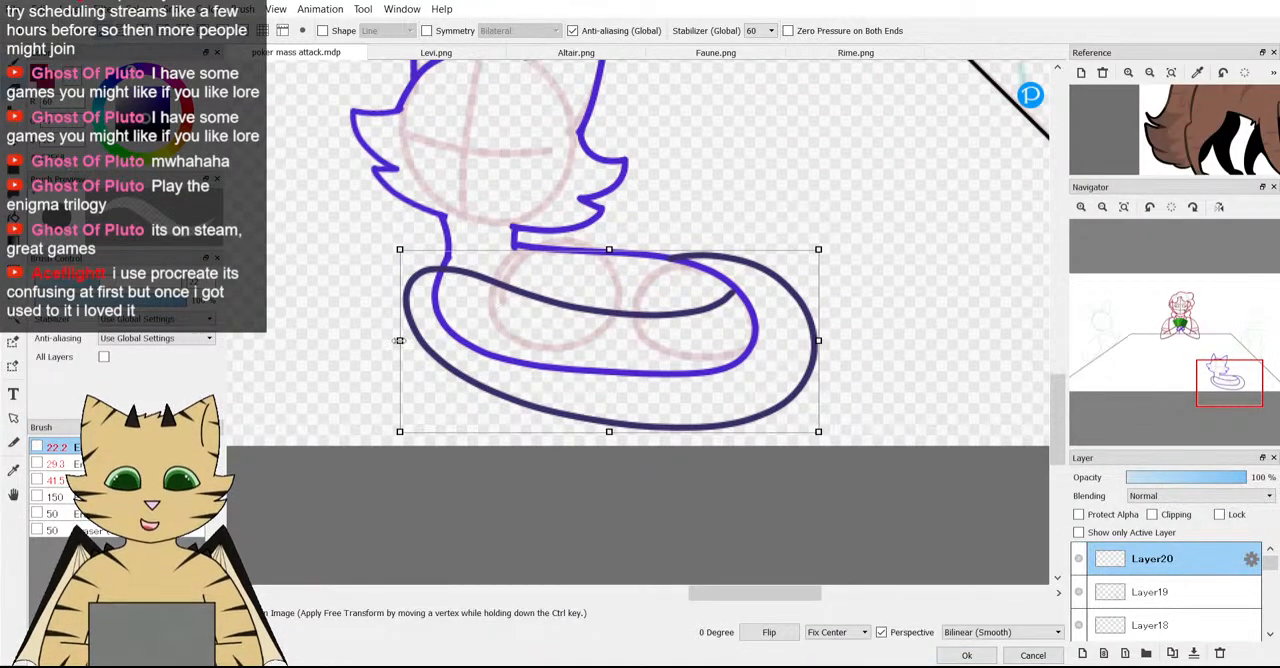
drag(401, 338, 446, 352)
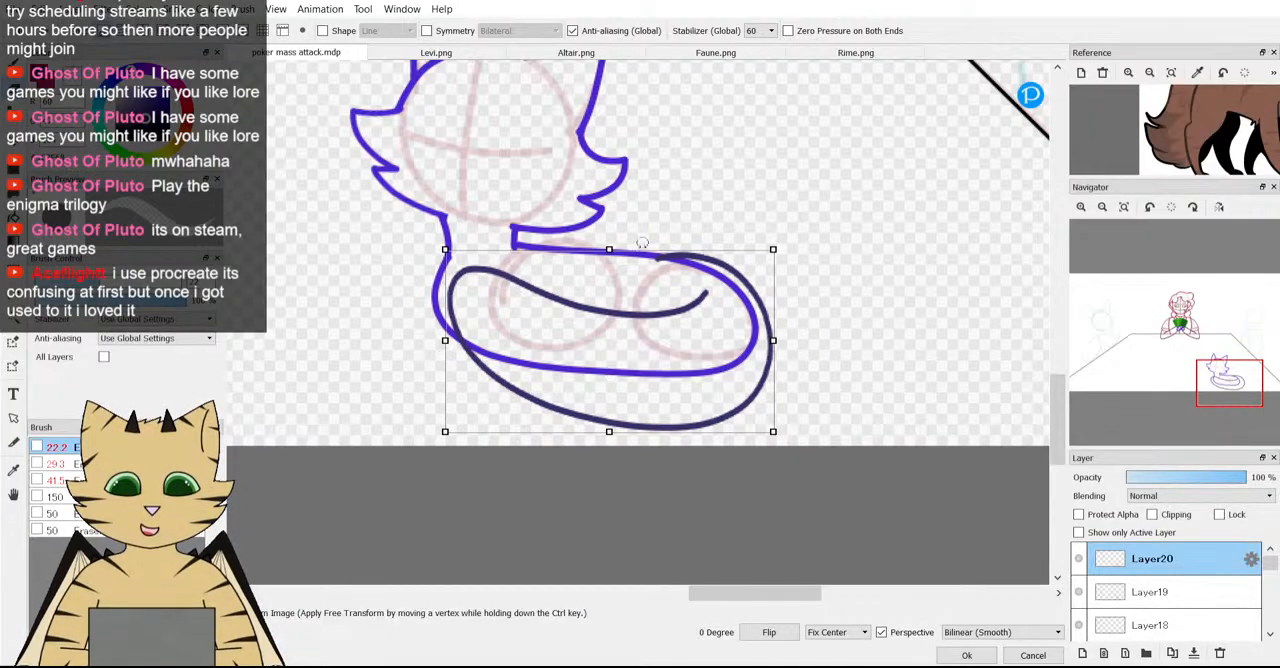
drag(636, 341, 649, 341)
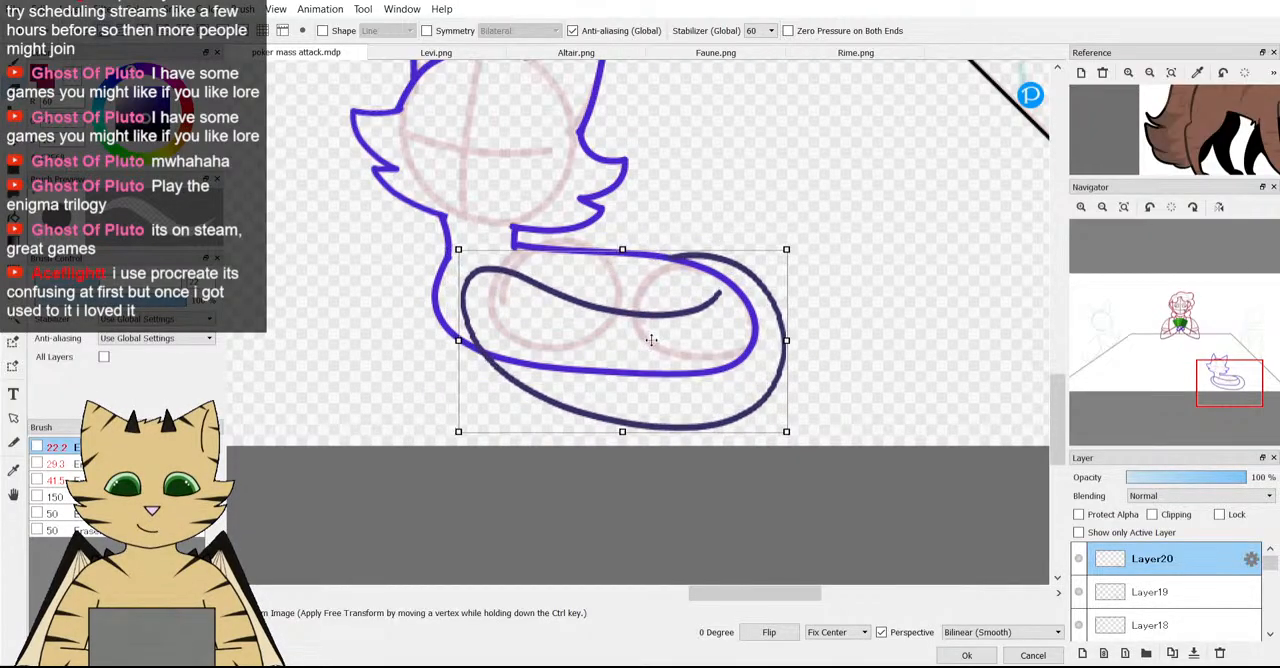
drag(461, 347, 507, 361)
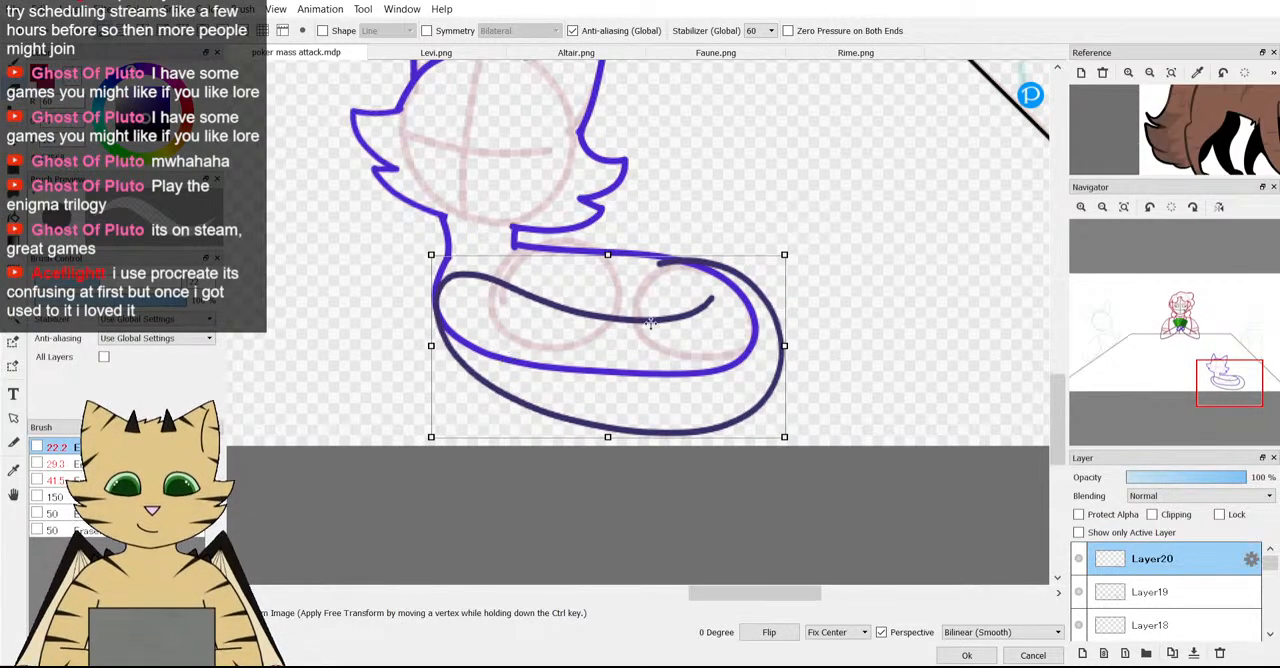
drag(650, 322, 642, 325)
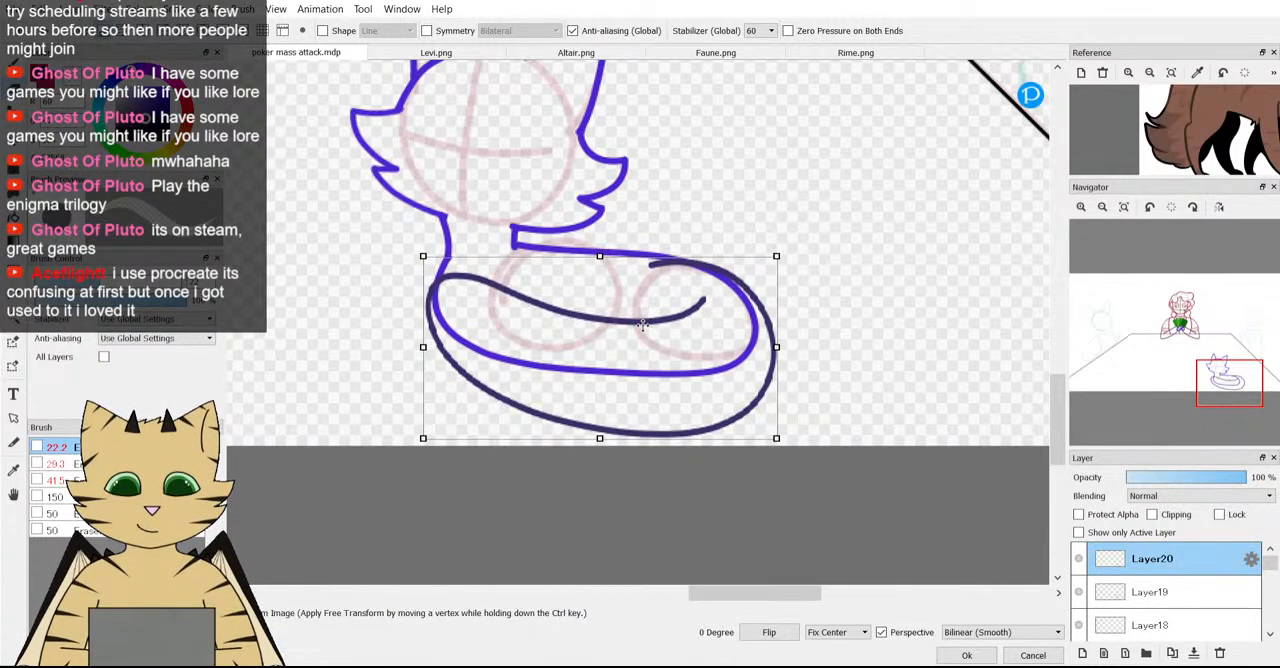
click(966, 655)
Erase the tail outline's excess starting end where it overlaps the lower back.
scroll(580, 346, down, 1)
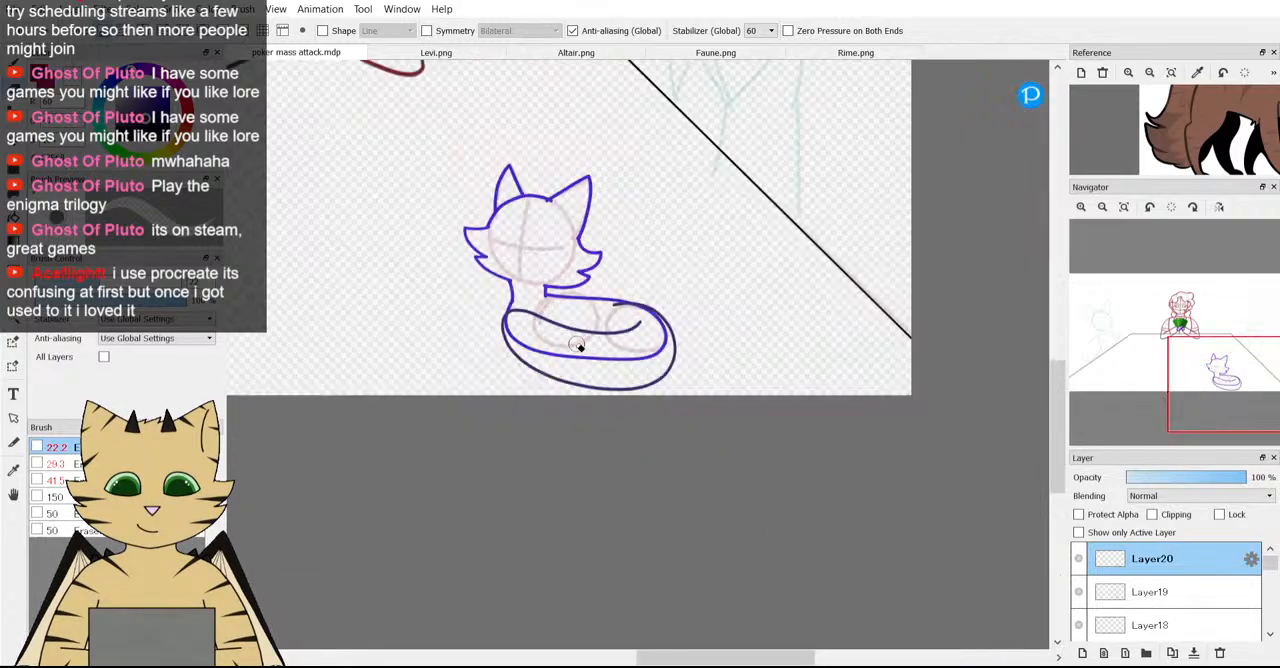
scroll(580, 314, up, 2)
scroll(680, 330, up, 2)
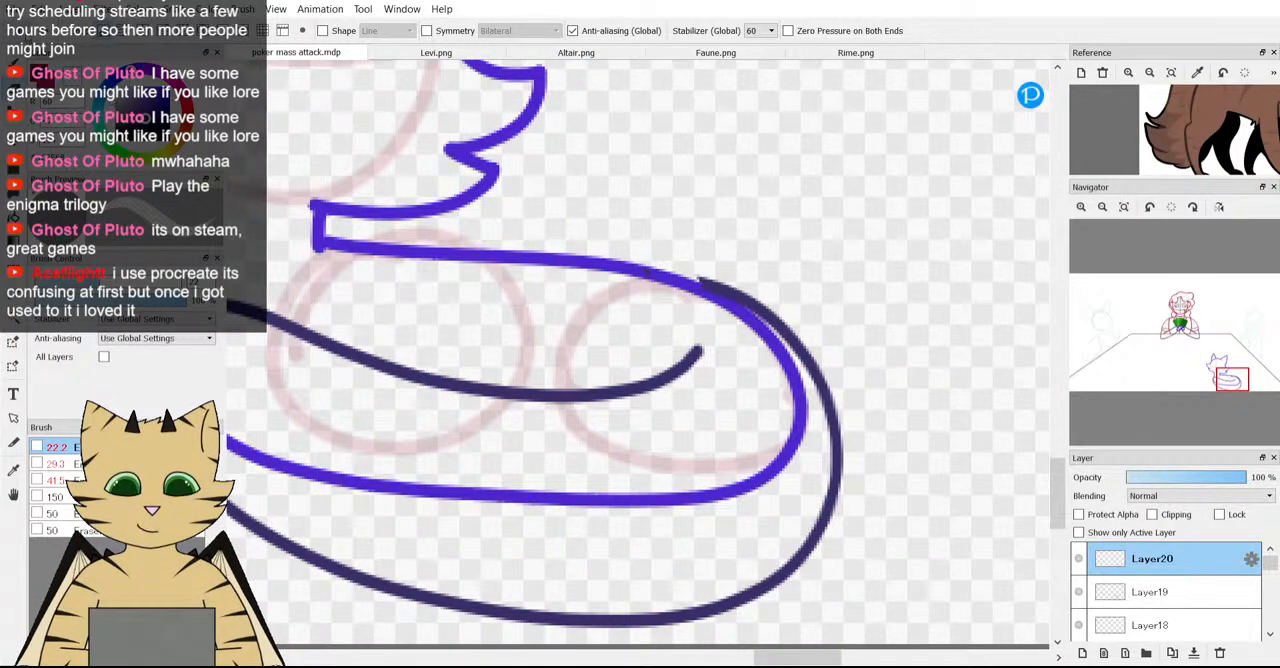
drag(646, 276, 588, 282)
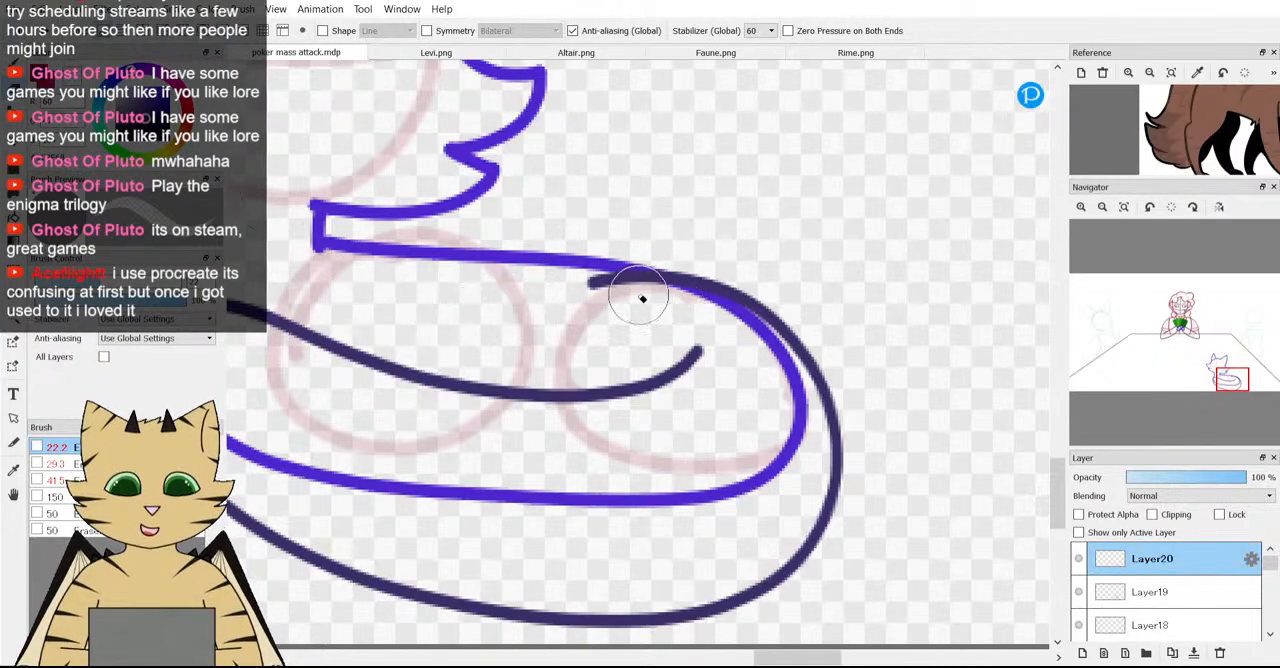
scroll(570, 282, down, 4)
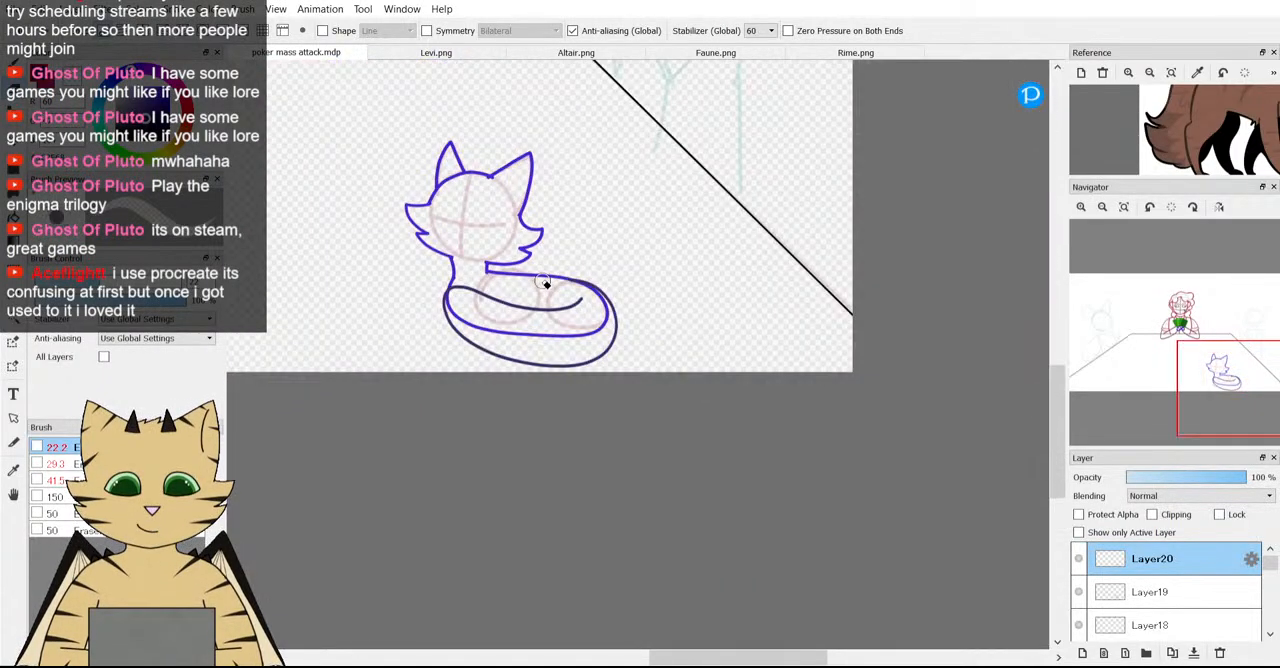
scroll(430, 284, up, 3)
scroll(412, 277, down, 3)
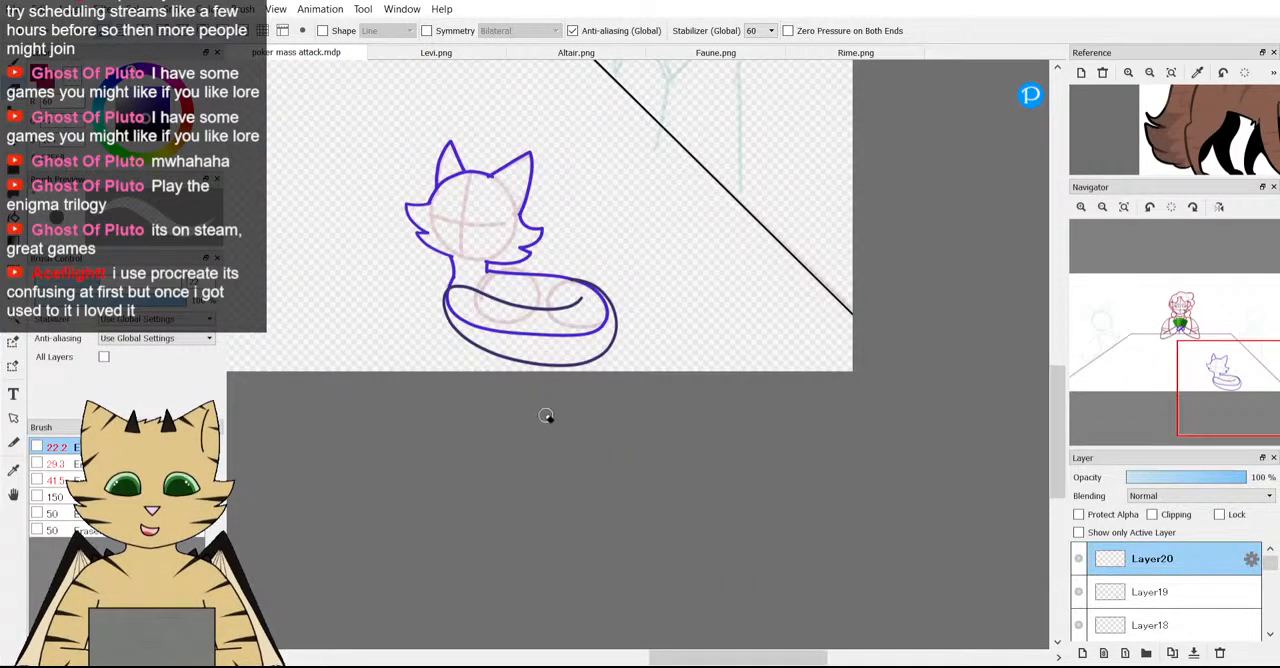
scroll(546, 415, up, 3)
scroll(560, 400, down, 3)
Try erasing the body outline inside the tail on Layer19, then undo the erasing.
click(1121, 594)
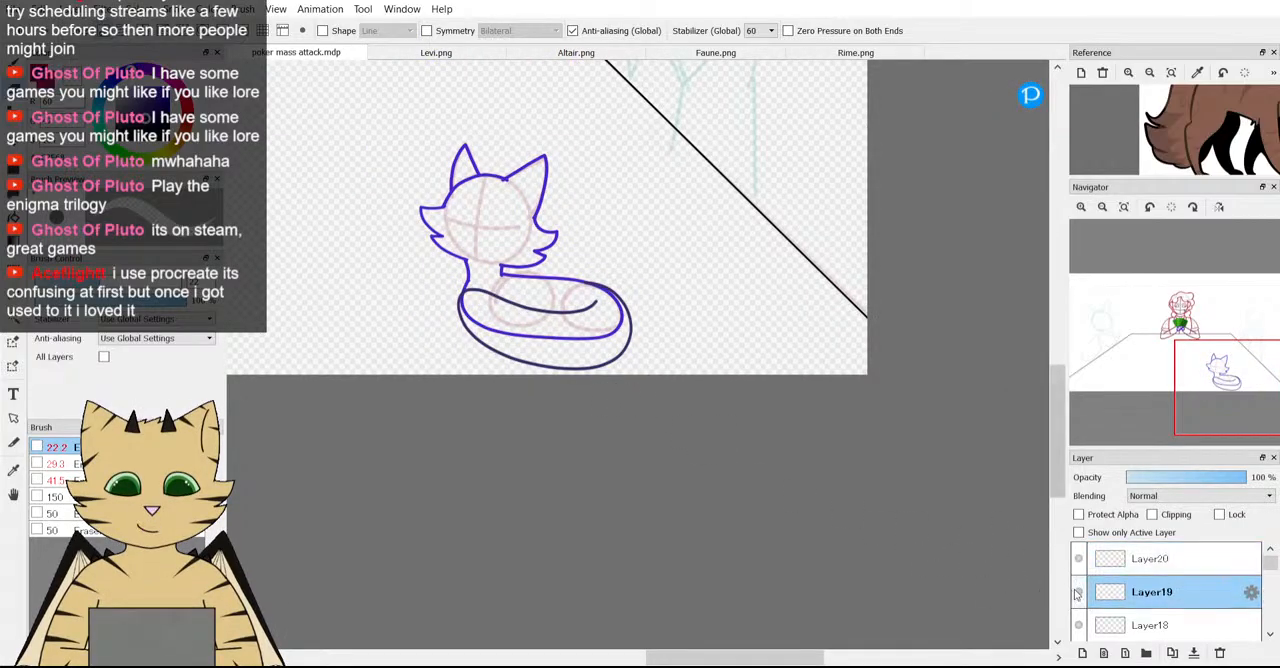
scroll(480, 308, up, 2)
mouse_move(478, 308)
mouse_down()
mouse_move(489, 341)
mouse_move(529, 357)
mouse_move(625, 364)
mouse_move(694, 350)
mouse_move(712, 329)
mouse_move(688, 298)
mouse_up()
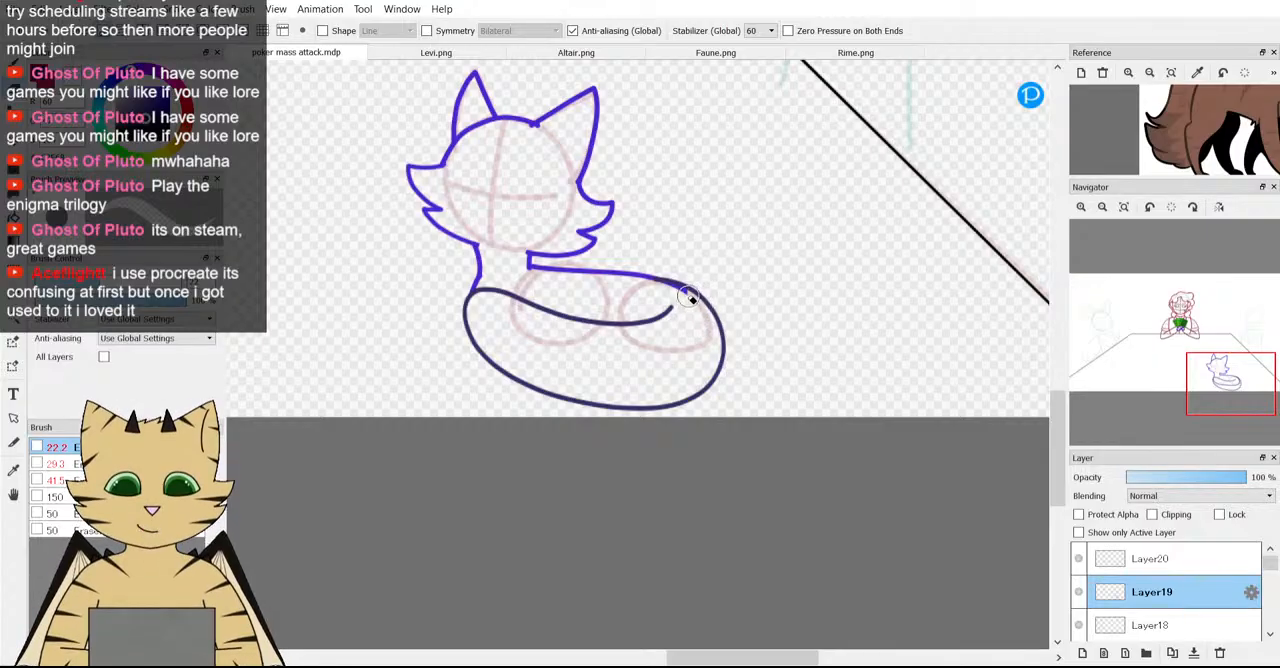
scroll(634, 326, down, 2)
scroll(634, 326, down, 1)
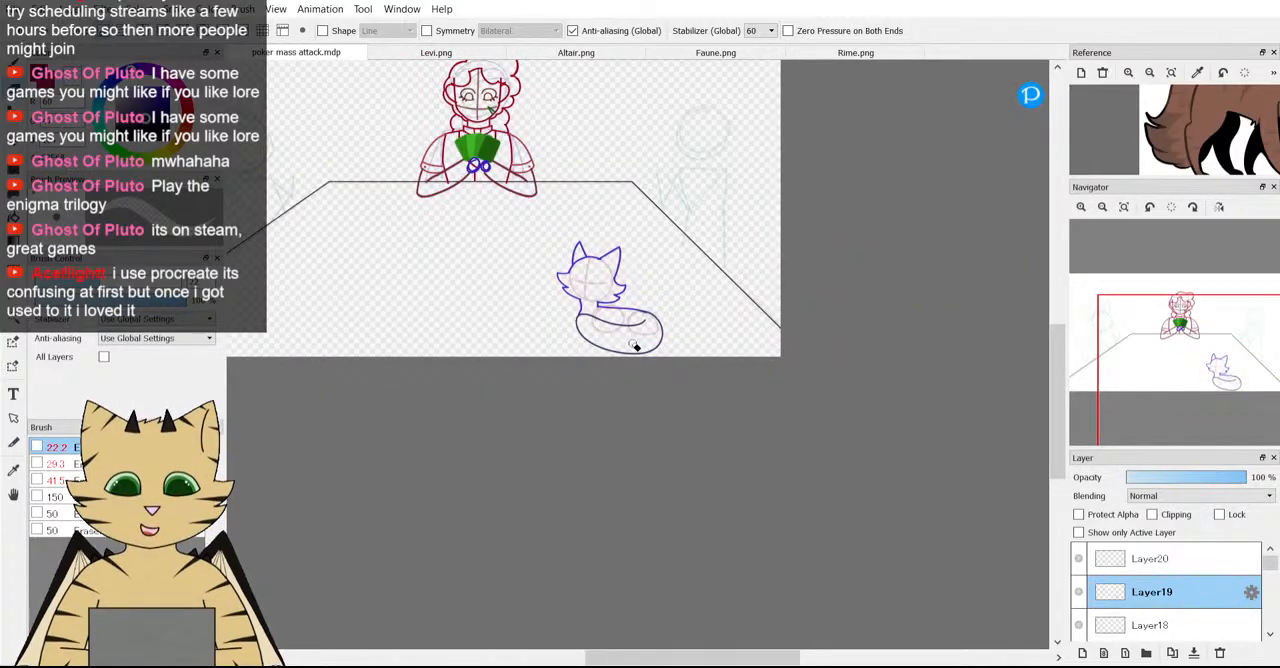
scroll(590, 341, up, 3)
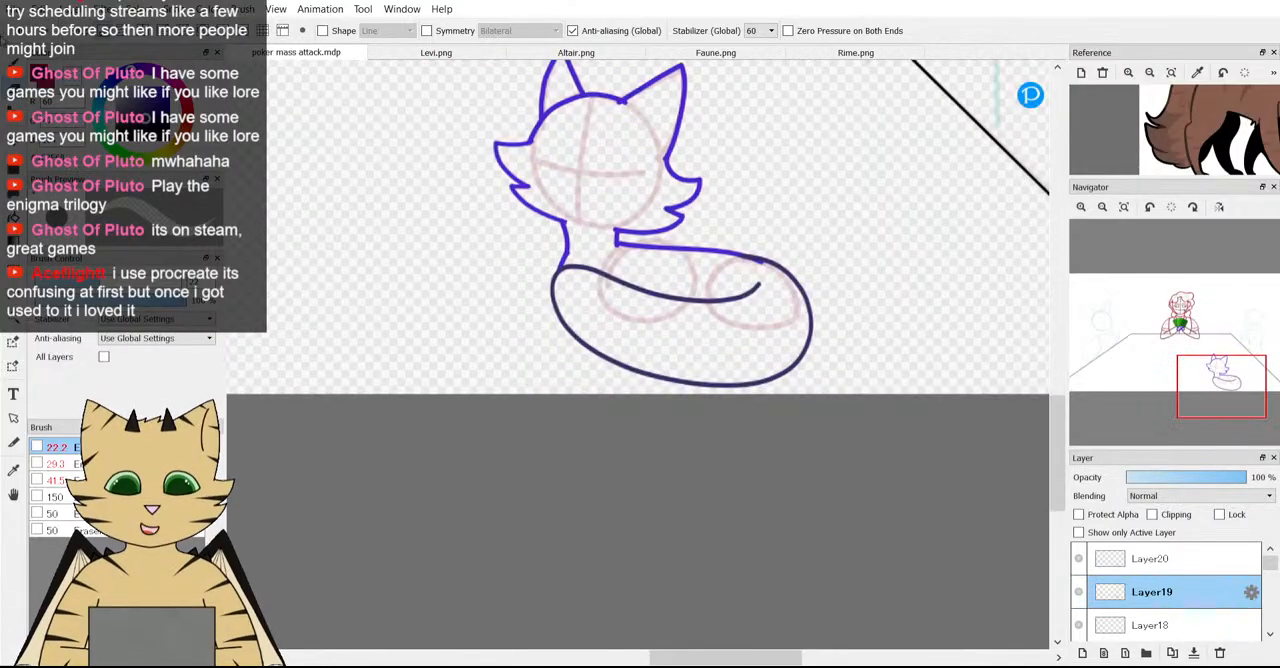
key(ctrl+z)
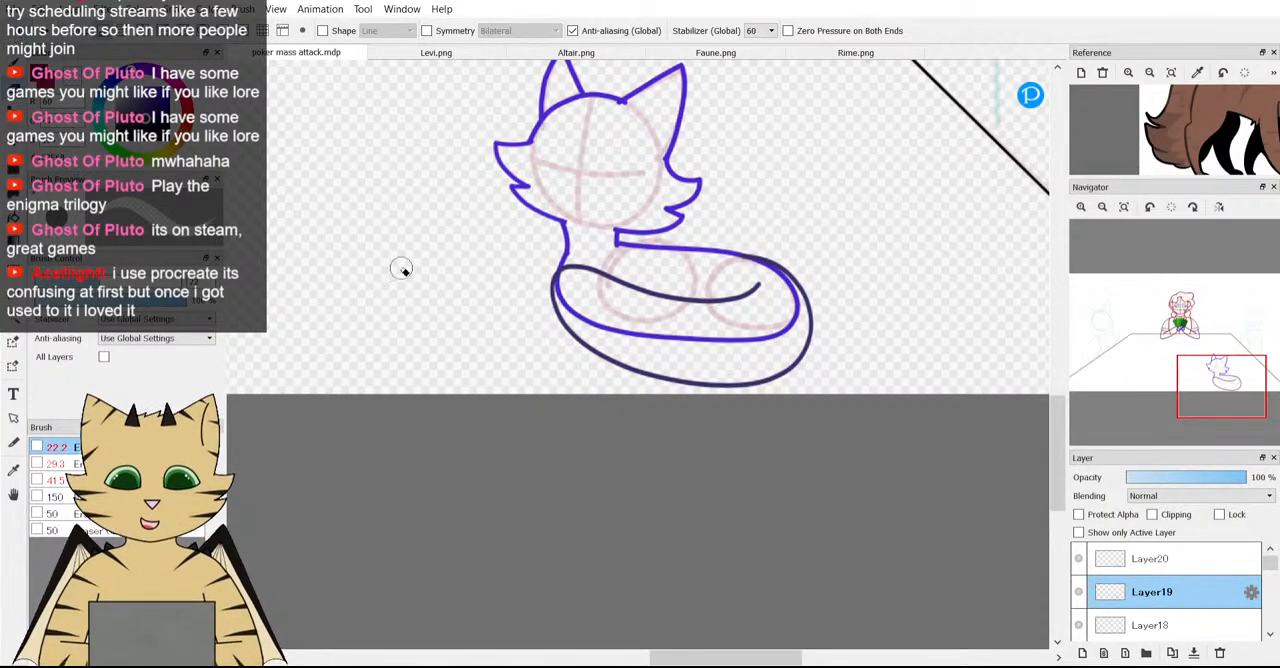
Lower the tail layer Layer20 to 48% opacity and add a new layer above it for brush drawing.
click(1145, 560)
click(1183, 479)
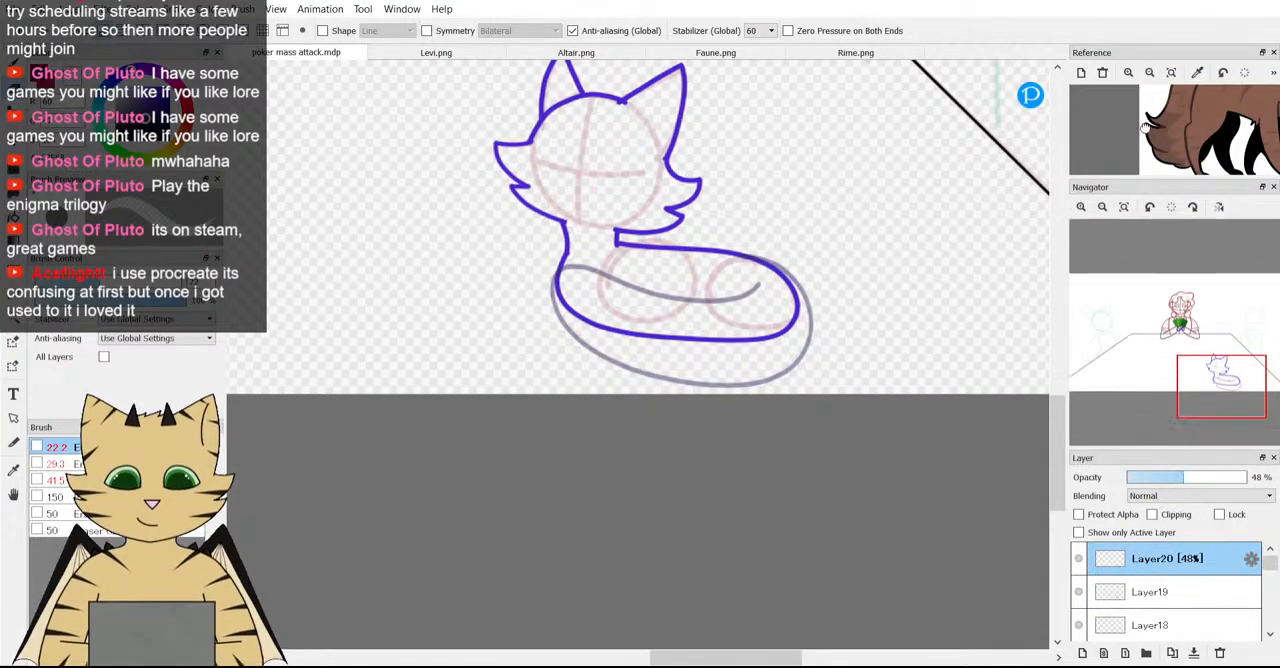
scroll(1183, 128, down, 2)
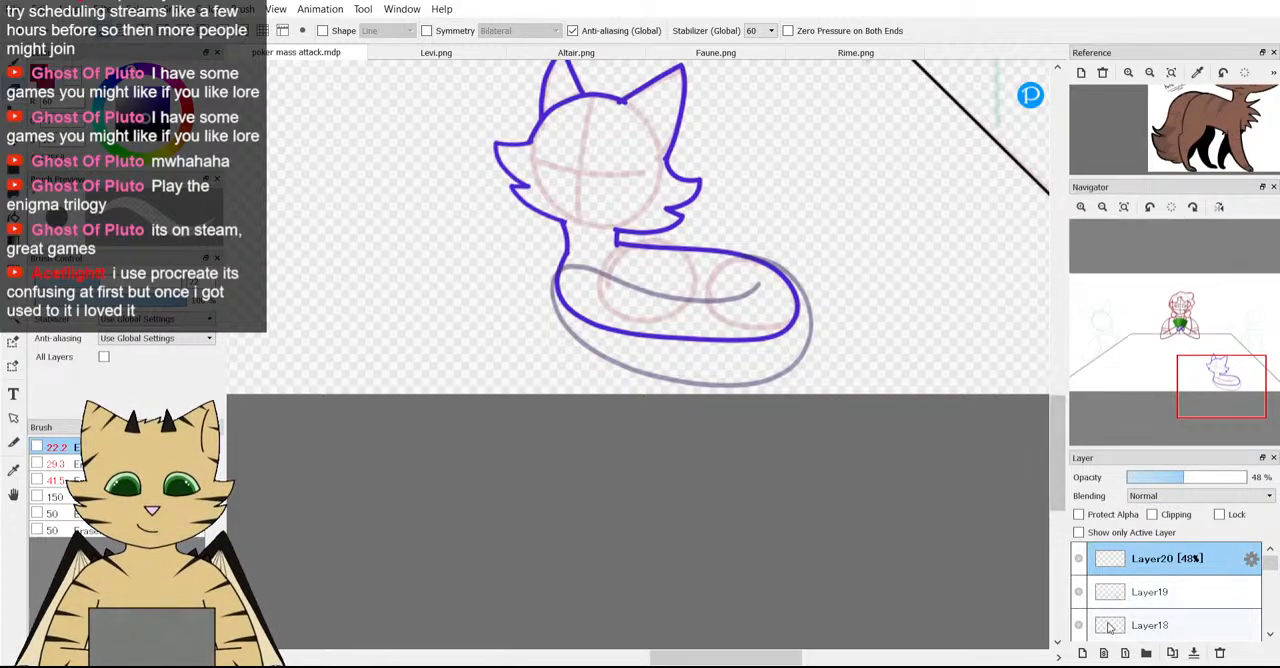
click(1083, 655)
key(b)
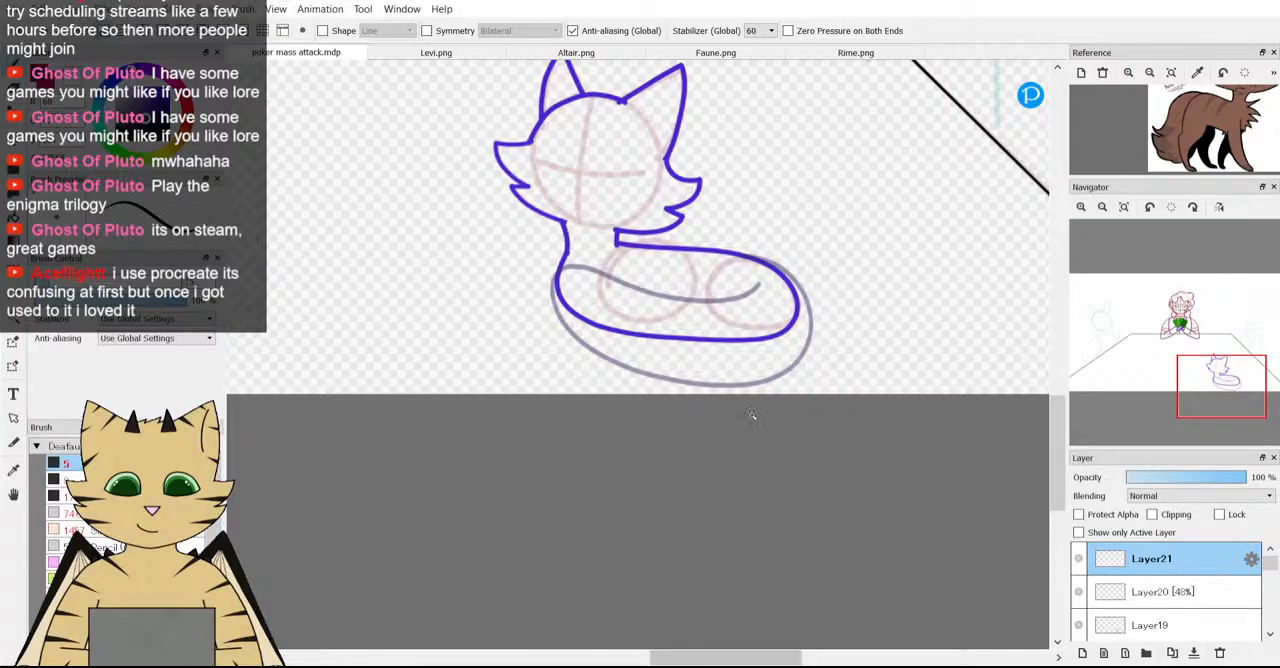
Examine the reference's tail and hindquarters and compare them with the faded tail guide around the body.
scroll(1177, 124, up, 3)
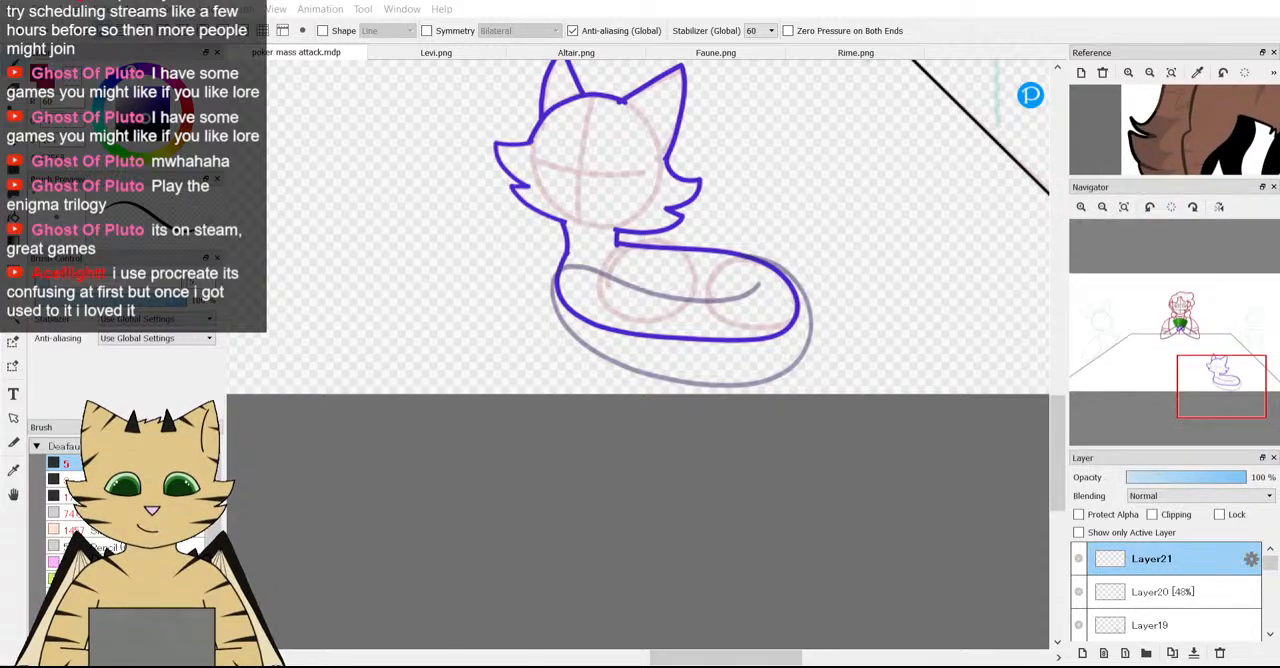
scroll(578, 299, up, 1)
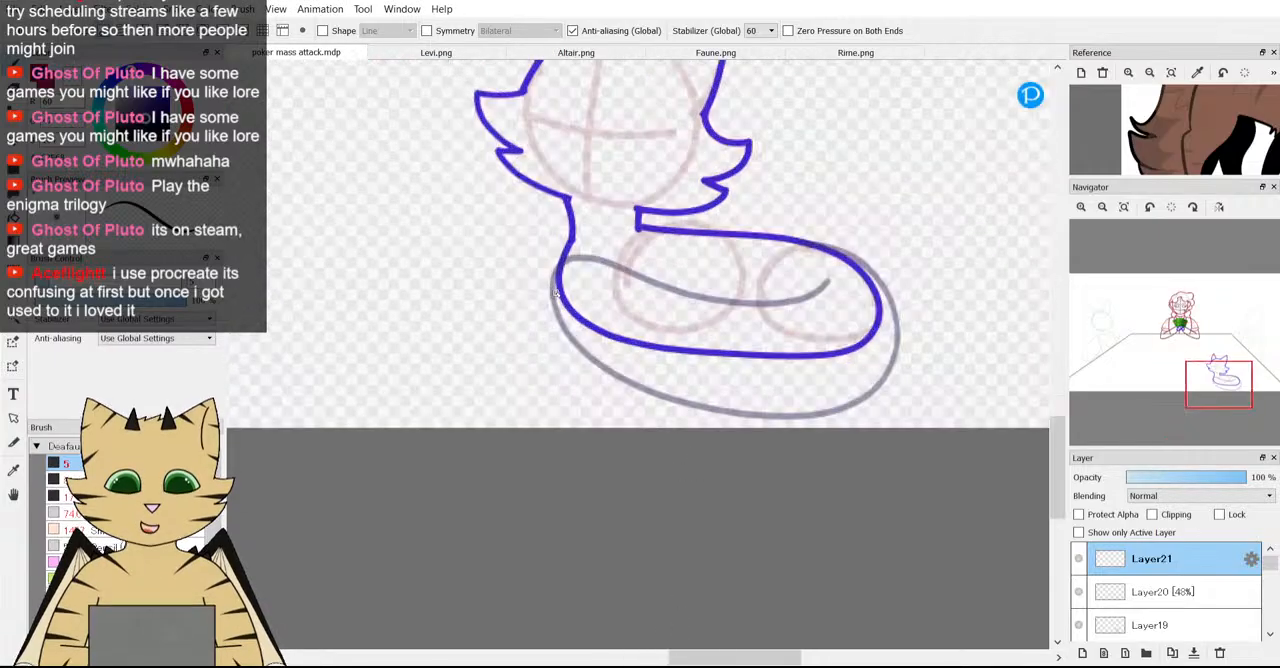
drag(1206, 116, 1136, 158)
scroll(618, 266, up, 1)
scroll(1127, 121, down, 1)
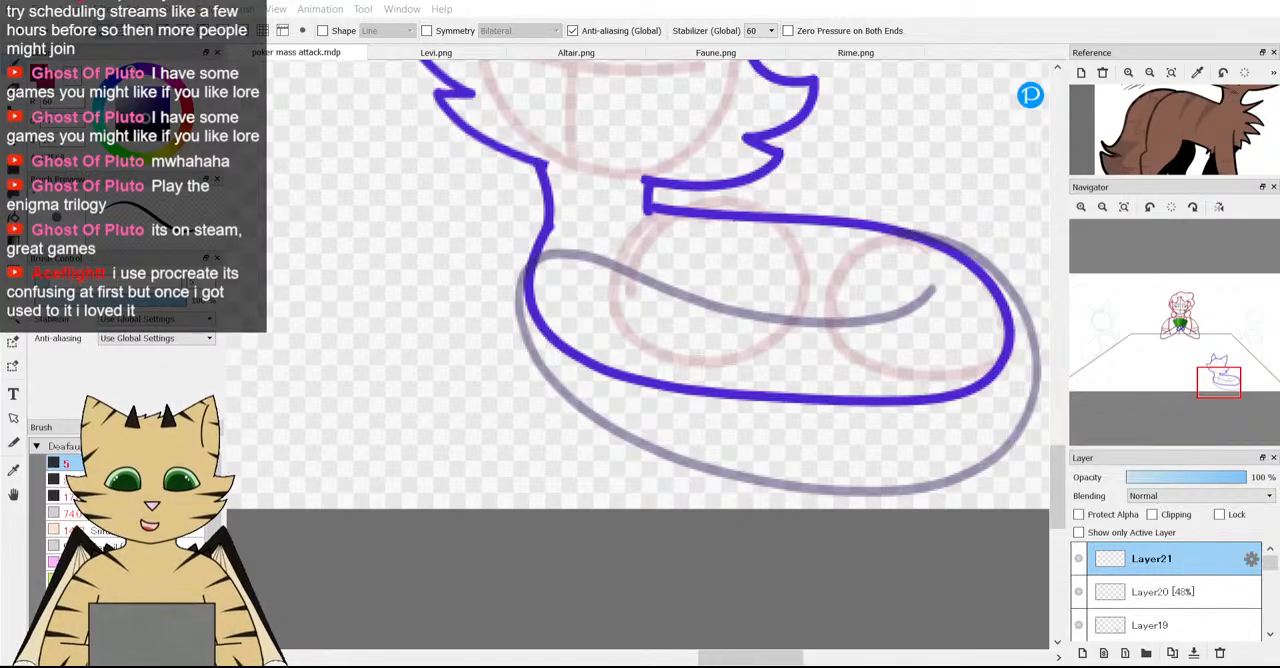
scroll(606, 286, down, 4)
scroll(640, 268, up, 2)
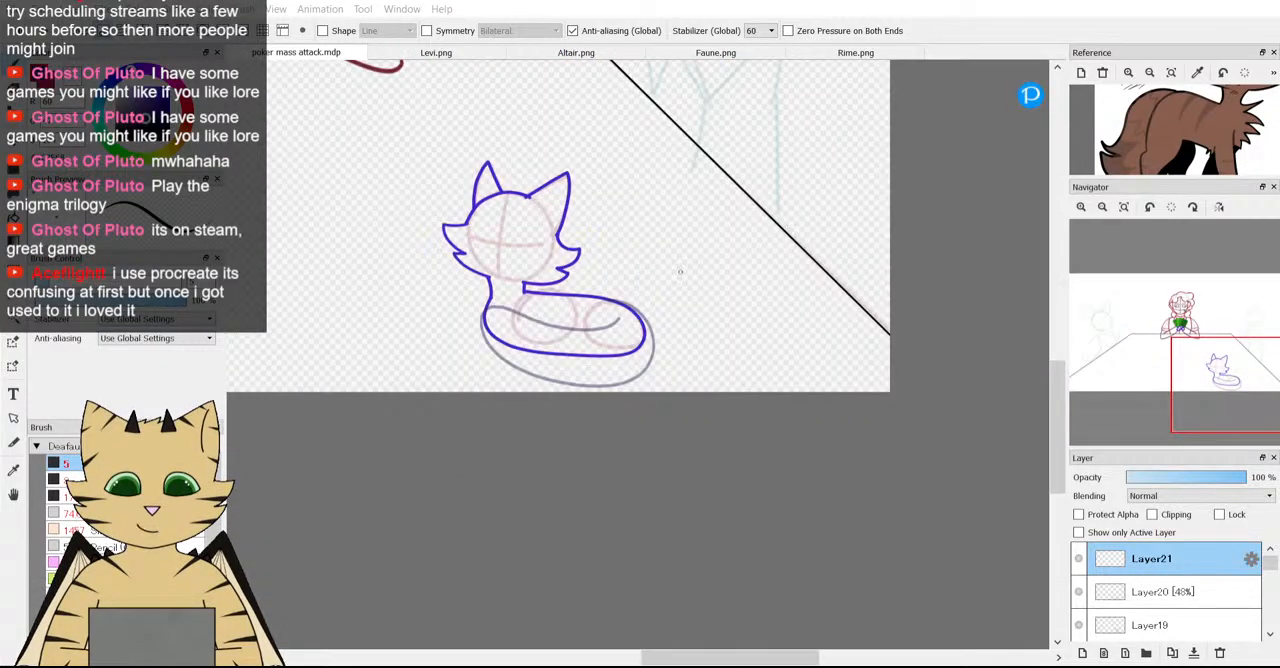
Try sketching a standalone arched tail with jagged fur tufts in the empty area beside the fox, then undo the strokes.
drag(680, 258, 694, 237)
drag(769, 286, 799, 303)
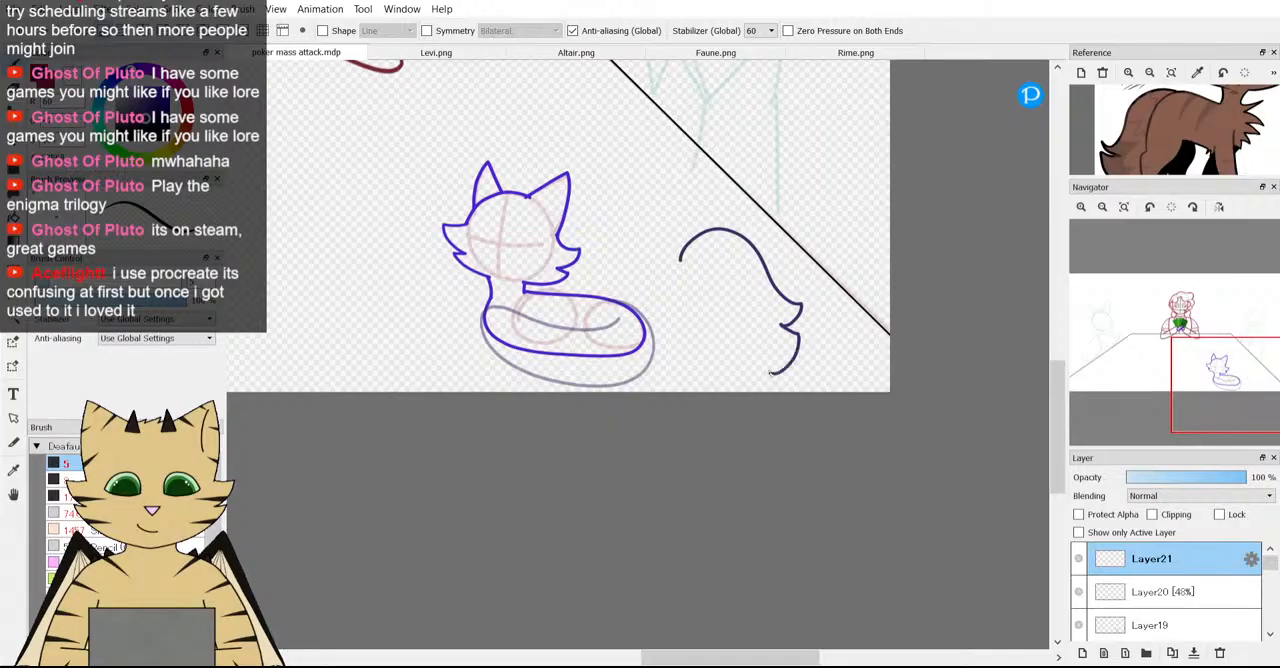
drag(722, 383, 706, 352)
scroll(614, 403, up, 2)
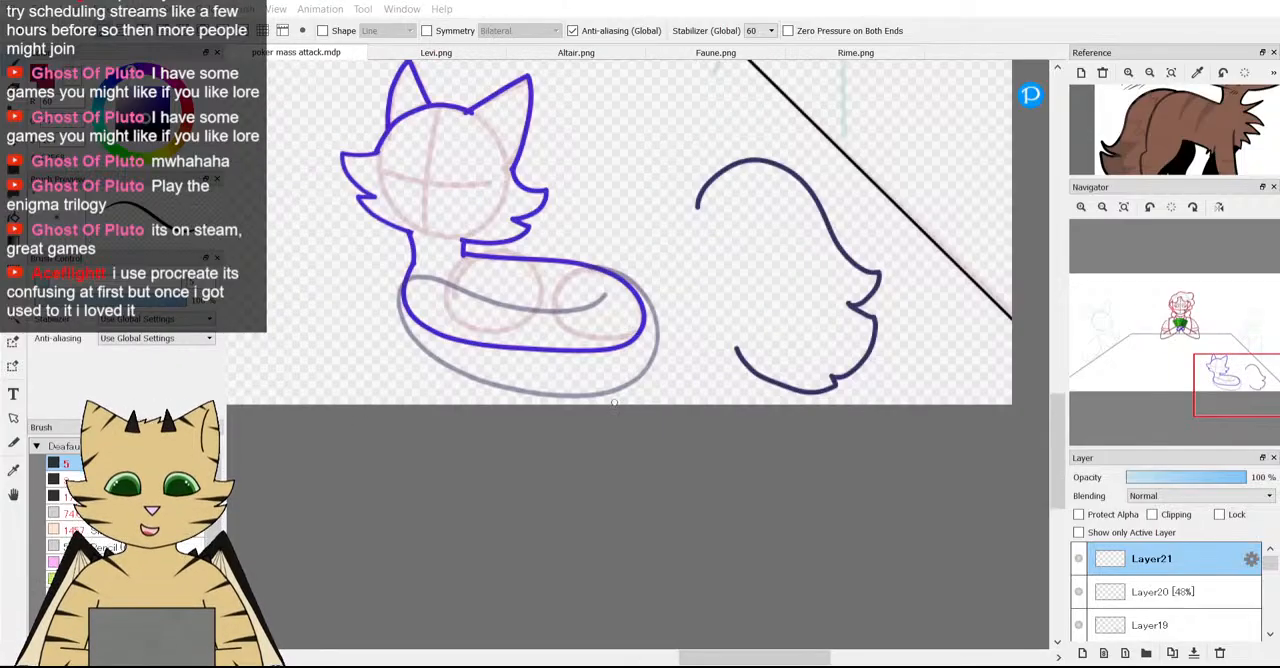
key(ctrl+z)
key(ctrl+z)
key(ctrl+z)
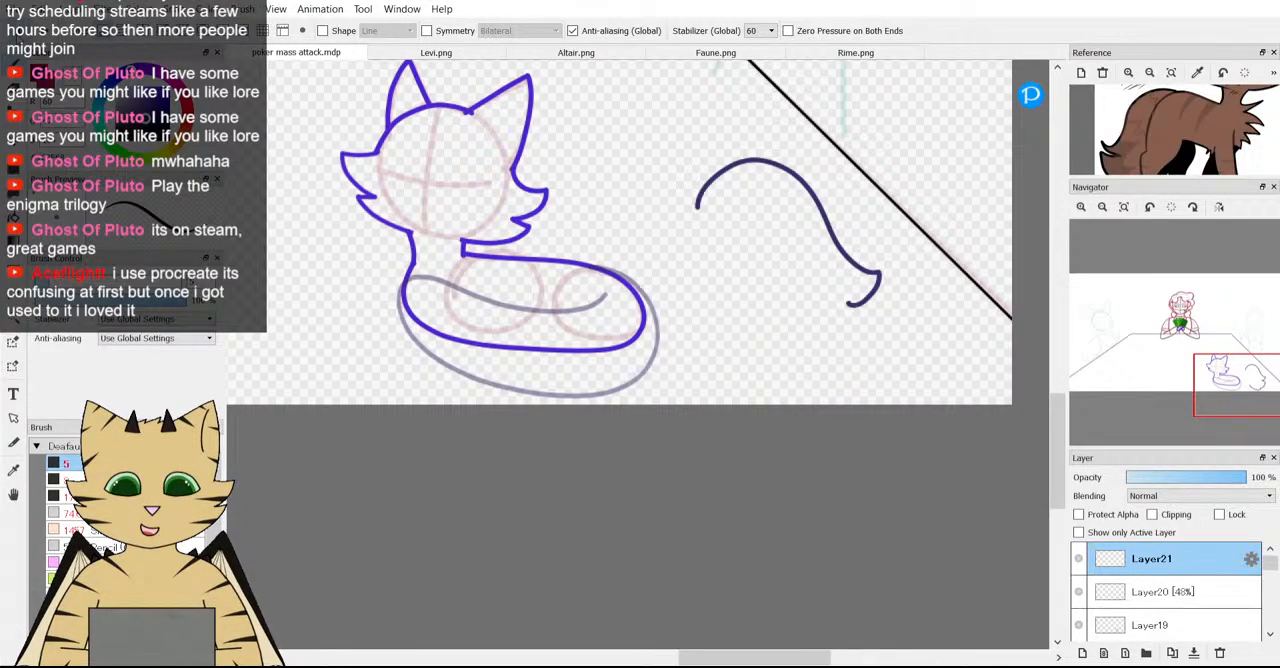
key(ctrl+z)
Draw the tail's upper edge over the faded guide, with fur tufts midway and near the chest.
scroll(634, 226, down, 2)
scroll(634, 226, up, 4)
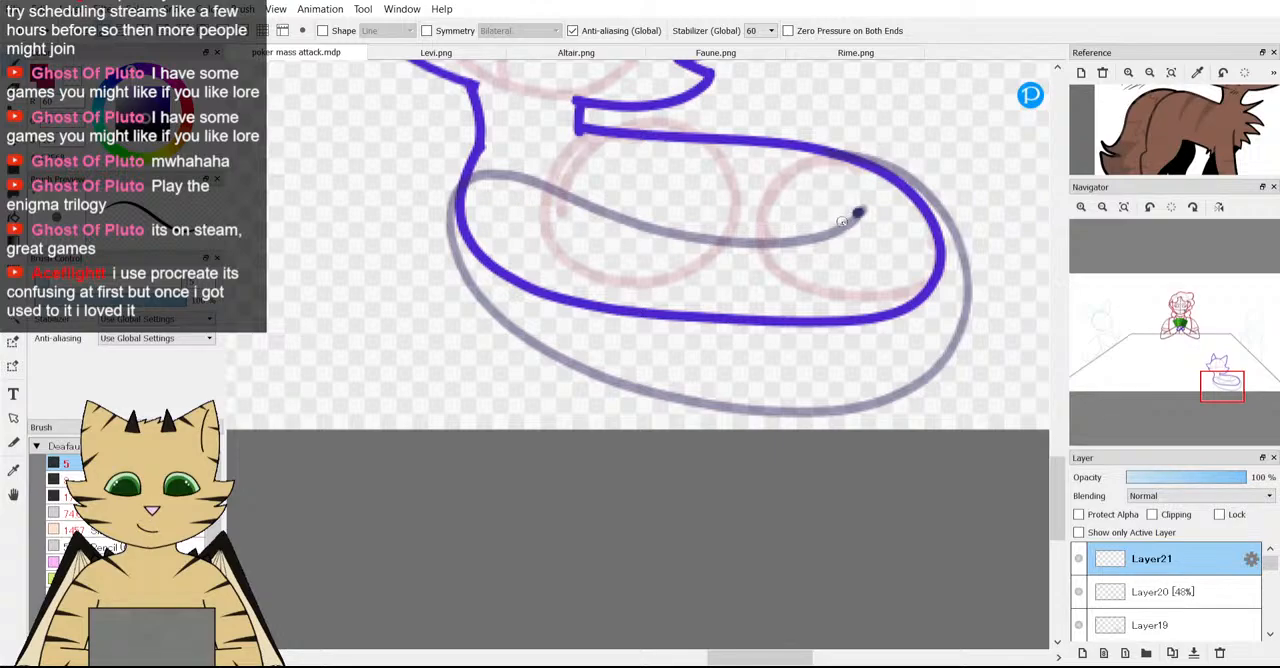
mouse_move(843, 221)
mouse_down()
mouse_move(745, 225)
mouse_move(700, 198)
mouse_up()
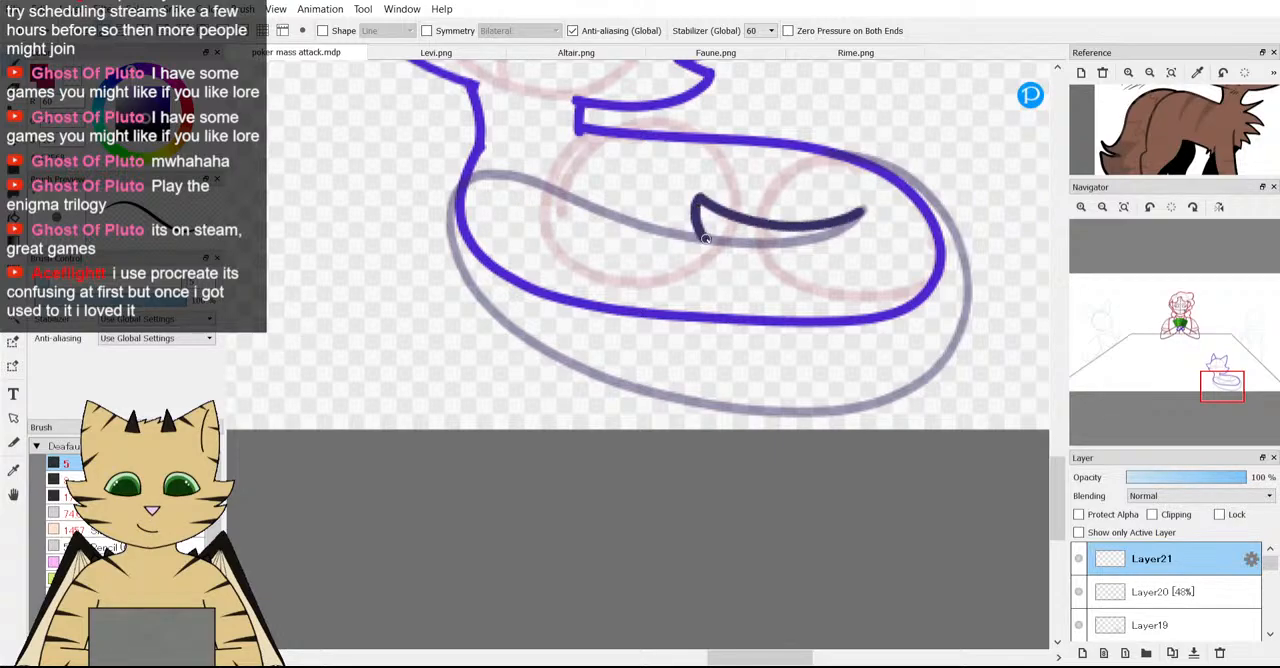
mouse_move(705, 239)
mouse_down()
mouse_move(524, 156)
mouse_move(494, 197)
mouse_move(503, 226)
mouse_up()
Try outlining the tail from its front curve along the underside to the rump, then undo those strokes.
mouse_move(465, 180)
mouse_down()
mouse_move(440, 247)
mouse_move(499, 320)
mouse_move(462, 311)
mouse_move(459, 349)
mouse_move(543, 396)
mouse_move(611, 408)
mouse_move(758, 407)
mouse_move(826, 388)
mouse_move(894, 336)
mouse_move(930, 234)
mouse_up()
scroll(925, 235, down, 4)
scroll(437, 95, up, 4)
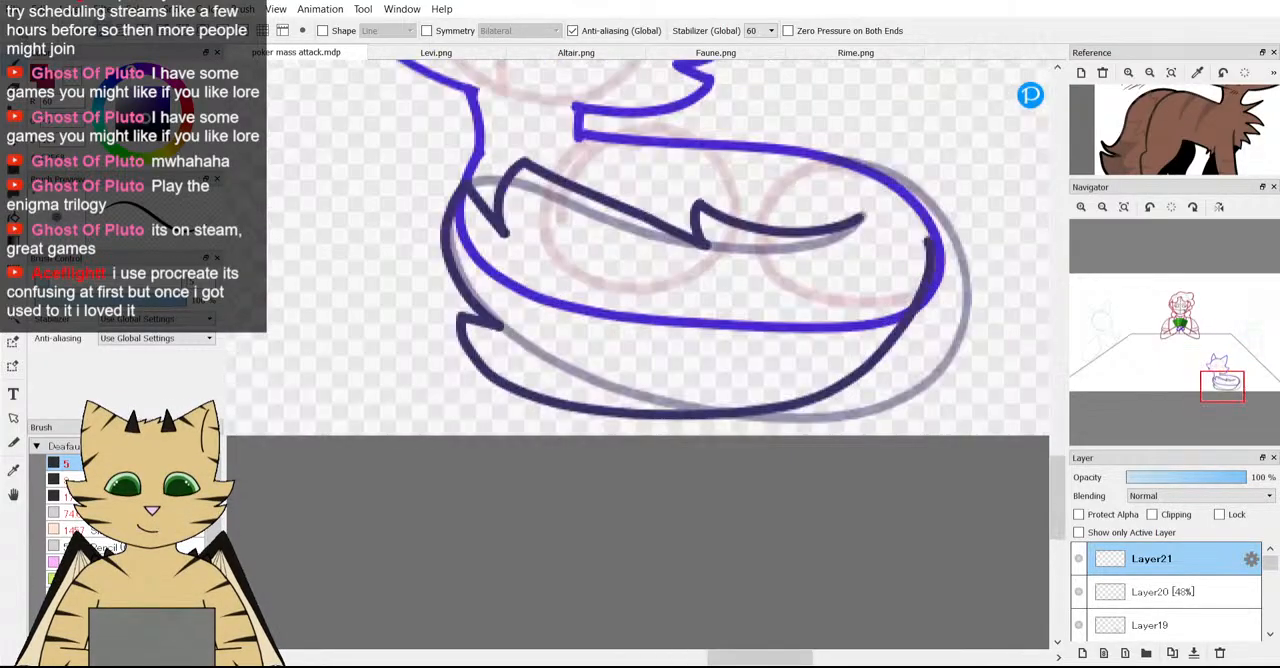
key(ctrl+z)
key(ctrl+z)
key(ctrl+z)
key(ctrl+z)
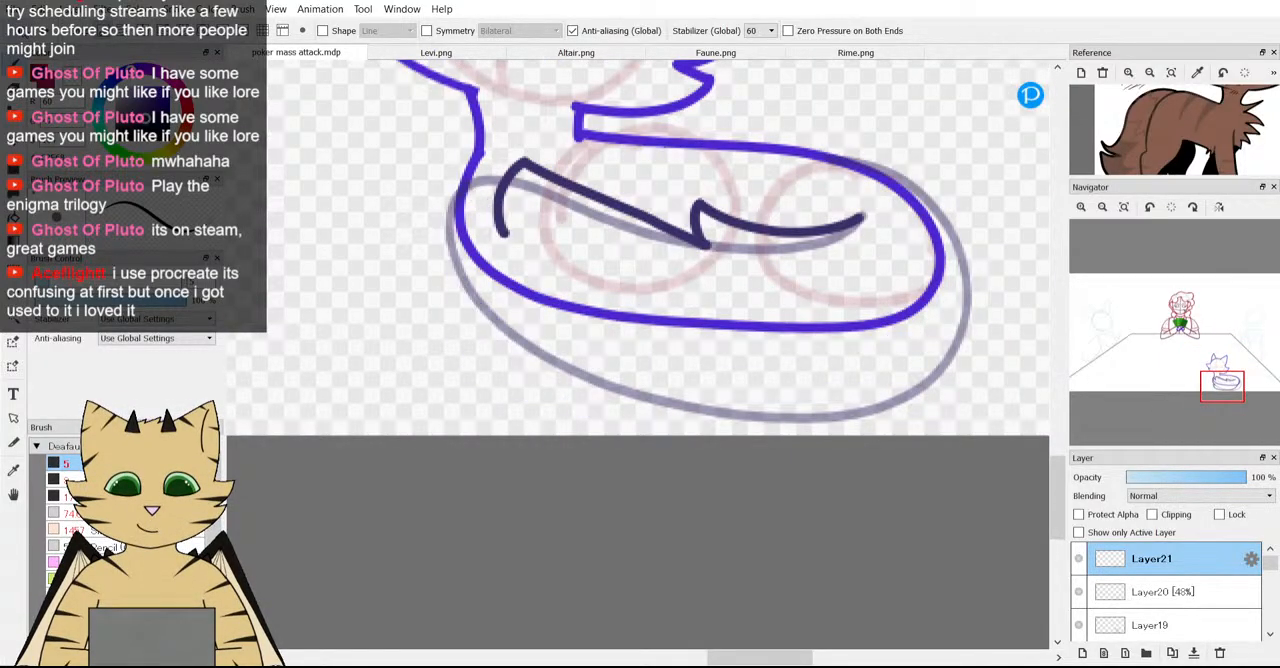
Try drawing the tail's outer outline from the rump around the underside to the front fur tuft, then undo it.
mouse_move(846, 161)
mouse_down()
mouse_move(962, 199)
mouse_move(977, 283)
mouse_move(967, 335)
mouse_move(936, 373)
mouse_move(873, 392)
mouse_move(709, 383)
mouse_up()
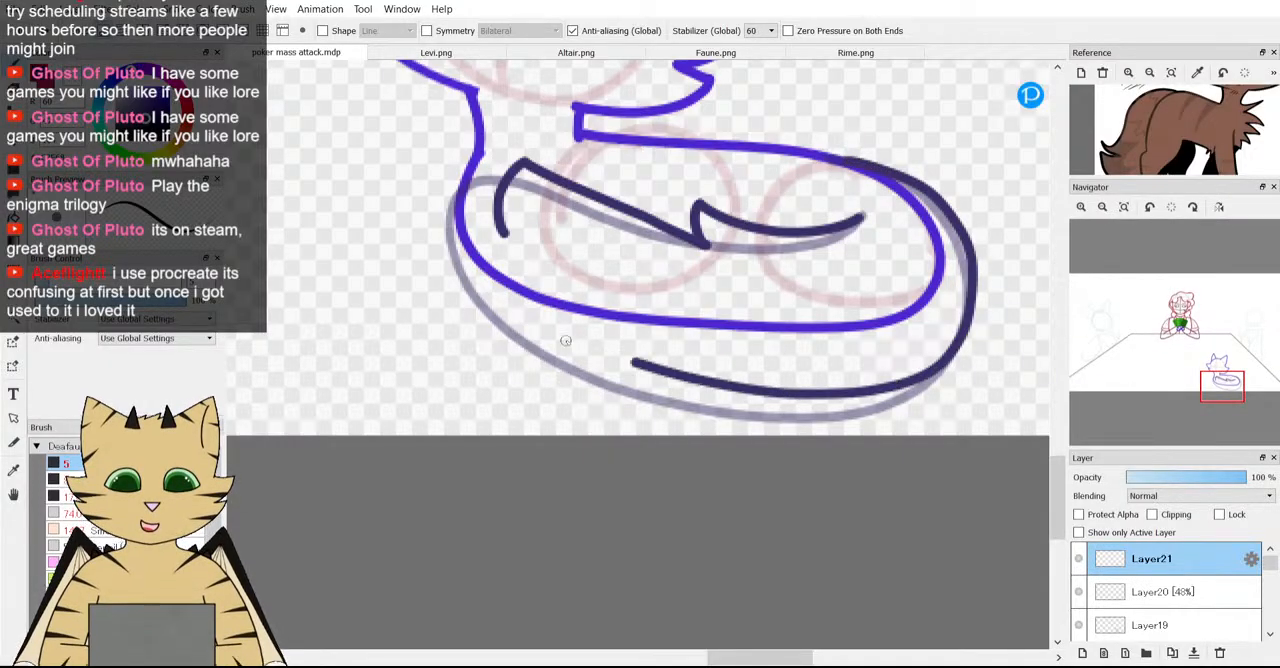
key(ctrl+z)
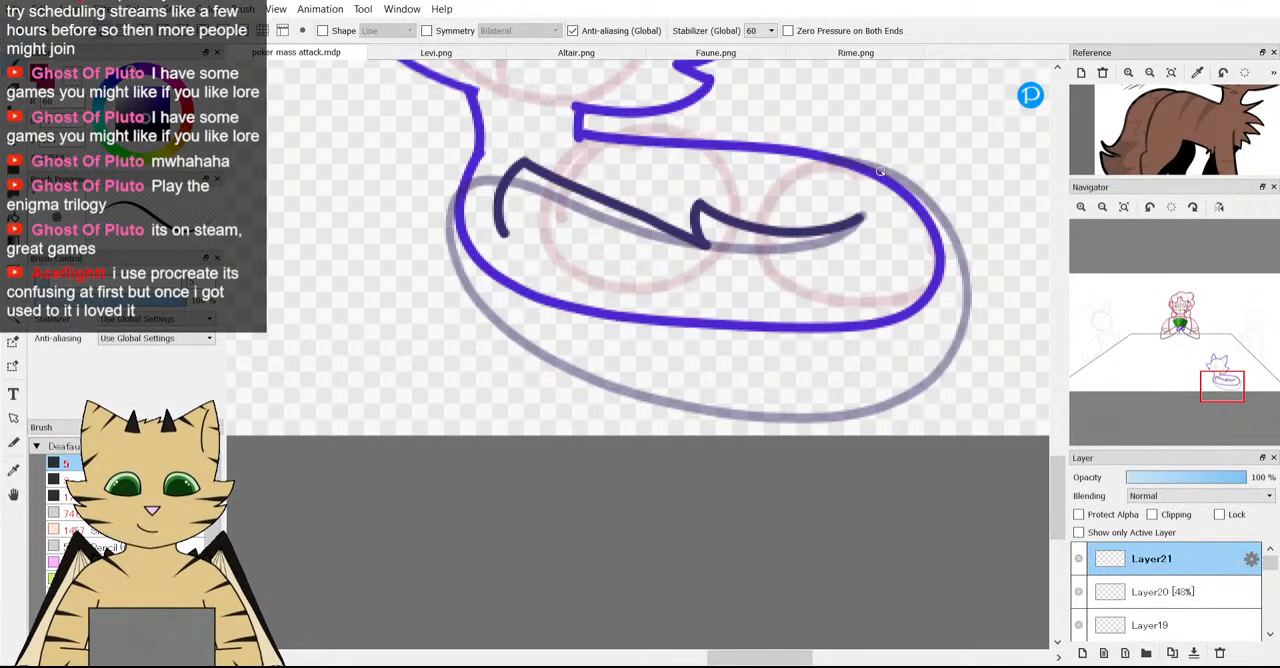
mouse_move(866, 163)
mouse_down()
mouse_move(970, 232)
mouse_move(979, 311)
mouse_move(963, 371)
mouse_move(919, 414)
mouse_move(843, 432)
mouse_move(690, 417)
mouse_move(539, 365)
mouse_move(483, 323)
mouse_move(453, 254)
mouse_up()
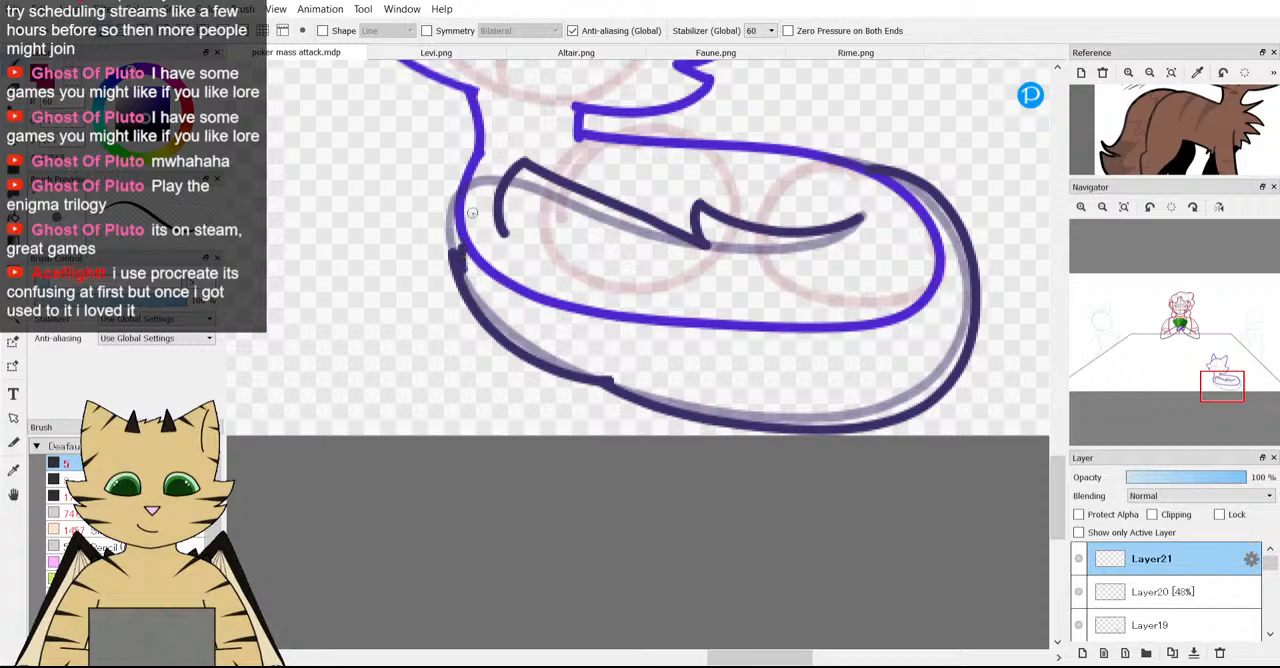
mouse_move(472, 212)
mouse_down()
mouse_move(486, 200)
mouse_move(508, 231)
mouse_up()
scroll(580, 211, down, 3)
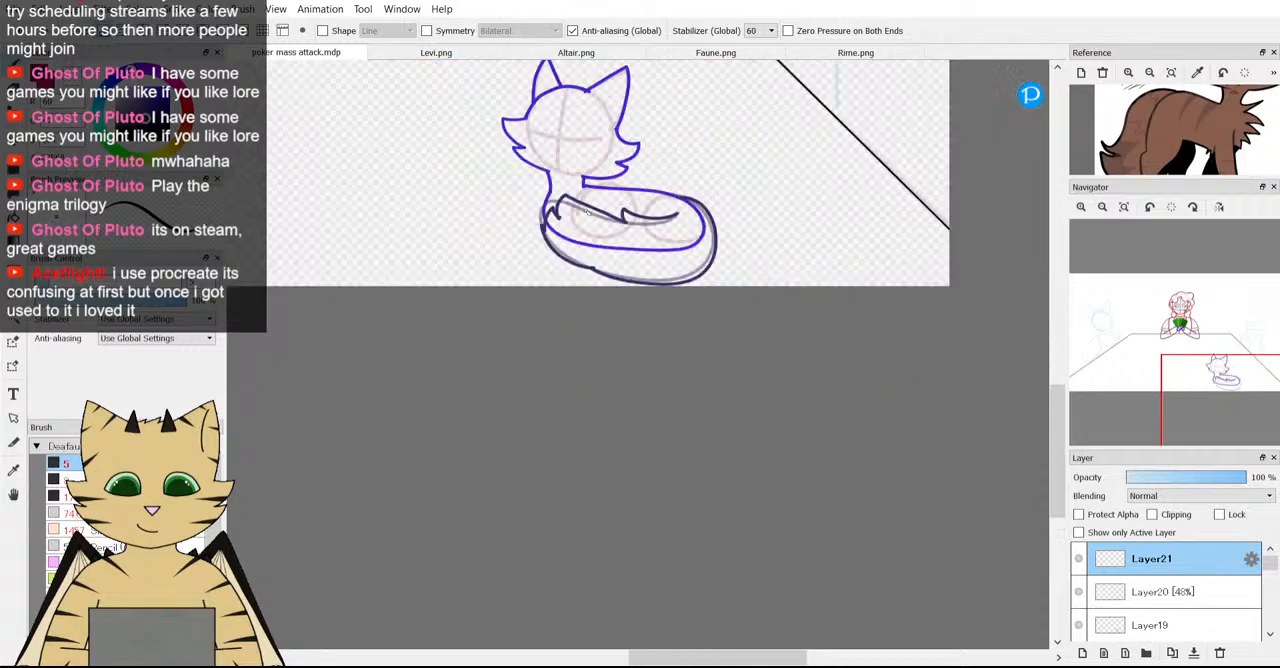
scroll(517, 183, up, 2)
scroll(1180, 141, down, 1)
scroll(1180, 141, down, 1)
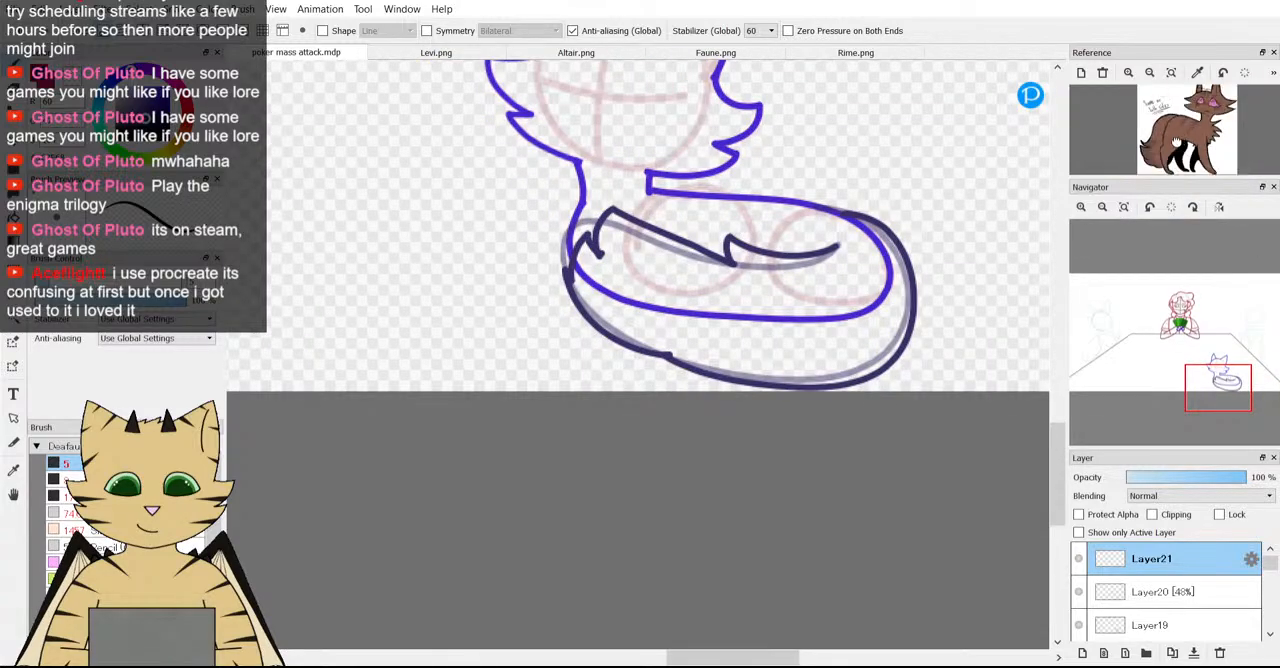
scroll(861, 276, down, 2)
scroll(861, 276, up, 3)
scroll(289, 180, down, 3)
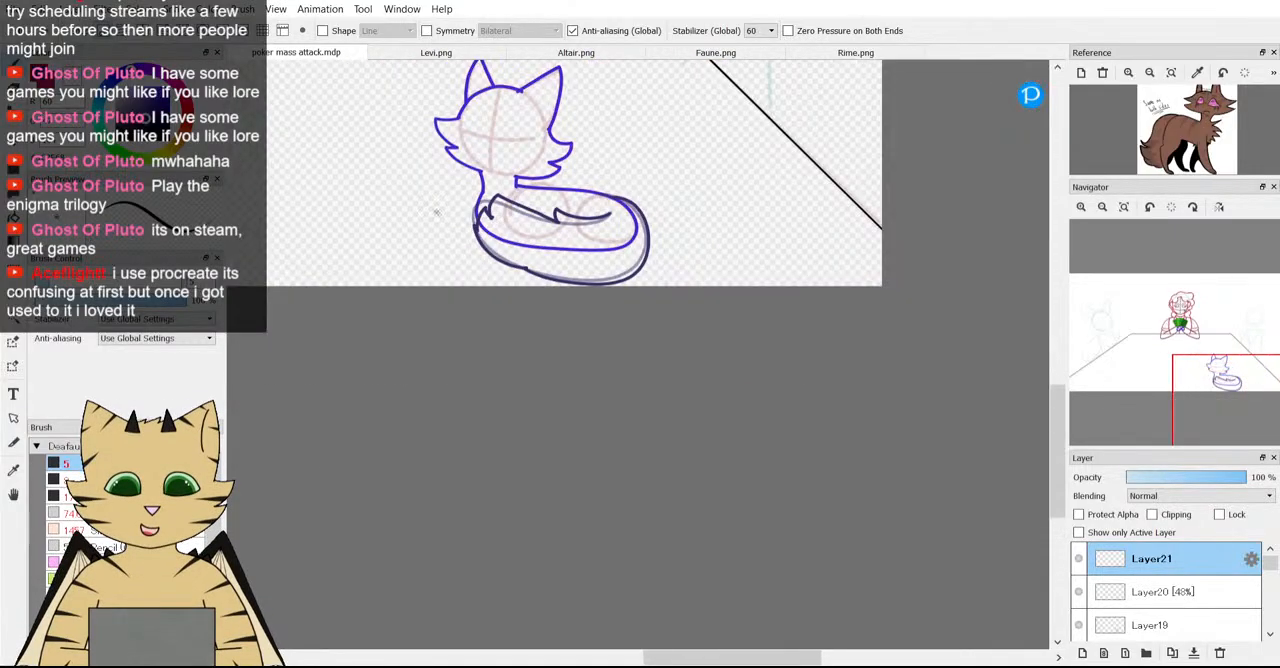
scroll(363, 203, up, 2)
key(ctrl+z)
key(ctrl+z)
key(ctrl+z)
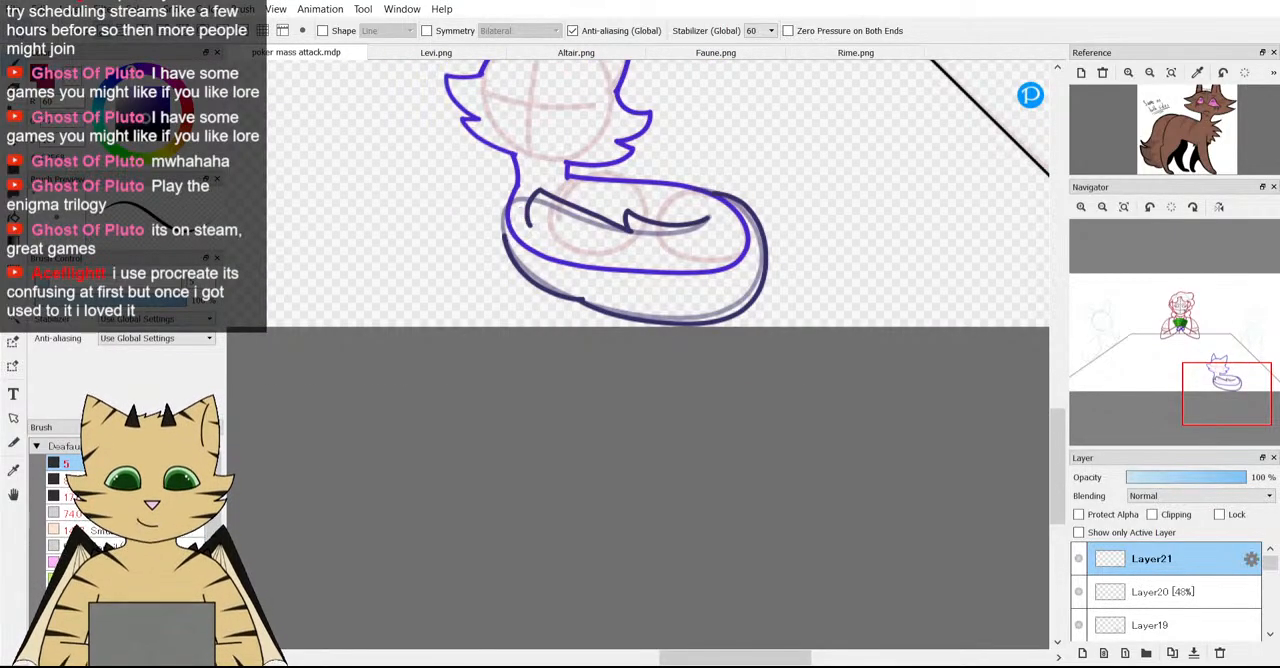
key(ctrl+z)
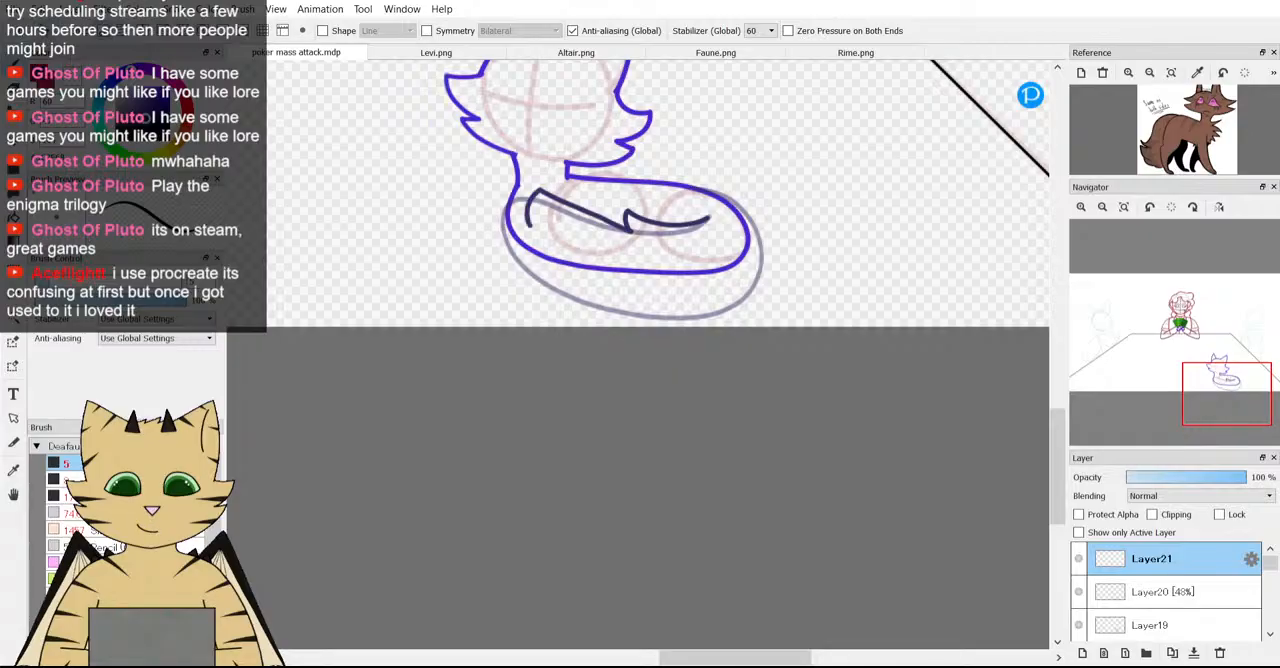
Lower the body outline layer Layer19 to 50% opacity and make Layer21 active again.
click(1150, 593)
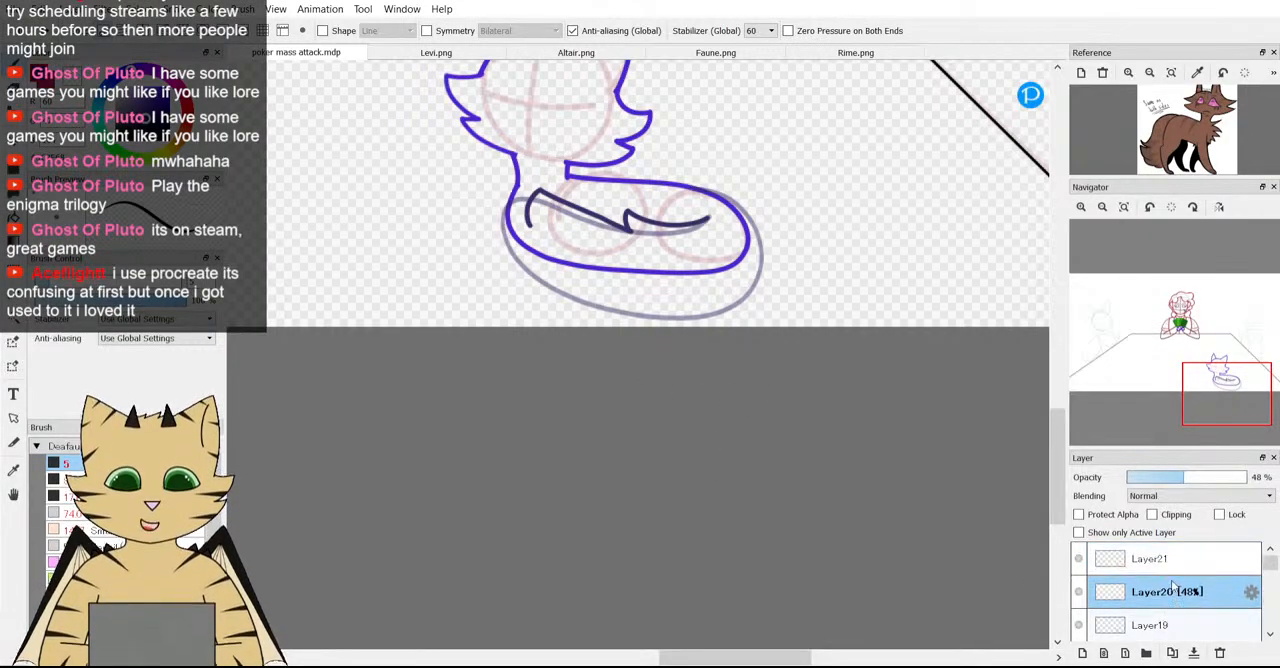
click(1150, 622)
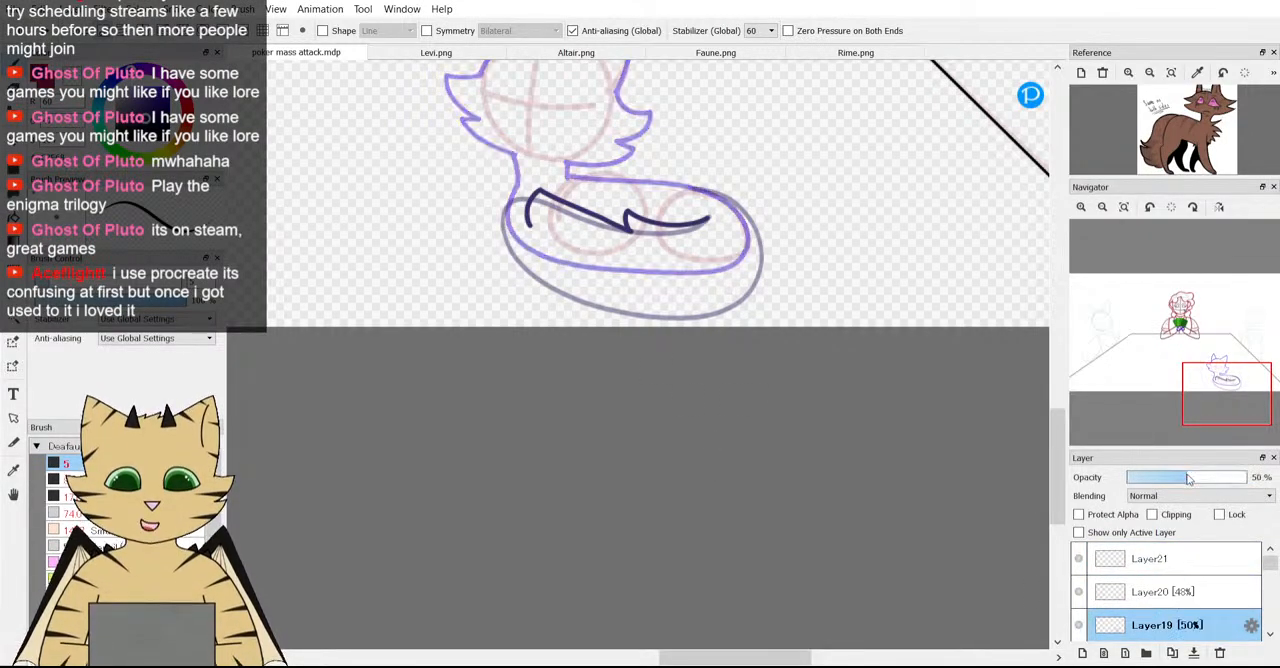
click(1150, 558)
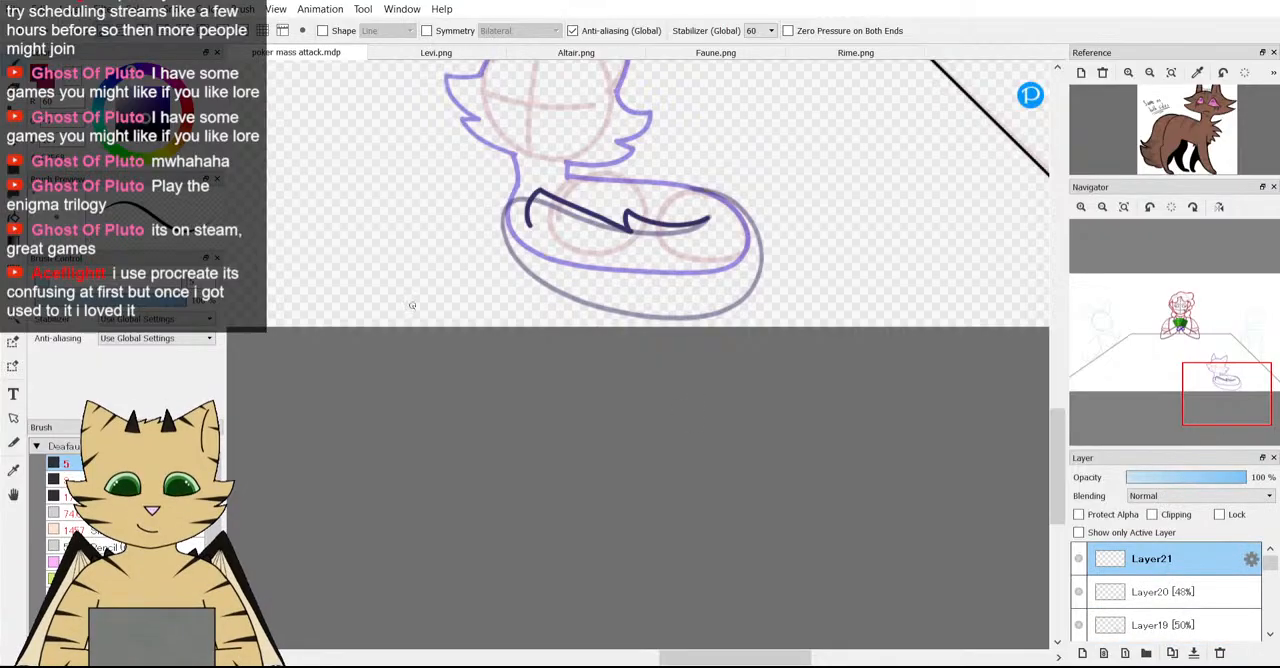
Draw the tail's front curve with pointed fur tufts and start its lower edge along the guide.
scroll(454, 283, down, 3)
scroll(454, 283, up, 5)
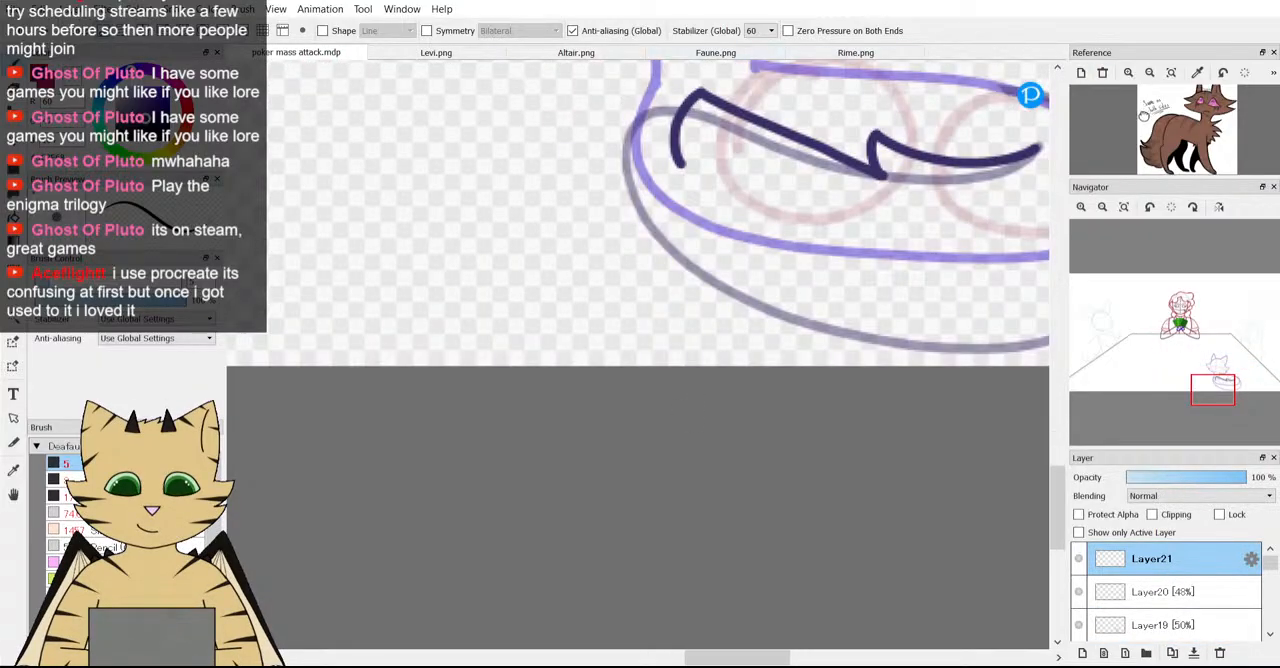
scroll(1143, 115, up, 2)
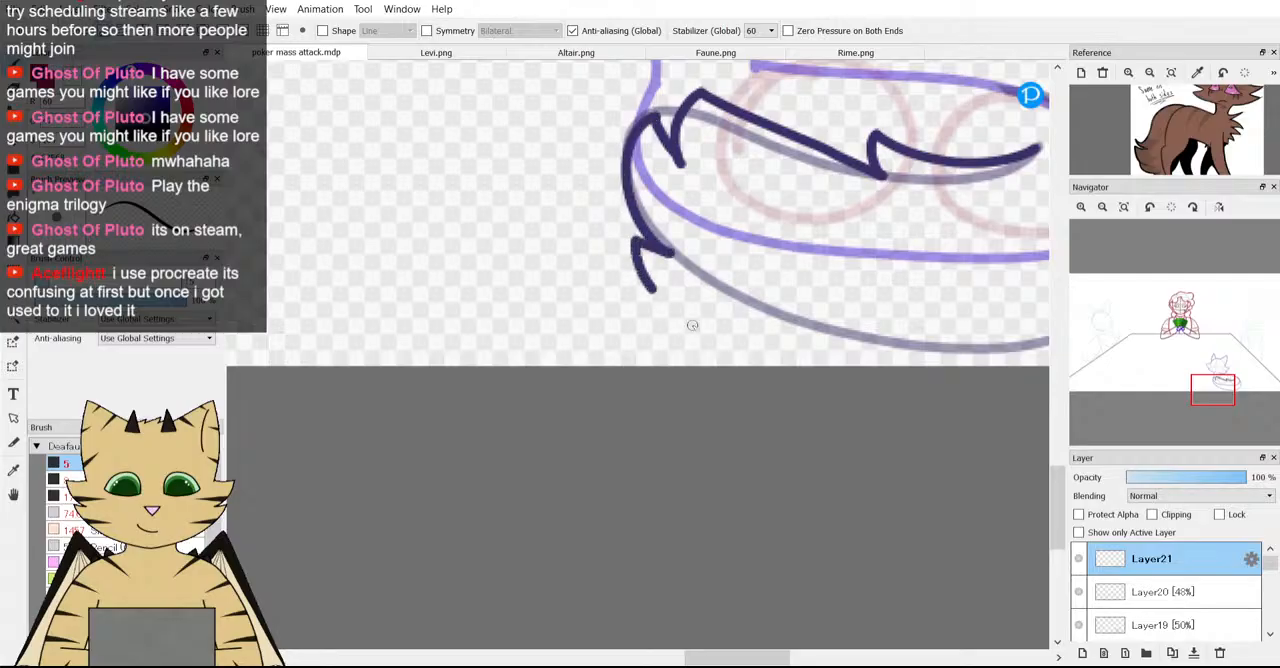
drag(692, 325, 869, 354)
Select Layer19 through Layer21 together and shift the fox's body and tail slightly upward with a transform.
scroll(903, 321, down, 3)
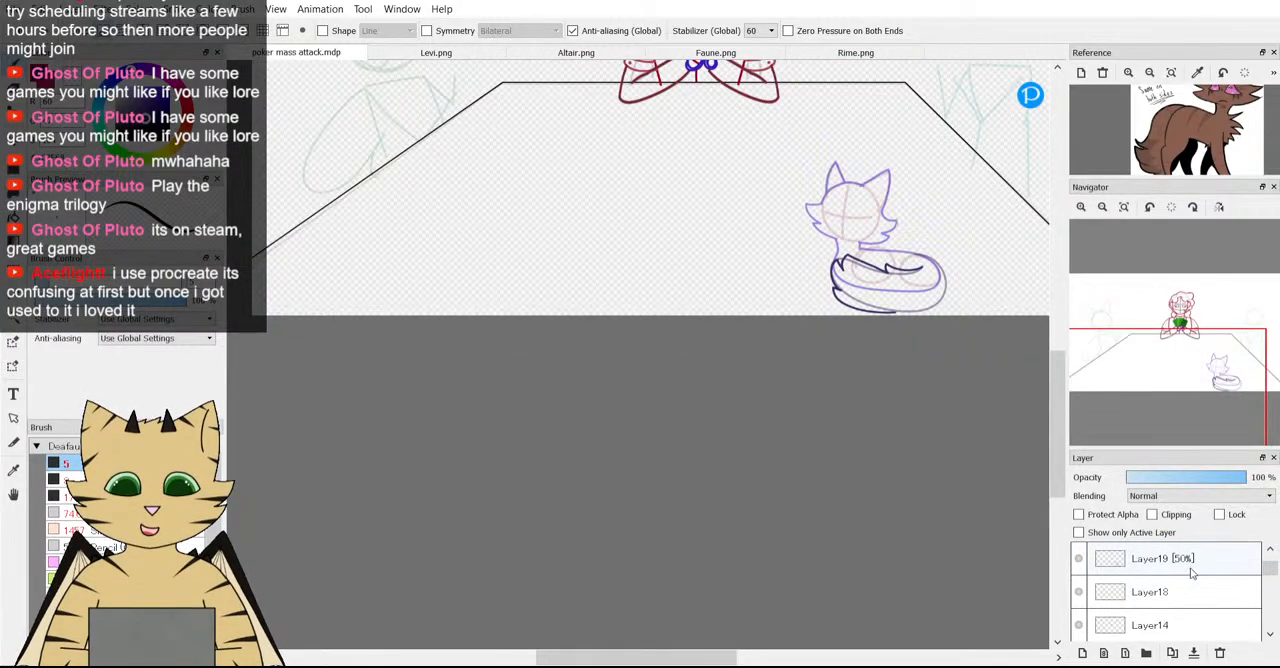
scroll(1193, 590, down, 2)
click(1212, 572)
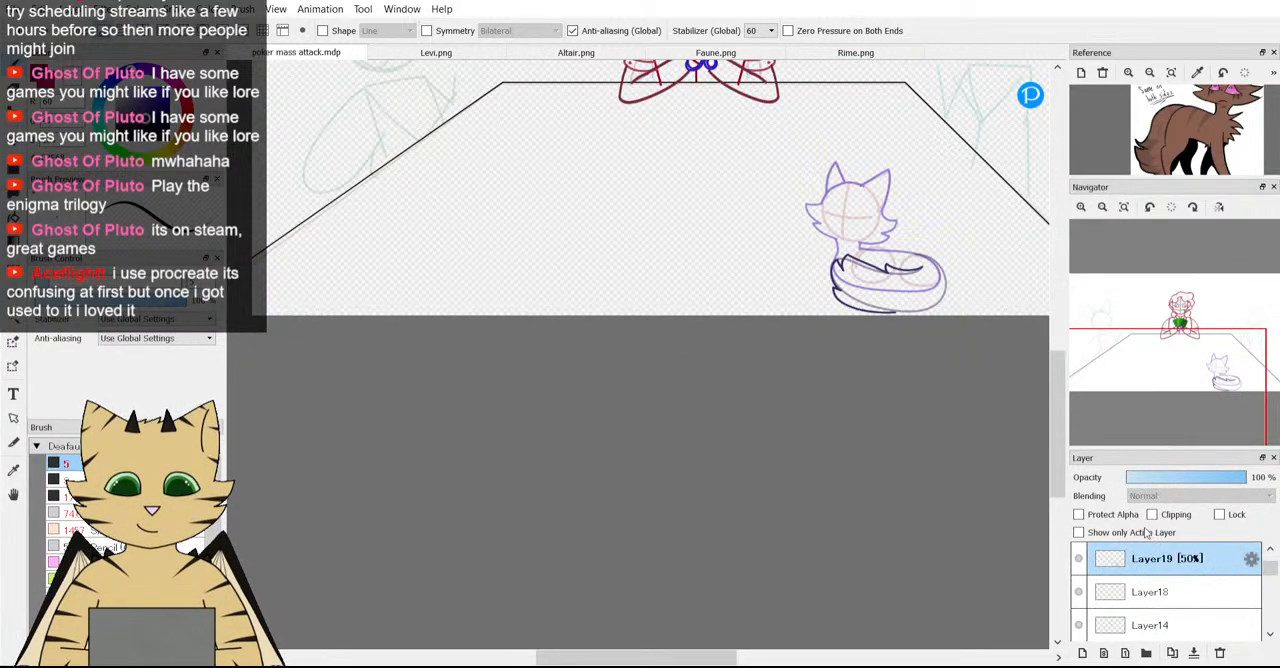
key(ctrl+t)
mouse_move(918, 257)
mouse_down()
mouse_move(918, 246)
mouse_move(891, 250)
mouse_move(891, 234)
mouse_up()
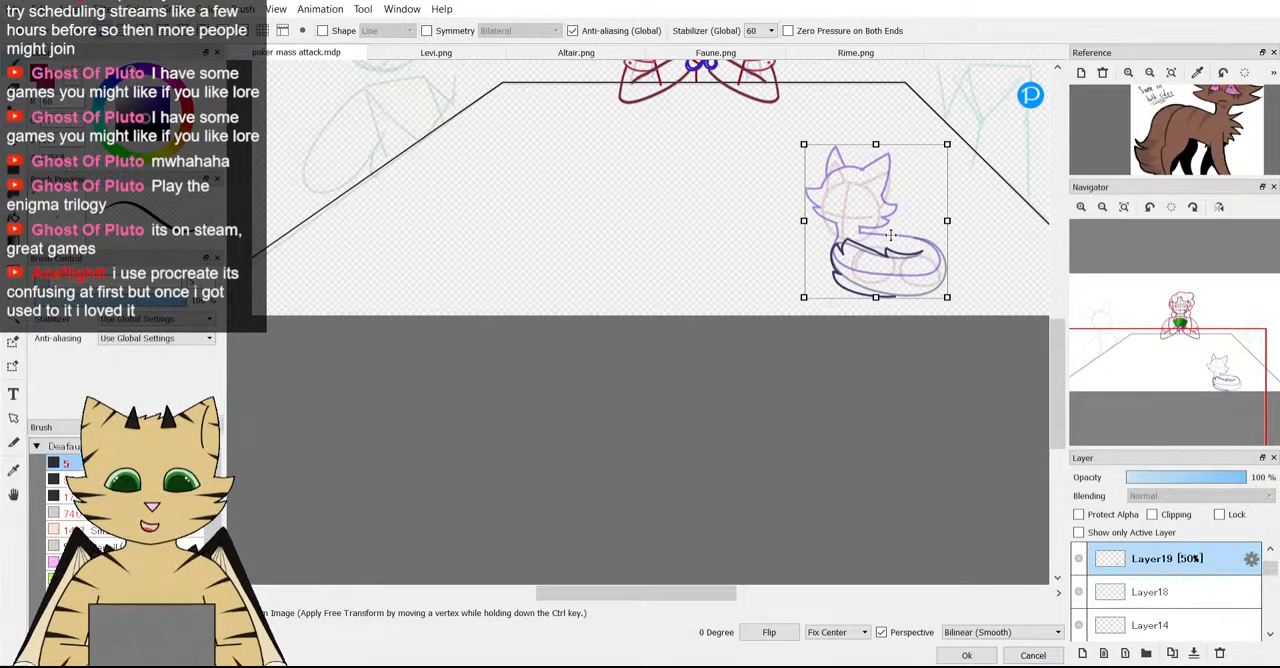
click(967, 655)
Hide the baselines layer and make Layer21 the only active layer again.
scroll(1091, 606, down, 6)
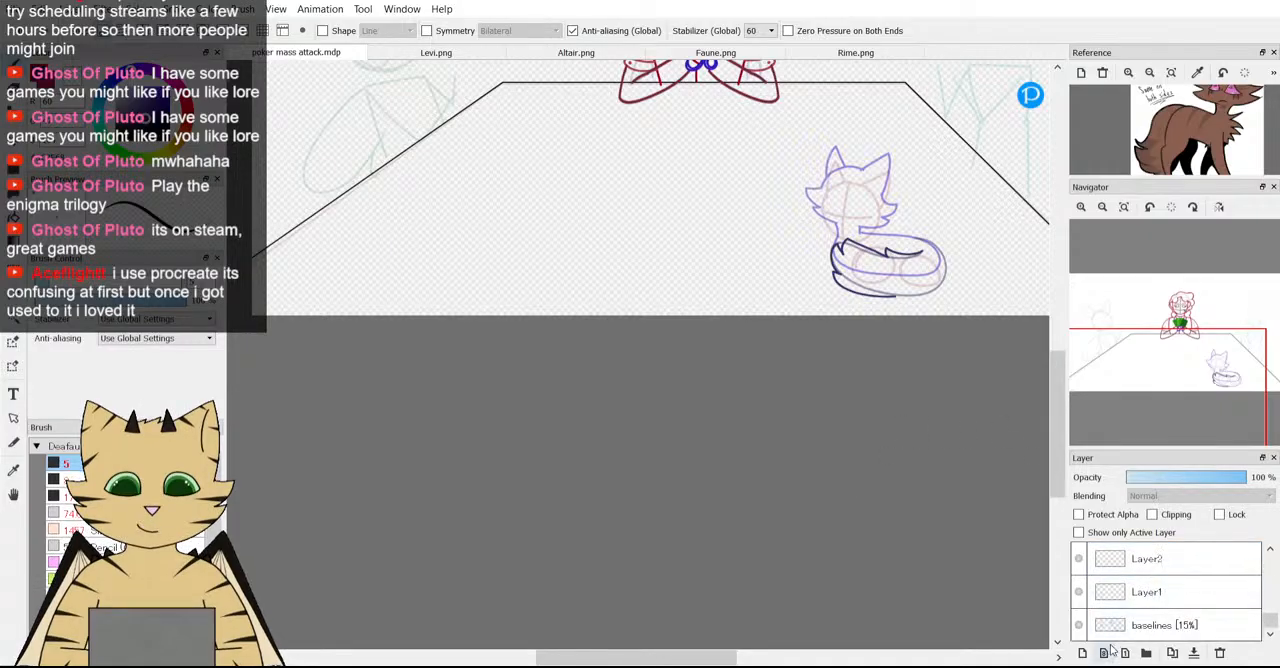
scroll(994, 183, up, 4)
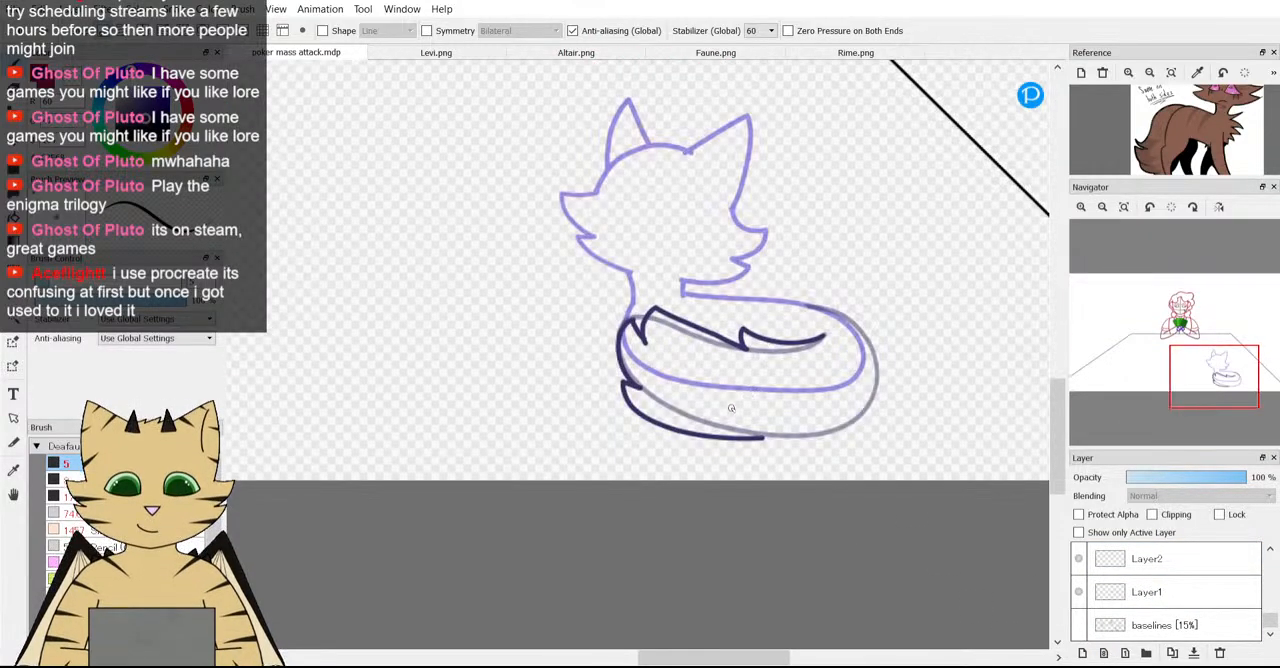
scroll(726, 431, up, 3)
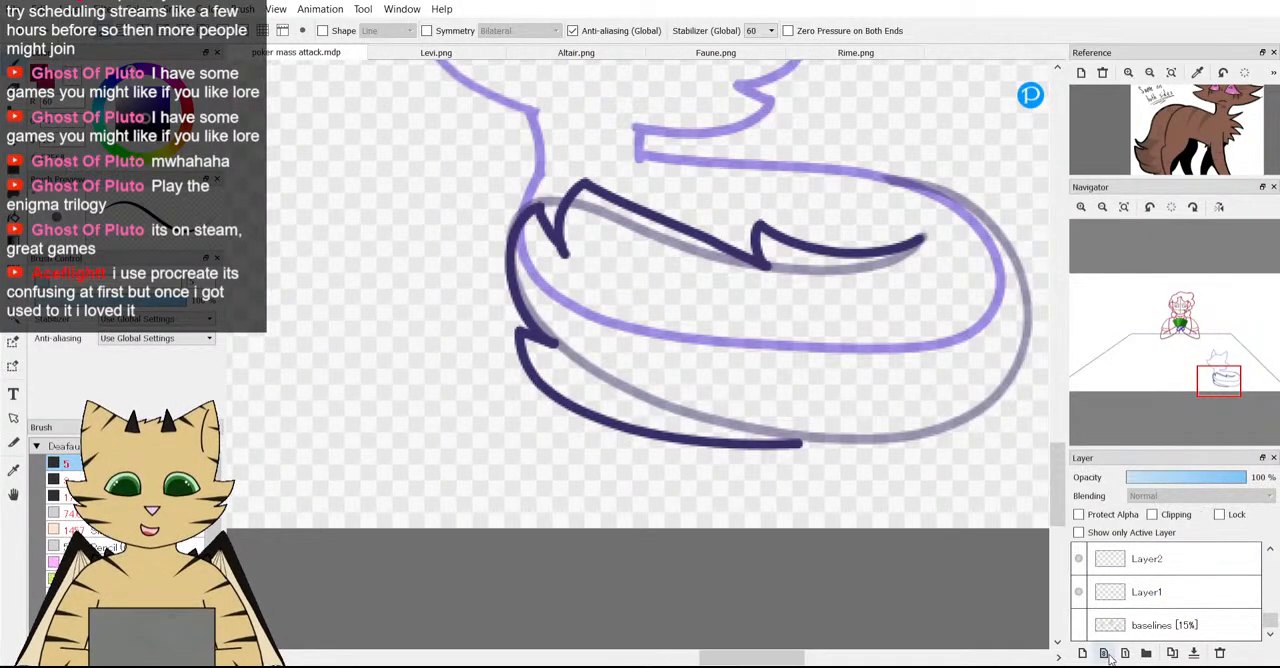
scroll(1155, 622, up, 2)
scroll(1155, 622, up, 3)
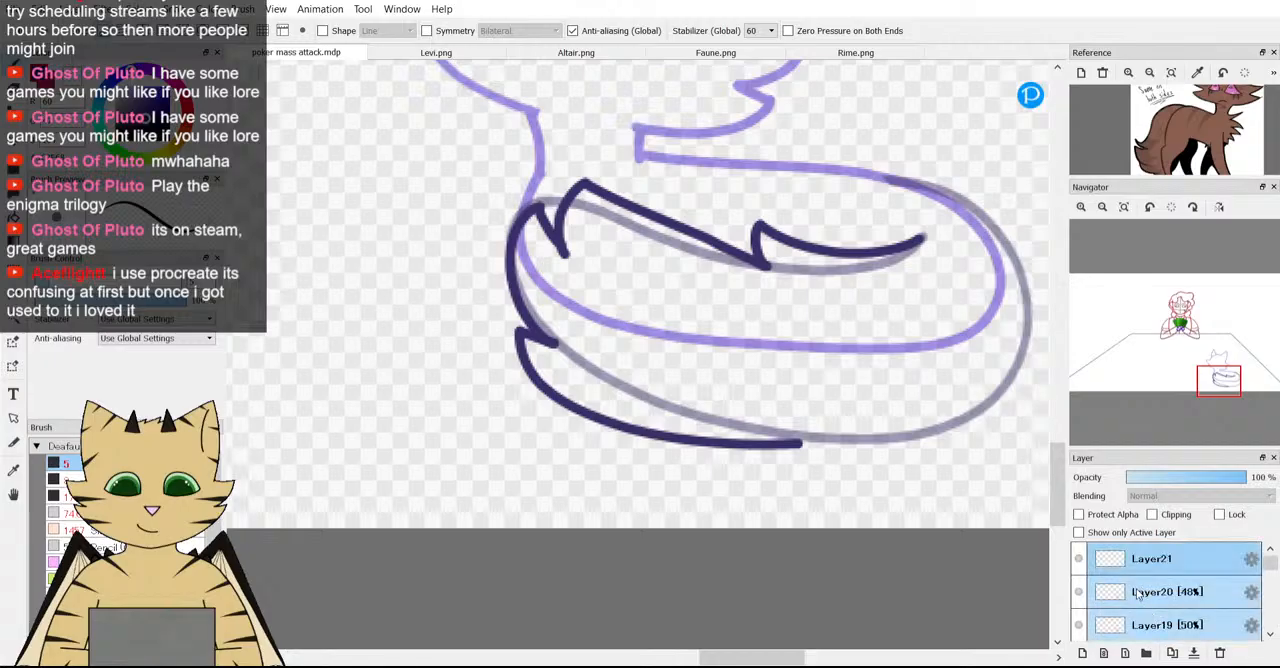
click(1146, 570)
click(1078, 558)
click(1078, 558)
Redraw the tail's outer edge from the underside around the rounded rear to the rump, joining the lower fur line.
scroll(783, 433, down, 1)
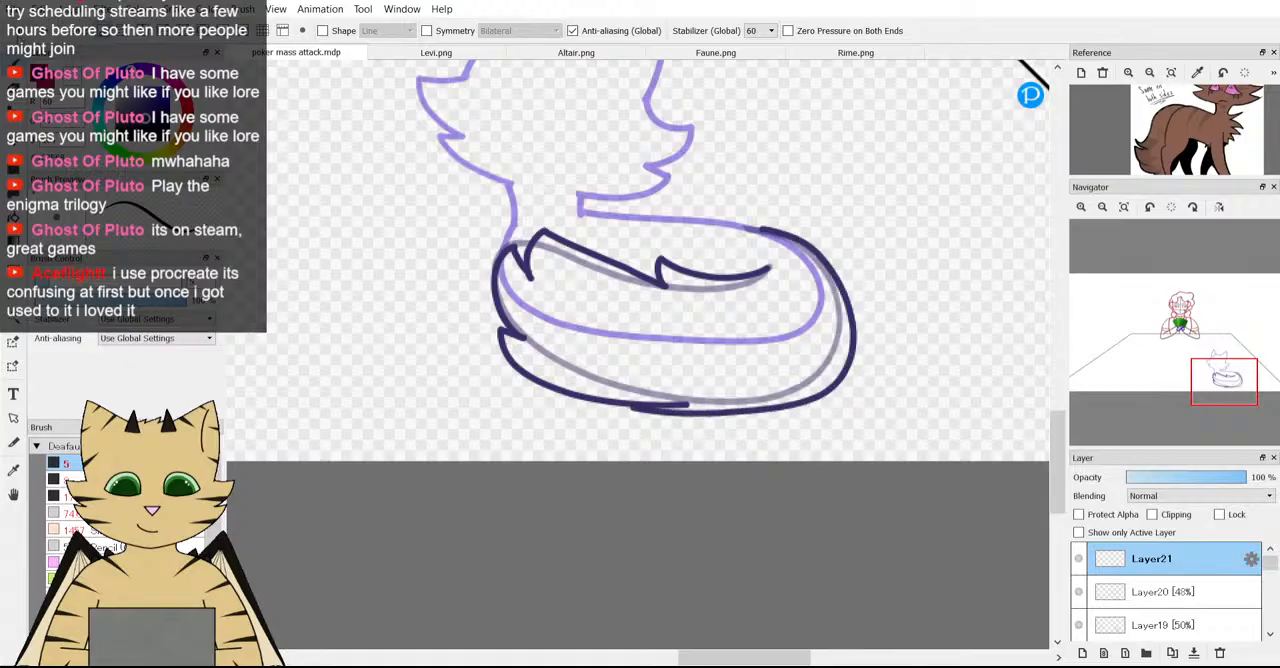
key(ctrl+z)
mouse_move(634, 408)
mouse_down()
mouse_move(806, 375)
mouse_move(833, 340)
mouse_up()
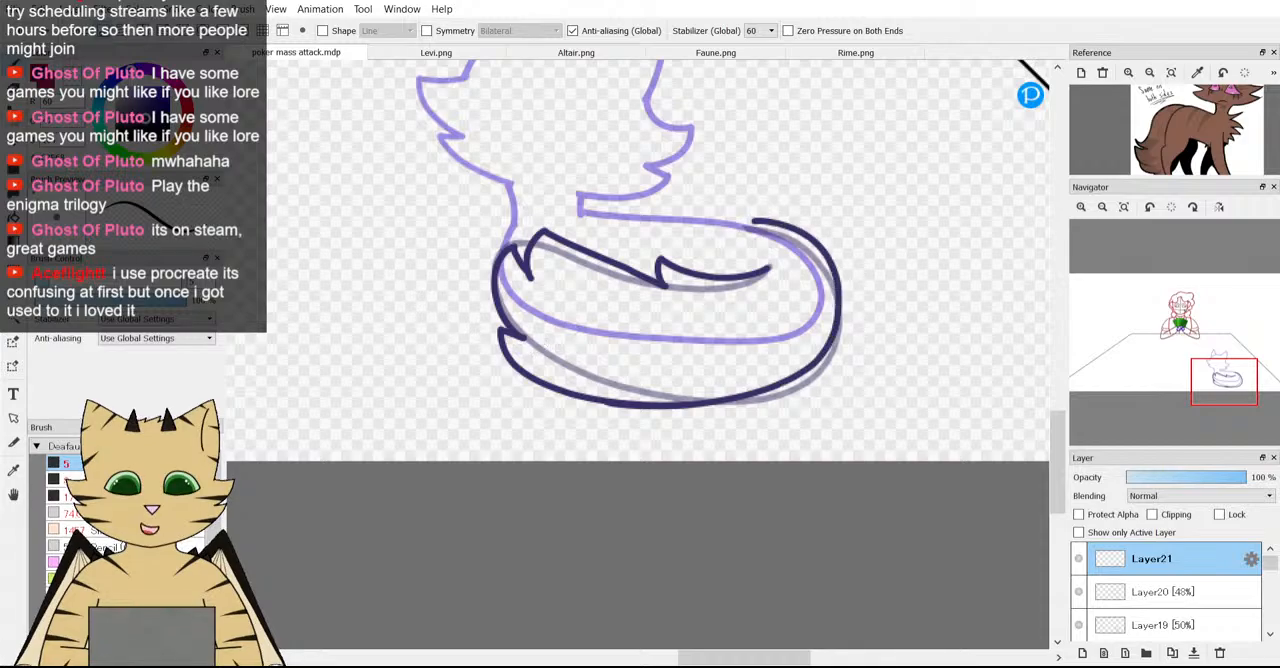
Move the new tail lines on Layer21 slightly toward the fox's front and down.
key(v)
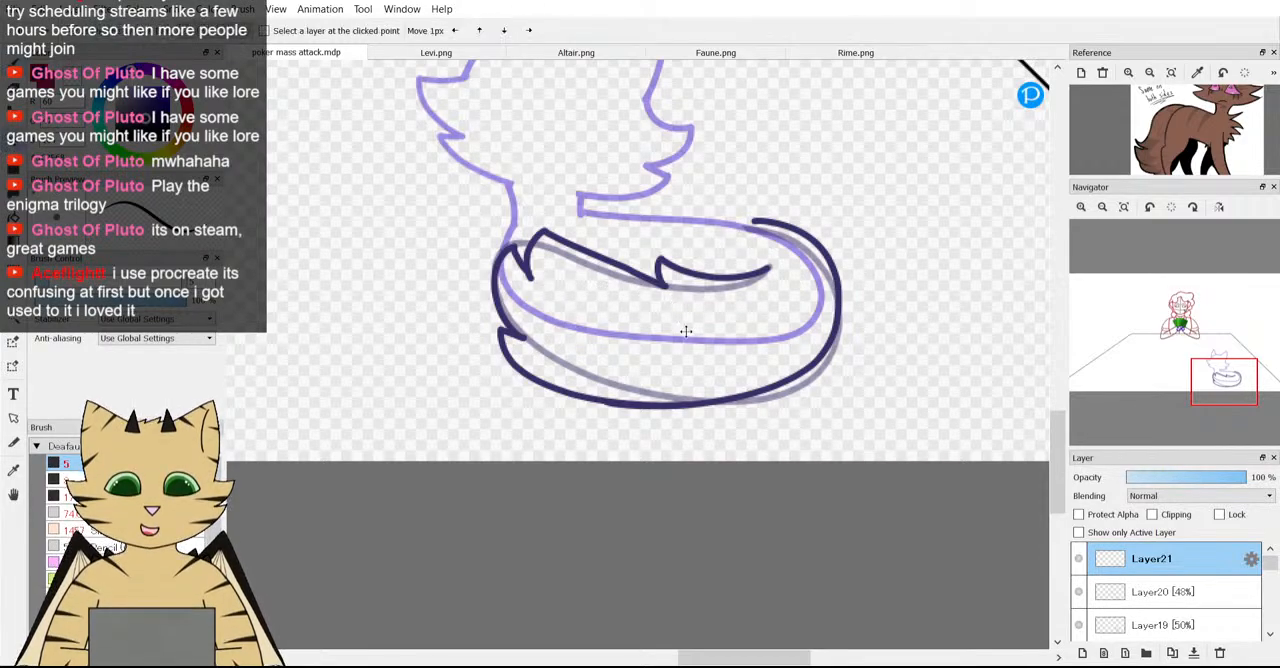
drag(686, 331, 678, 338)
scroll(788, 305, down, 2)
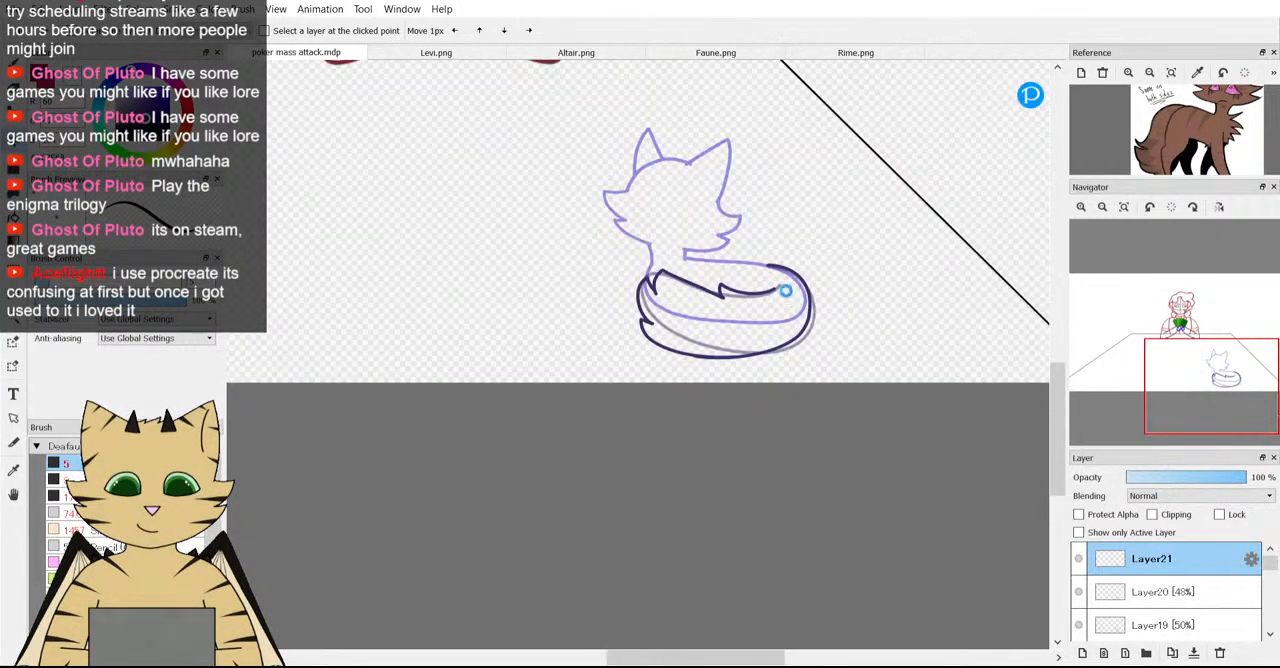
Extend the rear end of the tail's upper inner line with the brush to reach the end of the guide line.
scroll(786, 290, up, 4)
key(b)
scroll(745, 270, up, 1)
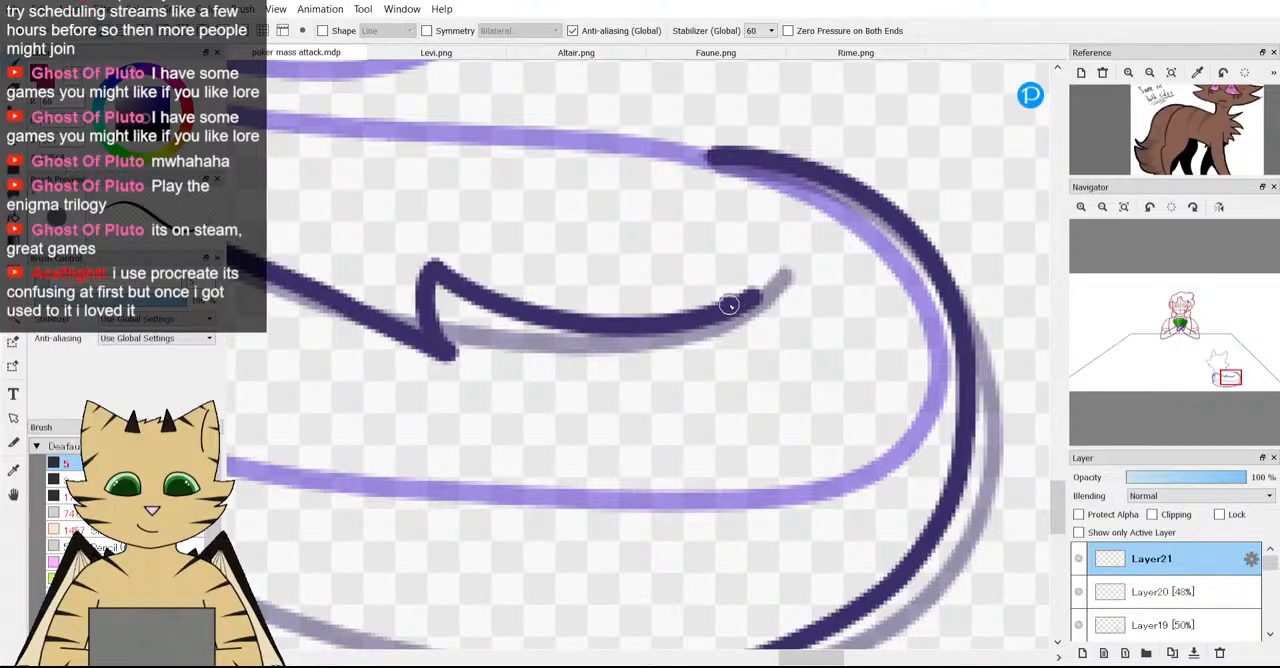
scroll(693, 311, down, 3)
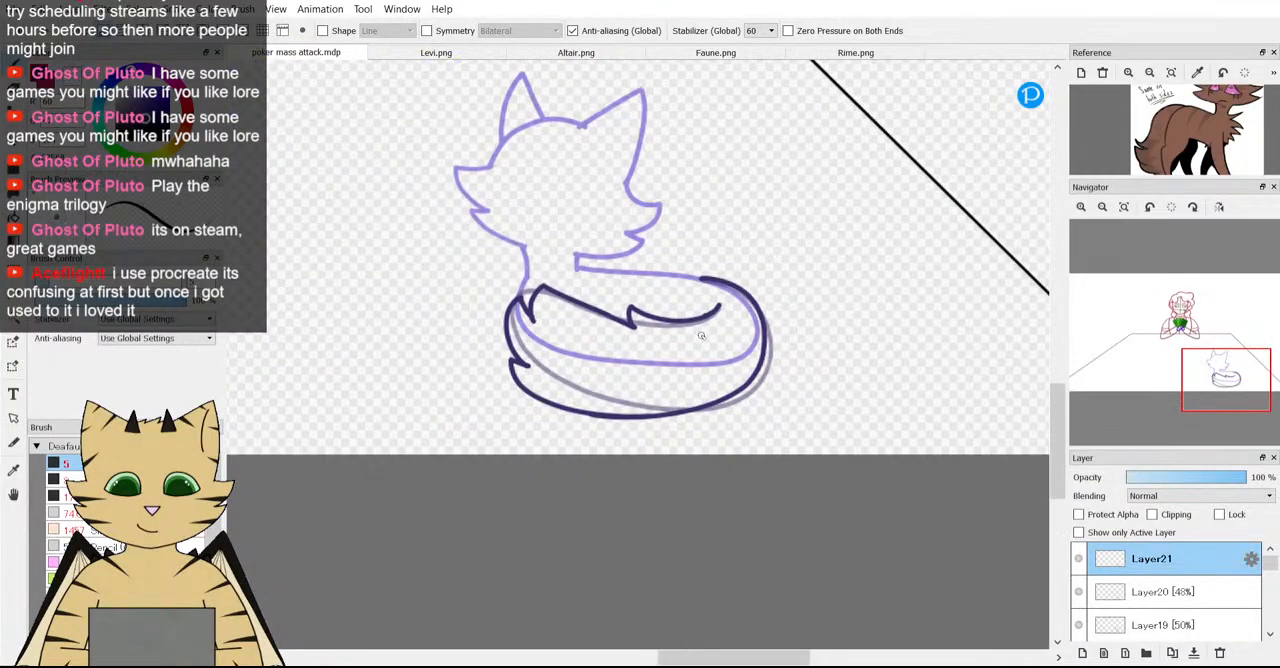
scroll(791, 268, down, 3)
scroll(791, 268, up, 2)
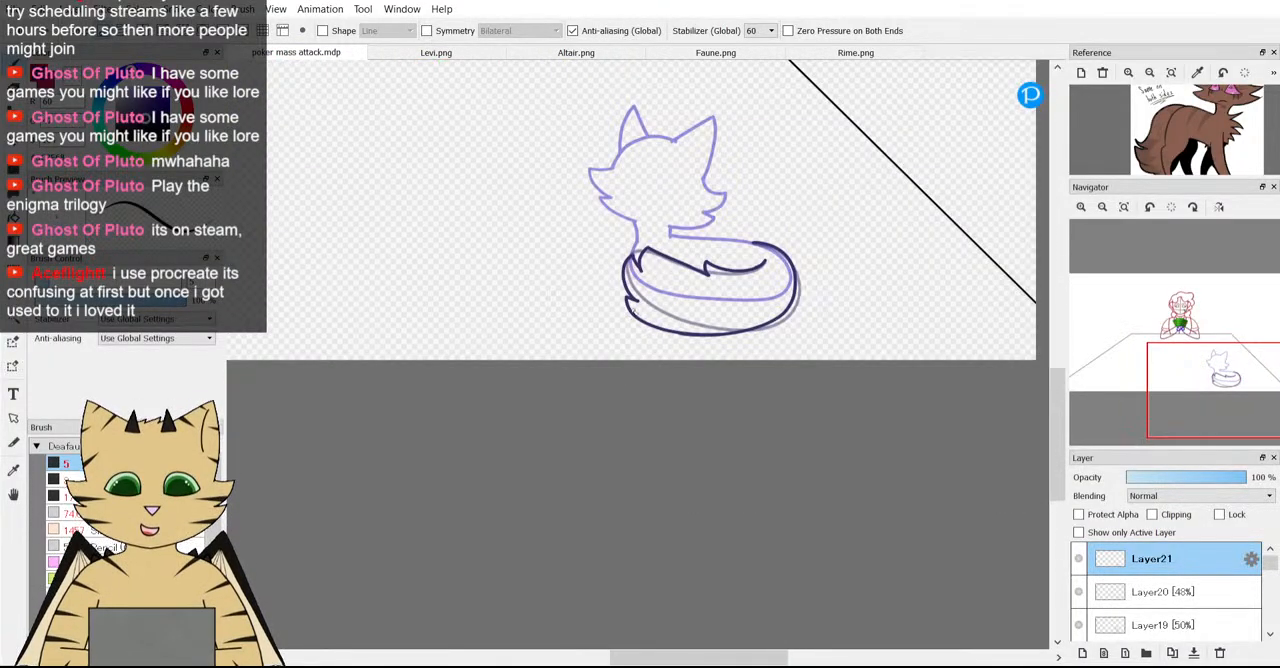
Restore the tail guide layer Layer20 to 100% opacity.
click(1155, 580)
drag(1200, 477, 1258, 479)
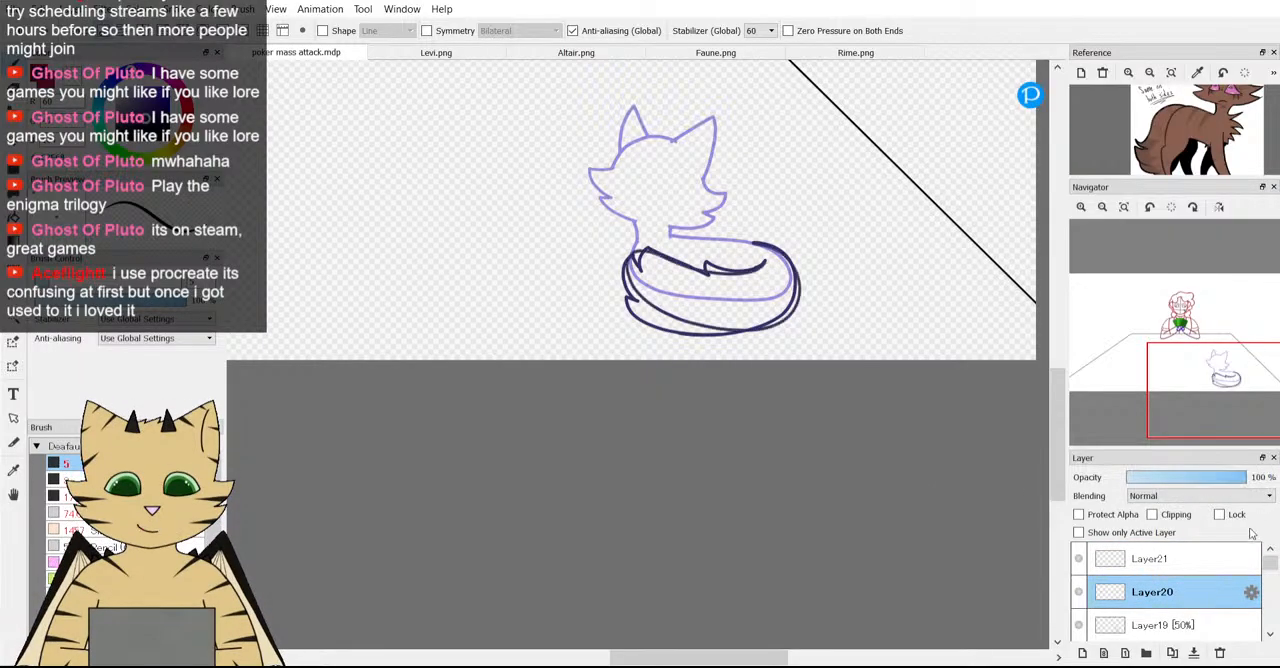
Delete the tail guide layer Layer20 and erase the body's lower and rear outline inside the tail on Layer19.
click(1218, 653)
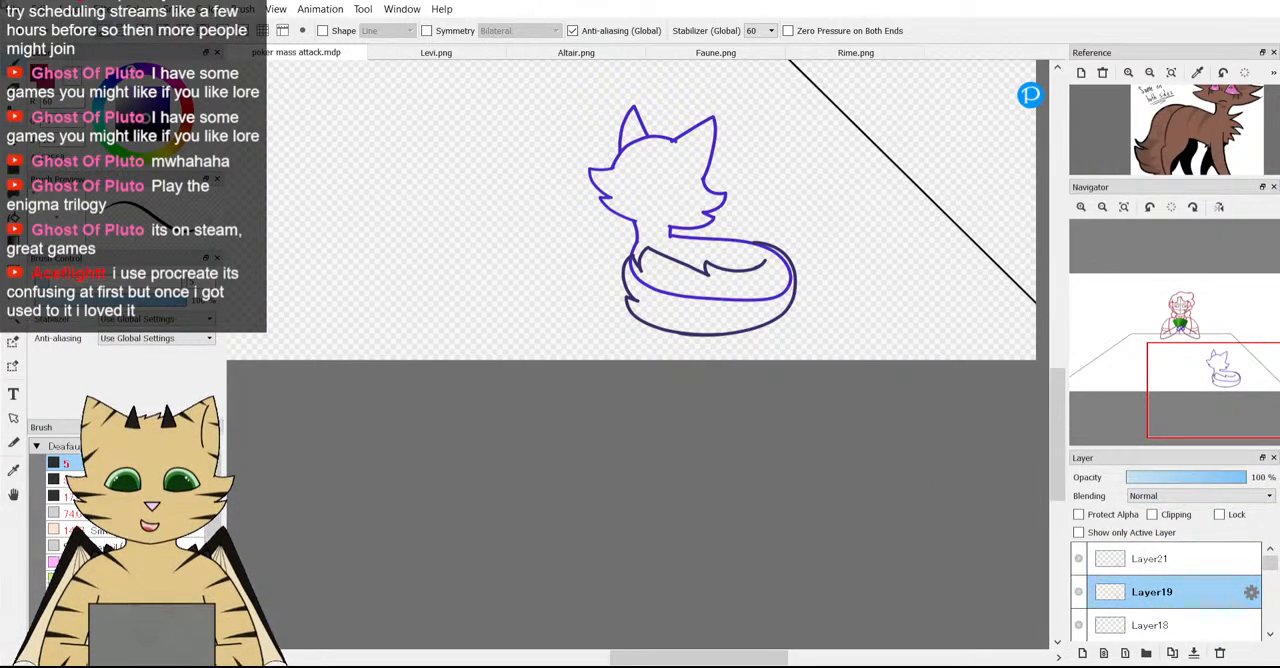
key(e)
scroll(674, 297, up, 3)
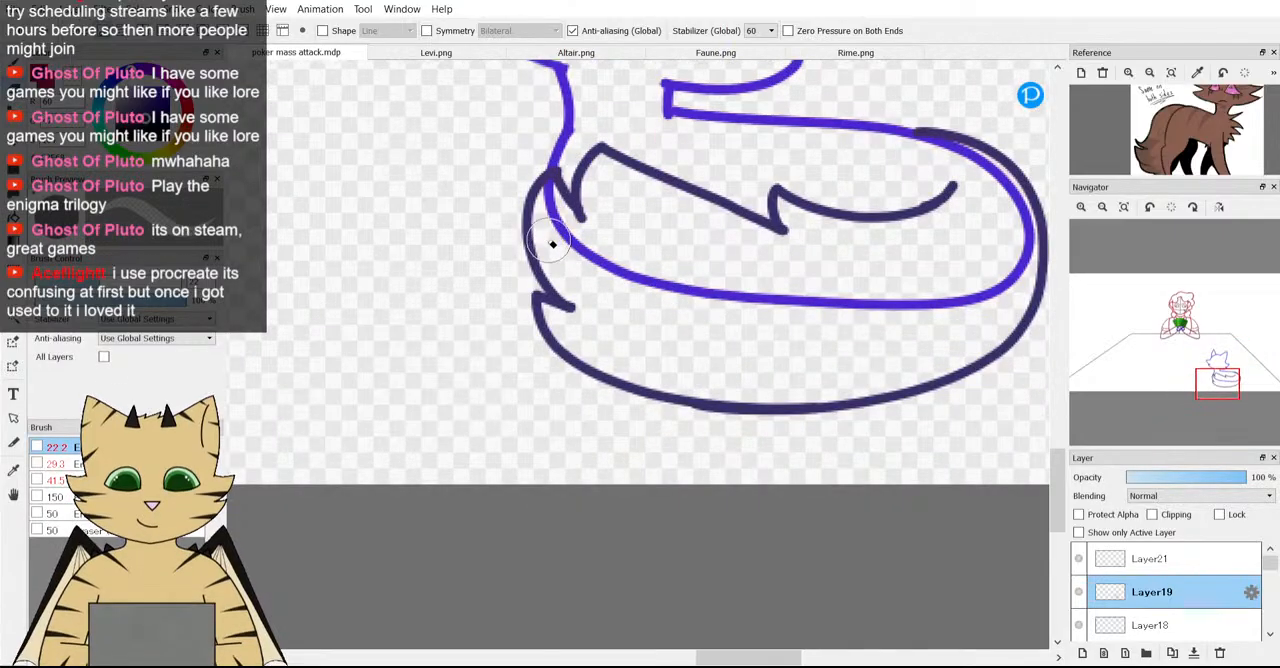
mouse_move(555, 198)
mouse_down()
mouse_move(569, 247)
mouse_move(541, 225)
mouse_move(610, 279)
mouse_move(564, 282)
mouse_move(581, 268)
mouse_move(769, 303)
mouse_move(654, 307)
mouse_move(884, 299)
mouse_up()
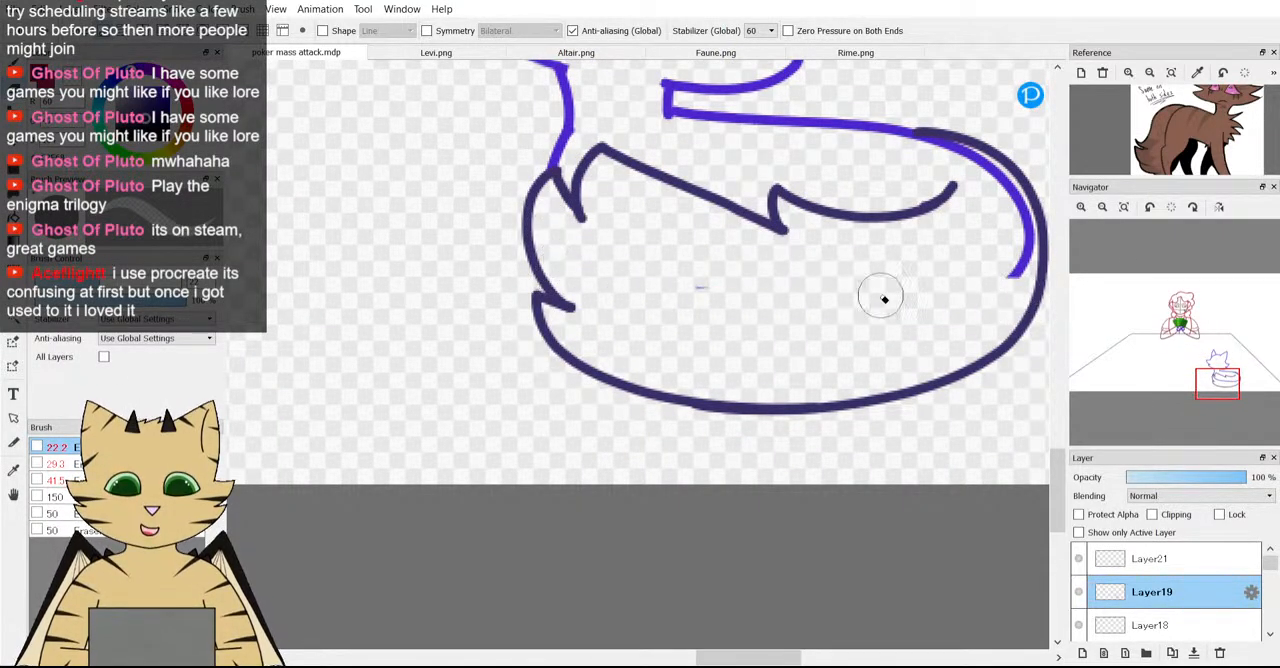
mouse_move(1038, 262)
mouse_down()
mouse_move(1025, 187)
mouse_move(993, 172)
mouse_up()
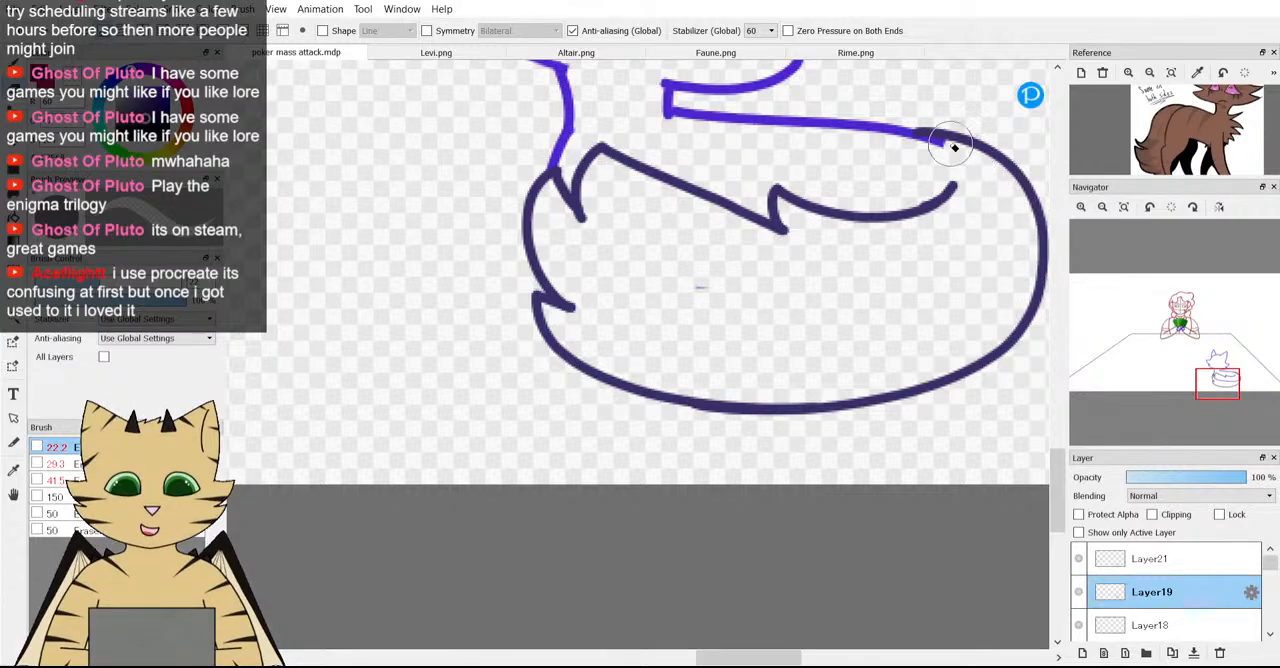
Erase the rear end of the fox's back line on Layer19, leaving a small gap before the tail outline.
scroll(672, 301, down, 2)
scroll(792, 218, up, 3)
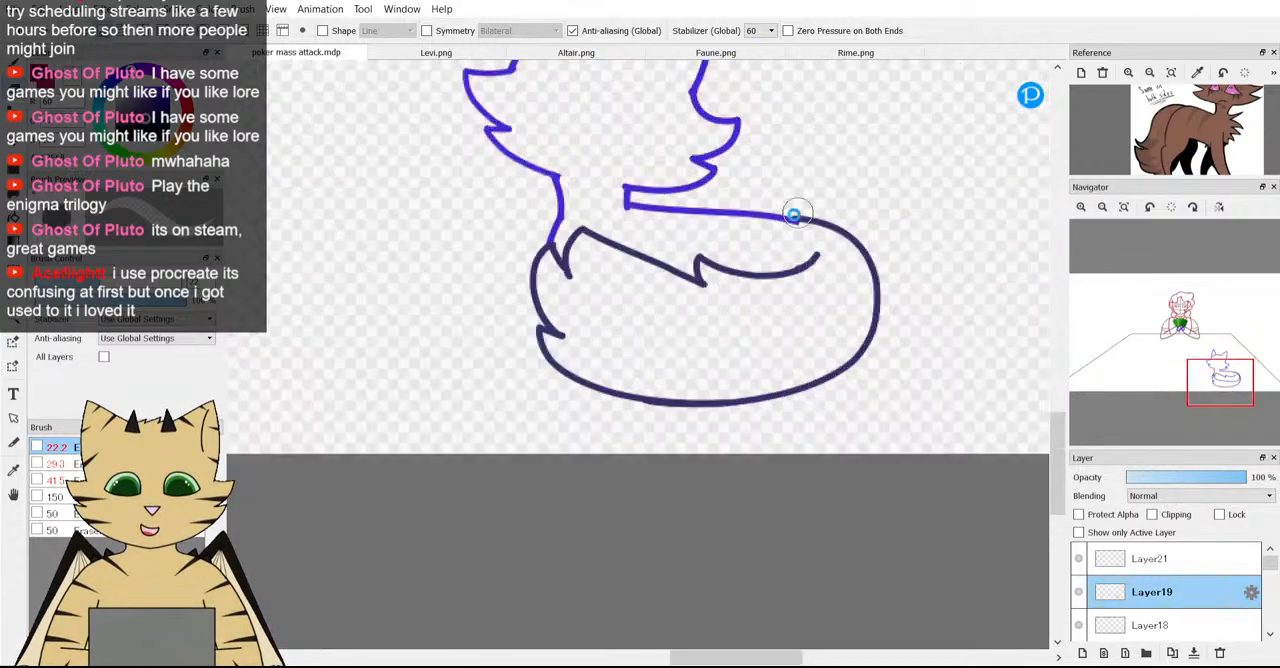
scroll(836, 232, up, 2)
drag(766, 226, 720, 220)
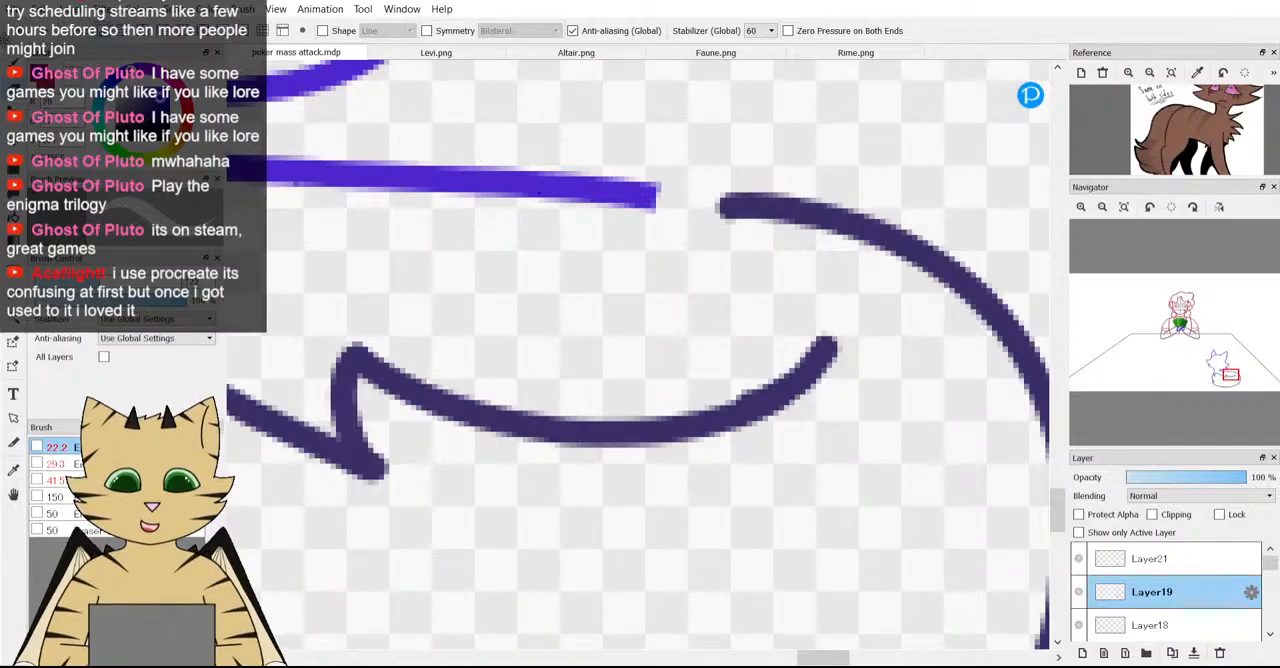
Try to bridge the gap between the fox's back line and the tail outline with a brush stroke.
click(11, 62)
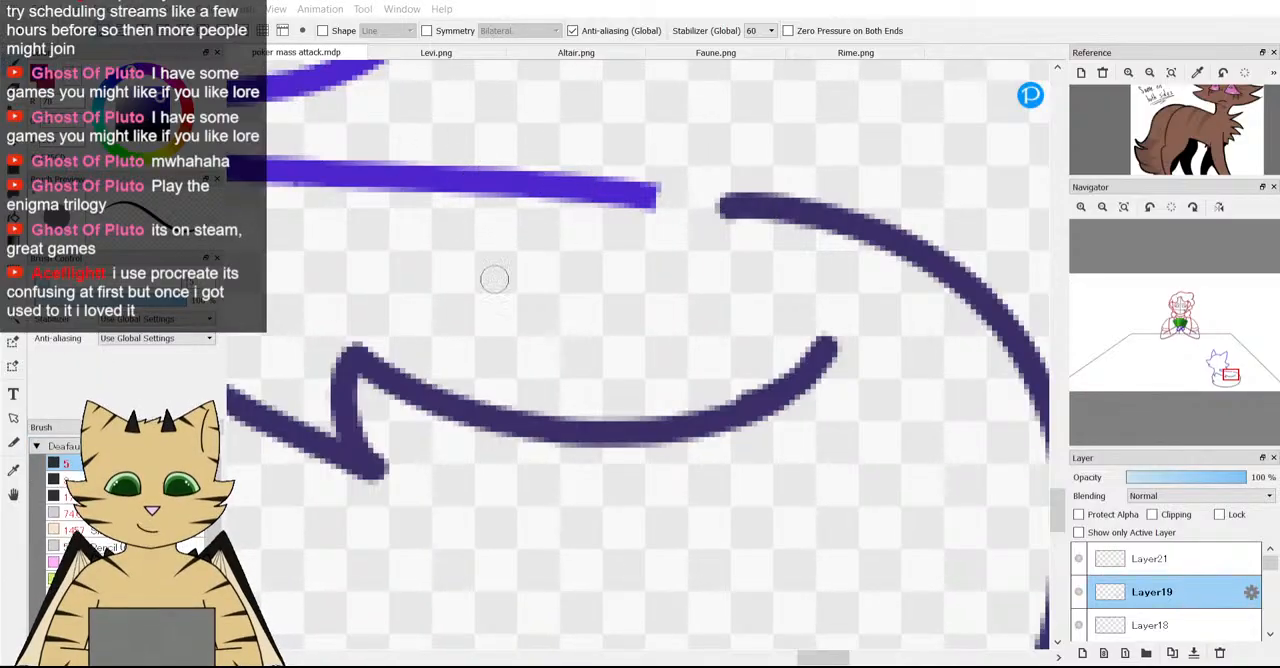
scroll(608, 217, up, 4)
scroll(600, 165, down, 4)
scroll(636, 164, up, 2)
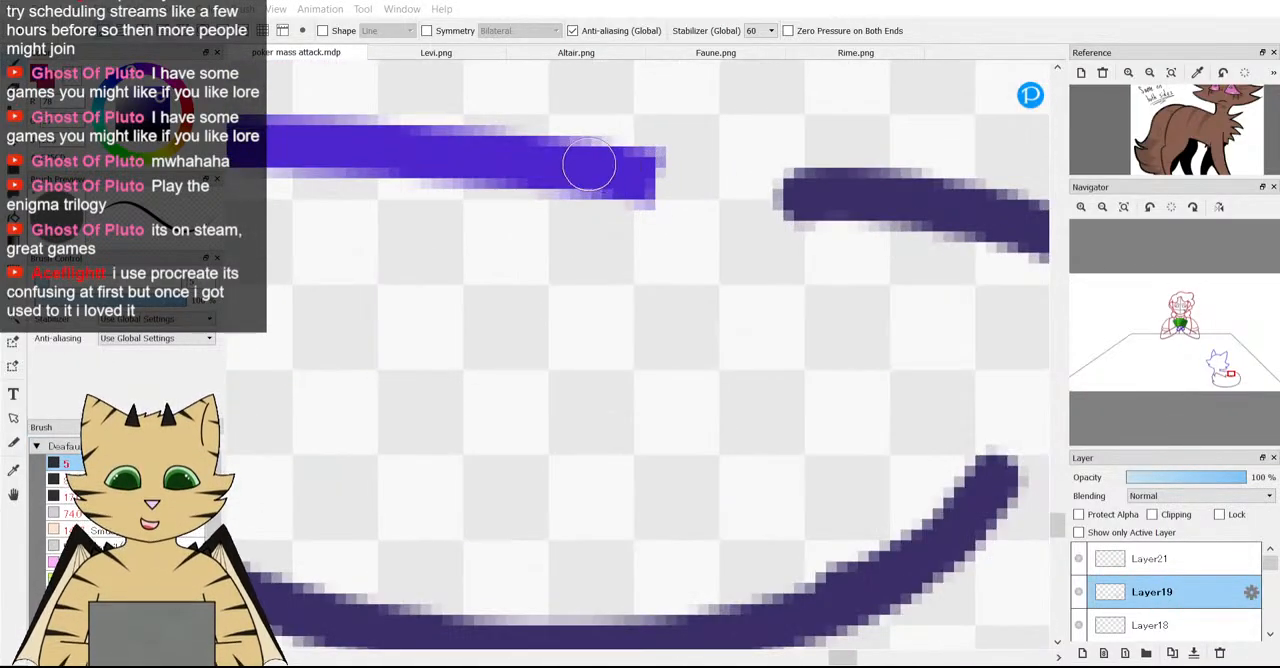
mouse_move(589, 163)
mouse_down()
mouse_move(766, 186)
mouse_move(835, 225)
mouse_up()
scroll(877, 323, down, 4)
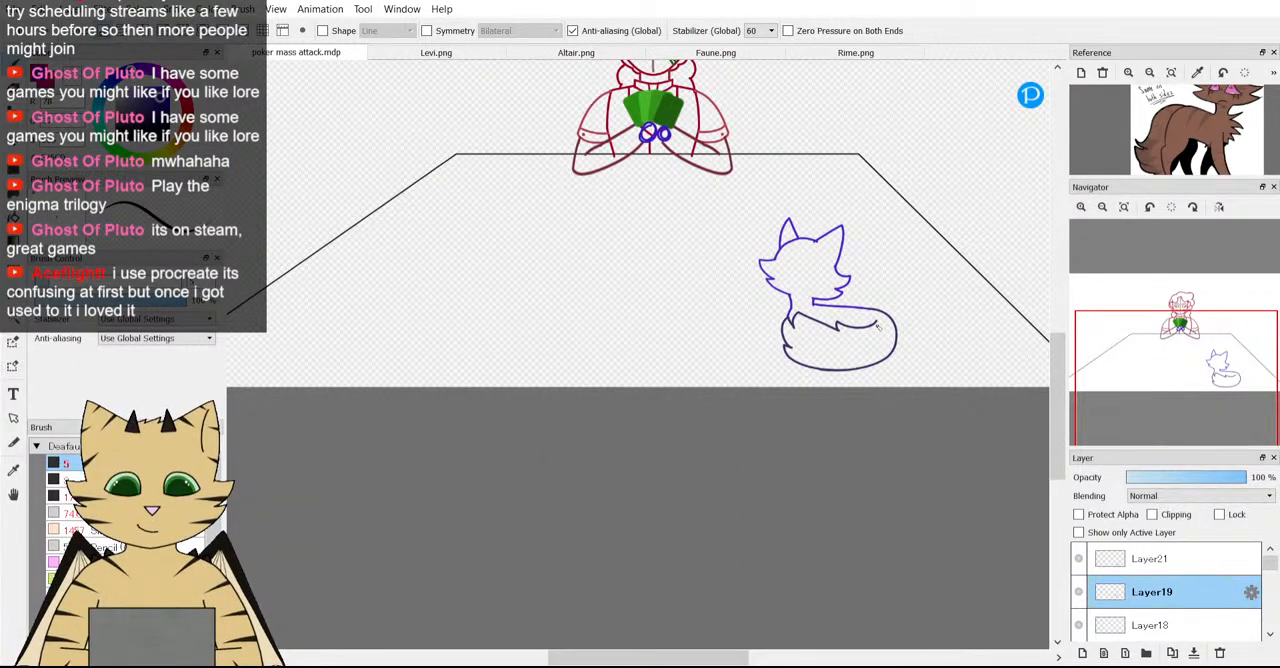
scroll(877, 323, up, 4)
drag(830, 271, 855, 276)
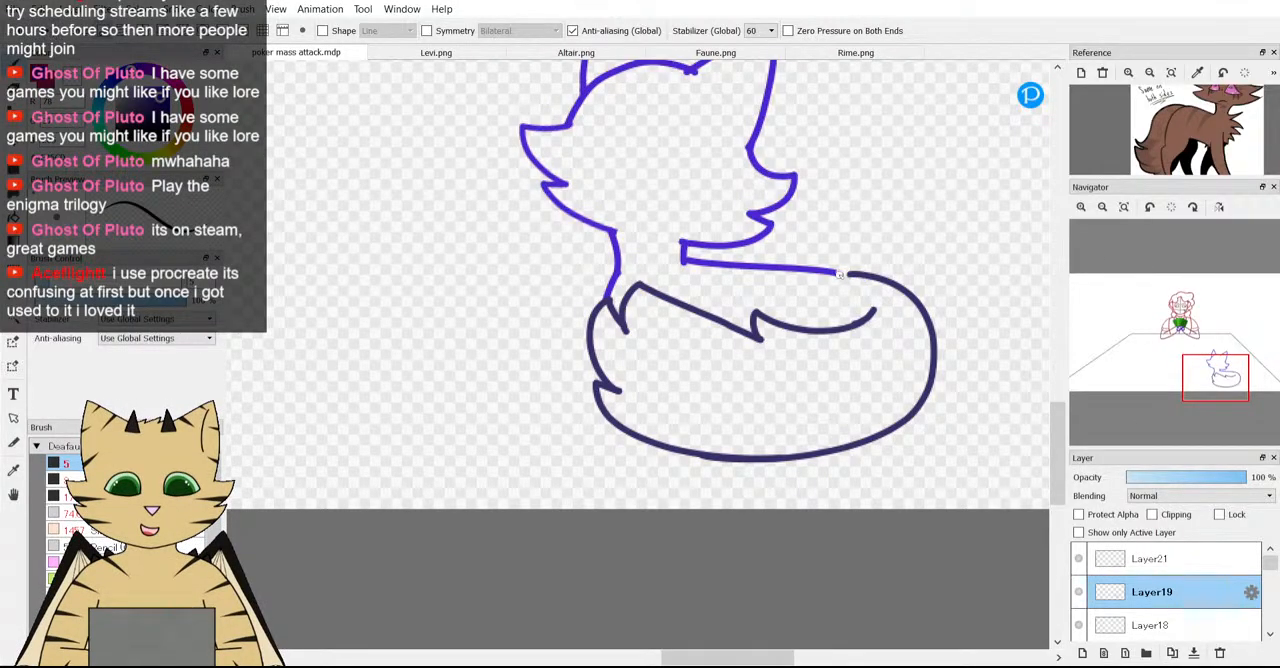
Extend the fox's back line on Layer19 with the brush until it meets the start of the tail's outer edge.
scroll(840, 274, up, 4)
scroll(850, 285, down, 2)
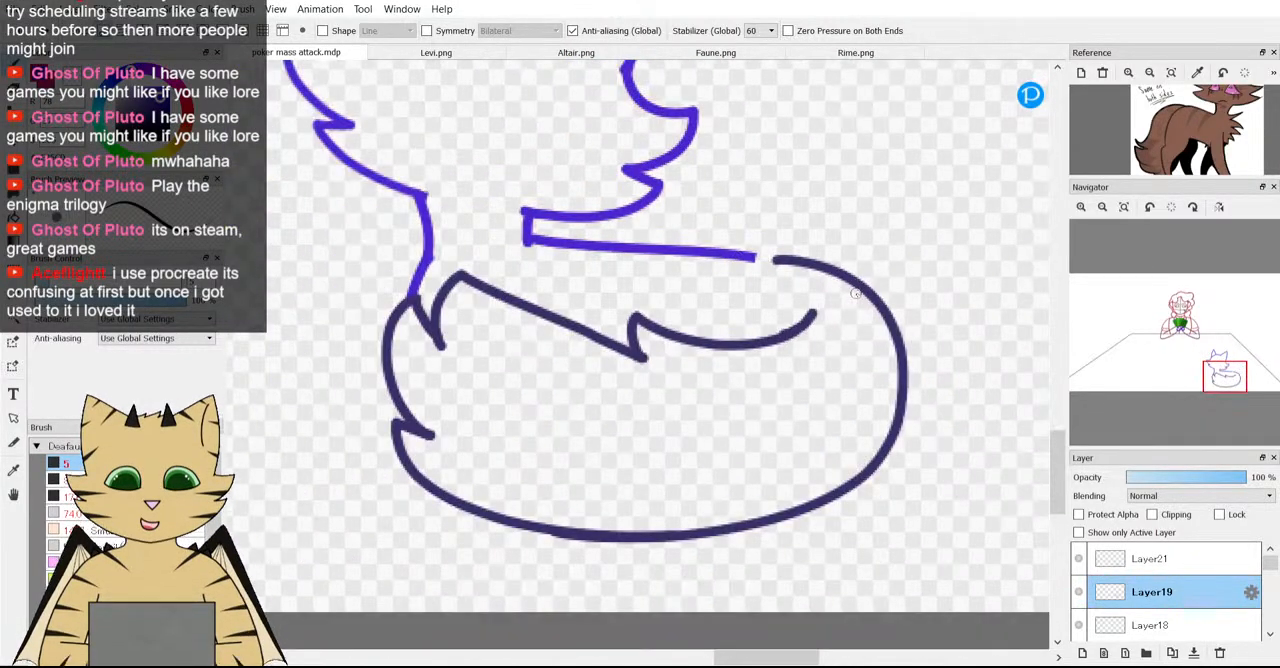
scroll(855, 293, up, 2)
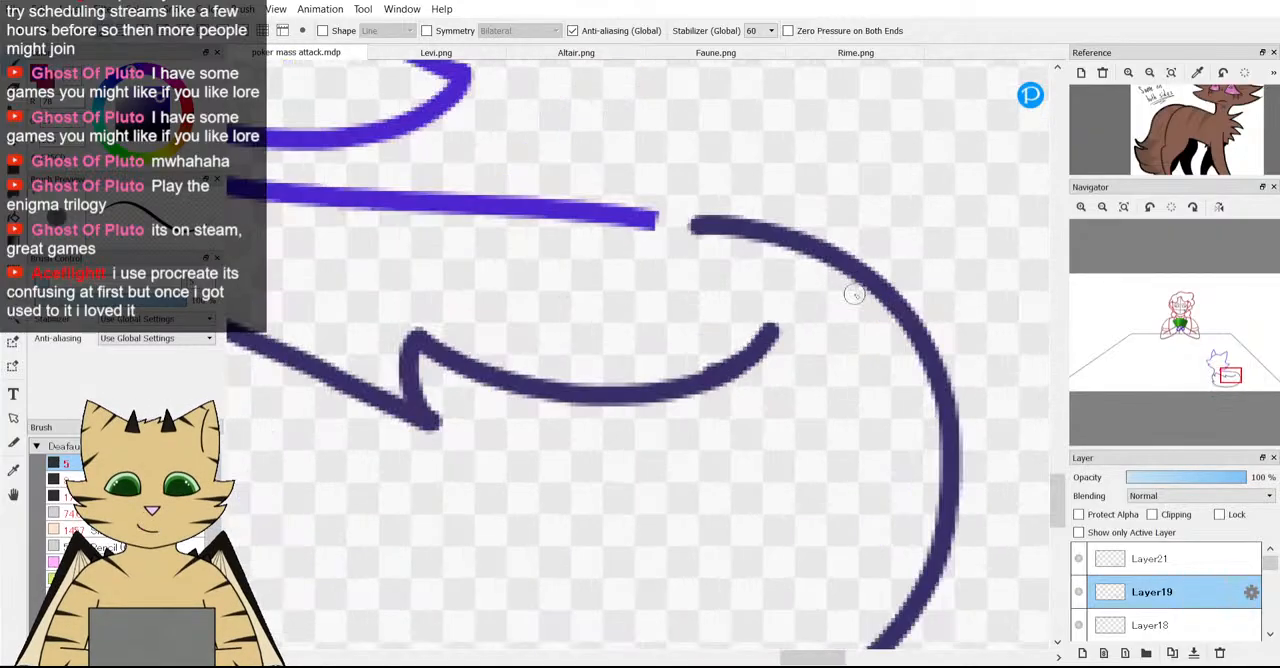
scroll(743, 262, up, 1)
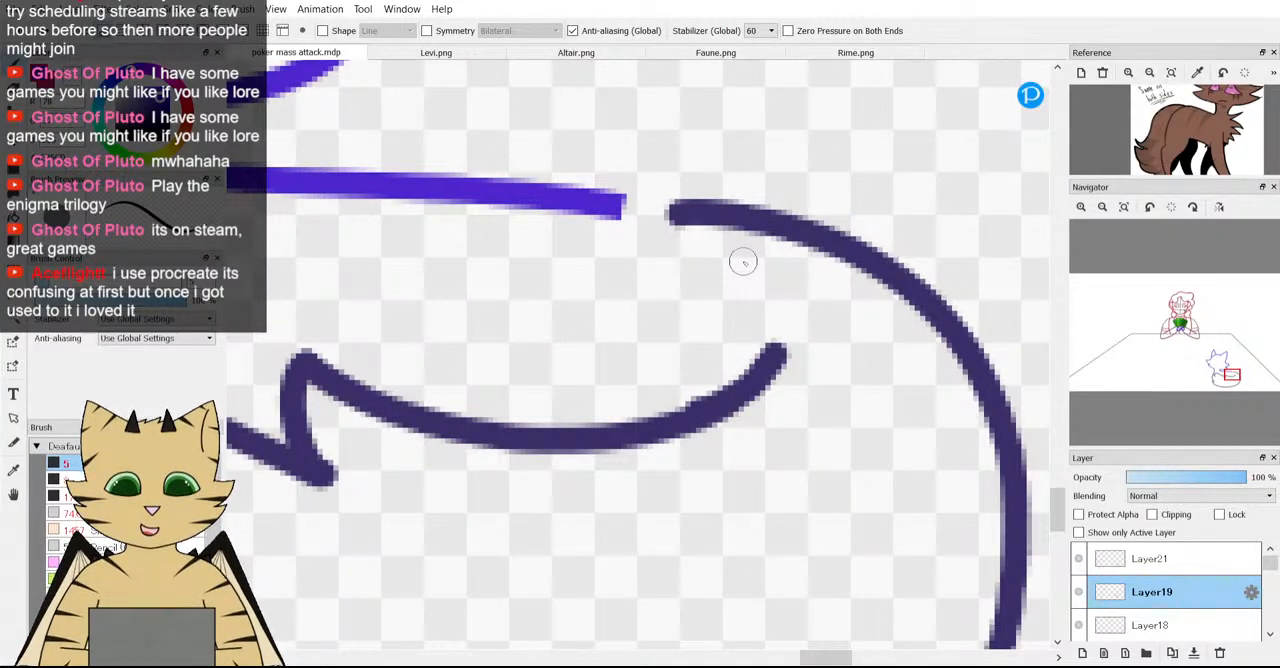
scroll(663, 220, down, 3)
scroll(650, 218, up, 4)
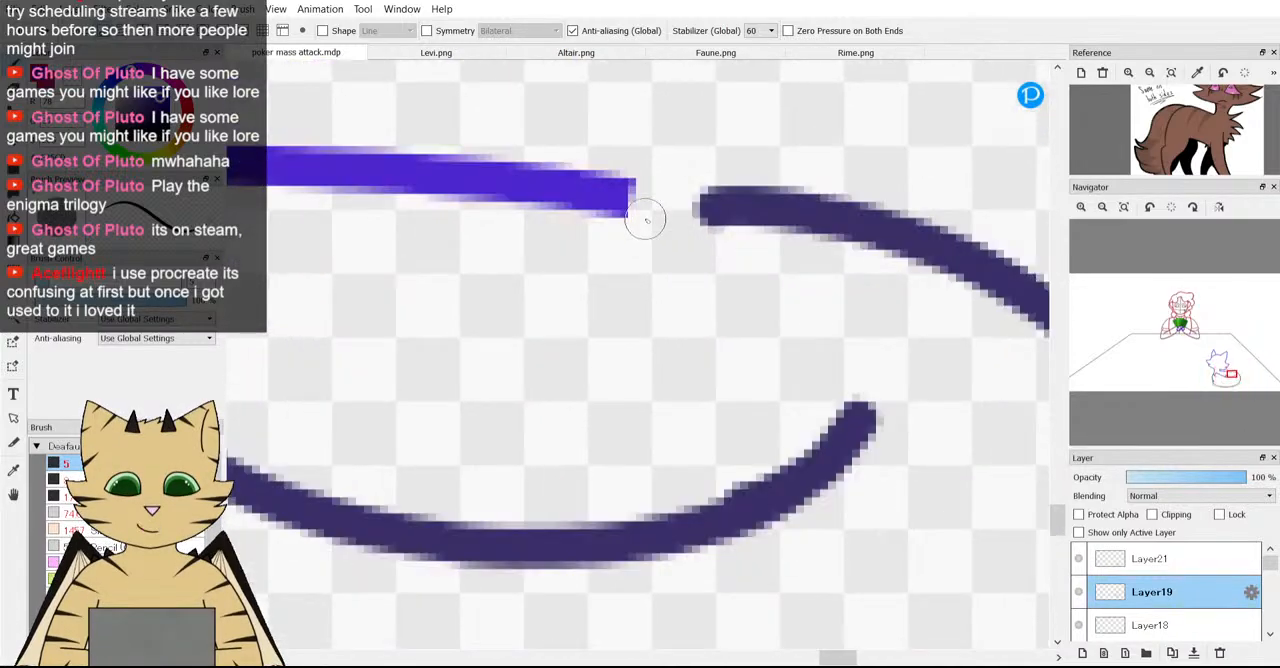
drag(630, 200, 745, 238)
scroll(621, 235, down, 3)
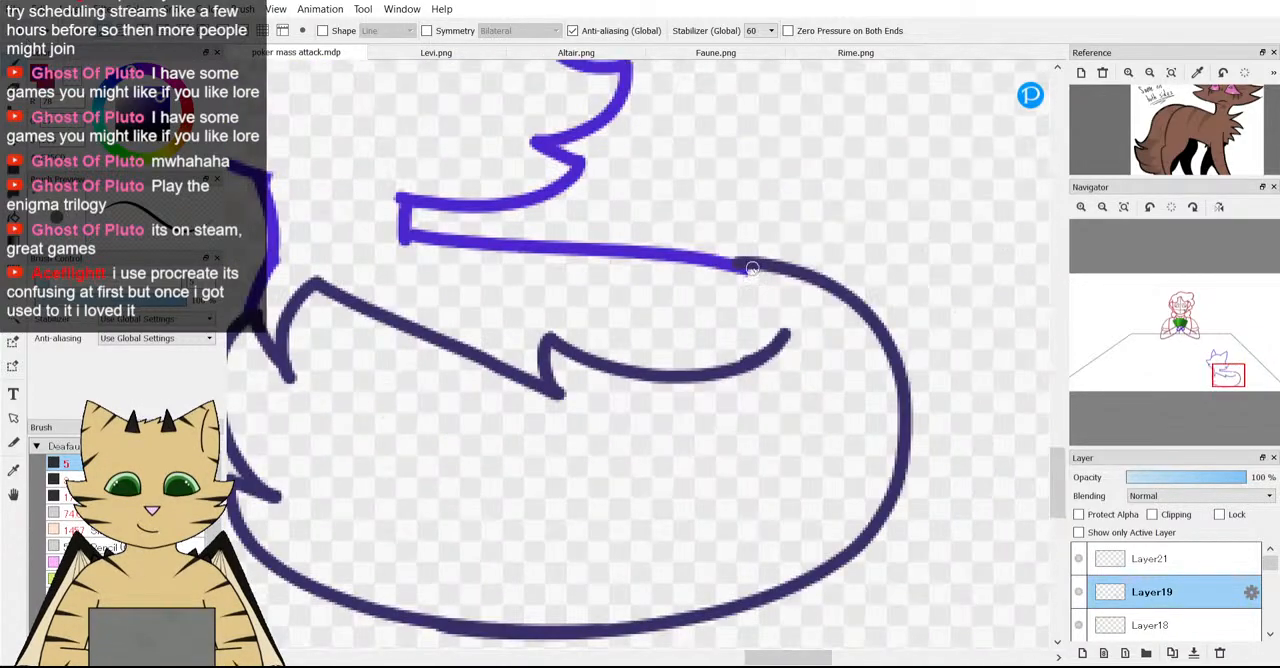
Clean up the junction of the back line and tail on Layer19, removing the stray end beneath the tail line.
scroll(751, 266, up, 4)
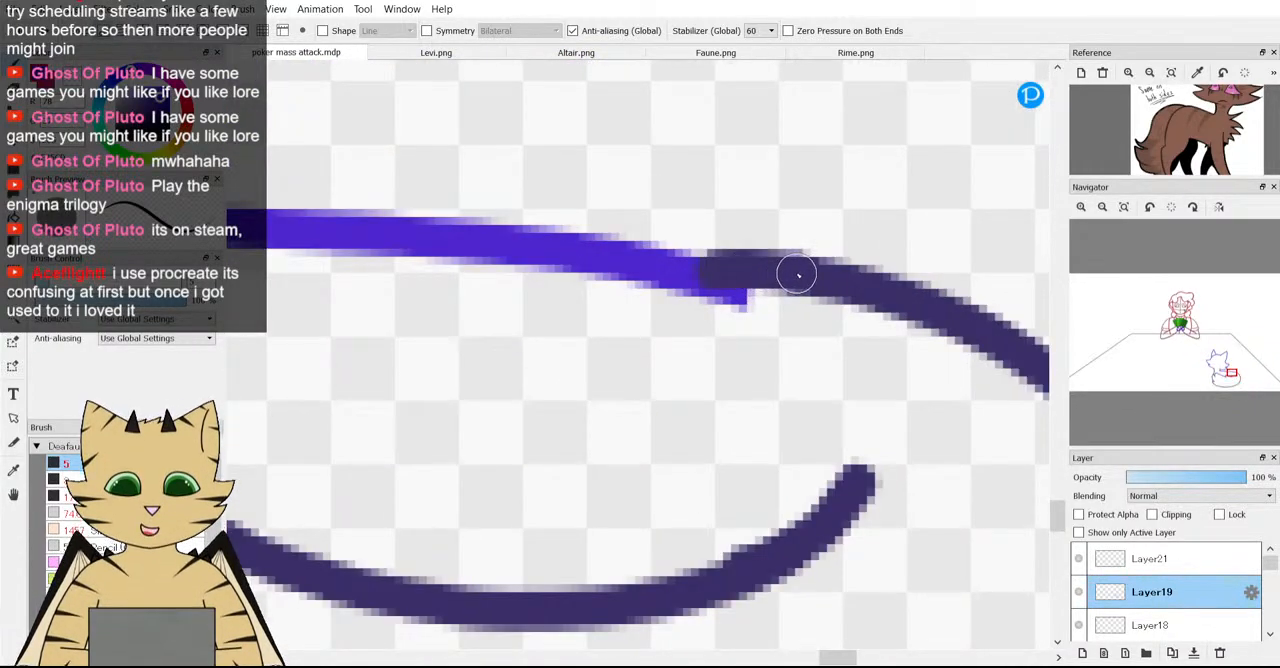
key(e)
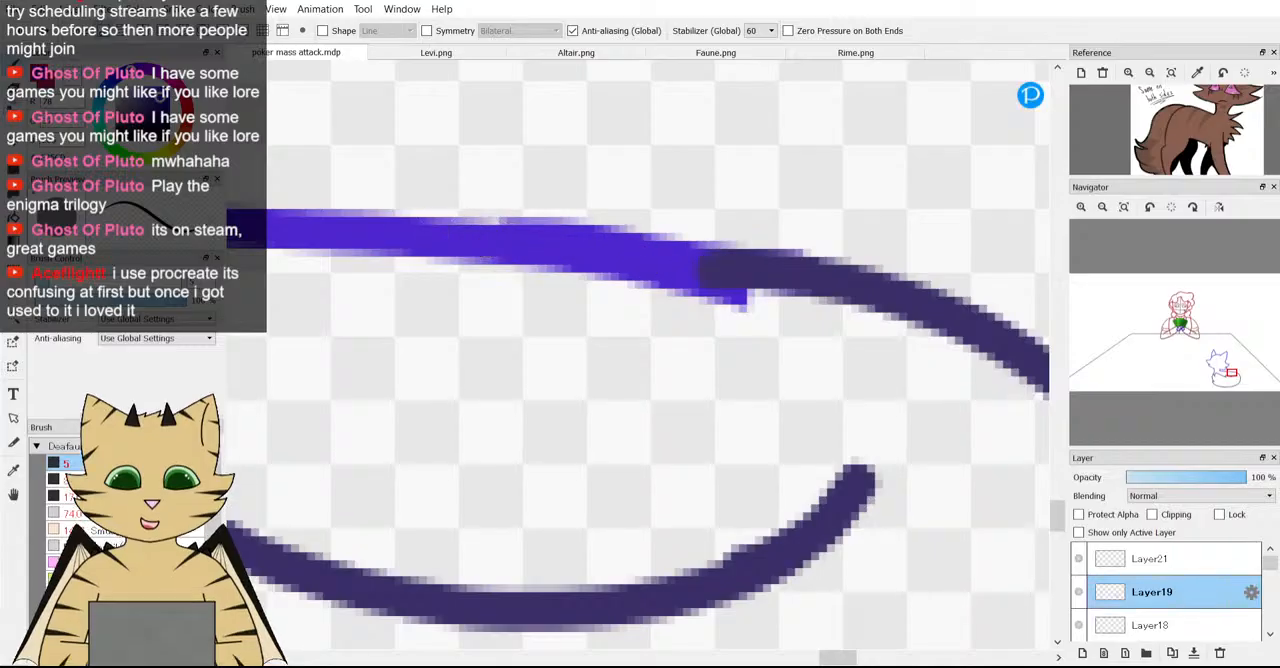
scroll(750, 365, down, 3)
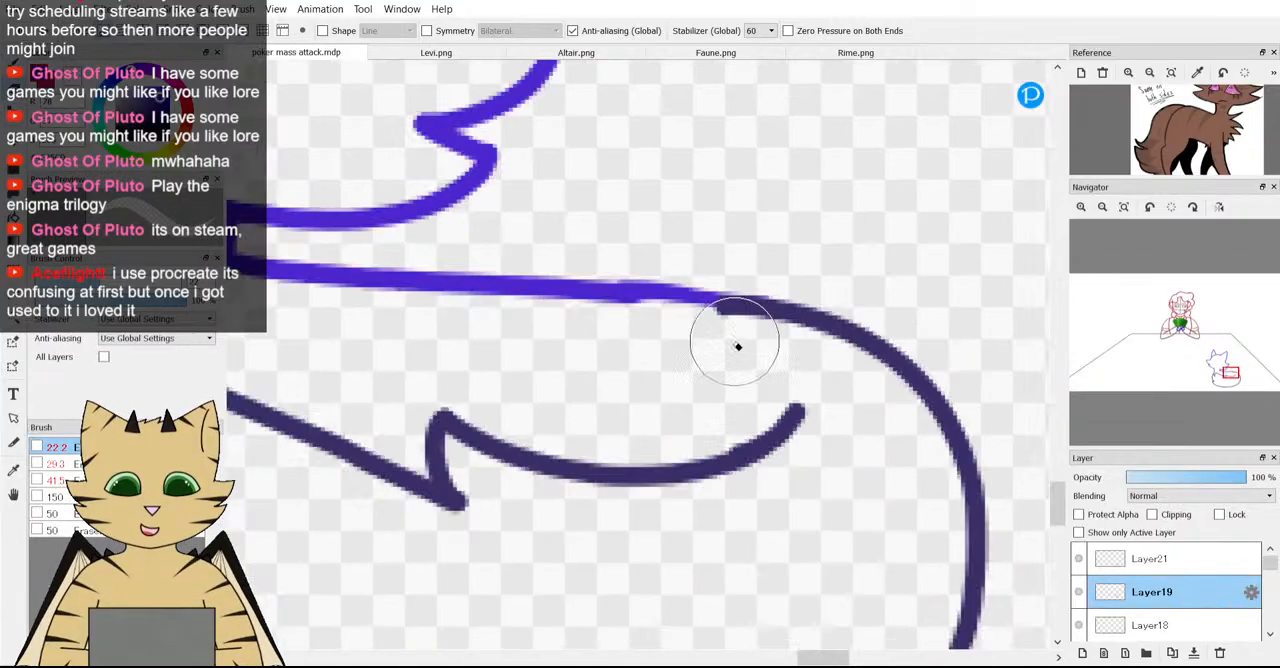
scroll(737, 346, up, 3)
key(b)
scroll(534, 263, up, 3)
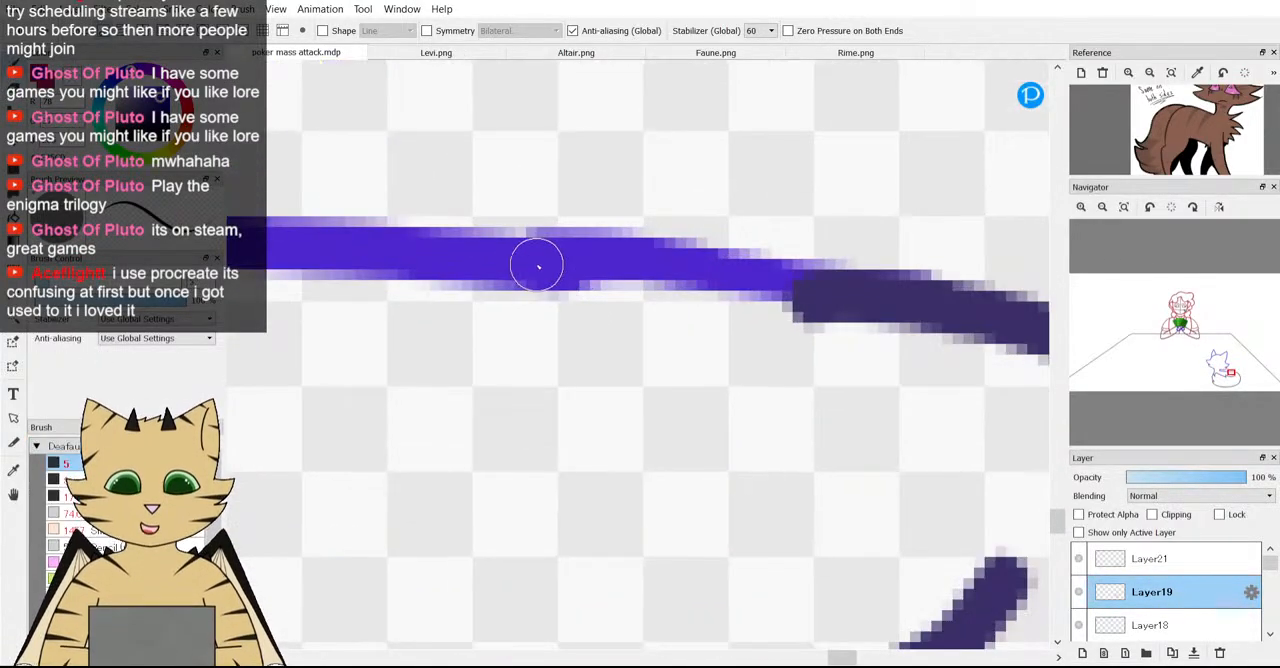
scroll(440, 215, down, 3)
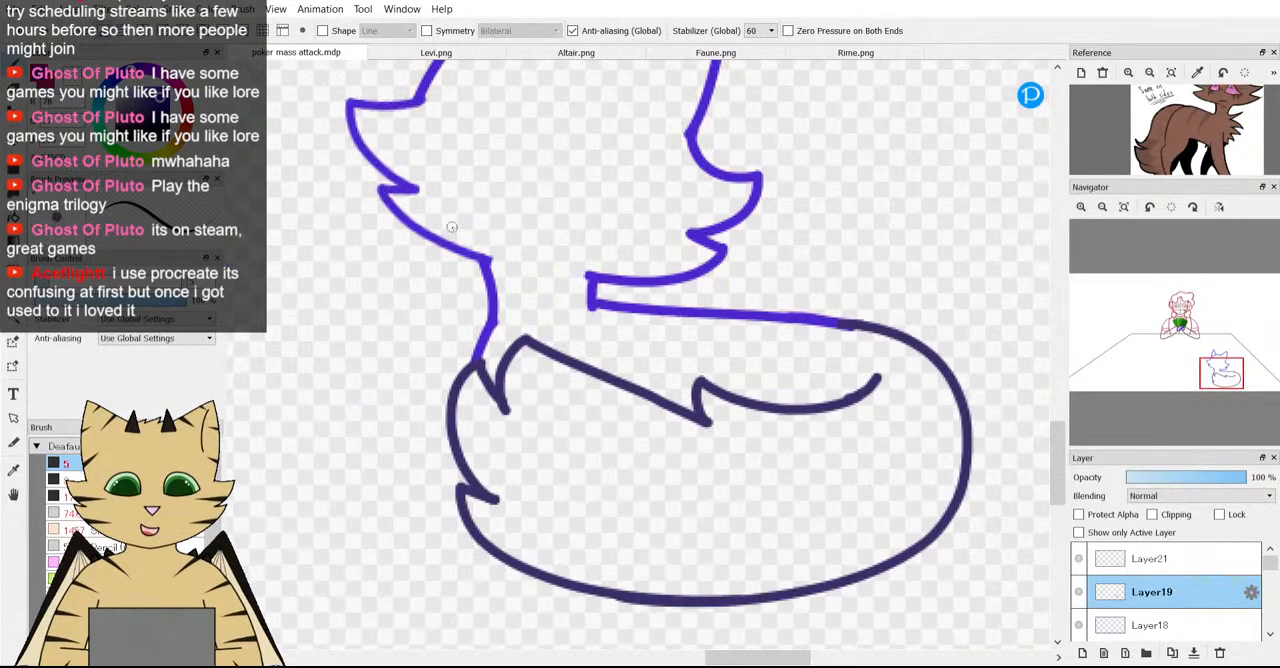
Review the fox sketch against the whole scene, look through the layer list and check Layer19's visibility.
scroll(434, 212, down, 3)
scroll(335, 161, up, 2)
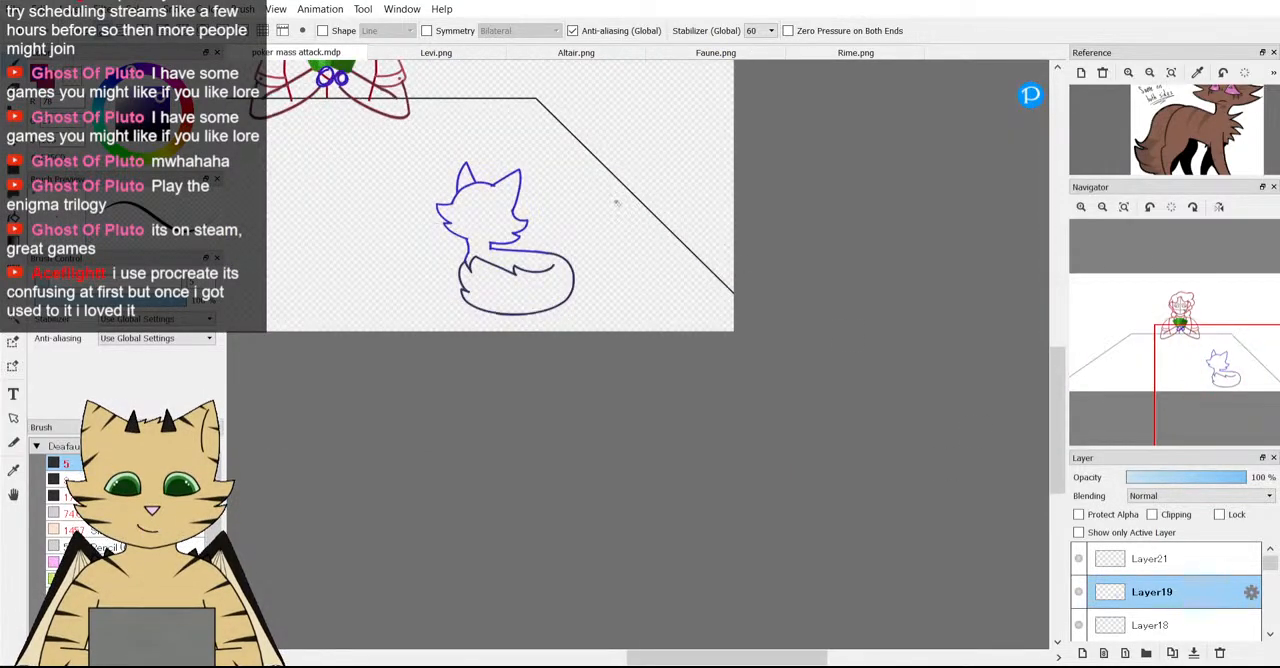
scroll(489, 201, up, 5)
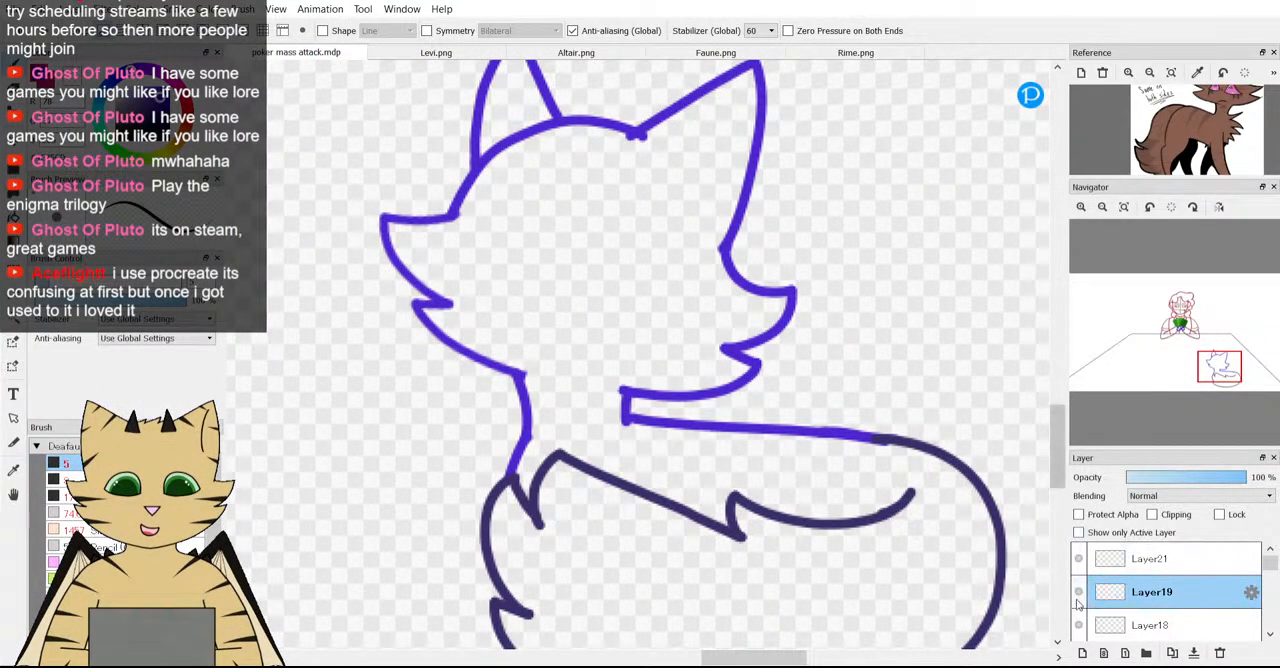
scroll(1078, 601, down, 3)
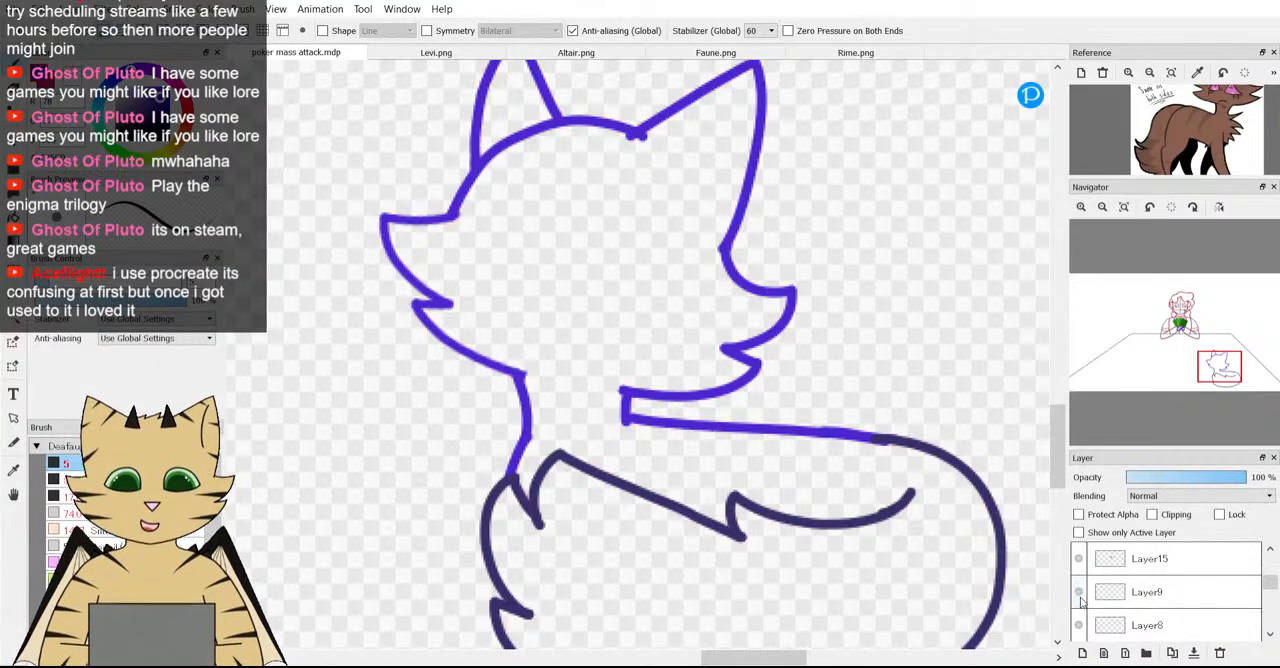
scroll(1079, 602, down, 4)
scroll(1025, 554, down, 4)
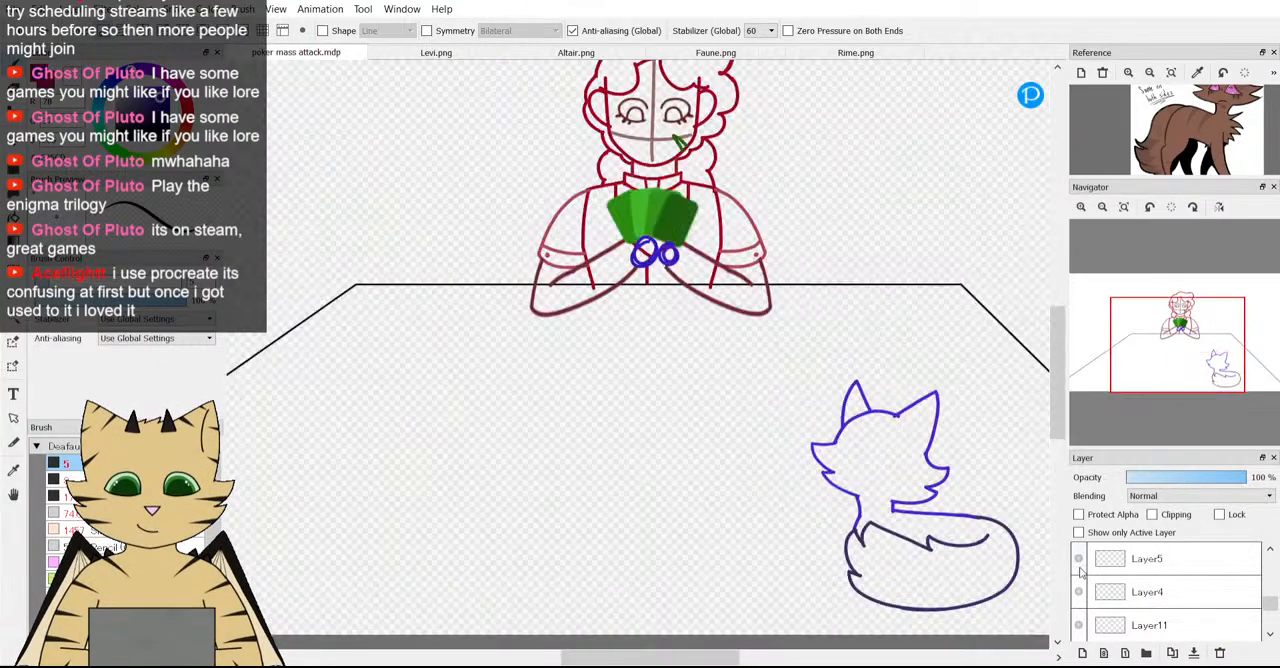
scroll(879, 488, up, 4)
drag(1202, 374, 1218, 383)
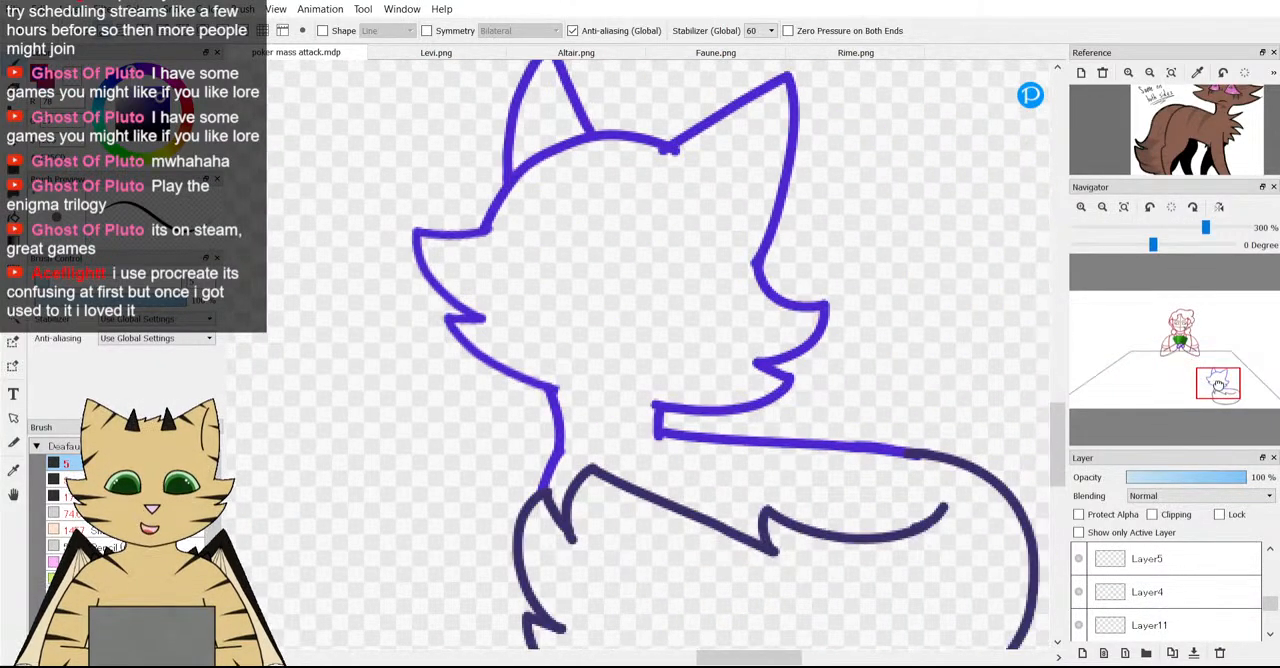
scroll(1208, 574, up, 1)
scroll(1202, 573, up, 2)
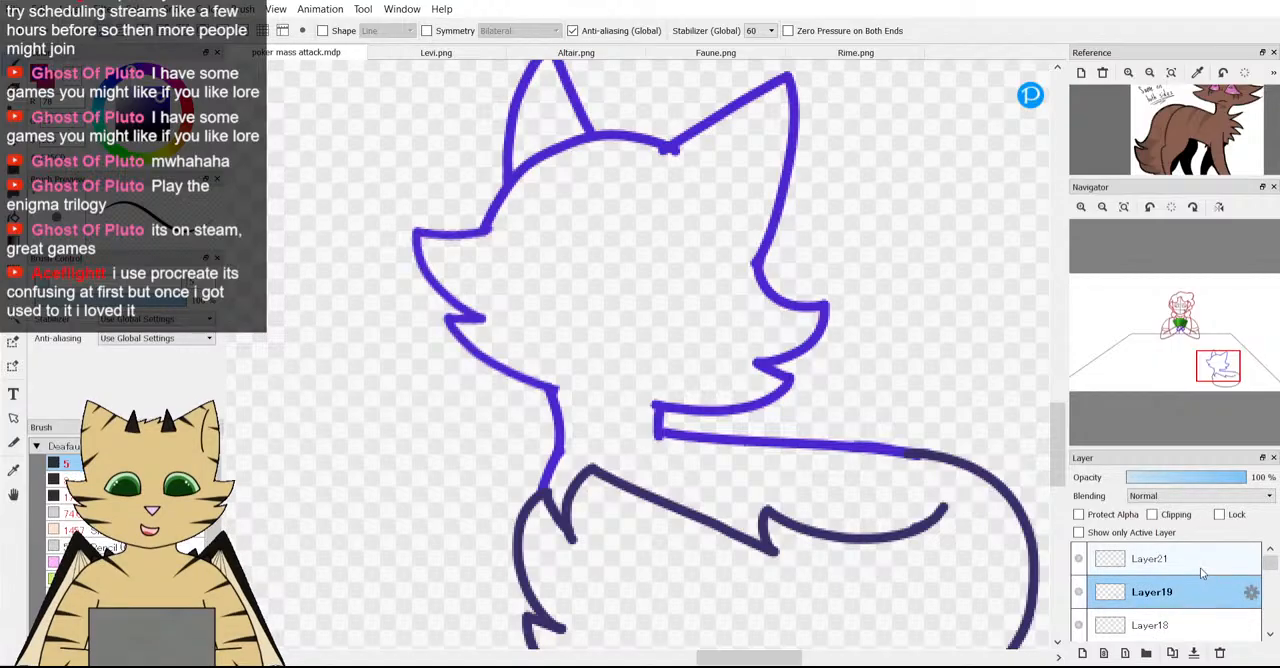
click(1079, 594)
click(1079, 594)
scroll(718, 356, down, 3)
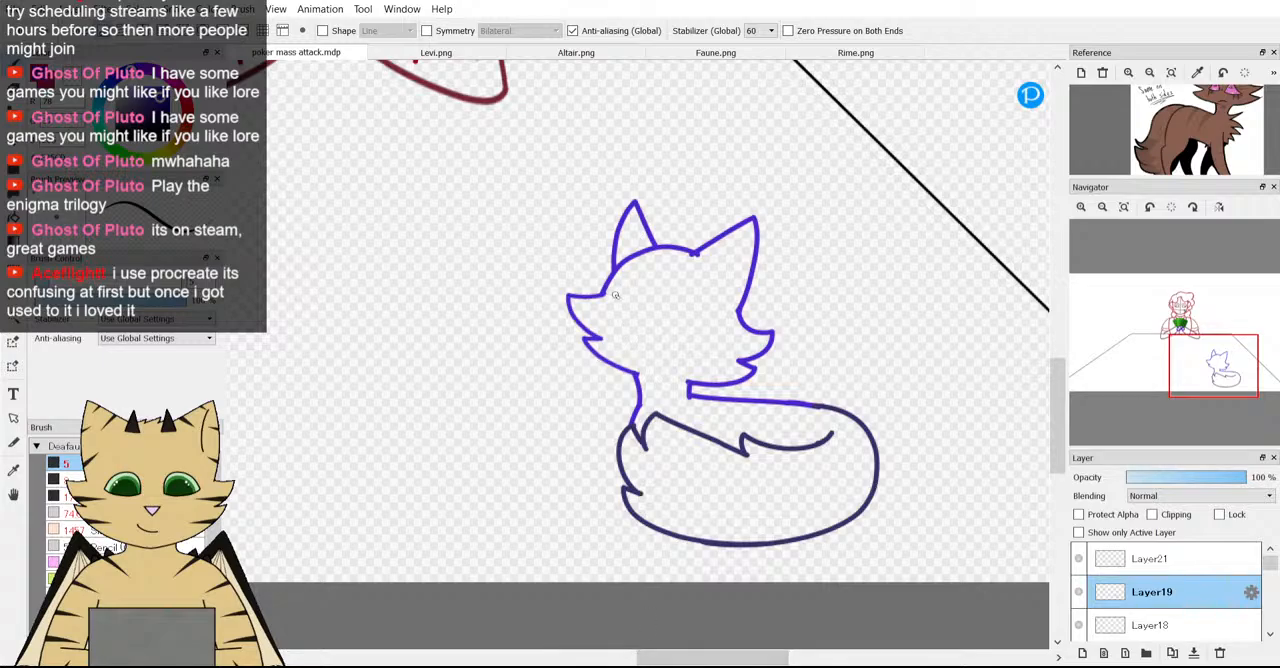
Try to close the fox's lower face outline with a curved line across the top of the neck.
scroll(615, 295, up, 1)
scroll(630, 382, up, 3)
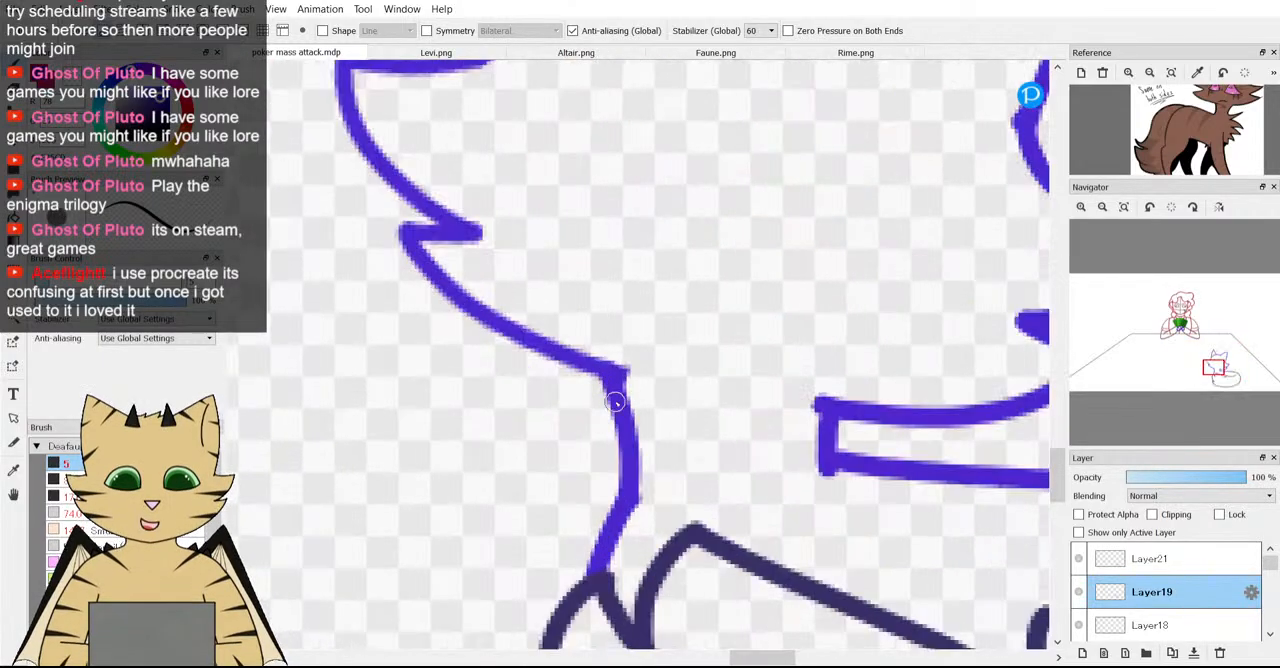
scroll(629, 381, down, 6)
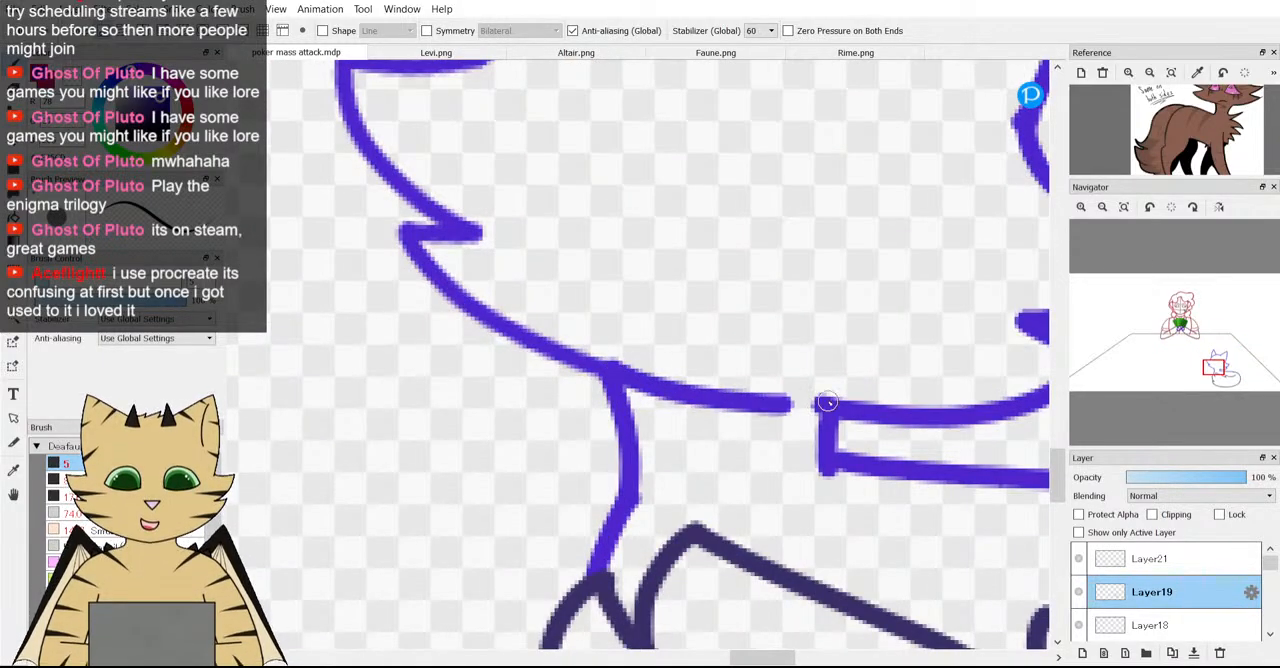
scroll(906, 430, up, 4)
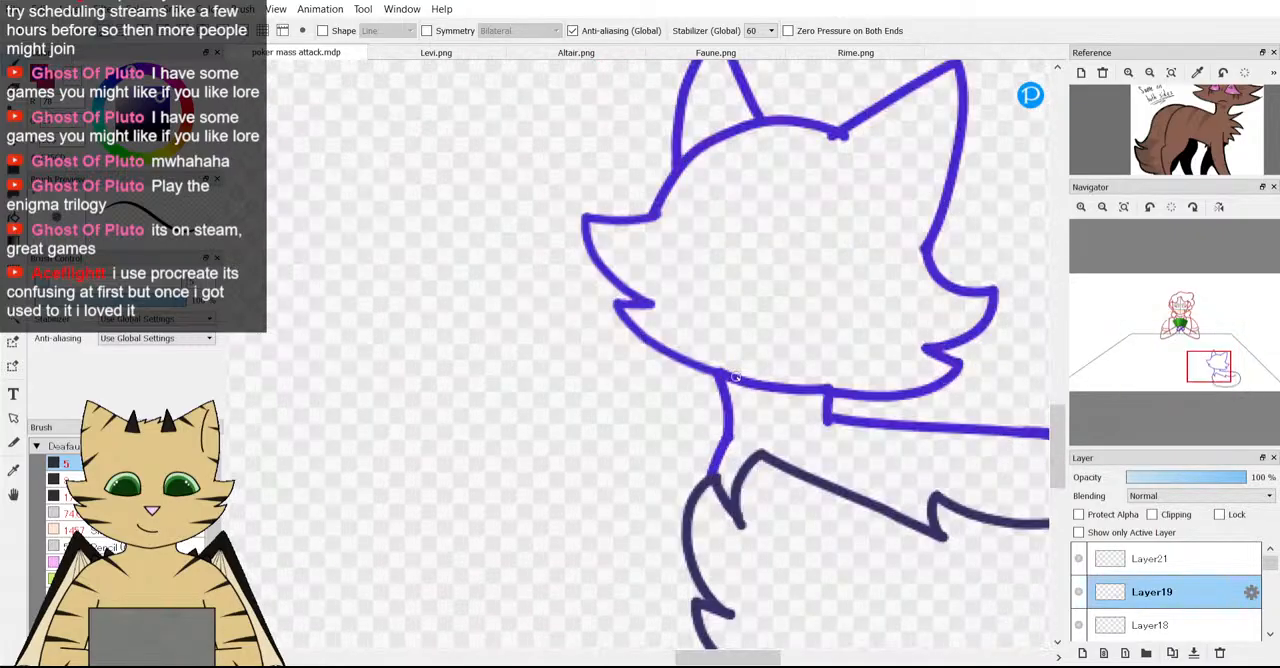
scroll(753, 232, down, 3)
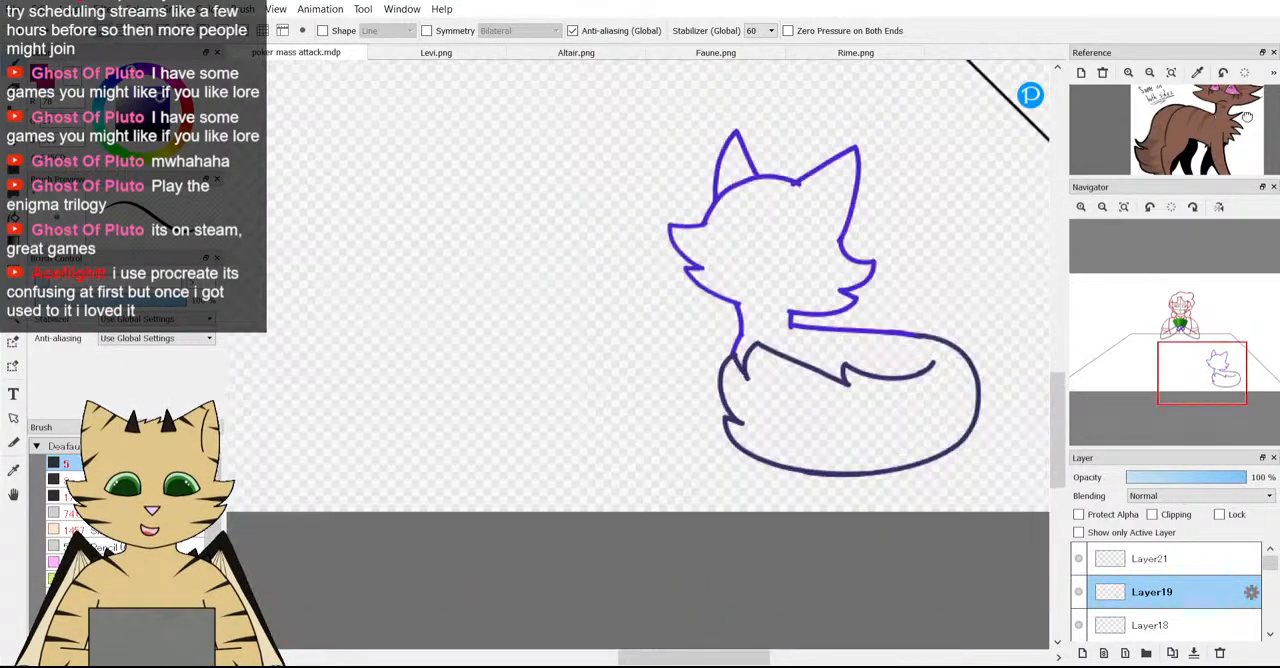
Check the reference's neck fur and extend the fox's front cheek line a short way past the neck on Layer19.
scroll(1247, 117, up, 3)
scroll(603, 396, up, 4)
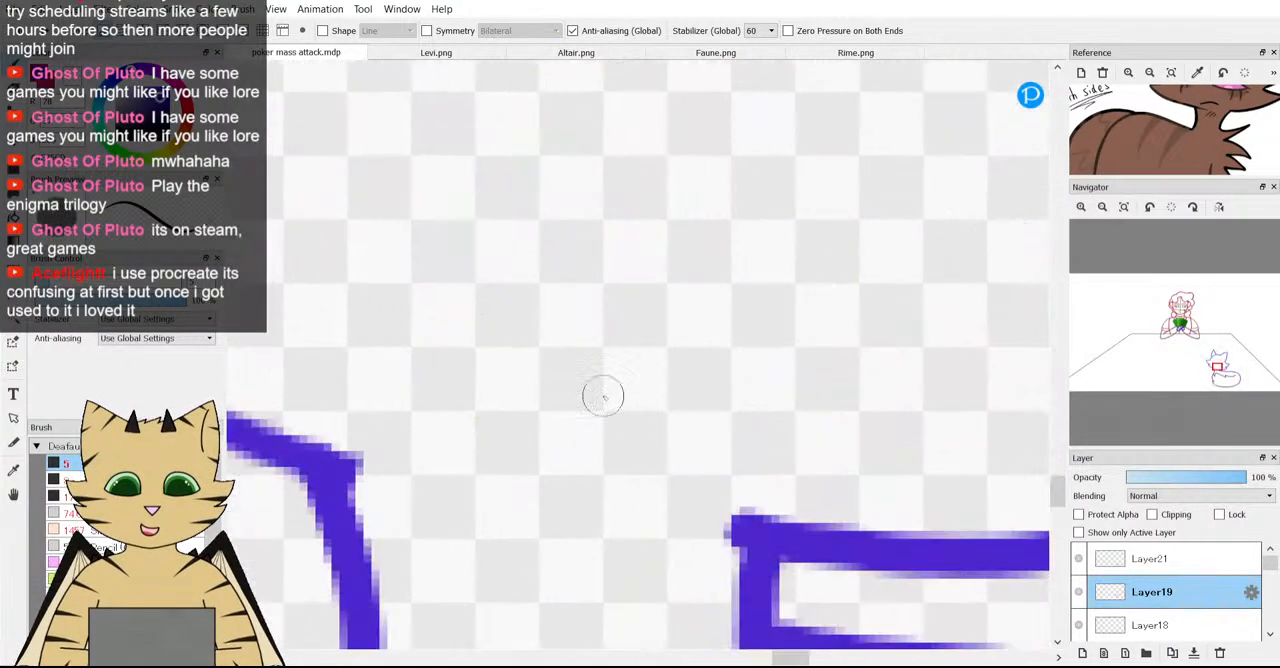
scroll(595, 410, down, 3)
scroll(496, 382, up, 2)
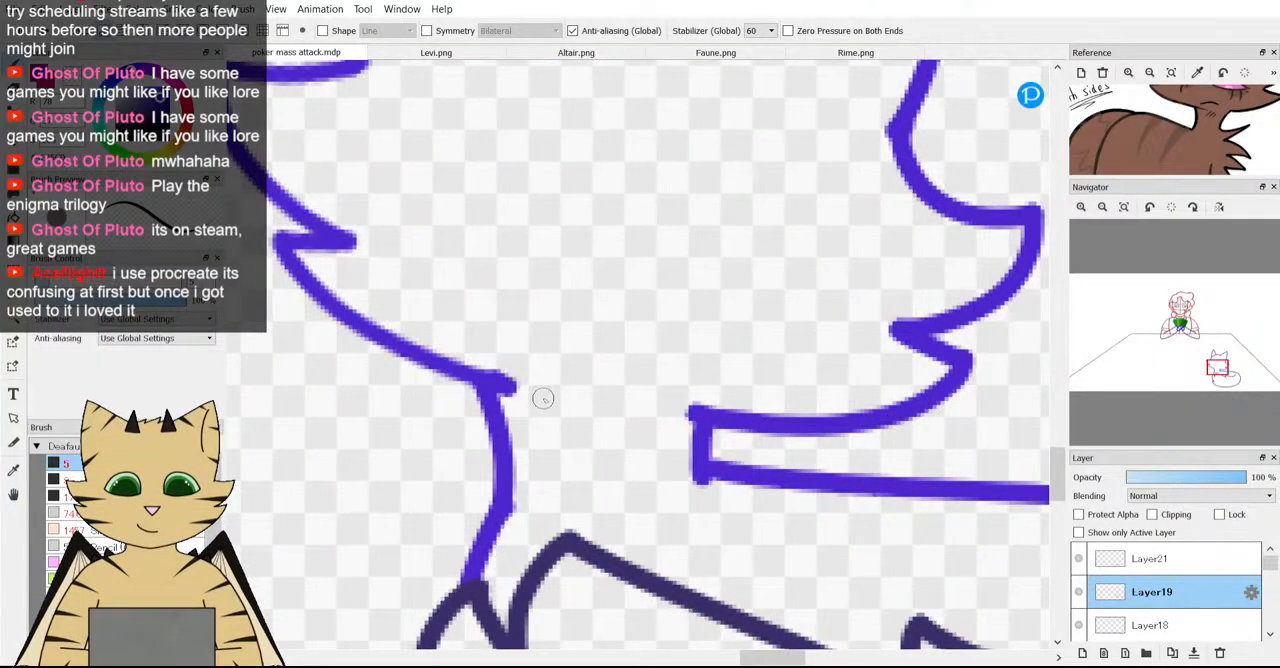
scroll(543, 399, down, 5)
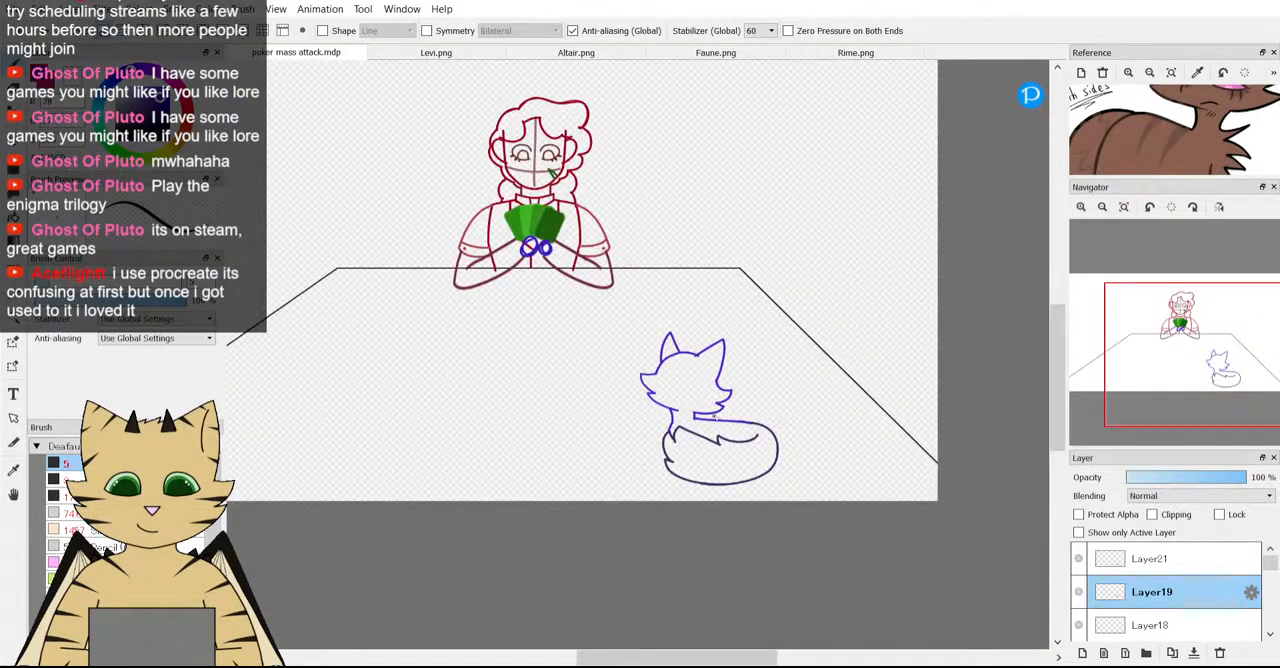
scroll(714, 419, up, 5)
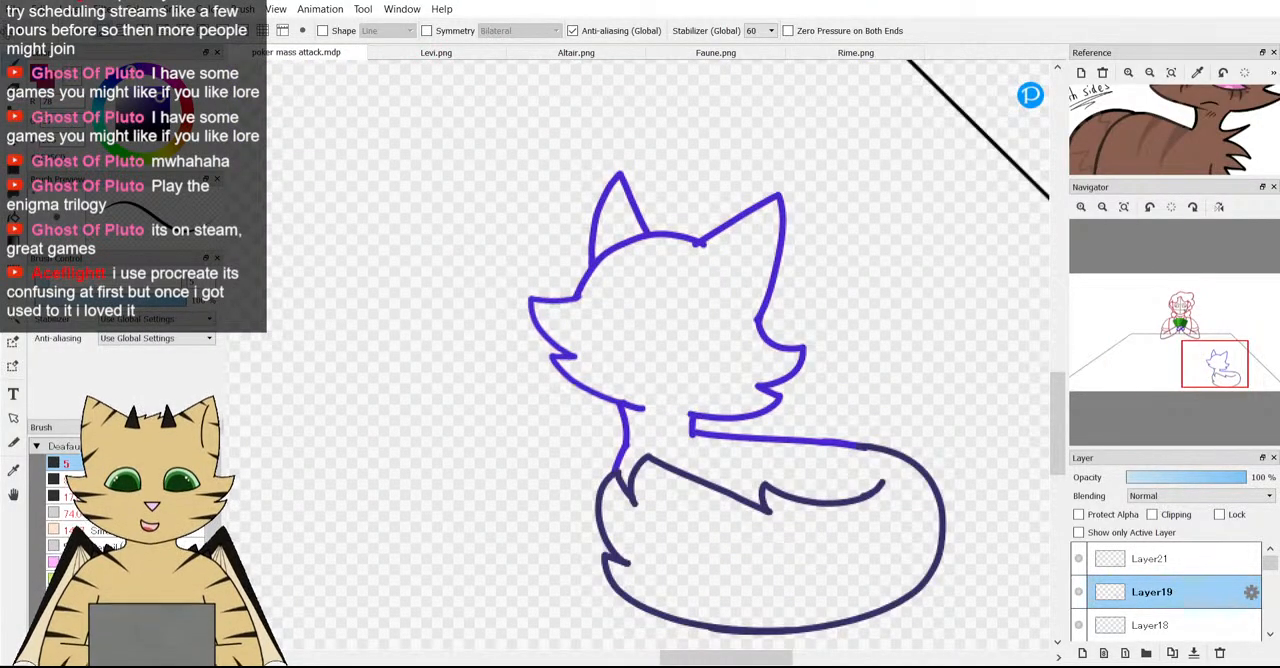
Find the baselines layer at the bottom of the layer stack and make its guide shapes visible beneath the fox sketch.
scroll(1000, 550, down, 1)
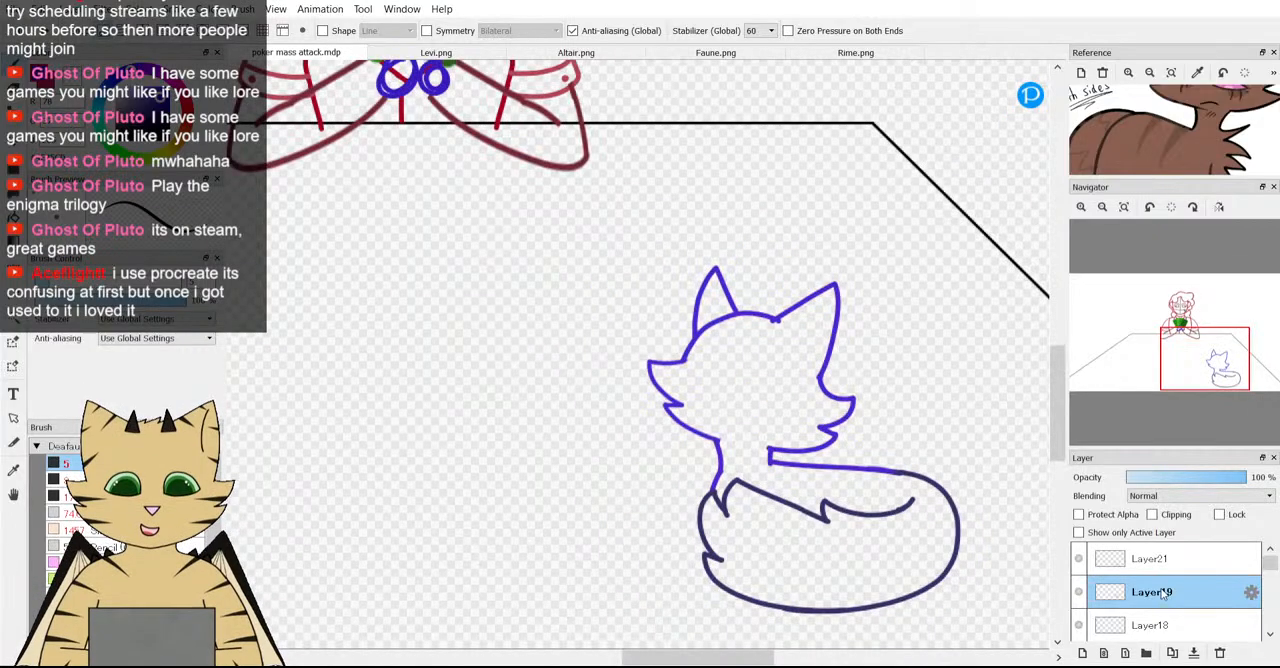
scroll(1093, 630, down, 5)
click(1093, 630)
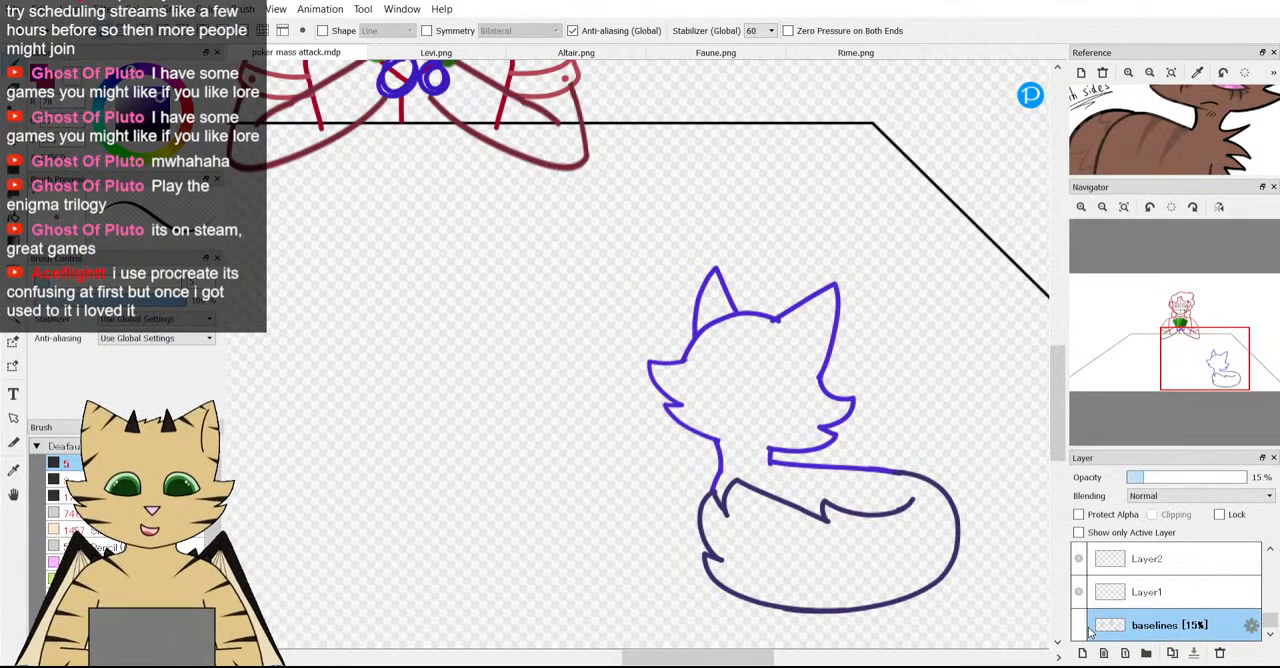
click(1080, 625)
scroll(450, 405, down, 2)
scroll(650, 458, up, 1)
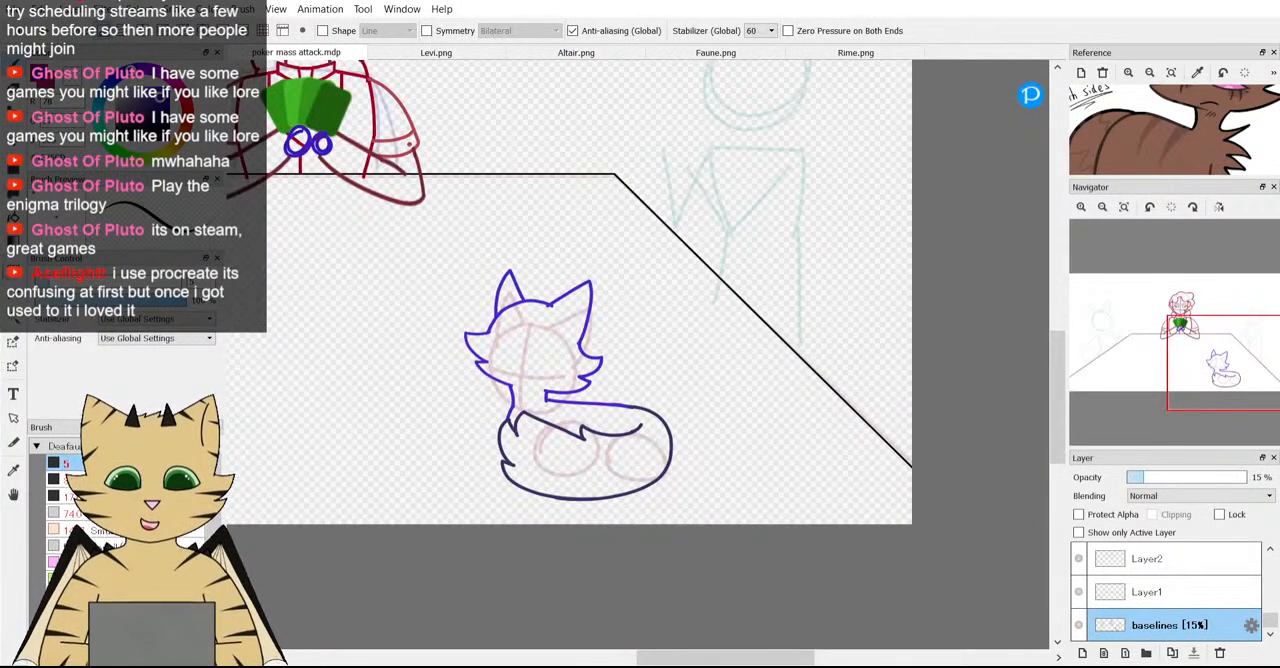
Select the fox's guide shapes on the baselines layer, shift them slightly upward to fit the head outline, and clear the selection.
click(15, 290)
scroll(543, 327, down, 1)
scroll(405, 366, up, 1)
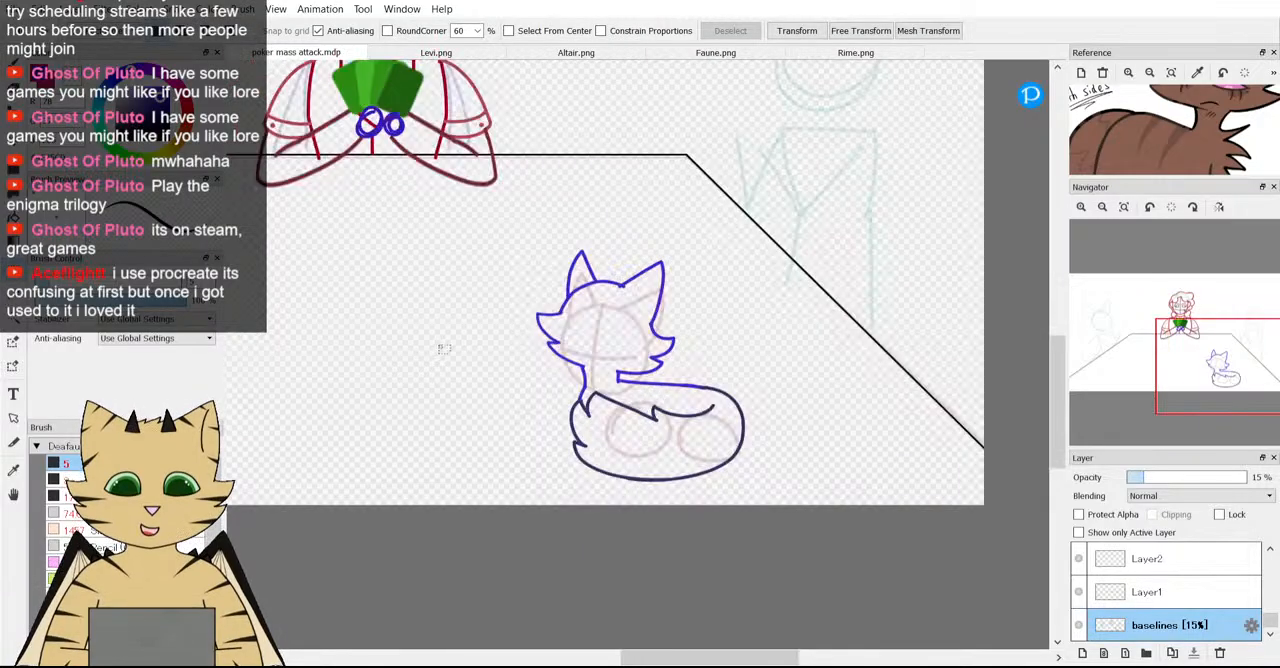
mouse_move(501, 249)
mouse_down()
mouse_move(700, 469)
mouse_move(772, 496)
mouse_up()
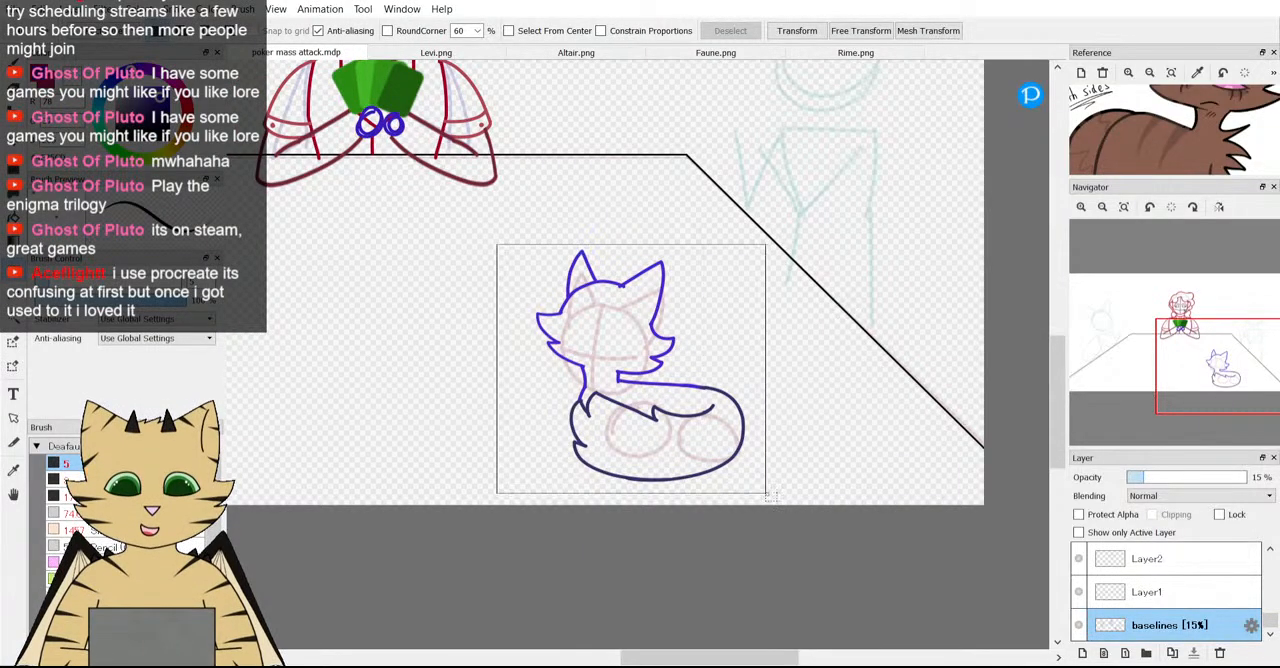
key(ctrl+t)
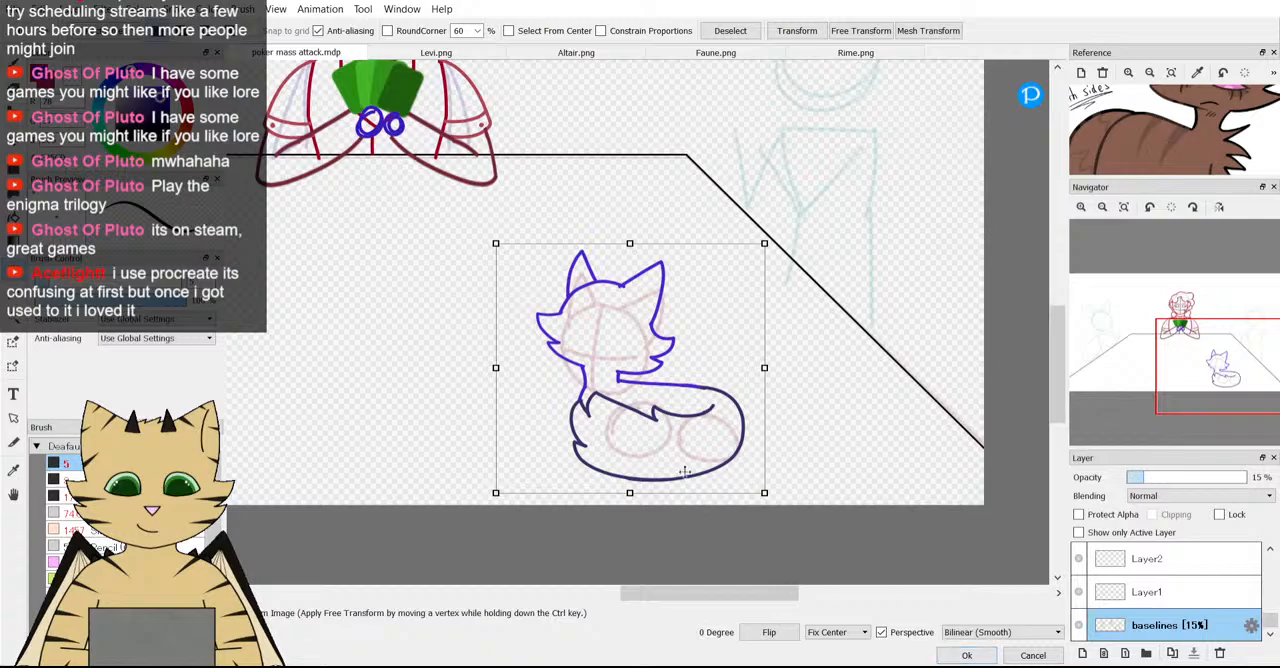
drag(664, 452, 666, 436)
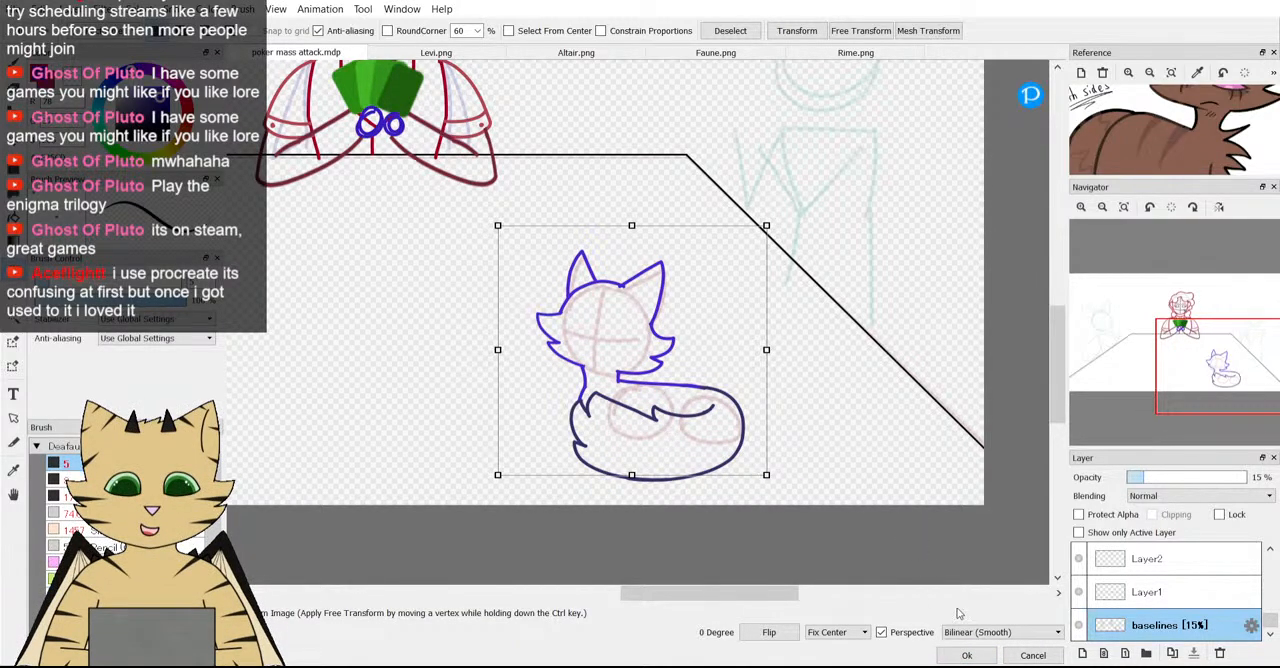
click(982, 656)
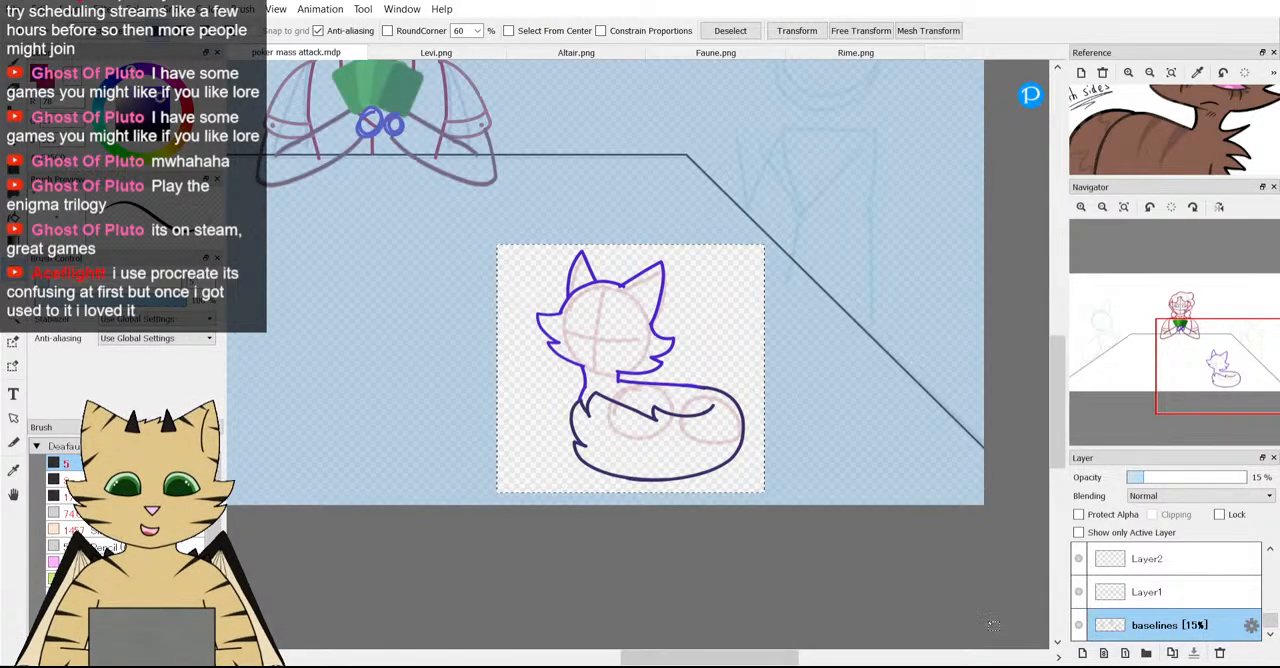
key(ctrl+d)
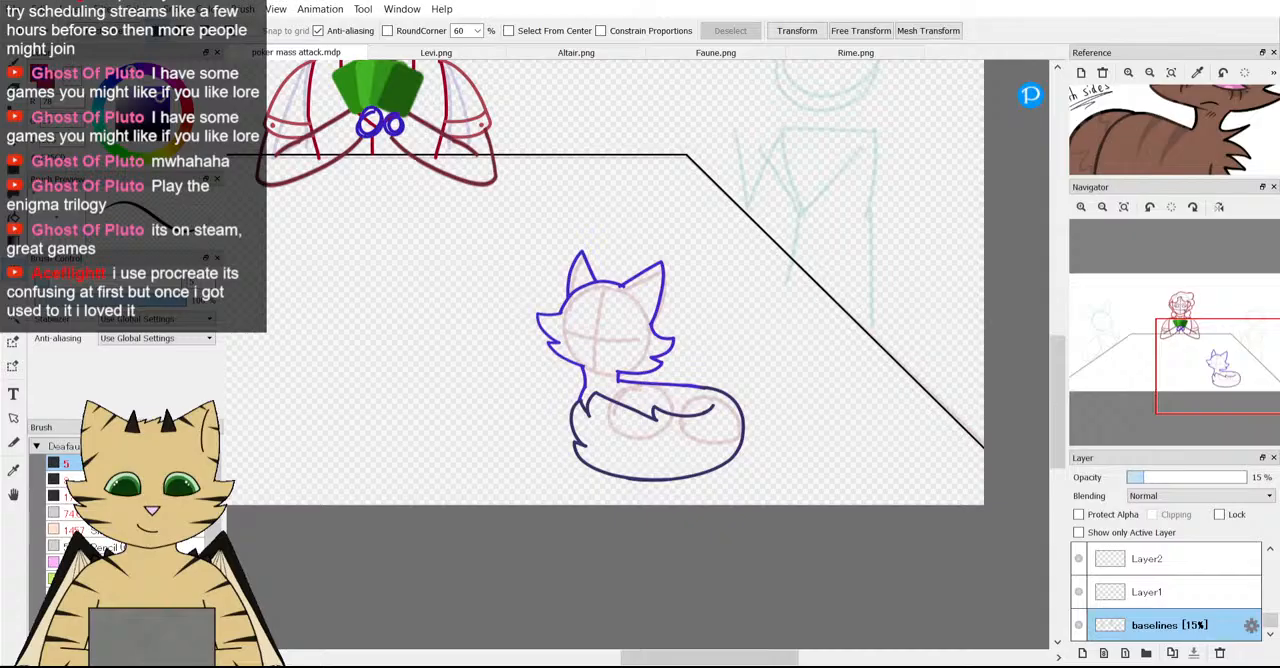
Review the realigned guides against the fox sketch, check Layer19's visibility, and add a new layer directly above Layer19.
scroll(606, 478, down, 1)
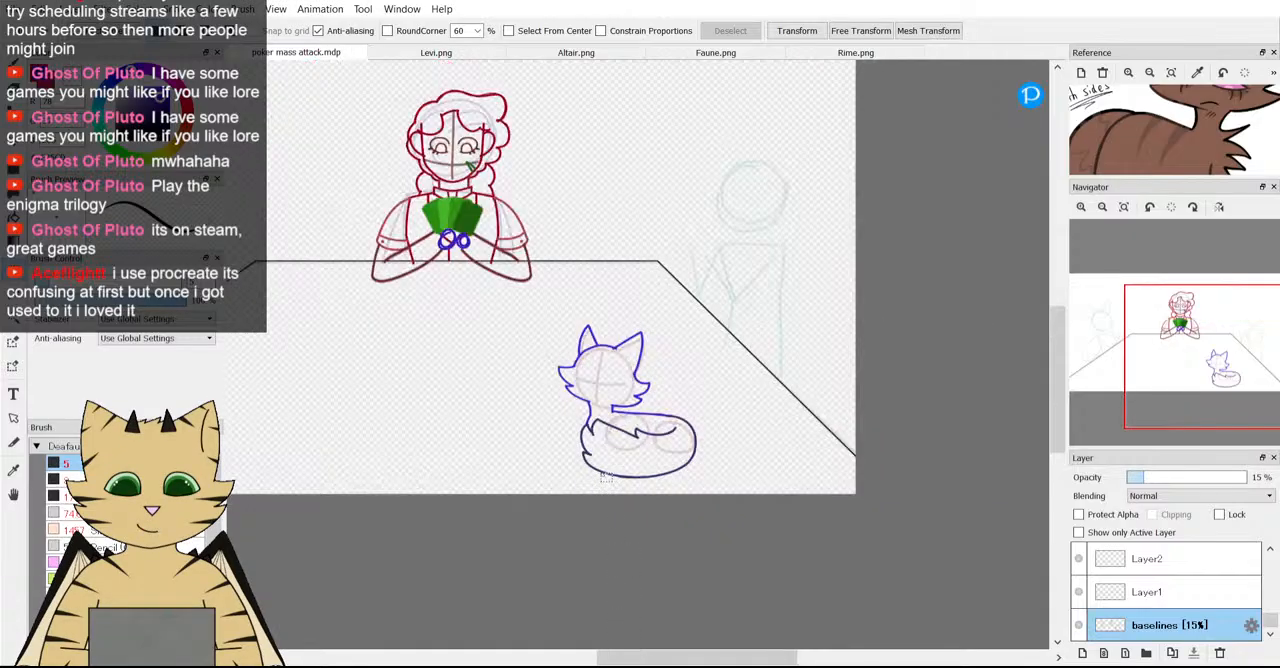
scroll(604, 479, up, 3)
scroll(678, 291, down, 1)
scroll(678, 291, up, 2)
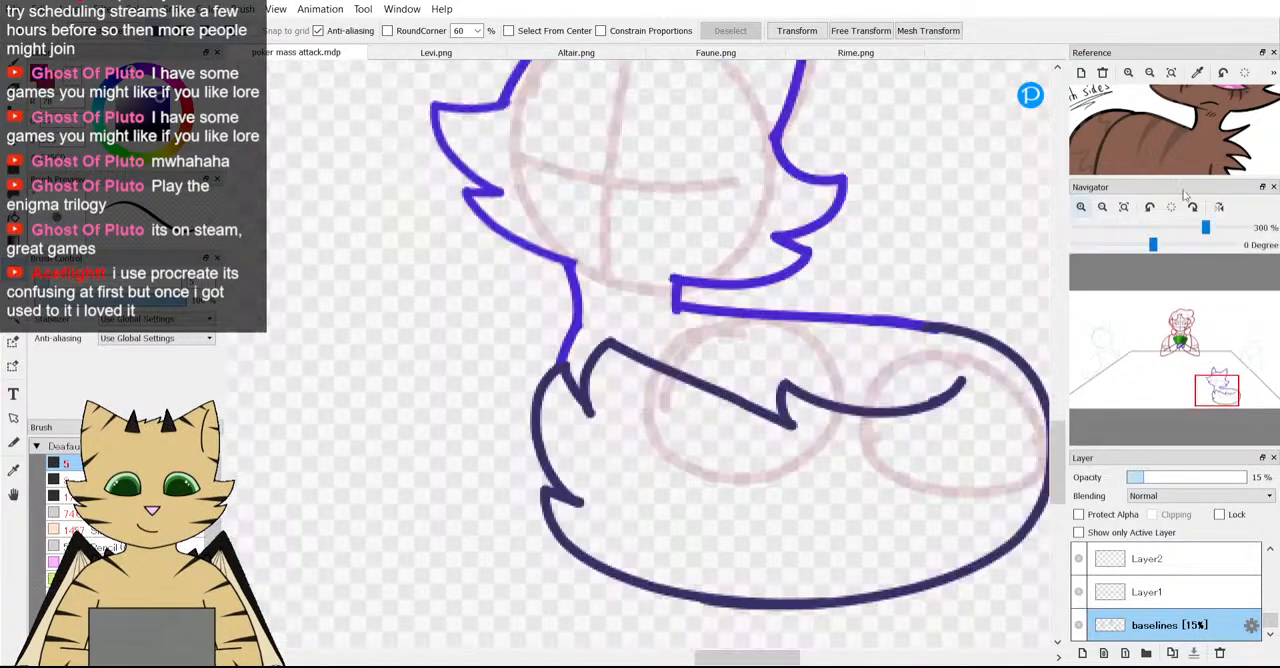
scroll(1133, 620, up, 3)
scroll(1133, 620, up, 3)
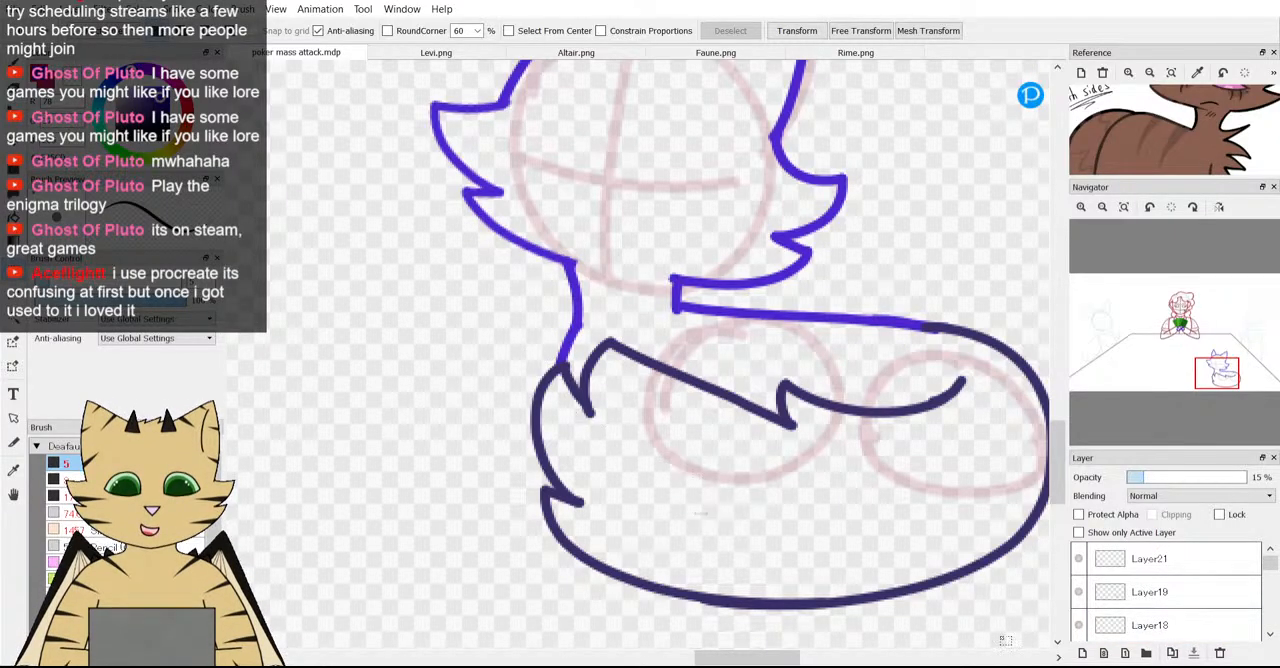
click(1079, 592)
click(1079, 592)
click(1104, 585)
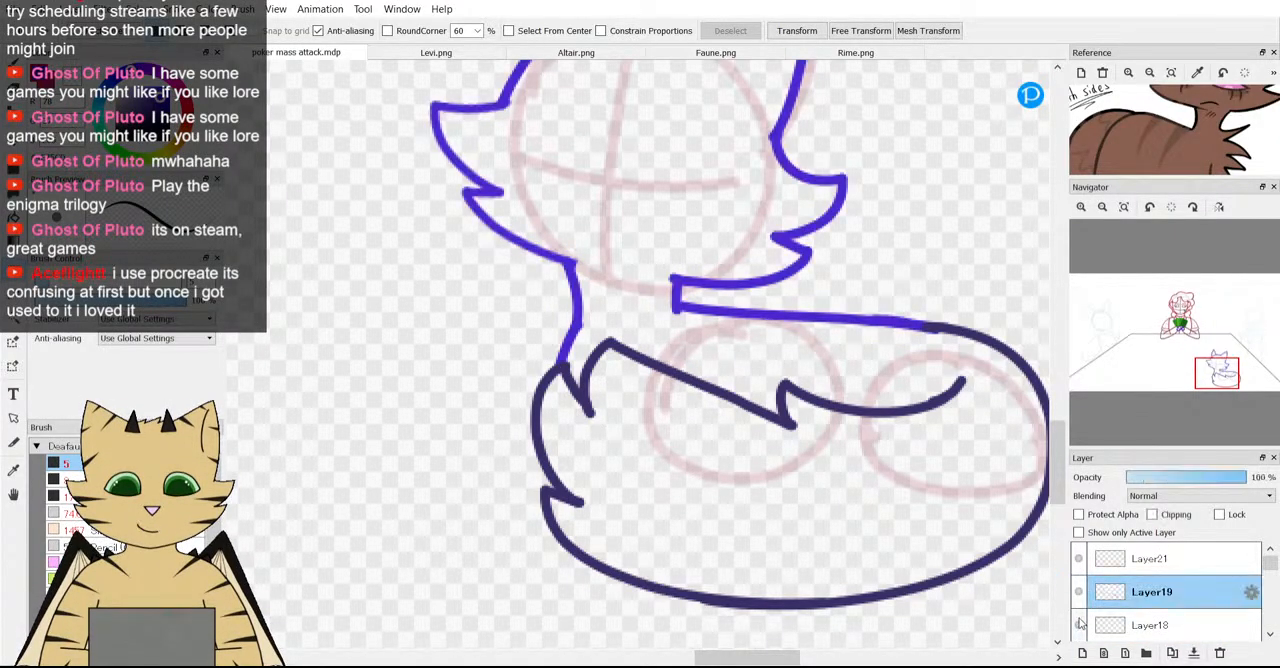
click(1082, 653)
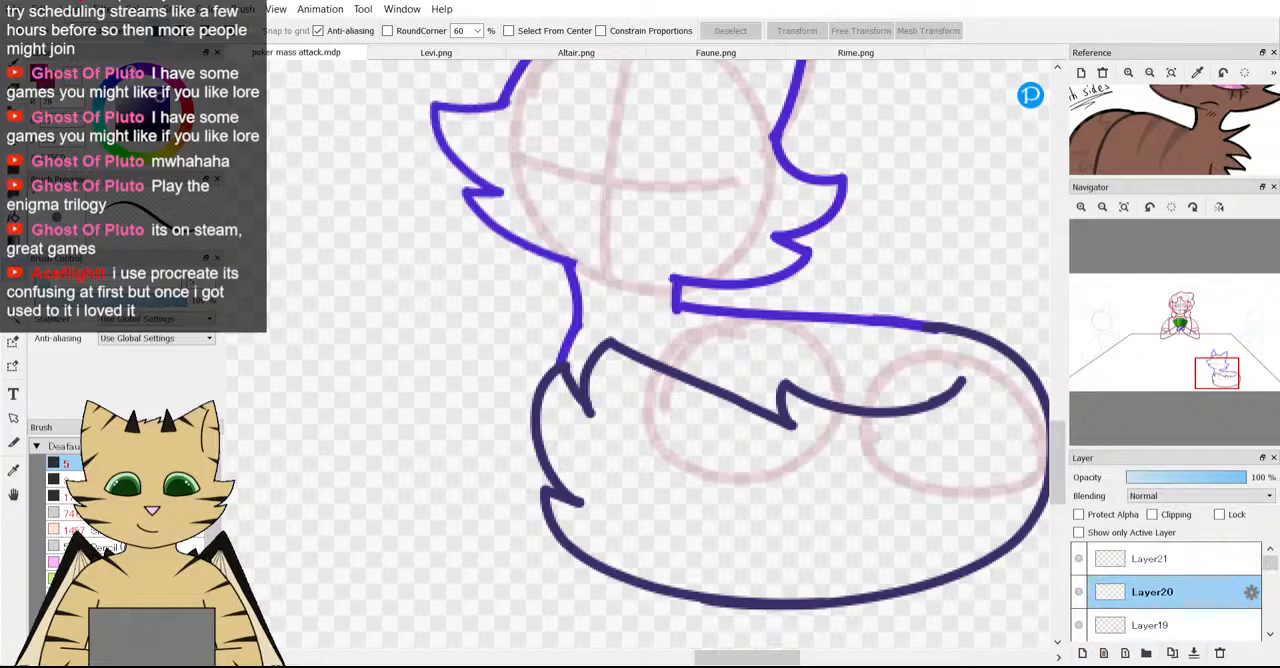
Draw pointed blue fur tufts at the base of the fox's neck on Layer20 with a size 4 brush, redoing the first attempt.
key(b)
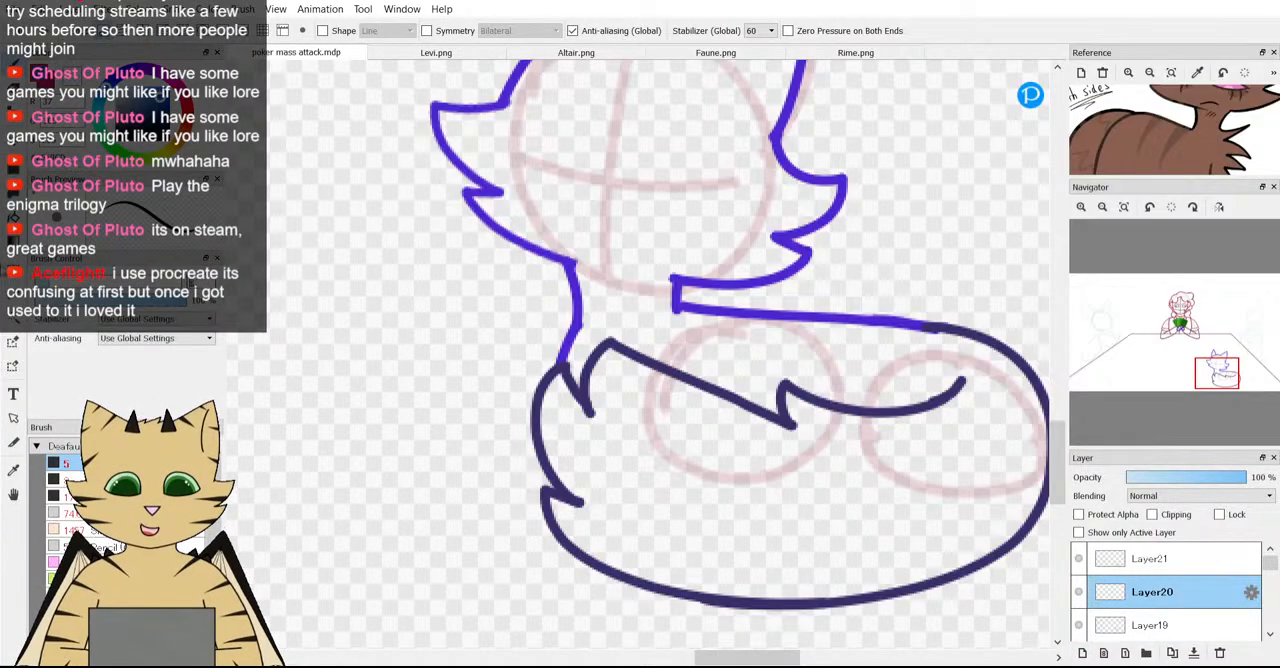
key(bracketleft)
scroll(638, 337, up, 3)
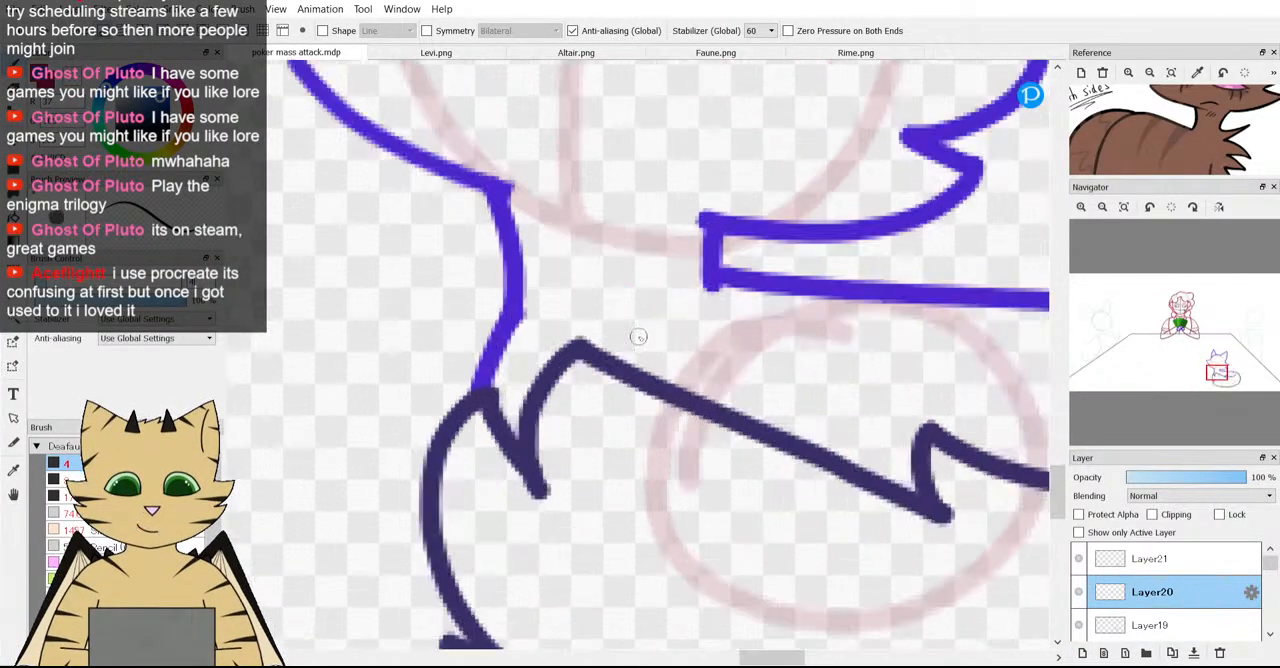
mouse_move(504, 324)
mouse_down()
mouse_move(458, 303)
mouse_move(451, 354)
mouse_move(474, 388)
mouse_up()
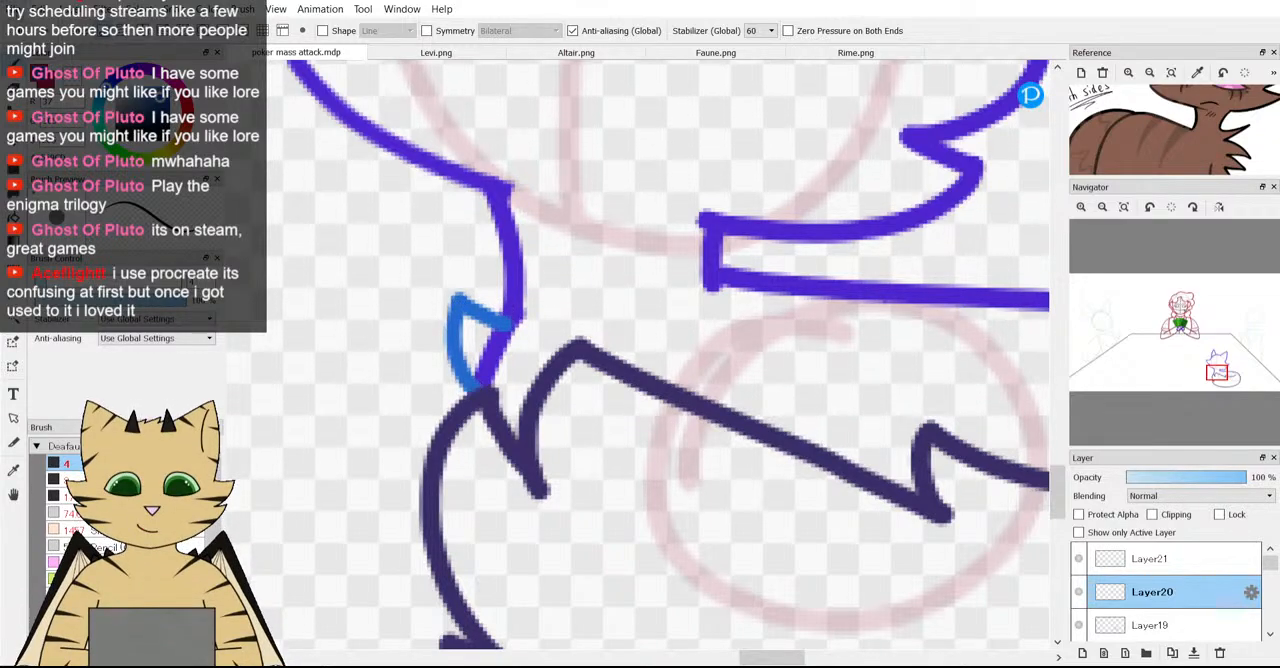
key(ctrl+z)
key(ctrl+z)
mouse_move(512, 322)
mouse_down()
mouse_move(452, 285)
mouse_move(440, 259)
mouse_move(428, 312)
mouse_move(445, 352)
mouse_move(484, 382)
mouse_move(423, 380)
mouse_move(397, 409)
mouse_move(445, 427)
mouse_up()
scroll(482, 403, down, 3)
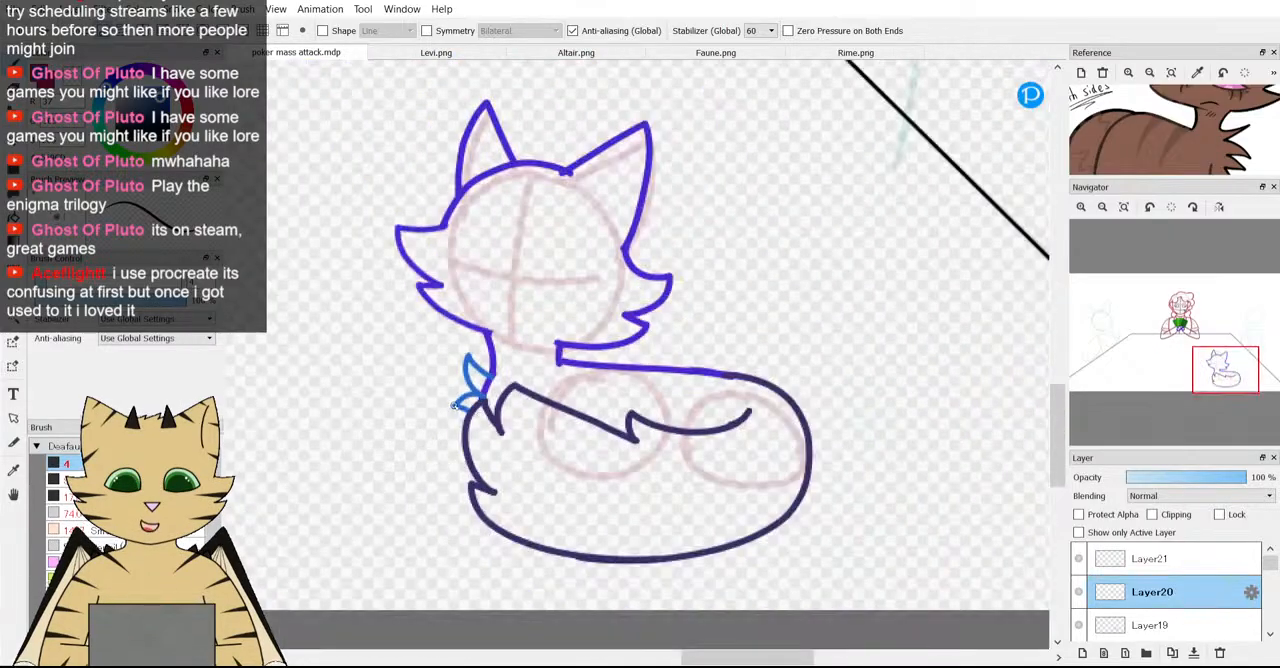
Add another small blue fur tuft lower down, ending against the tail outline, and check the chest fur against the whole scene.
scroll(450, 396, up, 3)
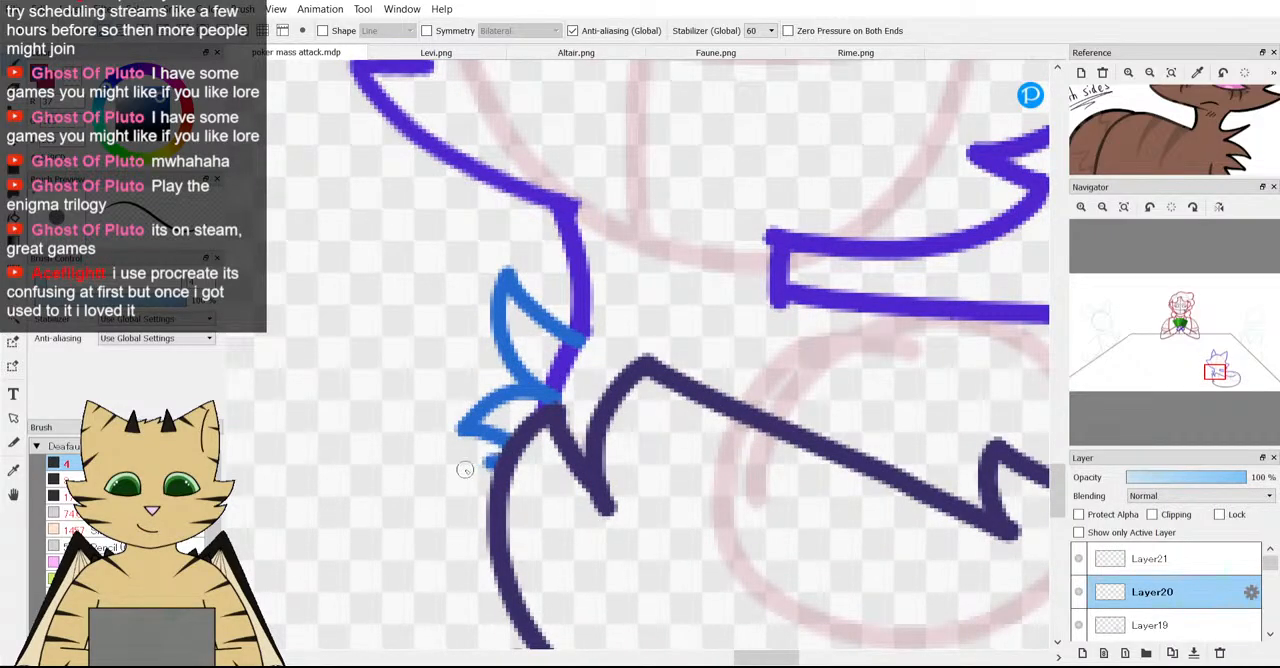
mouse_move(464, 470)
mouse_down()
mouse_move(468, 513)
mouse_move(494, 537)
mouse_up()
scroll(494, 537, down, 3)
scroll(511, 498, up, 3)
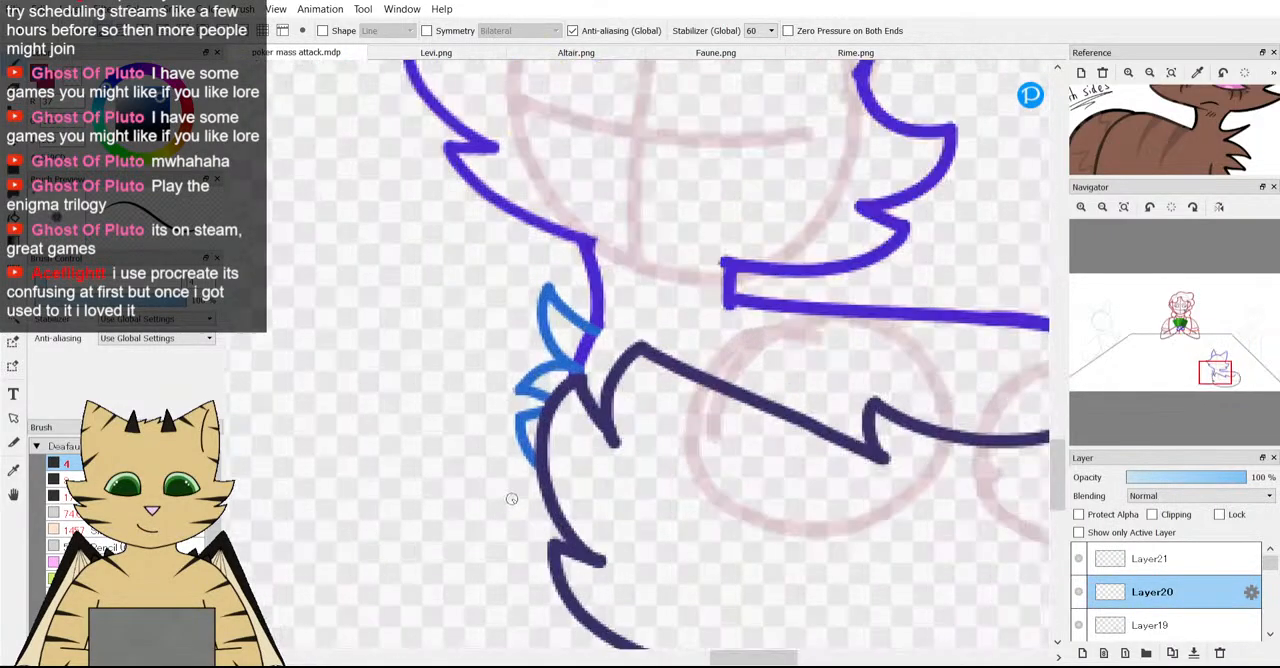
scroll(511, 498, down, 5)
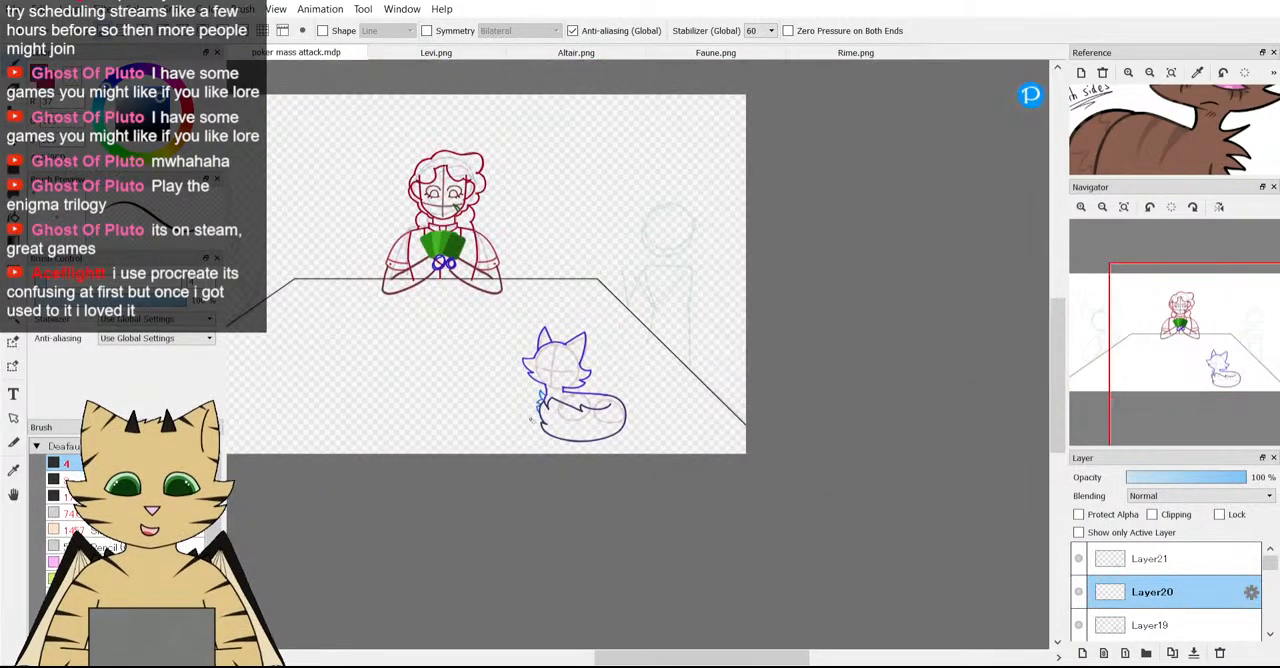
scroll(531, 420, up, 5)
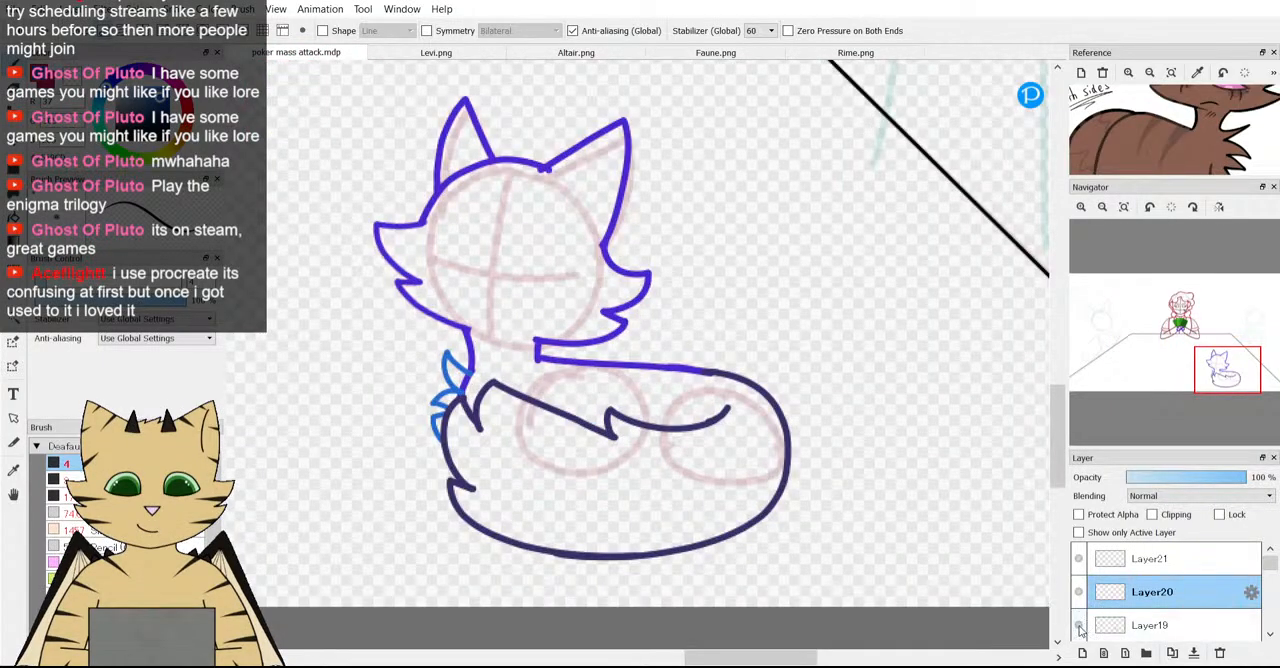
Erase the lower end of the neck line on Layer19 behind the blue fur tufts with a size 5 eraser.
click(1080, 626)
key(e)
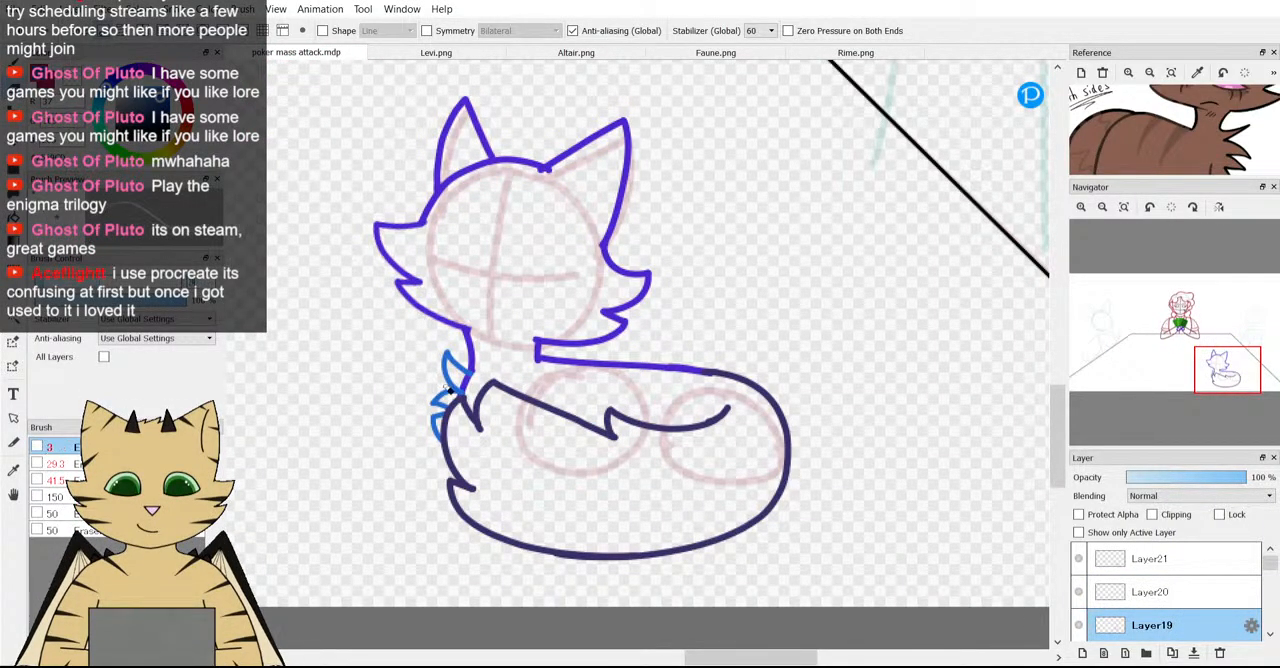
scroll(397, 247, up, 5)
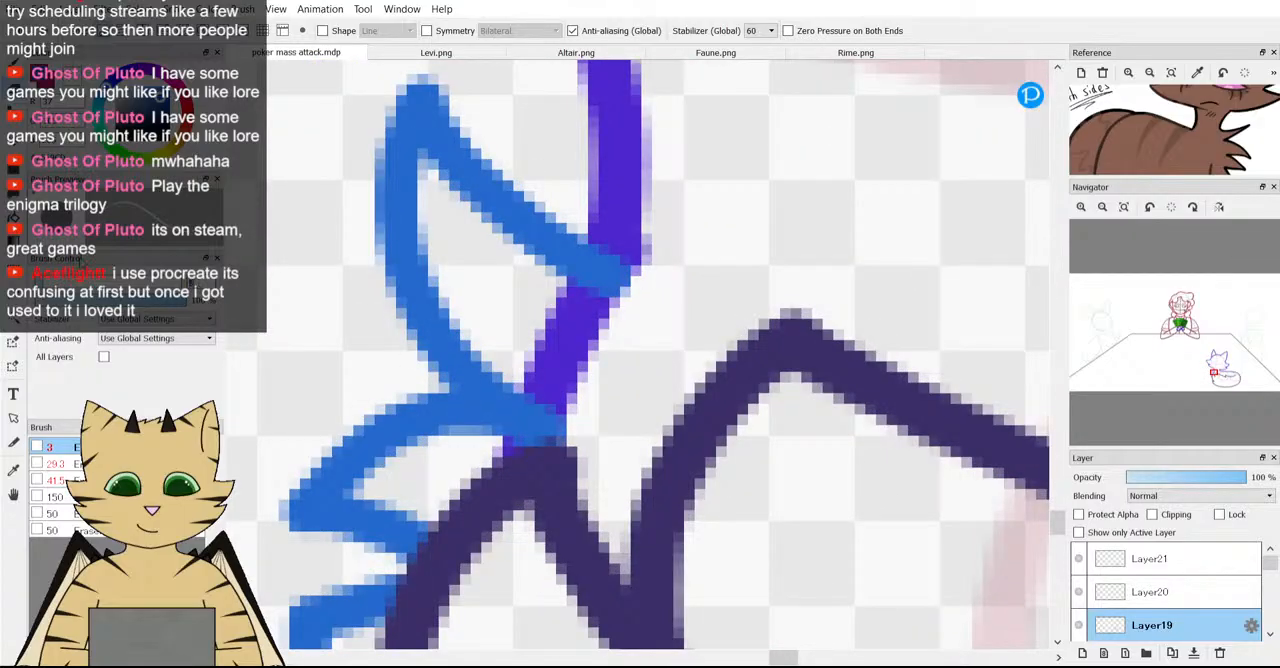
mouse_move(560, 306)
mouse_down()
mouse_move(610, 324)
mouse_move(551, 316)
mouse_move(540, 345)
mouse_move(588, 407)
mouse_move(568, 384)
mouse_move(537, 394)
mouse_up()
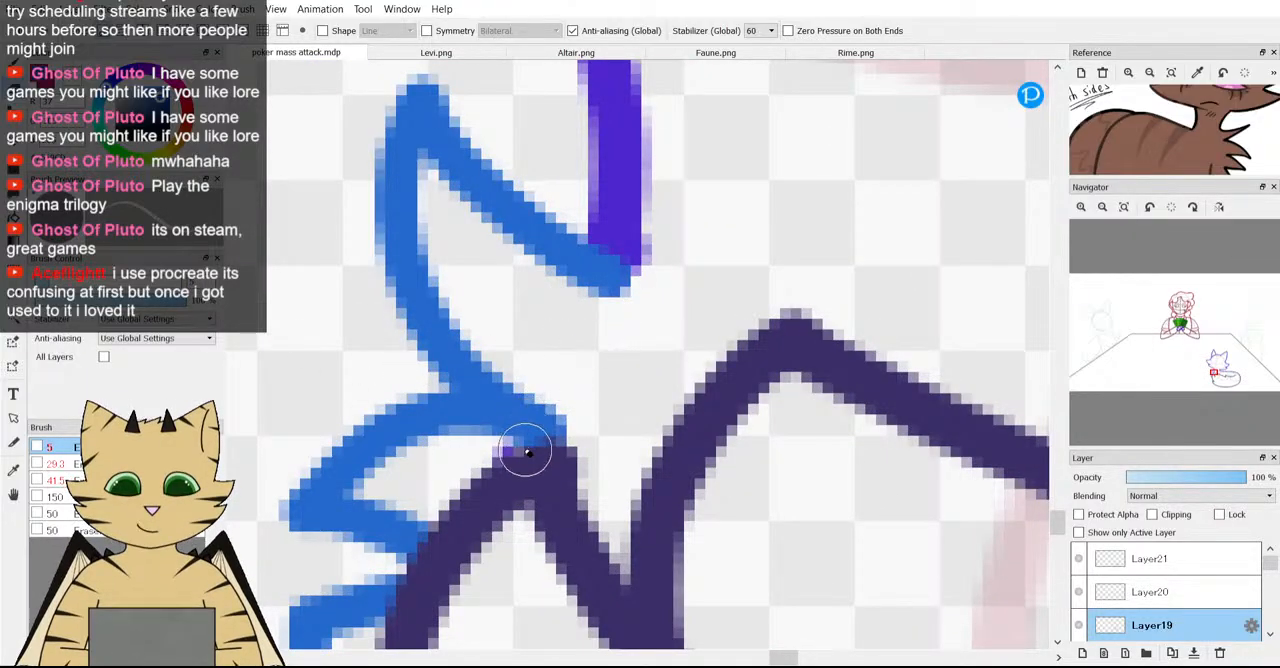
mouse_move(525, 450)
mouse_down()
mouse_move(497, 472)
mouse_move(538, 468)
mouse_up()
drag(669, 244, 668, 264)
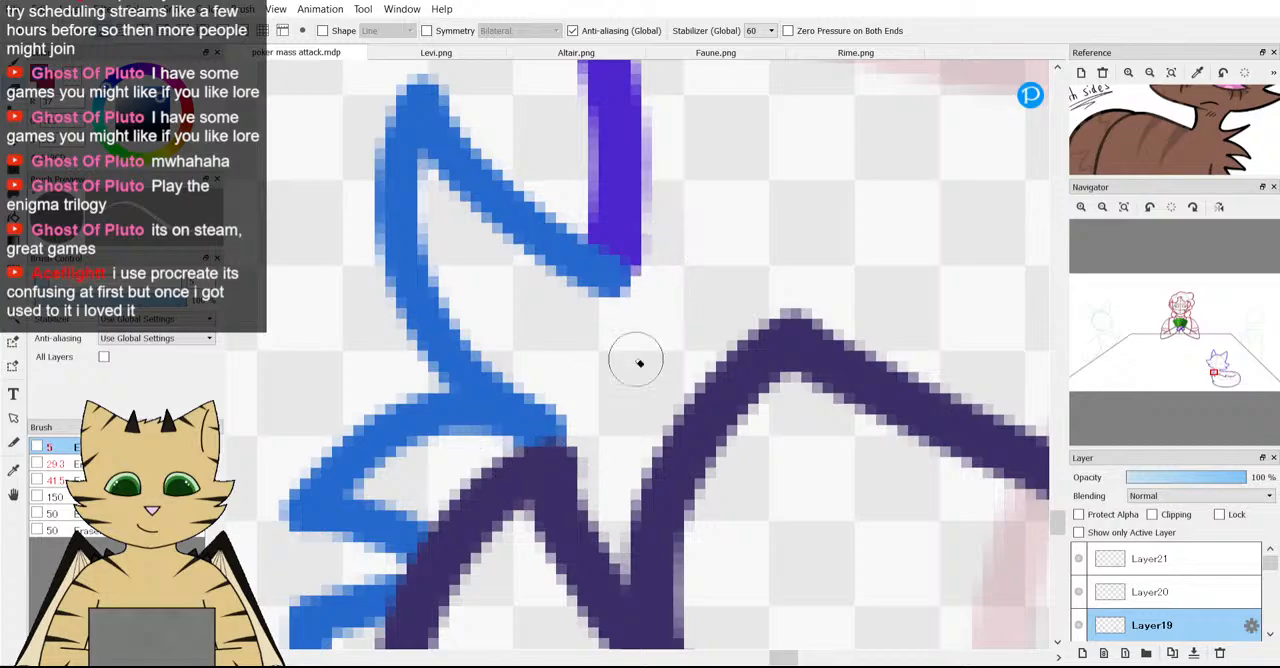
Inspect Layer19 on its own for leftover marks, then compare the fox sketch with the whole scene and the reference.
scroll(639, 363, down, 3)
click(1078, 533)
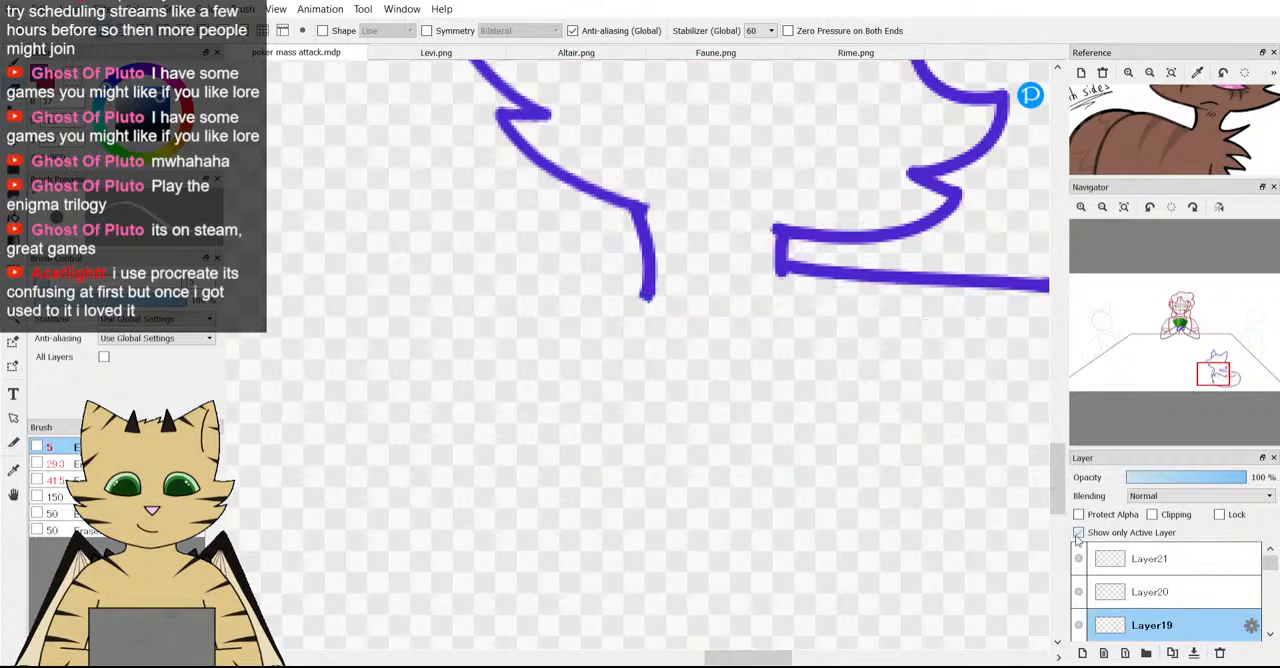
click(1078, 533)
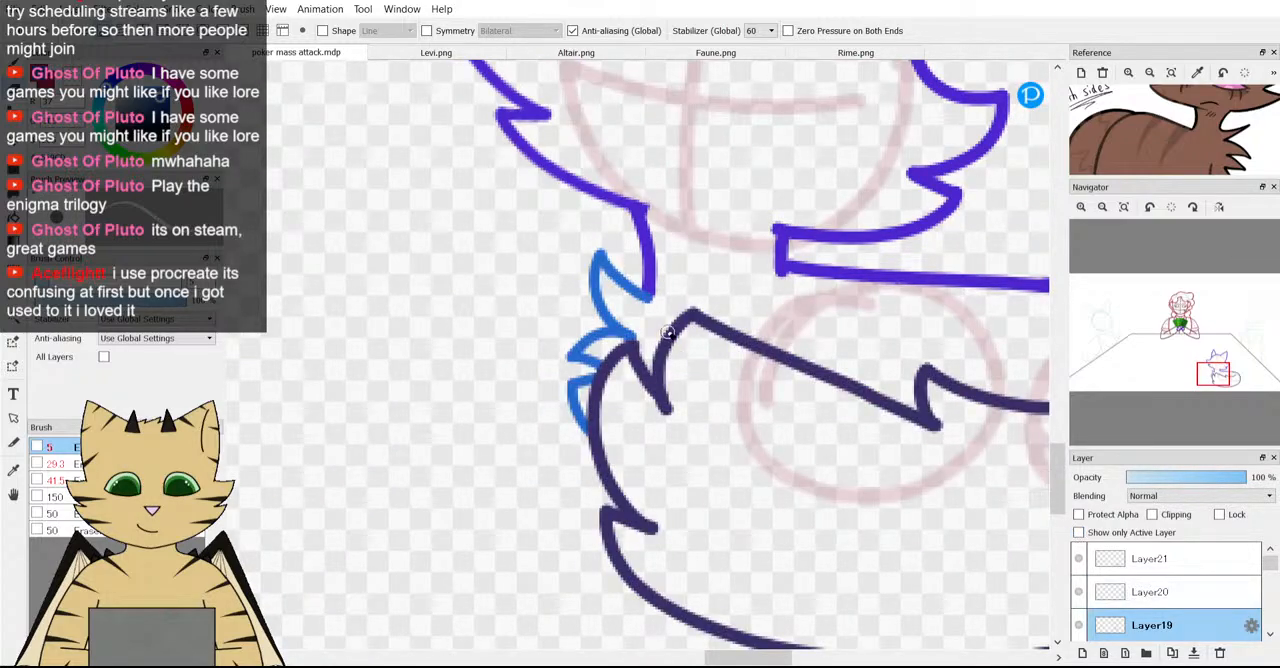
scroll(670, 336, down, 3)
scroll(670, 336, down, 1)
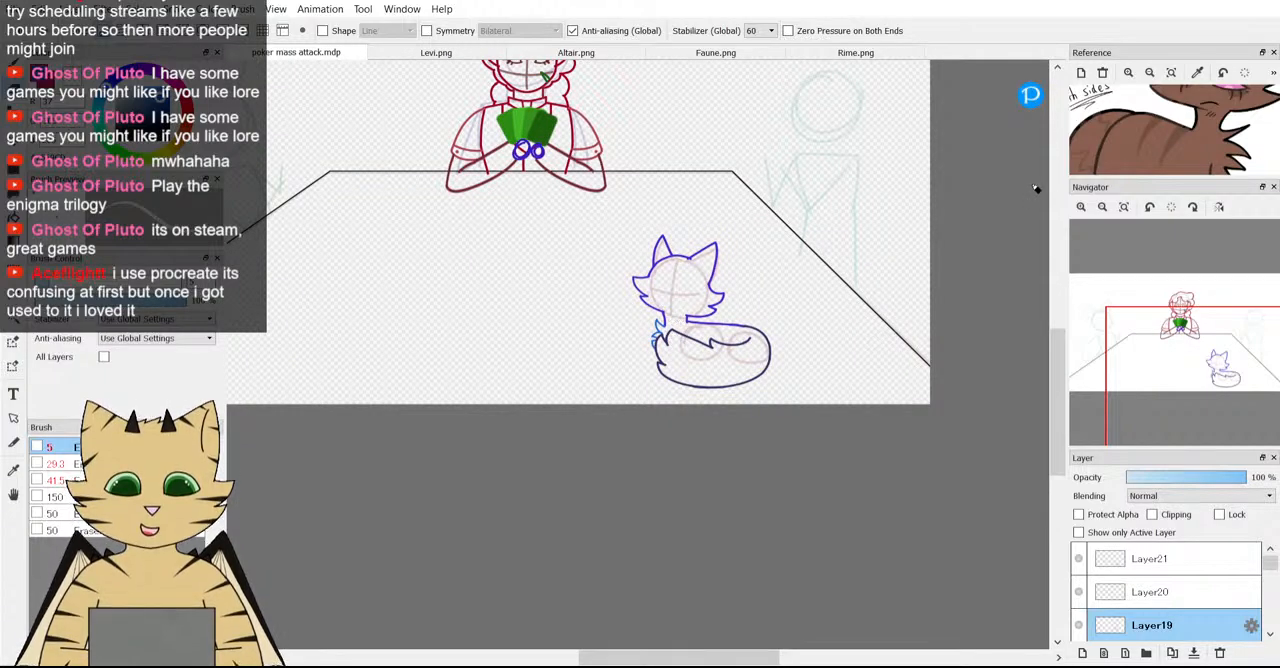
scroll(726, 268, up, 1)
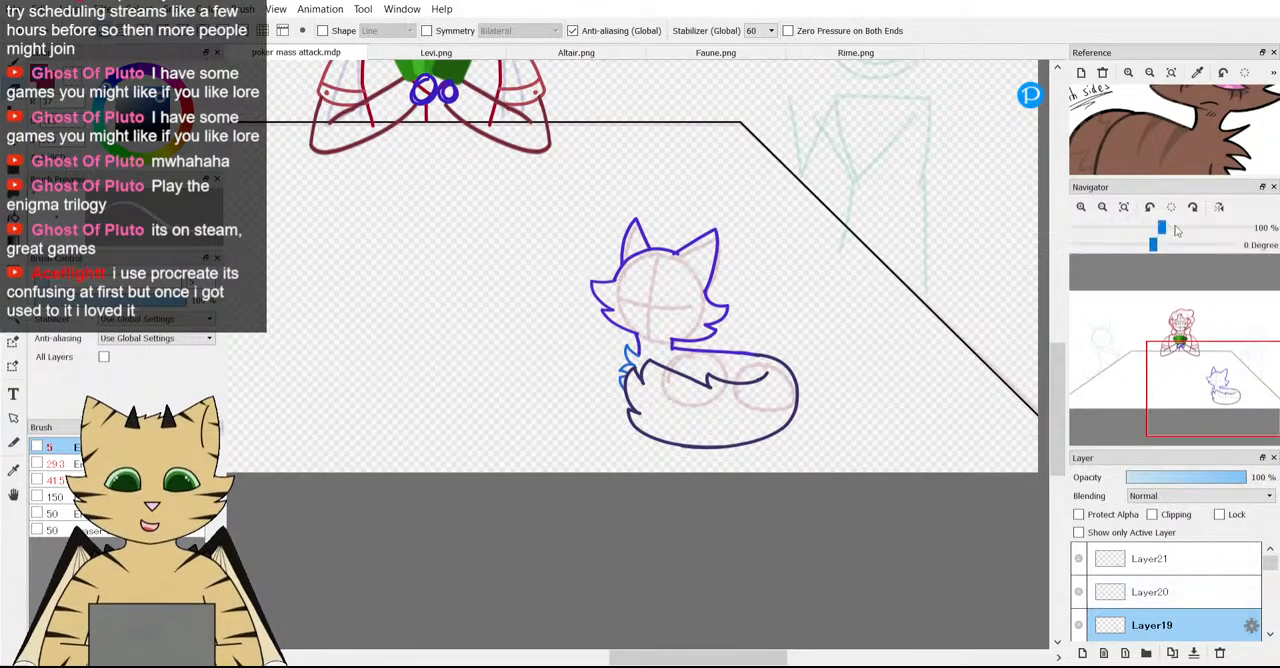
scroll(1160, 138, down, 1)
scroll(678, 249, up, 2)
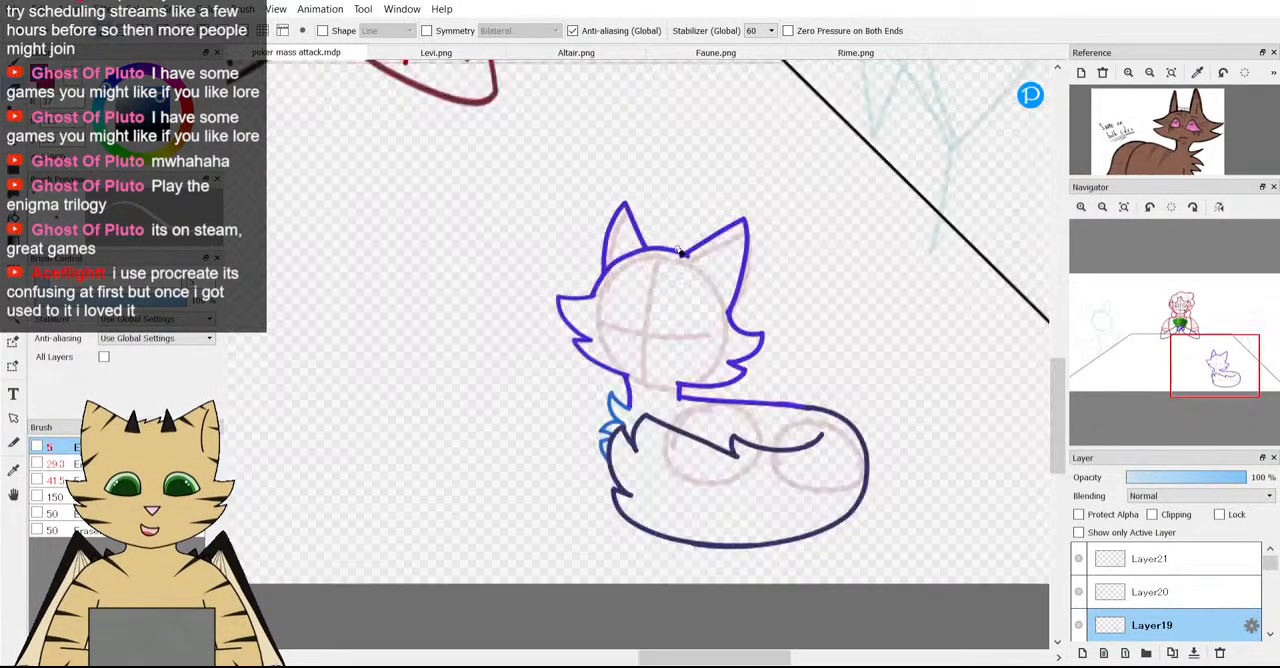
Add a new layer, Layer22, above Layer21 for the fox's inner-ear details.
click(1136, 560)
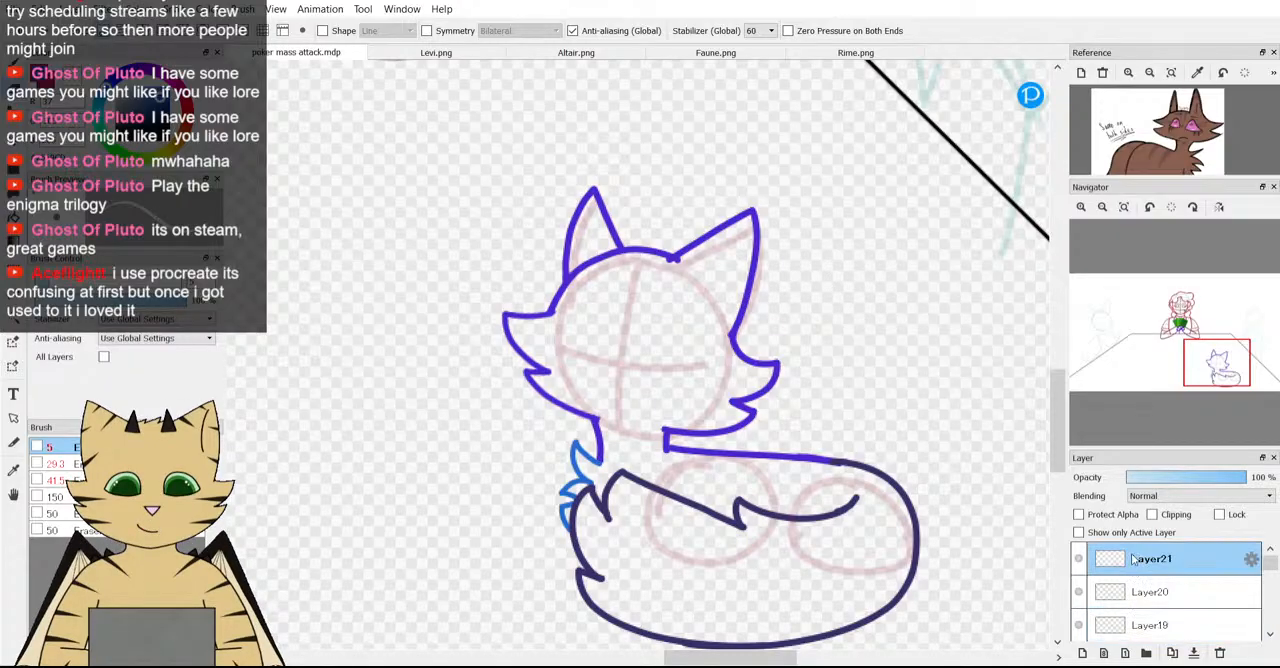
click(1080, 653)
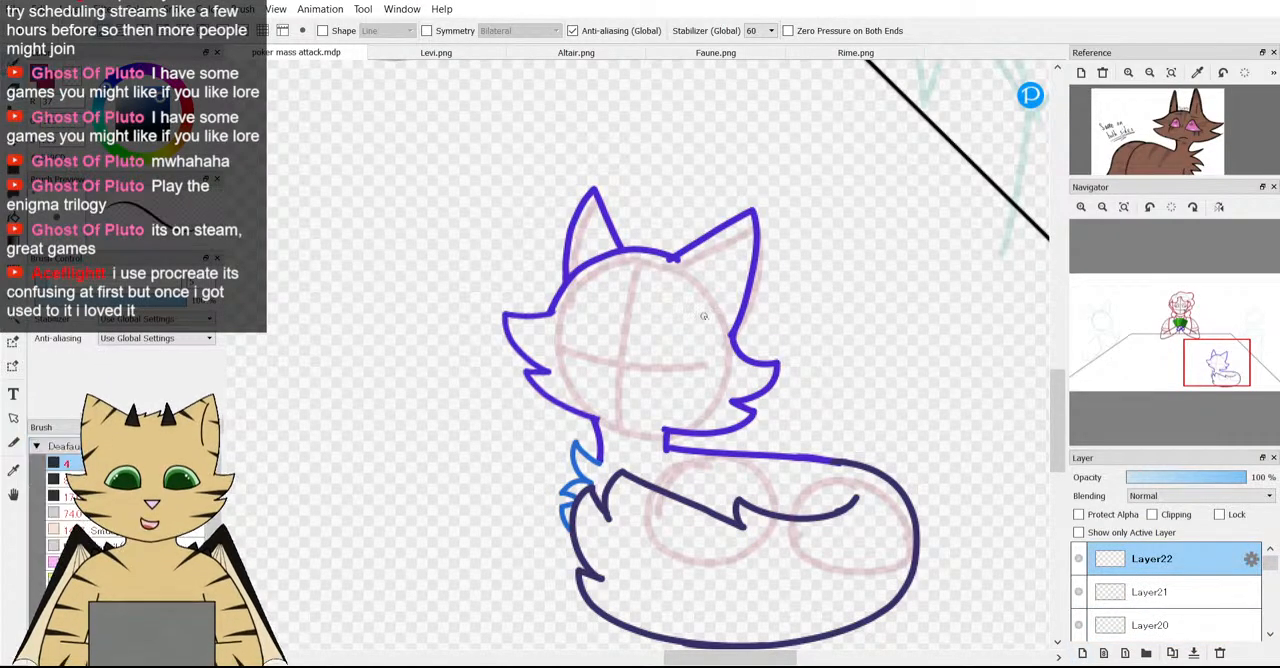
Try a curved blue inner-ear line in each of the fox's ears with the size 4 brush, and undo both.
scroll(793, 293, up, 2)
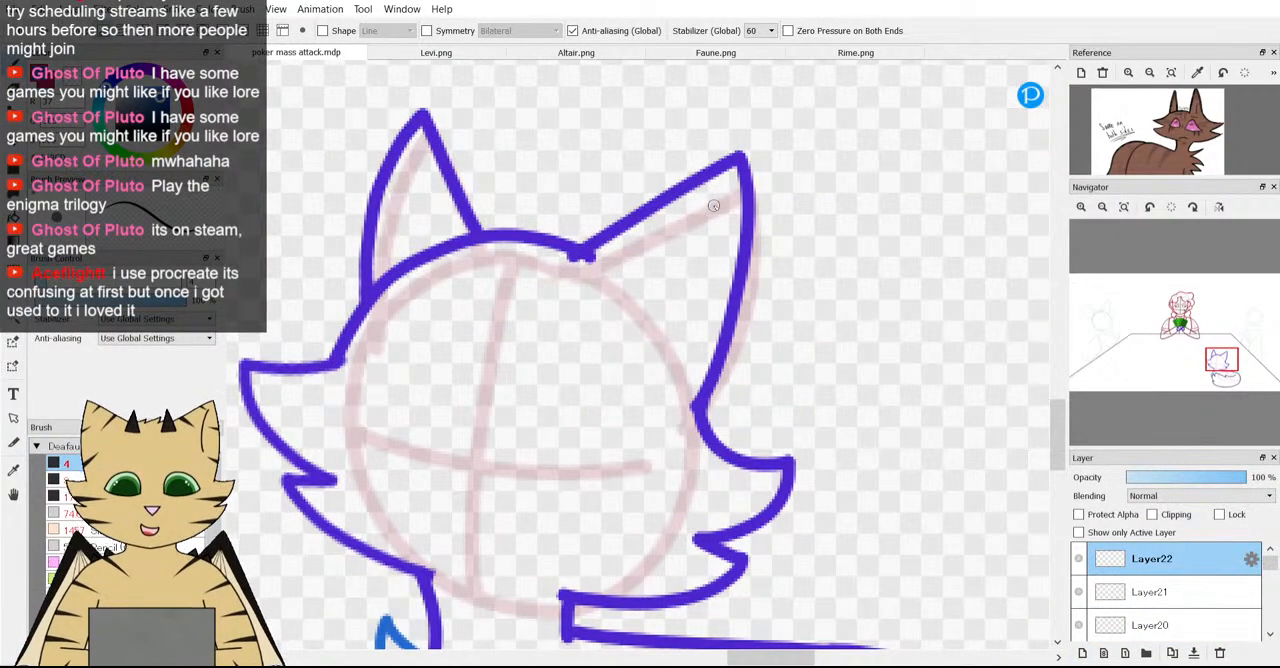
click(713, 208)
mouse_move(710, 238)
mouse_down()
mouse_move(695, 289)
mouse_move(668, 308)
mouse_up()
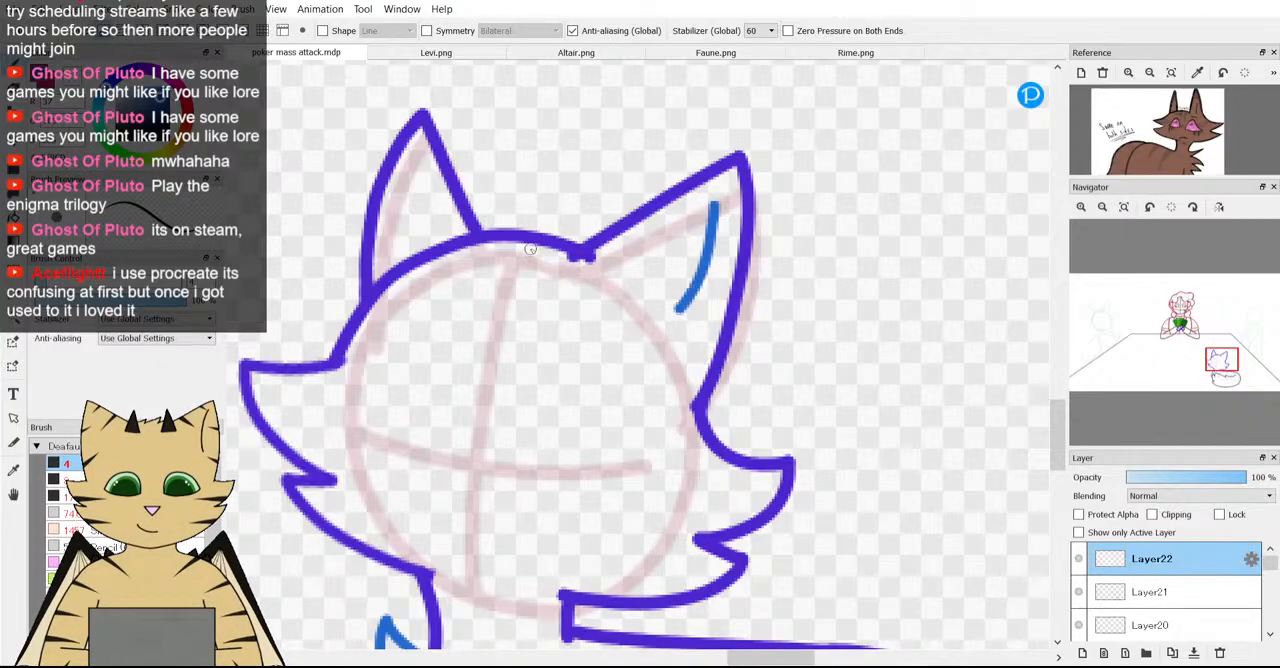
scroll(531, 250, down, 4)
scroll(420, 252, up, 3)
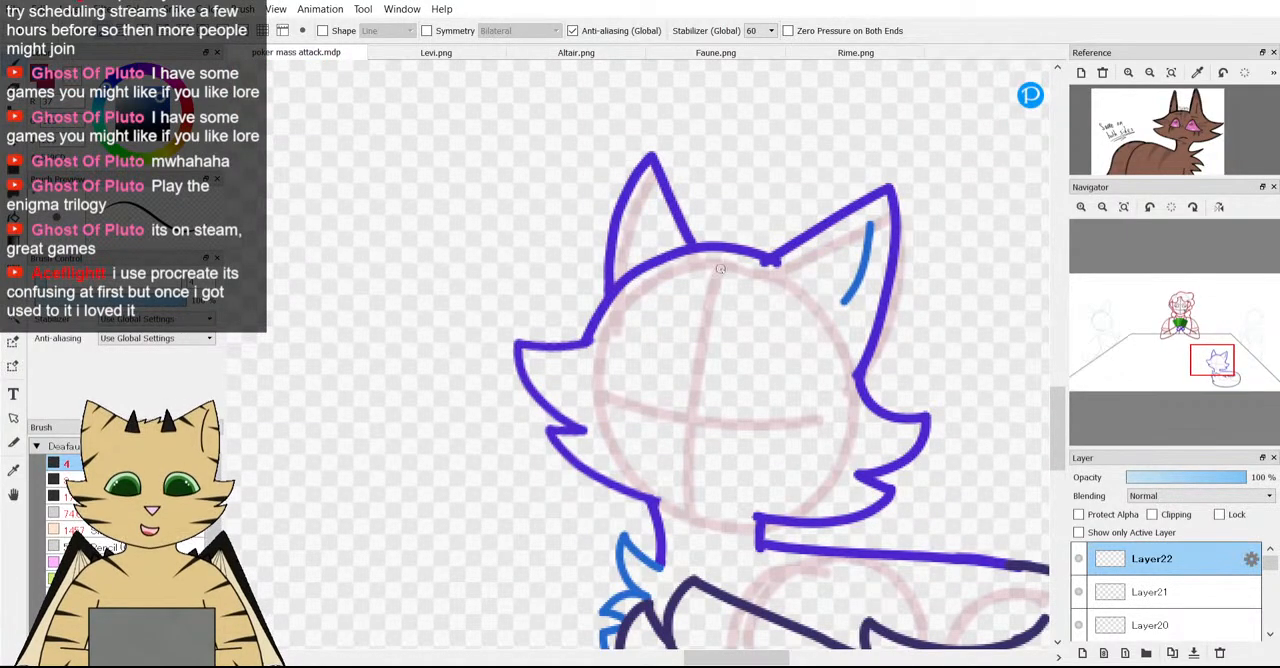
scroll(720, 268, down, 2)
scroll(720, 268, up, 3)
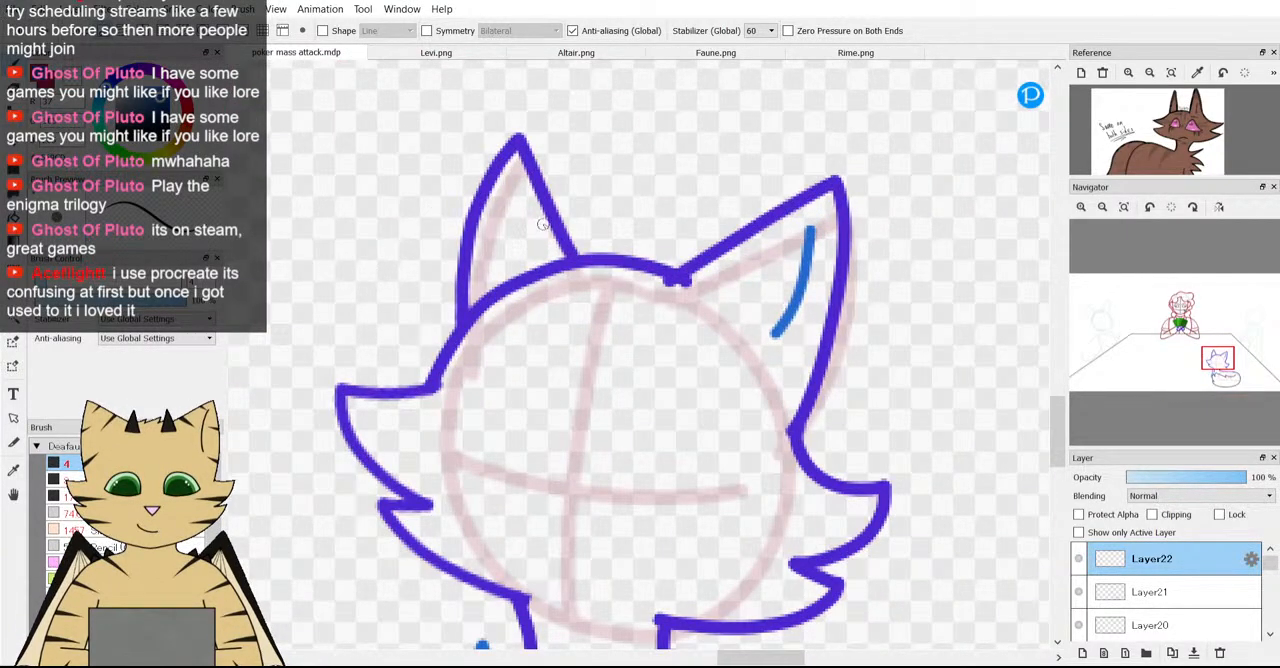
scroll(541, 224, up, 1)
click(491, 163)
drag(491, 163, 496, 224)
scroll(475, 271, down, 1)
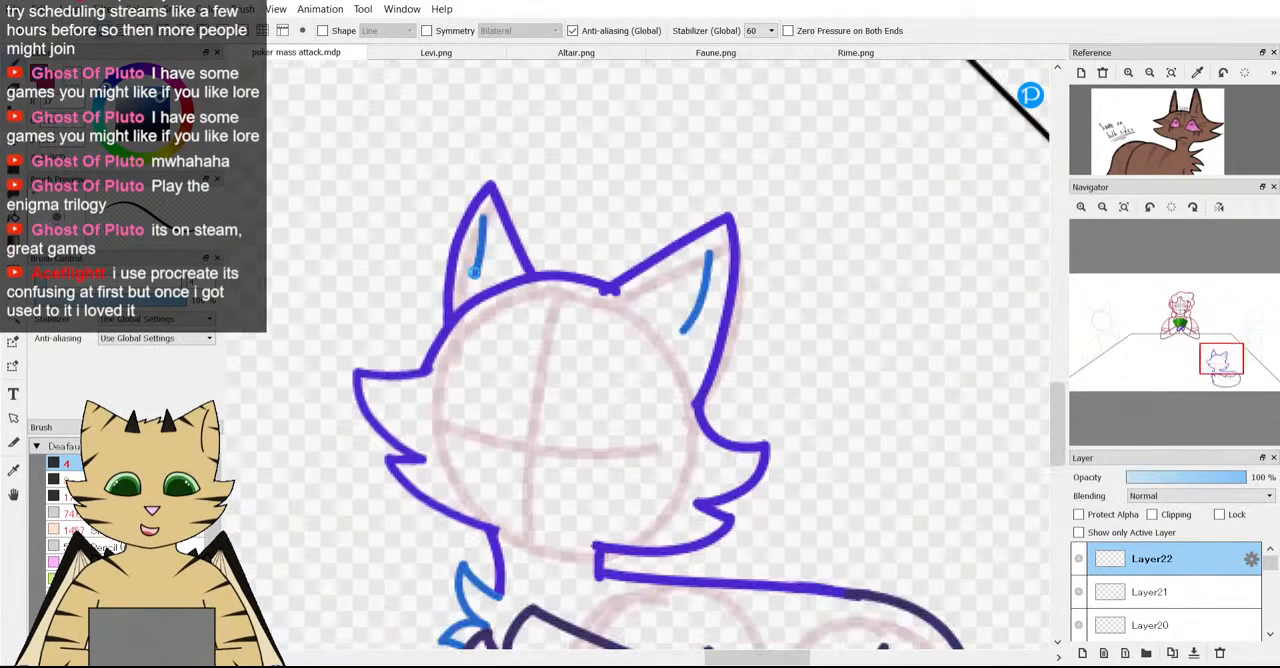
scroll(475, 271, up, 1)
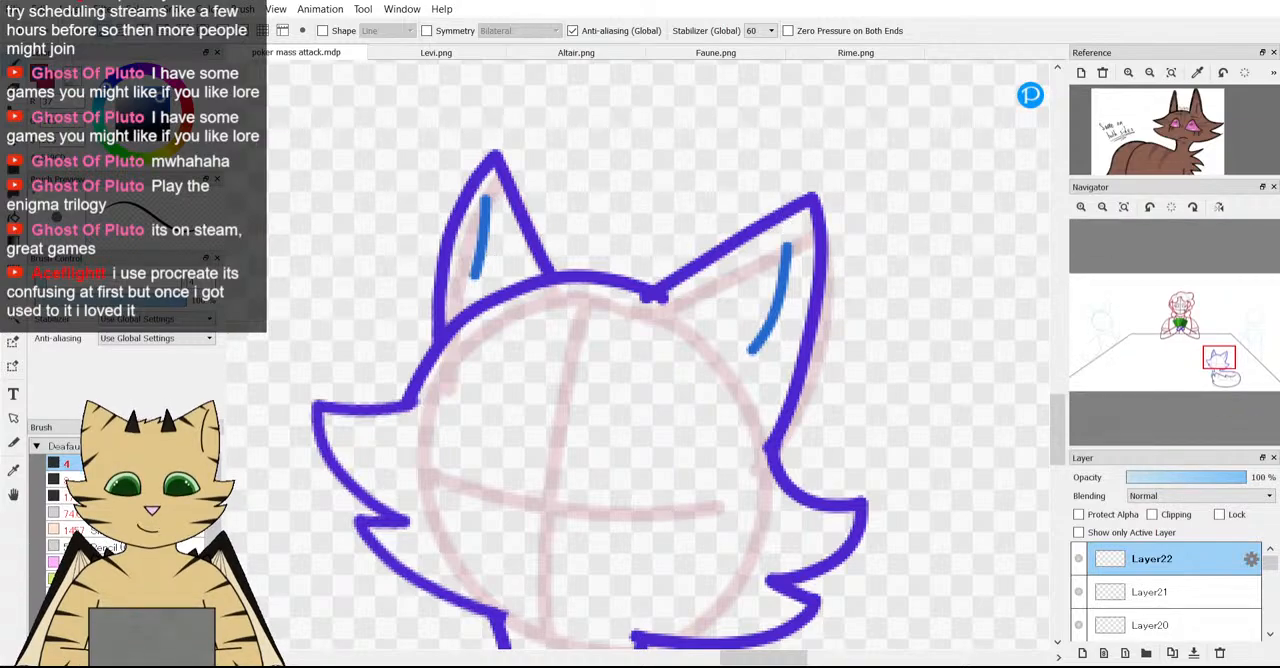
key(ctrl+z)
key(ctrl+z)
Draw a curved blue inner-ear line in each fox ear on Layer22, redoing the narrower ear's line longer, down to the head outline.
scroll(756, 324, up, 1)
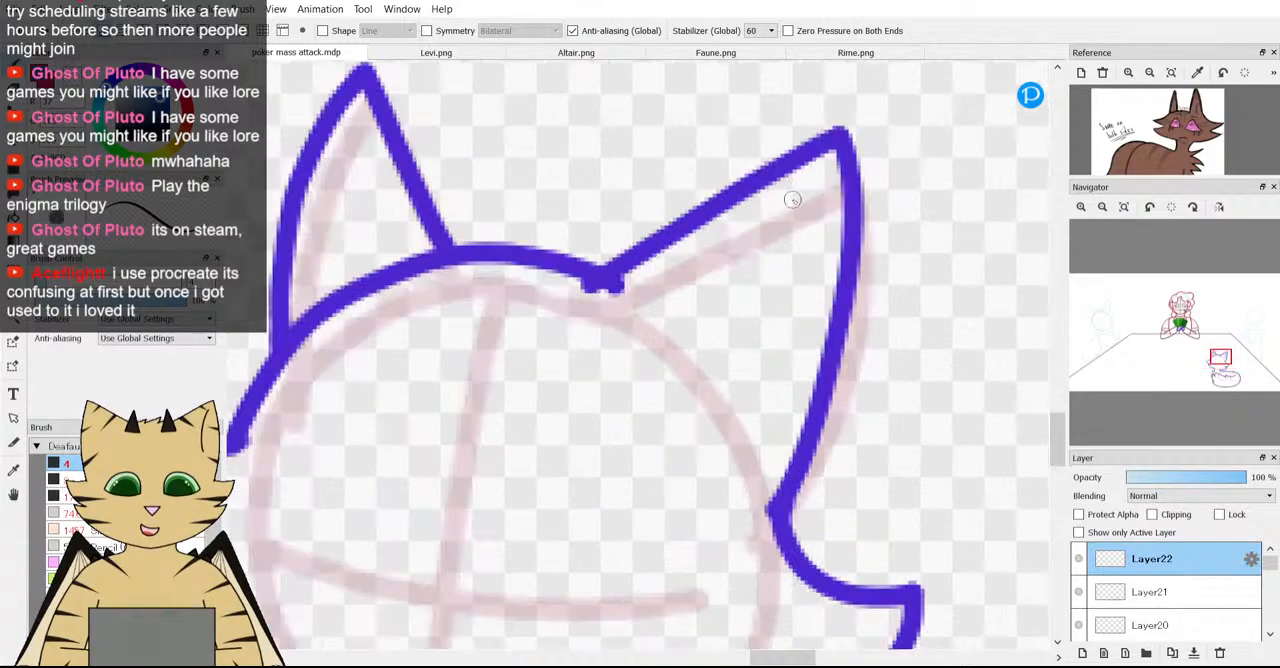
drag(810, 222, 748, 284)
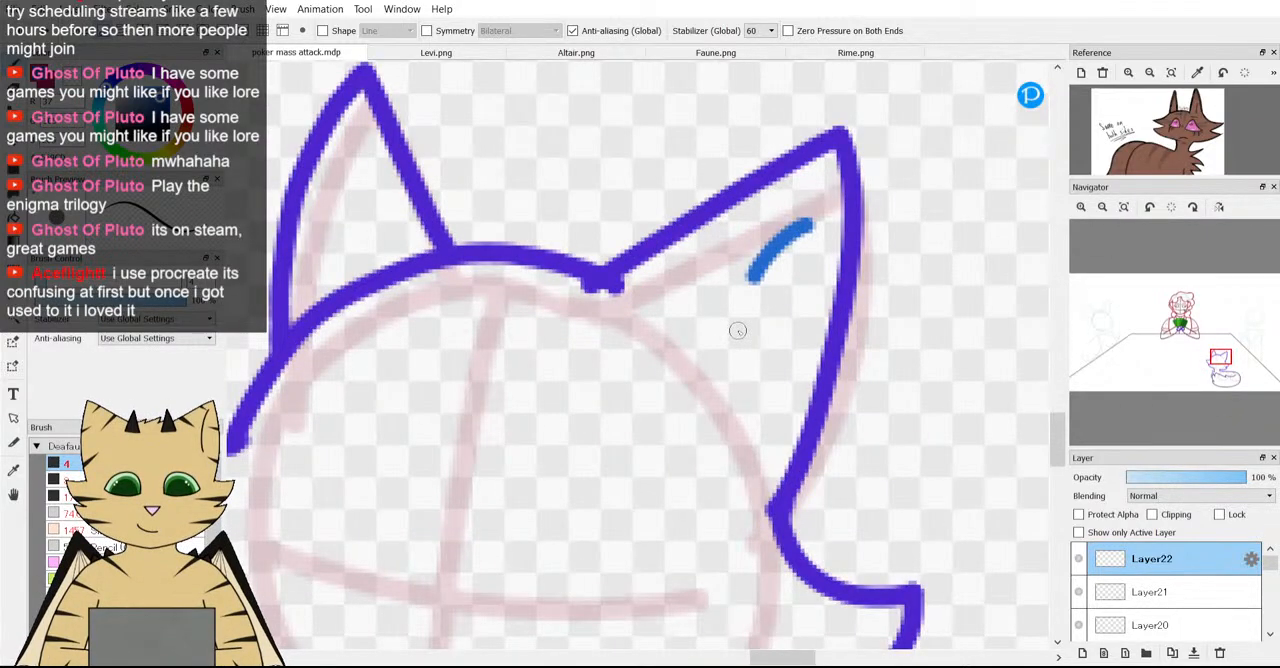
scroll(737, 330, down, 4)
scroll(563, 228, up, 4)
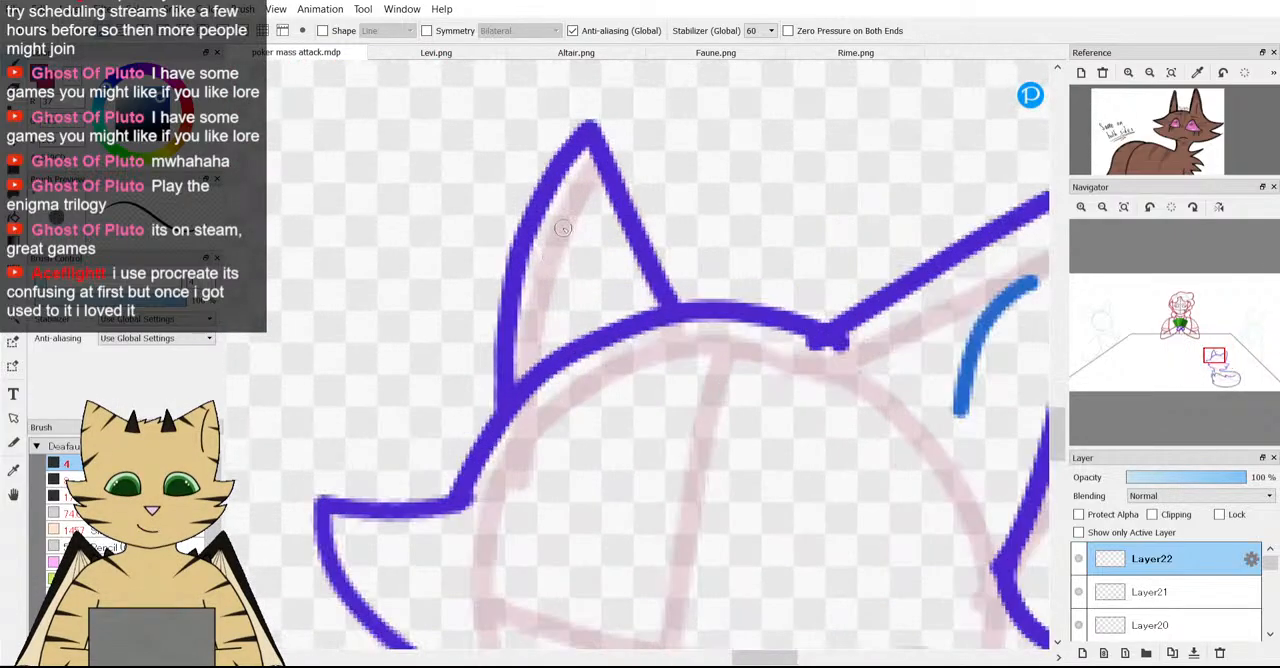
mouse_move(575, 202)
mouse_down()
mouse_move(586, 246)
mouse_move(572, 308)
mouse_up()
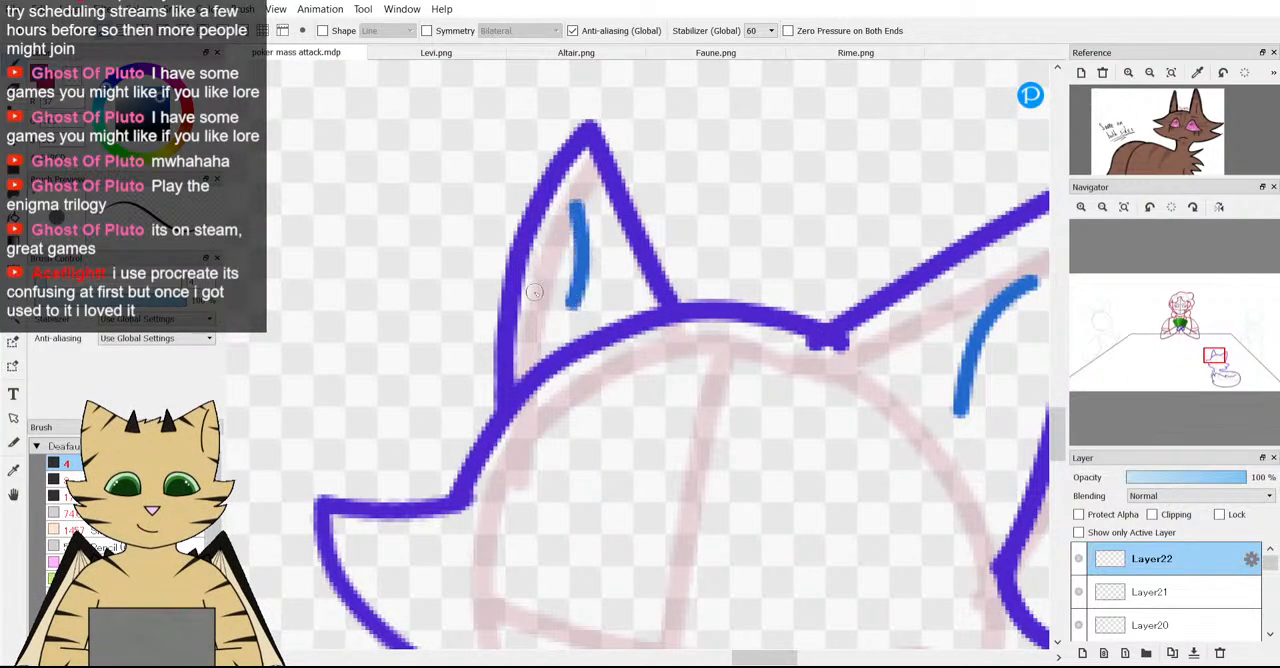
scroll(534, 291, down, 4)
scroll(462, 224, up, 4)
key(ctrl+z)
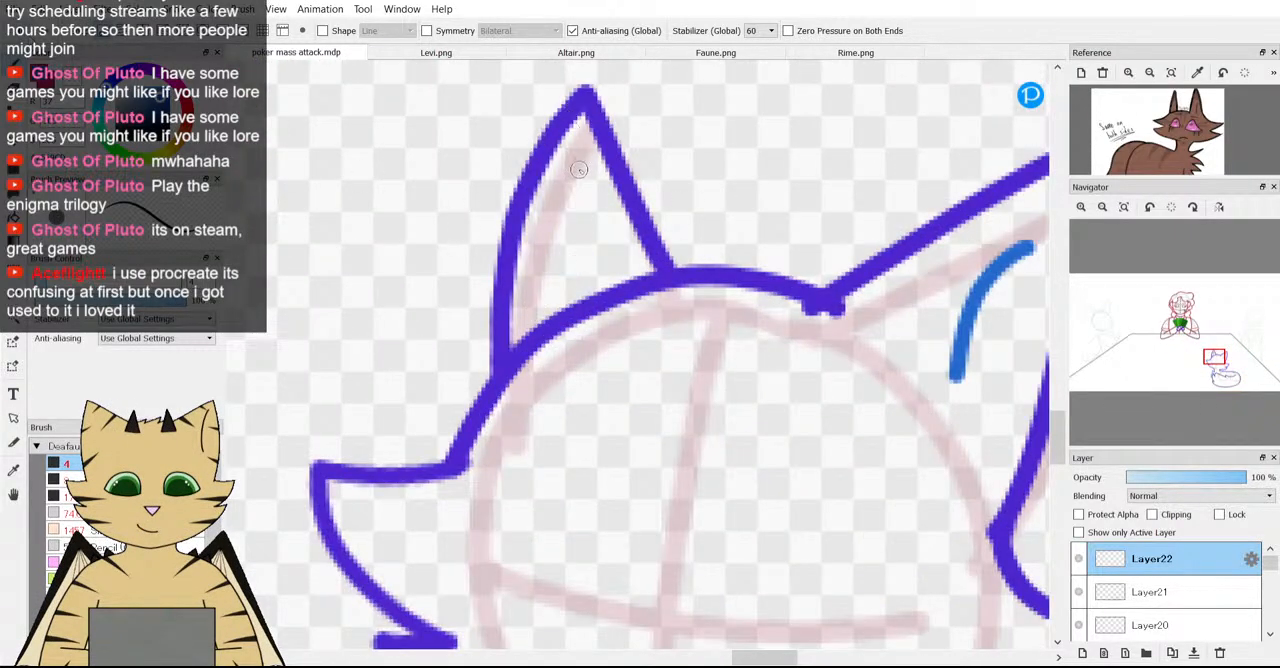
drag(568, 160, 576, 297)
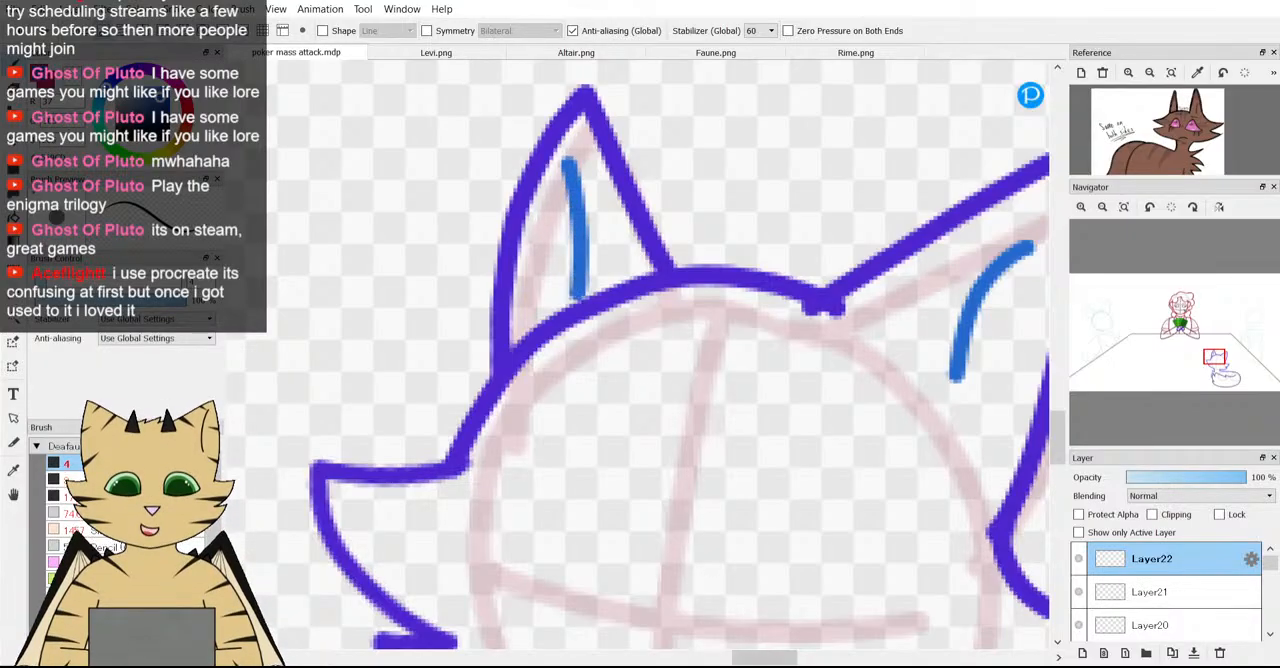
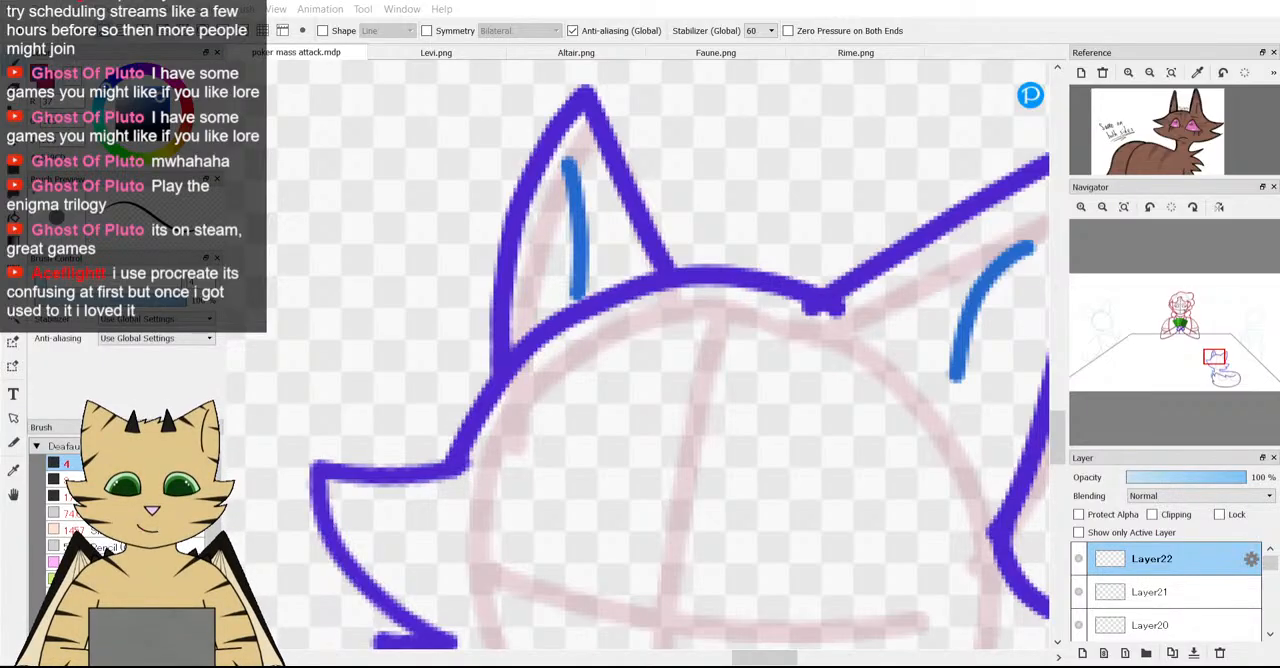
Redraw the blue inner-ear line in the fox's narrower ear on Layer22, leaning it to follow the ear's outer edge.
scroll(747, 295, down, 4)
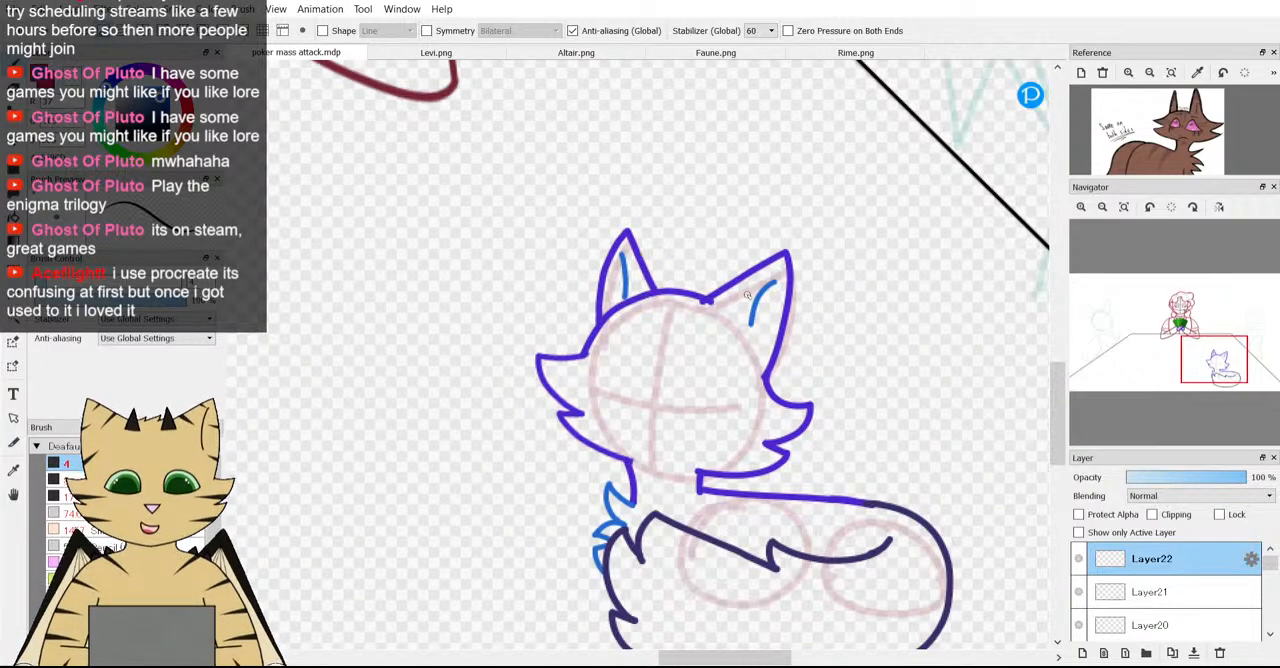
scroll(747, 295, down, 2)
scroll(747, 295, up, 5)
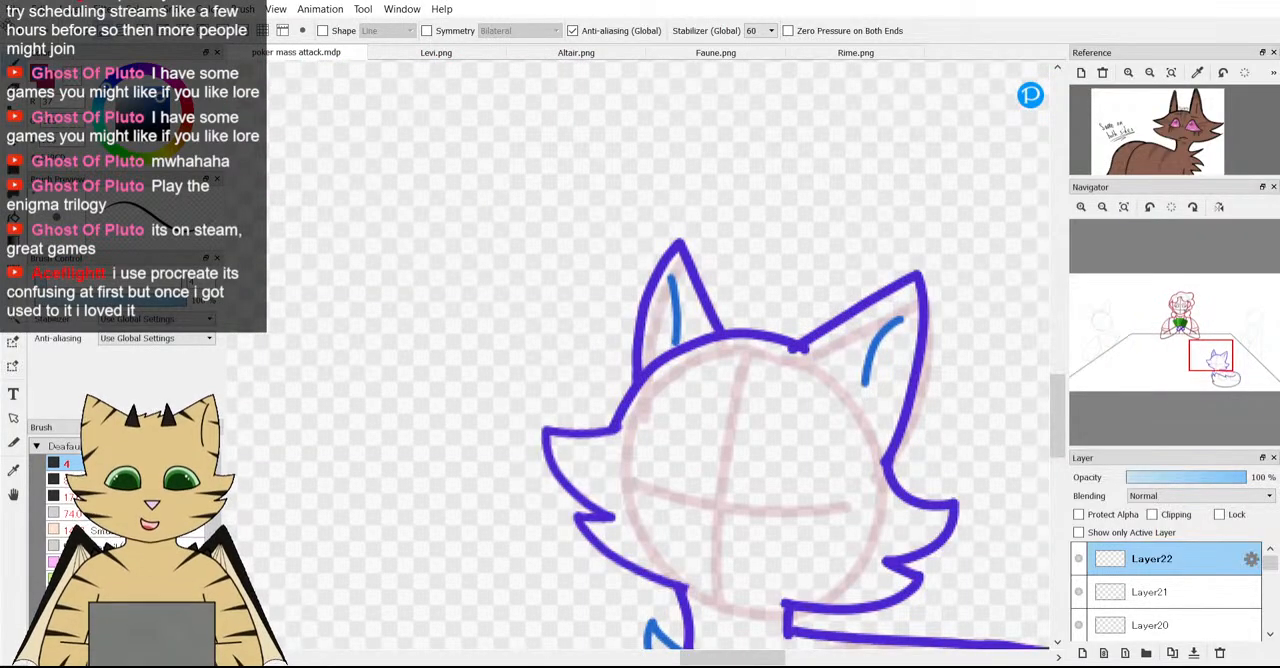
scroll(667, 360, up, 3)
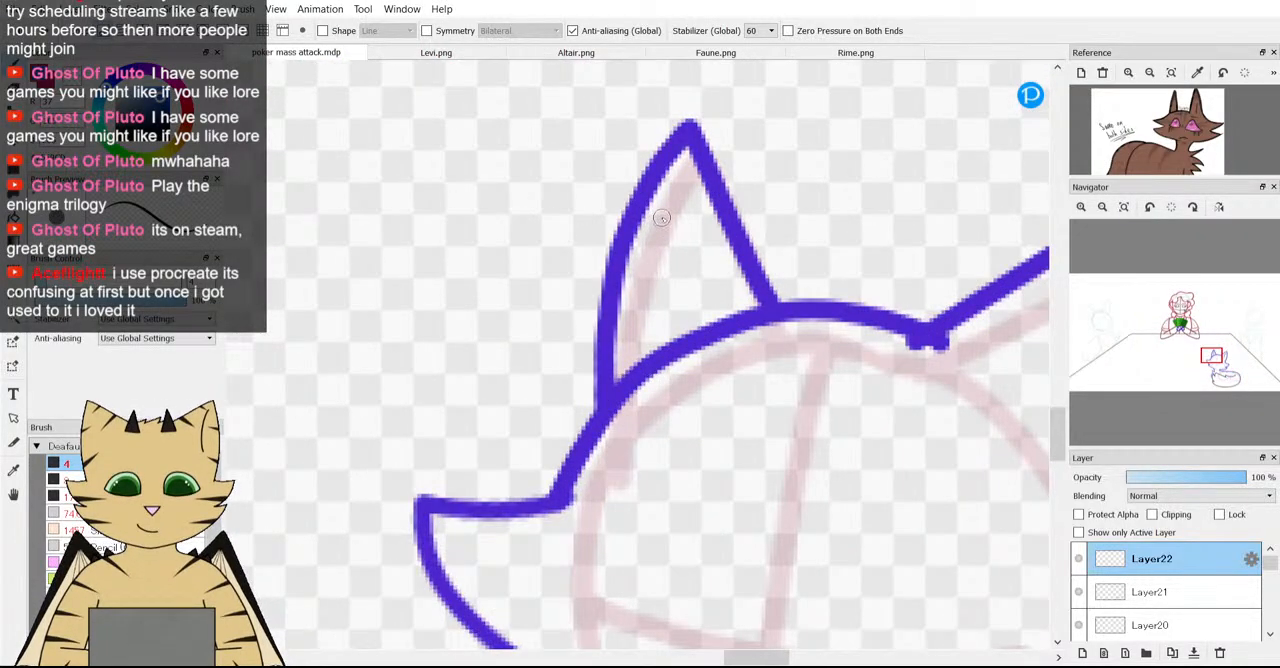
drag(660, 218, 646, 340)
scroll(646, 340, down, 6)
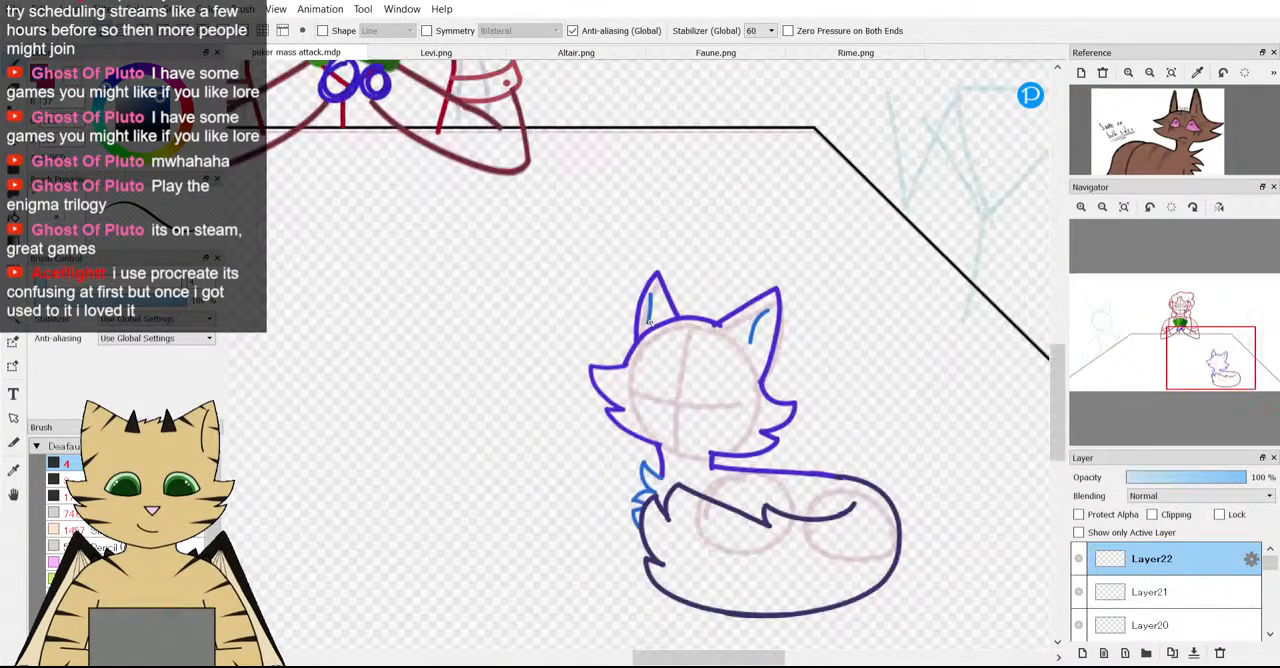
scroll(662, 347, up, 1)
scroll(662, 347, down, 3)
scroll(676, 365, up, 6)
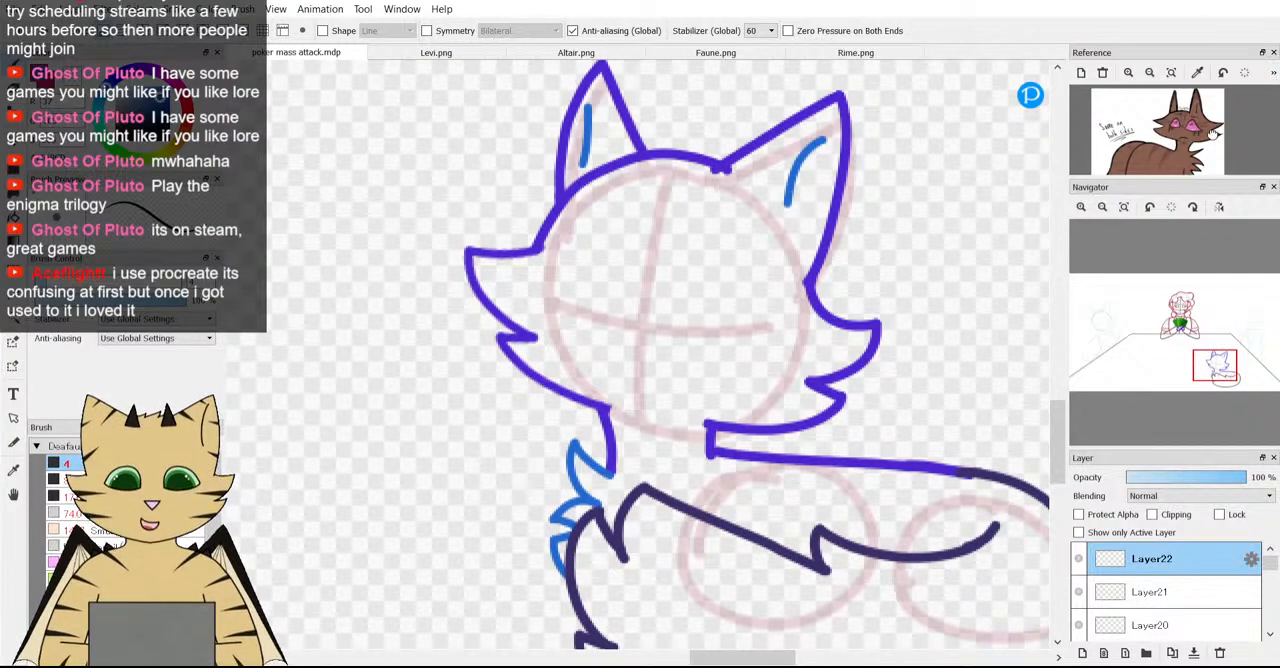
Enlarge the reference at the eye, try a blue eye outline beside the fox head's vertical guide, and undo it.
scroll(1155, 110, up, 3)
scroll(1155, 110, up, 4)
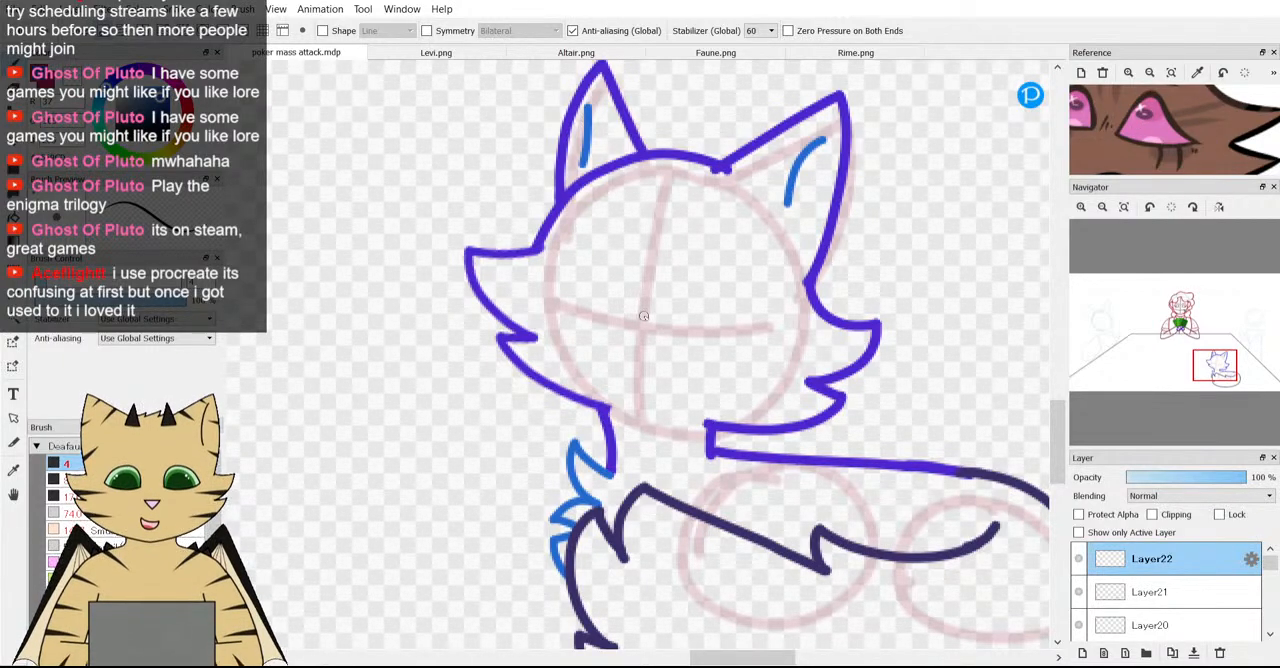
mouse_move(647, 321)
mouse_down()
mouse_move(665, 278)
mouse_move(703, 272)
mouse_move(728, 352)
mouse_up()
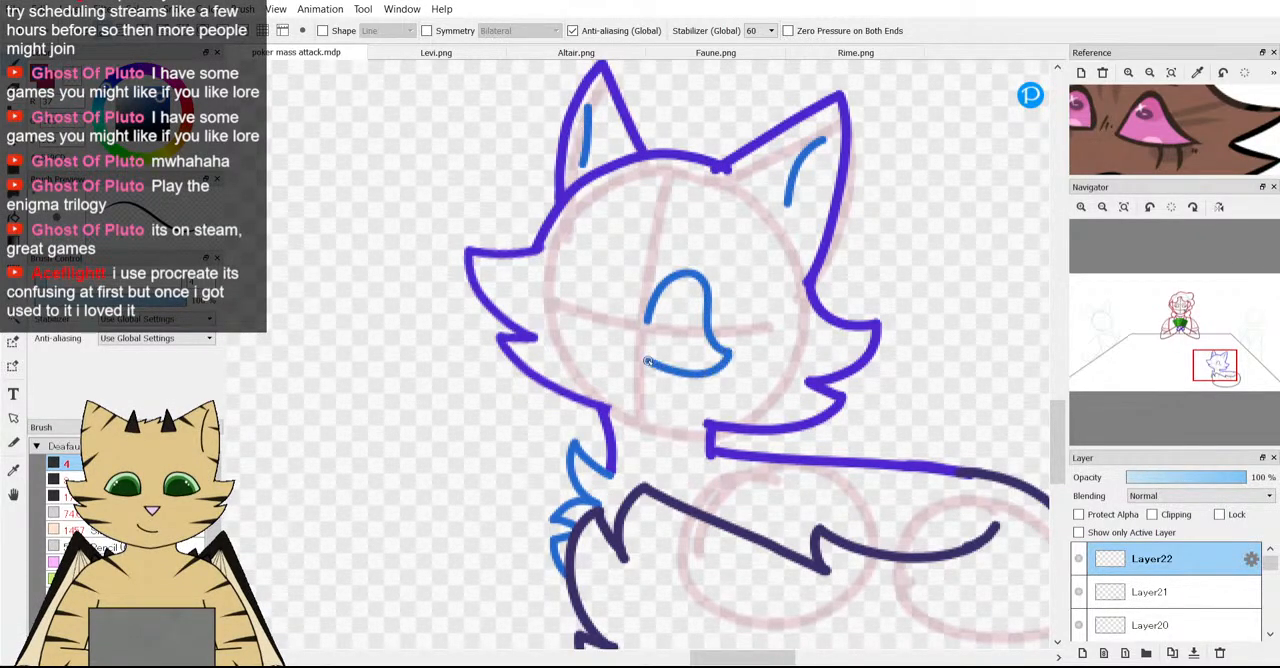
key(ctrl+z)
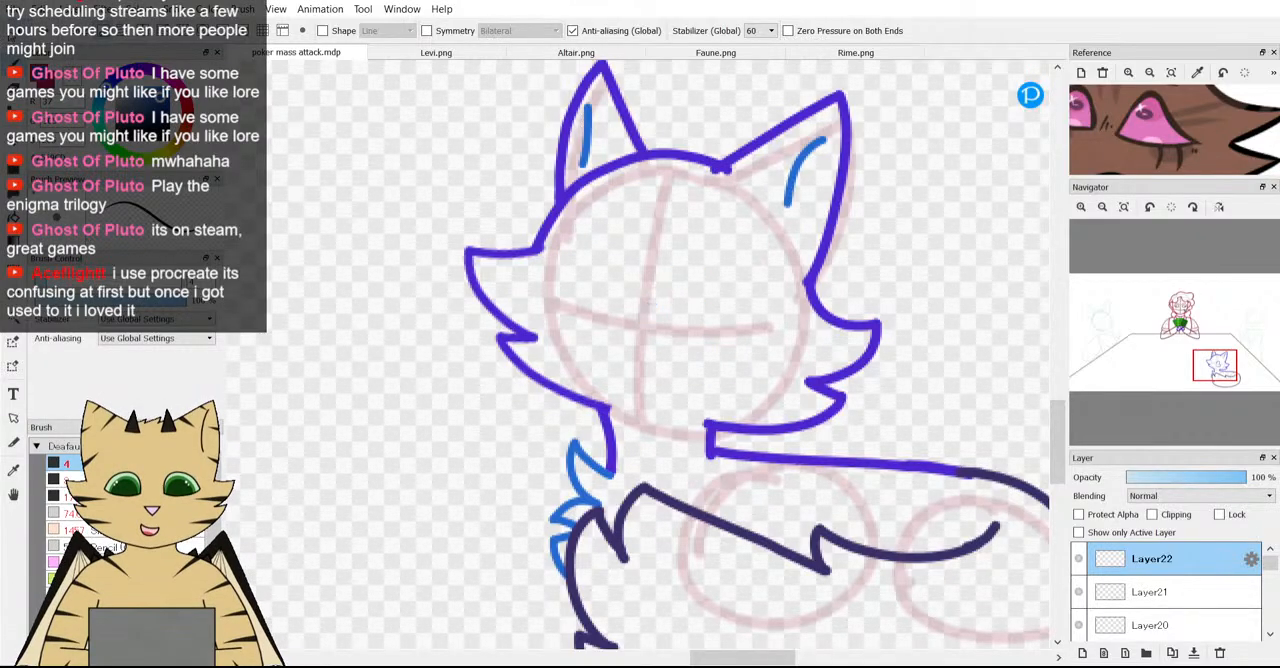
Draw a closed blue eye outline with a pointed outer corner where the fox head's guide lines cross.
scroll(692, 333, up, 1)
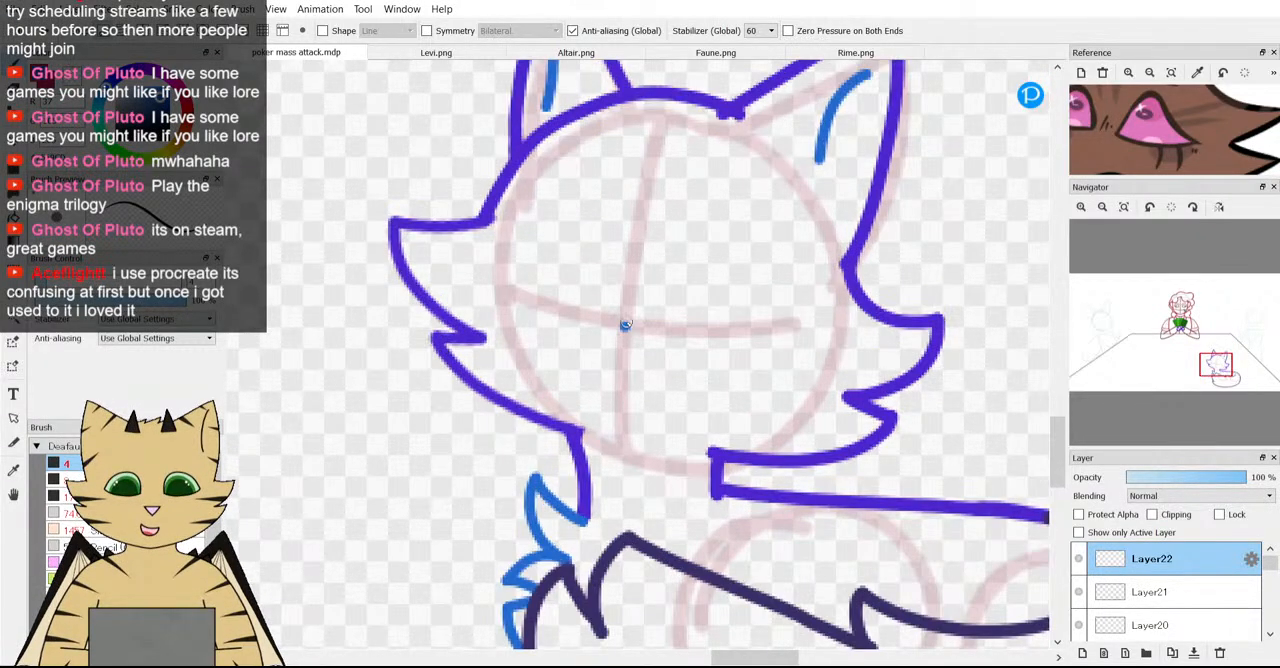
mouse_move(625, 325)
mouse_down()
mouse_move(655, 289)
mouse_move(685, 290)
mouse_move(702, 353)
mouse_move(724, 359)
mouse_move(717, 388)
mouse_move(661, 398)
mouse_move(615, 345)
mouse_up()
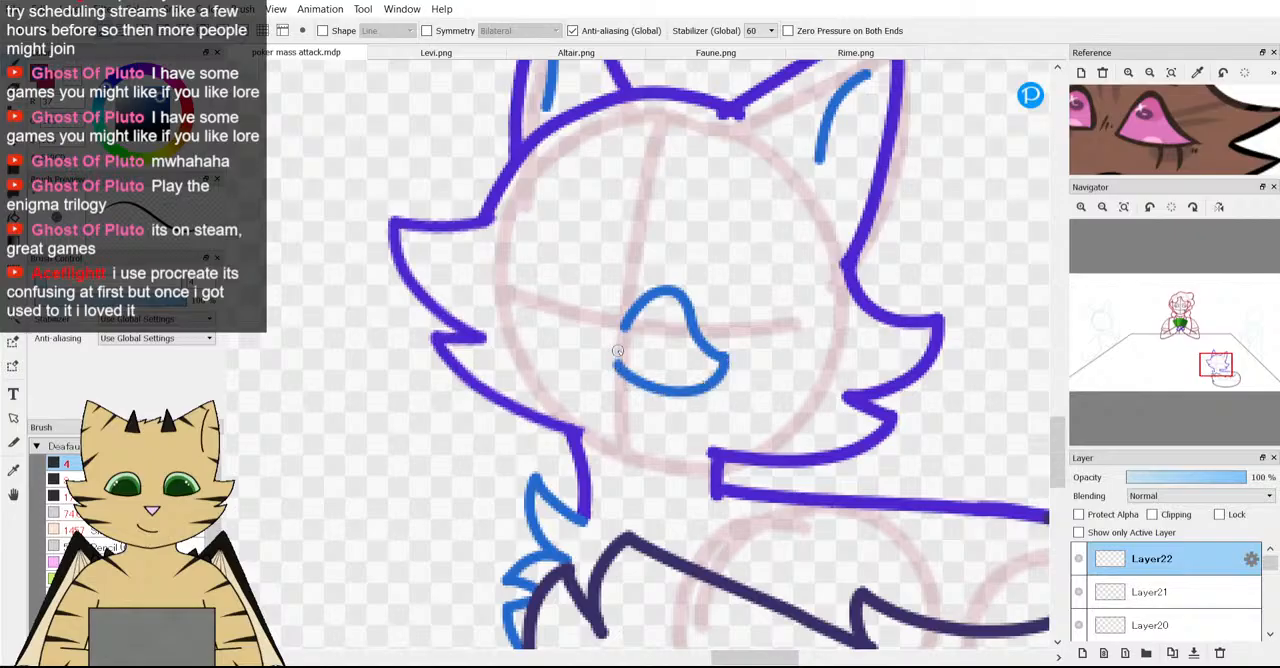
scroll(615, 345, up, 4)
drag(630, 287, 607, 385)
scroll(607, 385, down, 4)
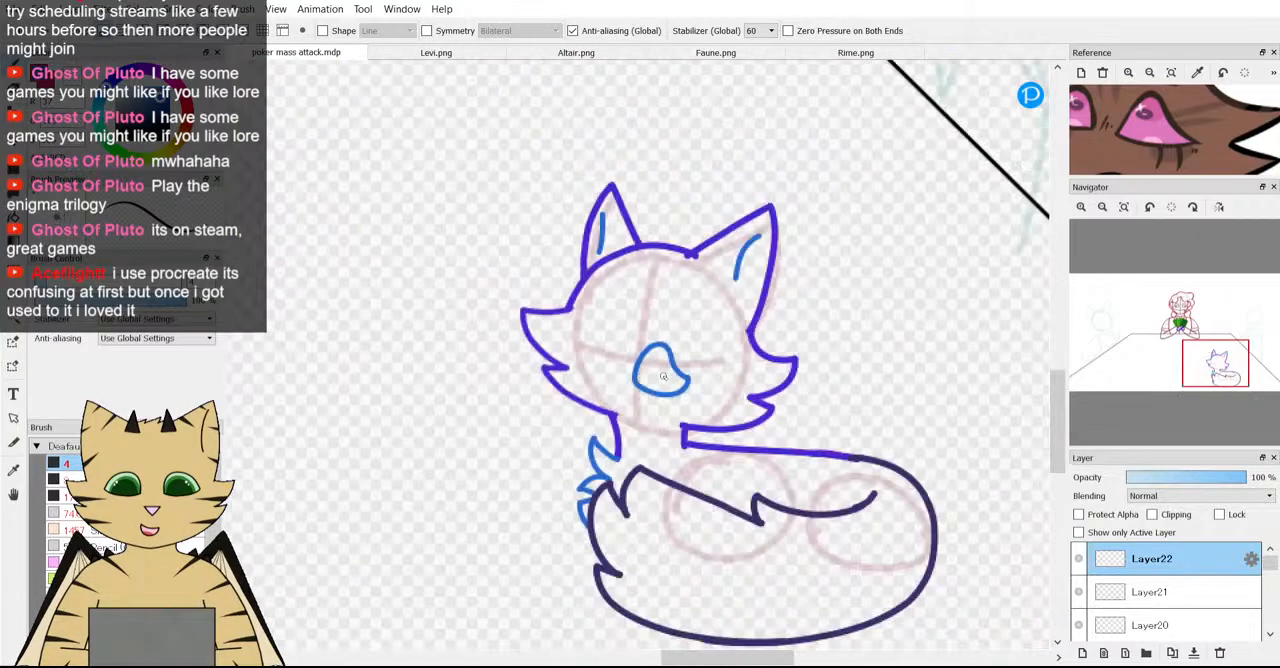
Select the eye outline, rotate it about -11.2 degrees, move it above the horizontal guide, and flatten it slightly.
scroll(607, 385, up, 2)
key(m)
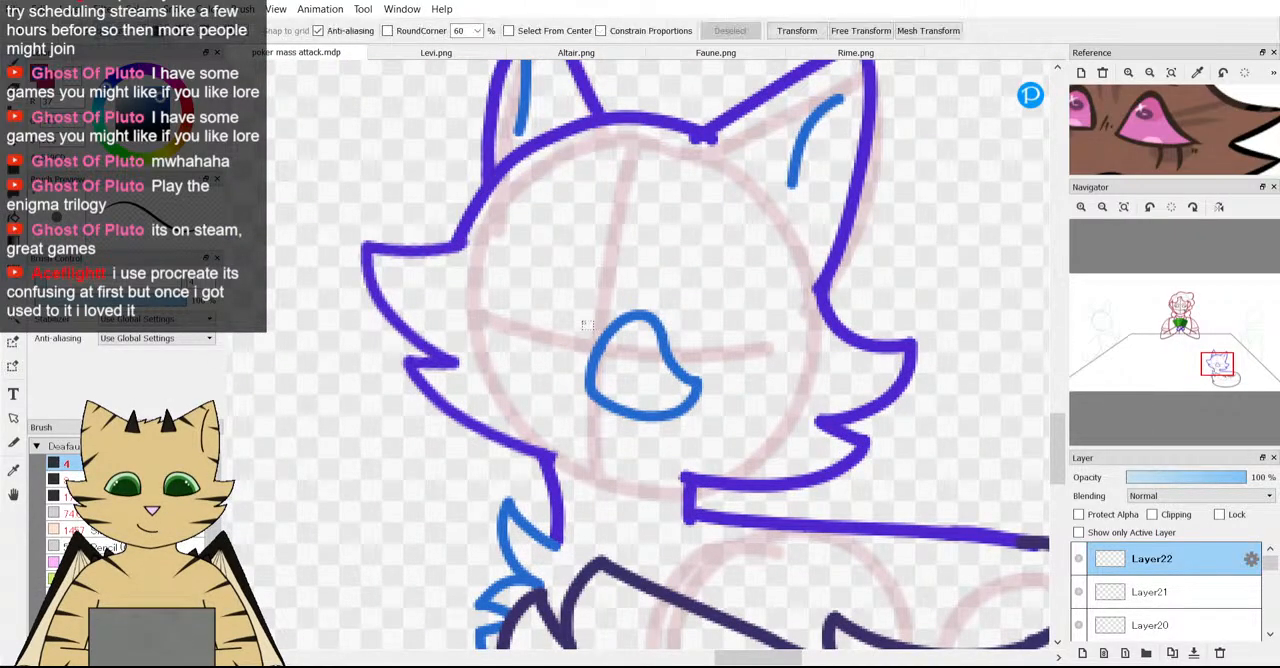
drag(537, 272, 756, 355)
key(ctrl+t)
drag(856, 374, 866, 340)
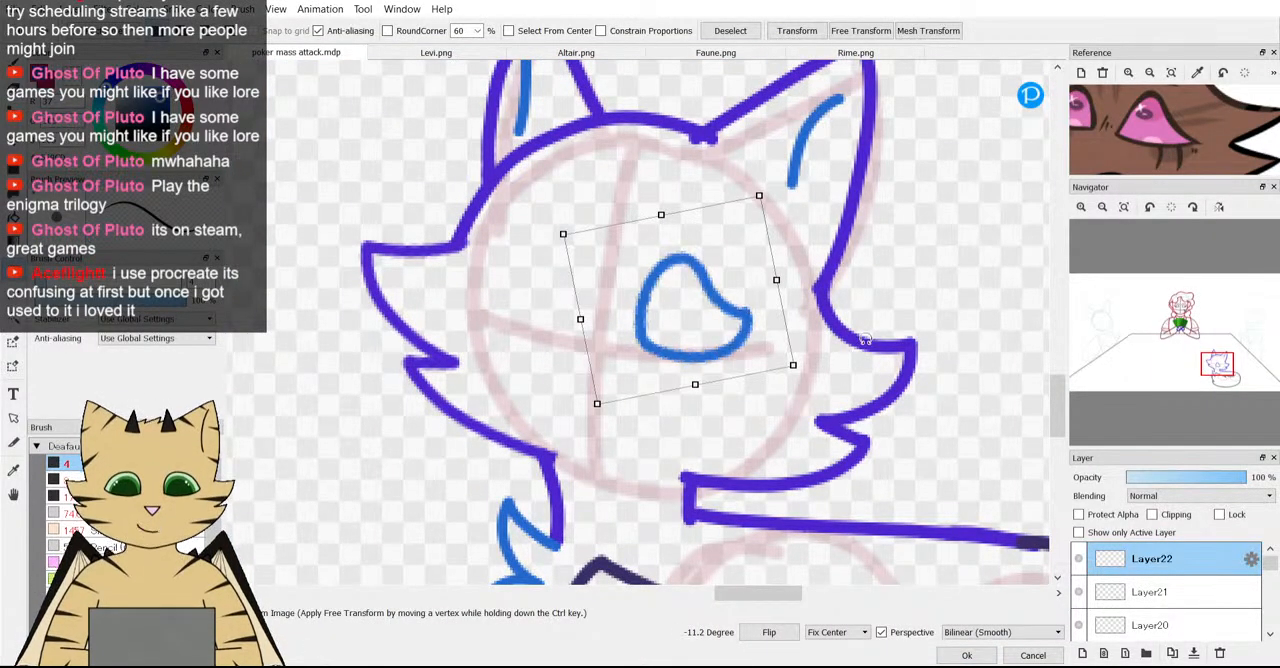
drag(693, 382, 721, 369)
click(950, 657)
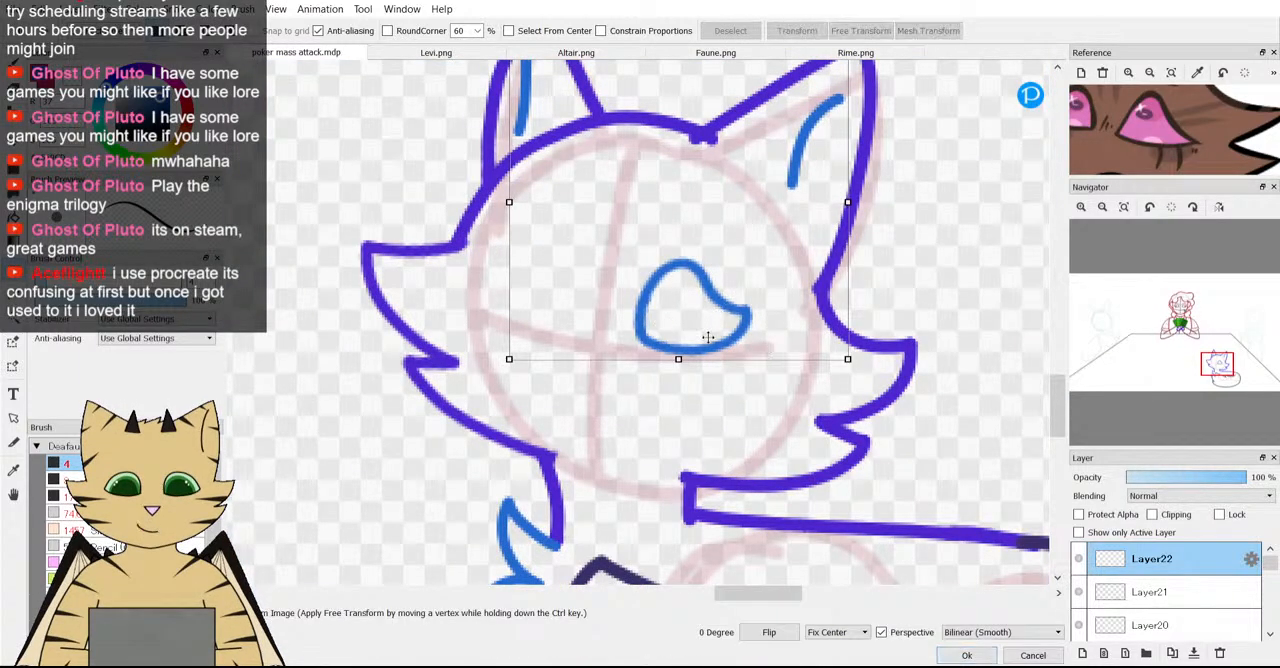
Cancel the reopened transform and erase the whole eye outline from Layer22.
scroll(708, 337, down, 2)
click(1019, 651)
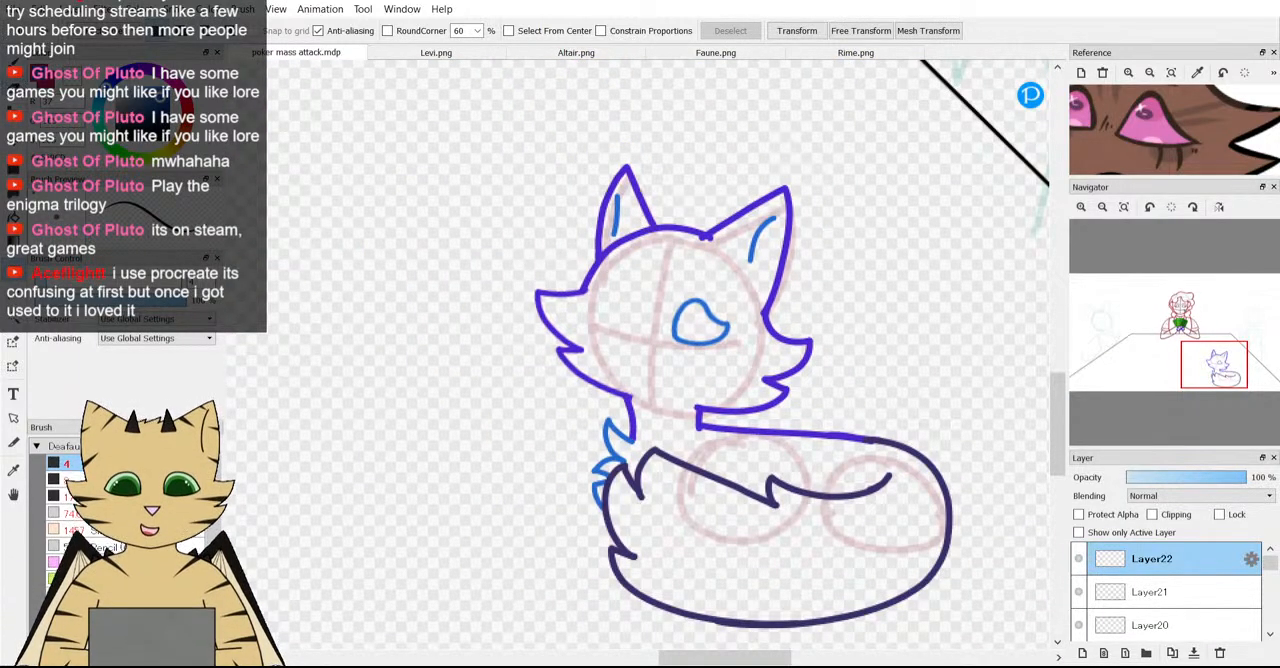
key(e)
drag(674, 322, 700, 330)
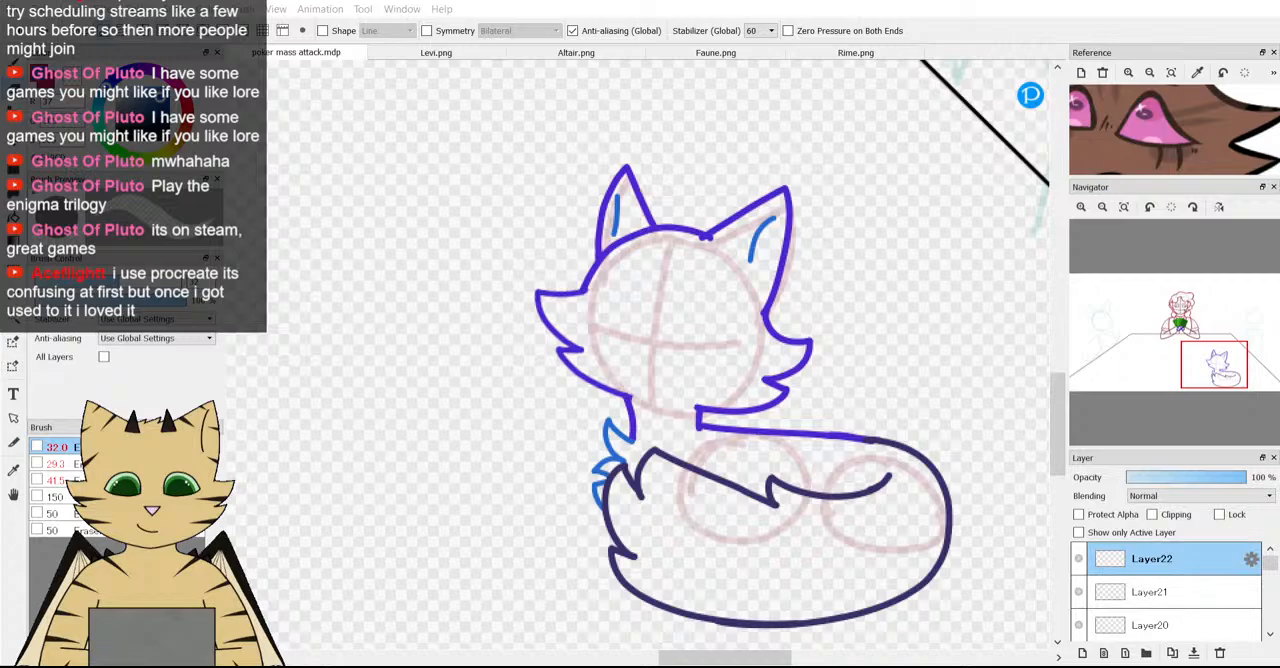
Draw a wider blue eye outline over the fox head's horizontal guide, leaving a small gap at the inner corner.
scroll(680, 403, down, 7)
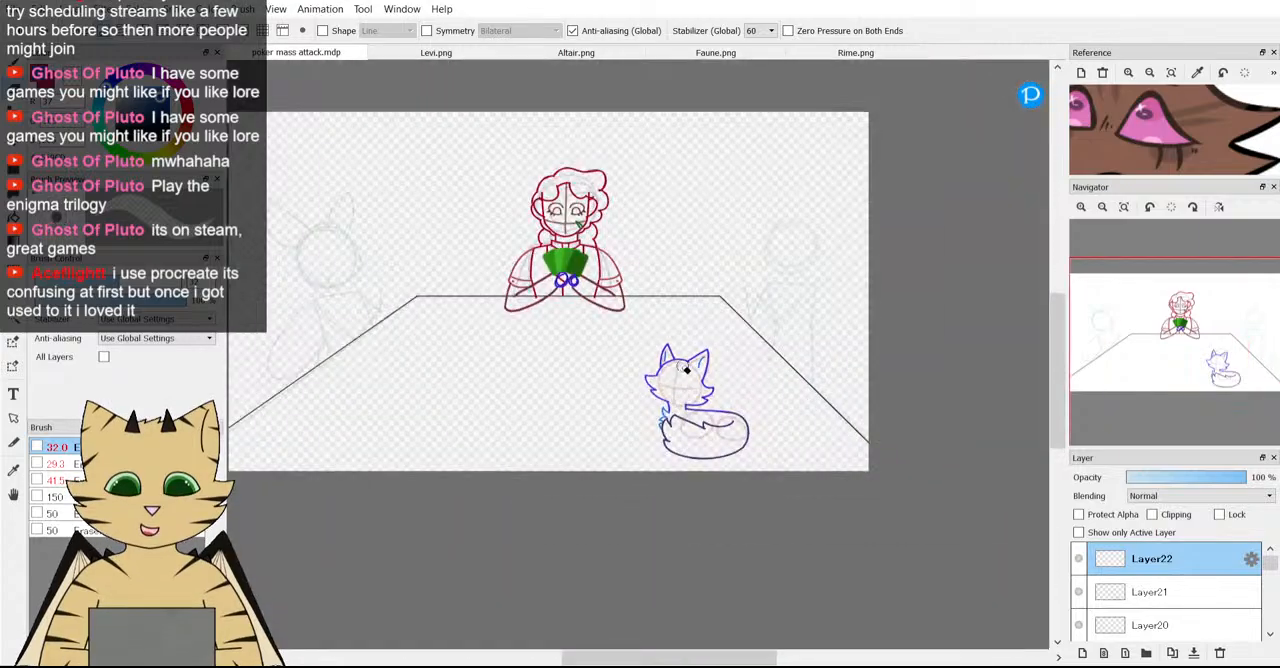
scroll(682, 367, up, 4)
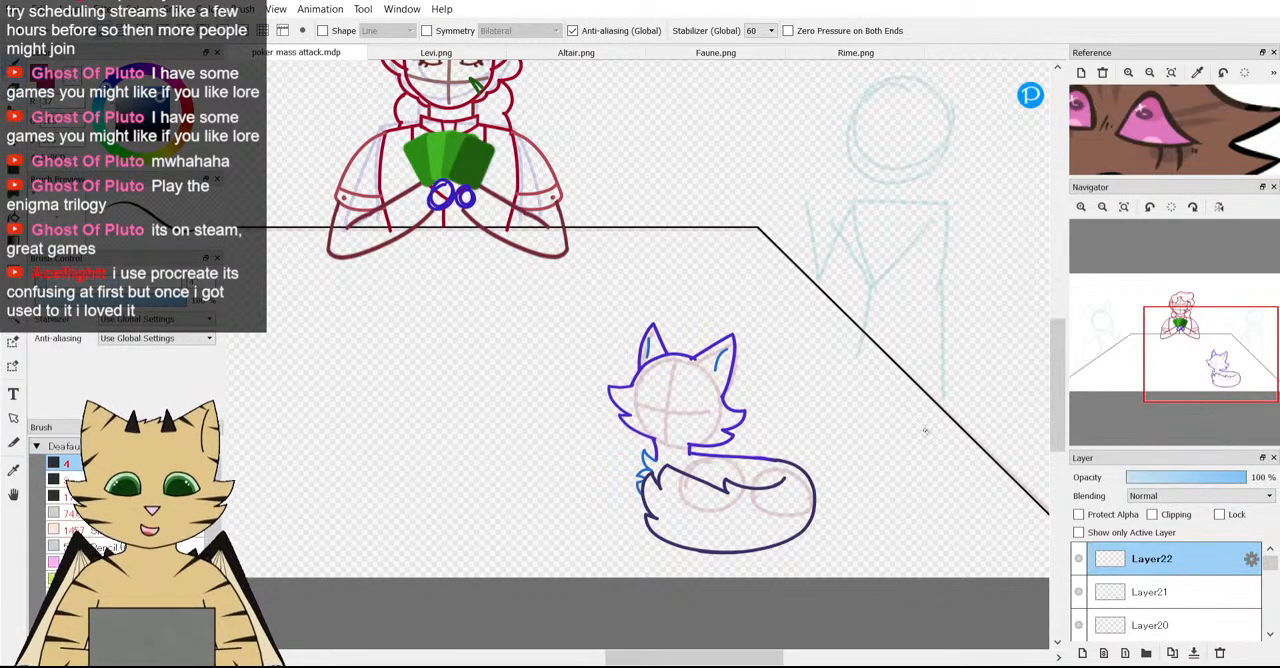
scroll(614, 428, up, 3)
scroll(592, 418, up, 1)
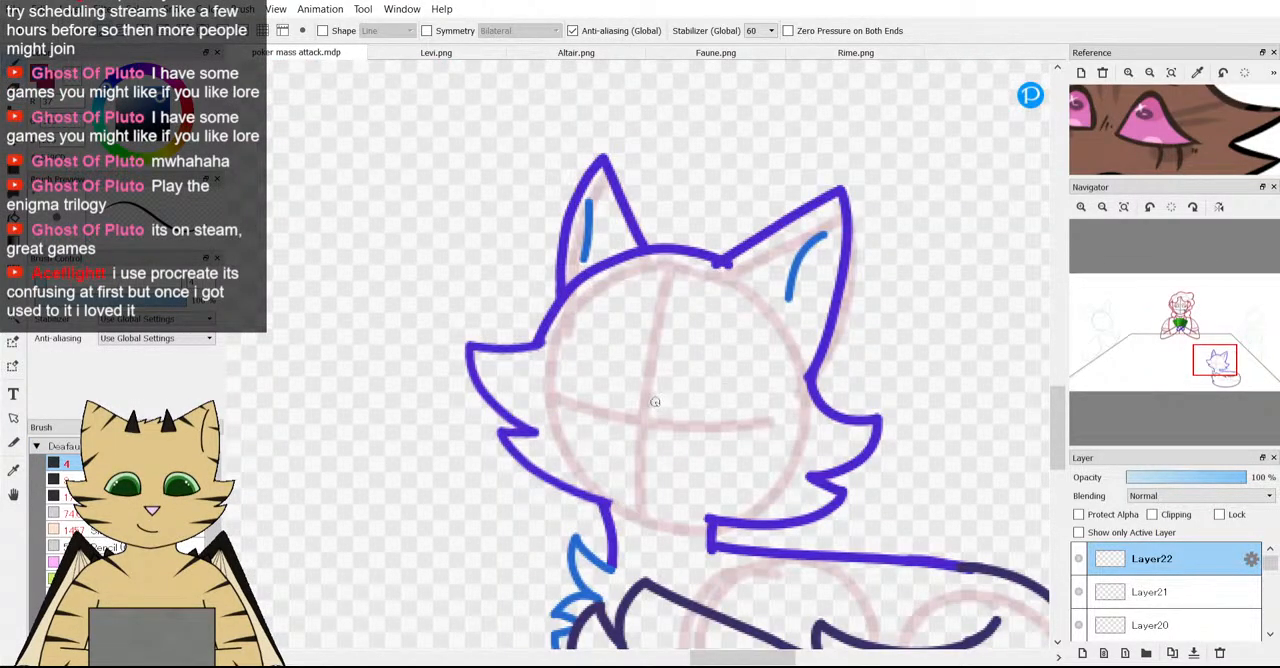
mouse_move(651, 386)
mouse_down()
mouse_move(677, 363)
mouse_move(706, 366)
mouse_move(726, 407)
mouse_move(755, 416)
mouse_move(694, 442)
mouse_move(646, 418)
mouse_up()
scroll(646, 418, down, 1)
scroll(644, 418, up, 1)
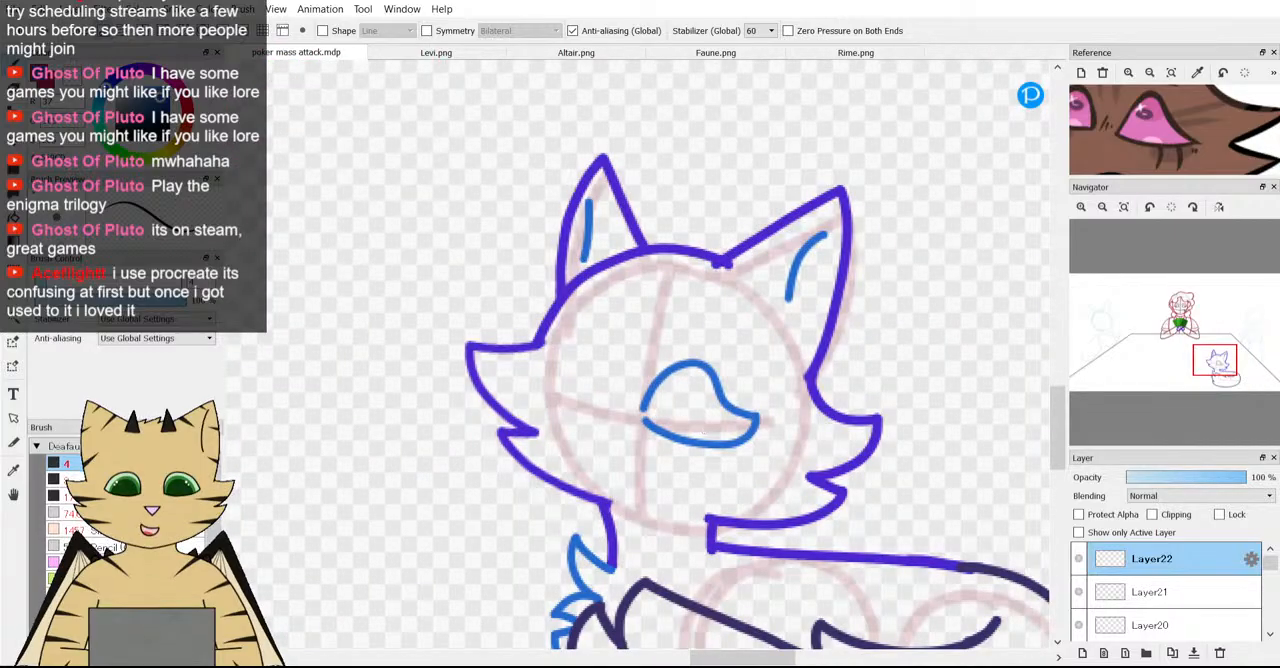
Select the new eye outline and narrow it slightly about its centre with a transform.
key(ctrl+t)
click(966, 655)
key(m)
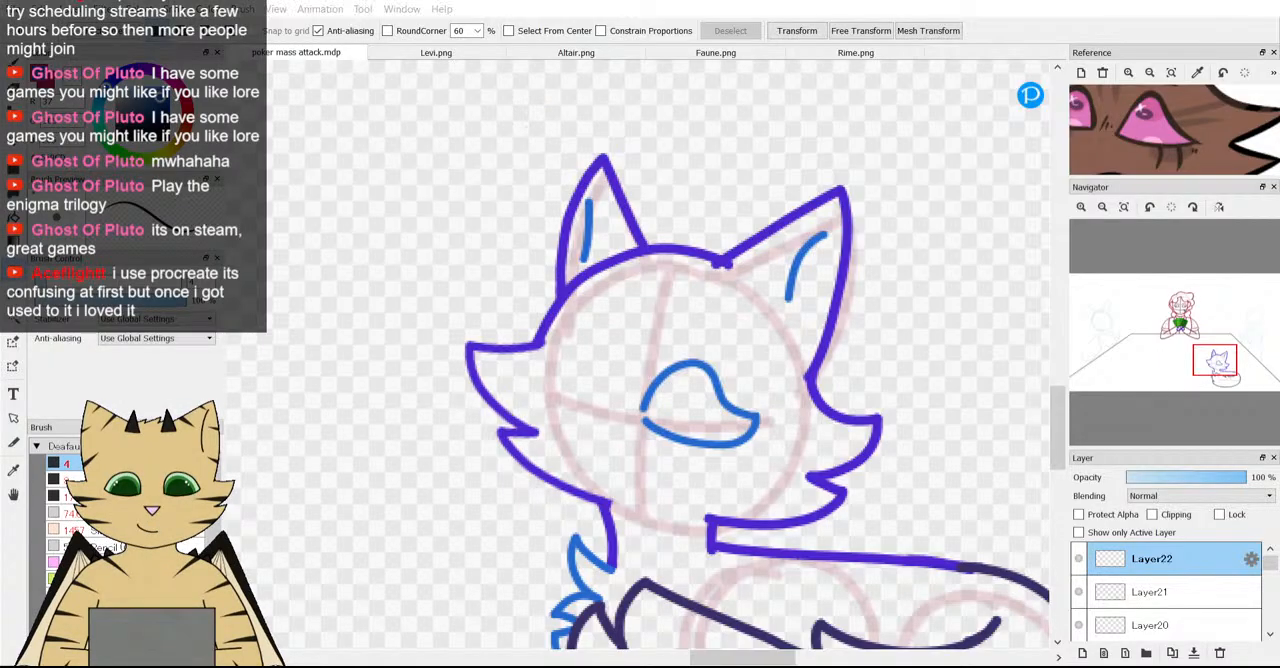
drag(623, 324, 777, 488)
key(ctrl+t)
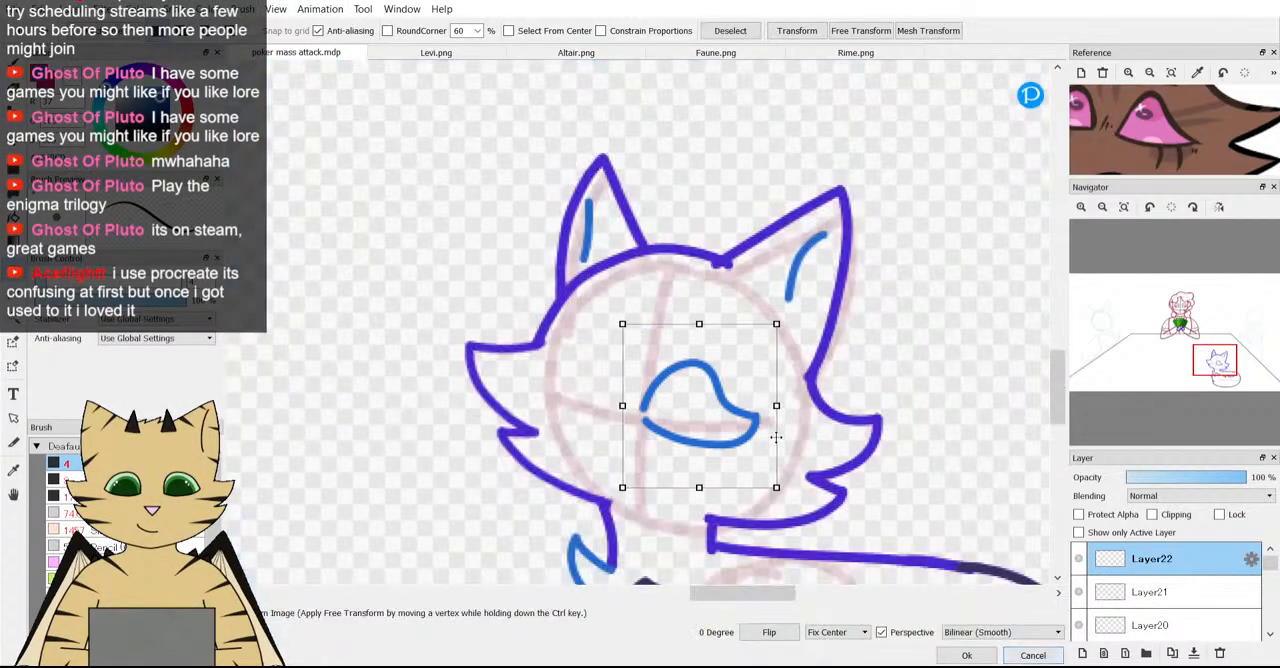
drag(777, 406, 766, 406)
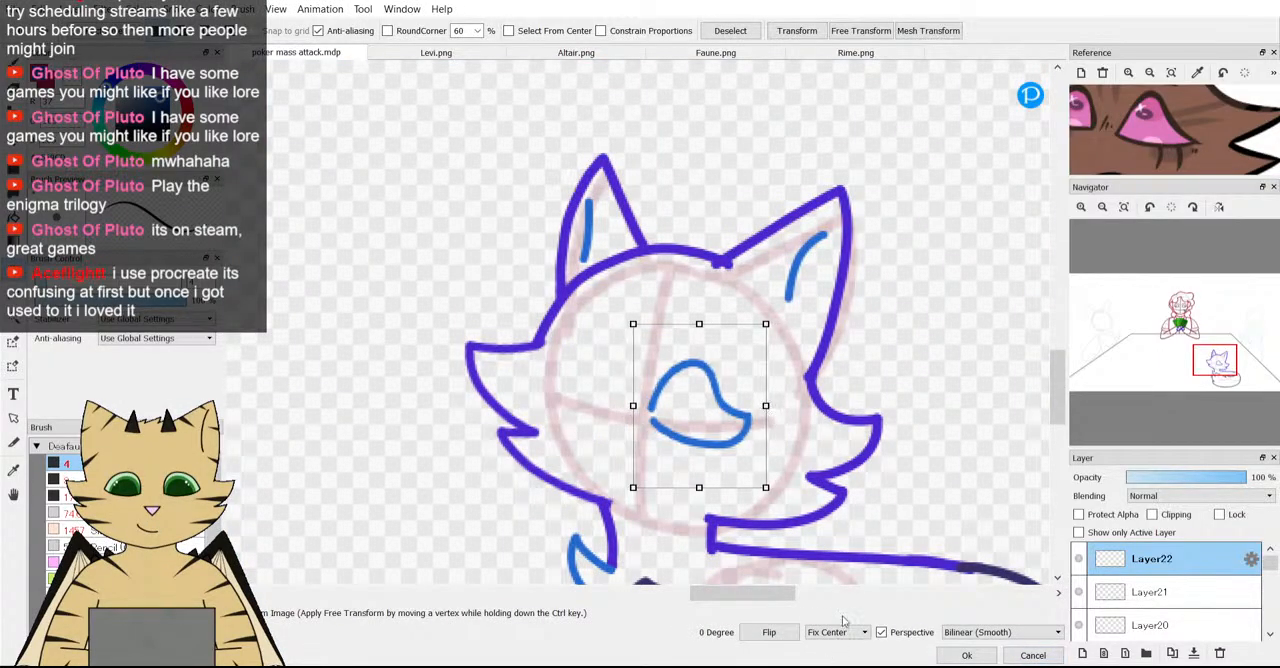
click(966, 655)
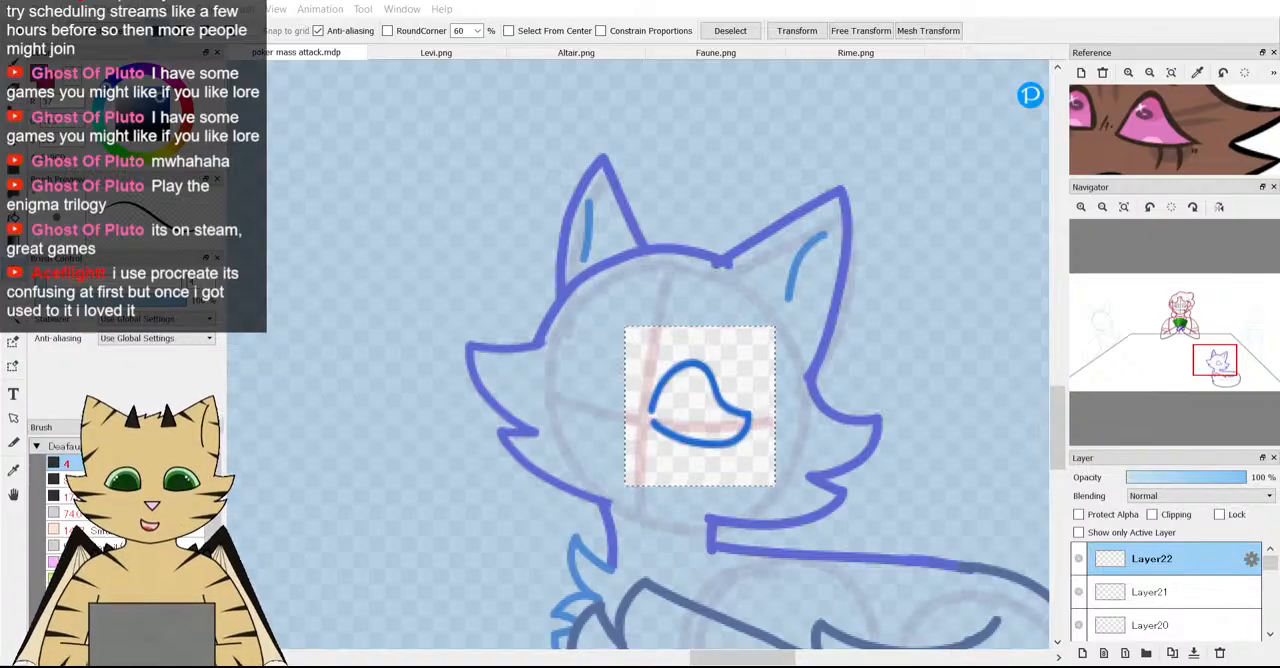
Rotate the selected eye outline by -3.6 degrees and shift it slightly toward its outer corner.
key(ctrl+t)
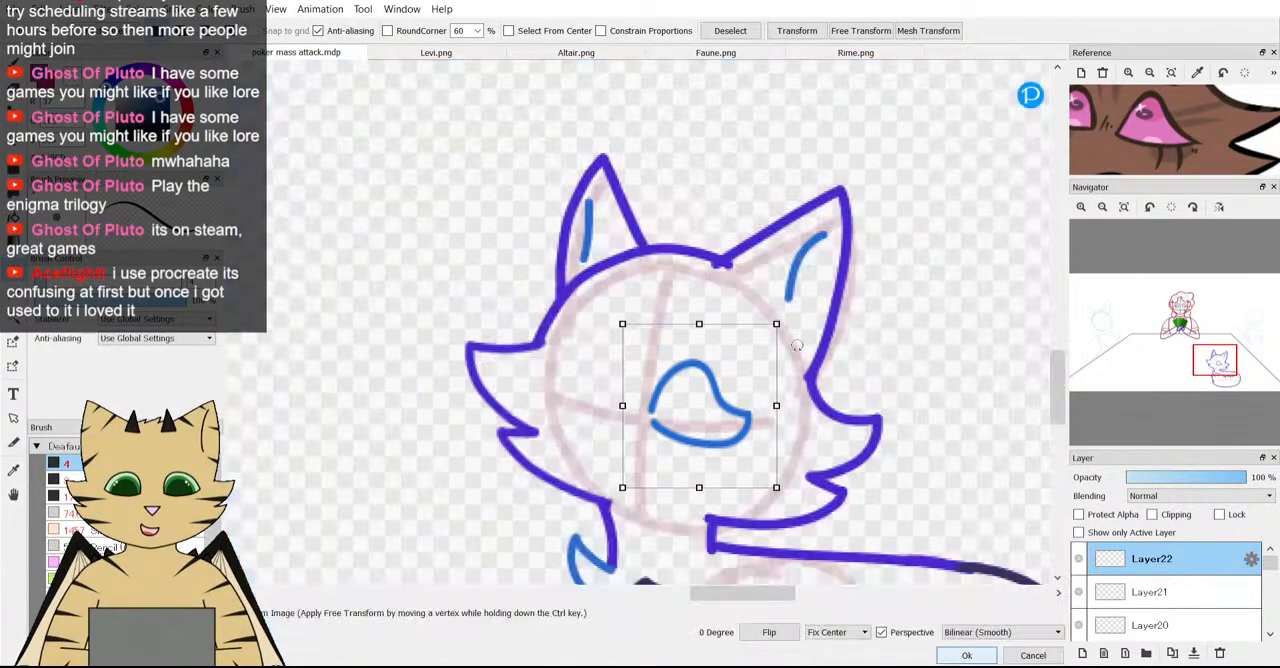
drag(834, 441, 836, 433)
drag(712, 435, 719, 433)
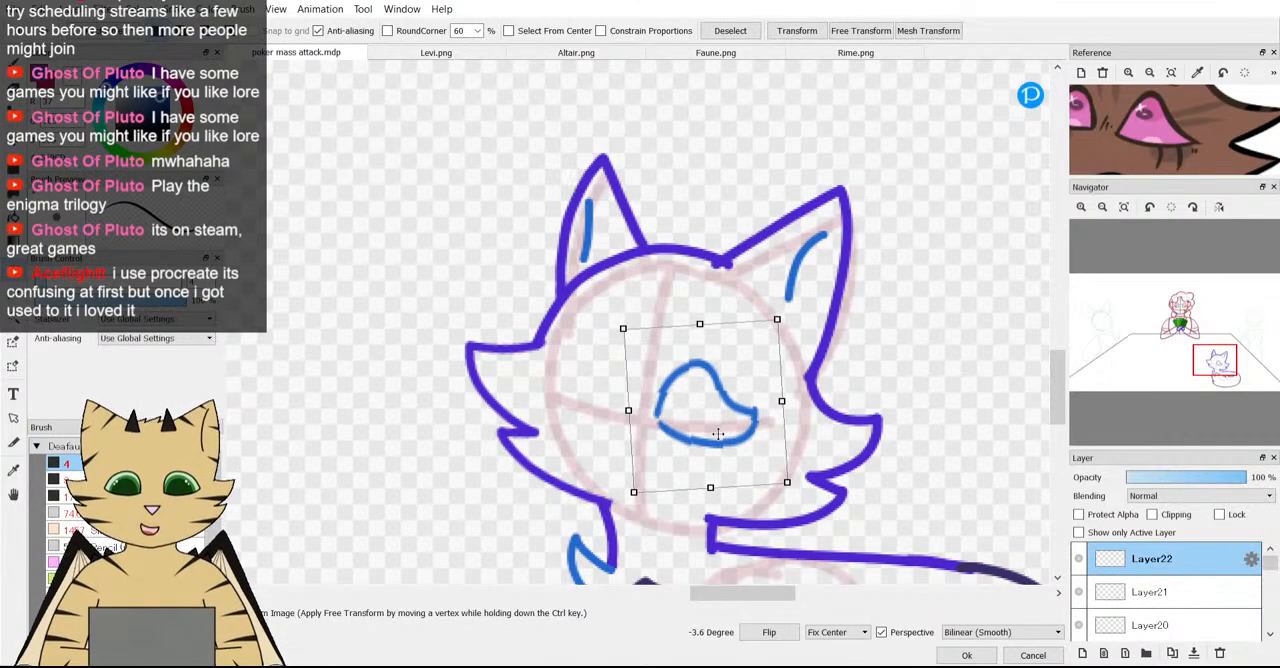
key(Return)
scroll(735, 431, down, 2)
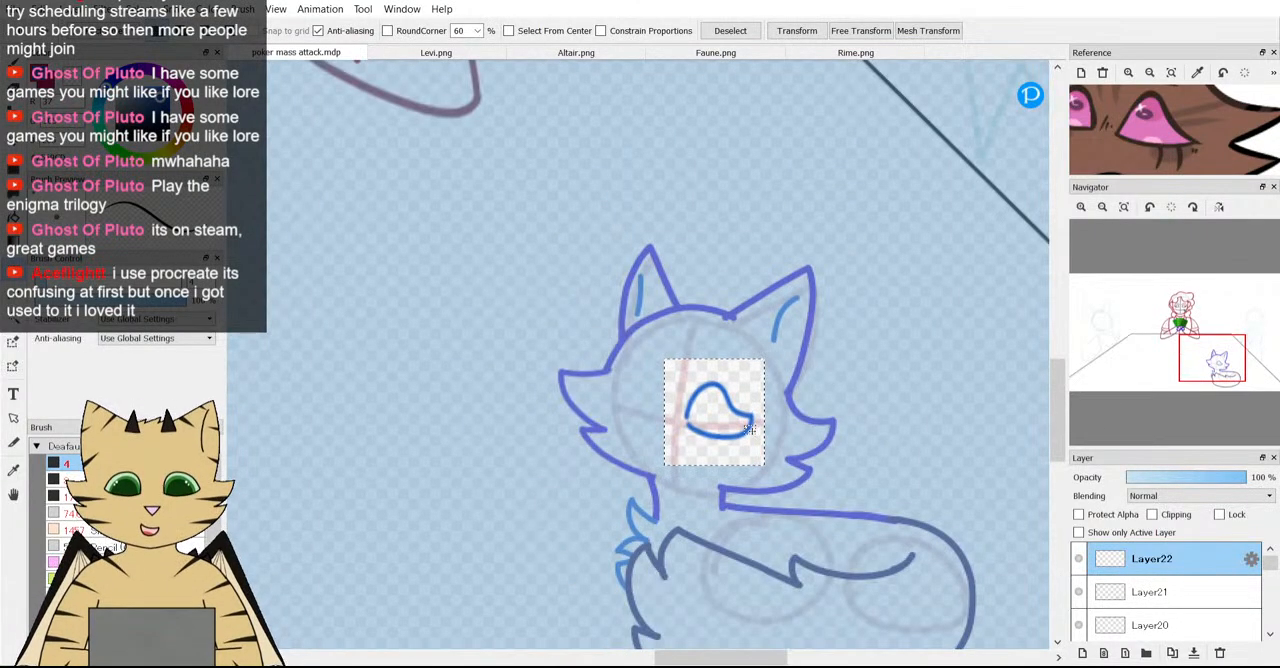
scroll(749, 429, up, 2)
scroll(749, 429, up, 2)
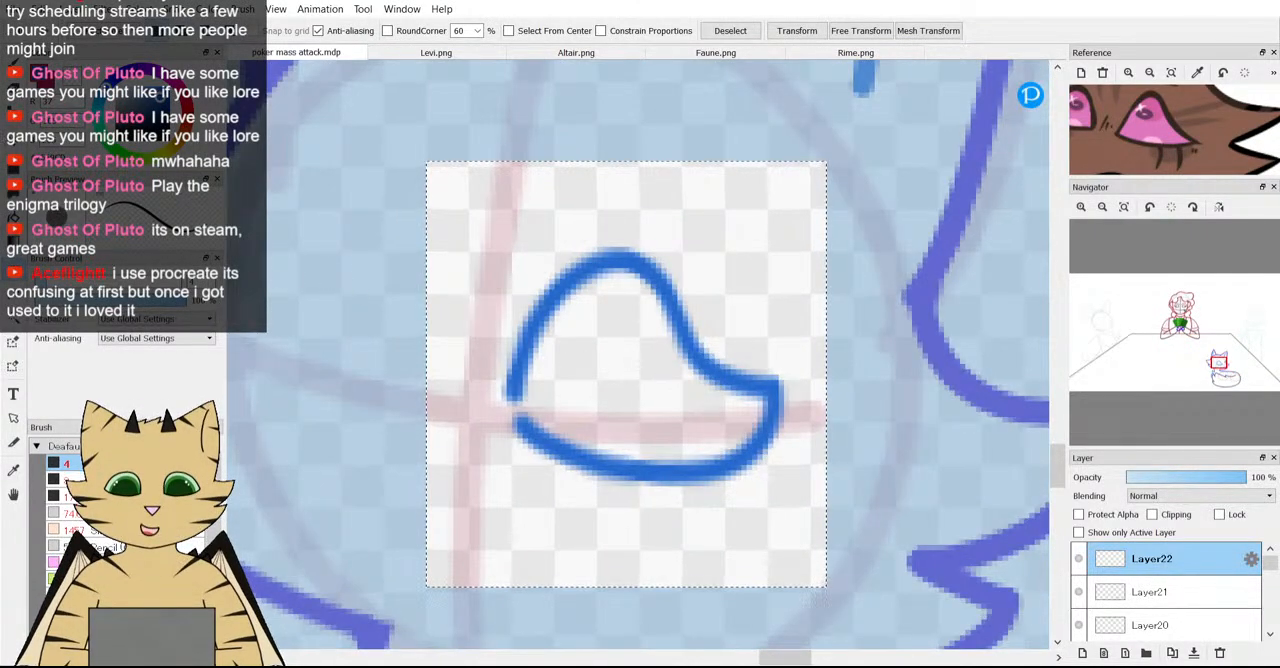
Erase the eye outline inside the selection with a size 156 eraser, return to the size 4 brush, and clear the selection.
key(e)
drag(543, 383, 537, 393)
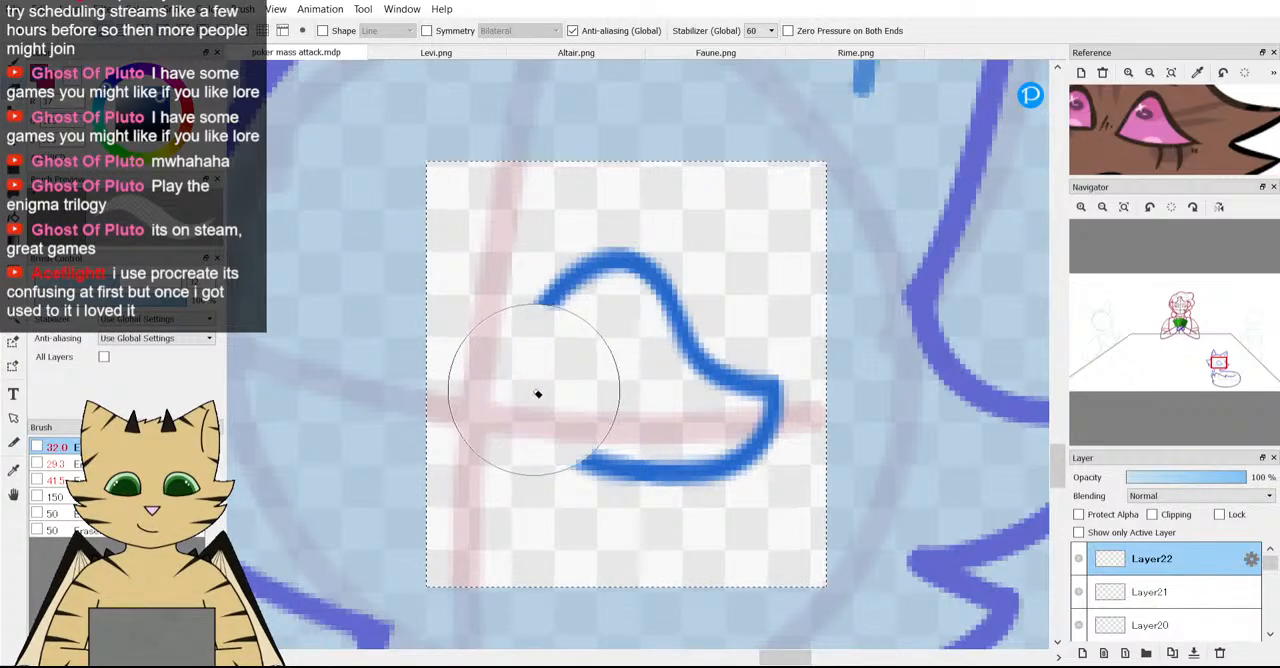
click(727, 408)
key(b)
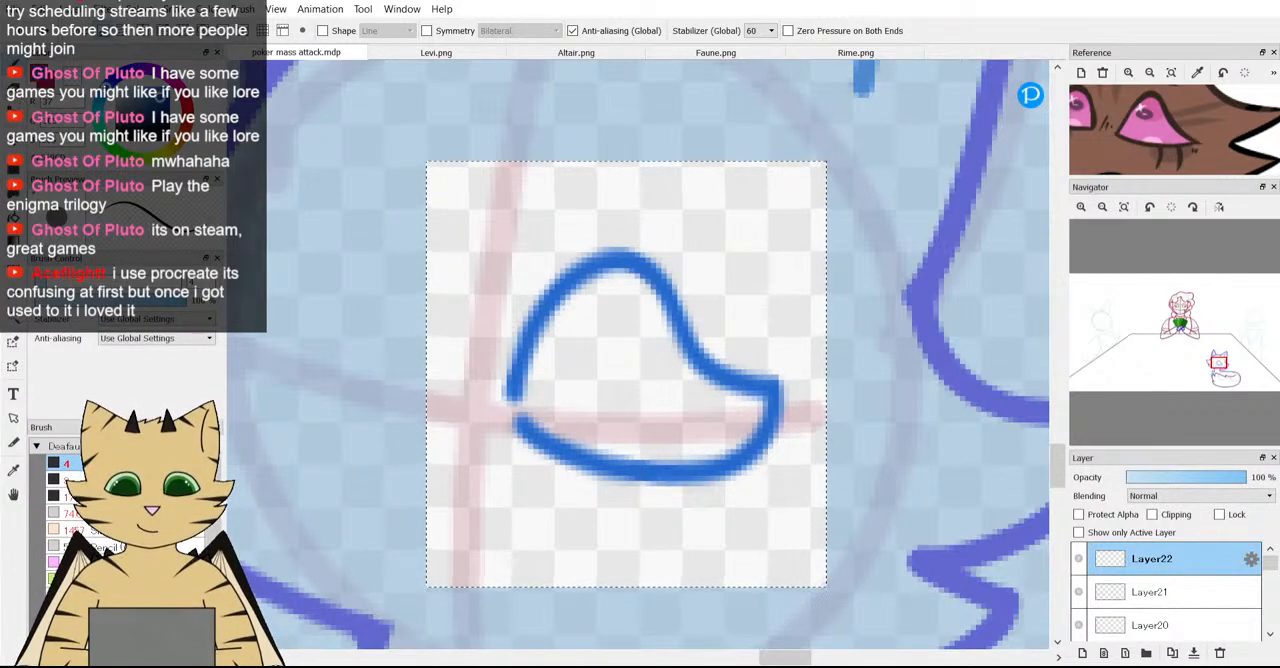
click(13, 88)
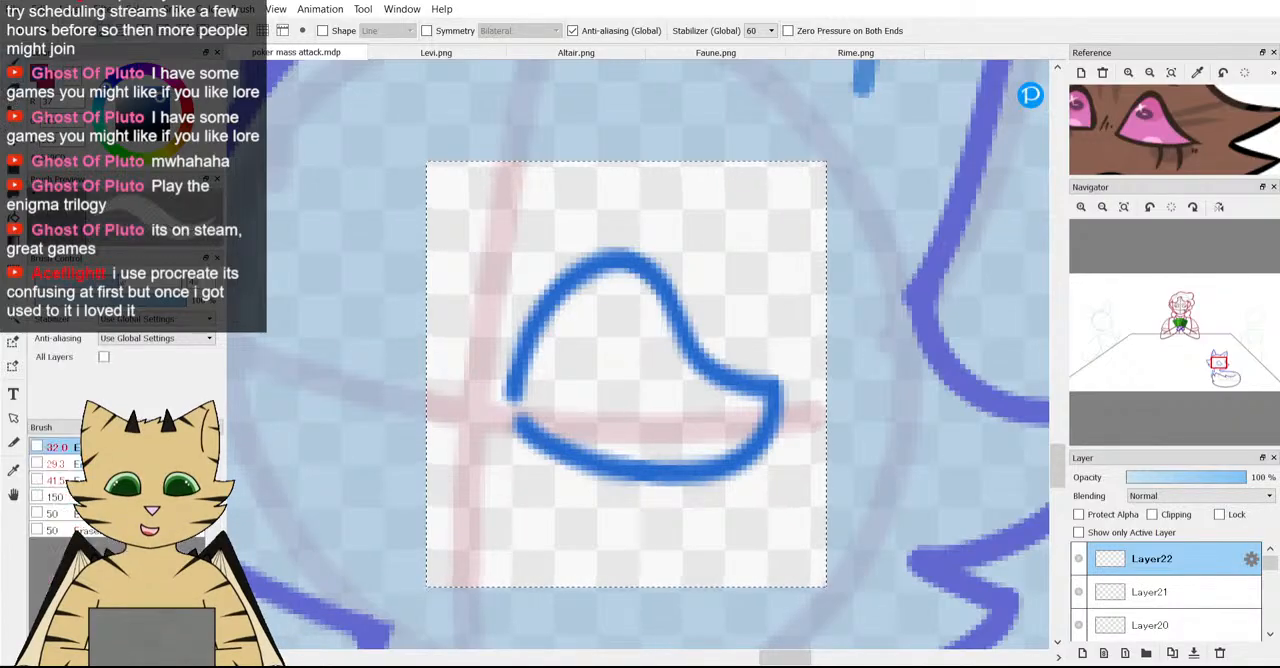
click(677, 369)
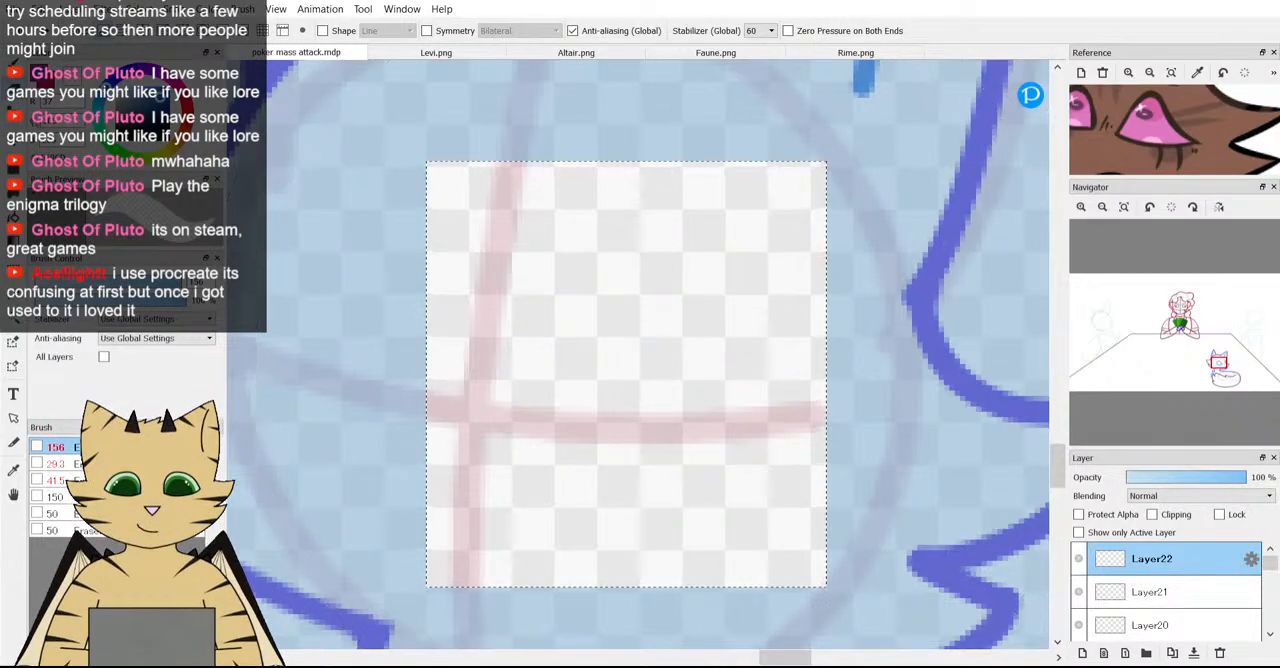
click(13, 62)
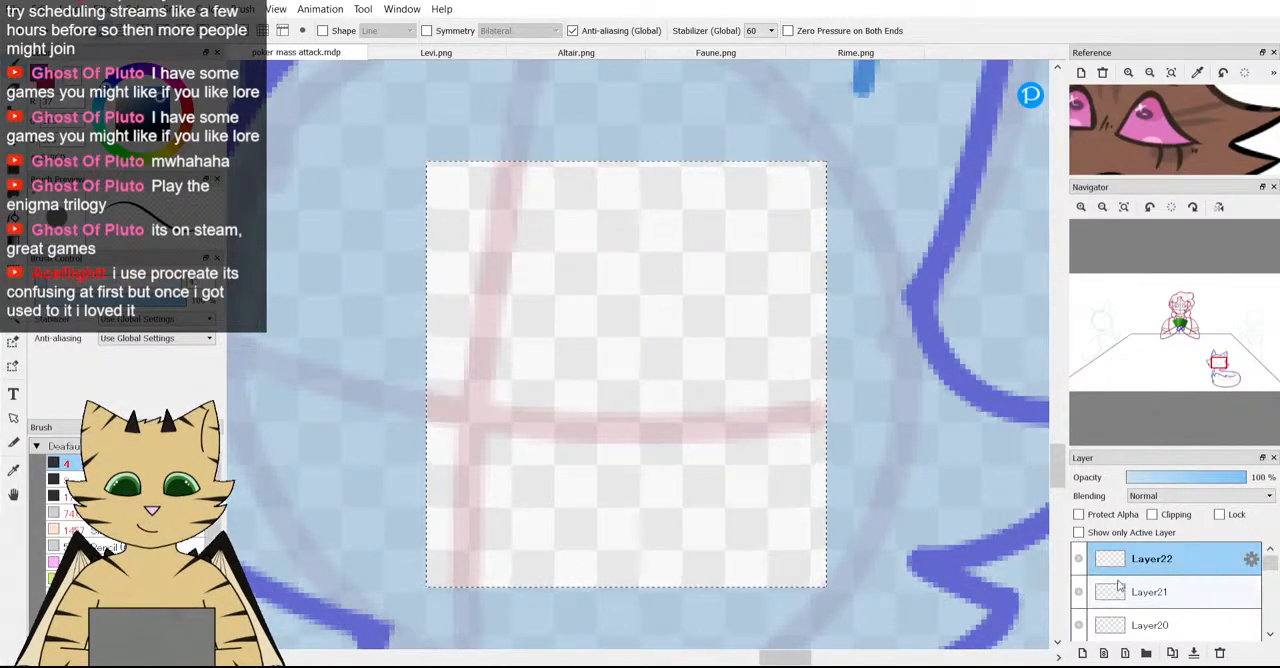
key(ctrl+d)
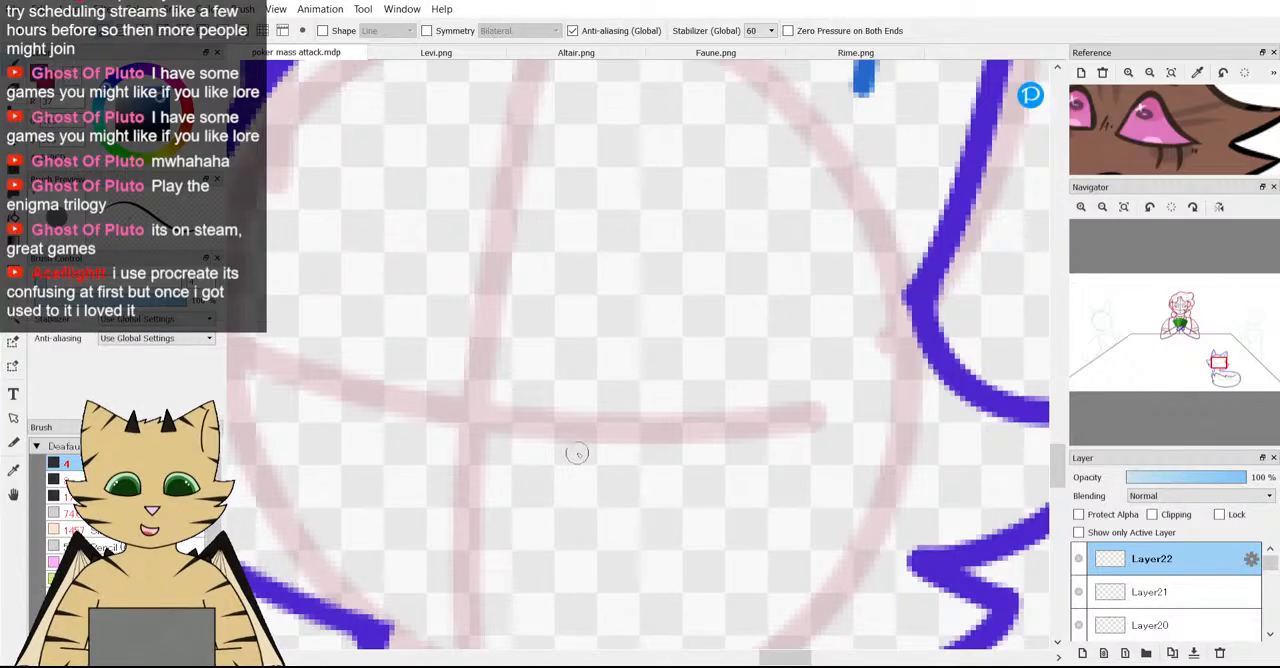
scroll(574, 451, down, 3)
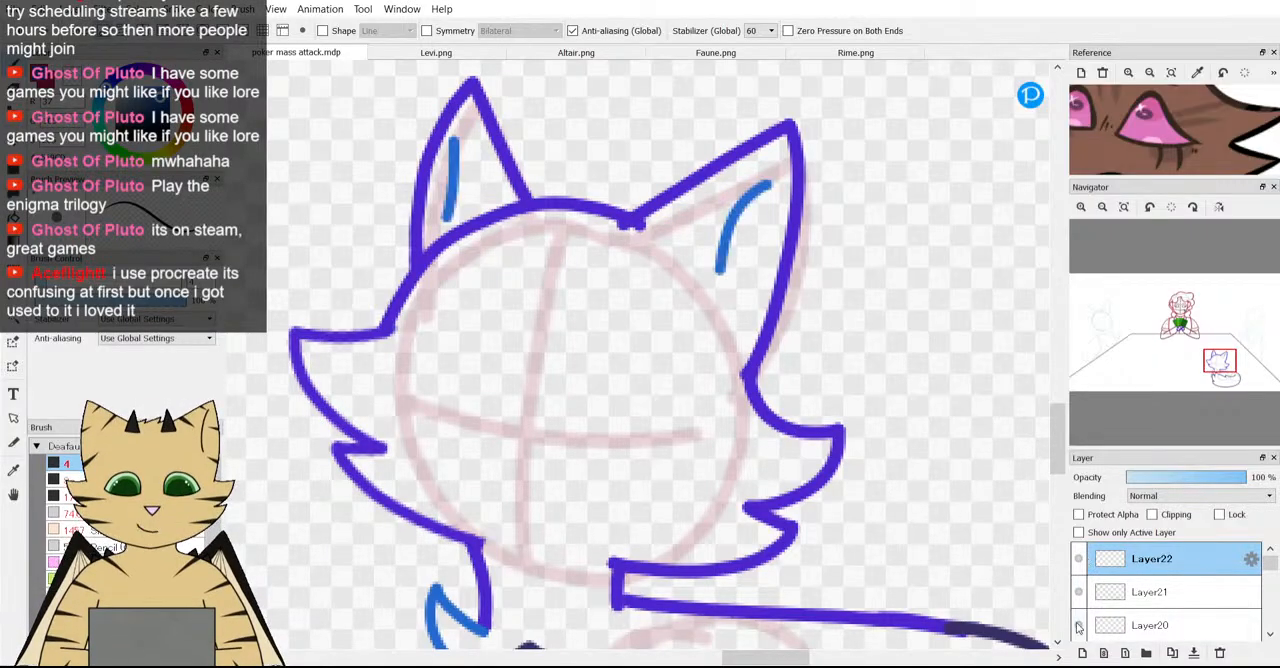
Add a new layer above Layer22 and try a rounded, domed blue eye outline at the fox's face guide crossing, undoing the strokes.
click(1082, 652)
scroll(530, 425, up, 3)
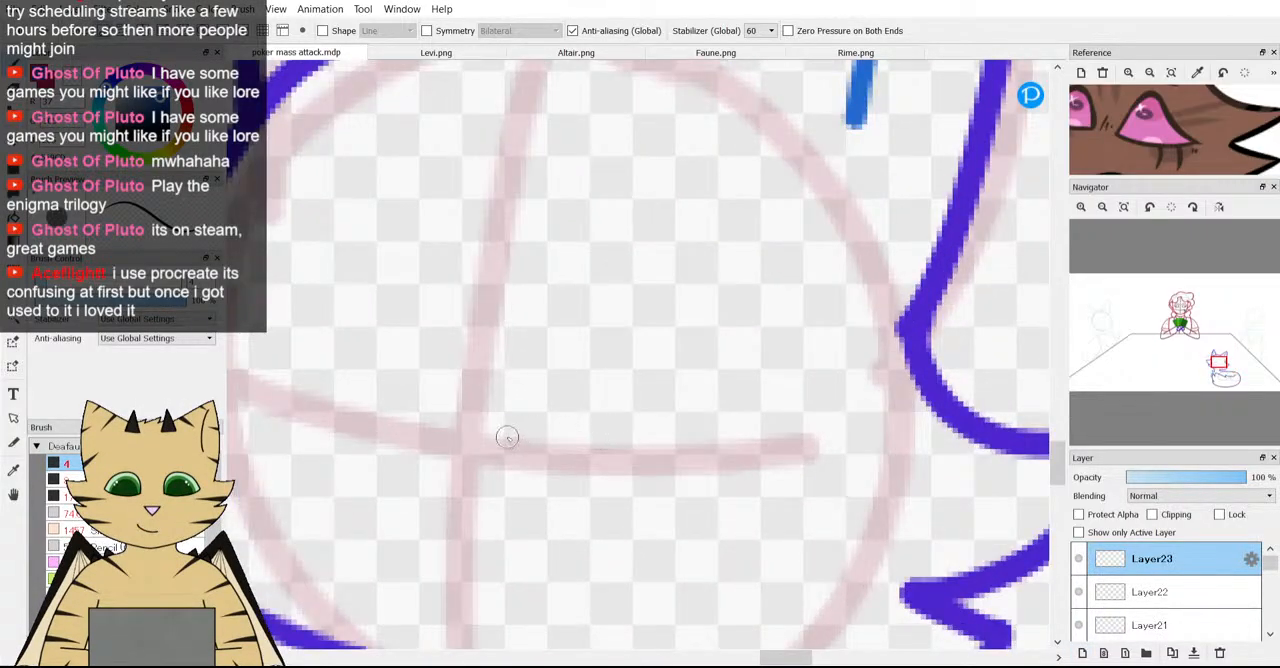
mouse_move(507, 437)
mouse_down()
mouse_move(554, 344)
mouse_move(583, 324)
mouse_move(617, 324)
mouse_move(650, 341)
mouse_move(667, 442)
mouse_move(711, 480)
mouse_move(689, 502)
mouse_move(619, 509)
mouse_move(502, 455)
mouse_up()
scroll(503, 457, down, 3)
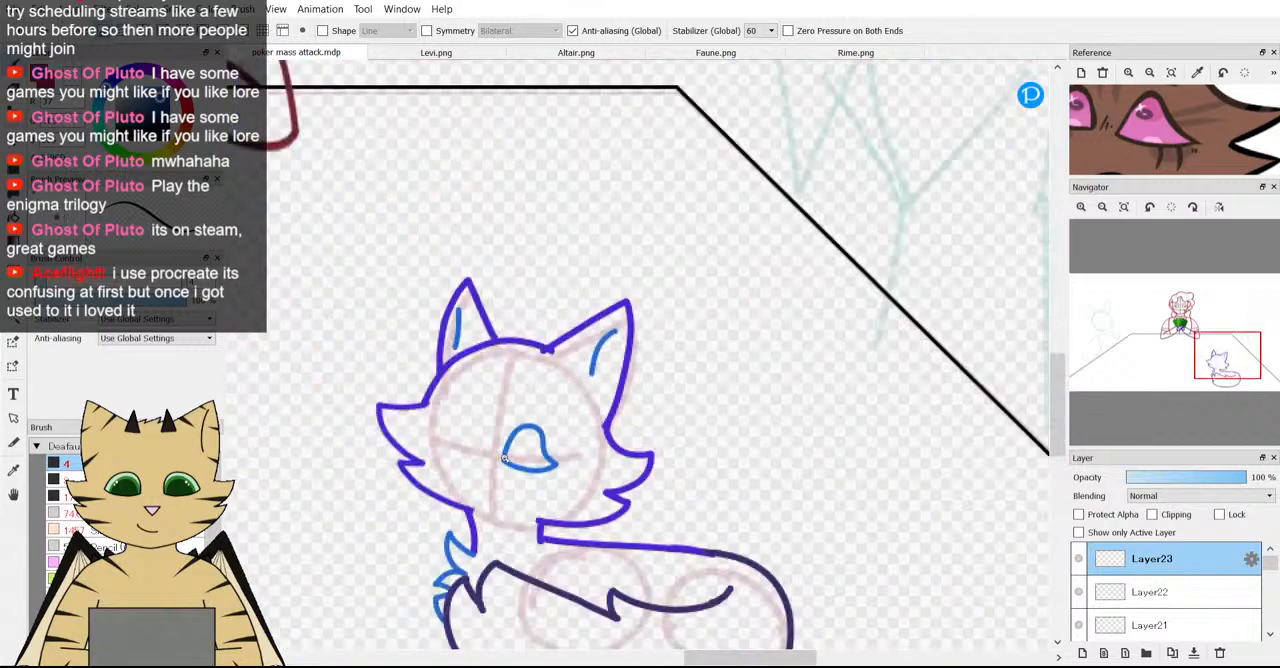
scroll(505, 458, up, 3)
scroll(966, 349, down, 2)
scroll(966, 349, up, 2)
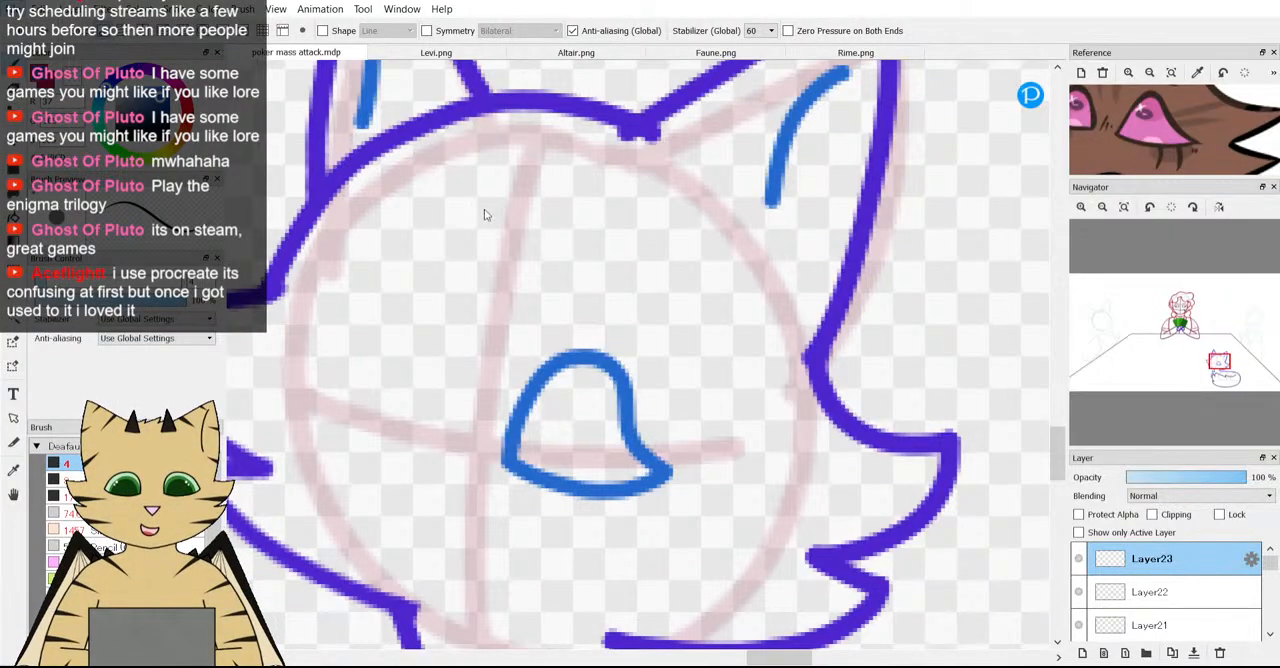
key(ctrl+z)
key(ctrl+z)
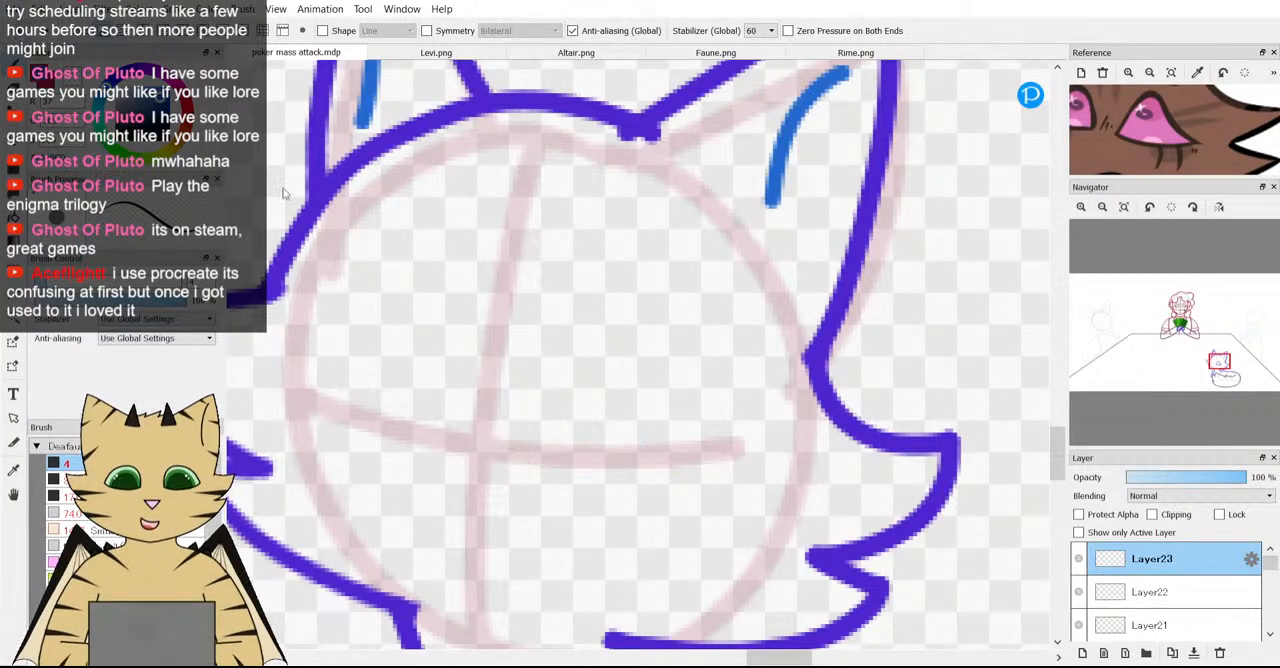
Draw a teardrop-shaped blue eye outline over the horizontal guide, replacing its lower line with a shallower curve ending at the inner corner.
mouse_move(497, 436)
mouse_down()
mouse_move(515, 370)
mouse_move(547, 353)
mouse_move(574, 362)
mouse_move(662, 469)
mouse_move(636, 499)
mouse_move(554, 495)
mouse_move(511, 474)
mouse_move(499, 429)
mouse_move(495, 463)
mouse_up()
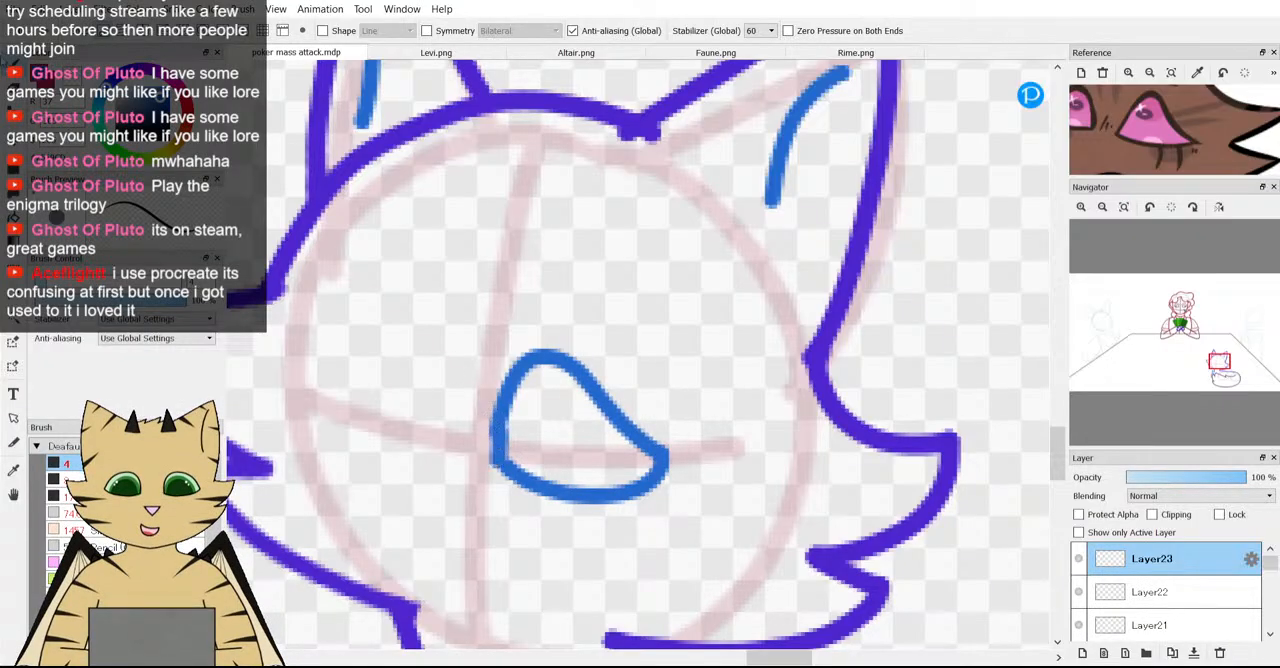
key(ctrl+z)
key(ctrl+z)
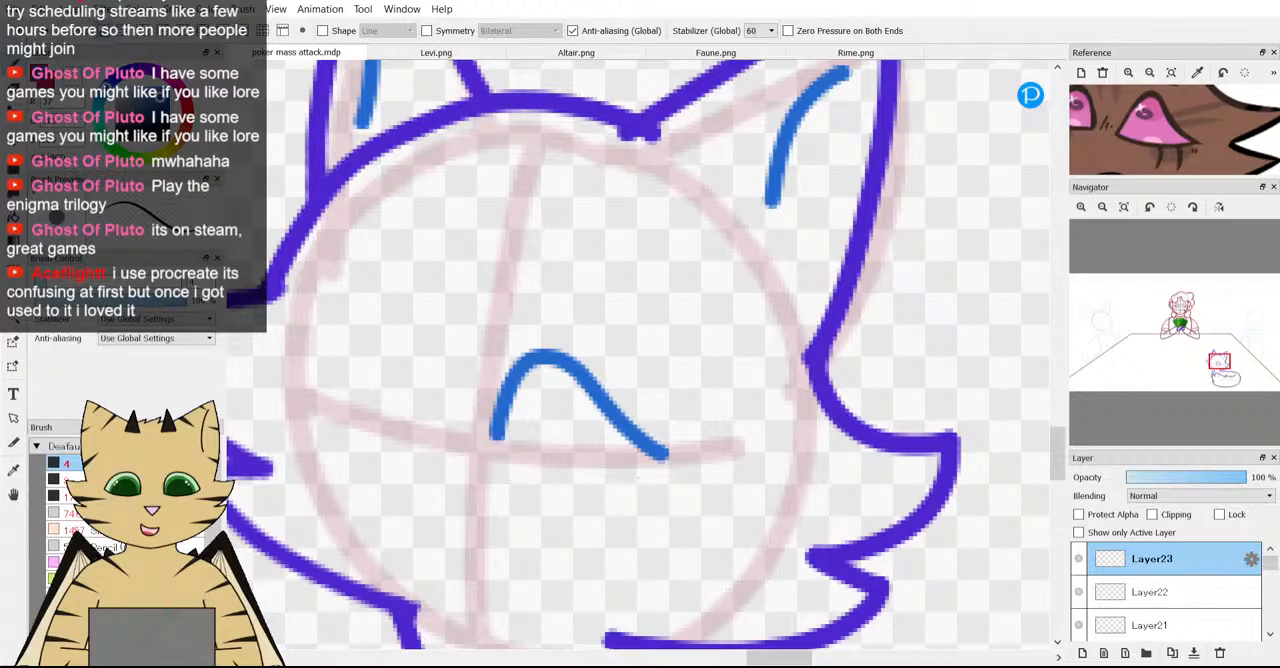
scroll(514, 483, up, 1)
mouse_move(708, 442)
mouse_down()
mouse_move(583, 466)
mouse_move(500, 446)
mouse_move(476, 414)
mouse_move(483, 425)
mouse_up()
scroll(483, 425, down, 3)
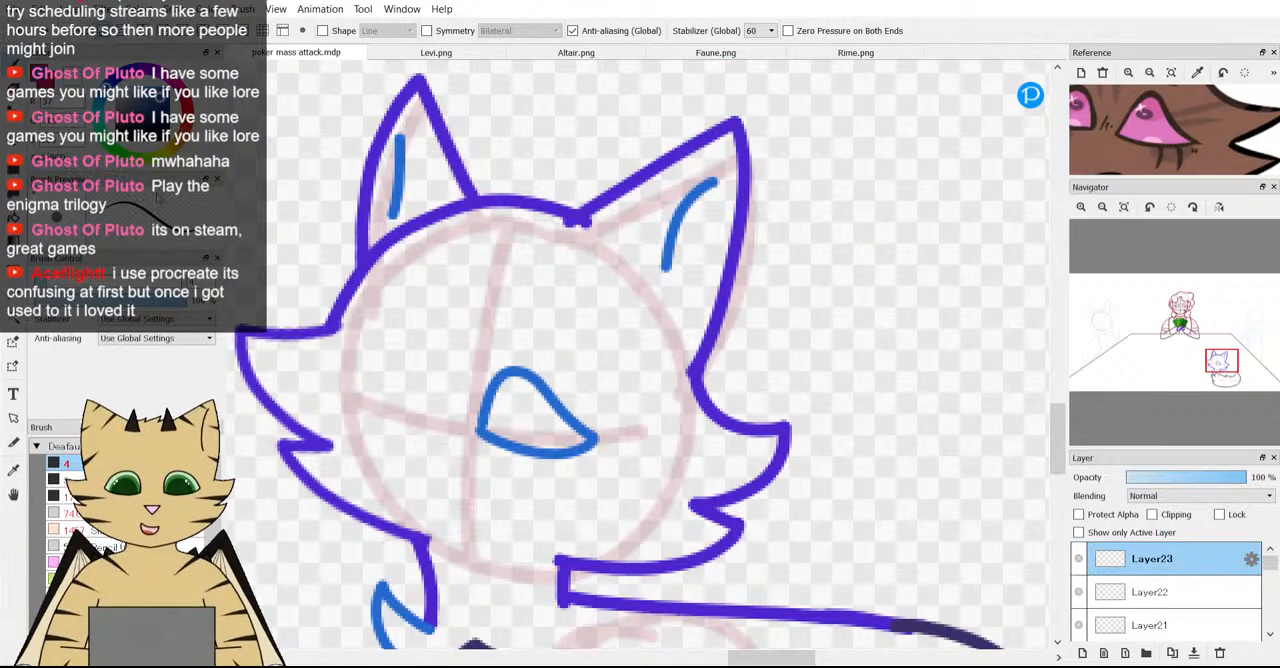
Undo the eye's lower line and redraw it as a fuller curve that rounds into the pointed corner.
key(ctrl+z)
scroll(394, 395, up, 2)
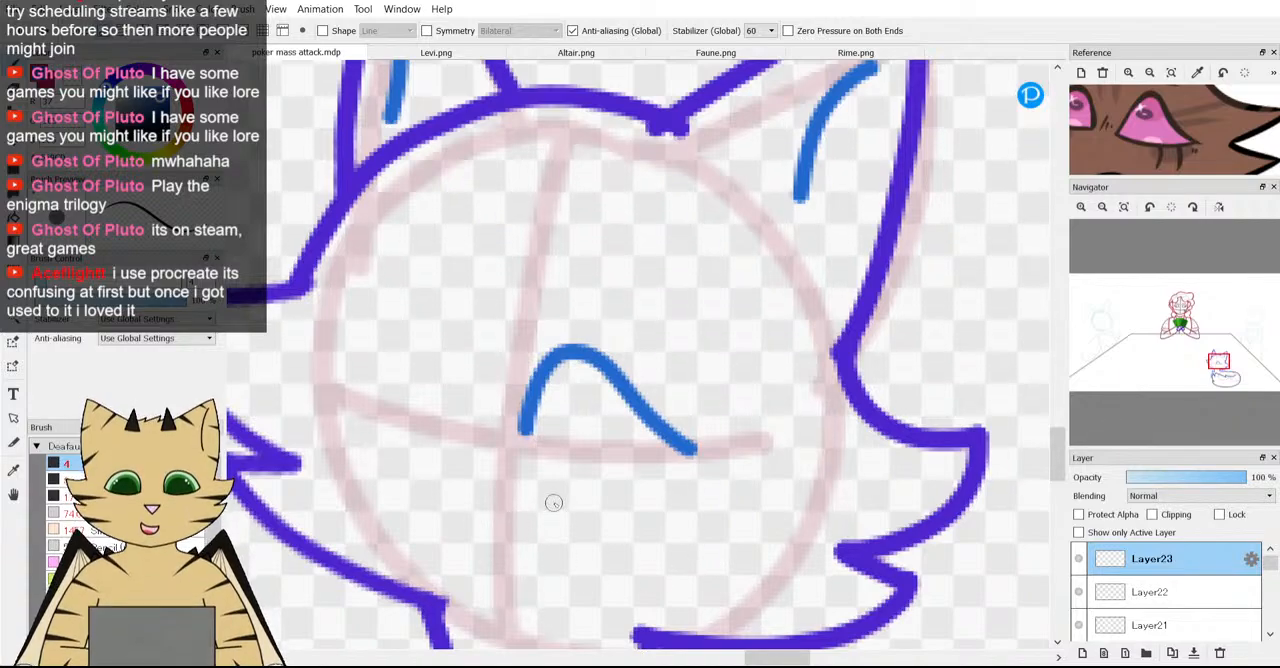
scroll(554, 503, up, 3)
mouse_move(500, 351)
mouse_down()
mouse_move(495, 416)
mouse_move(549, 477)
mouse_move(647, 495)
mouse_move(829, 457)
mouse_up()
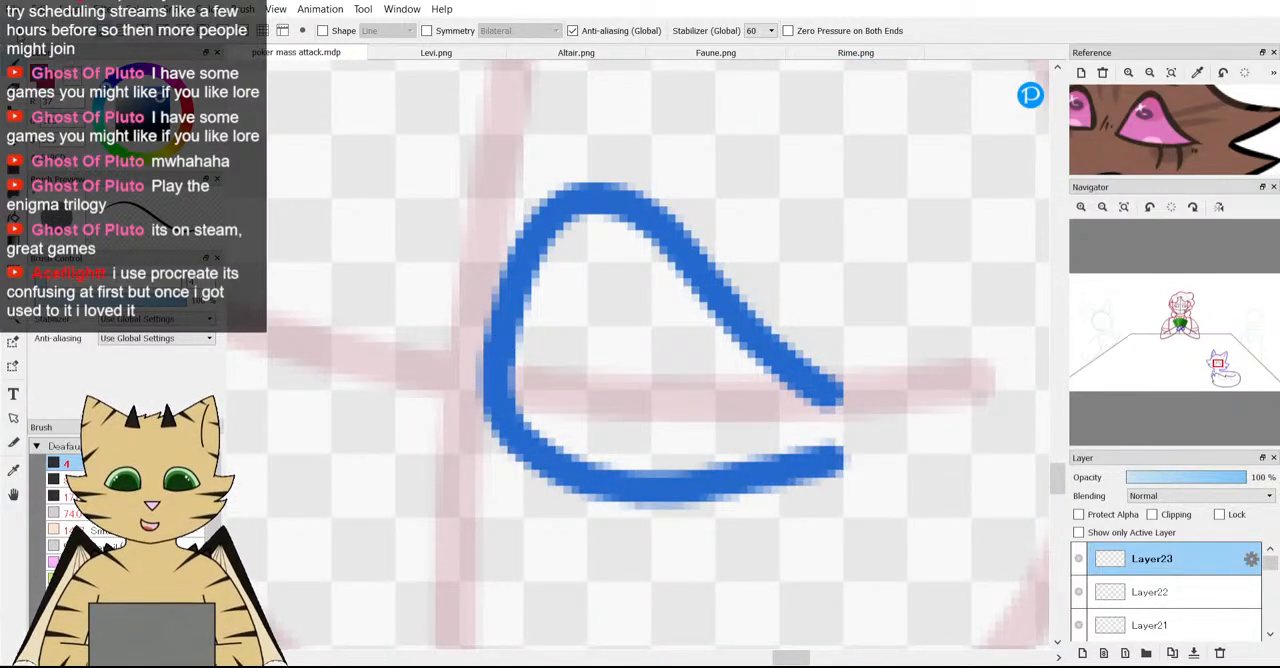
key(ctrl+z)
mouse_move(838, 400)
mouse_down()
mouse_move(852, 402)
mouse_move(774, 449)
mouse_move(603, 445)
mouse_move(523, 391)
mouse_move(507, 362)
mouse_up()
scroll(507, 375, up, 3)
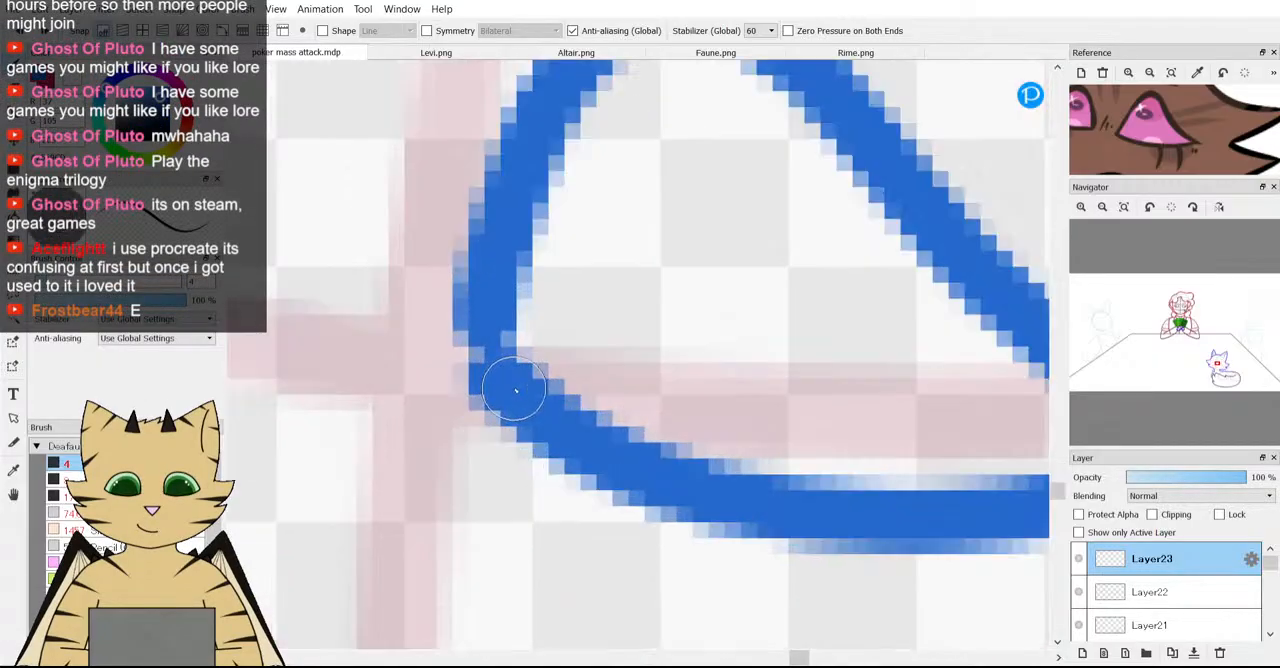
scroll(505, 272, down, 3)
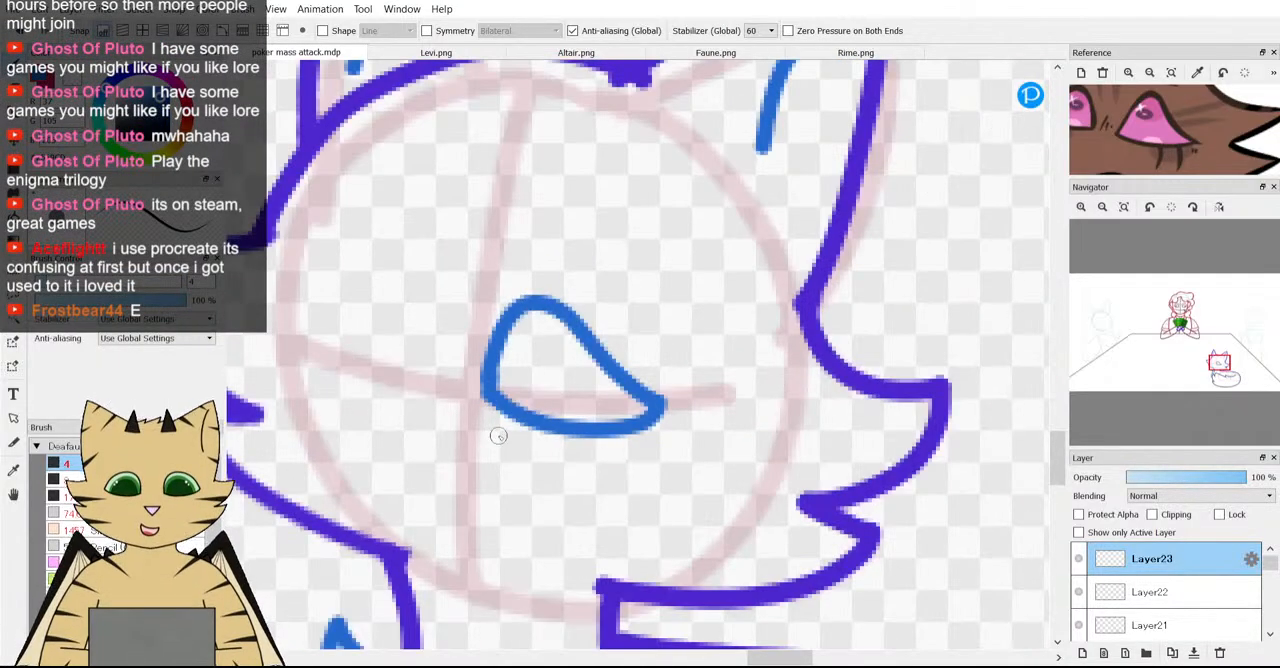
scroll(498, 436, up, 2)
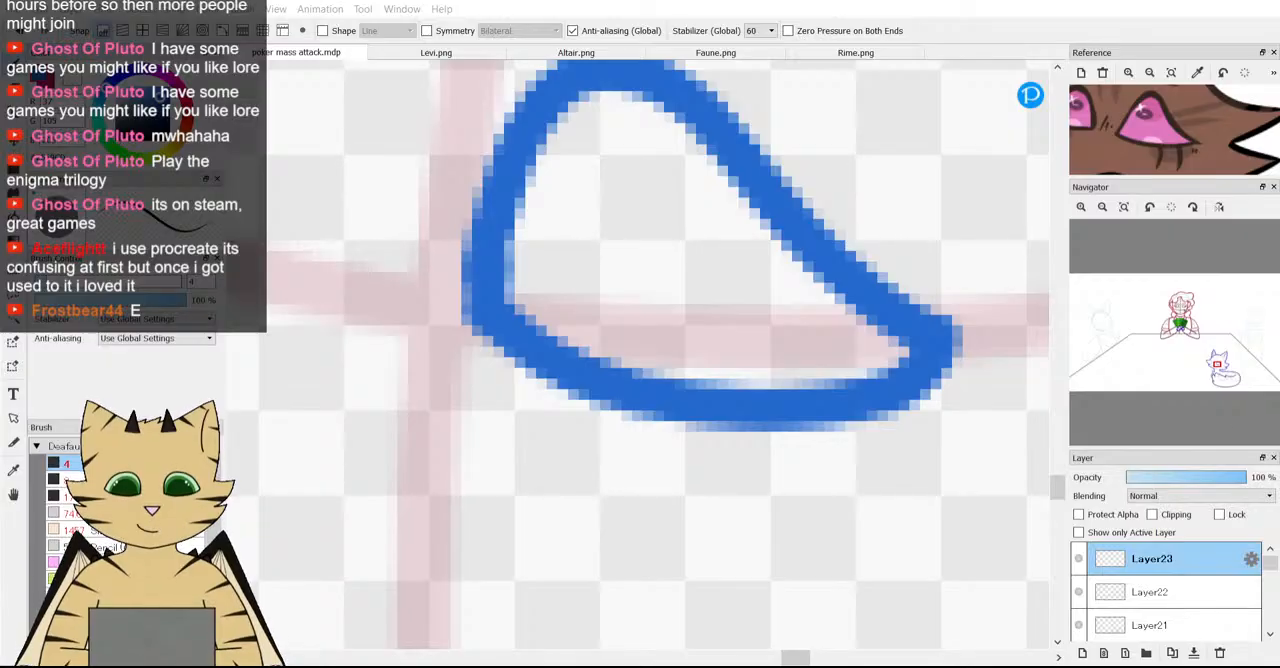
scroll(549, 336, down, 5)
scroll(569, 256, up, 3)
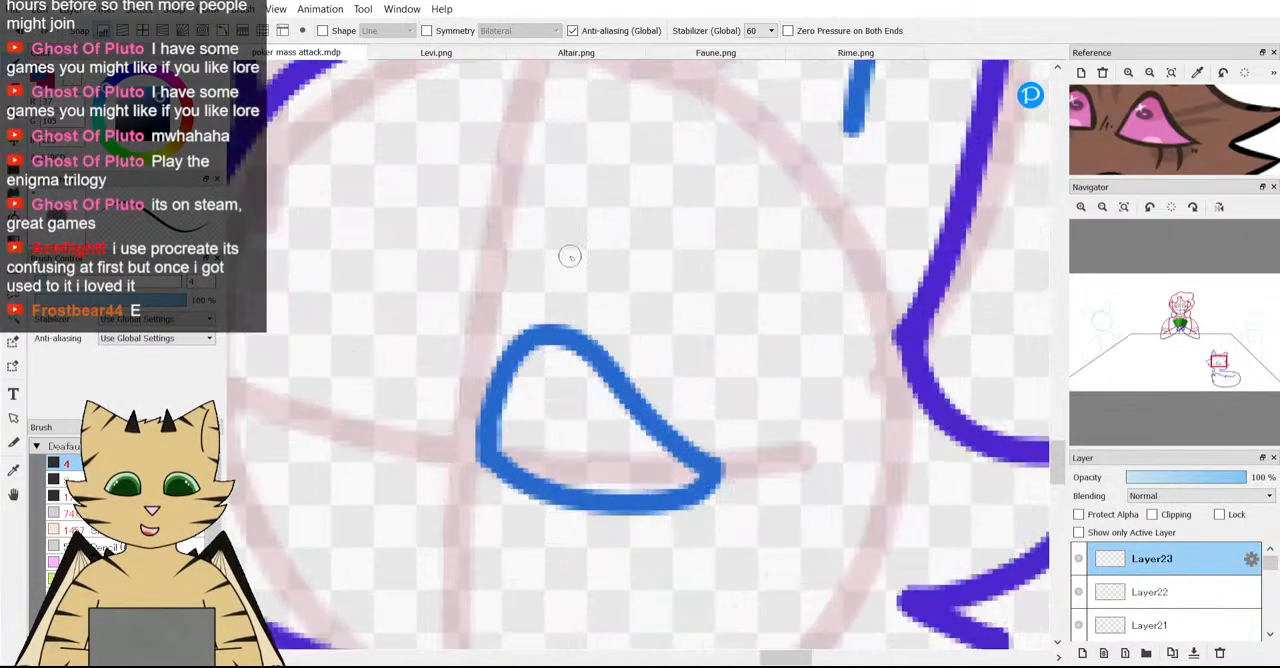
Replace the eye's lower line again with a rounder curve and join it to the upper line in a sharp point.
key(ctrl+z)
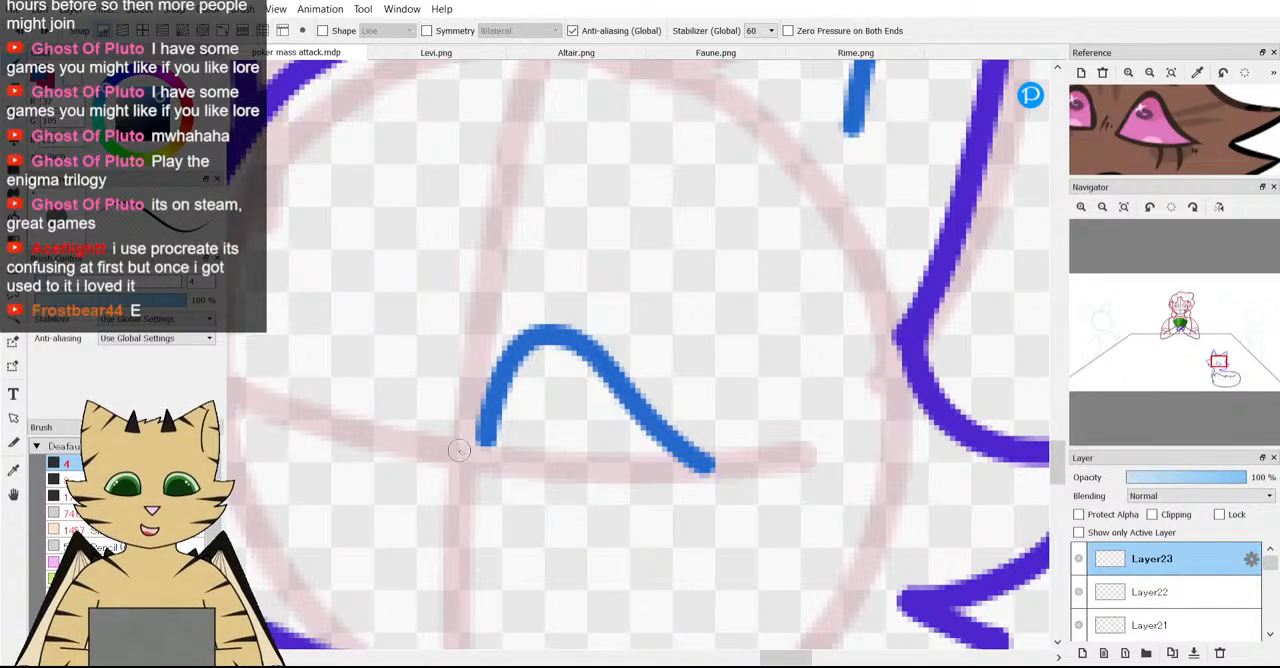
mouse_move(480, 432)
mouse_down()
mouse_move(504, 489)
mouse_move(560, 511)
mouse_move(655, 514)
mouse_move(720, 486)
mouse_up()
scroll(722, 494, up, 4)
mouse_move(683, 396)
mouse_down()
mouse_move(742, 416)
mouse_move(664, 459)
mouse_up()
scroll(725, 522, down, 6)
scroll(705, 523, up, 3)
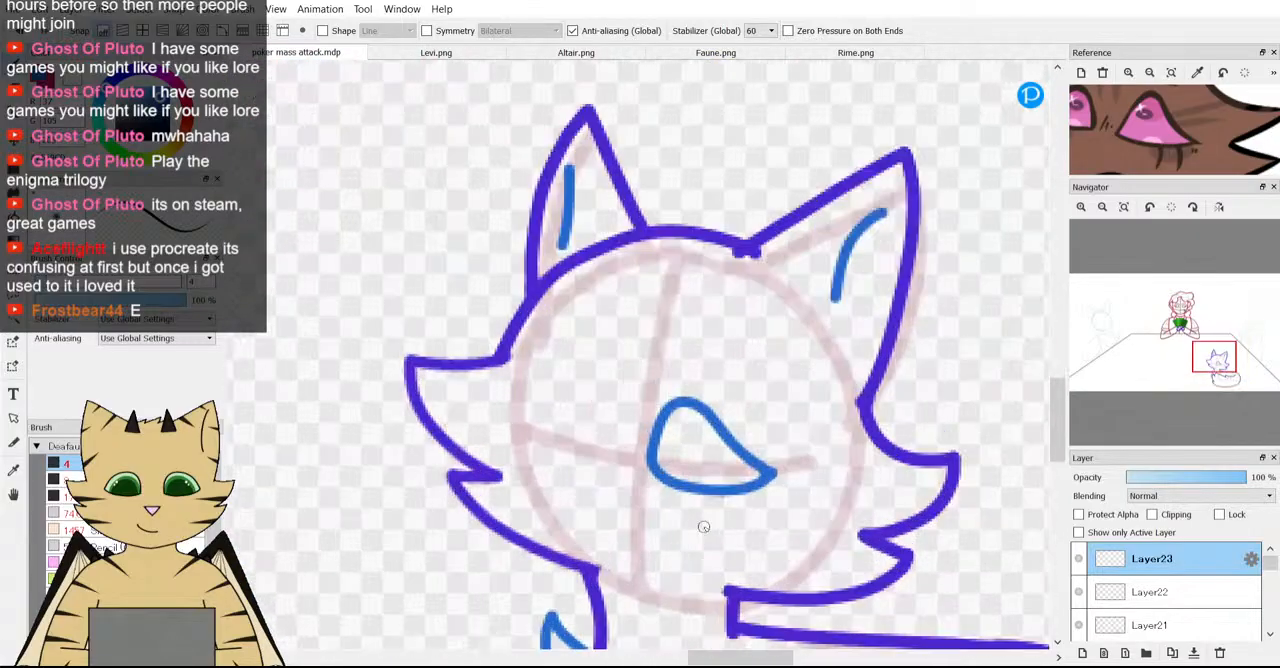
Transform the eye outline to make it slightly narrower and shift it up a little over the horizontal guide.
key(ctrl+t)
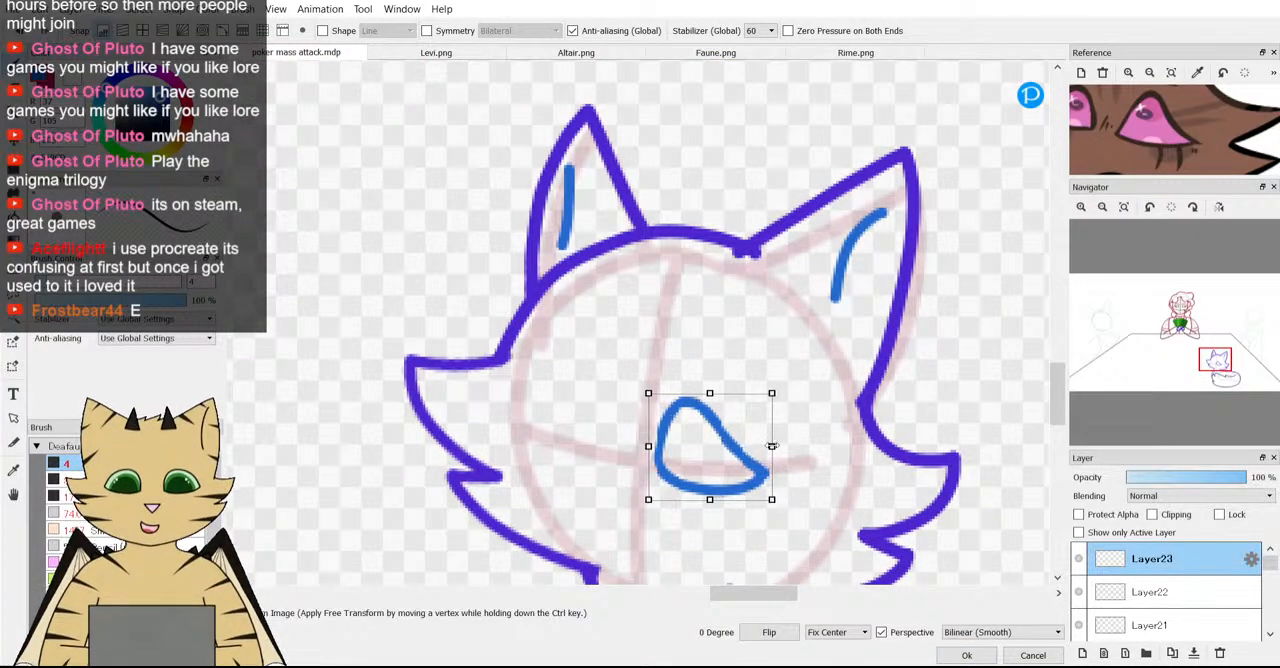
drag(699, 393, 700, 384)
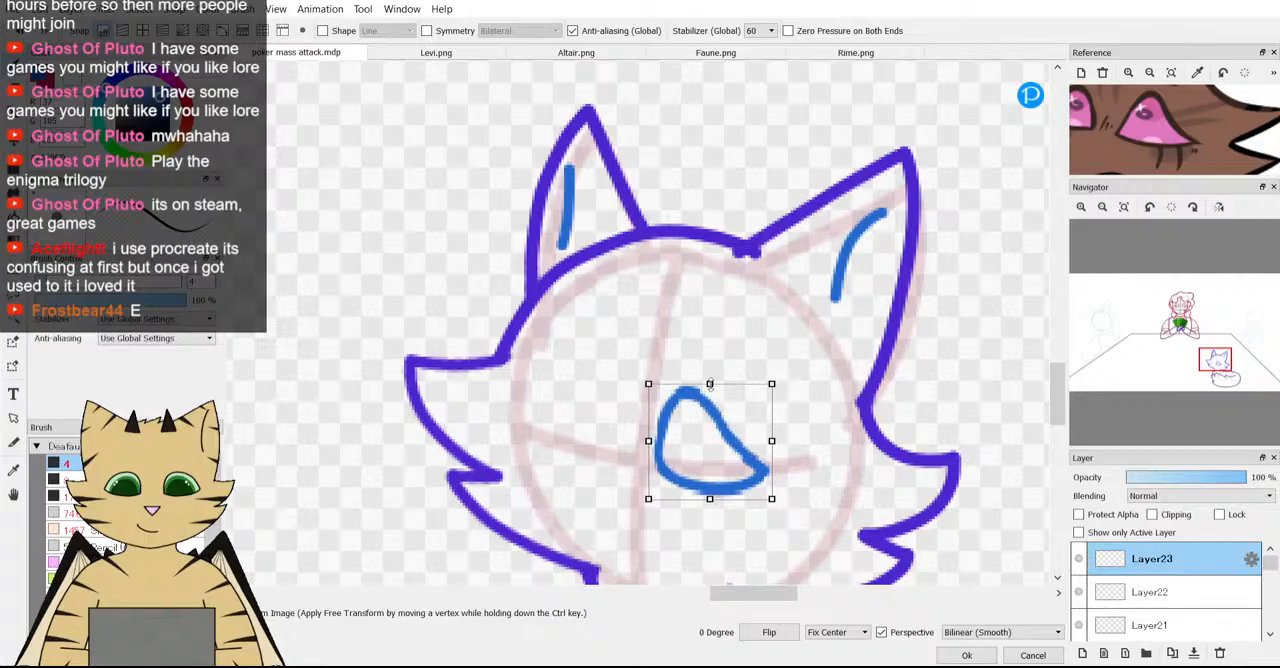
drag(710, 385, 710, 391)
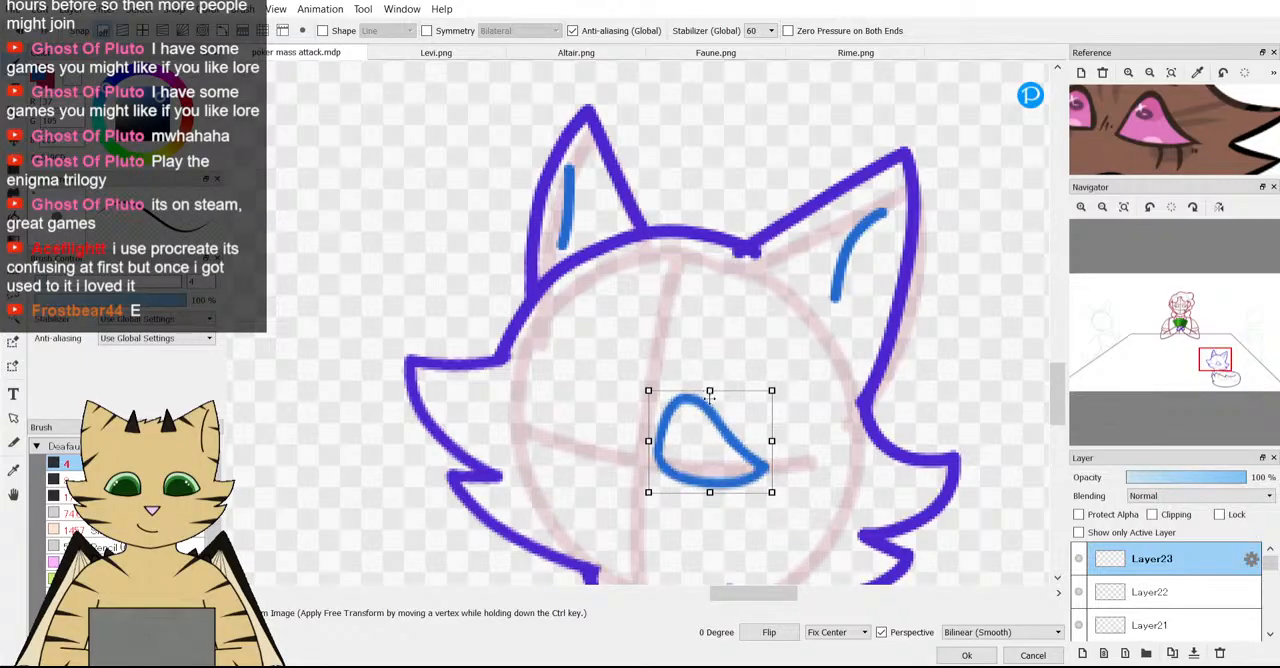
key(Return)
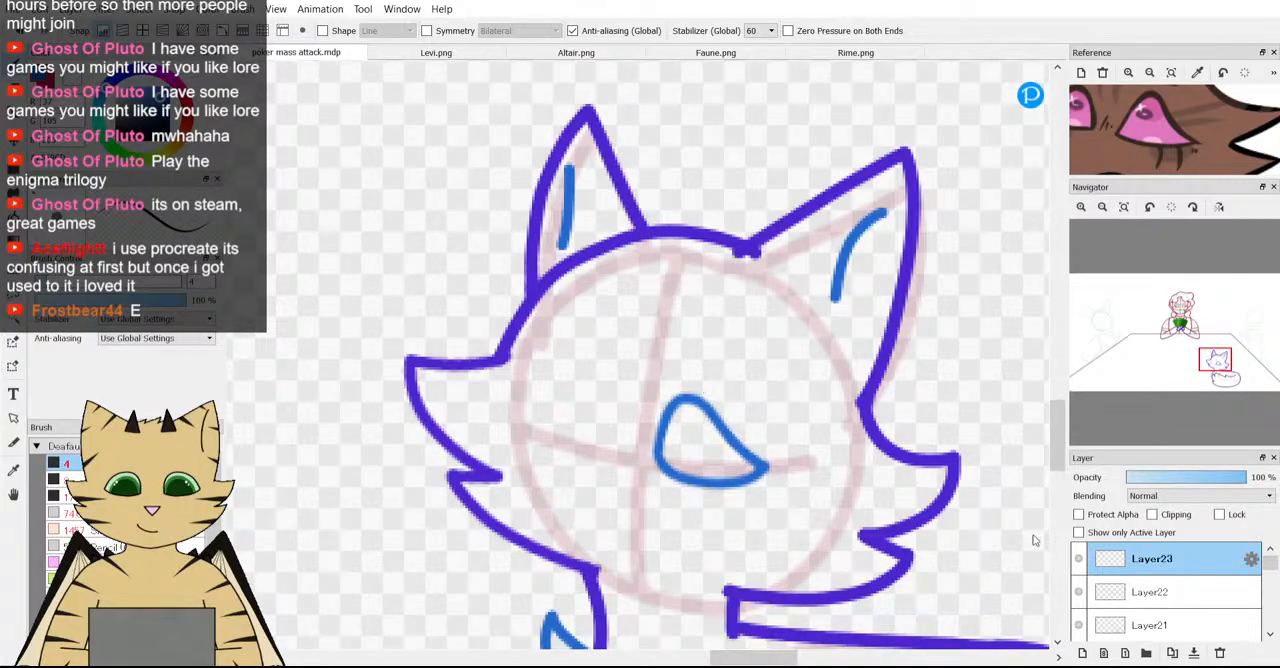
Undo the transform and every stroke of the eye outline.
click(17, 33)
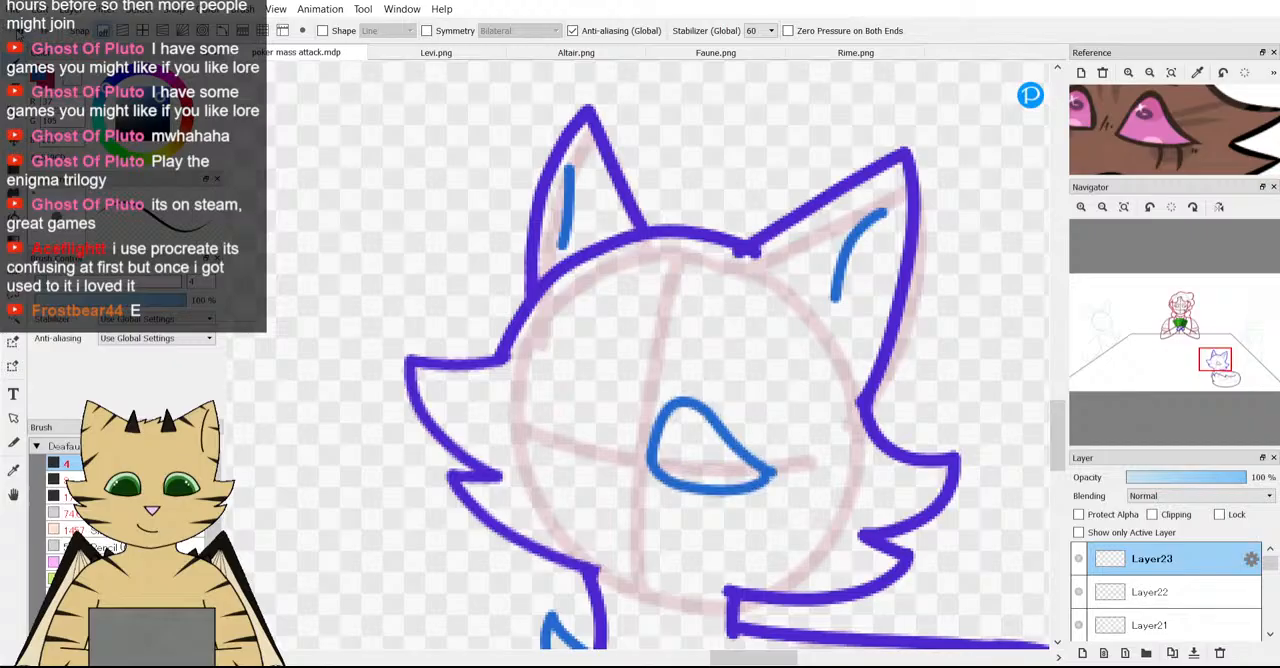
click(17, 33)
click(17, 33)
click(17, 33)
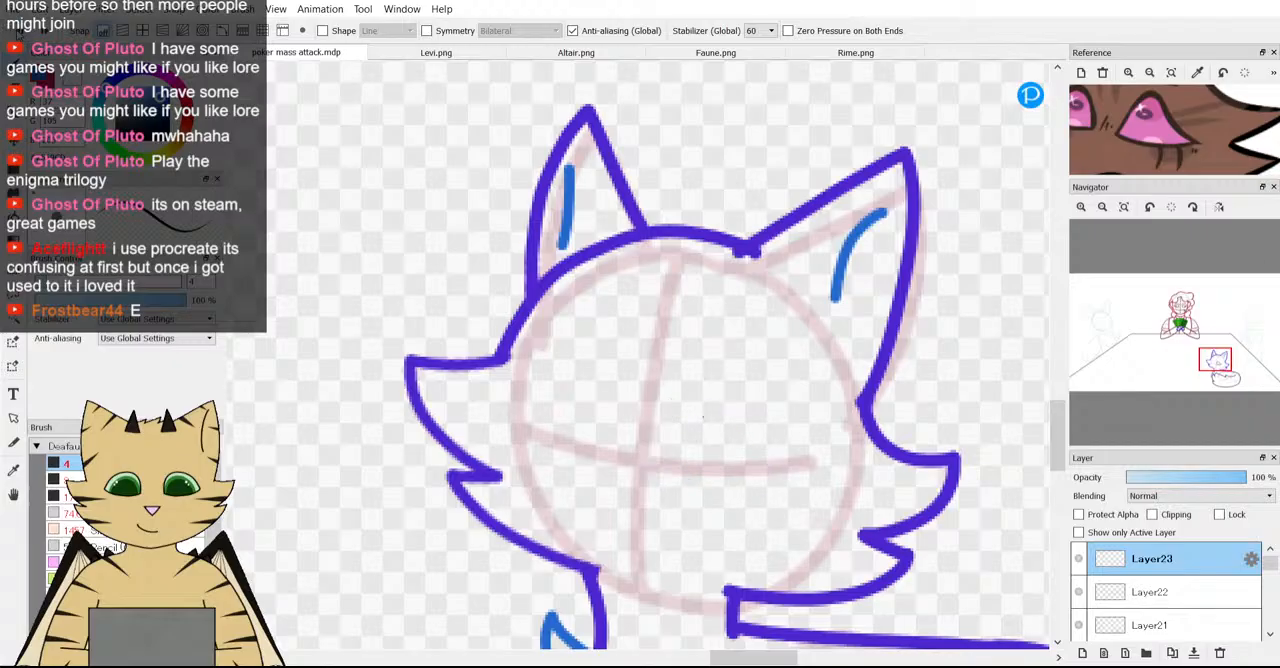
click(554, 664)
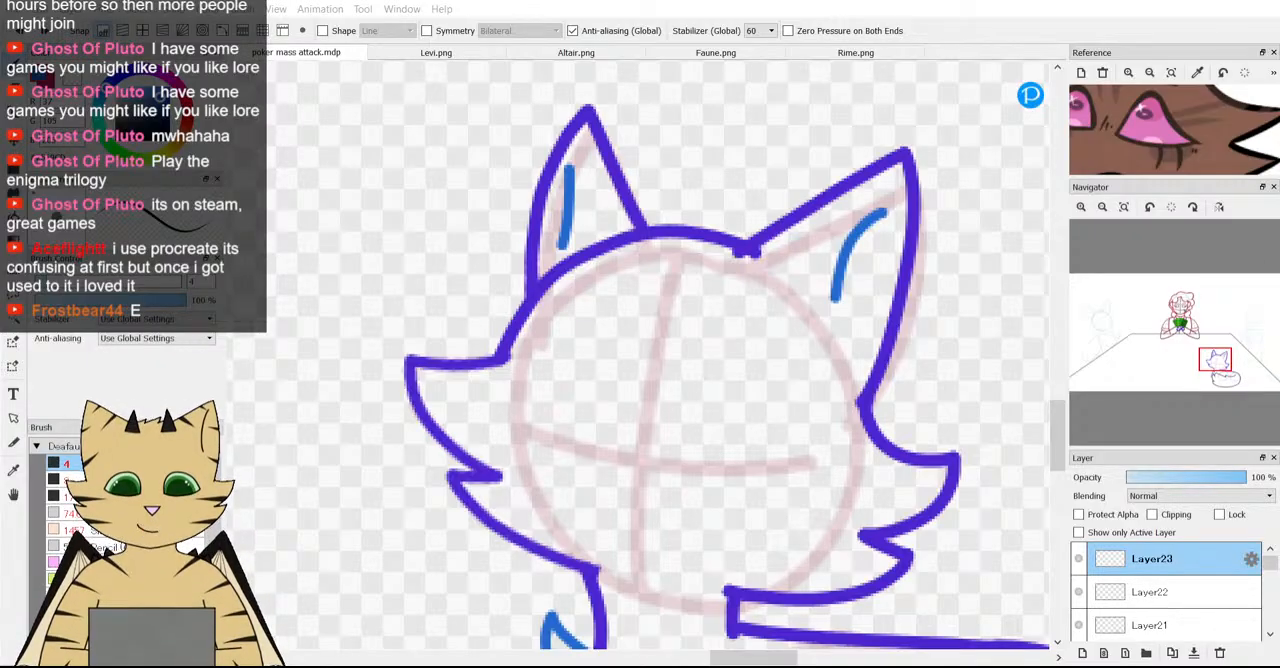
click(972, 258)
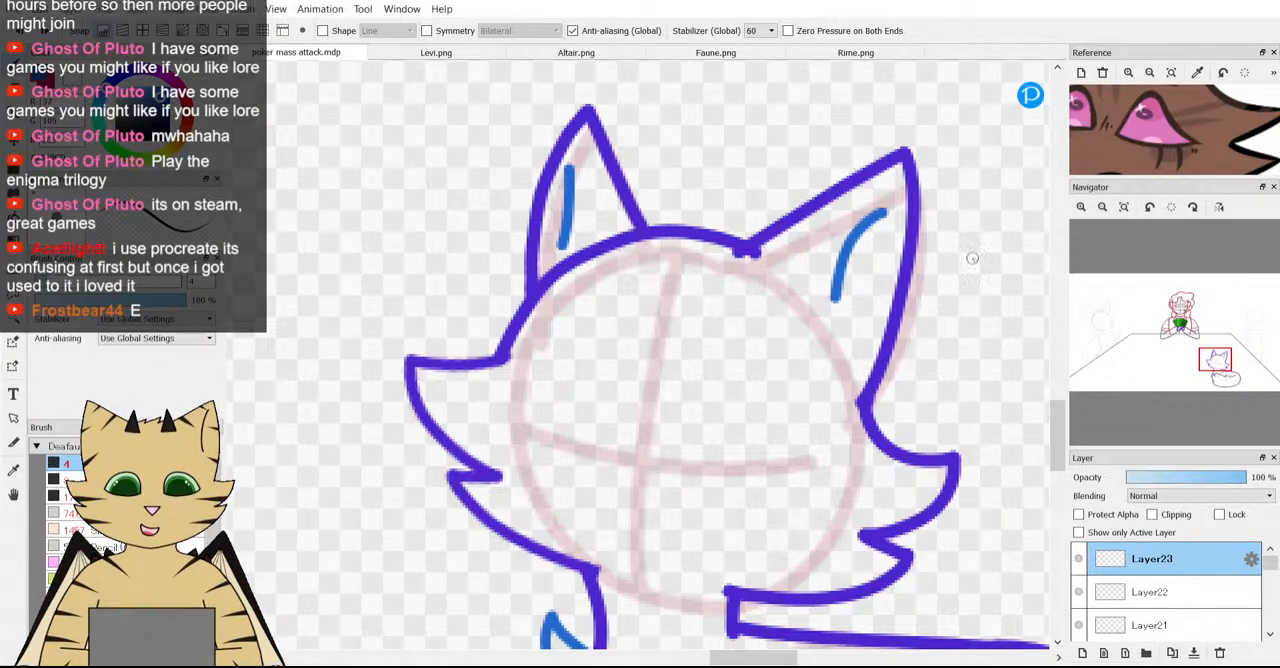
Enlarge the reference around the pink eye, try a steep arched upper eyelid line above the horizontal guide, and undo it.
scroll(1117, 122, up, 3)
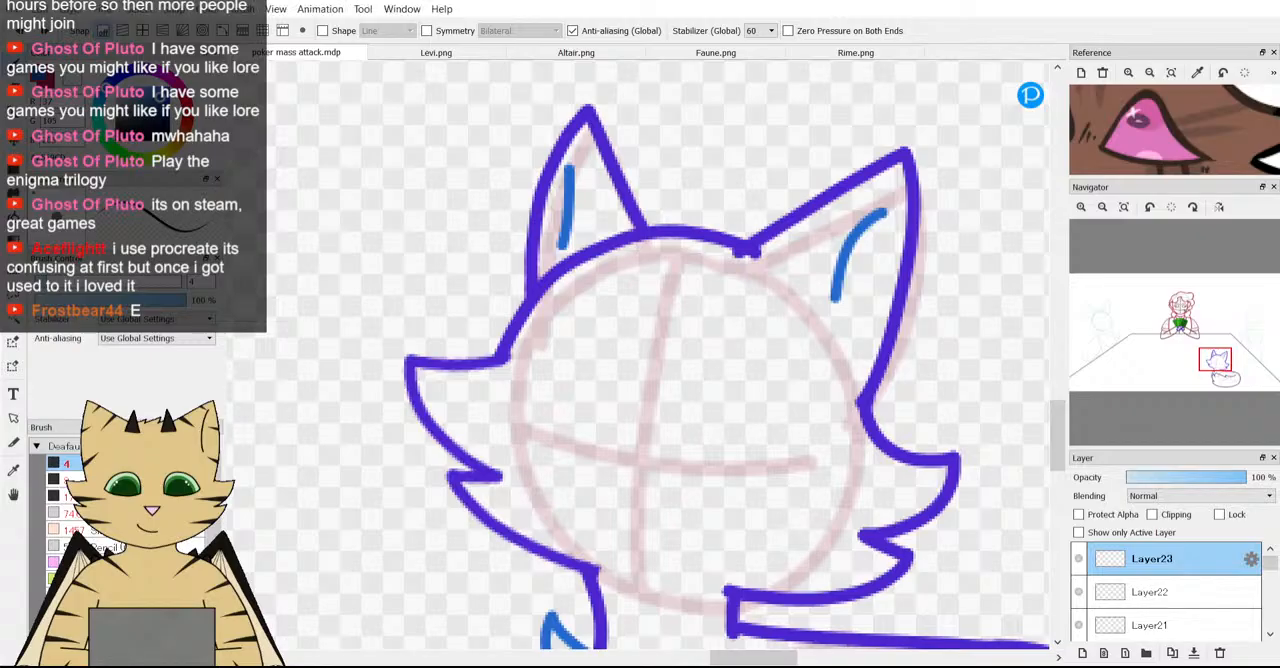
scroll(608, 355, down, 2)
scroll(625, 358, up, 3)
scroll(616, 404, up, 2)
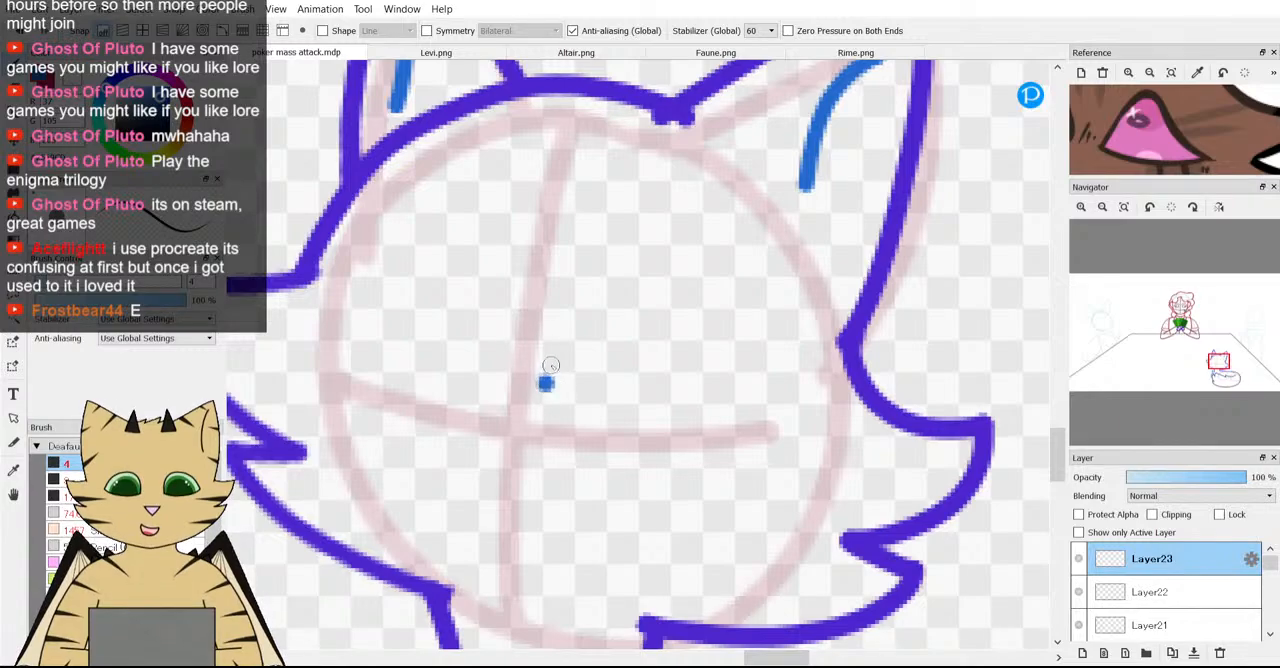
mouse_move(543, 381)
mouse_down()
mouse_move(597, 293)
mouse_move(646, 283)
mouse_move(673, 388)
mouse_move(700, 408)
mouse_up()
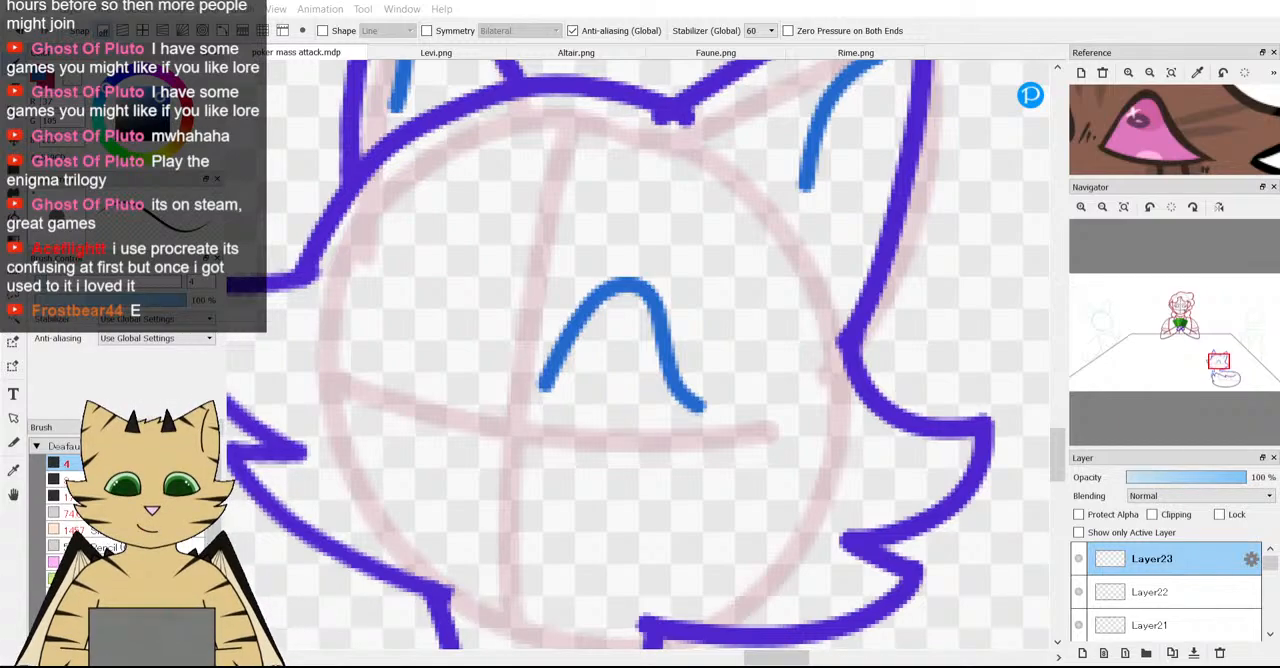
scroll(497, 333, down, 3)
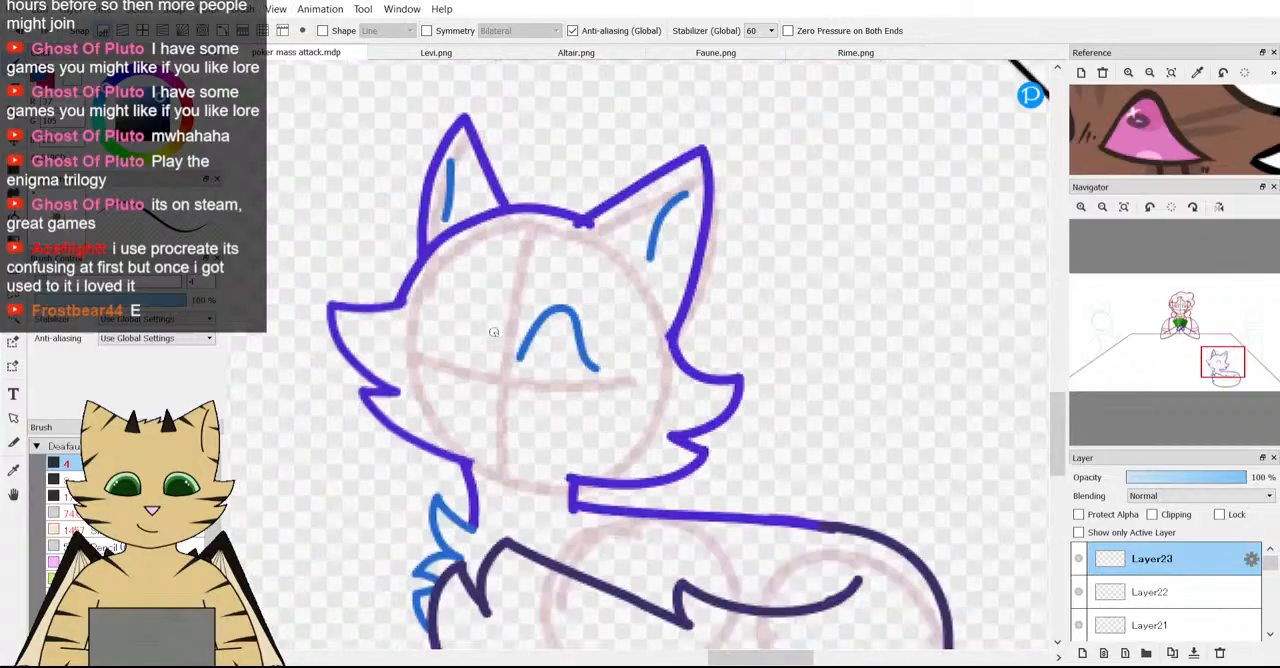
scroll(510, 345, up, 2)
scroll(524, 348, up, 3)
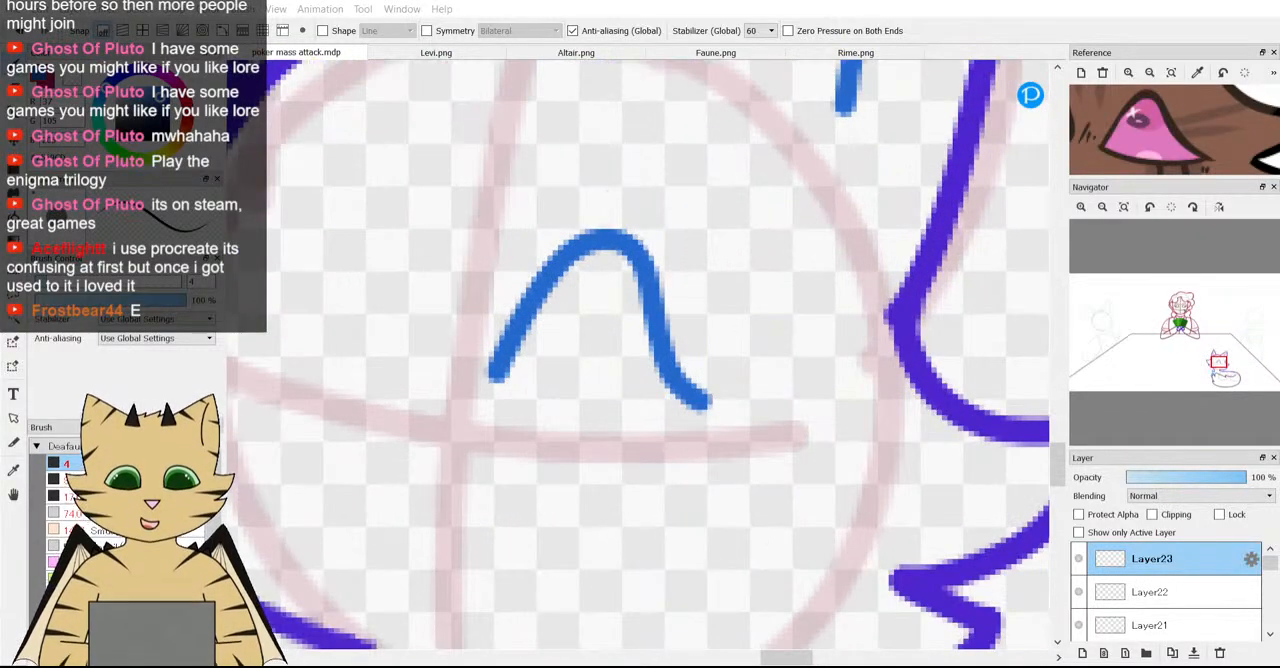
key(ctrl+z)
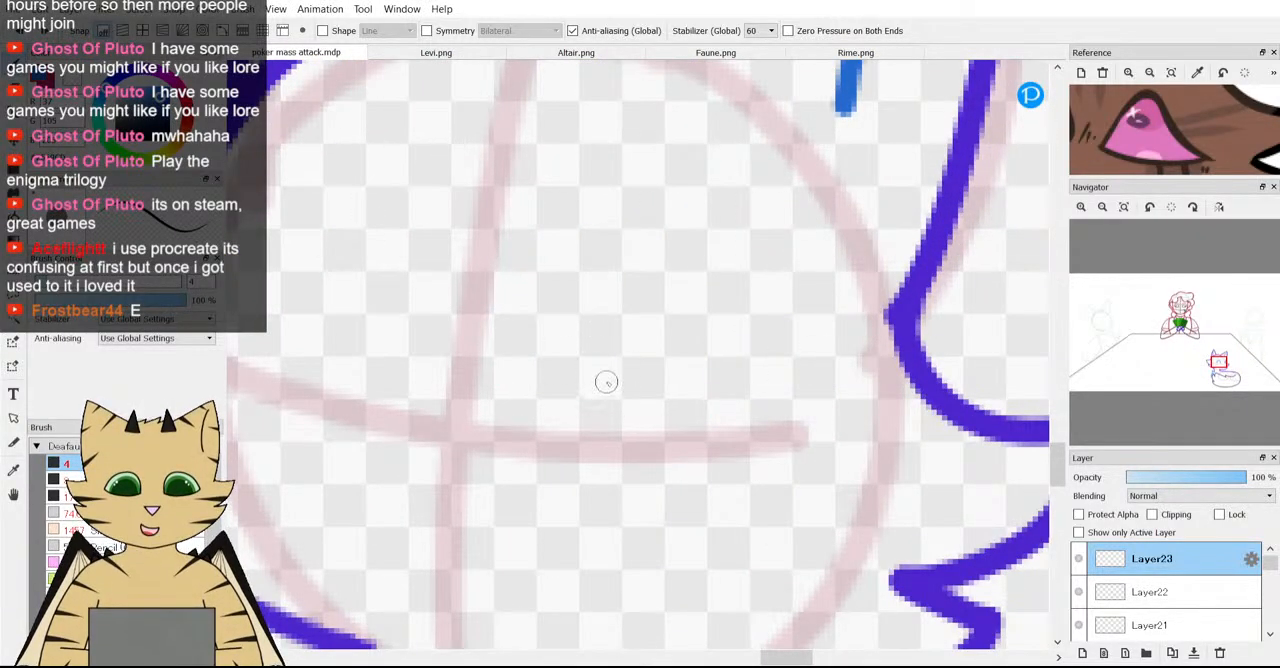
Draw a blue teardrop eye outline just above the horizontal guide and close its upper and lower lines in a sharp corner.
mouse_move(463, 373)
mouse_down()
mouse_move(483, 405)
mouse_move(571, 435)
mouse_move(693, 423)
mouse_up()
mouse_move(455, 352)
mouse_down()
mouse_move(484, 284)
mouse_move(557, 229)
mouse_move(595, 242)
mouse_move(659, 354)
mouse_move(718, 409)
mouse_up()
scroll(700, 395, down, 4)
scroll(700, 393, up, 3)
scroll(700, 394, up, 3)
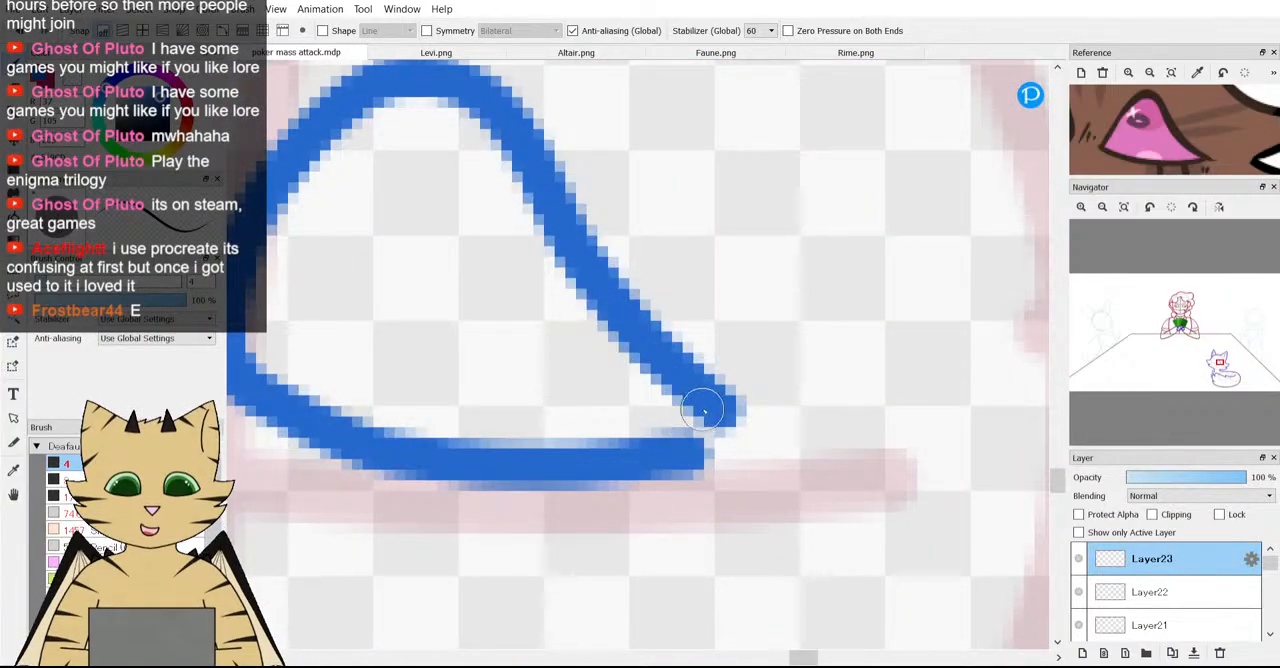
drag(756, 447, 652, 443)
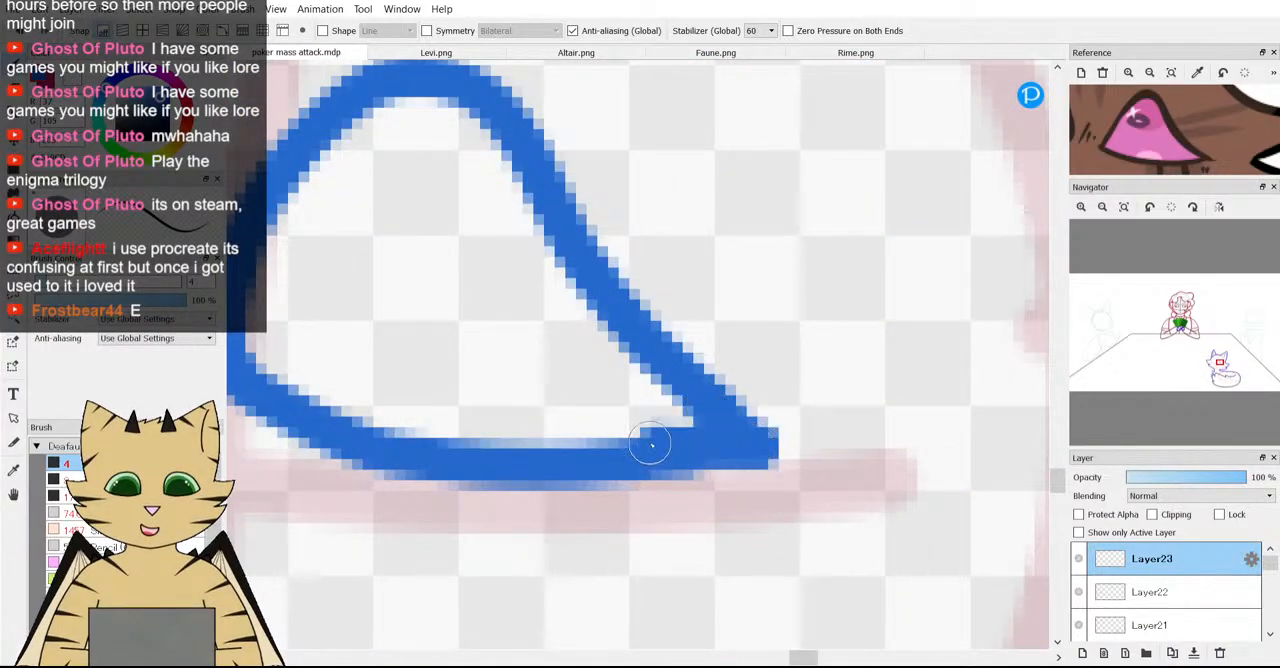
scroll(635, 437, down, 5)
Try a small oval highlight inside the upper part of the eye, check it against the reference, and undo it.
scroll(590, 360, up, 4)
mouse_move(506, 291)
mouse_down()
mouse_move(569, 321)
mouse_move(549, 363)
mouse_move(491, 353)
mouse_move(463, 323)
mouse_up()
scroll(463, 323, down, 4)
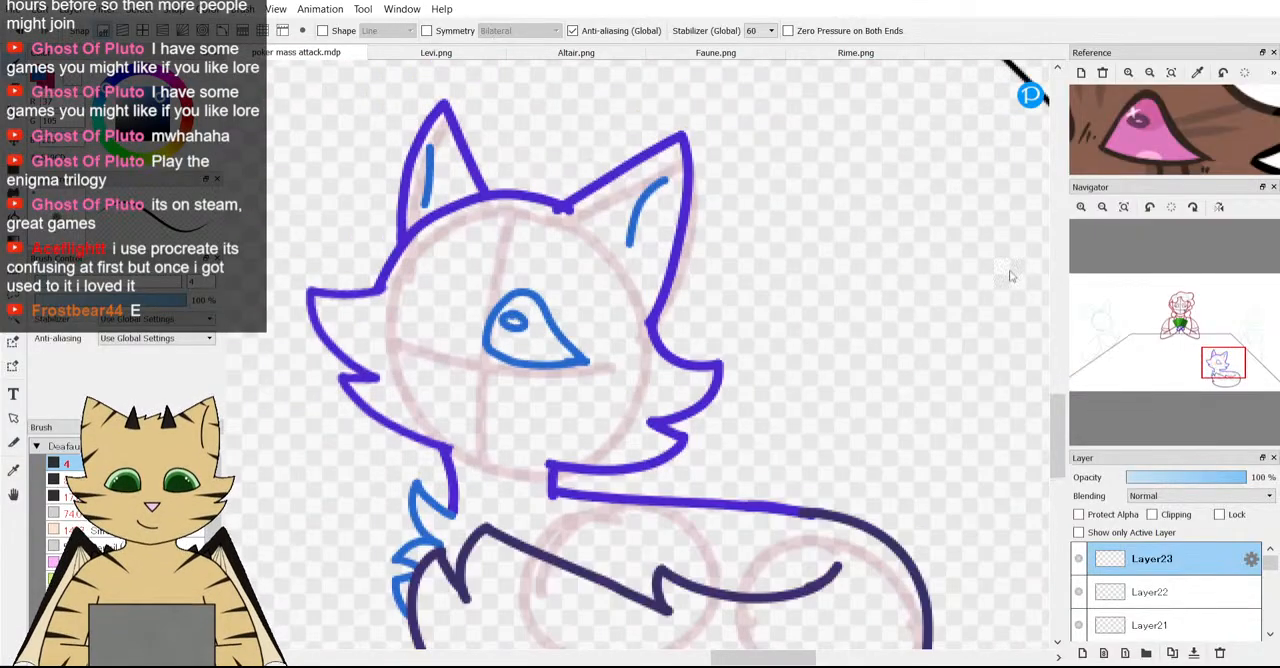
scroll(1155, 137, down, 2)
scroll(1155, 137, up, 3)
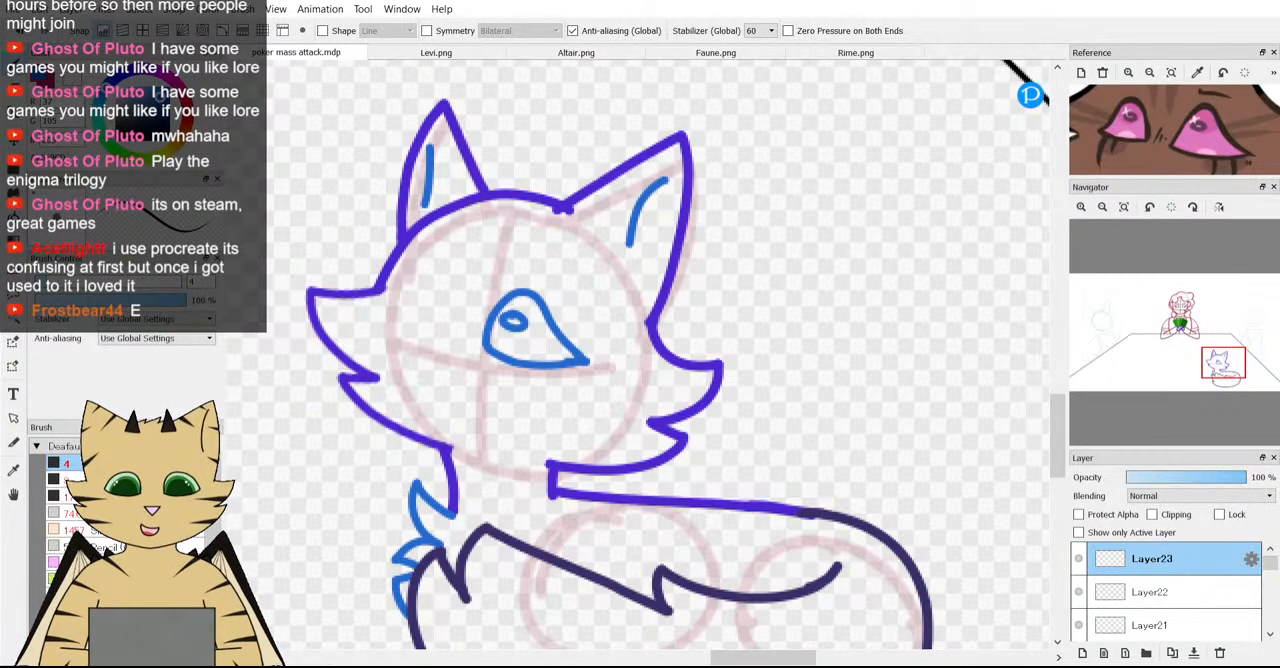
key(ctrl+z)
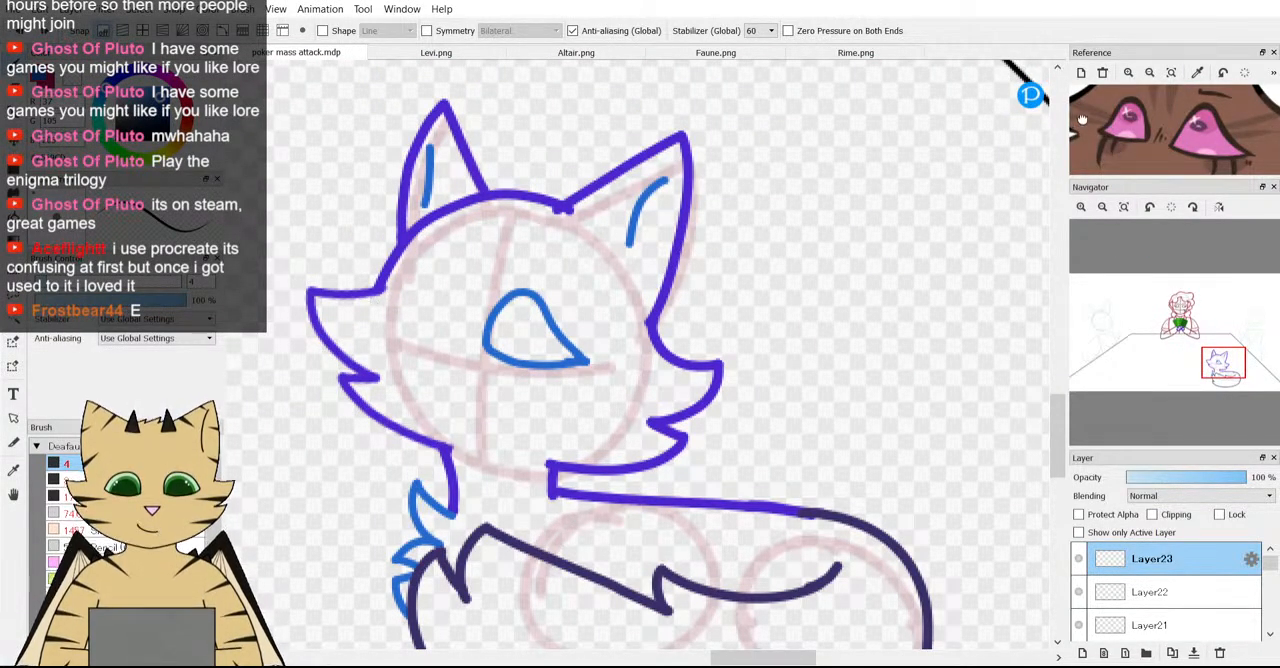
scroll(1116, 132, down, 2)
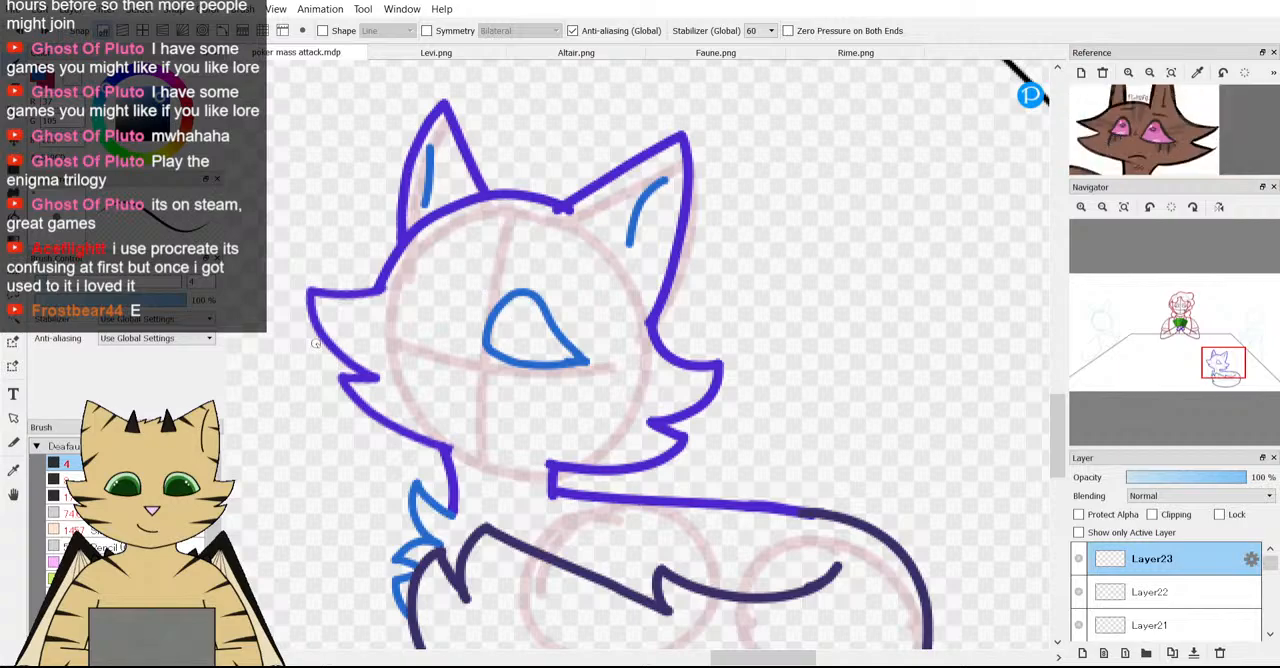
Rotate the blue eye outline by -4.9 degrees and shift it slightly right and down onto the horizontal face guide.
scroll(317, 343, down, 2)
scroll(432, 350, up, 4)
scroll(472, 378, down, 1)
key(ctrl+t)
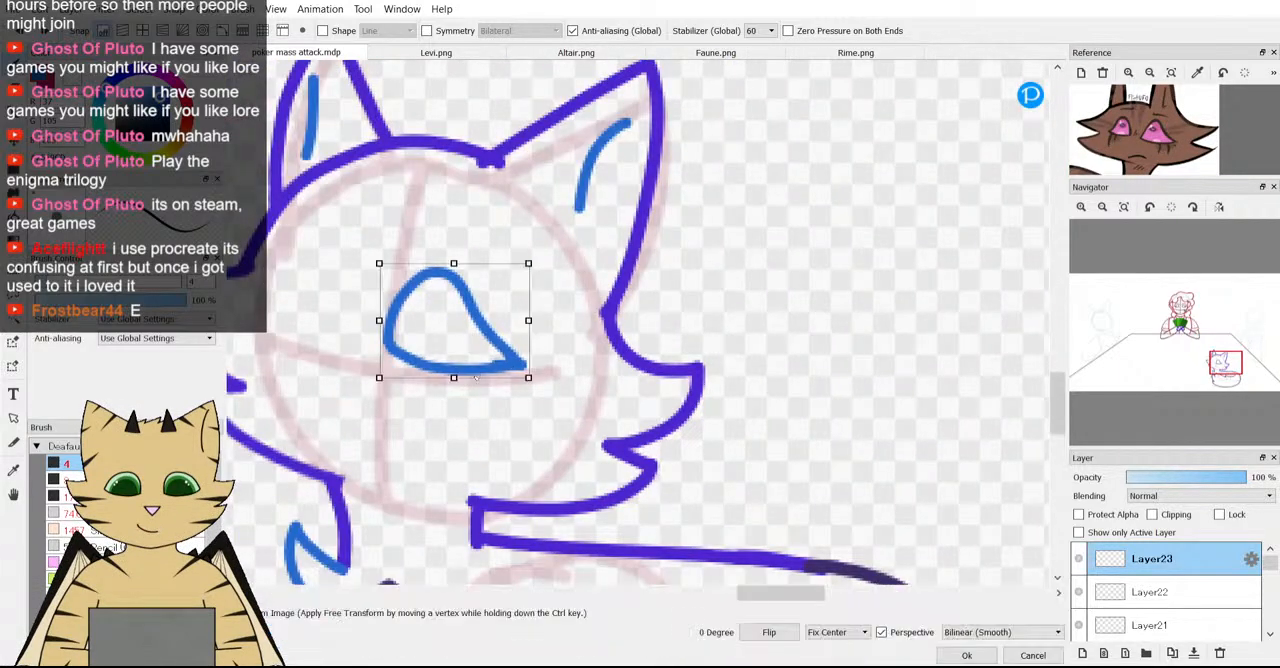
drag(476, 378, 469, 389)
drag(574, 394, 580, 385)
drag(413, 340, 437, 357)
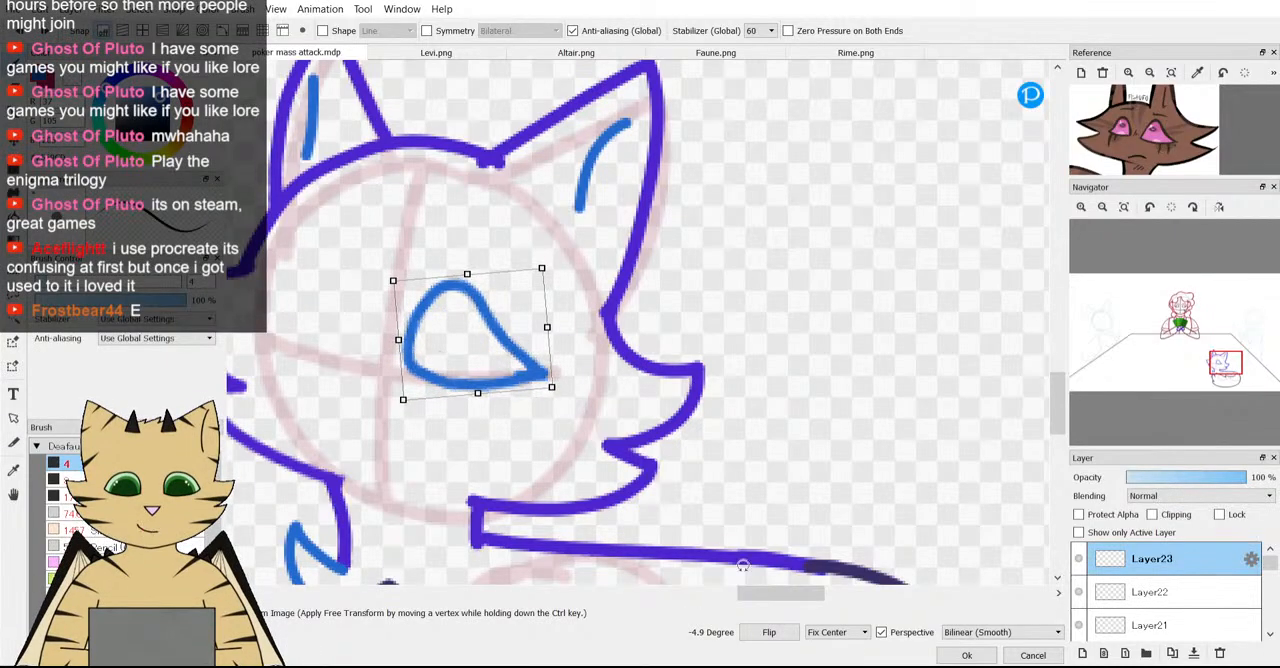
click(945, 653)
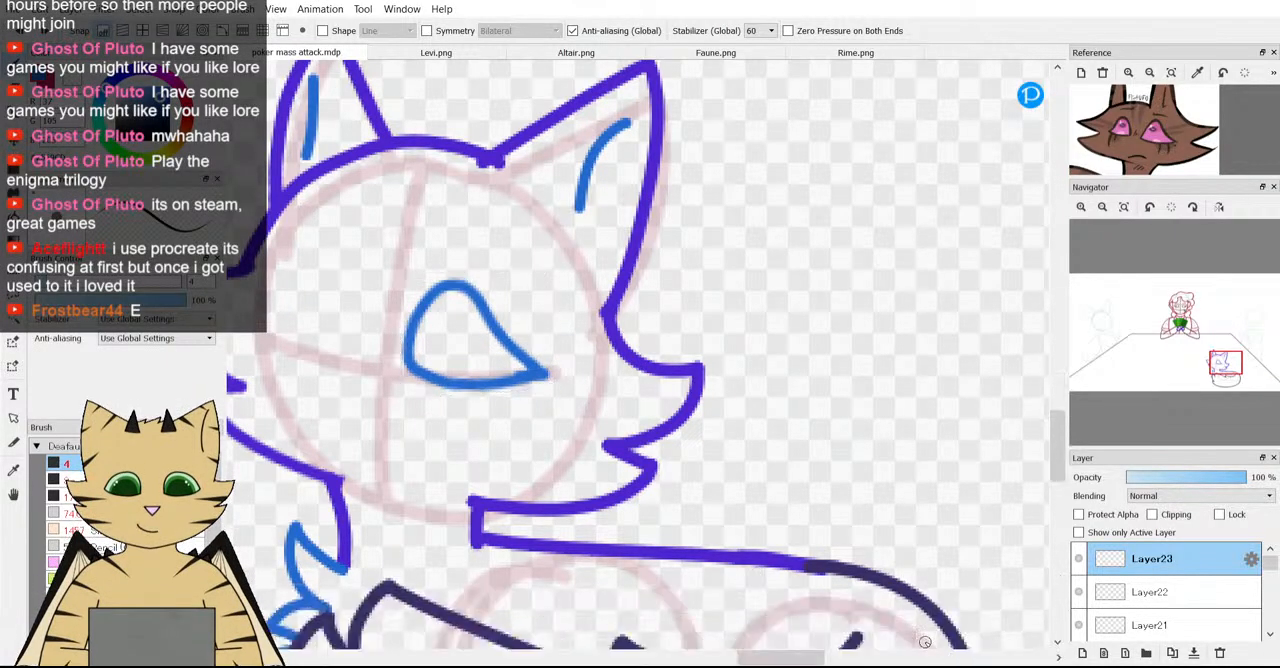
Erase the sloping upper line of the eye and redraw it as an inward-curving line ending at the outer corner.
scroll(582, 415, up, 2)
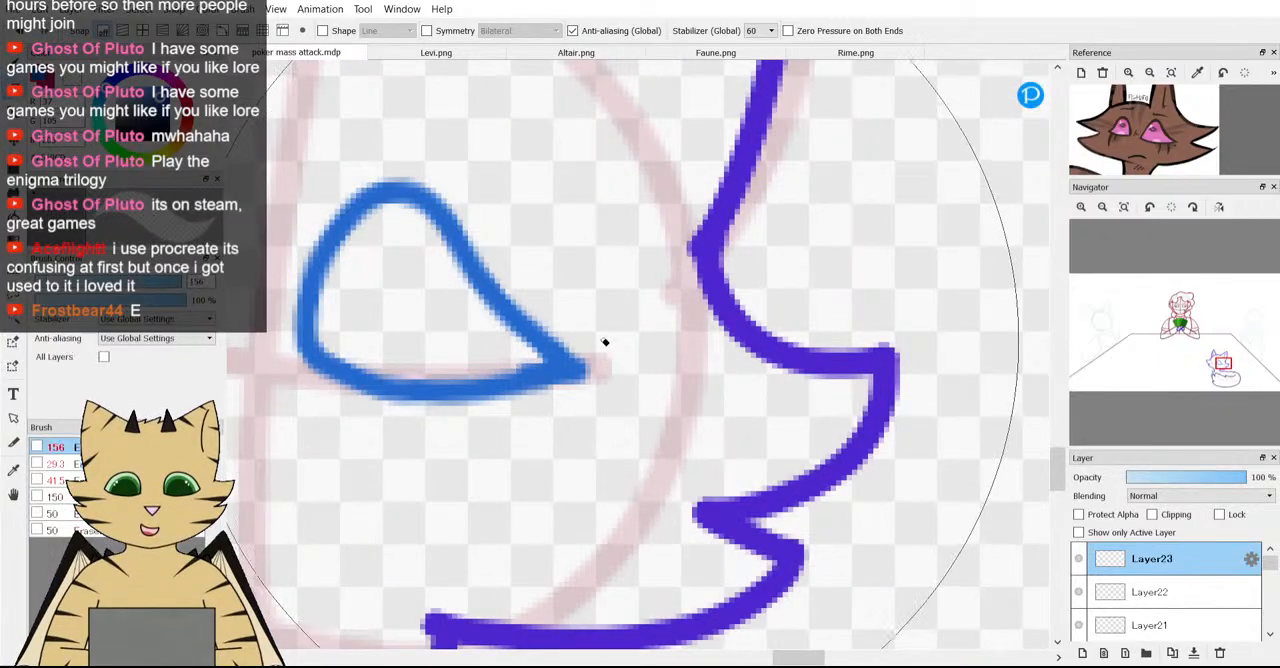
mouse_move(509, 277)
mouse_down()
mouse_move(551, 286)
mouse_move(534, 304)
mouse_up()
key(b)
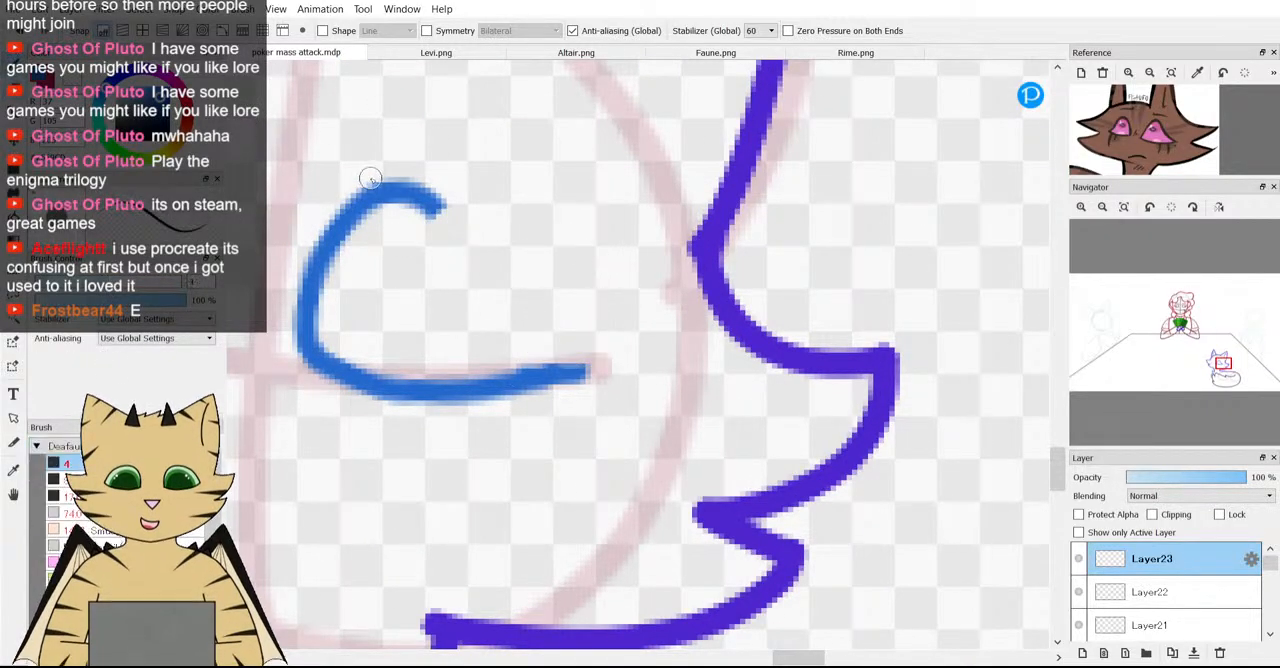
drag(446, 203, 572, 312)
key(ctrl+z)
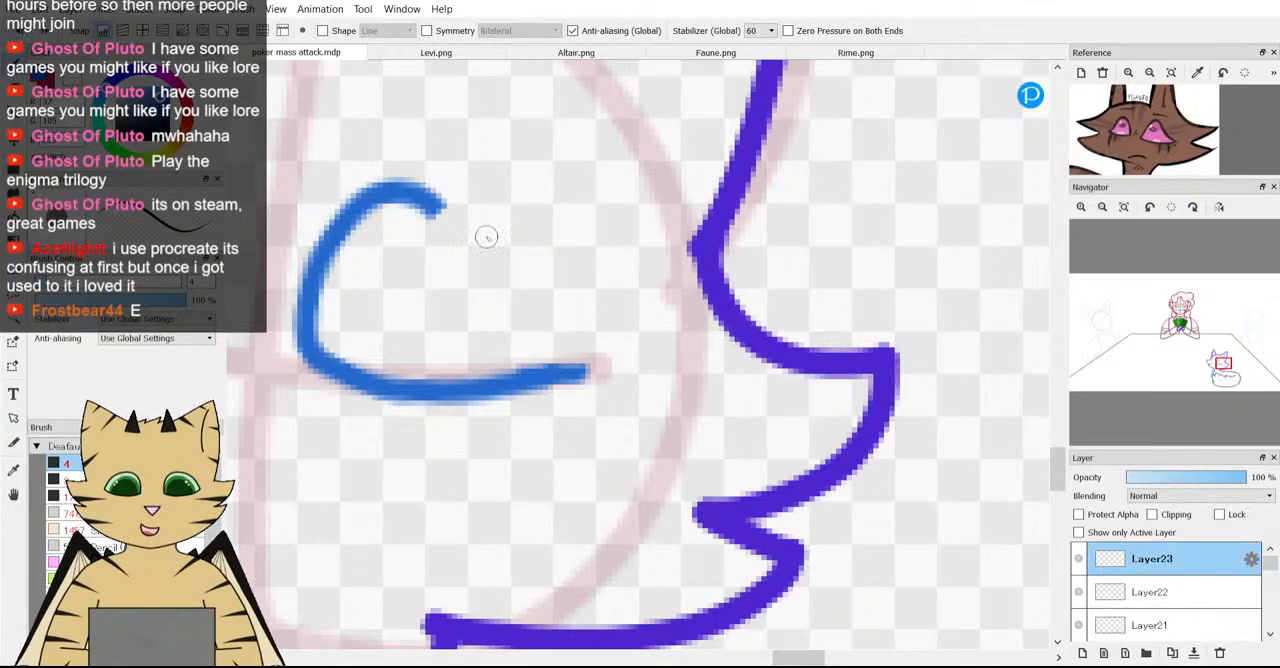
mouse_move(432, 203)
mouse_down()
mouse_move(568, 355)
mouse_move(586, 331)
mouse_up()
scroll(586, 331, down, 5)
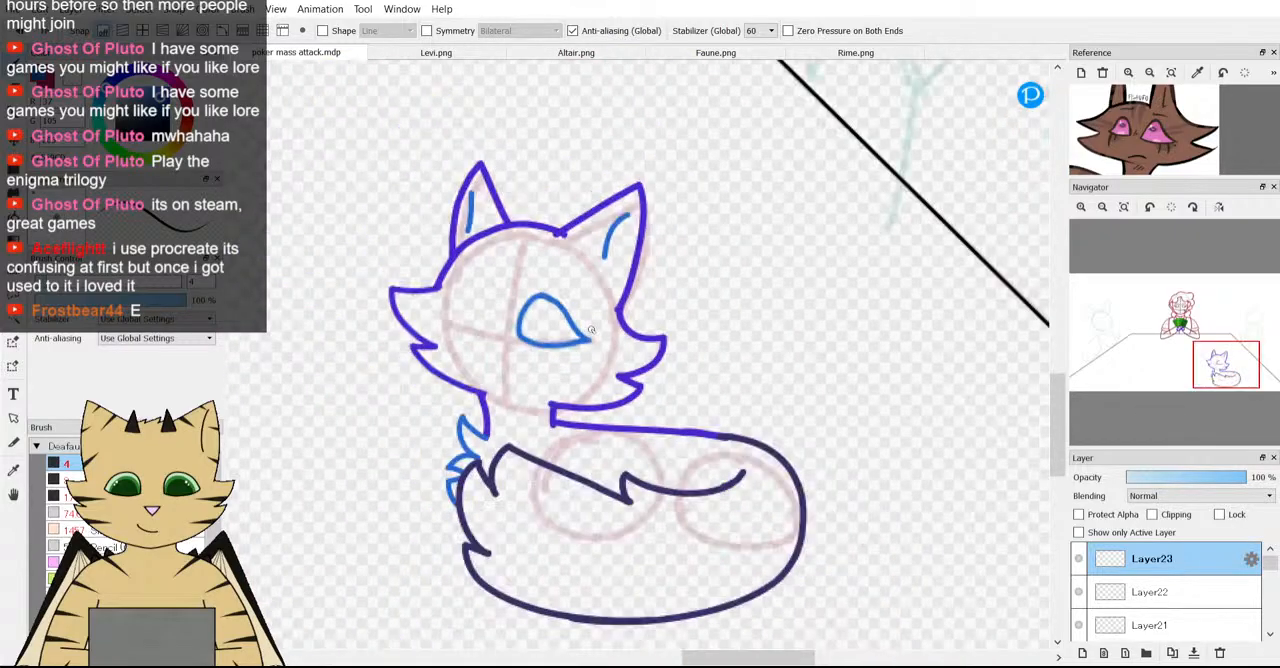
scroll(590, 298, up, 5)
scroll(590, 298, up, 3)
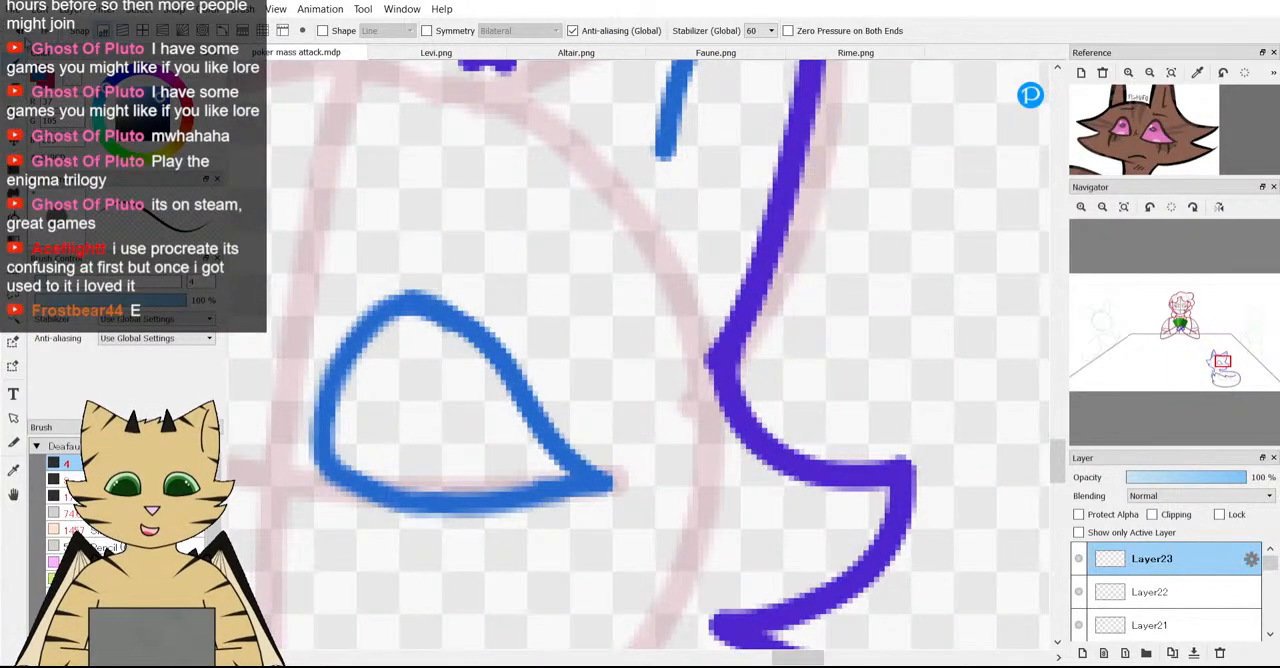
key(ctrl+z)
mouse_move(432, 300)
mouse_down()
mouse_move(517, 414)
mouse_move(591, 478)
mouse_move(617, 477)
mouse_up()
scroll(622, 460, down, 4)
scroll(622, 460, up, 4)
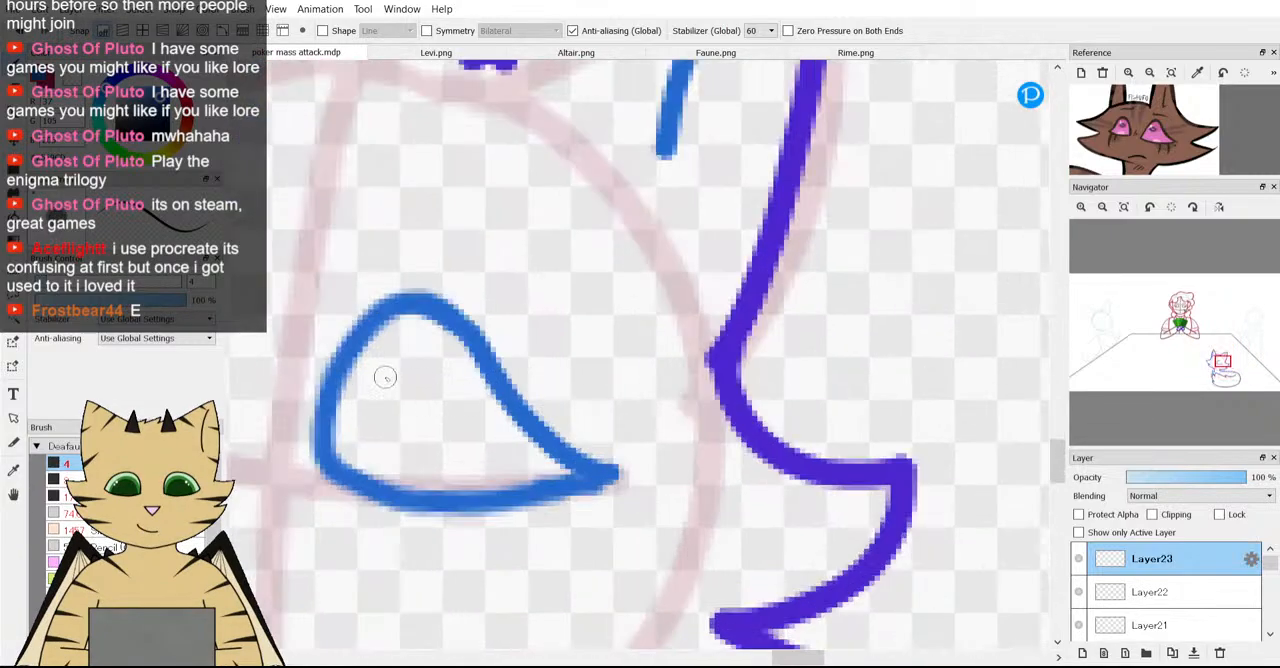
Try a small round pupil inside the upper part of the eye and undo it.
scroll(444, 416, down, 5)
scroll(440, 430, up, 5)
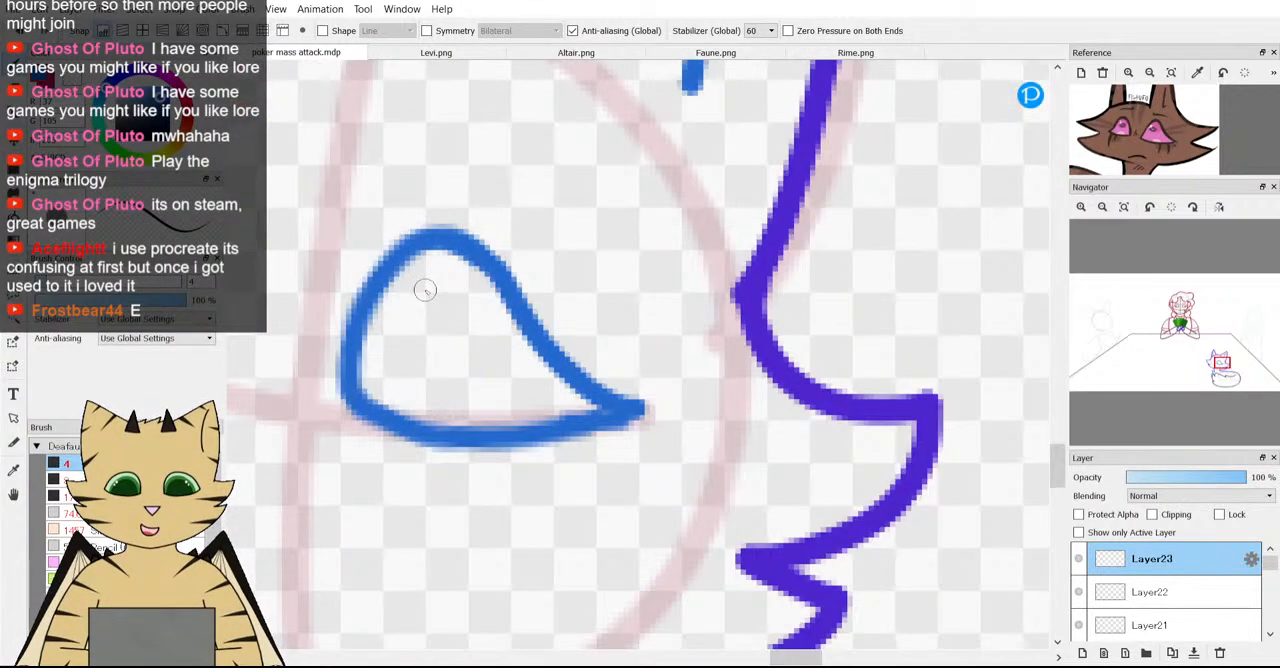
mouse_move(423, 289)
mouse_down()
mouse_move(388, 357)
mouse_move(448, 369)
mouse_move(449, 306)
mouse_up()
scroll(435, 307, down, 5)
scroll(435, 307, up, 5)
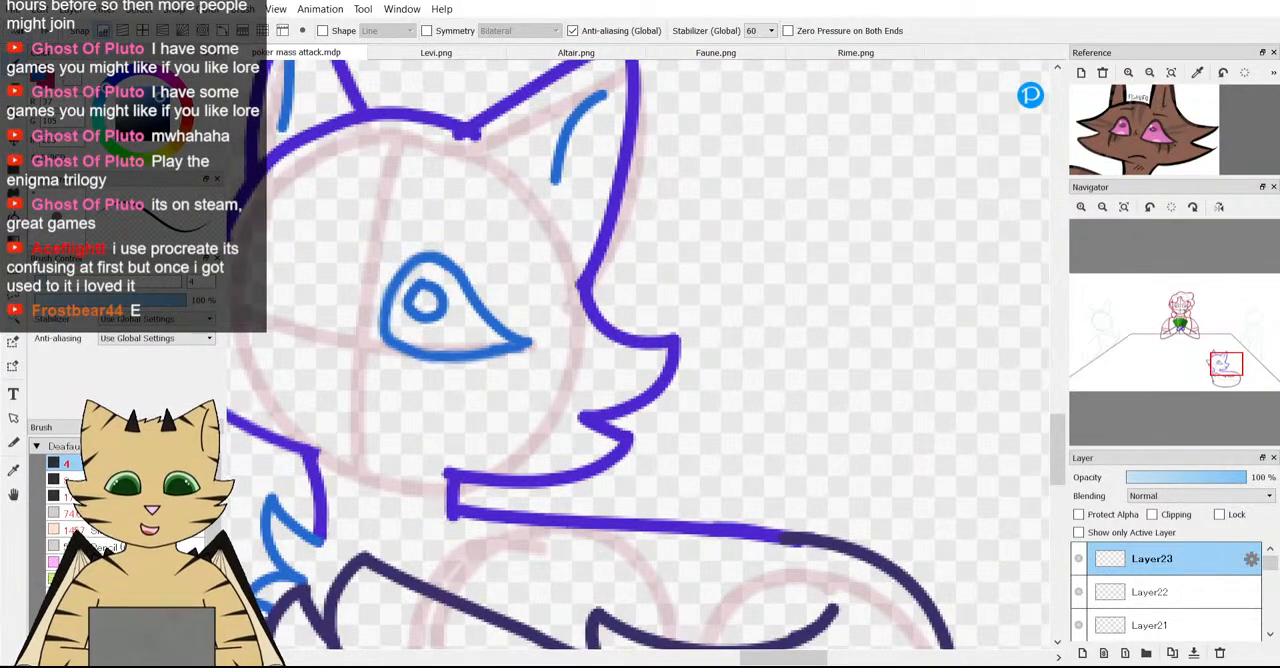
key(ctrl+z)
scroll(480, 298, down, 5)
scroll(480, 297, up, 6)
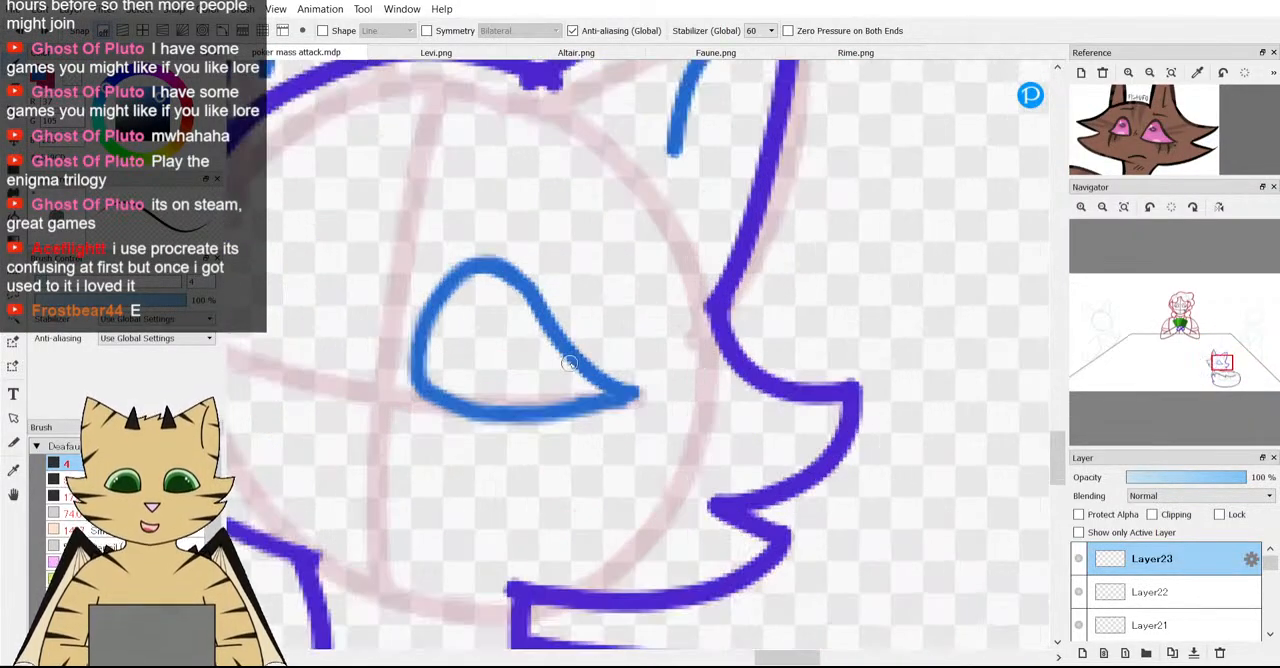
Try two short lashes below the outer half of the eye, compare them with the reference's lashes, and undo both.
scroll(578, 313, down, 5)
scroll(578, 313, up, 6)
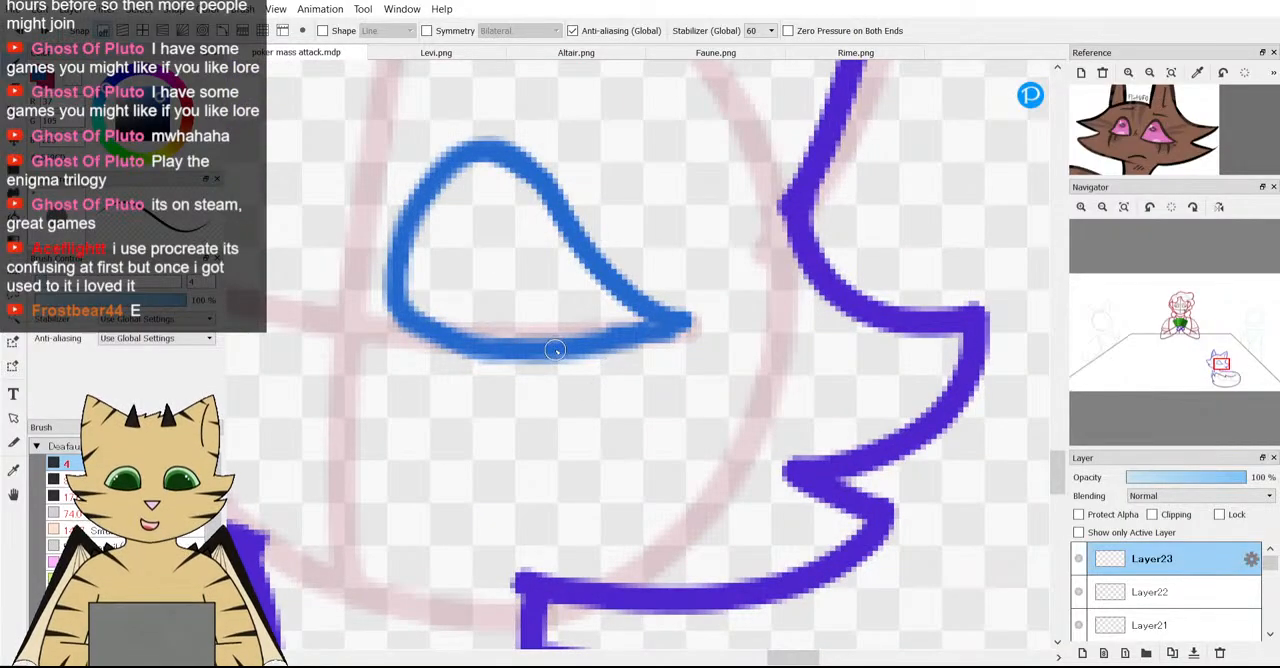
drag(553, 365, 548, 461)
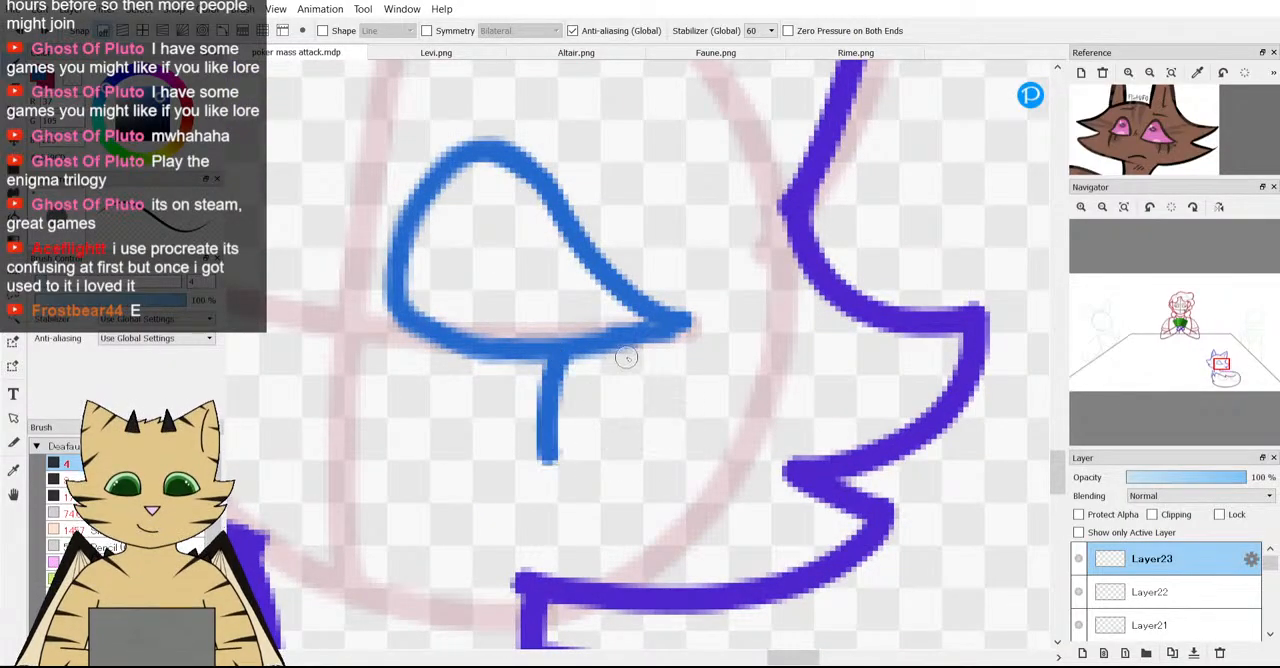
drag(631, 344, 621, 432)
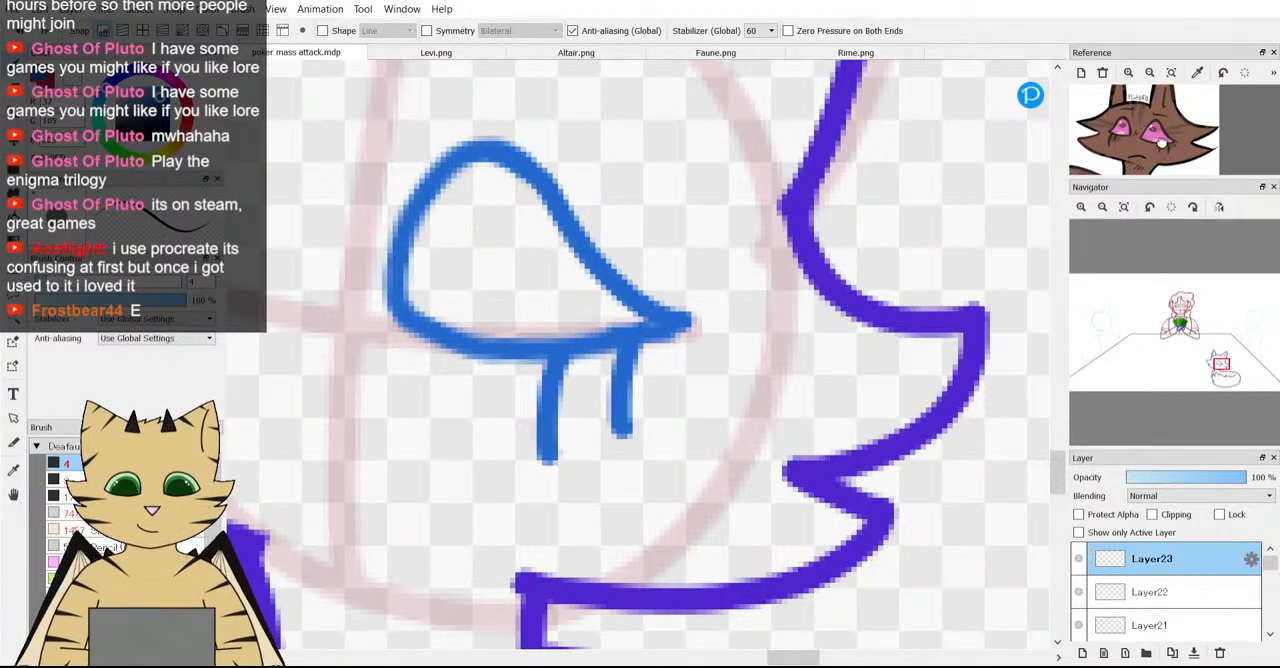
scroll(465, 292, down, 4)
scroll(465, 292, up, 3)
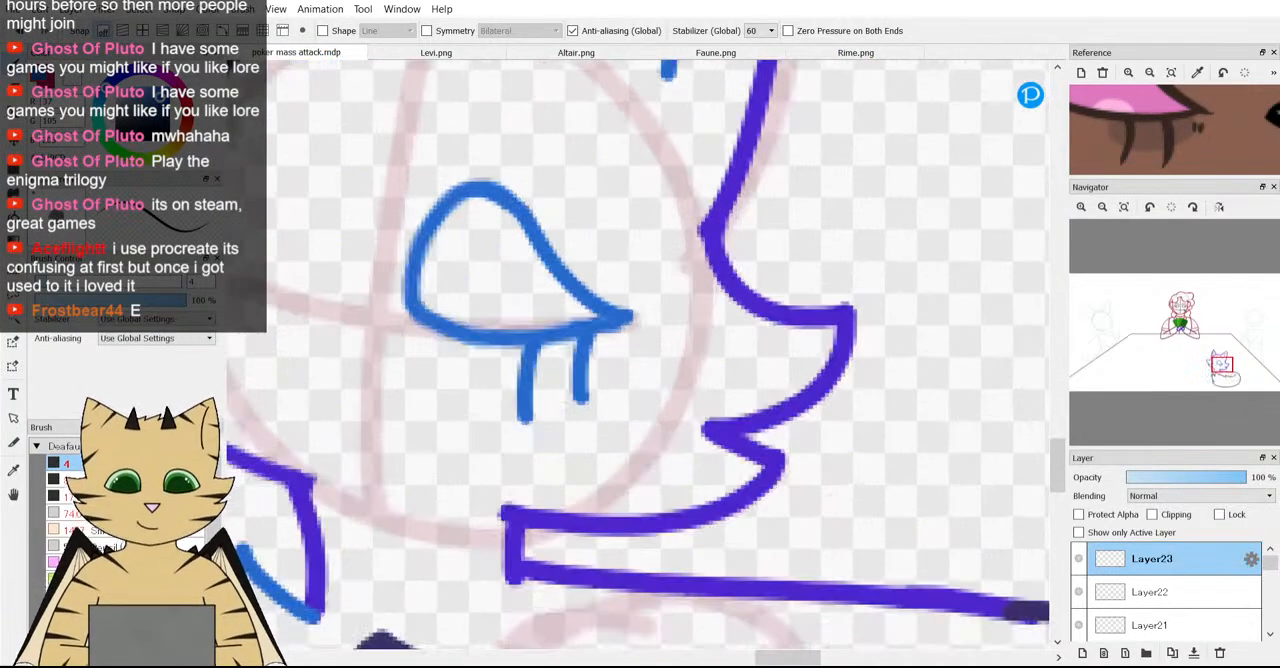
key(ctrl+z)
key(ctrl+z)
scroll(575, 438, down, 4)
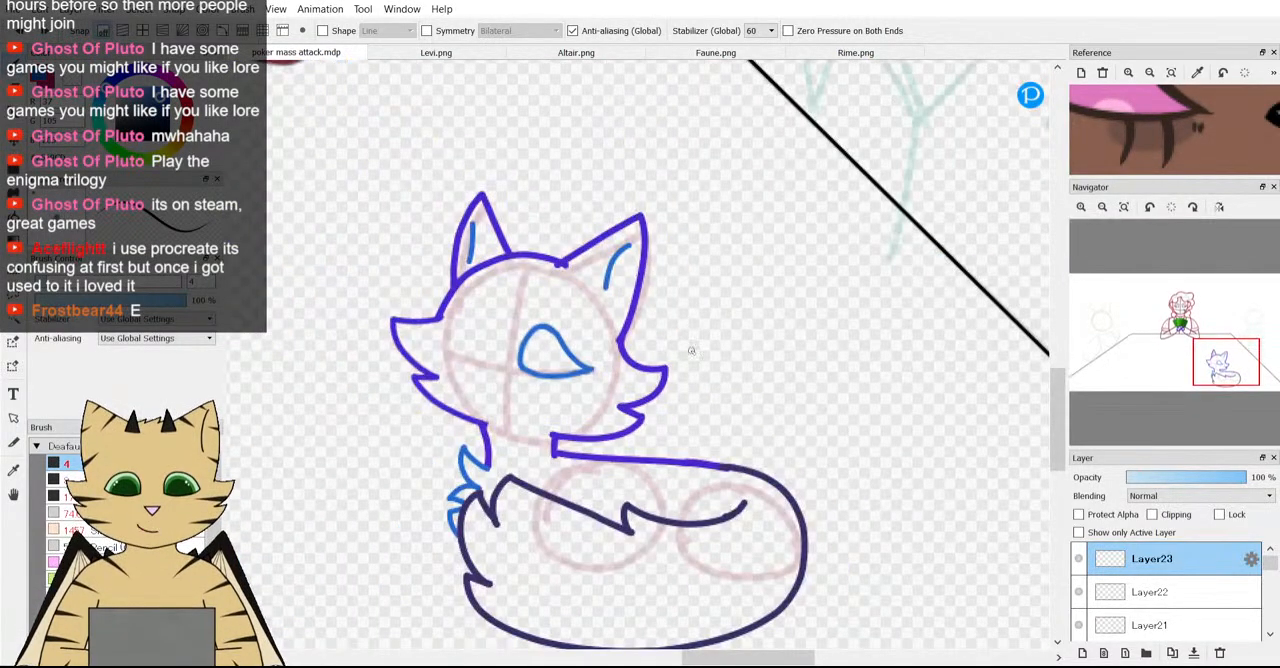
Try the two lower lashes again with the inner one hooking toward the outer corner, and undo both.
scroll(575, 438, up, 5)
scroll(590, 370, up, 2)
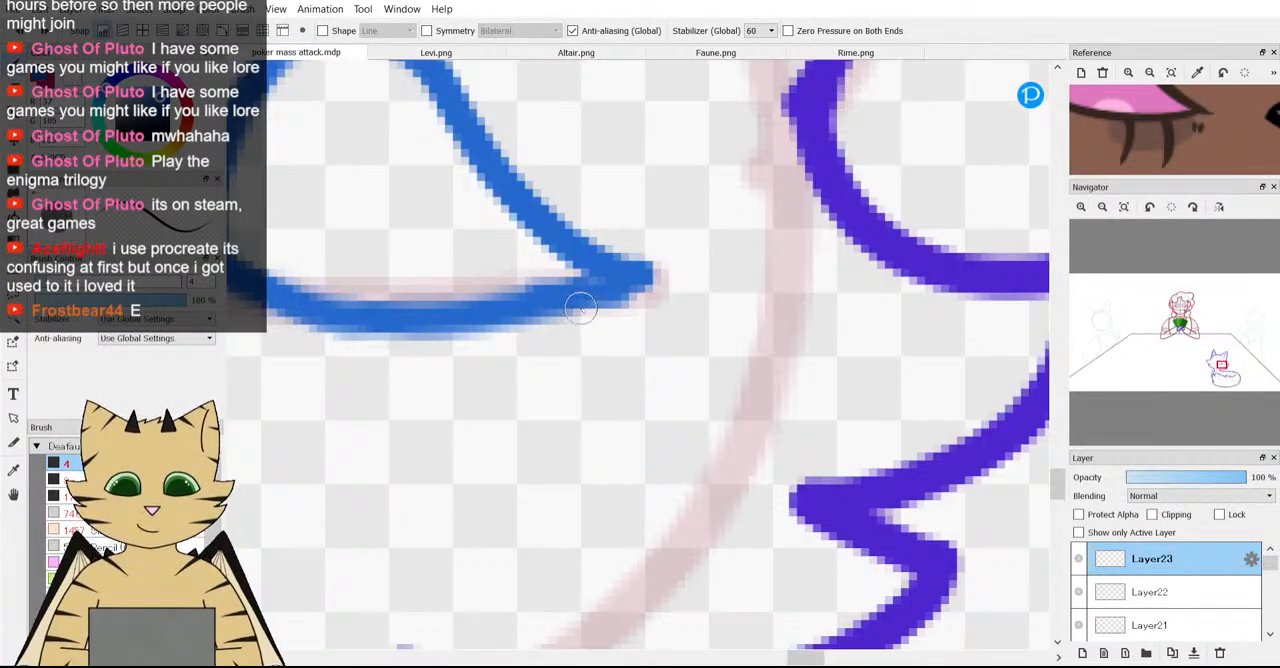
mouse_move(575, 318)
mouse_down()
mouse_move(554, 397)
mouse_move(562, 432)
mouse_up()
mouse_move(466, 330)
mouse_down()
mouse_move(449, 434)
mouse_move(490, 462)
mouse_up()
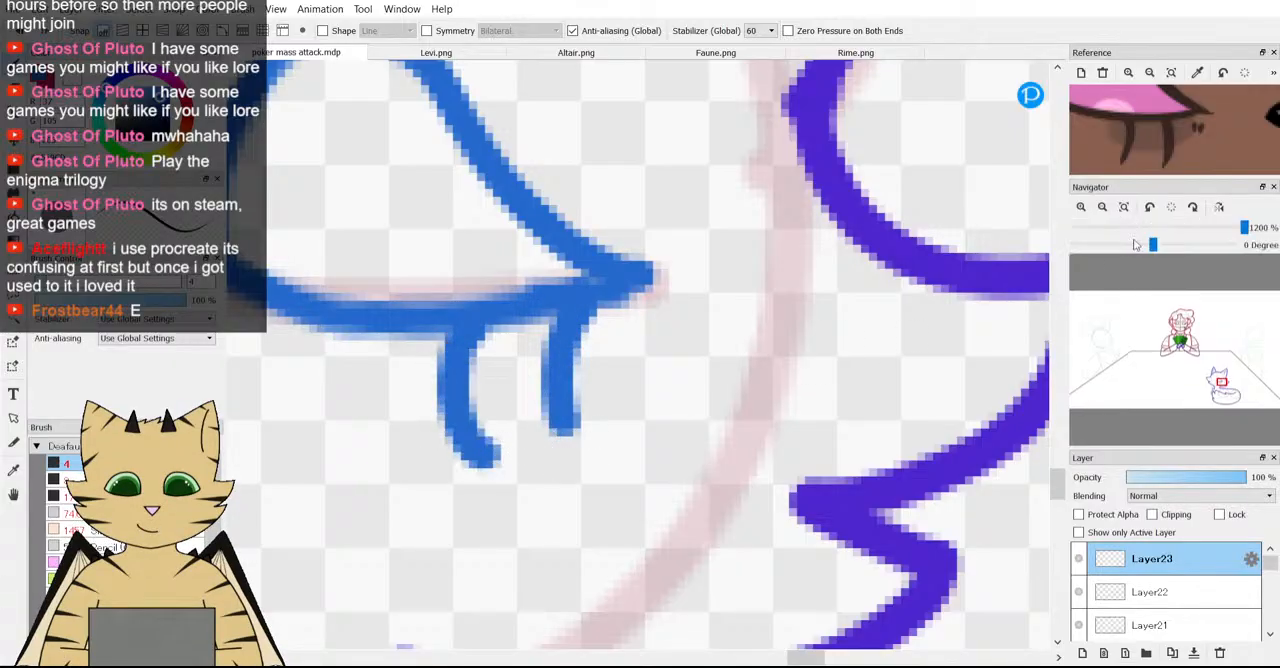
scroll(1138, 160, down, 2)
scroll(710, 240, down, 2)
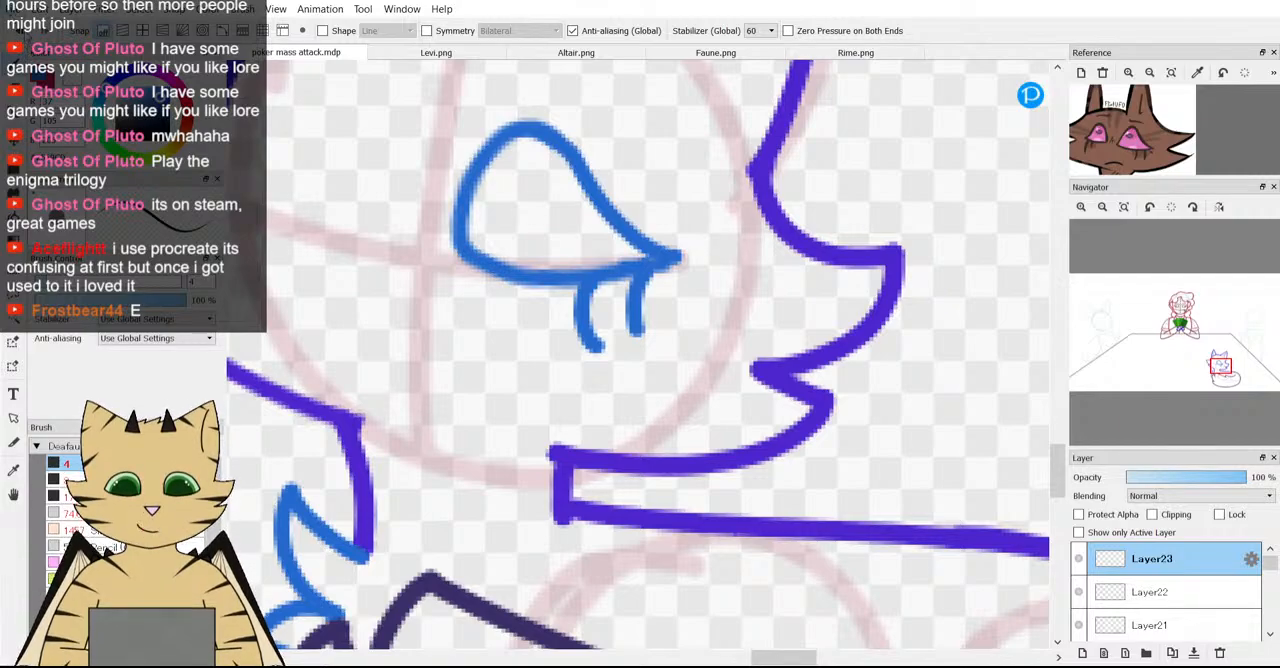
key(ctrl+z)
key(ctrl+z)
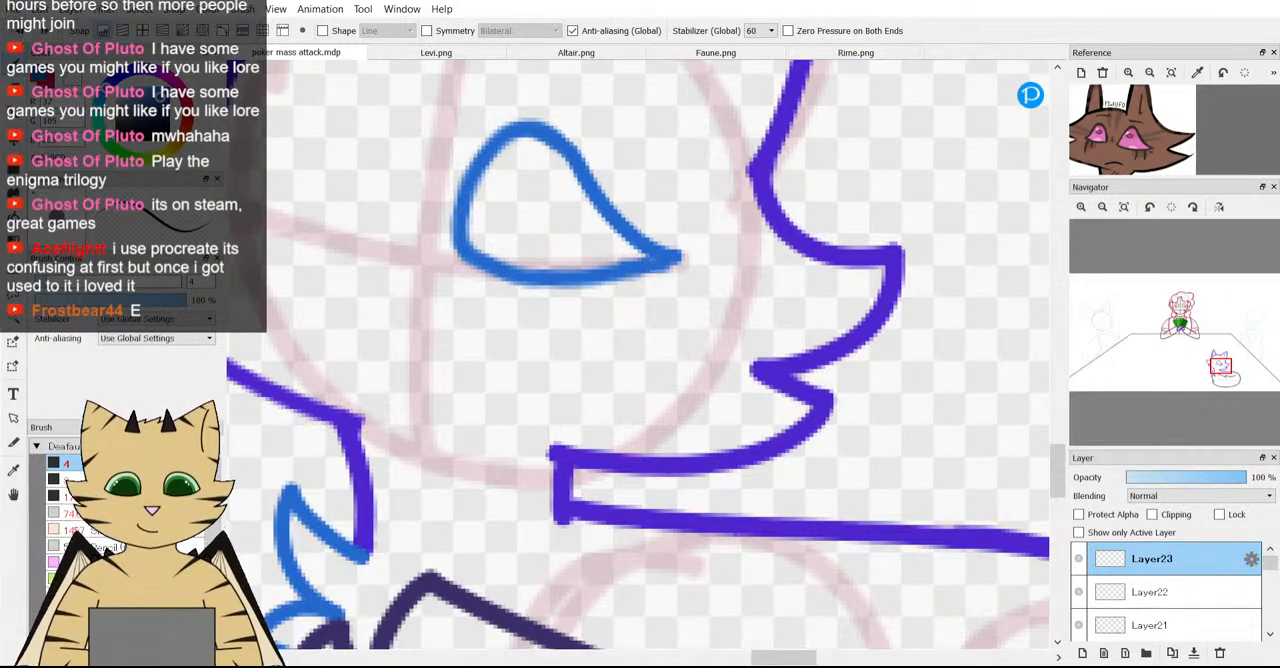
Draw two short, slightly curved lashes hanging from the lower eye line near its outer corner.
drag(640, 271, 648, 335)
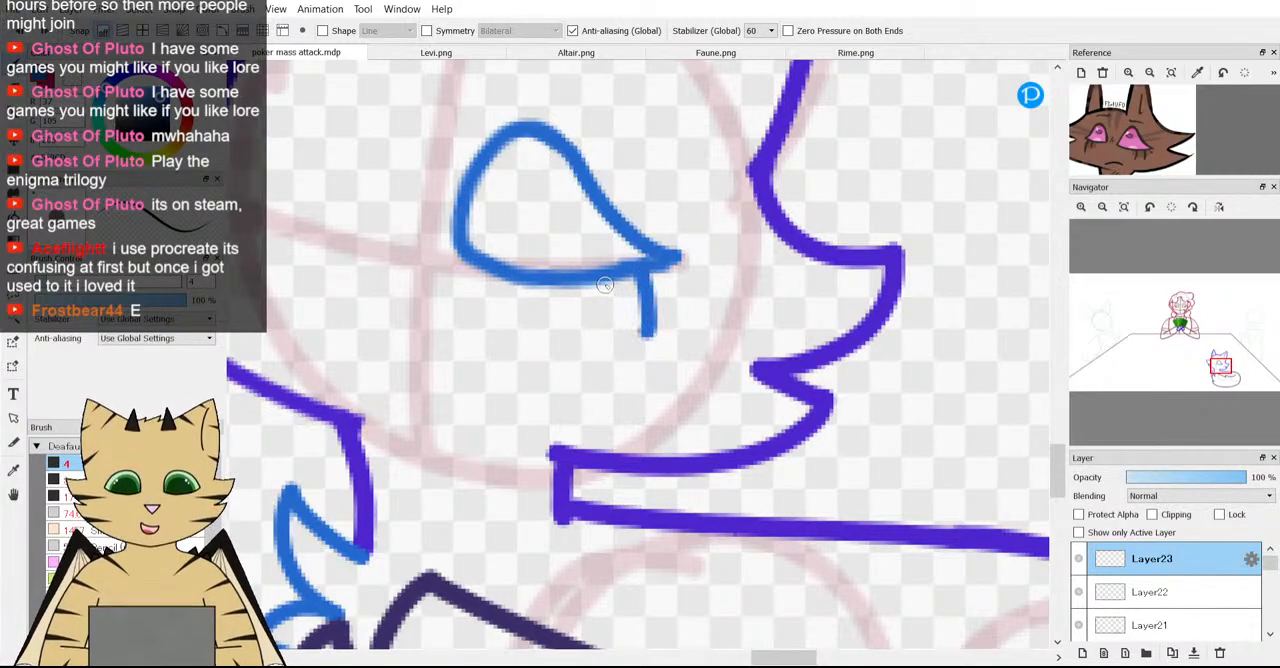
drag(596, 288, 598, 359)
scroll(582, 403, down, 4)
scroll(576, 375, up, 5)
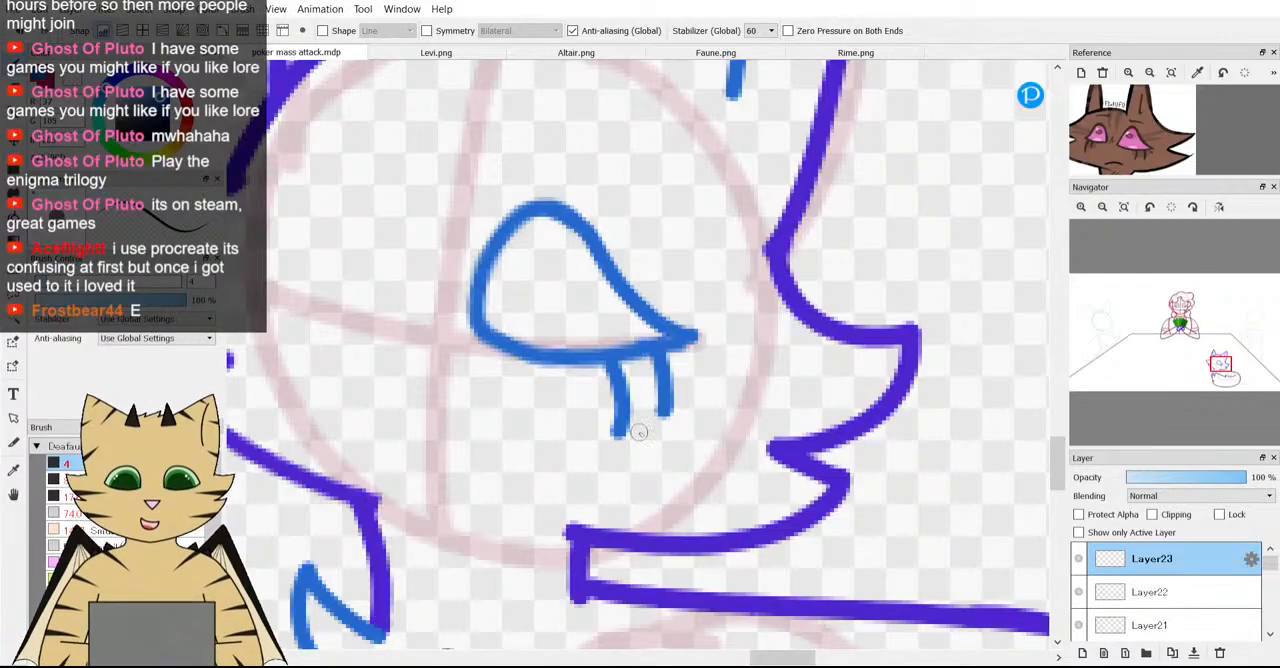
Draw a small tilted oval inside the upper inner part of the eye.
scroll(620, 343, down, 3)
scroll(477, 314, up, 3)
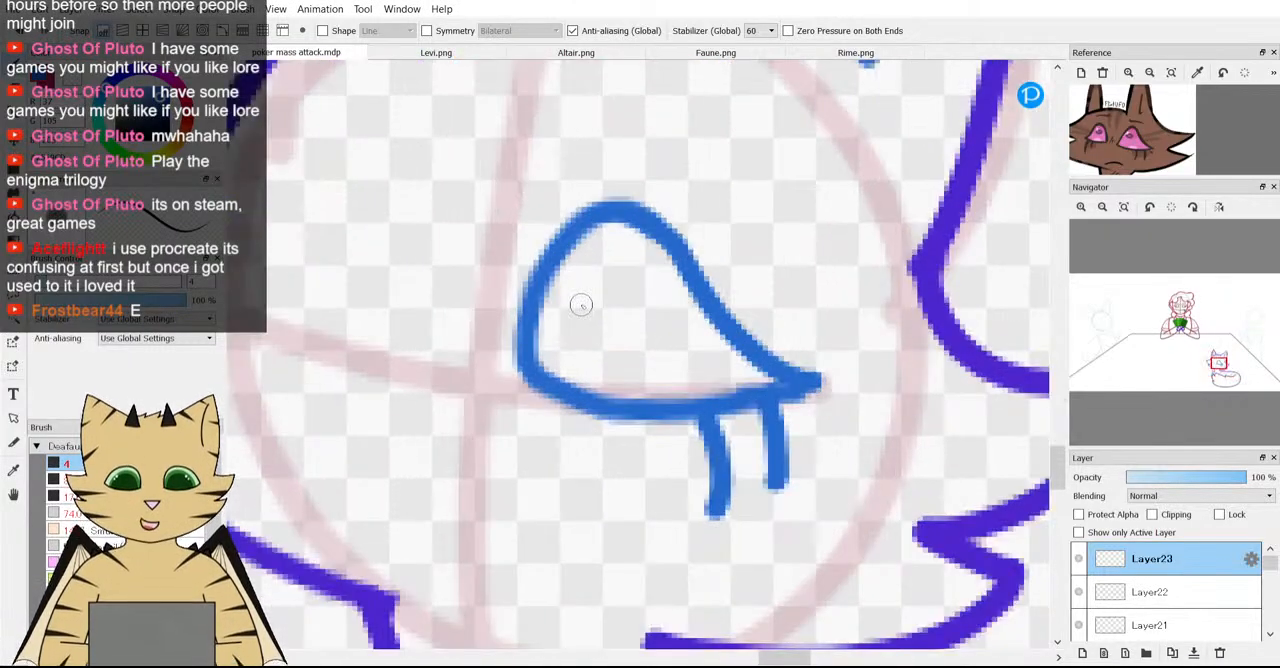
mouse_move(582, 267)
mouse_down()
mouse_move(562, 292)
mouse_move(577, 334)
mouse_move(602, 320)
mouse_move(629, 255)
mouse_up()
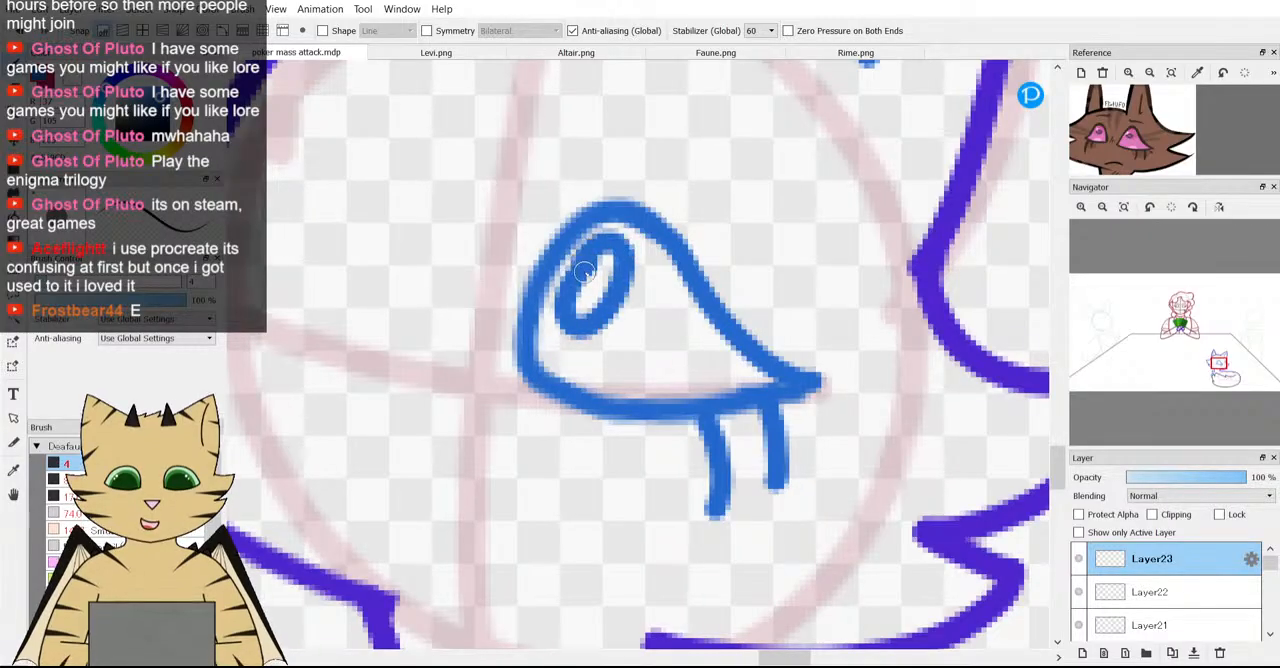
scroll(600, 248, down, 6)
scroll(591, 242, down, 3)
scroll(620, 243, up, 7)
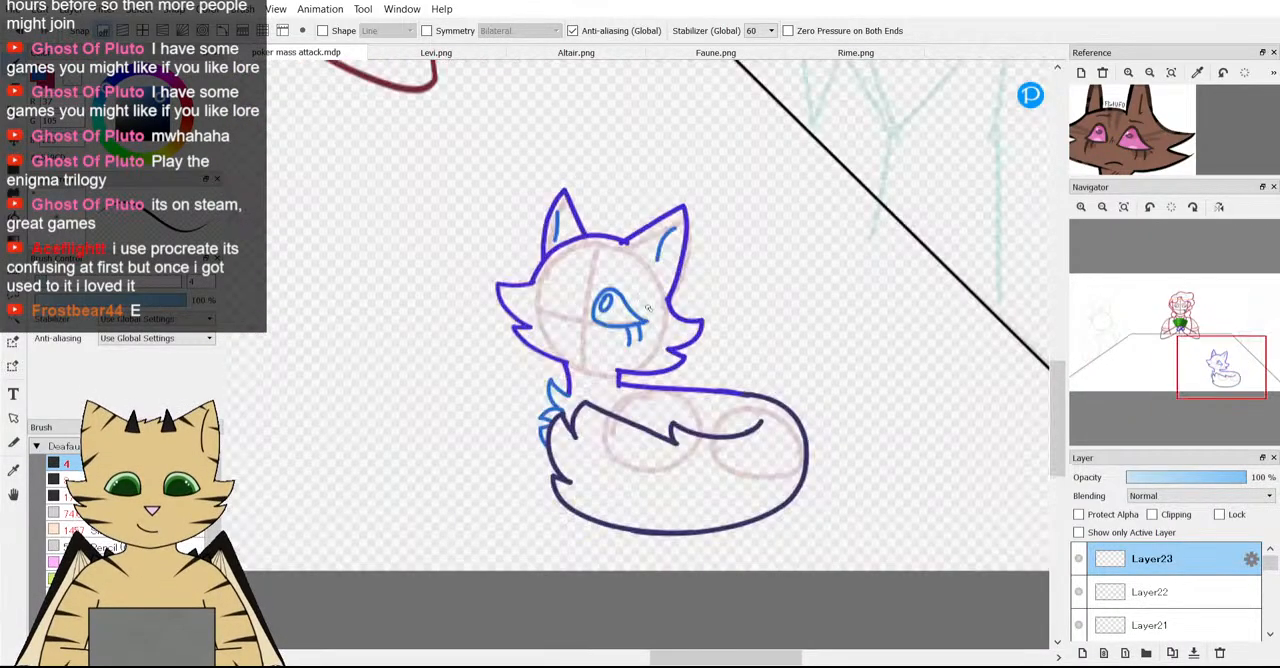
scroll(625, 243, up, 3)
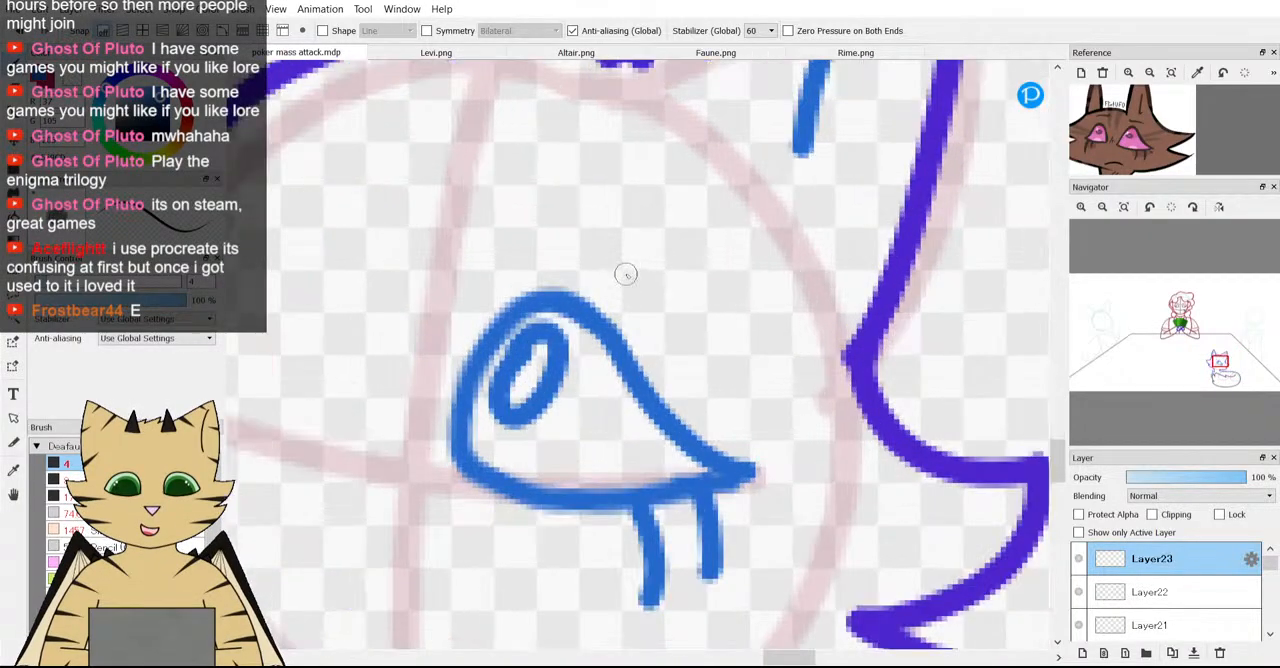
Add a short curved crease line just above the top of the eye and check it against the whole fox.
click(565, 257)
scroll(621, 277, down, 5)
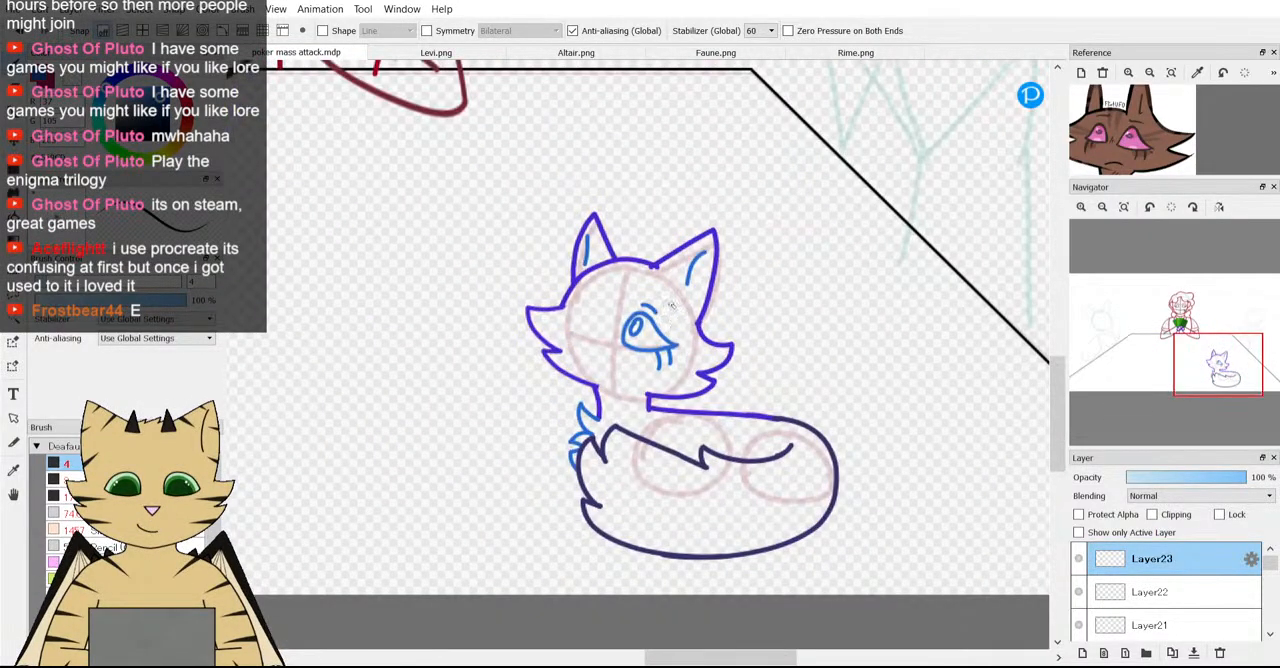
scroll(671, 305, down, 4)
scroll(620, 289, up, 2)
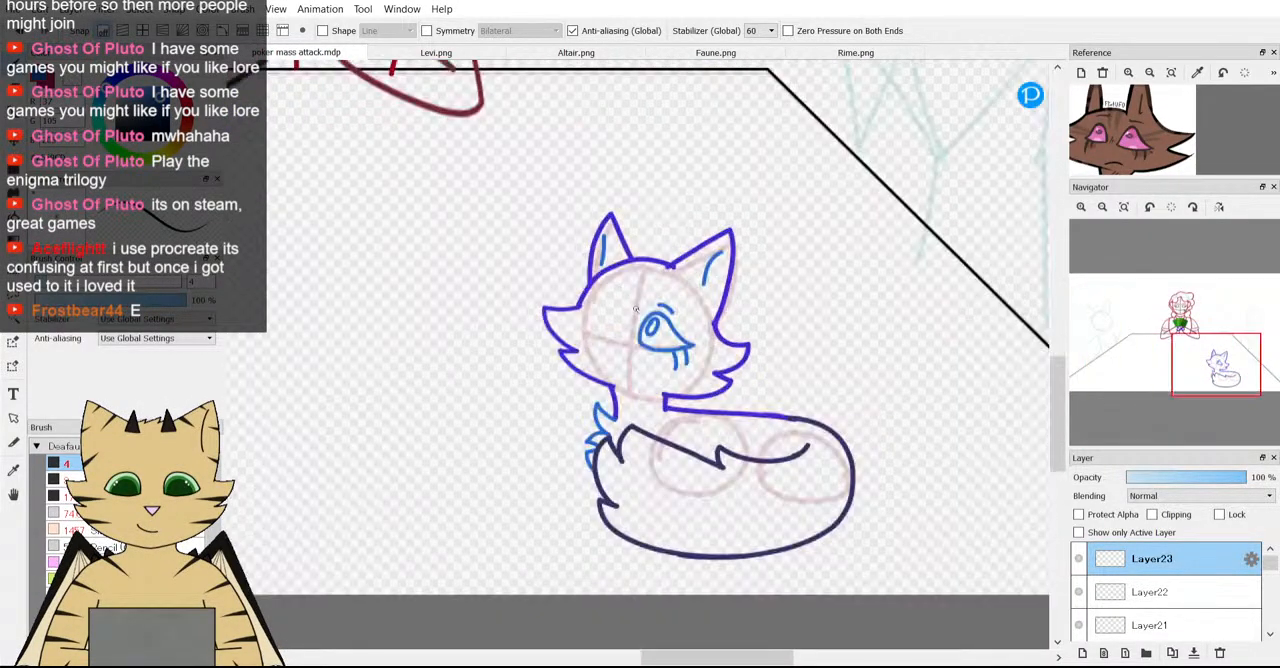
scroll(698, 381, up, 1)
scroll(698, 381, down, 3)
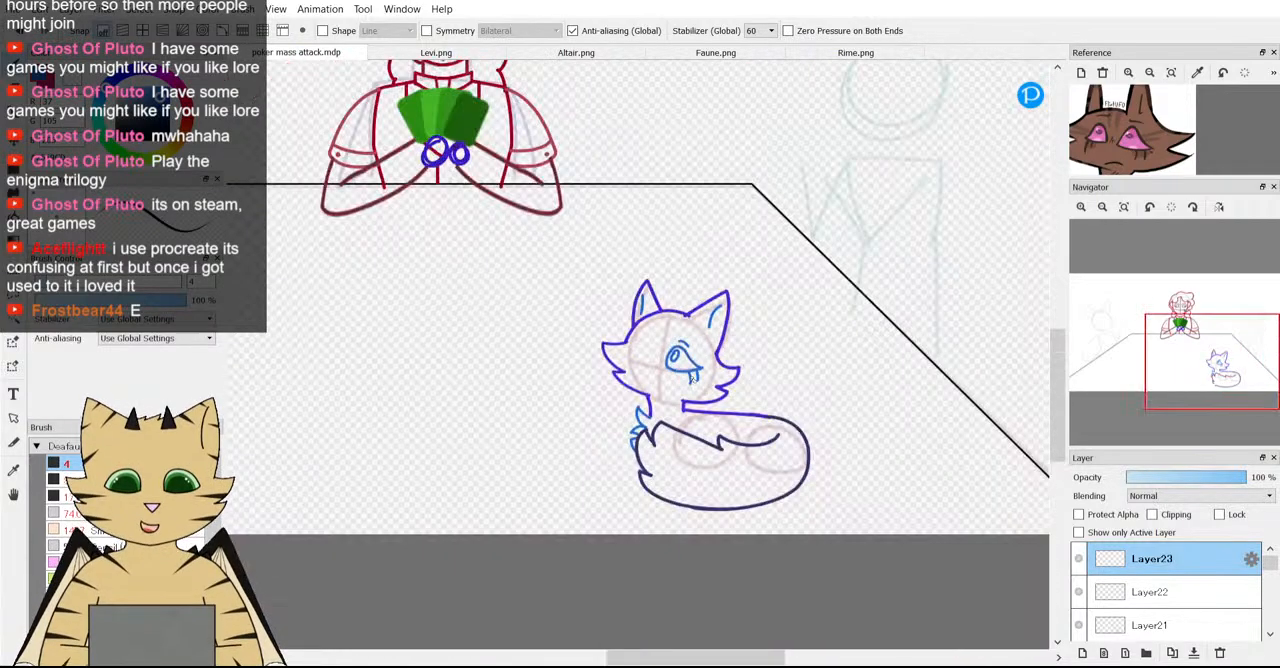
scroll(695, 380, up, 1)
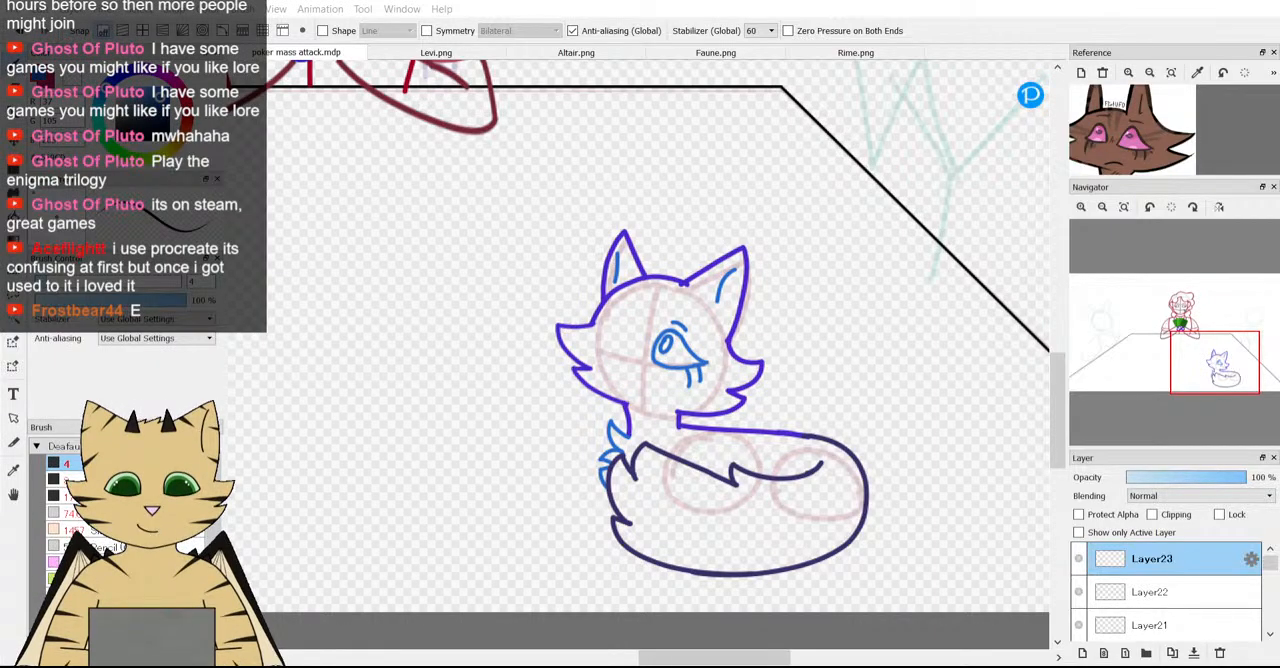
scroll(554, 288, up, 3)
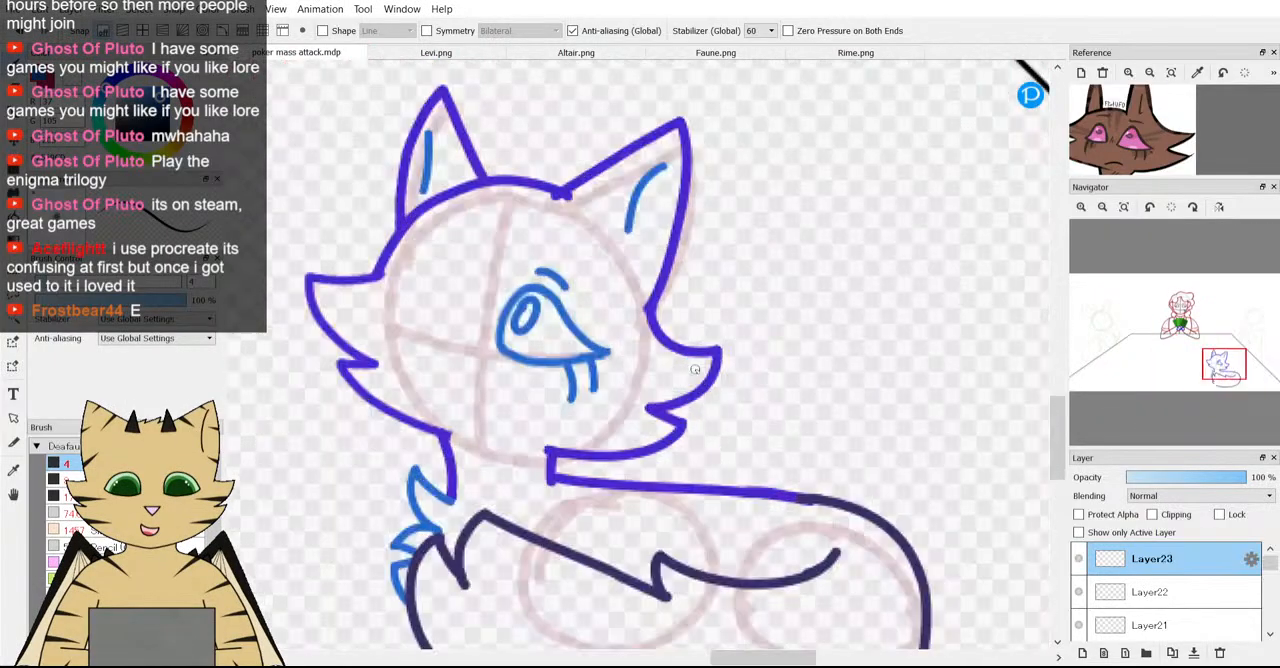
Rotate the finished eye by -2.2 degrees and move it slightly right and down along the horizontal face guide.
key(ctrl+t)
scroll(555, 329, up, 1)
drag(574, 348, 608, 370)
drag(680, 405, 682, 400)
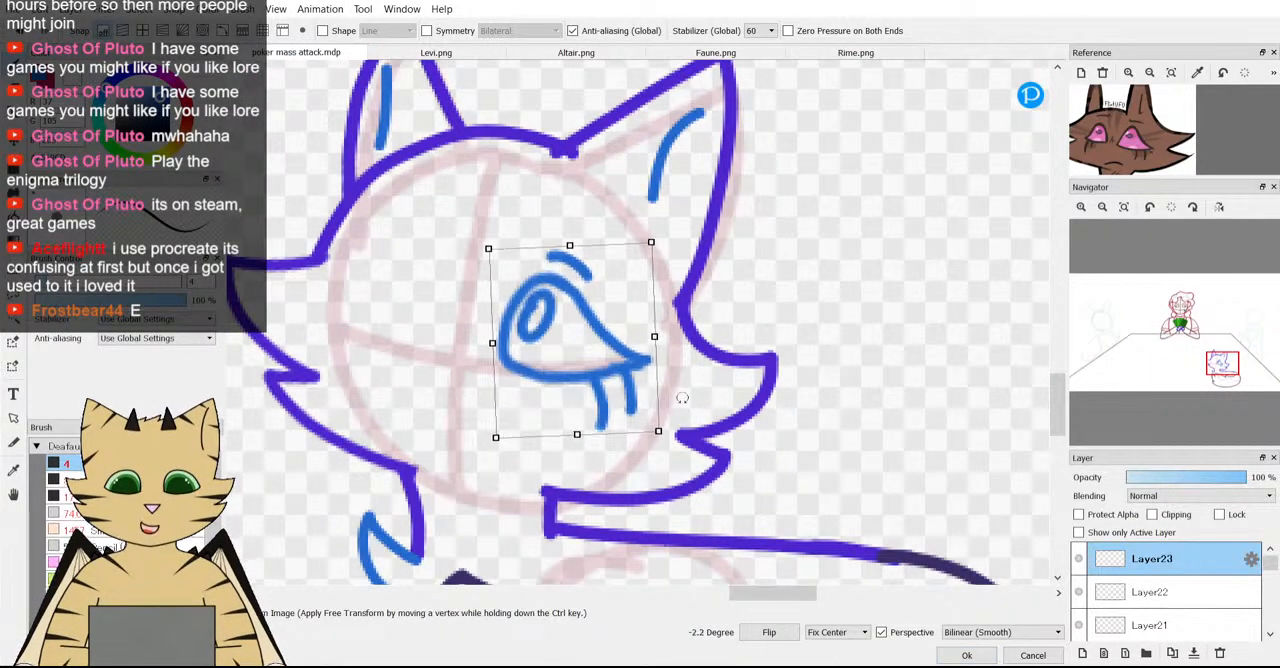
drag(567, 361, 570, 360)
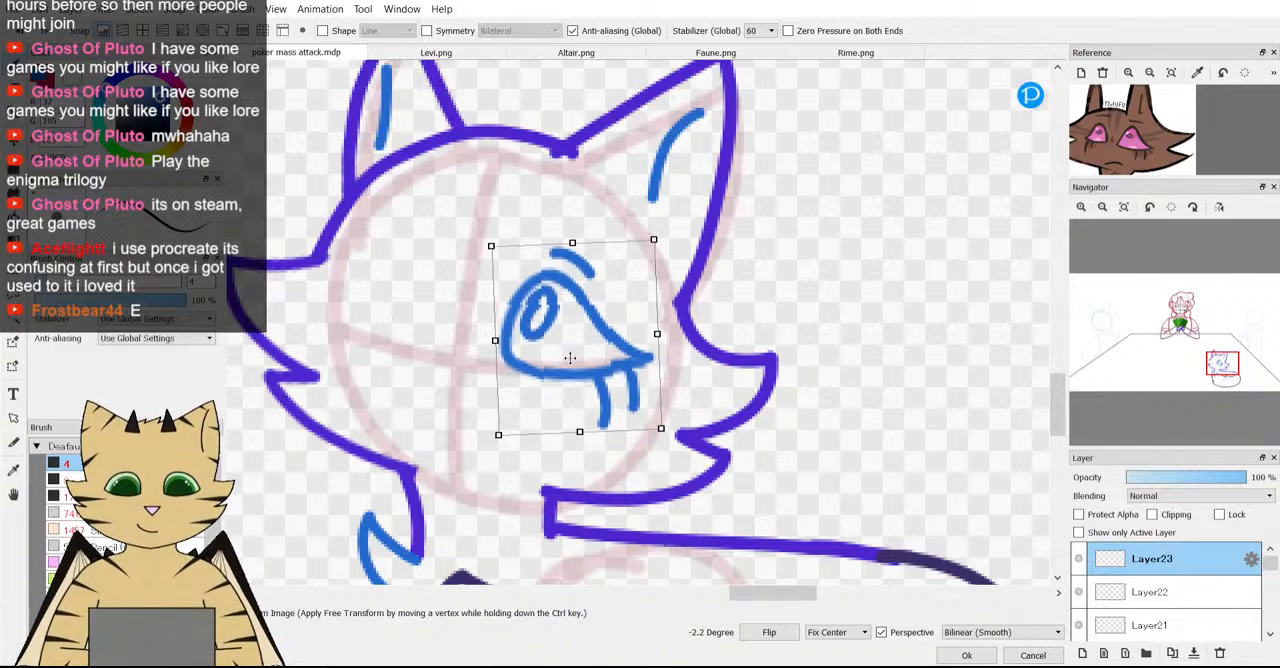
click(966, 655)
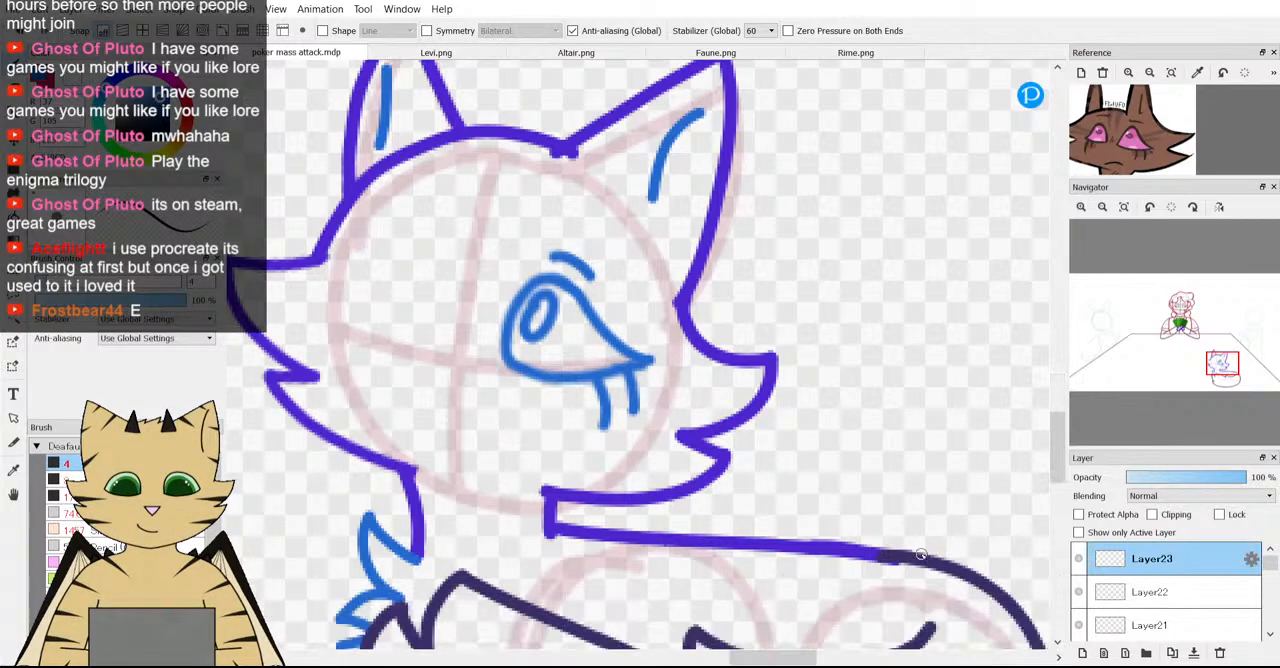
Duplicate the eye layer, flip the copy, rotate it 31.6 degrees and place it as the fox's second eye across the vertical face guide.
scroll(886, 551, down, 3)
scroll(837, 520, up, 2)
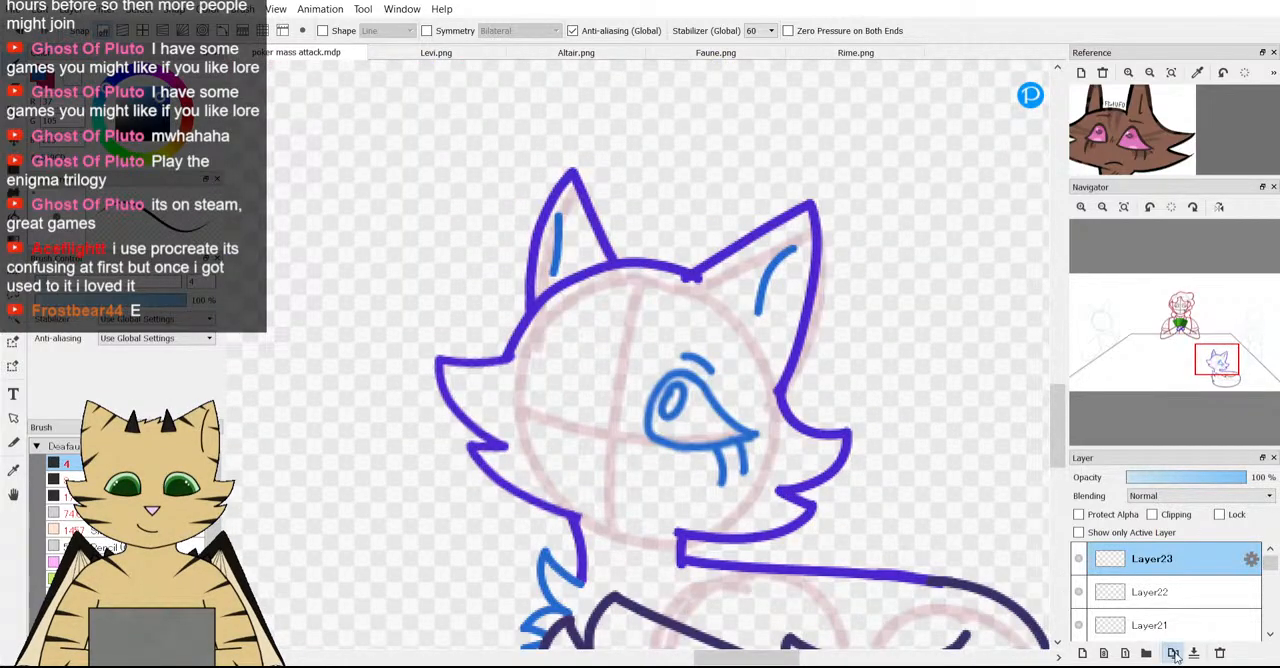
click(1173, 654)
key(ctrl+t)
click(745, 635)
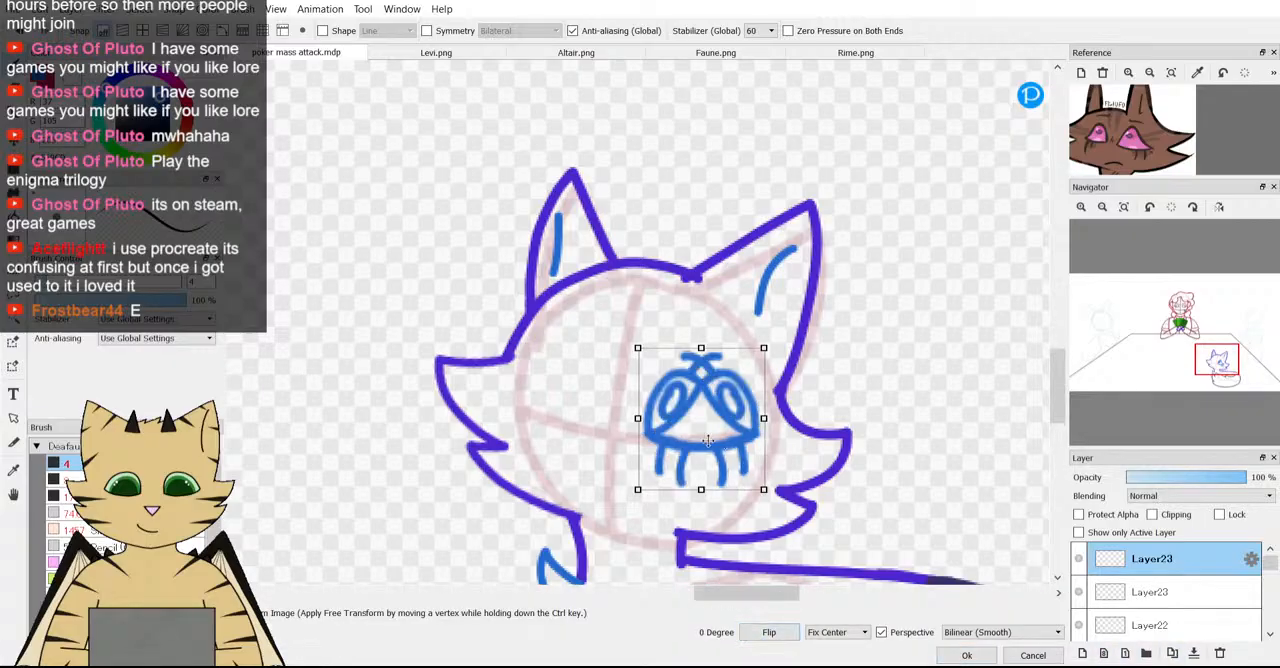
drag(735, 430, 574, 405)
drag(664, 376, 676, 452)
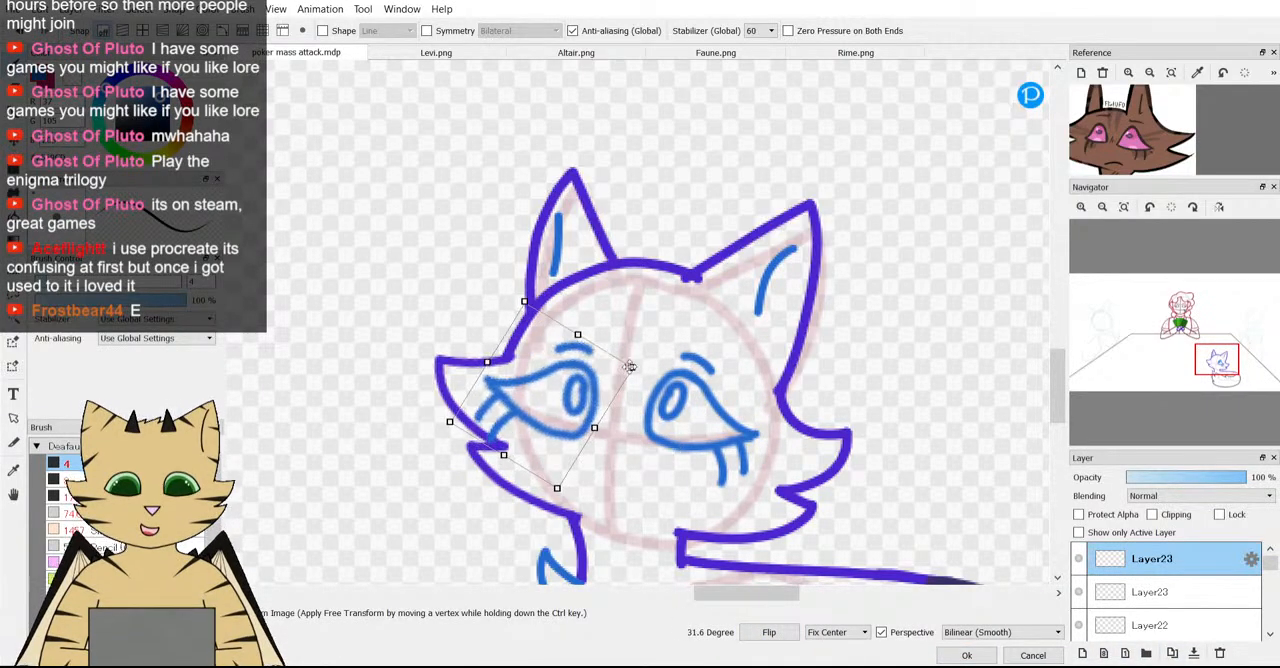
drag(587, 368, 615, 368)
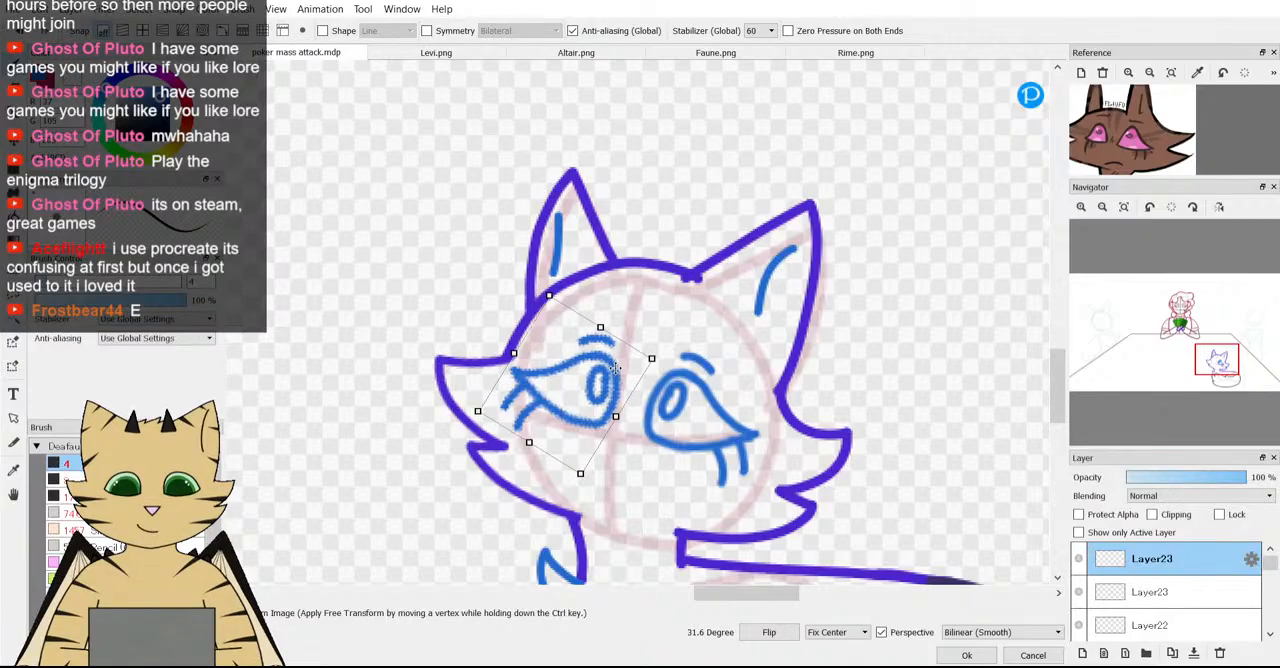
click(965, 656)
Erase the oval inside the mirrored eye, try a replacement oval there and undo it.
scroll(600, 390, up, 3)
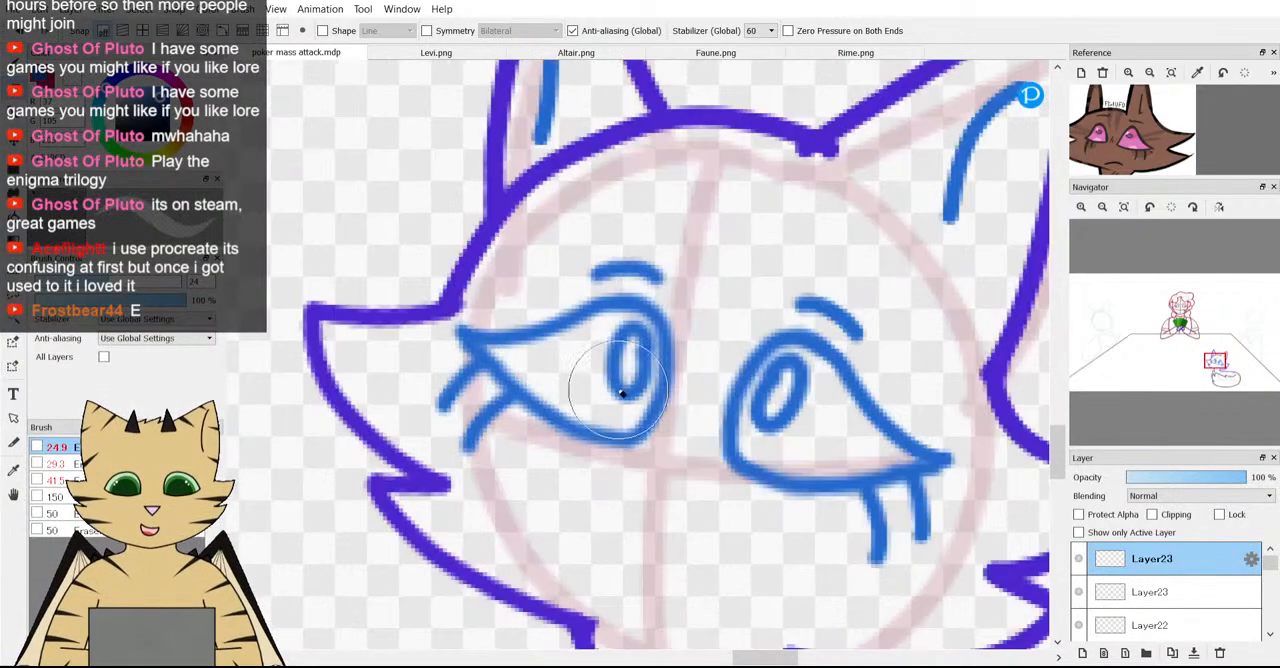
mouse_move(622, 393)
mouse_down()
mouse_move(609, 357)
mouse_move(610, 385)
mouse_move(574, 391)
mouse_move(565, 422)
mouse_move(630, 417)
mouse_move(602, 382)
mouse_up()
key(b)
scroll(577, 270, up, 3)
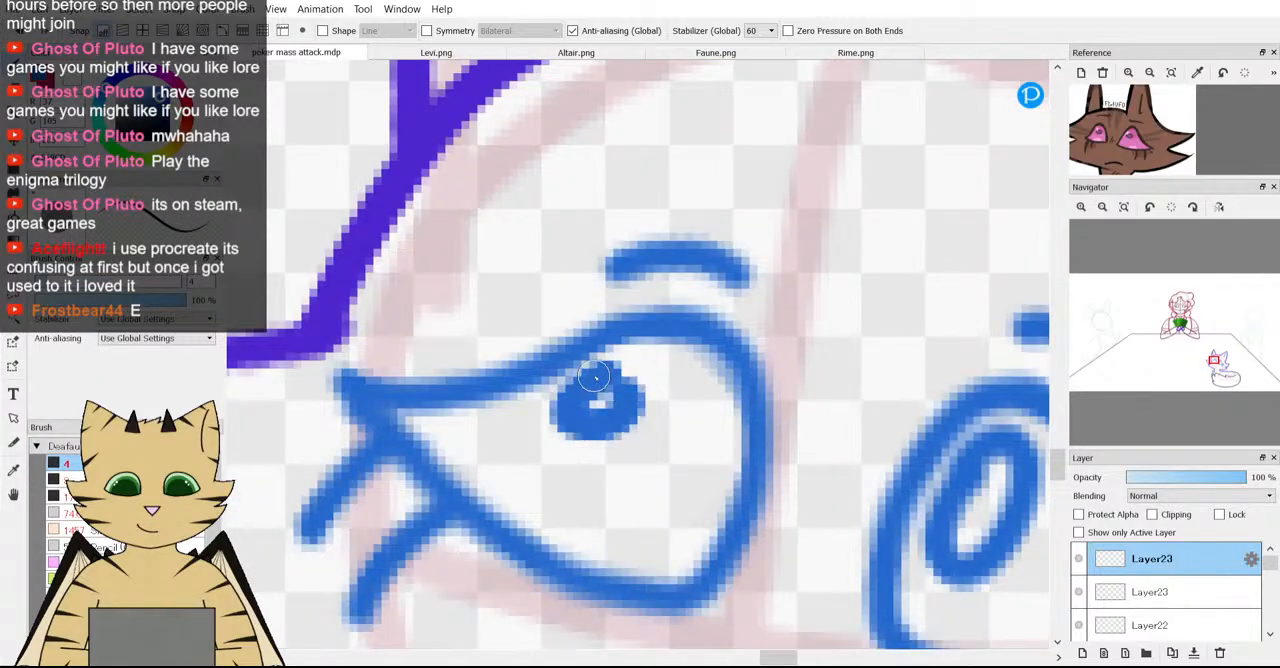
scroll(599, 408, down, 4)
scroll(622, 411, up, 3)
key(ctrl+z)
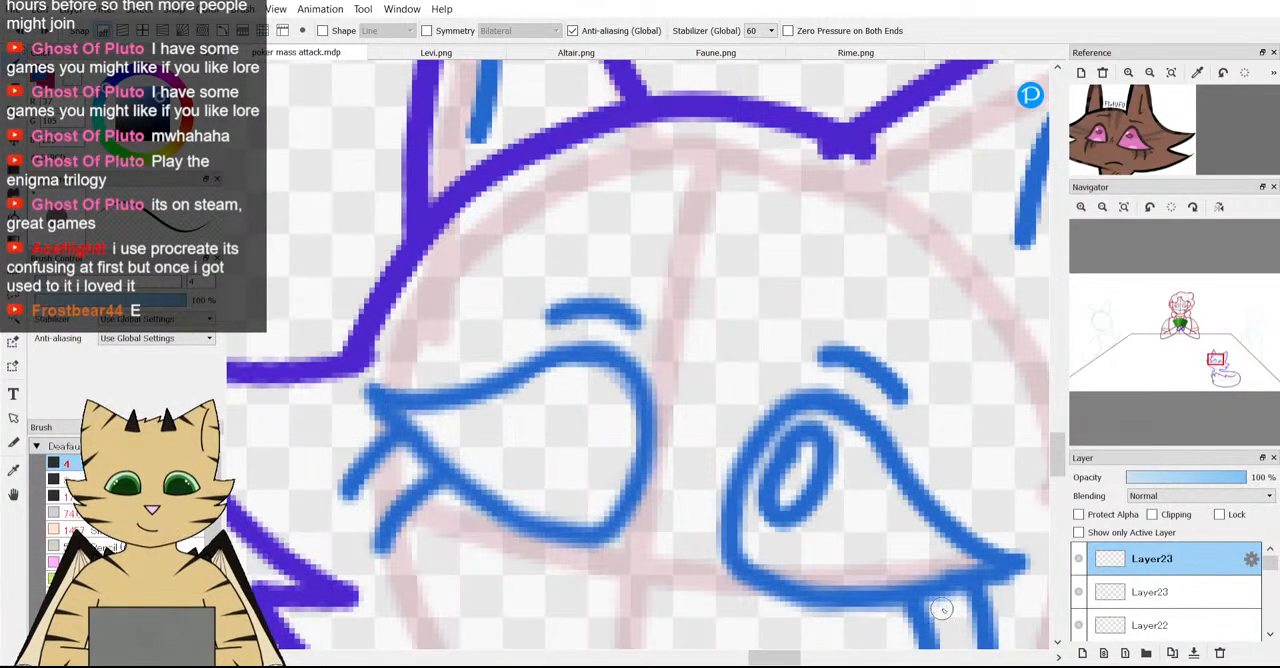
Try a tilted oval inside the mirrored eye on a new layer, then delete that layer.
click(1082, 653)
mouse_move(795, 438)
mouse_down()
mouse_move(752, 478)
mouse_move(778, 535)
mouse_move(831, 463)
mouse_move(585, 450)
mouse_move(560, 438)
mouse_move(556, 404)
mouse_up()
key(ctrl+t)
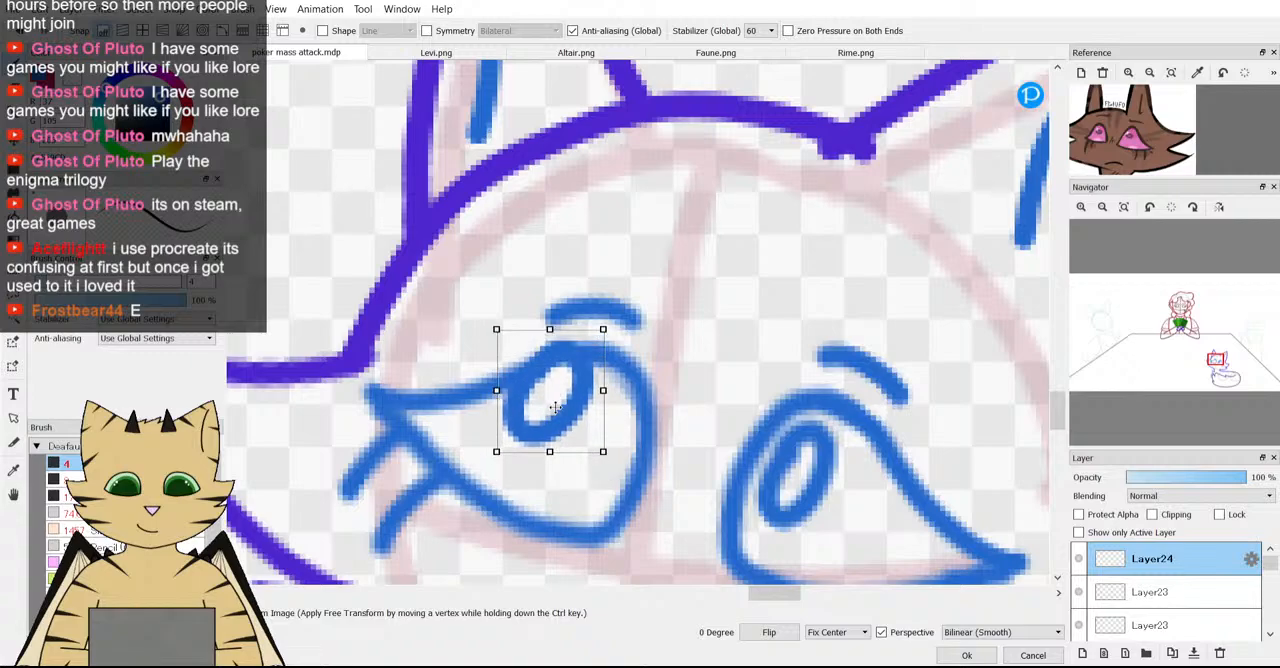
click(967, 656)
scroll(567, 422, down, 5)
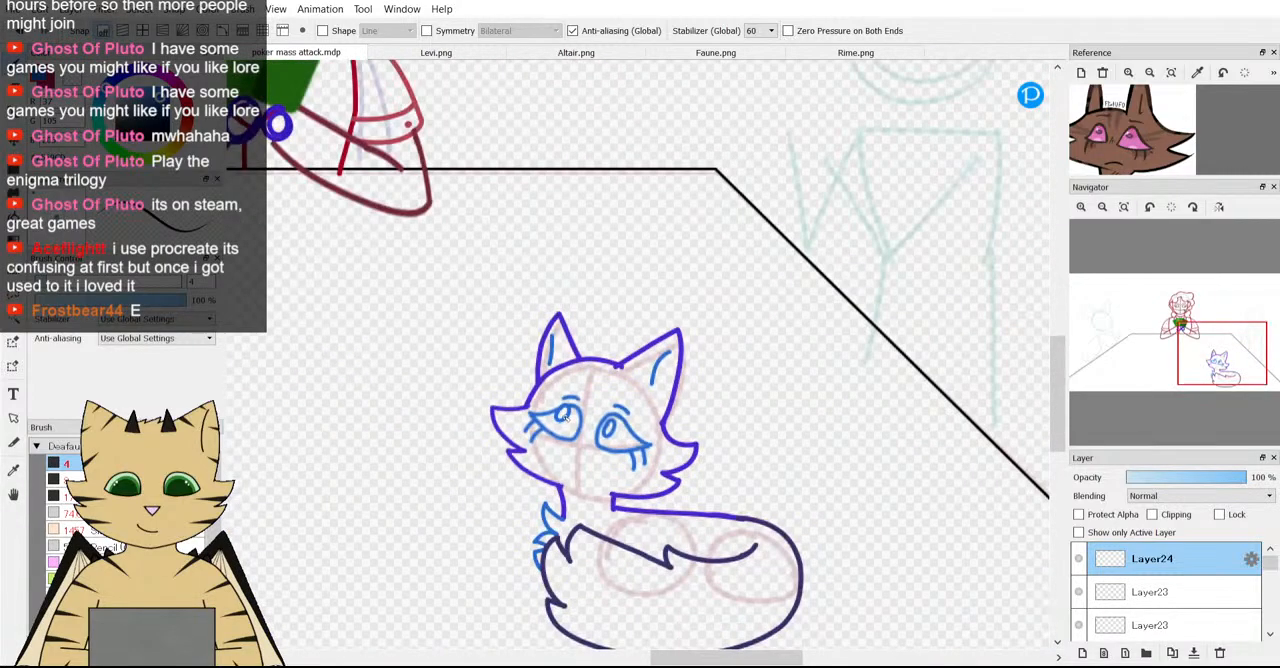
scroll(567, 437, down, 3)
click(1220, 653)
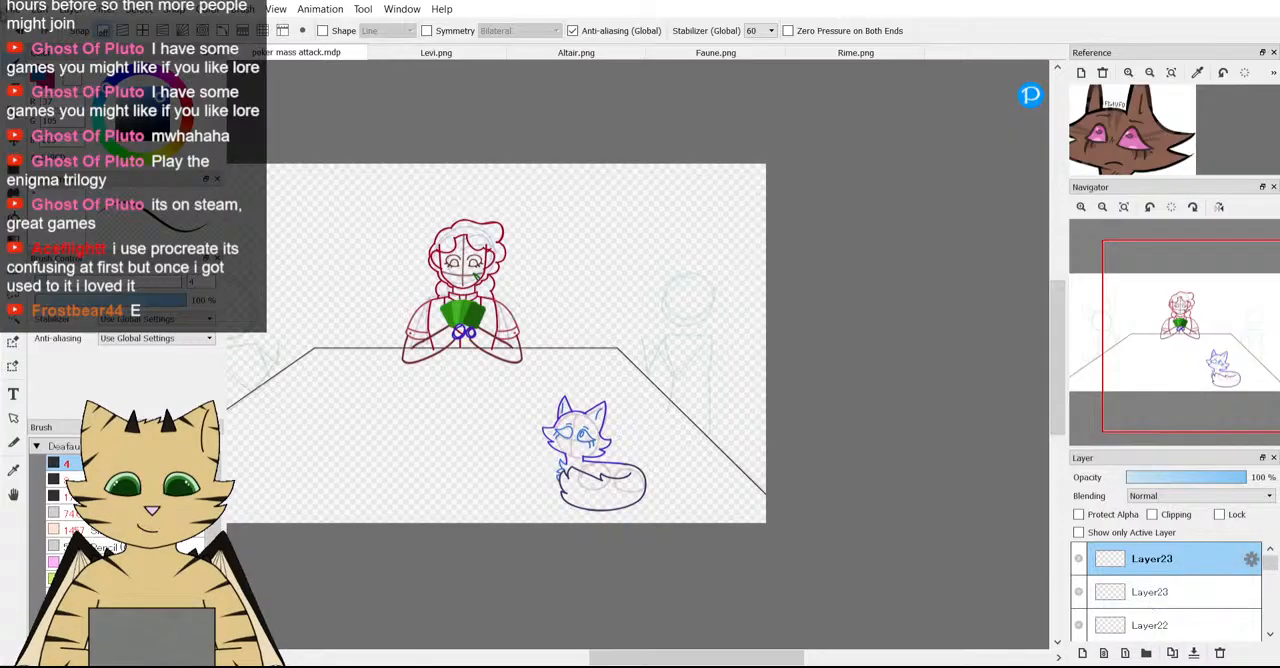
Add a tilted oval inside the mirrored eye on a new layer, rotate it by -11.3 degrees and nudge it into place.
click(1082, 653)
scroll(575, 443, up, 6)
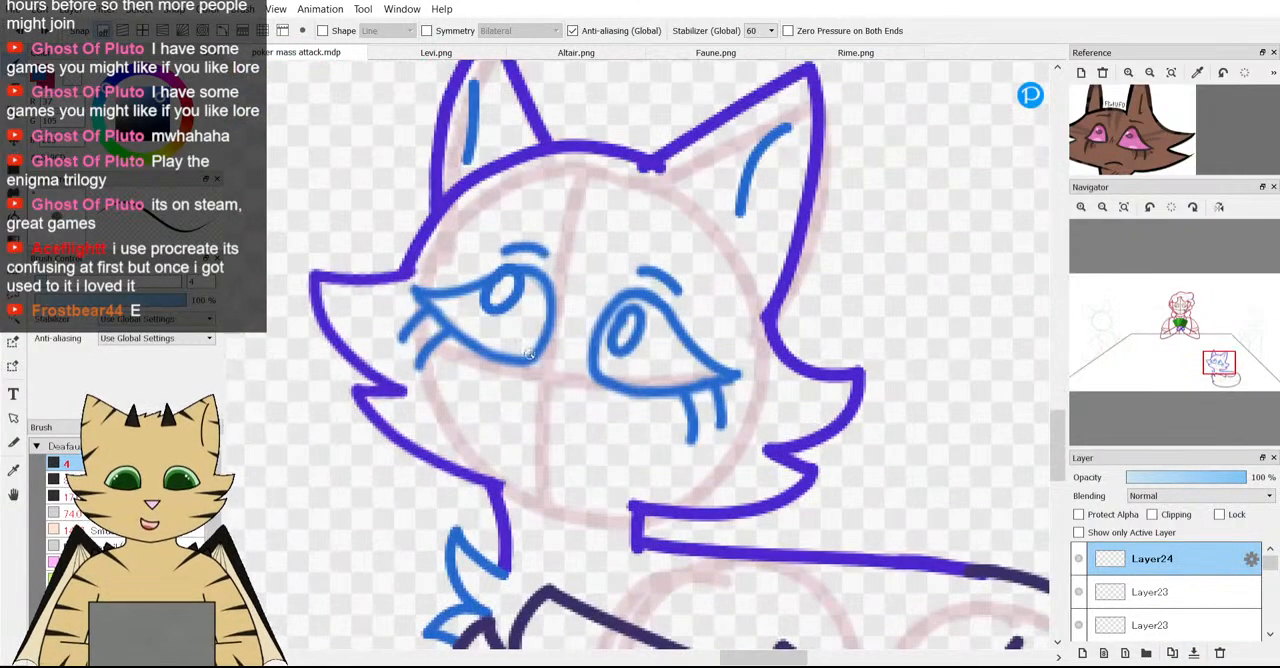
key(ctrl+t)
scroll(488, 292, up, 1)
drag(500, 292, 499, 305)
drag(535, 390, 551, 381)
mouse_move(514, 304)
mouse_down()
mouse_move(523, 329)
mouse_move(514, 308)
mouse_up()
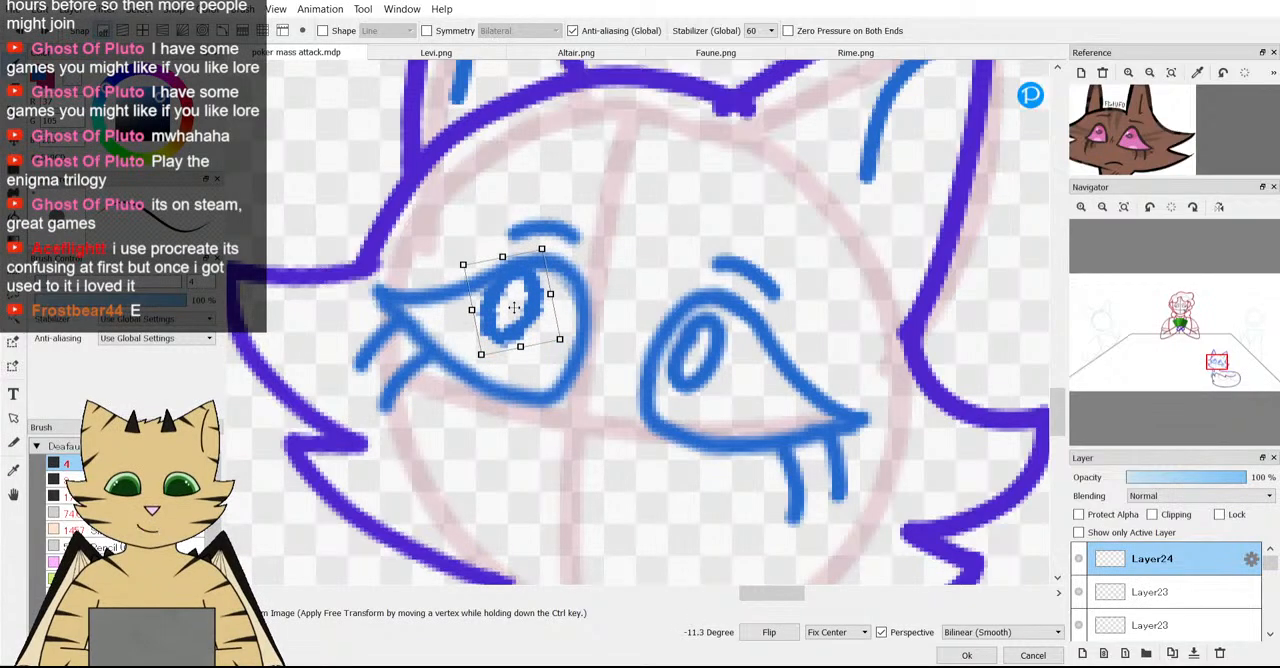
click(966, 655)
Move the mirrored eye's oval slightly up and outward so both eyes look the same way.
scroll(618, 401, down, 4)
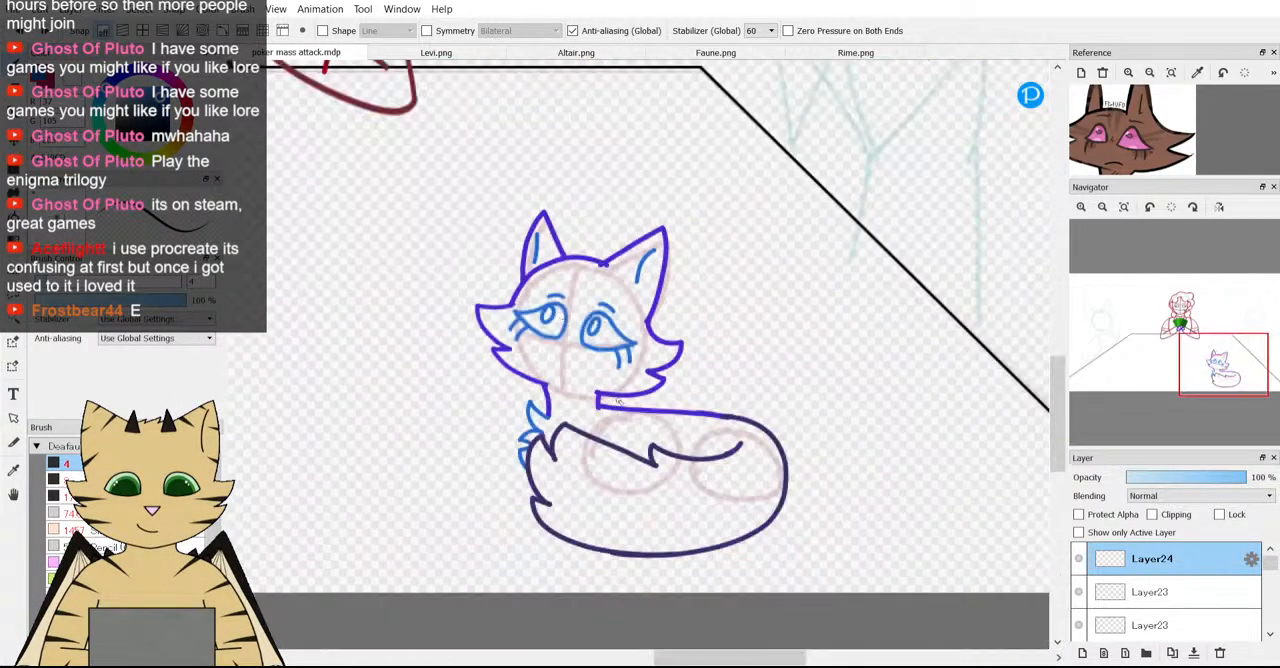
scroll(618, 401, down, 3)
scroll(580, 365, up, 4)
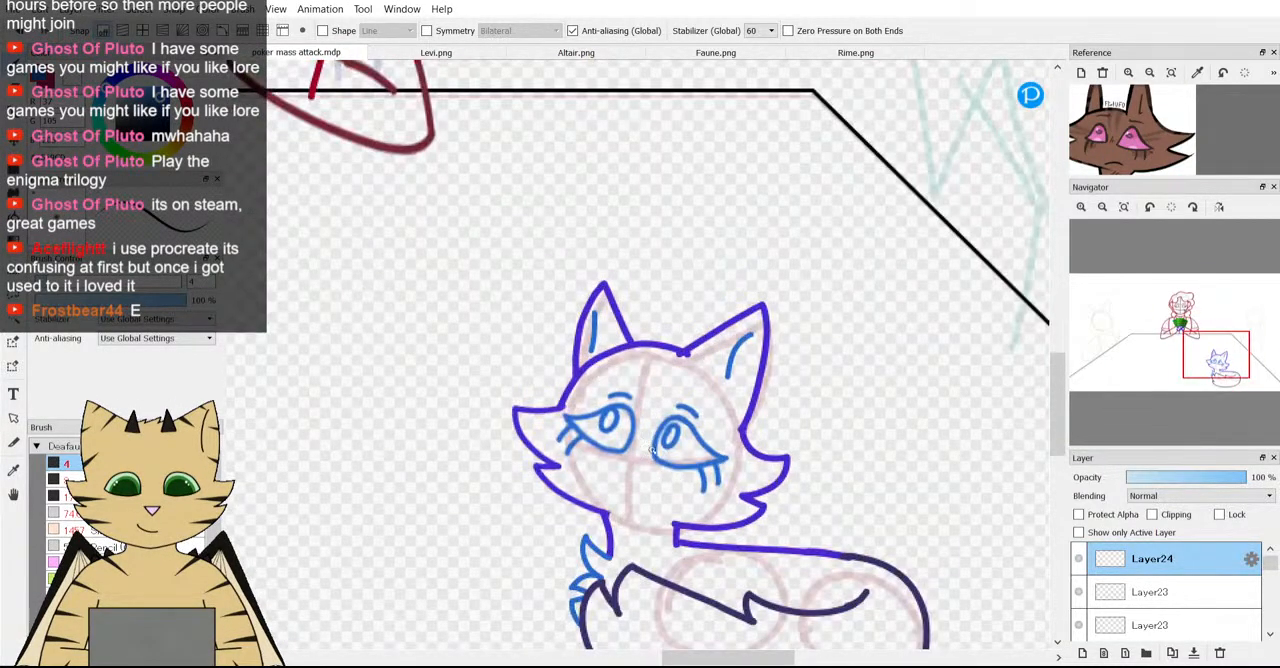
scroll(652, 452, up, 2)
key(ctrl+t)
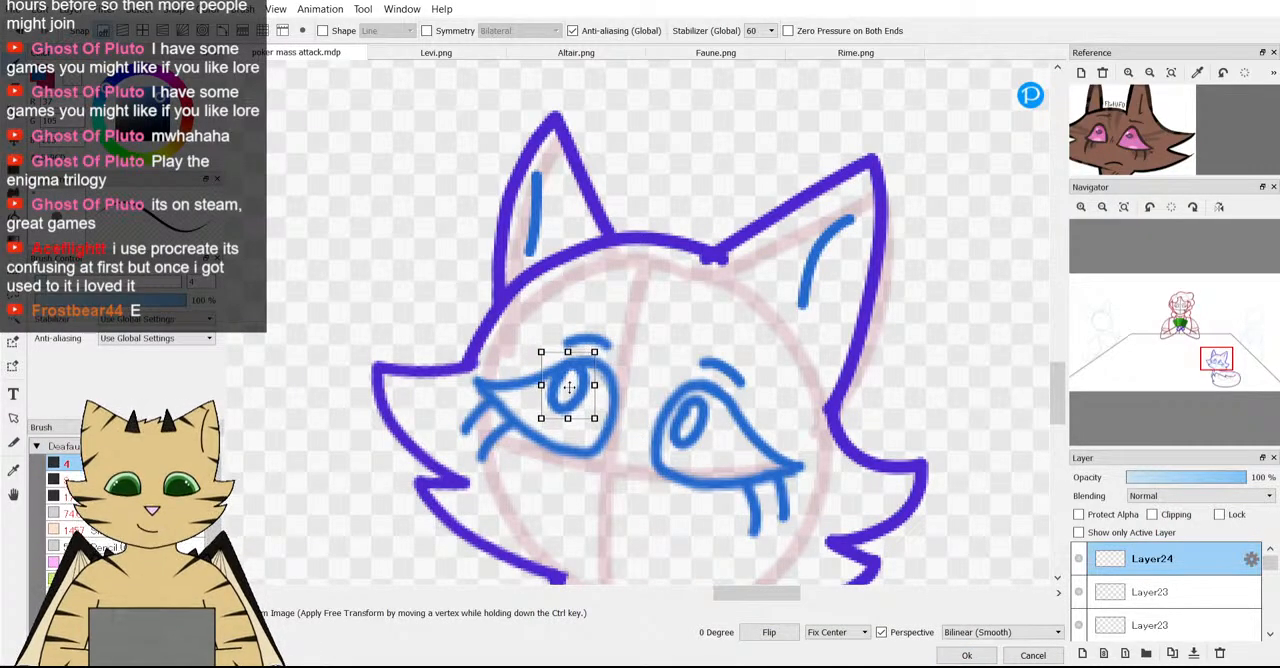
drag(568, 387, 563, 384)
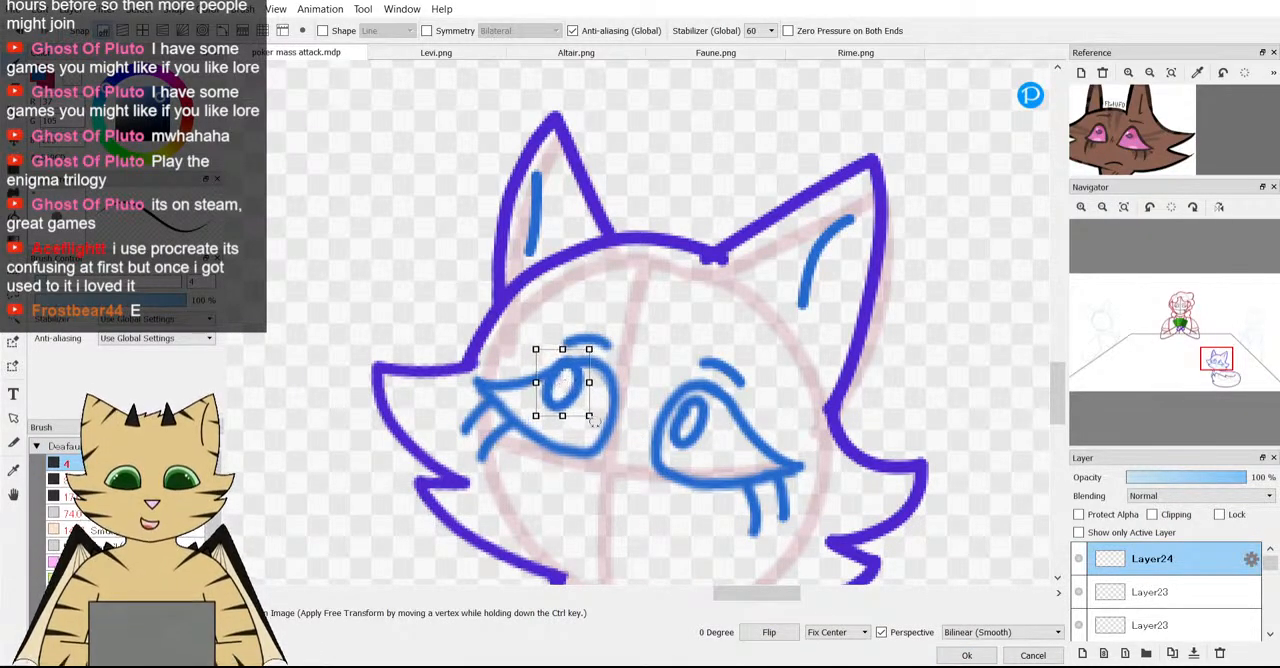
click(966, 655)
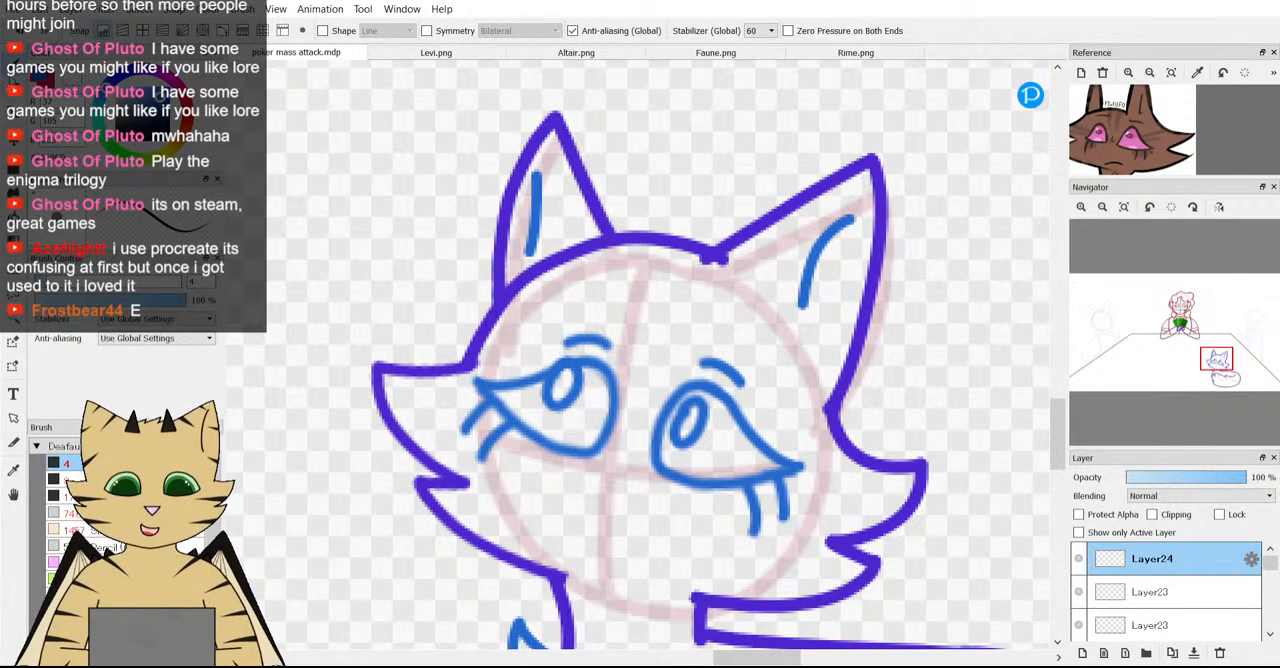
Examine the fox's pair of eyes up close and against the whole scene.
key(e)
scroll(551, 337, up, 2)
scroll(638, 285, down, 4)
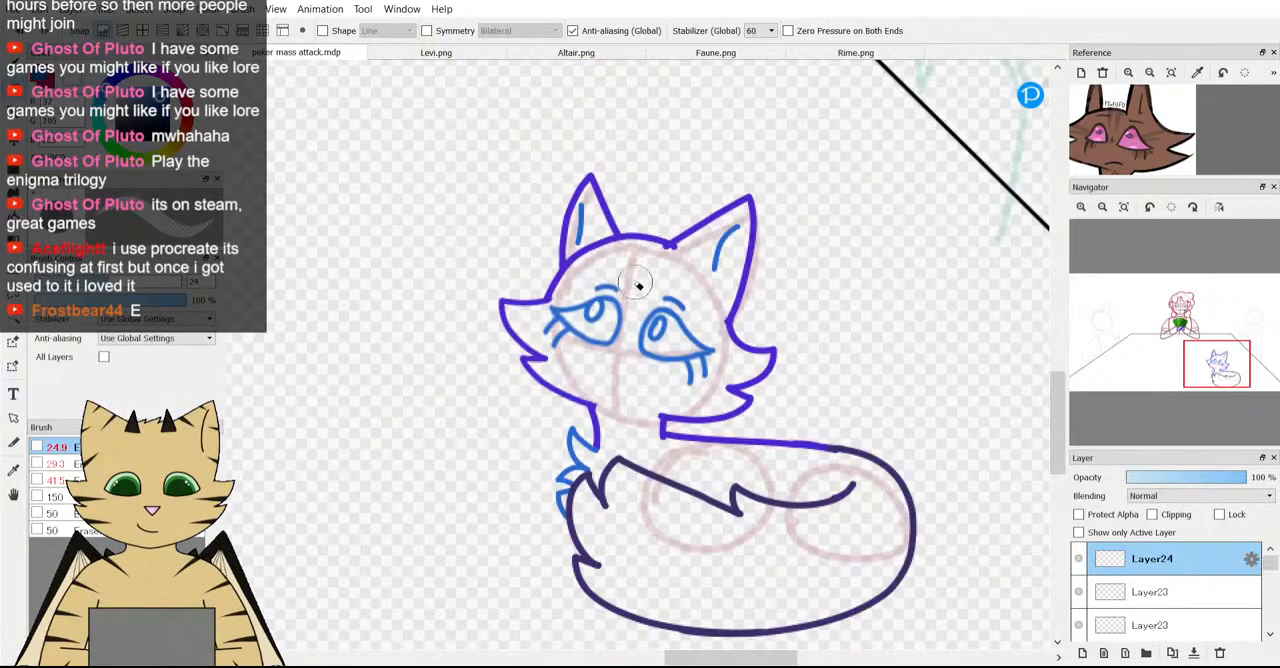
scroll(638, 285, down, 5)
scroll(704, 336, up, 3)
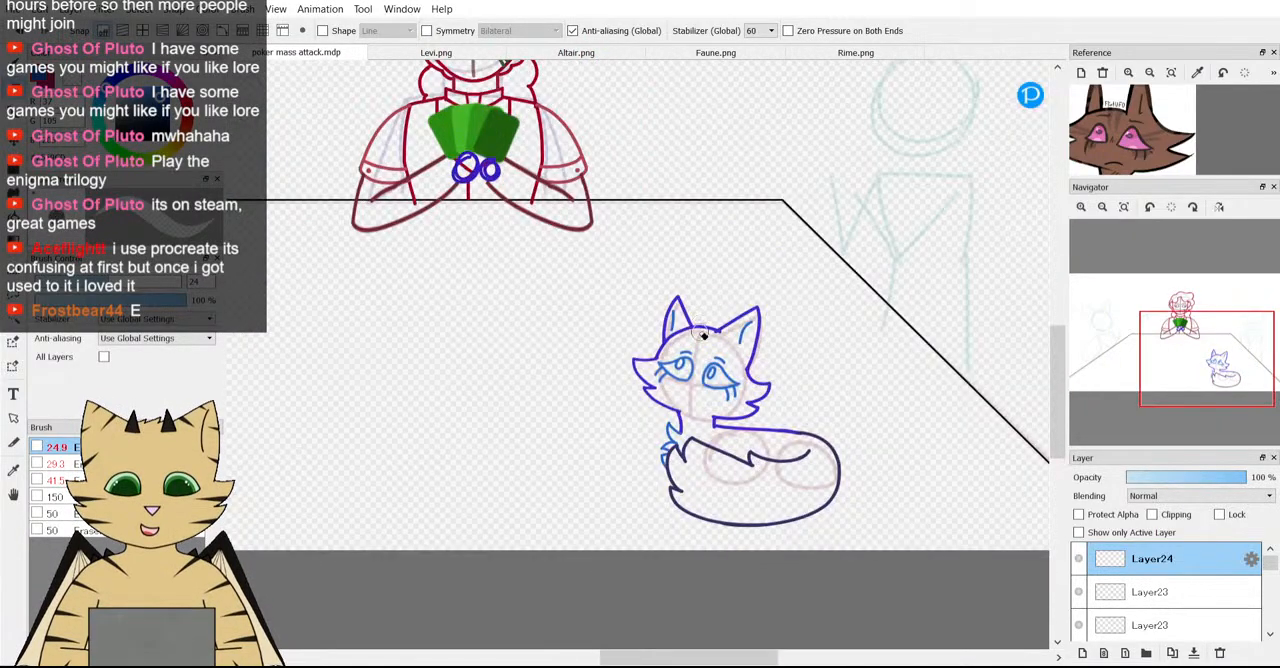
scroll(704, 336, up, 3)
scroll(1099, 150, up, 1)
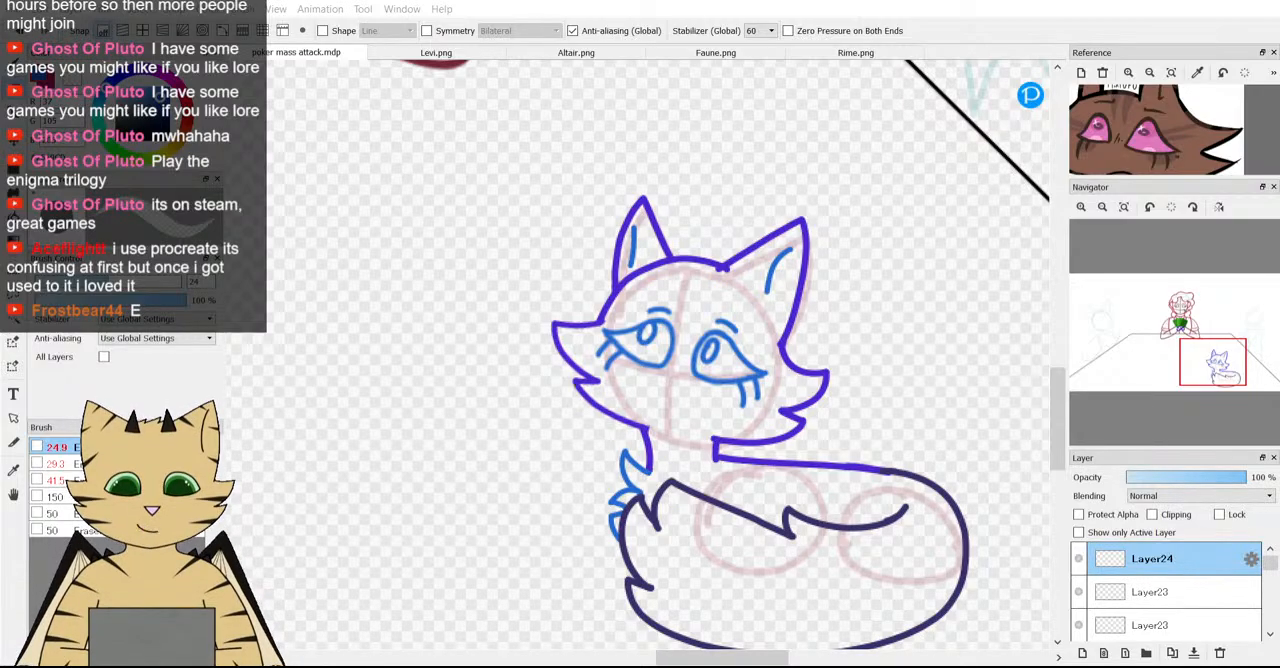
Draw a small solid rounded-triangle nose on the vertical face guide just below the eyes.
scroll(647, 427, up, 5)
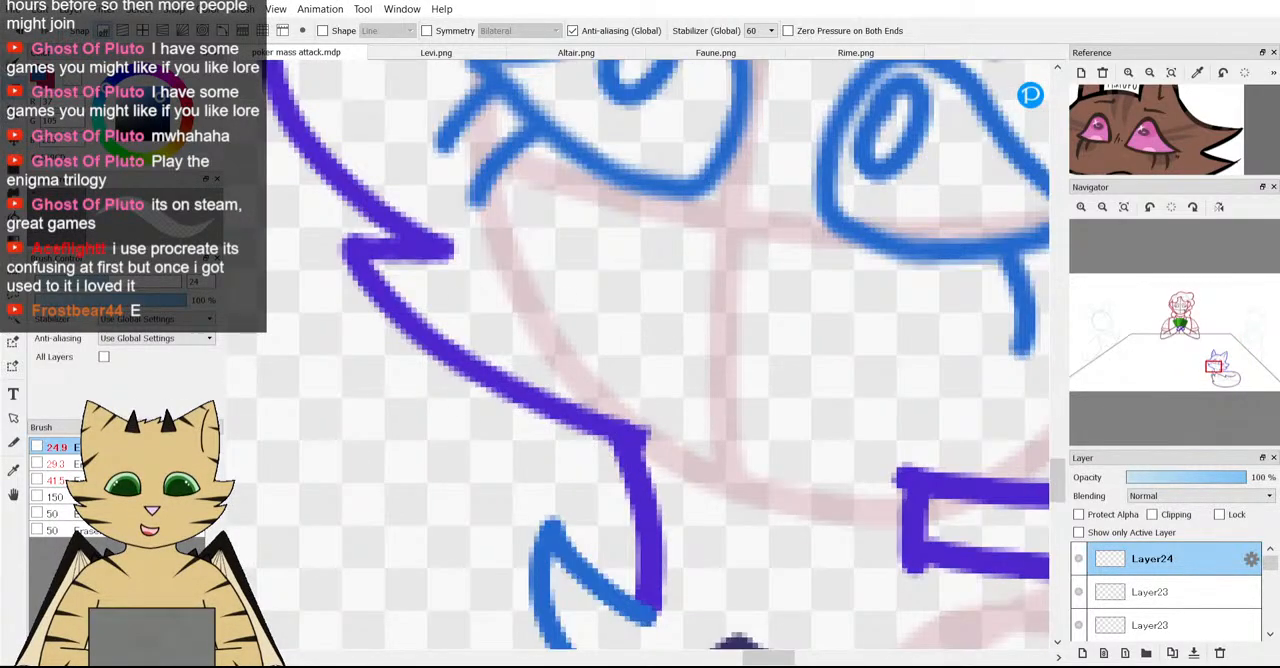
scroll(808, 250, down, 4)
scroll(808, 250, up, 4)
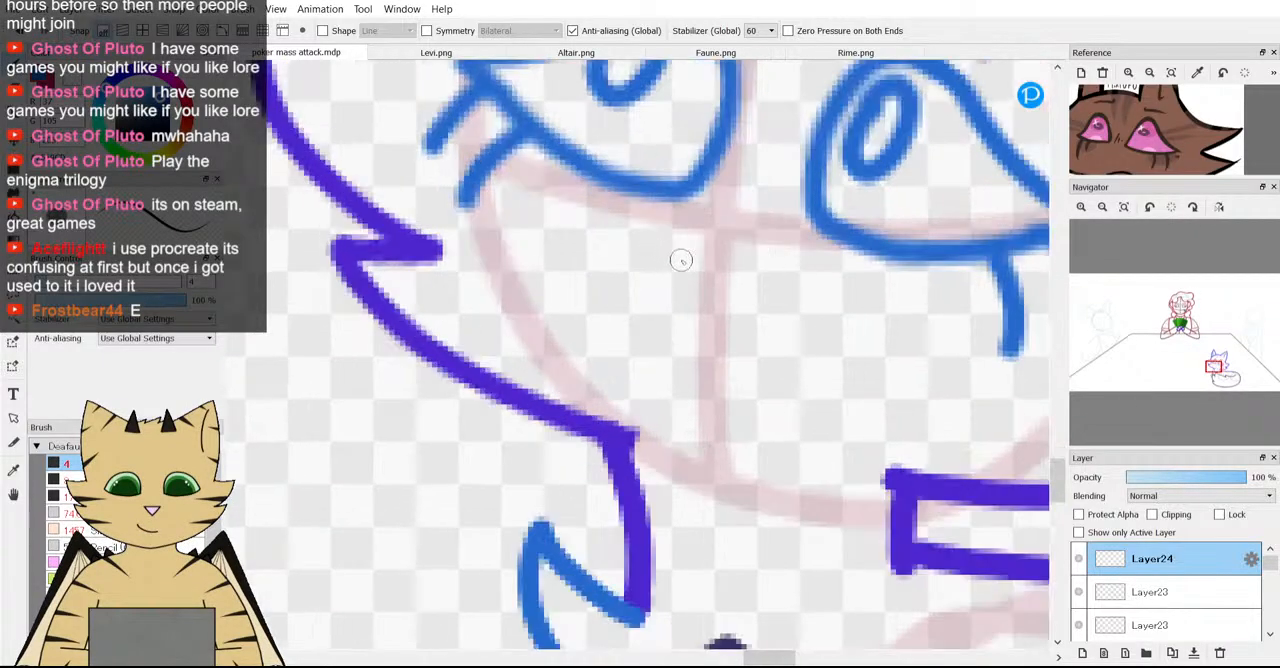
mouse_move(686, 246)
mouse_down()
mouse_move(748, 273)
mouse_move(717, 290)
mouse_move(686, 251)
mouse_move(688, 272)
mouse_move(712, 296)
mouse_up()
scroll(712, 296, down, 4)
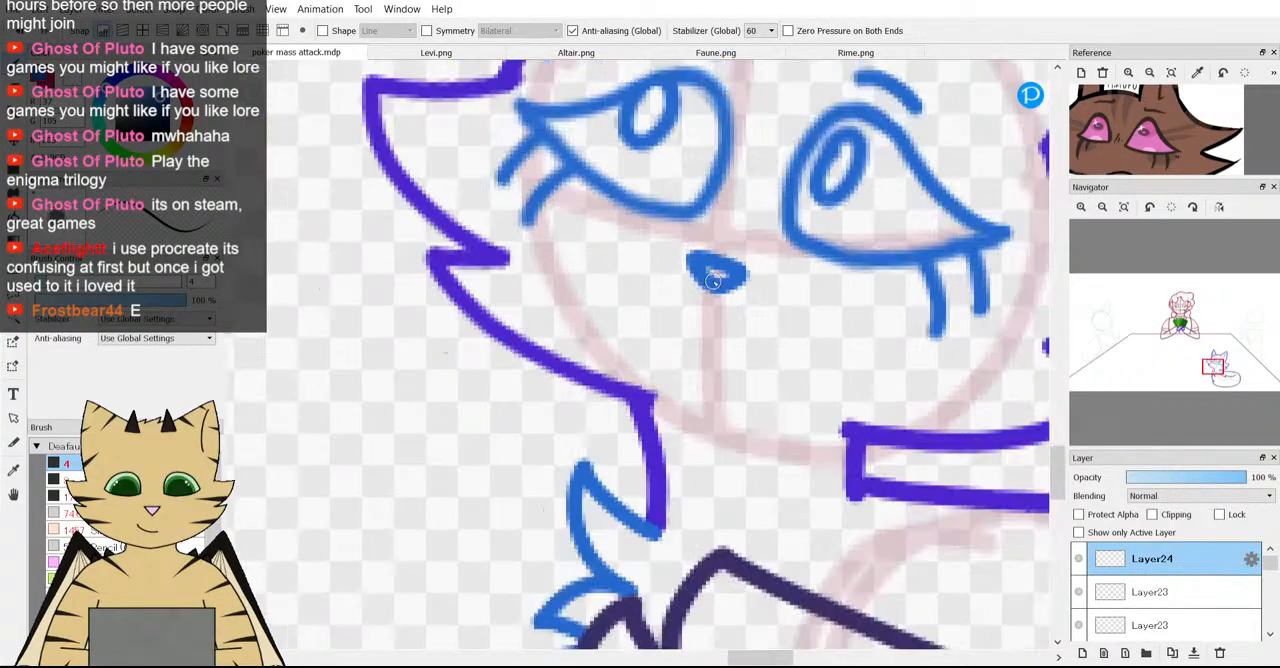
scroll(692, 333, up, 4)
scroll(692, 333, up, 3)
mouse_move(654, 229)
mouse_down()
mouse_move(669, 258)
mouse_move(740, 263)
mouse_up()
scroll(768, 295, down, 4)
scroll(768, 295, down, 4)
scroll(780, 303, up, 4)
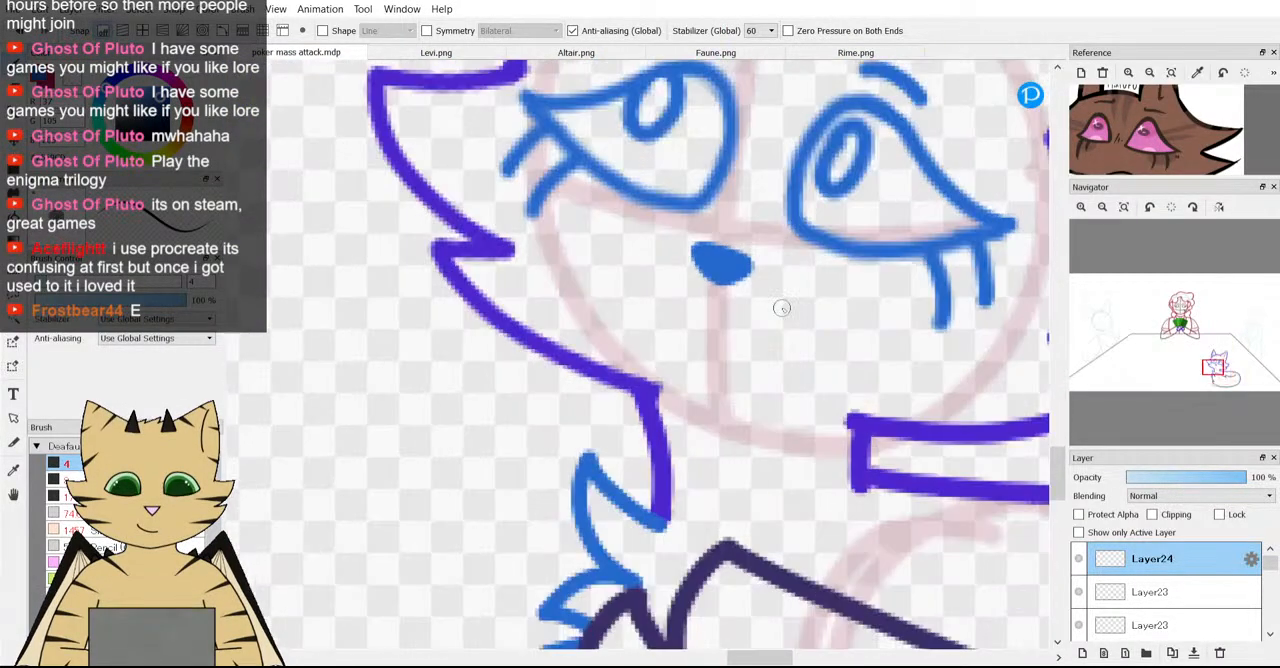
Select the nose with a rectangular selection and rotate it by -2.6 degrees.
scroll(780, 303, down, 5)
scroll(782, 309, up, 6)
key(m)
mouse_move(674, 230)
mouse_down()
mouse_move(712, 282)
mouse_move(767, 317)
mouse_move(728, 287)
mouse_move(781, 281)
mouse_up()
key(ctrl+t)
scroll(726, 287, down, 3)
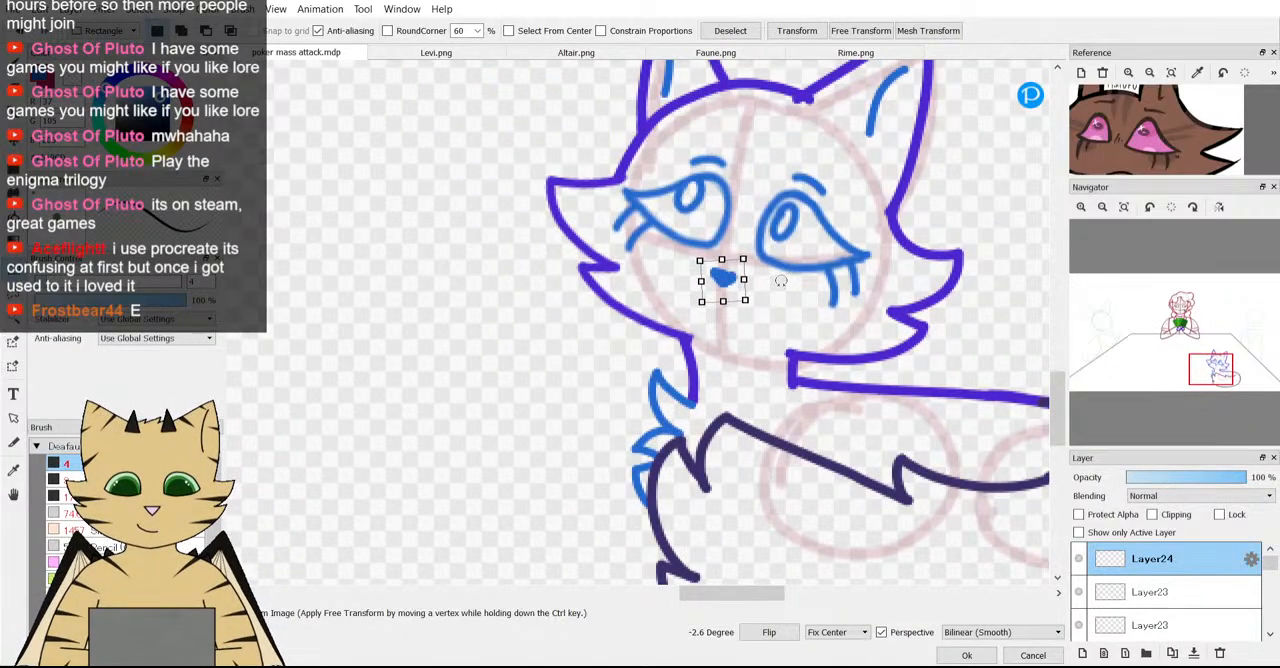
click(967, 655)
Squash the selected nose vertically and widen it slightly, then deselect it.
scroll(730, 323, down, 4)
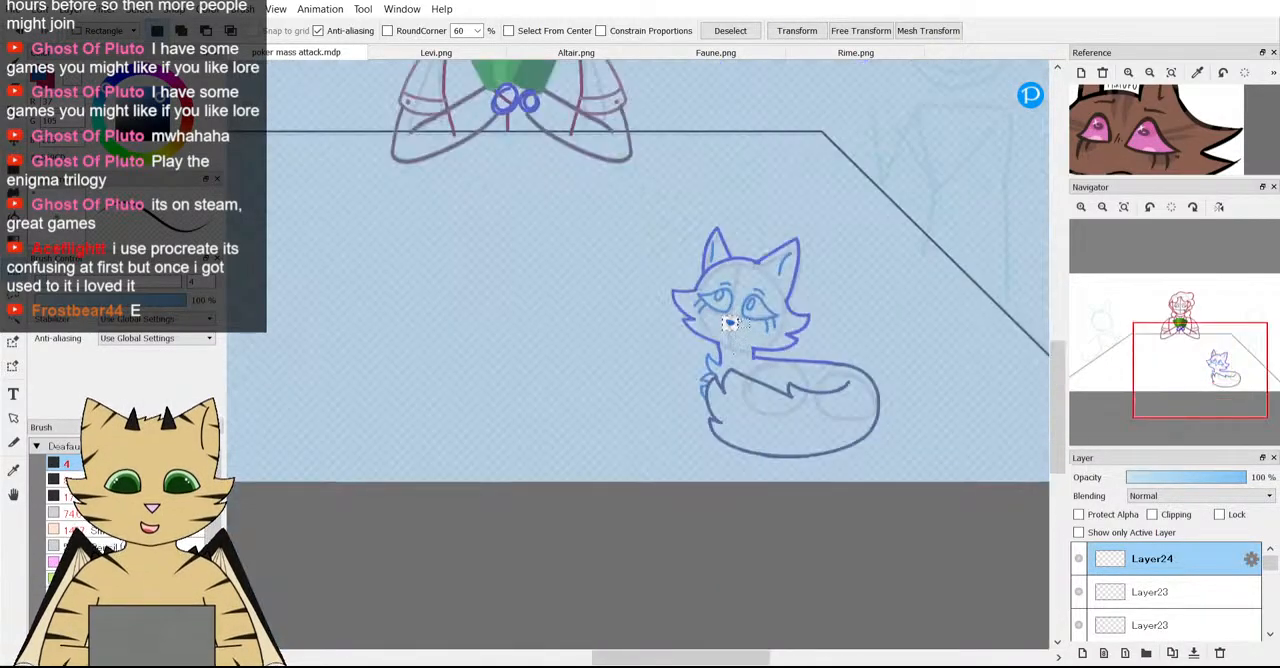
scroll(730, 323, up, 4)
key(ctrl+t)
scroll(702, 320, up, 2)
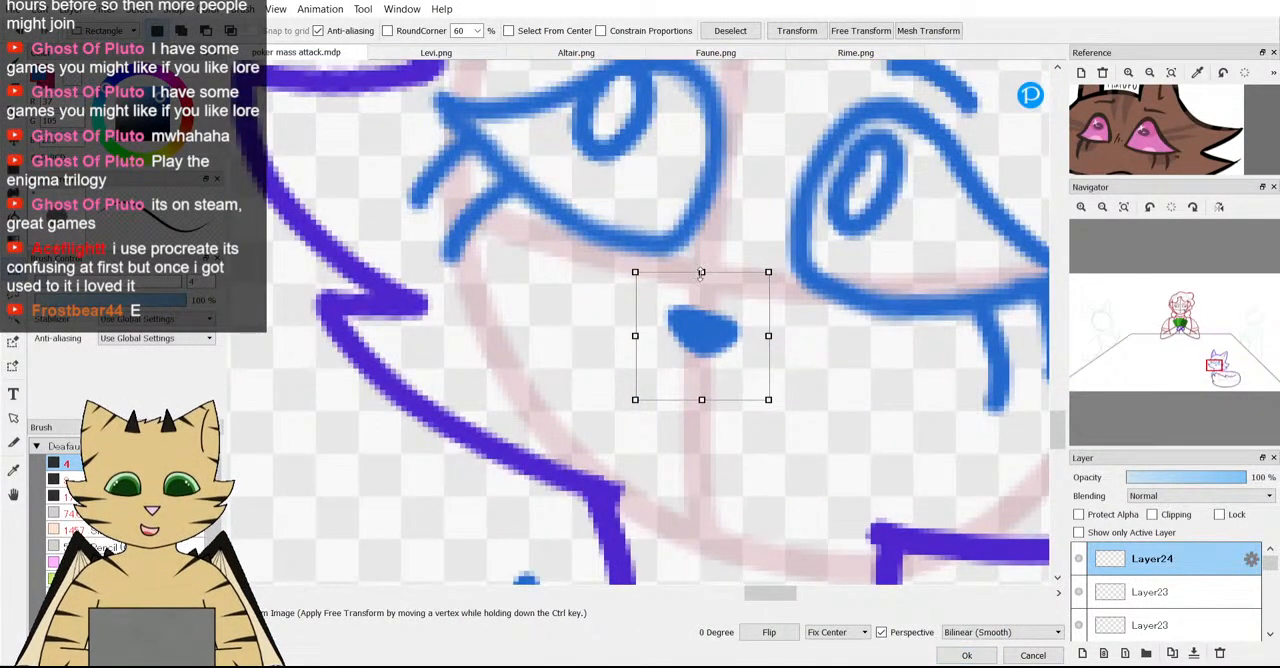
drag(701, 273, 701, 284)
drag(768, 336, 775, 336)
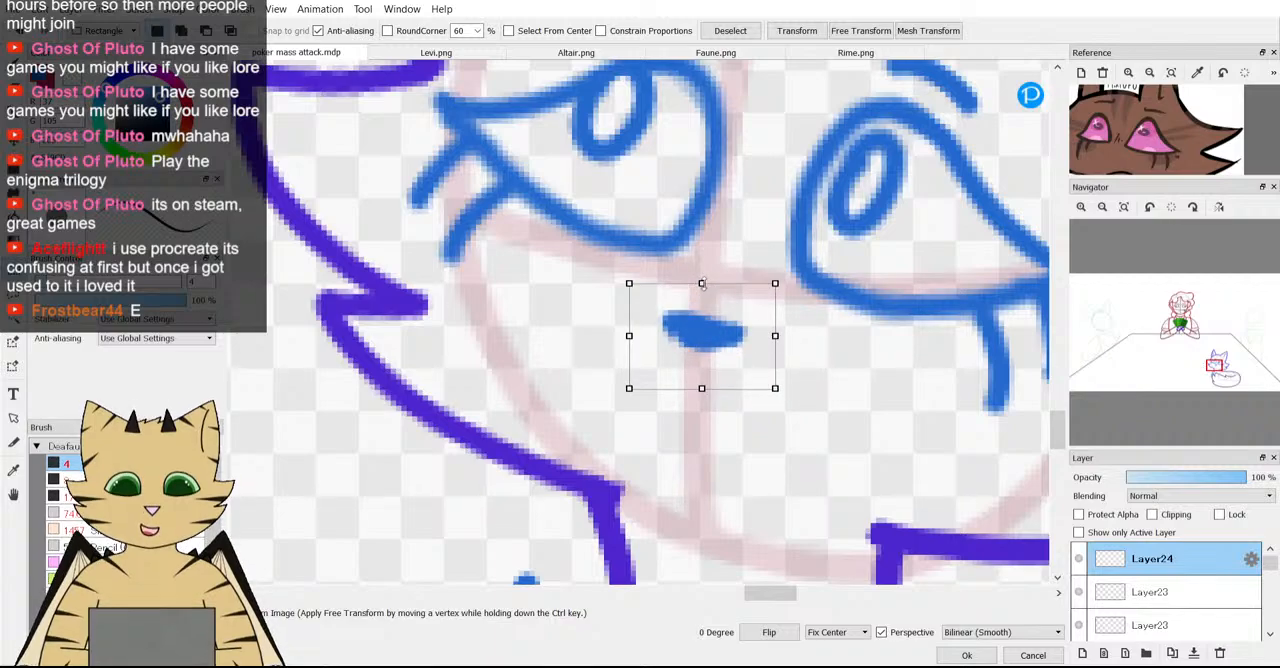
scroll(749, 365, down, 2)
click(965, 655)
scroll(730, 410, down, 4)
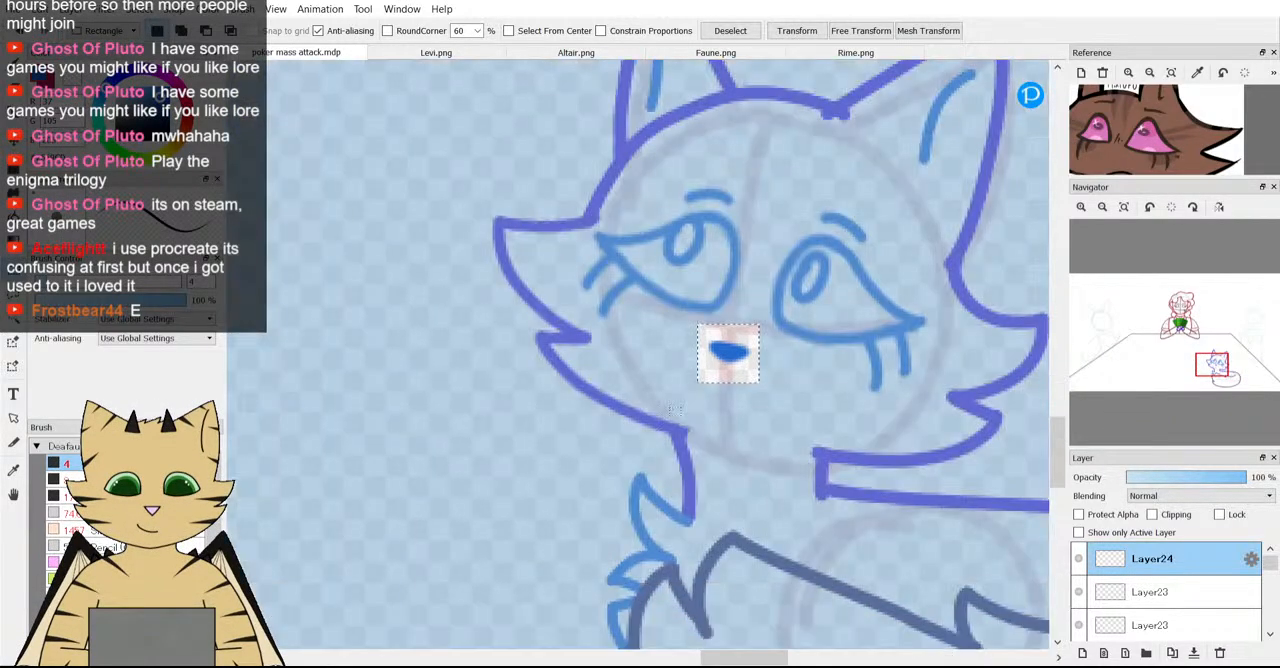
key(ctrl+d)
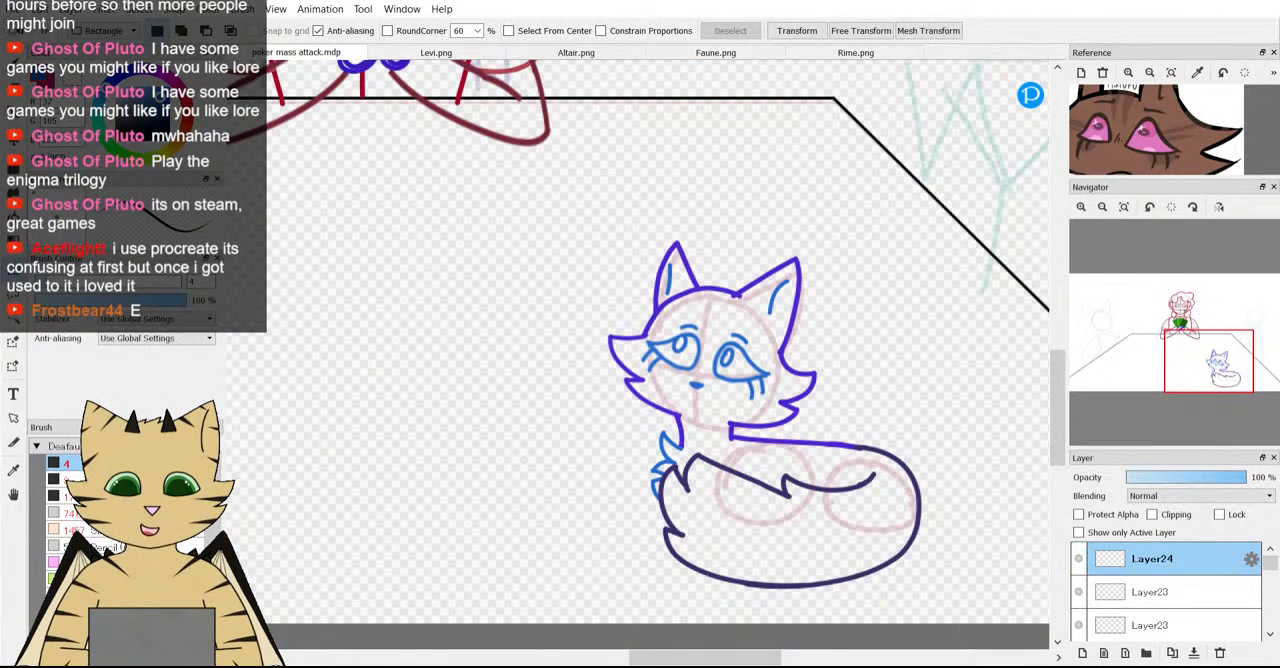
Try a short, slightly curved mouth line below the nose, using the reference's mouth as a guide.
key(b)
scroll(760, 397, down, 4)
scroll(754, 399, up, 4)
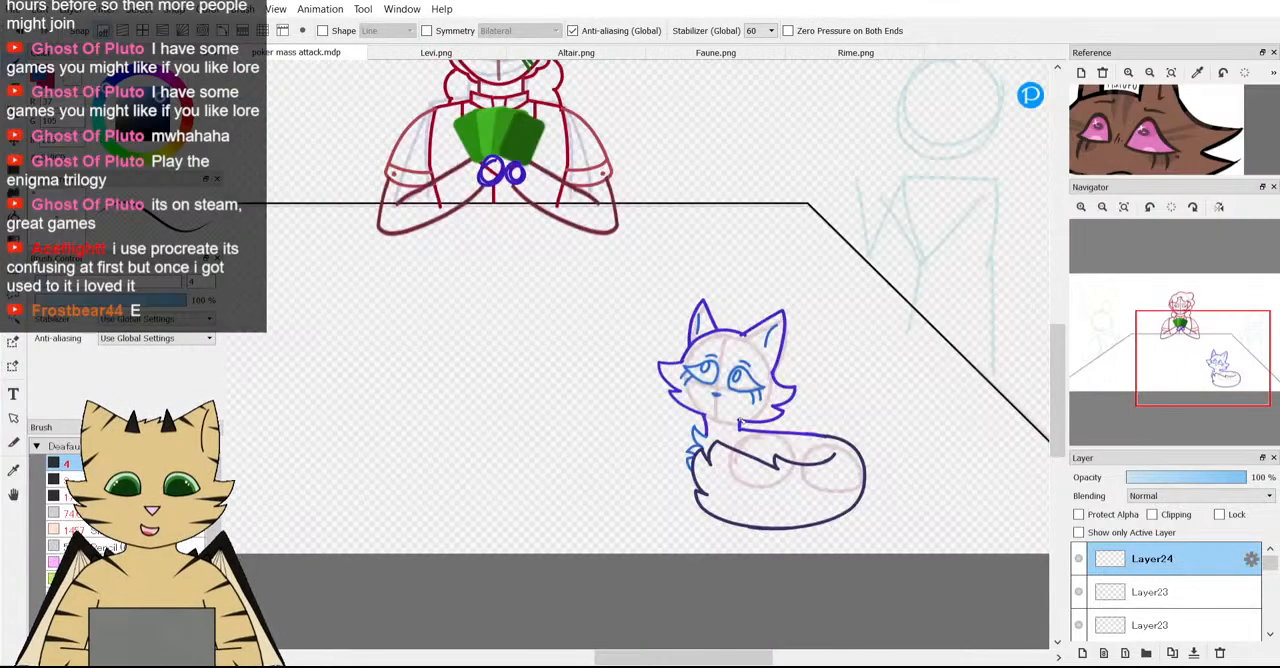
scroll(714, 418, up, 5)
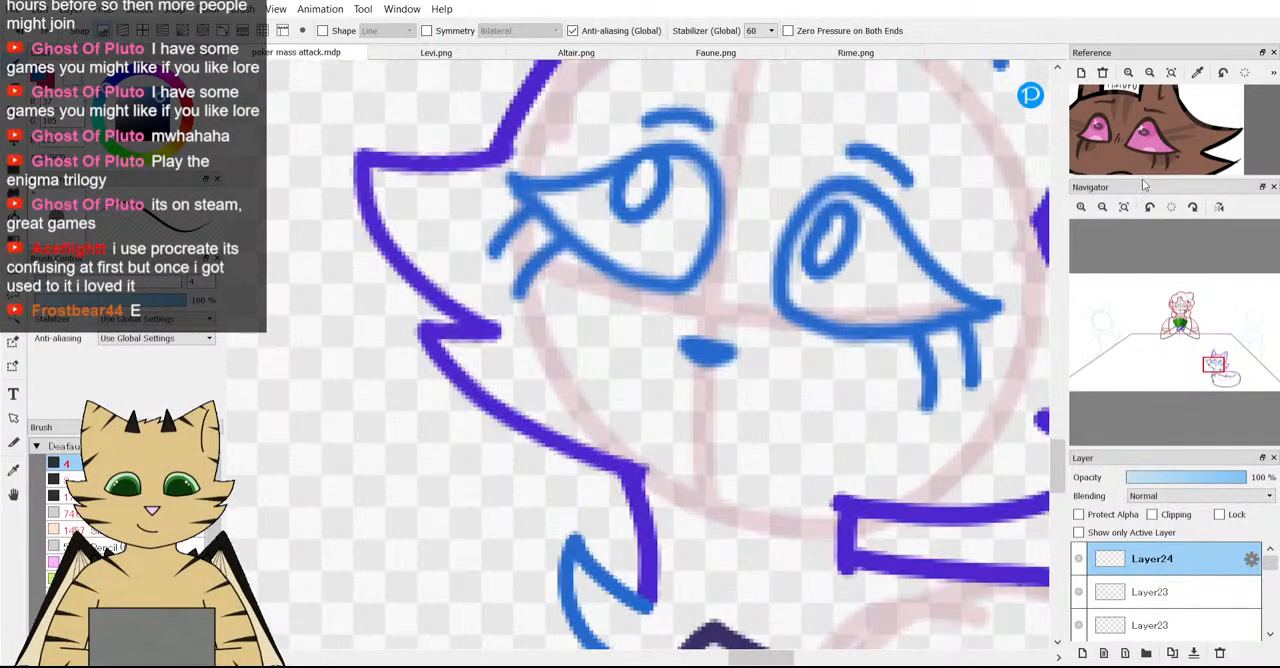
drag(1142, 170, 1137, 147)
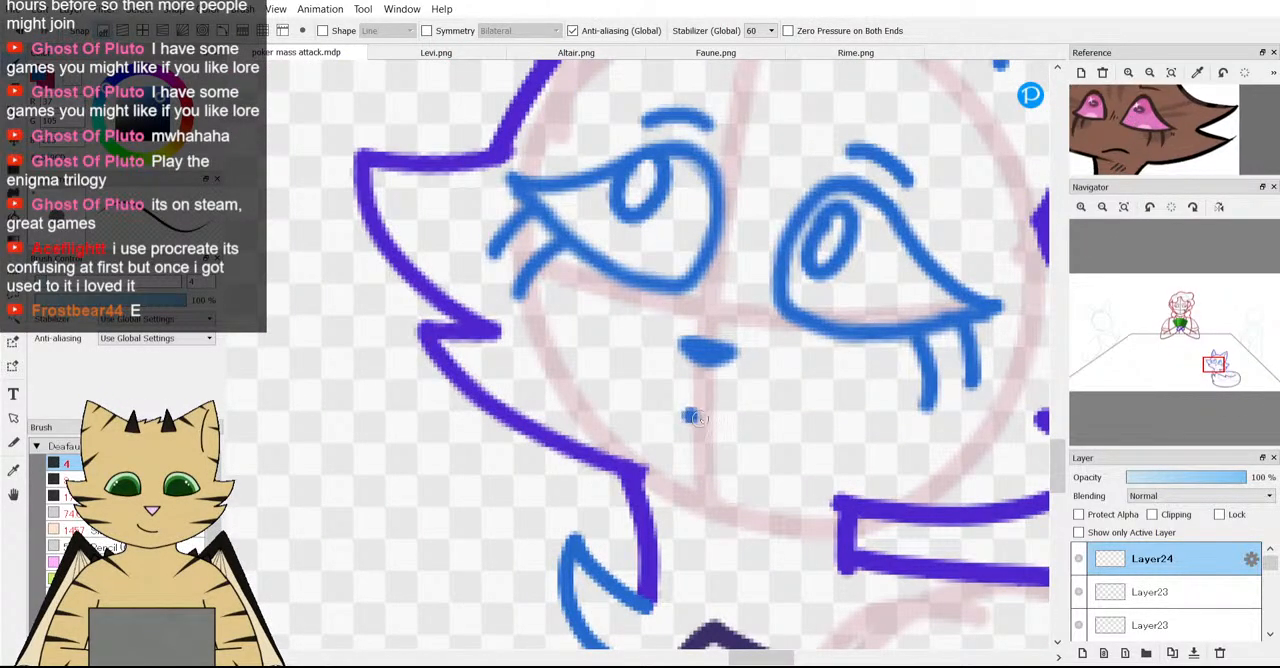
drag(704, 420, 770, 422)
scroll(802, 418, down, 4)
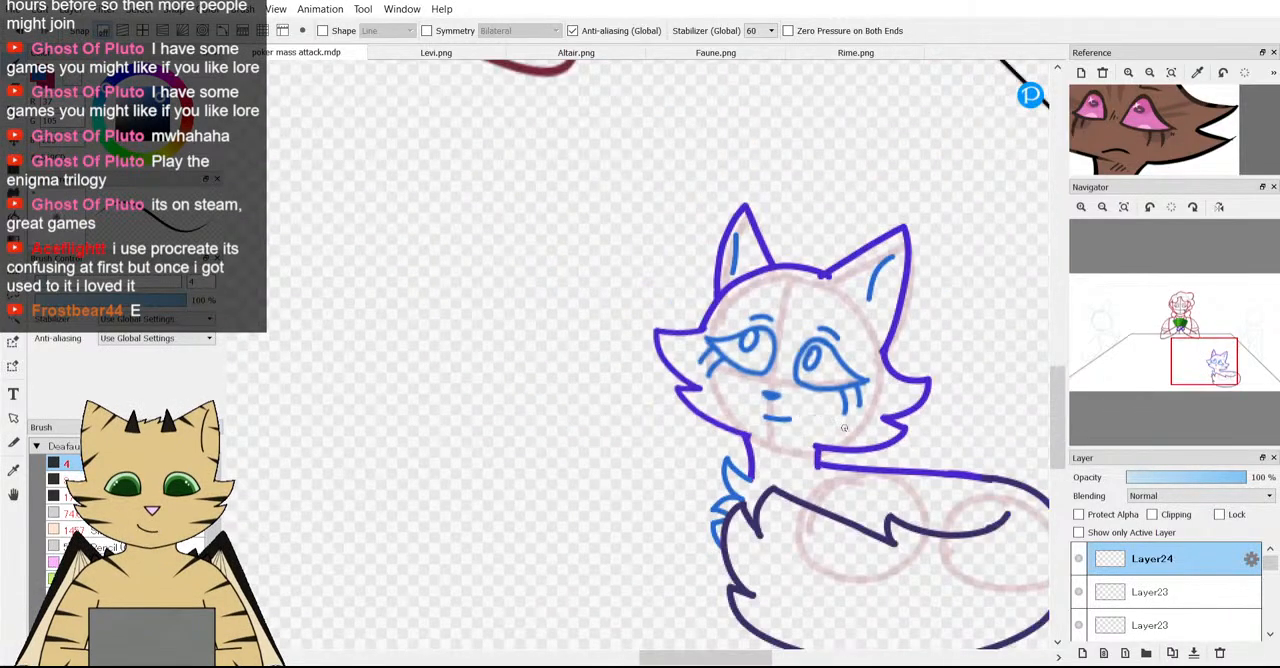
scroll(844, 428, down, 3)
scroll(844, 428, up, 6)
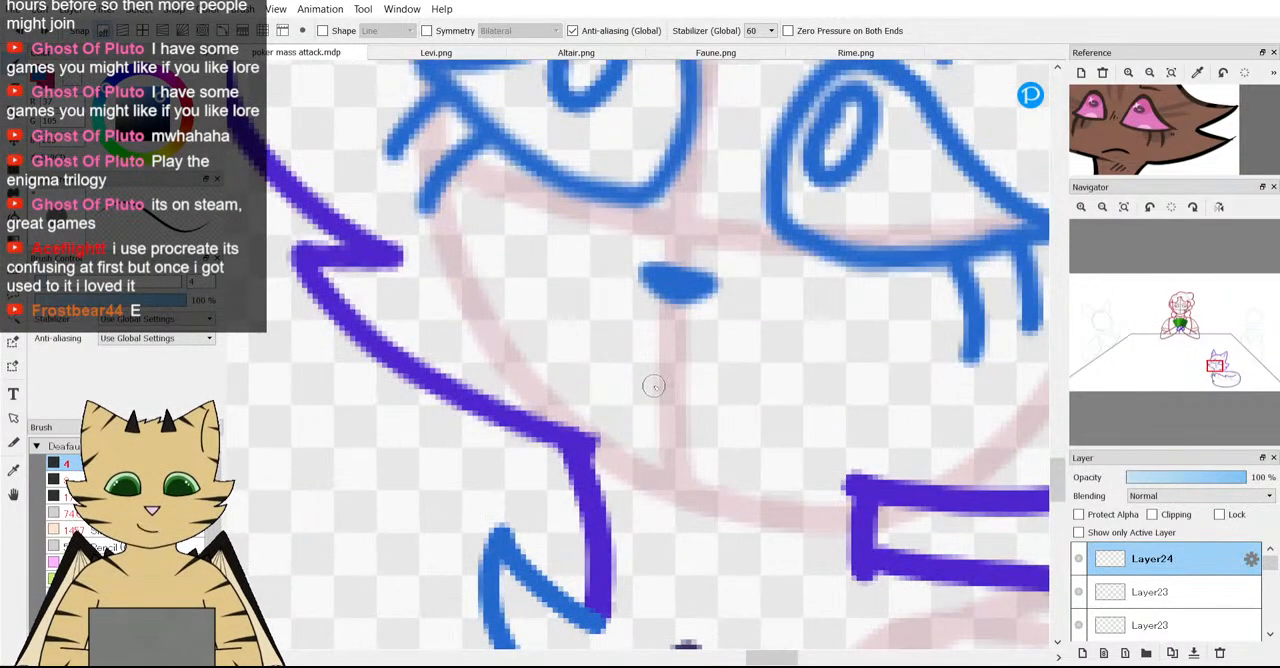
Try short, nearly horizontal mouth lines below the fox's nose and undo them.
drag(654, 386, 726, 402)
scroll(820, 418, down, 3)
scroll(822, 423, up, 1)
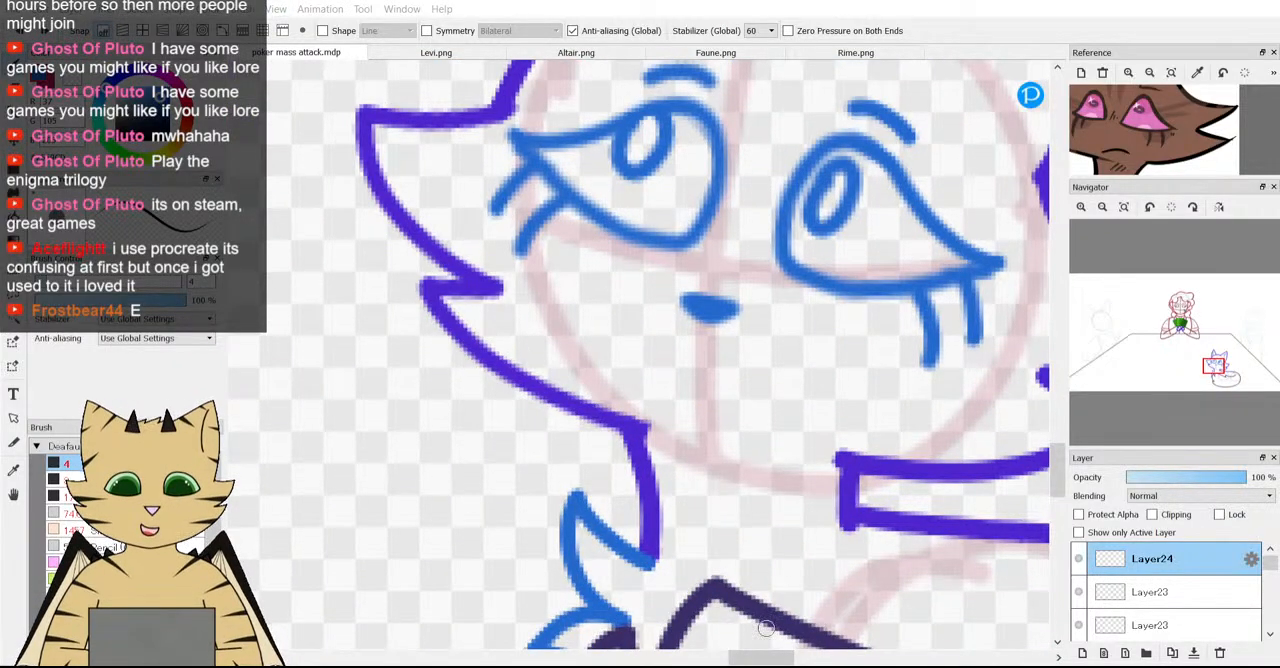
drag(681, 377, 757, 373)
scroll(796, 416, down, 5)
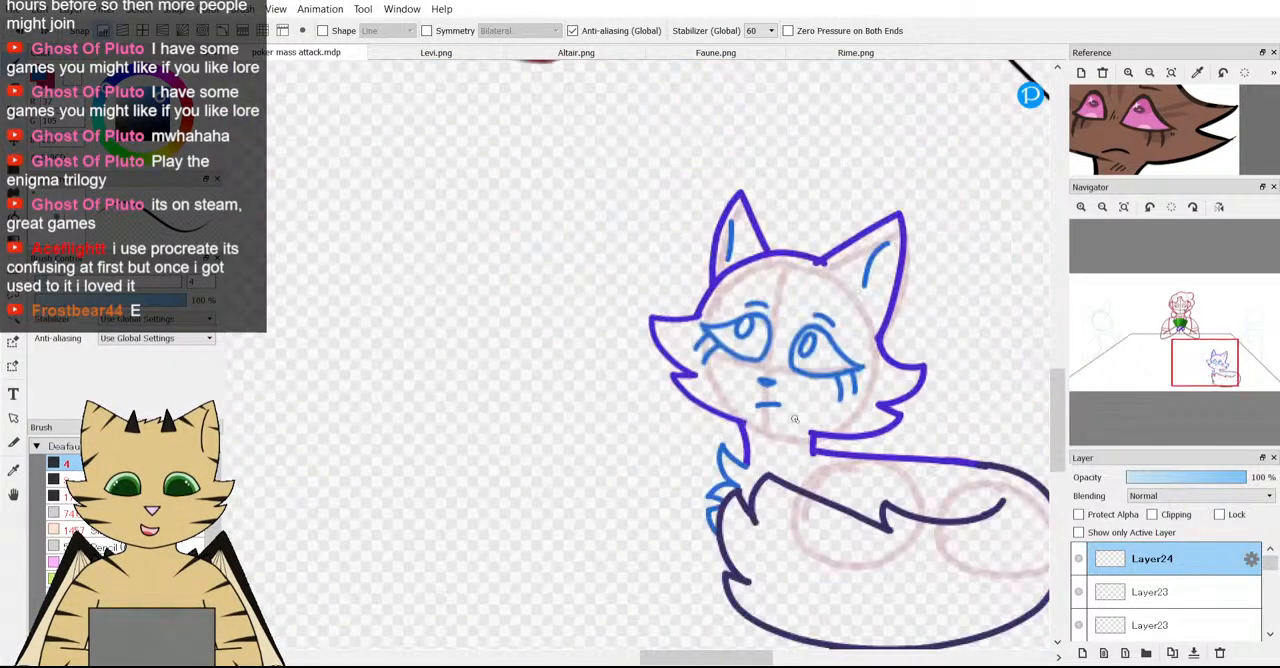
scroll(796, 416, up, 5)
scroll(681, 393, down, 8)
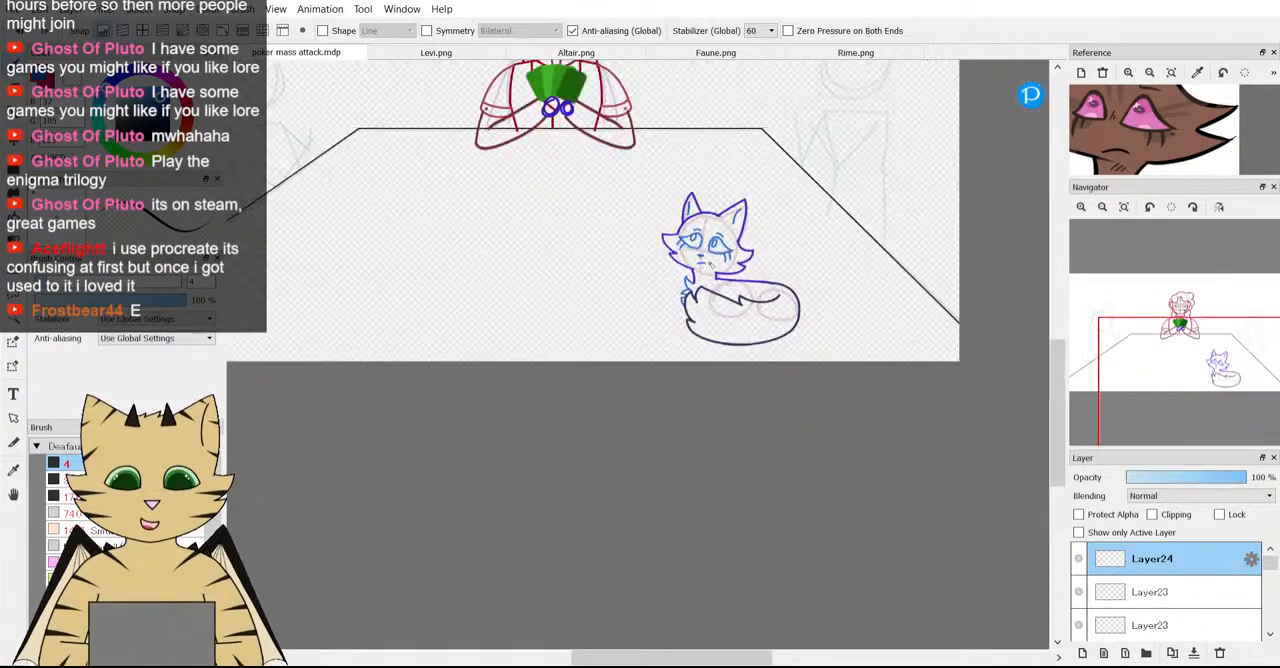
scroll(709, 262, up, 6)
scroll(709, 262, down, 2)
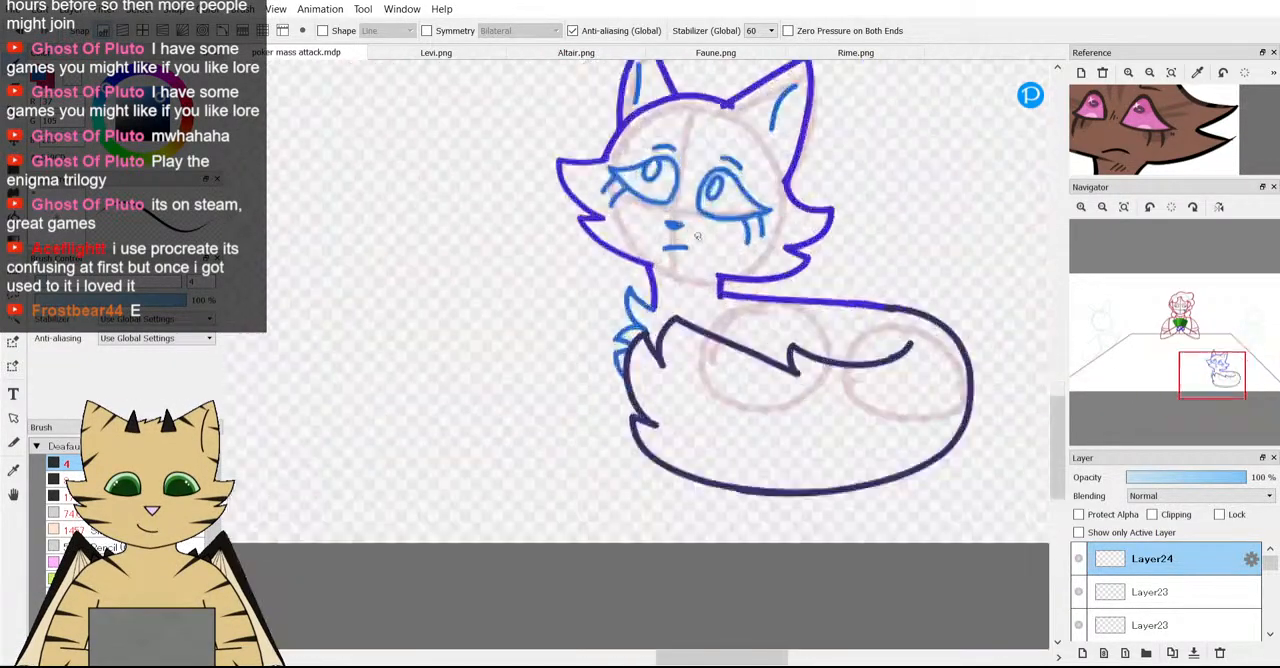
scroll(709, 262, up, 2)
scroll(743, 268, up, 3)
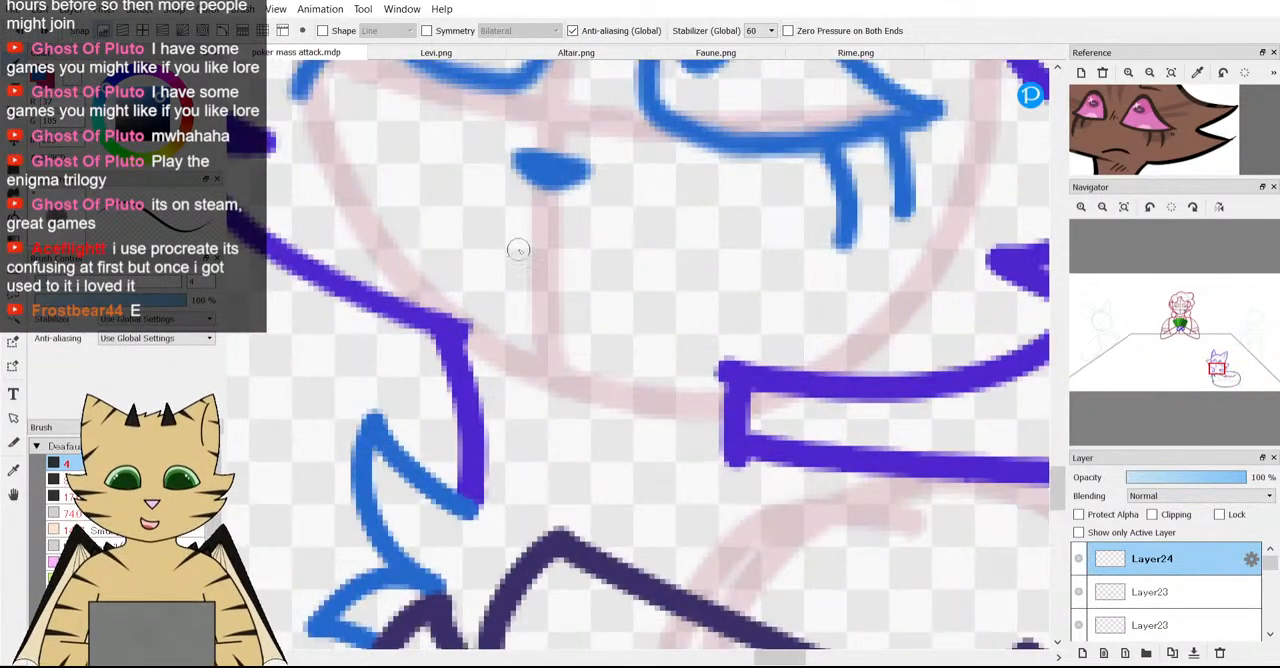
scroll(603, 259, down, 8)
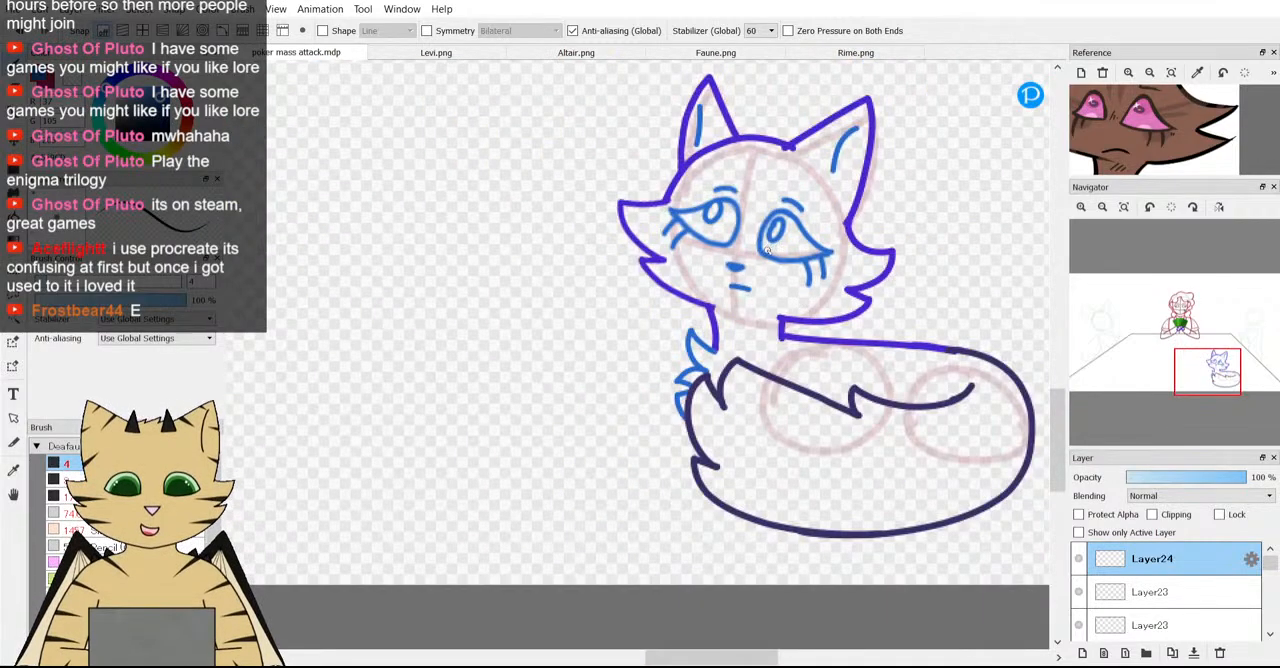
scroll(603, 259, up, 7)
key(ctrl+z)
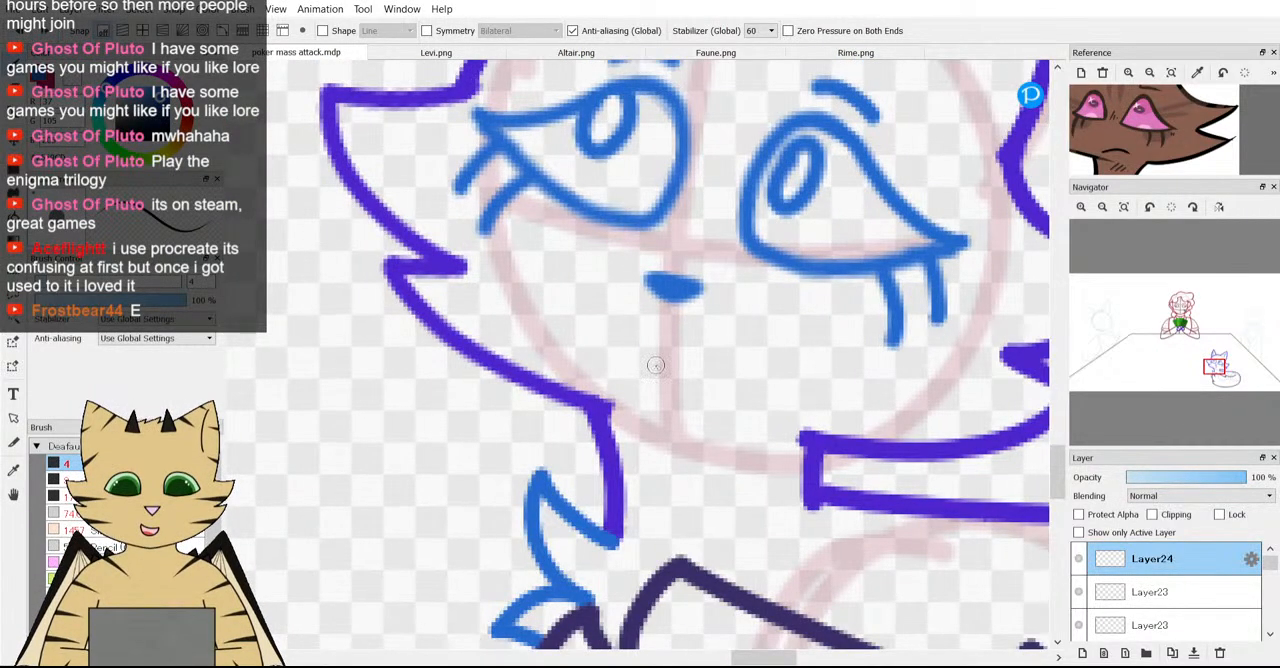
Draw a short, slightly slanted mouth line below the fox's nose, and make the Layer23 directly beneath Layer24 active.
drag(671, 356, 747, 366)
scroll(953, 489, down, 5)
scroll(968, 528, up, 2)
click(1112, 600)
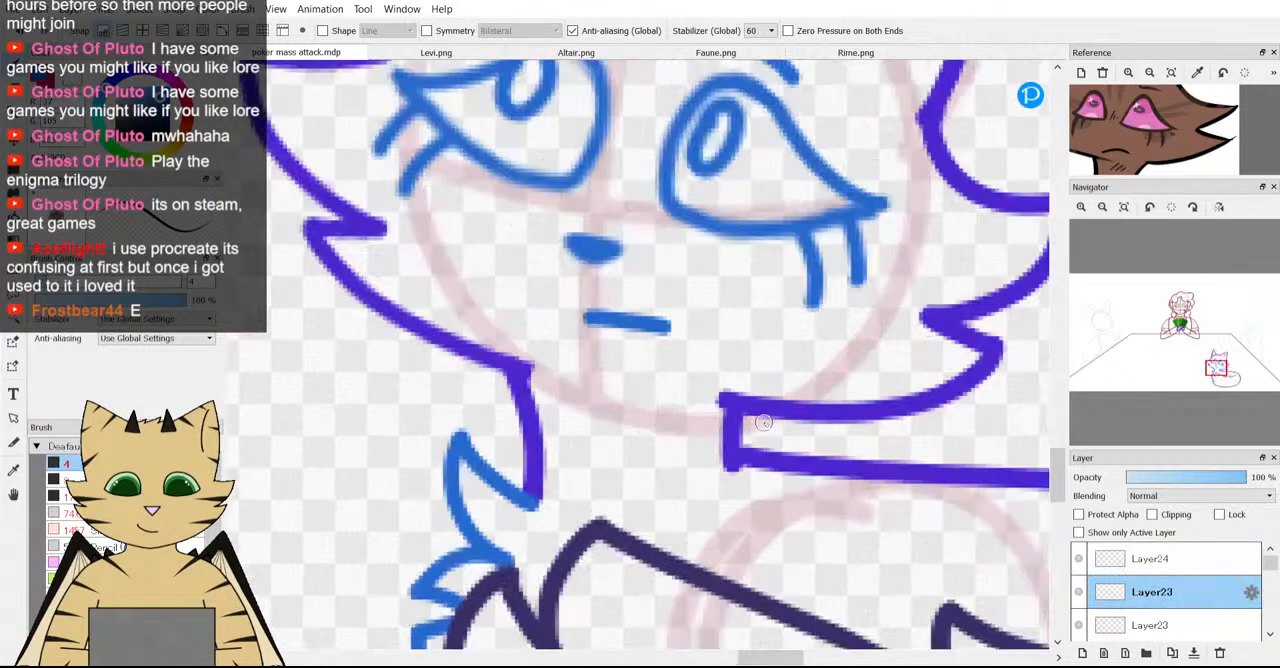
Try a curved chin line continuing from the fox's cheek fur toward the opposite jaw, and undo it.
scroll(790, 434, up, 2)
scroll(608, 376, up, 2)
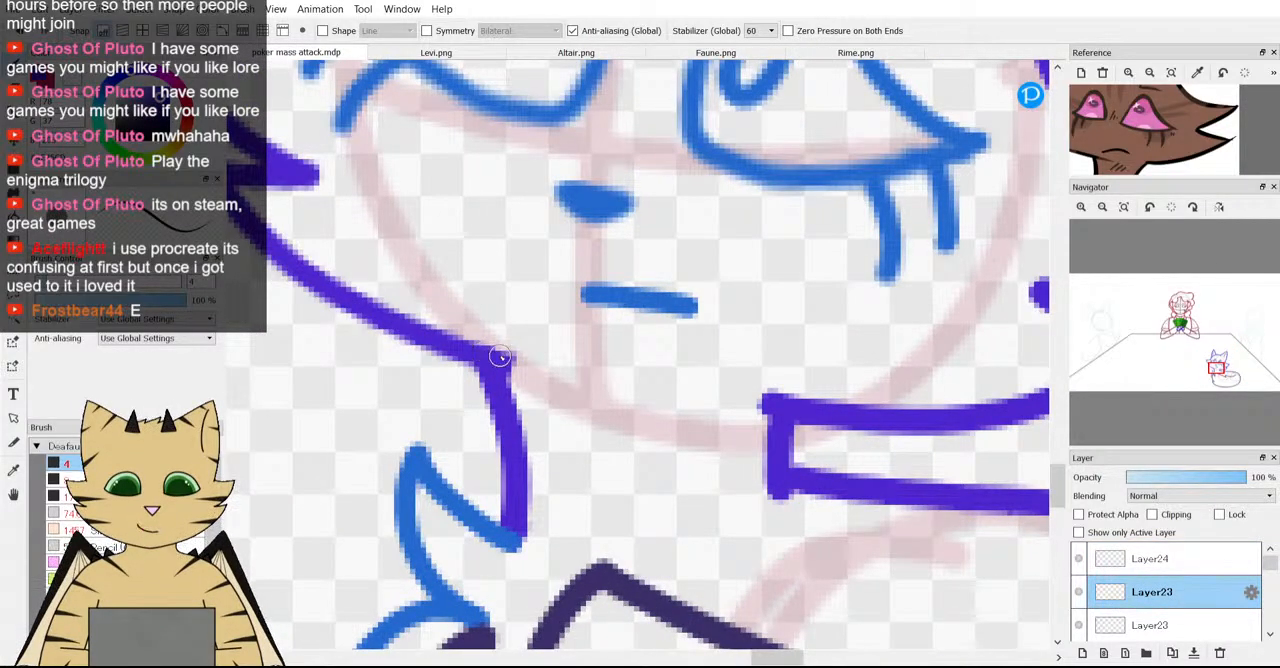
mouse_move(500, 357)
mouse_down()
mouse_move(555, 385)
mouse_move(680, 405)
mouse_up()
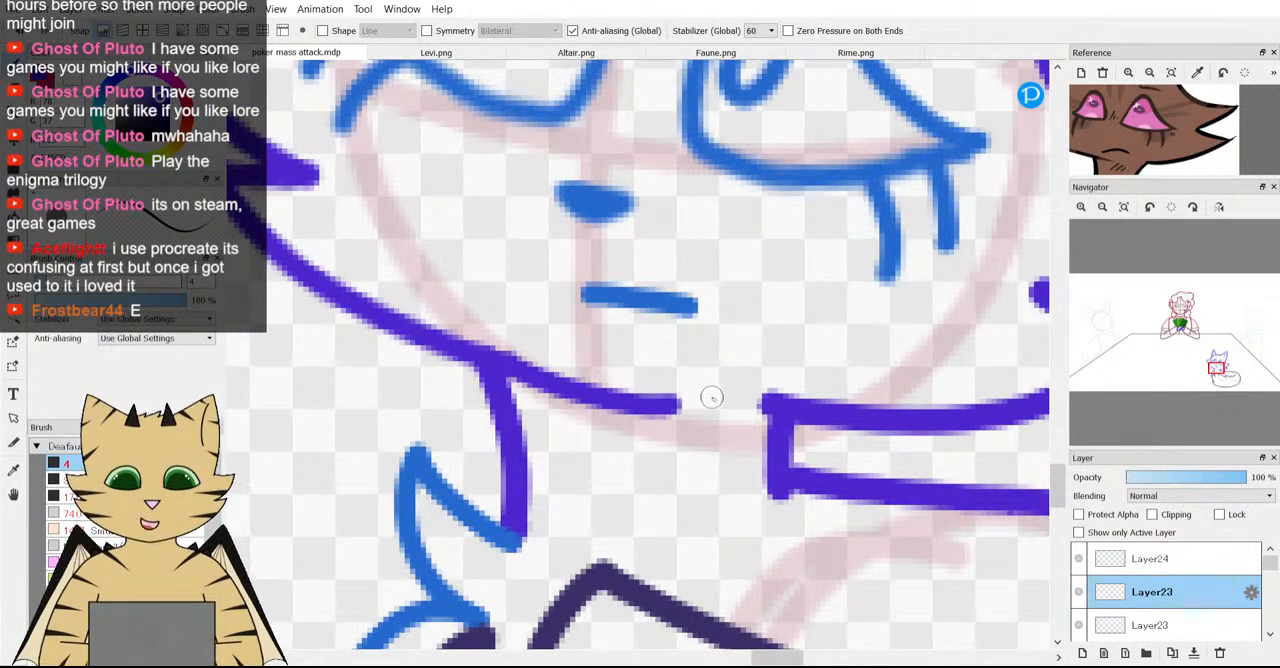
scroll(711, 397, down, 5)
scroll(796, 381, up, 2)
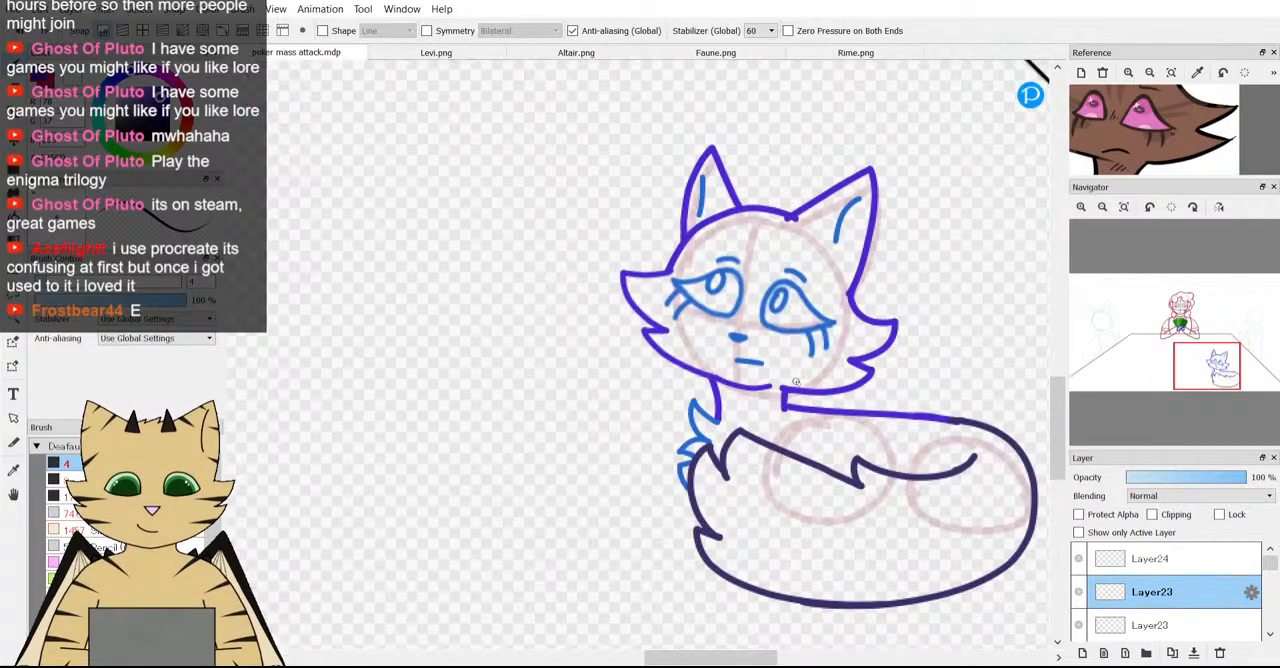
scroll(772, 366, up, 1)
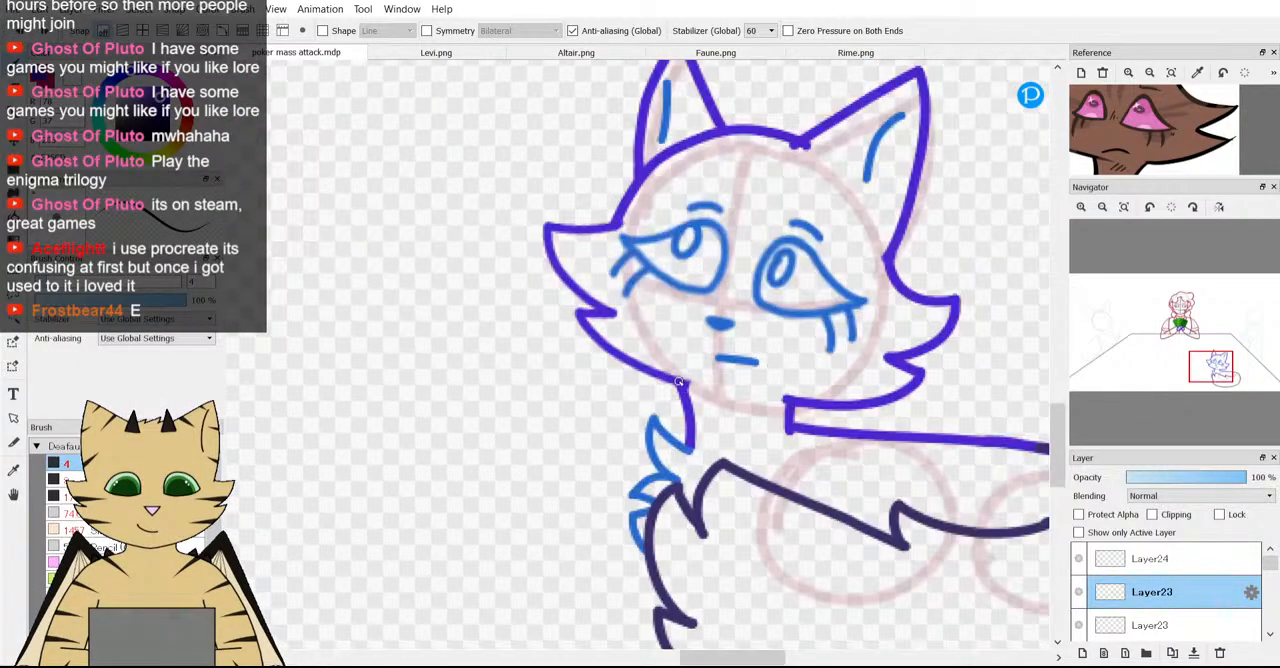
scroll(808, 393, down, 2)
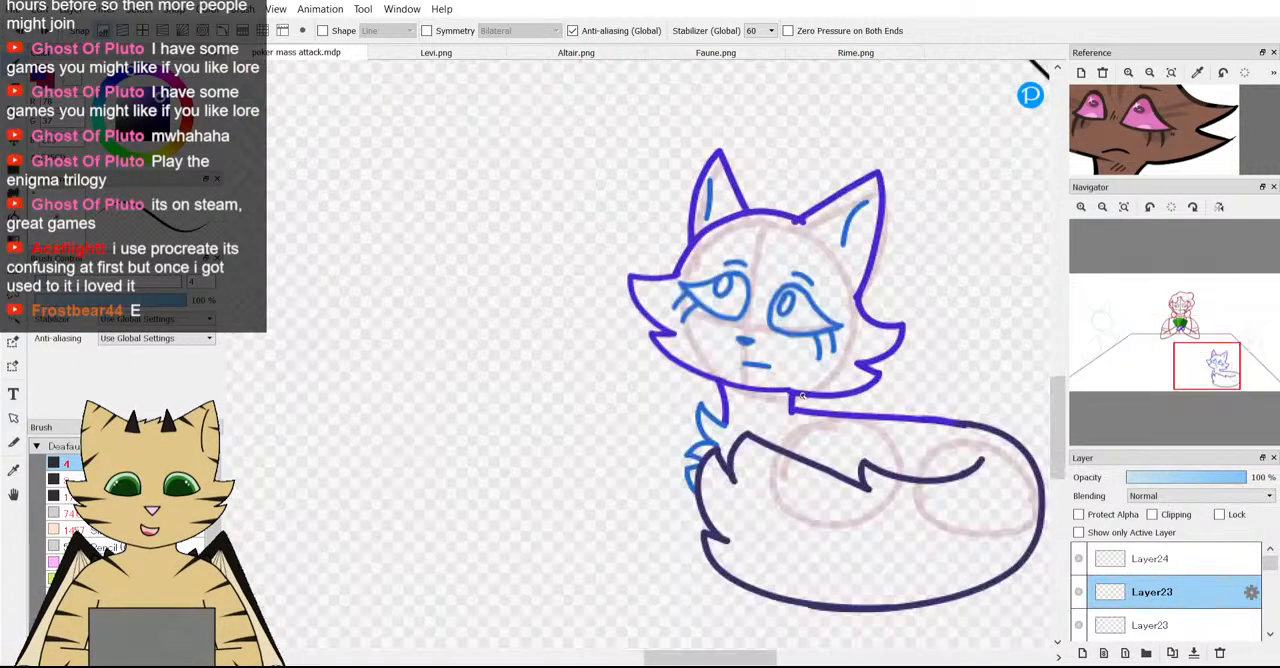
scroll(690, 394, up, 3)
scroll(680, 394, up, 1)
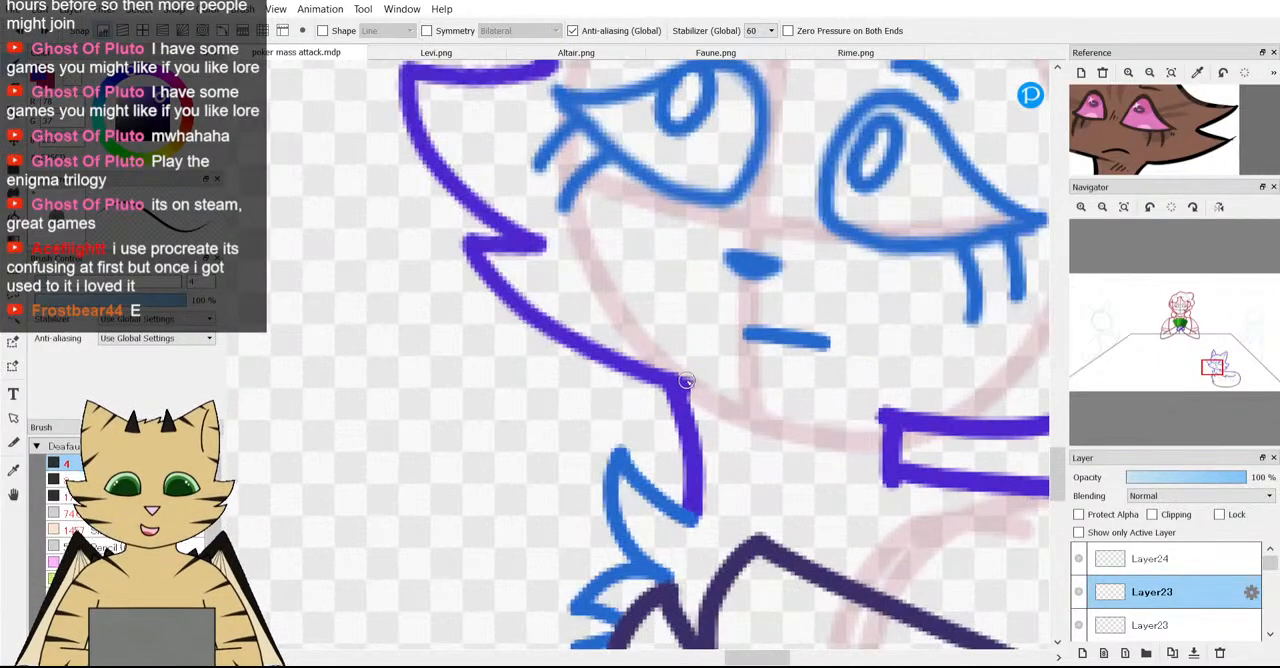
mouse_move(681, 383)
mouse_down()
mouse_move(779, 416)
mouse_move(837, 399)
mouse_up()
key(ctrl+z)
Try a detached chin line and a curved muzzle line around the fox's nose and mouth.
scroll(896, 410, down, 7)
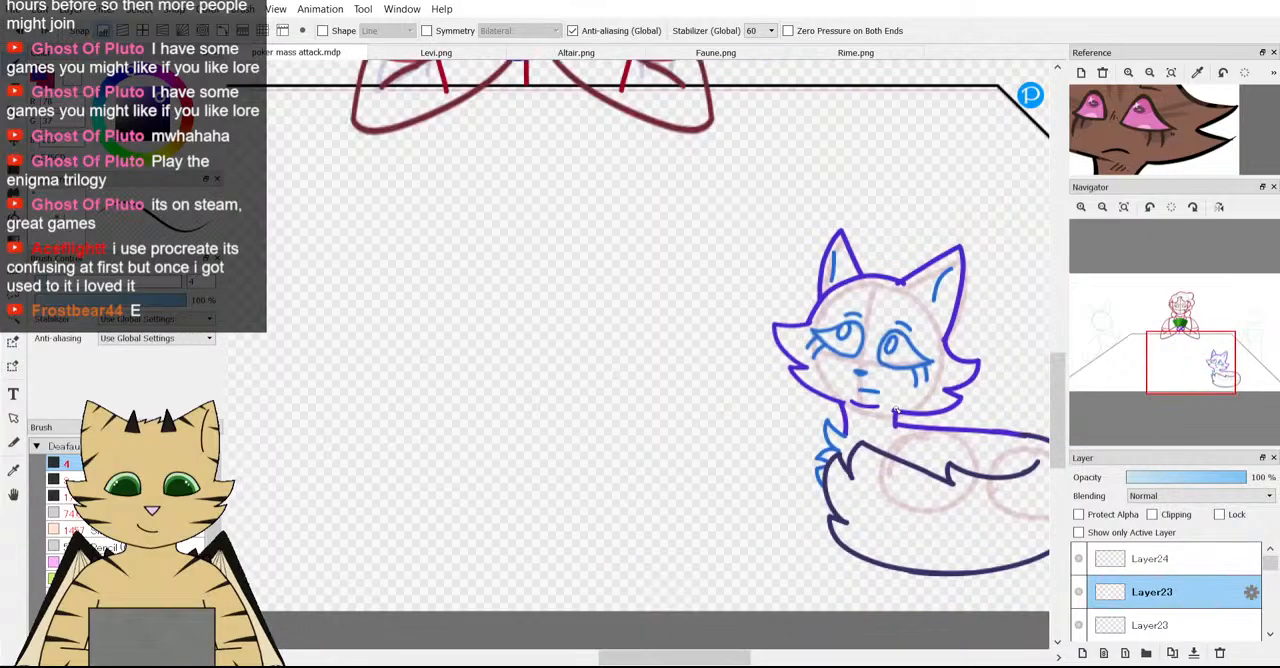
scroll(905, 413, up, 5)
scroll(907, 414, up, 2)
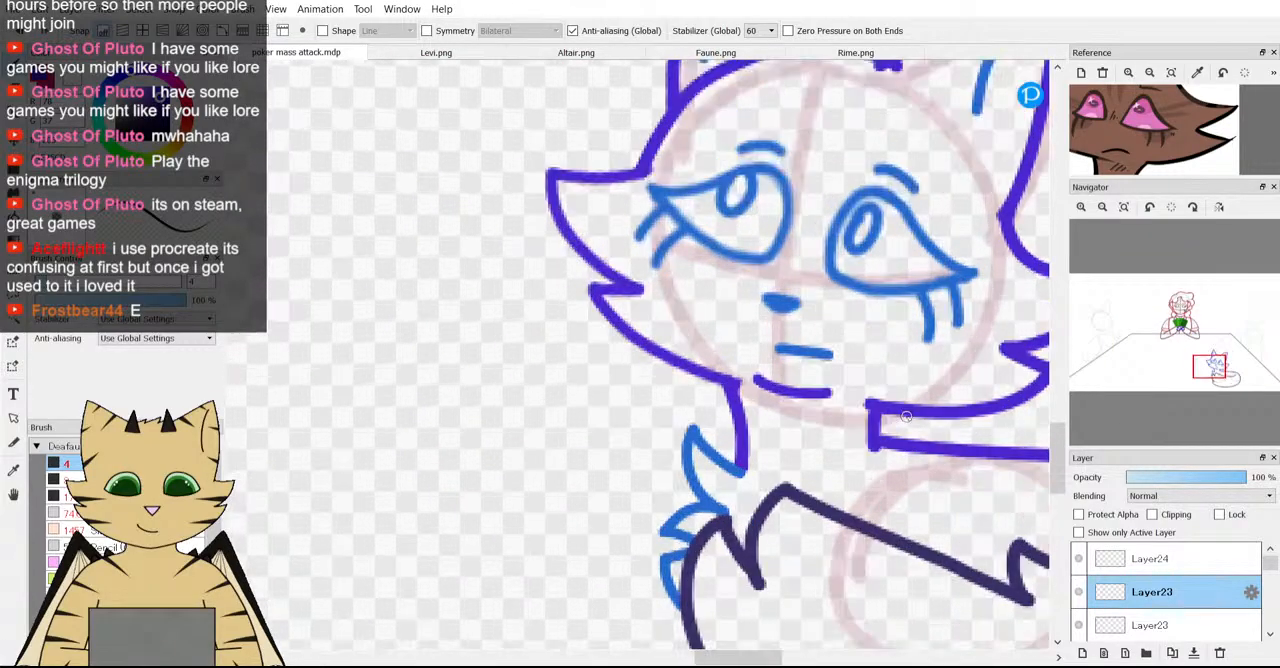
scroll(907, 414, down, 3)
scroll(789, 363, up, 5)
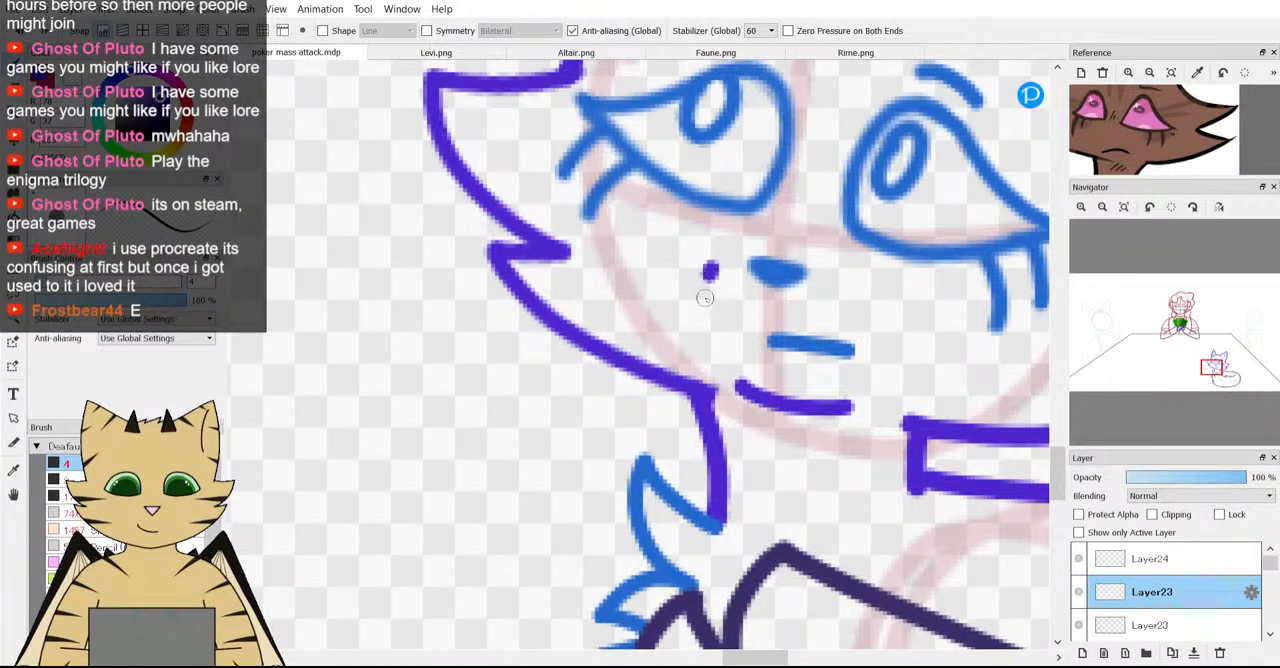
scroll(743, 383, down, 3)
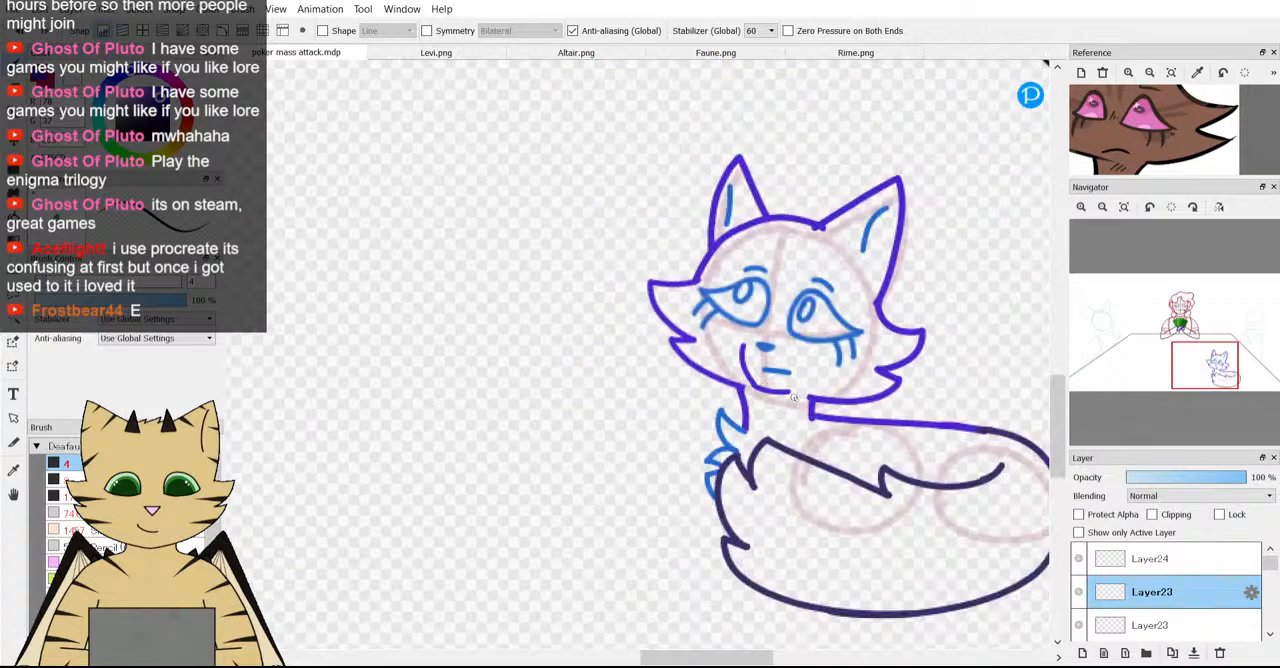
scroll(794, 397, up, 3)
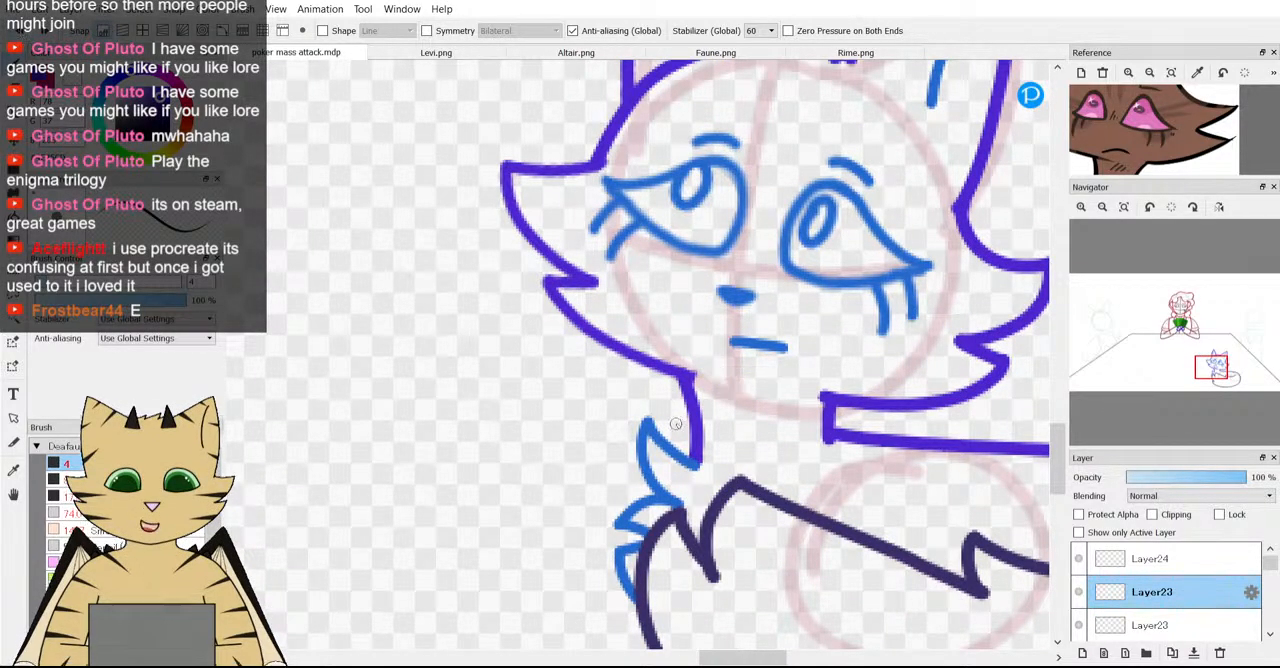
Retry the chin as a short stroke extending the cheek outline past the top of the neck.
scroll(725, 390, up, 3)
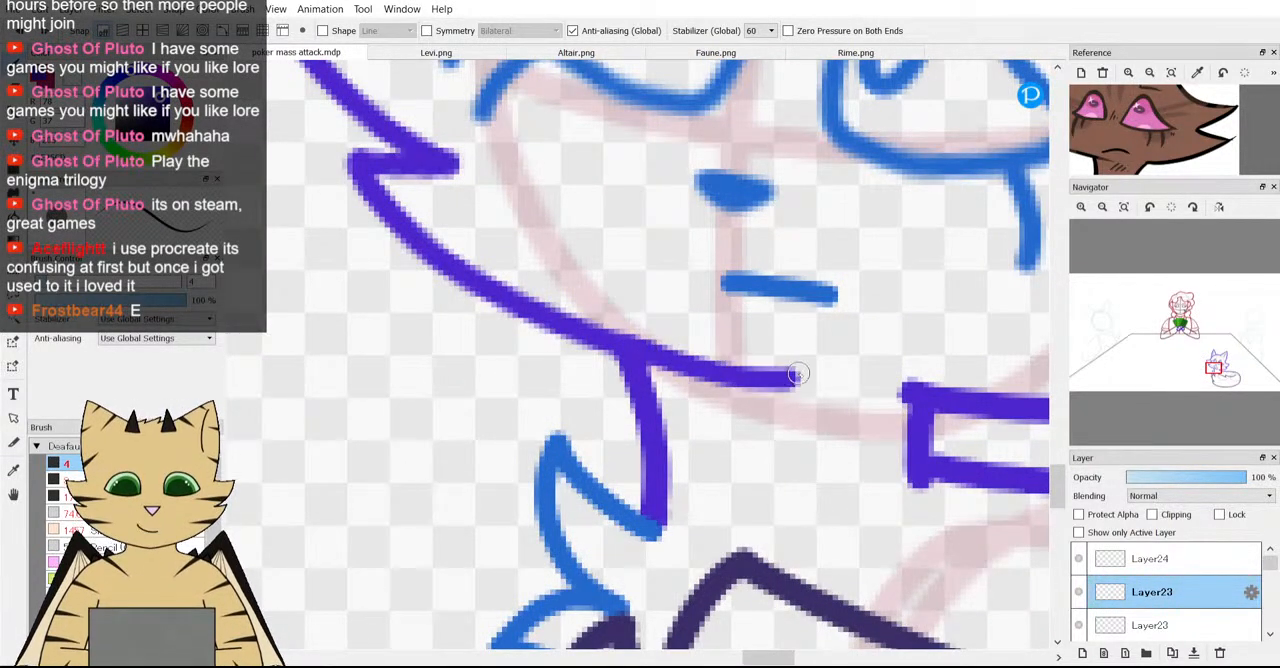
scroll(900, 375, down, 3)
scroll(900, 375, up, 1)
scroll(902, 375, down, 2)
scroll(902, 375, down, 3)
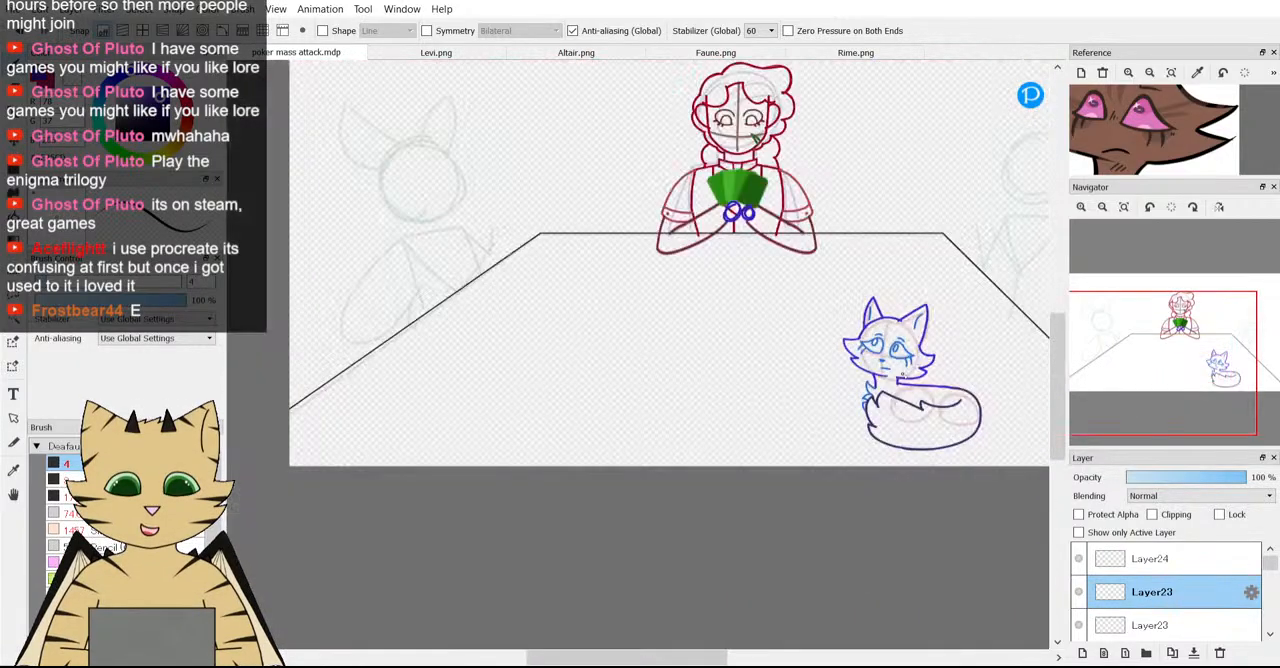
scroll(898, 371, up, 5)
scroll(809, 331, up, 4)
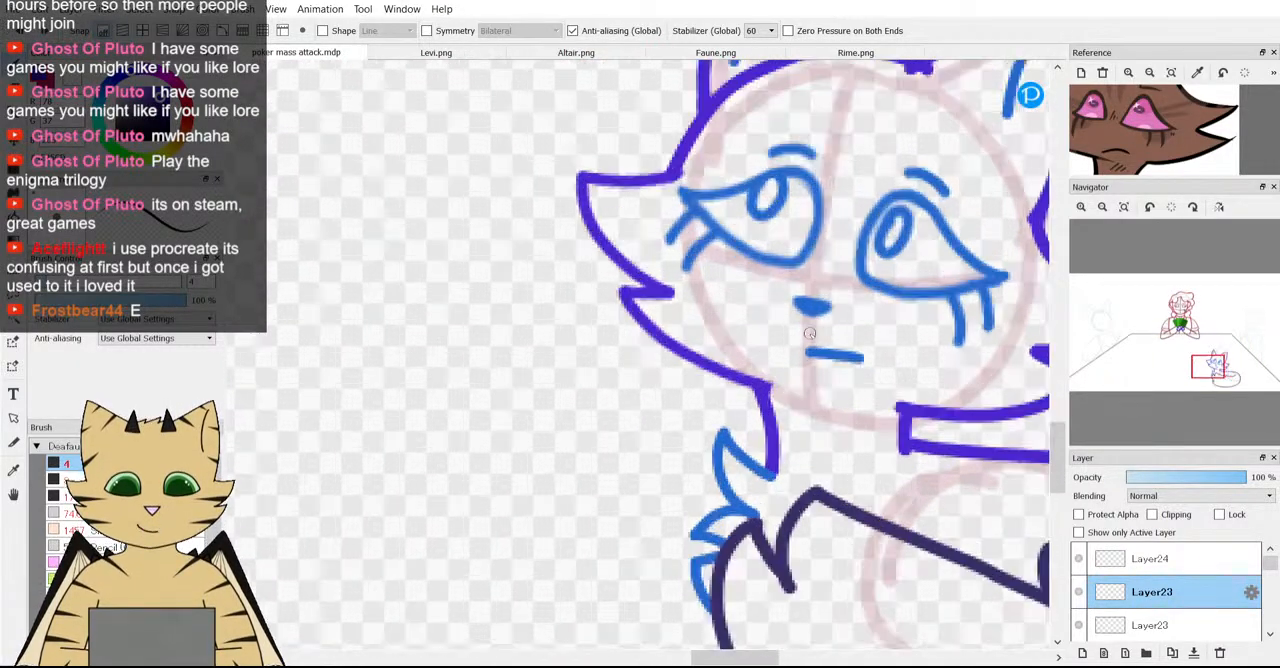
Extend the fox's cheek outline past the neck with a short chin stroke under the mouth, leaving a gap before the opposite jaw.
scroll(791, 426, down, 2)
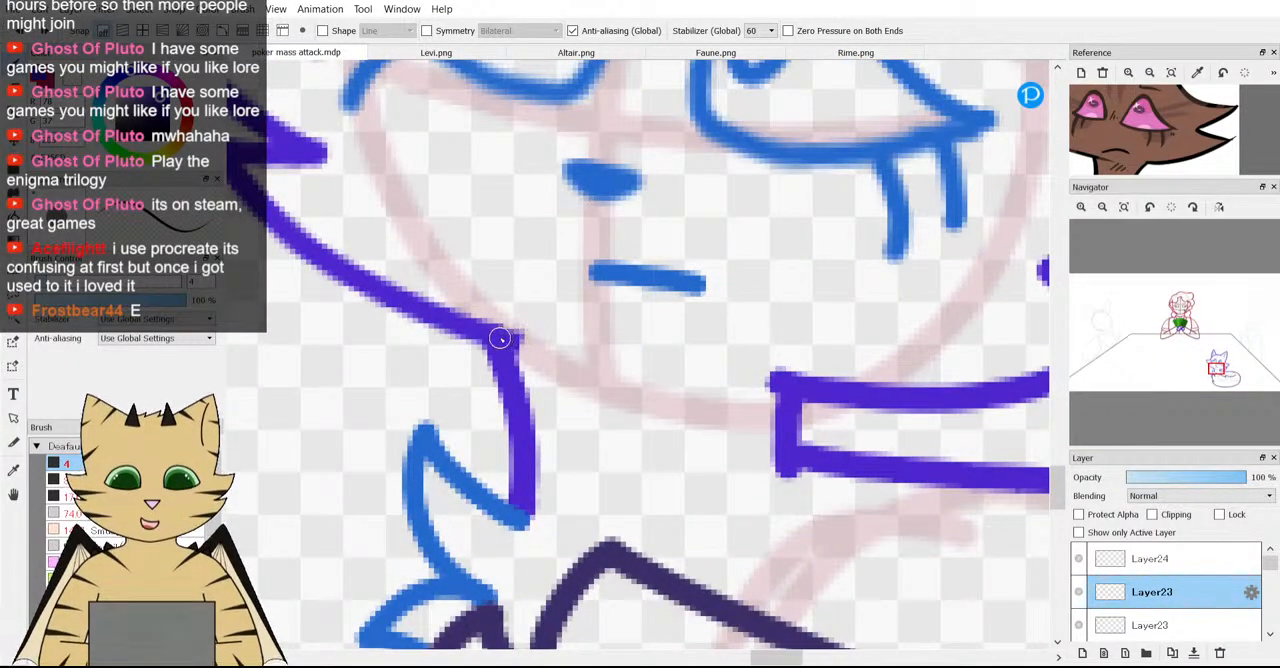
scroll(766, 389, down, 3)
scroll(769, 391, down, 3)
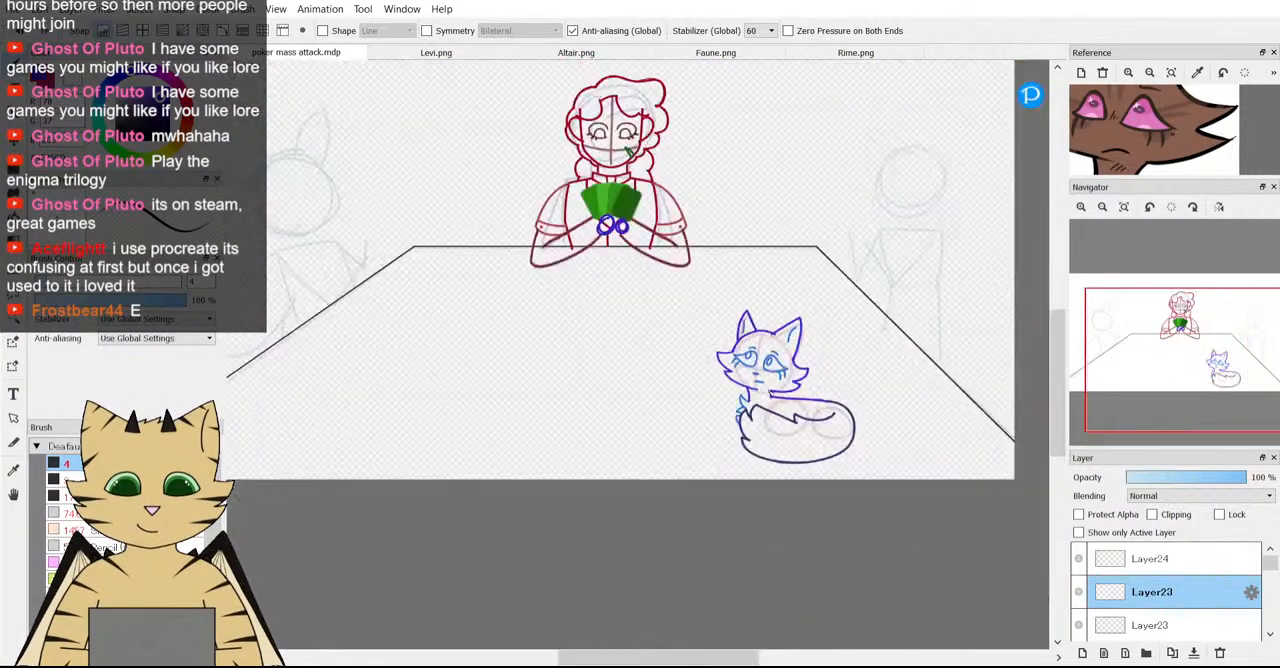
Examine the fox sketch up close and against the whole poker table composition.
scroll(777, 395, up, 2)
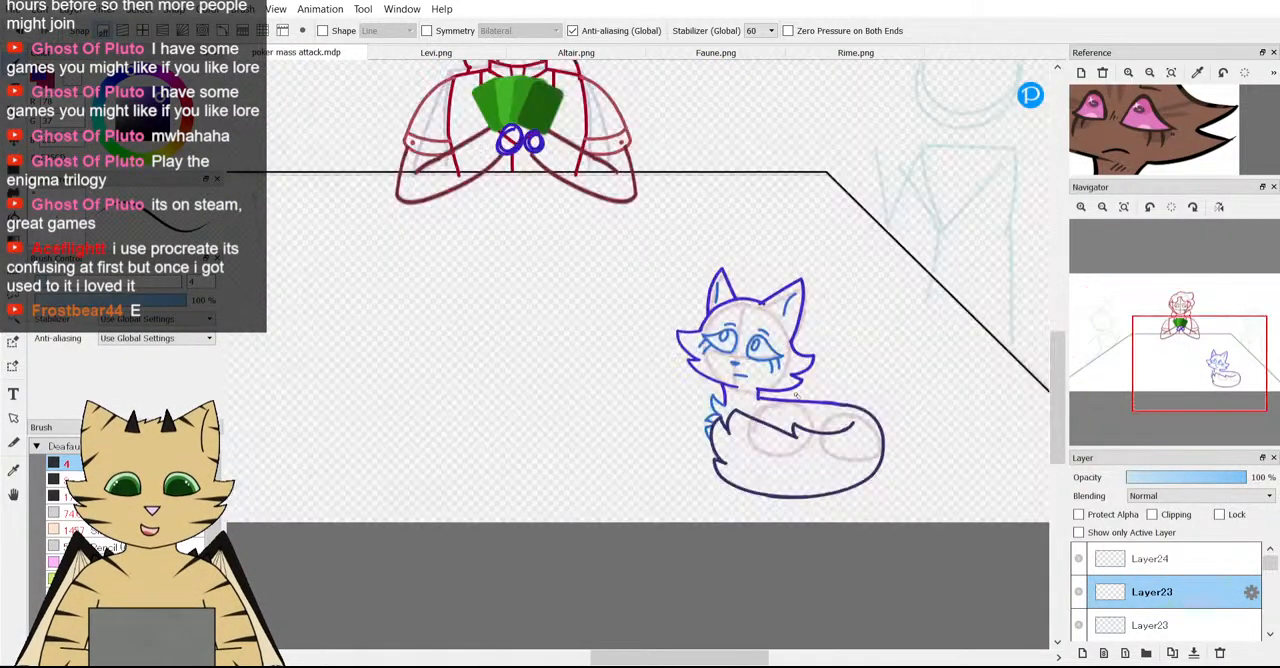
scroll(791, 395, down, 5)
scroll(805, 370, up, 2)
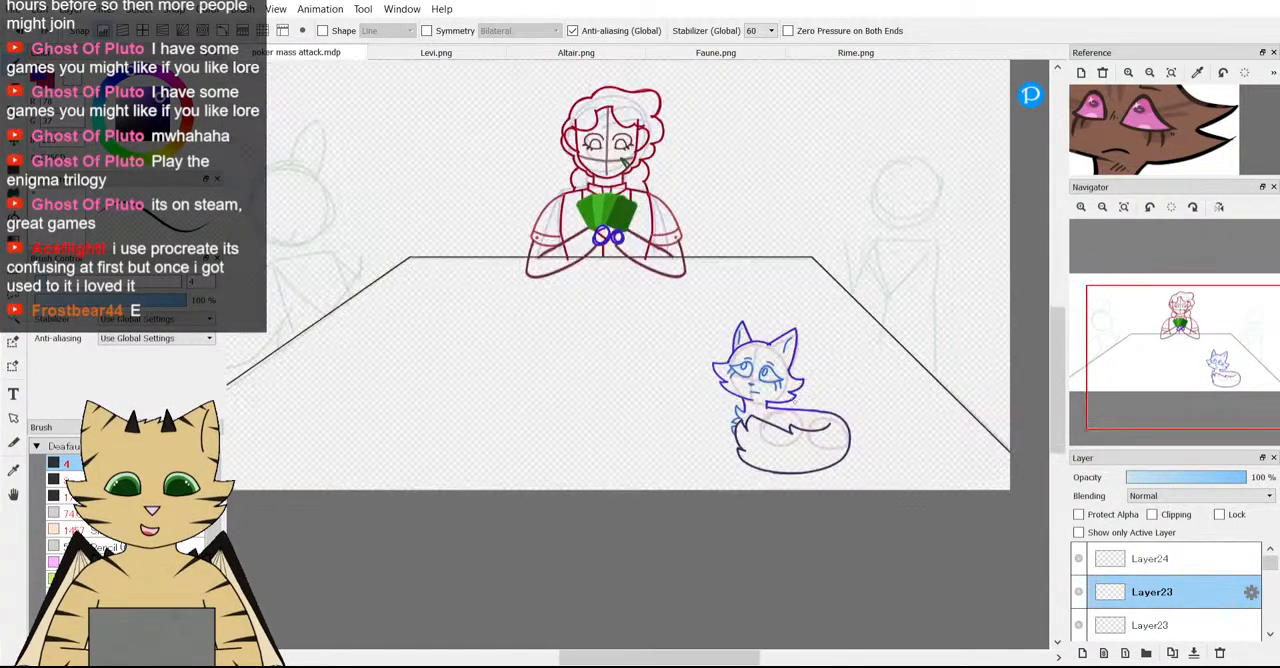
scroll(805, 370, up, 2)
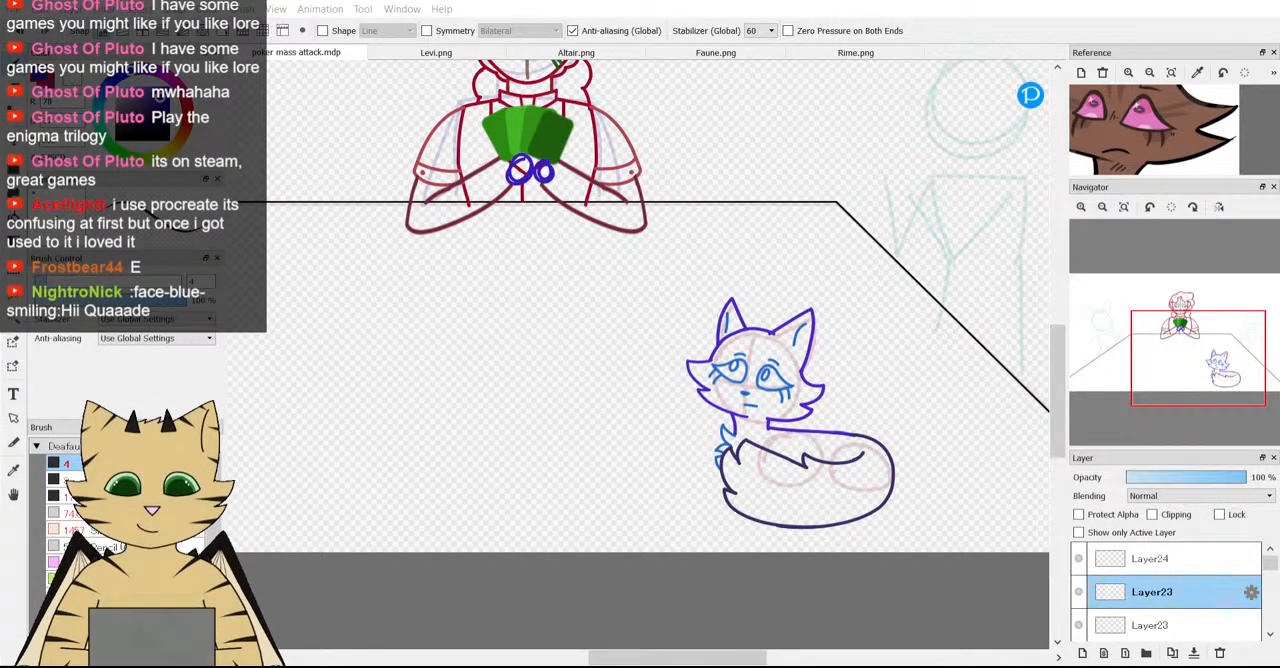
scroll(541, 447, down, 5)
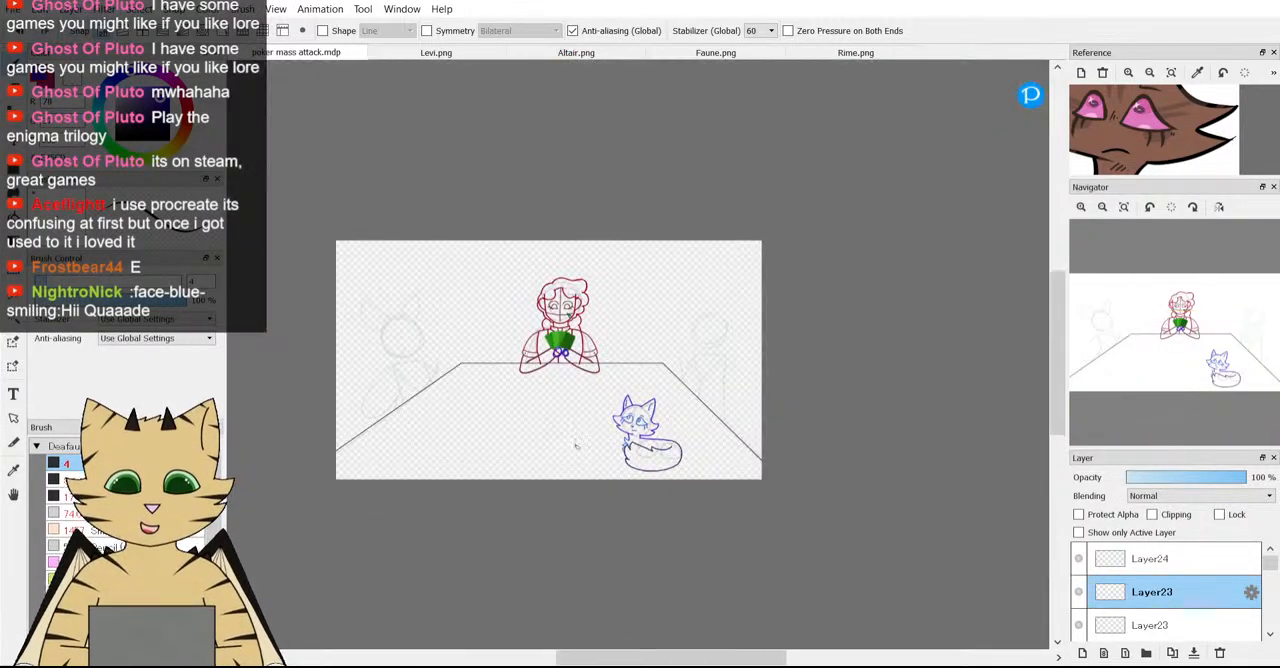
scroll(541, 447, up, 3)
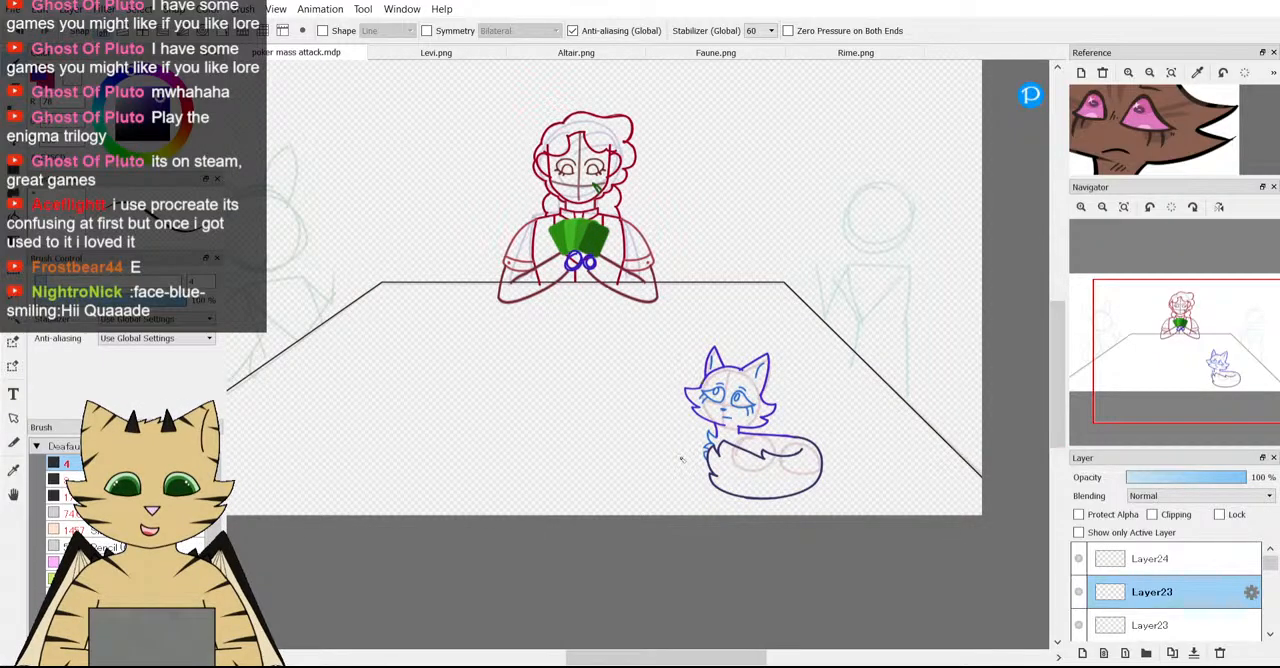
scroll(683, 458, down, 2)
scroll(775, 444, up, 1)
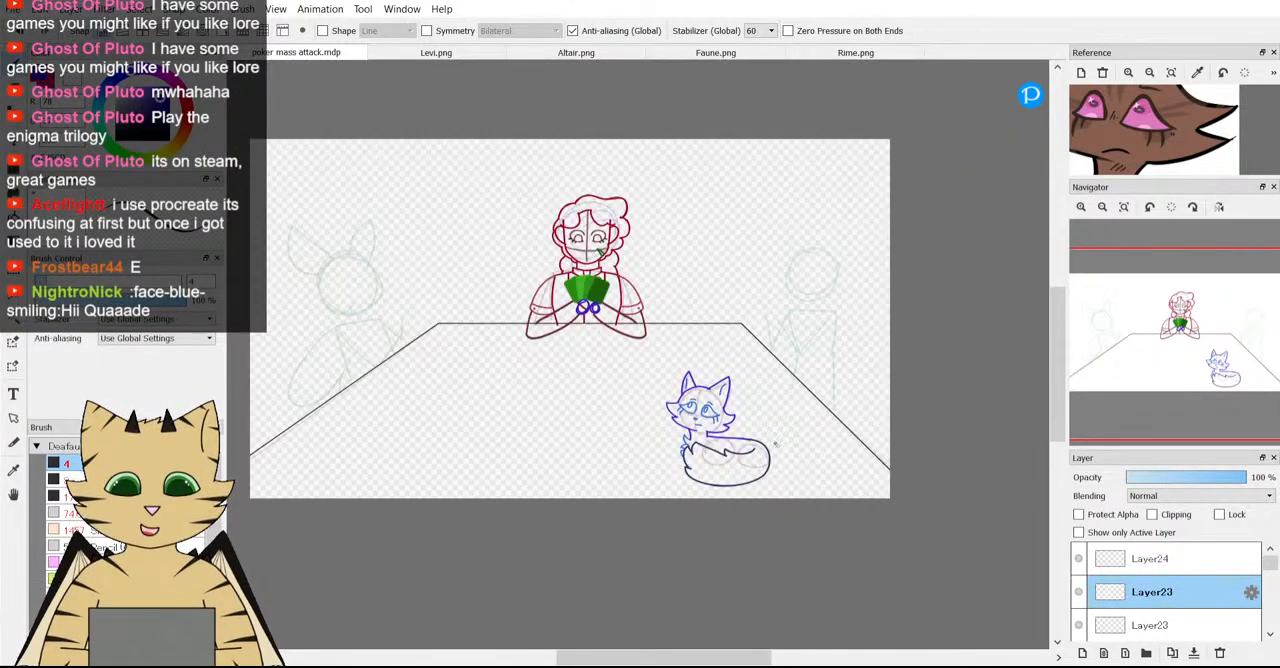
scroll(776, 444, up, 2)
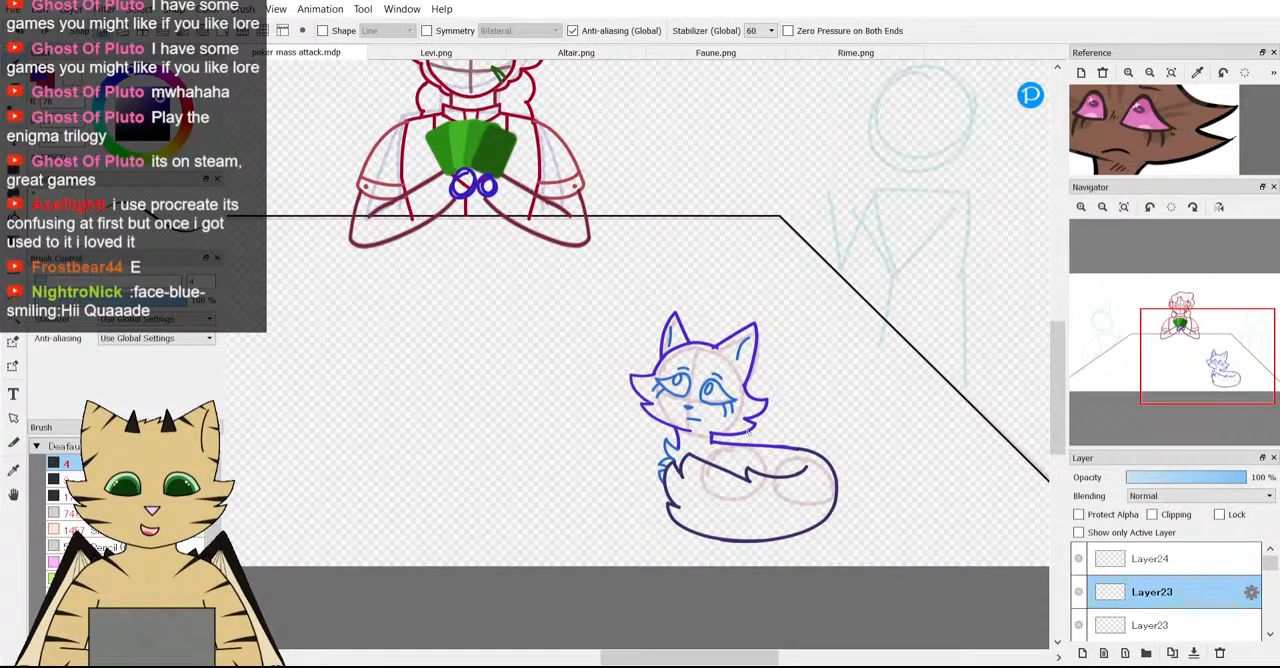
scroll(746, 431, up, 2)
scroll(638, 358, down, 2)
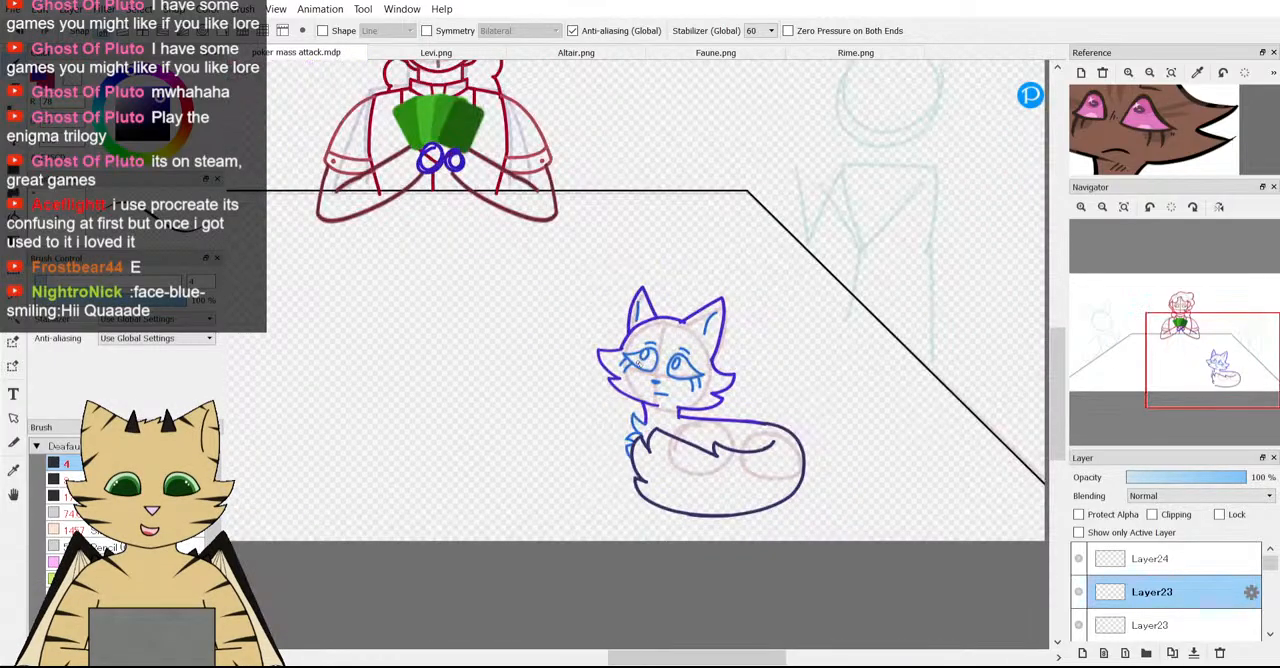
scroll(638, 360, up, 2)
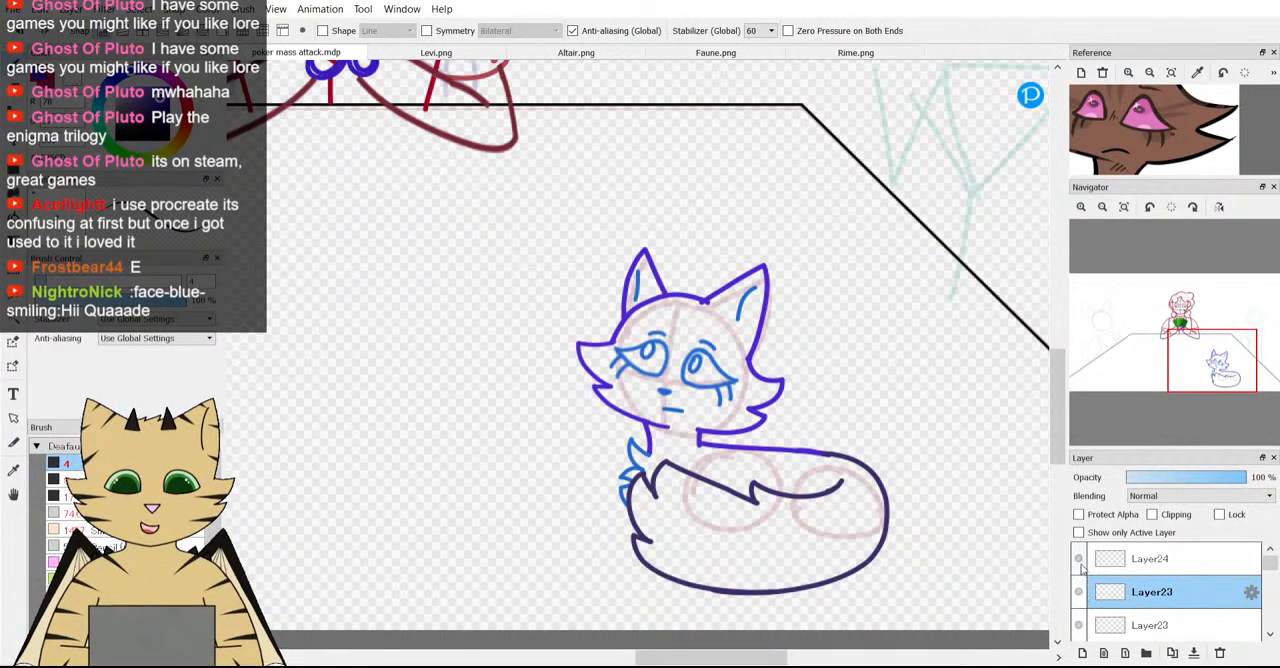
Merge Layer24 down into Layer23, and merge the result with the other Layer23 below it.
click(1117, 559)
click(1193, 653)
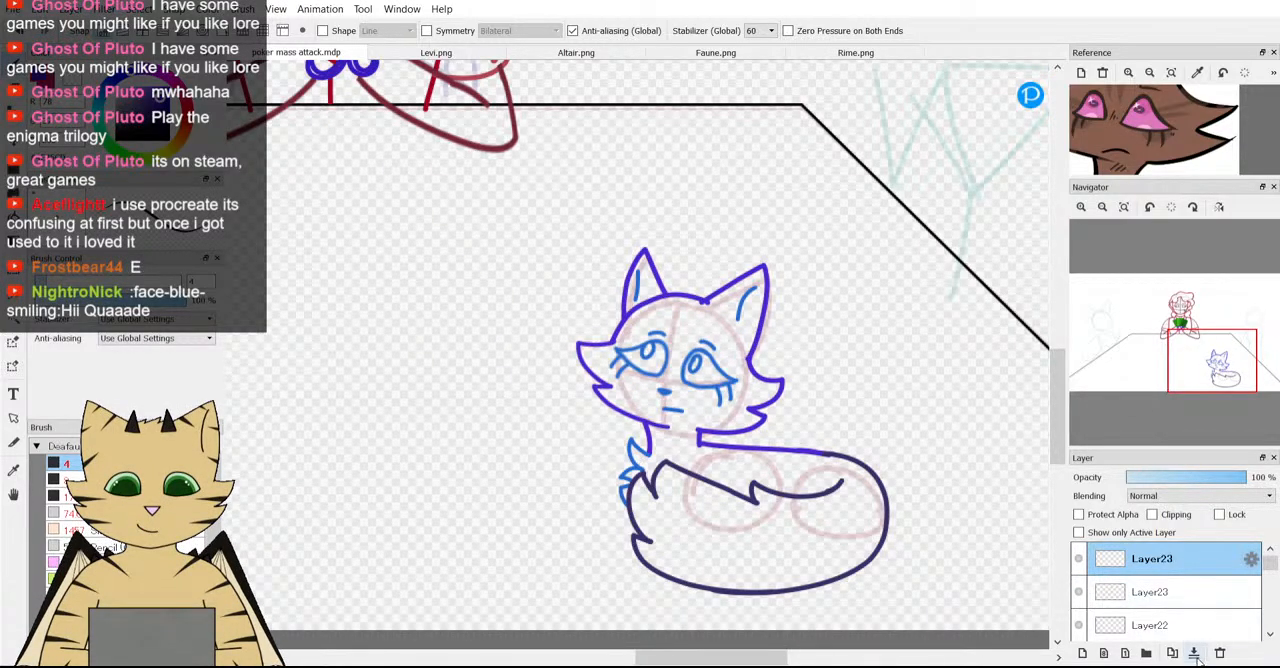
scroll(746, 460, up, 2)
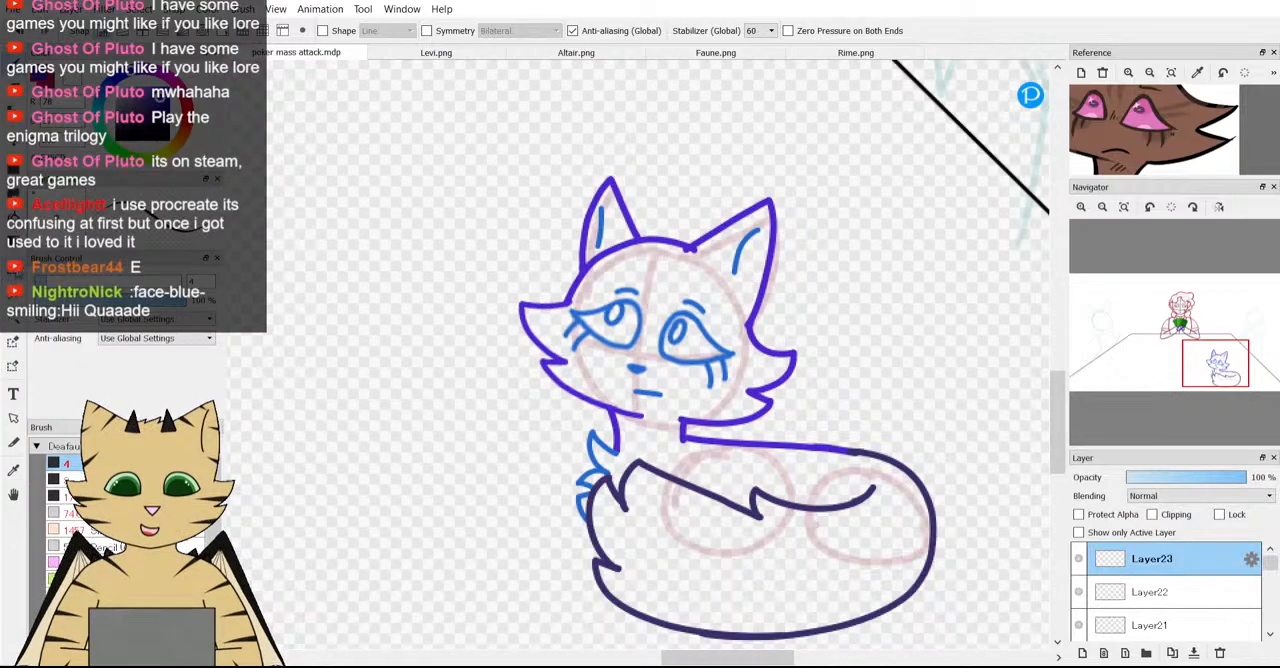
Select the fox's facial features on Layer23 with a rectangle, rotate them by -2.1 degrees, and clear the selection.
key(m)
click(1079, 559)
click(1079, 559)
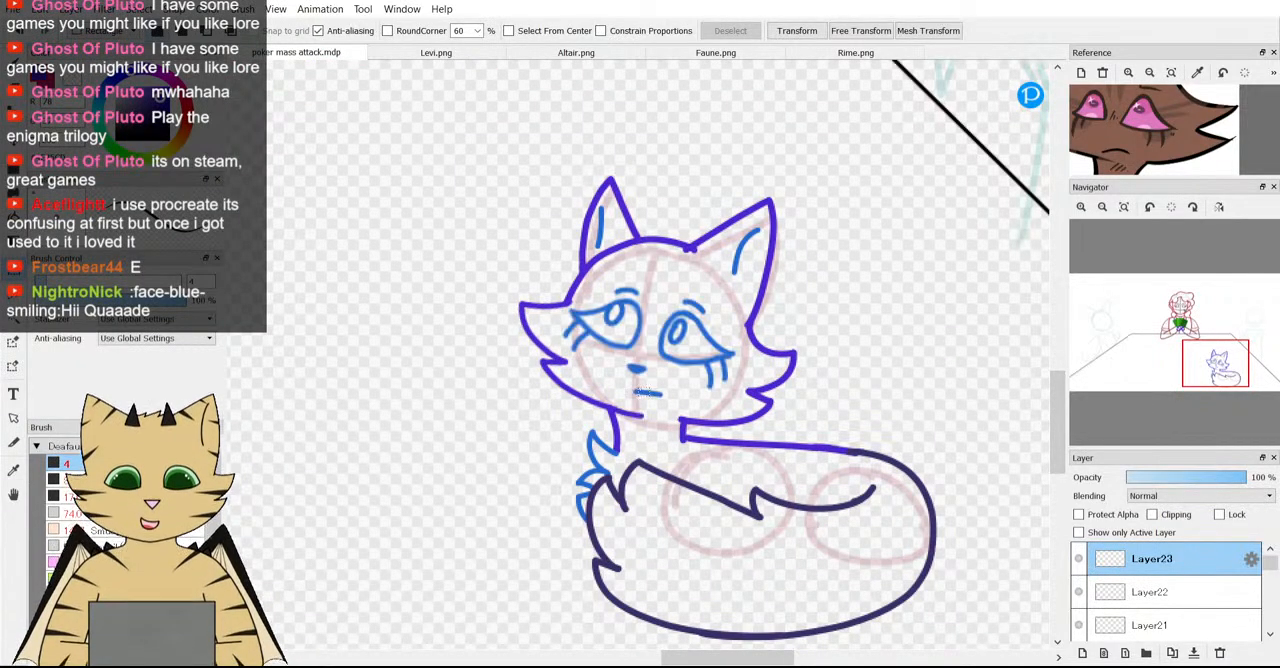
drag(537, 232, 760, 401)
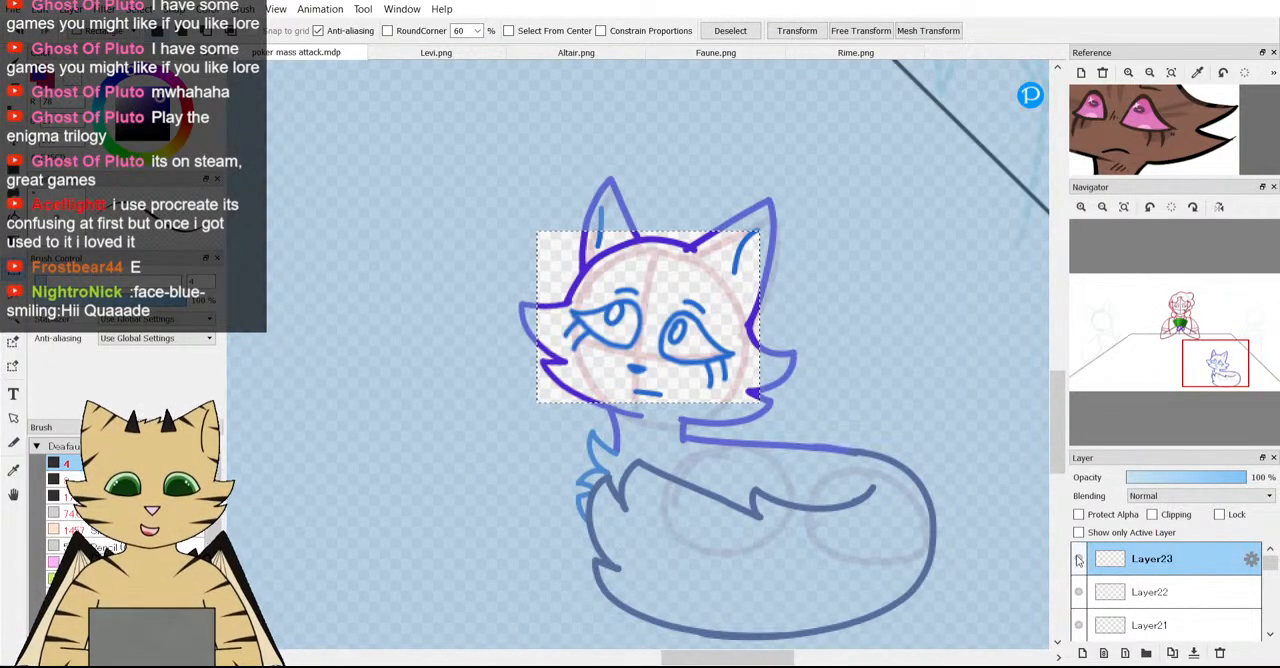
key(ctrl+t)
scroll(575, 329, up, 1)
drag(715, 396, 719, 394)
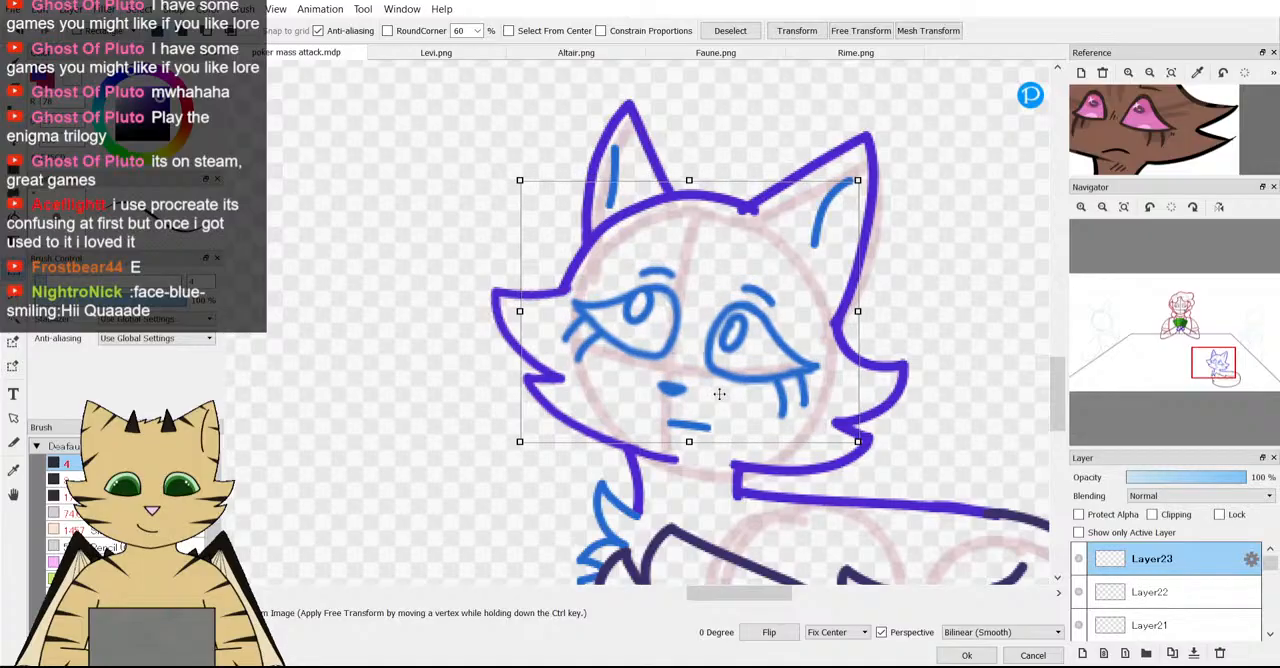
mouse_move(894, 410)
mouse_down()
mouse_move(846, 401)
mouse_move(914, 405)
mouse_up()
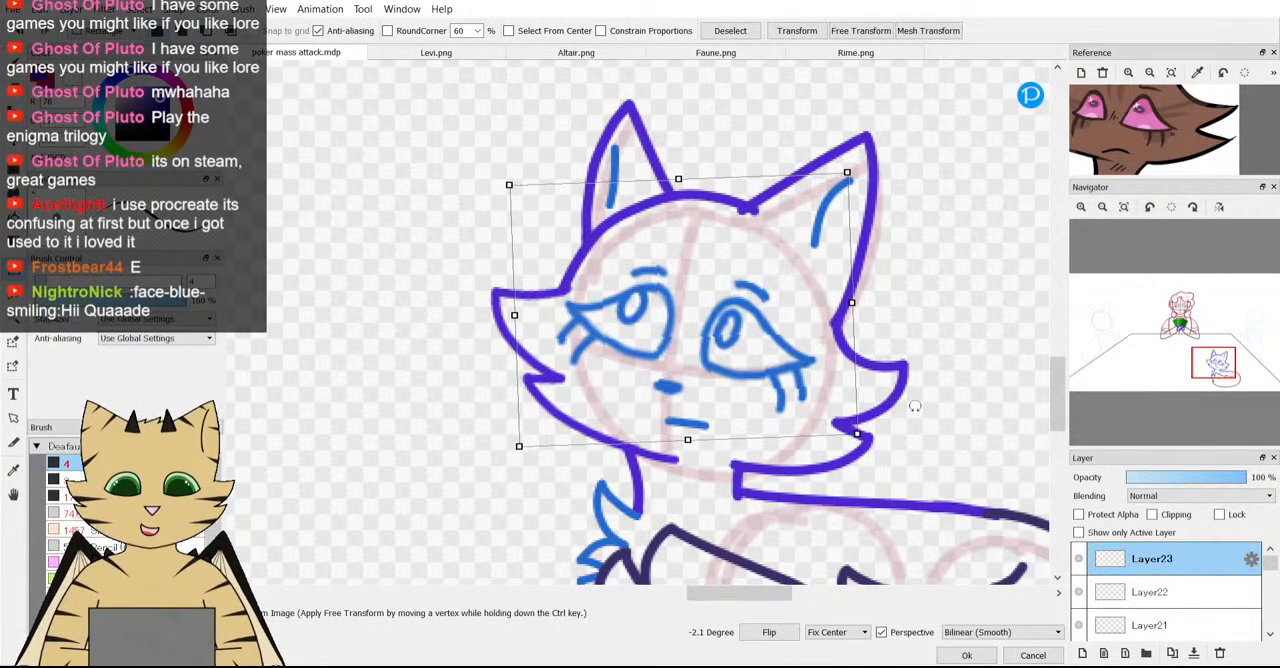
scroll(649, 371, down, 3)
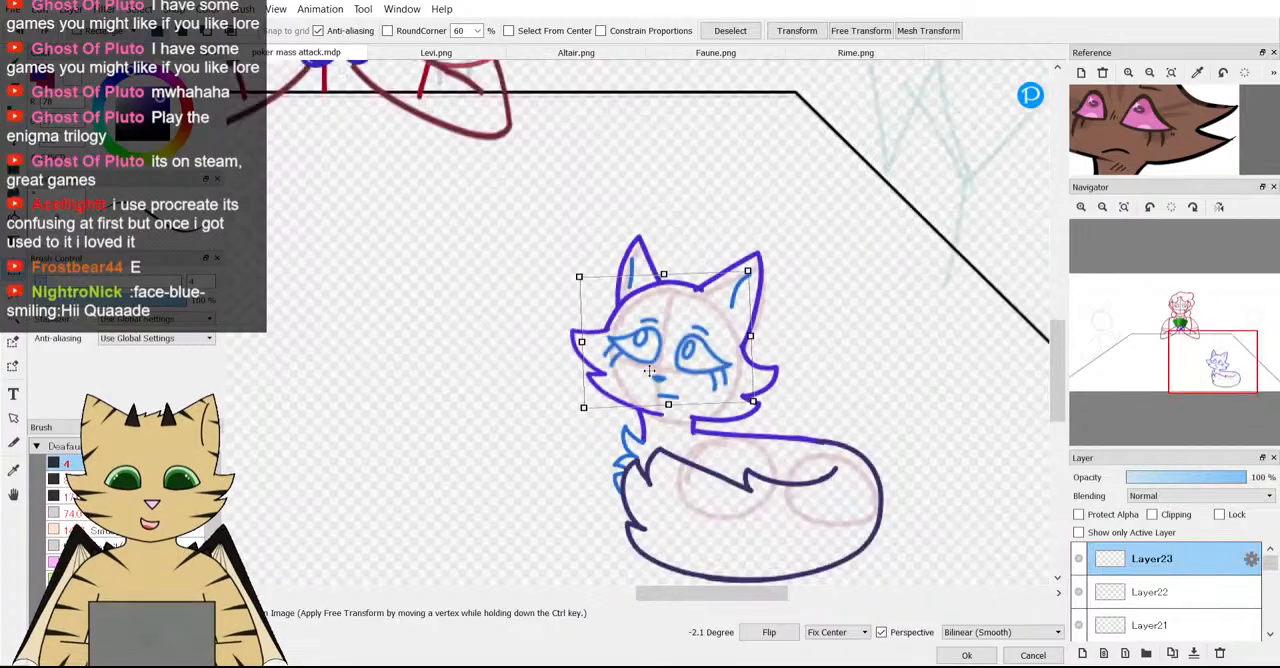
scroll(649, 371, up, 2)
drag(649, 371, 649, 374)
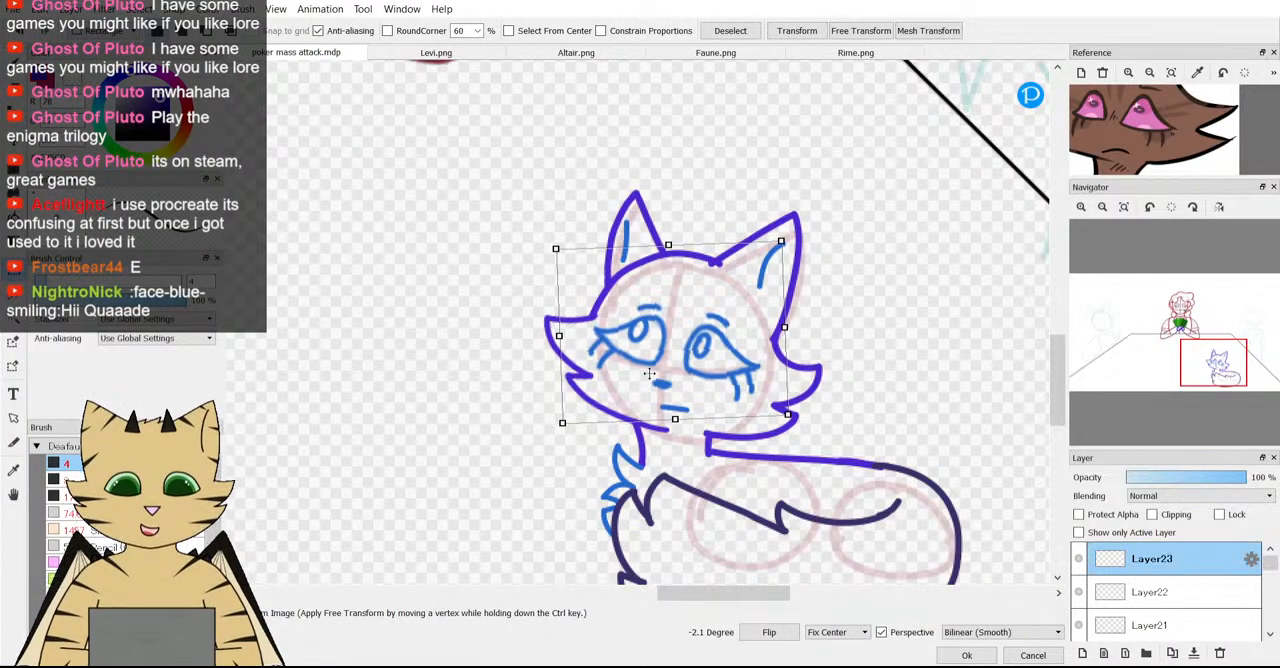
scroll(800, 430, down, 3)
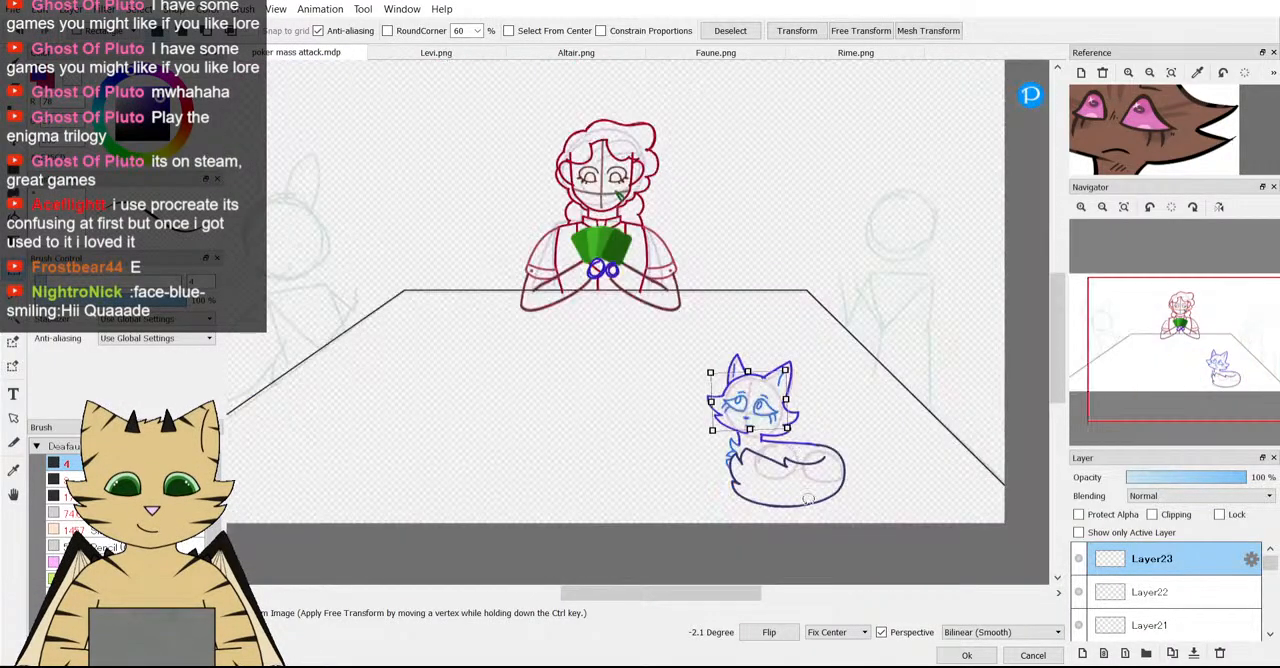
click(966, 655)
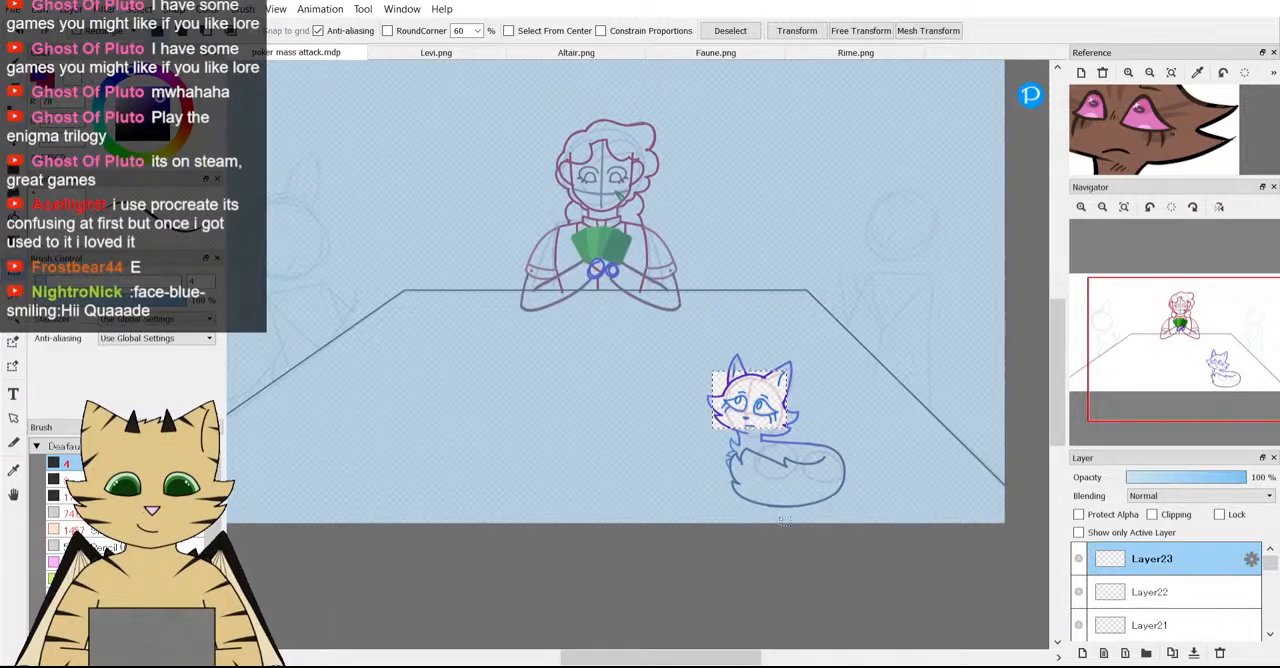
key(ctrl+d)
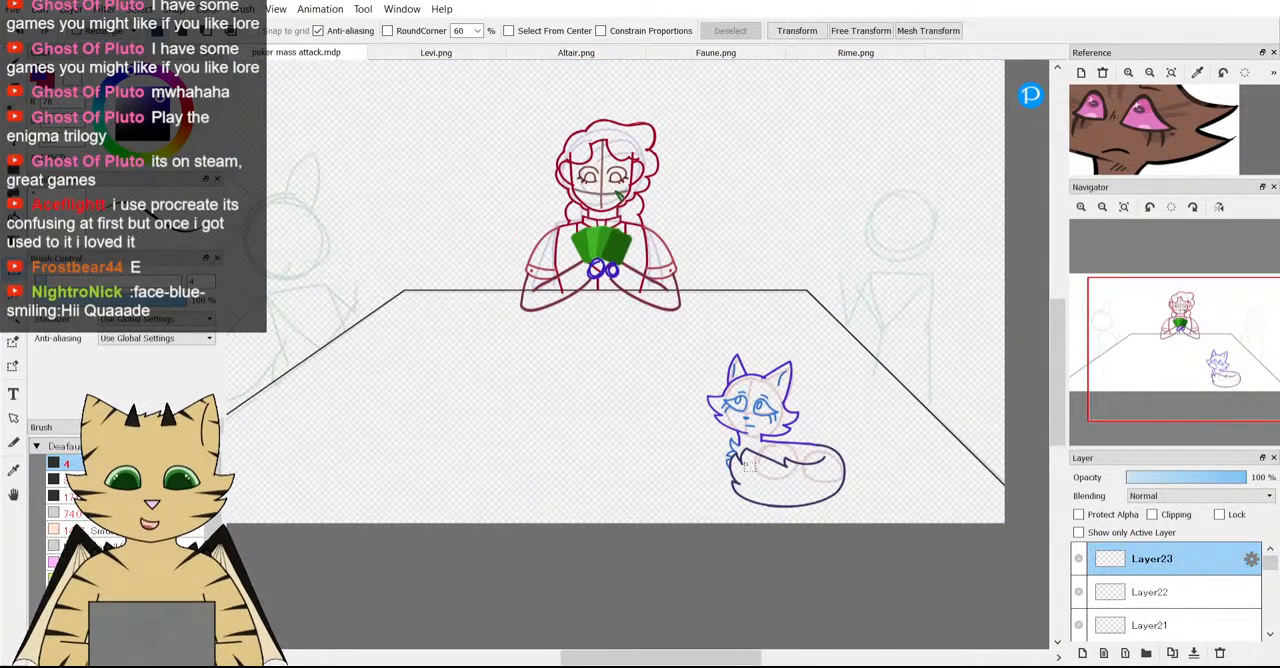
Try thickening the iris ring in the fox's left-hand eye with extra strokes, and undo them.
scroll(755, 400, up, 3)
key(b)
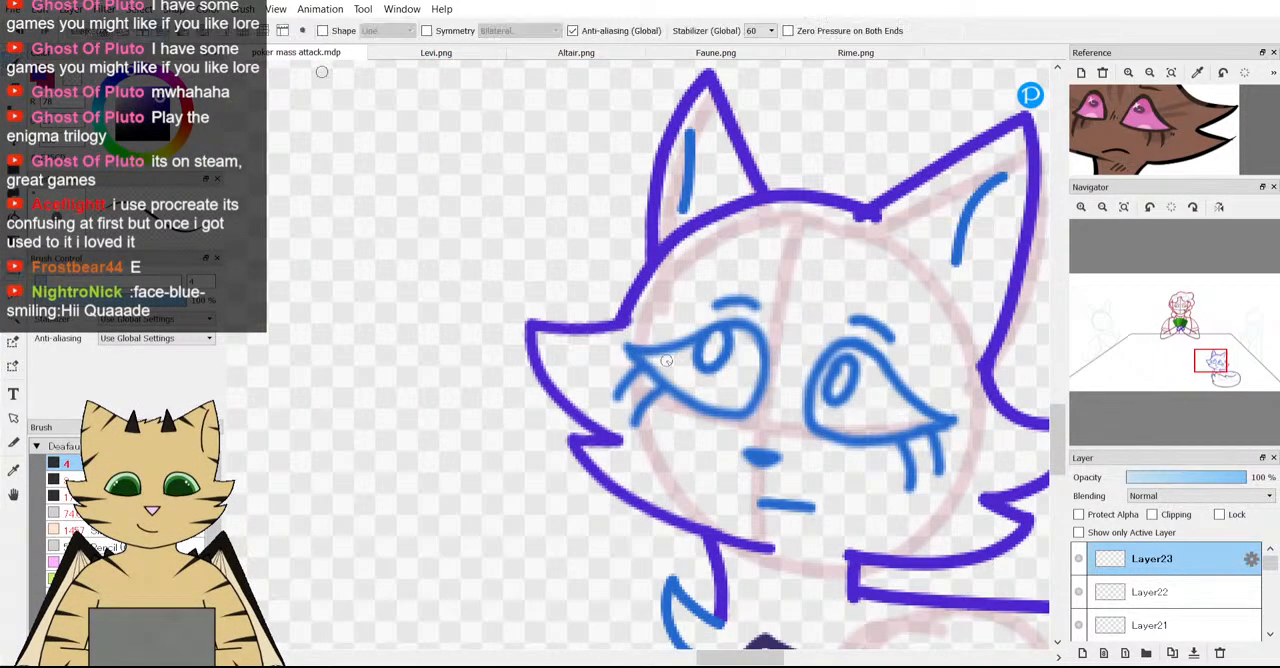
scroll(769, 356, up, 3)
drag(898, 419, 800, 371)
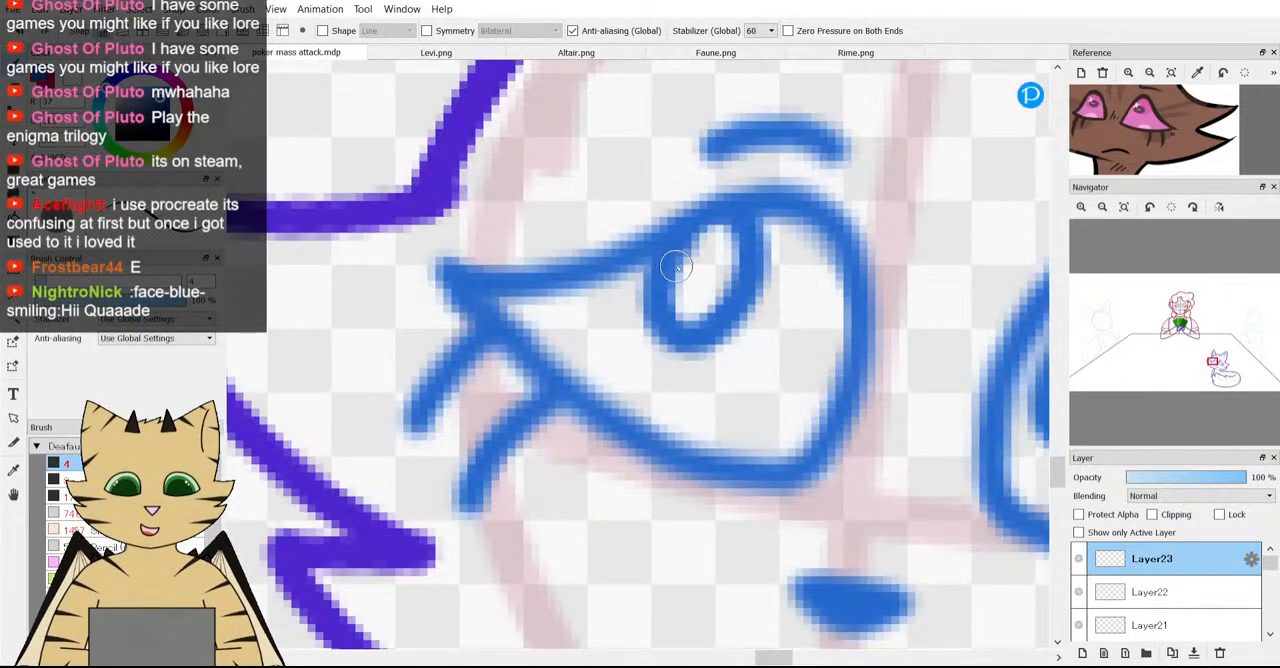
mouse_move(662, 272)
mouse_down()
mouse_move(665, 350)
mouse_move(705, 352)
mouse_move(740, 325)
mouse_move(769, 277)
mouse_move(765, 230)
mouse_move(727, 217)
mouse_up()
scroll(727, 217, down, 6)
scroll(770, 250, up, 4)
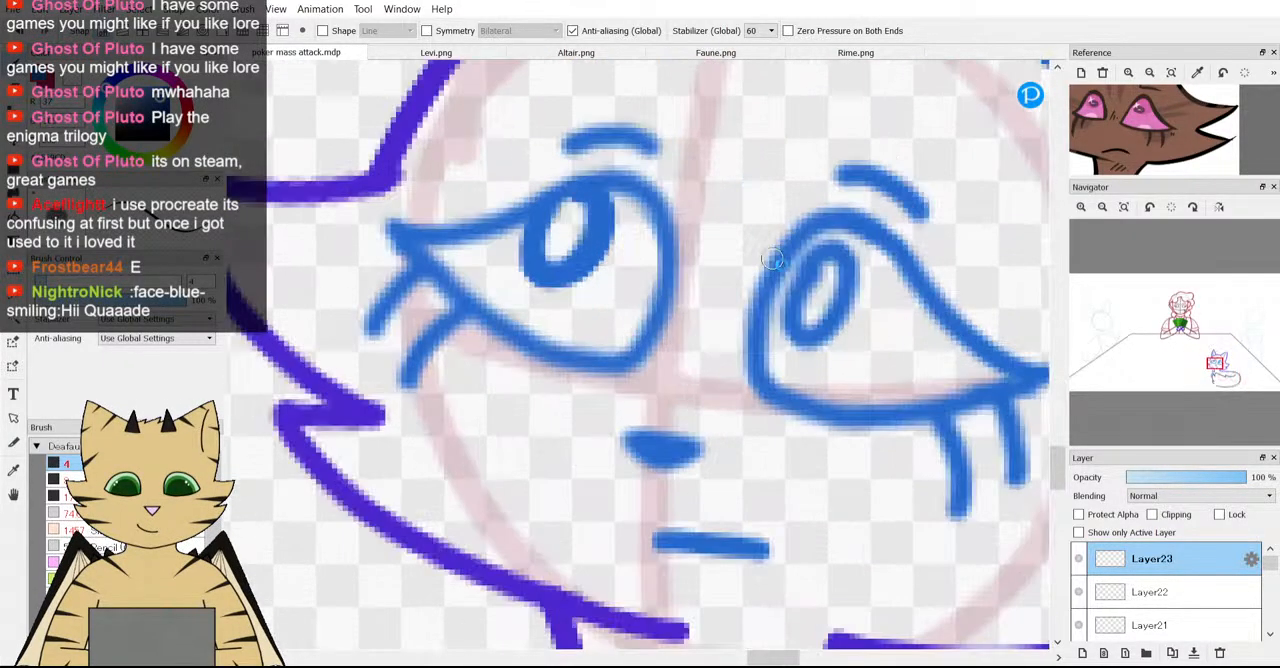
scroll(783, 268, down, 4)
scroll(709, 229, up, 5)
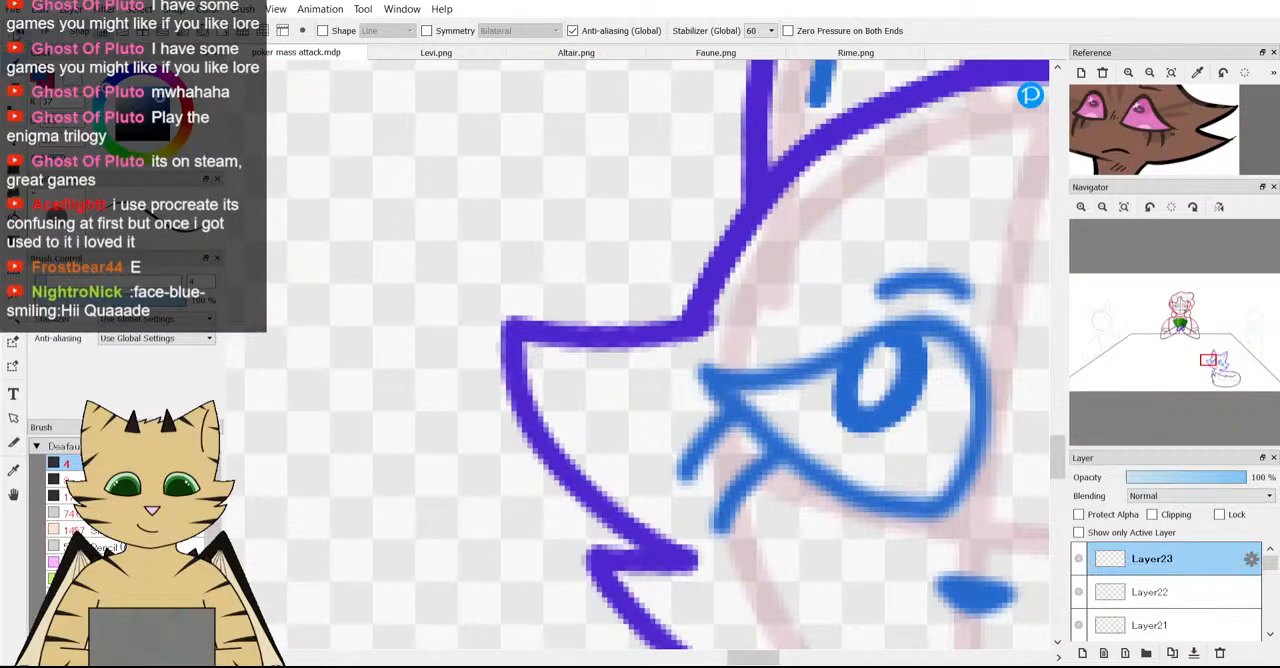
key(ctrl+z)
Erase the iris from the fox's left-hand eye and redraw it as a slanted oval ring under the upper lid.
key(e)
drag(896, 420, 881, 419)
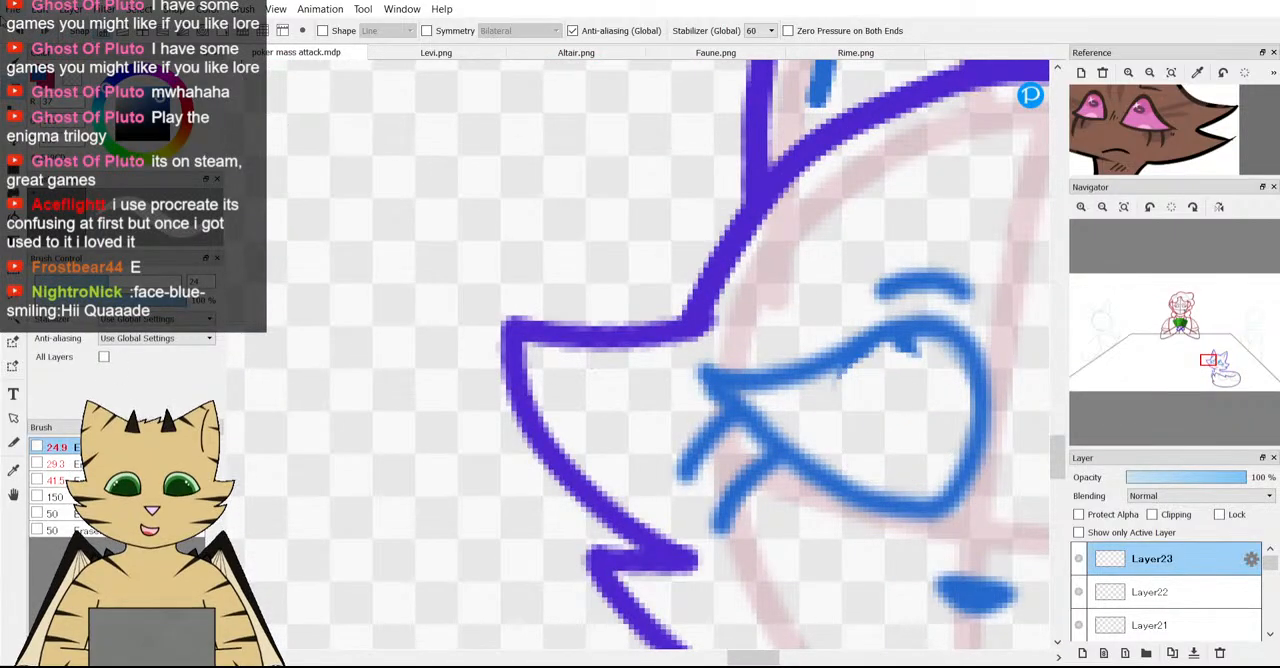
key(b)
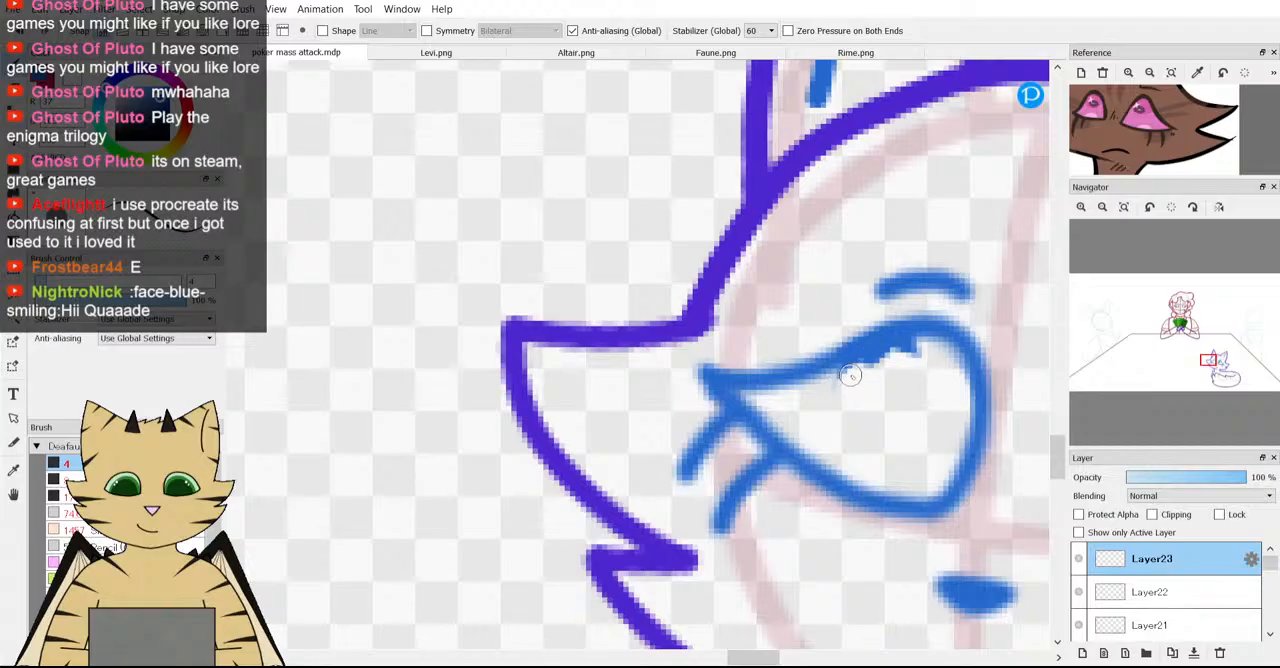
mouse_move(850, 374)
mouse_down()
mouse_move(844, 422)
mouse_move(888, 421)
mouse_up()
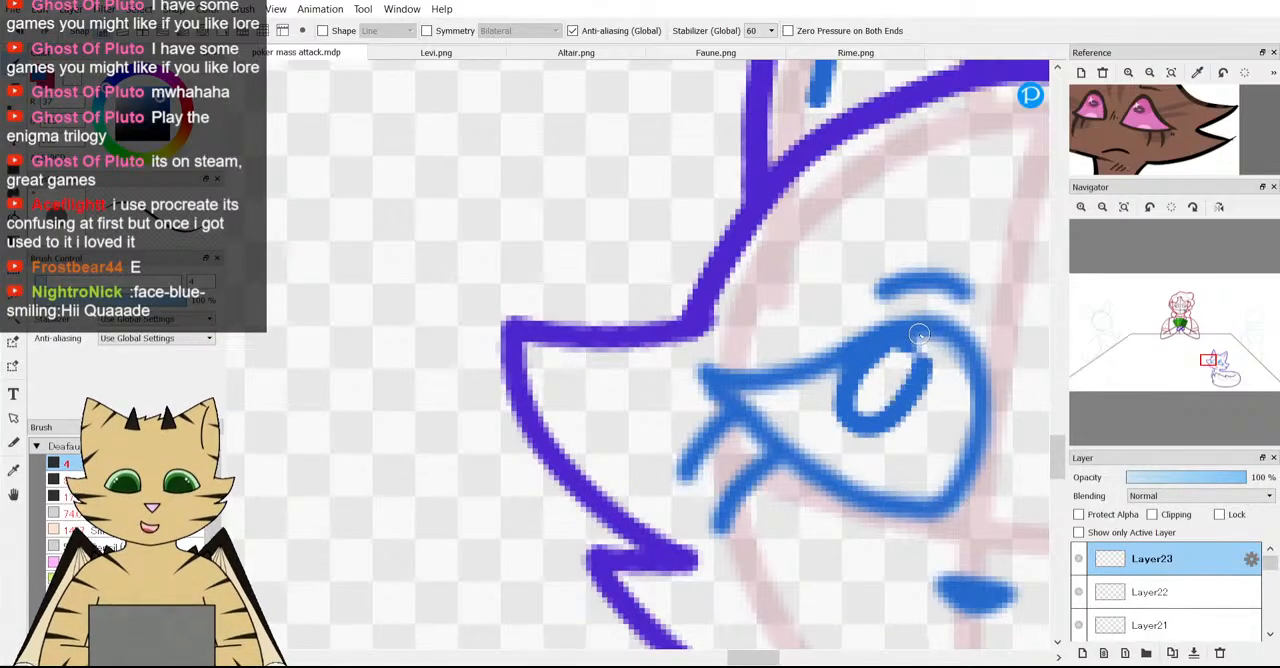
Retry the left-hand eye's iris as a narrower oval ring hanging from the upper lid.
scroll(925, 385, down, 5)
scroll(937, 400, up, 5)
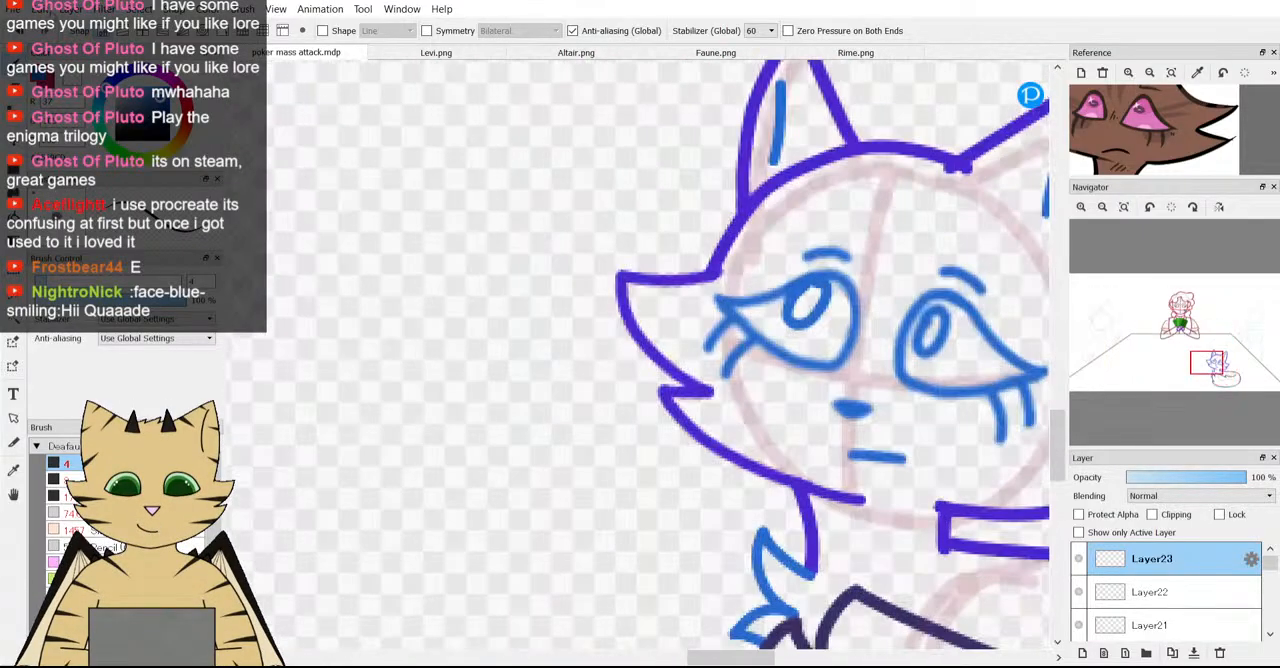
scroll(808, 329, up, 3)
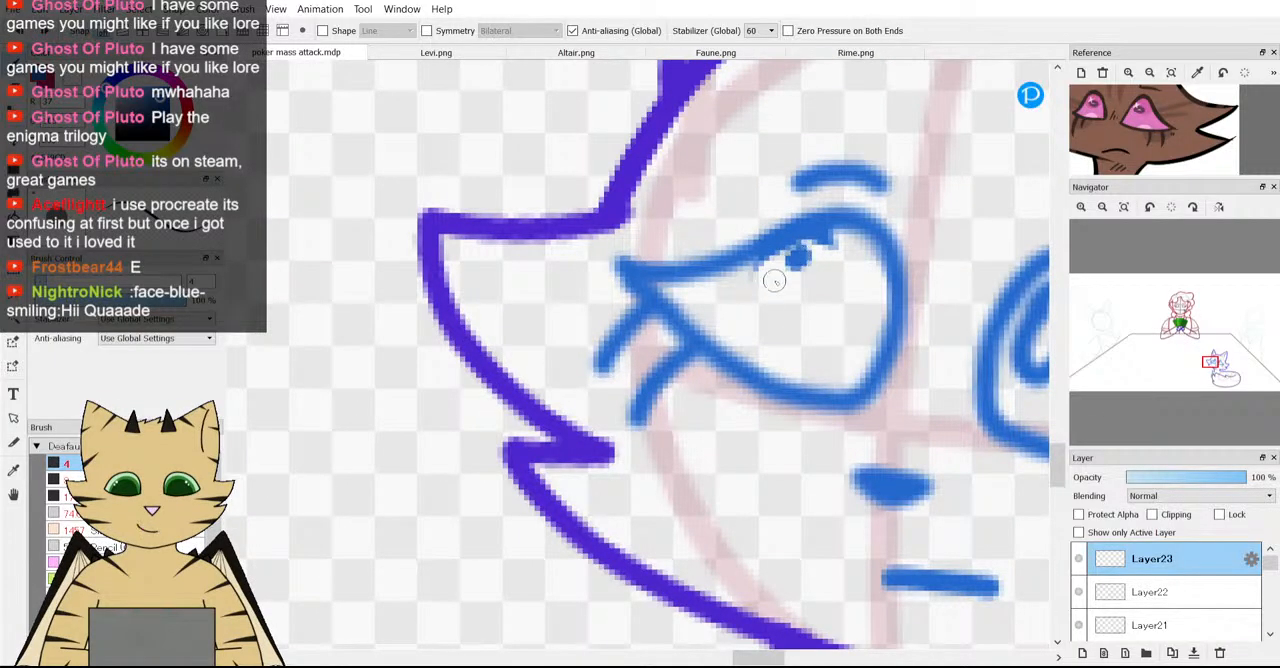
mouse_move(787, 328)
mouse_down()
mouse_move(823, 301)
mouse_move(835, 262)
mouse_up()
scroll(814, 250, down, 5)
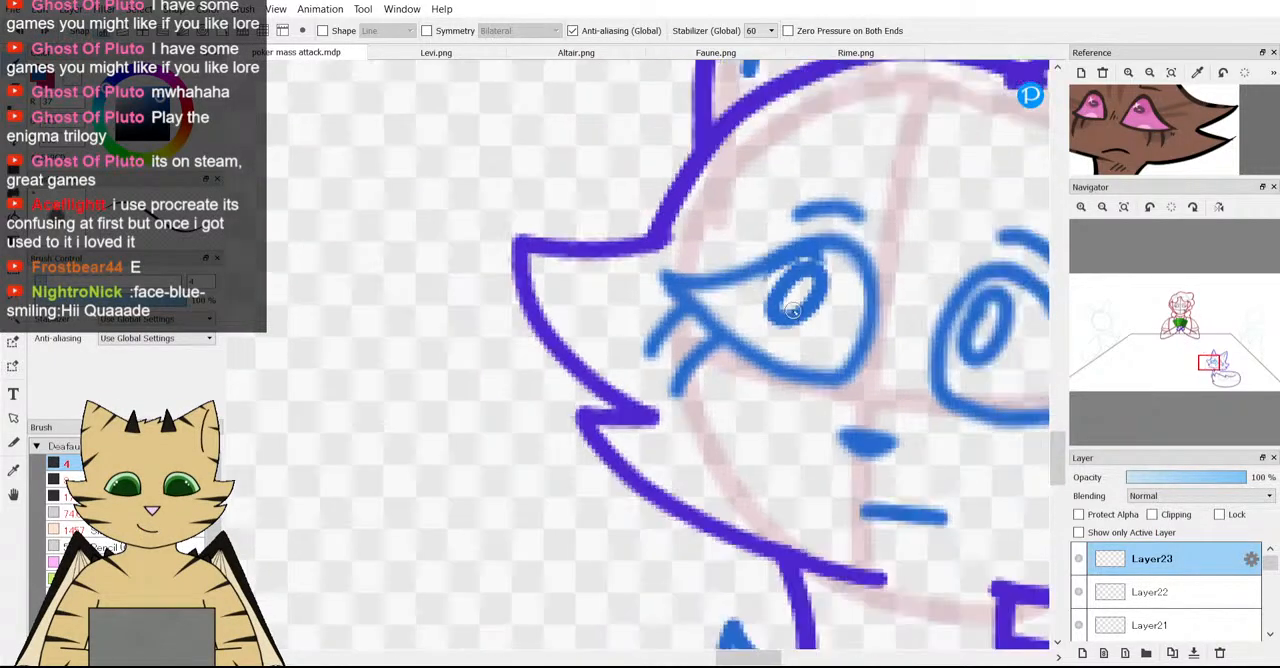
Try a more strongly tilted iris ring in the left-hand eye, compare it with the whole fox, and undo it.
scroll(802, 290, up, 5)
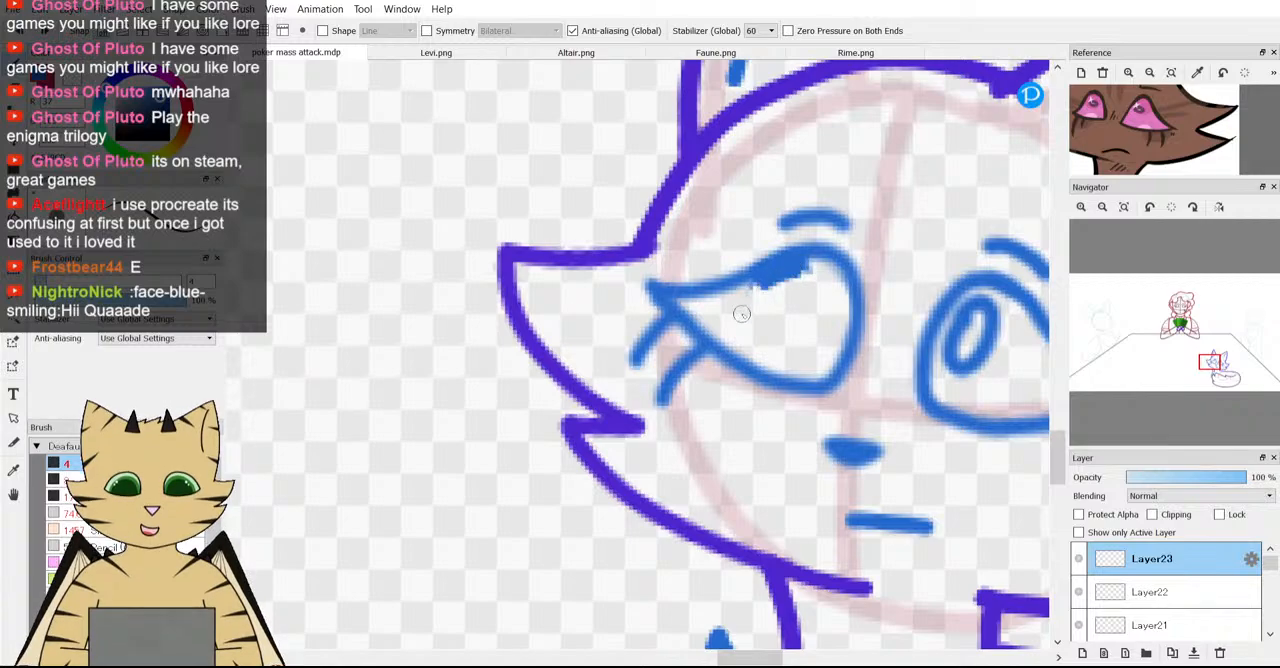
drag(788, 266, 762, 330)
scroll(778, 302, down, 5)
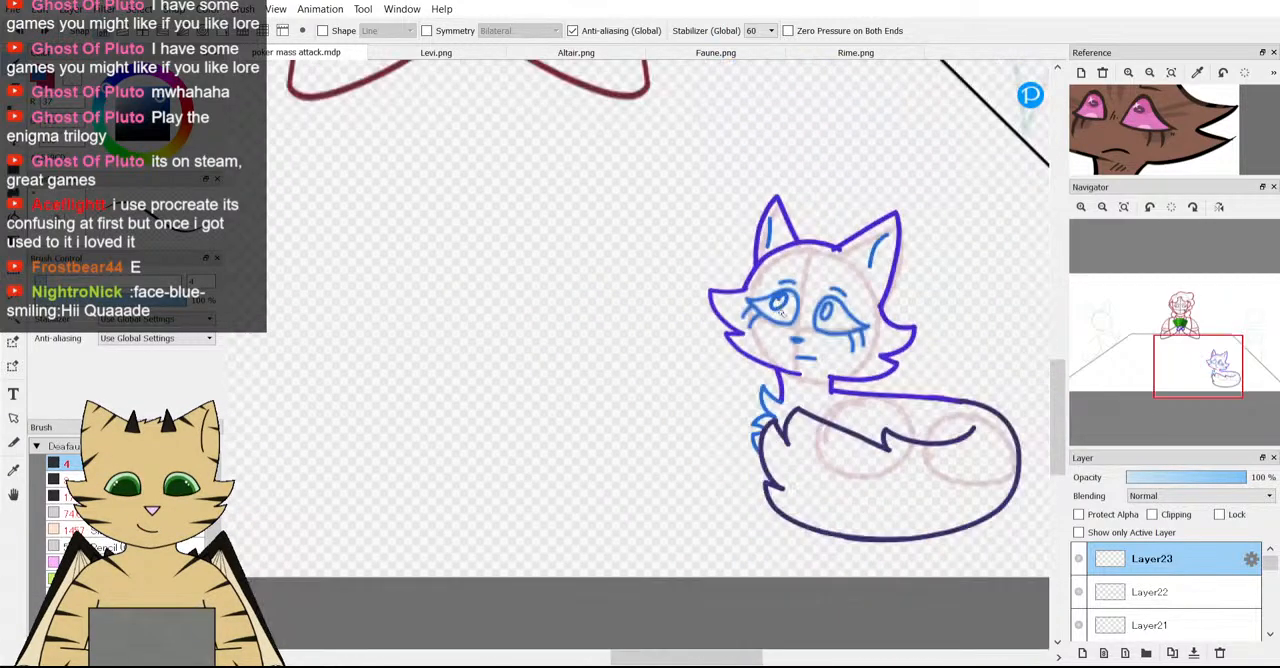
scroll(793, 323, up, 5)
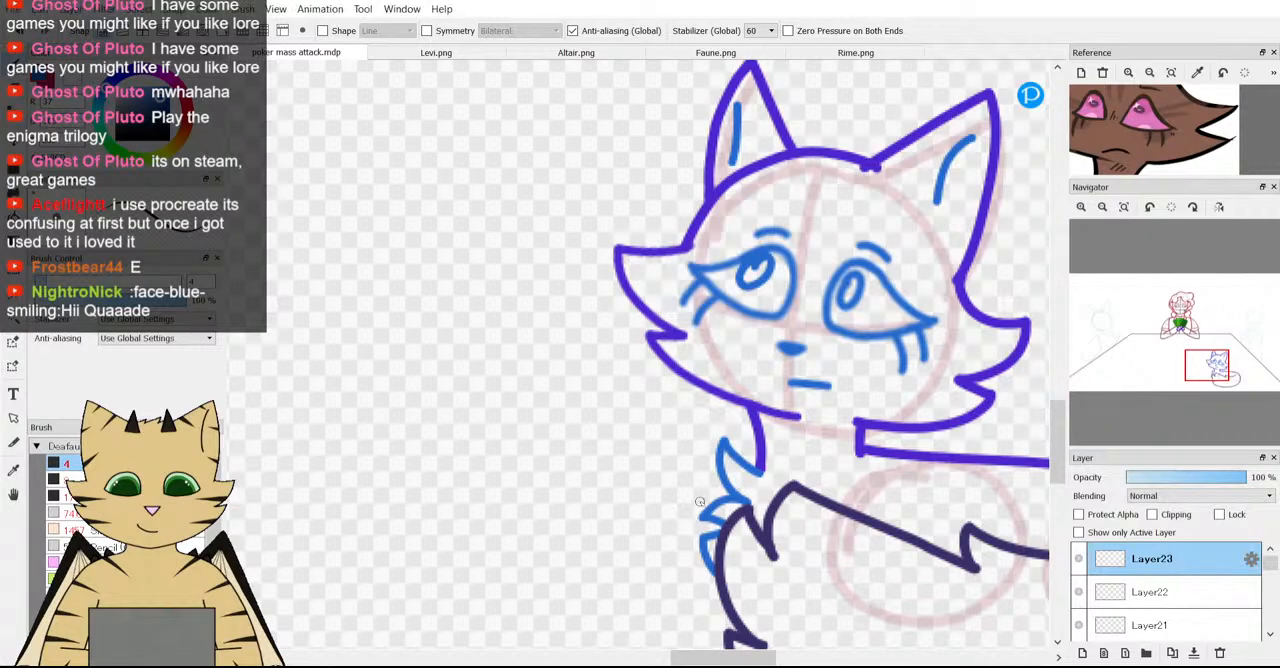
scroll(700, 501, down, 5)
scroll(634, 114, up, 8)
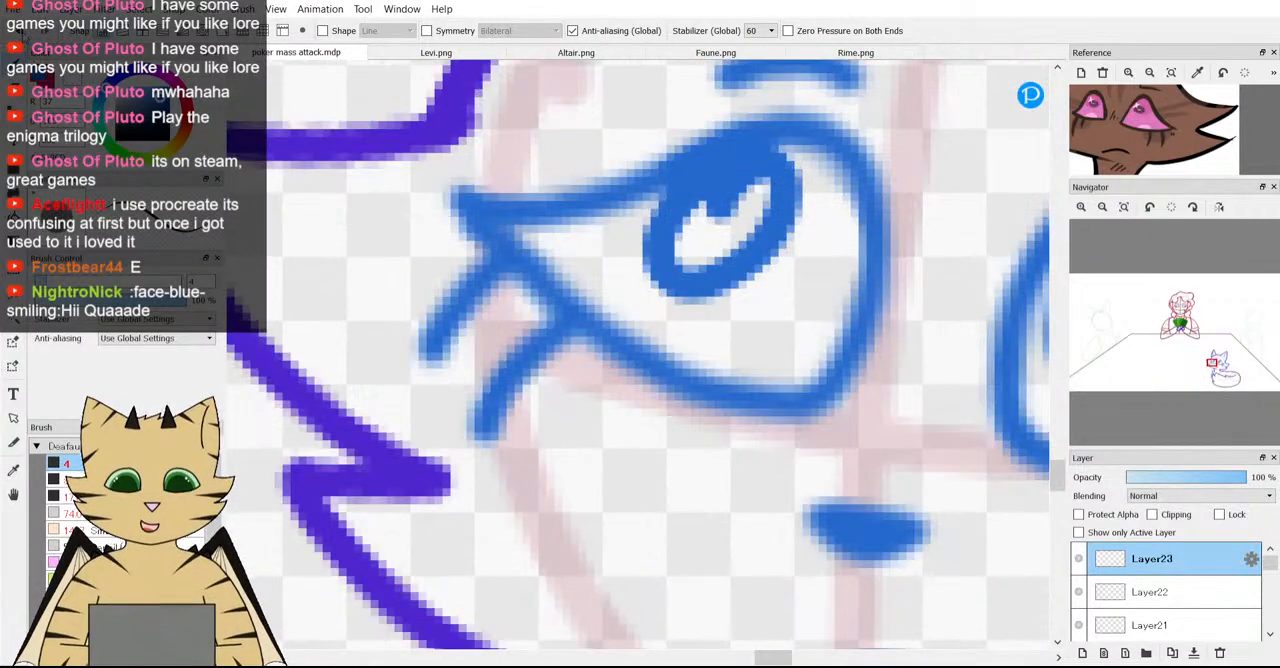
key(ctrl+z)
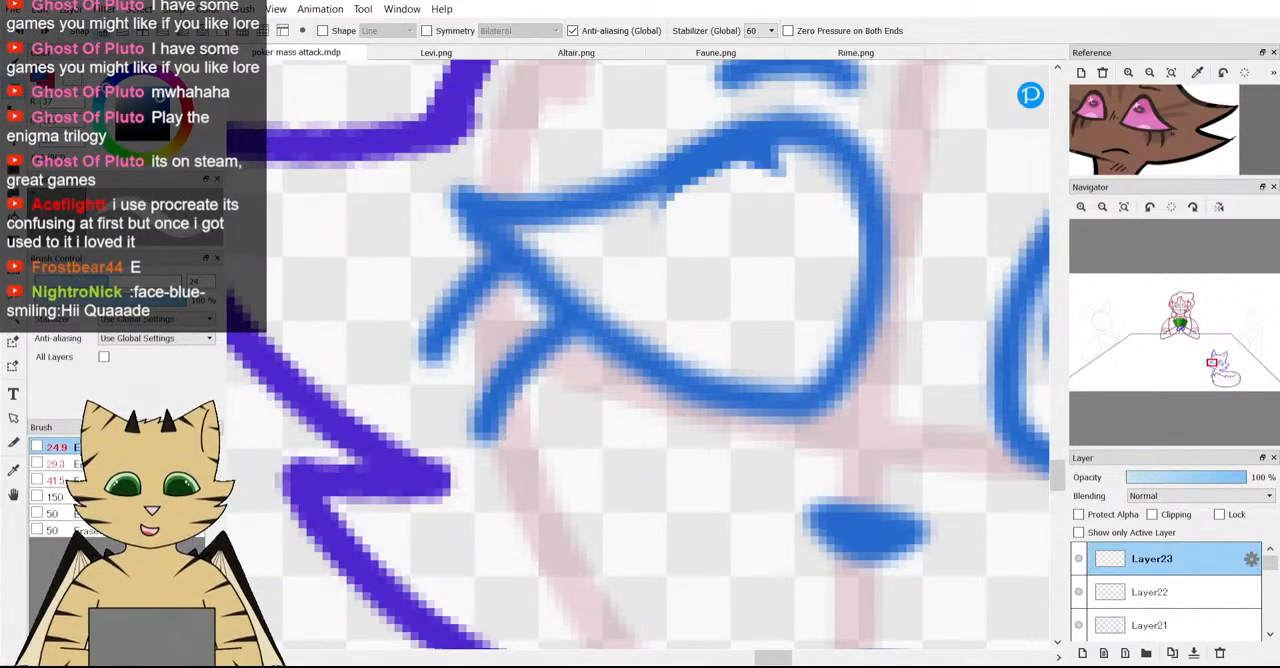
Erase the leftover iris bits along the left-hand eye's upper lid and draw a new oval iris below it.
key(e)
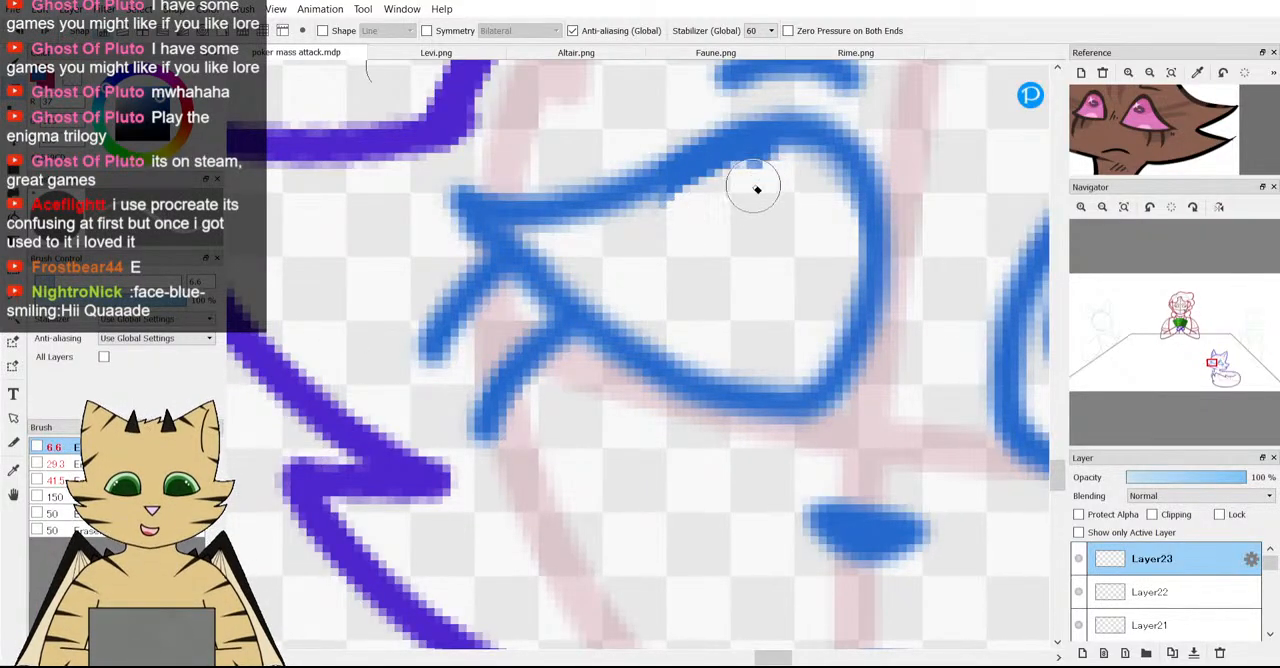
key(b)
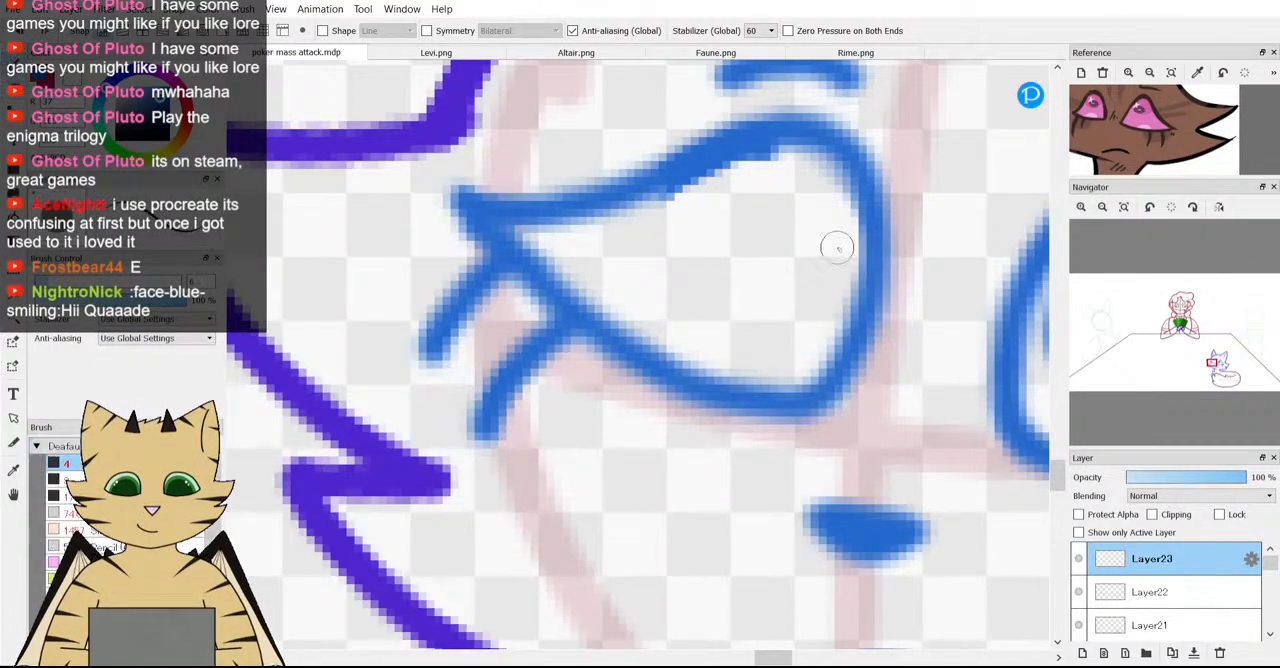
mouse_move(707, 172)
mouse_down()
mouse_move(677, 220)
mouse_move(689, 271)
mouse_move(737, 251)
mouse_move(772, 200)
mouse_move(779, 168)
mouse_move(756, 148)
mouse_up()
Examine the redrawn eye on the fox and the fox against the whole poker table composition.
scroll(729, 199, down, 7)
scroll(720, 234, down, 2)
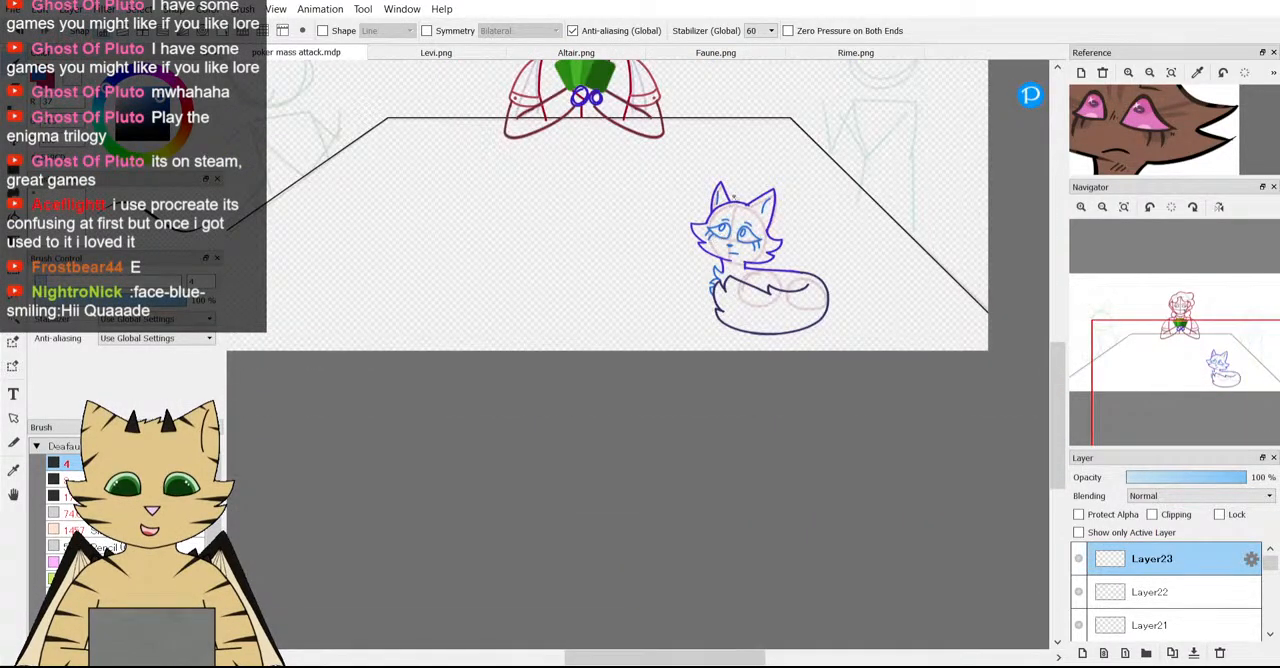
scroll(766, 289, up, 7)
scroll(766, 289, down, 7)
scroll(766, 289, up, 6)
scroll(766, 289, down, 4)
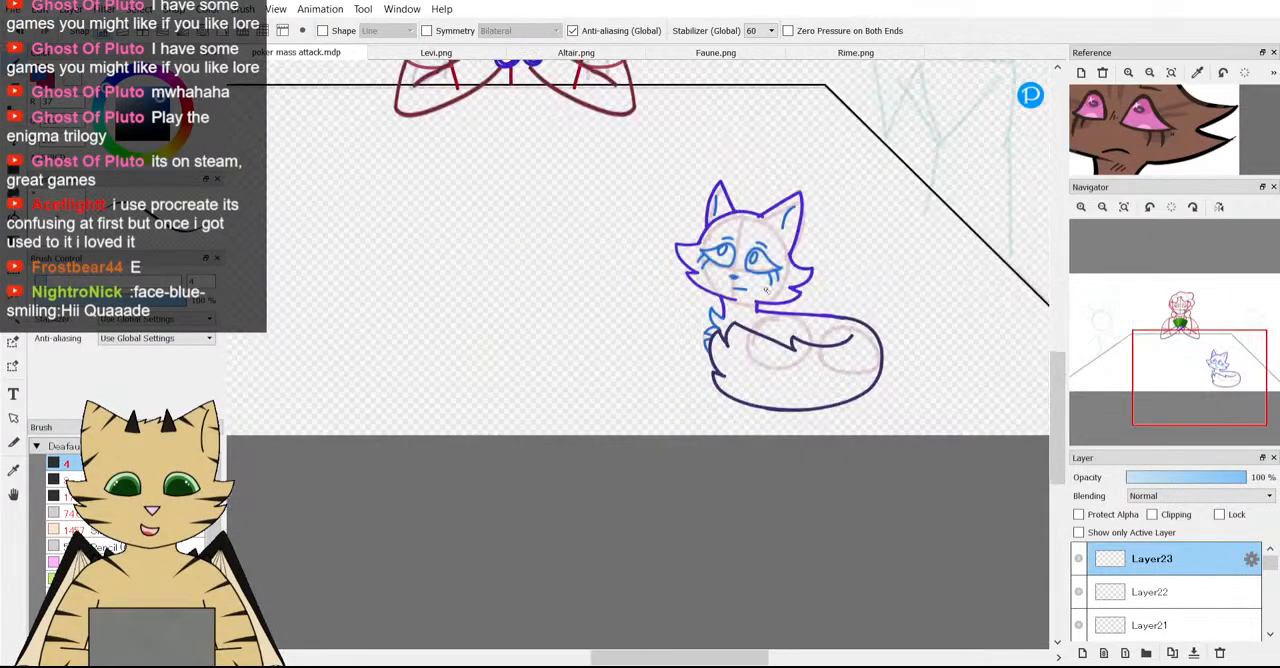
scroll(766, 289, down, 2)
scroll(611, 264, down, 3)
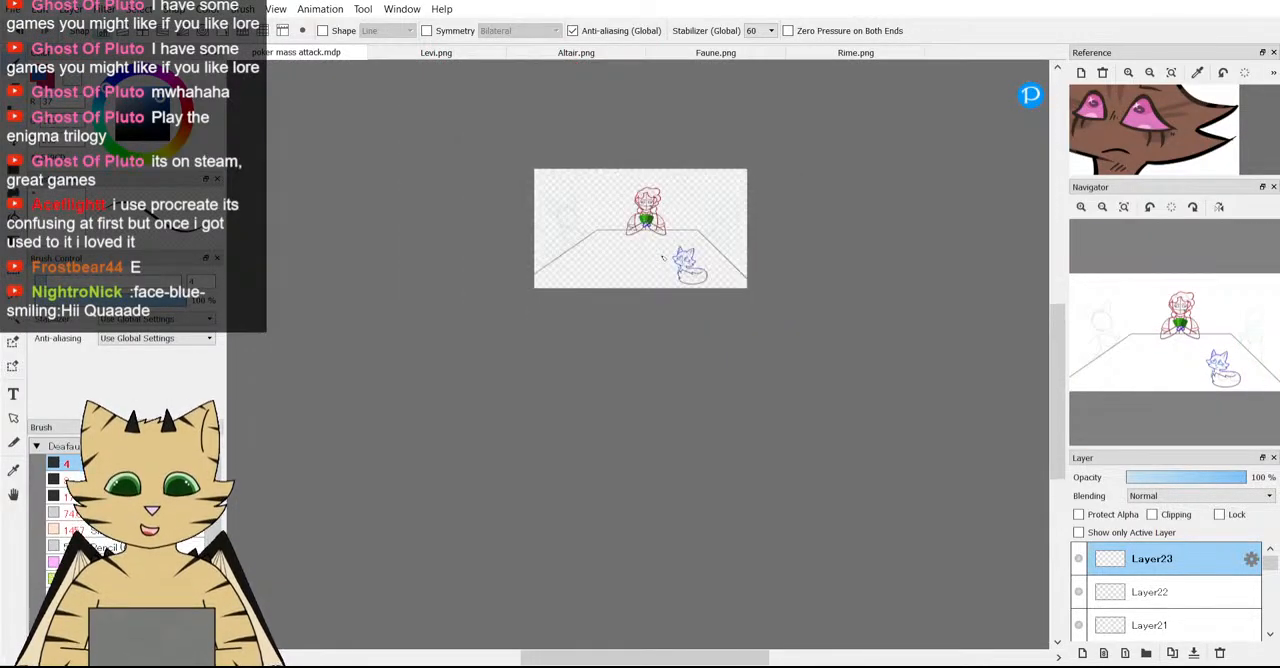
scroll(611, 264, up, 1)
scroll(751, 266, up, 2)
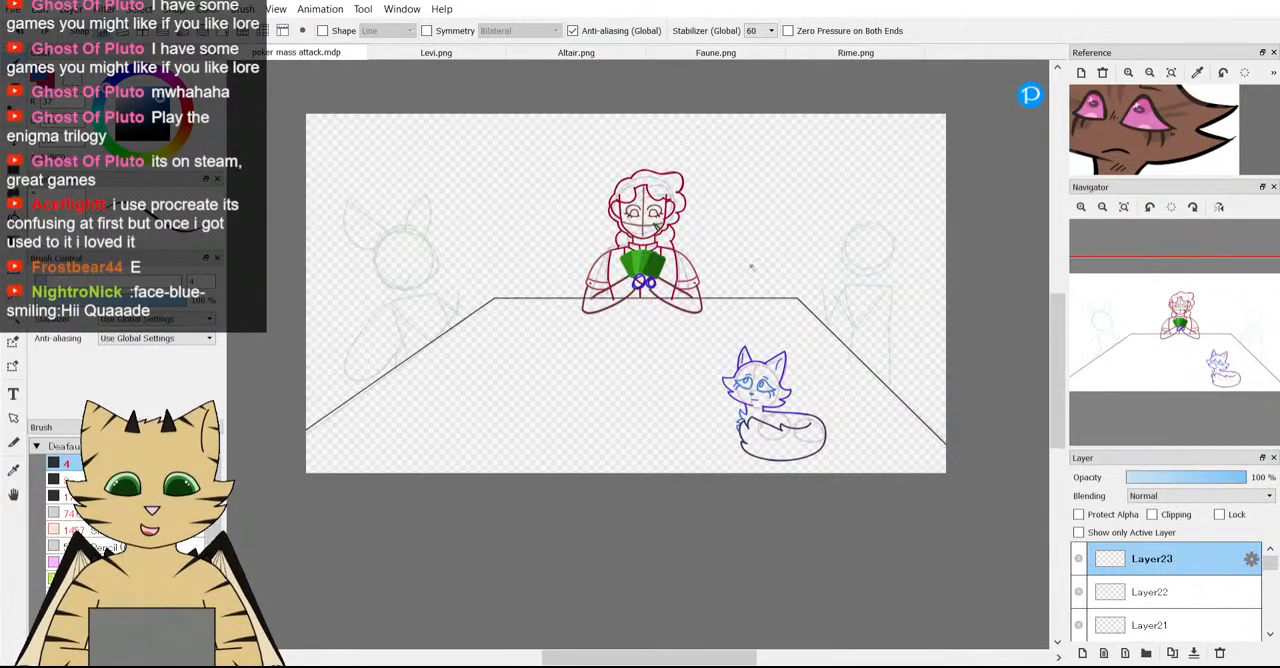
scroll(751, 266, down, 3)
scroll(618, 313, up, 1)
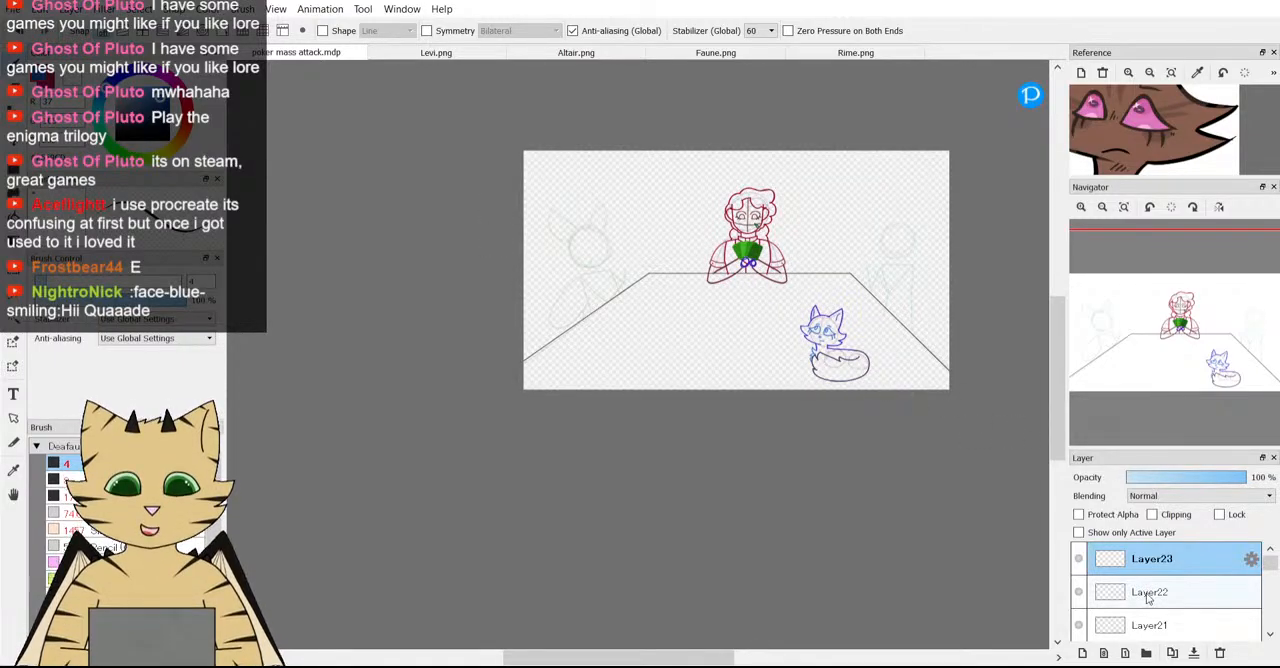
Merge the sketch layers from Layer23 down into Layer18, and make Layer14 the active layer.
click(1220, 652)
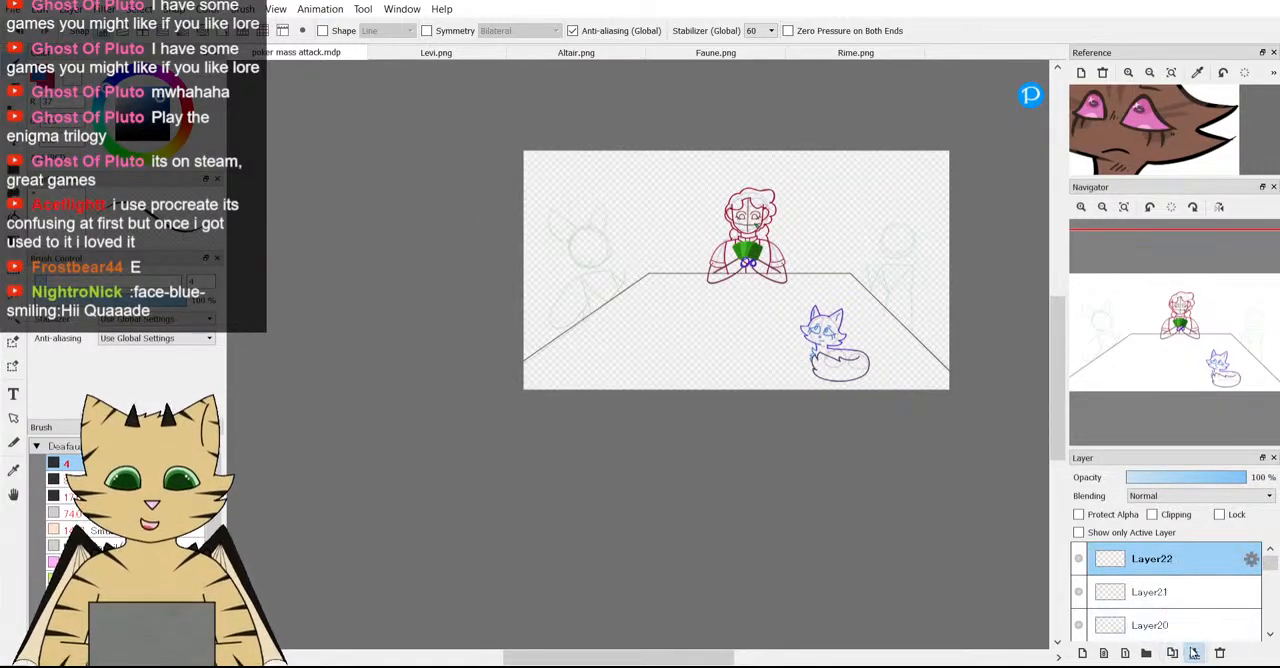
click(1220, 652)
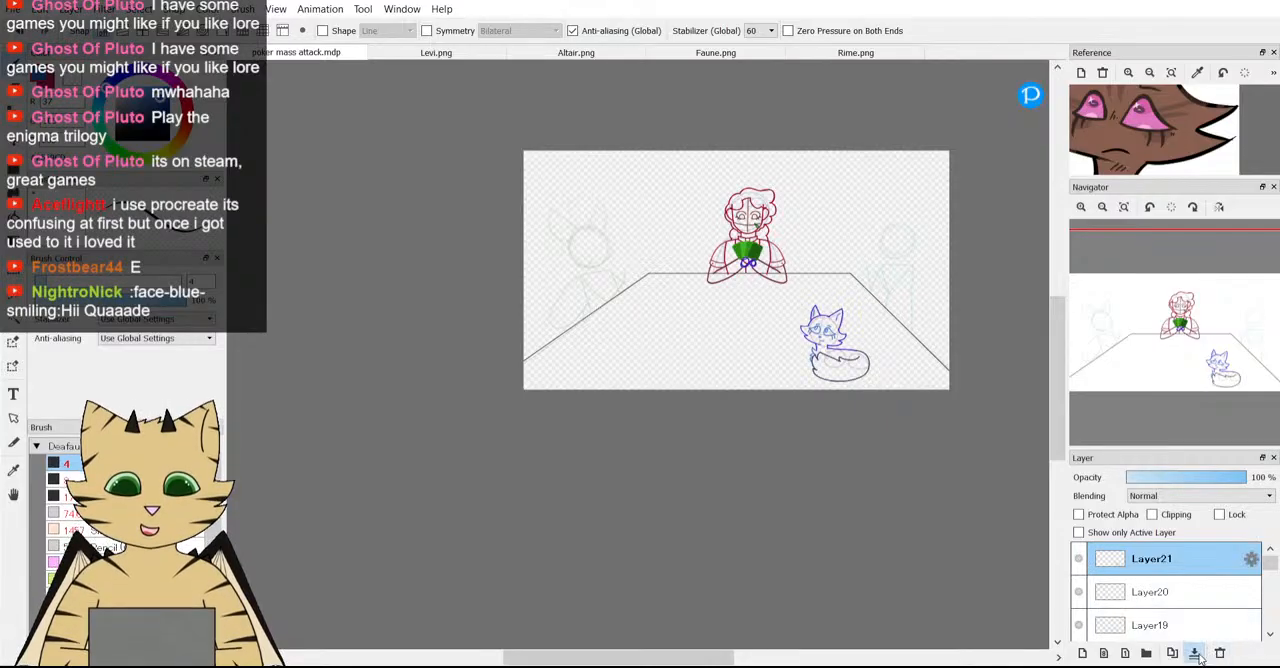
click(1195, 652)
click(1194, 653)
click(1194, 653)
click(1081, 558)
click(1081, 558)
click(1081, 558)
click(1081, 558)
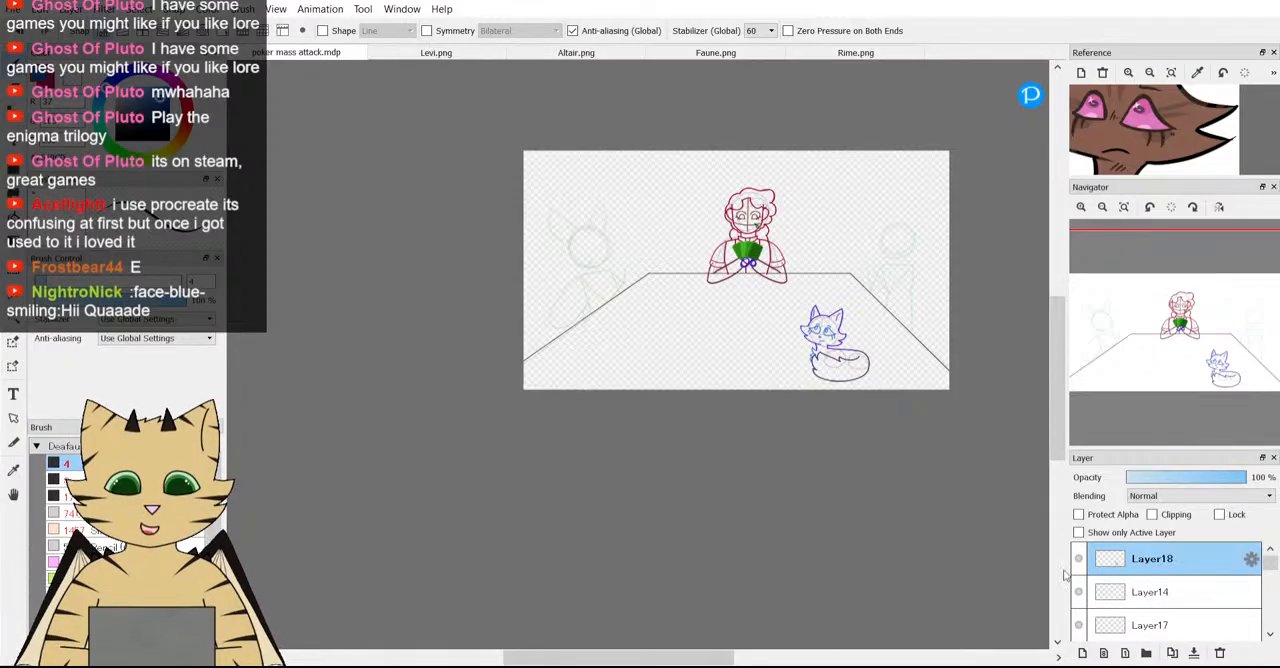
click(1142, 592)
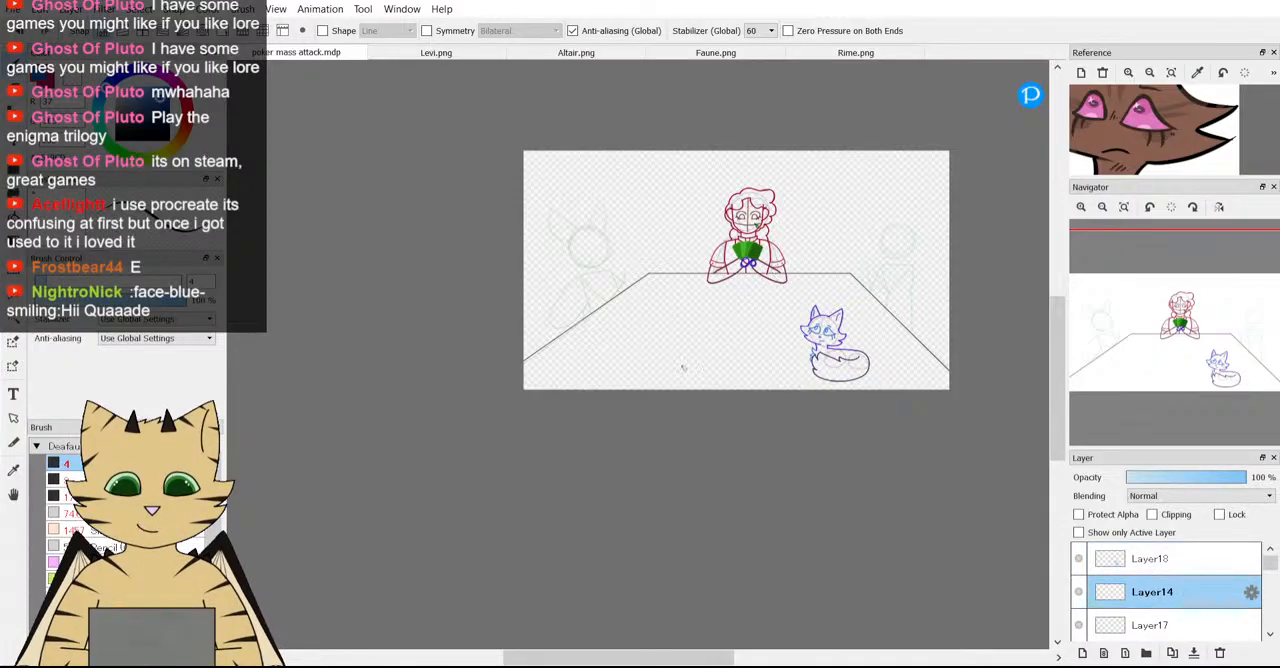
Review the whole poker table composition and Altair's reference image, and return to the poker table document.
scroll(728, 254, down, 2)
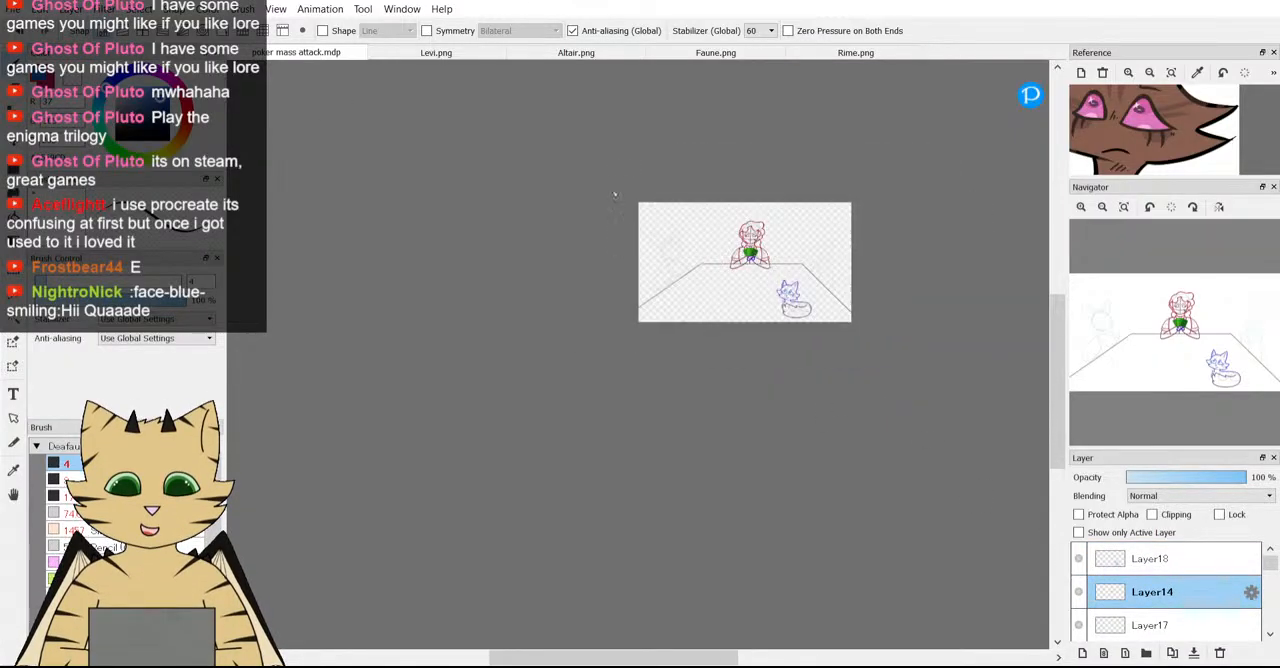
scroll(683, 222, up, 1)
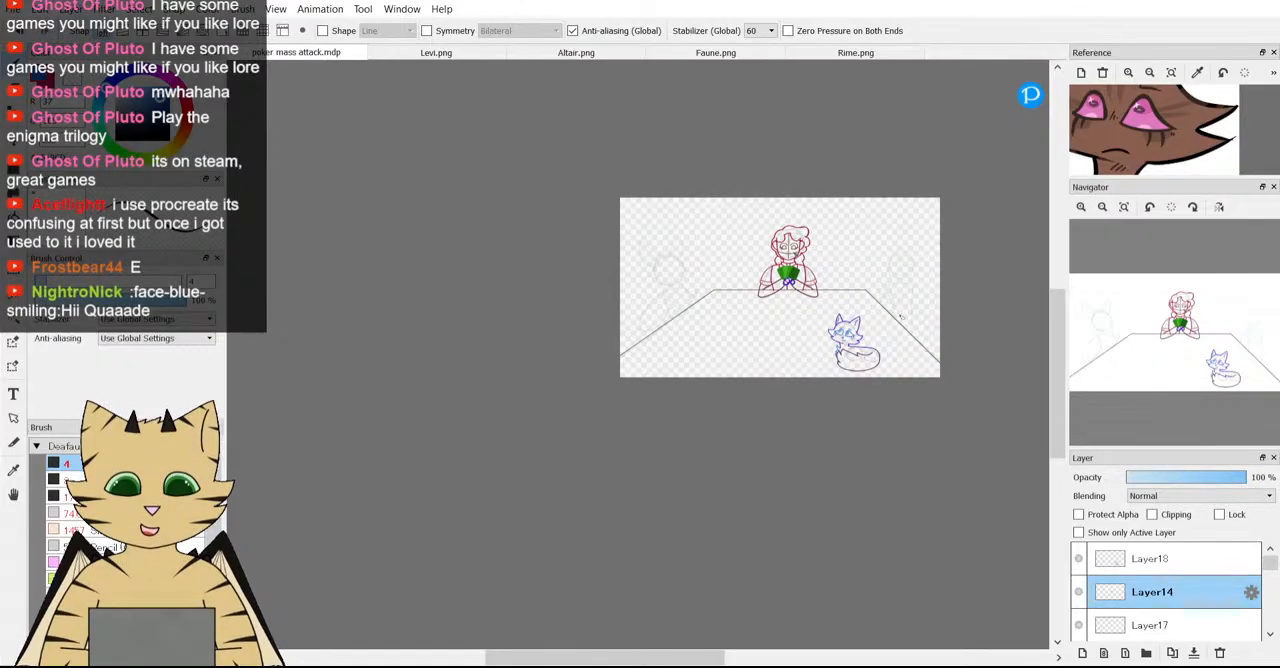
click(560, 52)
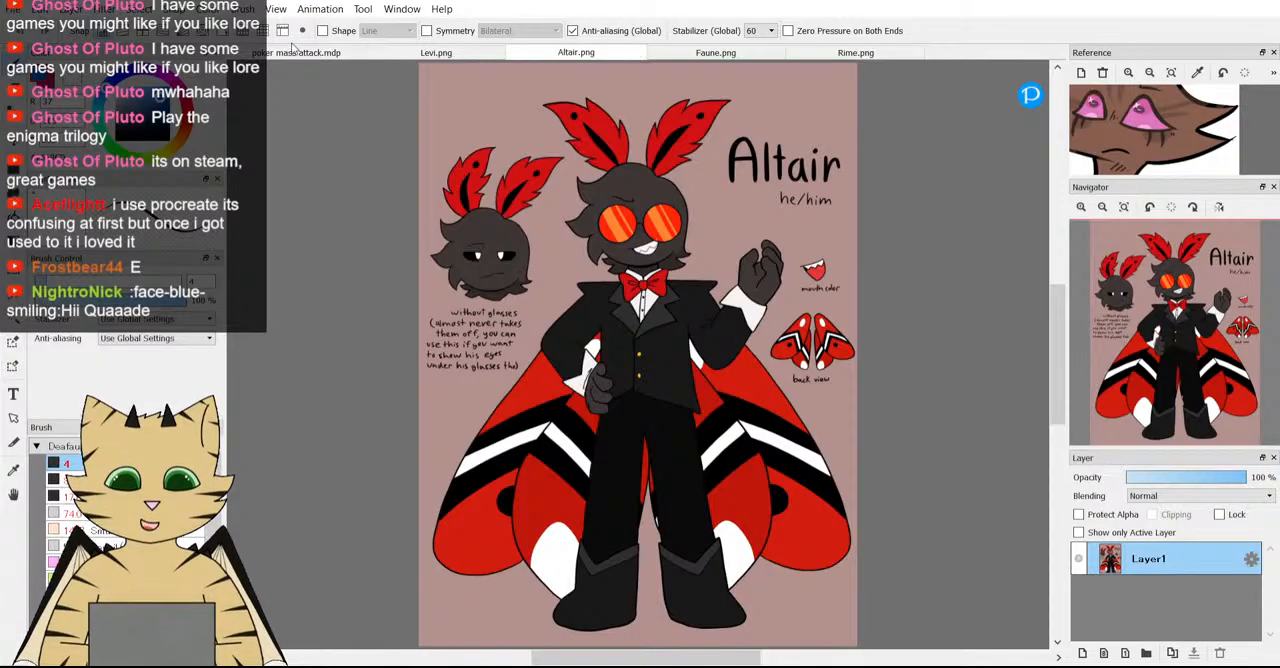
click(292, 56)
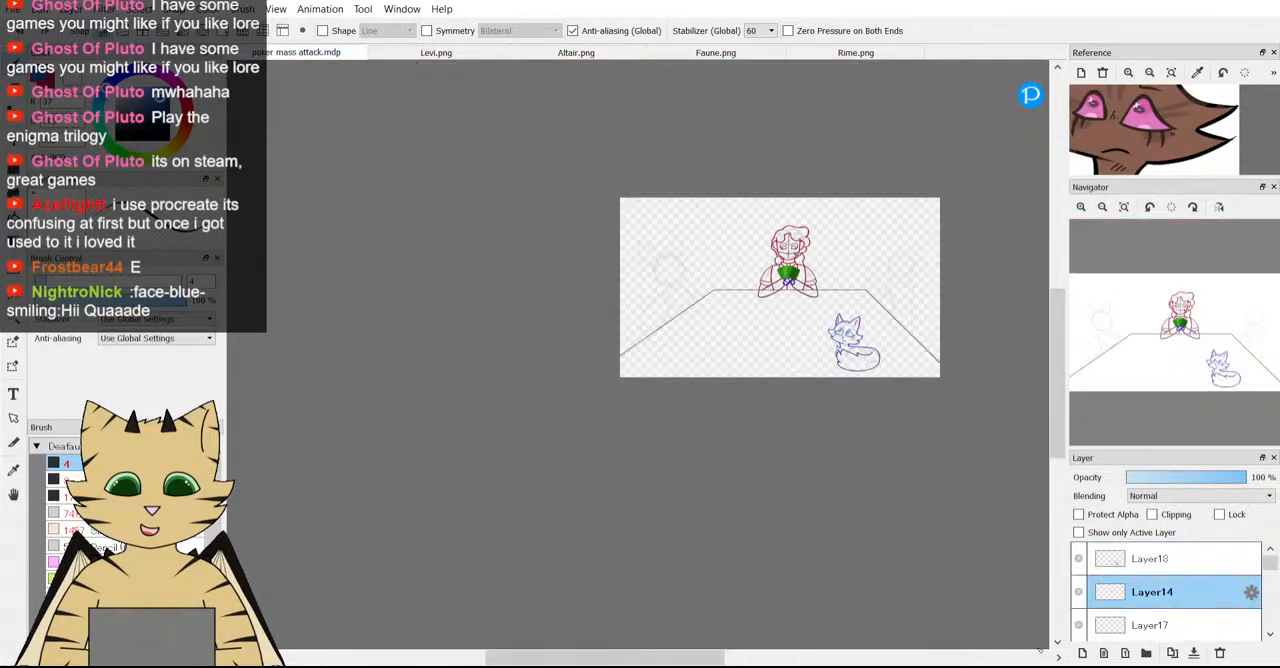
Check the guide sketches on Layer14 and Layer17, and add a new layer directly above Layer14.
click(1084, 592)
scroll(1086, 593, down, 1)
click(1088, 595)
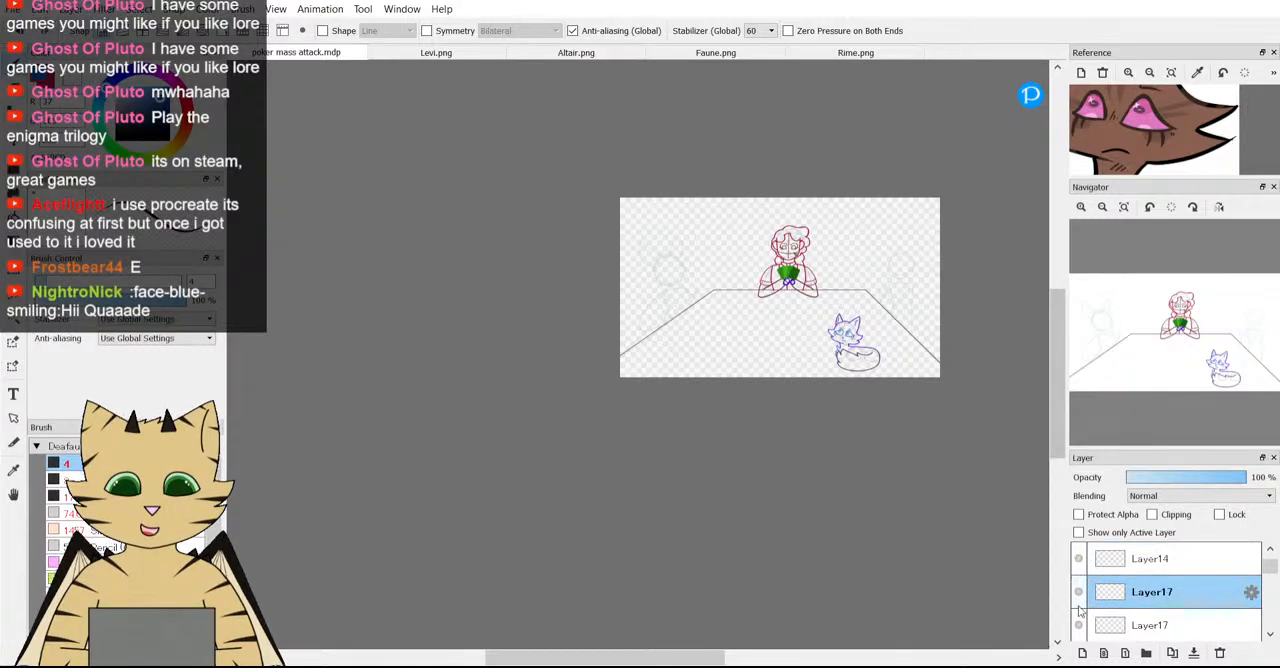
scroll(1080, 606, up, 1)
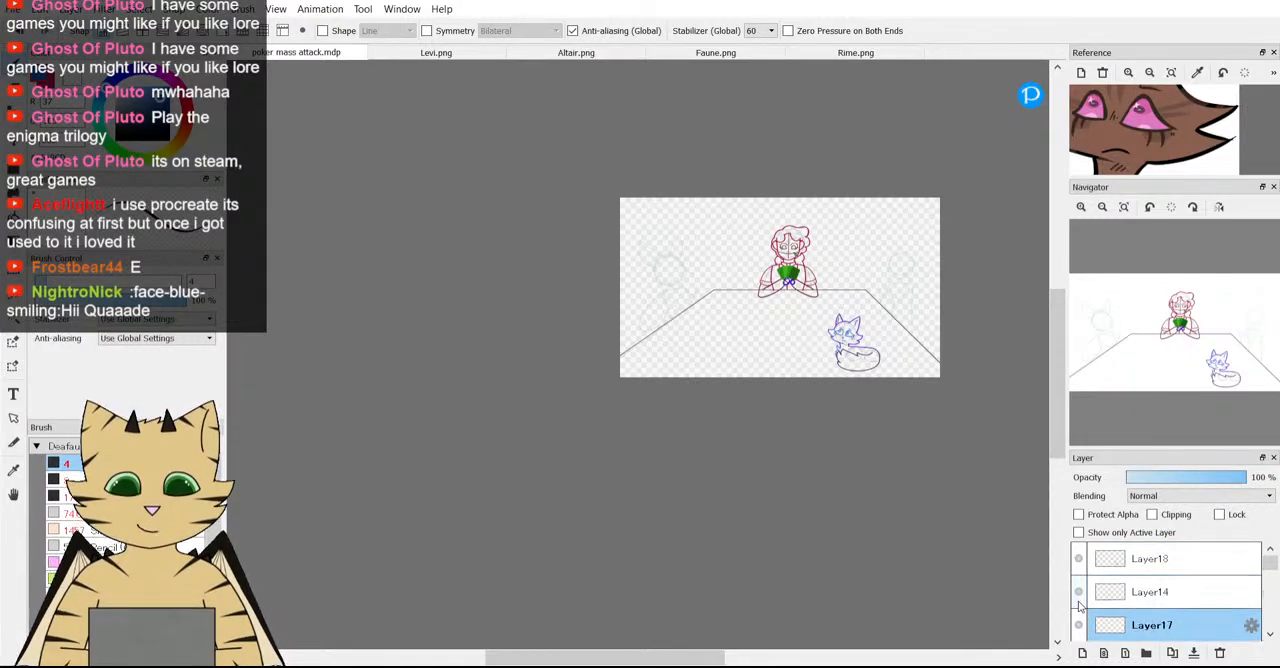
click(1082, 652)
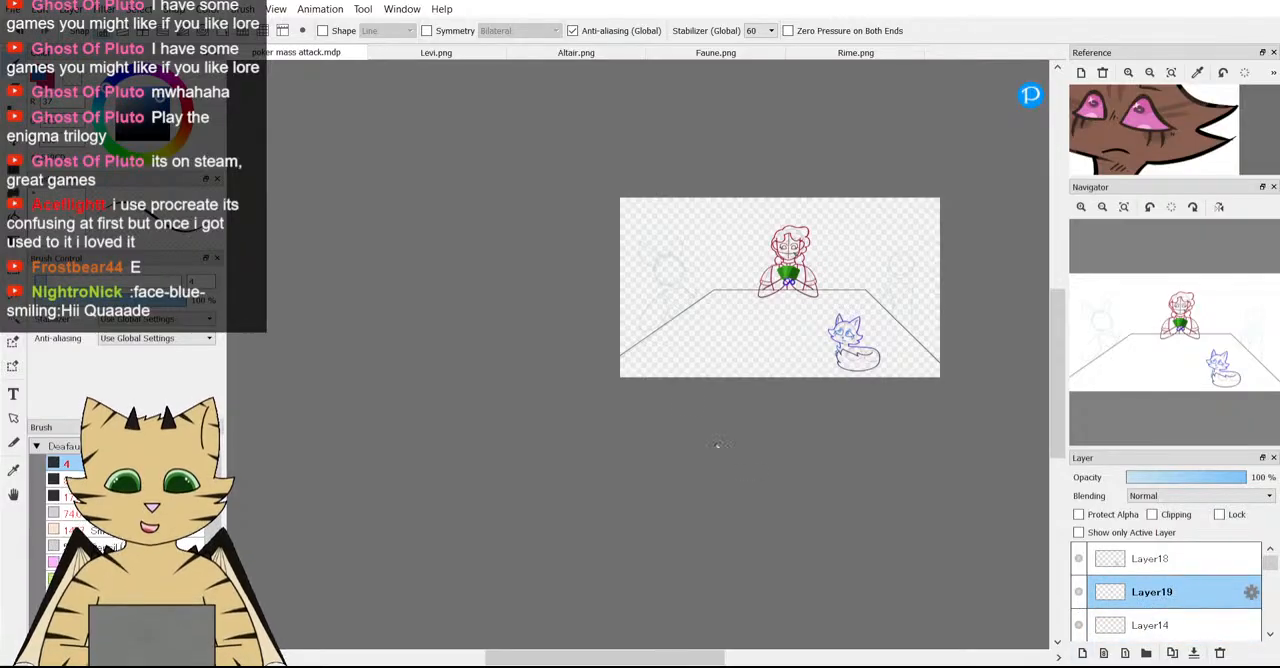
Try a wavy blue line beside the left-hand guide figure and undo it, leaving only the poker table document open.
scroll(659, 308, up, 2)
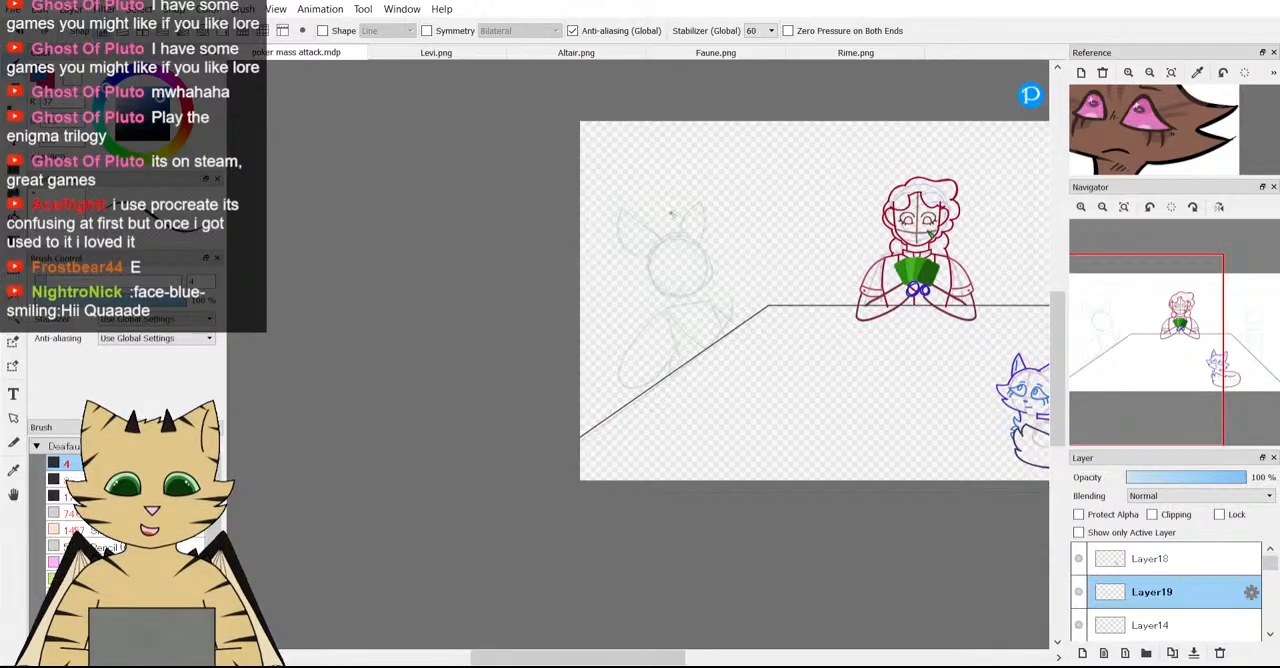
drag(768, 195, 668, 333)
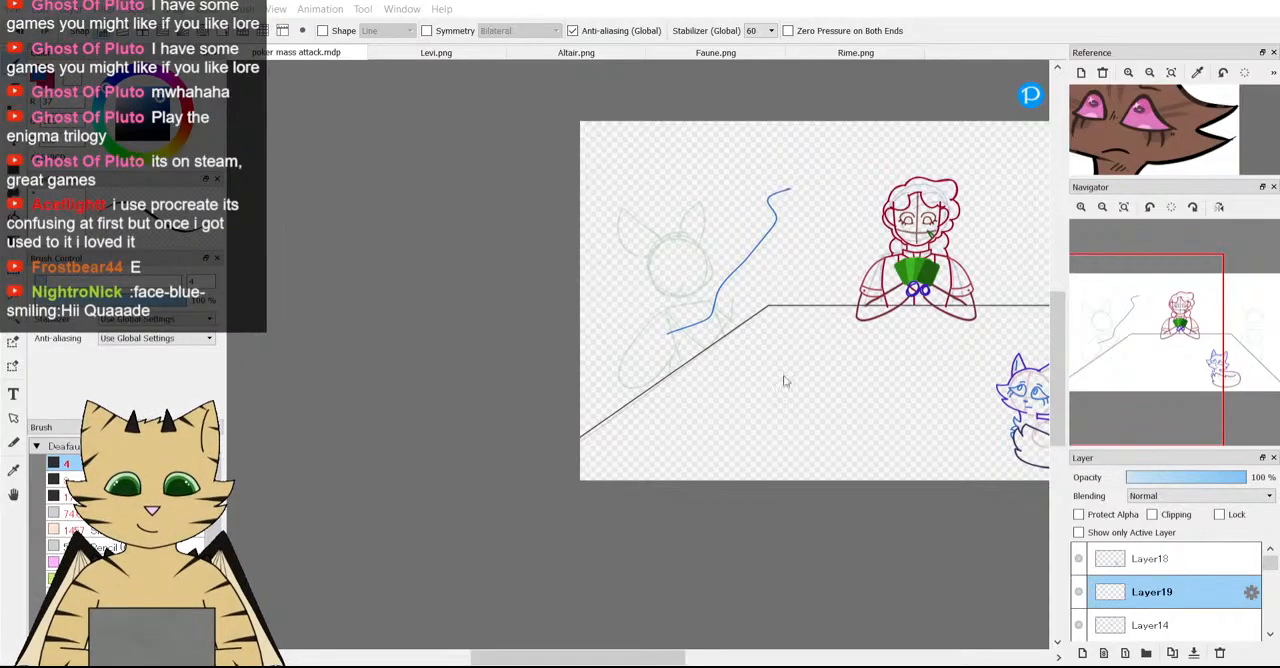
click(684, 553)
click(20, 32)
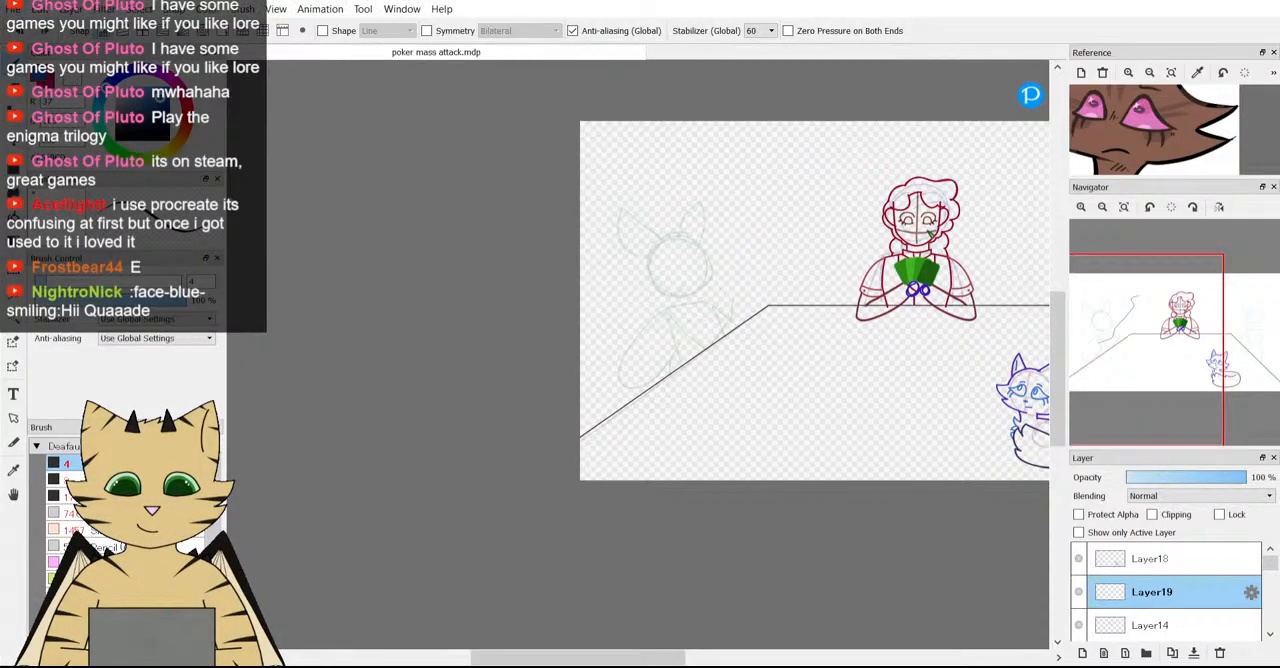
scroll(445, 325, down, 4)
scroll(483, 323, up, 3)
scroll(685, 341, up, 1)
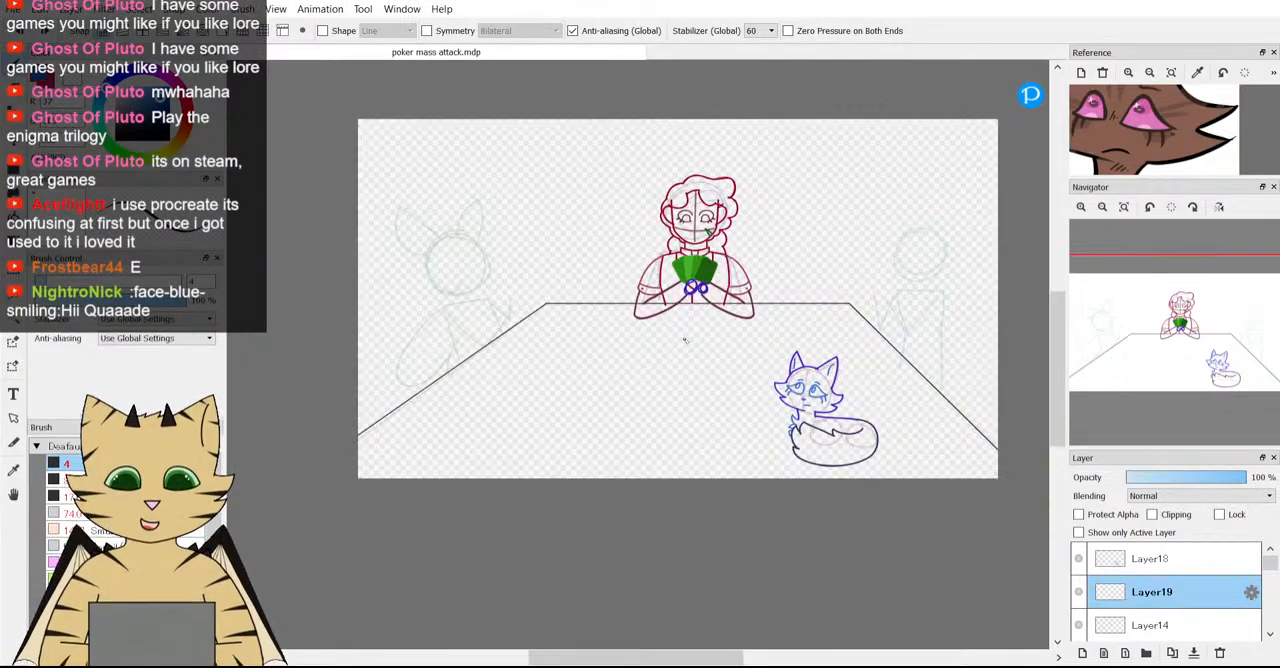
scroll(685, 341, down, 1)
scroll(685, 341, up, 1)
scroll(685, 341, down, 1)
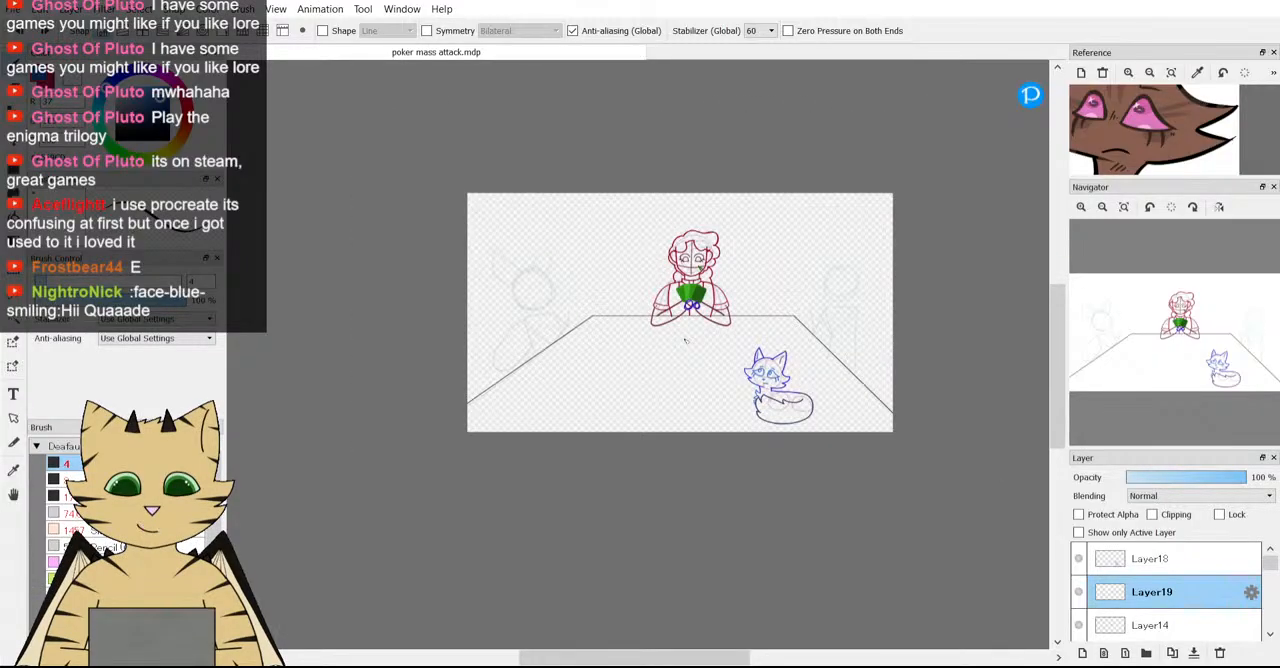
scroll(685, 341, down, 1)
scroll(685, 341, up, 1)
key(v)
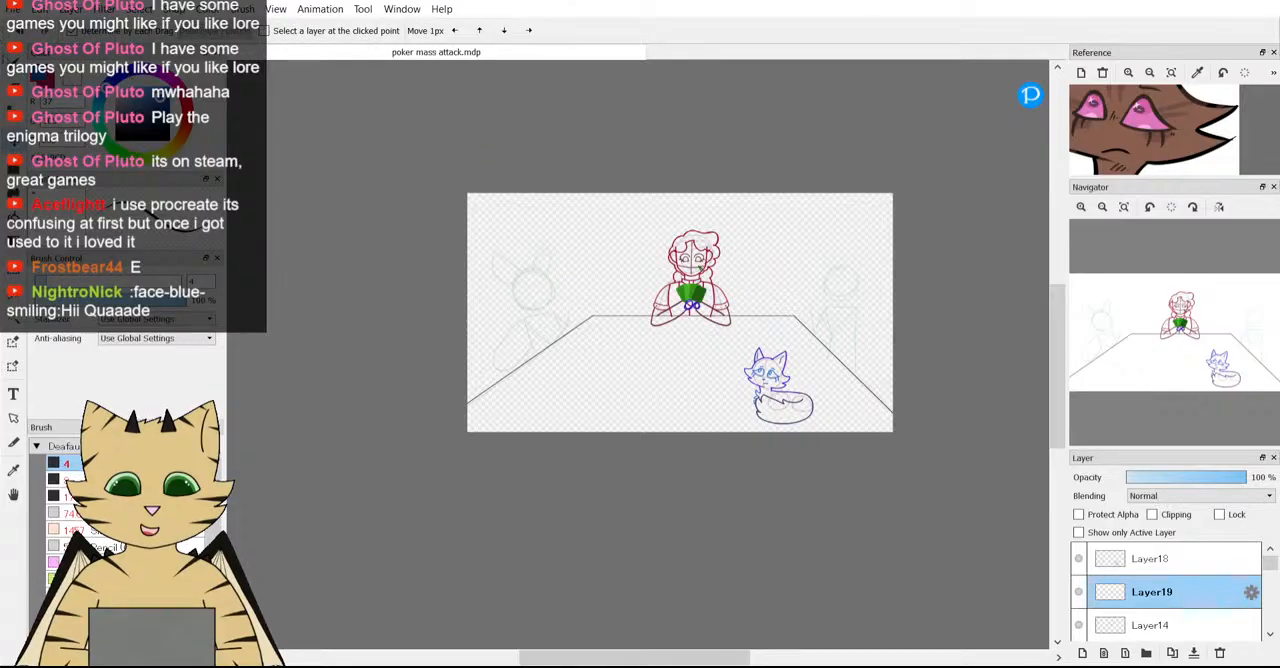
key(b)
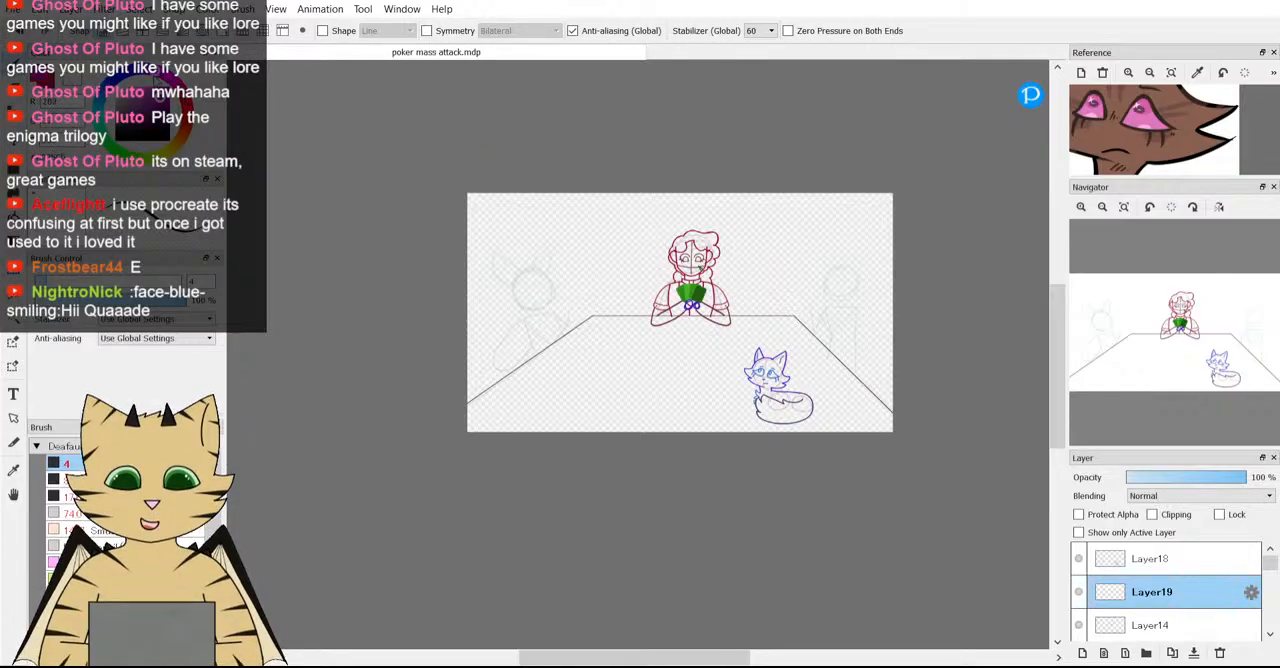
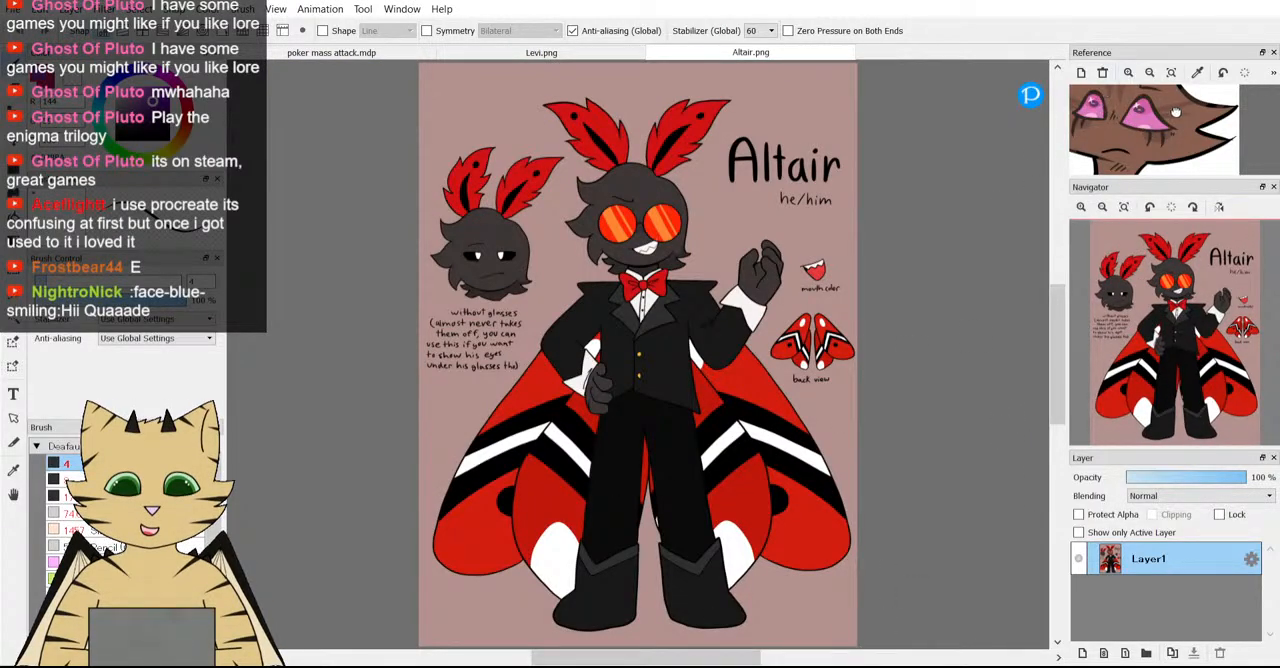
Open the Faune.png and Rime.png character references alongside the Levi.png and Altair.png documents.
click(541, 52)
click(740, 53)
double_click(998, 443)
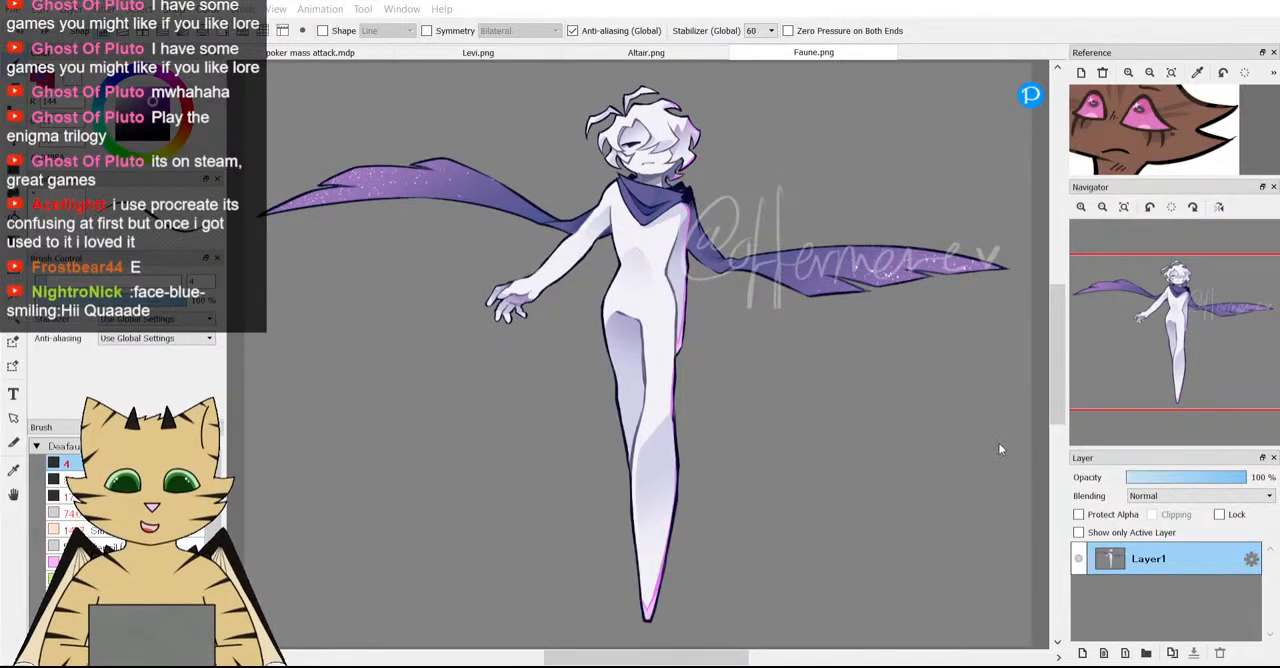
double_click(671, 155)
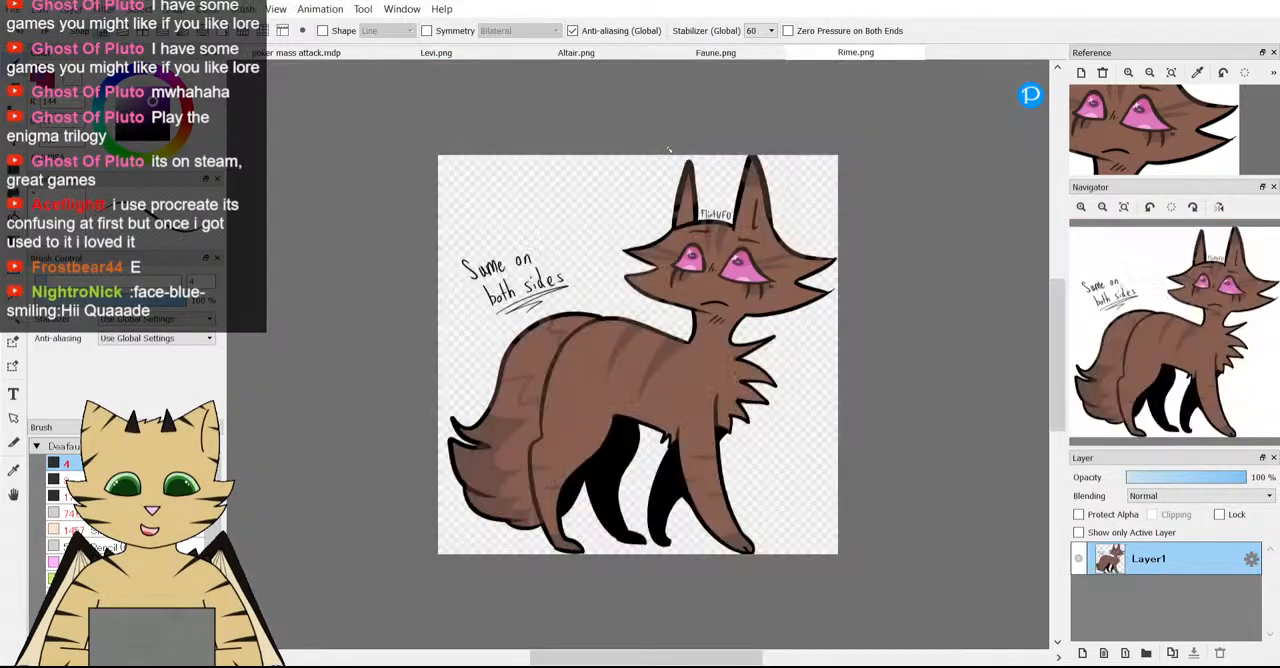
key(ctrl+o)
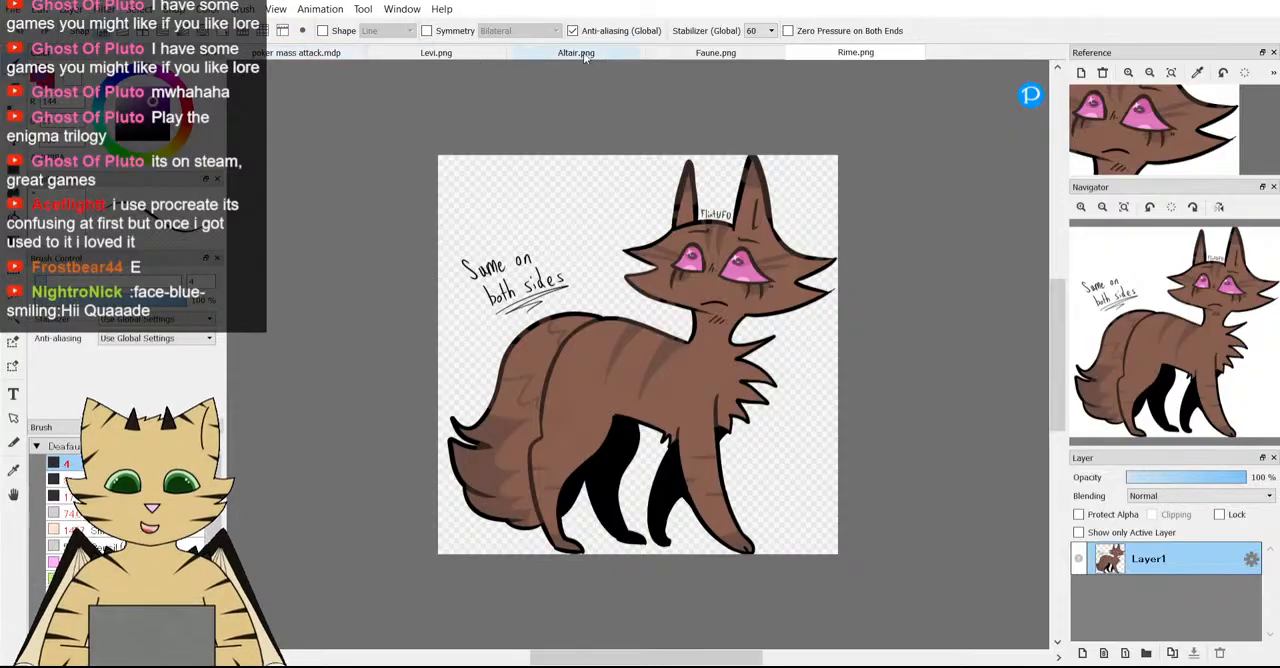
Compare the Levi and Altair reference sheets and return to the poker mass attack.mdp document.
scroll(564, 57, up, 4)
scroll(576, 57, down, 4)
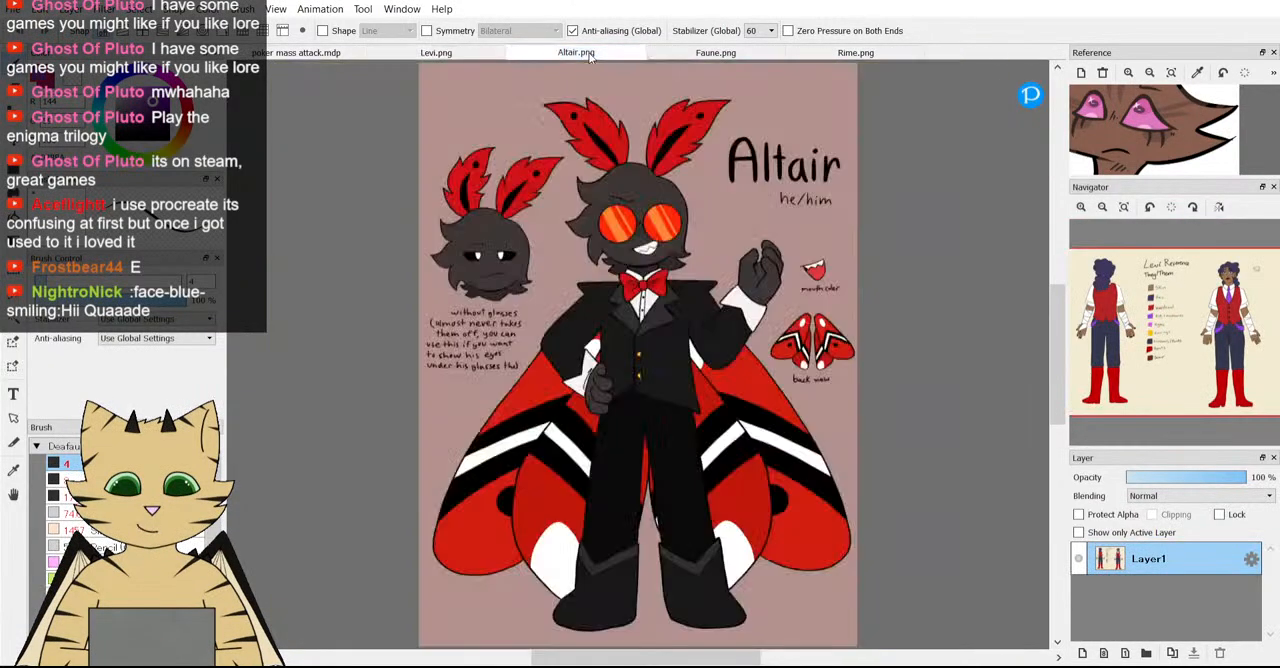
scroll(589, 58, up, 1)
scroll(589, 58, up, 2)
scroll(620, 57, down, 3)
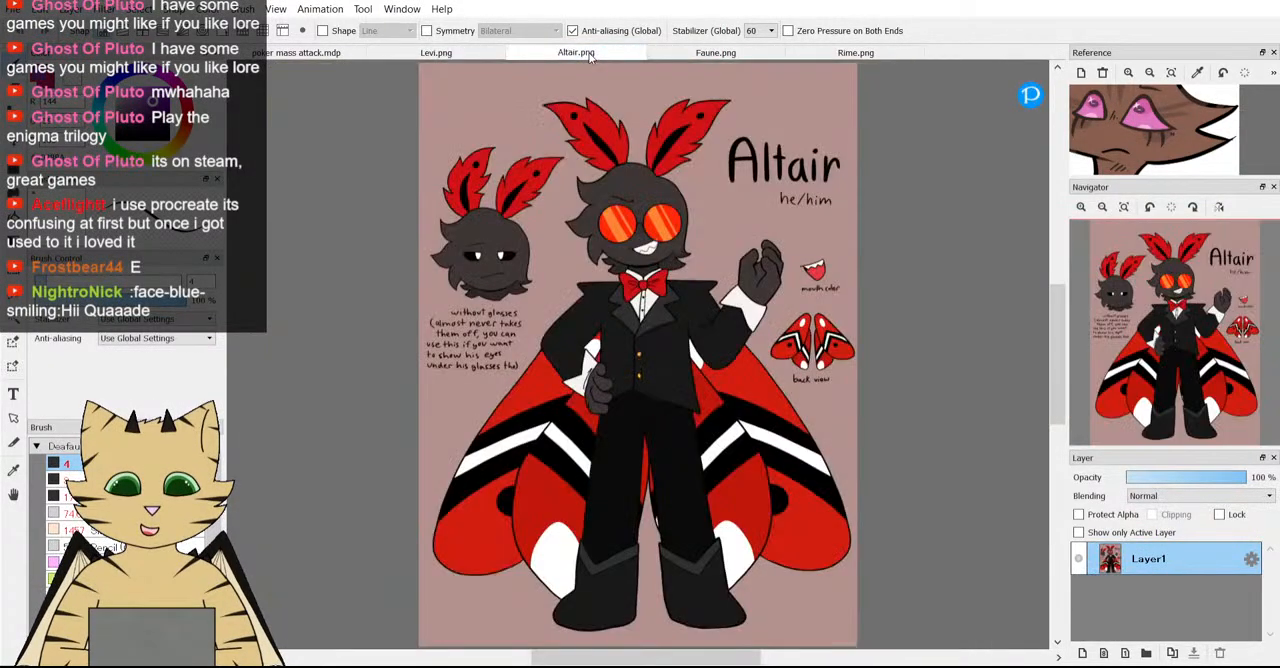
scroll(697, 55, up, 2)
scroll(697, 55, down, 1)
scroll(697, 55, up, 1)
click(331, 55)
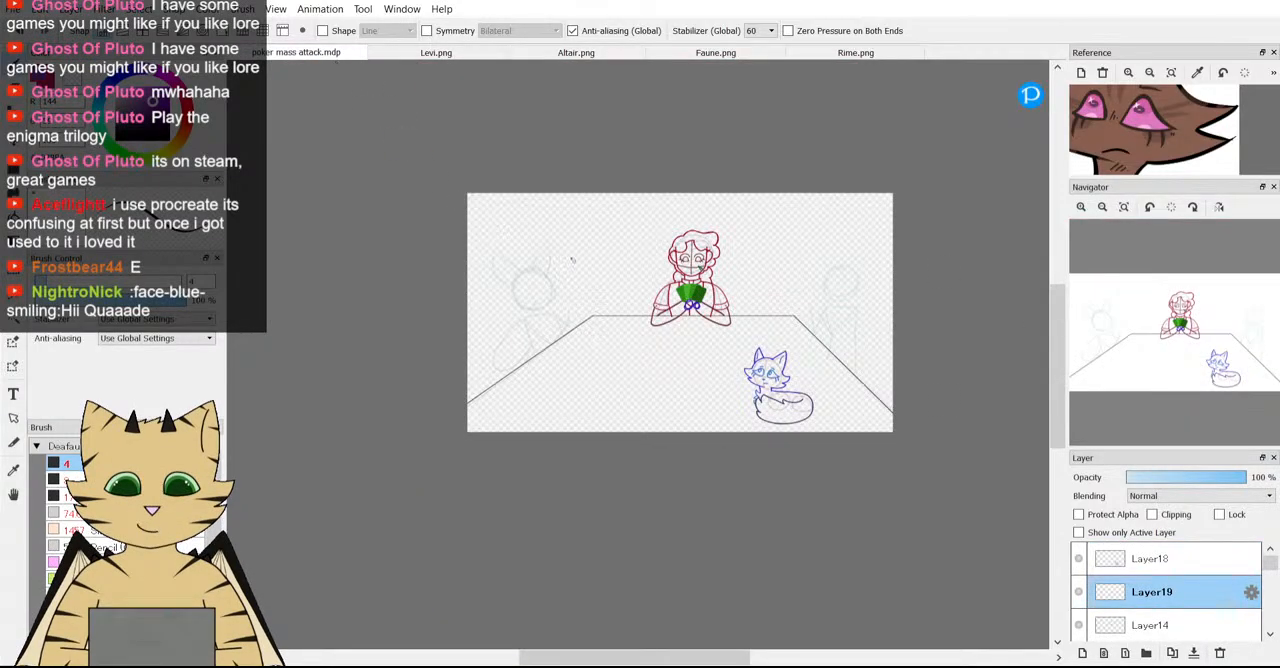
Replace the fox image in the reference viewer with Altair's reference sheet and enlarge it.
click(1100, 74)
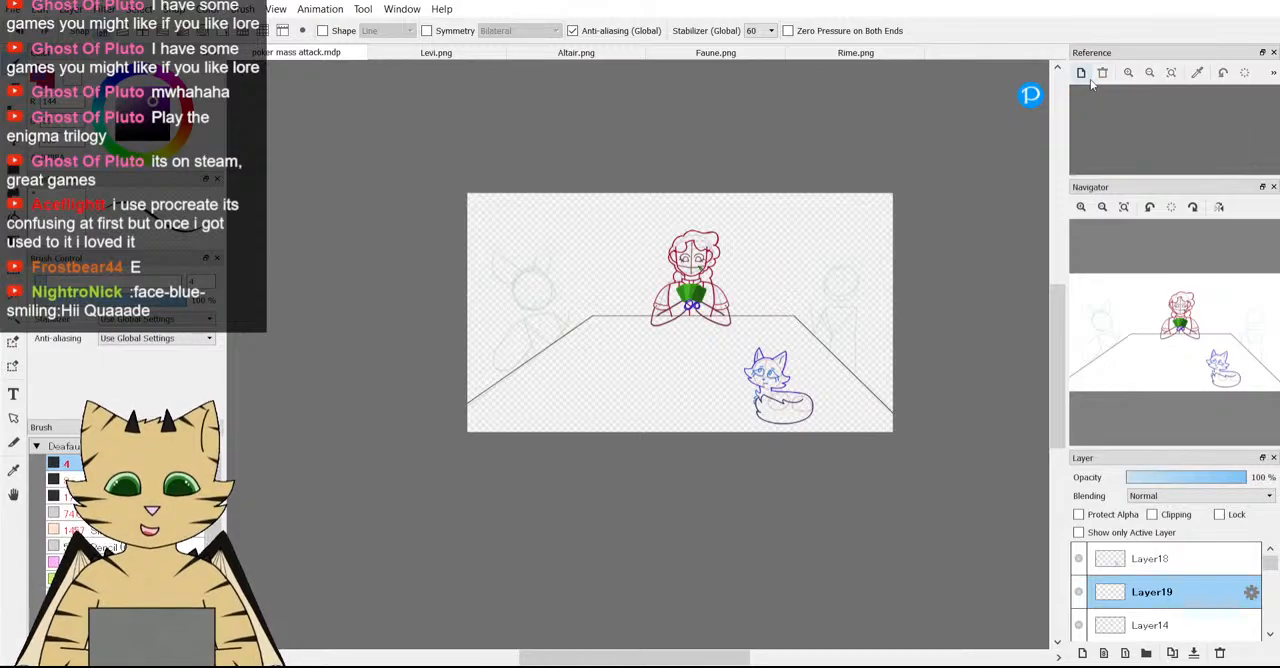
click(1082, 75)
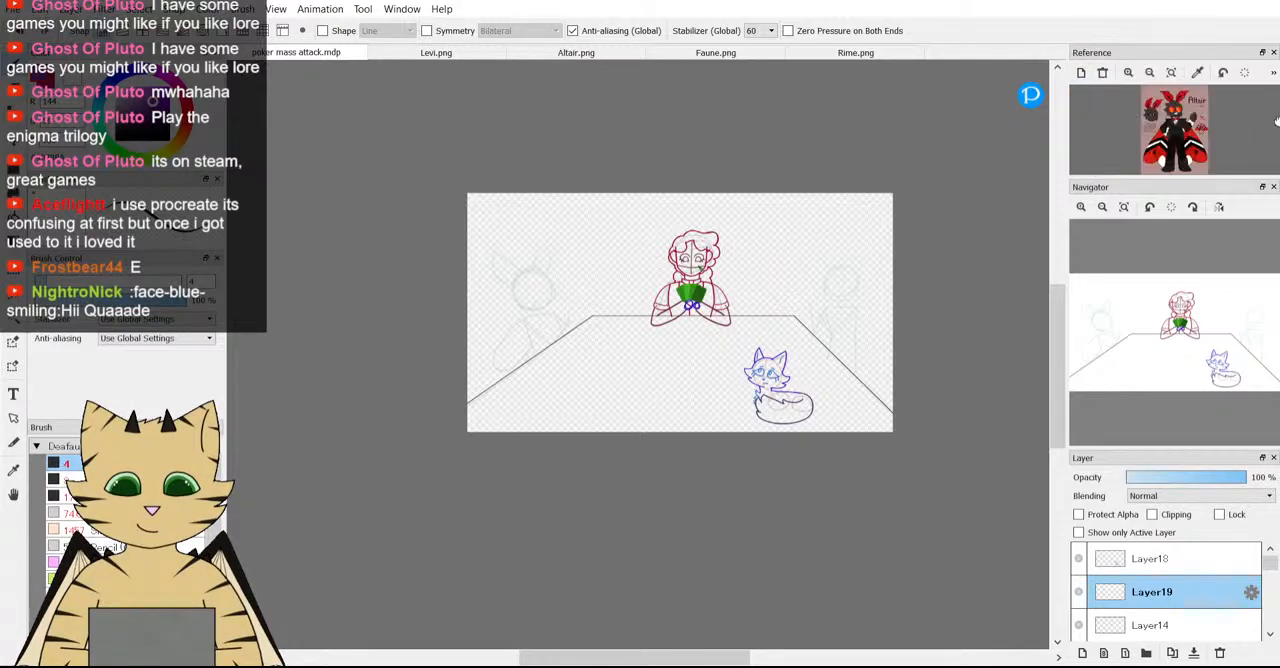
scroll(1203, 134, up, 3)
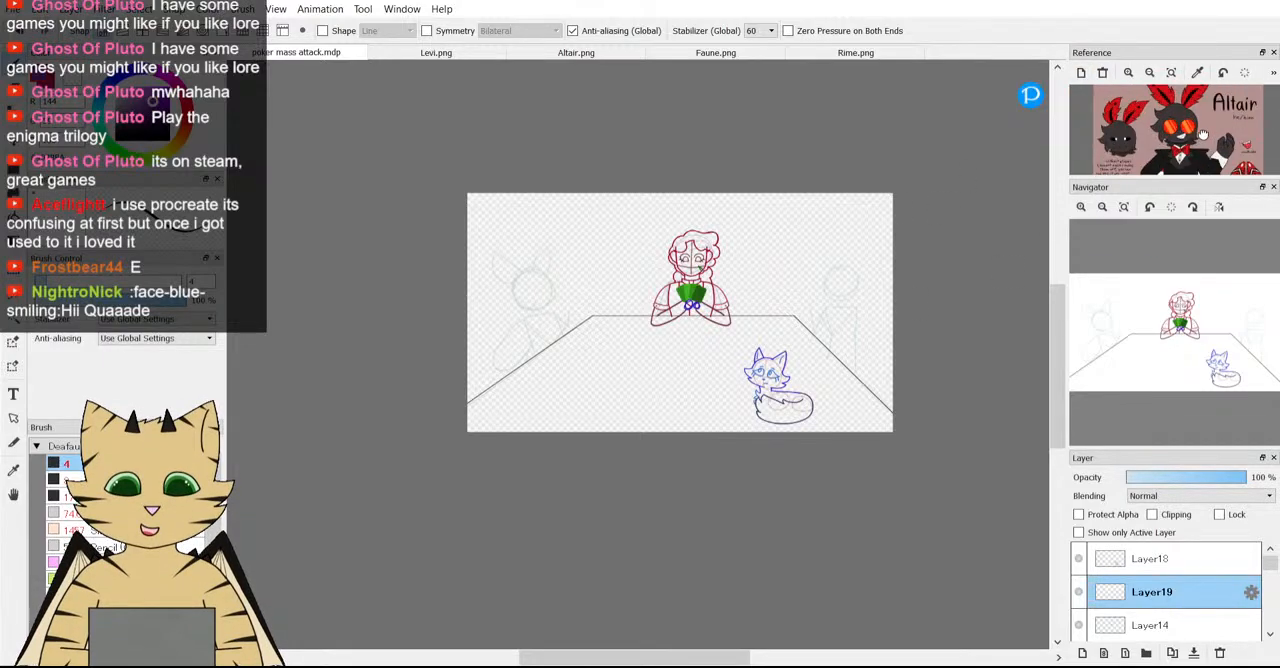
Examine the left-hand guide figure's head, body and arms in relation to the table edge and the other characters.
scroll(785, 294, down, 1)
scroll(648, 314, up, 3)
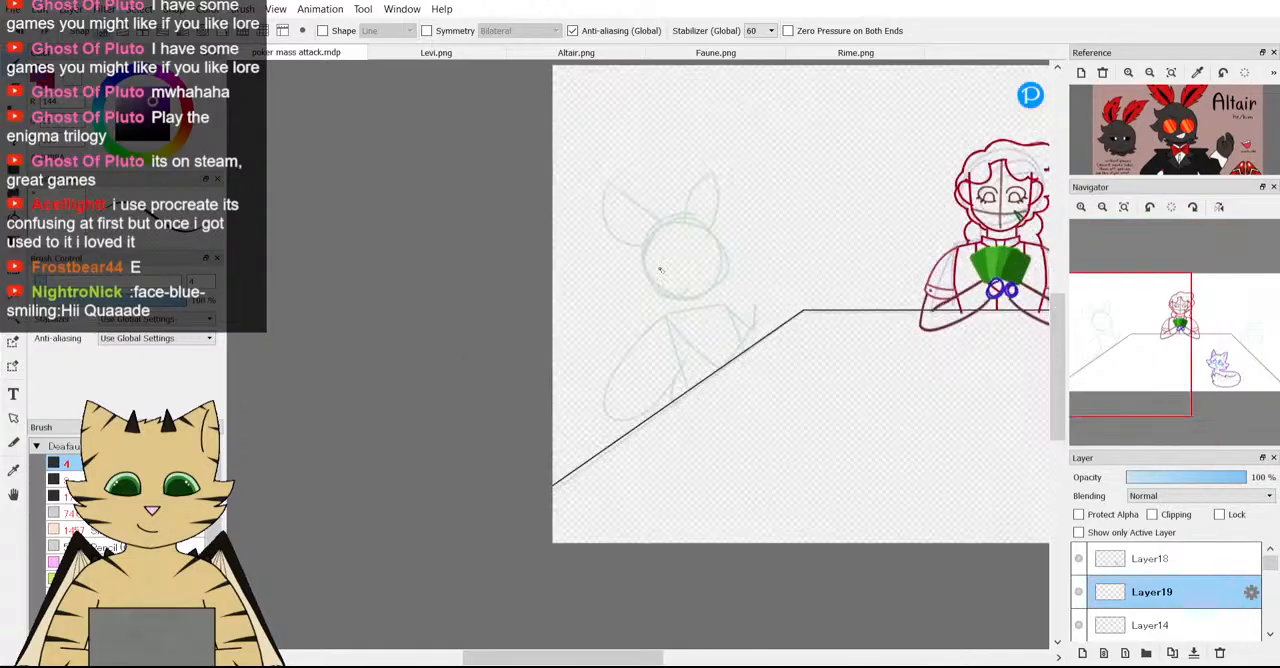
scroll(660, 269, down, 1)
scroll(660, 269, up, 3)
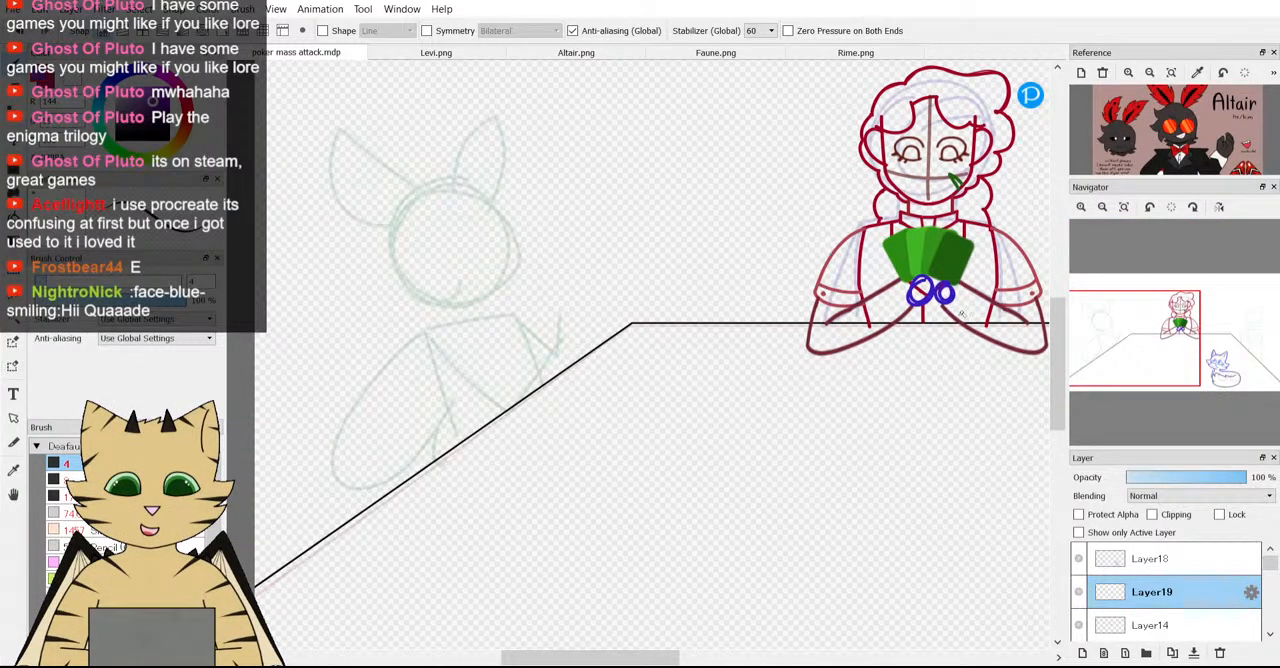
scroll(455, 378, down, 2)
scroll(455, 400, up, 1)
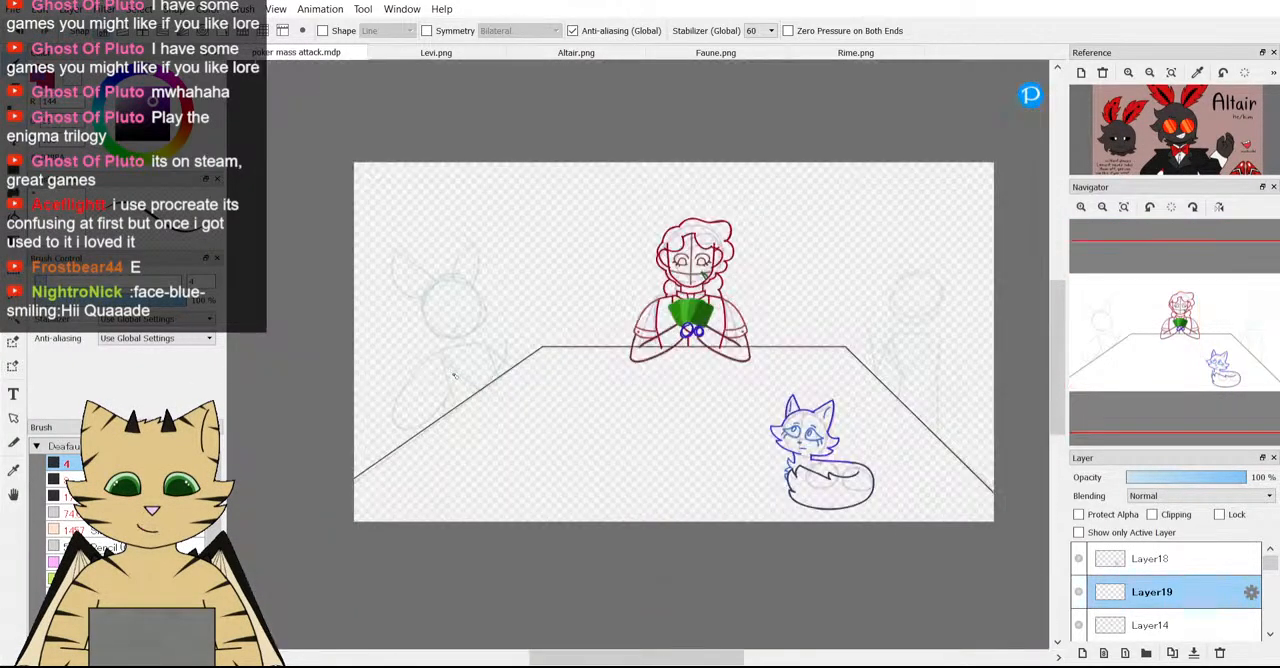
scroll(455, 407, down, 2)
scroll(455, 407, up, 5)
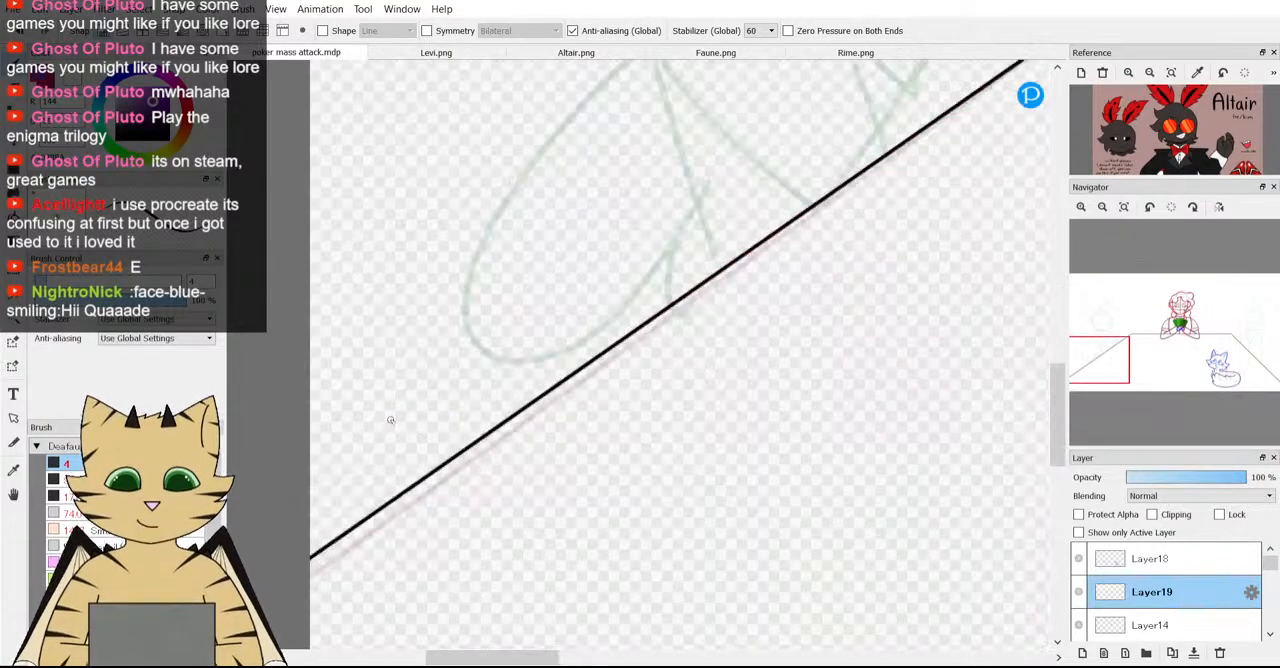
scroll(926, 331, down, 2)
scroll(935, 145, up, 1)
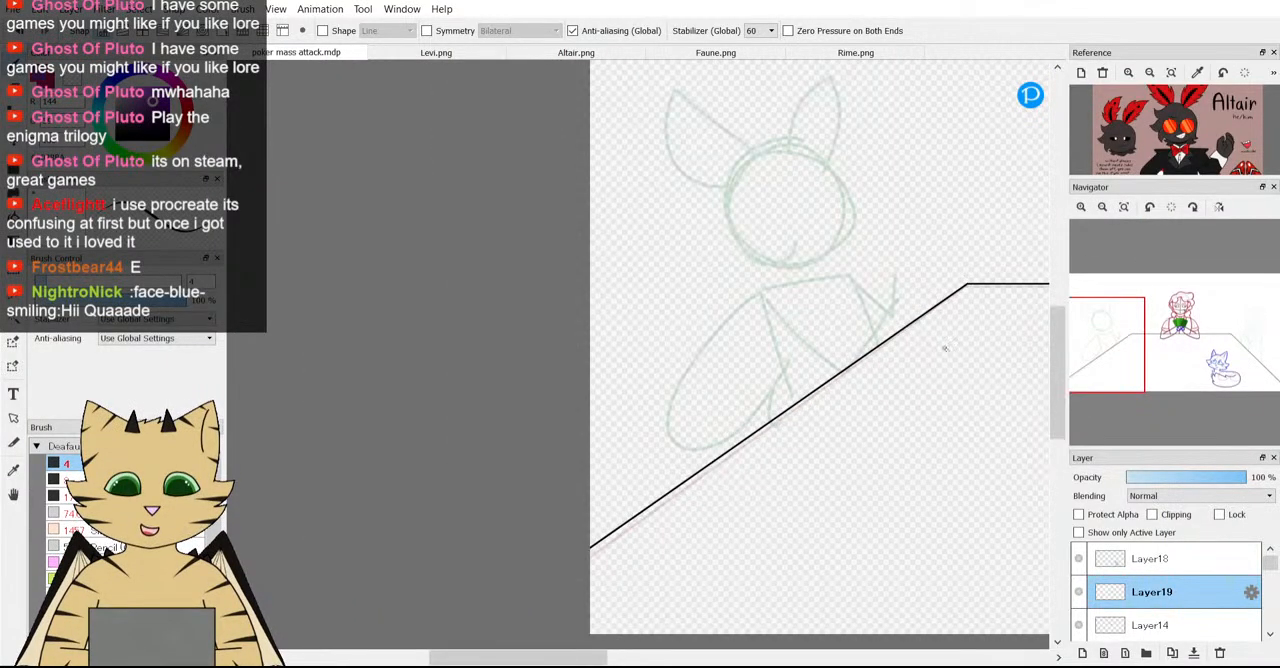
scroll(836, 267, down, 1)
scroll(870, 195, up, 2)
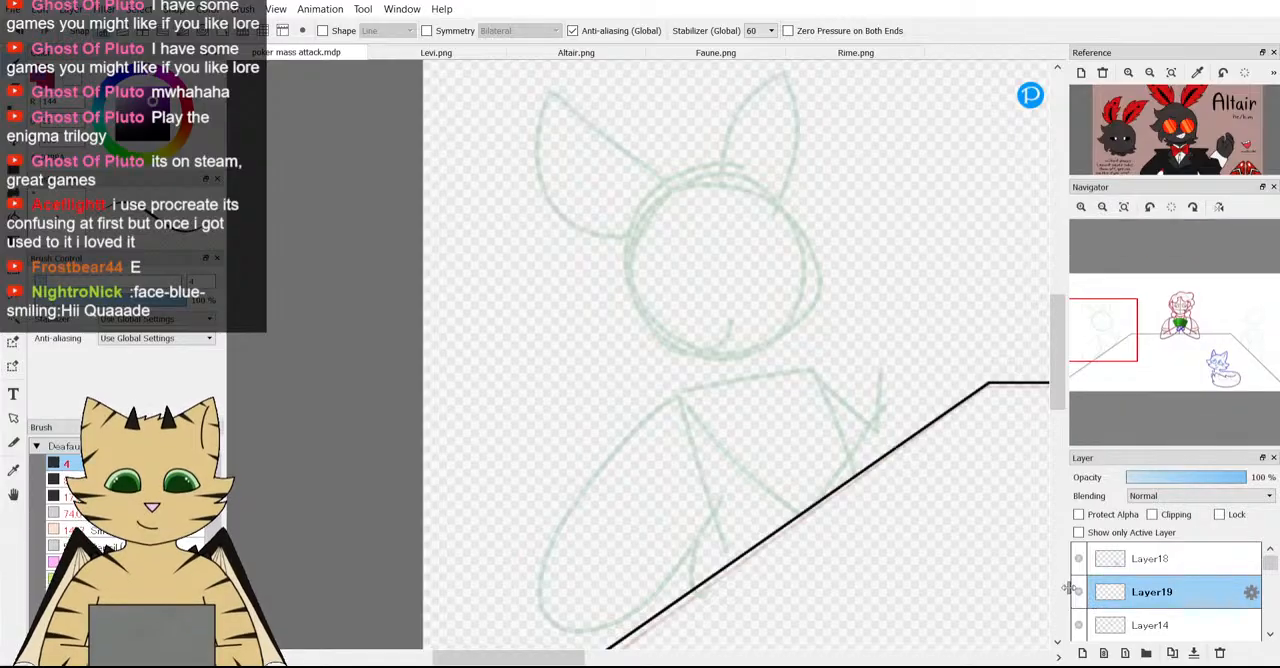
Move Layer19 above Layer18 in the layer order and switch back to the brush.
click(13, 142)
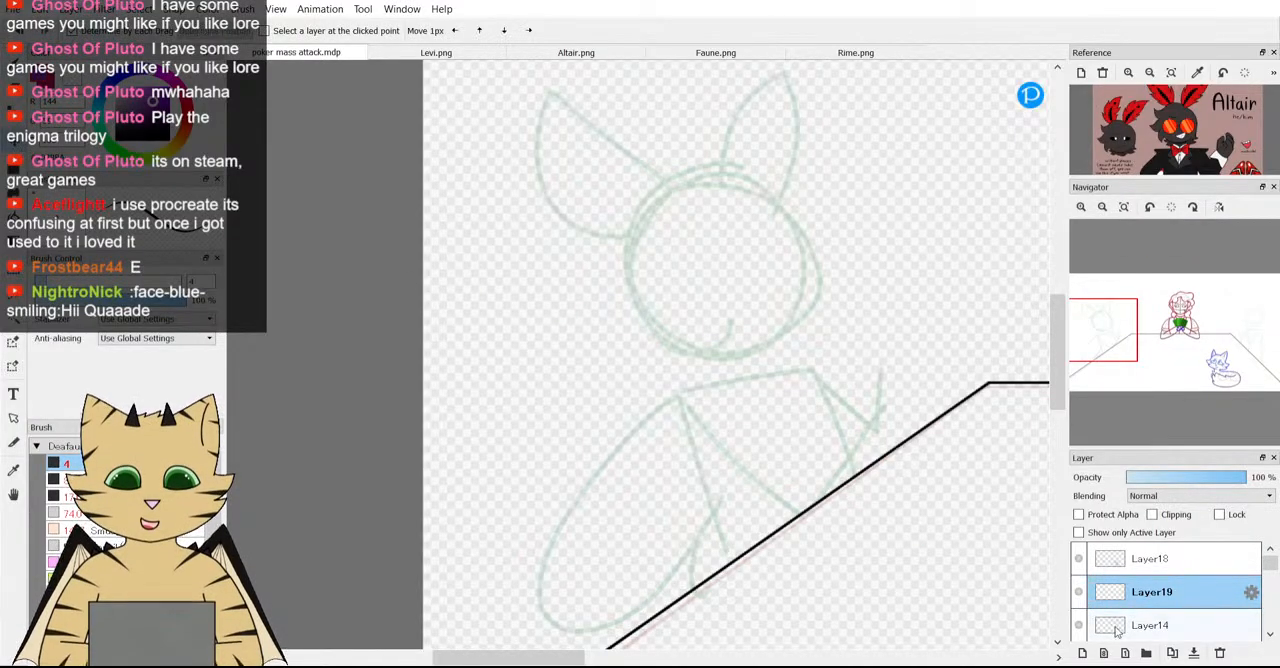
drag(1212, 590, 1222, 556)
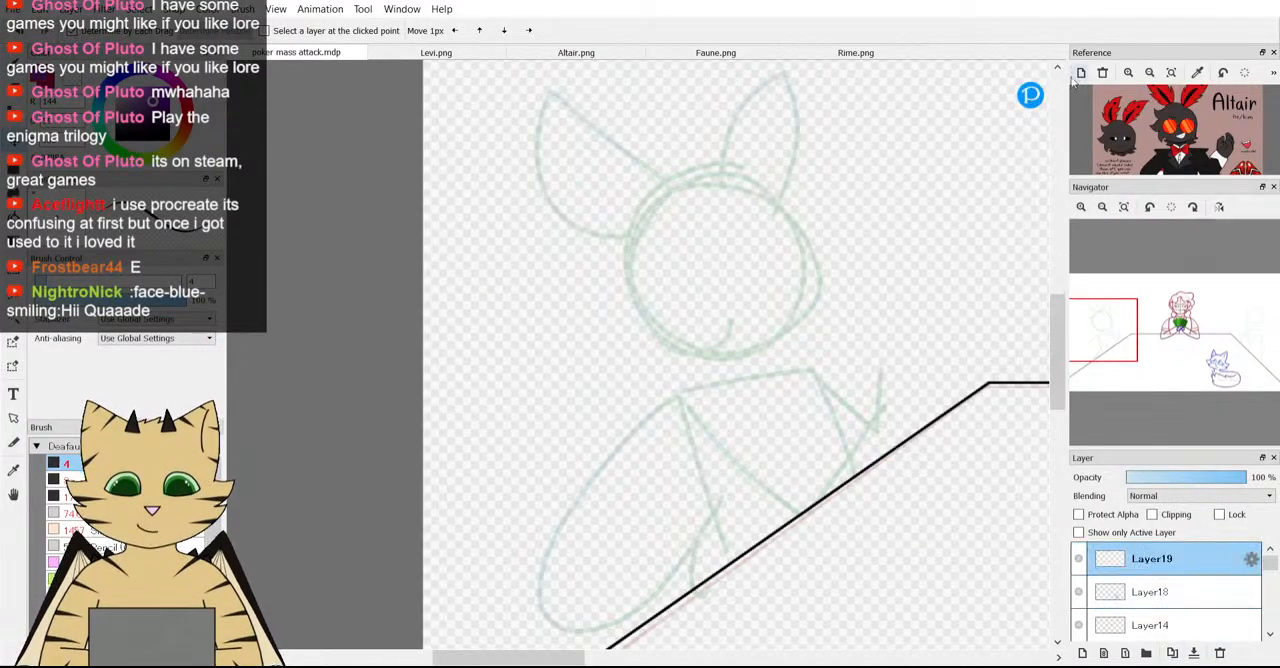
scroll(1168, 134, up, 2)
scroll(1168, 134, down, 2)
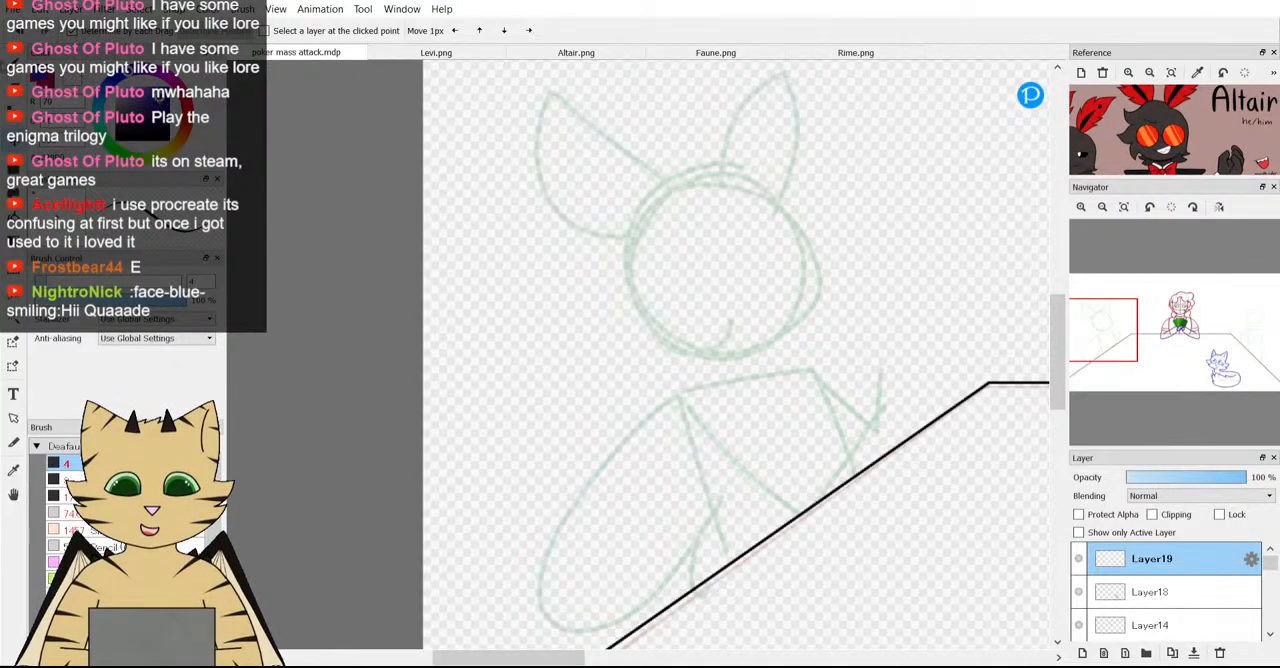
key(b)
Study Altair's hair, glasses and antennae in the reference and compare them with the left-hand figure's head guide.
scroll(806, 207, down, 5)
scroll(806, 207, down, 2)
scroll(790, 195, up, 5)
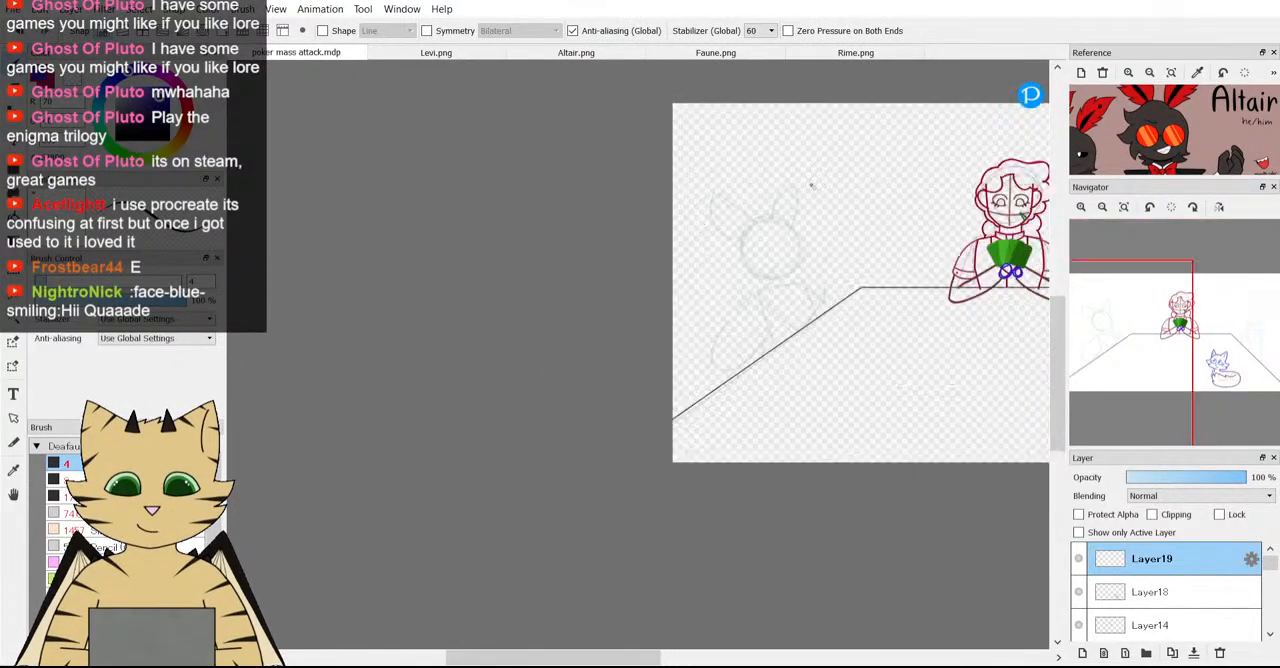
scroll(1155, 124, up, 2)
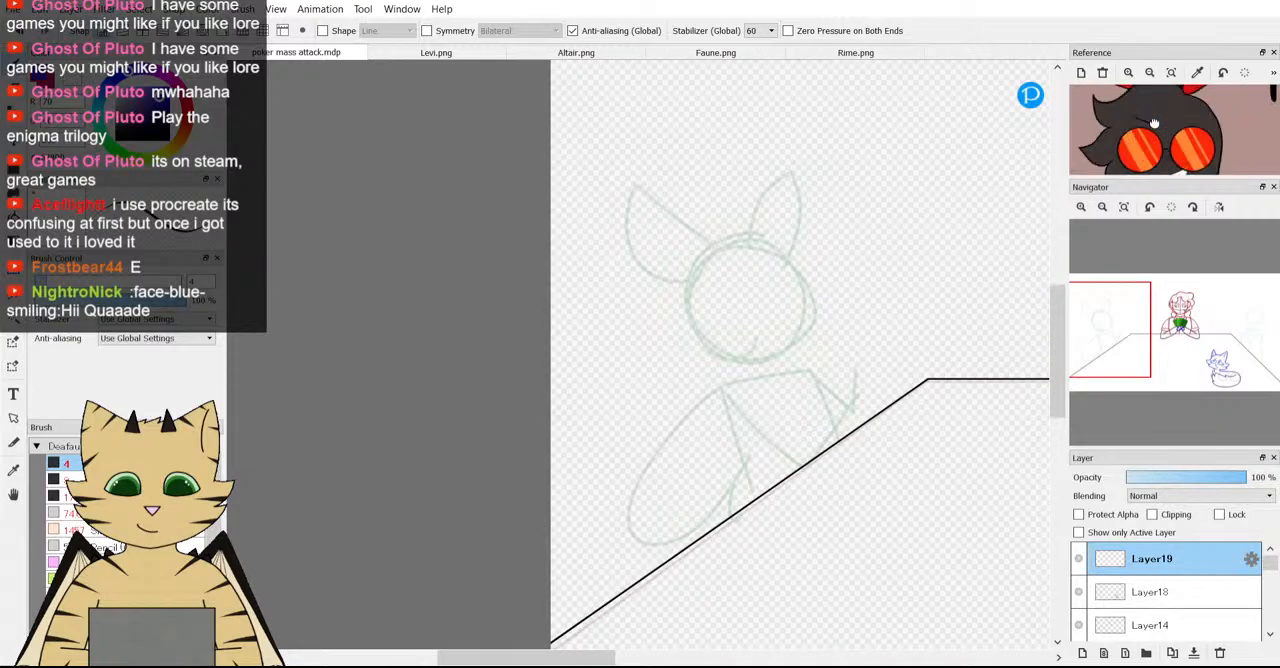
scroll(1155, 124, down, 2)
mouse_move(1154, 122)
mouse_down()
mouse_move(1154, 134)
mouse_move(1159, 122)
mouse_up()
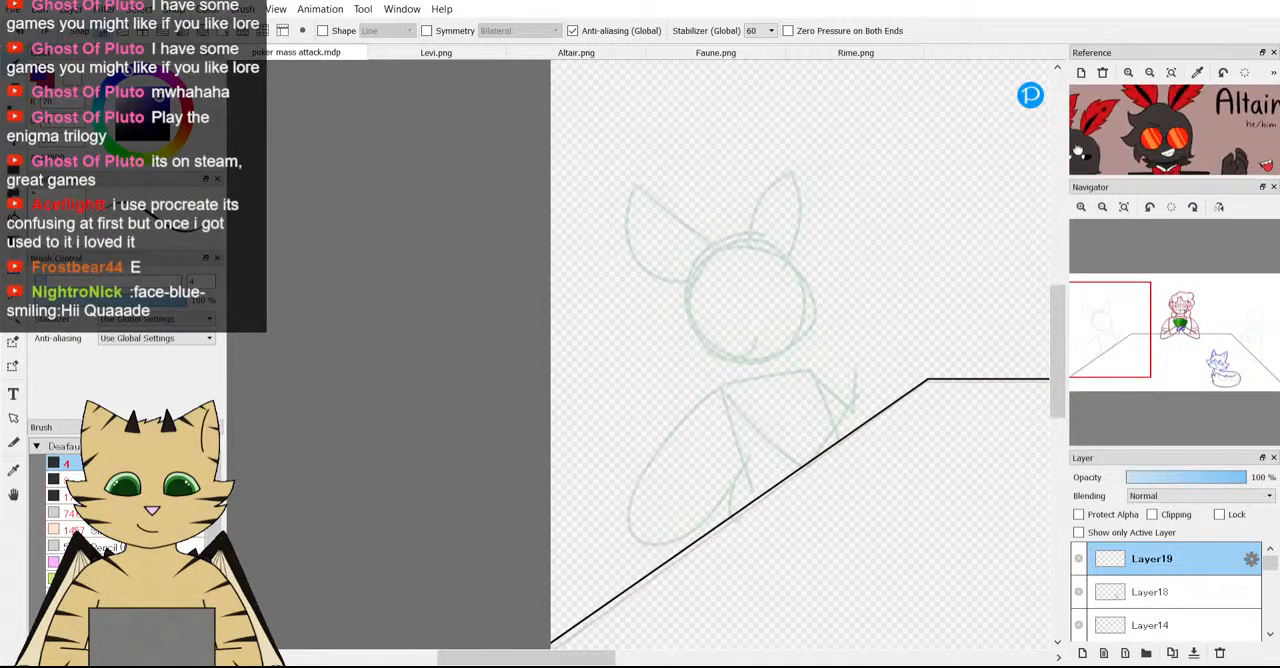
scroll(822, 267, up, 2)
scroll(1155, 128, up, 2)
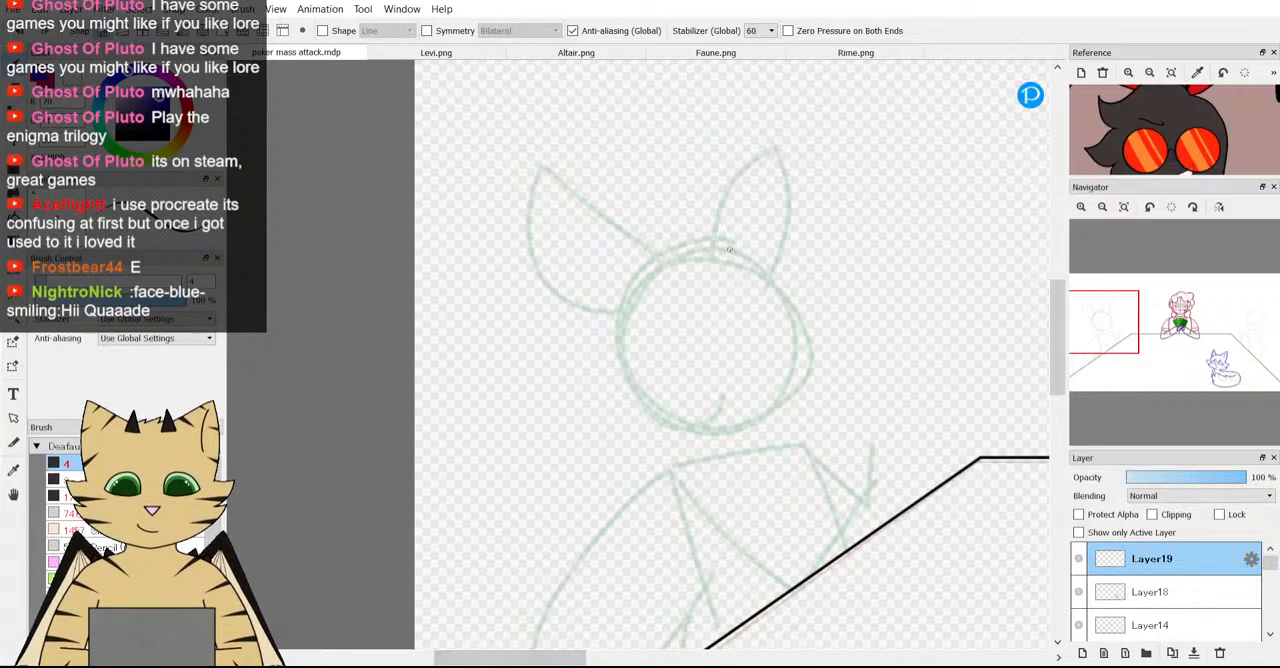
drag(1158, 148, 1165, 168)
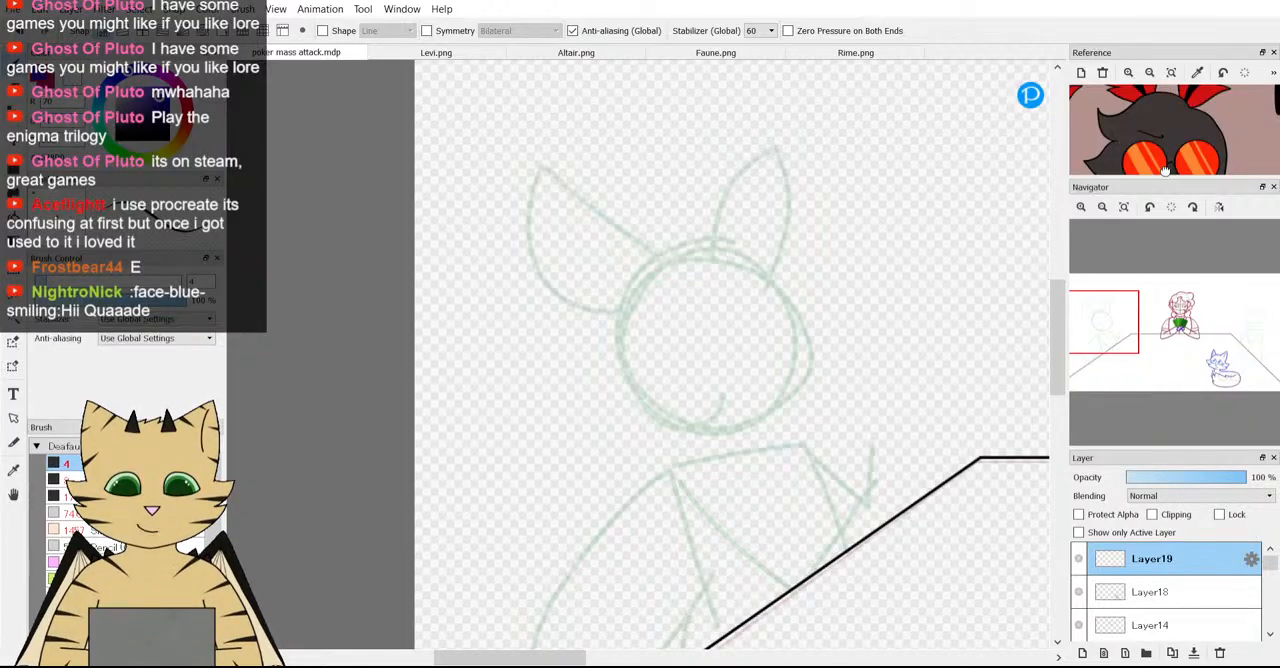
drag(1198, 124, 1133, 78)
scroll(1172, 150, down, 1)
scroll(1138, 136, up, 1)
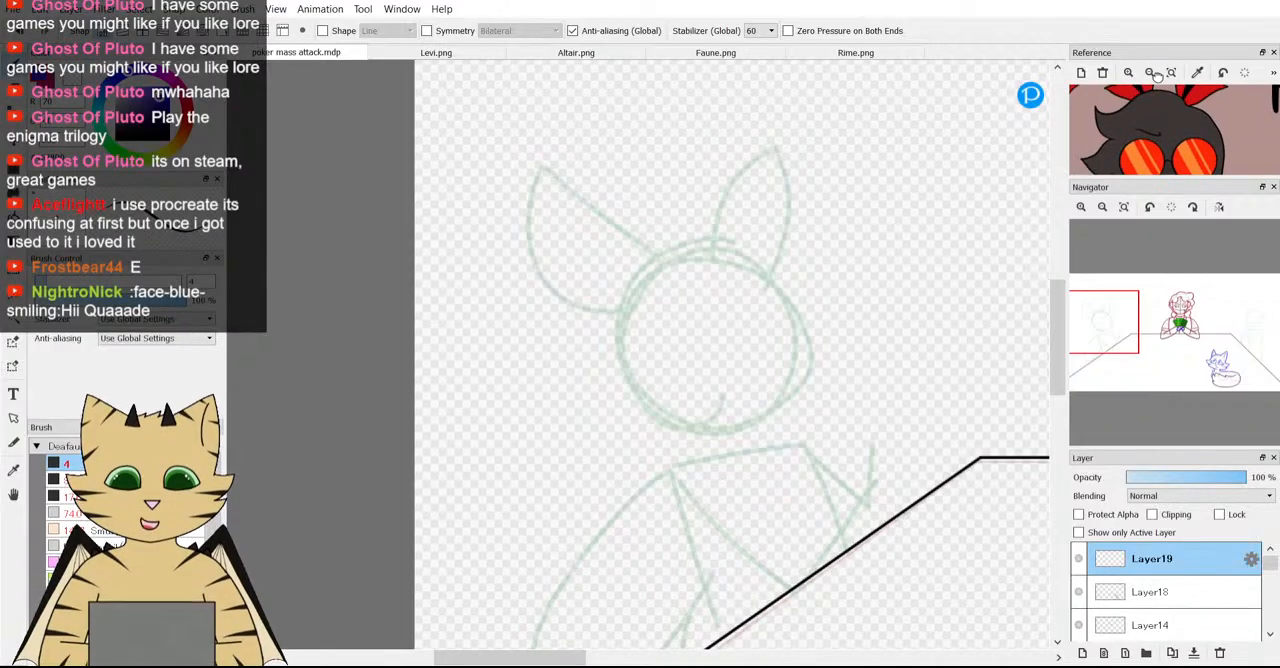
scroll(1140, 120, down, 1)
drag(1175, 170, 1179, 142)
scroll(1167, 124, down, 1)
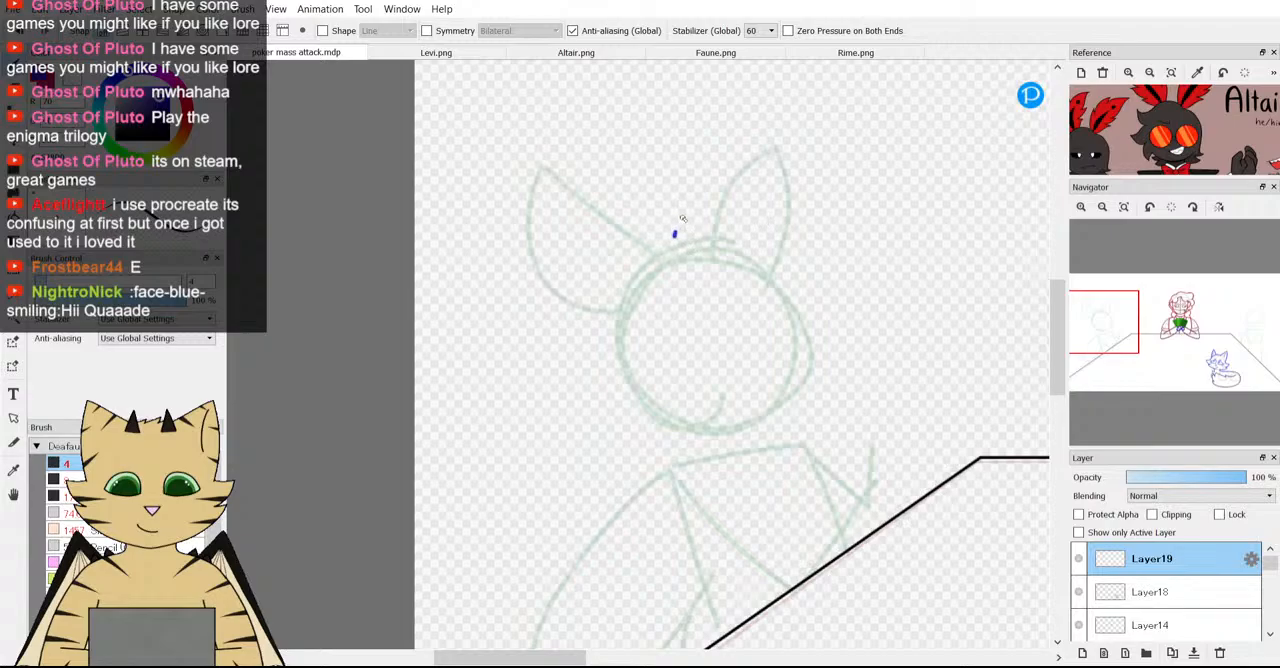
Remove the stray dot and draw a blue hair curve over the left-hand head guide, ending in a pointed side tuft.
key(ctrl+z)
mouse_move(641, 270)
mouse_down()
mouse_move(696, 228)
mouse_move(762, 251)
mouse_move(799, 236)
mouse_move(797, 306)
mouse_up()
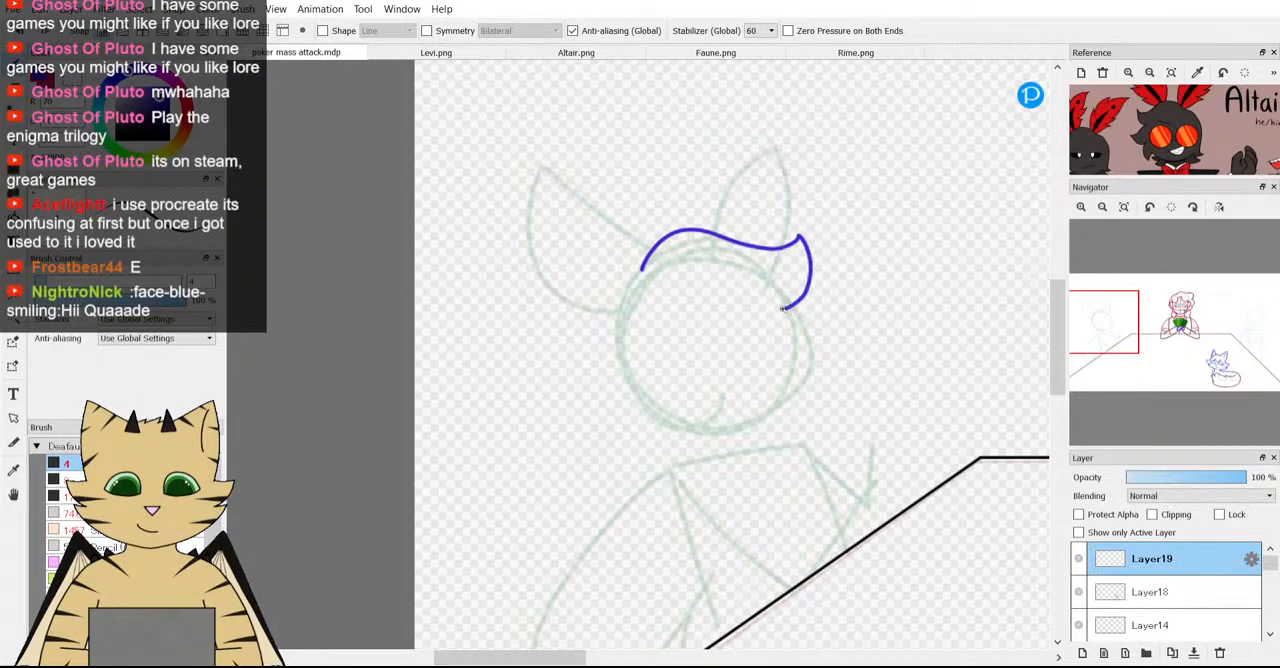
scroll(1132, 122, up, 4)
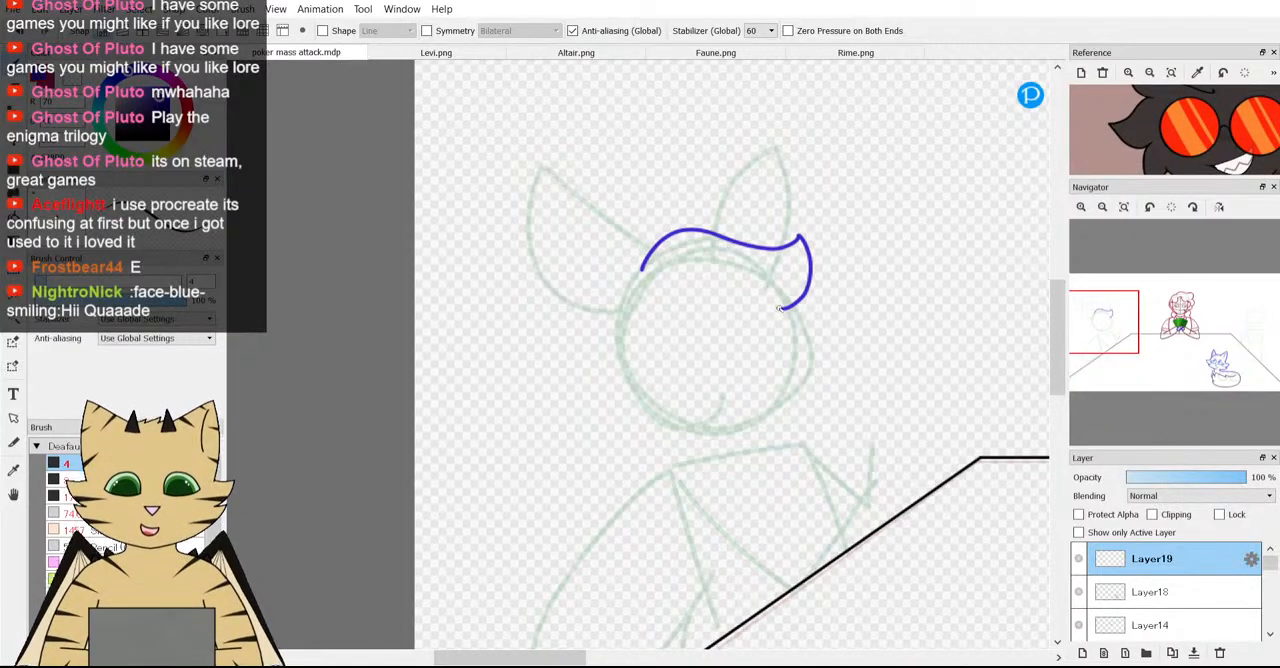
Try a second hair tuft with a nearly flat upper edge below the first one and undo it.
drag(786, 309, 860, 317)
key(ctrl+z)
scroll(827, 330, up, 2)
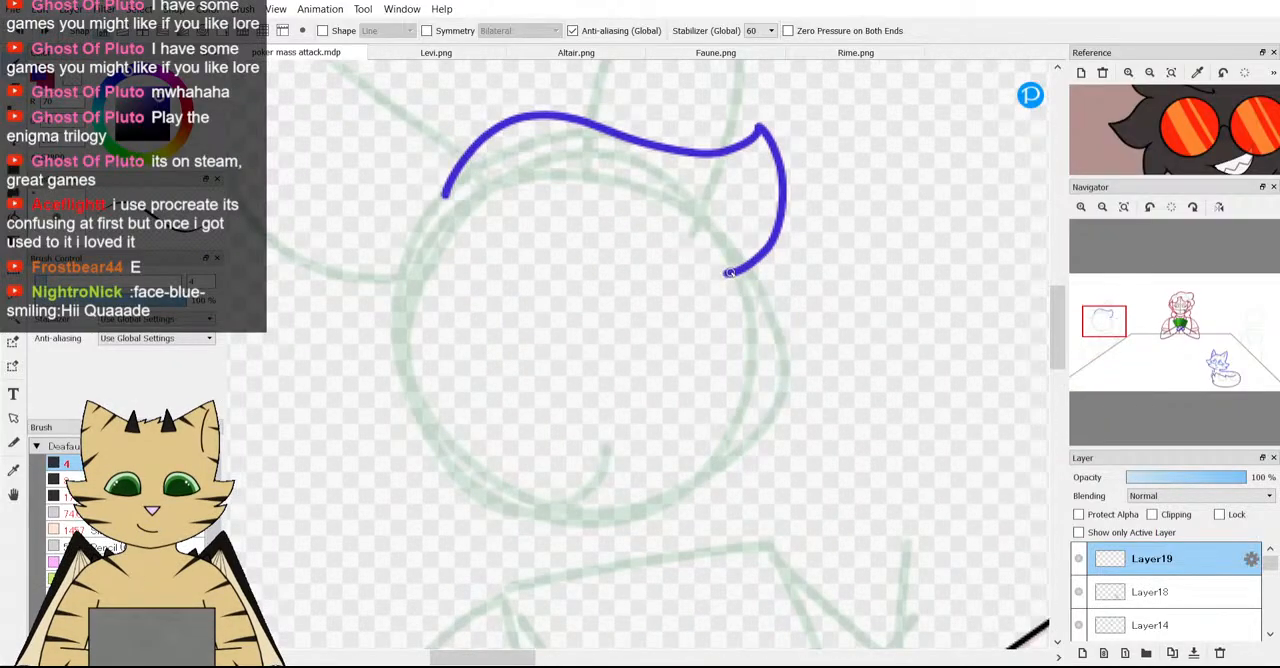
mouse_move(778, 277)
mouse_down()
mouse_move(826, 314)
mouse_move(814, 352)
mouse_move(768, 380)
mouse_up()
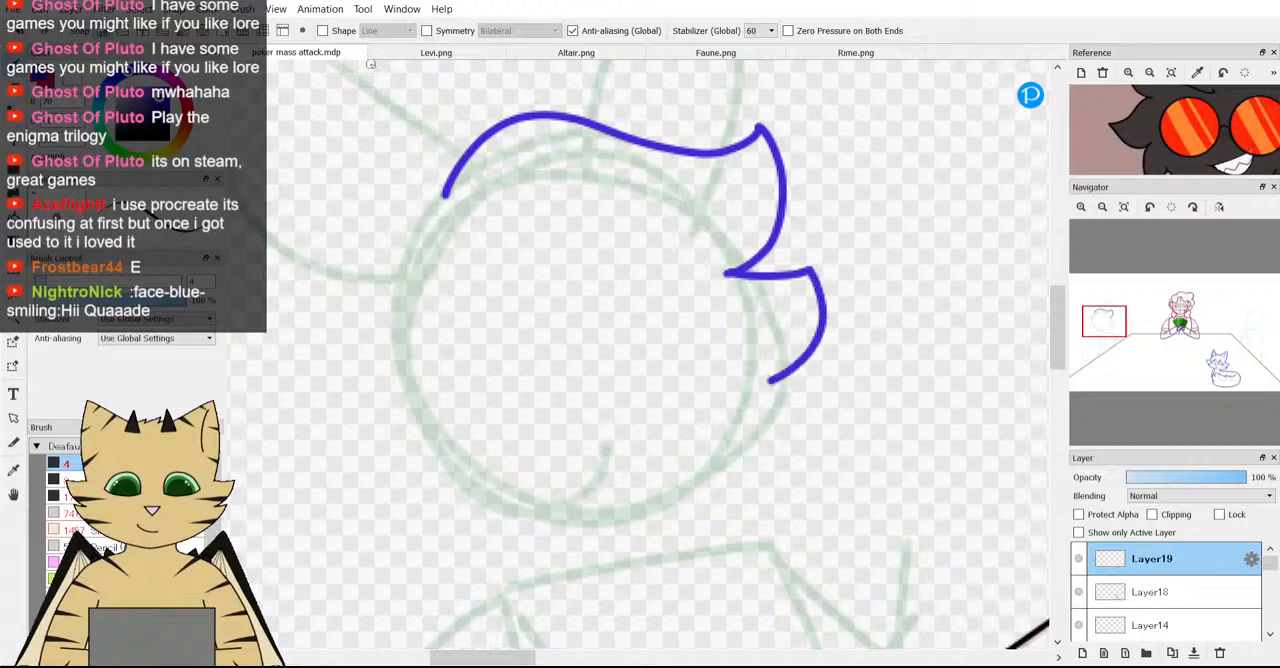
key(ctrl+z)
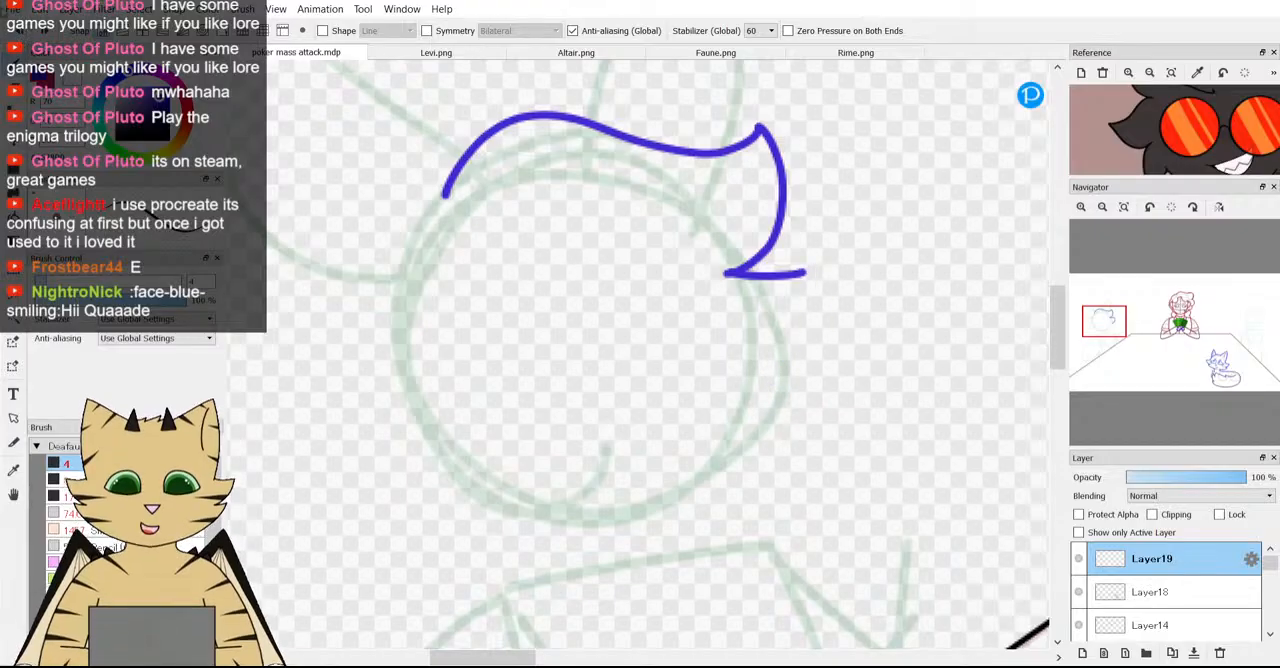
key(ctrl+z)
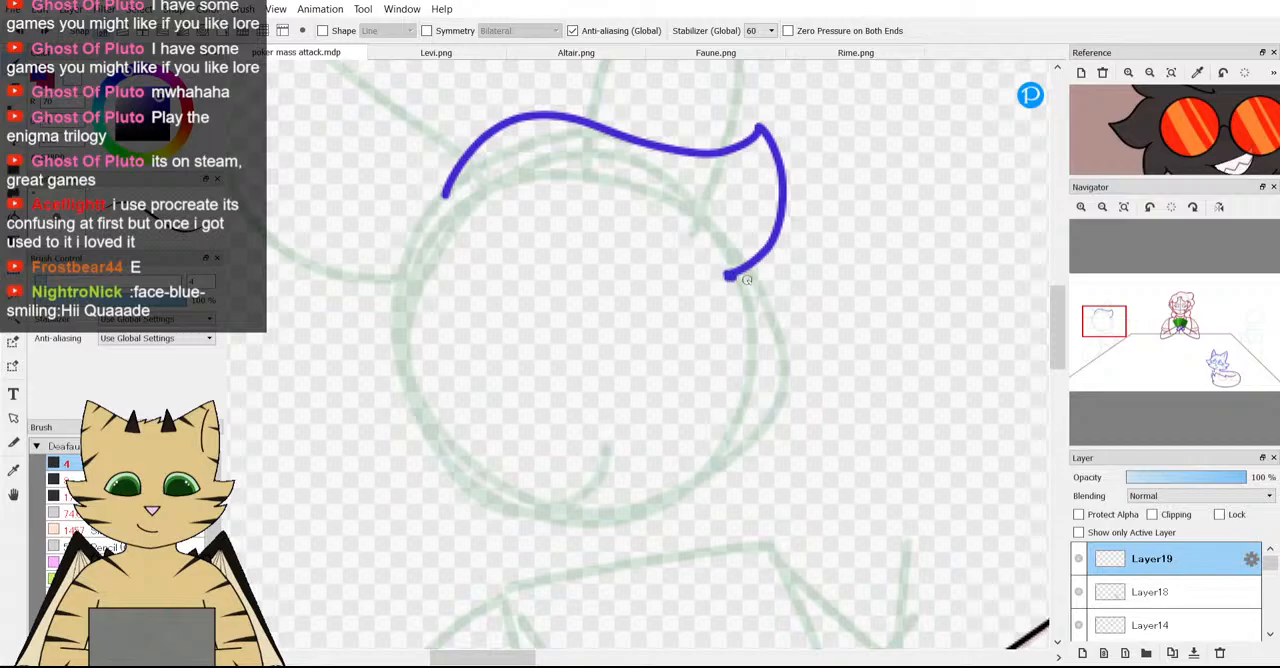
Draw a smaller hair tuft with a sloping upper edge below the first, redoing it once closer to the head guide.
mouse_move(746, 280)
mouse_down()
mouse_move(812, 327)
mouse_move(841, 320)
mouse_move(846, 374)
mouse_move(824, 394)
mouse_move(778, 397)
mouse_move(760, 424)
mouse_up()
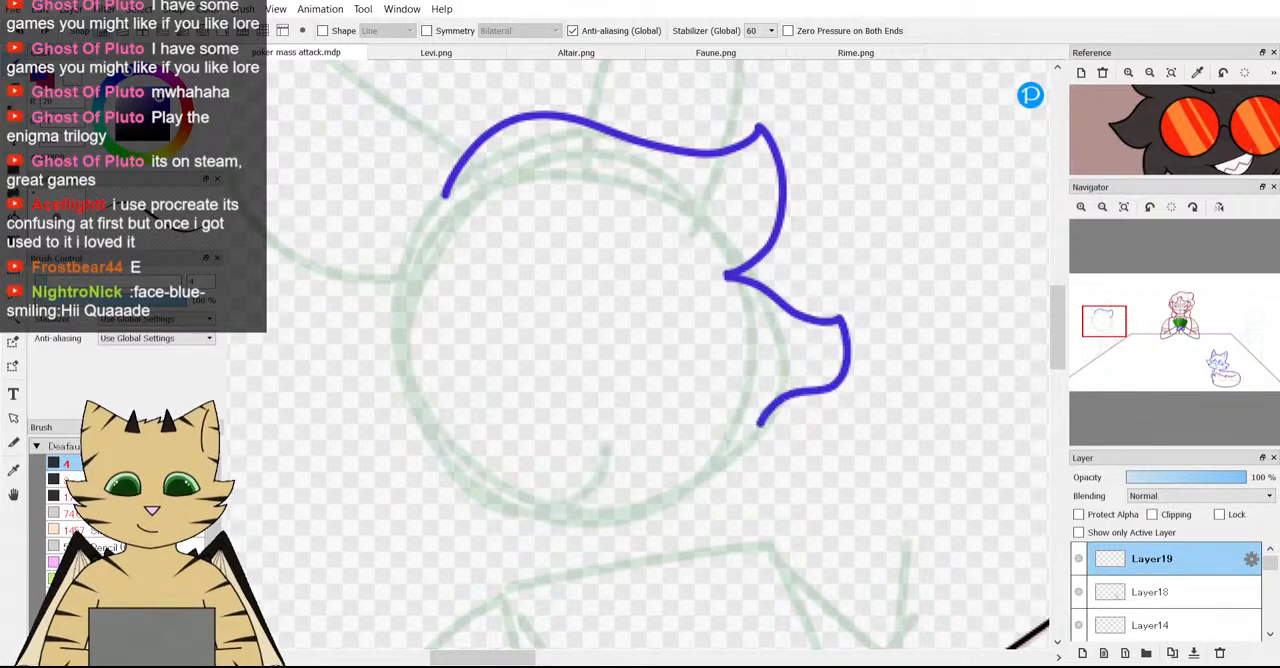
key(ctrl+z)
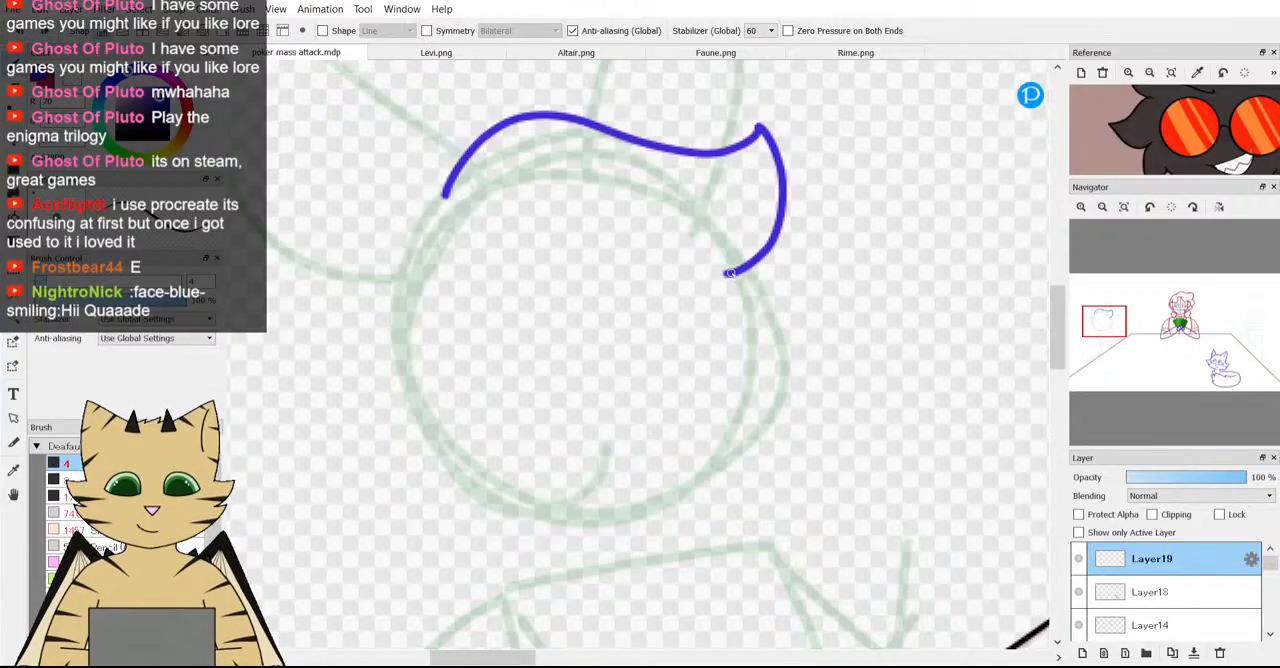
mouse_move(731, 273)
mouse_down()
mouse_move(787, 300)
mouse_move(823, 303)
mouse_move(823, 351)
mouse_move(771, 389)
mouse_up()
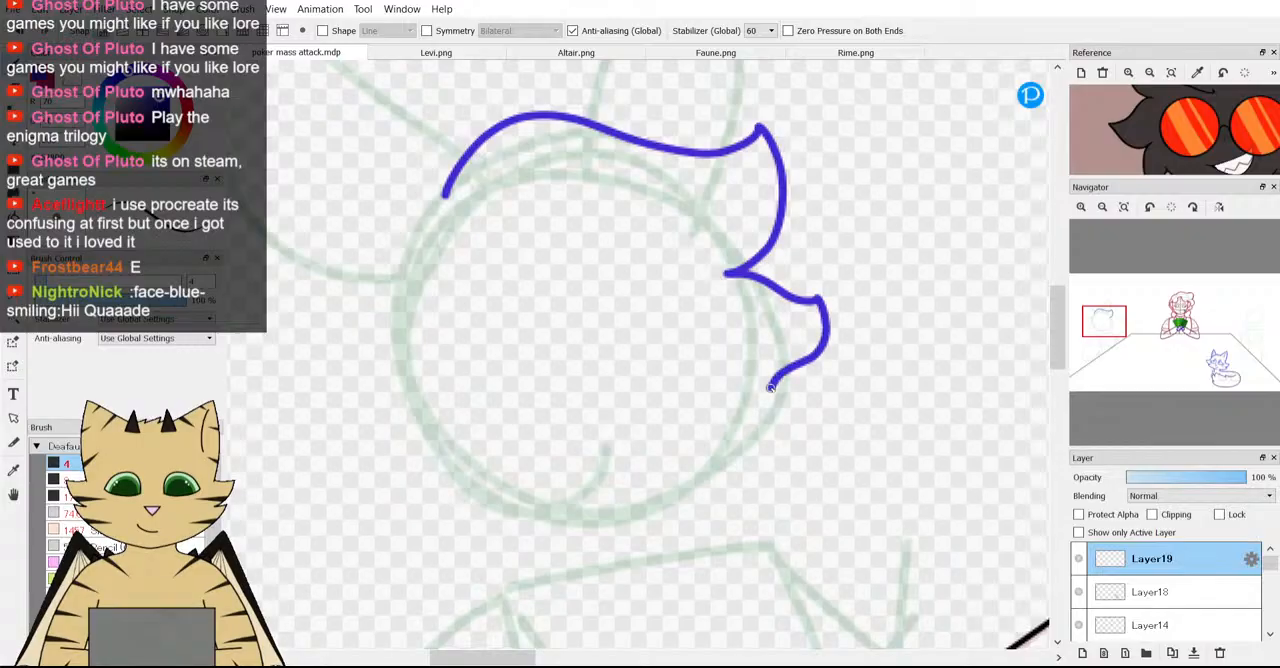
Undo the second tuft's lower edge and redraw it ending in a point, adding a third downward-pointing tuft beneath it.
scroll(770, 344, down, 2)
scroll(772, 367, up, 2)
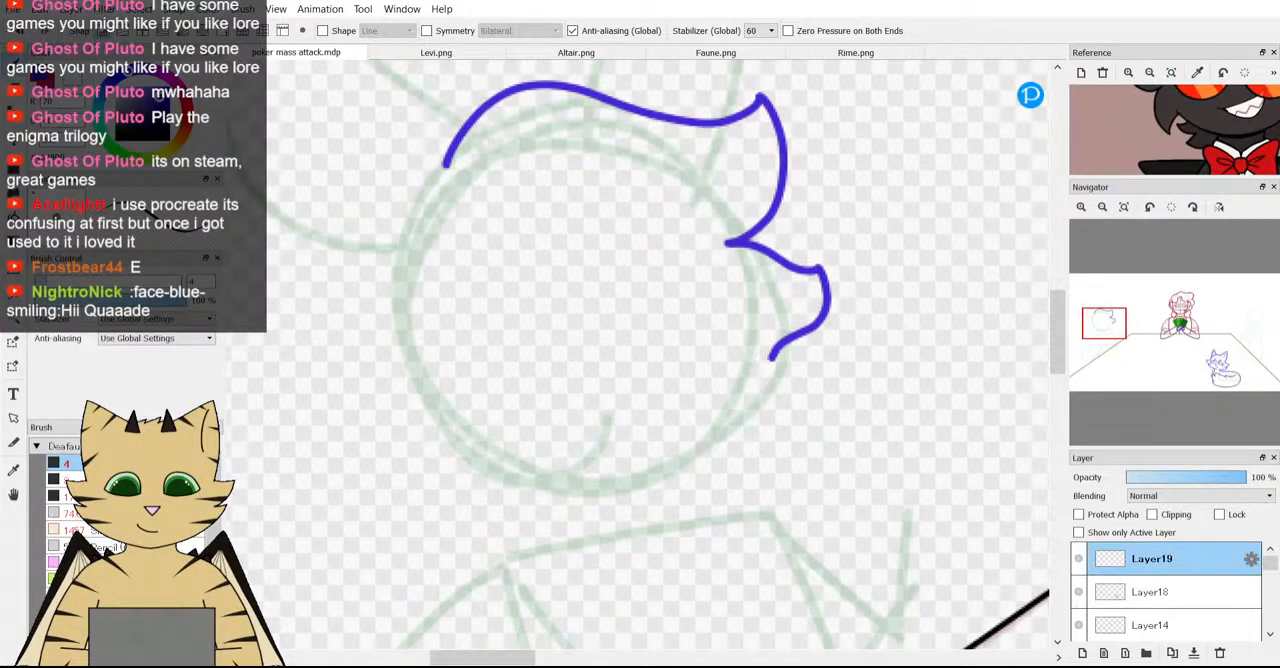
key(ctrl+z)
mouse_move(818, 271)
mouse_down()
mouse_move(800, 319)
mouse_move(767, 347)
mouse_move(794, 394)
mouse_move(793, 436)
mouse_move(736, 424)
mouse_up()
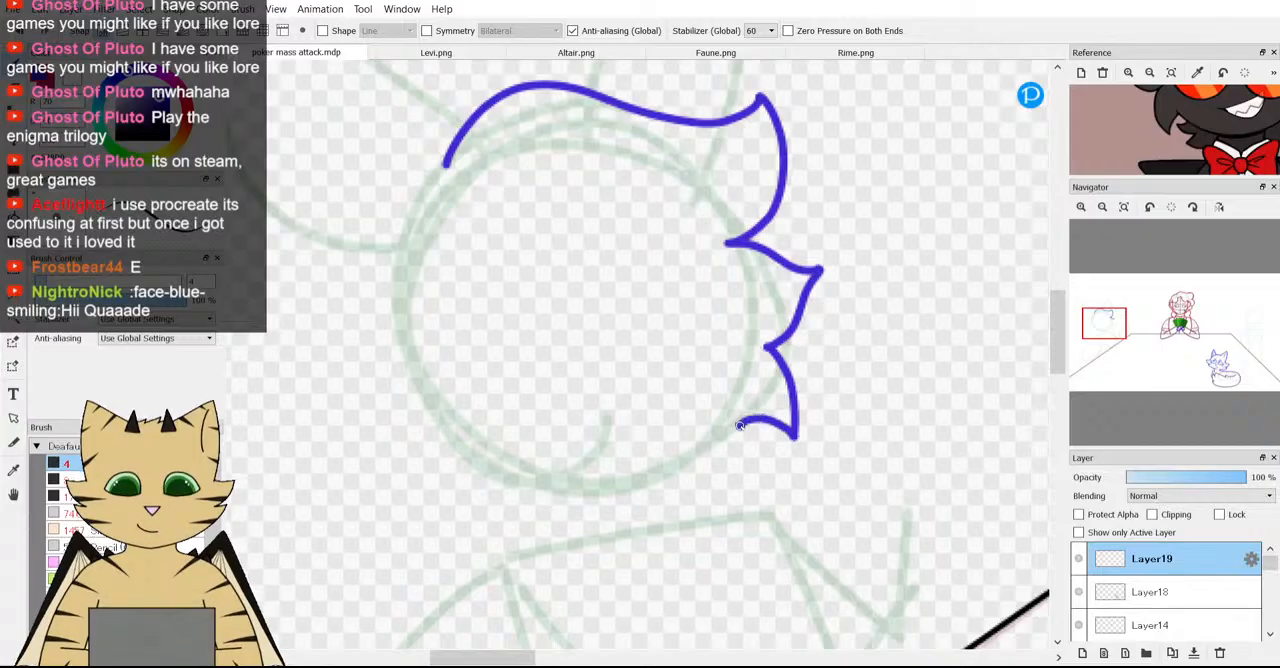
scroll(891, 269, down, 3)
scroll(891, 269, down, 2)
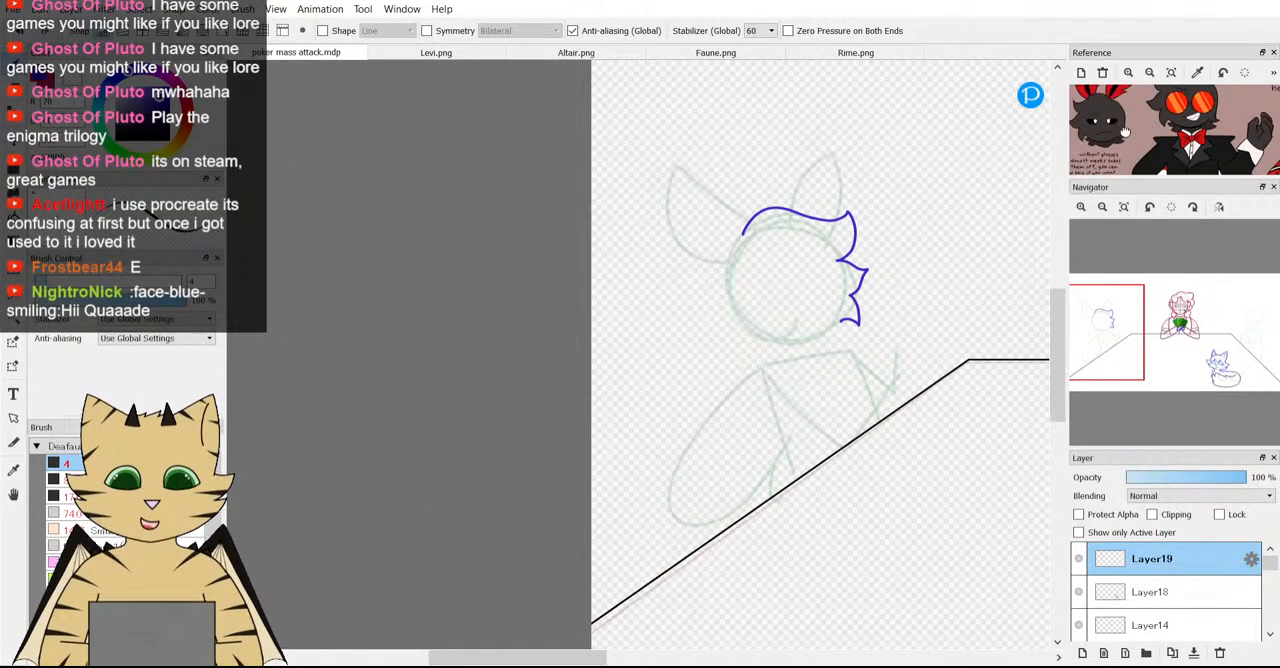
Transform the hair outline with a rotation of about -8.8 degrees, shrink it slightly and move it up over the head guide.
scroll(987, 224, down, 1)
scroll(936, 255, up, 2)
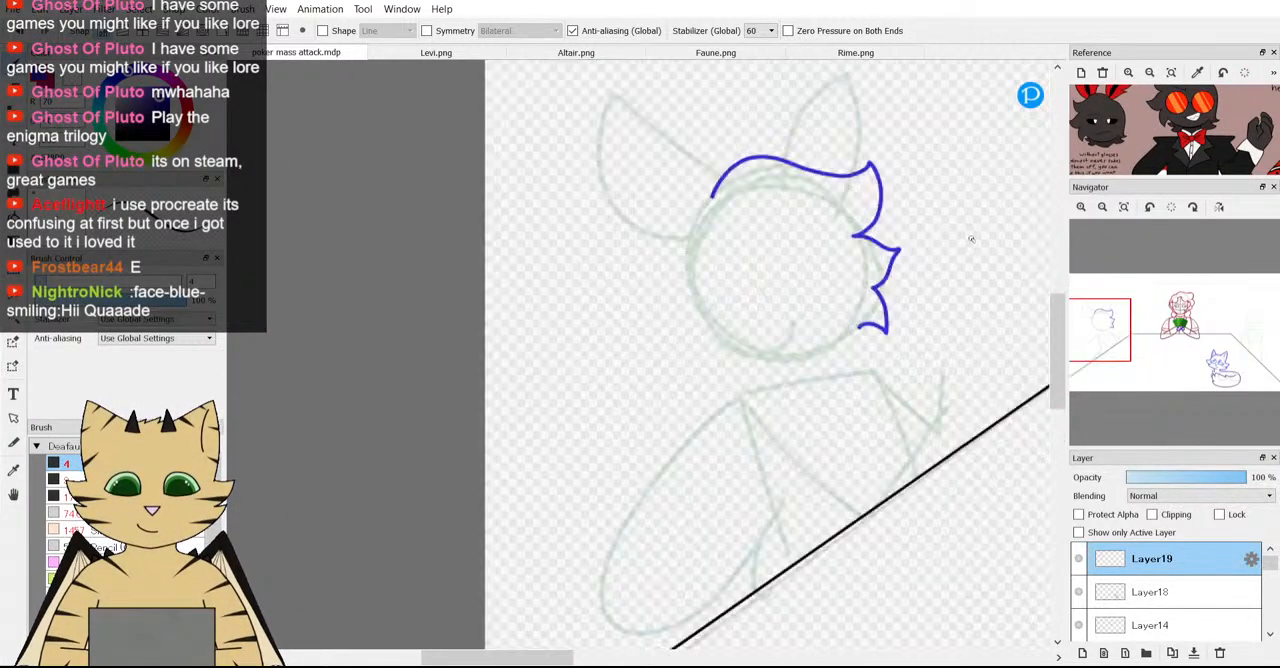
scroll(931, 216, up, 1)
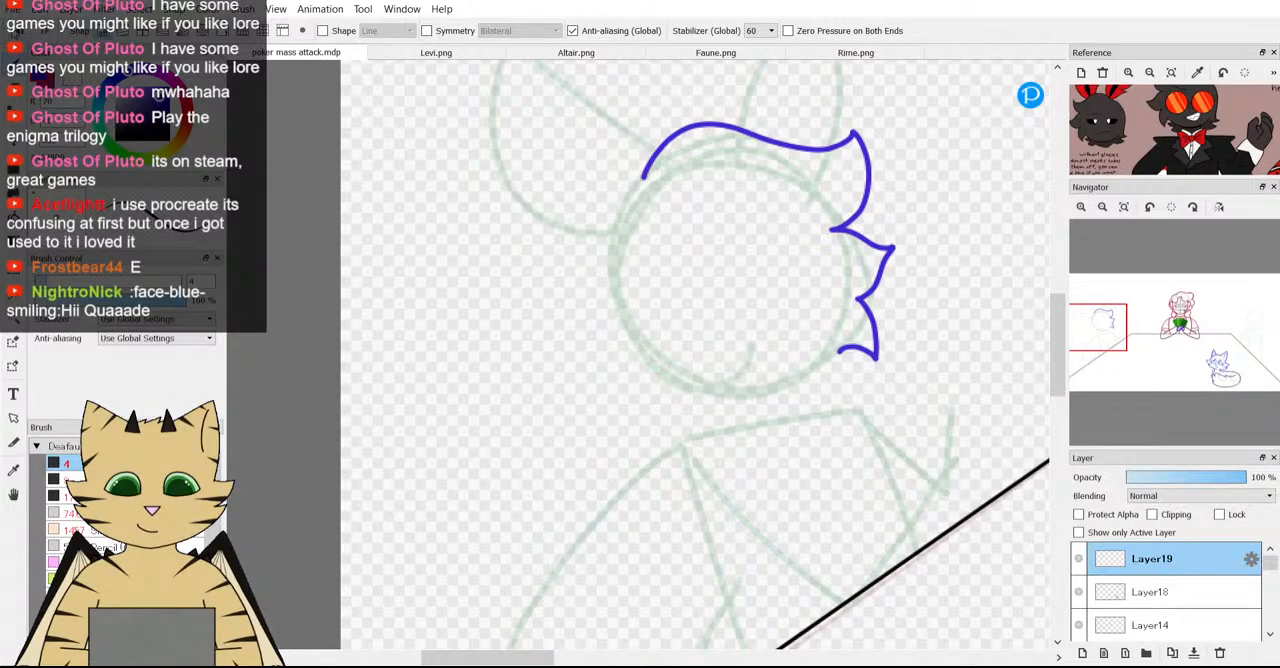
key(ctrl+t)
drag(931, 391, 958, 354)
drag(831, 284, 836, 266)
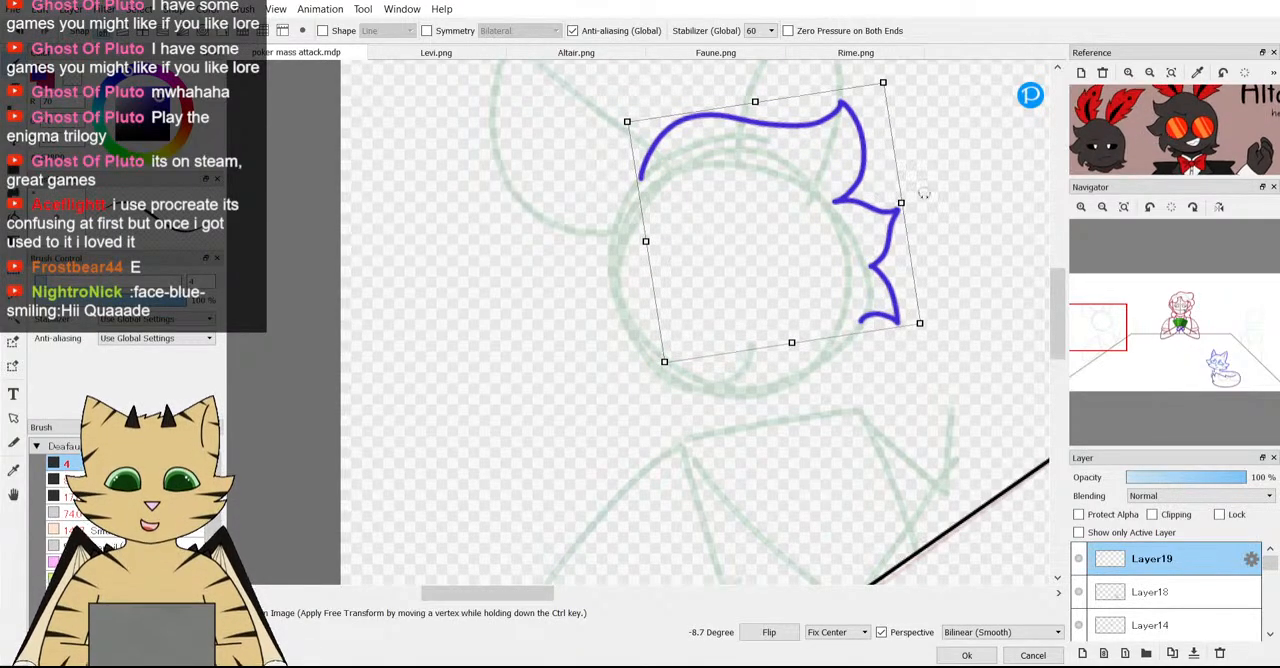
mouse_move(919, 323)
mouse_down()
mouse_move(911, 314)
mouse_move(937, 307)
mouse_up()
mouse_move(841, 271)
mouse_down()
mouse_move(858, 268)
mouse_move(844, 260)
mouse_up()
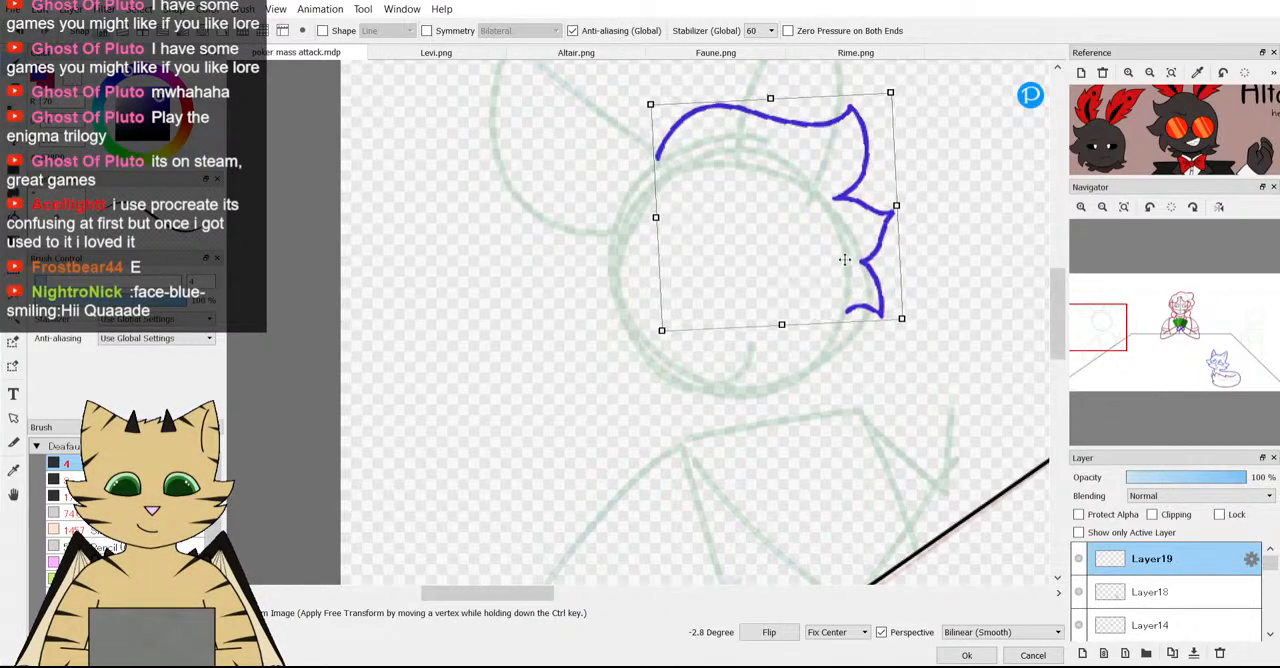
drag(821, 378, 840, 377)
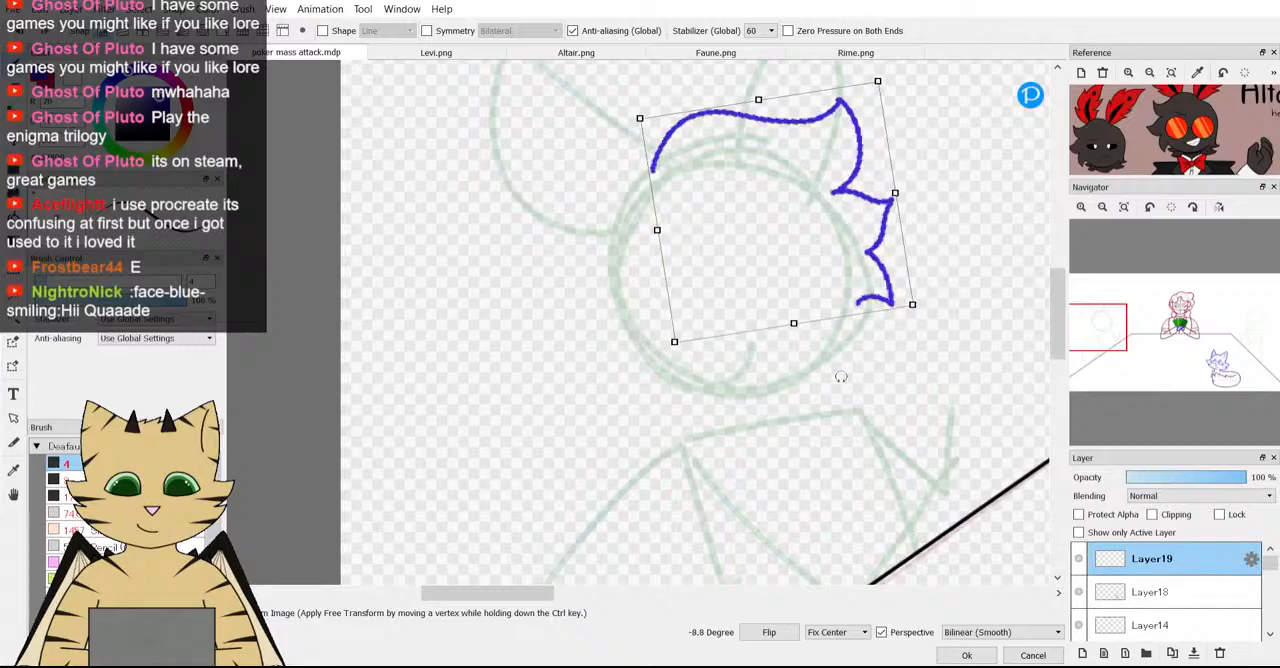
drag(845, 264, 839, 258)
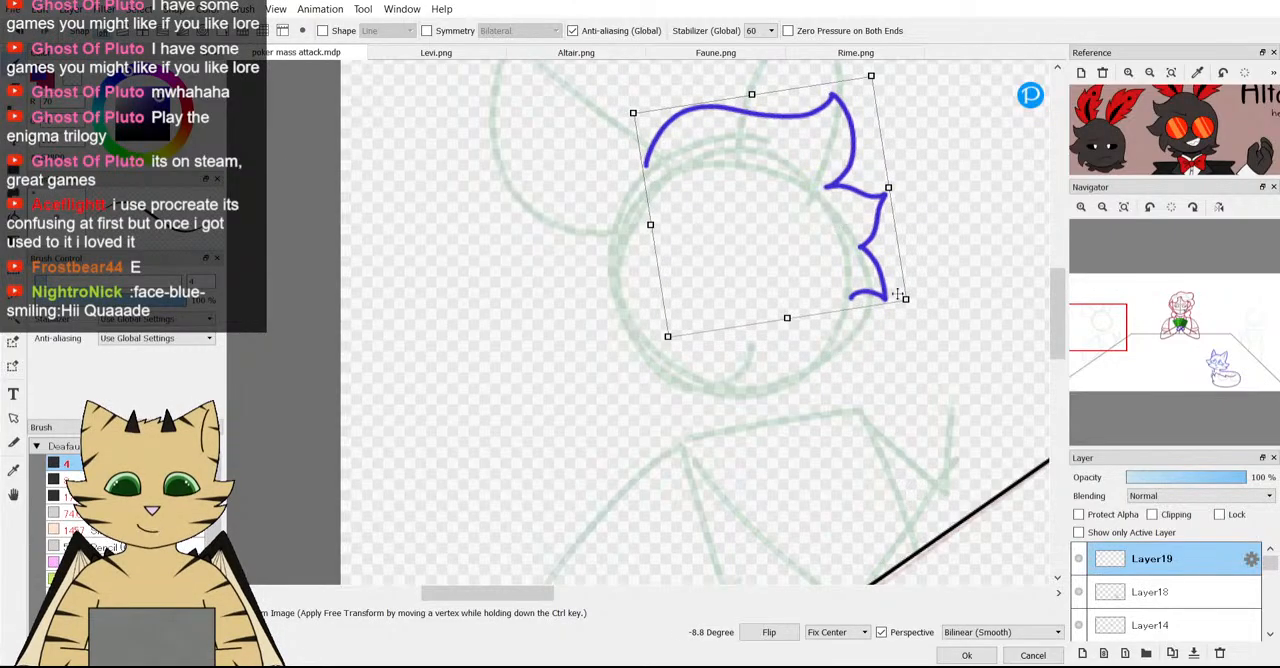
click(967, 656)
Draw the back of the hair down the head guide's left side, ending in two small points below the head.
scroll(609, 217, down, 3)
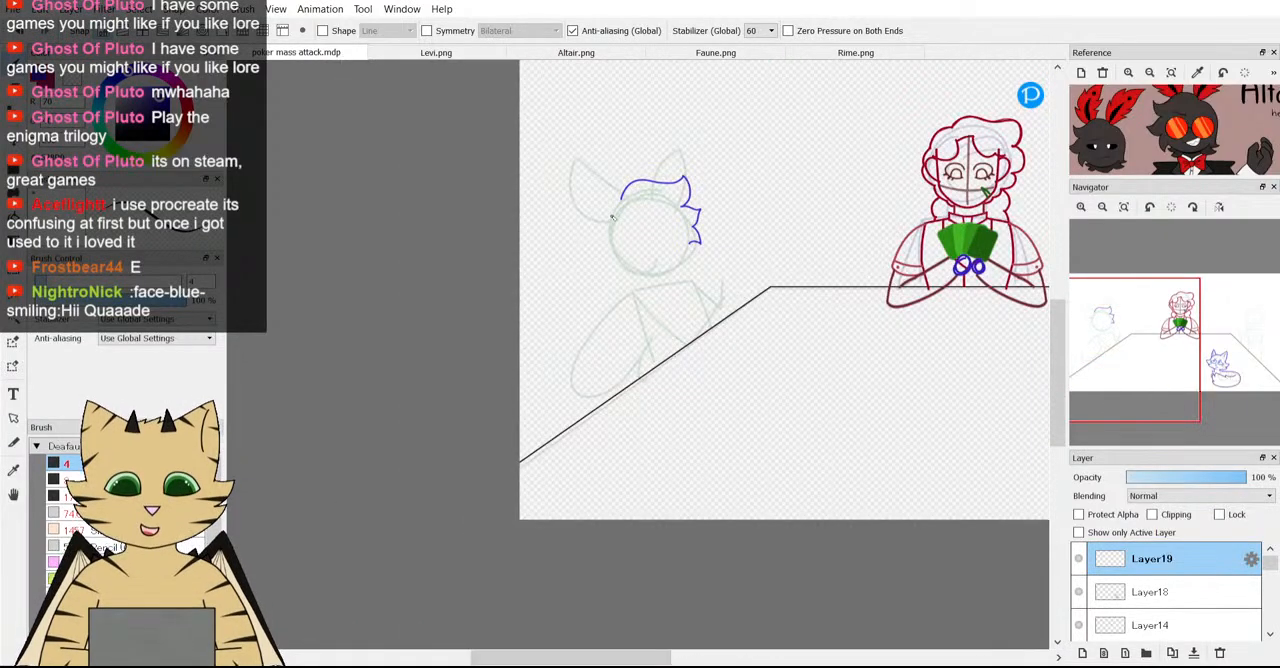
scroll(724, 156, up, 4)
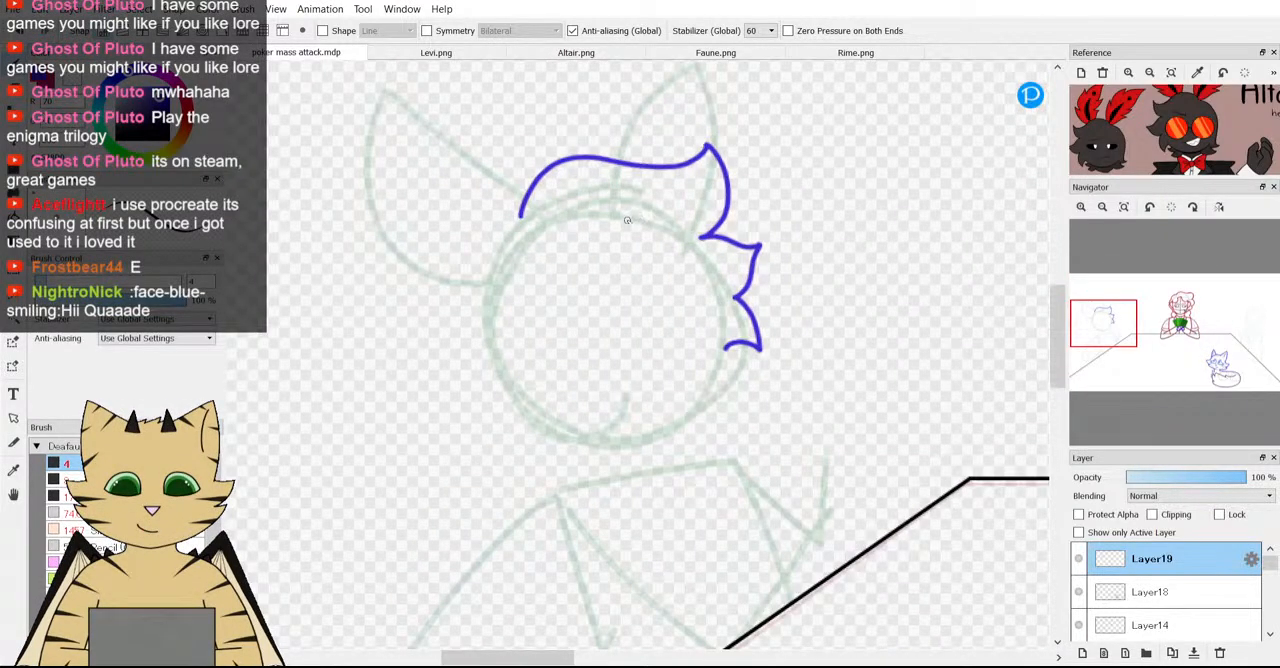
scroll(671, 216, down, 3)
scroll(543, 200, up, 2)
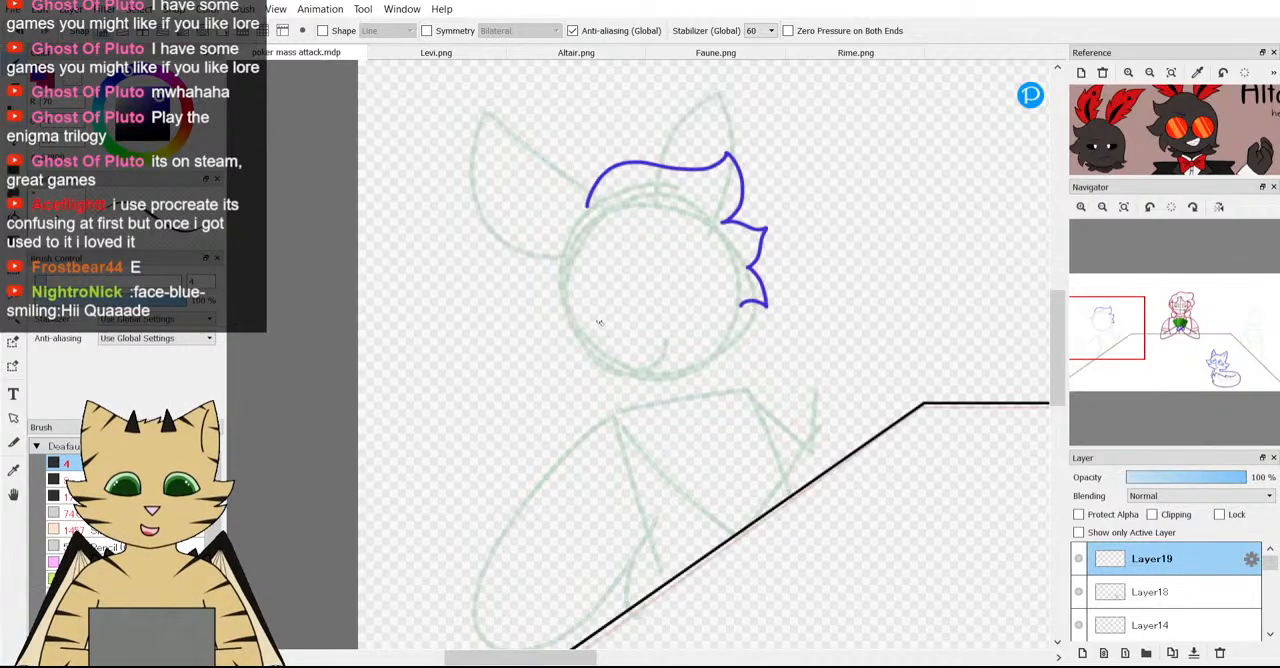
scroll(483, 410, down, 1)
scroll(483, 410, down, 3)
scroll(543, 408, up, 3)
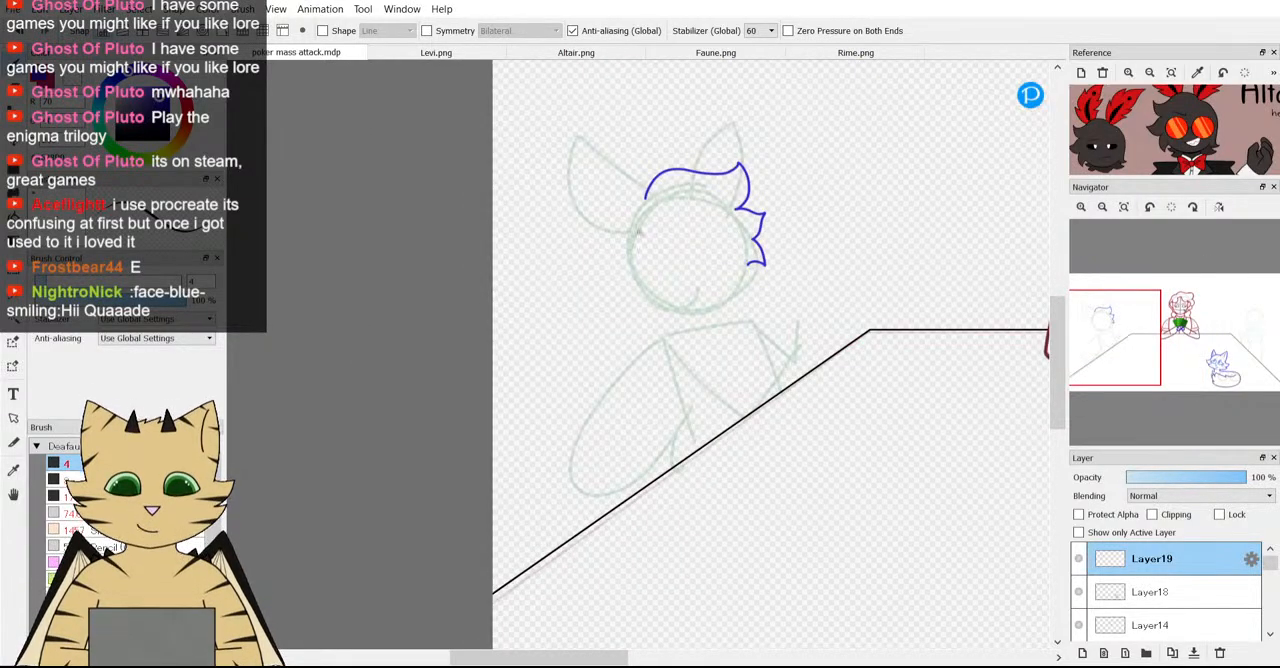
scroll(643, 238, up, 1)
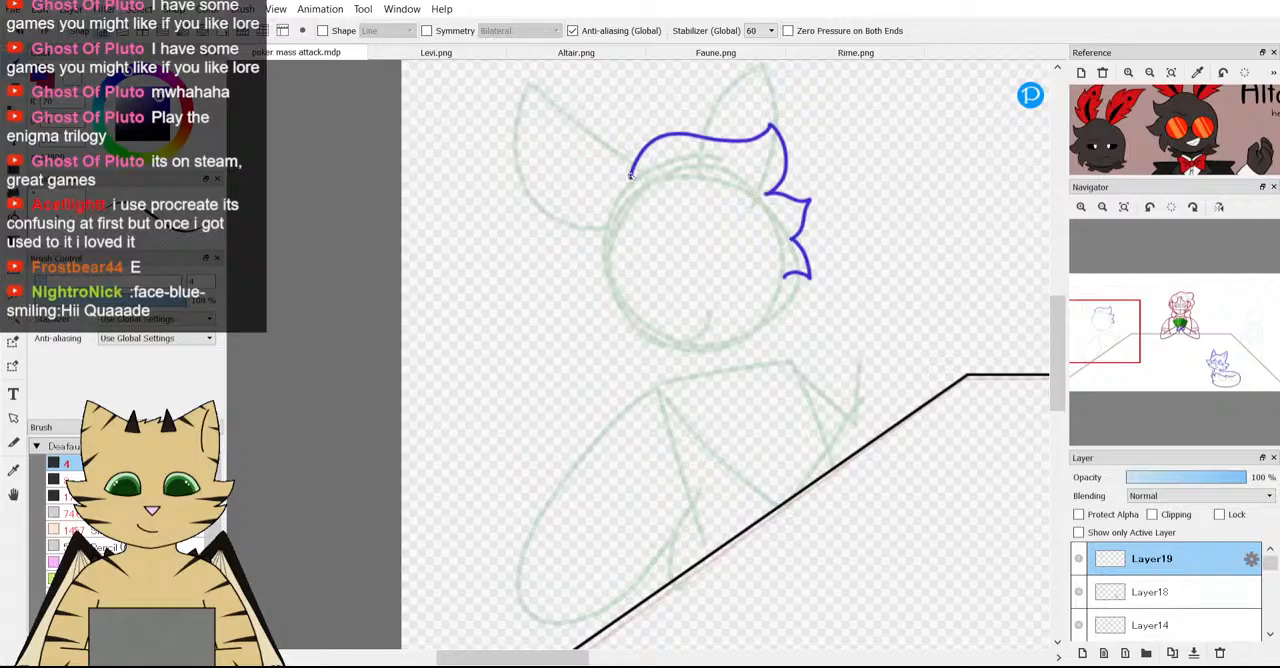
mouse_move(630, 177)
mouse_down()
mouse_move(604, 215)
mouse_move(604, 288)
mouse_up()
drag(621, 330, 626, 373)
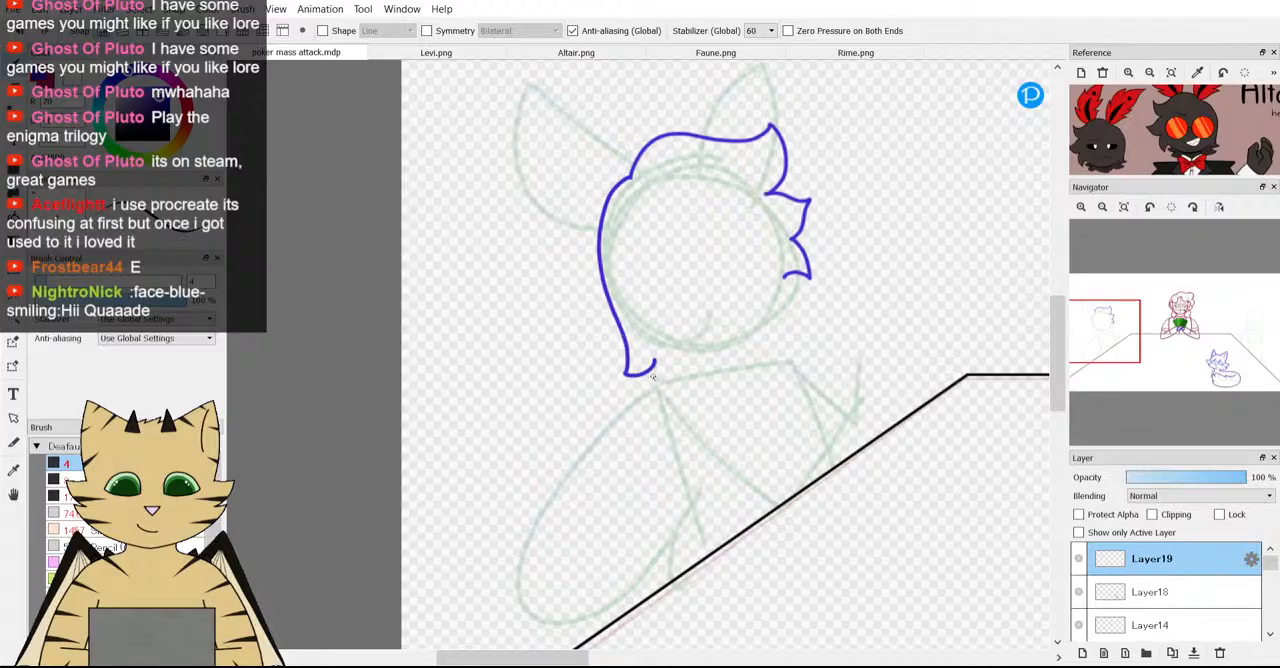
Draw the lower face curve between the lowest side tuft and the back hair, undoing it once and redrawing it flatter.
mouse_move(679, 367)
mouse_down()
mouse_move(641, 331)
mouse_move(709, 354)
mouse_move(751, 338)
mouse_move(789, 276)
mouse_up()
scroll(760, 337, down, 2)
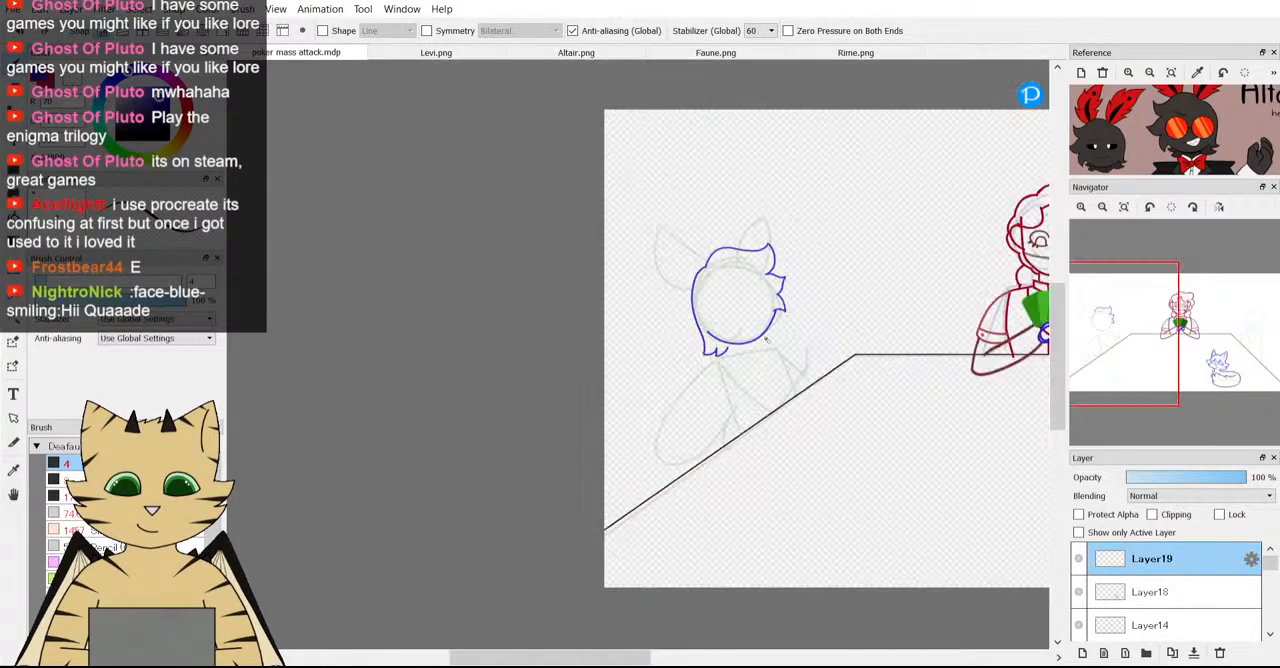
scroll(760, 337, up, 2)
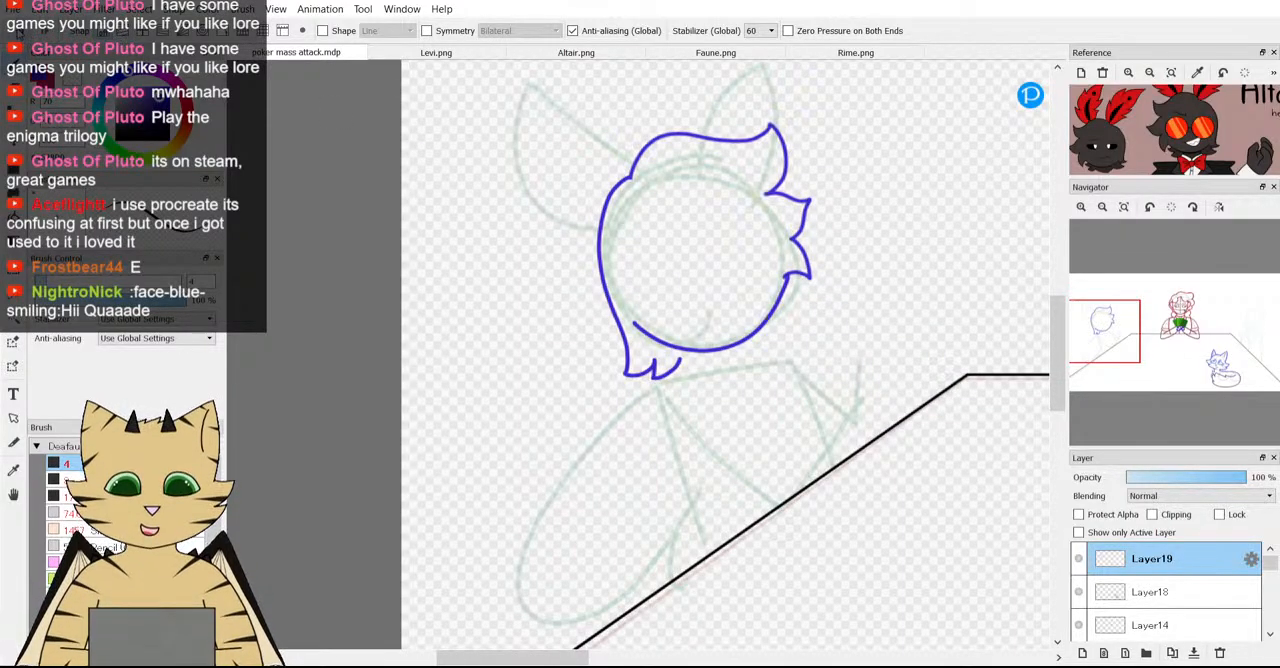
key(ctrl+z)
scroll(818, 257, up, 1)
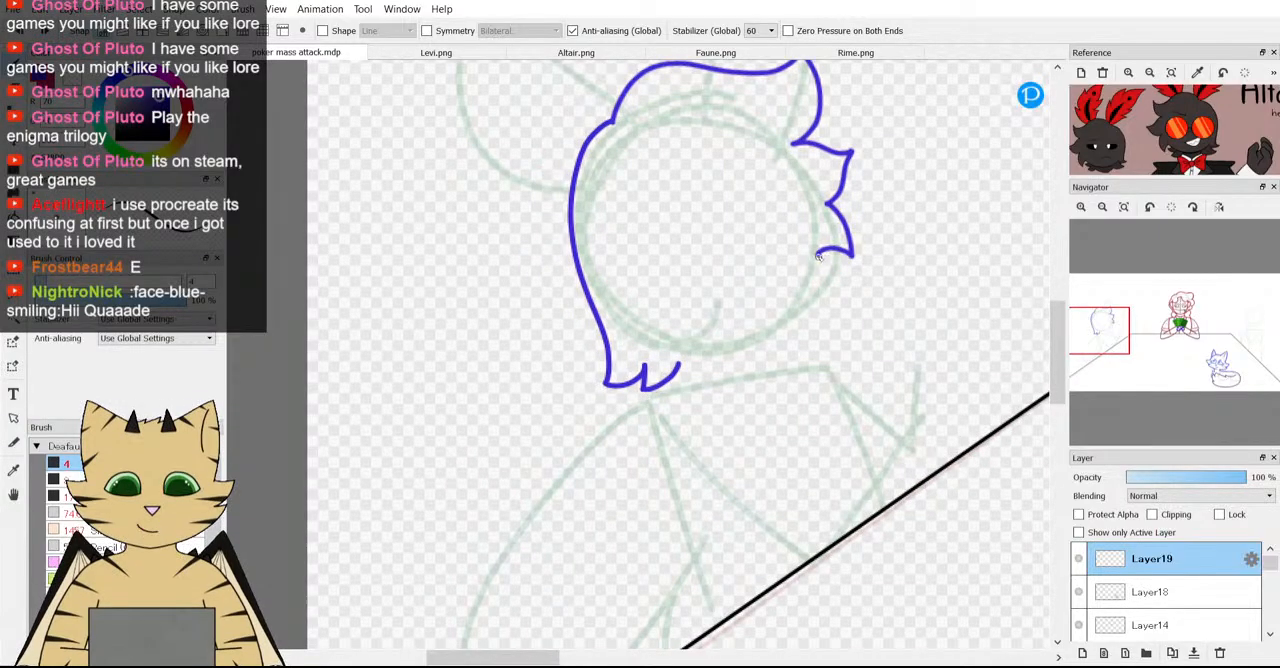
mouse_move(815, 281)
mouse_down()
mouse_move(762, 337)
mouse_move(655, 342)
mouse_move(632, 331)
mouse_move(643, 330)
mouse_up()
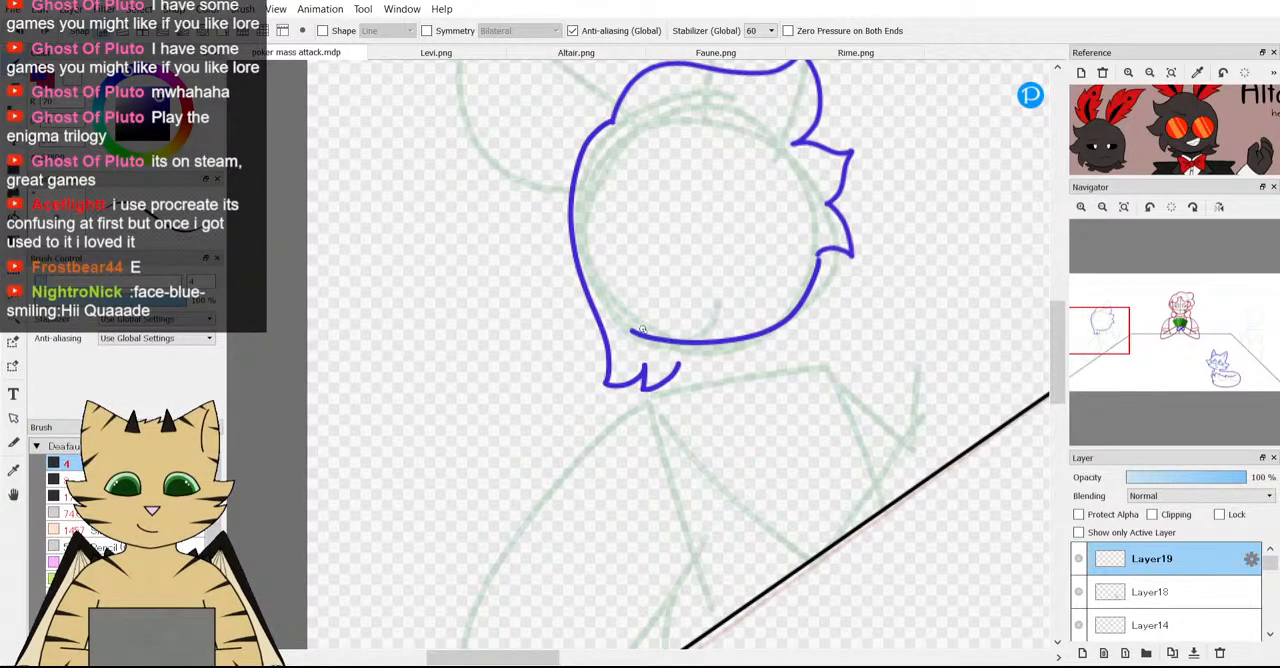
Examine where the face curve meets the lowest tuft and back hair, and compare the face with Altair's reference.
scroll(624, 328, up, 1)
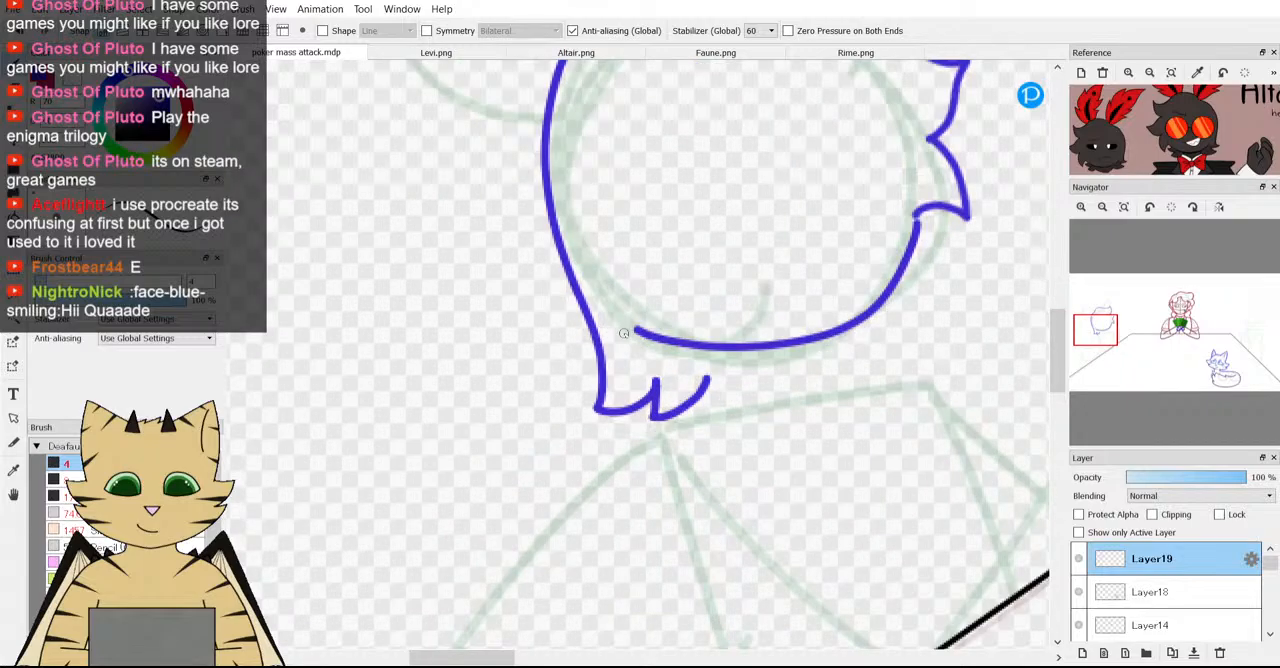
scroll(624, 333, down, 2)
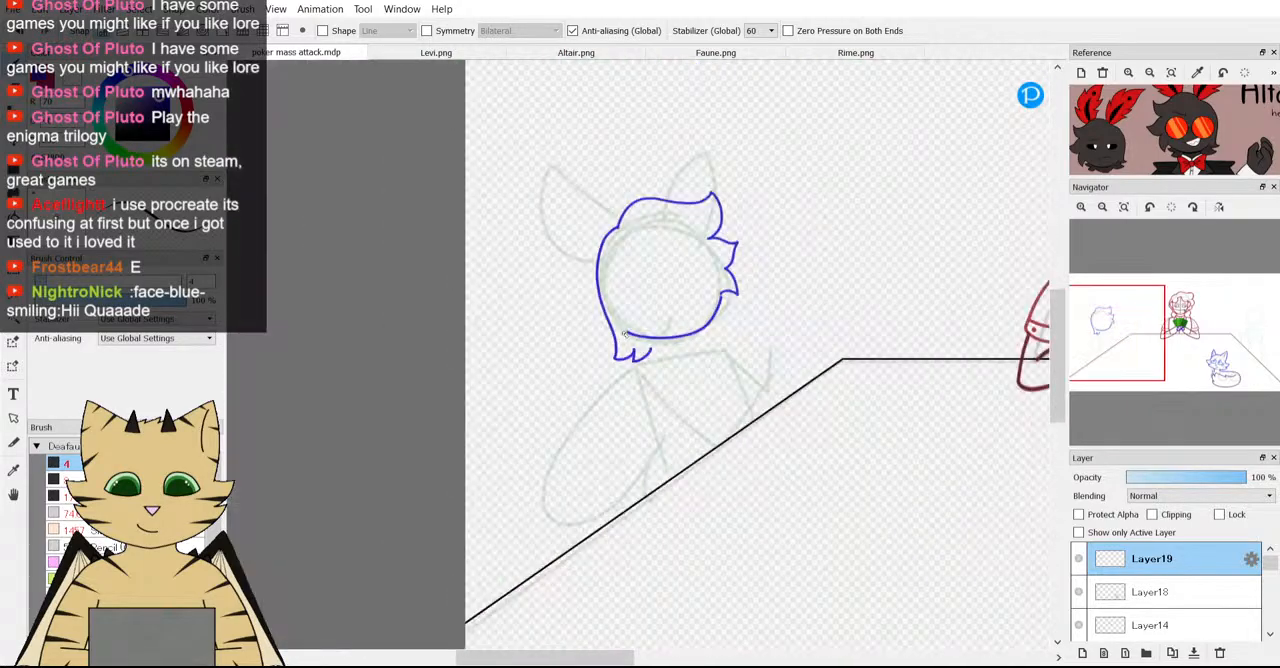
scroll(683, 320, up, 5)
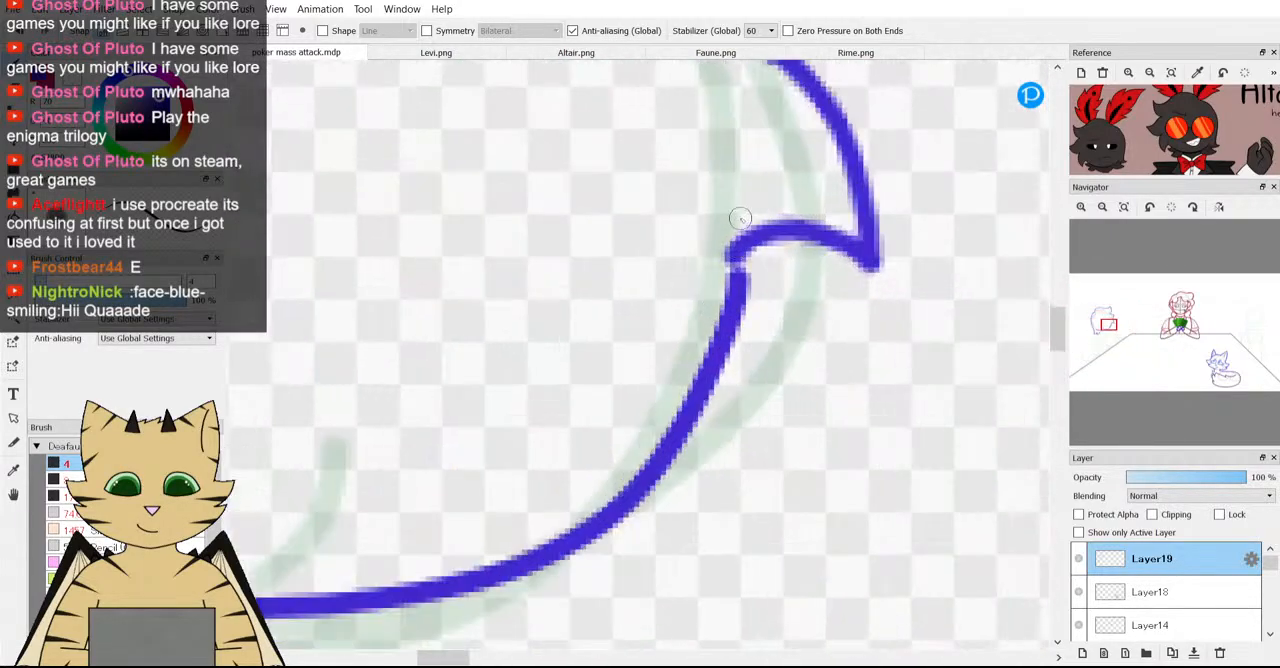
scroll(722, 295, down, 4)
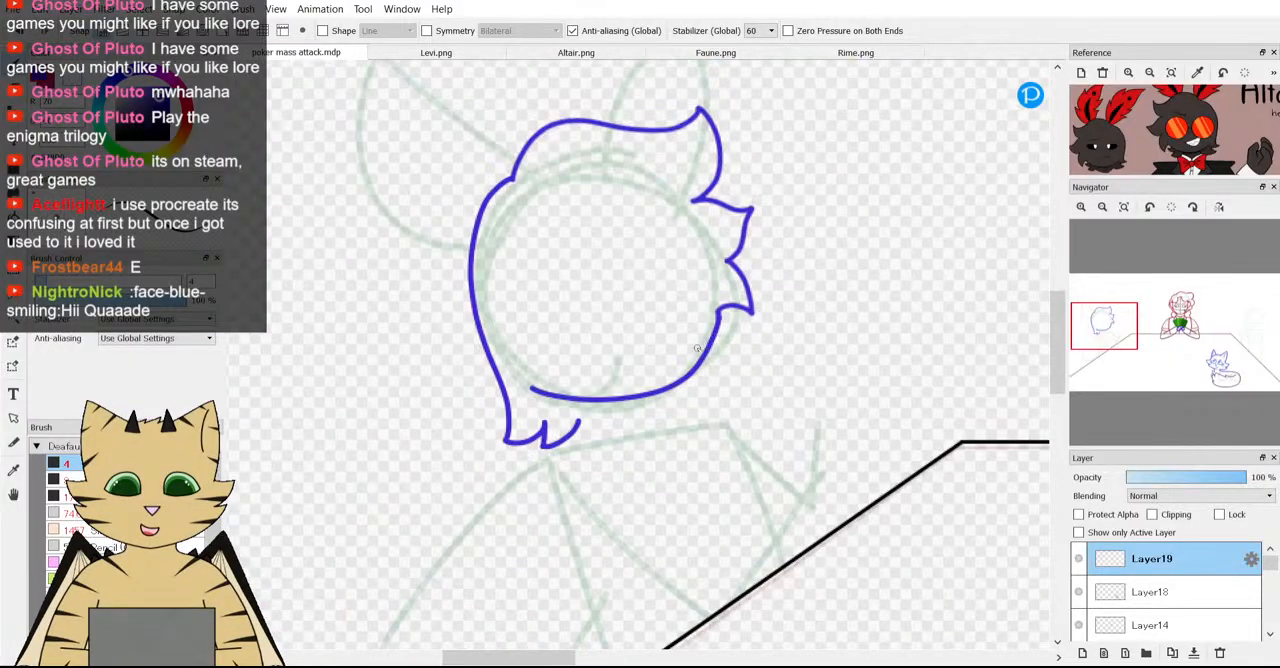
scroll(721, 292, up, 4)
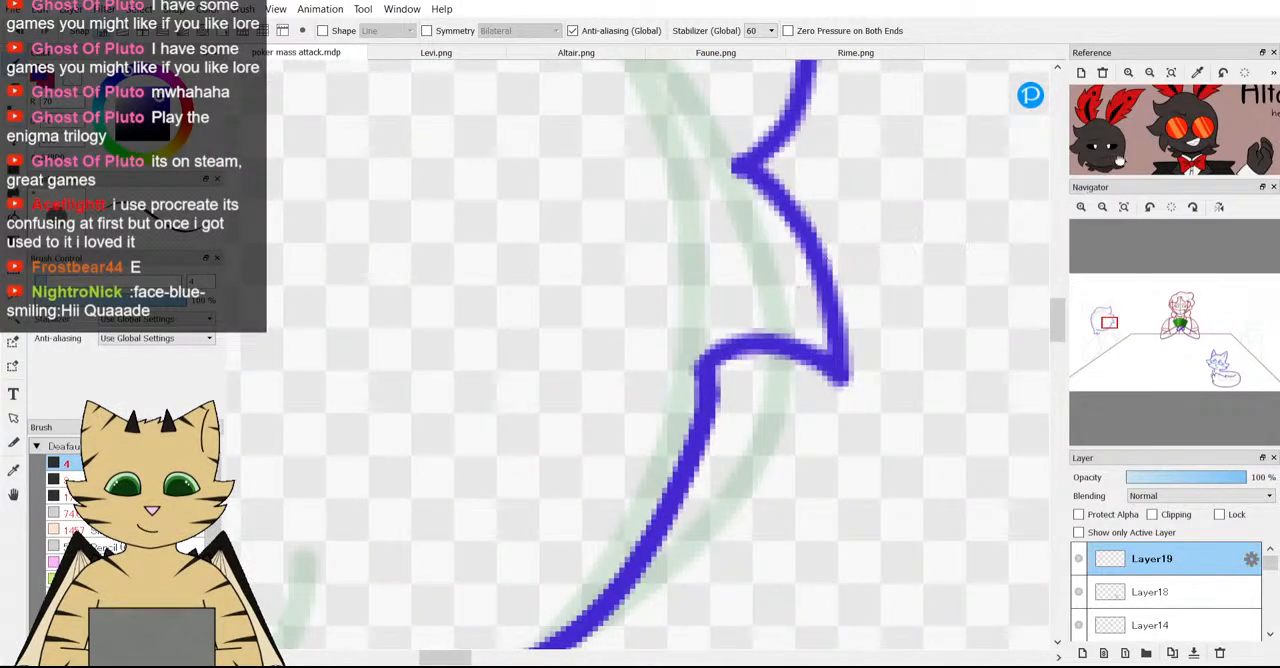
scroll(1193, 141, up, 3)
scroll(1138, 131, up, 2)
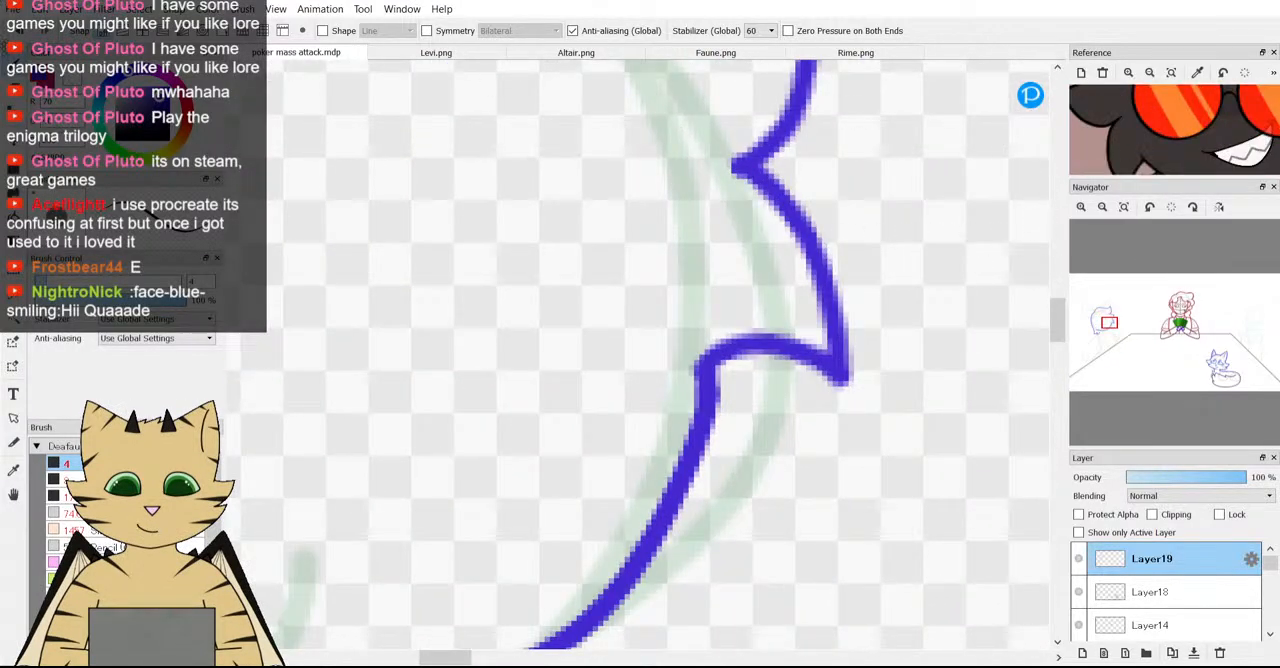
scroll(738, 338, down, 4)
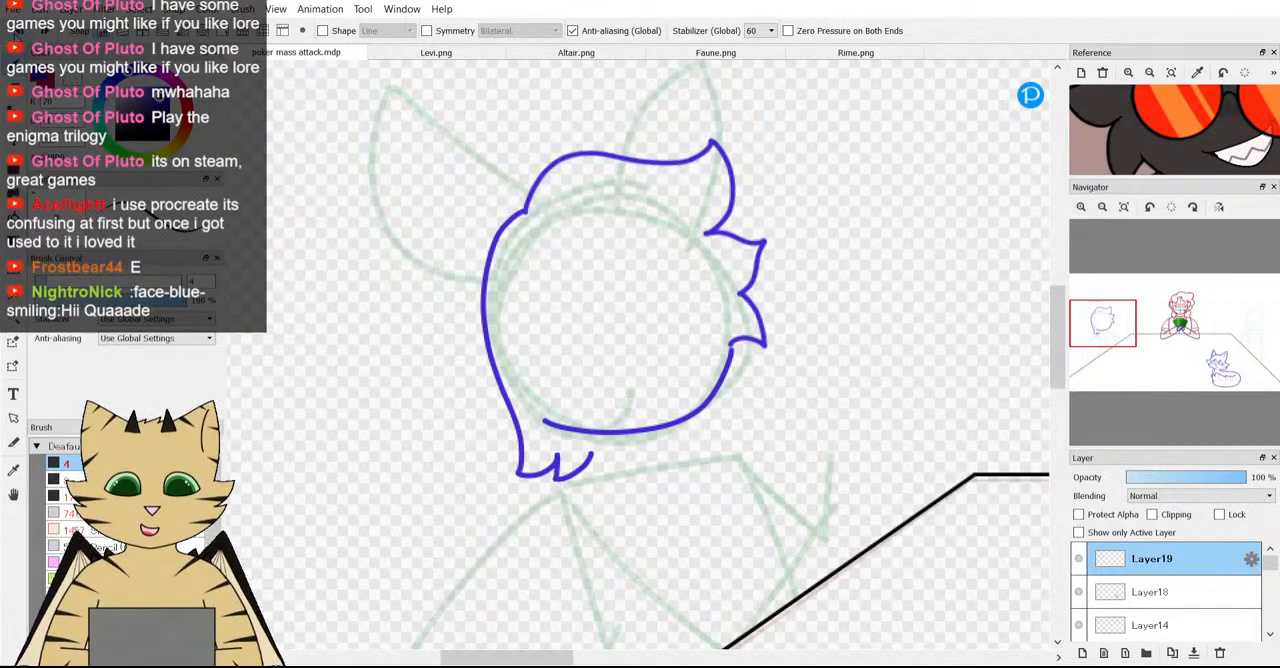
Undo the whole head drawing and redo the hair strokes on Layer19 up to the outline before its rotation.
key(ctrl+z)
key(ctrl+z)
key(ctrl+z)
key(ctrl+z)
key(ctrl+z)
key(ctrl+z)
key(ctrl+z)
key(ctrl+z)
key(ctrl+z)
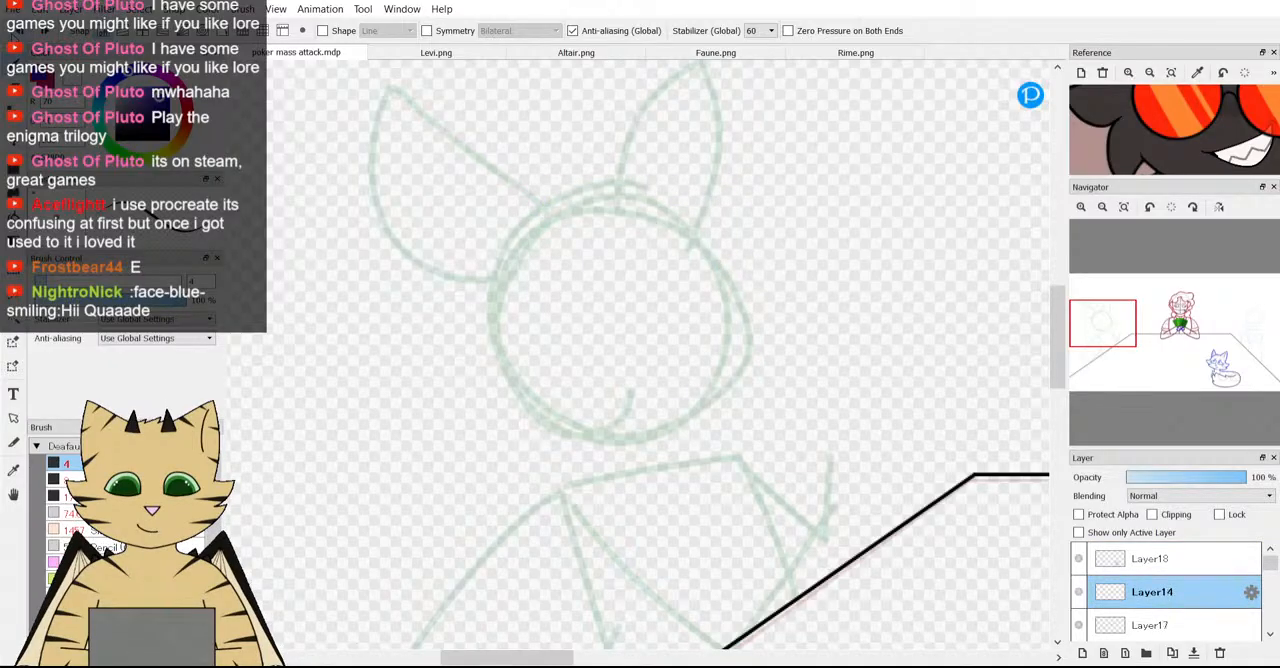
key(ctrl+y)
key(ctrl+y)
key(ctrl+y)
Restore the third tuft's closing edge and place the copied rotated head drawing on a new Layer20 above the original hair.
key(ctrl+y)
key(ctrl+y)
key(ctrl+y)
key(ctrl+y)
key(ctrl+y)
key(ctrl+y)
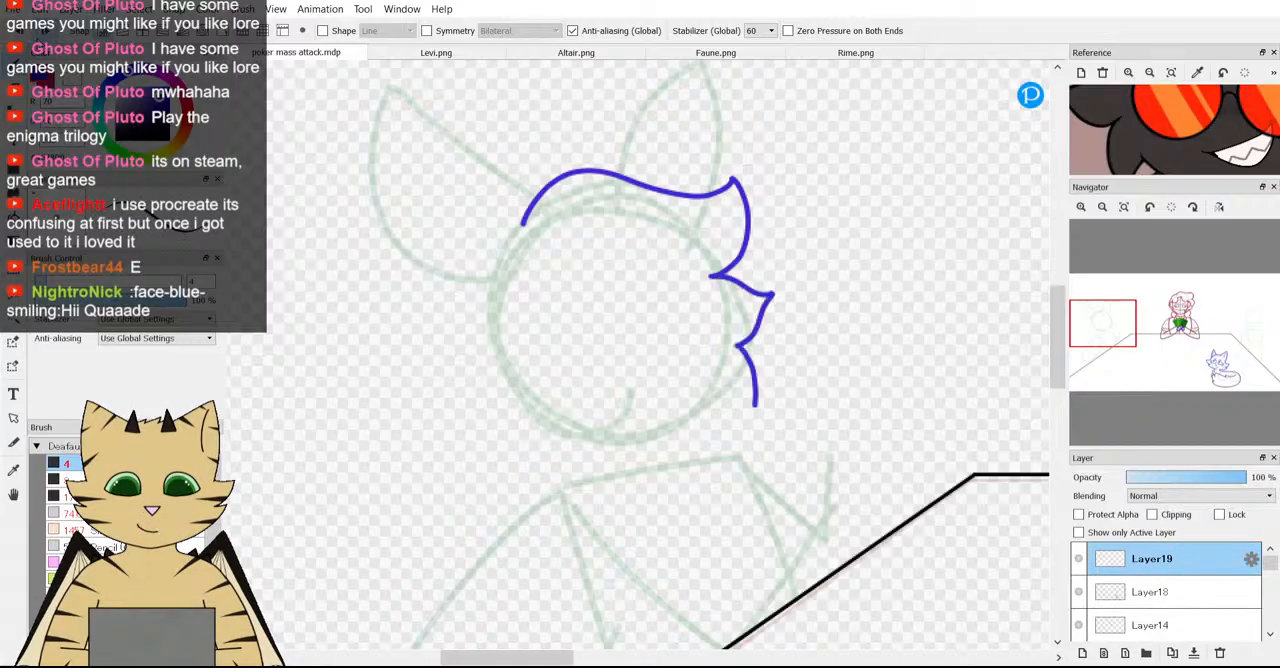
key(ctrl+y)
key(ctrl+y)
key(ctrl+y)
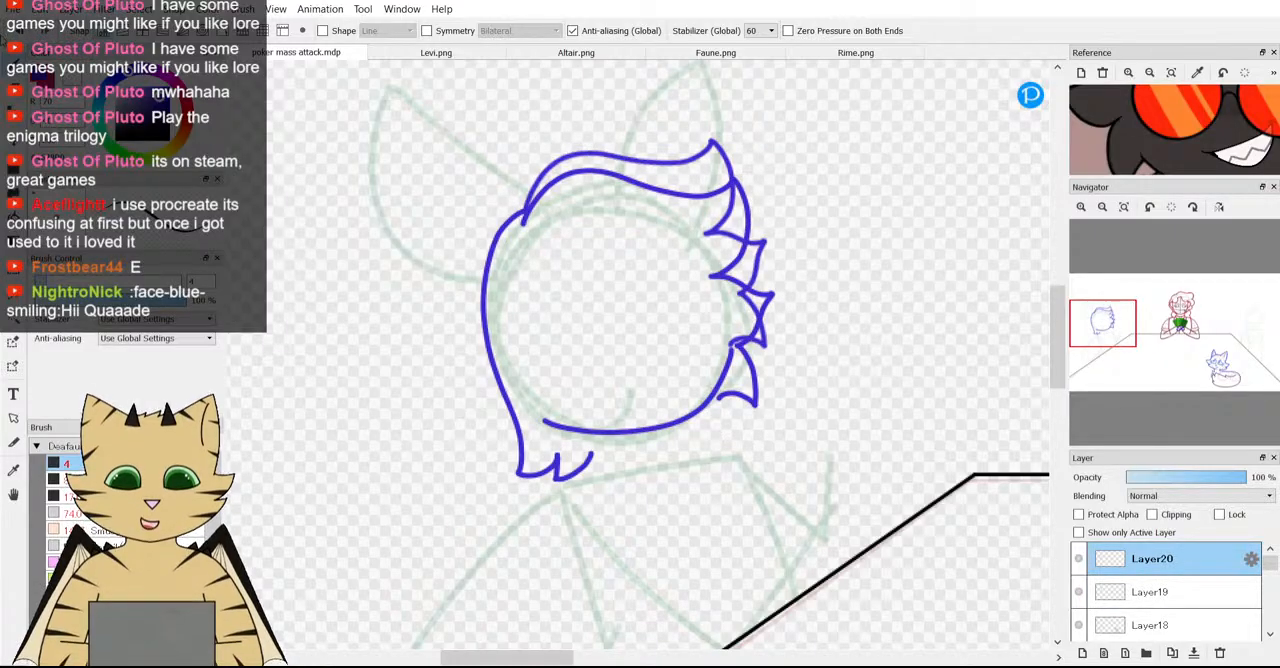
Erase the rotated hair outline from Layer20 with a 46.9 eraser, keeping the back hair and lower face curve.
key(e)
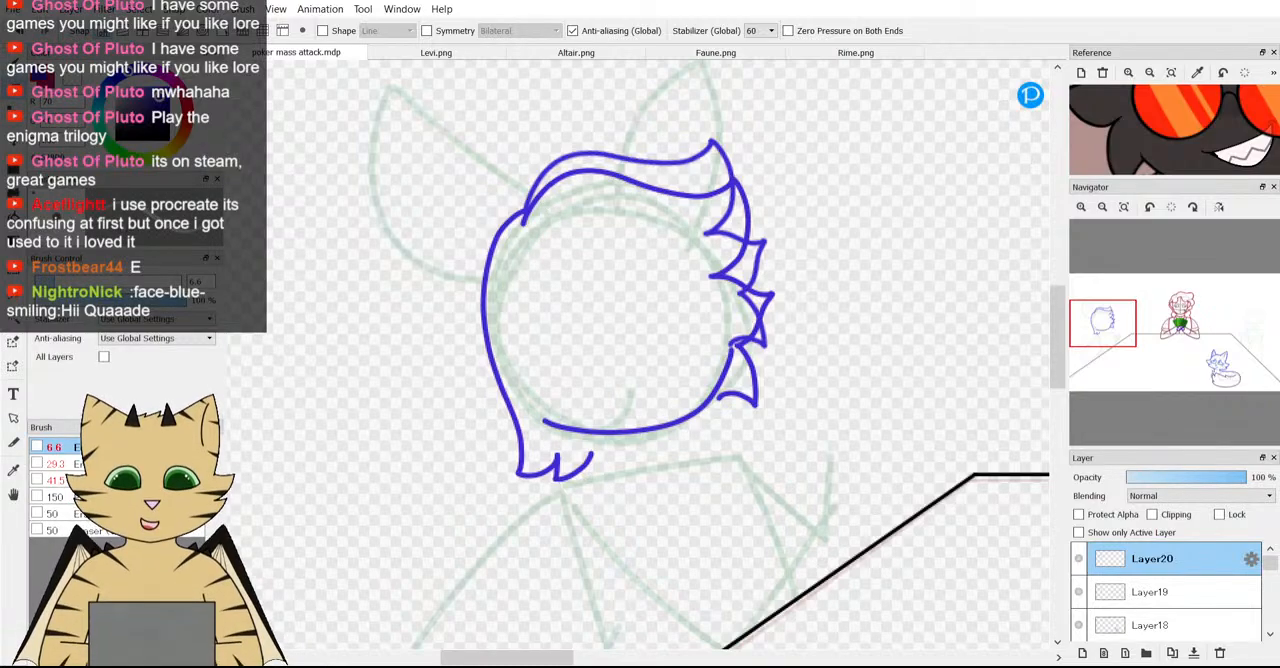
click(139, 282)
mouse_move(694, 384)
mouse_down()
mouse_move(756, 333)
mouse_move(730, 320)
mouse_move(774, 328)
mouse_move(798, 277)
mouse_move(790, 250)
mouse_move(717, 231)
mouse_move(660, 237)
mouse_move(735, 227)
mouse_move(731, 183)
mouse_move(681, 155)
mouse_move(756, 295)
mouse_move(644, 172)
mouse_move(555, 172)
mouse_up()
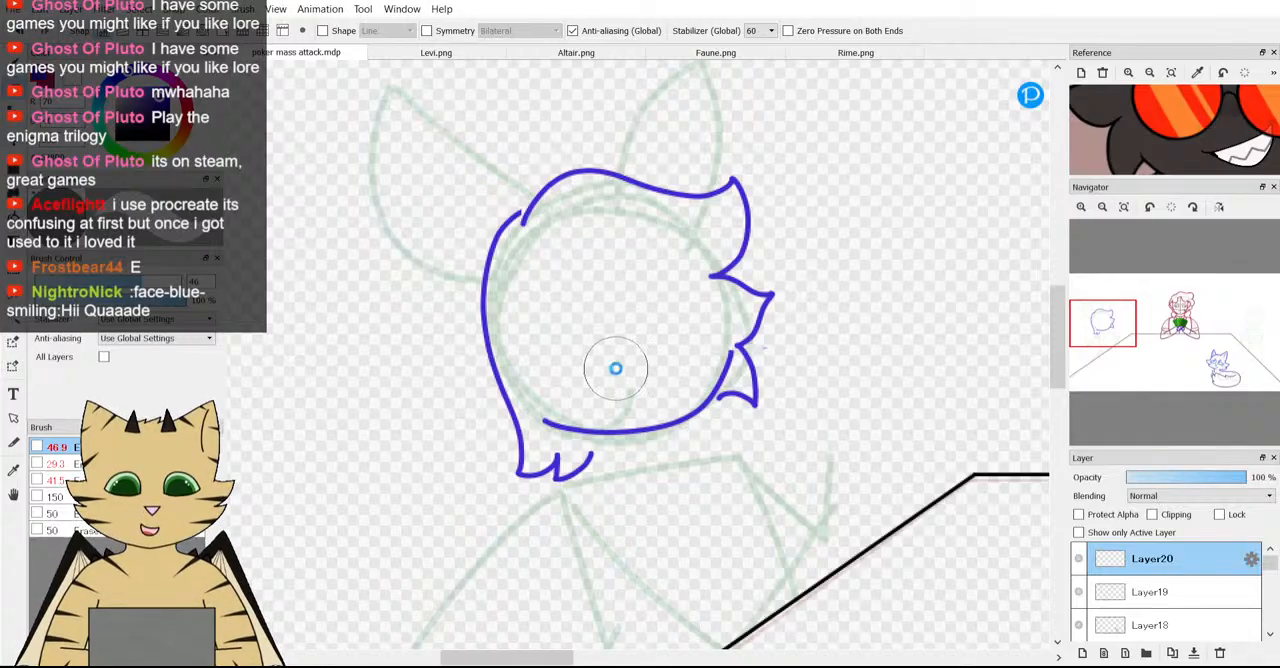
scroll(611, 366, down, 1)
scroll(651, 255, down, 1)
scroll(580, 214, up, 2)
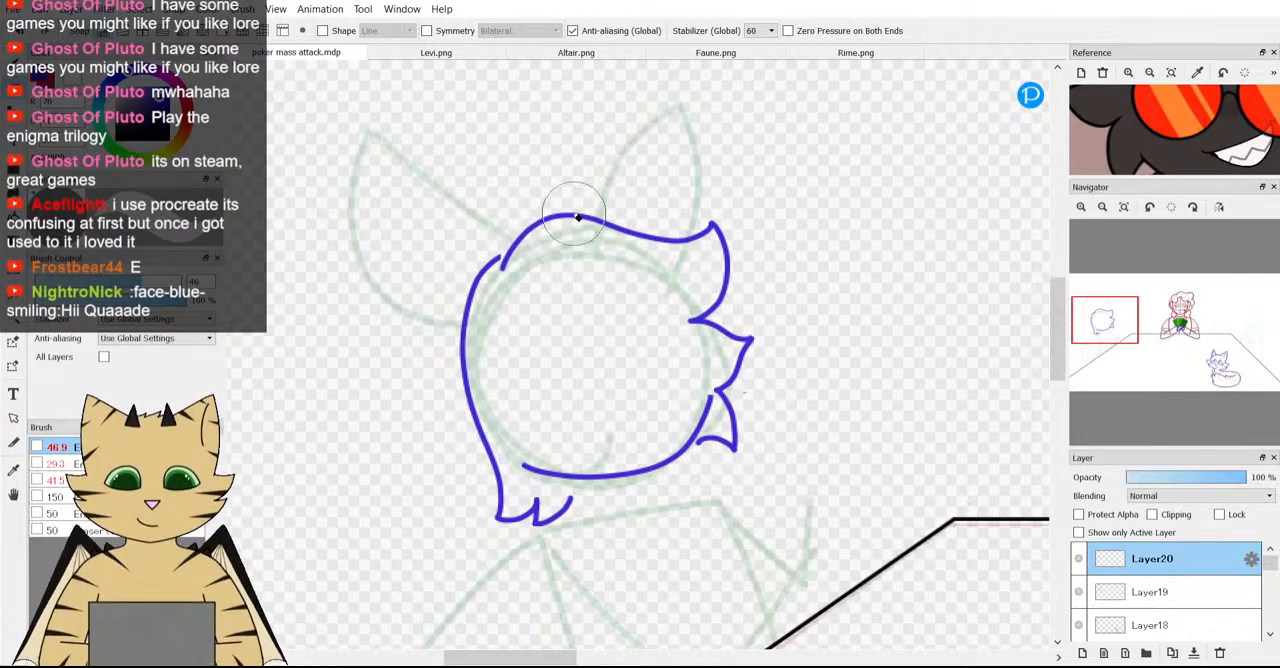
Check which lines Layer20 holds by hiding and reshowing it, and make Layer19 the active layer.
click(1078, 558)
click(1078, 558)
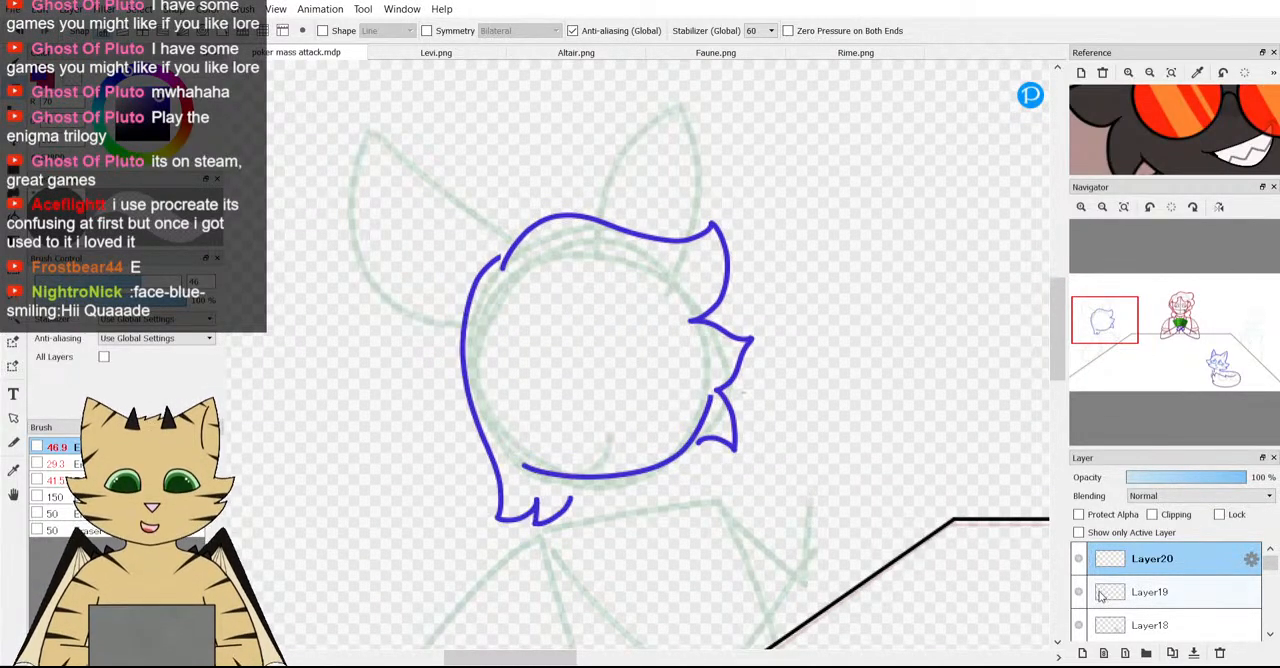
click(1100, 593)
mouse_move(816, 481)
mouse_down()
mouse_move(674, 357)
mouse_move(740, 421)
mouse_move(709, 394)
mouse_up()
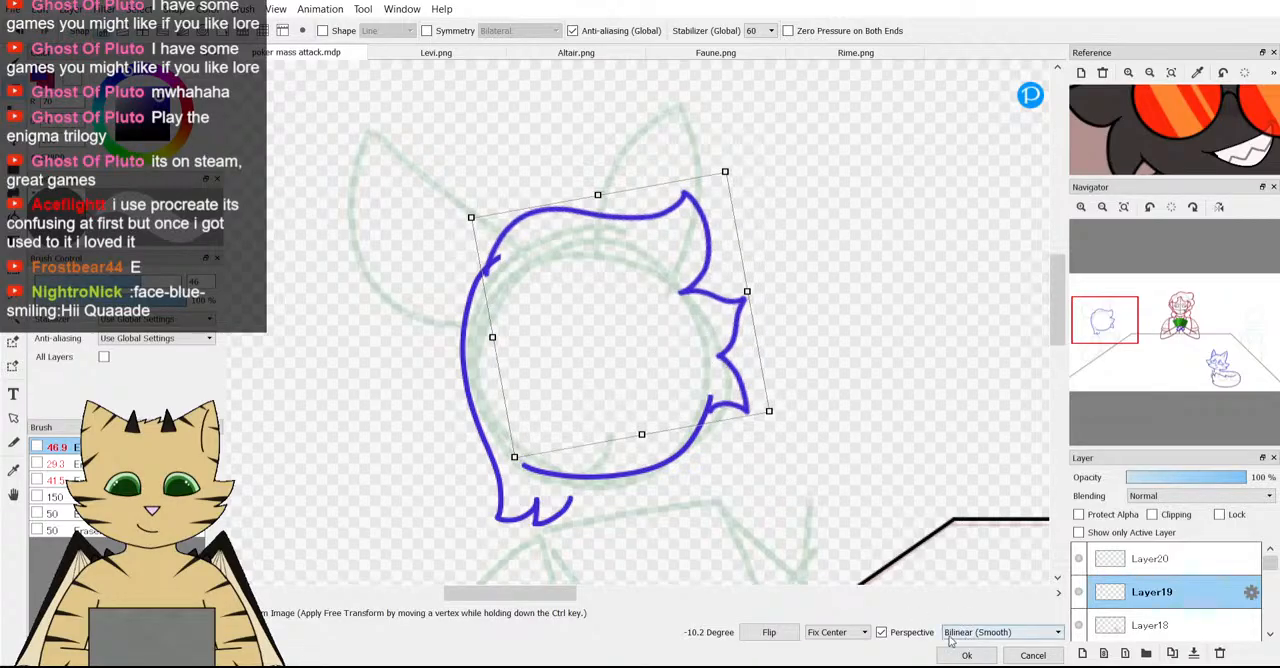
click(1034, 656)
key(ctrl+t)
drag(625, 209, 626, 235)
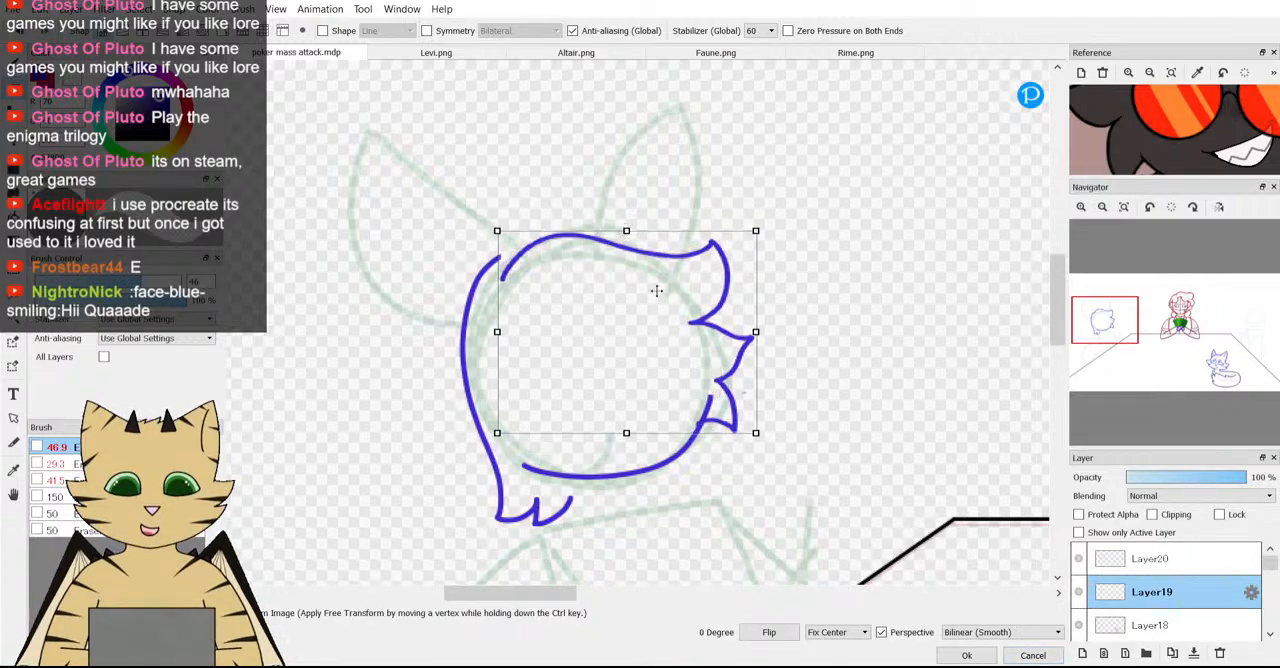
drag(657, 290, 654, 275)
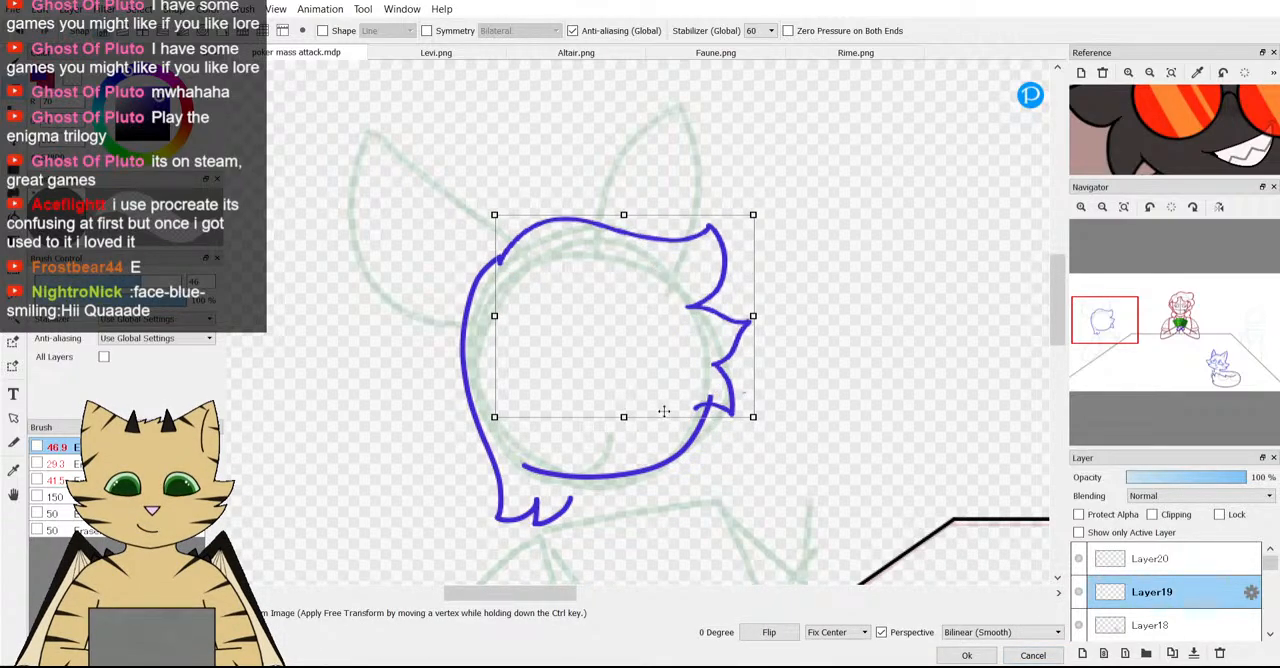
drag(625, 417, 660, 421)
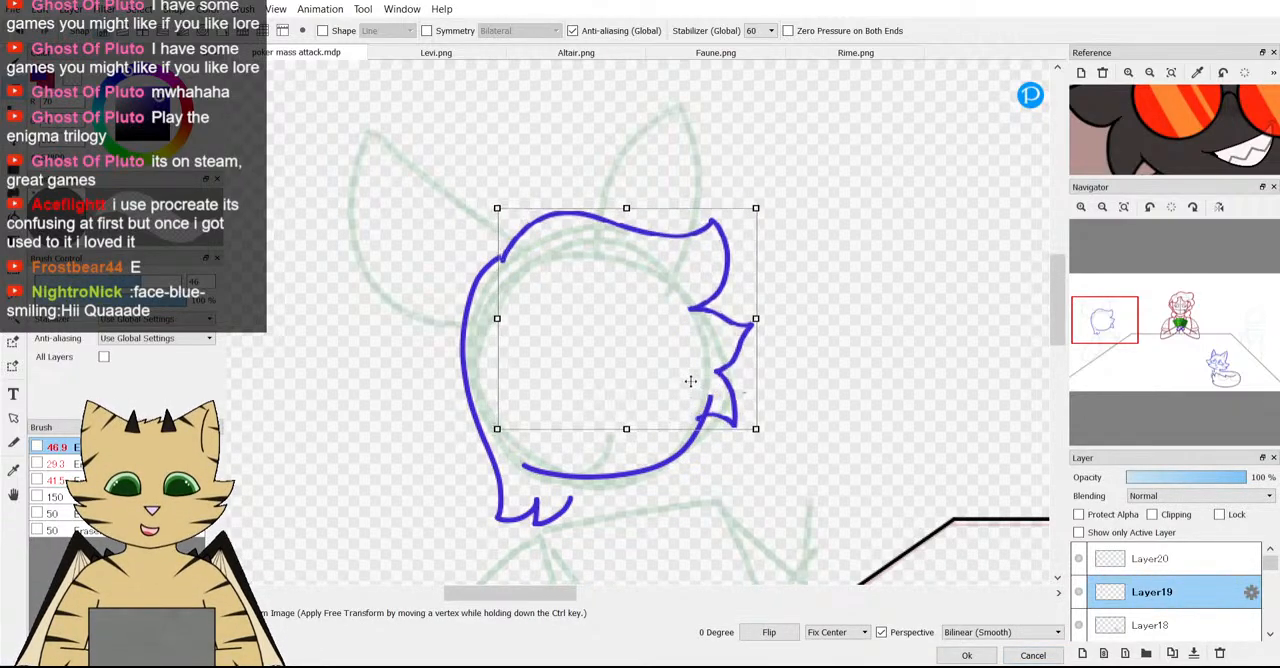
drag(690, 381, 698, 371)
click(1026, 655)
Transform the hair outline on Layer19, compressing it slightly in height and repositioning it against the back hair and face curve.
key(ctrl+t)
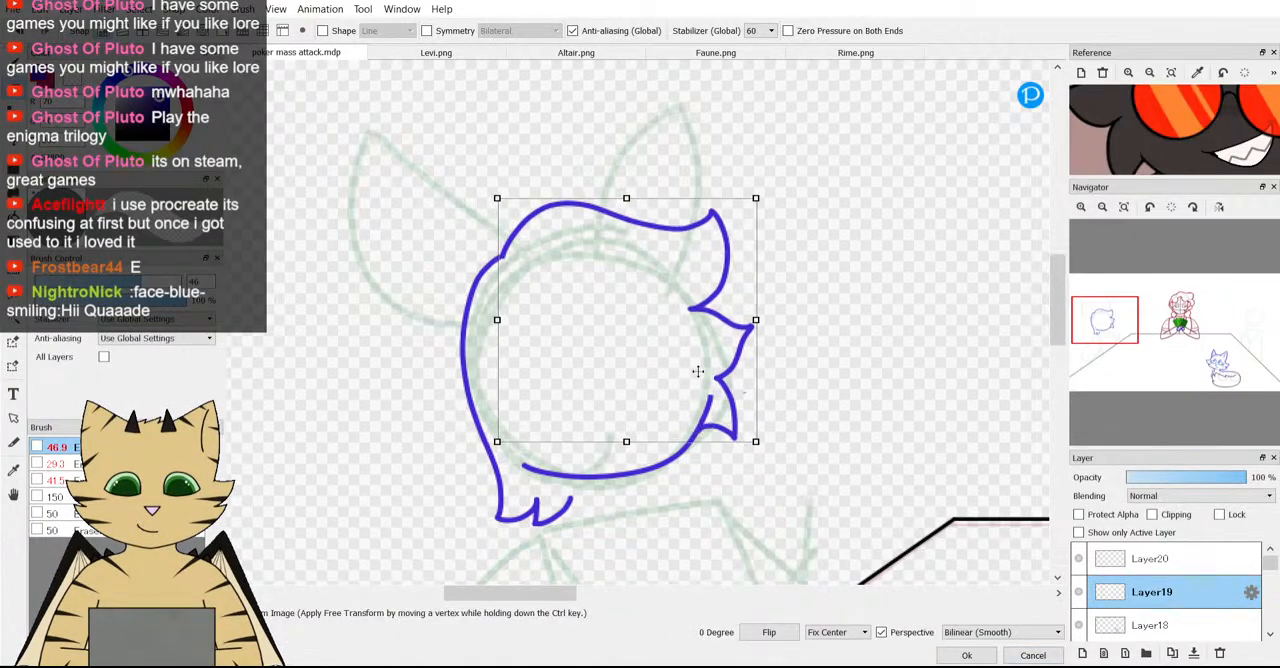
drag(627, 441, 627, 432)
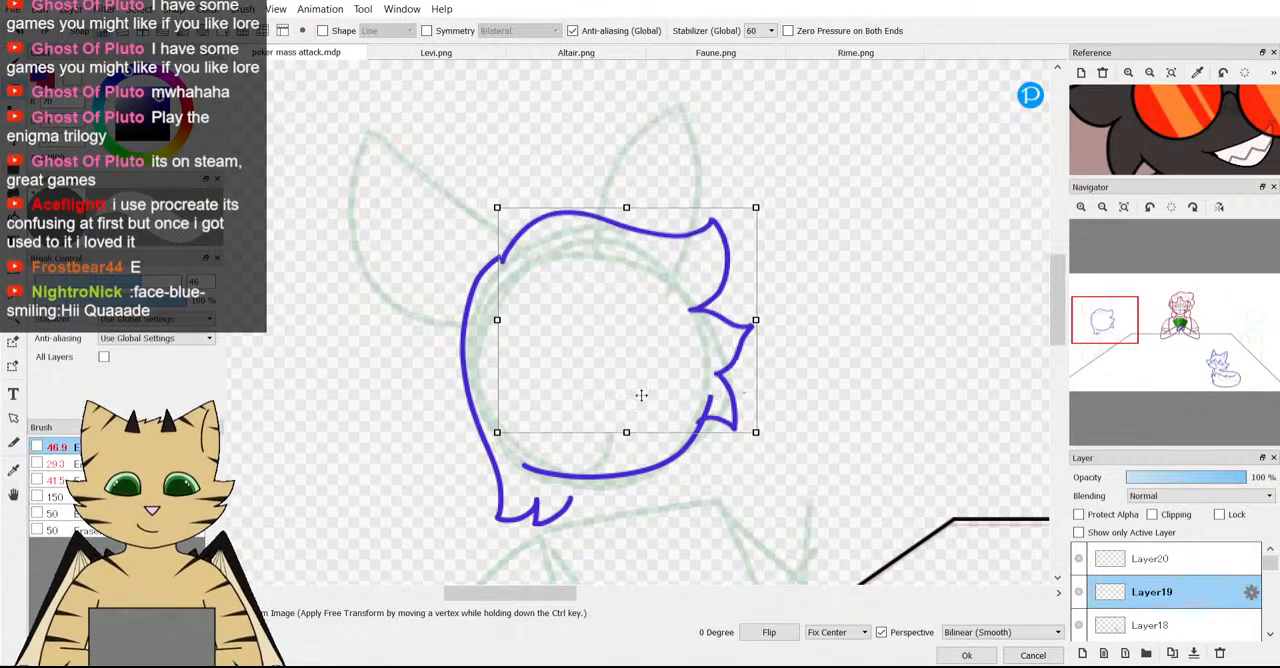
drag(644, 391, 645, 398)
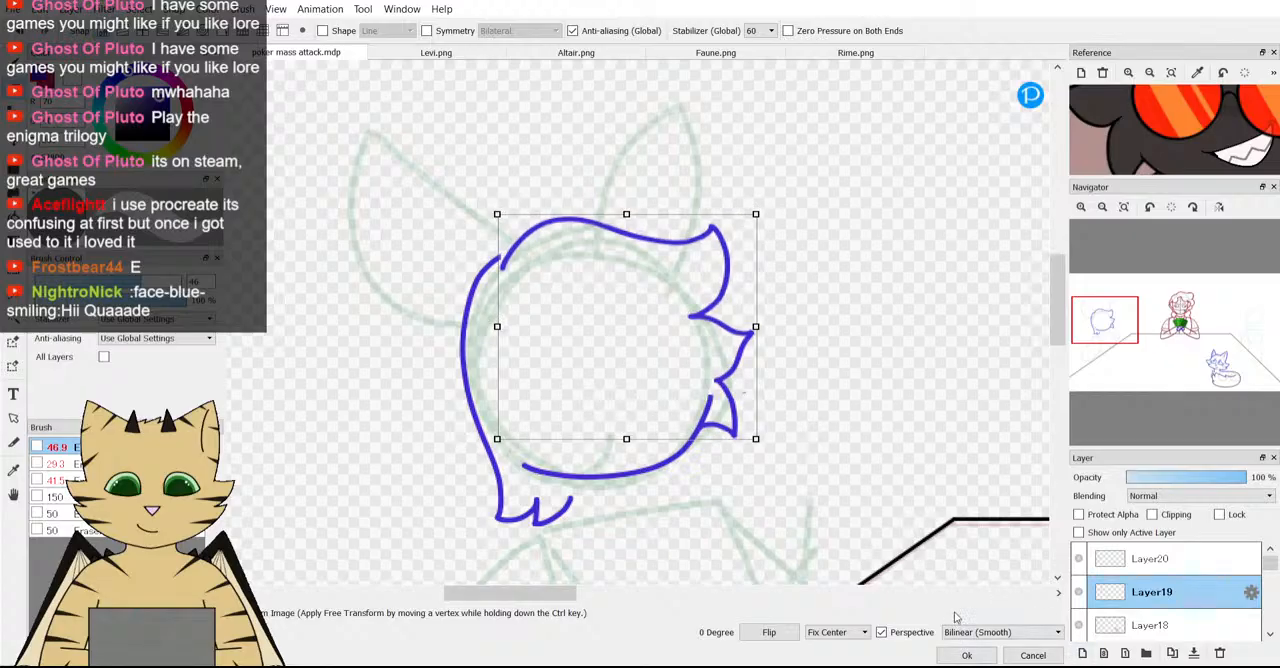
click(966, 655)
Bridge the gap between the back hair and the top hair outline with a size 4 brush stroke on Layer19.
scroll(620, 393, down, 3)
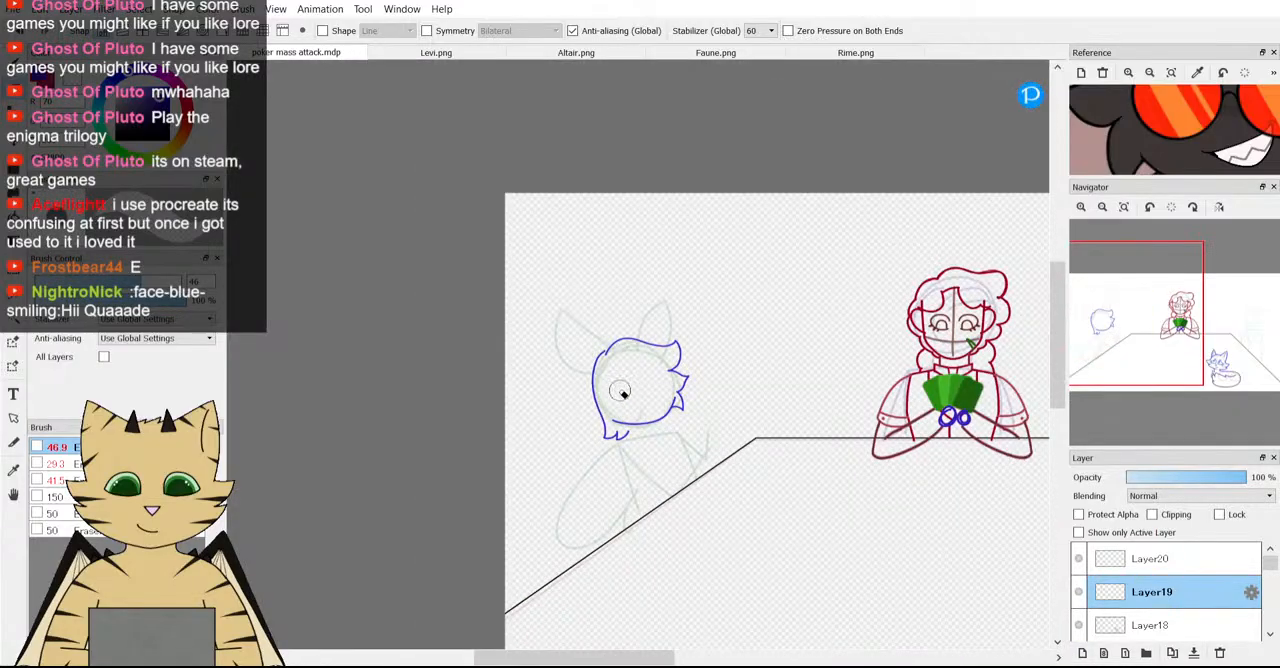
scroll(620, 393, up, 5)
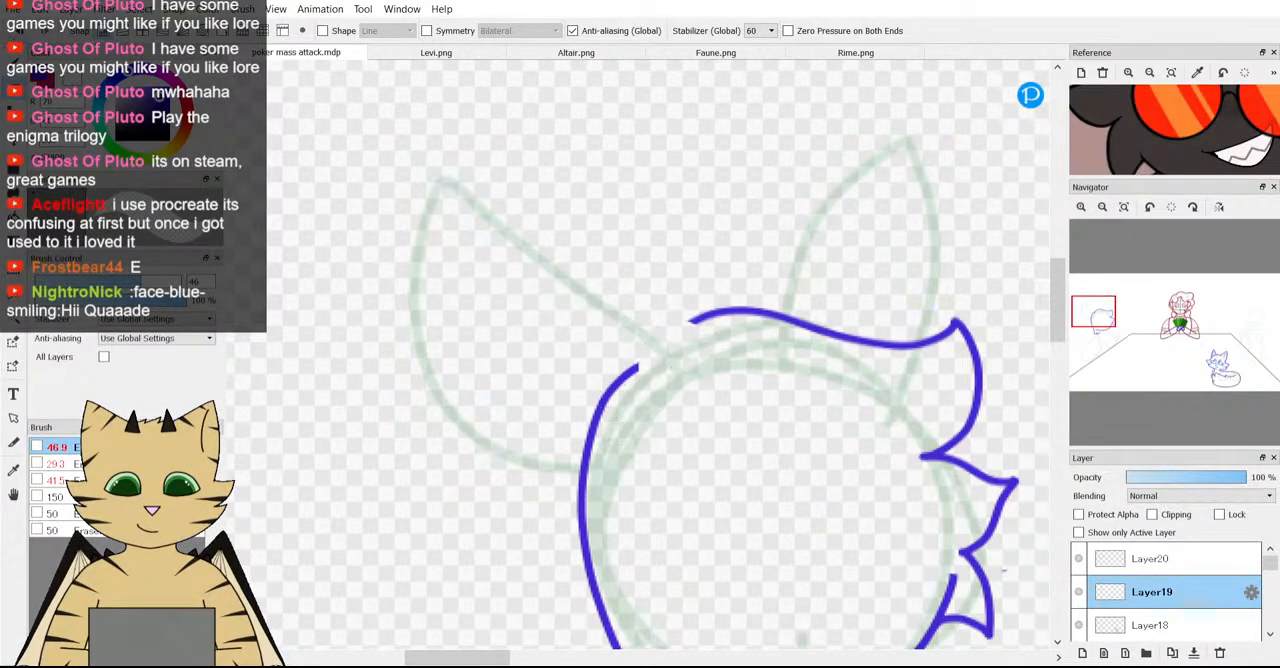
scroll(664, 393, up, 2)
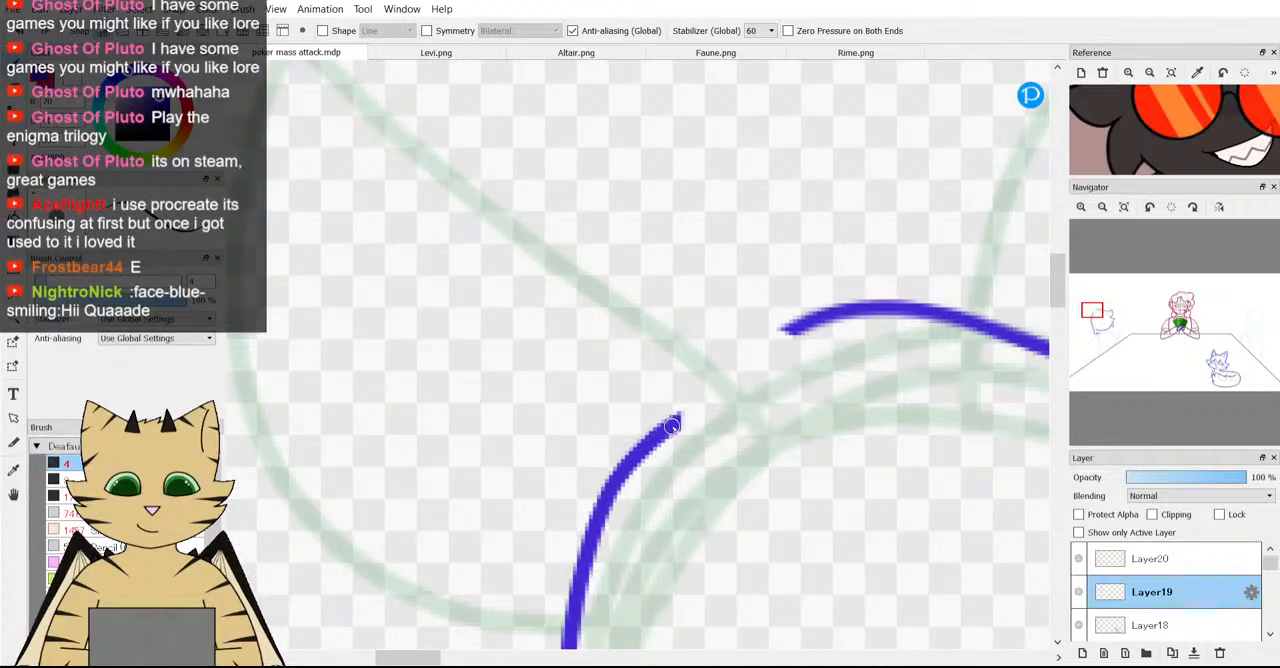
mouse_move(685, 415)
mouse_down()
mouse_move(711, 414)
mouse_move(732, 371)
mouse_move(791, 320)
mouse_move(846, 349)
mouse_up()
scroll(888, 400, down, 5)
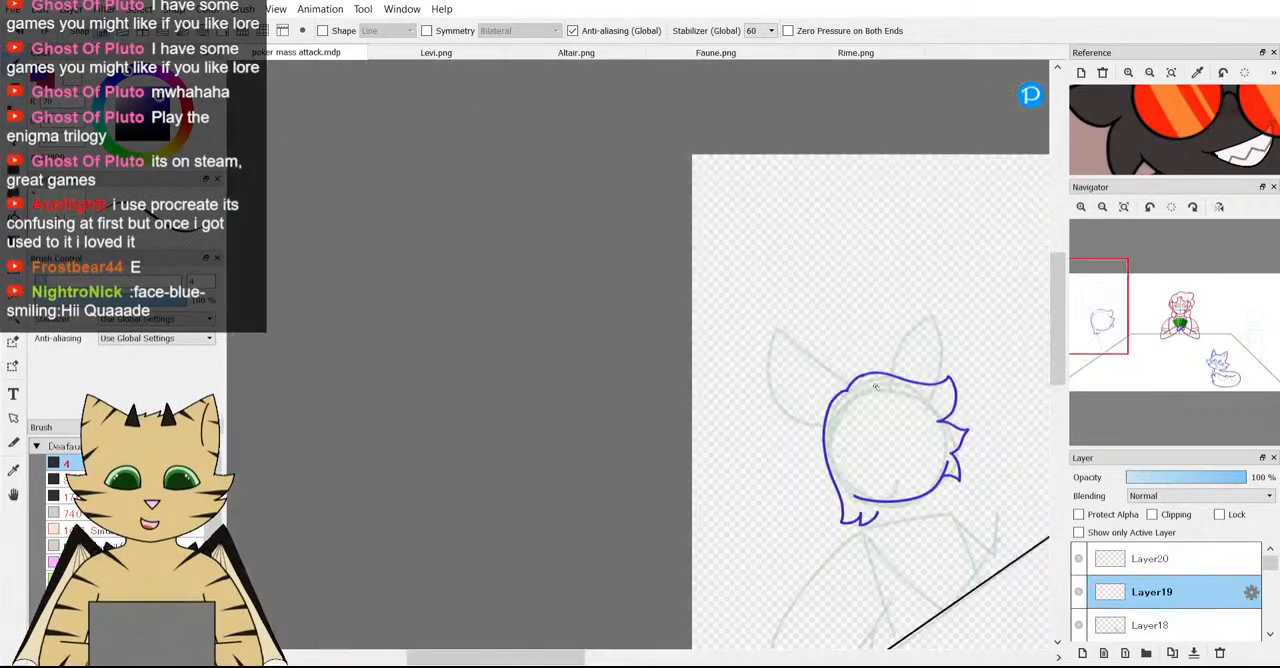
Check which lines belong to Layer19 by hiding and reshowing it, and make Layer20 active with the 46.9 eraser.
scroll(888, 400, up, 2)
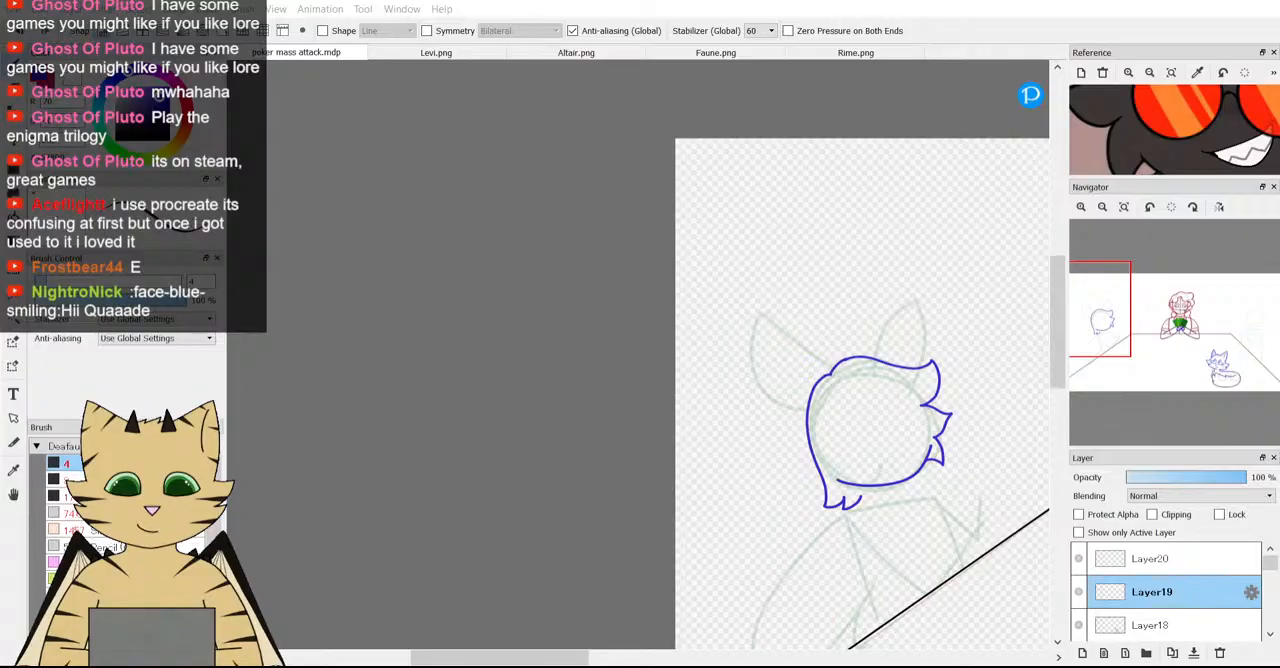
scroll(773, 380, down, 5)
scroll(828, 388, up, 5)
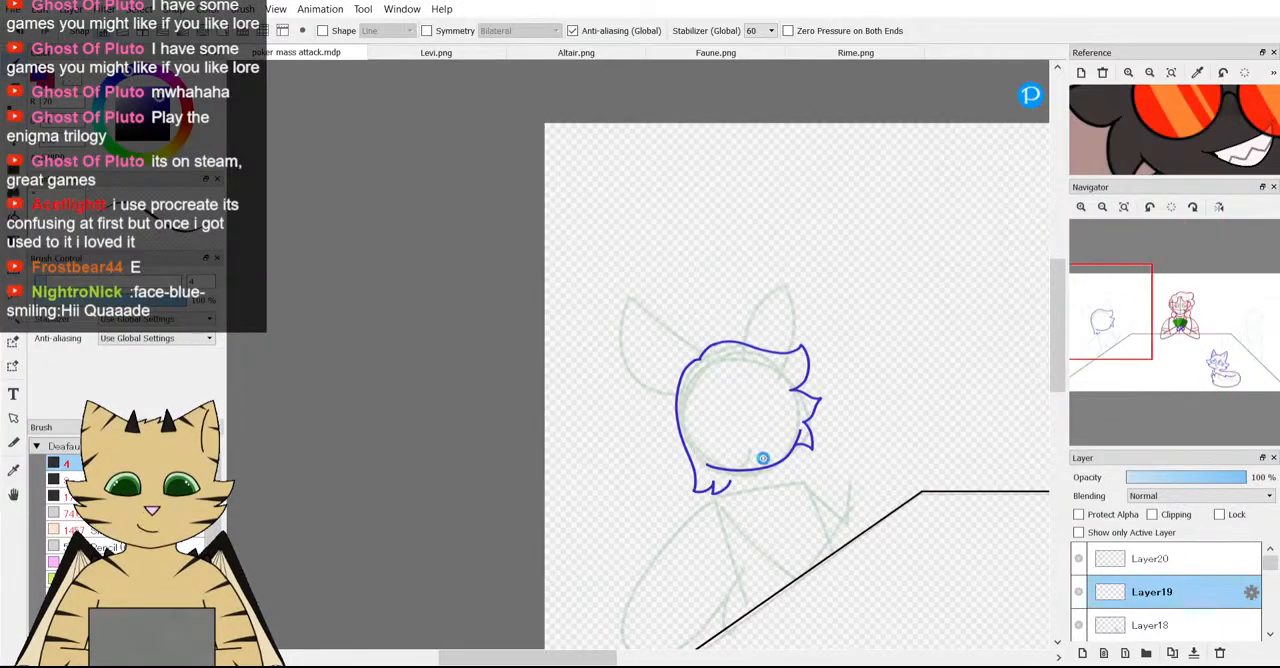
scroll(762, 461, up, 5)
key(e)
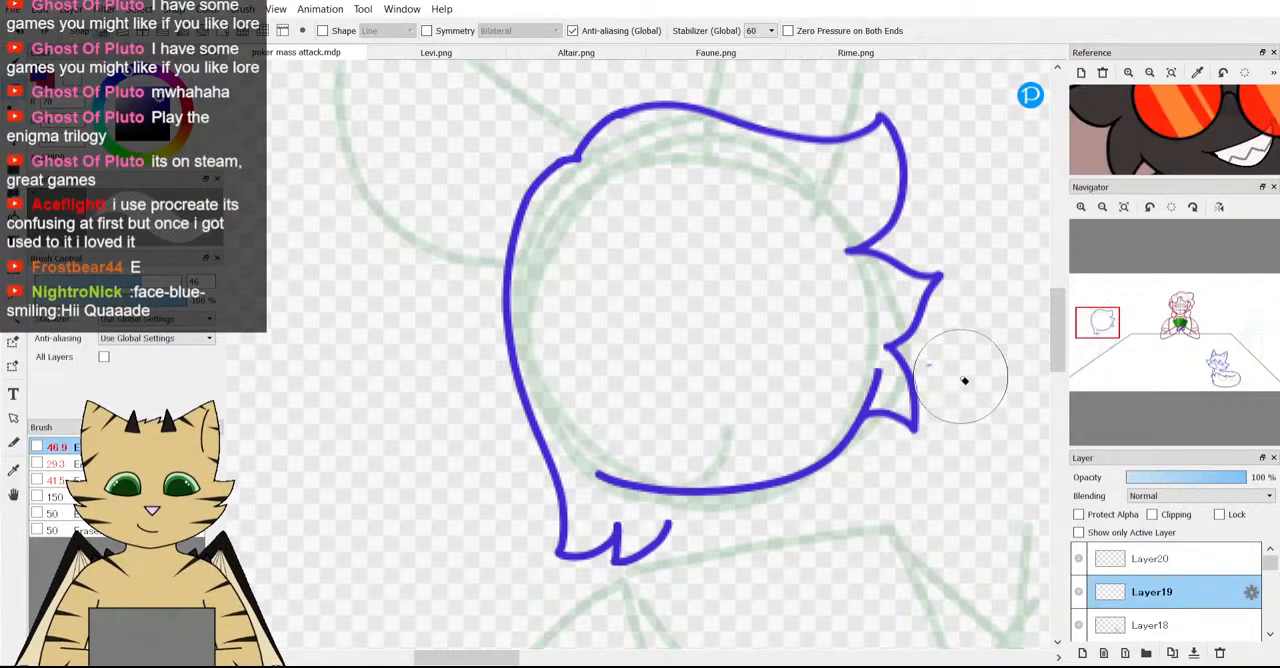
click(1079, 591)
click(1079, 591)
click(1079, 591)
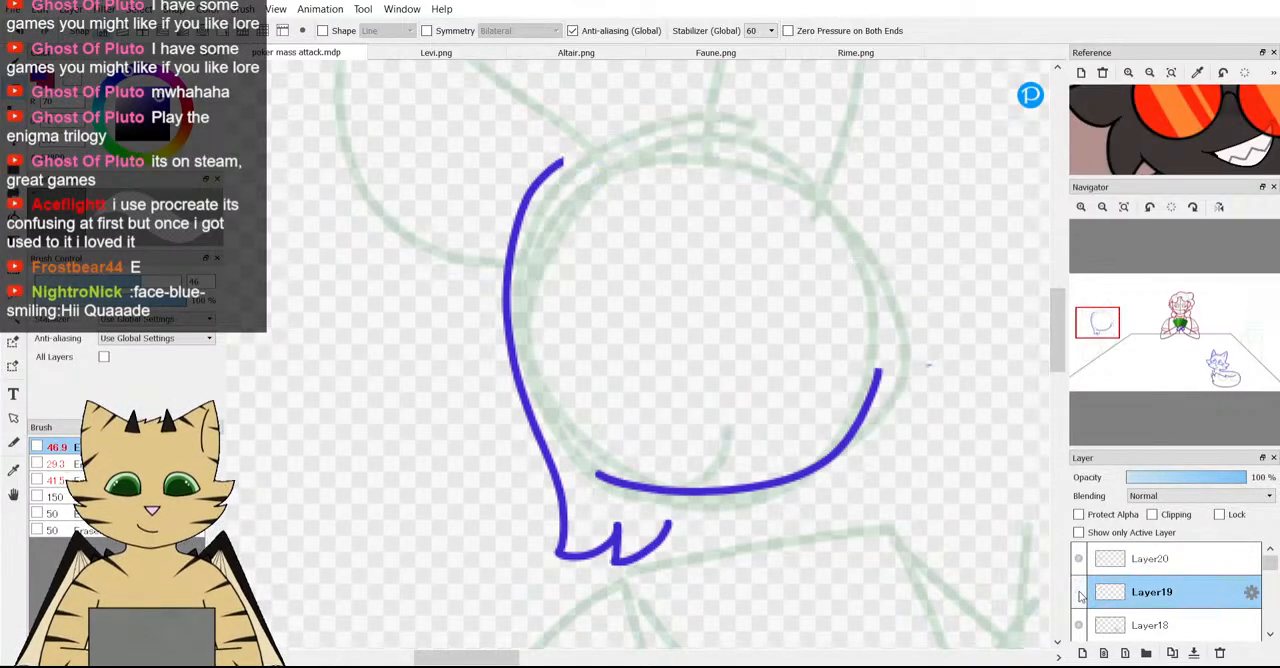
click(1079, 591)
click(1100, 563)
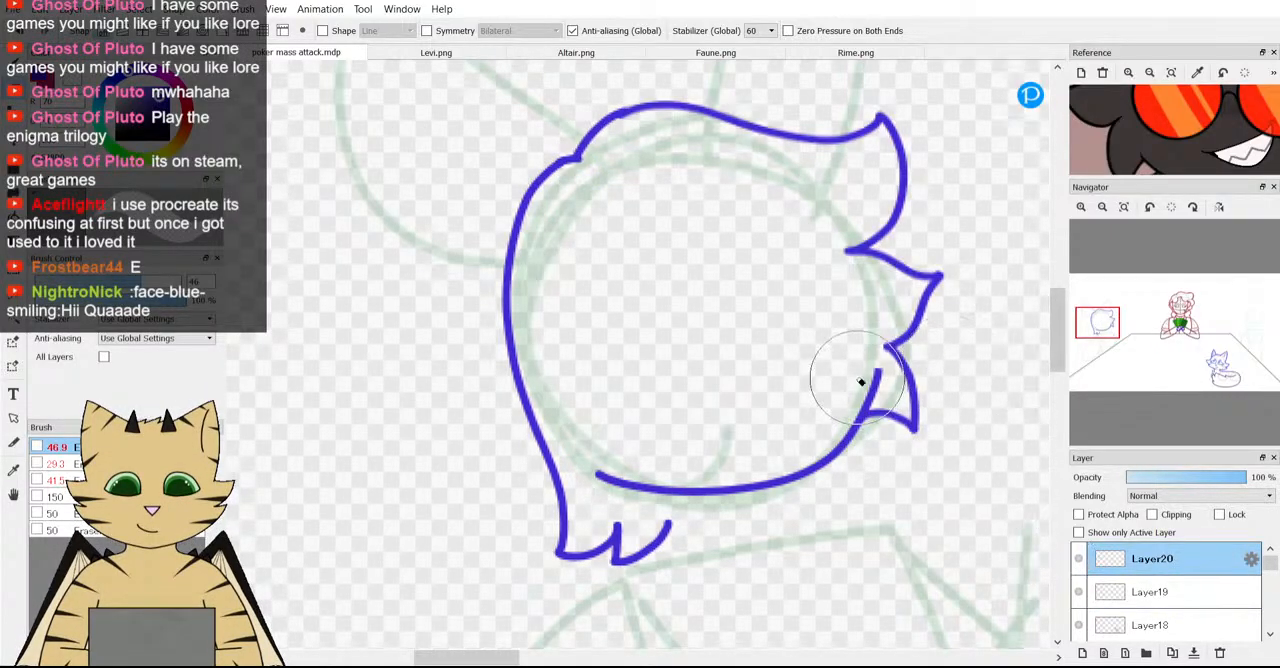
Compare the lower hair with Altair's reference and erase the bottom tufts and the lower end of the back hair from Layer20.
scroll(974, 366, down, 3)
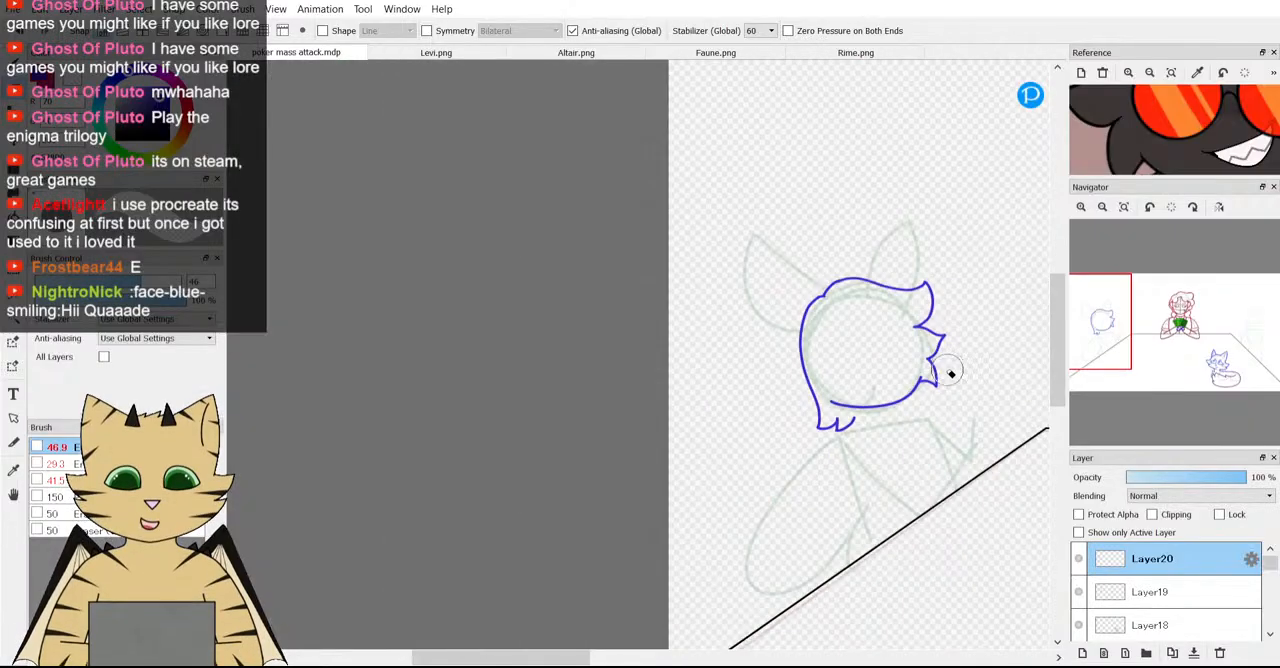
scroll(885, 403, up, 3)
scroll(1126, 127, down, 2)
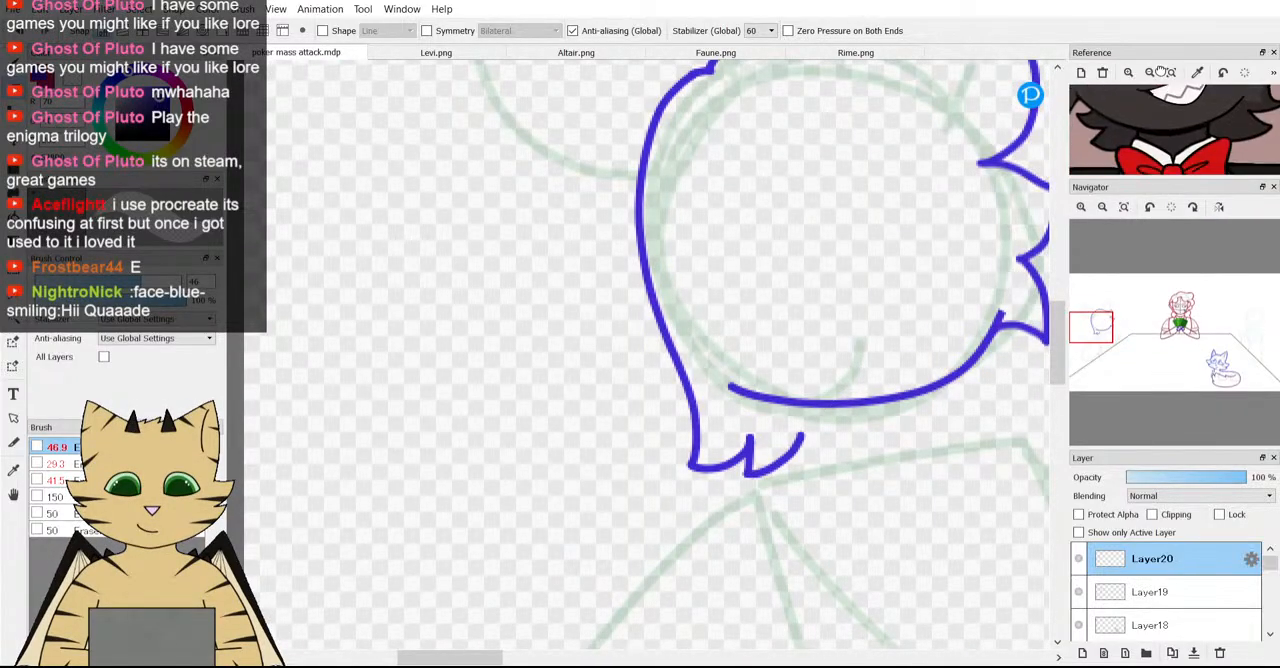
scroll(1127, 127, down, 1)
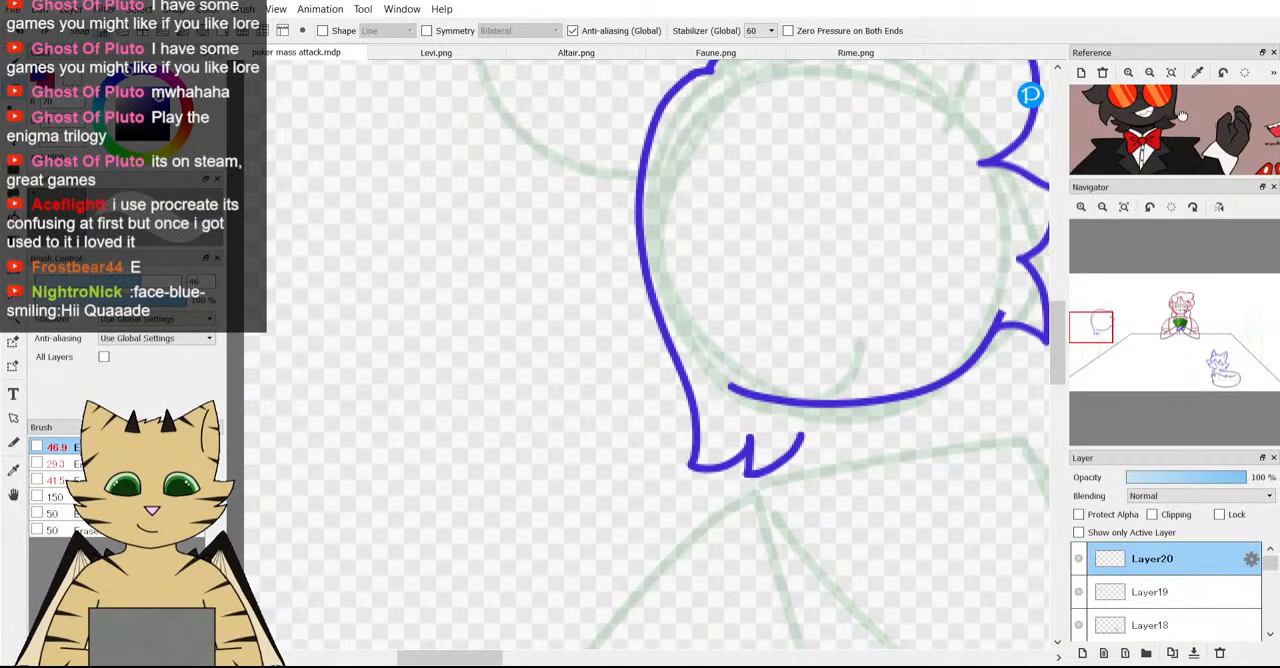
drag(1148, 143, 1160, 118)
scroll(1005, 216, down, 3)
scroll(975, 267, up, 3)
scroll(800, 357, up, 3)
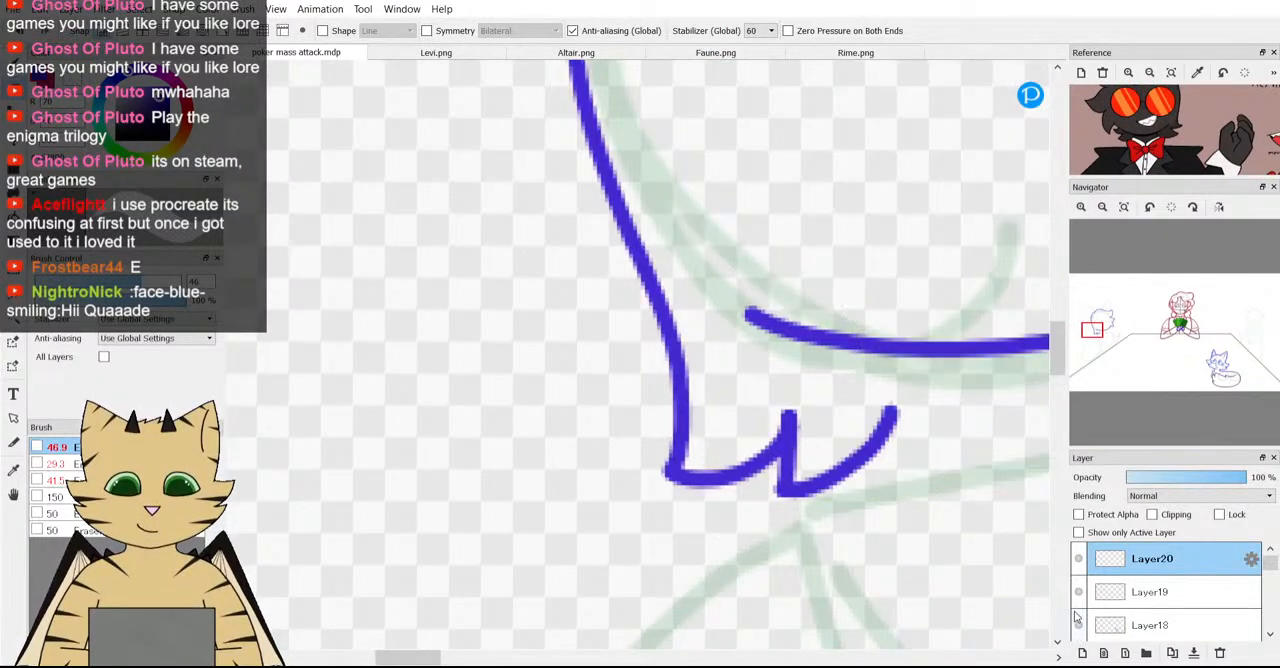
mouse_move(749, 449)
mouse_down()
mouse_move(858, 478)
mouse_move(745, 491)
mouse_move(680, 446)
mouse_move(643, 339)
mouse_move(554, 260)
mouse_up()
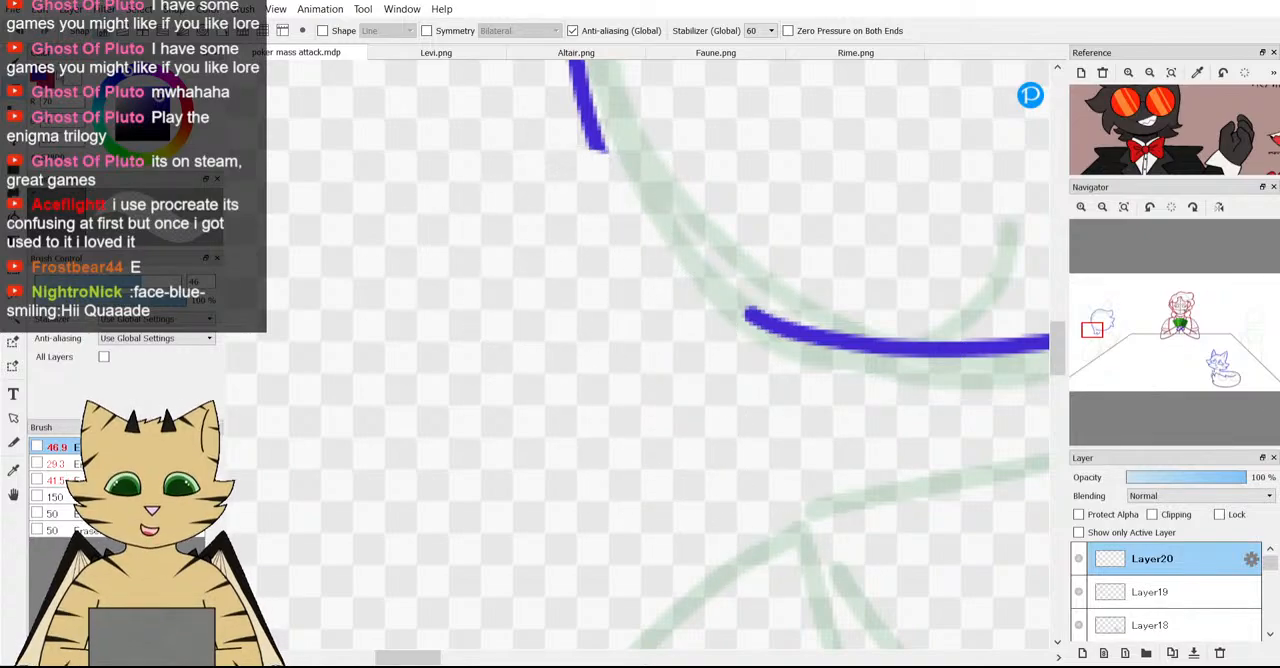
Redraw the back hair's lower end on Layer20 with two pointed tufts, the second one curving up to meet the face curve.
key(b)
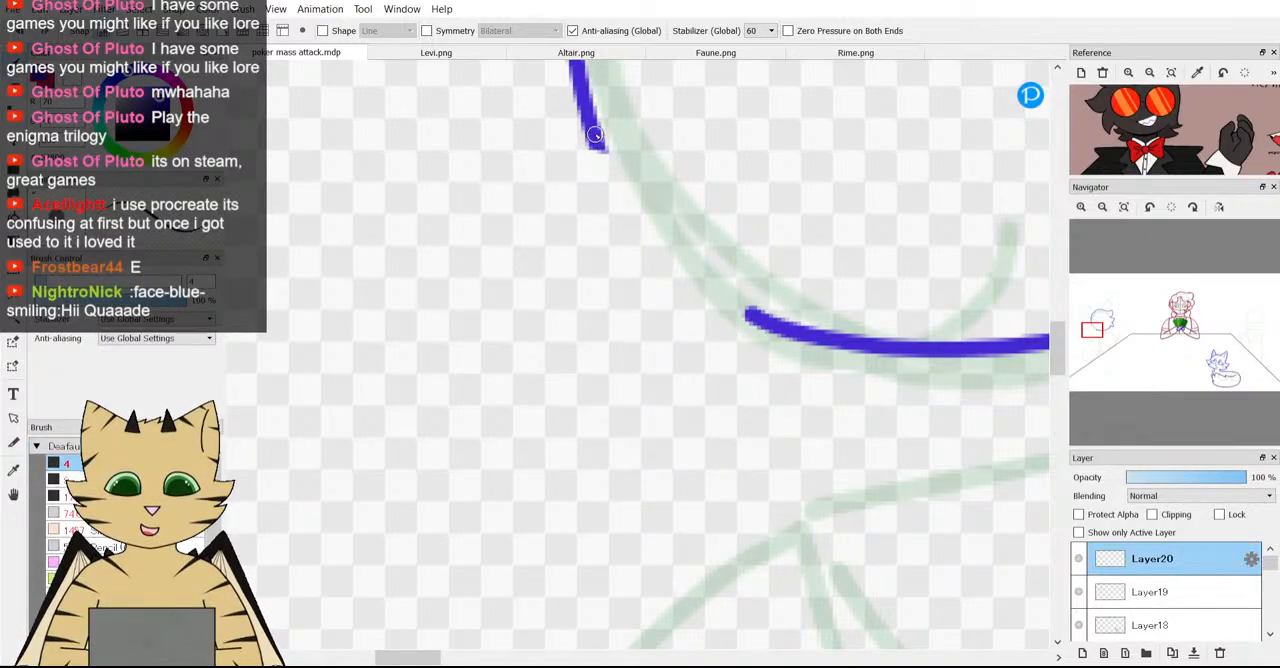
mouse_move(605, 166)
mouse_down()
mouse_move(617, 276)
mouse_move(597, 338)
mouse_move(653, 369)
mouse_move(736, 346)
mouse_move(691, 411)
mouse_move(724, 423)
mouse_up()
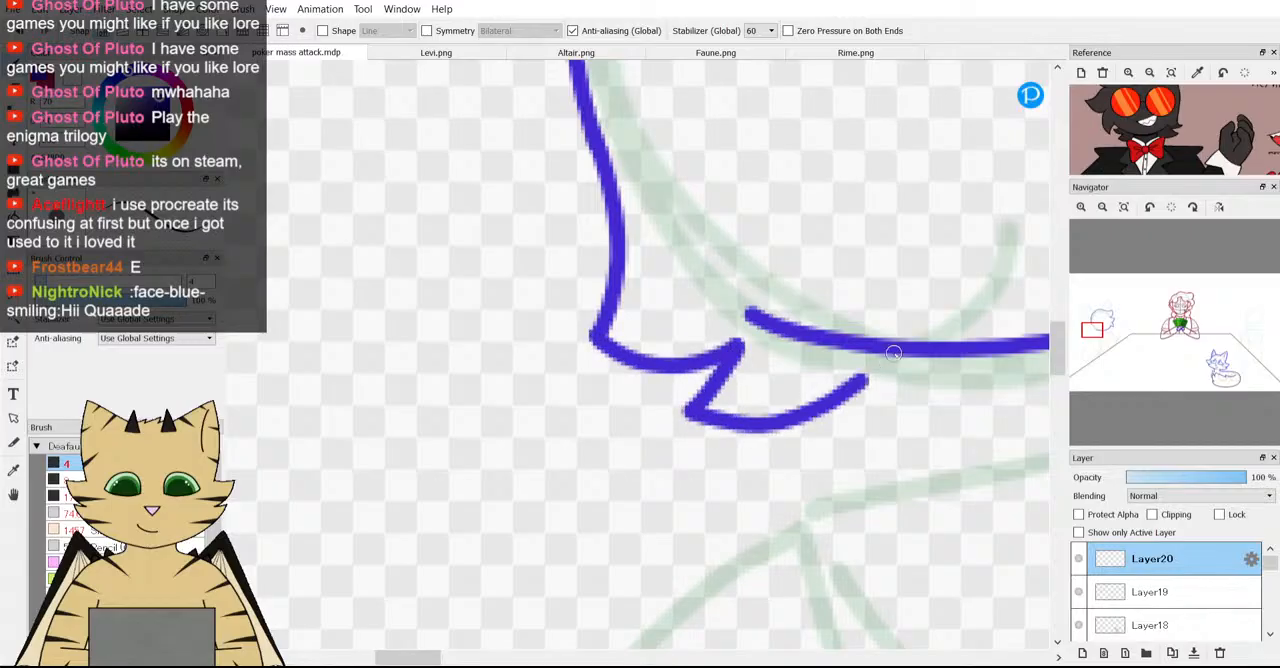
scroll(895, 350, down, 3)
scroll(947, 342, up, 5)
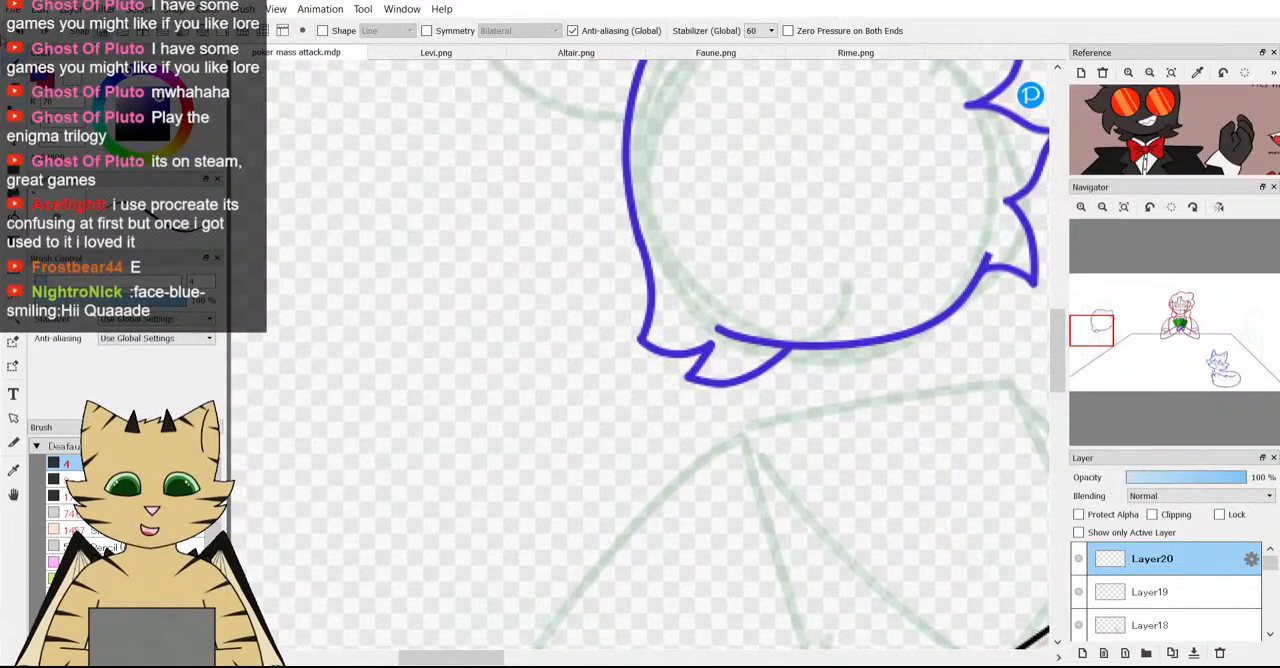
scroll(797, 476, up, 3)
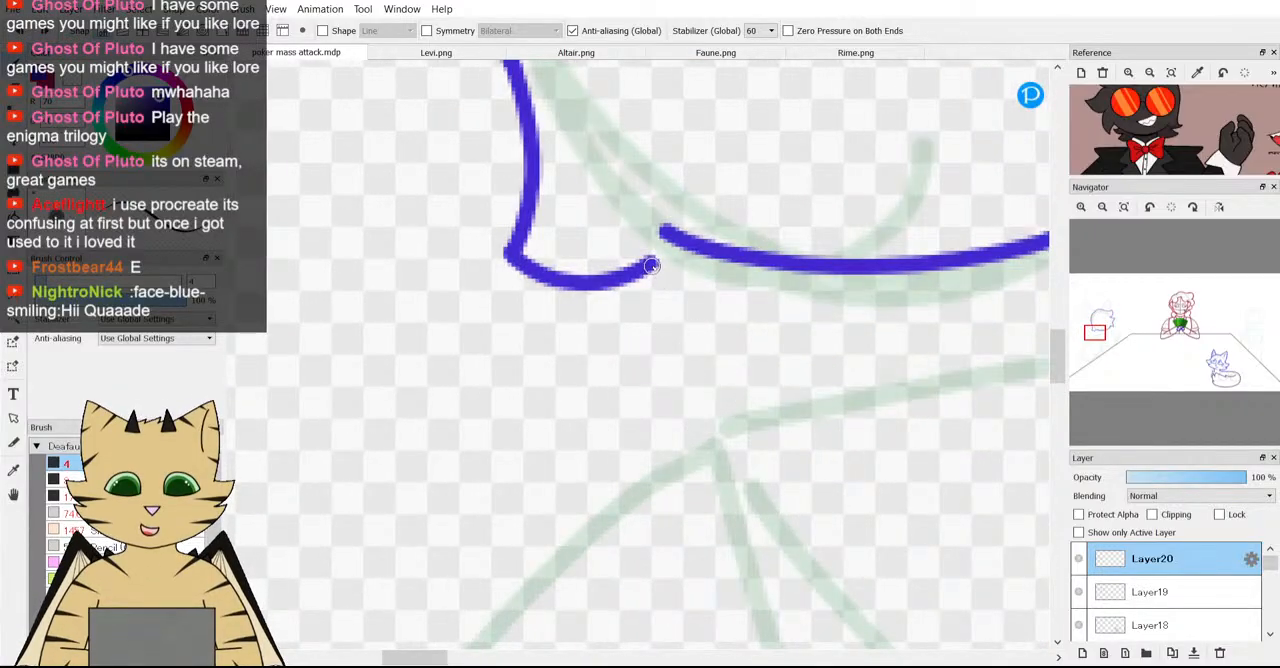
mouse_move(656, 262)
mouse_down()
mouse_move(640, 323)
mouse_move(608, 352)
mouse_move(641, 380)
mouse_move(726, 378)
mouse_move(799, 340)
mouse_move(856, 268)
mouse_up()
scroll(847, 278, down, 4)
Draw two small tufts beneath the lowest front hair tuft, running their lower edge back to the bottom of the face curve.
scroll(900, 256, up, 6)
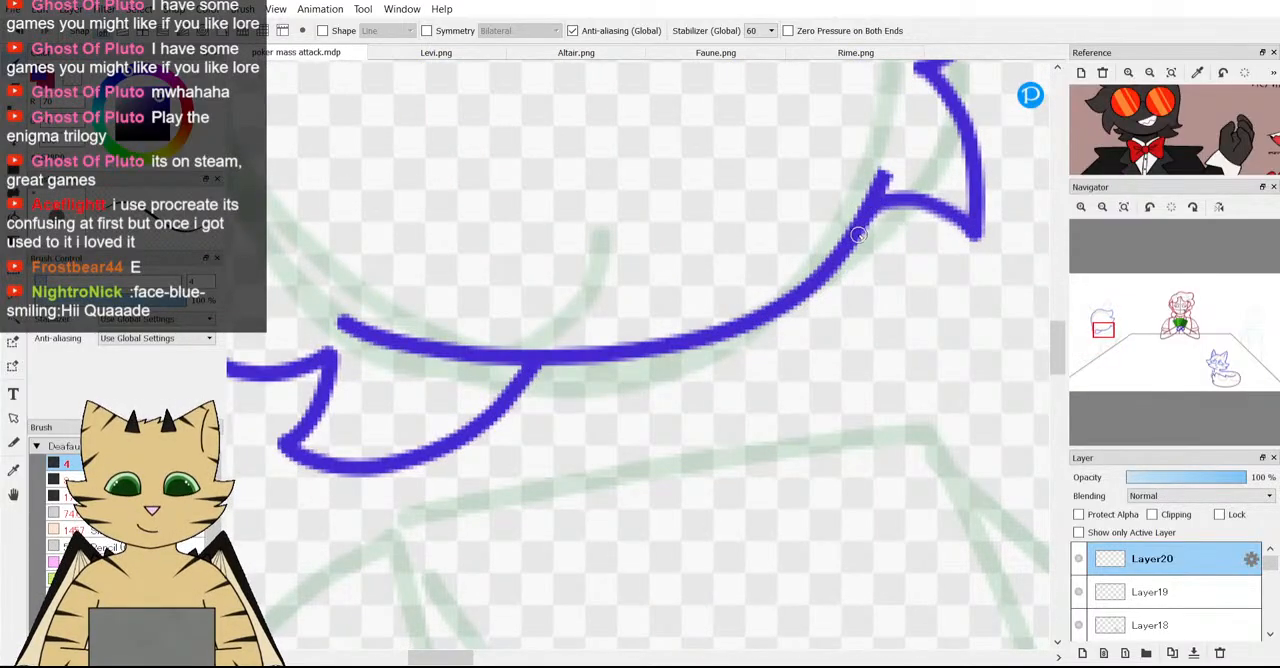
mouse_move(860, 232)
mouse_down()
mouse_move(876, 258)
mouse_move(952, 273)
mouse_move(942, 315)
mouse_move(908, 339)
mouse_move(868, 340)
mouse_move(904, 364)
mouse_move(884, 379)
mouse_move(837, 388)
mouse_move(706, 333)
mouse_up()
scroll(707, 333, down, 5)
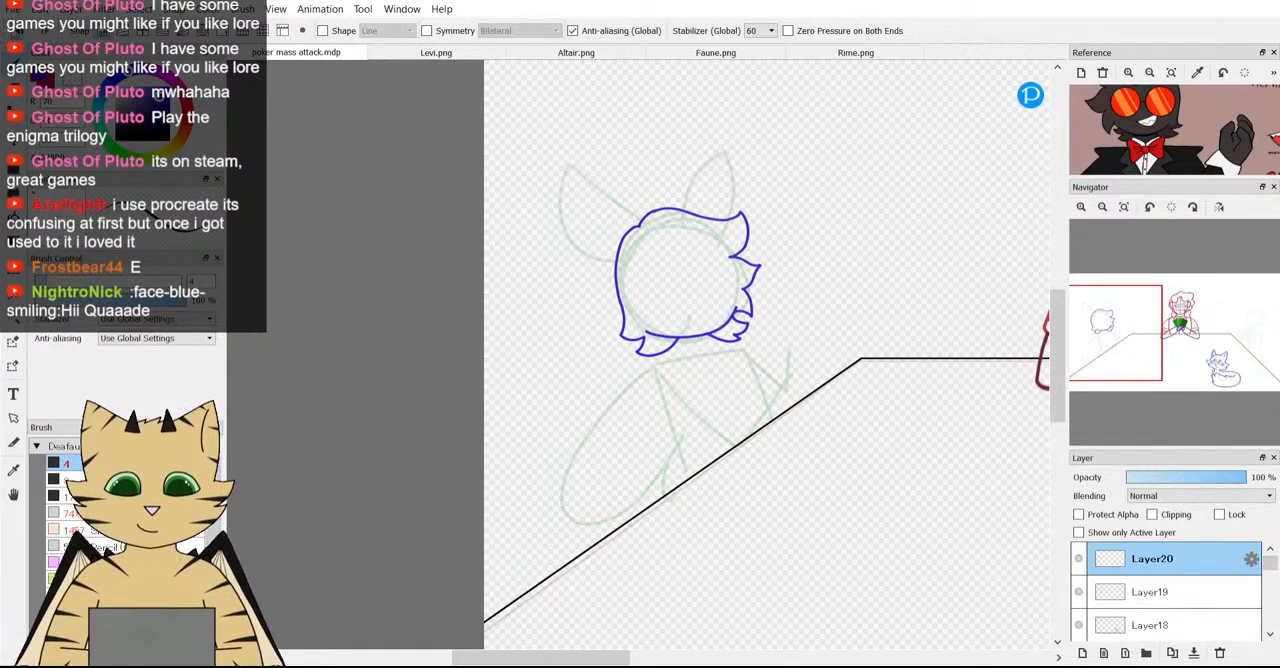
scroll(642, 328, up, 4)
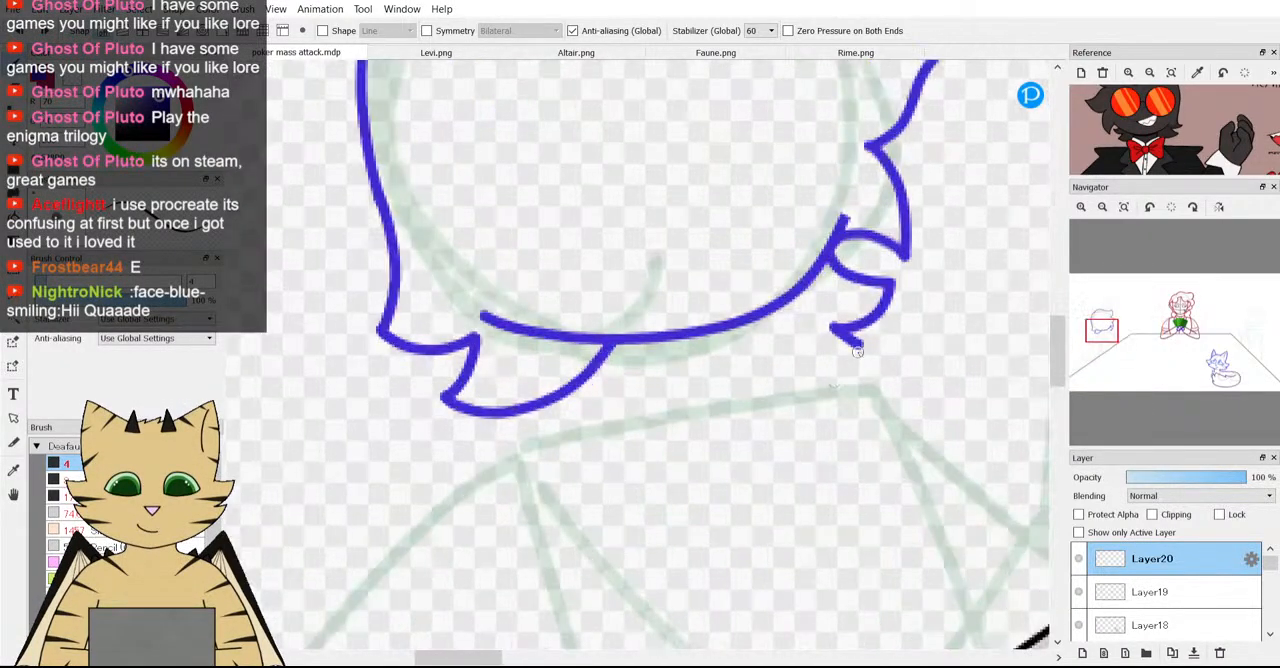
drag(804, 360, 730, 347)
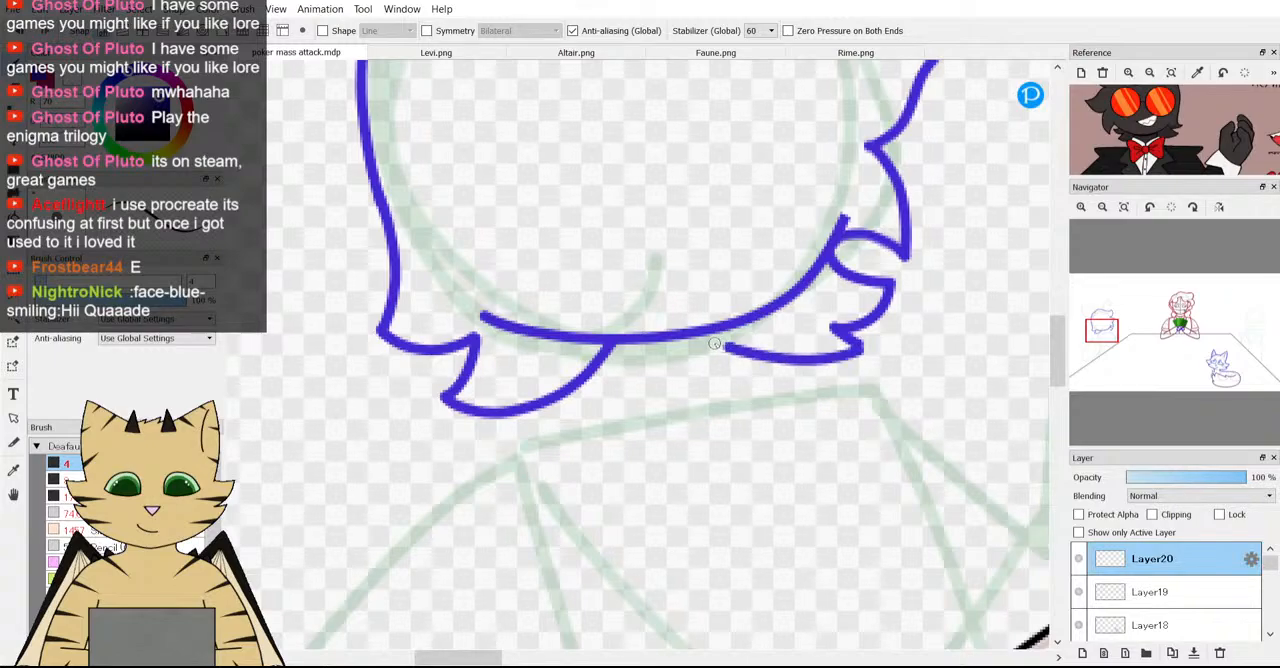
scroll(698, 337, down, 4)
scroll(572, 323, up, 4)
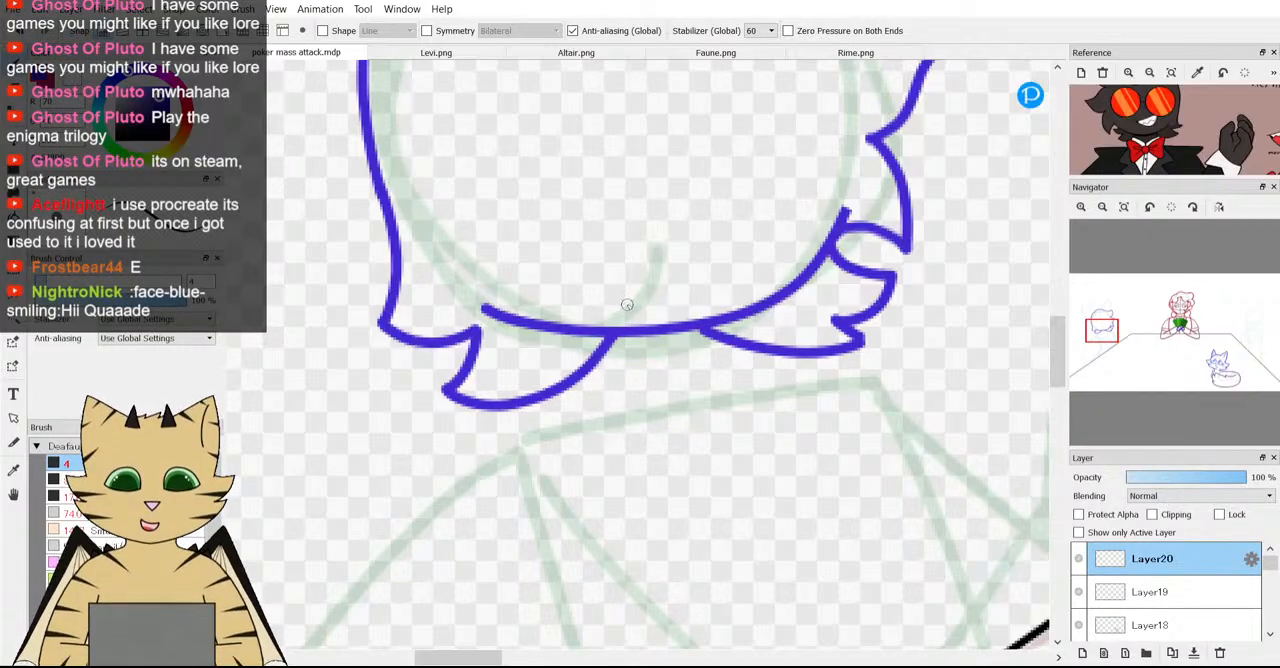
Undo the new tufts' last joining stroke and erase the middle of the face curve and the adjoining end of the back tuft.
scroll(627, 304, down, 5)
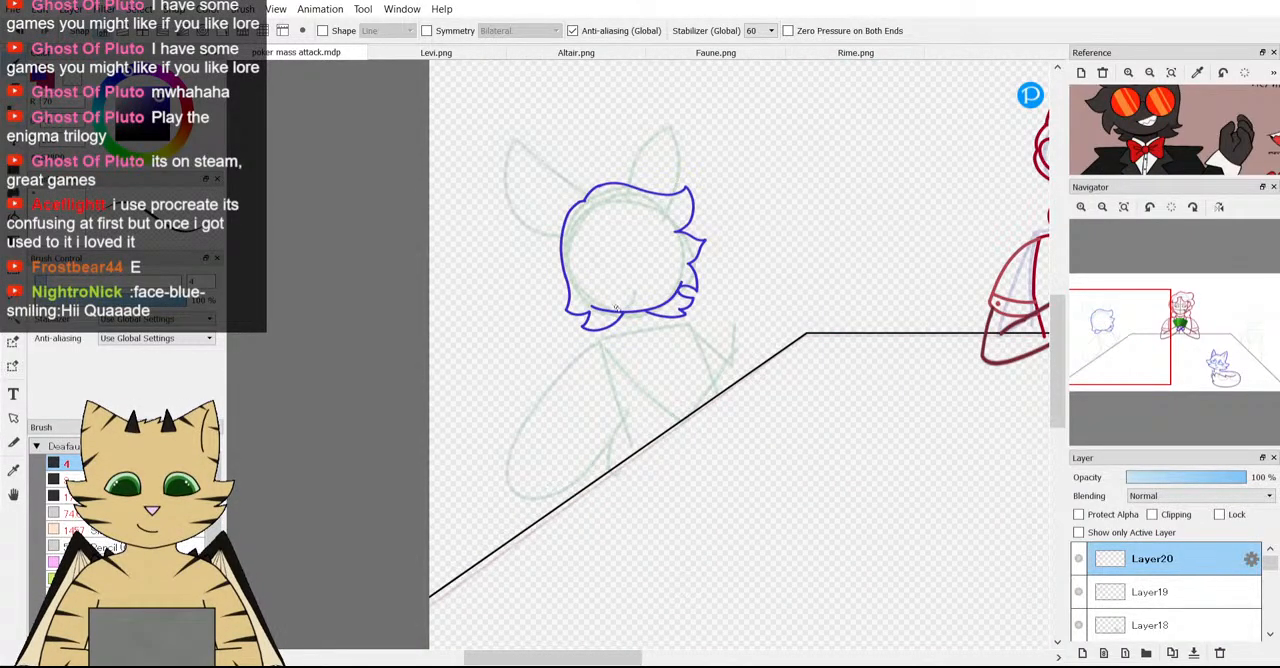
scroll(617, 309, up, 4)
key(ctrl+z)
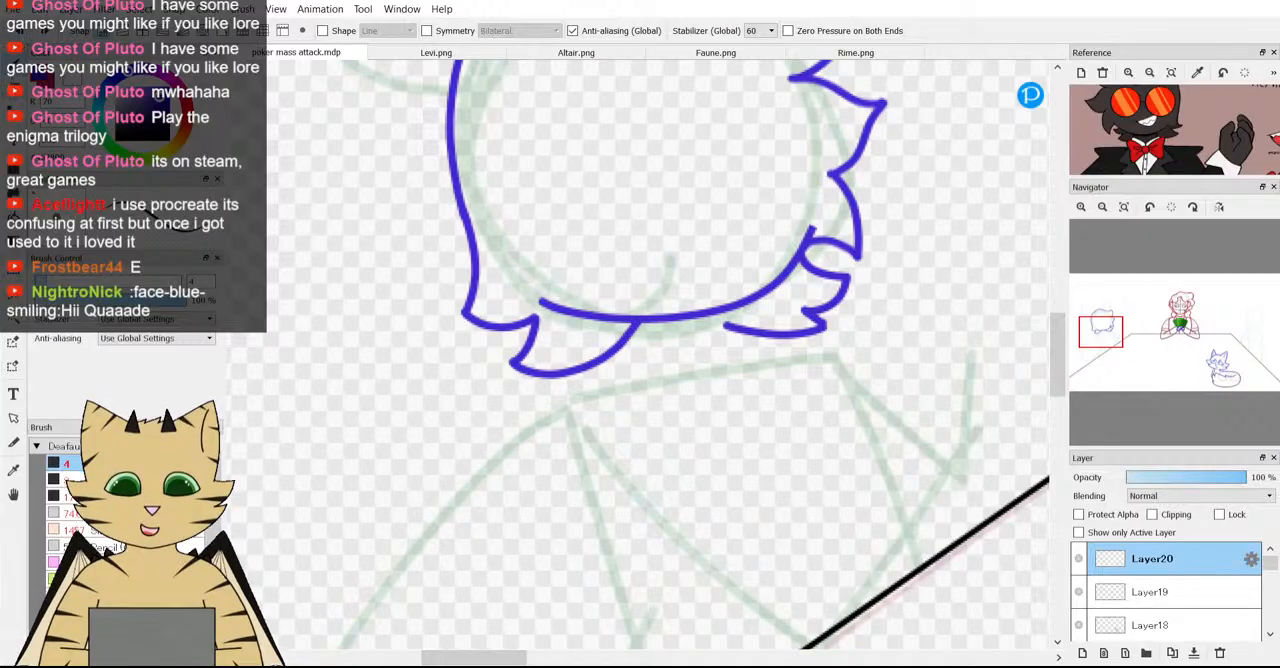
scroll(566, 291, up, 3)
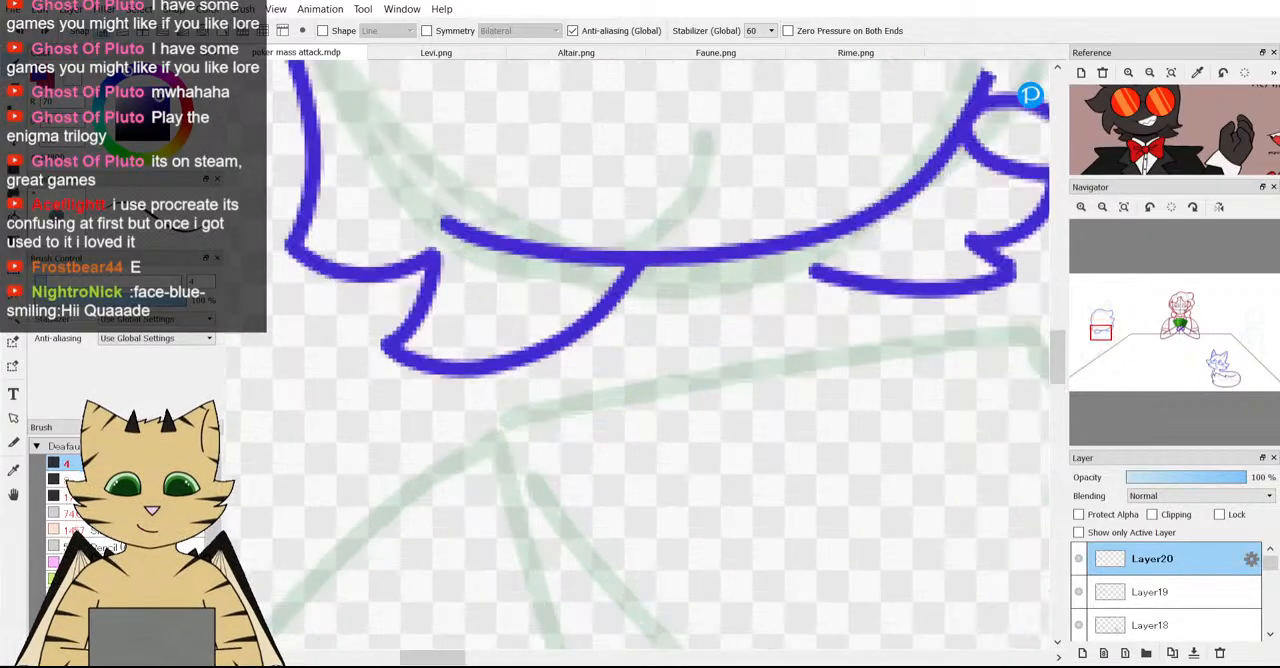
key(e)
click(643, 271)
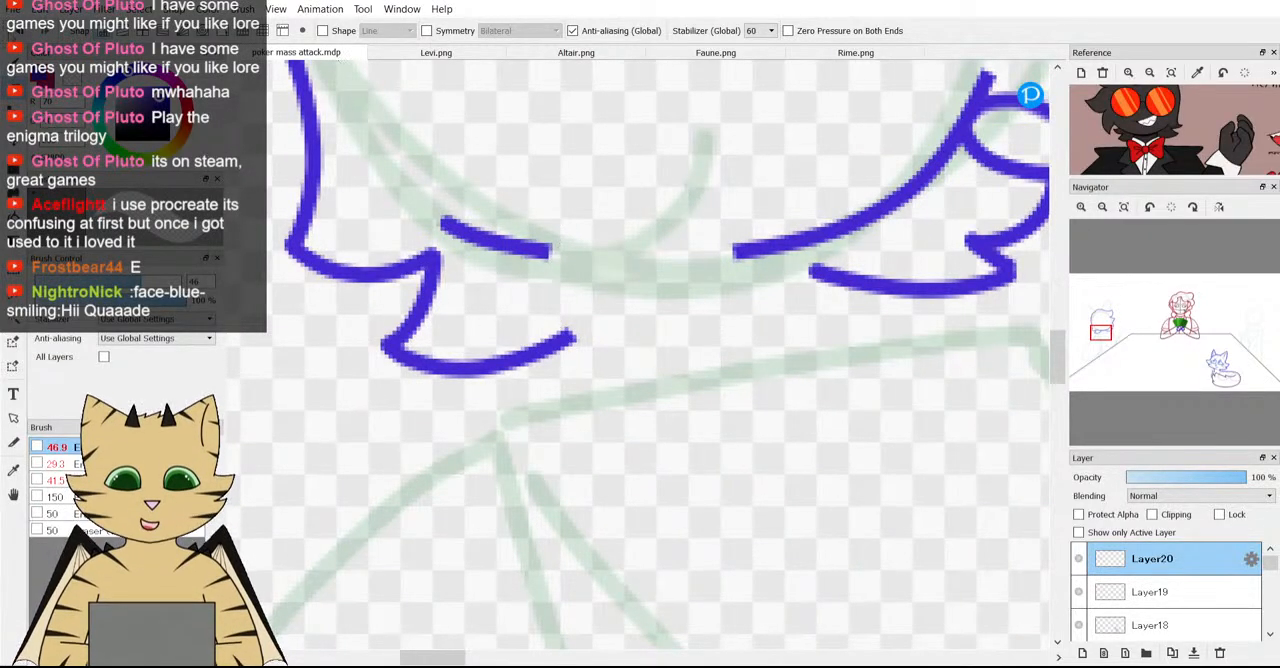
Undo the last erasing on Layer20 and erase only the back tuft's upper end where it meets the face curve, with a 13.6 eraser.
key(ctrl+z)
key(bracketleft)
key(bracketleft)
key(bracketleft)
key(bracketleft)
key(bracketleft)
key(bracketleft)
key(bracketleft)
key(bracketleft)
key(bracketleft)
key(bracketleft)
key(bracketleft)
key(bracketleft)
key(bracketleft)
scroll(592, 309, up, 1)
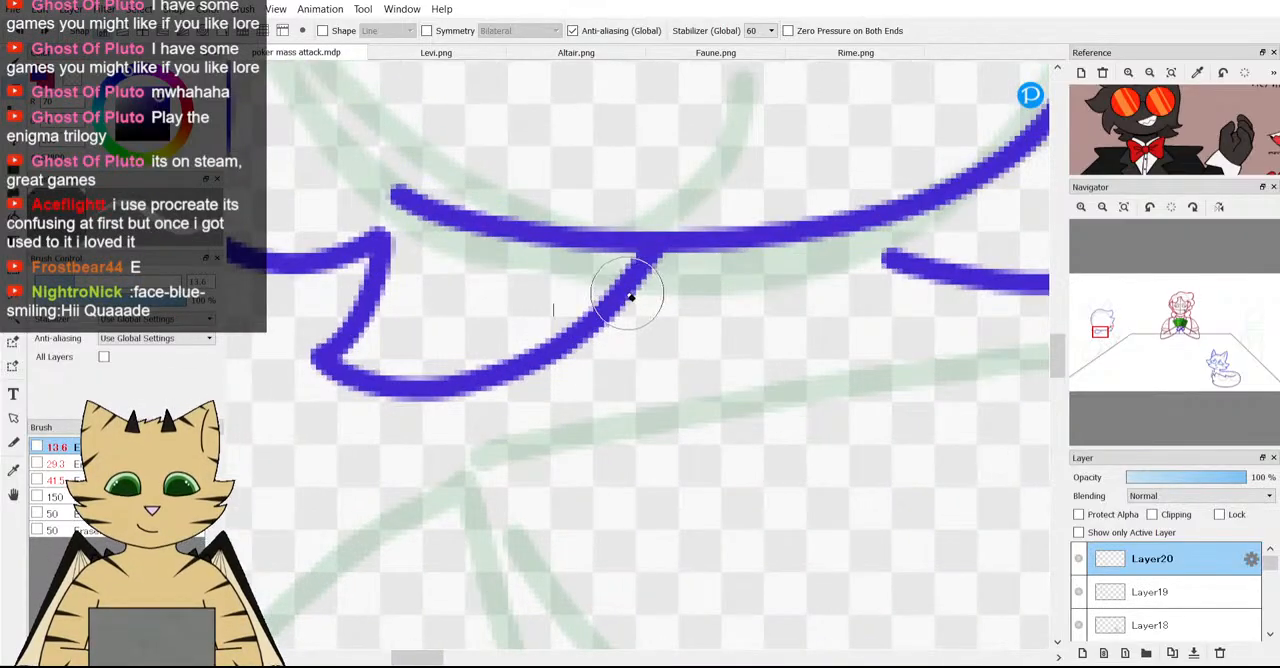
mouse_move(630, 296)
mouse_down()
mouse_move(657, 294)
mouse_move(623, 300)
mouse_up()
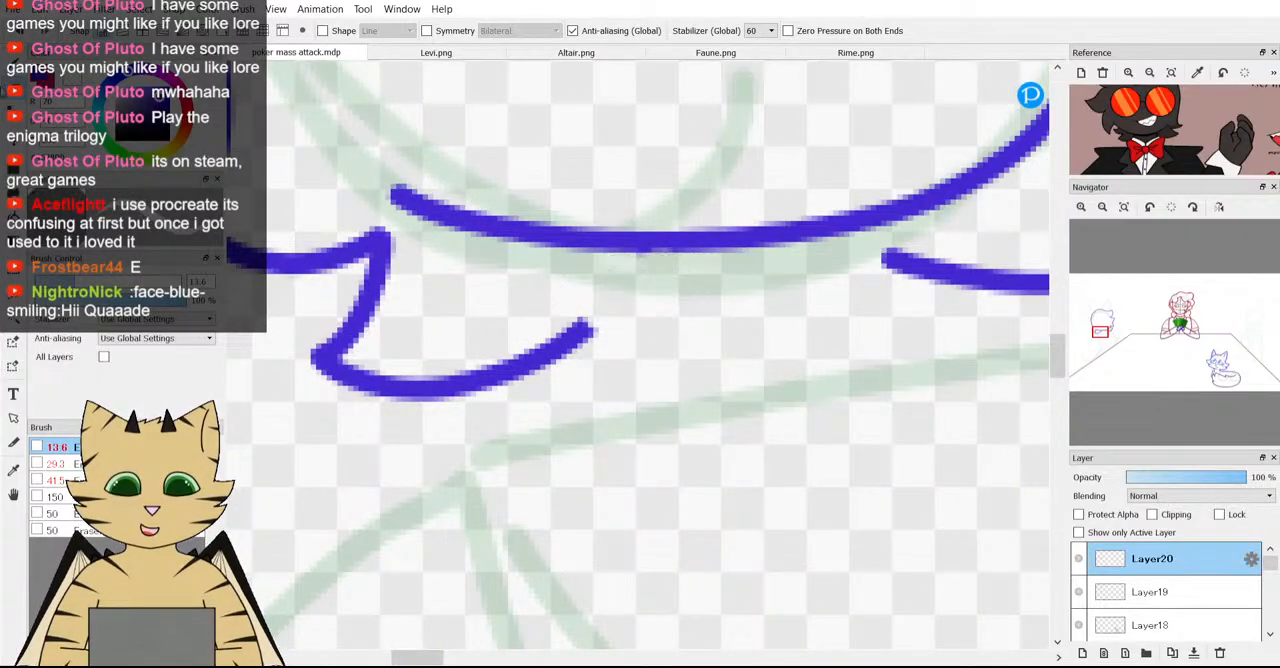
Try to join the back tuft to the front tufts' lower edge with a single brush stroke, and undo it.
key(b)
mouse_move(570, 333)
mouse_down()
mouse_move(793, 281)
mouse_move(918, 262)
mouse_up()
scroll(918, 262, down, 3)
scroll(854, 247, up, 3)
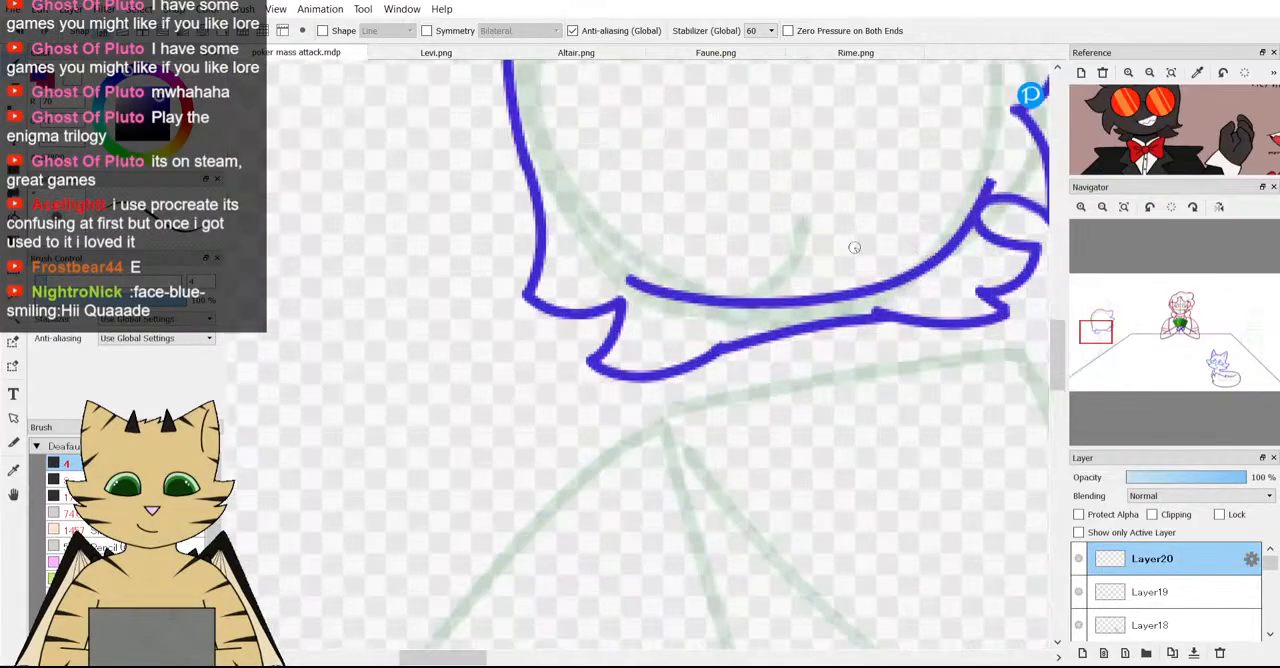
key(ctrl+z)
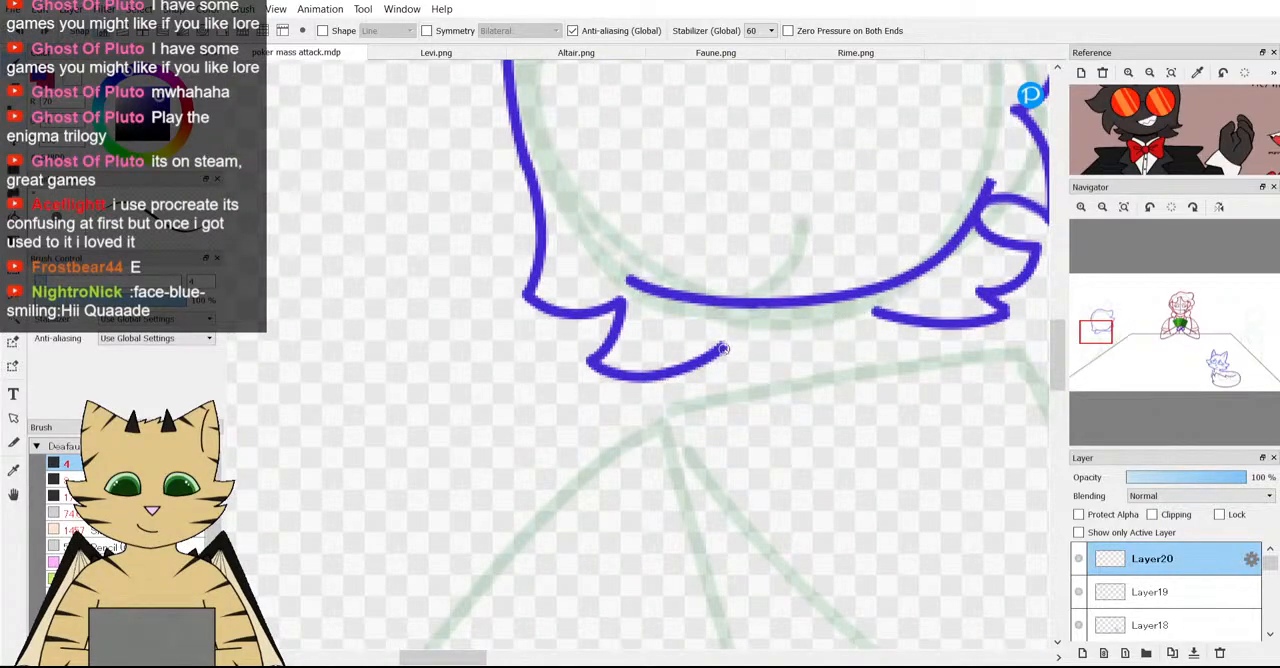
Draw a lower hair edge from the back tuft to the front tufts with a small pointed notch midway beneath the face curve.
mouse_move(699, 366)
mouse_down()
mouse_move(893, 310)
mouse_move(899, 326)
mouse_move(863, 309)
mouse_move(777, 306)
mouse_up()
scroll(899, 326, down, 3)
scroll(899, 326, up, 3)
scroll(899, 326, up, 2)
key(e)
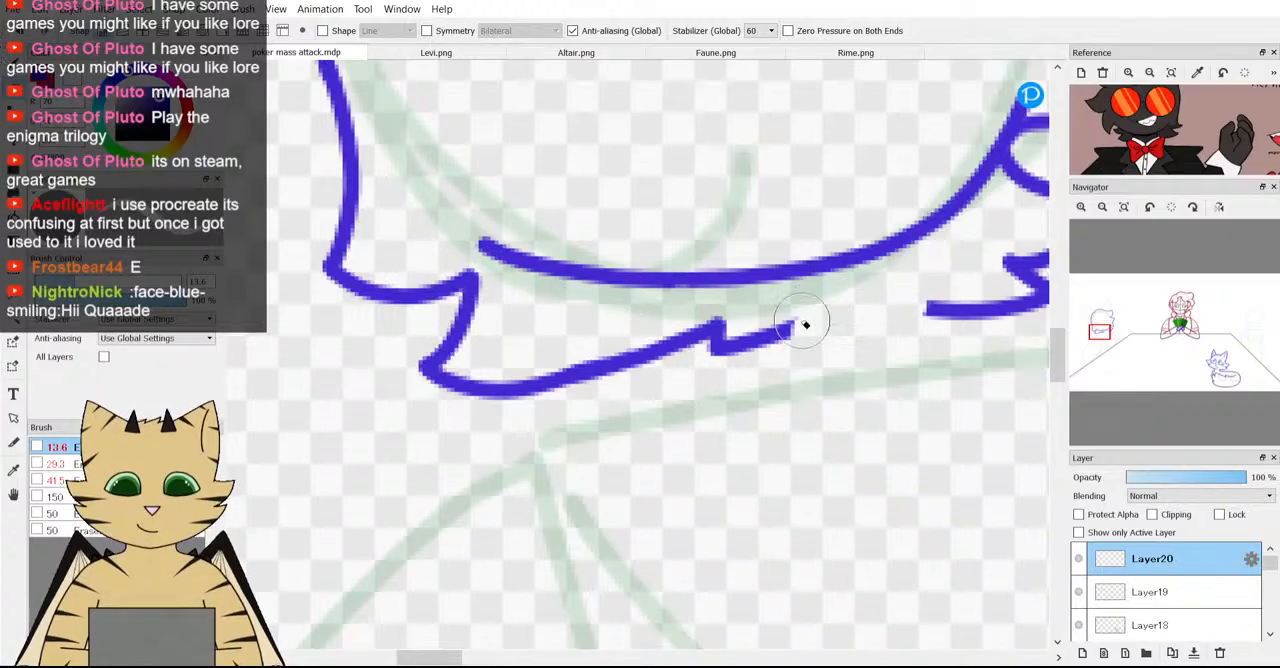
click(11, 63)
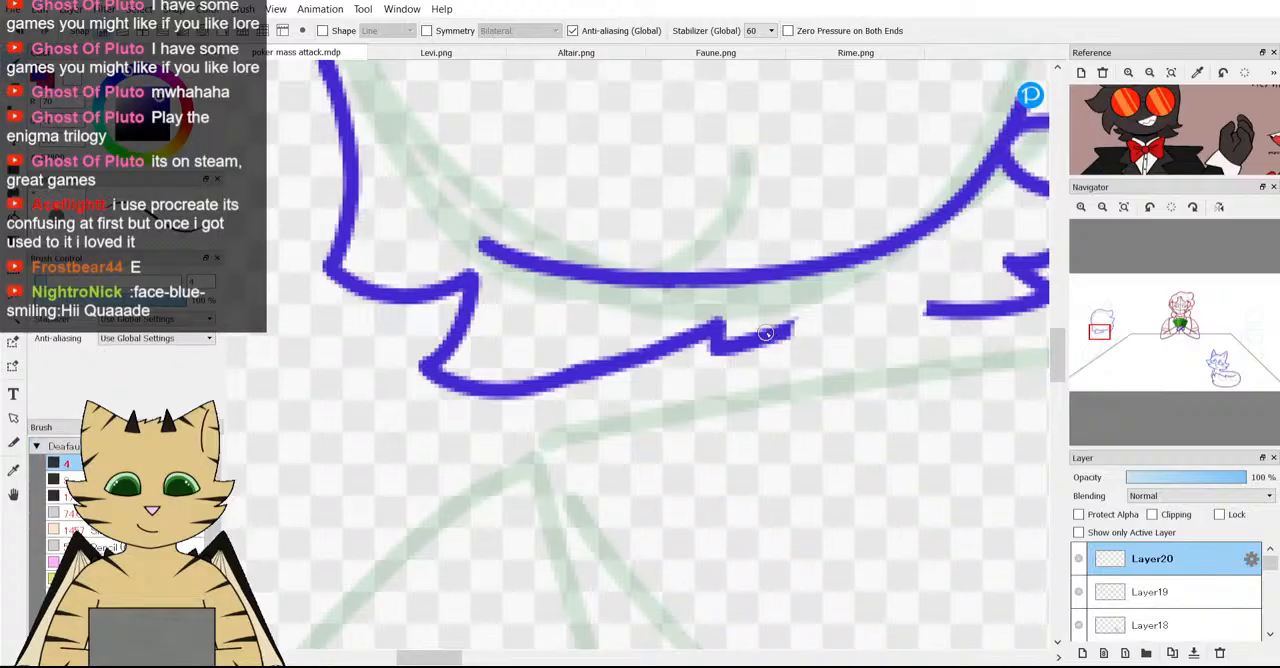
drag(821, 326, 946, 310)
scroll(936, 287, down, 5)
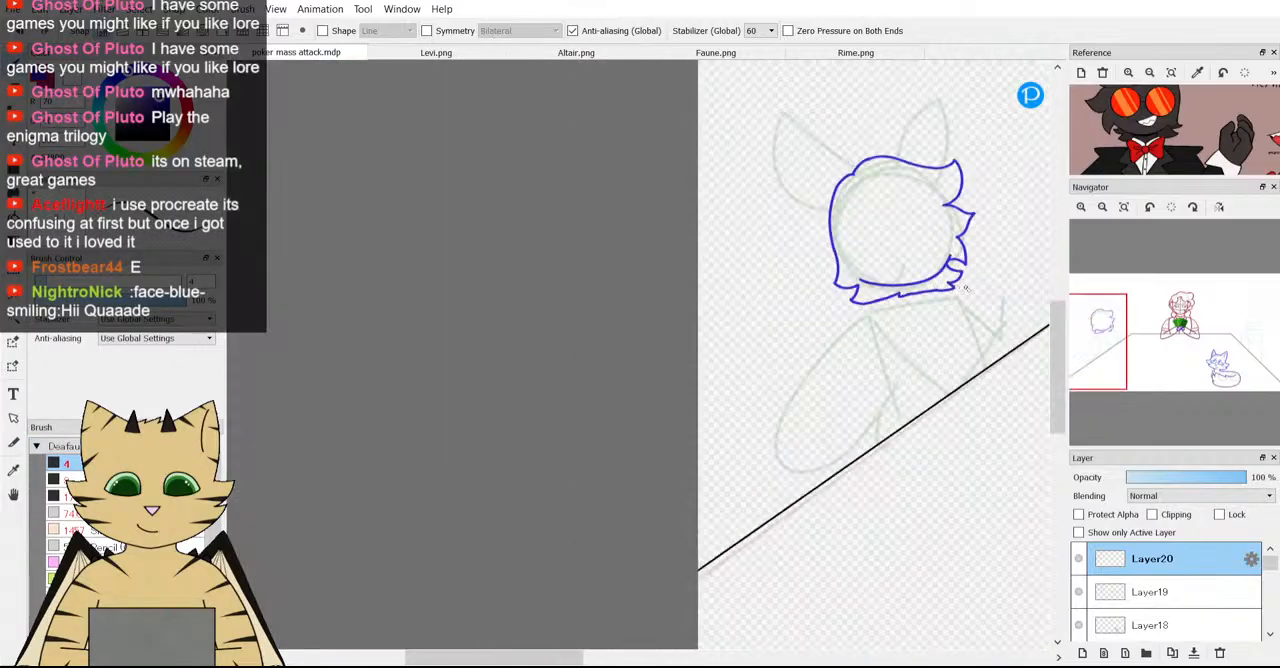
Try short vertical lines from the face curve across the lower hair edge, and undo them together with the notched edge.
scroll(967, 288, up, 2)
scroll(967, 288, up, 1)
scroll(751, 273, down, 4)
scroll(758, 268, up, 3)
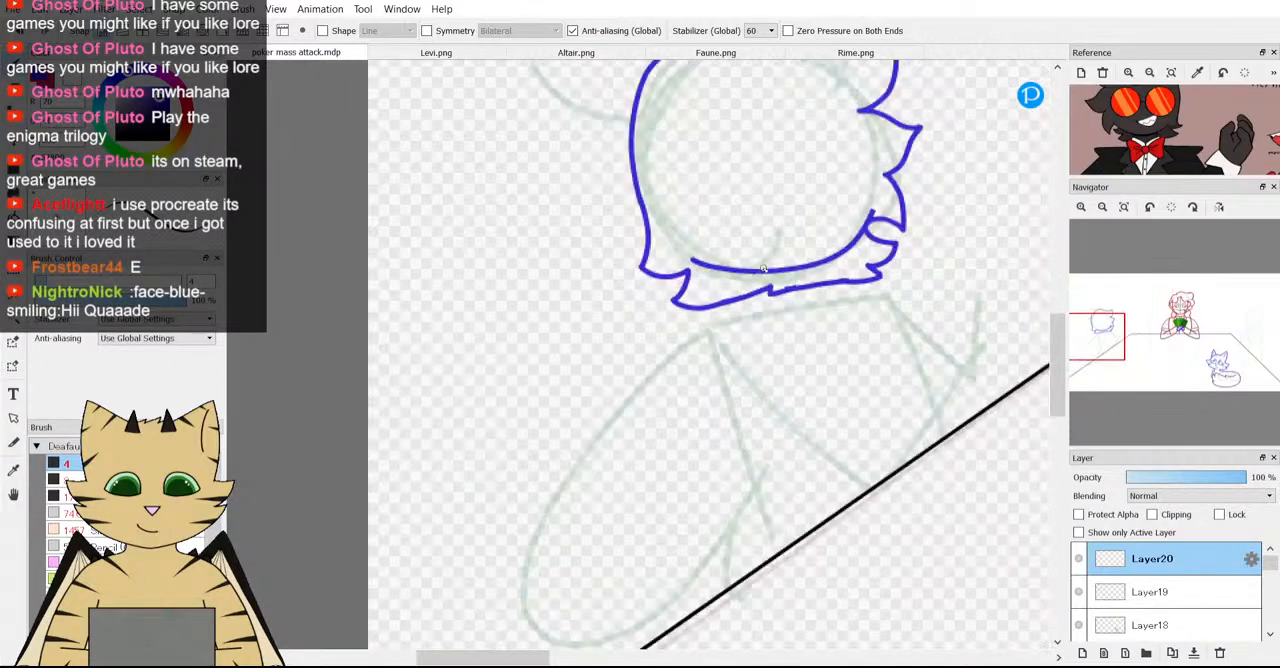
scroll(760, 265, down, 2)
scroll(760, 265, up, 4)
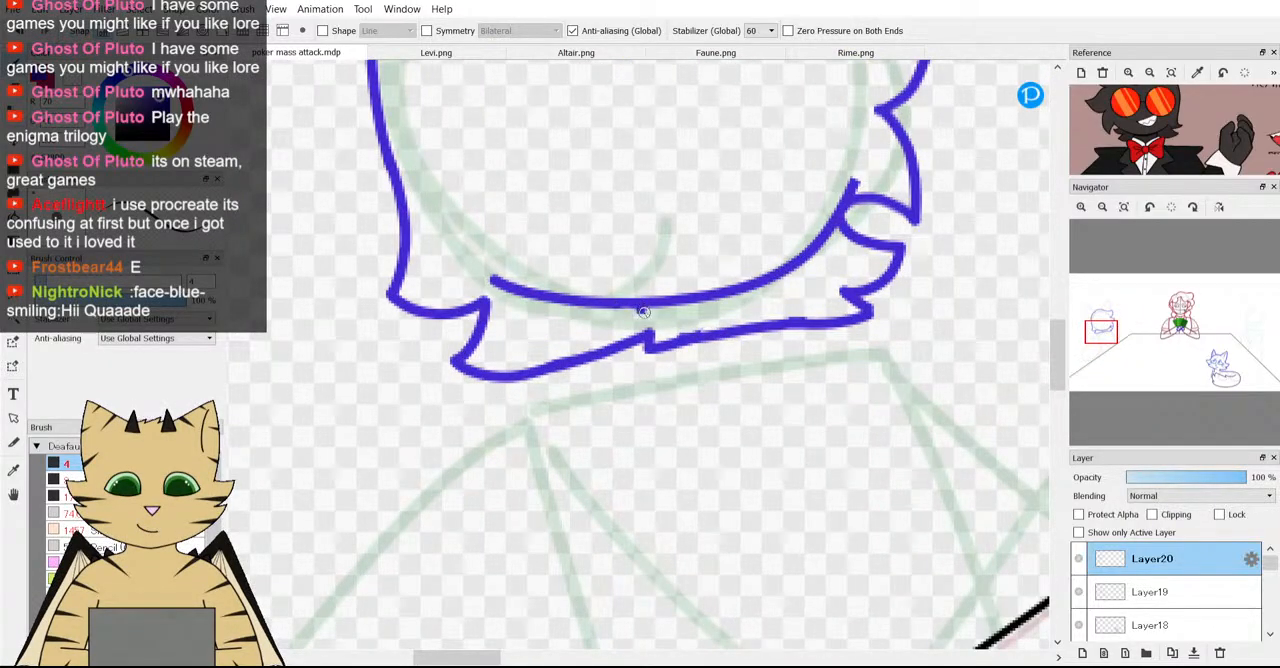
drag(648, 364, 646, 380)
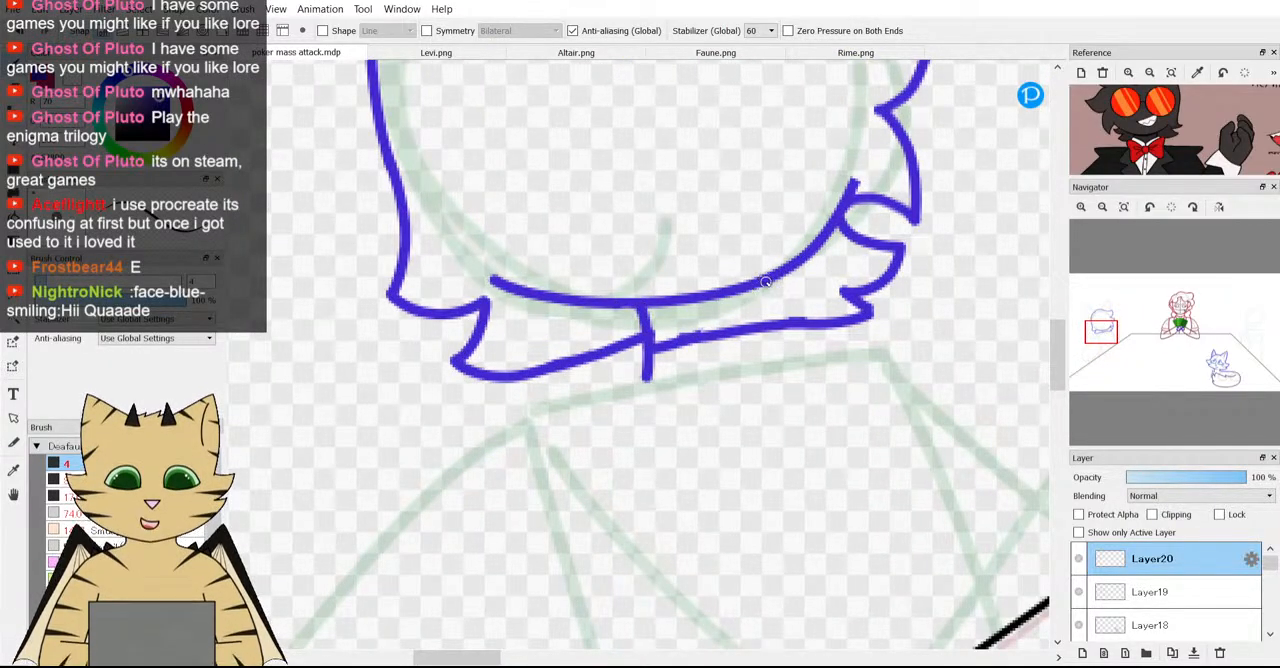
drag(765, 286, 765, 308)
scroll(764, 347, down, 4)
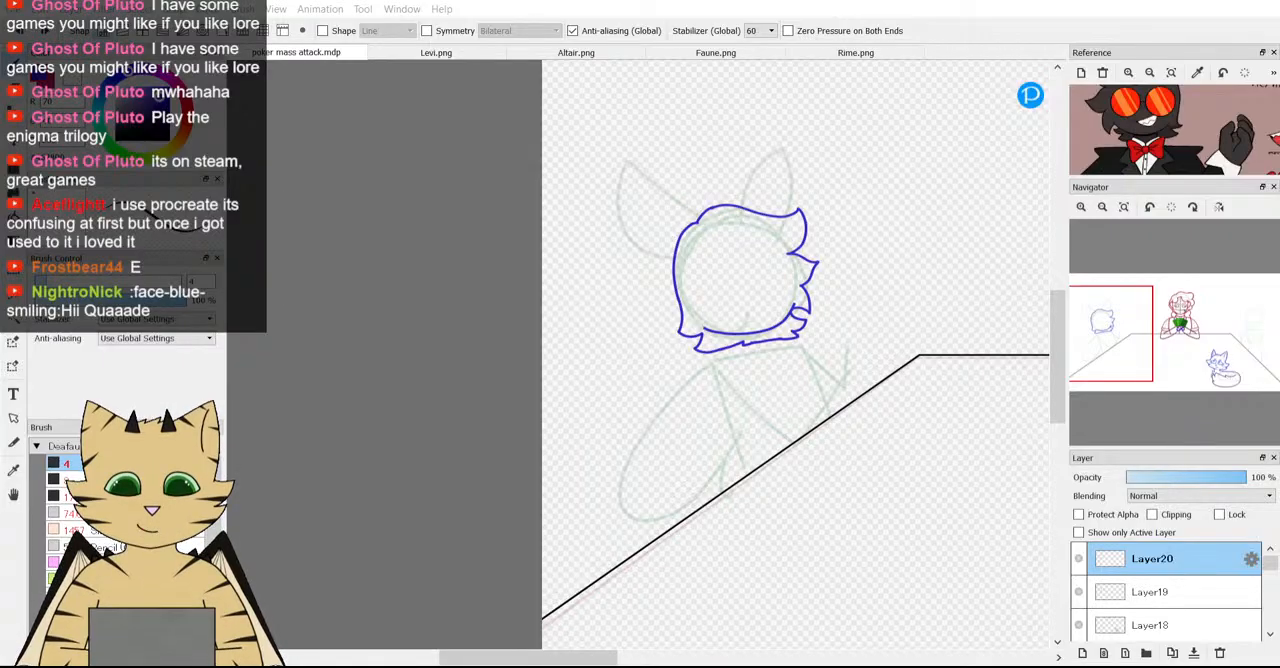
scroll(696, 479, down, 4)
scroll(696, 479, up, 6)
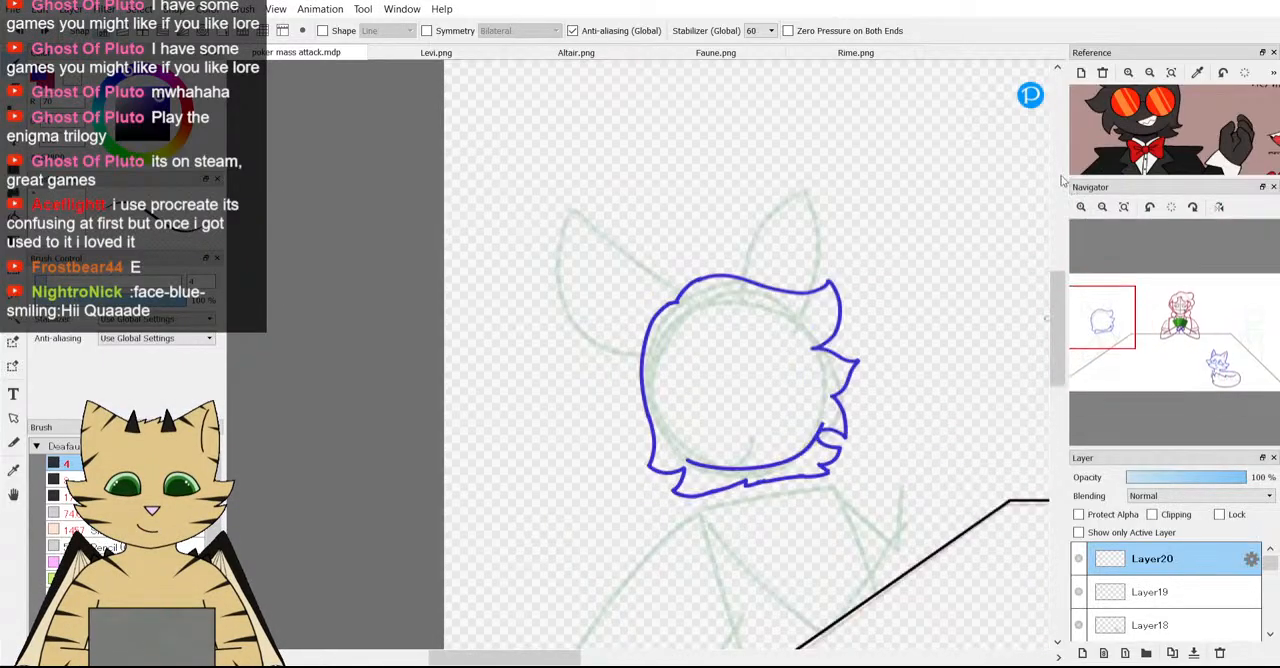
key(ctrl+z)
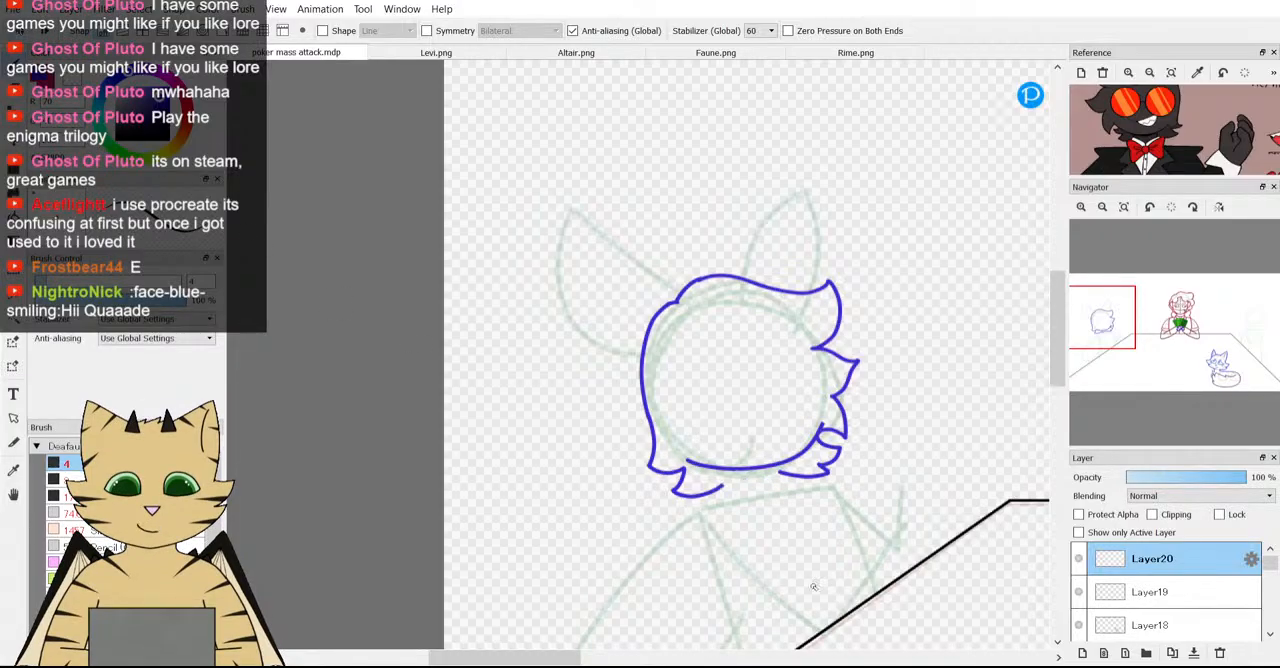
Try a plain, notch-free lower edge running from the back tuft to the front tufts, and undo it.
scroll(813, 587, down, 3)
scroll(750, 455, up, 6)
scroll(750, 455, up, 1)
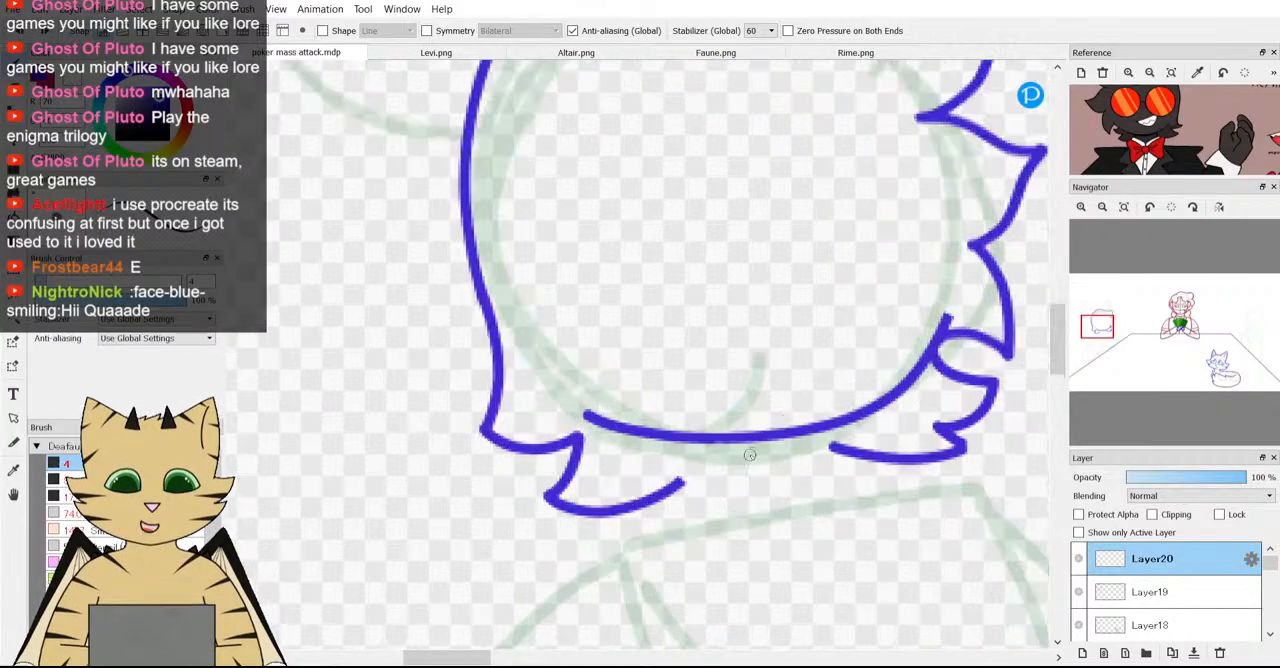
scroll(735, 480, up, 1)
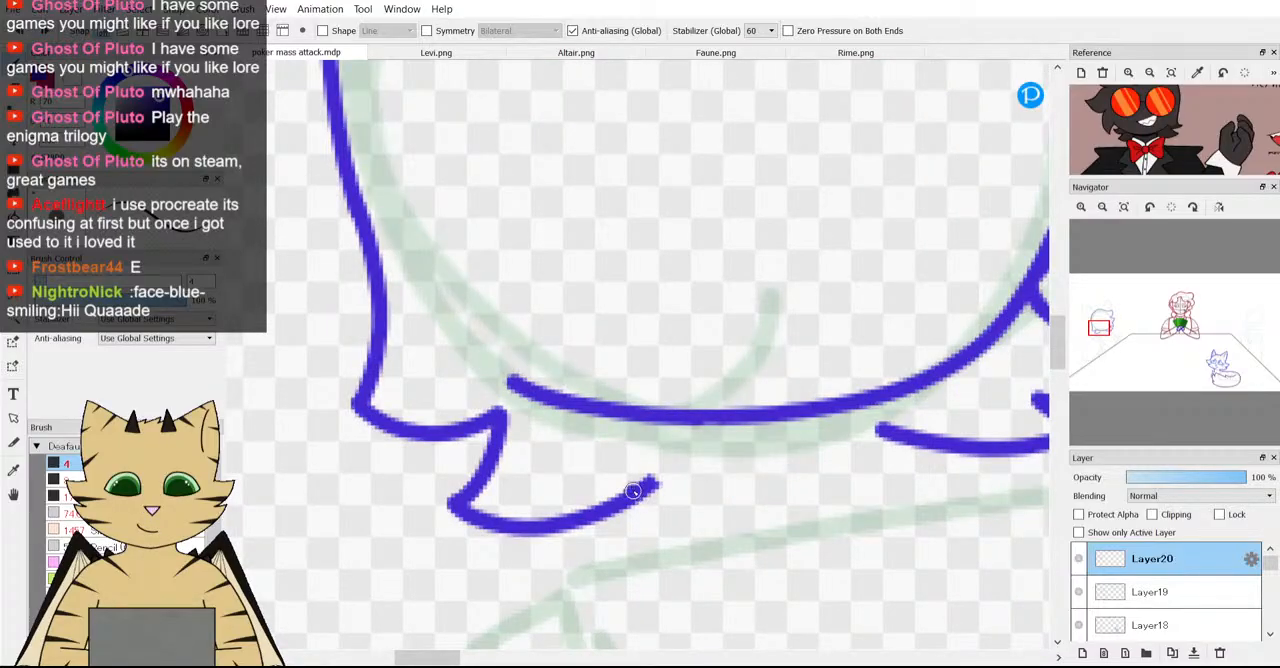
drag(633, 491, 910, 428)
scroll(918, 423, down, 4)
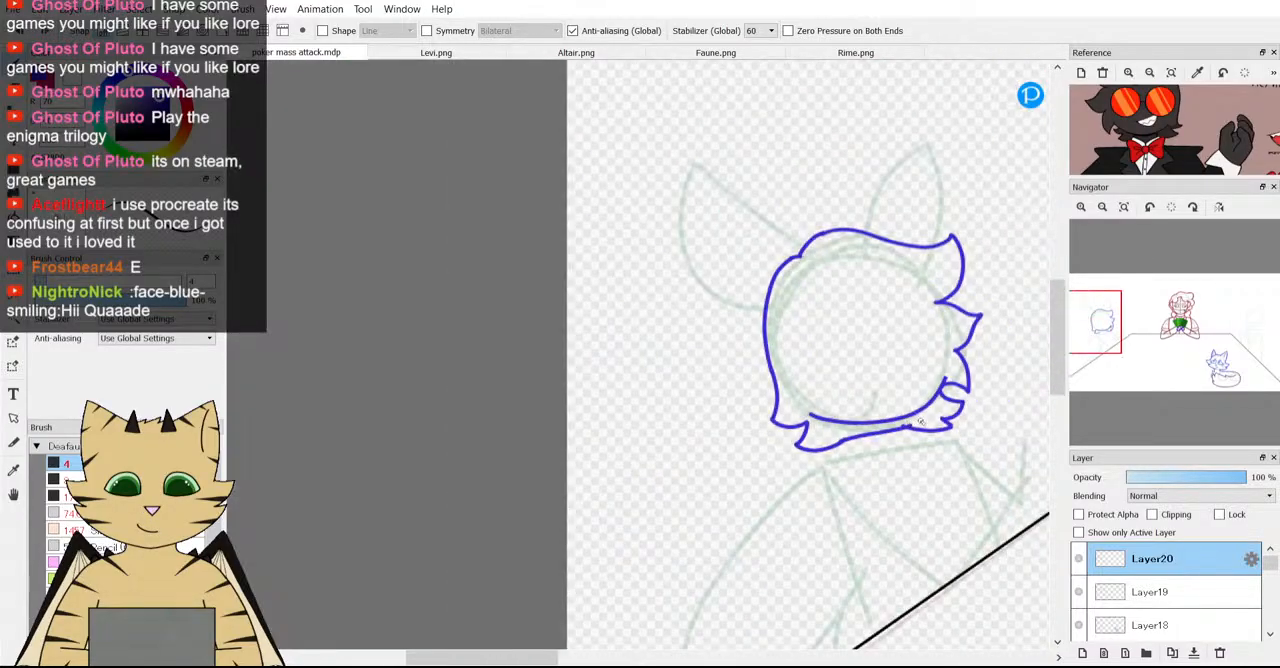
scroll(920, 424, down, 1)
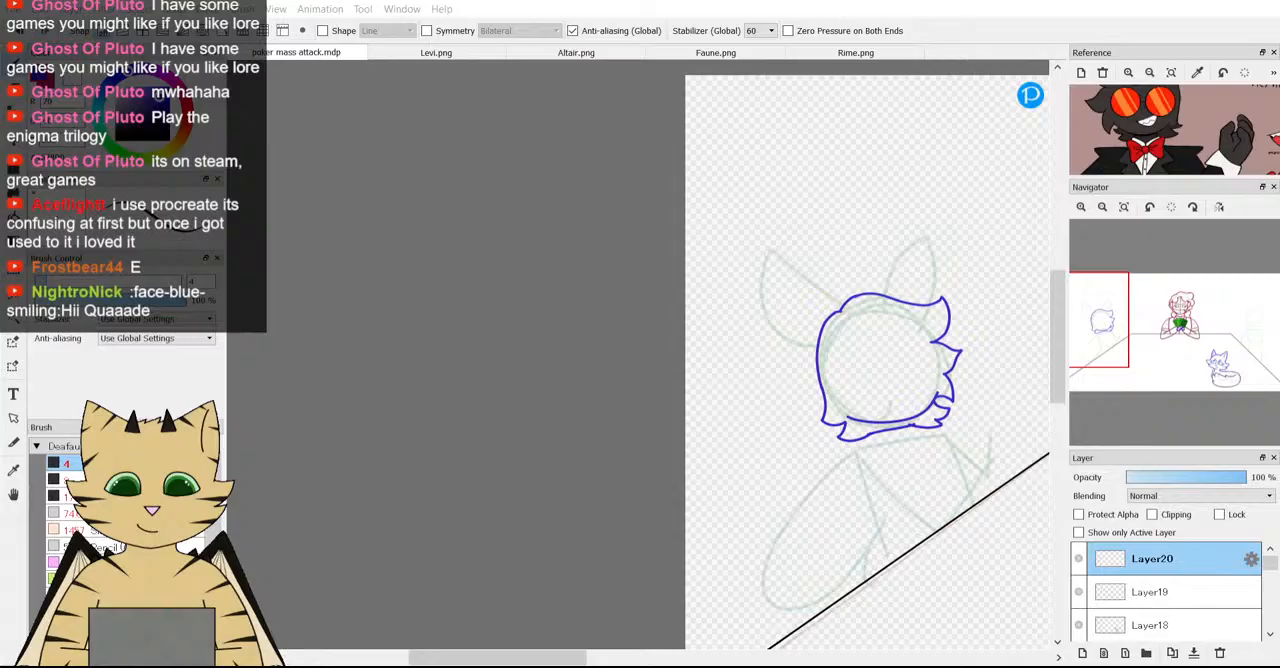
scroll(842, 492, down, 2)
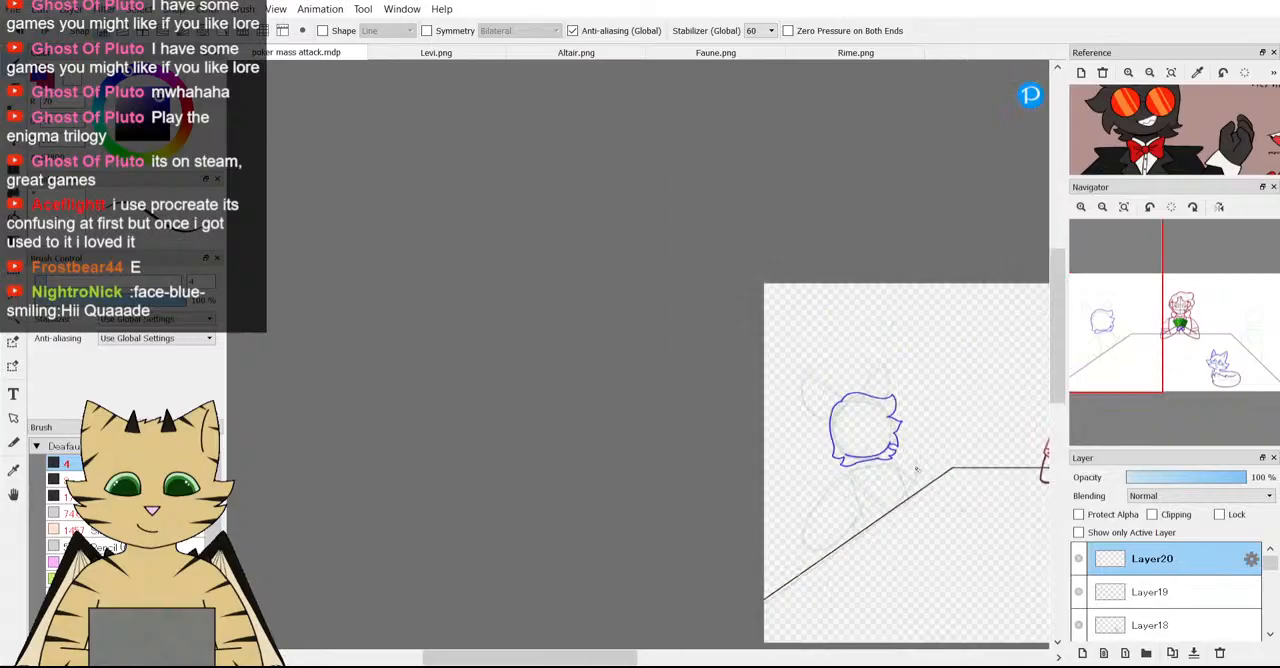
scroll(914, 468, up, 6)
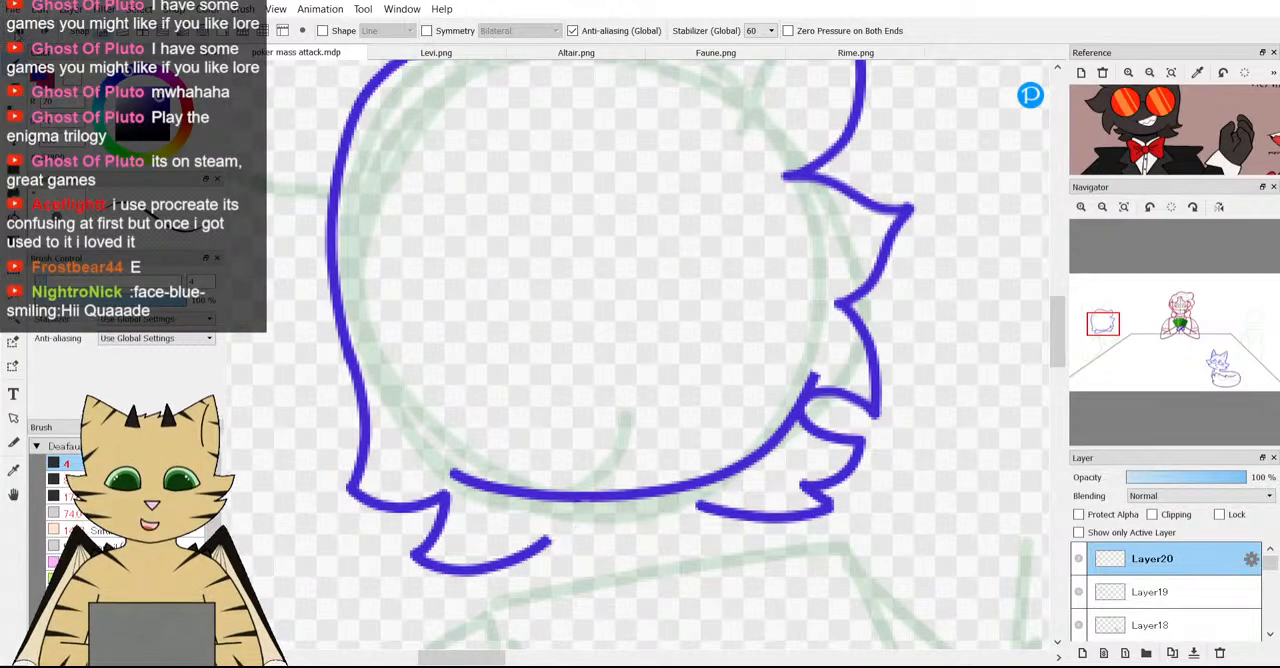
Try a short straight stroke branching off the back tuft's lower edge beneath the face curve, and undo it.
scroll(560, 430, down, 2)
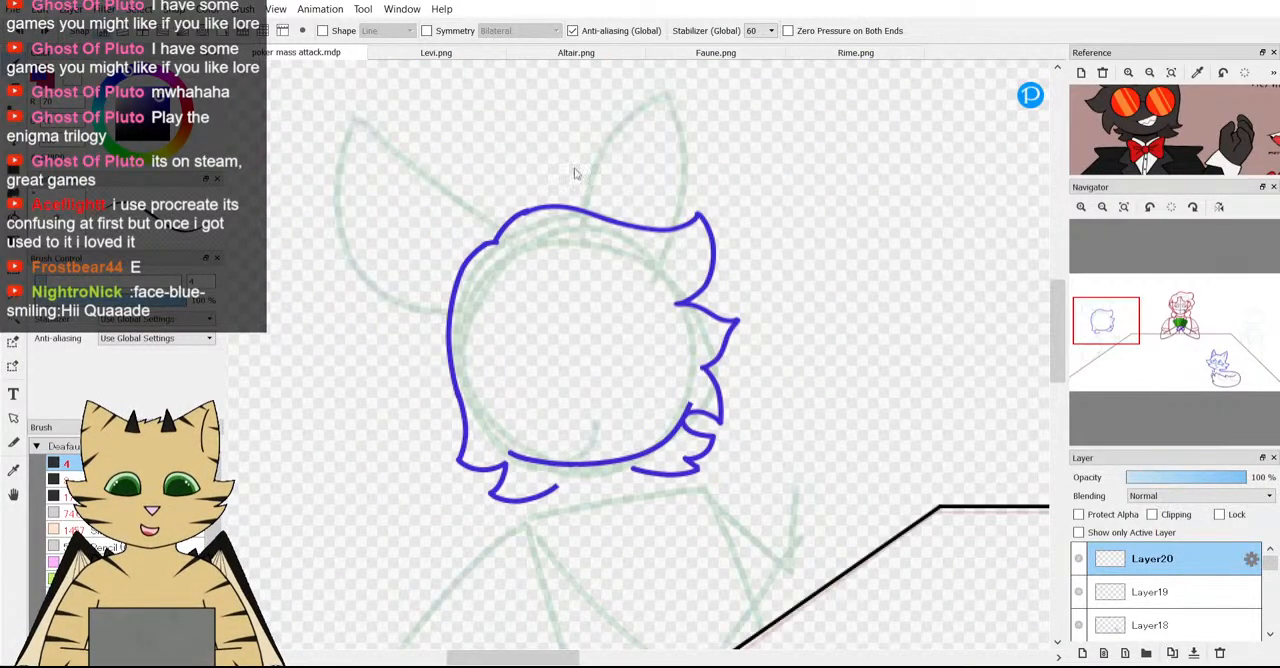
scroll(530, 460, up, 3)
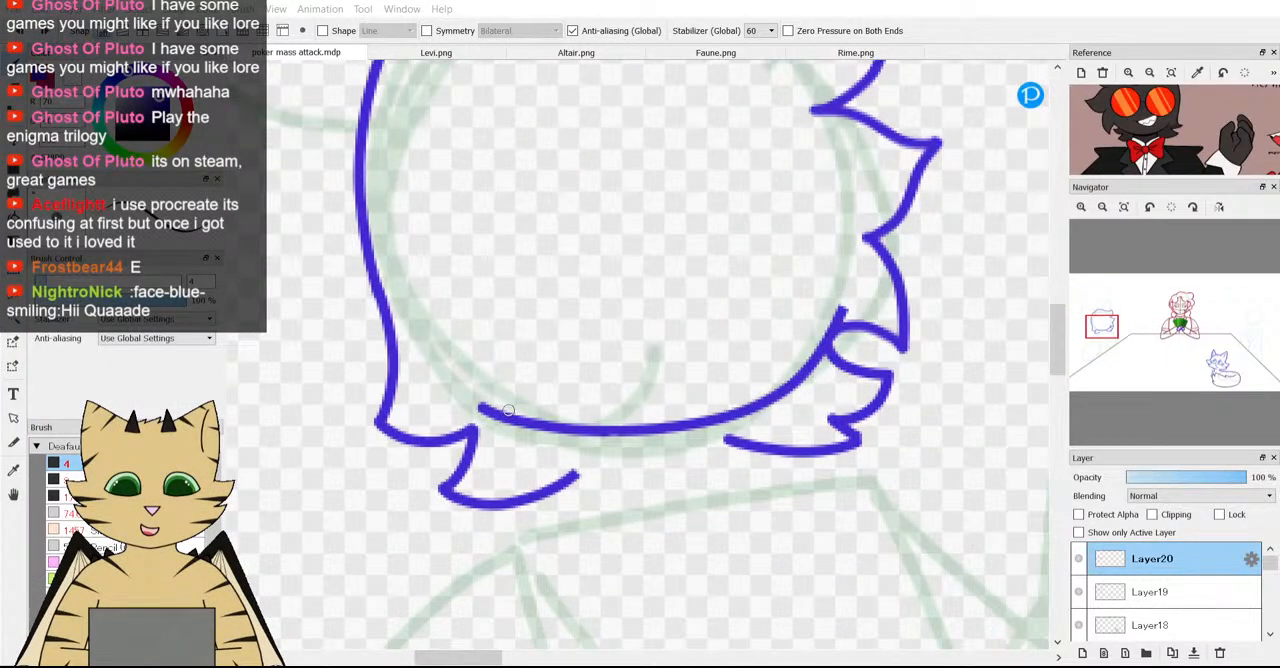
scroll(563, 452, up, 3)
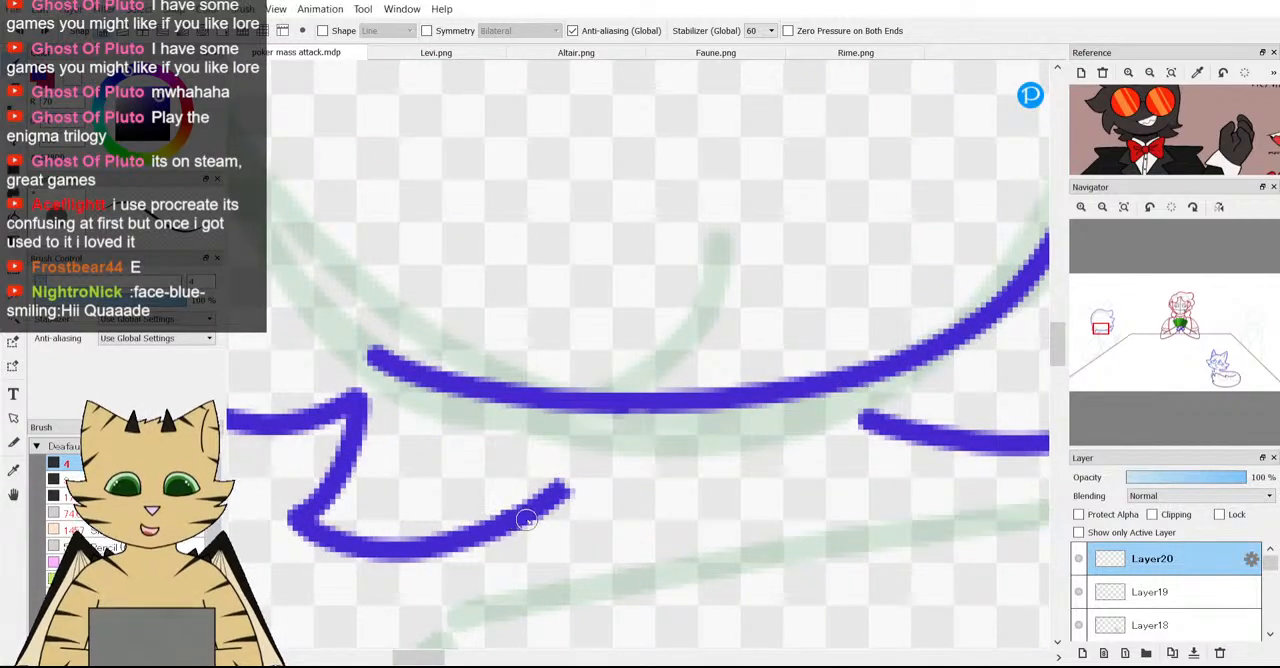
drag(545, 498, 805, 473)
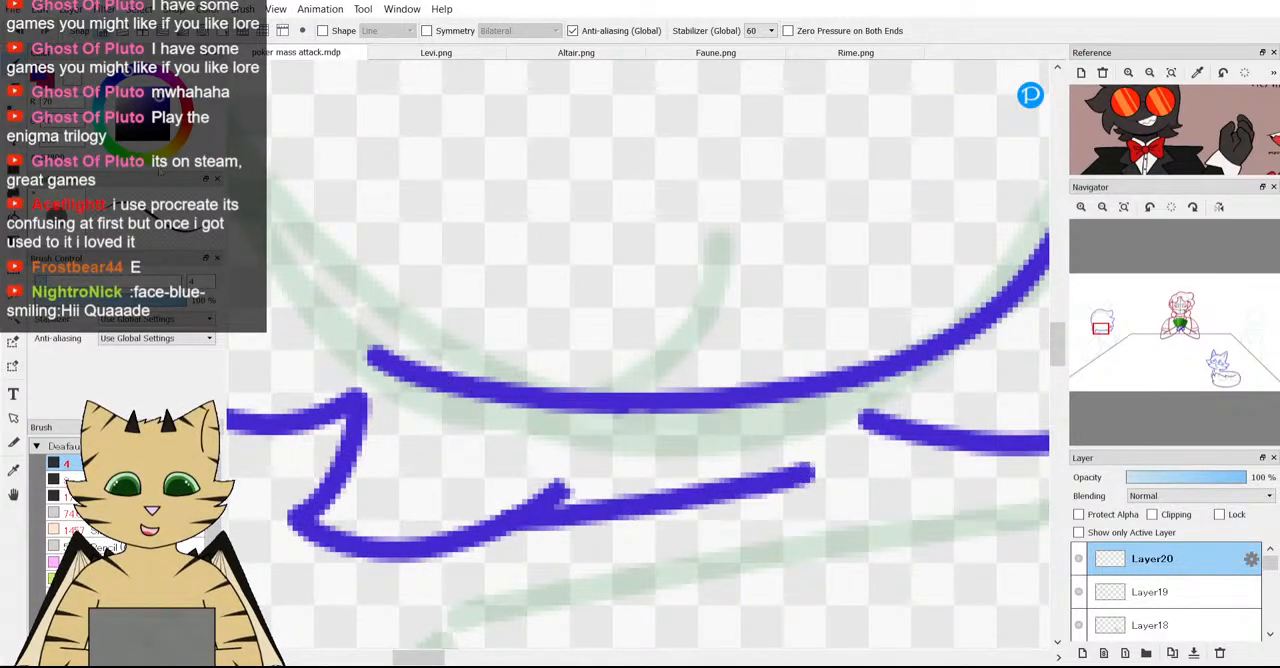
key(ctrl+z)
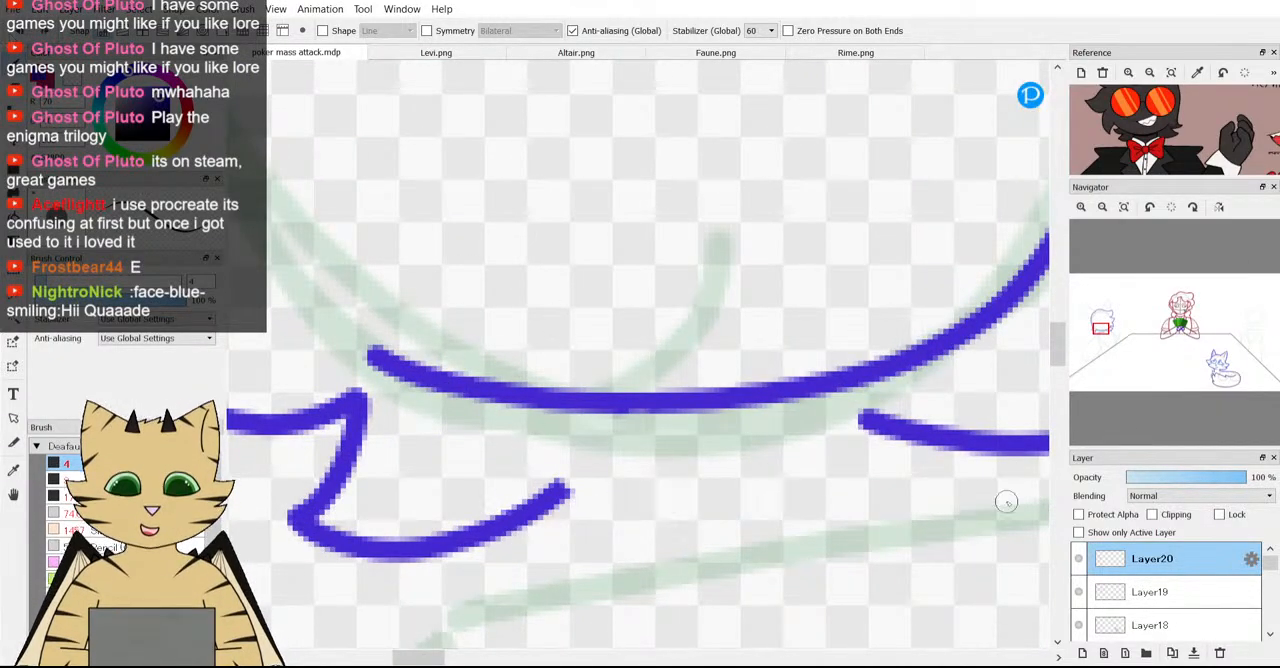
Try a straight line from the back tuft's tip towards the start of the front tufts' lower edge, and undo it.
scroll(1018, 495, down, 3)
scroll(972, 477, up, 3)
scroll(930, 467, down, 2)
scroll(925, 467, up, 2)
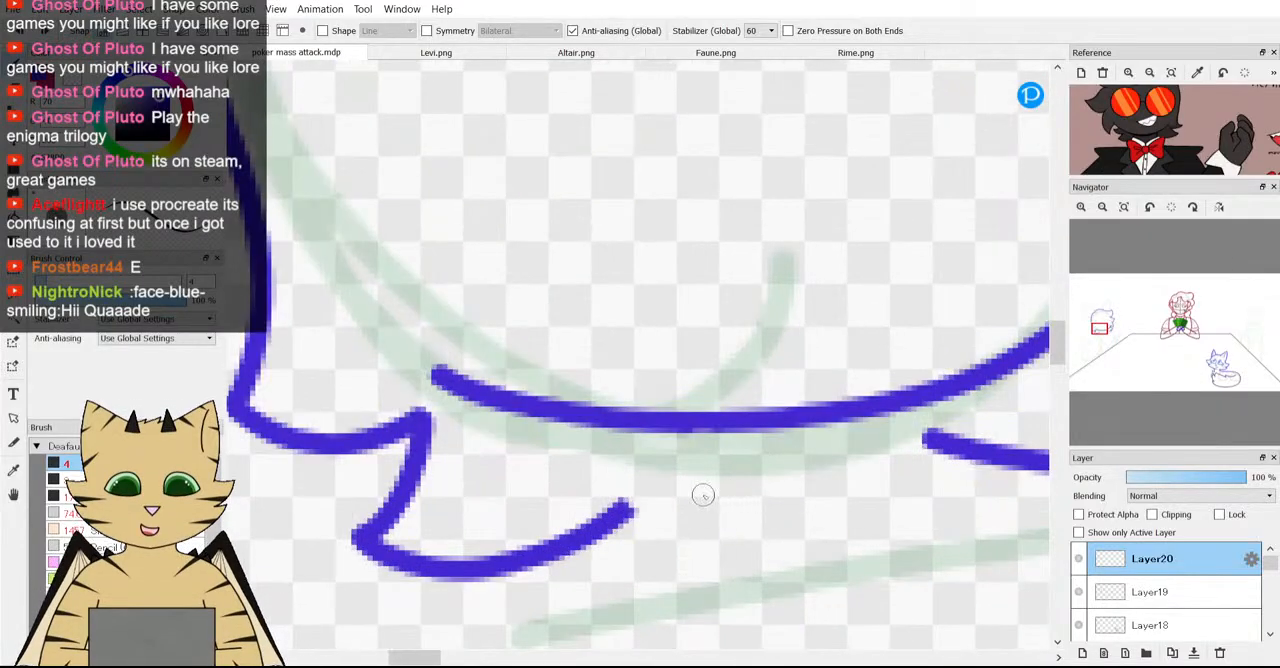
scroll(757, 494, down, 3)
scroll(740, 486, up, 3)
scroll(697, 476, down, 1)
scroll(565, 488, up, 2)
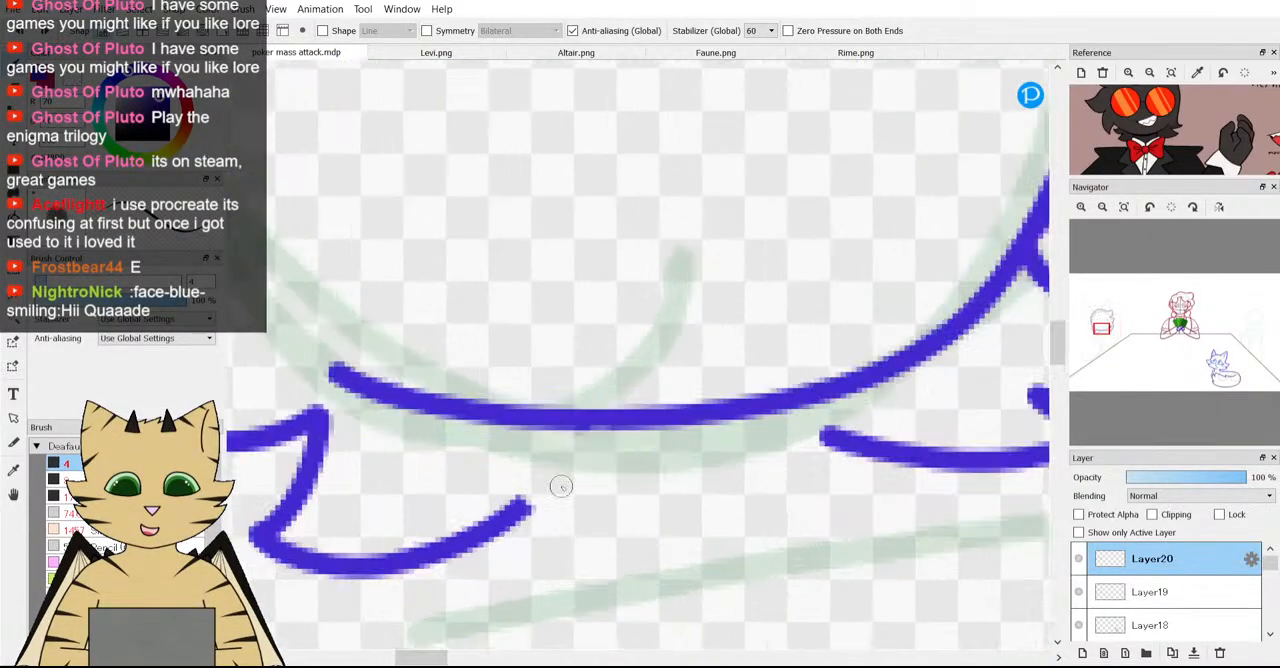
mouse_move(517, 507)
mouse_down()
mouse_move(764, 463)
mouse_move(829, 434)
mouse_up()
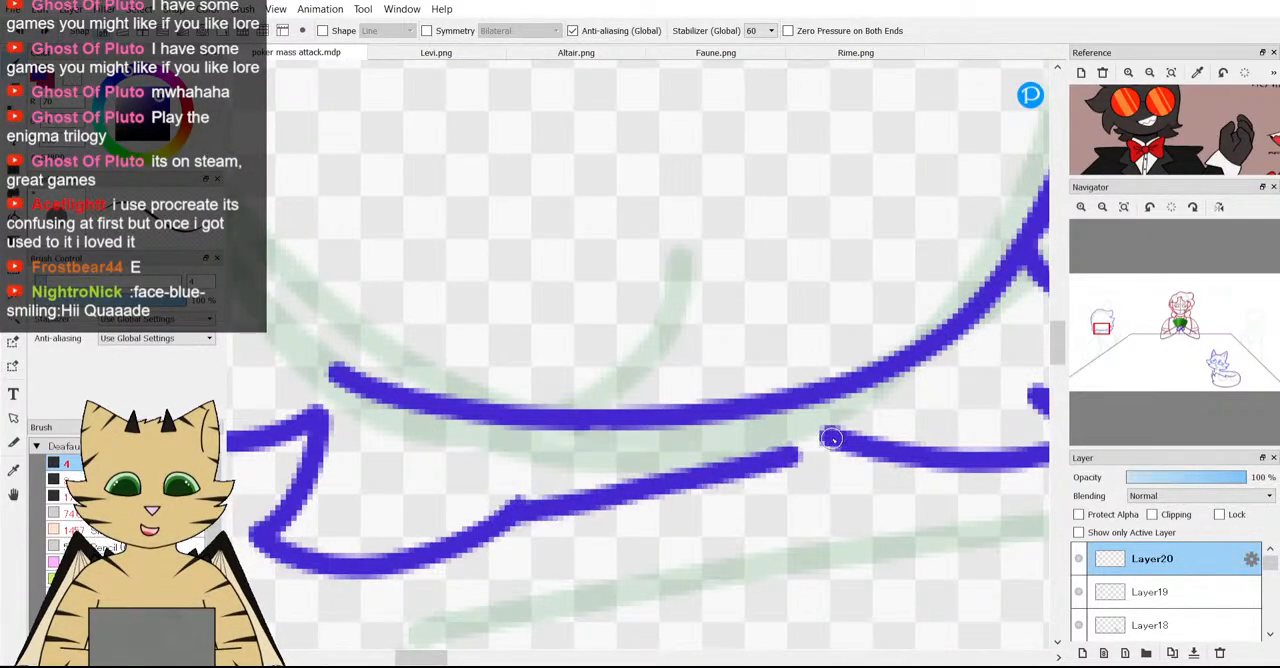
scroll(829, 434, down, 3)
scroll(829, 540, up, 1)
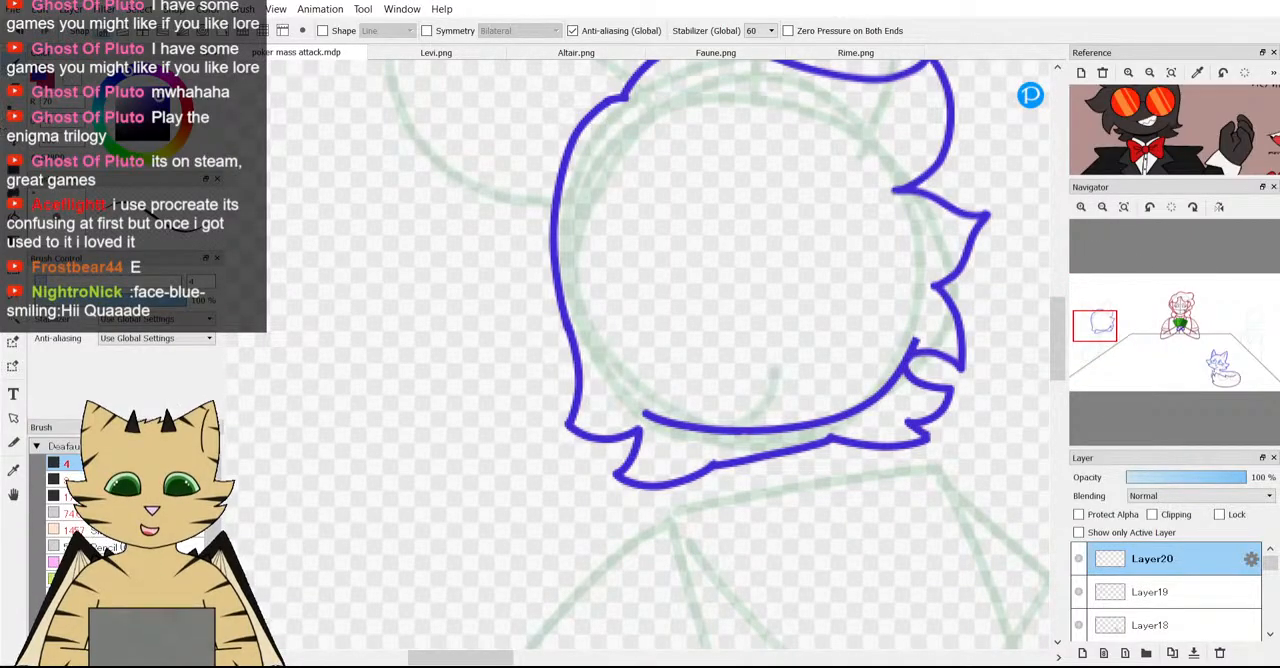
key(ctrl+z)
Try a slightly arched line from the back tuft's tip, passing close under the face curve to the front tufts, and undo it.
scroll(763, 415, down, 1)
scroll(763, 435, up, 3)
scroll(731, 474, down, 3)
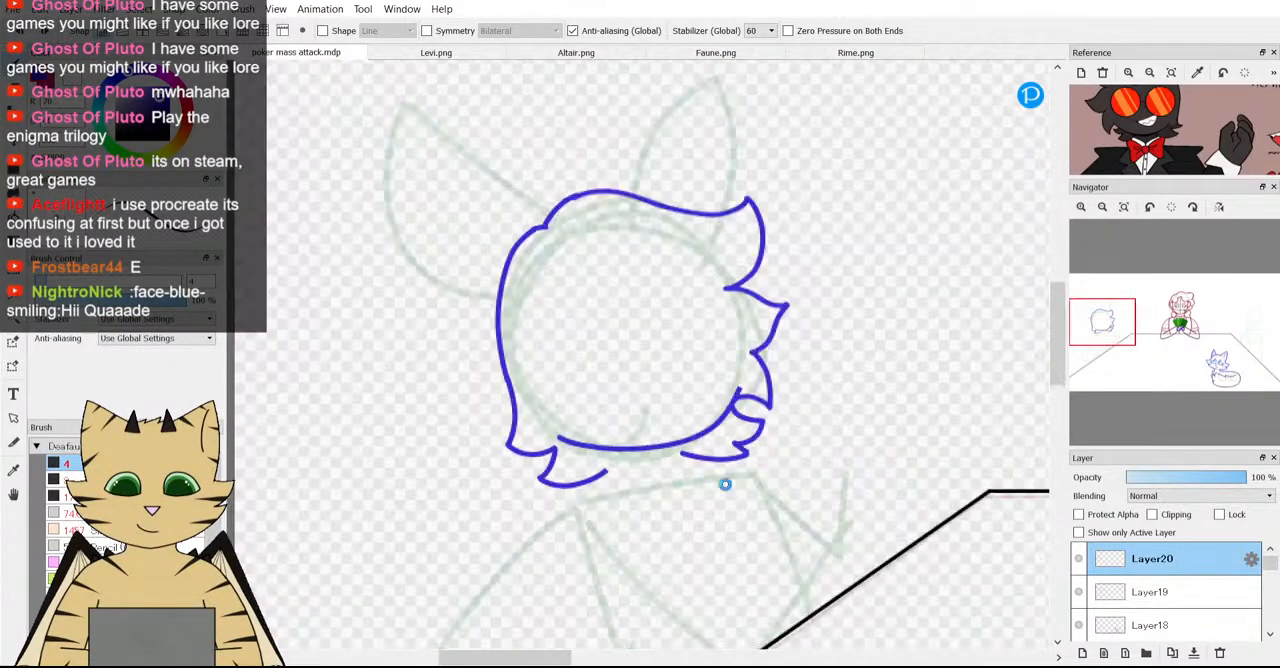
scroll(725, 484, up, 2)
scroll(501, 456, up, 3)
scroll(468, 463, down, 3)
scroll(525, 464, up, 1)
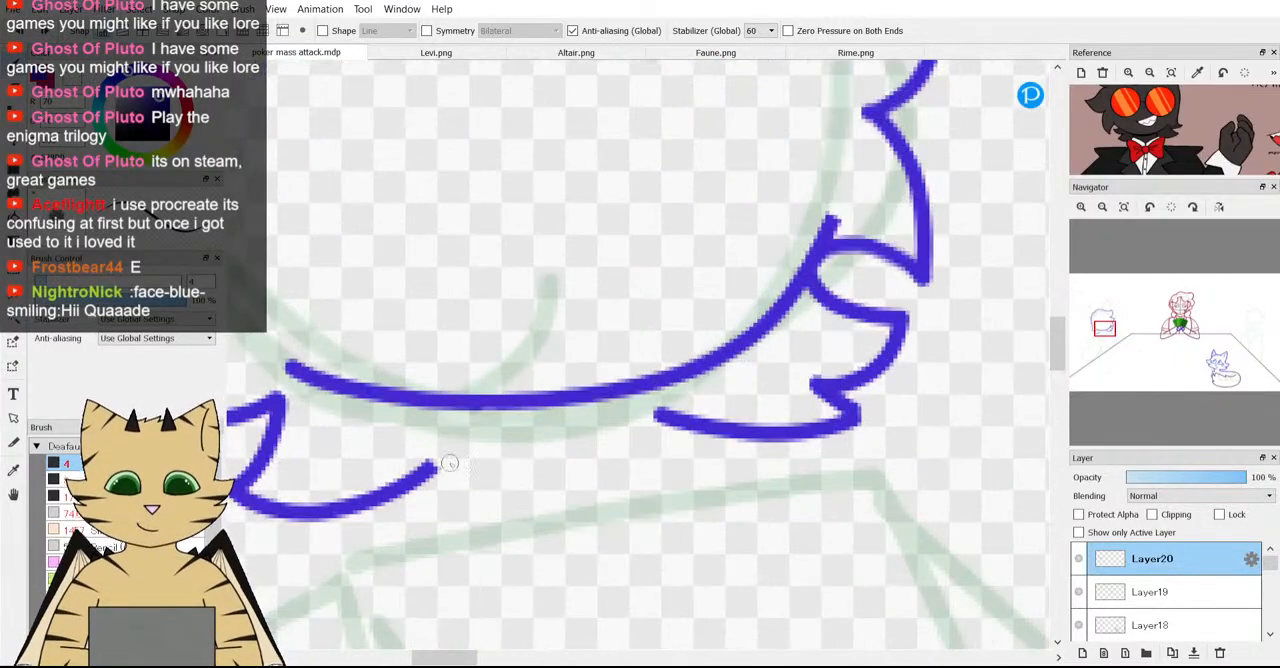
drag(429, 468, 671, 412)
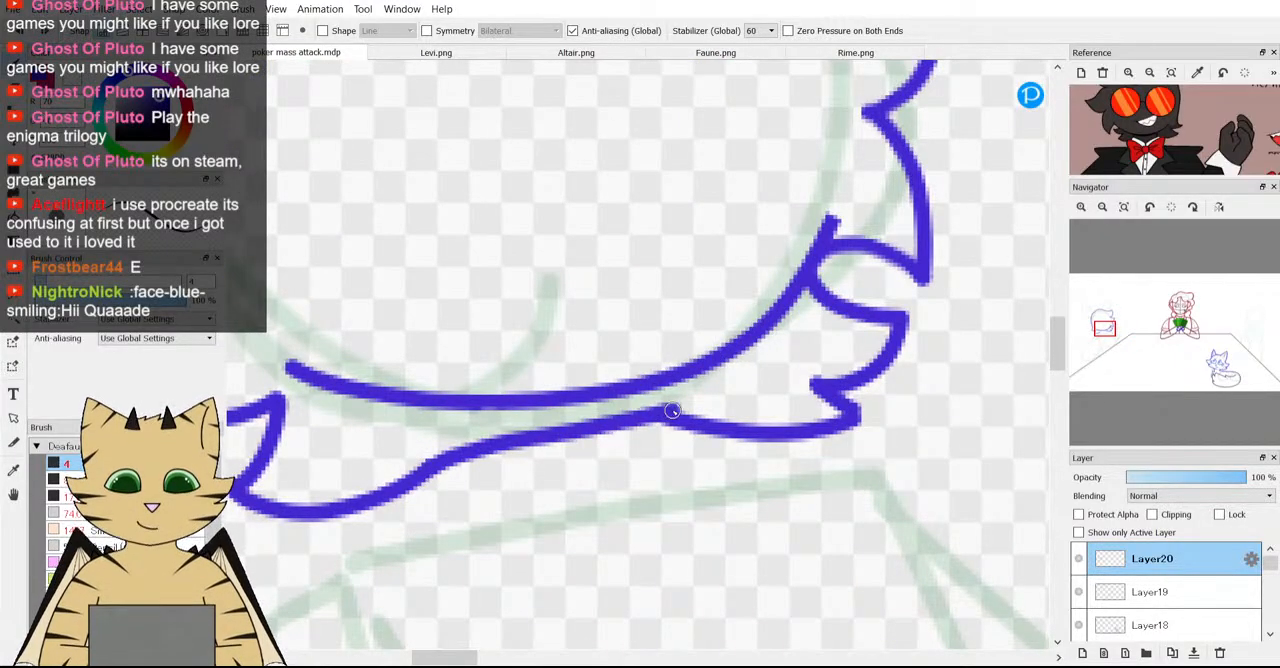
scroll(651, 444, down, 3)
scroll(651, 444, up, 3)
key(ctrl+z)
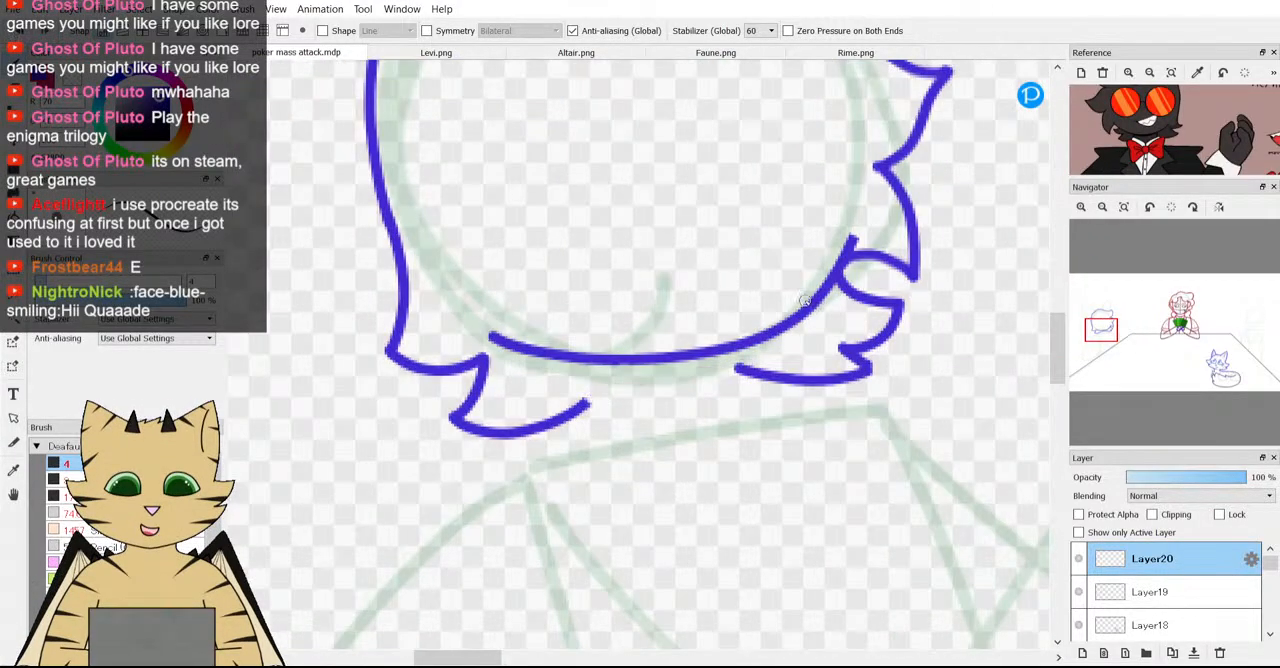
Close the lower hair outline on Layer20 with one smooth stroke from the front tufts' lower edge back to the back tuft's tip.
scroll(692, 394, up, 1)
mouse_move(774, 360)
mouse_down()
mouse_move(571, 388)
mouse_move(518, 414)
mouse_move(550, 404)
mouse_up()
scroll(504, 456, down, 5)
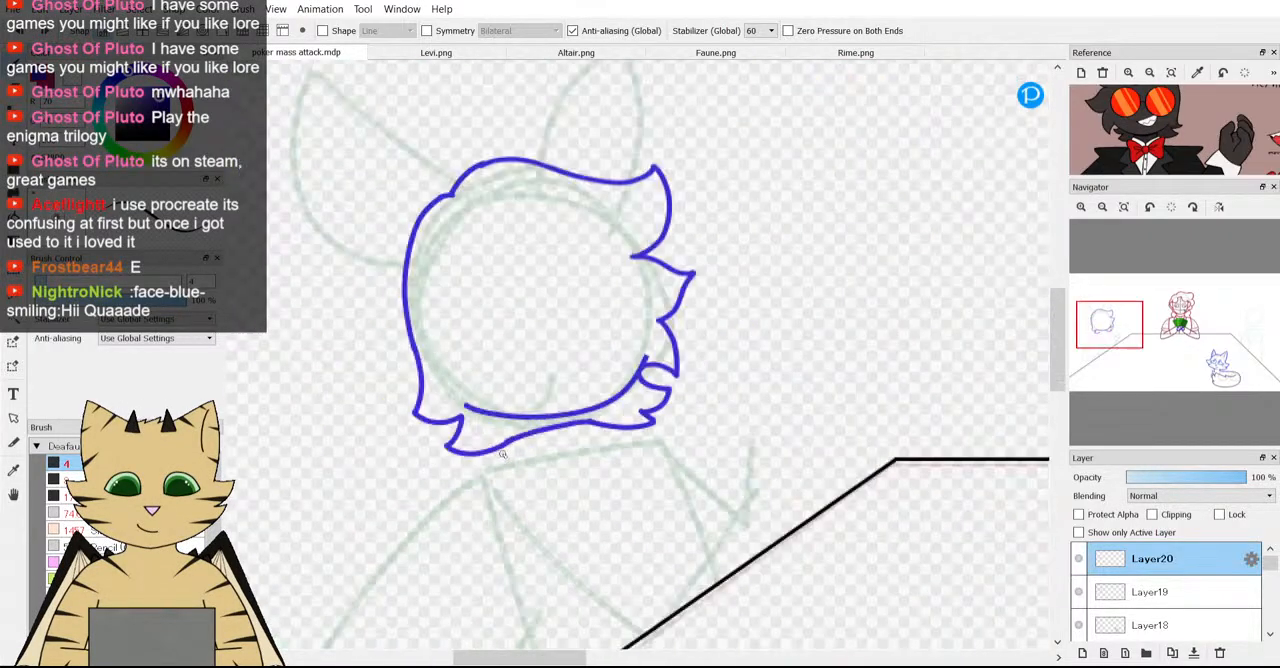
scroll(488, 465, up, 2)
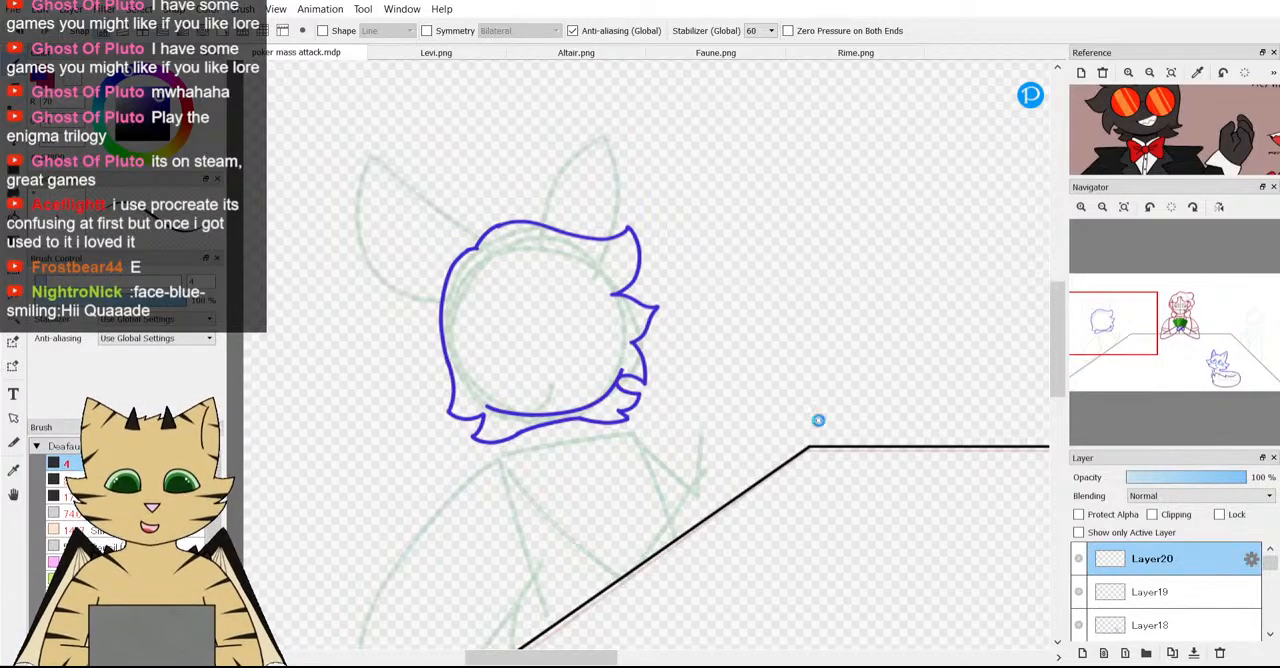
scroll(820, 419, down, 2)
scroll(652, 235, up, 2)
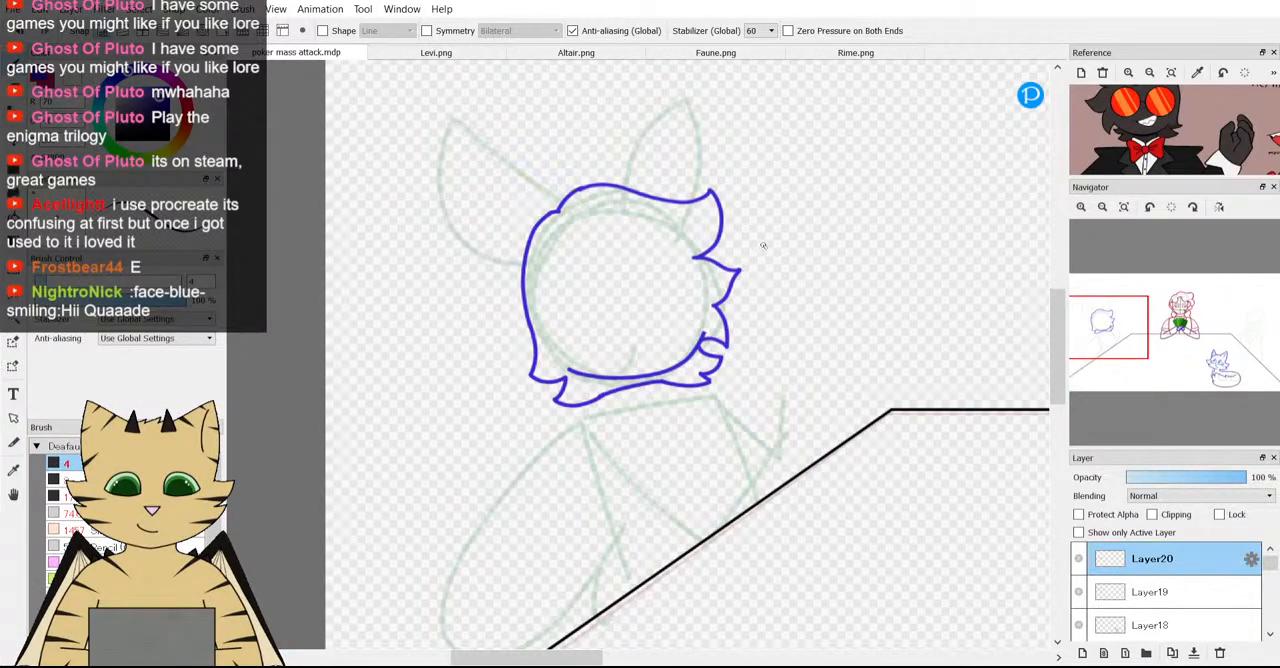
Transform the head outline on Layer19 and Layer20 together, squashing its height slightly and nudging it into place over the guide circle.
scroll(763, 245, down, 1)
scroll(1077, 150, down, 2)
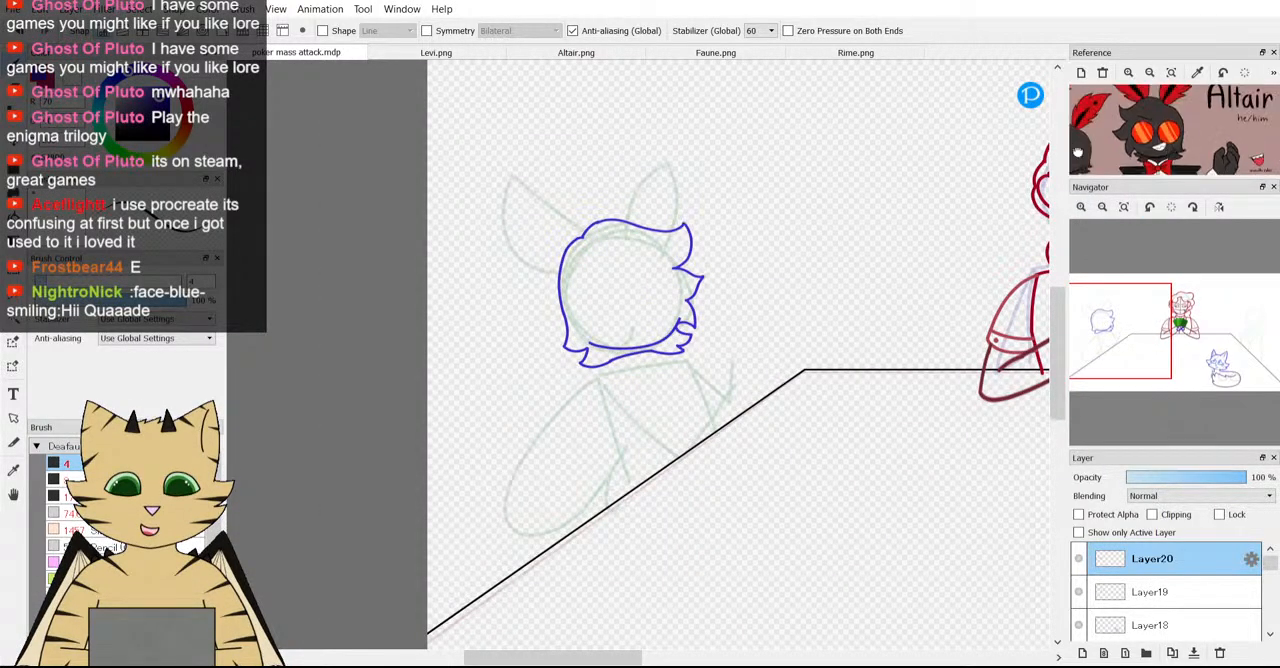
scroll(790, 252, down, 1)
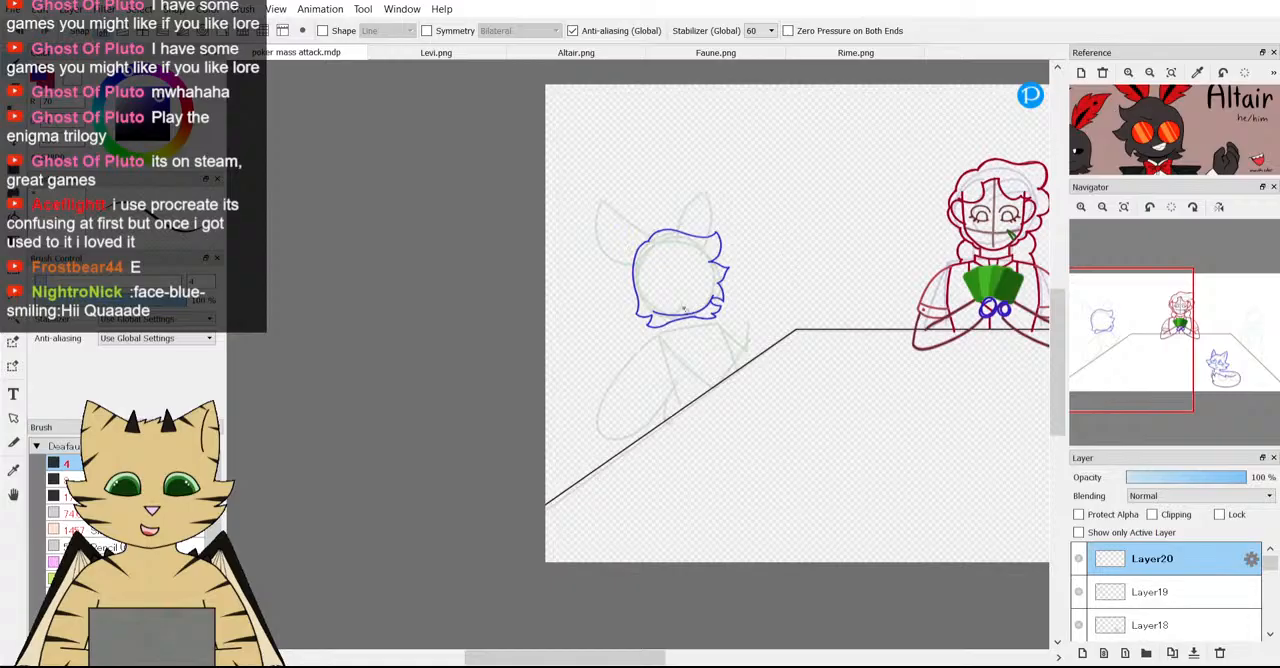
ctrl+click(1117, 591)
key(ctrl+t)
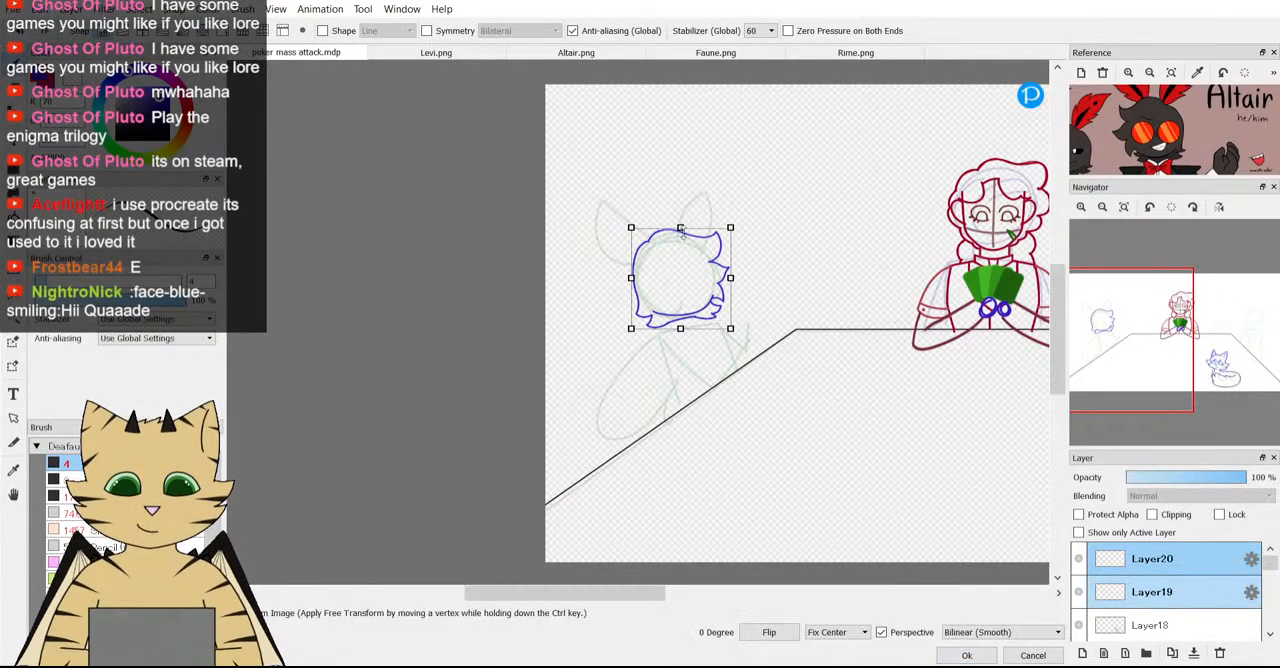
drag(680, 229, 680, 231)
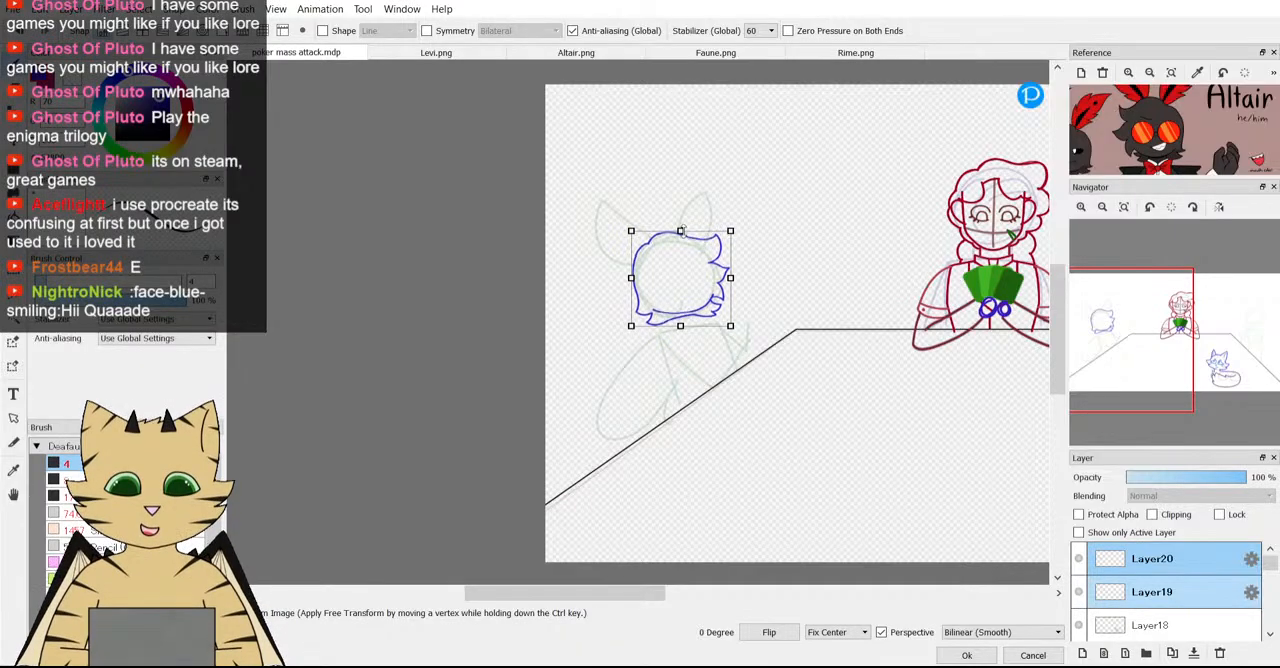
drag(676, 283, 677, 284)
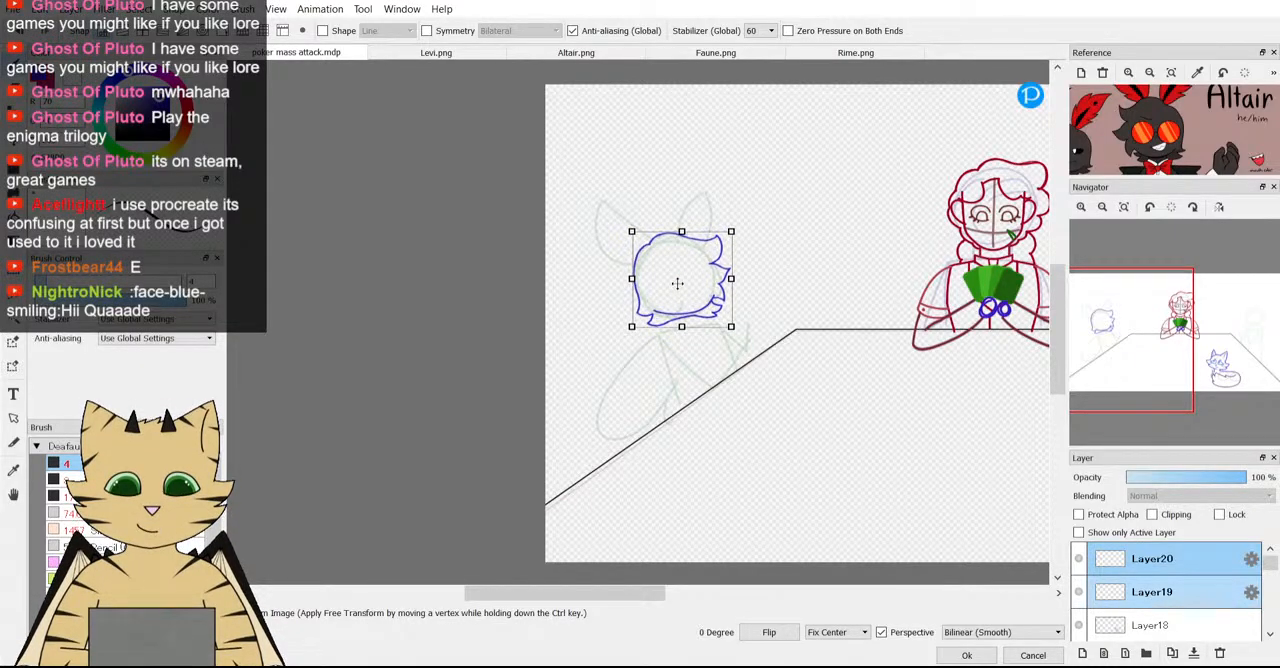
click(966, 655)
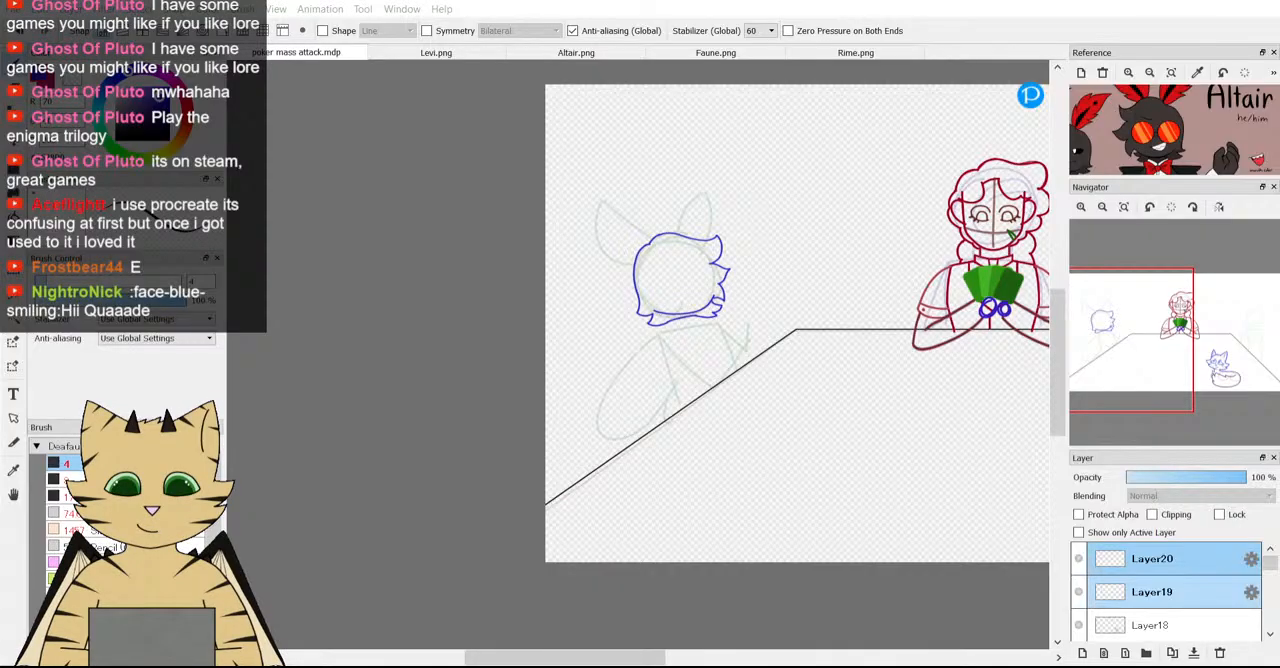
Compare Altair's head outline with the other characters across the whole table scene and with the upper body on his reference.
scroll(722, 425, down, 2)
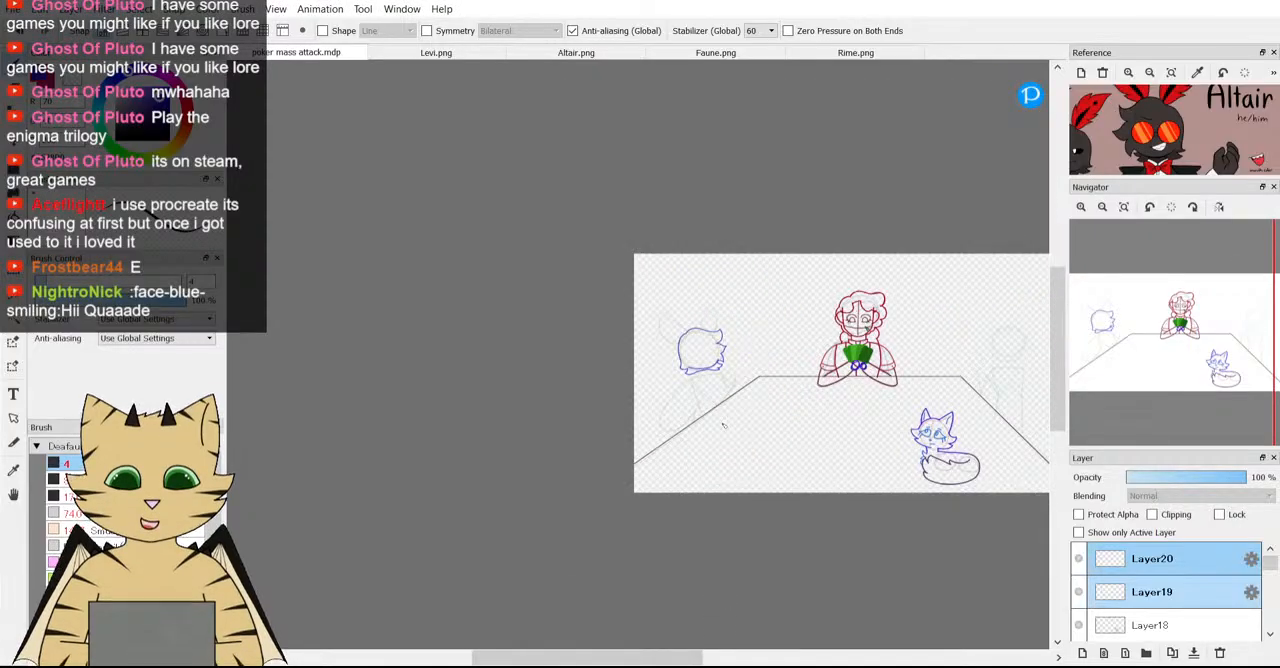
scroll(722, 425, up, 2)
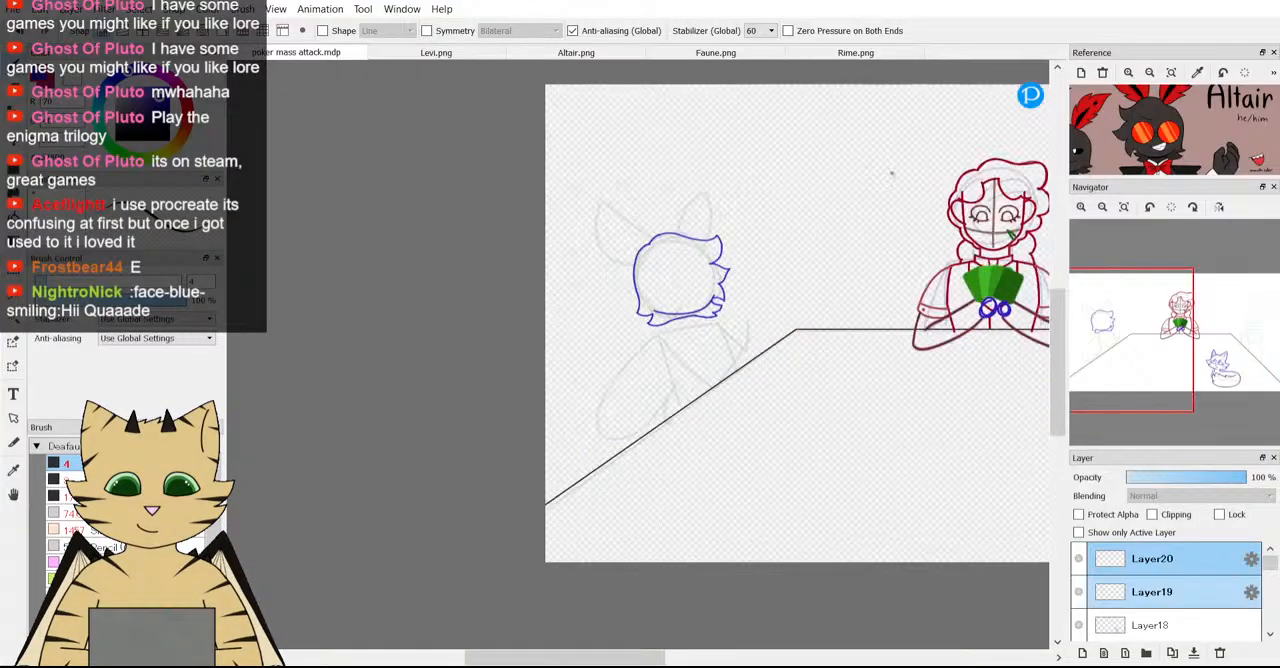
drag(1177, 152, 1184, 124)
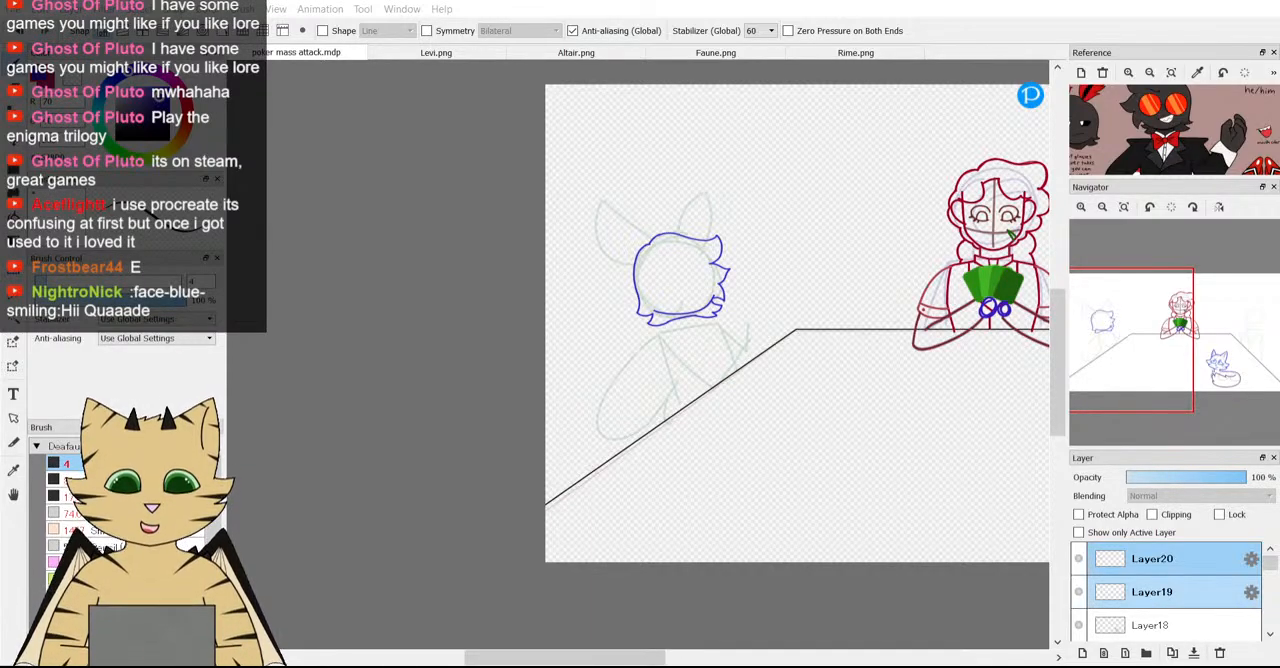
scroll(678, 468, down, 2)
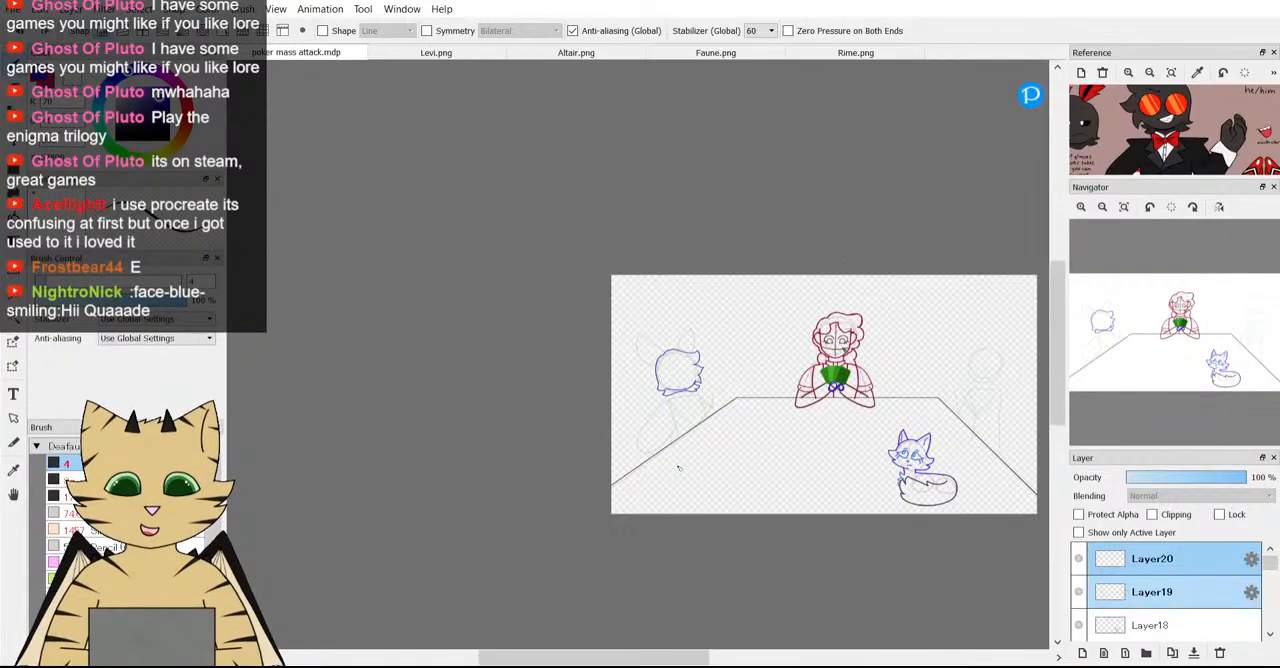
scroll(678, 468, up, 3)
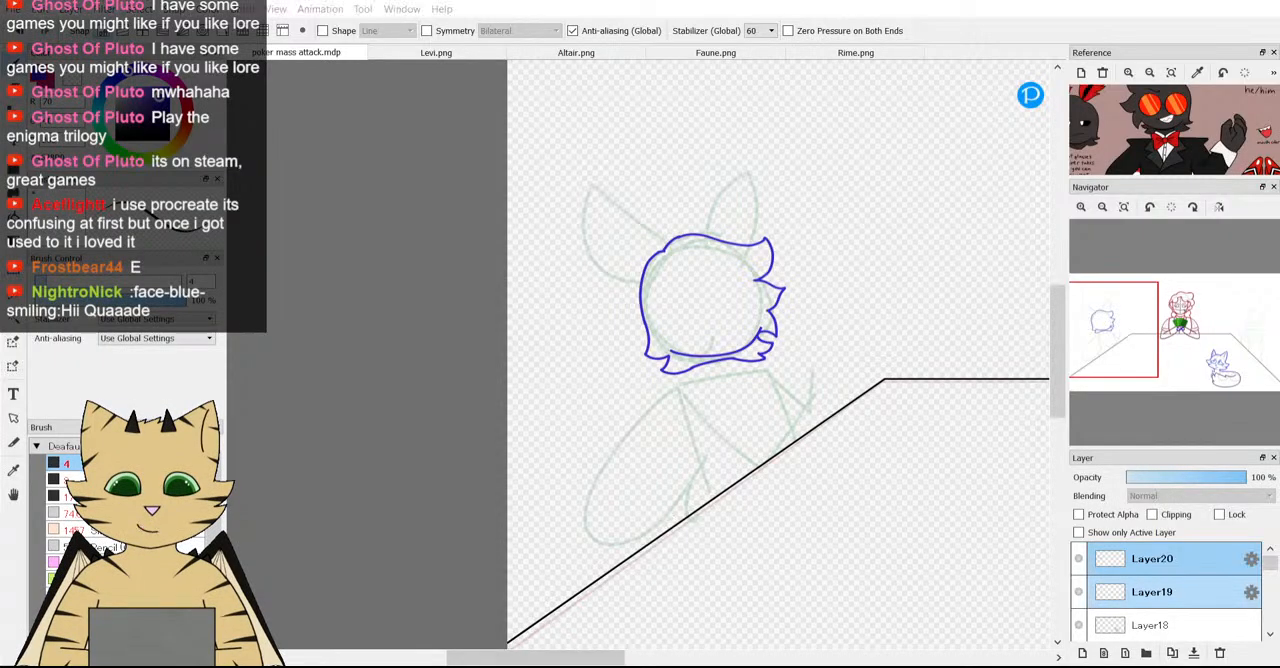
scroll(631, 315, down, 2)
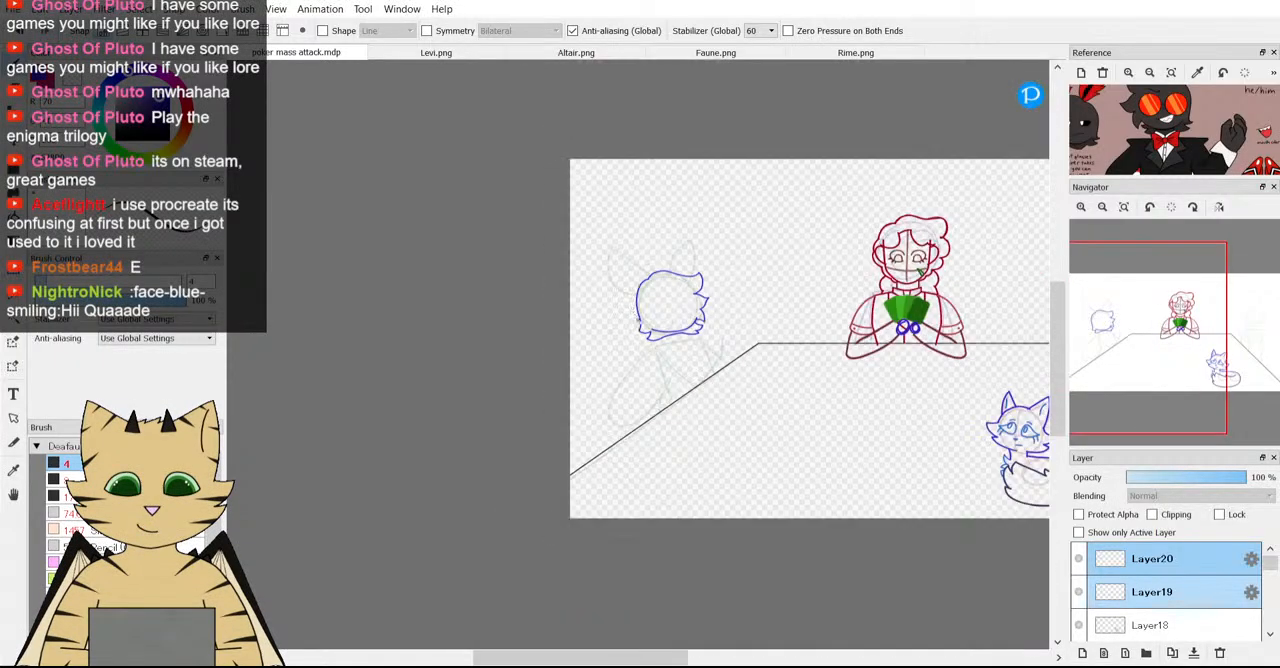
scroll(658, 338, up, 3)
scroll(829, 284, down, 4)
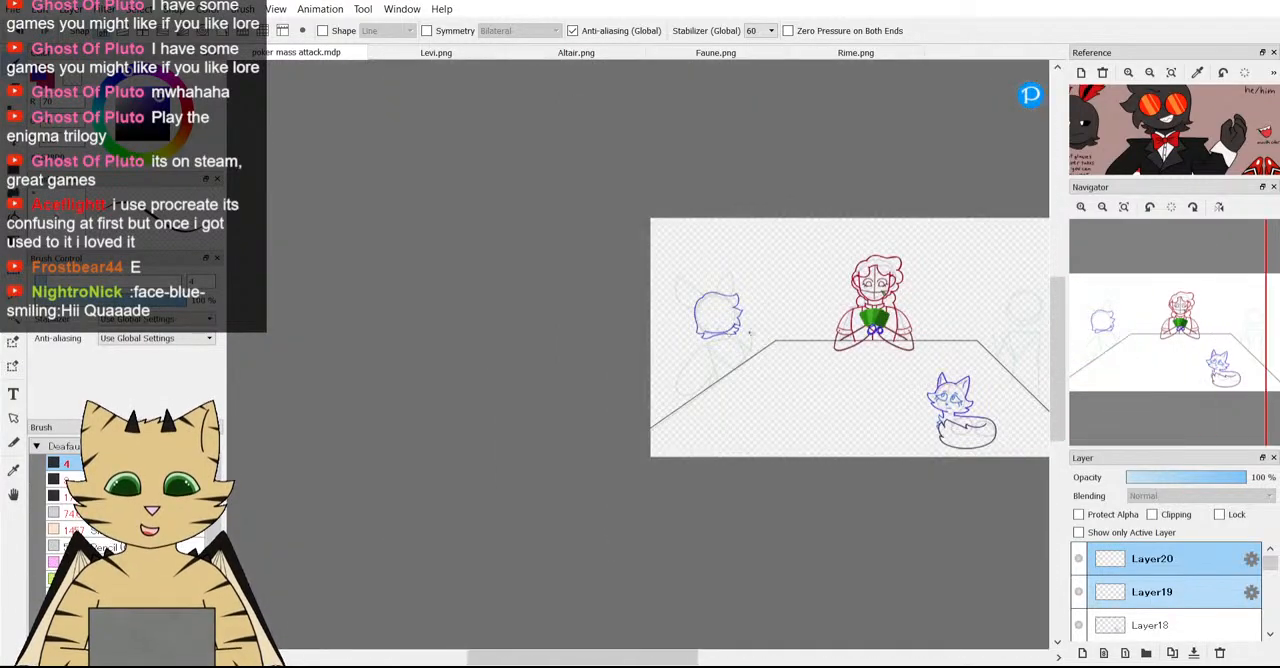
With only Layer20 selected, briefly hide the baselines layer to check the whole scene without its guide shapes, and show it again.
click(1124, 207)
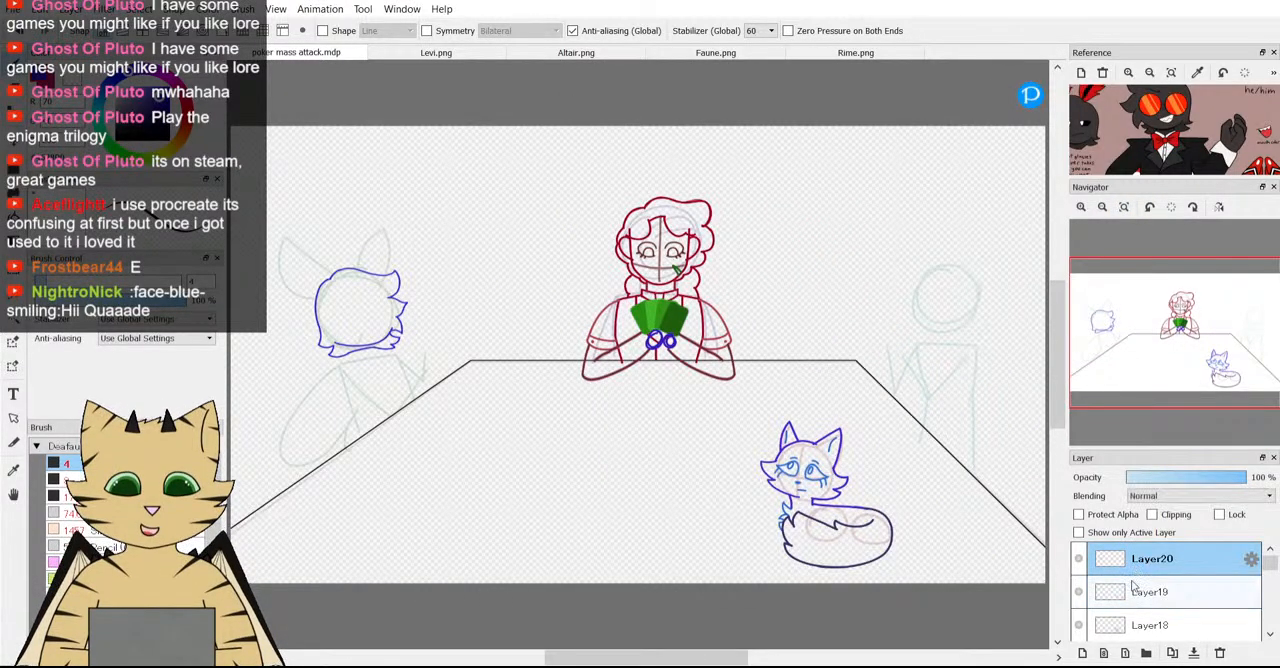
scroll(1092, 630, down, 3)
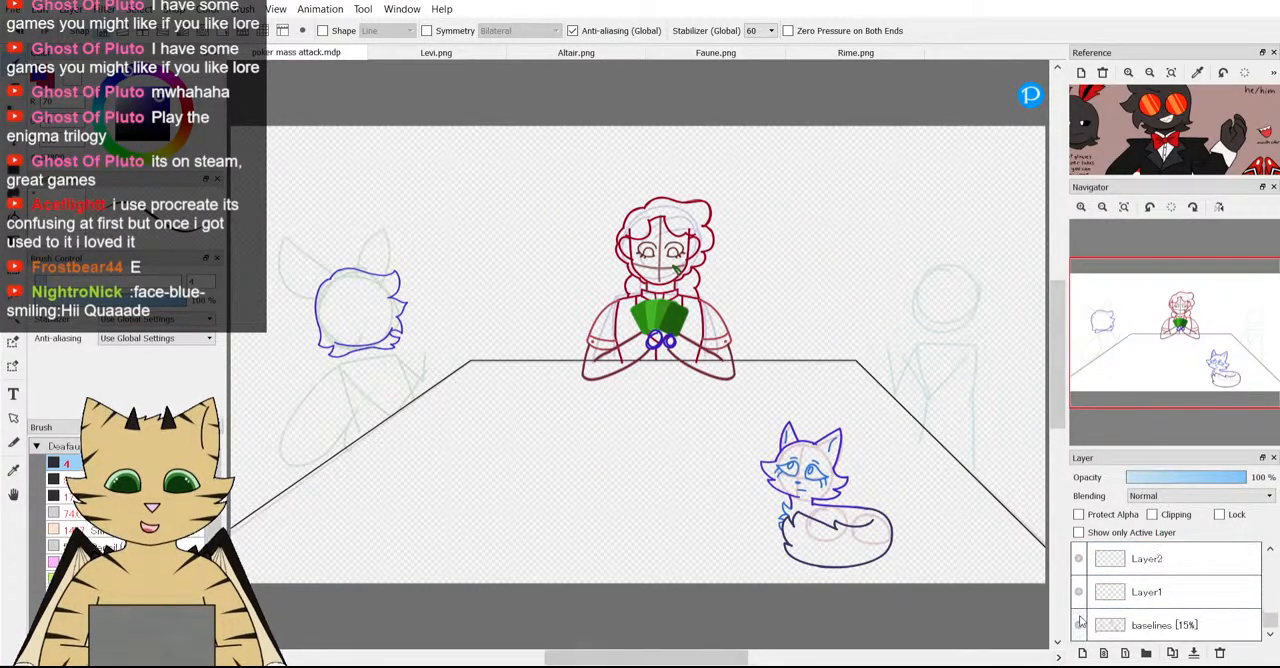
click(1078, 625)
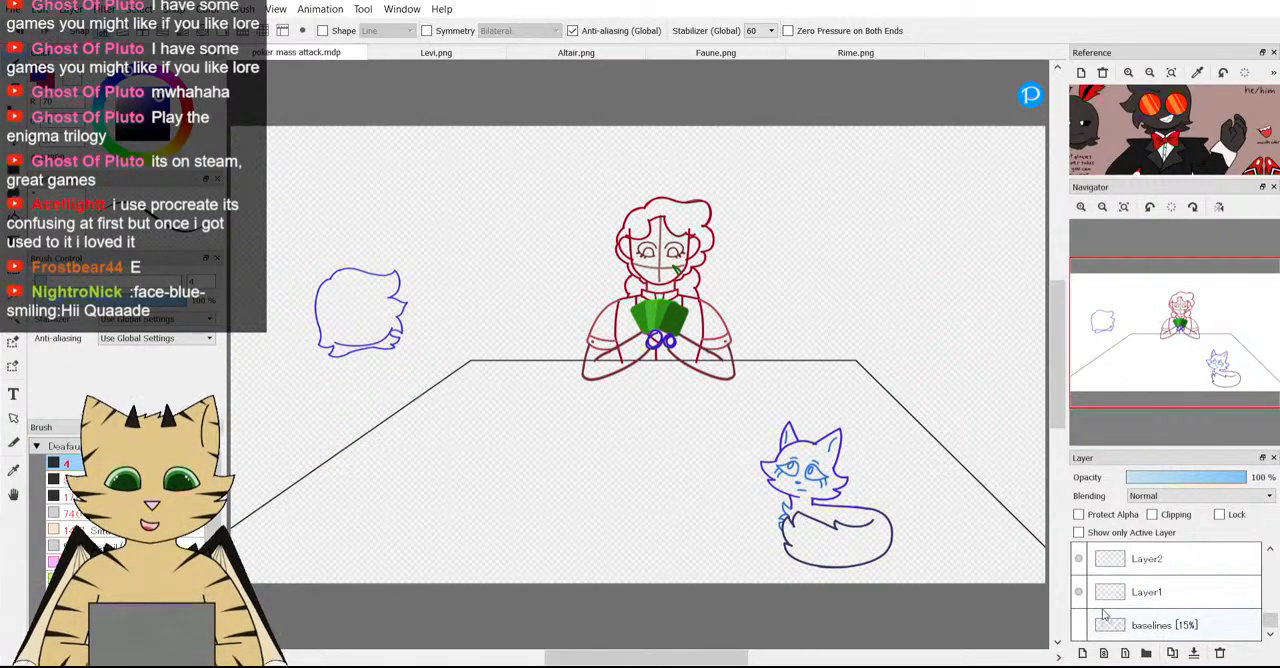
click(1079, 625)
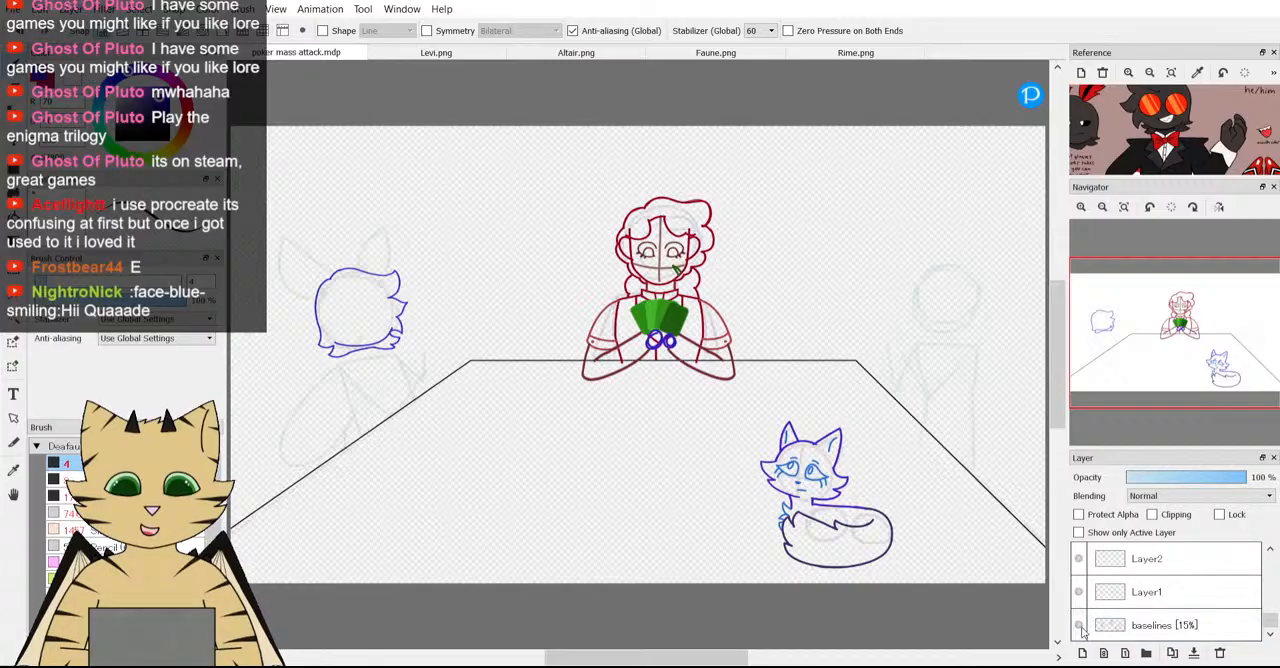
scroll(1150, 600, up, 5)
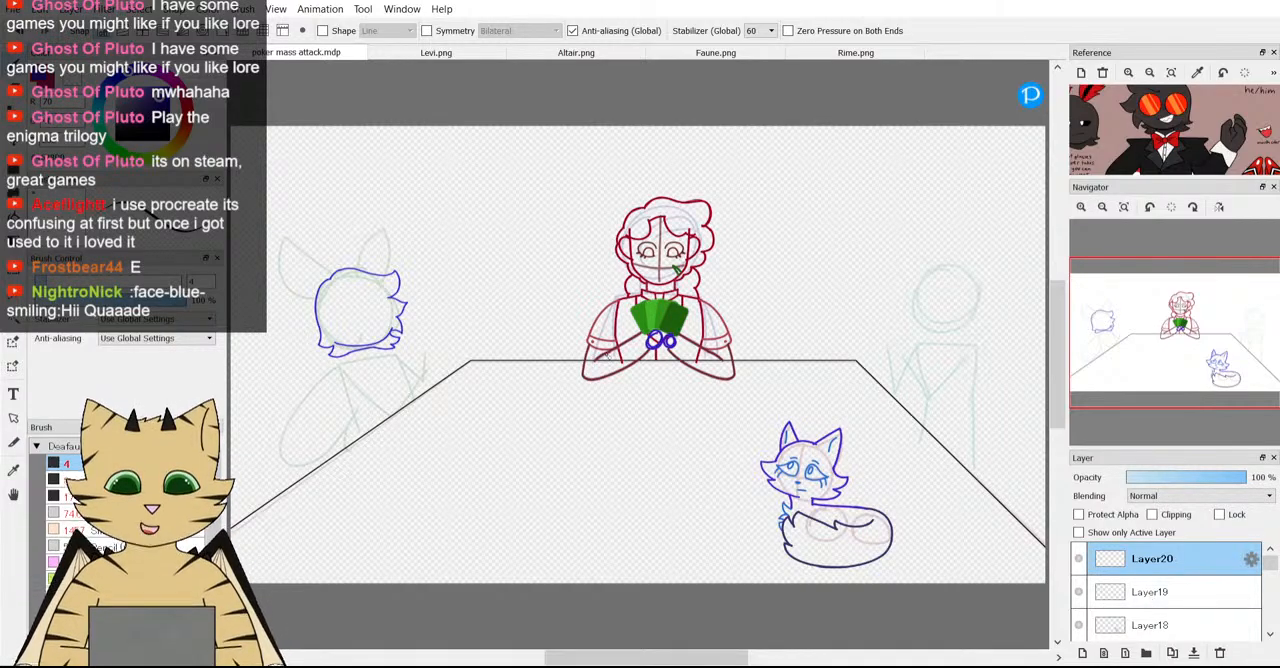
Examine the antennae and top of the head on Altair's reference against the guide shapes above the head outline.
scroll(603, 354, down, 4)
scroll(497, 316, up, 6)
drag(1238, 109, 1257, 171)
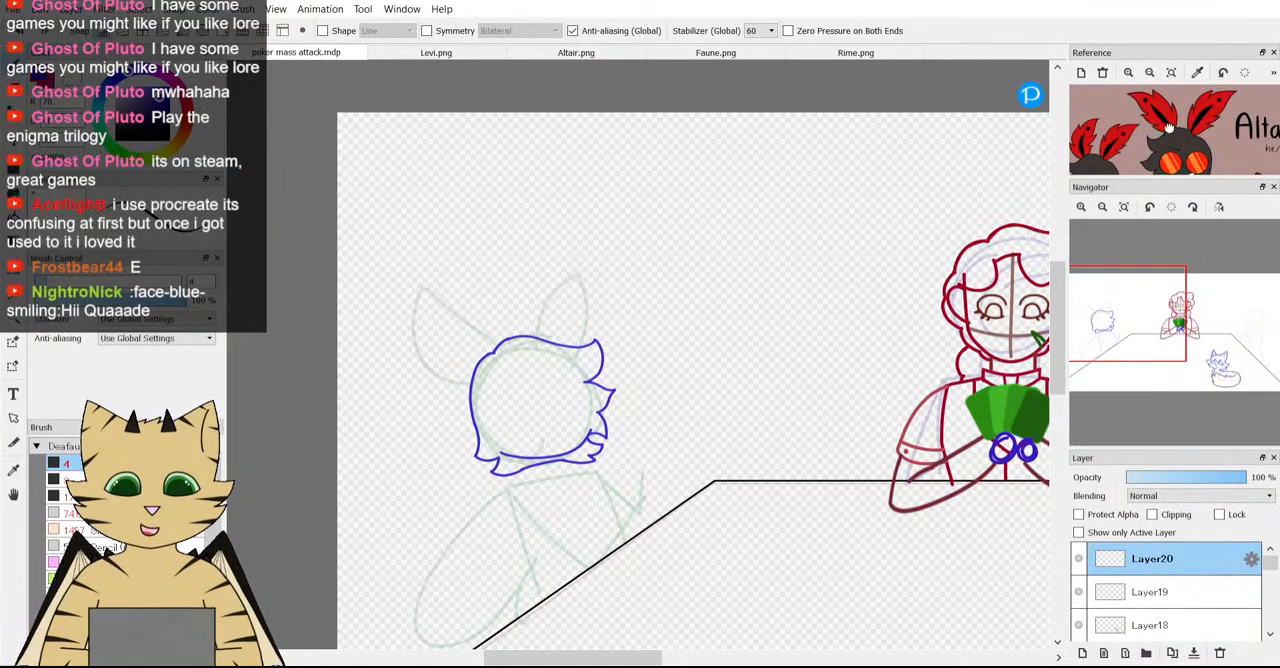
scroll(705, 247, down, 1)
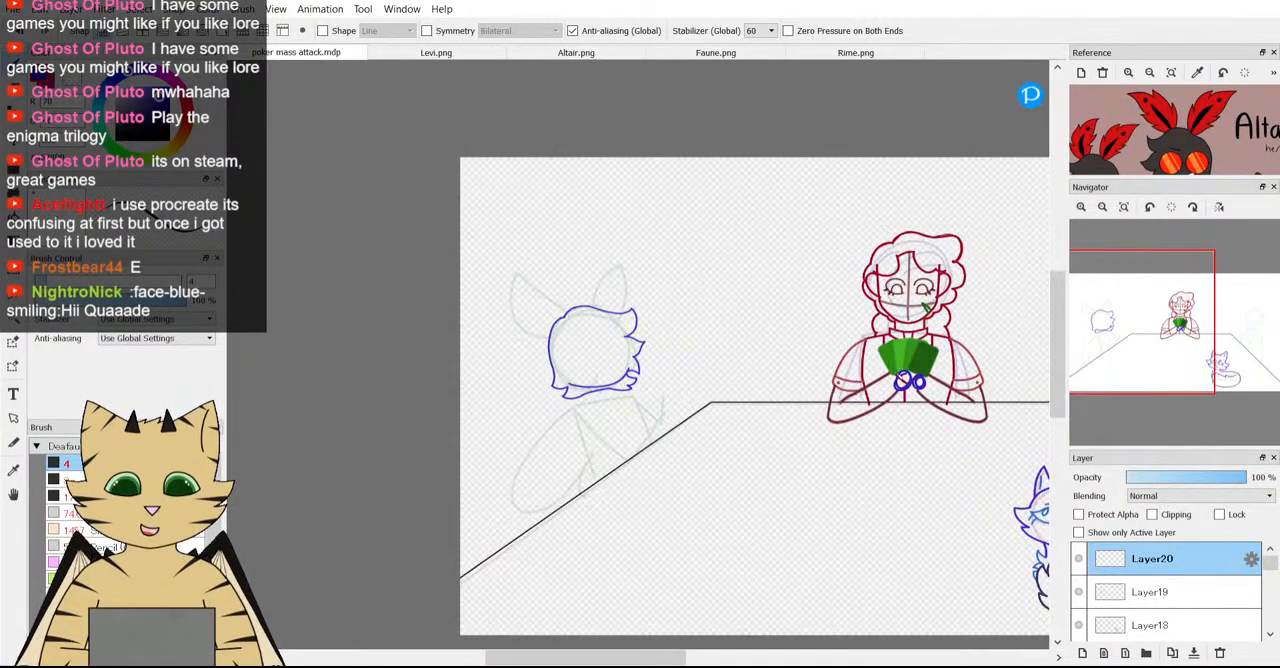
scroll(888, 201, down, 2)
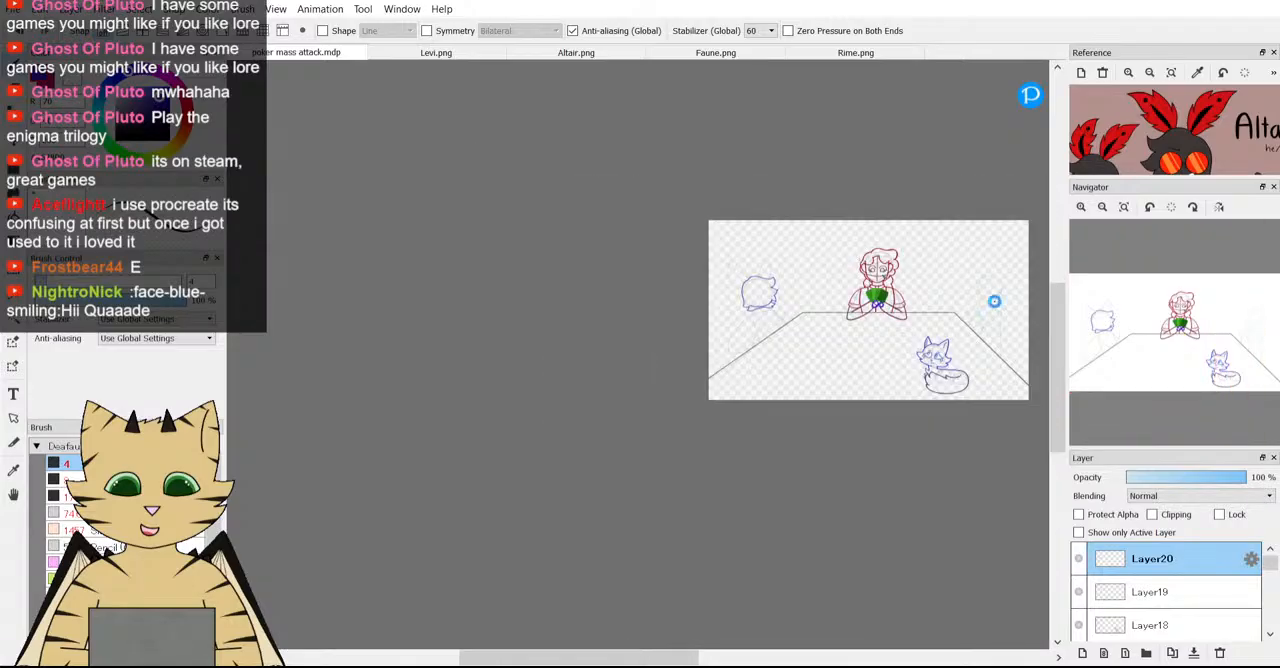
scroll(994, 301, up, 3)
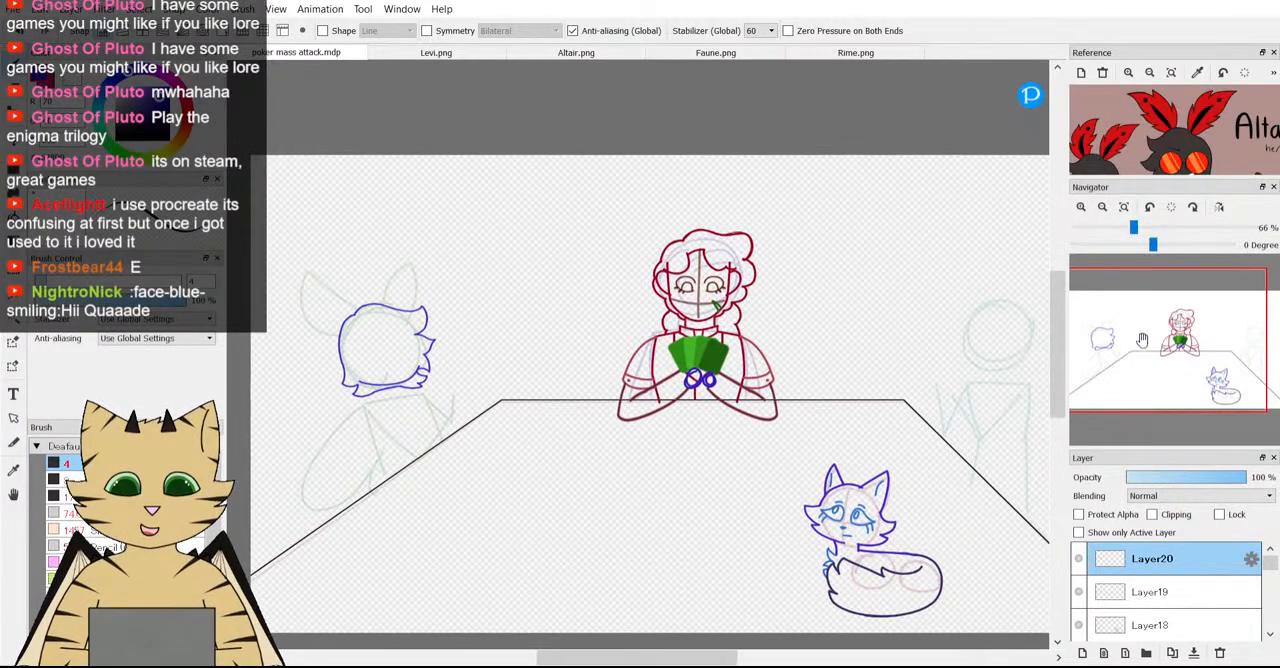
scroll(1142, 340, down, 1)
Look over the full figure in Faune.png and return to the poker mass attack.mdp drawing.
click(714, 53)
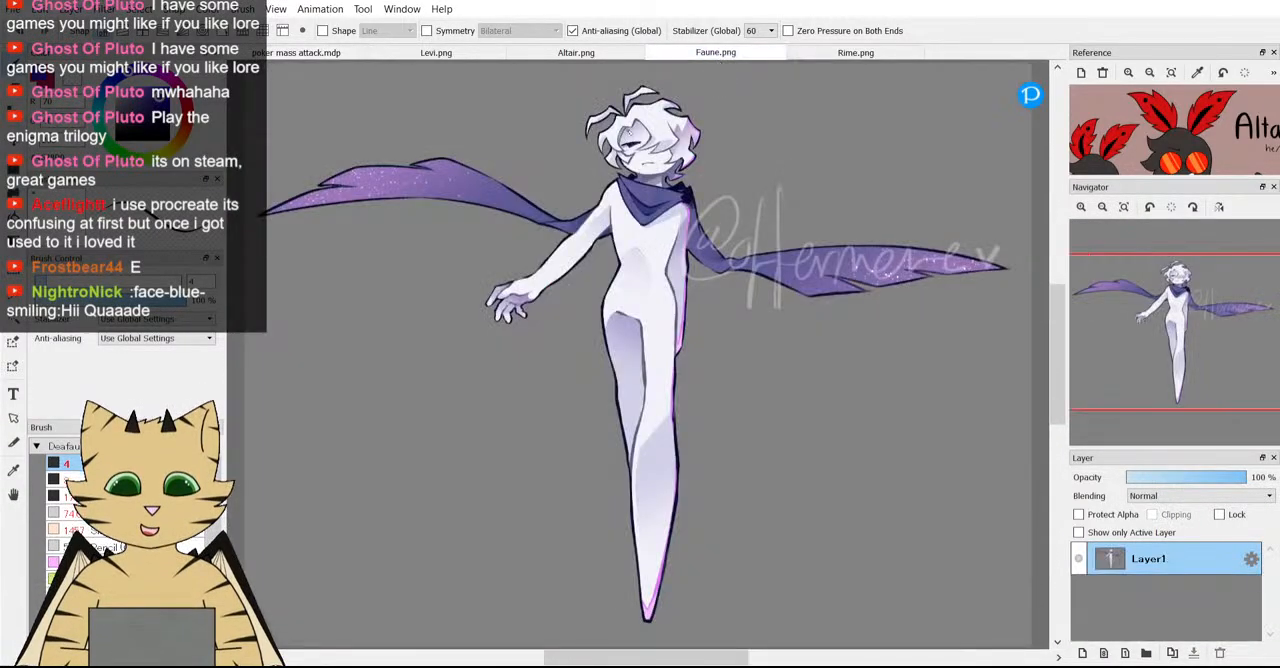
scroll(630, 131, up, 1)
click(310, 51)
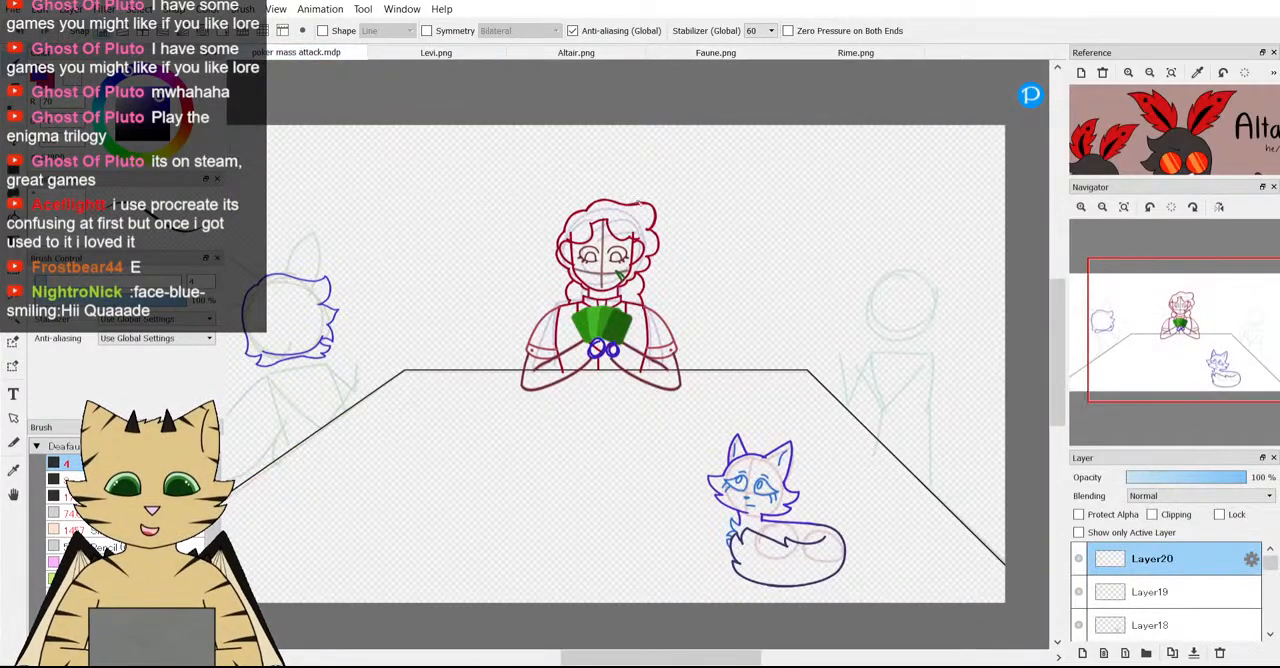
Examine the suit and hand on Altair's reference, and fit his full reference sheet and the whole poker scene in view.
scroll(771, 374, down, 2)
scroll(547, 387, up, 2)
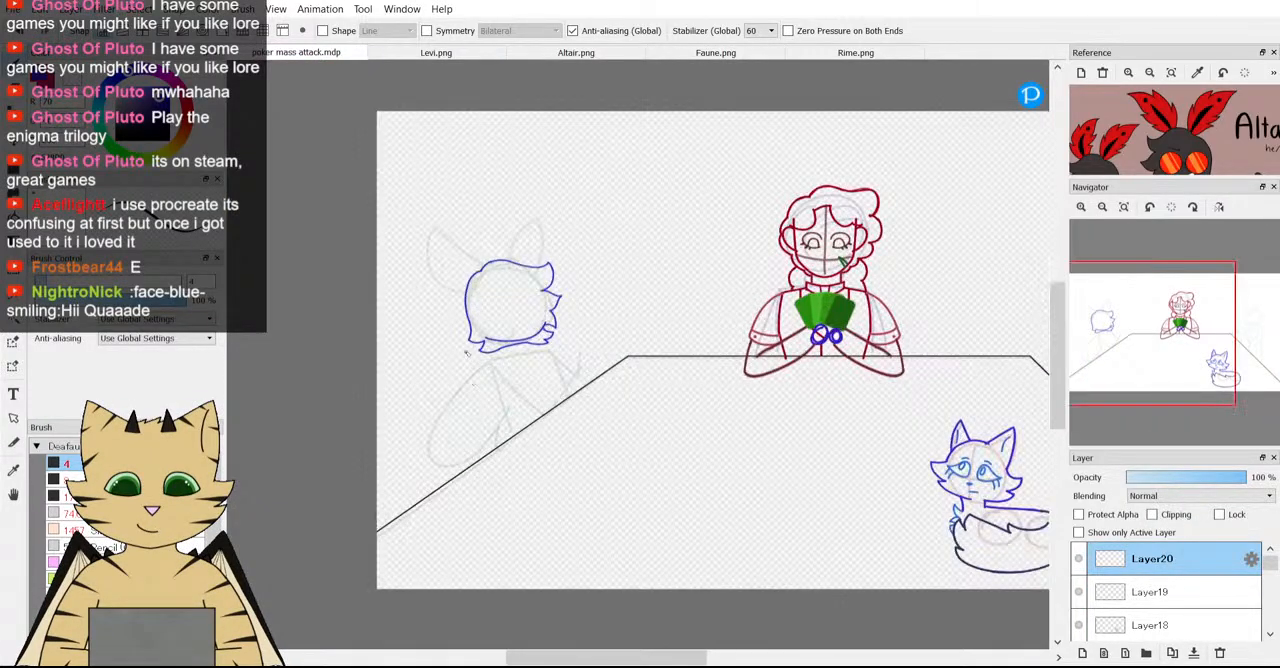
drag(1178, 154, 1178, 95)
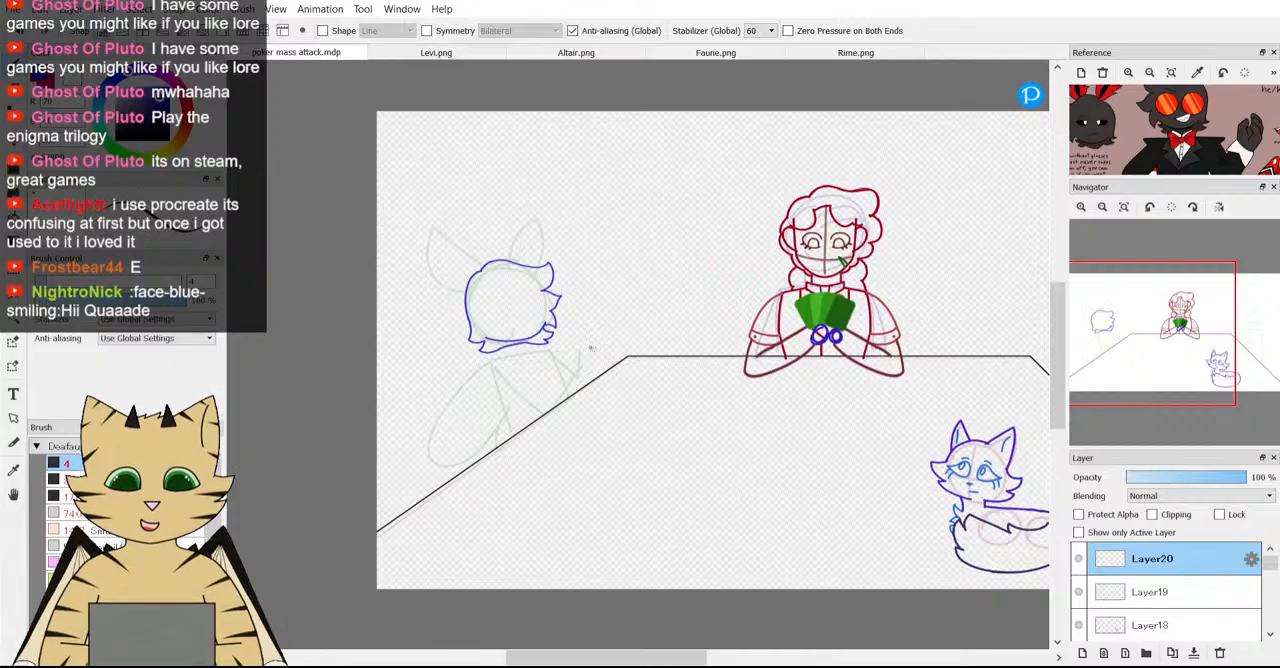
scroll(617, 347, down, 2)
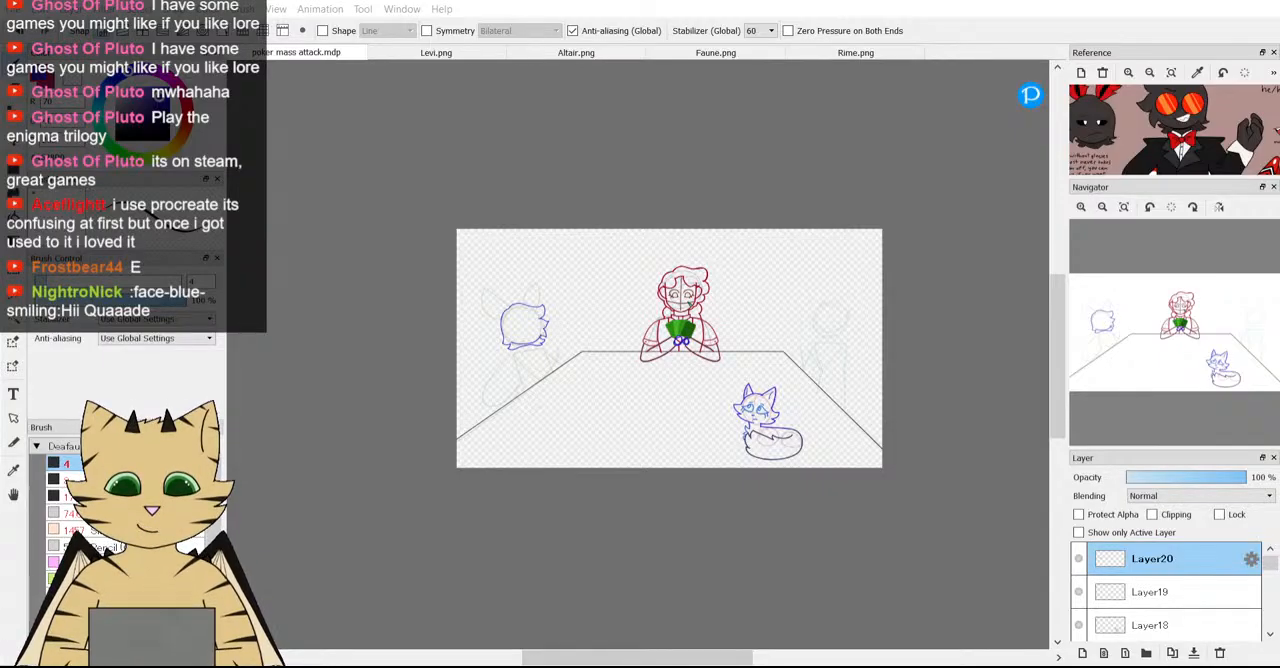
scroll(586, 357, down, 1)
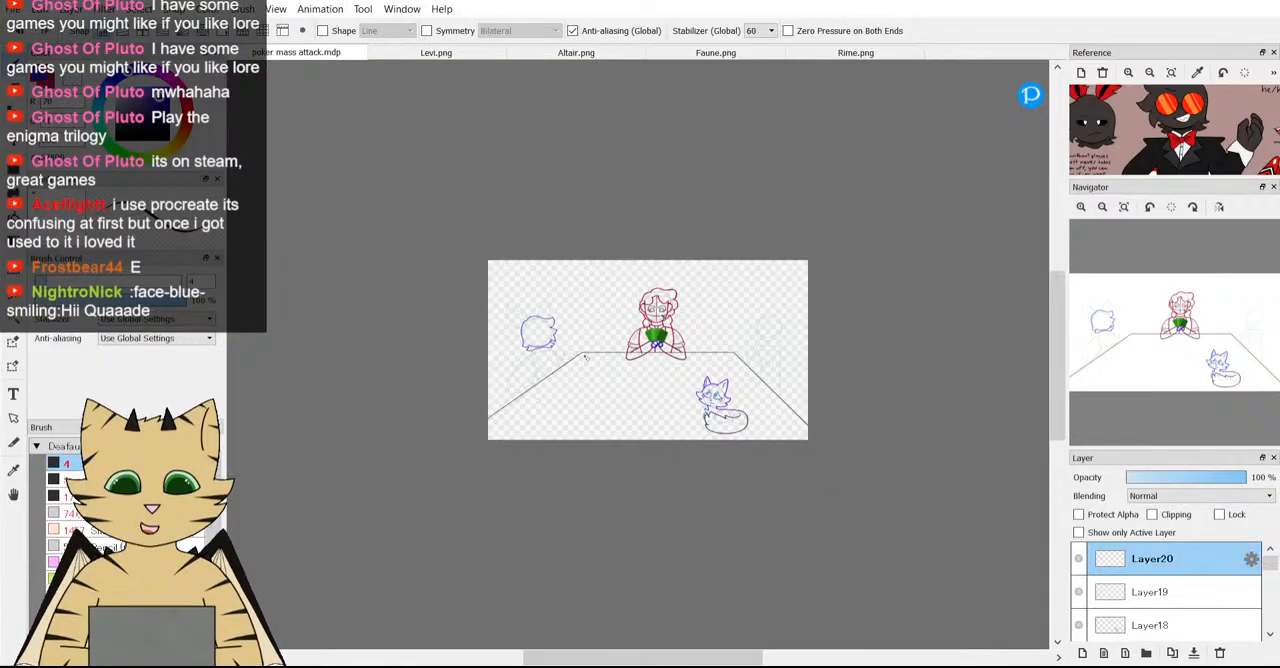
scroll(586, 357, up, 1)
click(1124, 207)
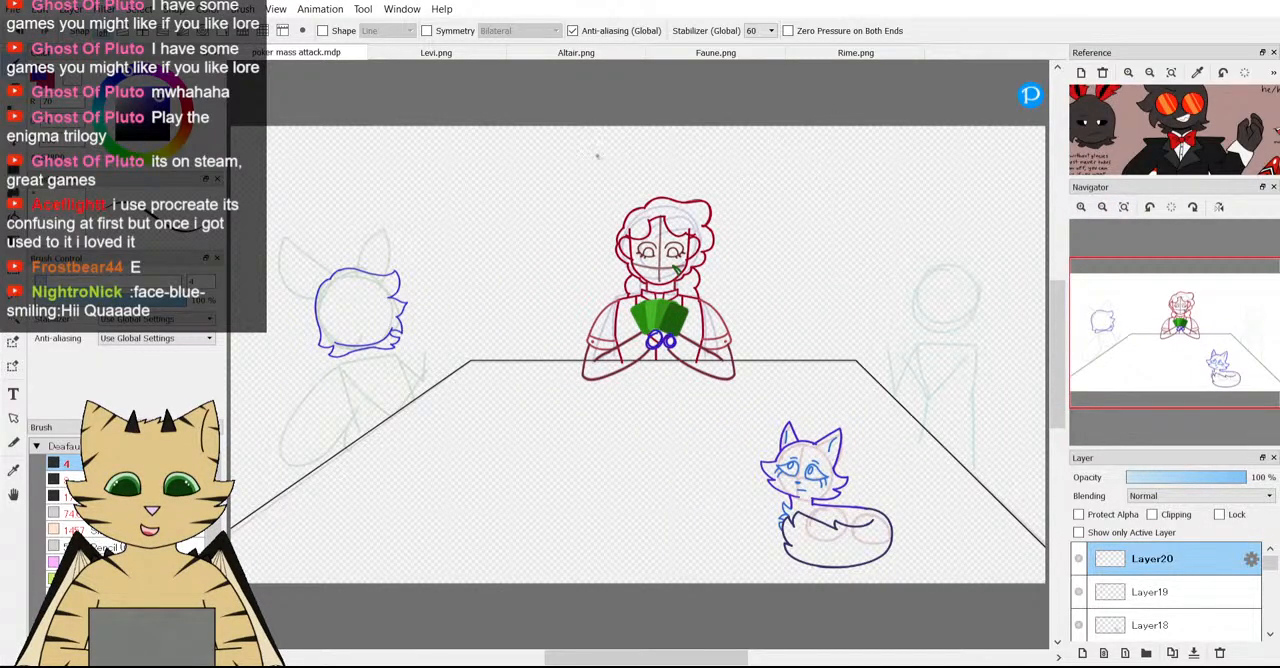
scroll(578, 220, down, 1)
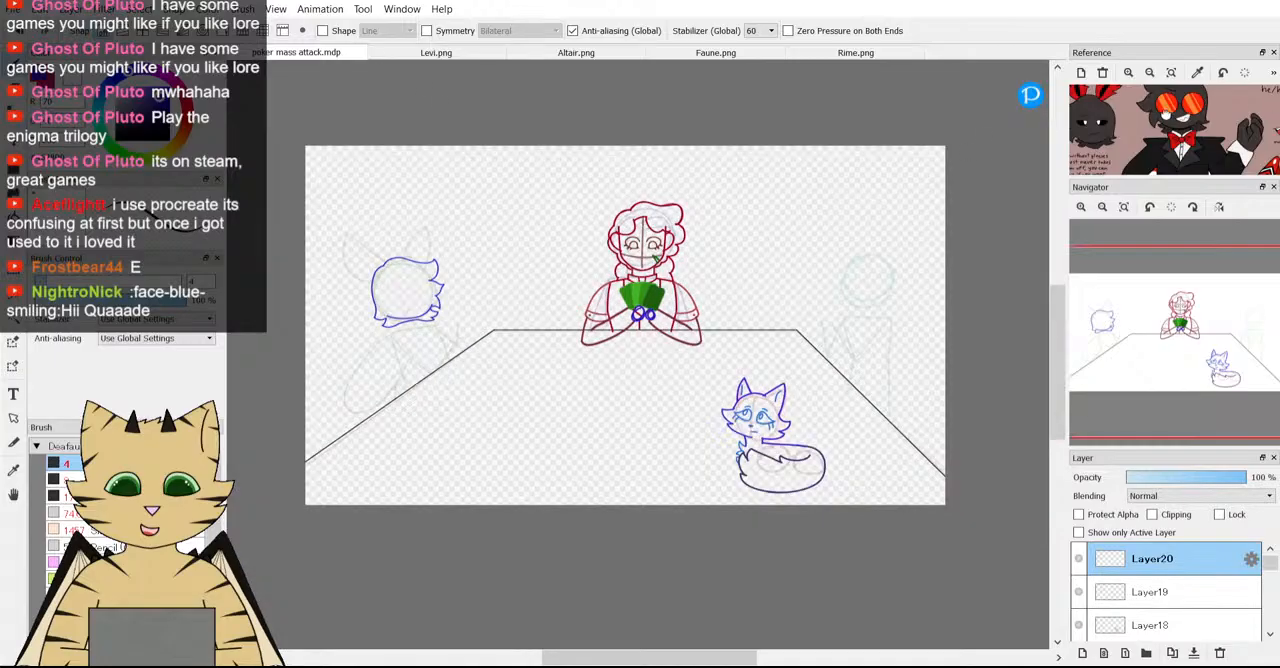
click(1171, 73)
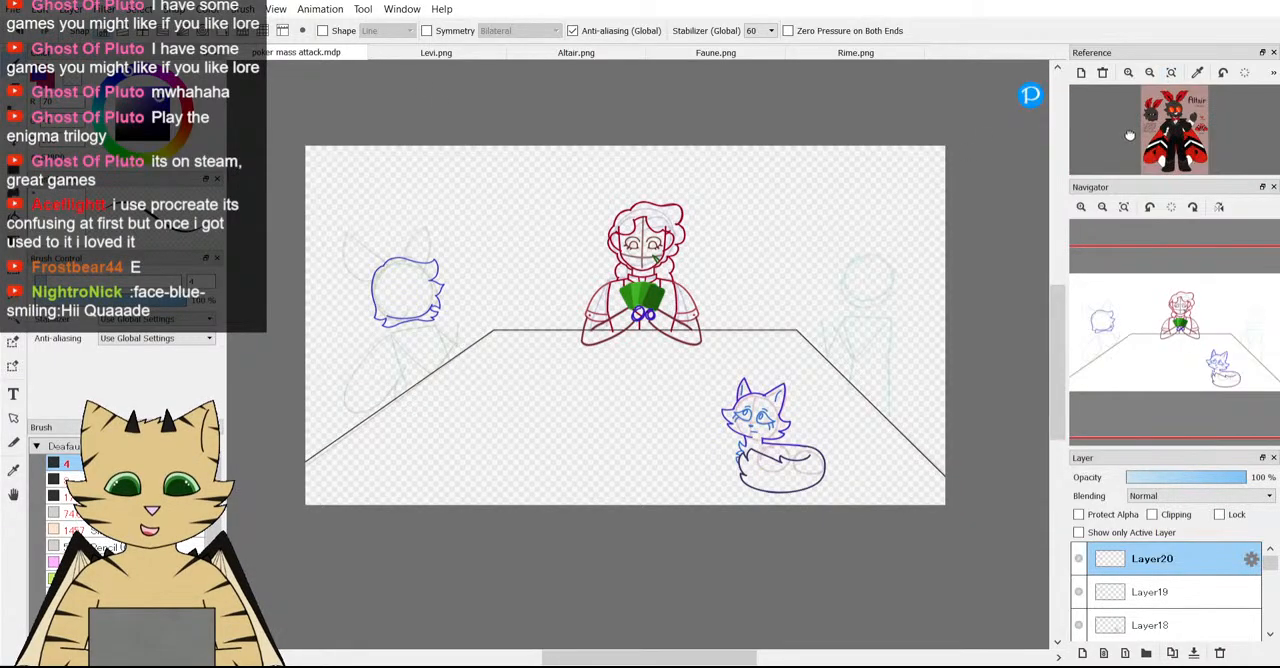
click(1124, 207)
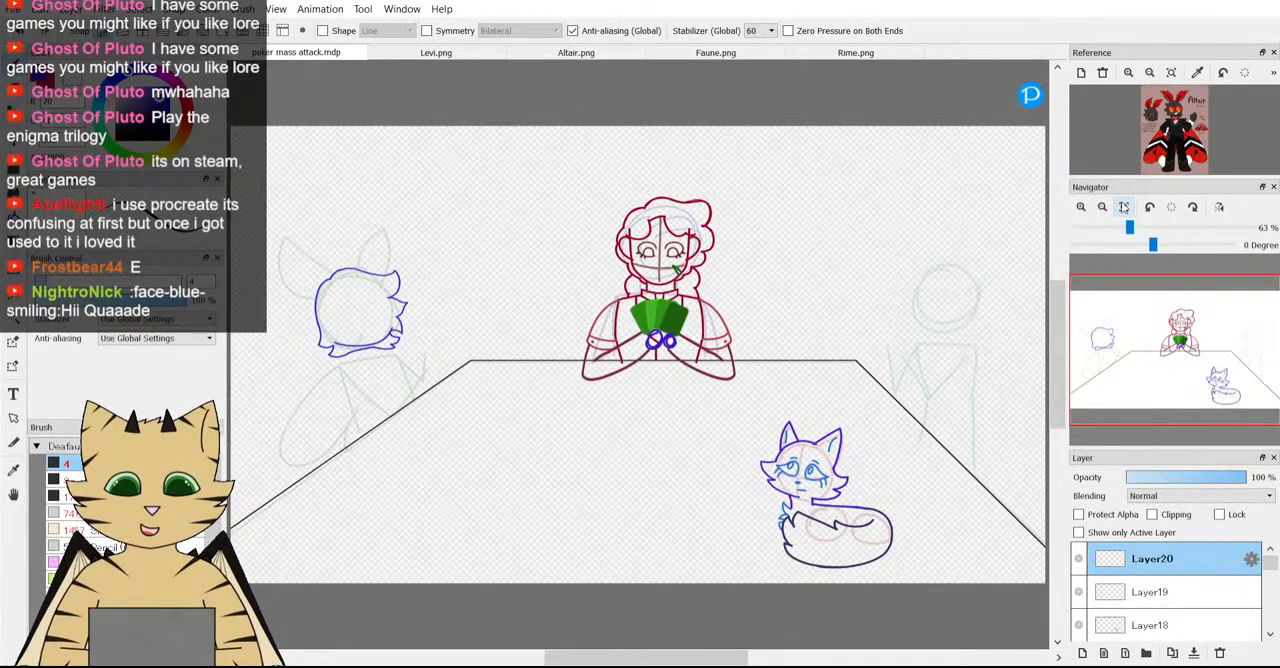